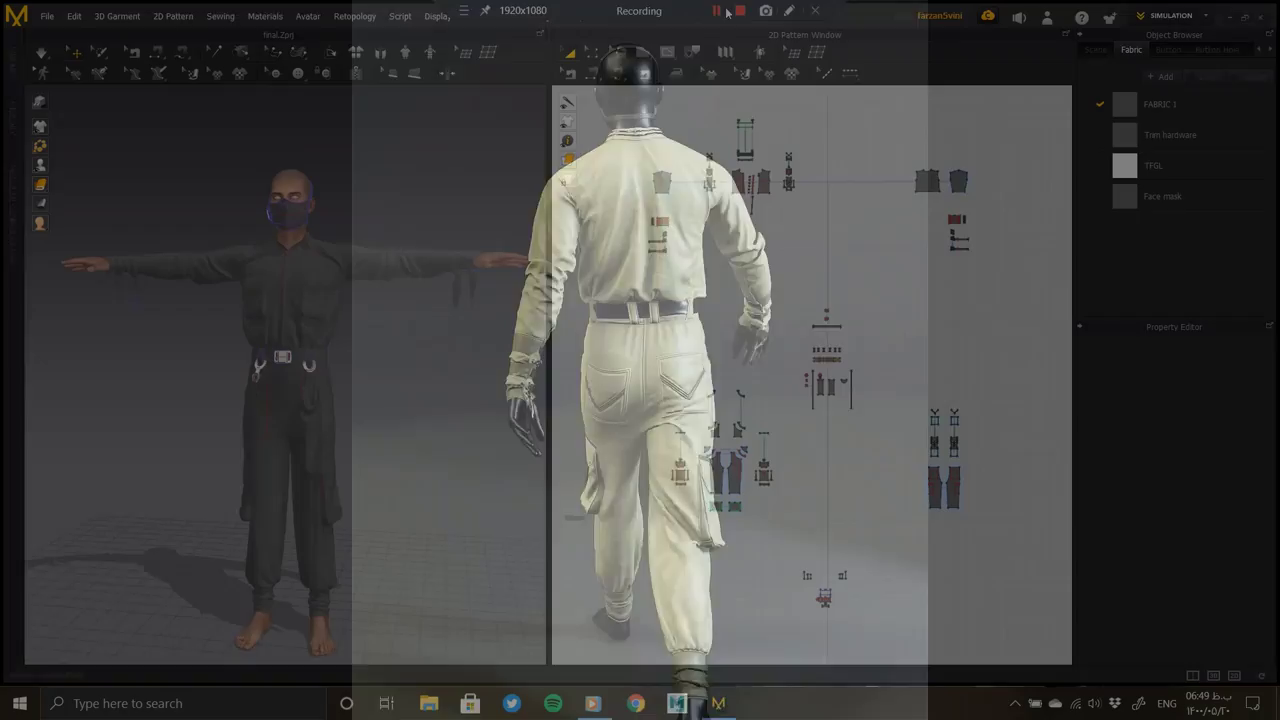
Switch the workspace mode from Simulation to UV Editor
mouse_move(386, 337)
right_down()
mouse_move(324, 341)
mouse_move(868, 132)
right_up()
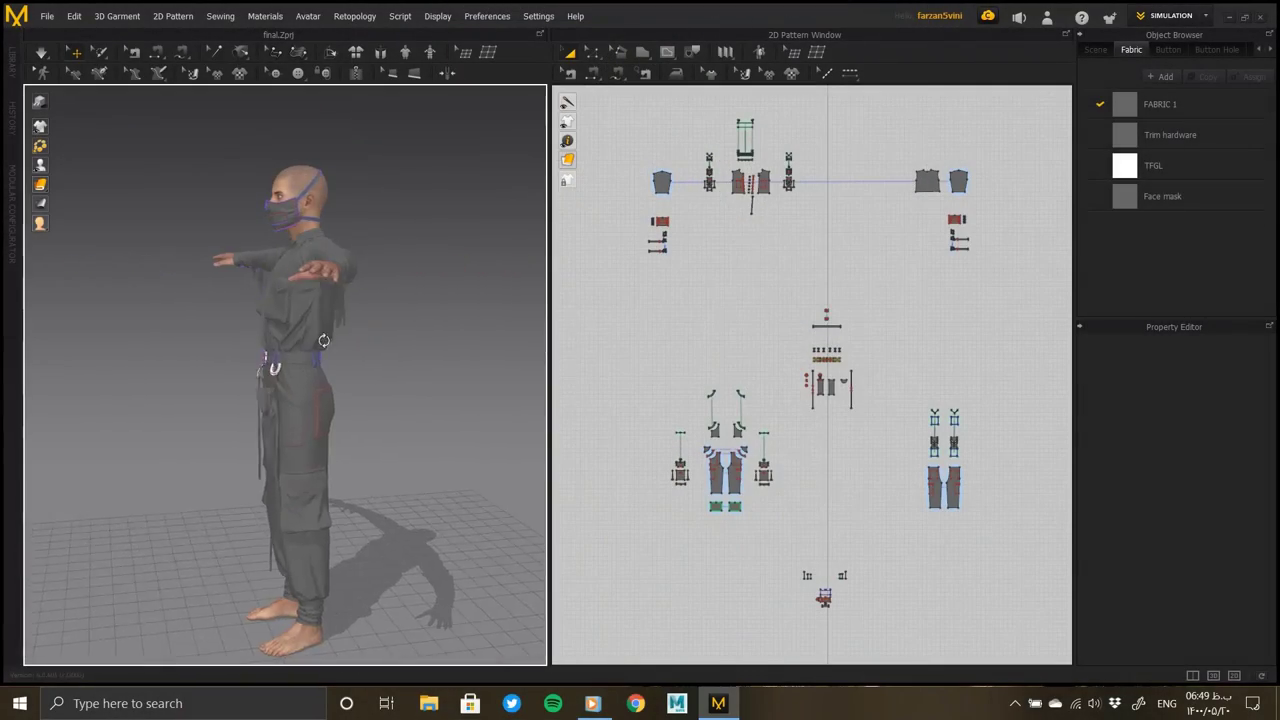
click(1175, 19)
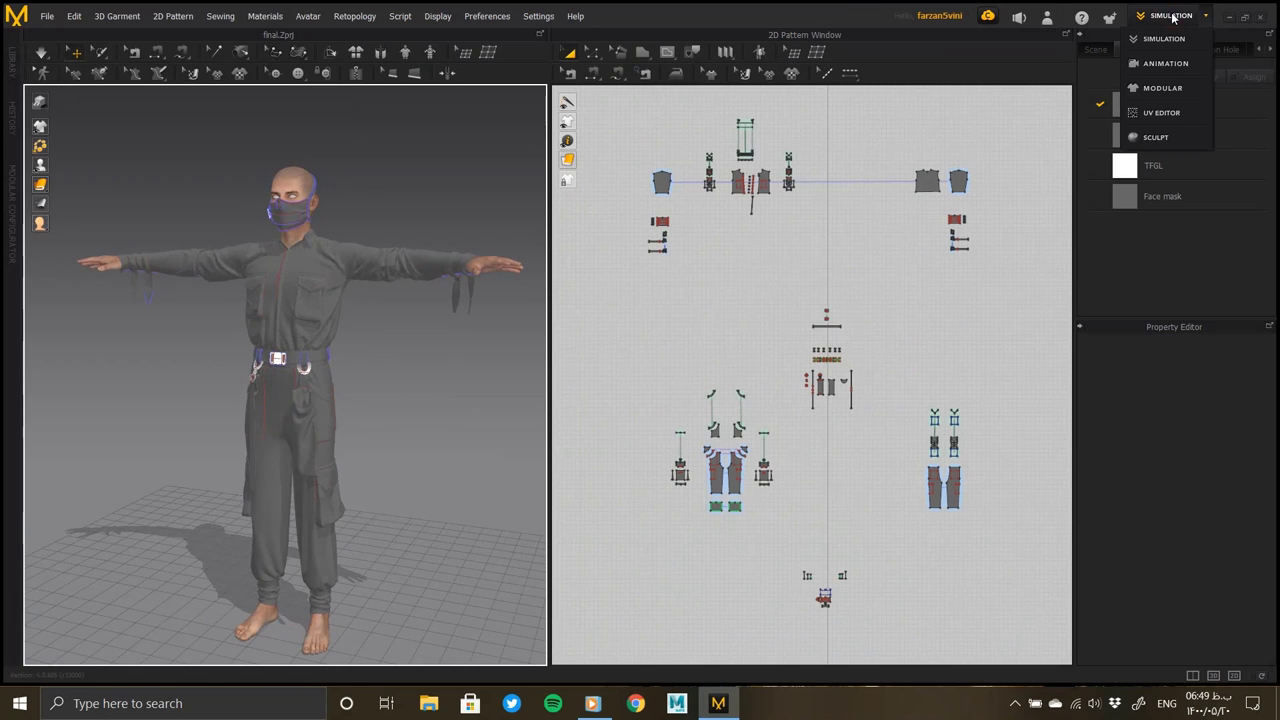
click(1174, 19)
click(1171, 20)
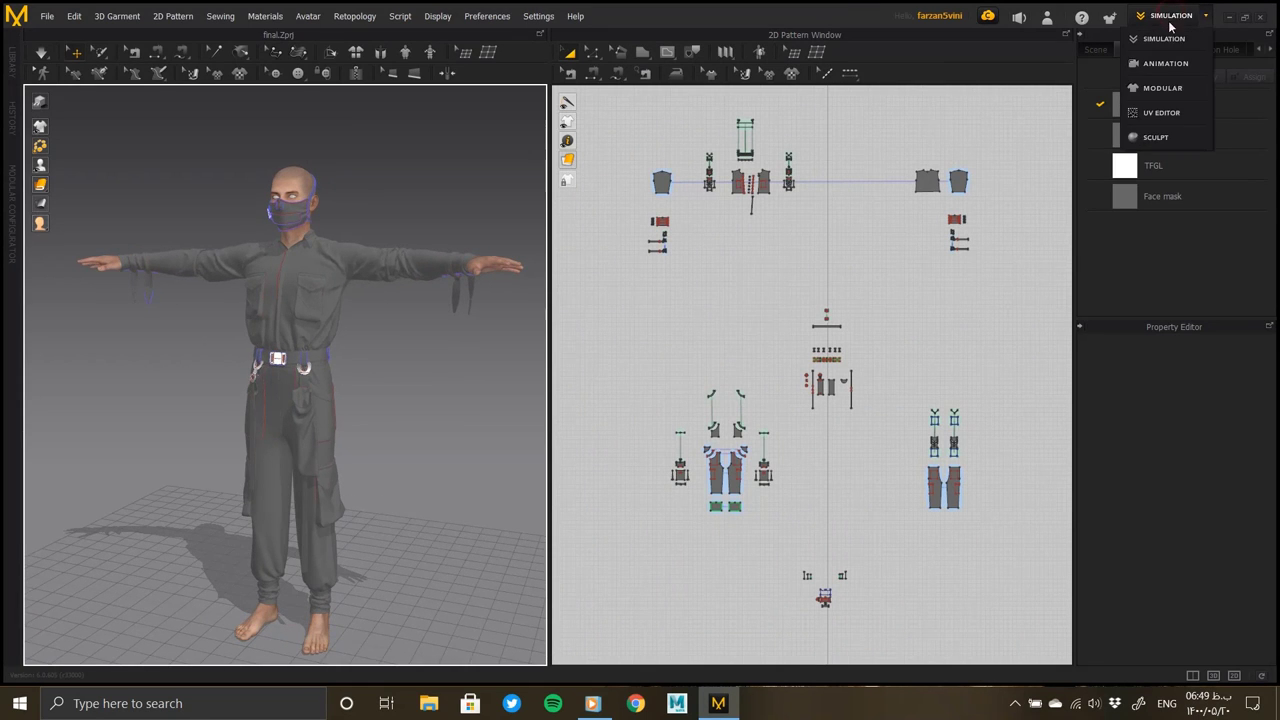
click(1163, 117)
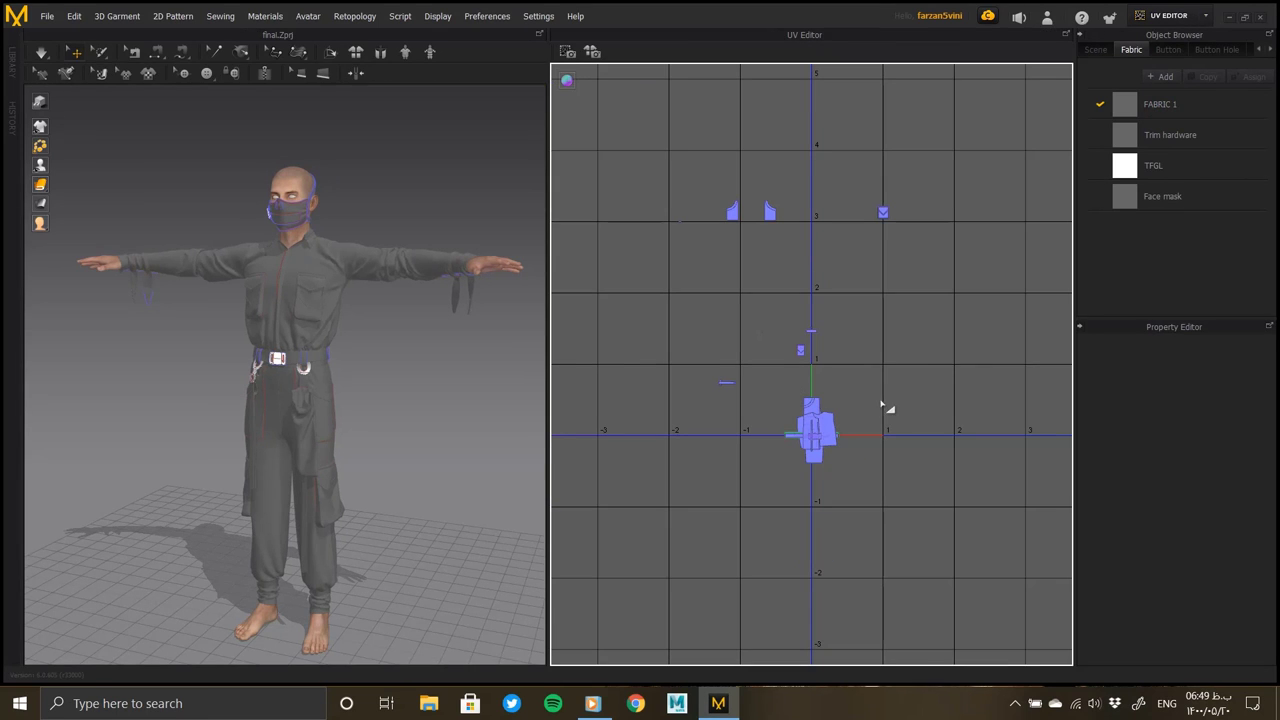
Select all UV islands, shrink them and shift them to the left
scroll(858, 392, down, 2)
scroll(820, 370, down, 2)
scroll(806, 363, down, 2)
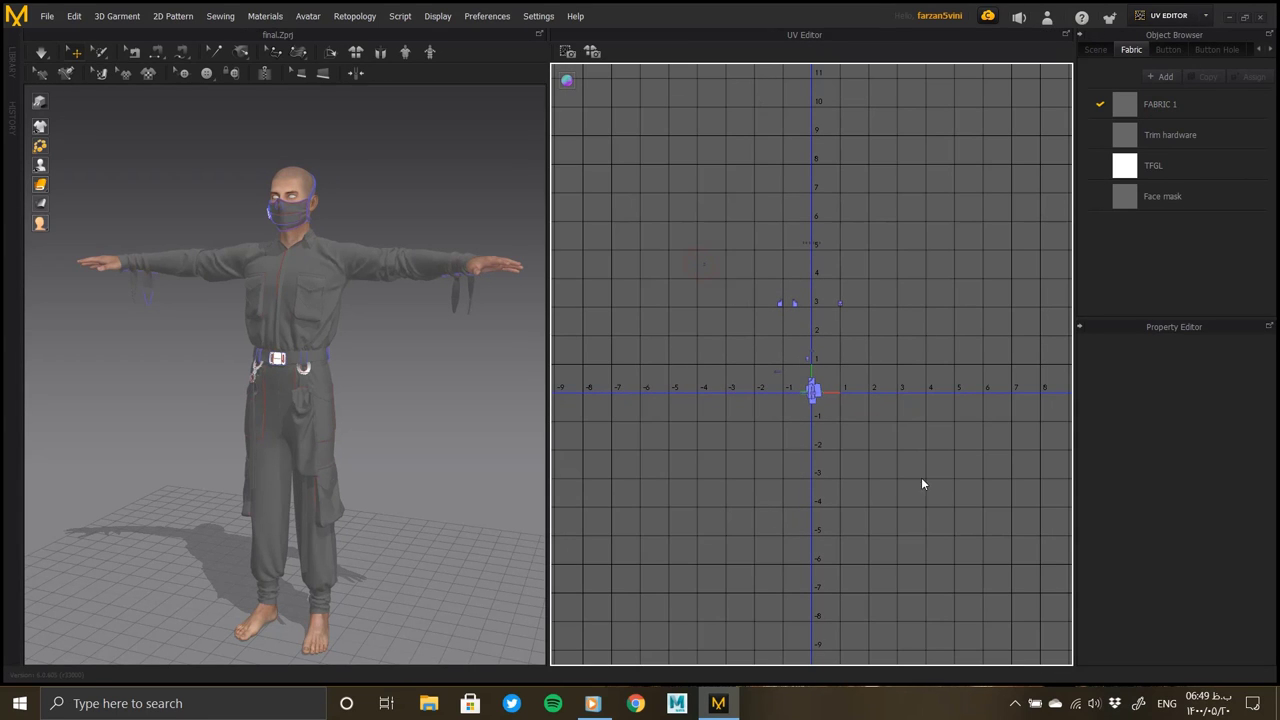
key(ctrl+a)
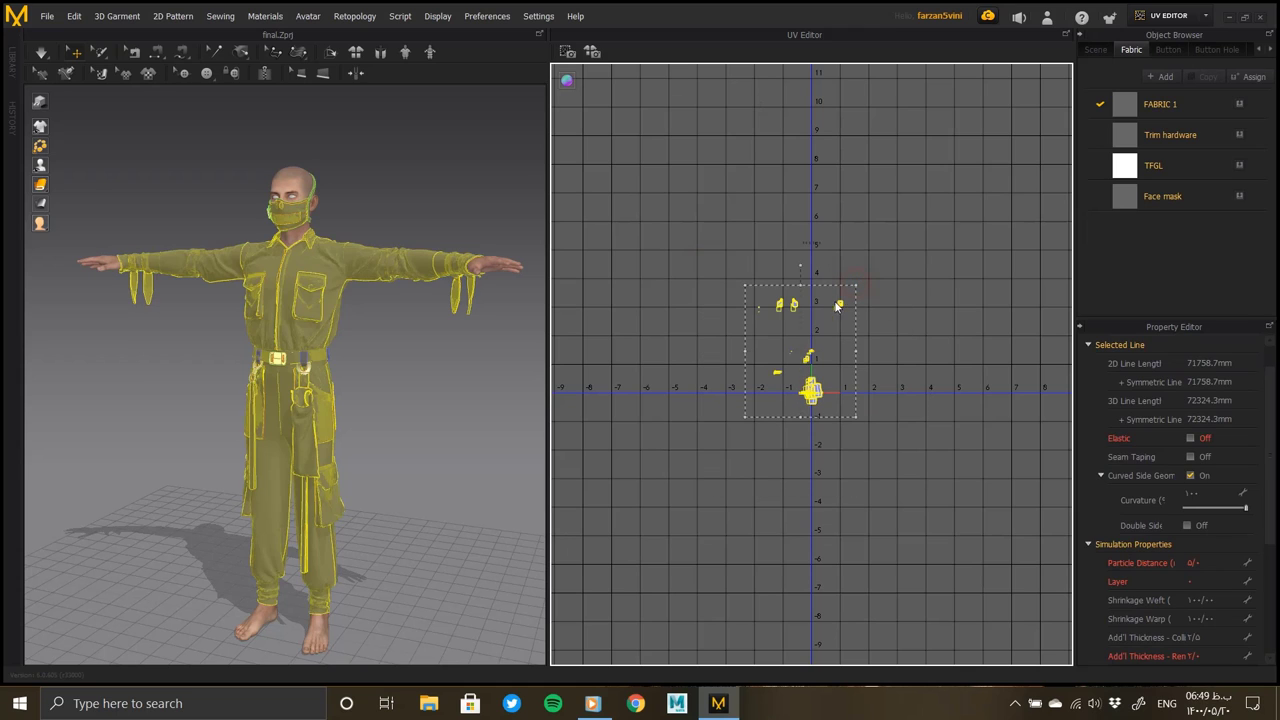
drag(790, 392, 770, 398)
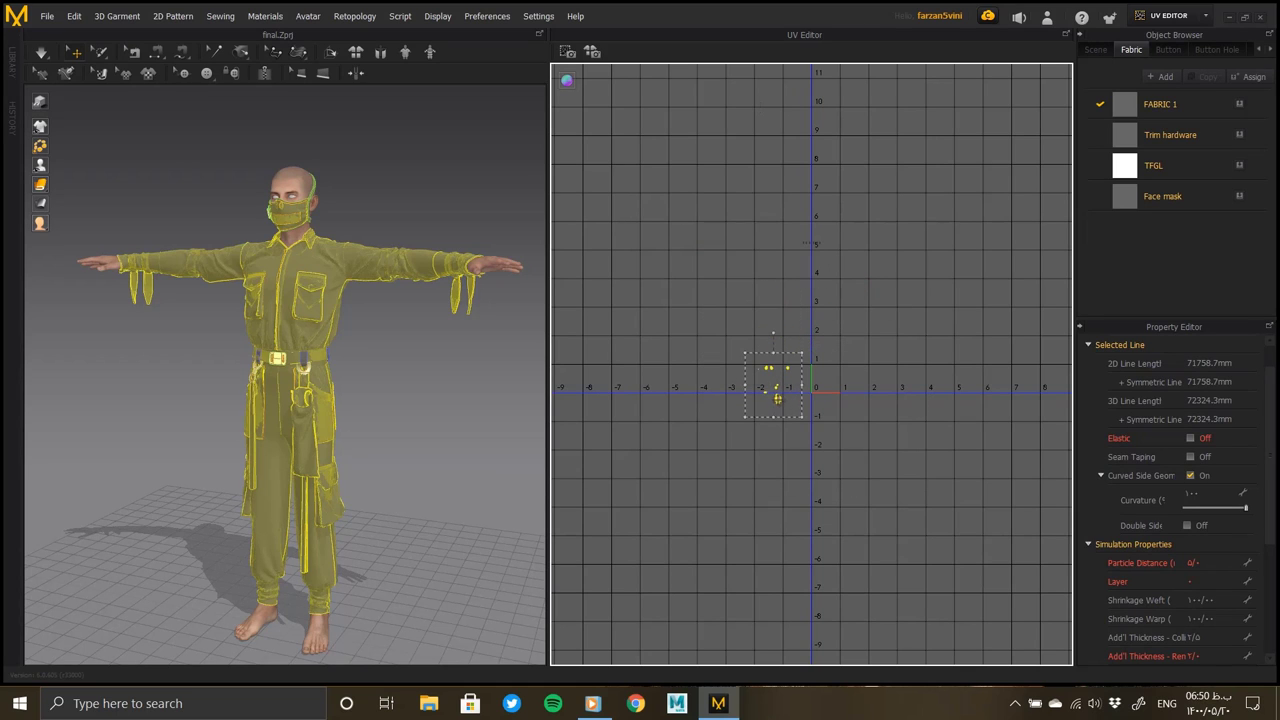
scroll(807, 391, up, 3)
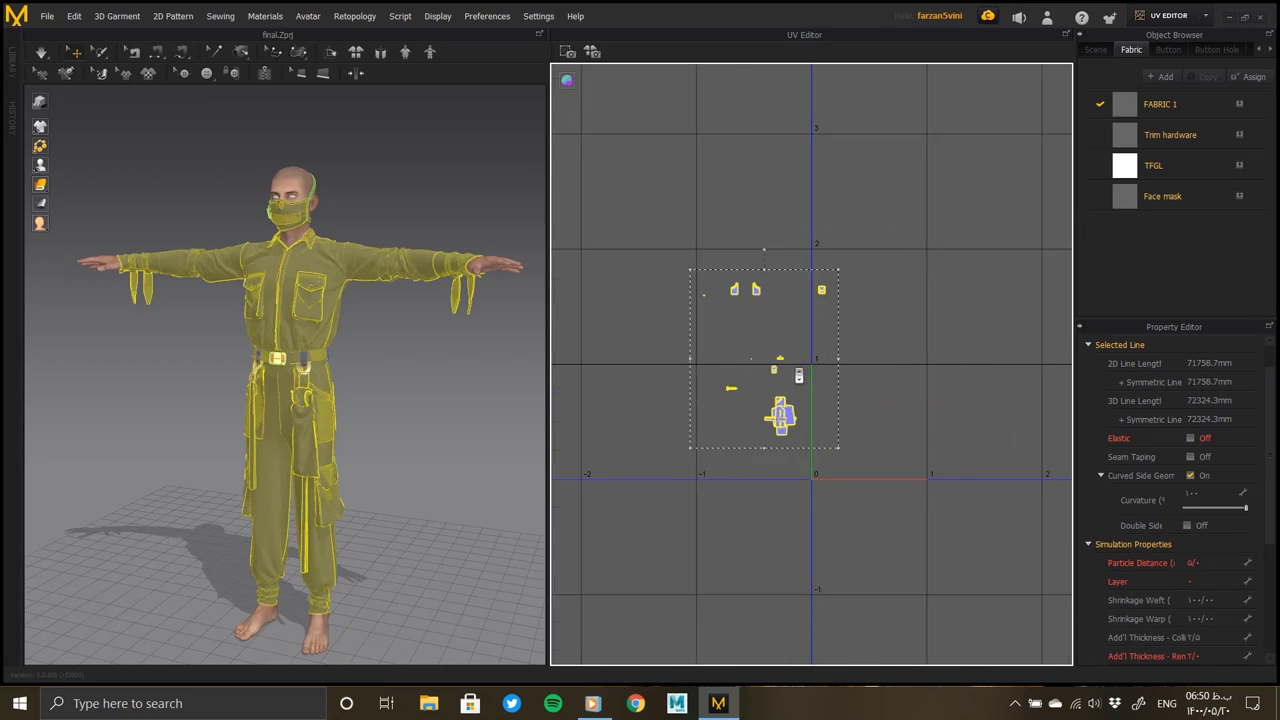
scroll(790, 420, up, 3)
scroll(760, 470, up, 3)
scroll(903, 374, down, 2)
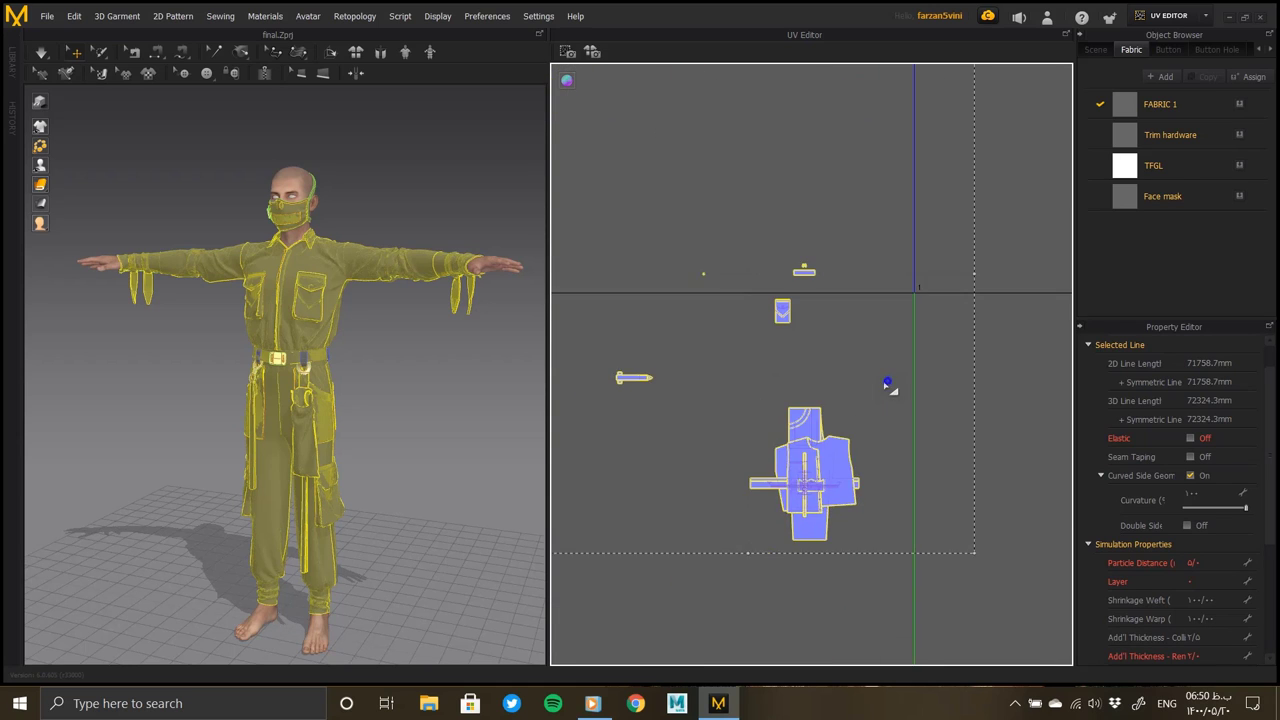
scroll(889, 383, down, 2)
drag(790, 440, 757, 439)
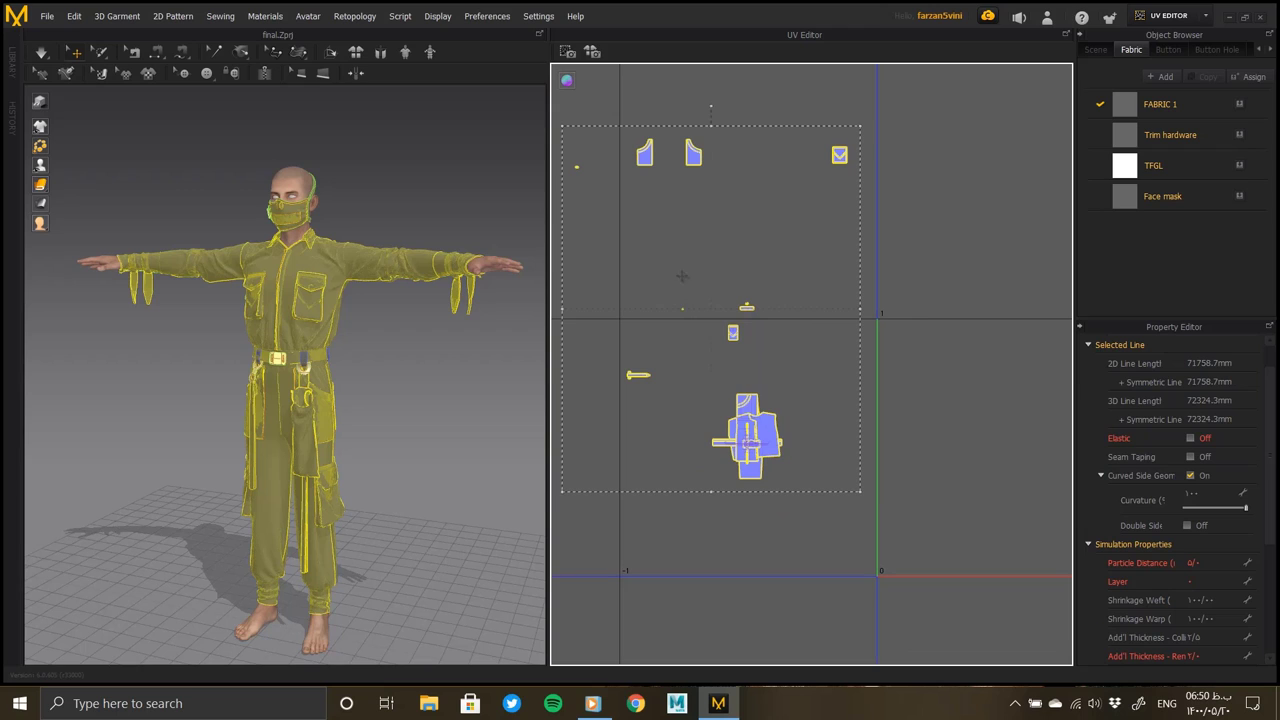
Move the central island cluster beside the vertical axis and bring up the UV layout options
middle_drag(681, 276, 728, 253)
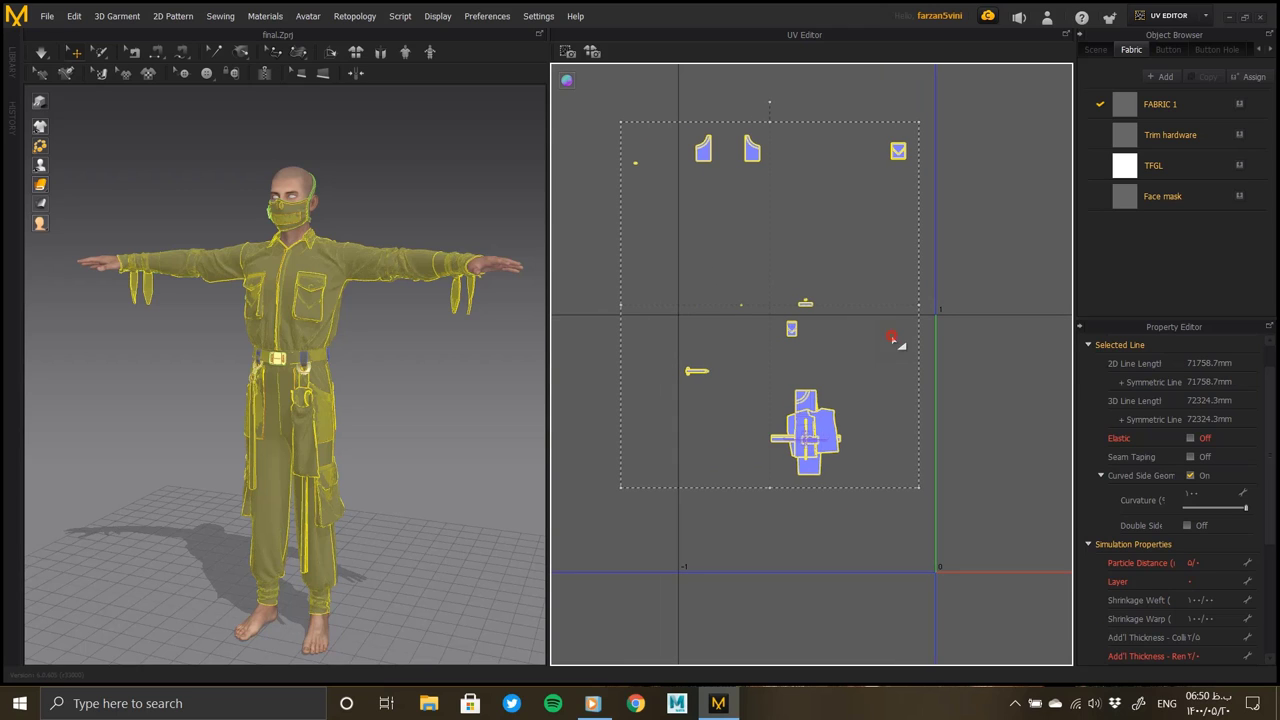
click(881, 437)
click(812, 455)
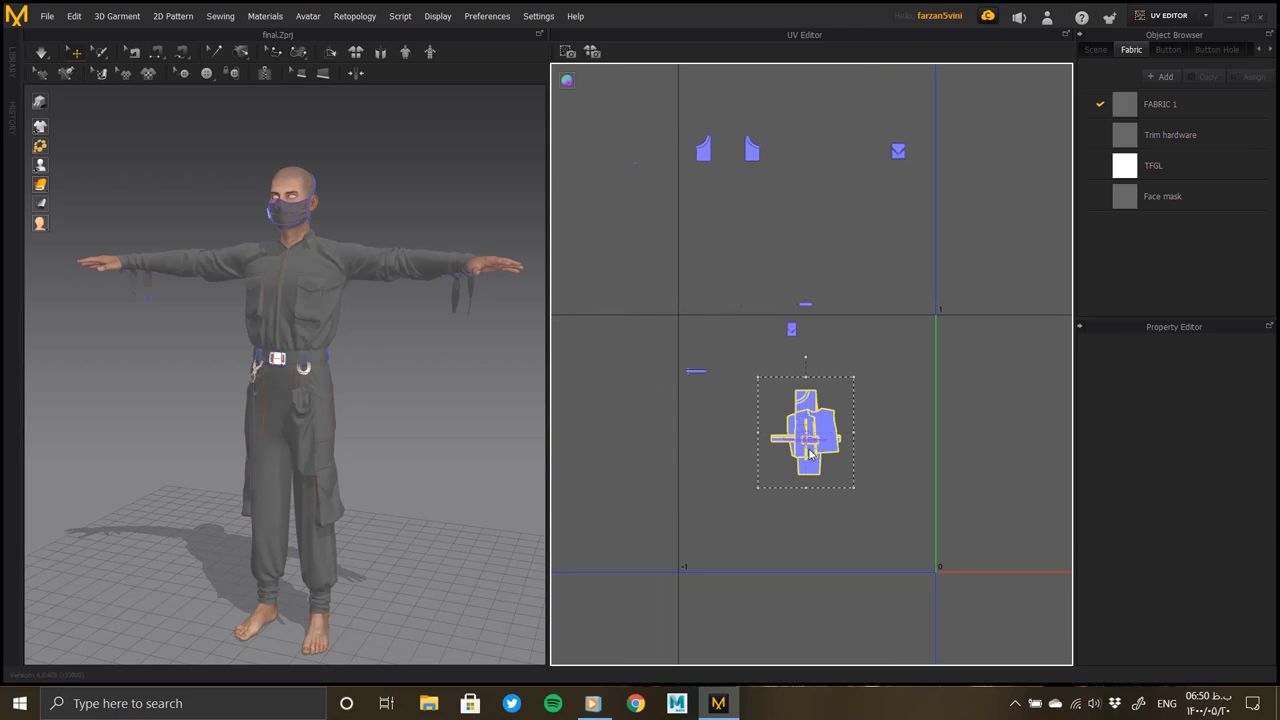
drag(812, 455, 936, 408)
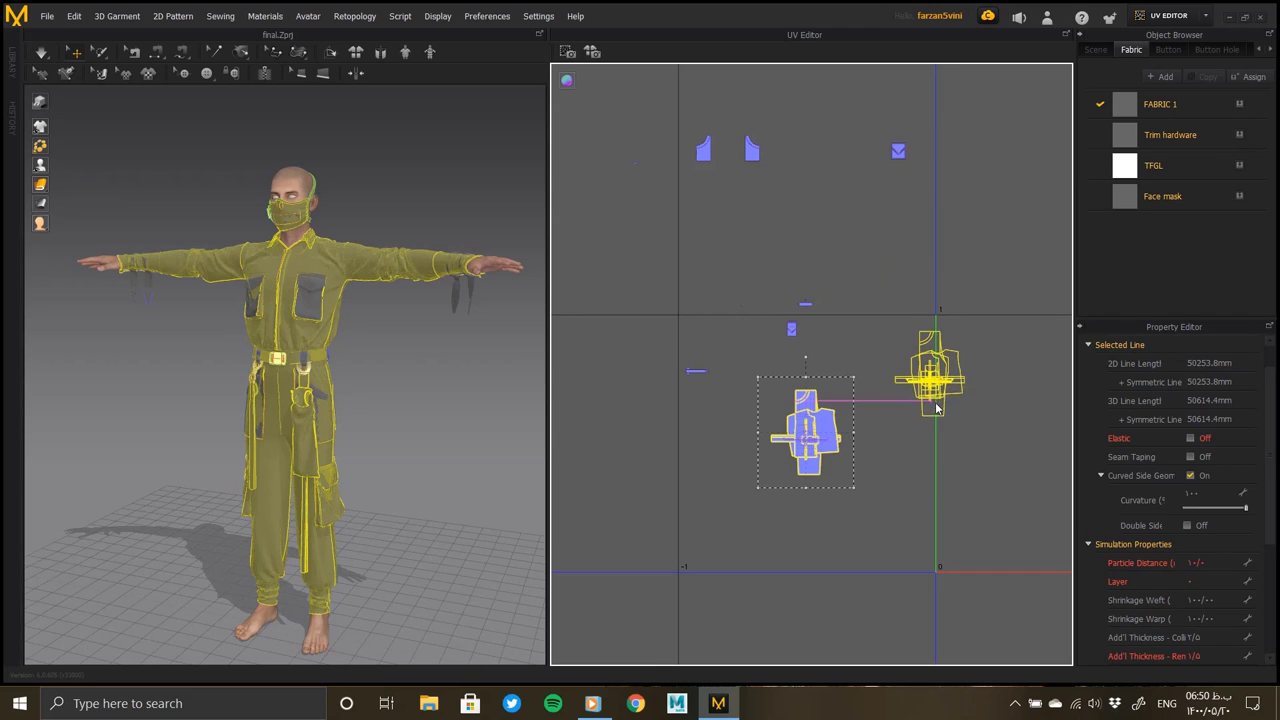
drag(936, 408, 898, 404)
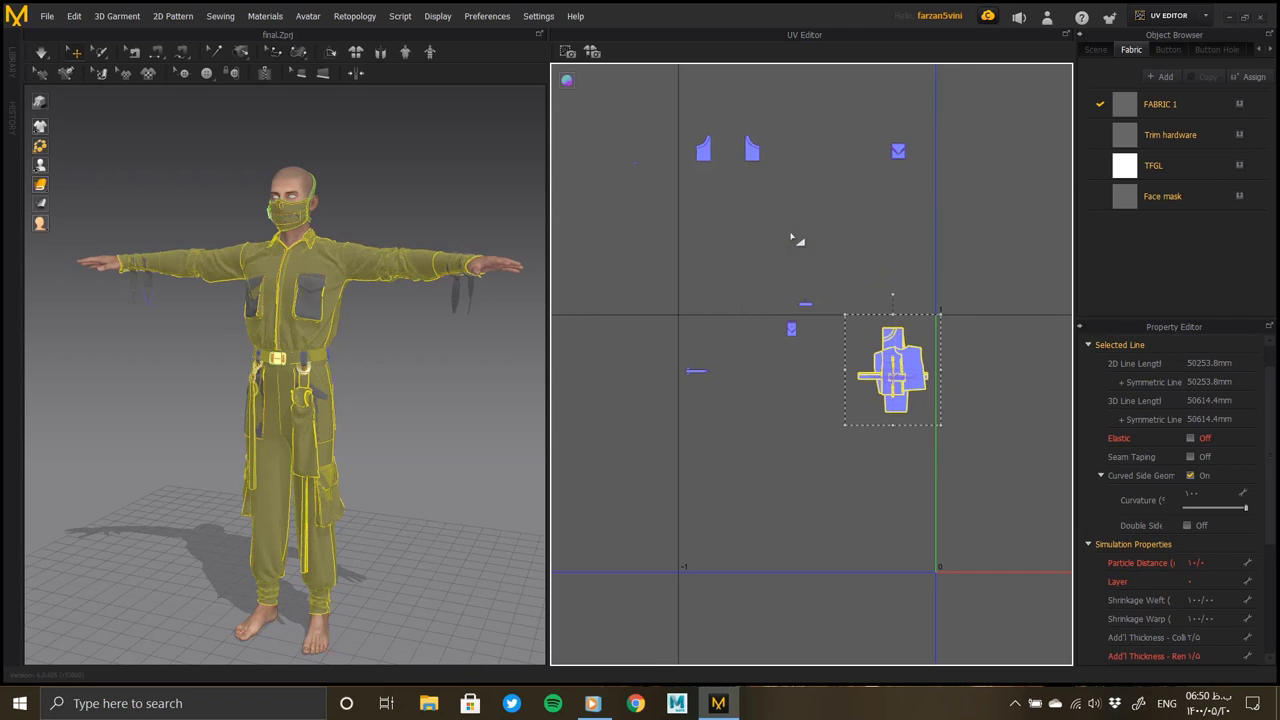
right_click(791, 237)
Reset the UVs to the 2D pattern arrangement and bring the upper island row into view
click(831, 257)
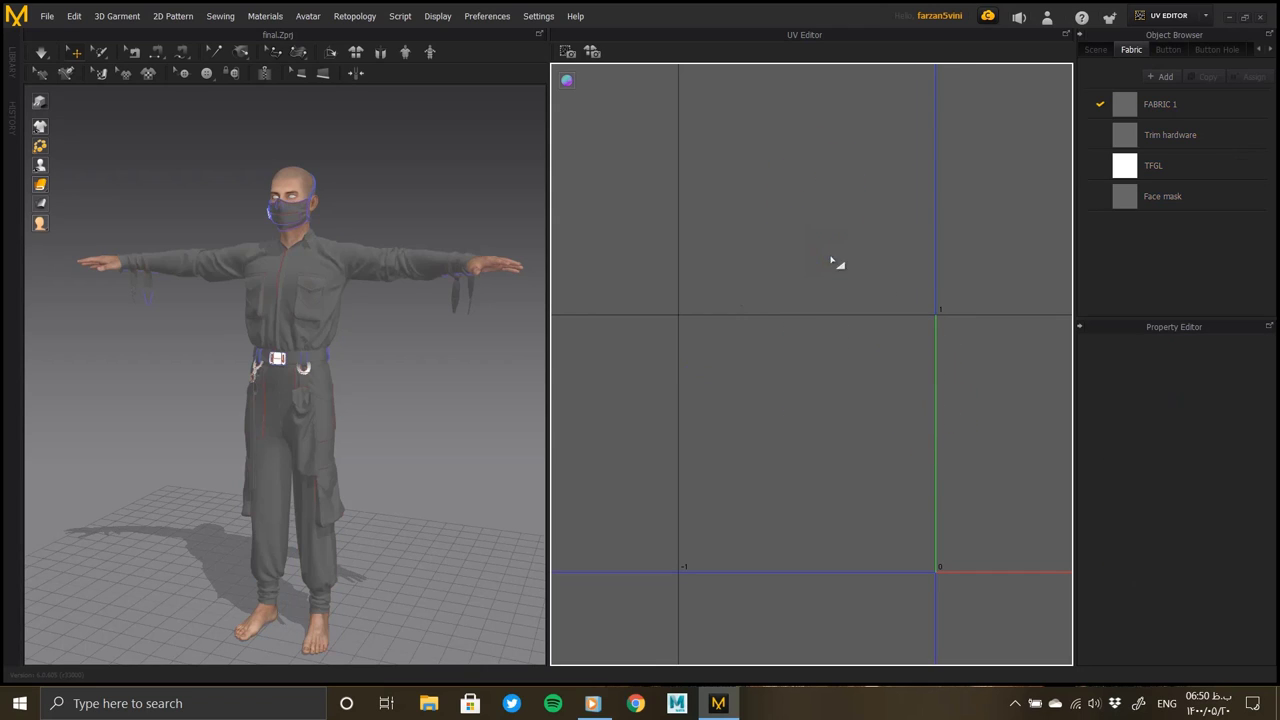
scroll(753, 286, down, 5)
scroll(746, 282, down, 3)
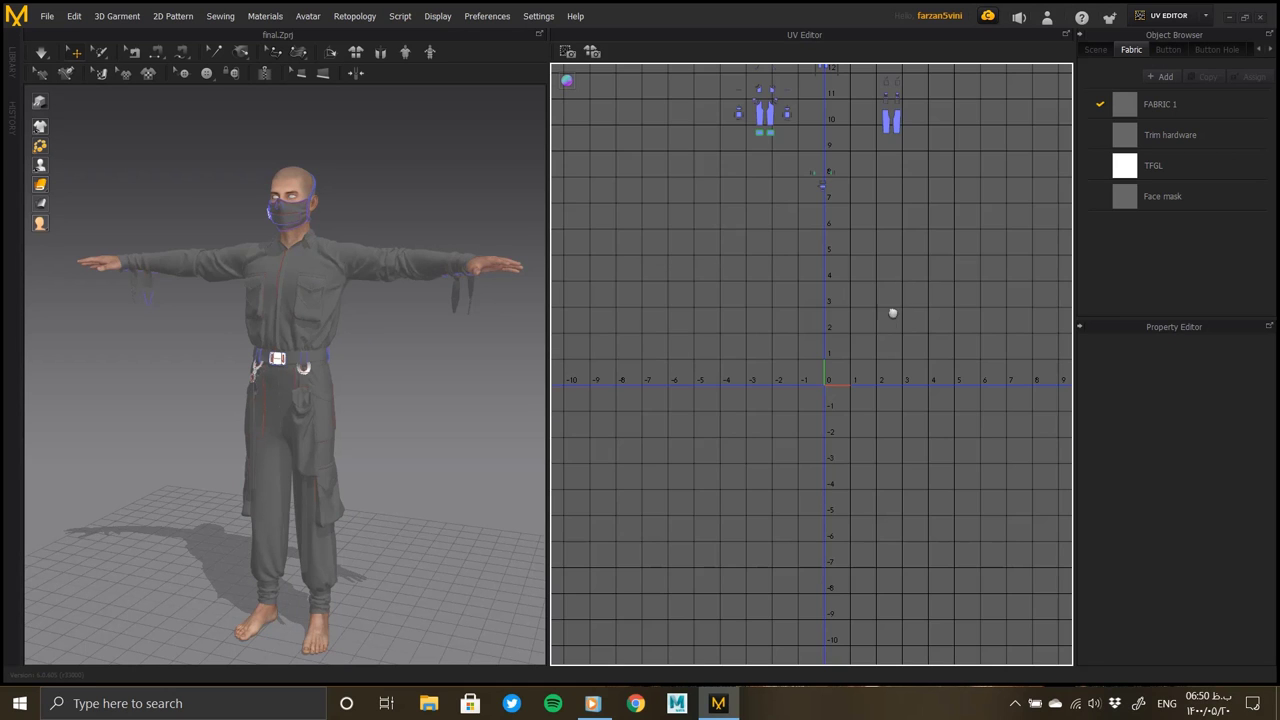
middle_drag(891, 311, 889, 494)
scroll(930, 215, up, 2)
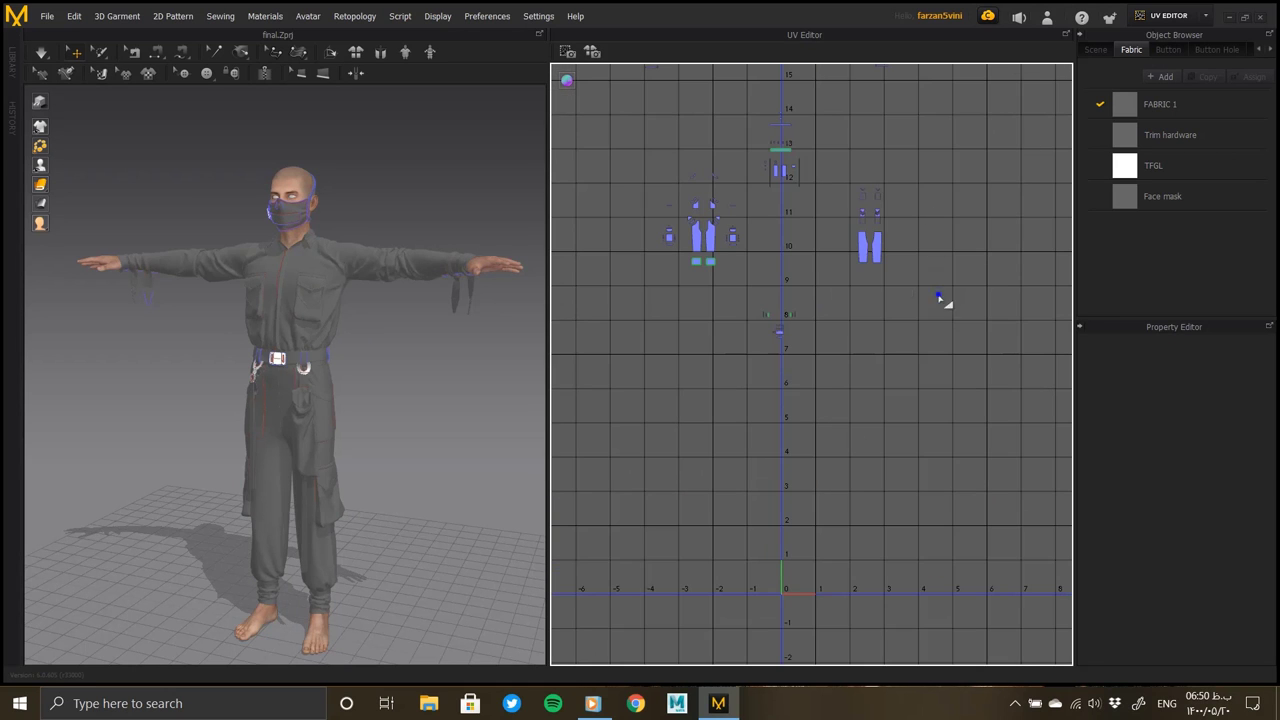
scroll(878, 230, down, 1)
middle_drag(877, 240, 884, 346)
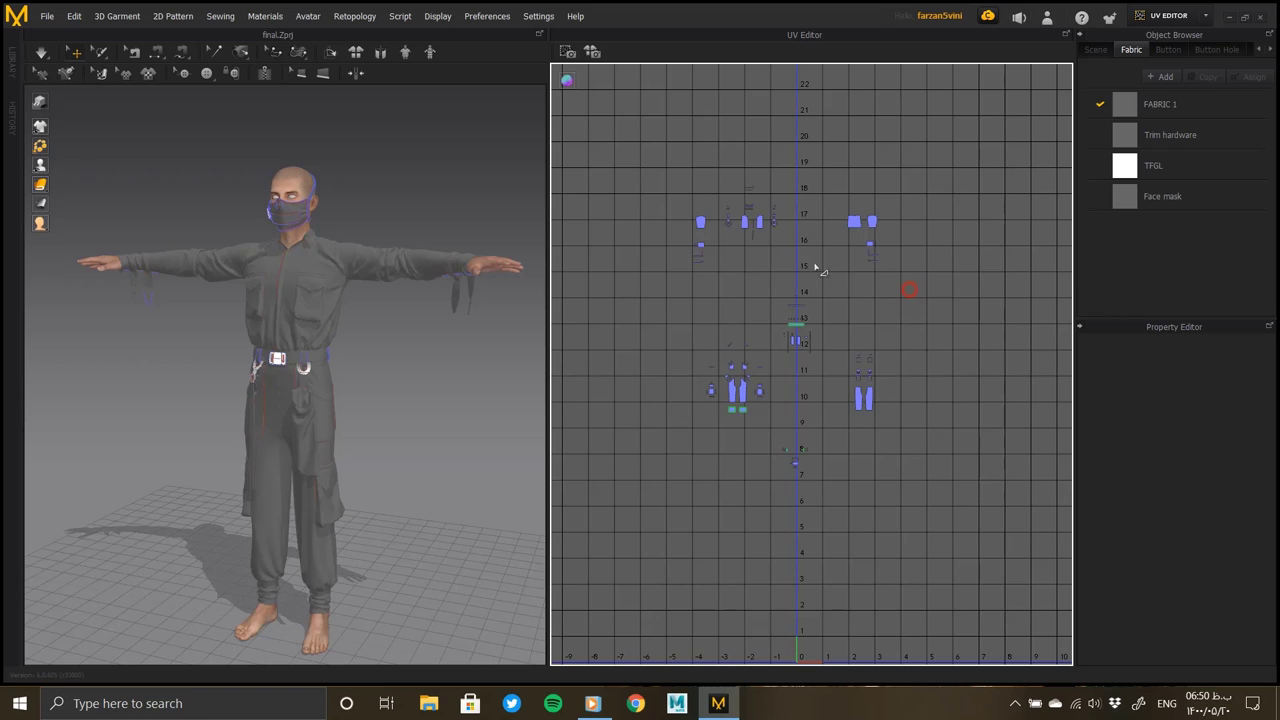
Select the shirt islands in the upper row and drop them near the origin
drag(908, 290, 657, 134)
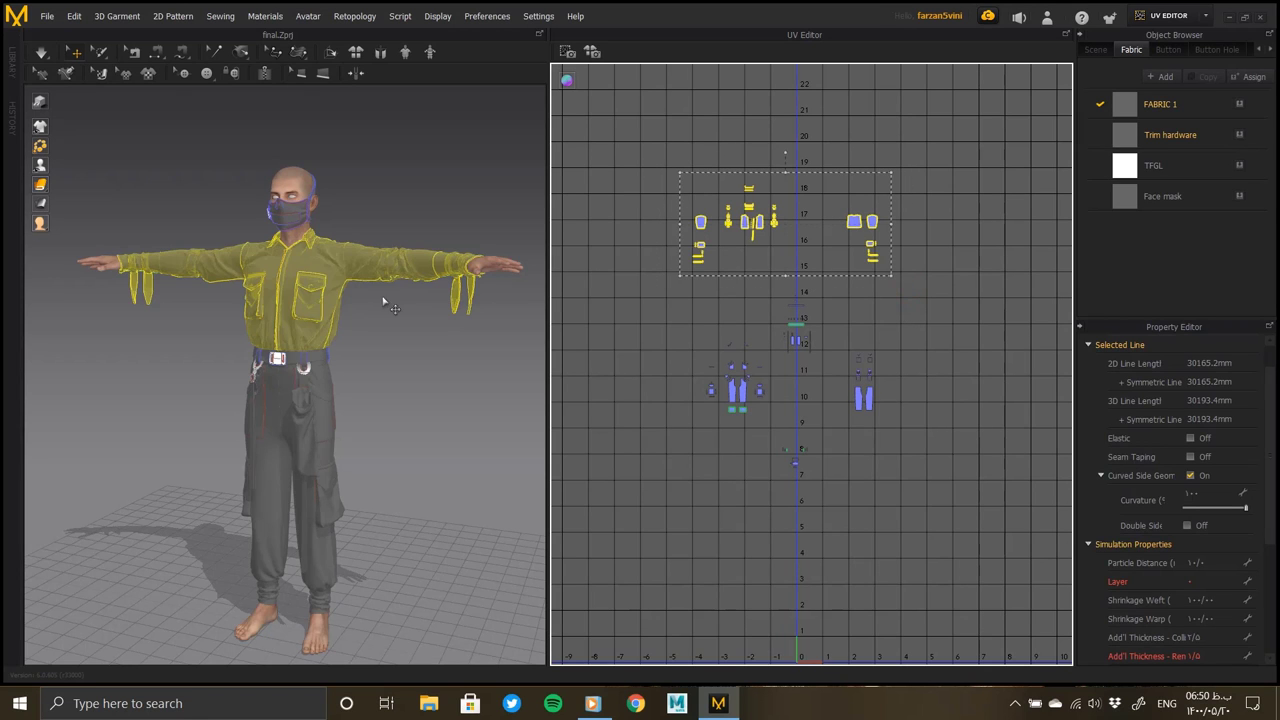
mouse_move(385, 300)
right_down()
mouse_move(148, 341)
mouse_move(380, 325)
right_up()
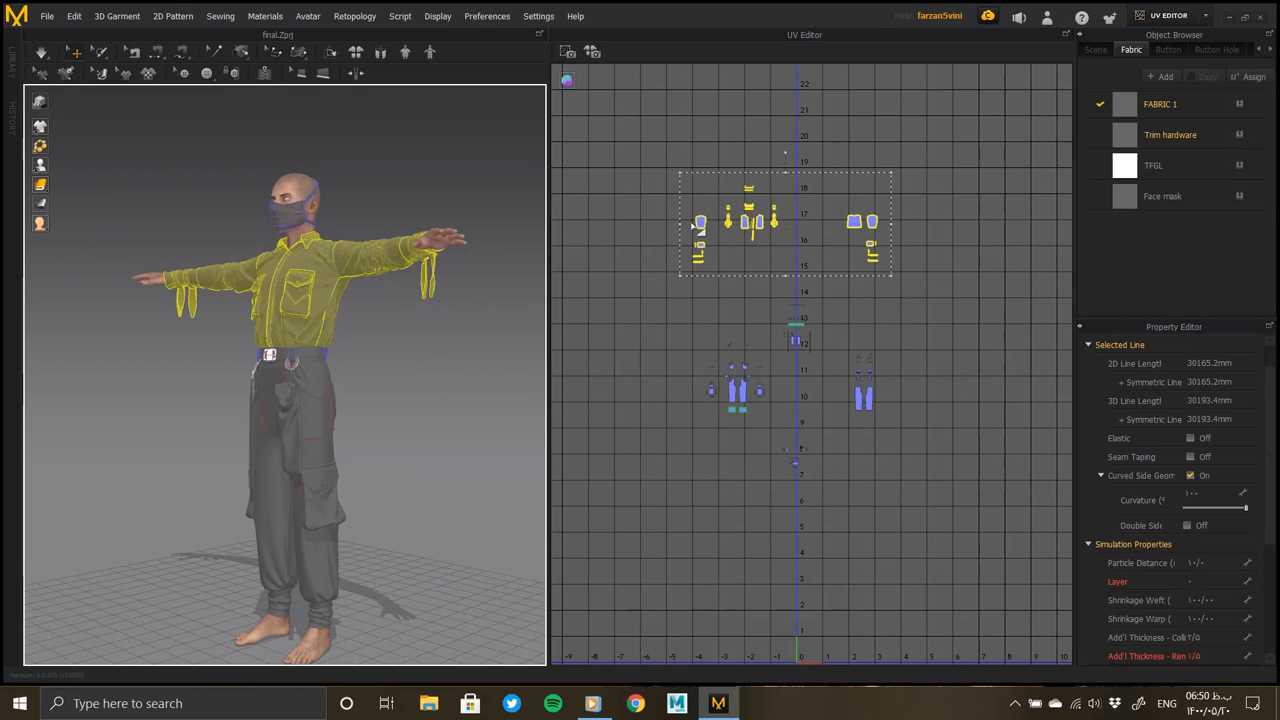
drag(757, 222, 778, 548)
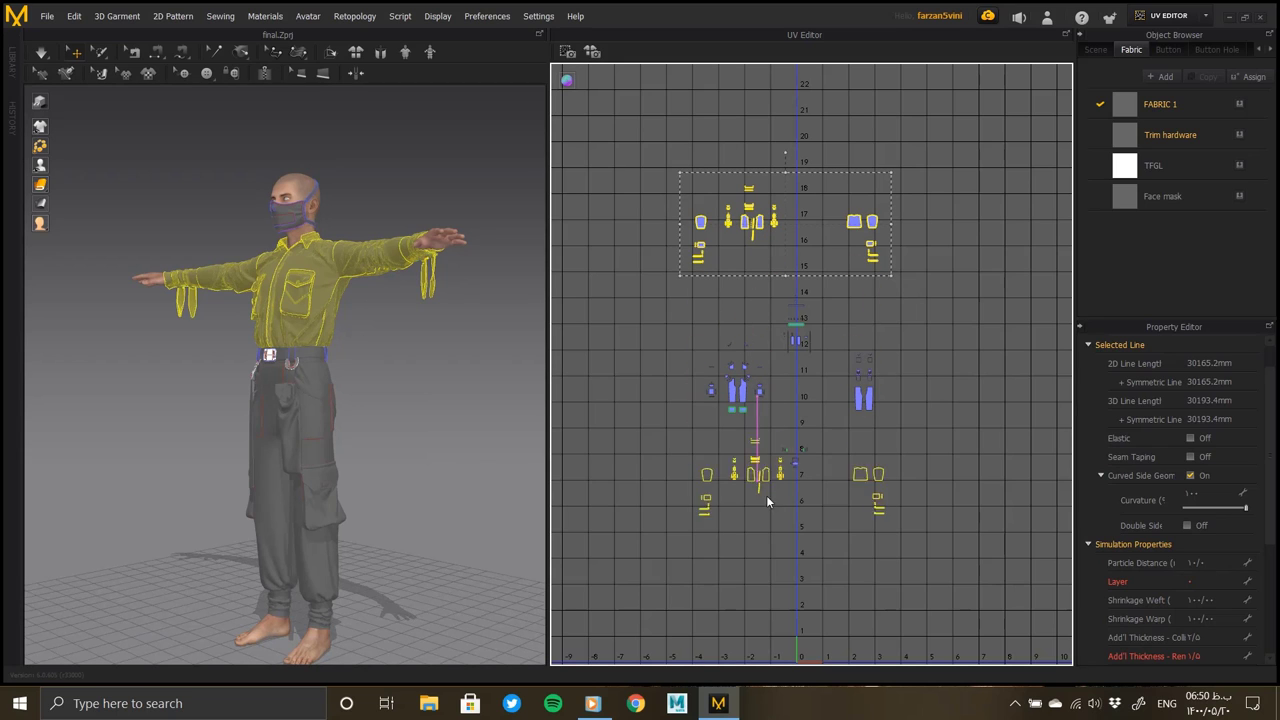
right_drag(778, 548, 712, 307)
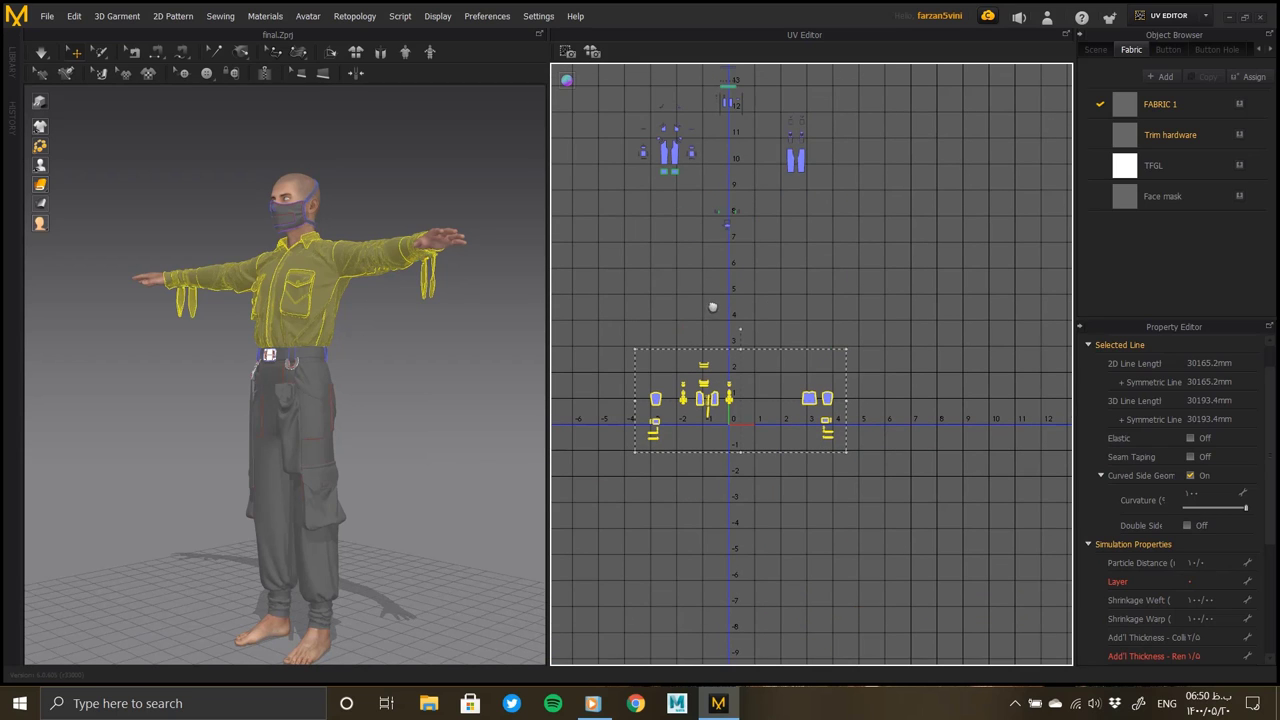
Regroup the small trim islands into the shirt group and clear the selection
drag(713, 392, 765, 399)
click(800, 428)
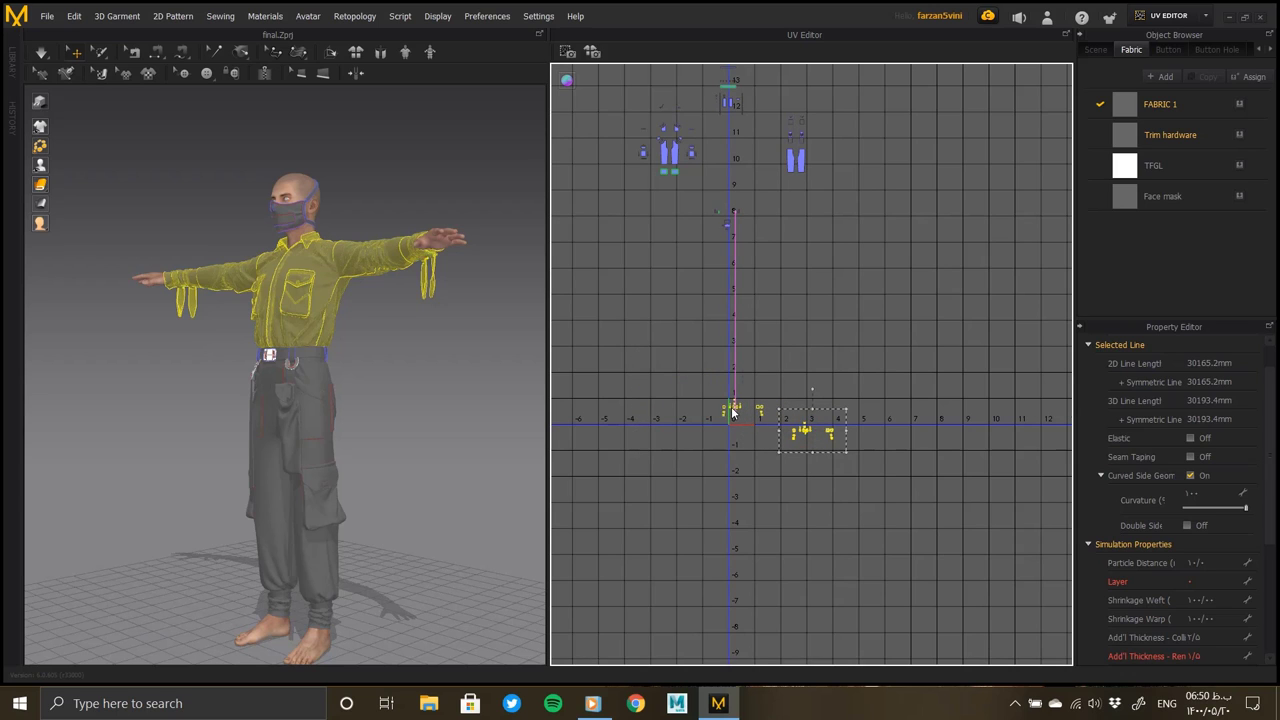
scroll(732, 412, up, 3)
scroll(745, 408, up, 3)
drag(770, 403, 776, 260)
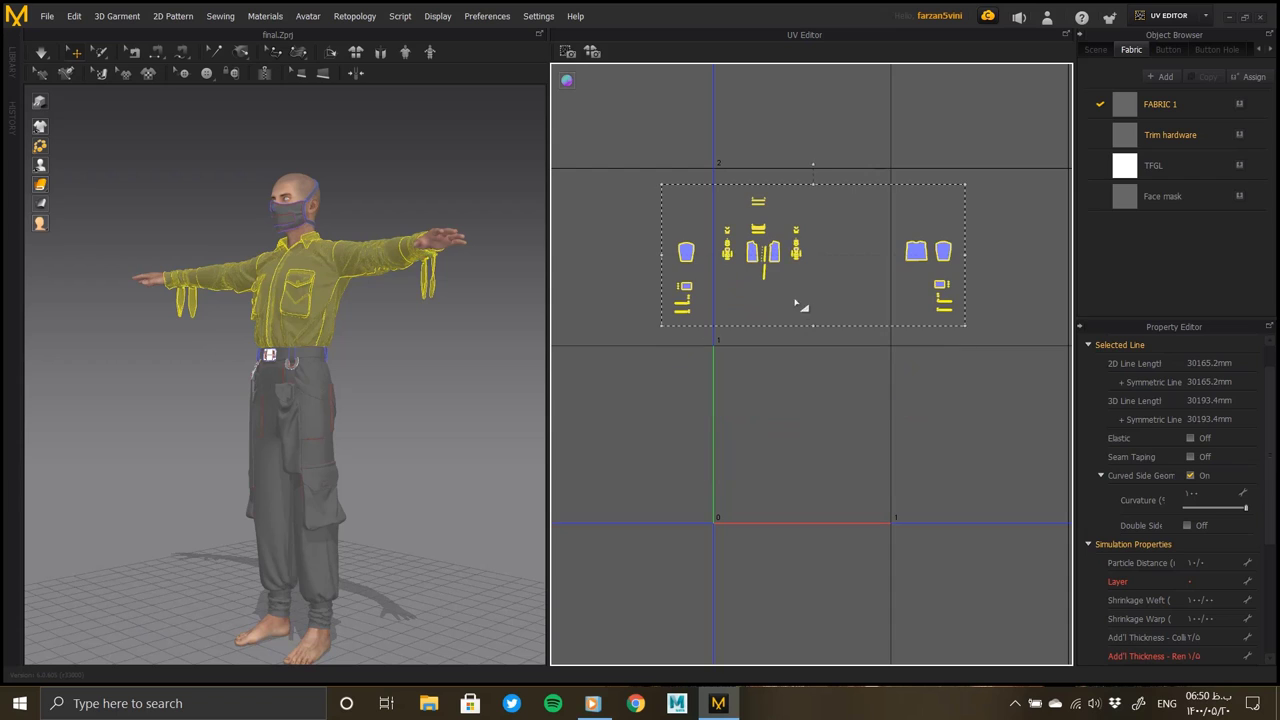
scroll(792, 307, up, 2)
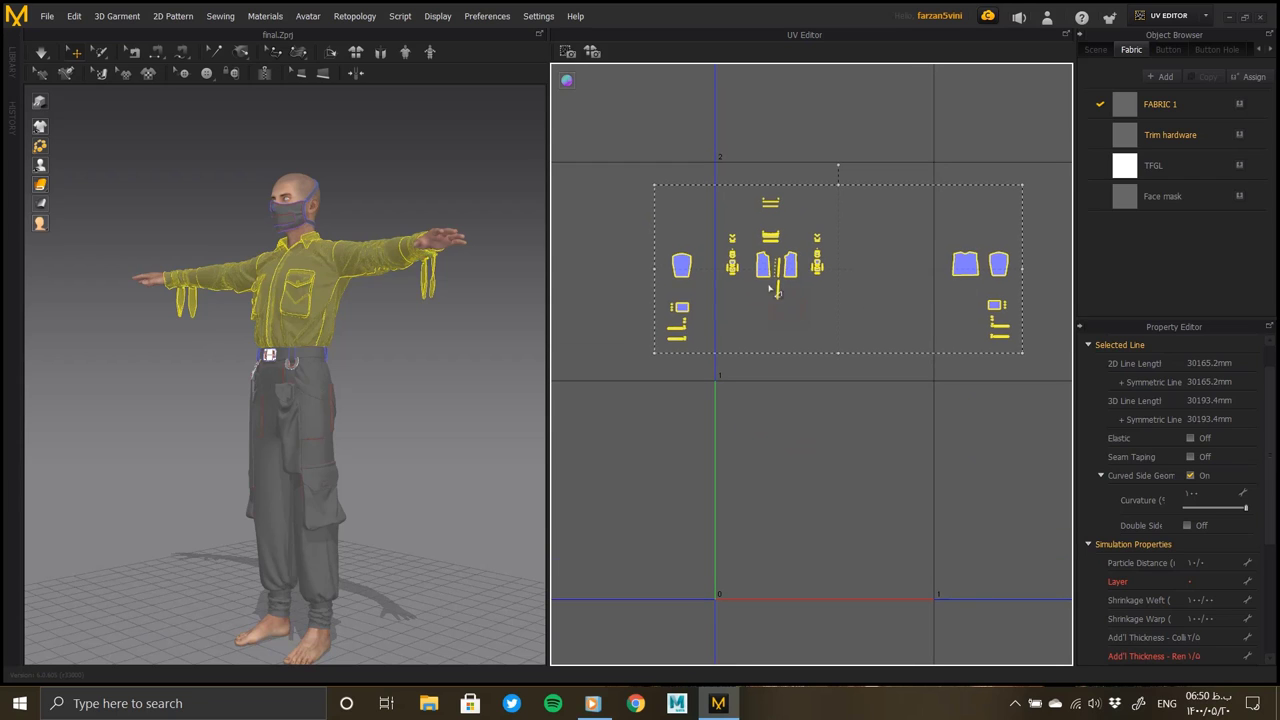
click(775, 292)
scroll(710, 300, up, 2)
scroll(708, 306, up, 2)
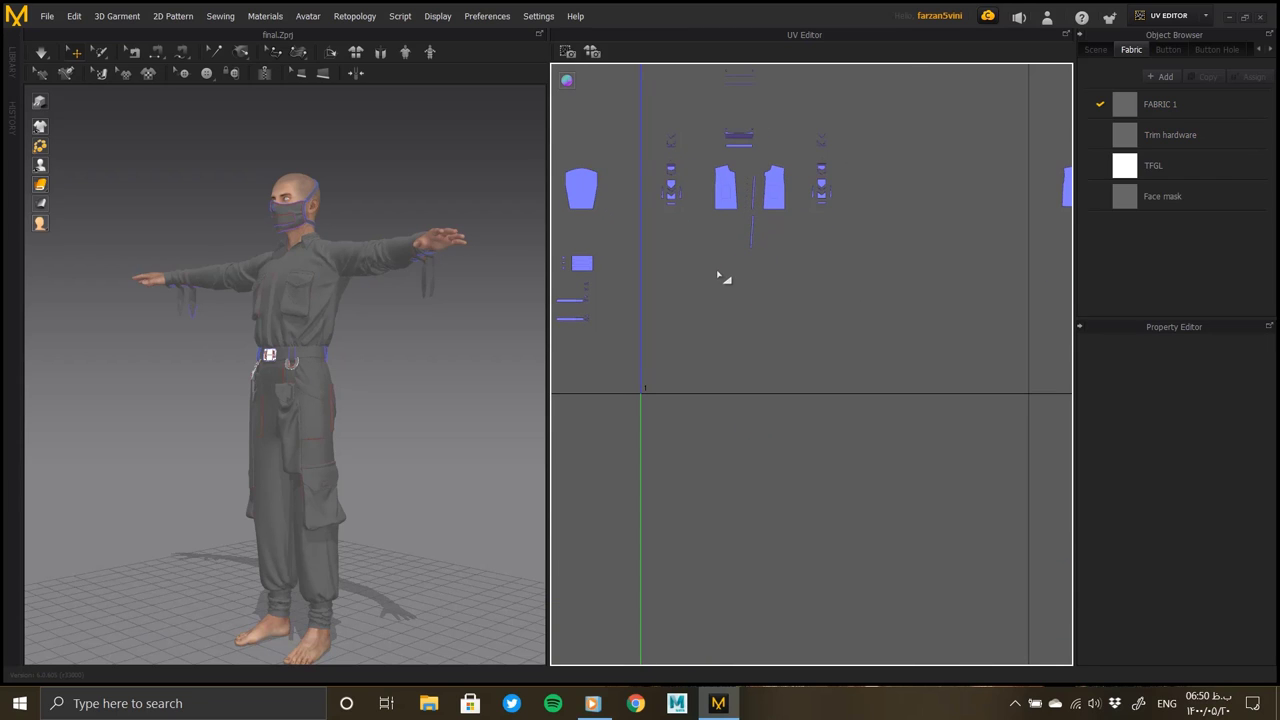
Select all the shirt's UV islands, scale them up, then deselect
mouse_move(720, 276)
middle_down()
mouse_move(811, 374)
mouse_move(800, 372)
middle_up()
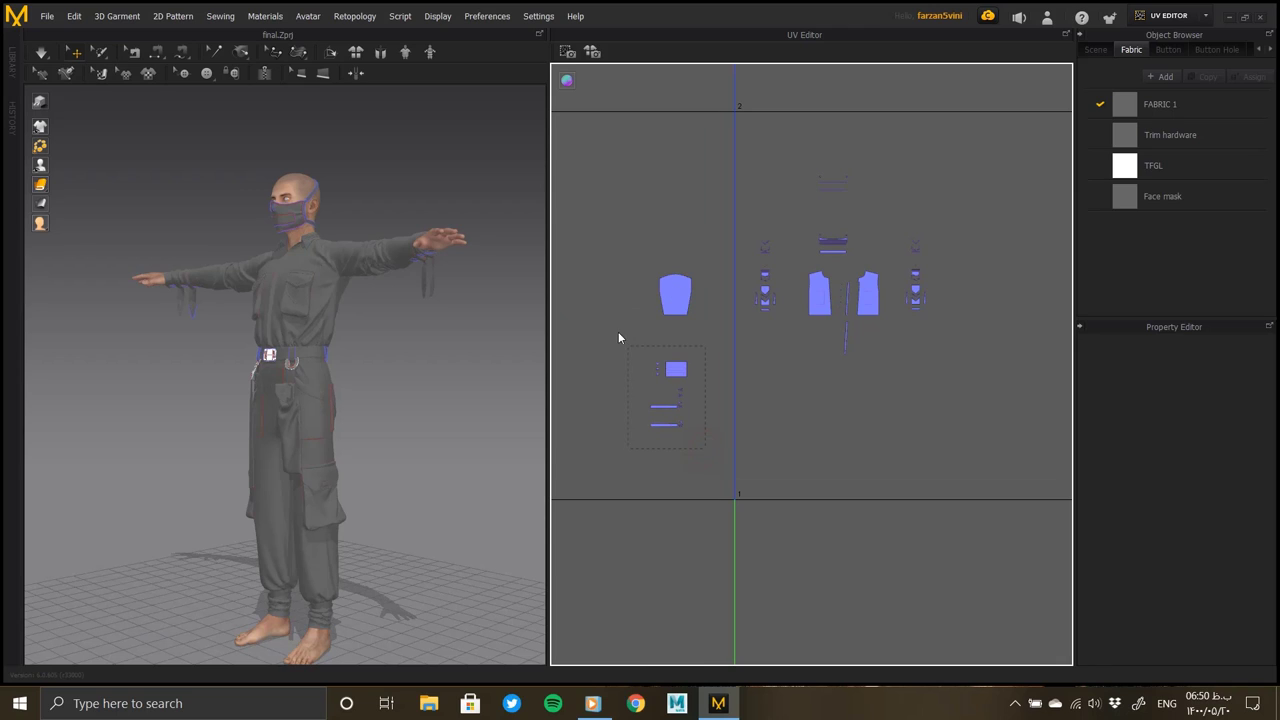
scroll(770, 365, down, 2)
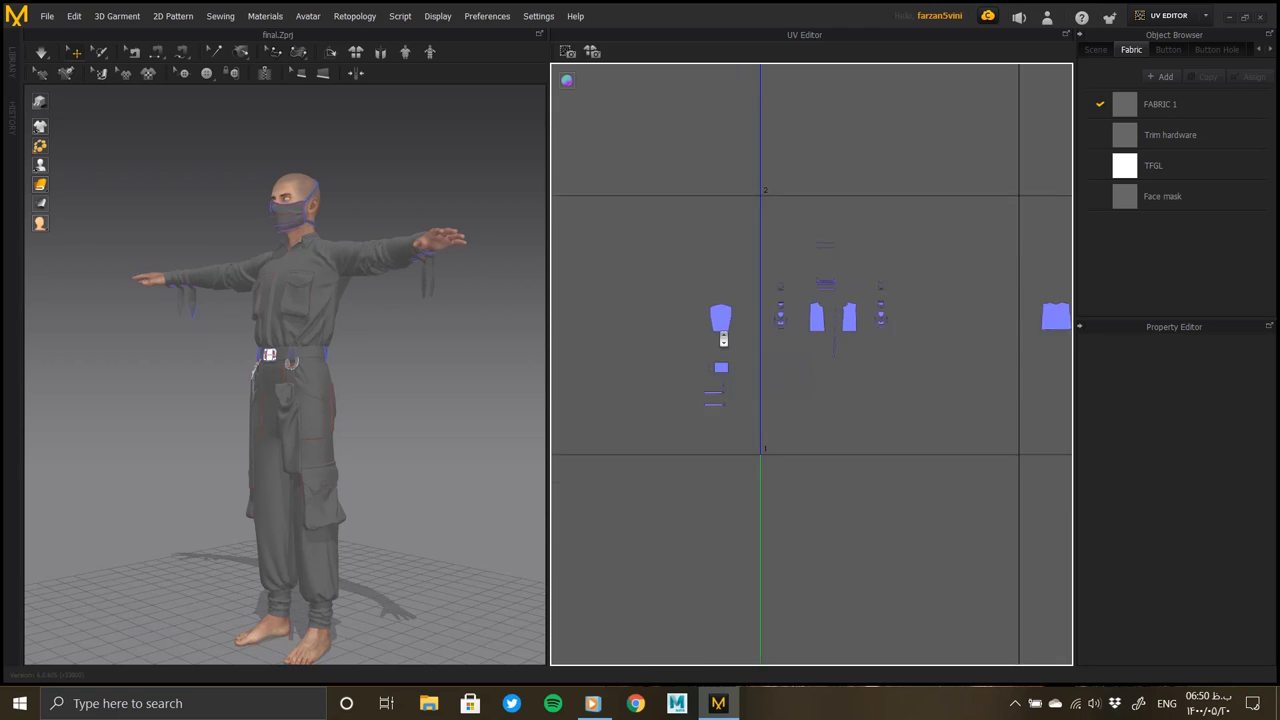
scroll(720, 337, down, 2)
drag(961, 432, 962, 433)
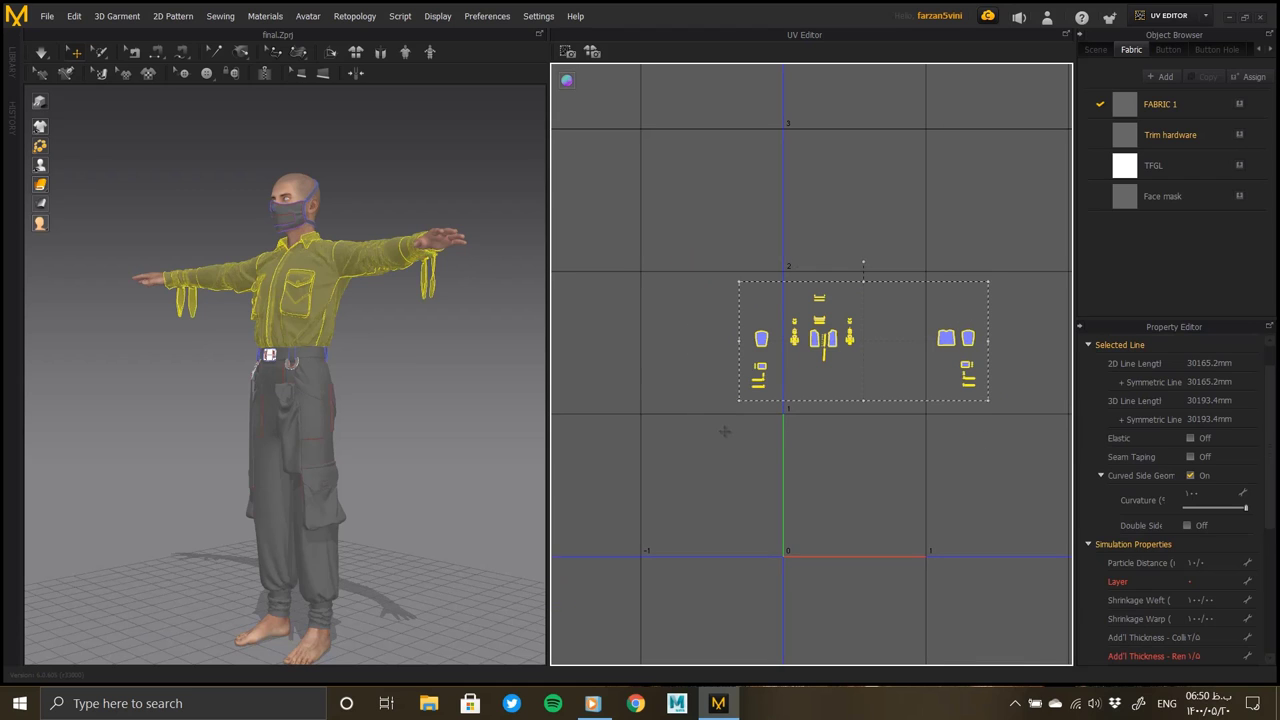
drag(738, 402, 749, 499)
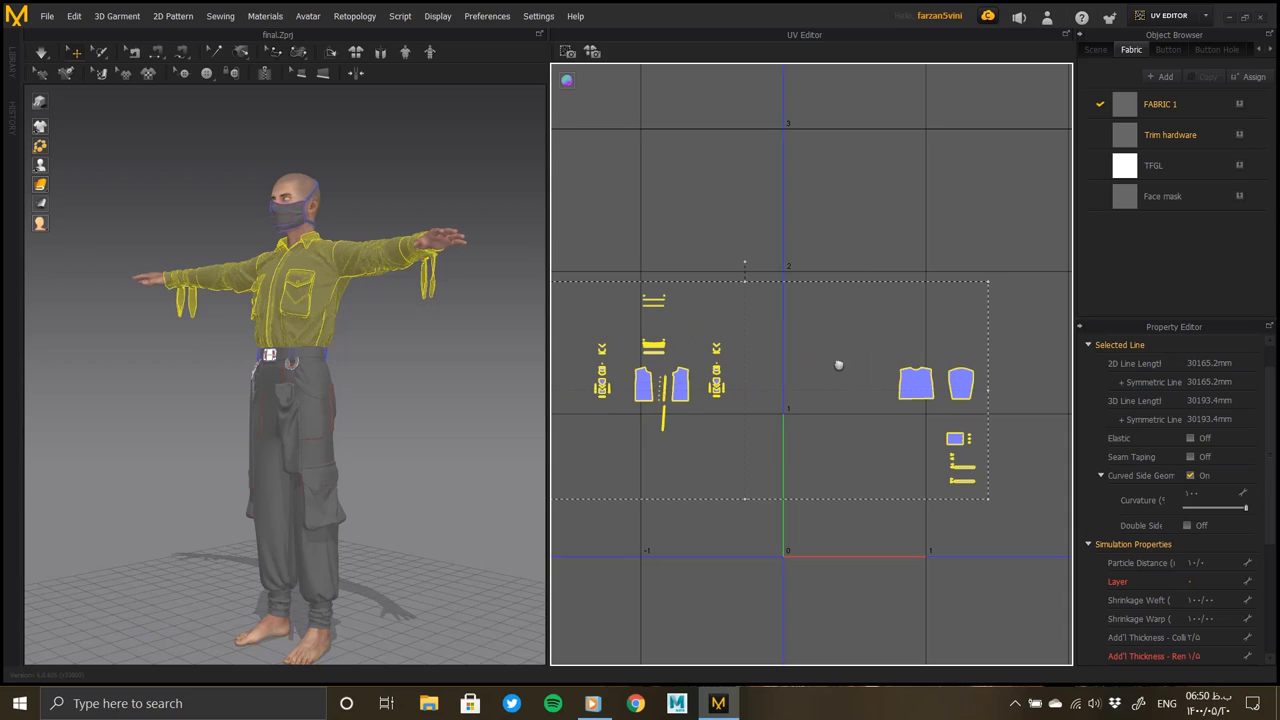
scroll(838, 365, down, 1)
scroll(938, 432, down, 1)
click(868, 295)
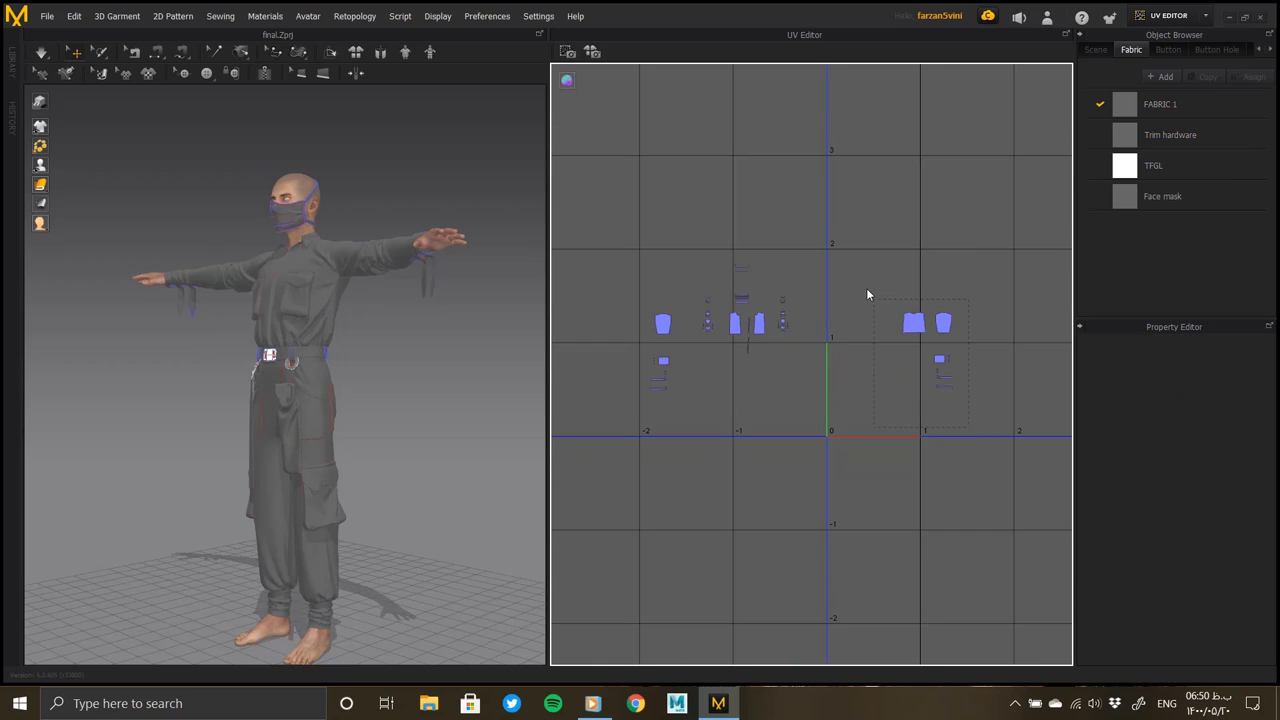
Place both sleeves' UV pieces beside the shirt pieces
drag(914, 332, 811, 327)
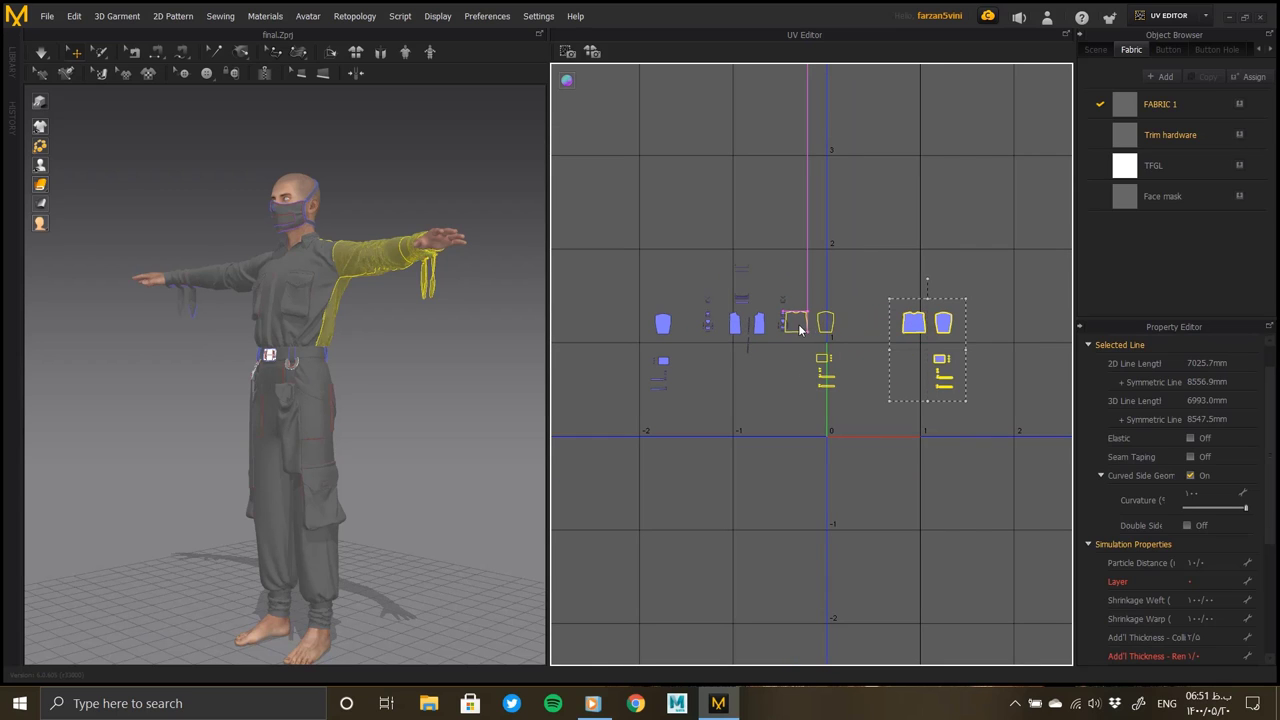
drag(732, 300, 732, 300)
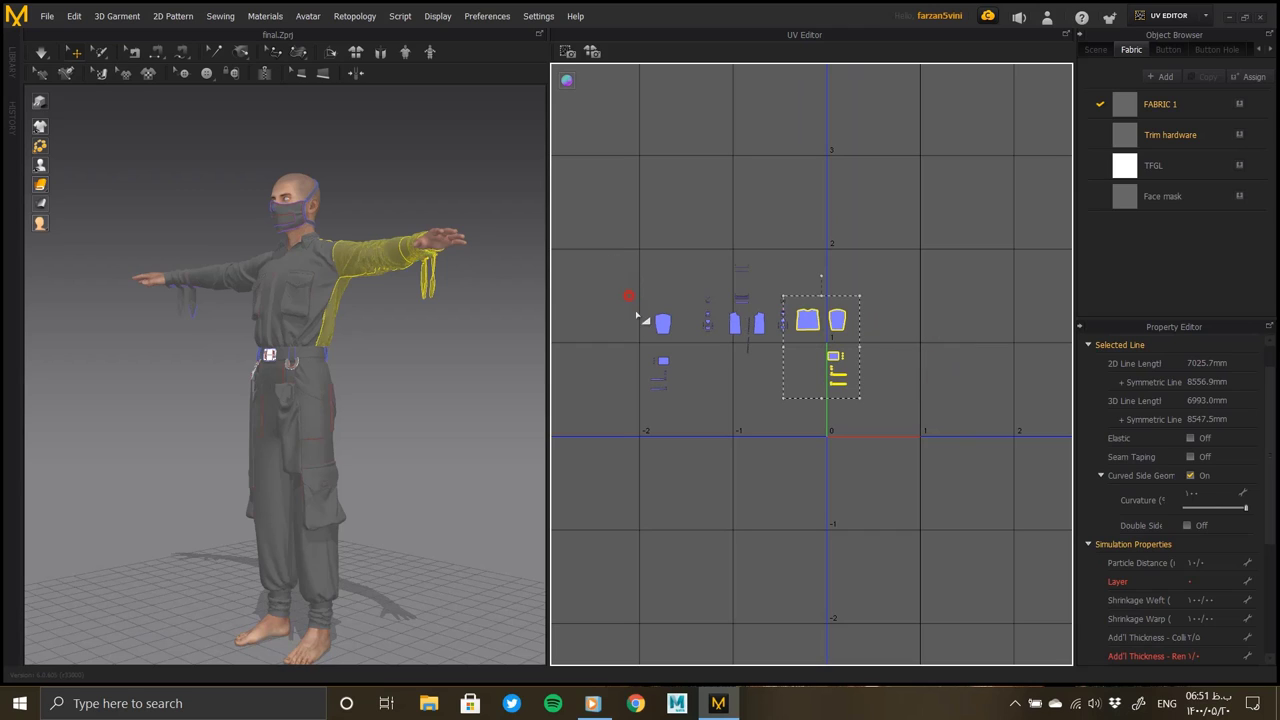
click(681, 425)
click(668, 324)
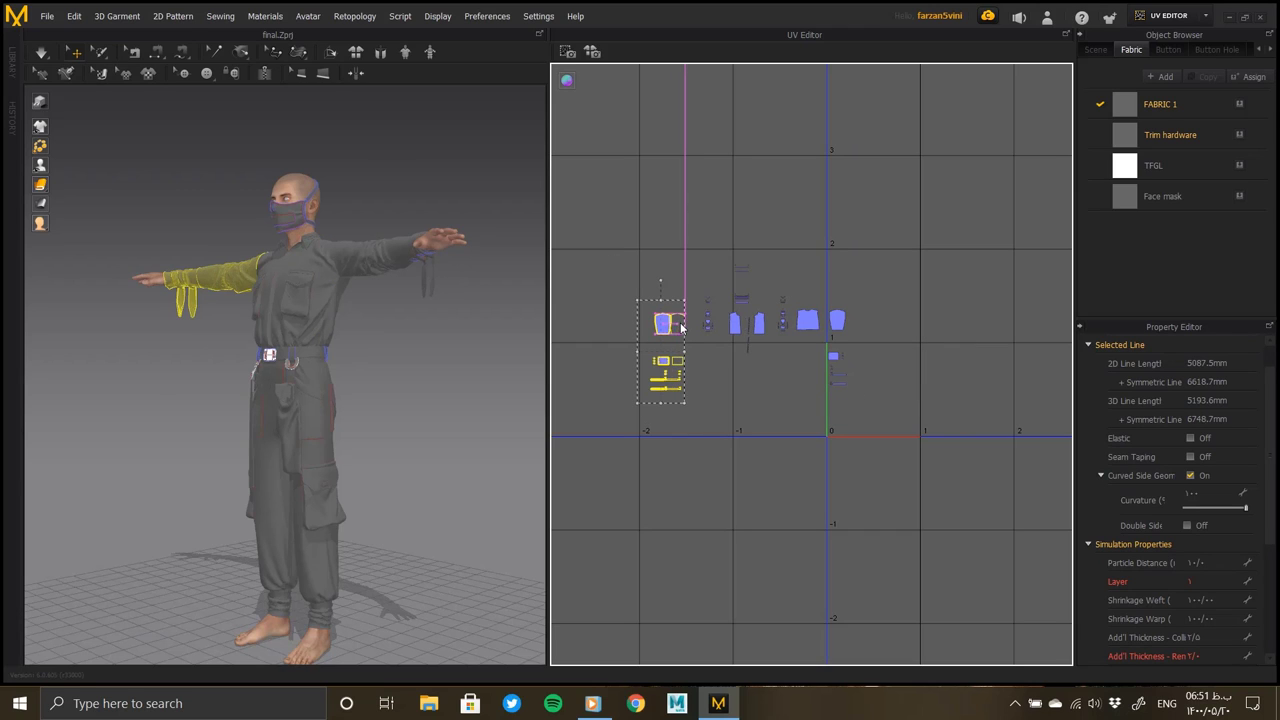
drag(684, 327, 698, 327)
click(893, 453)
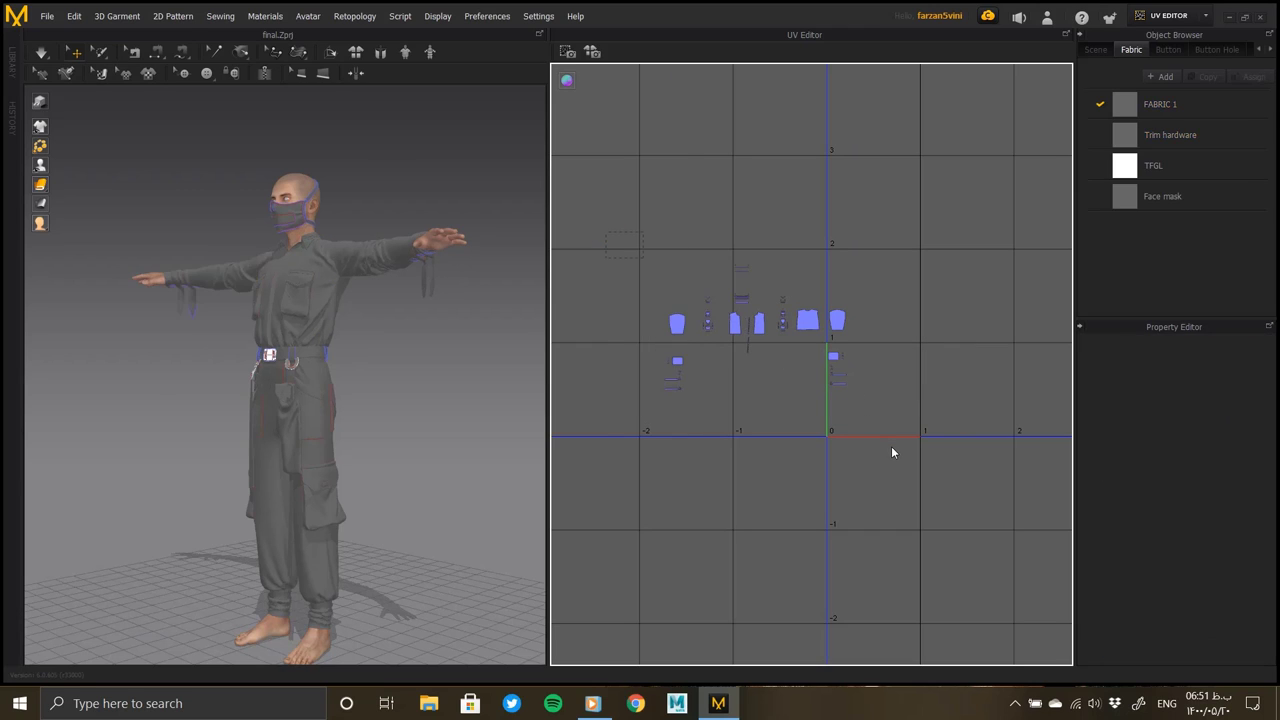
Select the whole group of UV pieces and scale it down
drag(885, 449, 873, 433)
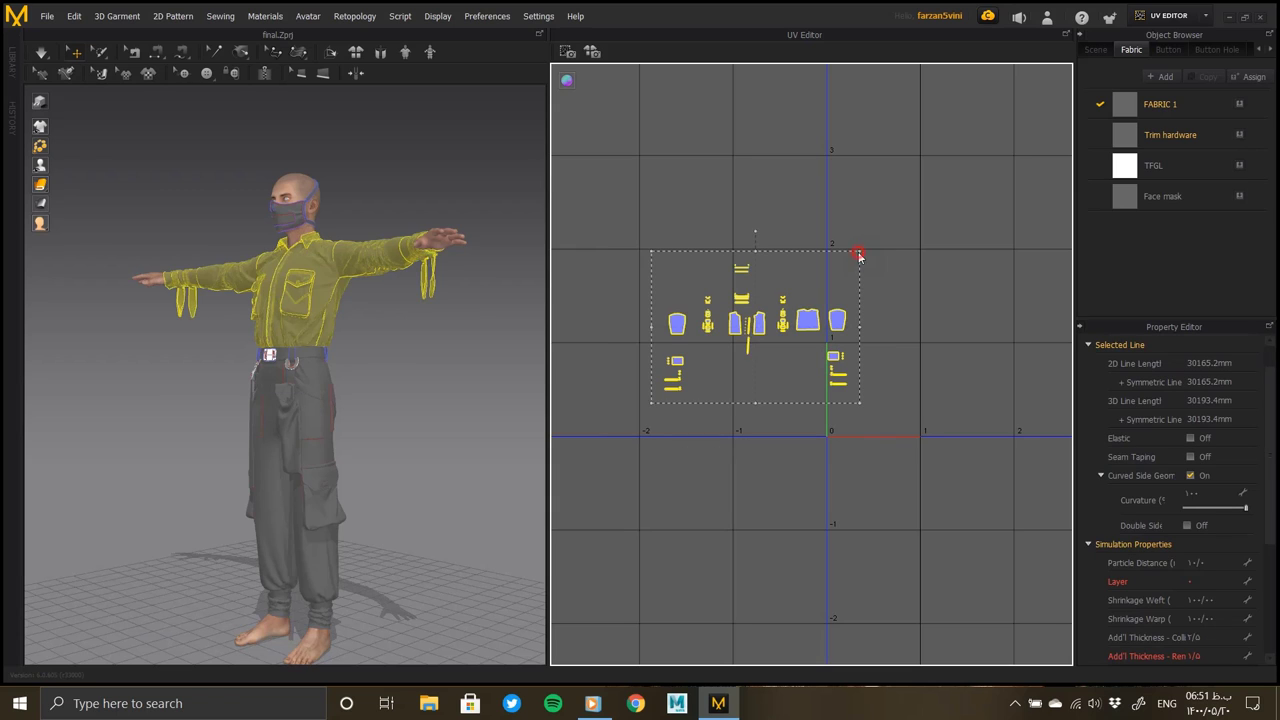
drag(859, 256, 778, 287)
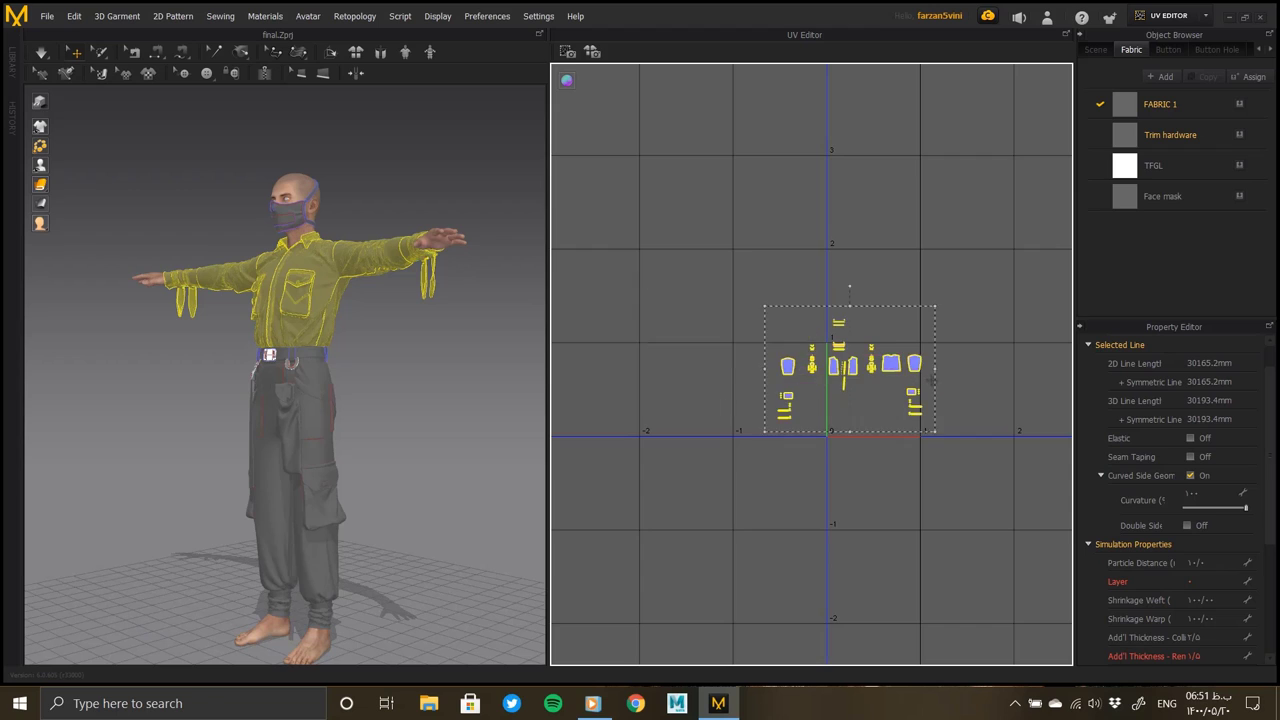
scroll(930, 390, up, 5)
Cycle the UV fill display through black and grey to white, with nothing selected
scroll(936, 388, up, 1)
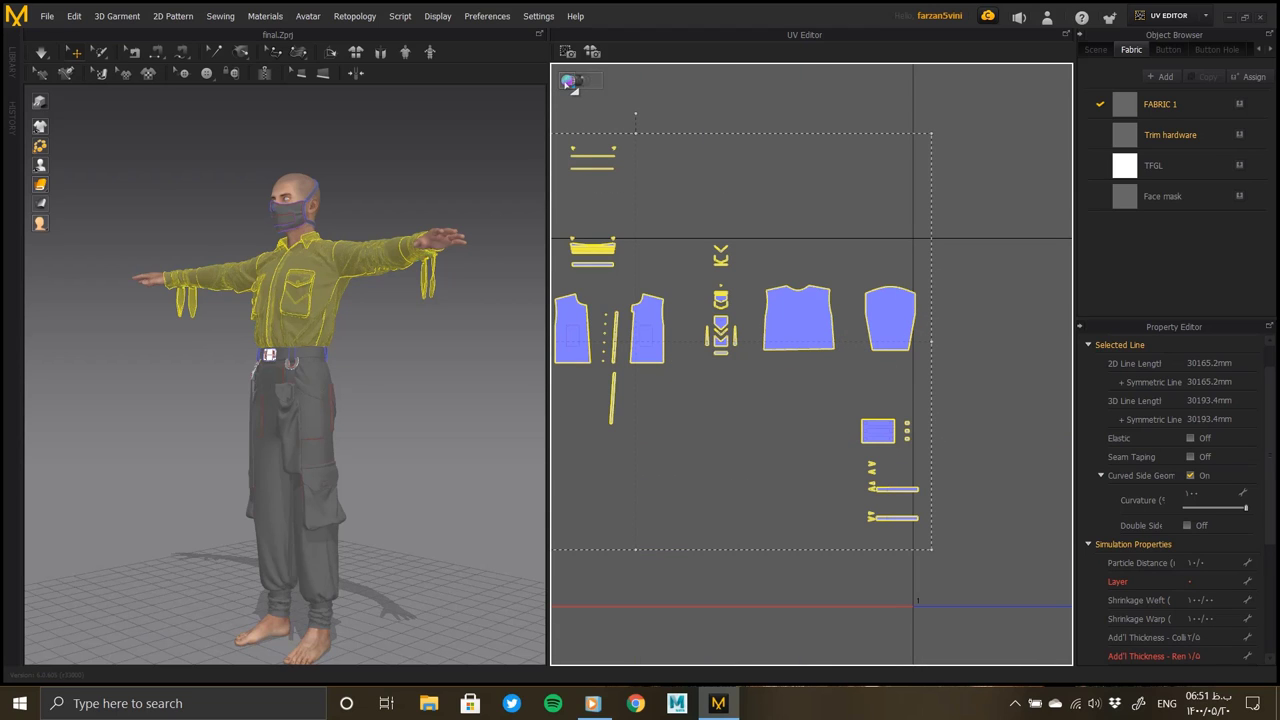
click(641, 80)
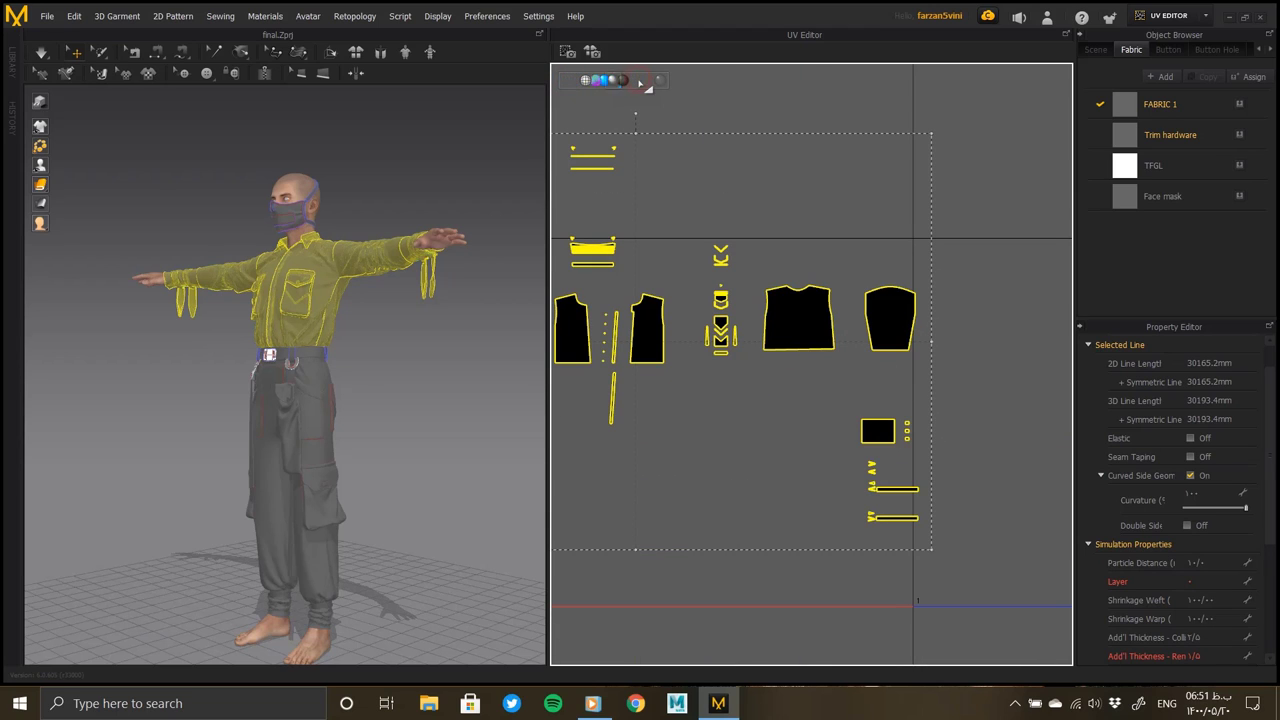
click(624, 81)
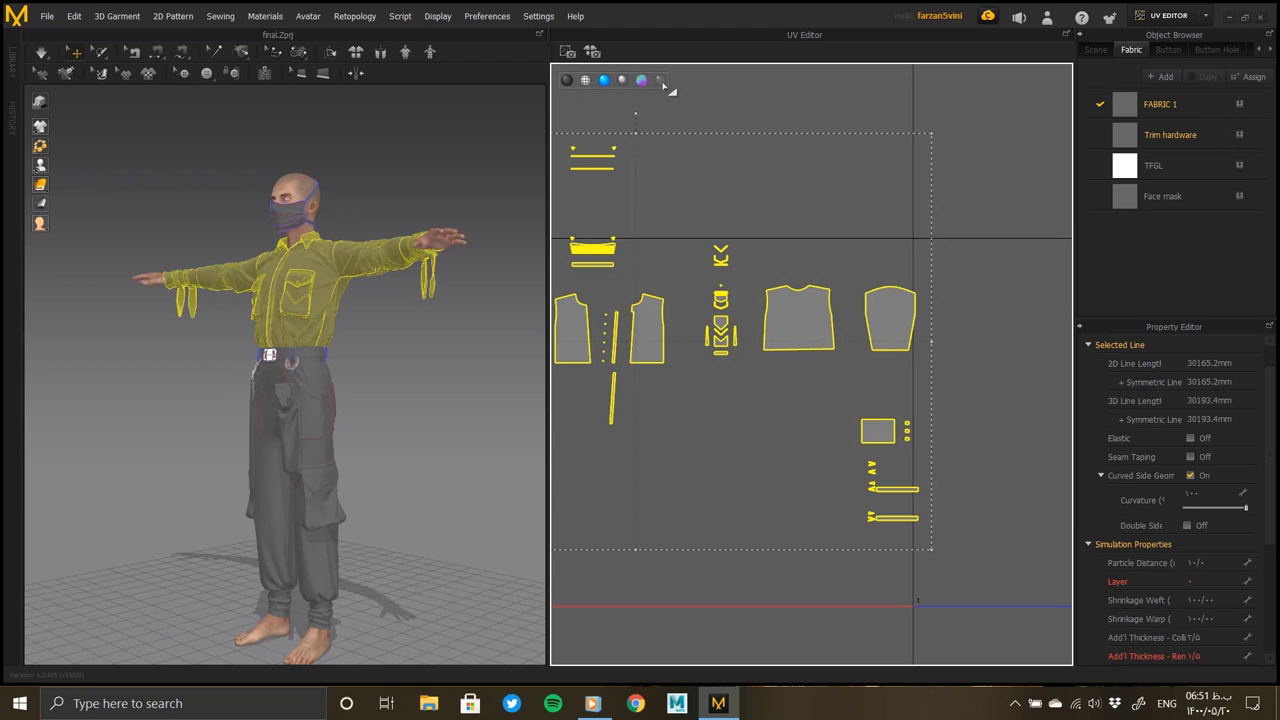
click(743, 205)
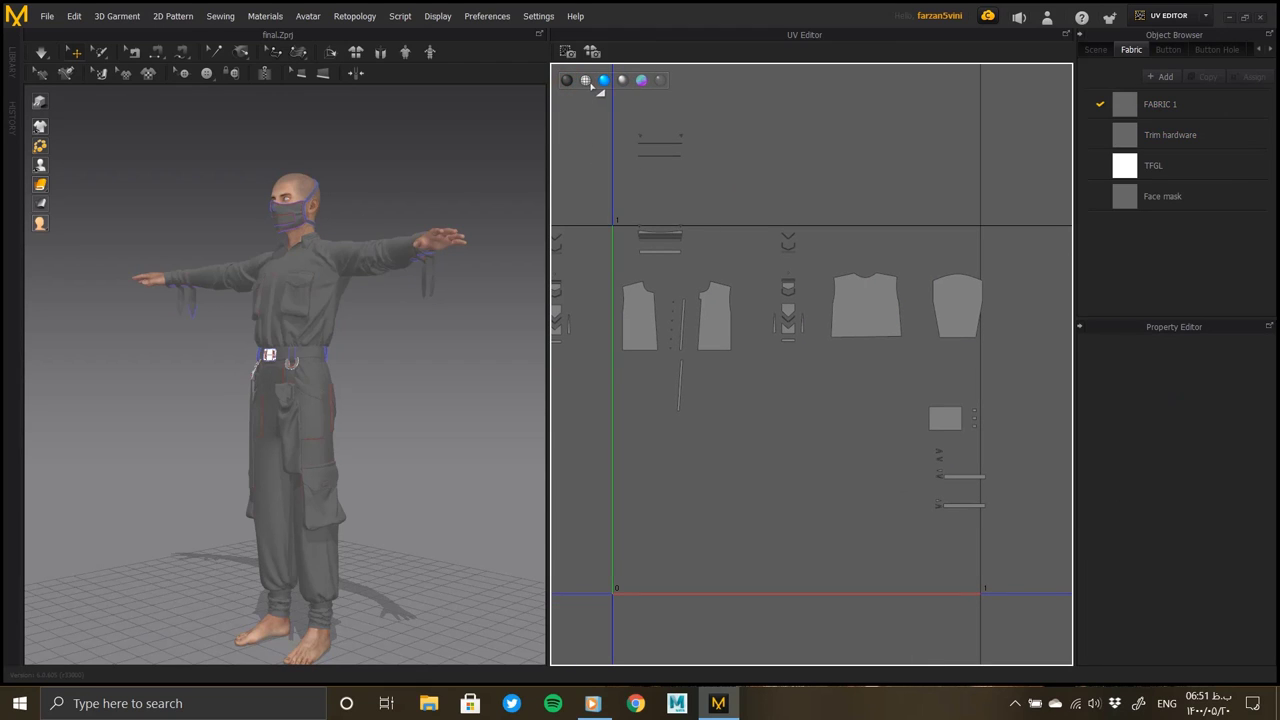
click(660, 81)
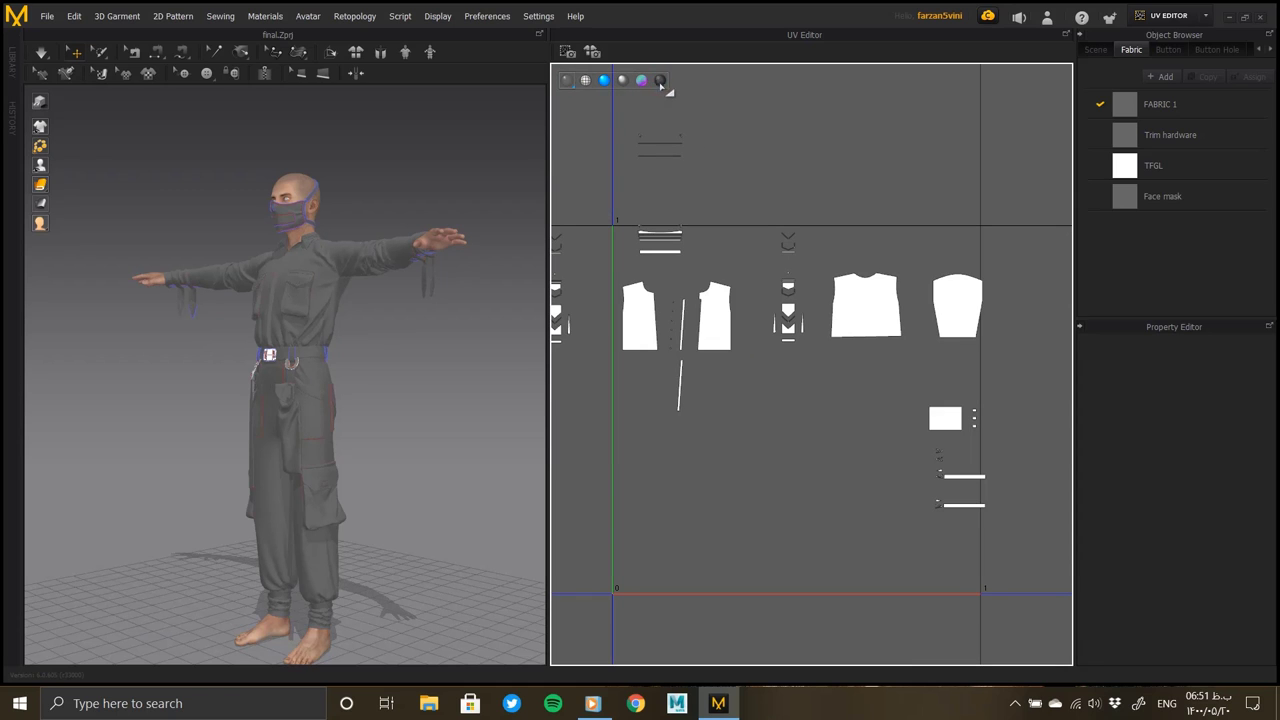
scroll(821, 337, up, 2)
scroll(821, 337, up, 3)
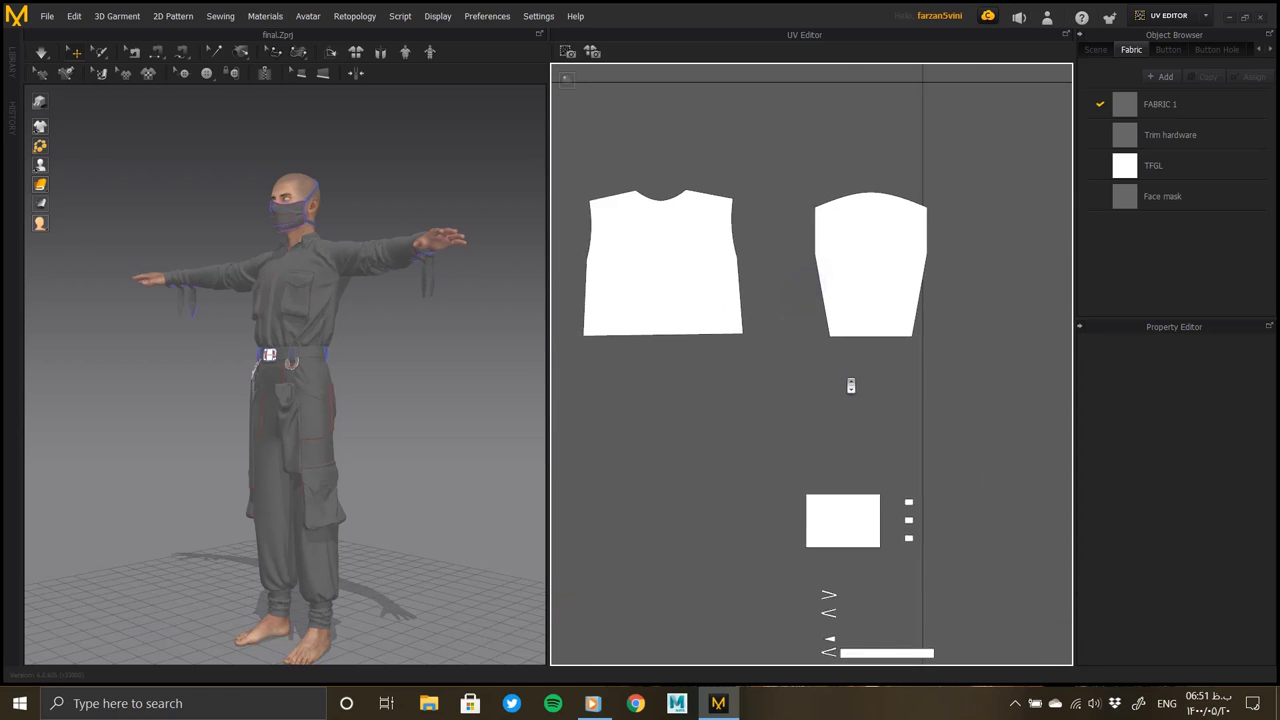
scroll(820, 343, down, 3)
scroll(824, 345, down, 1)
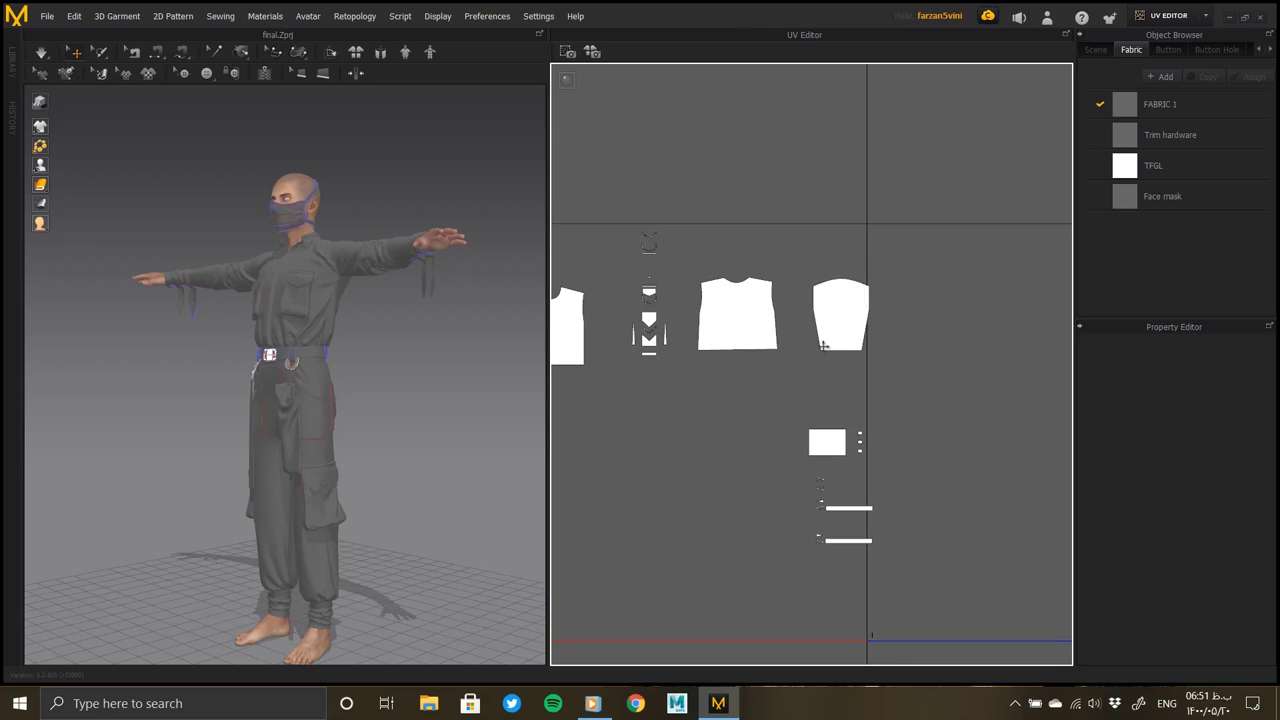
middle_drag(727, 377, 911, 325)
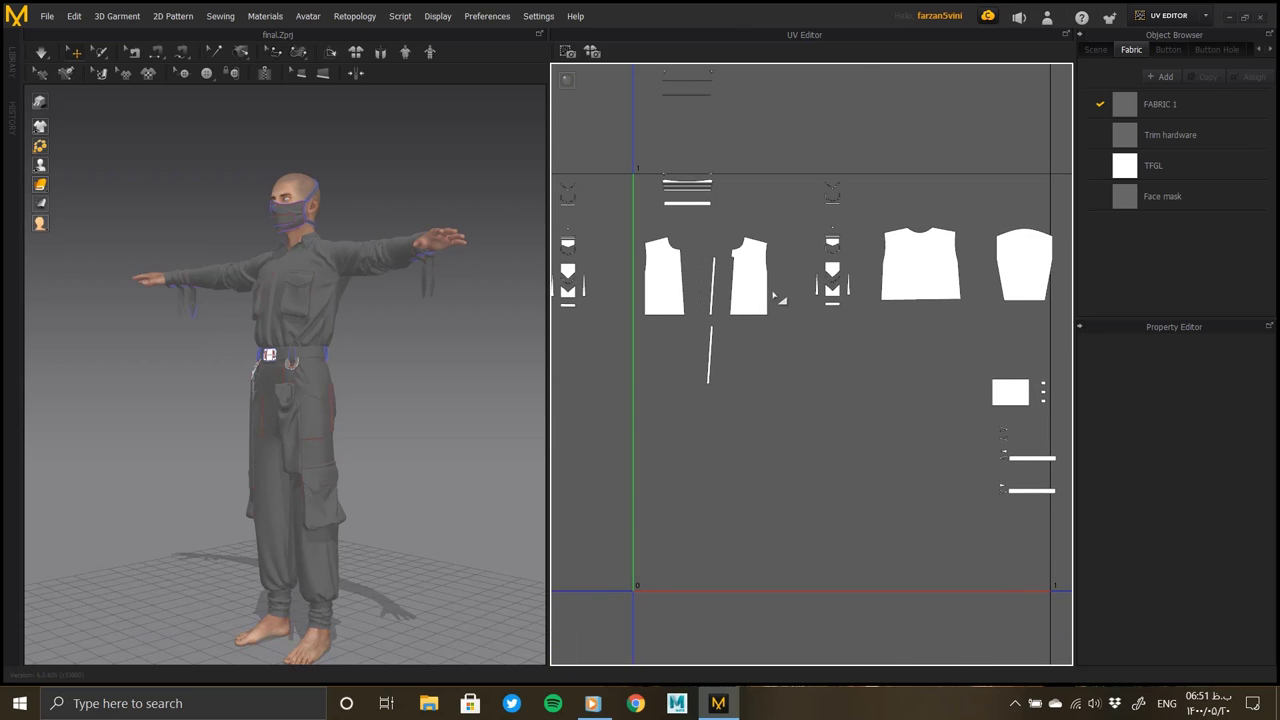
Cut and paste the shirt back and both front panels side by side along the tile's bottom
key(ctrl+v)
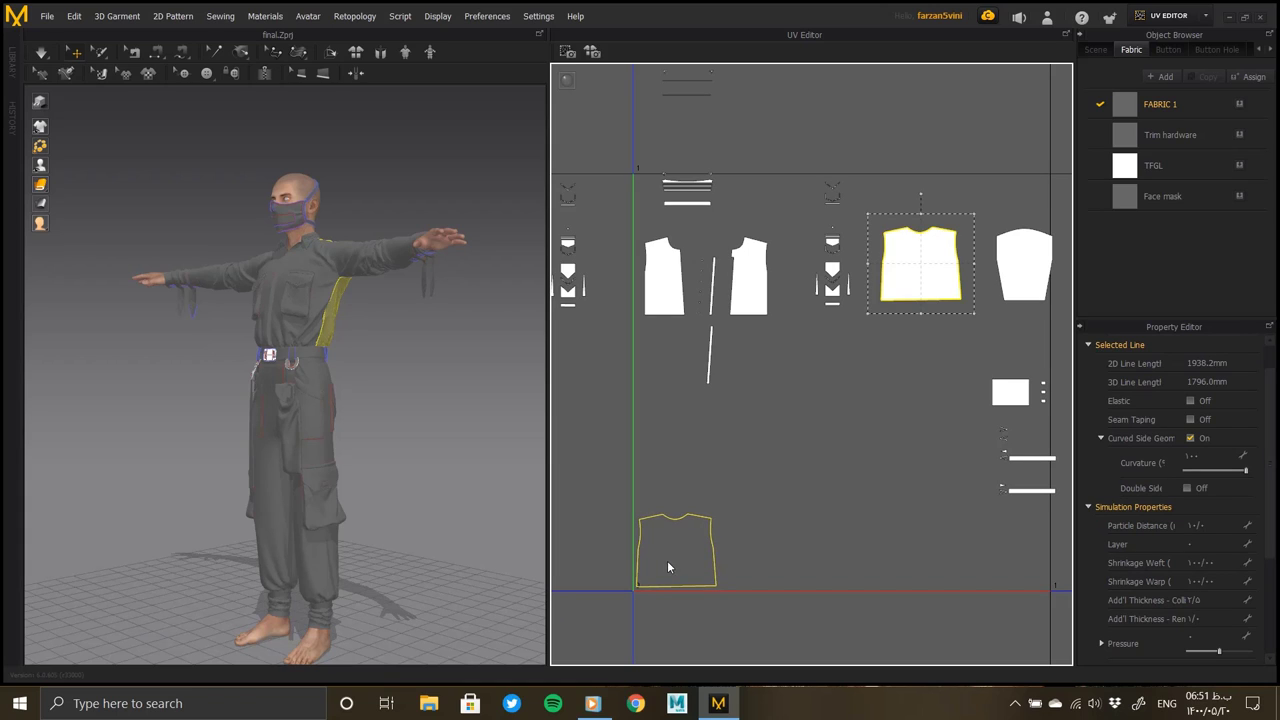
click(667, 560)
click(674, 288)
key(ctrl+x)
key(ctrl+v)
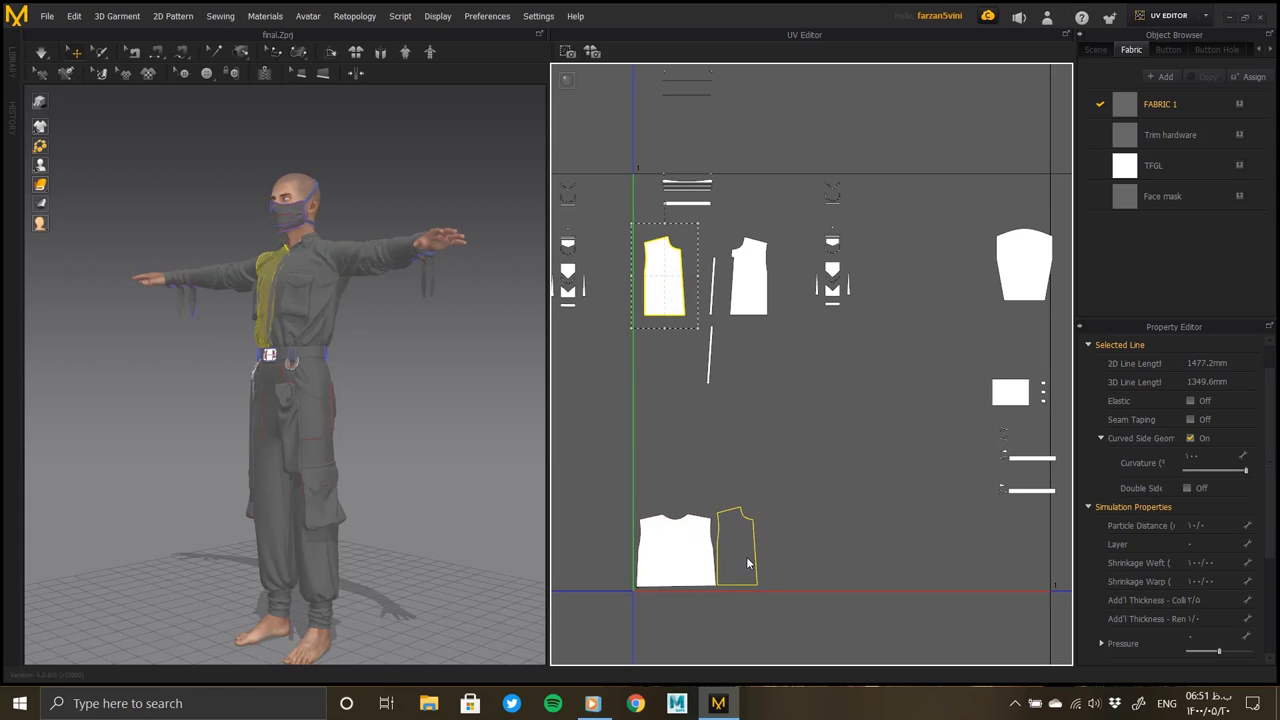
click(747, 397)
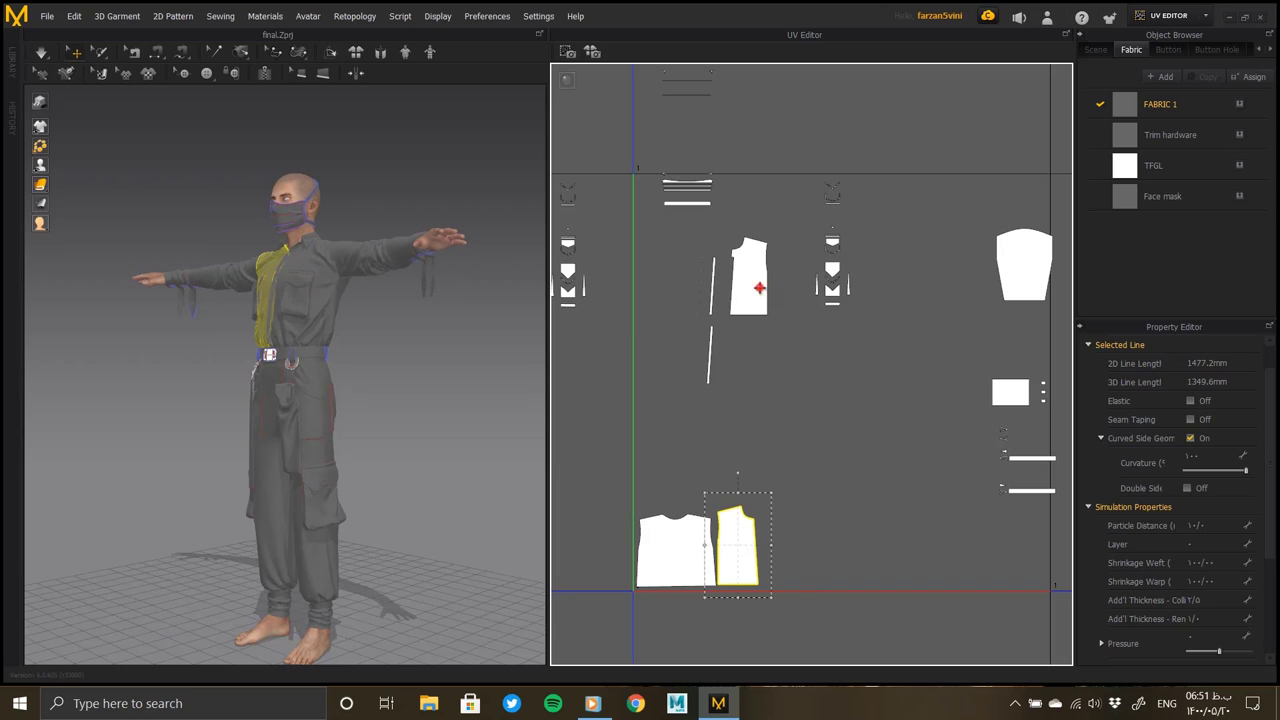
click(757, 289)
key(ctrl+x)
key(ctrl+v)
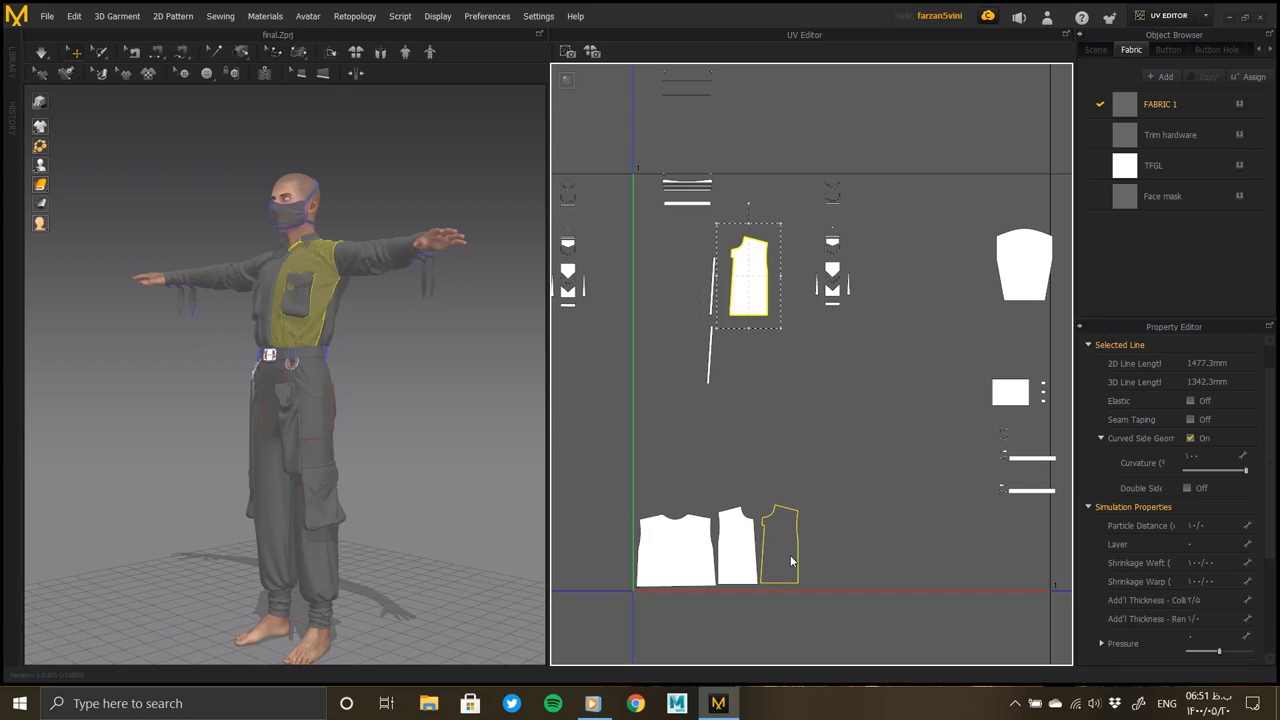
click(789, 554)
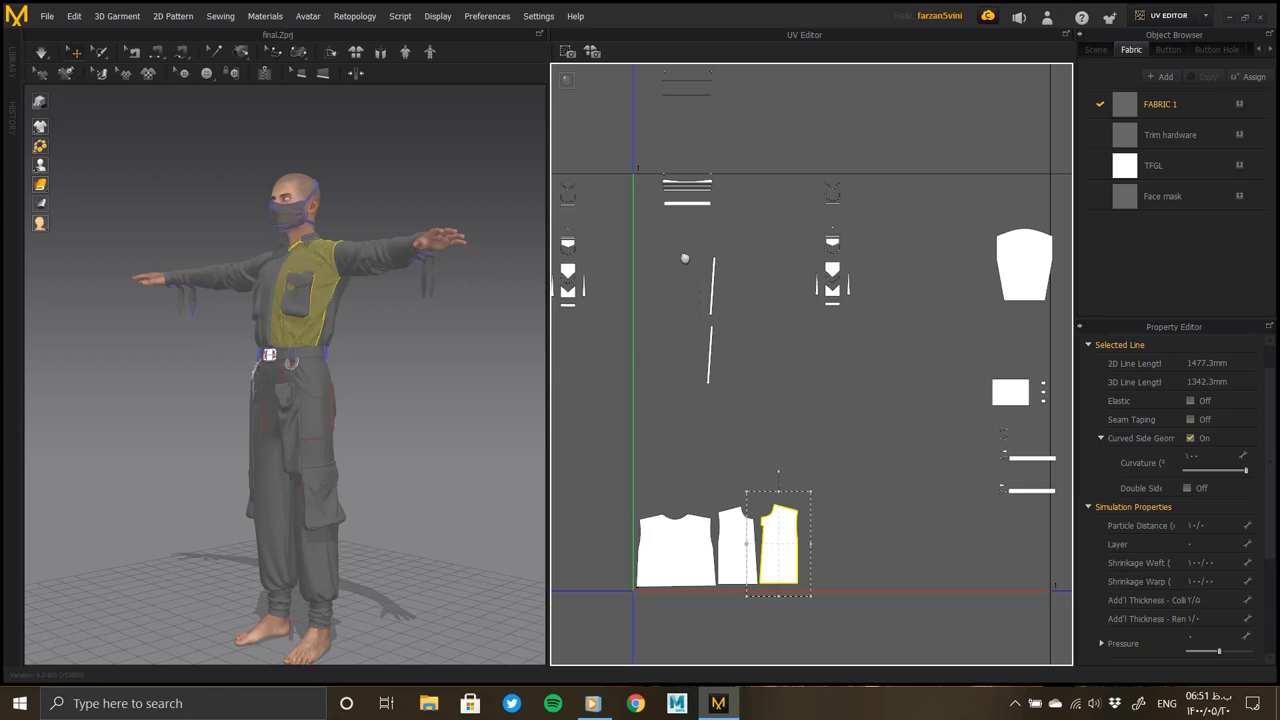
Move a sleeve piece beside the other sleeve, then undo the move
middle_drag(684, 258, 886, 298)
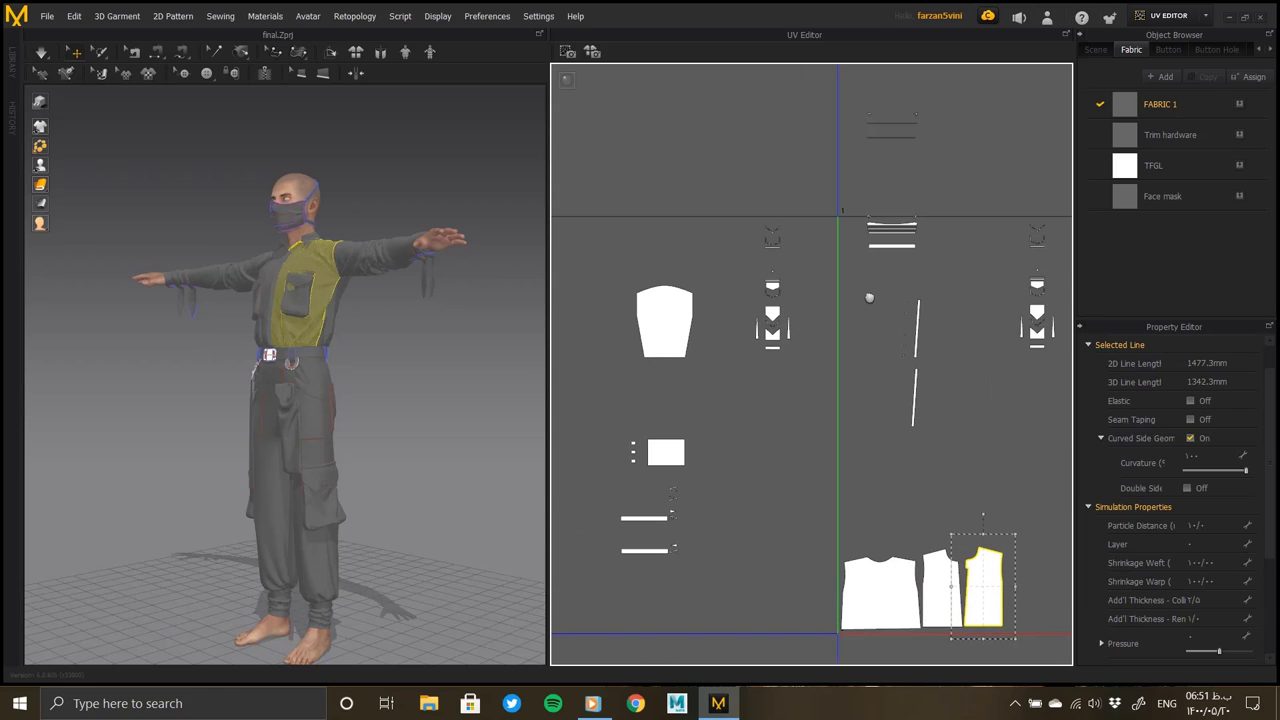
click(673, 331)
scroll(727, 383, down, 2)
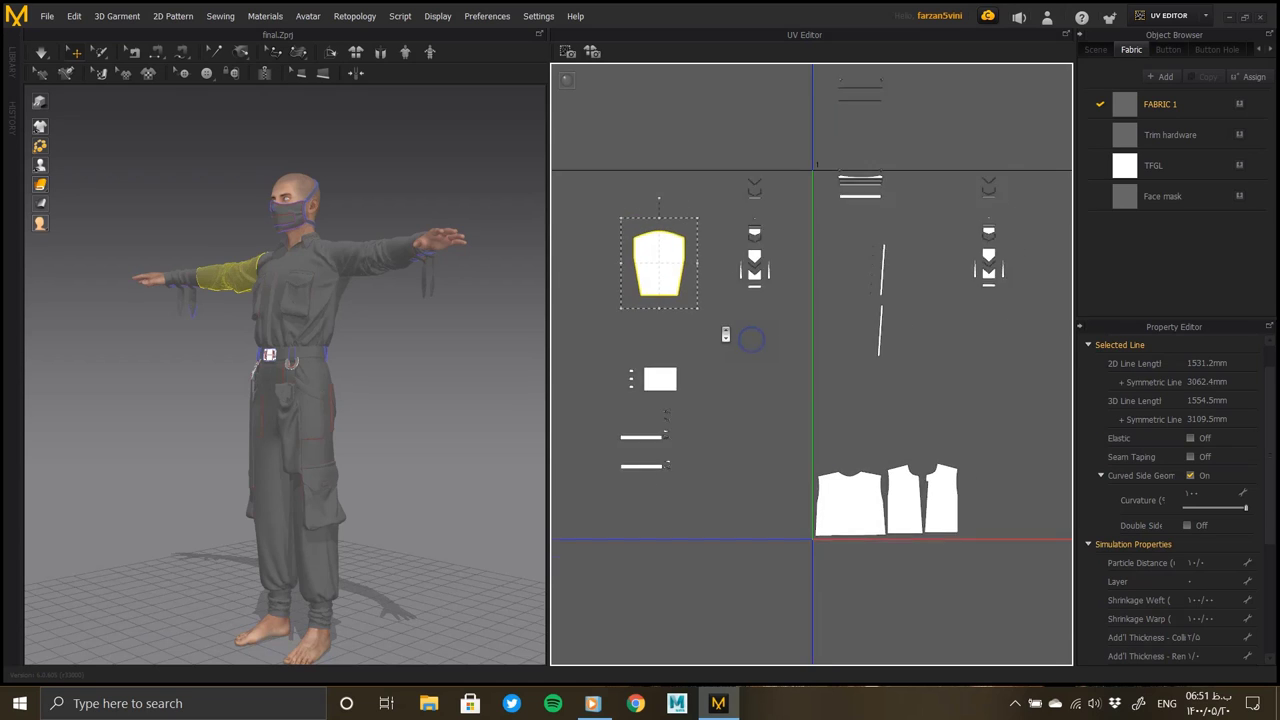
scroll(700, 360, down, 2)
scroll(681, 346, down, 1)
scroll(681, 346, down, 1)
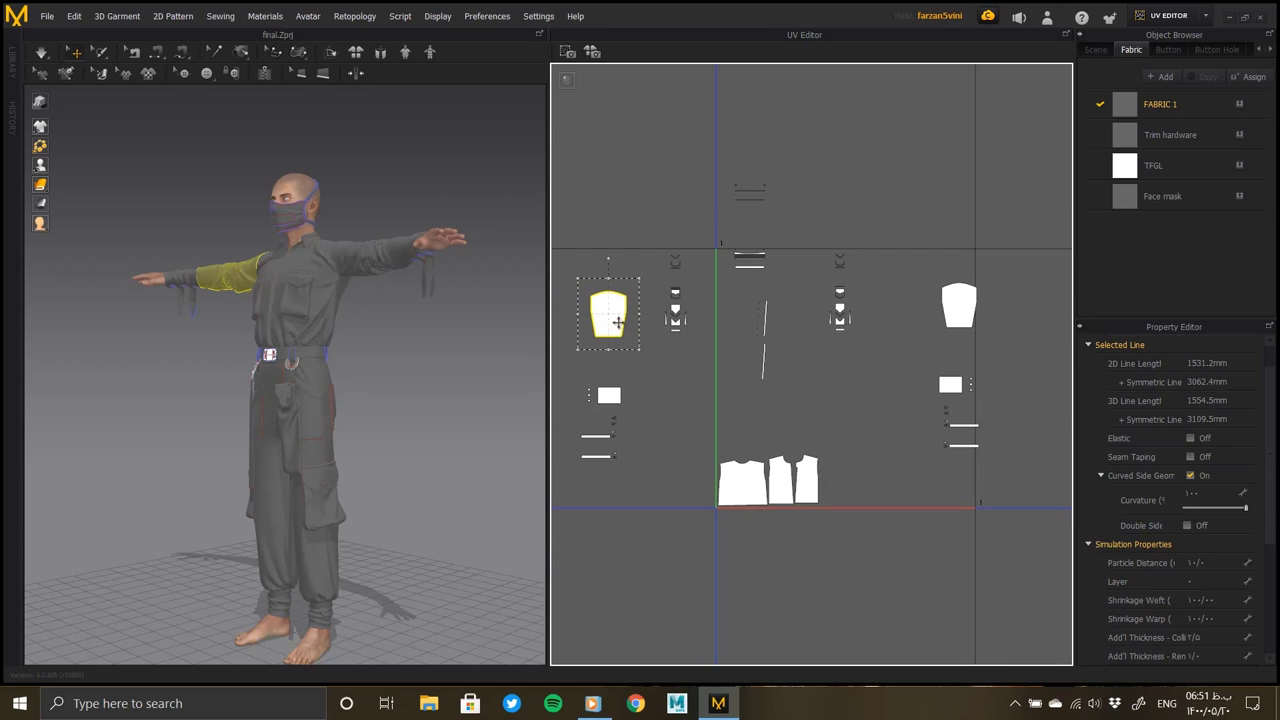
mouse_move(618, 322)
mouse_down()
mouse_move(1027, 287)
mouse_move(1018, 300)
mouse_move(1044, 297)
mouse_up()
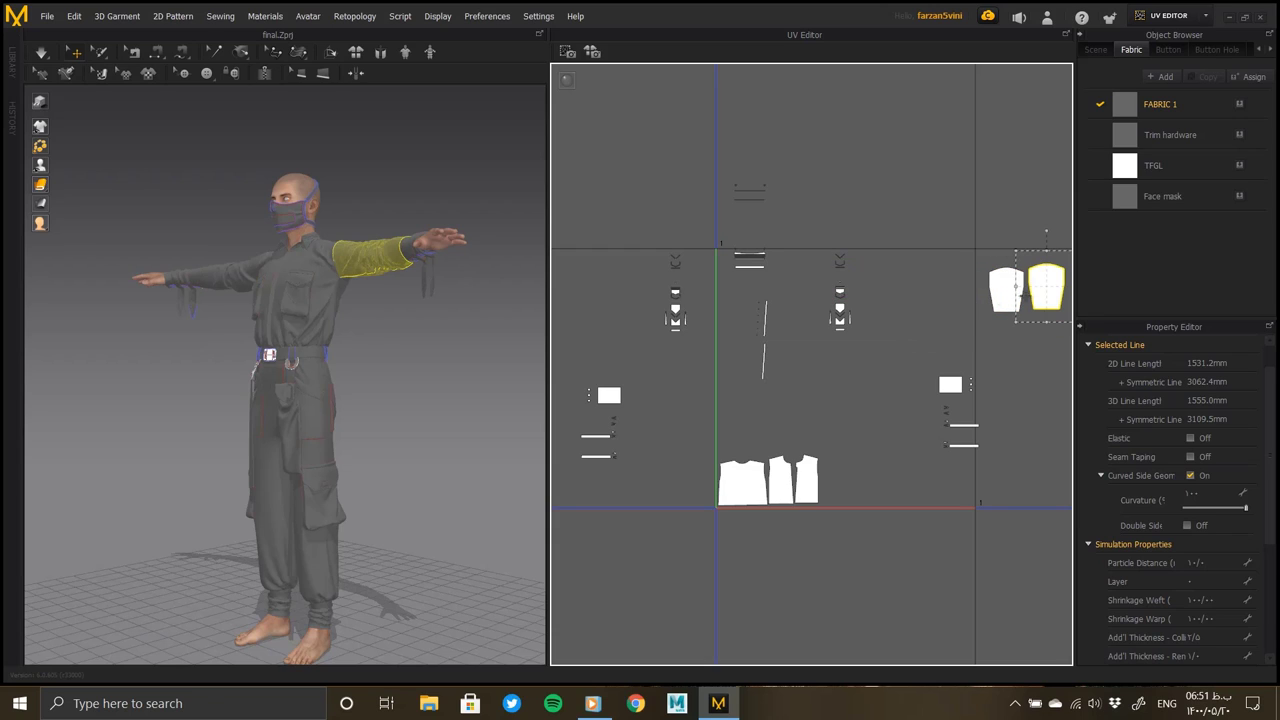
drag(951, 313, 947, 306)
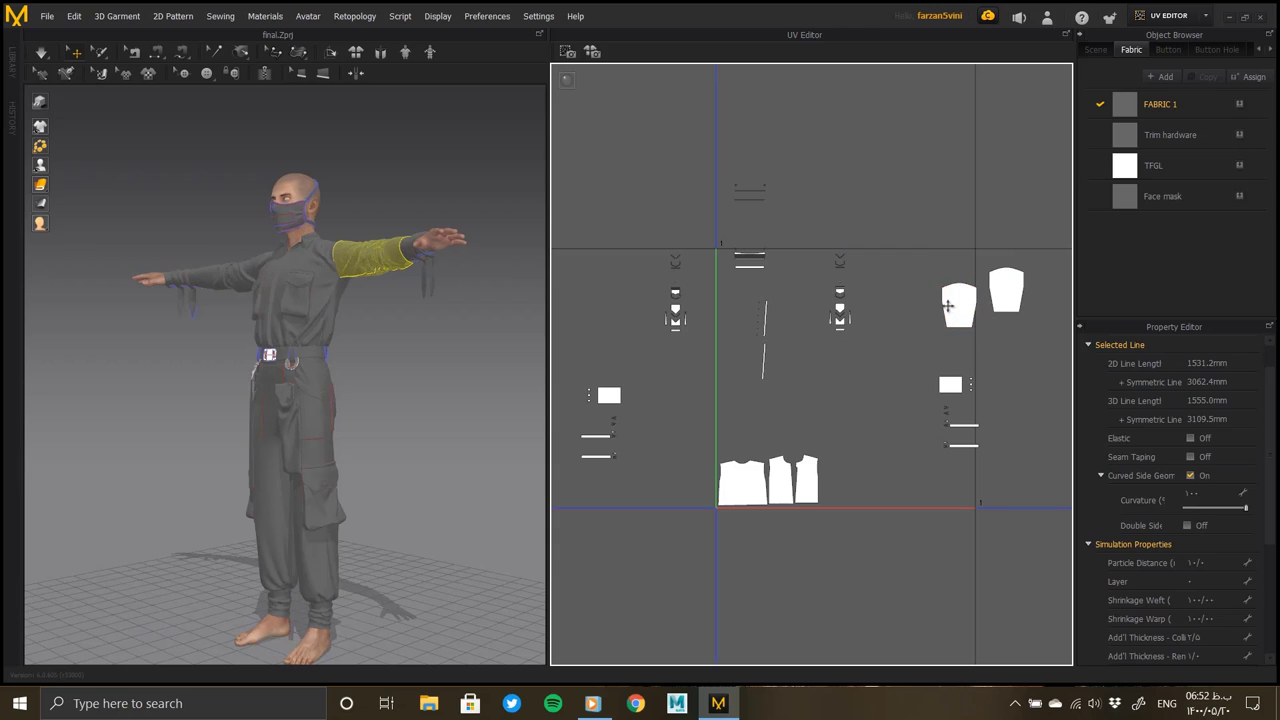
key(ctrl+z)
key(ctrl+z)
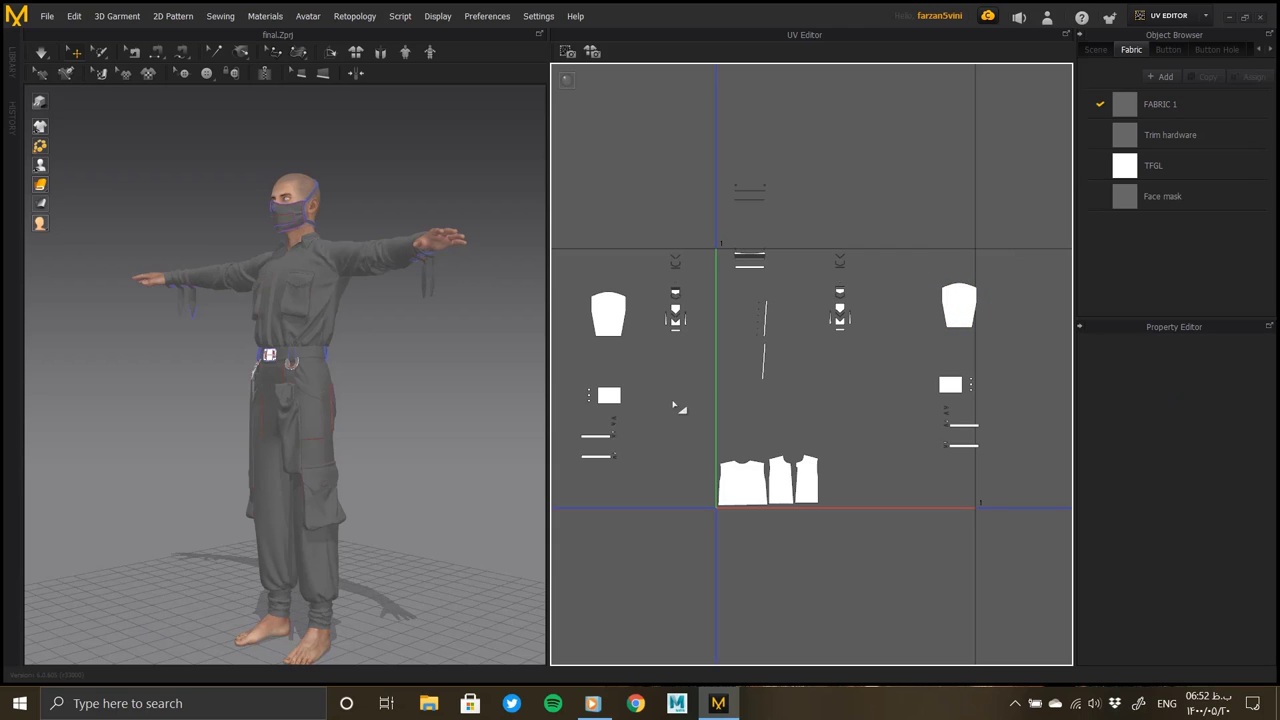
Select the cuff, collar, placket, pocket and small pieces in turn
drag(557, 513, 566, 505)
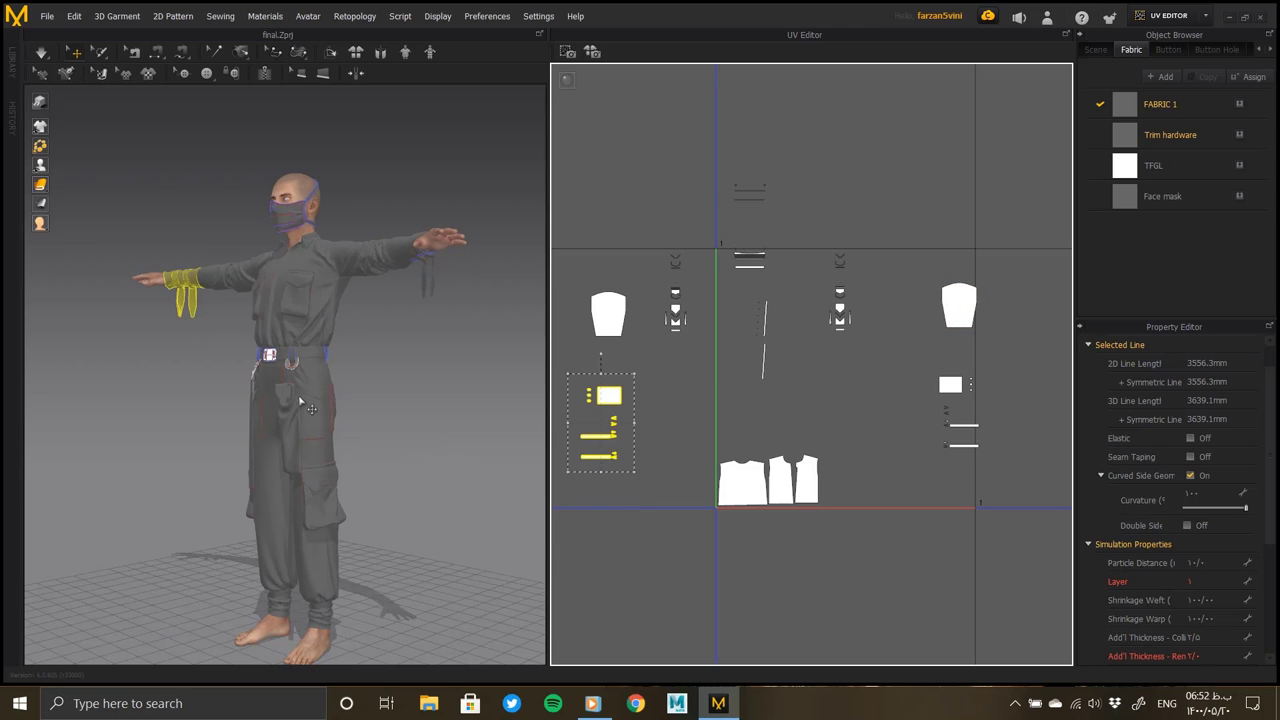
drag(918, 360, 1030, 483)
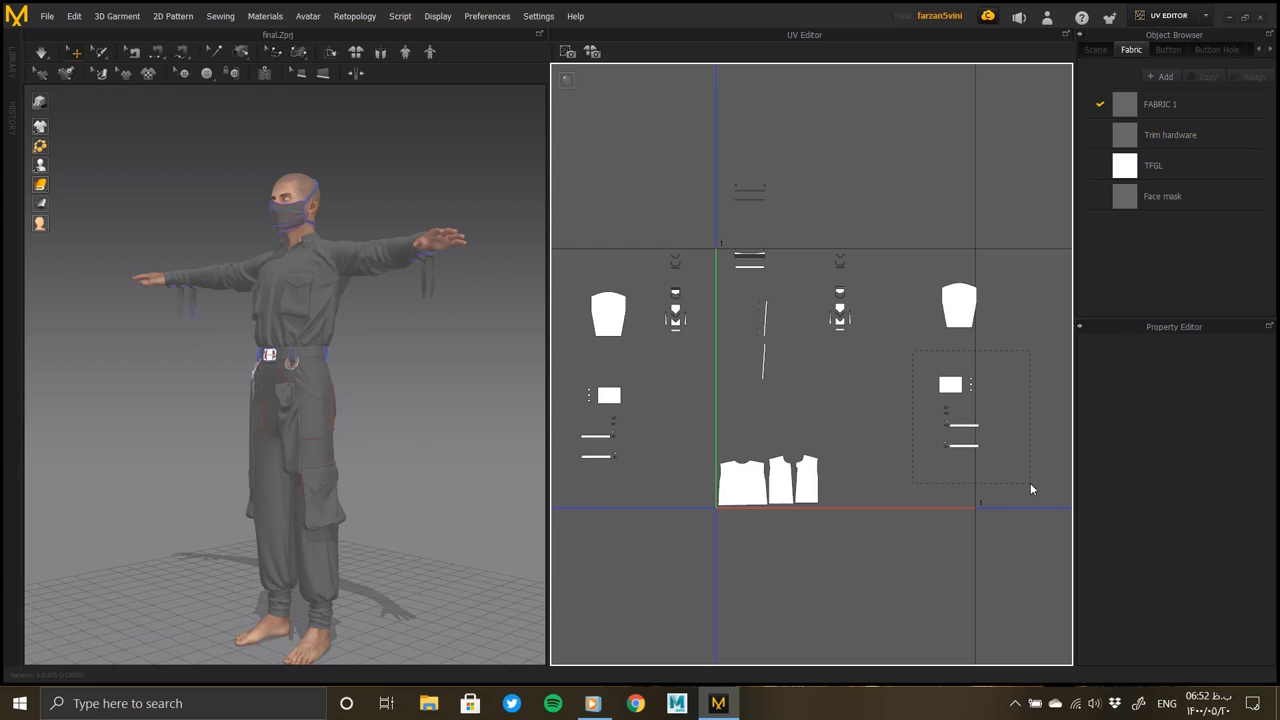
drag(865, 392, 651, 234)
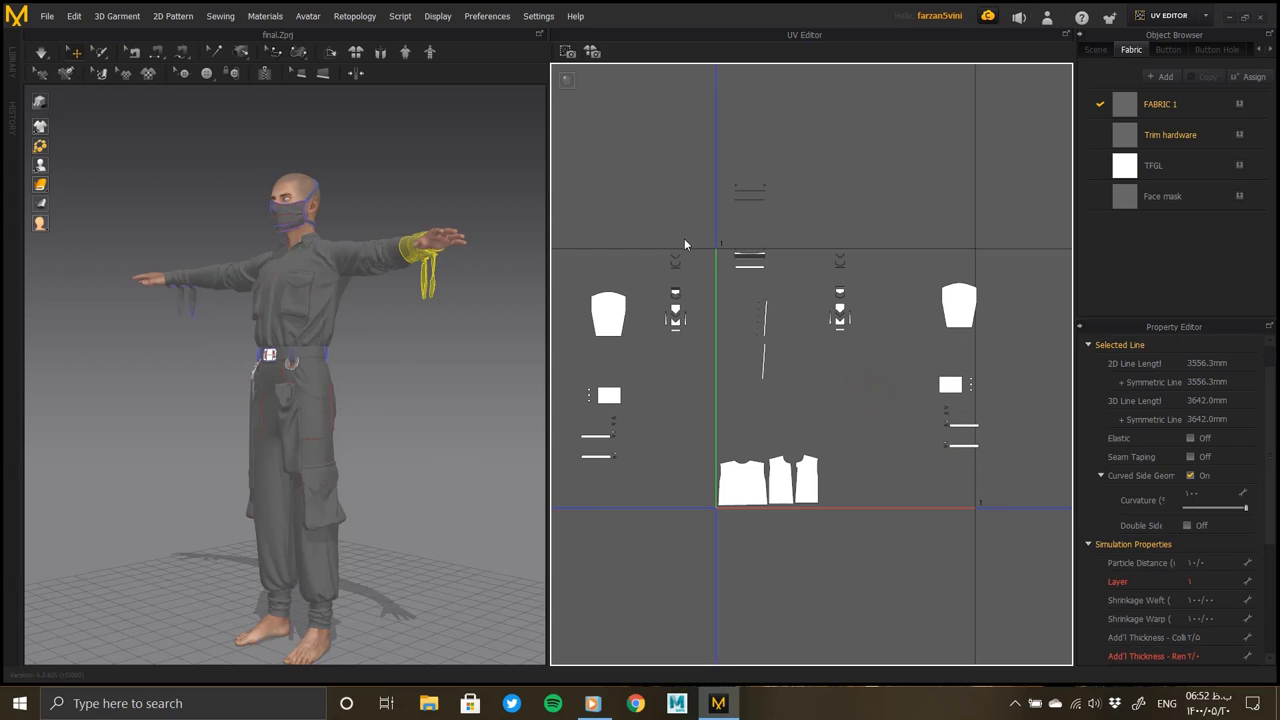
mouse_move(357, 278)
right_down()
mouse_move(394, 308)
mouse_move(463, 293)
right_up()
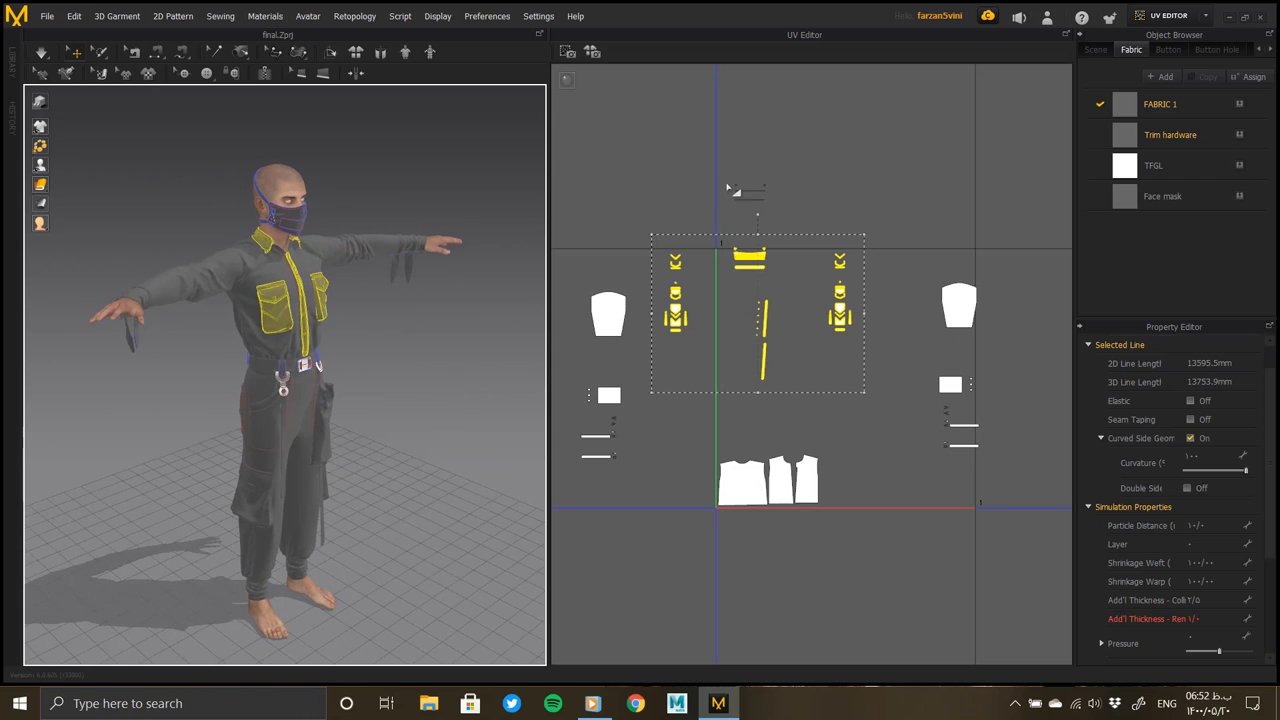
click(788, 217)
drag(716, 168, 786, 217)
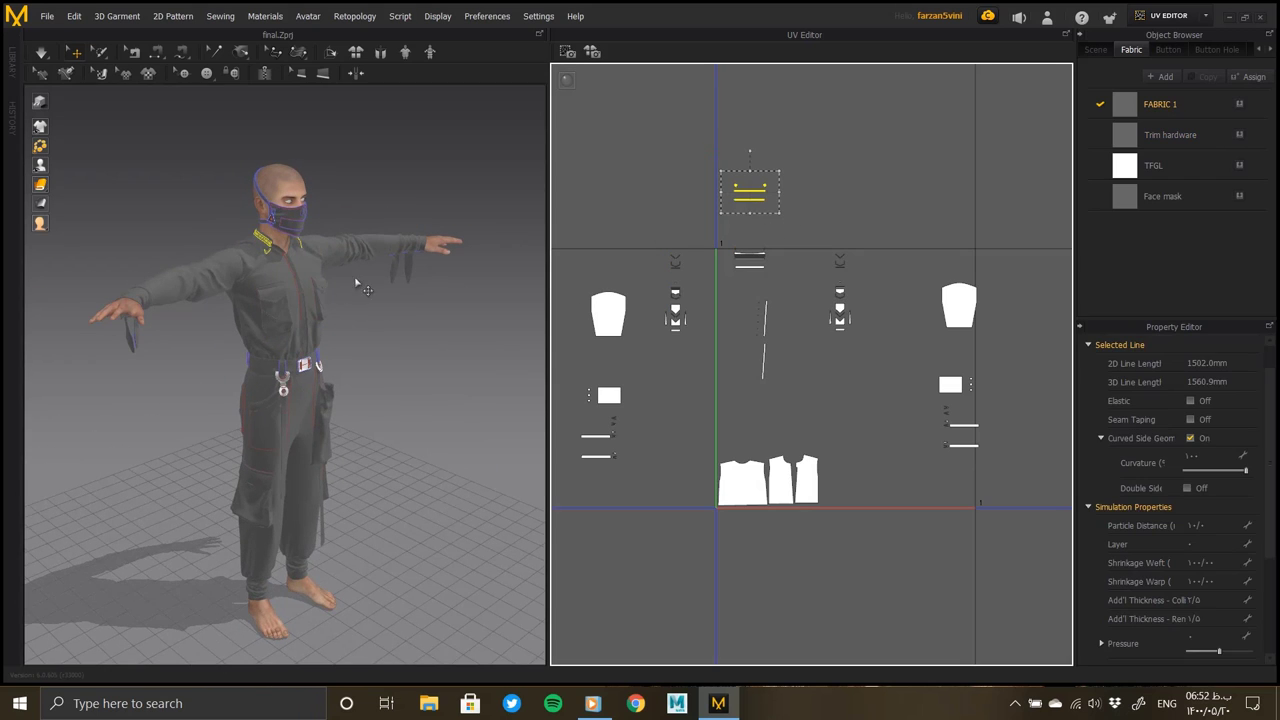
drag(656, 152, 878, 389)
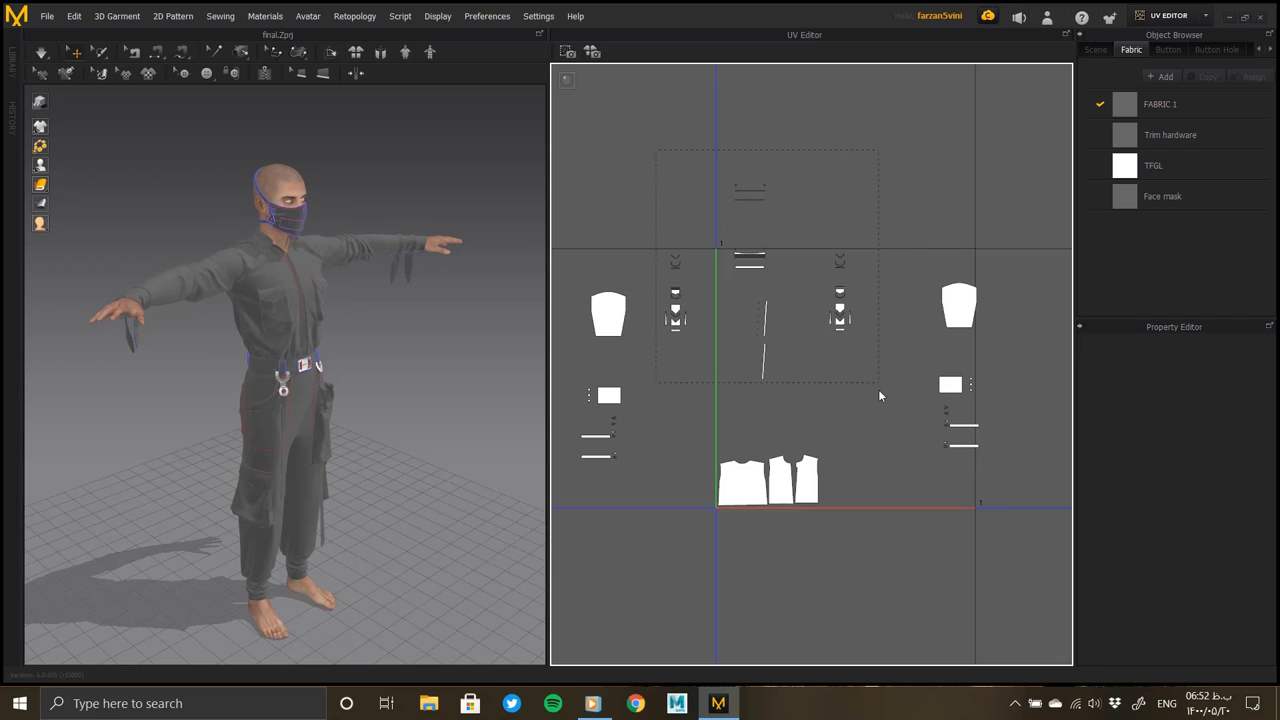
Move the right and left sleeve islands outside the 0–1 tile to the right
mouse_move(855, 332)
mouse_down()
mouse_move(922, 263)
mouse_move(1010, 499)
mouse_up()
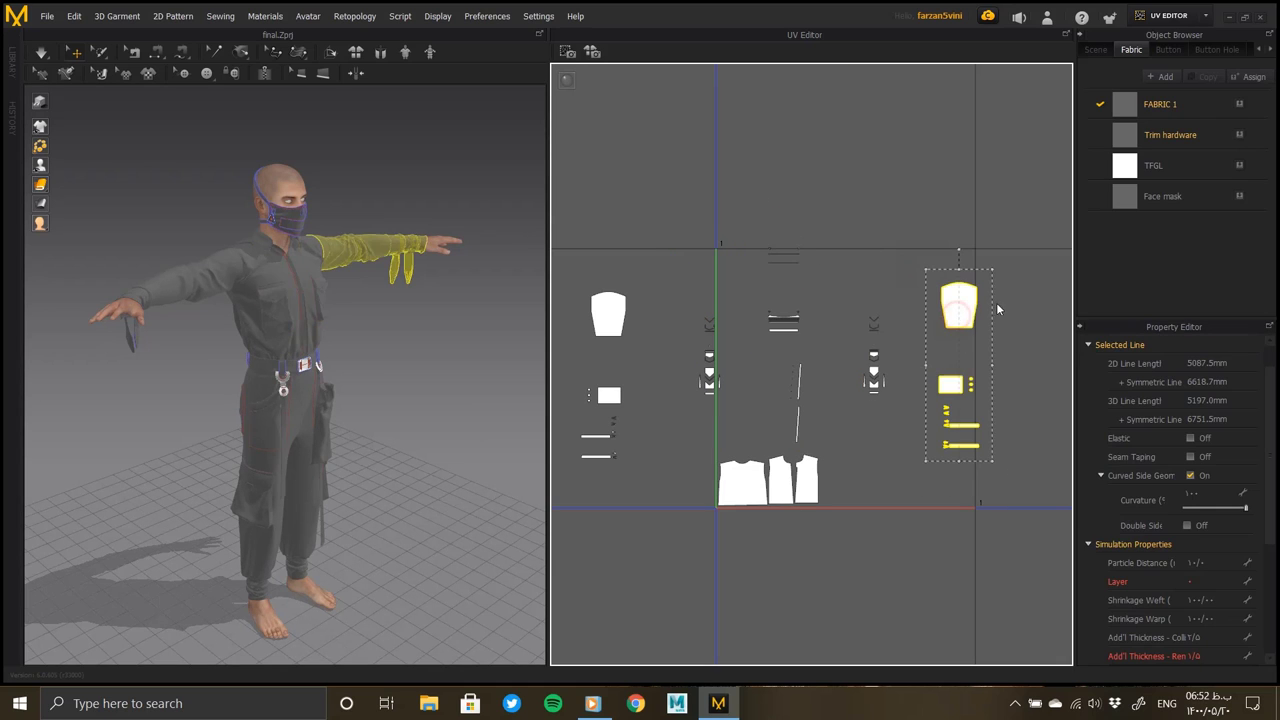
drag(956, 333, 1024, 305)
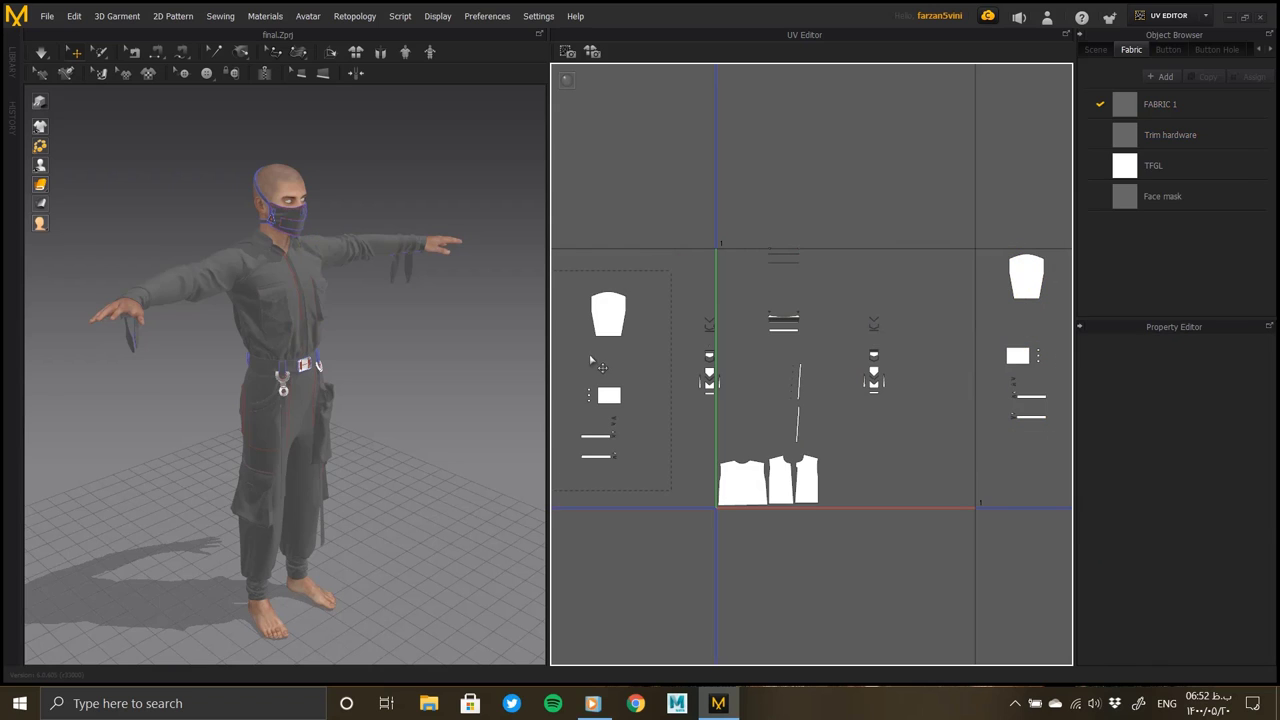
drag(555, 485, 650, 265)
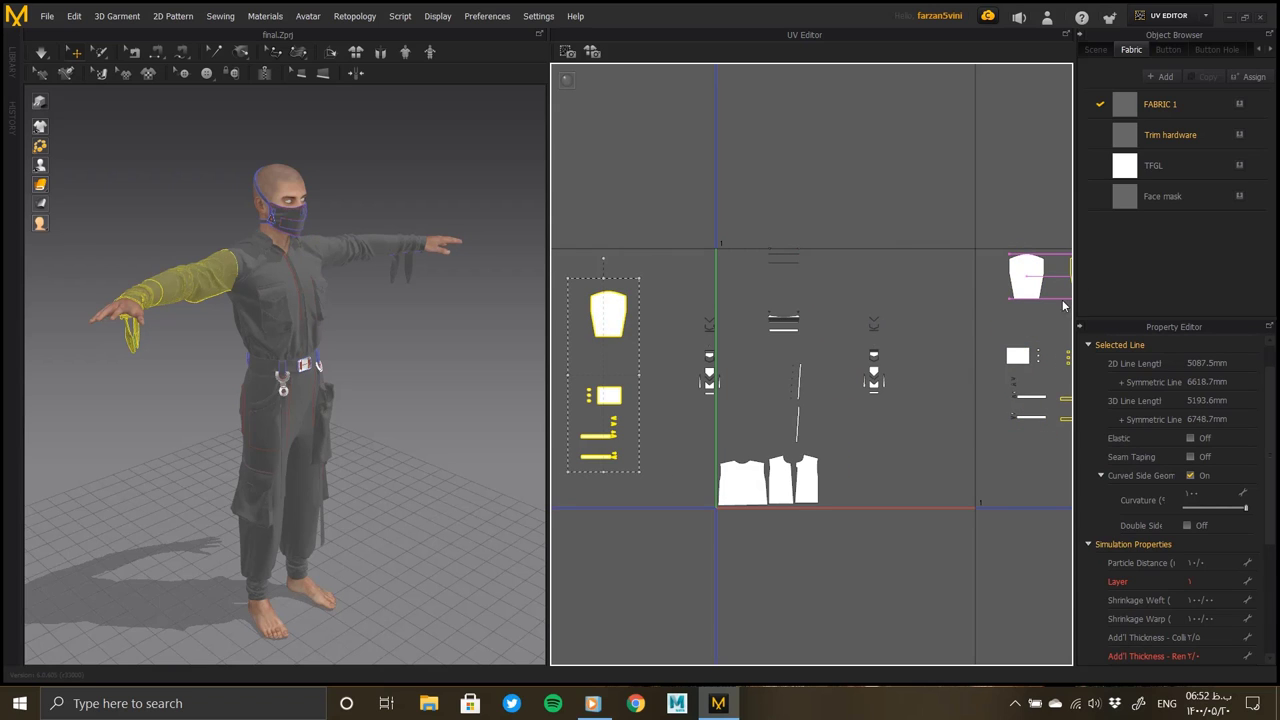
click(1062, 299)
scroll(800, 352, up, 2)
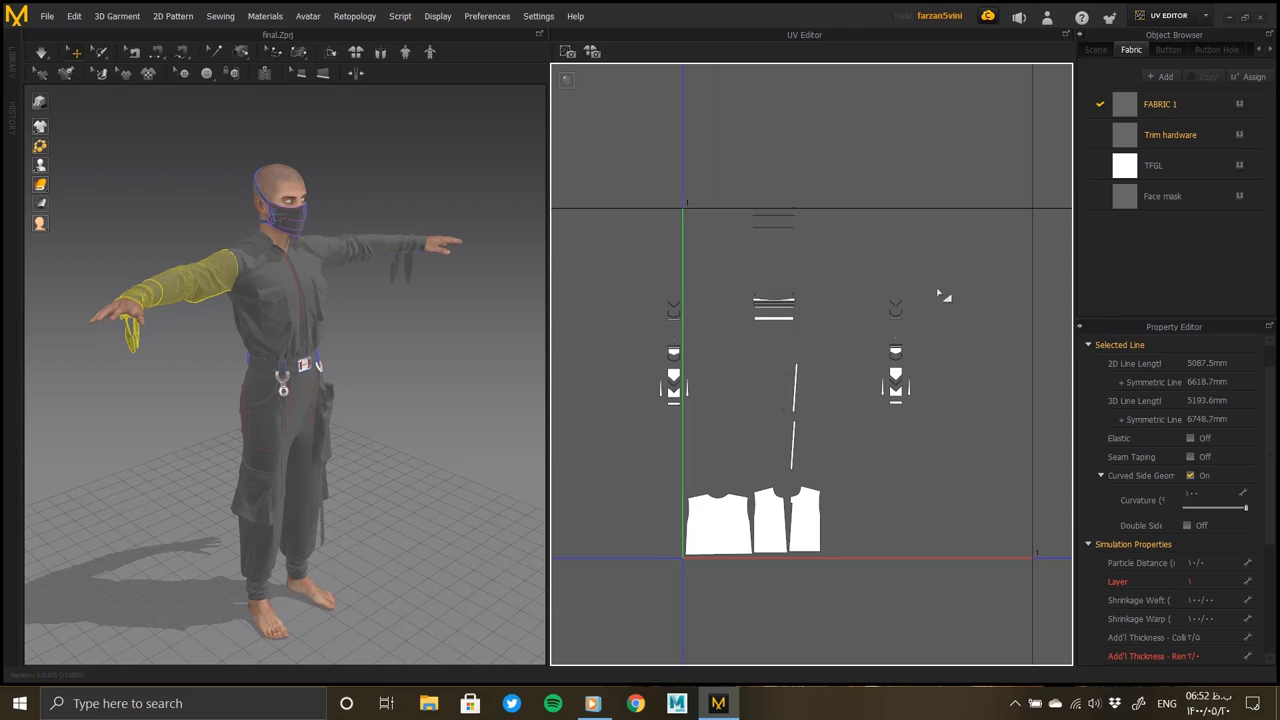
Move the right pocket and chevron islands beside the other column
drag(903, 337, 852, 421)
click(884, 380)
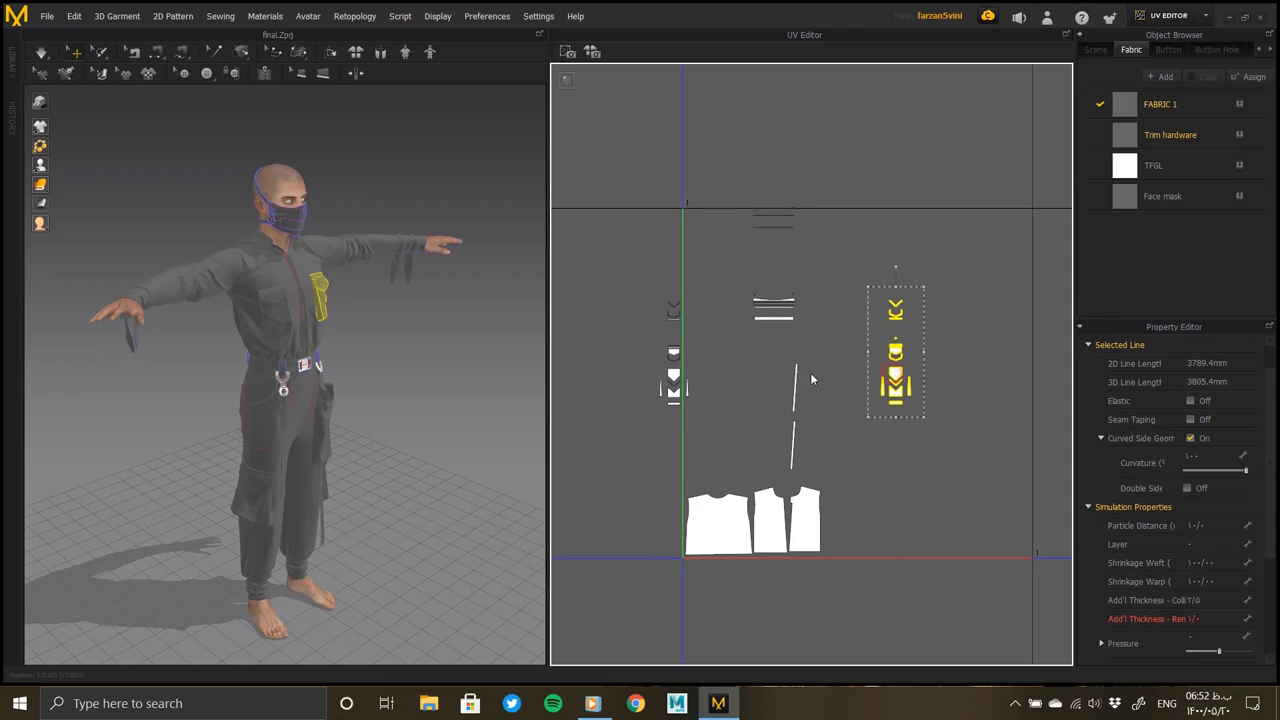
key(ctrl+c)
key(ctrl+v)
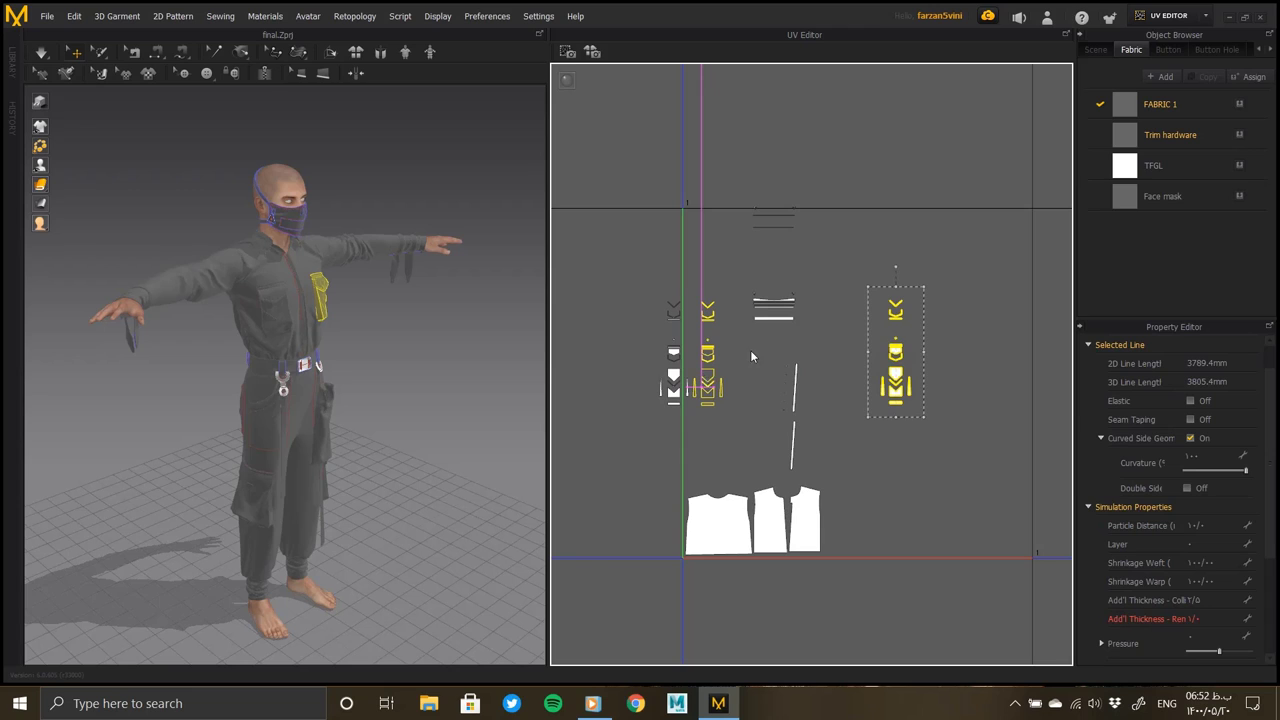
click(752, 356)
Place the collar trim pieces under the top trim
mouse_move(741, 267)
mouse_down()
mouse_move(812, 341)
mouse_move(787, 322)
mouse_up()
key(ctrl+c)
key(ctrl+v)
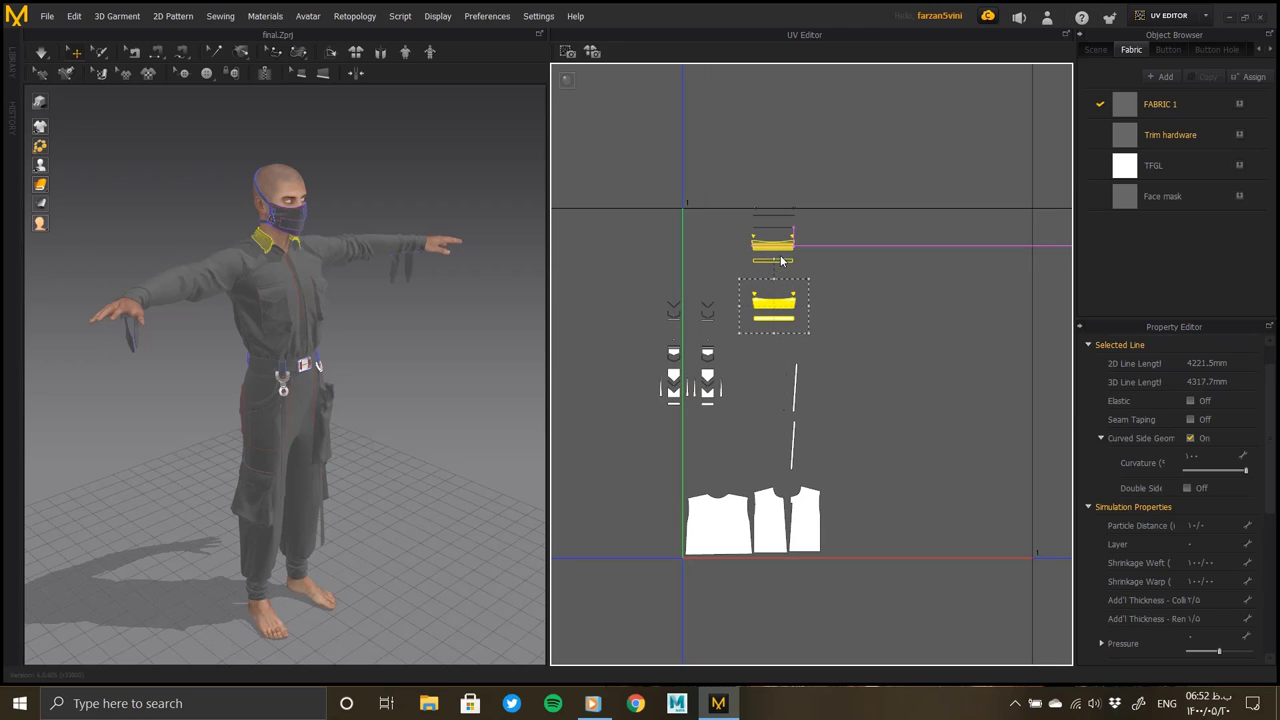
click(782, 260)
click(793, 397)
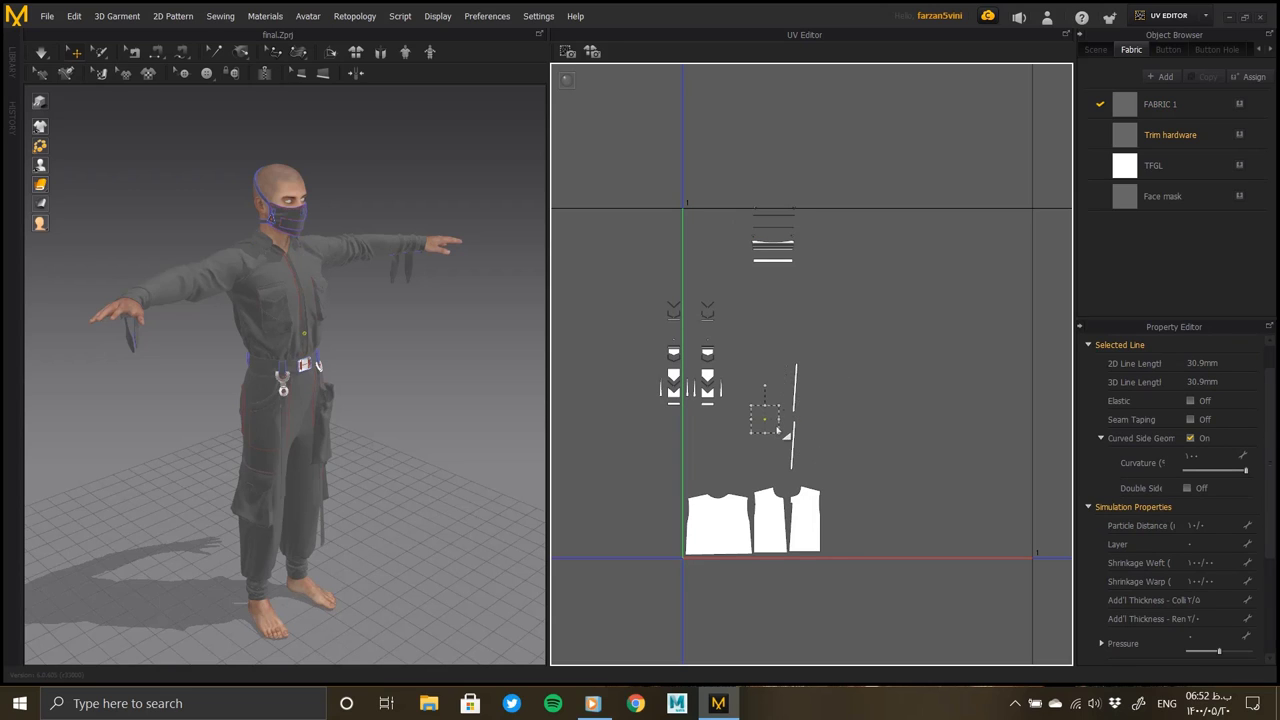
scroll(797, 420, up, 5)
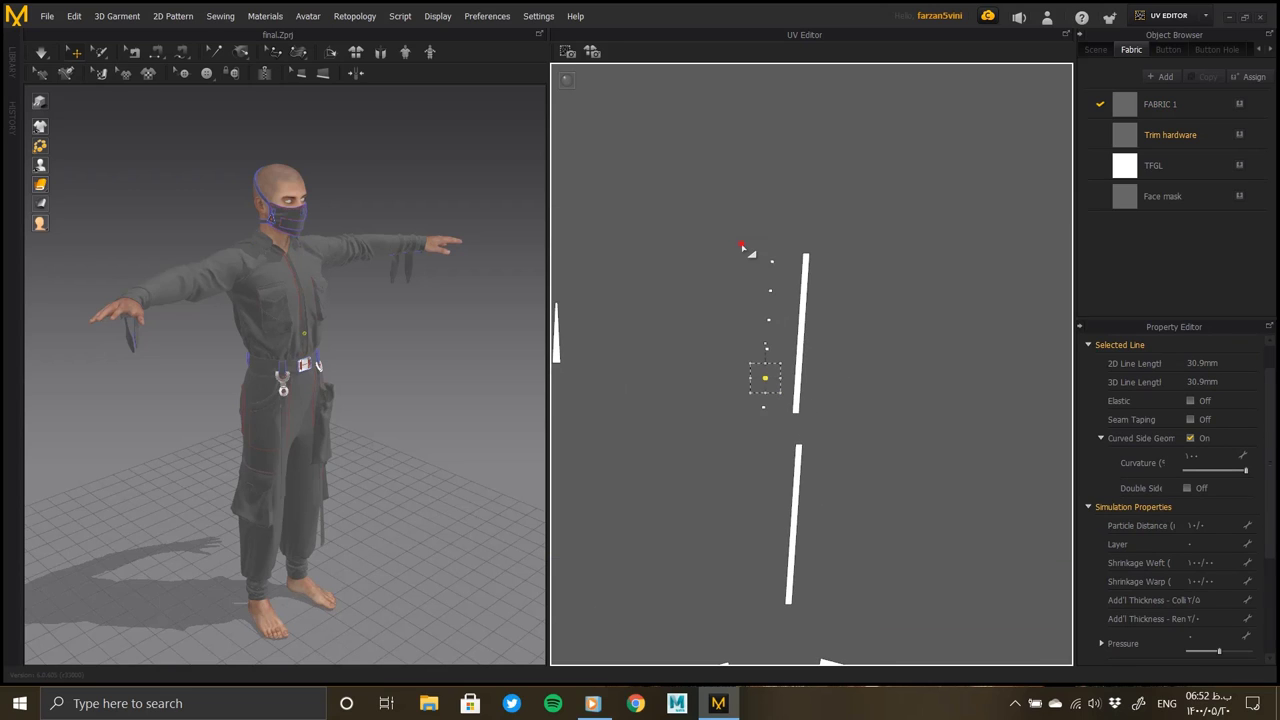
Pair the two long placket strips side by side and shift them left
drag(806, 313, 829, 303)
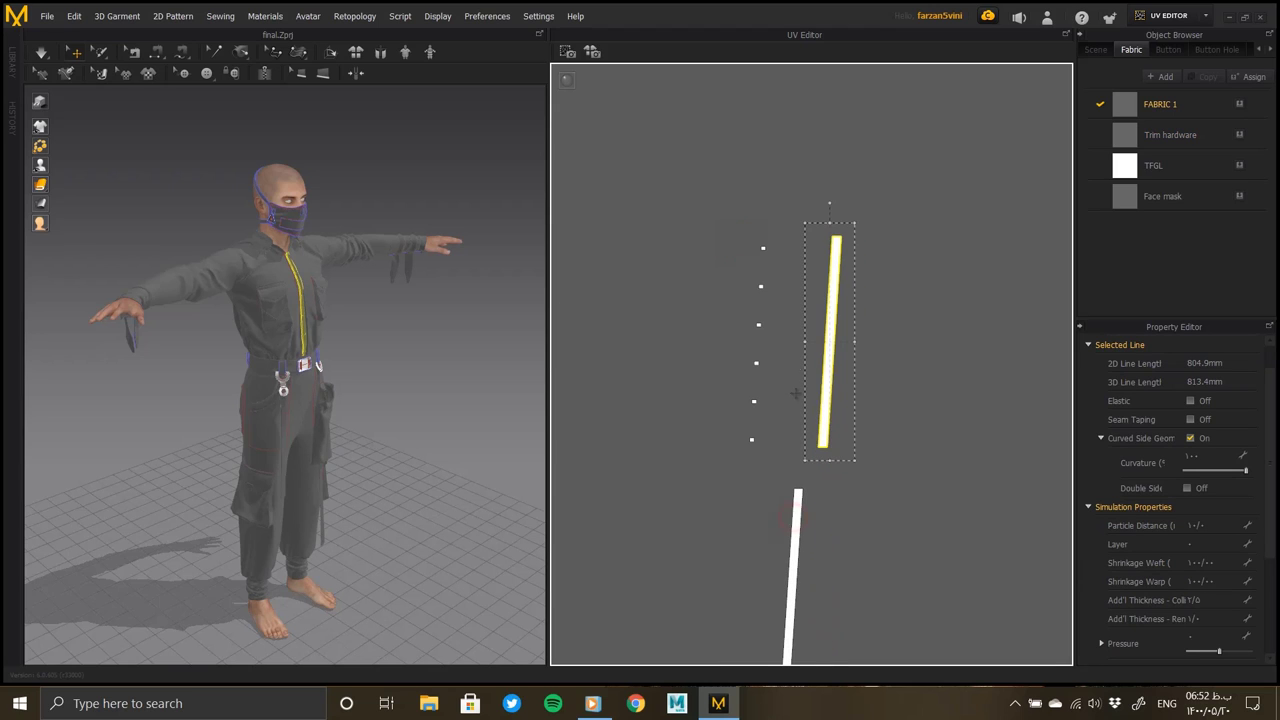
drag(790, 515, 838, 252)
drag(886, 195, 776, 433)
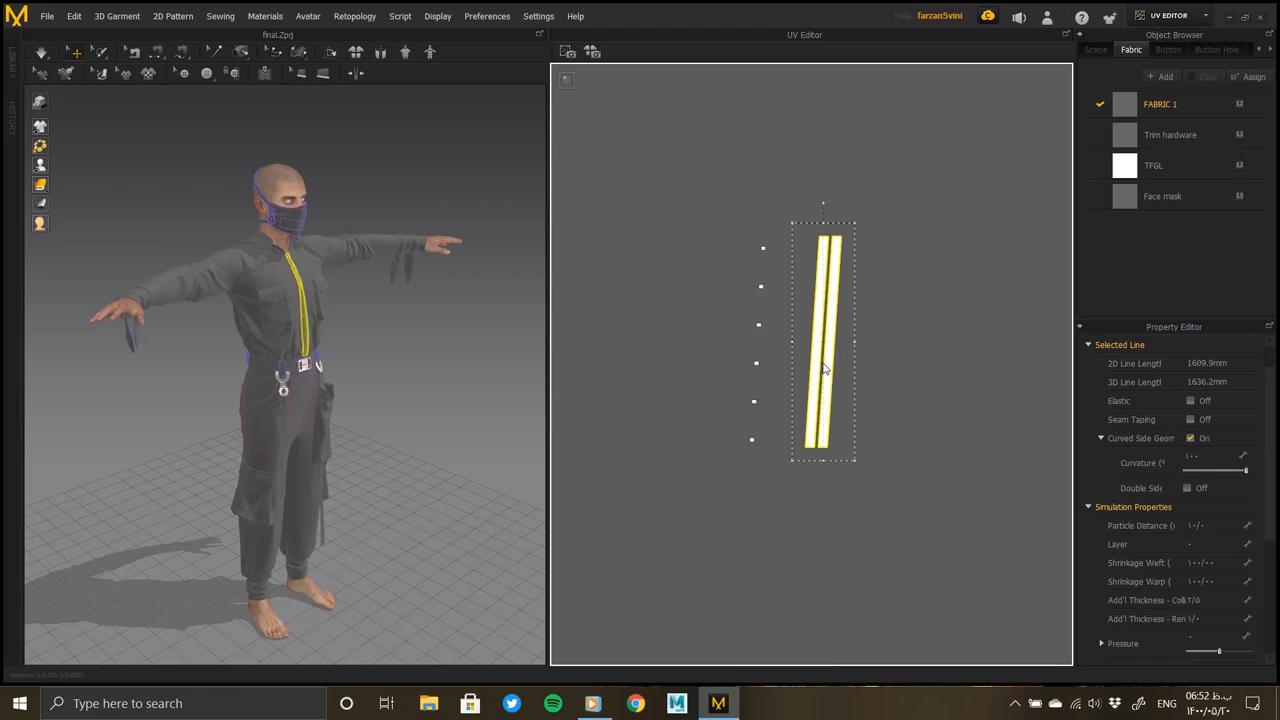
drag(826, 362, 779, 366)
click(843, 449)
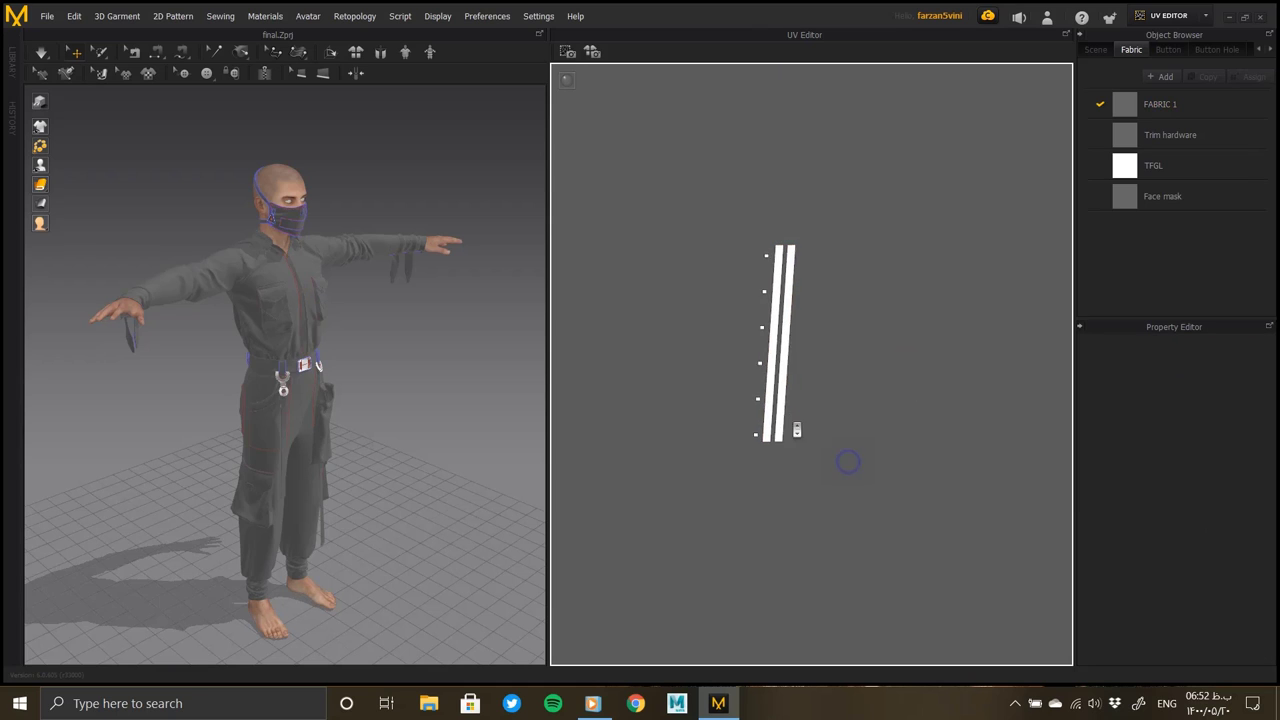
scroll(800, 433, down, 5)
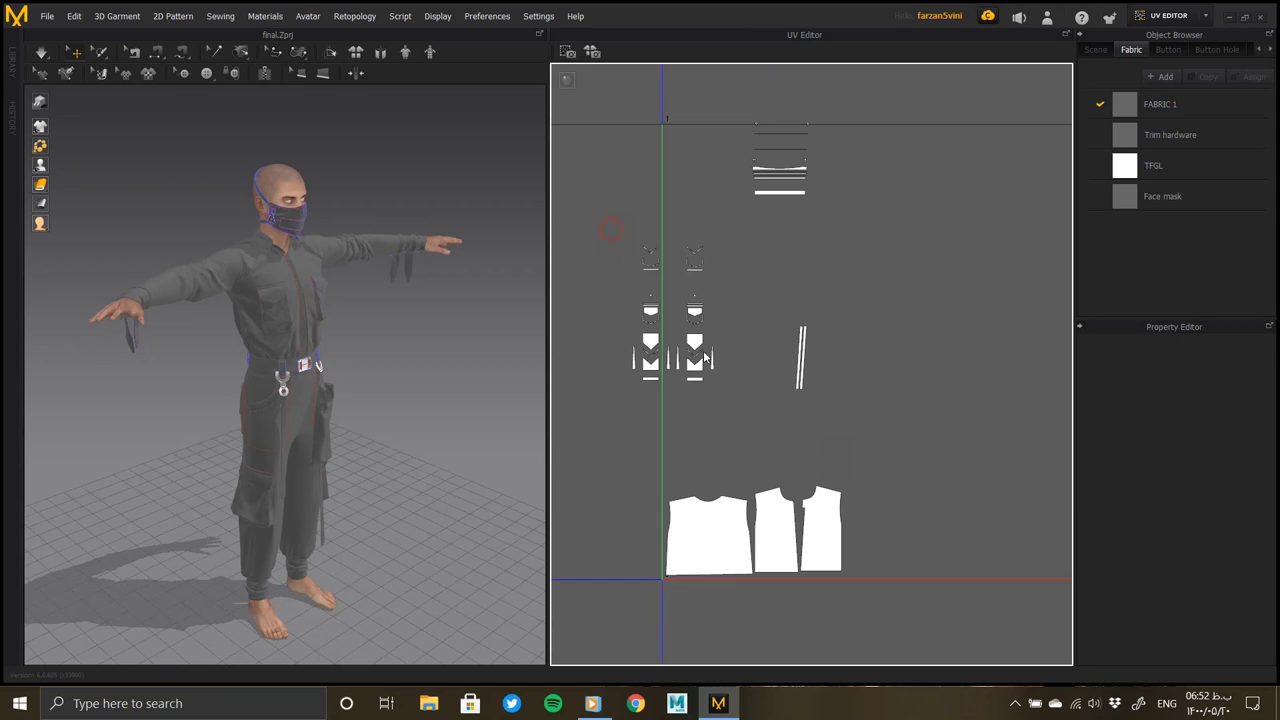
Move the pockets, chevrons, trim strips and collar pieces down into the tile, then select all islands
drag(732, 409, 773, 506)
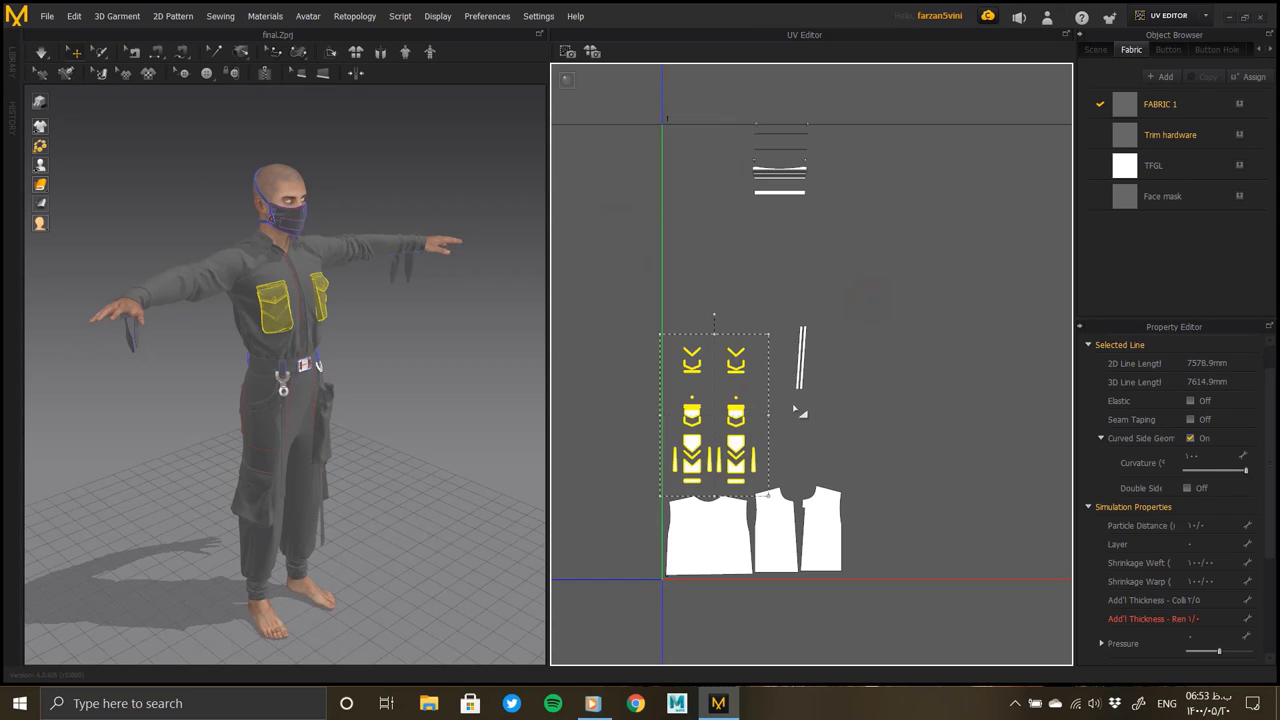
click(801, 352)
drag(800, 352, 775, 430)
drag(772, 173, 812, 433)
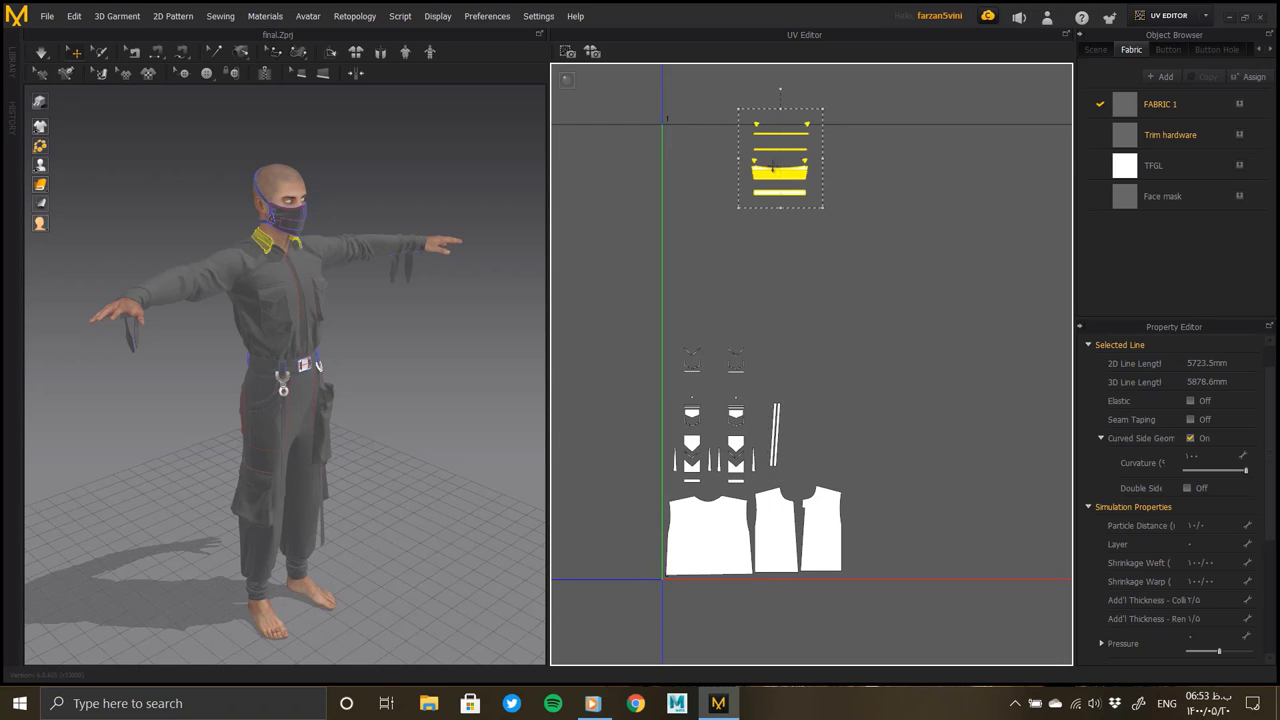
scroll(812, 433, down, 2)
drag(690, 315, 868, 571)
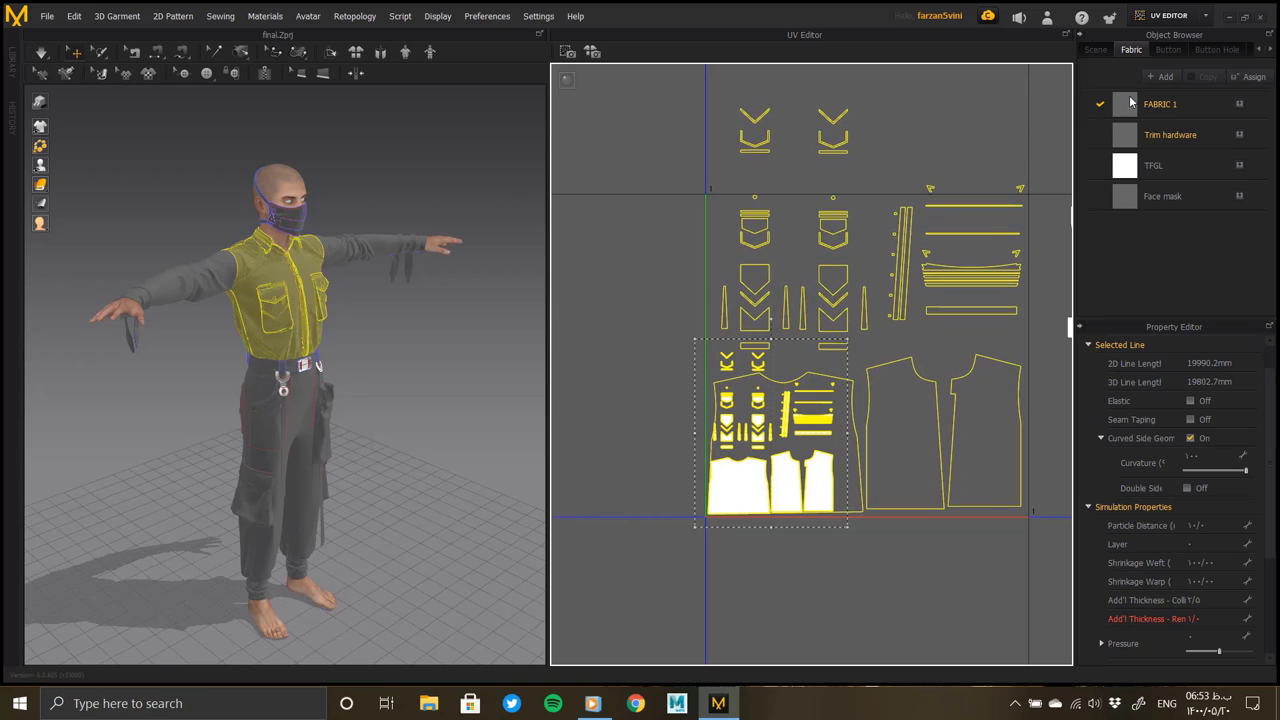
scroll(623, 385, down, 5)
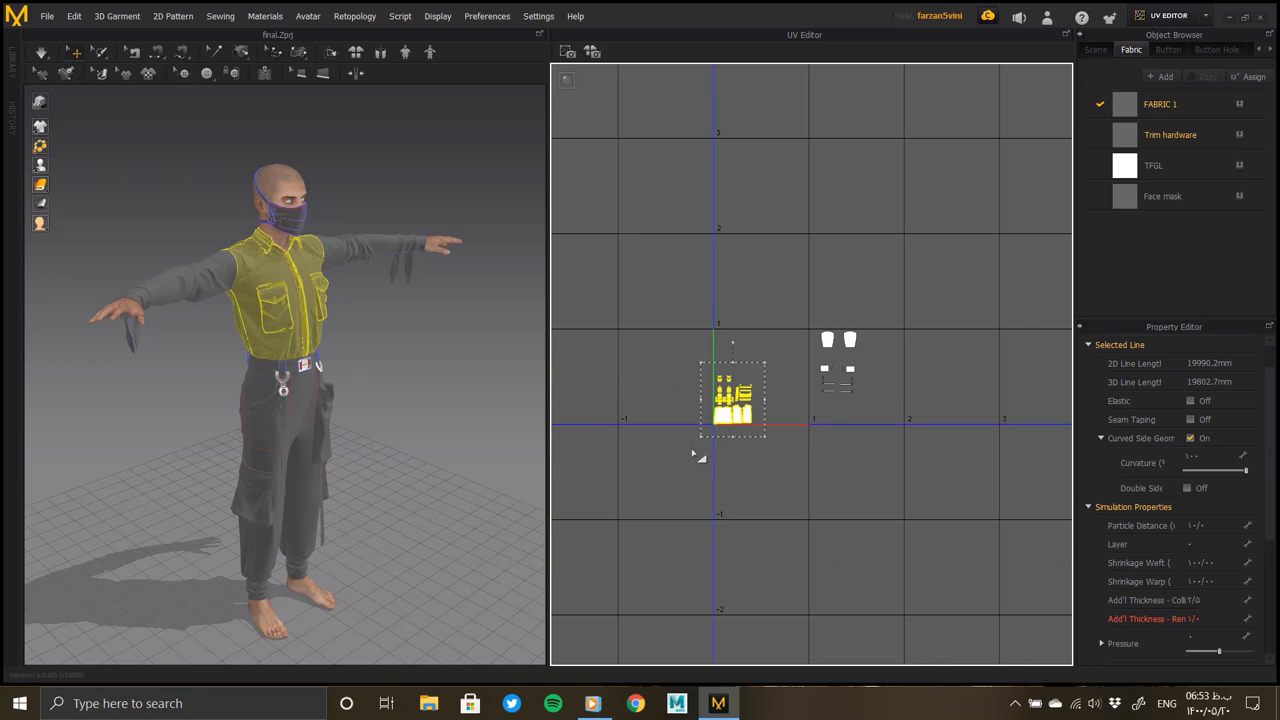
click(887, 309)
key(ctrl+a)
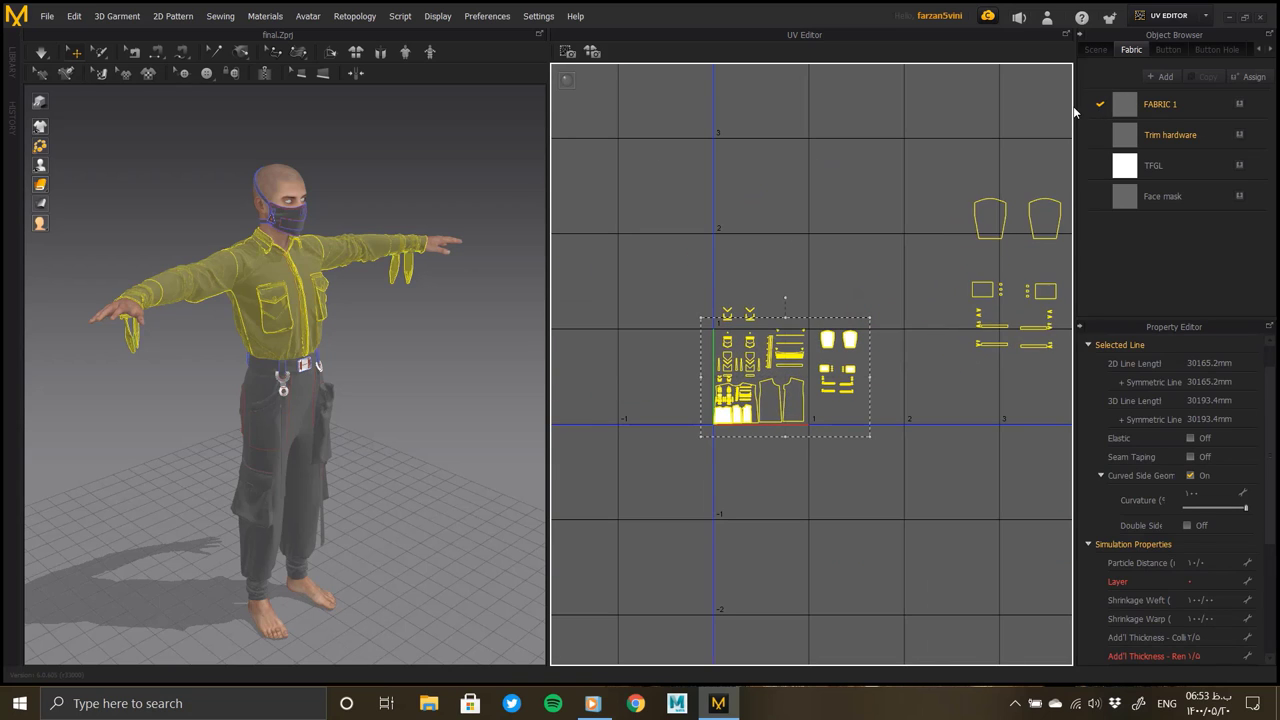
scroll(894, 403, up, 5)
click(894, 403)
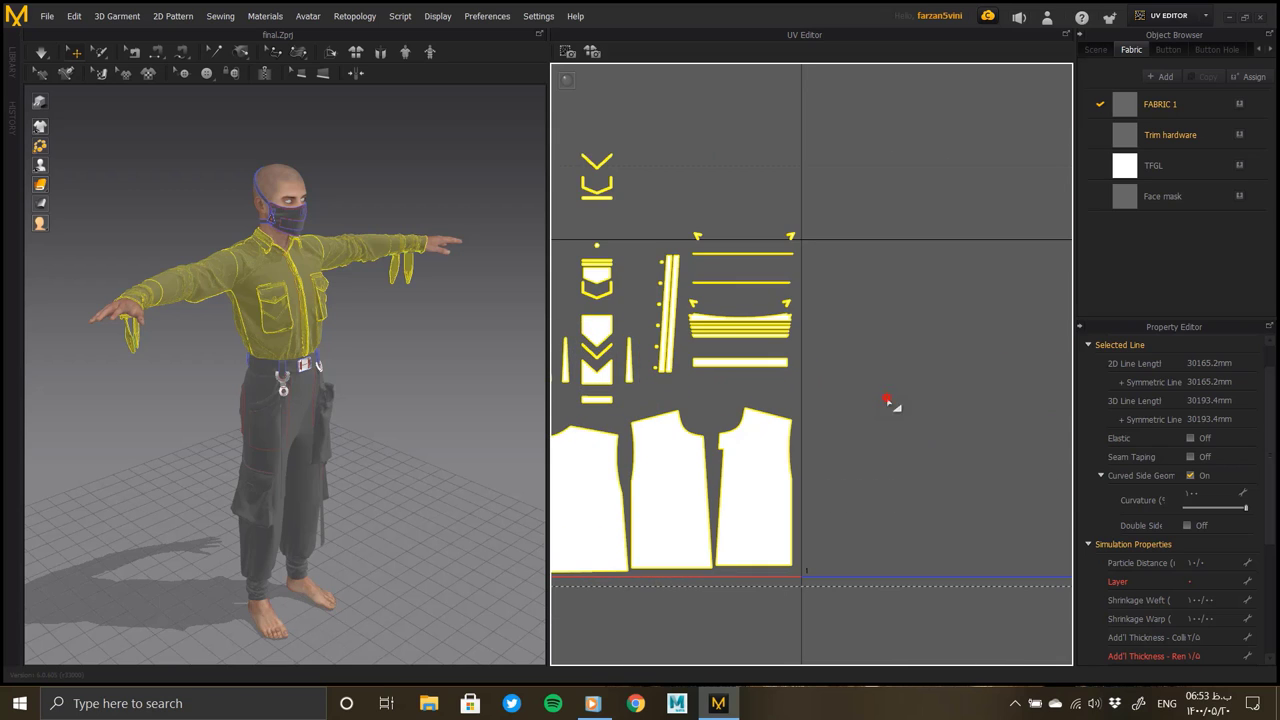
scroll(760, 443, up, 3)
scroll(823, 391, up, 3)
scroll(918, 395, up, 3)
click(920, 395)
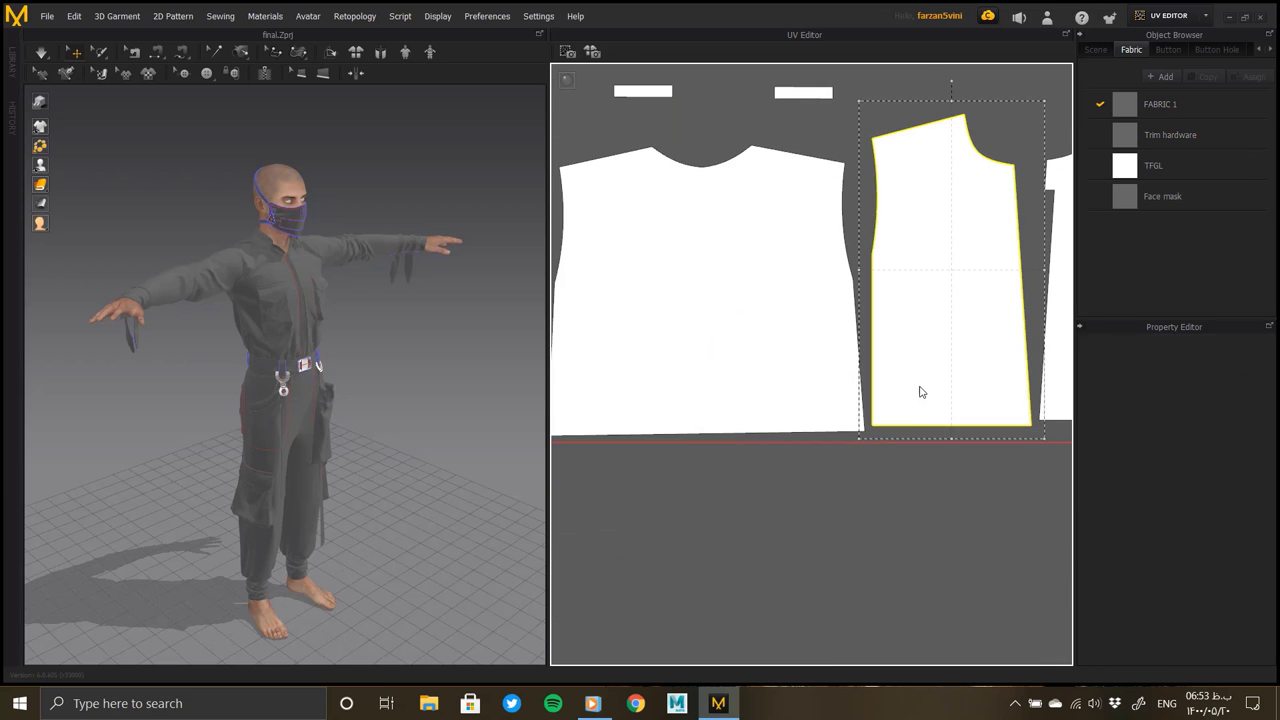
middle_drag(918, 405, 700, 384)
click(880, 377)
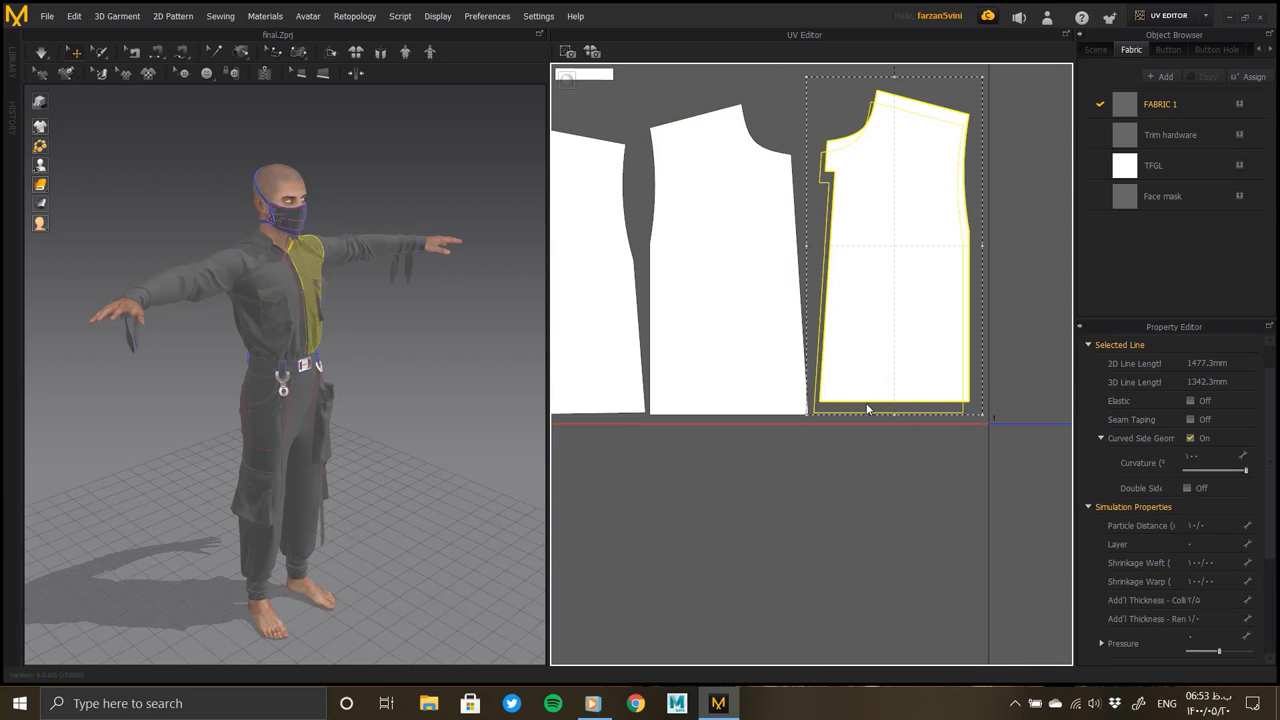
scroll(840, 415, down, 2)
middle_drag(821, 425, 910, 640)
scroll(800, 420, down, 2)
scroll(779, 372, up, 2)
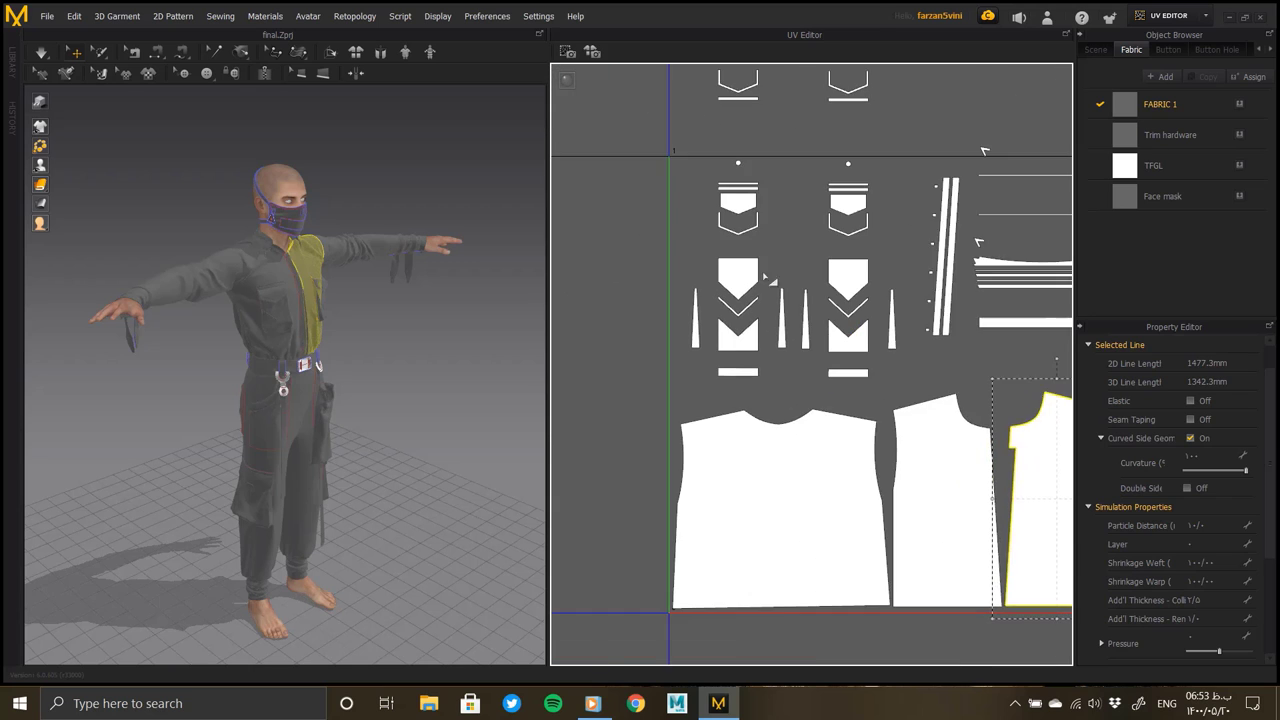
scroll(779, 372, up, 2)
middle_drag(779, 372, 839, 374)
click(742, 402)
click(764, 377)
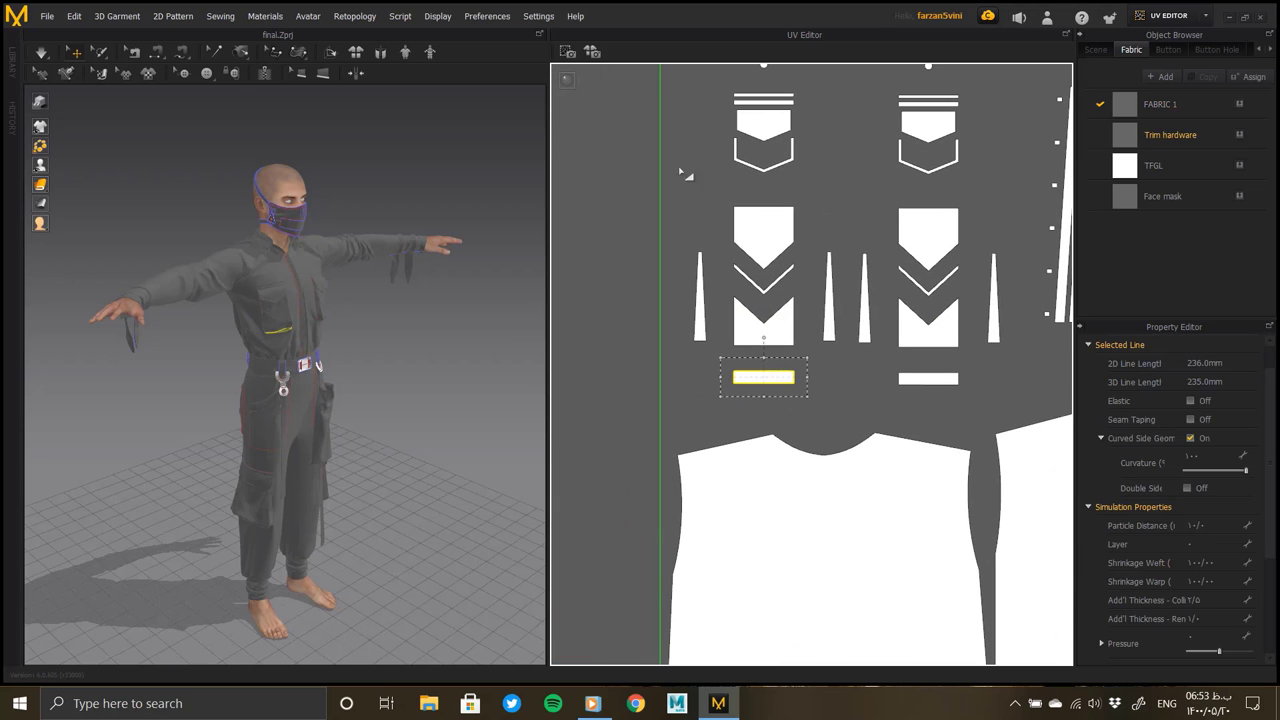
click(604, 81)
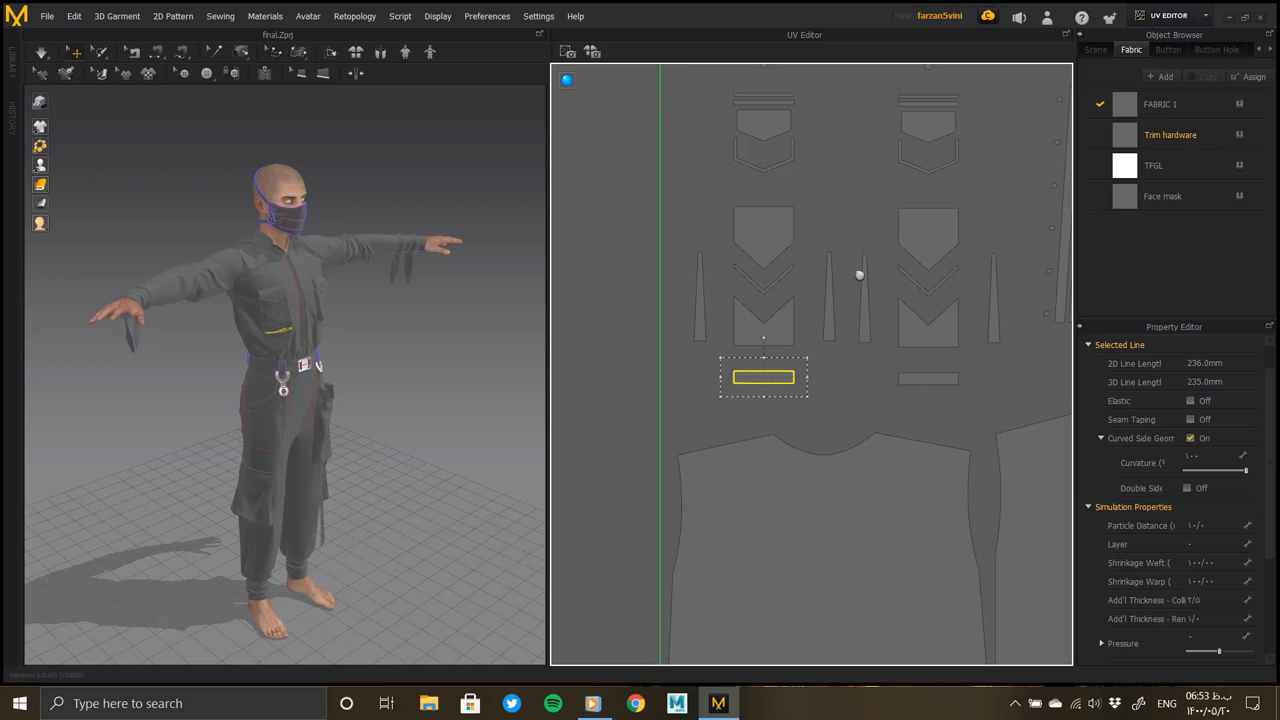
middle_drag(859, 274, 704, 334)
click(567, 80)
click(650, 80)
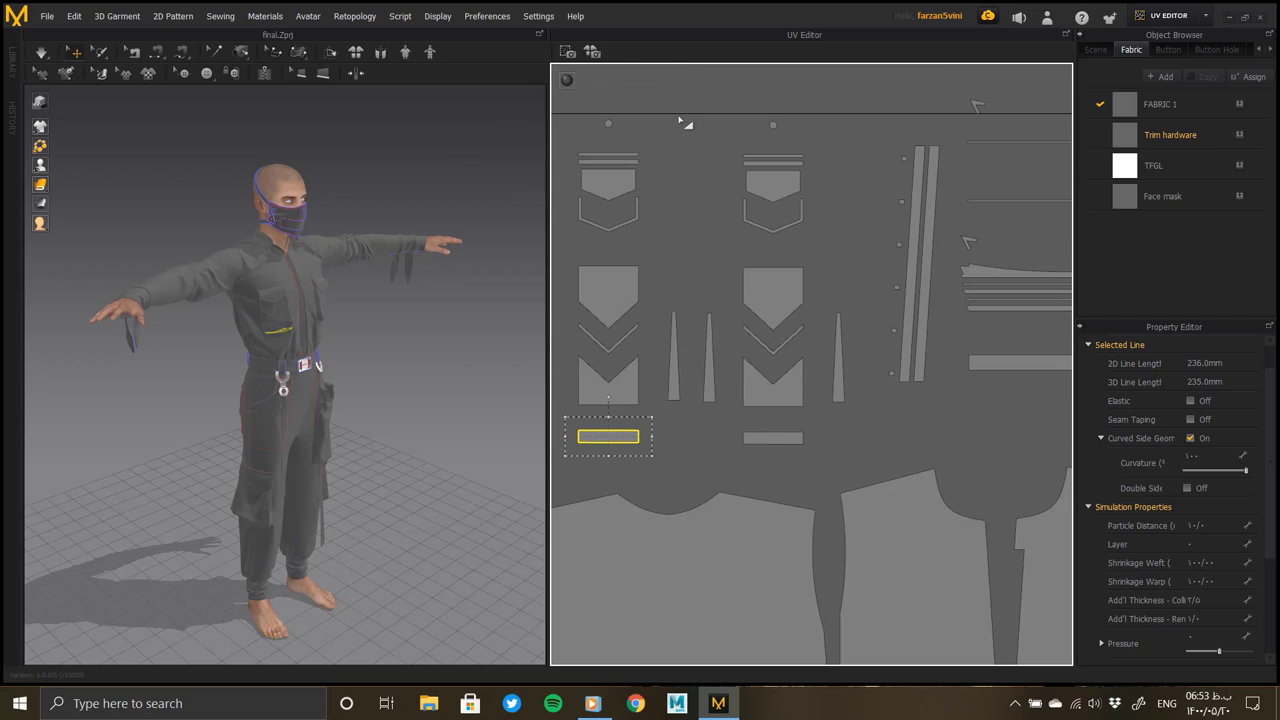
click(656, 84)
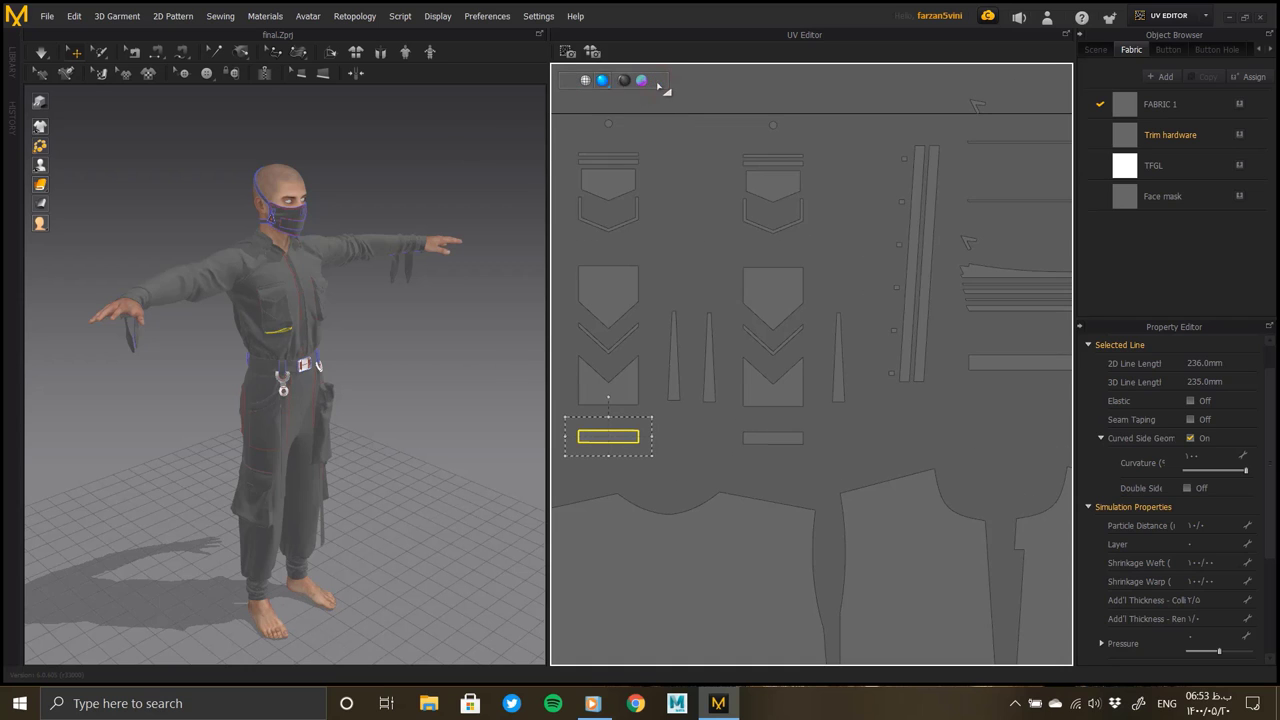
click(660, 80)
click(641, 80)
click(604, 80)
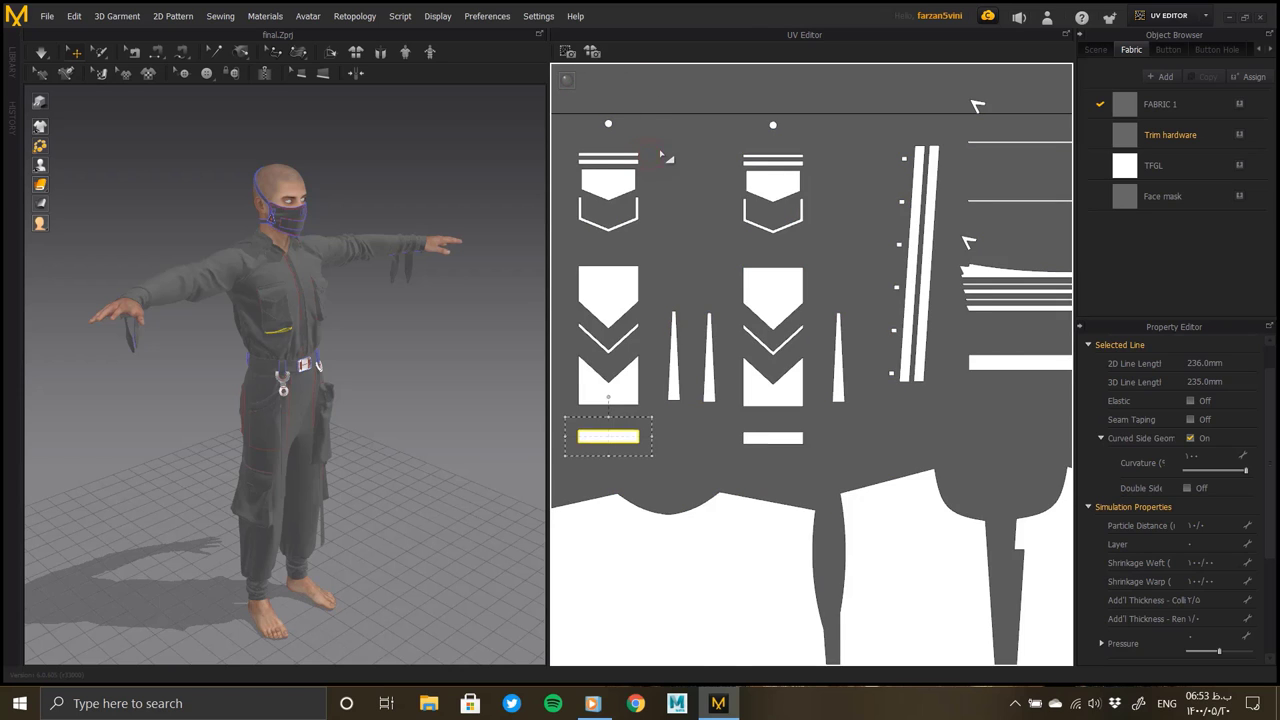
scroll(782, 306, down, 3)
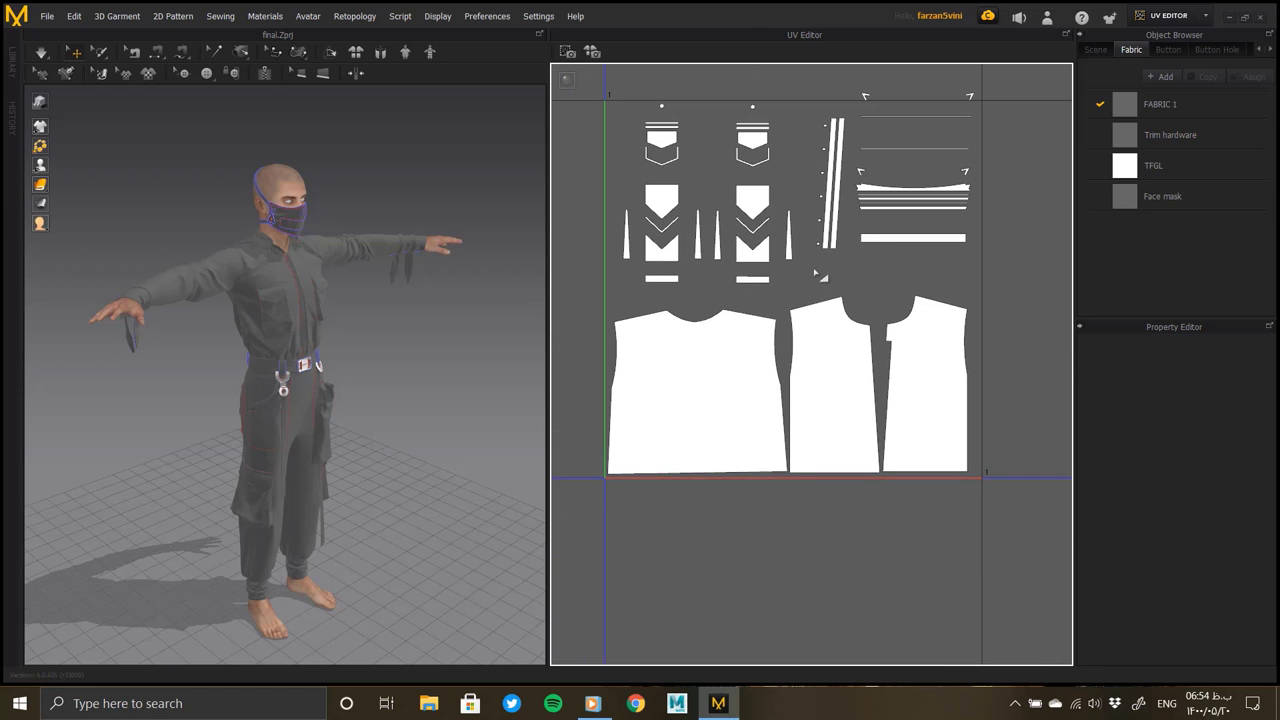
Stack the horizontal trim lines and upper trim group, with the top trim line near the tile's top
scroll(815, 272, up, 1)
scroll(800, 343, up, 3)
click(828, 315)
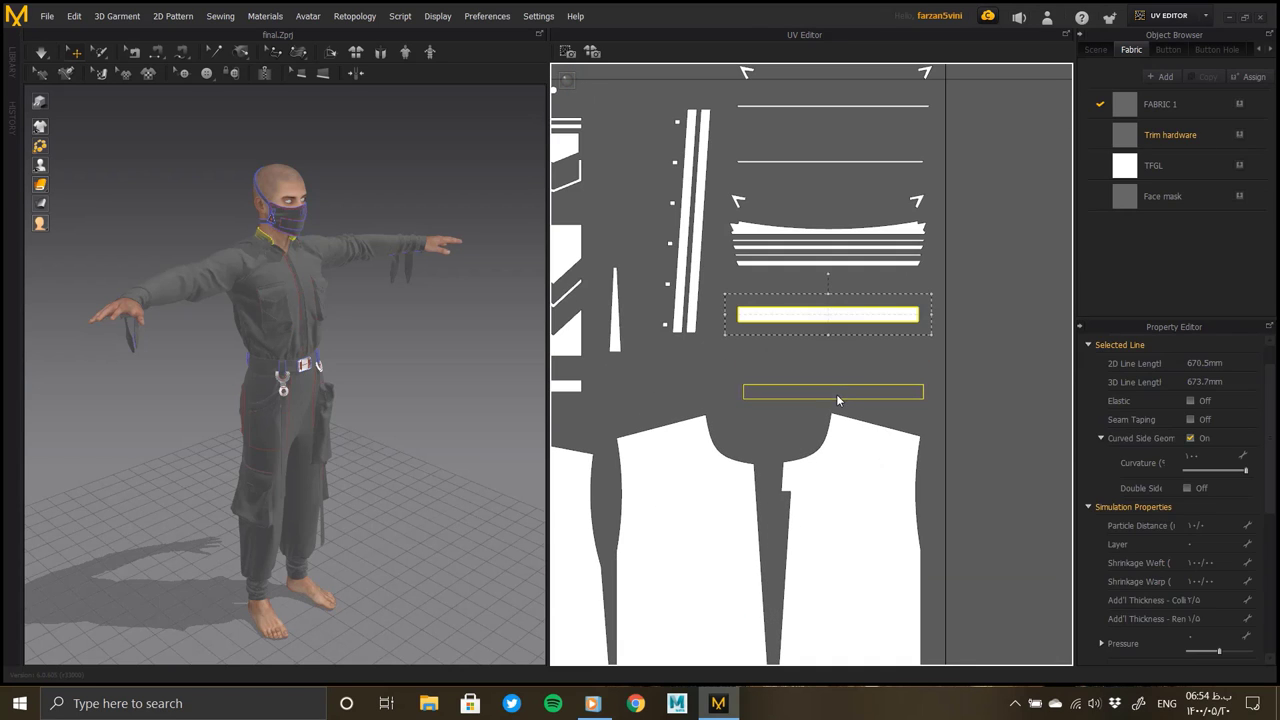
drag(838, 400, 838, 392)
click(838, 365)
drag(838, 245, 841, 346)
scroll(858, 246, up, 2)
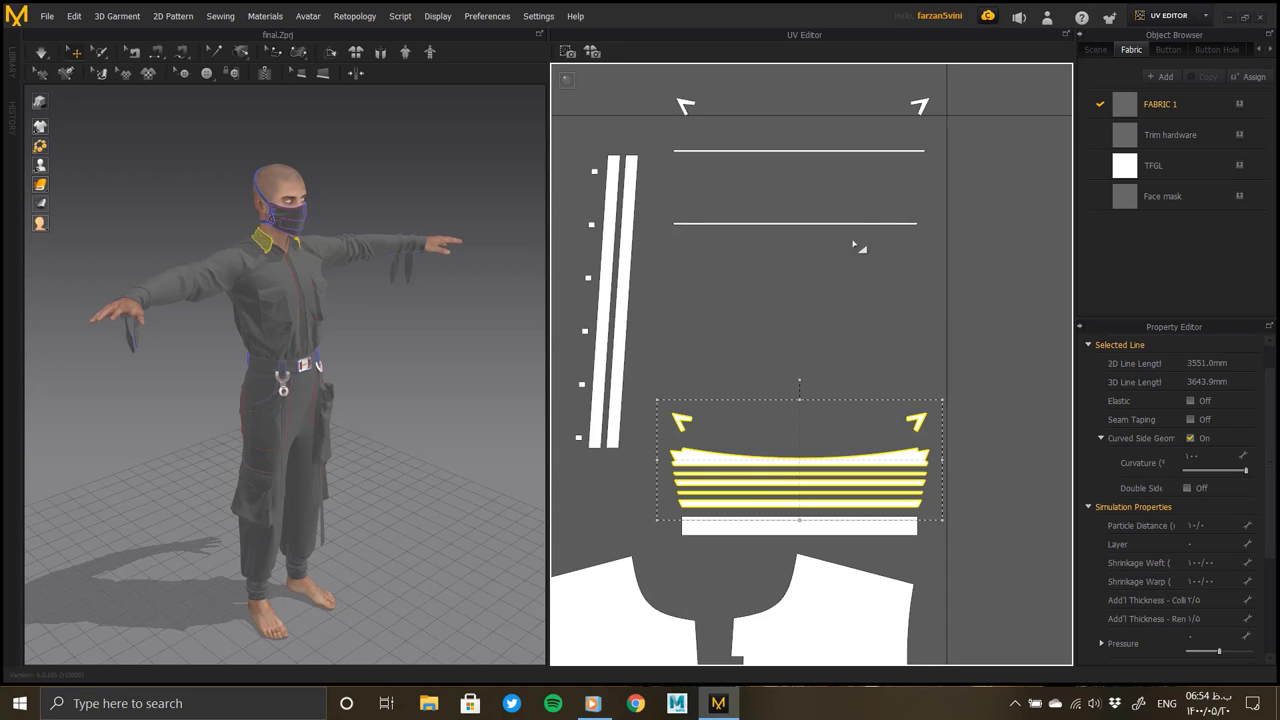
click(838, 224)
scroll(280, 250, up, 5)
drag(840, 224, 844, 153)
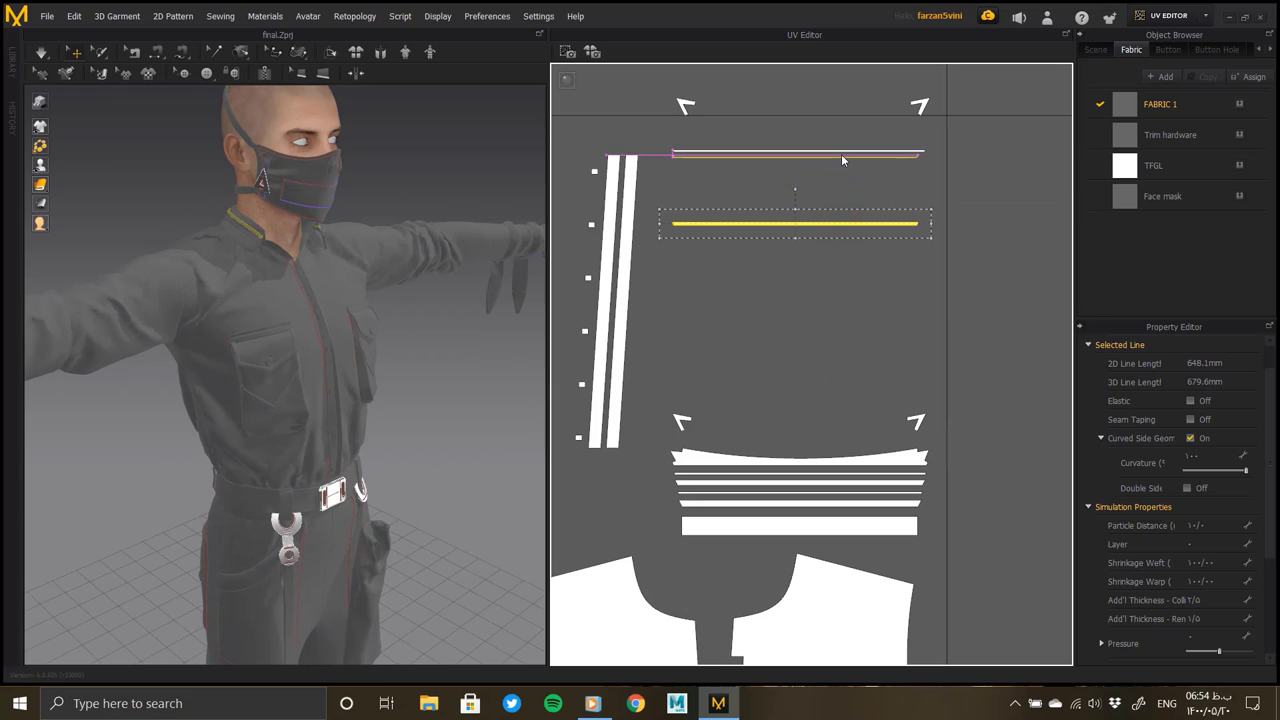
Select the curved collar trim piece and check its position on the 3D collar
click(882, 465)
scroll(500, 394, up, 3)
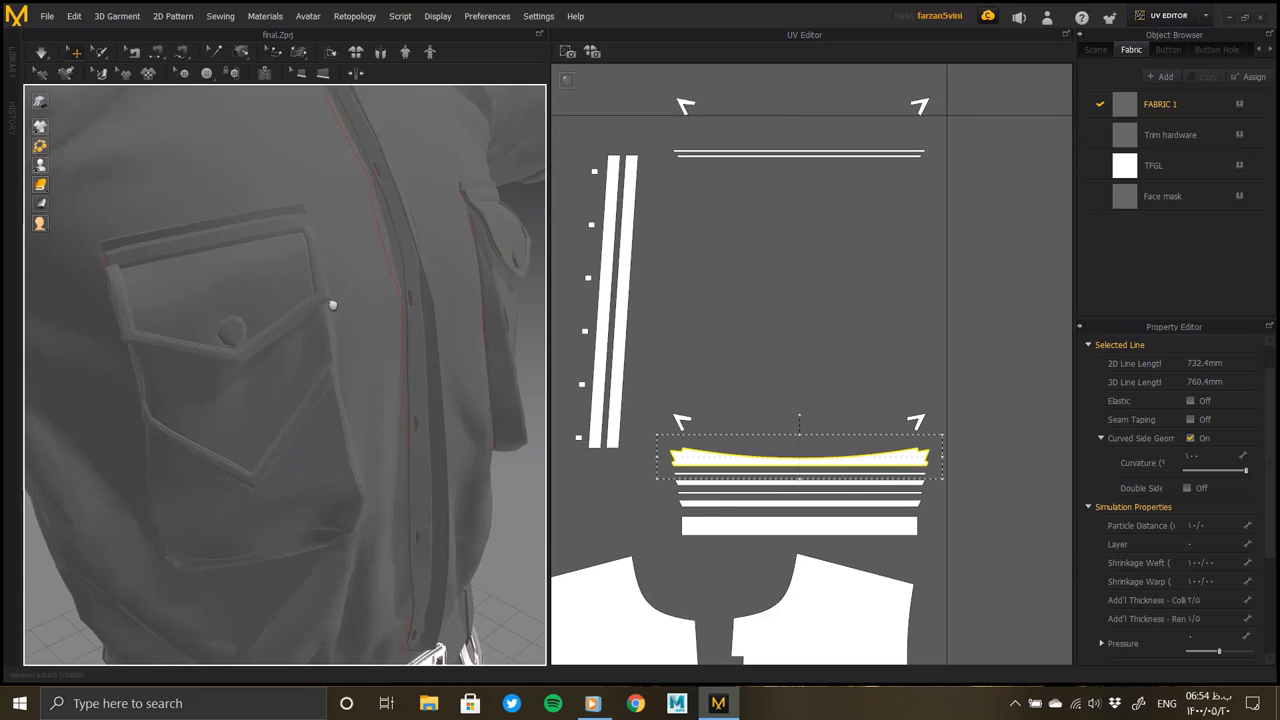
middle_drag(334, 300, 340, 520)
click(818, 528)
click(888, 462)
scroll(888, 517, up, 2)
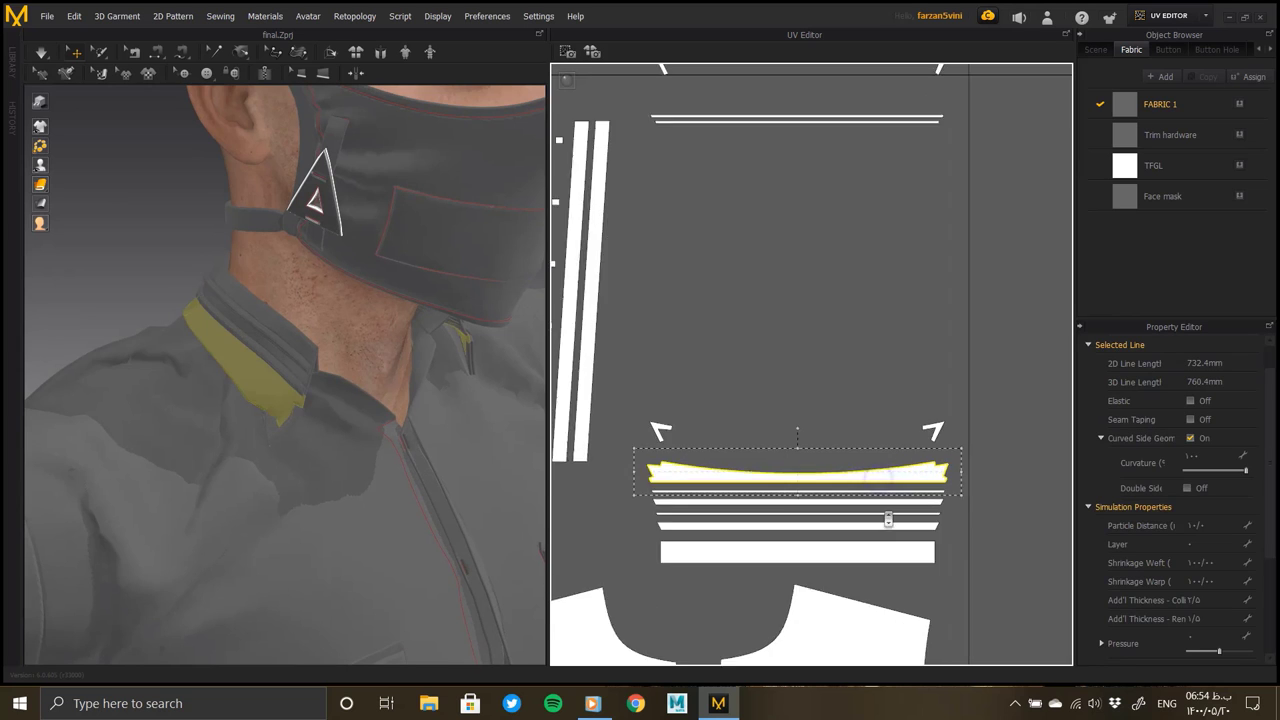
scroll(825, 515, up, 2)
Move the thin strips below the curved trim up beside the upper trim line
click(812, 560)
mouse_move(460, 460)
right_down()
mouse_move(314, 409)
mouse_move(218, 399)
mouse_move(229, 400)
right_up()
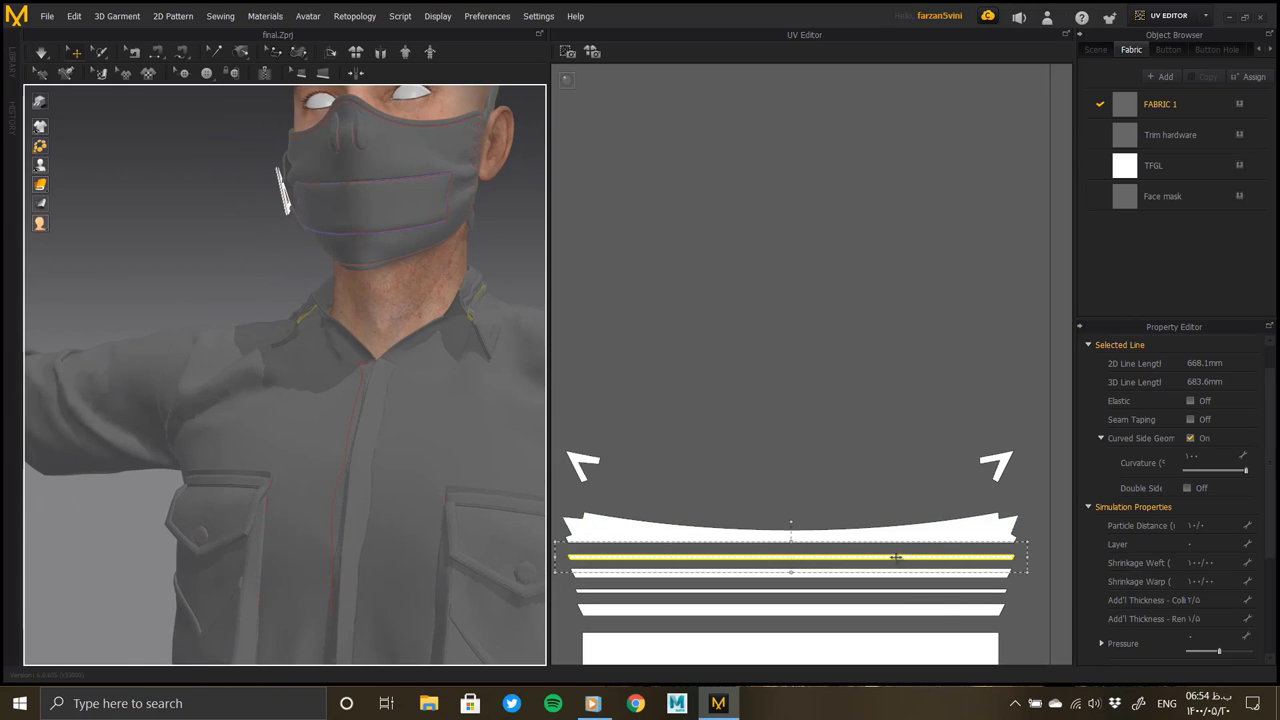
drag(896, 557, 898, 249)
mouse_move(932, 591)
mouse_down()
mouse_move(928, 263)
mouse_move(939, 257)
mouse_up()
scroll(914, 357, down, 3)
drag(942, 407, 693, 337)
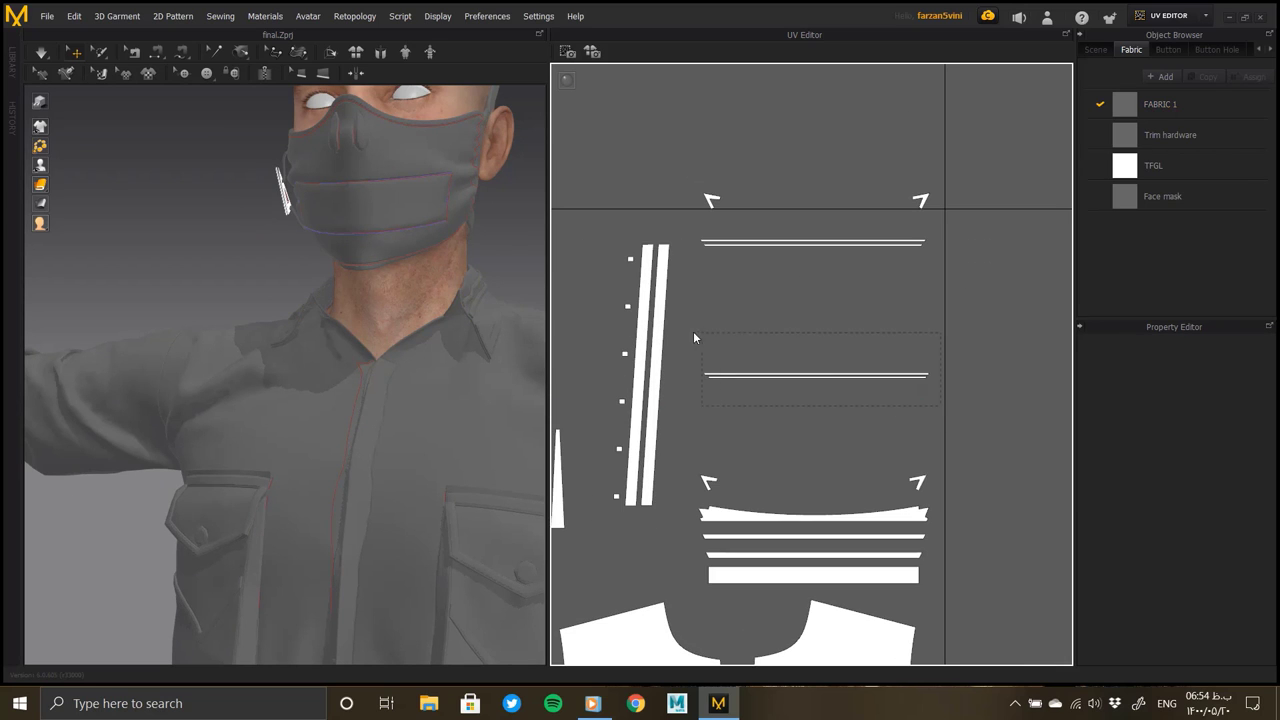
drag(814, 375, 814, 252)
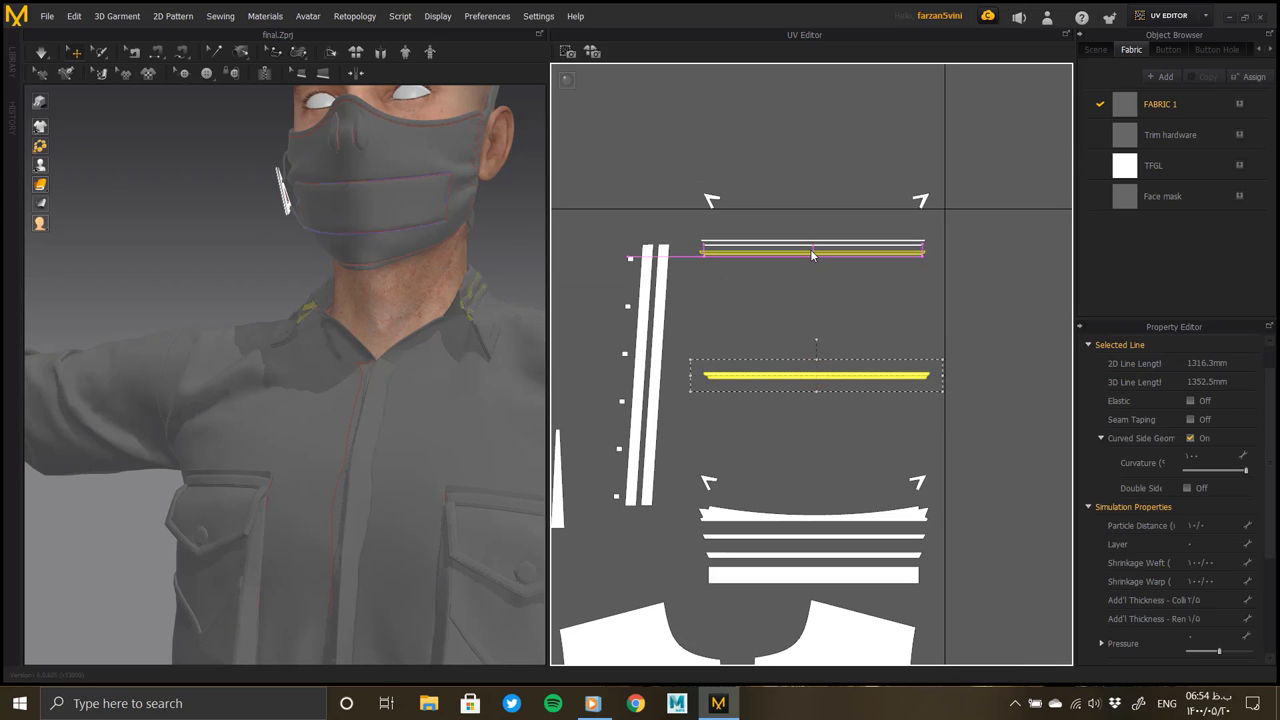
Select the two arrow-shaped trim pieces and the long placket strip to inspect them
click(921, 201)
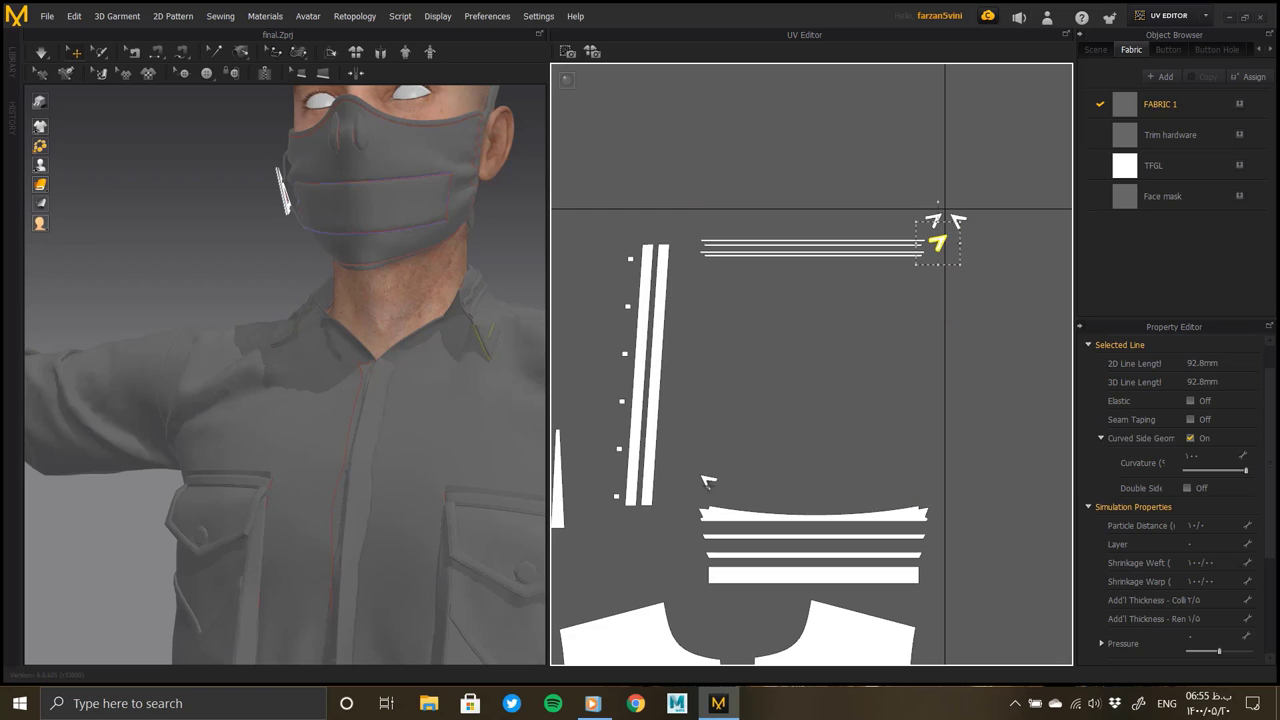
click(708, 483)
click(656, 352)
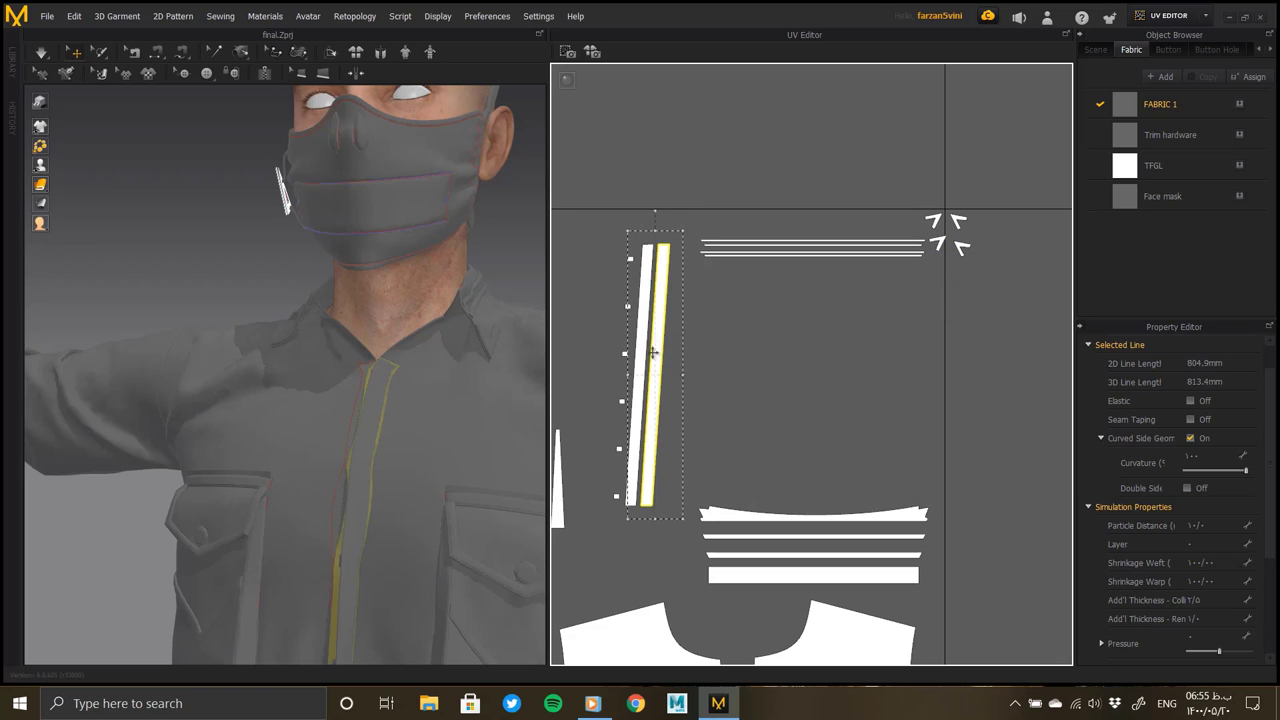
click(604, 262)
Move the small button square and dots out past the tile's right border
click(630, 258)
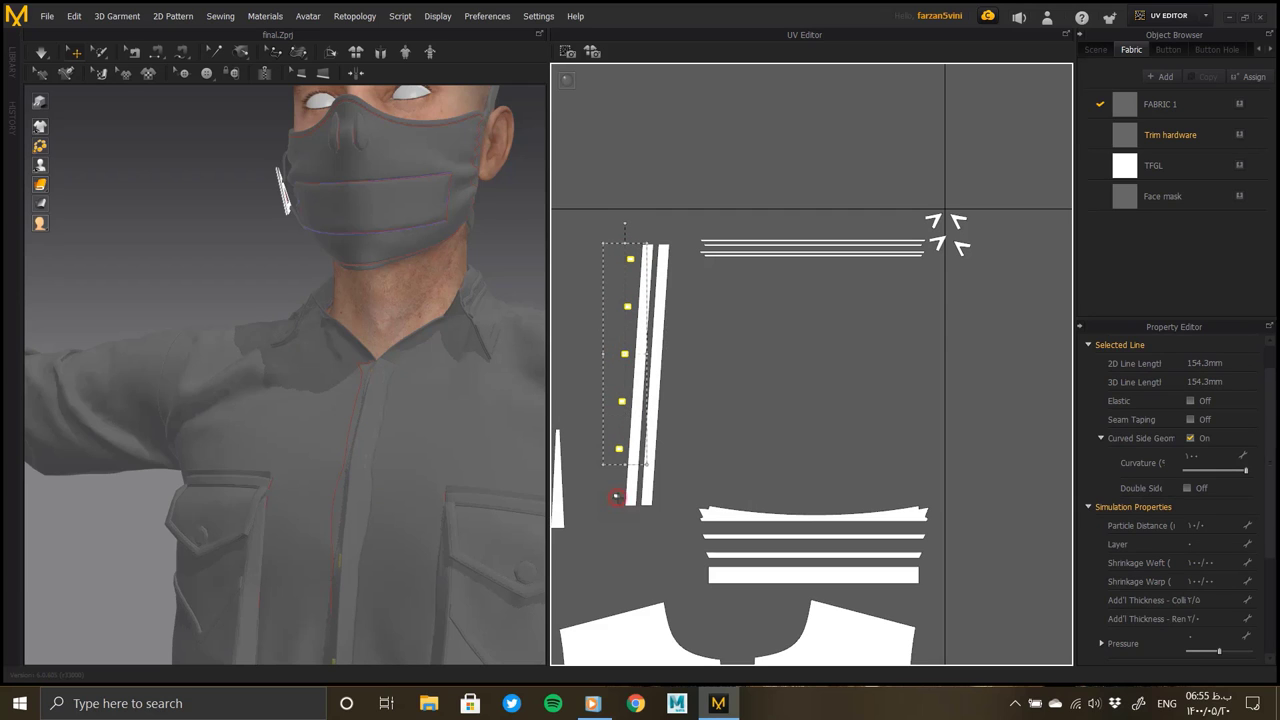
mouse_move(619, 448)
mouse_down()
mouse_move(972, 251)
mouse_move(961, 159)
mouse_up()
scroll(844, 362, down, 3)
scroll(844, 362, down, 2)
click(772, 241)
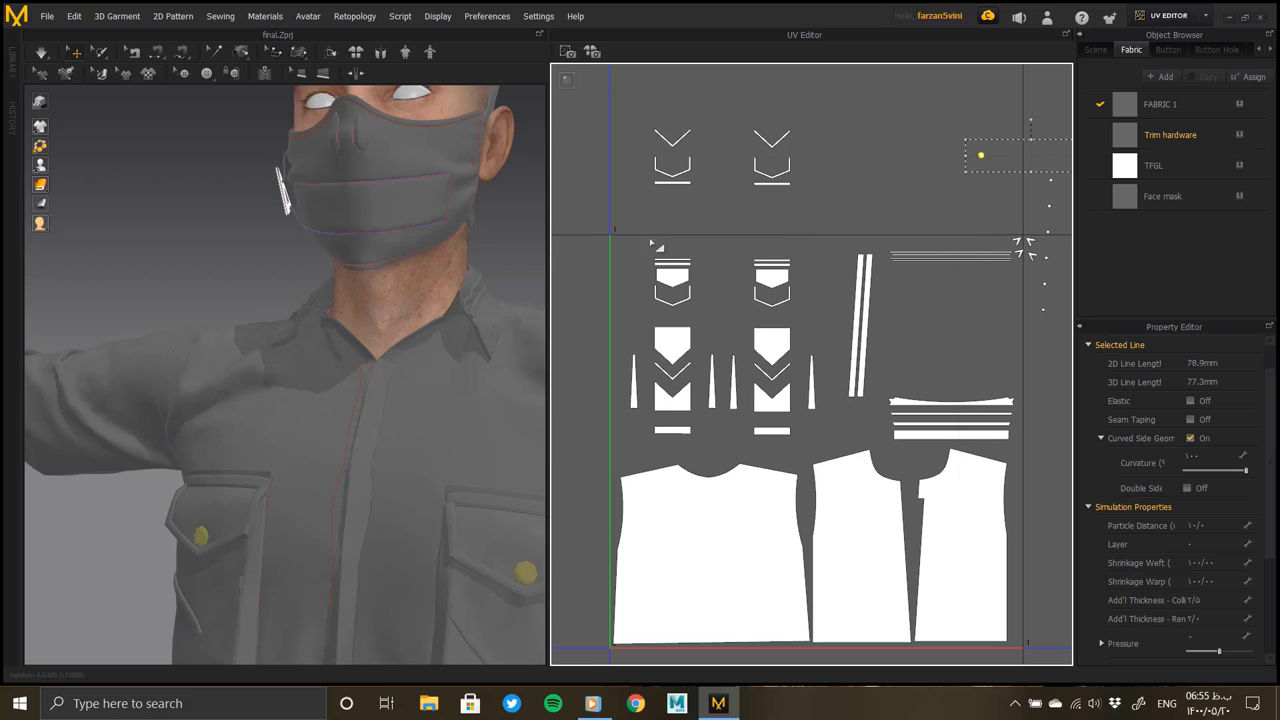
Identify the pocket chevron, bar and flap pieces while orbiting the 3D shirt
click(762, 347)
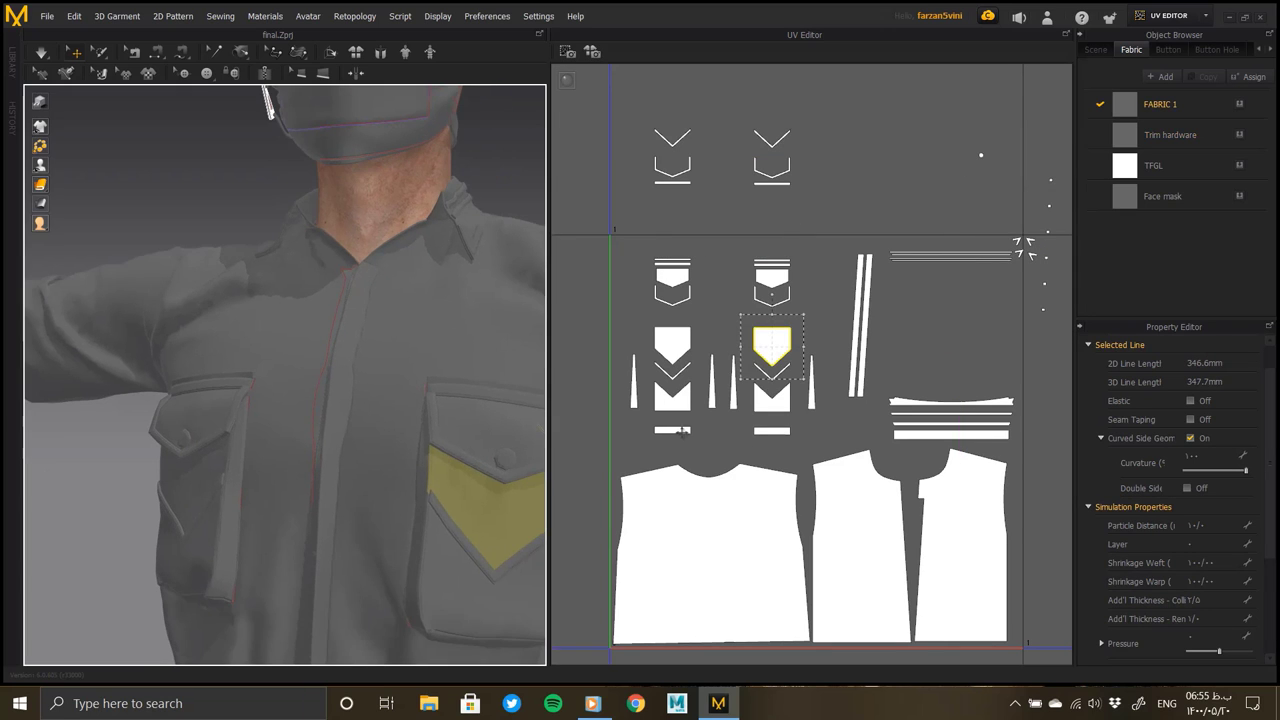
click(683, 434)
click(765, 186)
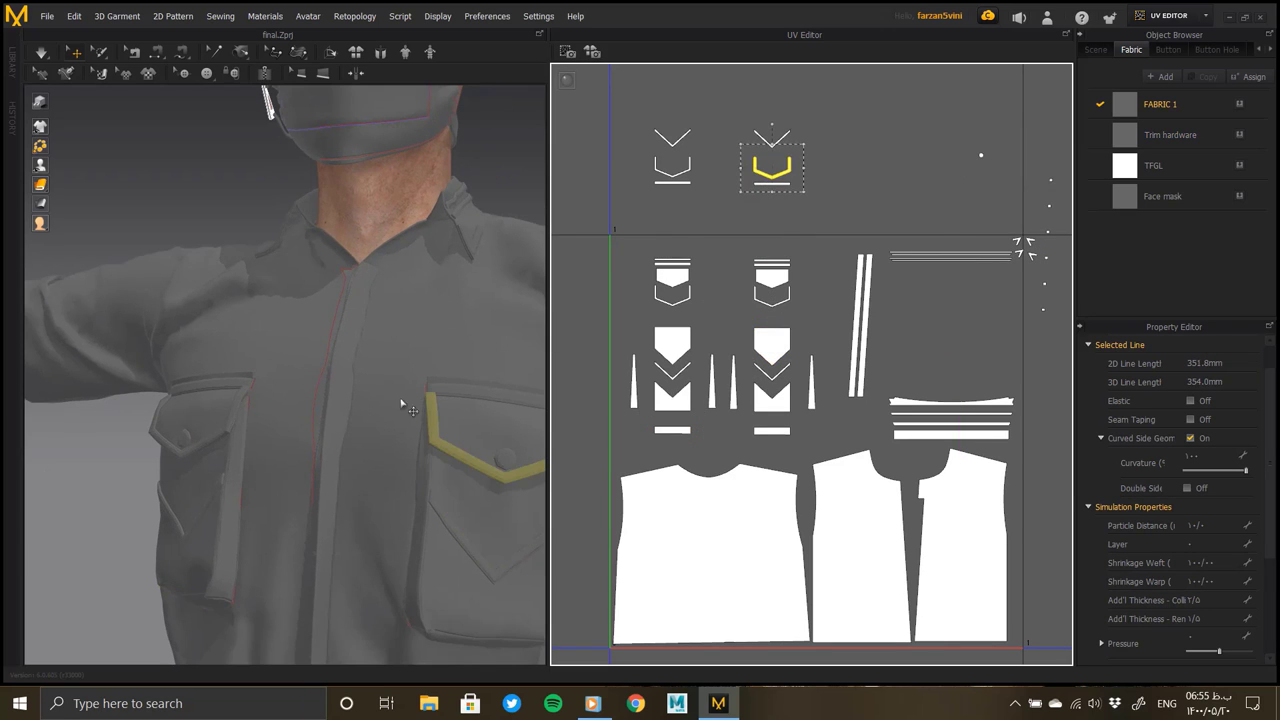
mouse_move(401, 404)
right_down()
mouse_move(364, 412)
mouse_move(417, 463)
mouse_move(369, 466)
mouse_move(343, 423)
mouse_move(237, 423)
mouse_move(343, 443)
right_up()
scroll(337, 365, up, 3)
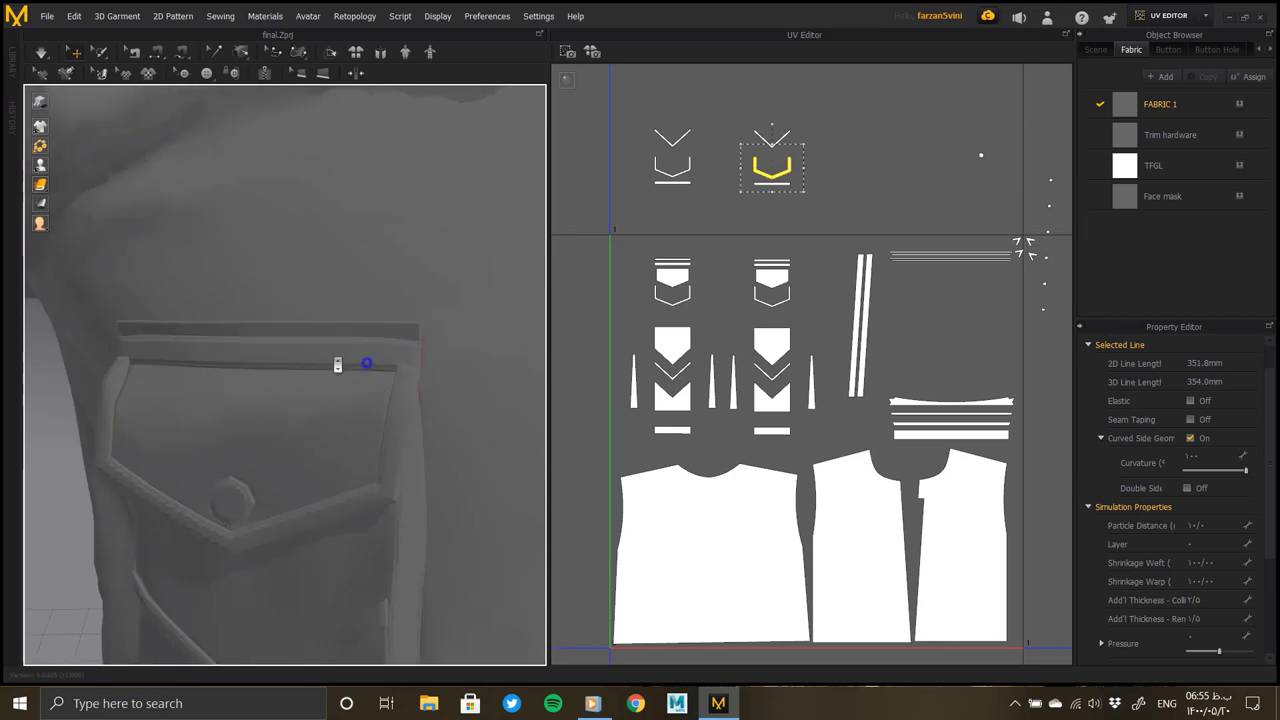
scroll(337, 365, down, 5)
scroll(300, 332, up, 3)
scroll(329, 380, up, 2)
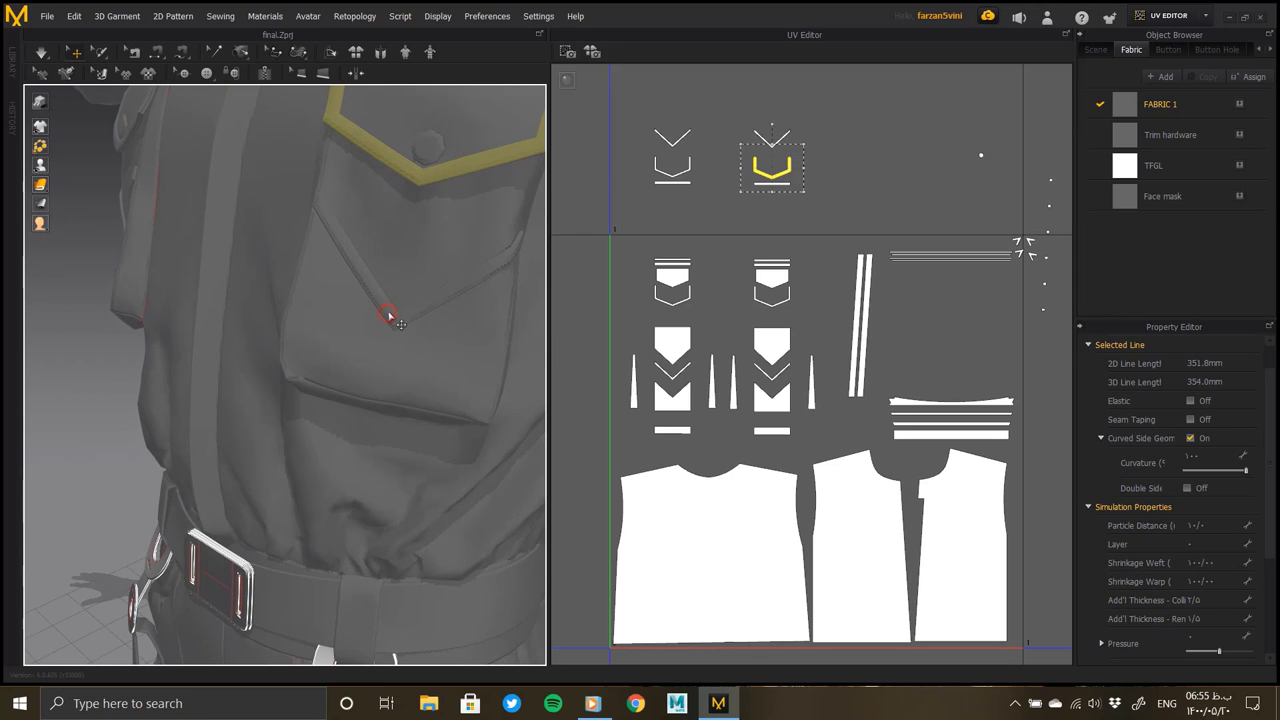
click(390, 318)
mouse_move(390, 318)
right_down()
mouse_move(297, 337)
mouse_move(414, 349)
mouse_move(343, 366)
mouse_move(385, 371)
mouse_move(354, 369)
mouse_move(441, 355)
mouse_move(499, 368)
right_up()
scroll(343, 366, down, 3)
scroll(441, 355, up, 3)
Box-select both top chevron groups and drag them down into the lower tile
click(825, 262)
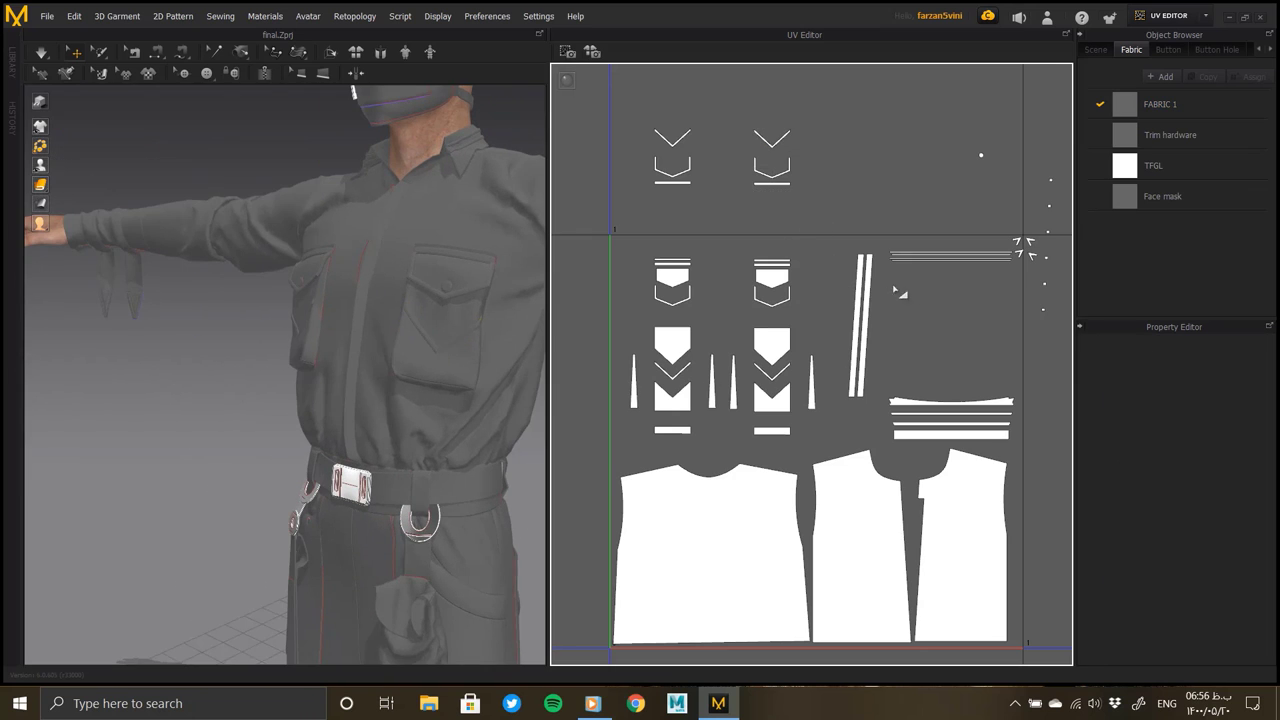
click(733, 400)
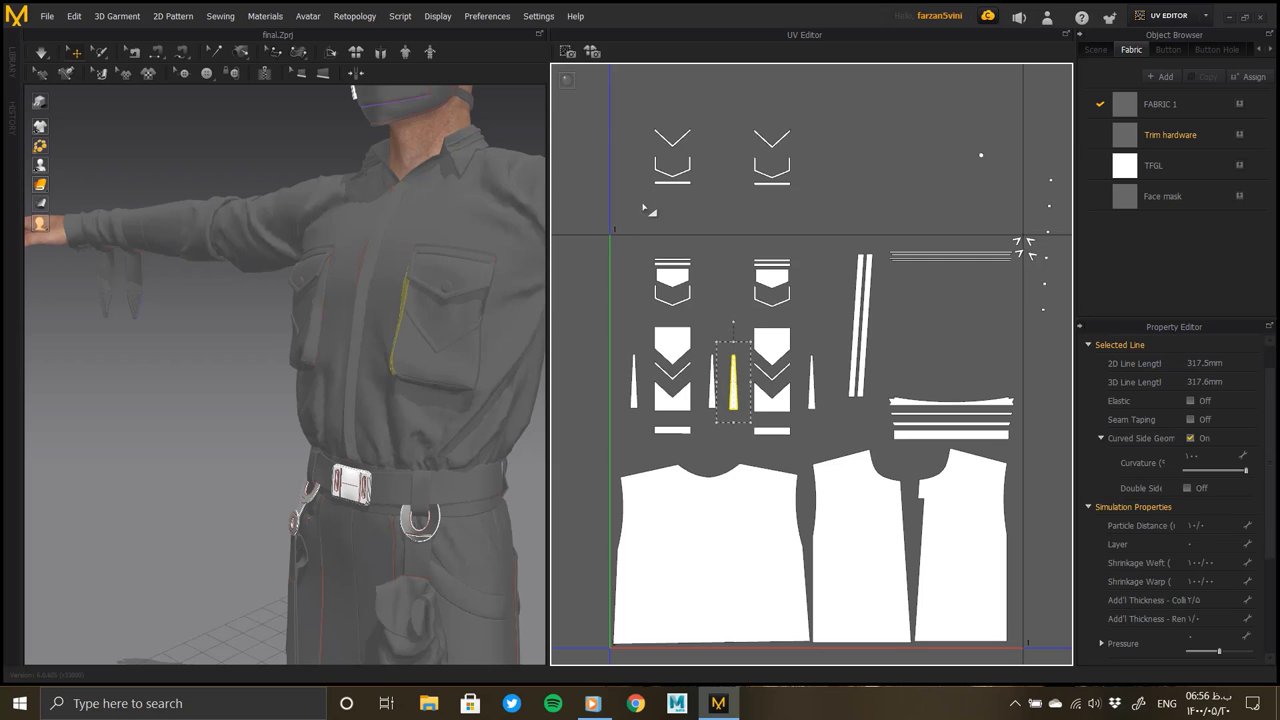
mouse_move(637, 109)
mouse_down()
mouse_move(785, 205)
mouse_move(775, 240)
mouse_move(798, 253)
mouse_up()
click(830, 290)
scroll(779, 313, up, 3)
scroll(779, 313, up, 3)
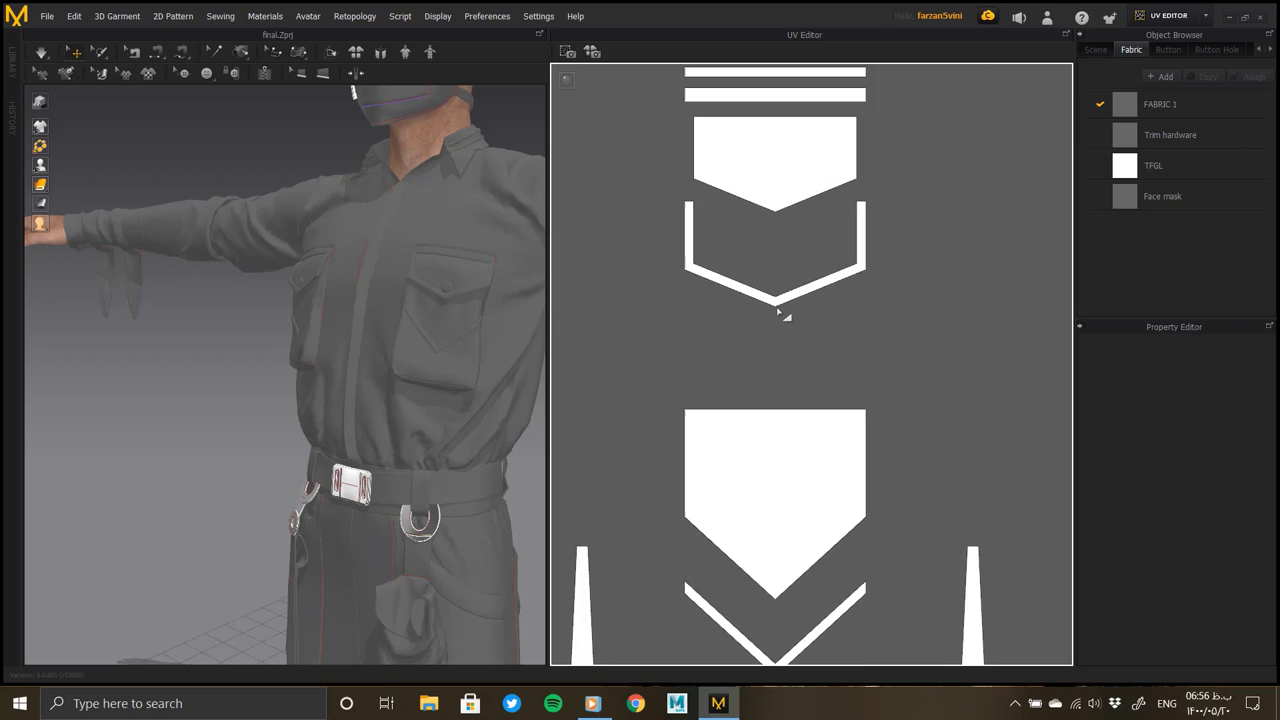
scroll(779, 313, down, 5)
middle_drag(811, 371, 907, 309)
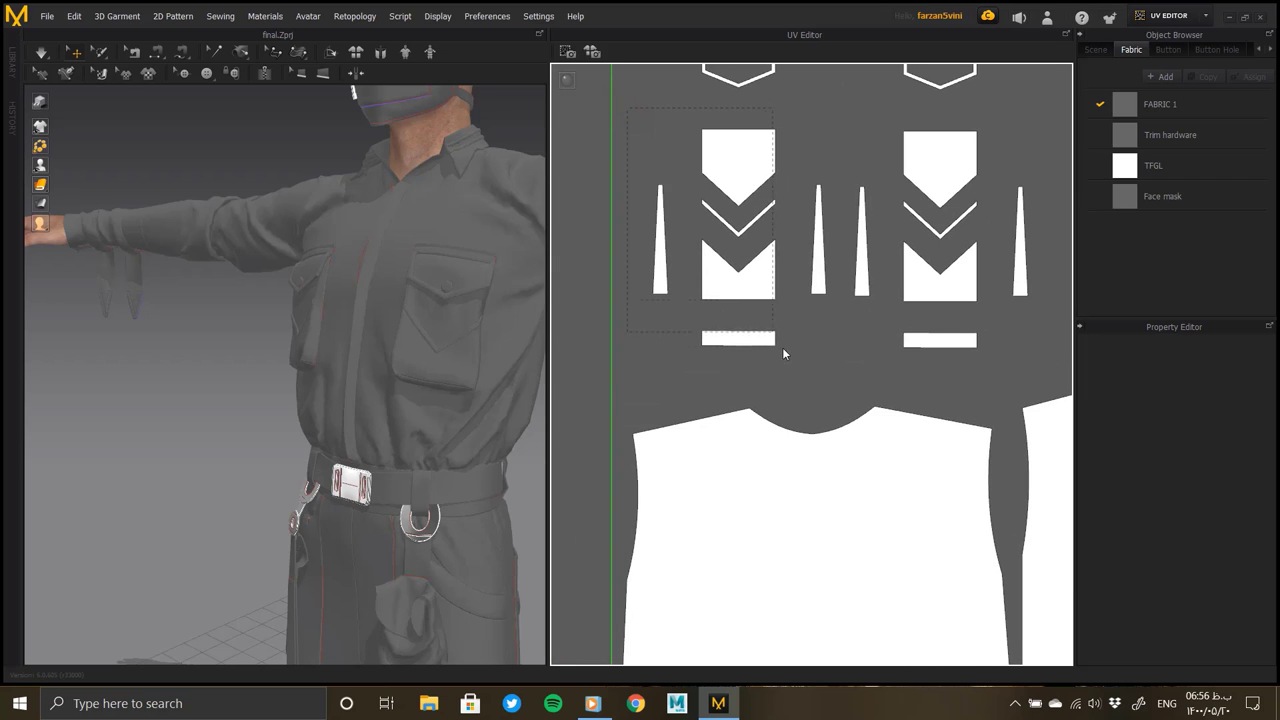
Shift the left chevron group down-left and the right and second groups down
drag(751, 286, 731, 336)
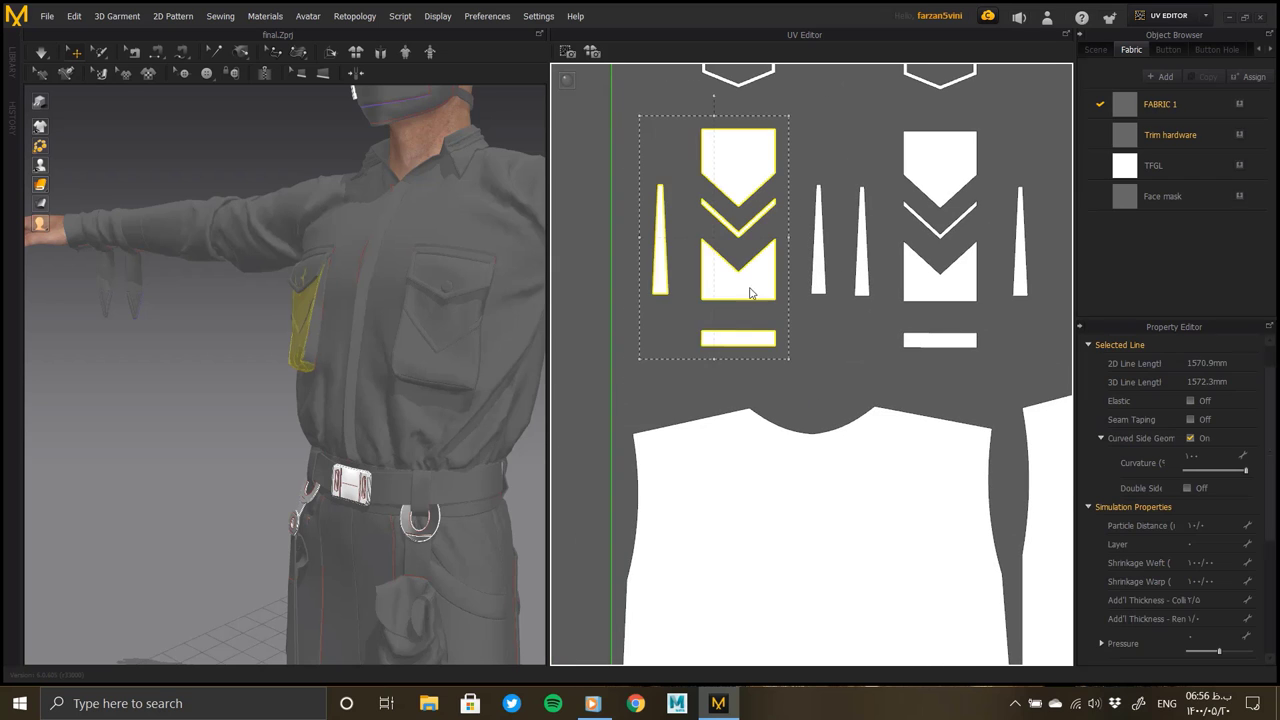
click(1000, 278)
click(940, 225)
drag(940, 225, 940, 273)
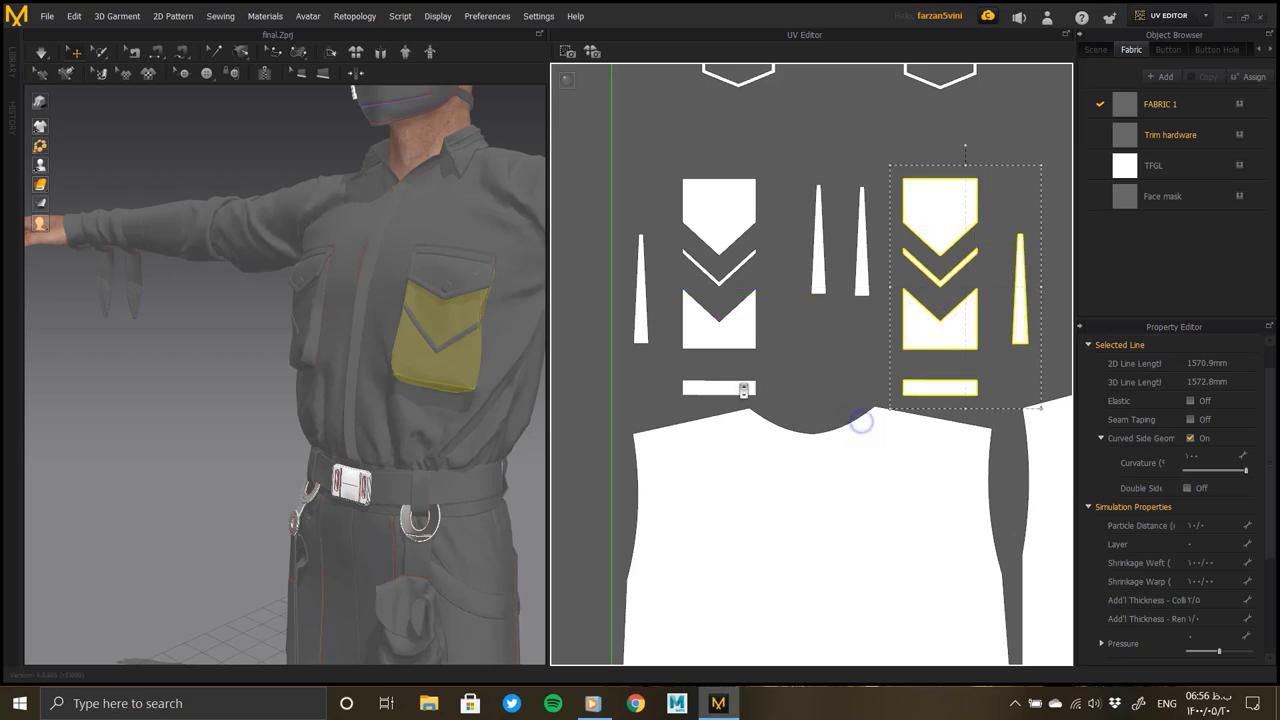
scroll(862, 421, down, 4)
scroll(860, 208, up, 4)
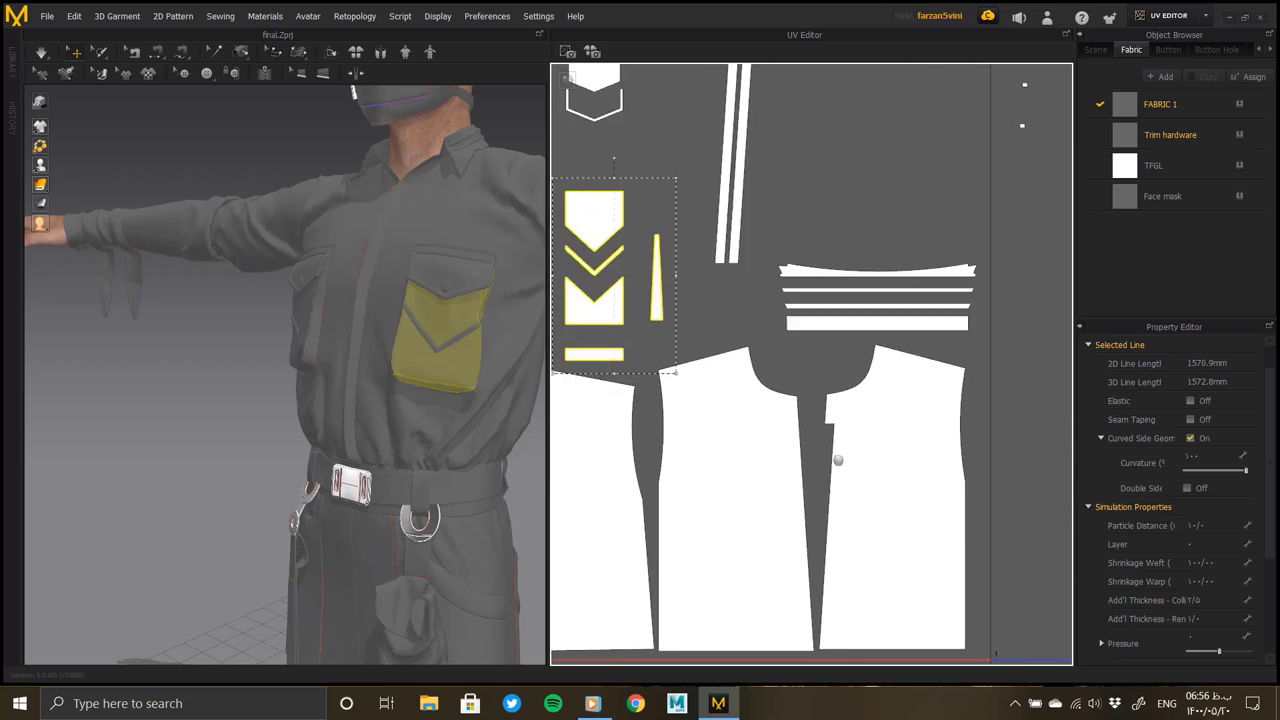
scroll(834, 457, down, 1)
click(740, 175)
drag(774, 263, 853, 353)
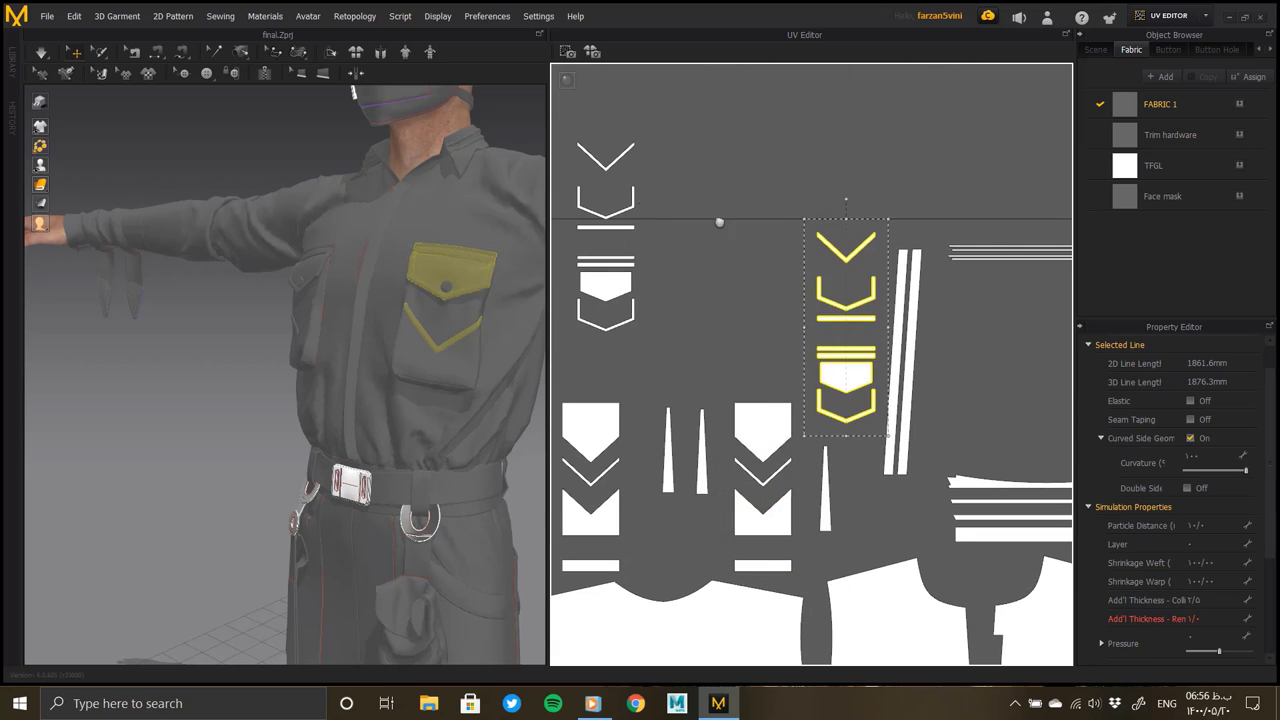
Reposition the lined pocket and top chevron, then slide the centre chevron group beside the tapered strips
middle_drag(565, 260, 737, 280)
click(770, 310)
drag(770, 320, 727, 360)
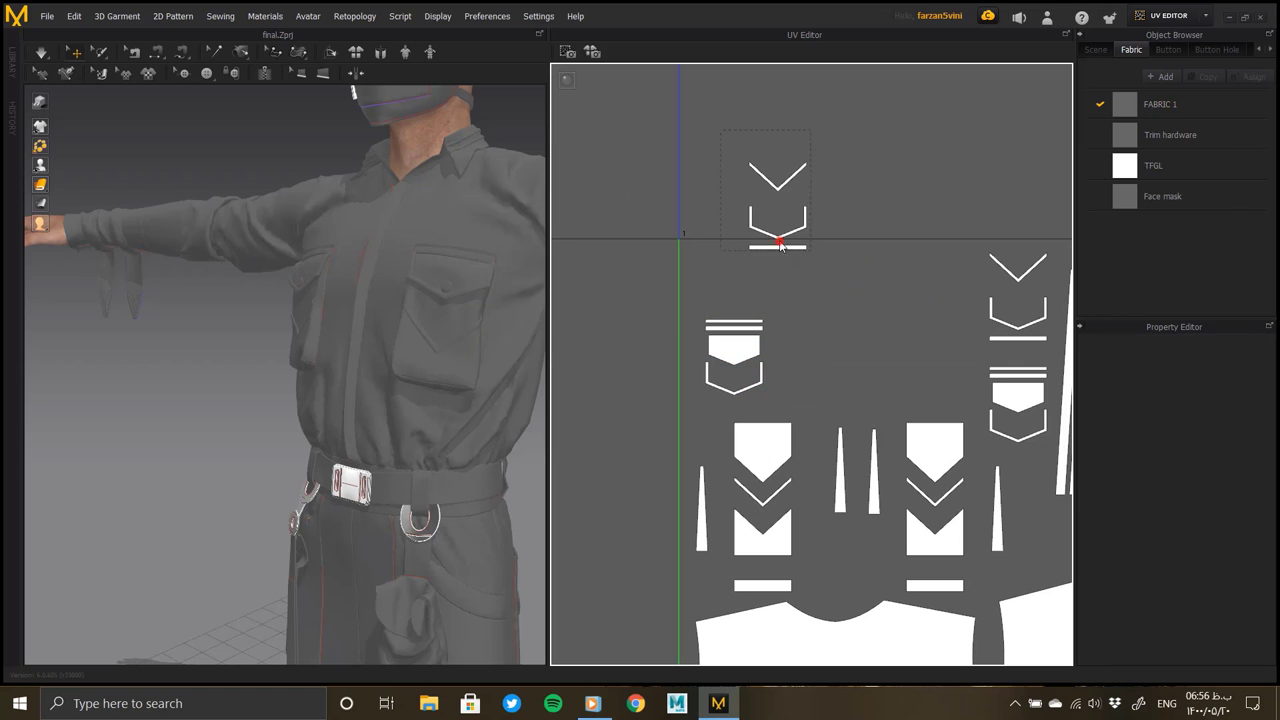
drag(777, 215, 815, 320)
mouse_move(1000, 380)
middle_down()
mouse_move(800, 236)
mouse_move(717, 208)
mouse_move(848, 278)
mouse_move(813, 249)
middle_up()
drag(725, 272, 821, 473)
drag(788, 416, 772, 404)
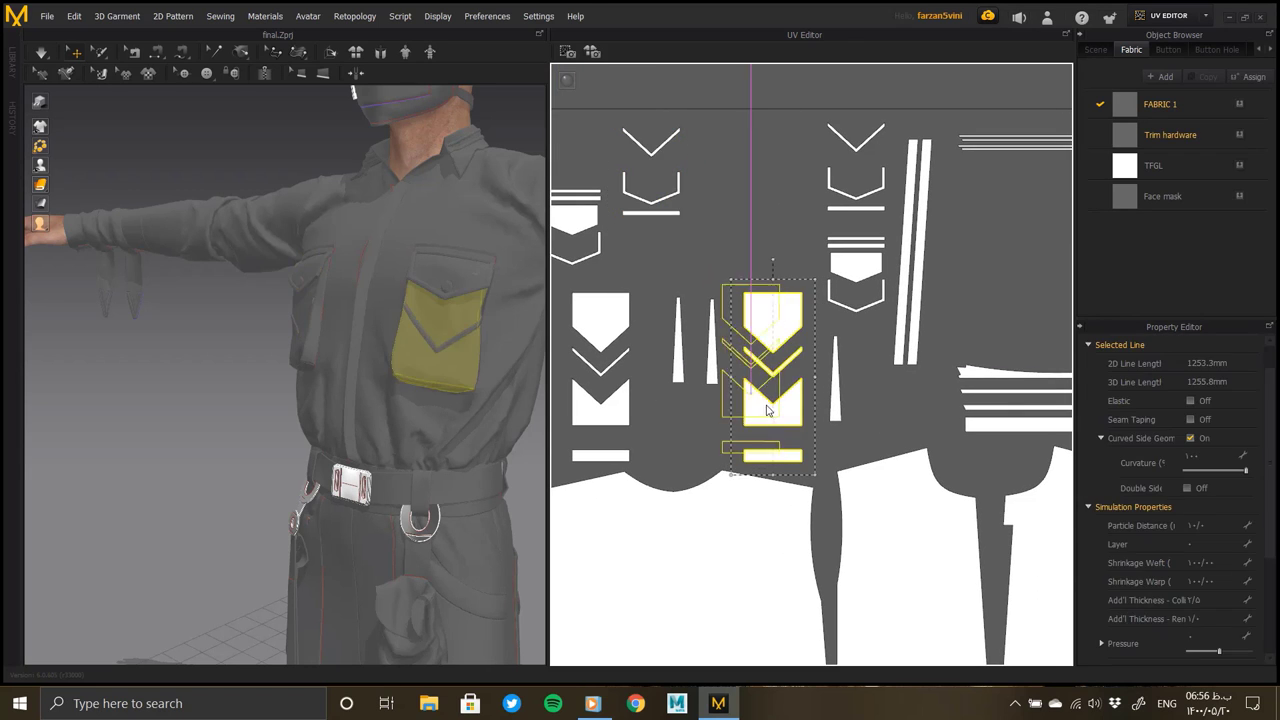
drag(651, 277, 680, 360)
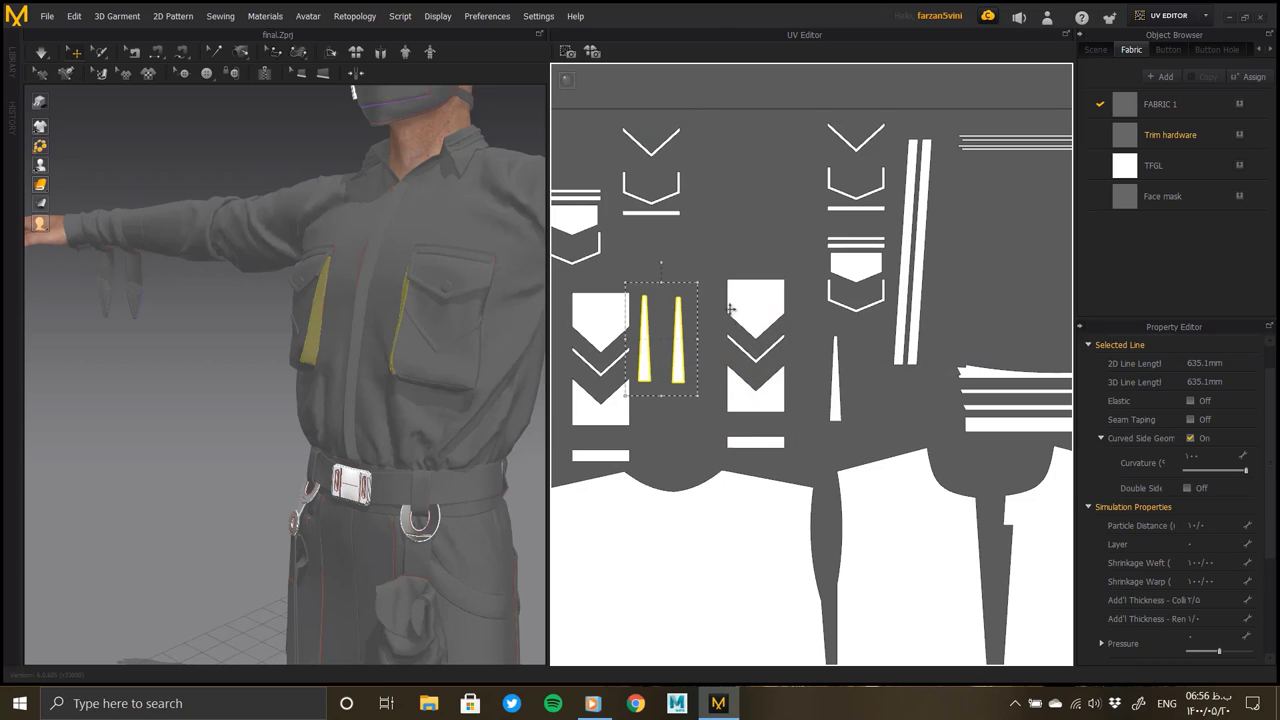
drag(803, 460, 705, 265)
drag(767, 405, 733, 405)
Select all the small button dot pieces and scale them up
scroll(733, 405, down, 3)
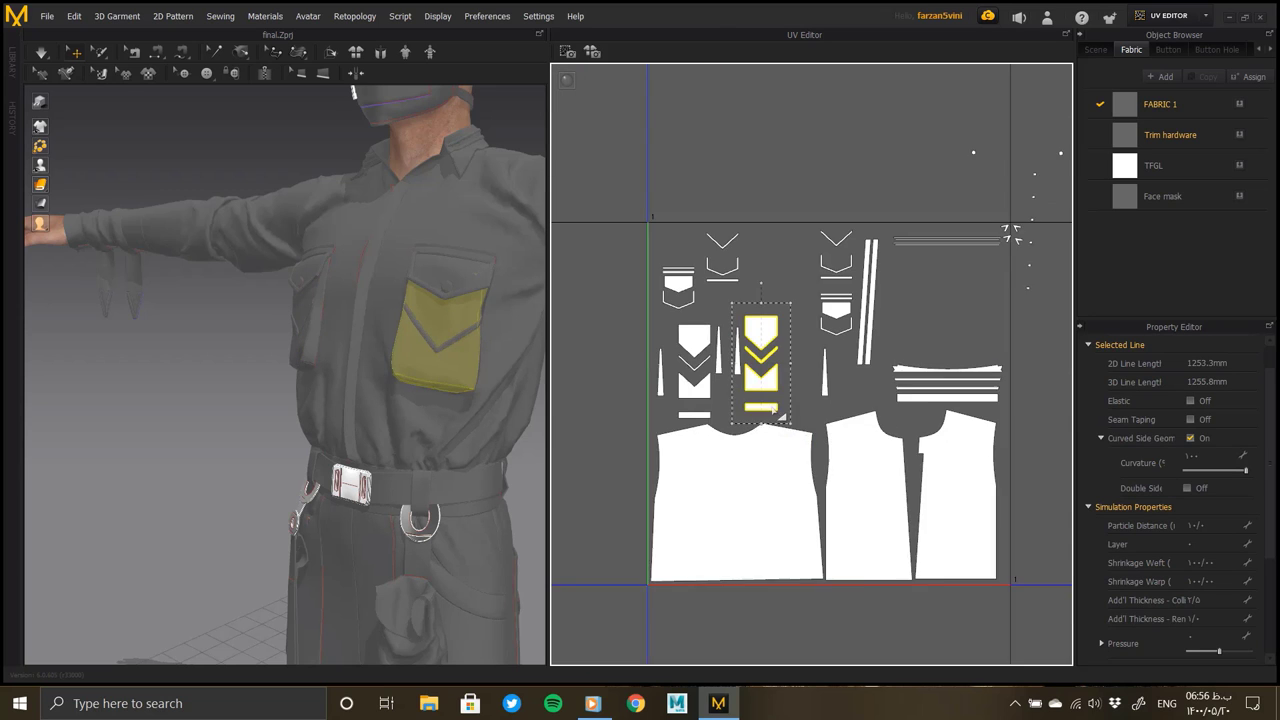
scroll(704, 403, up, 2)
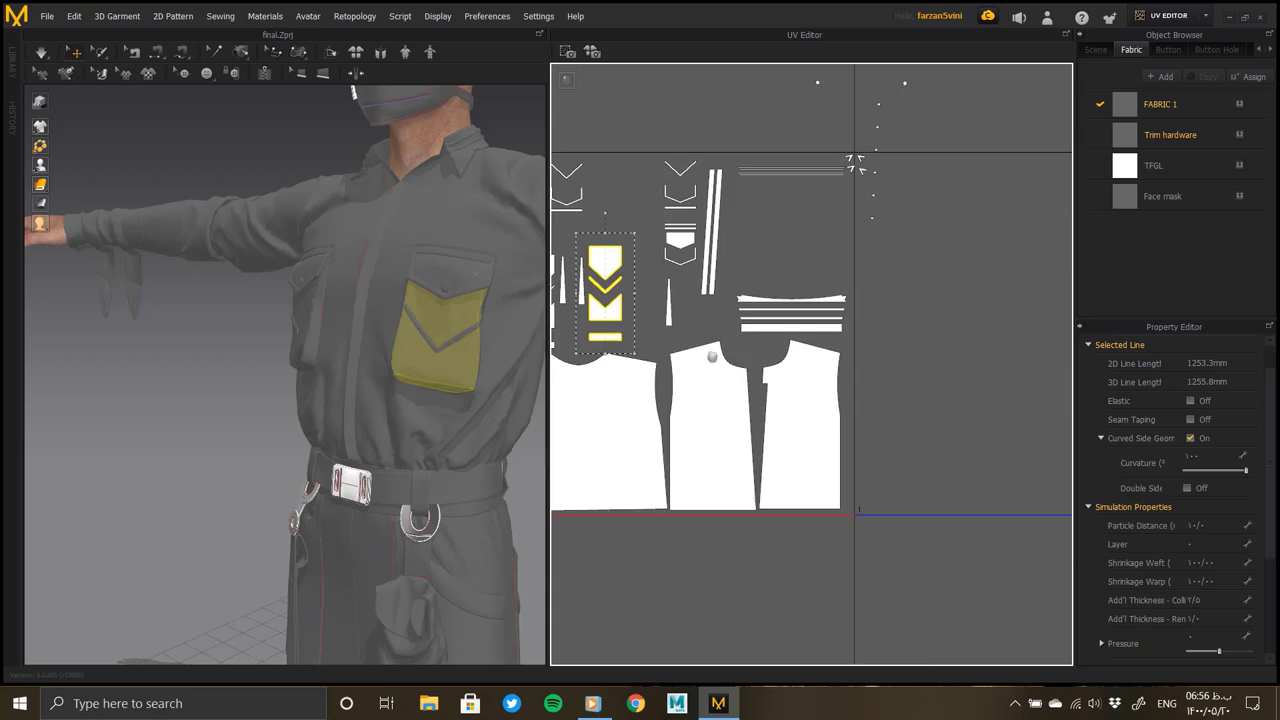
scroll(728, 357, down, 5)
scroll(760, 355, up, 3)
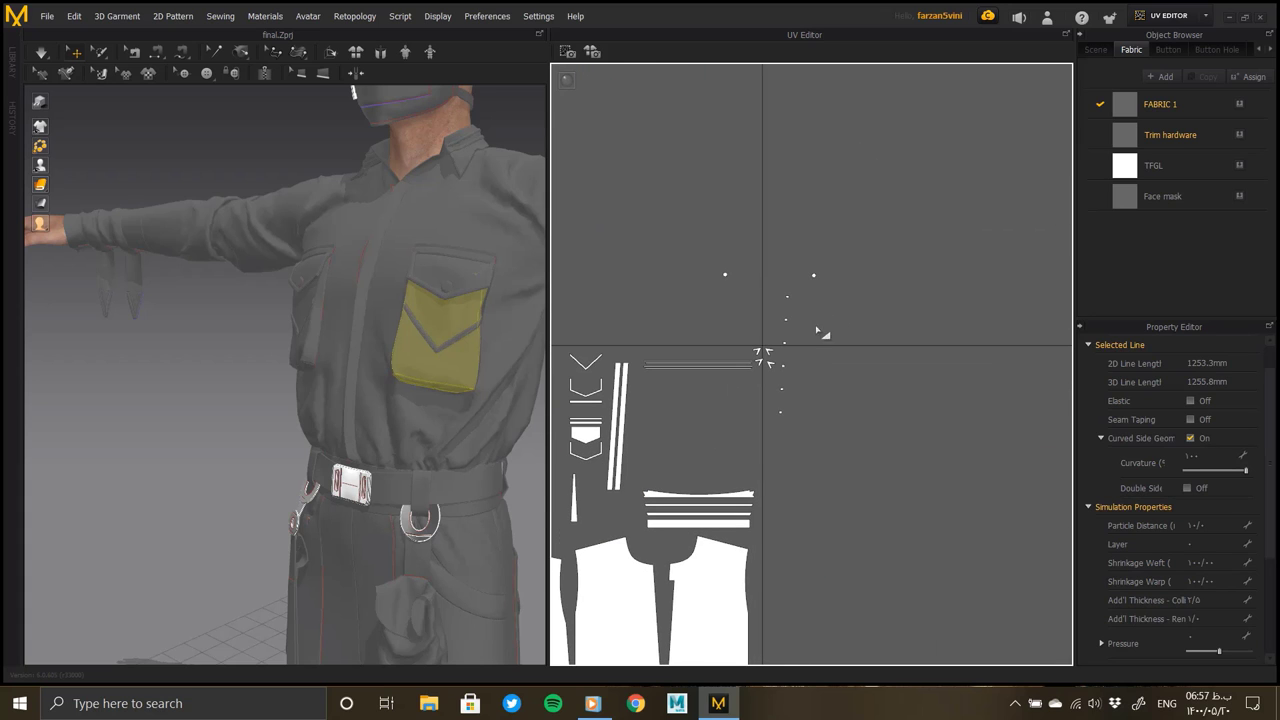
drag(657, 273, 852, 432)
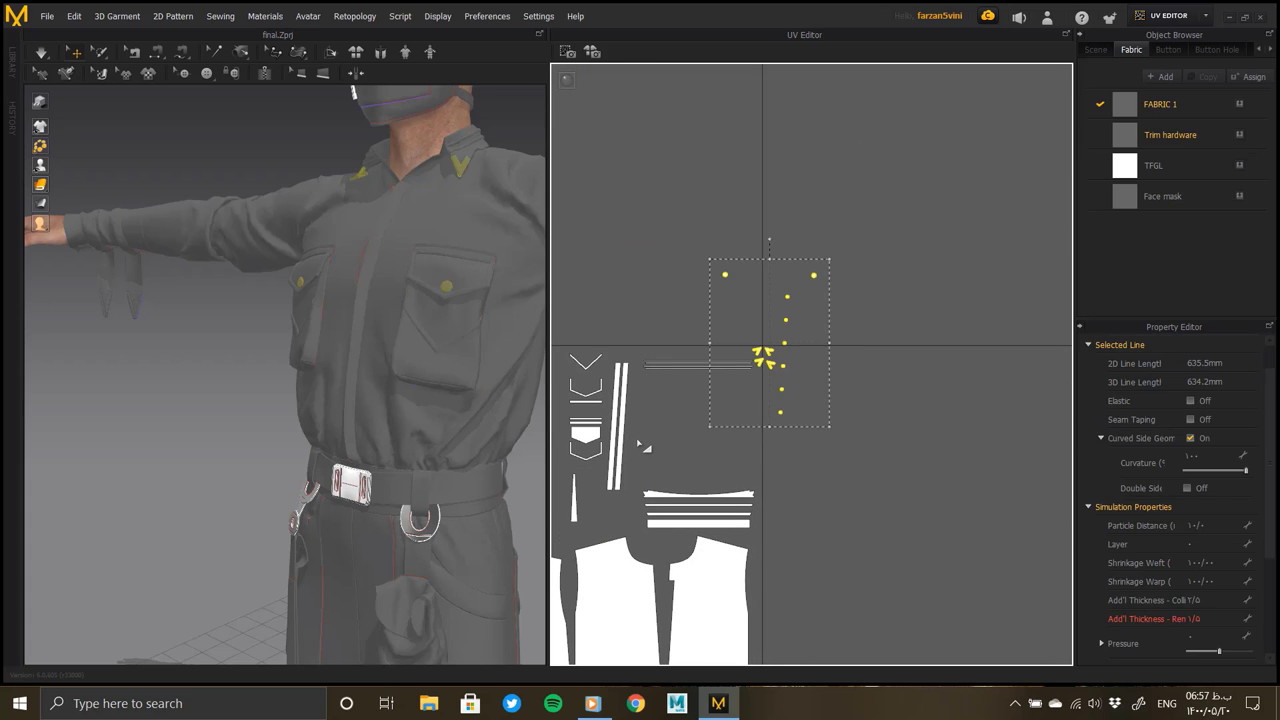
mouse_move(640, 448)
mouse_down()
mouse_move(818, 240)
mouse_move(975, 318)
mouse_up()
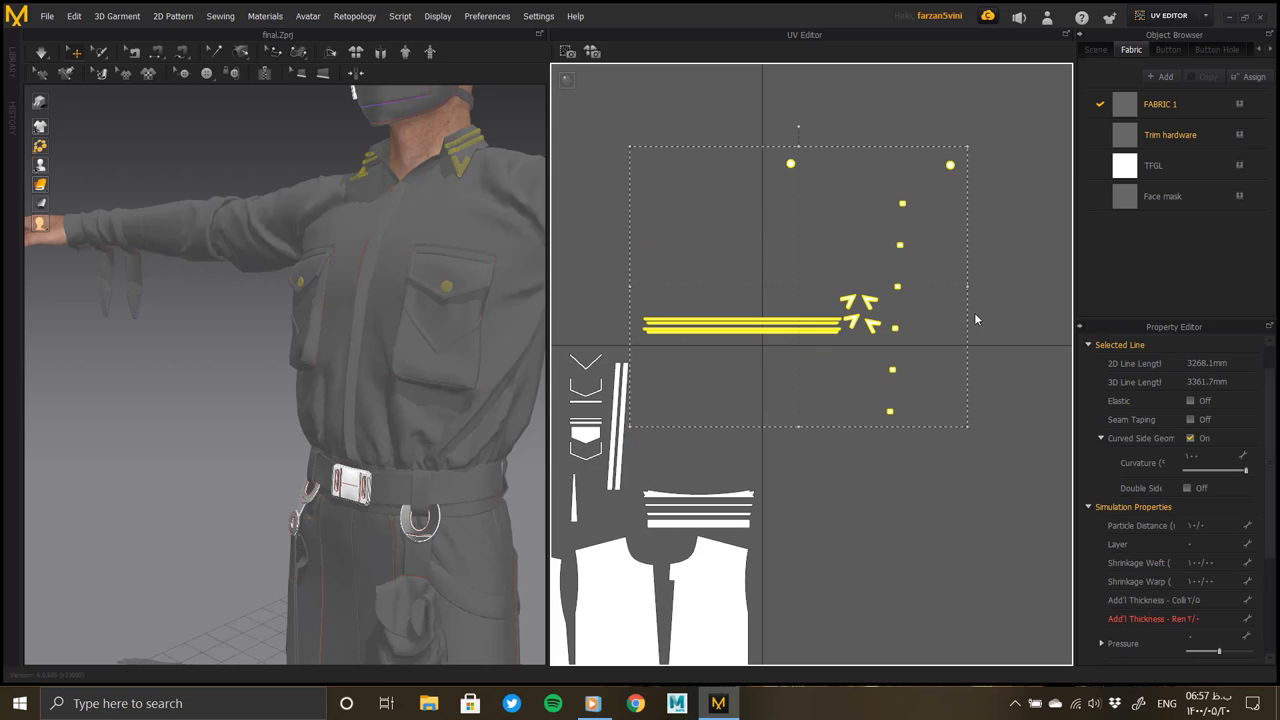
click(633, 309)
Shift the pocket and placket strip islands slightly left
drag(864, 361, 812, 330)
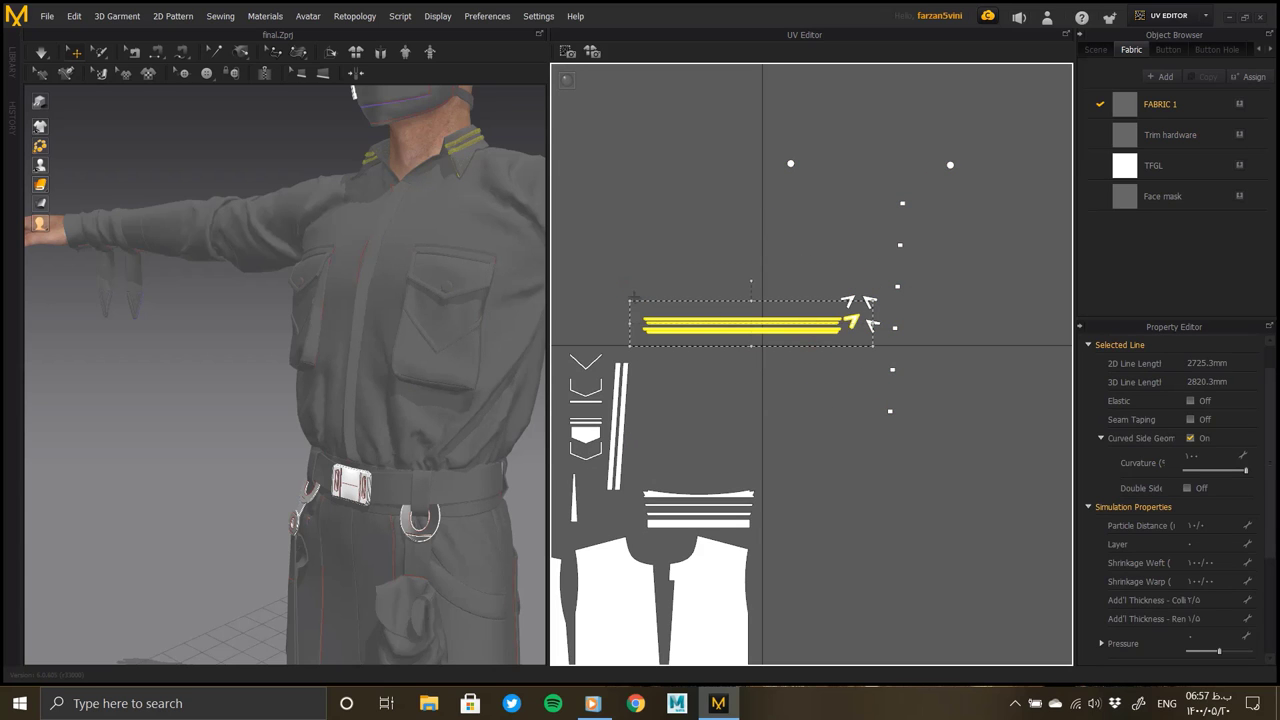
click(633, 298)
right_drag(689, 323, 706, 283)
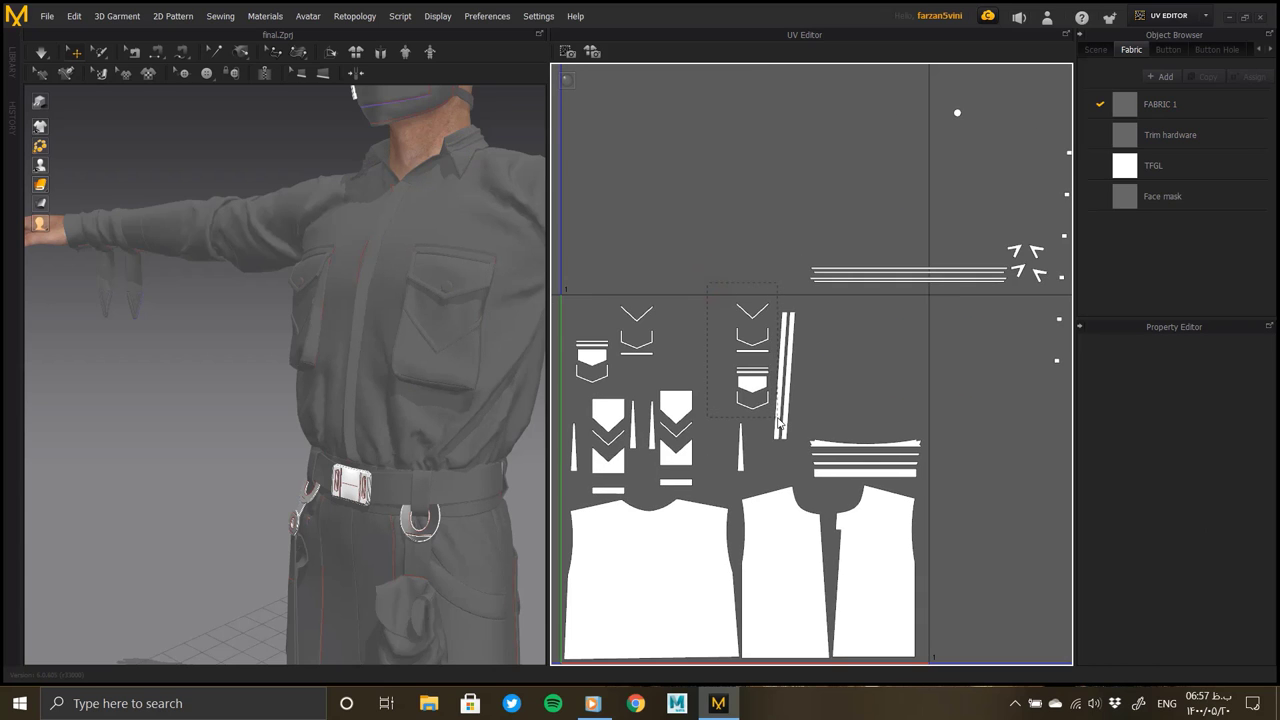
drag(803, 487, 799, 482)
drag(785, 380, 763, 385)
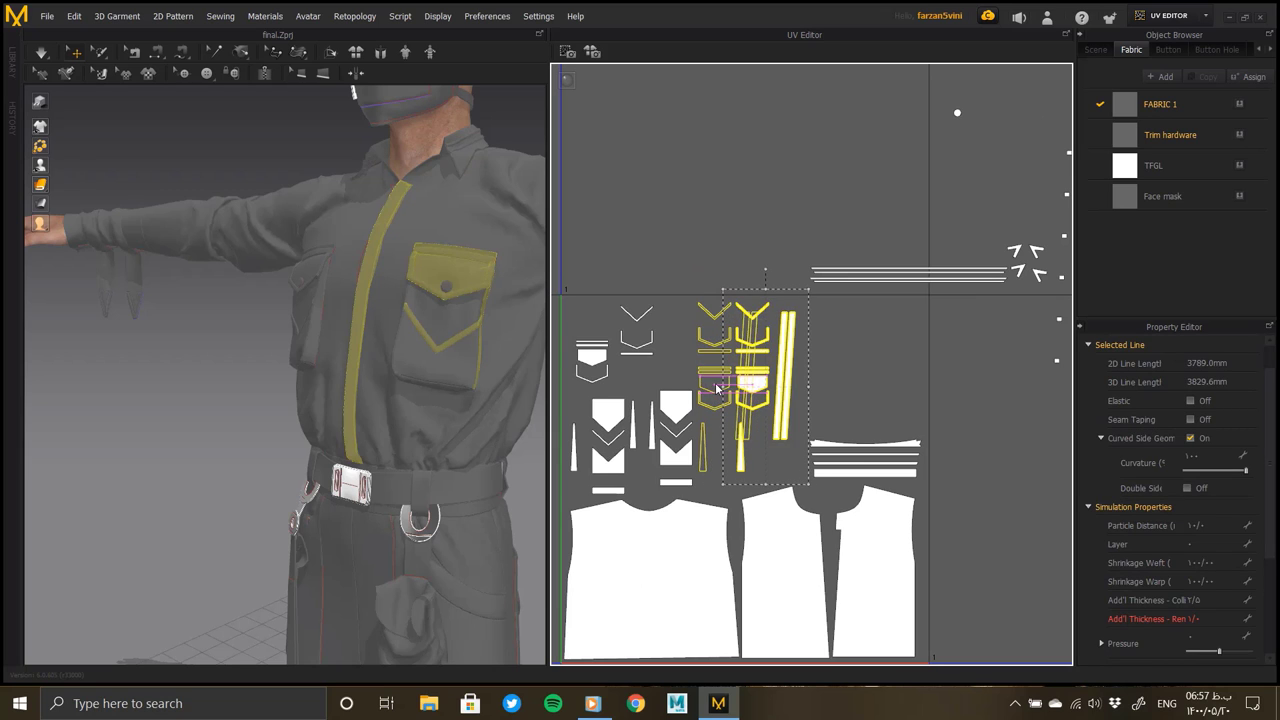
drag(790, 242, 843, 265)
Rotate the long trim strips diagonally in the lower tile and move the chevrons to the lower-left tile
drag(976, 296, 898, 374)
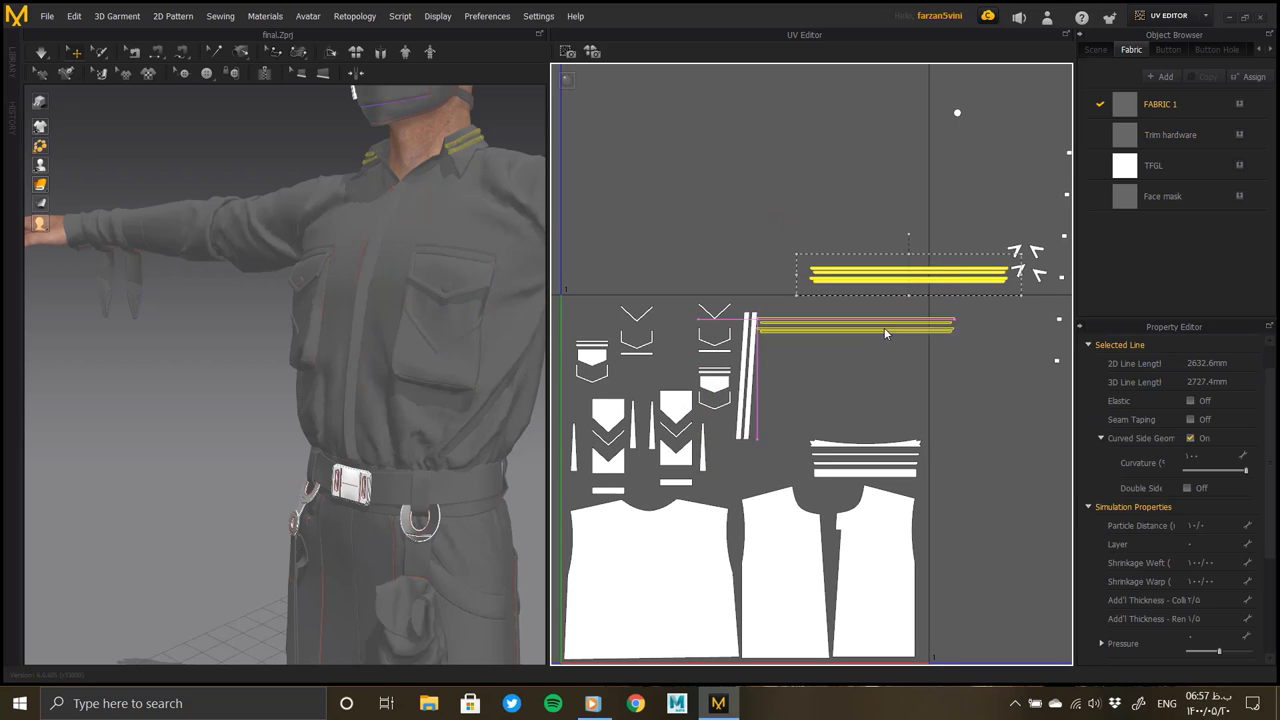
drag(846, 318, 862, 360)
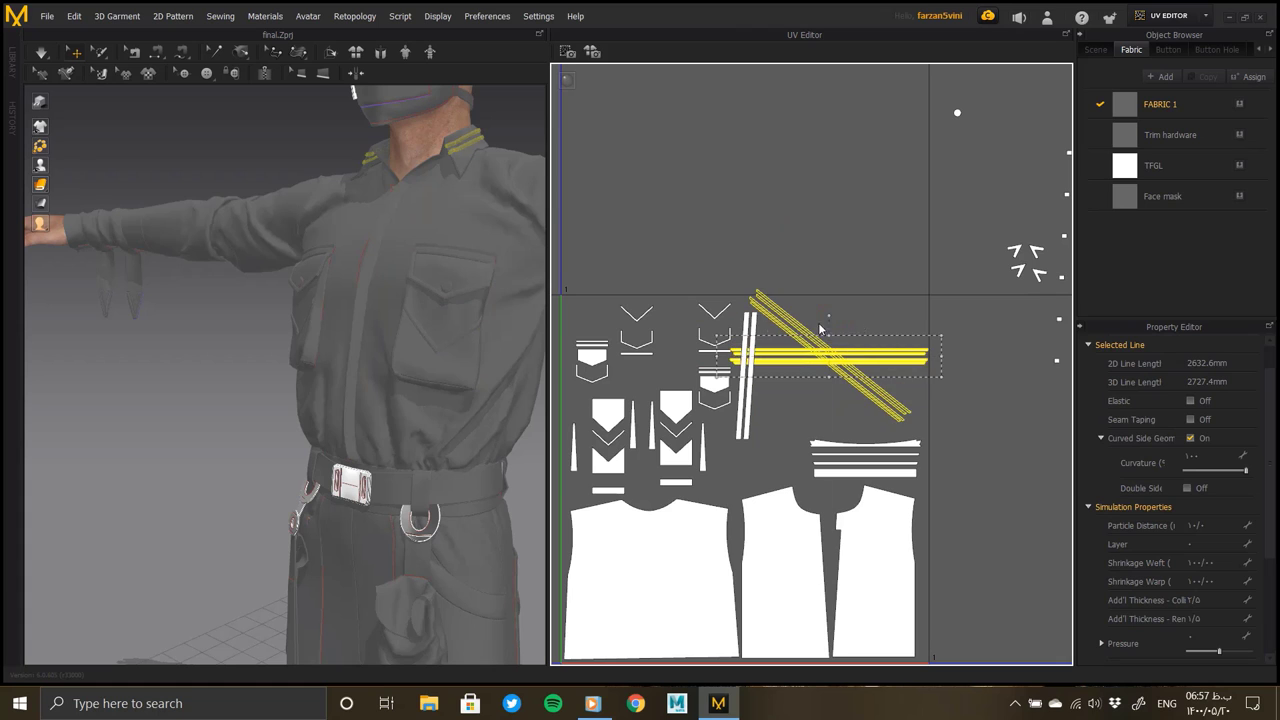
scroll(863, 362, up, 2)
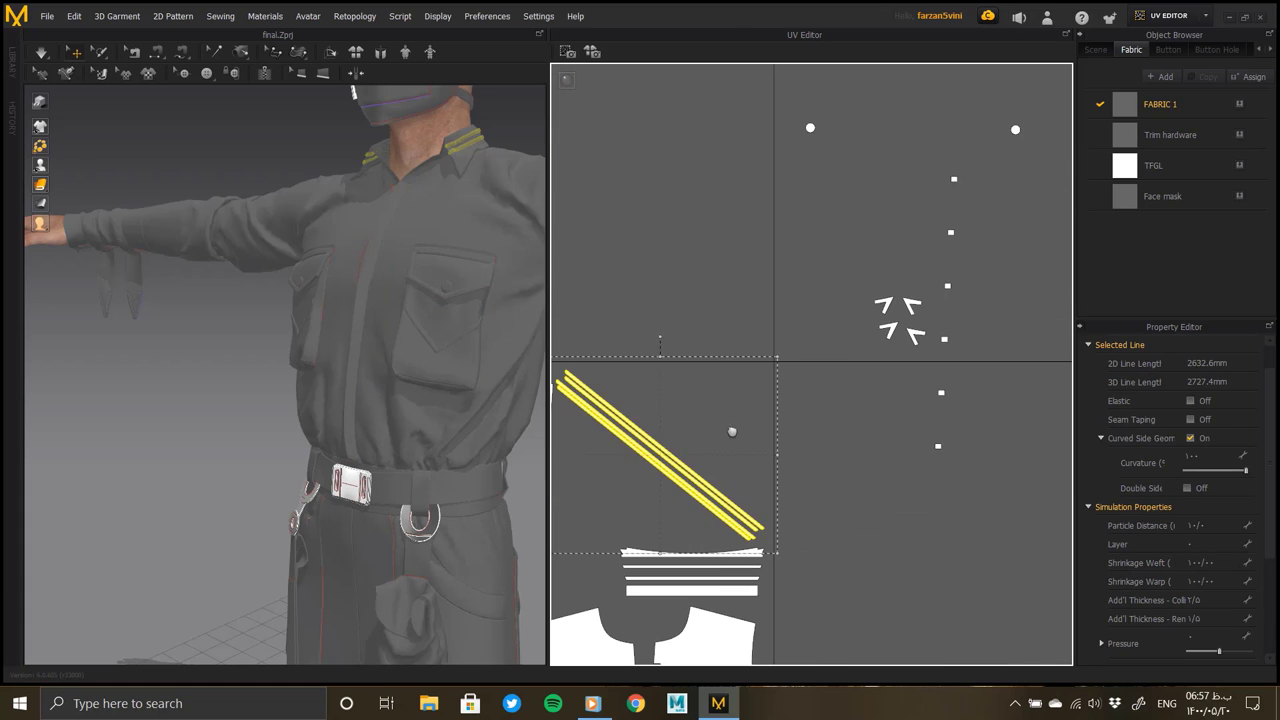
click(912, 345)
drag(922, 349, 767, 431)
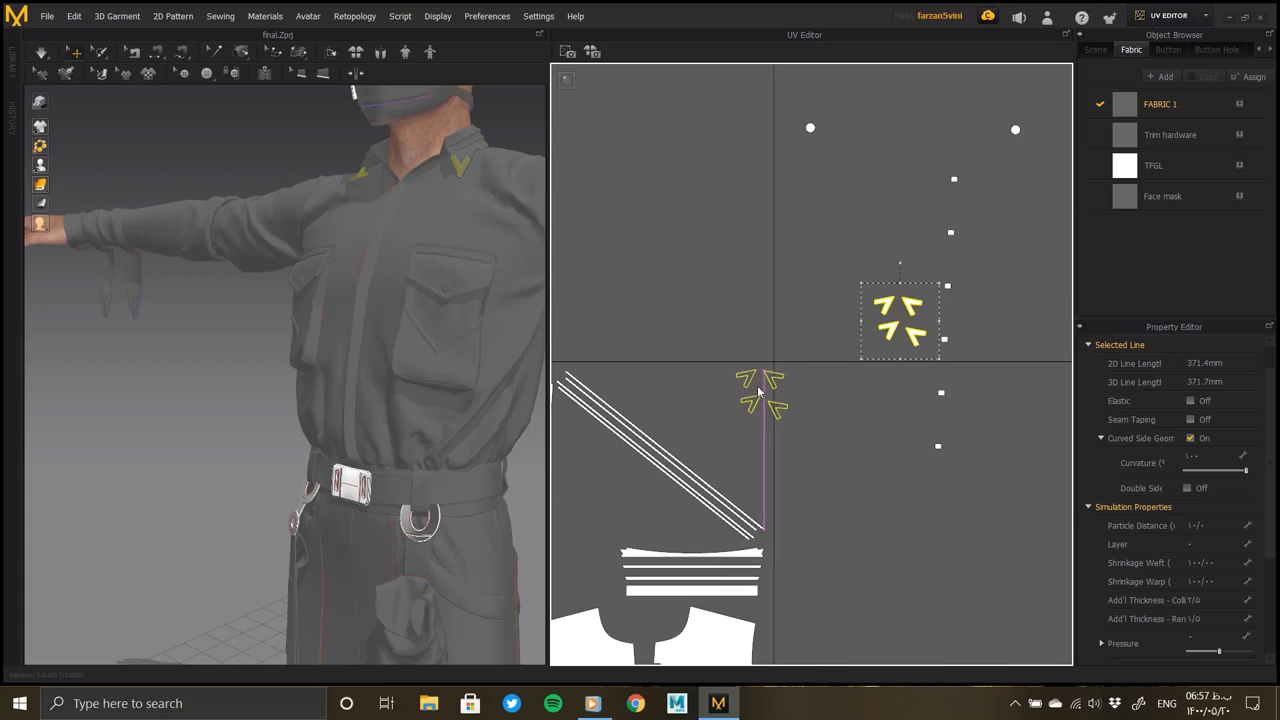
Move the column of button pieces into the lower tile along the diagonal strips
click(938, 446)
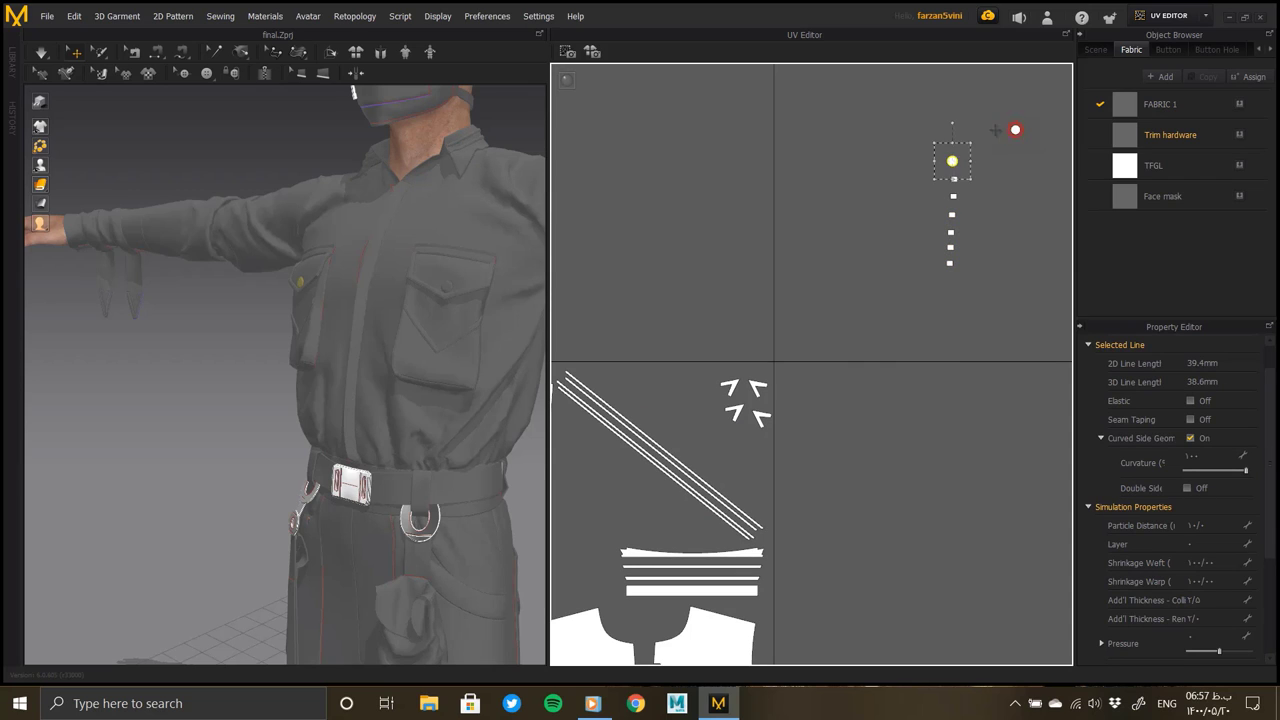
drag(985, 100, 939, 296)
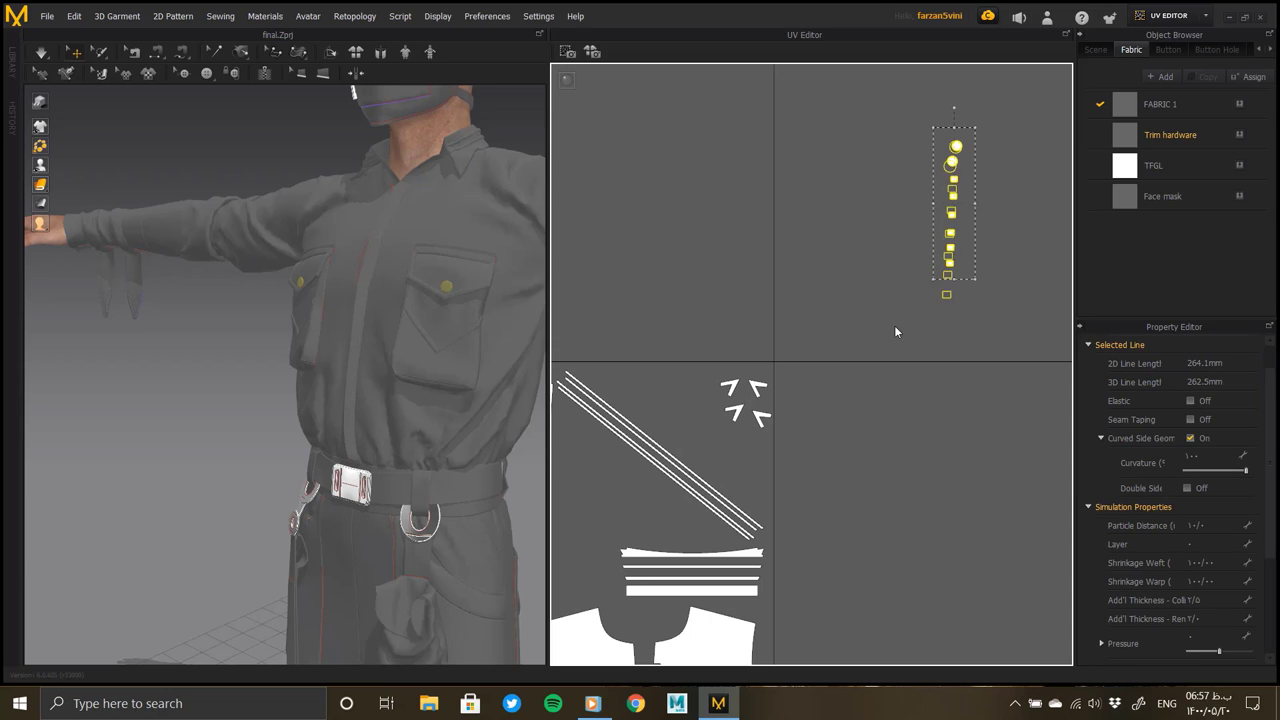
drag(952, 205, 693, 403)
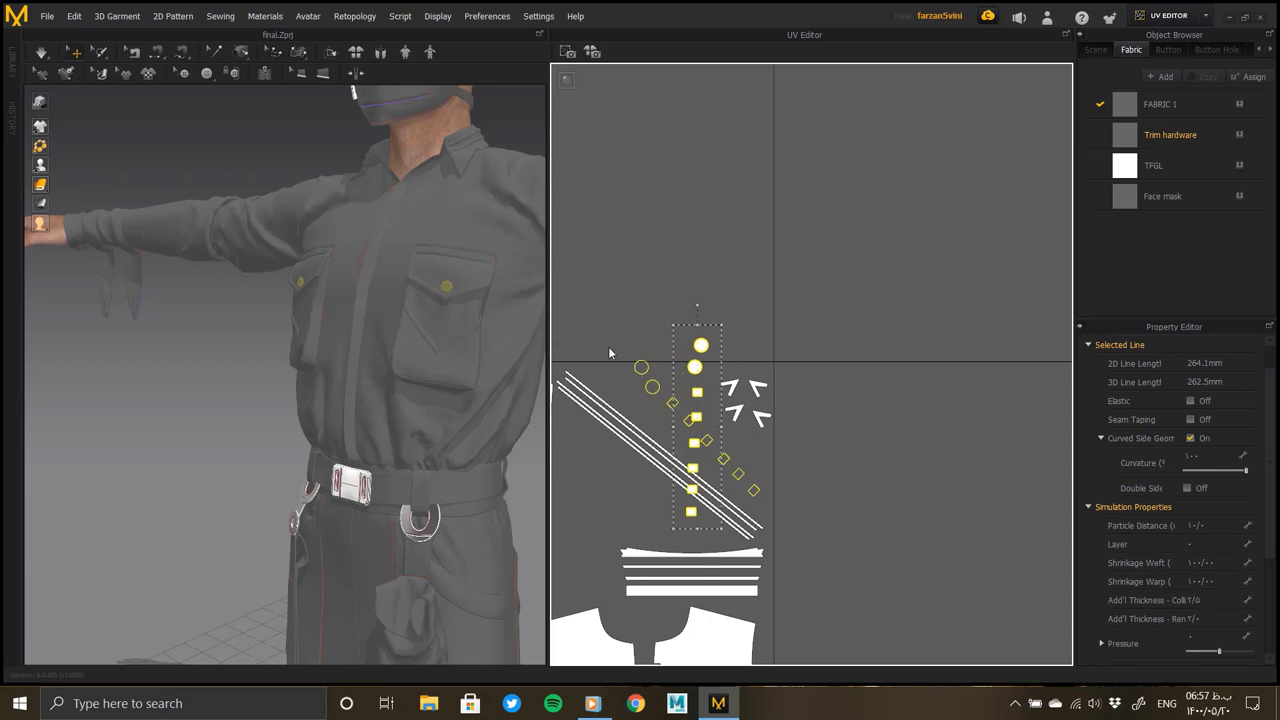
key(ctrl+z)
click(838, 437)
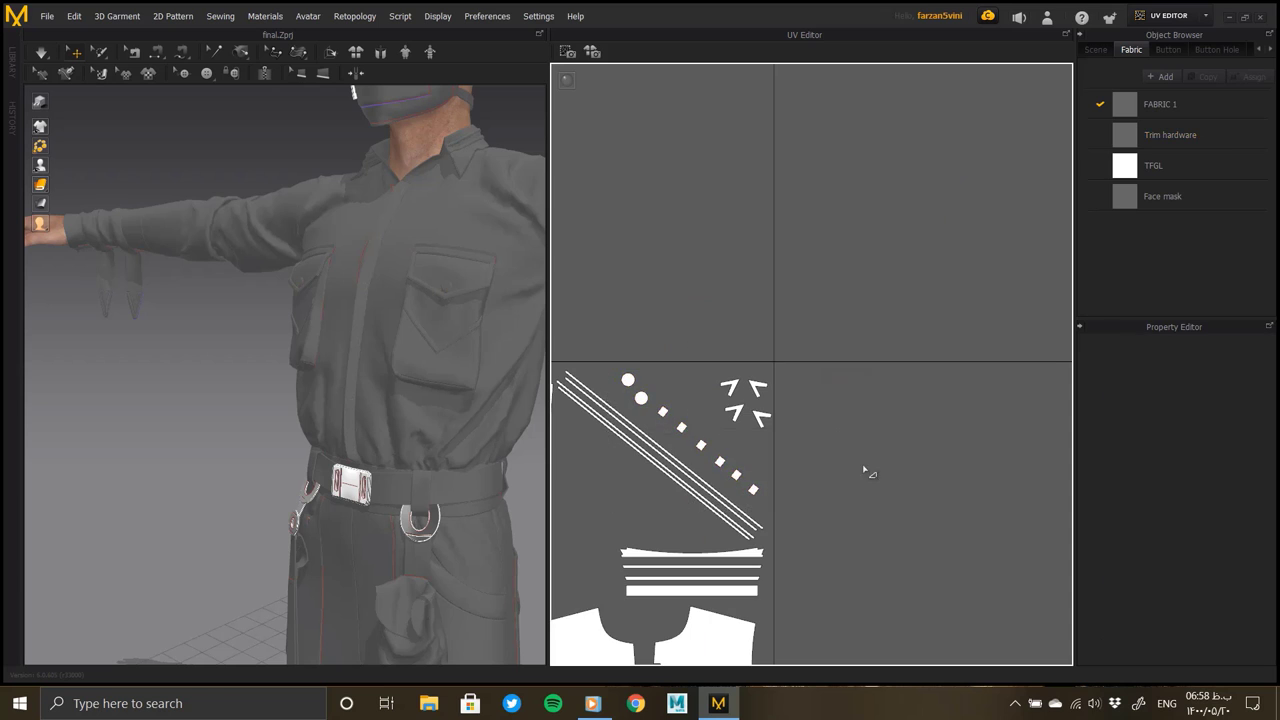
scroll(811, 406, down, 4)
scroll(700, 395, down, 2)
Move the small sleeve button pieces up above the tile
key(ctrl+a)
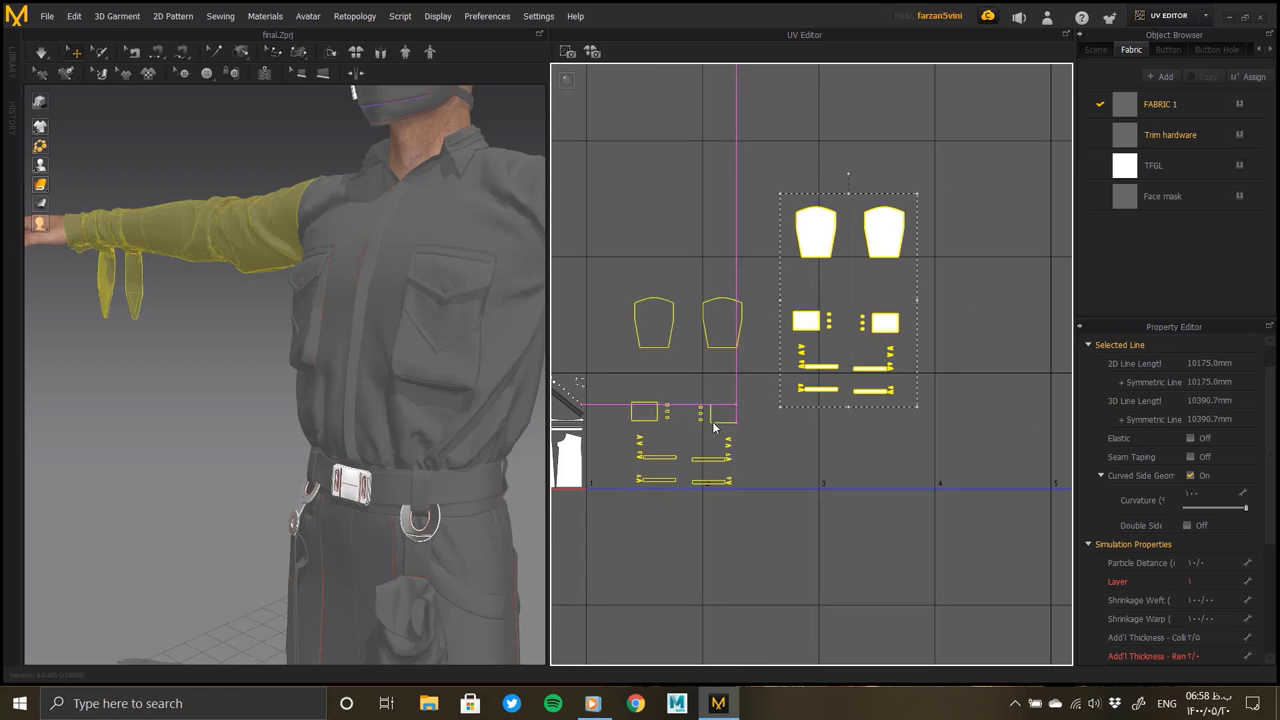
scroll(820, 437, up, 2)
scroll(855, 387, up, 3)
scroll(855, 387, down, 1)
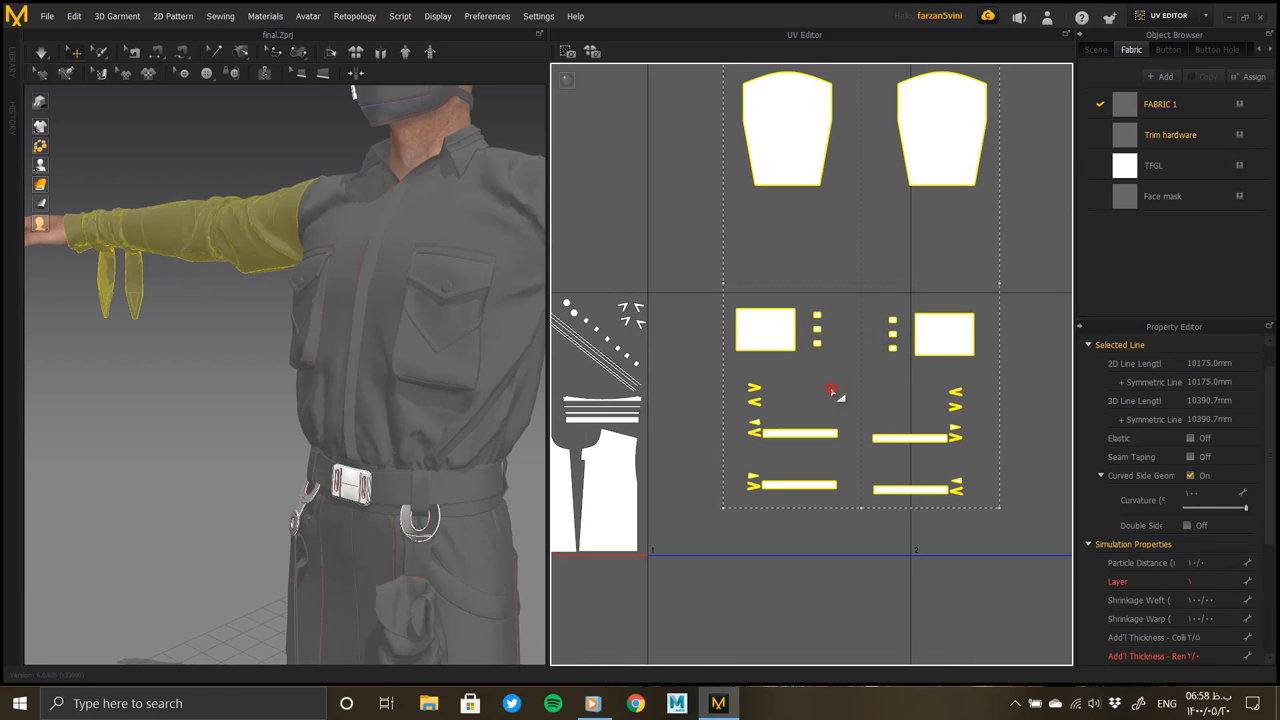
click(834, 394)
scroll(423, 354, down, 3)
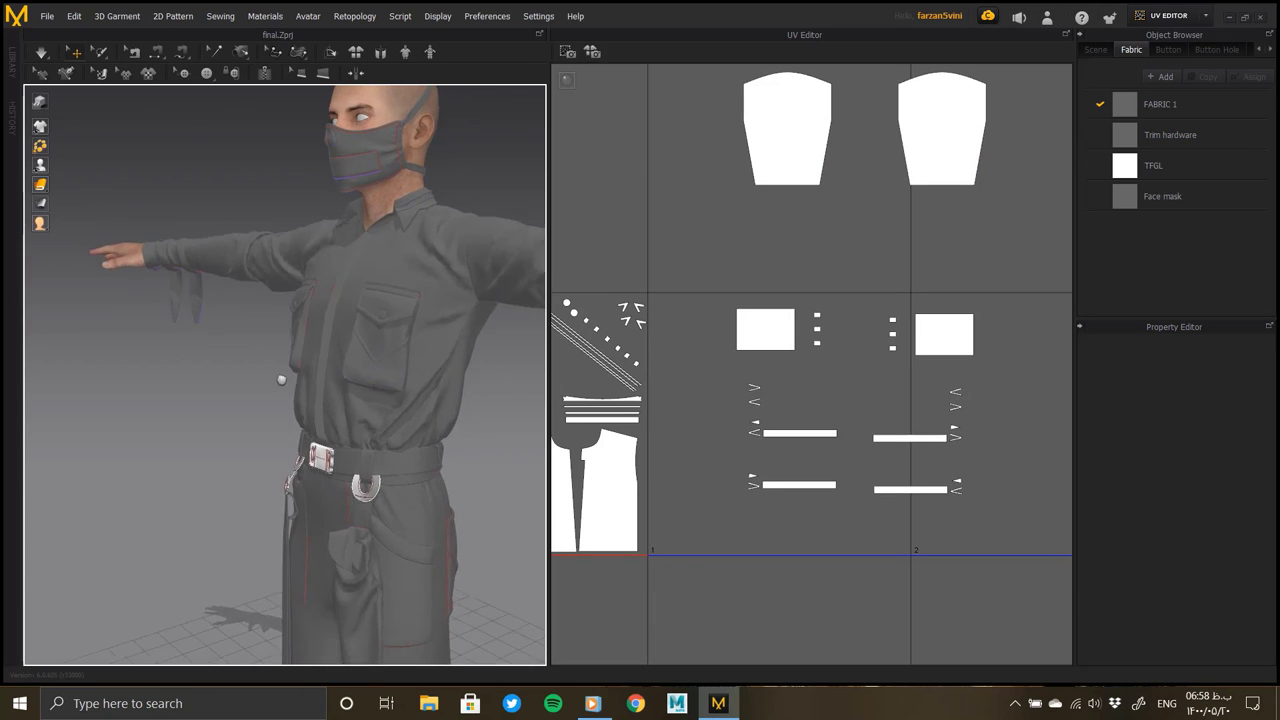
right_drag(280, 367, 562, 393)
click(817, 330)
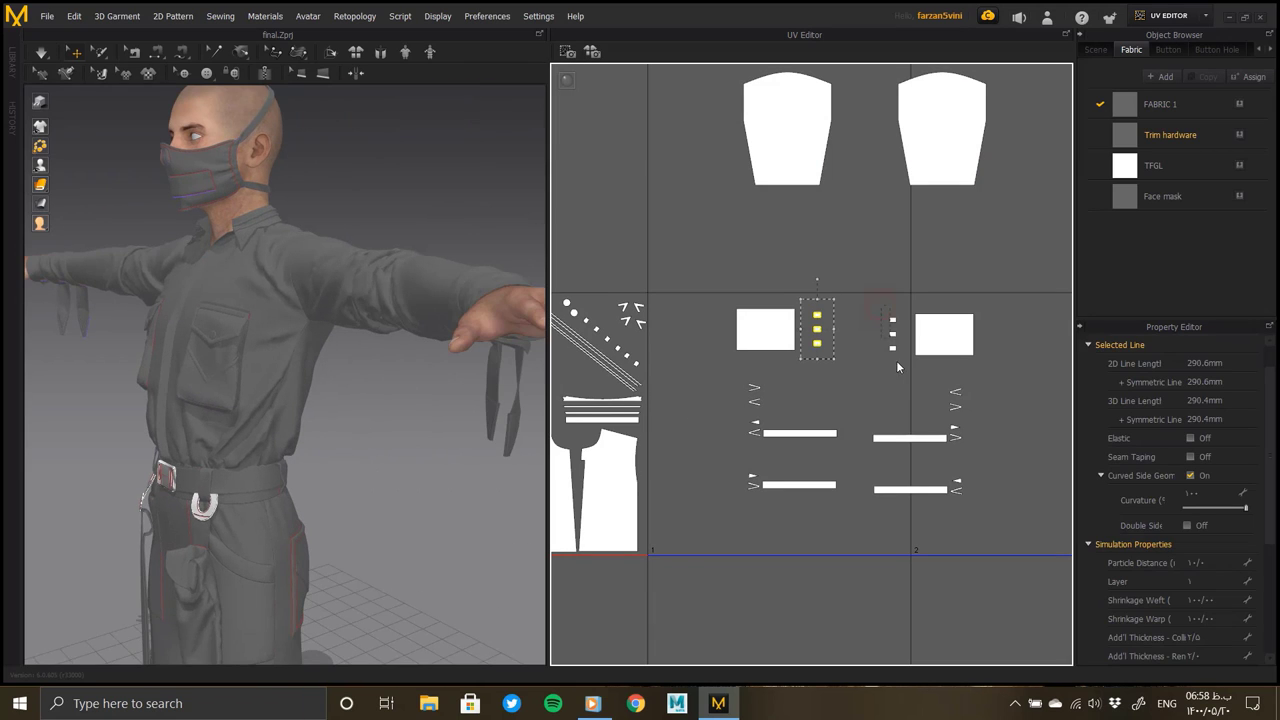
drag(744, 275, 730, 261)
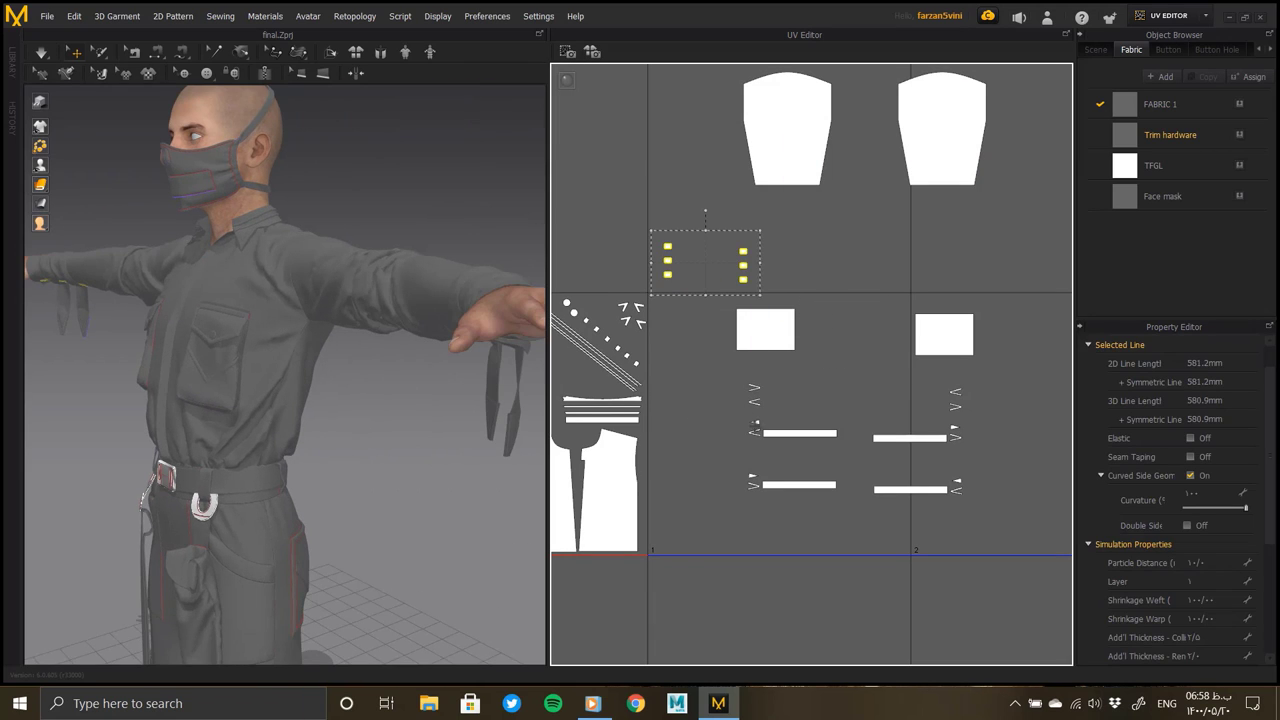
Select the arm strap's small arrow pieces and park them above the tile
right_drag(460, 382, 486, 363)
scroll(480, 371, up, 2)
scroll(440, 385, up, 3)
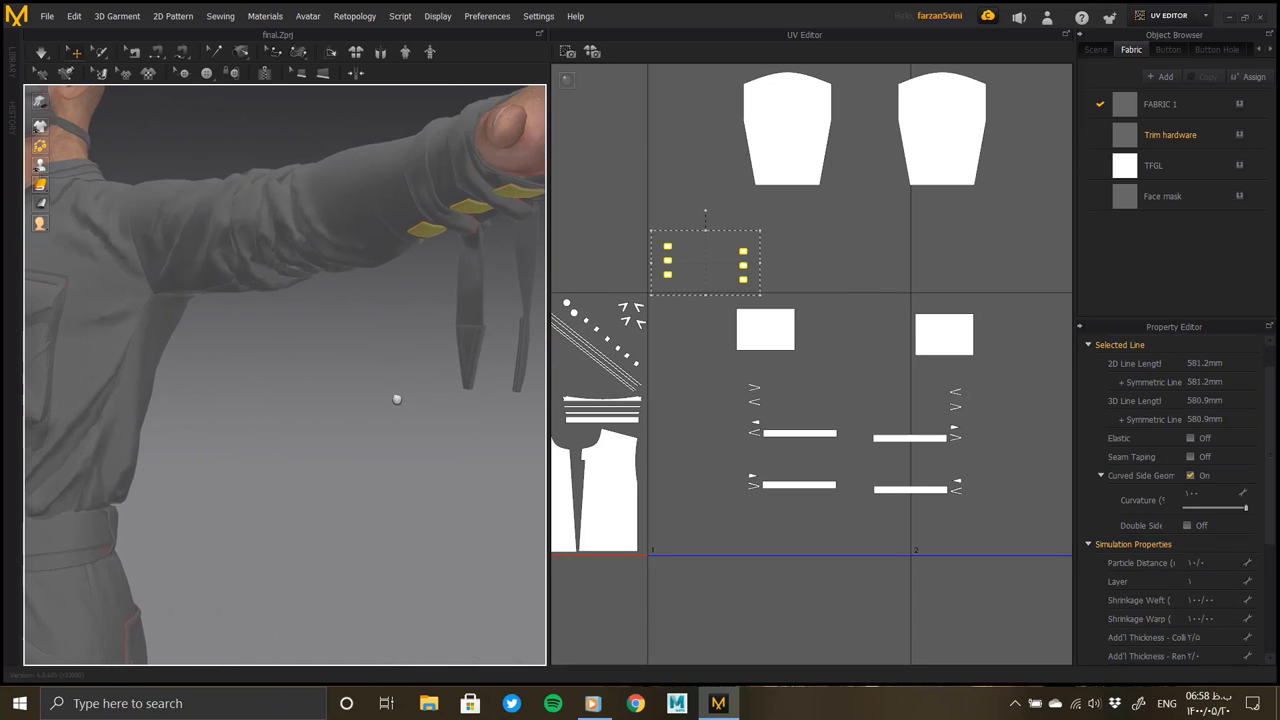
click(455, 345)
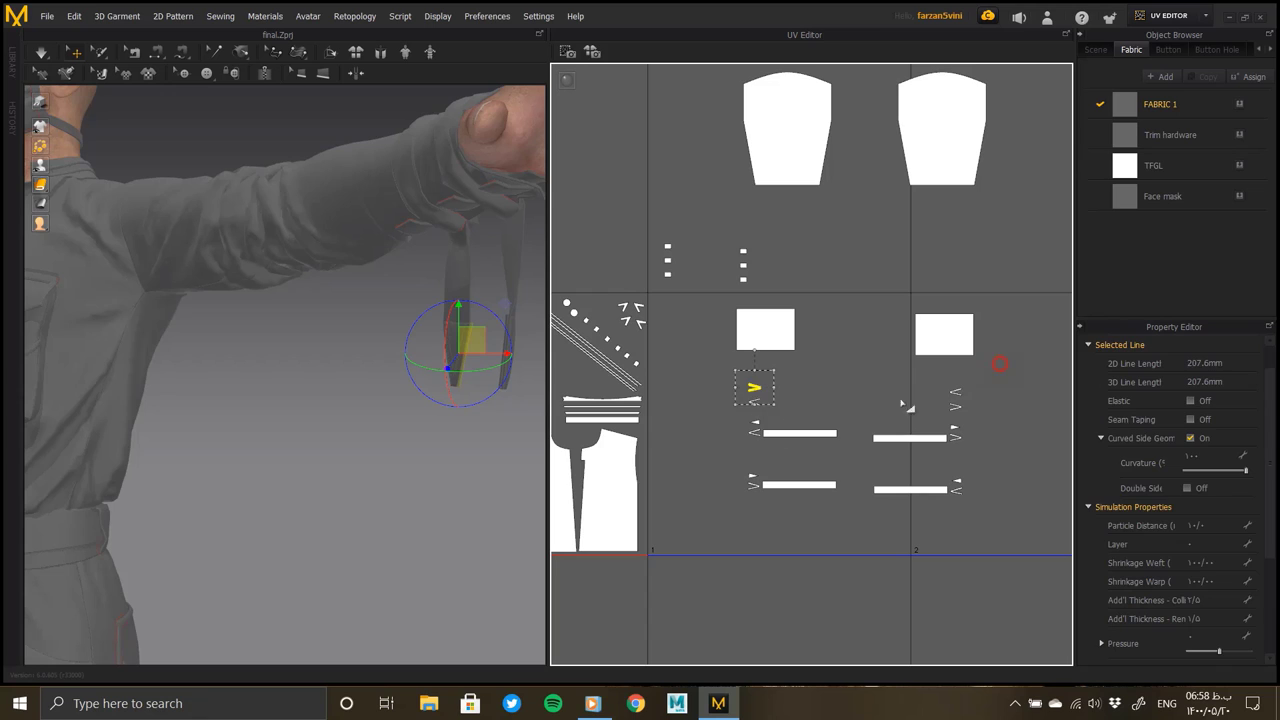
click(738, 416)
drag(738, 416, 965, 380)
drag(757, 391, 652, 216)
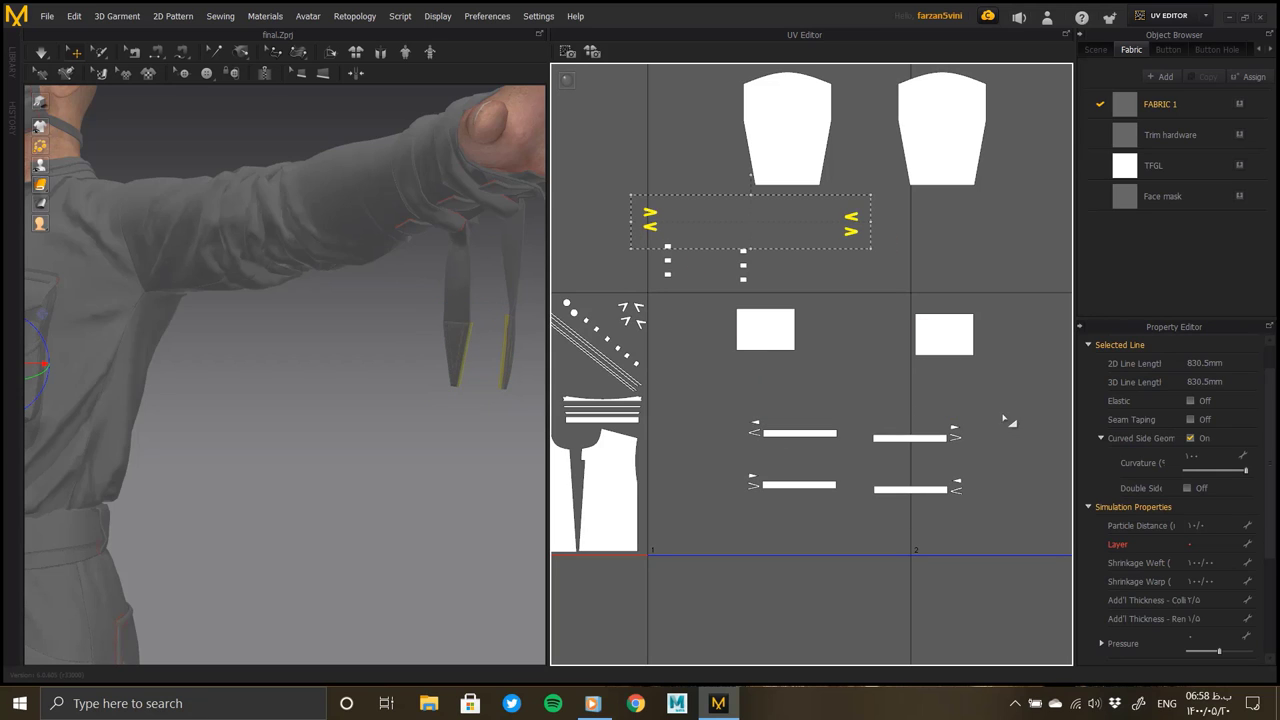
drag(961, 505, 760, 448)
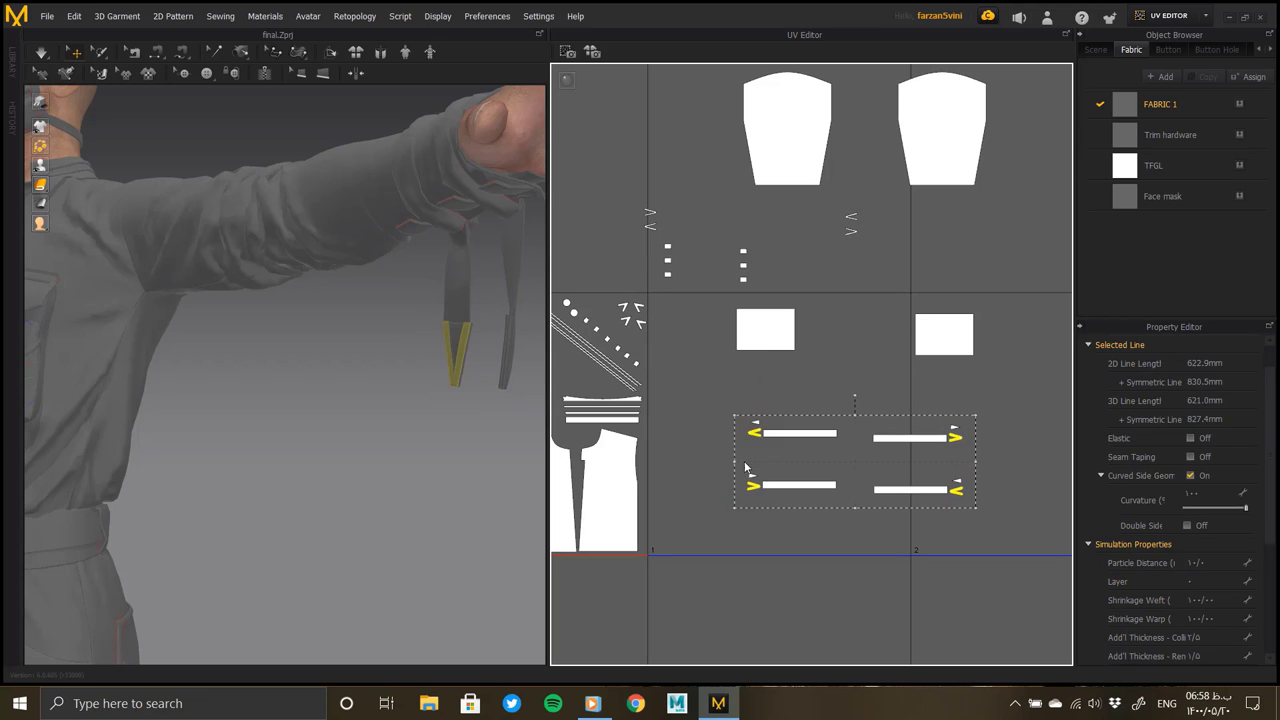
drag(713, 368, 690, 242)
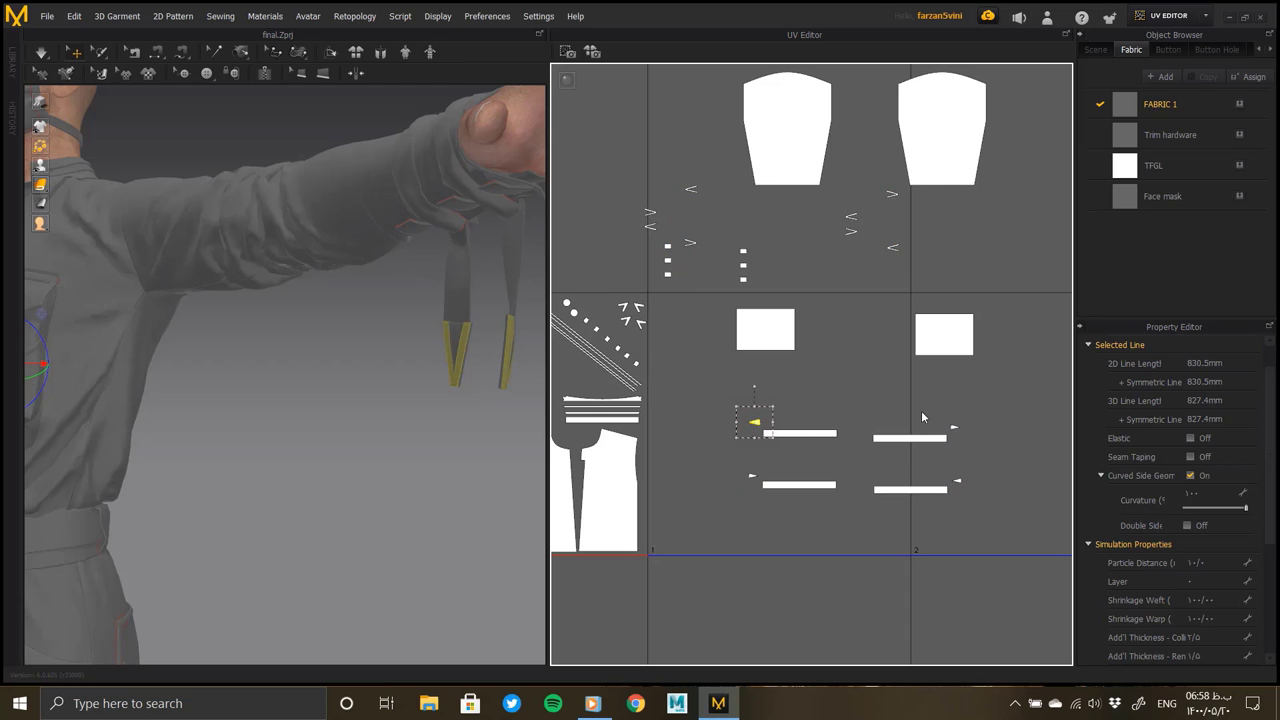
Place the two cuff bars along the tile's bottom edge
click(945, 425)
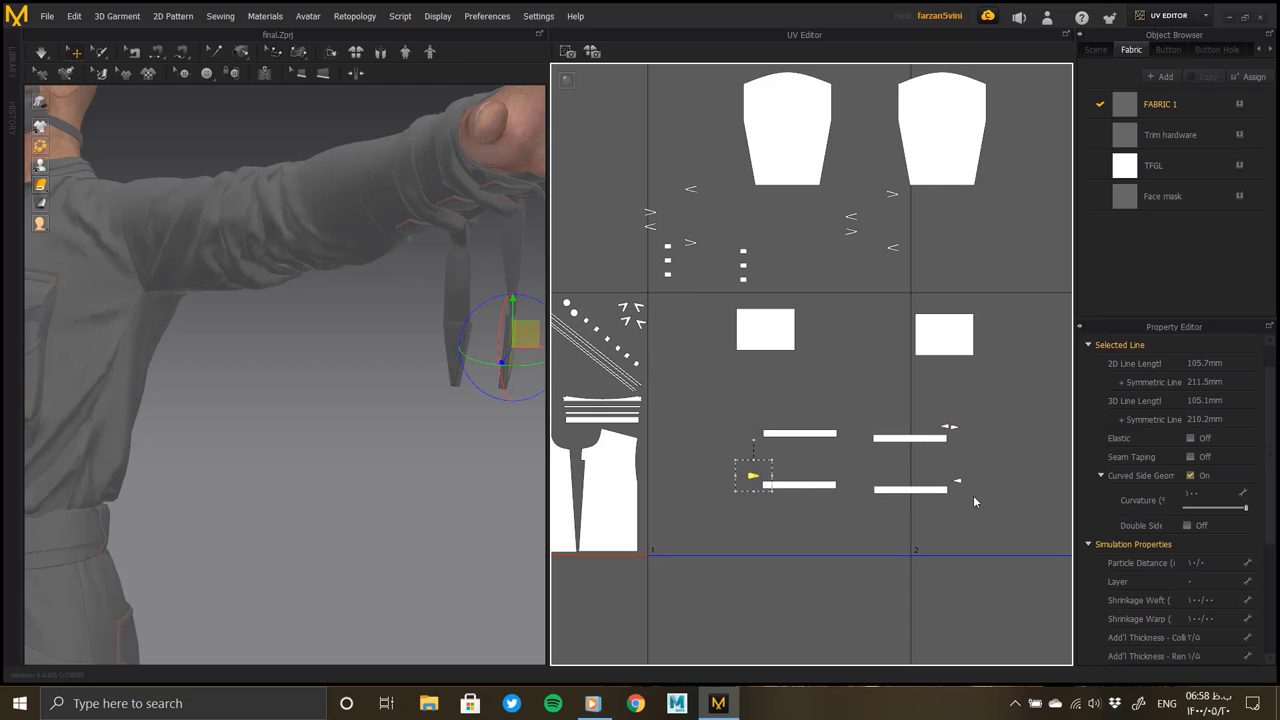
click(964, 483)
click(797, 486)
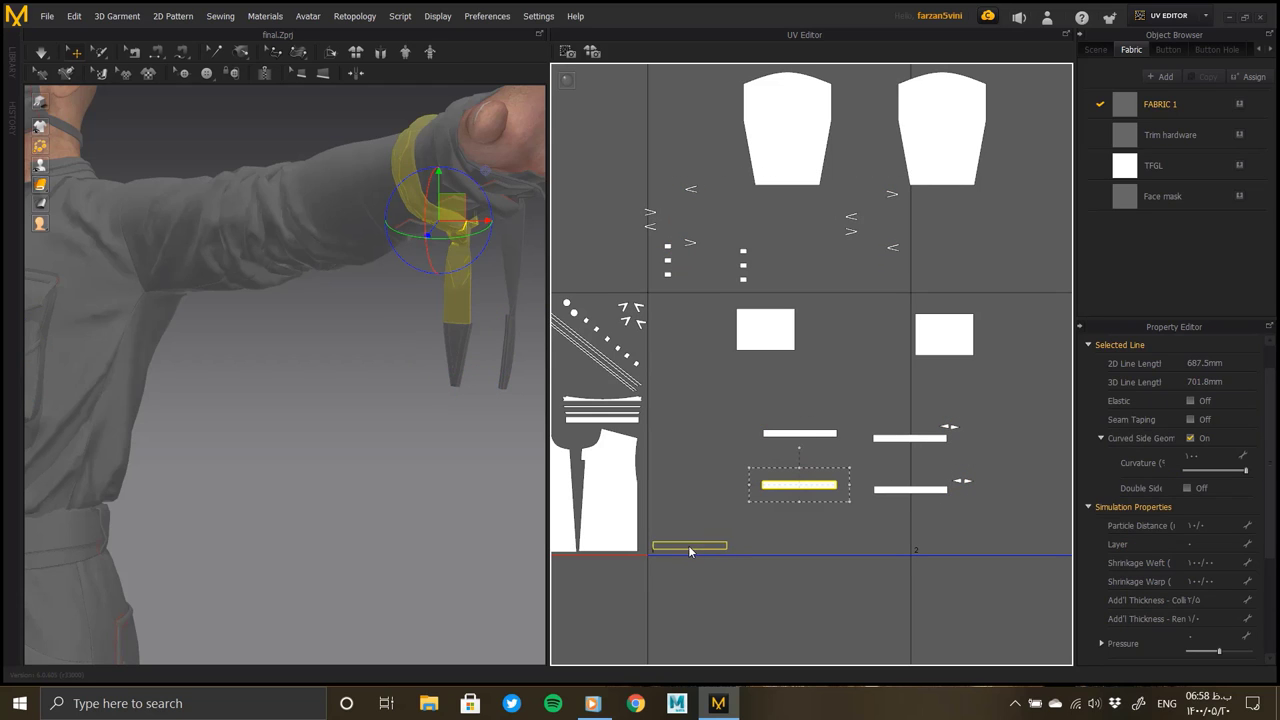
key(ctrl+z)
key(ctrl+z)
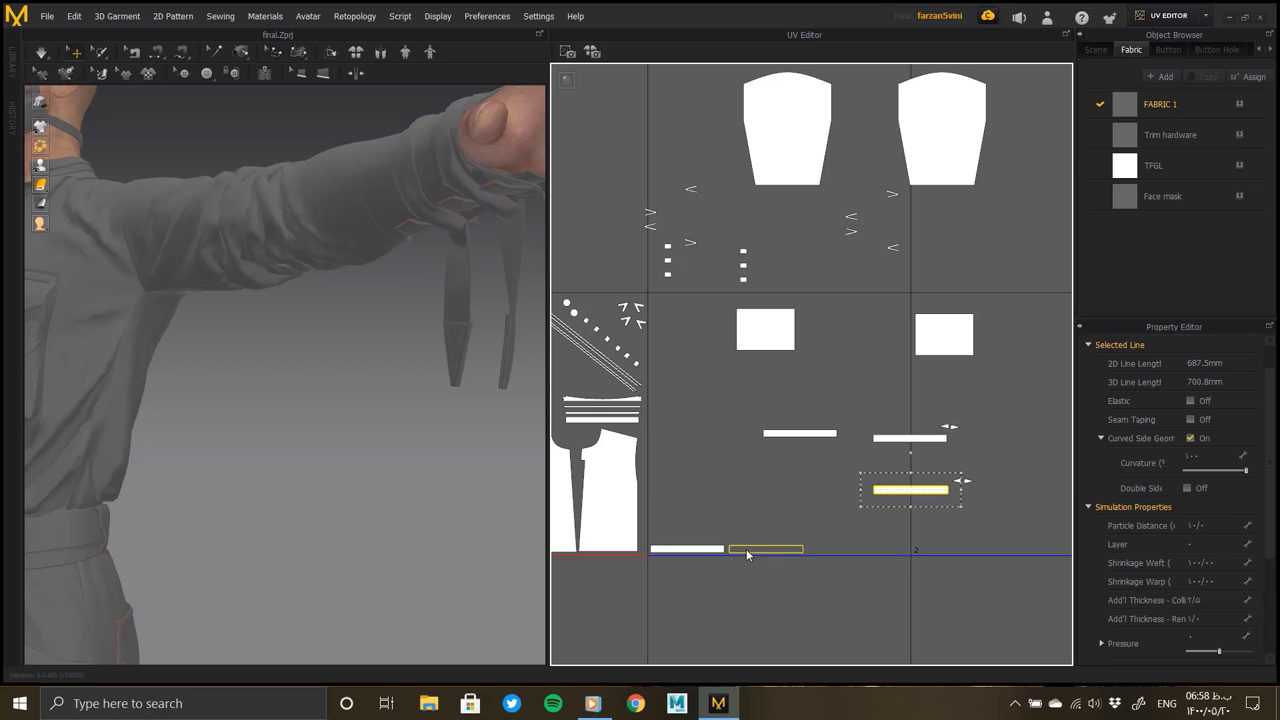
drag(746, 549, 748, 550)
Place the cuff rectangle and set both sleeve panels side by side at the bottom-left
mouse_move(765, 330)
mouse_down()
mouse_move(1003, 367)
mouse_move(1026, 344)
mouse_up()
drag(793, 140, 701, 497)
mouse_move(940, 130)
mouse_down()
mouse_move(815, 456)
mouse_move(828, 387)
mouse_up()
drag(828, 528, 759, 448)
Reposition the small cuff rectangles and slide the remaining bars into place
drag(953, 337, 750, 410)
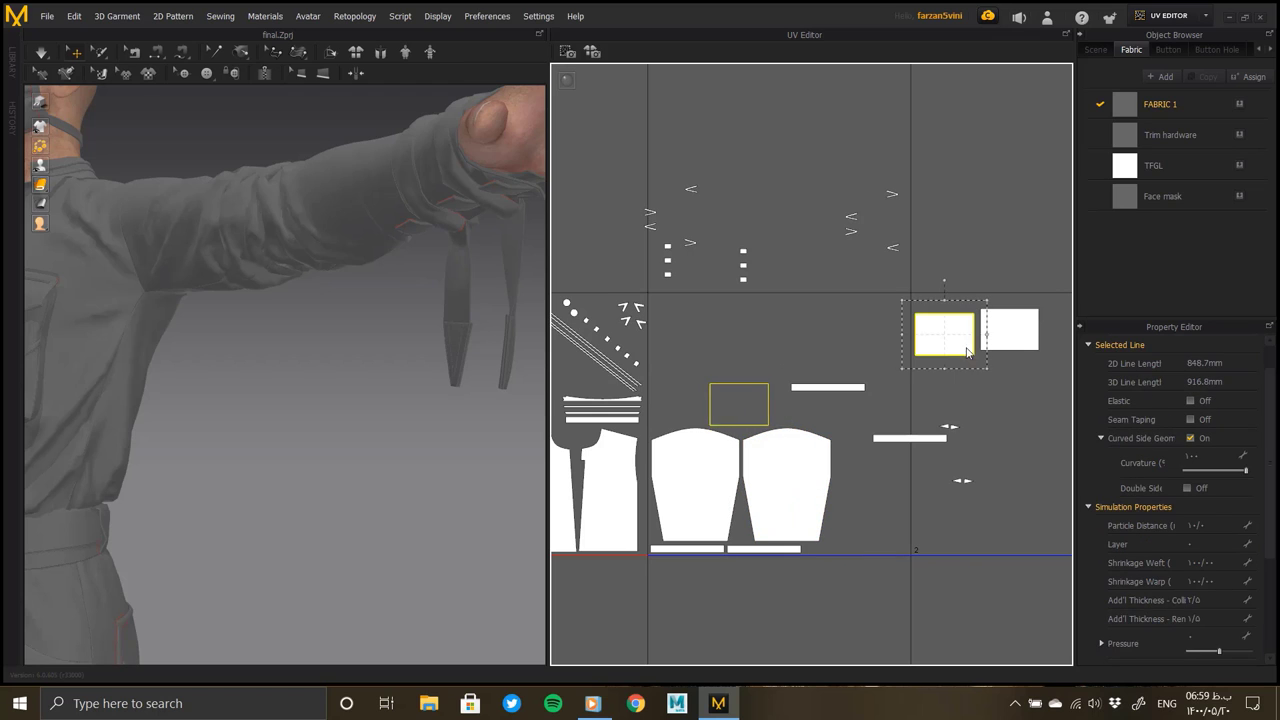
mouse_move(967, 351)
mouse_down()
mouse_move(692, 394)
mouse_move(678, 412)
mouse_up()
mouse_move(816, 385)
mouse_down()
mouse_move(784, 393)
mouse_move(746, 380)
mouse_up()
drag(903, 437, 722, 368)
right_drag(824, 339, 1008, 292)
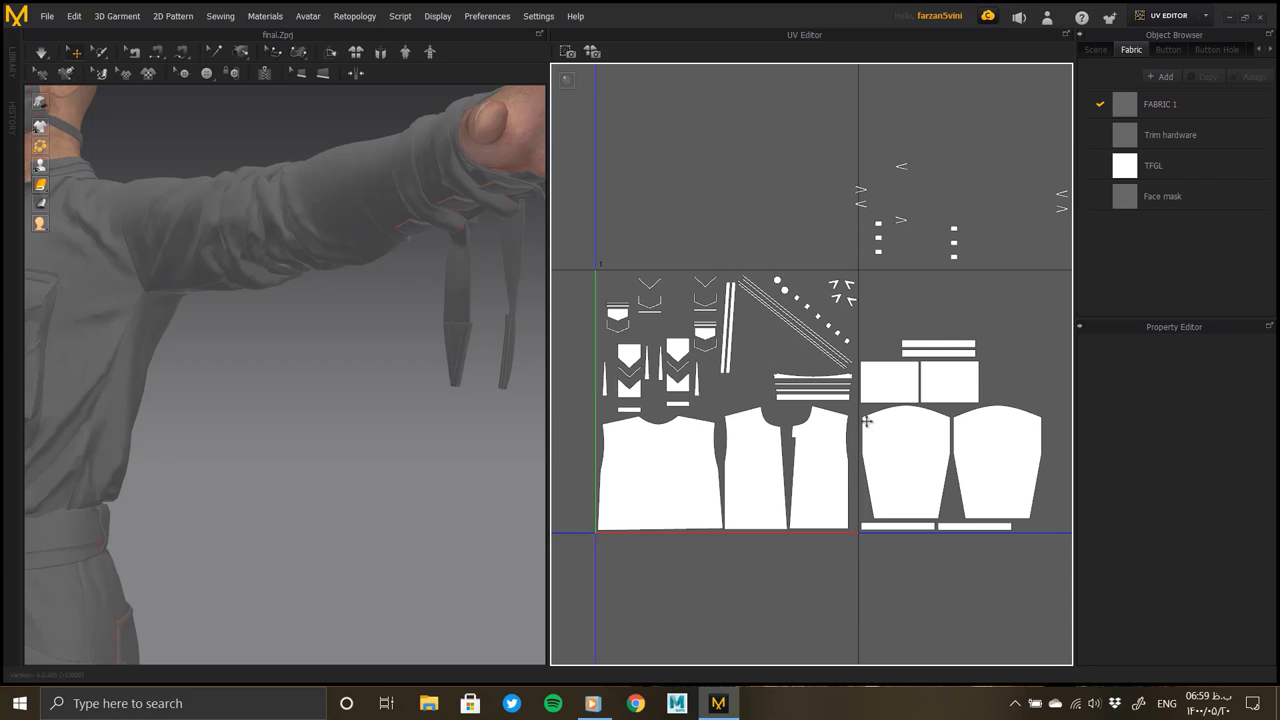
Shift the small arrow and button pieces to the right
right_drag(955, 370, 715, 318)
drag(880, 343, 933, 407)
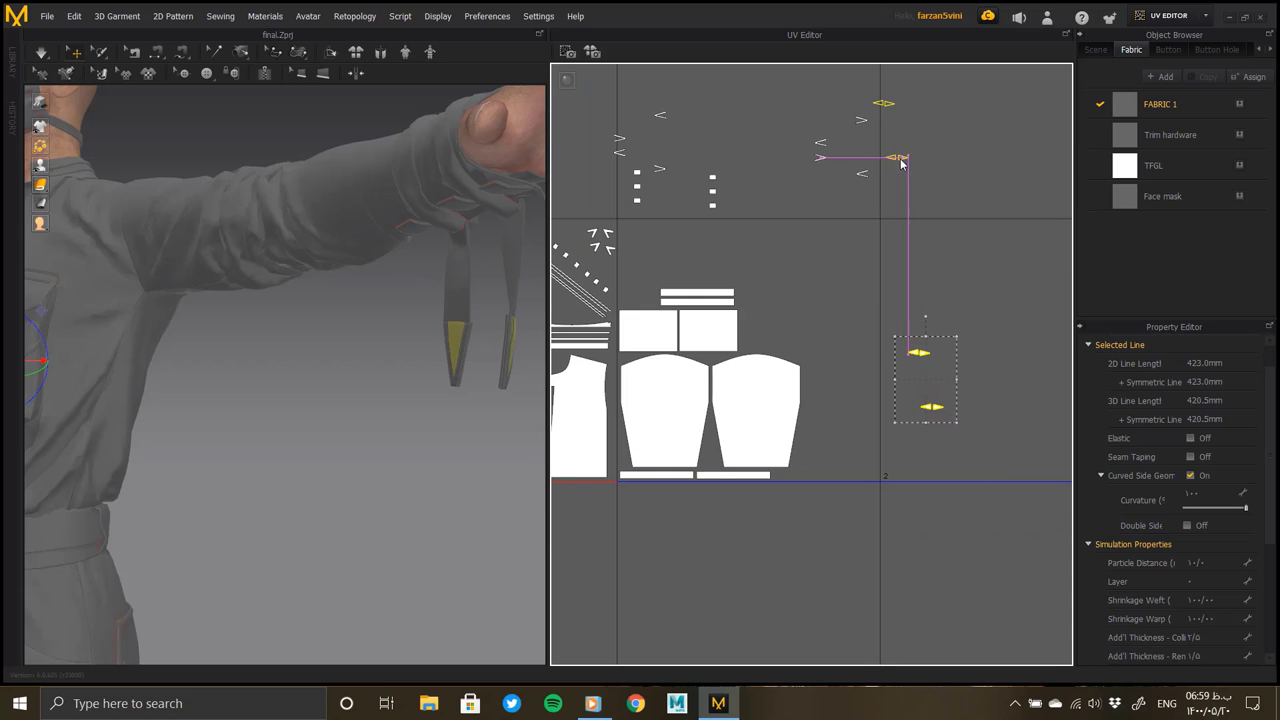
right_drag(806, 280, 883, 393)
drag(700, 177, 993, 340)
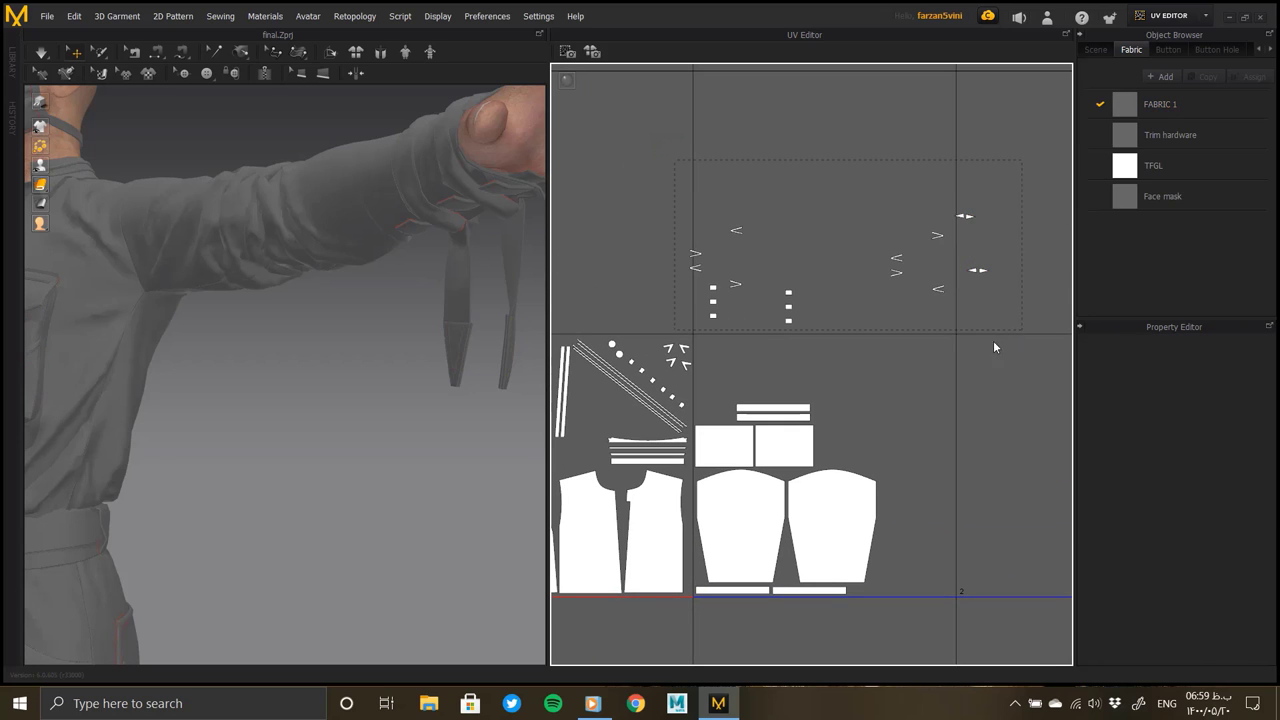
scroll(902, 290, down, 3)
drag(902, 290, 975, 290)
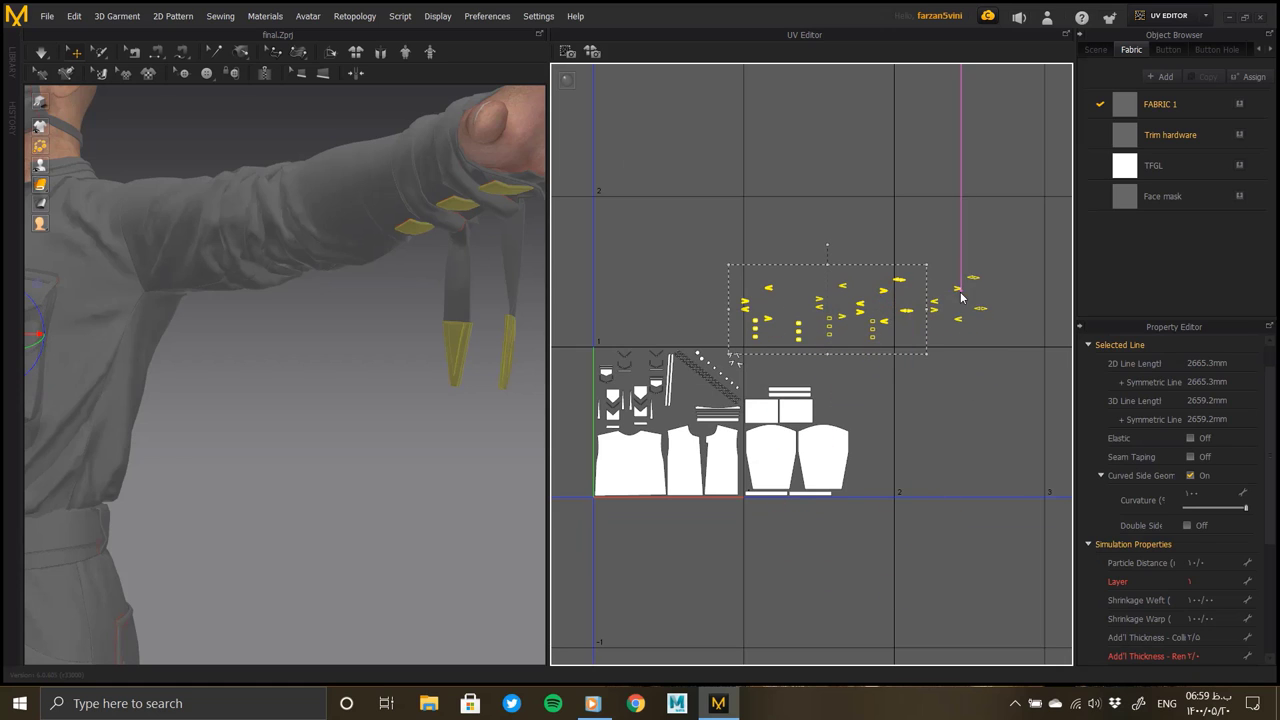
scroll(701, 400, up, 3)
Lift the diagonal trim strips and dots up above the garment pieces
right_drag(701, 400, 897, 394)
drag(728, 293, 819, 403)
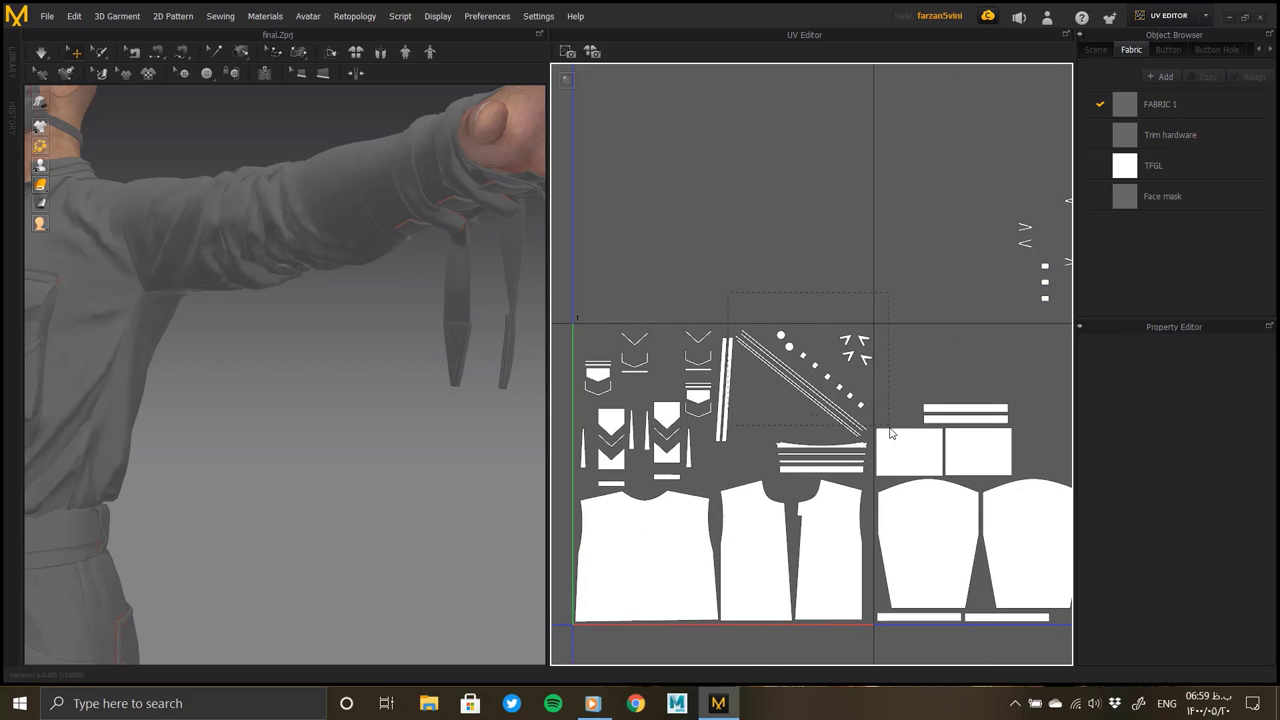
drag(894, 446, 894, 446)
drag(791, 375, 791, 216)
scroll(792, 336, down, 2)
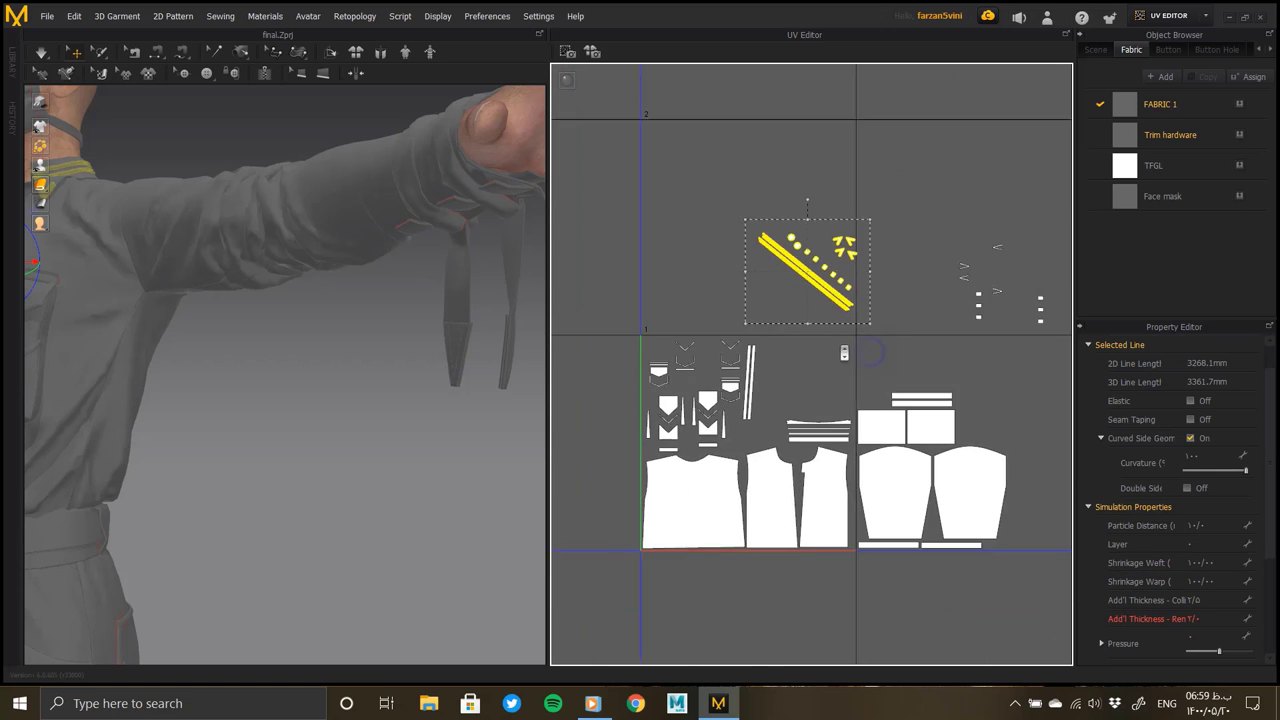
scroll(792, 336, down, 2)
Select every UV island and scale the whole layout larger by a bounding-box corner
drag(660, 466, 1009, 230)
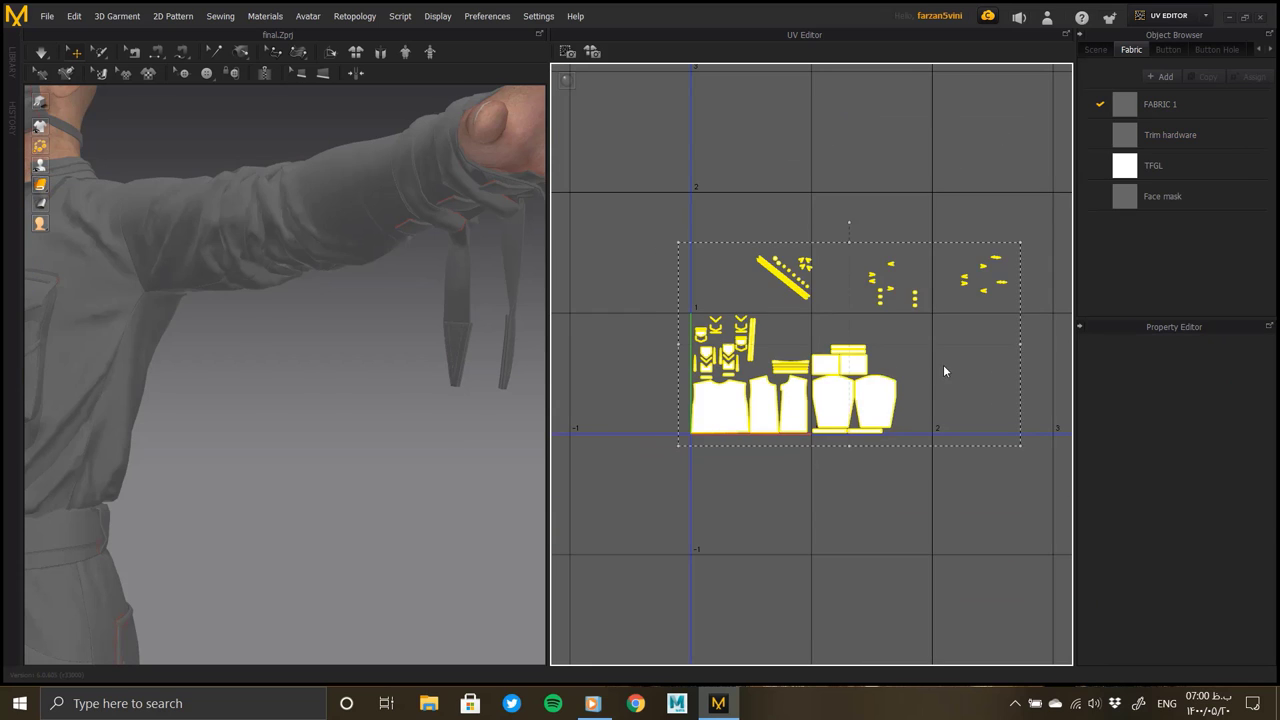
scroll(943, 364, up, 2)
drag(951, 281, 987, 234)
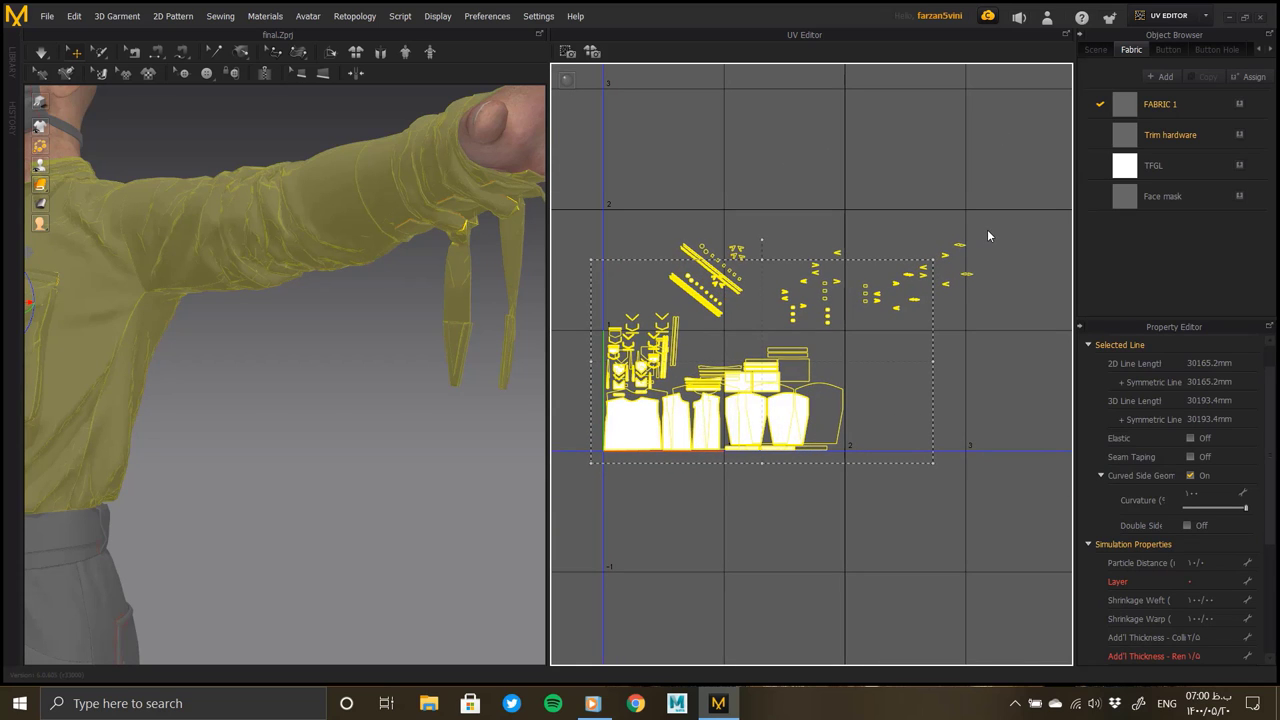
scroll(600, 400, up, 2)
scroll(600, 400, up, 1)
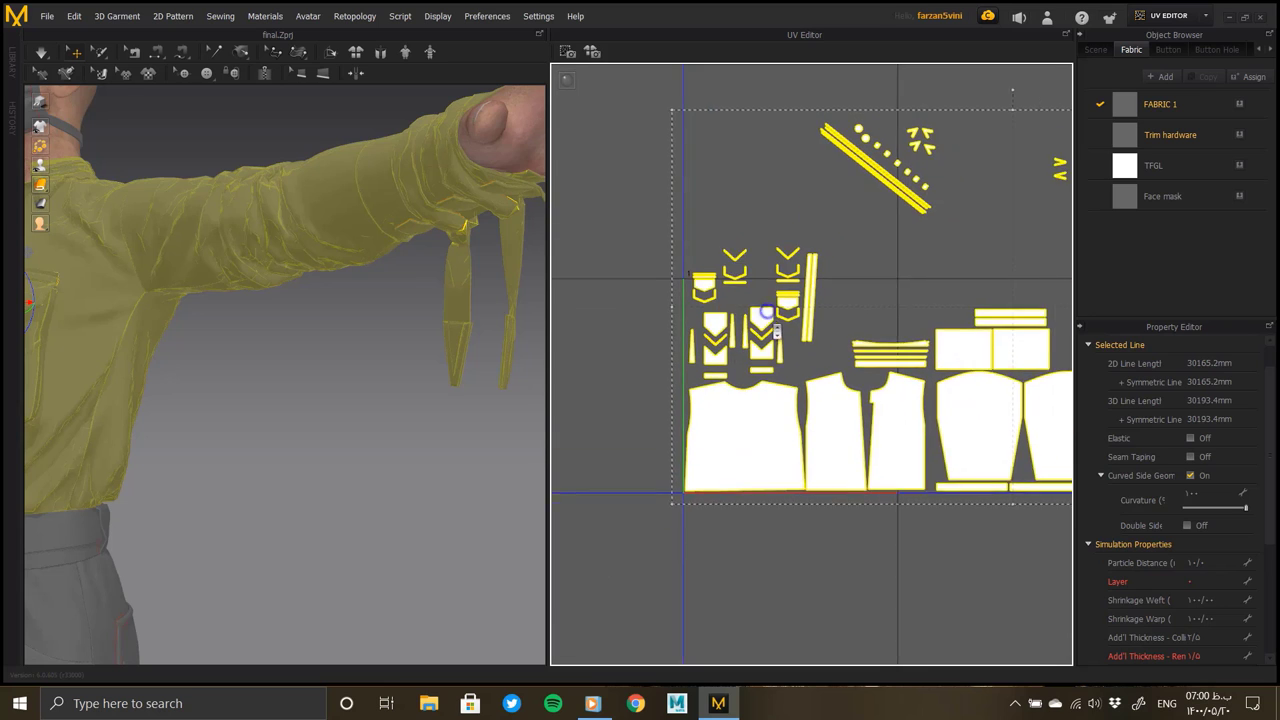
scroll(620, 300, up, 1)
Move the chevron and pocket islands up-left, with the stripes island beside the chevrons
click(603, 170)
drag(603, 170, 840, 400)
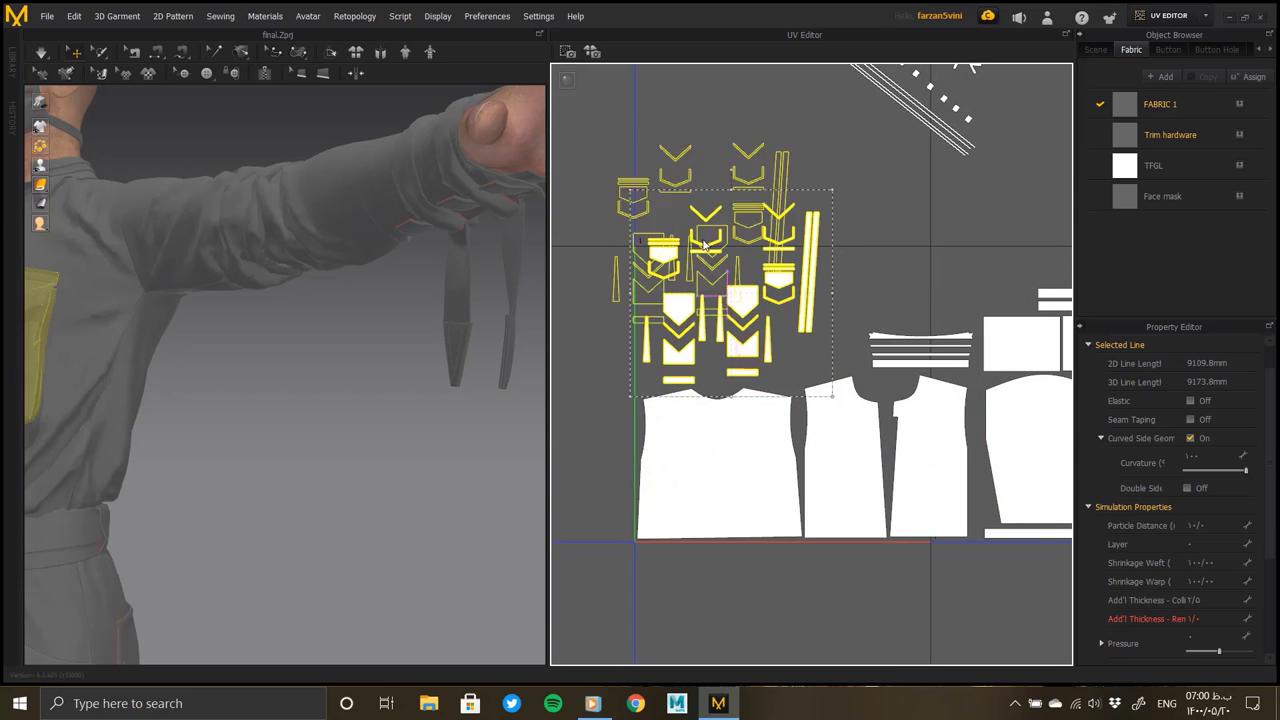
drag(742, 320, 642, 195)
click(860, 317)
click(941, 363)
drag(941, 363, 816, 193)
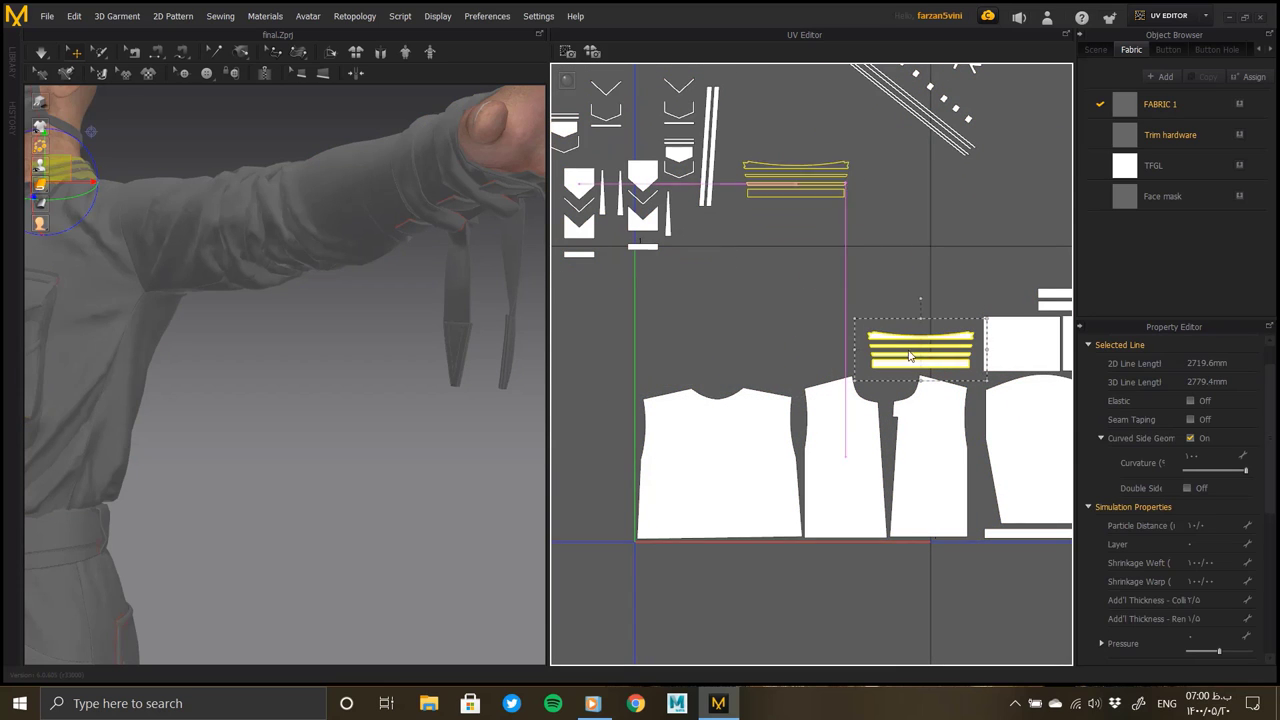
Turn the right front panel 90° sideways and place it above the back panel
drag(930, 455, 886, 332)
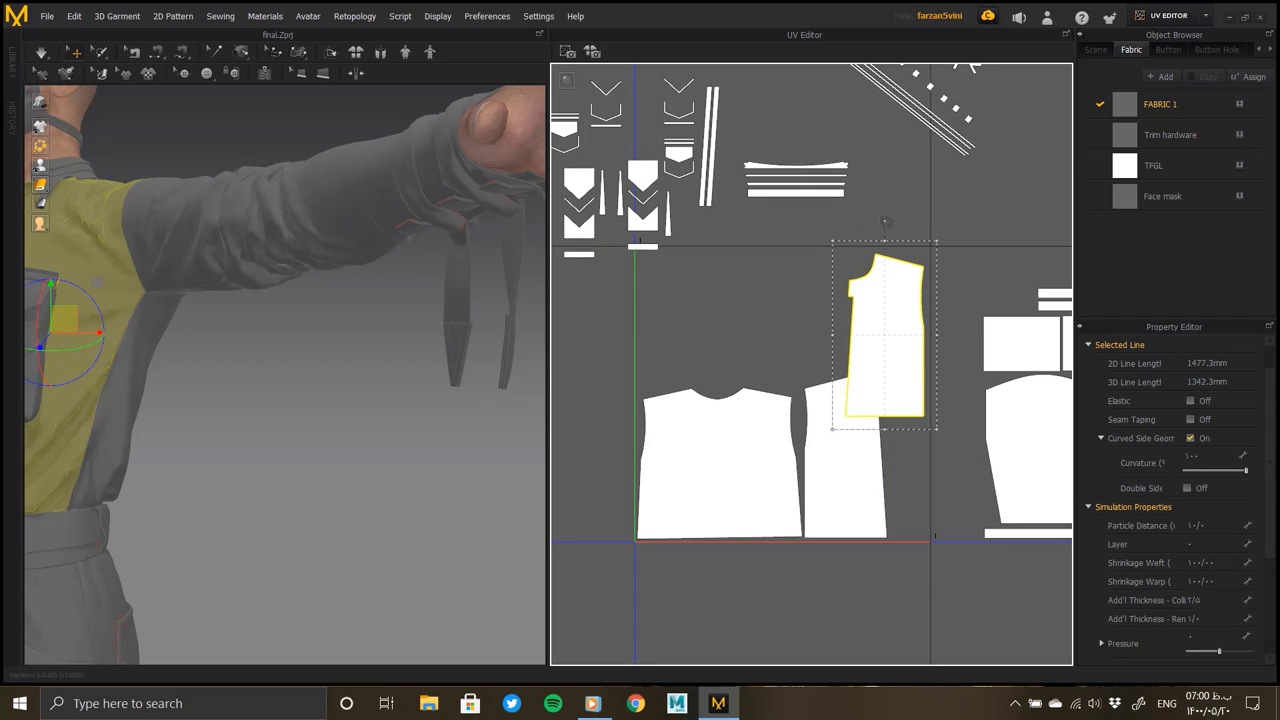
mouse_move(884, 222)
mouse_down()
mouse_move(815, 248)
mouse_move(805, 268)
mouse_move(871, 308)
mouse_up()
key(ctrl+z)
drag(884, 263, 794, 343)
mouse_move(894, 331)
mouse_down()
mouse_move(865, 302)
mouse_move(851, 343)
mouse_up()
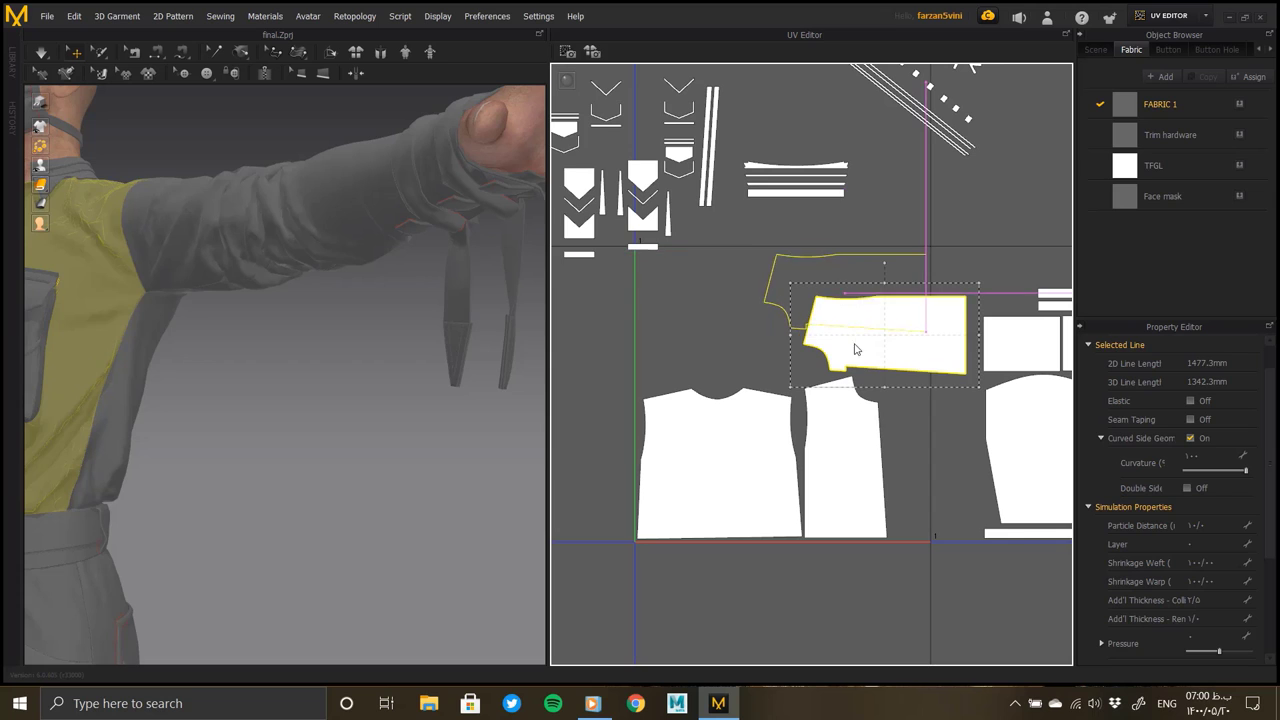
key(ctrl+z)
key(Escape)
Try rotating and moving the front and back panels, then undo those trial changes
middle_drag(714, 308, 749, 366)
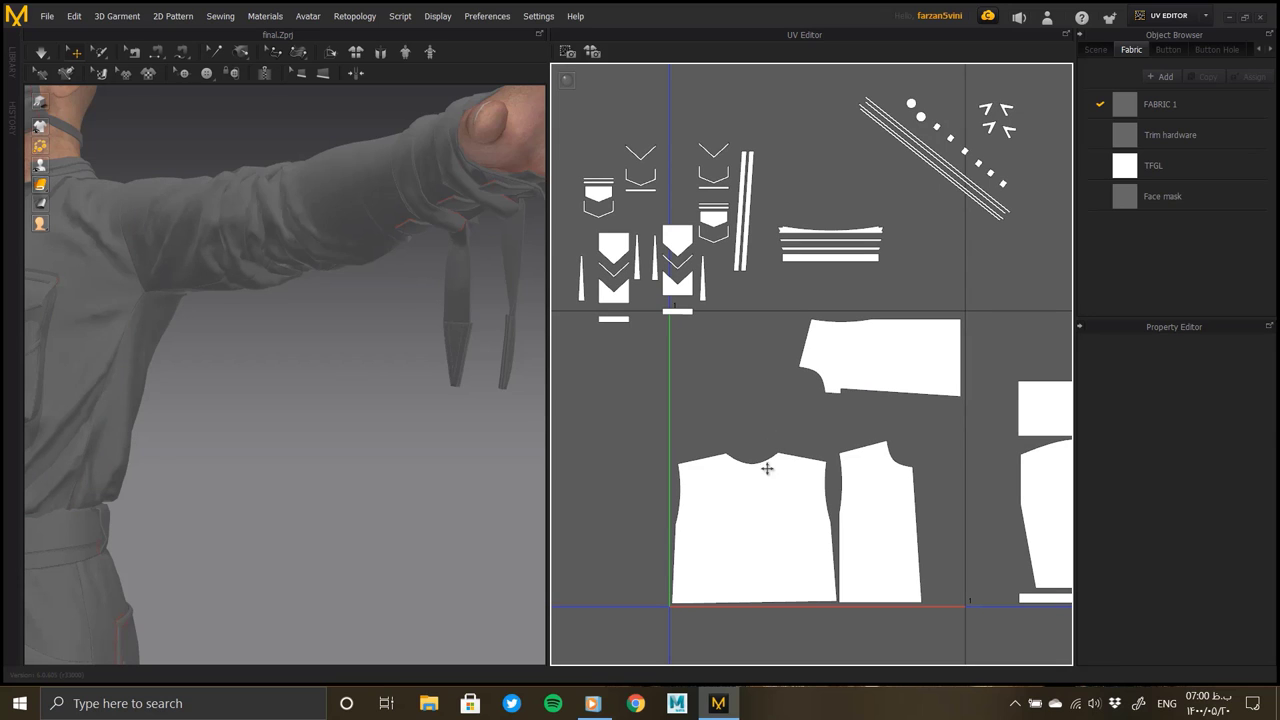
click(887, 362)
drag(880, 286, 942, 397)
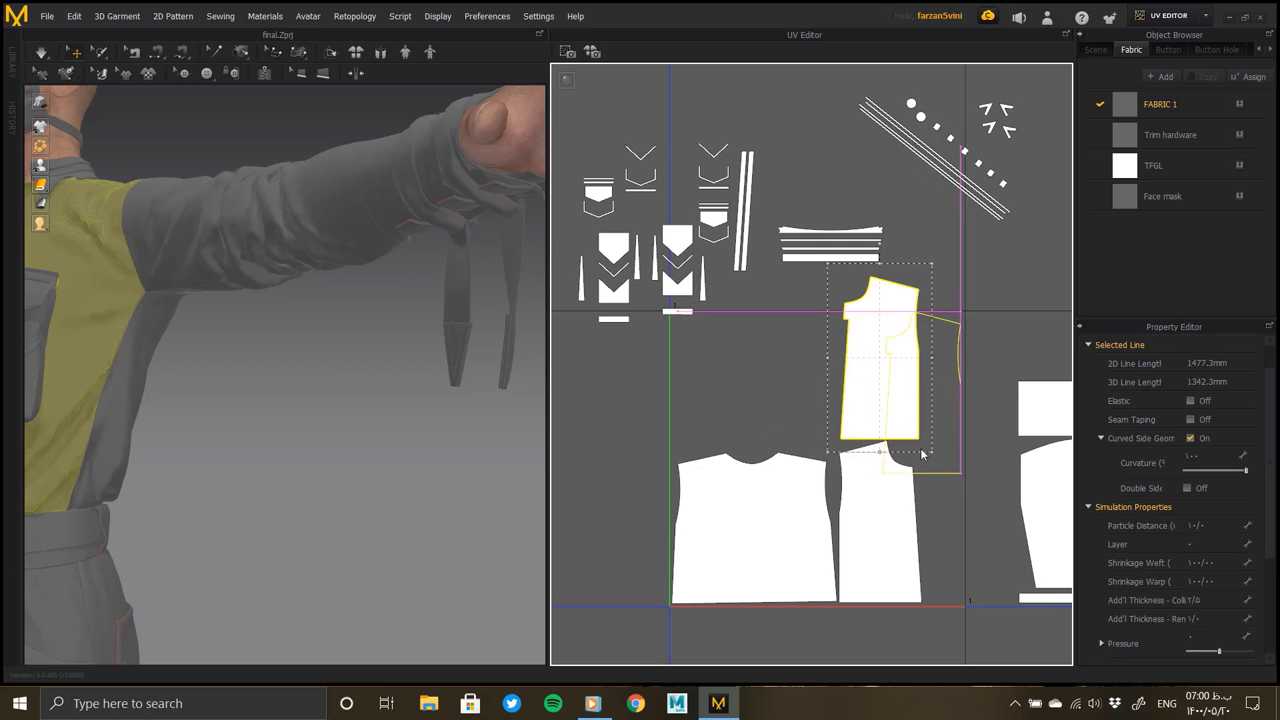
key(ctrl+z)
drag(861, 389, 842, 403)
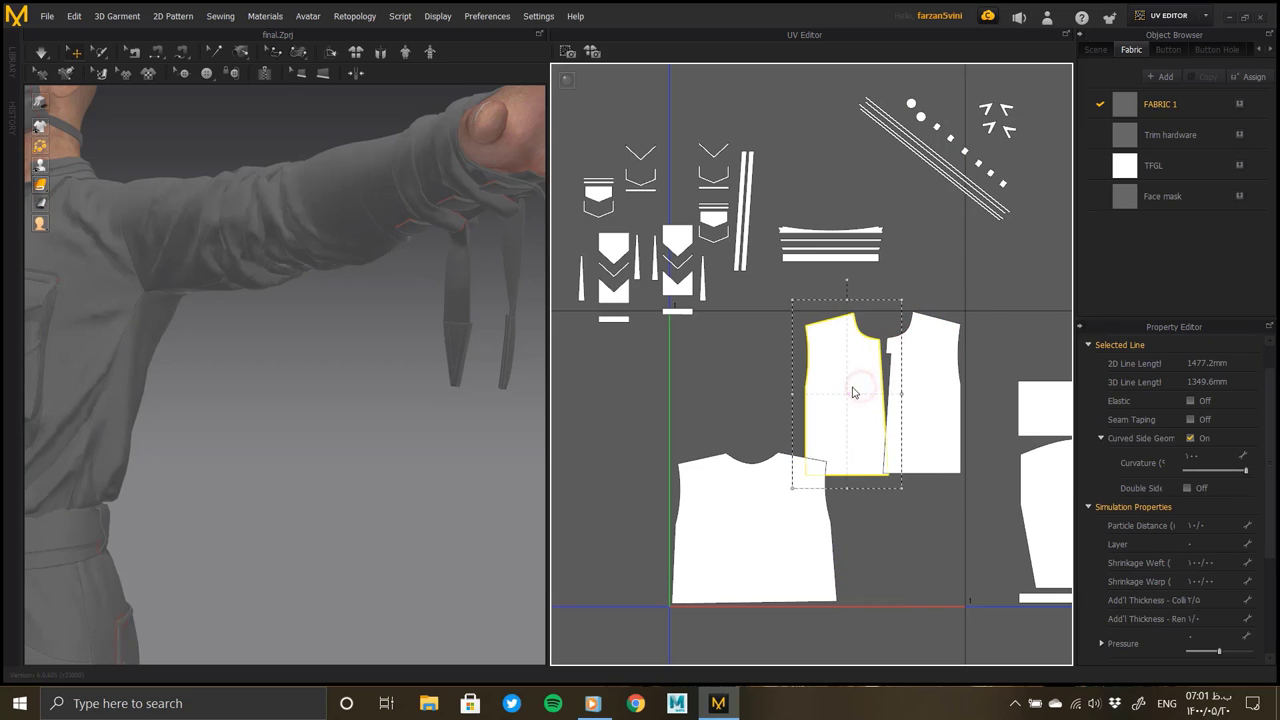
drag(776, 511, 783, 441)
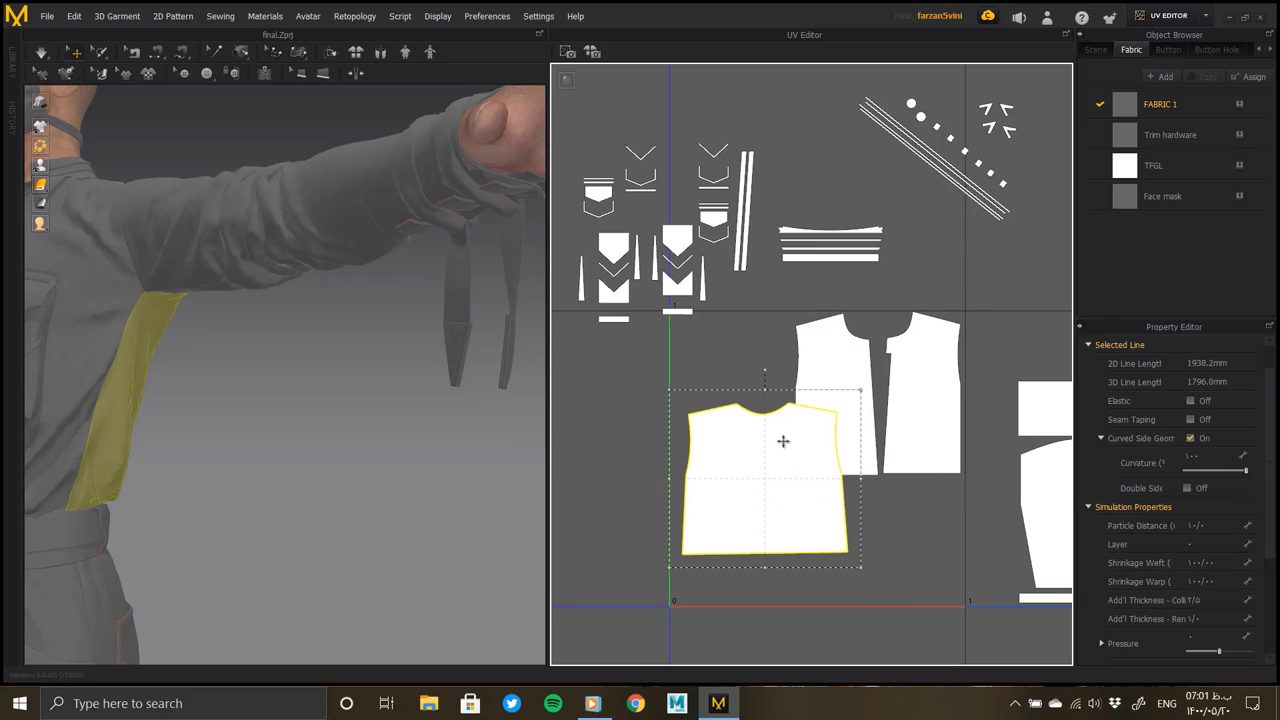
drag(763, 373, 763, 538)
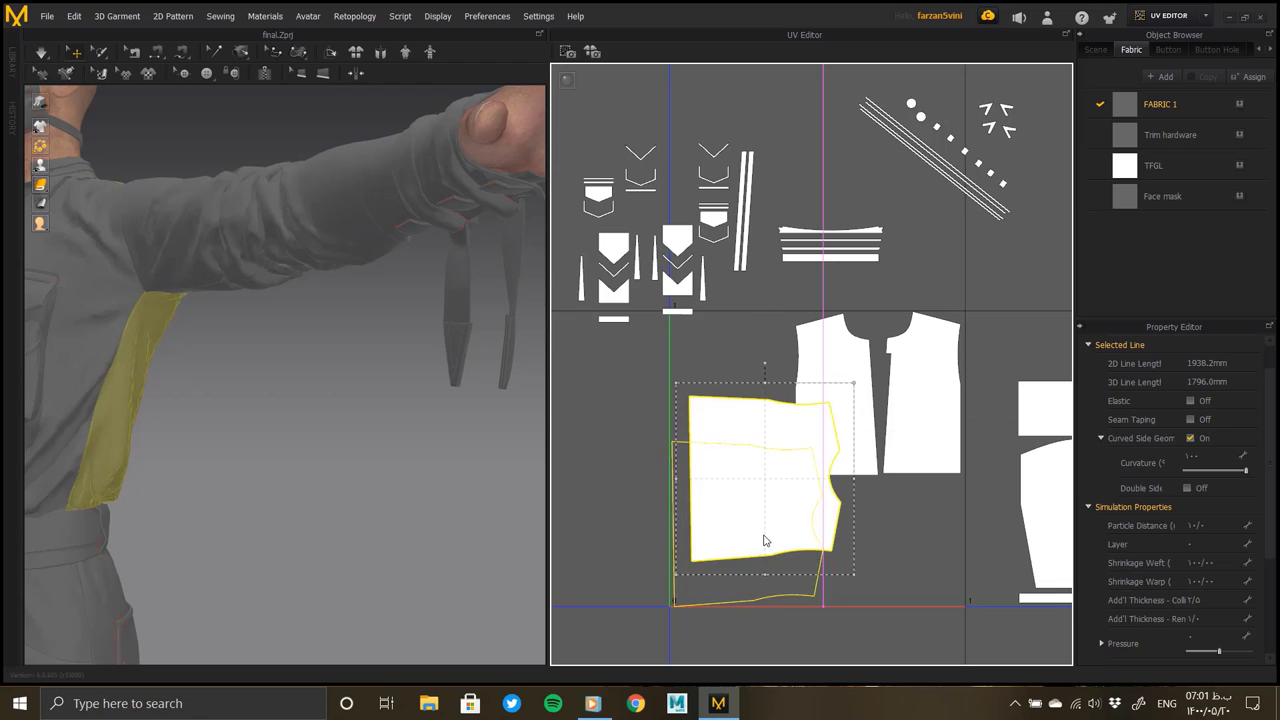
key(ctrl+z)
key(ctrl+z)
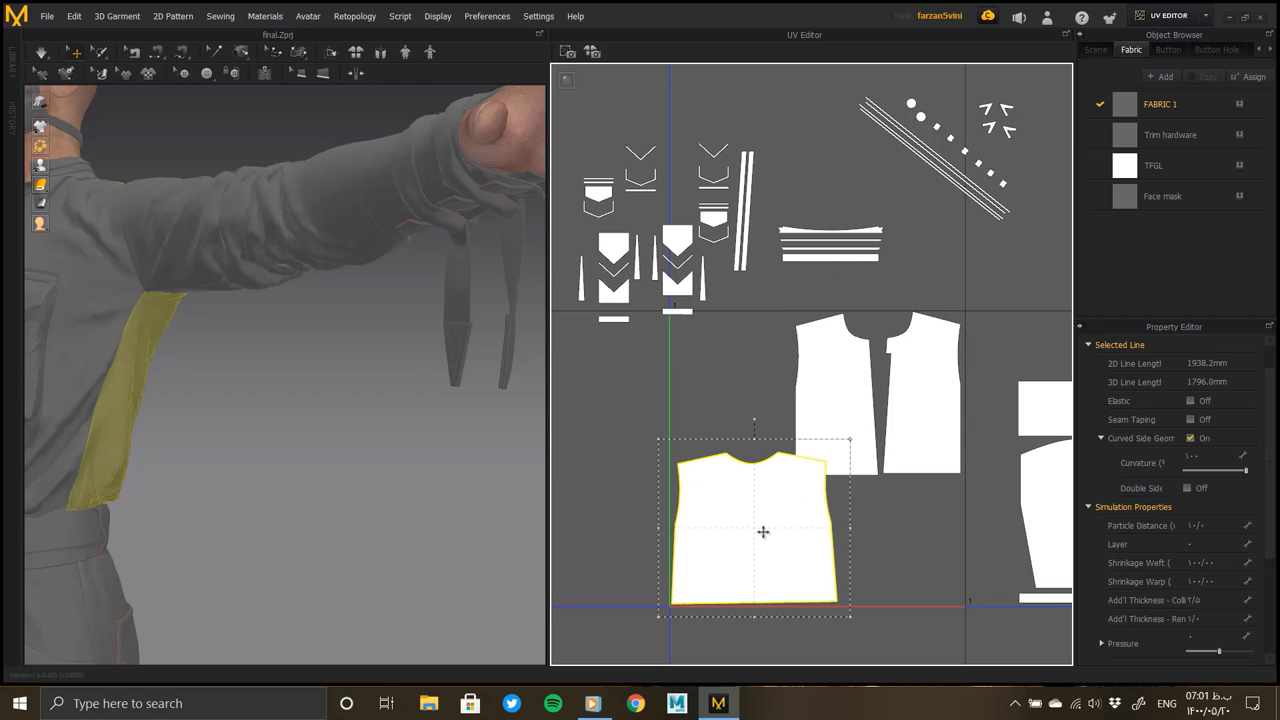
key(ctrl+z)
key(ctrl+z)
key(ctrl+z)
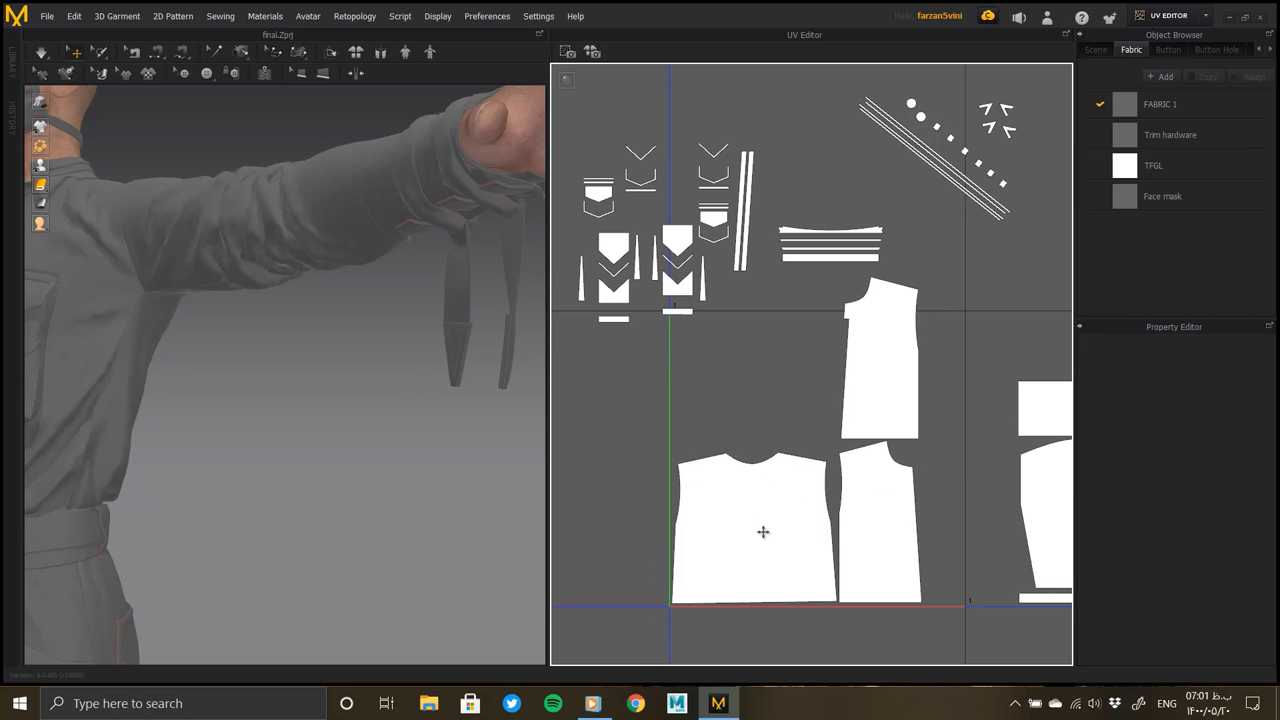
key(ctrl+z)
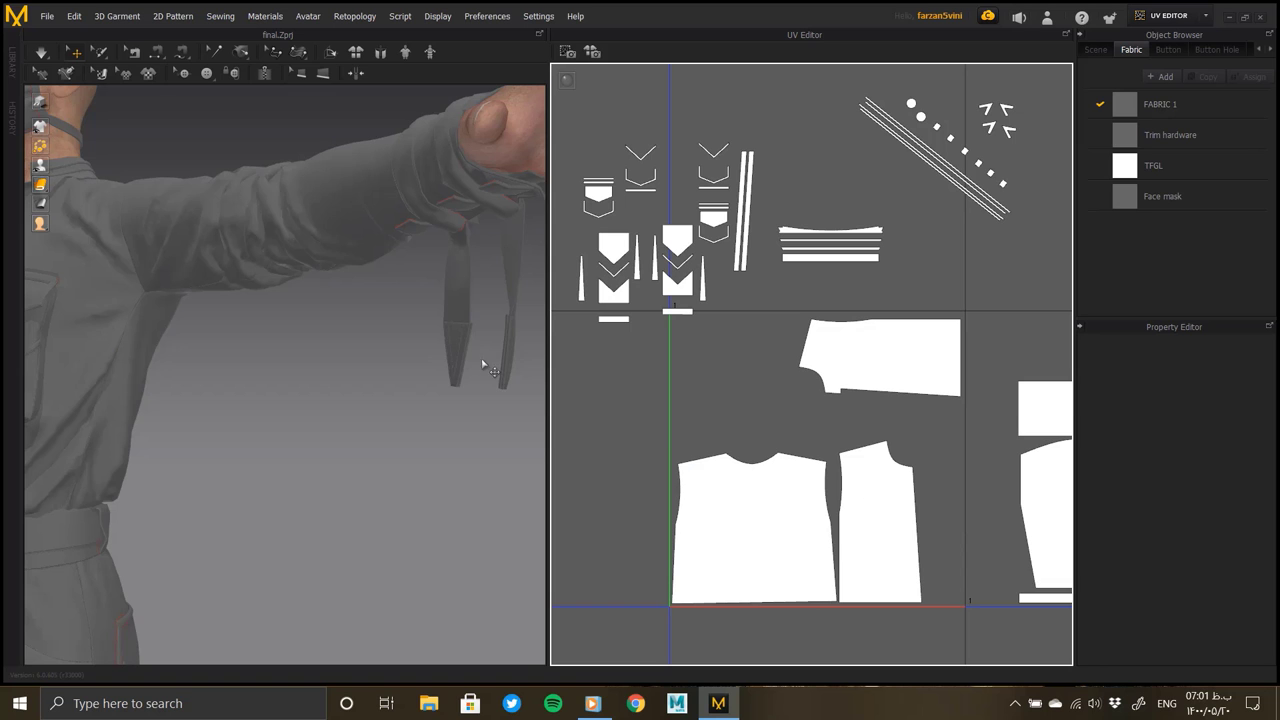
mouse_move(482, 365)
right_down()
mouse_move(332, 341)
mouse_move(400, 330)
right_up()
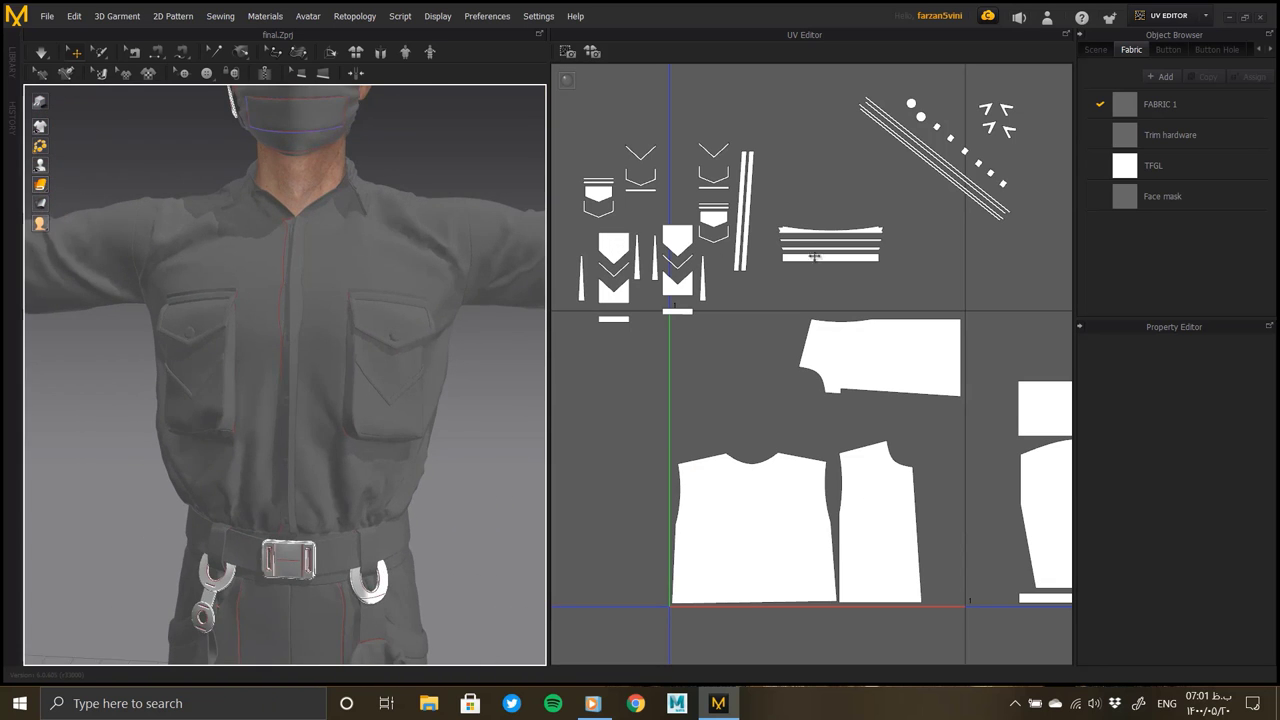
Move the stripes island and placket strips down beside the front panel
click(893, 220)
click(775, 278)
mouse_move(343, 277)
right_down()
mouse_move(415, 222)
mouse_move(465, 256)
right_up()
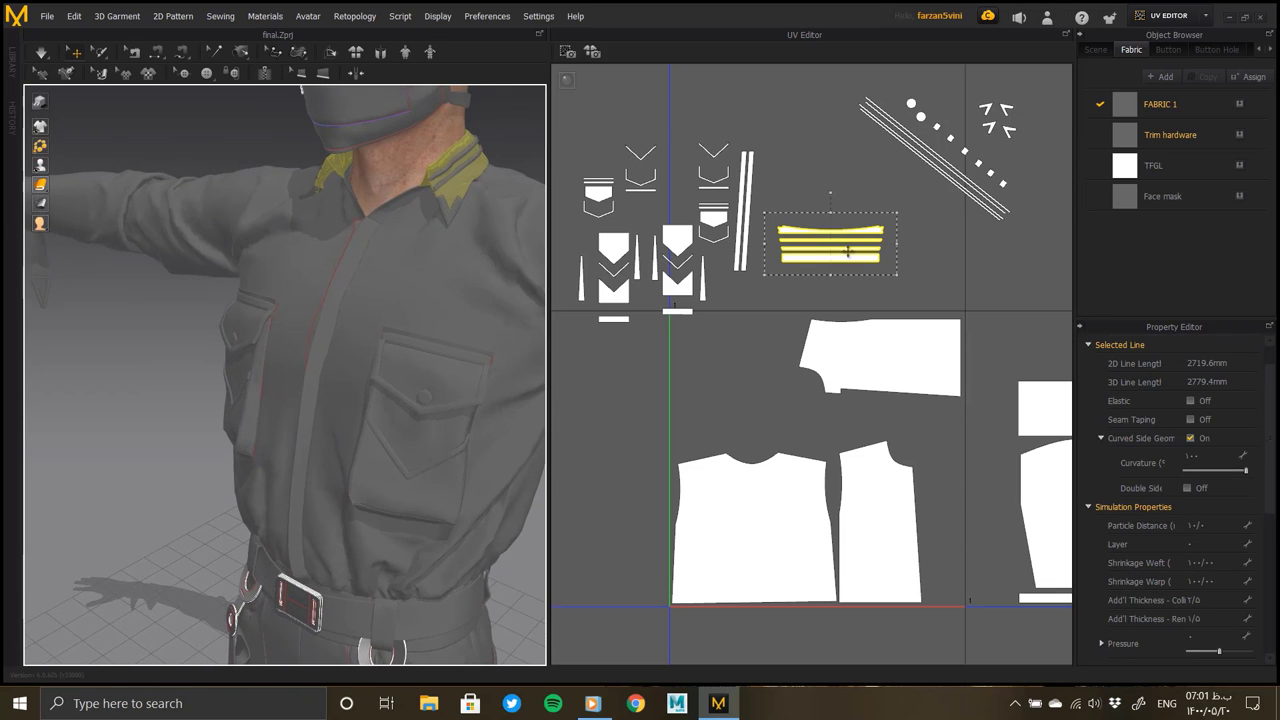
drag(848, 252, 921, 432)
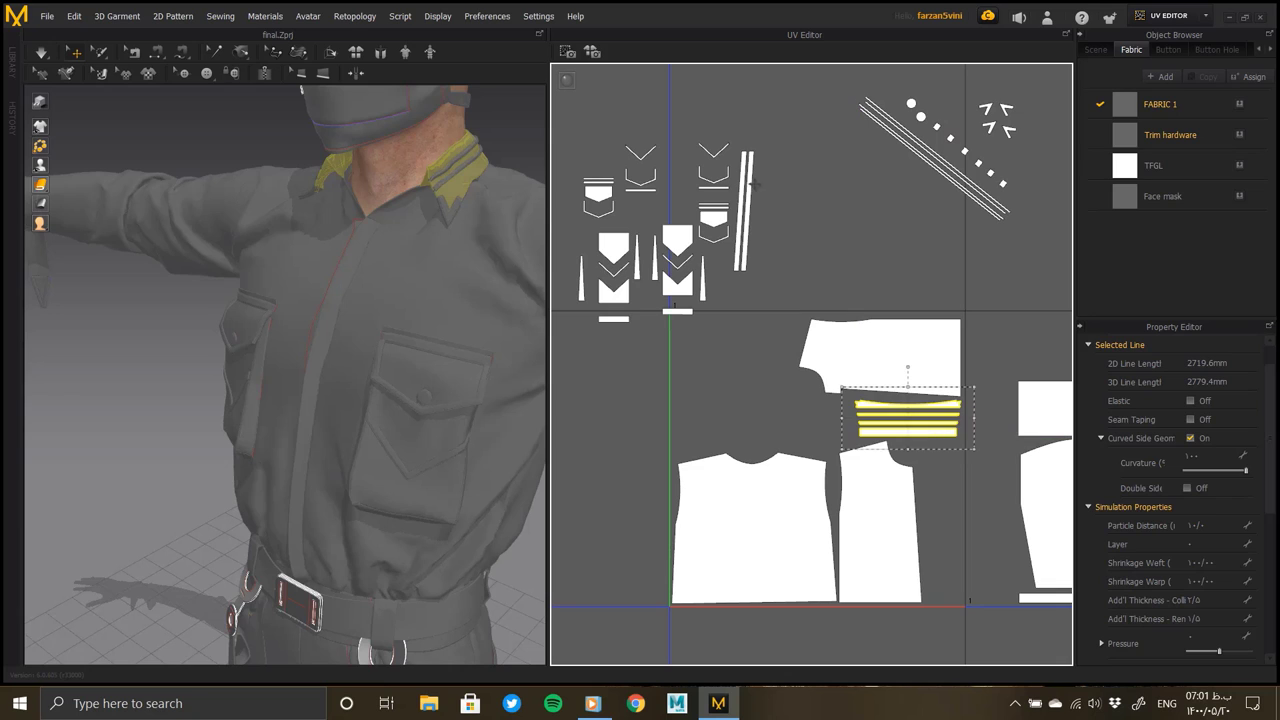
drag(746, 226, 936, 536)
middle_drag(936, 536, 646, 461)
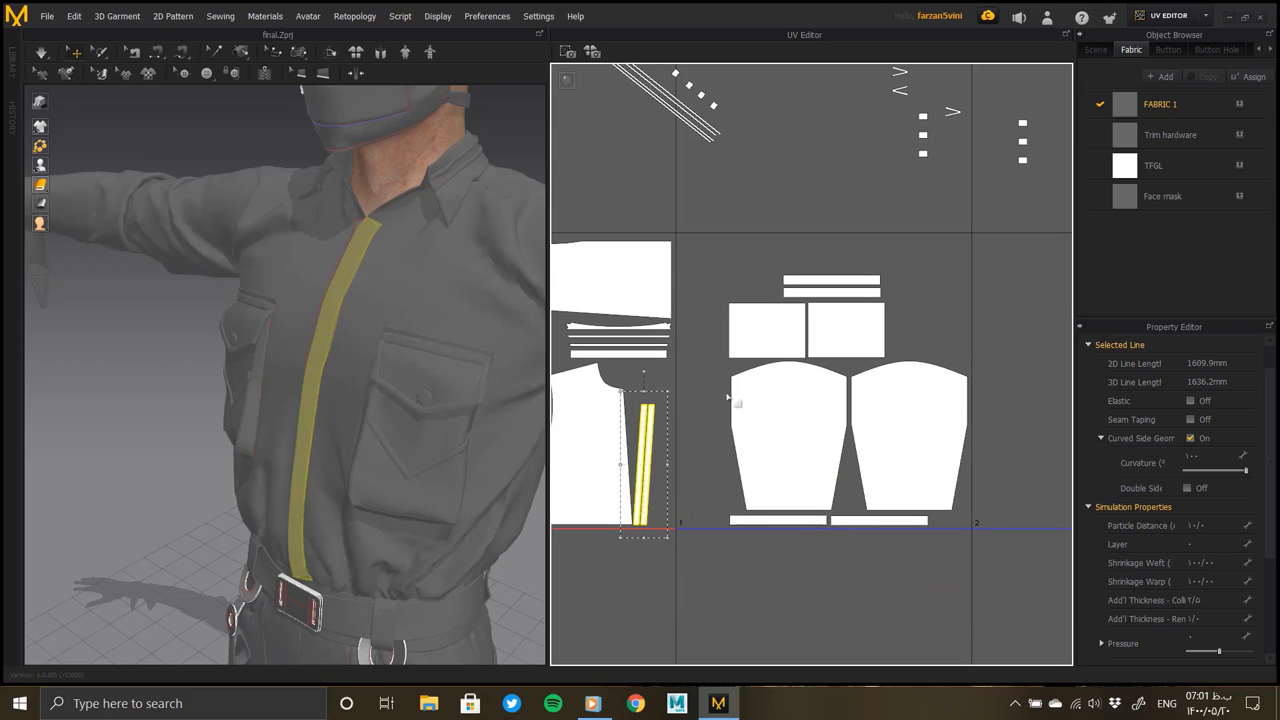
Select the sleeve islands in the UV layout
scroll(829, 423, down, 2)
scroll(829, 423, down, 2)
scroll(837, 425, up, 2)
scroll(837, 425, up, 1)
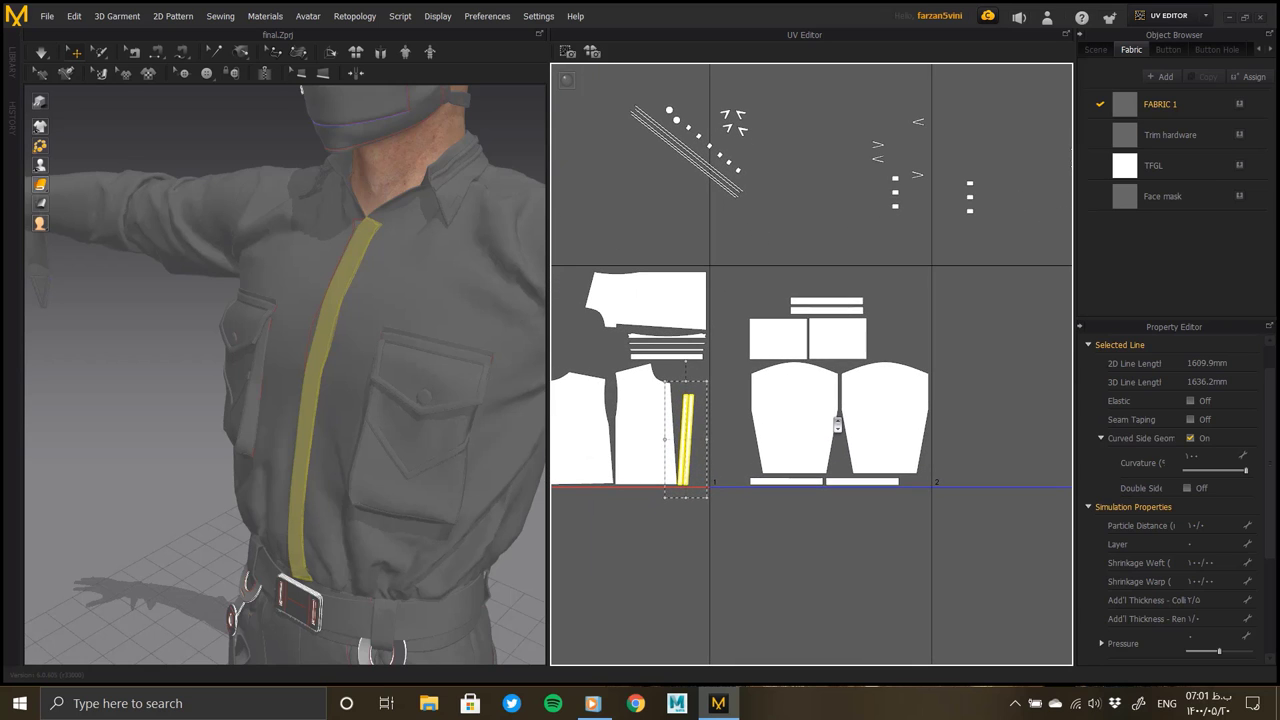
scroll(837, 425, down, 2)
scroll(790, 398, down, 2)
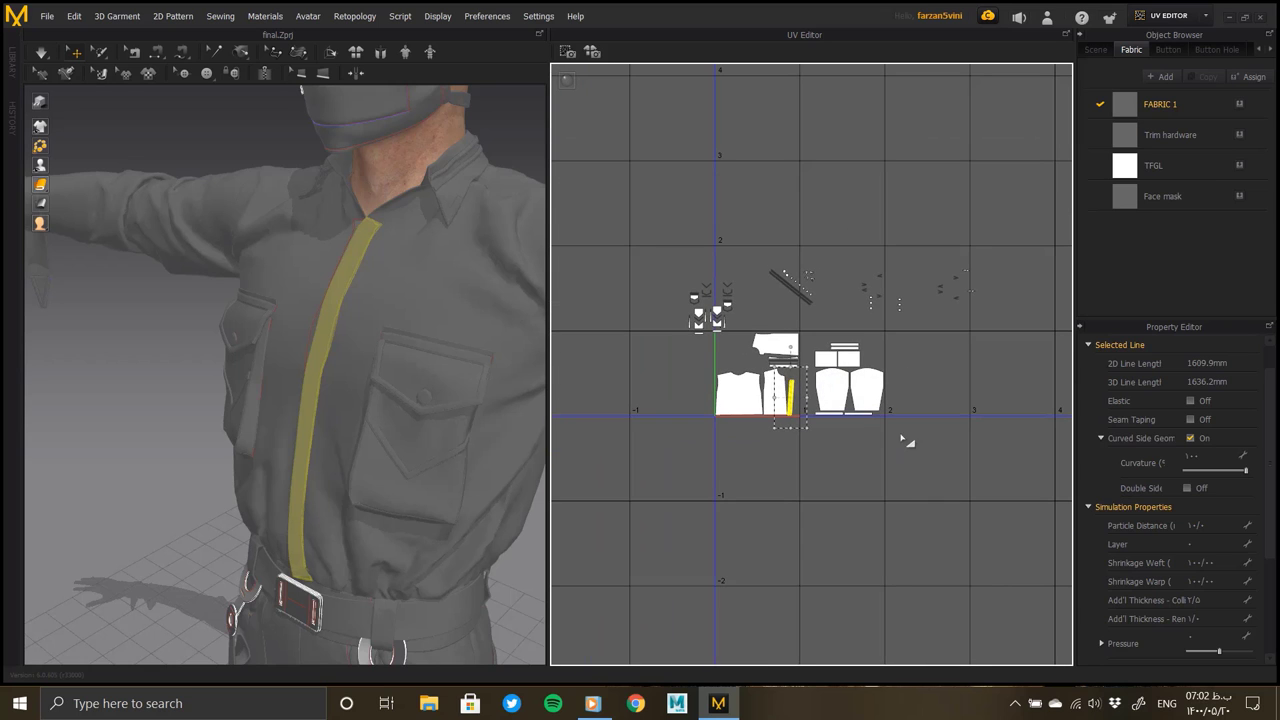
click(906, 441)
click(835, 385)
scroll(838, 381, up, 3)
scroll(838, 381, up, 1)
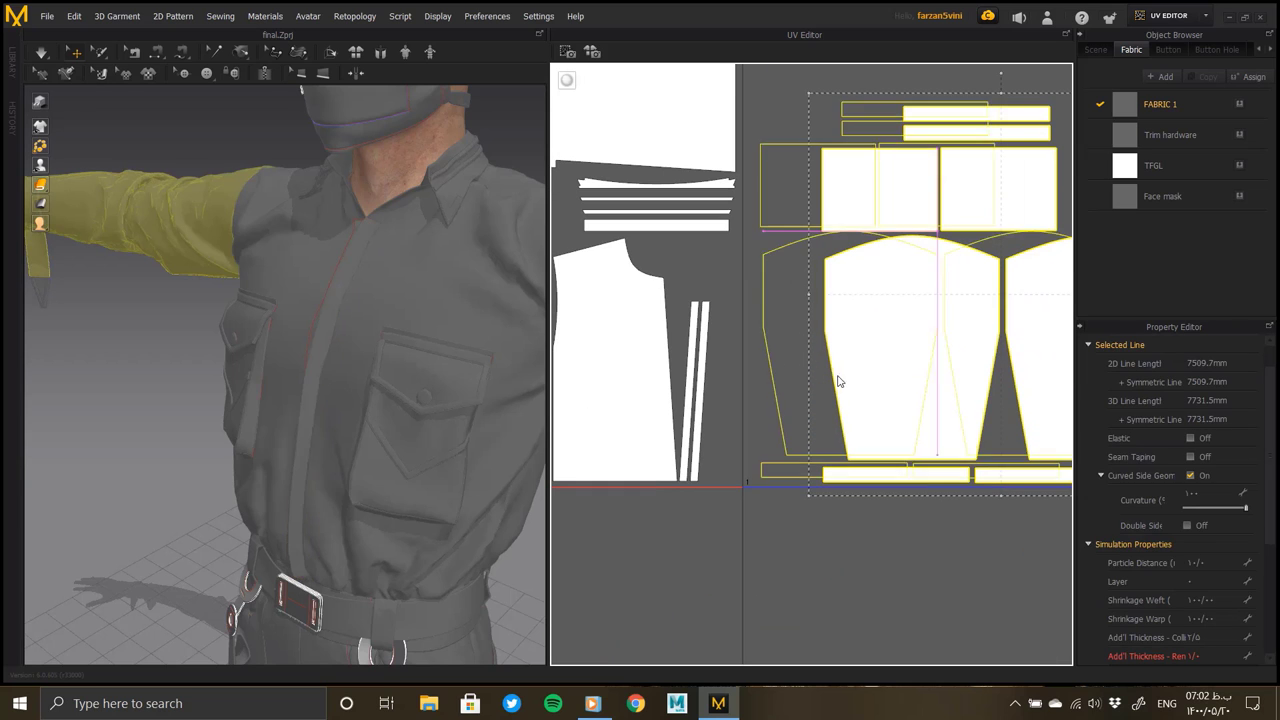
Select all UV islands with Ctrl+A and scale the whole layout larger
scroll(840, 395, down, 5)
click(905, 291)
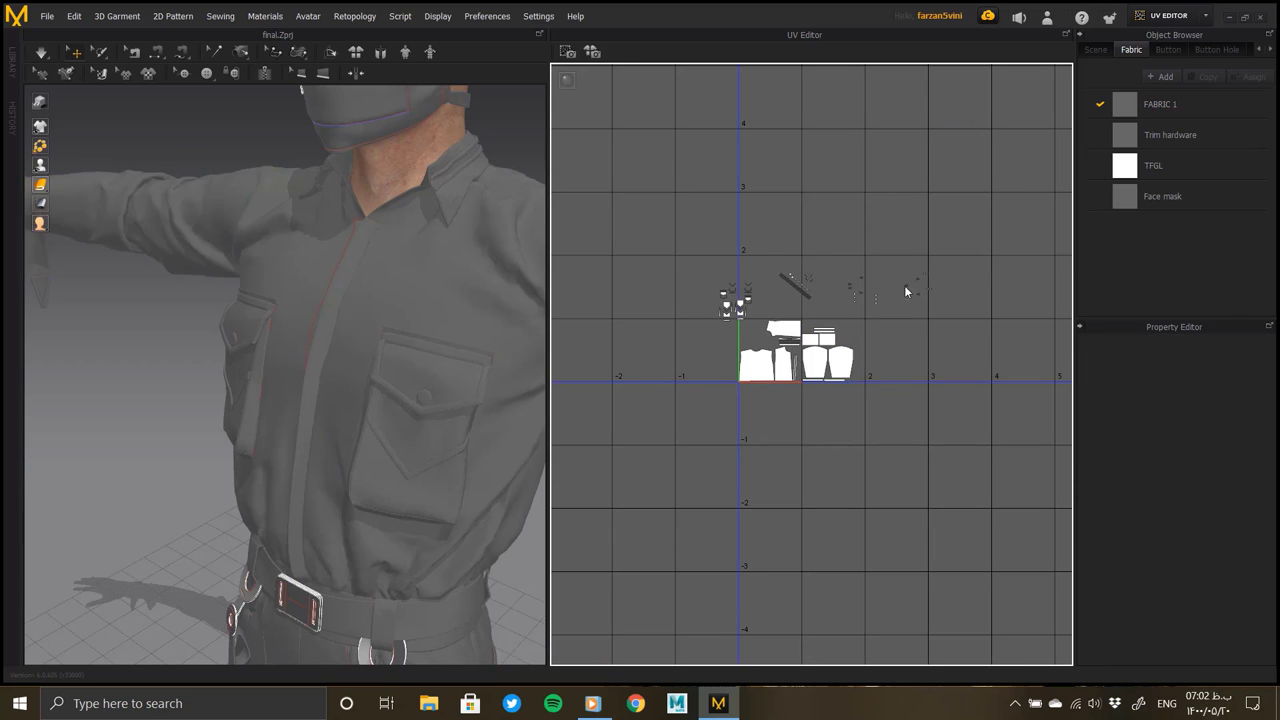
key(ctrl+a)
scroll(812, 396, up, 3)
mouse_move(1033, 197)
mouse_down()
mouse_move(1075, 172)
mouse_move(1075, 183)
mouse_up()
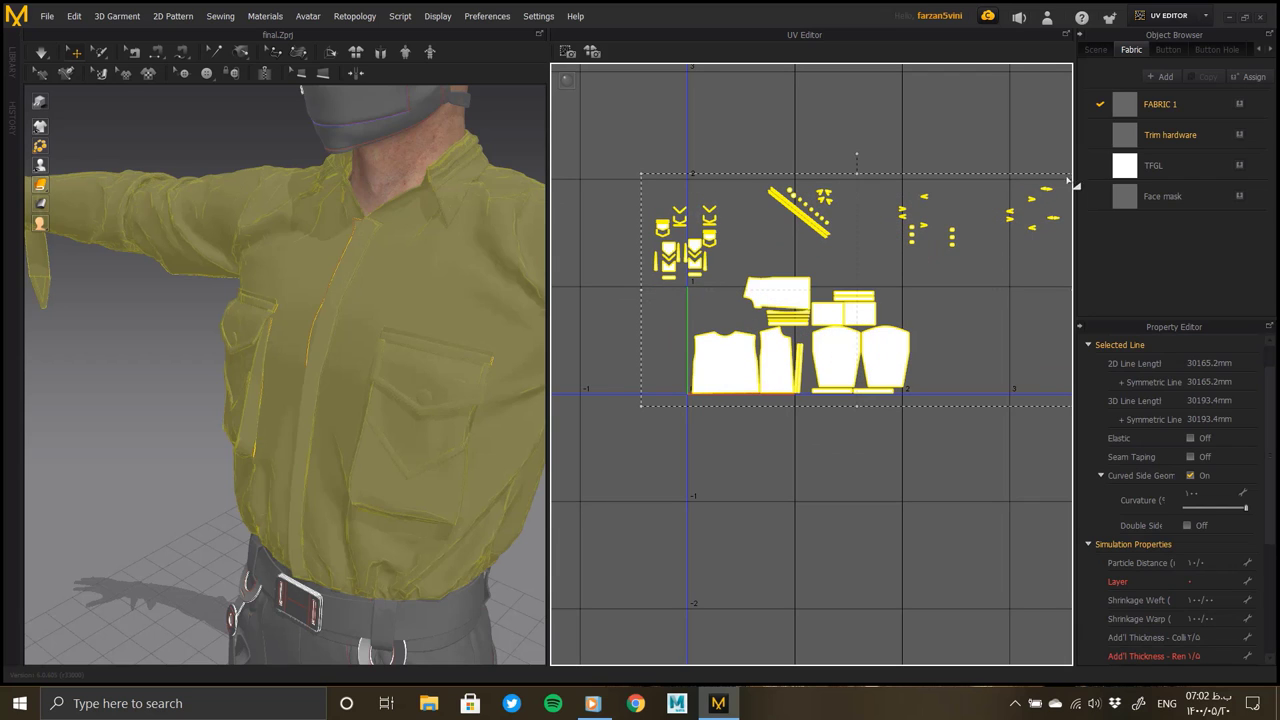
scroll(819, 336, up, 1)
scroll(840, 400, up, 3)
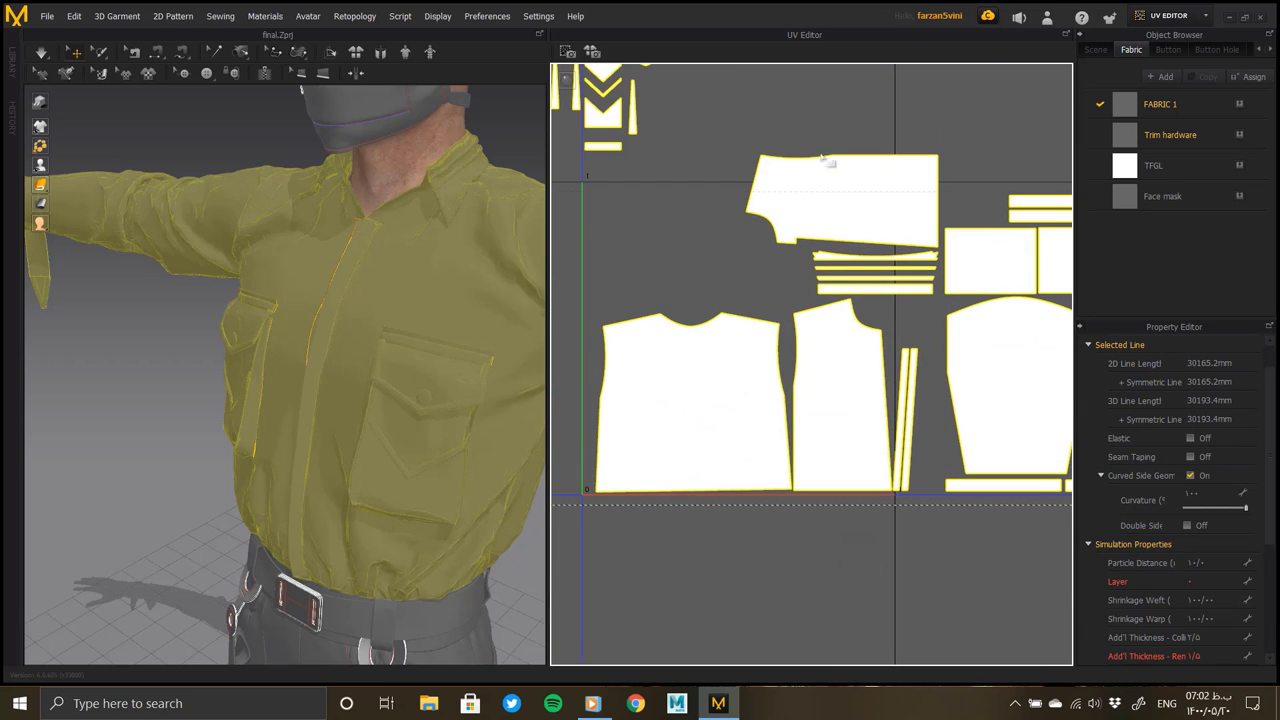
Shift the top panel left, nudge the shirt front down, and line the collar strips above it
drag(854, 200, 698, 232)
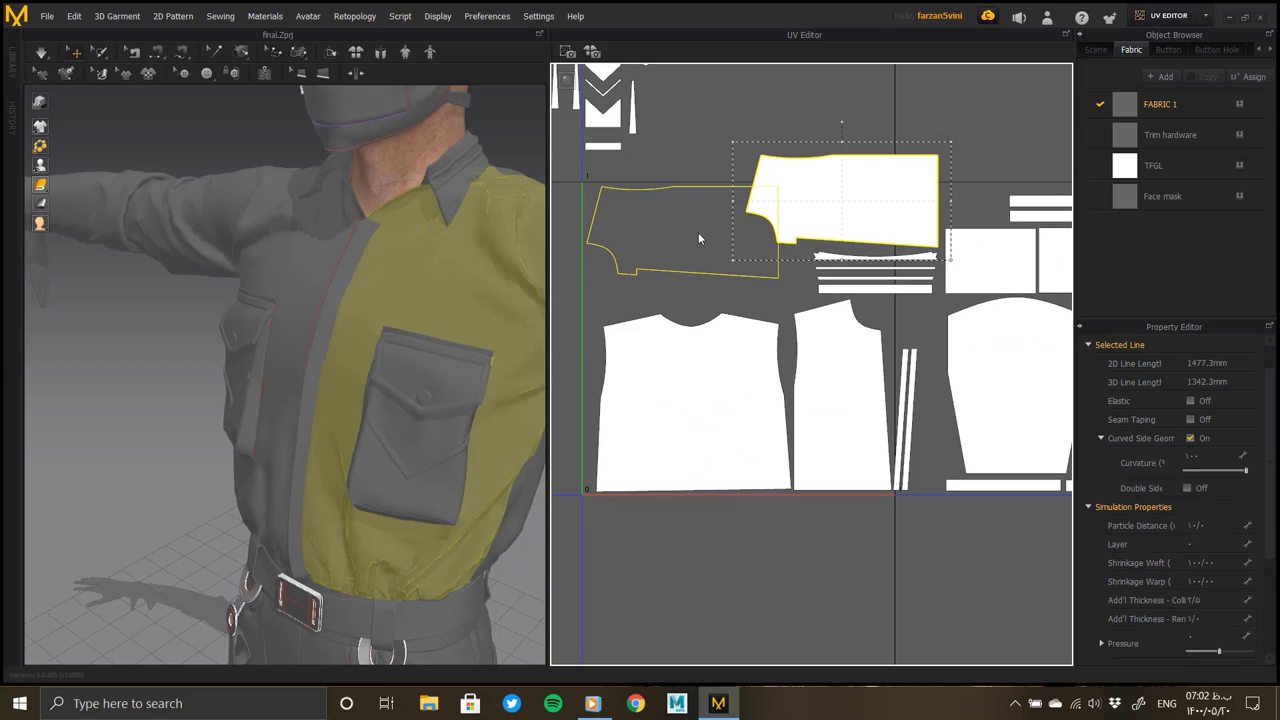
click(829, 243)
click(880, 266)
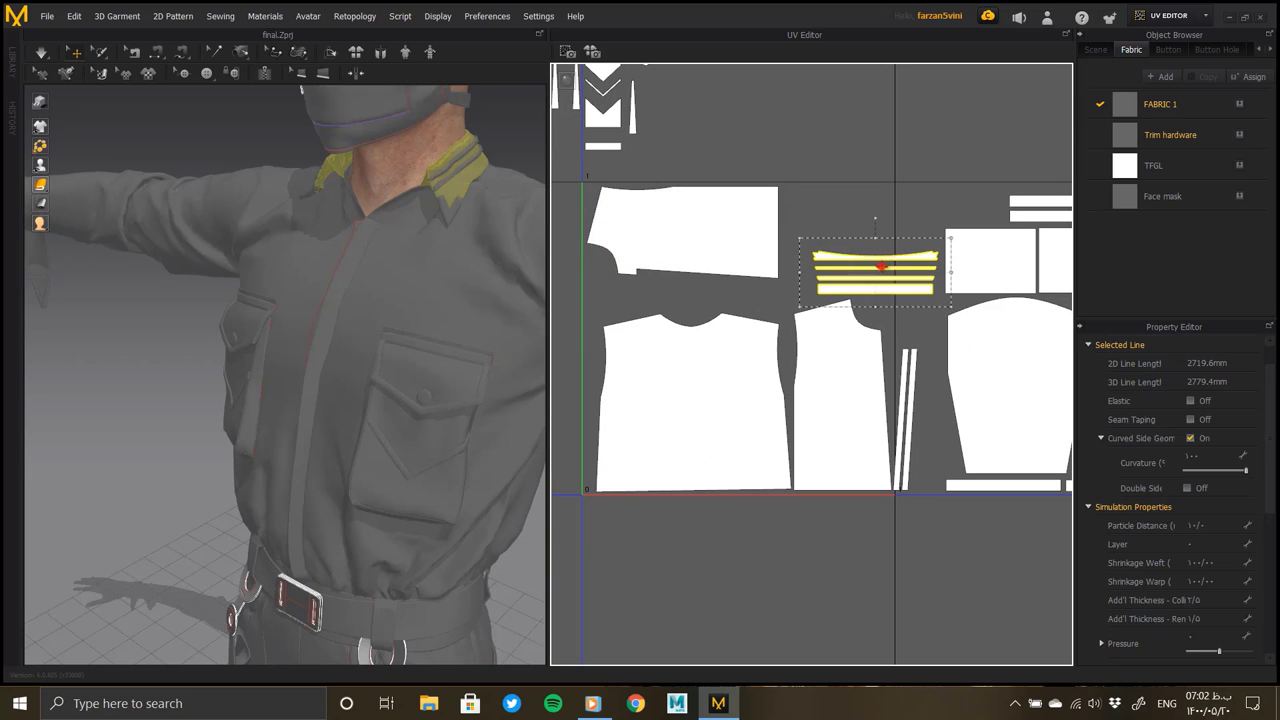
drag(880, 266, 853, 217)
click(854, 281)
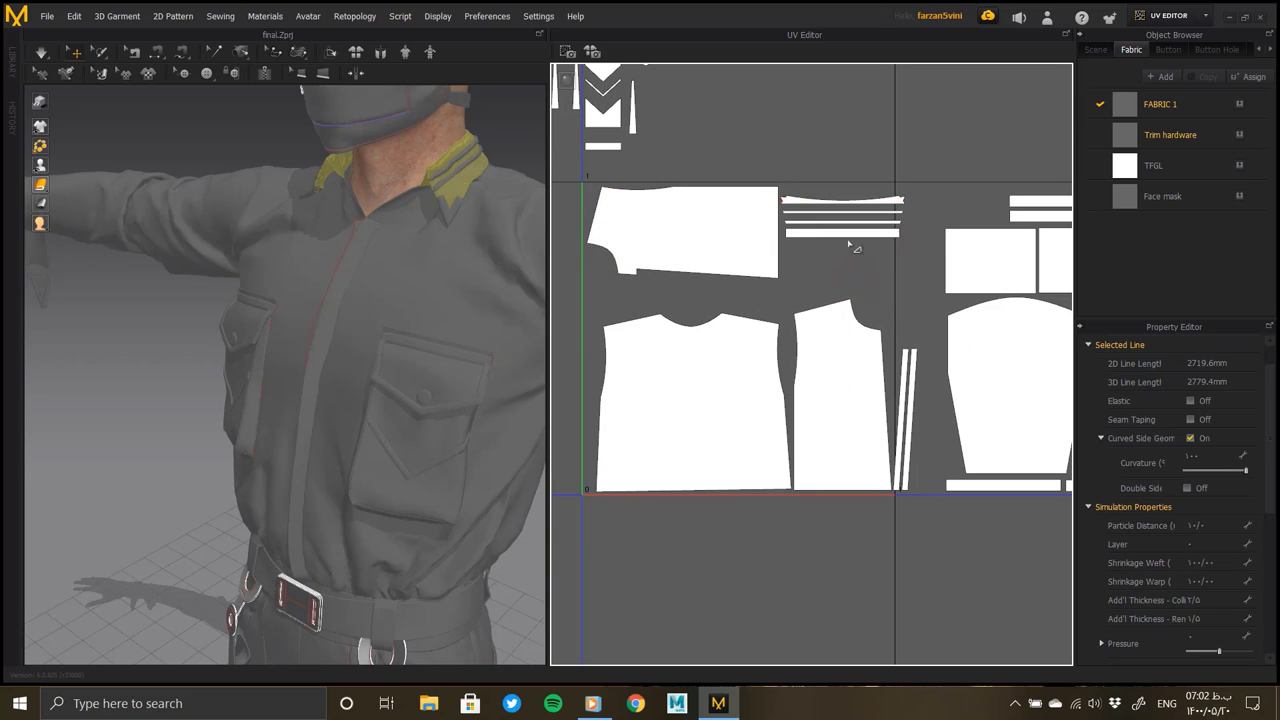
drag(679, 246, 678, 278)
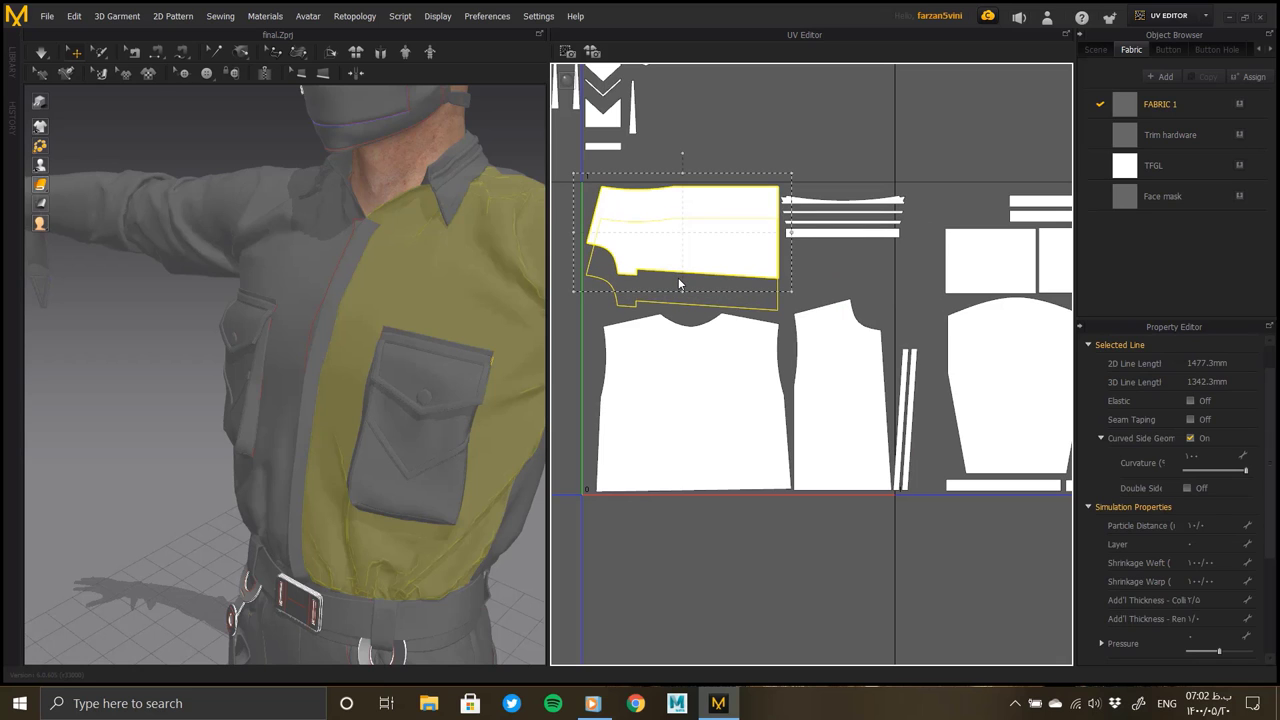
drag(830, 201, 650, 207)
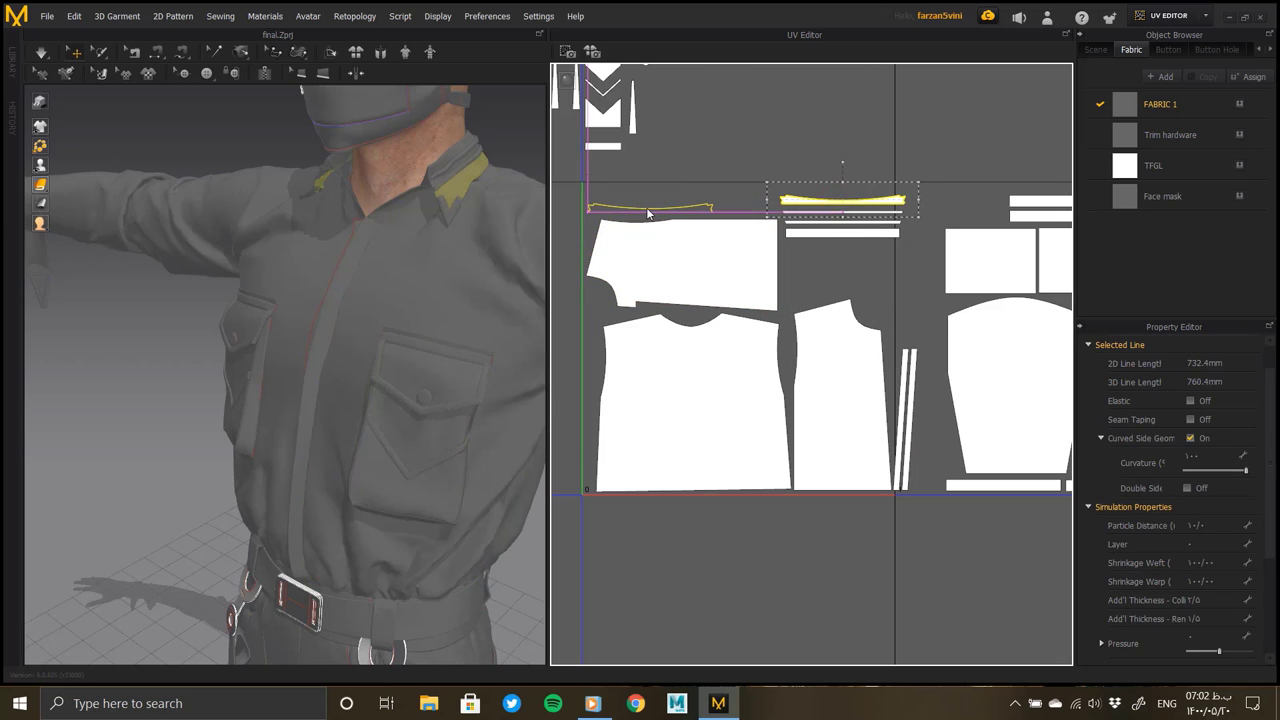
mouse_move(835, 210)
mouse_down()
mouse_move(805, 187)
mouse_move(820, 205)
mouse_up()
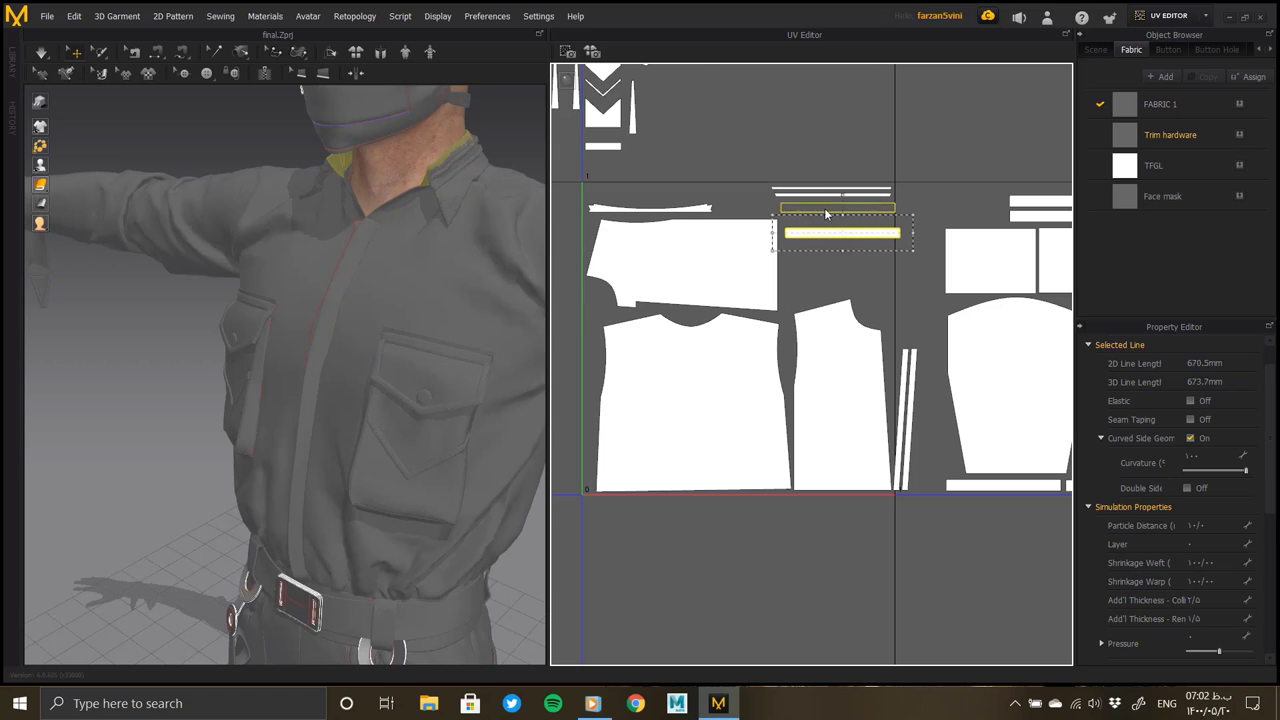
Push the chevron strips up against the pieces above and stack the notched pocket piece onto them
scroll(820, 205, down, 2)
scroll(760, 250, up, 2)
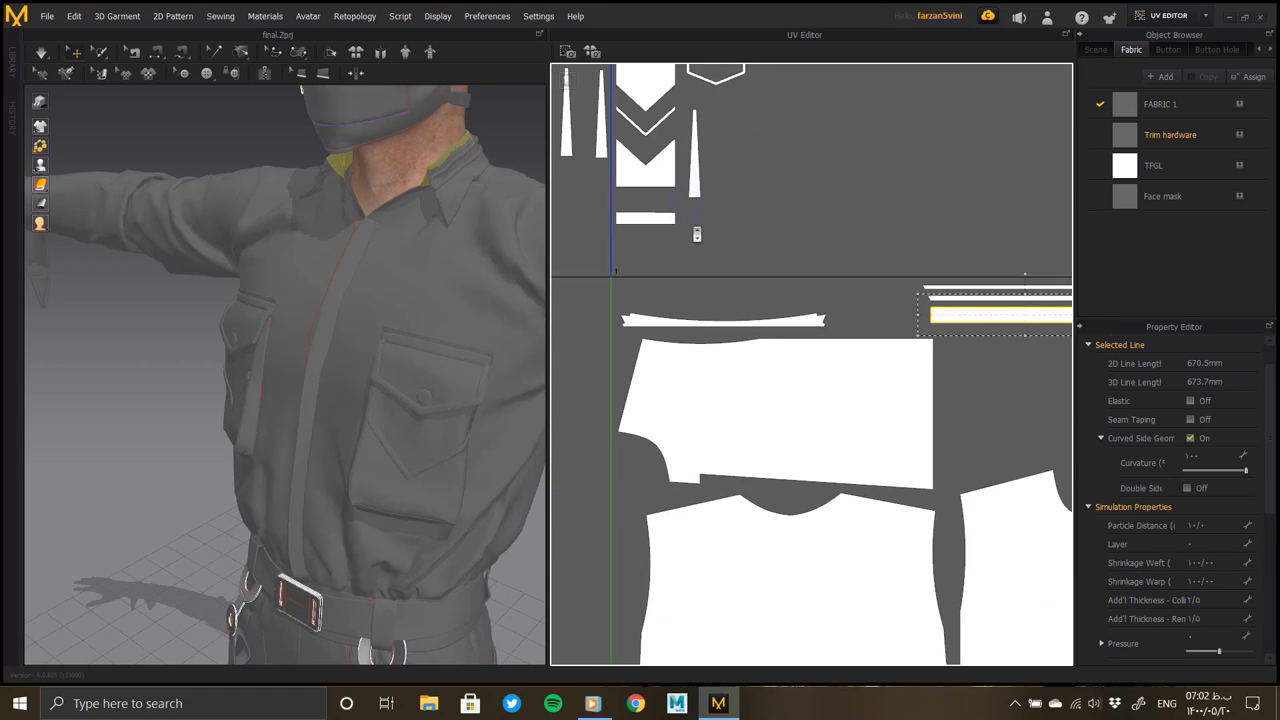
scroll(780, 300, up, 2)
scroll(795, 343, up, 2)
drag(795, 343, 797, 271)
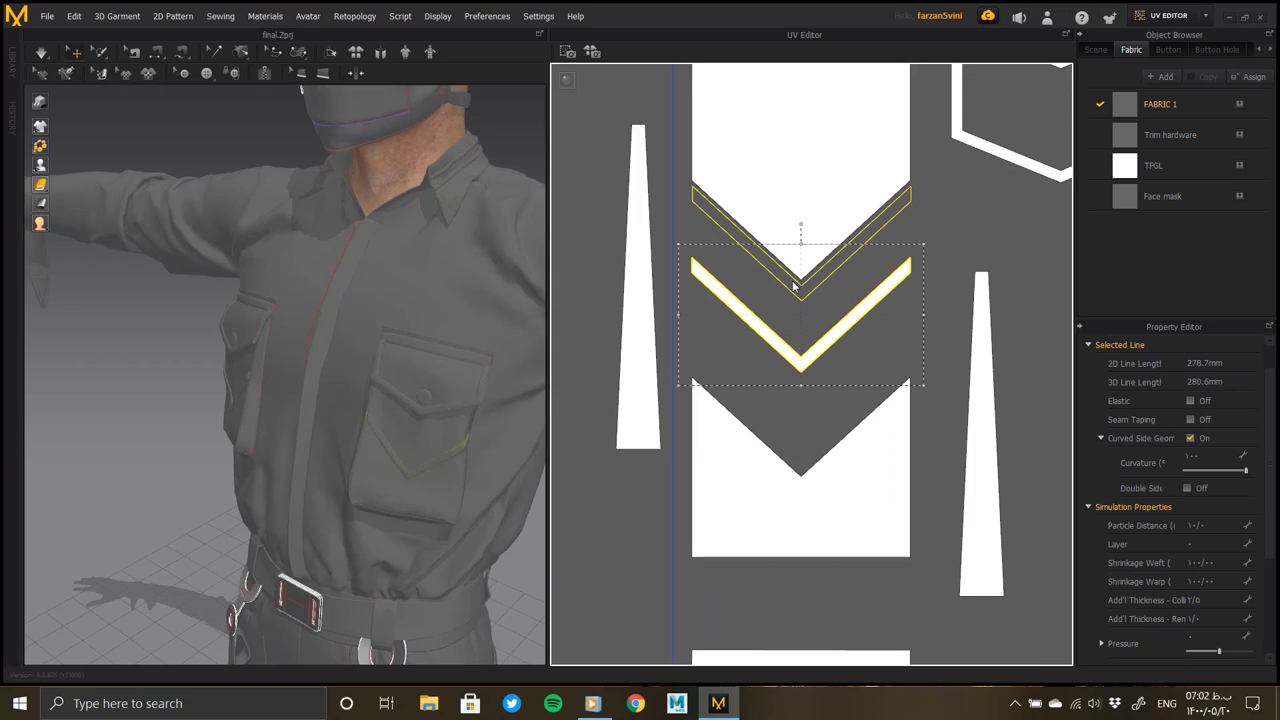
click(806, 438)
click(808, 331)
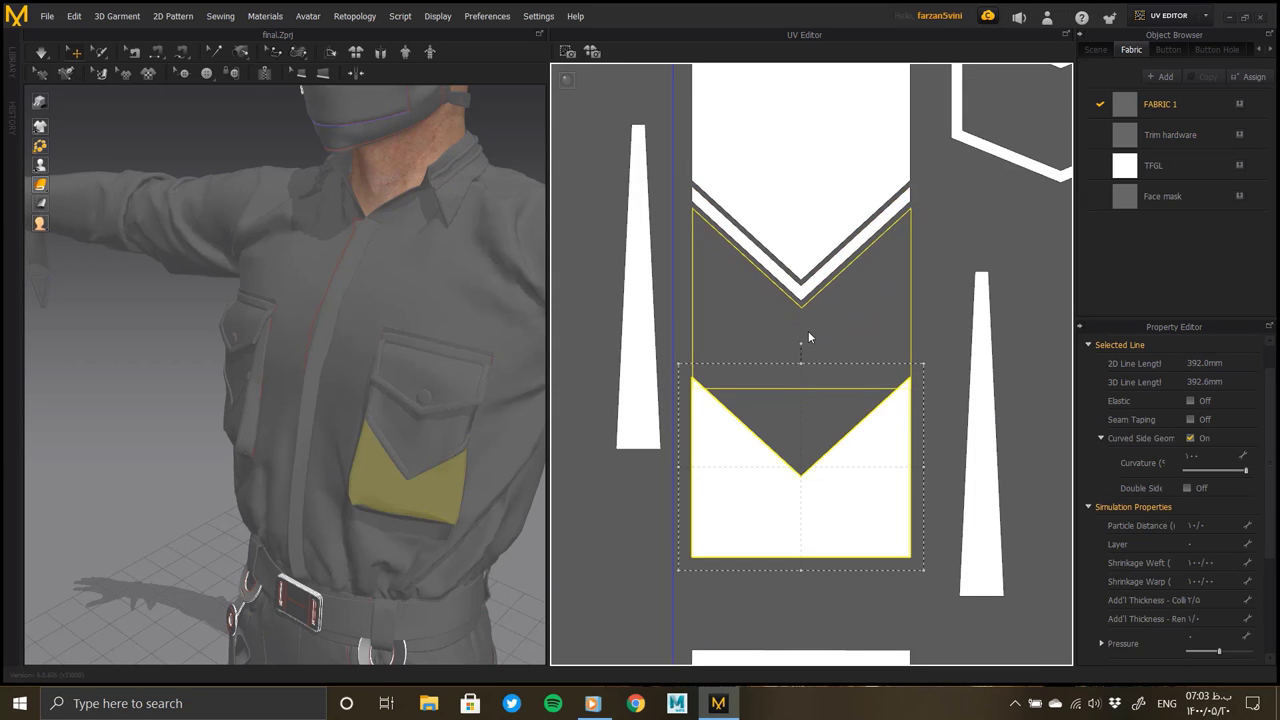
scroll(837, 420, down, 3)
click(714, 342)
drag(716, 344, 717, 302)
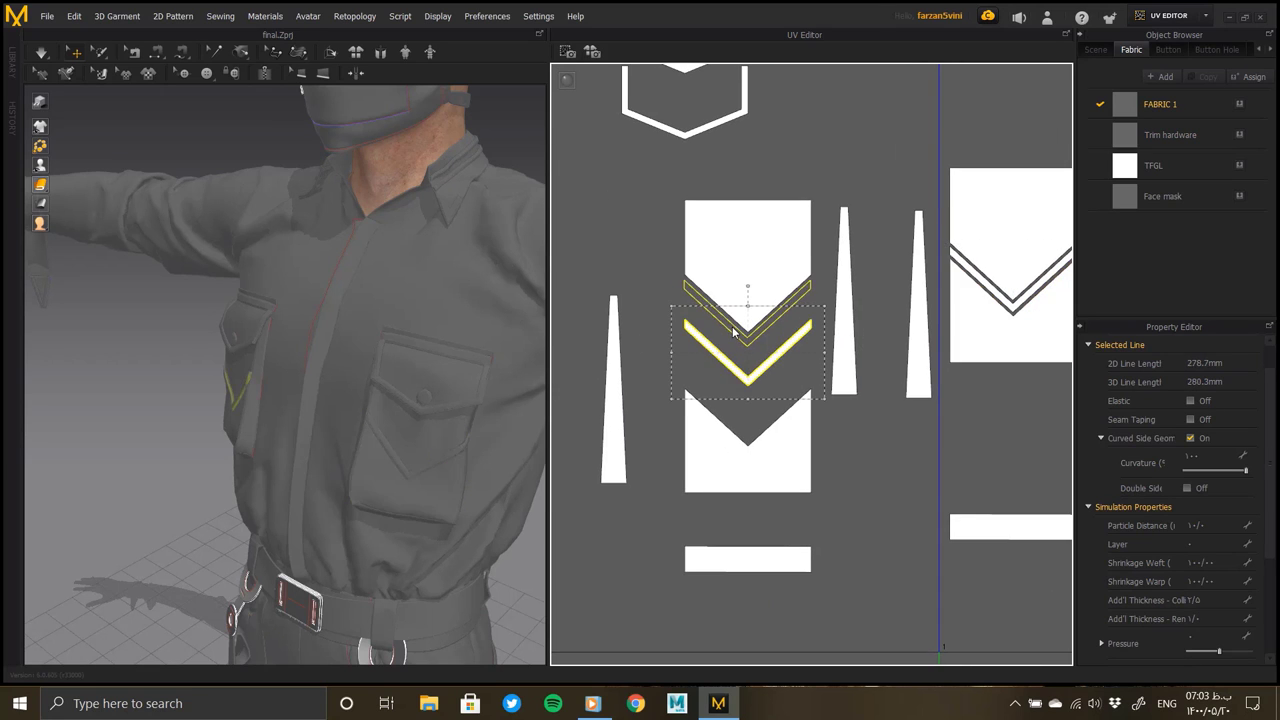
click(745, 440)
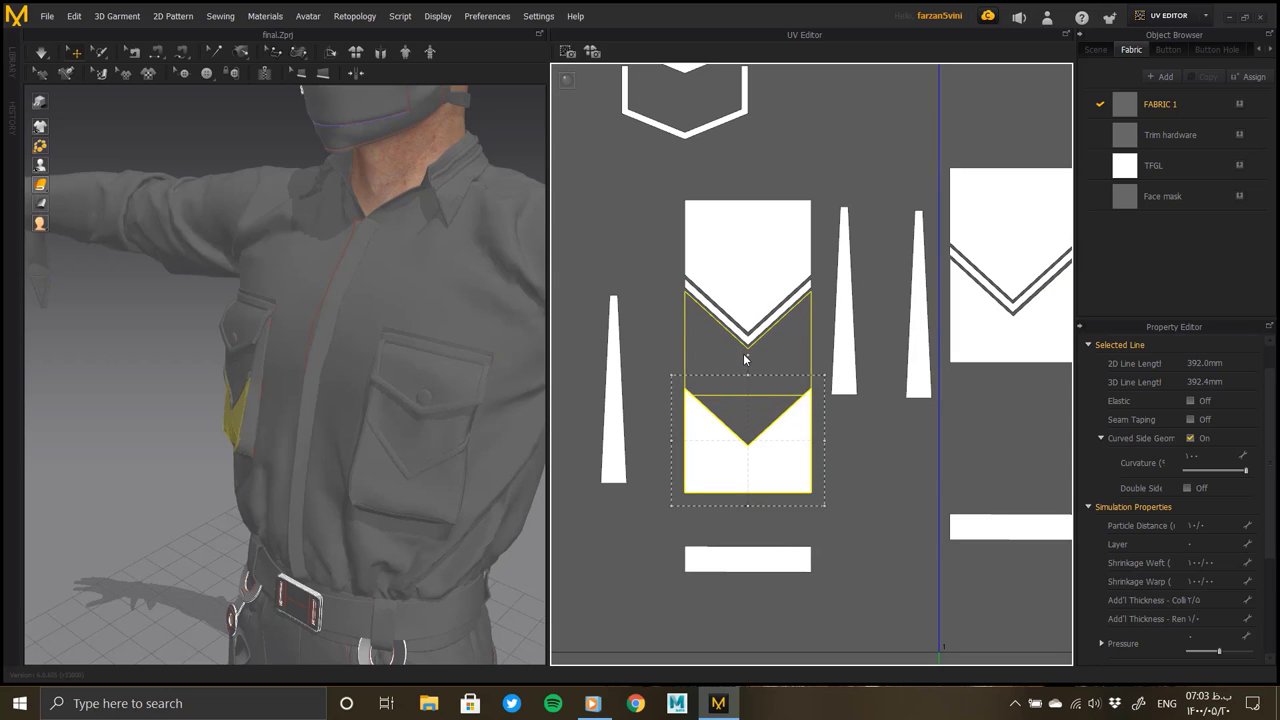
drag(745, 440, 745, 343)
Rearrange the tall thin trim strips, moving one off to the right
click(615, 395)
mouse_move(880, 325)
mouse_down()
mouse_move(862, 290)
mouse_move(882, 292)
mouse_up()
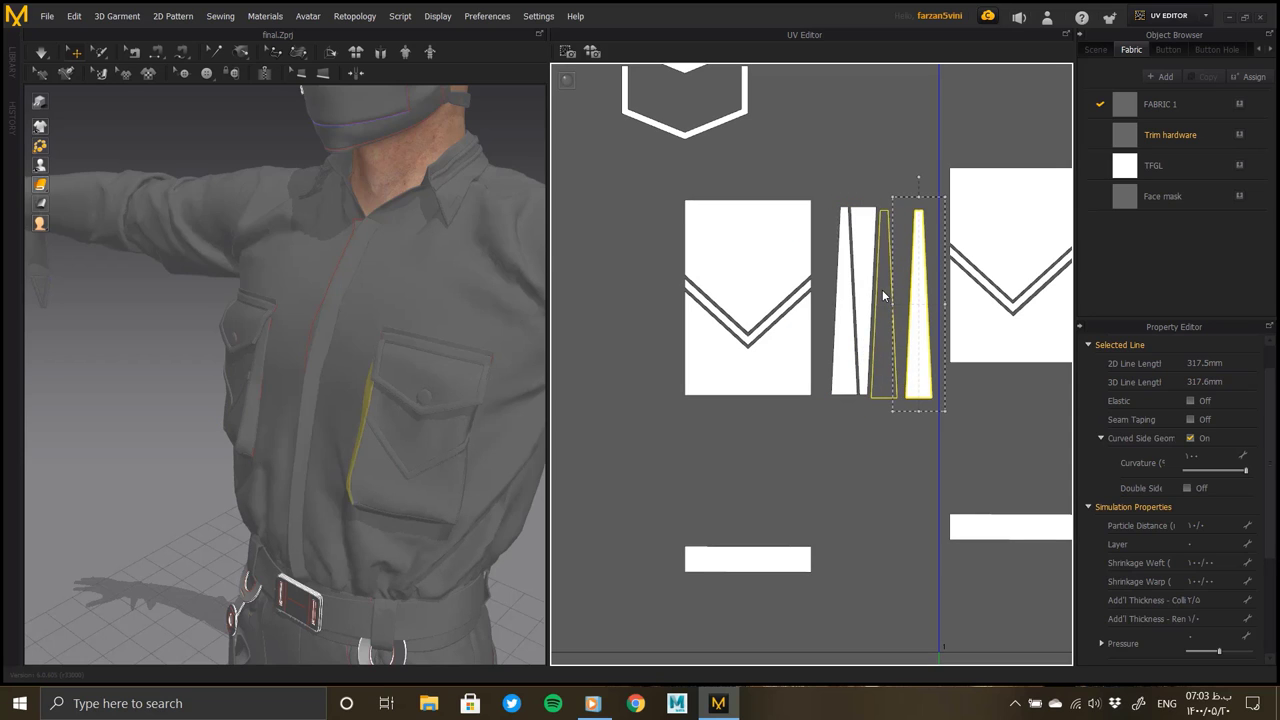
scroll(864, 393, down, 3)
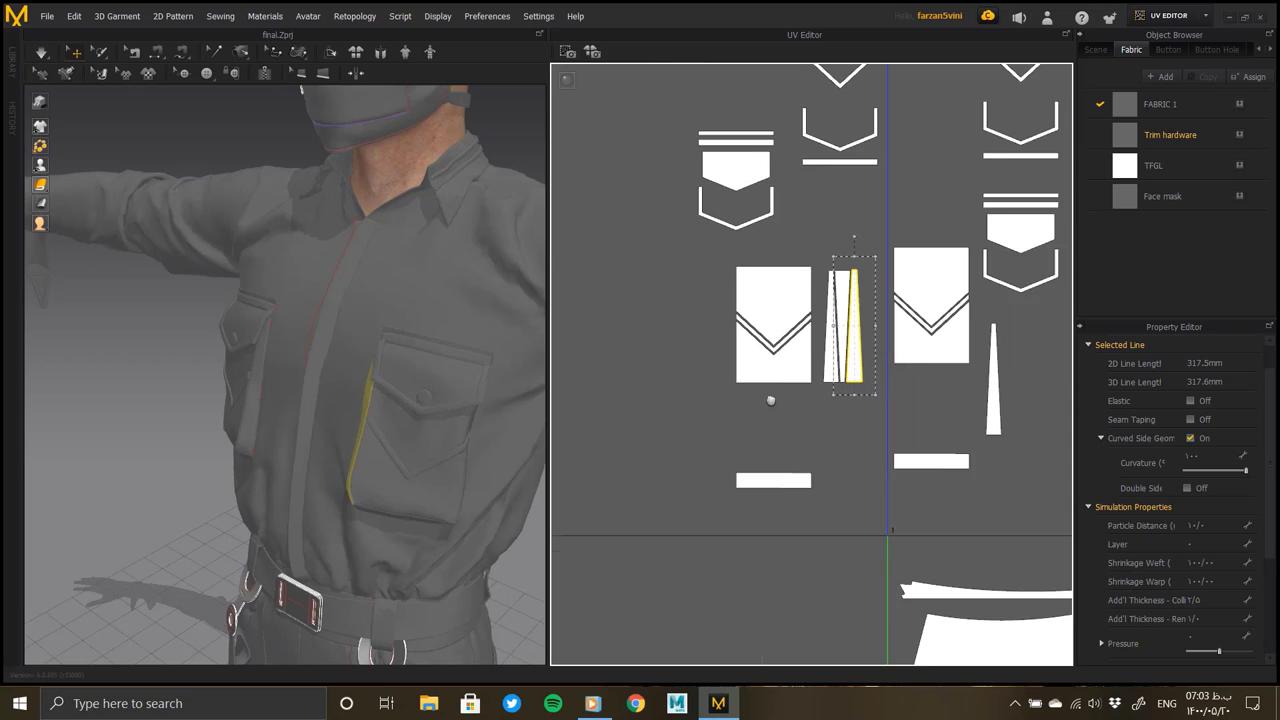
drag(864, 393, 742, 338)
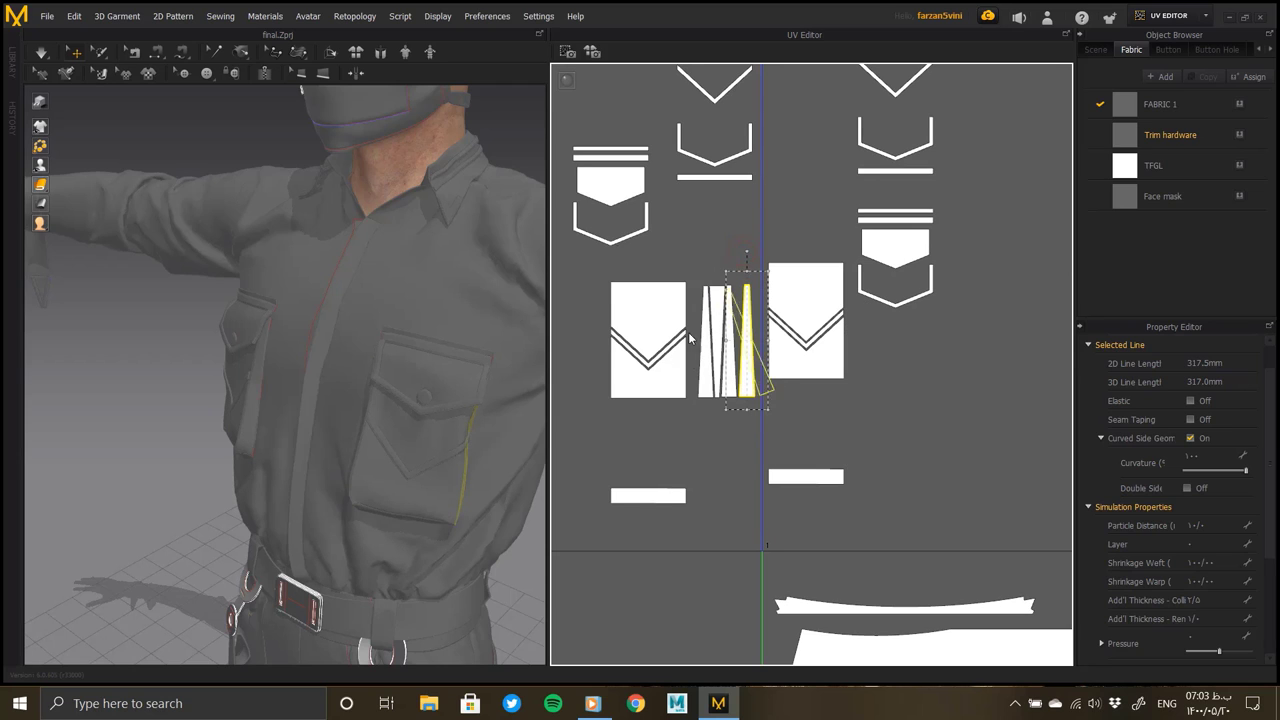
scroll(740, 330, up, 4)
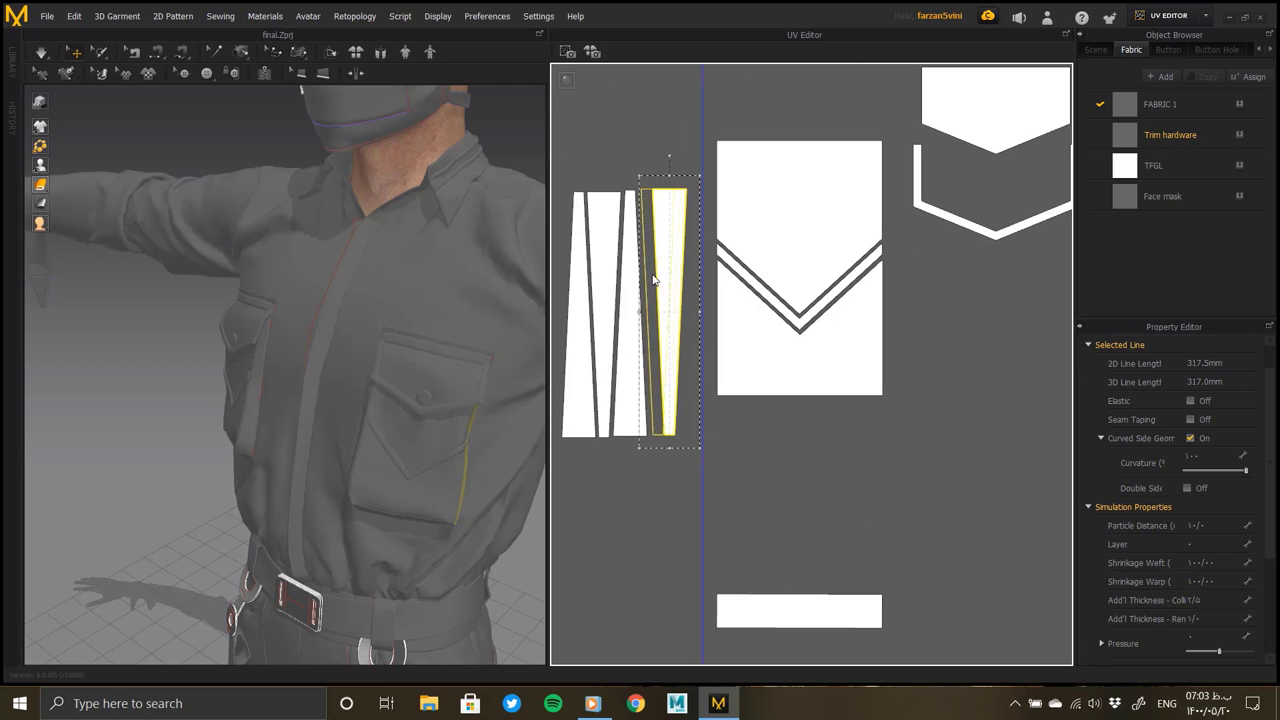
scroll(805, 385, down, 2)
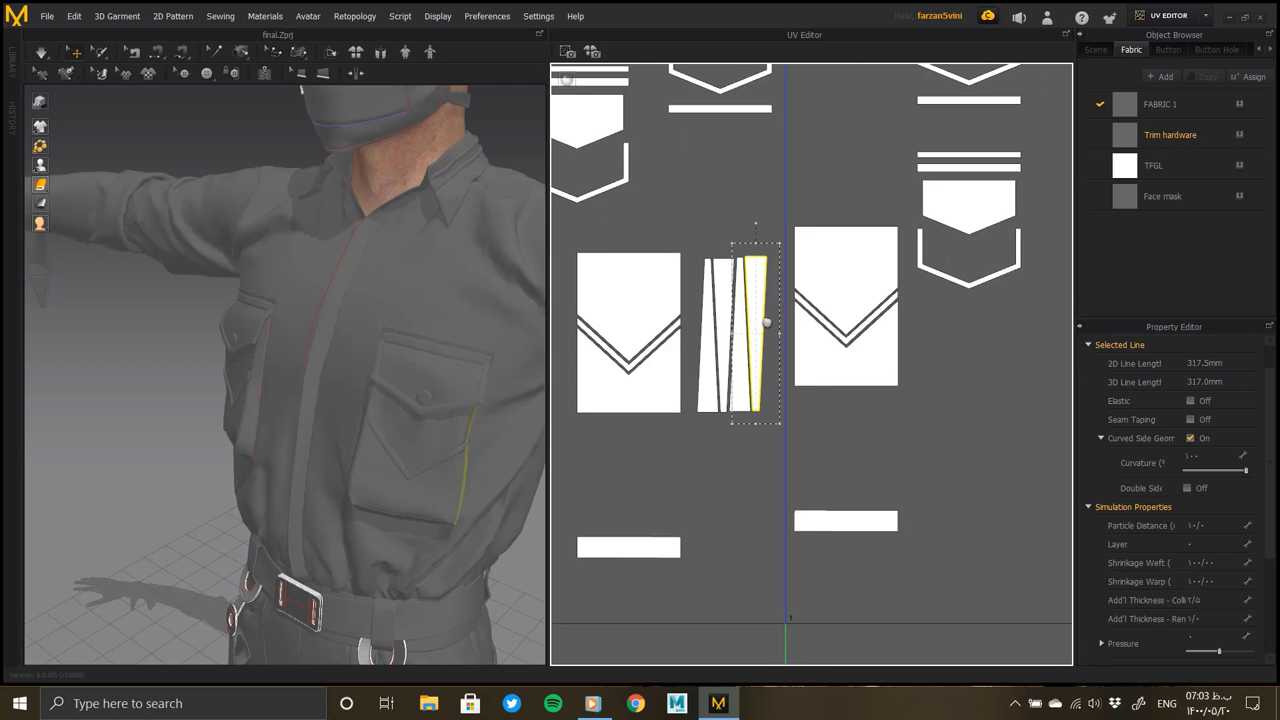
scroll(802, 360, down, 2)
click(736, 281)
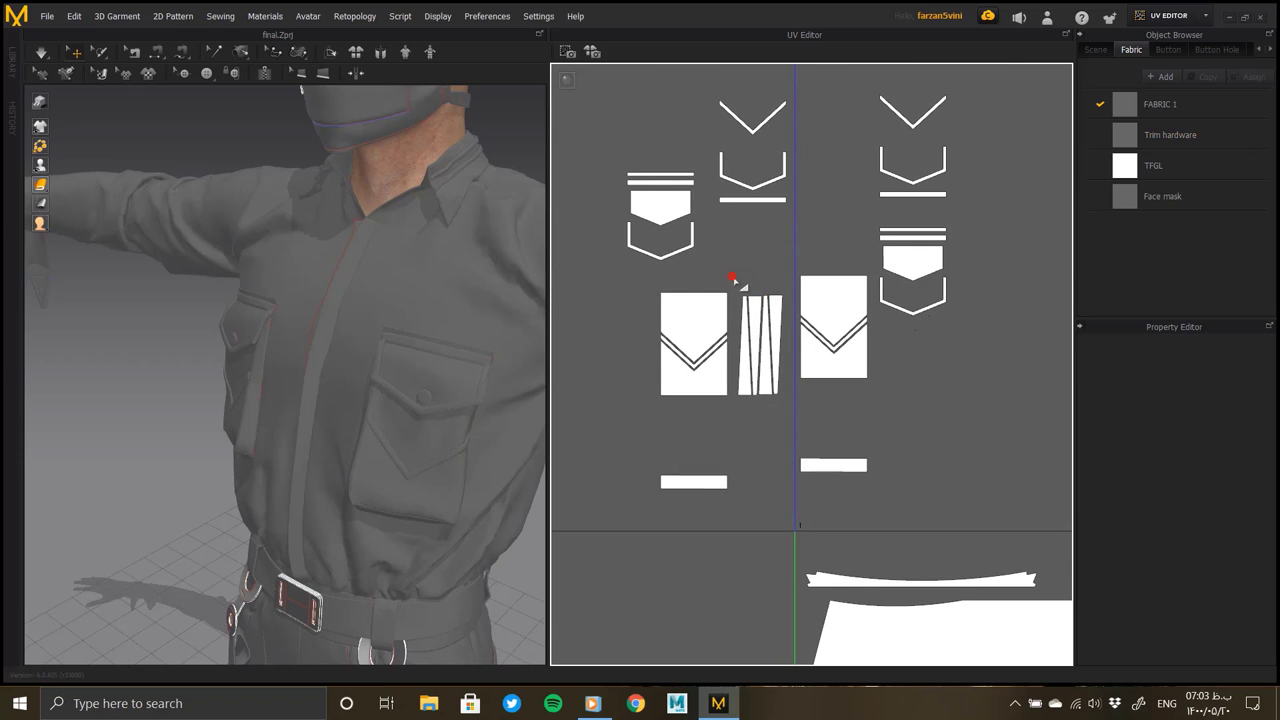
drag(773, 358, 1016, 384)
Select the pocket pieces and both V-shaped pieces for regrouping, undoing a stray strip change
scroll(934, 276, up, 4)
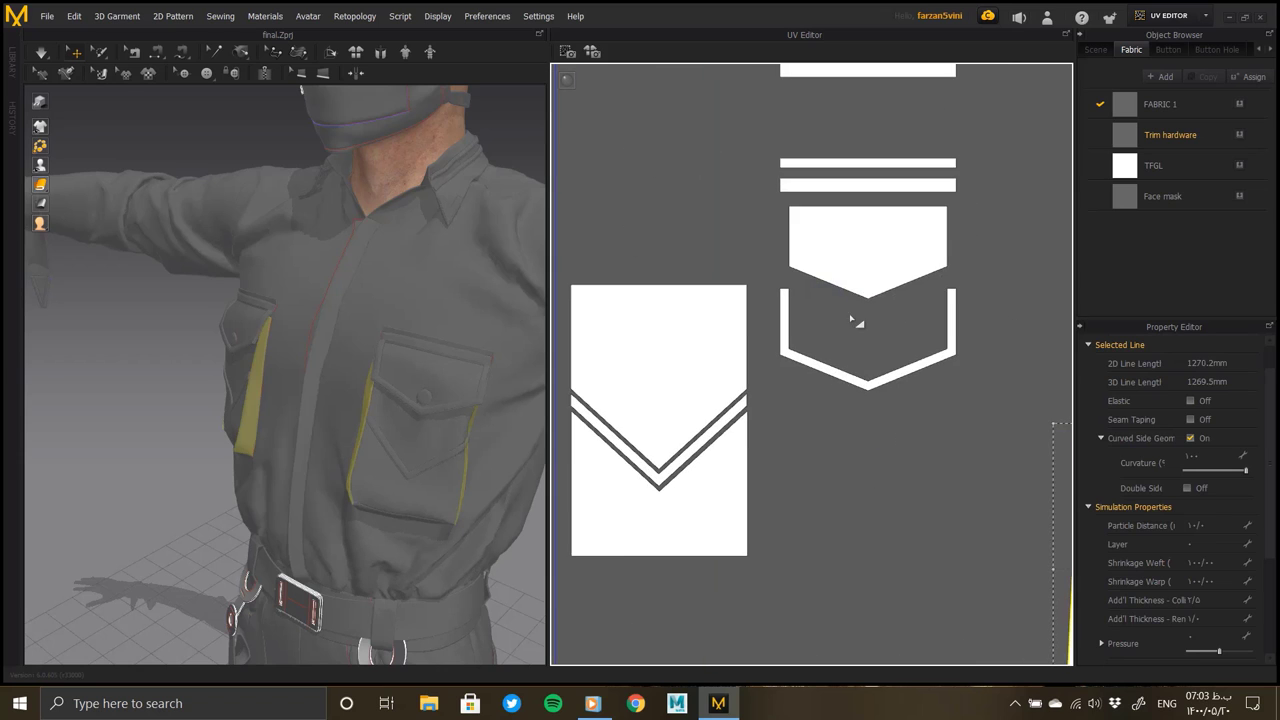
click(853, 425)
scroll(723, 351, down, 2)
middle_drag(723, 351, 768, 345)
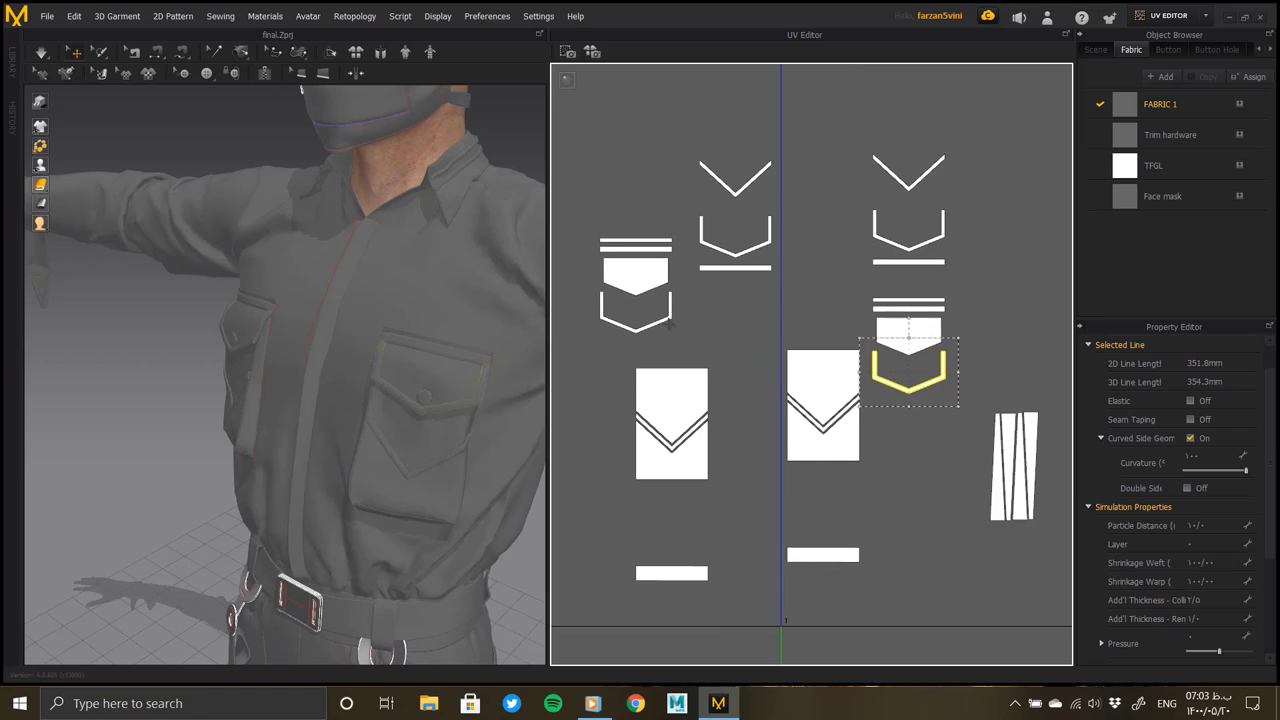
shift+click(668, 320)
shift+click(718, 246)
shift+click(874, 238)
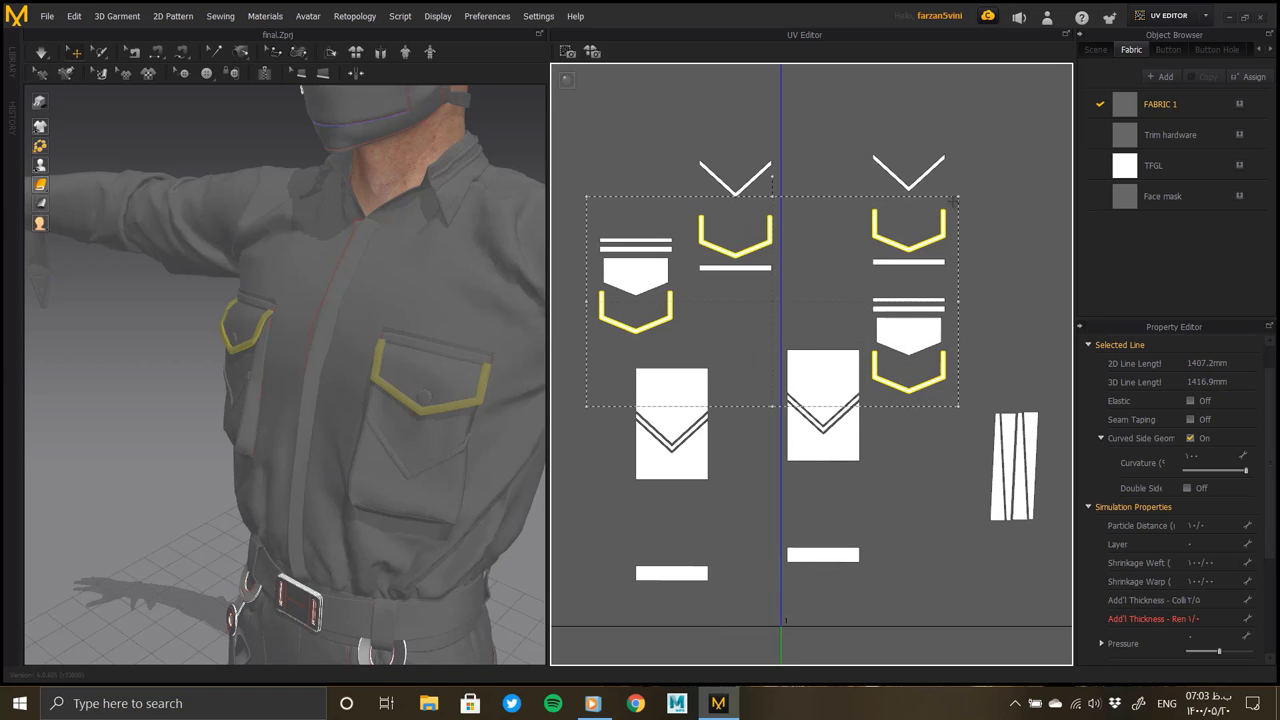
click(1015, 306)
scroll(770, 300, up, 5)
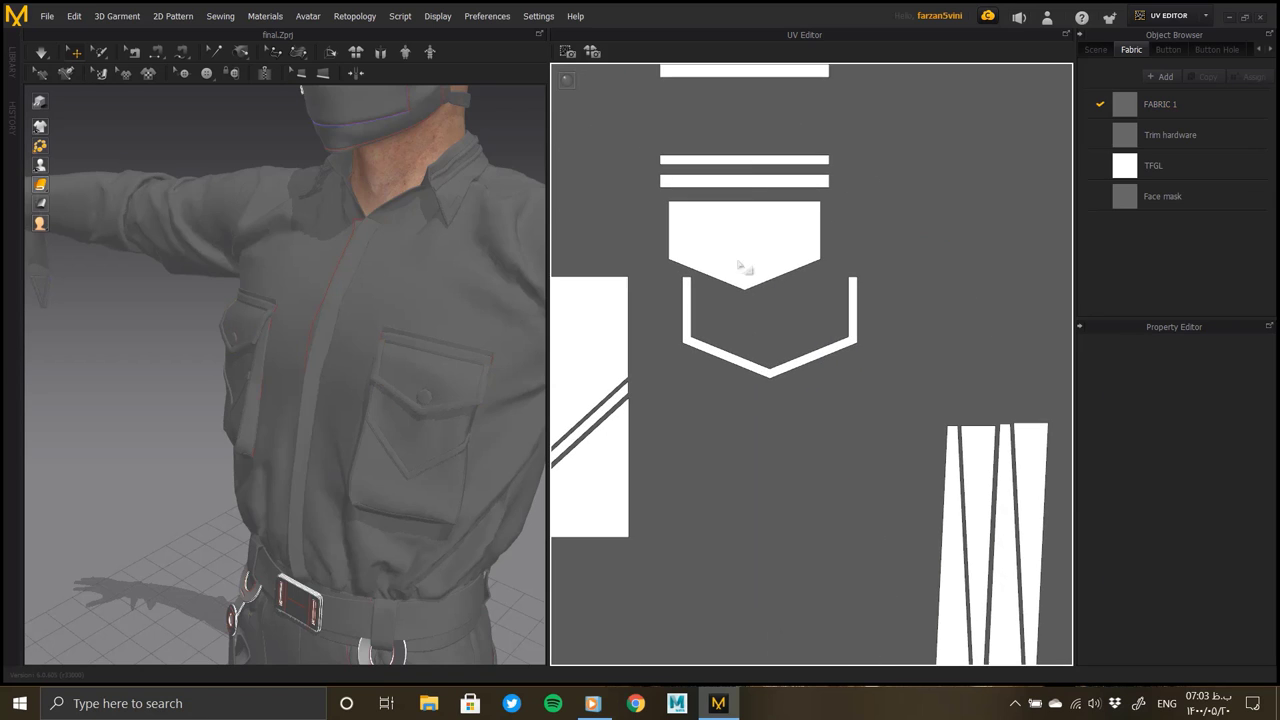
click(784, 339)
click(754, 182)
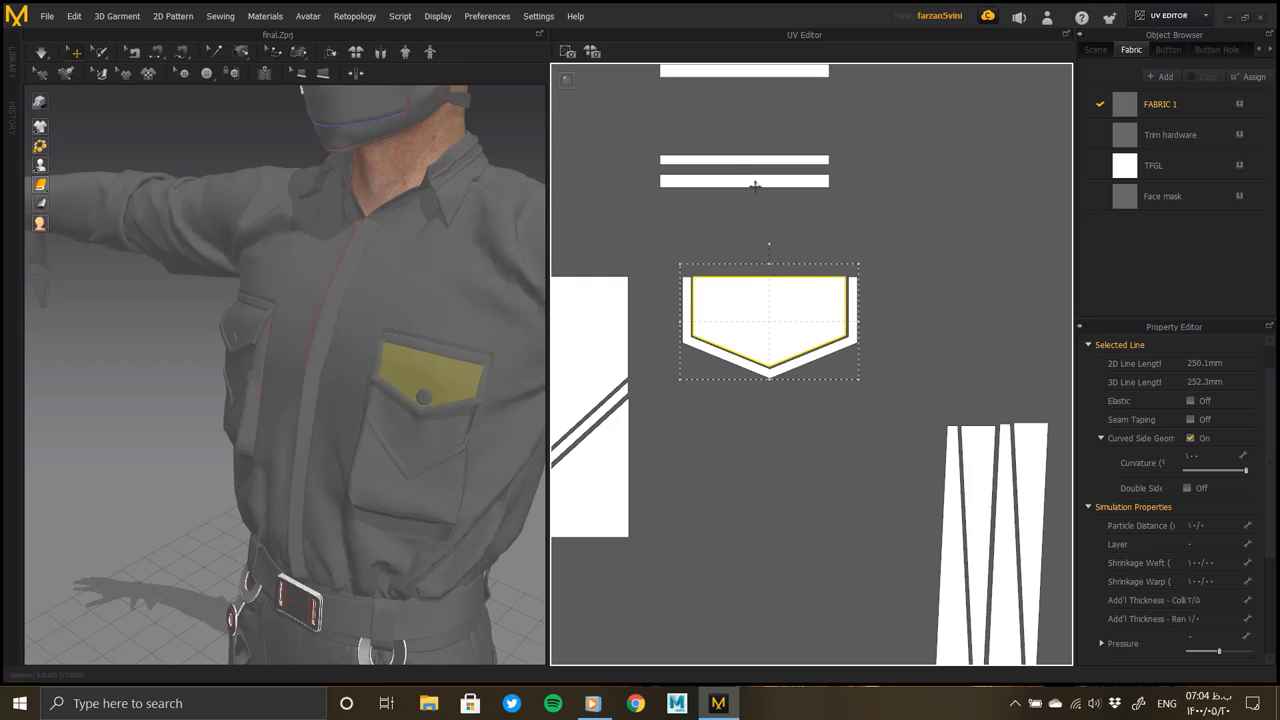
key(ctrl+z)
key(ctrl+z)
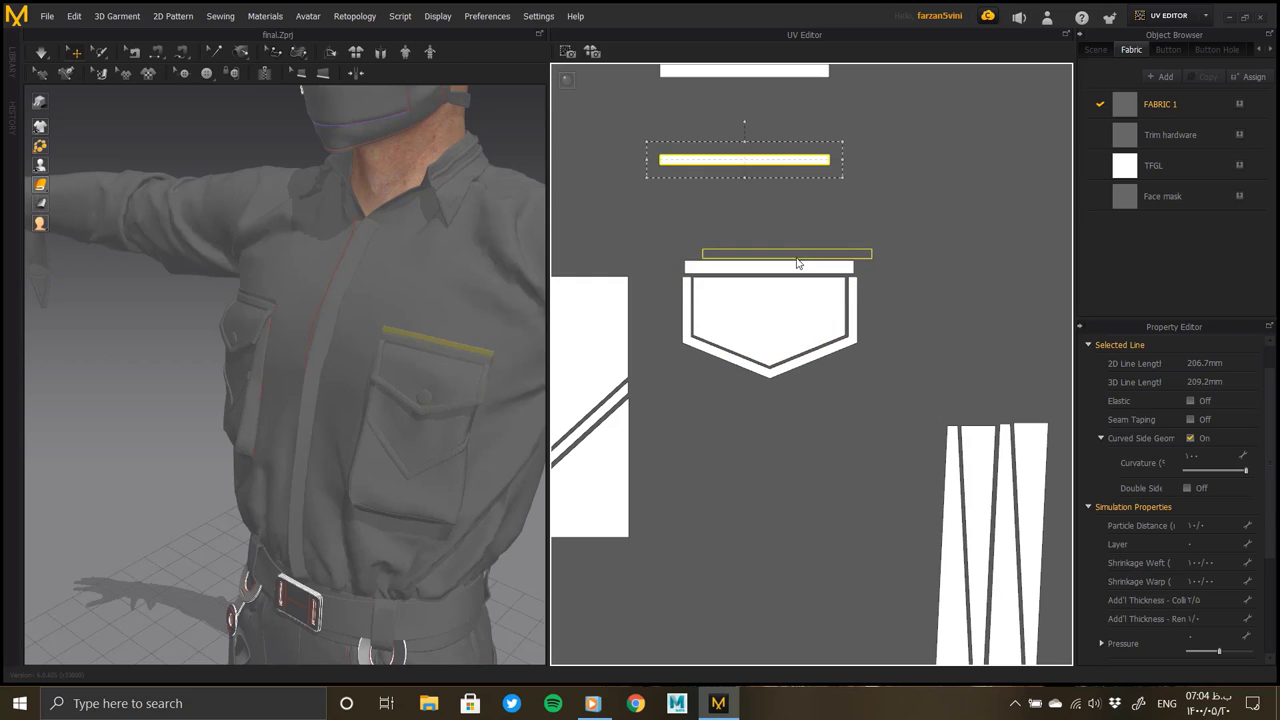
Drop the pocket flap into the pocket outline and stack the two thin strips above it
click(784, 261)
scroll(784, 261, down, 3)
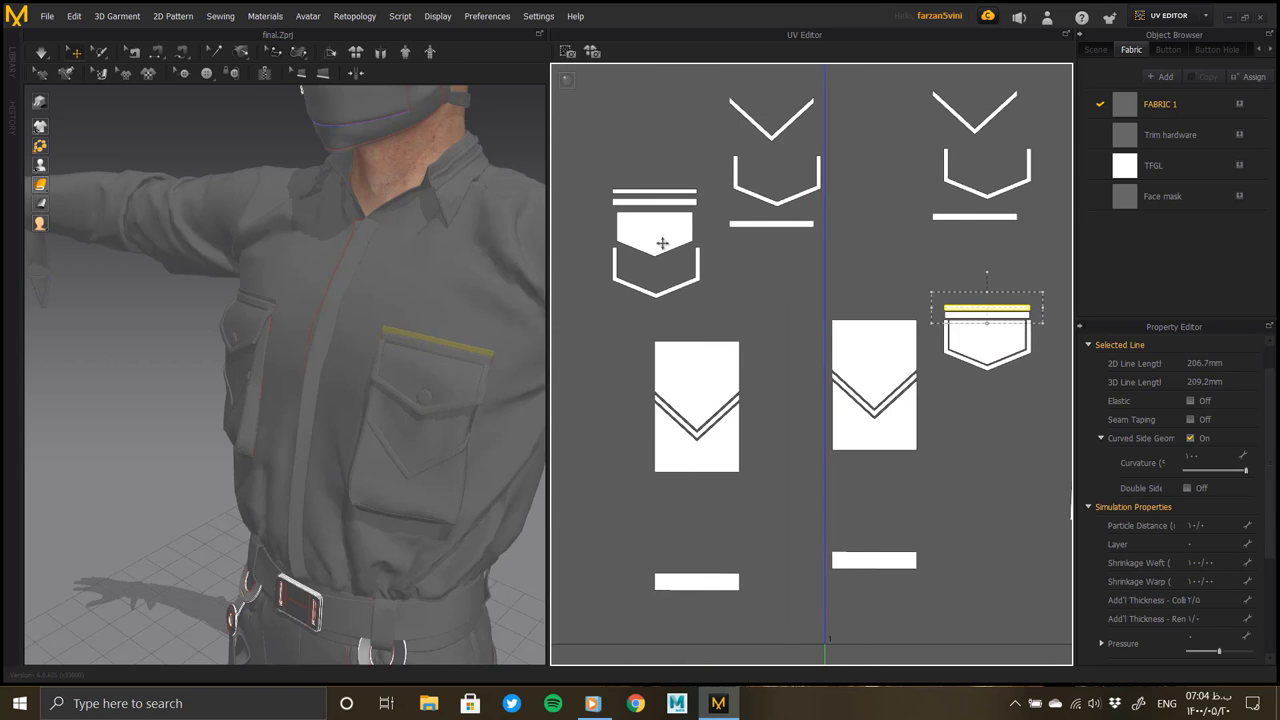
scroll(857, 343, up, 3)
click(767, 265)
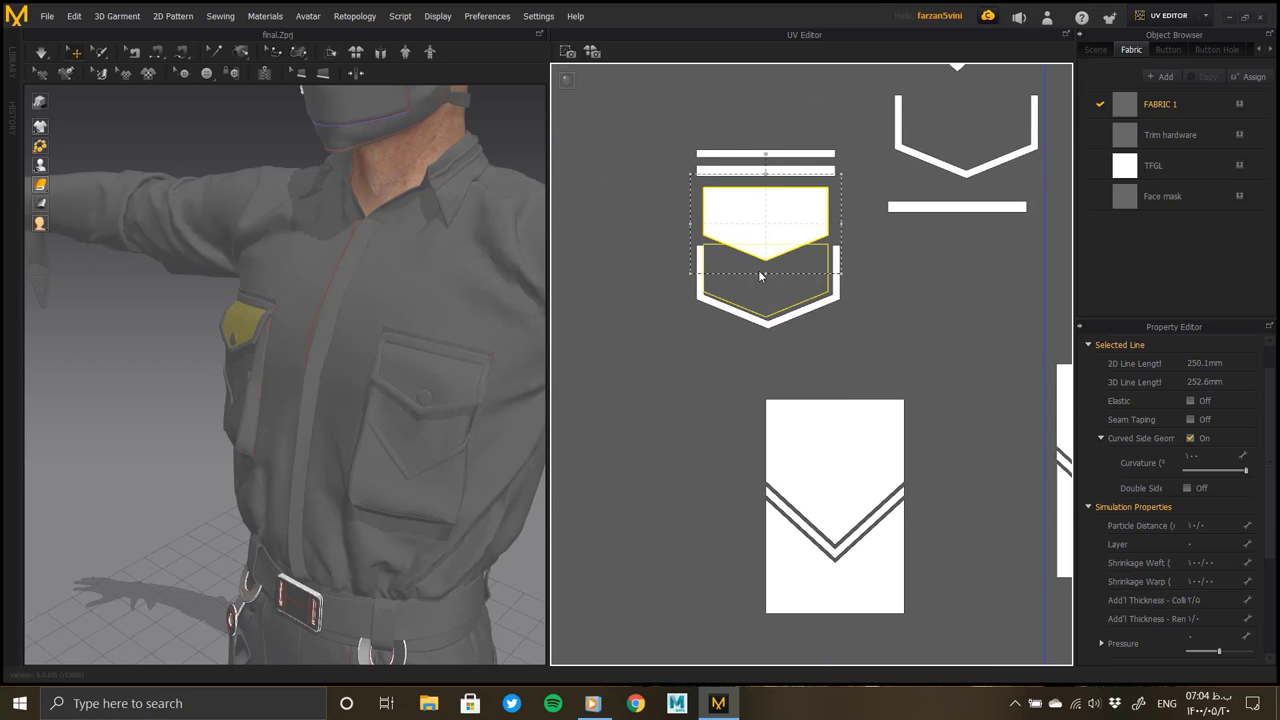
drag(764, 268, 758, 286)
drag(763, 170, 763, 234)
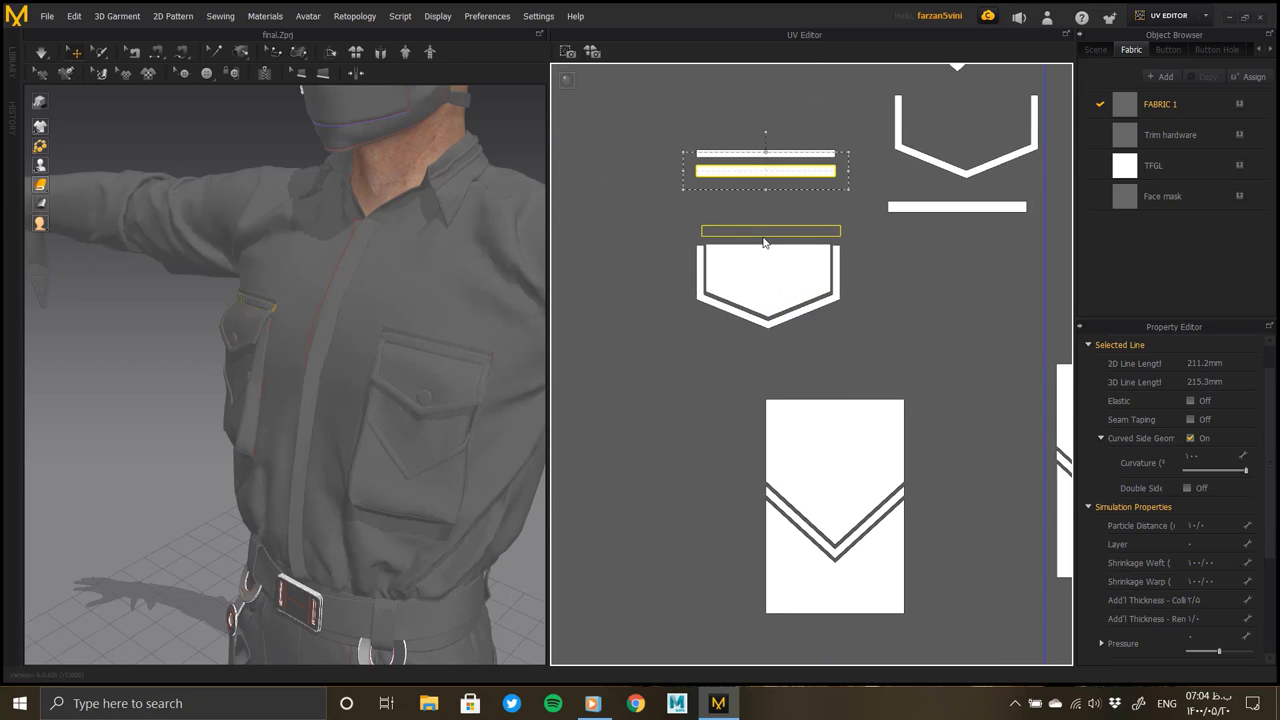
click(762, 155)
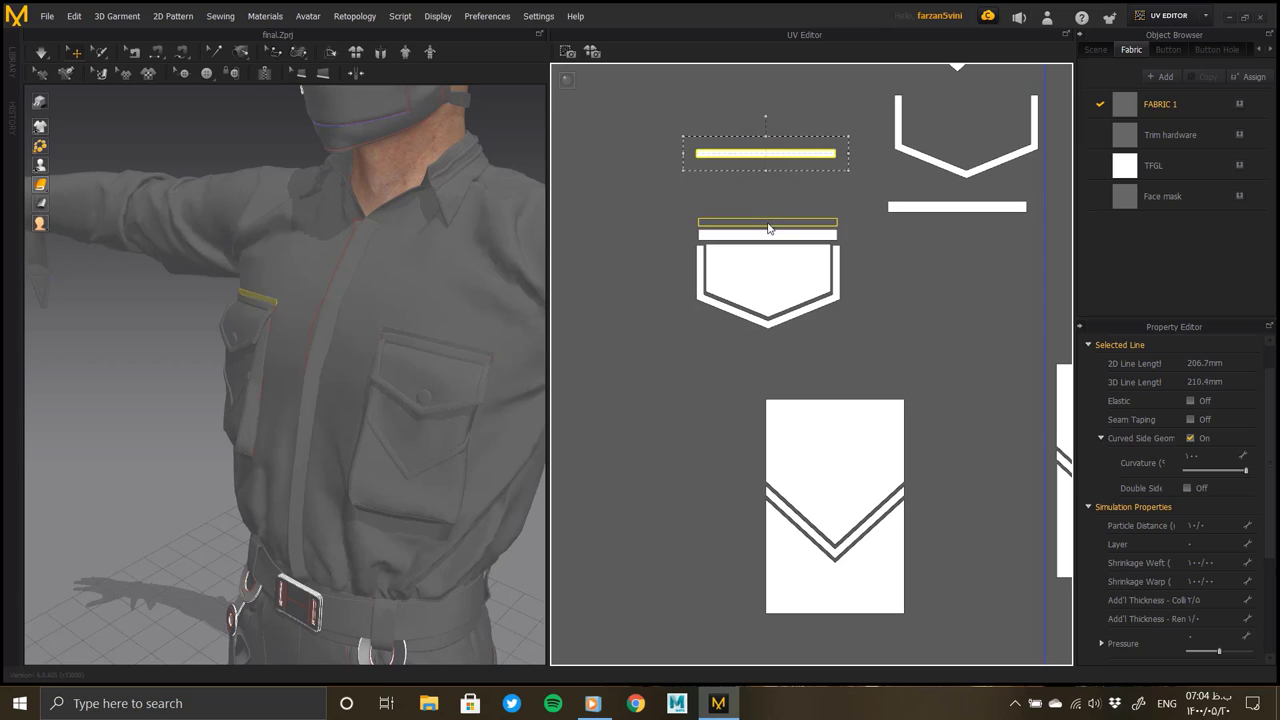
drag(765, 154, 766, 222)
Nest both V pieces and a strip into the middle pocket group
scroll(804, 252, down, 3)
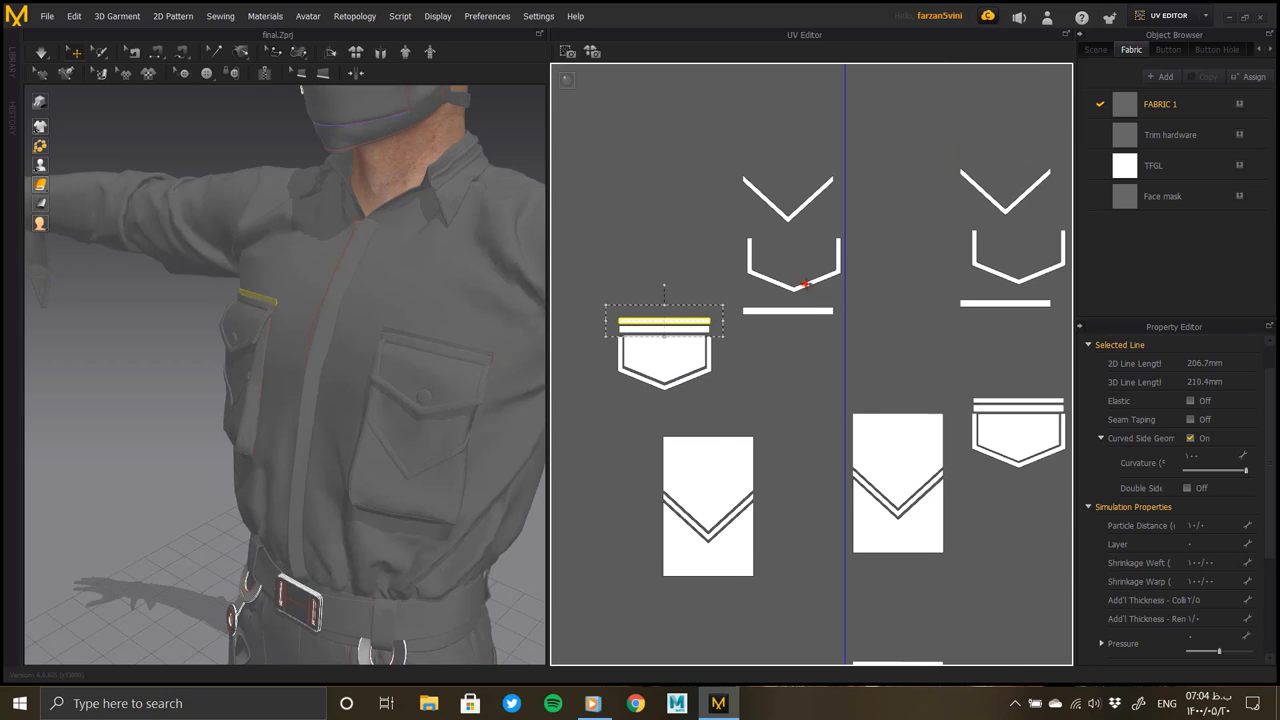
mouse_move(805, 284)
mouse_down()
mouse_move(685, 403)
mouse_move(678, 386)
mouse_up()
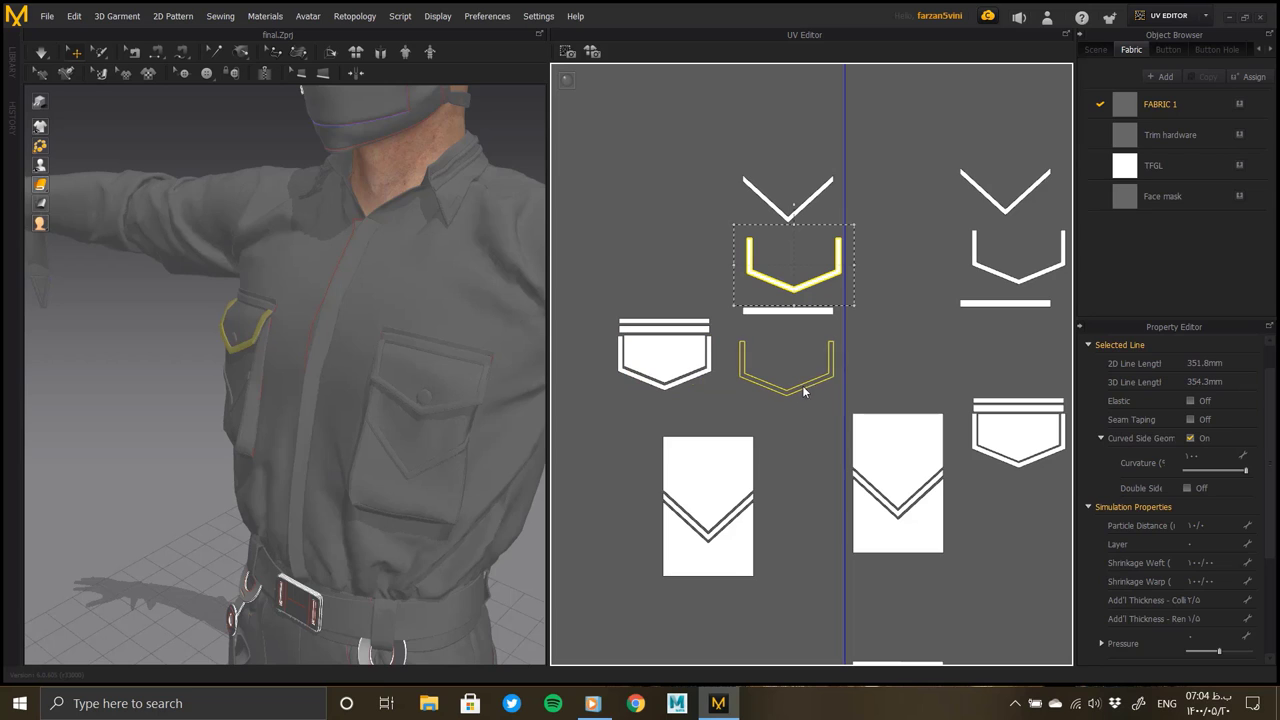
drag(804, 392, 805, 392)
drag(788, 200, 799, 376)
mouse_move(1024, 205)
mouse_down()
mouse_move(1022, 268)
mouse_move(1006, 209)
mouse_up()
drag(802, 311, 802, 311)
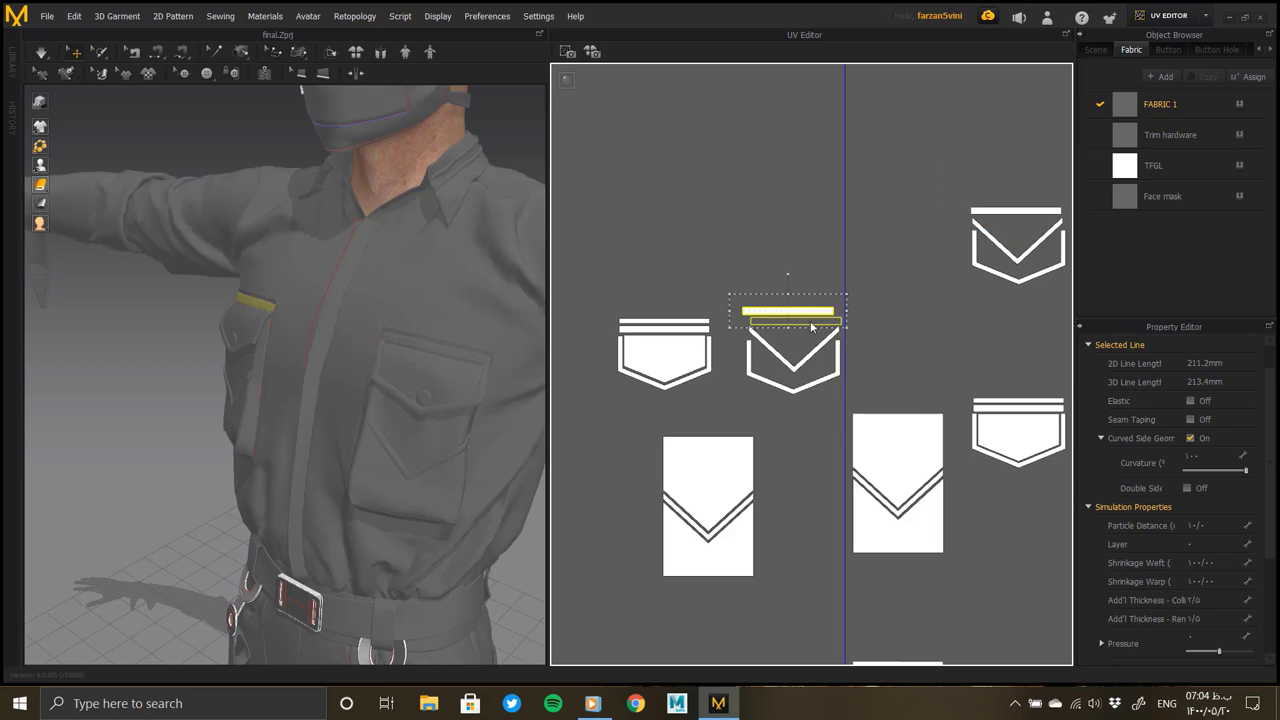
scroll(802, 311, down, 5)
middle_drag(924, 414, 760, 237)
Move the left pocket piece into the lower tile and reselect the chest pocket piece
middle_drag(647, 246, 724, 265)
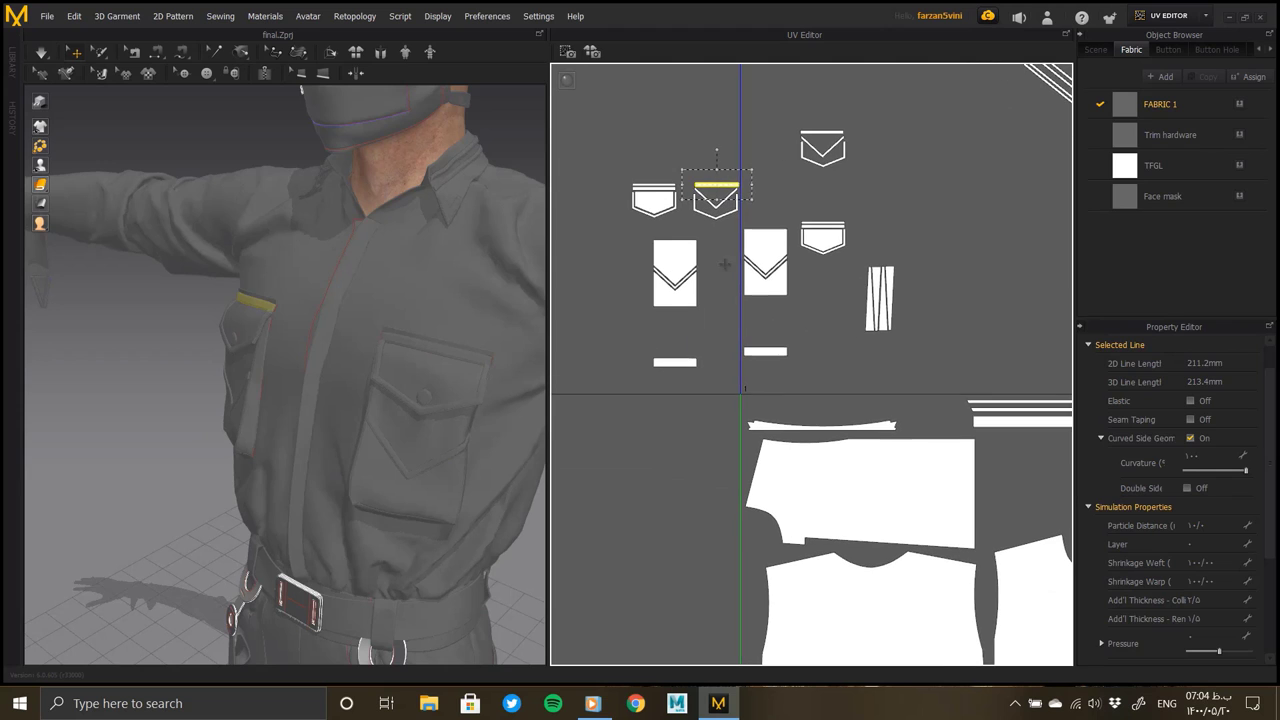
click(690, 300)
scroll(700, 330, down, 2)
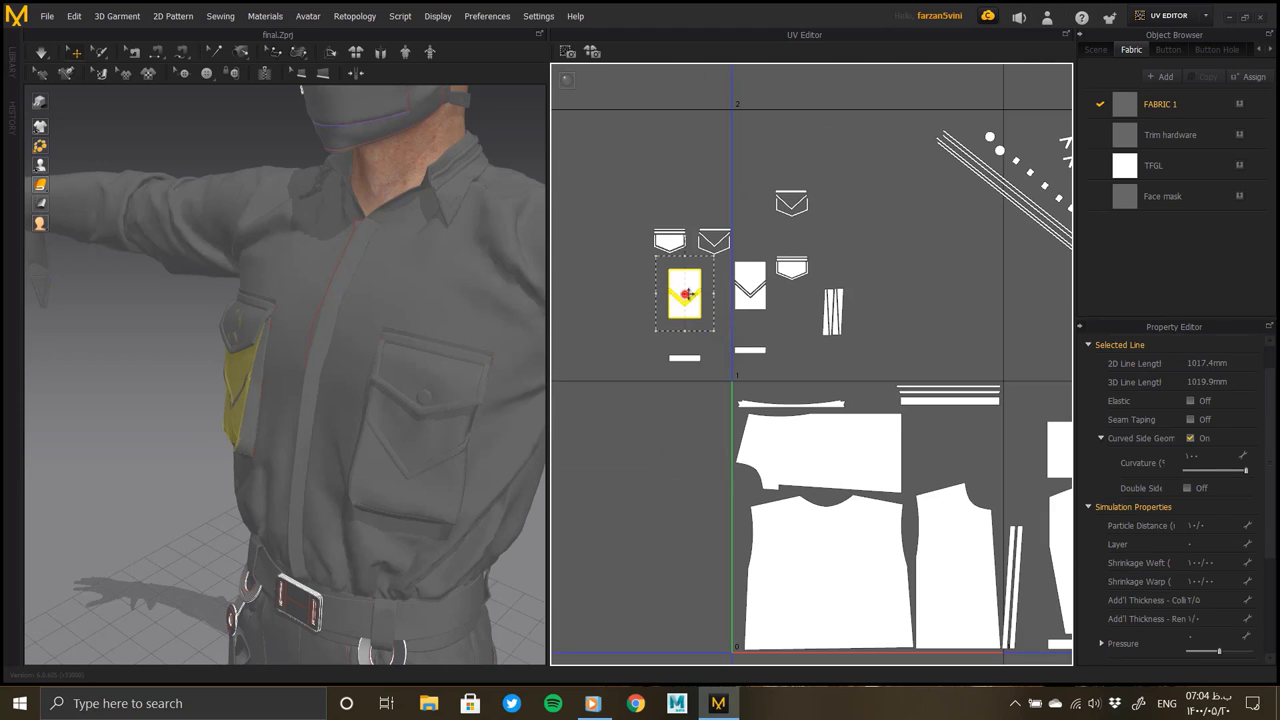
drag(983, 442, 983, 440)
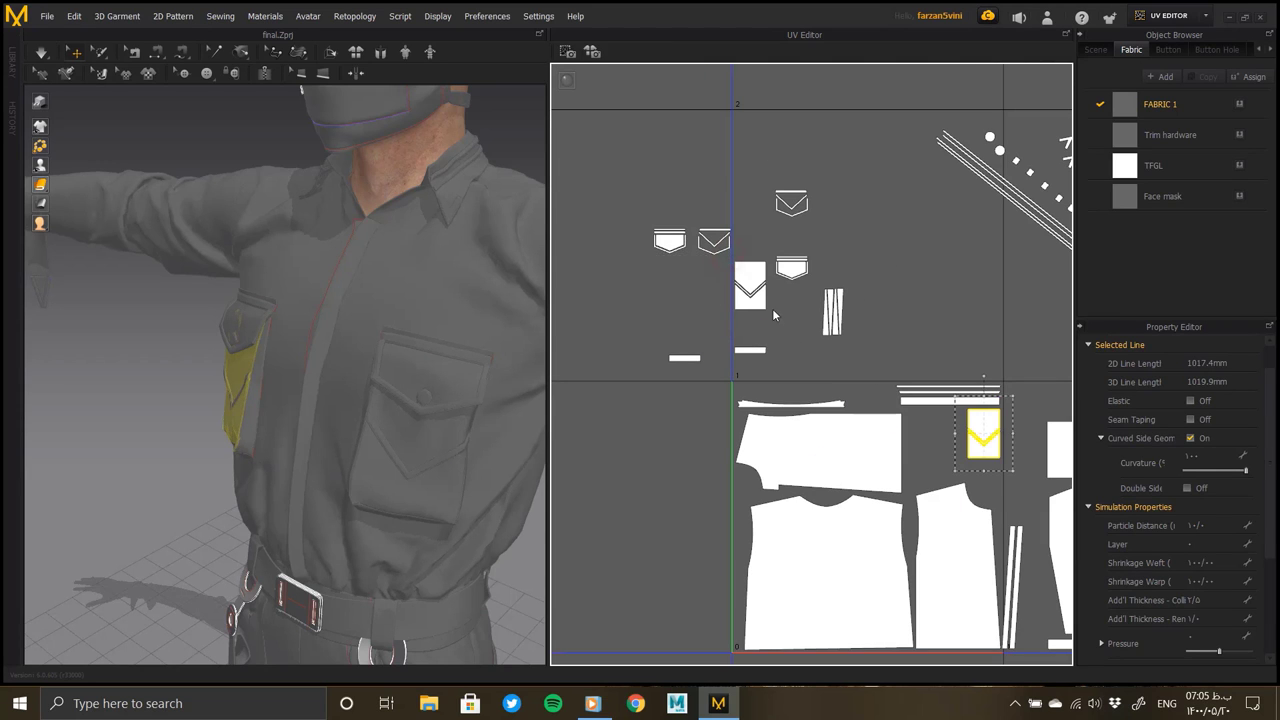
click(752, 290)
drag(752, 290, 954, 443)
key(ctrl+z)
click(755, 290)
Move the narrow trim strips beside the chevron pieces
scroll(967, 428, up, 3)
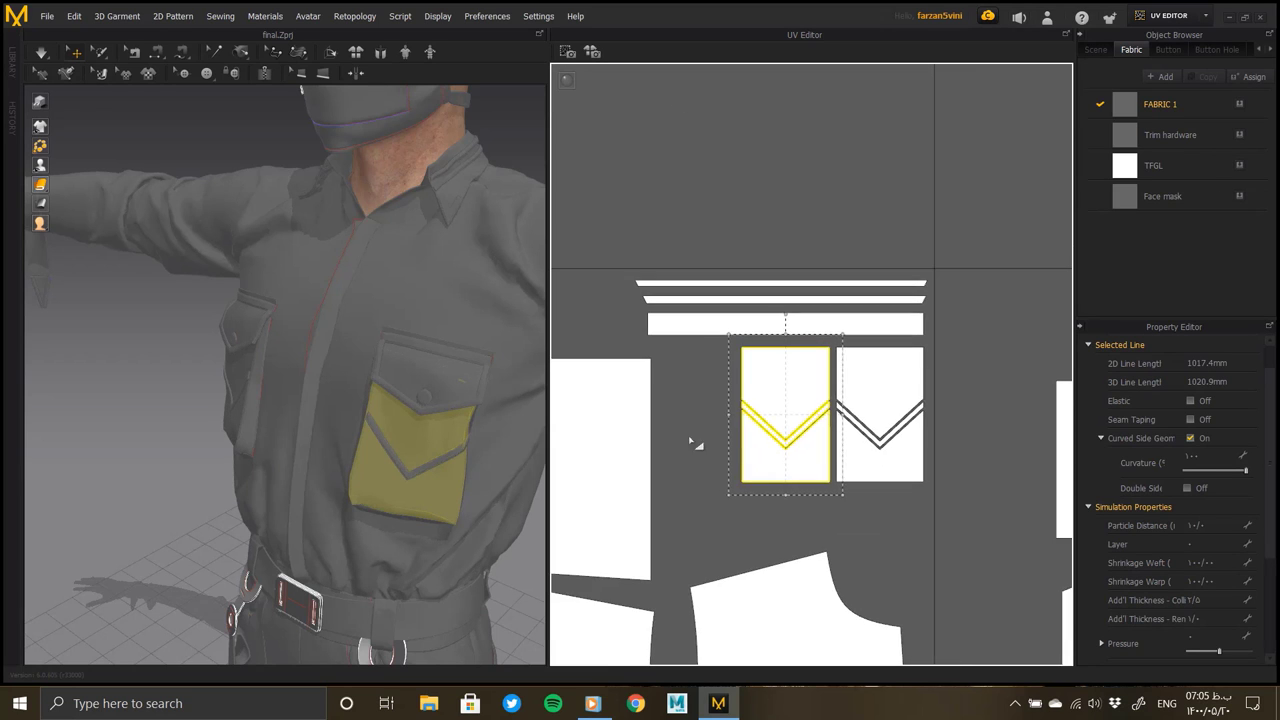
scroll(794, 403, up, 2)
scroll(814, 434, down, 3)
scroll(814, 434, down, 3)
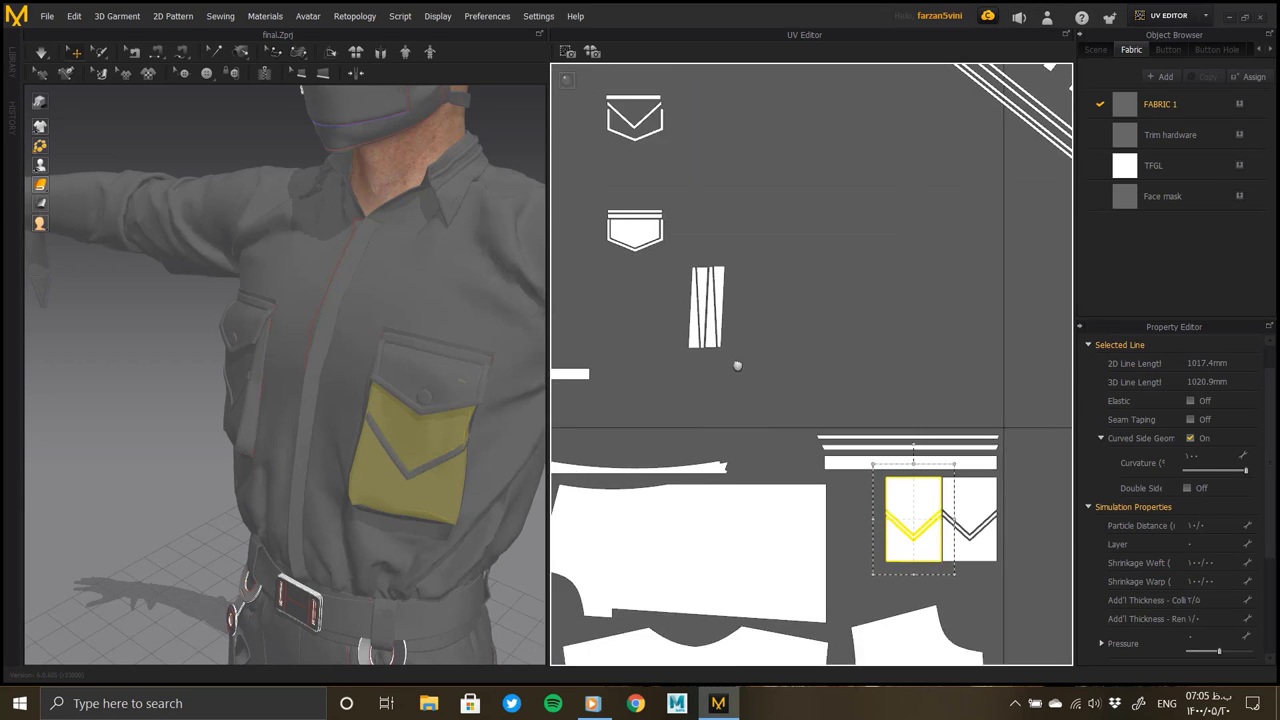
click(735, 318)
drag(823, 450, 889, 542)
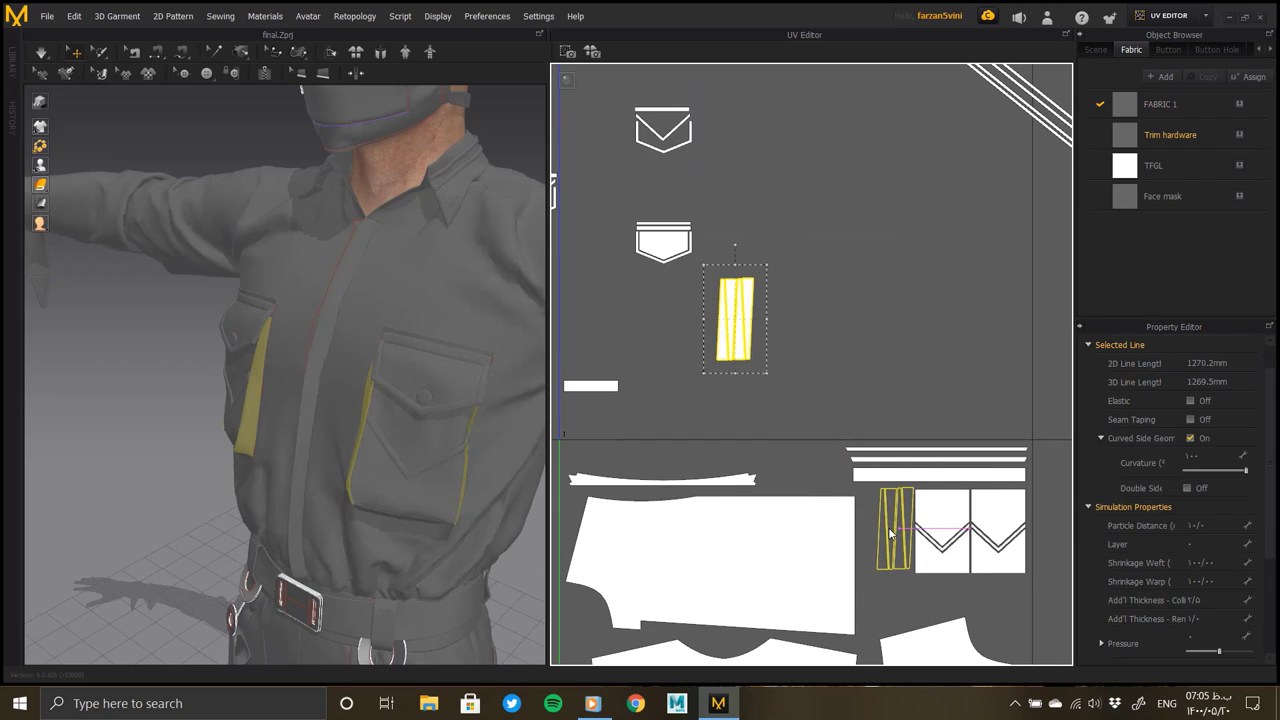
Place the left pocket beside the right one, then move both pockets below the chevrons
click(686, 277)
middle_drag(567, 258, 726, 289)
mouse_move(655, 272)
mouse_down()
mouse_move(600, 217)
mouse_move(883, 268)
mouse_up()
middle_drag(853, 399, 696, 313)
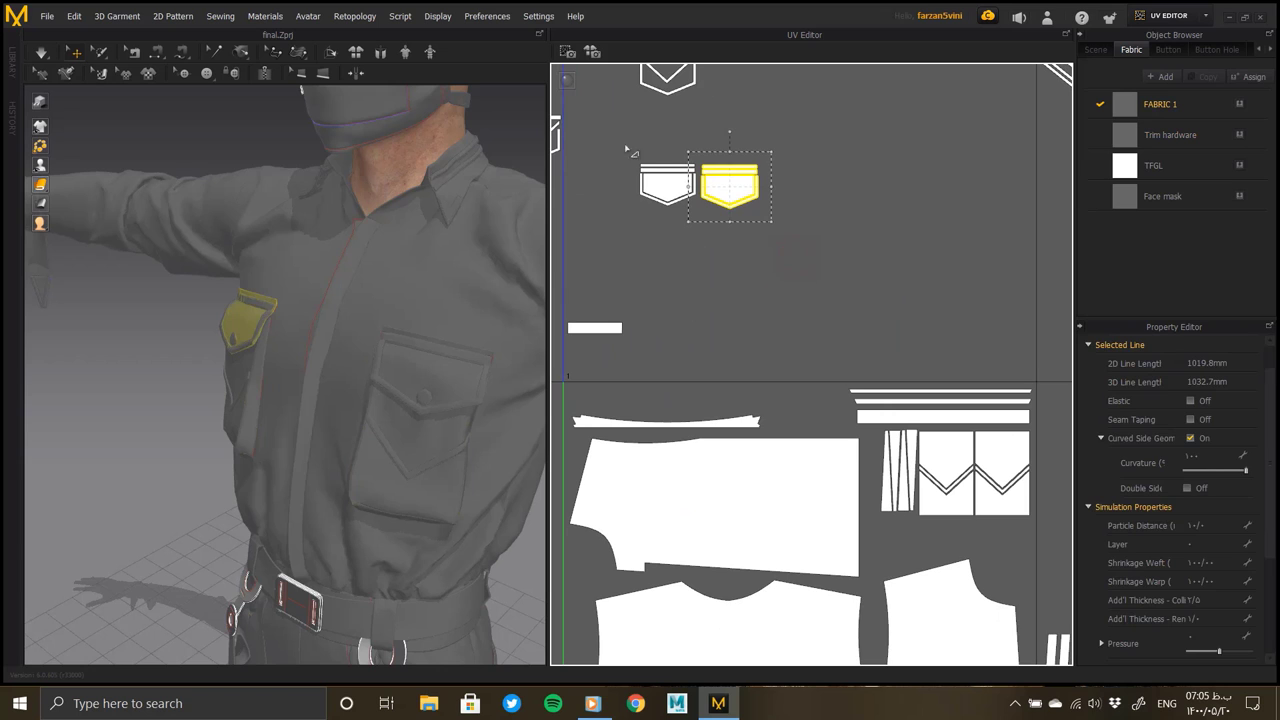
drag(630, 150, 780, 225)
drag(693, 190, 968, 548)
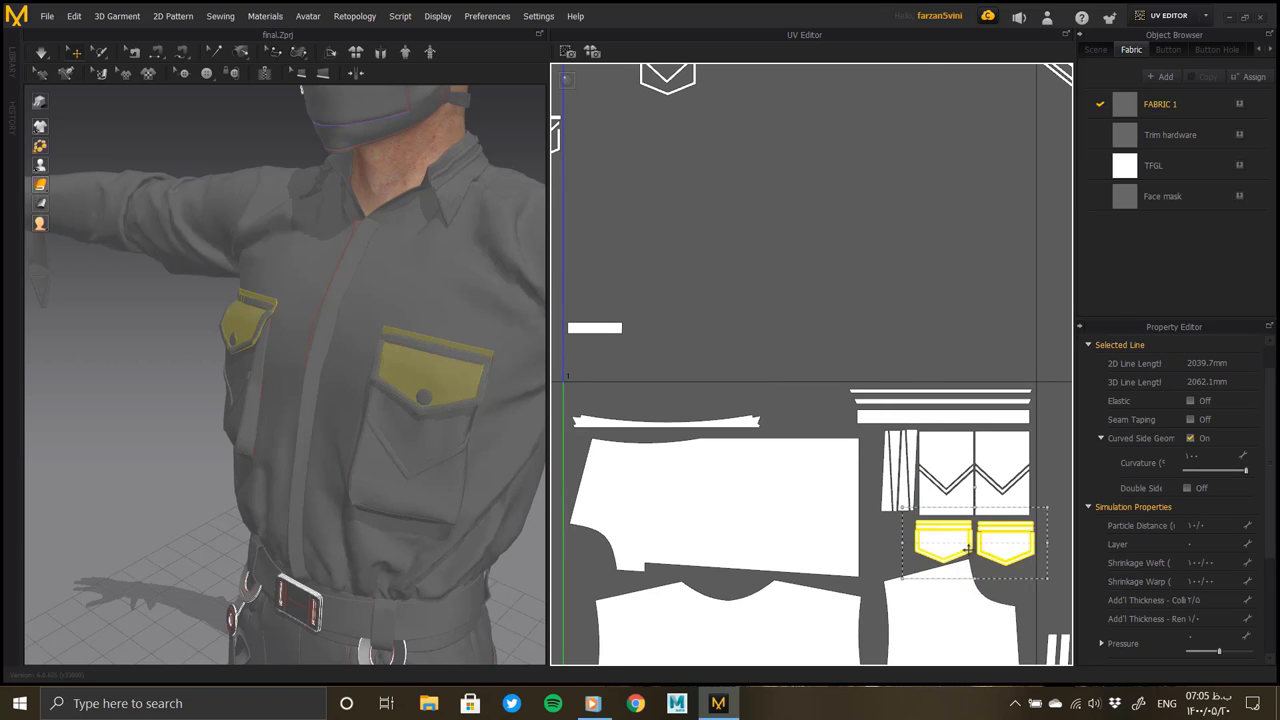
Bring the short strip to the lower tile's top edge and the envelope-shaped piece into the tile
scroll(967, 548, up, 3)
scroll(873, 465, up, 3)
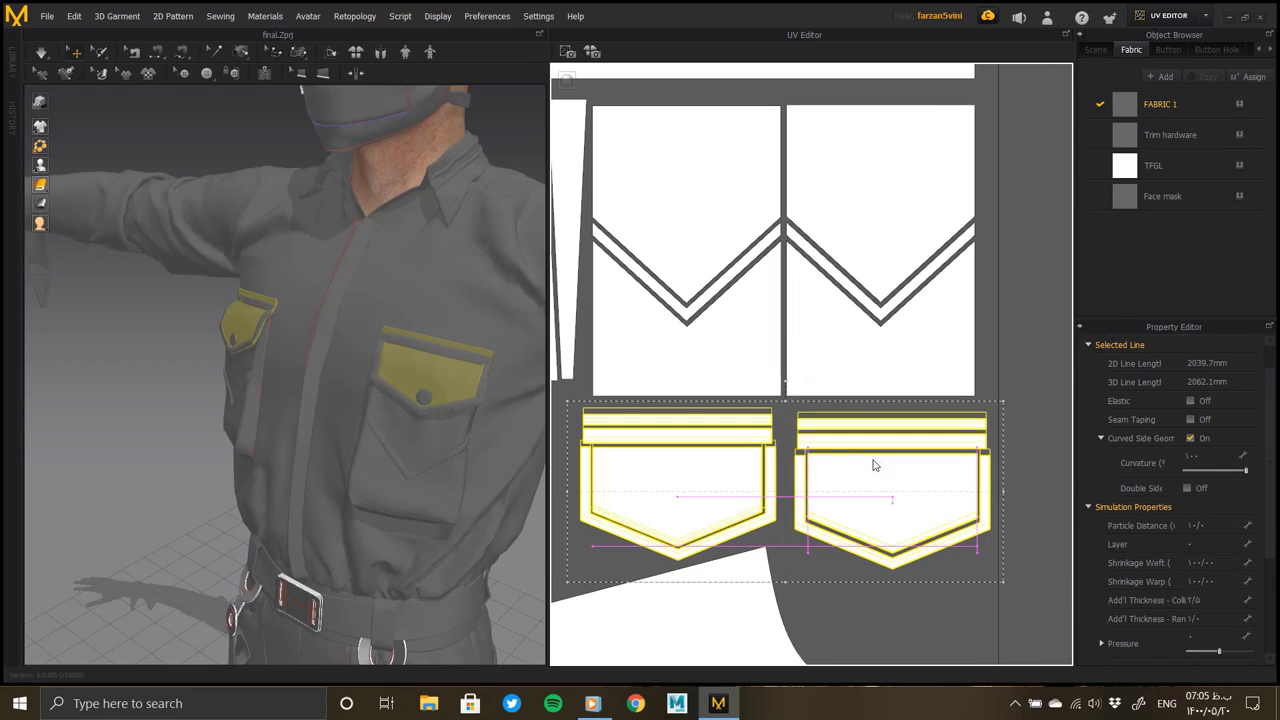
click(672, 552)
scroll(677, 491, down, 5)
scroll(754, 357, down, 2)
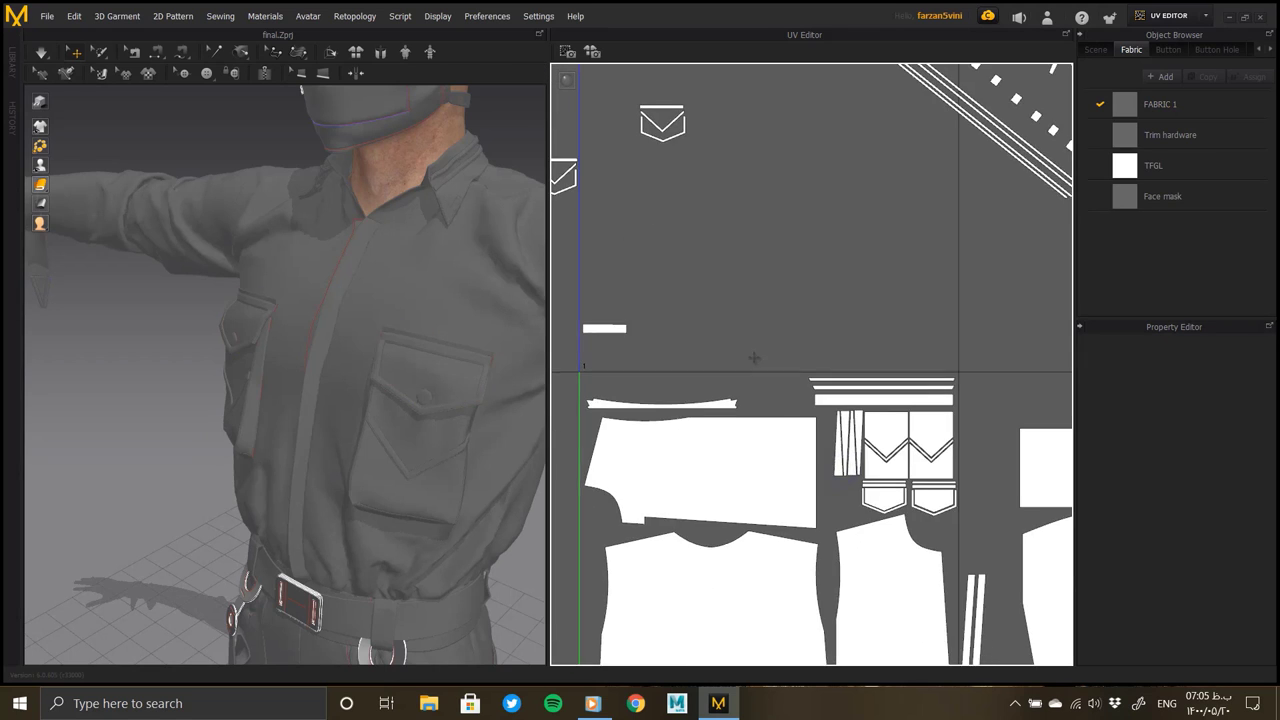
mouse_move(754, 357)
middle_down()
mouse_move(857, 434)
mouse_move(740, 312)
middle_up()
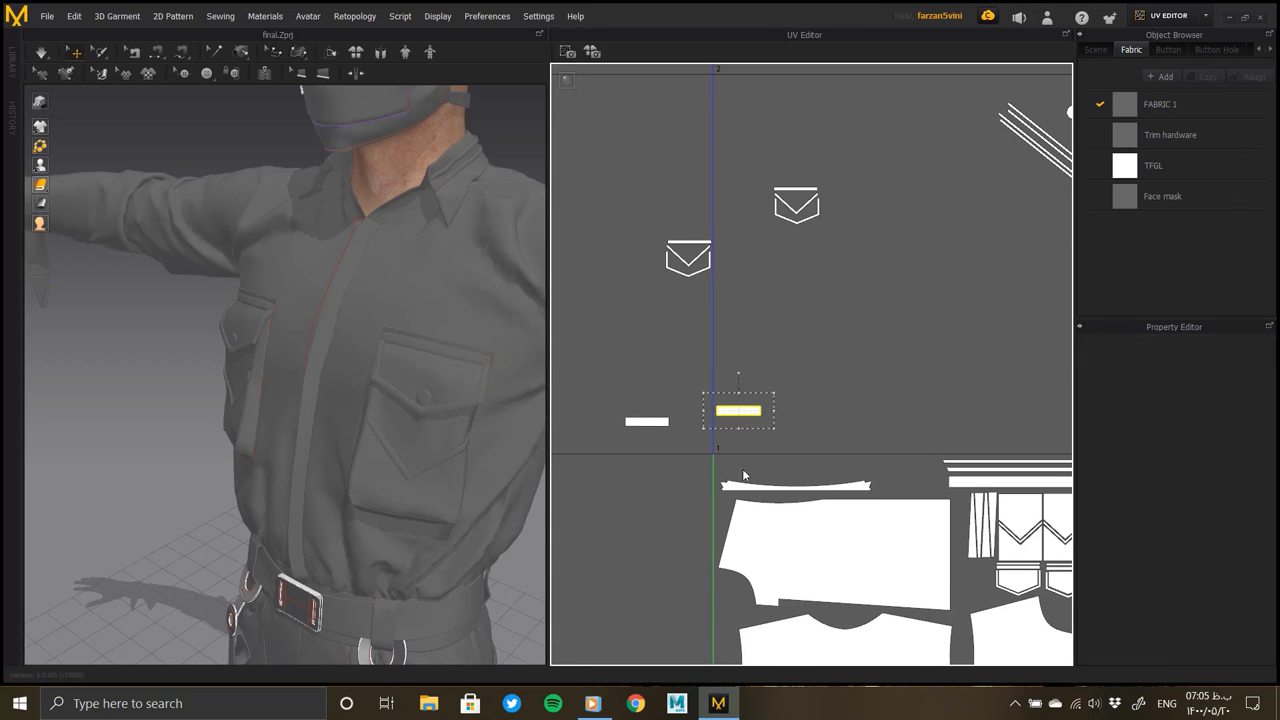
drag(738, 411, 738, 463)
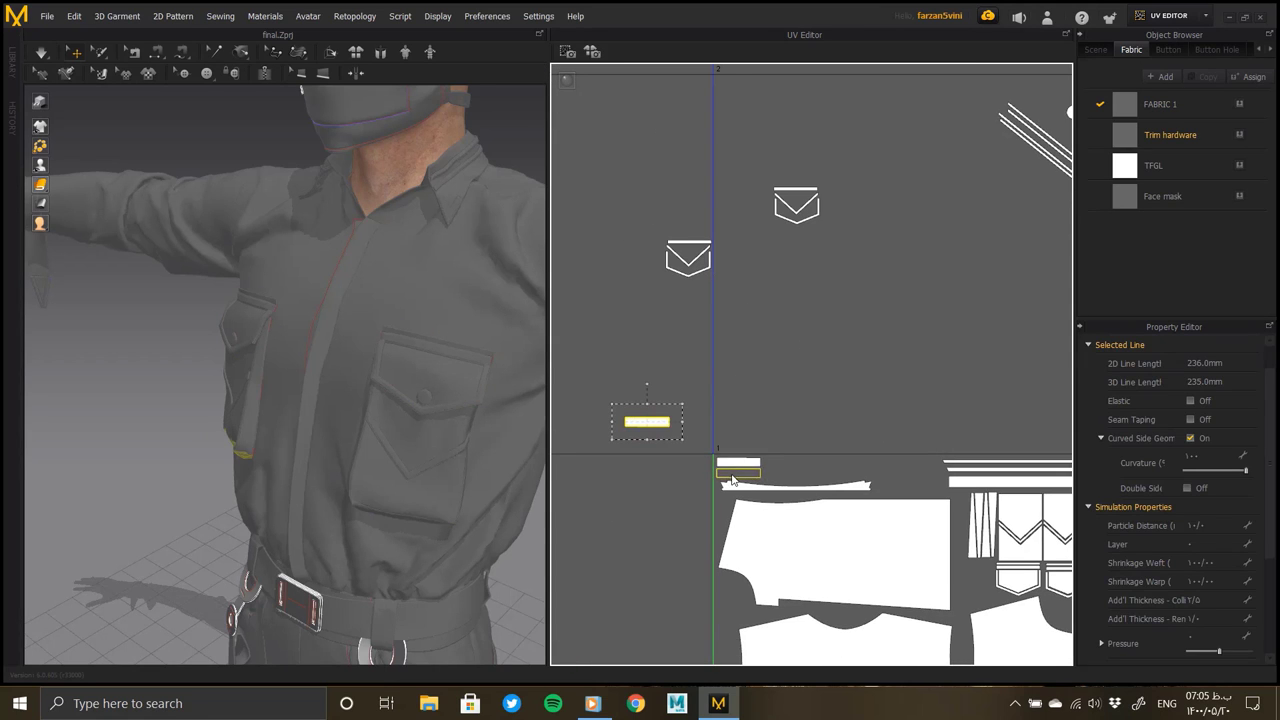
drag(732, 480, 732, 480)
click(820, 371)
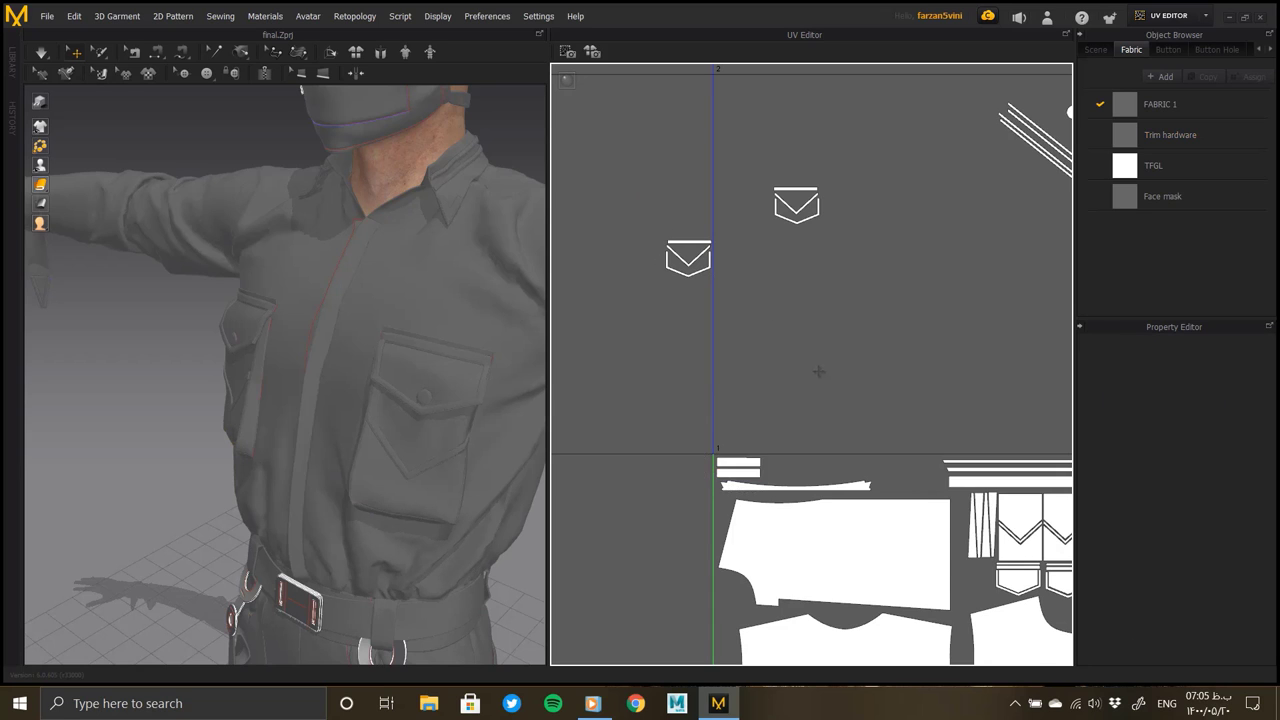
scroll(820, 371, down, 2)
mouse_move(628, 172)
mouse_down()
mouse_move(858, 453)
mouse_move(810, 344)
mouse_up()
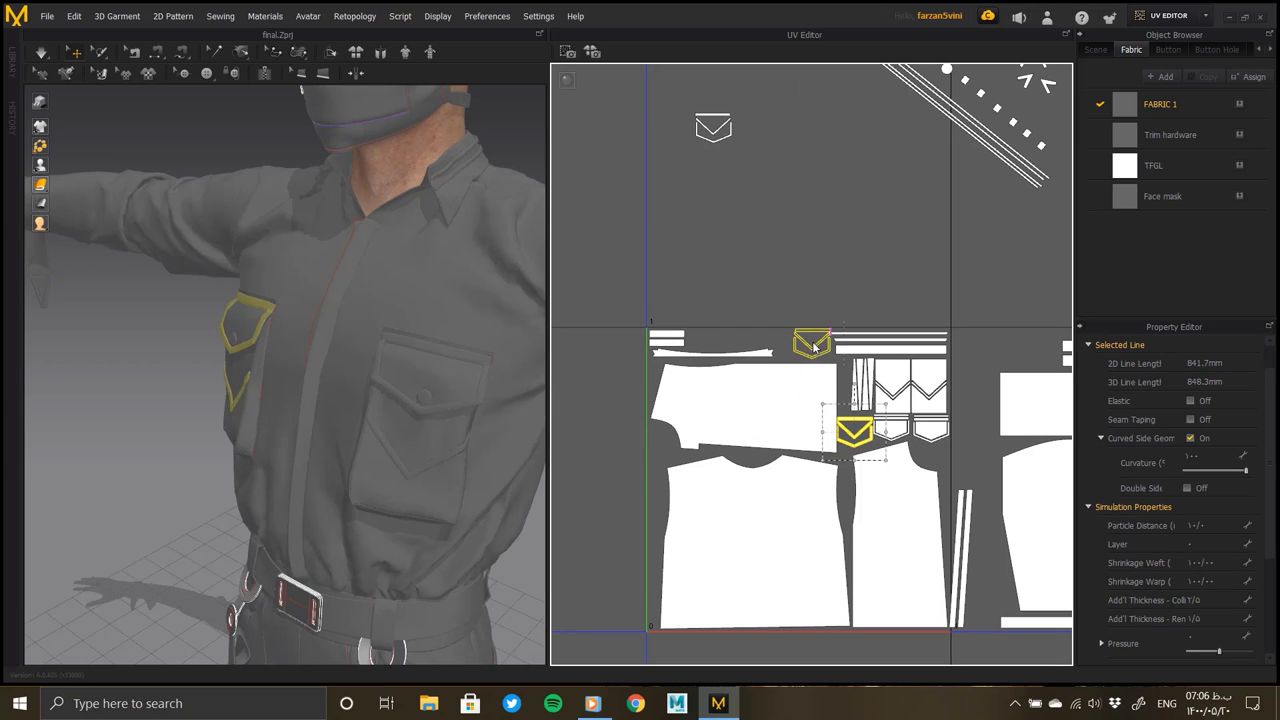
Shift the short strip left so it sits next to the other strips
scroll(808, 344, up, 5)
drag(820, 277, 635, 333)
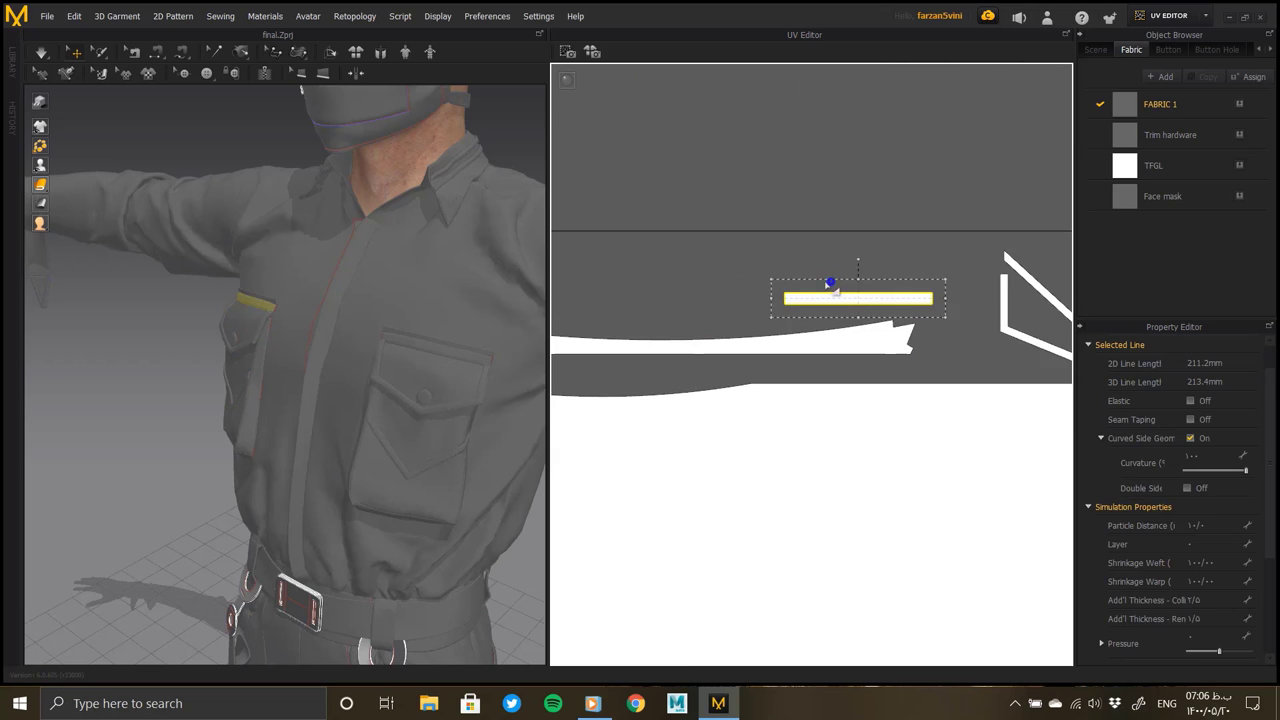
scroll(715, 318, down, 2)
drag(840, 314, 672, 326)
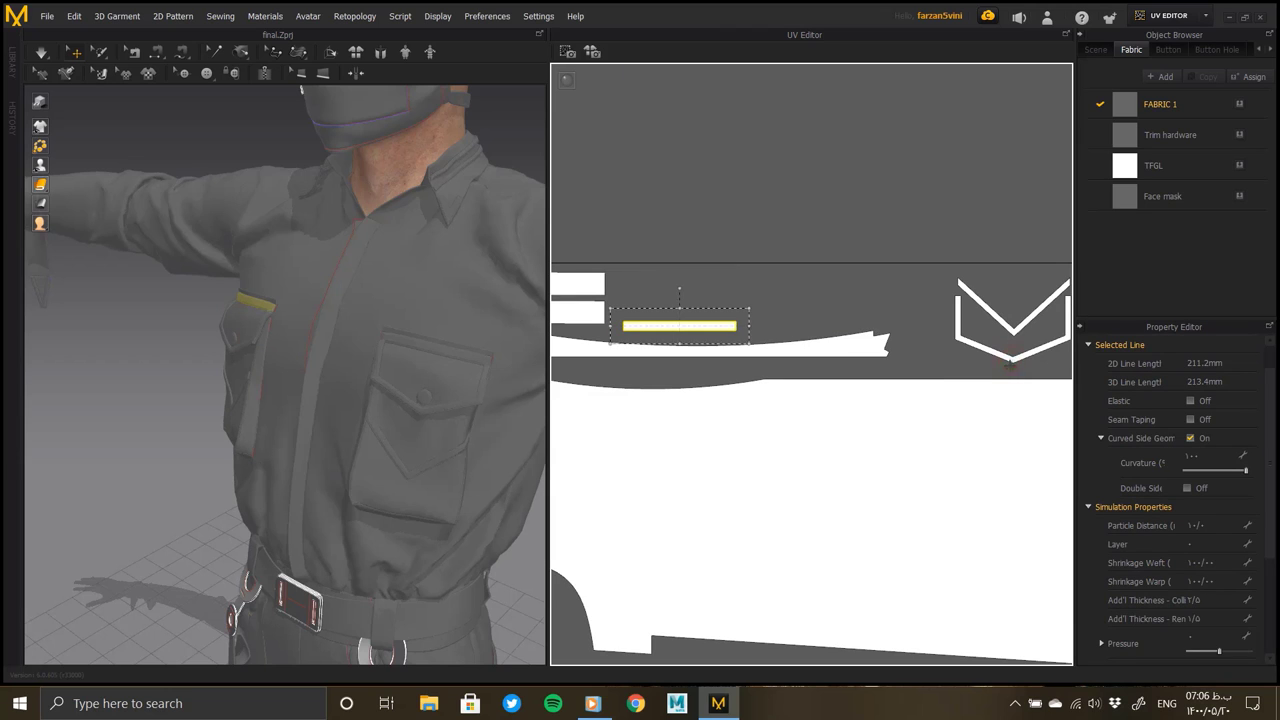
Place the small U-shaped pocket trim over the pocket shape and shrink it slightly
click(1010, 357)
scroll(997, 337, down, 3)
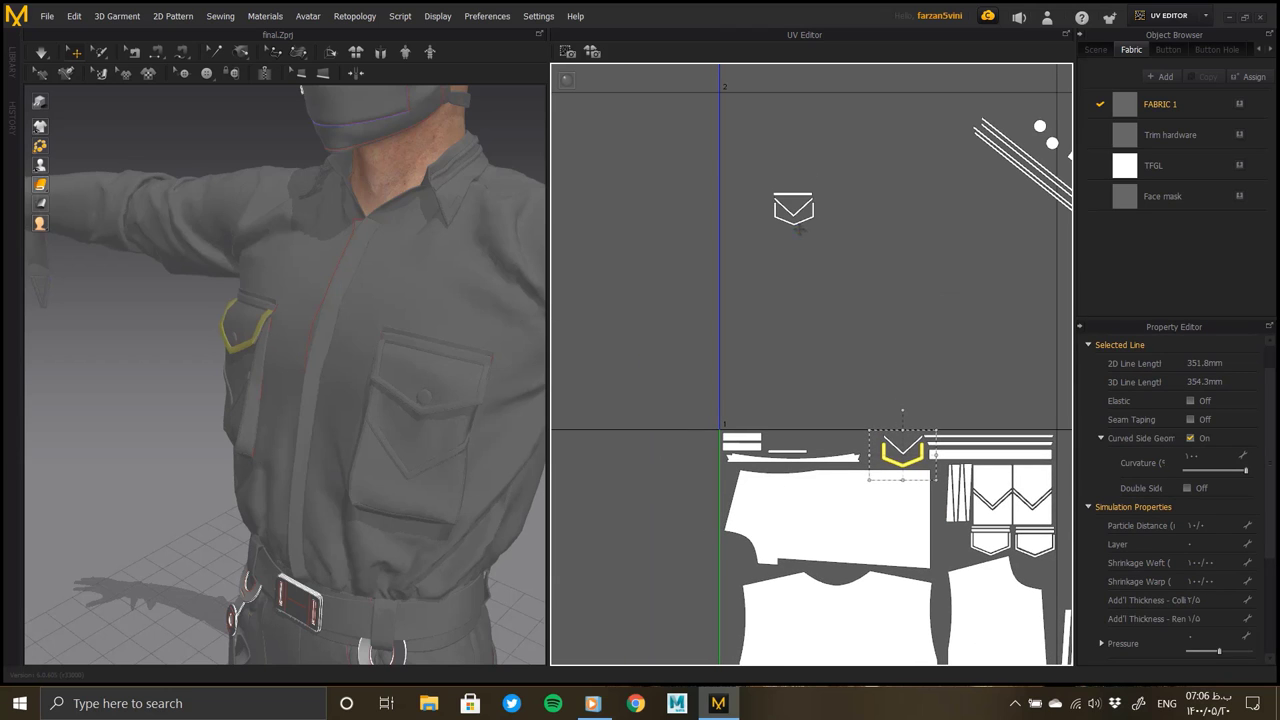
click(797, 222)
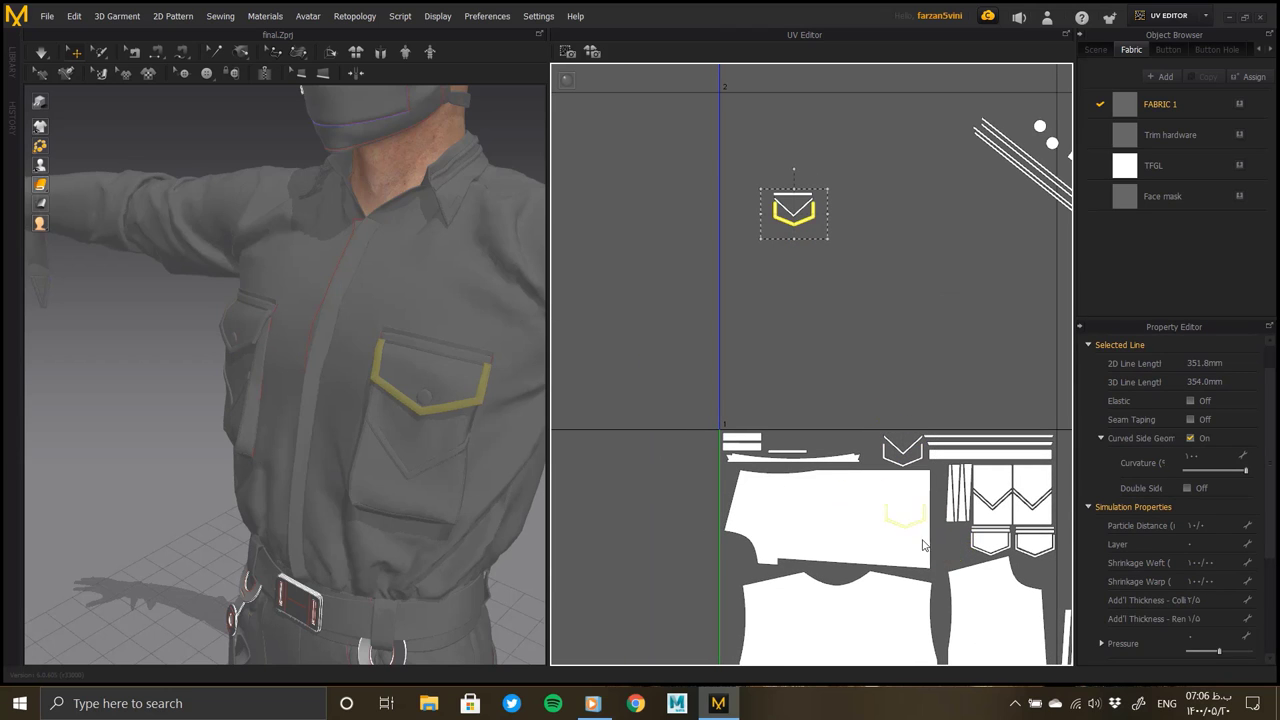
click(956, 564)
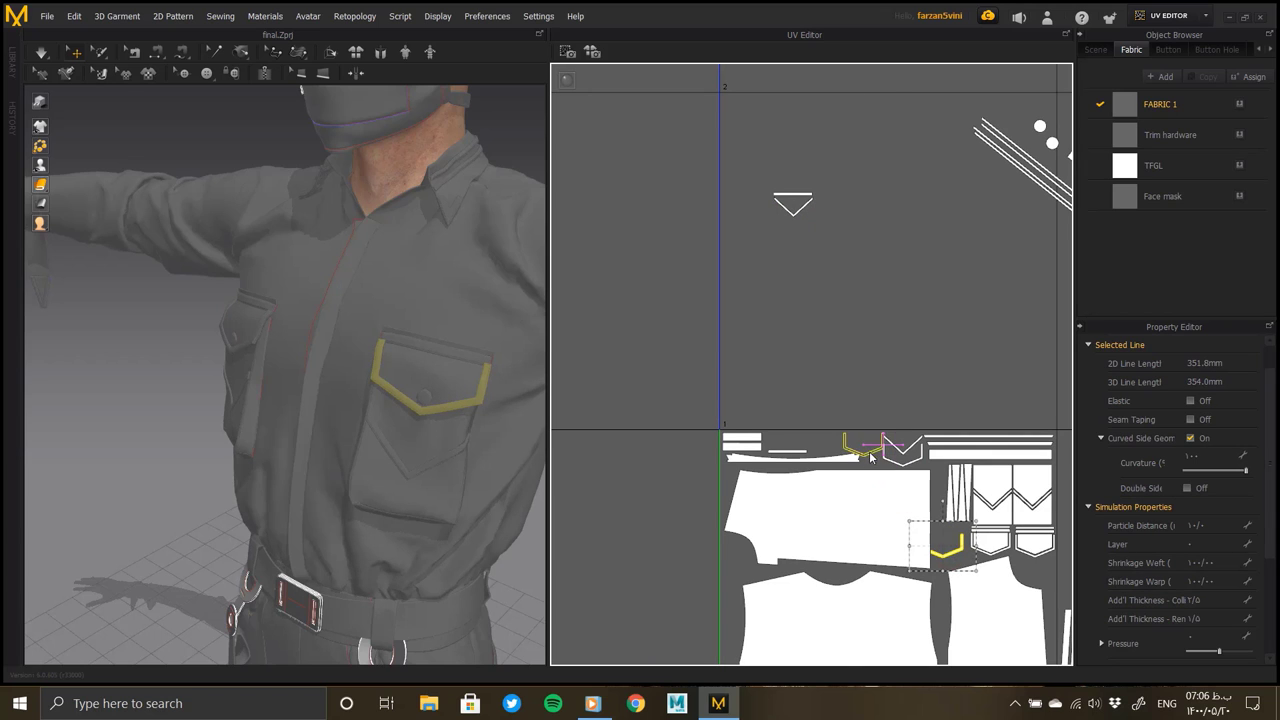
middle_drag(898, 533, 798, 443)
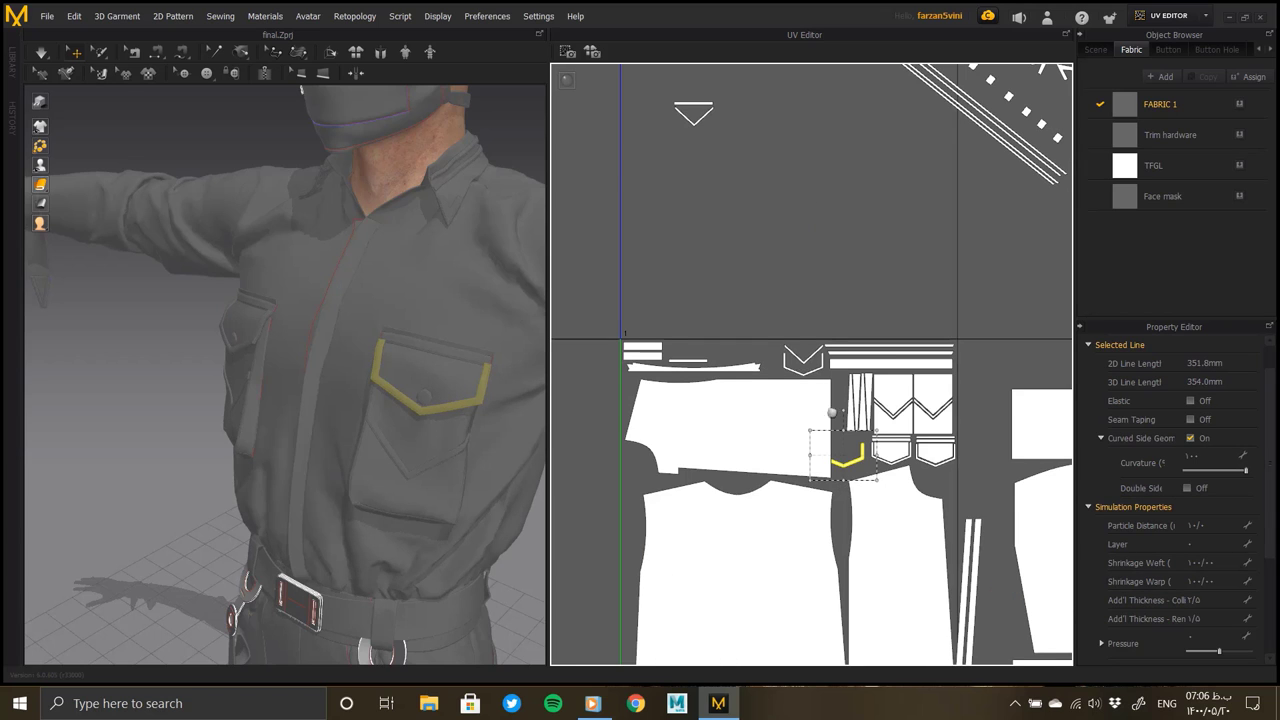
scroll(850, 440, up, 5)
middle_drag(820, 290, 896, 348)
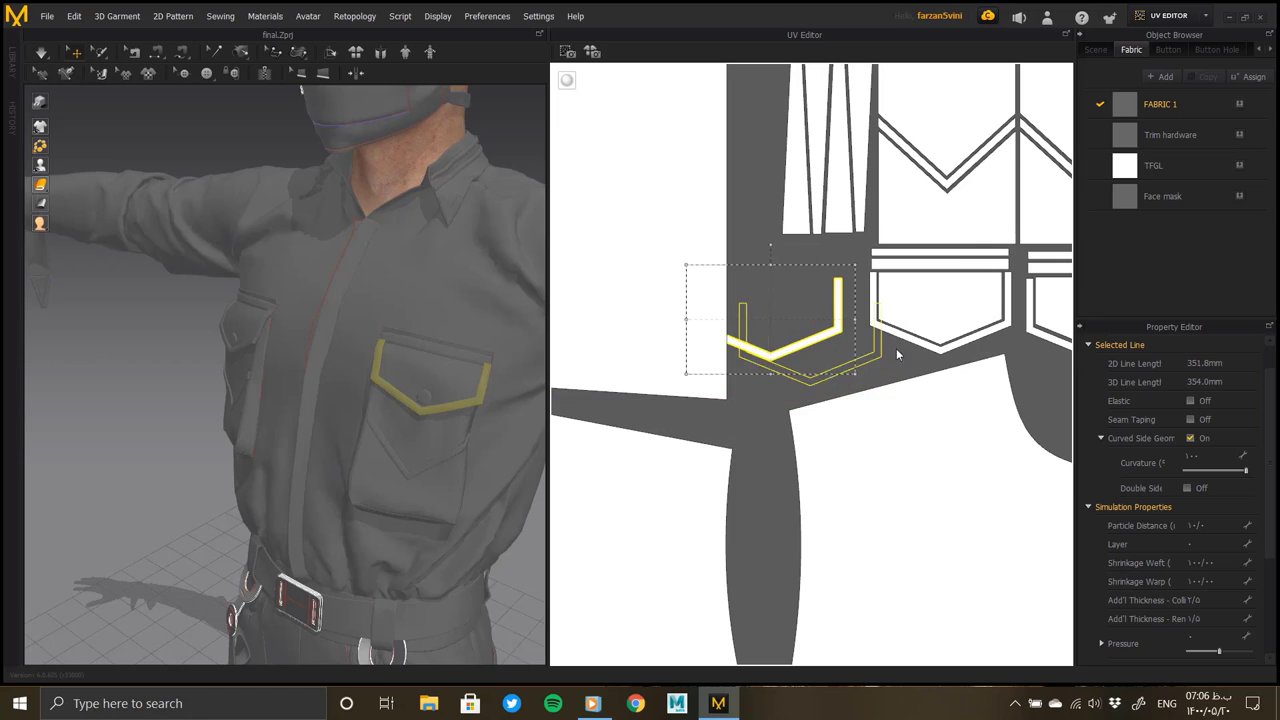
mouse_move(897, 354)
mouse_down()
mouse_move(921, 349)
mouse_move(782, 376)
mouse_move(777, 311)
mouse_move(782, 348)
mouse_up()
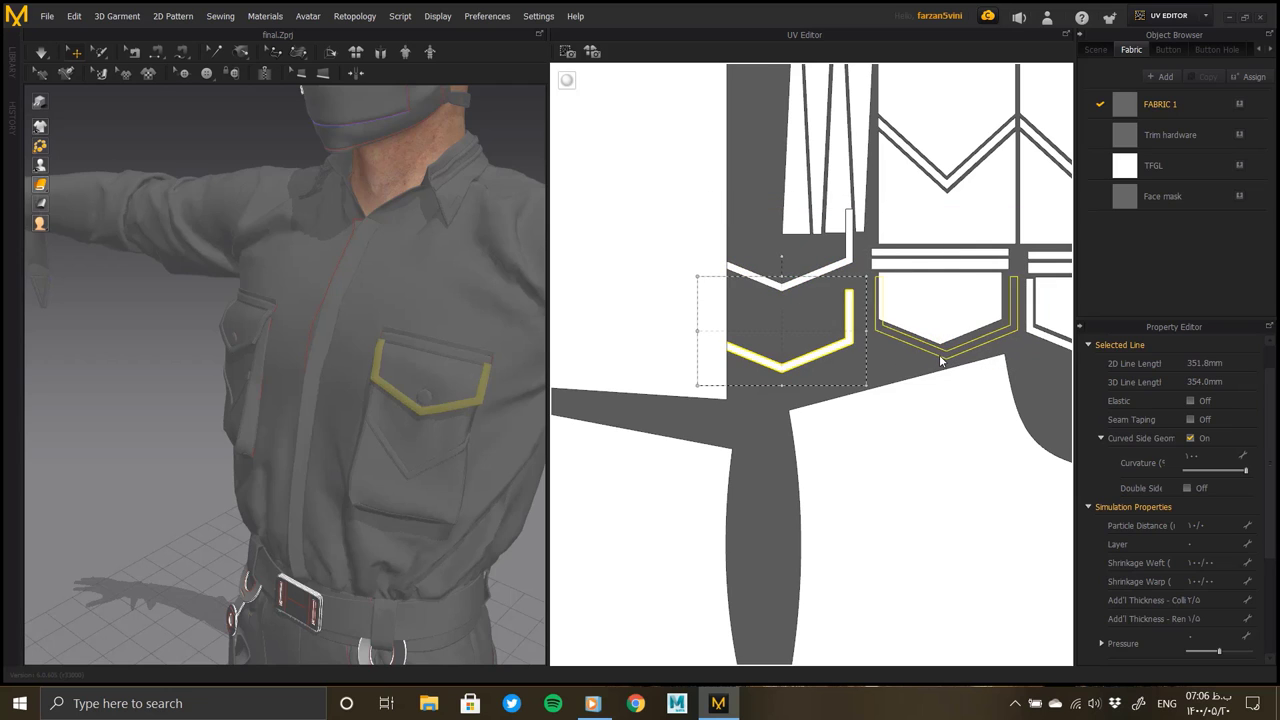
key(ctrl+z)
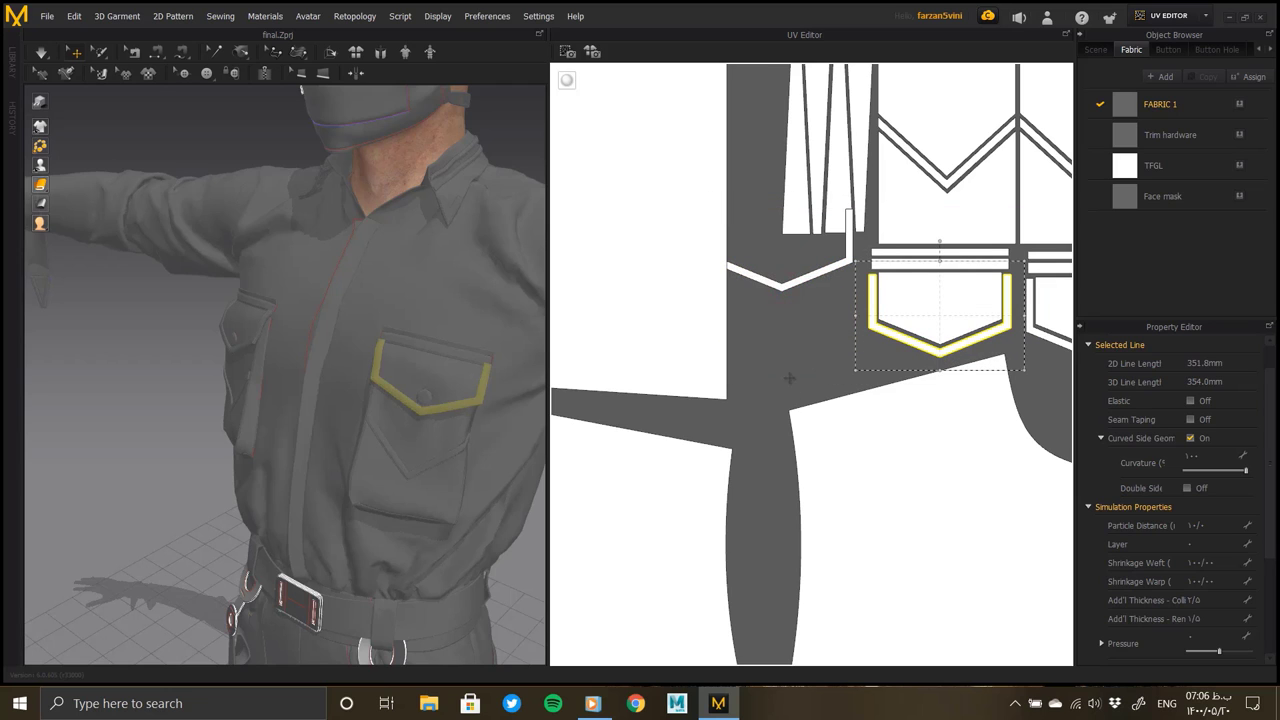
key(ctrl+y)
key(ctrl+y)
drag(873, 298, 815, 324)
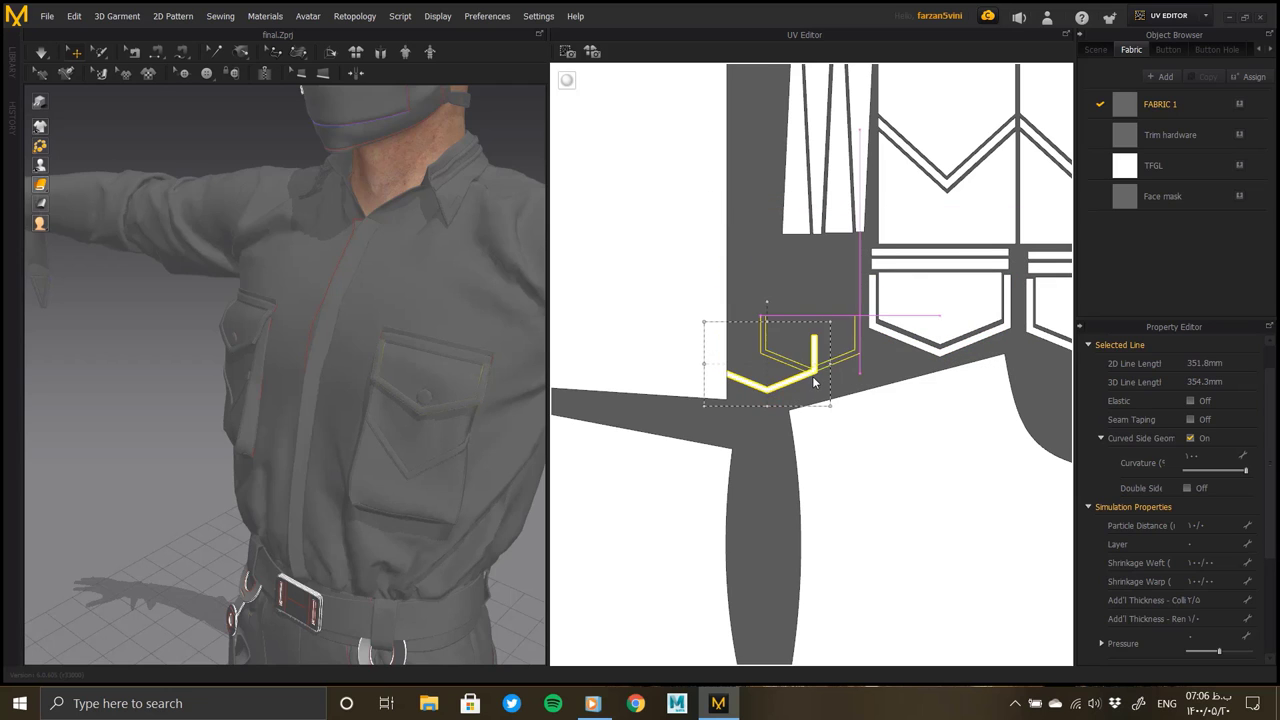
Try repositioning the right pocket piece, then undo the move
scroll(775, 385, down, 2)
click(942, 363)
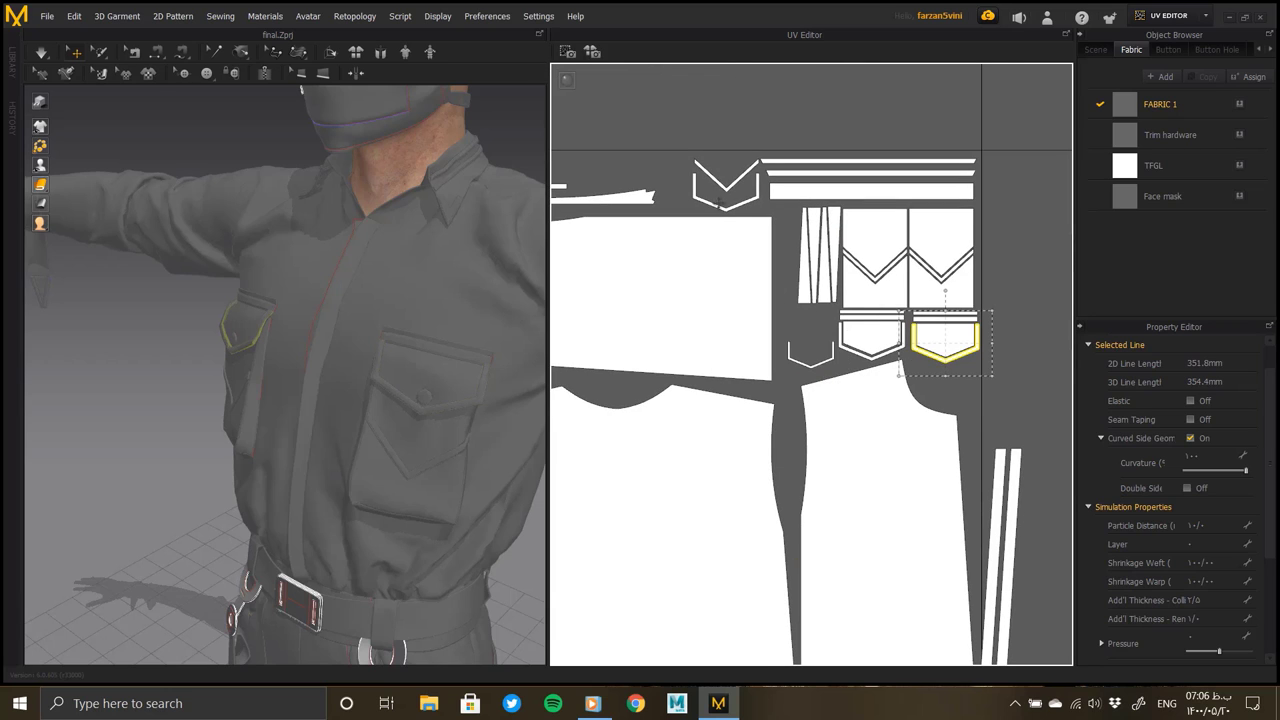
drag(918, 330, 991, 315)
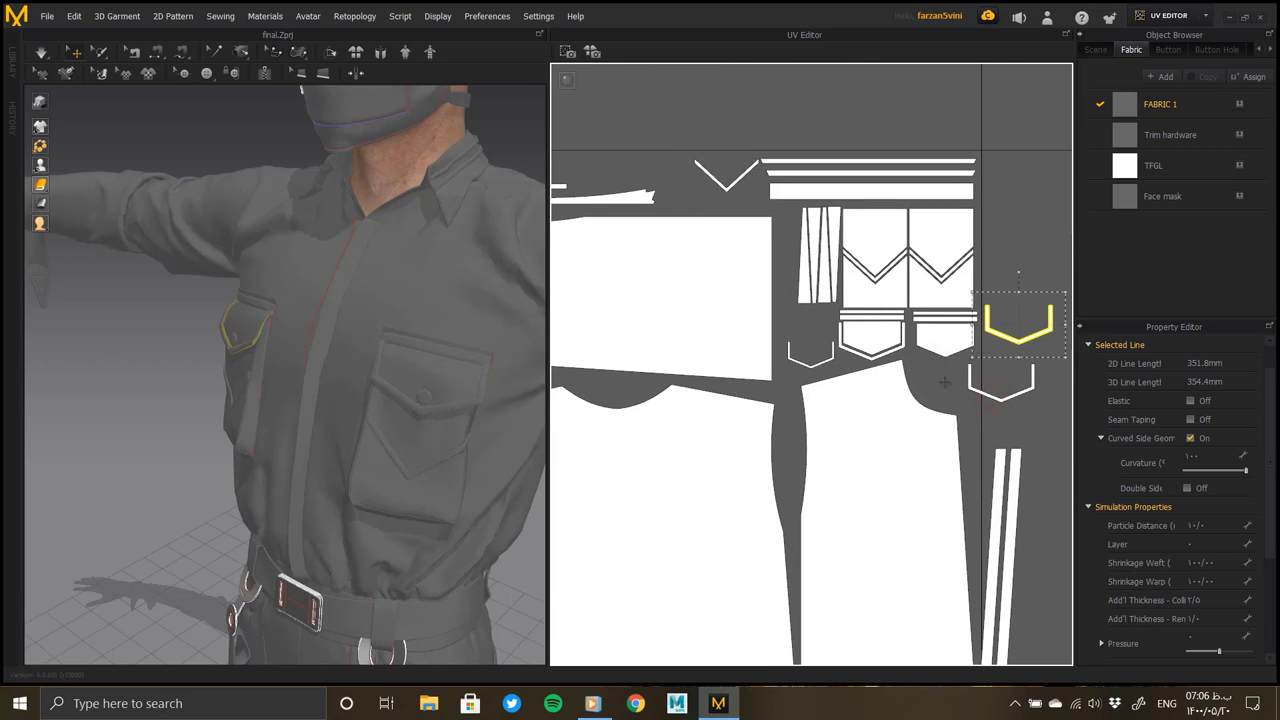
drag(944, 381, 936, 369)
key(ctrl+z)
scroll(1060, 335, up, 3)
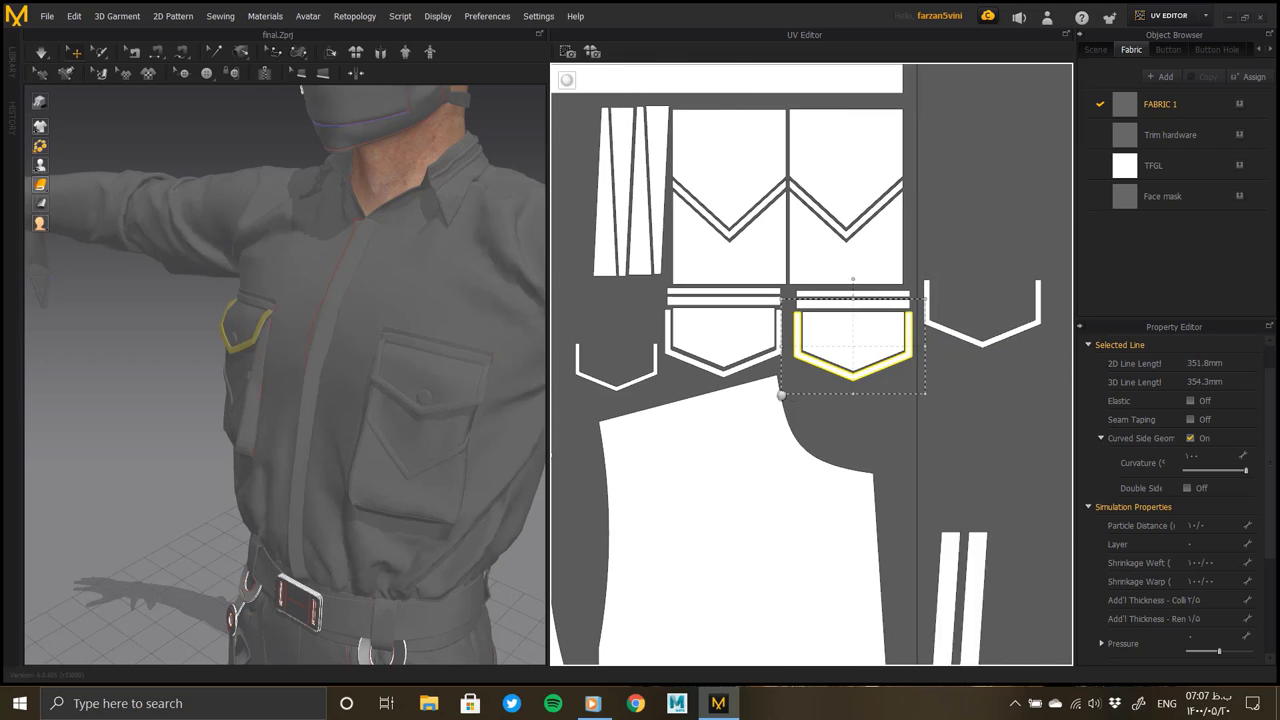
Select the U-shaped pieces, the small V-shaped chevron and the remaining upper-tile strip
click(1040, 290)
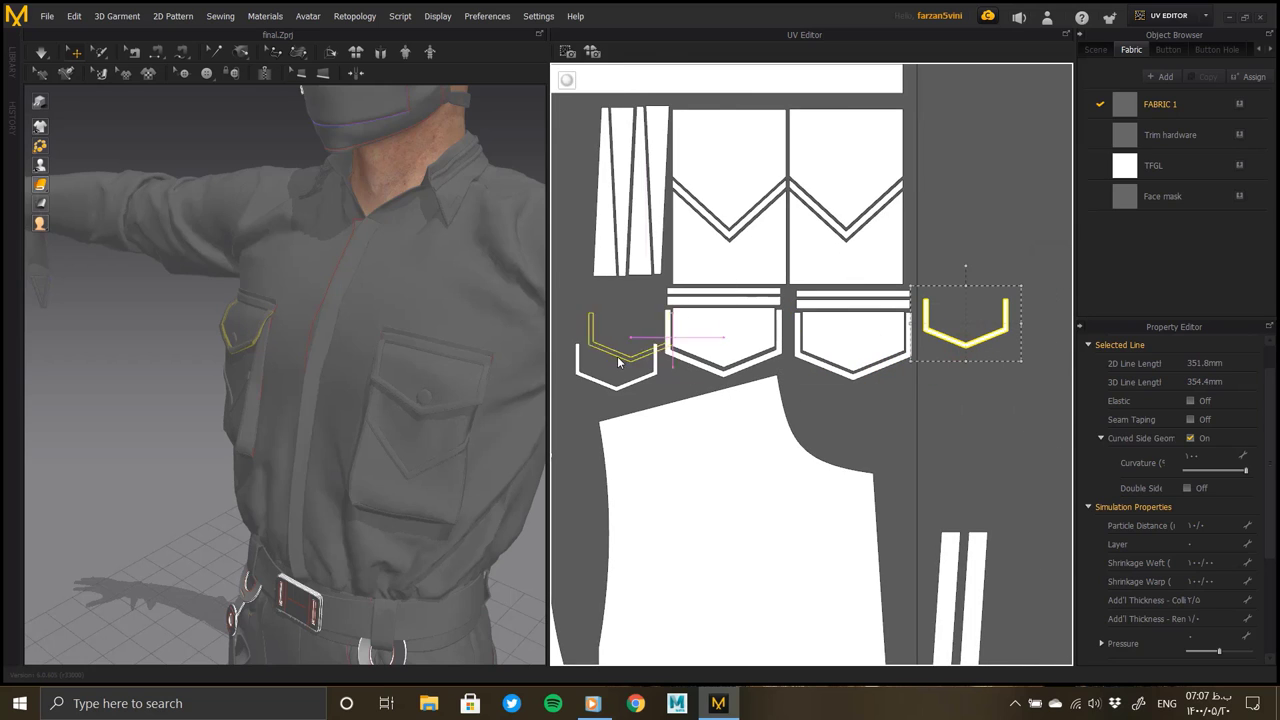
click(612, 352)
scroll(953, 408, down, 3)
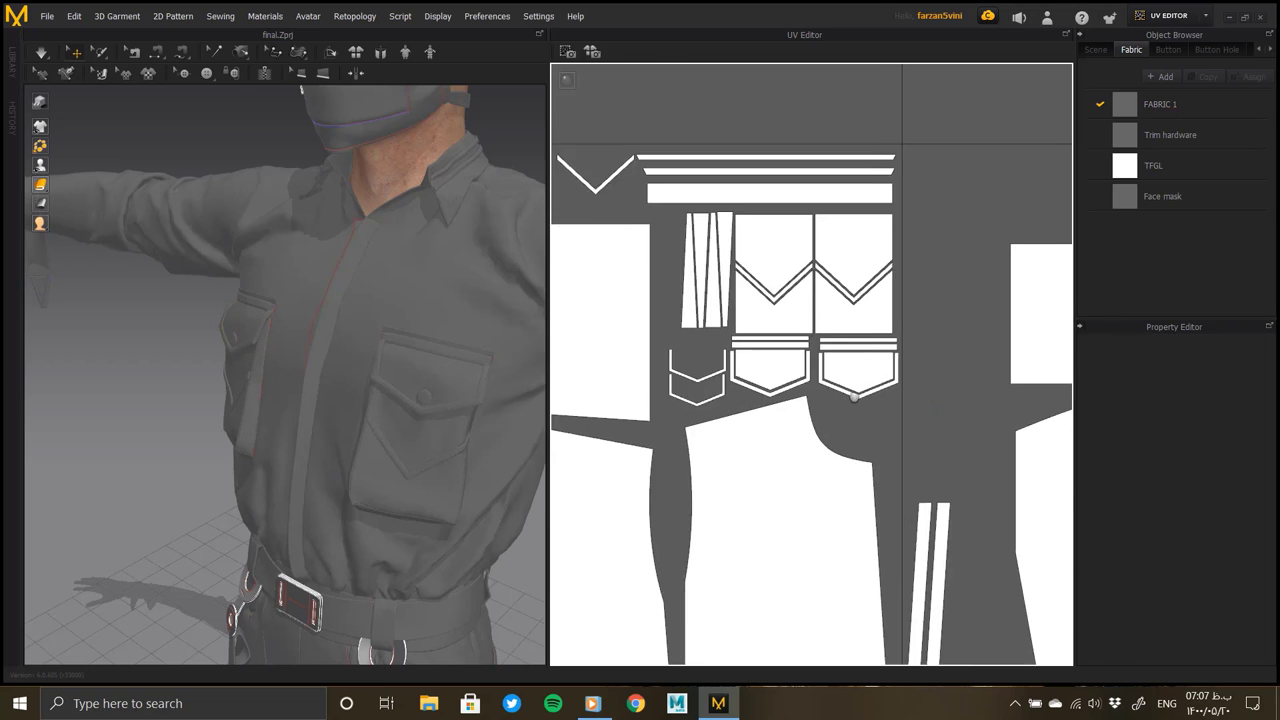
click(814, 352)
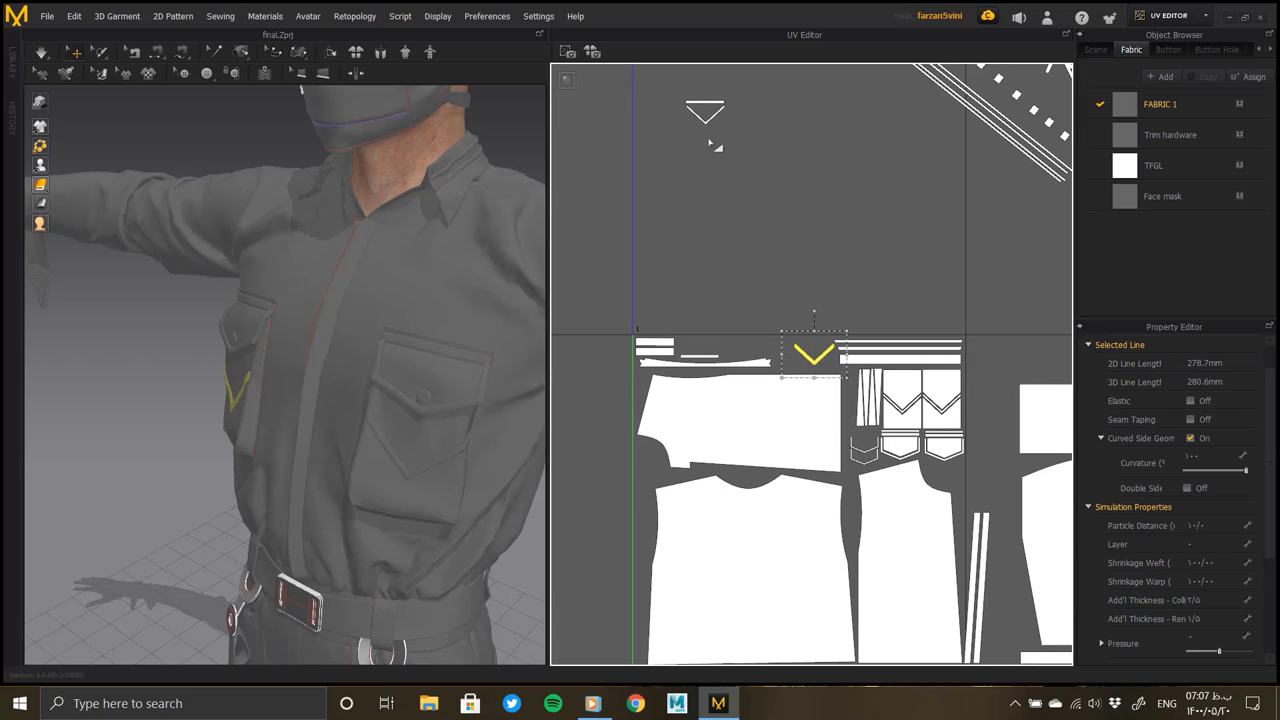
click(814, 356)
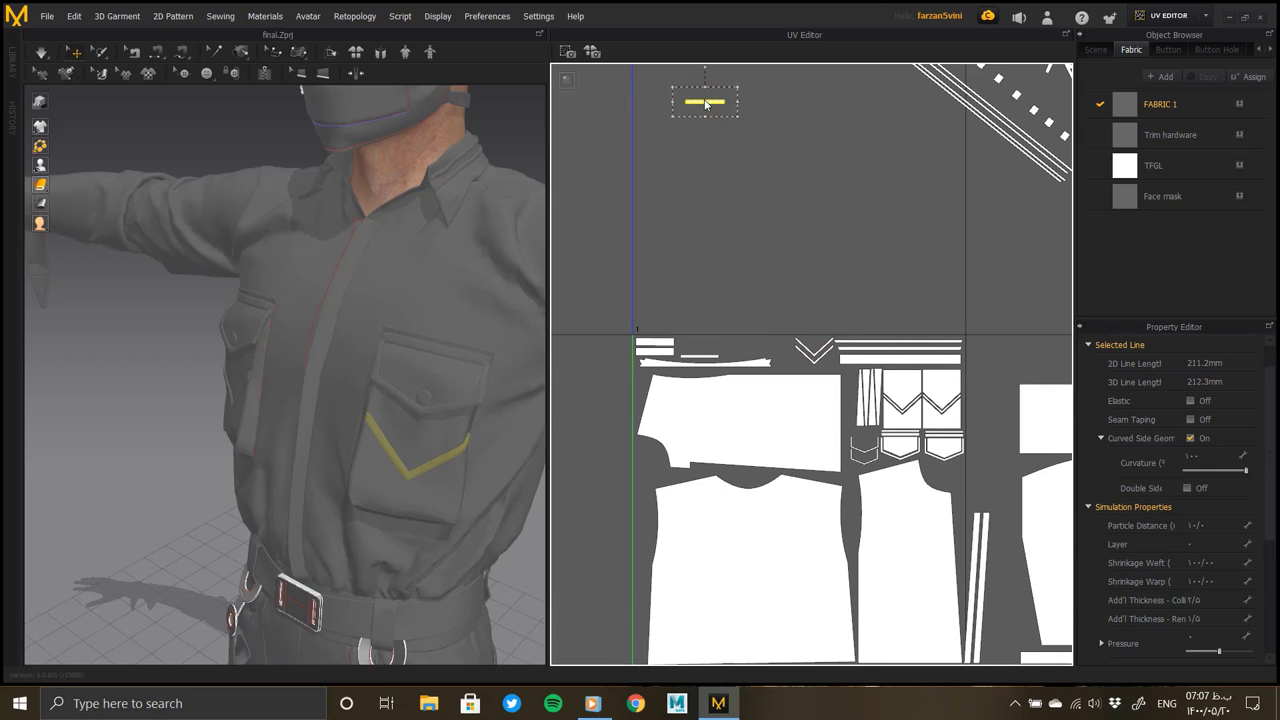
scroll(815, 372, up, 3)
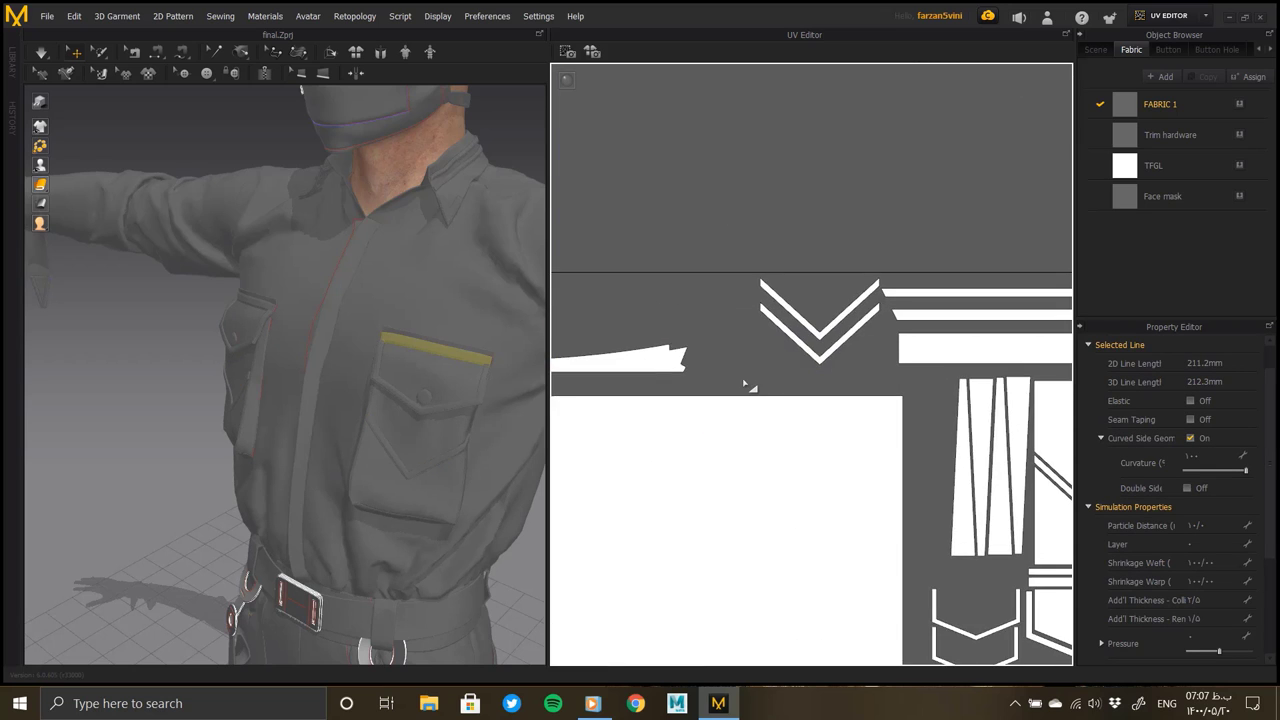
scroll(749, 380, down, 3)
scroll(778, 440, down, 3)
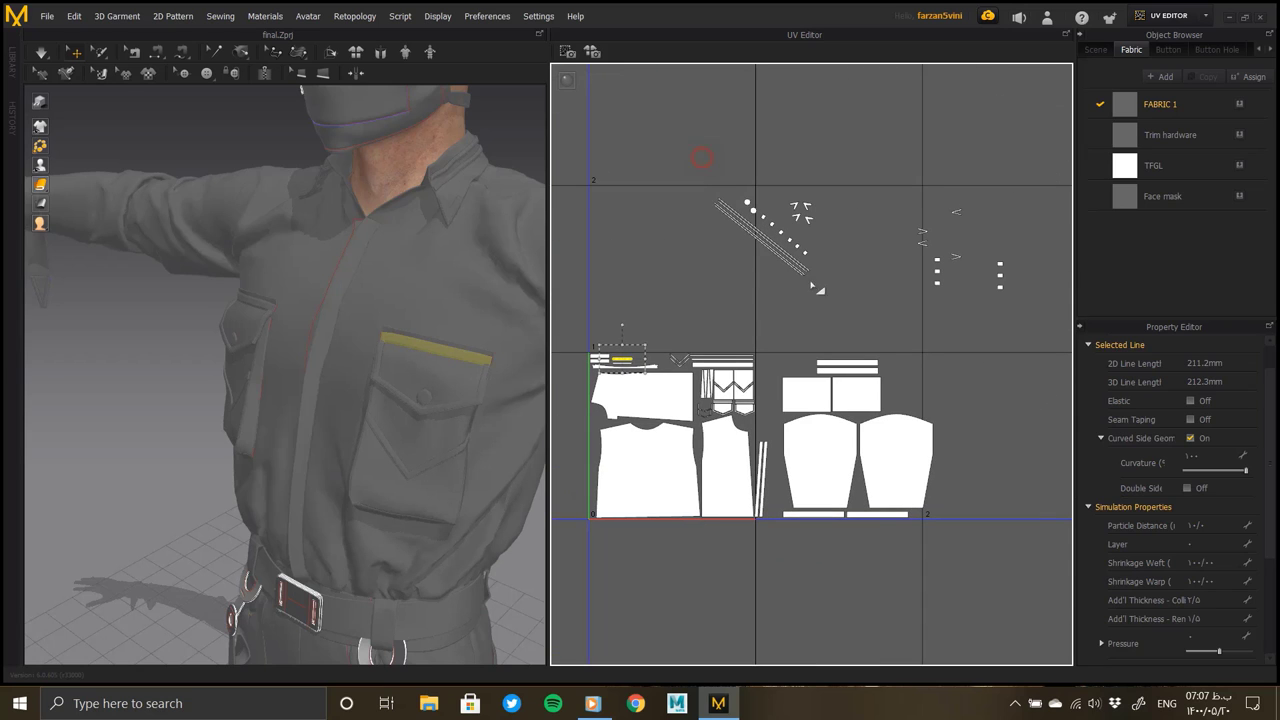
Box-select the collar trim UV pieces and shift them down and to the left
drag(702, 157, 830, 300)
drag(722, 200, 637, 258)
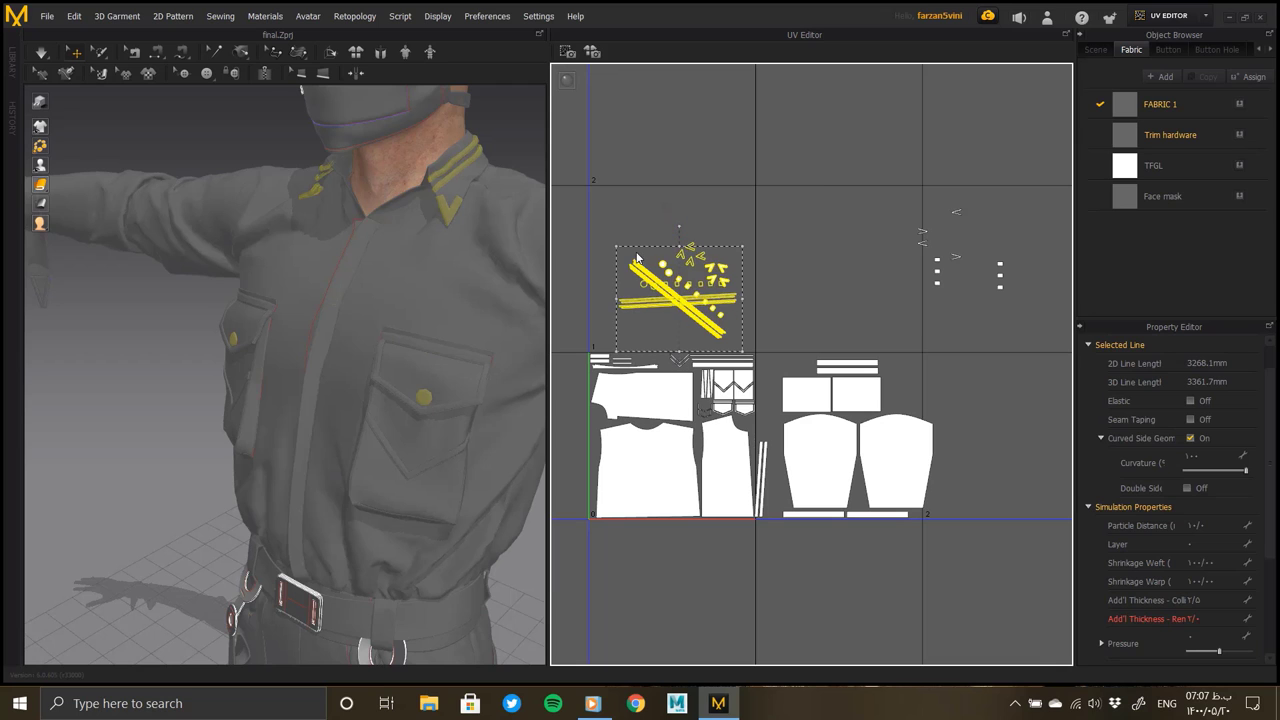
scroll(791, 325, up, 3)
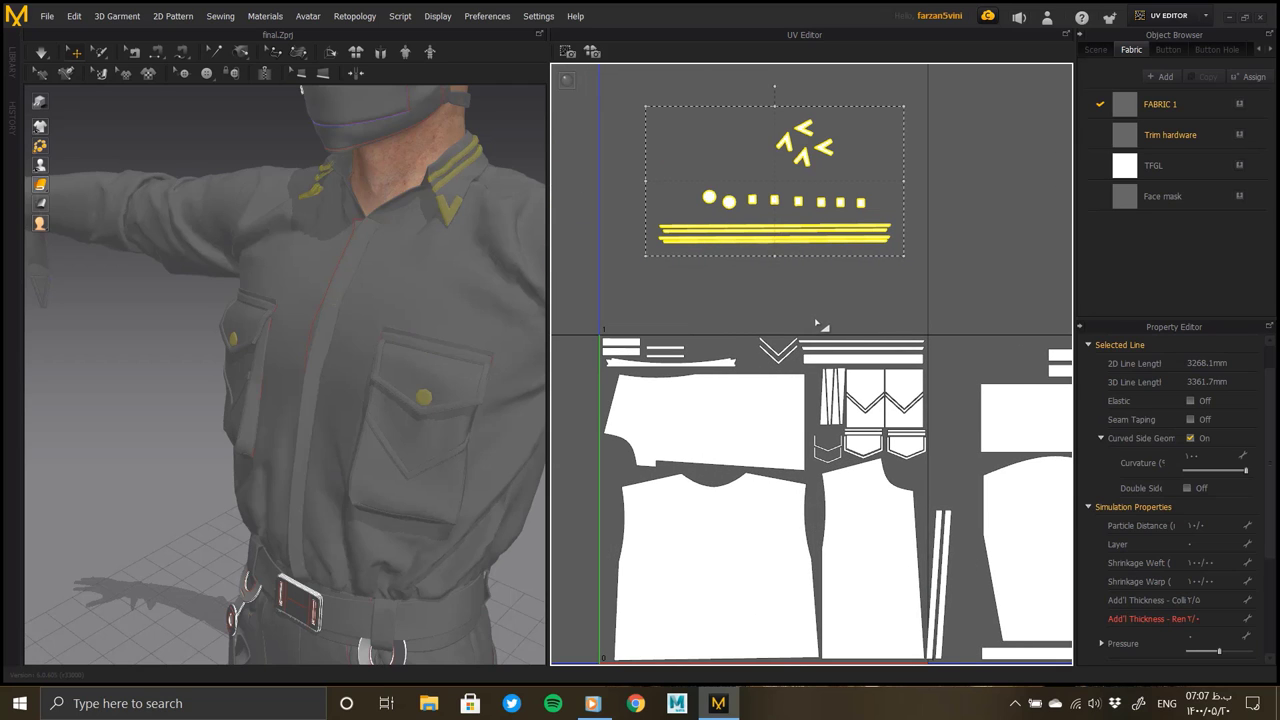
click(805, 275)
scroll(875, 457, up, 1)
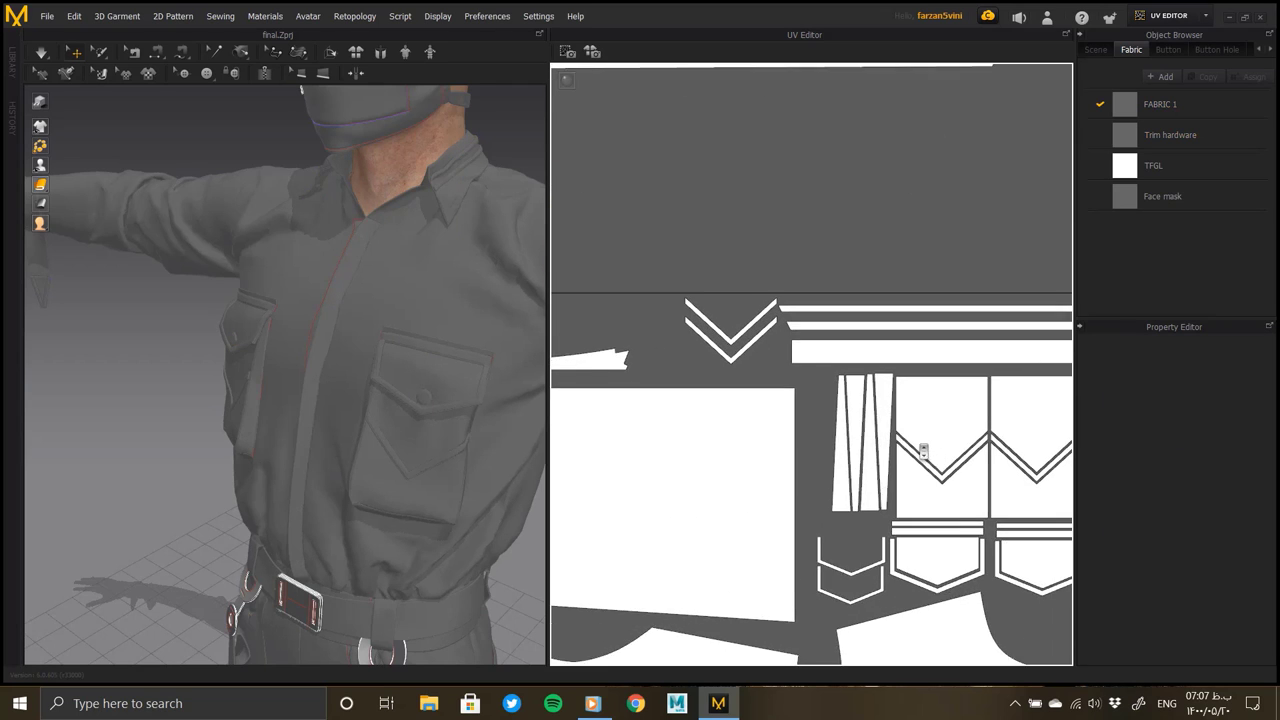
scroll(875, 457, up, 2)
Move the right pocket piece, right chevron and vertical-strips piece lower in the layout
drag(949, 430, 949, 487)
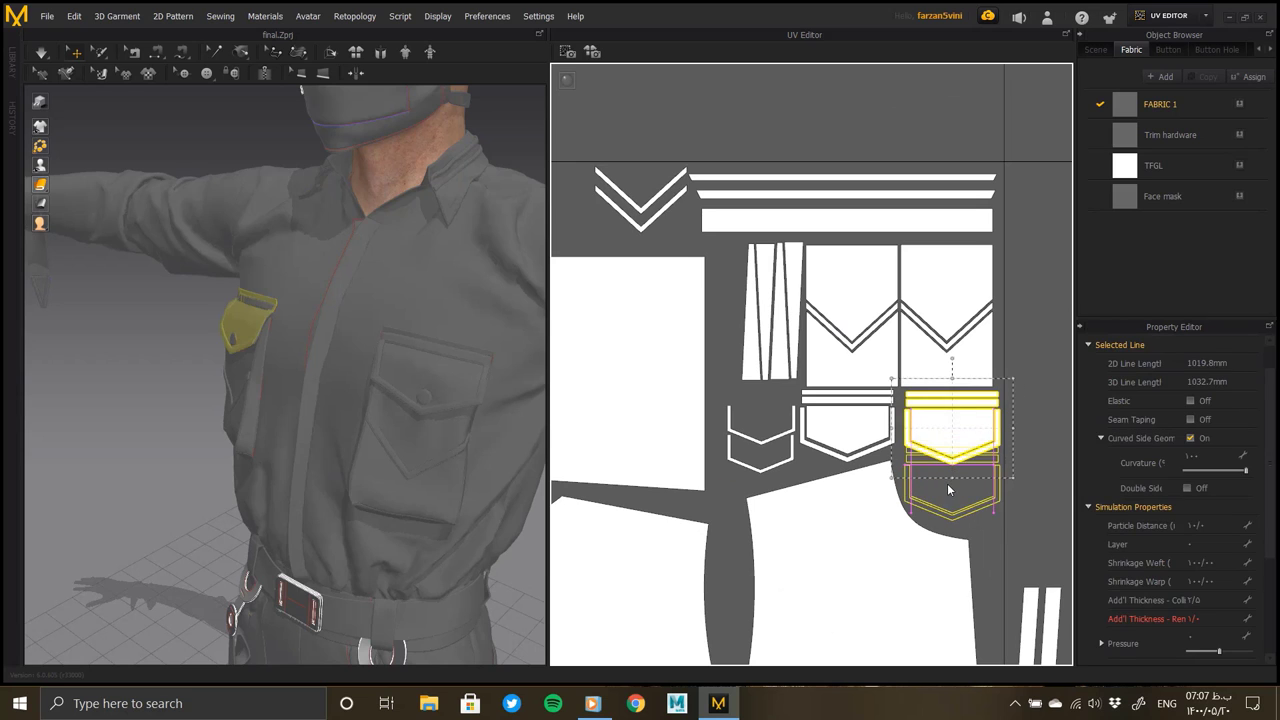
drag(1025, 415, 883, 232)
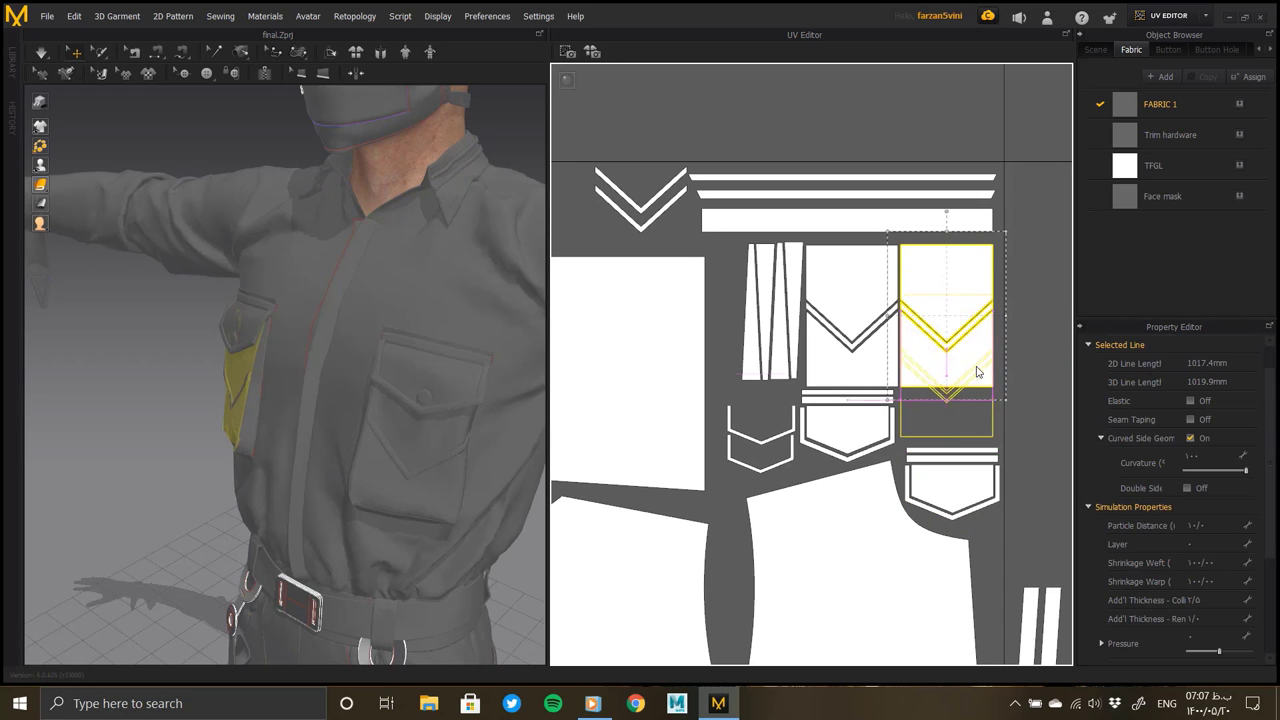
drag(977, 354, 982, 406)
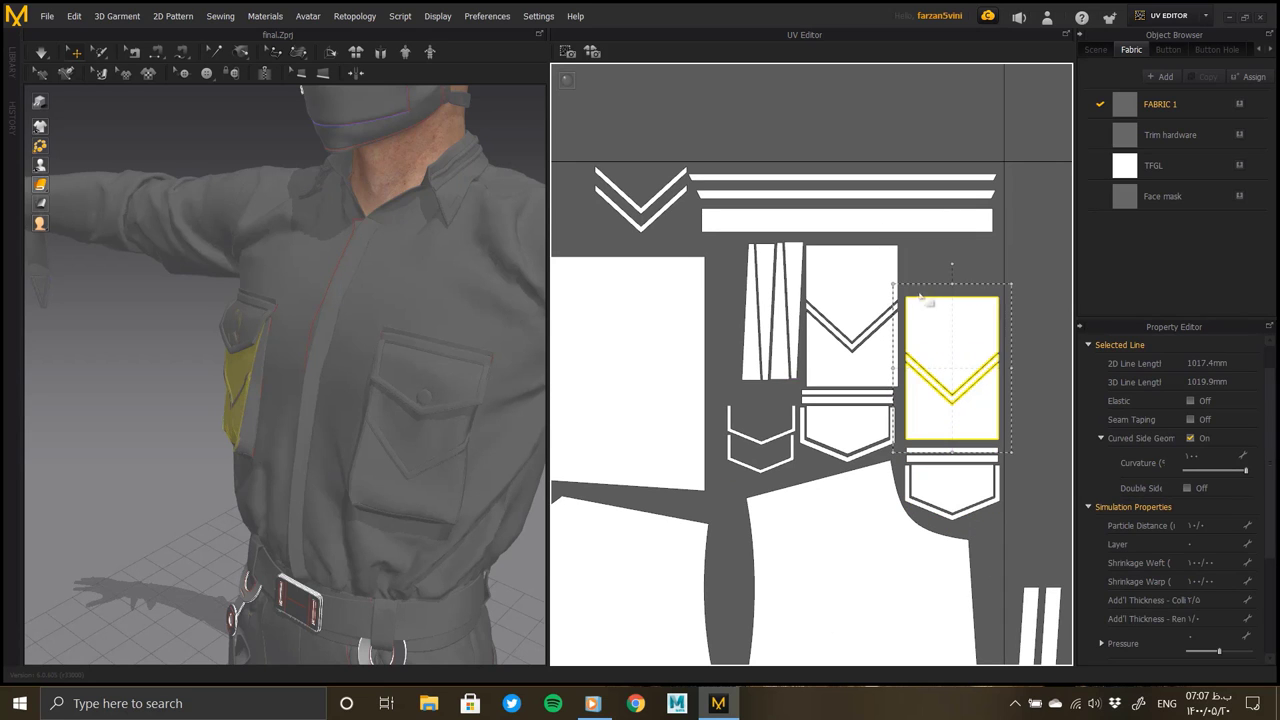
click(832, 224)
click(726, 403)
drag(778, 307, 768, 352)
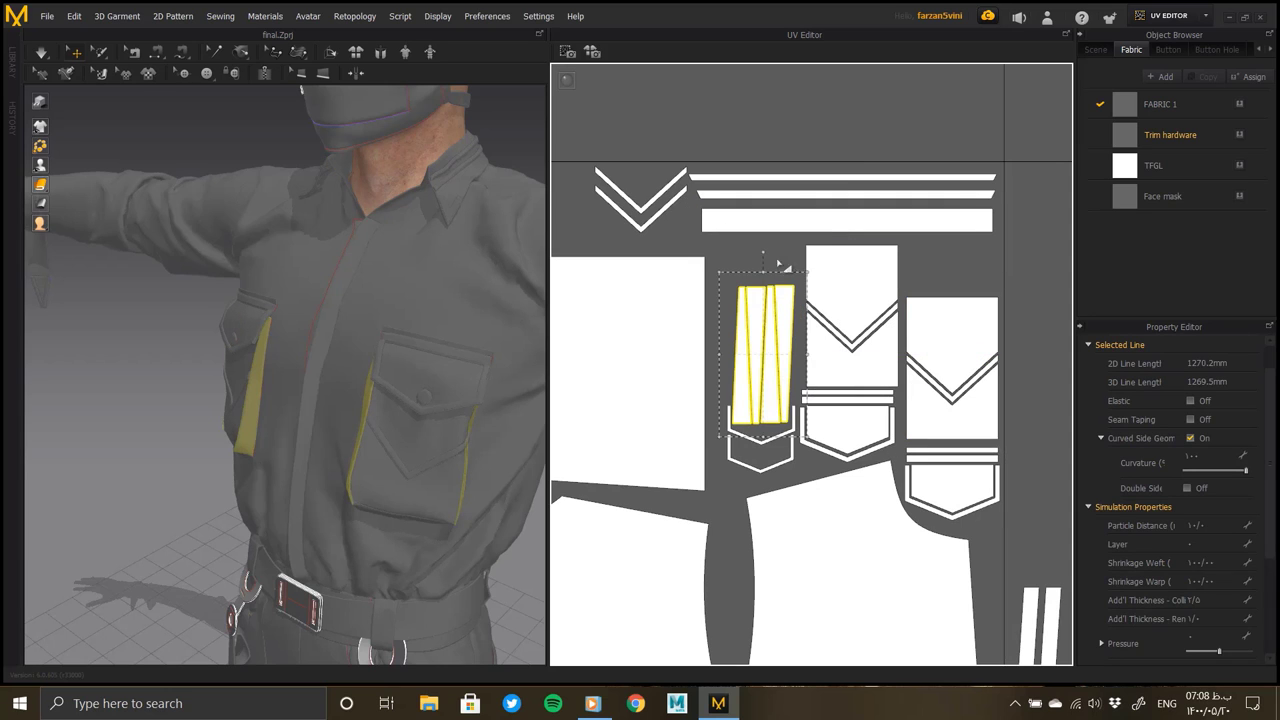
Cut and paste the thin strip above the pocket flap to the top-left of the layout
click(848, 408)
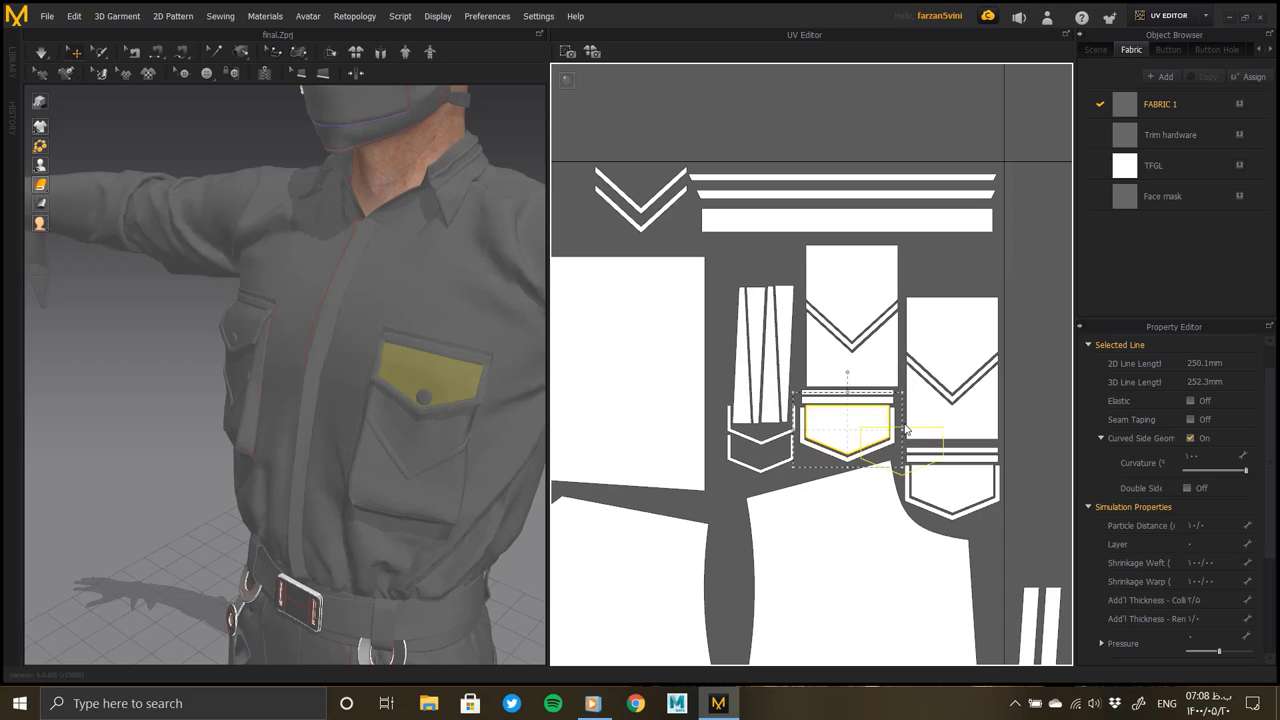
click(848, 398)
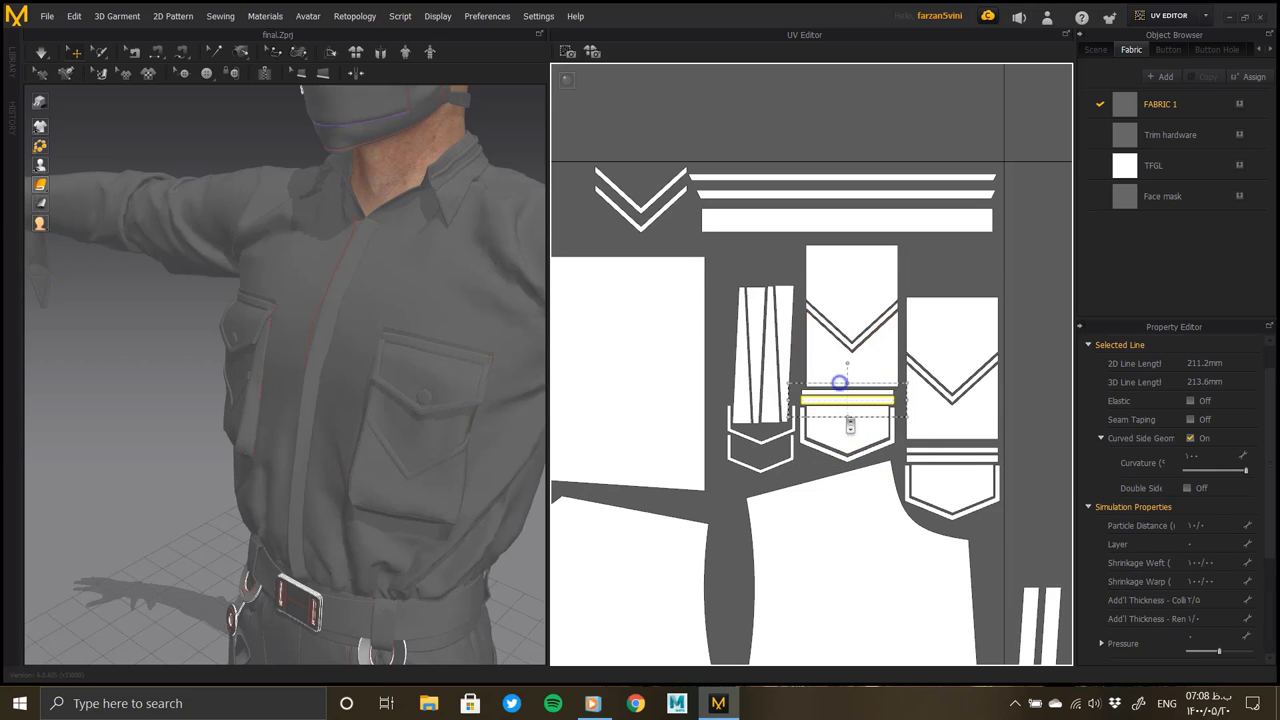
scroll(840, 383, up, 2)
click(850, 408)
scroll(855, 420, down, 1)
key(ctrl+c)
key(ctrl+v)
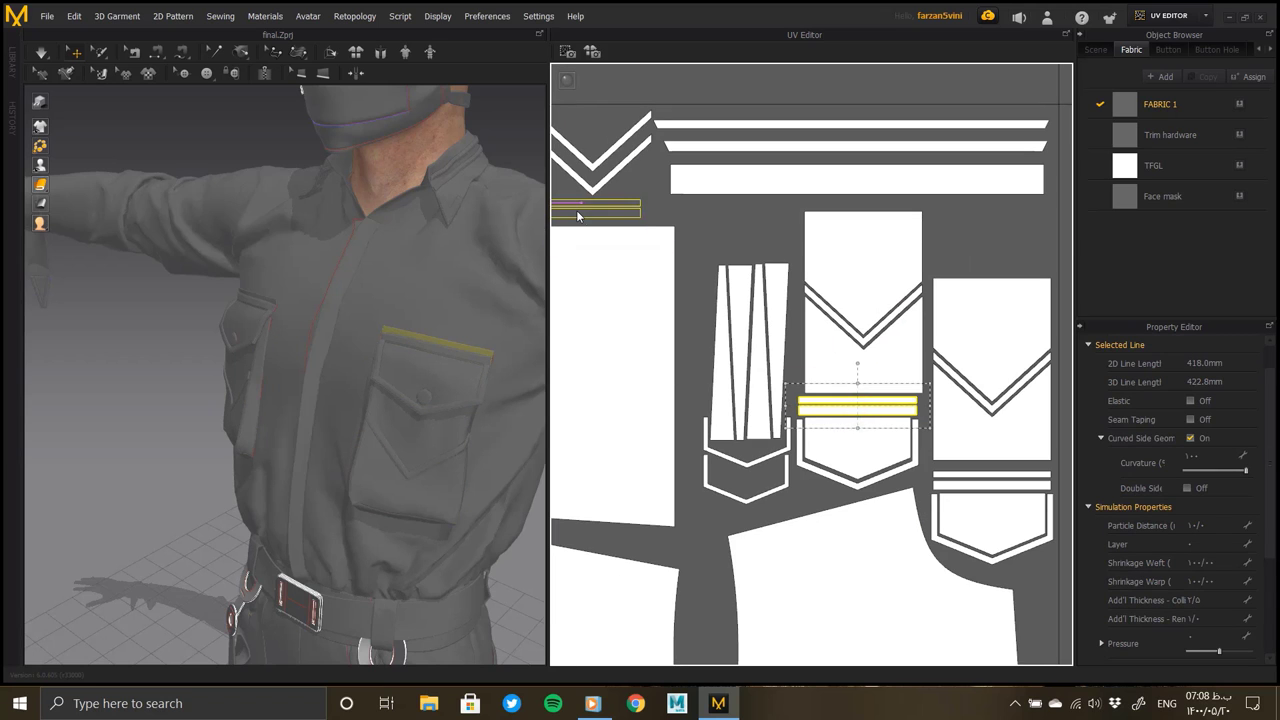
click(577, 215)
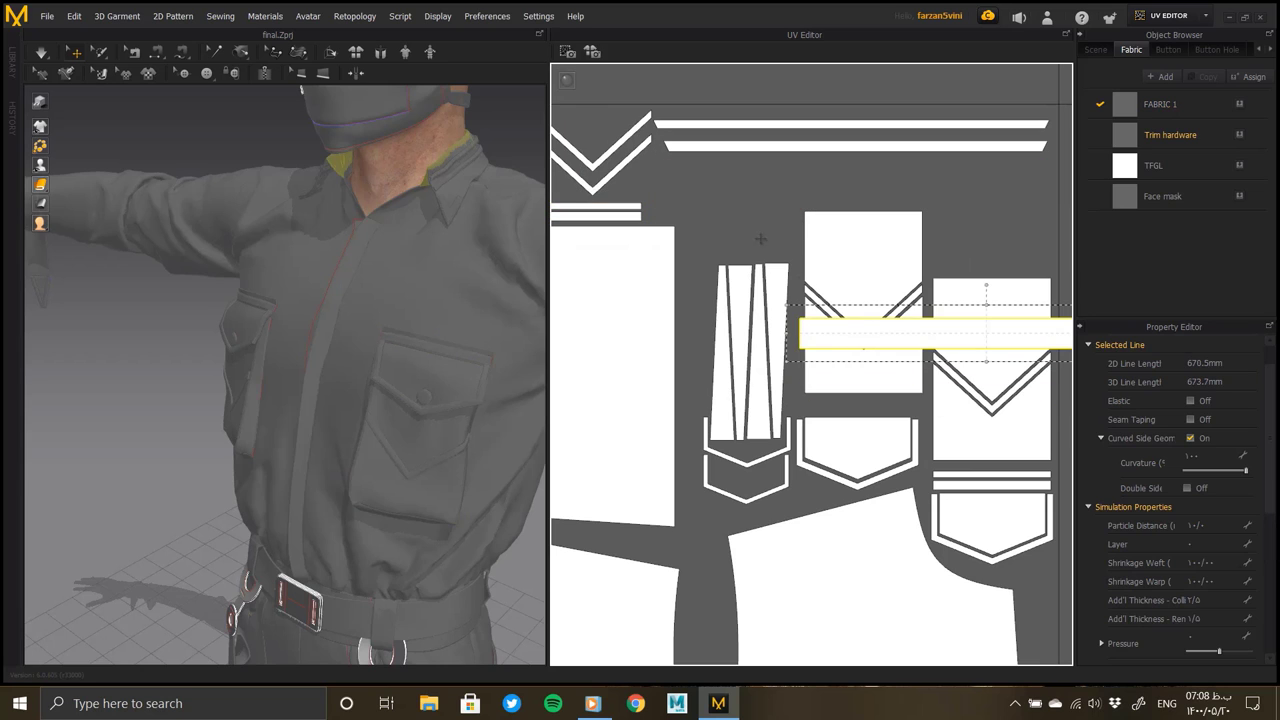
click(778, 206)
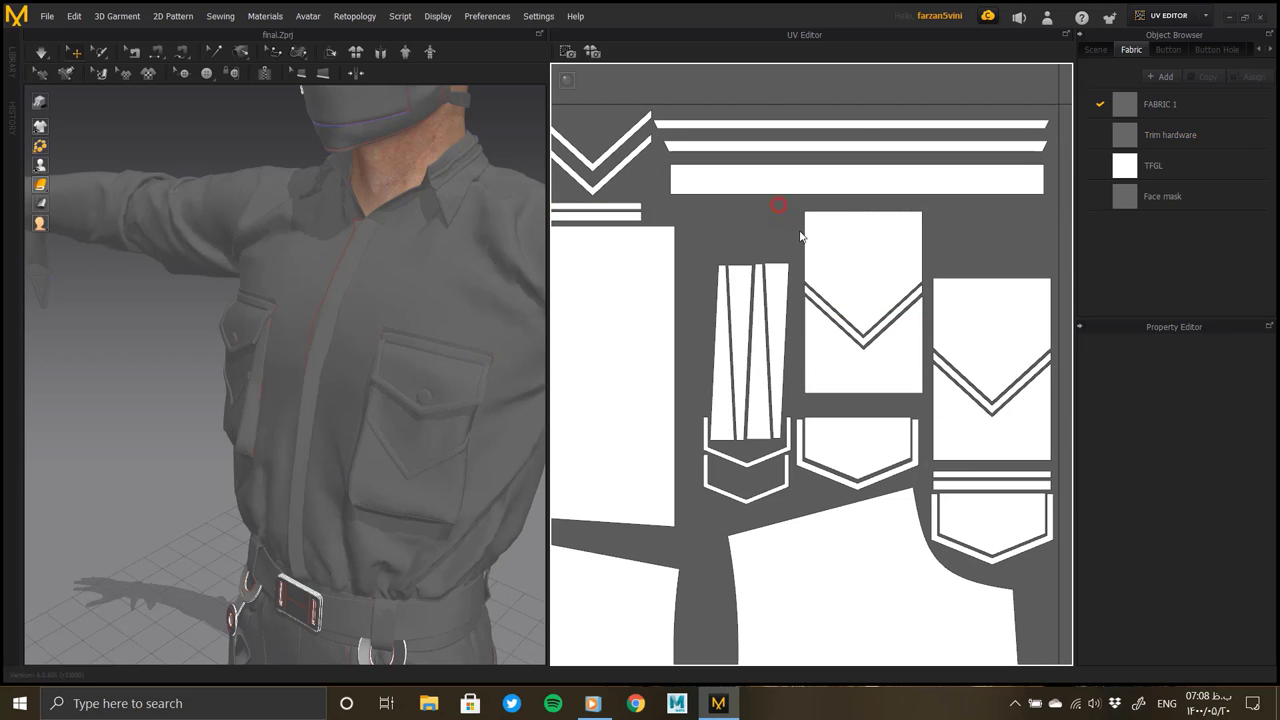
Nudge the chevron pocket piece down-left and move the top strips lower
click(920, 392)
drag(845, 277, 836, 296)
middle_drag(836, 296, 828, 366)
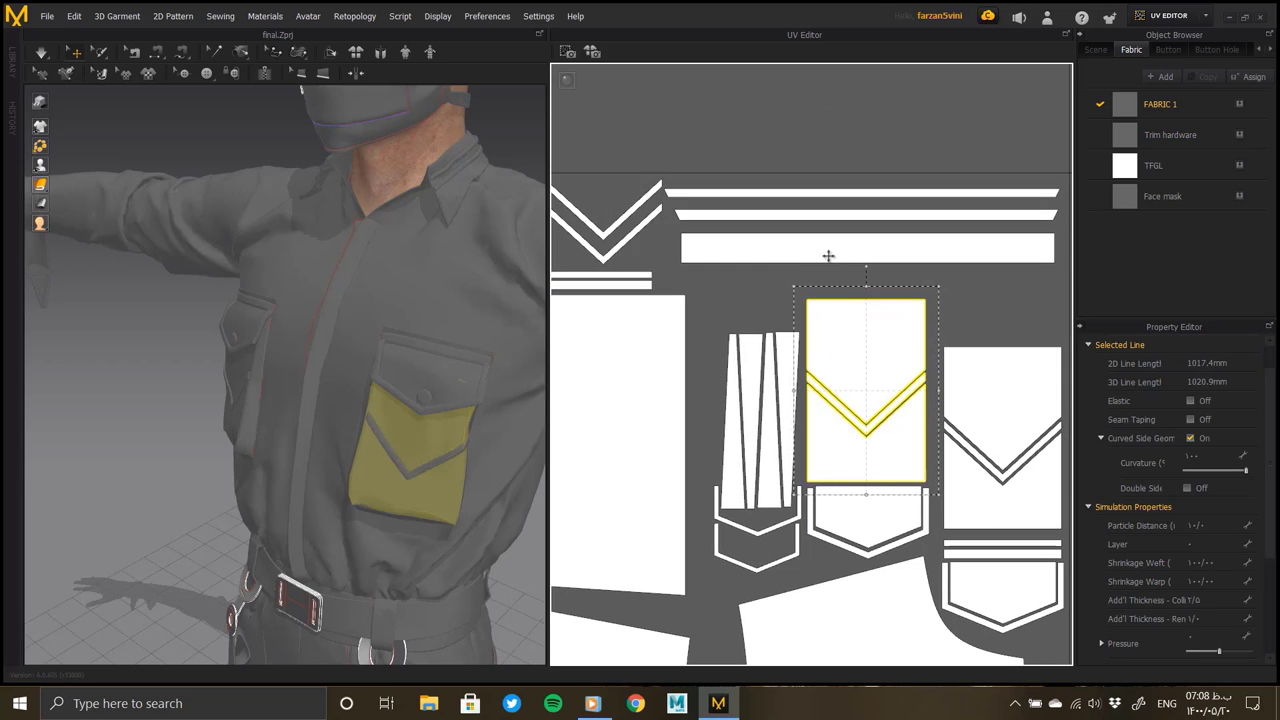
click(828, 256)
drag(830, 255, 832, 289)
drag(835, 233, 833, 277)
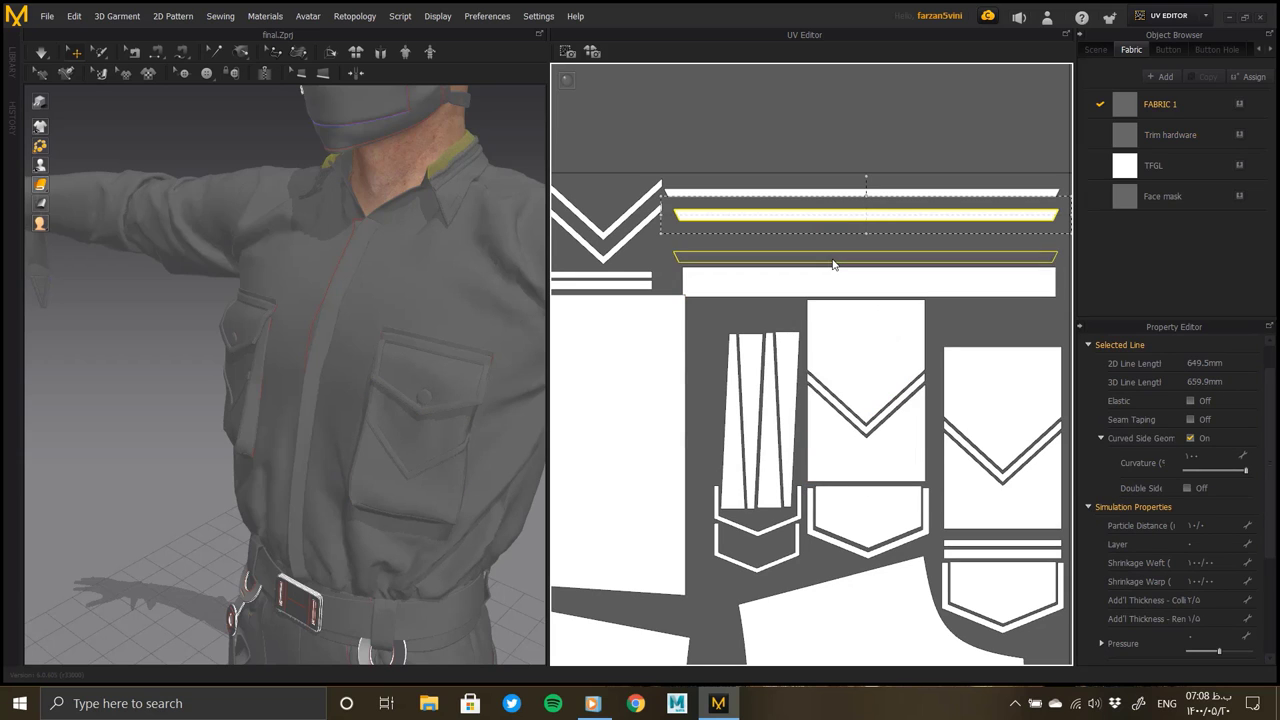
Move the chevron piece over to the left beside the strips
click(812, 192)
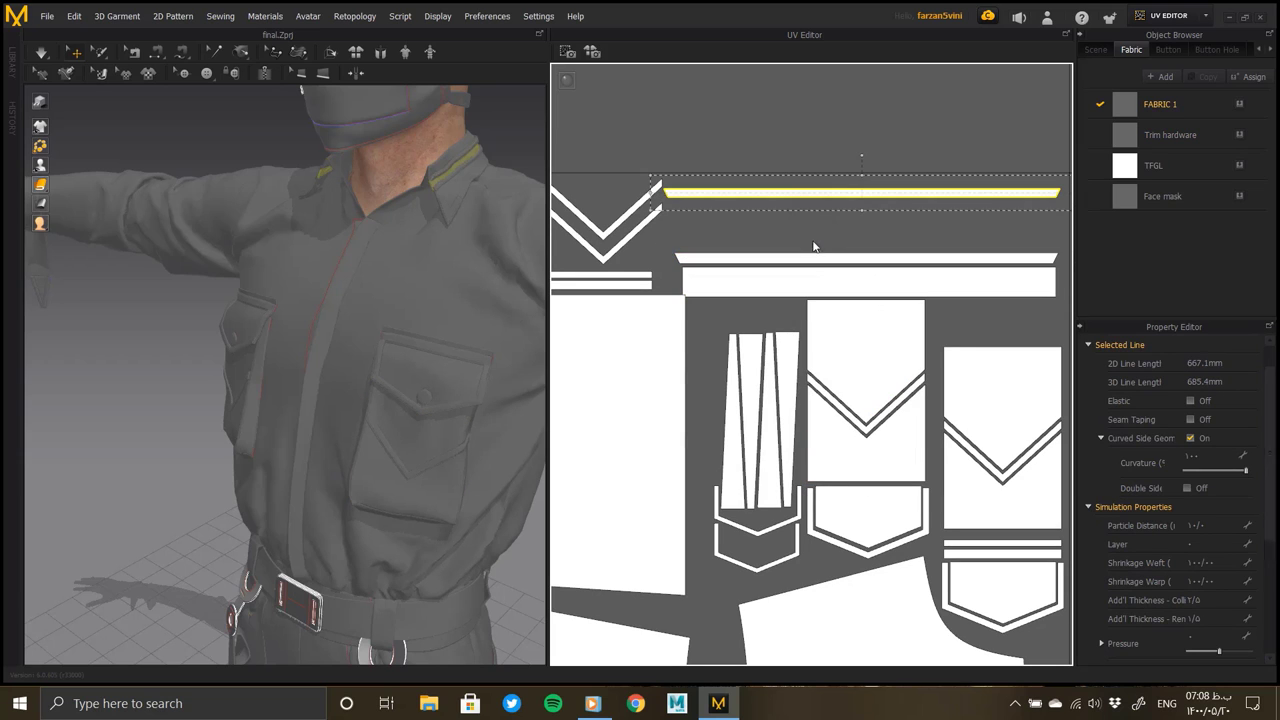
click(816, 250)
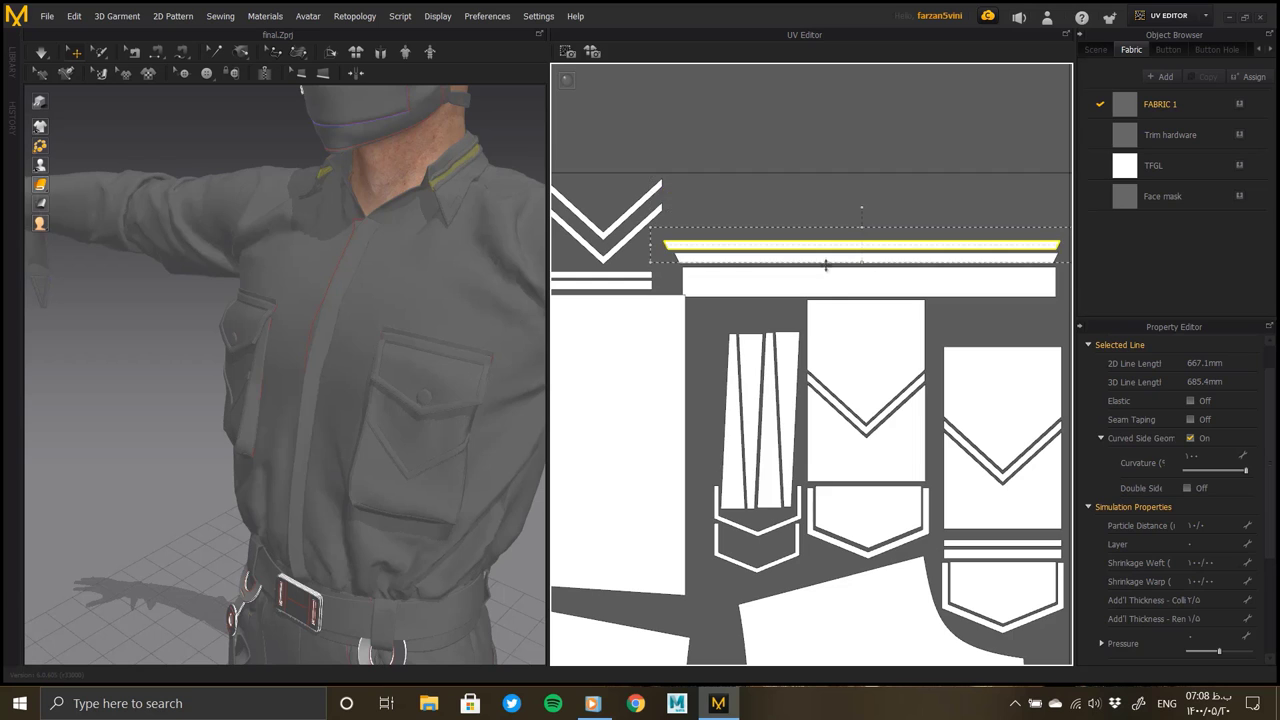
scroll(816, 254, down, 2)
middle_drag(758, 290, 918, 291)
click(918, 292)
drag(862, 285, 754, 282)
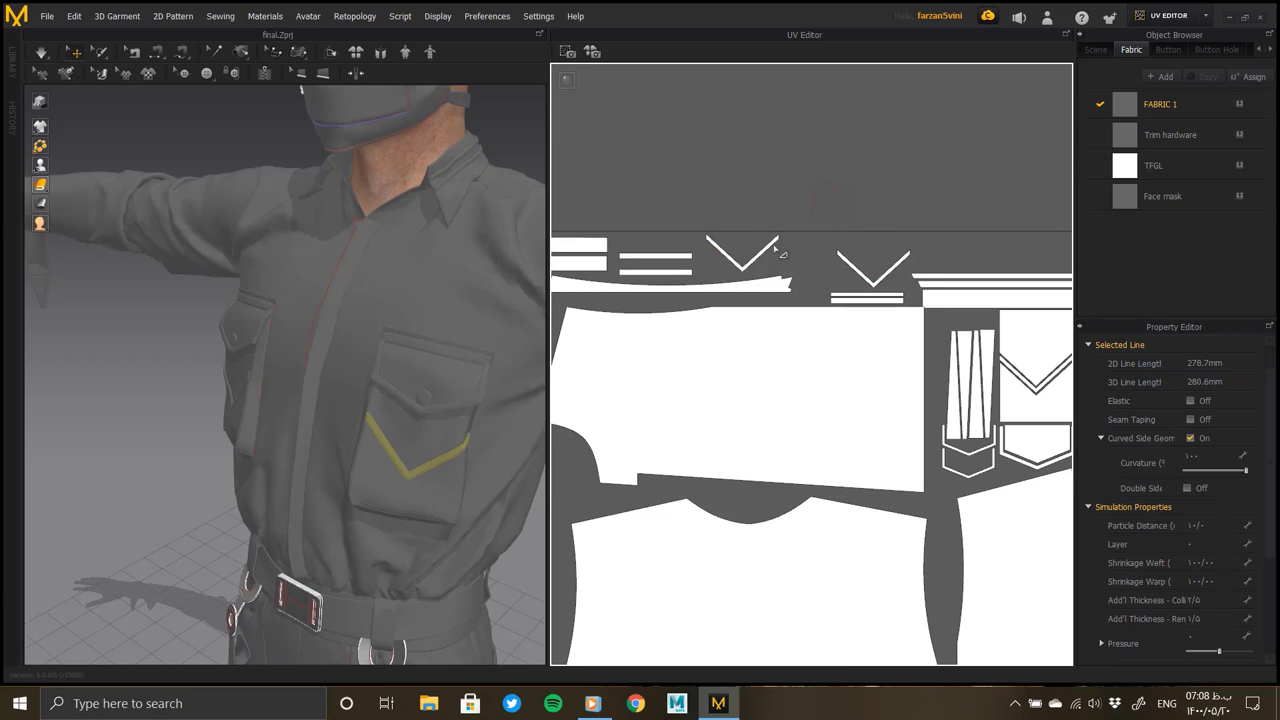
Move the right chevron next to the other chevron
click(776, 250)
scroll(740, 248, up, 2)
scroll(786, 303, up, 1)
click(745, 300)
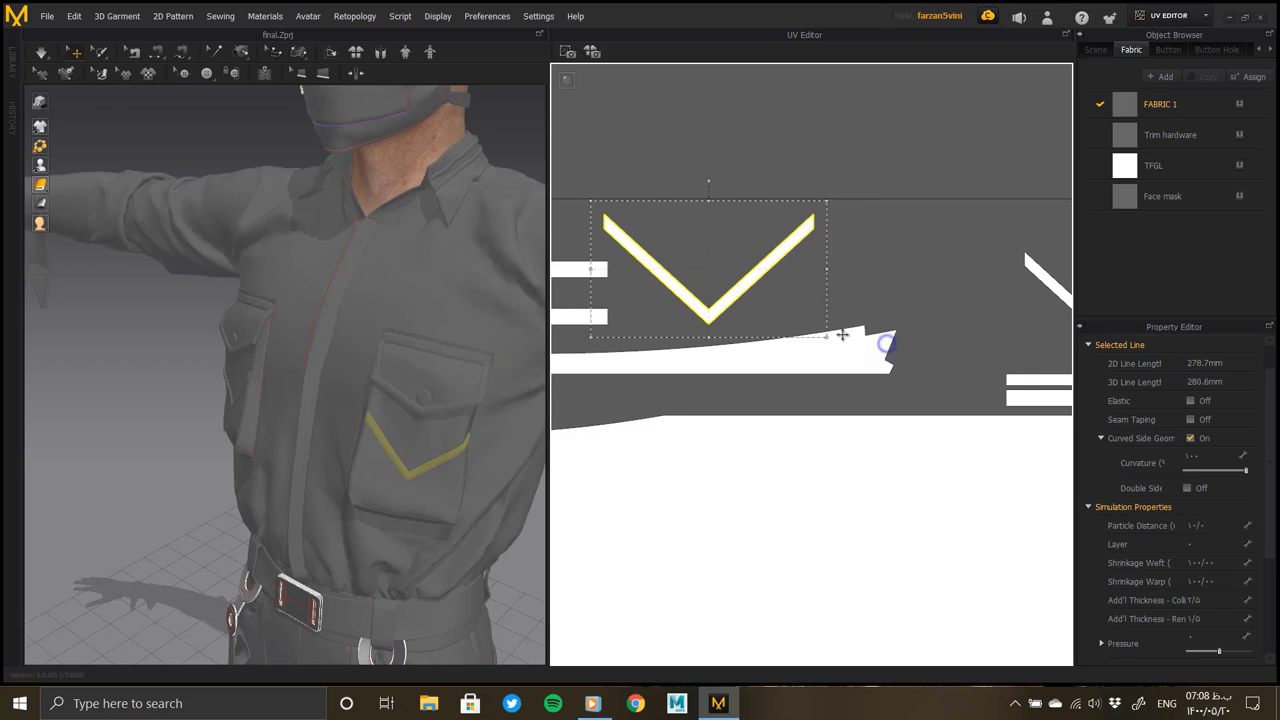
scroll(760, 320, down, 2)
drag(922, 338, 794, 311)
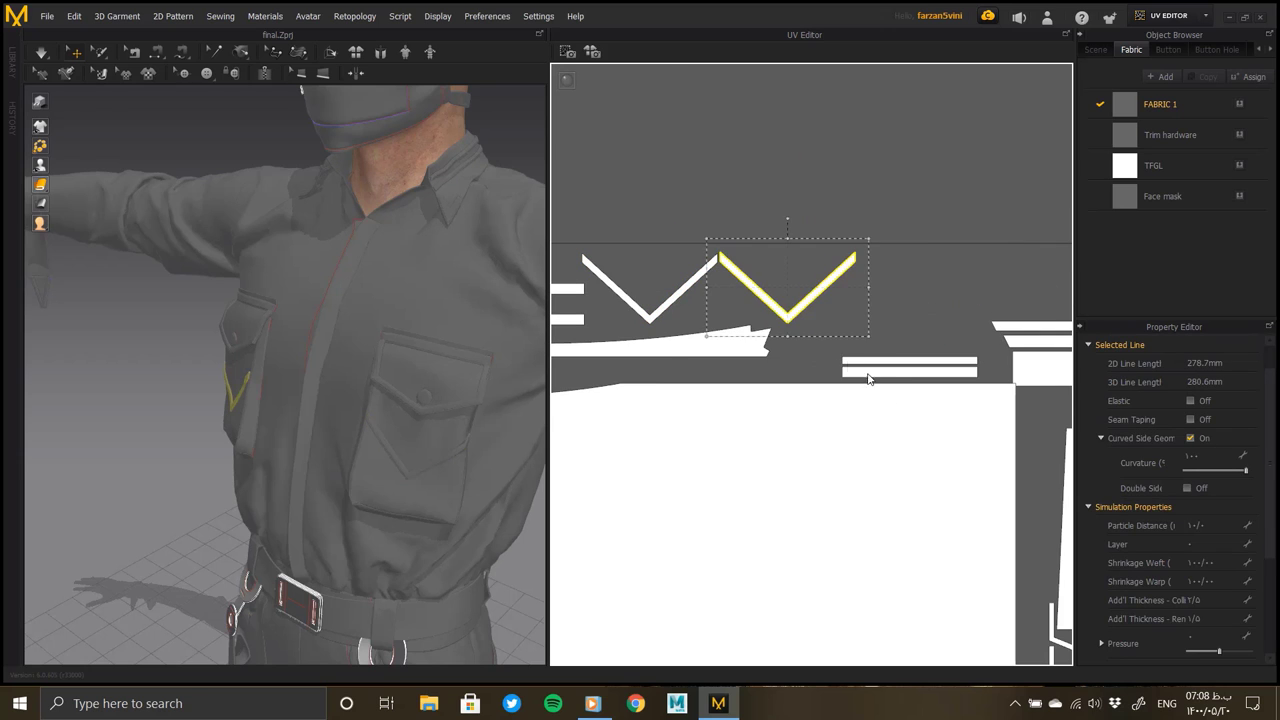
click(800, 200)
Slide a horizontal strip left and move the three collar lines down above the pattern
click(900, 363)
scroll(880, 366, down, 2)
drag(880, 366, 600, 372)
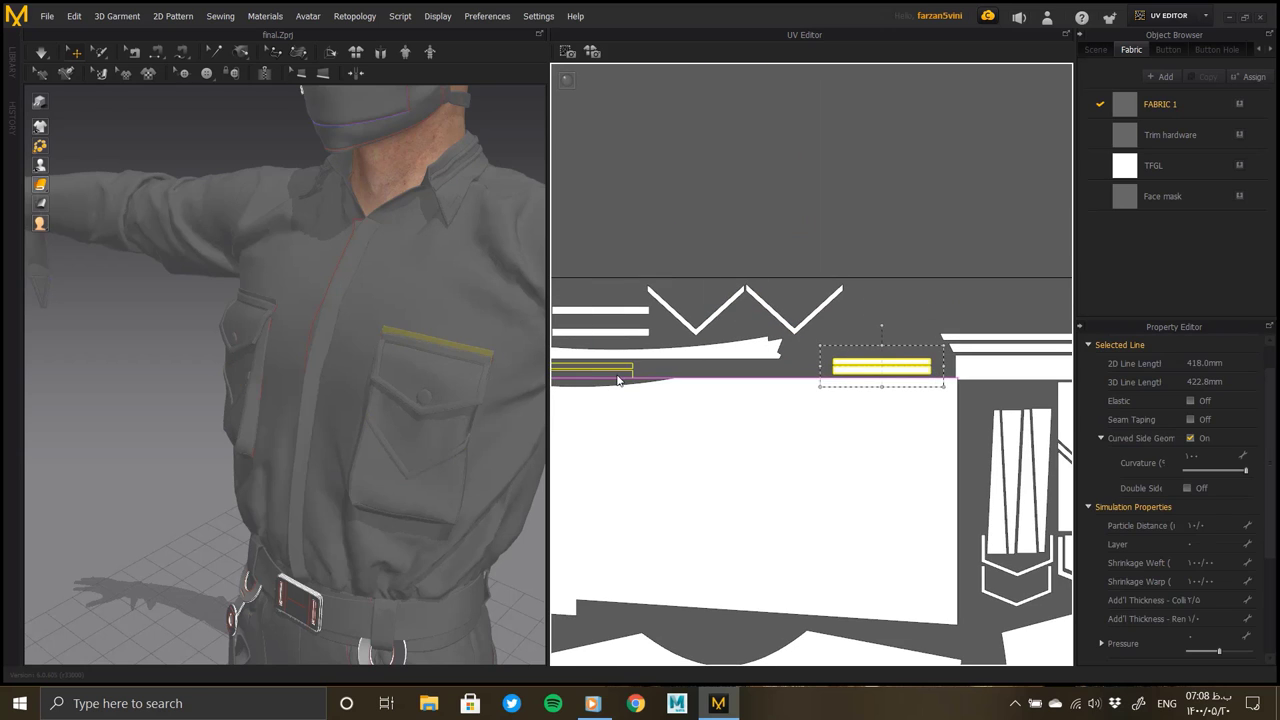
scroll(898, 337, down, 3)
drag(650, 259, 826, 349)
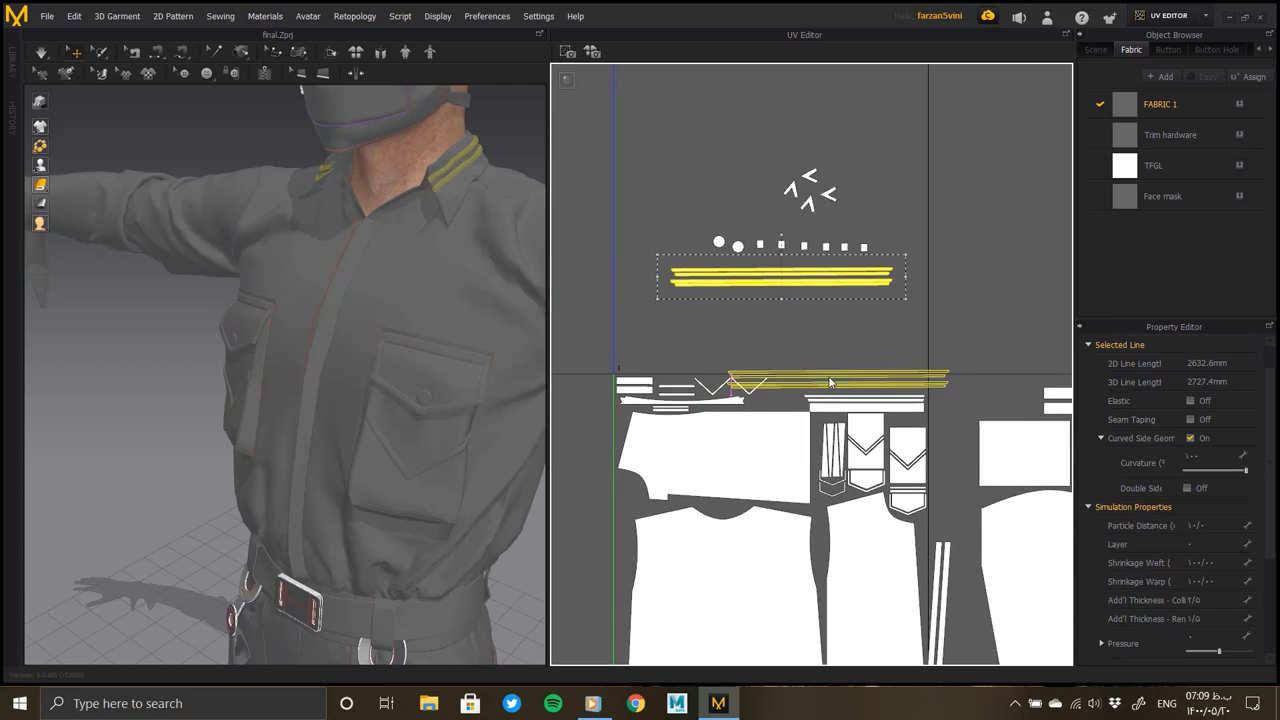
scroll(830, 362, up, 2)
drag(810, 397, 748, 272)
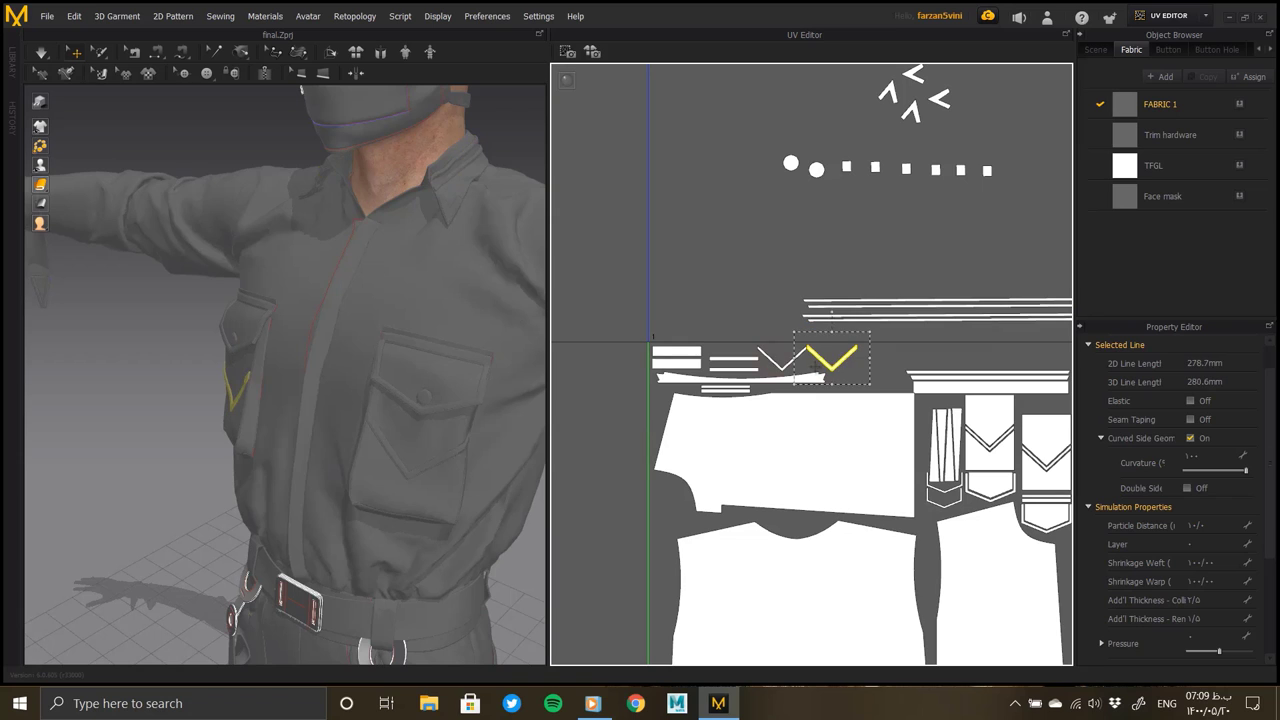
Reorder the collar strips into neat stacked rows
click(978, 316)
middle_drag(978, 316, 835, 311)
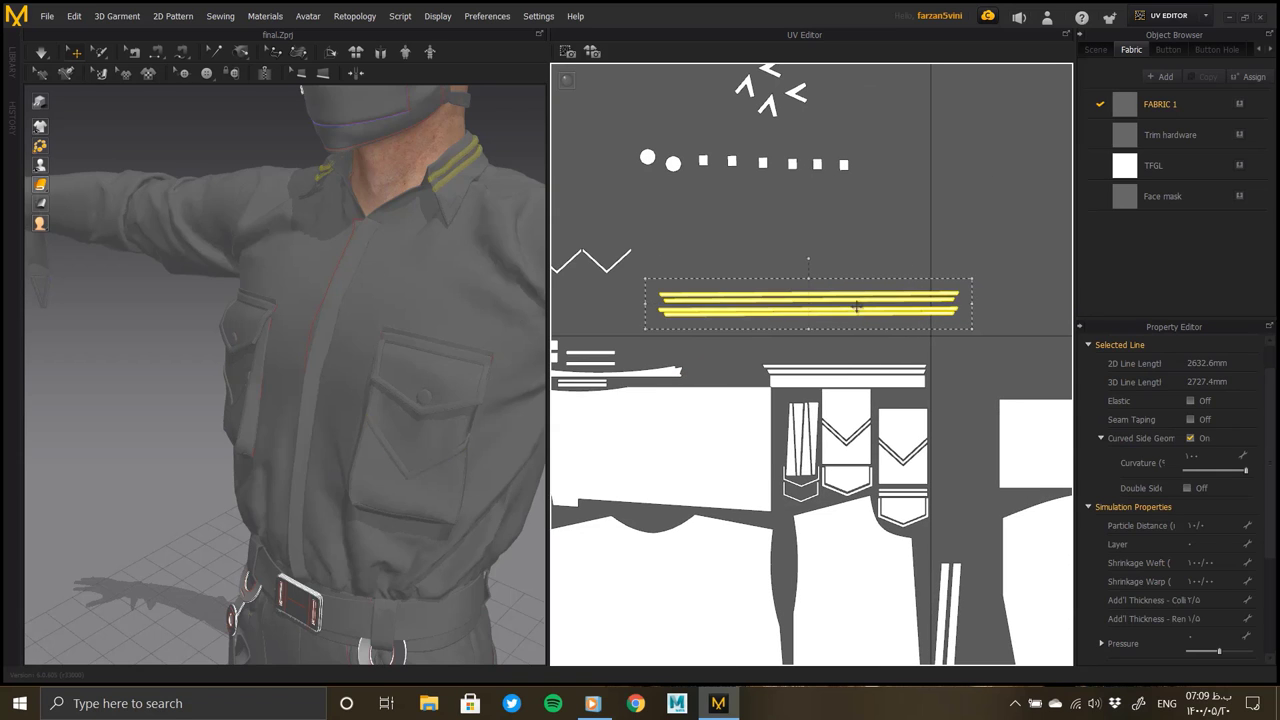
scroll(985, 363, up, 3)
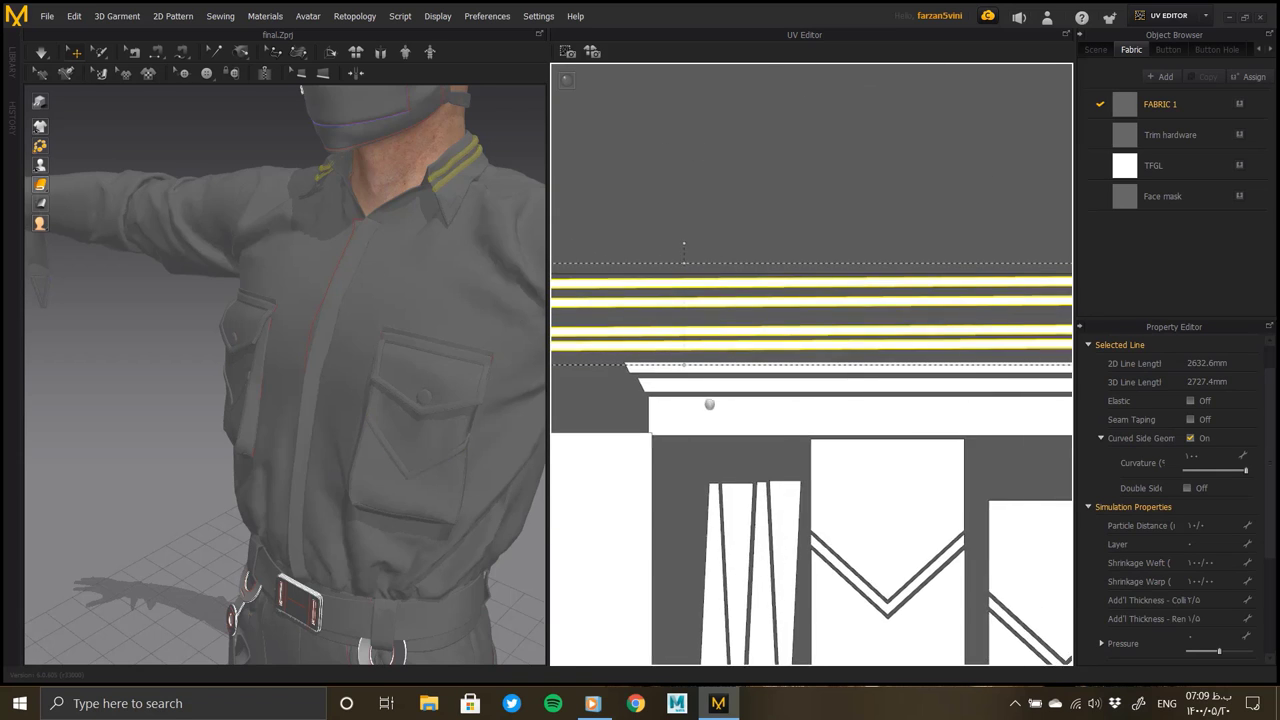
scroll(985, 363, up, 3)
middle_drag(986, 363, 786, 397)
click(795, 381)
drag(804, 359, 808, 273)
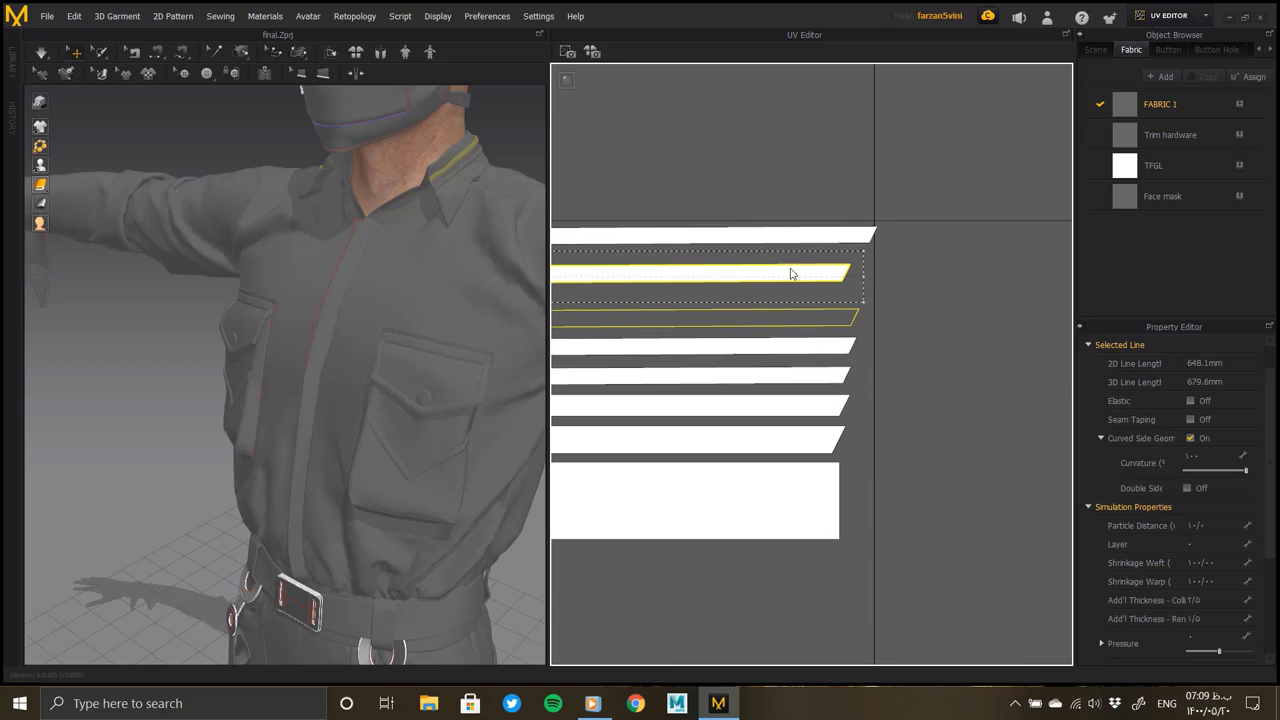
drag(791, 274, 783, 291)
Box-select the group of button squares
scroll(783, 323, down, 1)
scroll(783, 323, down, 2)
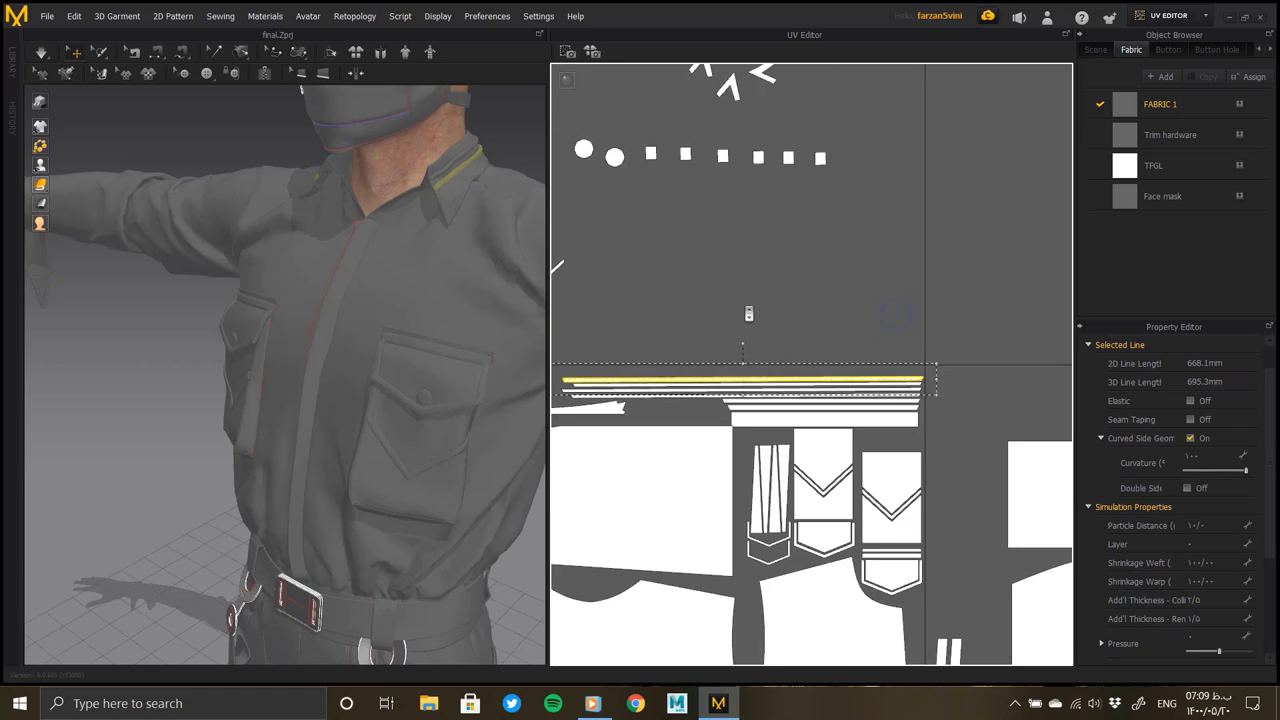
scroll(866, 283, down, 1)
middle_drag(866, 283, 744, 360)
mouse_move(988, 278)
mouse_down()
mouse_move(793, 227)
mouse_move(918, 397)
mouse_up()
Place the rightmost button square beside the others and align it with the trim row
scroll(925, 410, up, 5)
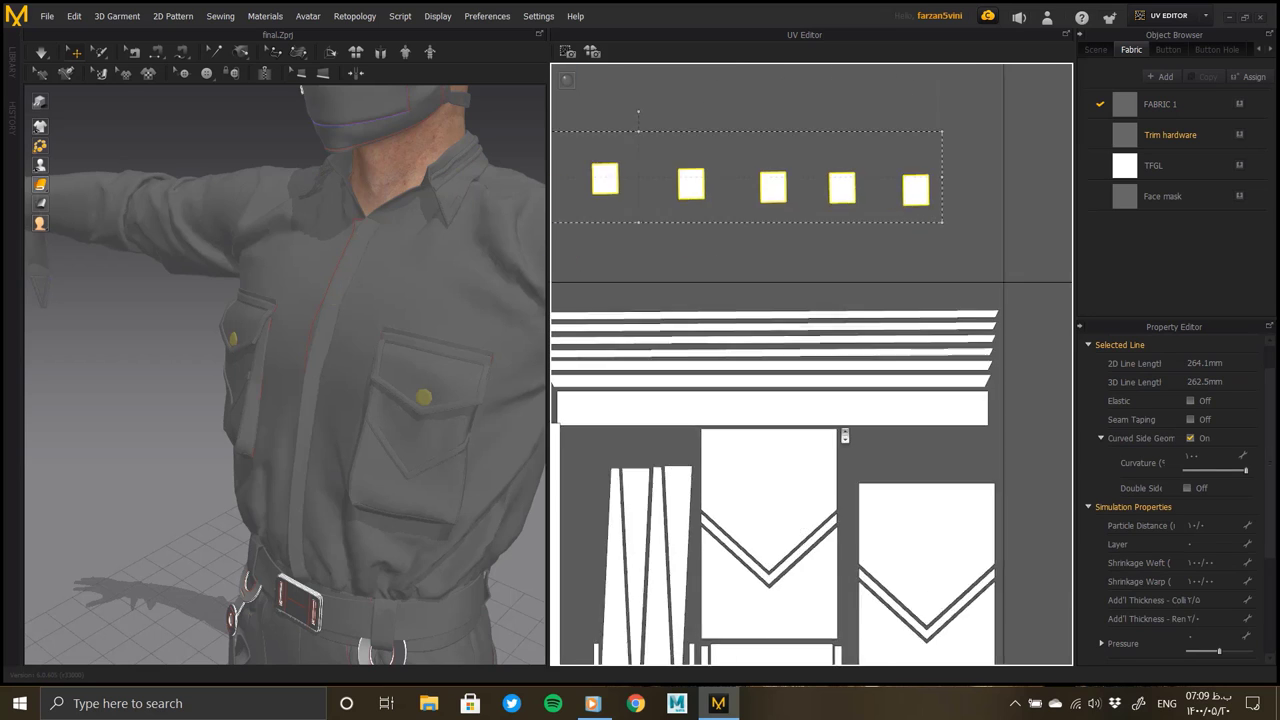
click(921, 297)
drag(933, 186, 1019, 351)
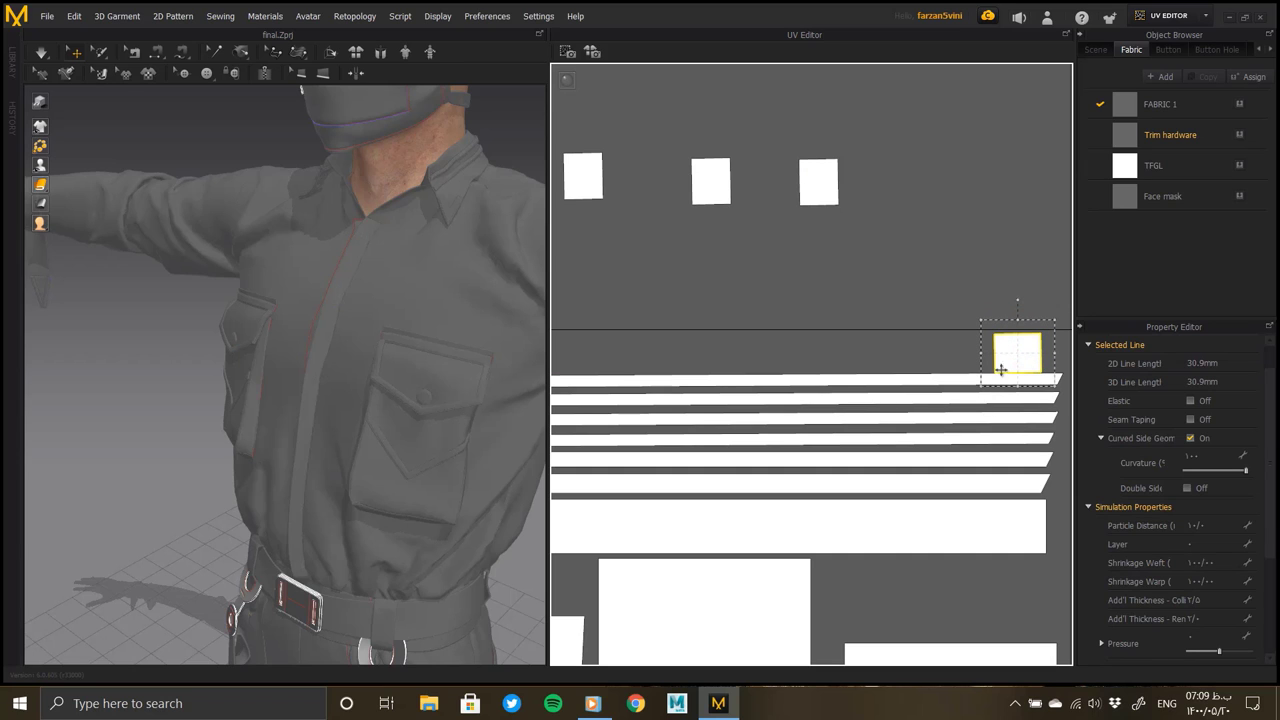
drag(897, 212, 897, 192)
scroll(880, 263, down, 5)
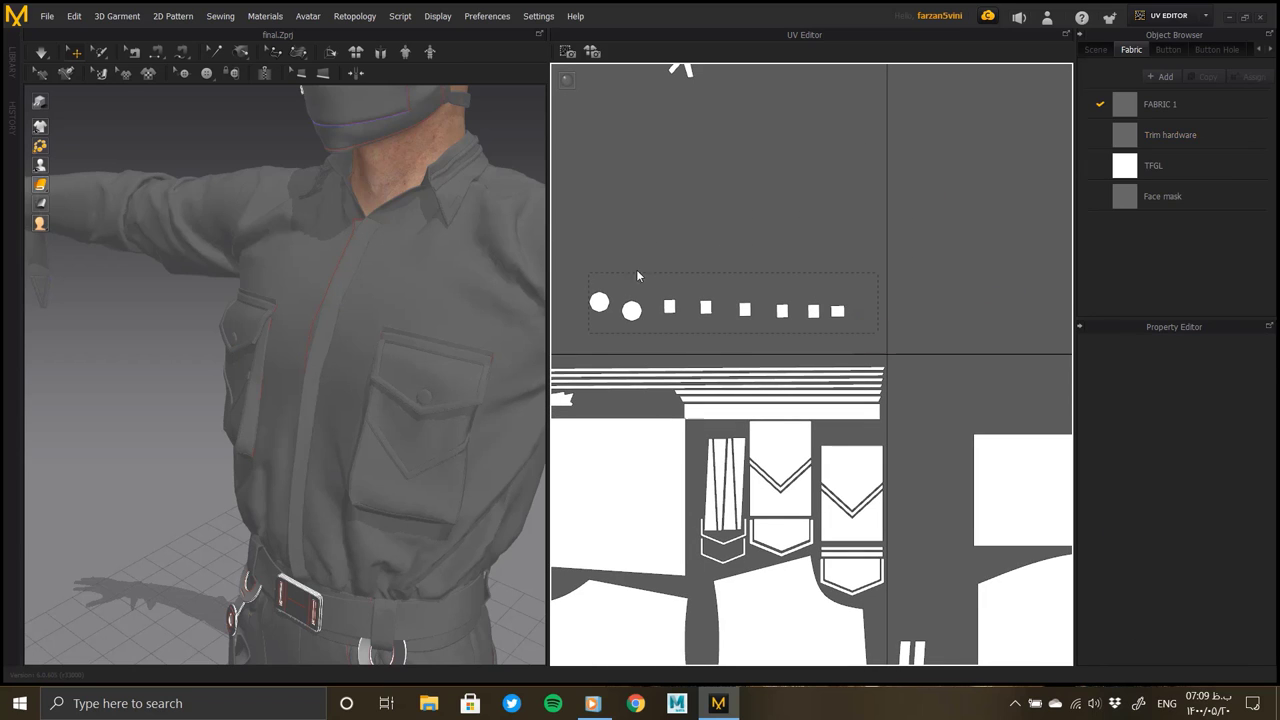
mouse_move(588, 278)
mouse_down()
mouse_move(855, 285)
mouse_move(870, 362)
mouse_up()
scroll(872, 364, up, 5)
scroll(823, 278, up, 3)
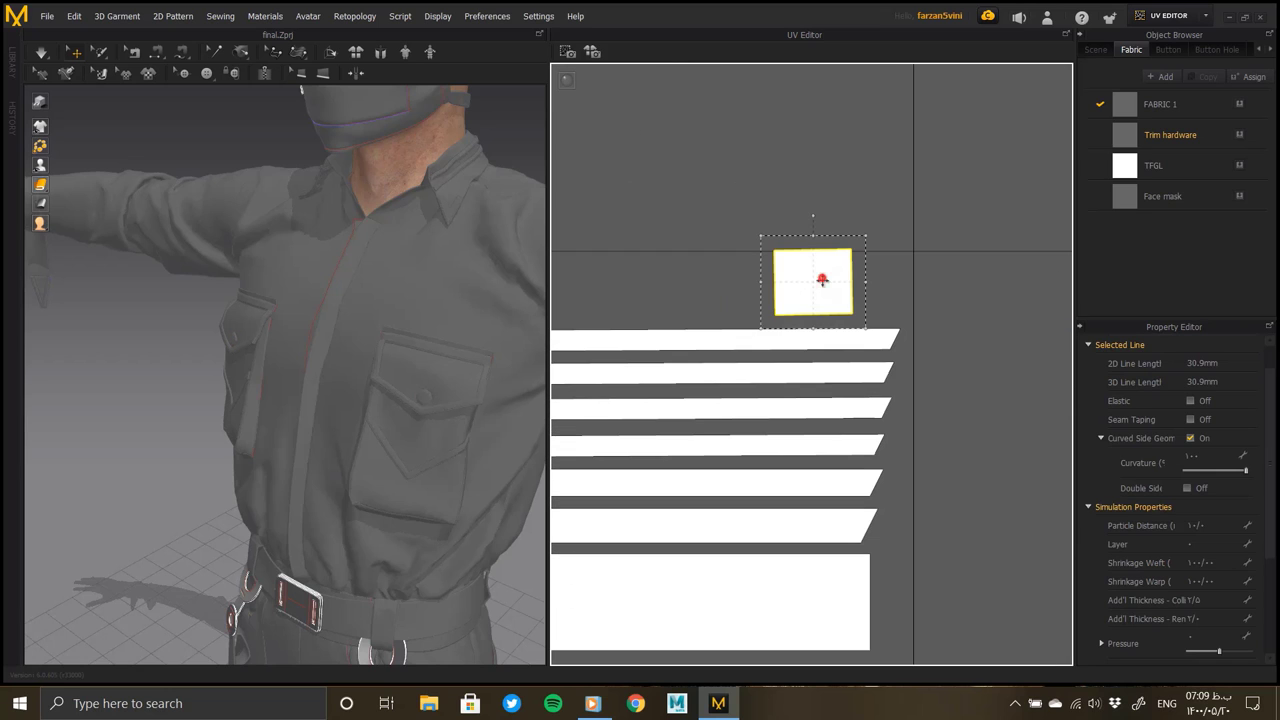
drag(823, 288, 820, 297)
scroll(1040, 355, down, 5)
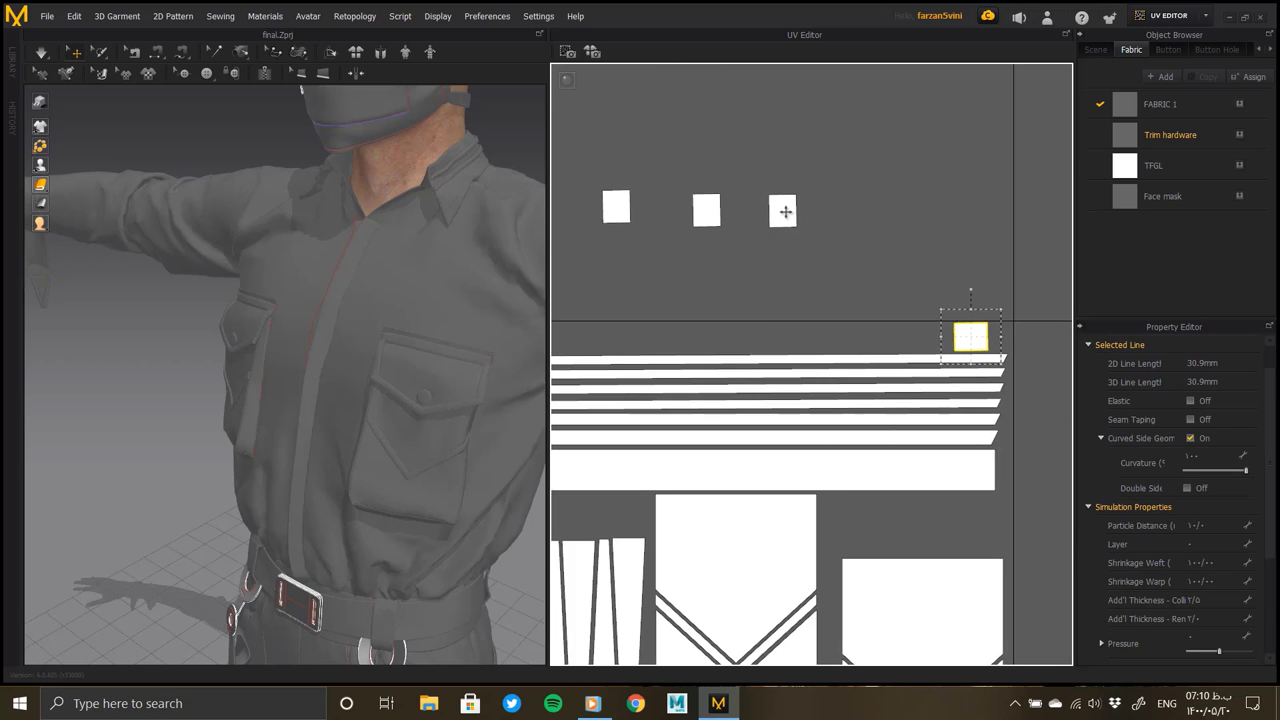
Move two more small squares down into the row above the trim strips
click(784, 209)
drag(756, 216, 879, 343)
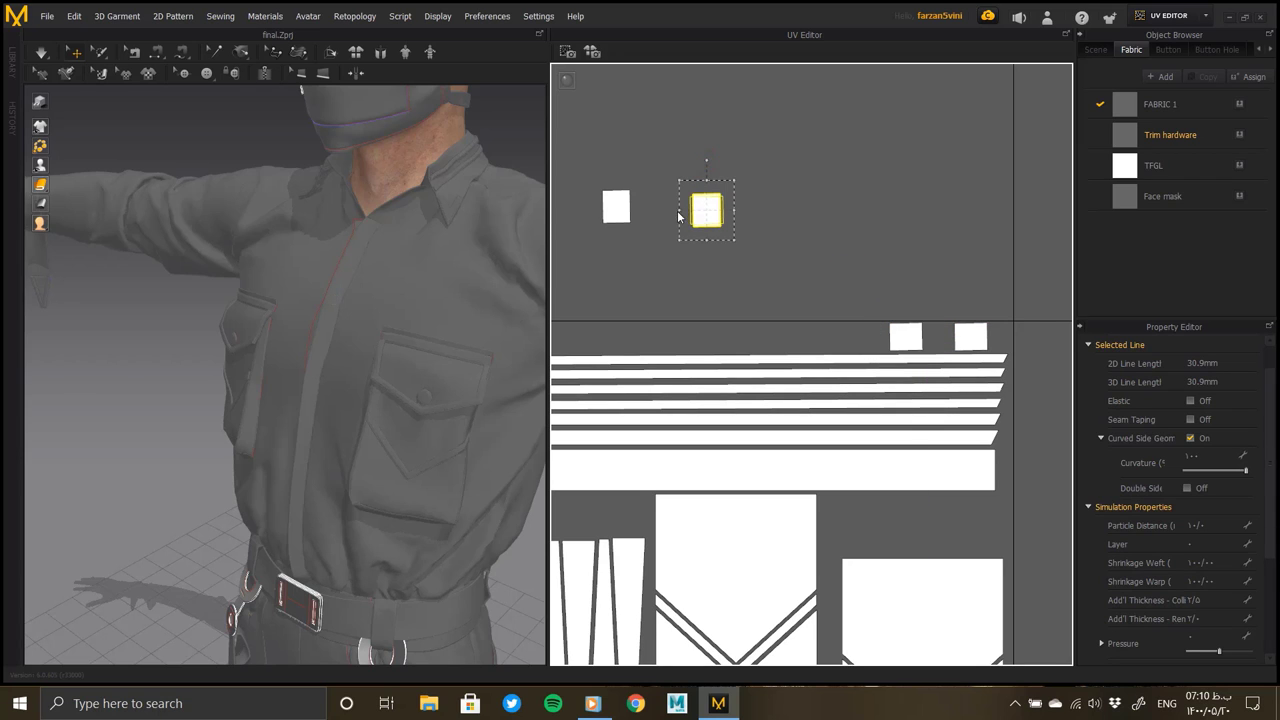
drag(846, 348, 849, 340)
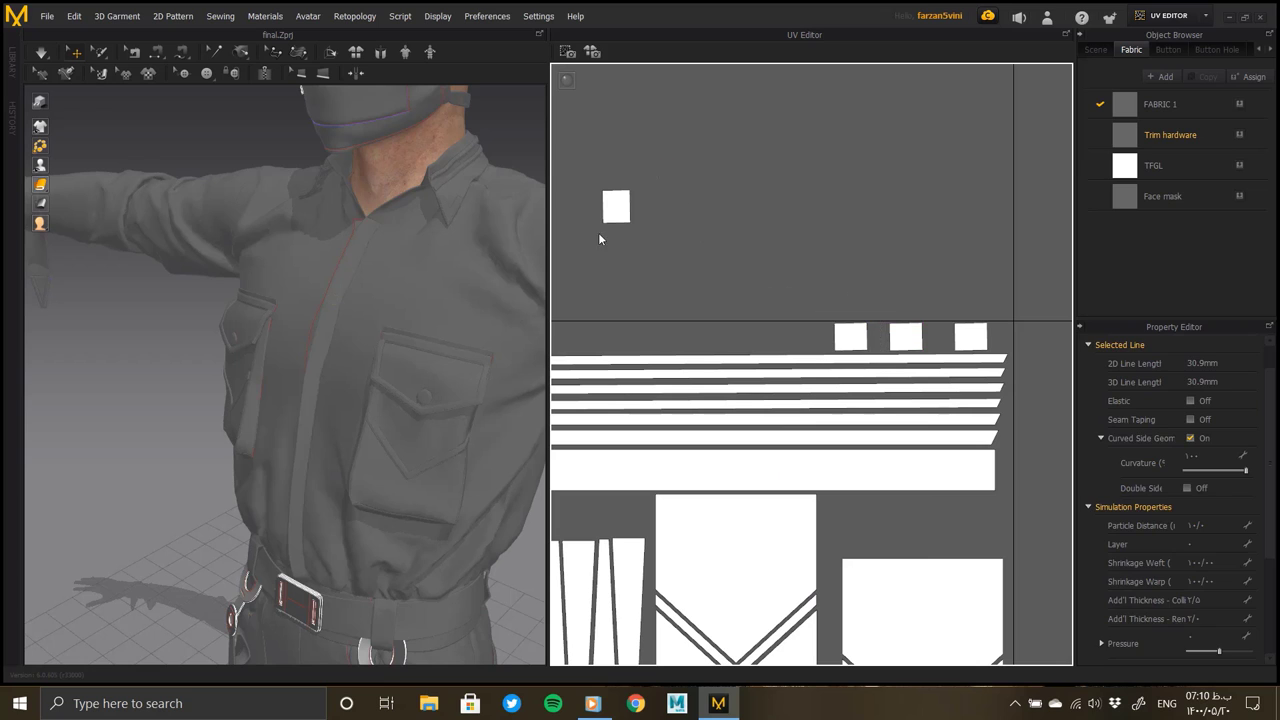
click(616, 207)
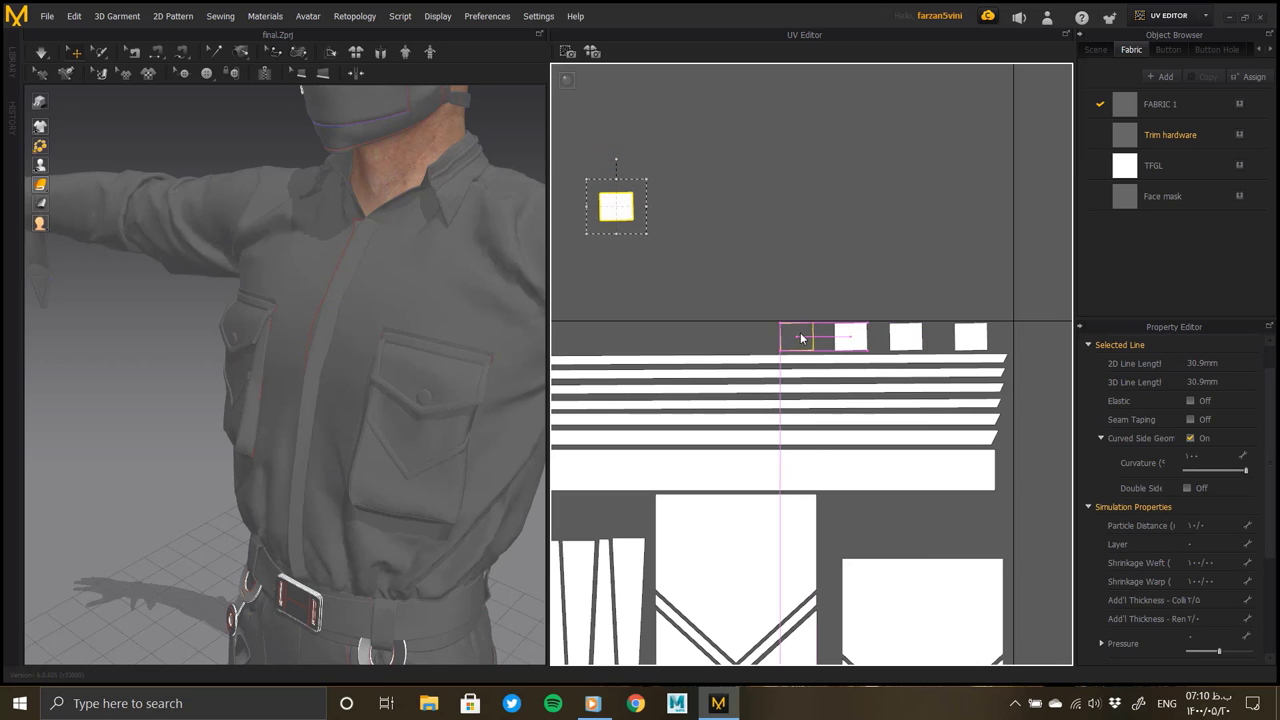
drag(622, 215, 803, 342)
scroll(951, 366, up, 3)
scroll(621, 365, up, 2)
scroll(895, 366, down, 5)
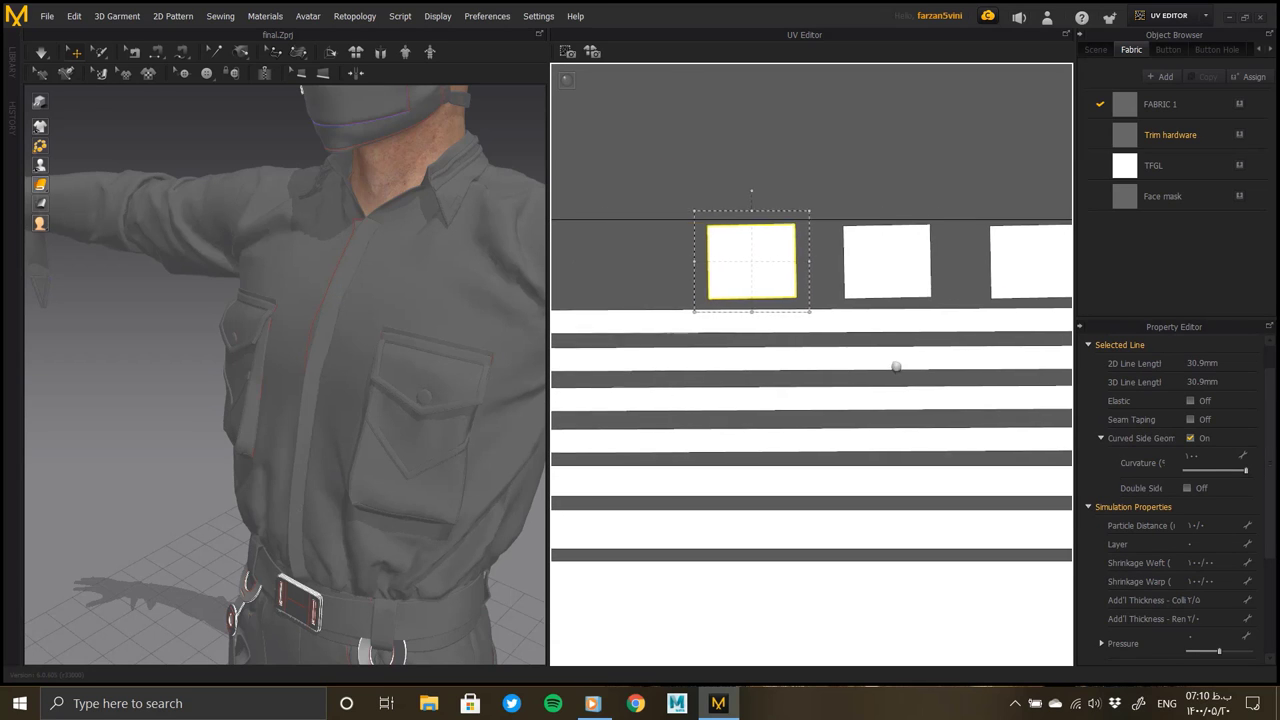
Move two remaining squares into the lower-right row
click(810, 260)
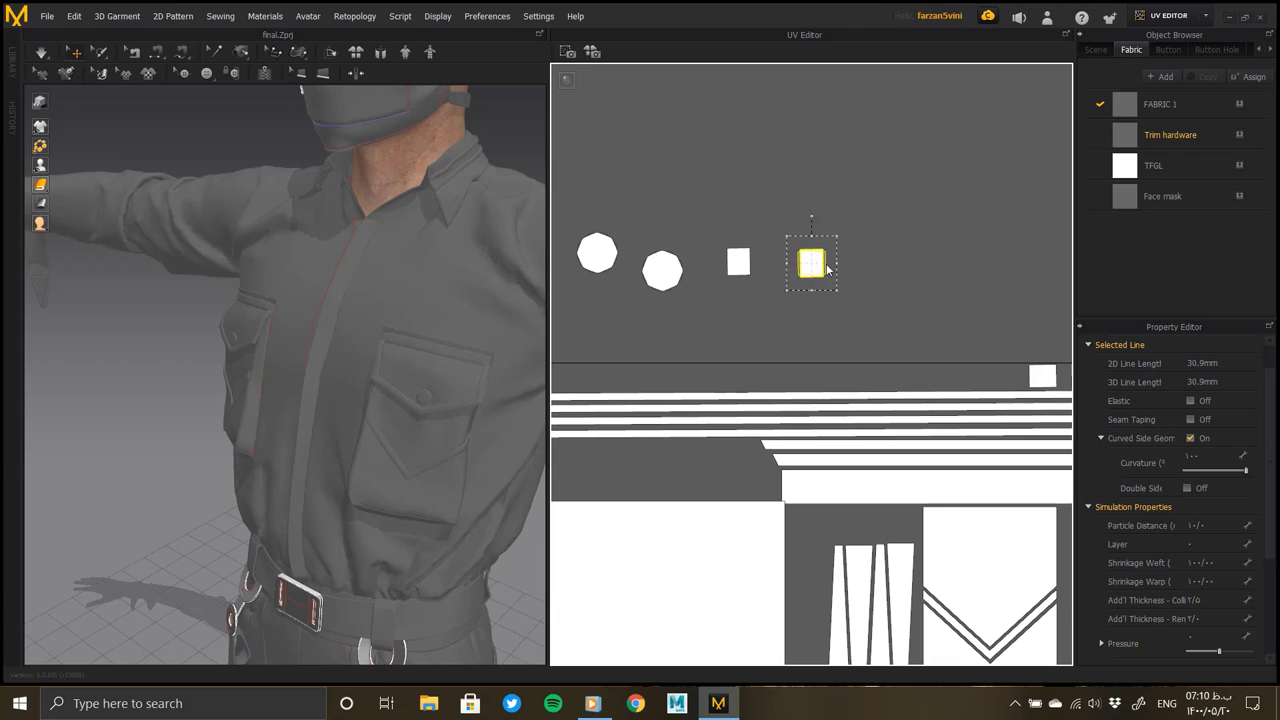
drag(827, 268, 1020, 378)
click(738, 262)
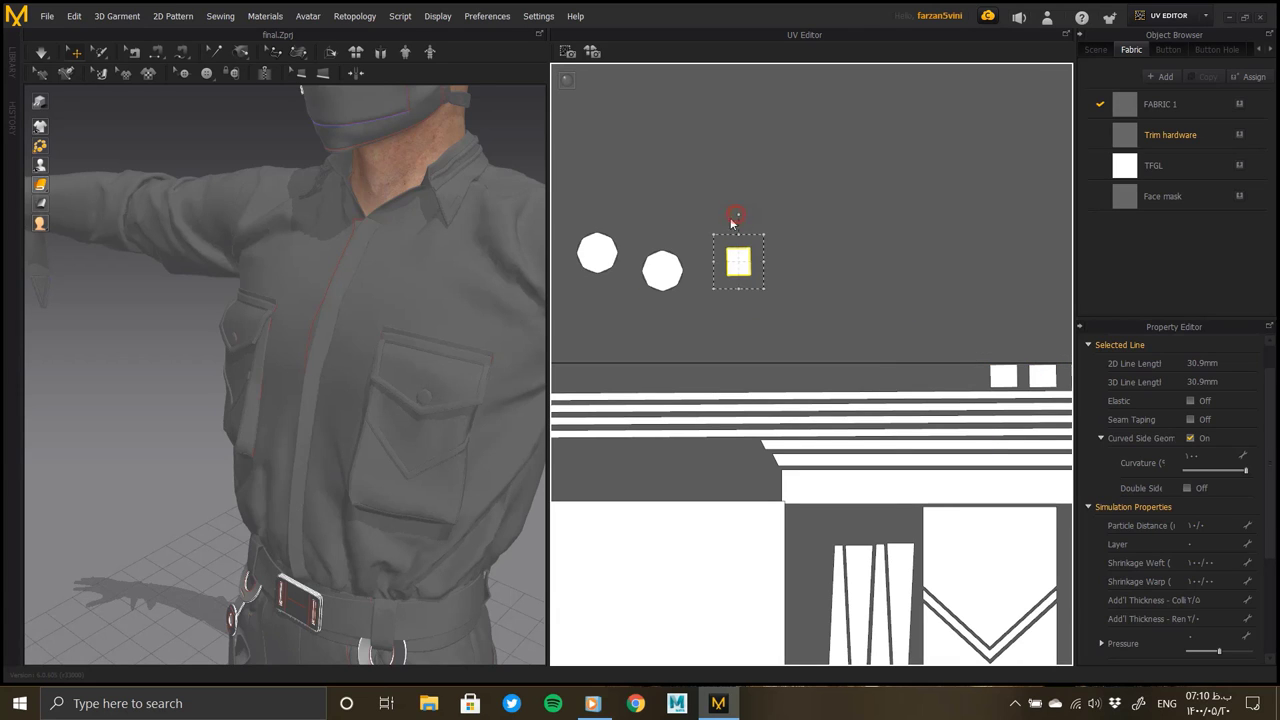
drag(735, 265, 966, 378)
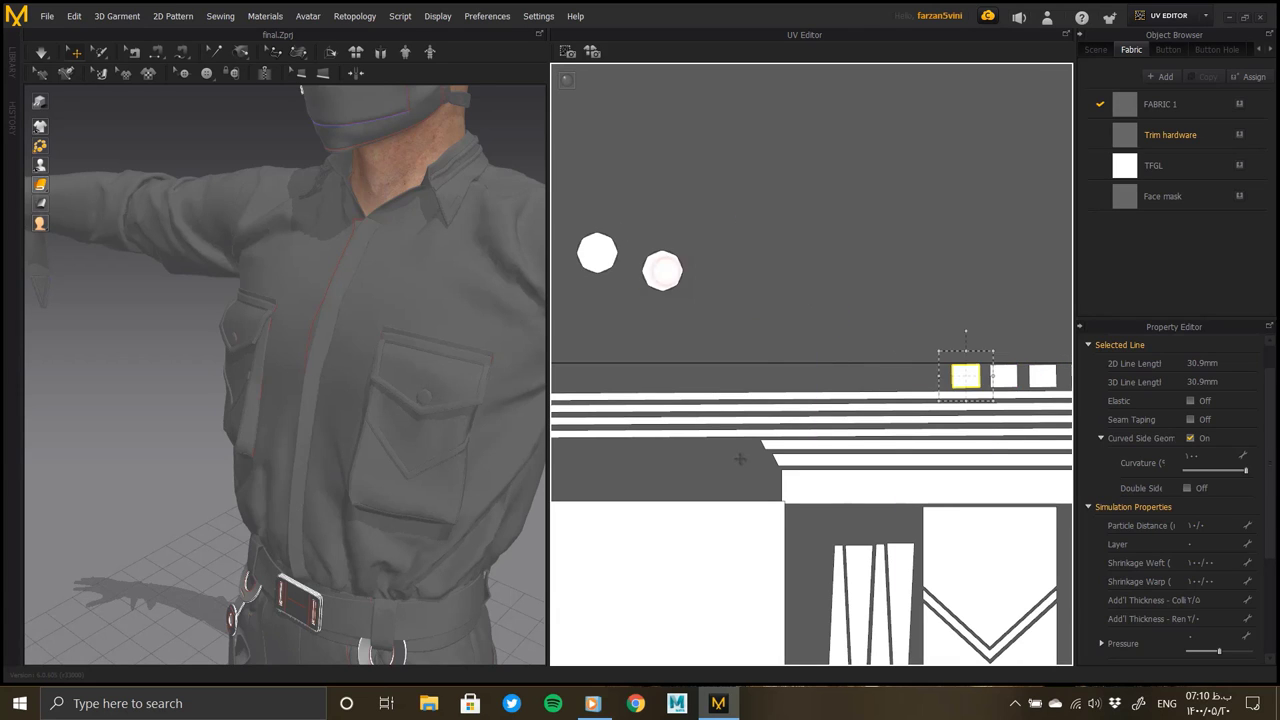
drag(662, 270, 743, 466)
Move the circle islands into free gaps below the strips
drag(597, 252, 699, 468)
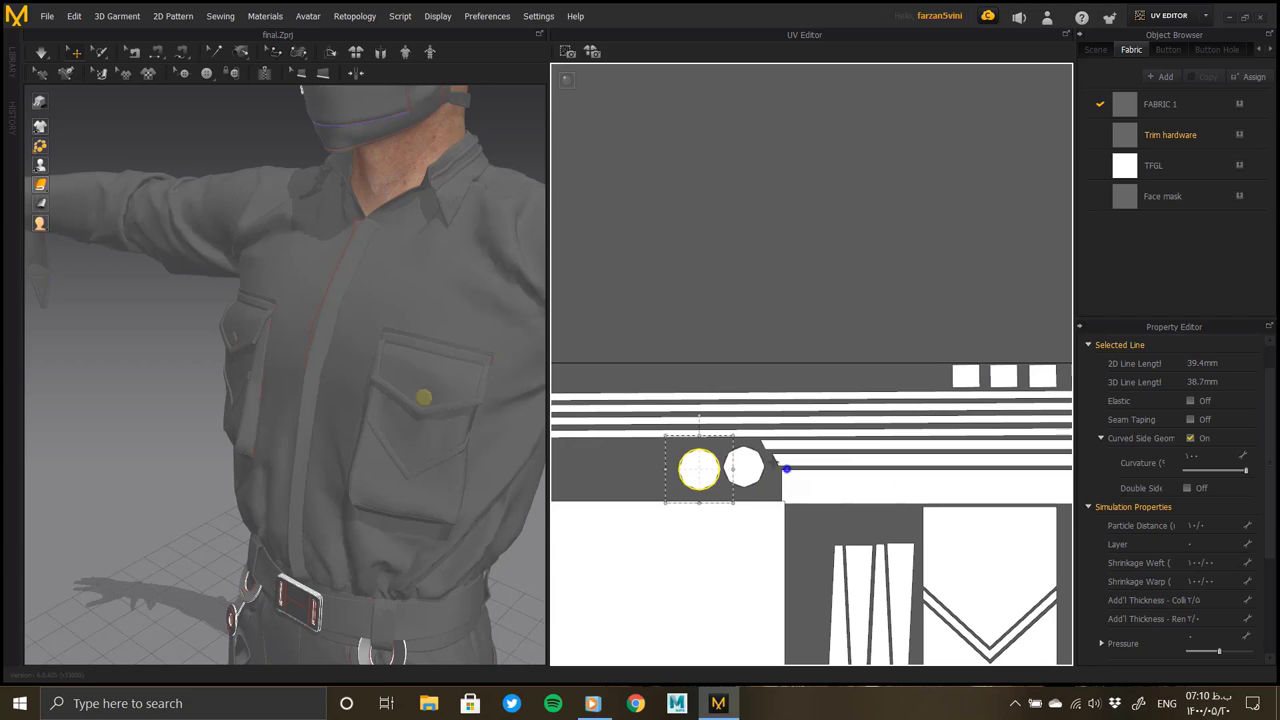
scroll(680, 357, down, 5)
scroll(797, 418, up, 3)
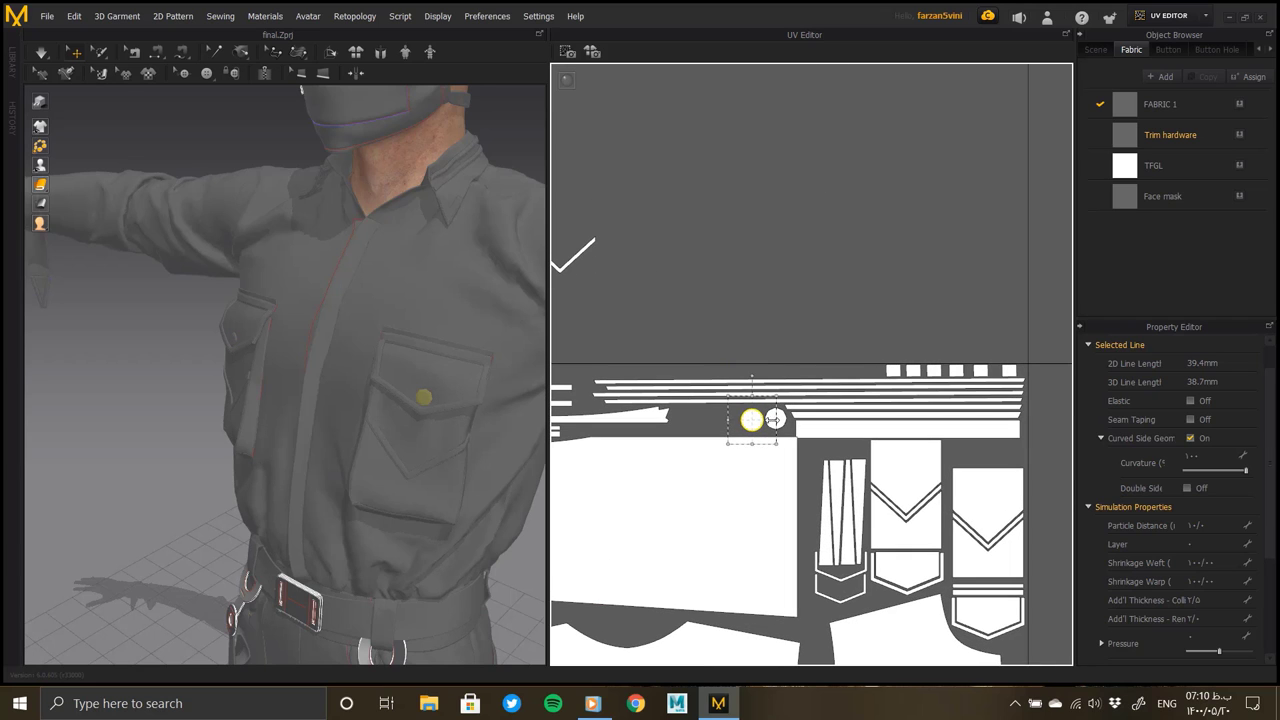
click(721, 421)
drag(792, 421, 800, 364)
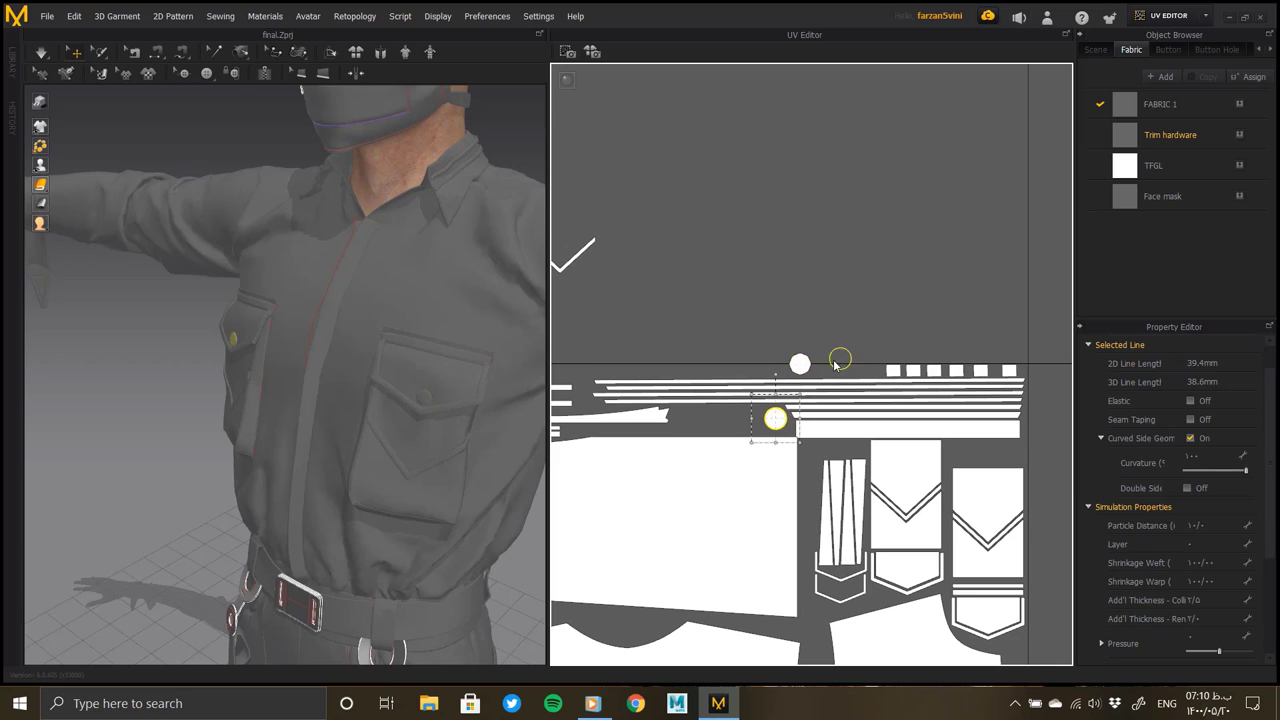
click(799, 364)
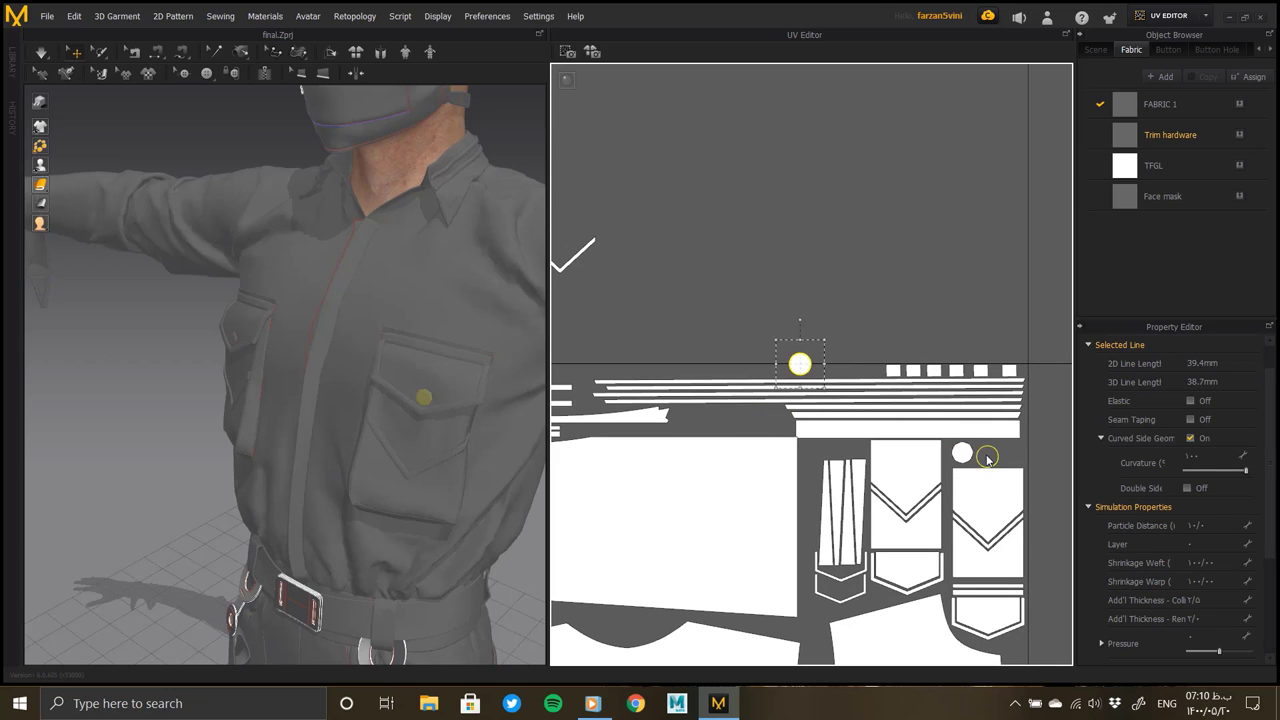
scroll(745, 375, left, 3)
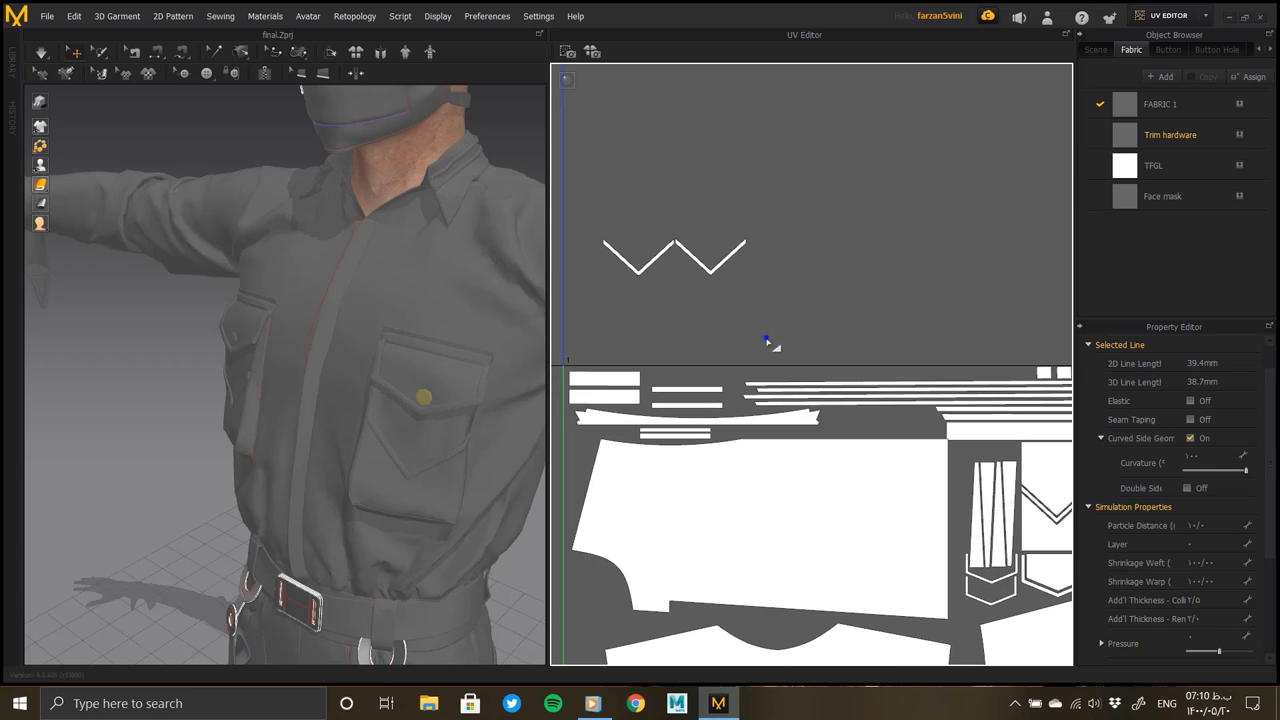
scroll(766, 343, down, 2)
Move the right-hand chevron into the gap beside the shirt panel
click(739, 299)
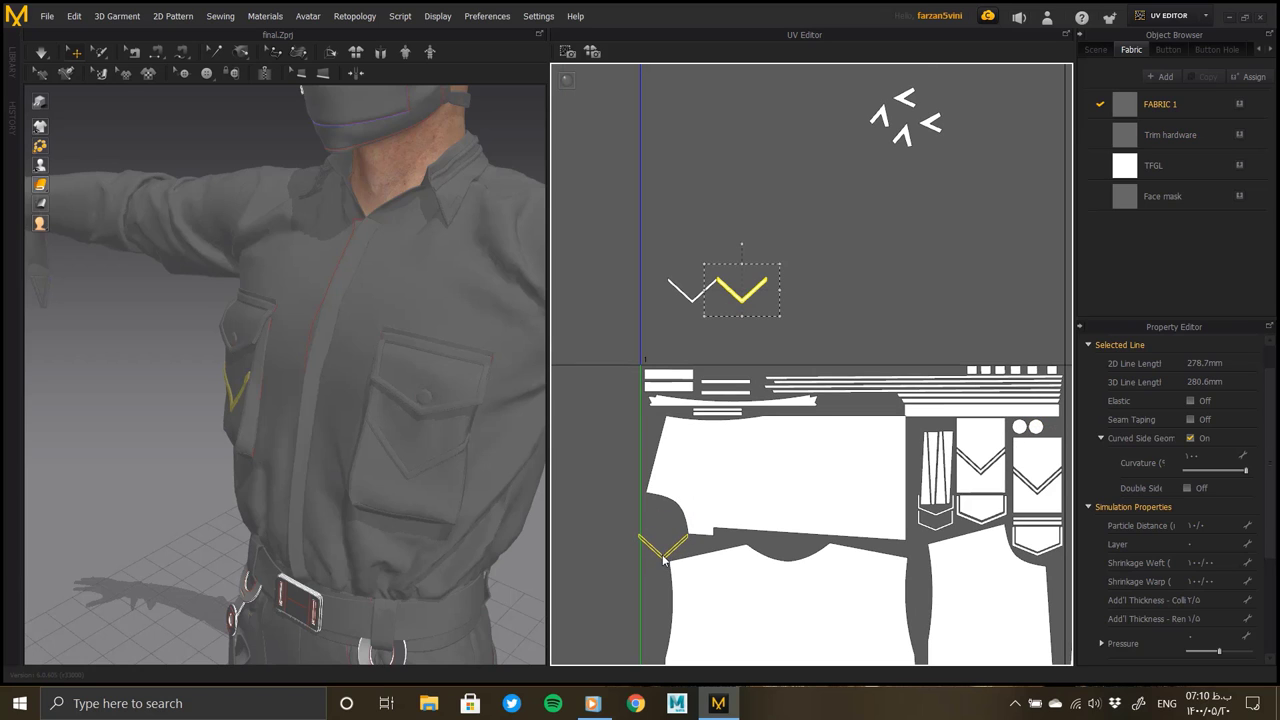
middle_drag(660, 560, 640, 400)
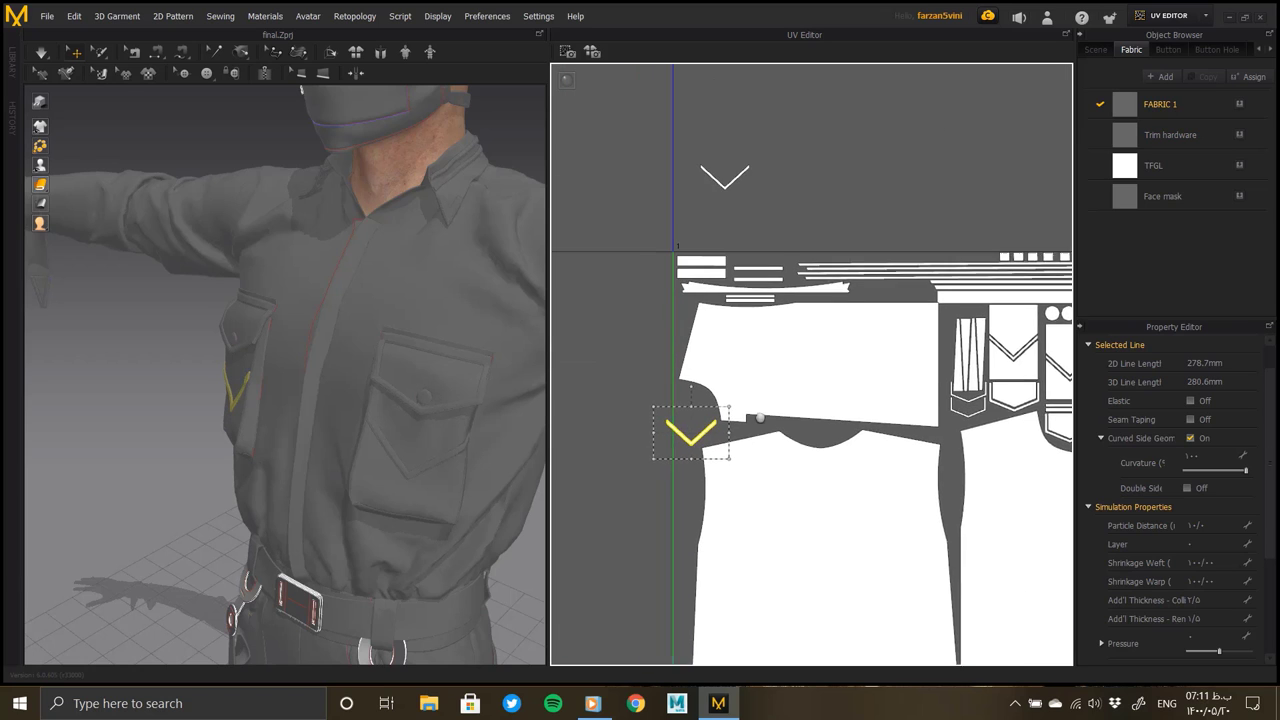
scroll(760, 300, up, 3)
click(779, 96)
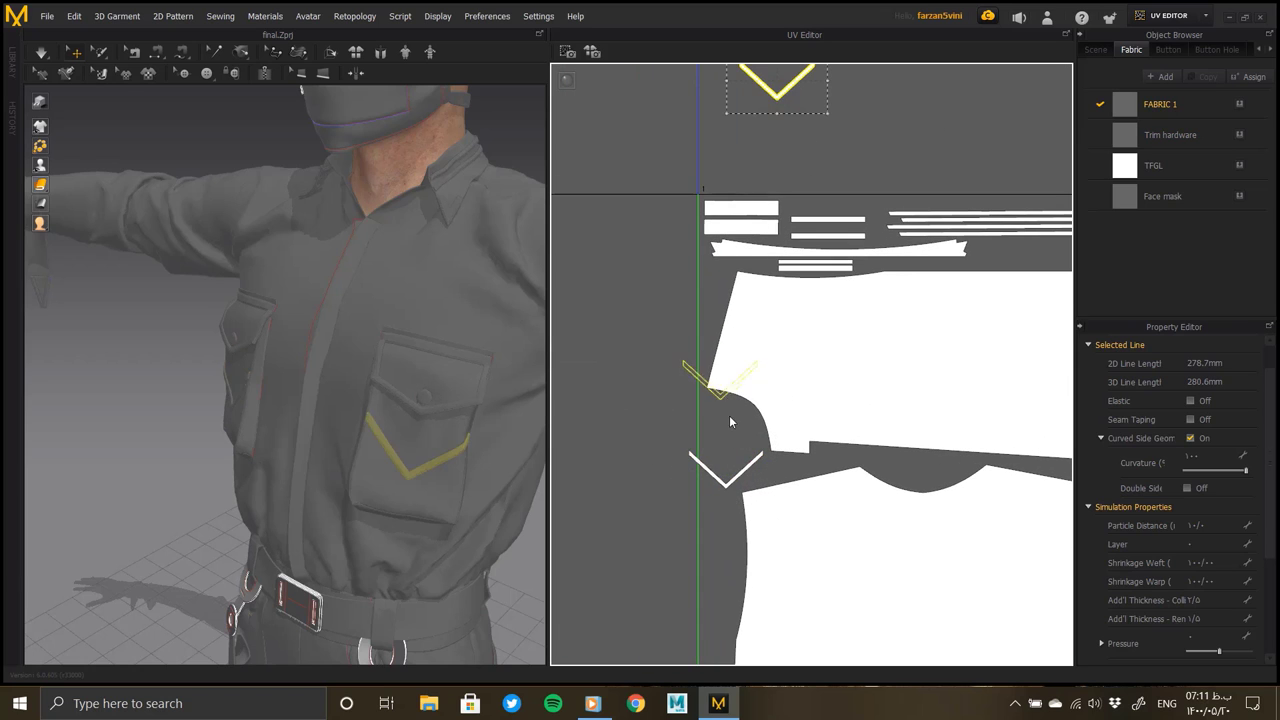
click(730, 481)
scroll(728, 482, up, 2)
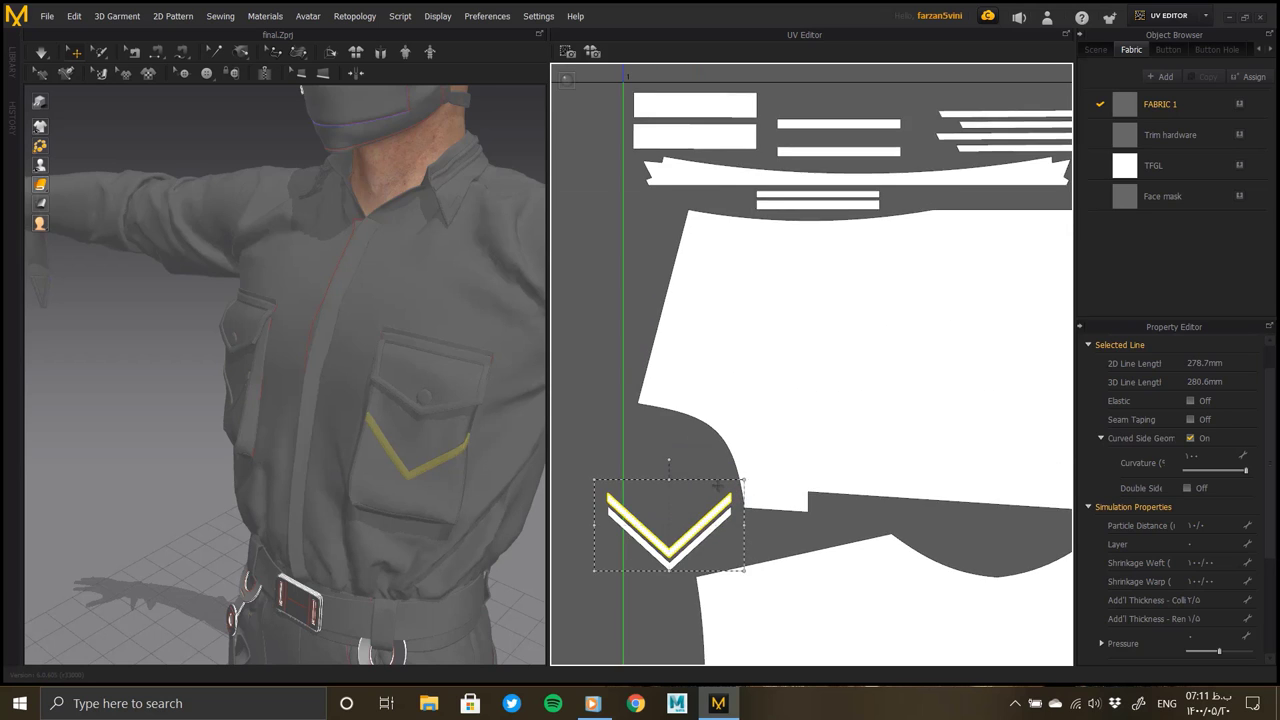
scroll(715, 485, up, 1)
click(760, 435)
Rotate the white chevron sideways into a < shape
click(758, 385)
drag(808, 368, 695, 337)
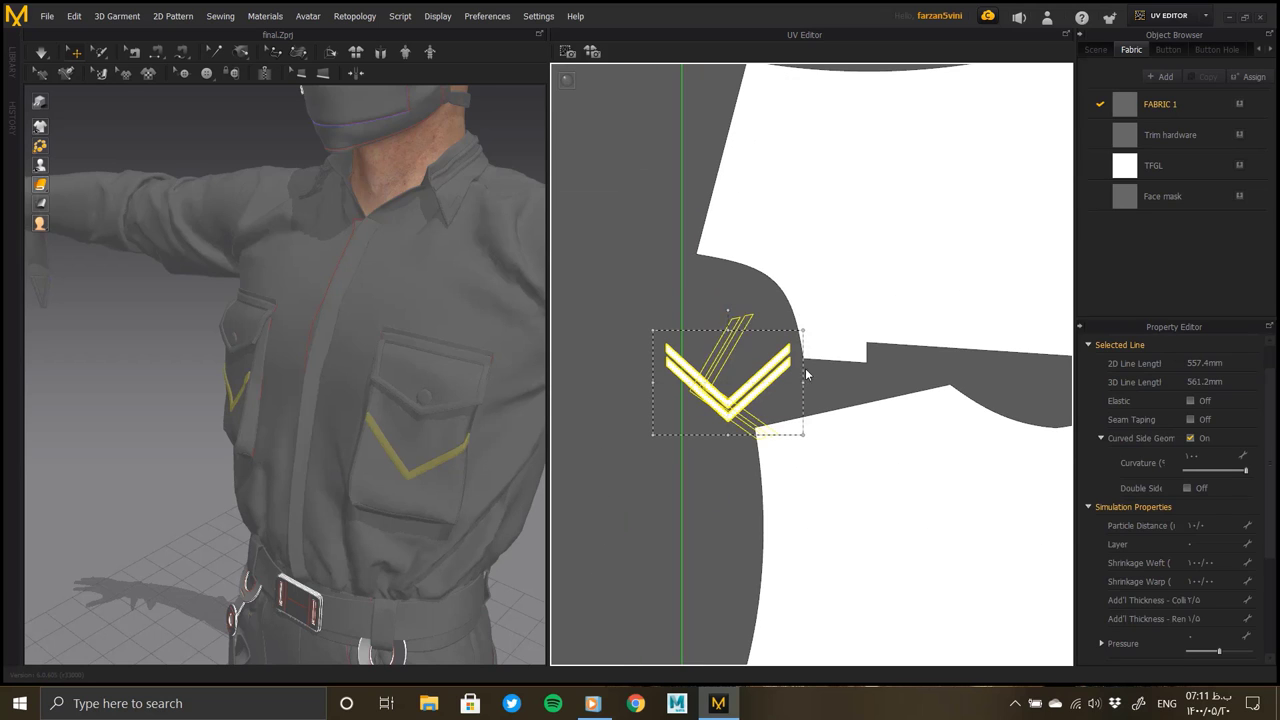
scroll(757, 357, down, 3)
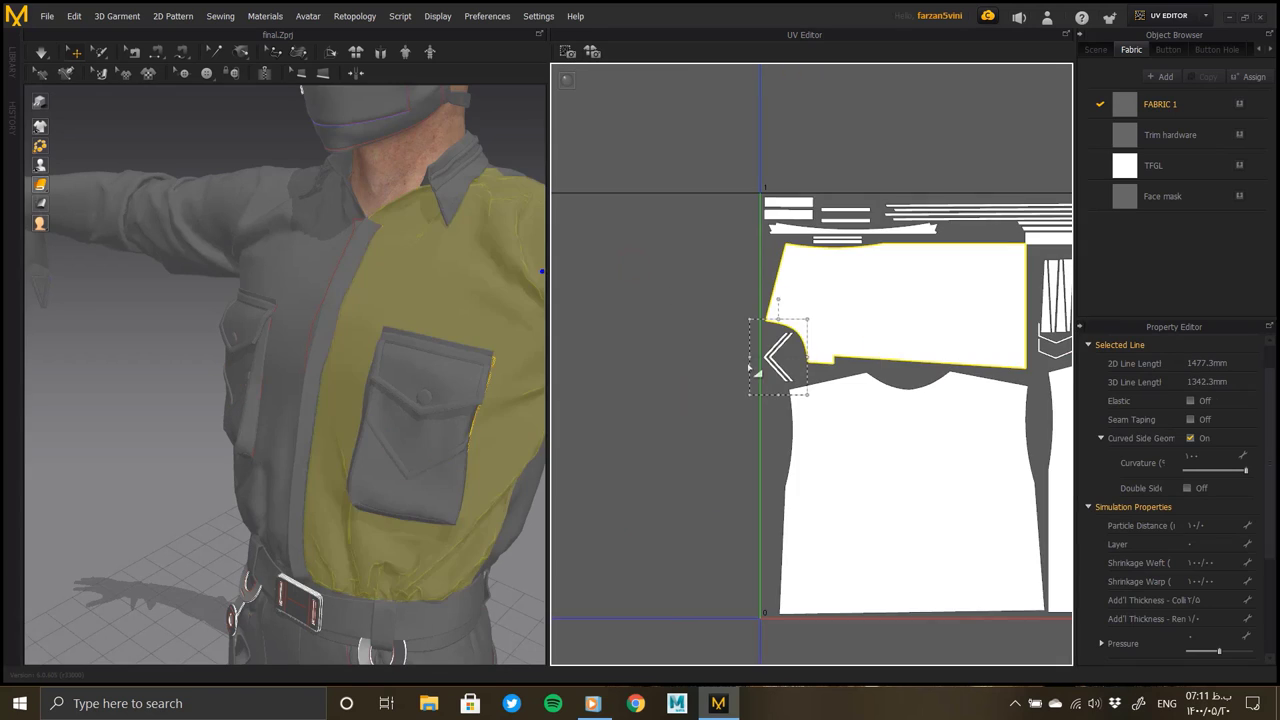
key(Escape)
scroll(720, 355, down, 2)
scroll(690, 351, down, 1)
scroll(688, 351, down, 3)
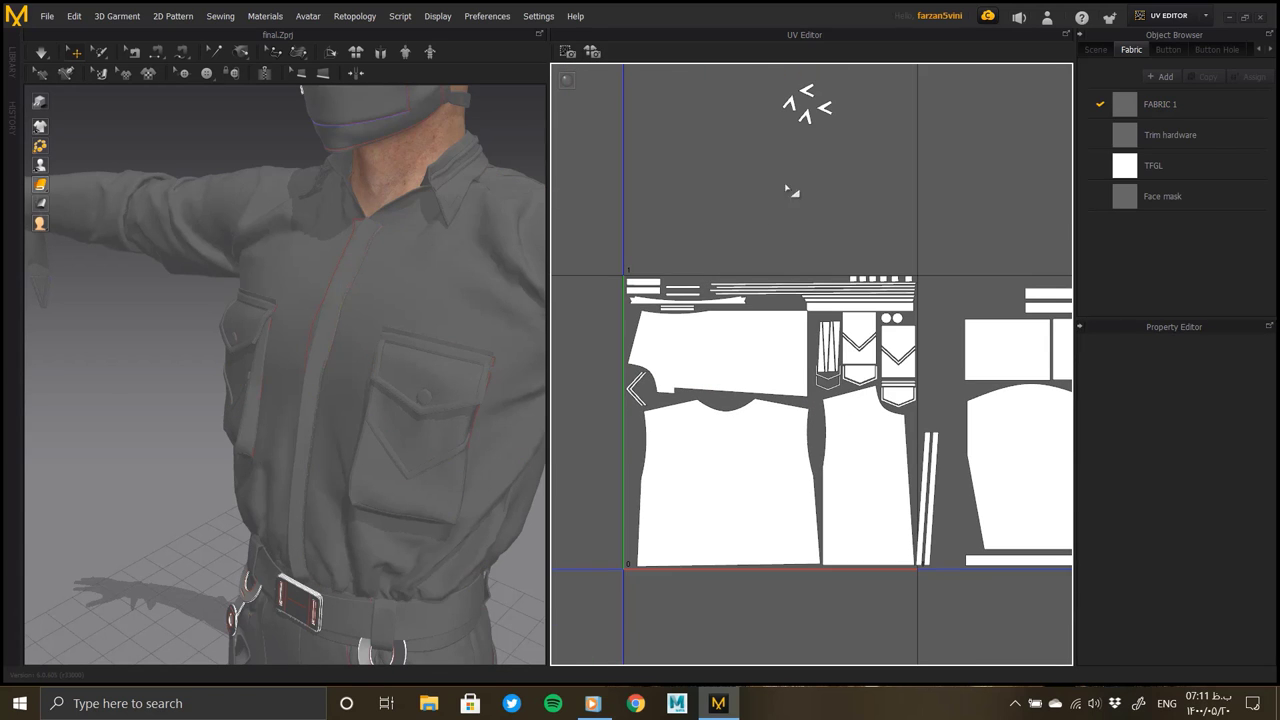
Bring the small chevron group down and fit a < piece into the curved gap
drag(820, 107, 849, 139)
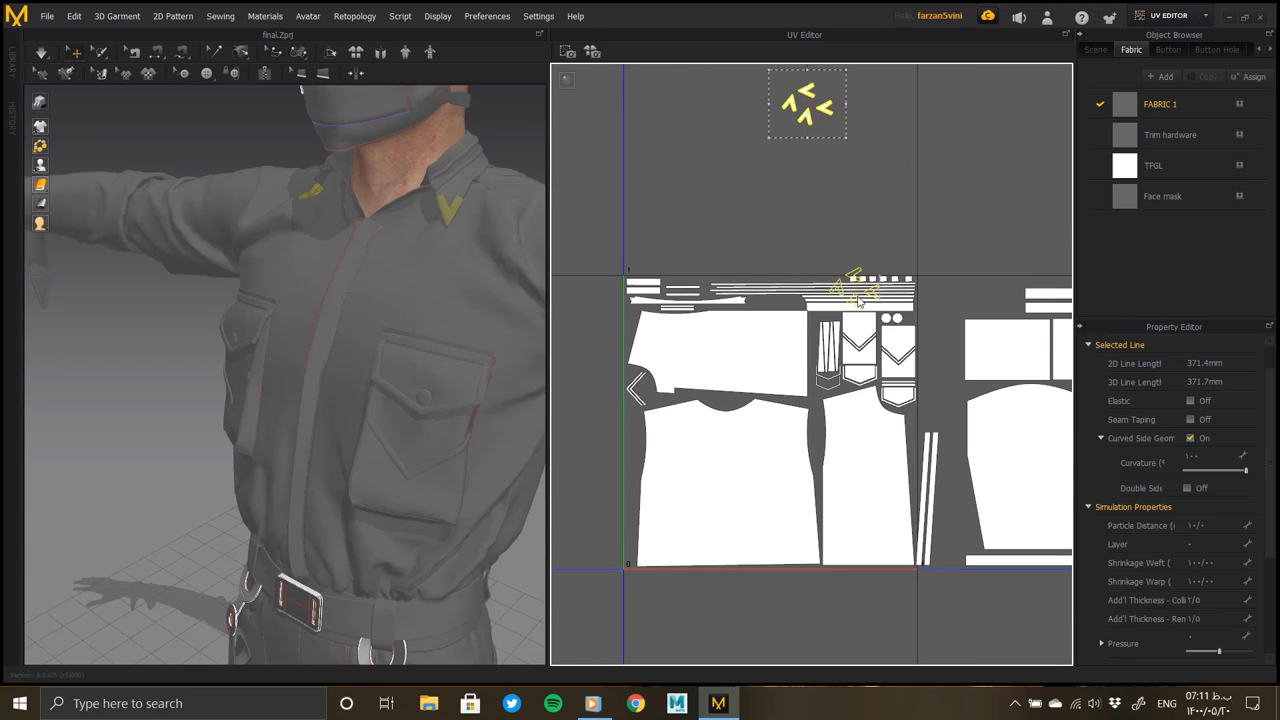
drag(858, 302, 788, 272)
scroll(785, 300, up, 2)
scroll(785, 300, up, 1)
click(810, 162)
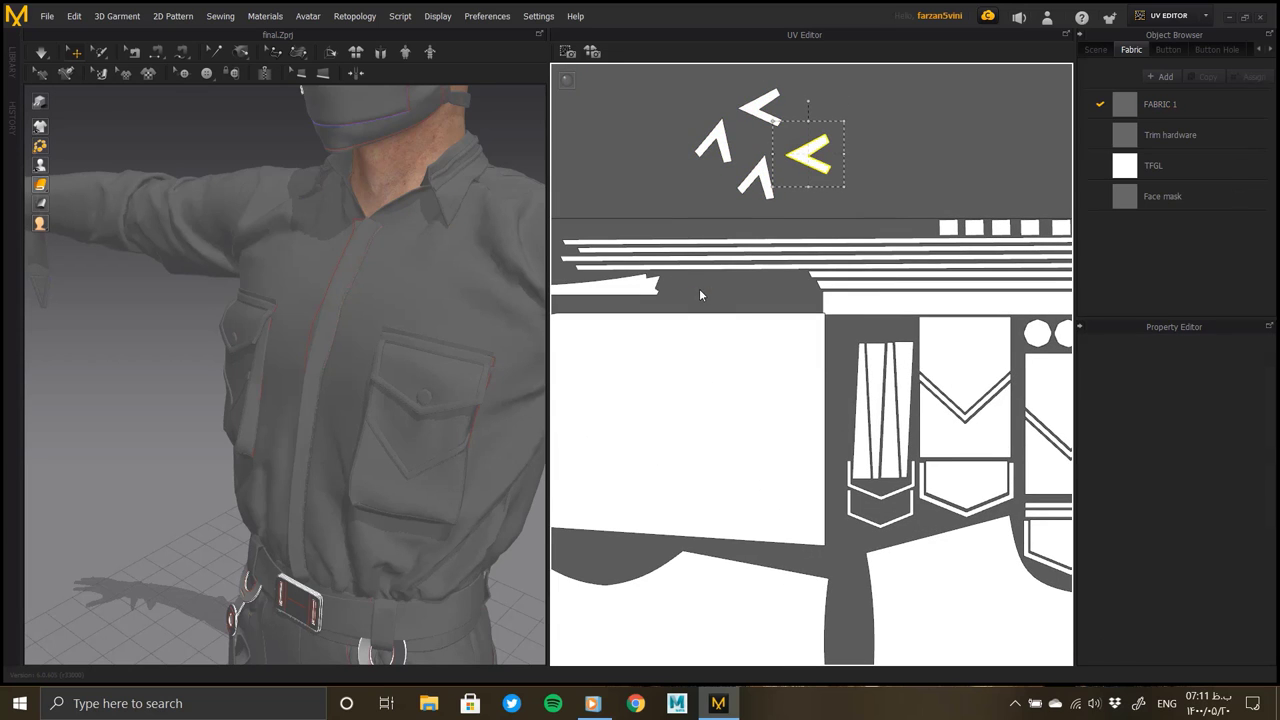
click(686, 295)
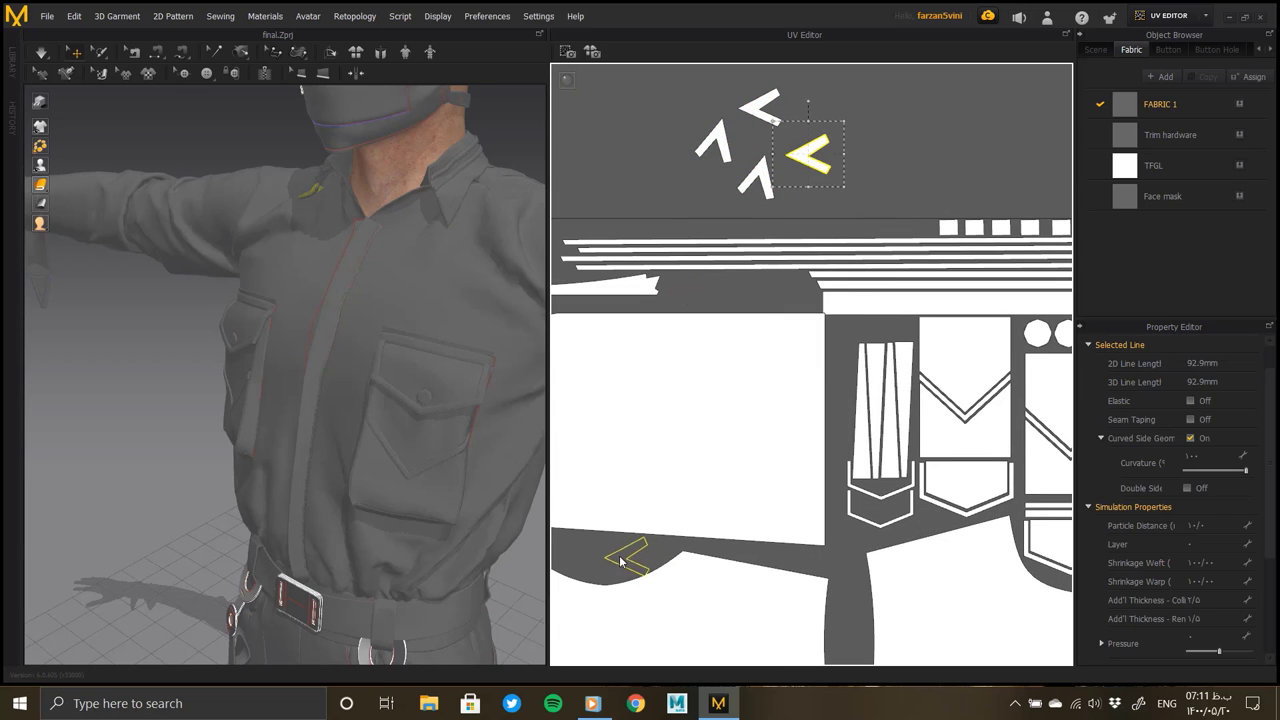
drag(620, 562, 618, 560)
middle_drag(759, 228, 845, 228)
Place the second < piece and the upward chevron beside the bottom-left chevrons
drag(846, 108, 670, 553)
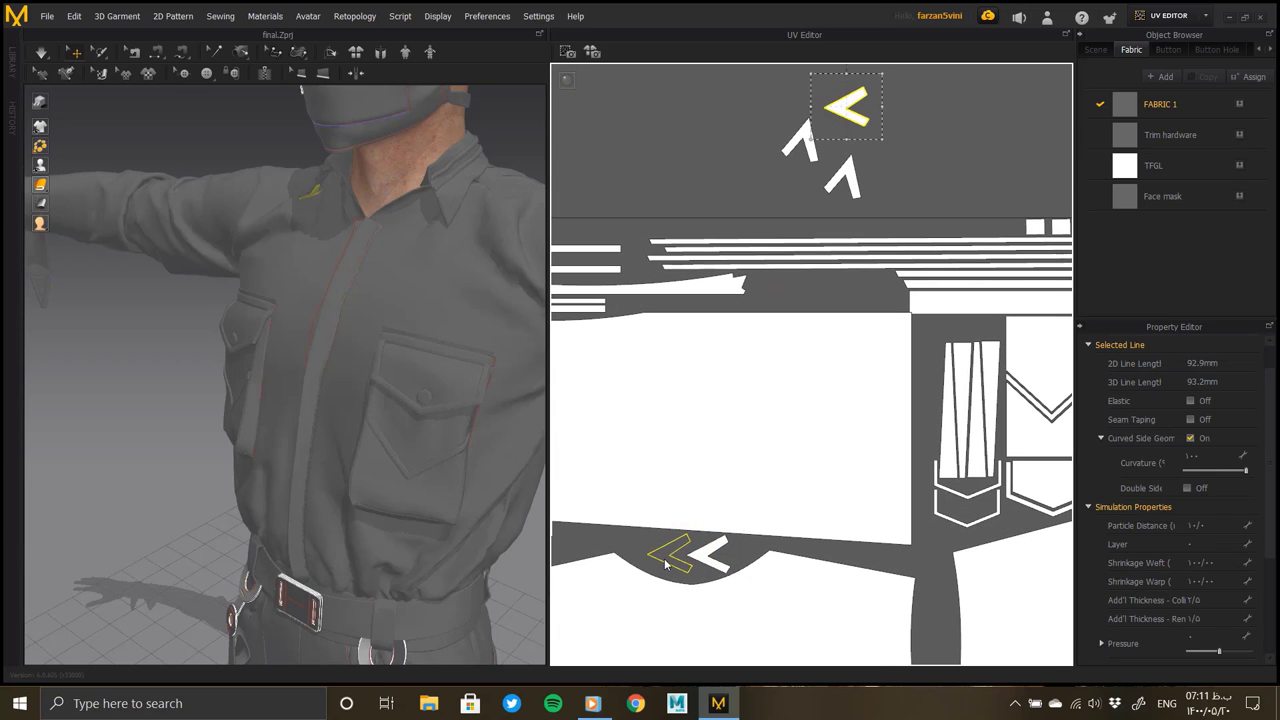
mouse_move(881, 511)
middle_down()
mouse_move(973, 532)
mouse_move(1036, 512)
middle_up()
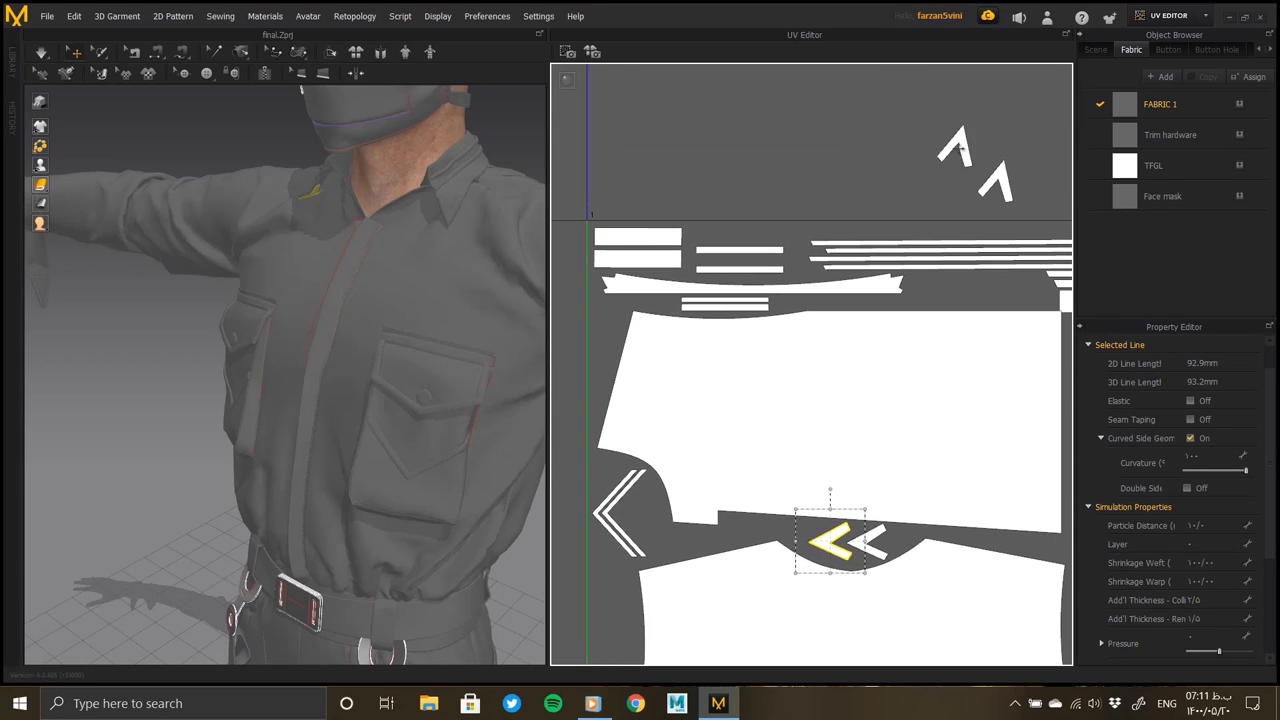
mouse_move(955, 150)
mouse_down()
mouse_move(636, 540)
mouse_move(640, 505)
mouse_up()
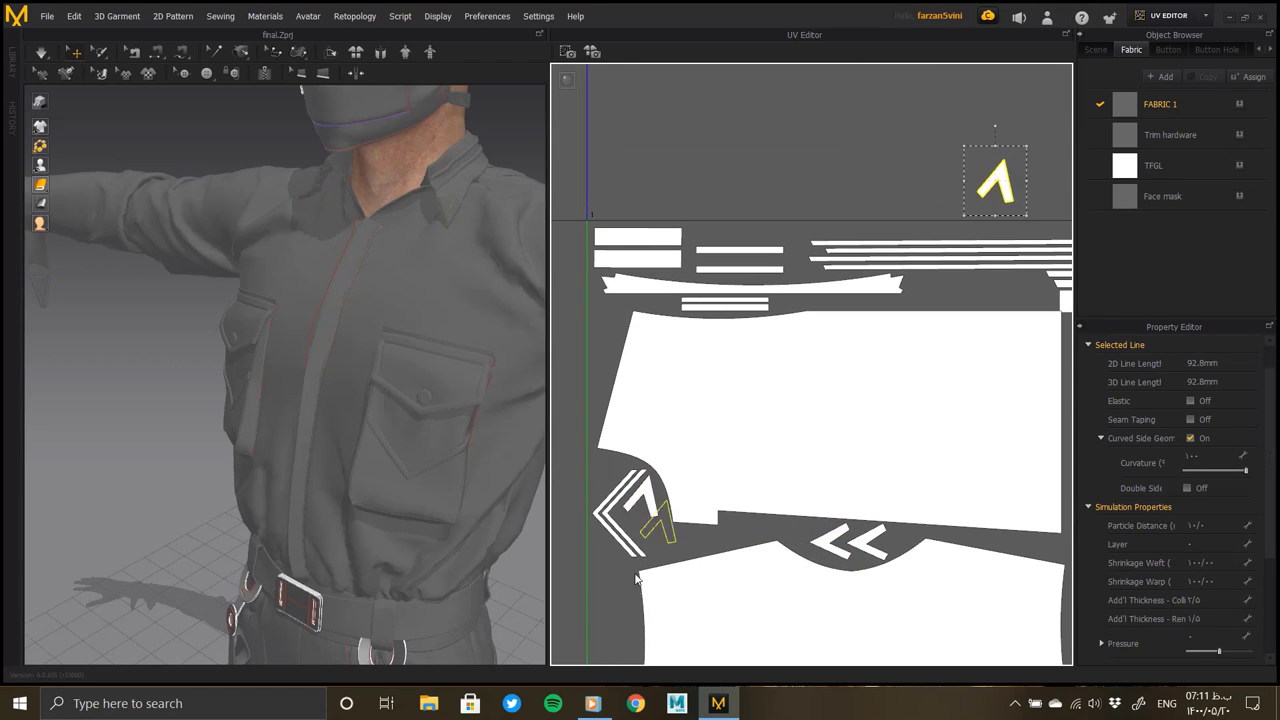
drag(622, 600, 622, 600)
scroll(866, 421, down, 3)
scroll(777, 352, down, 2)
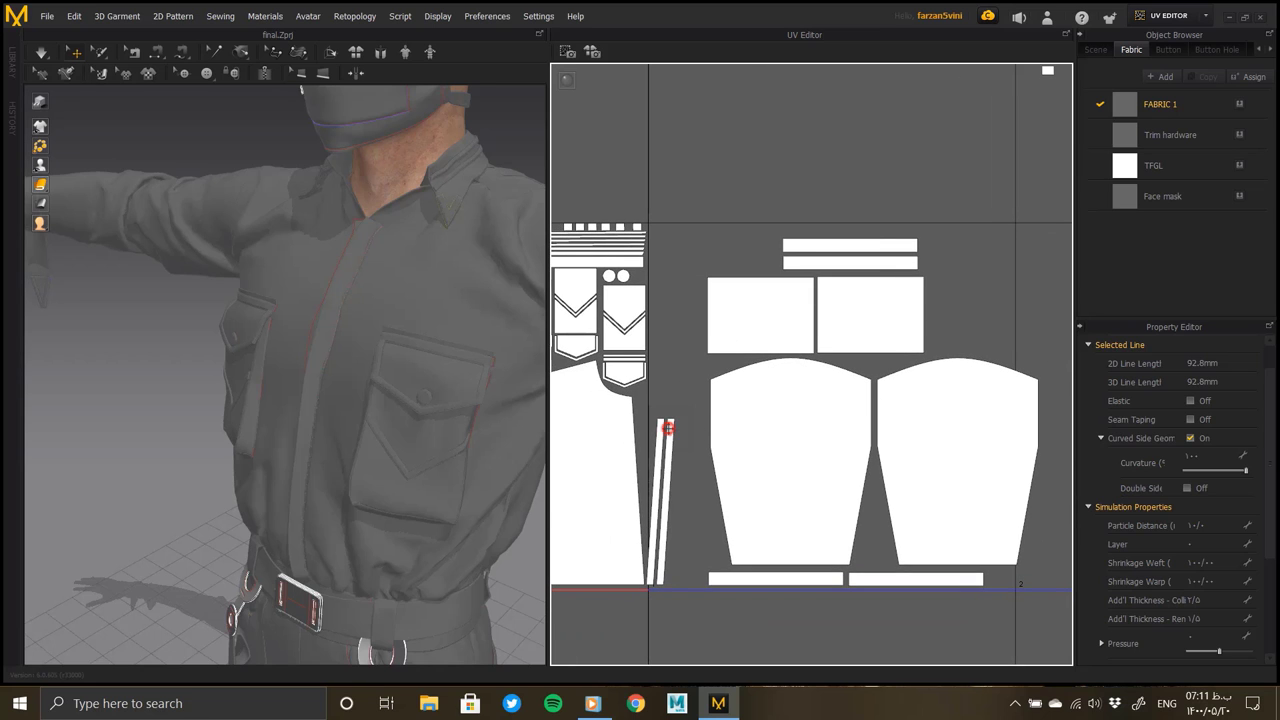
Move the ^ chevron piece up toward the collar and the << piece left off the panel
click(667, 428)
scroll(977, 377, up, 2)
scroll(986, 364, up, 1)
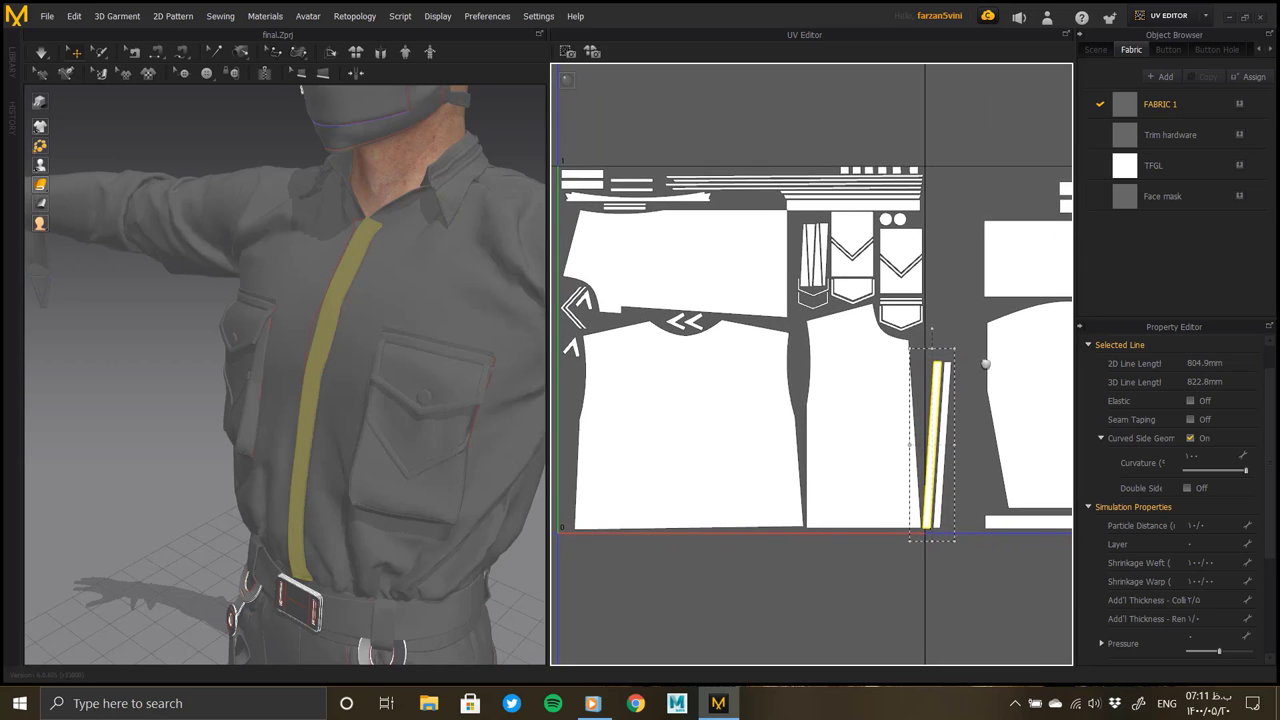
scroll(733, 348, up, 2)
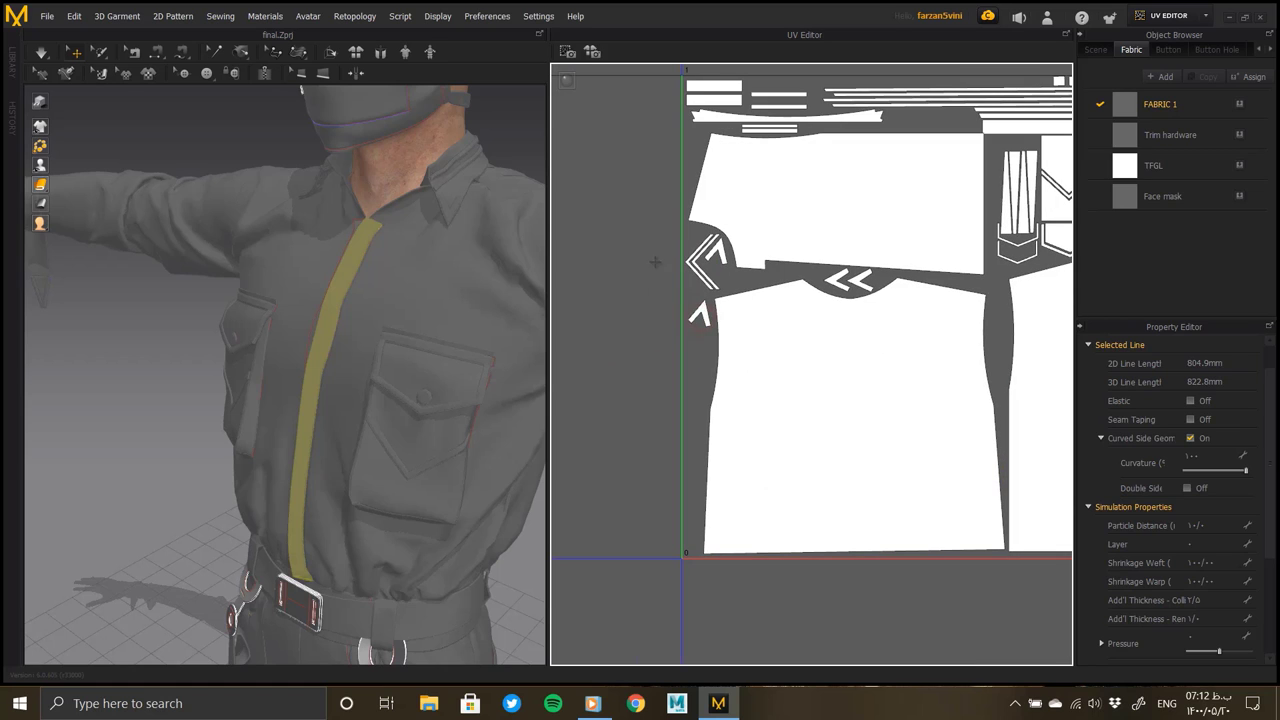
drag(700, 314, 646, 229)
click(855, 287)
drag(860, 285, 655, 278)
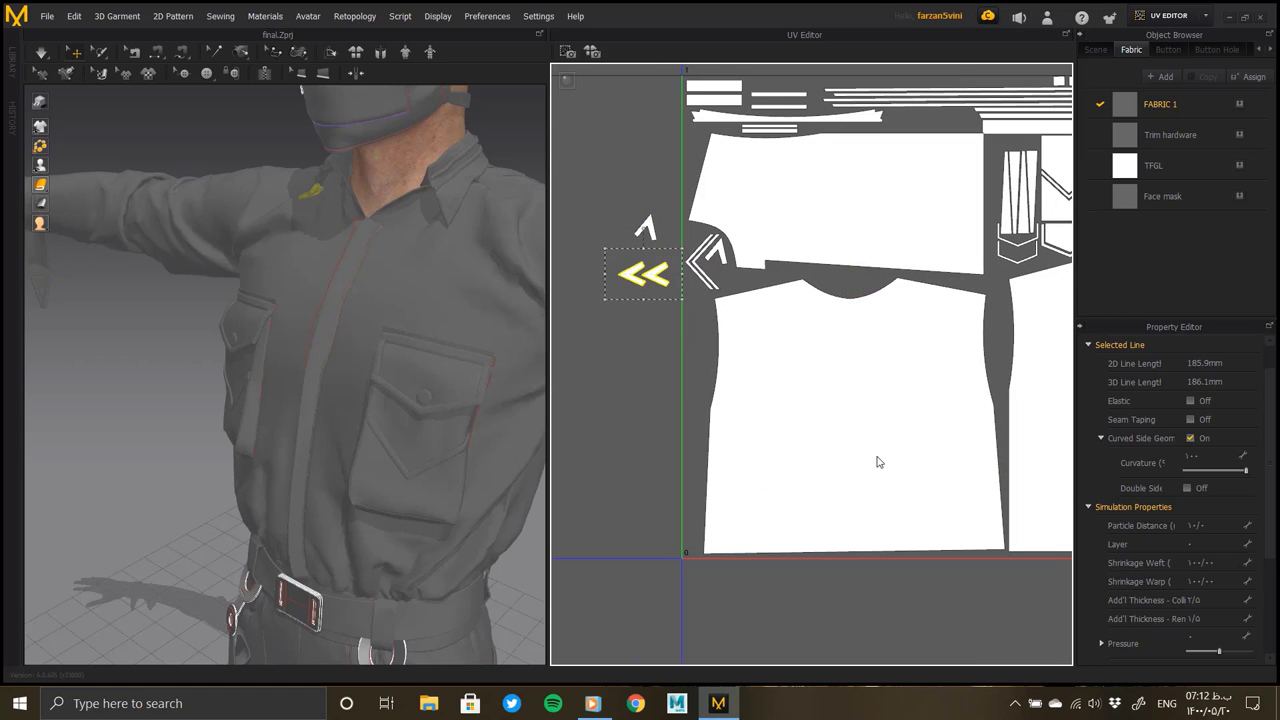
Rotate the narrow front strip upright and set it beside the other strip
click(857, 462)
middle_drag(855, 463, 754, 443)
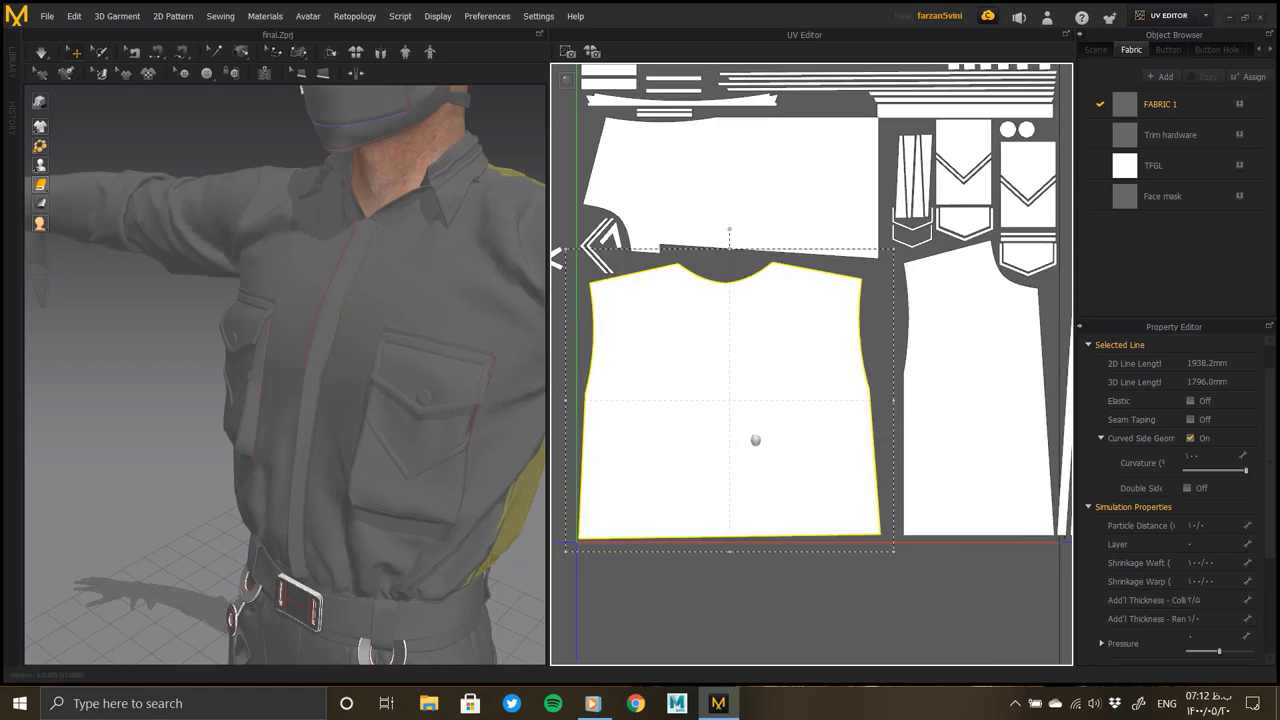
click(848, 440)
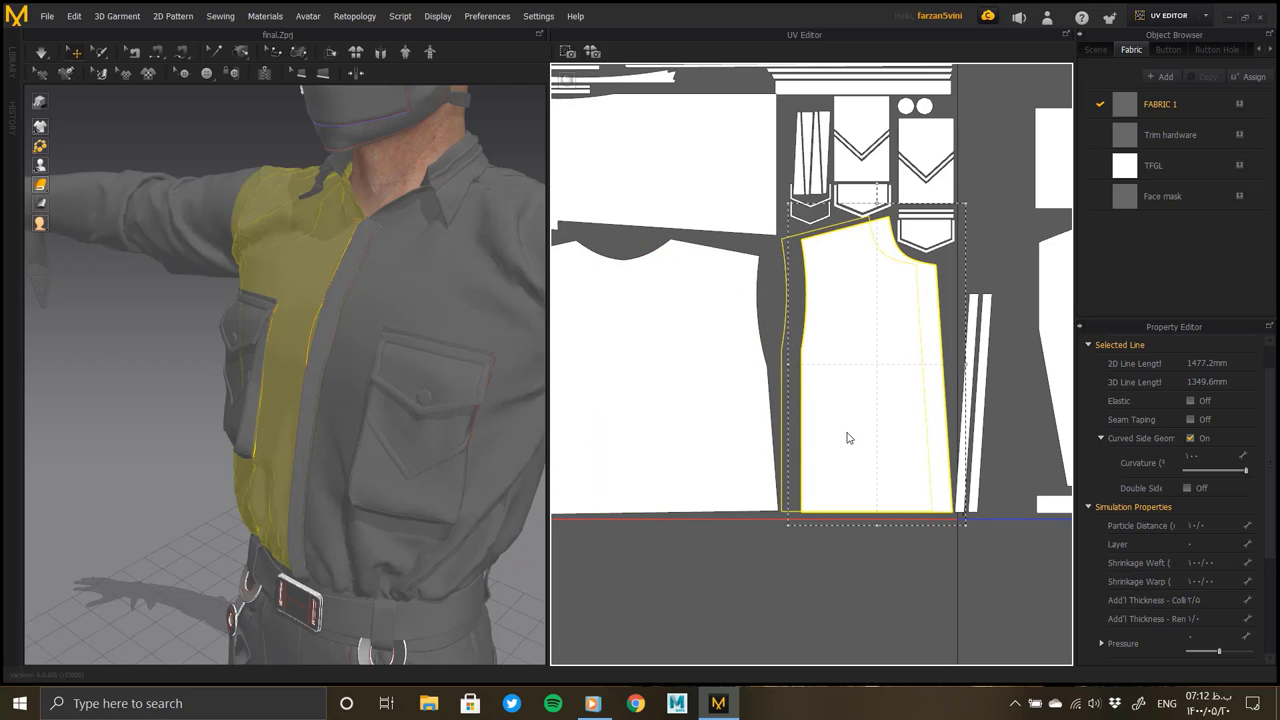
click(970, 410)
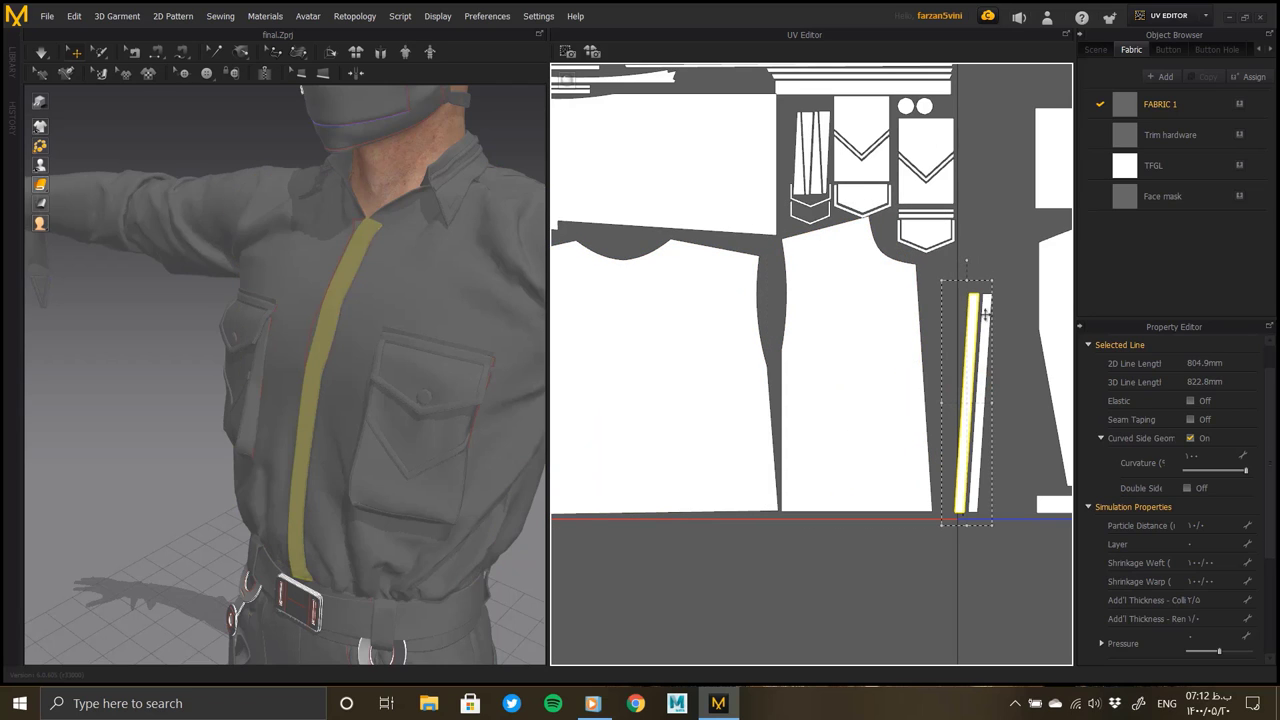
click(937, 479)
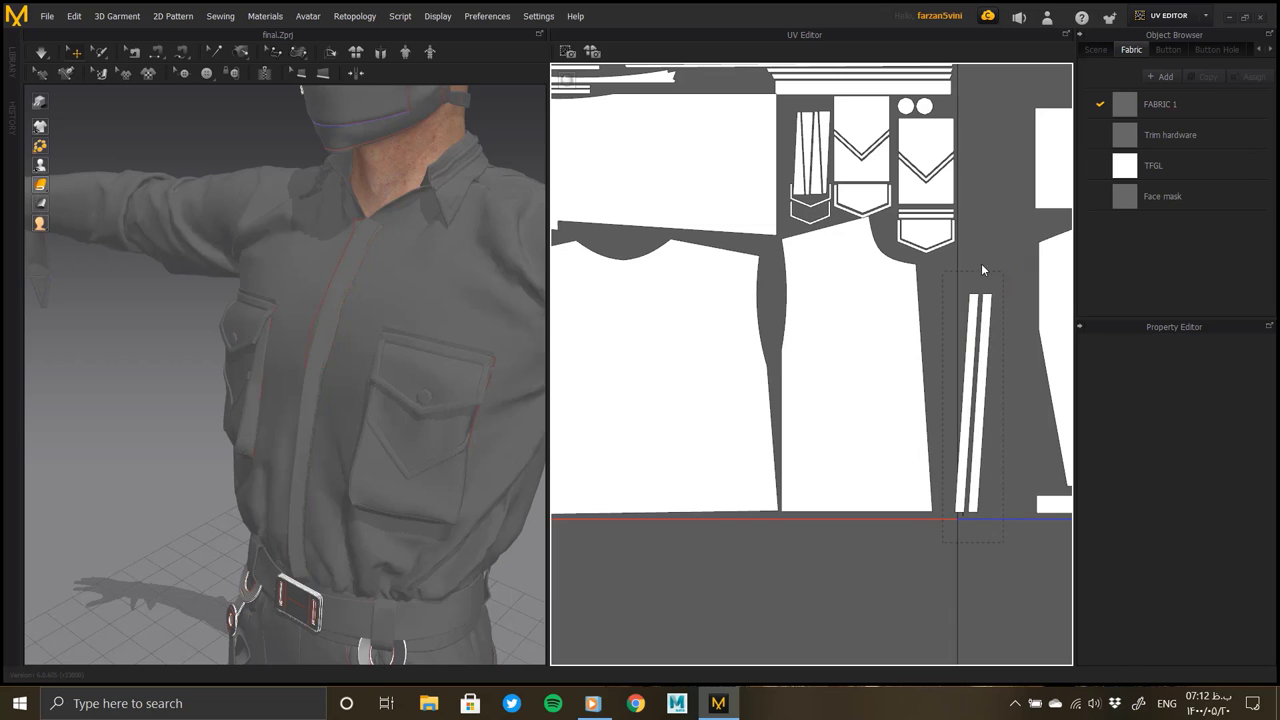
drag(981, 263, 954, 251)
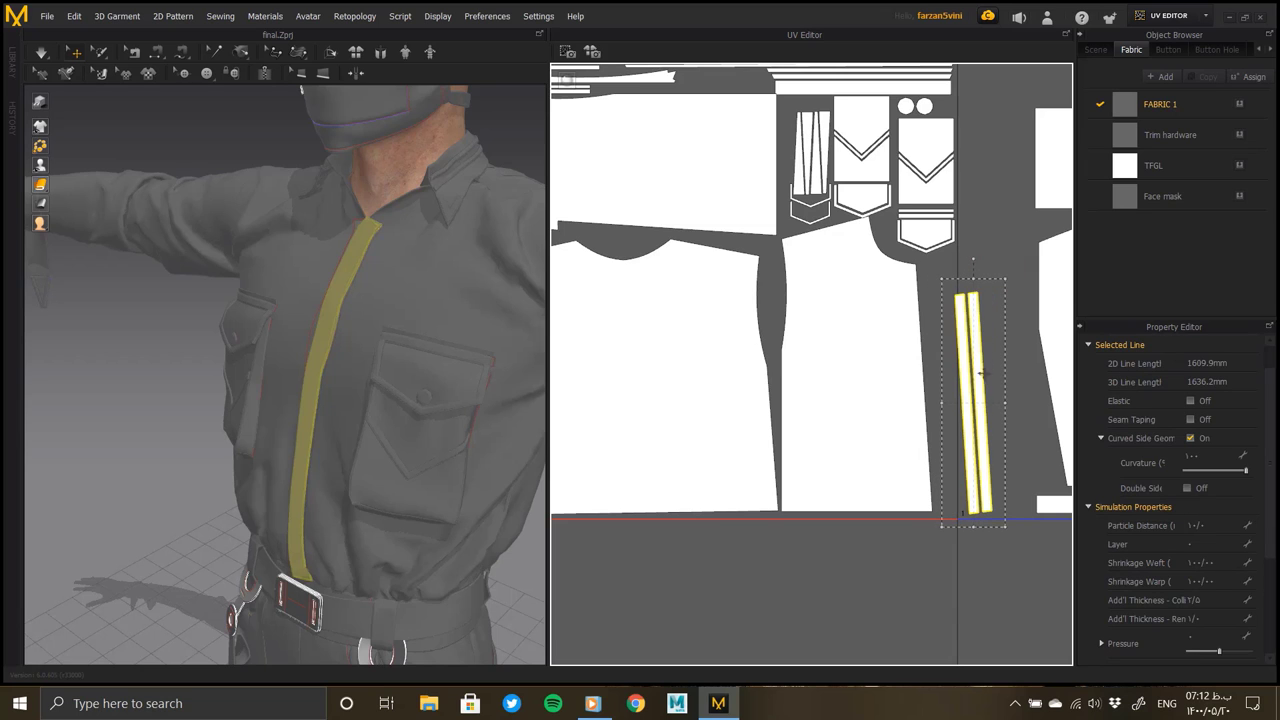
drag(981, 373, 942, 346)
Check the pocket pieces by selecting the flap band, inner piece and surrounding band
scroll(948, 406, up, 5)
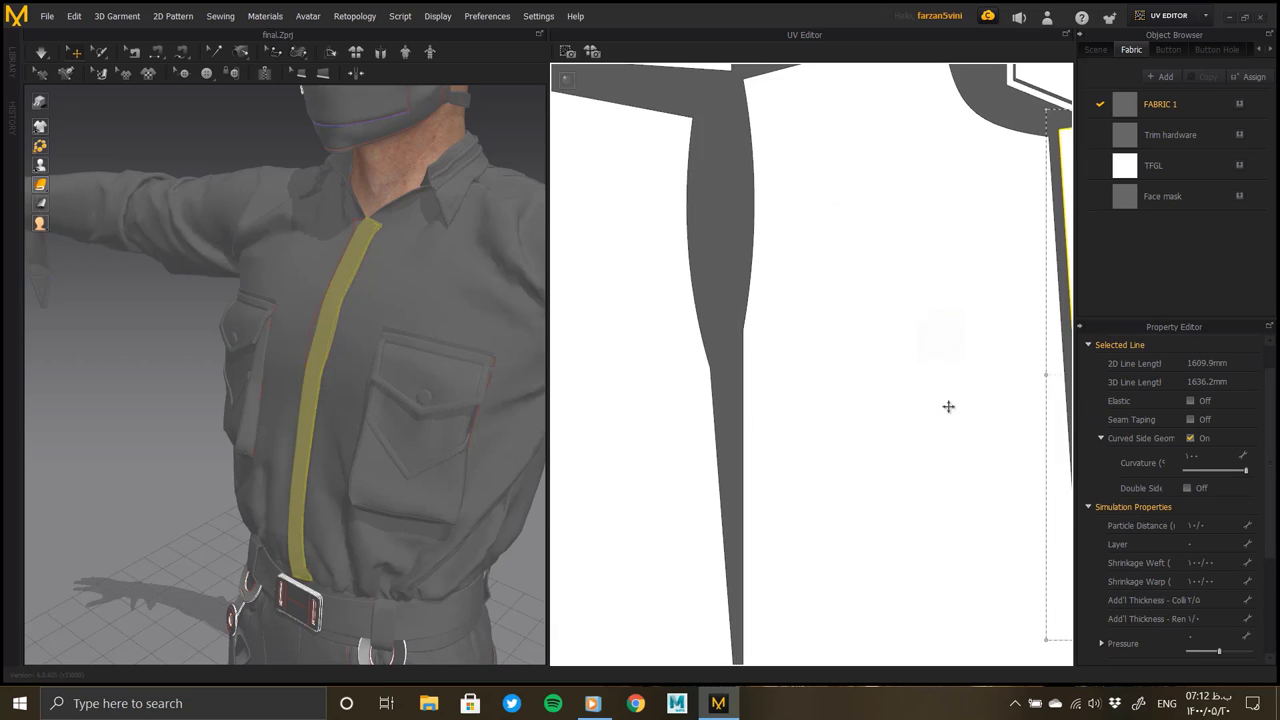
scroll(948, 406, down, 4)
middle_drag(760, 300, 748, 430)
scroll(748, 416, up, 2)
scroll(748, 416, up, 1)
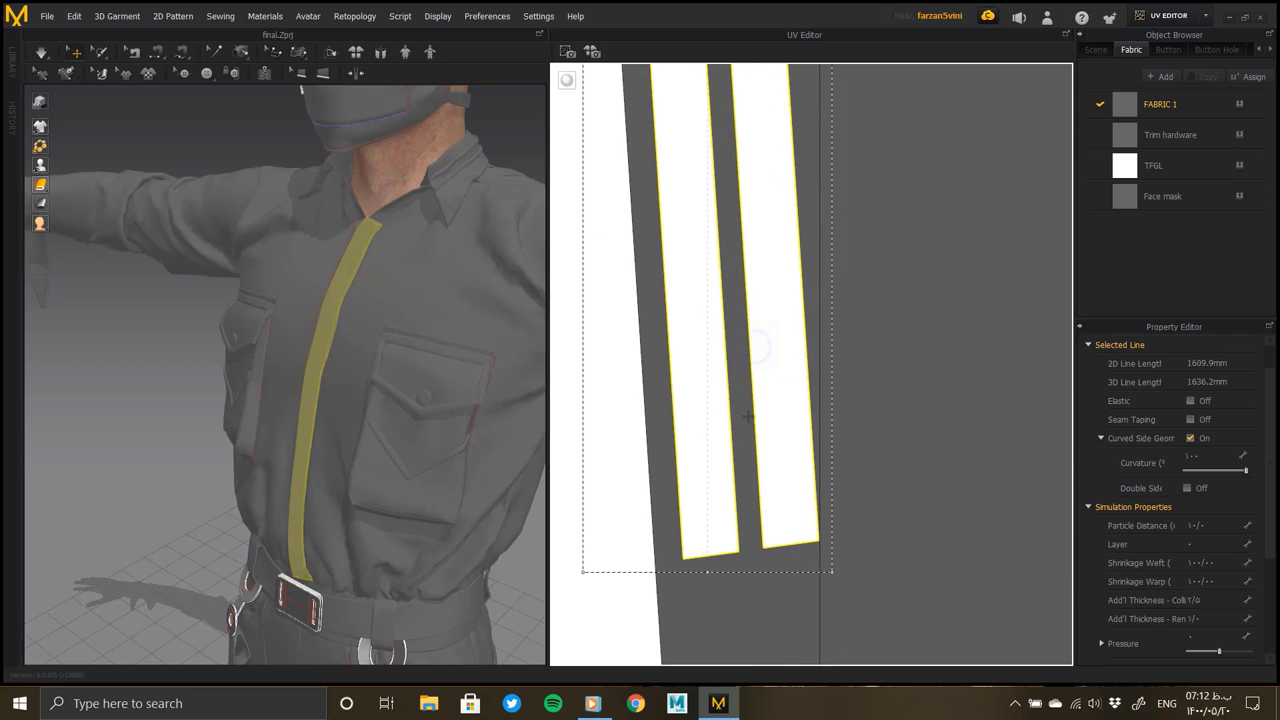
scroll(800, 430, up, 2)
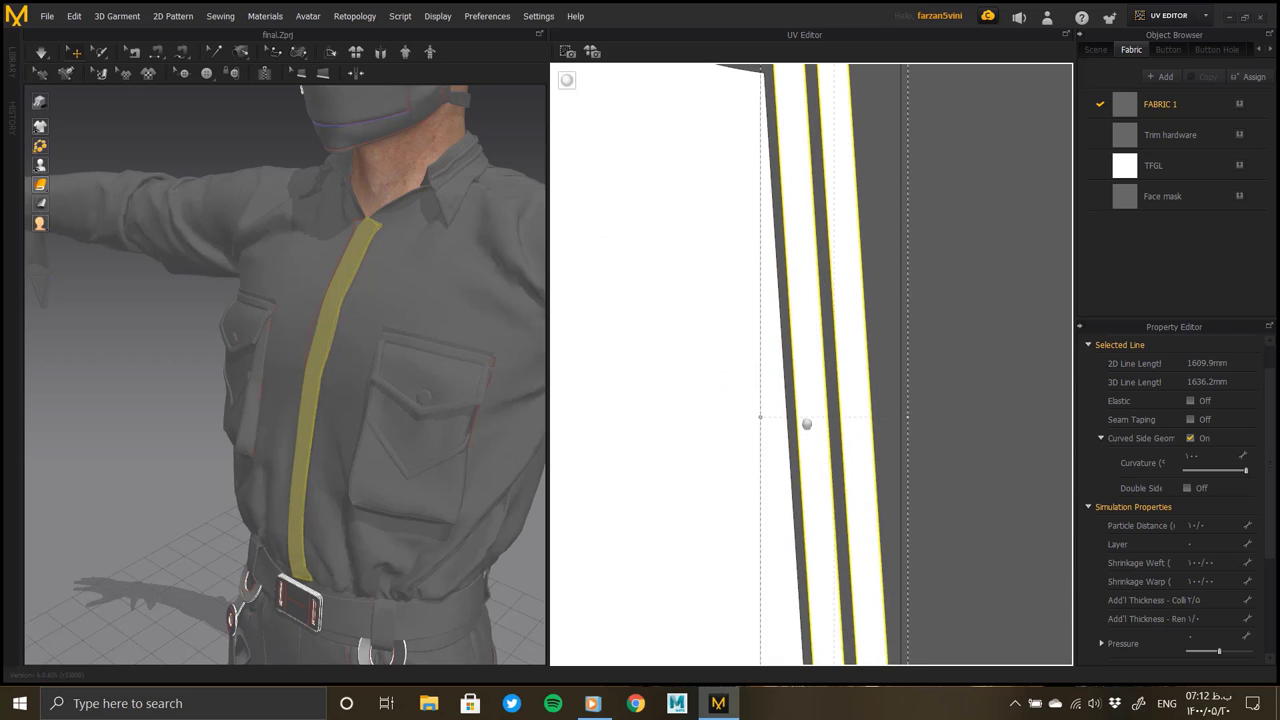
scroll(806, 424, down, 2)
middle_drag(947, 366, 877, 406)
click(877, 406)
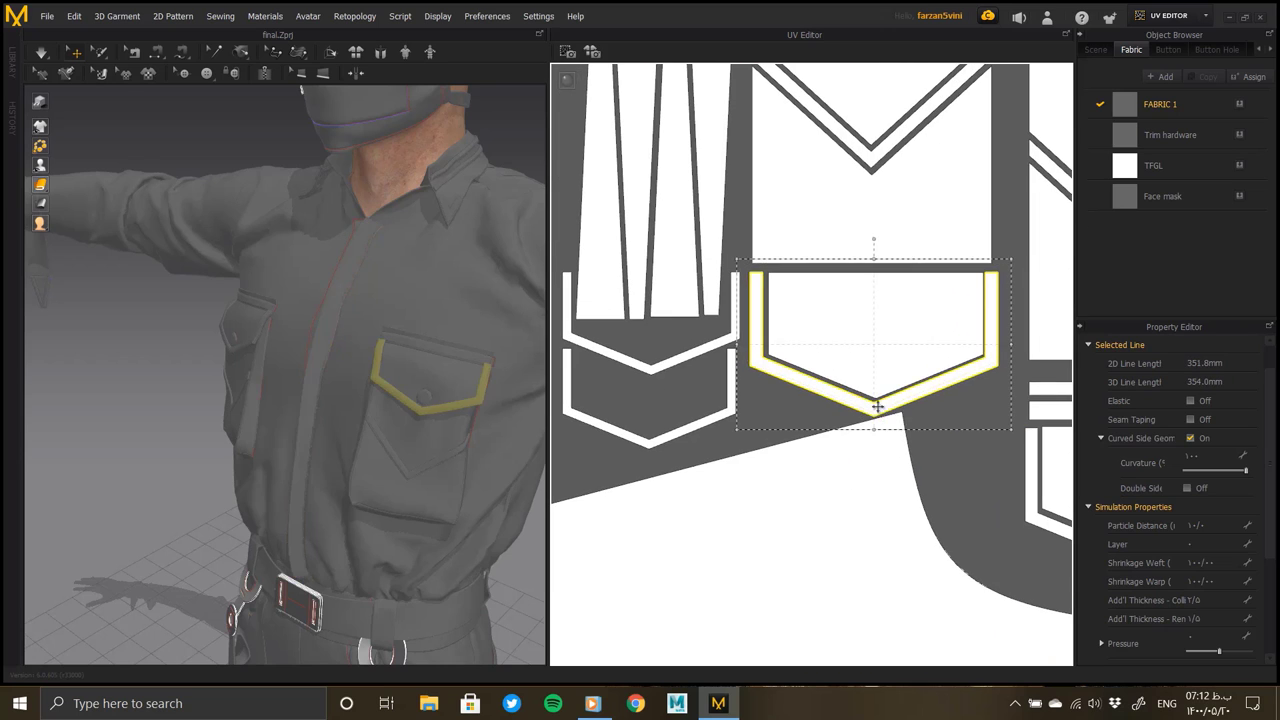
click(886, 337)
mouse_move(891, 251)
middle_down()
mouse_move(857, 523)
mouse_move(838, 381)
middle_up()
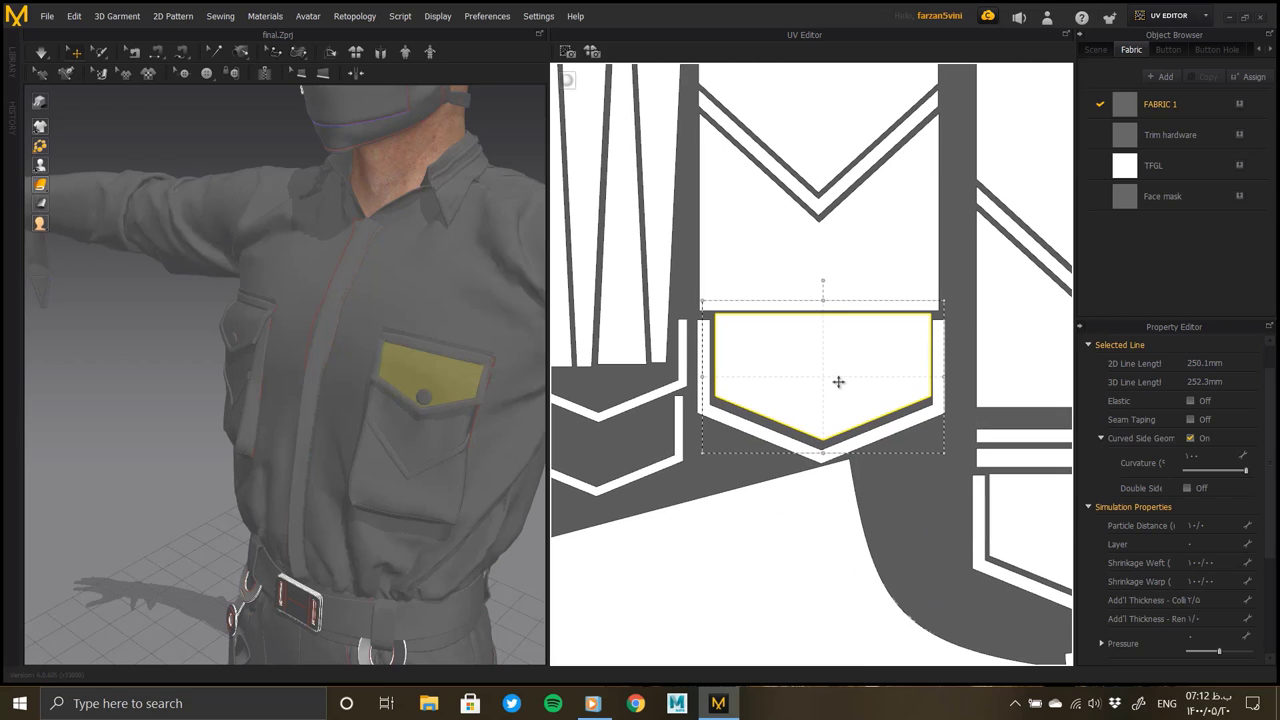
click(911, 424)
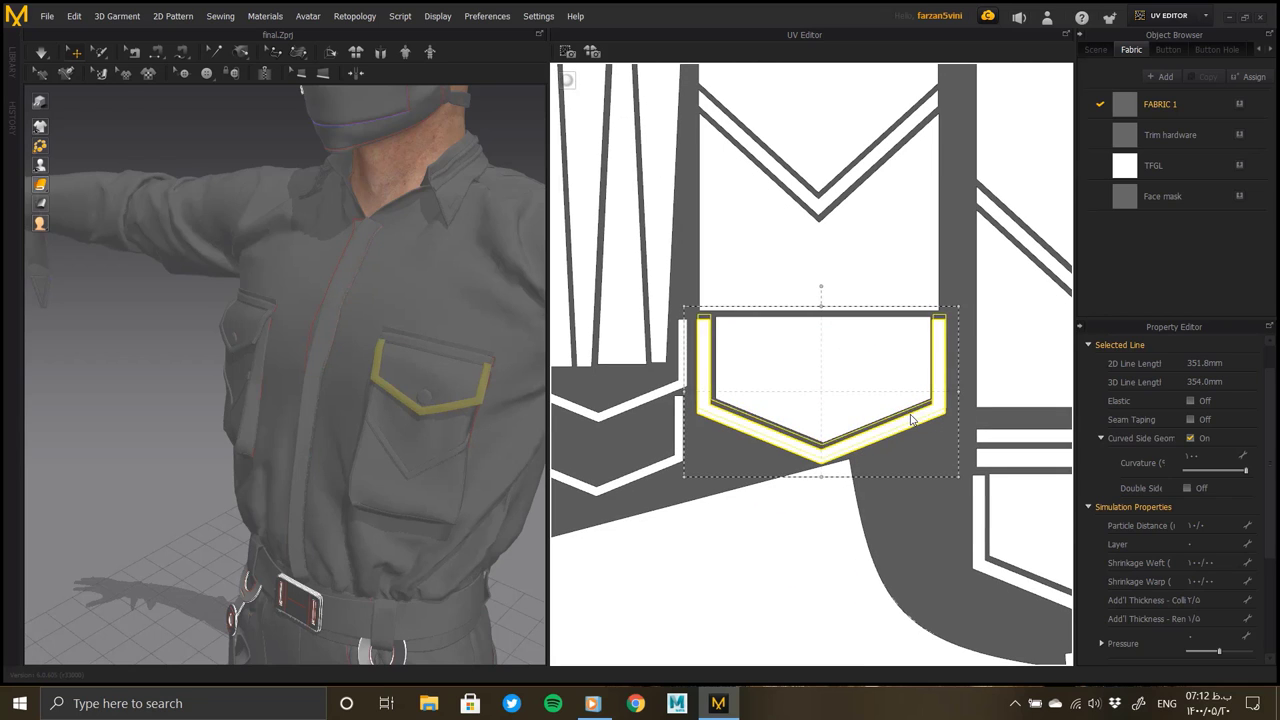
Place the ^ chevron piece onto the collar piece
scroll(877, 423, down, 5)
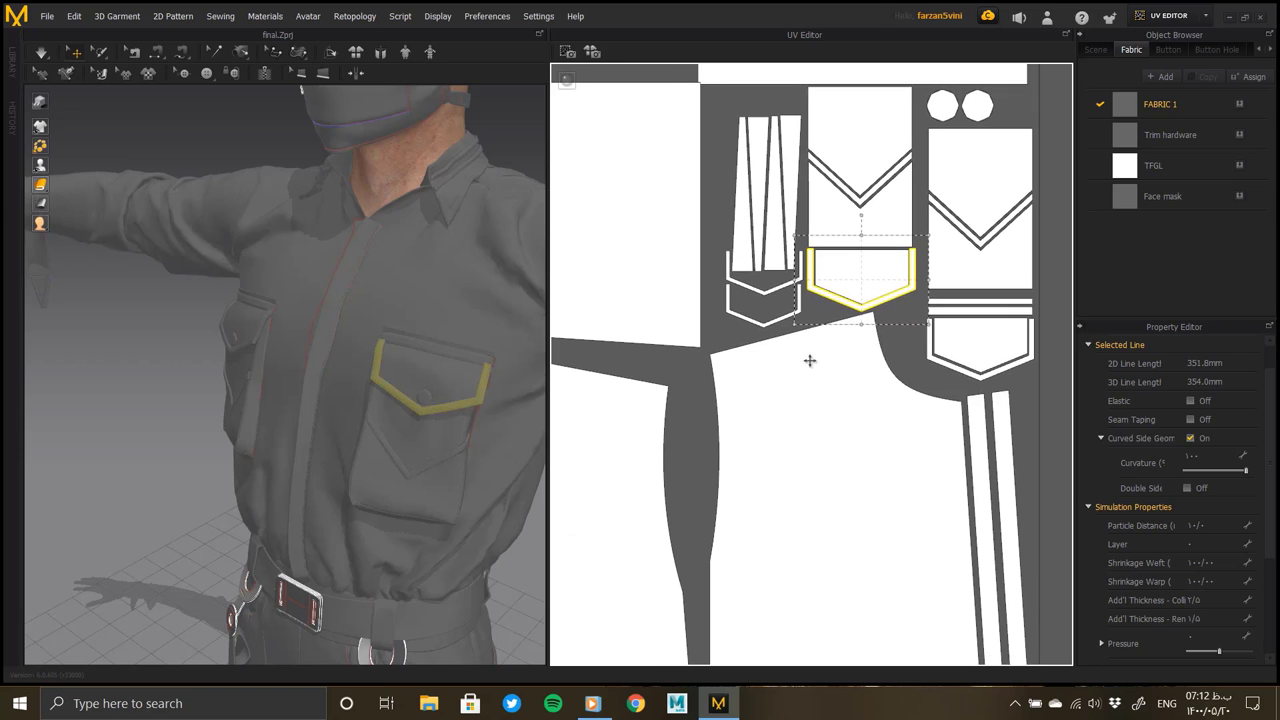
scroll(814, 449, down, 3)
scroll(814, 449, down, 2)
scroll(879, 386, up, 5)
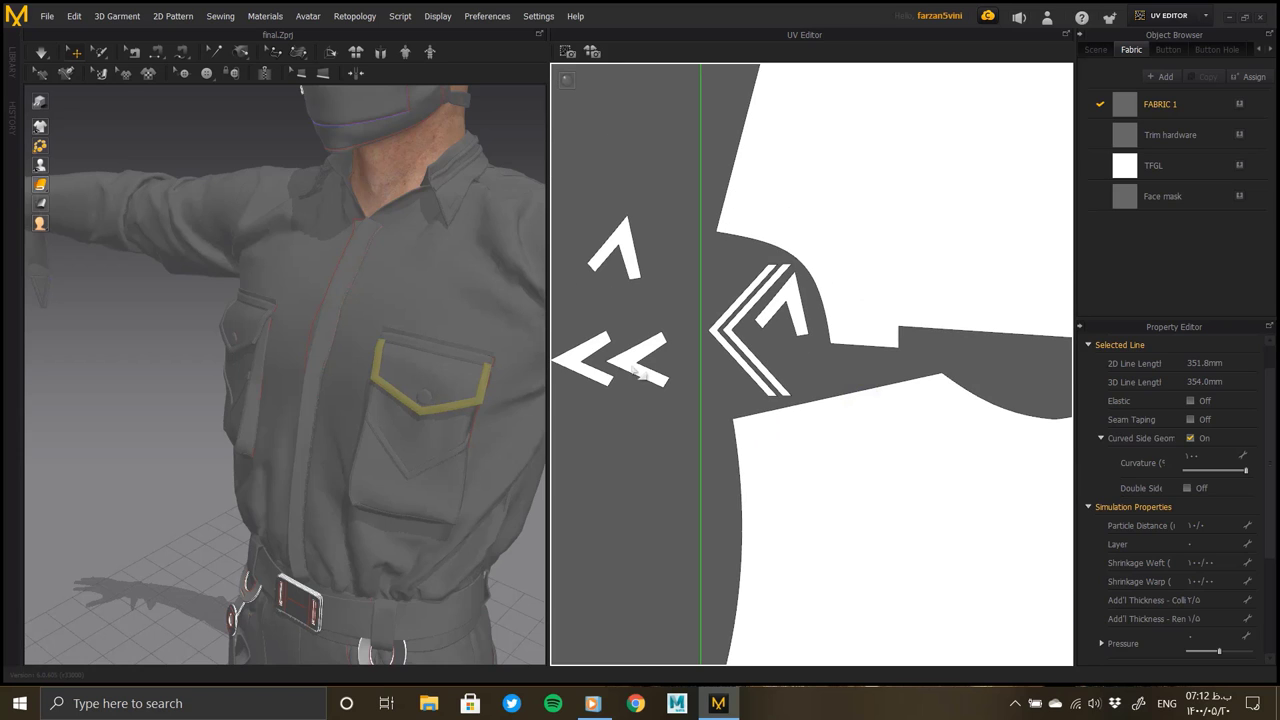
drag(626, 259, 727, 400)
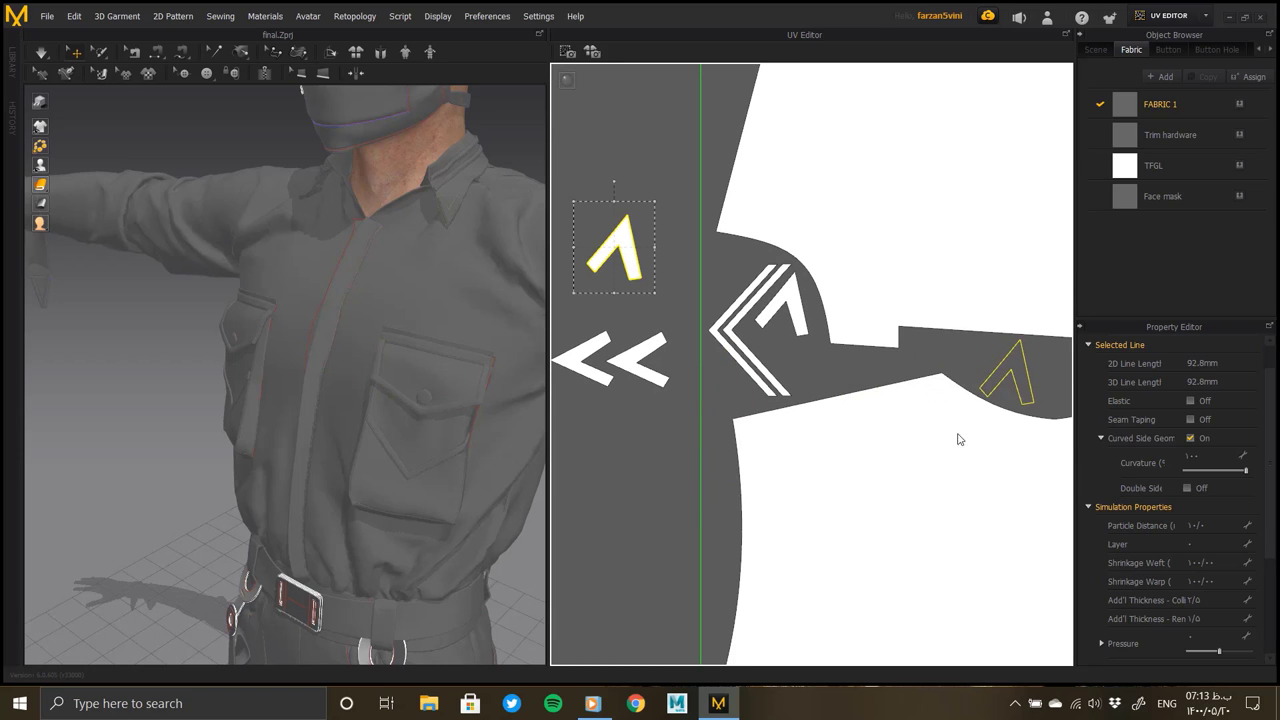
drag(957, 439, 957, 439)
scroll(796, 444, down, 2)
Drop the << graphic into a gap among the top collar strips
drag(612, 350, 680, 295)
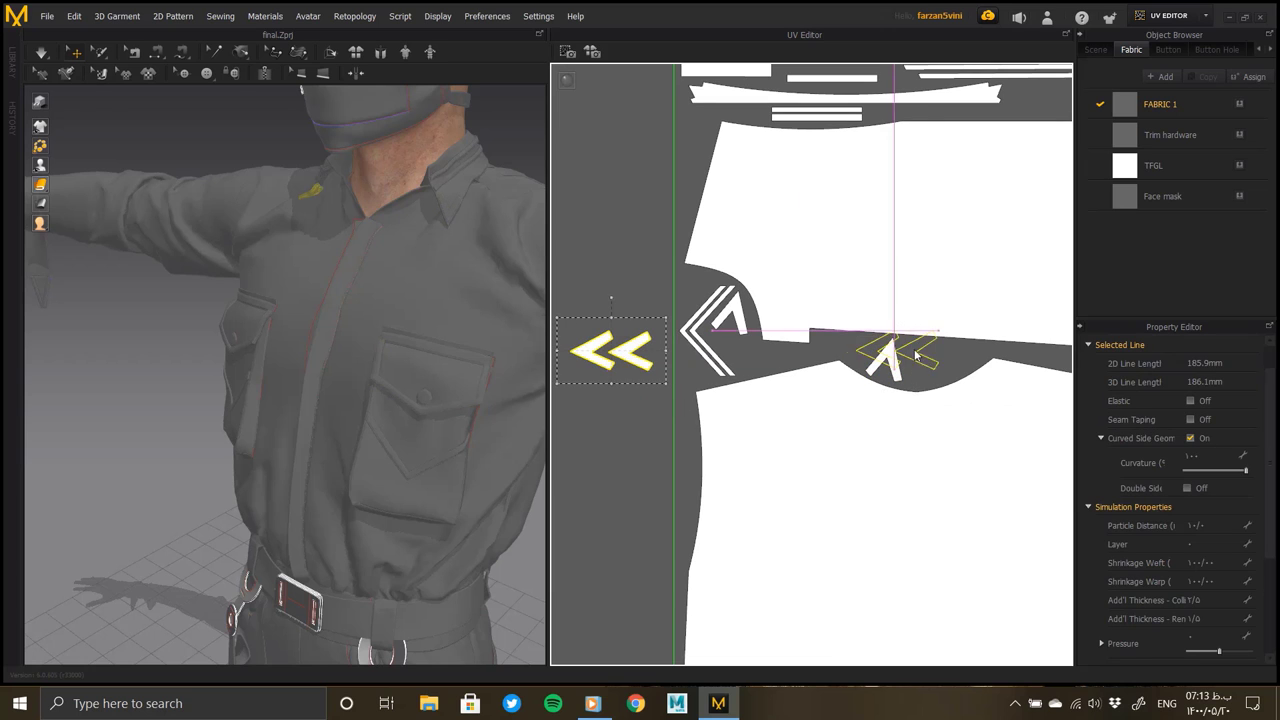
scroll(680, 300, down, 2)
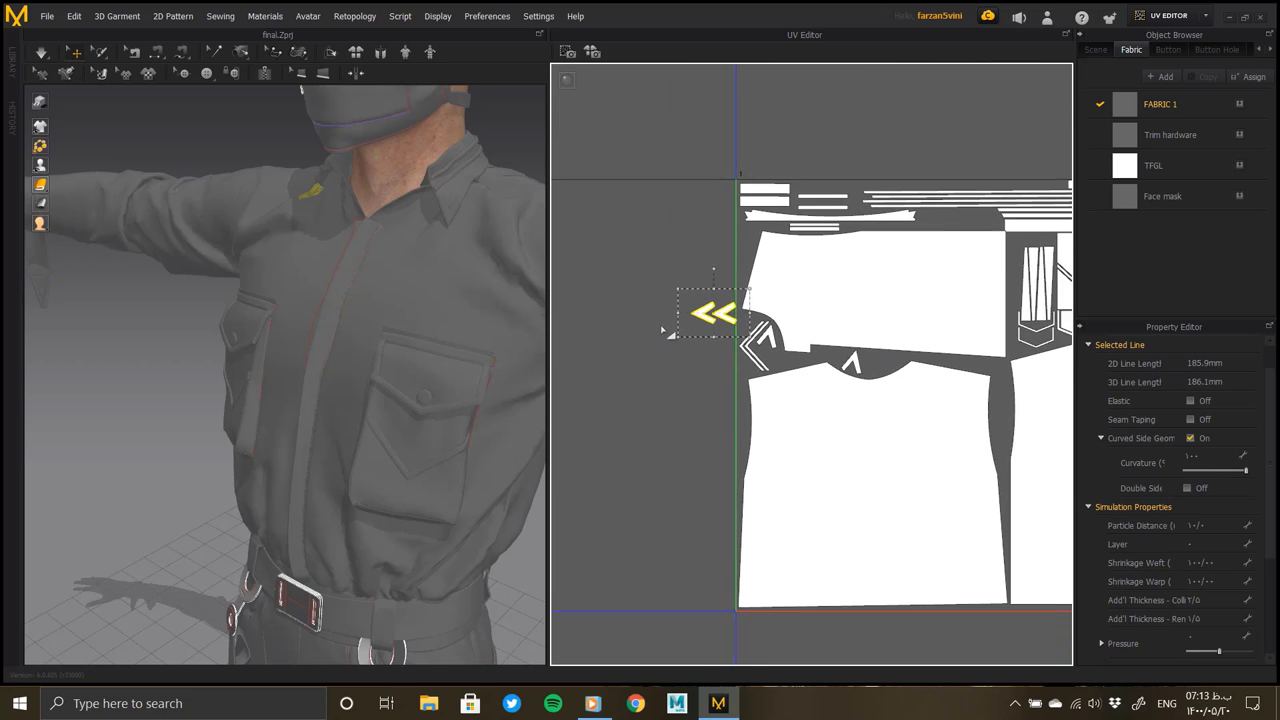
scroll(670, 340, down, 1)
scroll(665, 372, down, 1)
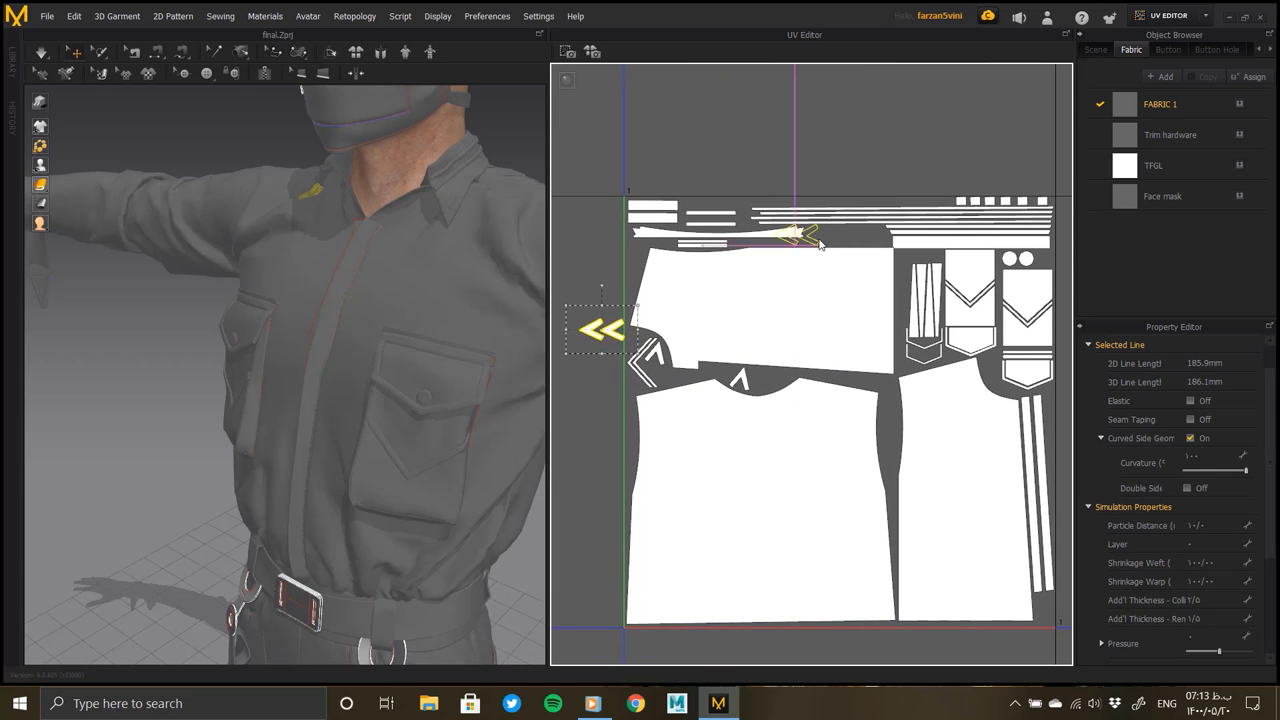
scroll(860, 245, up, 4)
drag(858, 242, 815, 239)
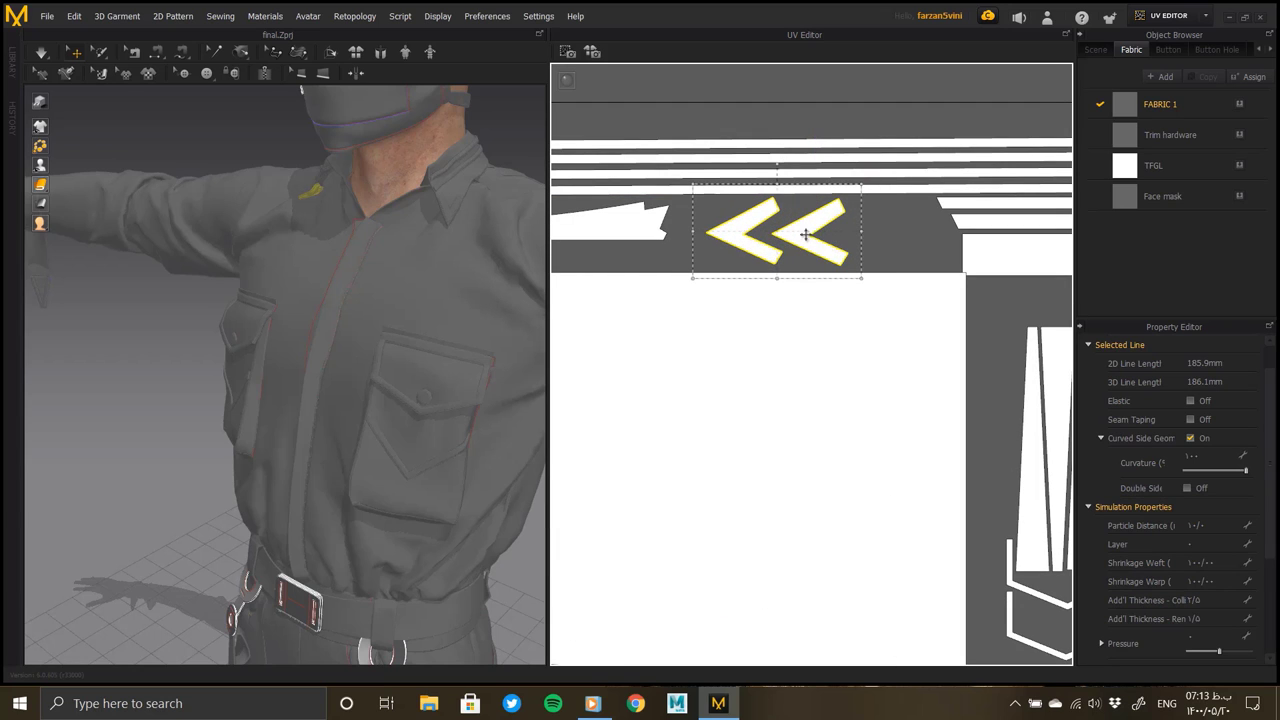
click(914, 280)
scroll(780, 249, down, 3)
Shift the bottom strips left and move both sleeve pieces left, side by side
middle_drag(742, 345, 729, 344)
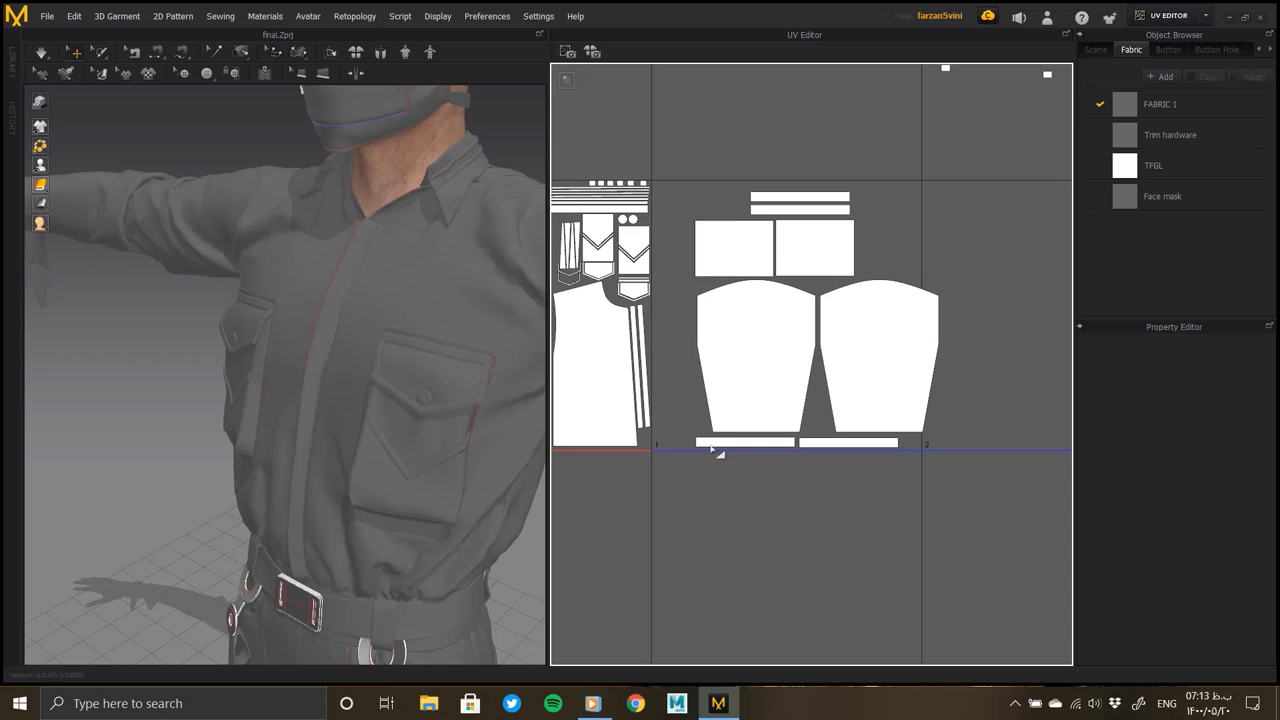
drag(684, 449, 643, 449)
click(815, 443)
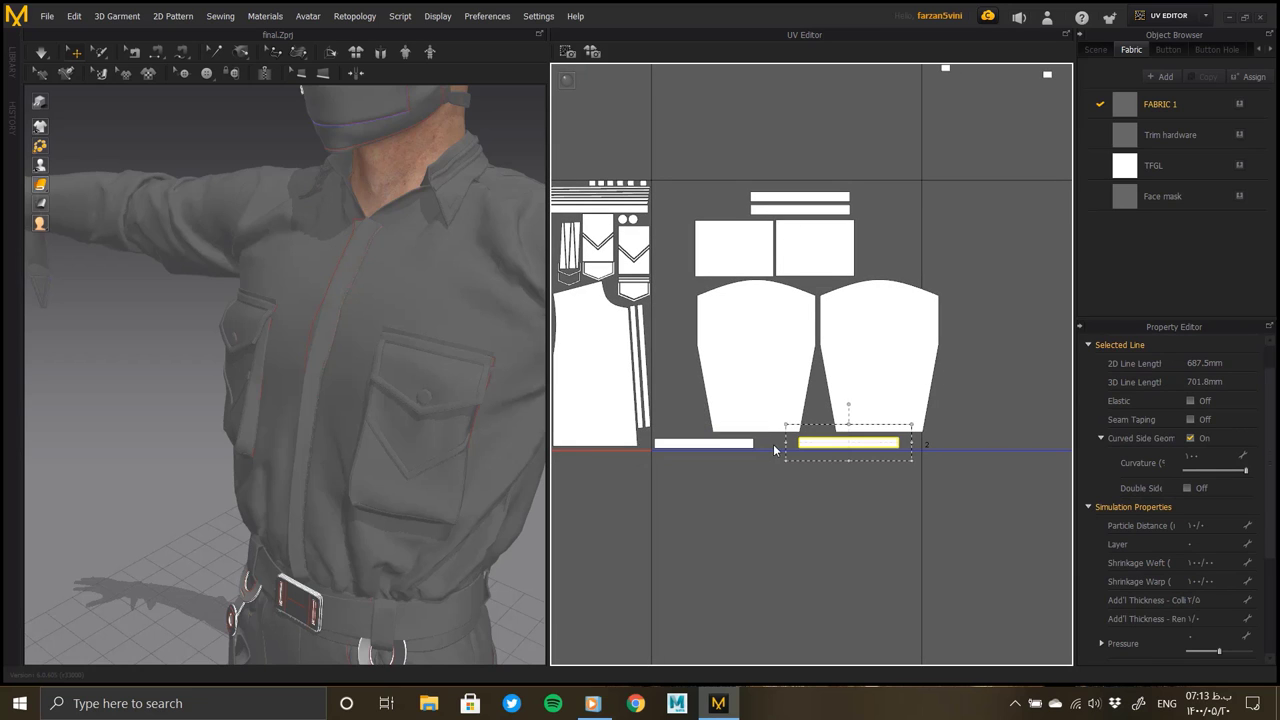
drag(759, 412, 709, 412)
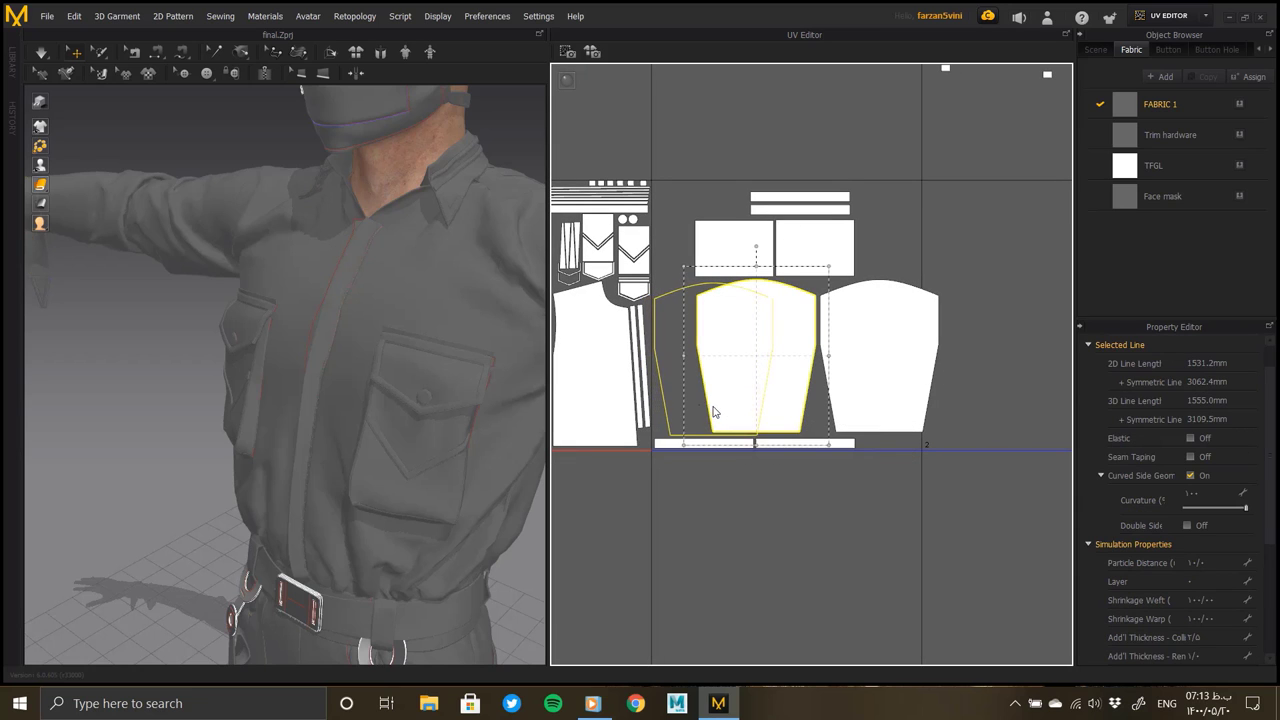
drag(884, 400, 838, 401)
Pack the small rectangle pieces and the thin strips above them closer together
scroll(900, 370, down, 2)
scroll(860, 345, up, 1)
click(883, 346)
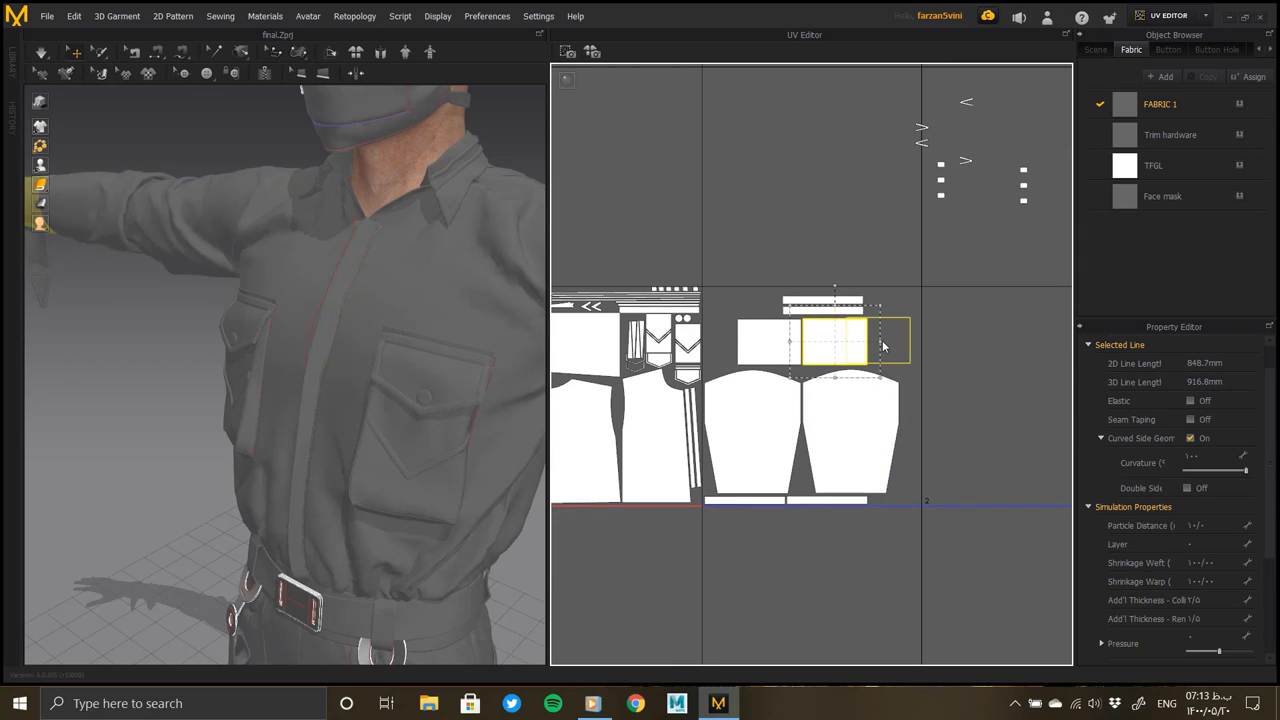
drag(889, 346, 889, 346)
drag(786, 334, 838, 337)
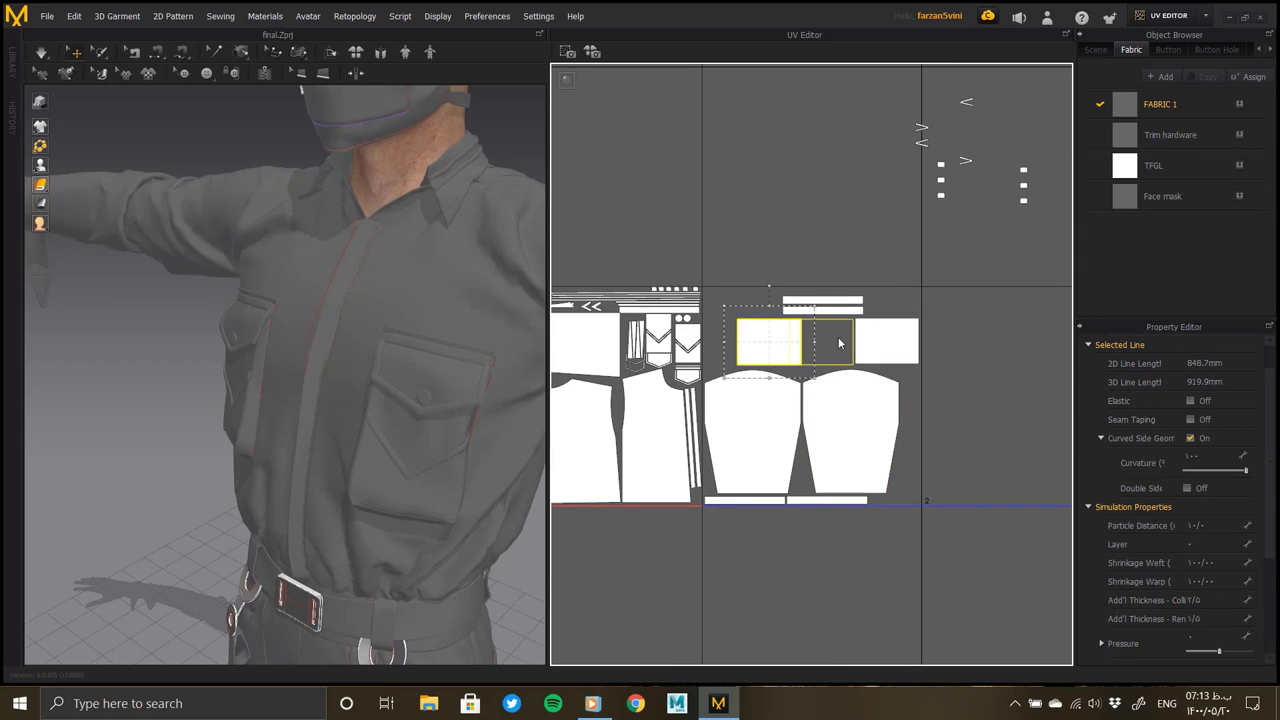
click(886, 311)
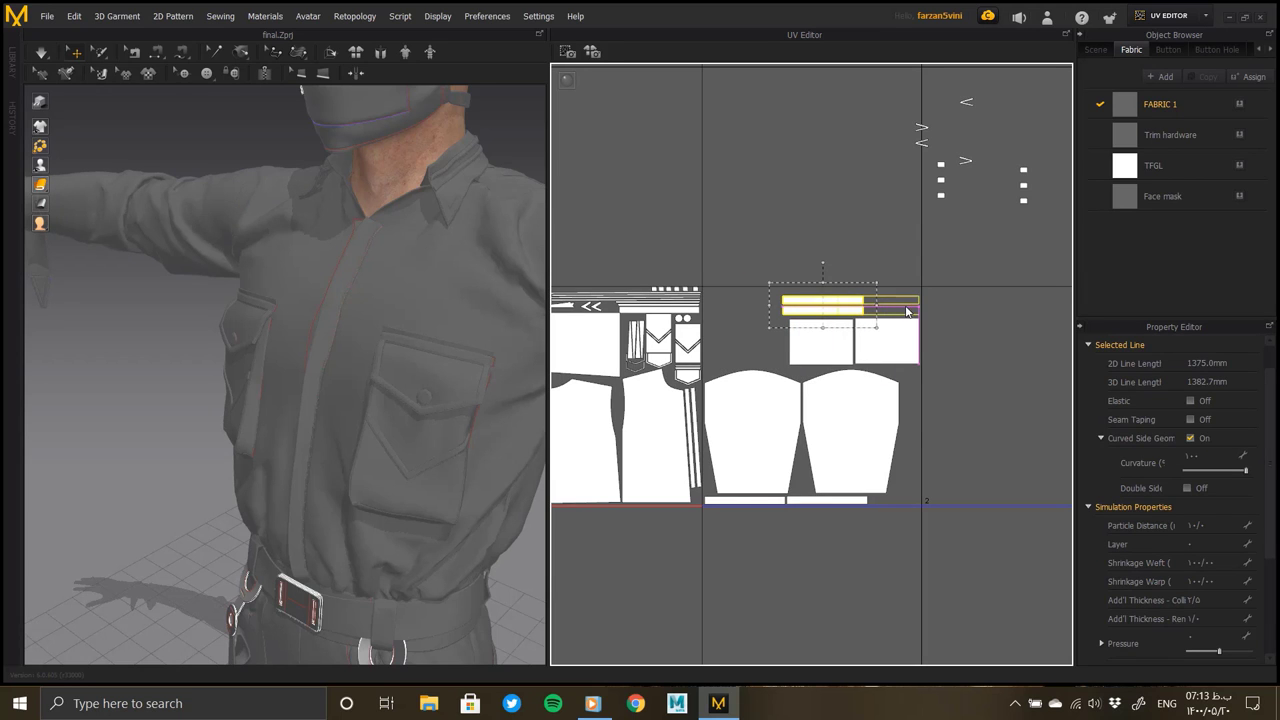
drag(904, 312, 956, 312)
click(1024, 208)
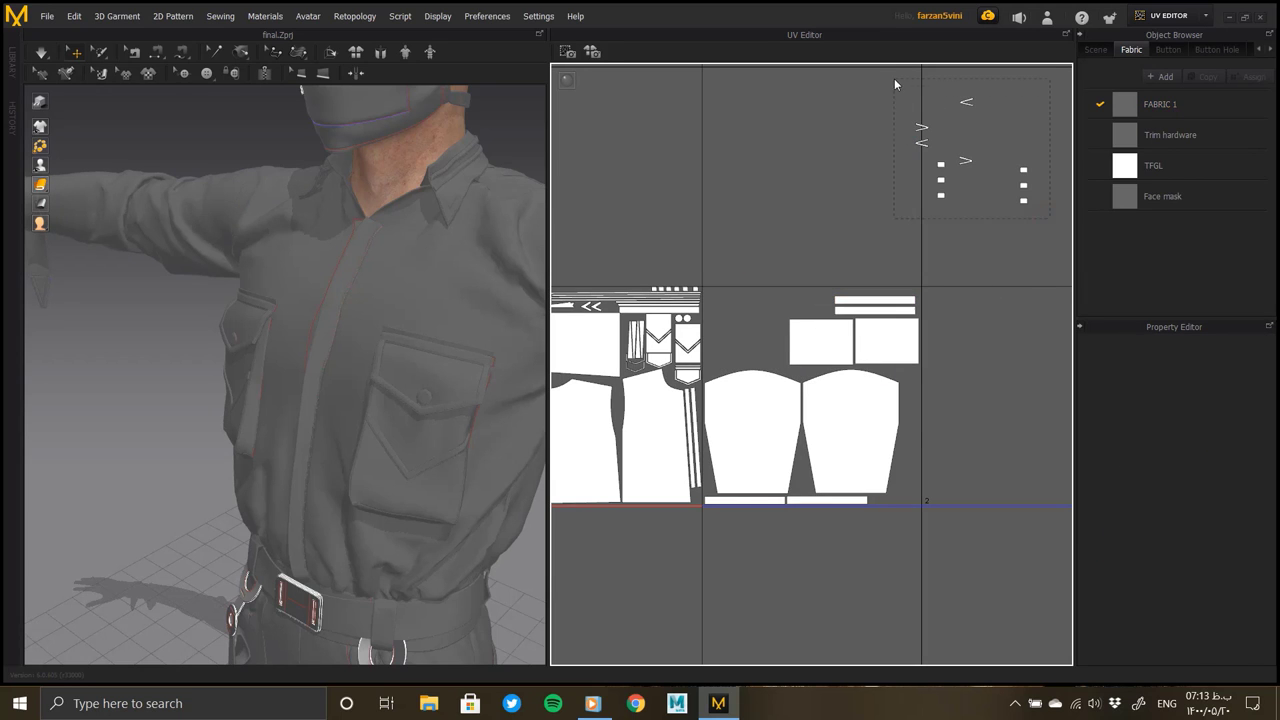
drag(894, 84, 960, 251)
Gather the small trim pieces and place them beside the sleeve piece at the bottom edge
scroll(960, 251, down, 2)
scroll(931, 189, down, 2)
click(867, 248)
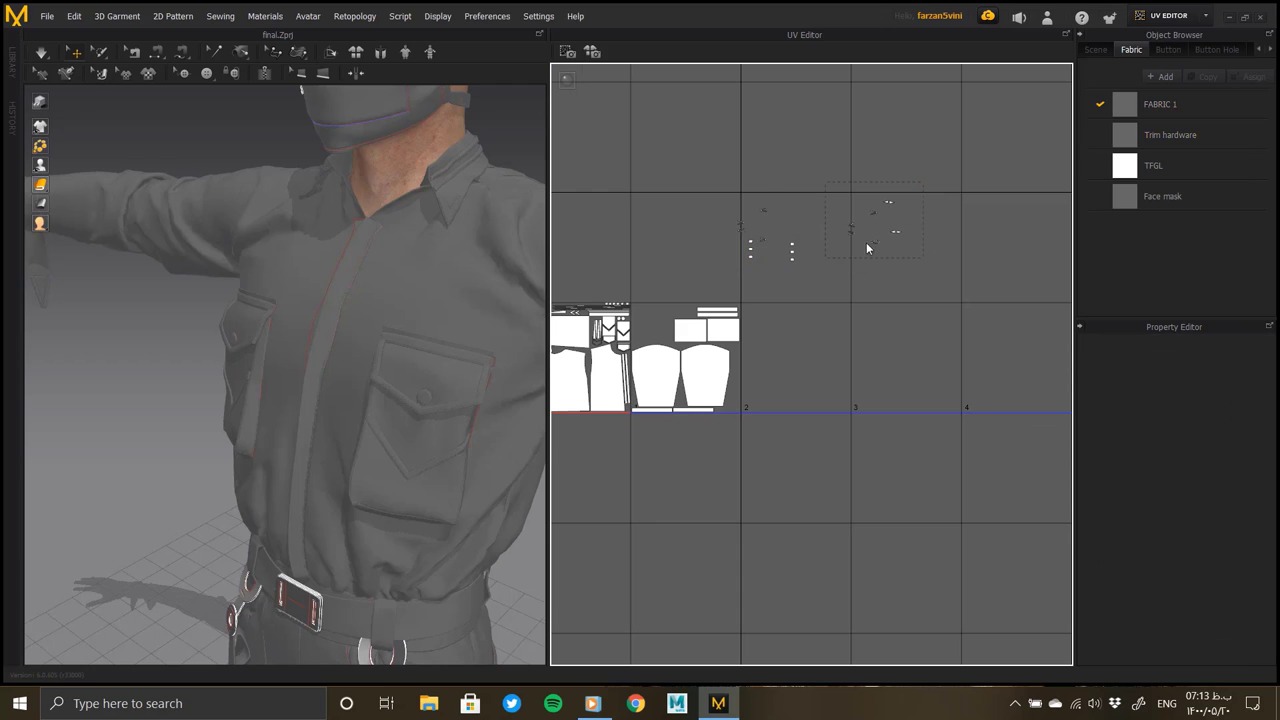
shift+drag(750, 212, 656, 255)
scroll(640, 330, up, 1)
scroll(640, 330, up, 1)
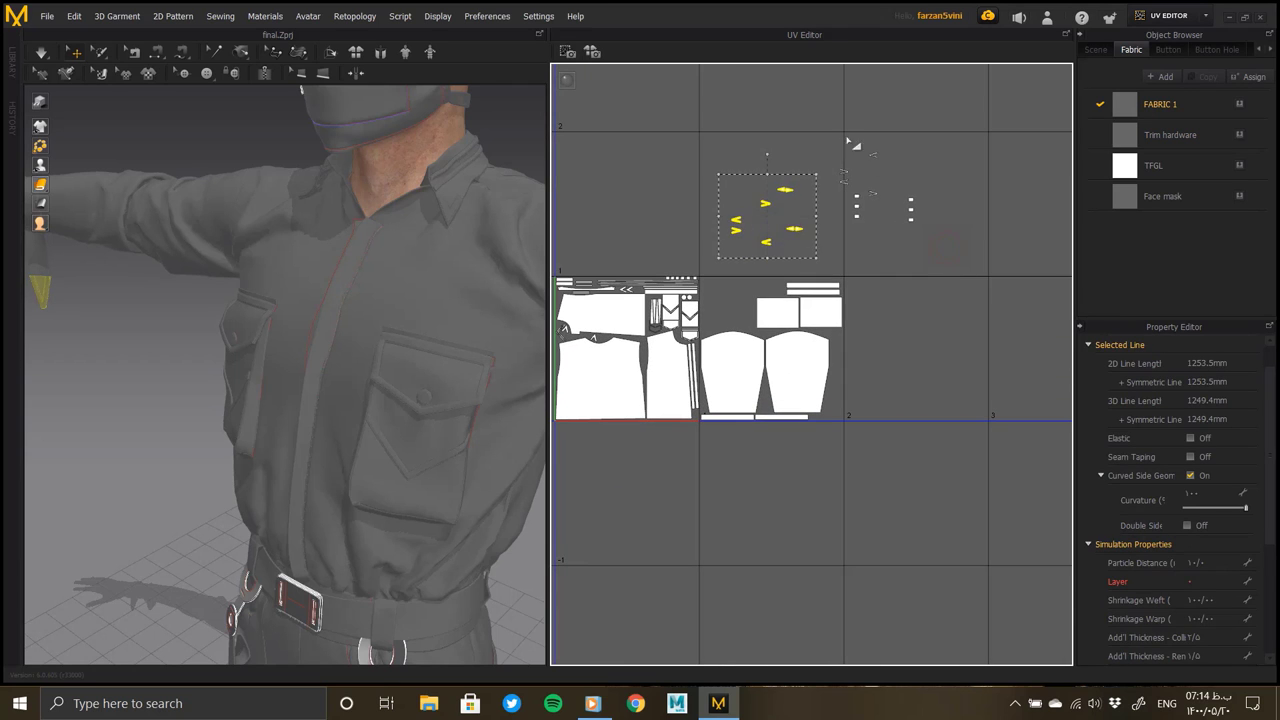
drag(928, 236, 832, 126)
scroll(383, 325, down, 2)
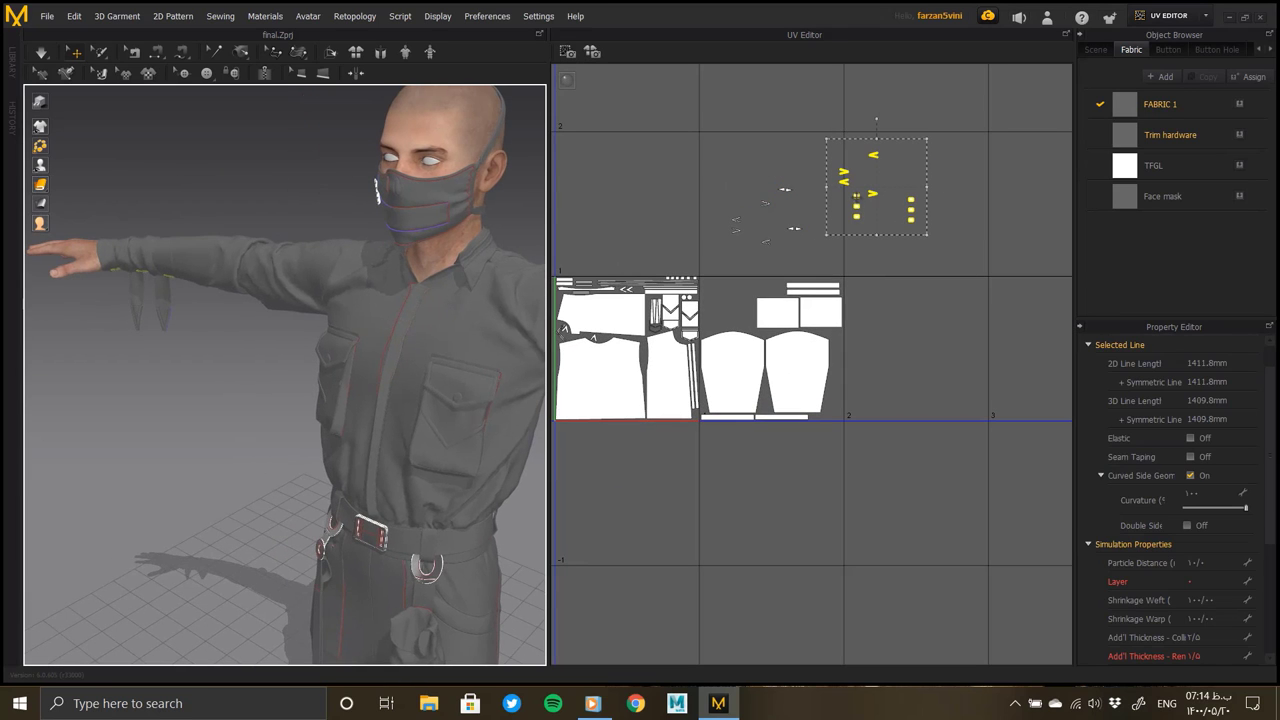
scroll(946, 180, up, 2)
click(747, 206)
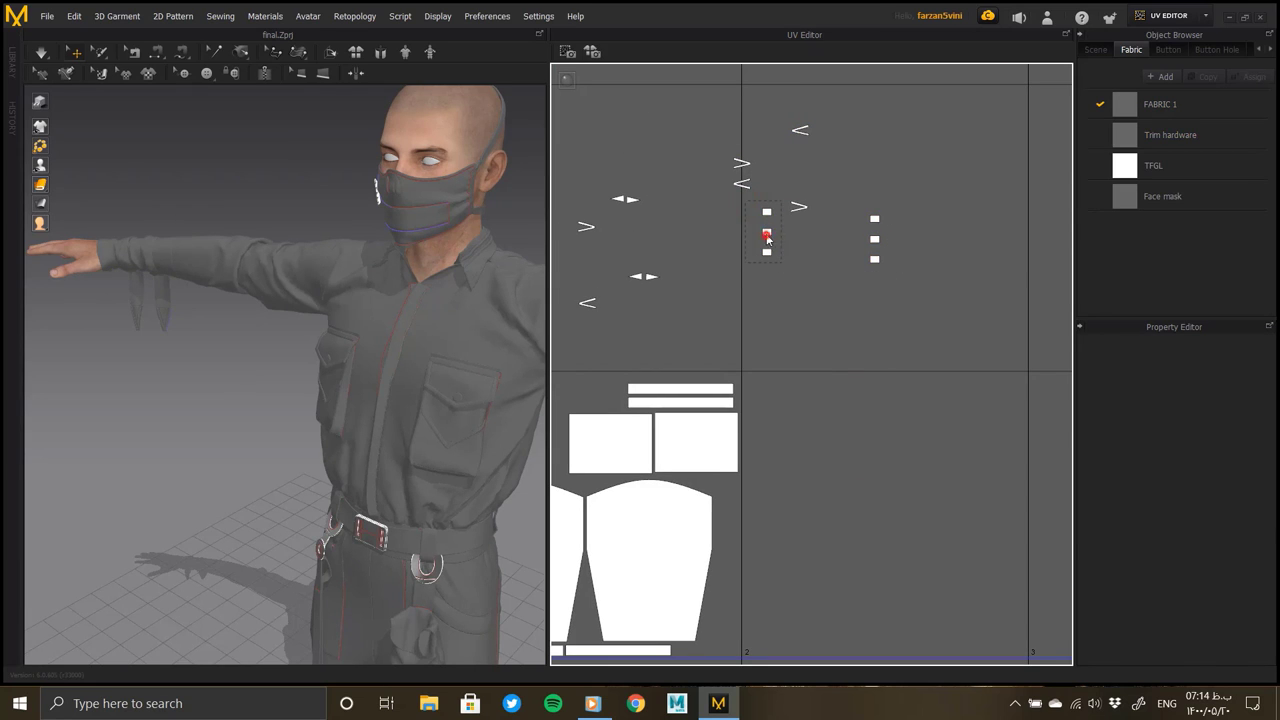
click(767, 237)
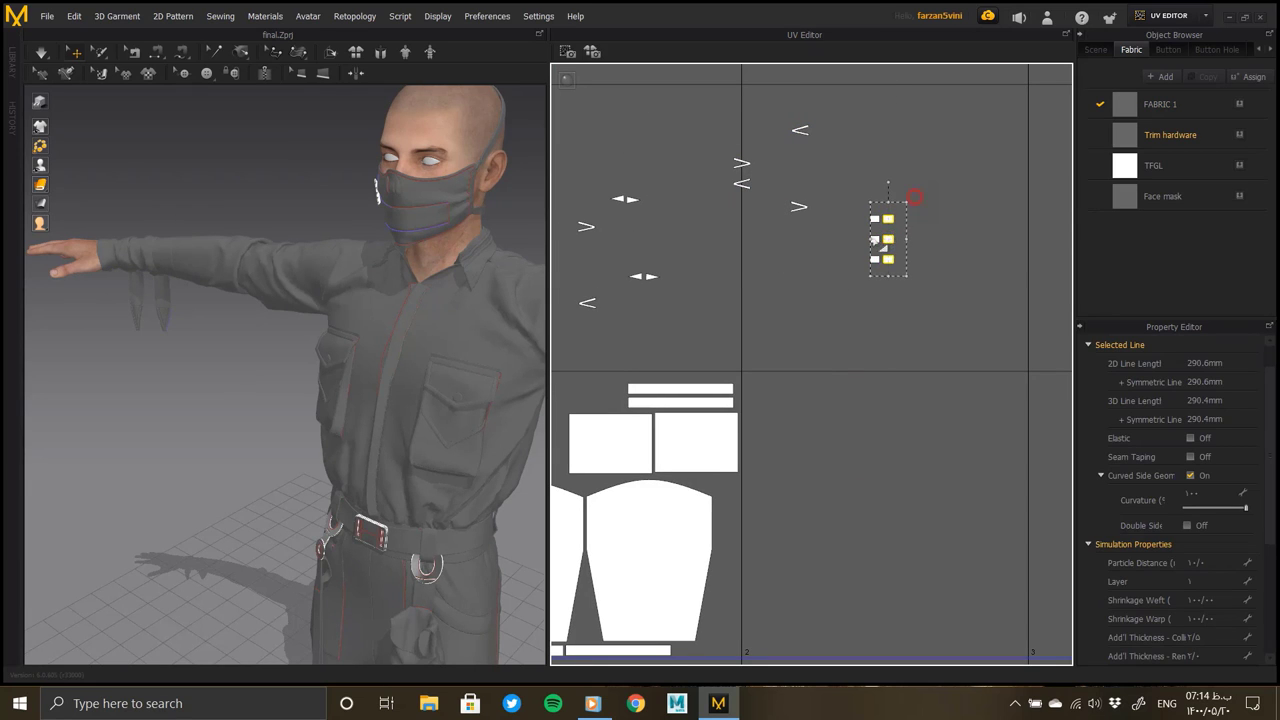
drag(883, 243, 722, 541)
drag(733, 585, 733, 585)
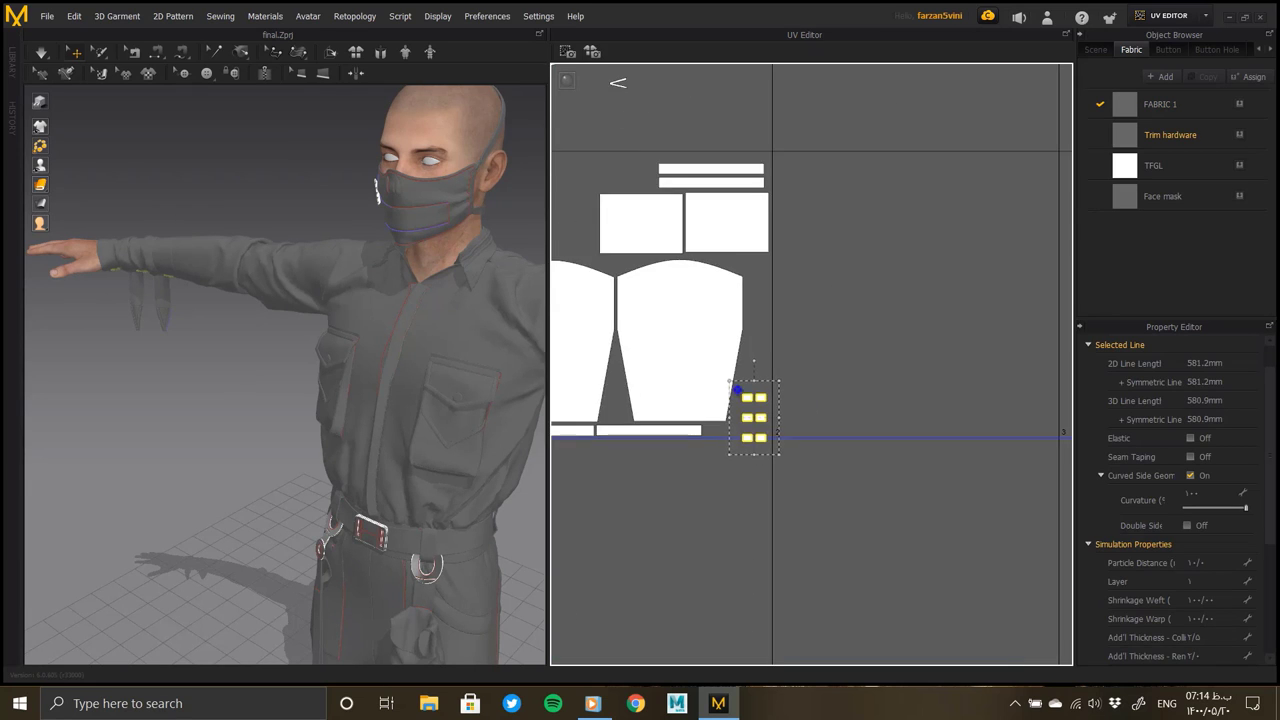
Space the trim pieces out into even paired rows
scroll(622, 443, up, 4)
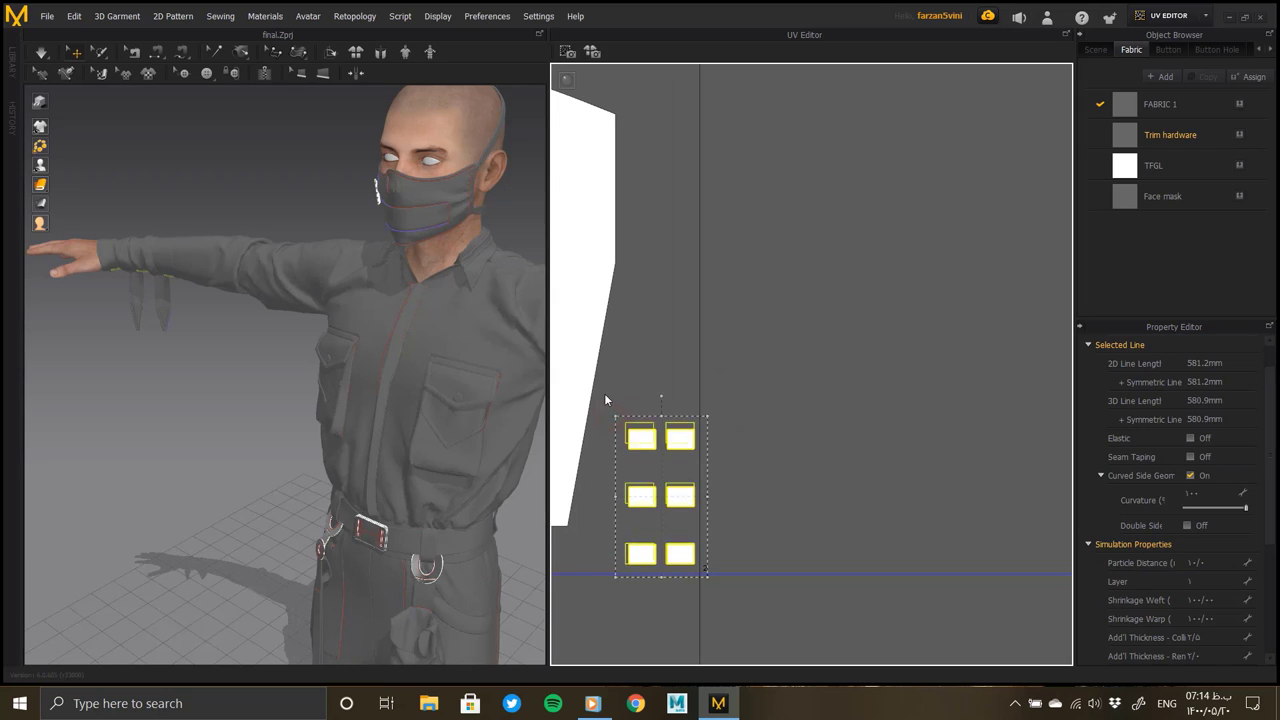
mouse_move(740, 345)
mouse_down()
mouse_move(608, 432)
mouse_move(613, 447)
mouse_up()
mouse_move(690, 582)
mouse_down()
mouse_move(590, 525)
mouse_move(606, 500)
mouse_up()
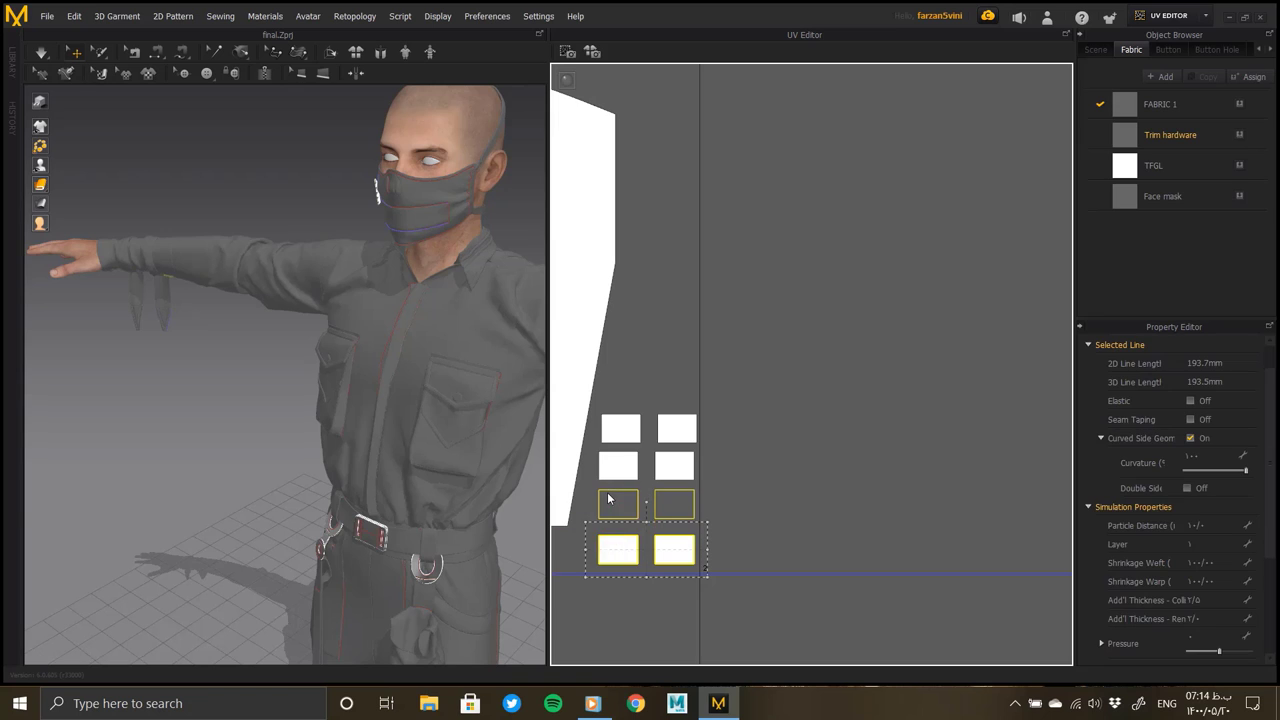
scroll(733, 458, down, 3)
scroll(771, 323, down, 2)
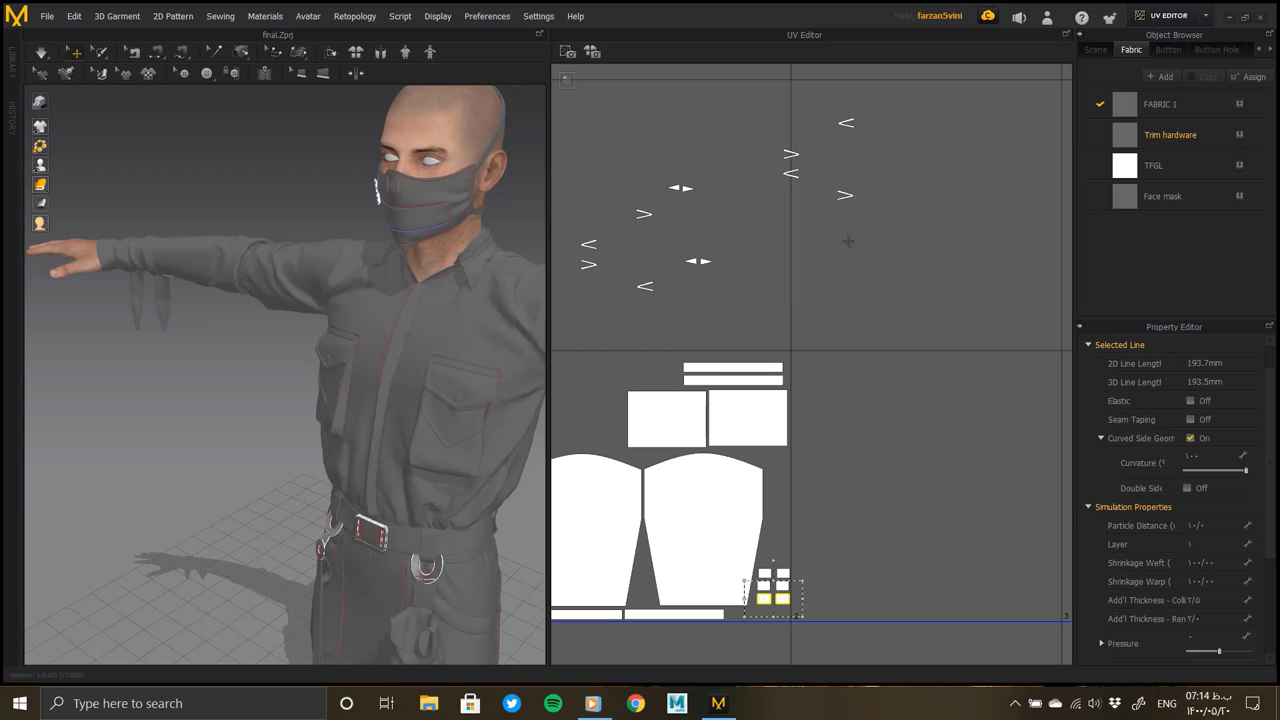
middle_drag(810, 197, 862, 254)
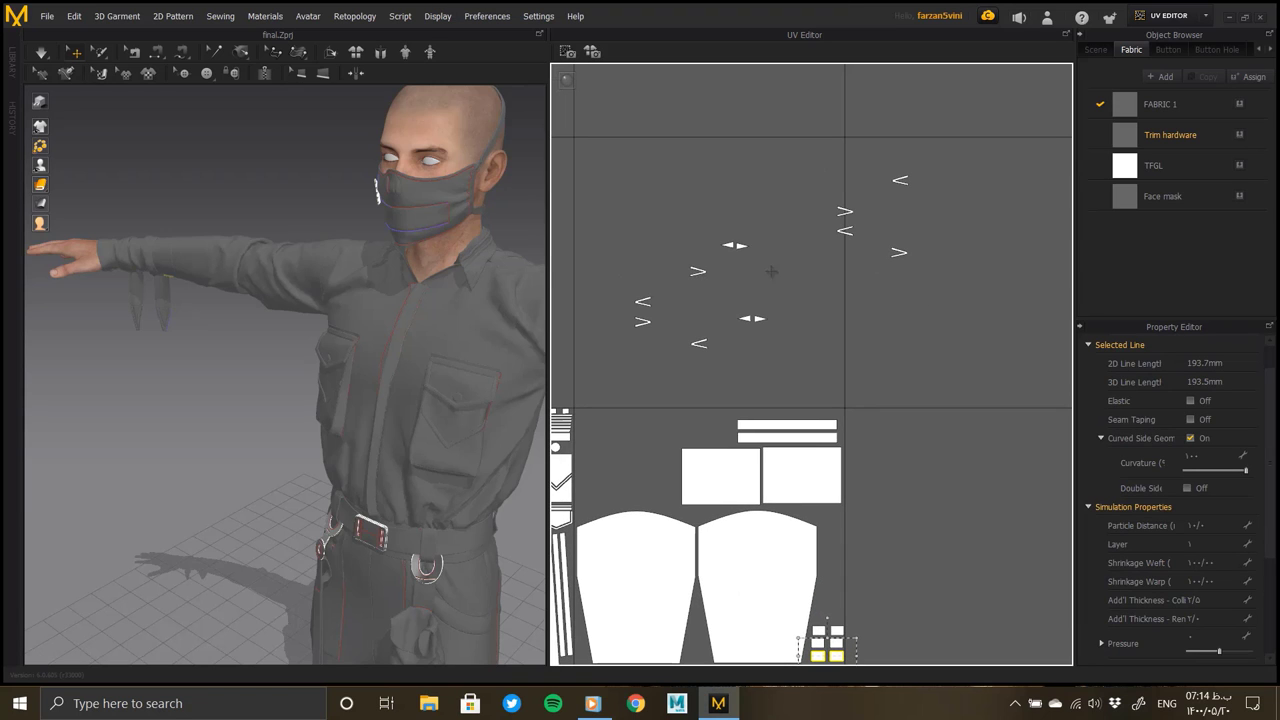
scroll(771, 271, up, 2)
scroll(914, 243, up, 3)
middle_drag(808, 320, 818, 468)
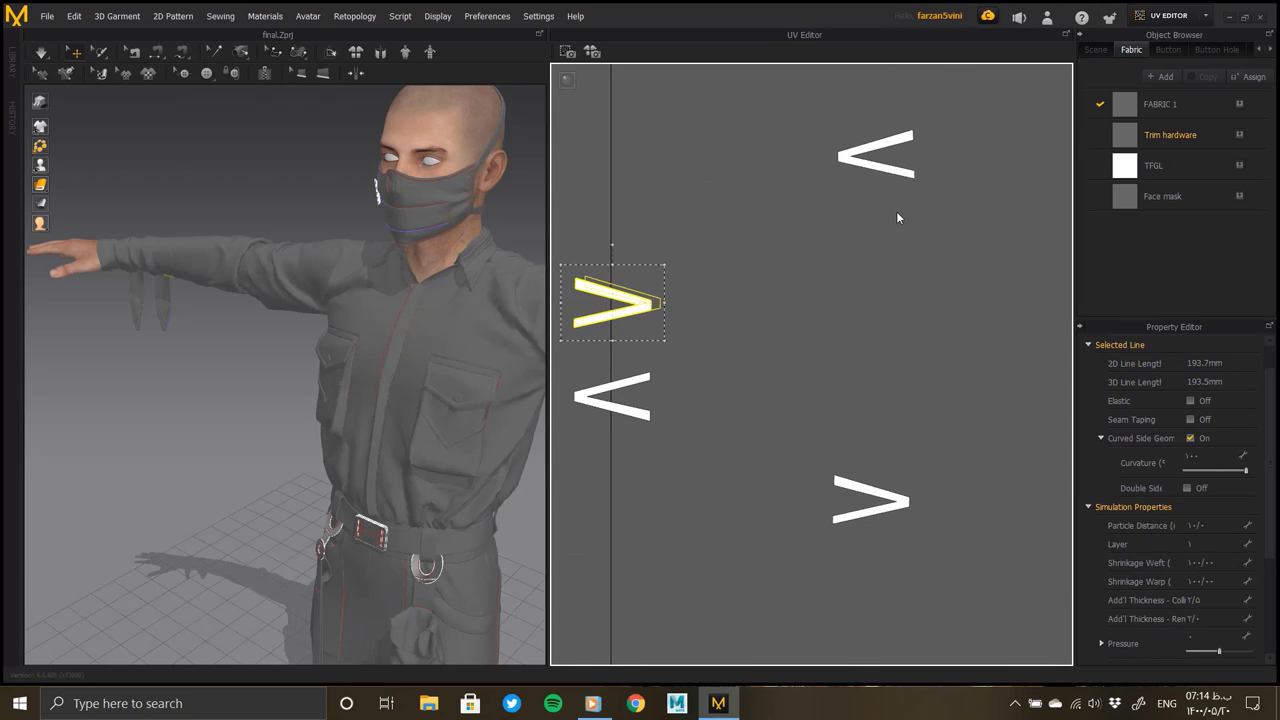
Stack the chevron pieces together and shift the stack to the left
drag(898, 198, 898, 198)
mouse_move(582, 400)
mouse_down()
mouse_move(852, 231)
mouse_move(871, 262)
mouse_up()
click(868, 484)
scroll(860, 300, down, 3)
drag(843, 351, 906, 250)
middle_drag(791, 355, 860, 297)
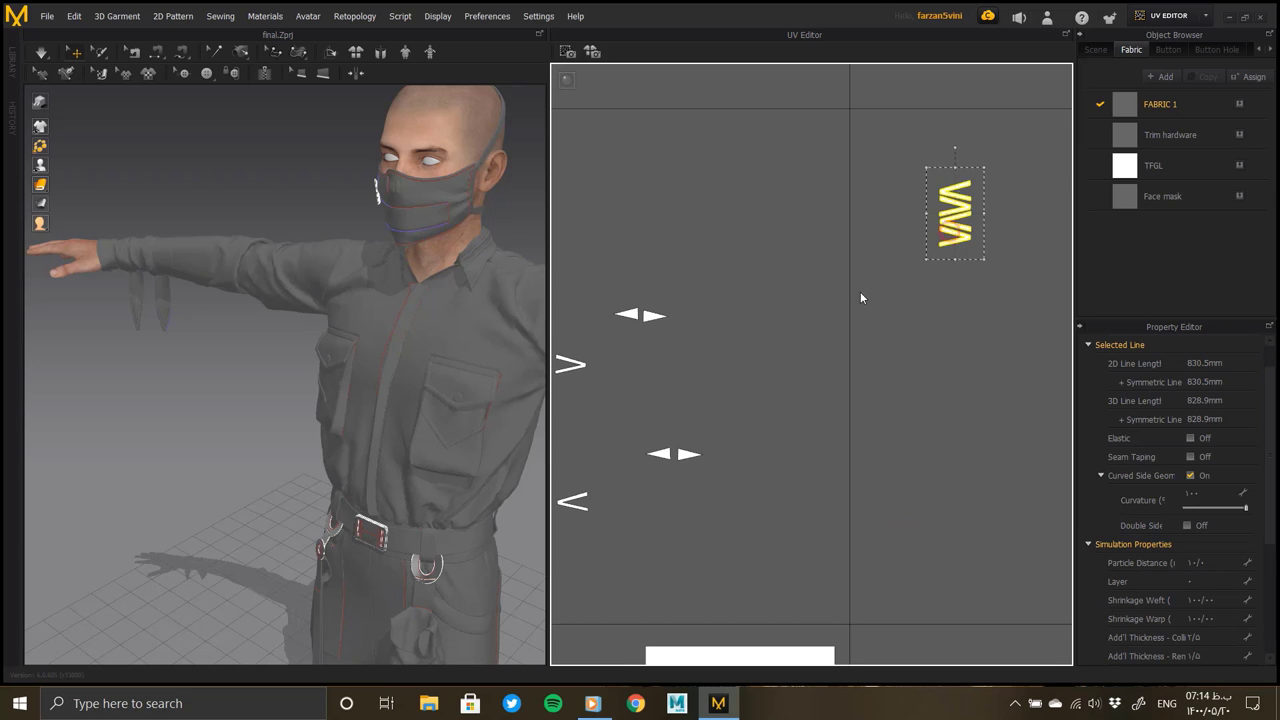
drag(955, 213, 623, 394)
middle_drag(556, 375, 714, 286)
Add the remaining edge chevrons and set the group beside the pocket pieces
scroll(714, 286, up, 2)
scroll(766, 300, up, 2)
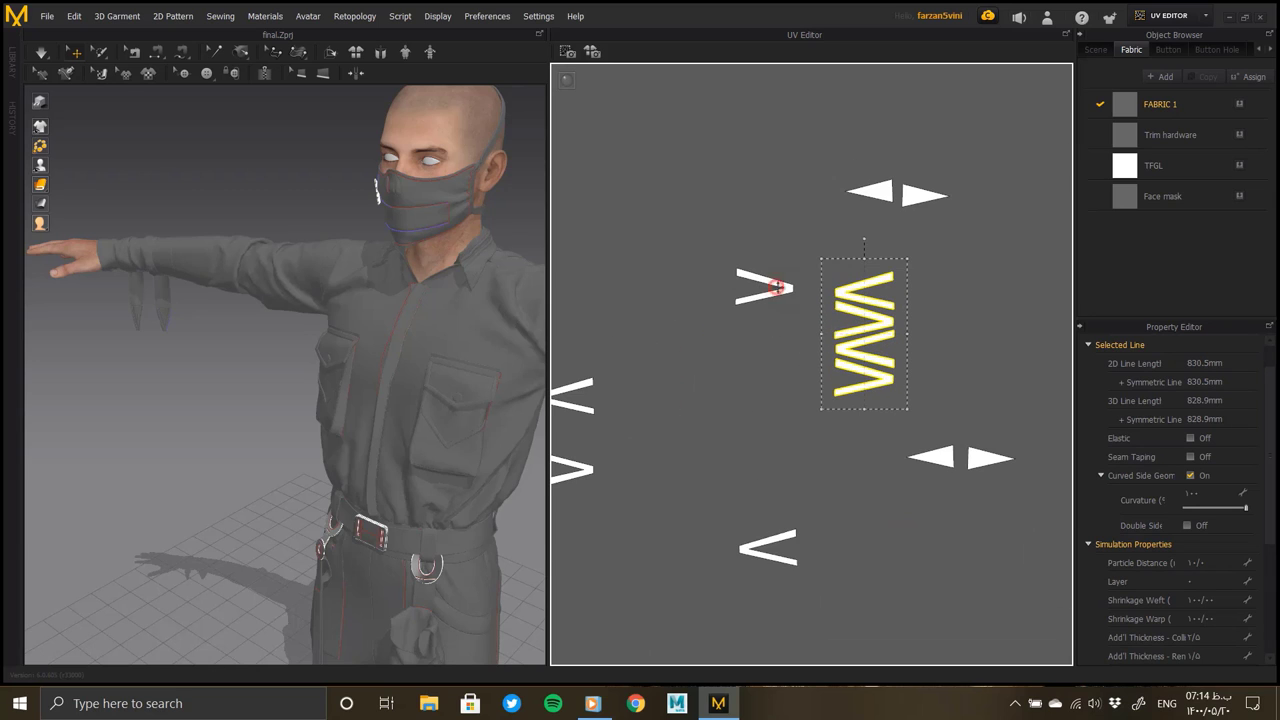
mouse_move(776, 287)
mouse_down()
mouse_move(803, 291)
mouse_move(808, 330)
mouse_up()
drag(574, 467, 801, 350)
drag(765, 541, 790, 375)
drag(737, 251, 897, 419)
scroll(850, 390, down, 3)
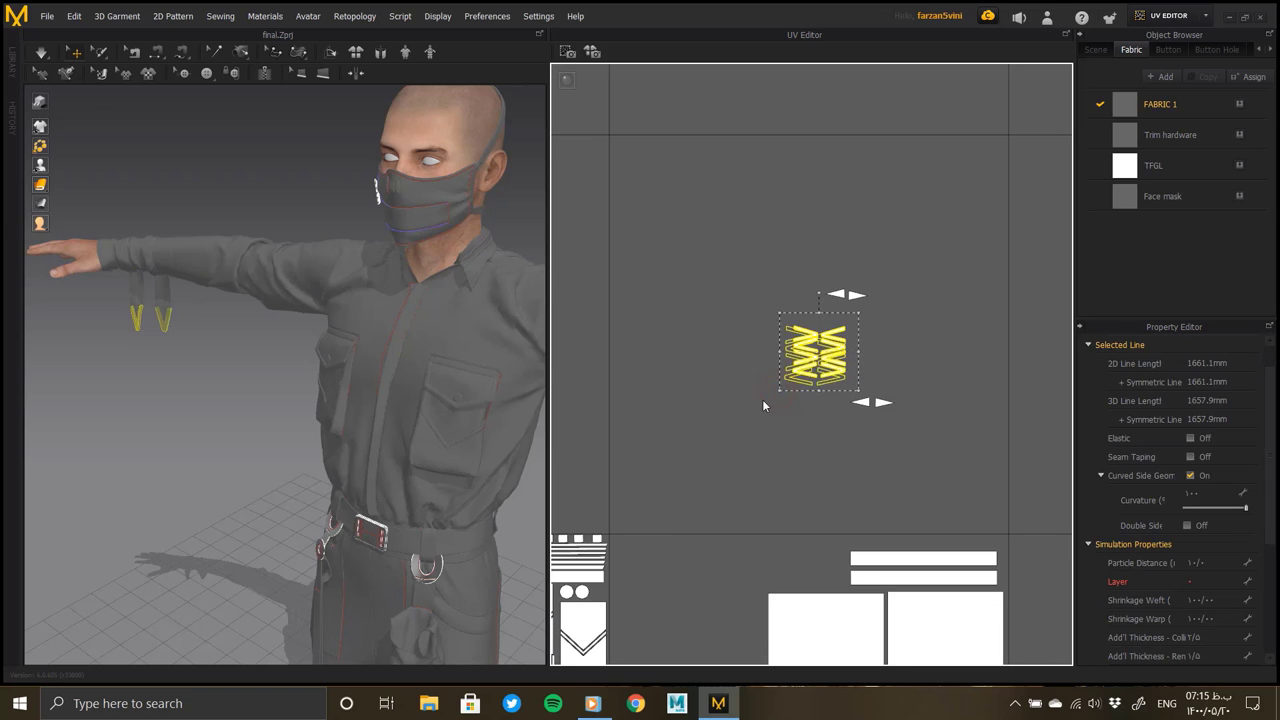
drag(800, 360, 785, 412)
scroll(720, 485, up, 2)
middle_drag(963, 218, 886, 300)
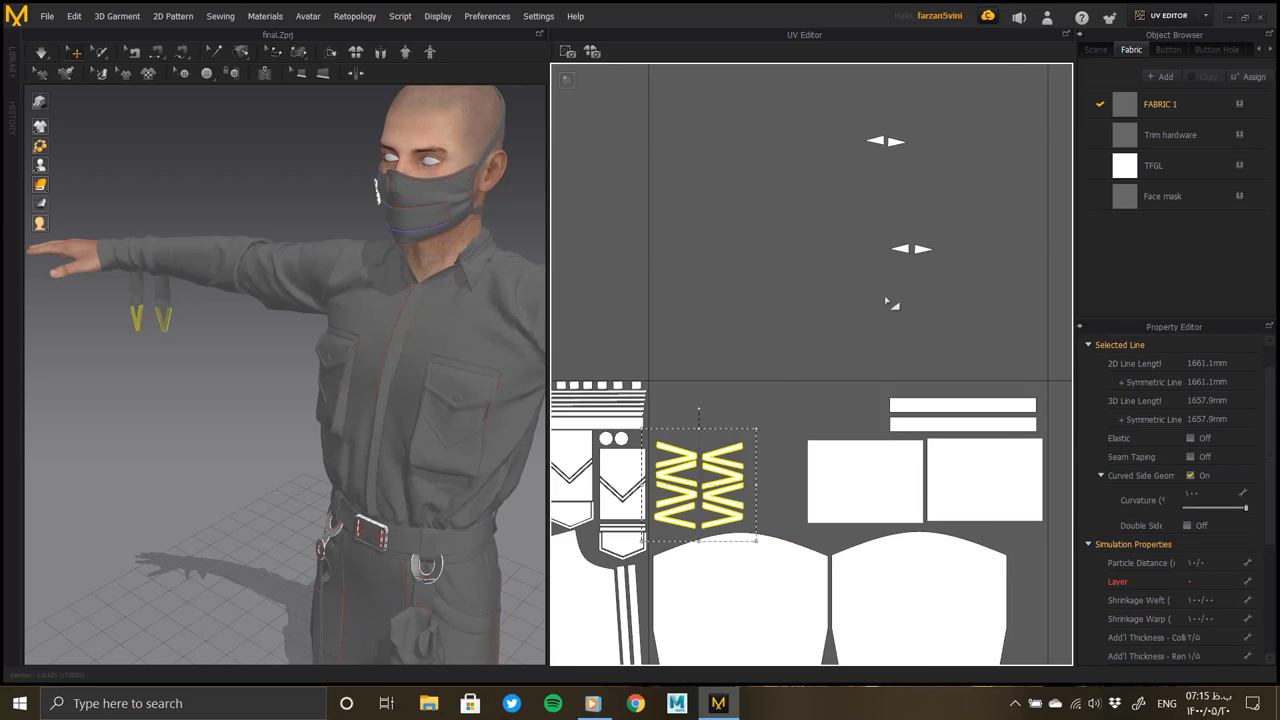
Gather the arrow pieces and move the four triangles down above the lower patterns
drag(896, 142, 927, 233)
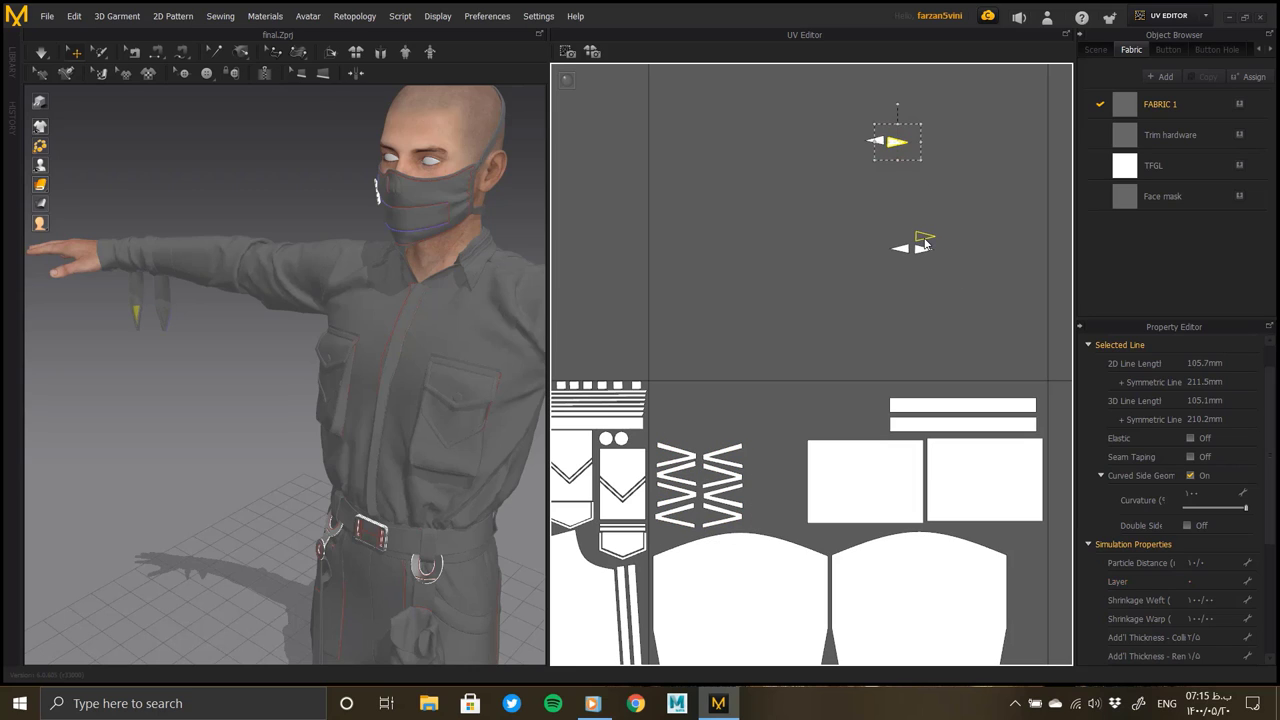
drag(968, 300, 930, 250)
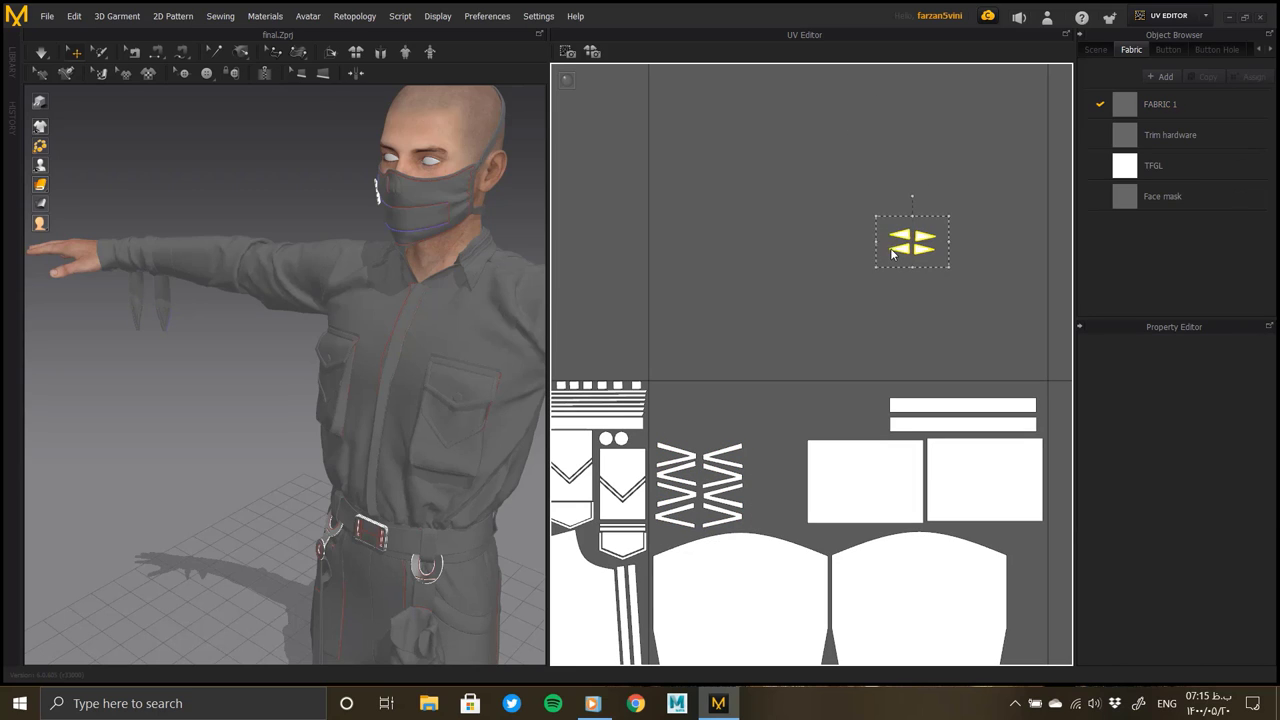
scroll(814, 318, up, 3)
click(880, 337)
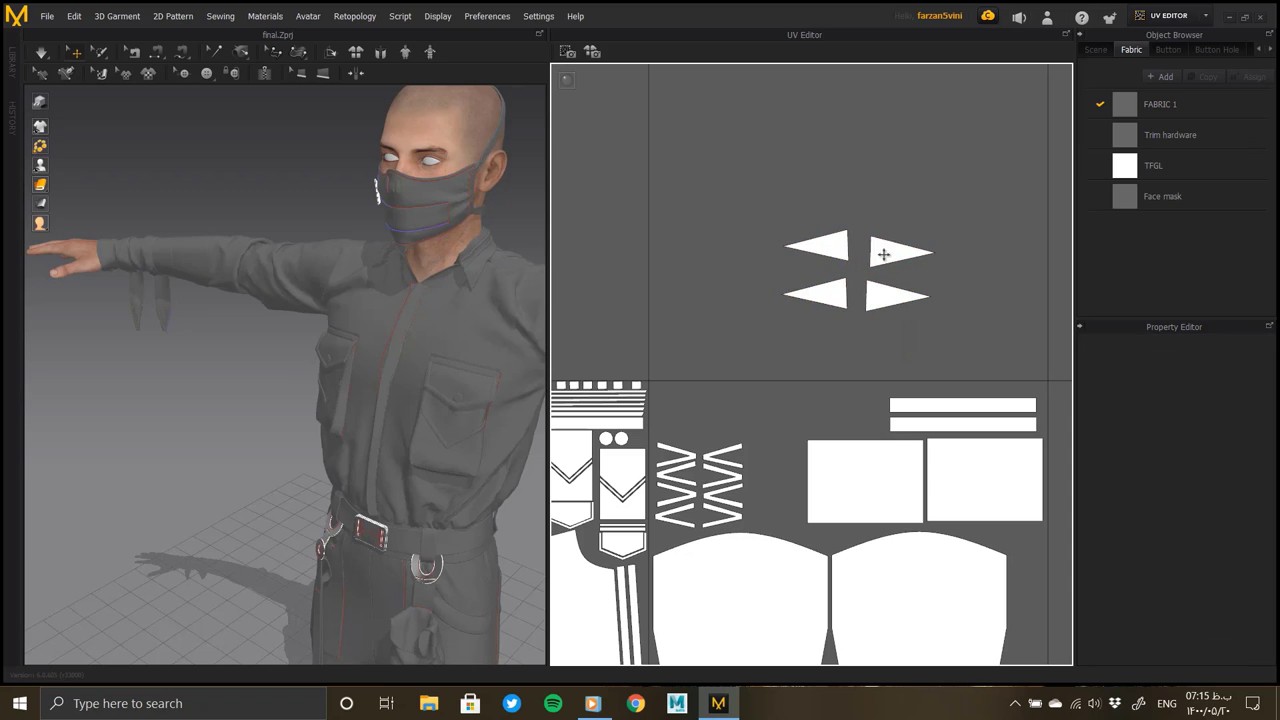
click(846, 257)
click(849, 300)
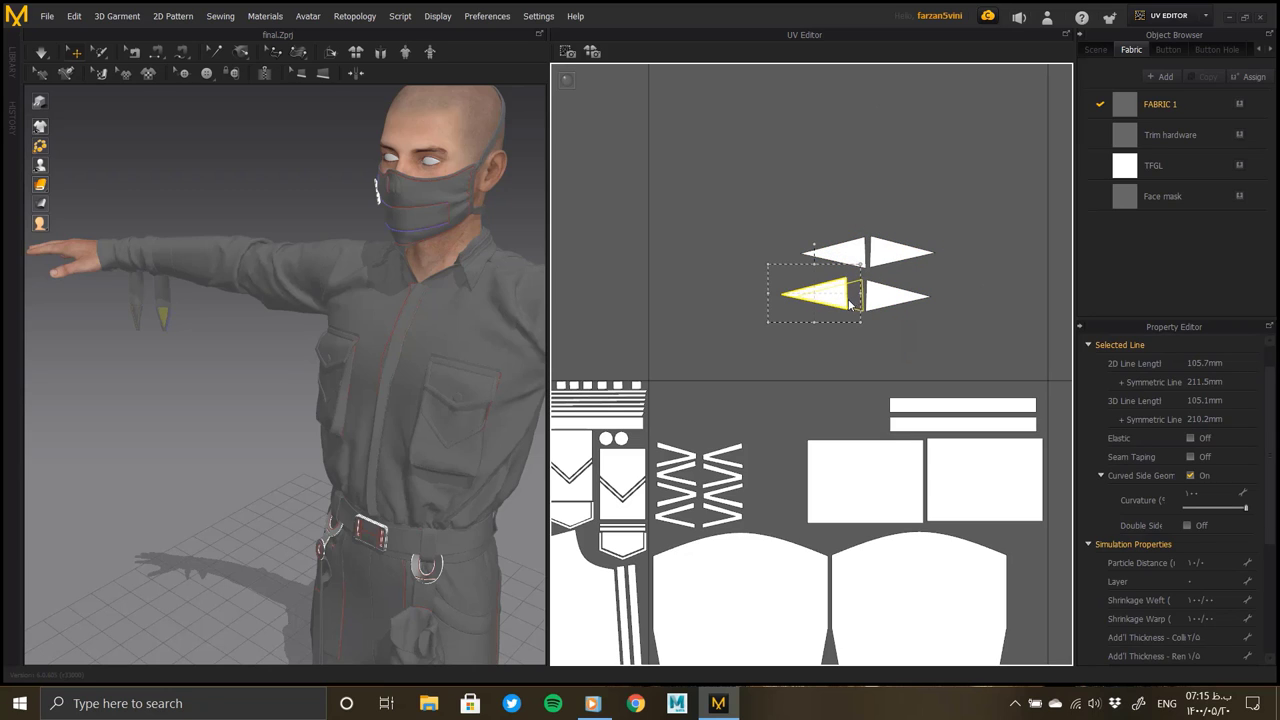
click(912, 315)
mouse_move(770, 225)
mouse_down()
mouse_move(892, 305)
mouse_move(806, 408)
mouse_move(835, 366)
mouse_up()
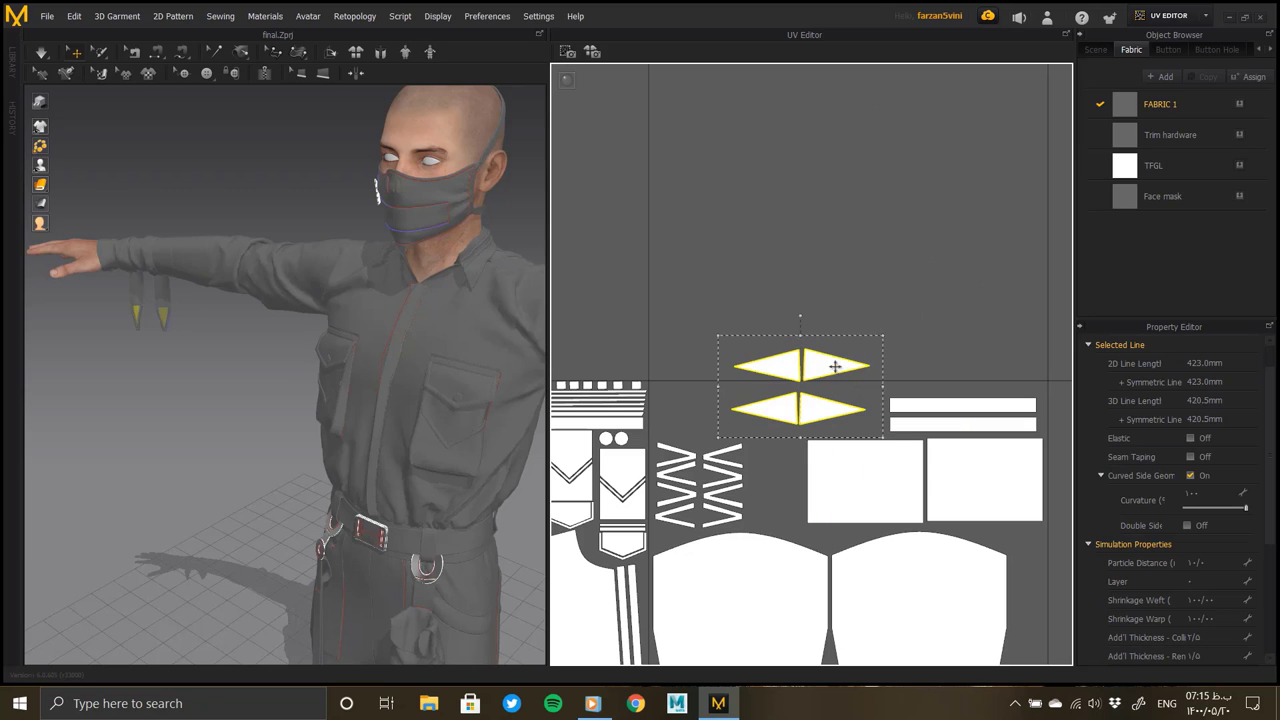
Tuck the four triangles tightly together above the cuff rectangles
scroll(849, 378, up, 2)
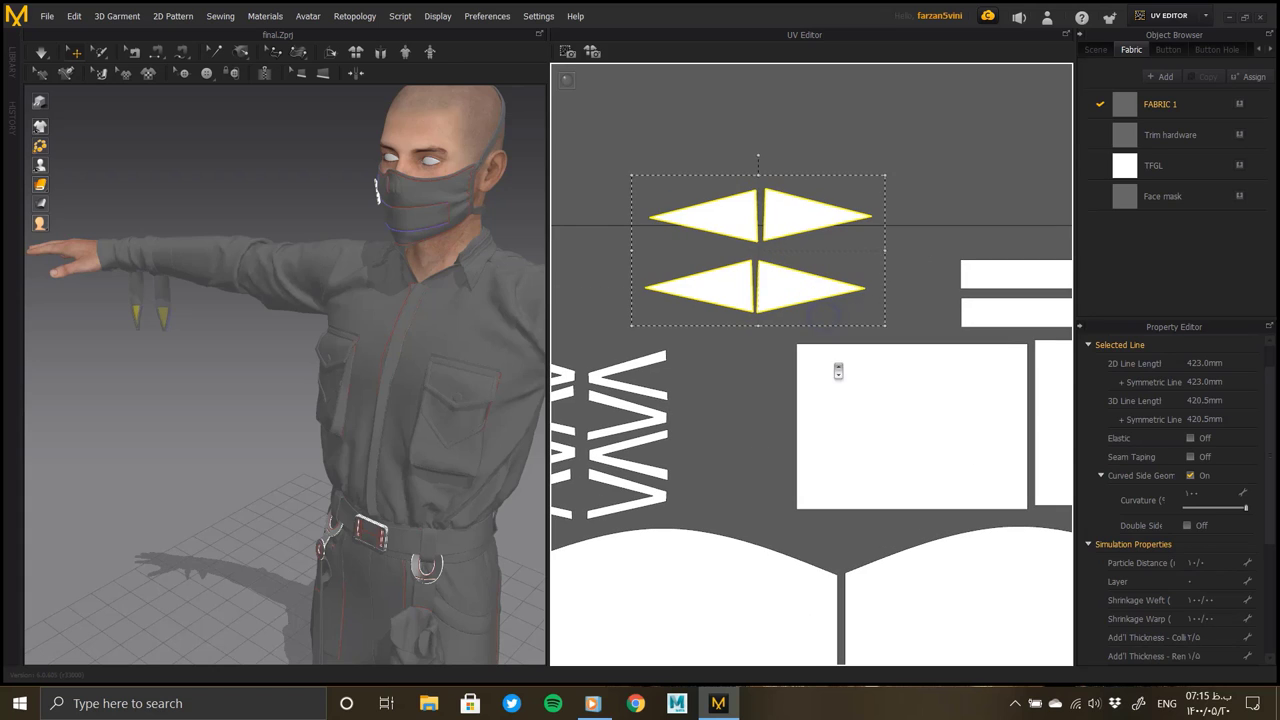
click(790, 330)
drag(783, 289, 865, 298)
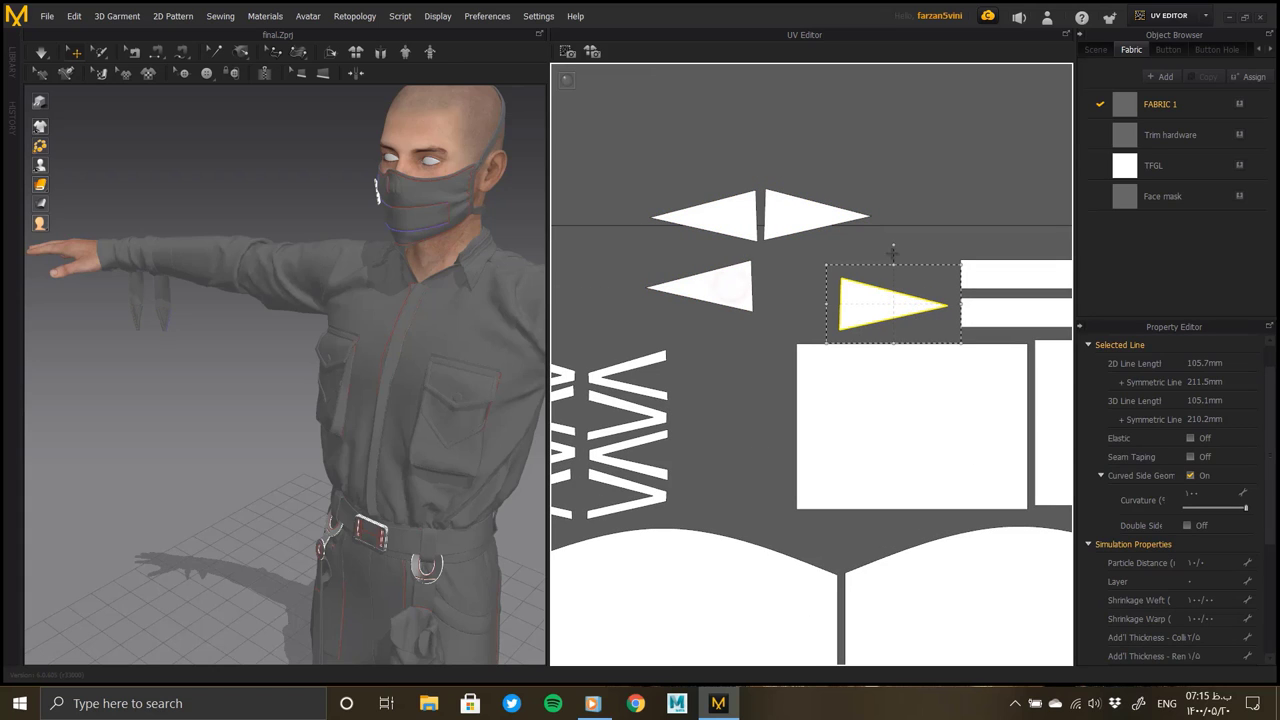
drag(731, 290, 929, 271)
drag(815, 228, 781, 338)
drag(724, 215, 804, 293)
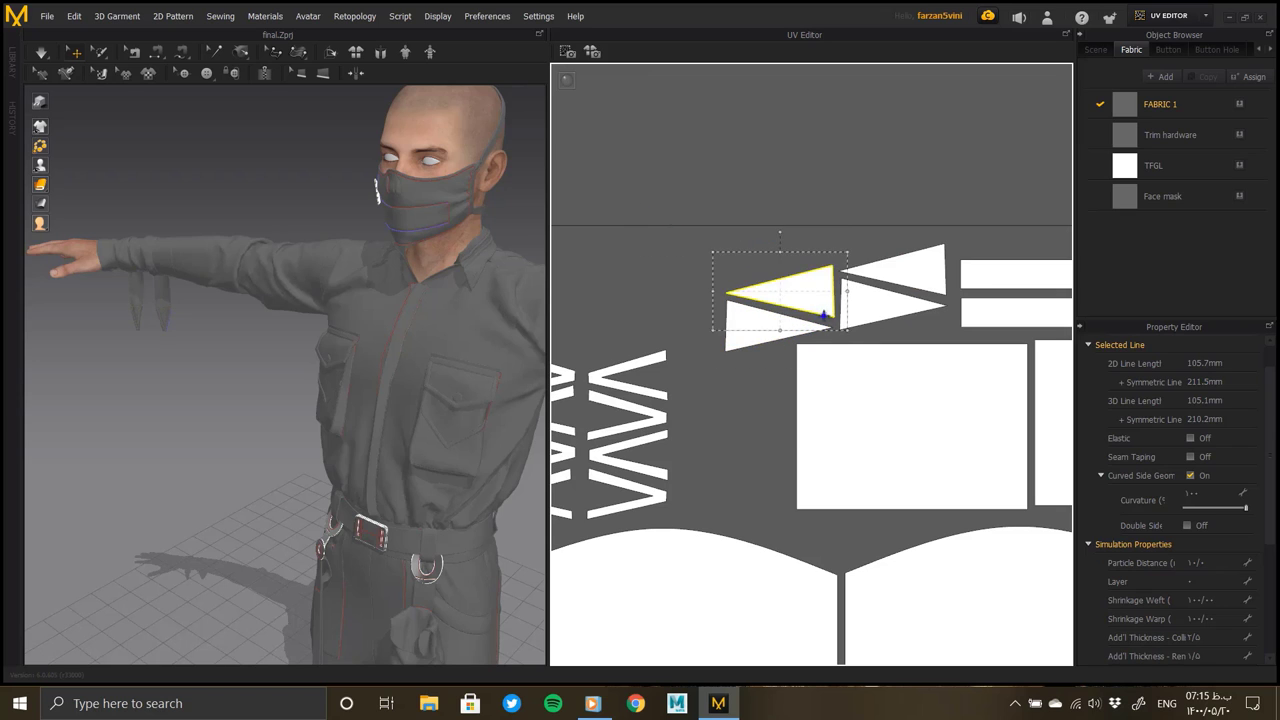
scroll(804, 293, down, 3)
scroll(797, 246, down, 2)
click(797, 246)
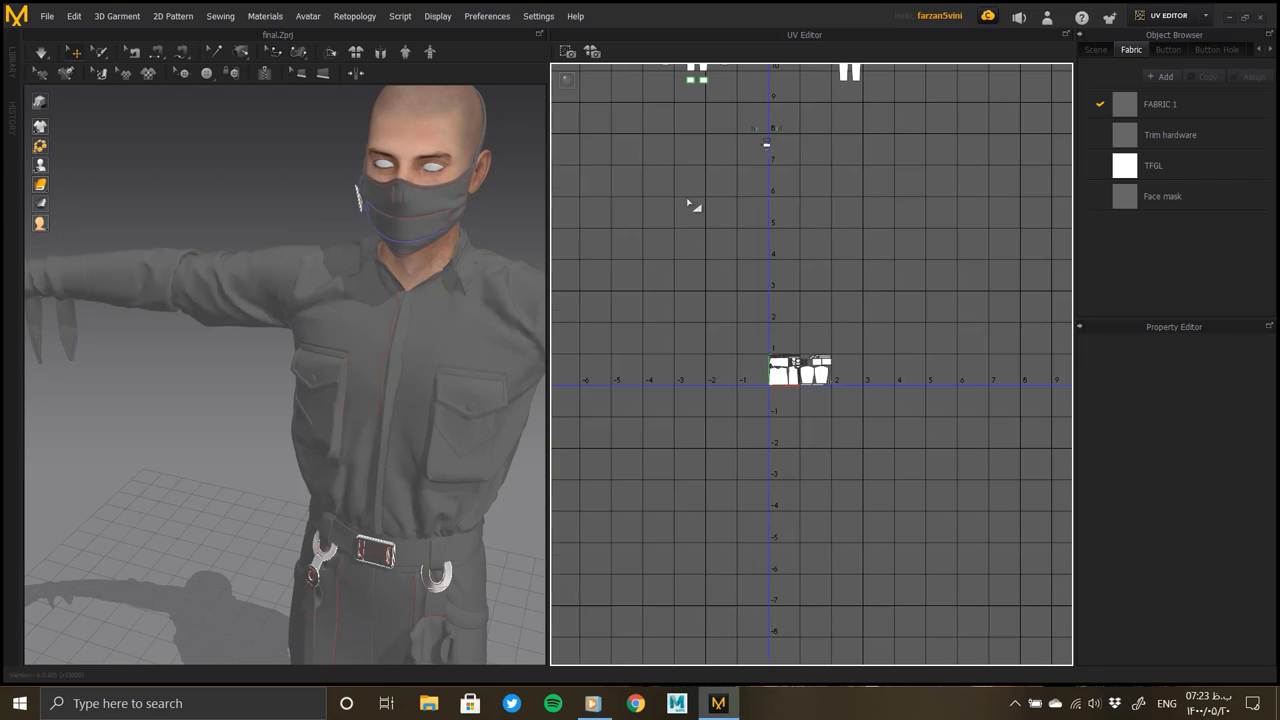
middle_drag(692, 205, 771, 391)
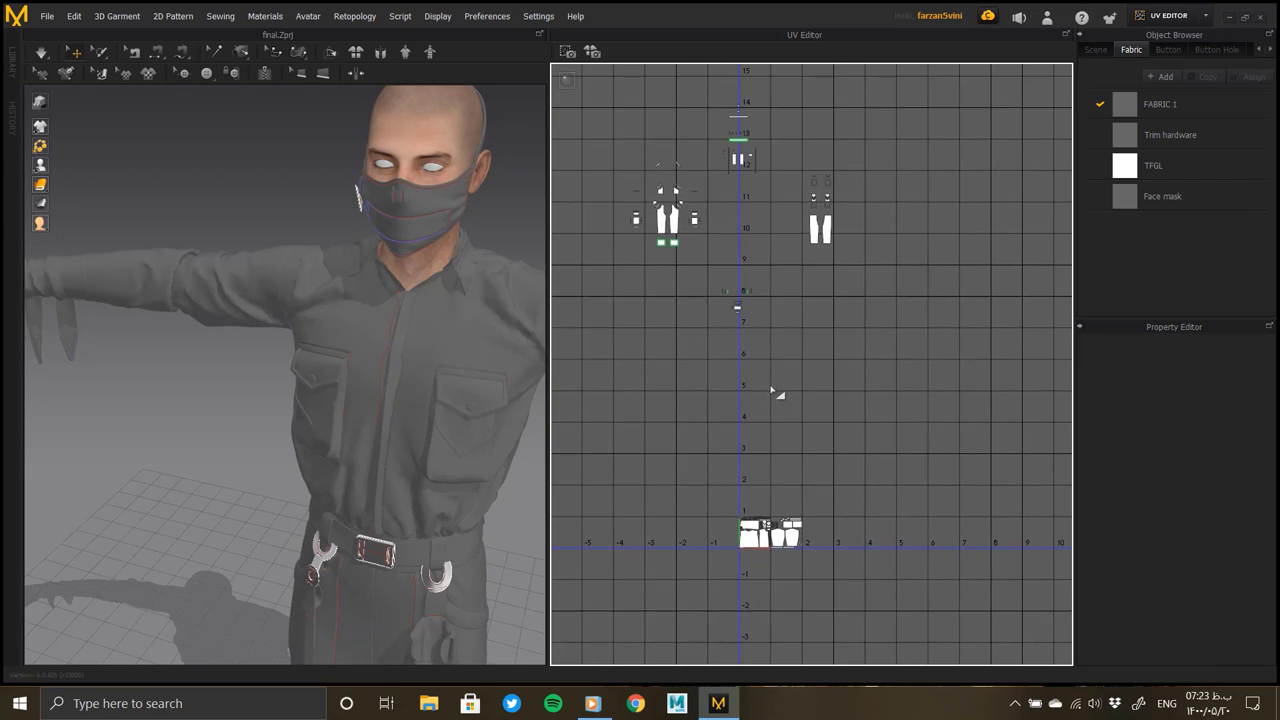
scroll(866, 314, down, 1)
drag(643, 157, 880, 400)
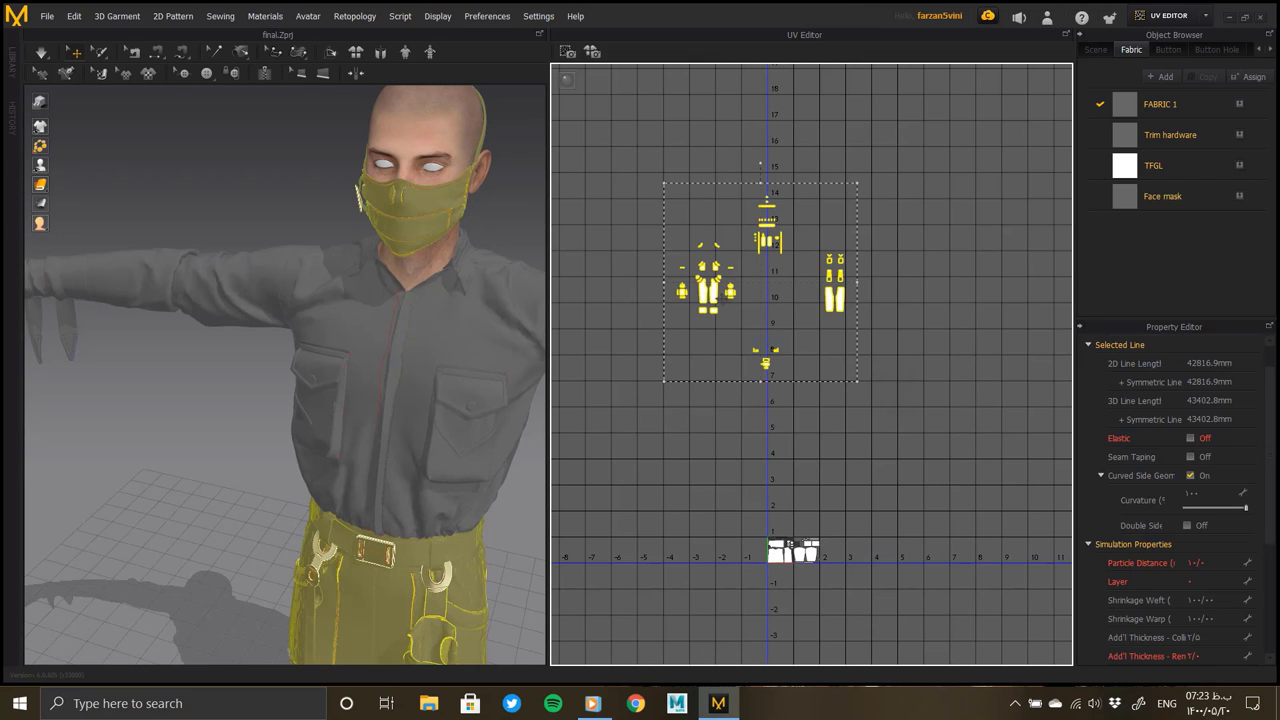
drag(854, 543, 818, 363)
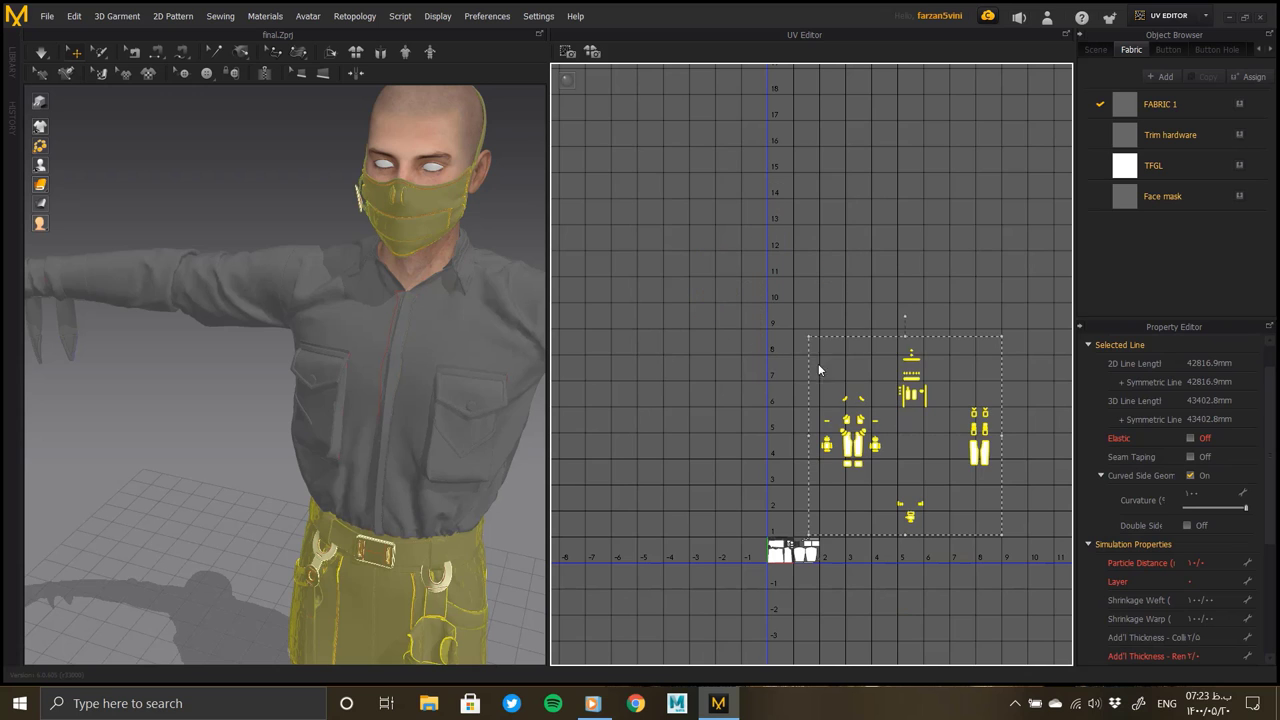
click(862, 463)
key(ctrl+a)
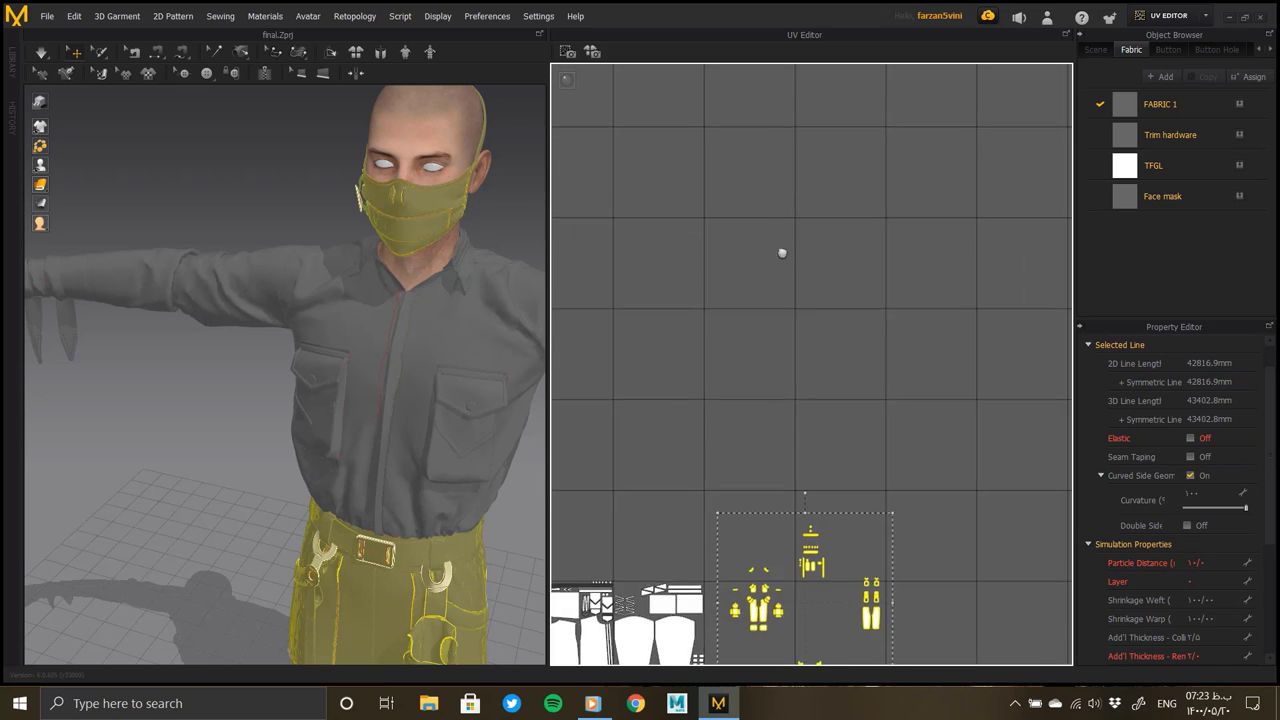
scroll(810, 407, down, 2)
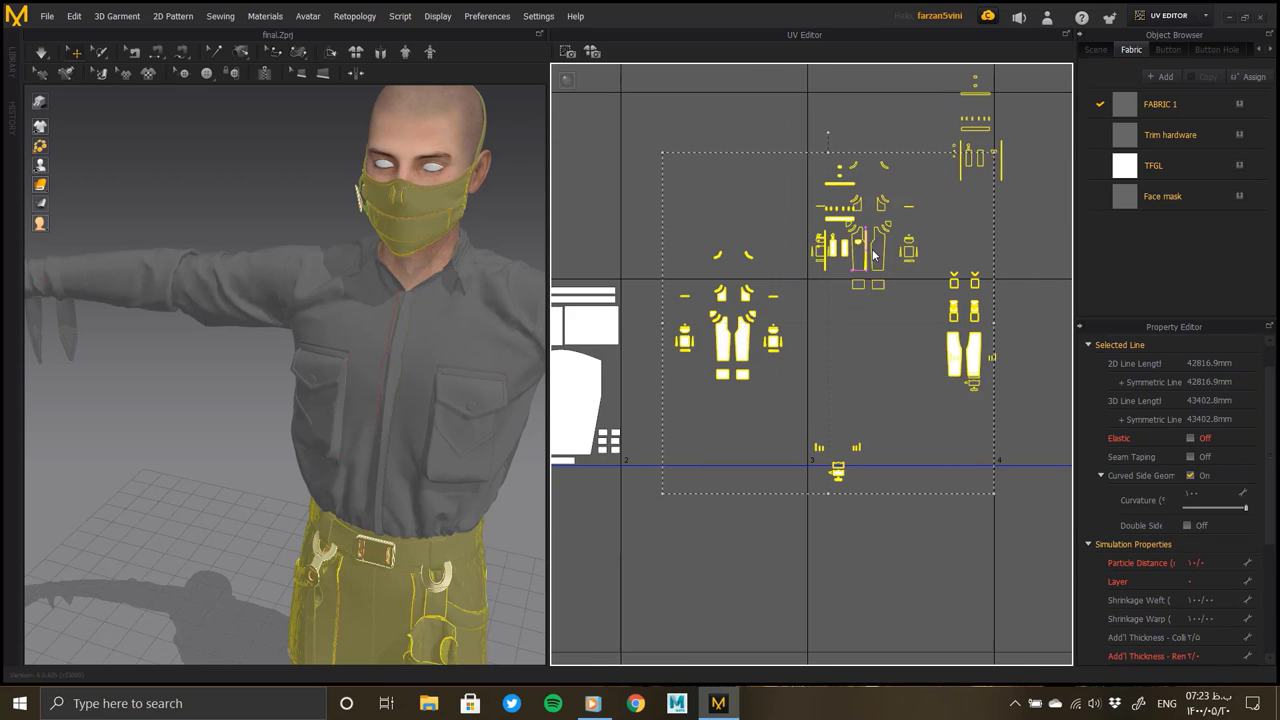
drag(638, 312, 766, 240)
click(766, 240)
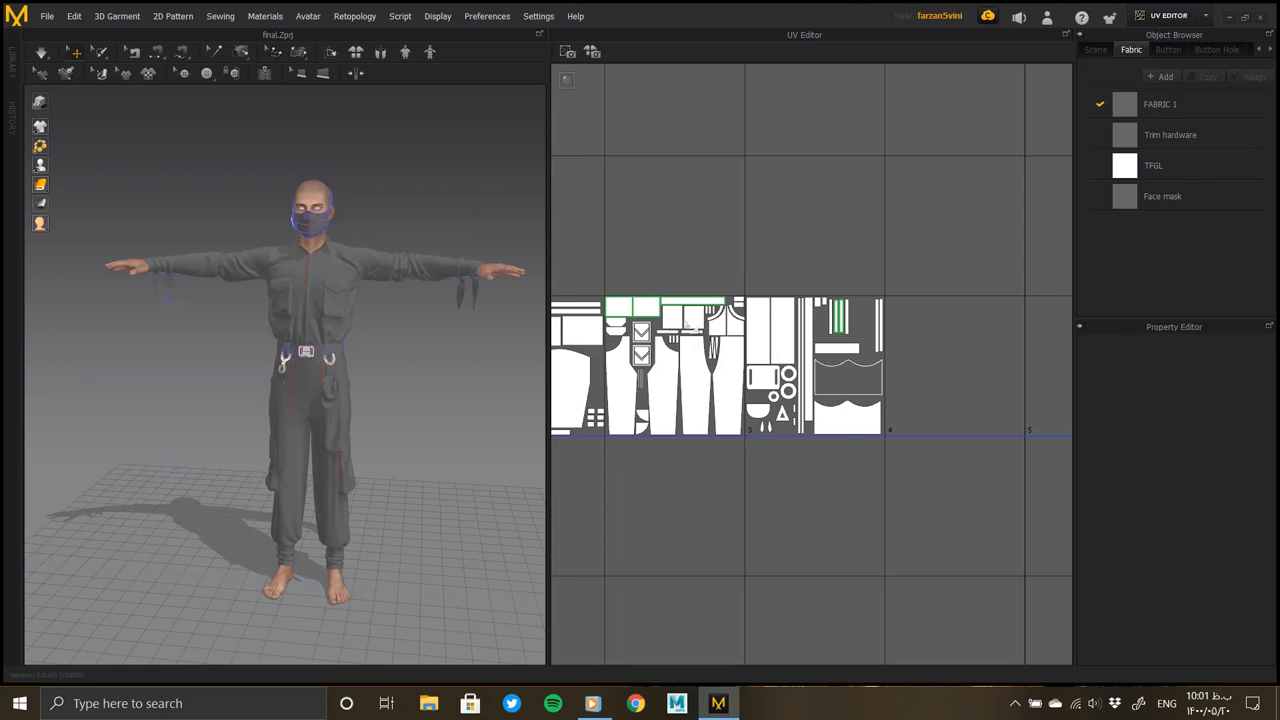
middle_drag(880, 265, 751, 263)
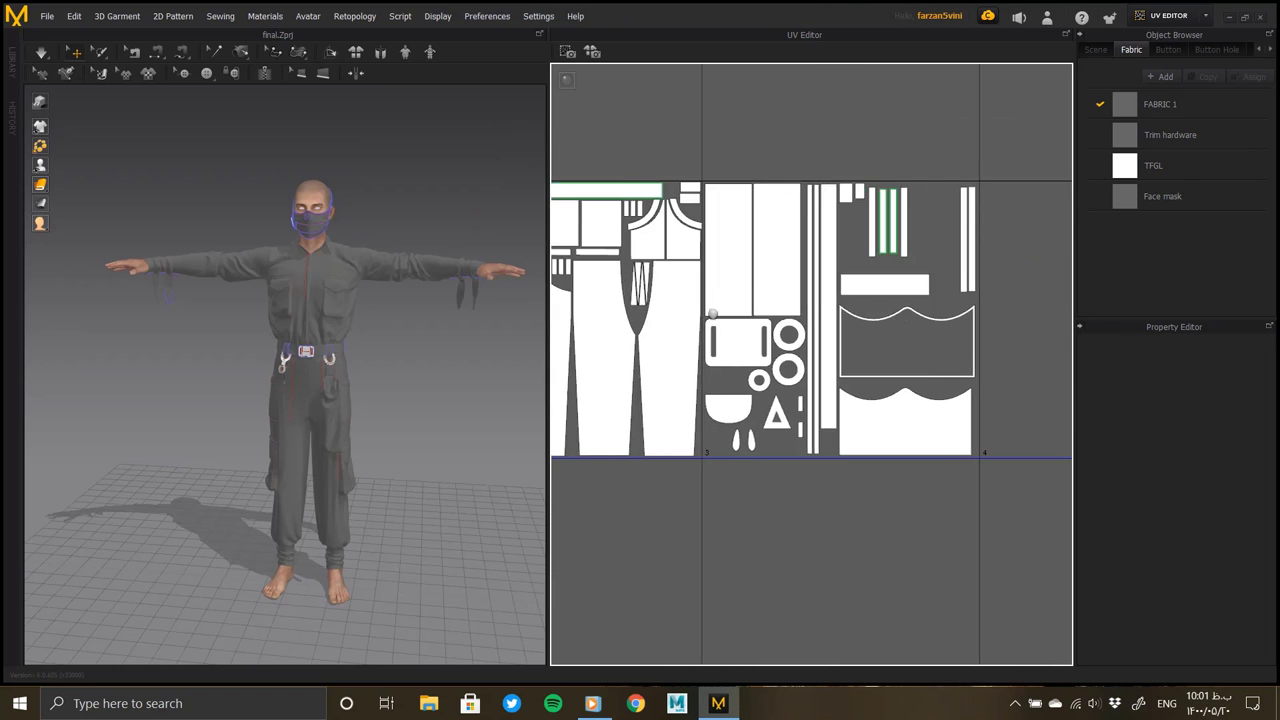
scroll(751, 263, down, 3)
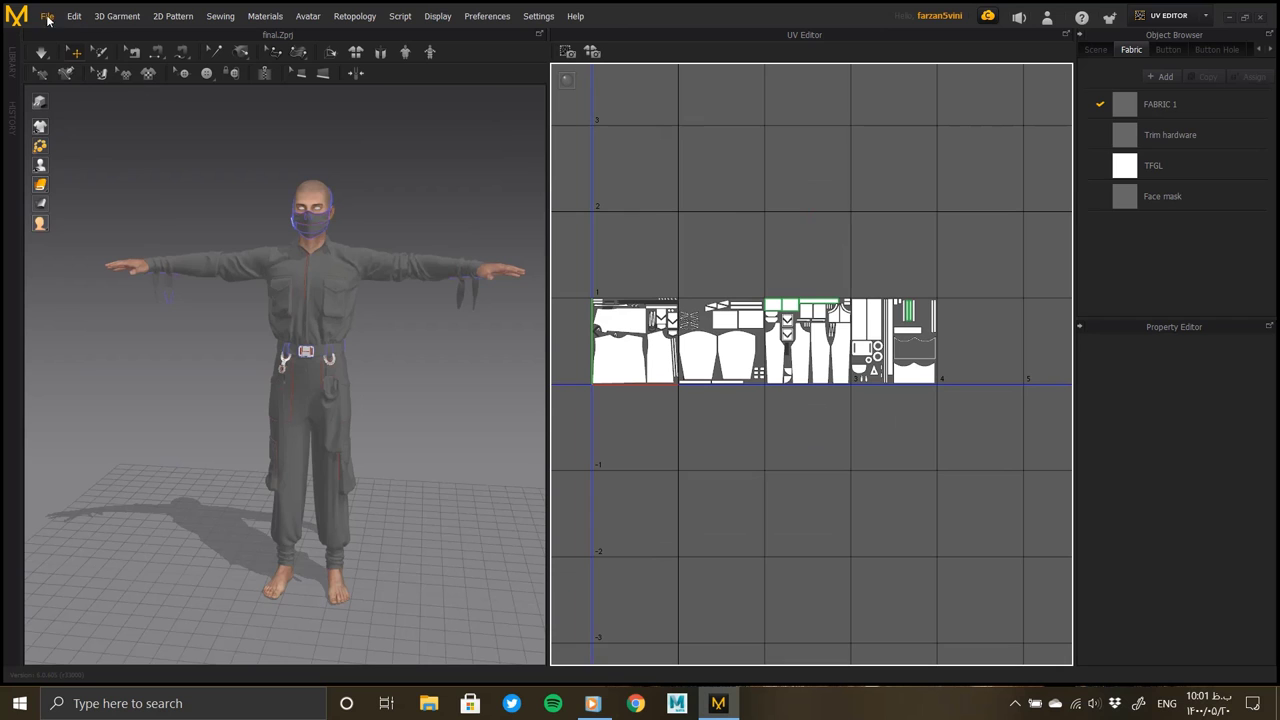
click(47, 16)
Close the file options and view the avatar in the Simulation workspace
click(655, 260)
click(1172, 16)
click(1165, 41)
right_drag(381, 357, 478, 394)
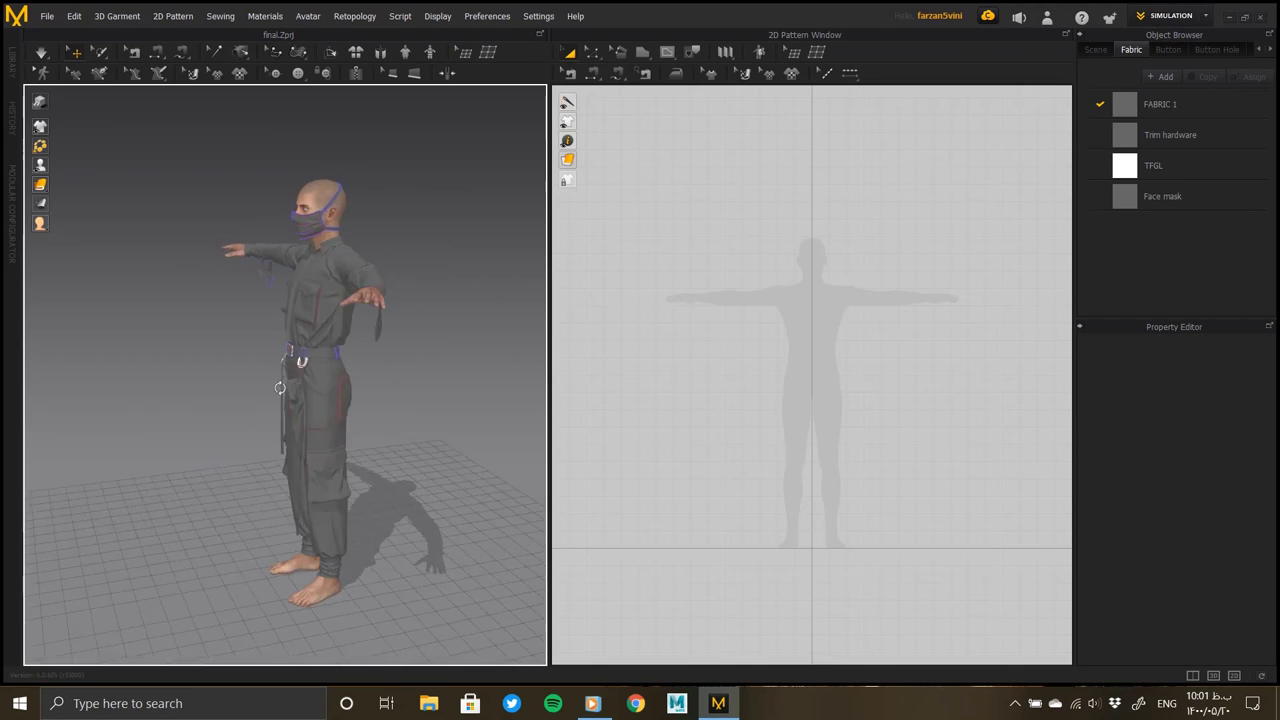
Switch to the Animation workspace and scrub the timeline to a walking pose
click(1172, 16)
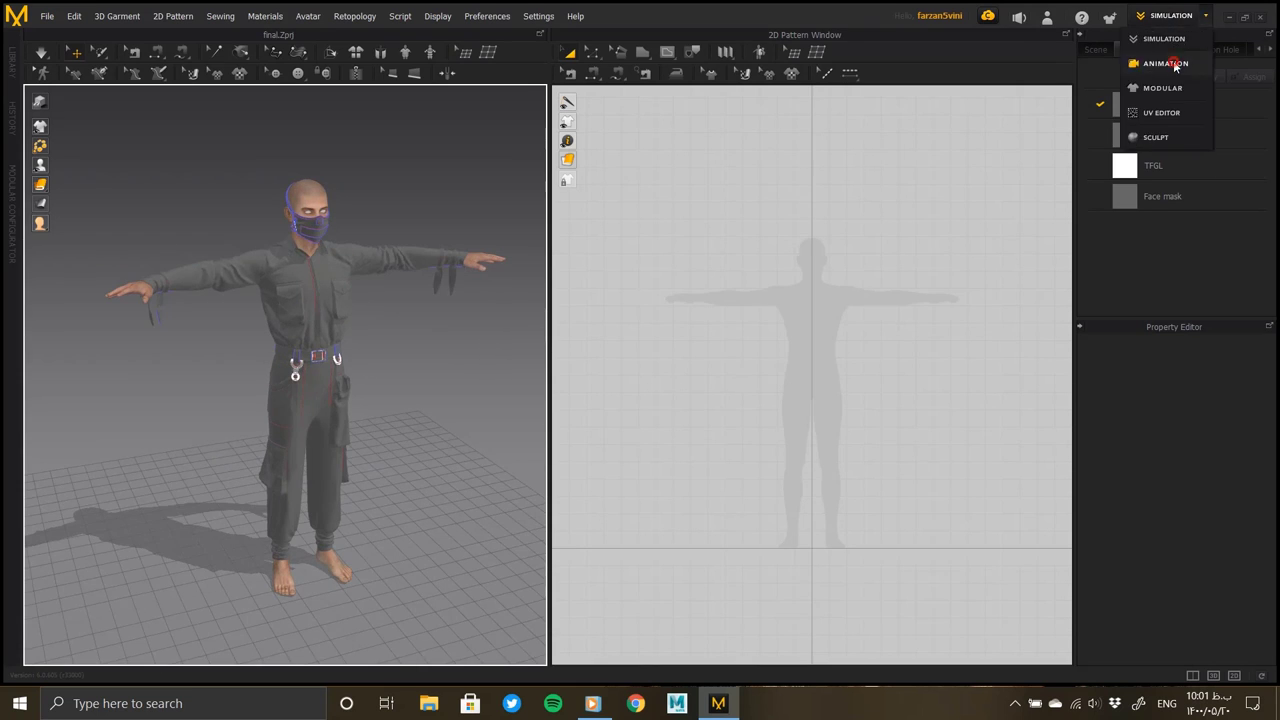
click(1168, 59)
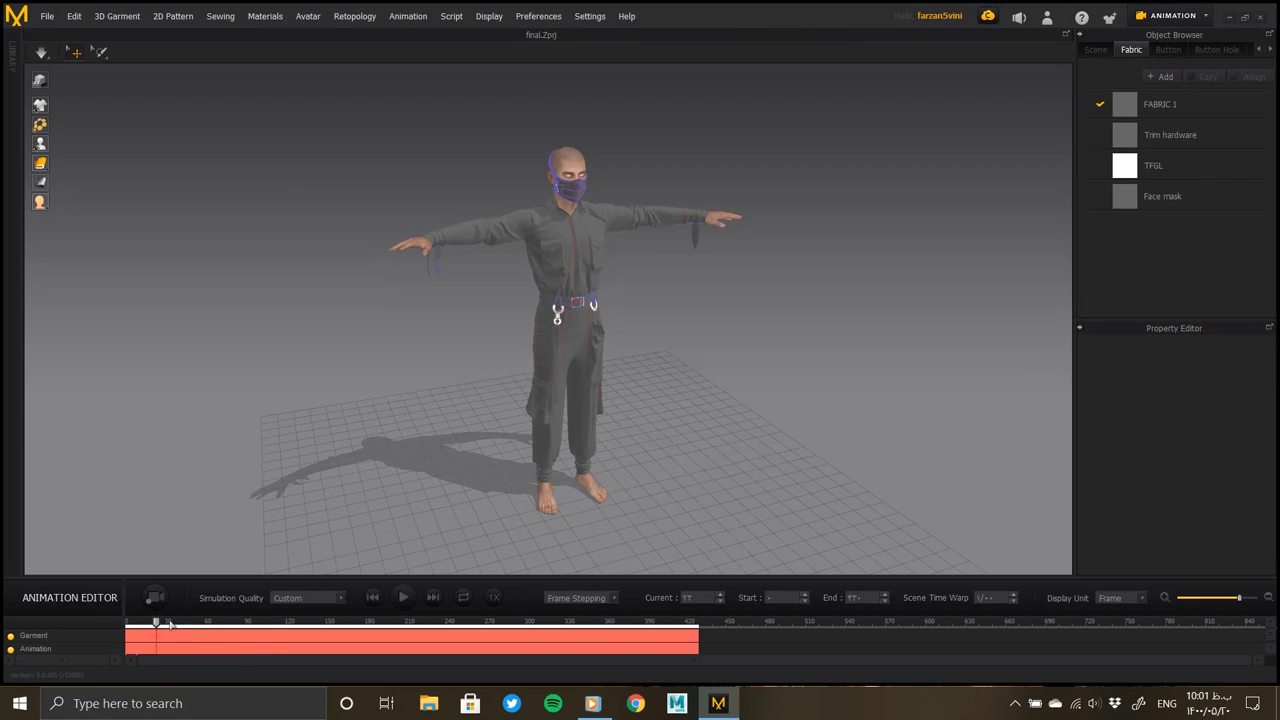
drag(170, 624, 238, 624)
scroll(580, 290, up, 5)
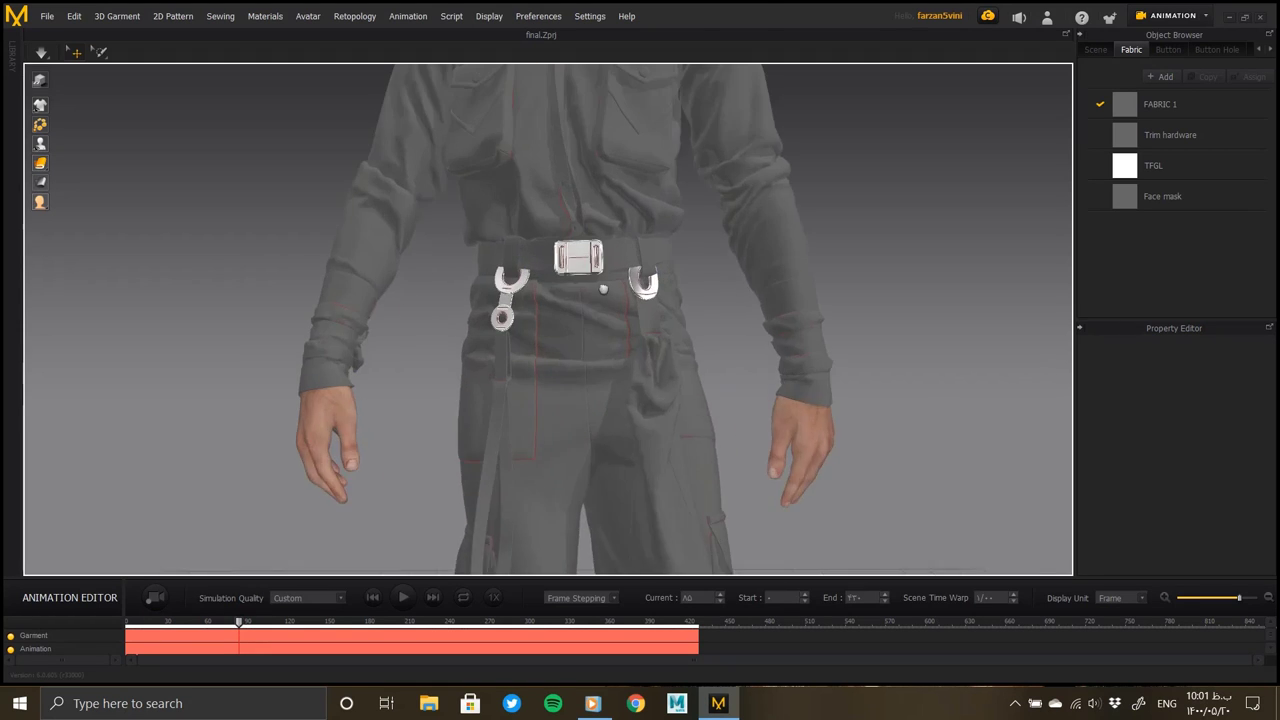
mouse_move(603, 289)
right_down()
mouse_move(529, 297)
mouse_move(789, 306)
mouse_move(481, 291)
mouse_move(437, 371)
mouse_move(430, 340)
right_up()
scroll(481, 291, down, 3)
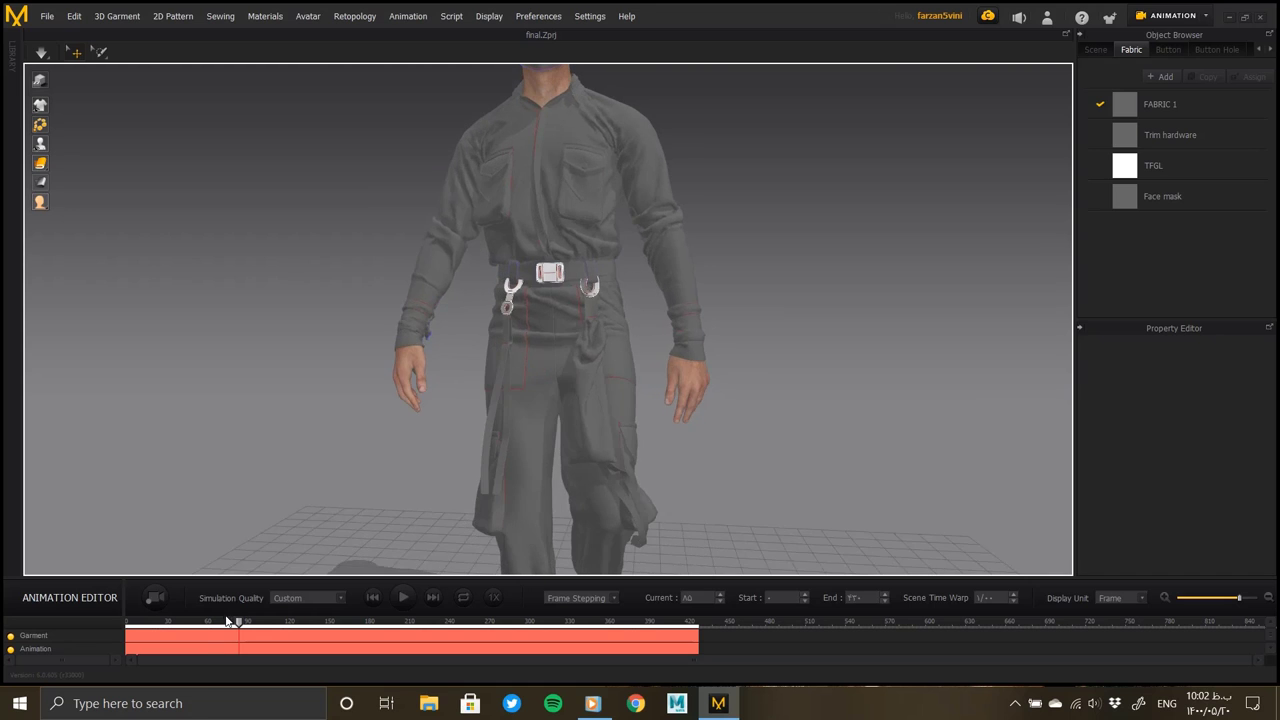
Advance the walk to a later frame and check it from three-quarter and front views
mouse_move(228, 621)
mouse_down()
mouse_move(266, 622)
mouse_move(243, 622)
mouse_up()
scroll(452, 493, down, 2)
scroll(452, 493, down, 3)
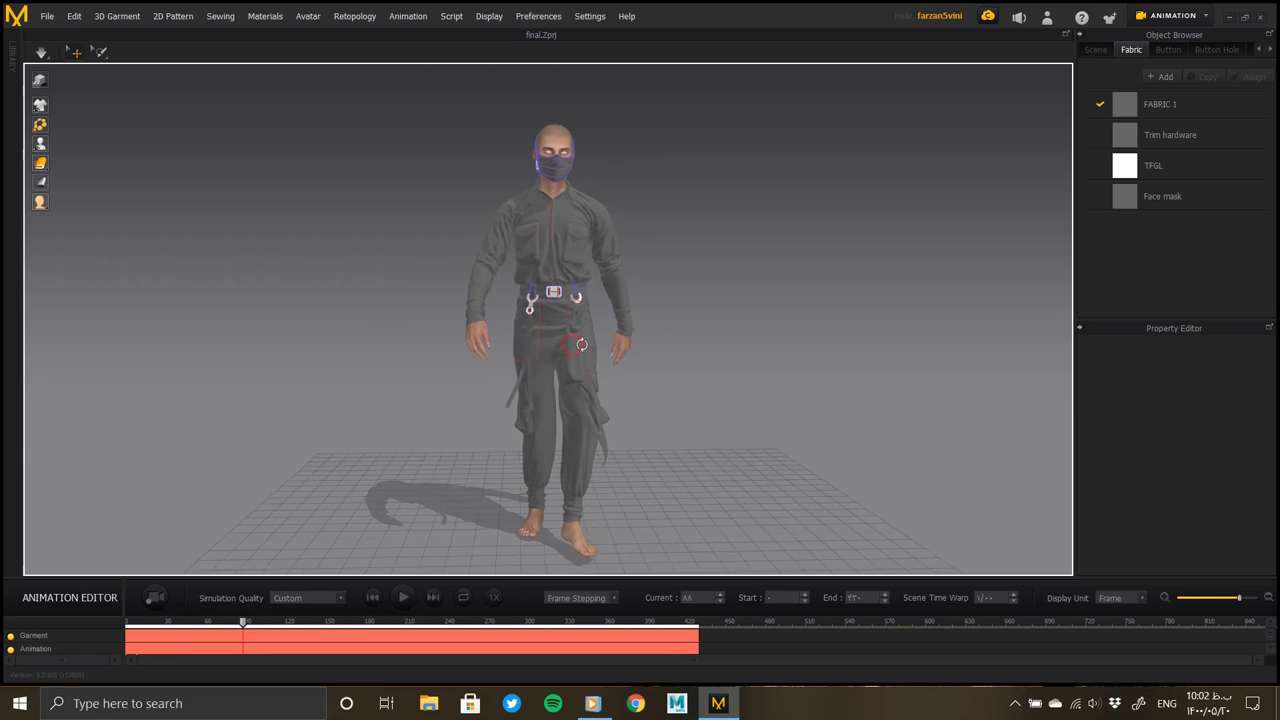
scroll(551, 374, up, 3)
scroll(517, 274, up, 3)
mouse_move(517, 274)
right_down()
mouse_move(571, 288)
mouse_move(734, 286)
right_up()
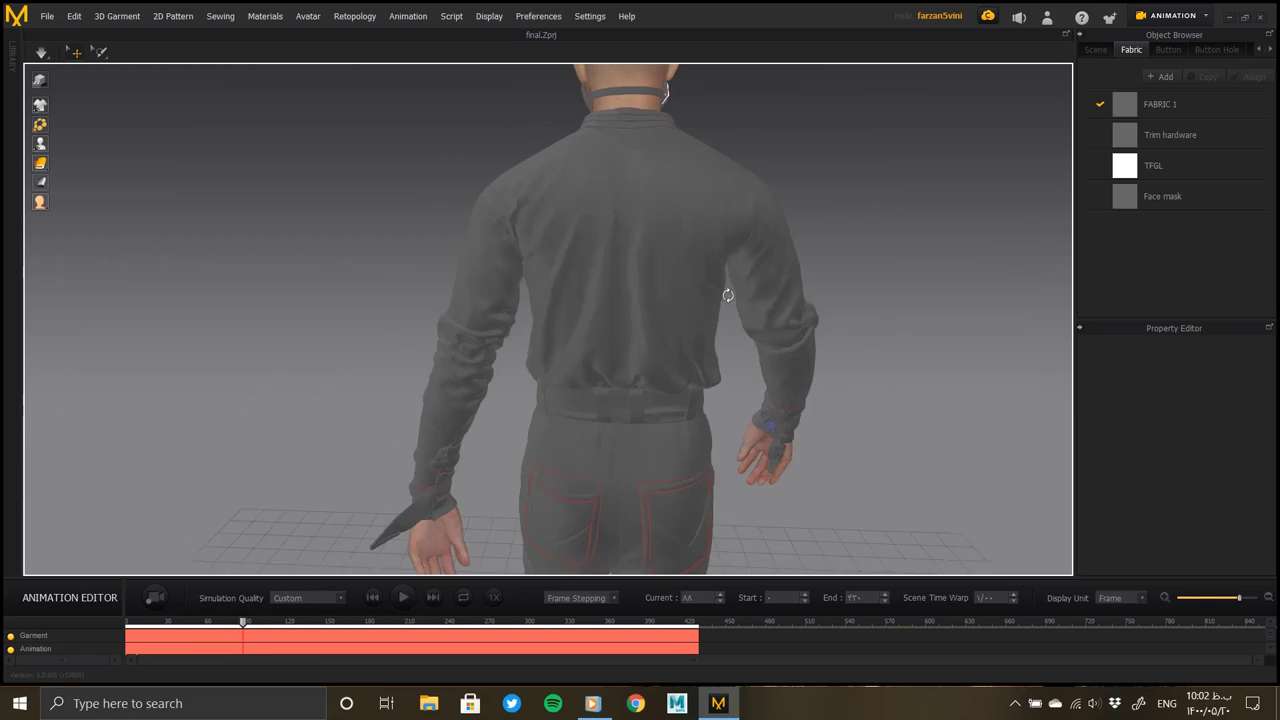
scroll(700, 360, down, 3)
right_drag(666, 434, 586, 434)
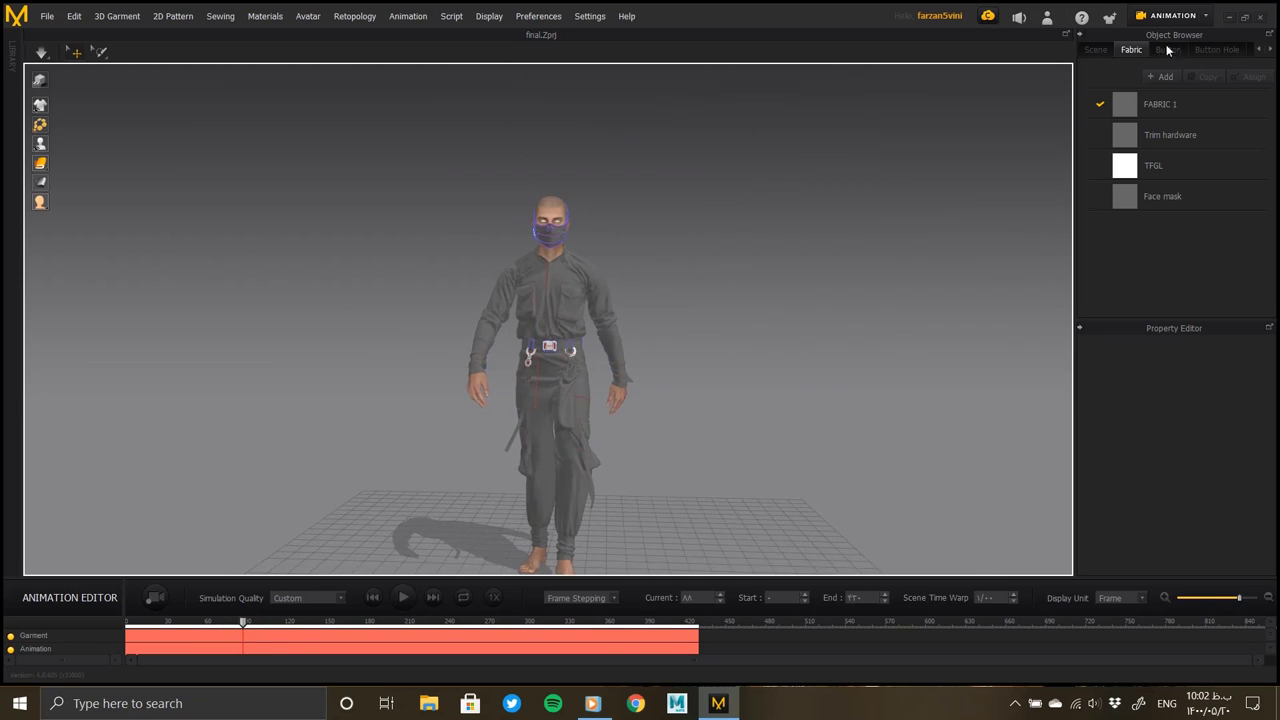
Return to the Simulation workspace and view the torso closely from the side
click(1172, 16)
click(1150, 40)
scroll(371, 271, up, 5)
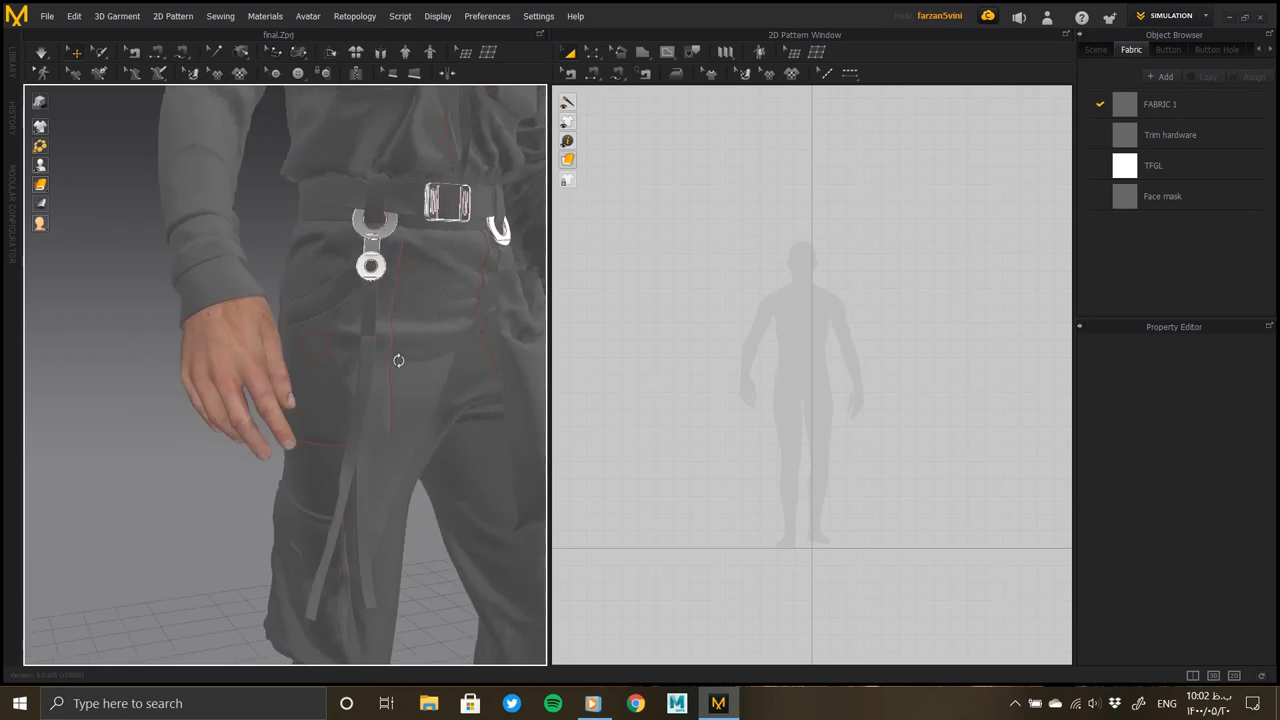
right_drag(371, 271, 377, 396)
scroll(337, 334, down, 2)
scroll(337, 334, down, 3)
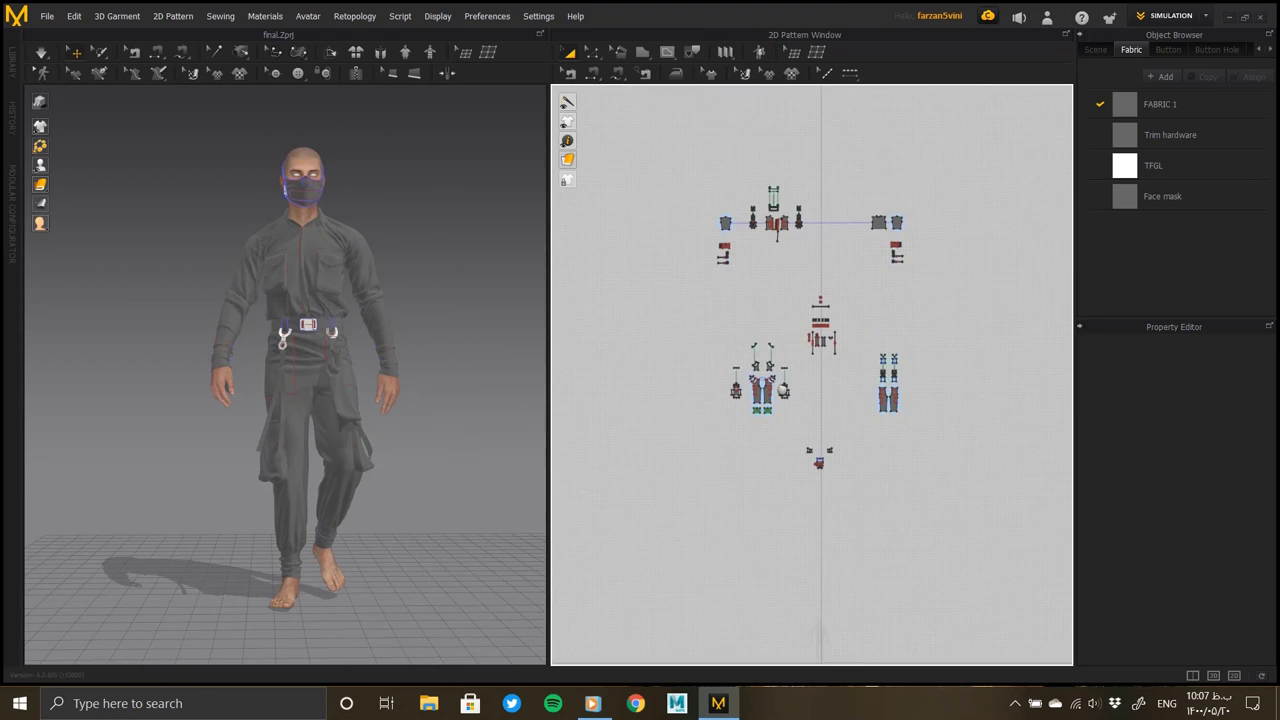
Export all selected garment pieces as an OBJ named 'thick' into the boiler suit 2 folder
key(ctrl+a)
click(47, 16)
mouse_move(53, 150)
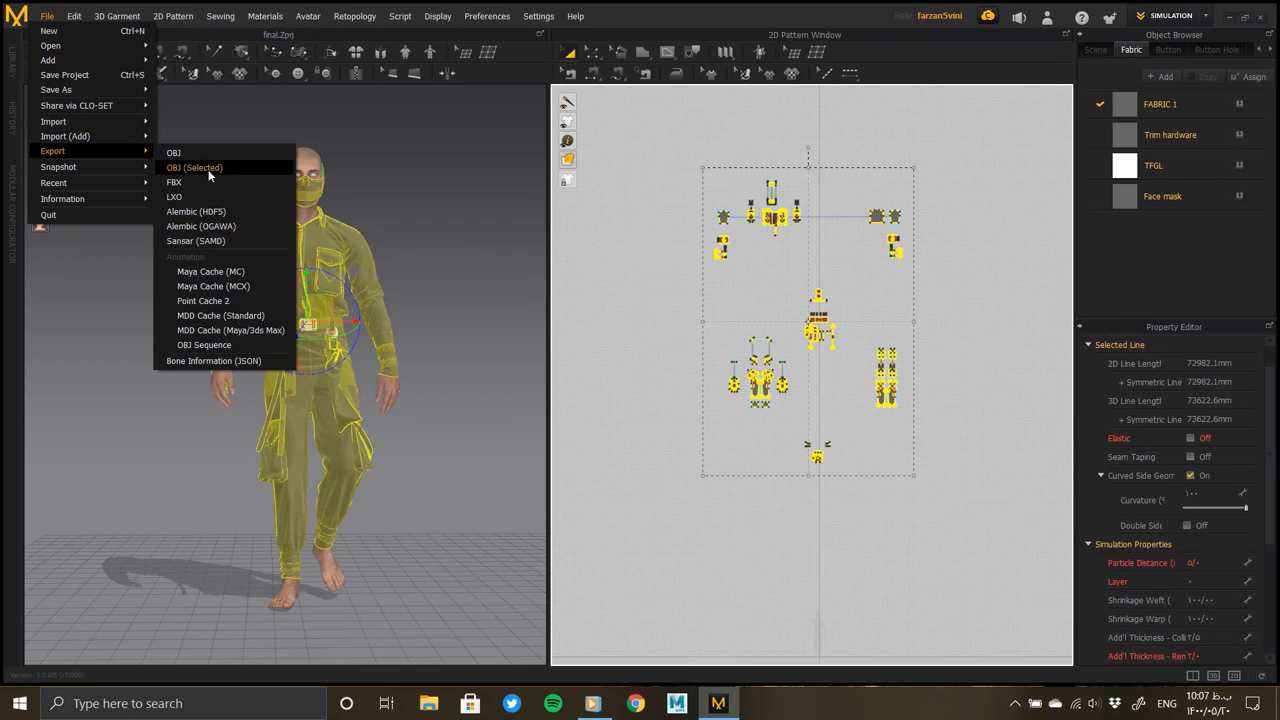
click(194, 169)
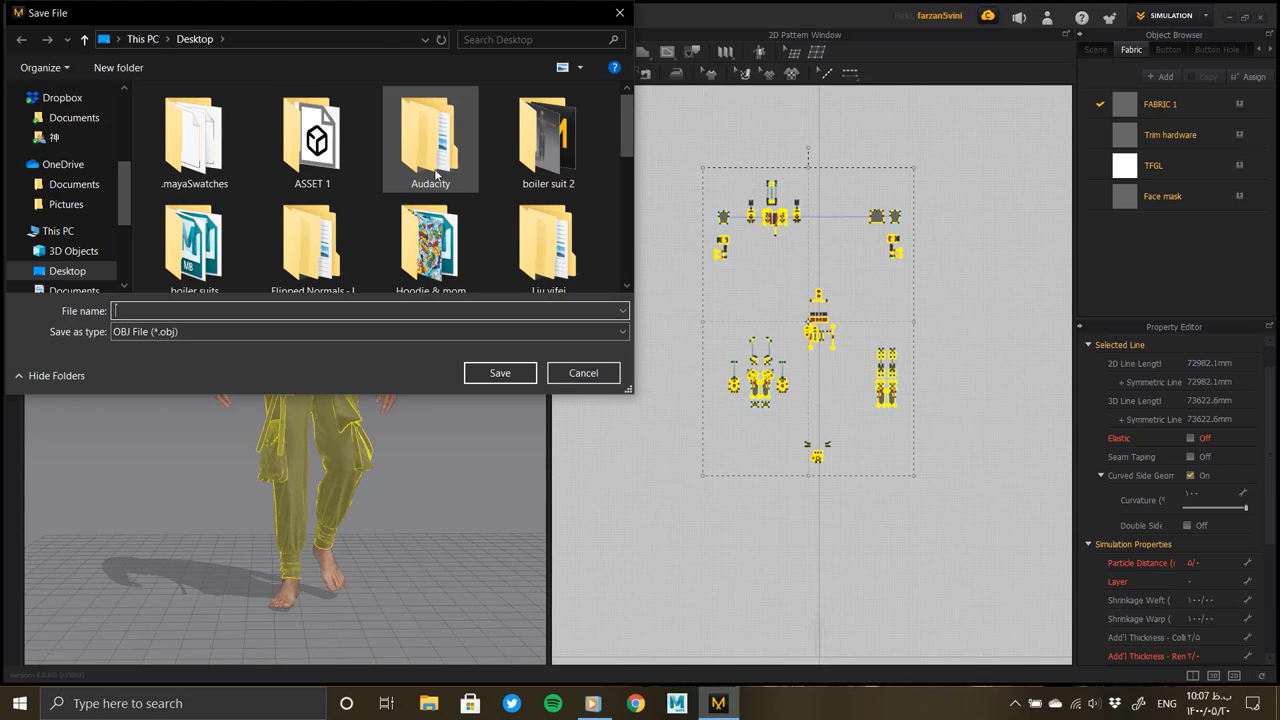
click(560, 150)
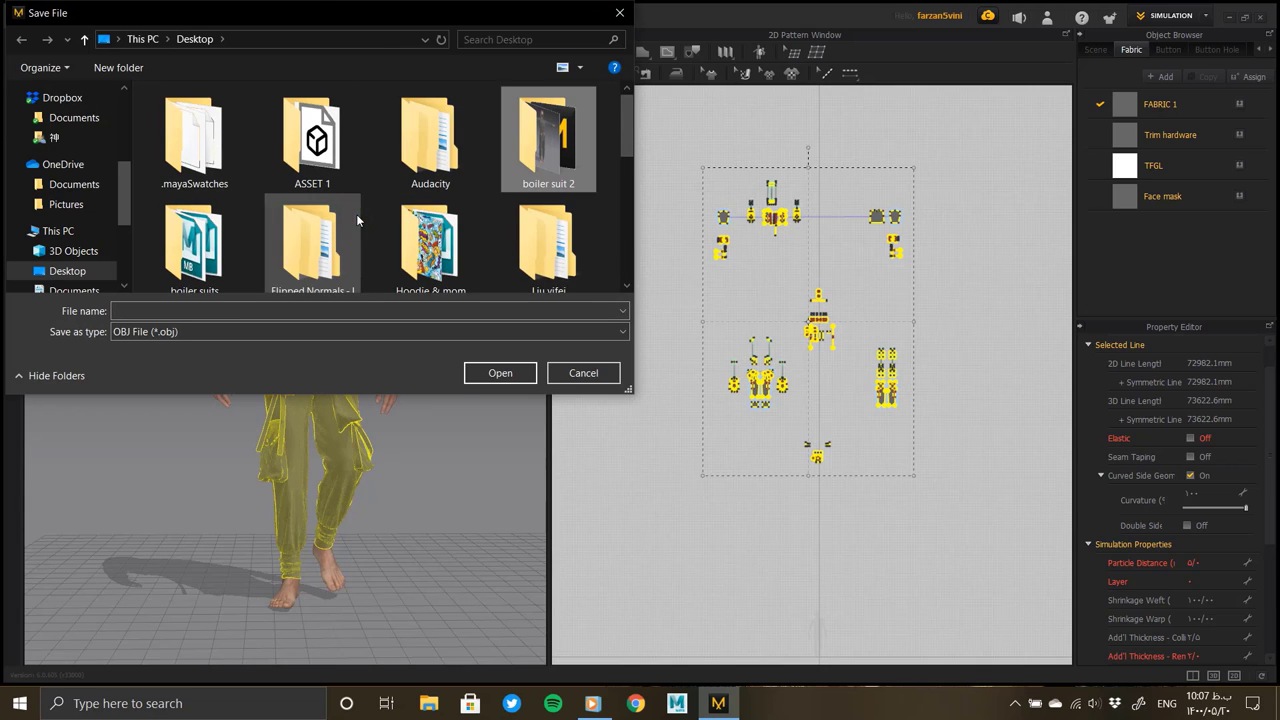
double_click(572, 152)
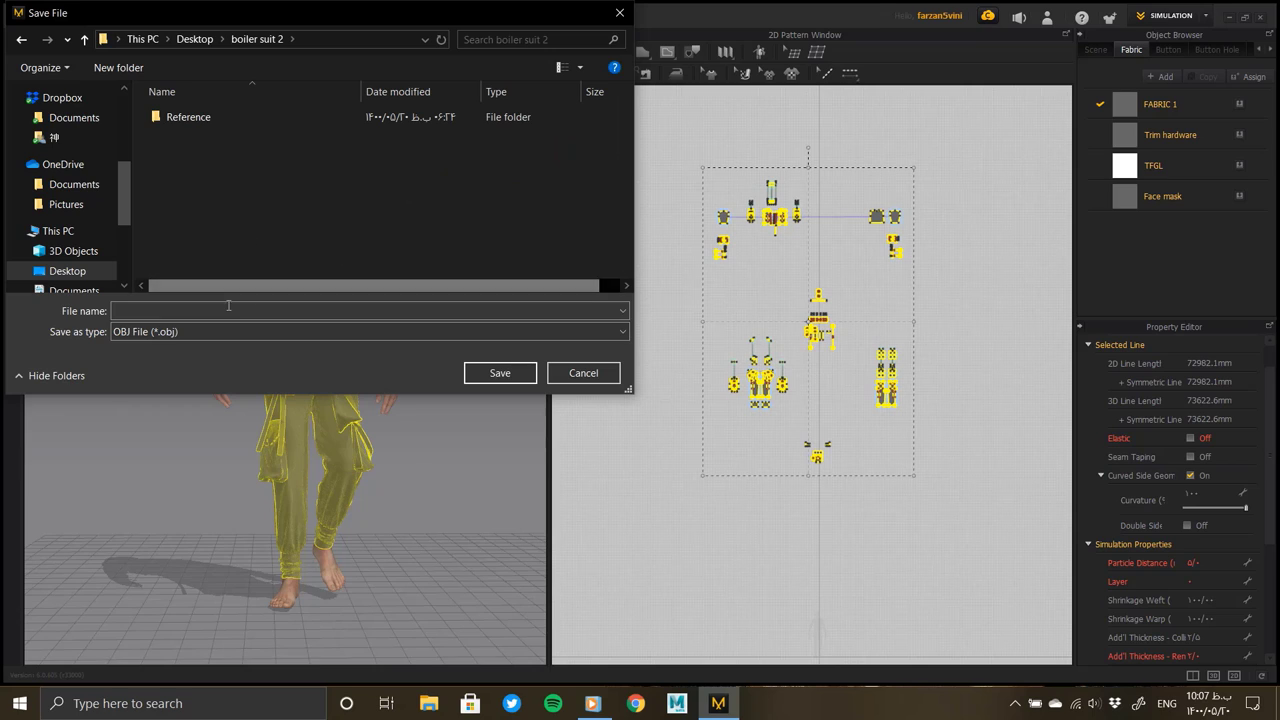
click(225, 310)
text(thick)
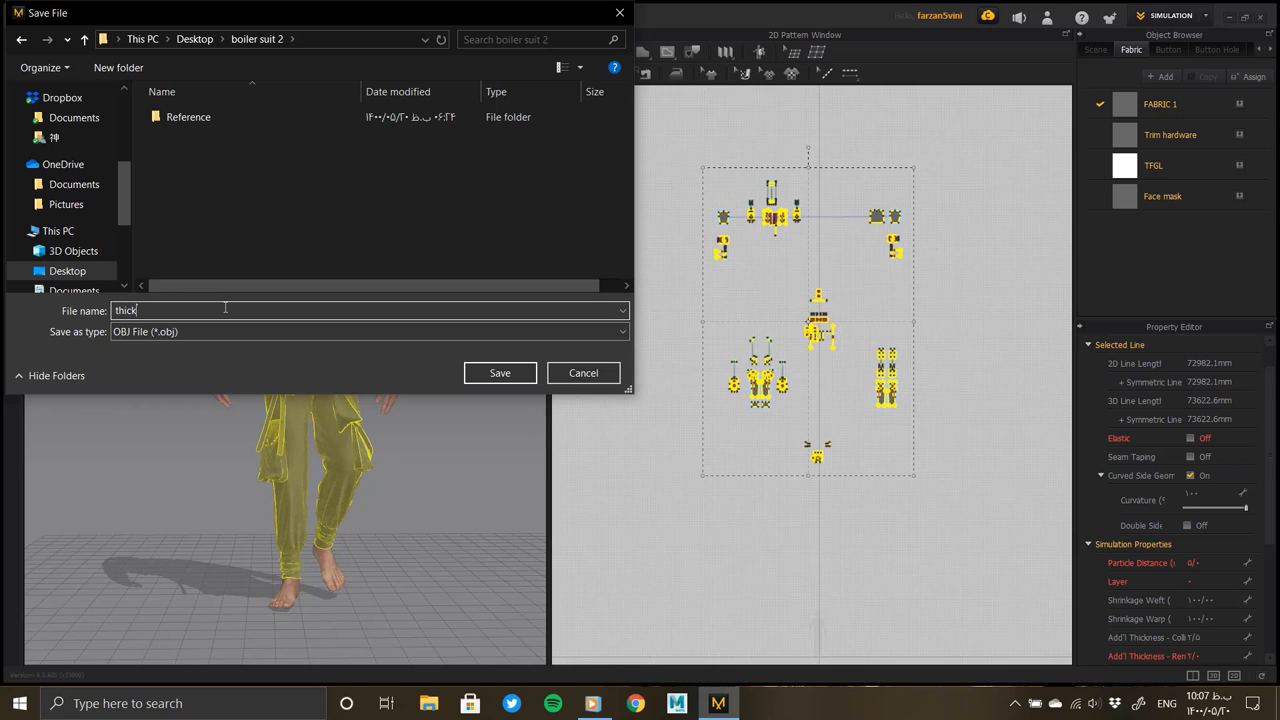
click(500, 372)
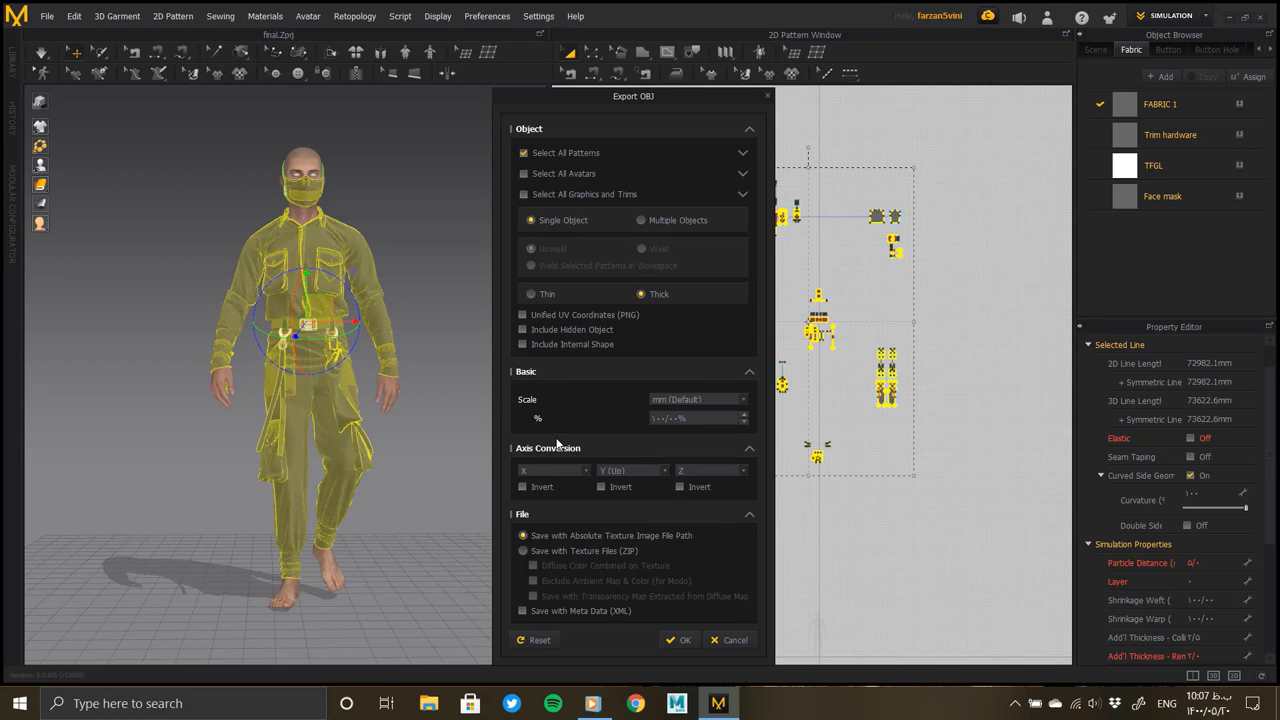
Set the OBJ export scale to centimetres and run the export
click(743, 401)
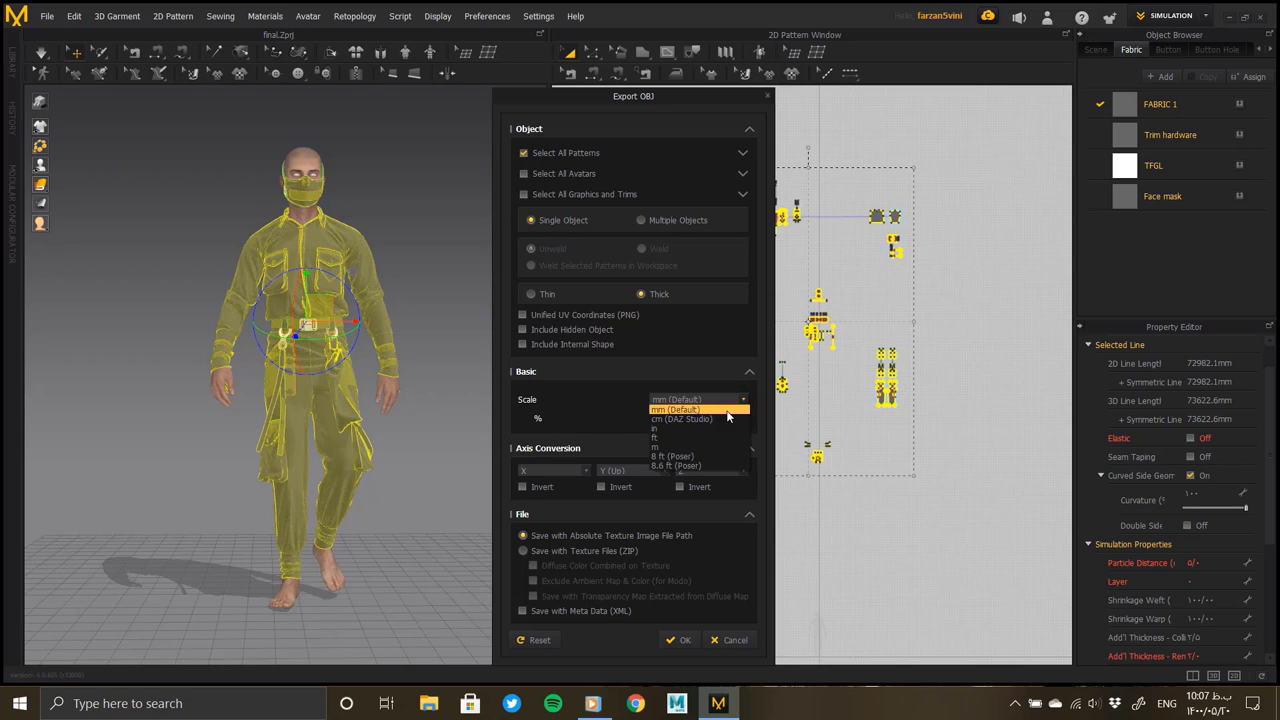
click(718, 420)
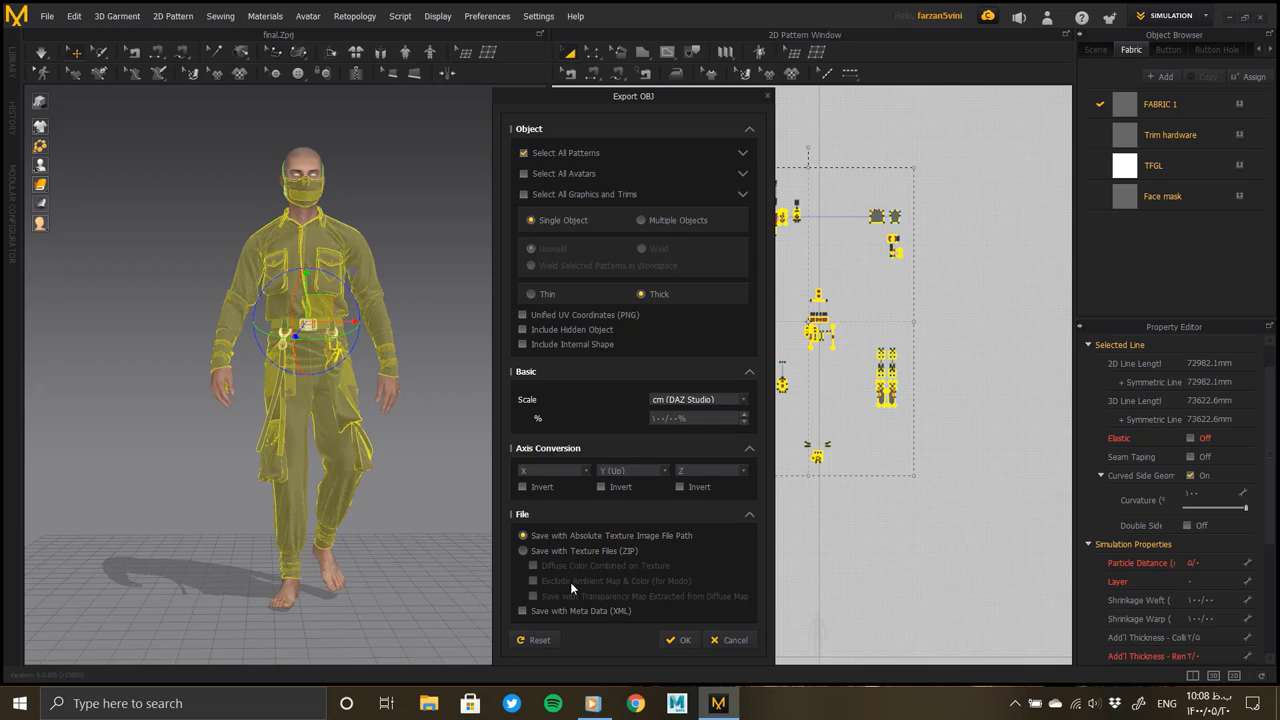
click(678, 639)
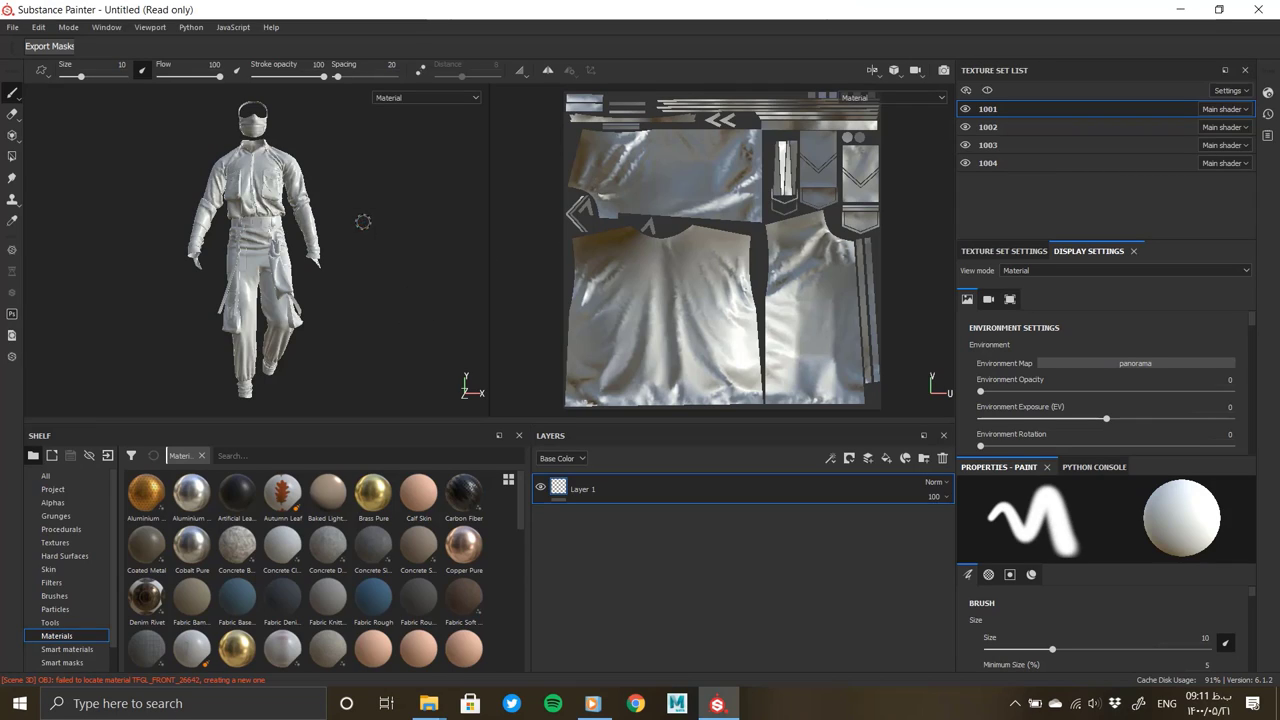
Hide and reshow texture sets 1002–1004 while orbiting around the imported boiler suit
alt+drag(363, 221, 383, 155)
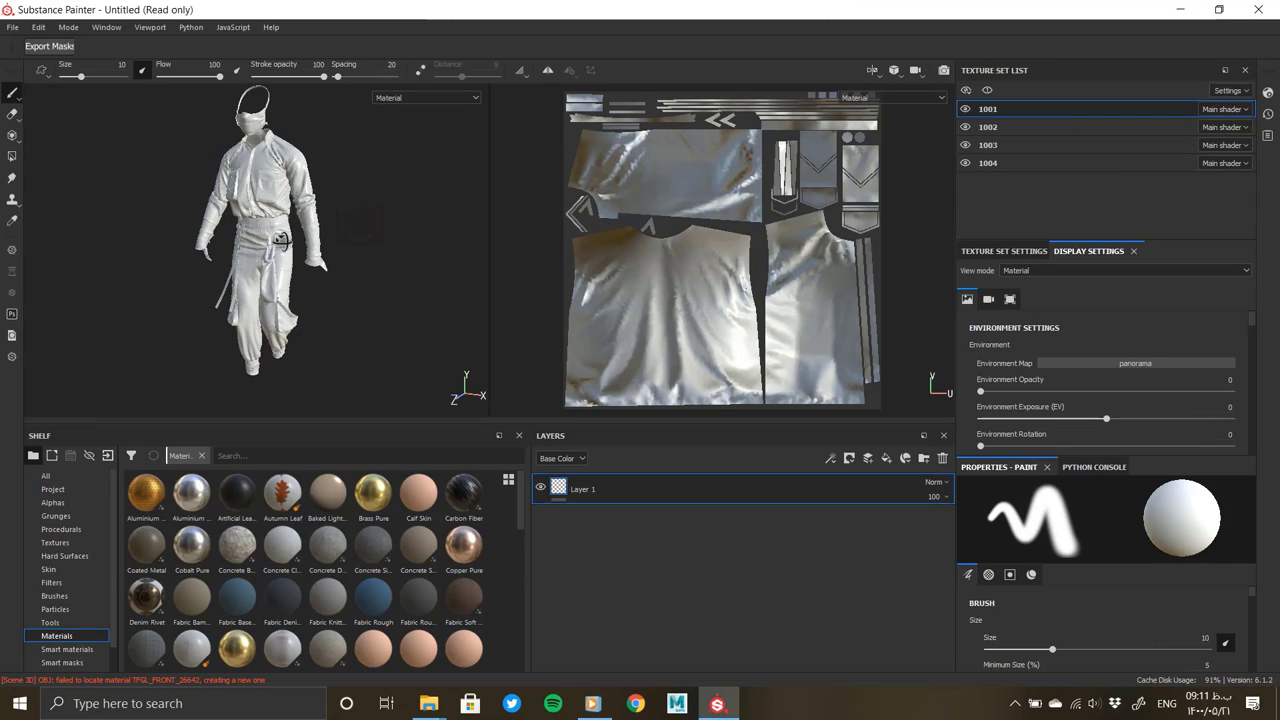
click(966, 127)
click(965, 145)
mouse_move(257, 171)
alt+mouse_down()
mouse_move(229, 171)
mouse_move(205, 251)
alt+mouse_up()
scroll(286, 151, up, 2)
scroll(247, 182, up, 3)
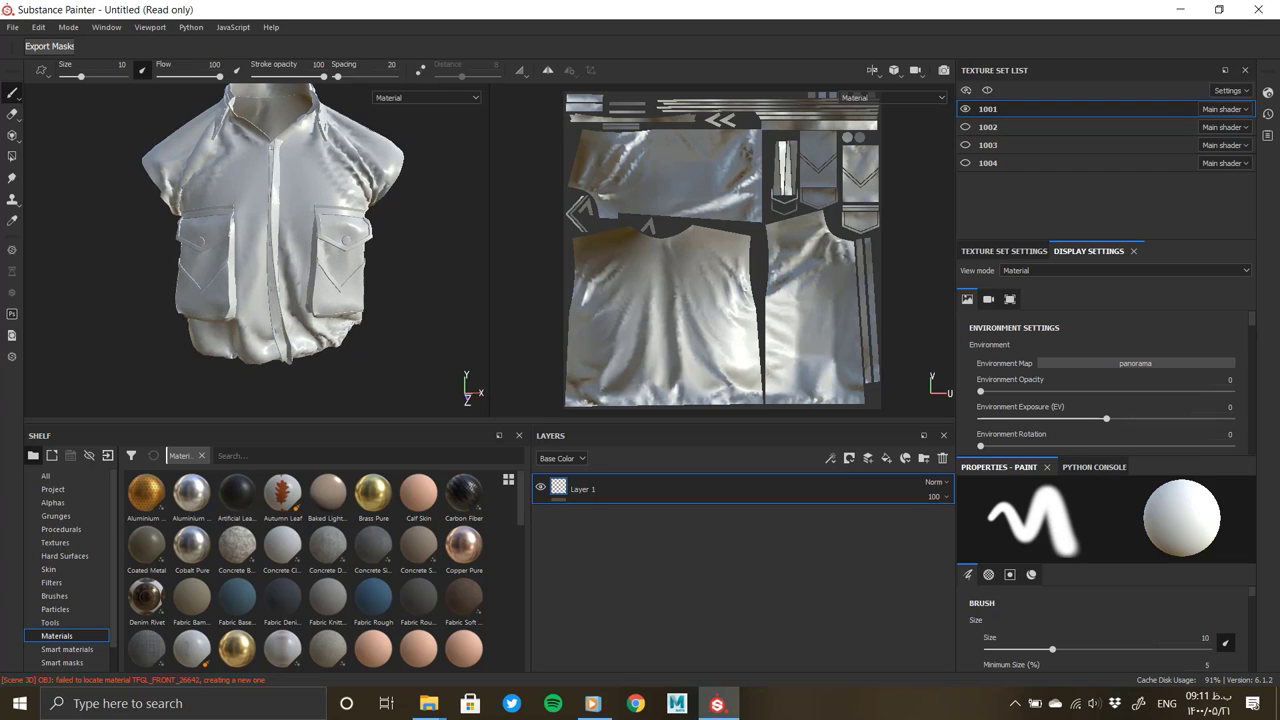
click(966, 127)
click(965, 145)
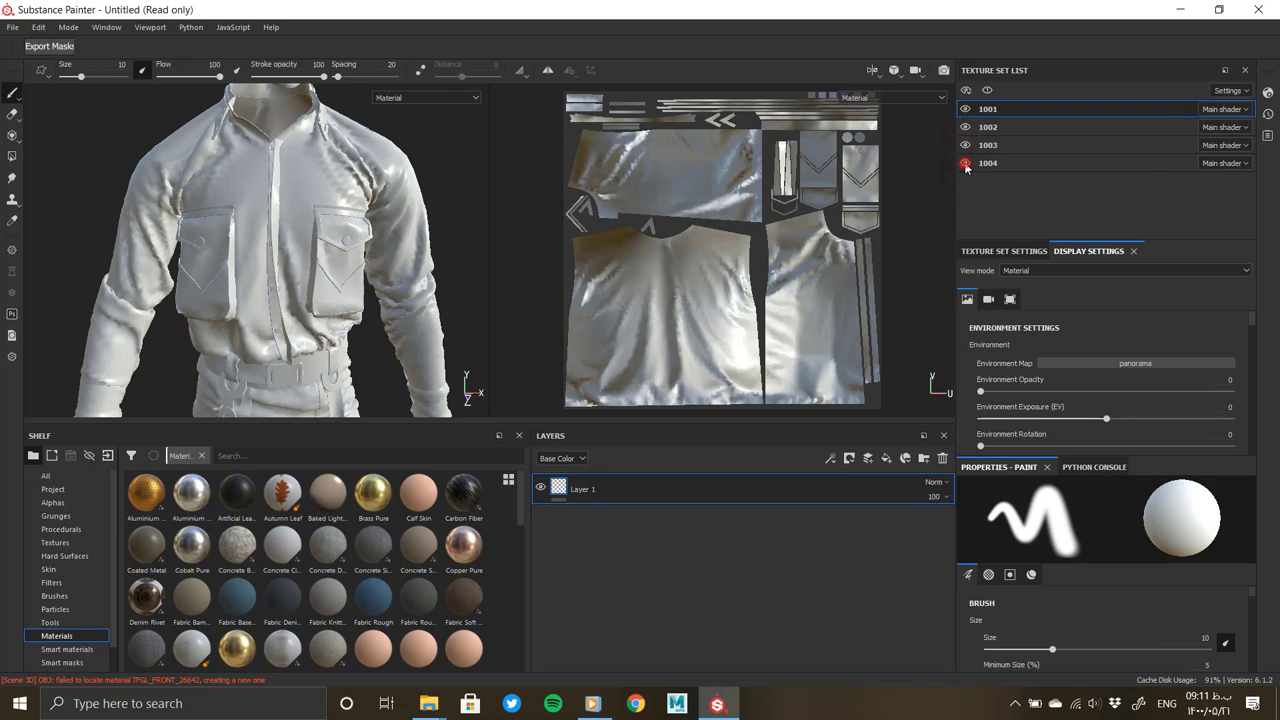
click(966, 163)
alt+drag(327, 280, 330, 330)
alt+middle_drag(330, 330, 387, 300)
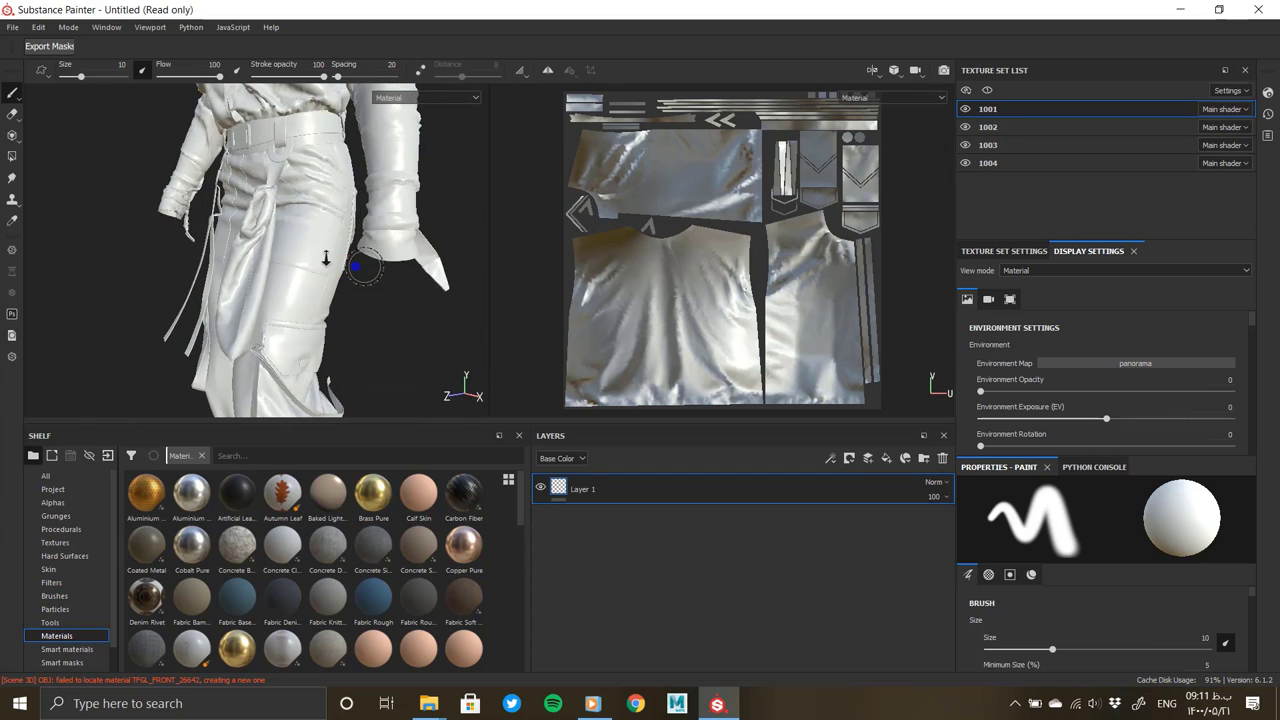
alt+drag(342, 266, 367, 257)
alt+middle_drag(367, 257, 362, 307)
alt+drag(362, 307, 330, 256)
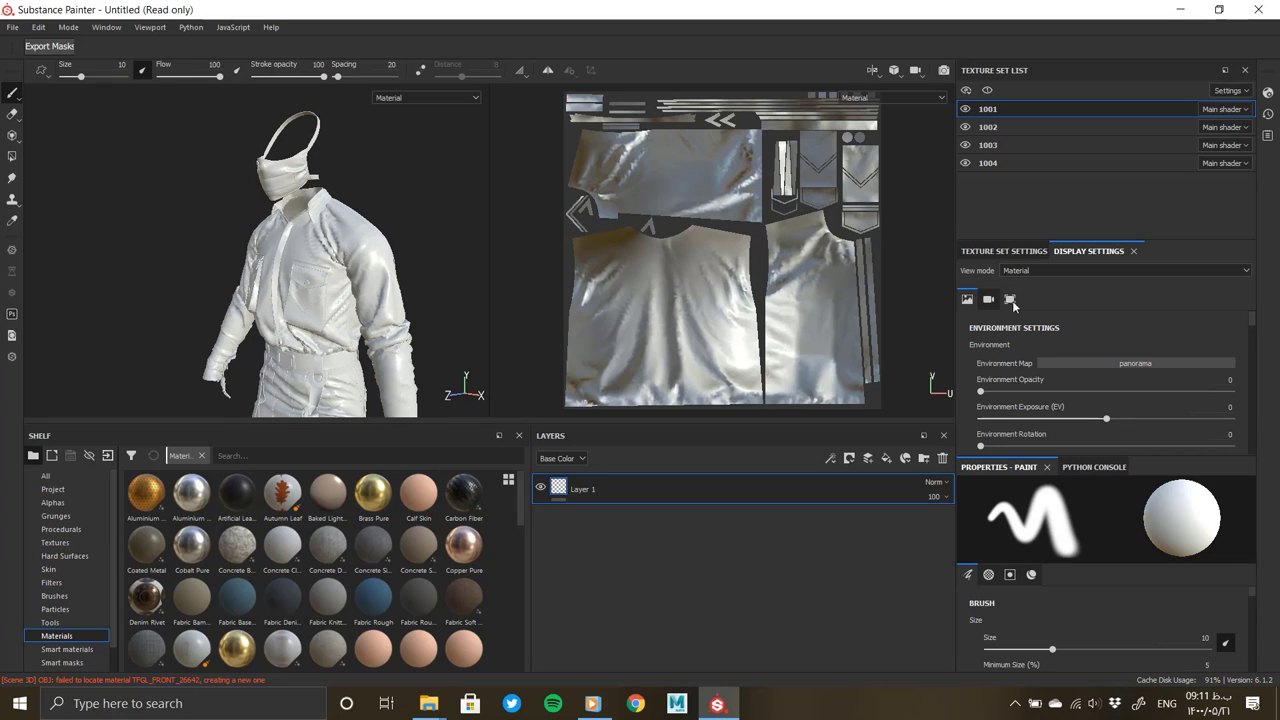
Show the Texture Set Settings panel and scroll down to its Mesh Maps section
click(1026, 252)
scroll(1153, 378, down, 3)
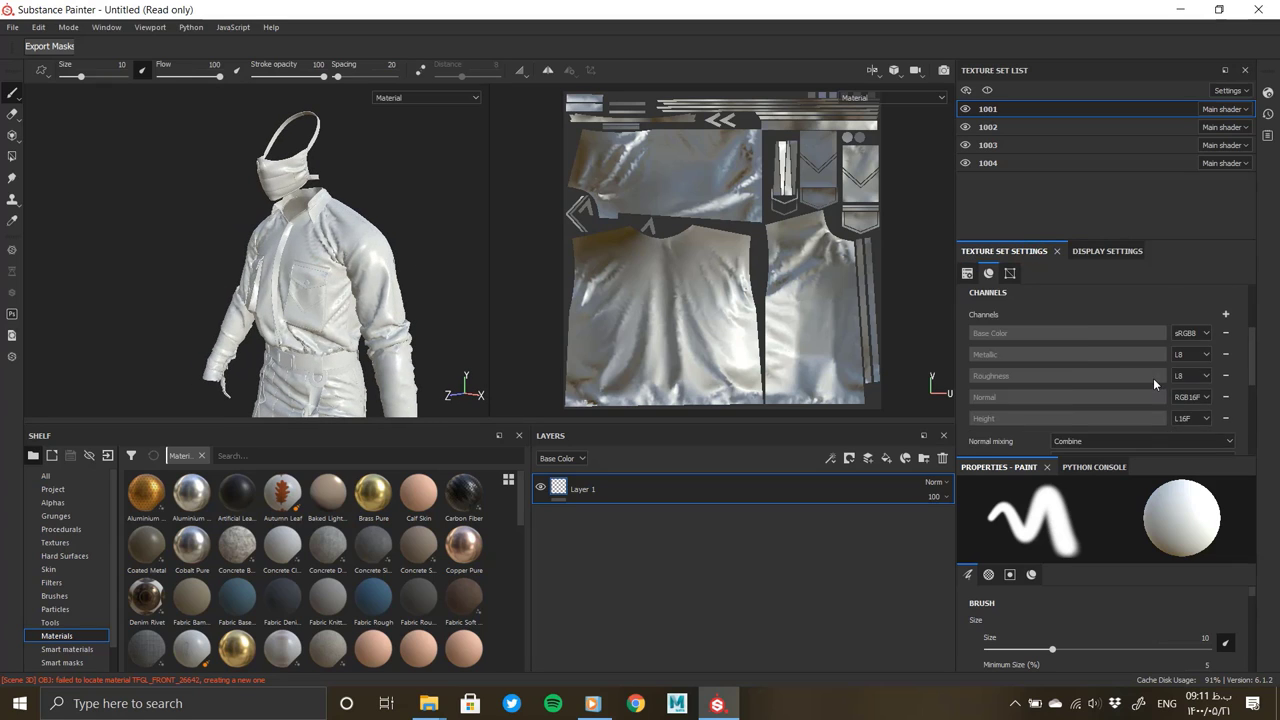
scroll(1153, 378, down, 3)
scroll(1153, 378, down, 2)
Bake only the Curvature map at 4096 for all texture sets, unchecking ID, thickness, AO, normals and position
click(1192, 369)
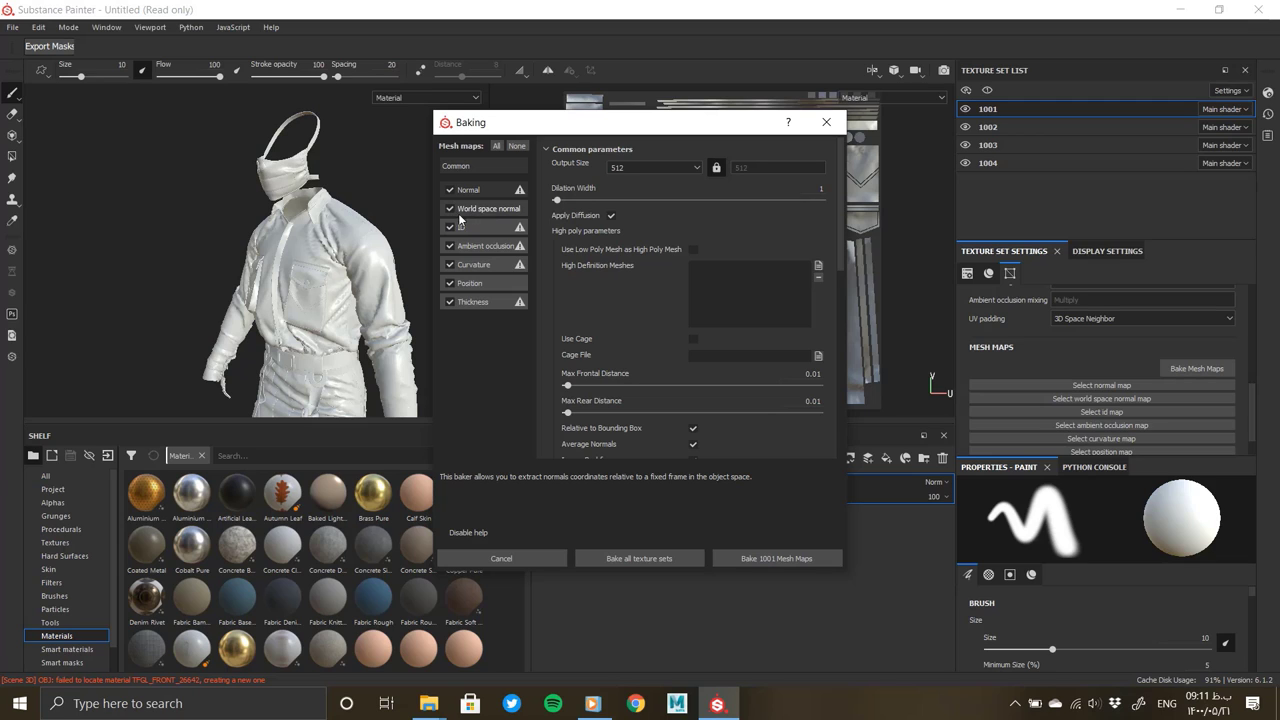
click(449, 227)
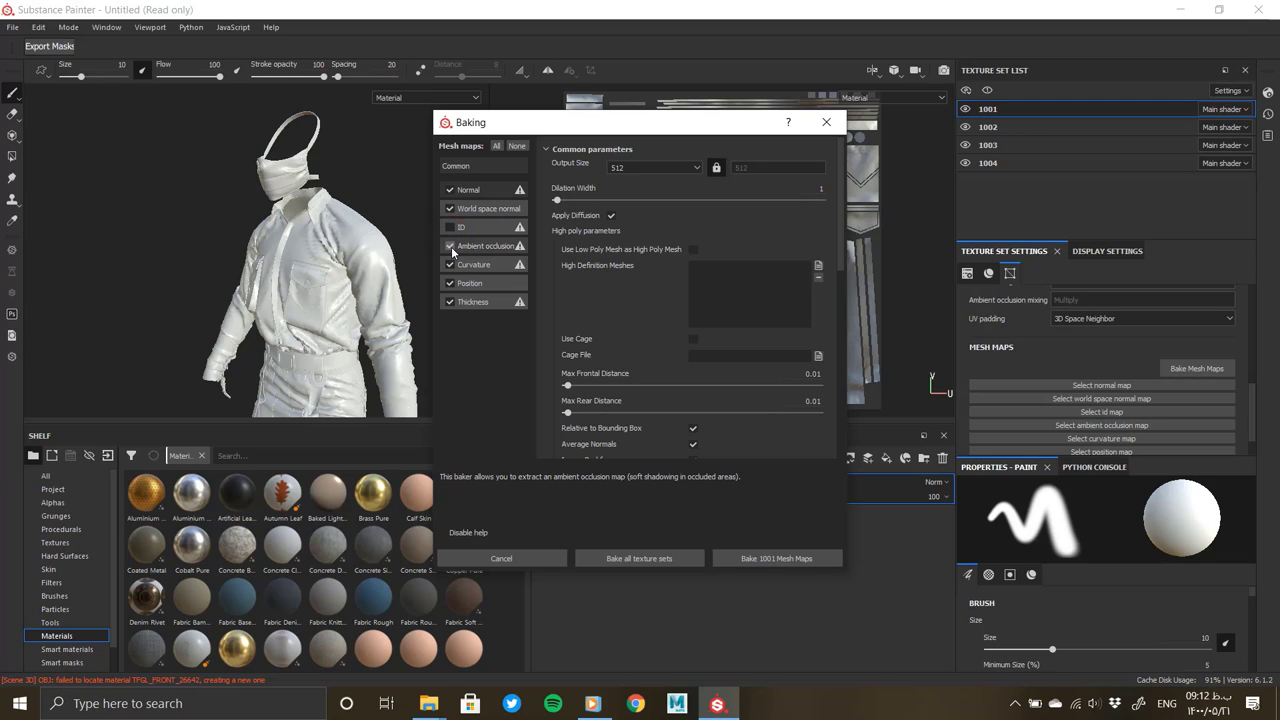
click(450, 302)
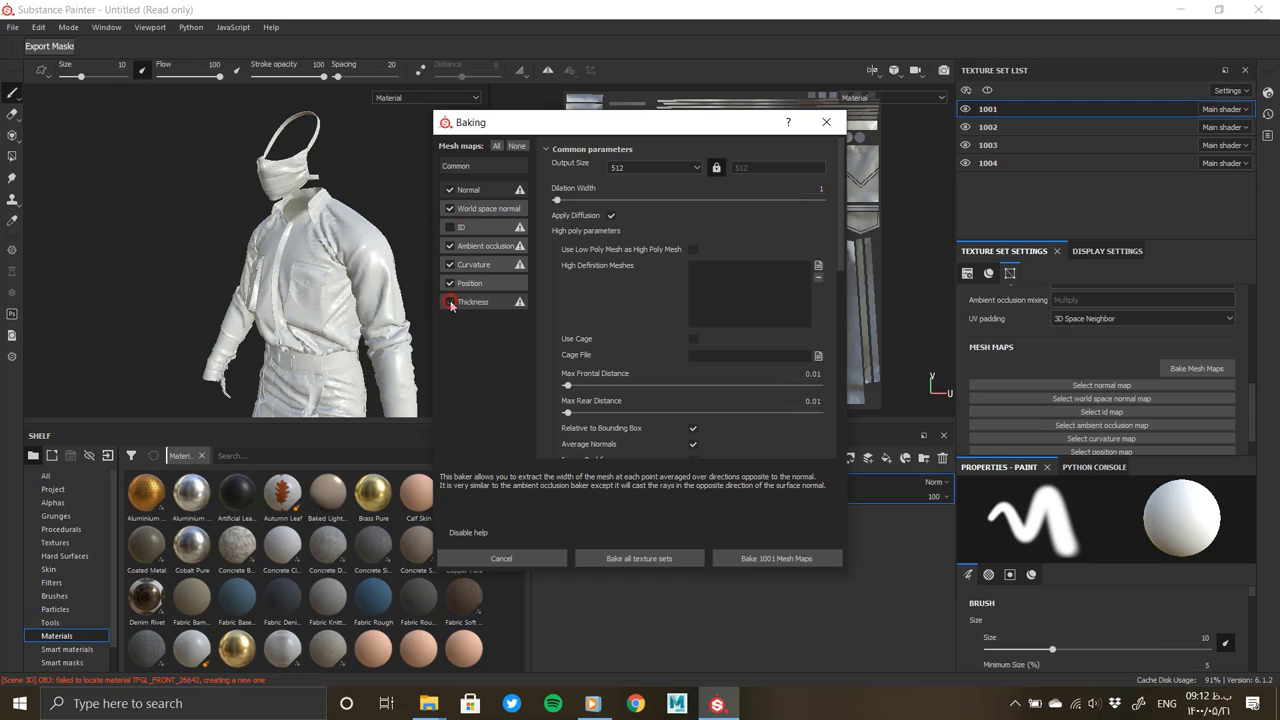
click(449, 246)
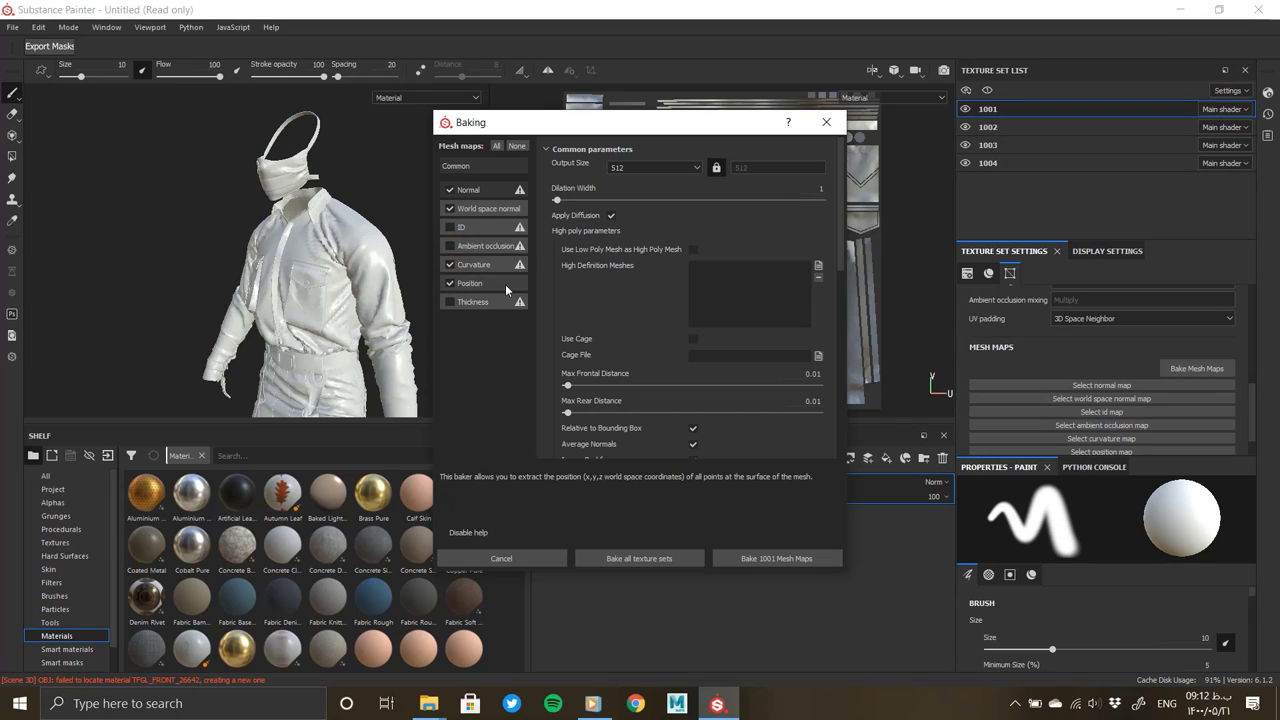
click(638, 168)
scroll(629, 244, down, 2)
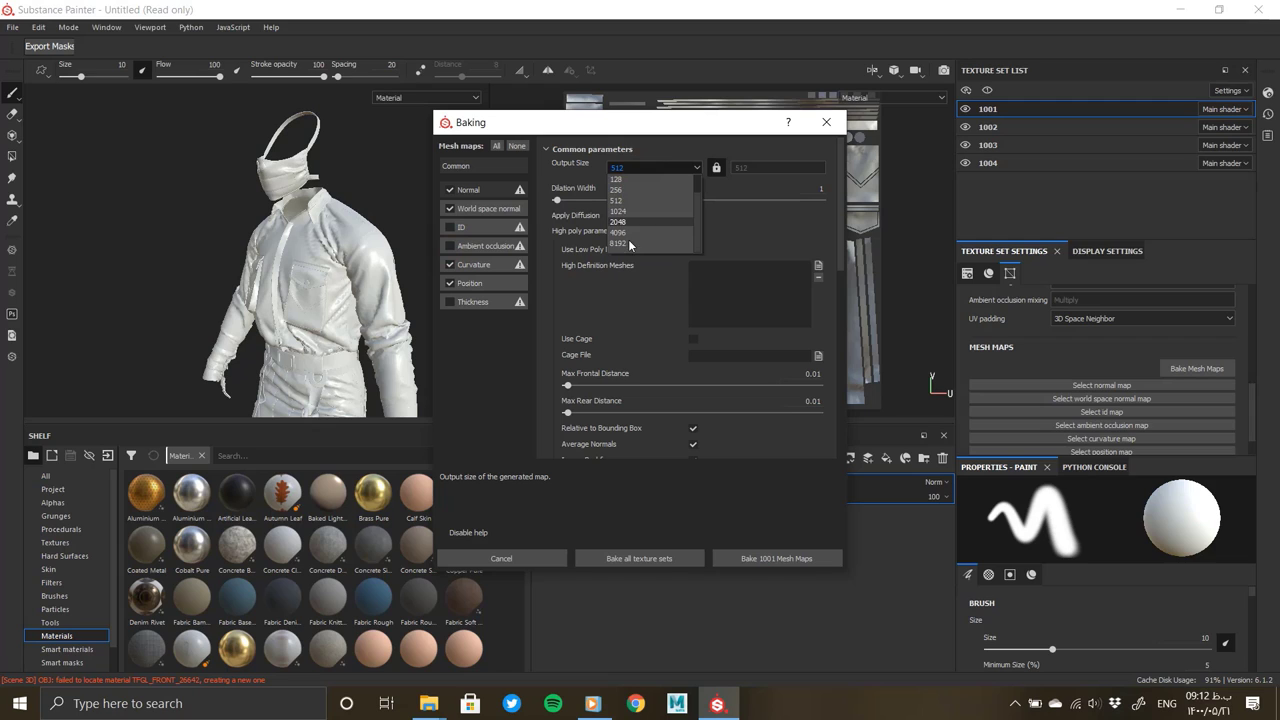
click(625, 234)
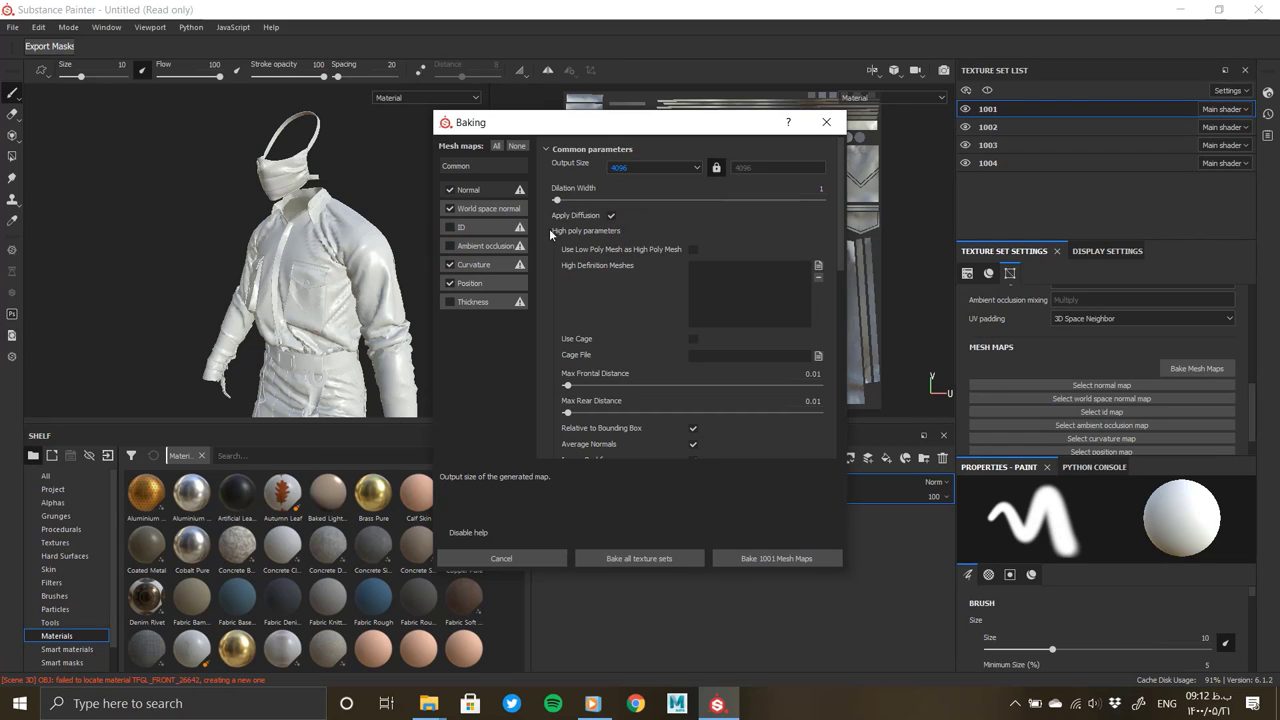
click(449, 208)
click(449, 189)
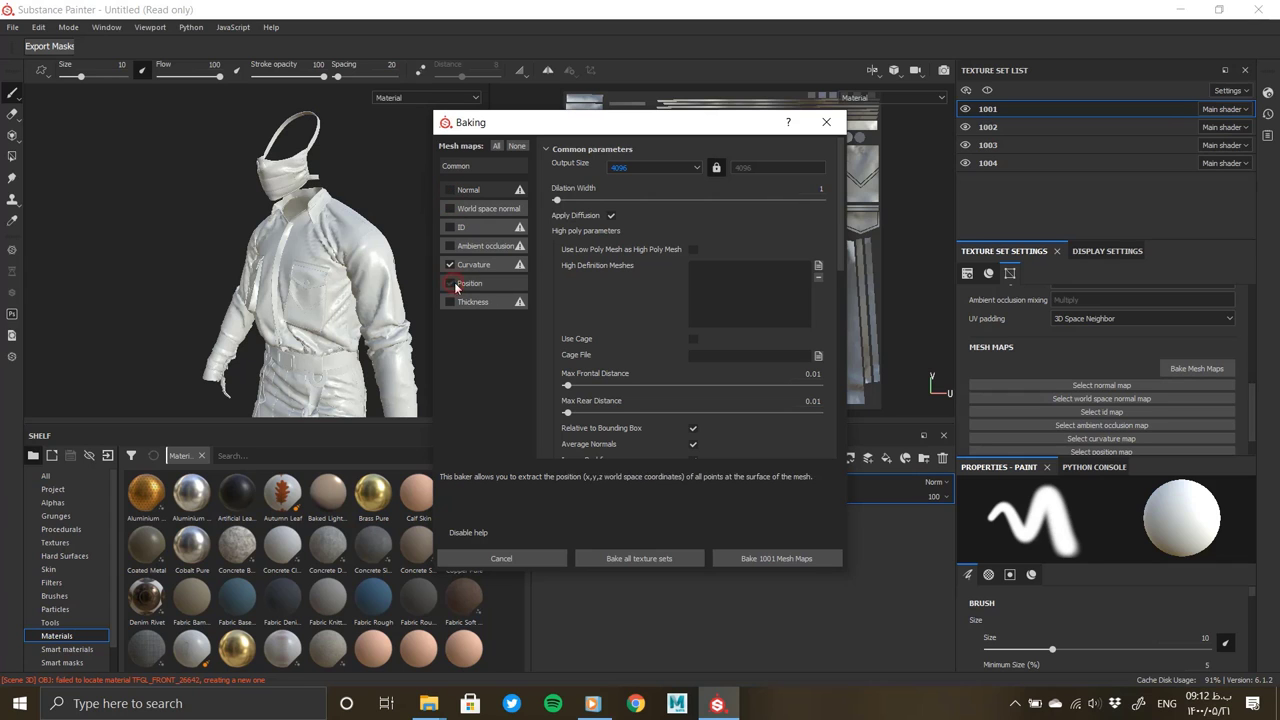
click(449, 283)
click(679, 558)
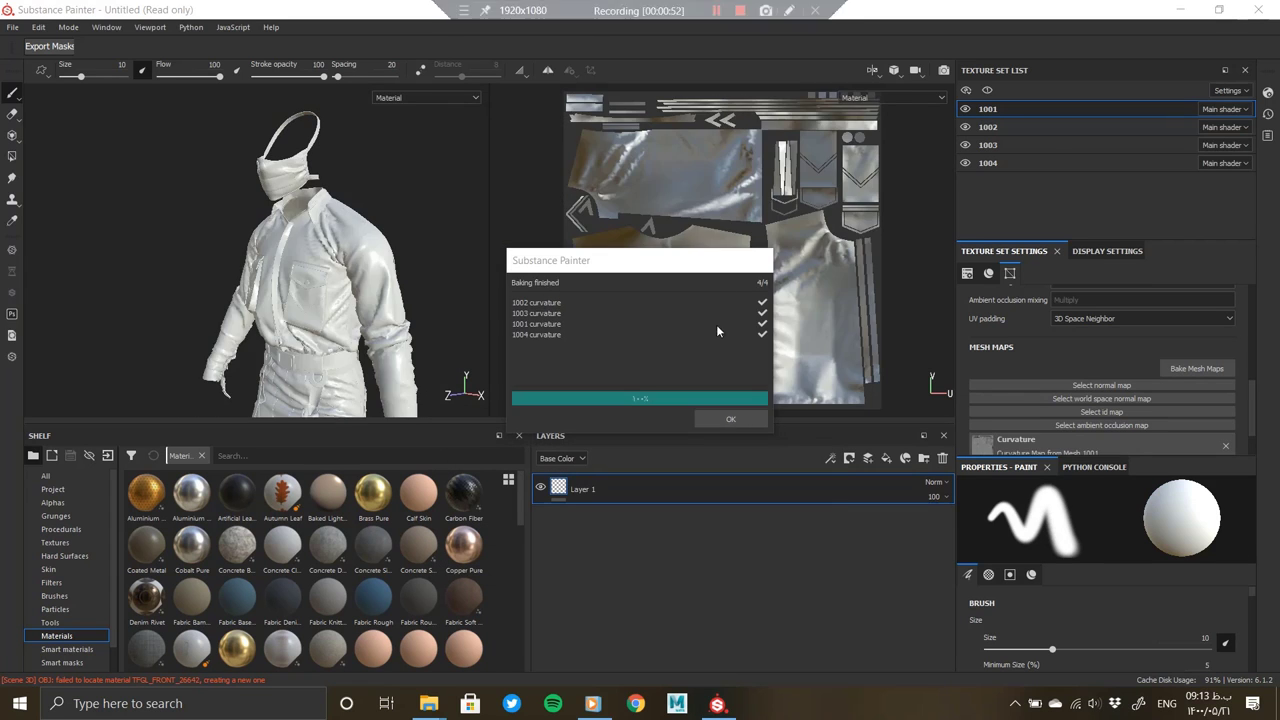
Bake world space normal and position maps at 1024 for all texture sets
click(450, 265)
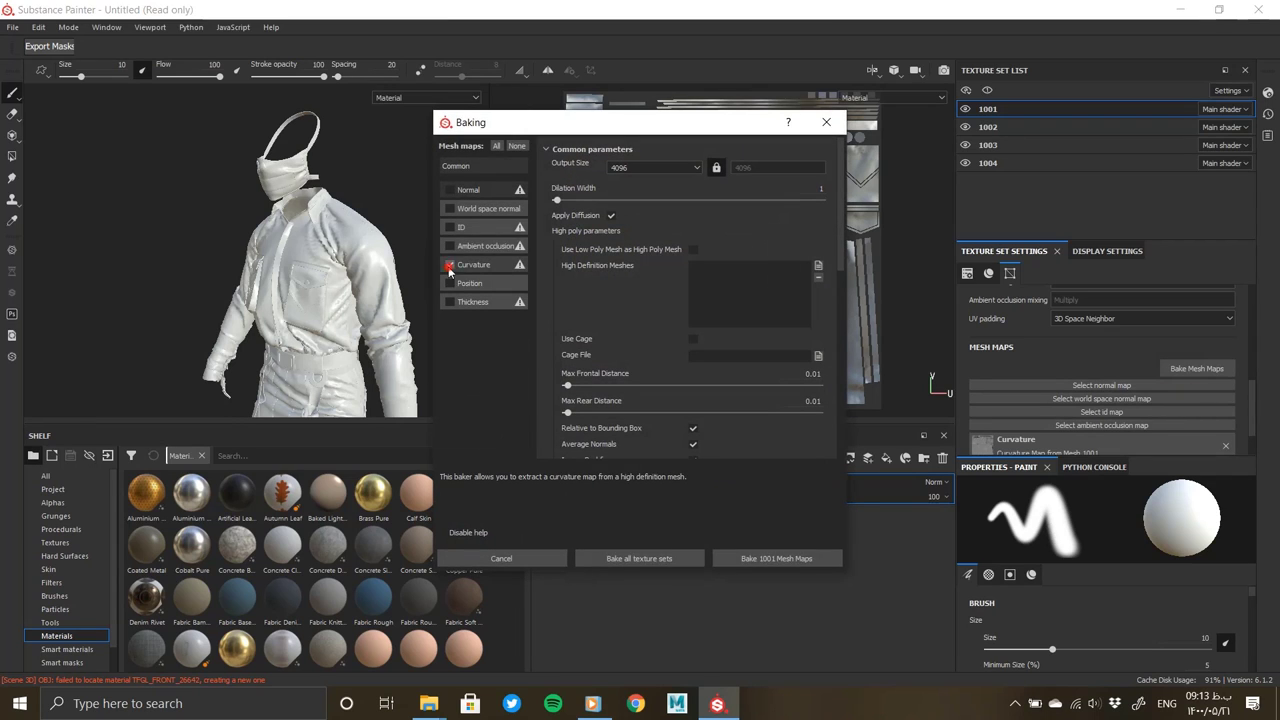
click(449, 208)
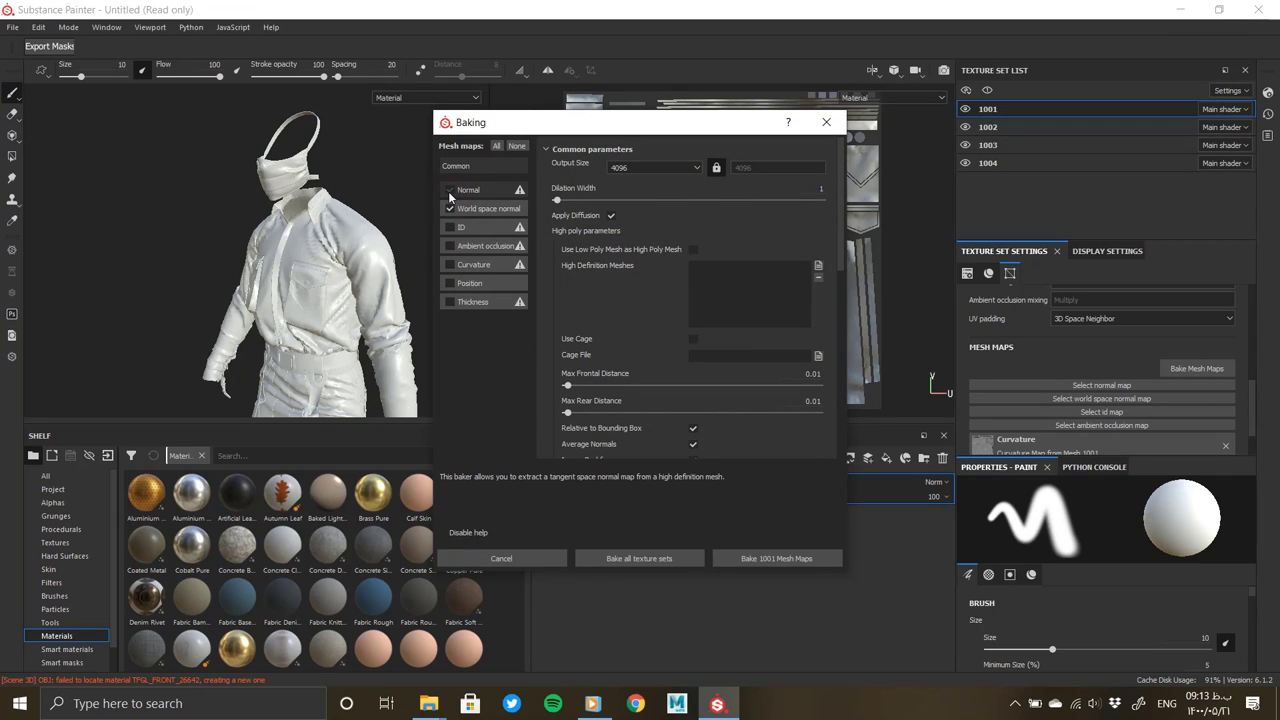
click(449, 283)
click(665, 167)
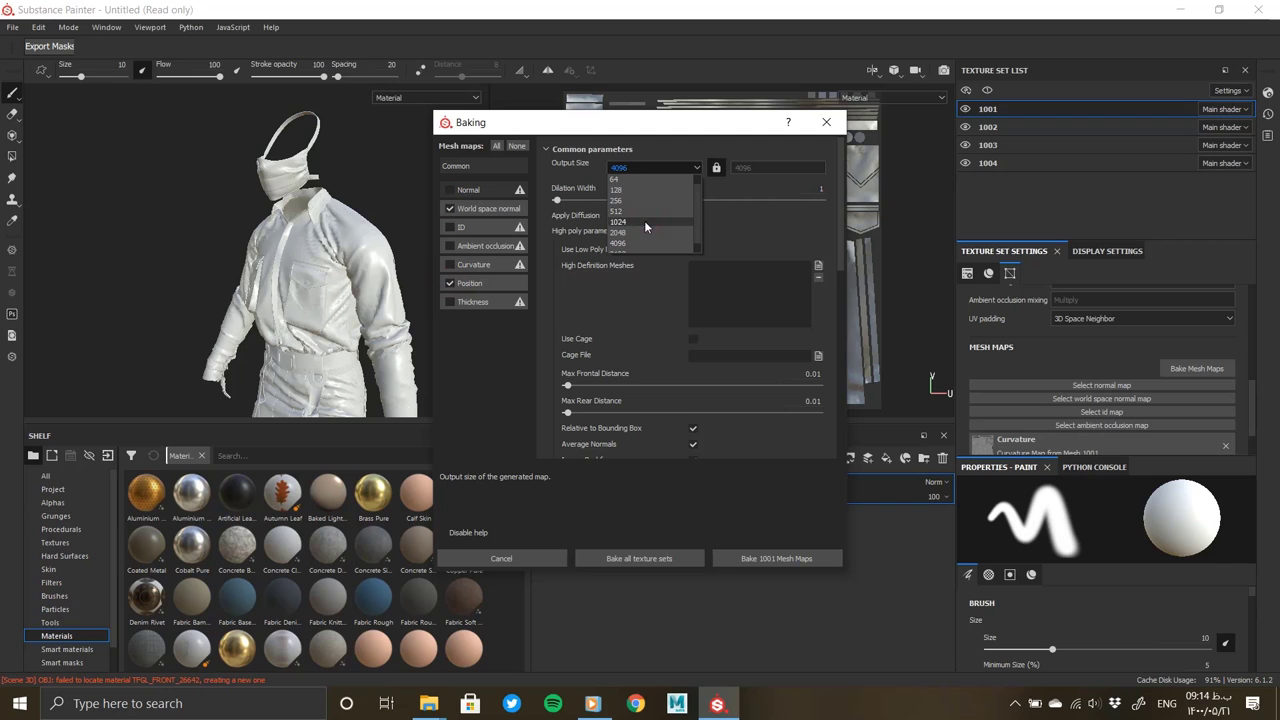
click(644, 221)
click(622, 558)
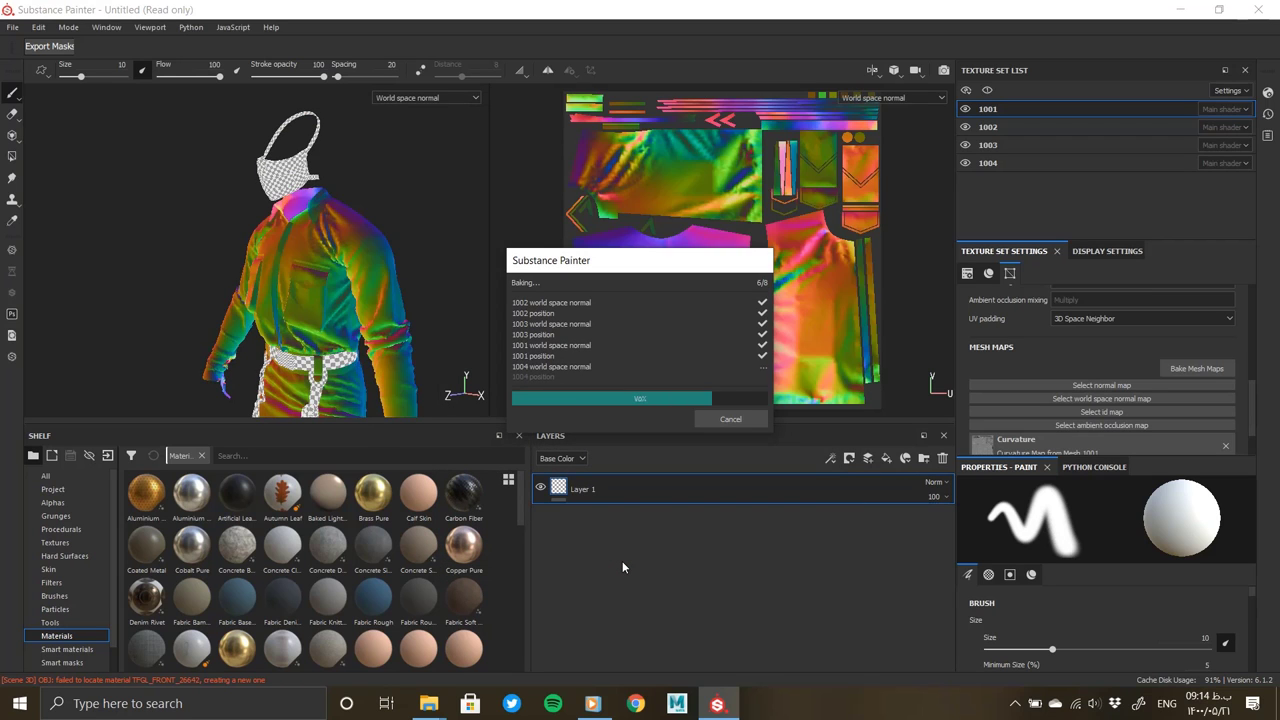
Bake the Normal map alone at 1024 for all texture sets
click(1196, 368)
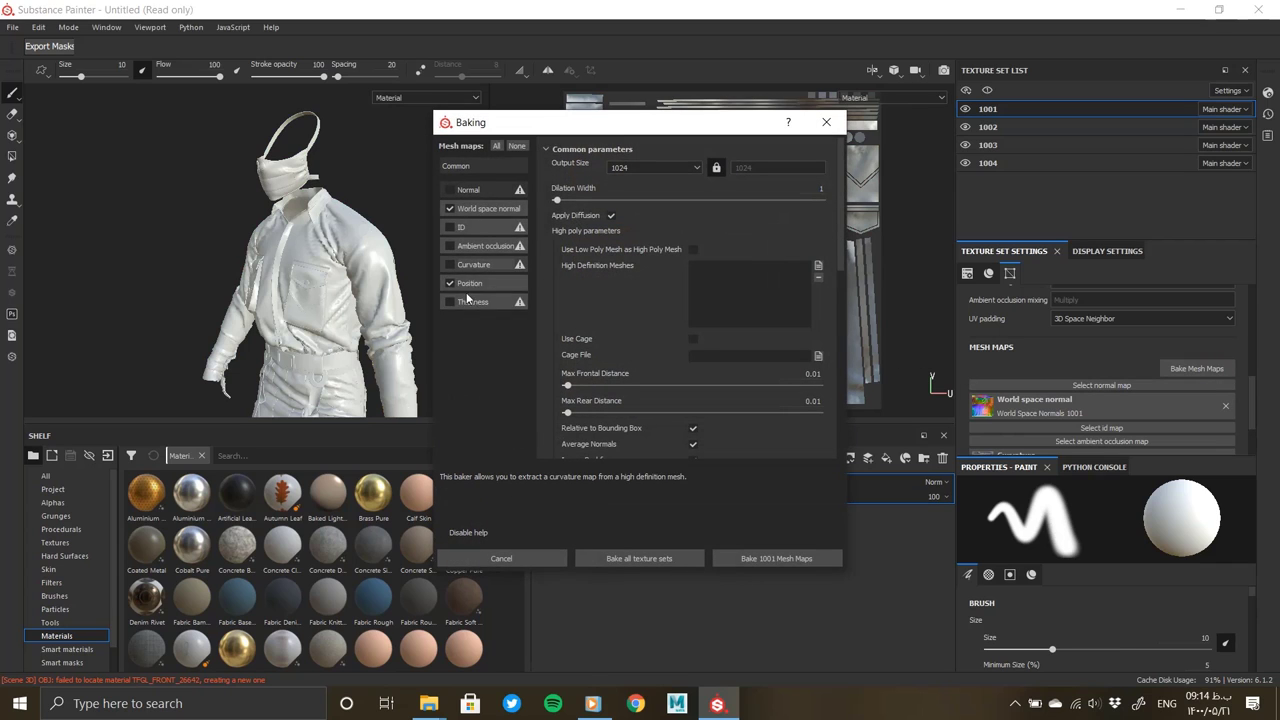
click(516, 145)
click(481, 189)
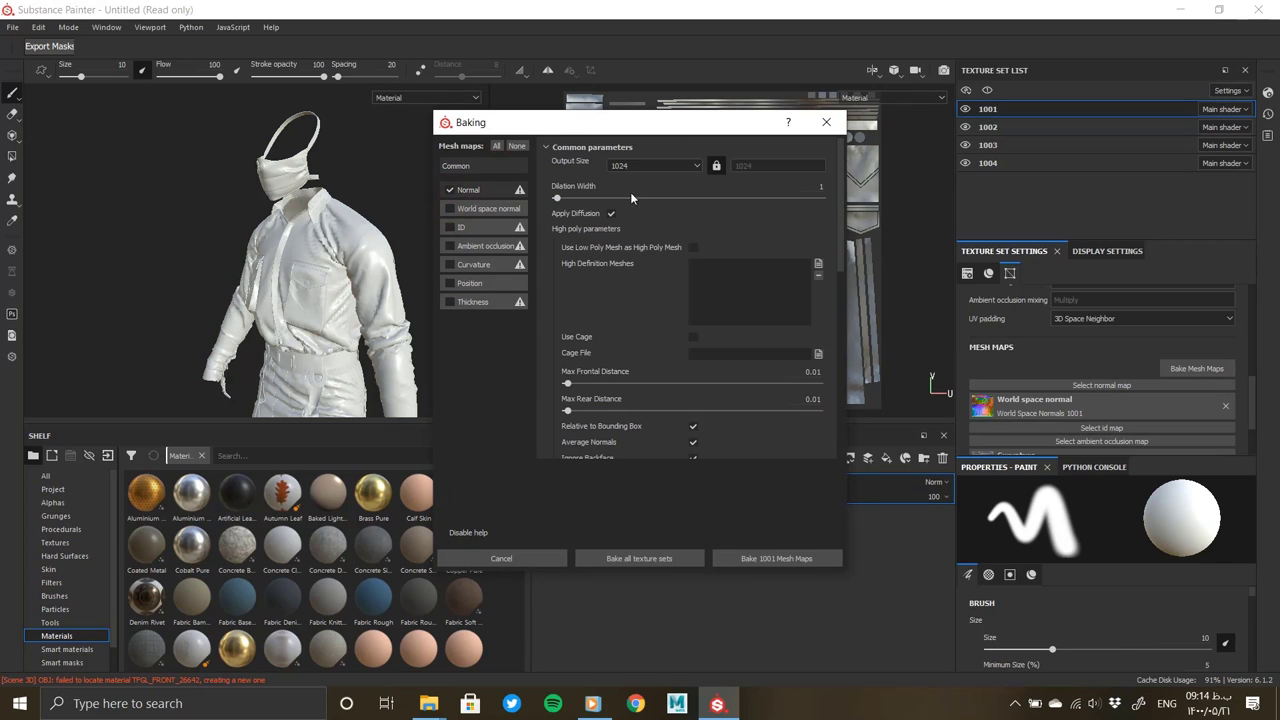
click(655, 165)
click(628, 236)
click(639, 558)
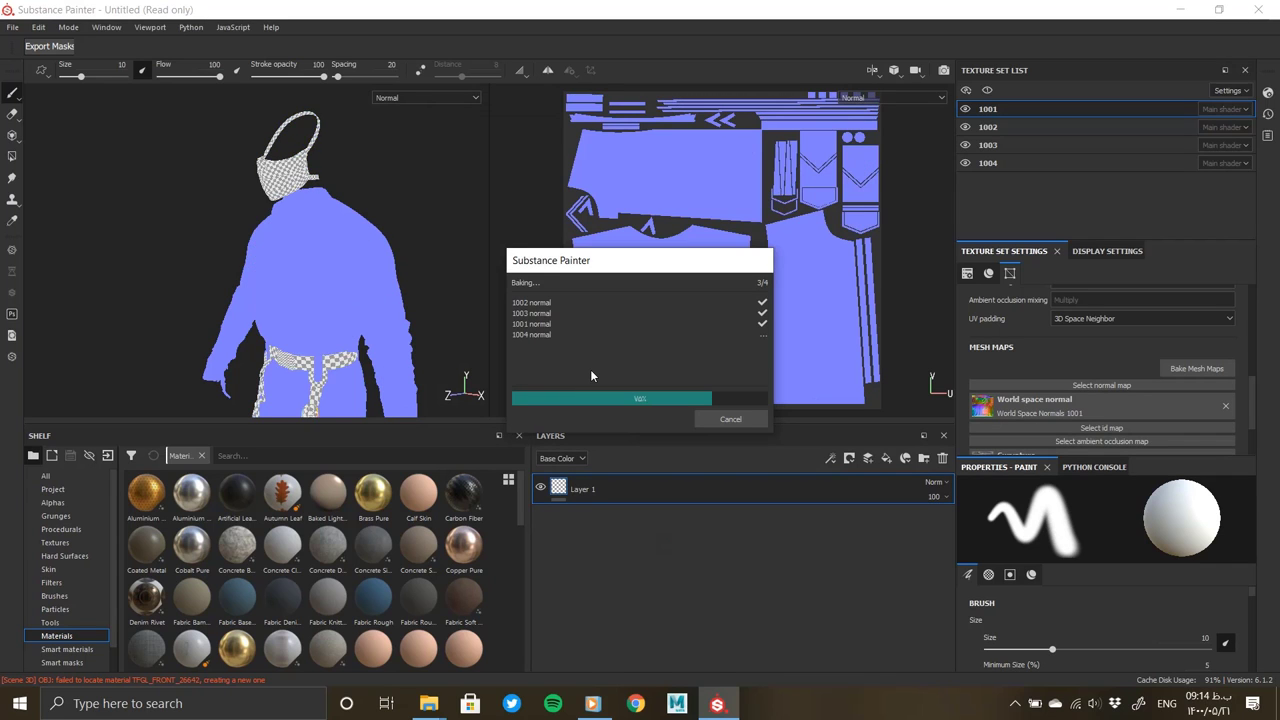
Save the project as 'bs' in the Desktop's boiler suit 2 folder
click(718, 419)
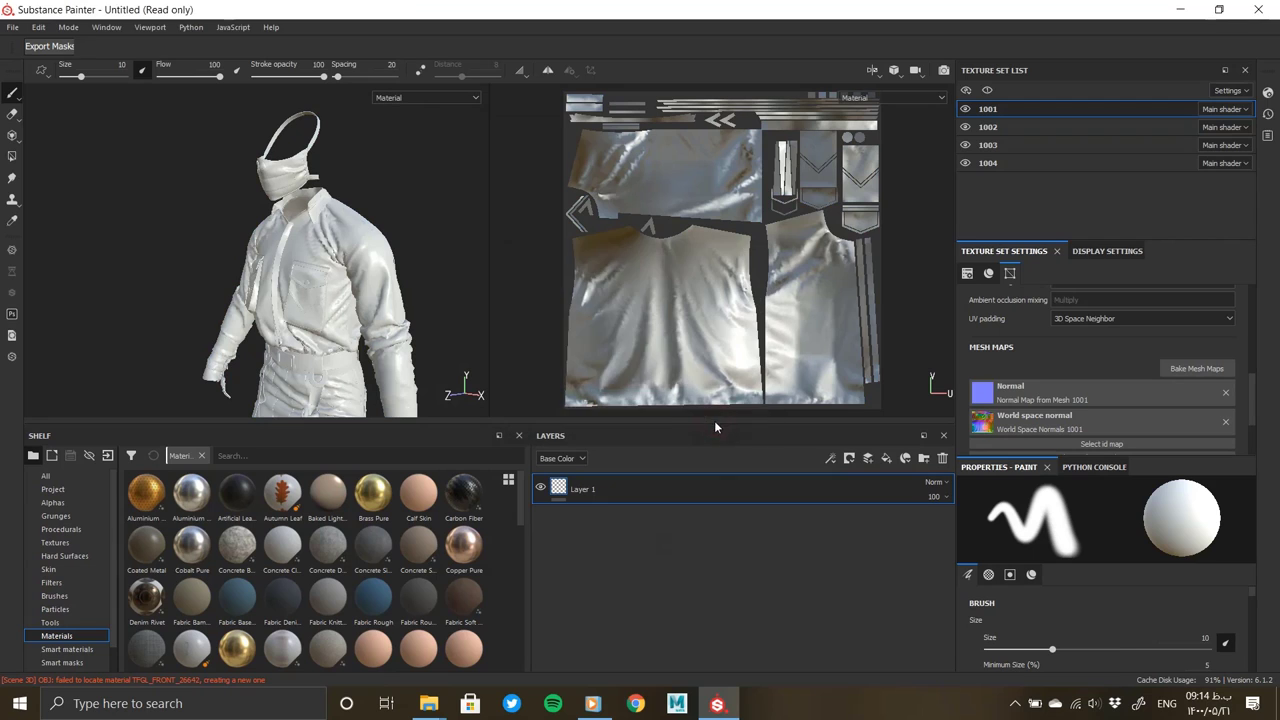
key(ctrl+s)
click(200, 58)
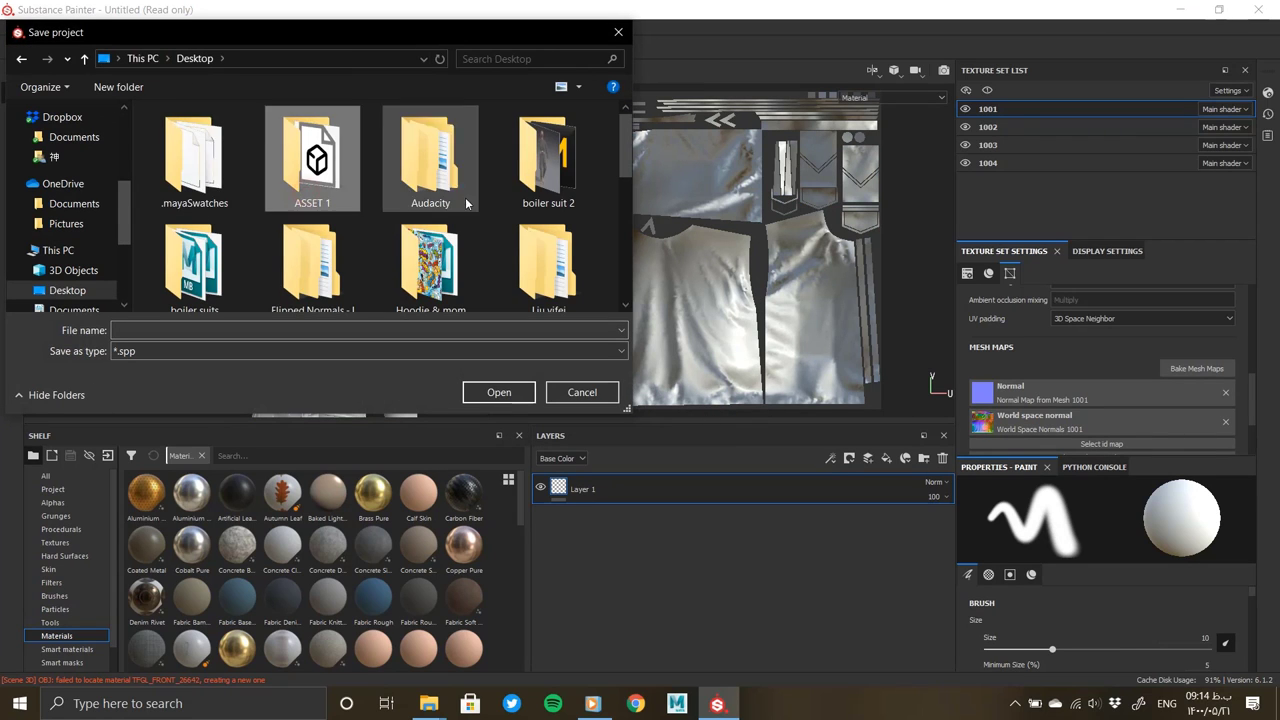
double_click(548, 158)
click(350, 325)
text(bs)
key(Return)
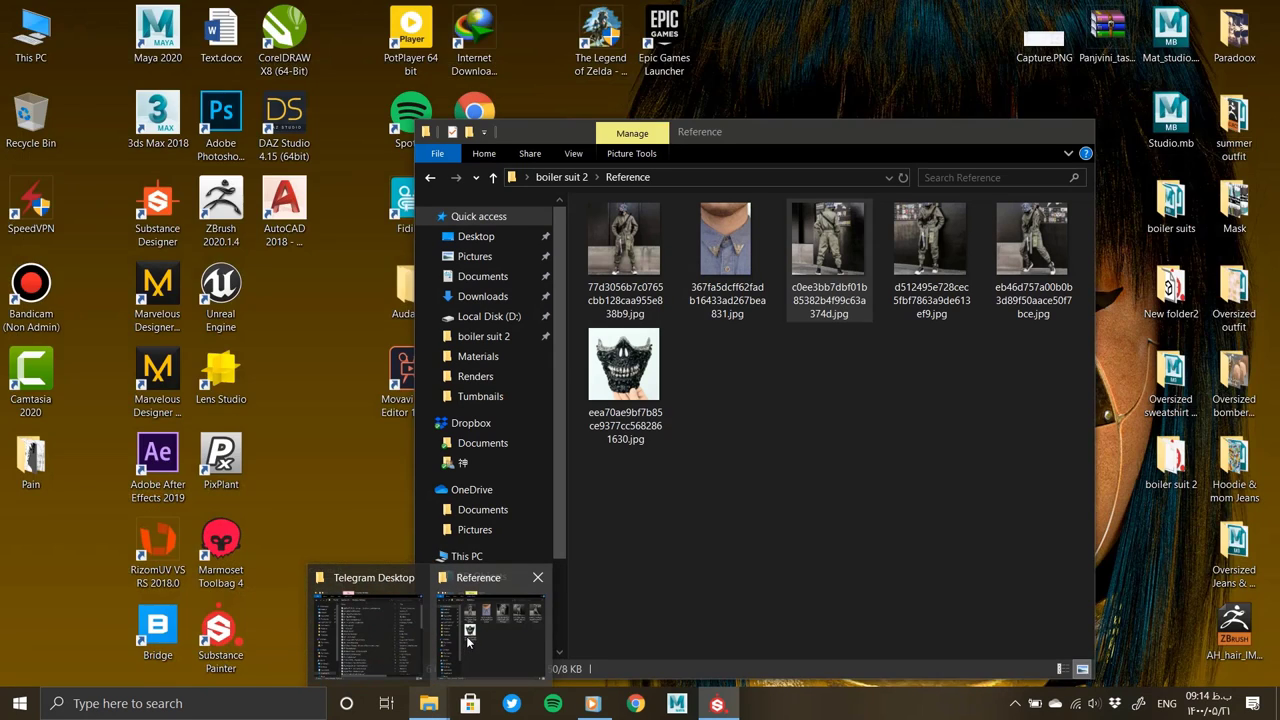
Open a reference photo of the olive jumpsuit in a windowed viewer
click(490, 630)
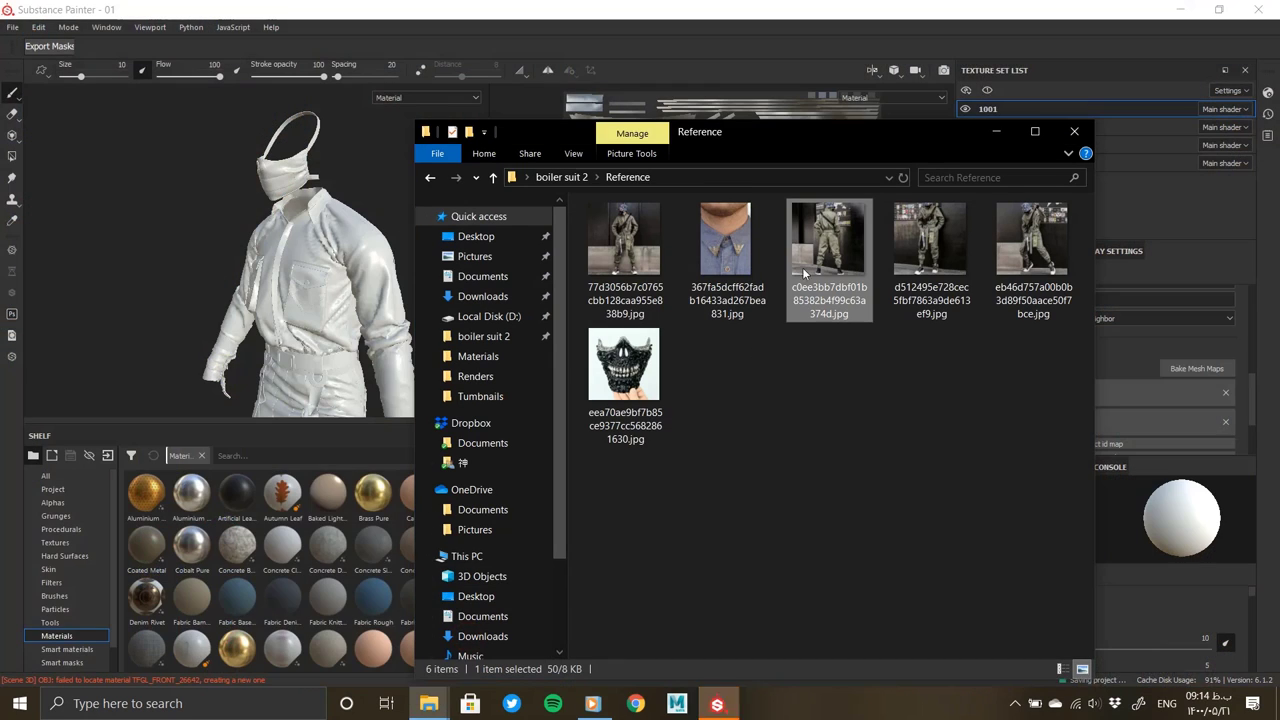
double_click(596, 236)
double_click(596, 241)
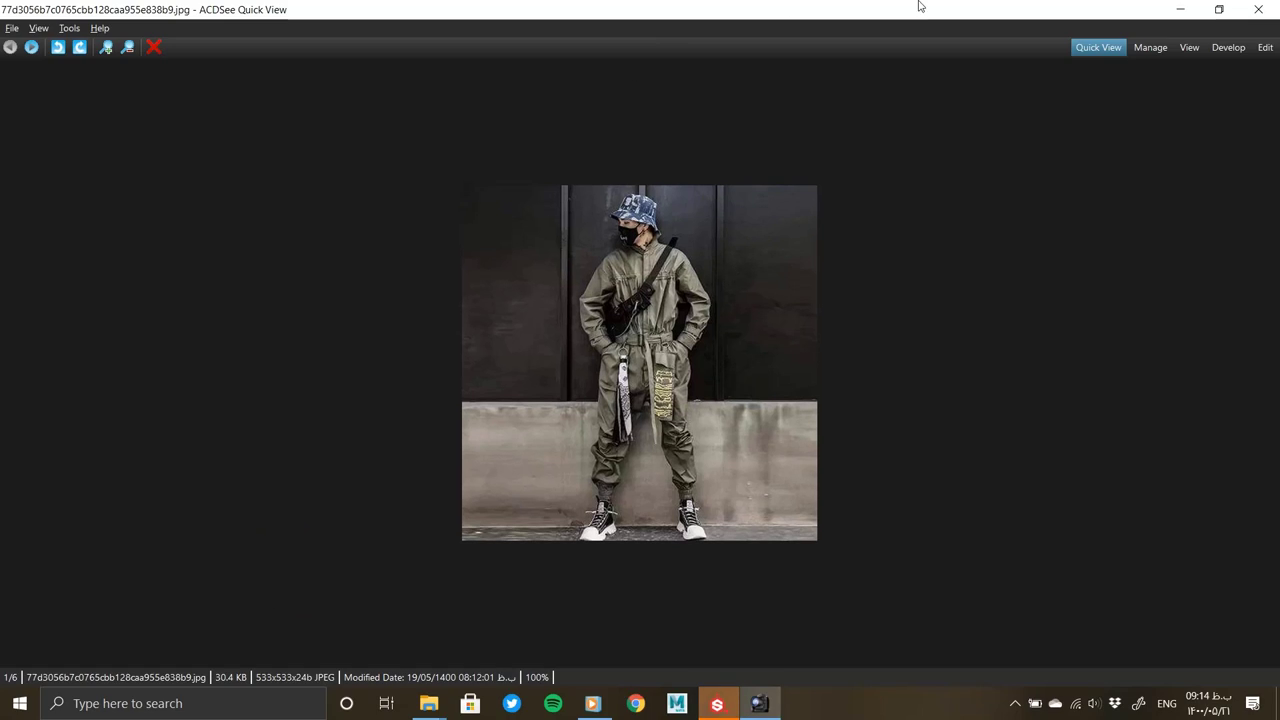
double_click(786, 14)
click(786, 14)
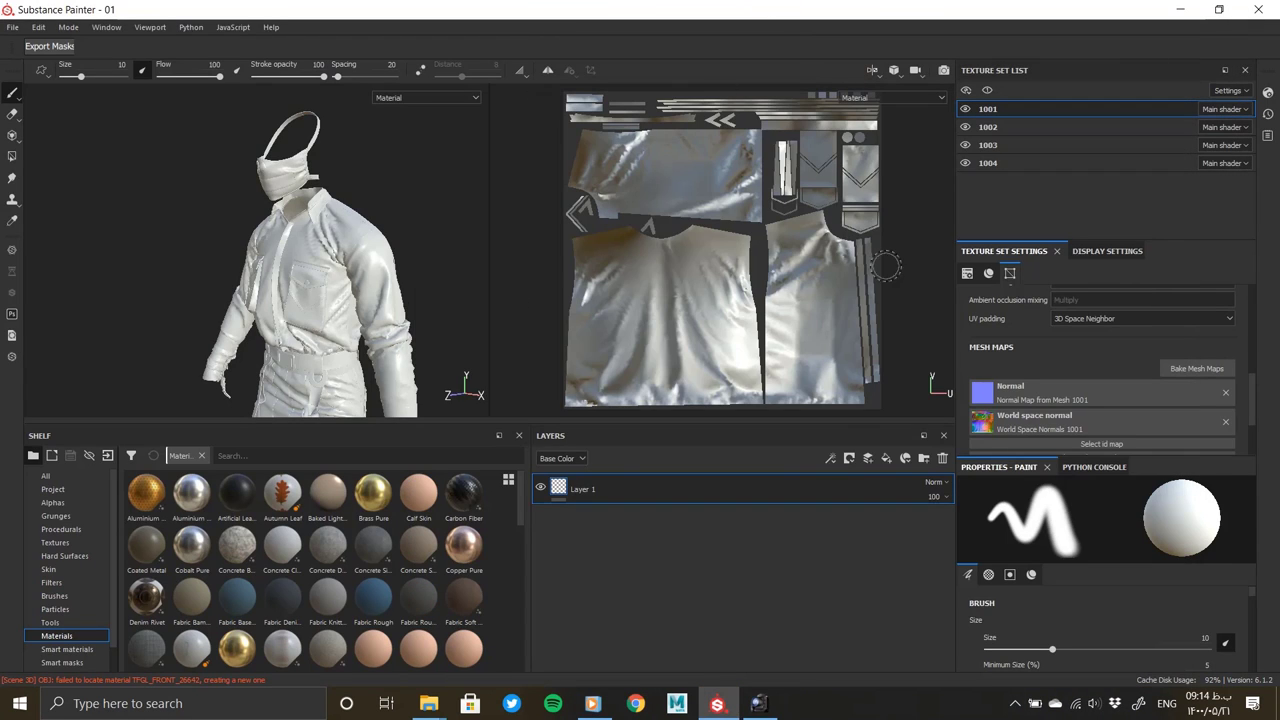
Hide texture sets 1002–1004 and delete the empty Layer 1
mouse_move(402, 272)
alt+mouse_down()
mouse_move(206, 297)
mouse_move(338, 192)
mouse_move(293, 214)
mouse_move(280, 243)
alt+mouse_up()
scroll(307, 277, up, 3)
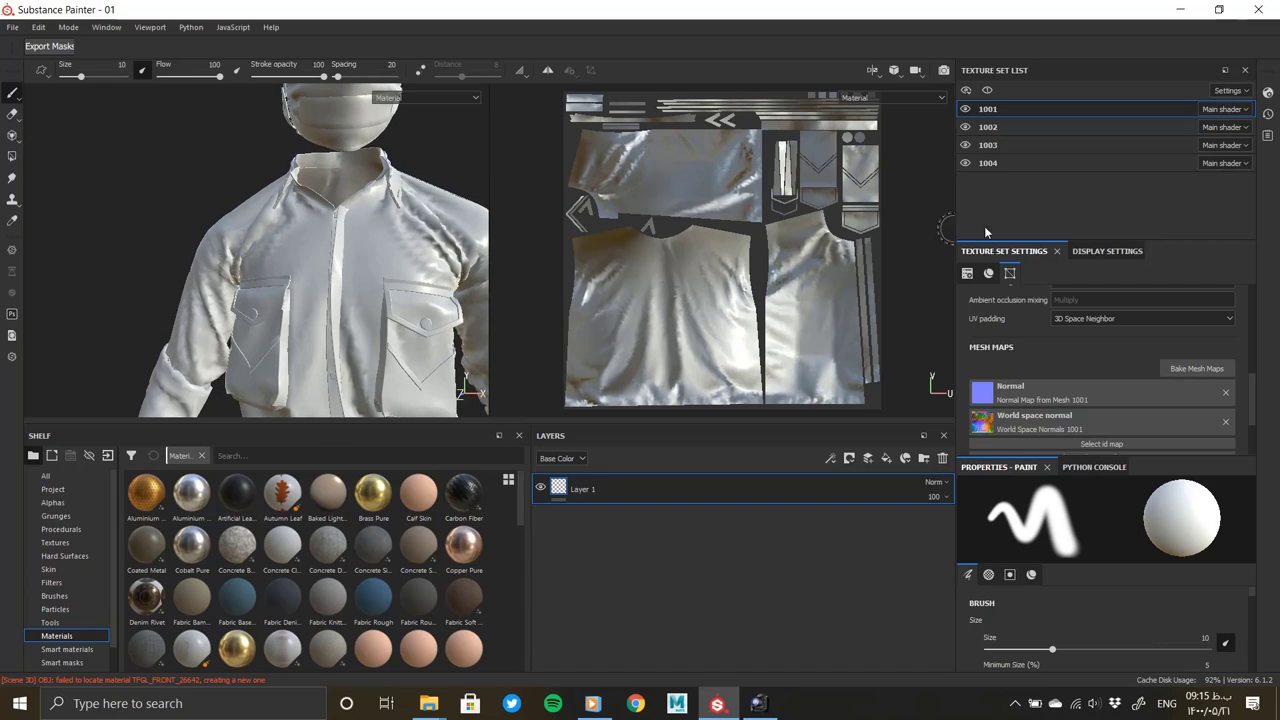
click(966, 163)
click(942, 458)
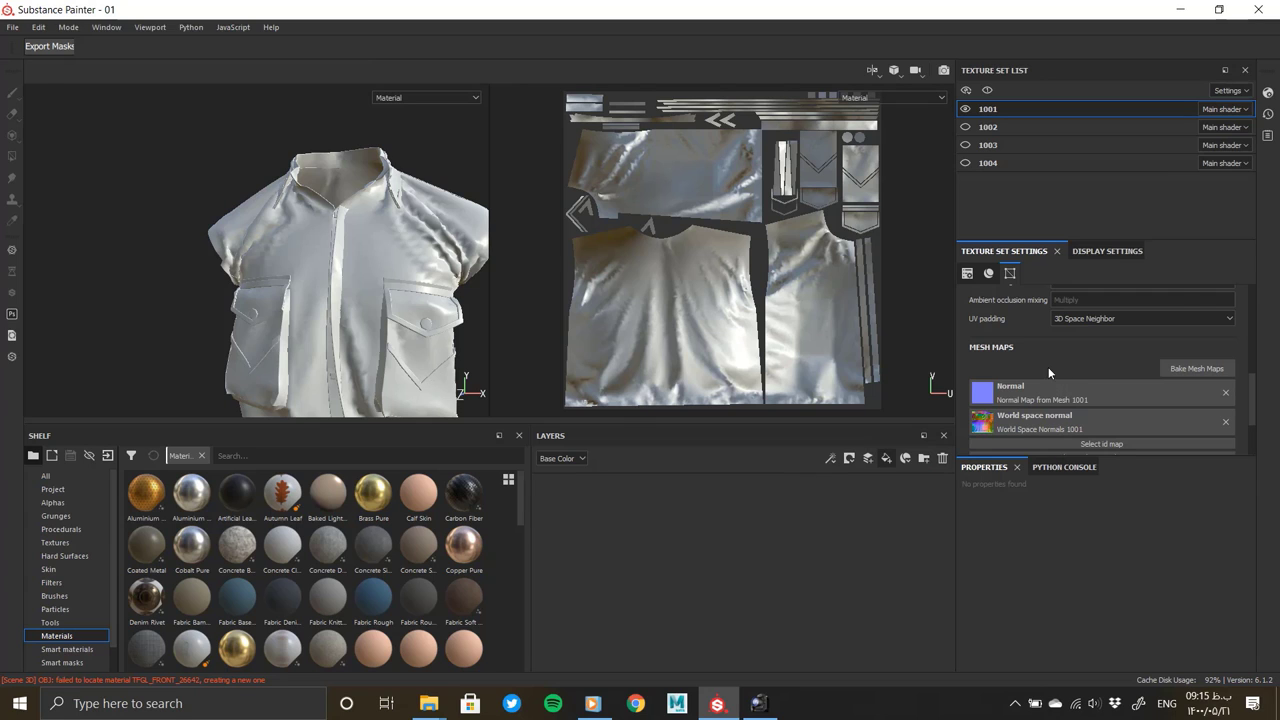
Add a new fill layer to the shirt texture set
key(ctrl+shift+f)
scroll(1084, 382, up, 2)
scroll(1087, 388, up, 3)
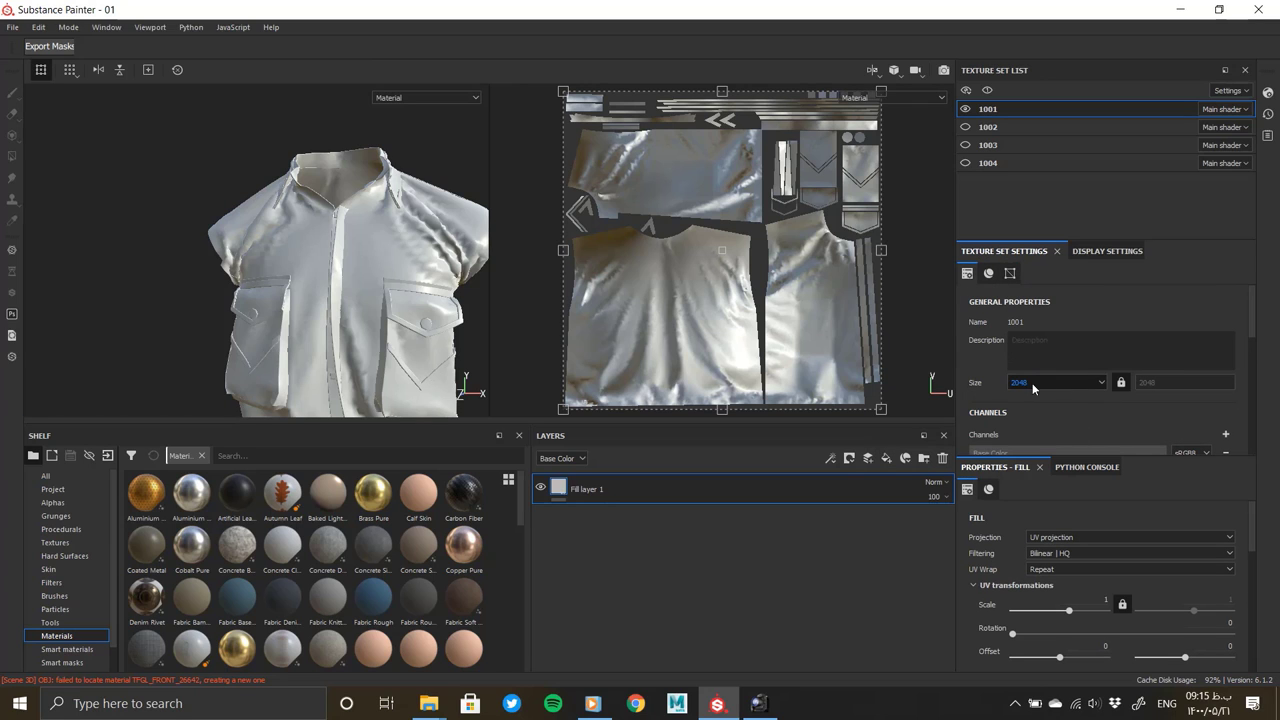
alt+drag(408, 300, 337, 200)
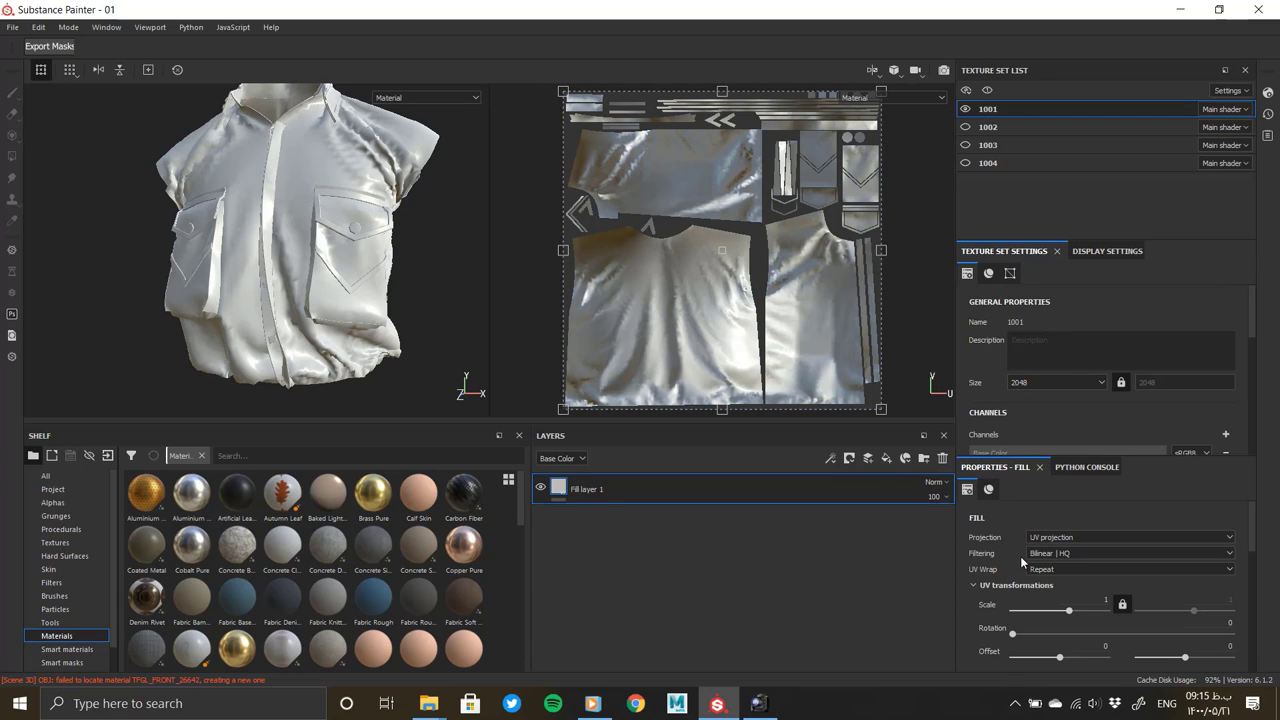
scroll(1020, 556, down, 5)
scroll(1016, 544, down, 2)
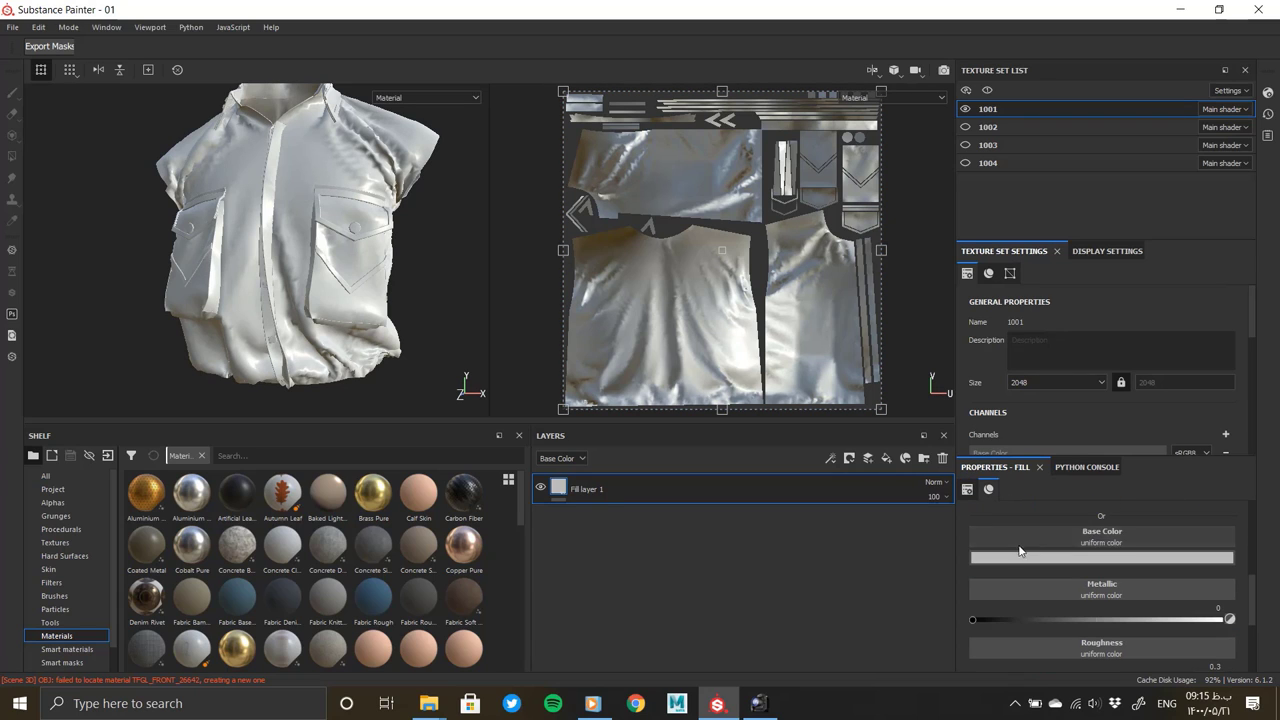
Place the reference photo on the left half of the screen beside the project
click(759, 703)
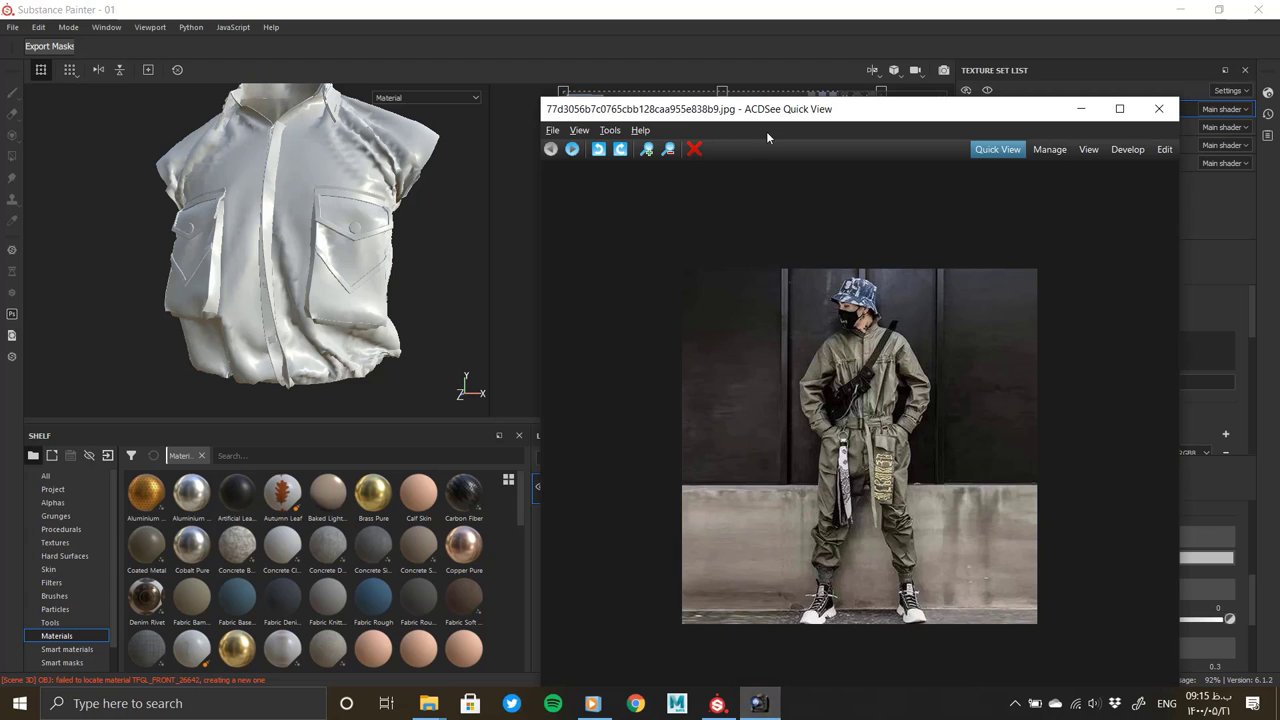
key(super+Left)
click(872, 245)
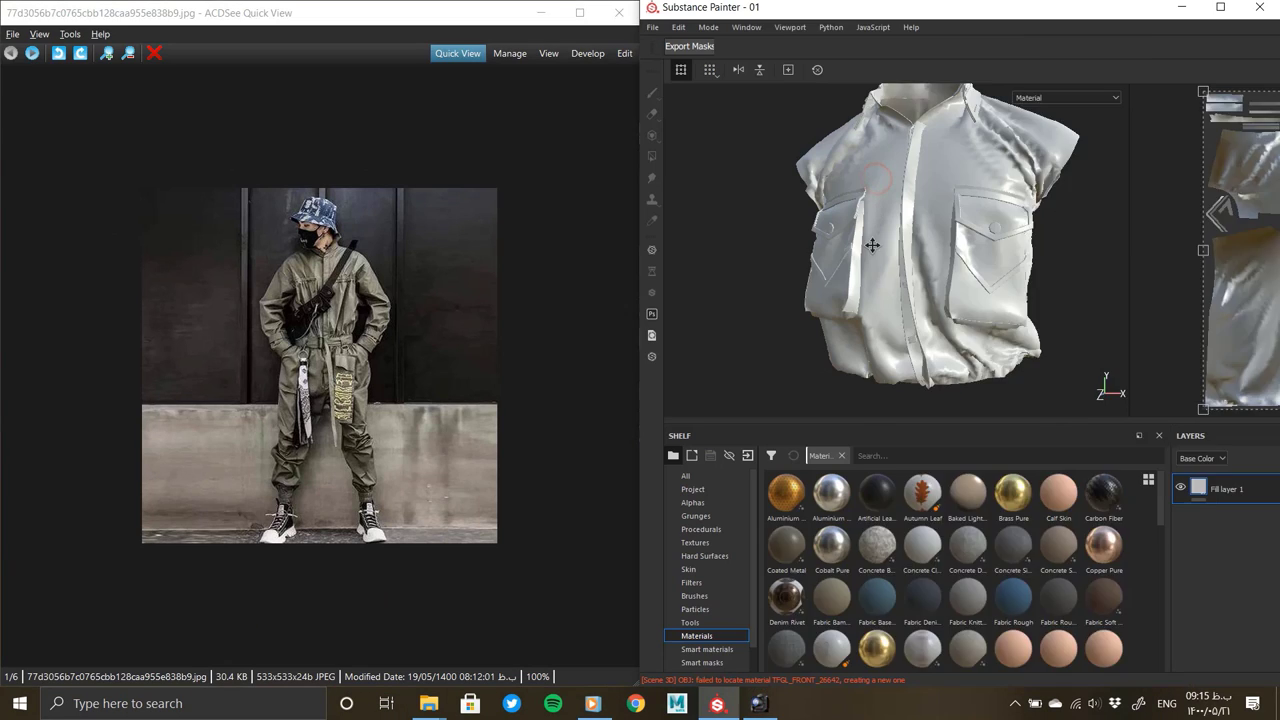
Sample the jumpsuit's olive-beige from the photo as the fill layer's base colour
click(1150, 572)
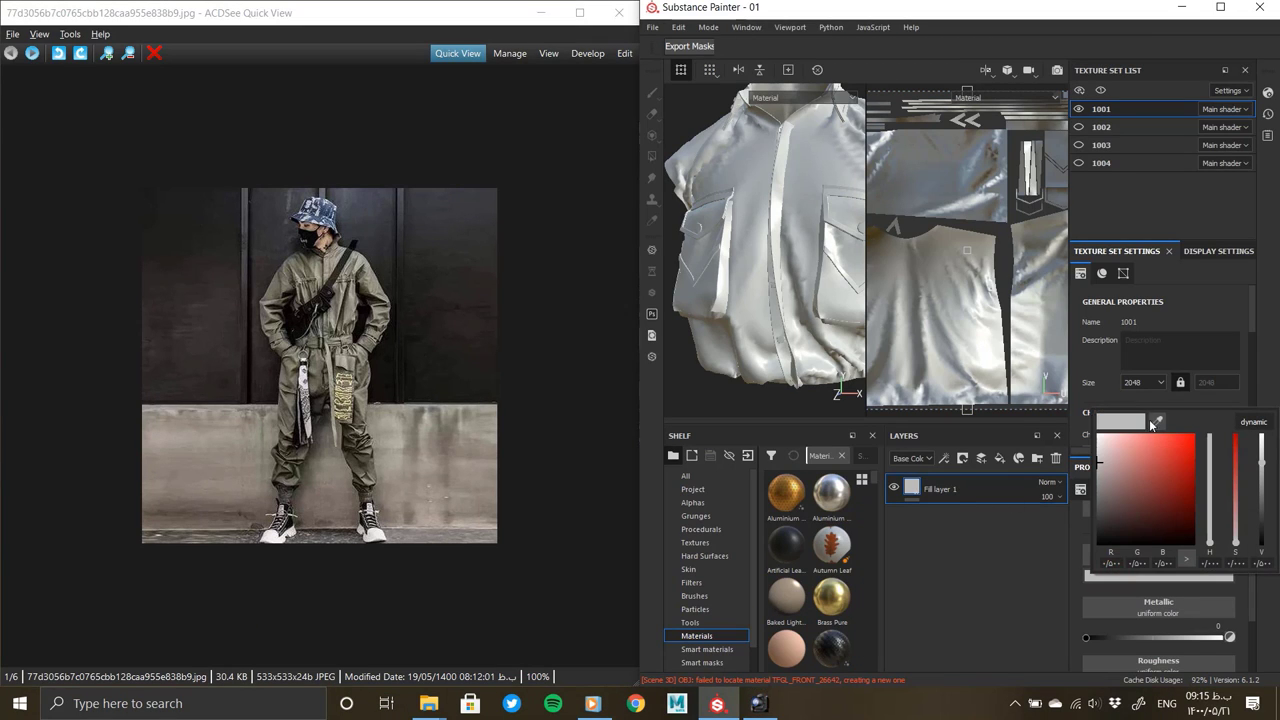
click(383, 264)
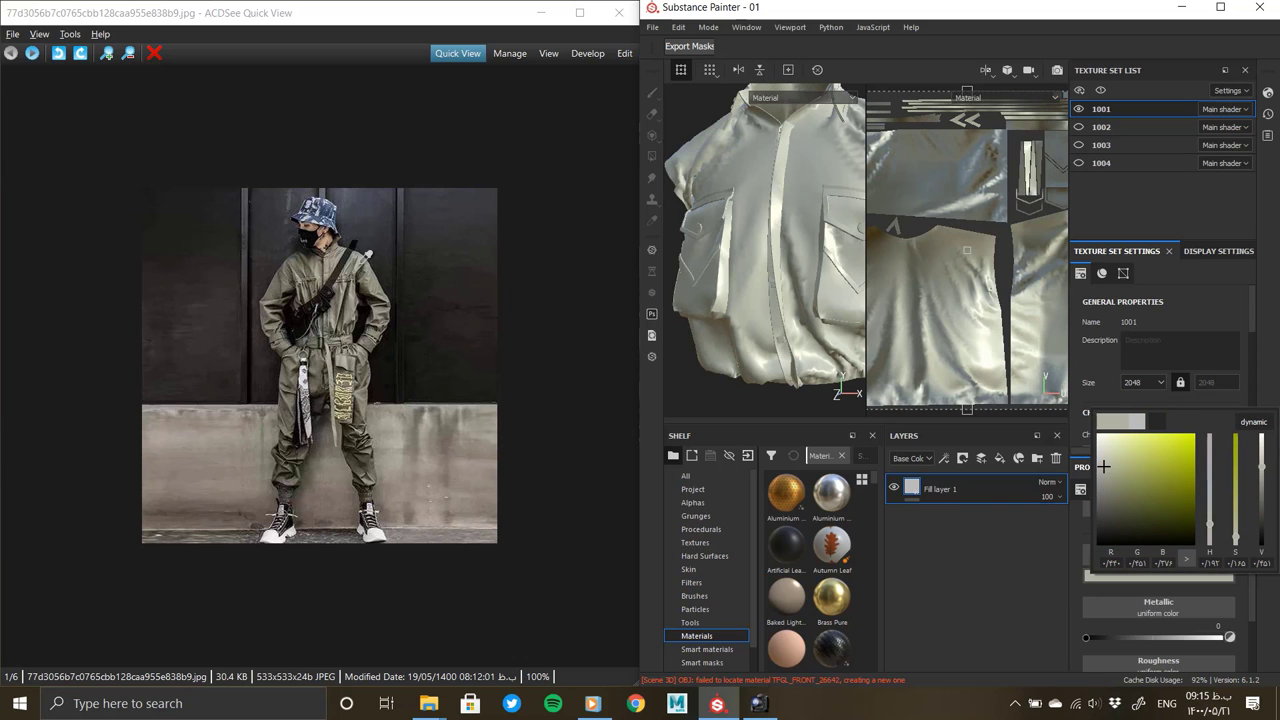
drag(362, 262, 345, 292)
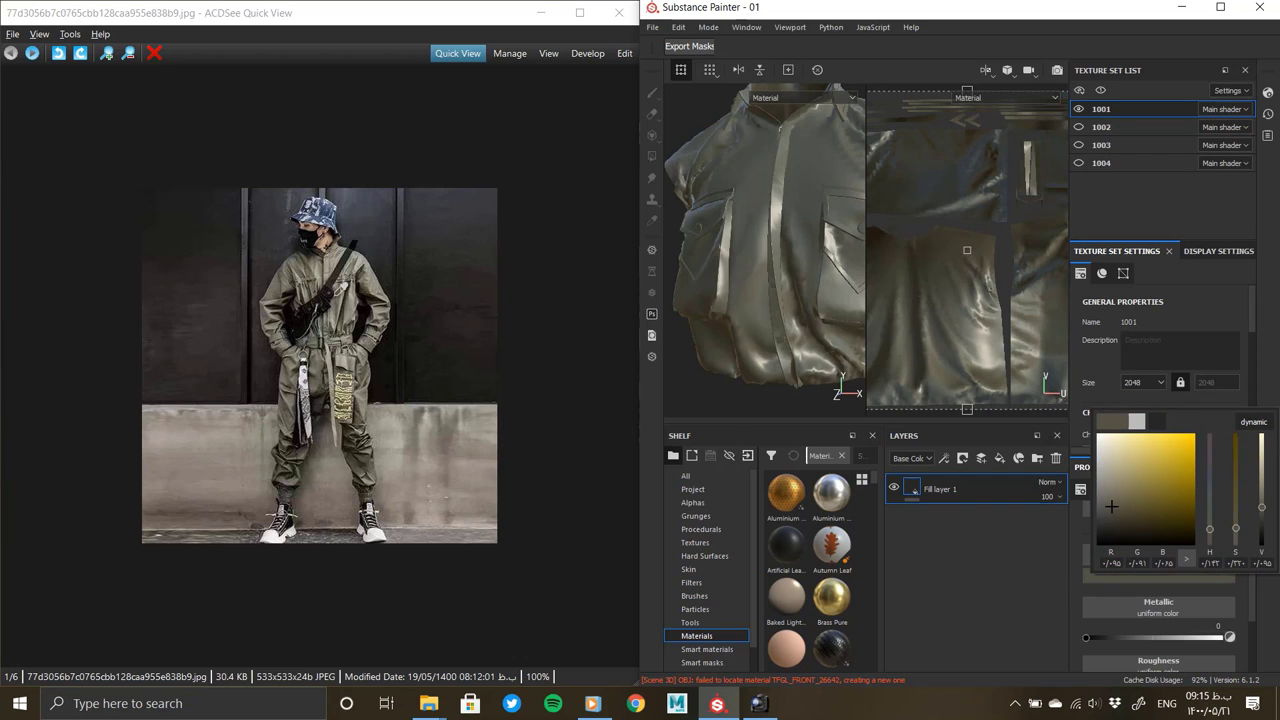
drag(1109, 501, 1108, 480)
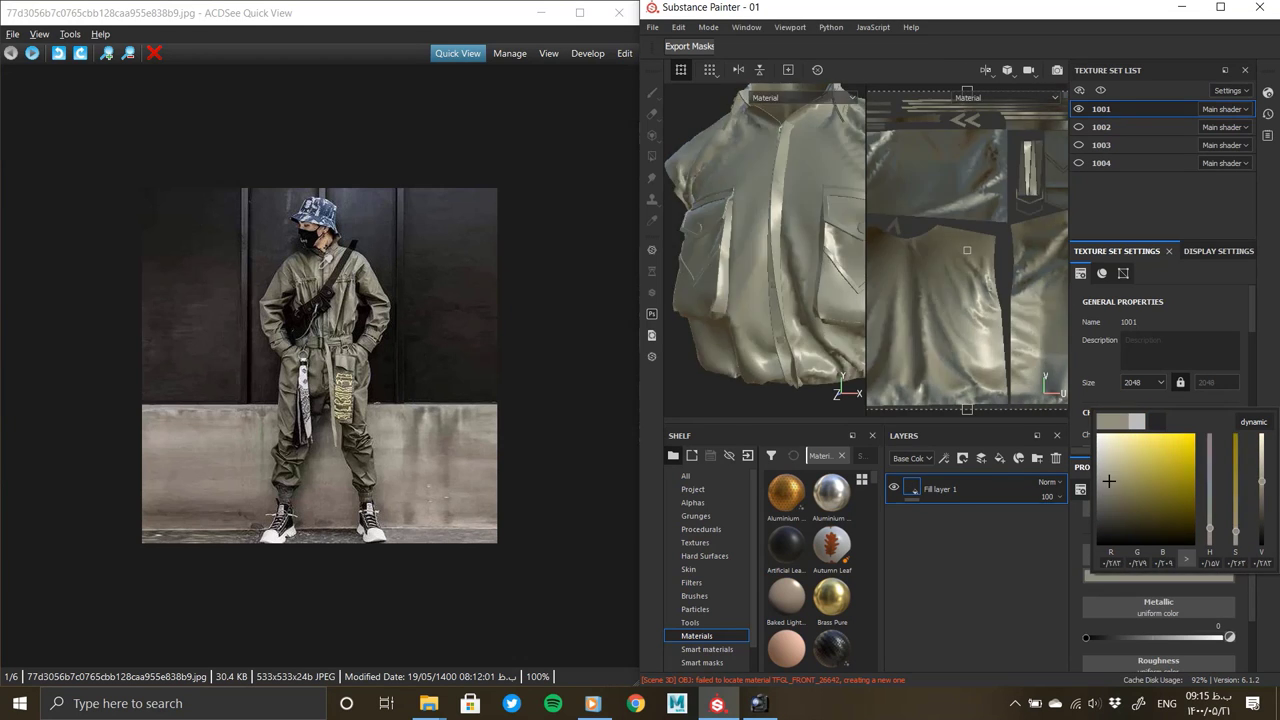
click(1157, 421)
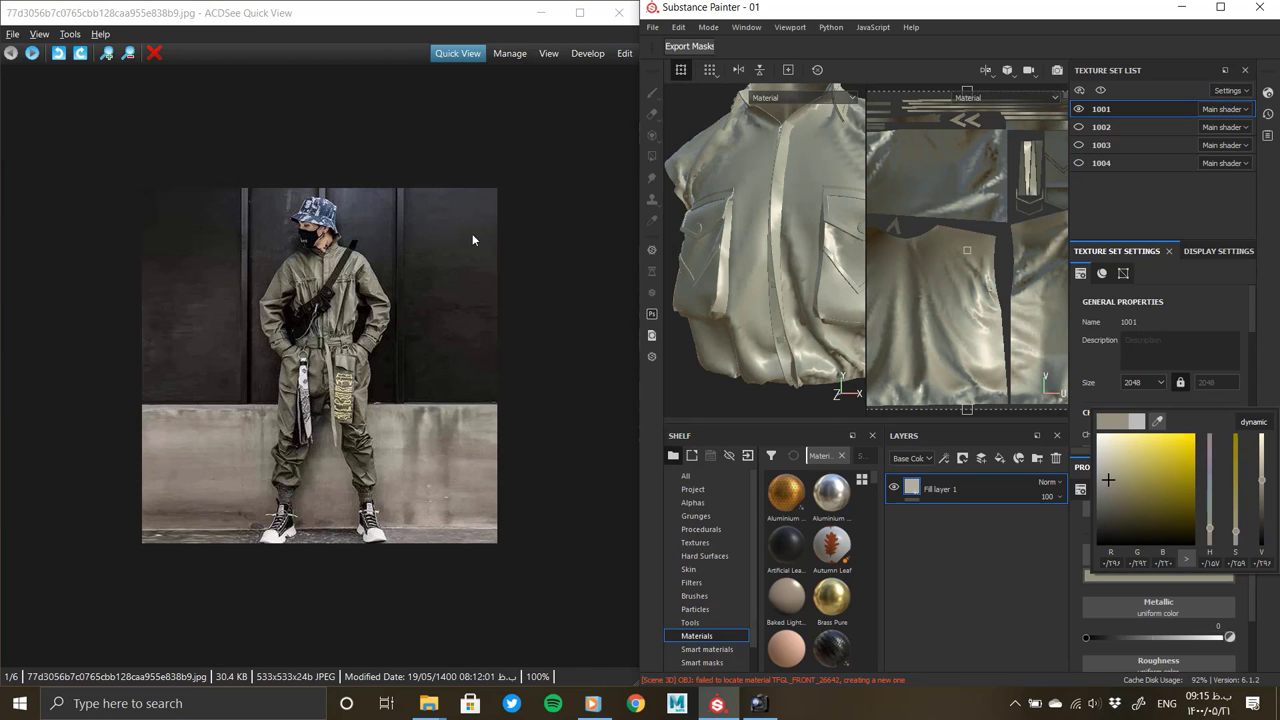
click(1220, 7)
Lighten the base colour slightly by lowering saturation and raising value
click(1220, 7)
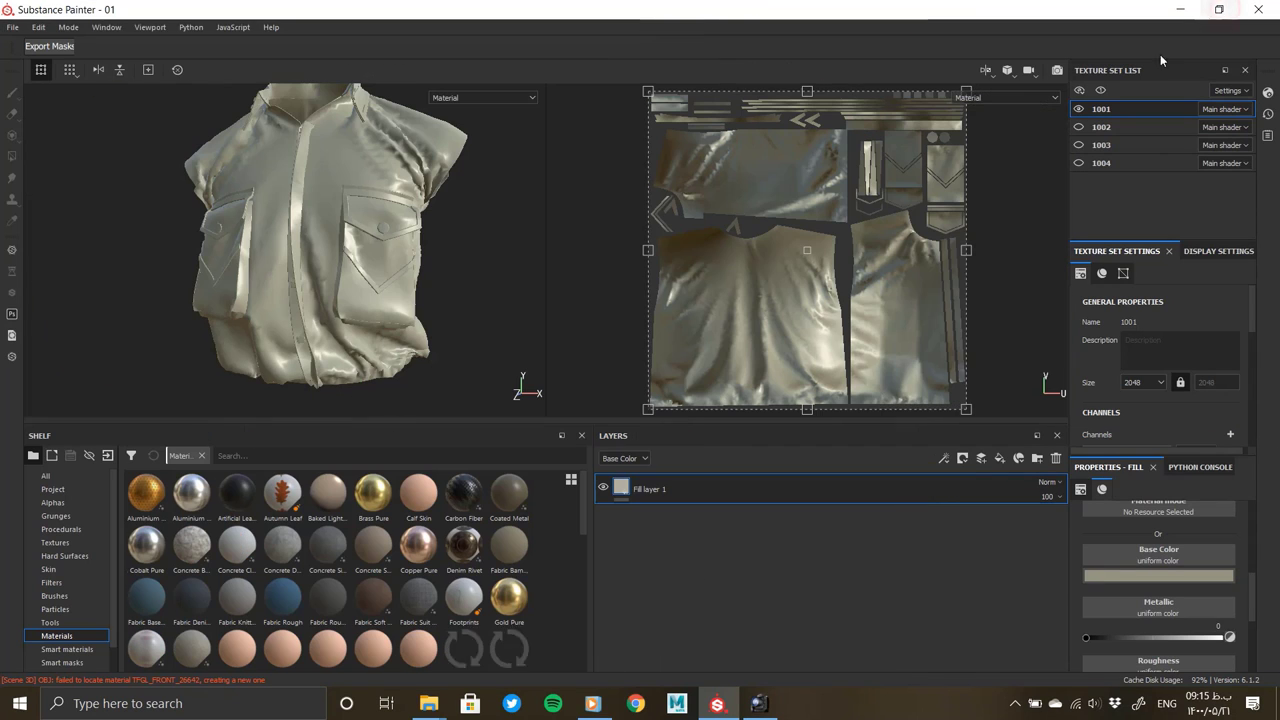
scroll(352, 266, up, 3)
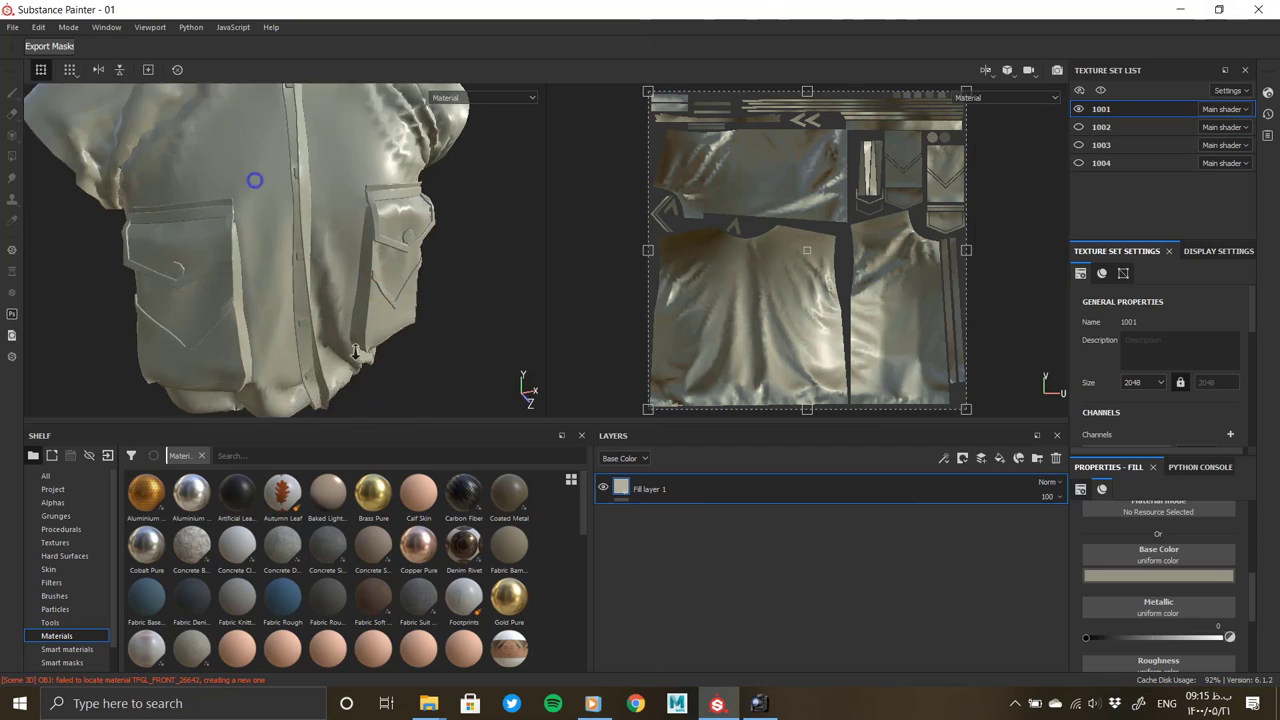
scroll(250, 180, down, 4)
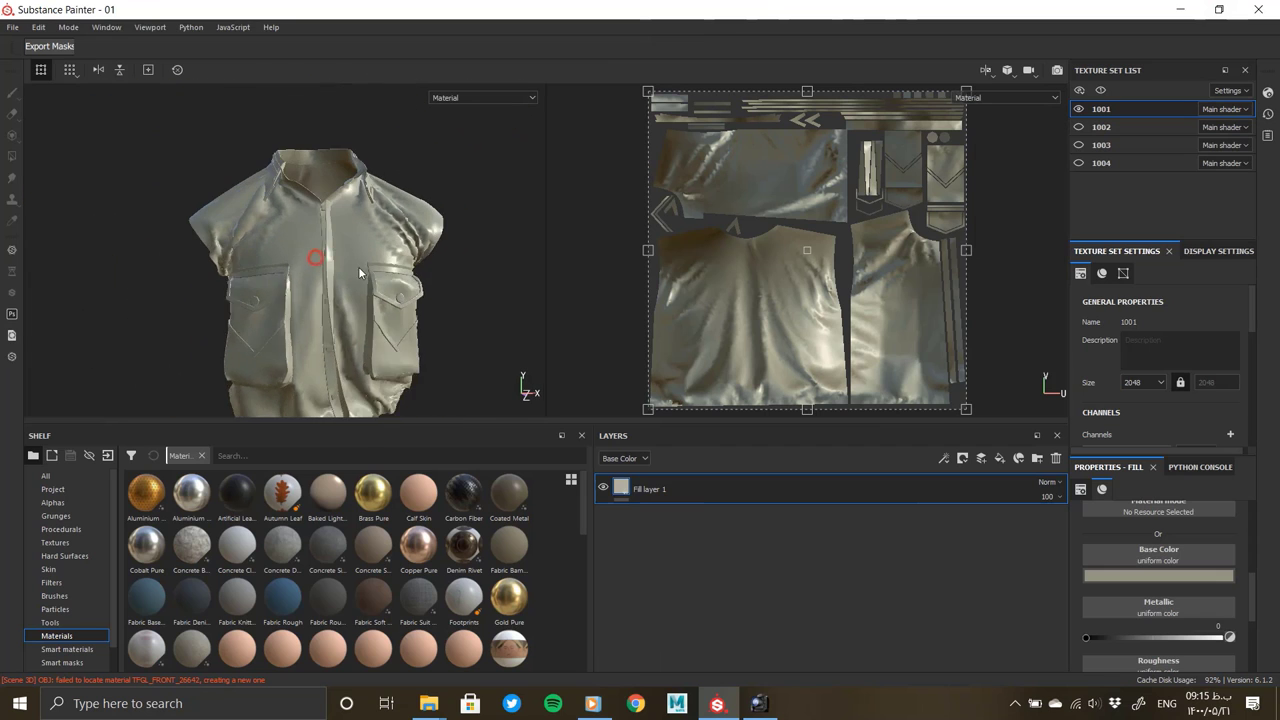
scroll(389, 335, up, 3)
click(1155, 576)
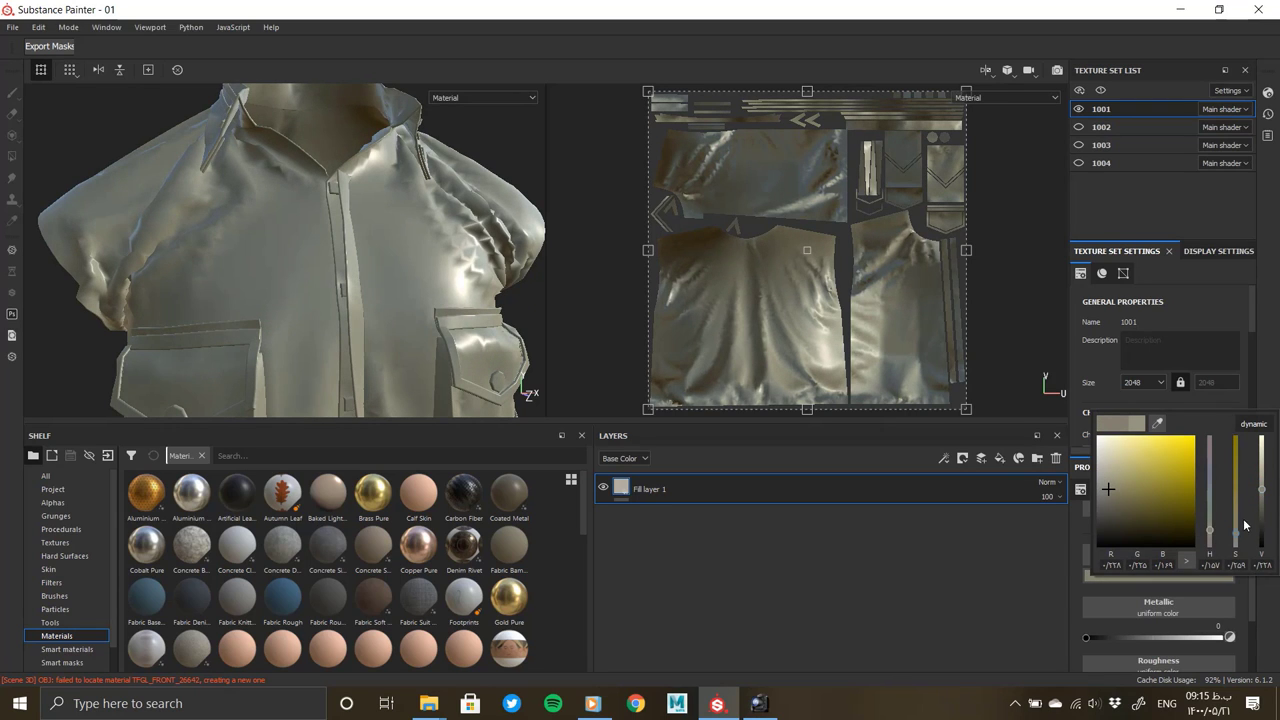
drag(1234, 533, 1235, 536)
drag(1263, 488, 1263, 486)
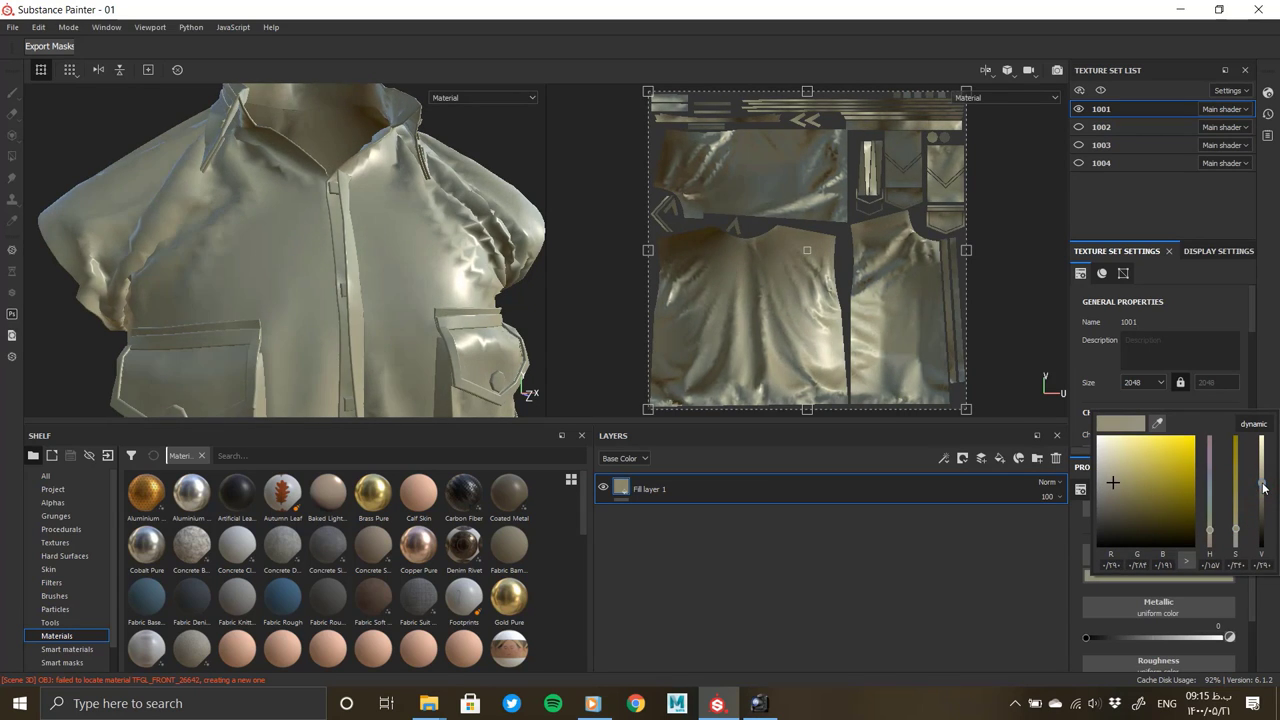
Show the sleeves texture set 1002 and the pants set 1003 with the shirt
mouse_move(423, 314)
alt+mouse_down()
mouse_move(87, 258)
mouse_move(206, 157)
mouse_move(177, 271)
mouse_move(345, 272)
mouse_move(369, 362)
alt+mouse_up()
scroll(369, 362, up, 3)
scroll(391, 331, up, 3)
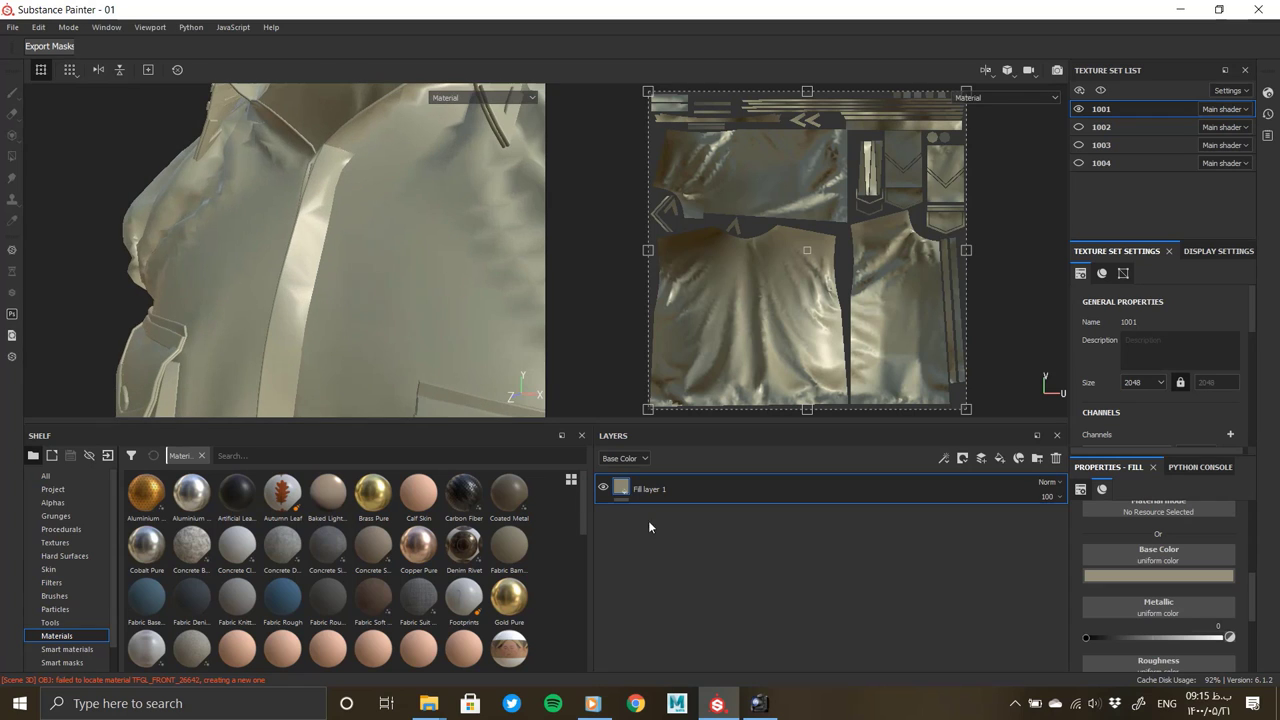
scroll(343, 303, down, 3)
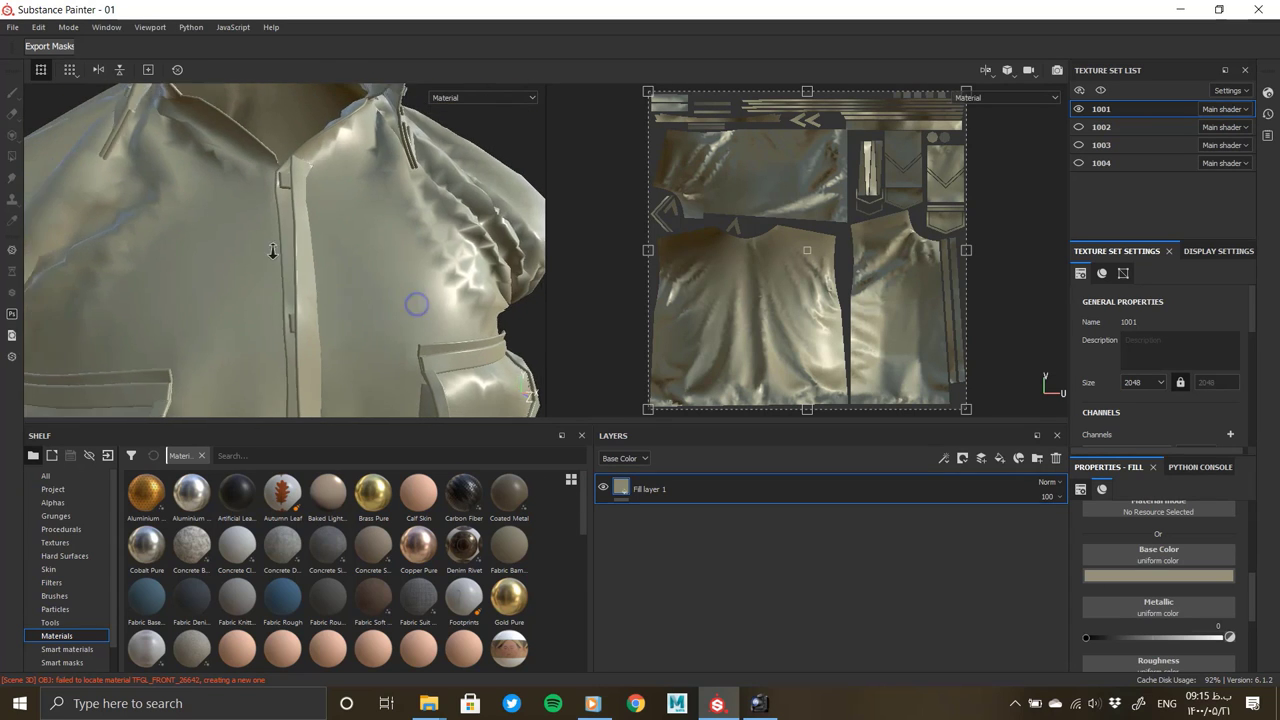
scroll(416, 303, down, 3)
scroll(374, 318, down, 2)
scroll(377, 206, down, 1)
scroll(440, 289, down, 3)
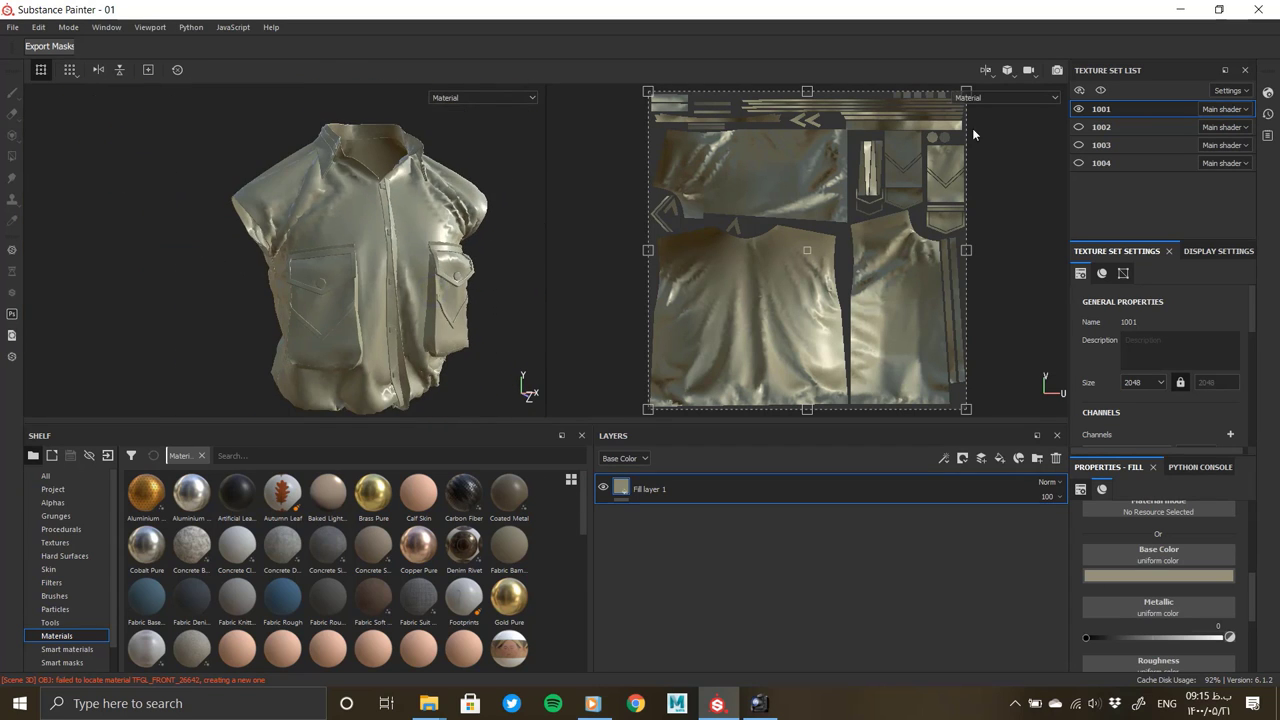
click(1078, 127)
click(1078, 146)
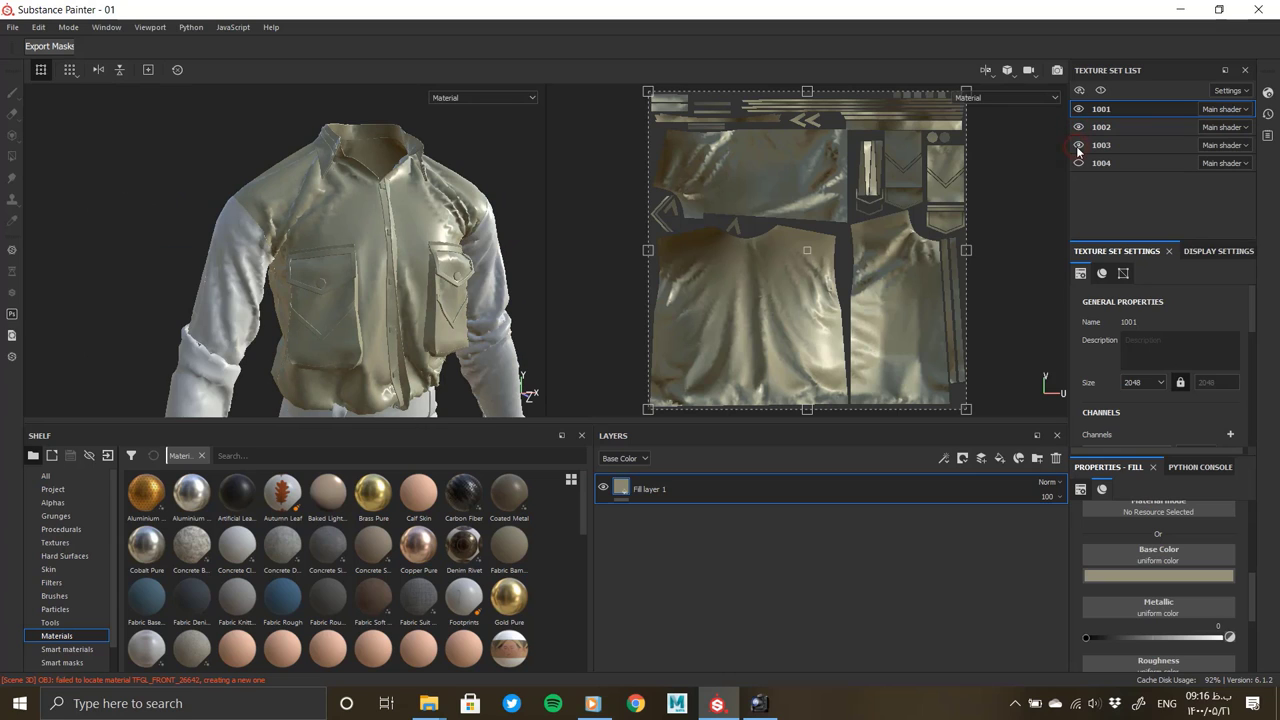
Hide set 1003 again and briefly toggle the head set 1004 on and off
scroll(441, 288, down, 2)
scroll(441, 288, down, 2)
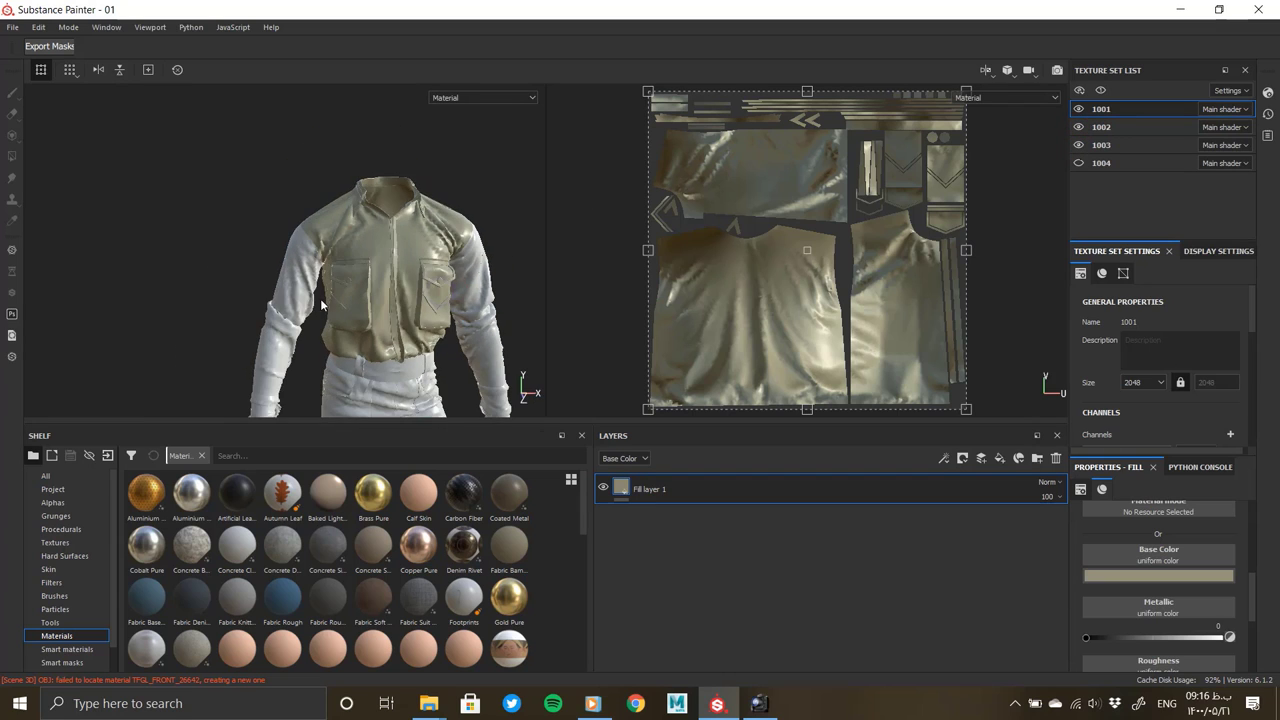
alt+middle_drag(441, 288, 871, 167)
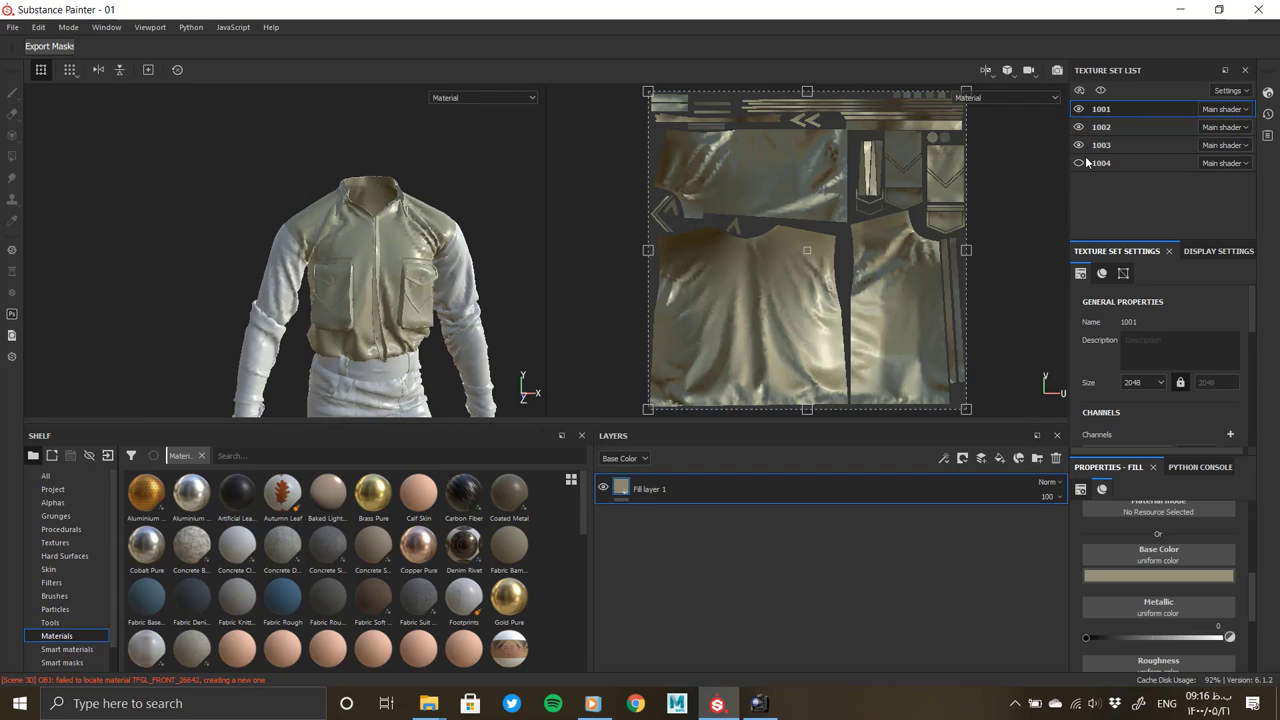
click(1079, 145)
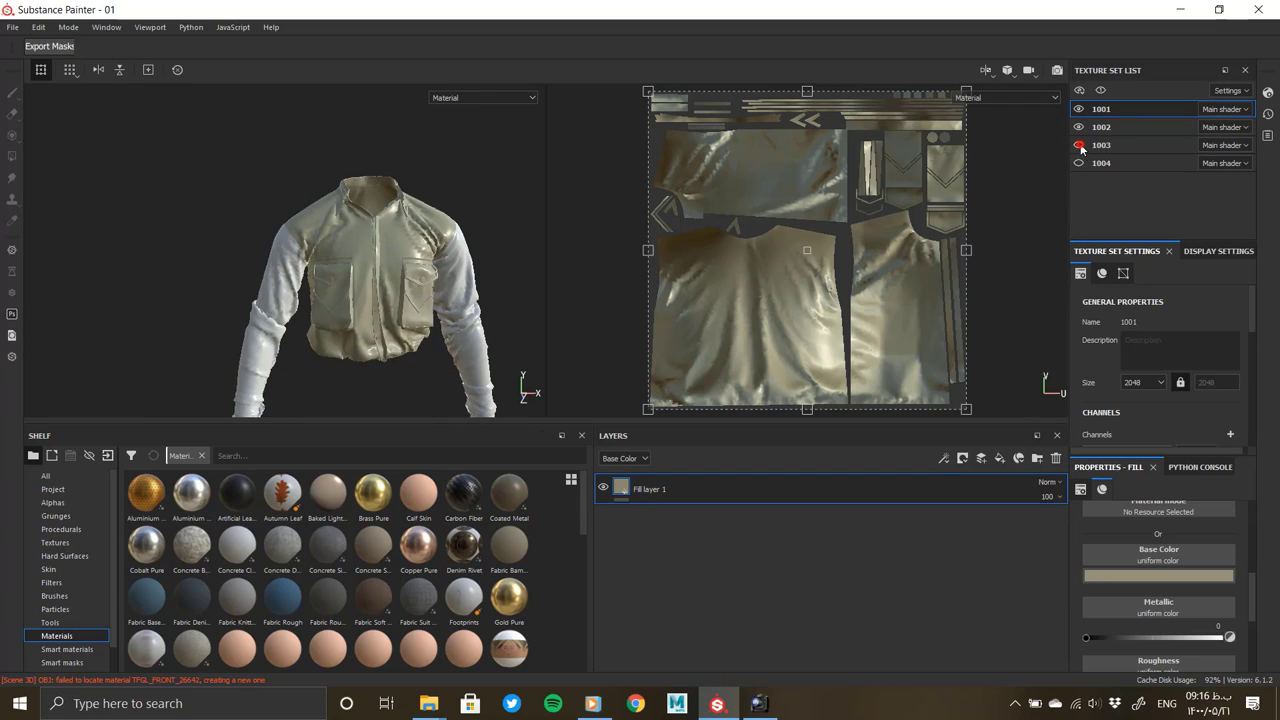
click(1079, 163)
click(1079, 163)
Rotate the environment lighting across the shirt and inspect it from the front
alt+drag(421, 277, 409, 240)
scroll(409, 240, up, 2)
scroll(423, 219, up, 2)
scroll(354, 189, up, 2)
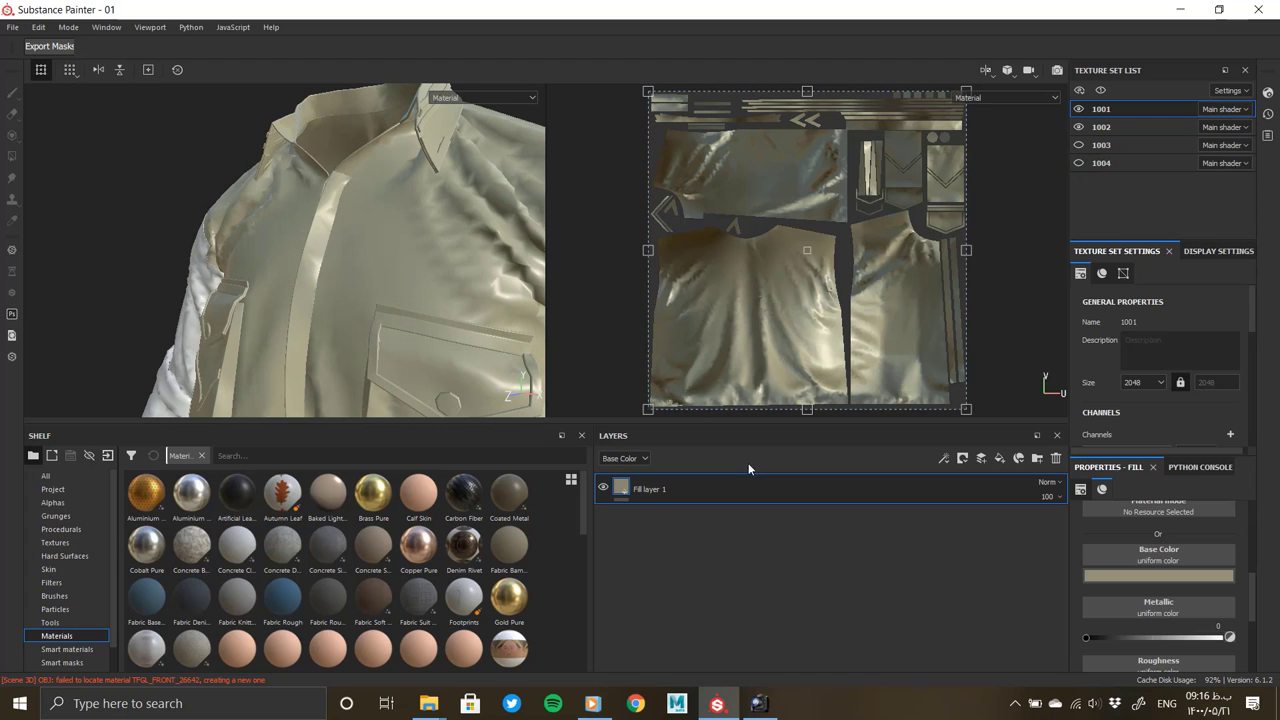
scroll(429, 342, down, 2)
scroll(339, 326, down, 2)
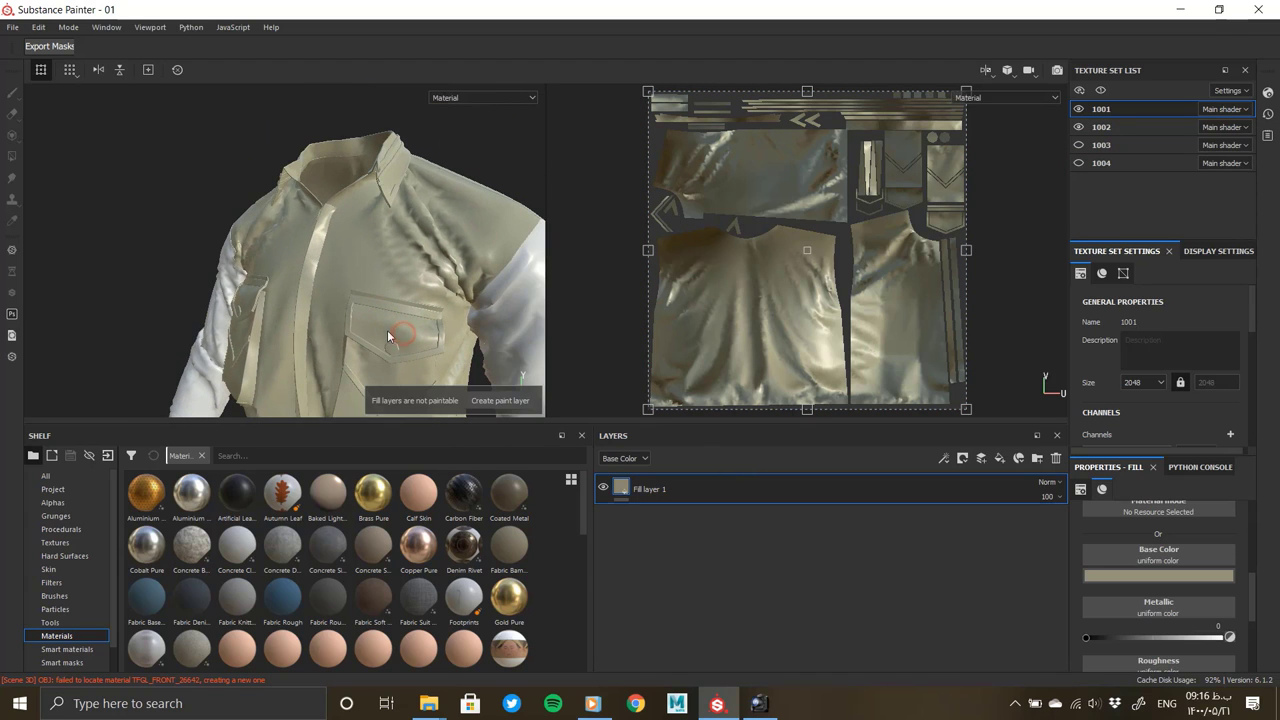
shift+right_drag(401, 300, 373, 302)
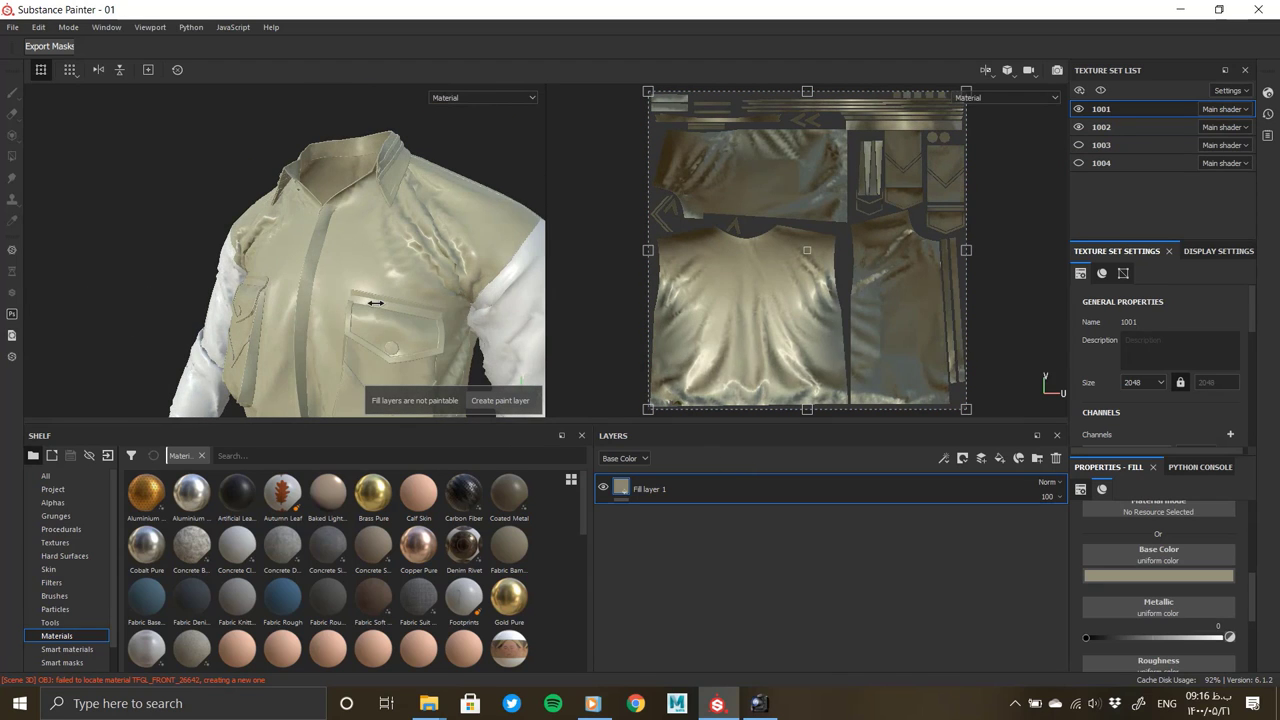
mouse_move(373, 302)
alt+mouse_down()
mouse_move(355, 317)
mouse_move(395, 314)
alt+mouse_up()
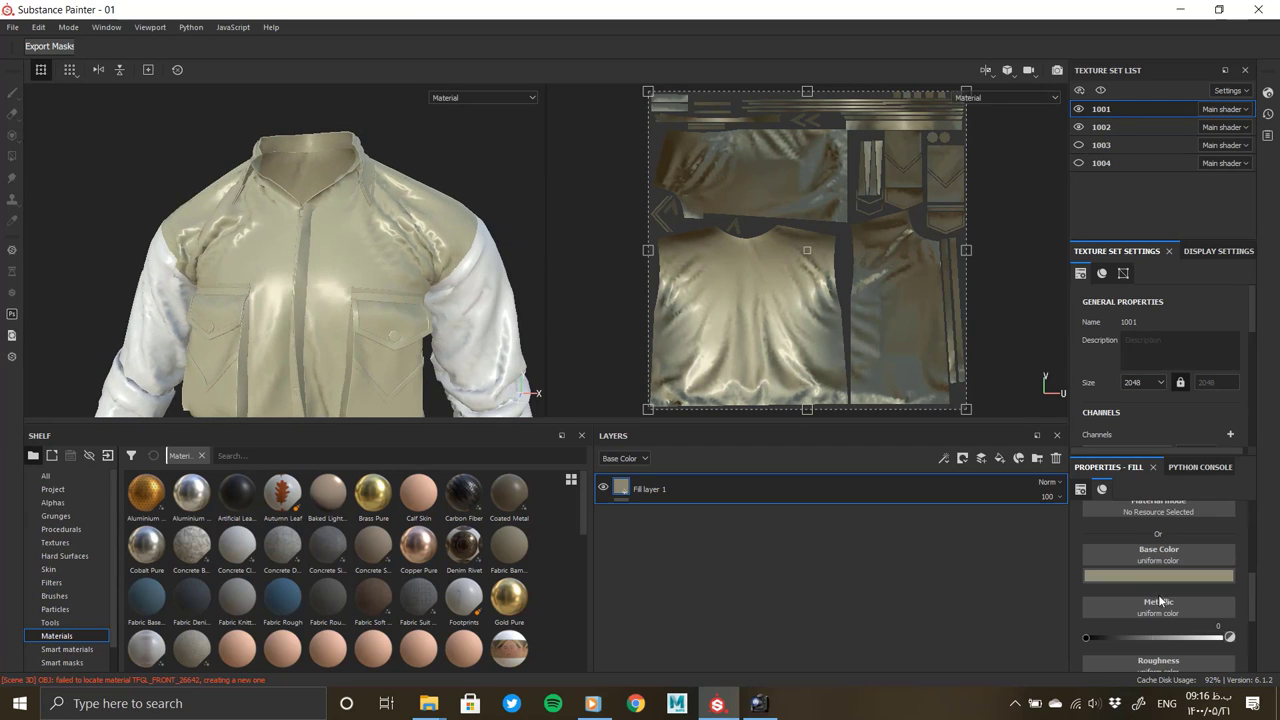
scroll(1158, 594, up, 2)
scroll(1152, 417, down, 2)
scroll(1150, 415, down, 2)
scroll(1150, 415, down, 2)
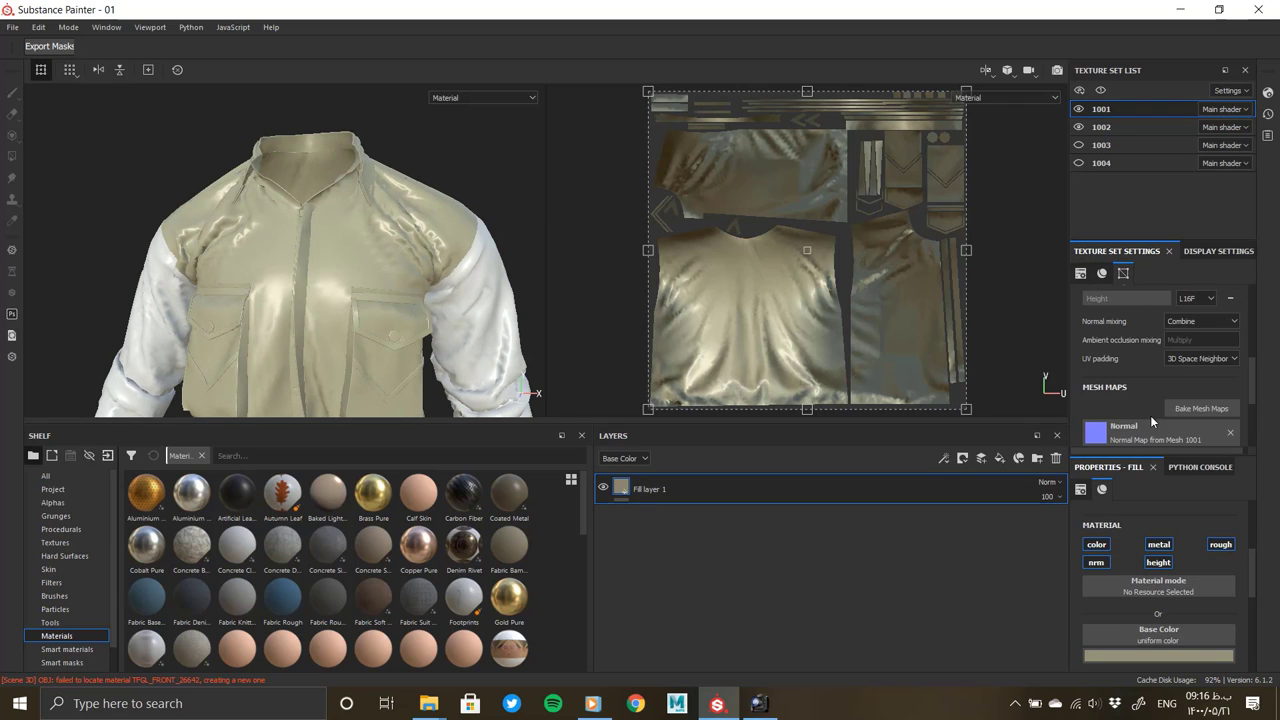
scroll(1150, 415, down, 1)
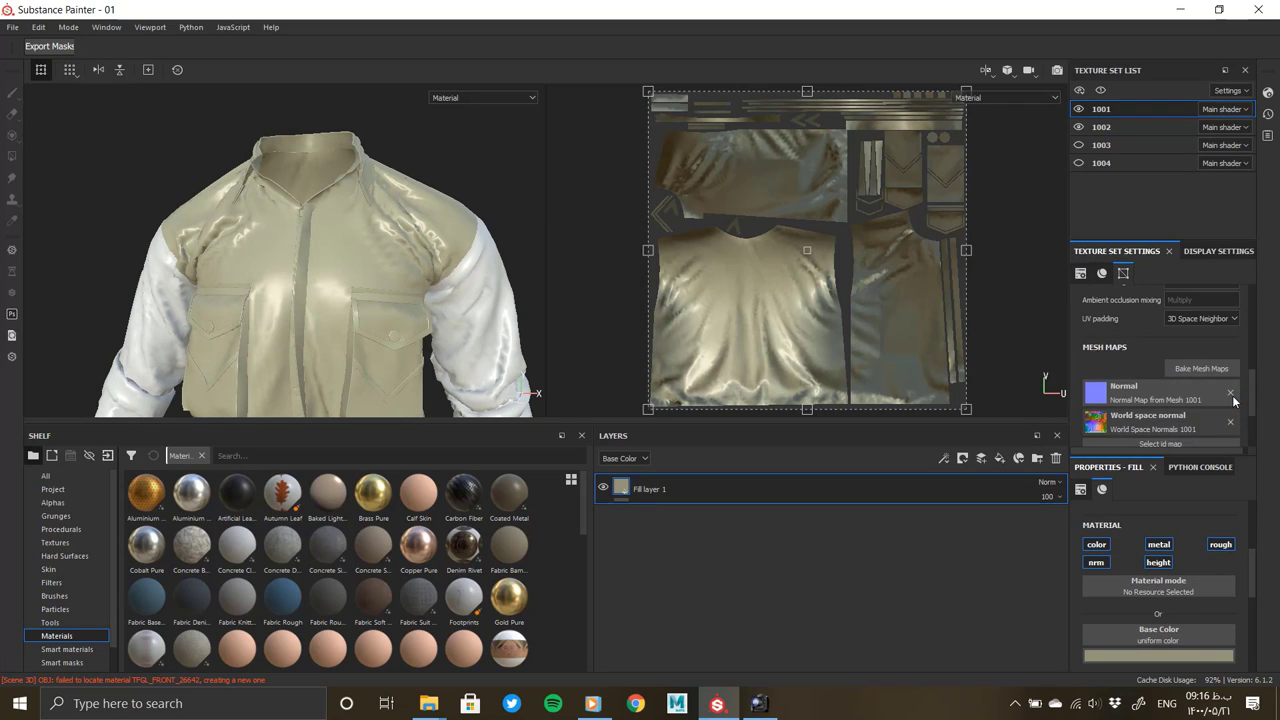
scroll(1150, 425, up, 5)
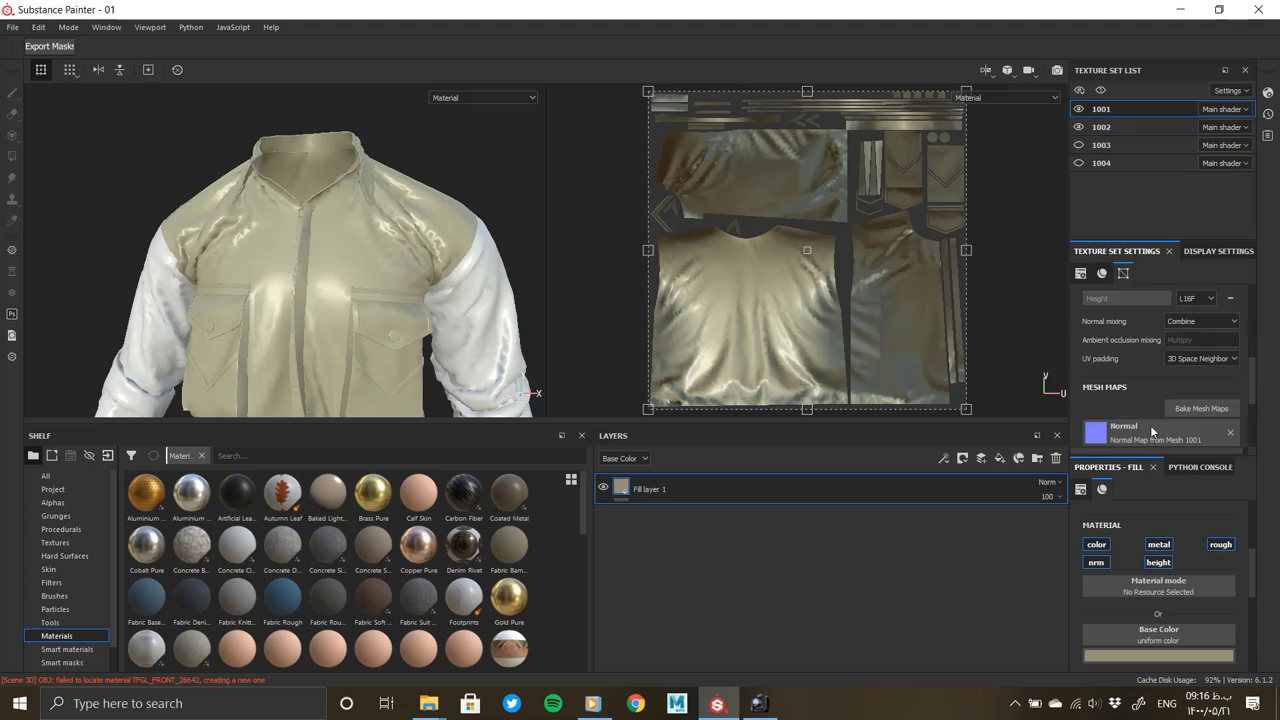
scroll(1150, 425, up, 3)
scroll(1150, 425, up, 3)
scroll(1150, 425, up, 4)
scroll(1150, 425, up, 1)
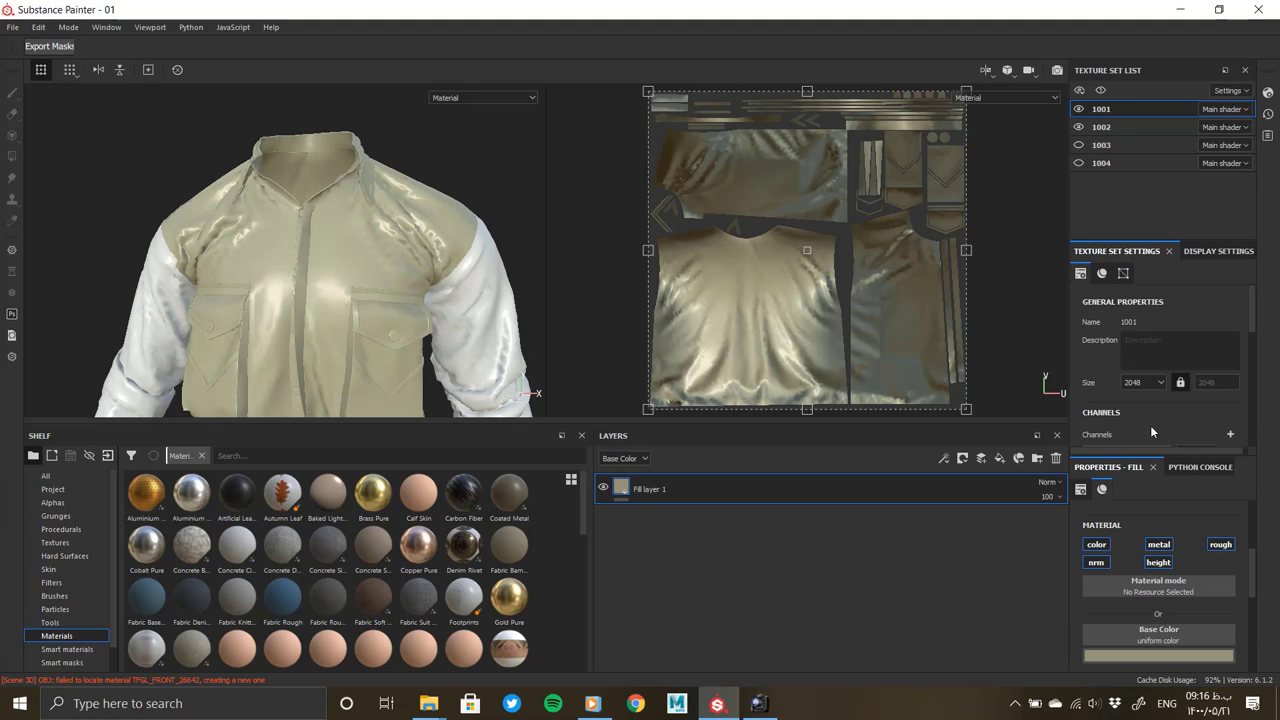
Add Fill layer 2 with a sampled, slightly brighter beige base colour
click(999, 459)
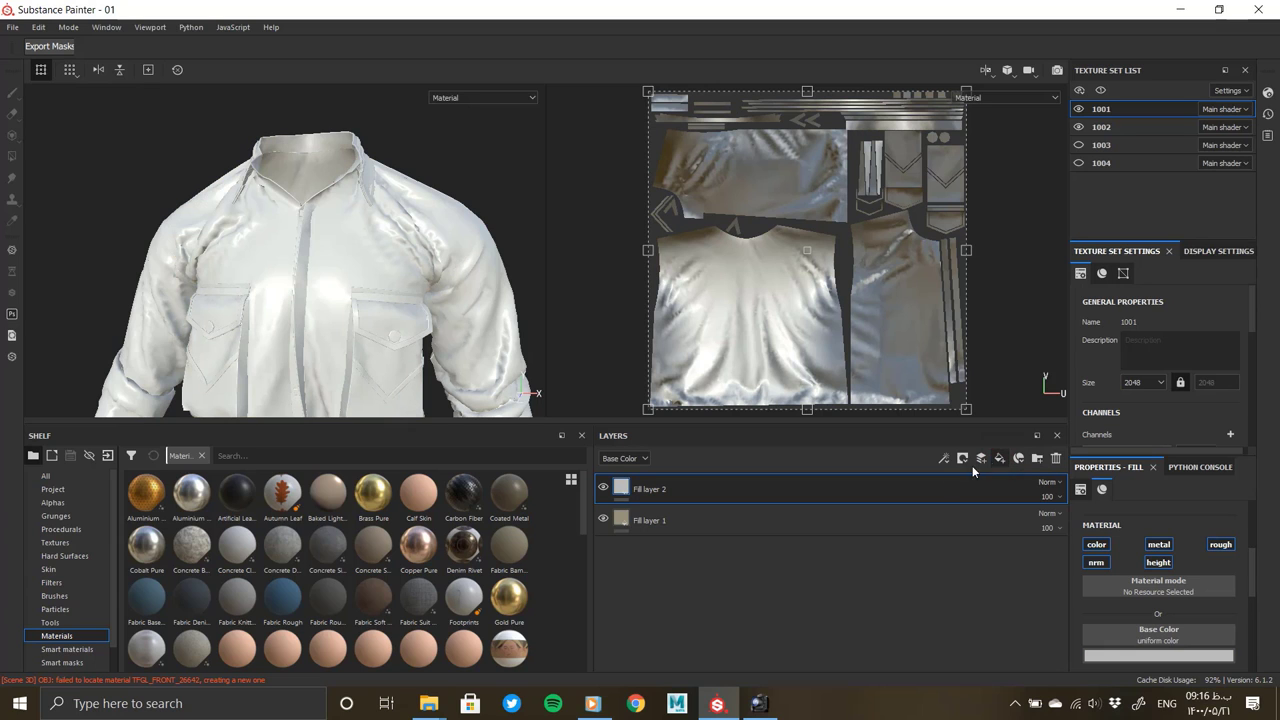
click(1111, 658)
click(1158, 510)
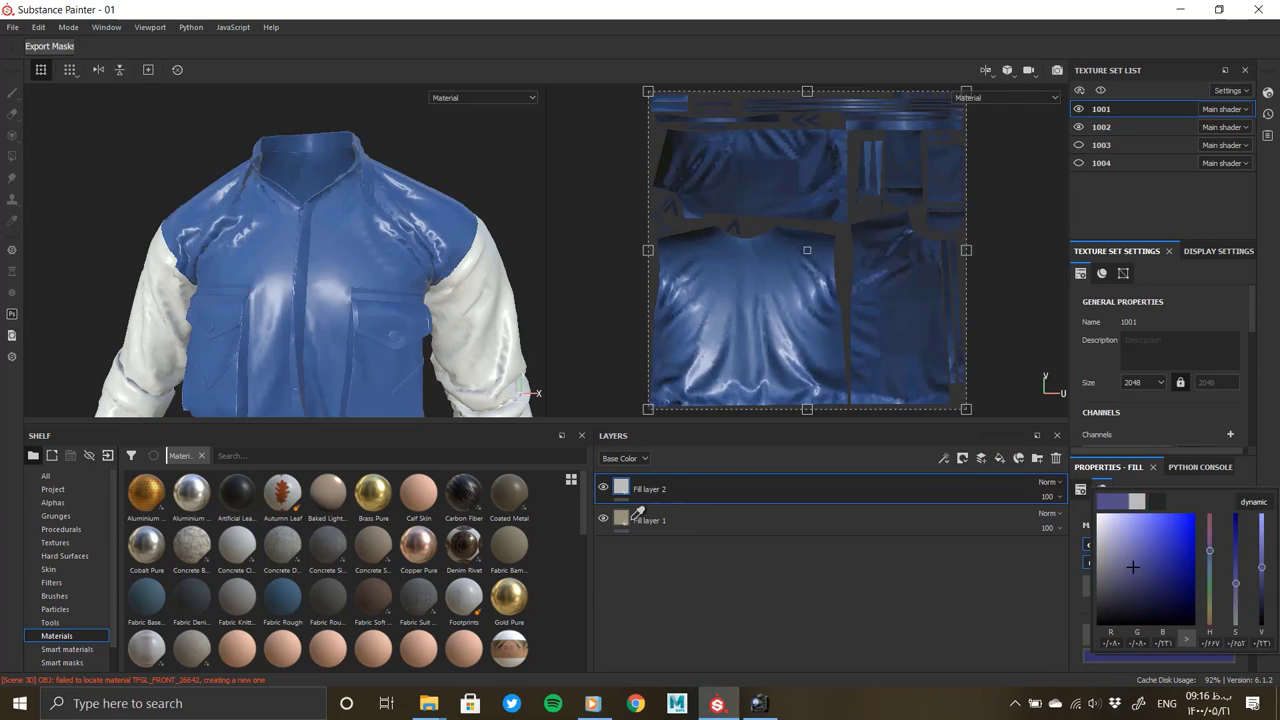
click(589, 197)
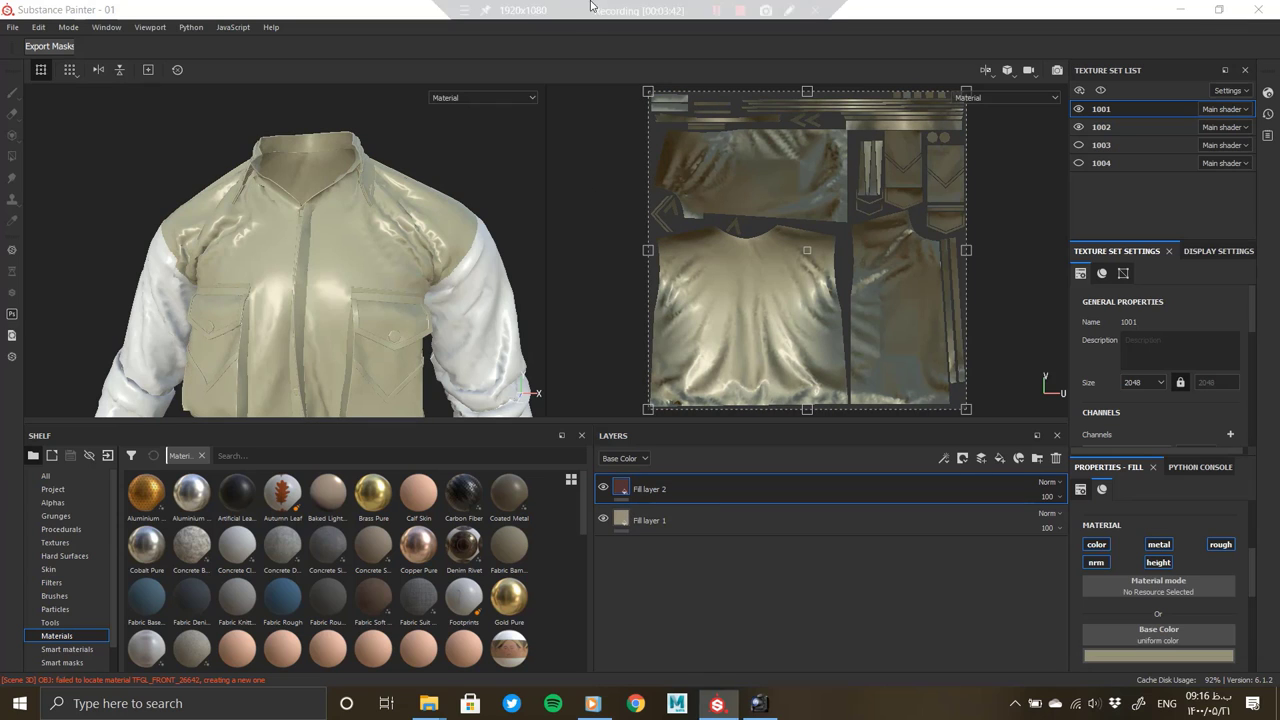
click(1109, 657)
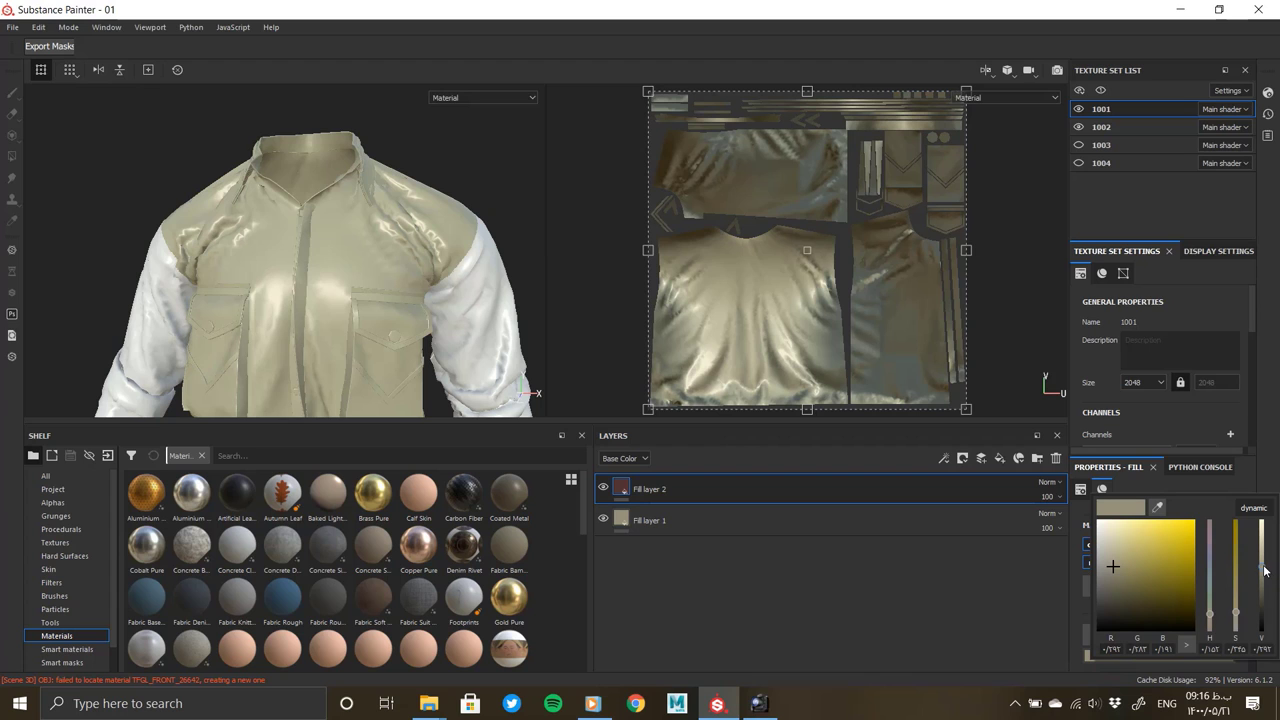
drag(1264, 563, 1264, 558)
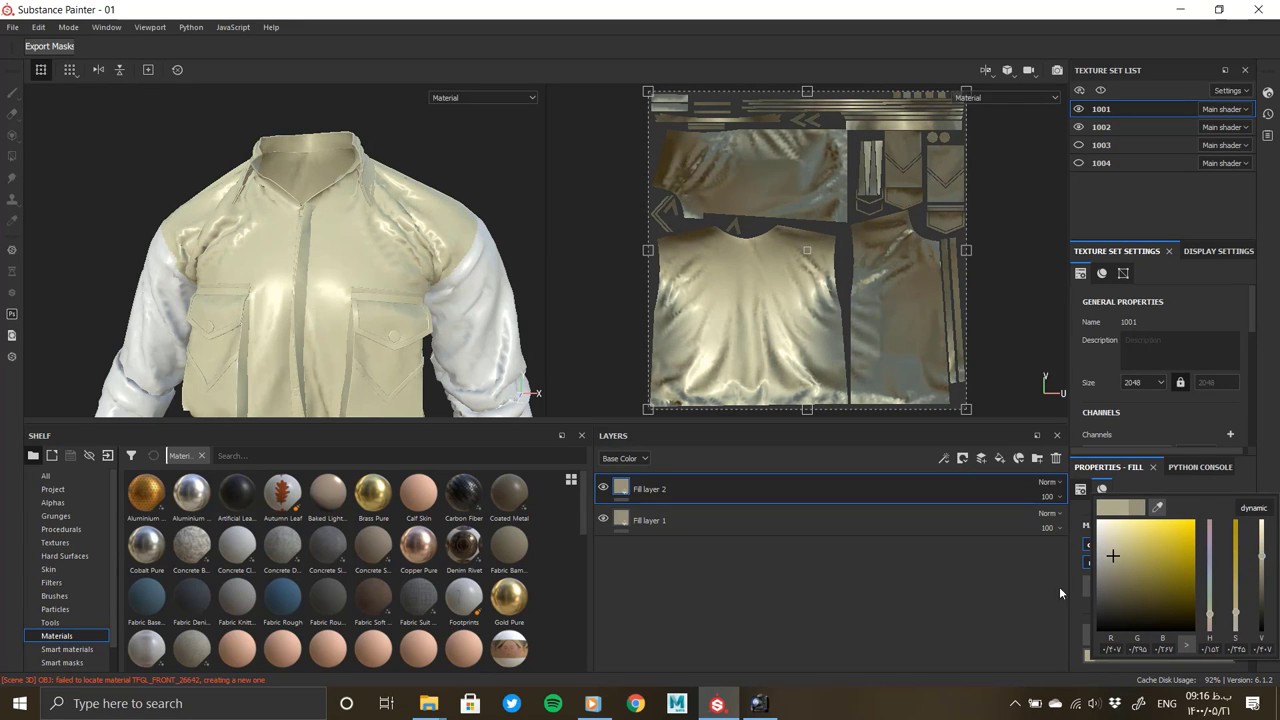
click(668, 499)
Give Fill layer 2 a black mask with a Curvature generator
right_click(634, 488)
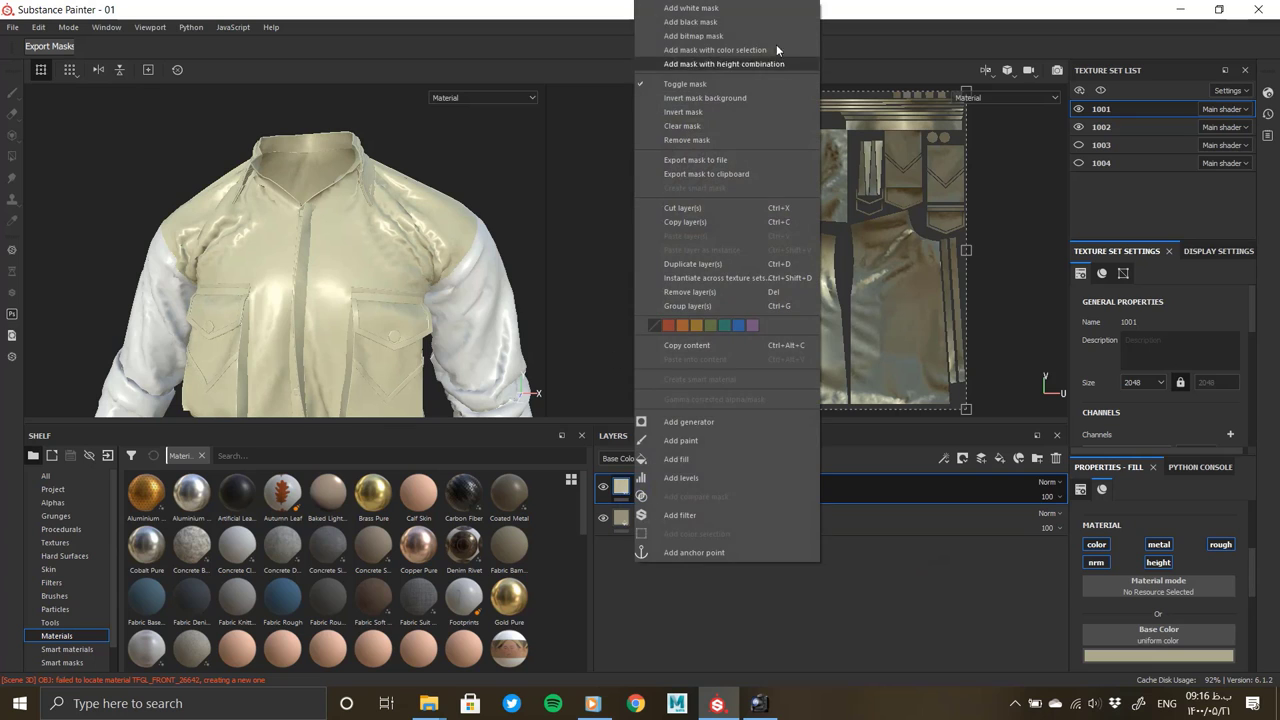
click(707, 24)
right_click(640, 487)
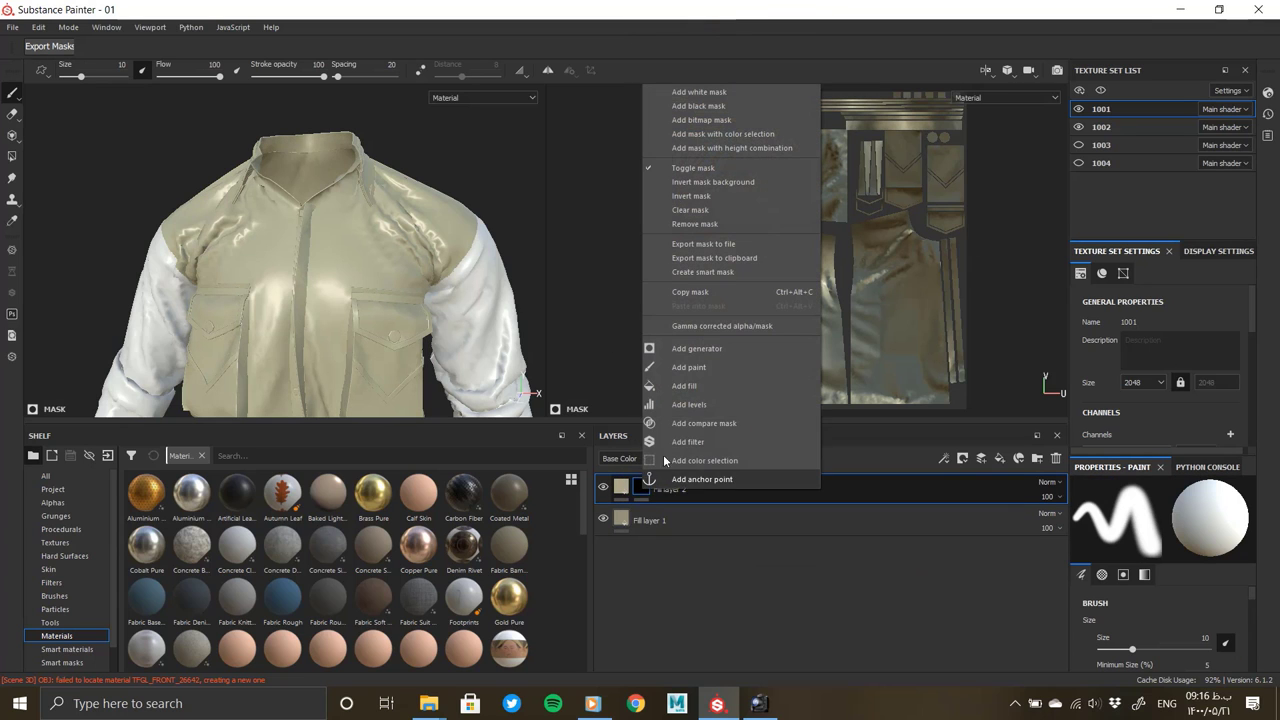
click(695, 348)
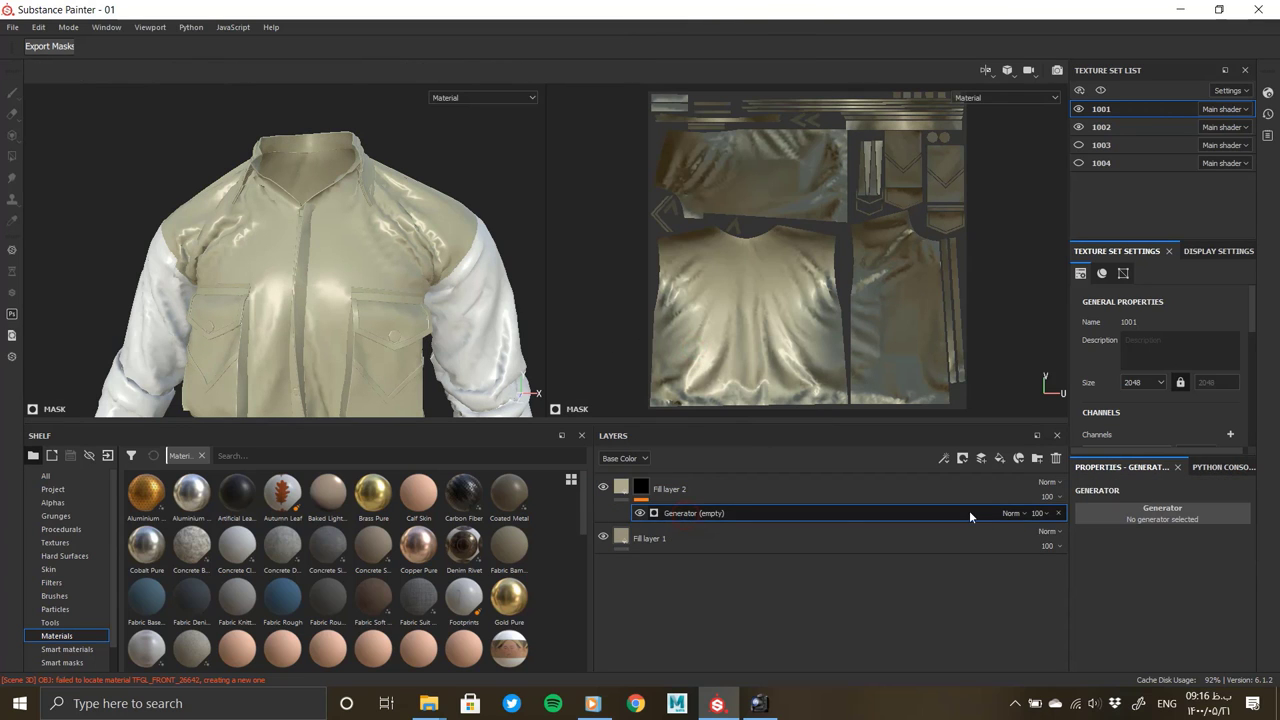
click(1162, 510)
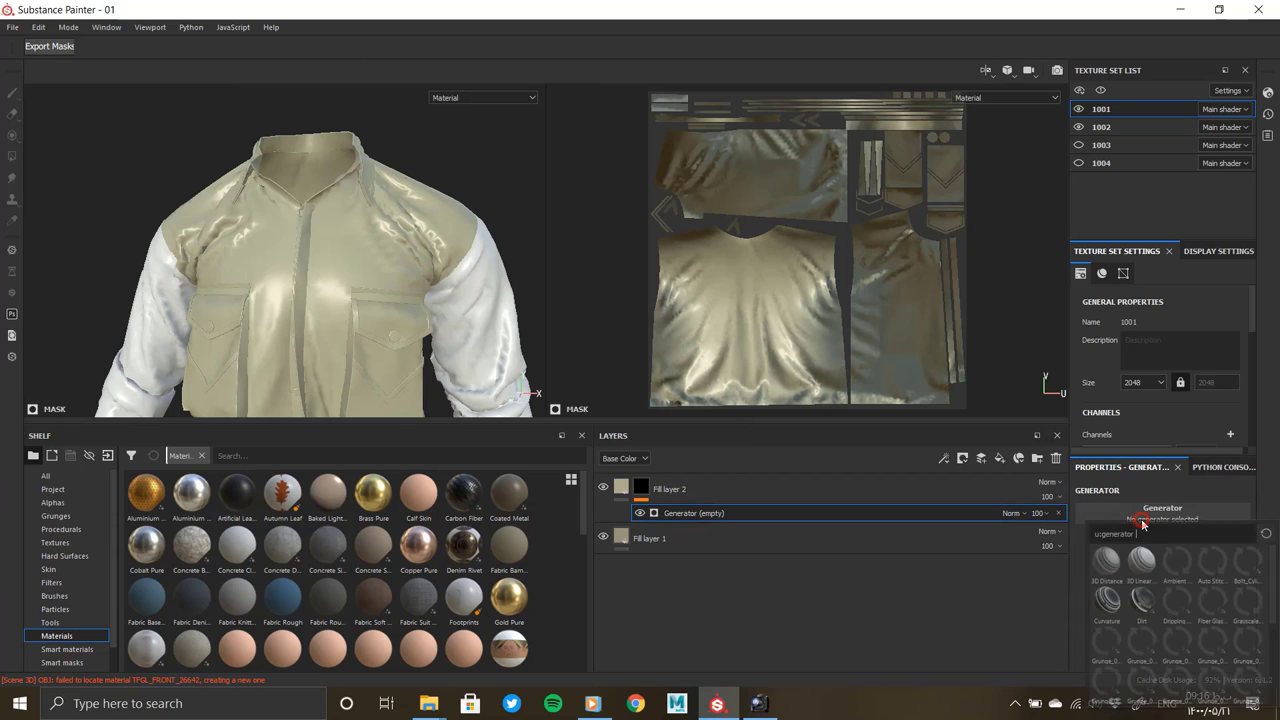
click(1107, 600)
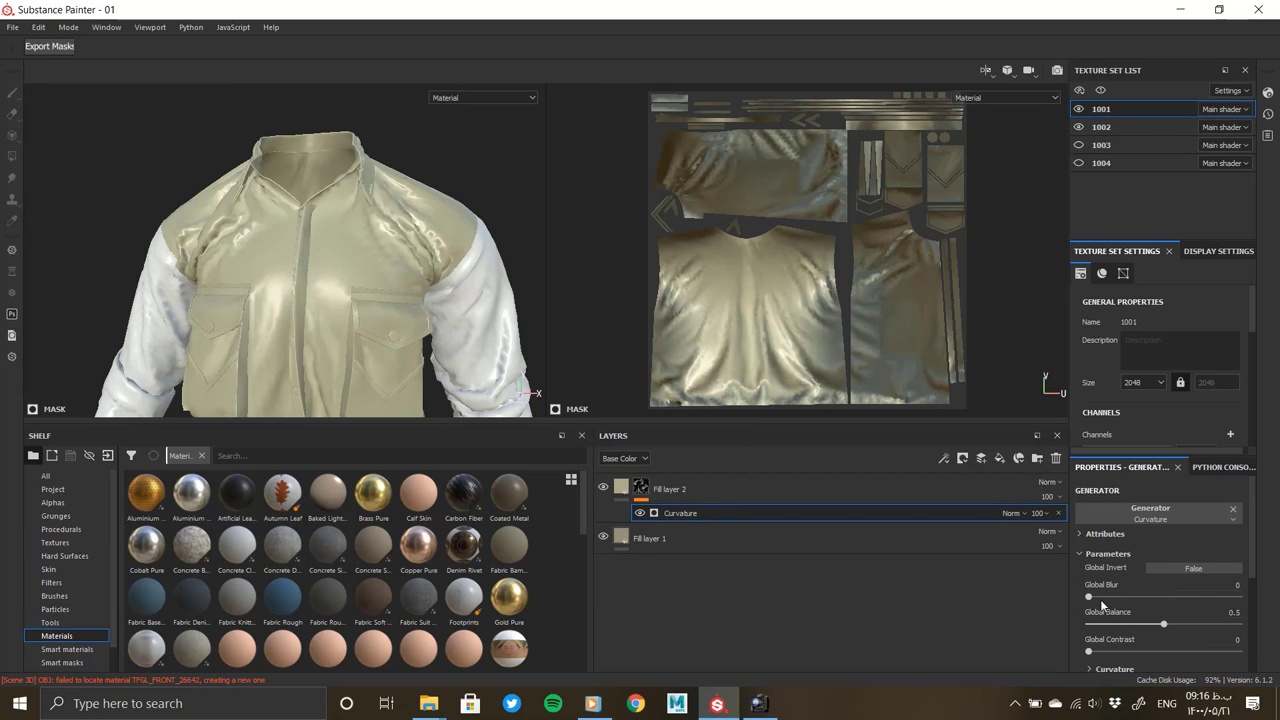
Inspect the shirt's chest under rotated lighting and push the curvature Global Balance up to 1
mouse_move(491, 286)
alt+mouse_down()
mouse_move(321, 261)
mouse_move(413, 297)
alt+mouse_up()
scroll(427, 276, up, 3)
scroll(321, 261, down, 2)
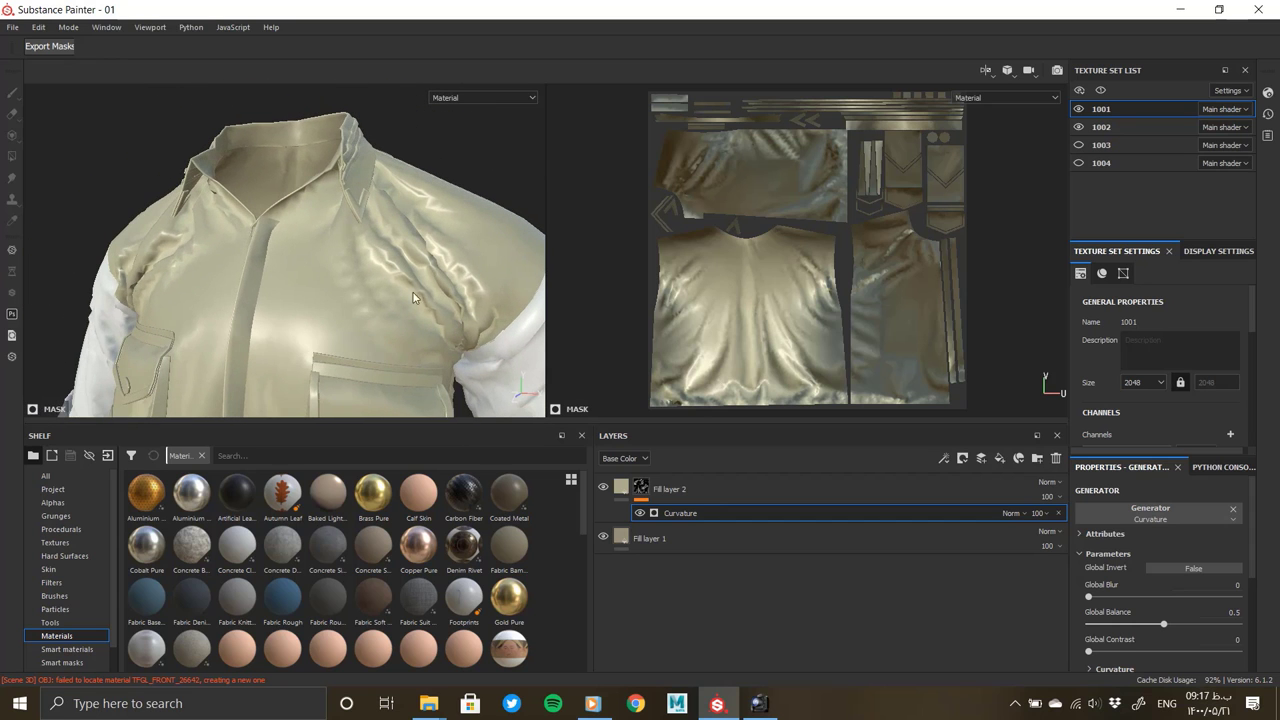
scroll(743, 167, up, 3)
middle_drag(743, 167, 783, 217)
mouse_move(783, 217)
shift+right_down()
mouse_move(782, 295)
mouse_move(846, 321)
shift+right_up()
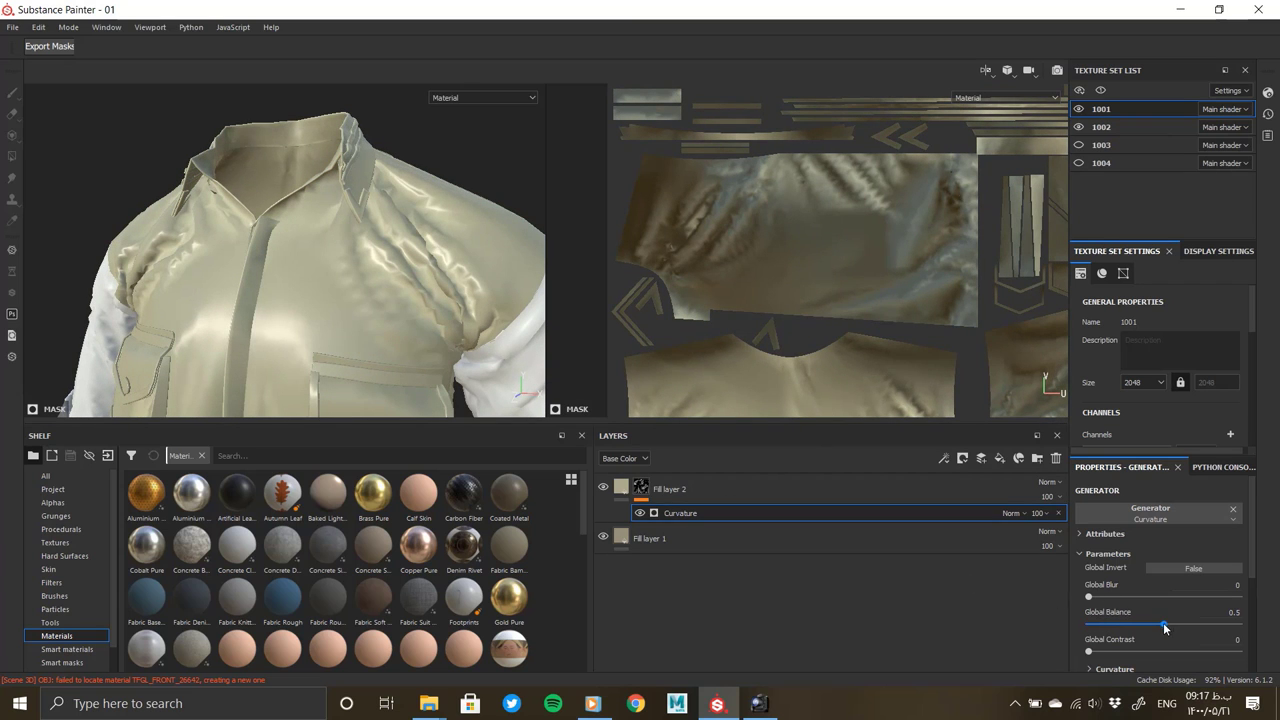
mouse_move(1175, 624)
mouse_down()
mouse_move(1059, 624)
mouse_move(1112, 626)
mouse_up()
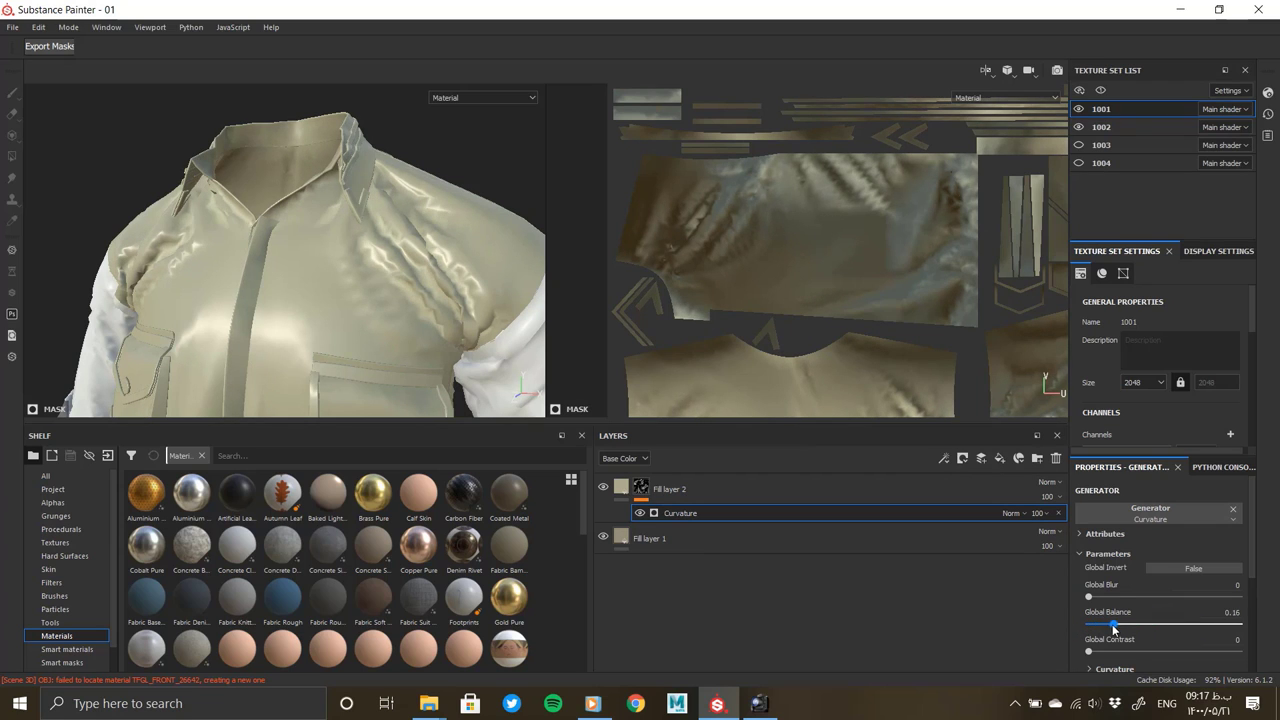
click(1185, 624)
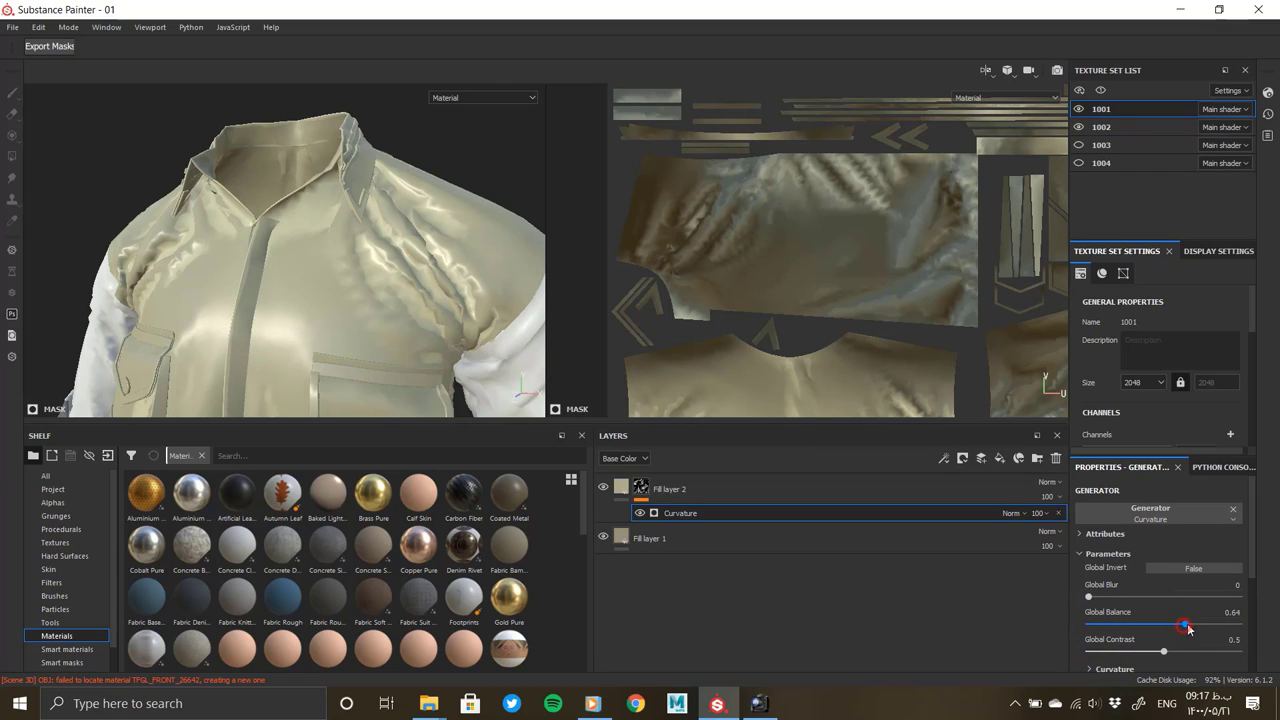
drag(1187, 628, 1241, 627)
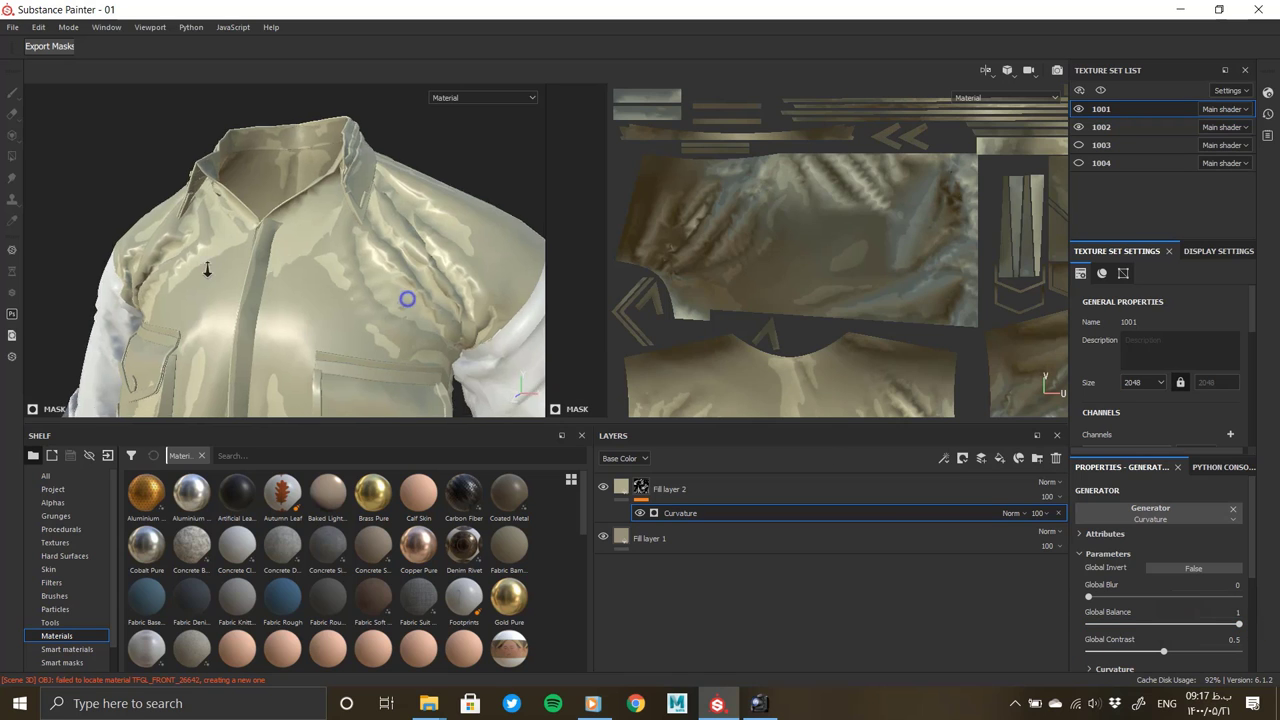
Try inverting the curvature mask, then reset its Global Balance and inversion
mouse_move(409, 291)
alt+mouse_down()
mouse_move(289, 275)
mouse_move(263, 251)
alt+mouse_up()
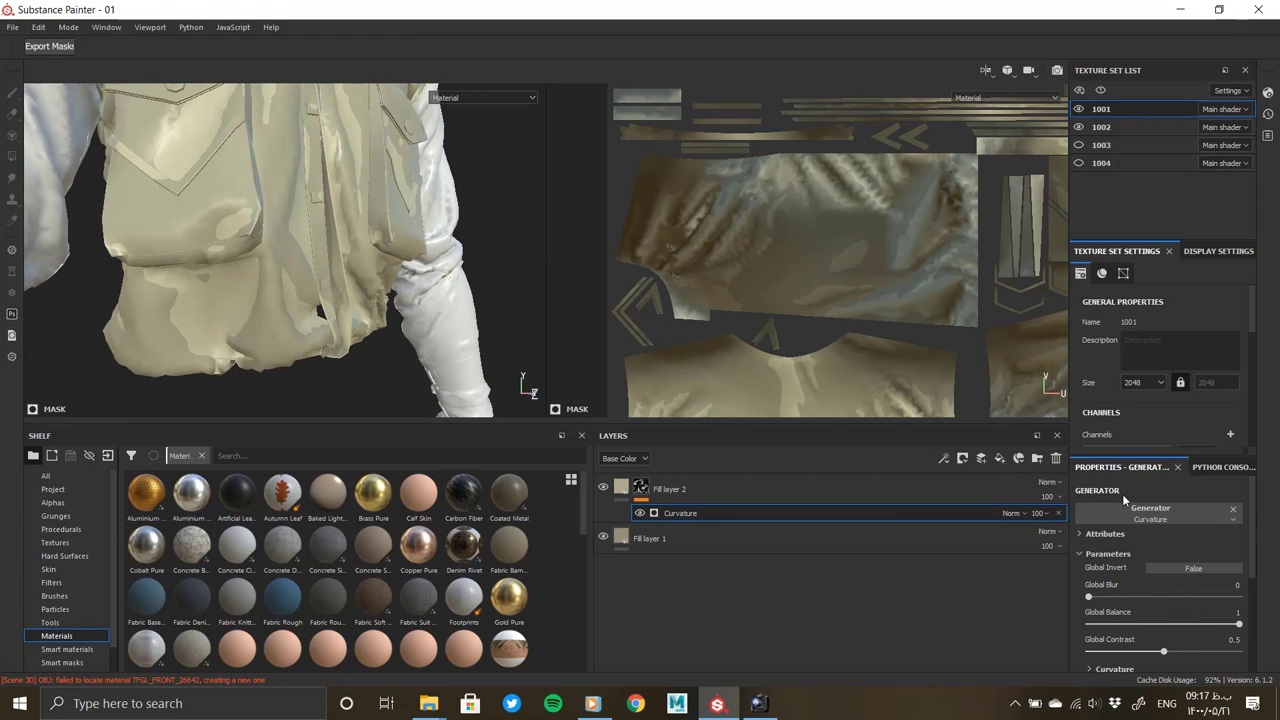
click(1170, 566)
key(f)
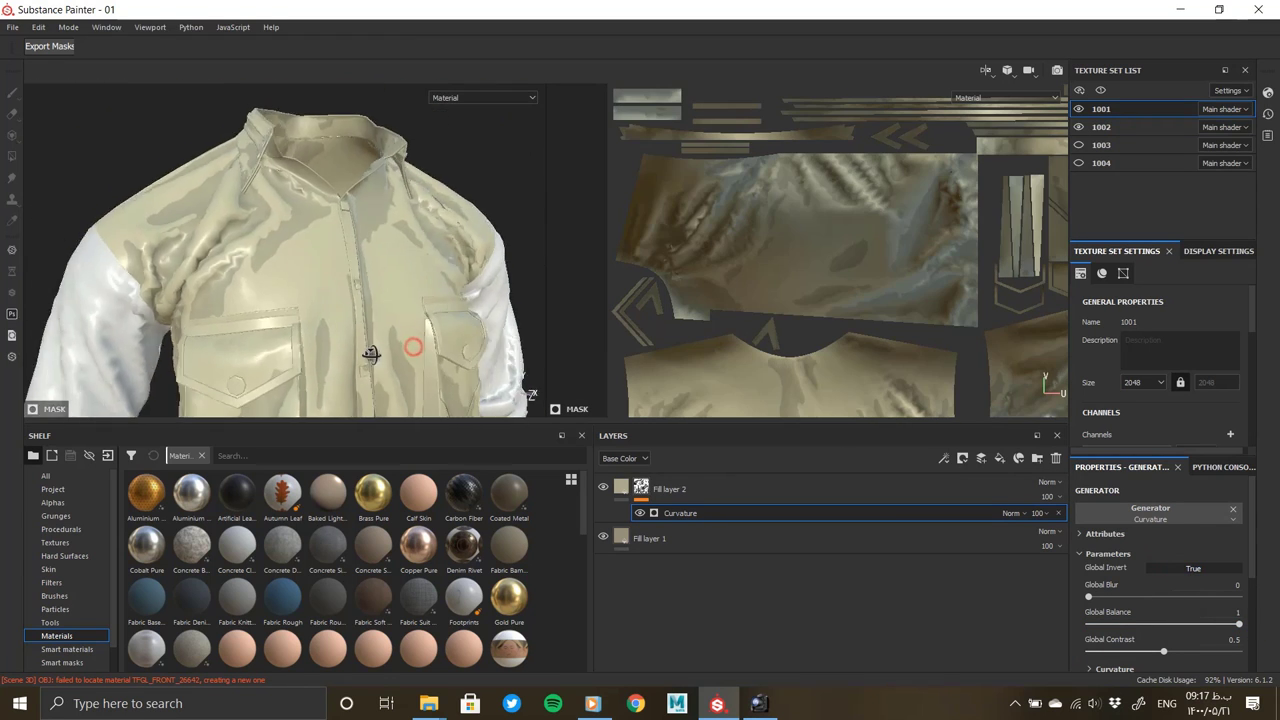
mouse_move(1190, 628)
mouse_down()
mouse_move(988, 627)
mouse_move(1276, 632)
mouse_move(1080, 628)
mouse_move(1160, 624)
mouse_up()
click(1193, 568)
In the detailed Curvature settings, set Sharp to 0.57, adjust Fine and Medium, and Big to 0
scroll(1166, 572, down, 2)
click(1100, 592)
scroll(1142, 572, down, 2)
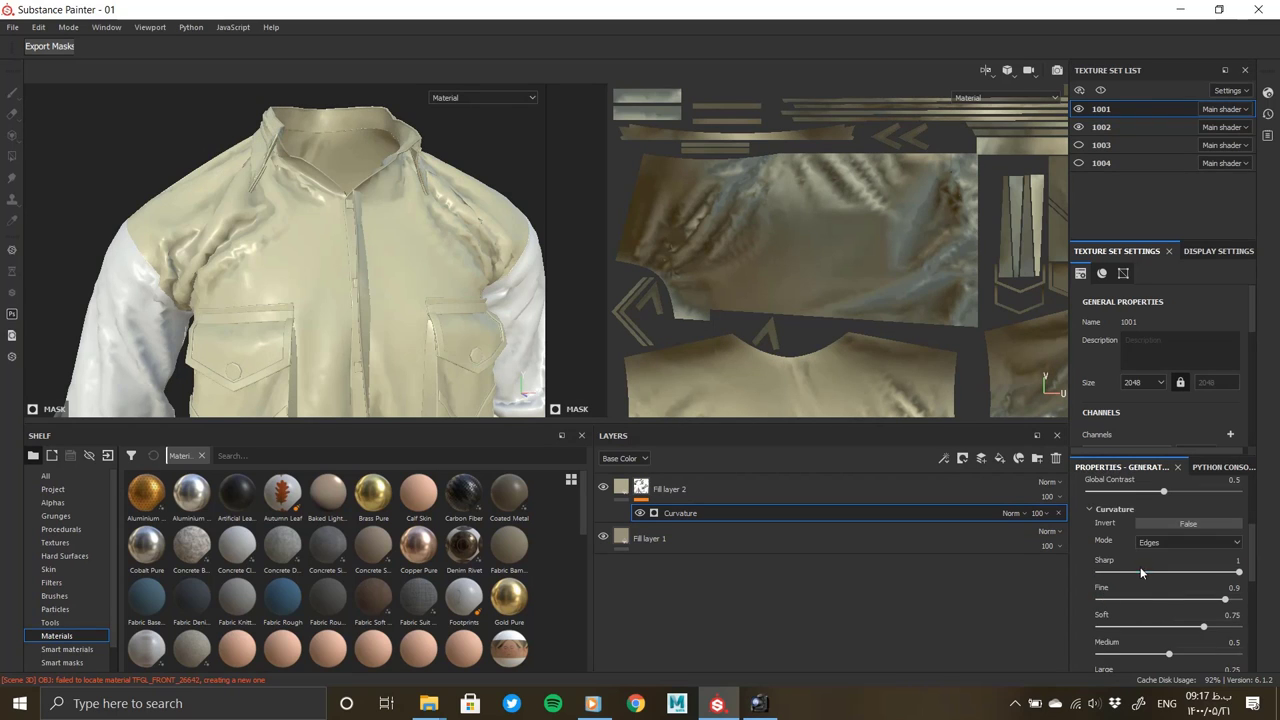
scroll(1147, 608, up, 1)
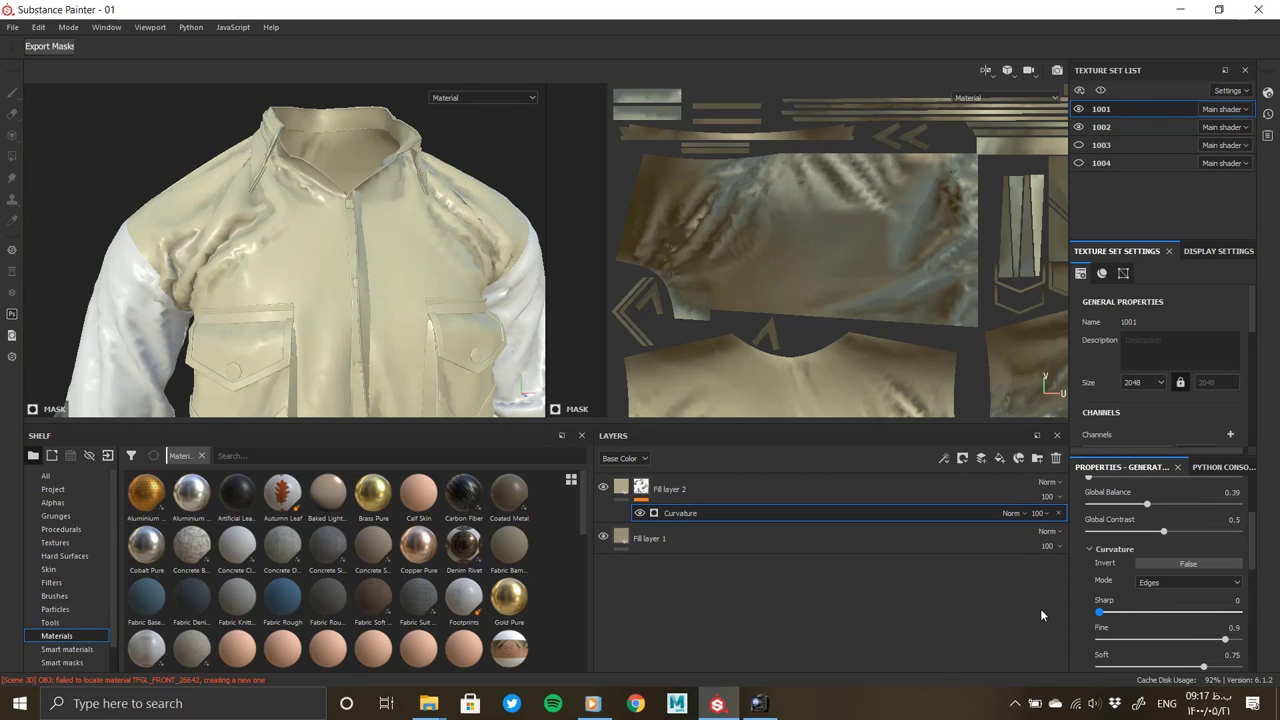
click(1220, 640)
mouse_move(1194, 612)
mouse_down()
mouse_move(1178, 612)
mouse_move(1192, 640)
mouse_up()
scroll(1192, 648, down, 1)
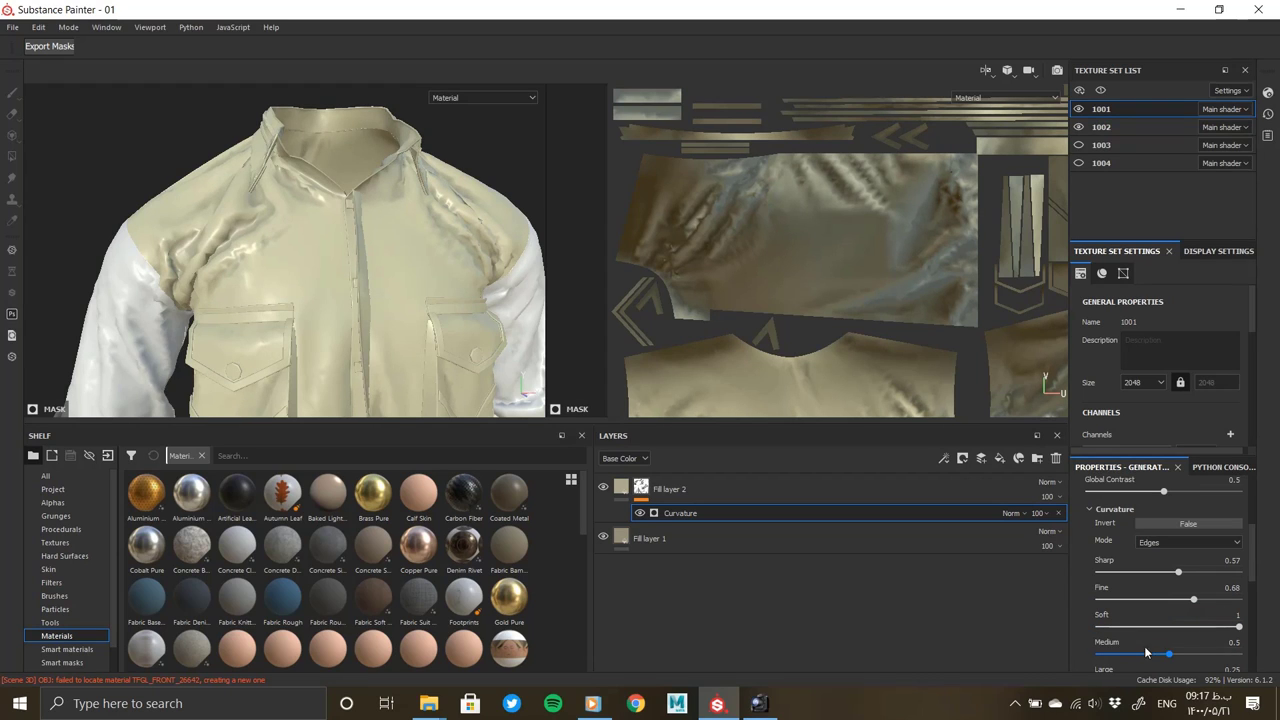
drag(1113, 654, 1236, 654)
scroll(1119, 604, down, 2)
scroll(1119, 604, down, 1)
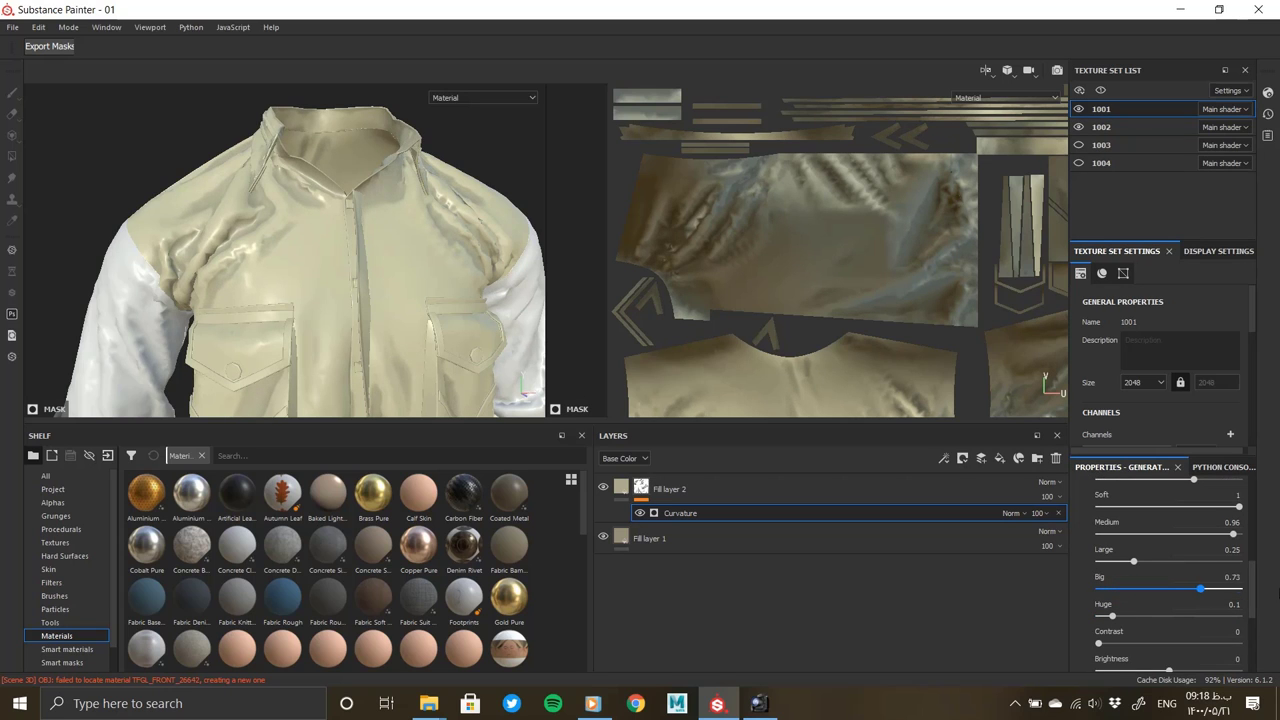
drag(1200, 588, 936, 589)
scroll(1205, 604, up, 2)
scroll(1205, 604, up, 2)
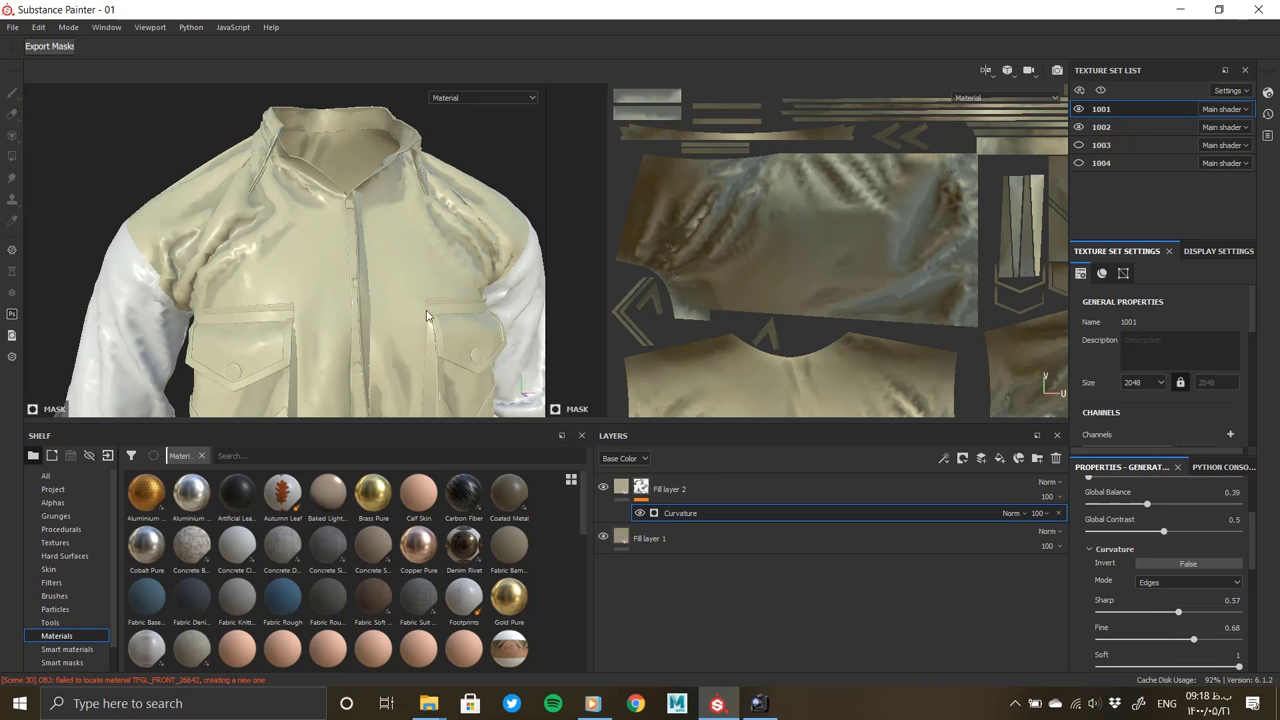
Turn off Global Invert, set Global Balance to 0.11, and raise Texture Set Size to 4096
mouse_move(429, 317)
alt+mouse_down()
mouse_move(364, 147)
mouse_move(423, 300)
mouse_move(330, 250)
alt+mouse_up()
scroll(1148, 603, up, 2)
click(1176, 529)
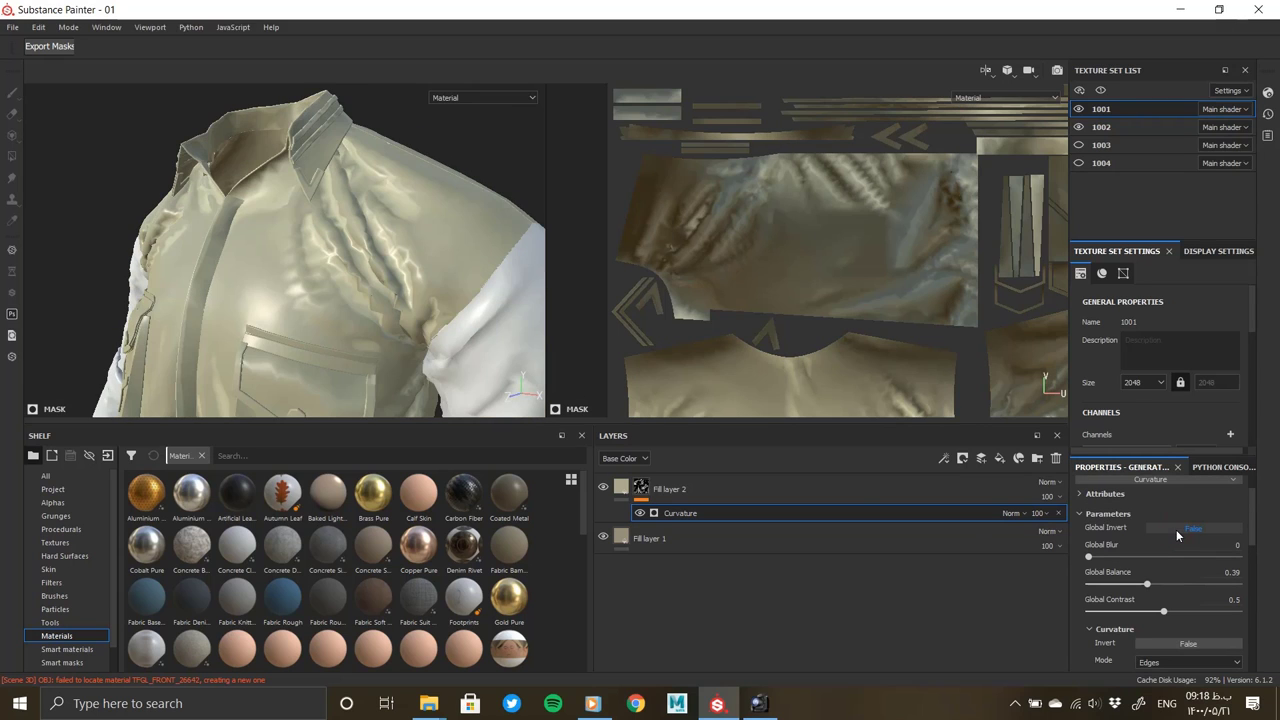
alt+drag(407, 348, 463, 342)
drag(1148, 582, 964, 583)
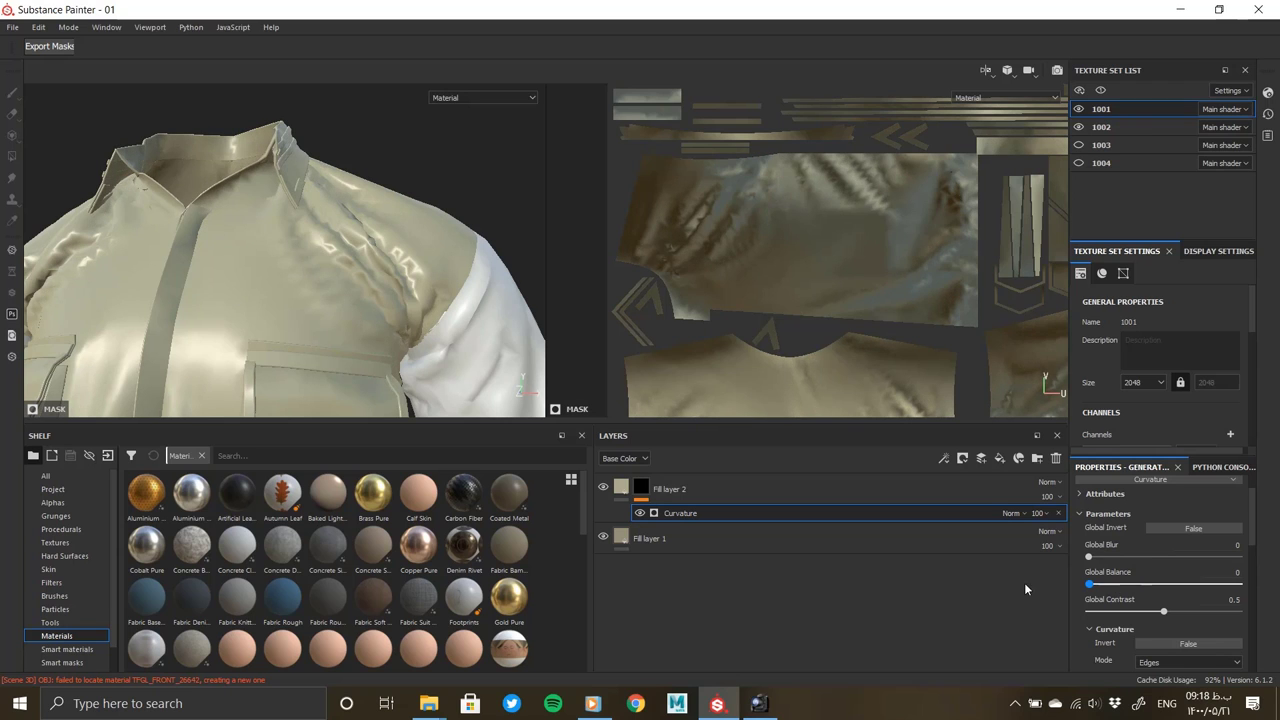
click(1112, 585)
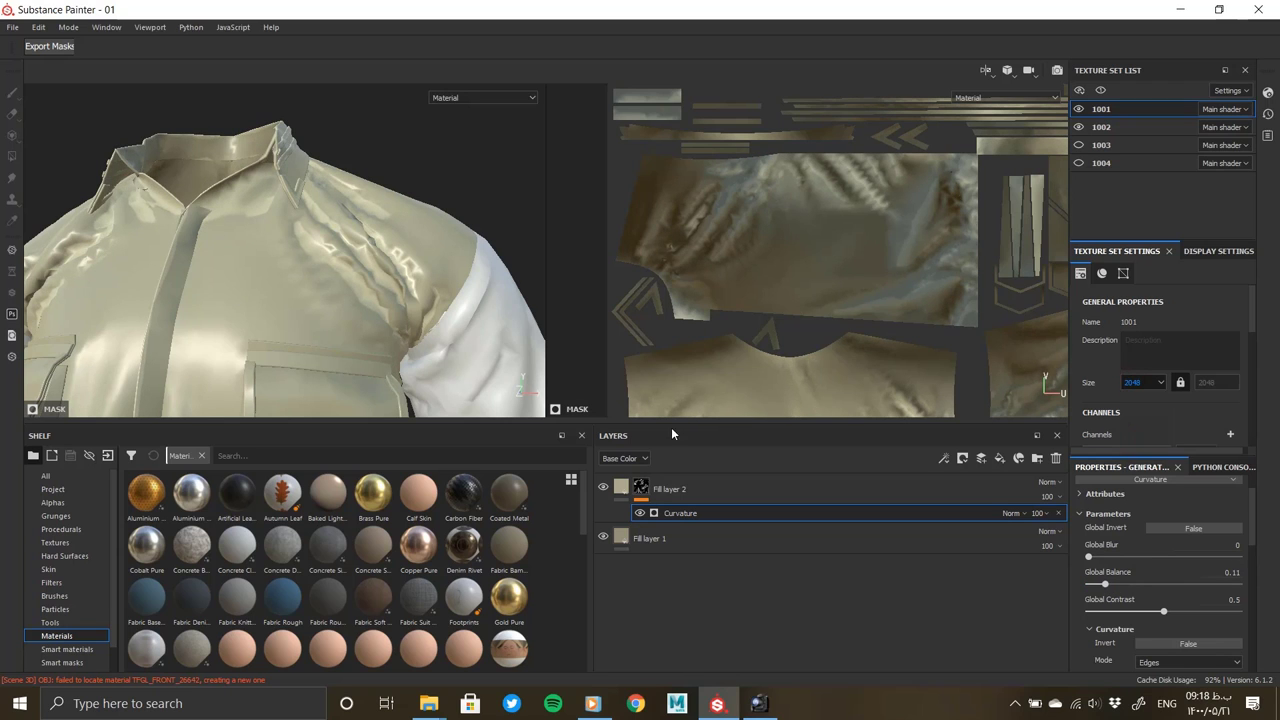
key(Down)
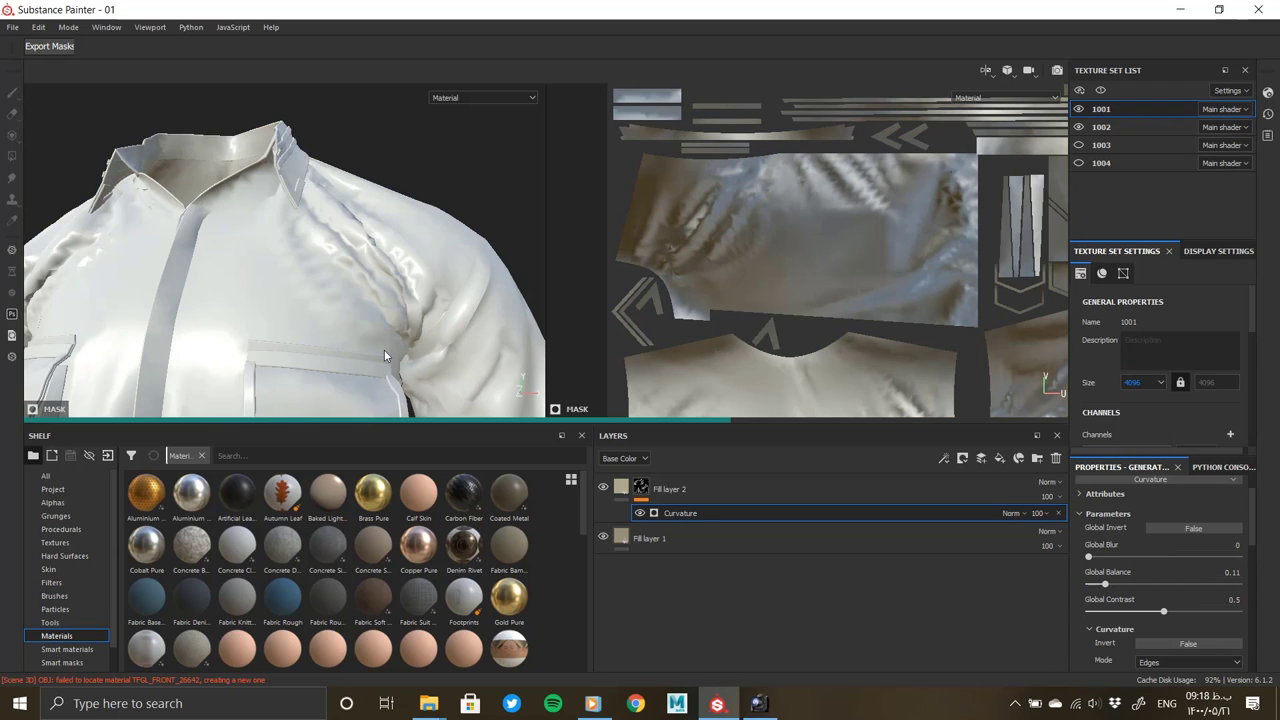
mouse_move(384, 349)
alt+mouse_down()
mouse_move(345, 326)
mouse_move(637, 444)
alt+mouse_up()
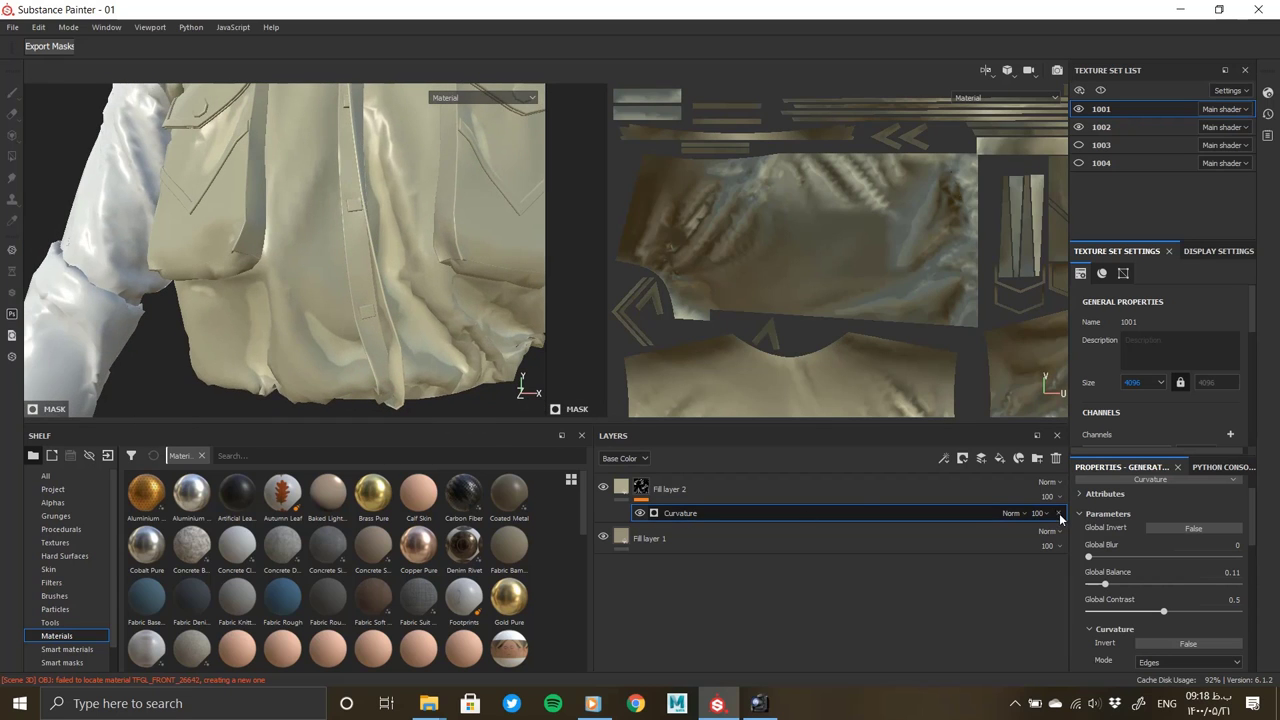
Delete the curvature mask from Fill layer 2
click(641, 488)
right_click(641, 488)
key(Escape)
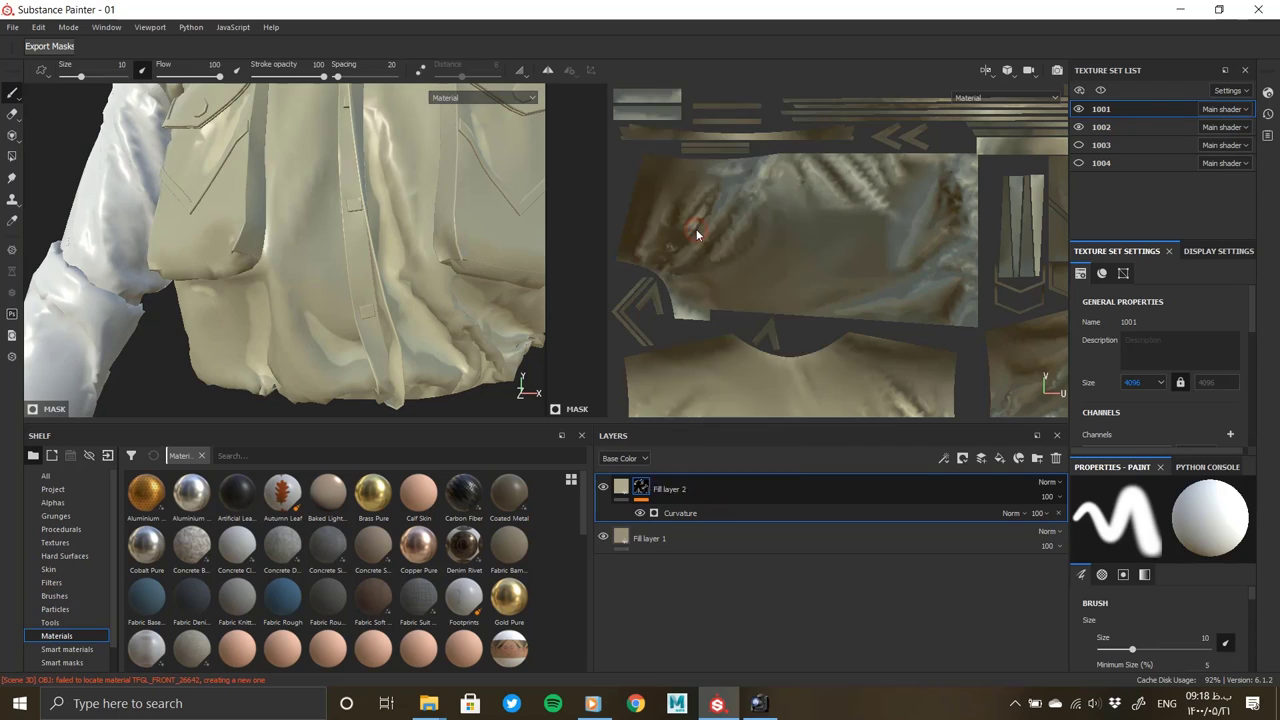
key(ctrl+z)
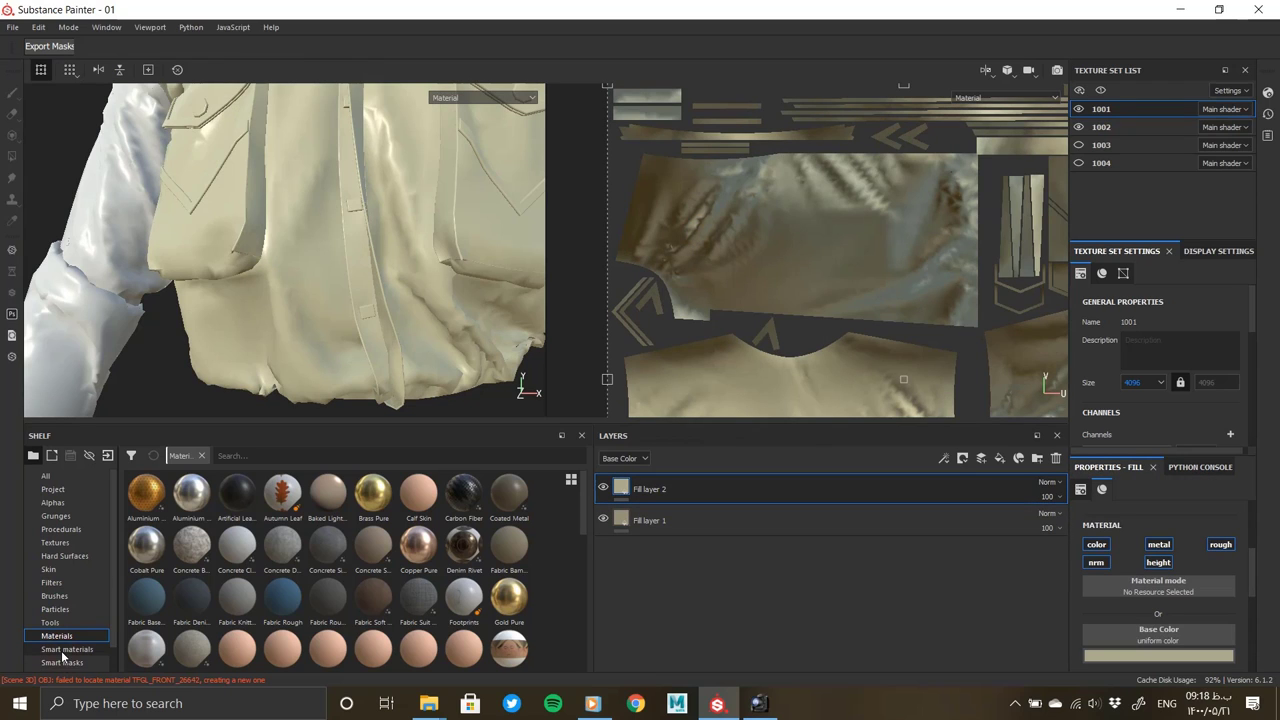
Search the shelf's smart materials for 'fab' and apply Fabric Edge Damage to Fill layer 2
click(75, 650)
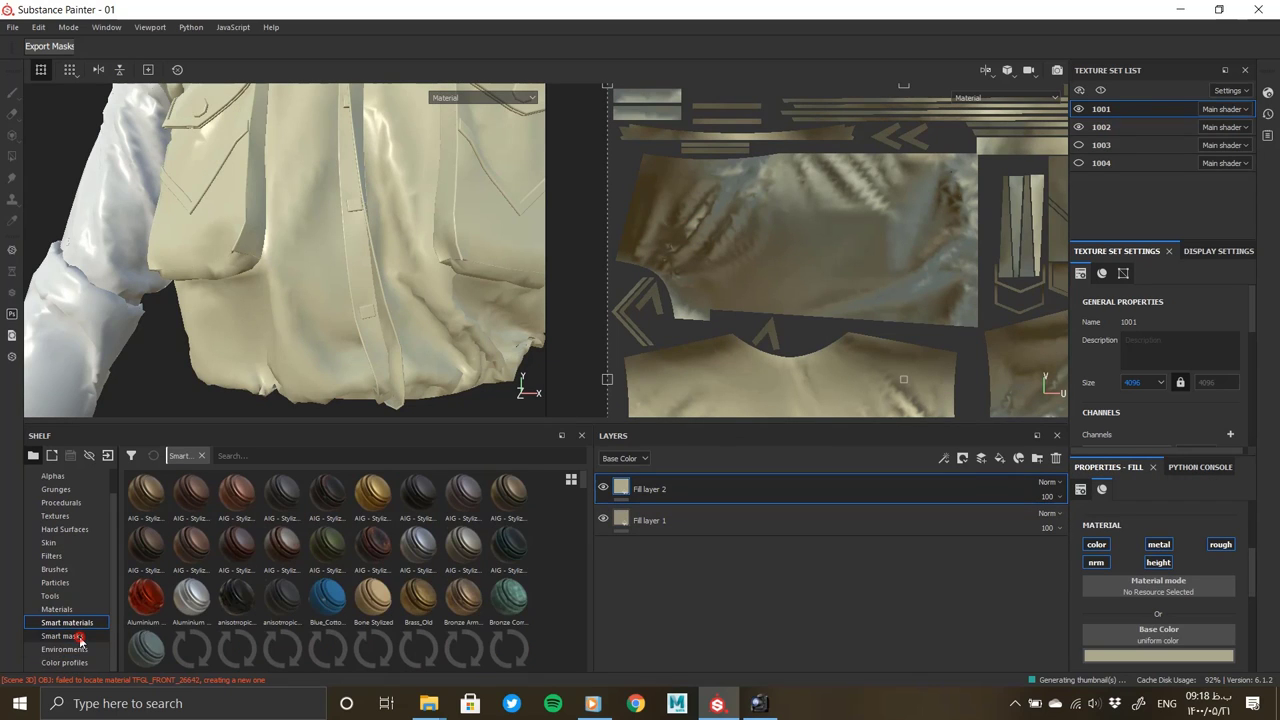
click(245, 456)
text(fab)
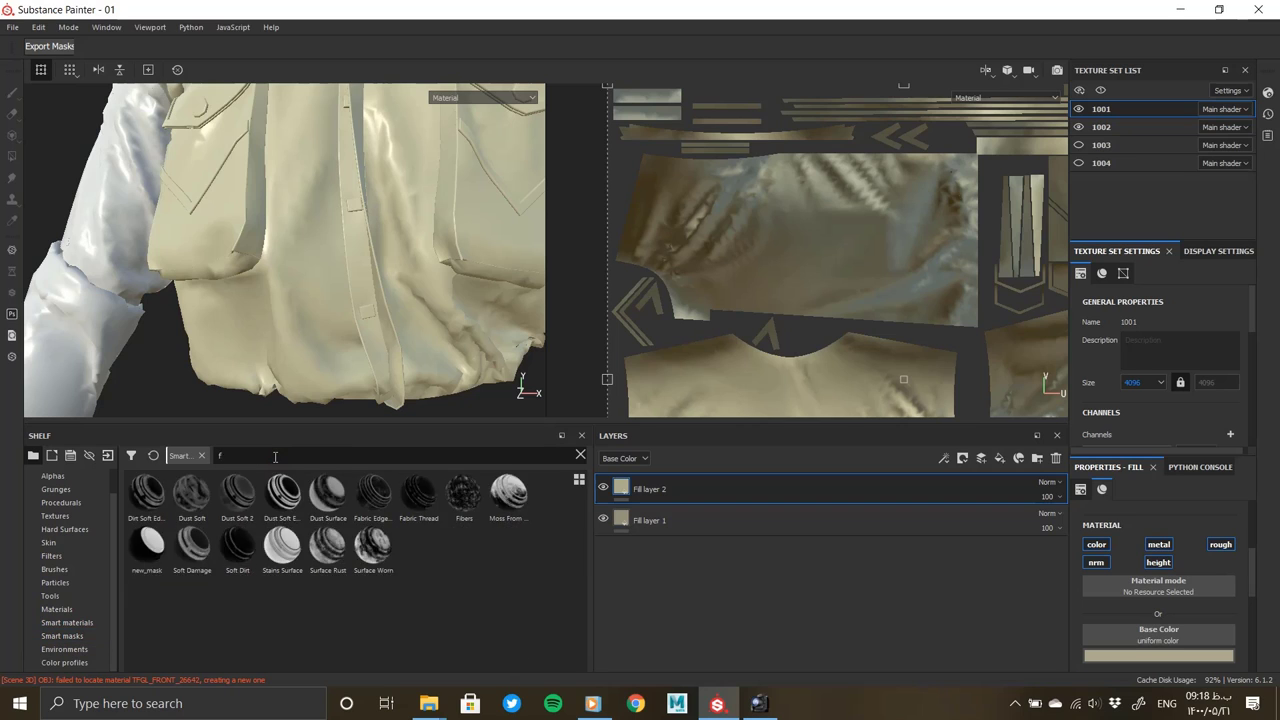
mouse_move(146, 493)
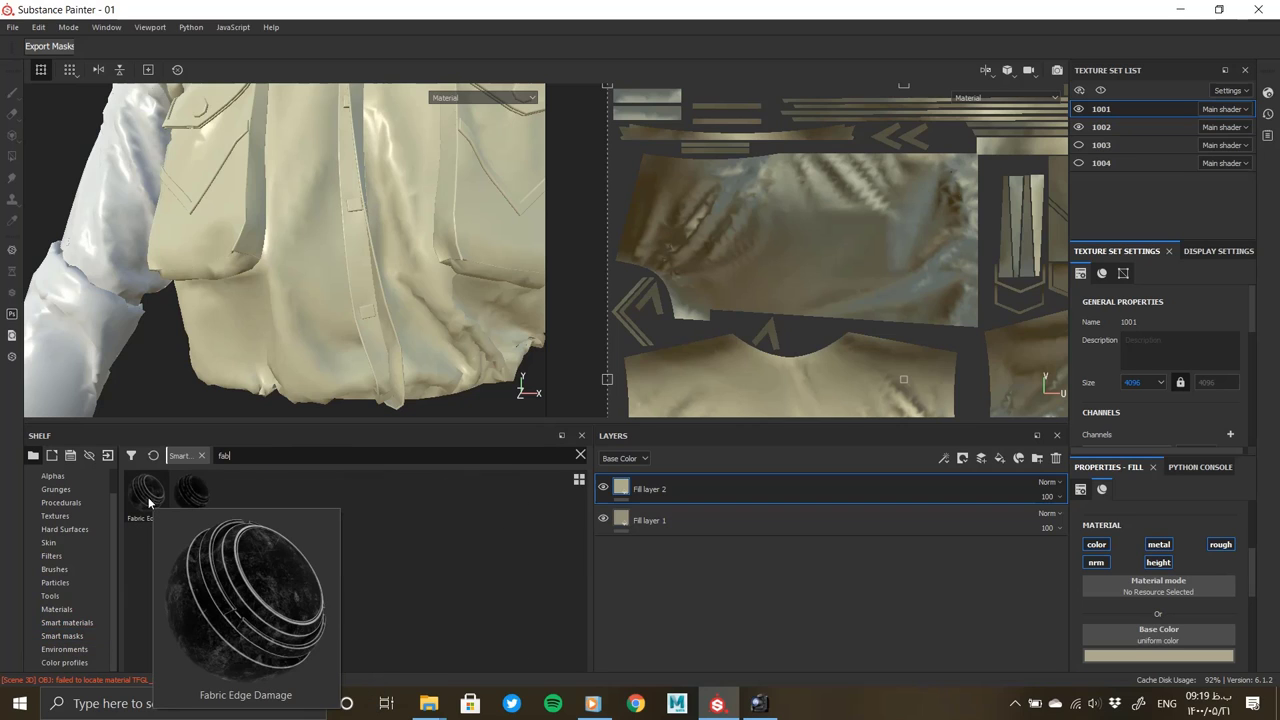
drag(146, 493, 627, 494)
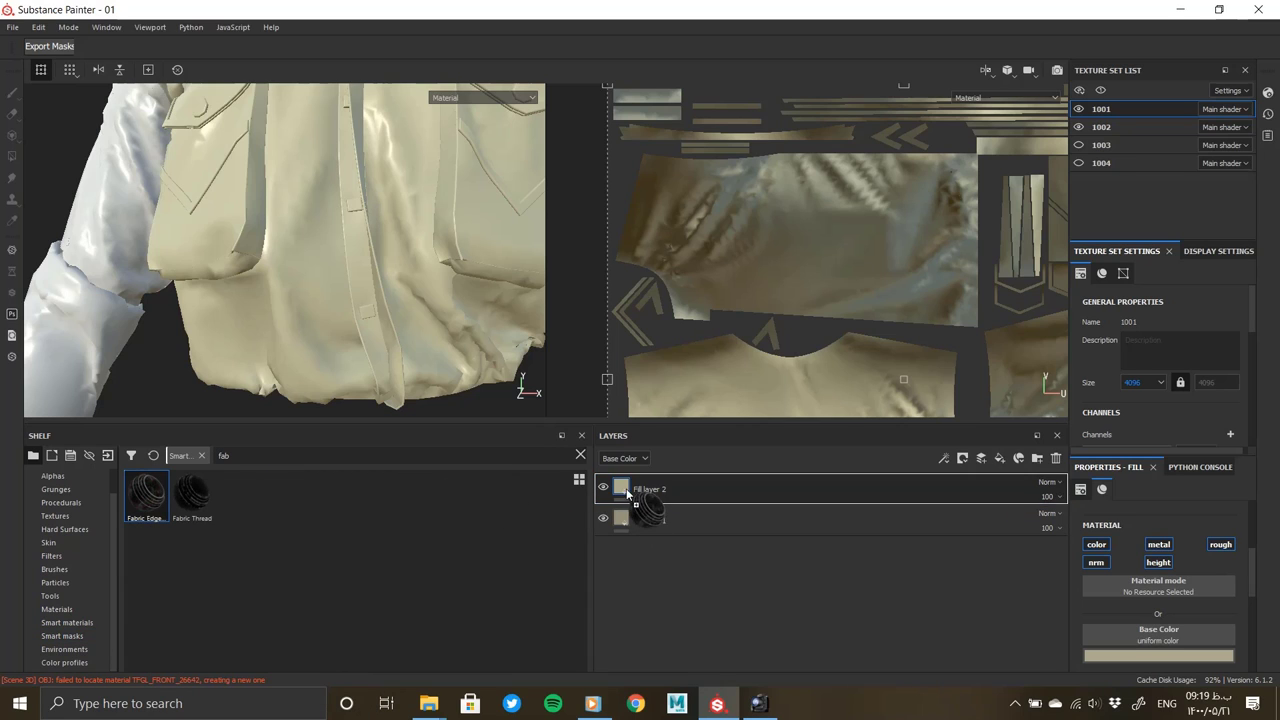
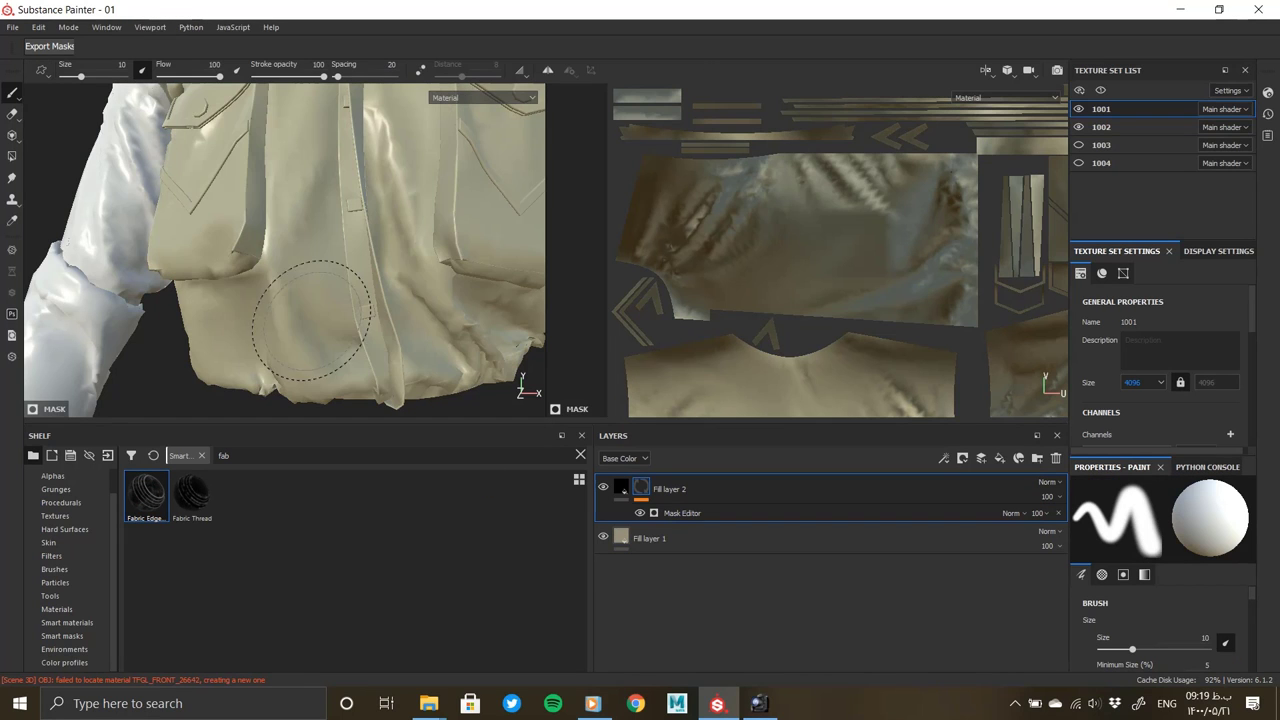
Set Fill layer 2's fill base colour to black
mouse_move(371, 273)
alt+mouse_down()
mouse_move(394, 268)
mouse_move(377, 297)
alt+mouse_up()
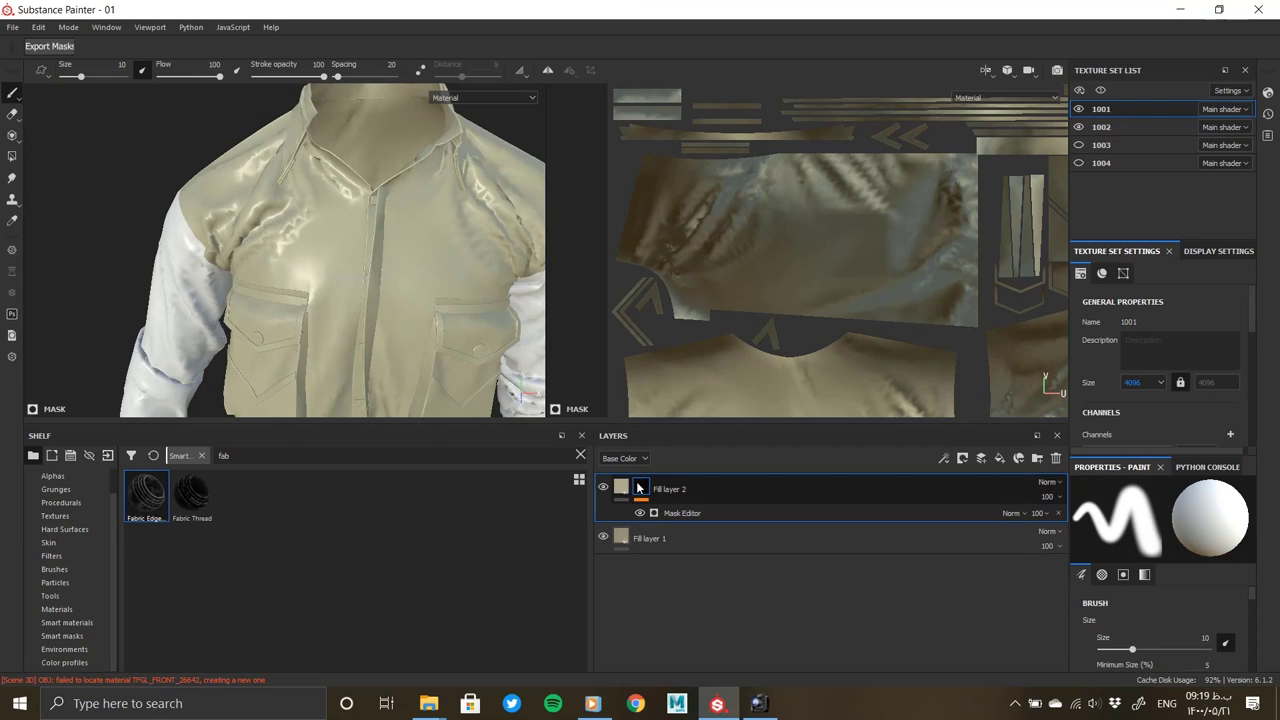
alt+click(641, 487)
mouse_move(383, 362)
alt+mouse_down()
mouse_move(371, 314)
mouse_move(423, 294)
mouse_move(290, 272)
alt+mouse_up()
click(691, 513)
key(Delete)
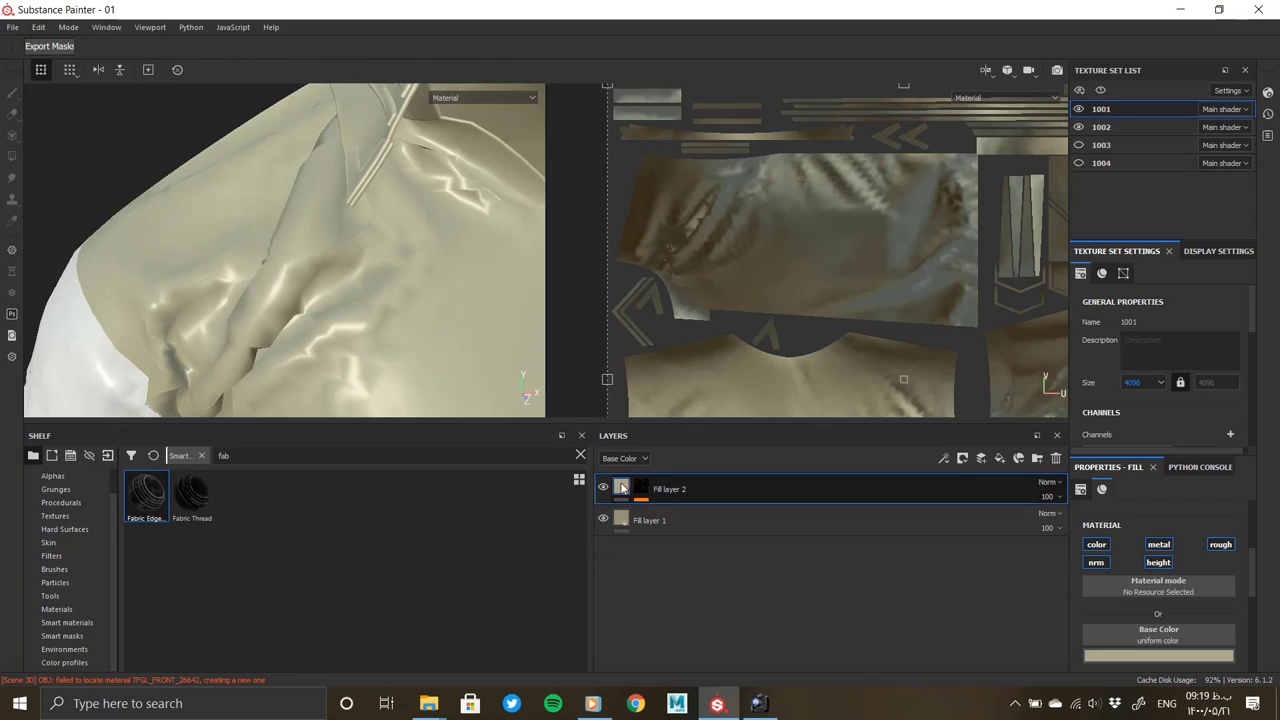
click(1218, 658)
drag(1155, 584, 1033, 628)
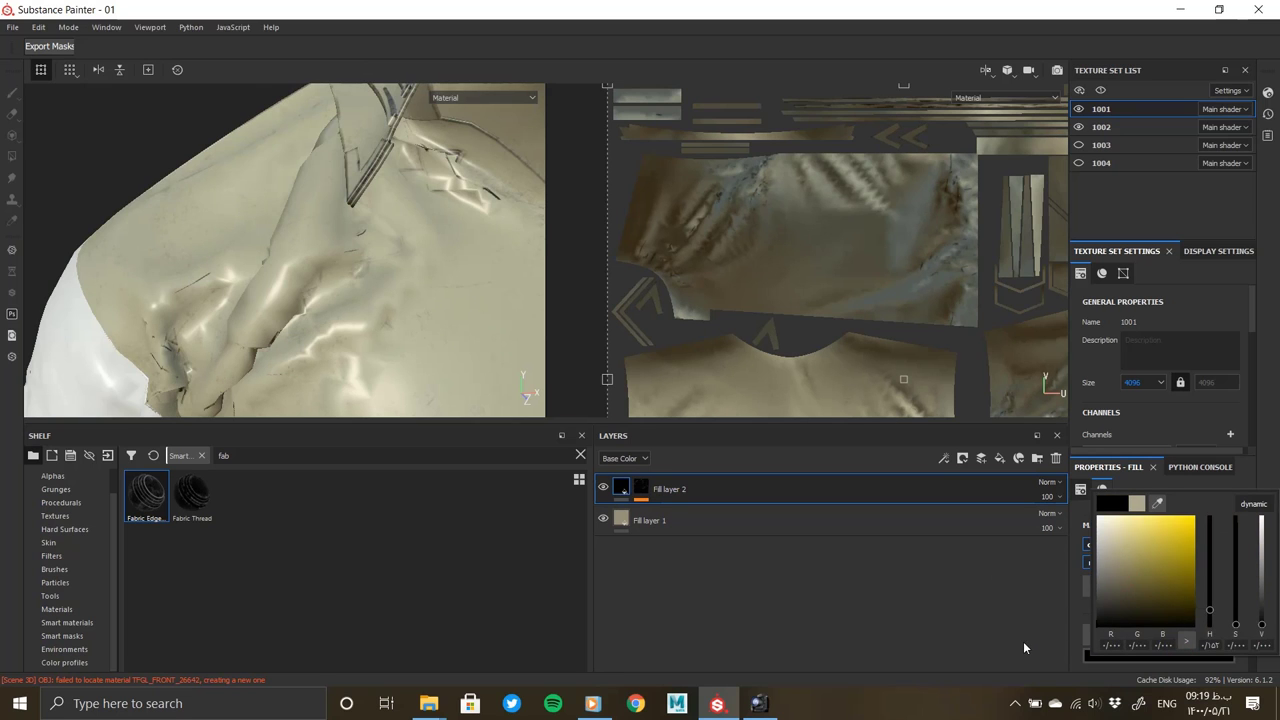
mouse_move(440, 360)
alt+mouse_down()
mouse_move(423, 277)
mouse_move(260, 260)
mouse_move(334, 123)
mouse_move(400, 250)
alt+mouse_up()
Select Fill layer 2's mask and its Mask Editor generator
click(641, 486)
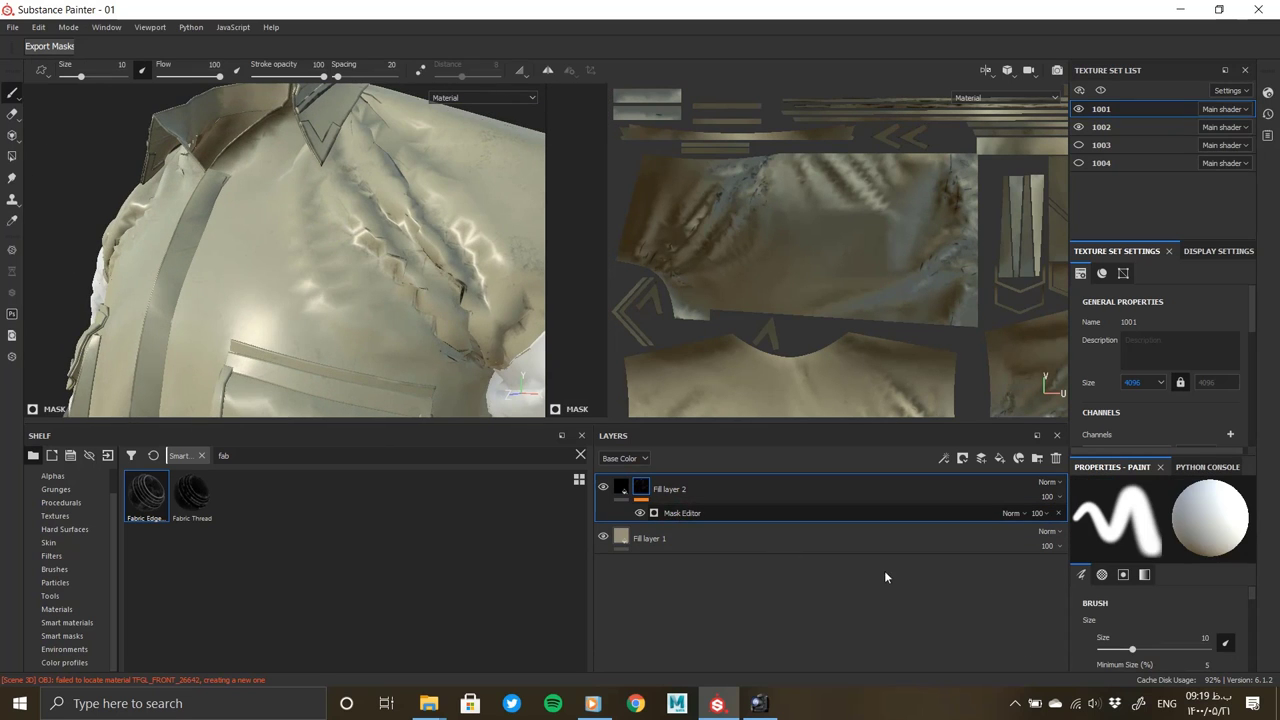
click(795, 513)
alt+drag(380, 314, 390, 297)
scroll(750, 188, up, 5)
scroll(750, 188, down, 5)
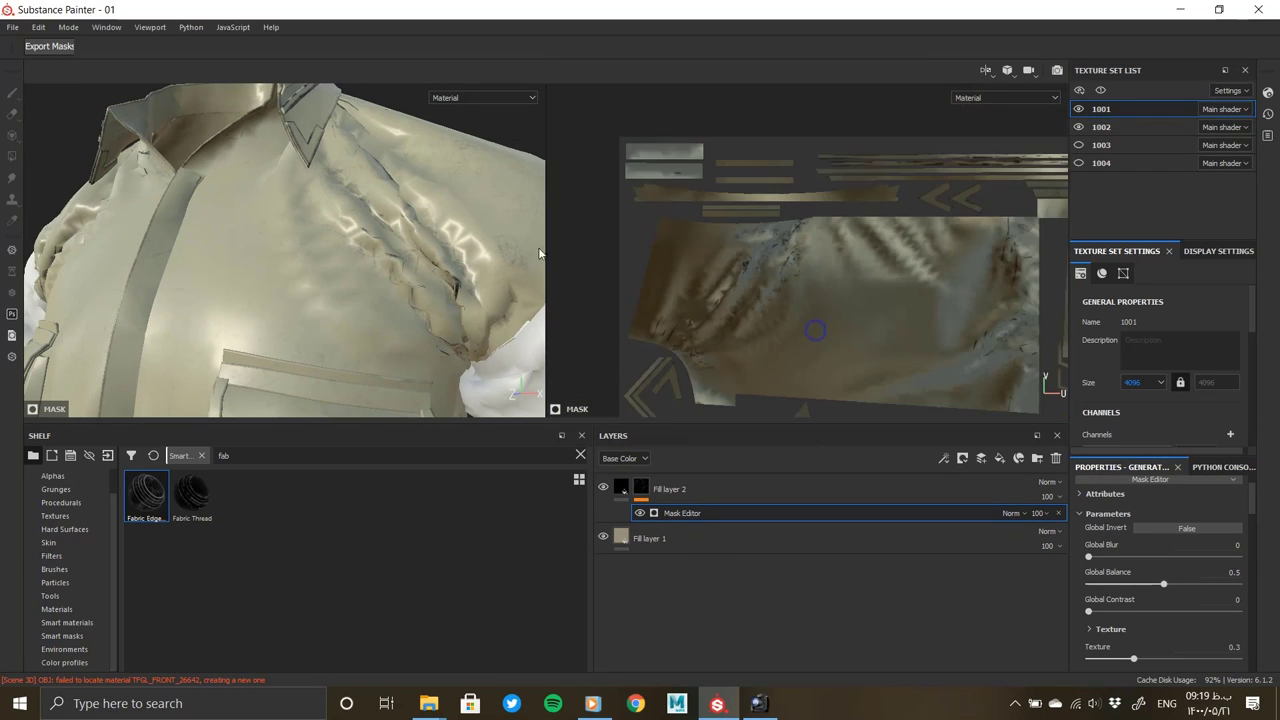
scroll(300, 250, down, 3)
scroll(300, 250, down, 2)
Replace Fill layer 2's mask with the Fabric Thread smart mask
right_click(641, 488)
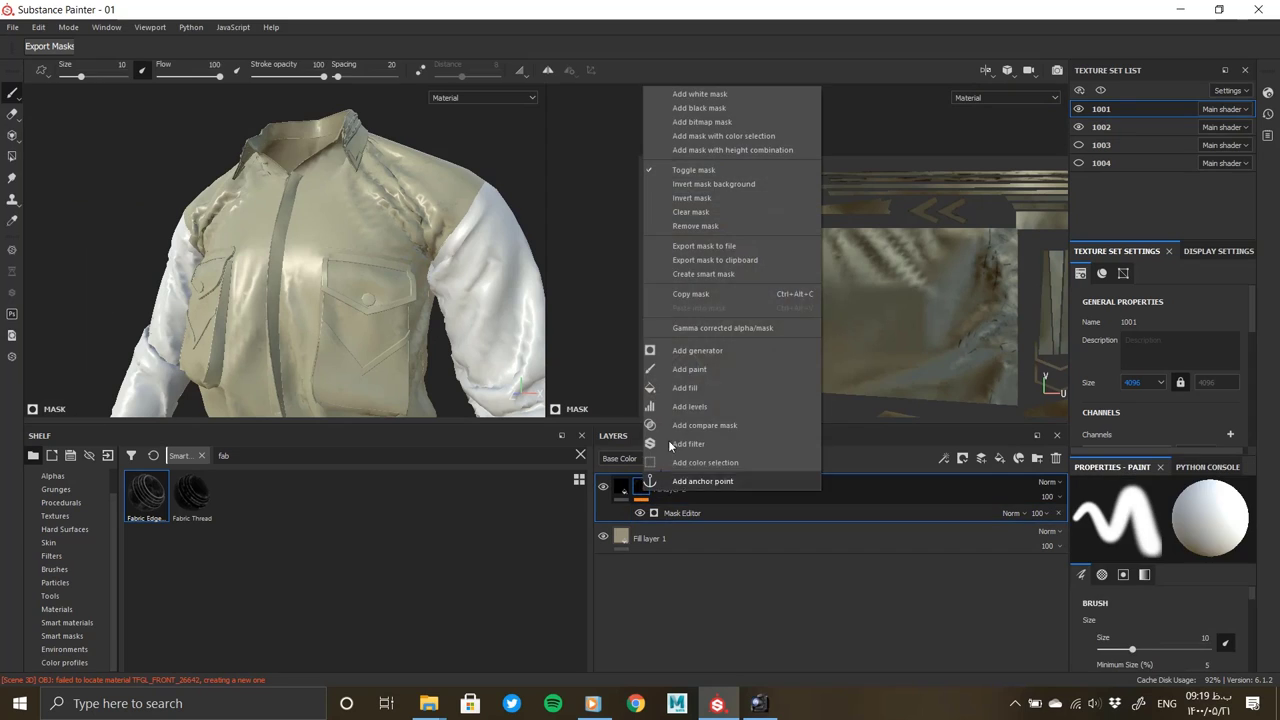
click(690, 229)
drag(204, 507, 632, 486)
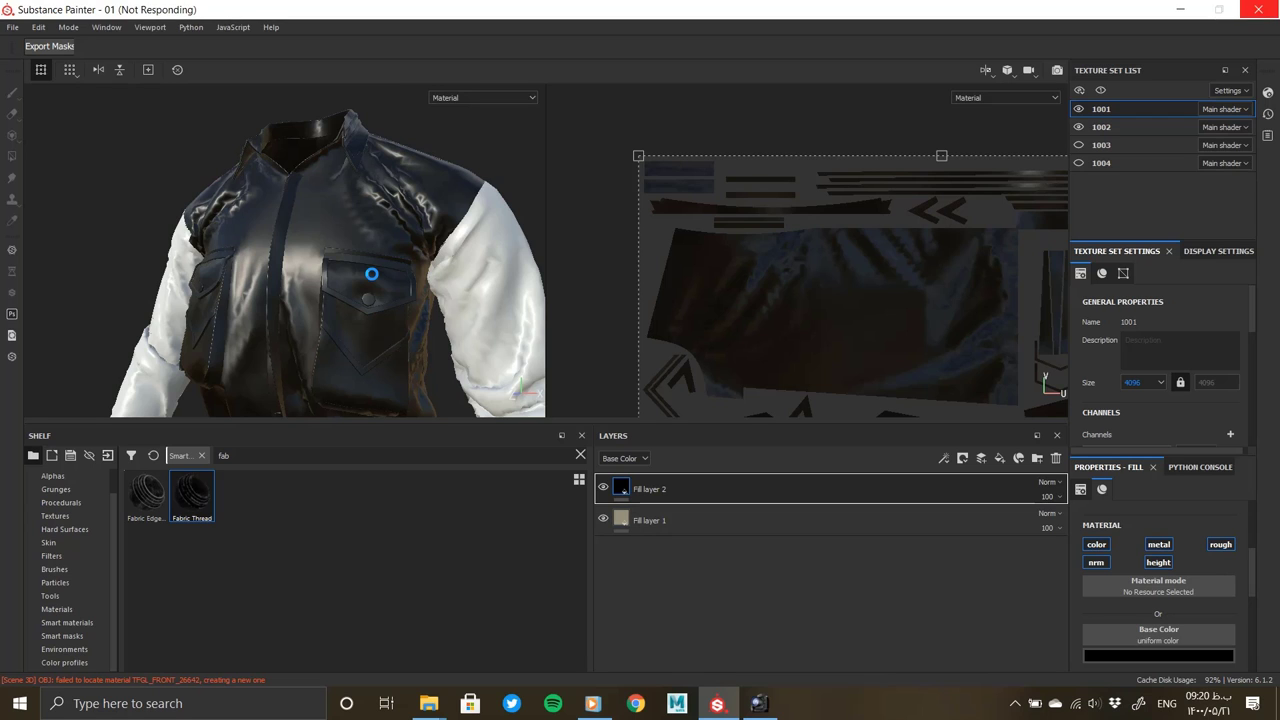
Lower the texture set size to 2048
click(1143, 382)
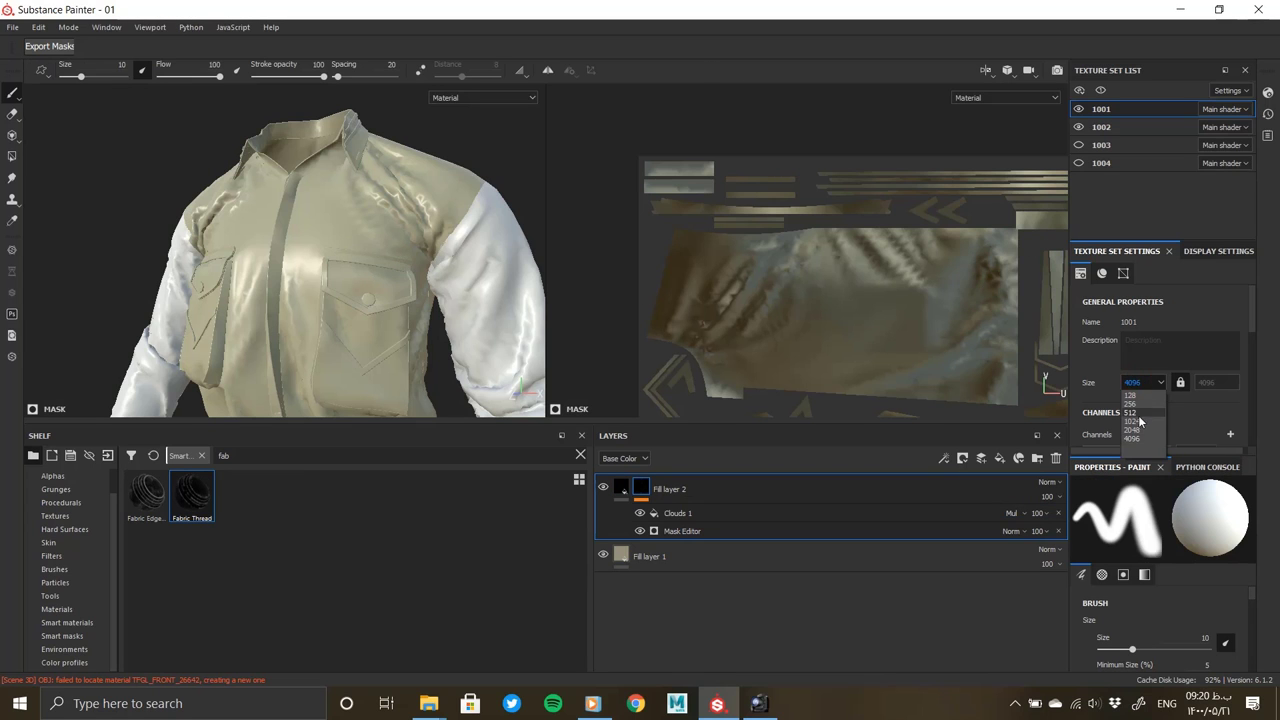
click(1135, 429)
alt+drag(486, 210, 430, 292)
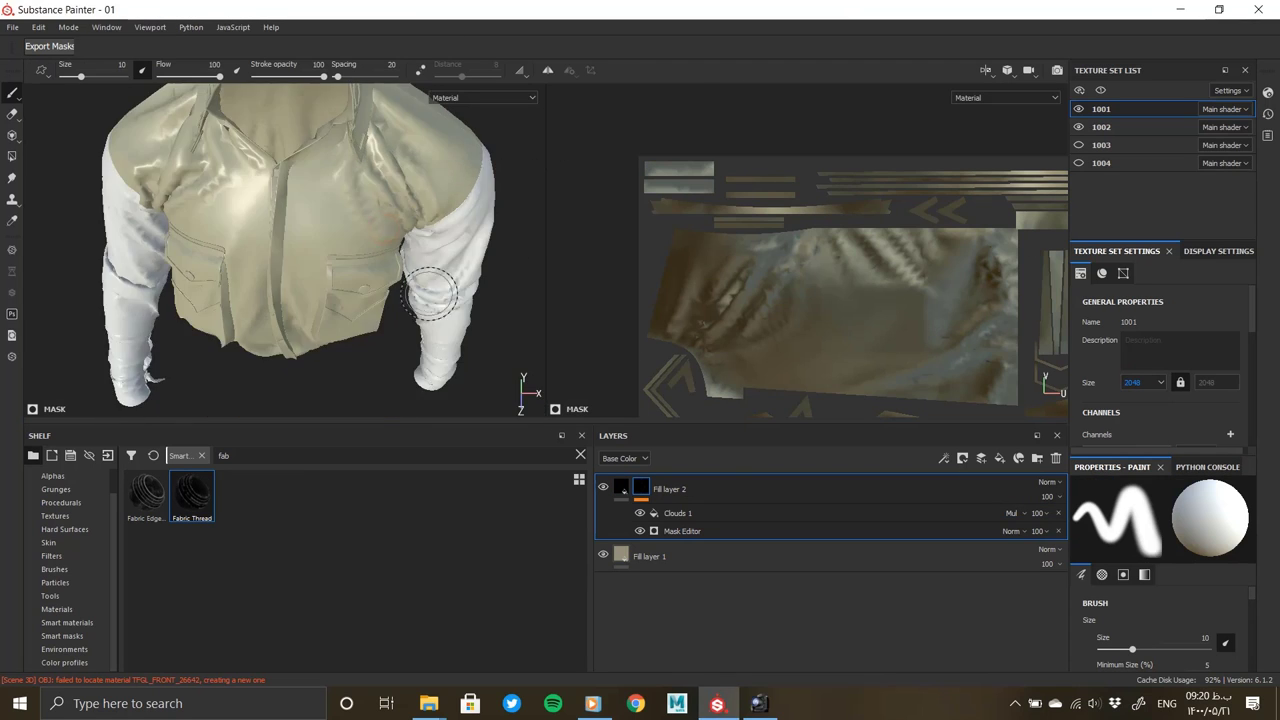
scroll(430, 292, up, 2)
Set the Clouds 1 mask fill's histogram position to 0.94 and turn on tile by ratio
alt+click(640, 488)
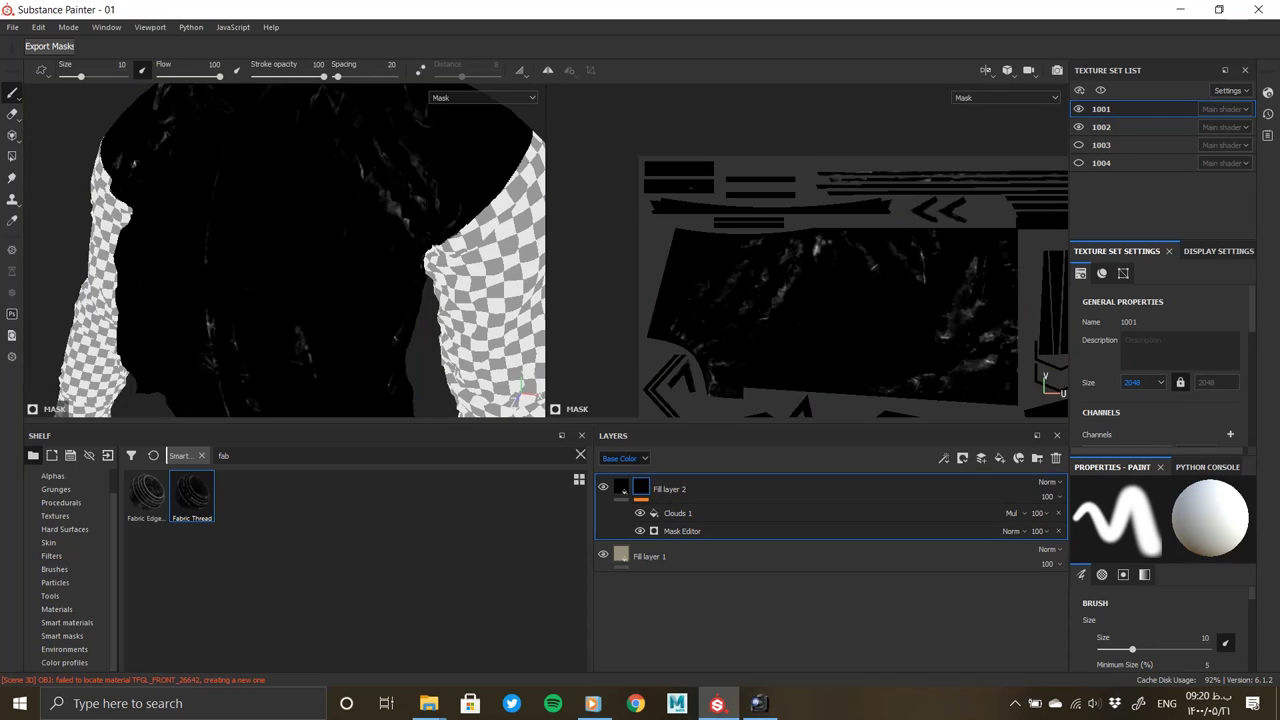
scroll(299, 264, down, 3)
scroll(306, 306, down, 2)
click(680, 514)
scroll(1180, 600, down, 3)
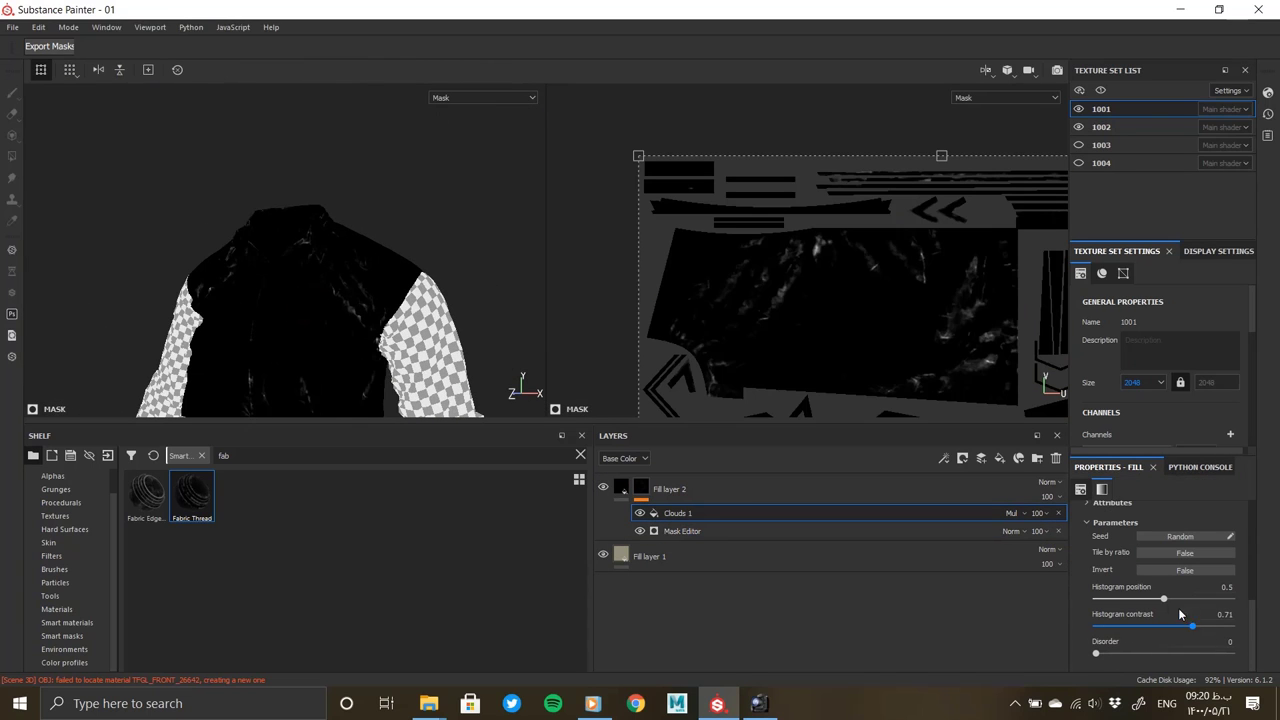
click(1182, 599)
drag(1179, 598, 1224, 599)
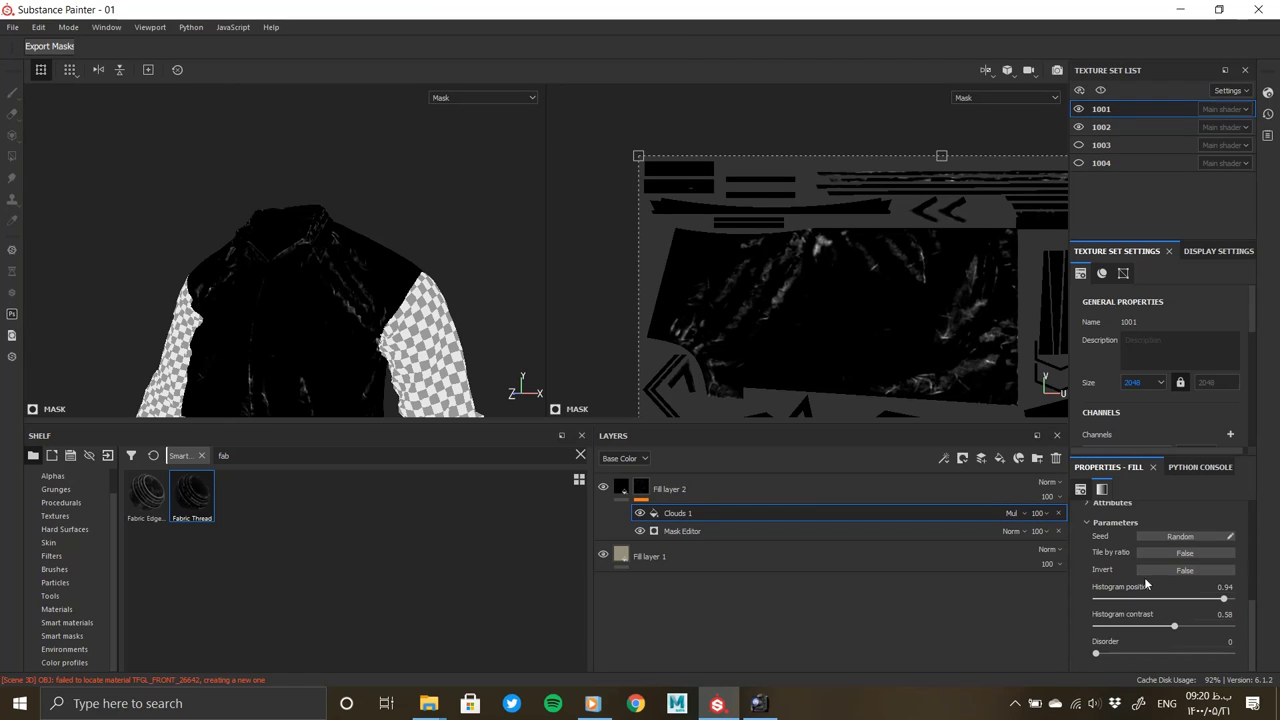
click(1164, 554)
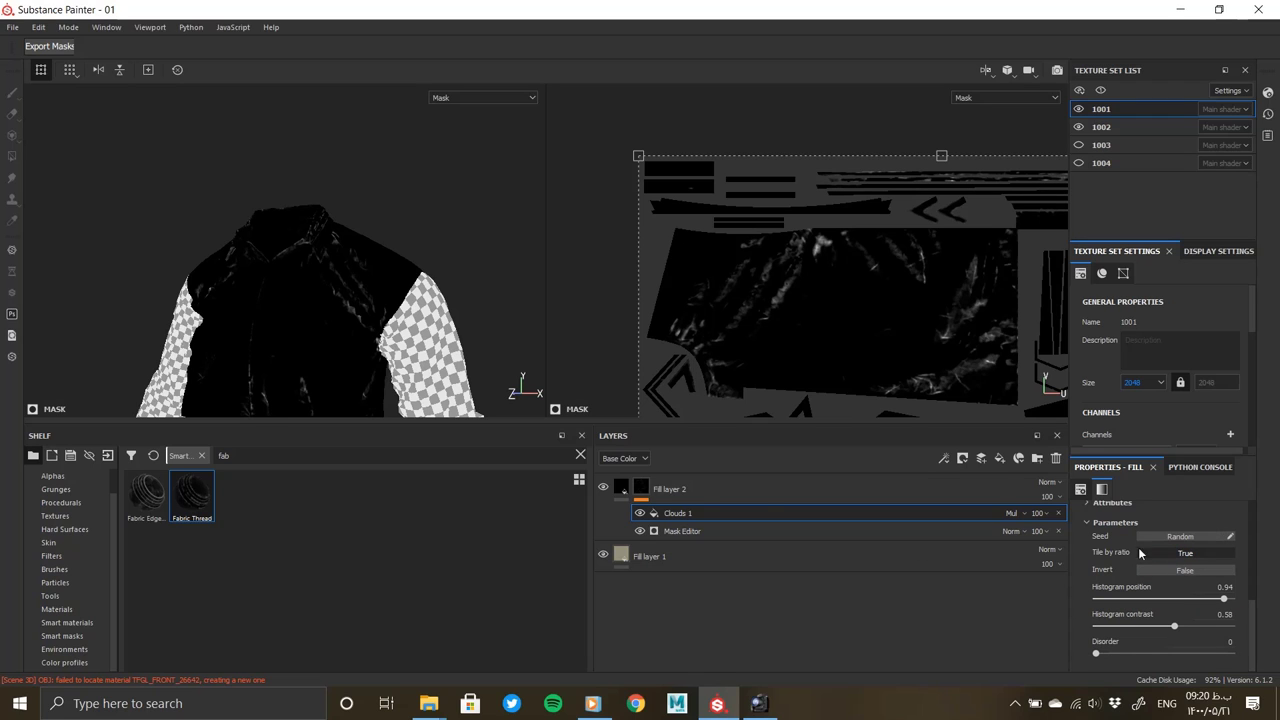
alt+drag(300, 300, 380, 300)
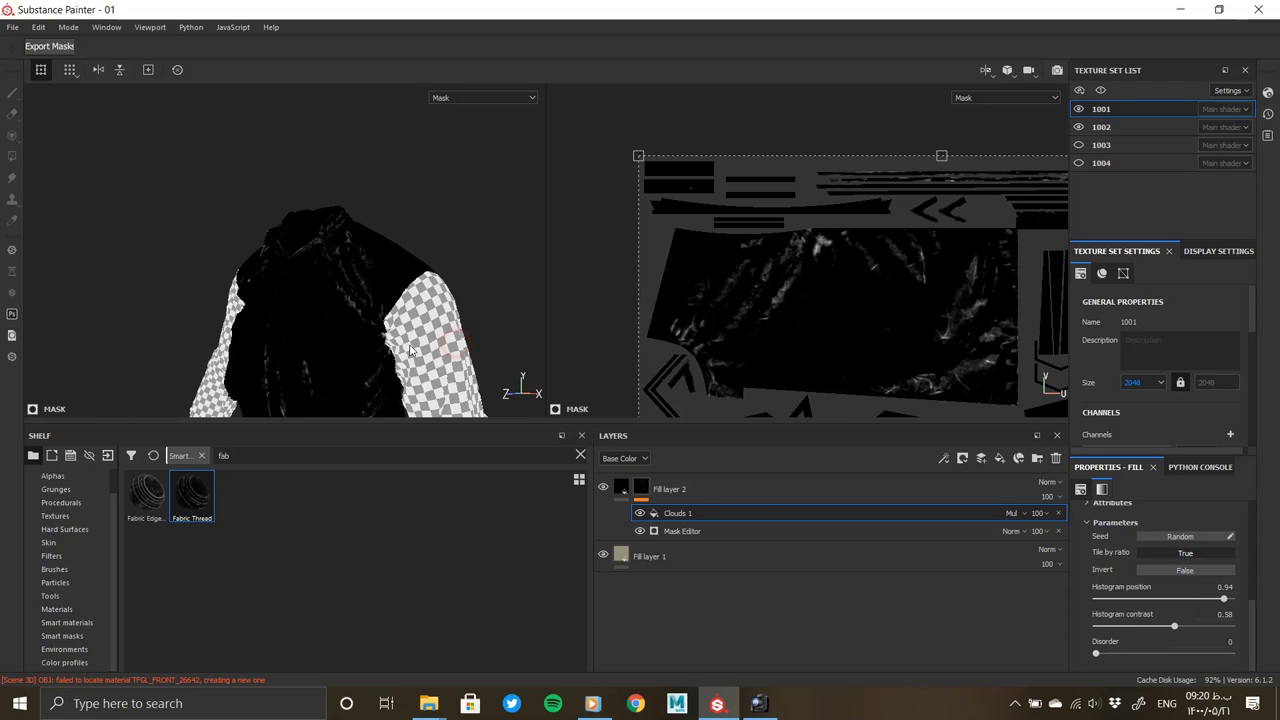
Set Mask Editor global balance to 0.87, raise contrast, and drop texture opacity near 0
click(691, 535)
drag(1175, 587, 1194, 587)
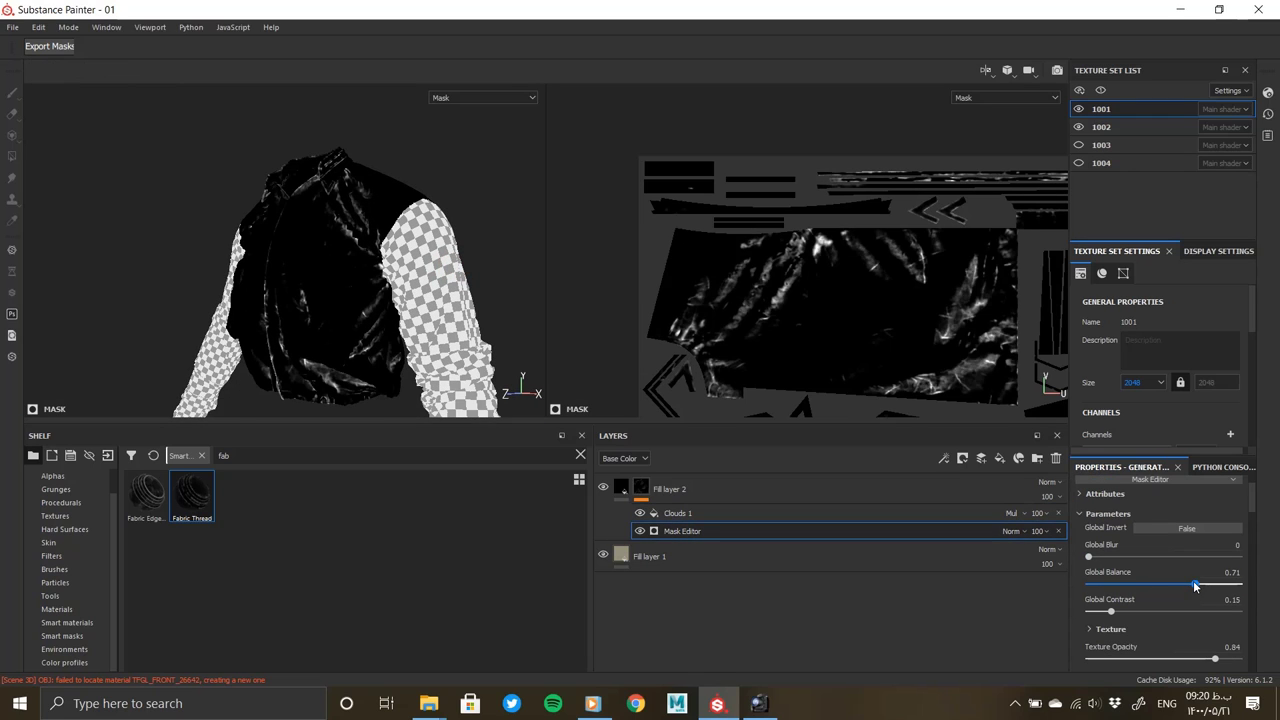
alt+drag(300, 280, 334, 286)
scroll(521, 404, up, 3)
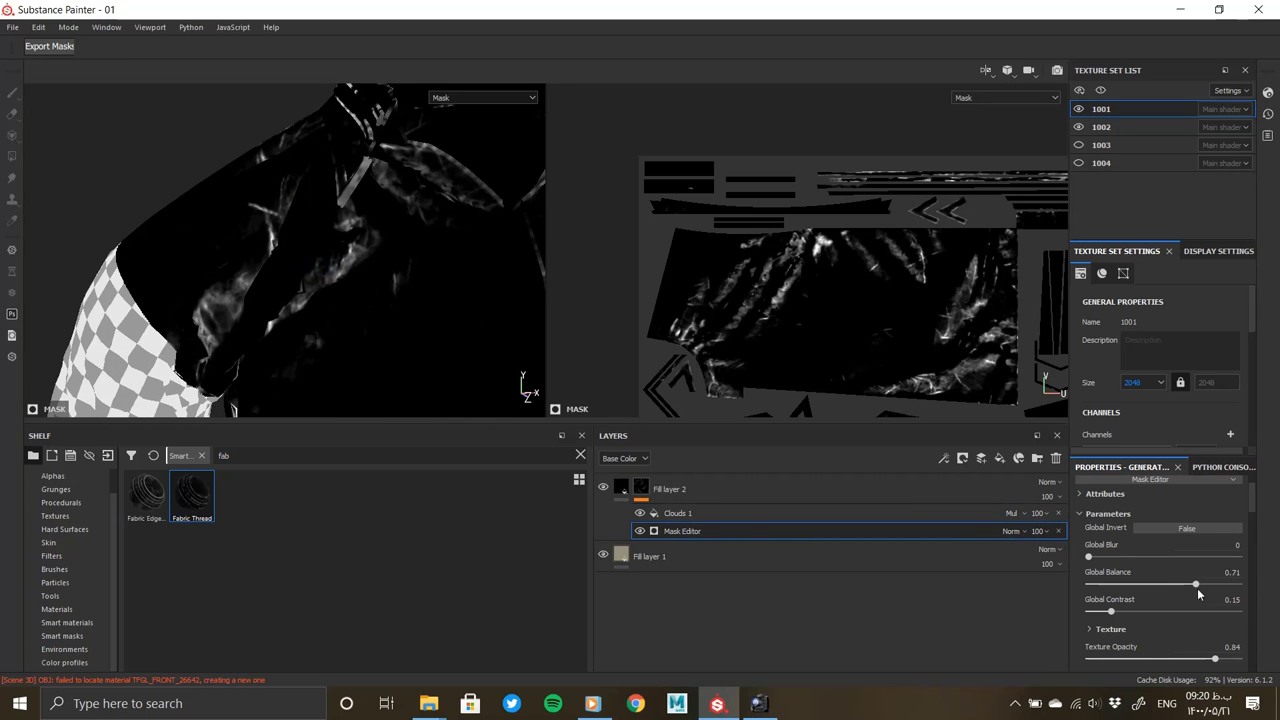
drag(1231, 587, 1219, 587)
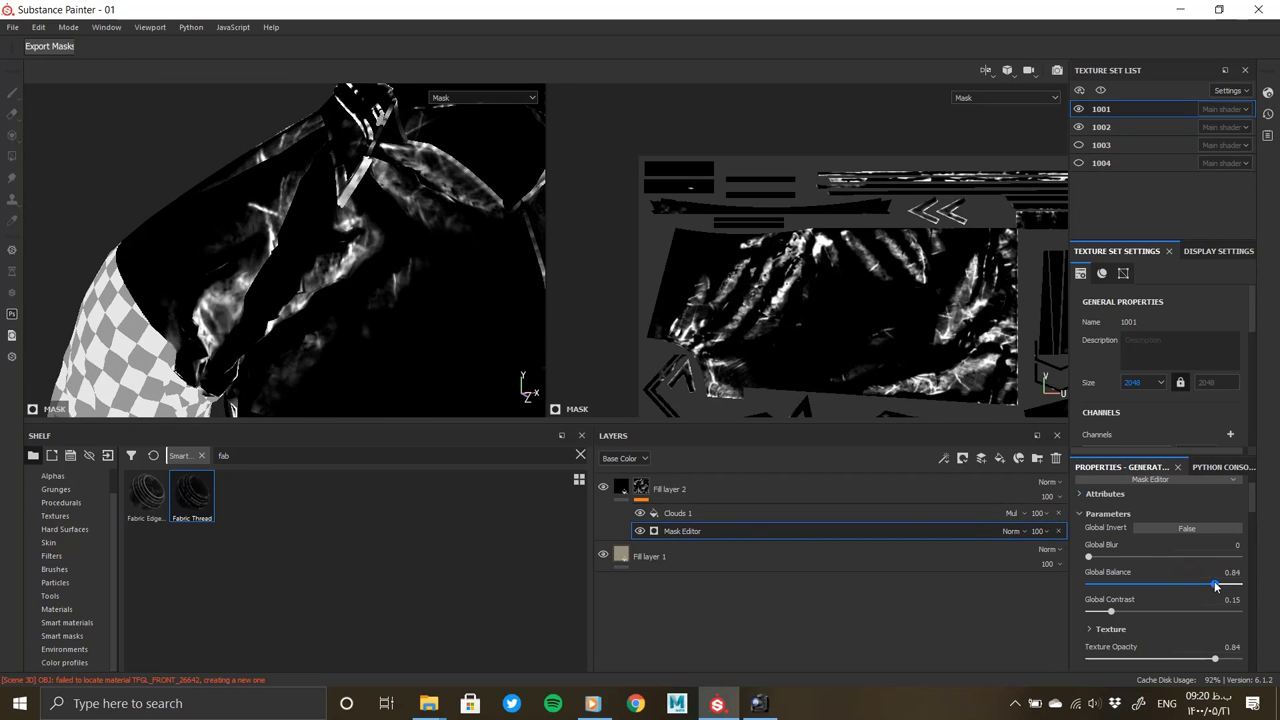
alt+drag(360, 250, 440, 251)
mouse_move(1112, 610)
mouse_down()
mouse_move(1189, 608)
mouse_move(1160, 609)
mouse_up()
drag(1214, 657, 1082, 657)
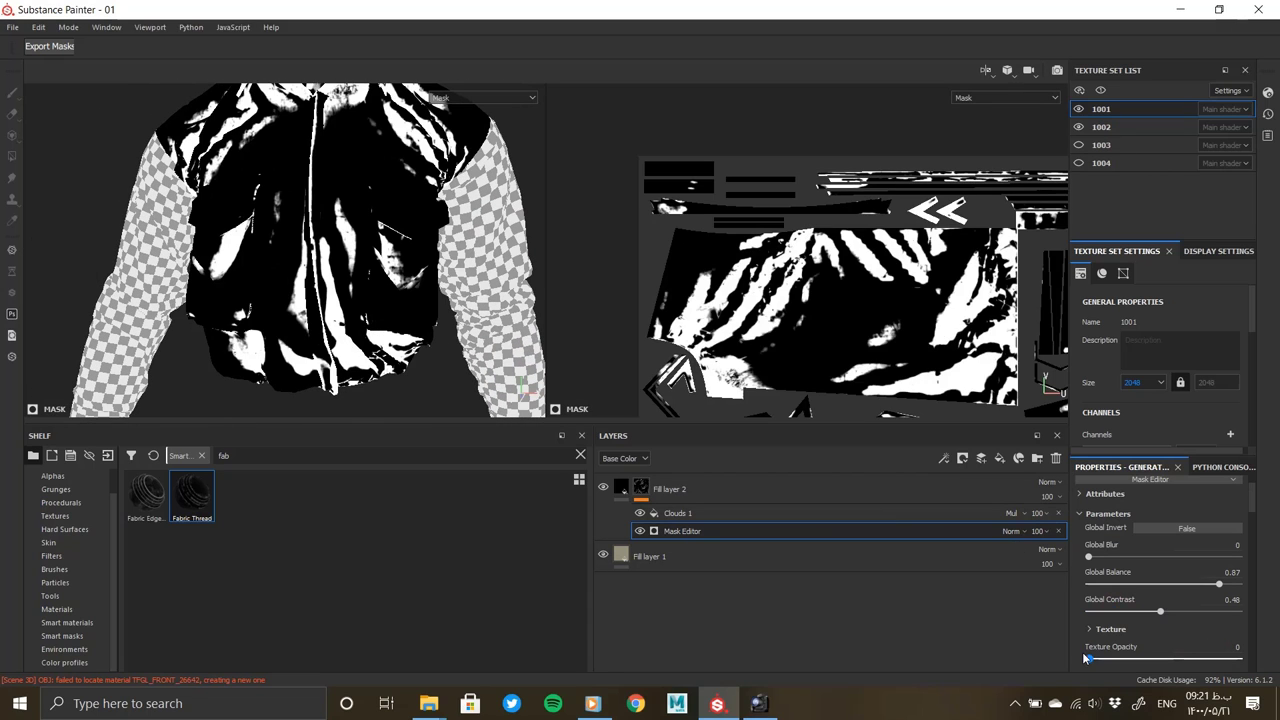
mouse_move(237, 186)
alt+mouse_down()
mouse_move(491, 300)
mouse_move(120, 271)
mouse_move(275, 278)
alt+mouse_up()
drag(1088, 658, 1116, 660)
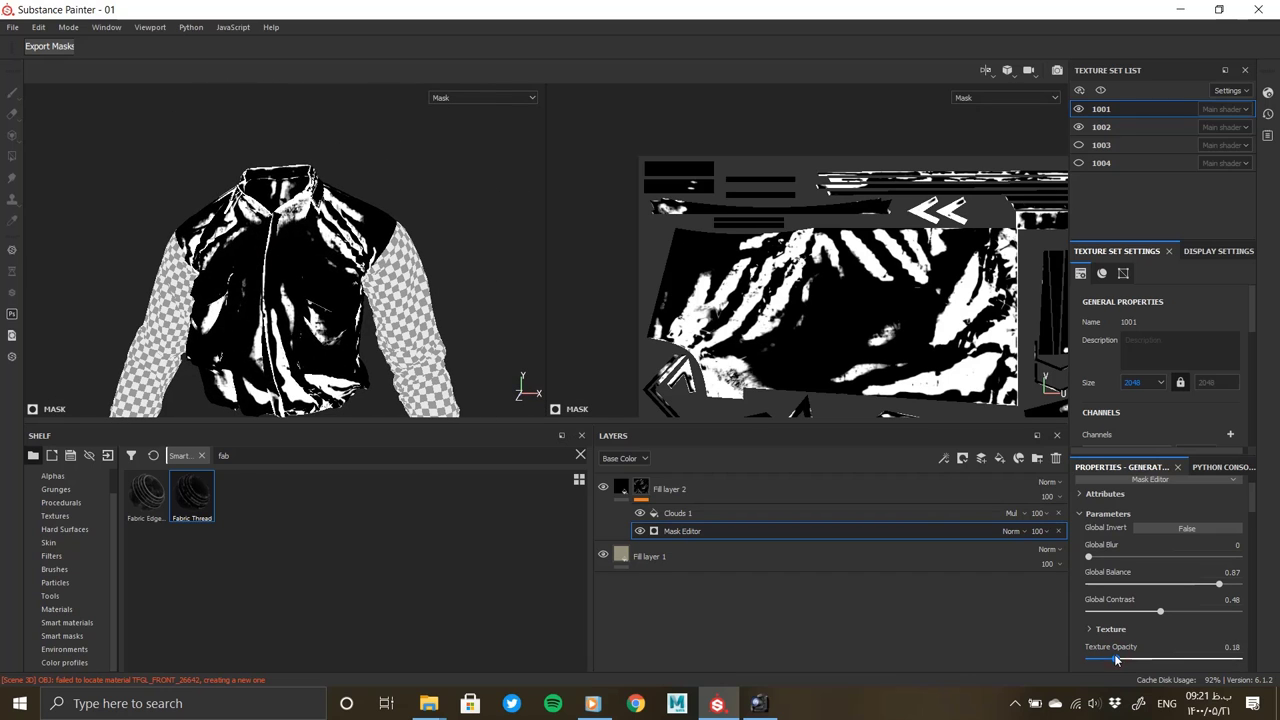
drag(1192, 652, 1192, 652)
Try Mask Editor world space normal opacity at 0.23, then return it to 0
scroll(1190, 640, down, 2)
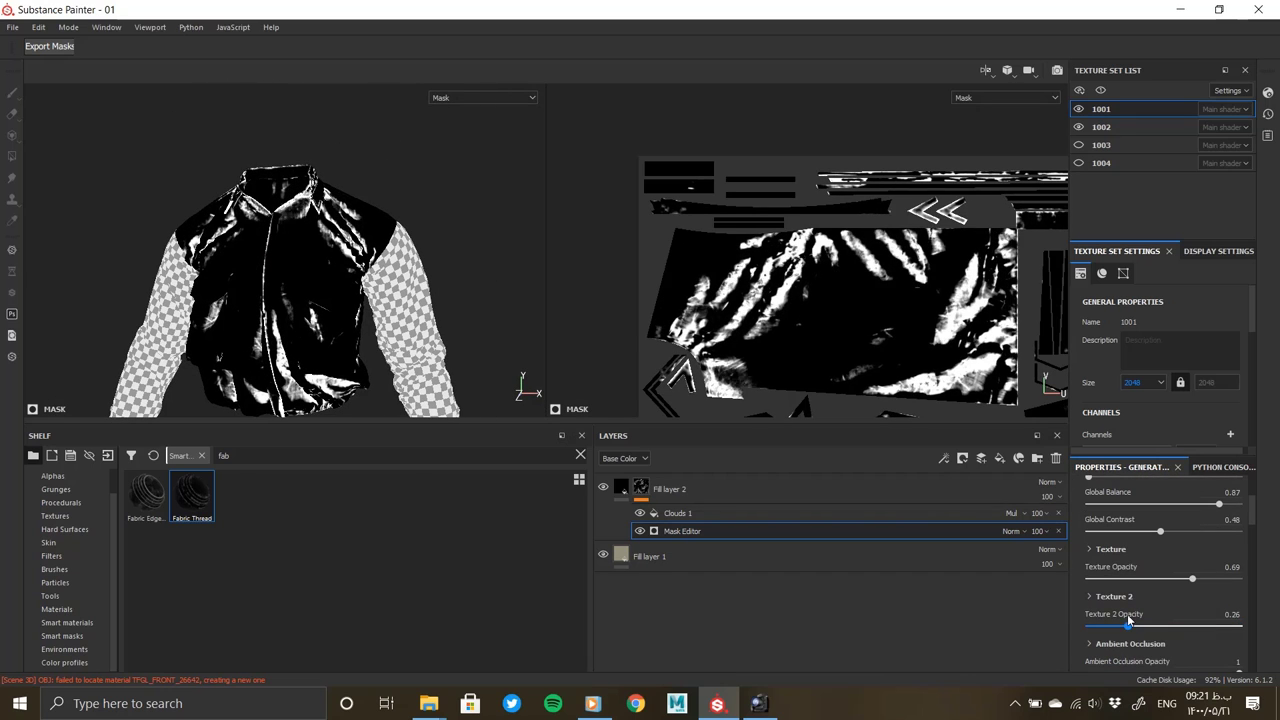
scroll(343, 294, up, 3)
mouse_move(1089, 626)
mouse_down()
mouse_move(1207, 626)
mouse_move(1168, 641)
mouse_move(1199, 640)
mouse_up()
scroll(1122, 578, down, 2)
scroll(1141, 644, down, 1)
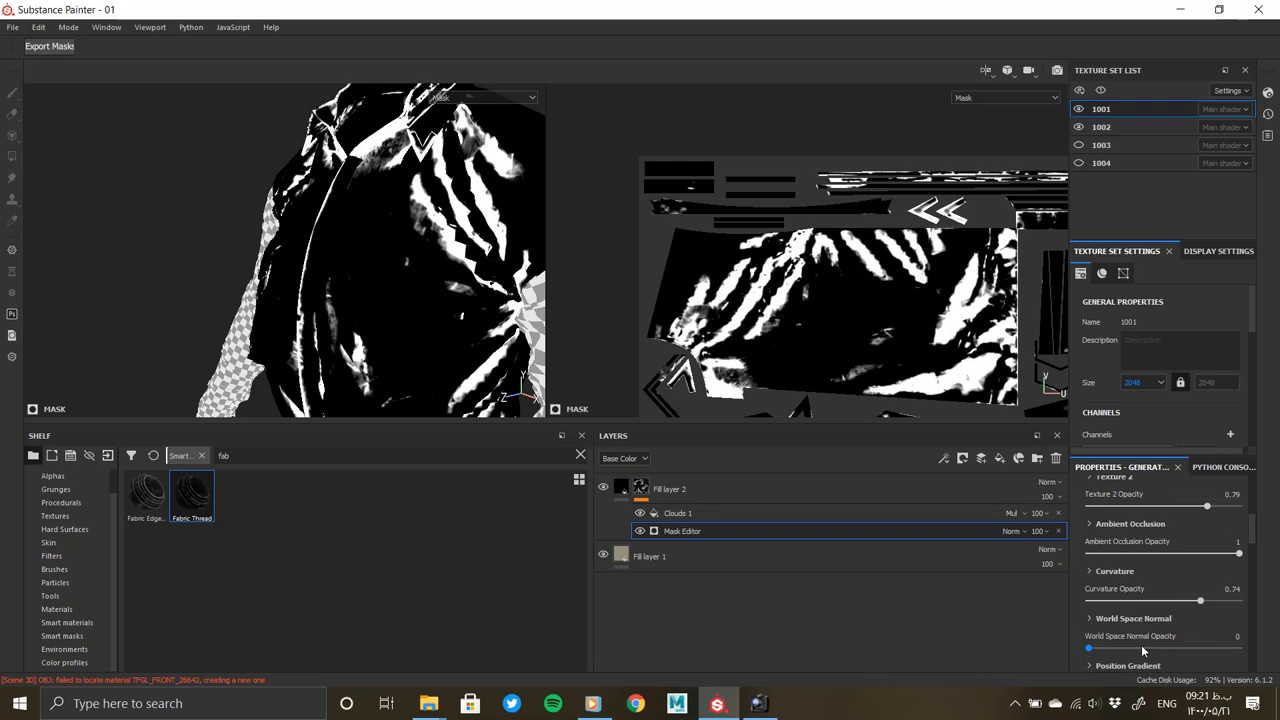
drag(1101, 648, 1123, 648)
scroll(345, 237, down, 3)
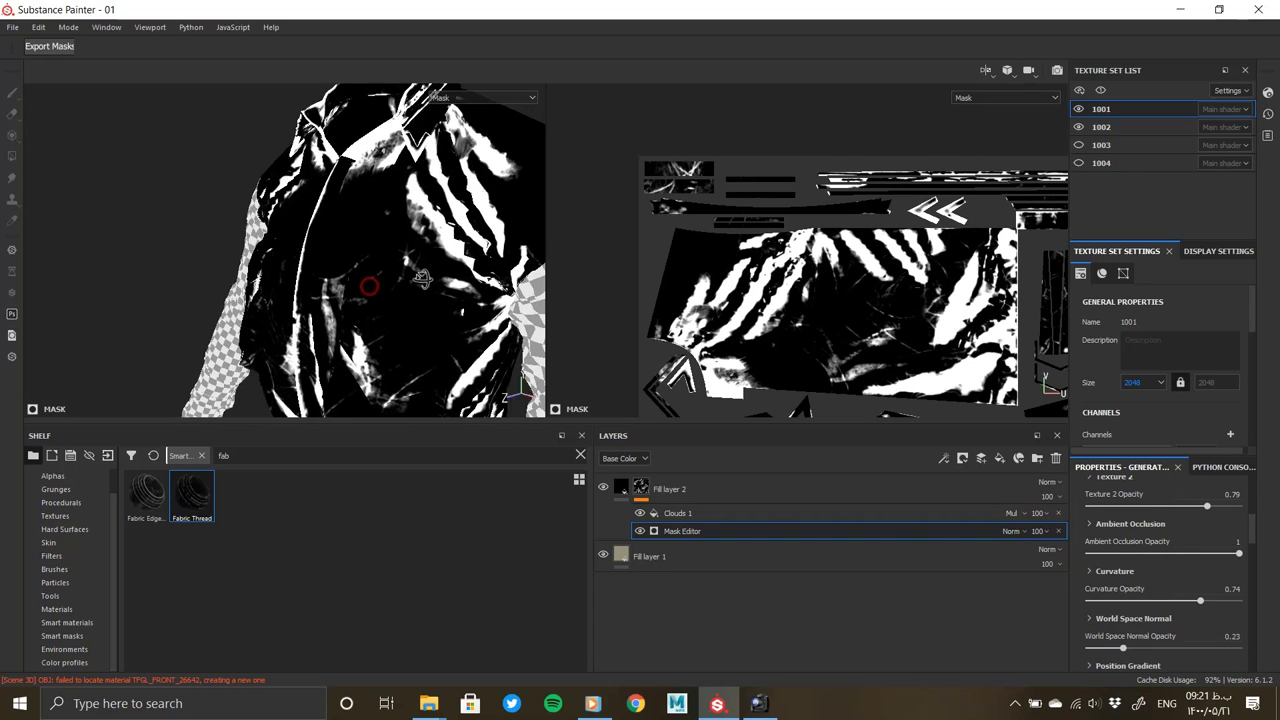
scroll(345, 237, down, 2)
scroll(1150, 652, down, 1)
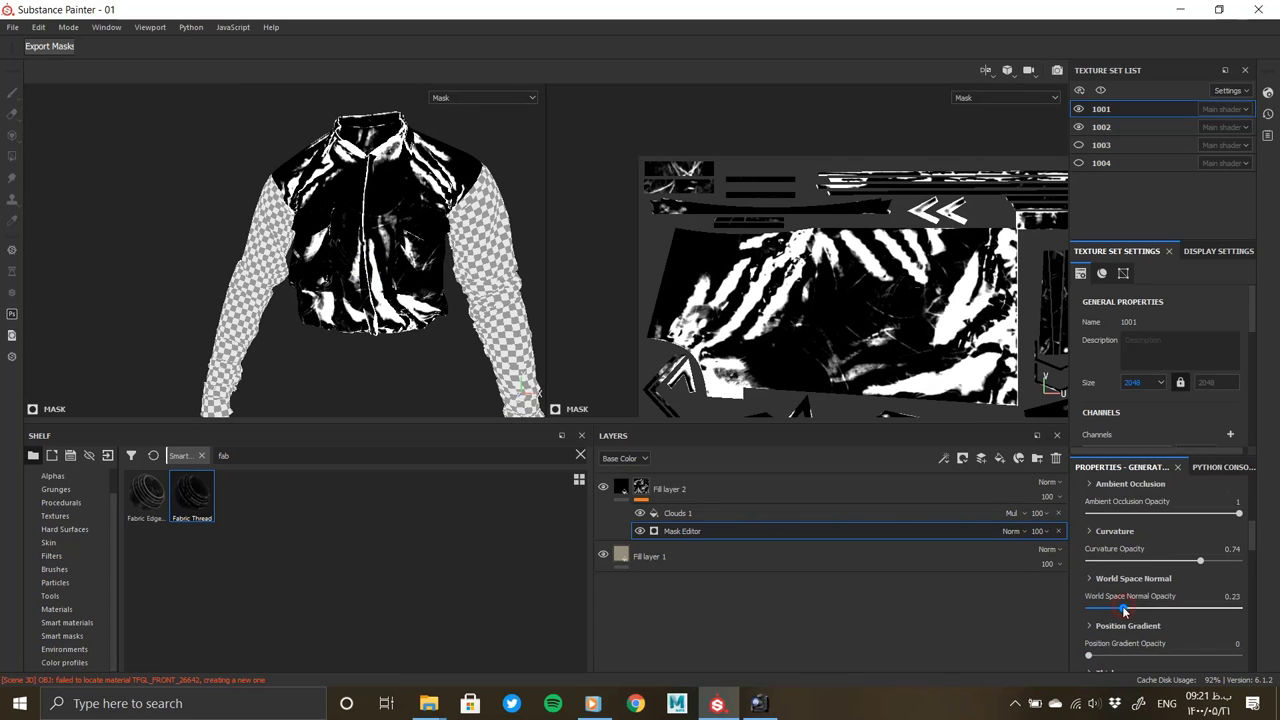
drag(1124, 610, 992, 608)
Raise the Mask Editor's position gradient opacity, then ease it down to about 0.19
drag(1089, 656, 1130, 656)
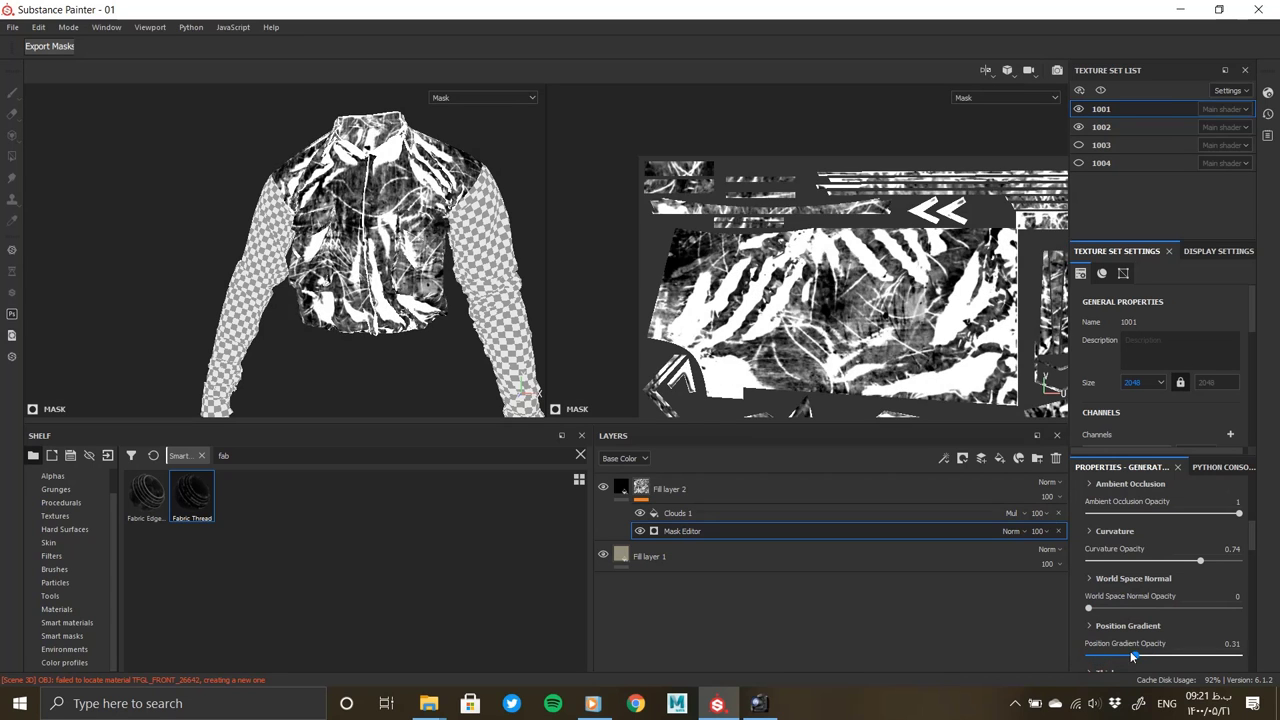
scroll(400, 150, up, 2)
scroll(400, 150, up, 1)
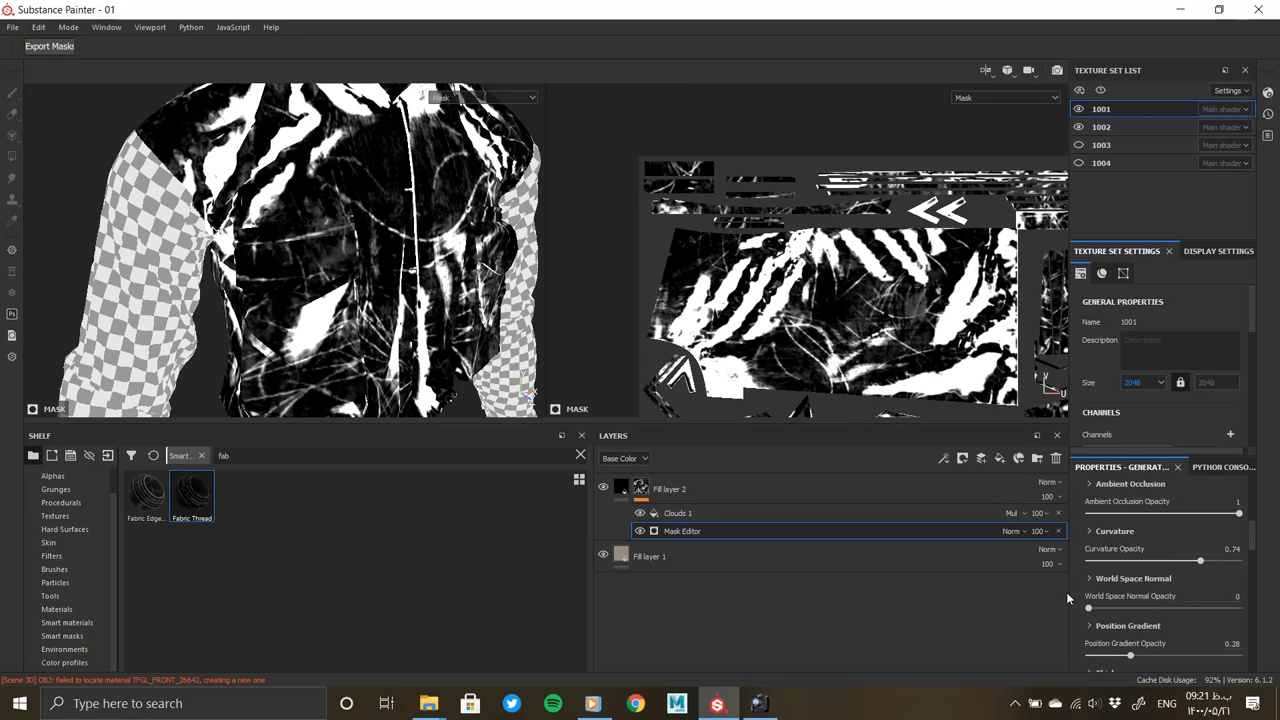
drag(1130, 656, 1121, 657)
scroll(420, 285, down, 3)
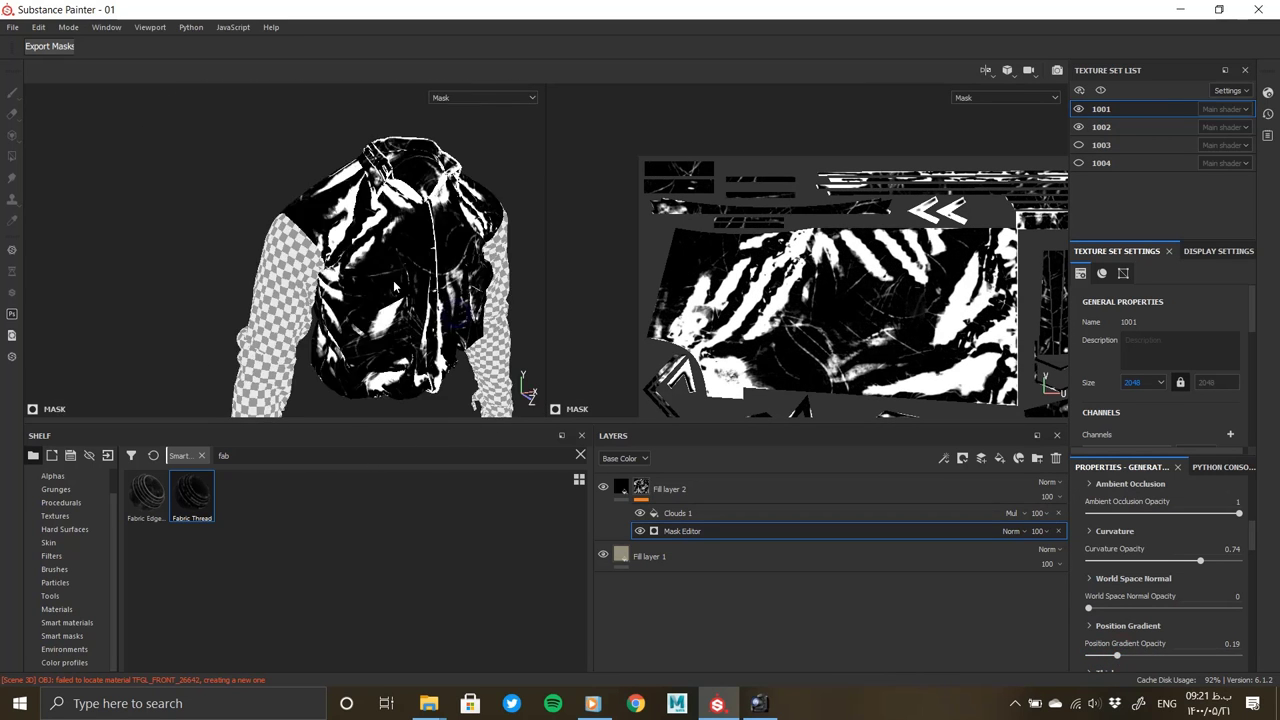
scroll(420, 285, down, 2)
Turn Global Invert off on Fill layer 2's Mask Editor and lower its global balance
click(621, 487)
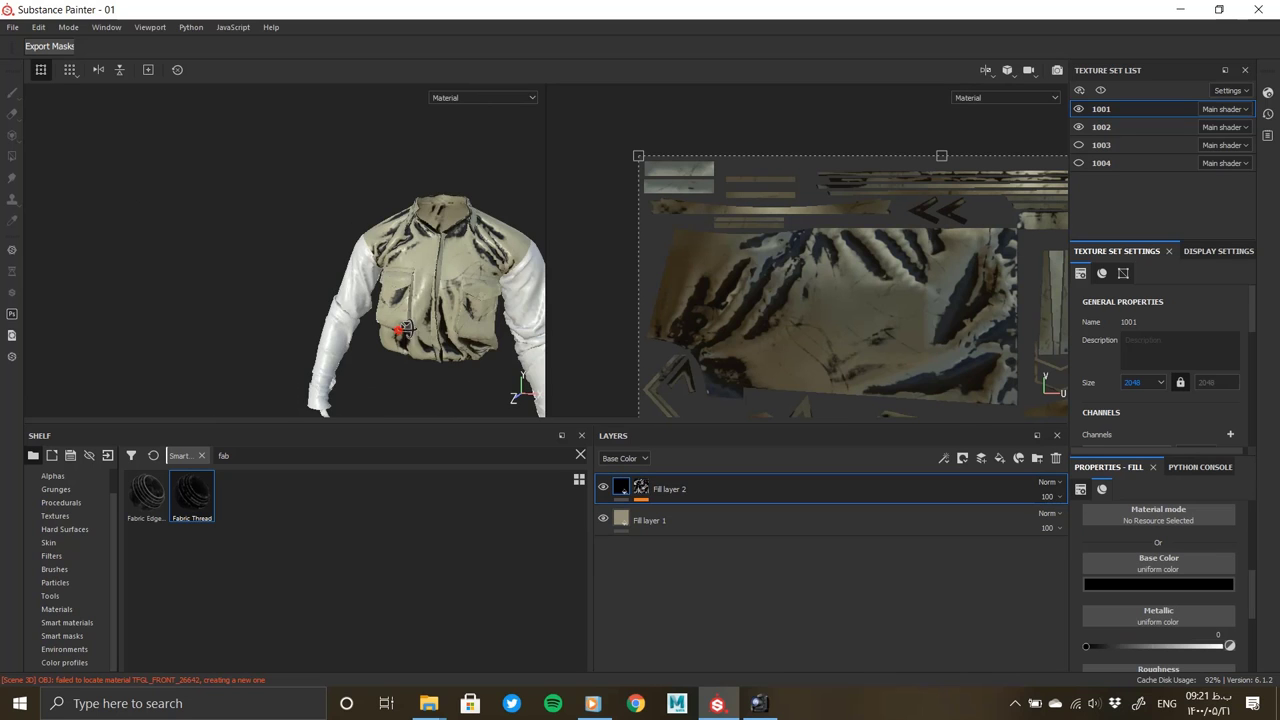
scroll(433, 259, up, 3)
scroll(367, 259, up, 1)
scroll(336, 323, up, 2)
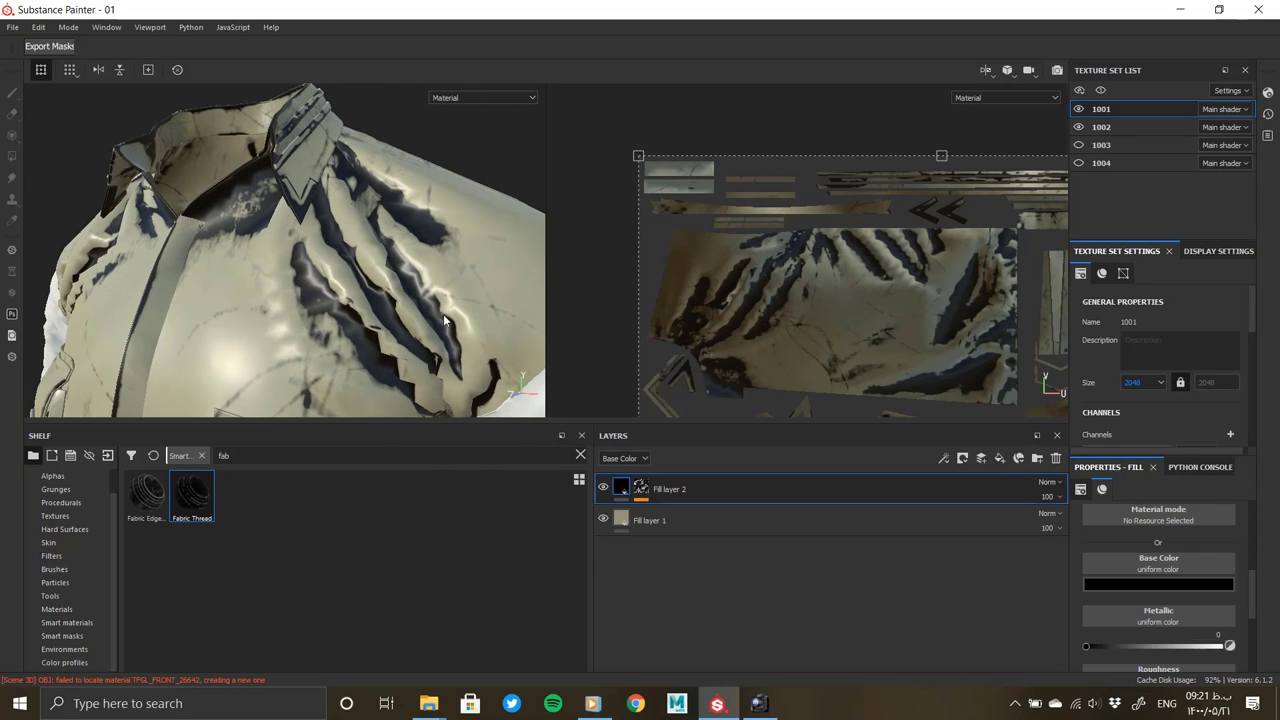
click(641, 487)
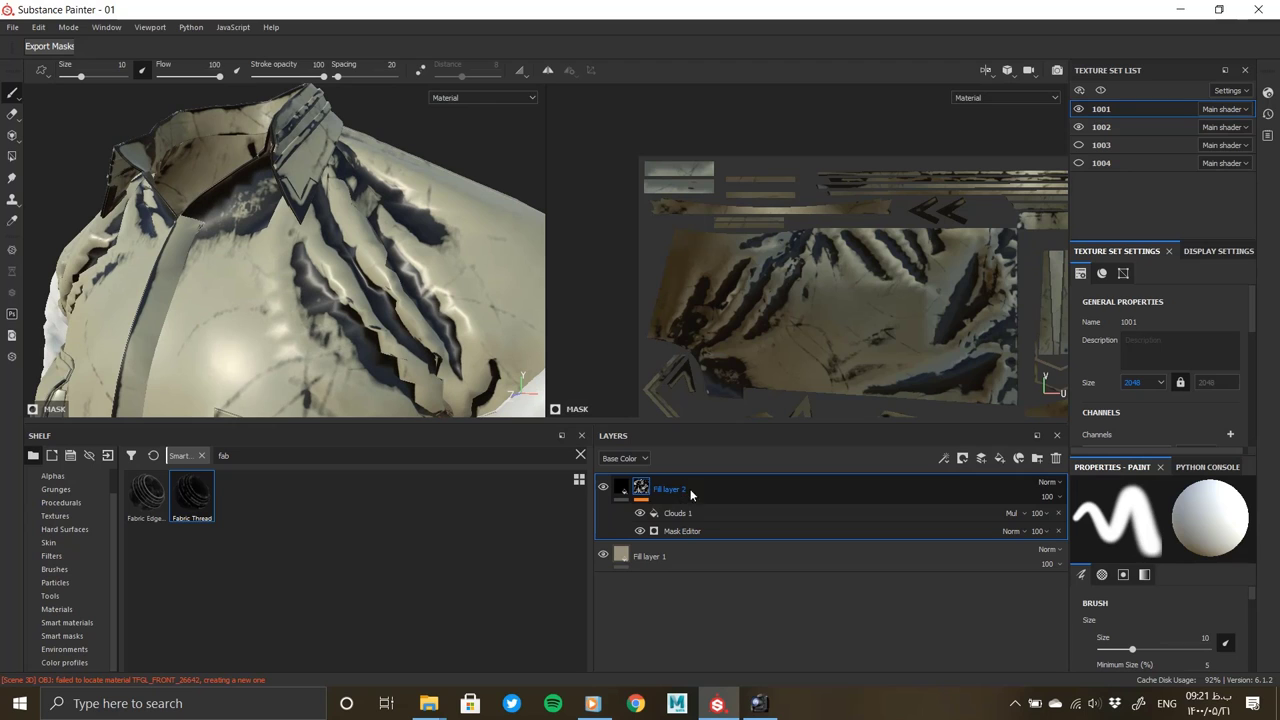
click(695, 528)
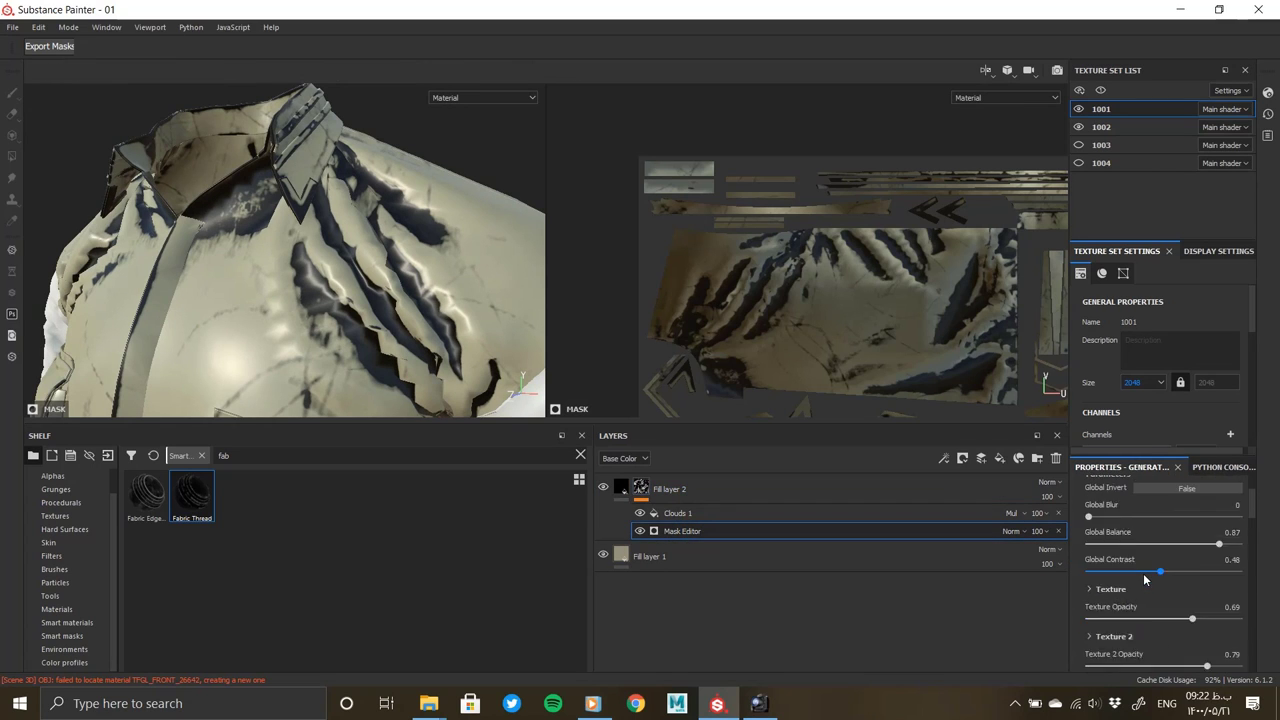
scroll(1145, 579, up, 2)
click(1150, 567)
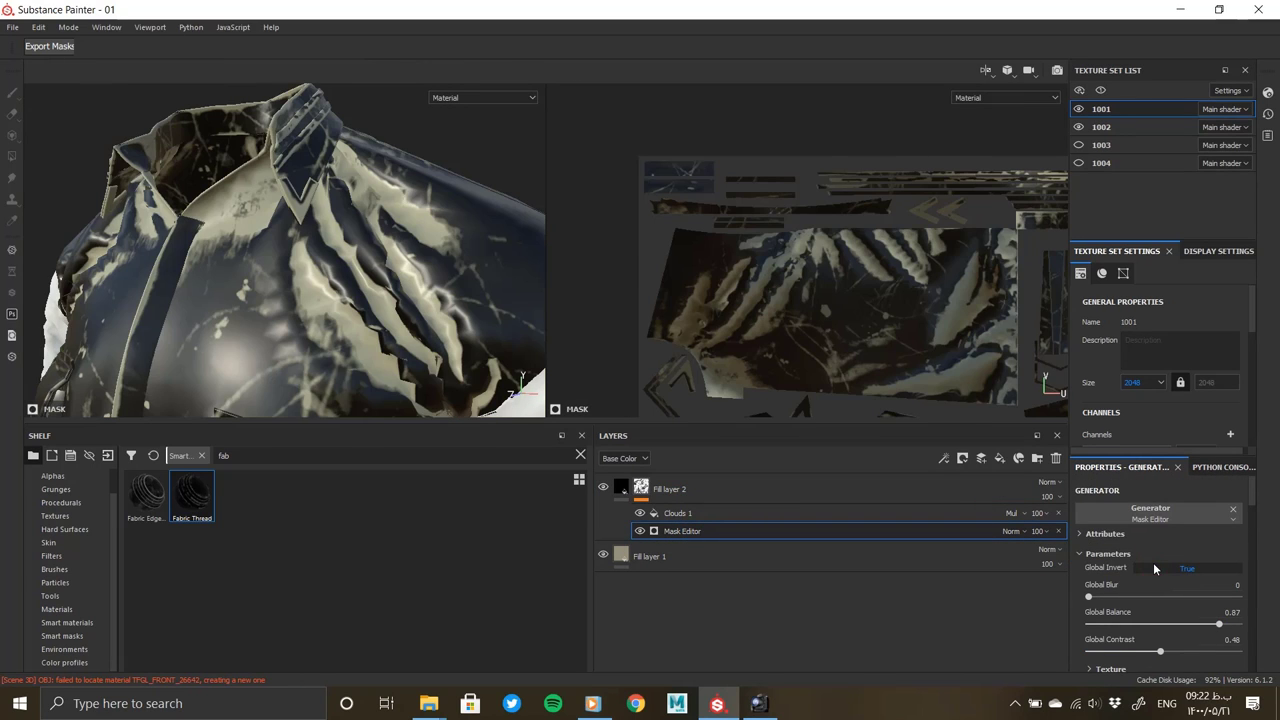
drag(1219, 624, 1124, 626)
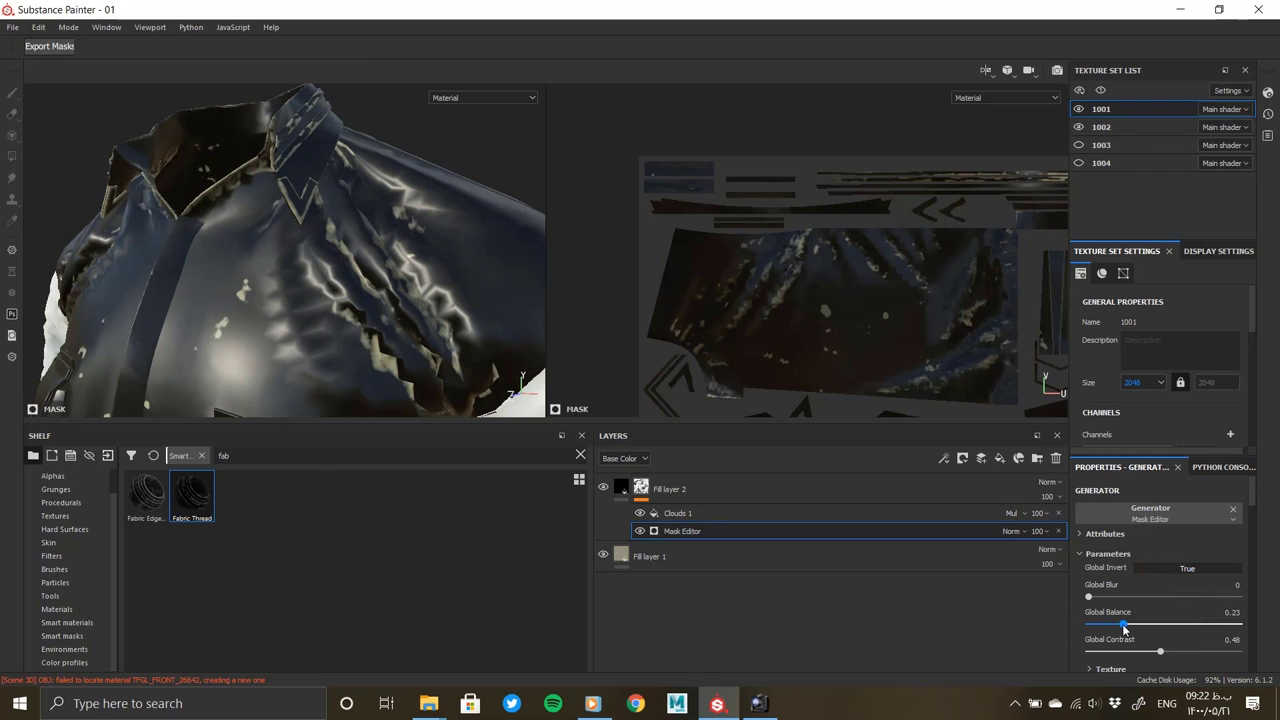
click(1187, 568)
Raise Fill layer 1's roughness to about 0.72, then reselect Fill layer 2's mask
mouse_move(330, 240)
alt+mouse_down()
mouse_move(408, 222)
mouse_move(373, 297)
alt+mouse_up()
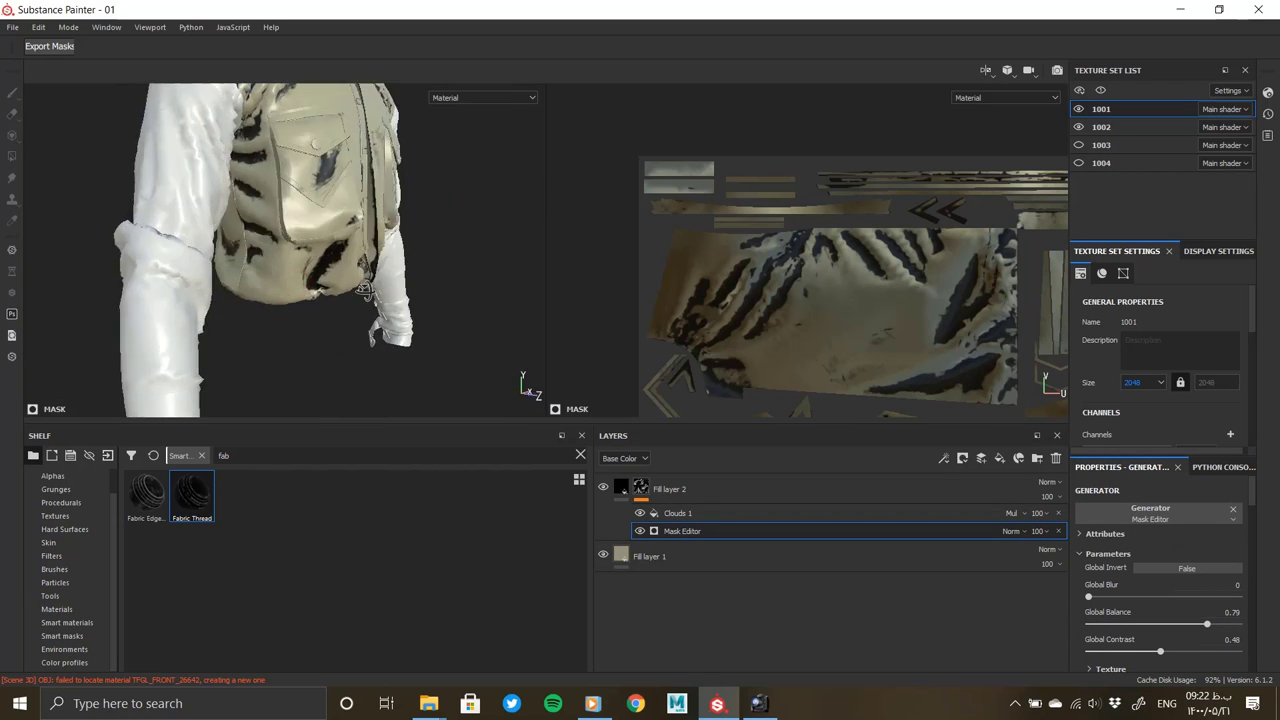
click(702, 560)
scroll(1168, 650, down, 2)
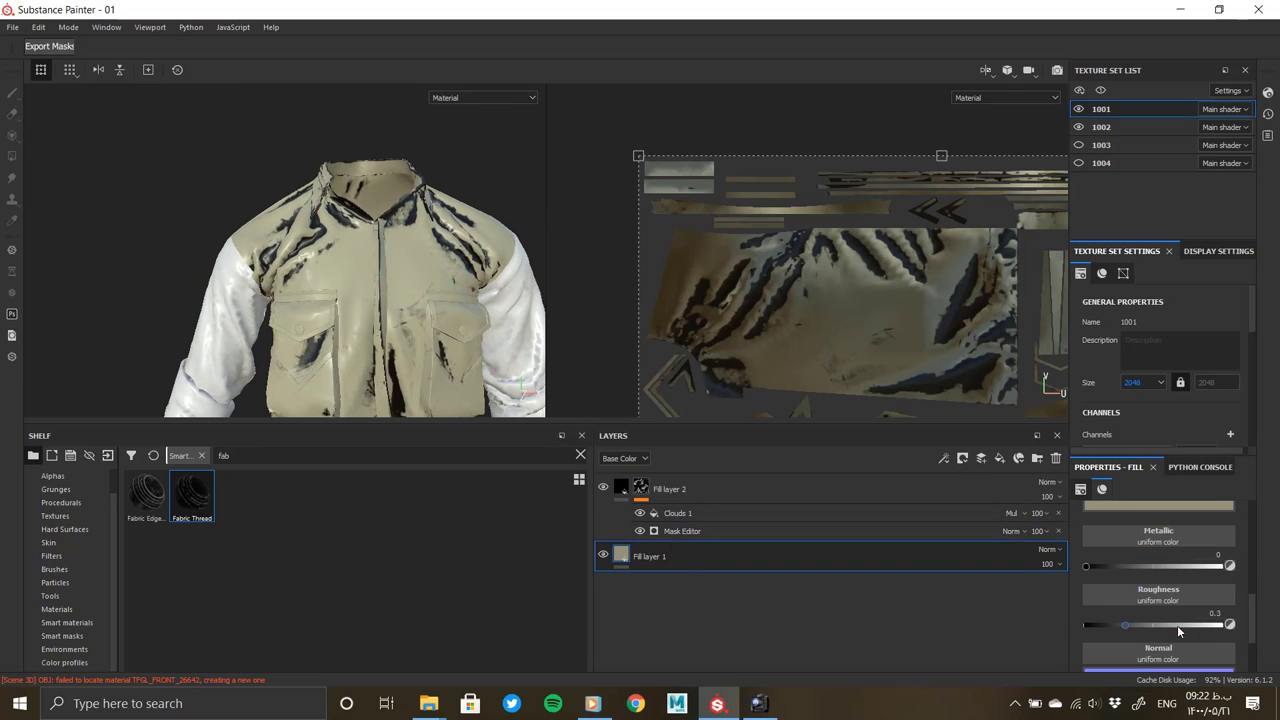
drag(1178, 624, 1155, 626)
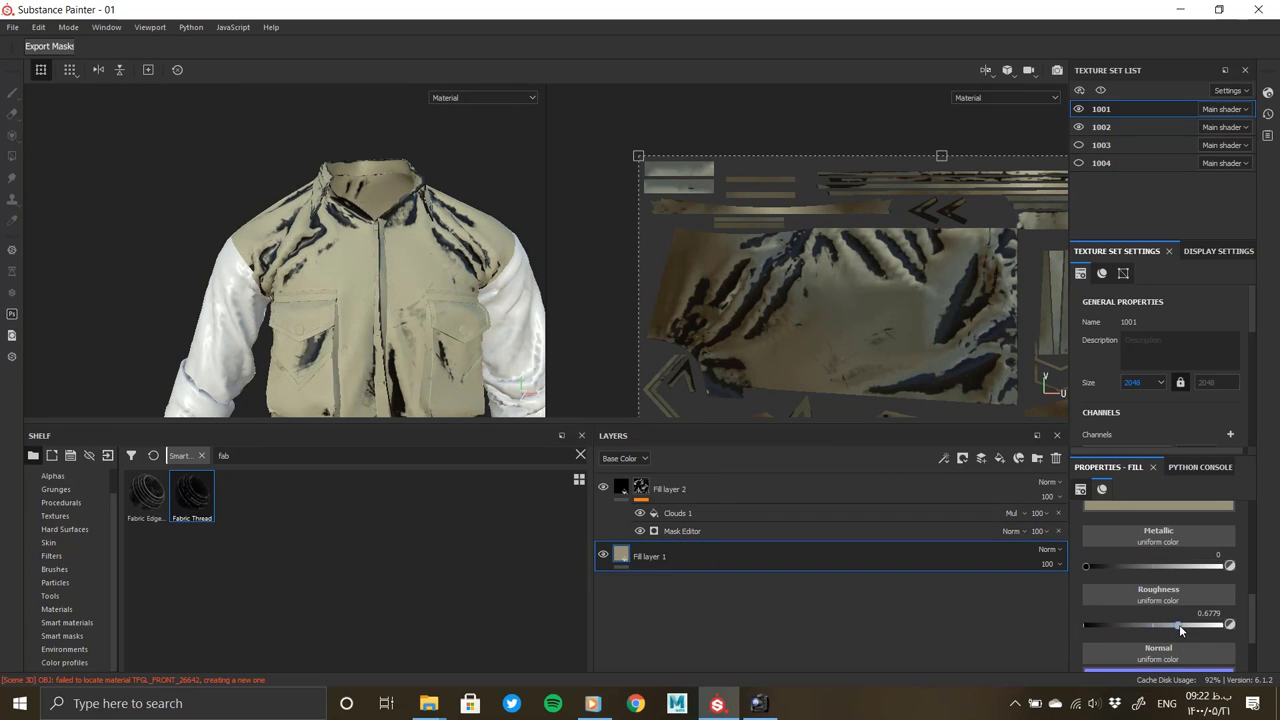
scroll(513, 295, up, 3)
alt+drag(449, 294, 400, 300)
click(670, 489)
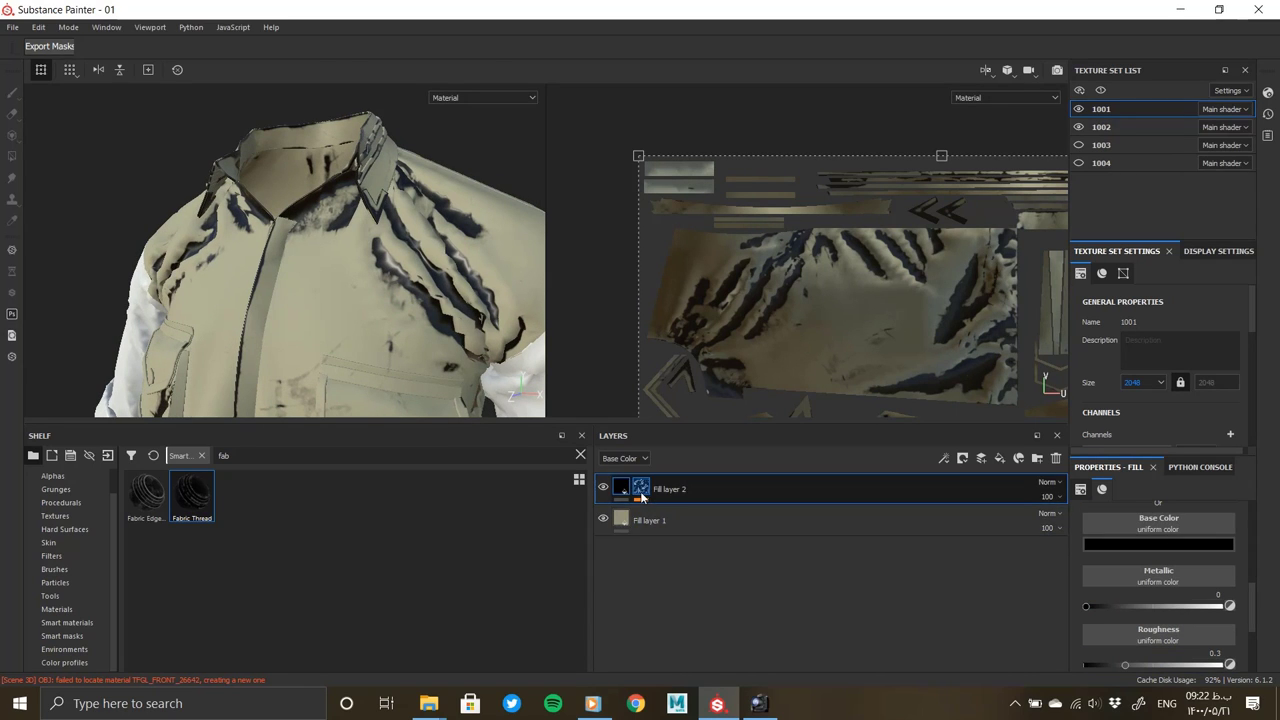
click(641, 489)
Add a Blur filter to the Clouds 1 mask, compare, then remove it
click(700, 513)
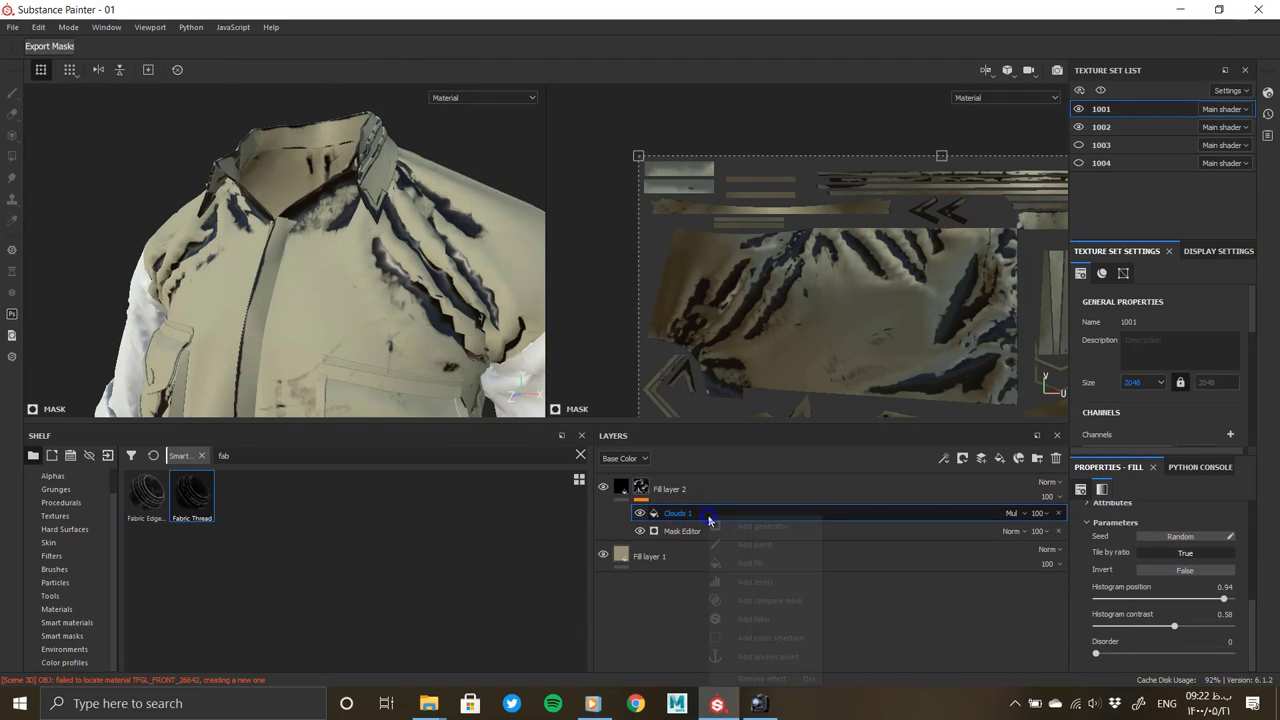
right_click(709, 516)
click(758, 621)
click(1155, 512)
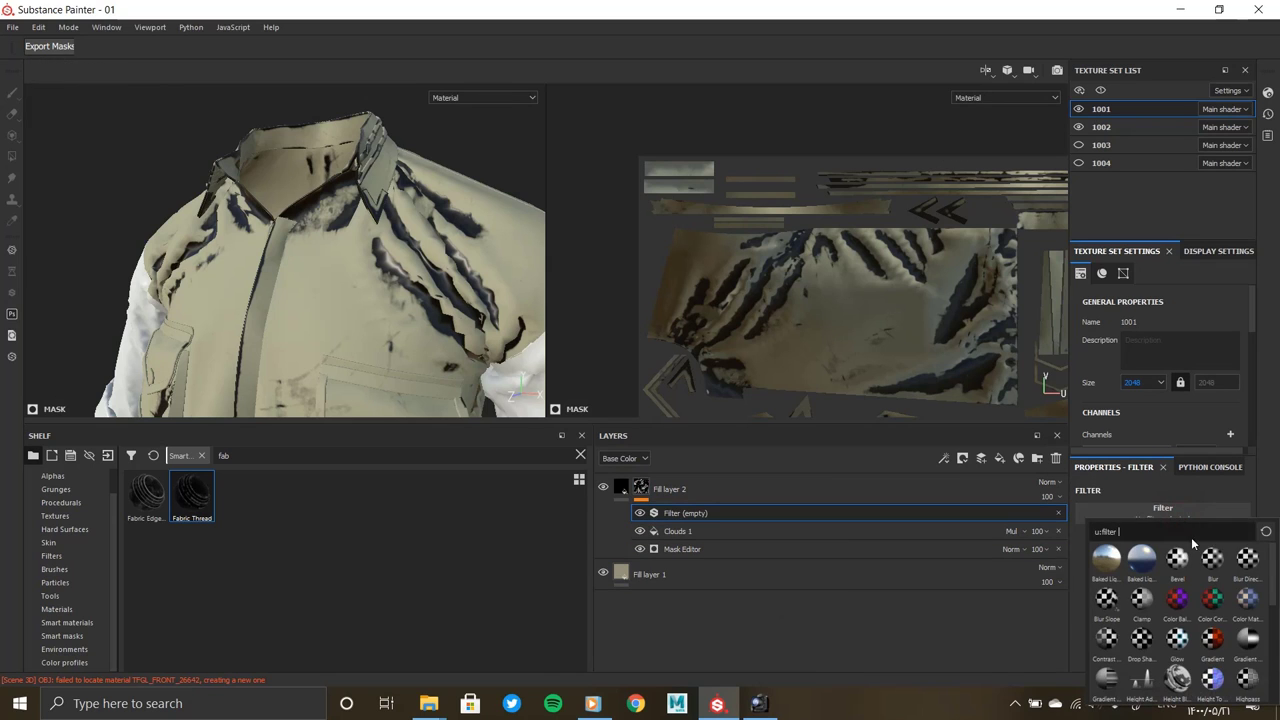
click(1107, 558)
drag(1093, 579, 1101, 580)
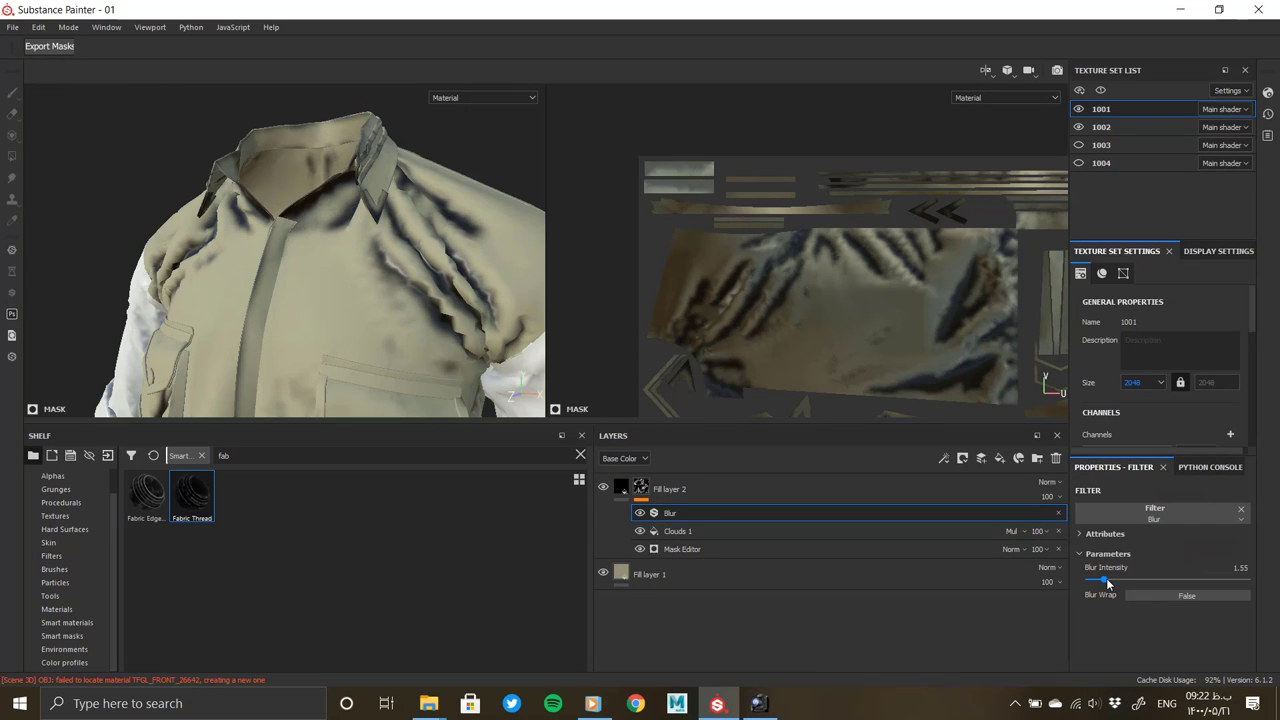
mouse_move(316, 304)
alt+mouse_down()
mouse_move(254, 268)
mouse_move(318, 269)
mouse_move(304, 280)
alt+mouse_up()
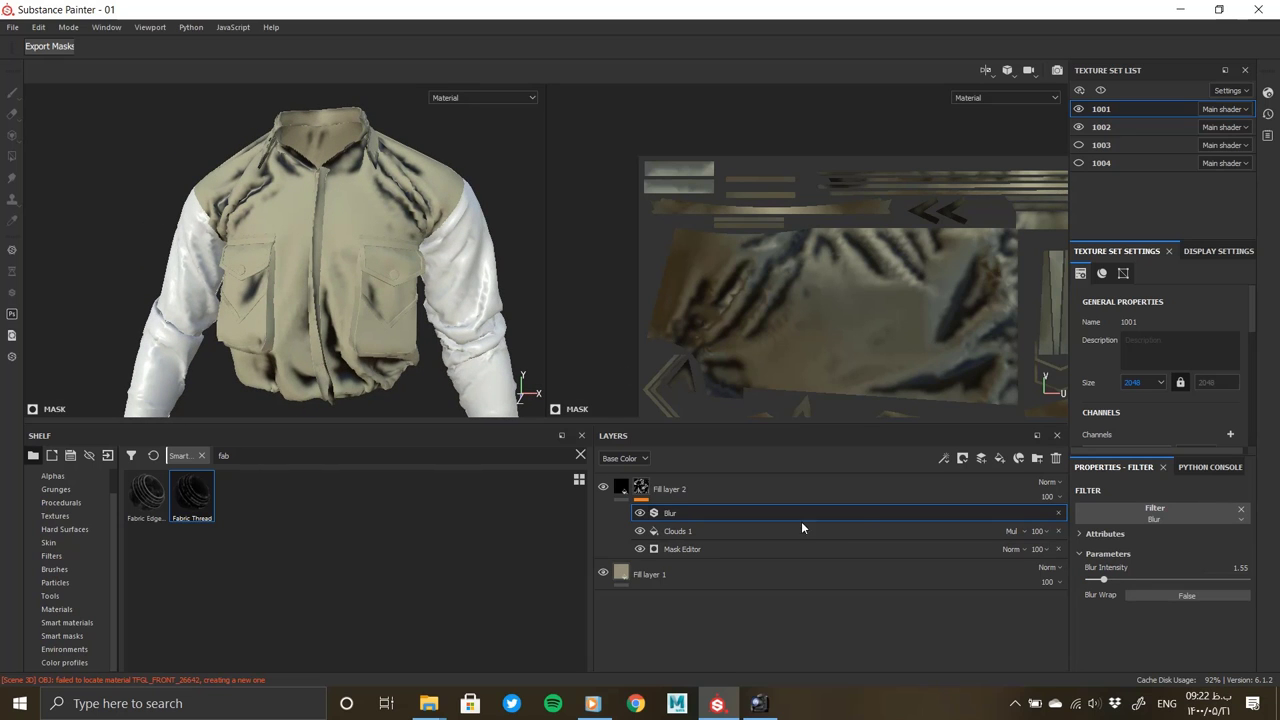
click(640, 513)
click(1058, 513)
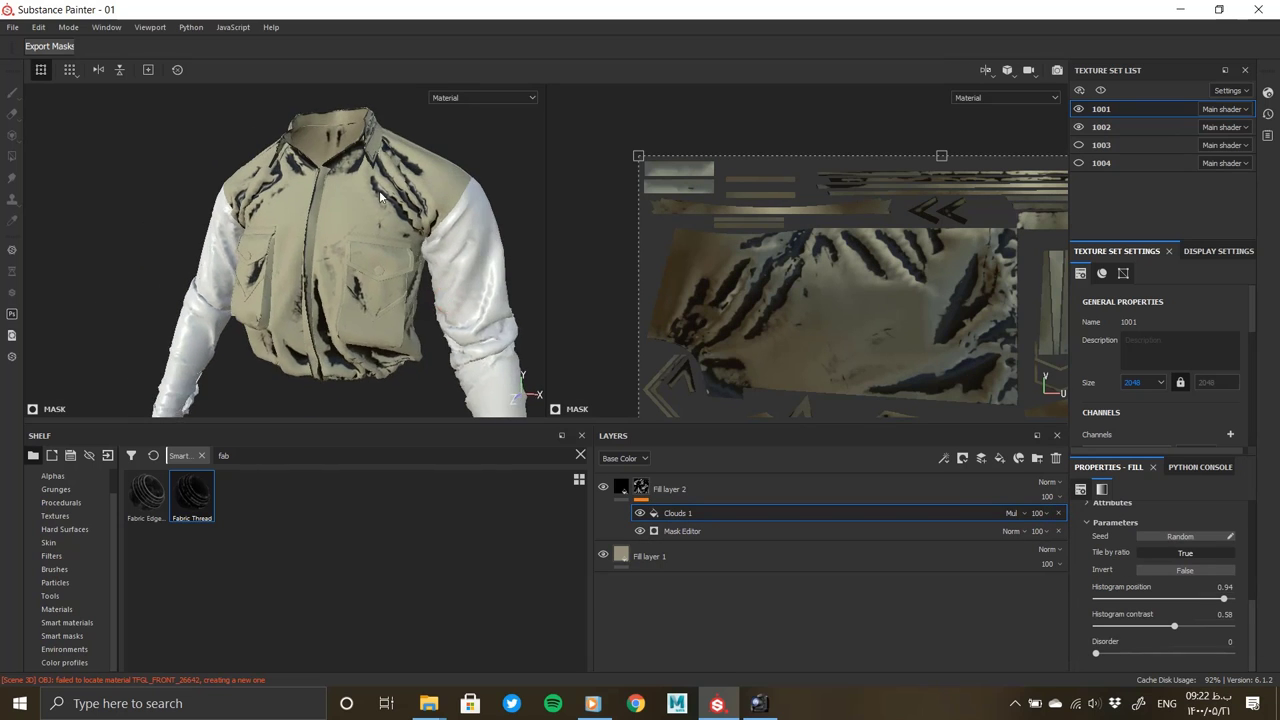
Make Fill layer 2's base colour light beige with roughness about 0.47
click(624, 492)
click(1158, 584)
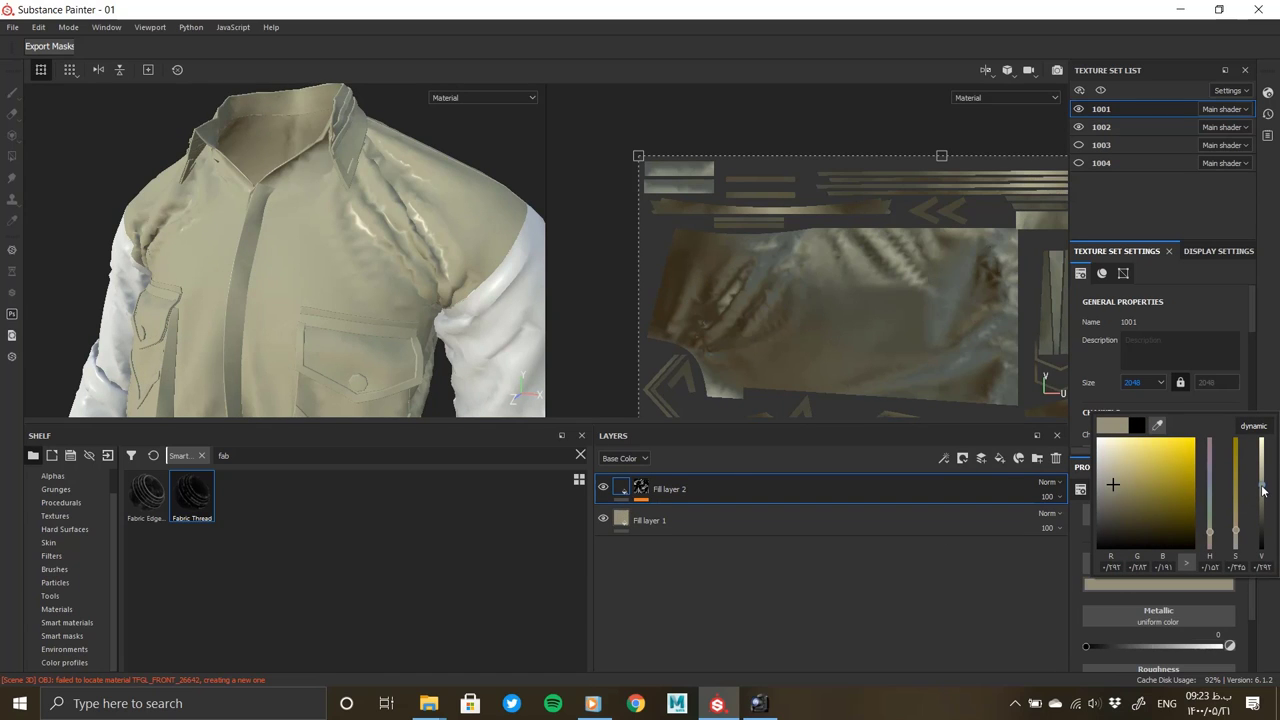
drag(1263, 490, 1262, 483)
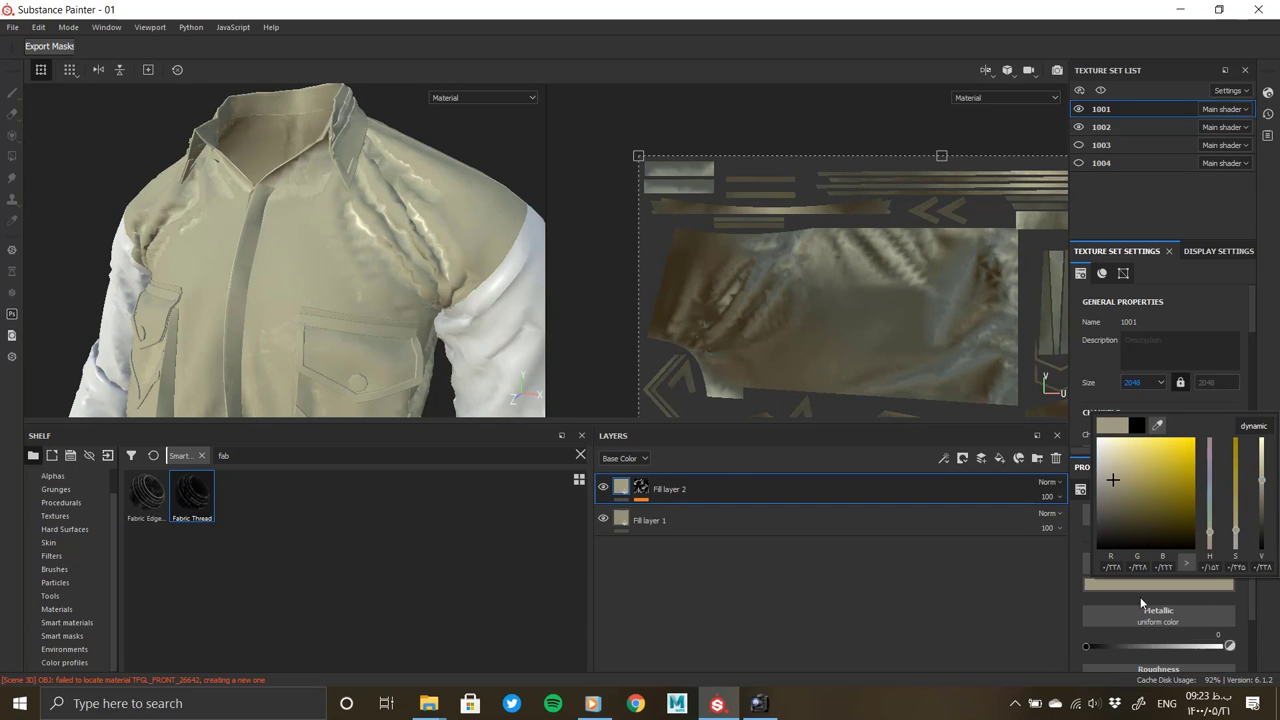
scroll(1142, 610, down, 2)
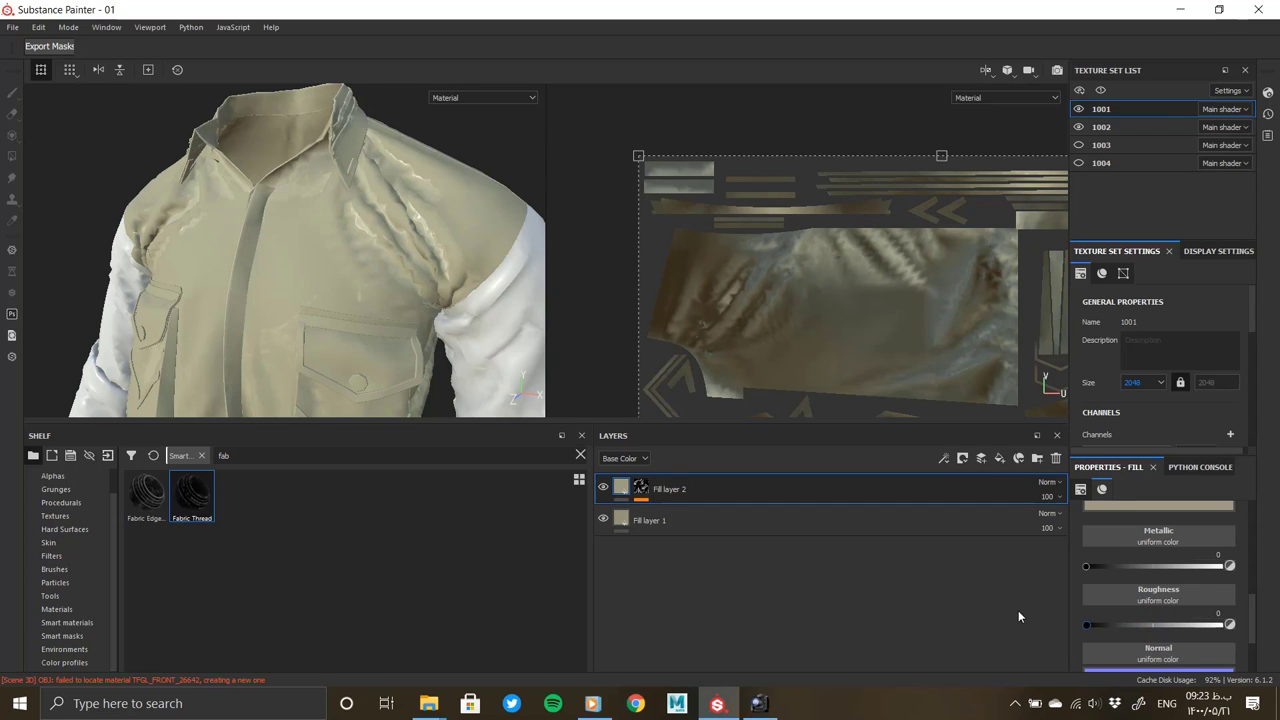
alt+middle_drag(380, 291, 278, 233)
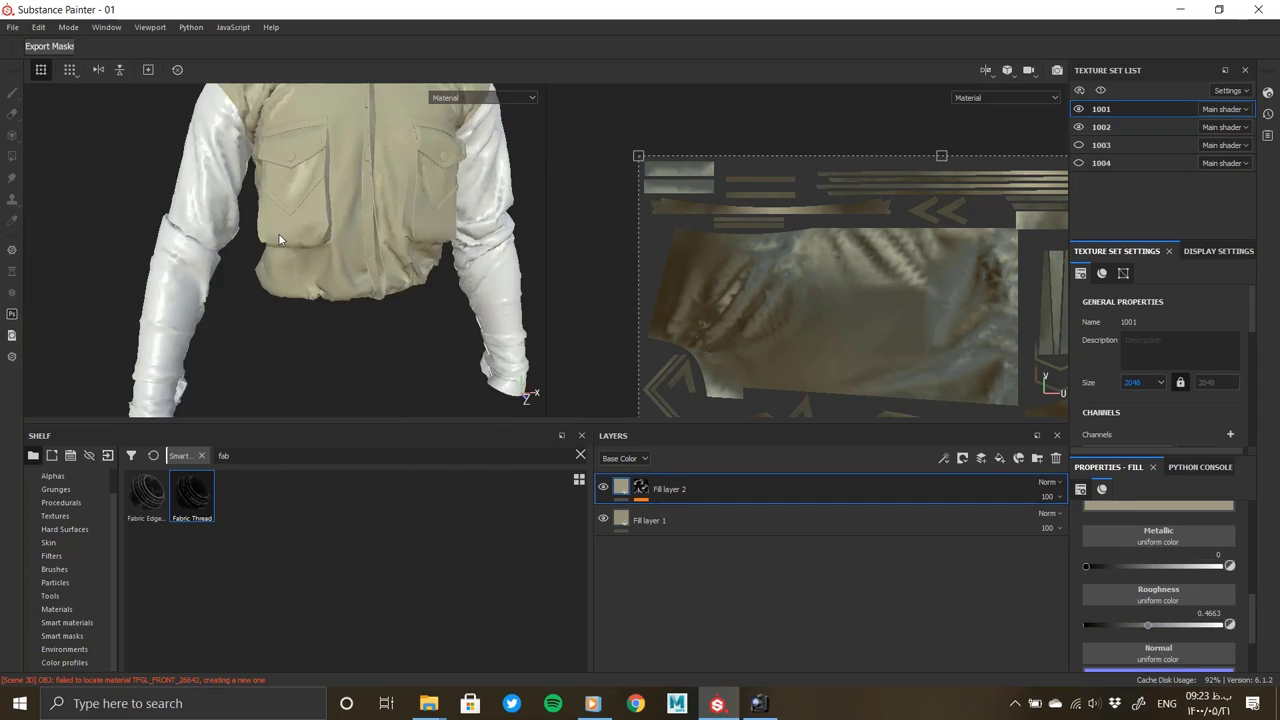
scroll(385, 260, up, 3)
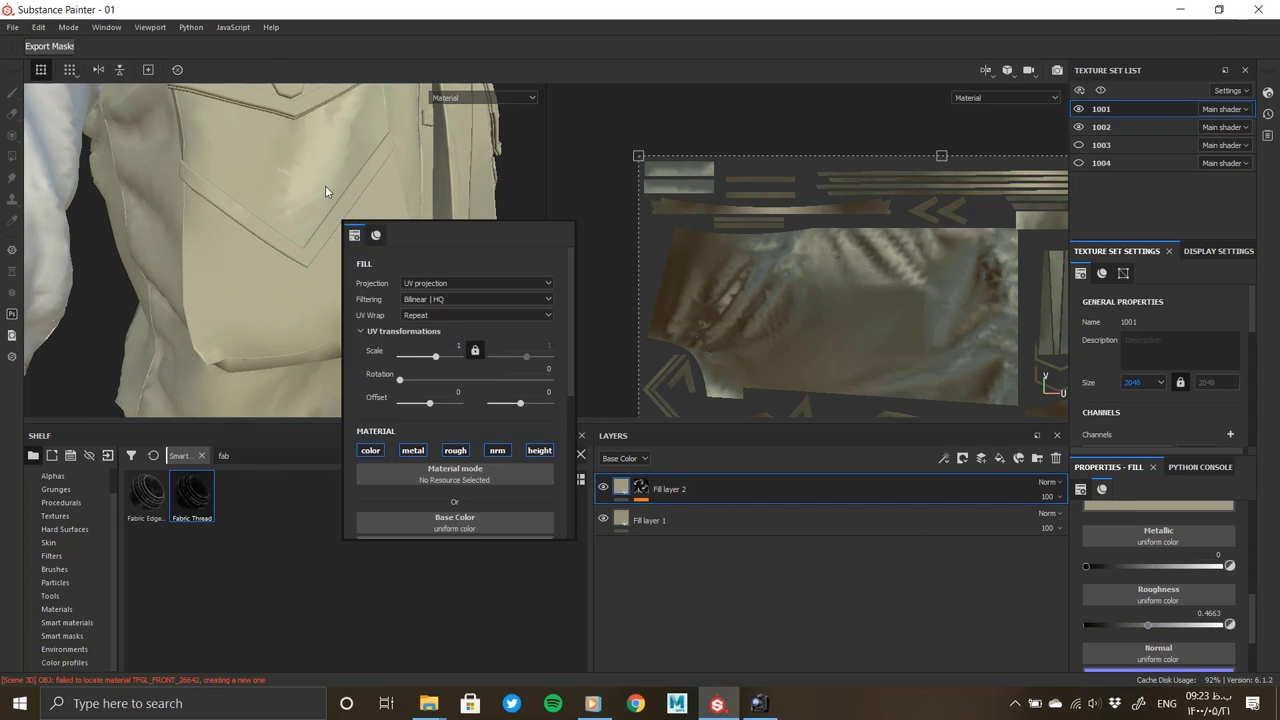
scroll(325, 185, down, 3)
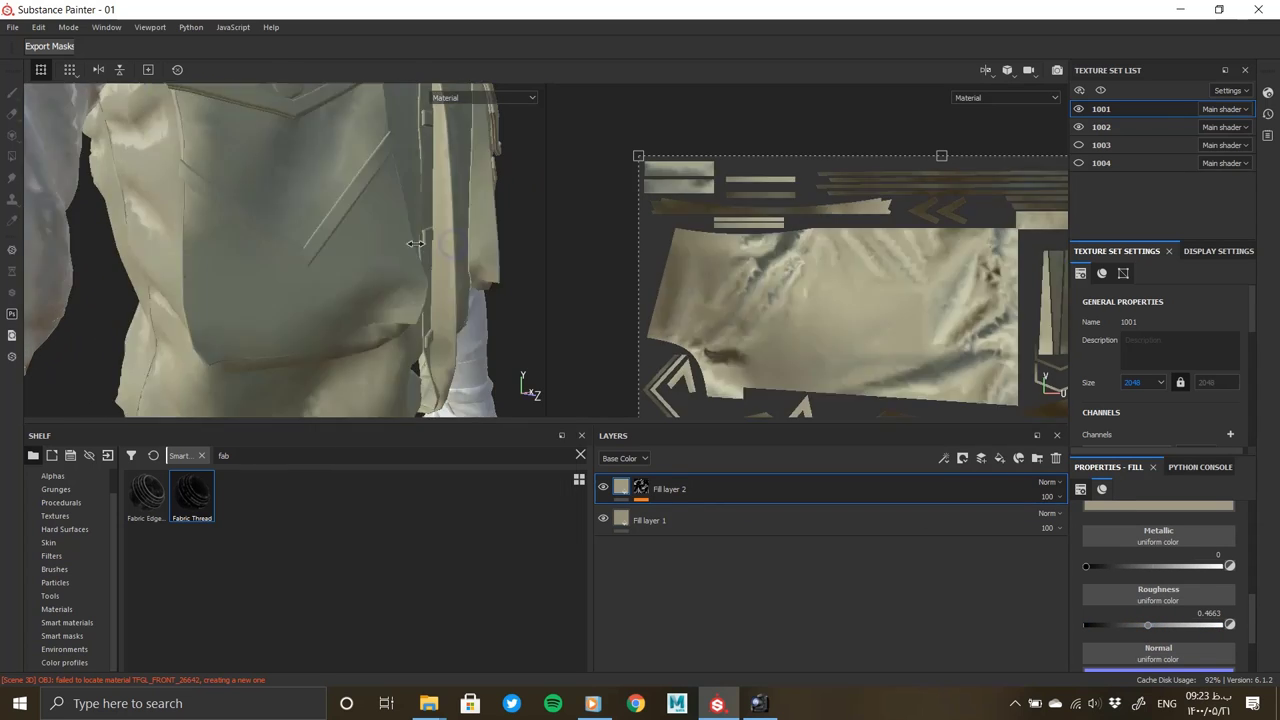
alt+drag(300, 250, 189, 346)
Duplicate Fill layer 1 as Fill layer 1 copy 1
scroll(371, 283, down, 3)
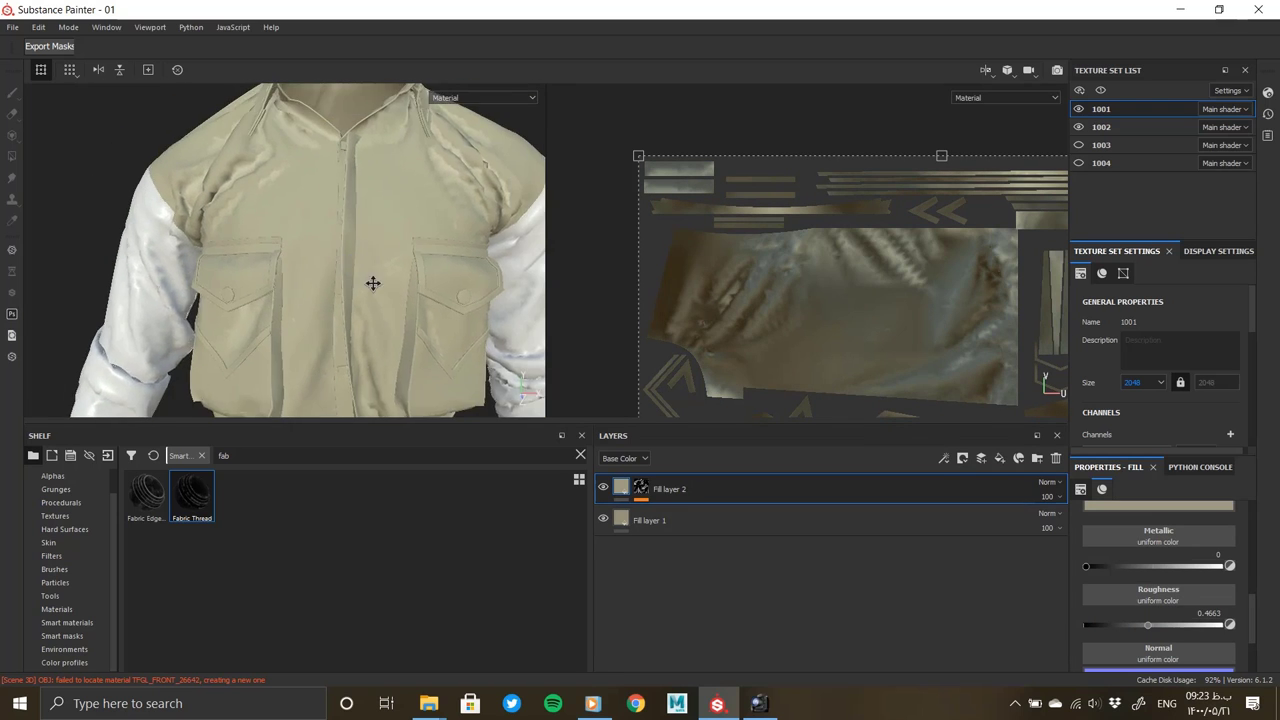
alt+drag(371, 283, 400, 290)
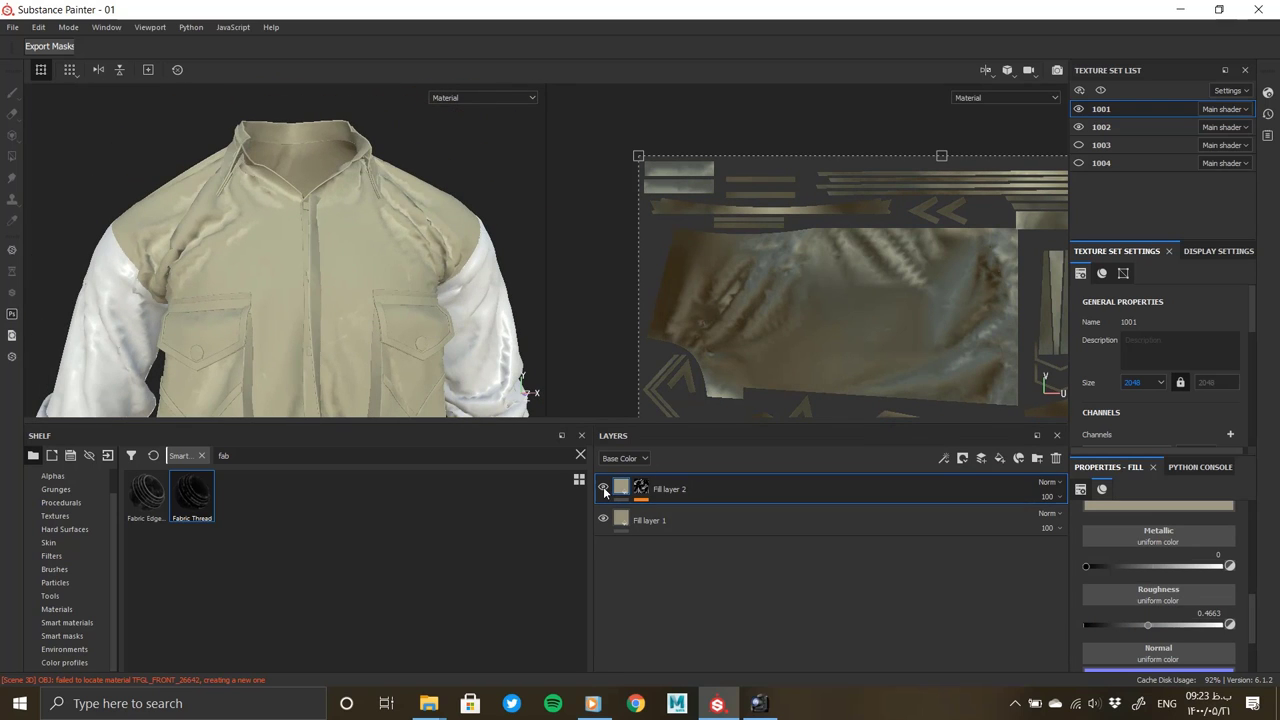
right_click(703, 521)
click(760, 263)
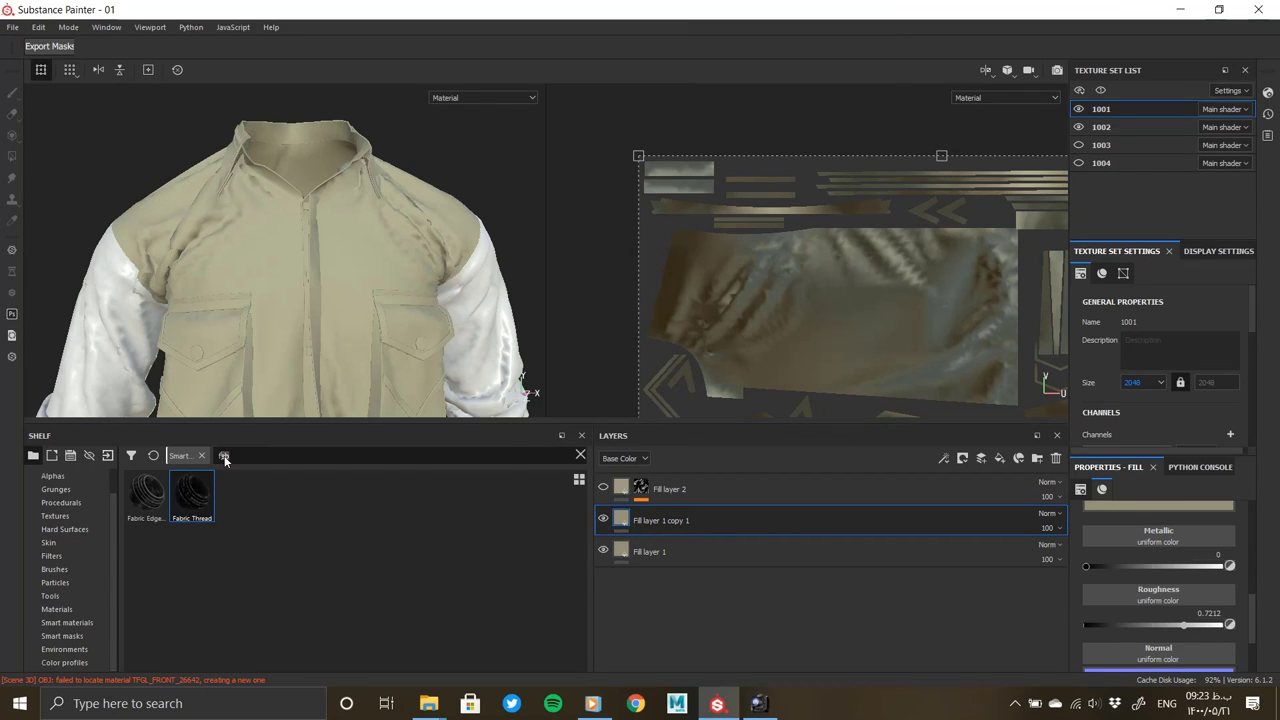
Search the shelf for 'cur', clear it, and drop Sand Cavities onto Fill layer 1 copy 1
click(224, 456)
text(c)
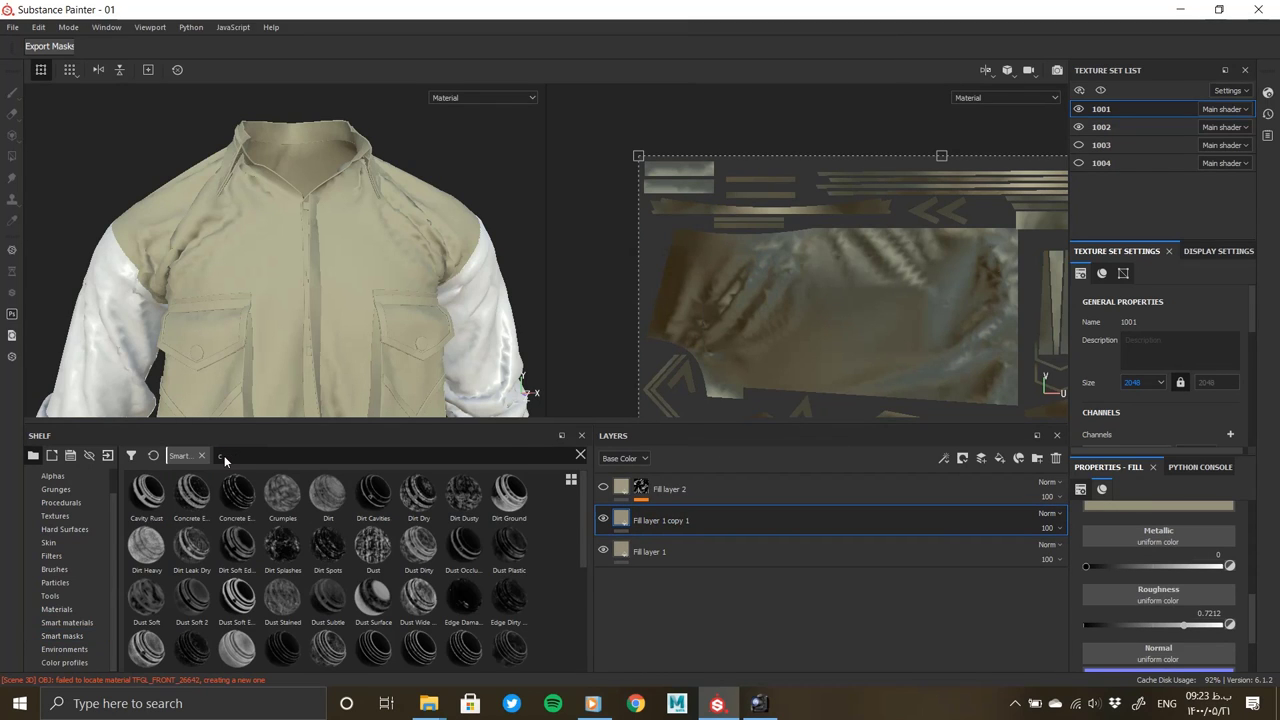
text(urv)
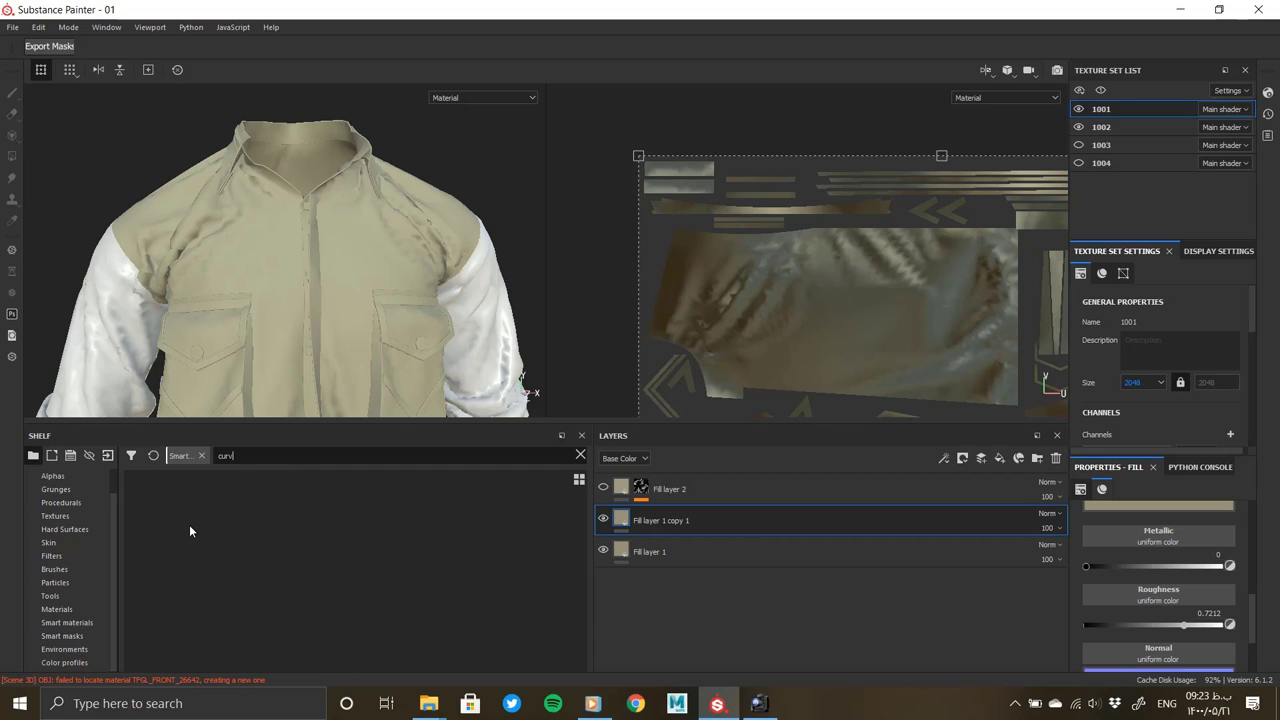
key(Escape)
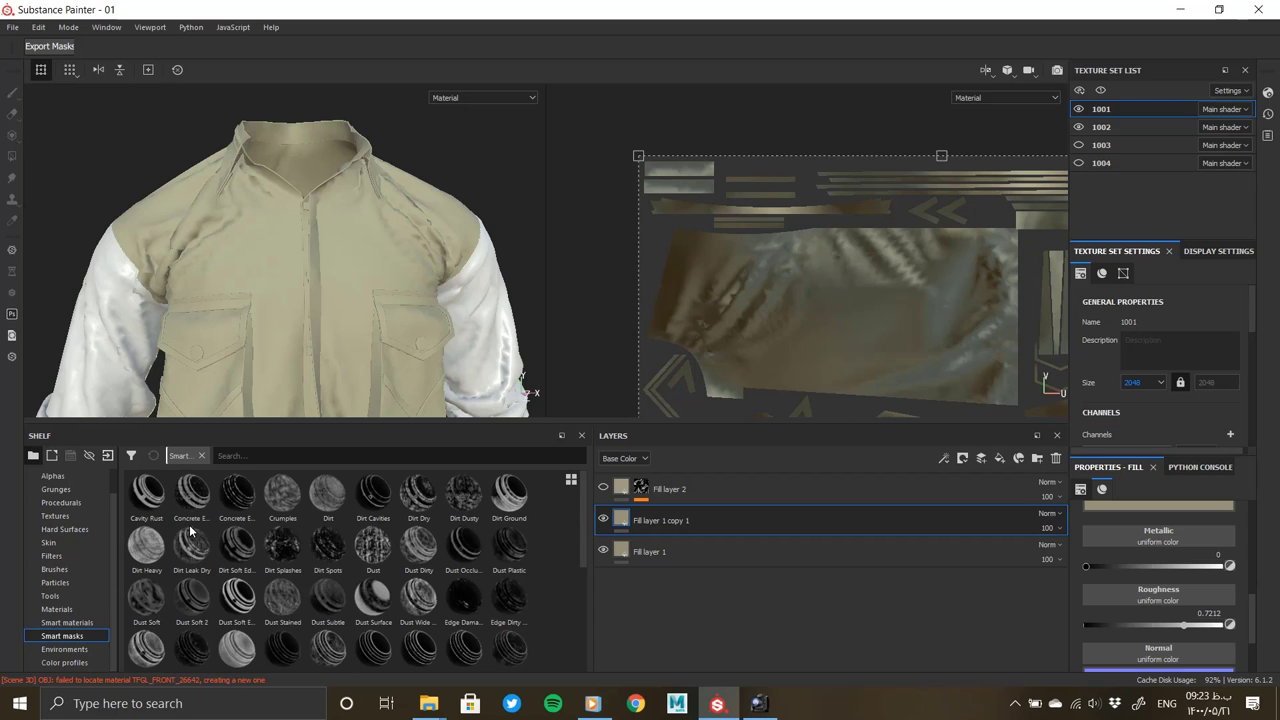
scroll(340, 640, down, 5)
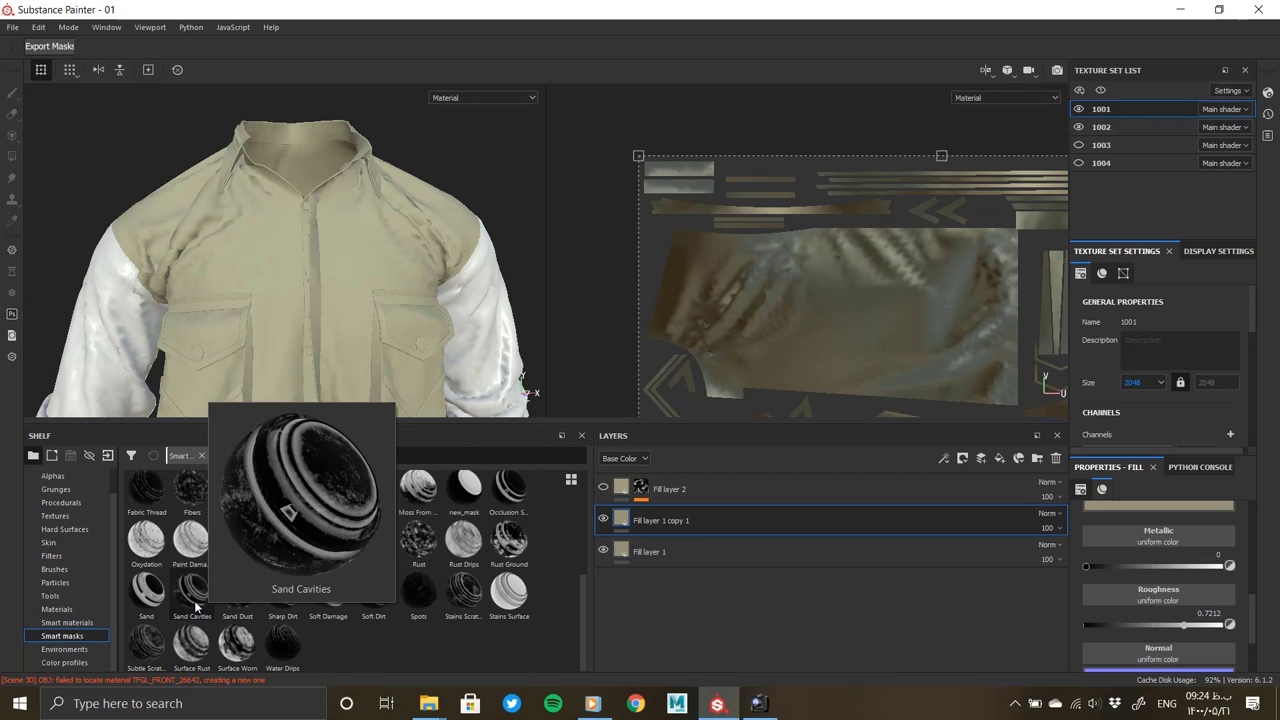
mouse_move(197, 606)
mouse_down()
mouse_move(652, 535)
mouse_move(645, 522)
mouse_up()
click(856, 523)
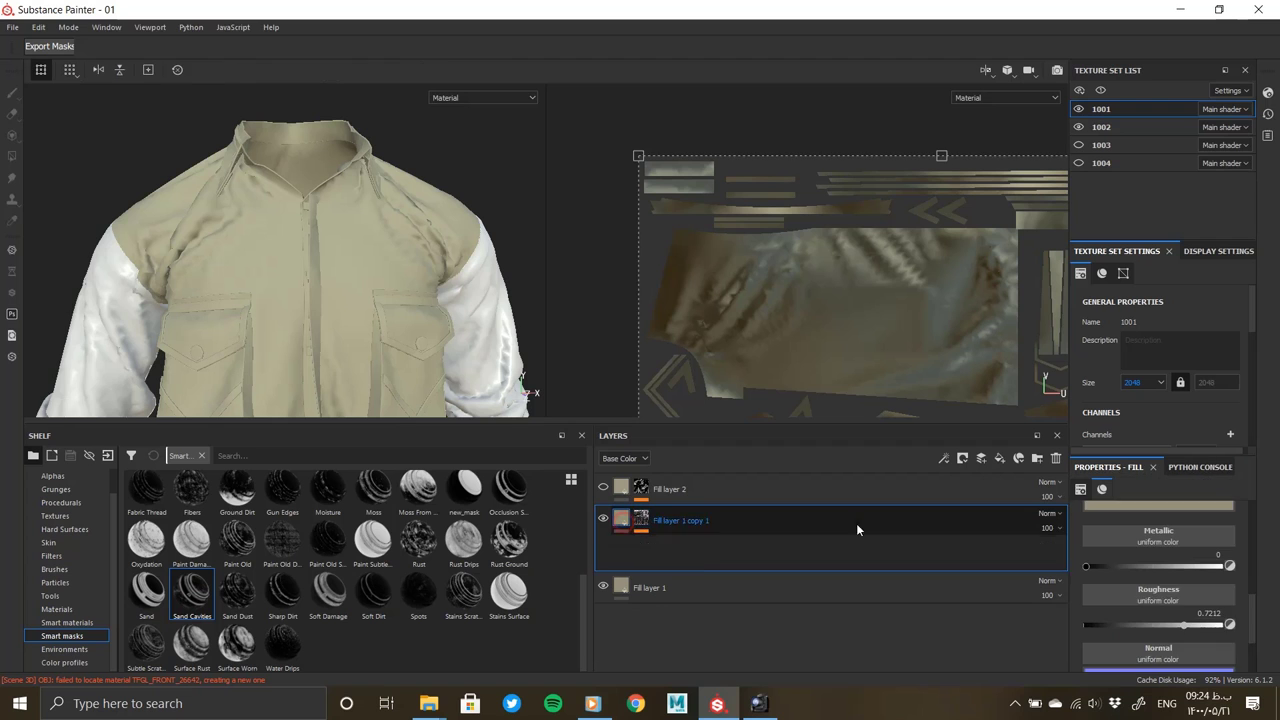
click(1138, 512)
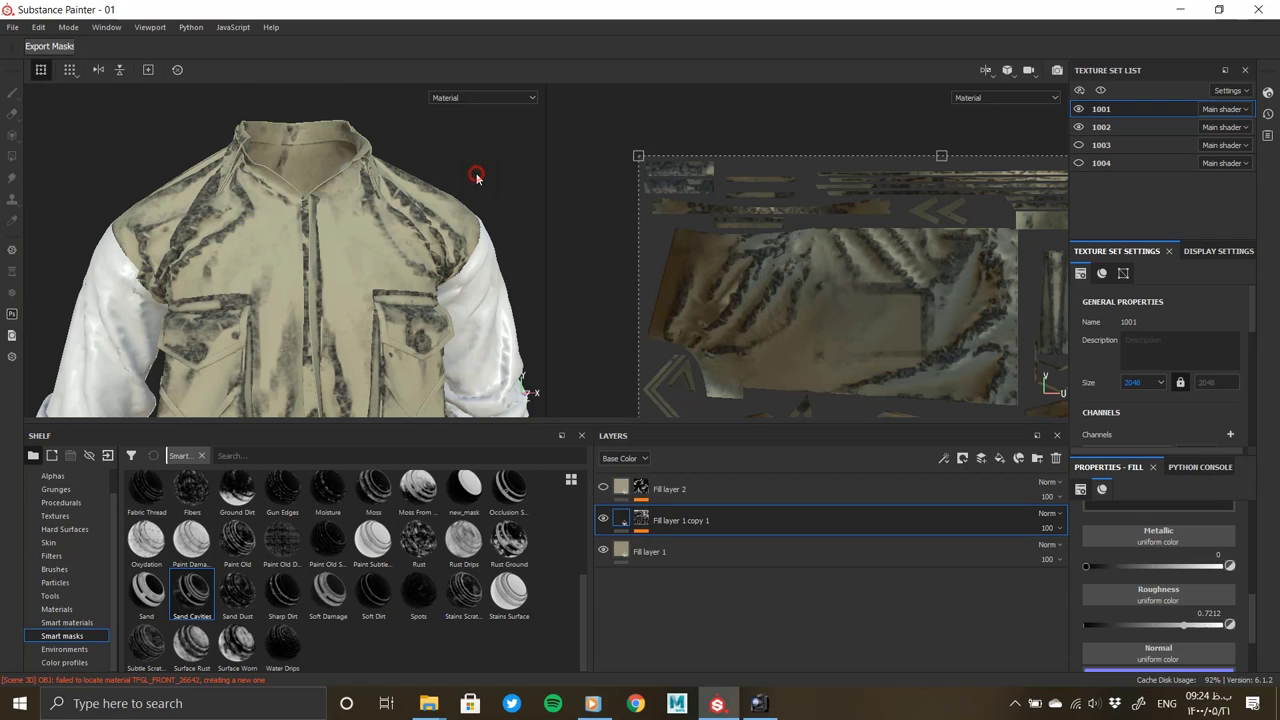
mouse_move(477, 177)
alt+right_down()
mouse_move(339, 308)
mouse_move(456, 213)
mouse_move(523, 380)
mouse_move(389, 346)
mouse_move(460, 390)
alt+right_up()
right_click(645, 522)
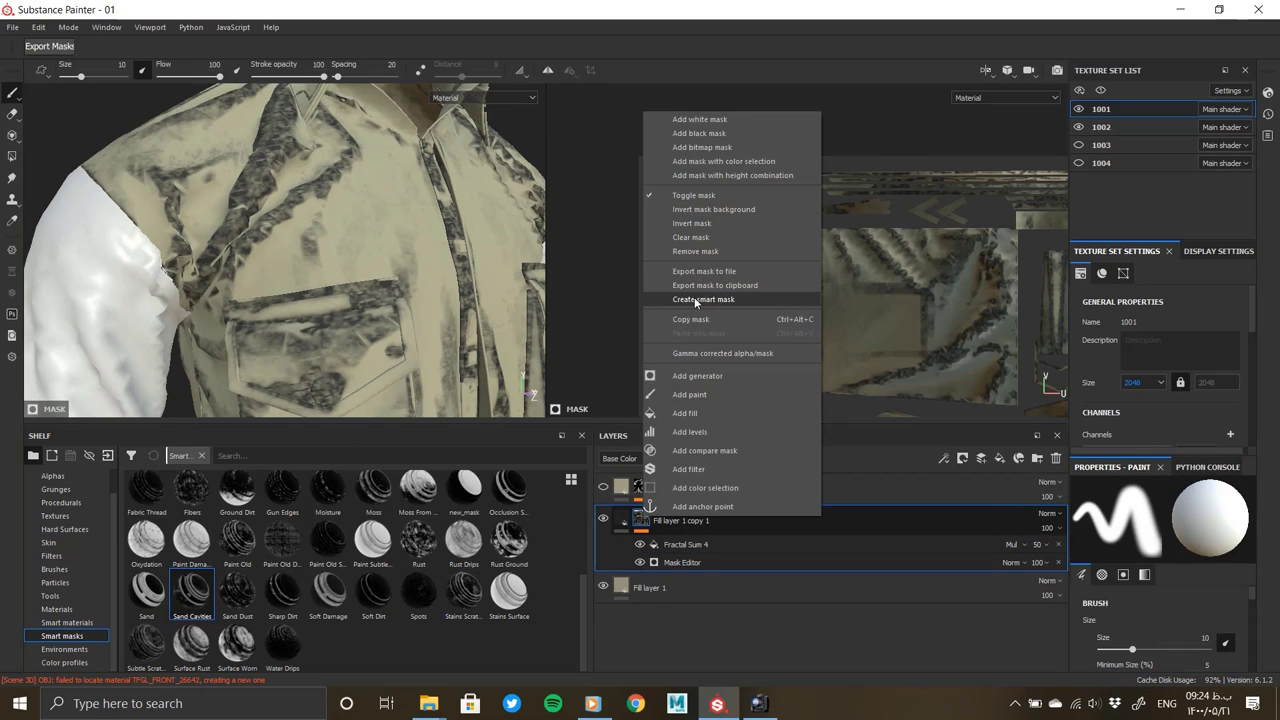
click(697, 251)
Try and undo the Sand Dust, Rust Drips, Rust Ground, Stains Surface and Surface Worn smart masks
mouse_move(237, 590)
mouse_down()
mouse_move(630, 560)
mouse_move(150, 604)
mouse_move(640, 522)
mouse_up()
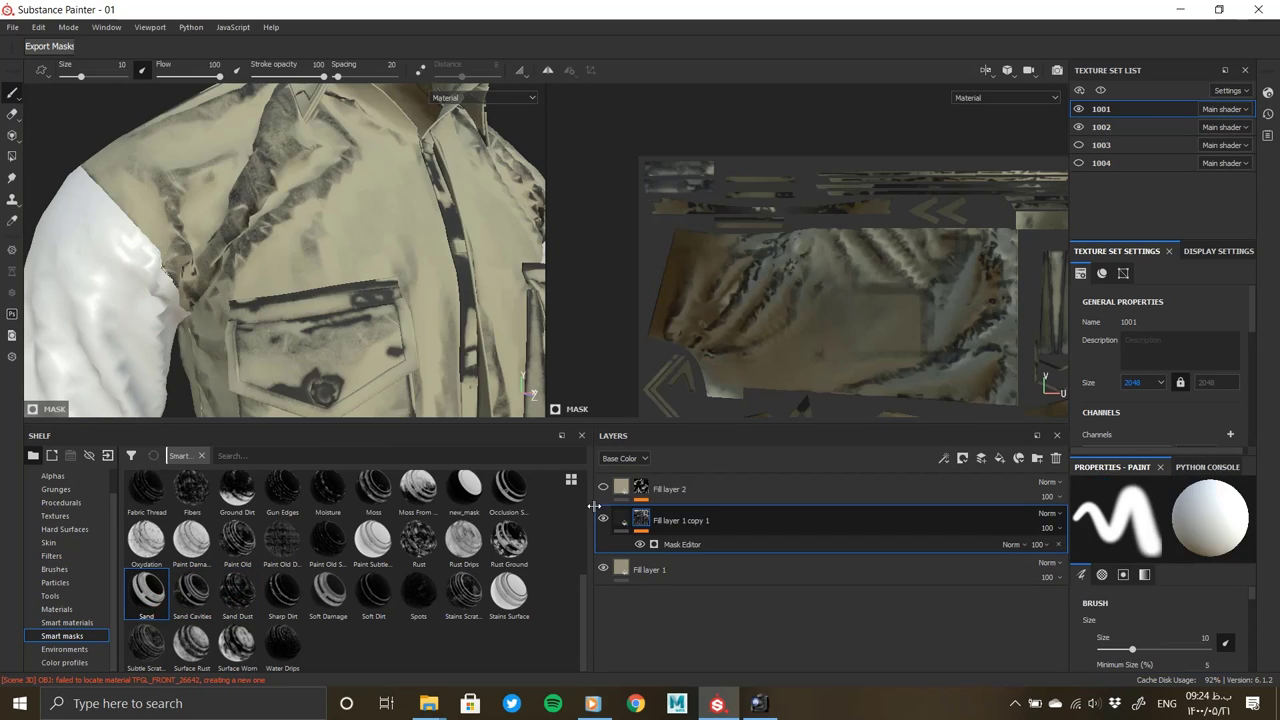
scroll(355, 283, down, 3)
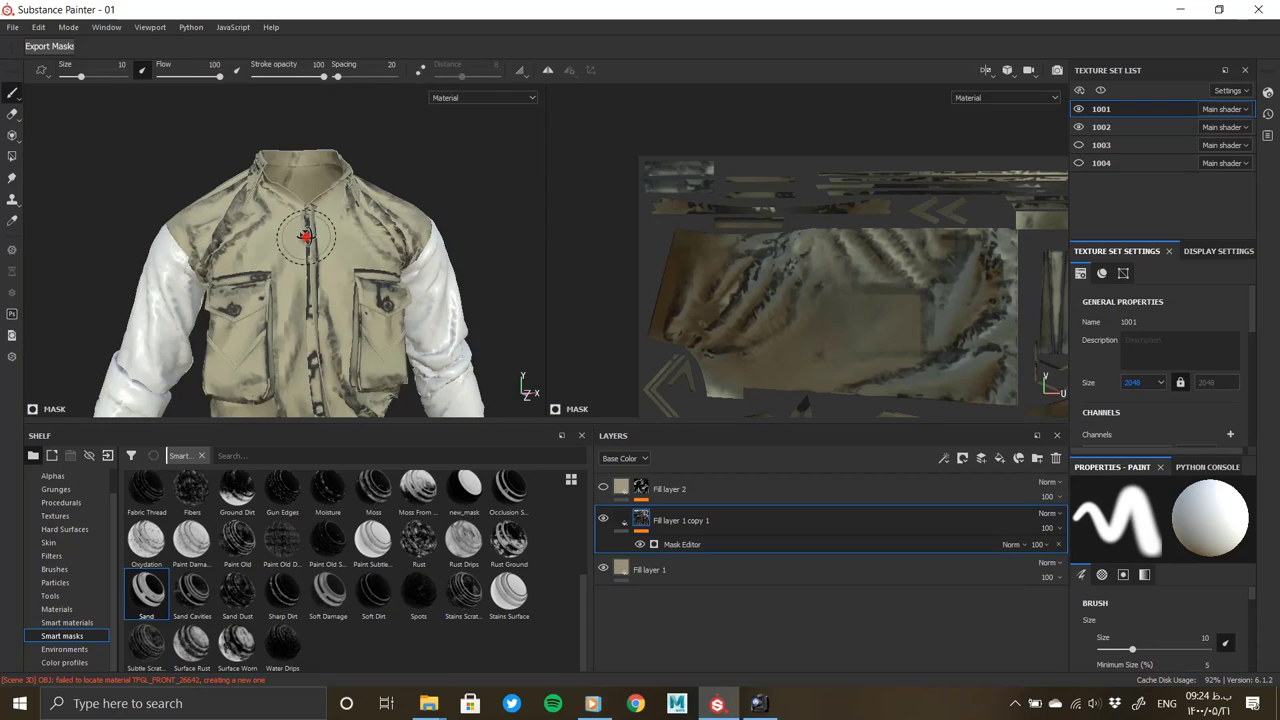
alt+drag(303, 240, 200, 263)
key(ctrl+z)
drag(643, 527, 643, 530)
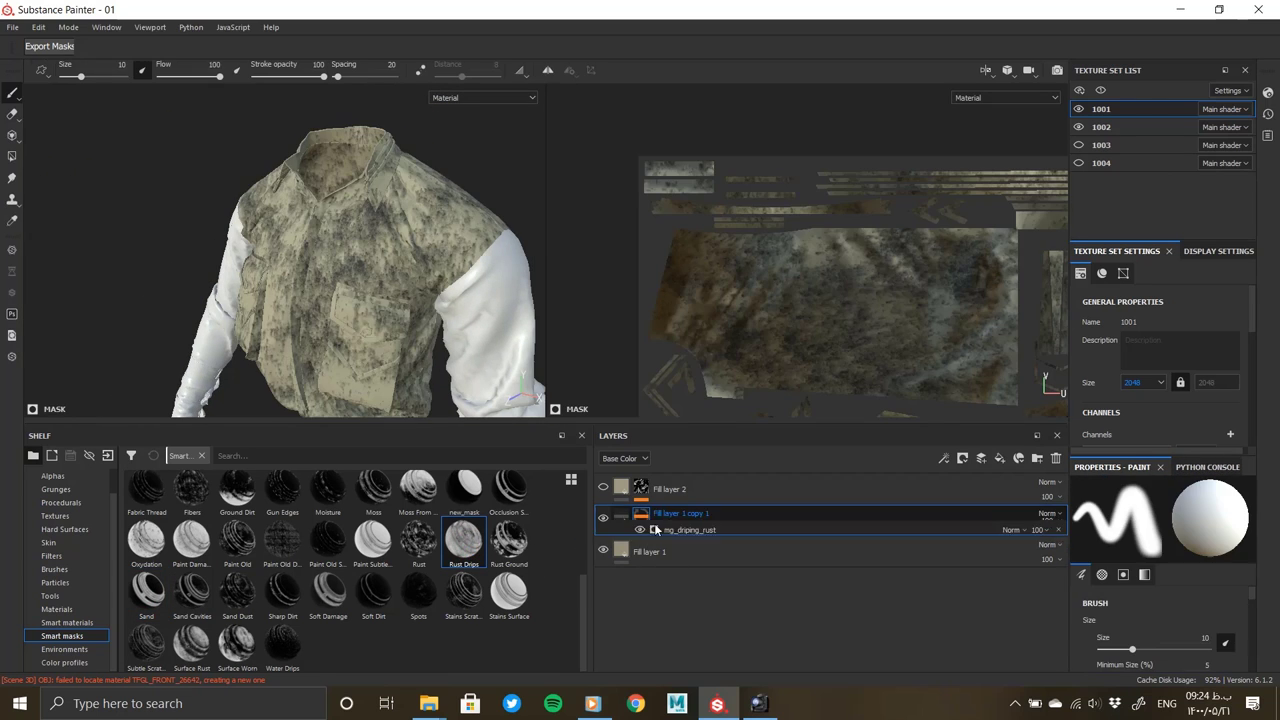
key(ctrl+z)
drag(509, 540, 628, 528)
drag(423, 371, 423, 371)
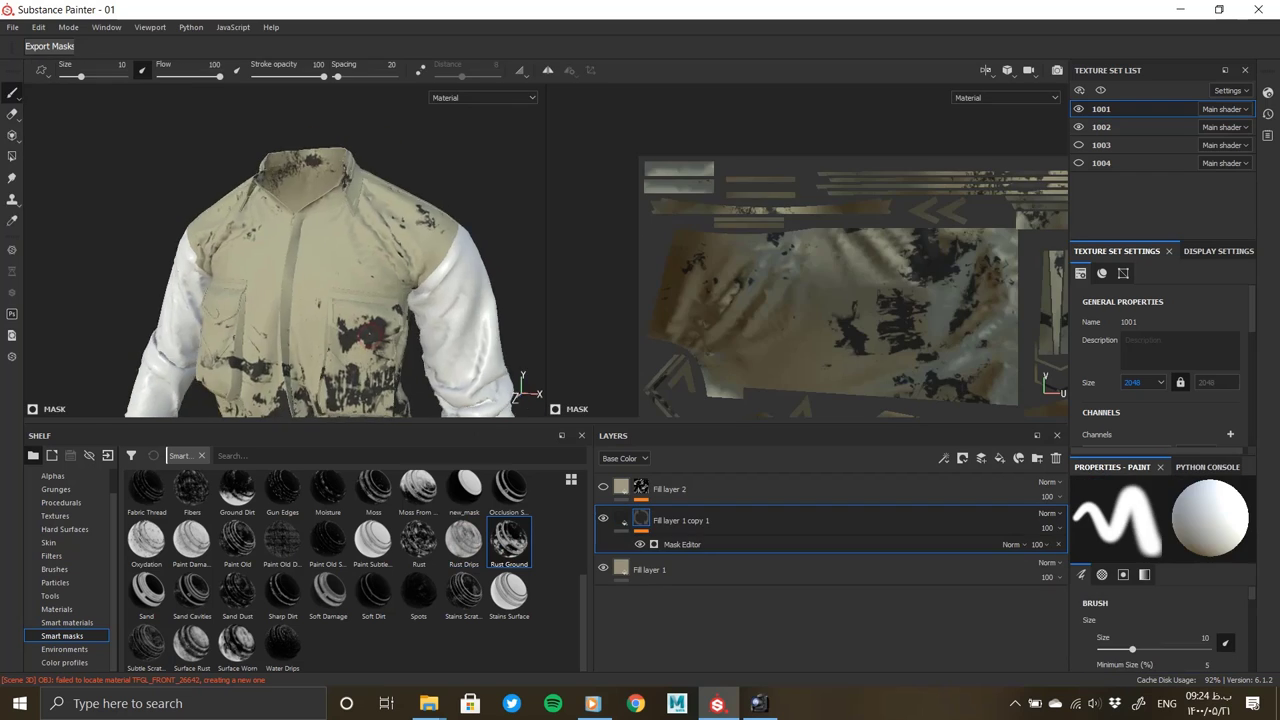
key(ctrl+z)
mouse_move(466, 482)
mouse_down()
mouse_move(287, 288)
mouse_move(320, 300)
mouse_up()
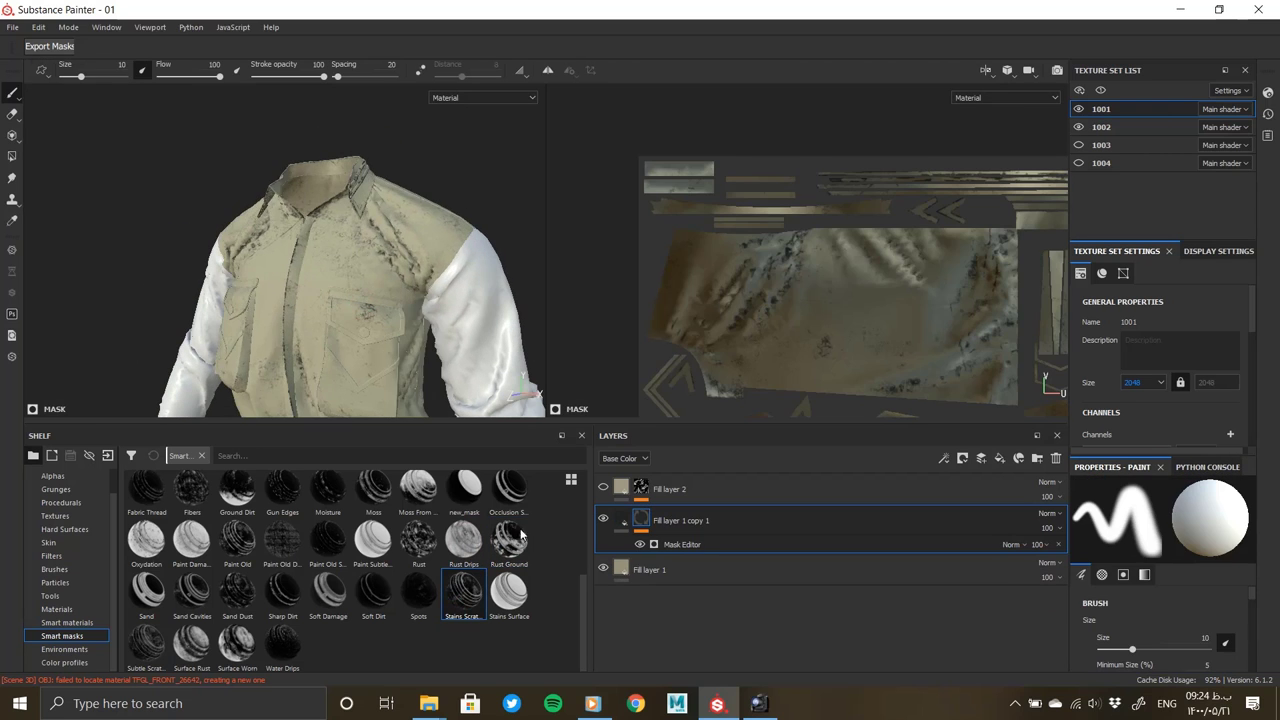
key(ctrl+z)
drag(509, 590, 649, 521)
alt+drag(298, 307, 420, 300)
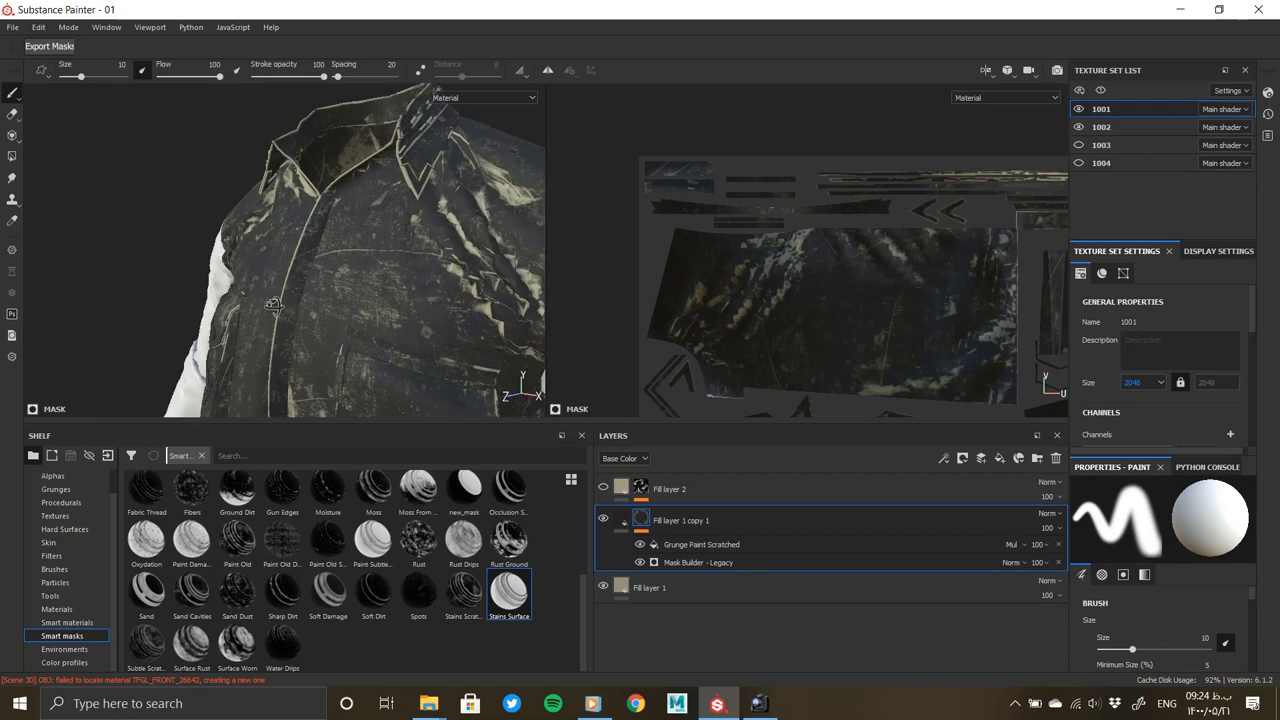
key(ctrl+z)
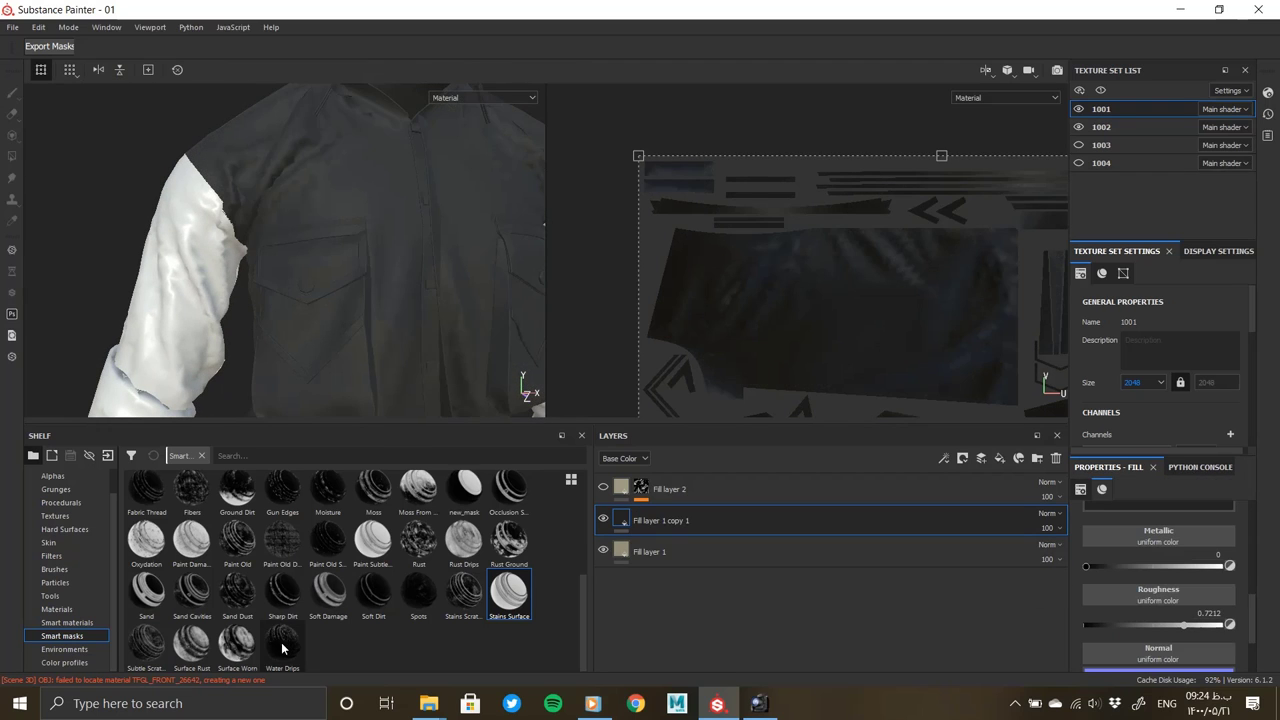
drag(237, 640, 642, 518)
key(ctrl+z)
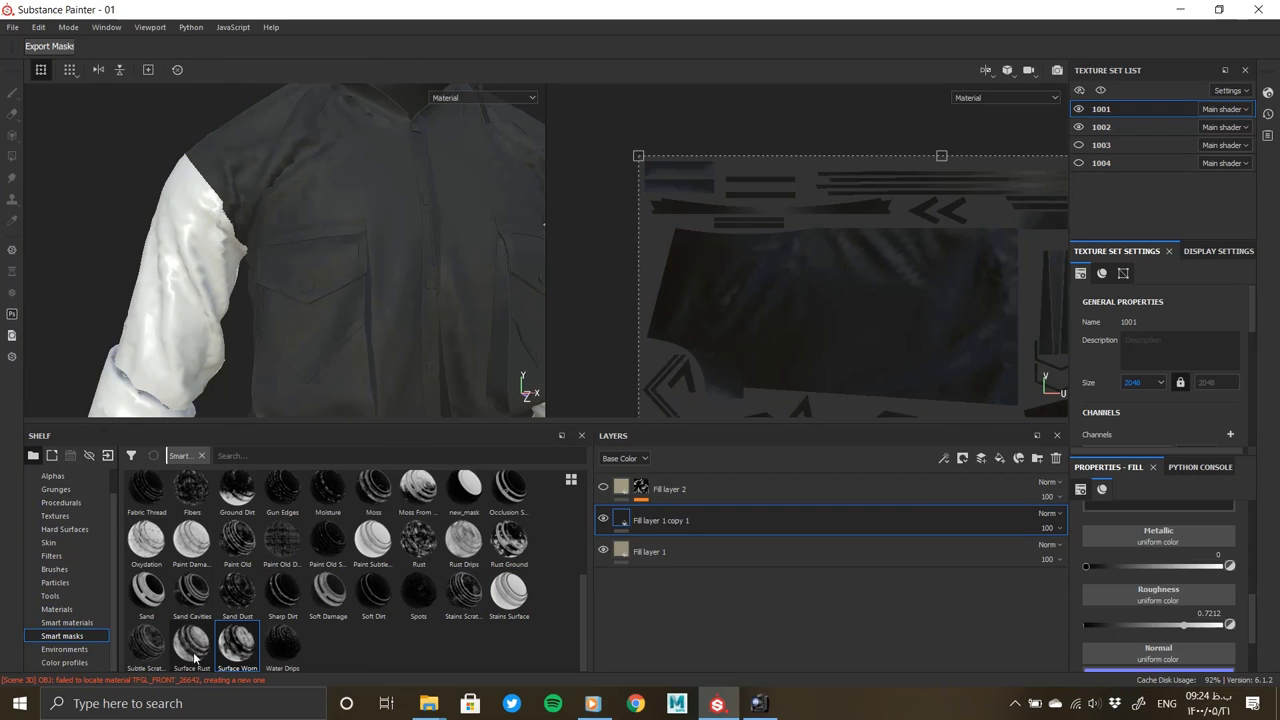
key(f)
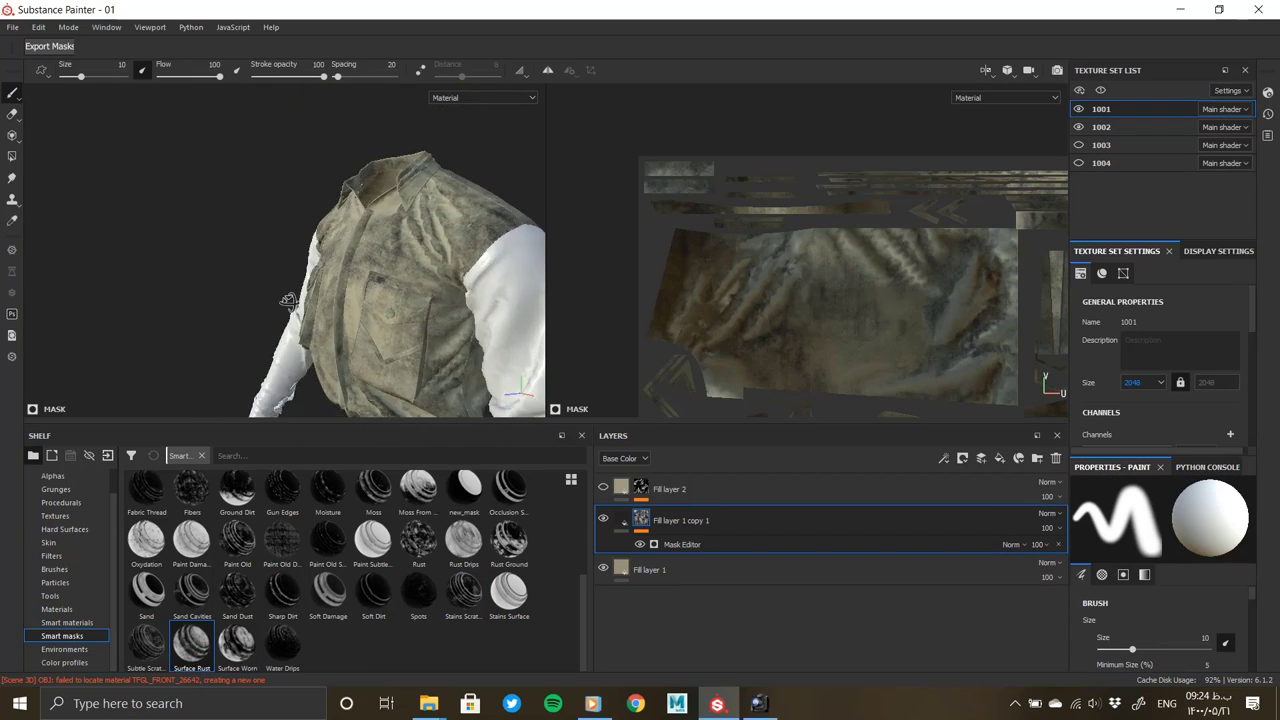
Try and reject the Dust Soft 2, Dust Soft, Dirt Ground, Dirt Dry and Dirt Cavities smart masks
drag(594, 502, 624, 521)
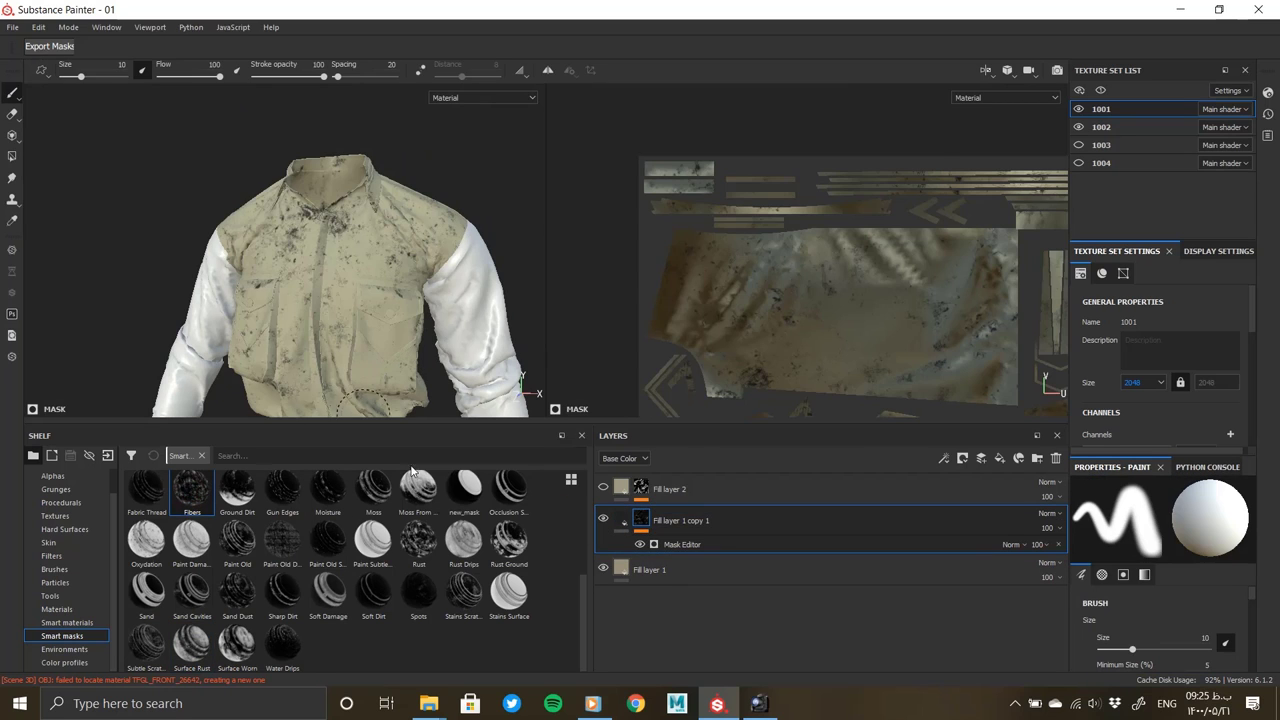
key(ctrl+z)
scroll(411, 470, up, 3)
key(ctrl+y)
key(ctrl+z)
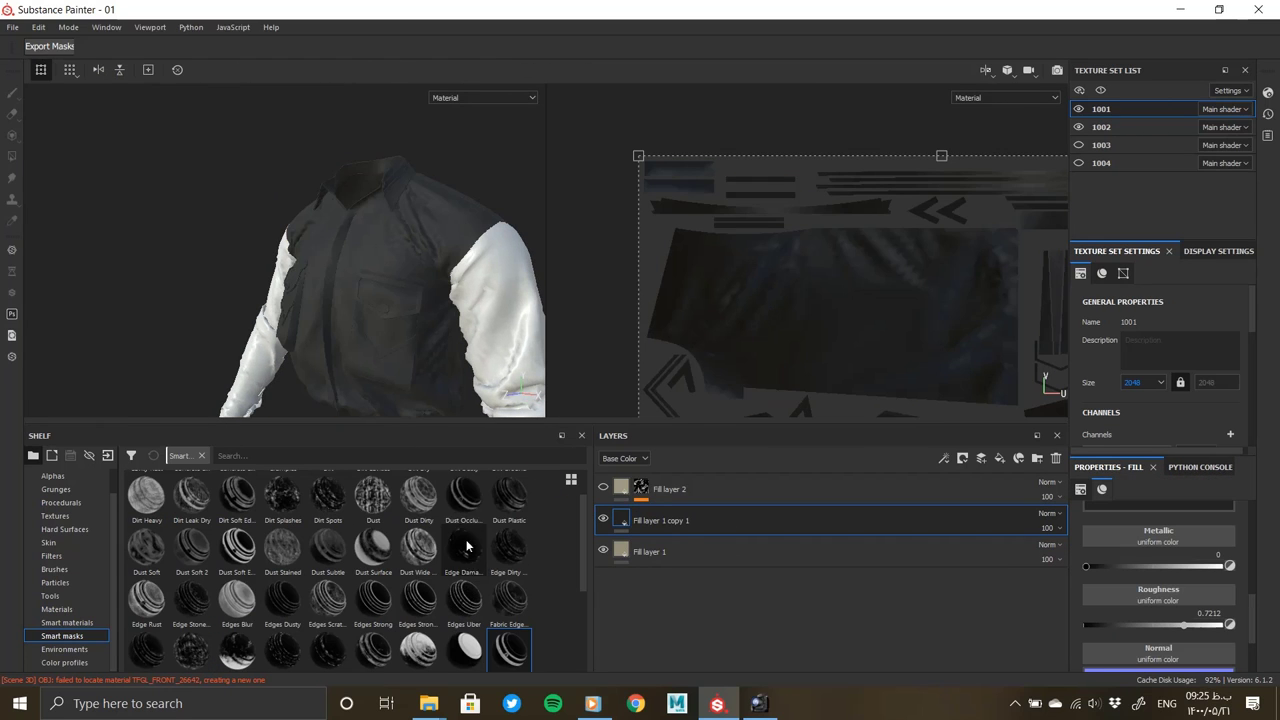
drag(696, 518, 700, 521)
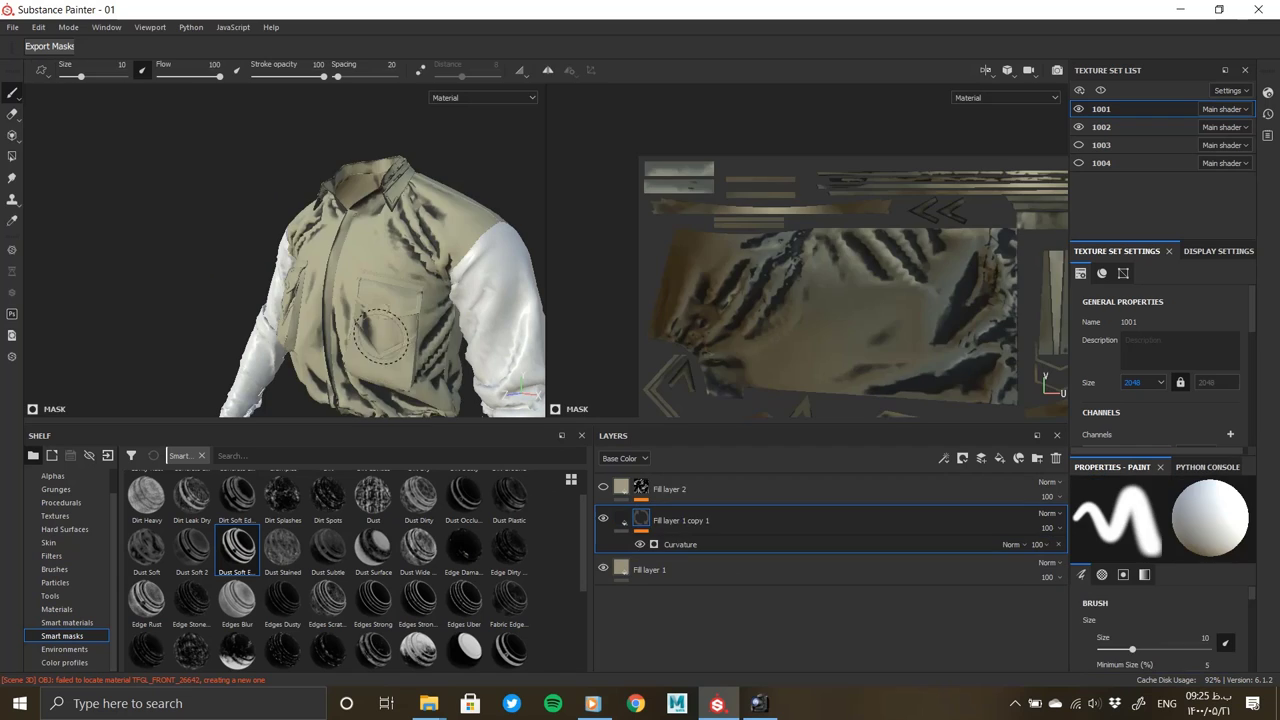
key(ctrl+z)
drag(191, 545, 475, 568)
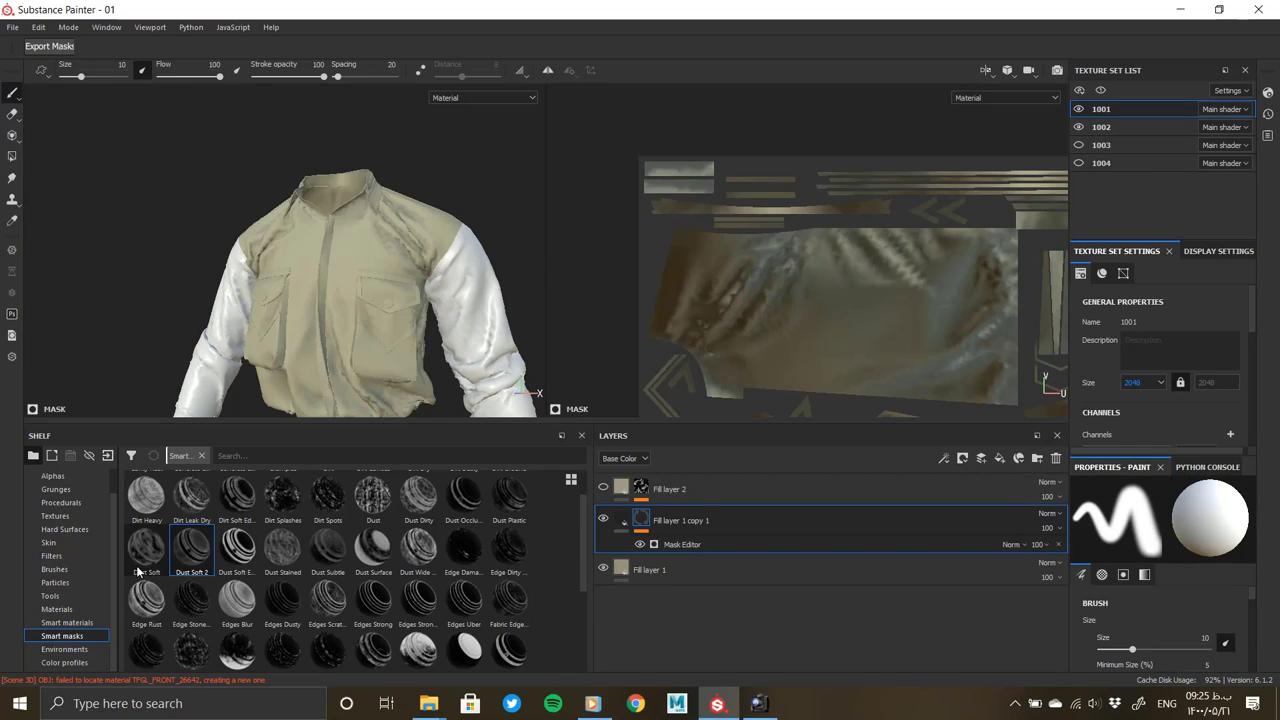
key(ctrl+z)
drag(146, 545, 645, 518)
key(ctrl+z)
scroll(400, 320, up, 3)
key(ctrl+z)
scroll(237, 508, up, 1)
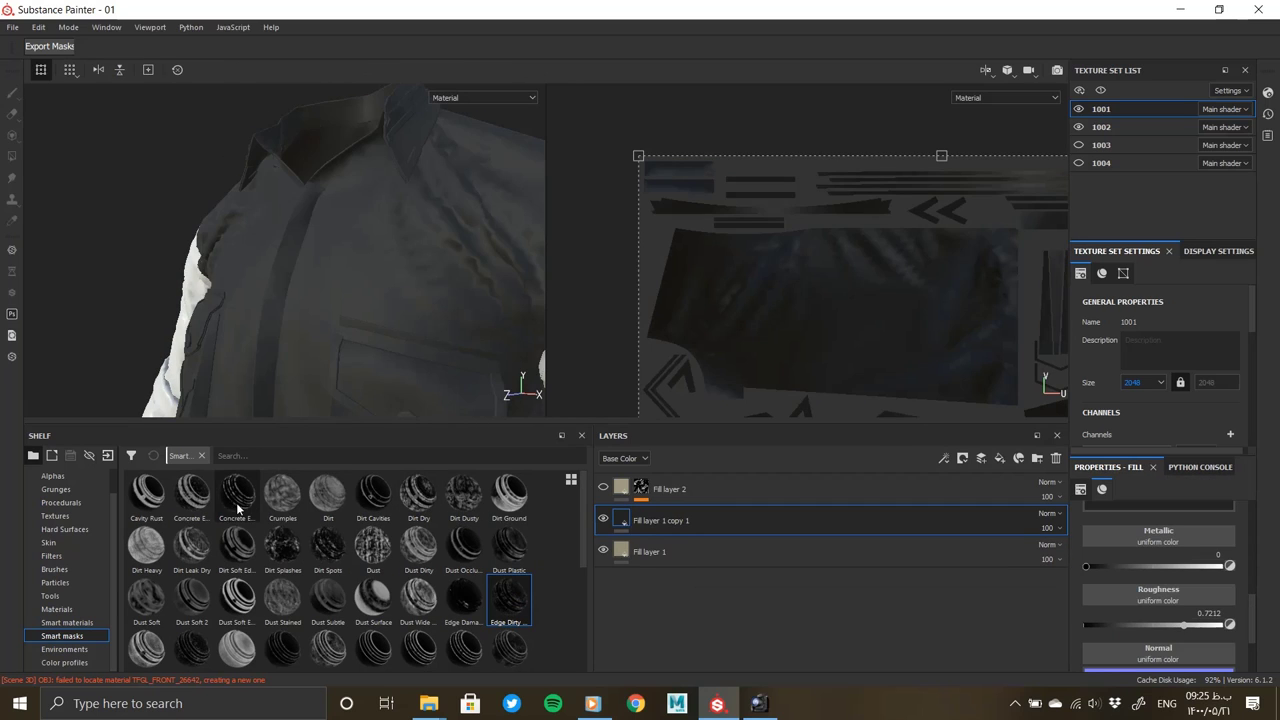
drag(237, 508, 657, 520)
key(ctrl+z)
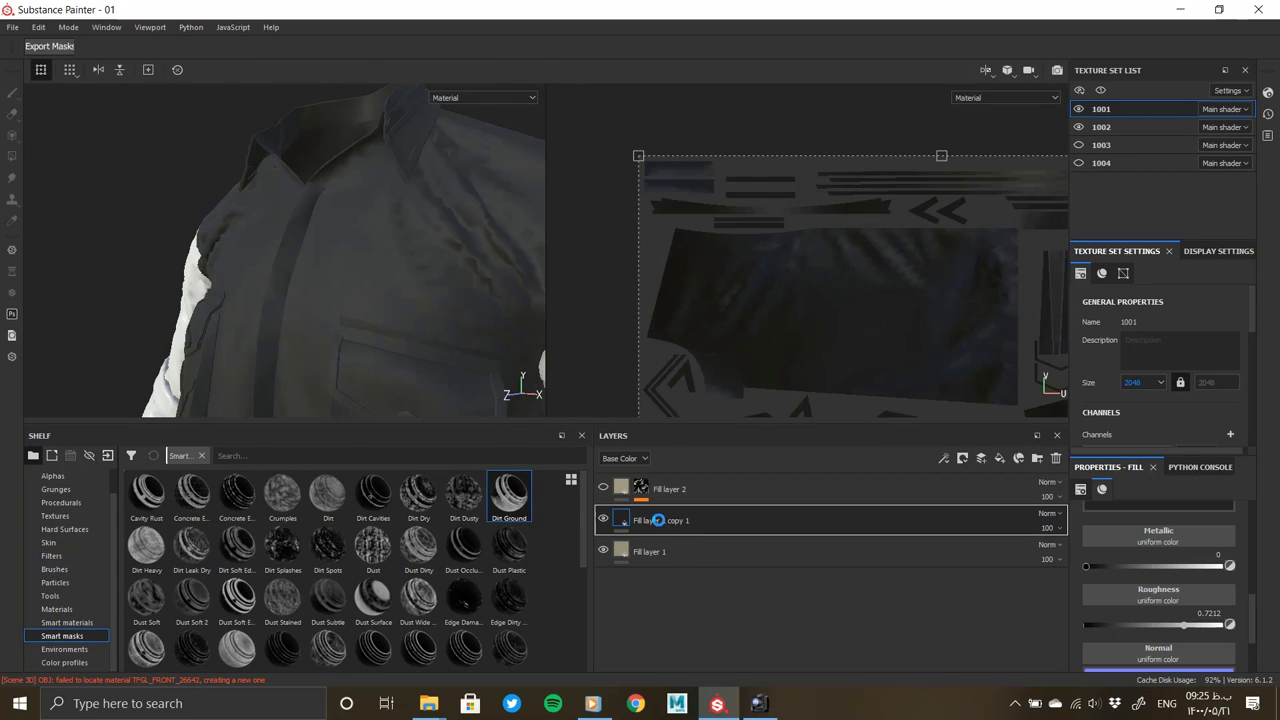
drag(418, 491, 647, 537)
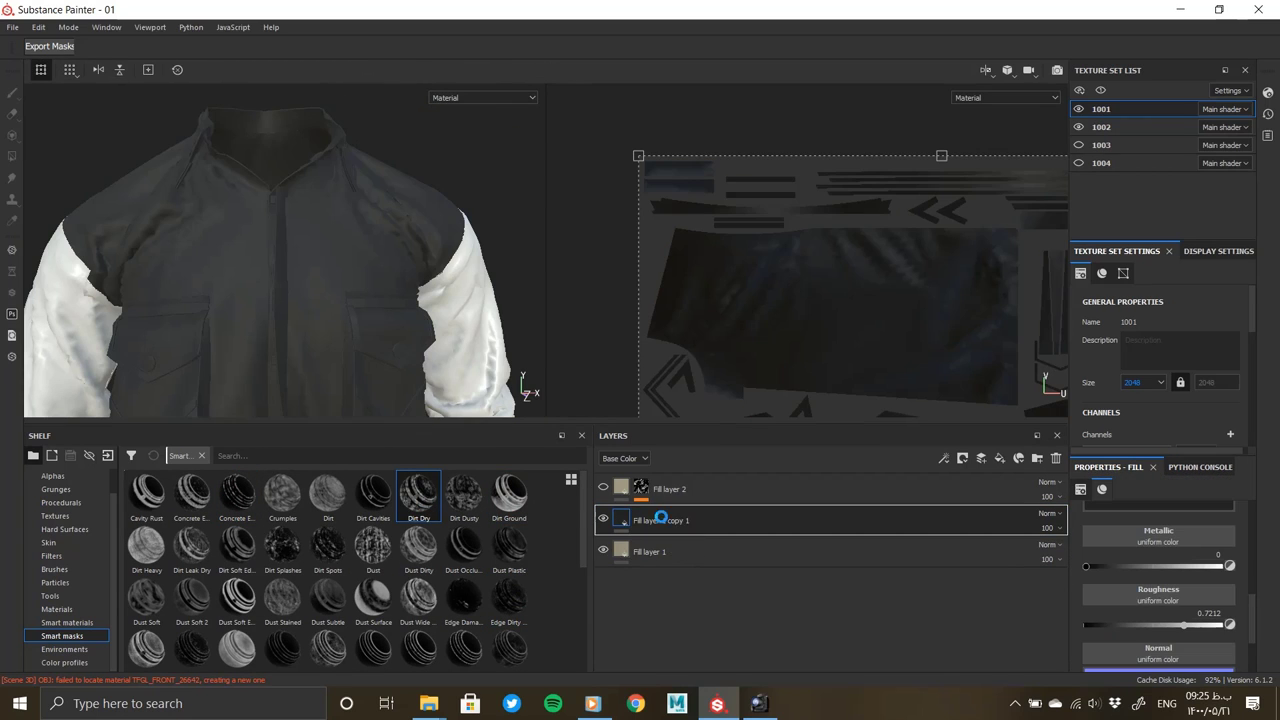
key(ctrl+z)
drag(373, 491, 617, 525)
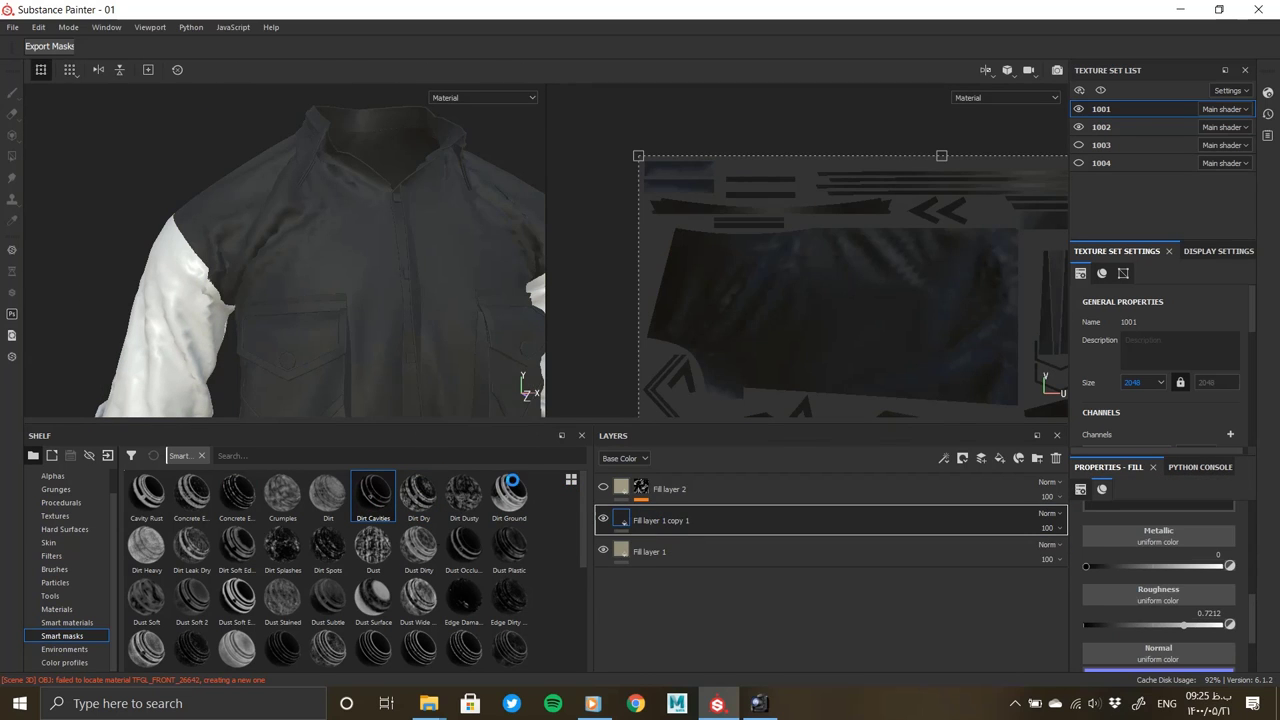
alt+drag(300, 300, 460, 300)
key(ctrl+z)
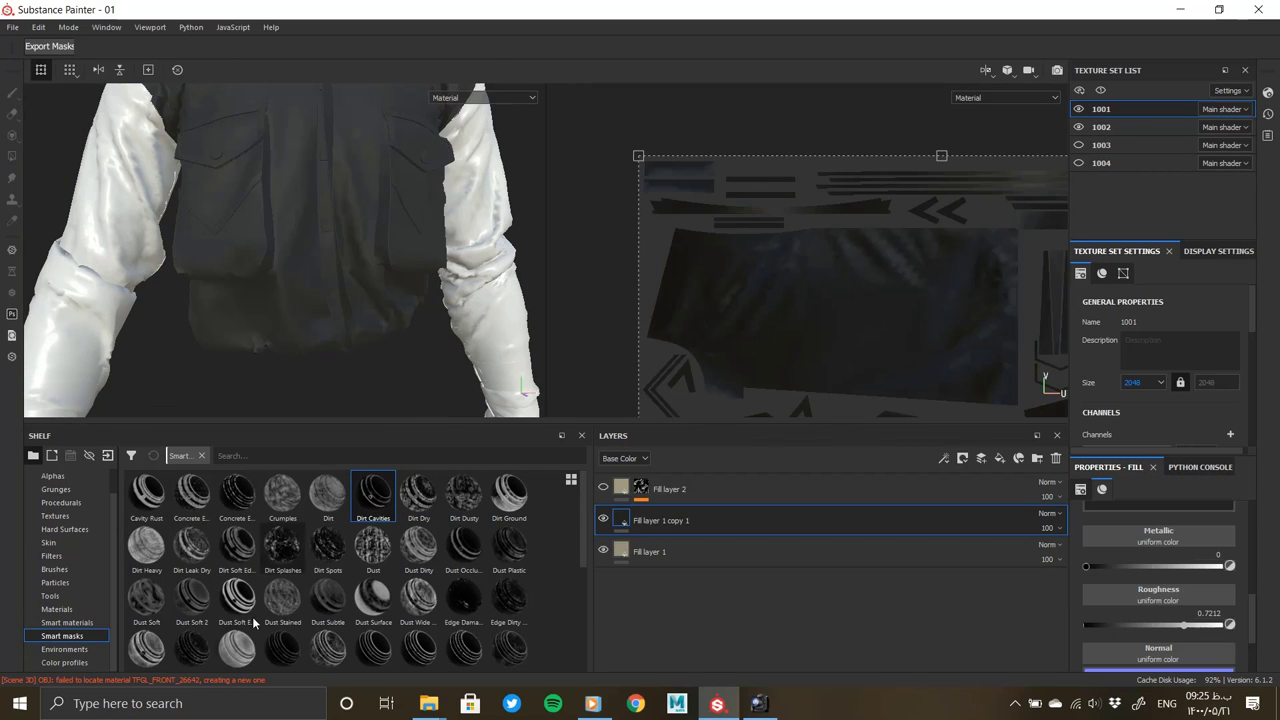
Compare Sand Cavities, Sand Dust and Sand, finally keeping the Sand smart mask on the layer
scroll(253, 622, down, 5)
drag(670, 521, 672, 522)
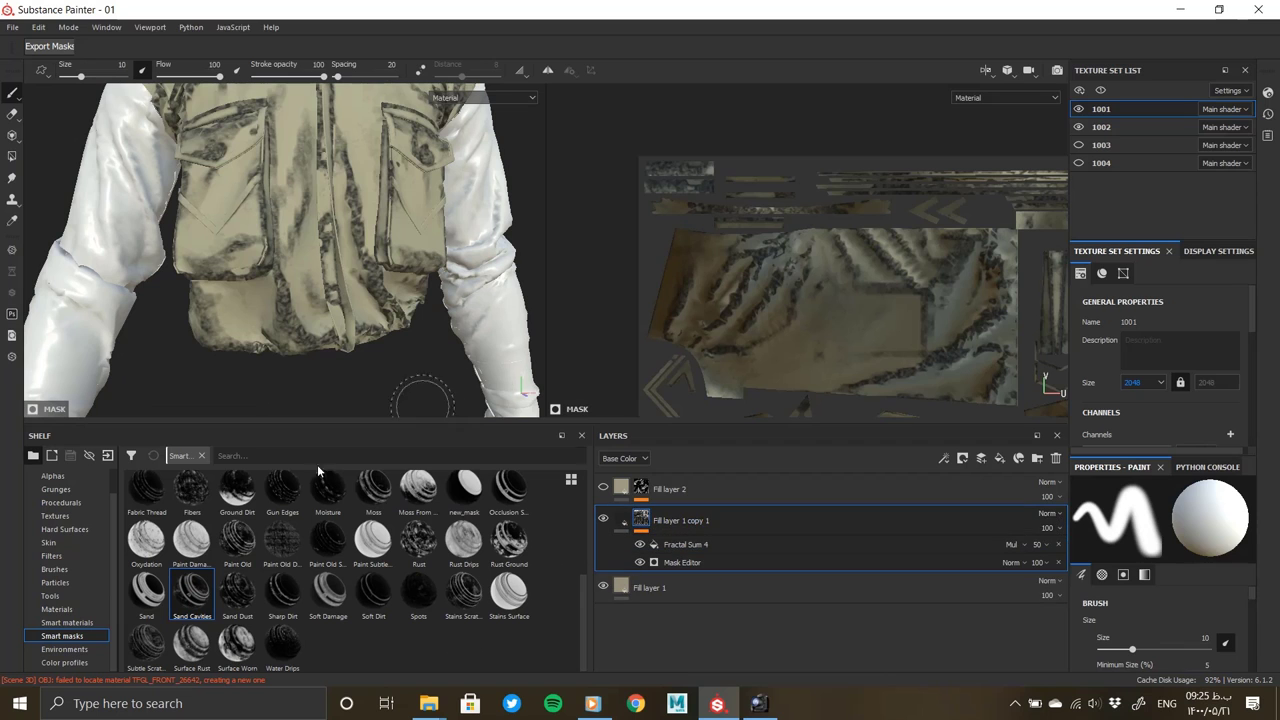
key(ctrl+z)
drag(235, 597, 674, 520)
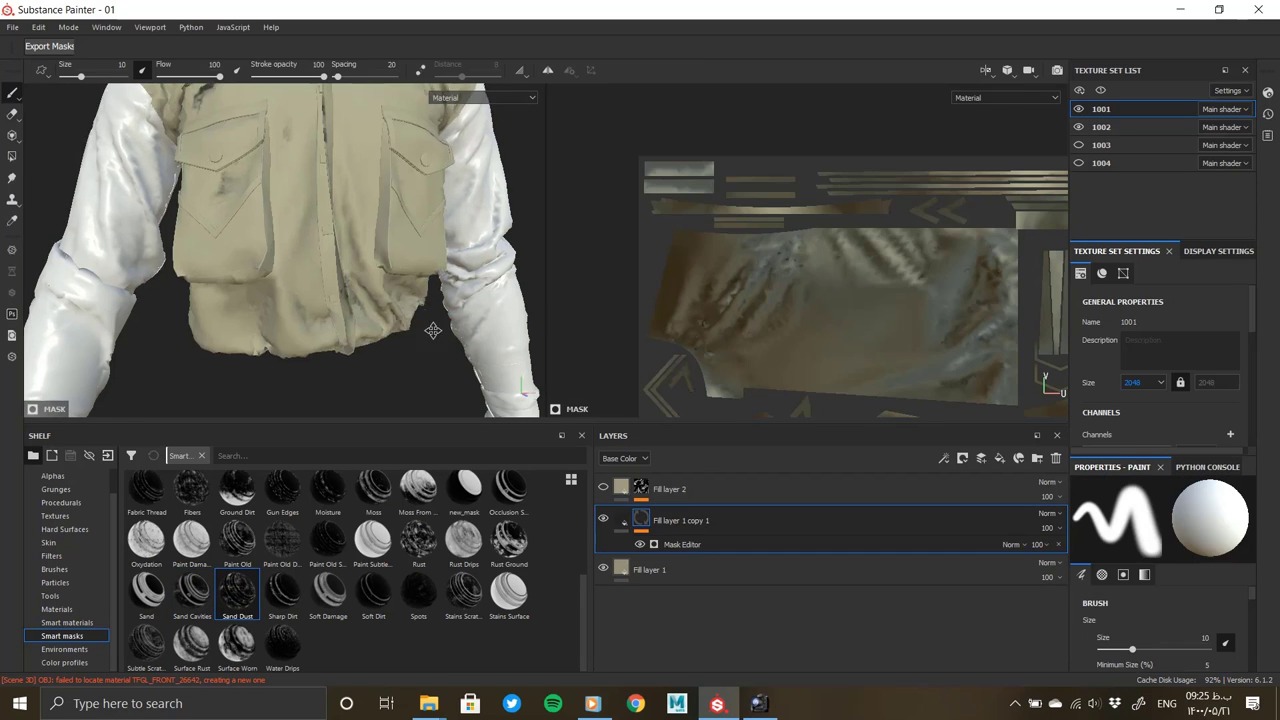
key(ctrl+z)
drag(192, 590, 311, 591)
drag(665, 519, 665, 520)
scroll(228, 271, up, 3)
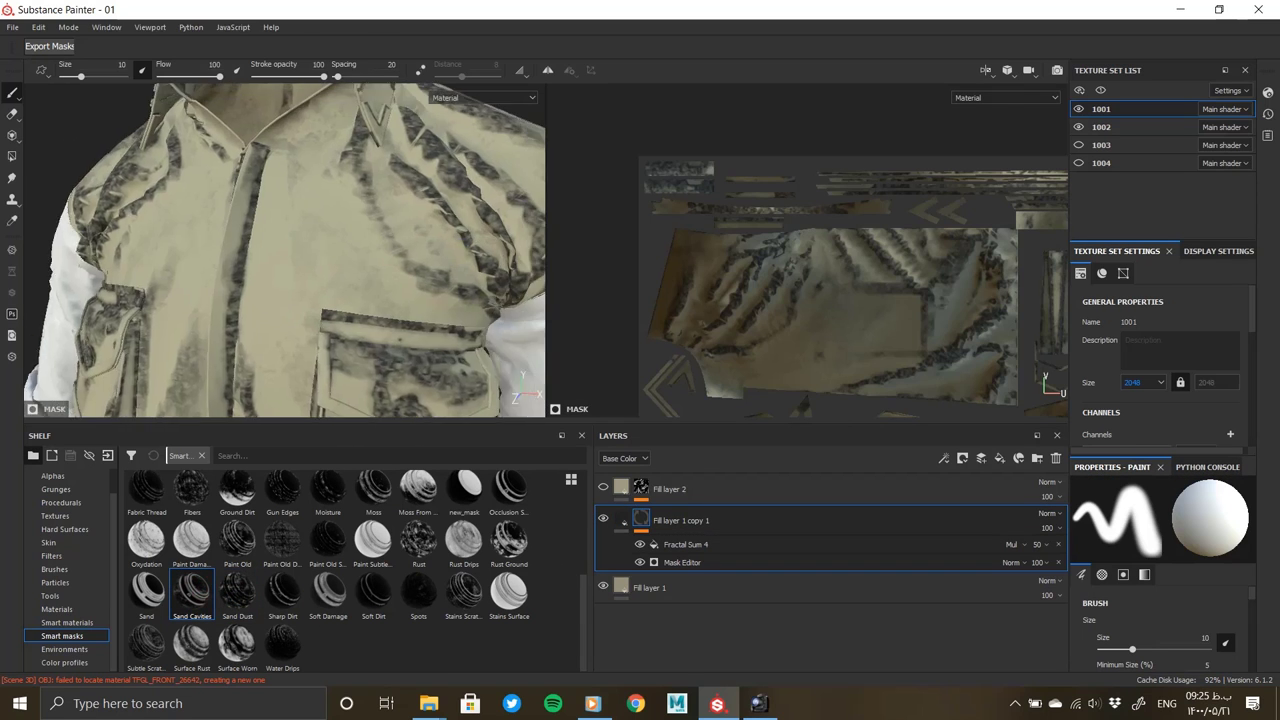
scroll(228, 271, up, 3)
key(ctrl+z)
drag(146, 590, 535, 568)
drag(646, 516, 646, 517)
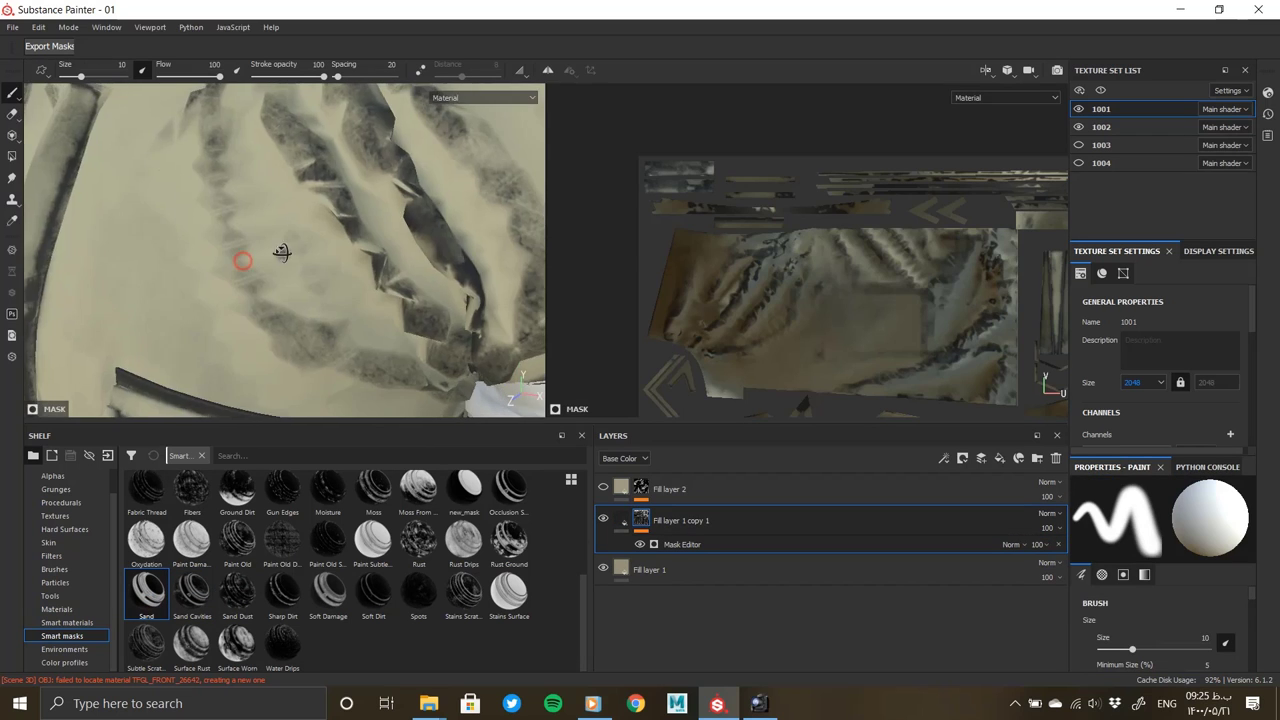
scroll(243, 257, down, 3)
key(ctrl+z)
drag(192, 590, 674, 524)
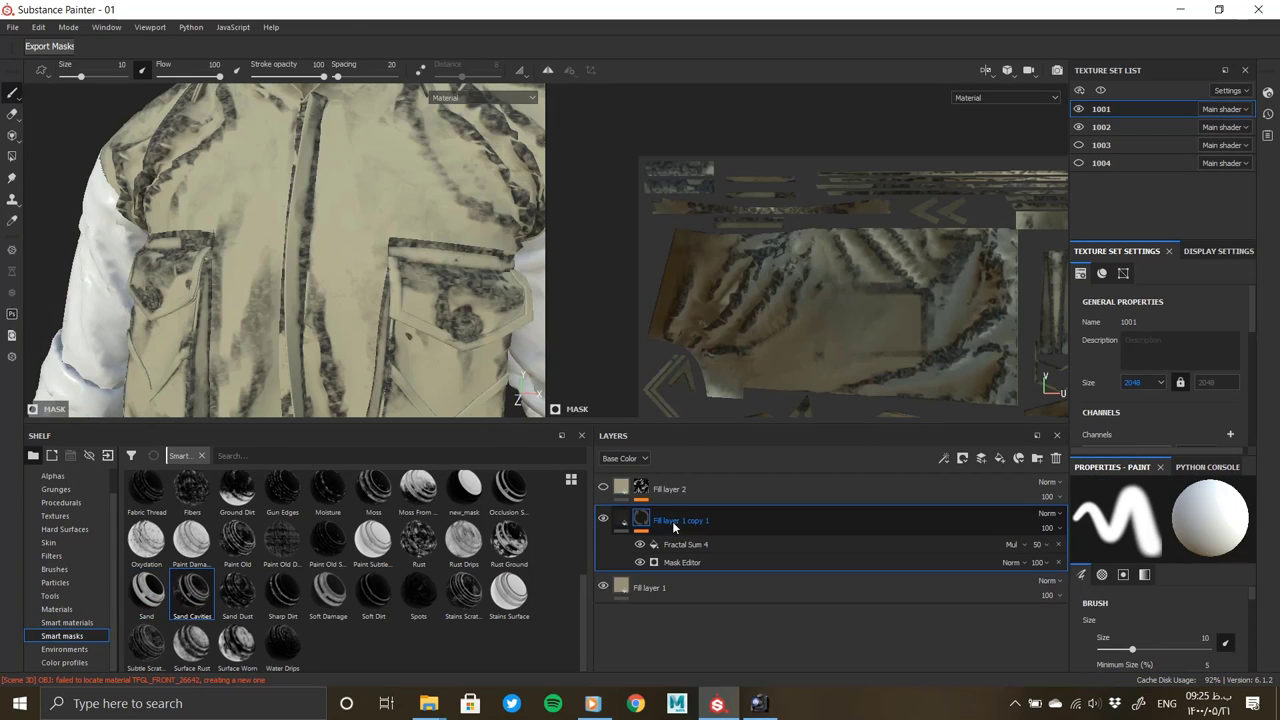
key(ctrl+z)
drag(146, 590, 650, 522)
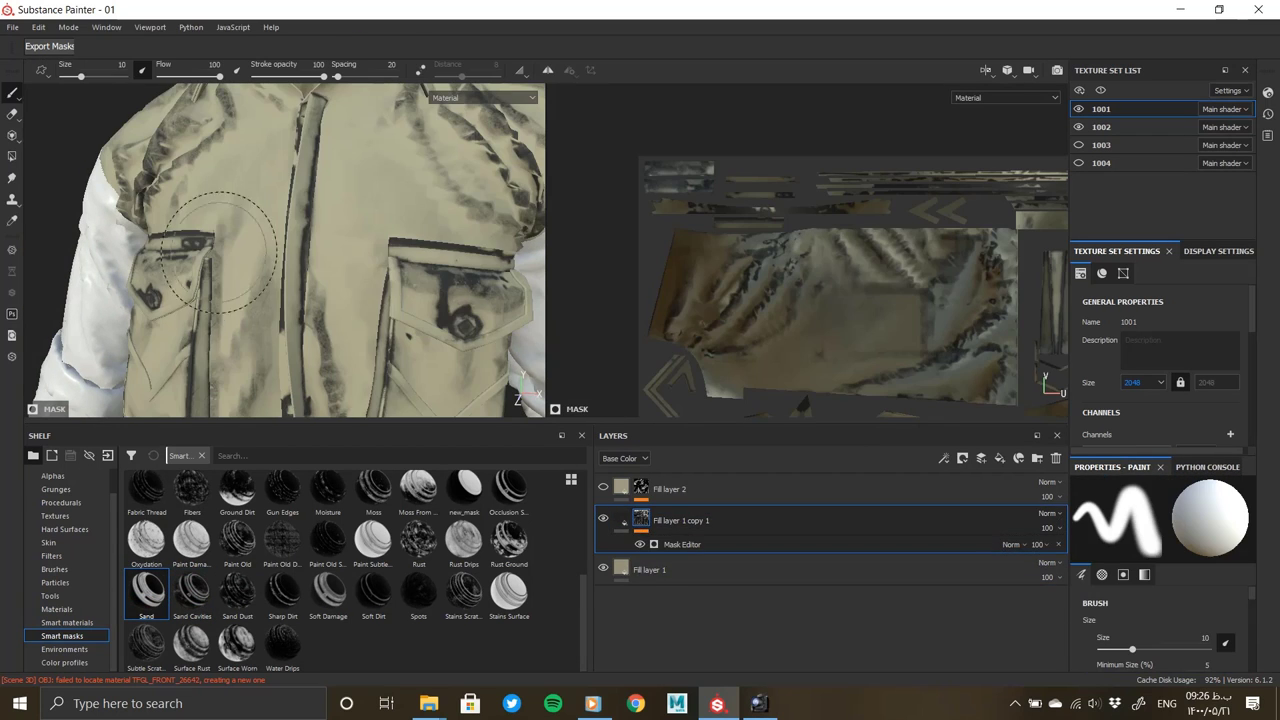
scroll(285, 295, down, 3)
scroll(285, 295, down, 3)
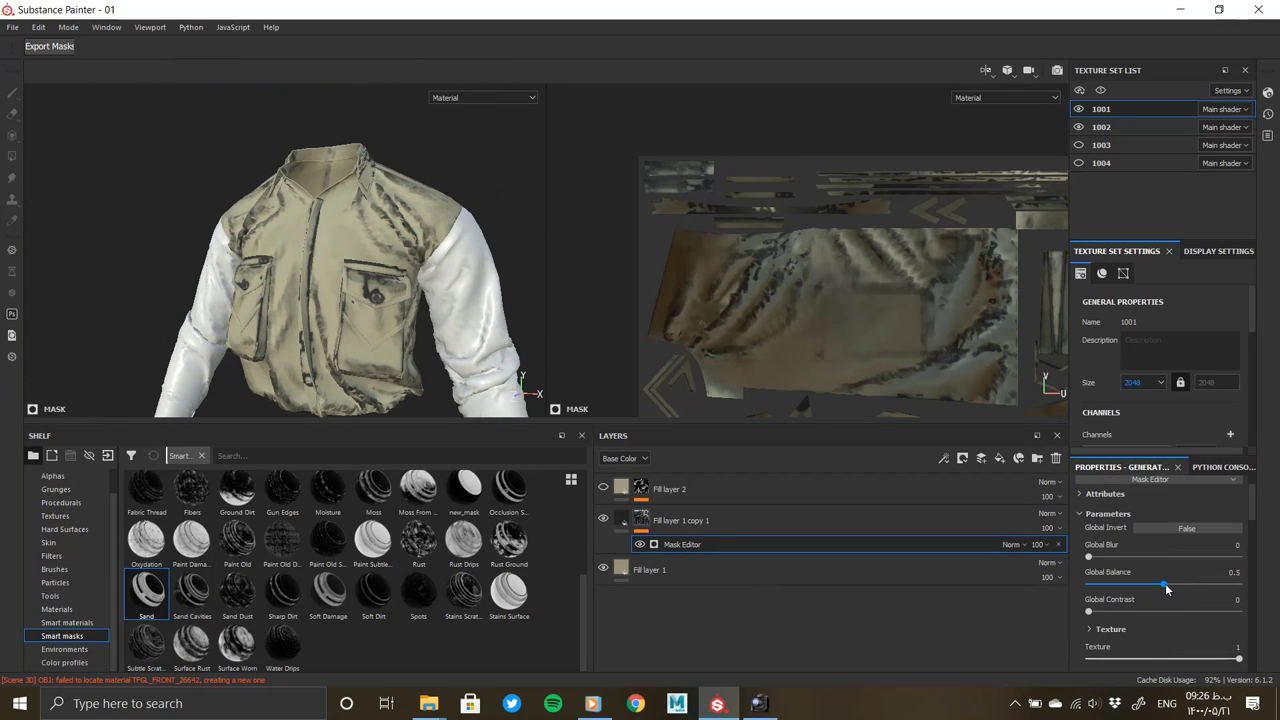
Adjust the Mask Editor generator's Global Balance and Contrast
drag(1165, 585, 1202, 582)
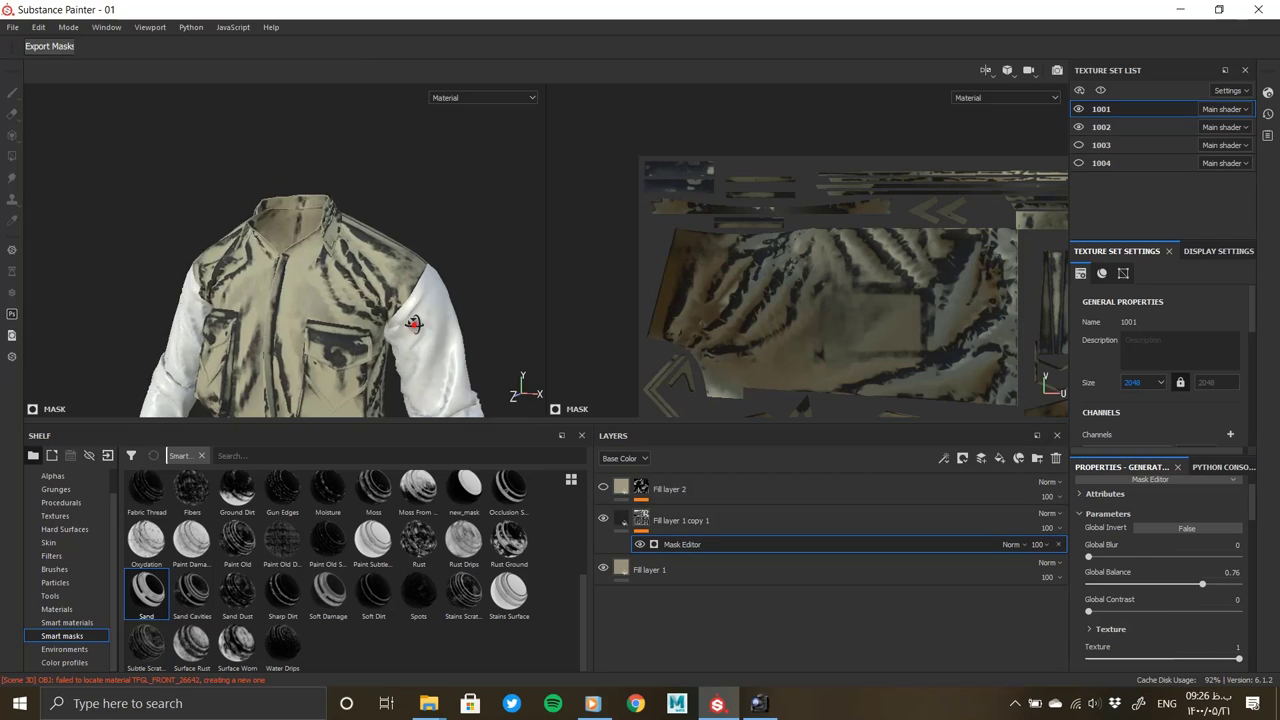
scroll(354, 296, up, 5)
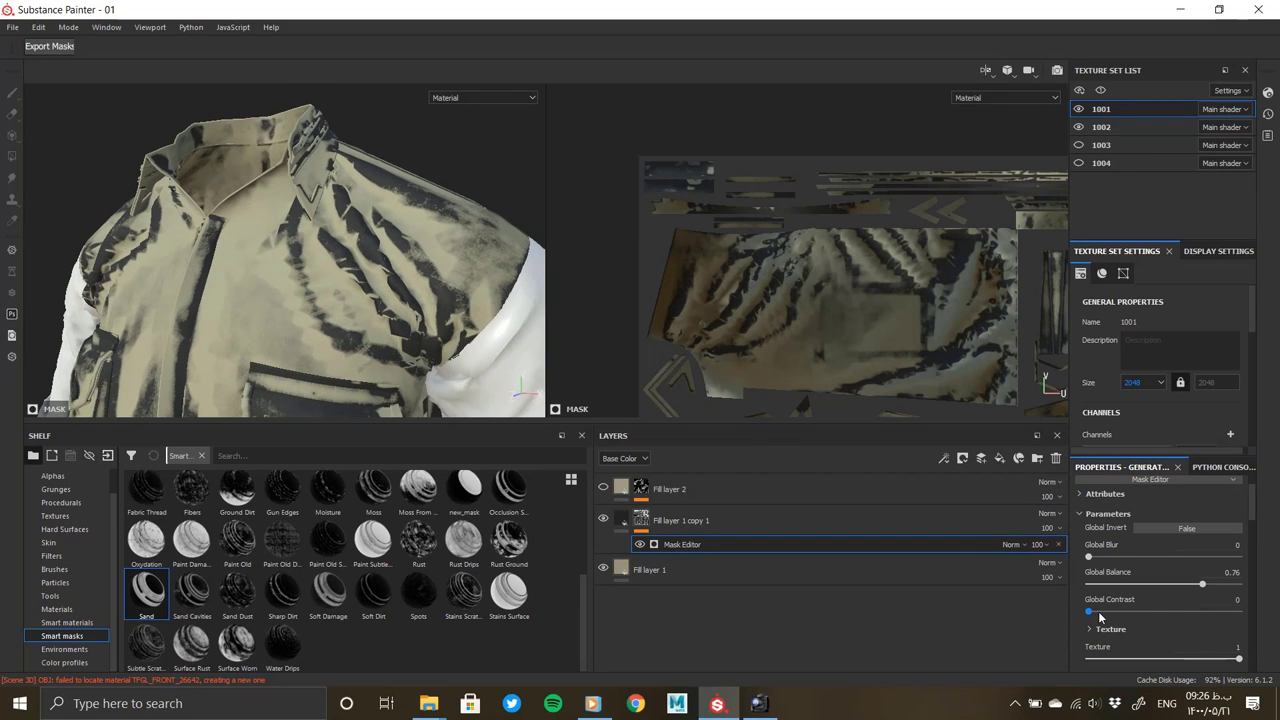
drag(1092, 611, 1238, 610)
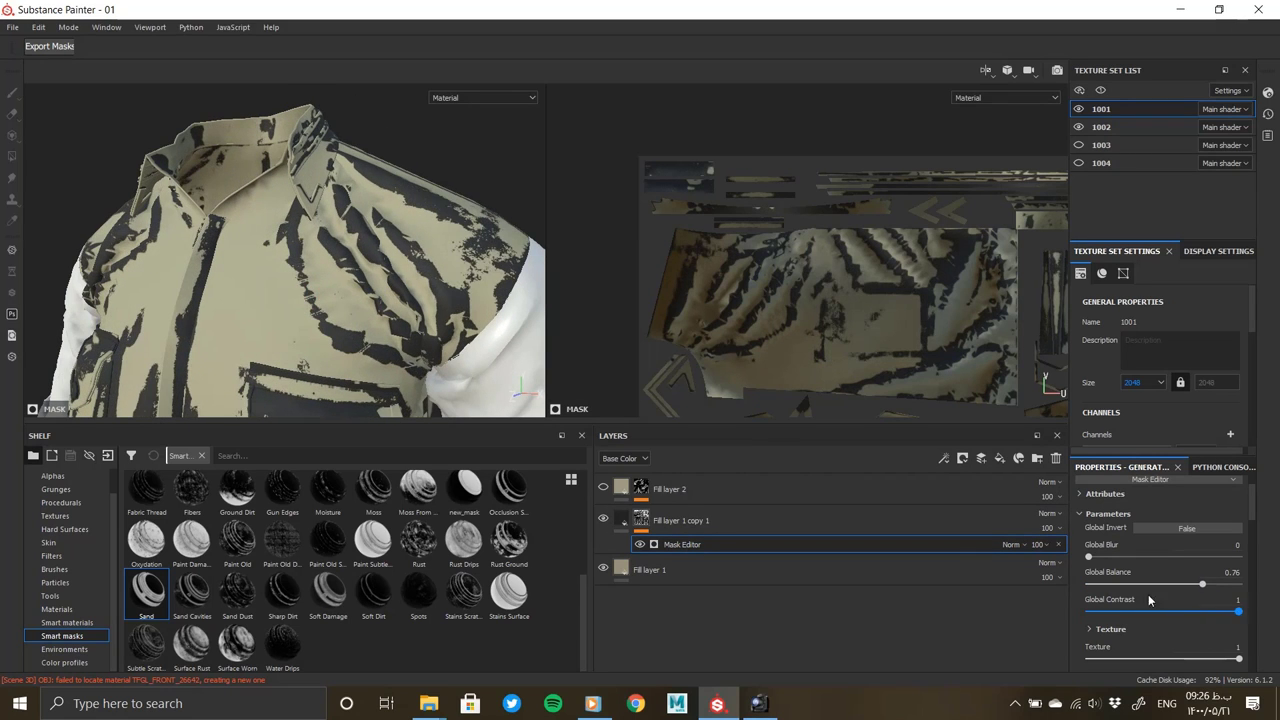
mouse_move(1148, 600)
mouse_down()
mouse_move(1042, 602)
mouse_move(1139, 583)
mouse_move(1127, 588)
mouse_up()
alt+drag(330, 285, 190, 237)
scroll(1126, 648, down, 1)
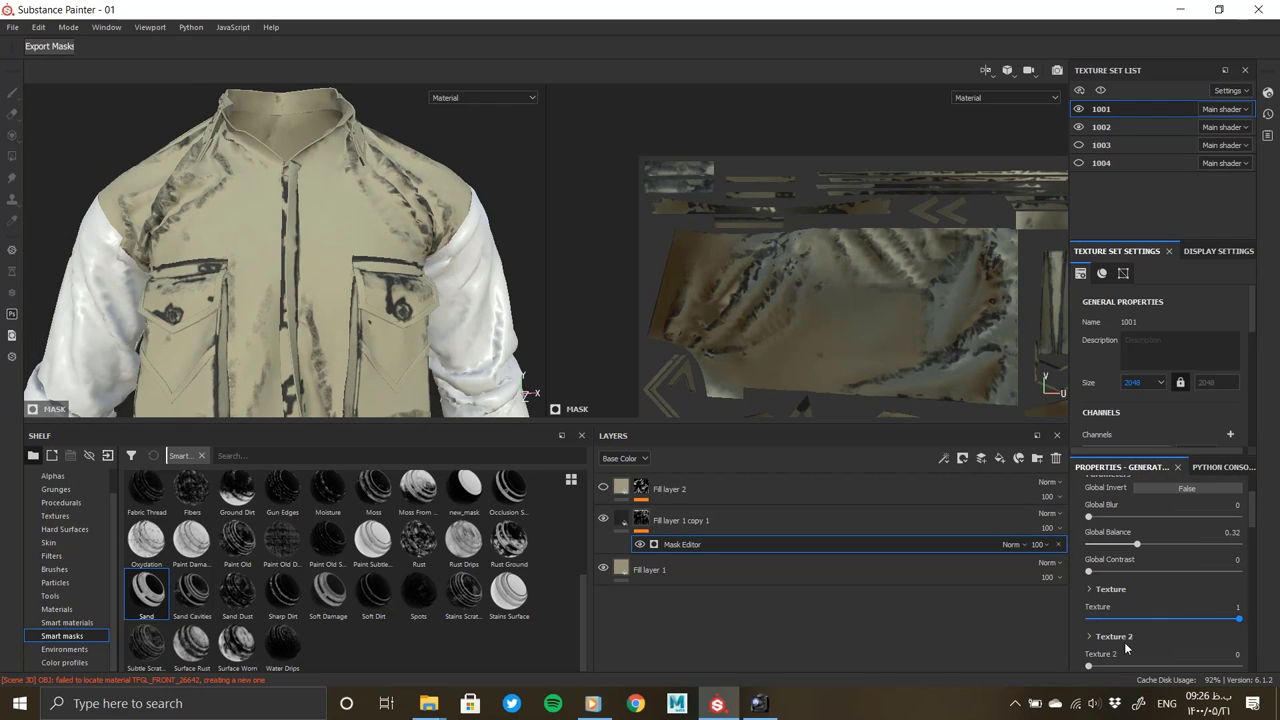
Lower Texture to about half, raise Texture 2 to full, and turn off ambient occlusion
drag(1126, 619, 1278, 622)
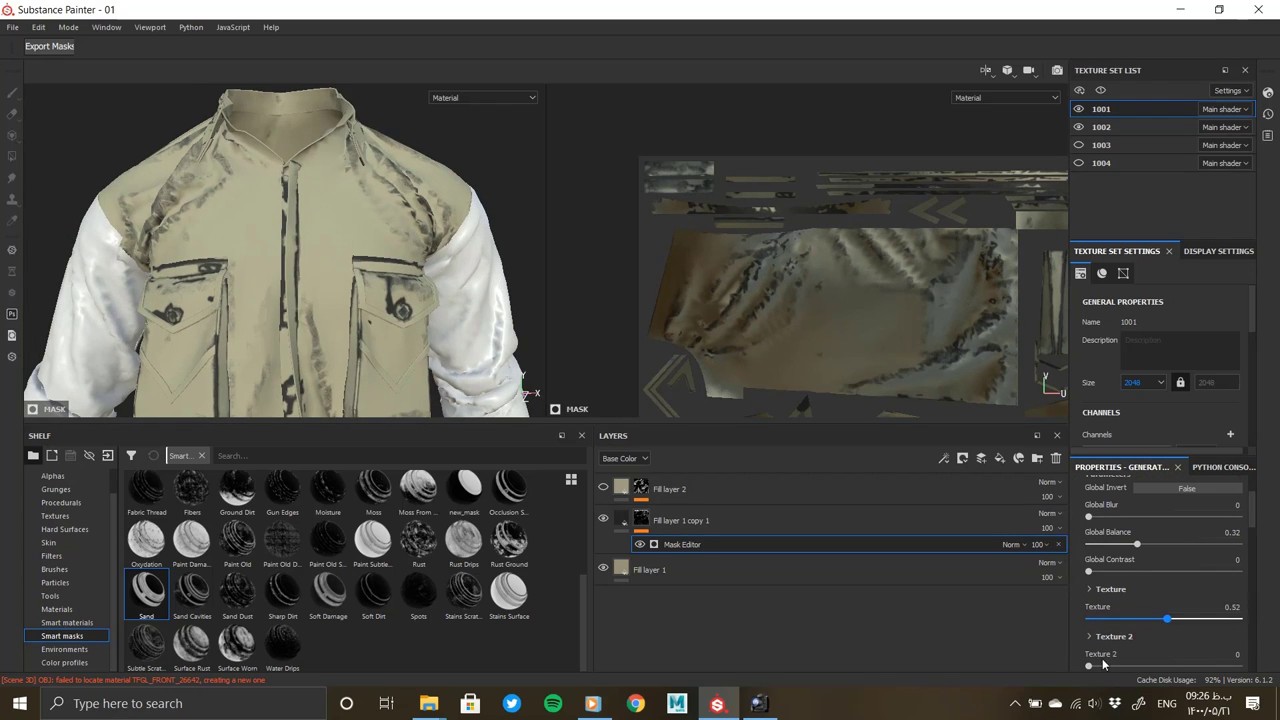
drag(1103, 663, 1240, 665)
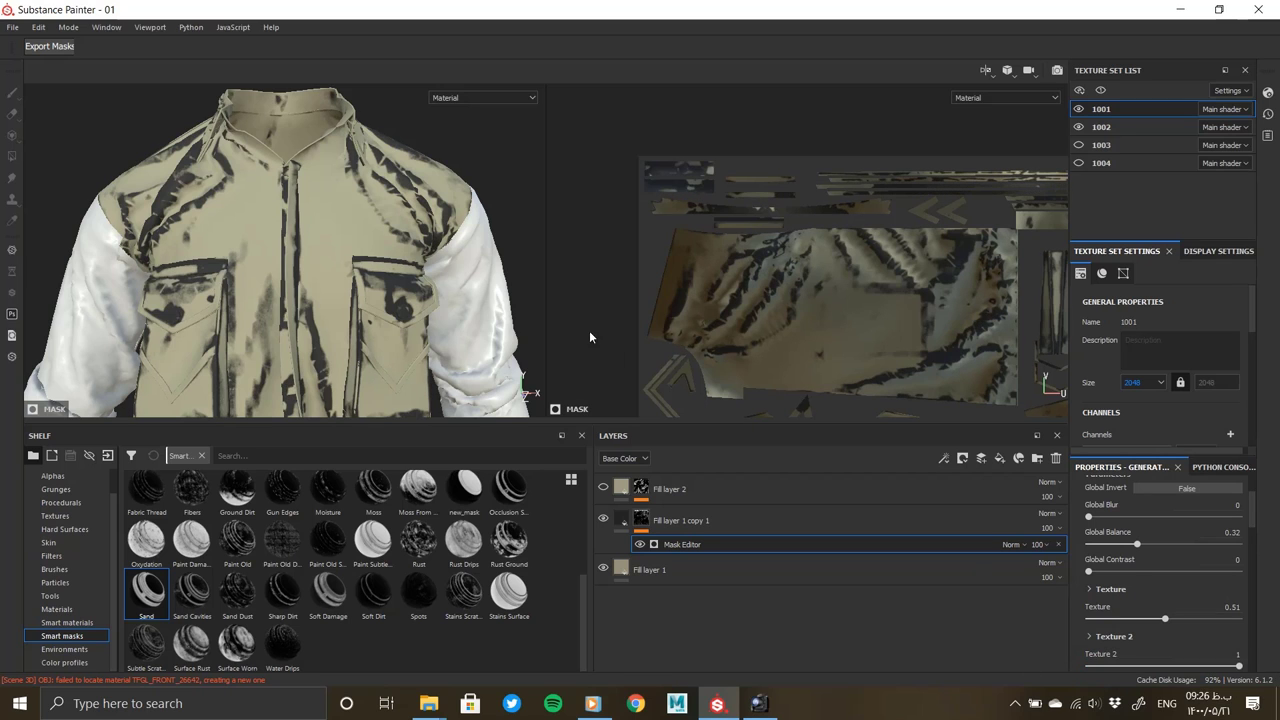
scroll(1161, 626, down, 2)
scroll(1150, 630, down, 1)
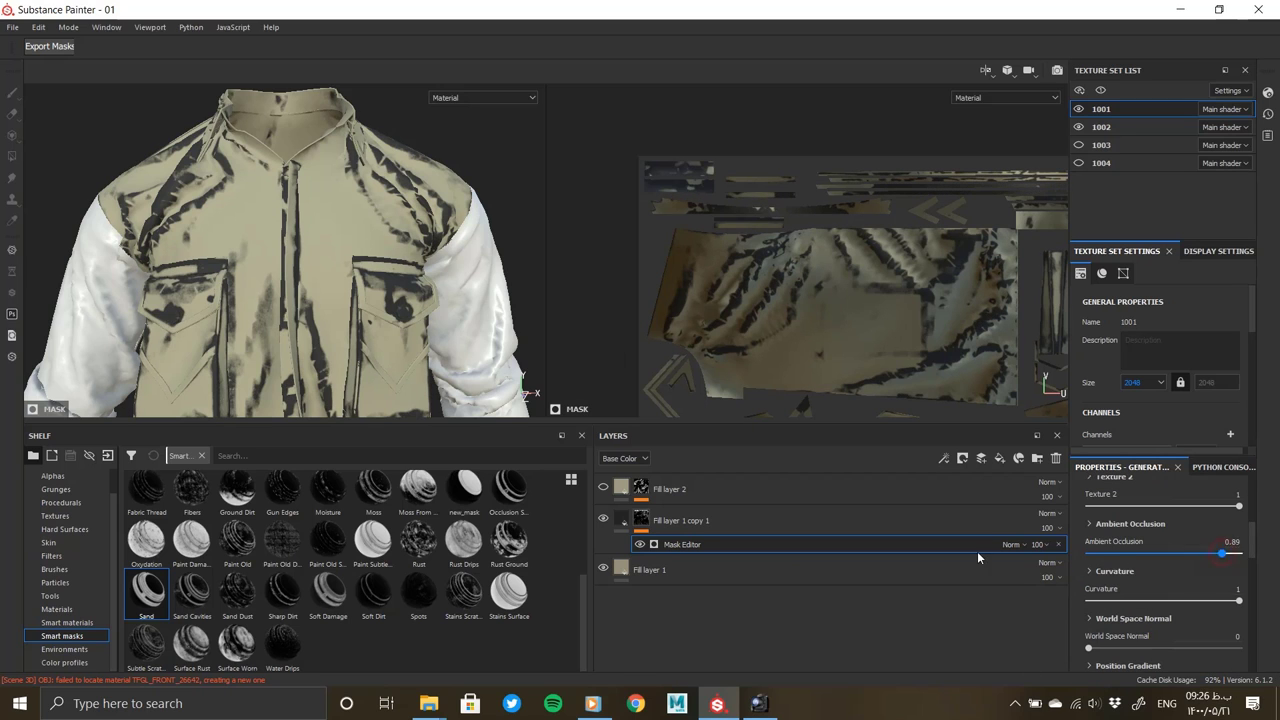
drag(978, 557, 1090, 654)
scroll(1130, 636, down, 1)
scroll(1095, 638, up, 3)
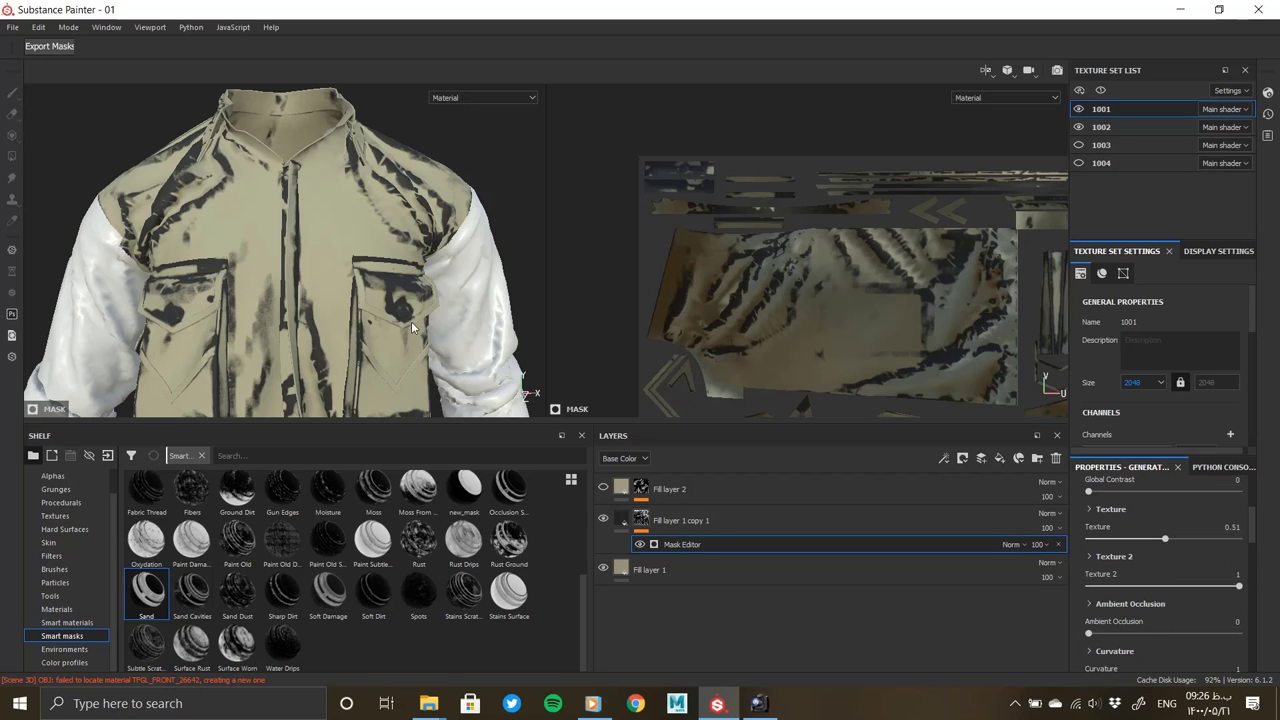
Raise the mask balance to about 0.29 and check the jacket from several angles
mouse_move(450, 300)
alt+mouse_down()
mouse_move(86, 283)
mouse_move(329, 294)
mouse_move(290, 280)
mouse_move(126, 277)
mouse_move(315, 305)
alt+mouse_up()
scroll(263, 266, up, 3)
scroll(263, 266, down, 3)
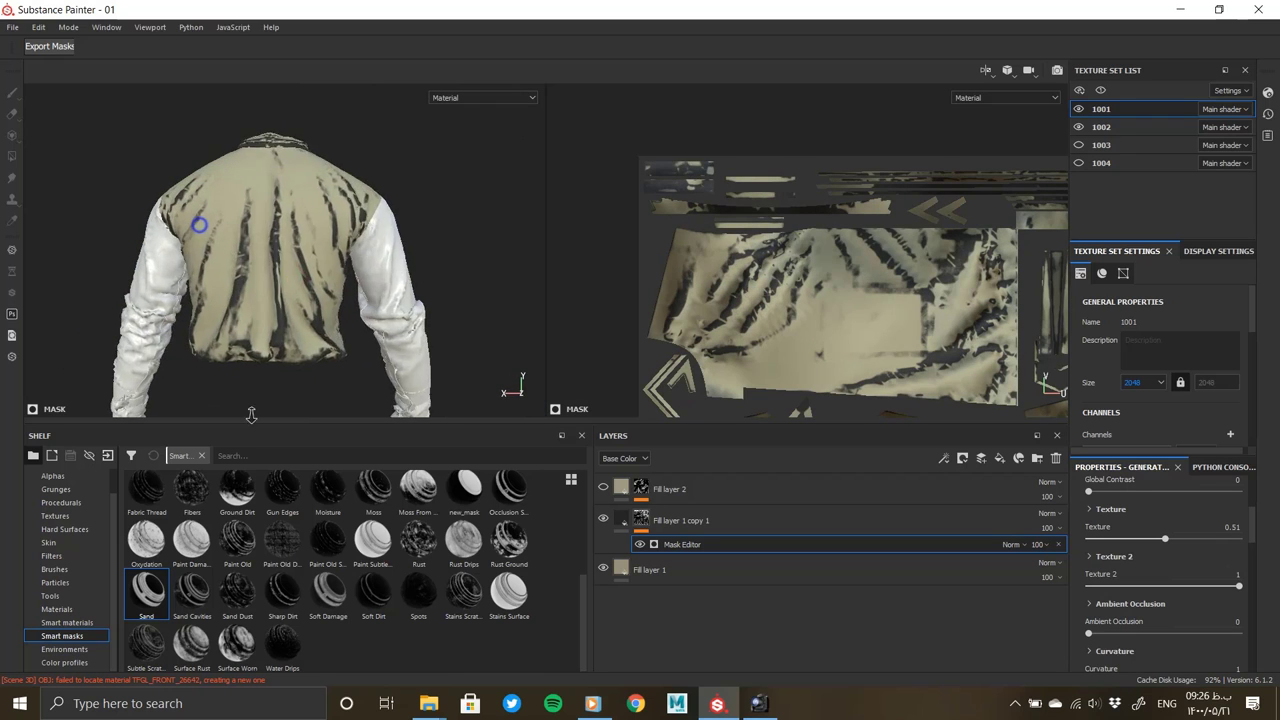
scroll(194, 214, up, 2)
scroll(1153, 590, up, 2)
scroll(1153, 590, up, 2)
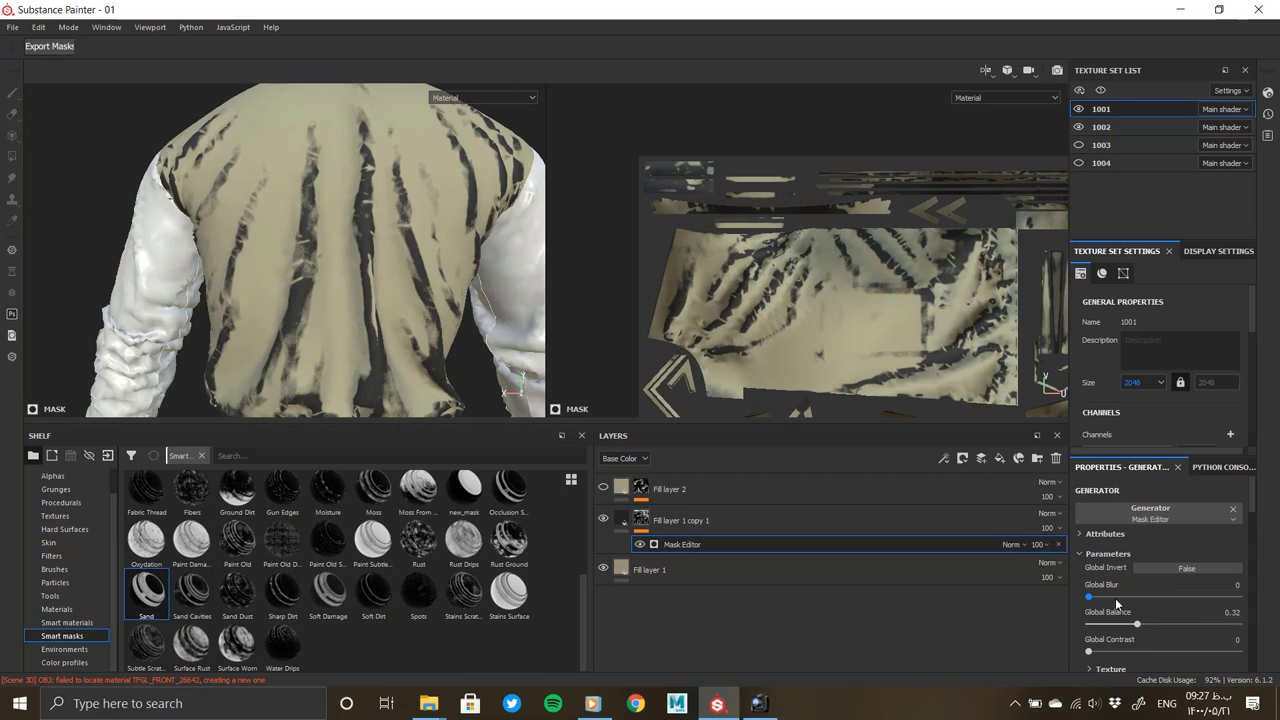
mouse_move(1137, 624)
mouse_down()
mouse_move(1102, 618)
mouse_move(1193, 652)
mouse_up()
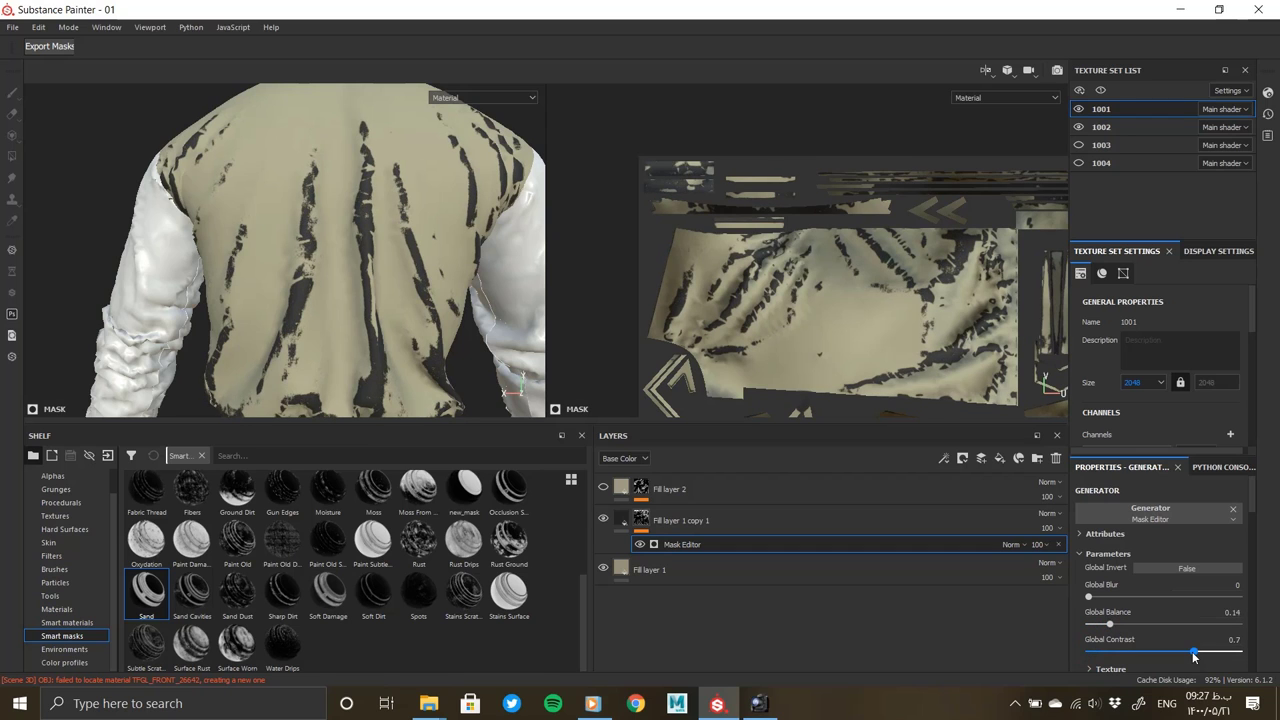
drag(1110, 626, 1240, 624)
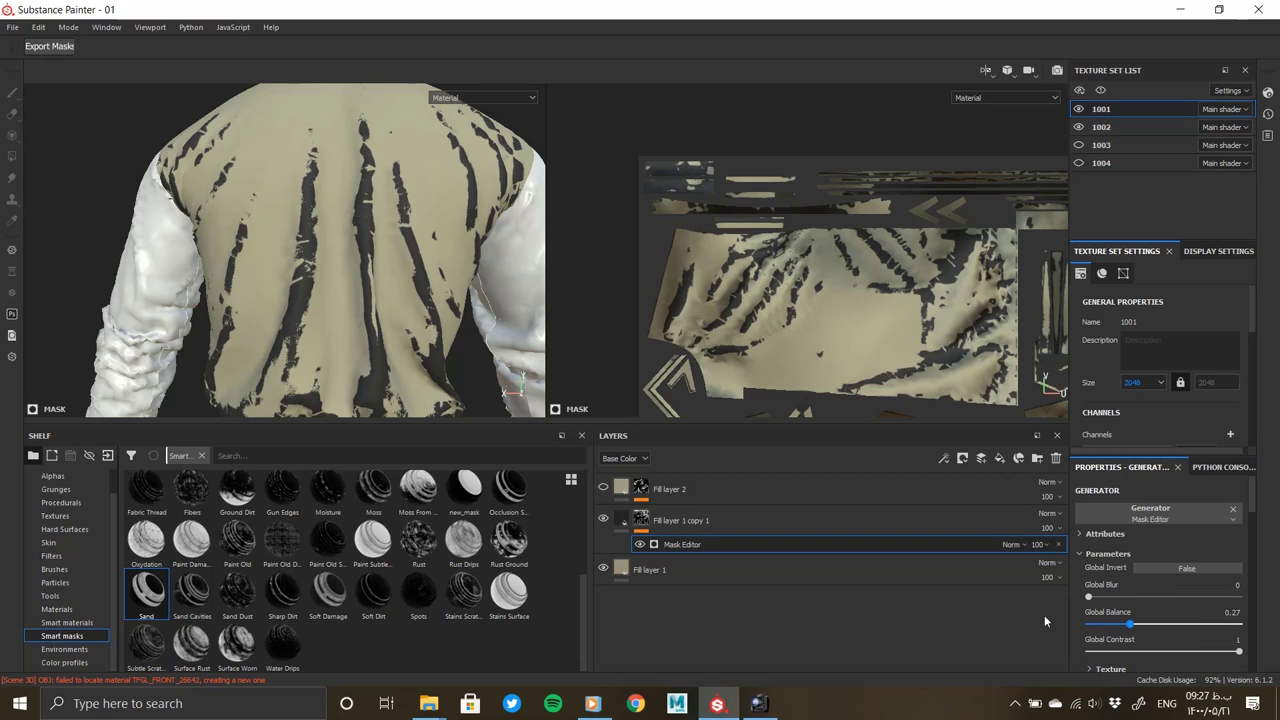
mouse_move(553, 338)
alt+mouse_down()
mouse_move(368, 287)
mouse_move(682, 372)
alt+mouse_up()
scroll(368, 287, down, 3)
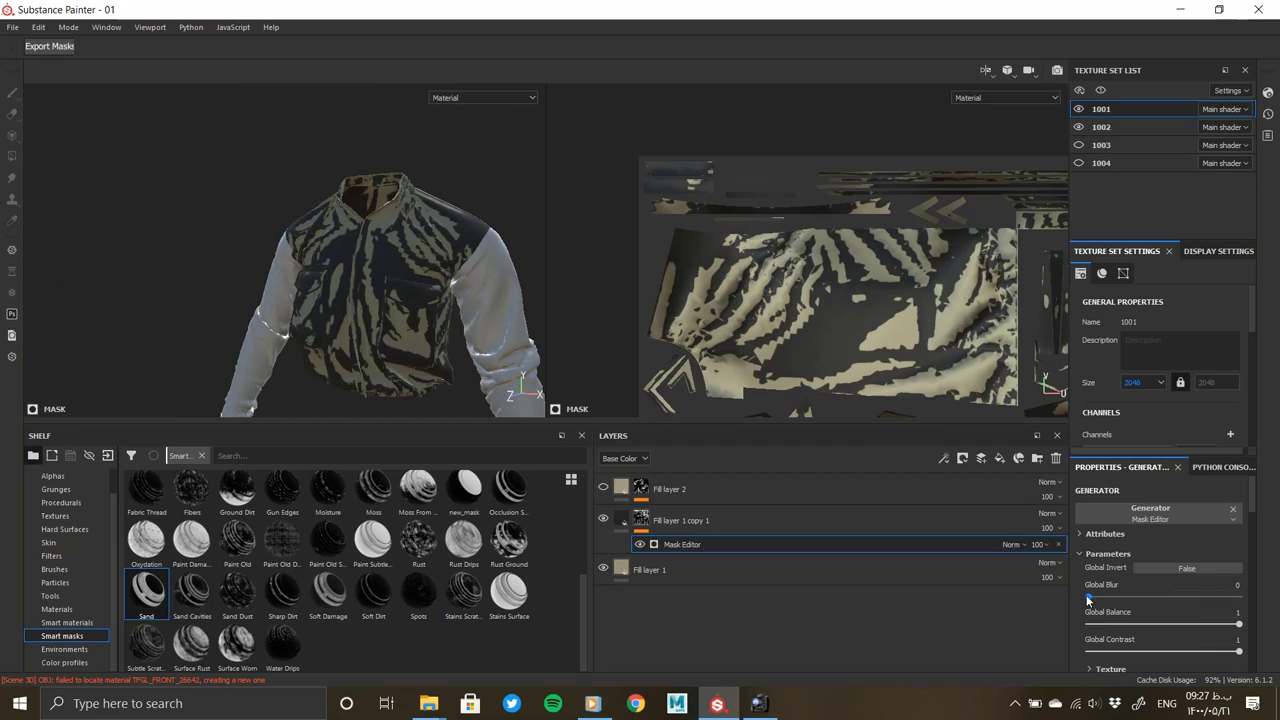
Try a mask blur, adjust the Texture value, and reduce Texture 2 to 0.08
mouse_move(1089, 596)
mouse_down()
mouse_move(1022, 588)
mouse_move(1105, 592)
mouse_move(1060, 596)
mouse_up()
scroll(1150, 620, down, 1)
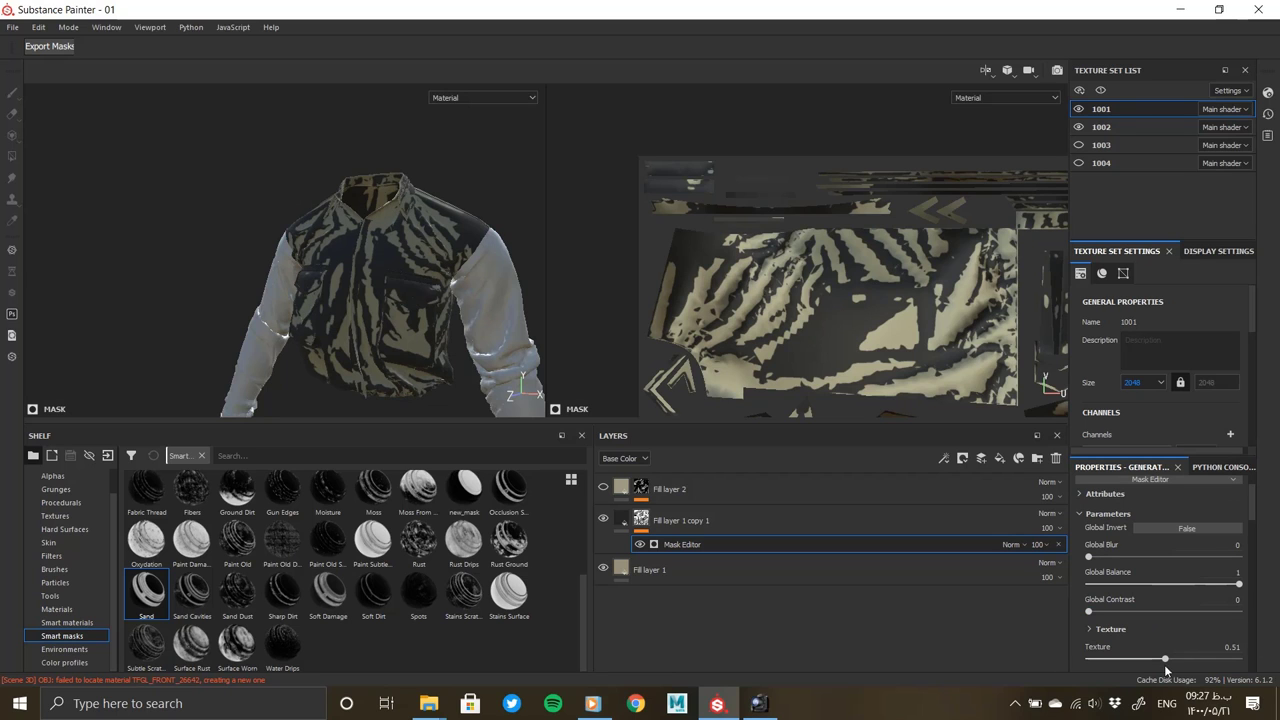
drag(1164, 658, 1274, 657)
scroll(1110, 662, down, 2)
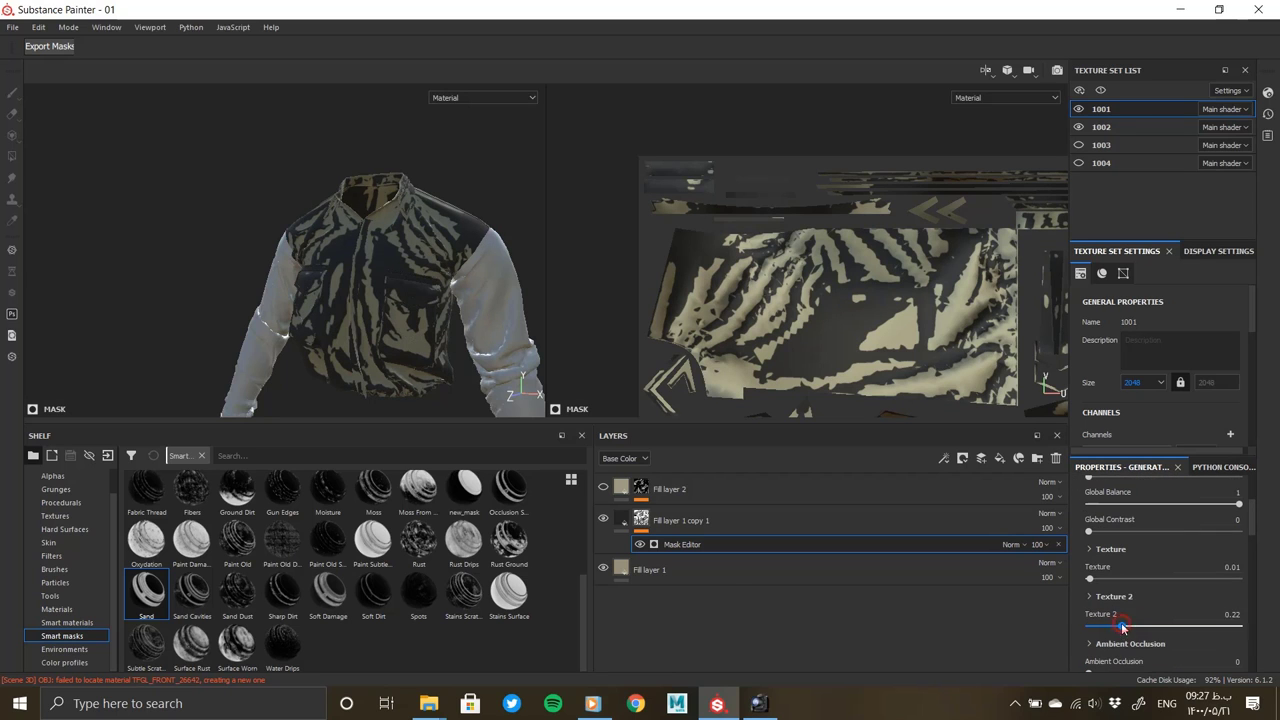
click(1100, 626)
mouse_move(430, 280)
alt+mouse_down()
mouse_move(298, 276)
mouse_move(430, 280)
alt+mouse_up()
Give Fill layer 1 copy 1 a beige base colour and lower its roughness to about 0.43
click(848, 527)
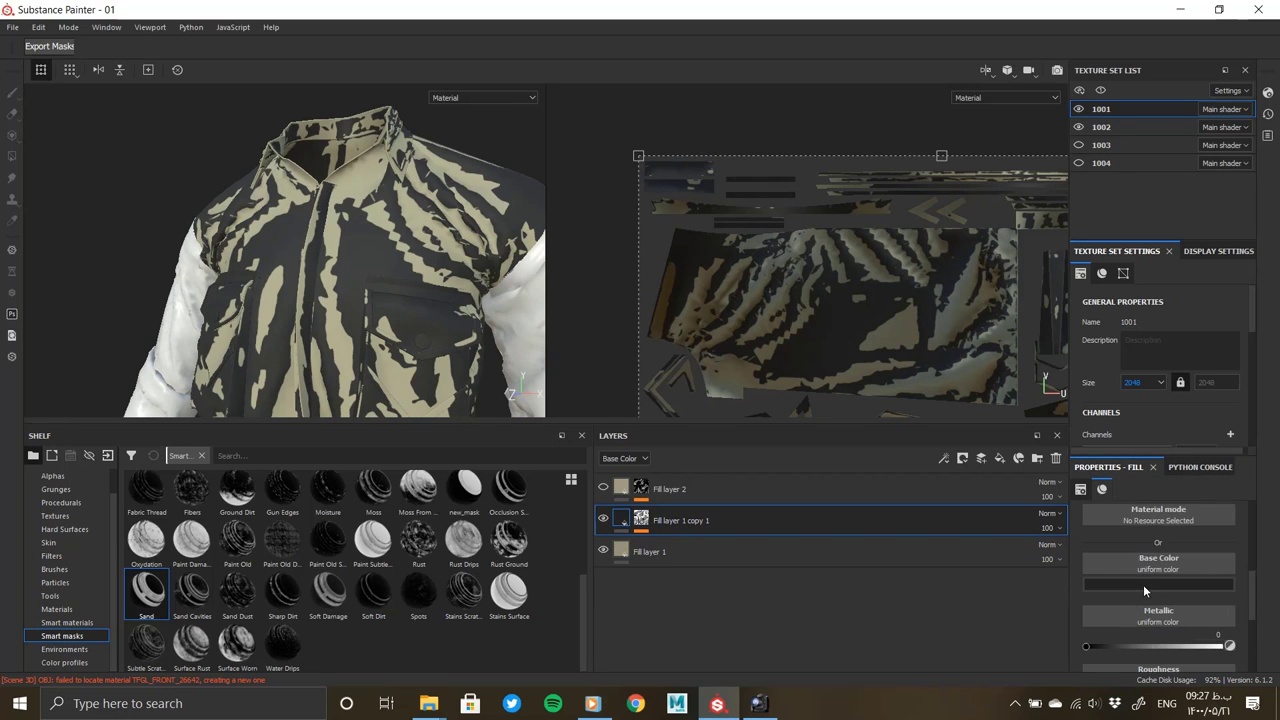
click(1143, 584)
click(1162, 430)
click(876, 546)
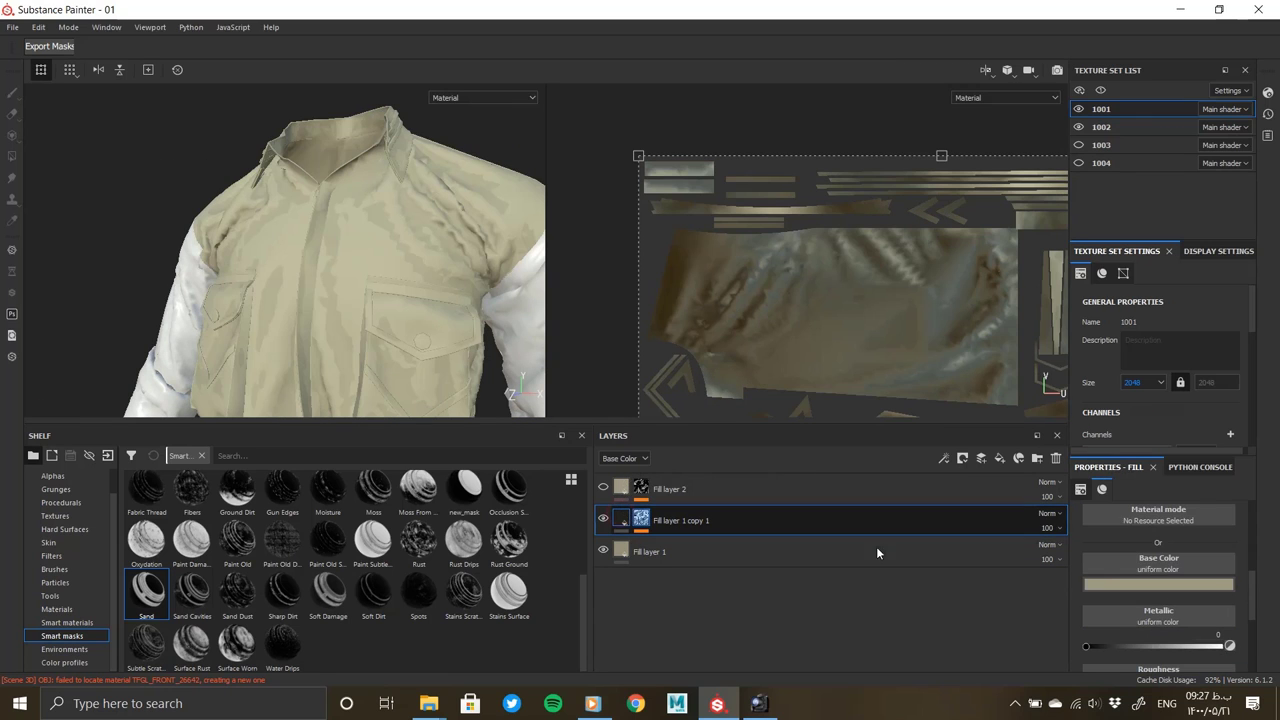
click(1157, 584)
click(1157, 432)
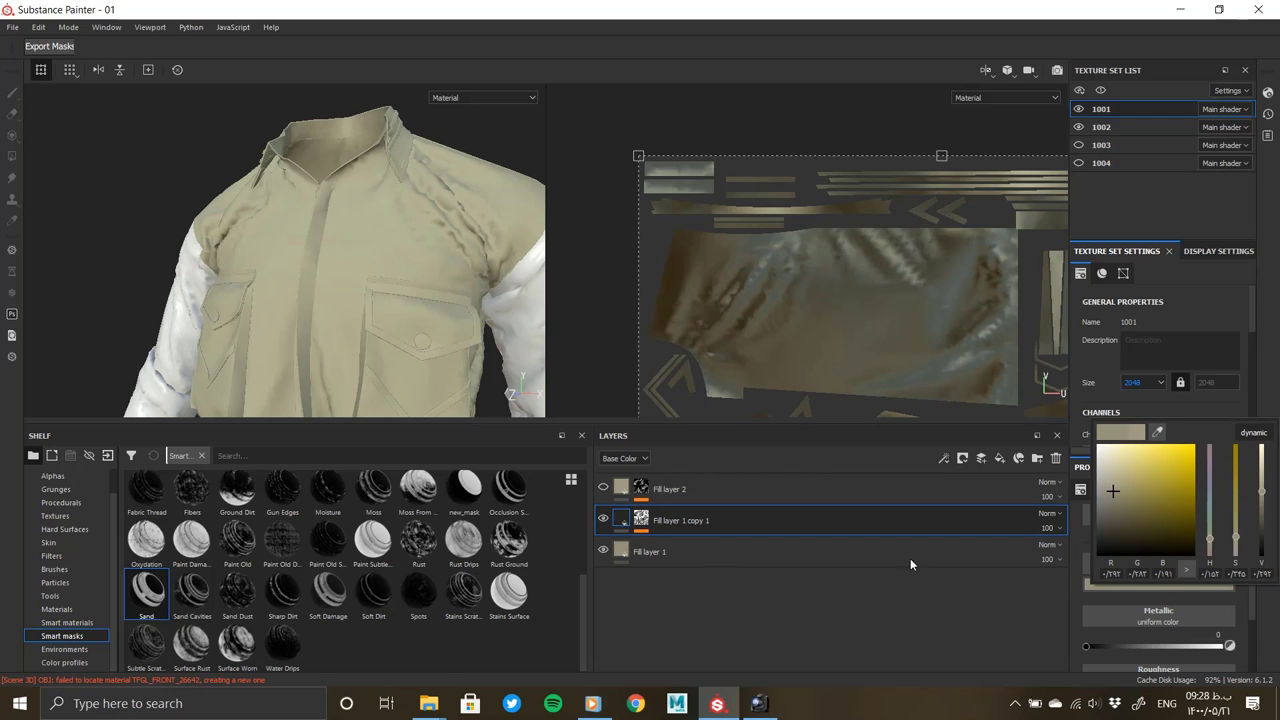
scroll(1244, 629, down, 1)
drag(1185, 628, 1125, 629)
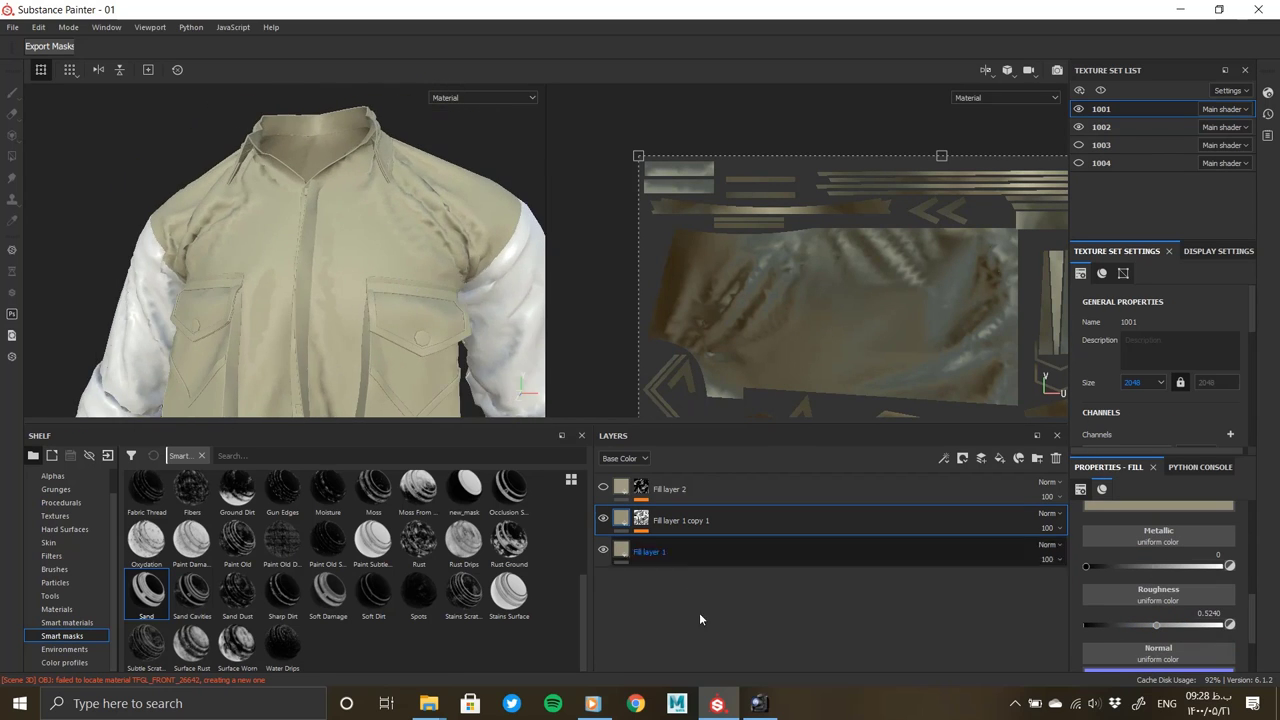
Compare against the reference photo, then reselect Fill layer 1 copy 1
click(757, 703)
click(545, 13)
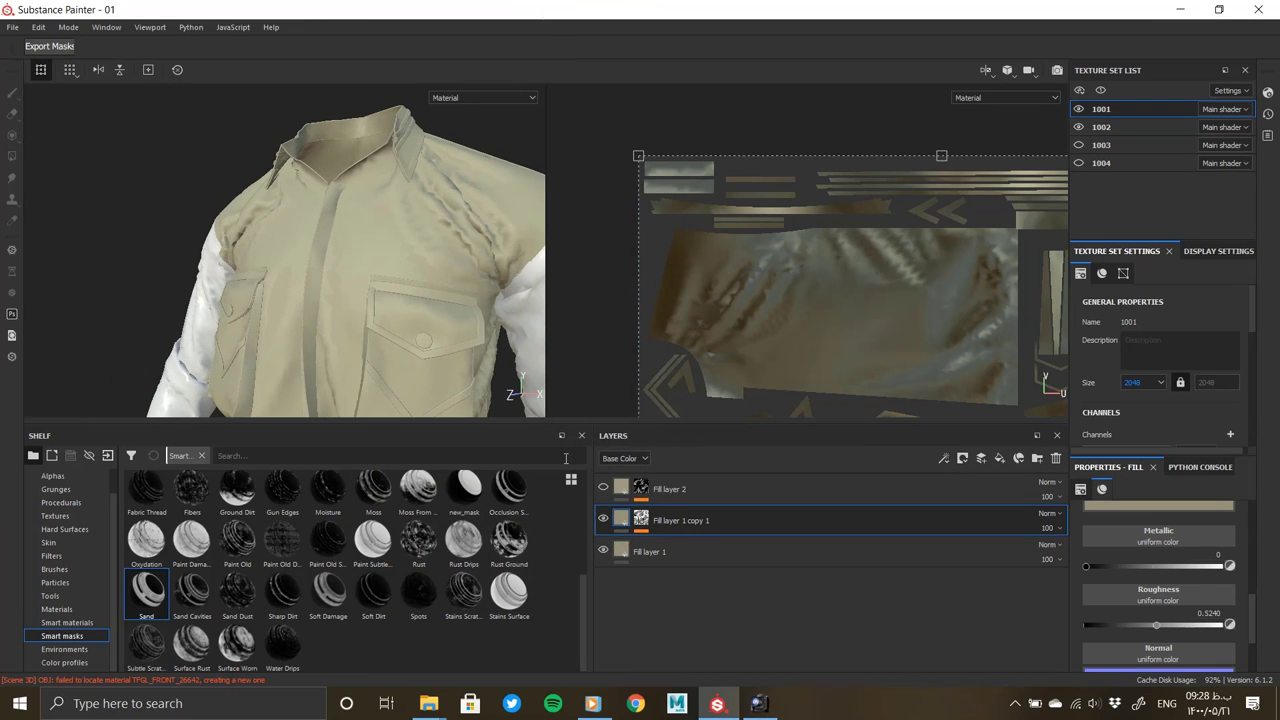
click(639, 553)
key(alt+Tab)
click(638, 551)
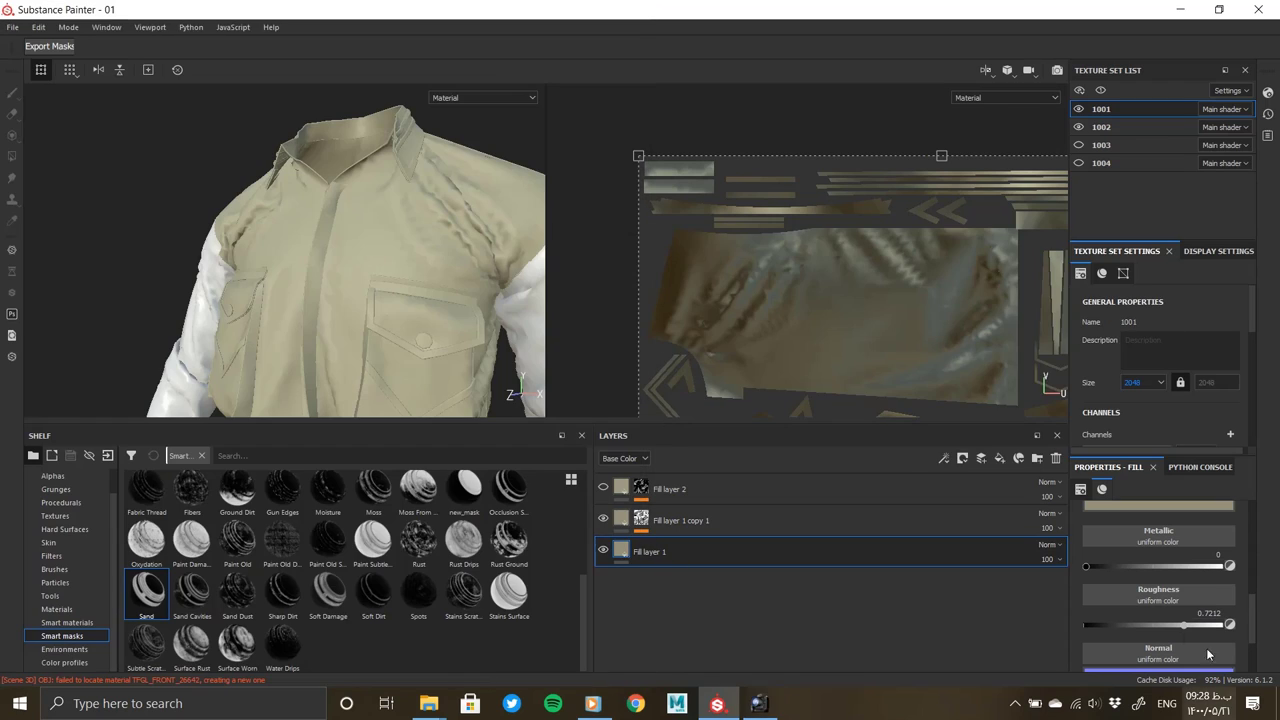
click(680, 520)
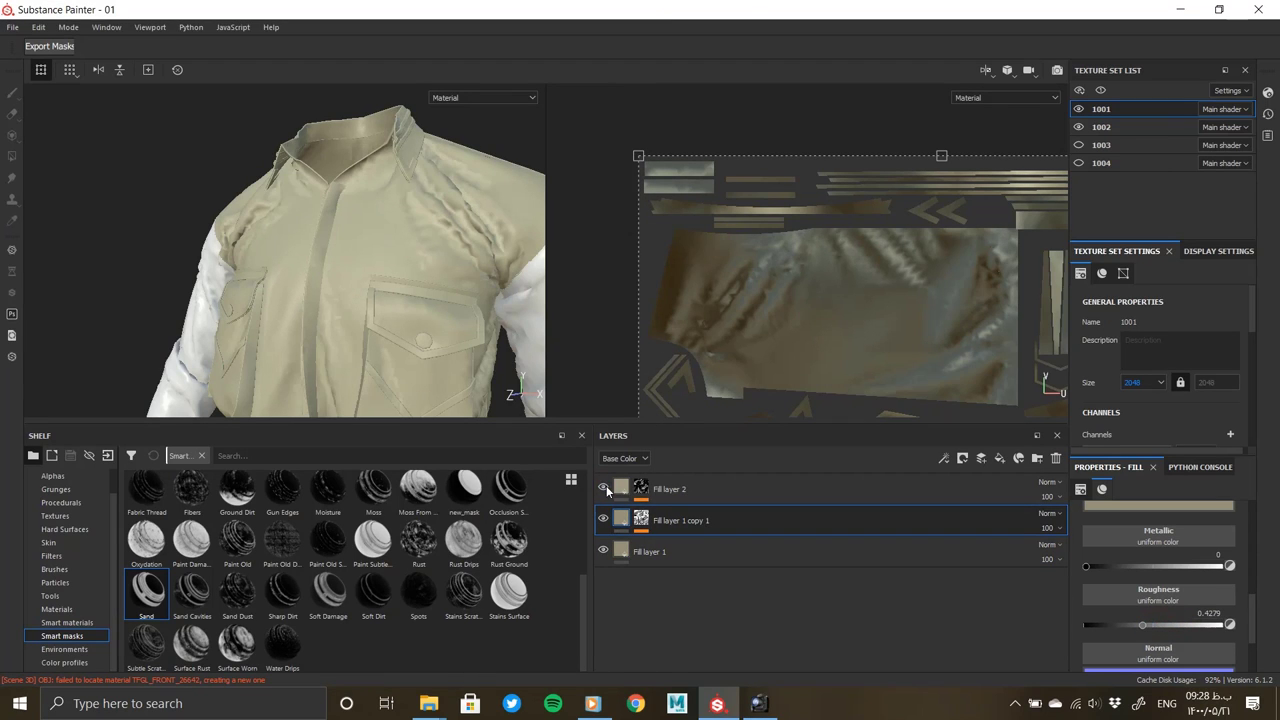
Adjust the beige base colour's value so the pattern fades into a subtle two-tone
click(1174, 510)
click(1264, 594)
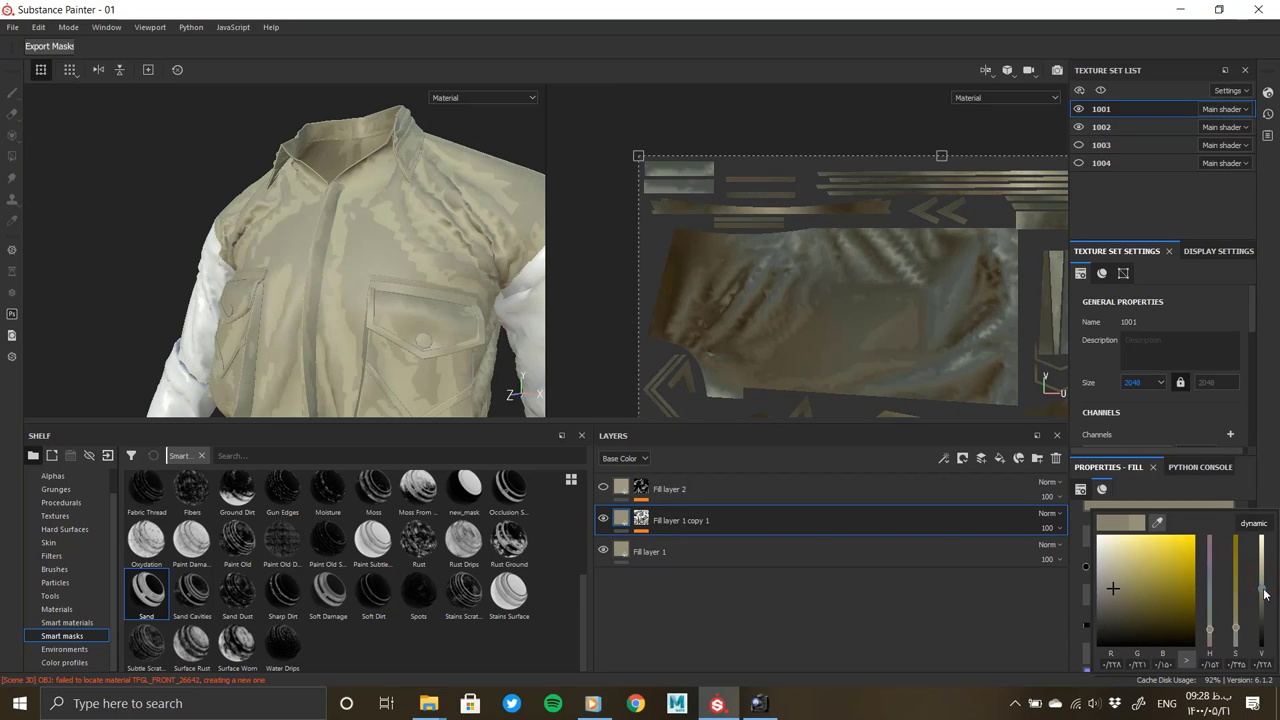
drag(1264, 588, 1264, 582)
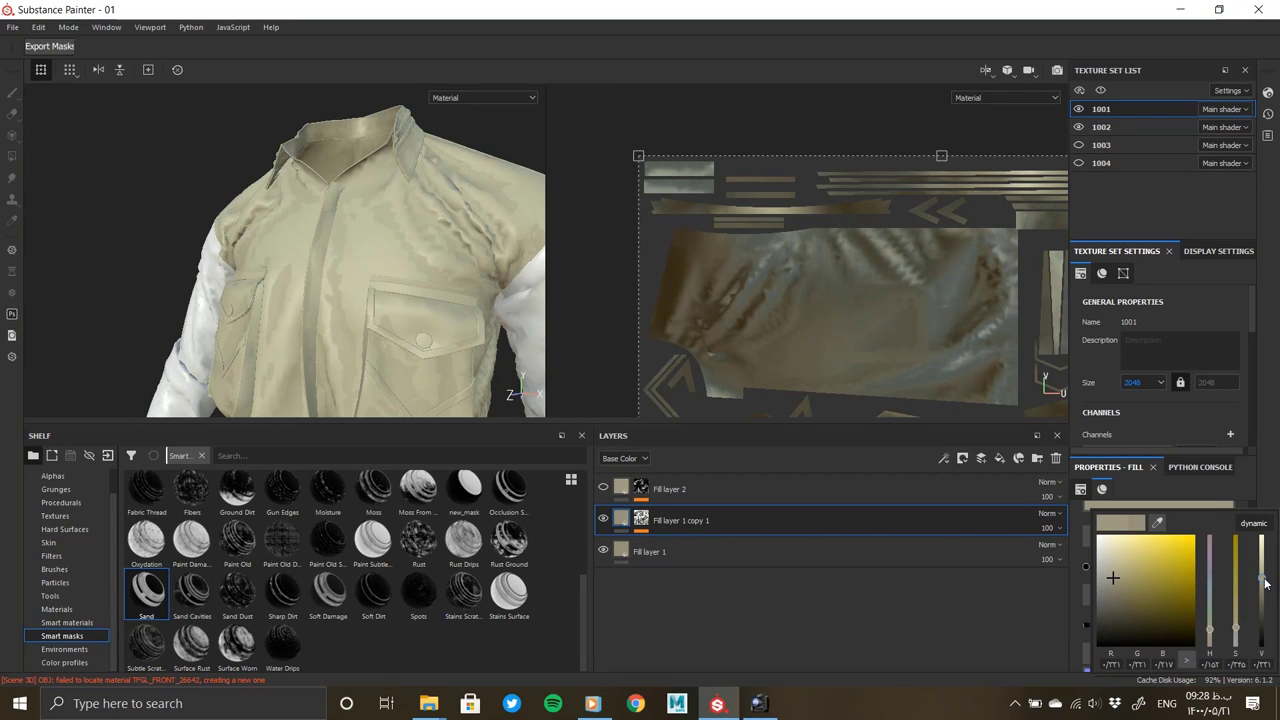
click(641, 518)
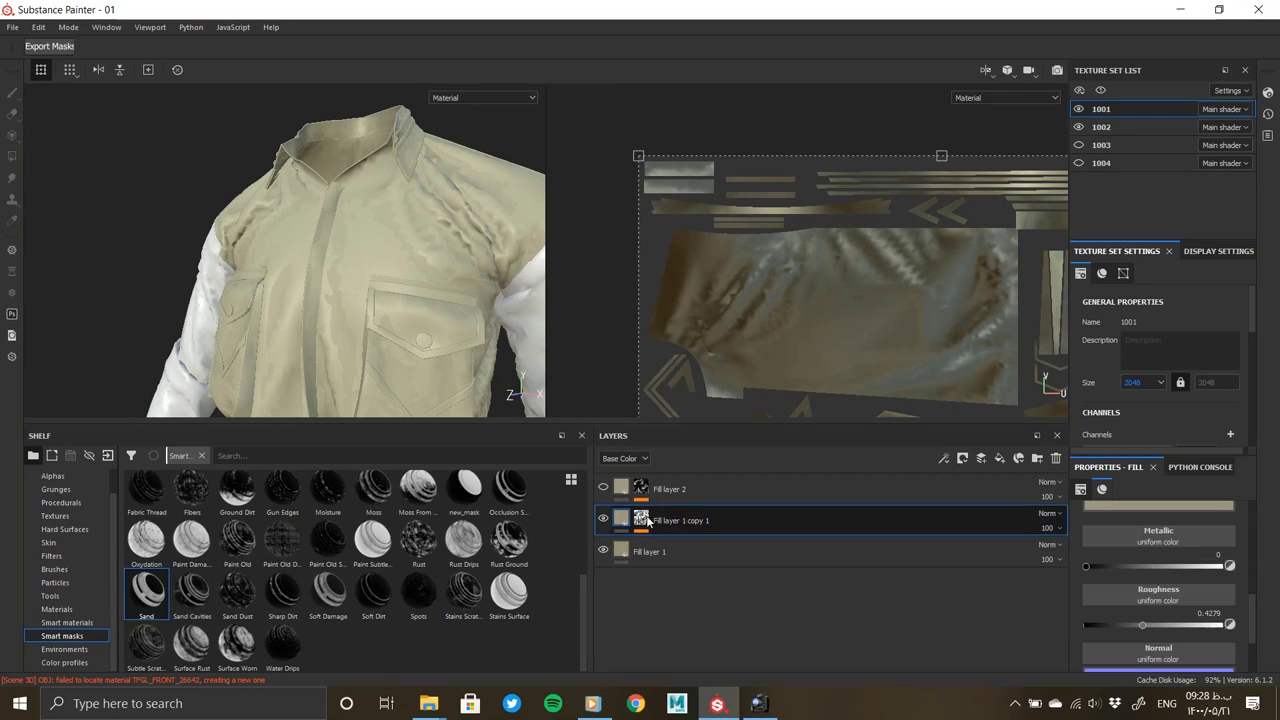
Add a Blur filter to Fill layer 1 copy 1's mask with Blur Intensity 2.31
right_click(677, 540)
click(747, 649)
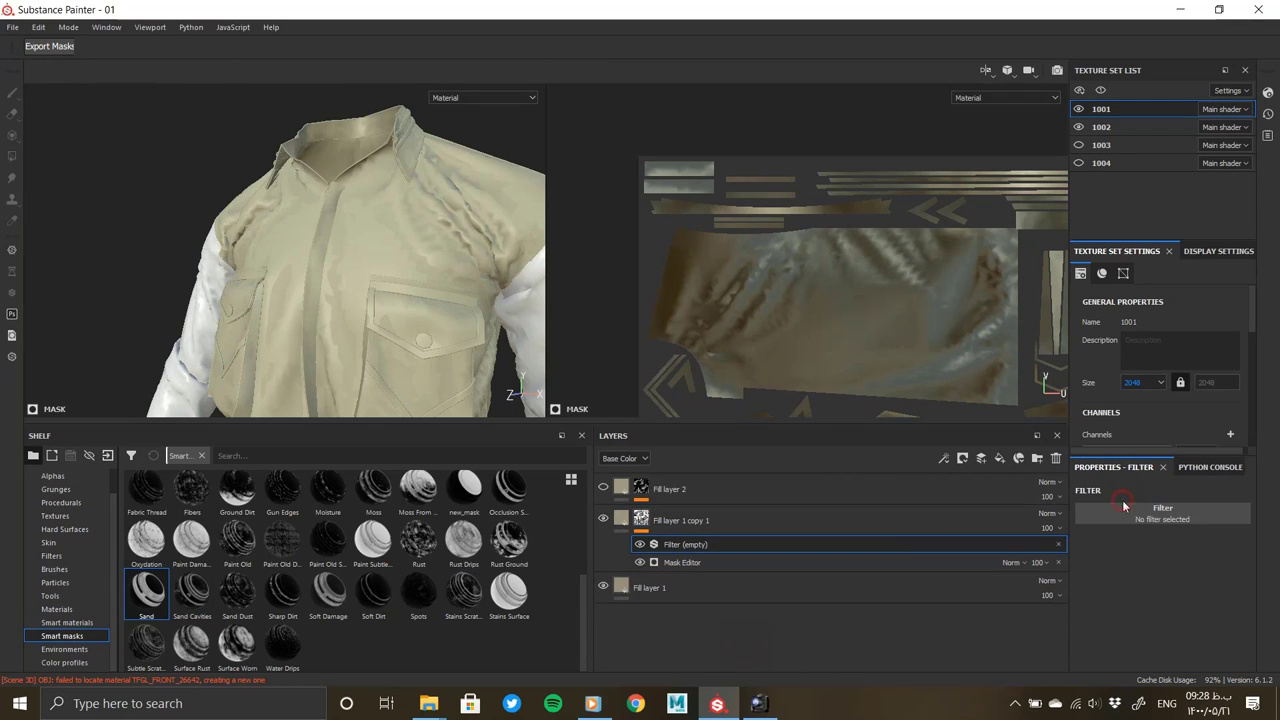
click(1155, 512)
click(1209, 562)
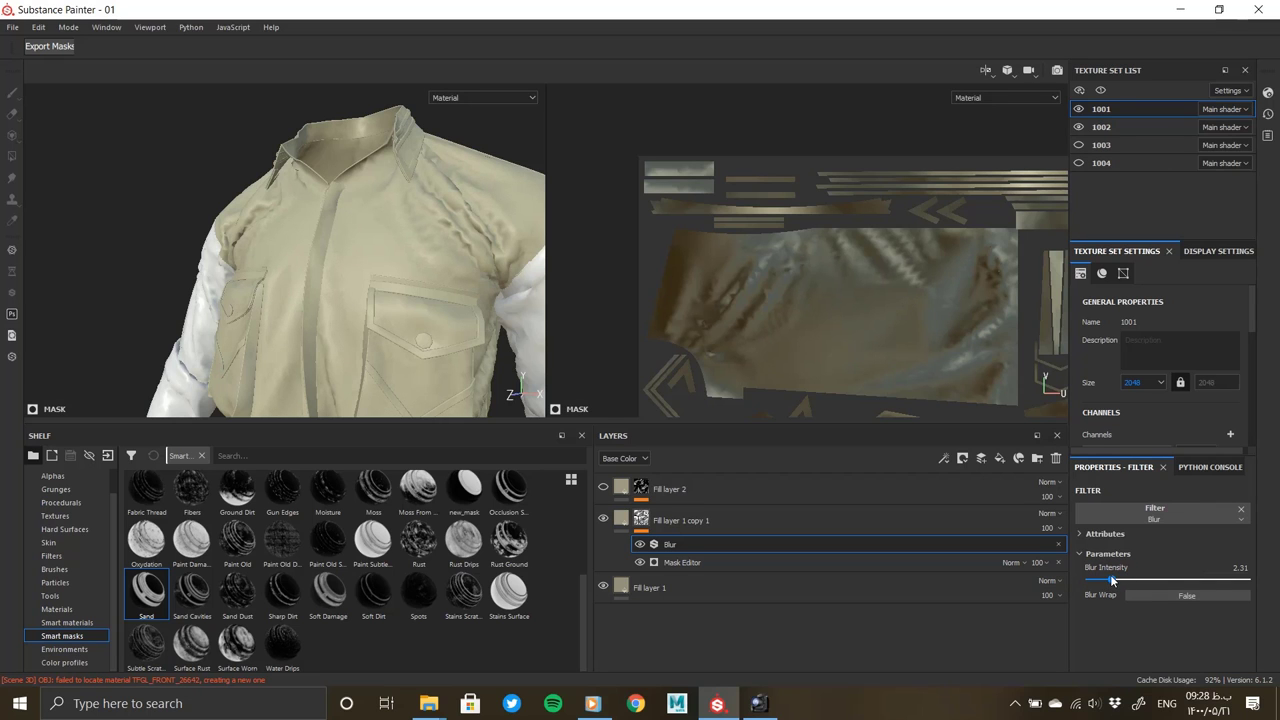
mouse_move(435, 258)
alt+mouse_down()
mouse_move(468, 292)
mouse_move(400, 300)
alt+mouse_up()
alt+click(640, 518)
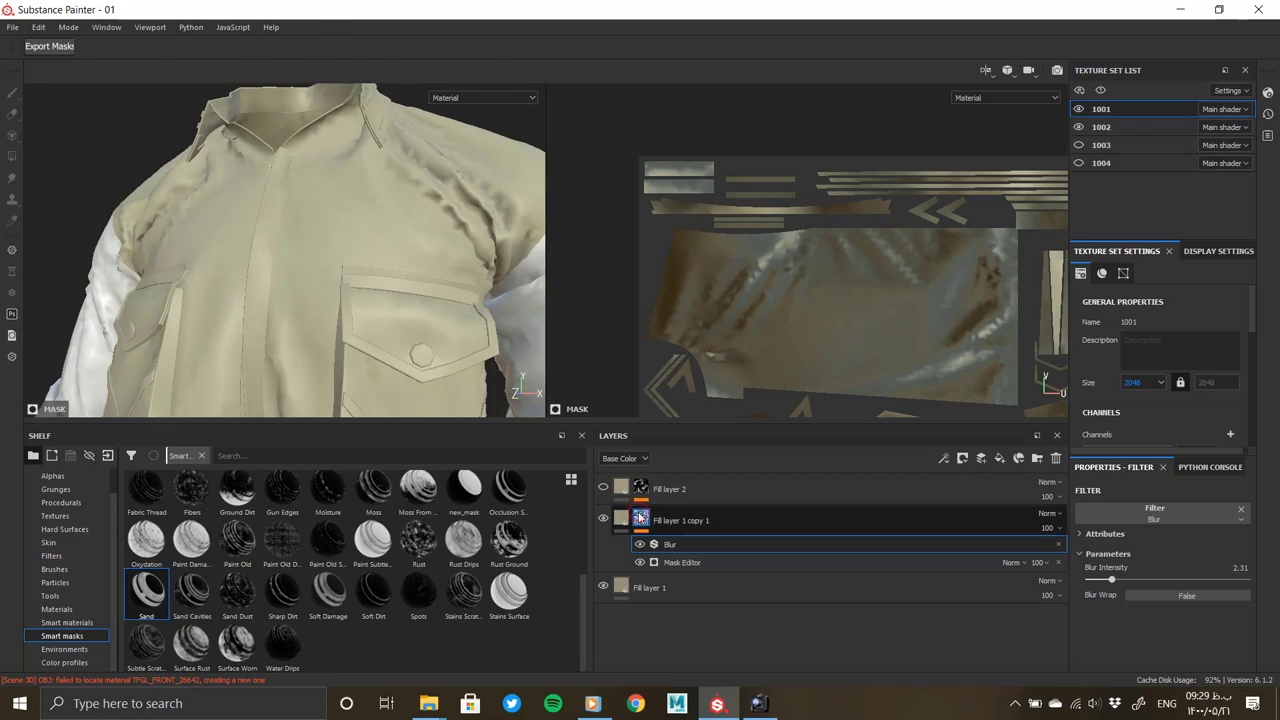
click(670, 544)
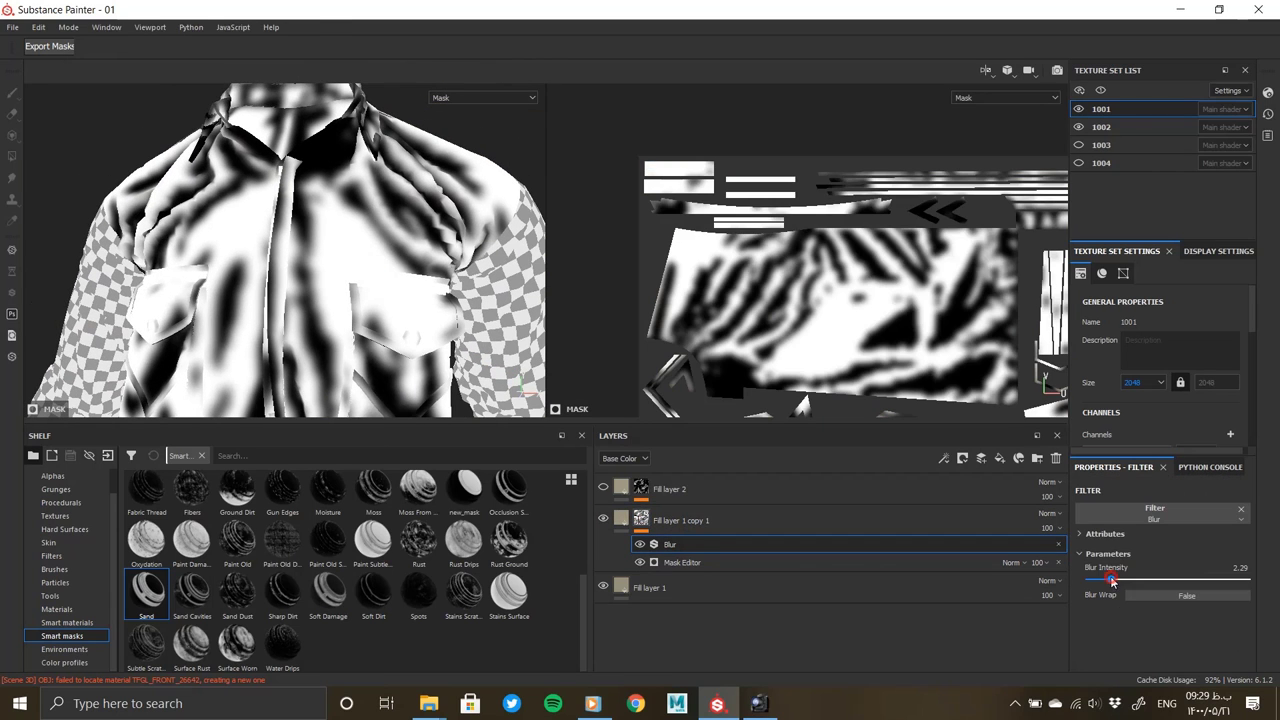
drag(1104, 582, 1108, 582)
mouse_move(400, 300)
alt+mouse_down()
mouse_move(456, 320)
mouse_move(500, 300)
alt+mouse_up()
Nudge the patterned fill's roughness, then set Fill layer 1's roughness to about 0.69
click(680, 520)
click(1158, 505)
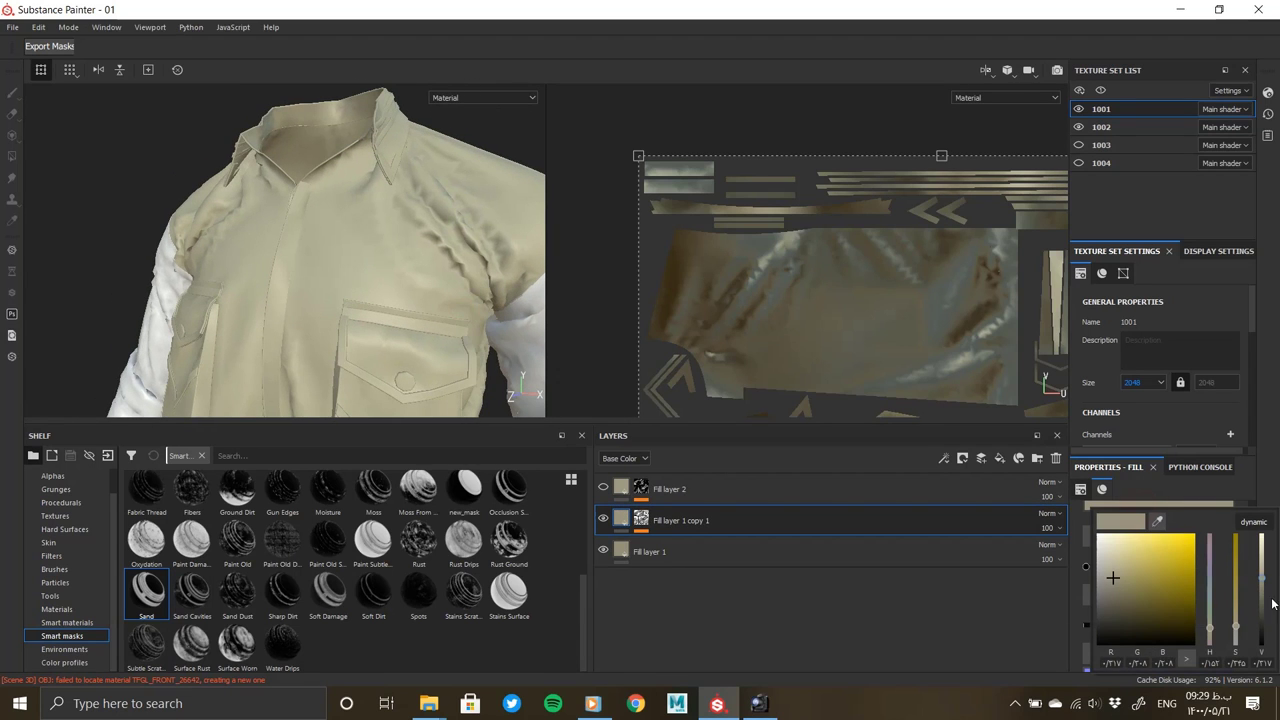
mouse_move(330, 290)
alt+mouse_down()
mouse_move(375, 298)
mouse_move(401, 283)
mouse_move(329, 302)
mouse_move(403, 243)
mouse_move(343, 286)
mouse_move(386, 380)
alt+mouse_up()
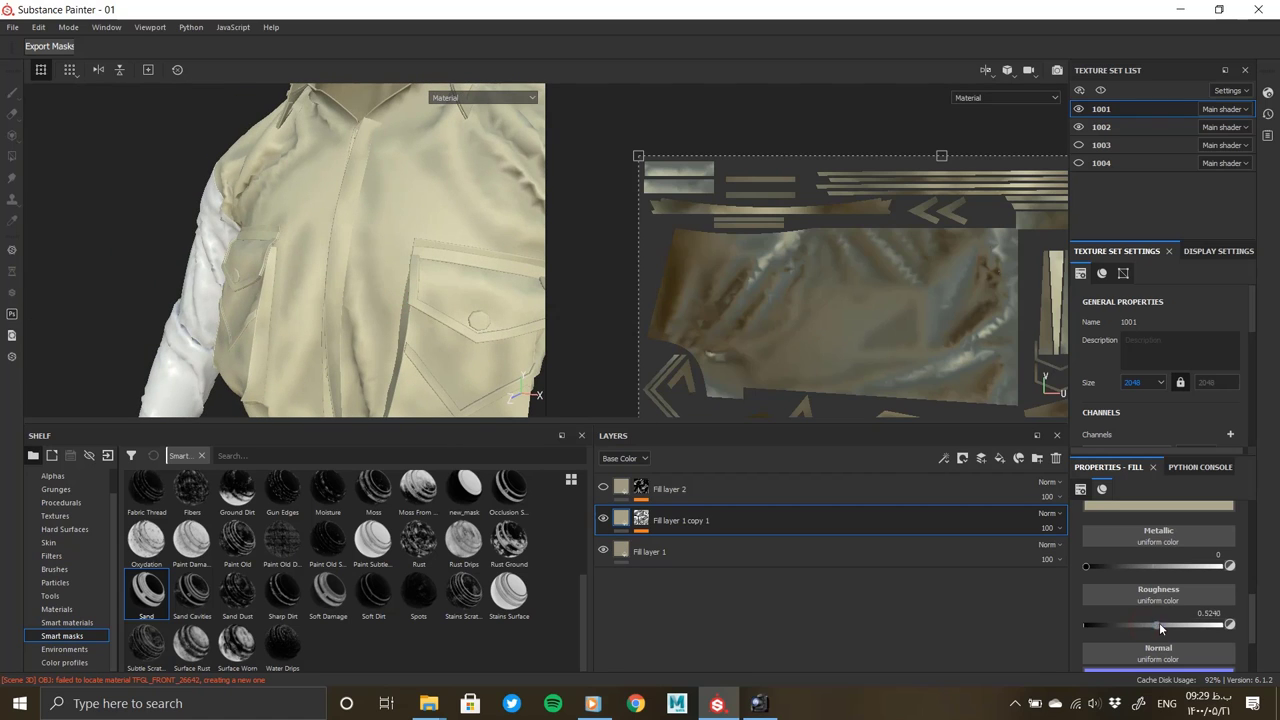
mouse_move(1159, 622)
mouse_down()
mouse_move(1142, 622)
mouse_move(1180, 623)
mouse_up()
click(650, 551)
mouse_move(309, 266)
alt+mouse_down()
mouse_move(356, 313)
mouse_move(438, 315)
alt+mouse_up()
Delete Fill layer 2, leaving Fill layer 1 copy 1 above Fill layer 1
mouse_move(438, 315)
alt+right_down()
mouse_move(563, 296)
mouse_move(559, 315)
alt+right_up()
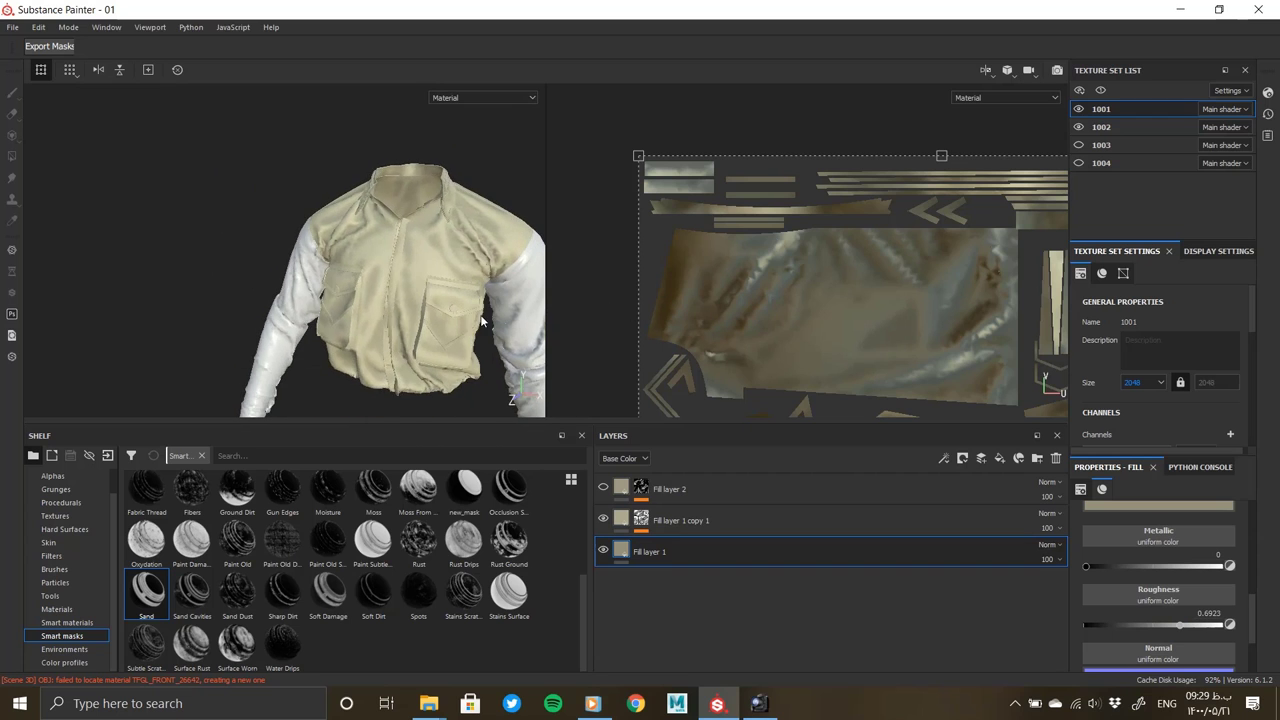
alt+drag(559, 315, 312, 303)
alt+right_drag(312, 303, 360, 323)
alt+drag(360, 323, 410, 320)
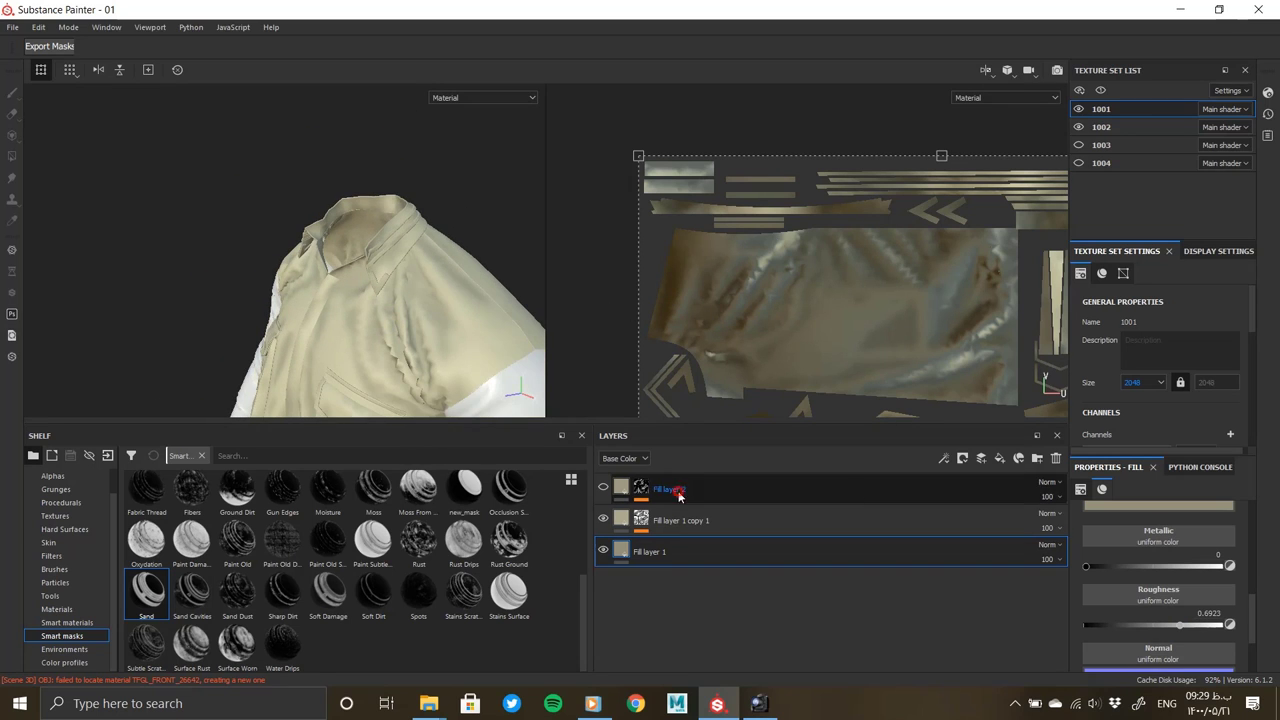
click(670, 489)
click(1055, 458)
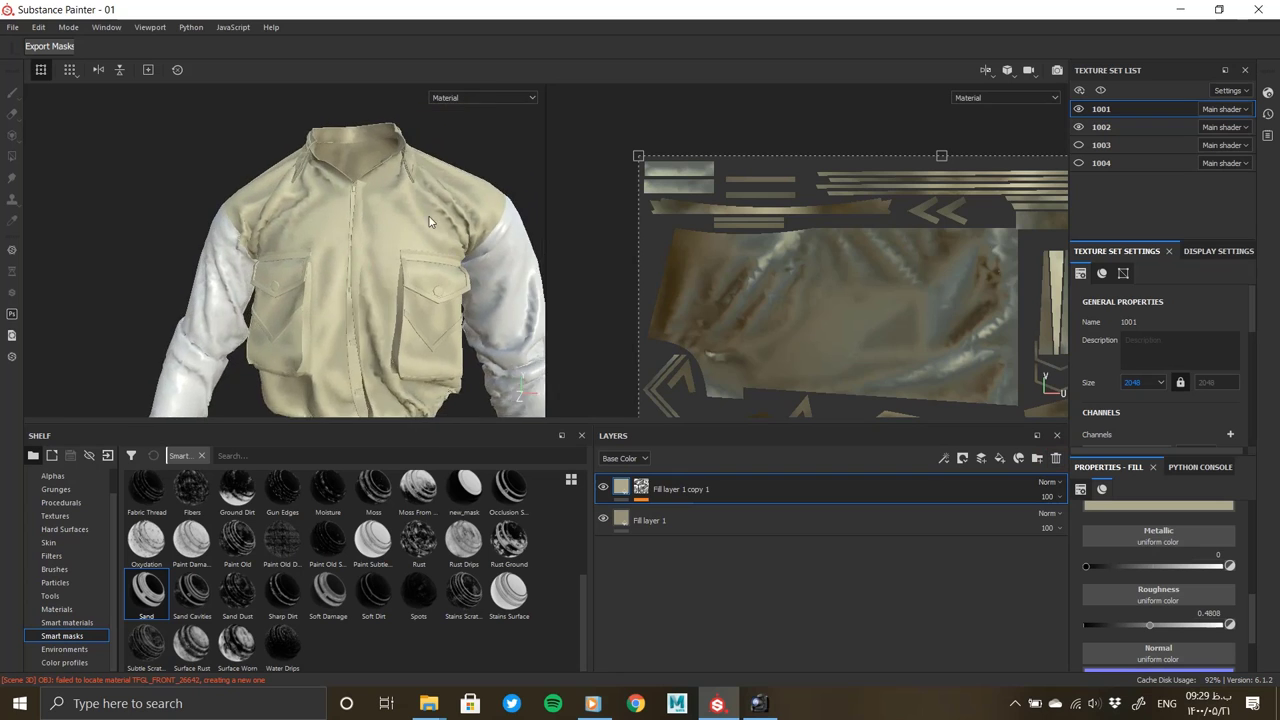
Add Fill layer 2 on top and turn off its colour and metal channels
click(1018, 459)
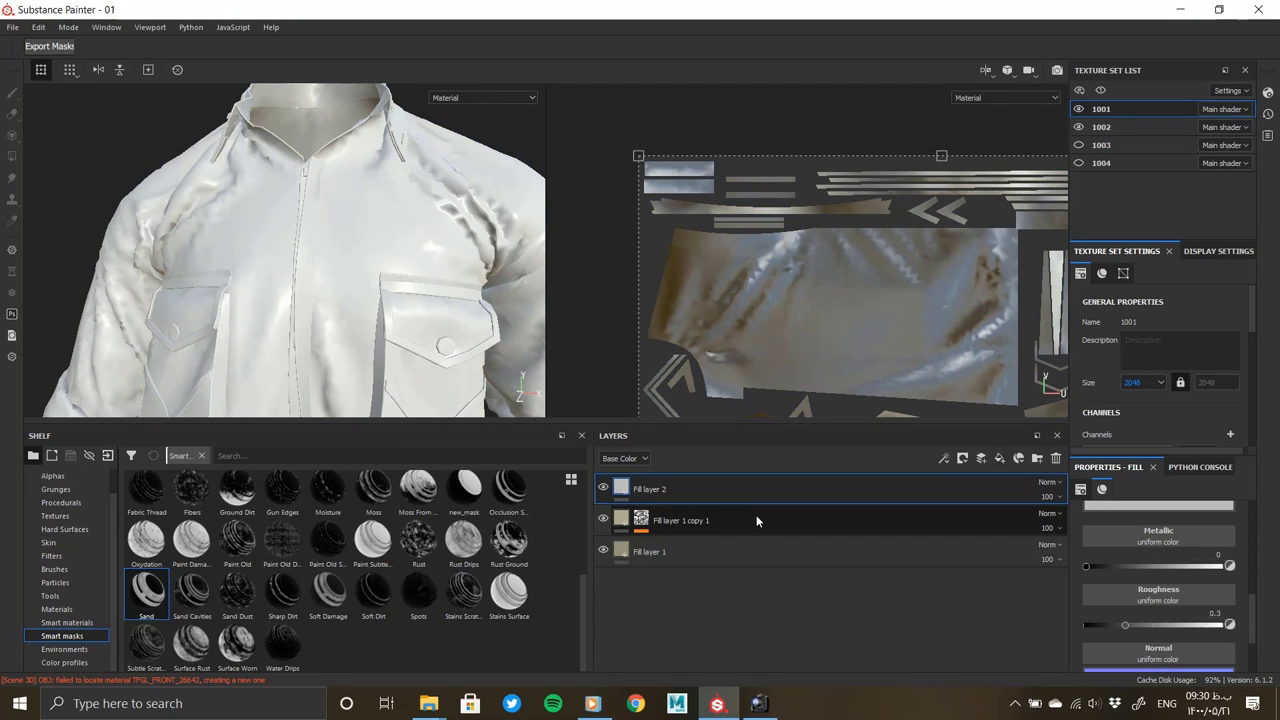
scroll(1130, 590, up, 3)
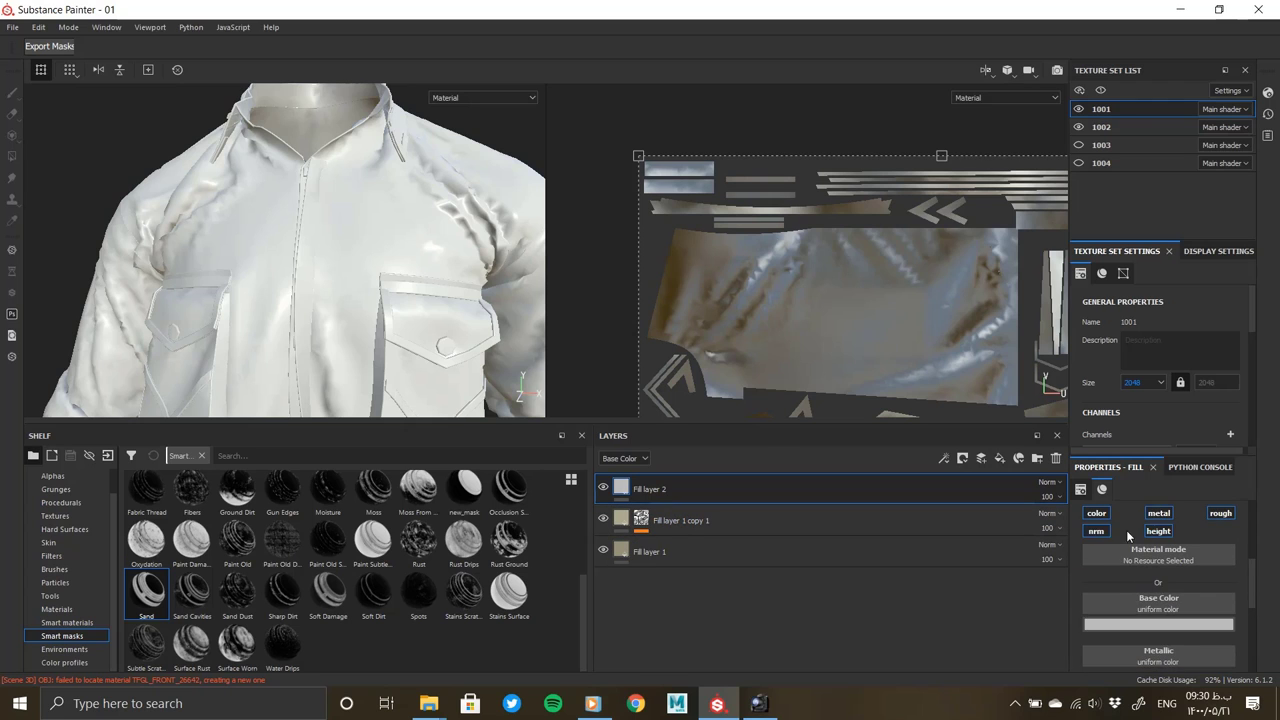
click(1155, 514)
click(1155, 514)
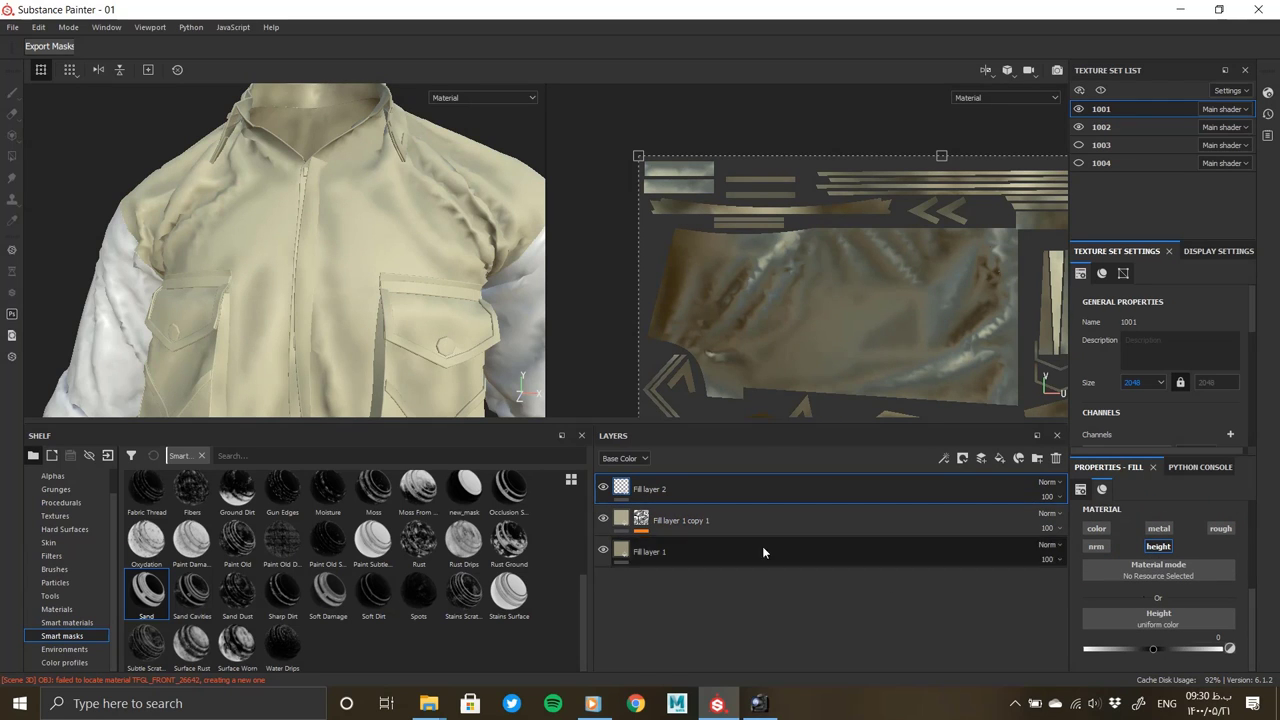
Give Fill layer 2 a black mask with a fill effect using a procedural texture
right_click(634, 489)
click(703, 23)
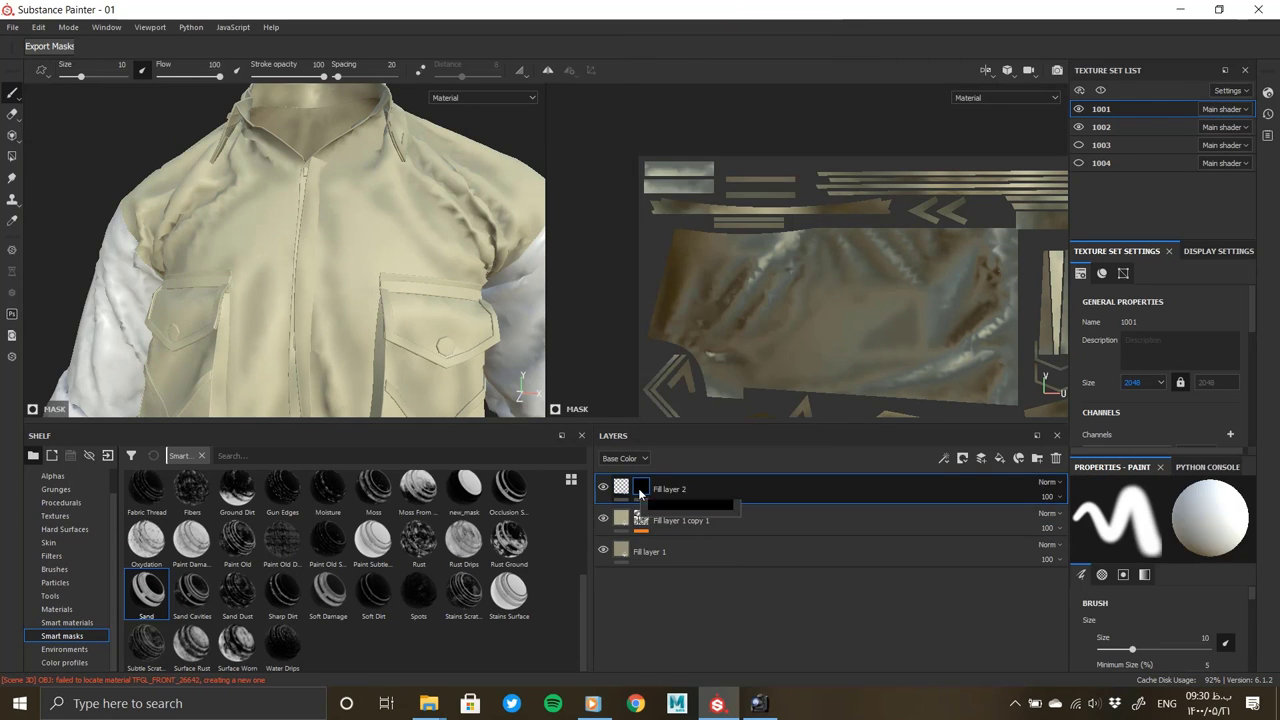
right_click(623, 497)
click(682, 387)
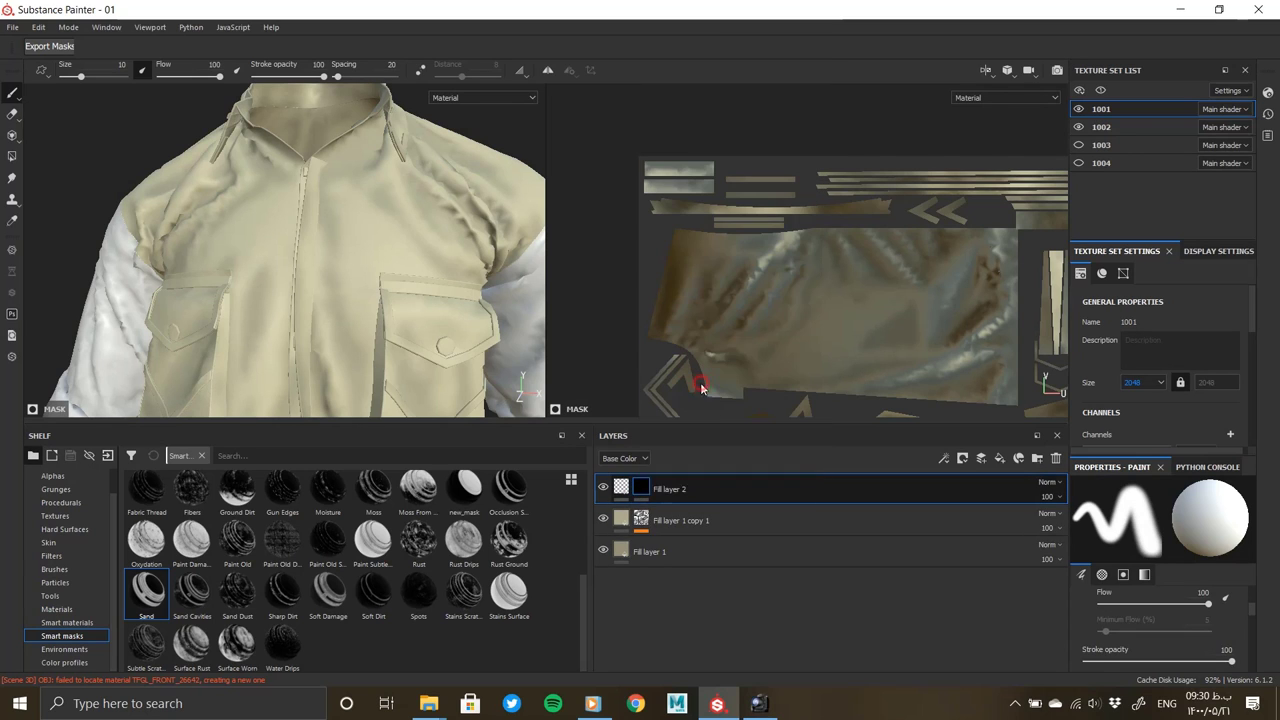
click(1114, 530)
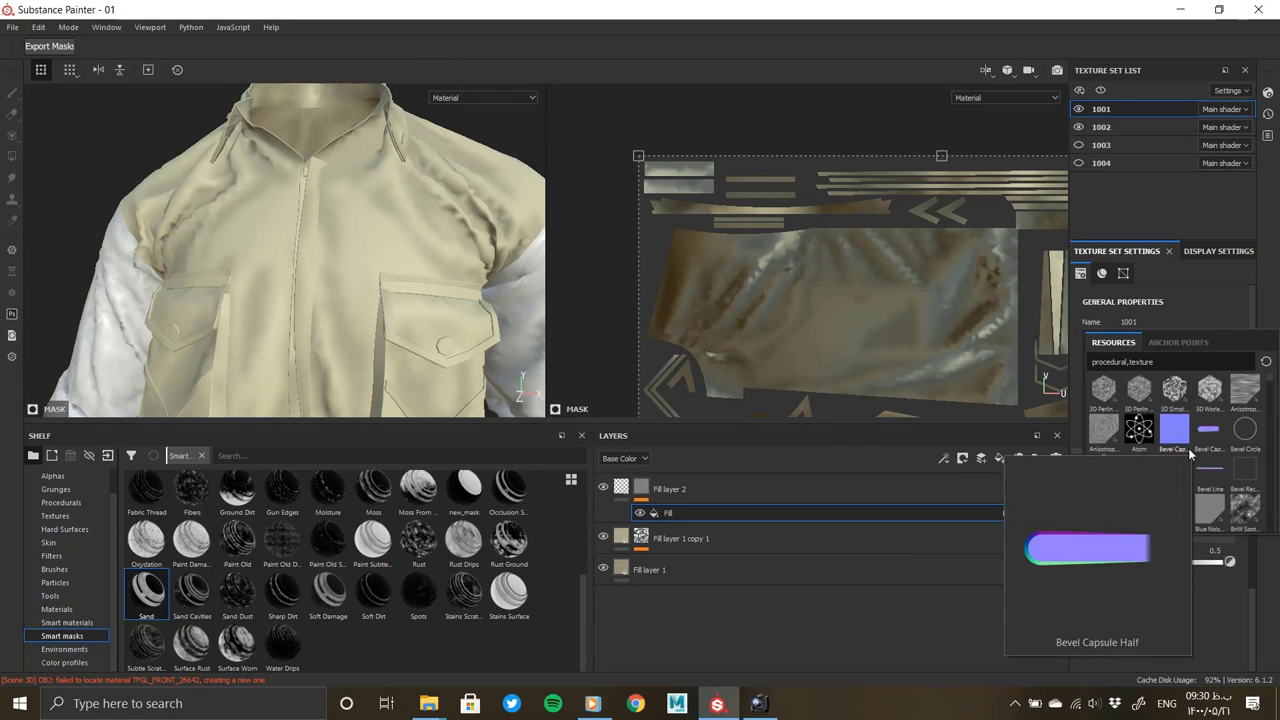
scroll(1168, 476, down, 3)
scroll(1150, 466, down, 3)
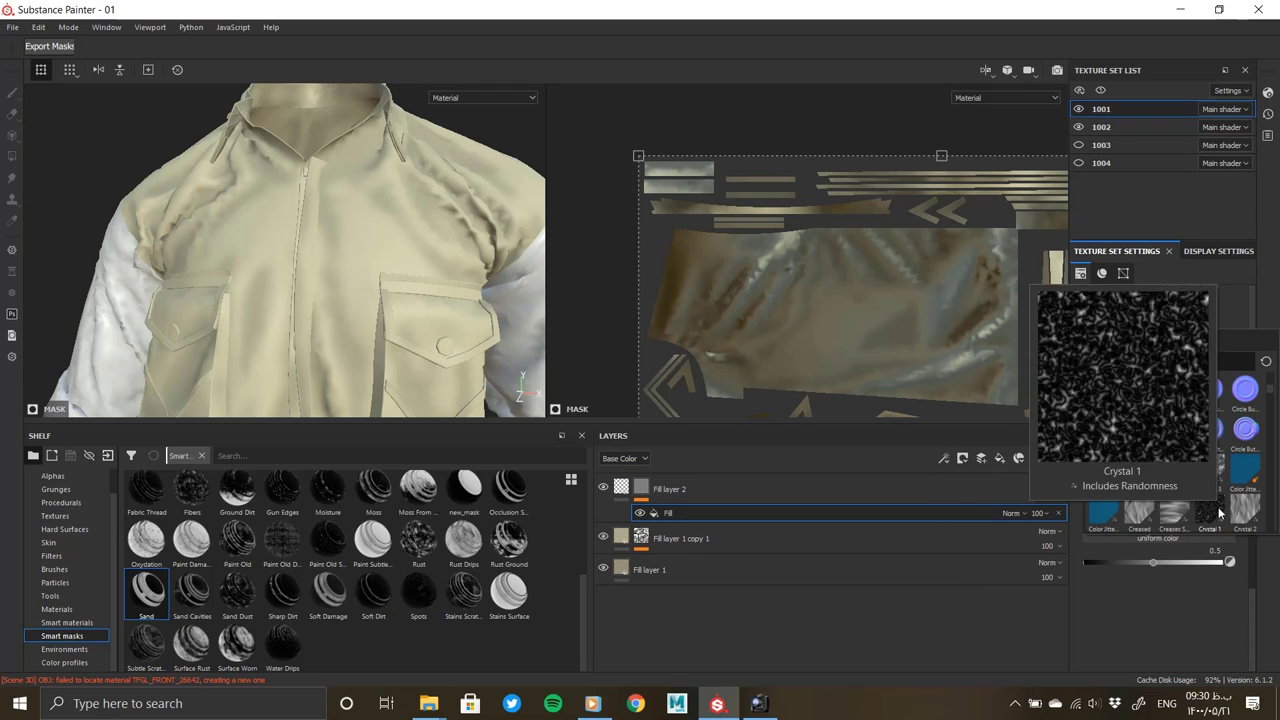
scroll(1270, 403, down, 3)
drag(1270, 403, 1273, 533)
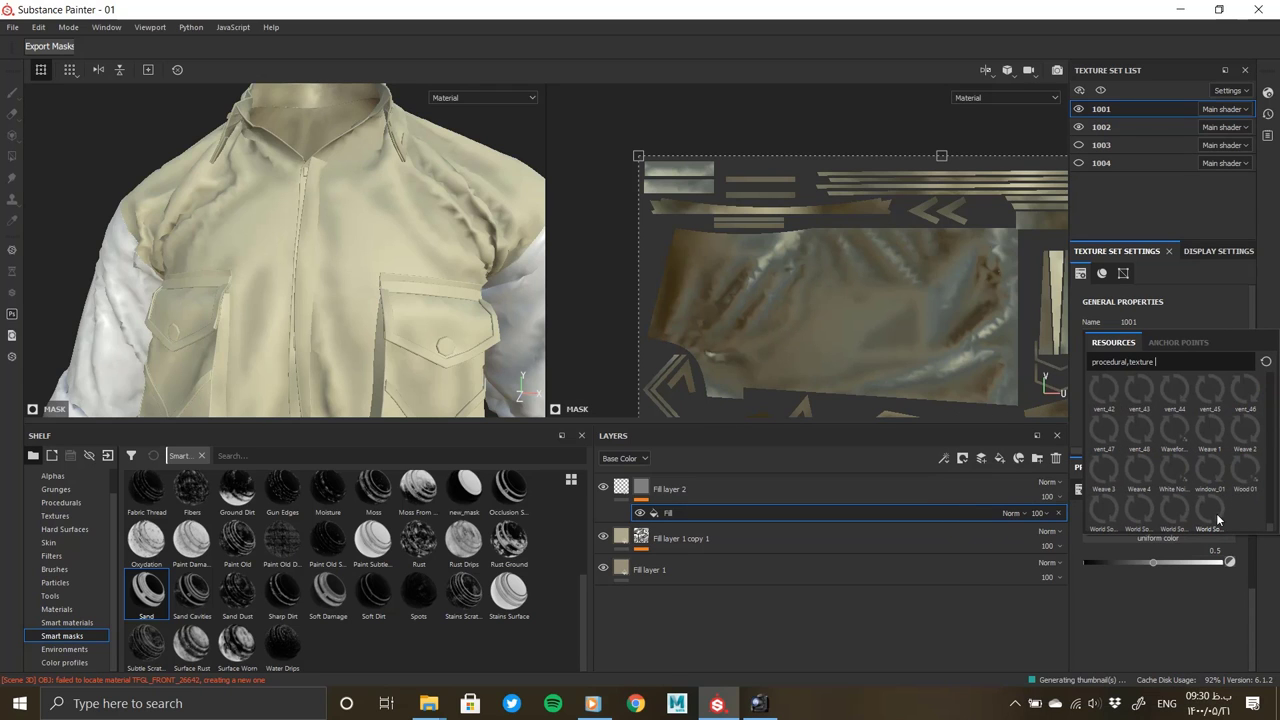
click(1170, 509)
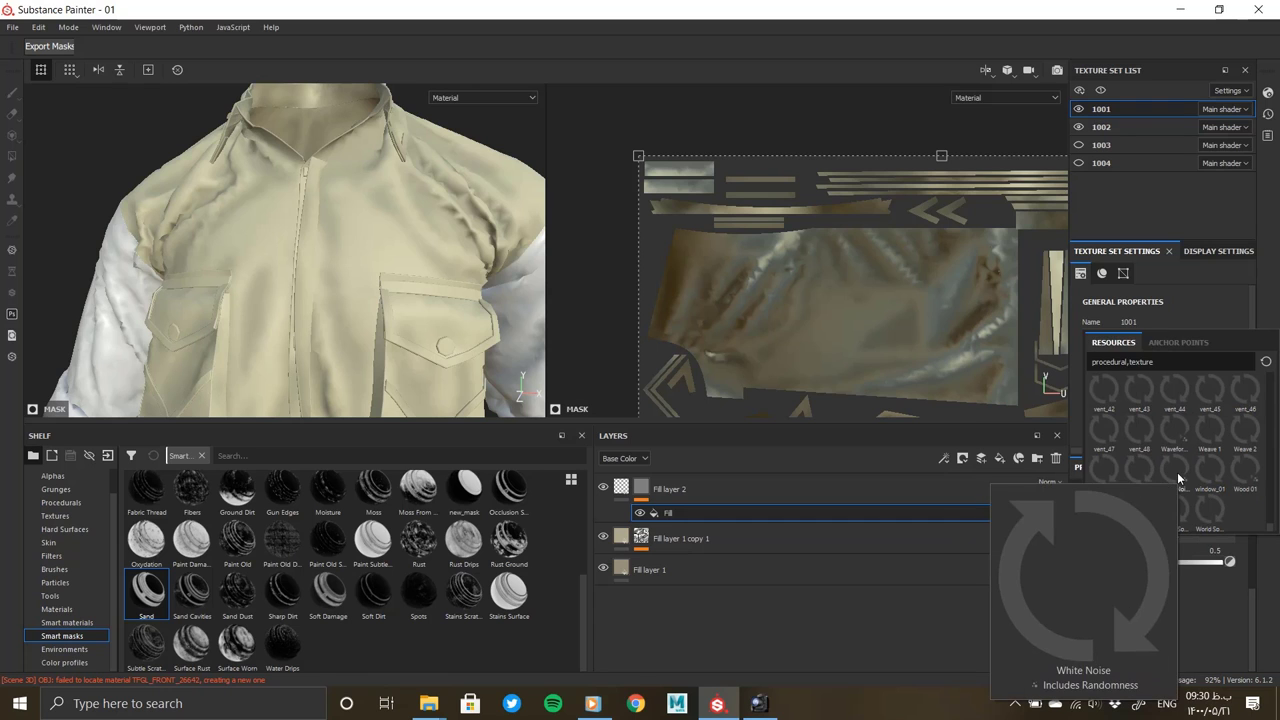
Set Fill layer 2's height value to 0.0769
click(621, 487)
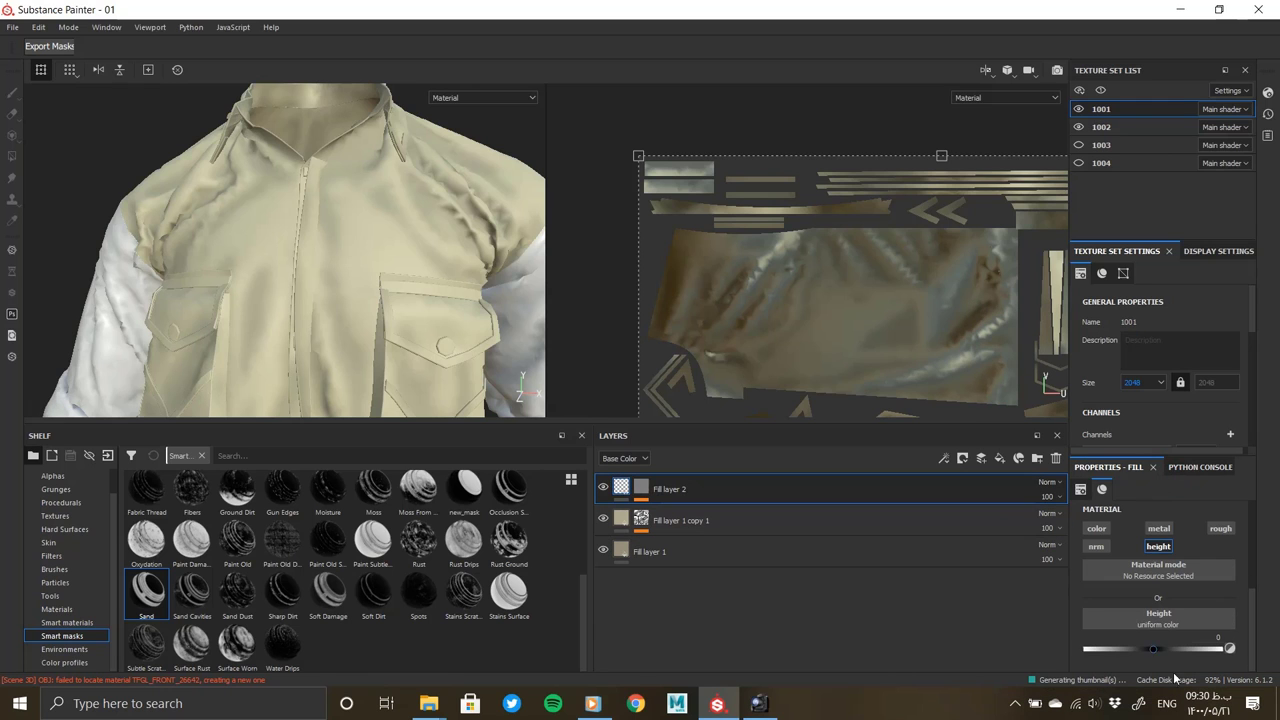
drag(1156, 649, 1157, 649)
scroll(380, 234, up, 5)
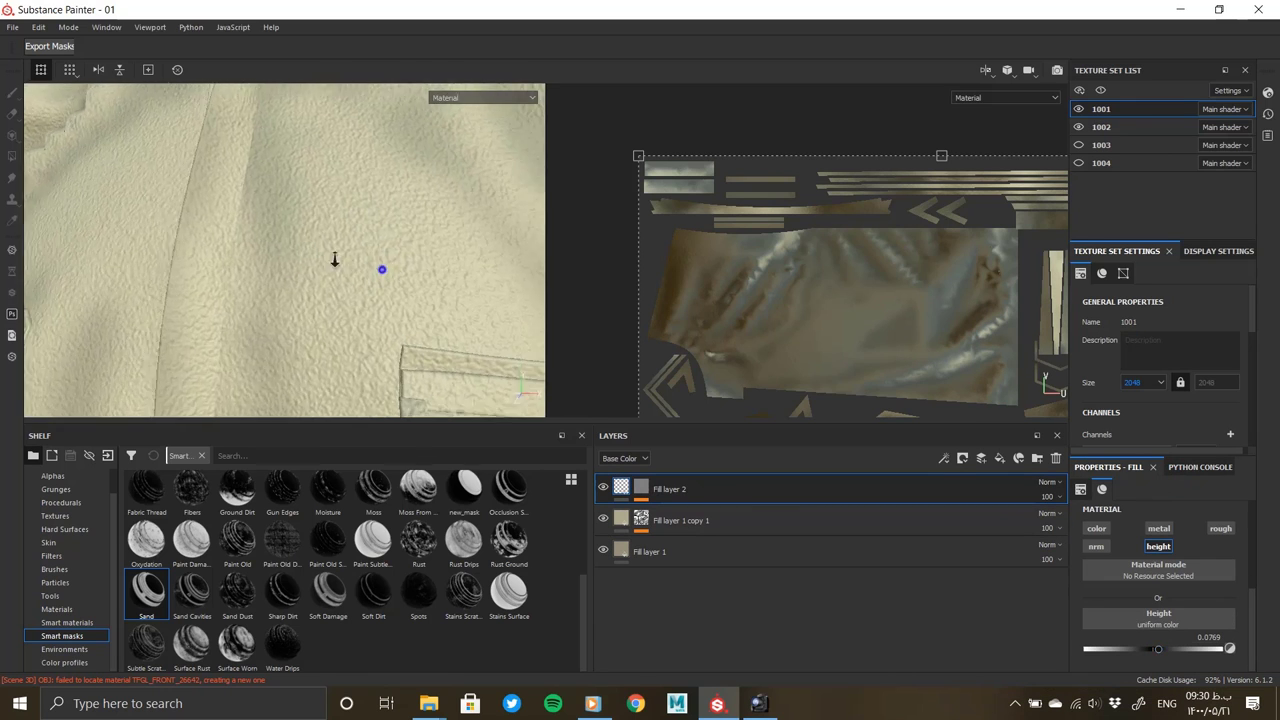
scroll(293, 235, down, 3)
scroll(448, 294, up, 5)
scroll(400, 280, down, 4)
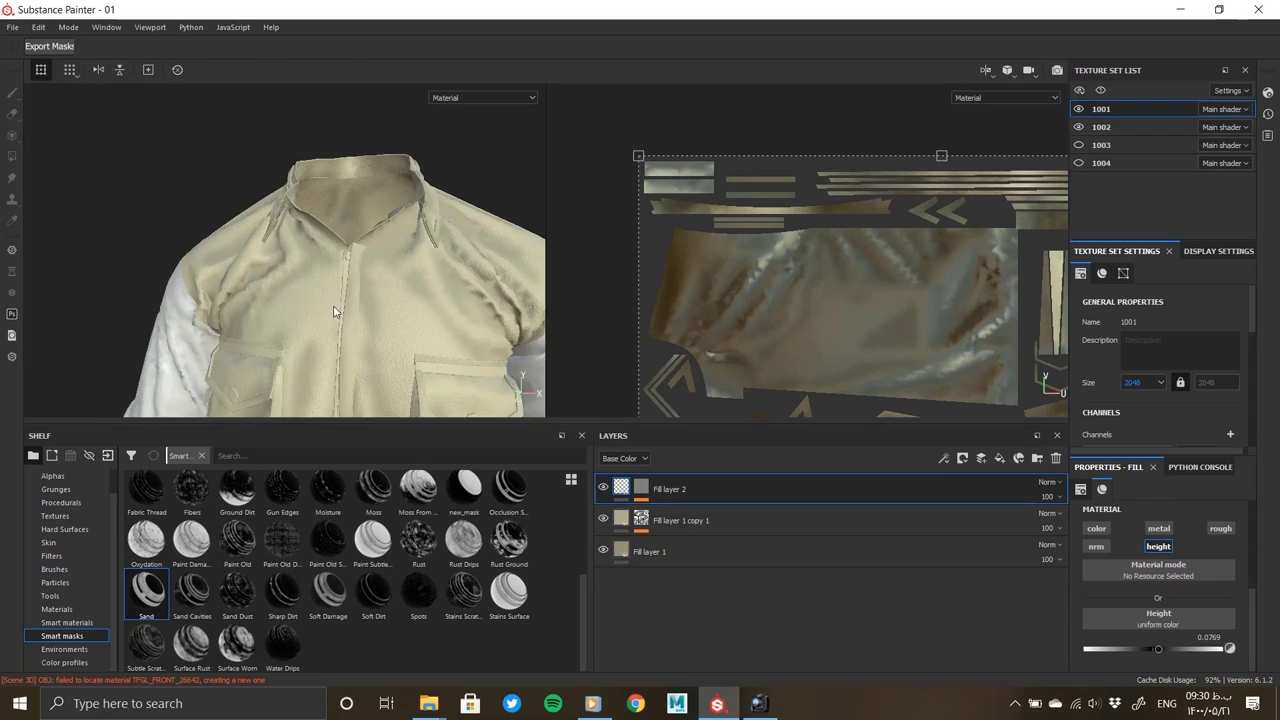
scroll(326, 301, up, 2)
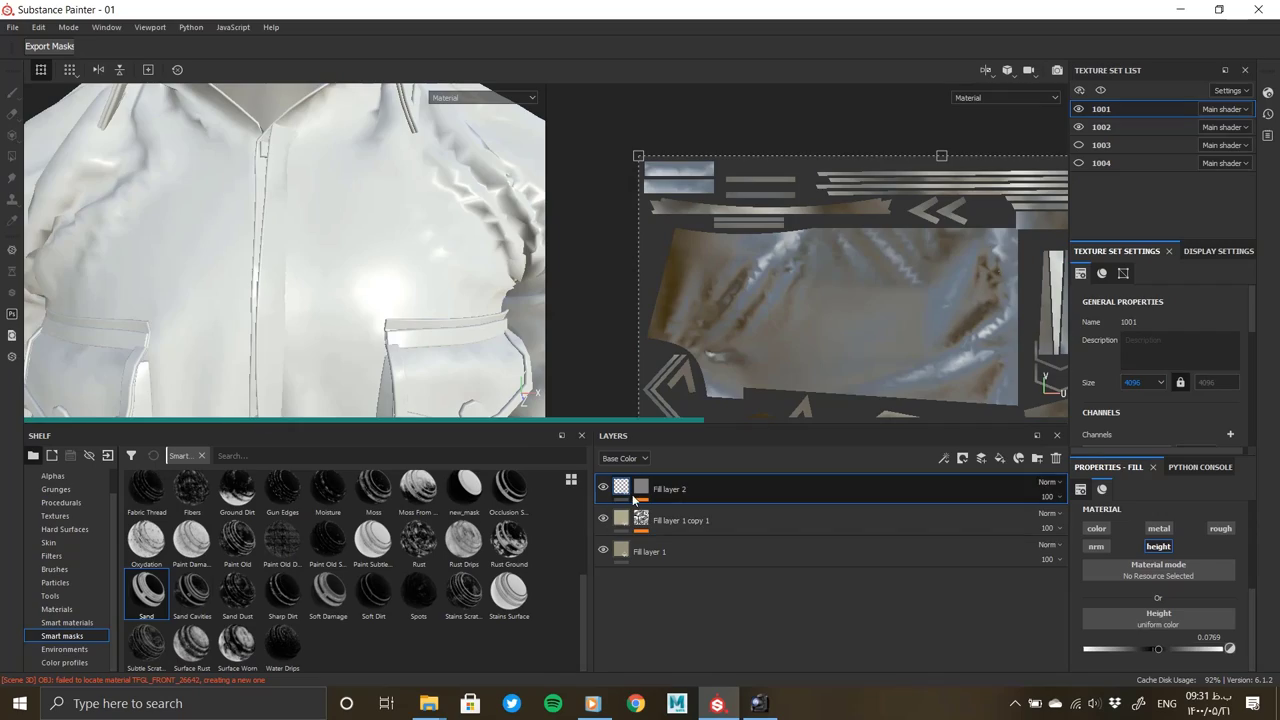
scroll(423, 223, up, 5)
scroll(363, 255, up, 3)
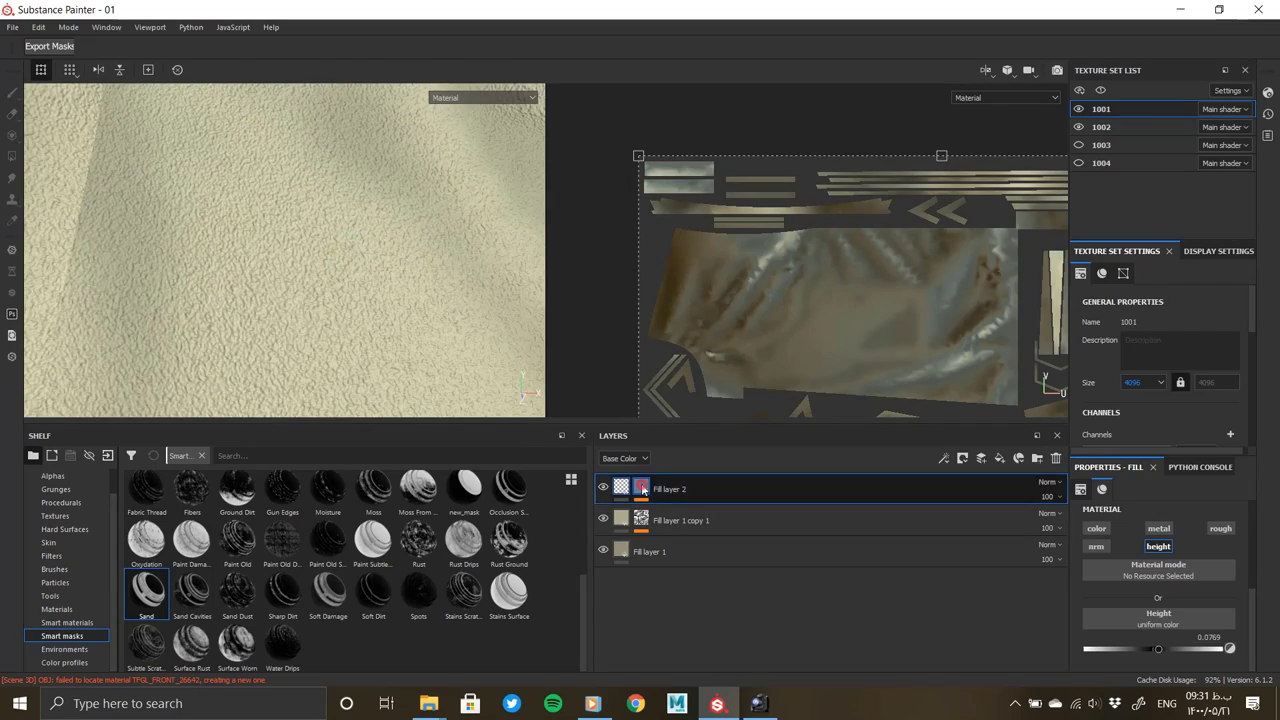
Lower the Balance of Fill layer 2's White Noise mask
click(730, 517)
scroll(313, 245, down, 5)
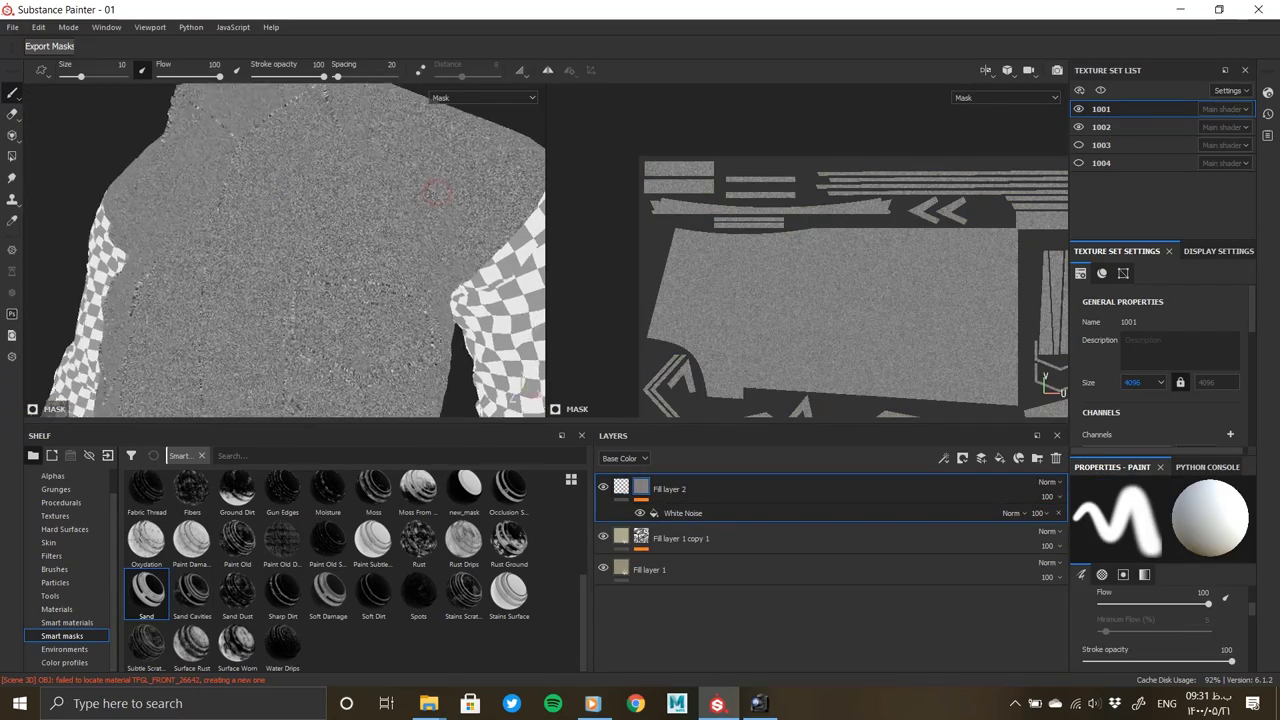
click(720, 513)
drag(1156, 637, 1132, 637)
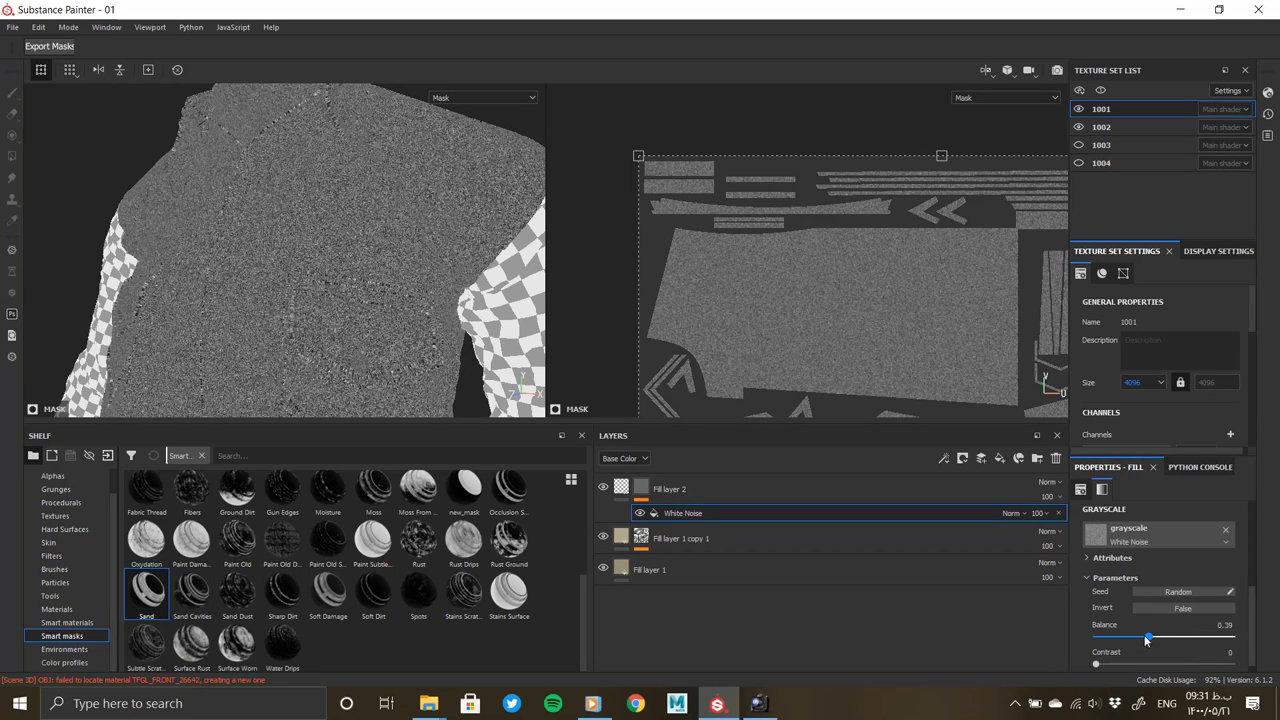
scroll(1097, 651, down, 1)
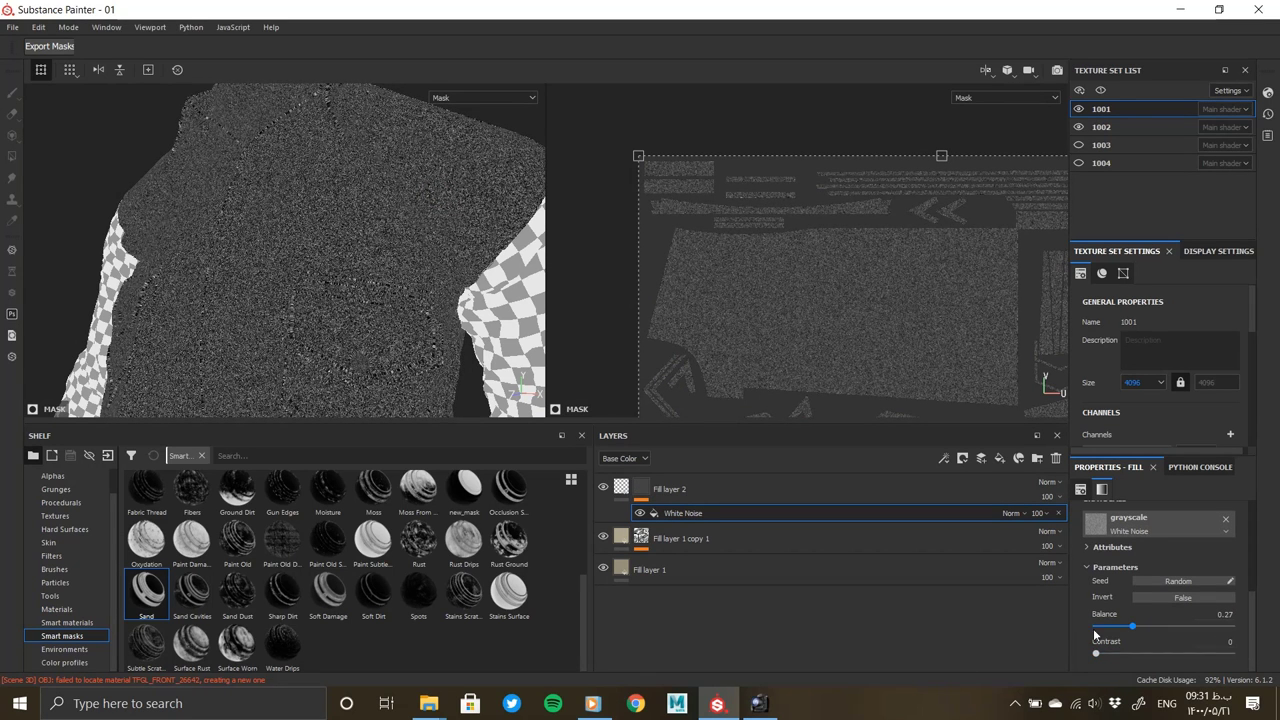
Set Fill layer 2's height value to about -0.067 in the Height layer view
click(680, 490)
alt+right_drag(325, 354, 337, 298)
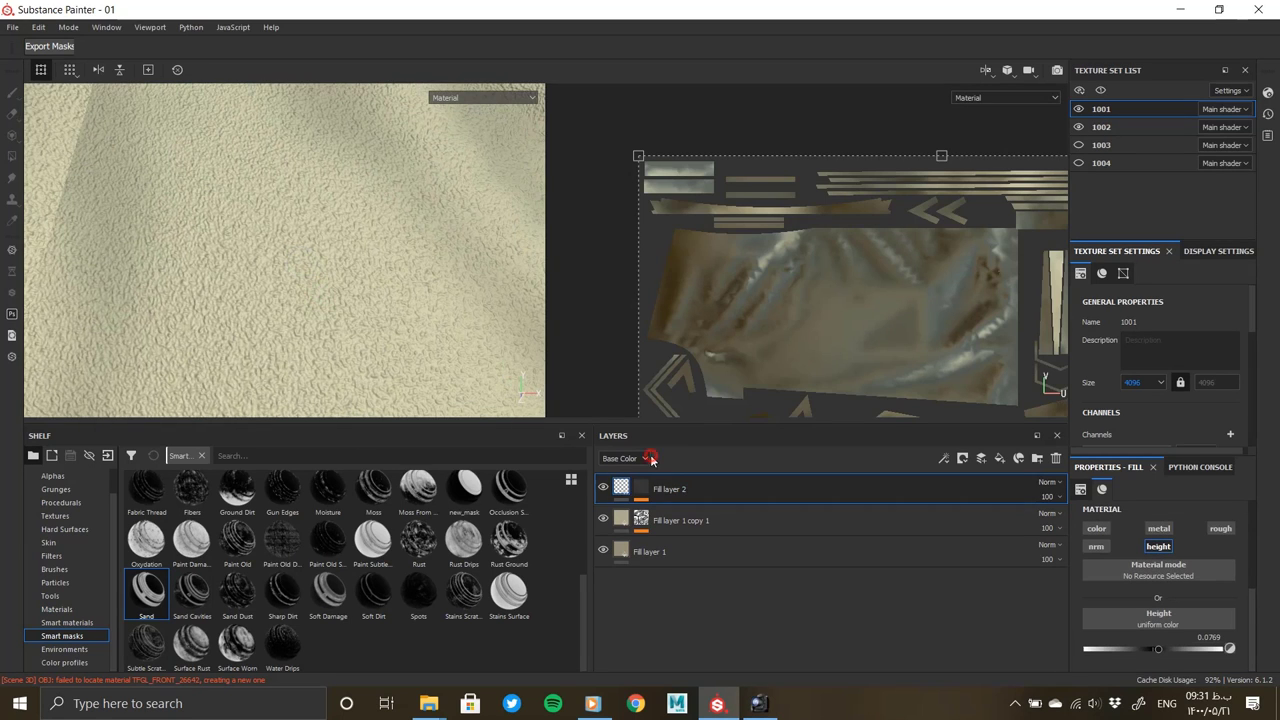
click(628, 504)
mouse_move(1084, 530)
mouse_down()
mouse_move(1028, 526)
mouse_move(1066, 522)
mouse_up()
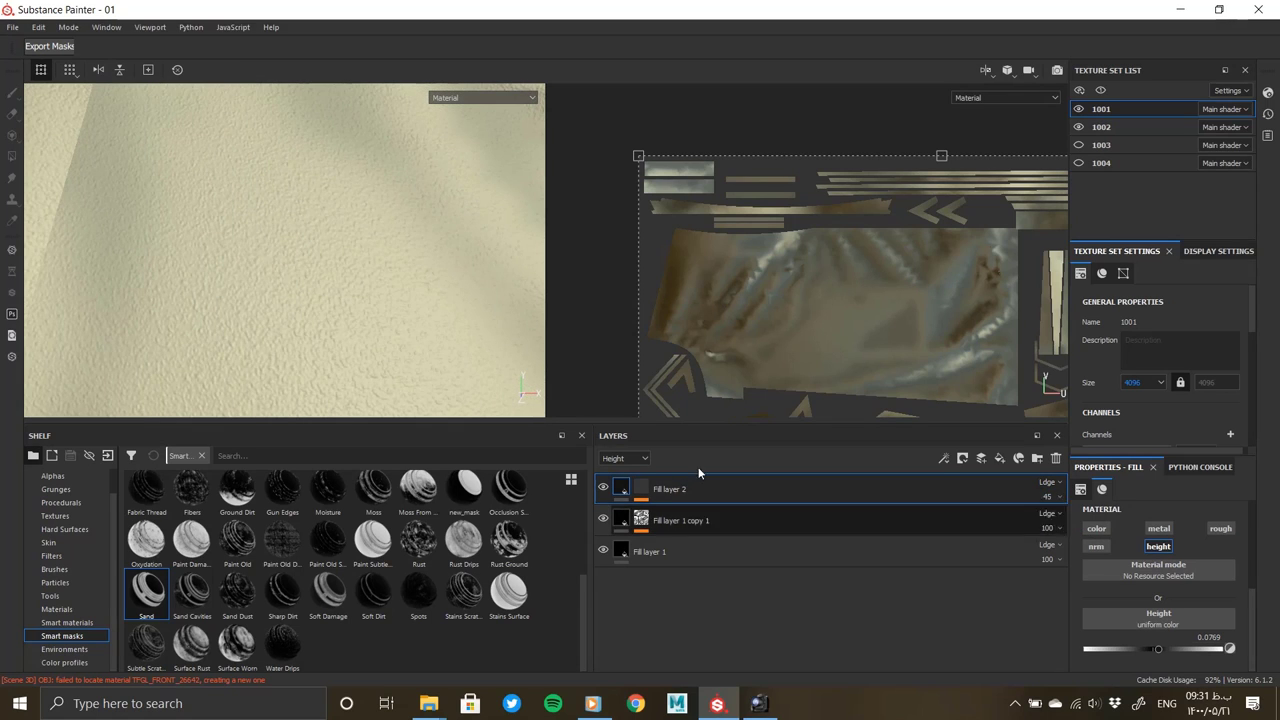
click(1142, 648)
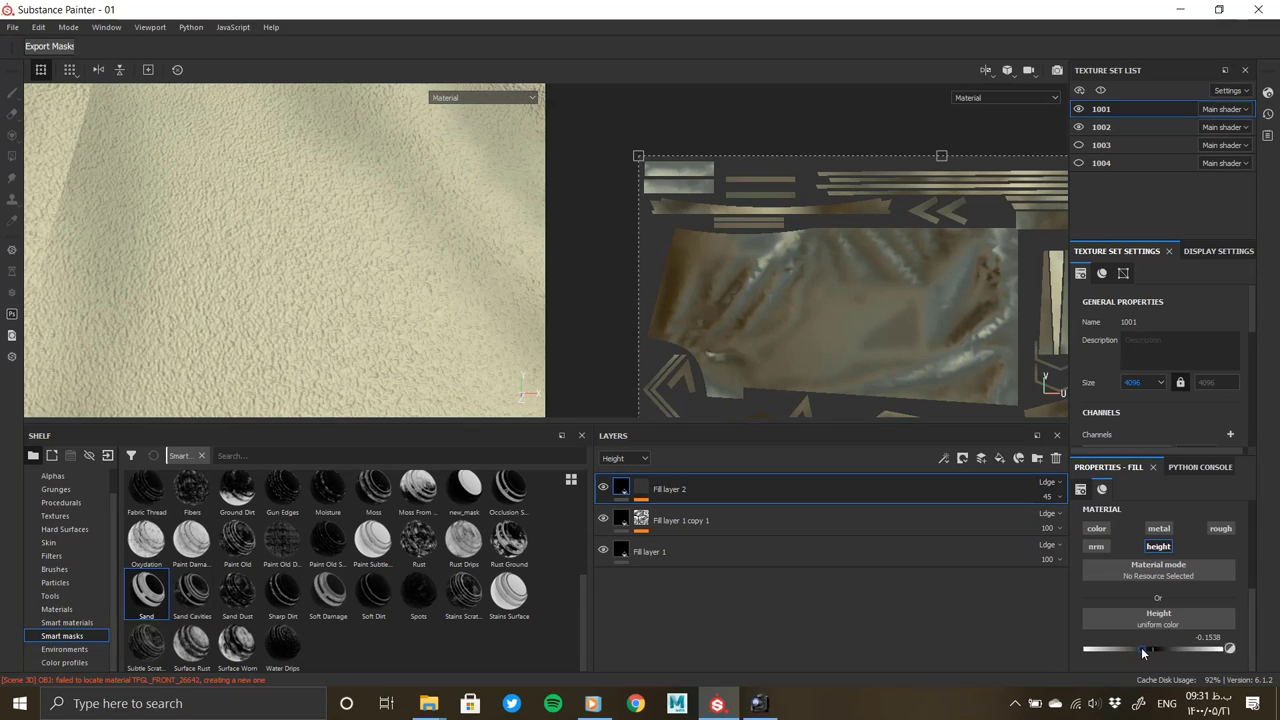
drag(1147, 654, 1150, 653)
scroll(319, 270, down, 5)
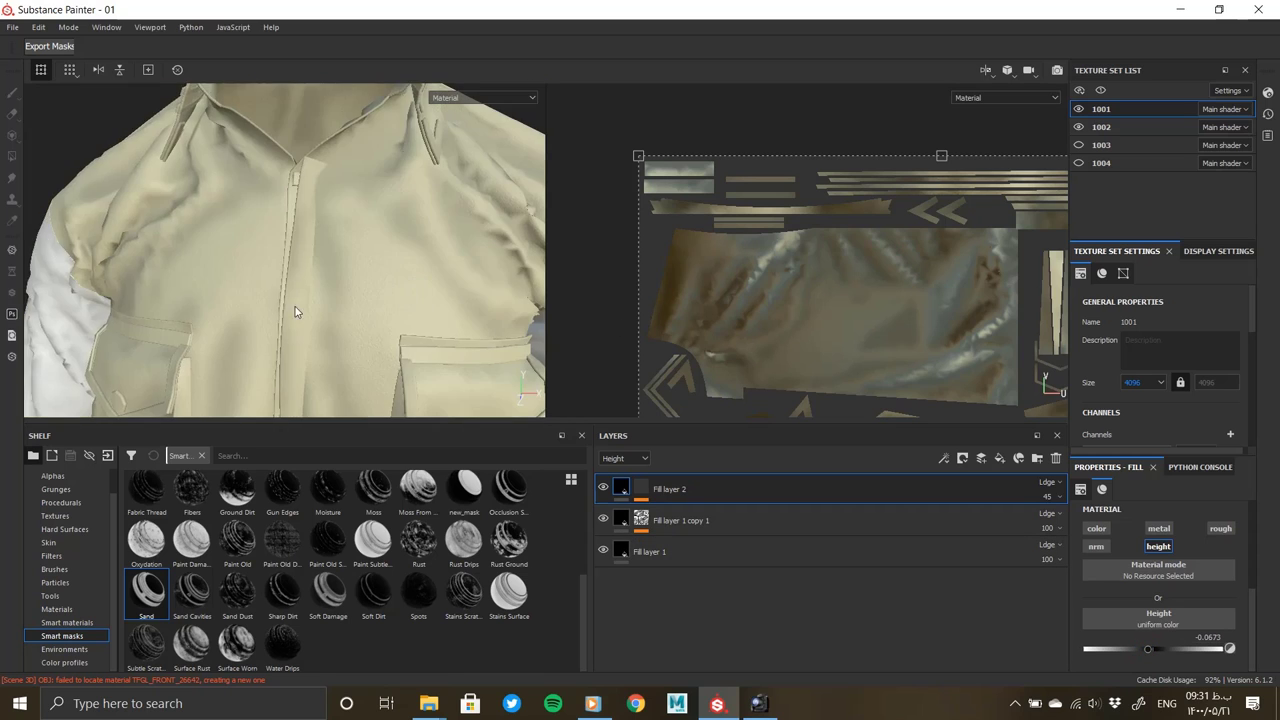
scroll(318, 309, up, 5)
Set Fill layer 2's height strength to 47 and check the fabric close up
click(641, 488)
click(721, 492)
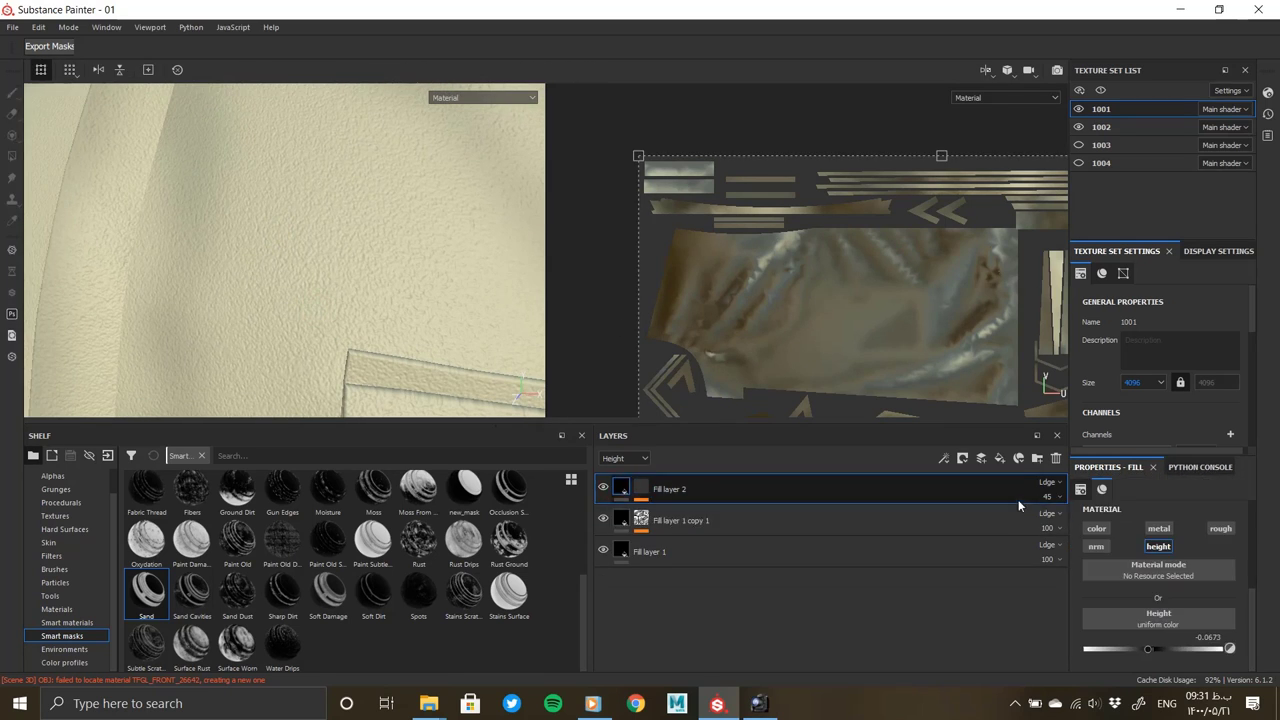
drag(1066, 524, 1052, 522)
drag(1056, 567, 1065, 564)
scroll(330, 242, down, 5)
scroll(330, 280, up, 5)
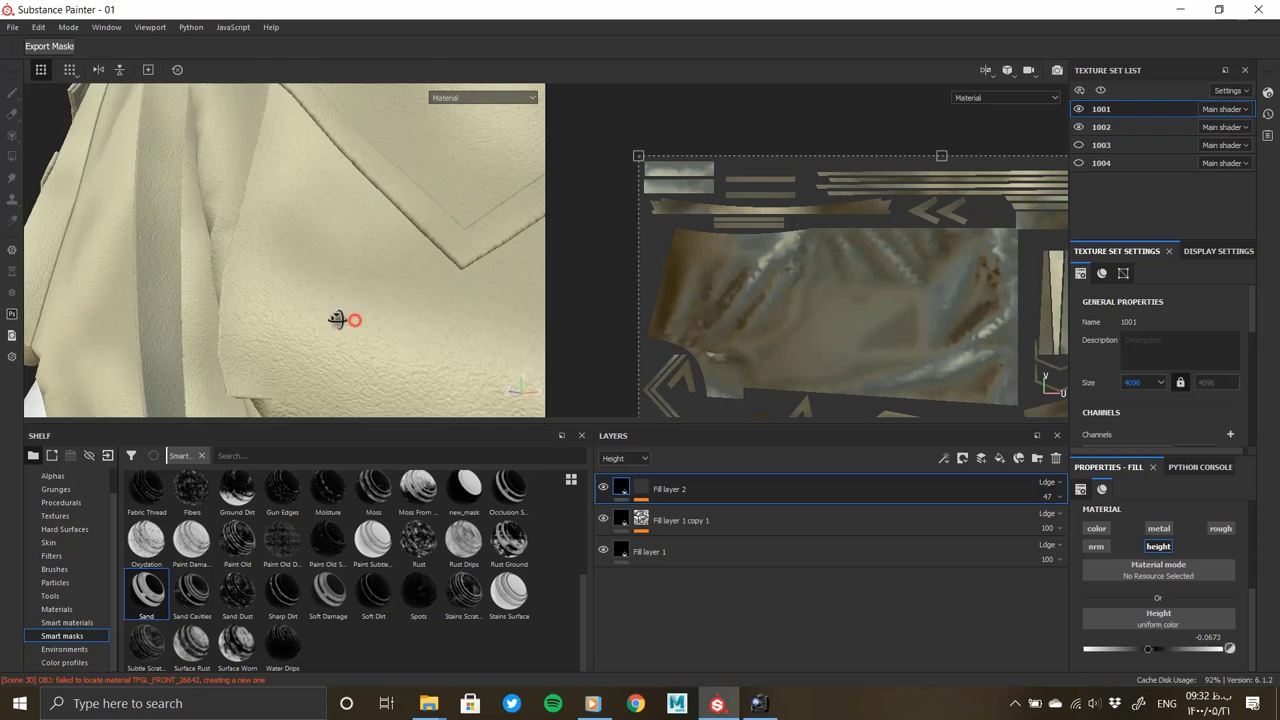
alt+drag(337, 323, 449, 326)
scroll(371, 316, down, 5)
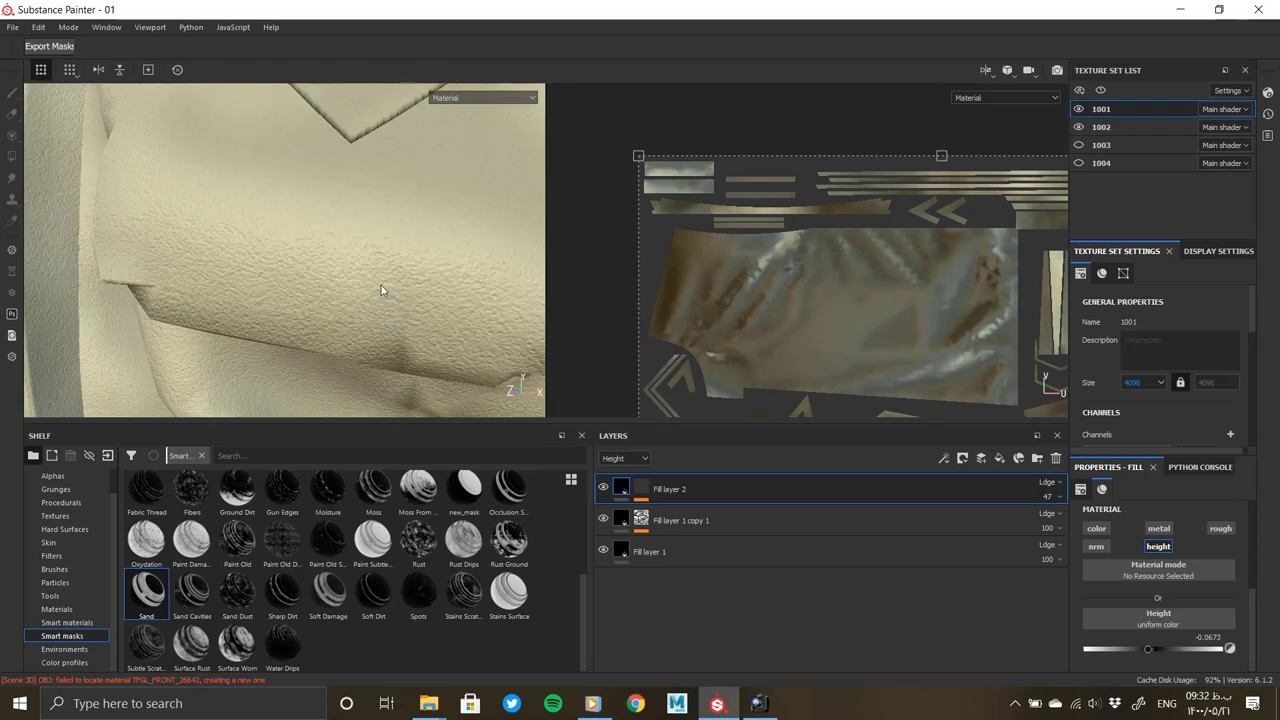
mouse_move(381, 285)
alt+mouse_down()
mouse_move(58, 214)
mouse_move(197, 182)
alt+mouse_up()
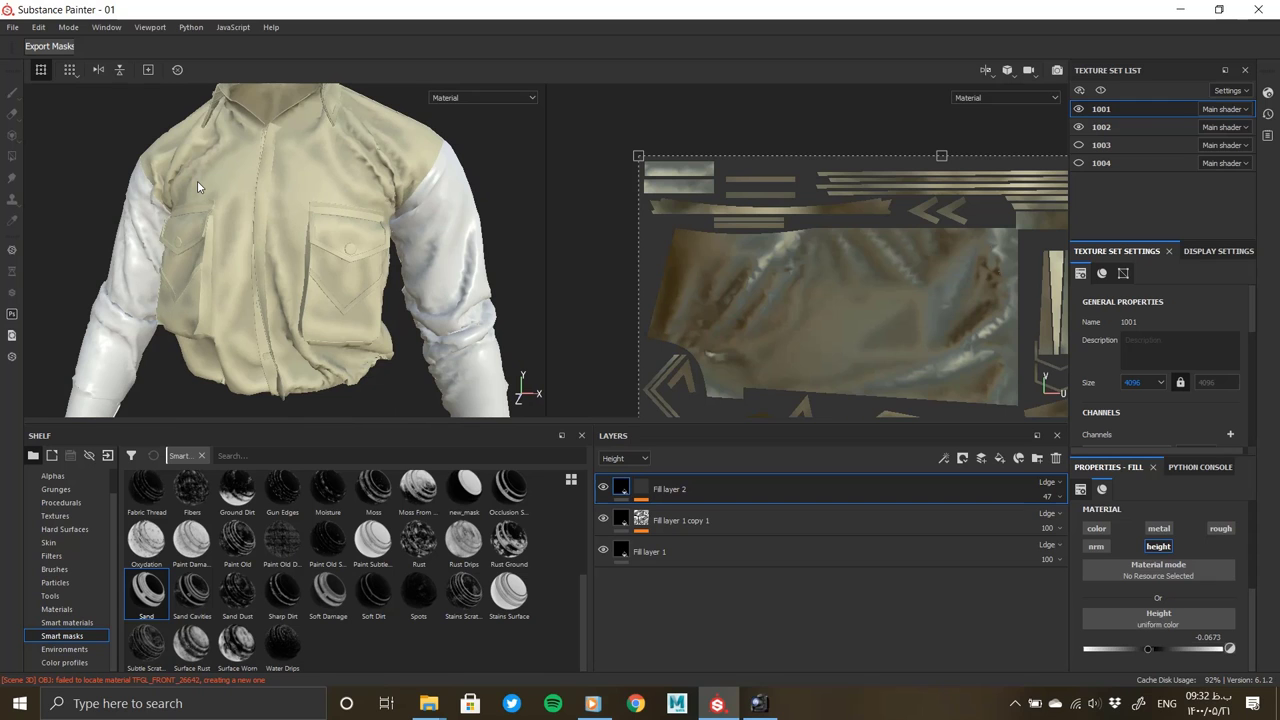
mouse_move(283, 259)
alt+mouse_down()
mouse_move(289, 272)
mouse_move(400, 268)
alt+mouse_up()
Add Fill layer 3 without normals, with a black mask filled by Creases Soft
click(999, 458)
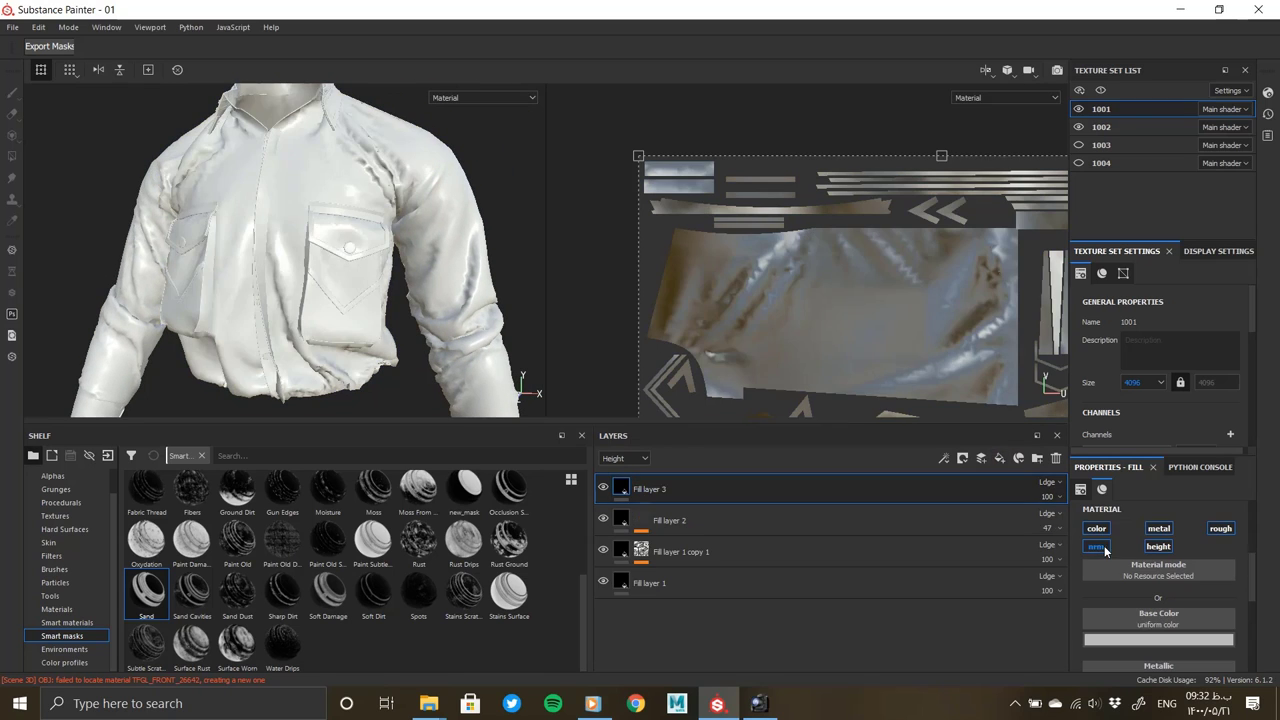
click(1105, 549)
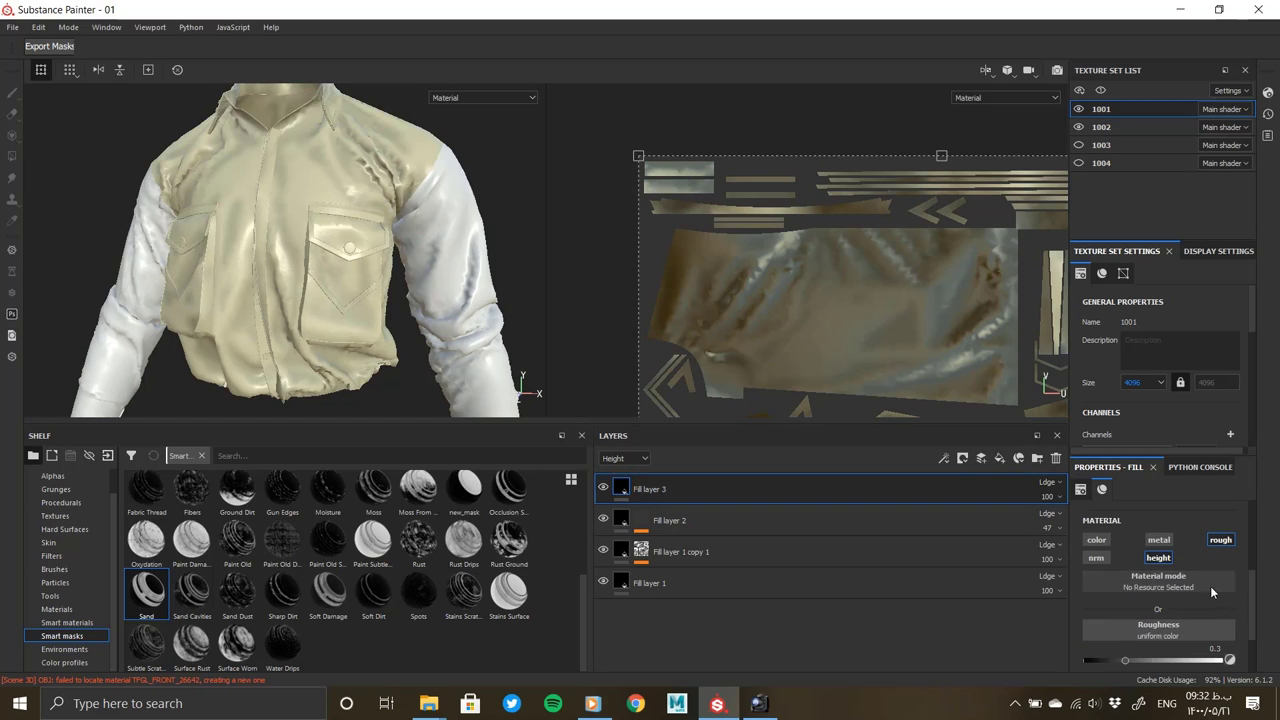
right_click(621, 489)
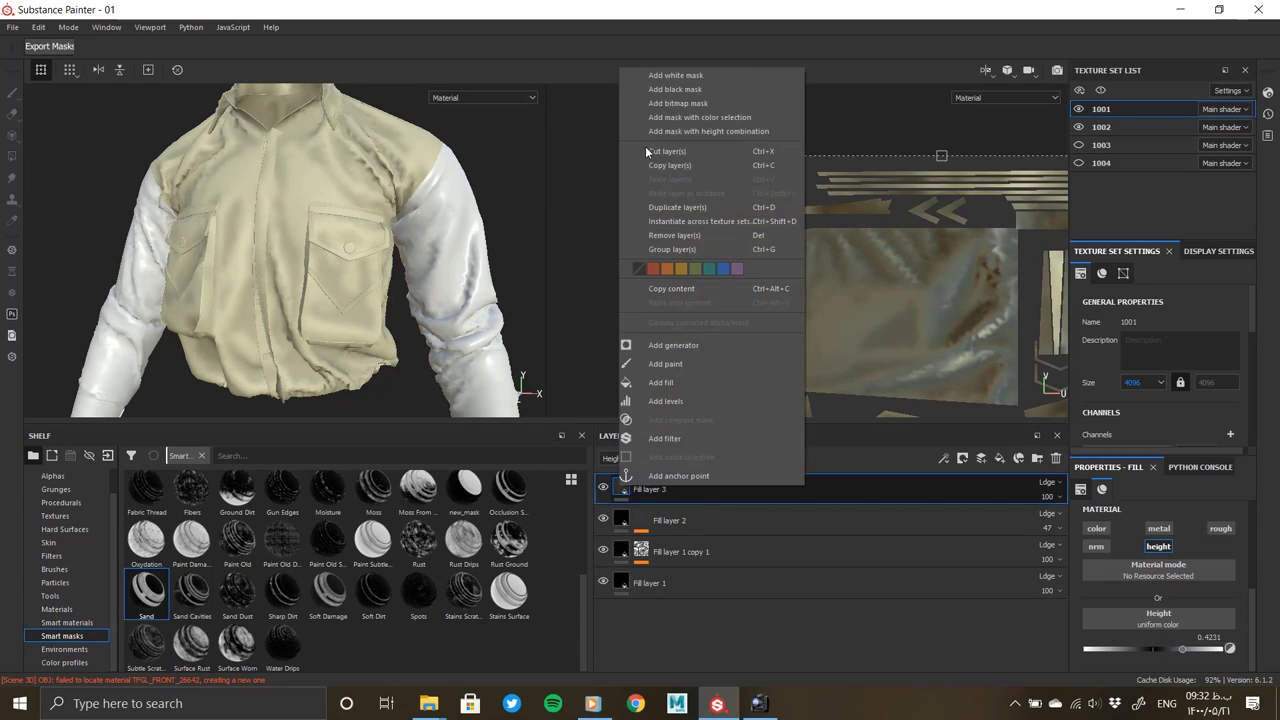
click(680, 86)
right_click(690, 481)
click(686, 395)
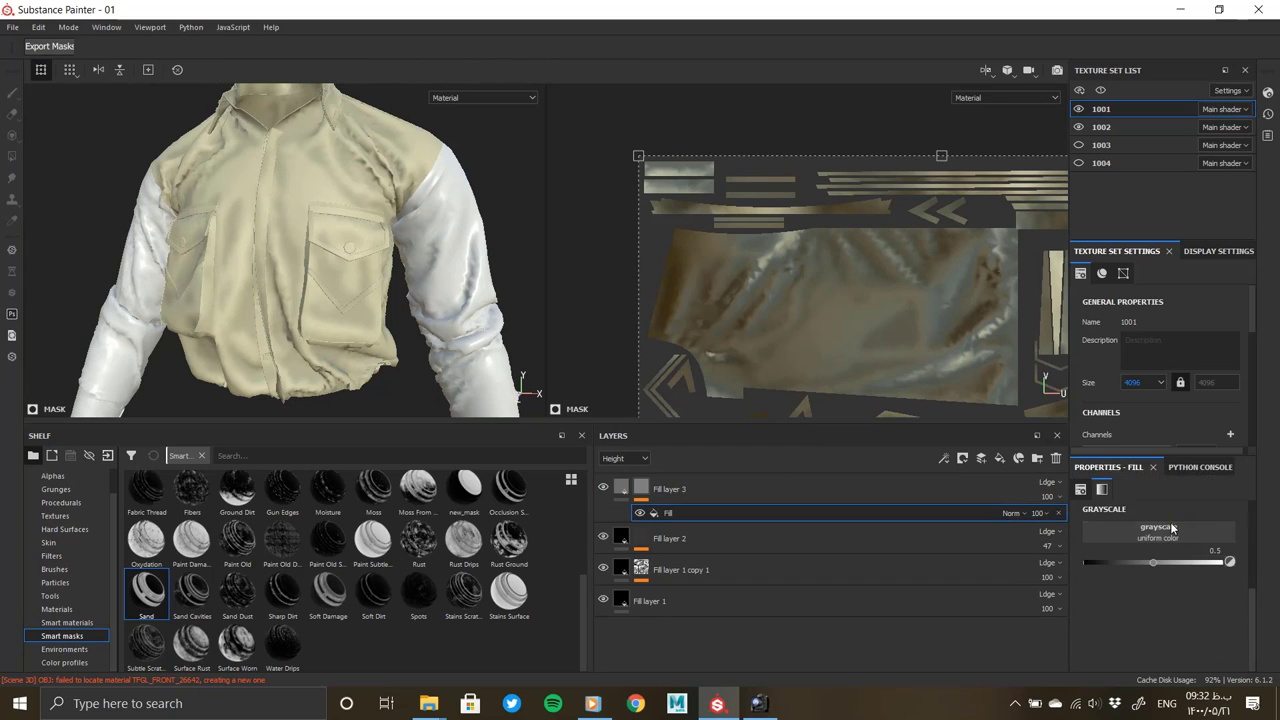
click(1158, 533)
scroll(1165, 462, down, 2)
scroll(1178, 462, down, 2)
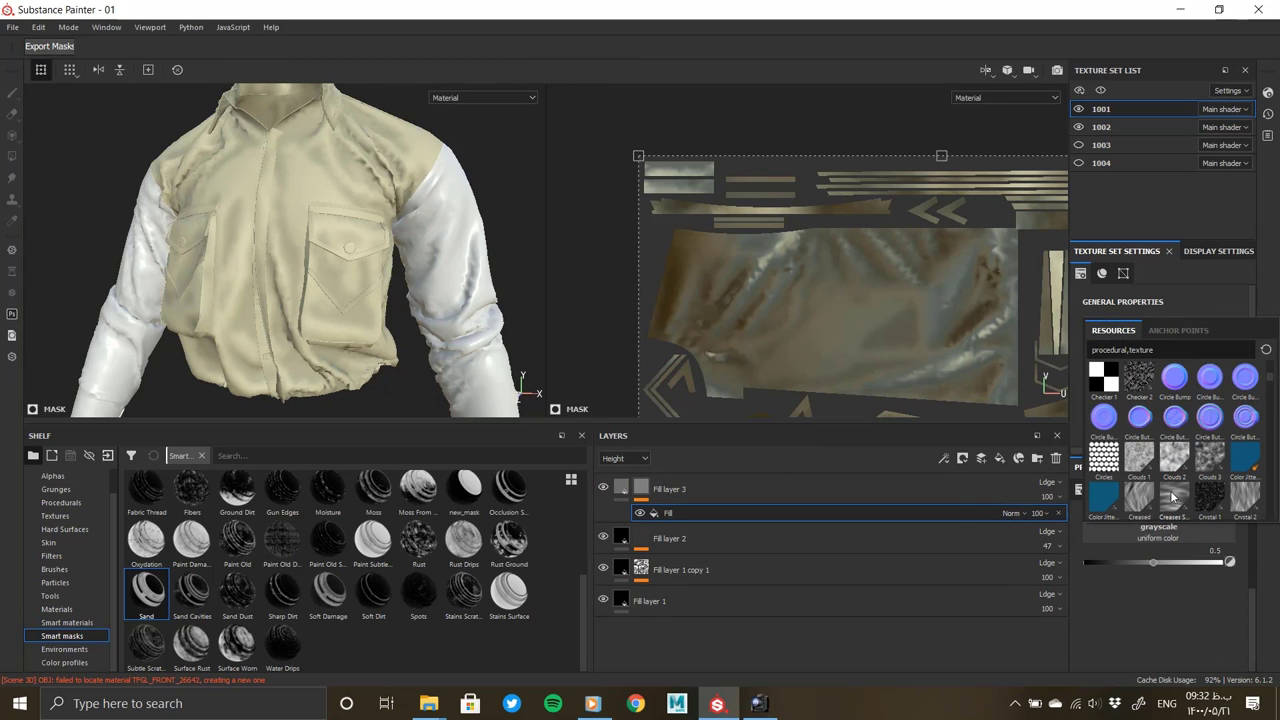
mouse_move(1139, 500)
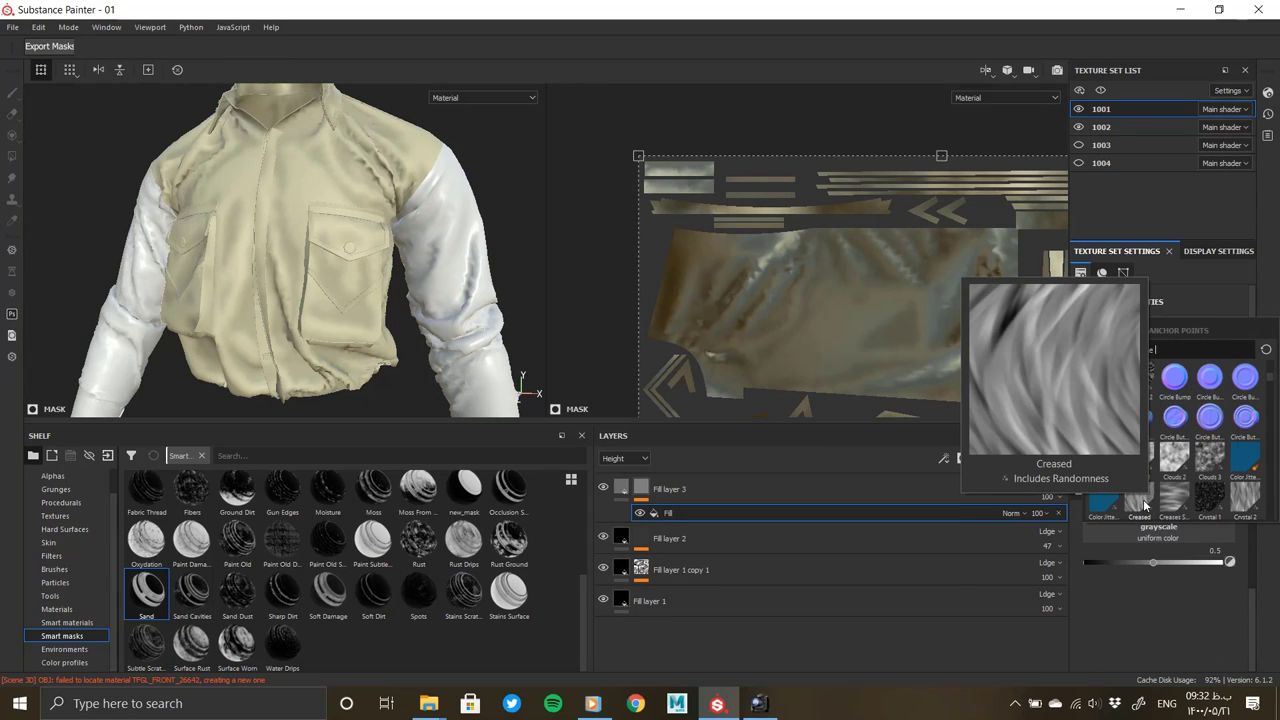
click(1166, 507)
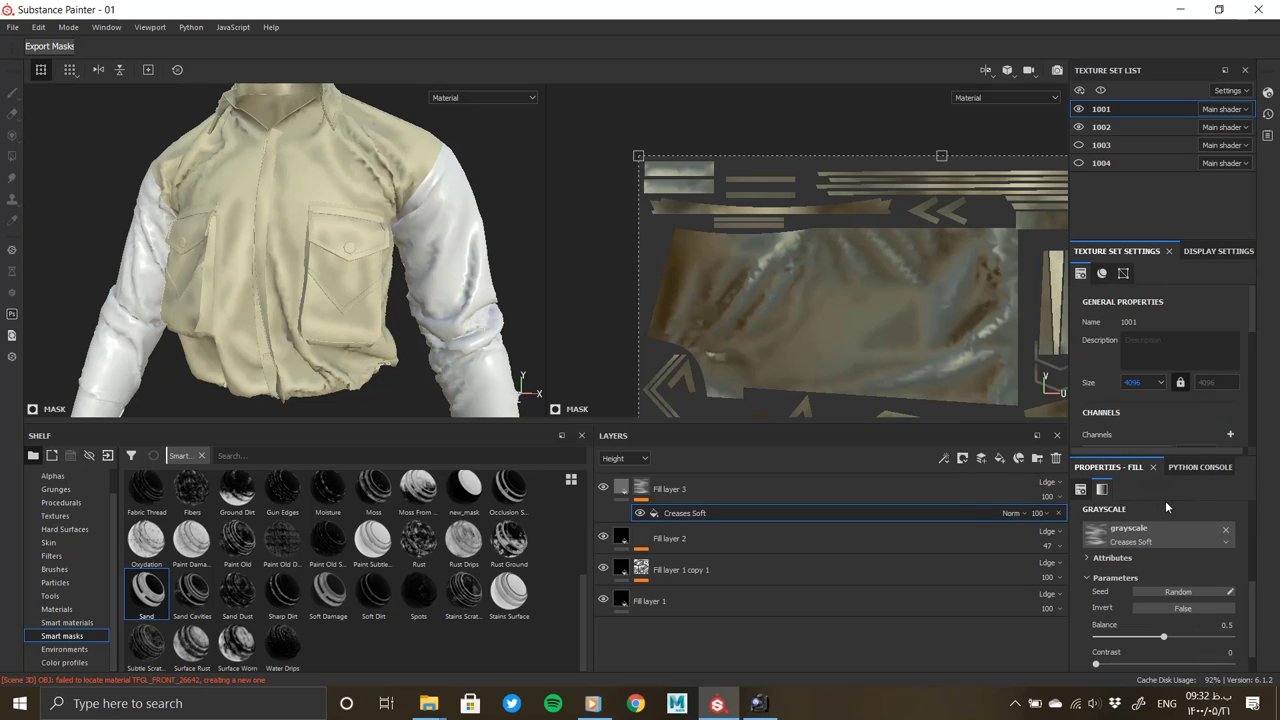
Adjust the Creases Soft balance and raise its noise frequency to 75
alt+click(641, 488)
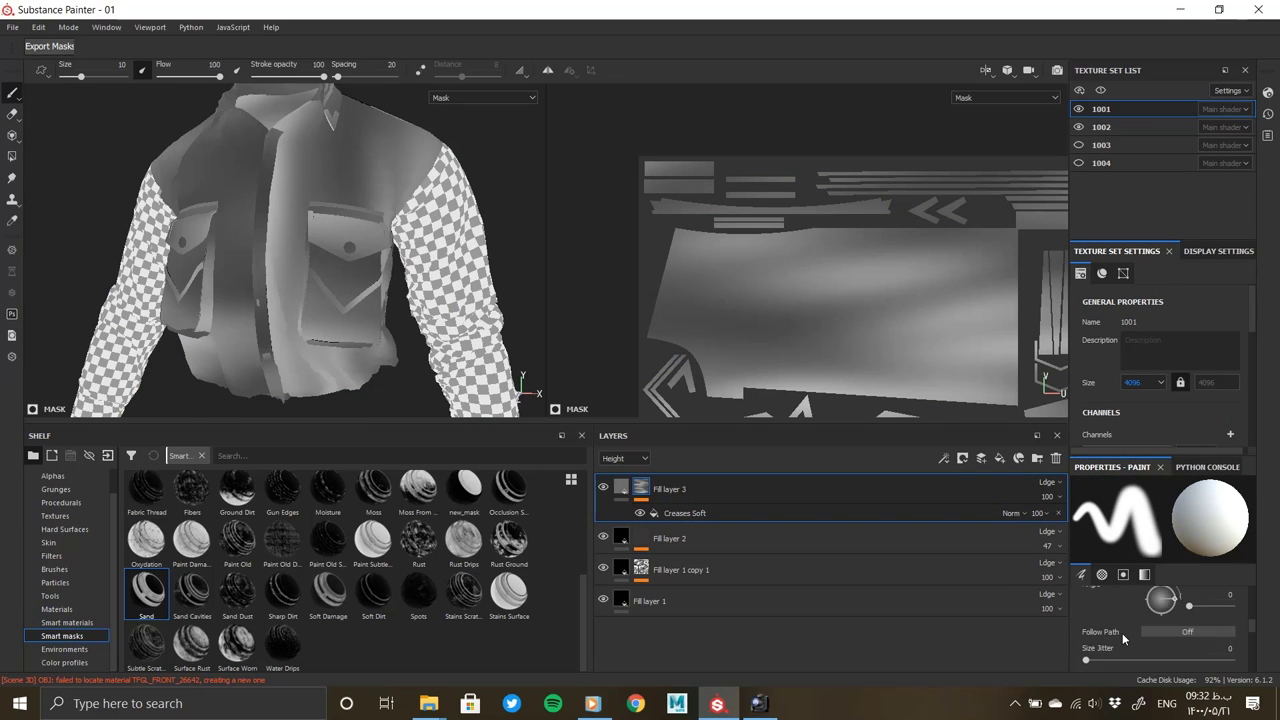
scroll(1114, 636, up, 5)
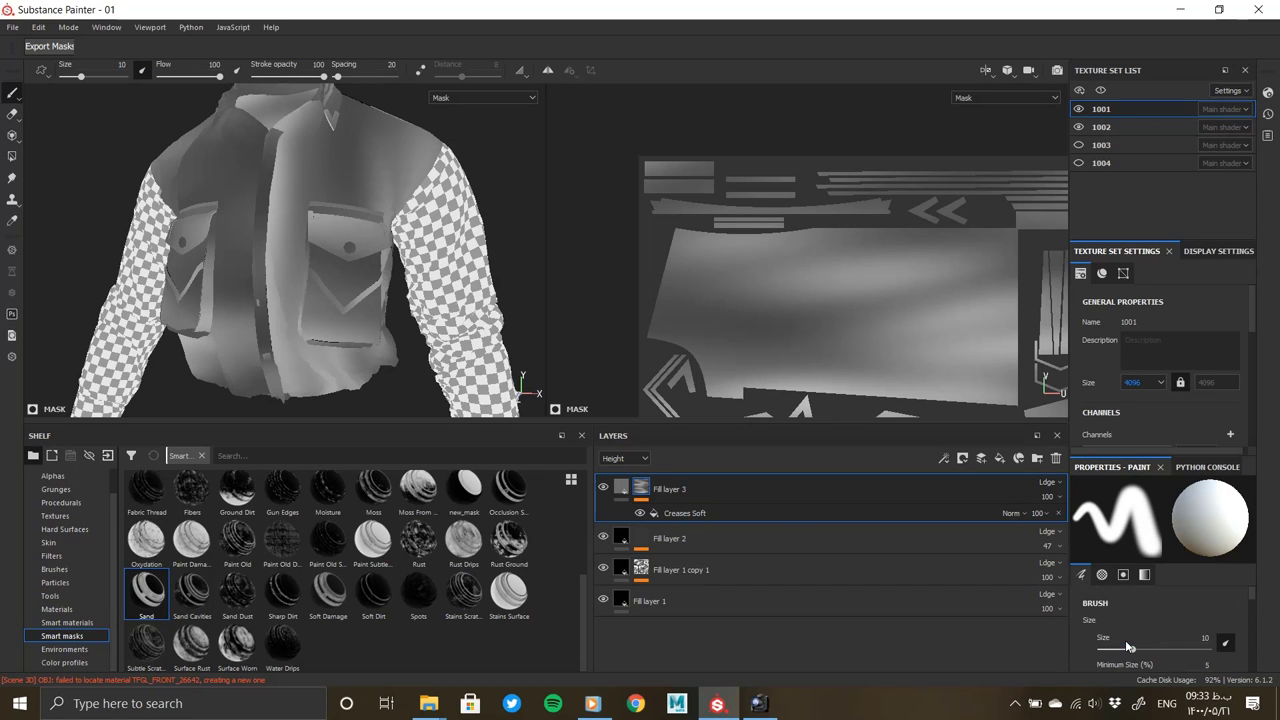
click(820, 513)
mouse_move(1164, 637)
mouse_down()
mouse_move(1184, 633)
mouse_move(1162, 640)
mouse_up()
scroll(1140, 645, down, 2)
scroll(1125, 651, down, 2)
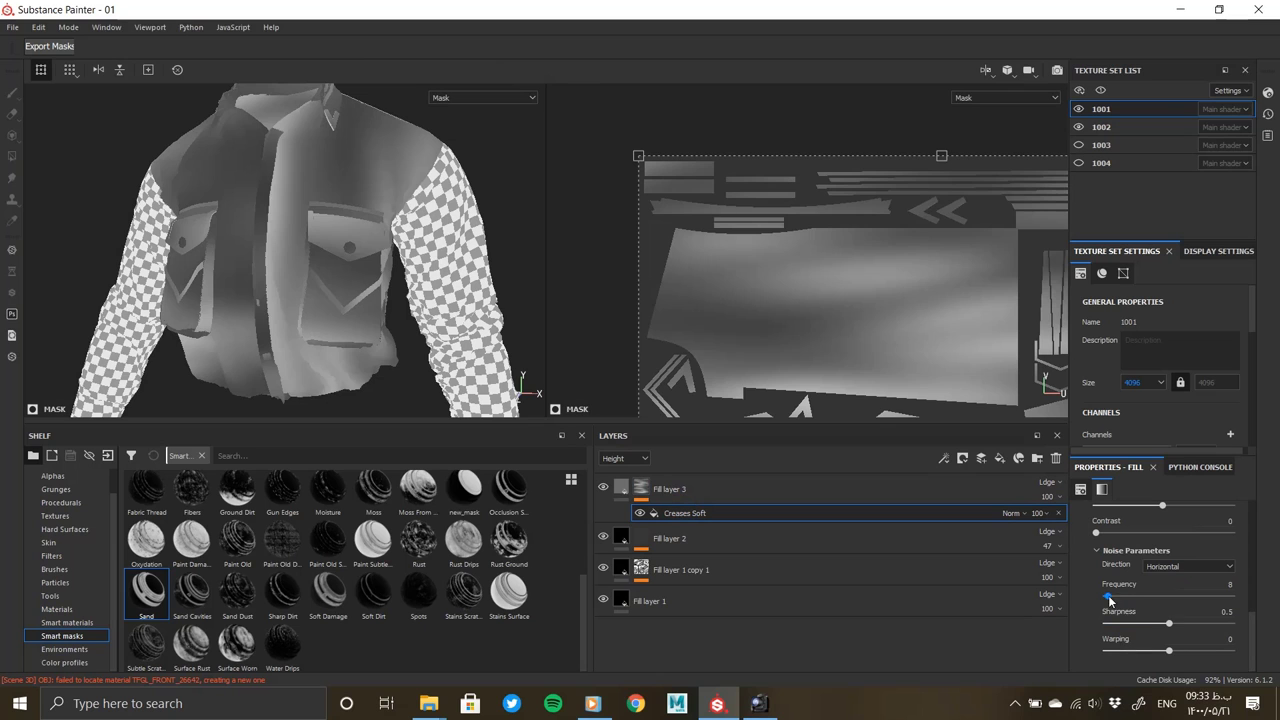
drag(1109, 599, 1142, 597)
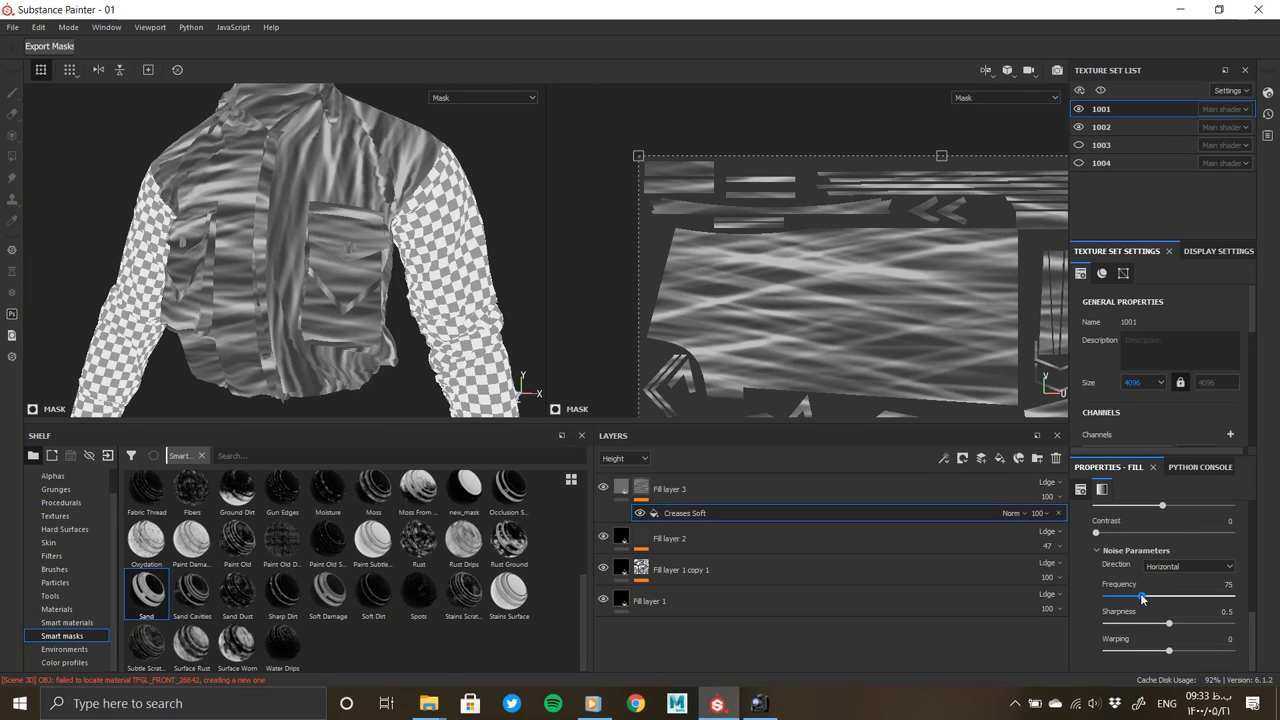
click(621, 488)
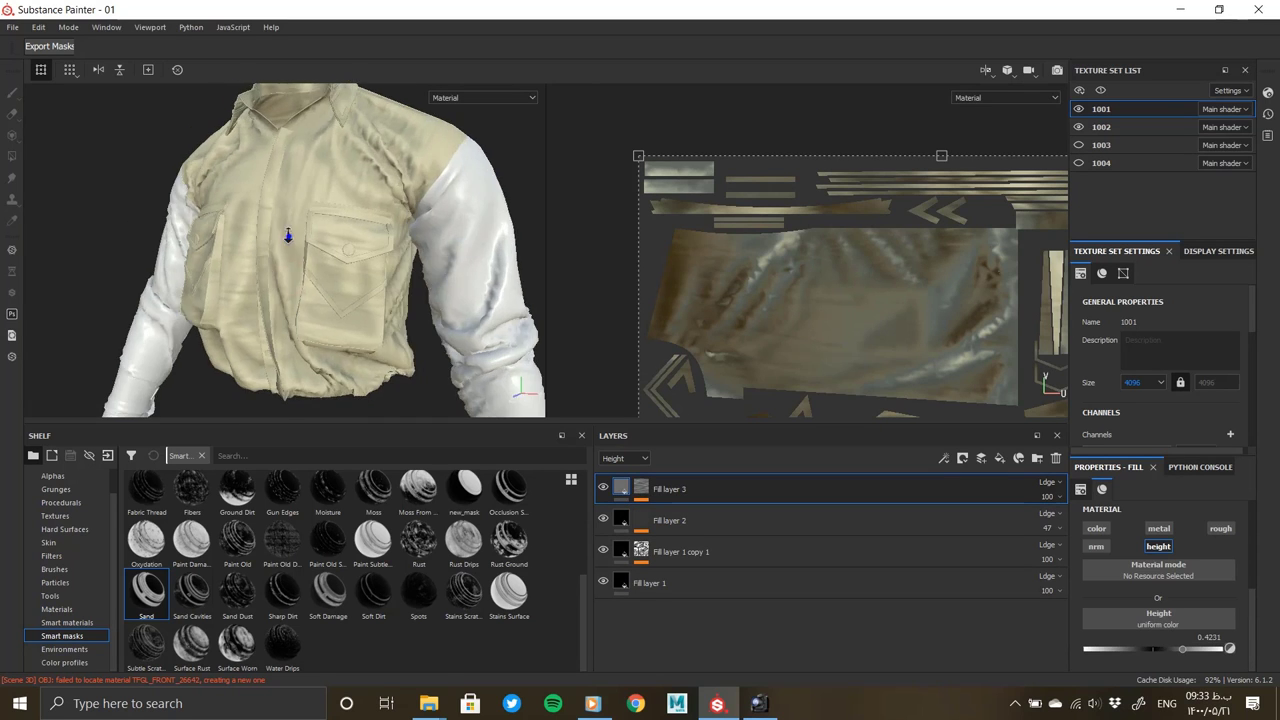
Temporarily delete Fill layer 3 to compare the shirt without it, then restore it
scroll(288, 236, up, 2)
mouse_move(383, 240)
alt+mouse_down()
mouse_move(434, 289)
mouse_move(363, 305)
mouse_move(462, 297)
mouse_move(430, 310)
mouse_move(409, 280)
mouse_move(286, 272)
mouse_move(366, 260)
mouse_move(400, 270)
mouse_move(354, 240)
alt+mouse_up()
scroll(462, 297, down, 2)
scroll(436, 305, down, 2)
scroll(391, 305, up, 2)
click(745, 490)
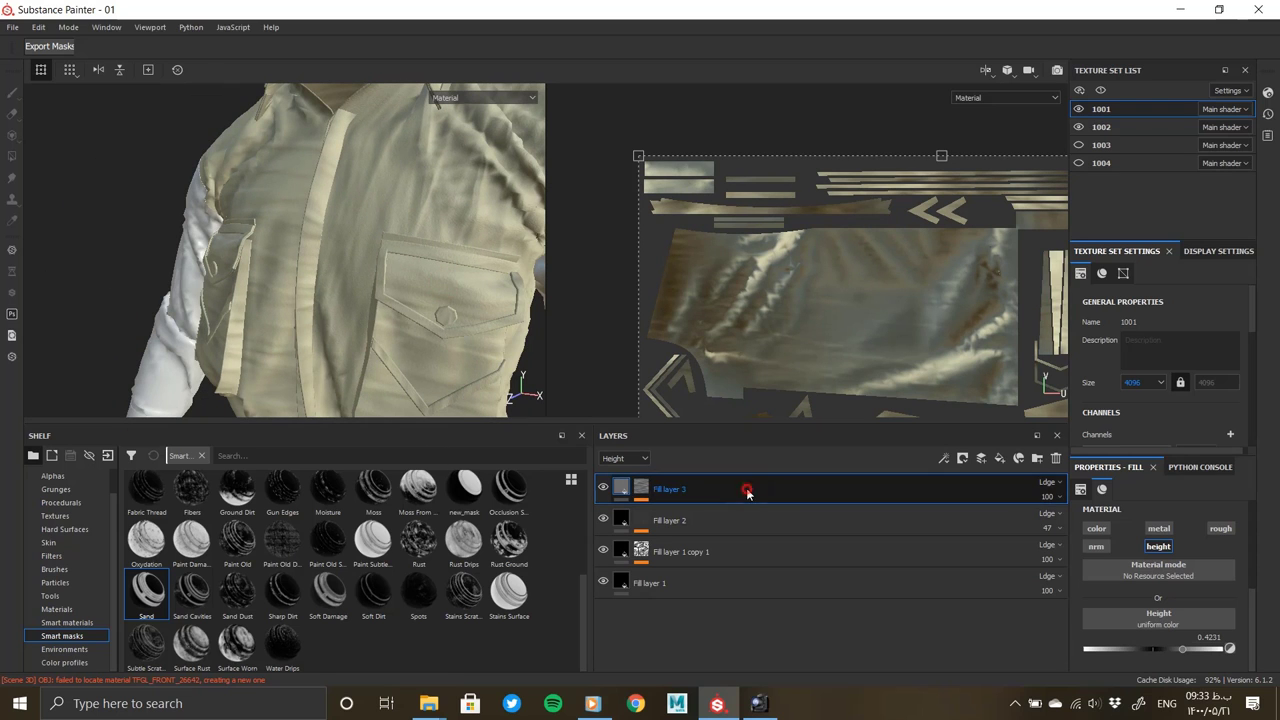
key(Delete)
scroll(370, 180, up, 2)
scroll(334, 213, up, 1)
scroll(345, 250, up, 2)
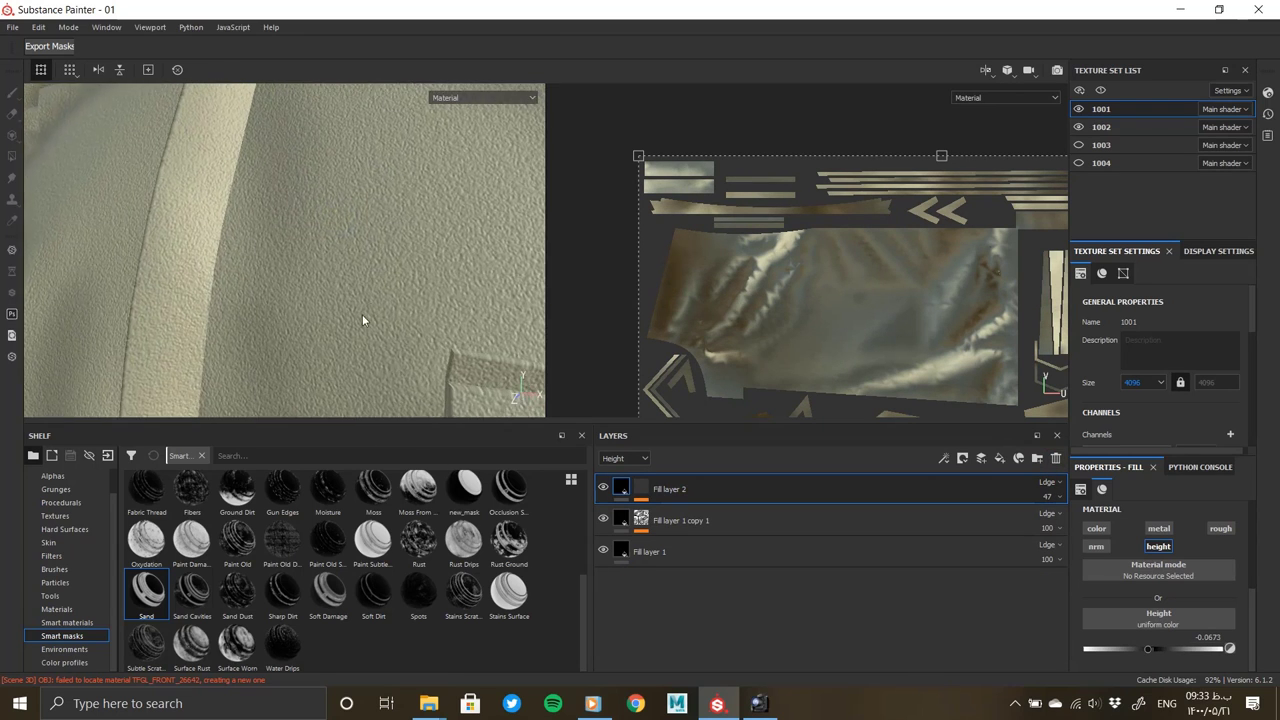
key(ctrl+z)
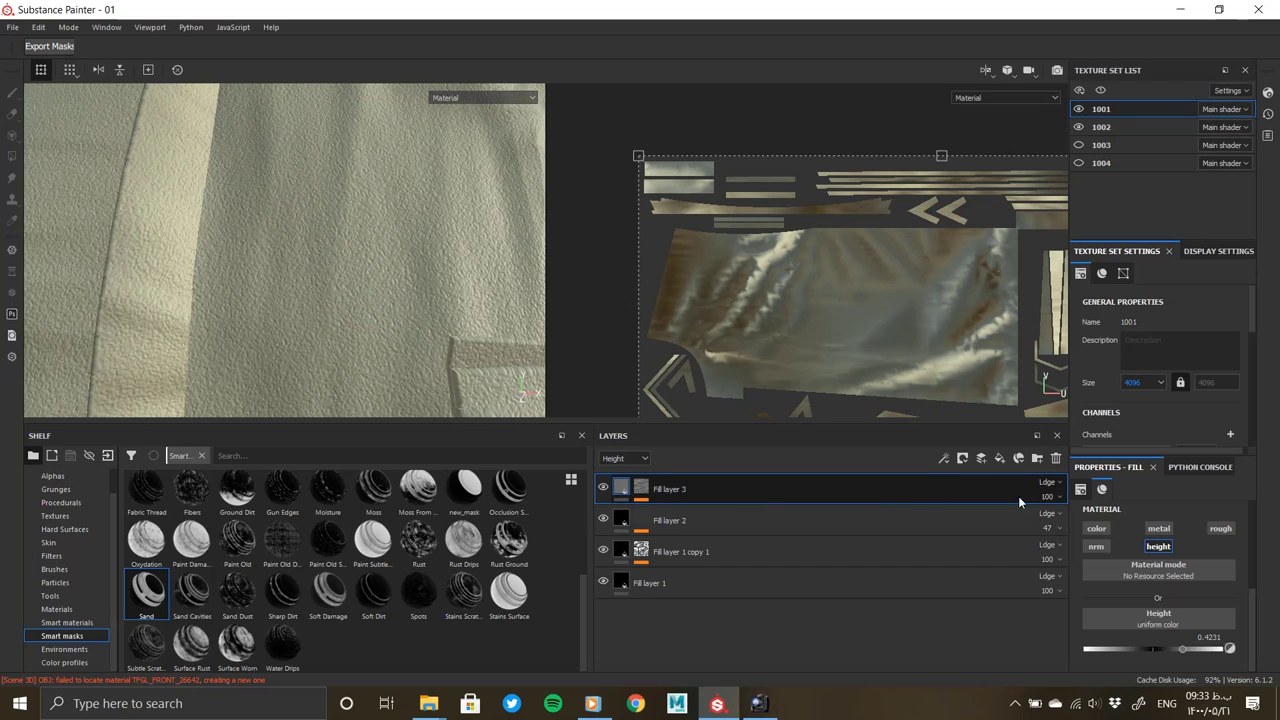
Lower Fill layer 3's height strength to 31, then add Fill layer 4 on top
drag(1068, 528, 982, 530)
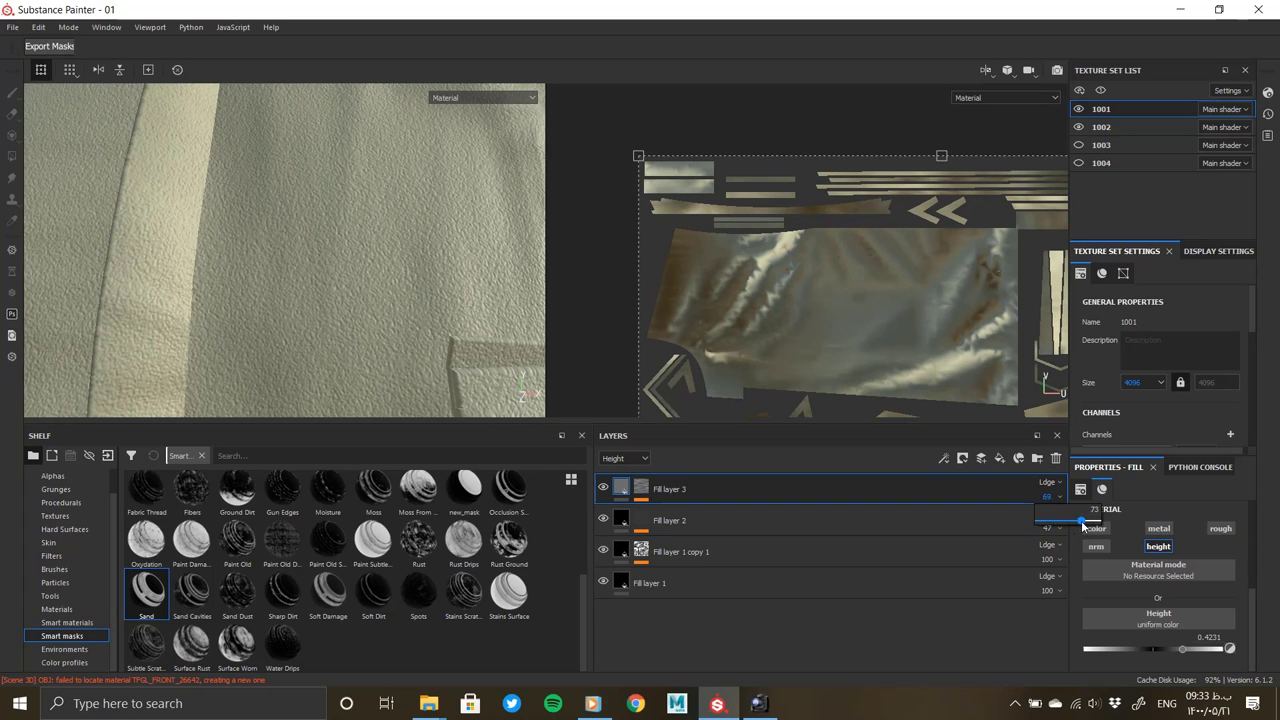
scroll(319, 277, down, 3)
scroll(415, 282, down, 2)
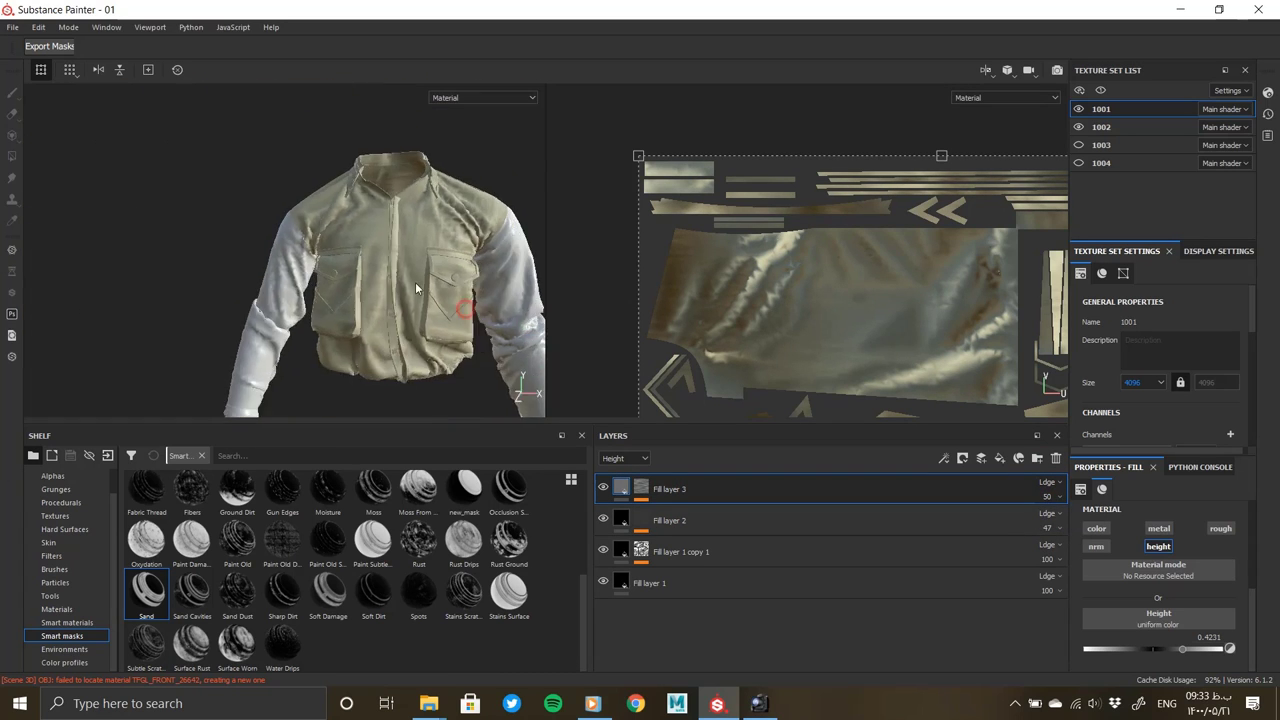
scroll(438, 326, up, 2)
scroll(438, 326, up, 1)
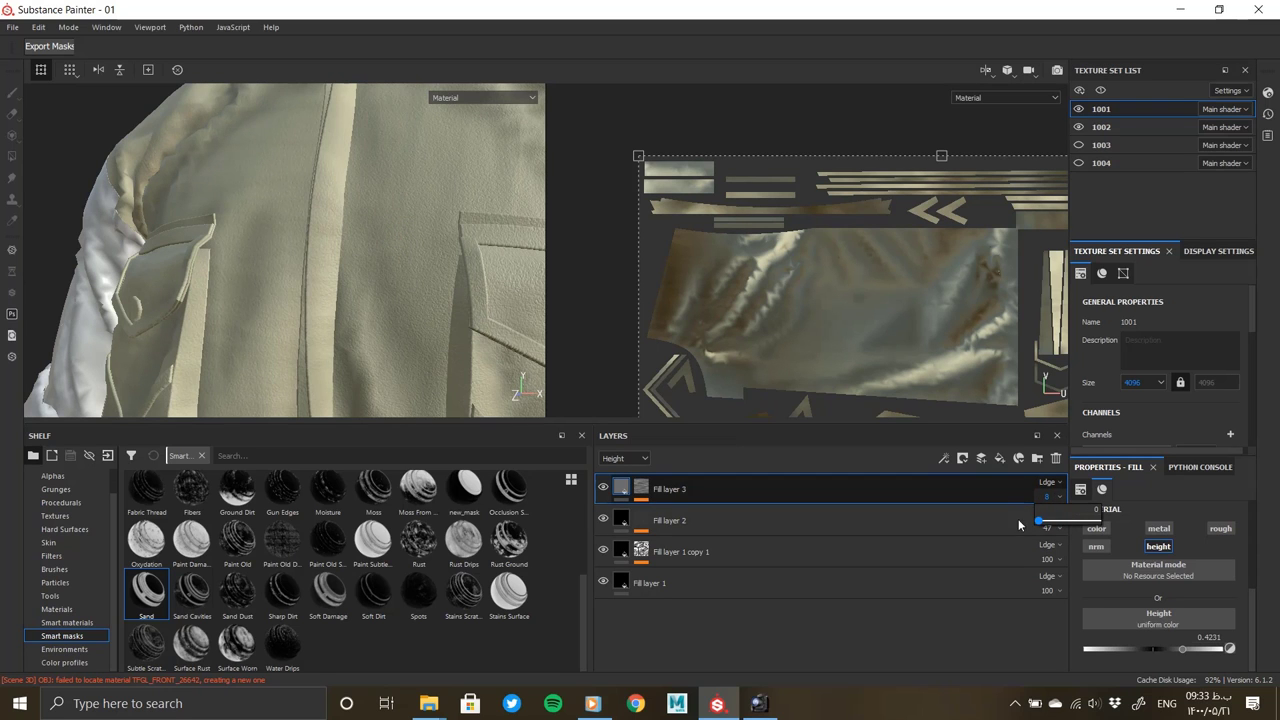
drag(1057, 525, 1055, 525)
scroll(500, 358, down, 2)
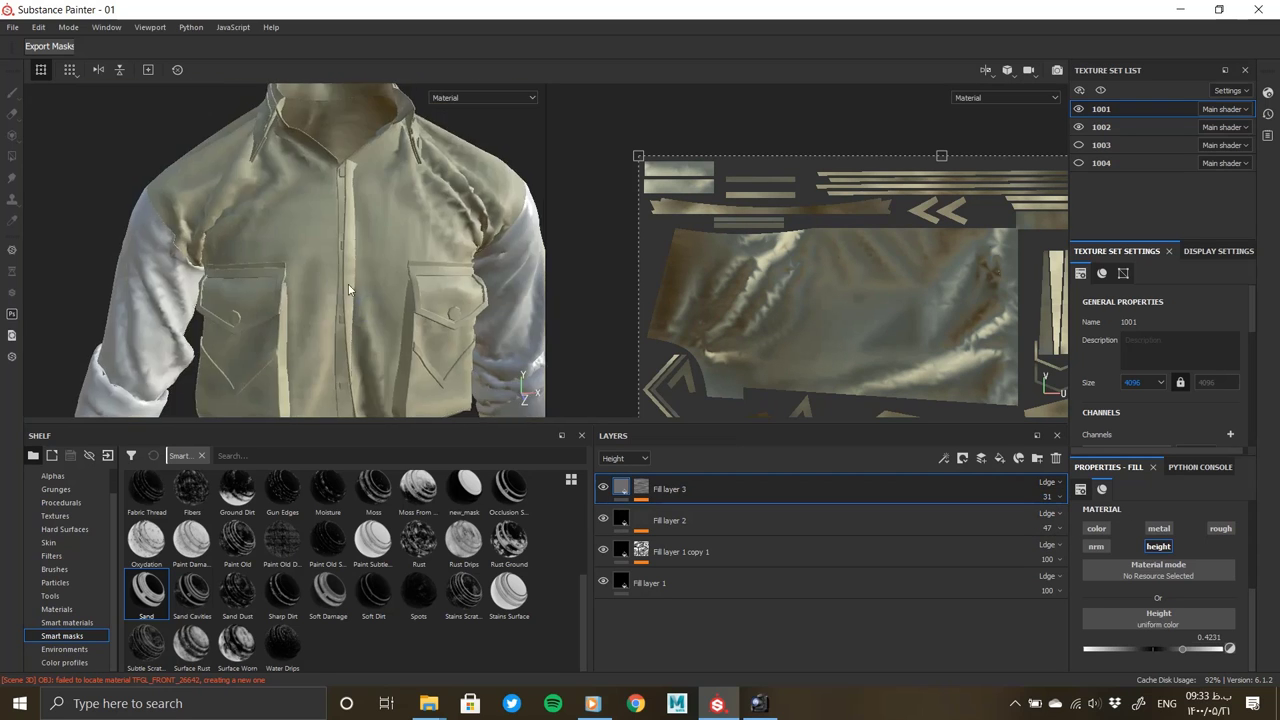
mouse_move(500, 358)
alt+mouse_down()
mouse_move(213, 265)
mouse_move(257, 285)
alt+mouse_up()
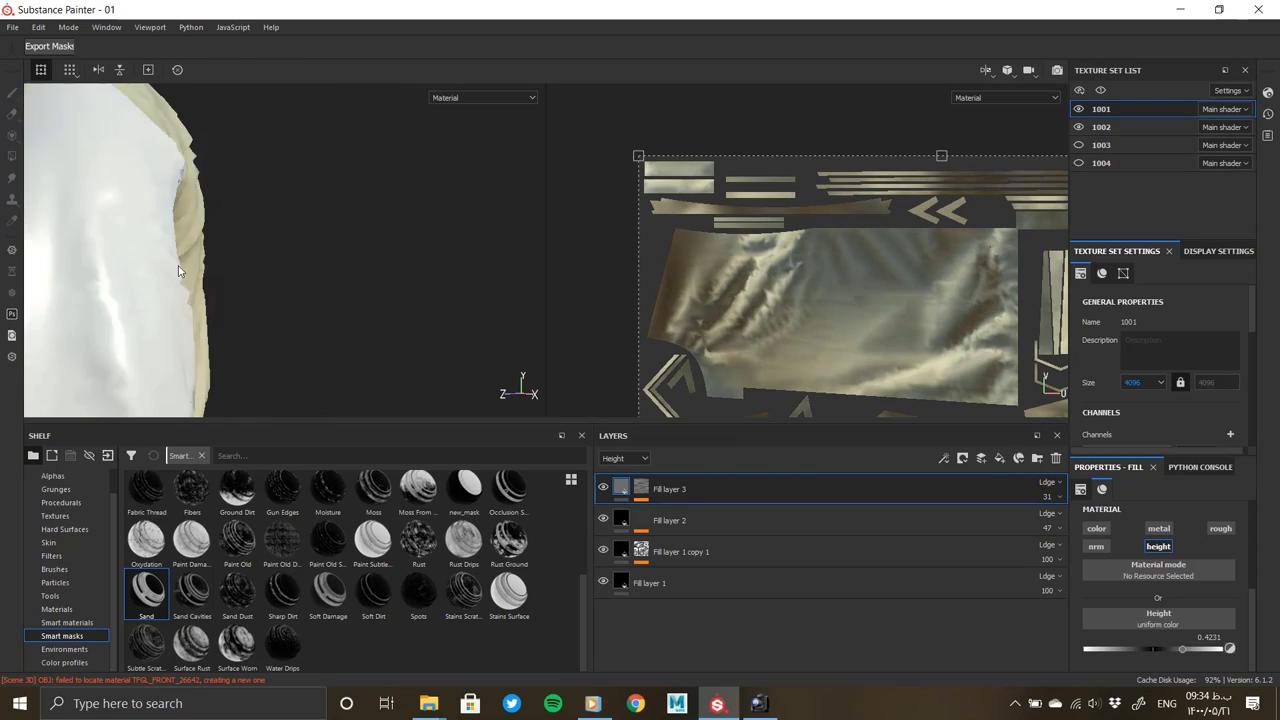
scroll(257, 278, up, 1)
scroll(251, 194, up, 1)
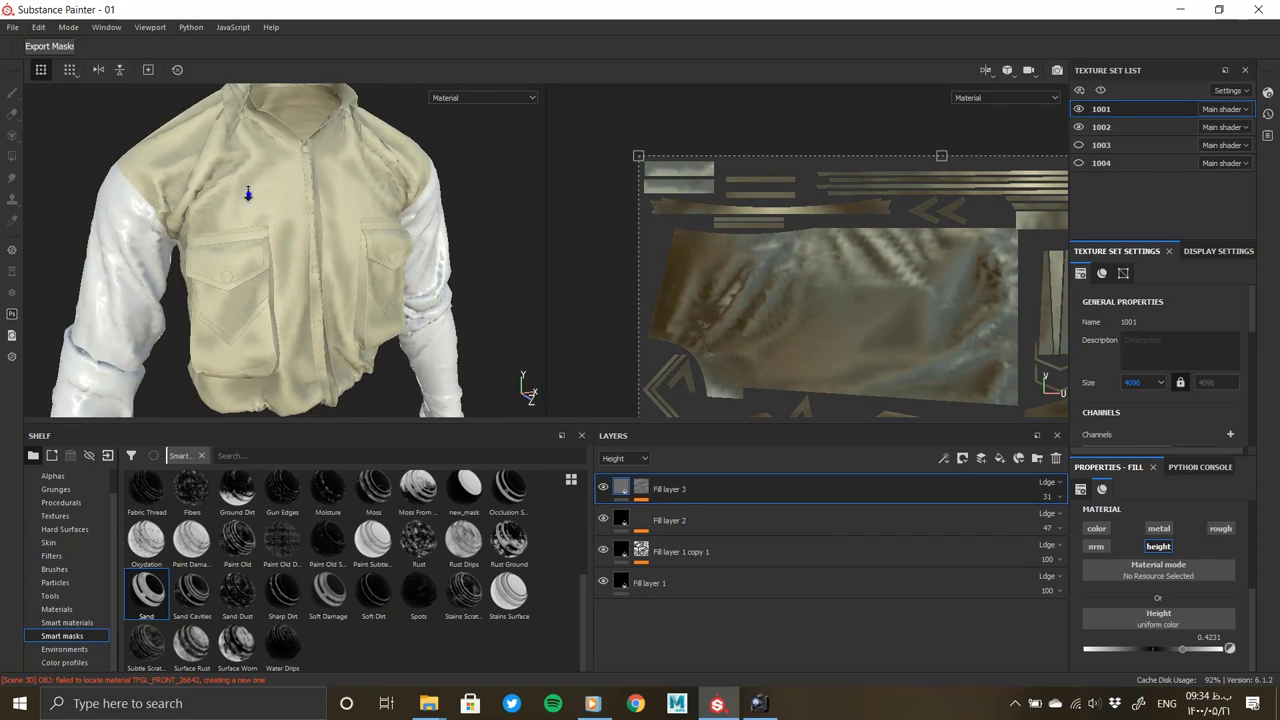
scroll(271, 220, up, 2)
scroll(103, 142, up, 1)
scroll(294, 243, down, 2)
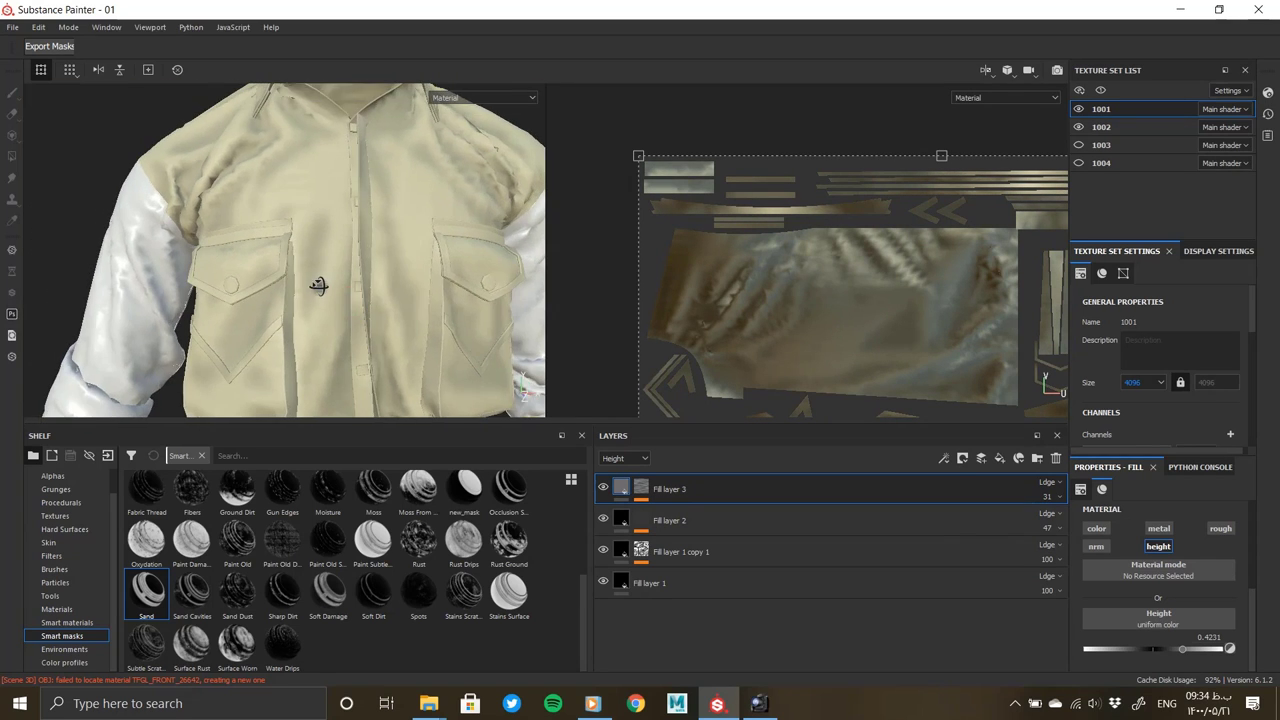
scroll(320, 220, up, 3)
click(999, 458)
Make height the only active channel on Fill layer 4's content
right_click(864, 492)
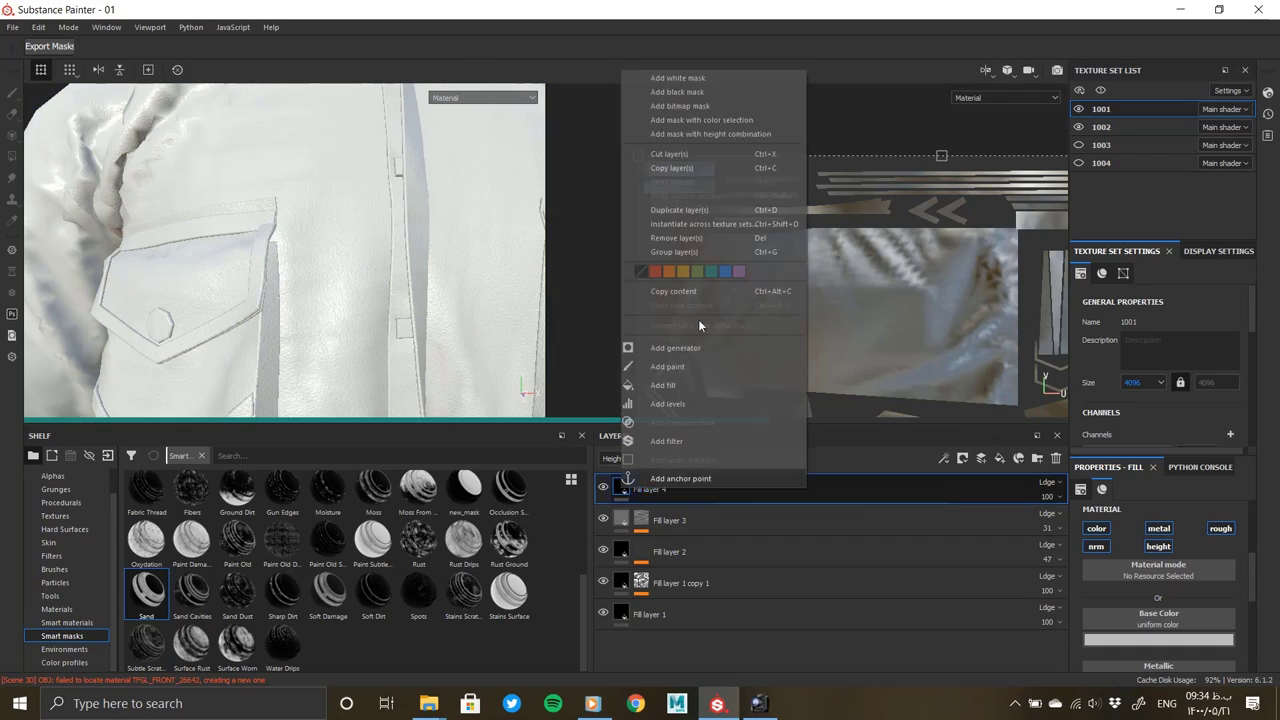
click(700, 80)
click(621, 488)
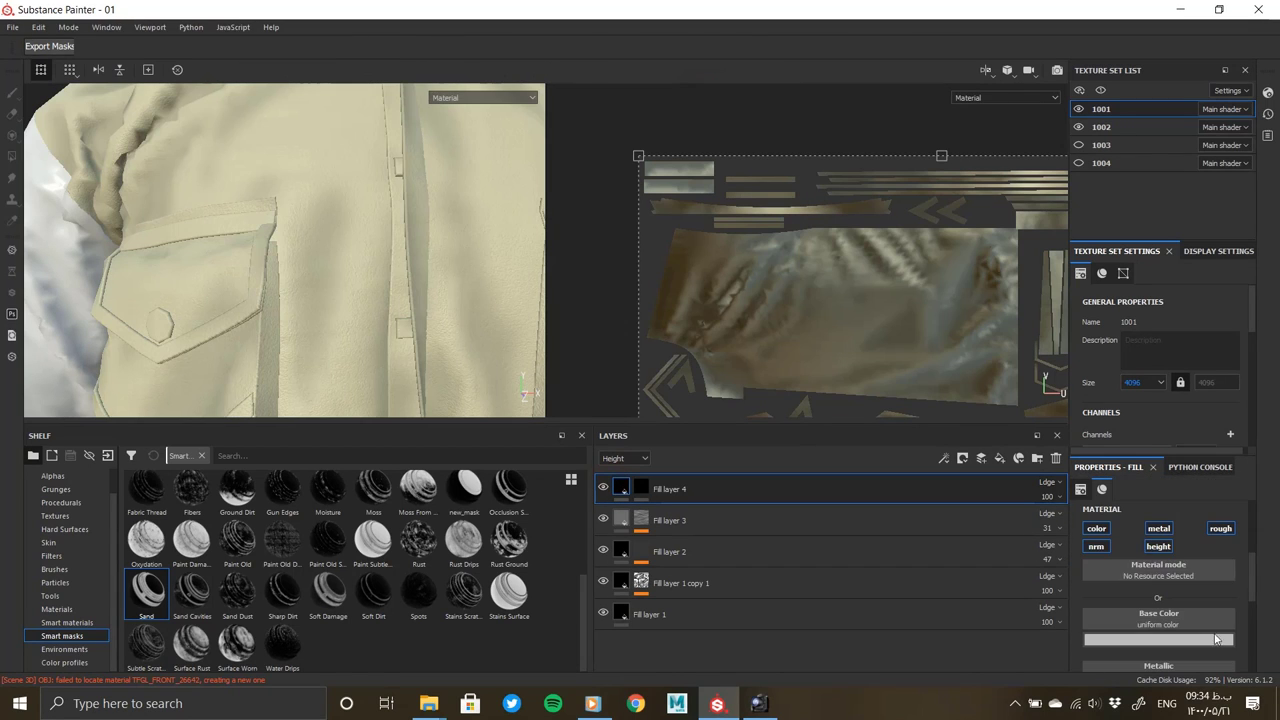
click(1096, 548)
click(1146, 548)
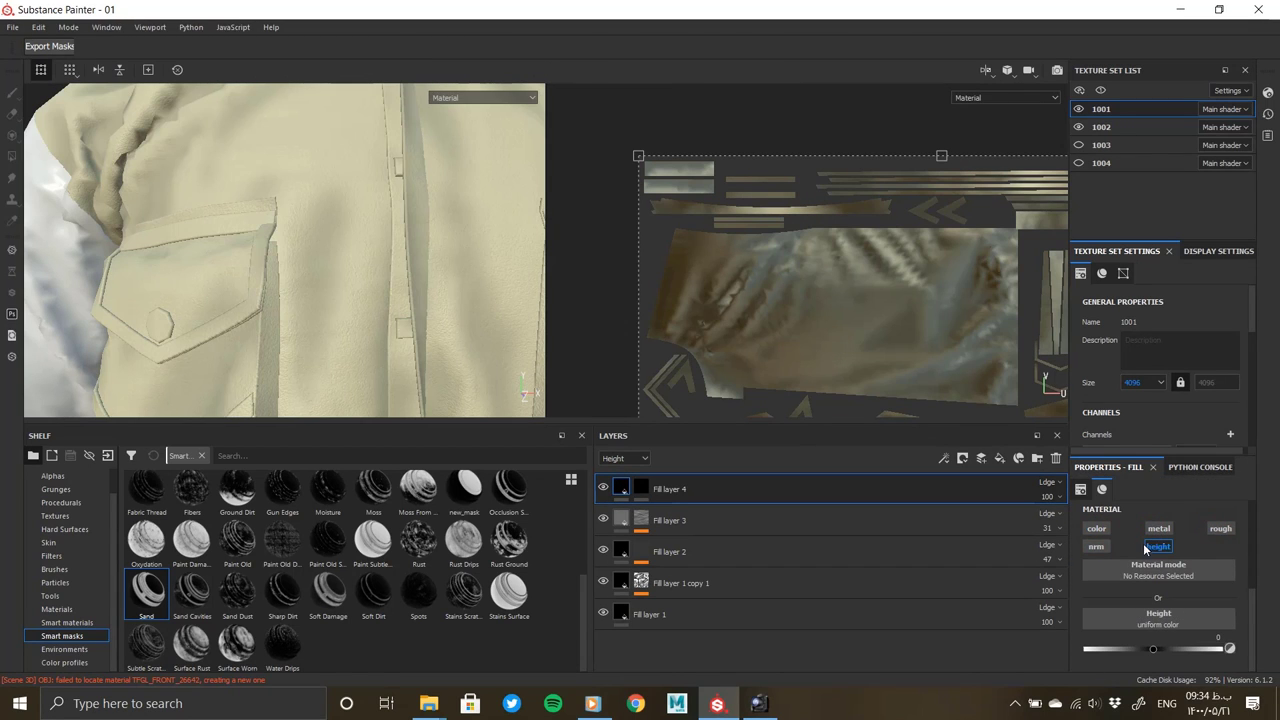
Drive Fill layer 4's height with the Mesh 1 procedural pattern at tiling 16
click(1158, 618)
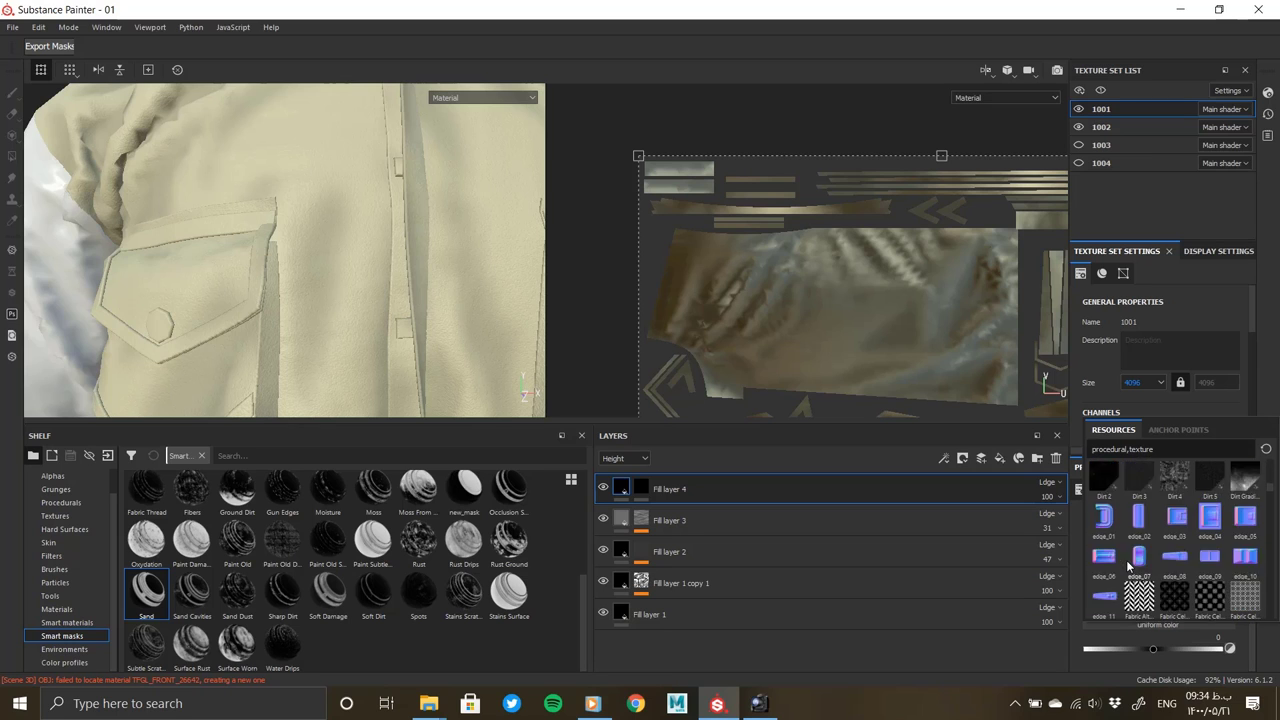
scroll(1130, 566, down, 5)
scroll(1130, 566, down, 3)
scroll(1130, 566, down, 3)
scroll(1130, 566, down, 2)
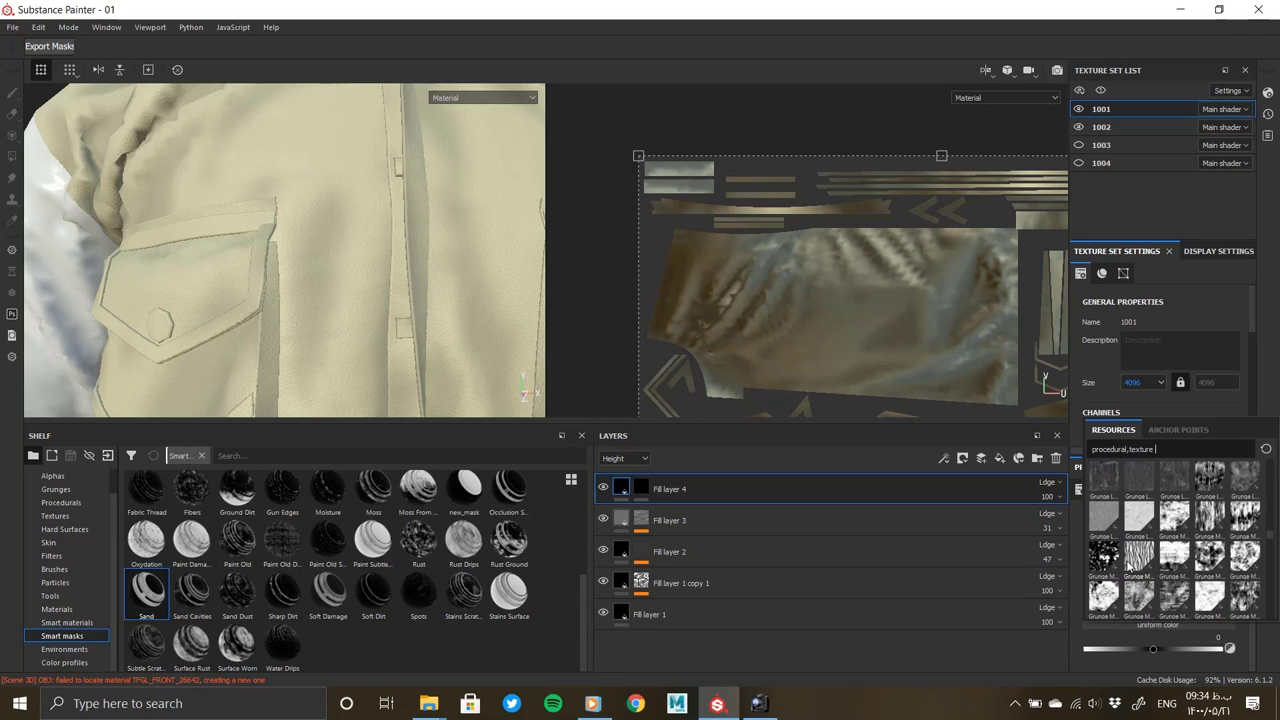
scroll(1128, 566, down, 3)
scroll(1128, 566, down, 3)
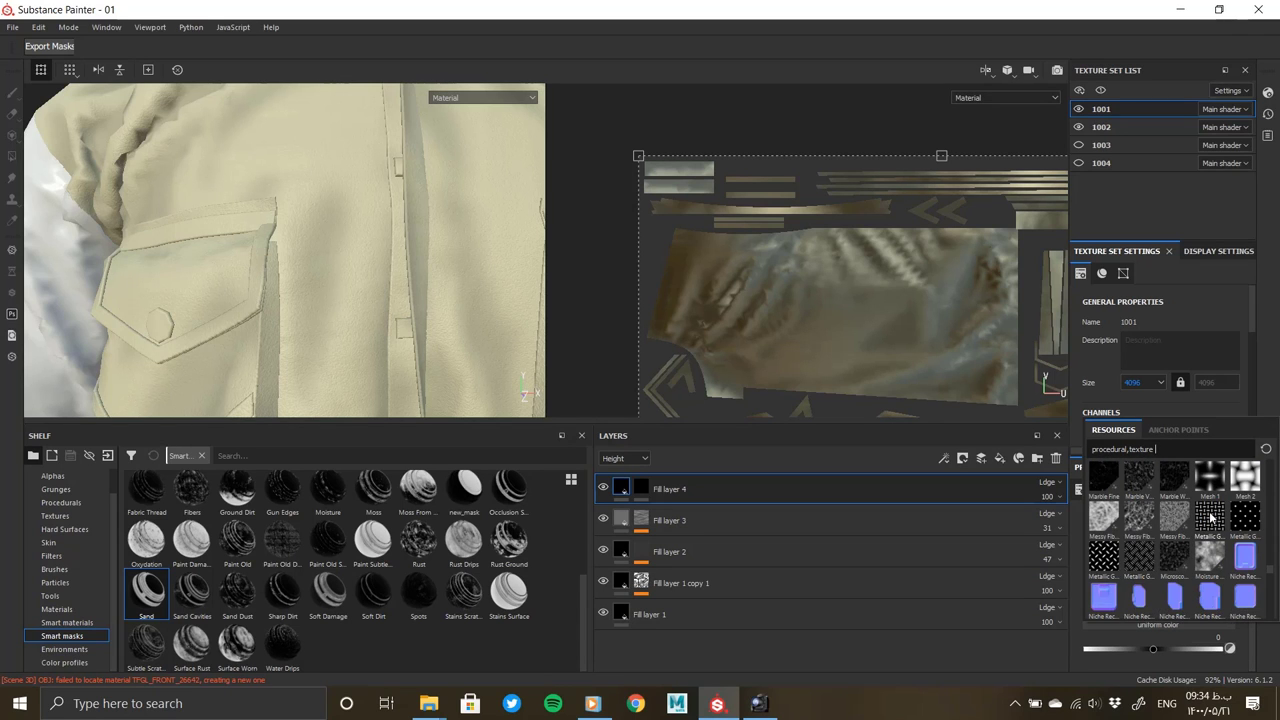
mouse_move(1209, 477)
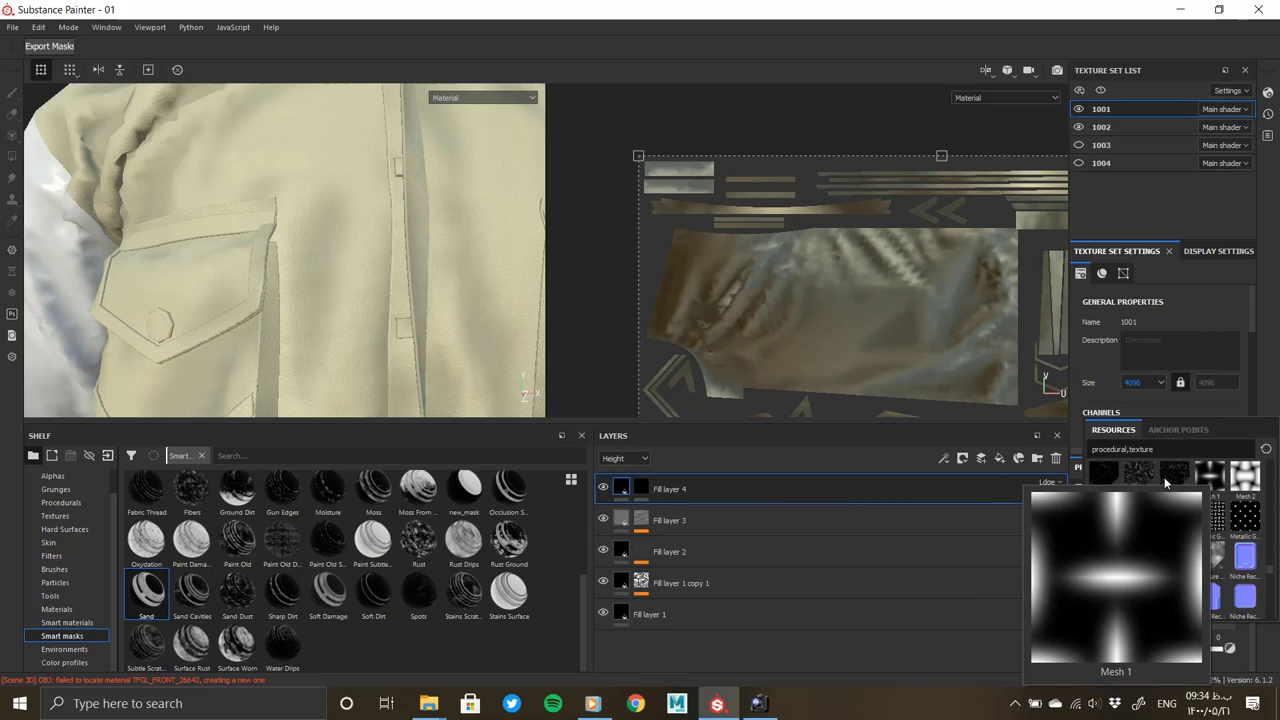
click(1203, 476)
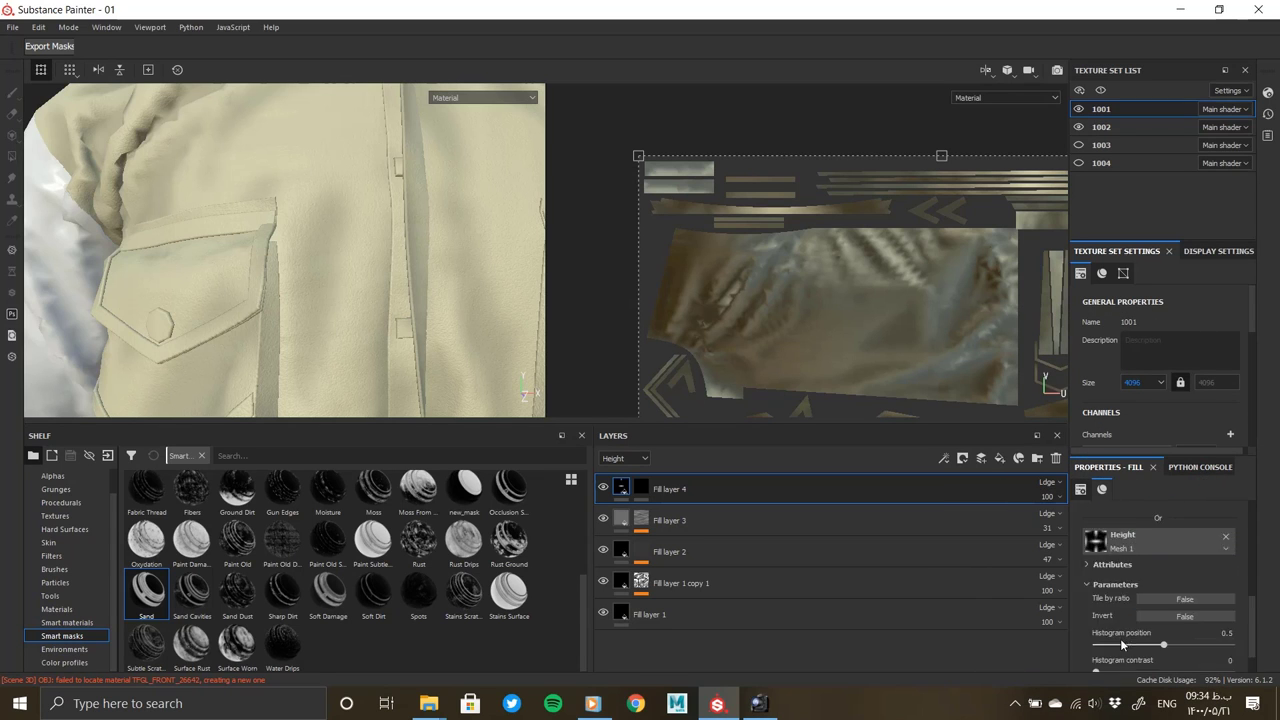
scroll(1121, 645, down, 1)
scroll(1121, 645, down, 1)
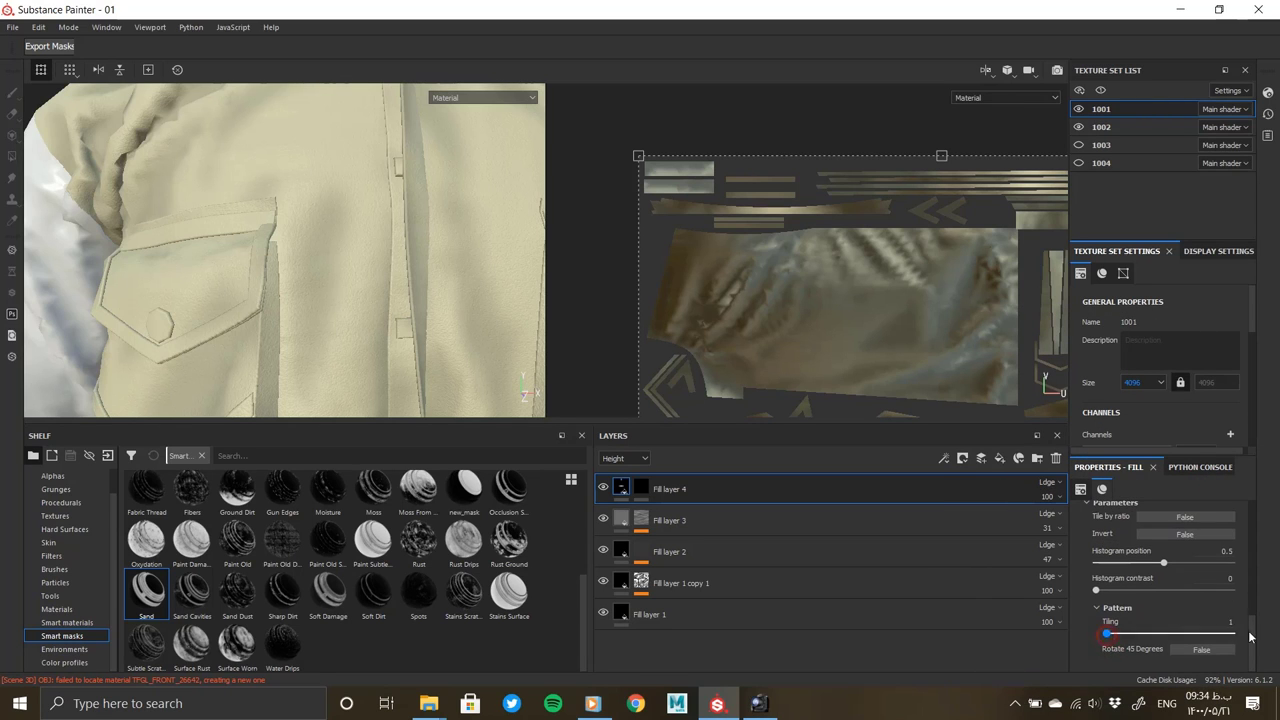
alt+click(642, 488)
click(622, 488)
scroll(1118, 603, up, 2)
Add a Mesh 1 fill effect to Fill layer 4's mask
right_click(642, 488)
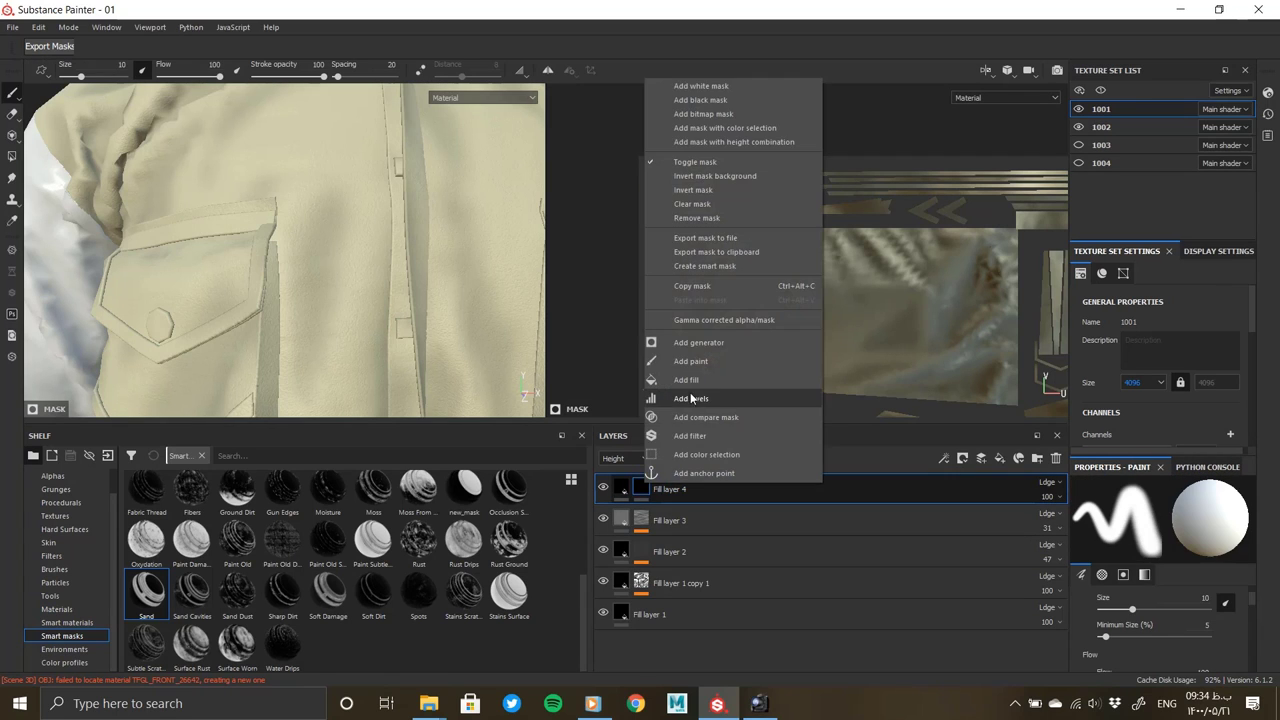
click(700, 398)
click(1158, 530)
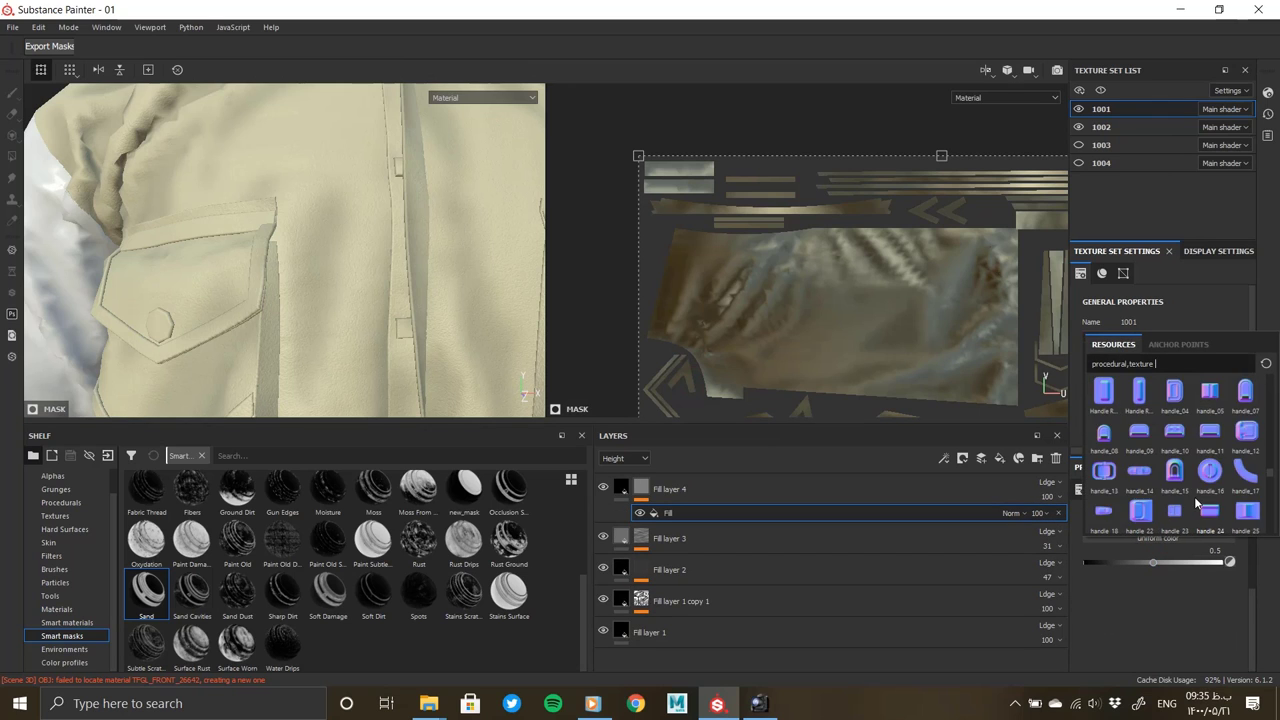
key(Escape)
click(720, 514)
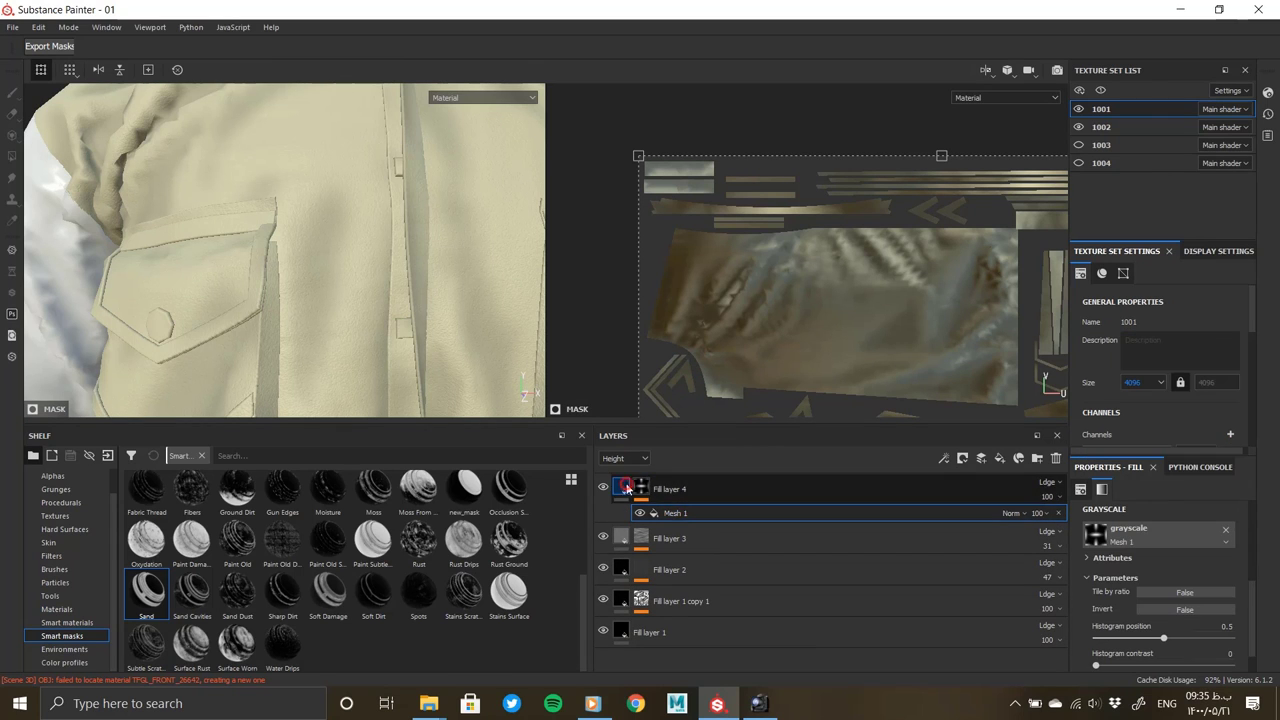
key(Delete)
key(ctrl+z)
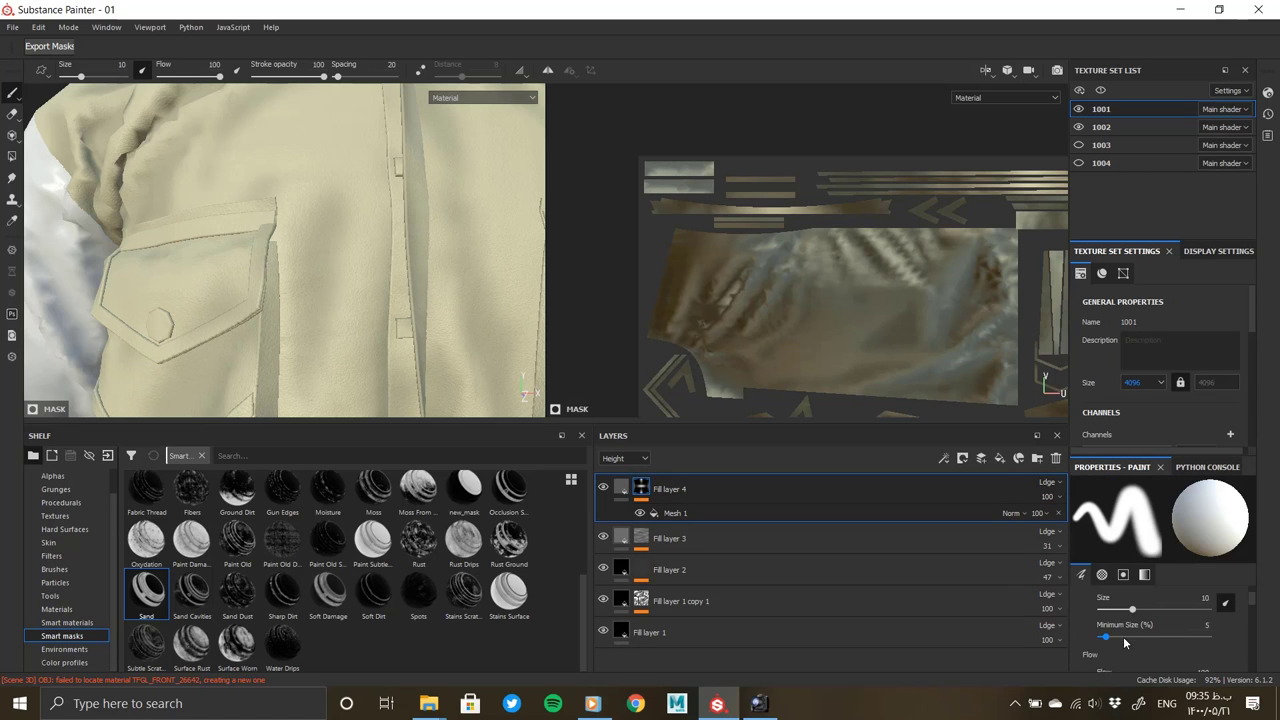
key(ctrl+z)
Set the mask pattern tiling to 16, scale about 17.8, and histogram position 0.7
click(1116, 650)
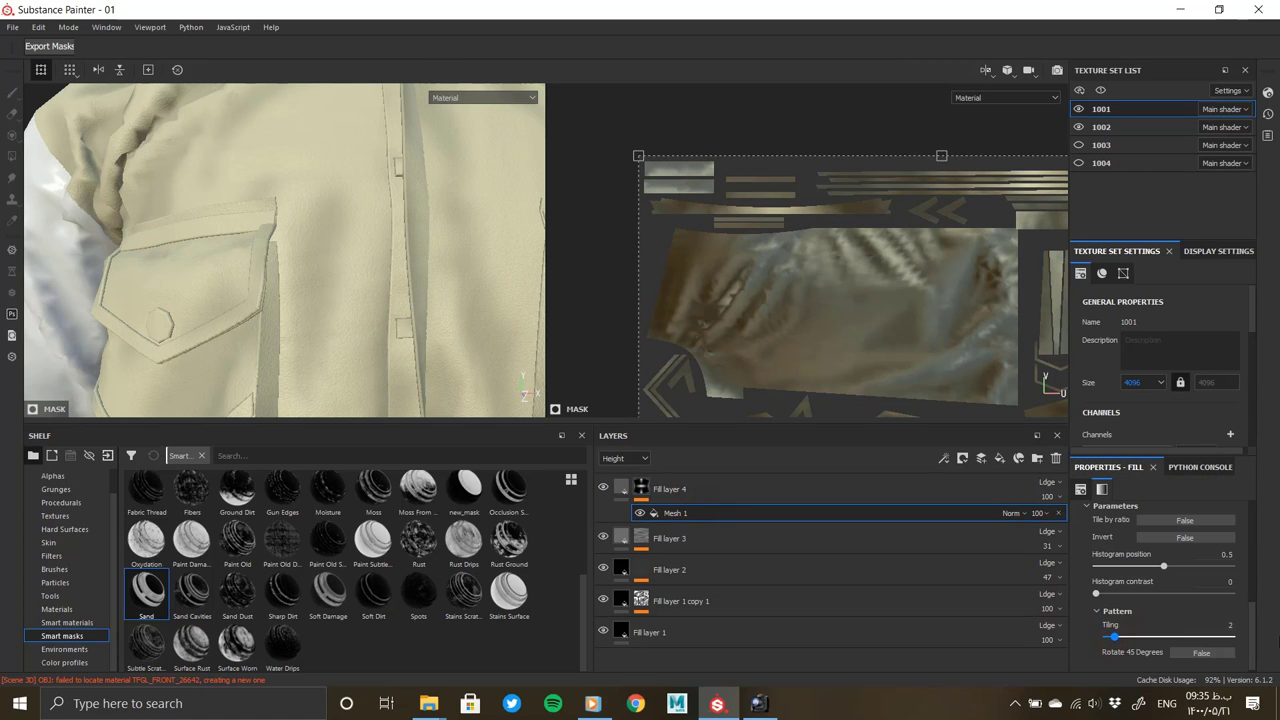
drag(1113, 636, 1231, 636)
alt+click(641, 489)
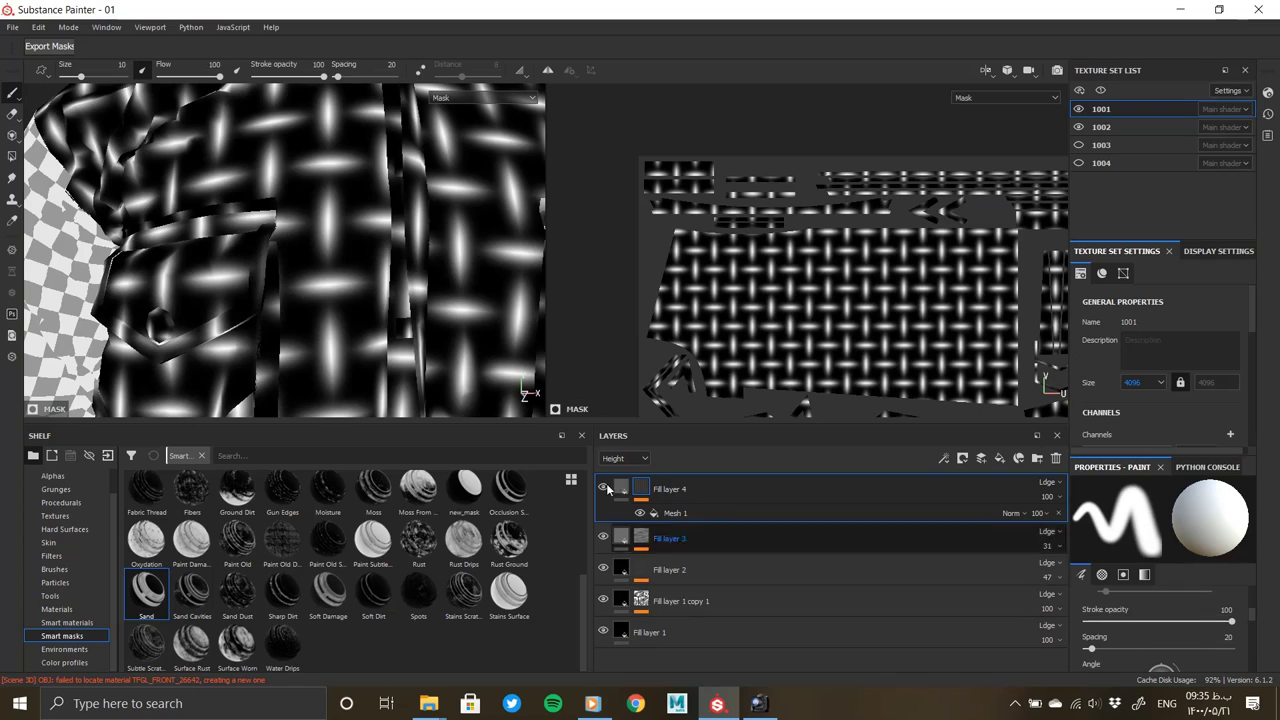
scroll(1150, 620, up, 3)
drag(1128, 523, 1155, 523)
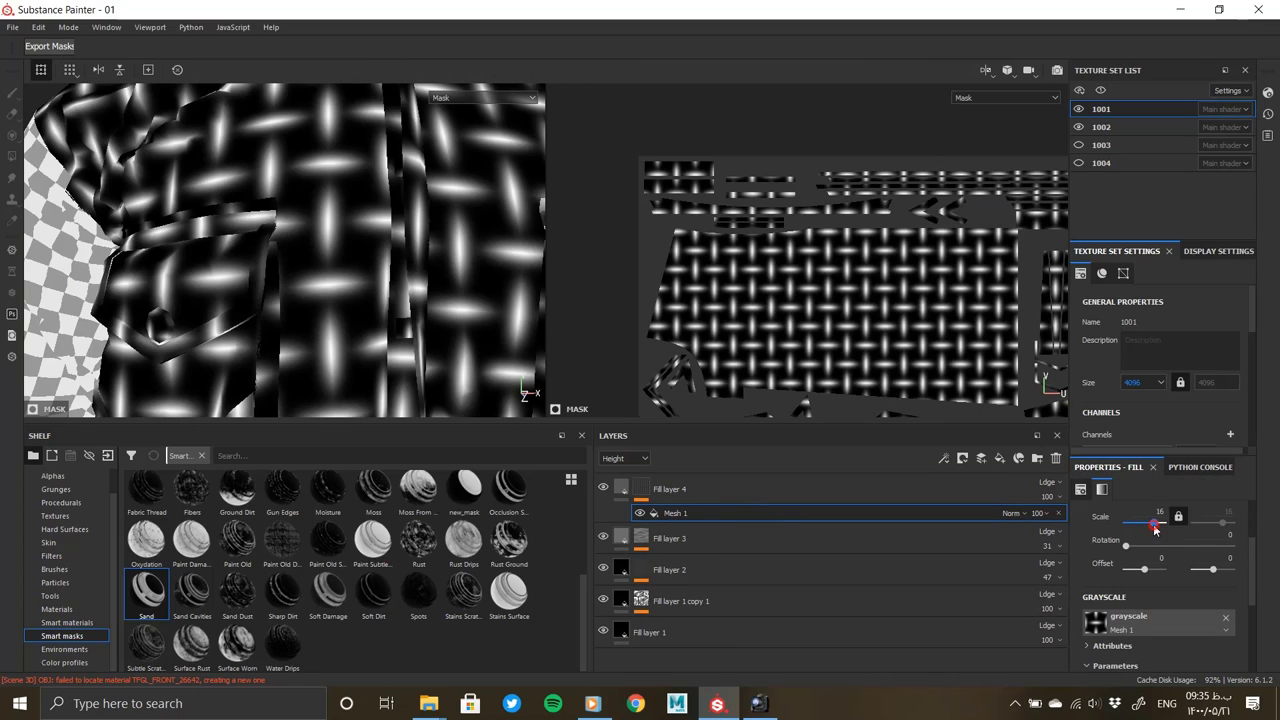
scroll(409, 320, up, 3)
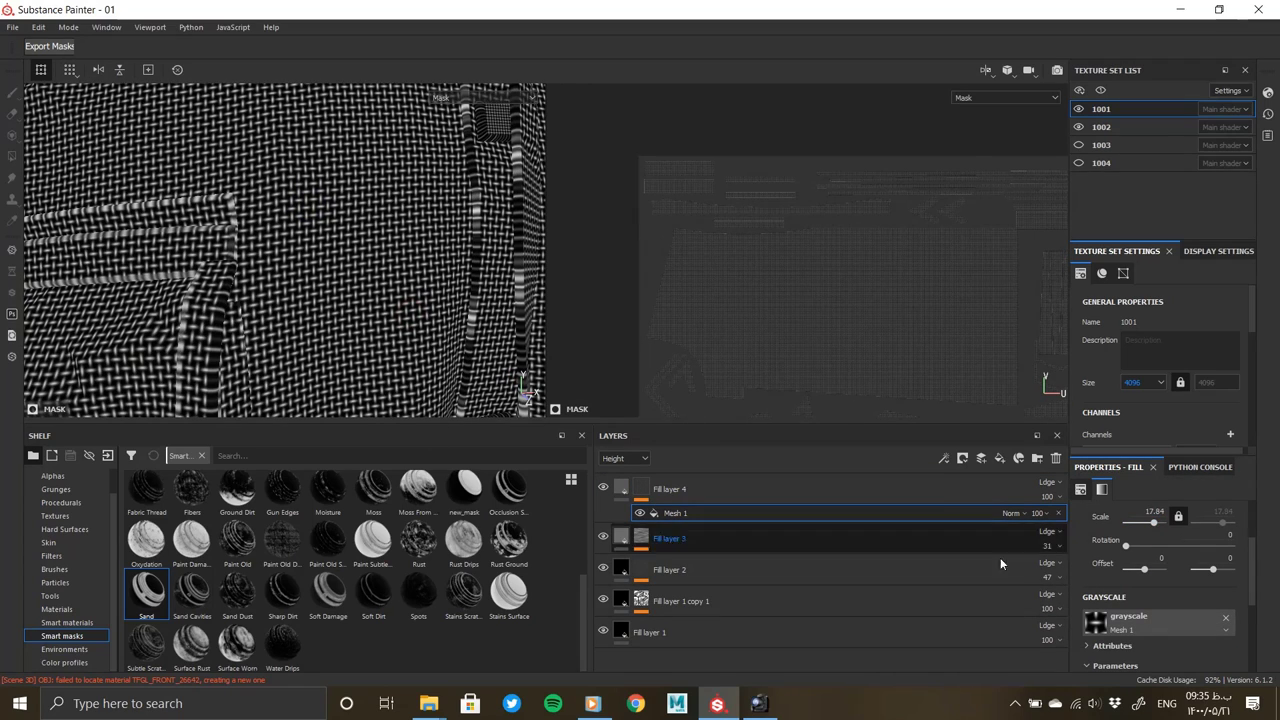
scroll(1108, 640, down, 5)
scroll(1108, 648, down, 1)
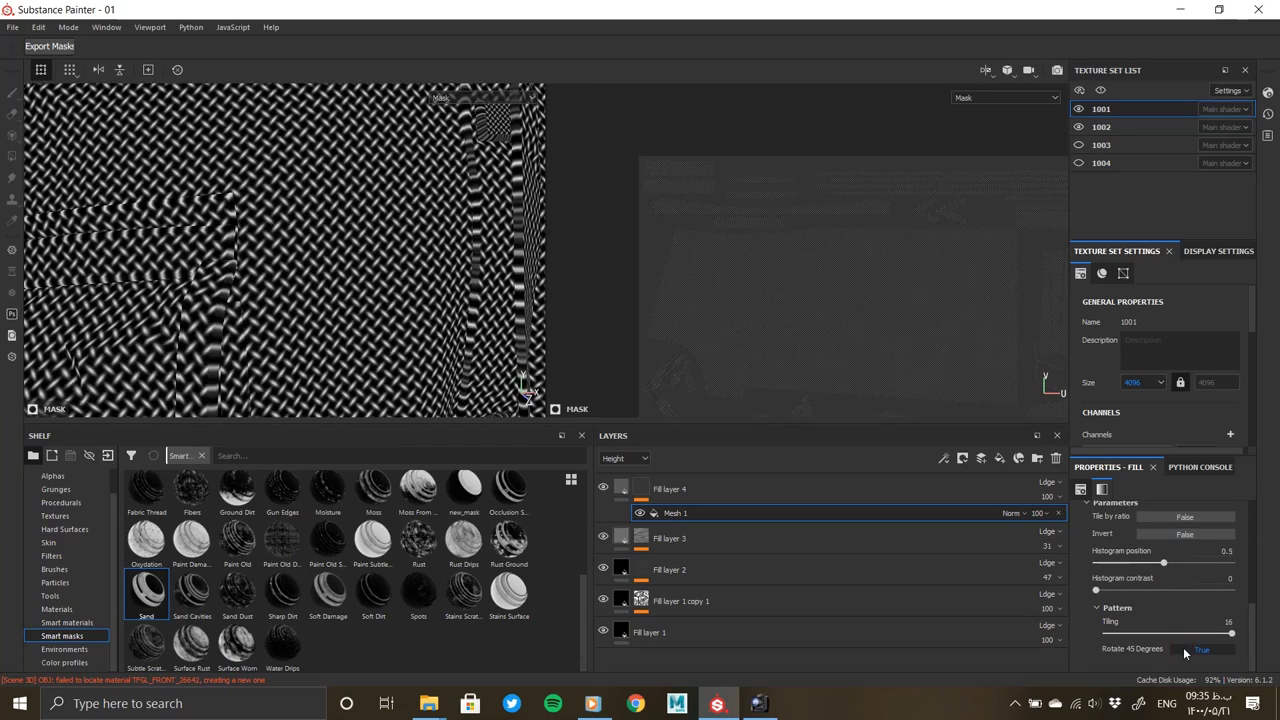
alt+drag(371, 258, 981, 496)
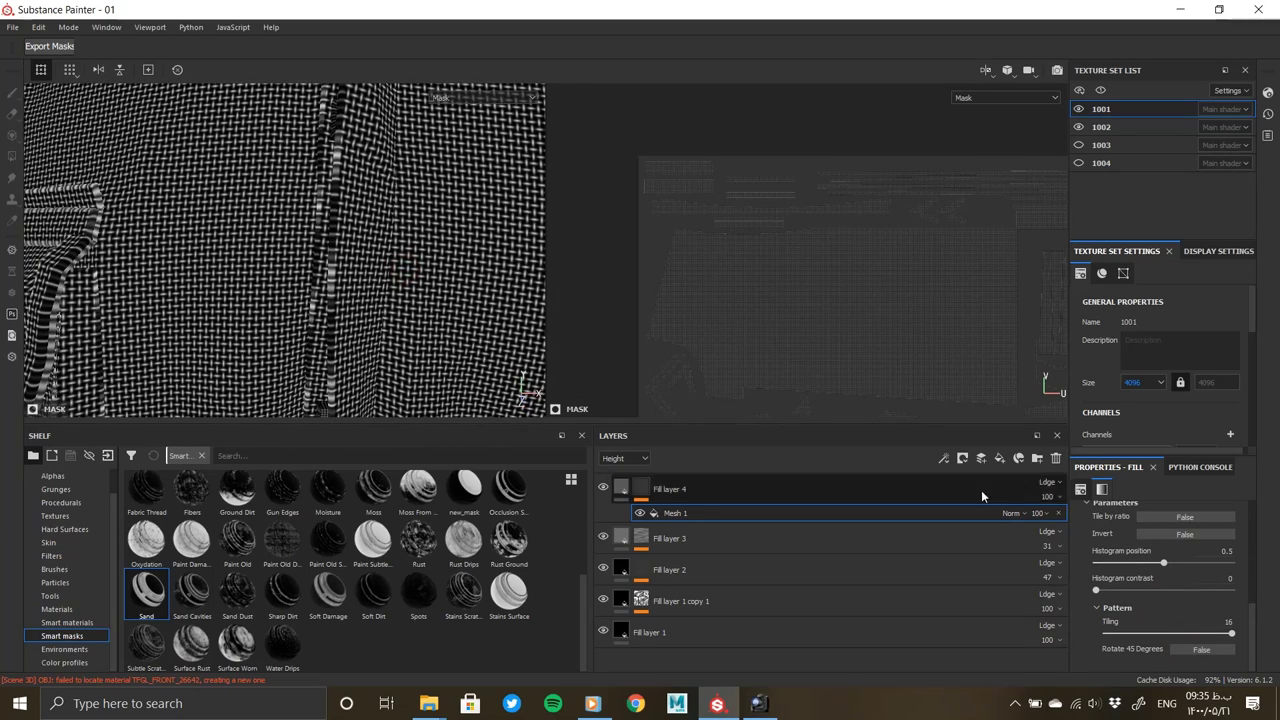
mouse_move(1165, 563)
mouse_down()
mouse_move(1256, 562)
mouse_move(1218, 560)
mouse_up()
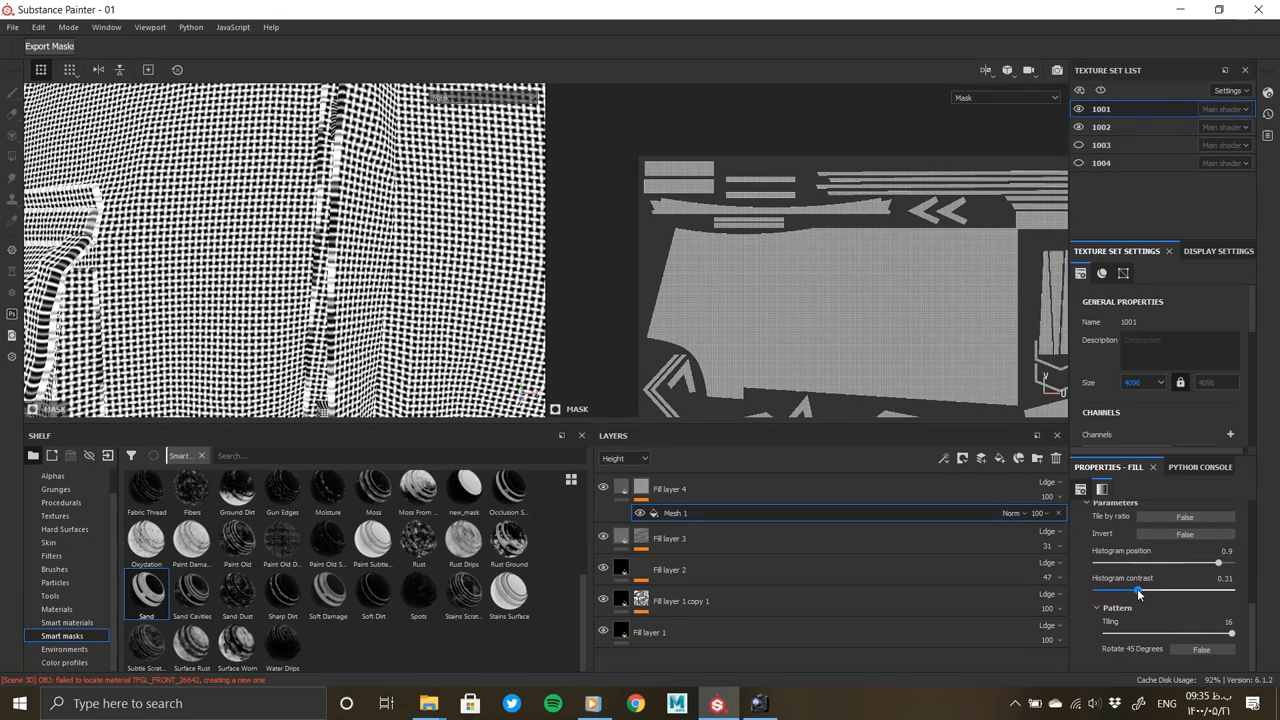
Lower Fill layer 4's height value to 0.0577 for a subtle woven texture
click(621, 489)
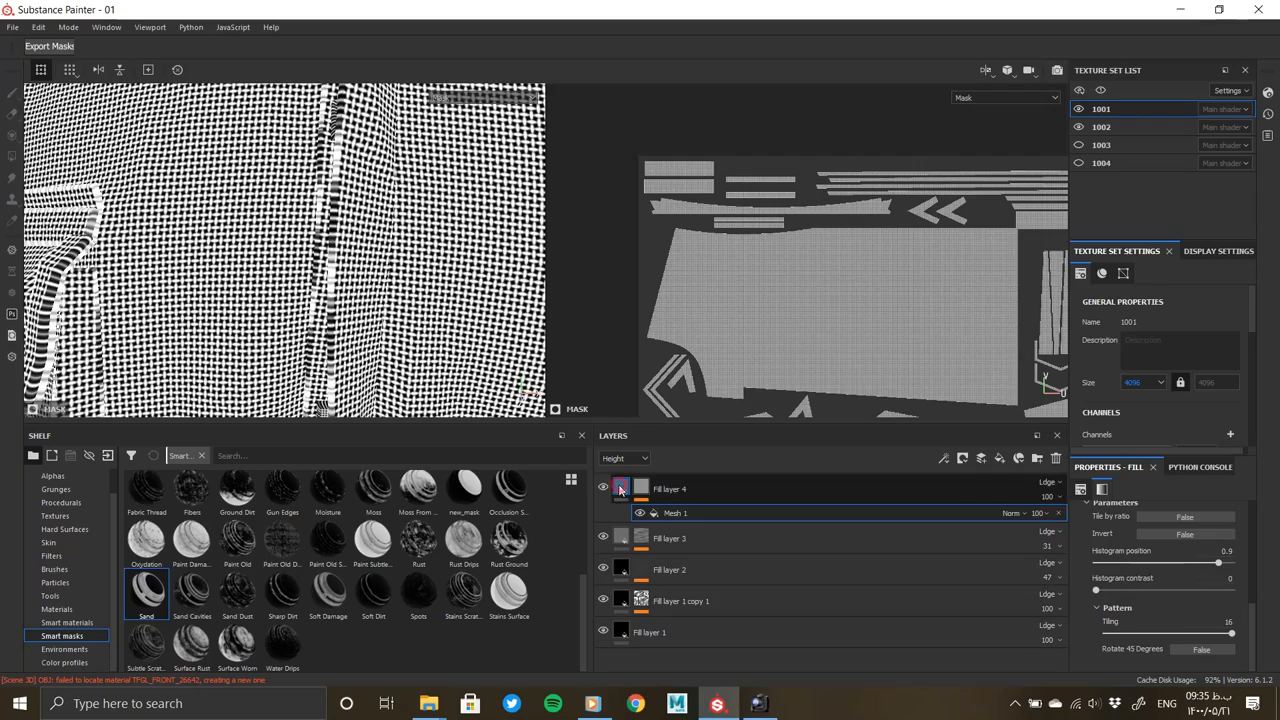
scroll(377, 264, up, 5)
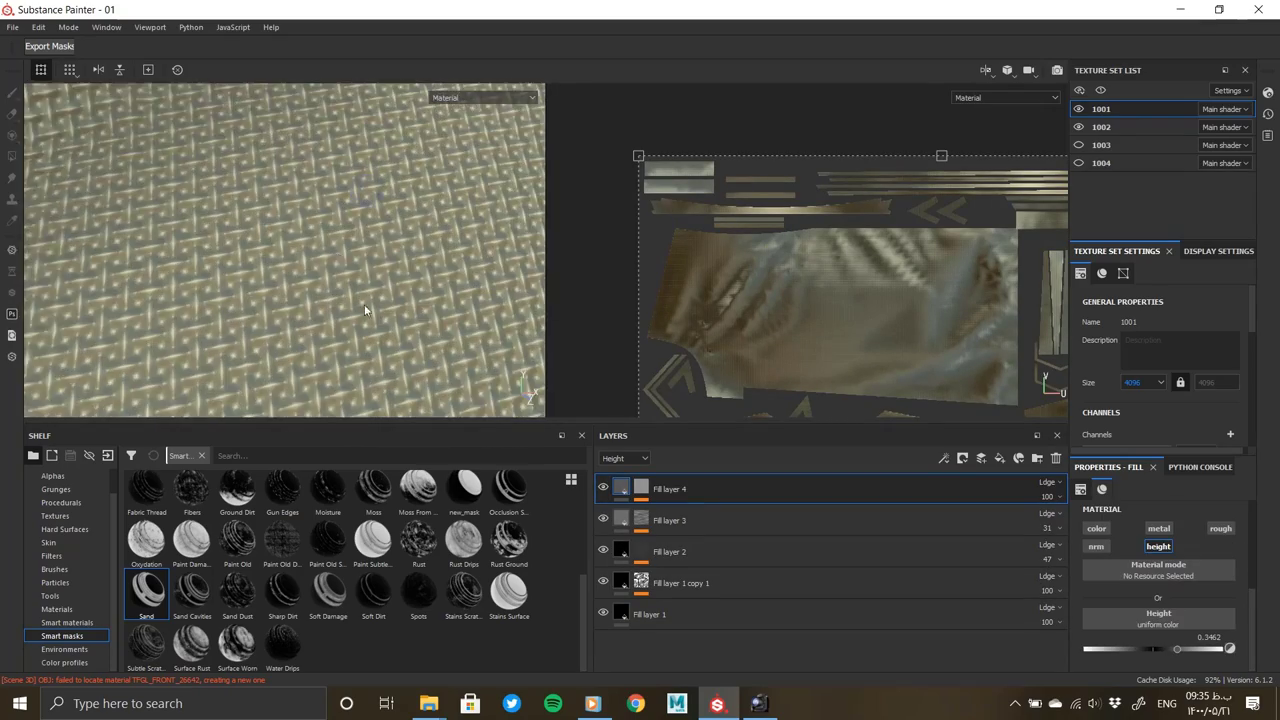
mouse_move(364, 304)
alt+mouse_down()
mouse_move(283, 236)
mouse_move(413, 222)
alt+mouse_up()
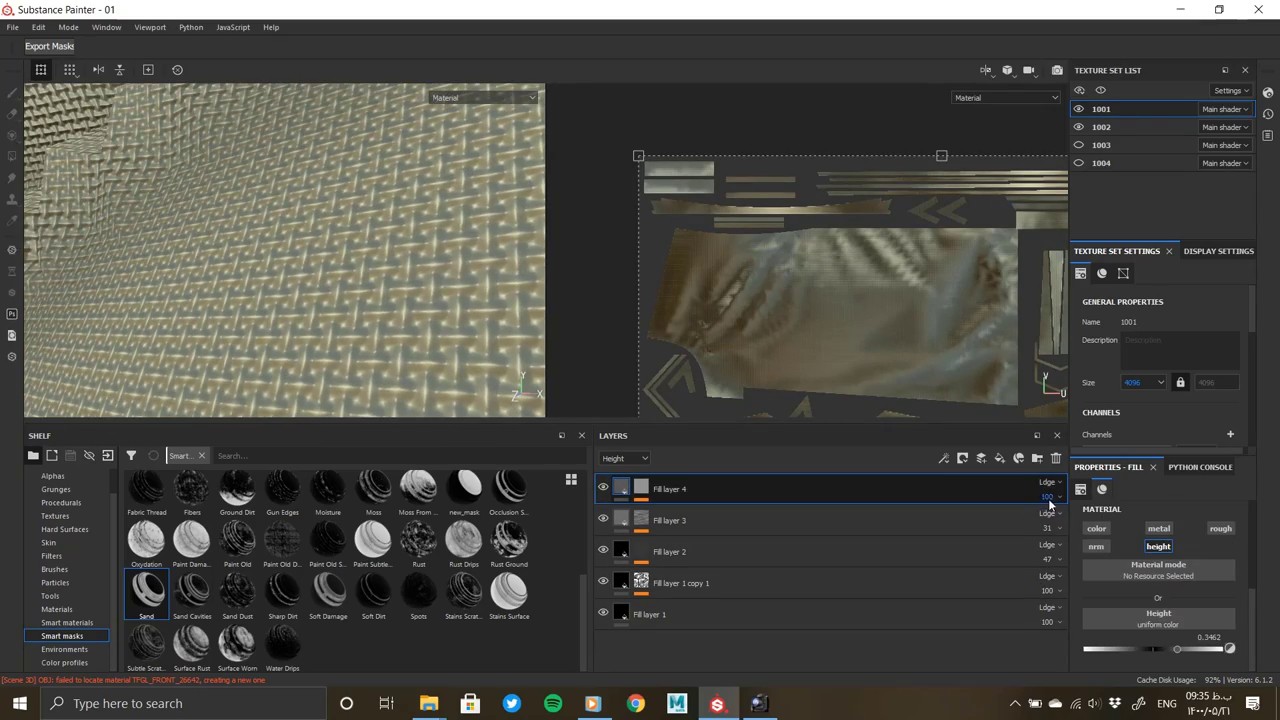
drag(1171, 649, 1157, 650)
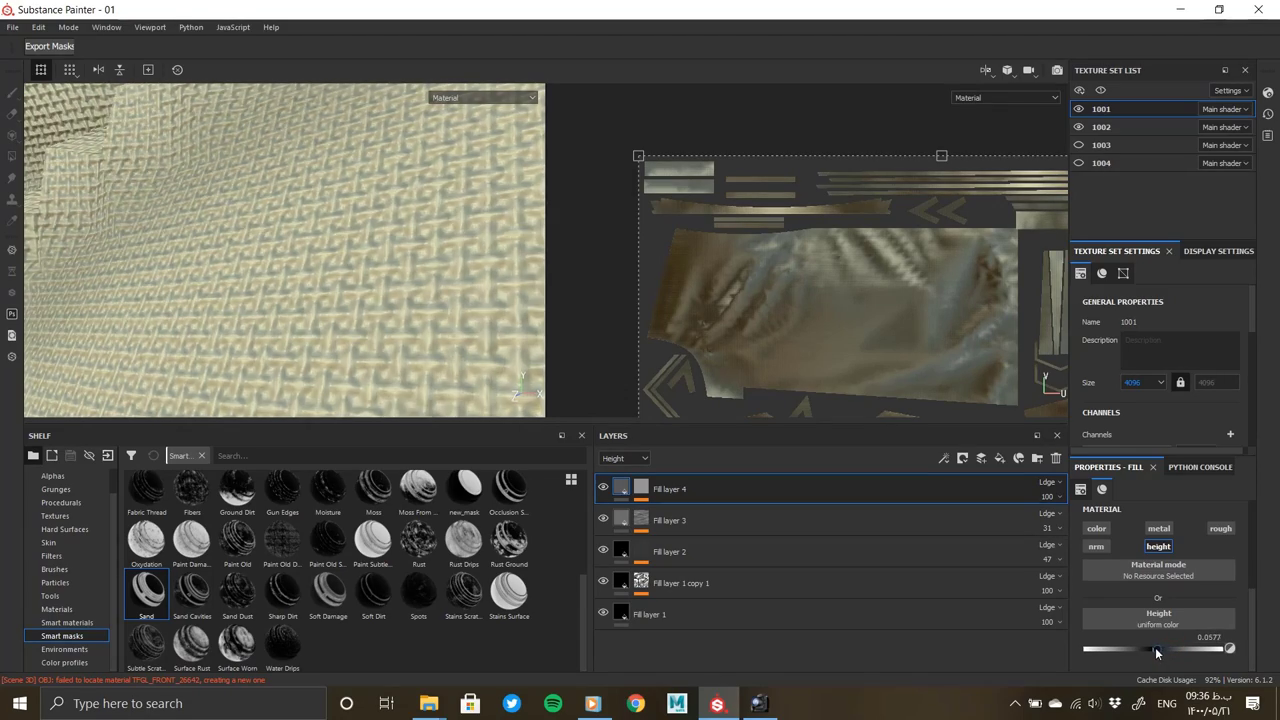
scroll(337, 277, down, 3)
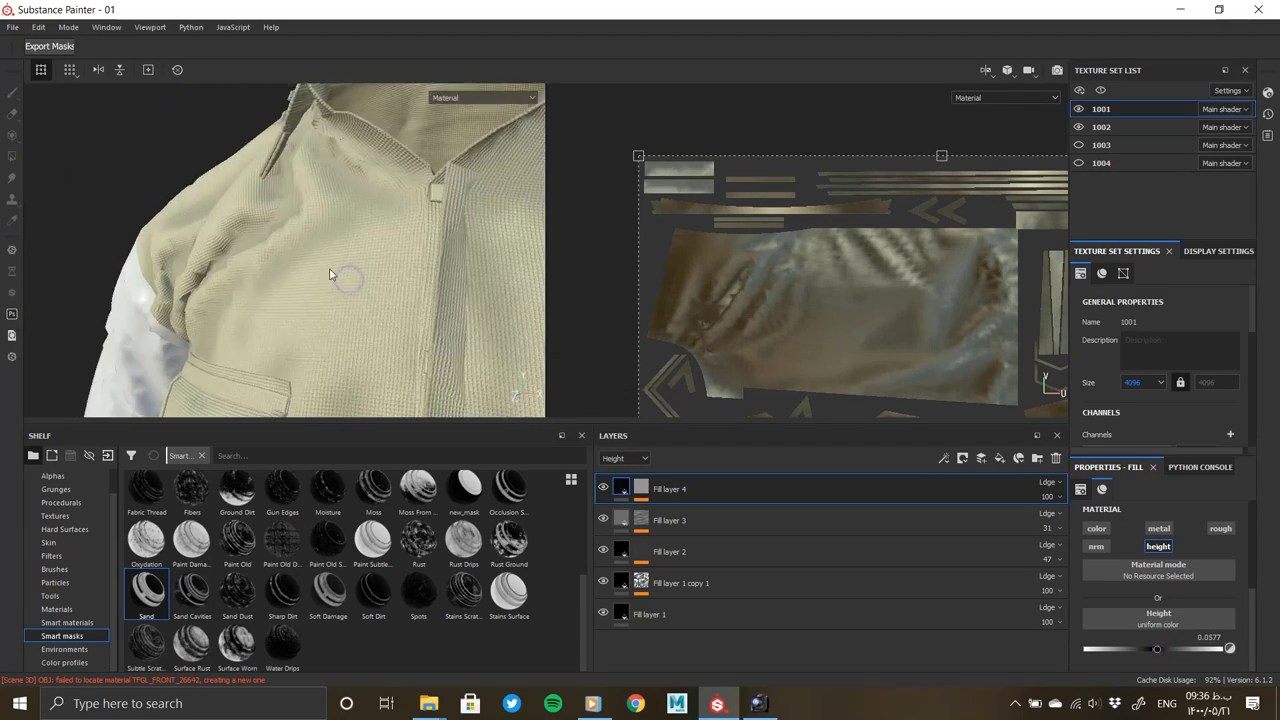
scroll(349, 245, up, 5)
scroll(349, 245, down, 3)
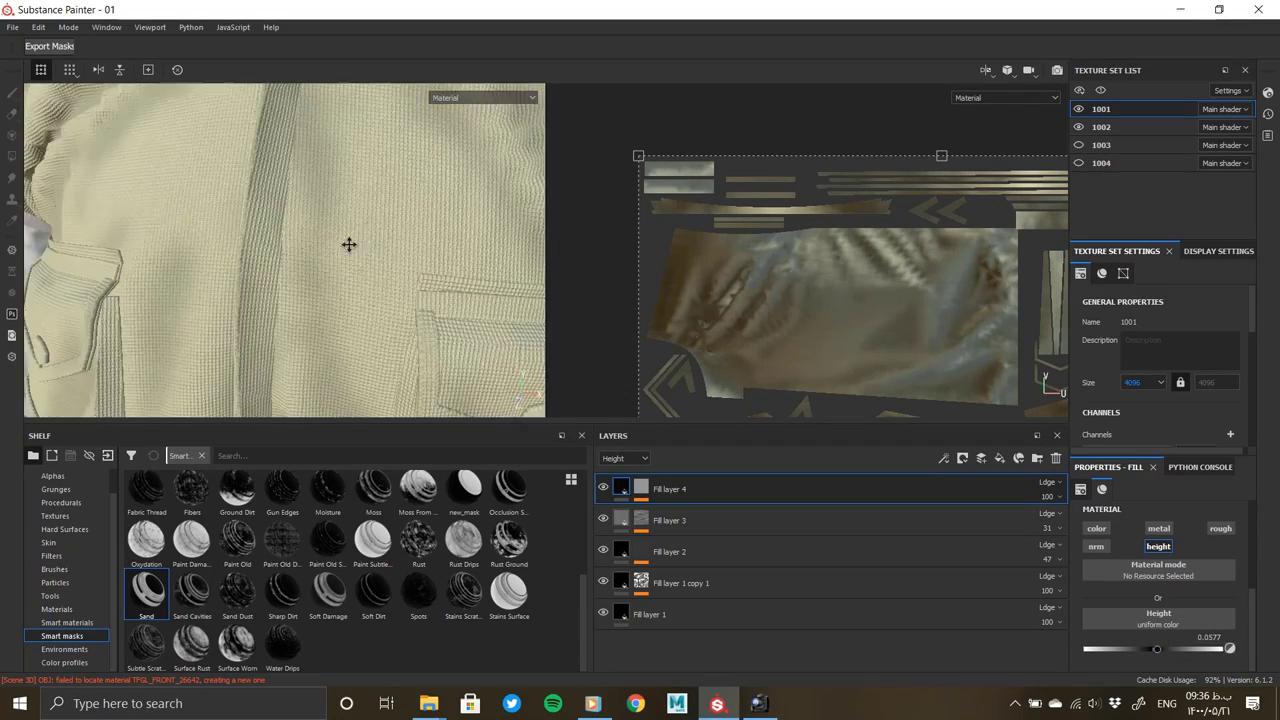
scroll(349, 245, down, 2)
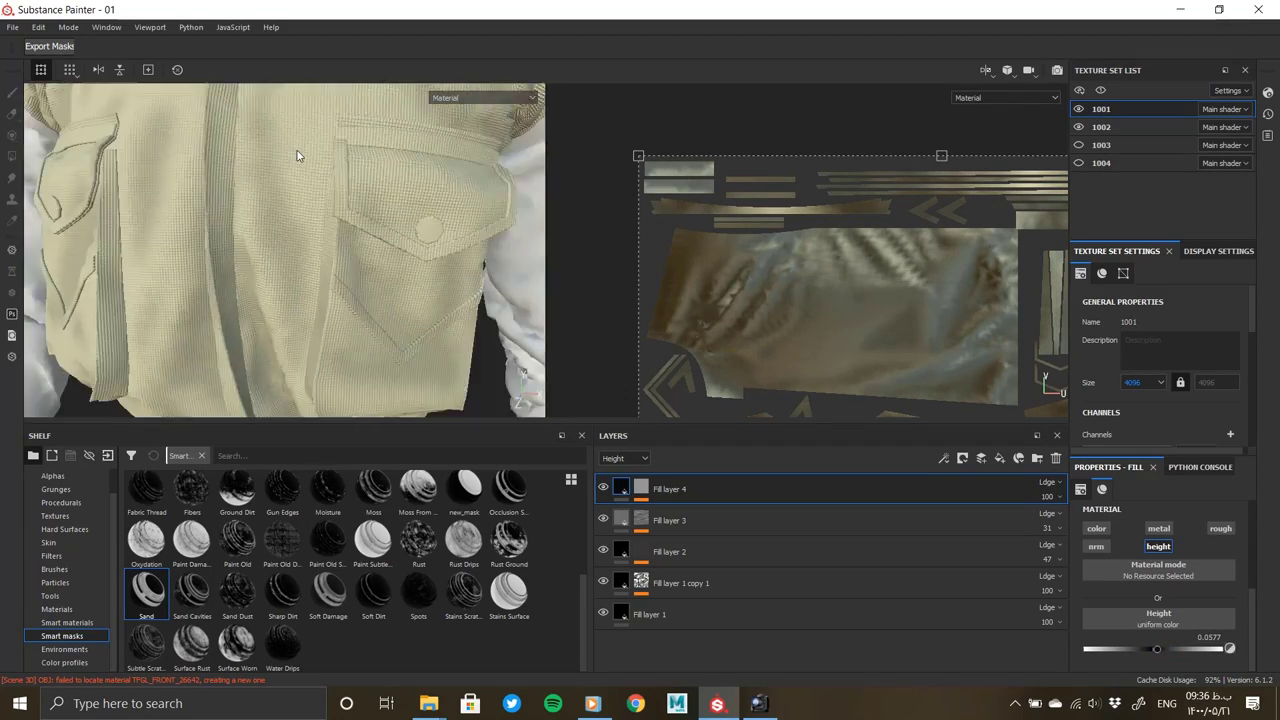
scroll(371, 217, up, 3)
scroll(371, 217, up, 2)
scroll(348, 206, up, 3)
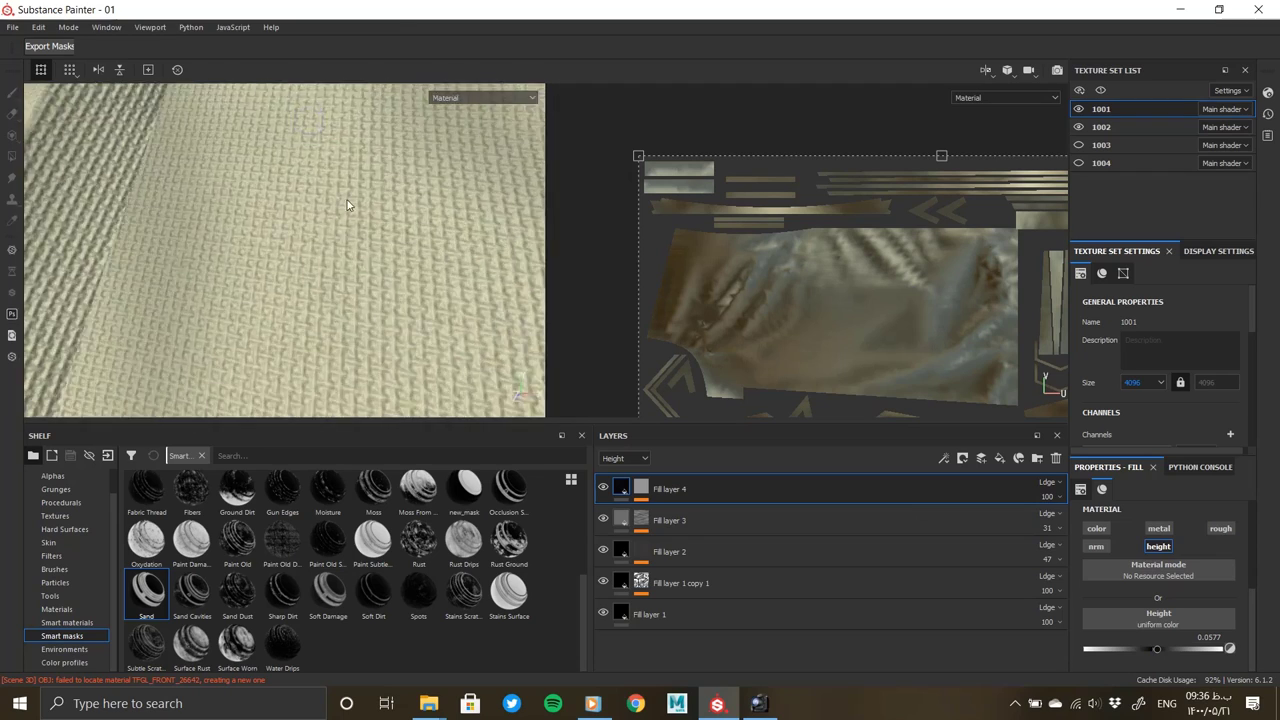
Lower Fill layer 4's opacity to soften the woven relief
scroll(348, 206, up, 2)
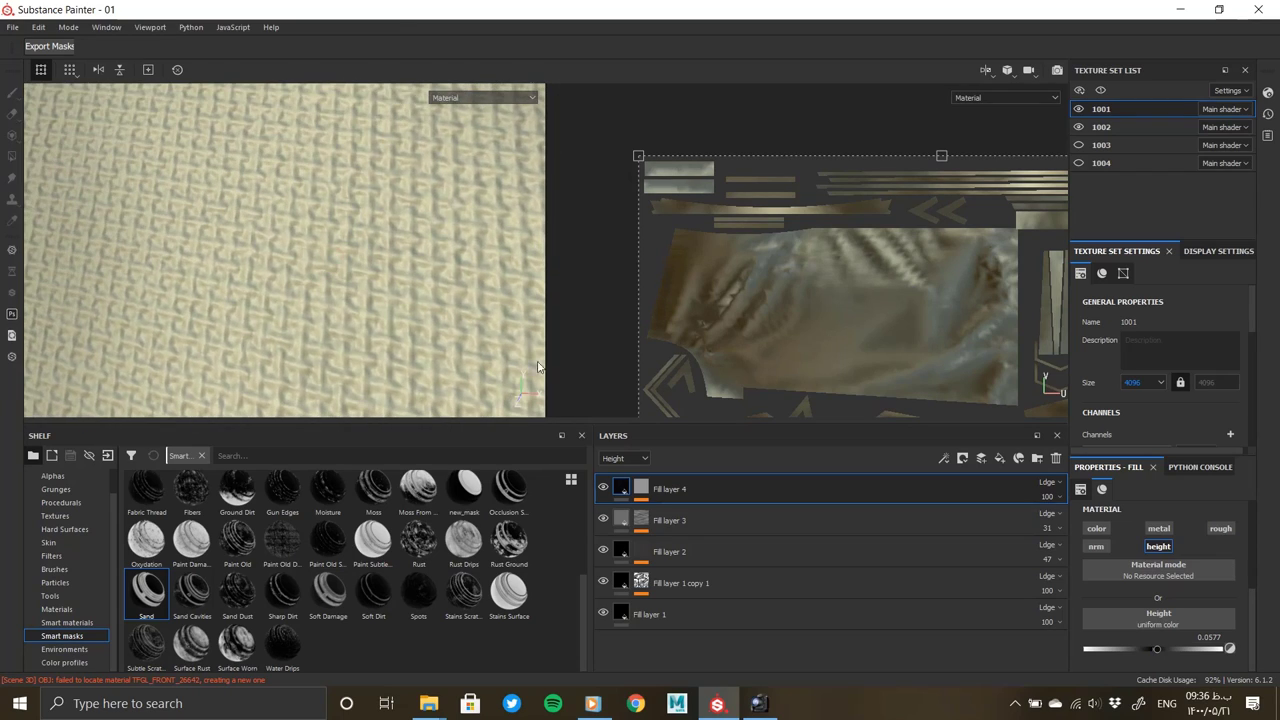
click(624, 490)
drag(1048, 503, 1062, 521)
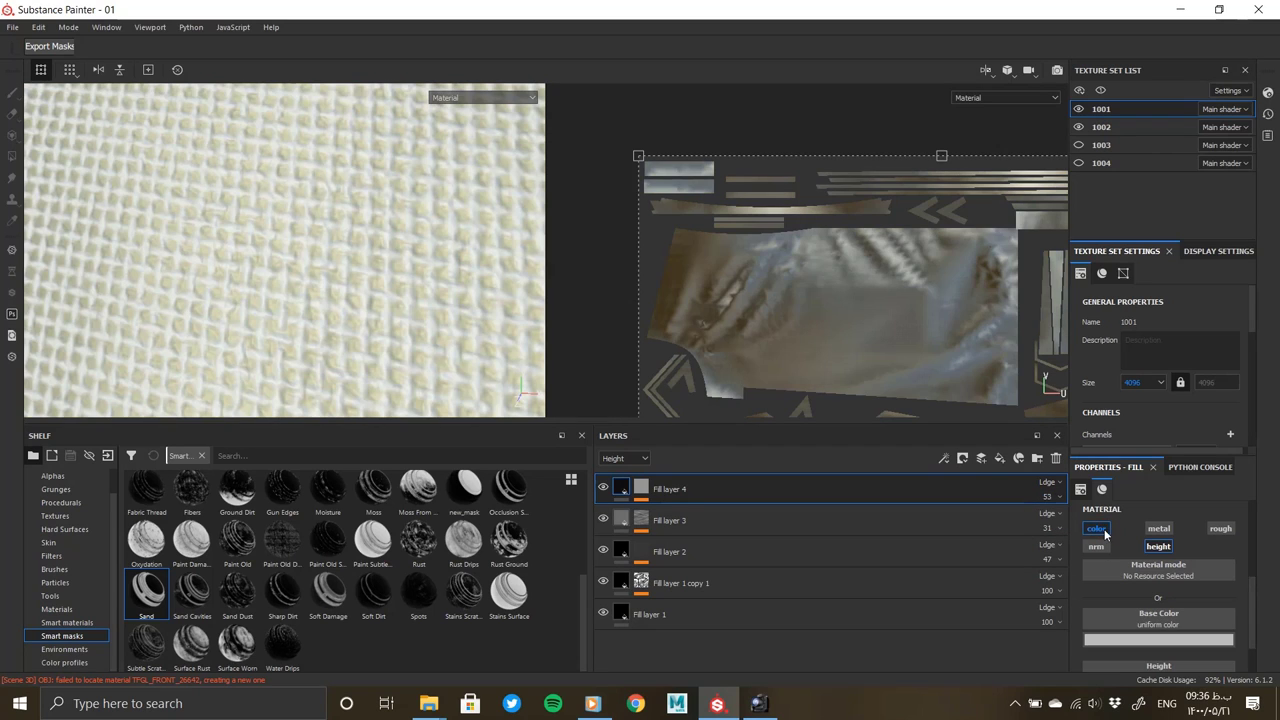
Enable the fill's colour channel and set its base colour to a cream tone
click(1151, 637)
click(613, 459)
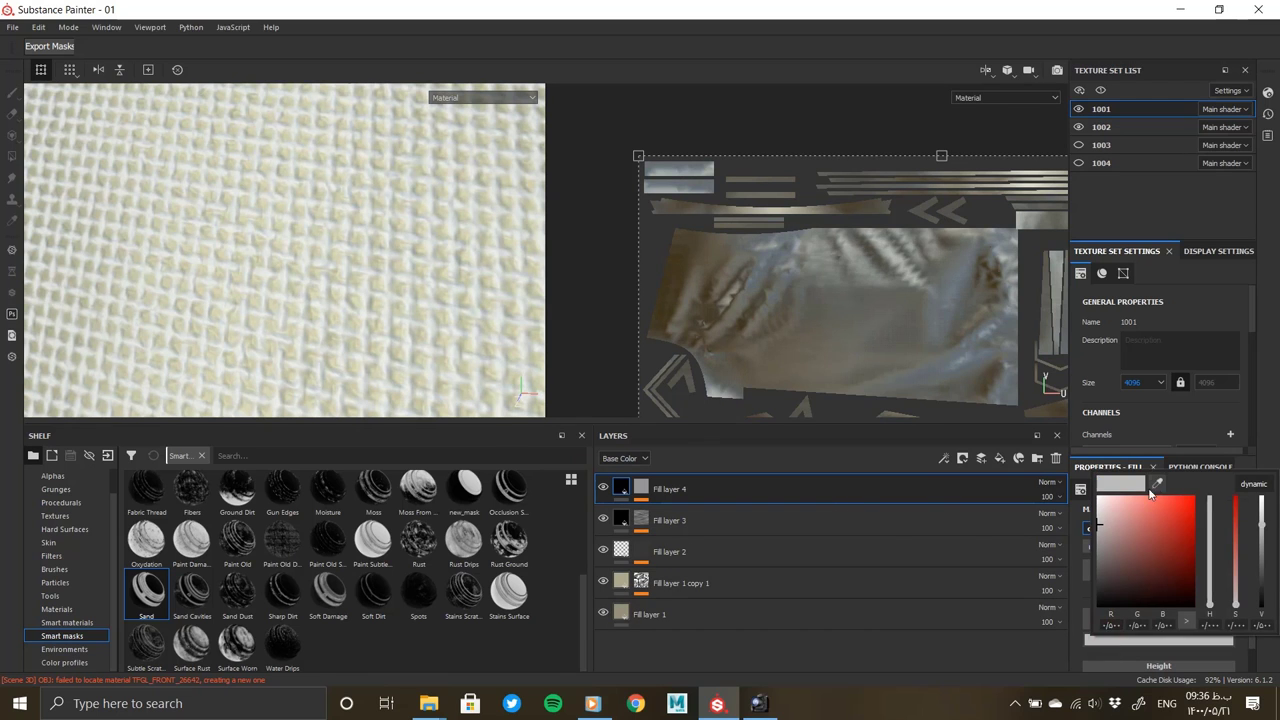
click(1154, 486)
click(621, 584)
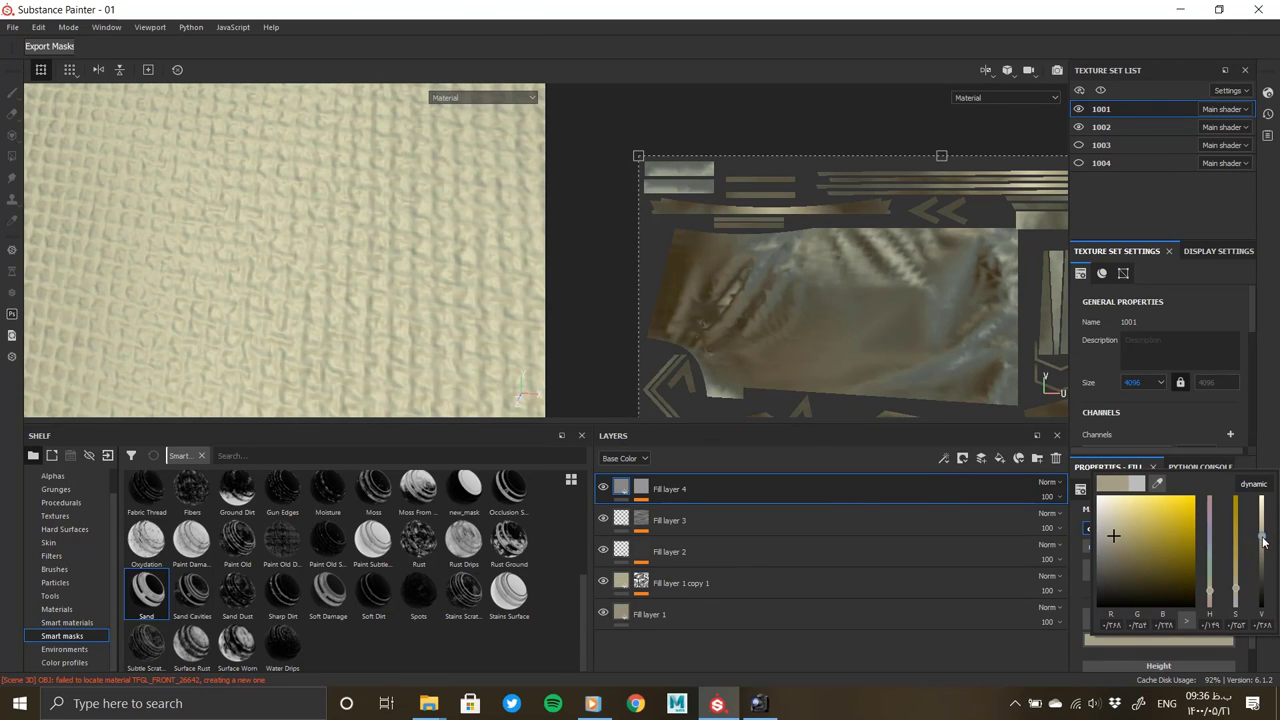
Review the cream weave on the shirt and bring Fill layer 4's opacity down to 58
scroll(354, 271, down, 5)
scroll(314, 210, down, 3)
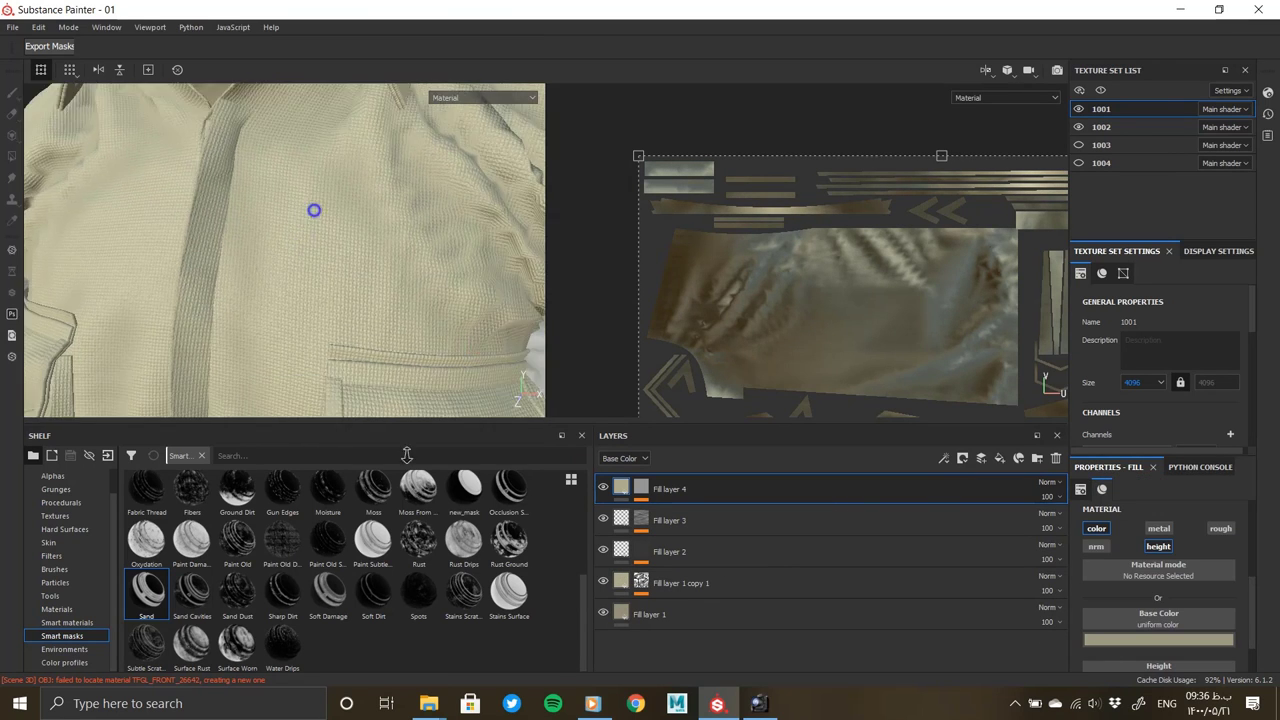
scroll(432, 294, up, 3)
scroll(291, 286, down, 3)
scroll(320, 271, up, 3)
scroll(365, 287, up, 2)
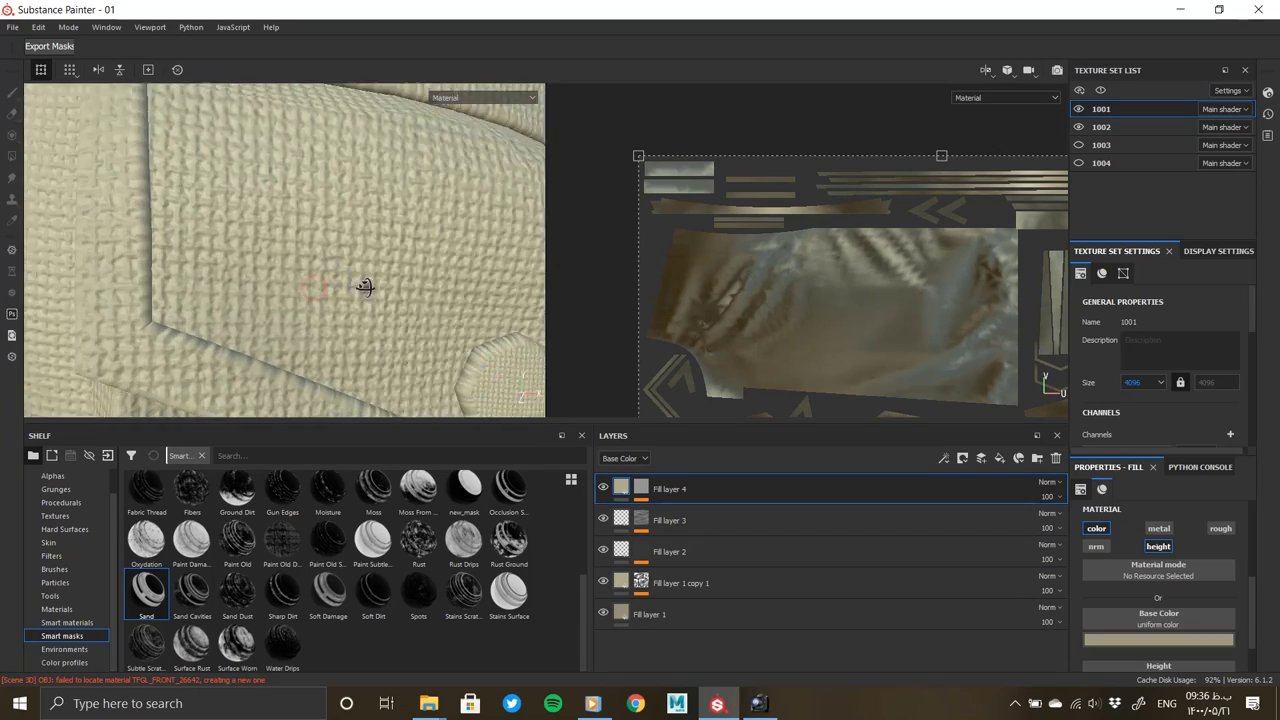
scroll(365, 287, down, 2)
scroll(266, 274, up, 3)
scroll(300, 260, up, 1)
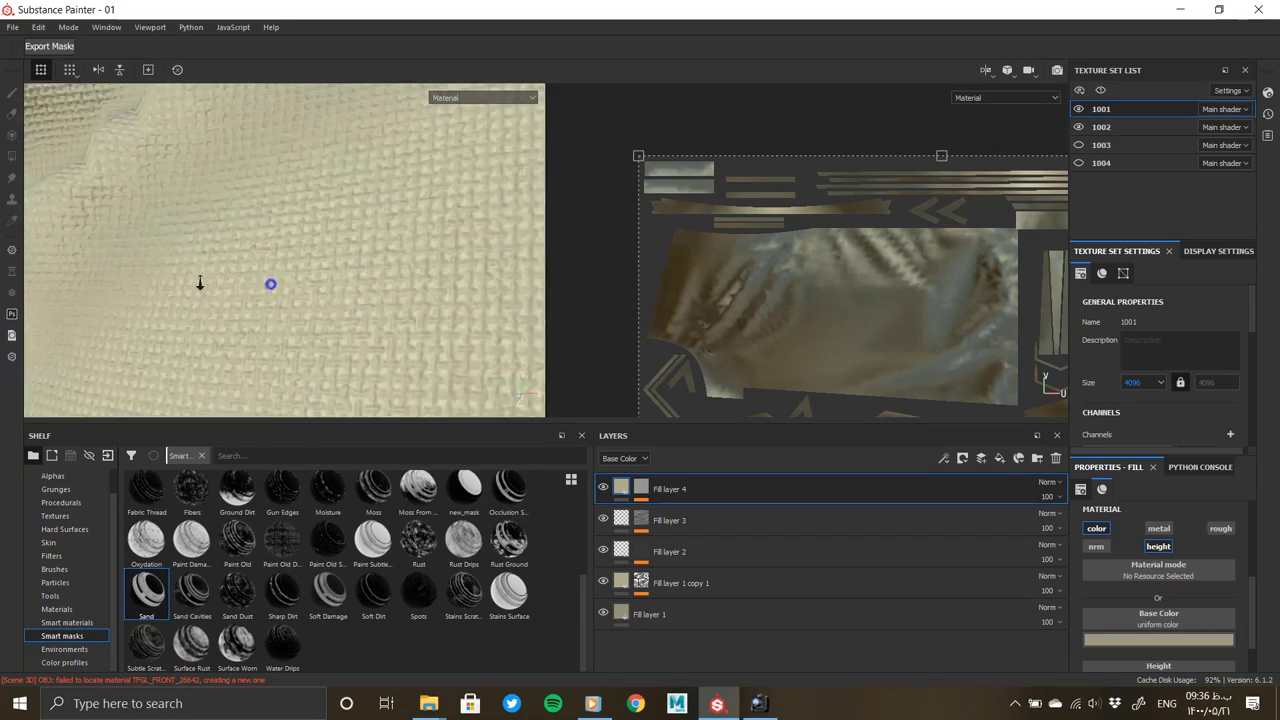
scroll(270, 284, down, 2)
scroll(286, 300, down, 2)
mouse_move(443, 291)
alt+mouse_down()
mouse_move(443, 422)
mouse_move(351, 214)
mouse_move(423, 217)
mouse_move(283, 220)
mouse_move(387, 224)
mouse_move(343, 271)
alt+mouse_up()
scroll(443, 422, up, 2)
scroll(391, 271, up, 2)
scroll(289, 299, up, 2)
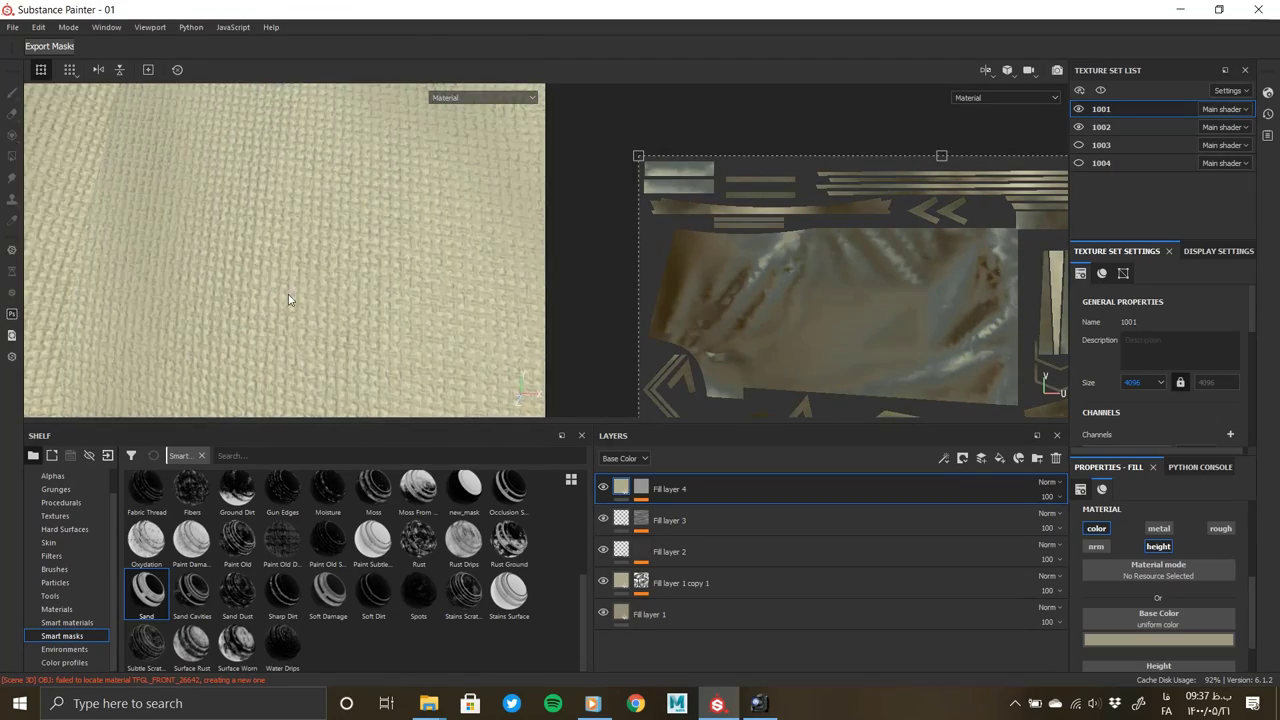
click(1190, 639)
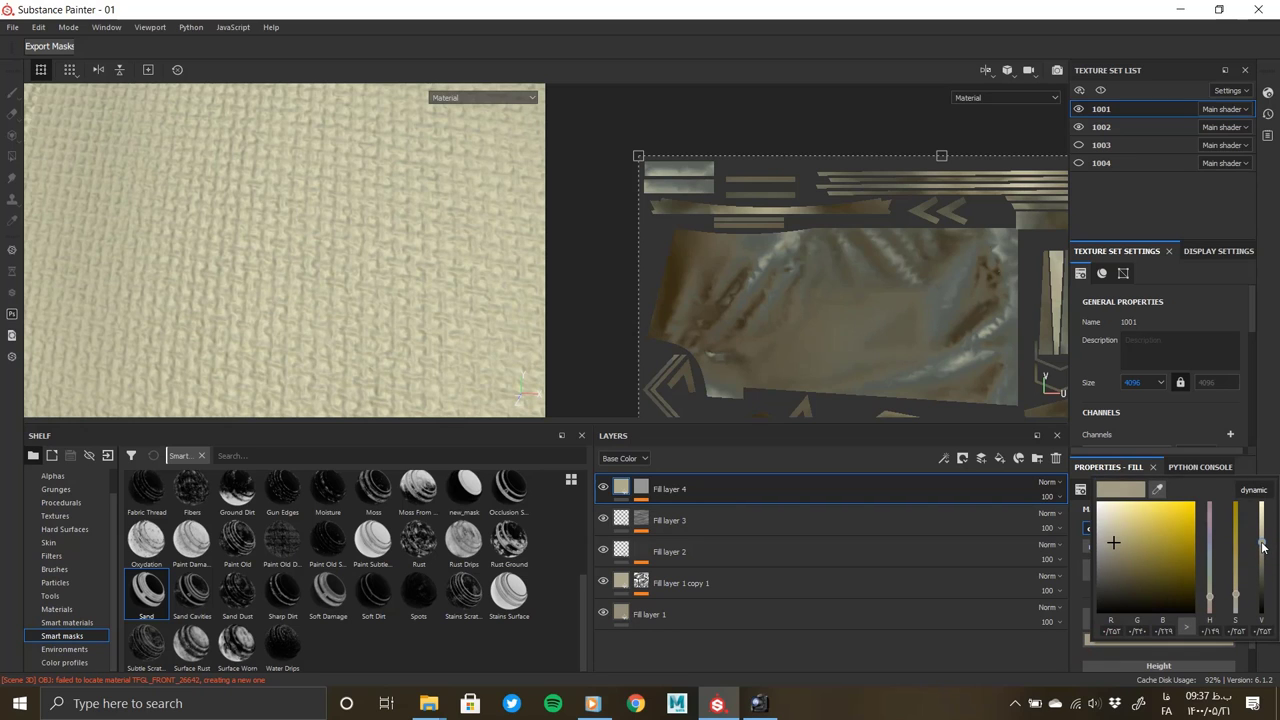
click(1047, 496)
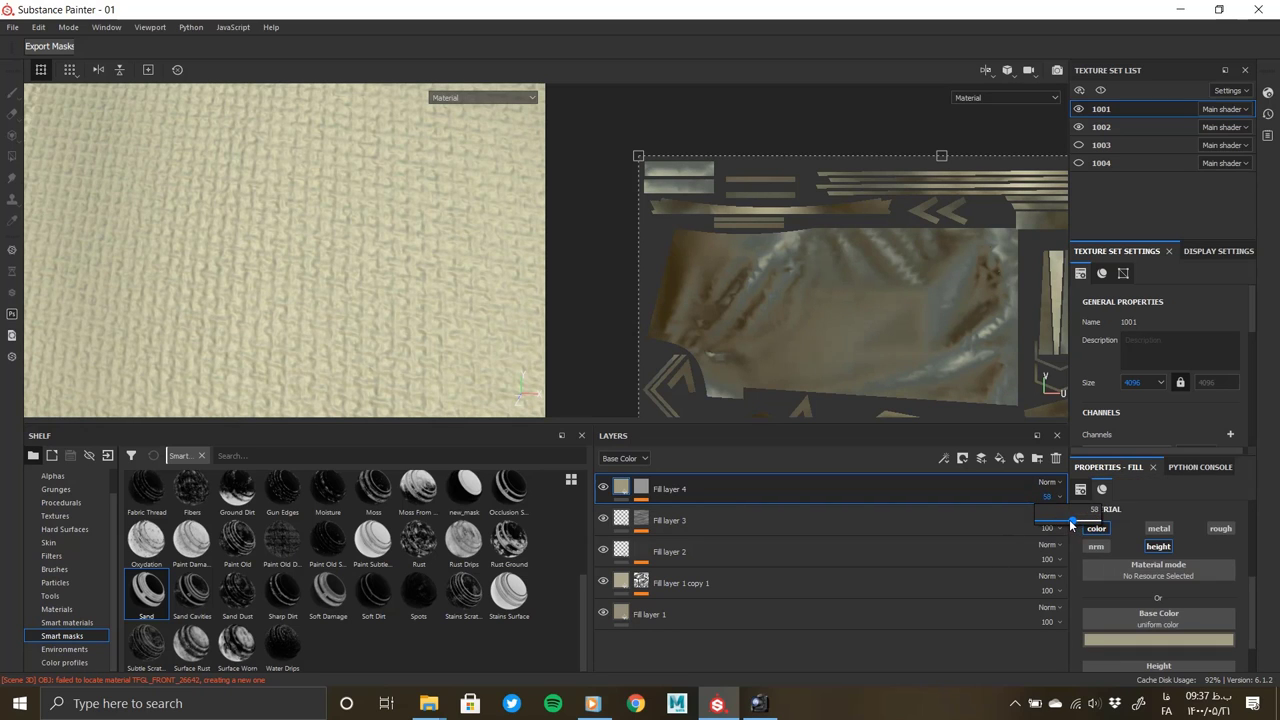
Lower Fill layer 4's height strength to 27
click(680, 490)
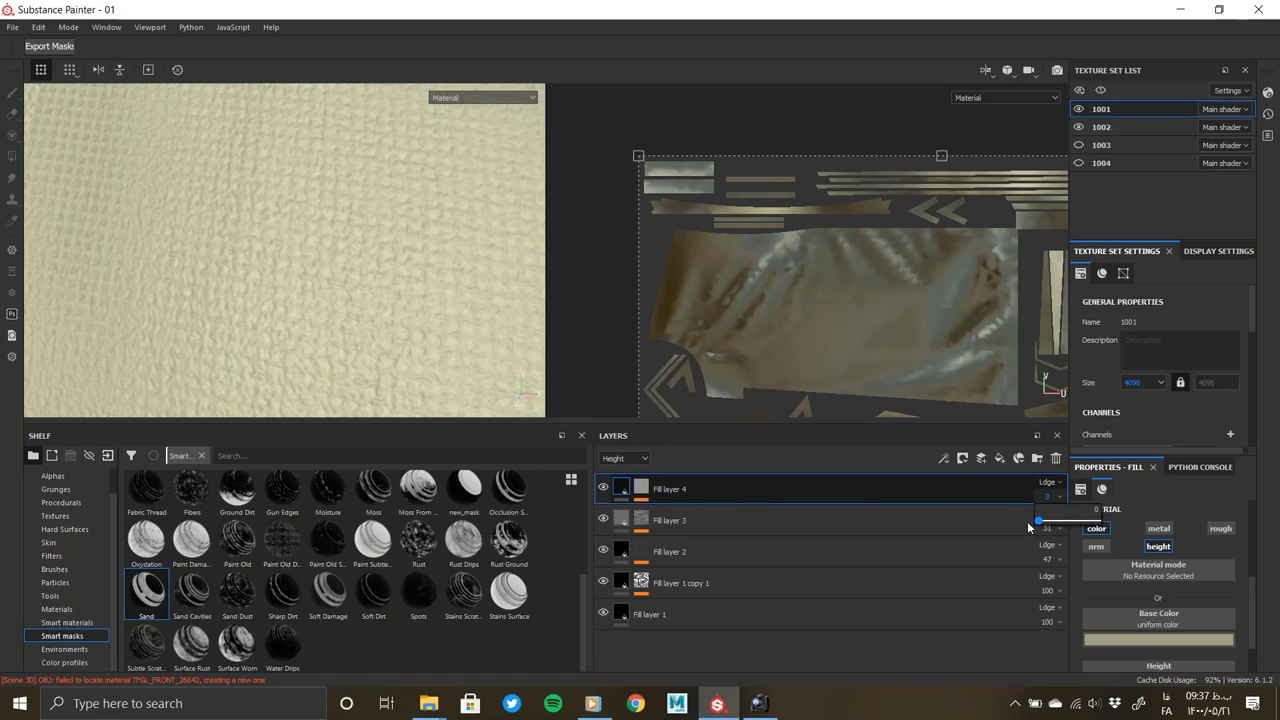
drag(1015, 522, 1052, 528)
alt+drag(322, 366, 354, 280)
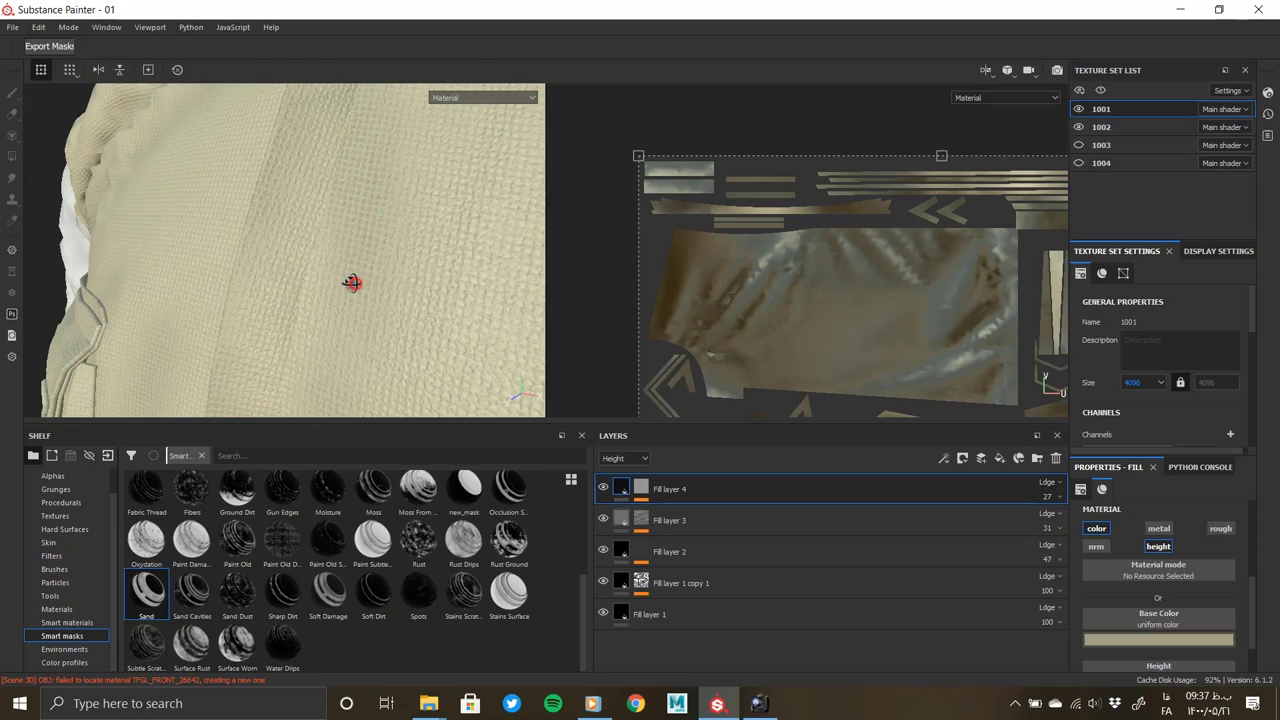
Set the Mesh 1 pattern's UV tiling scale to 20
click(724, 513)
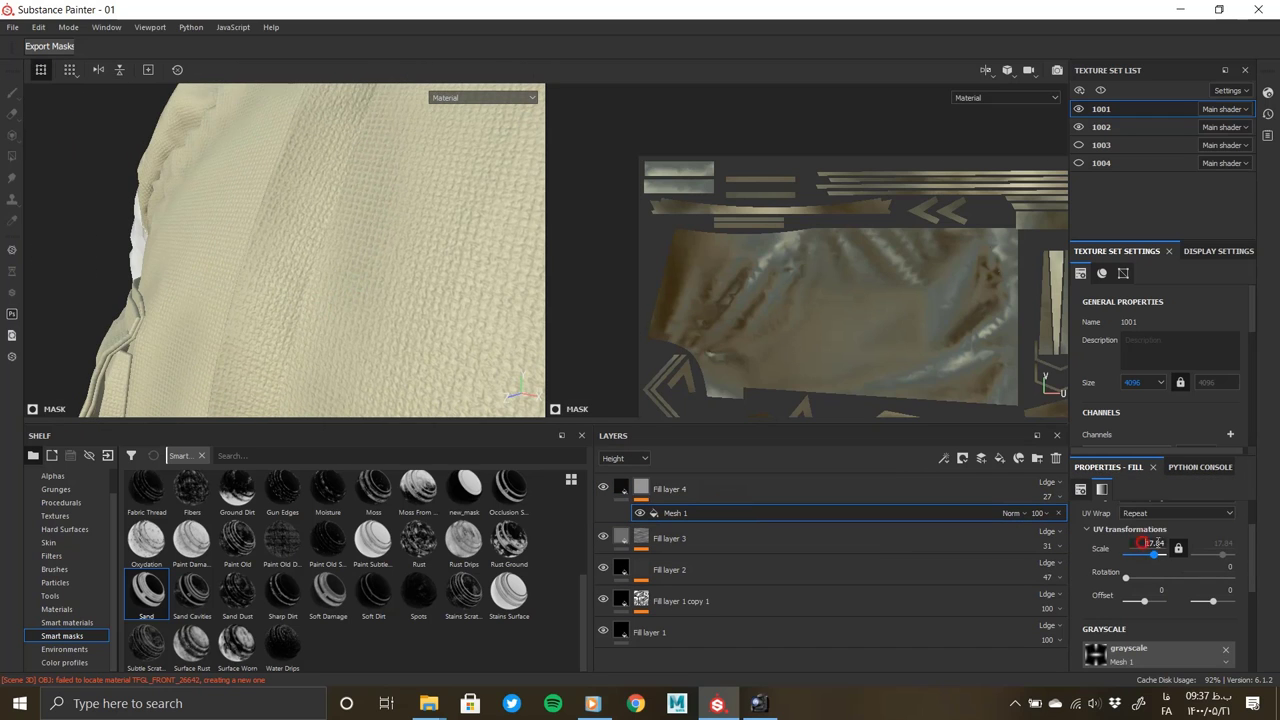
scroll(238, 292, down, 5)
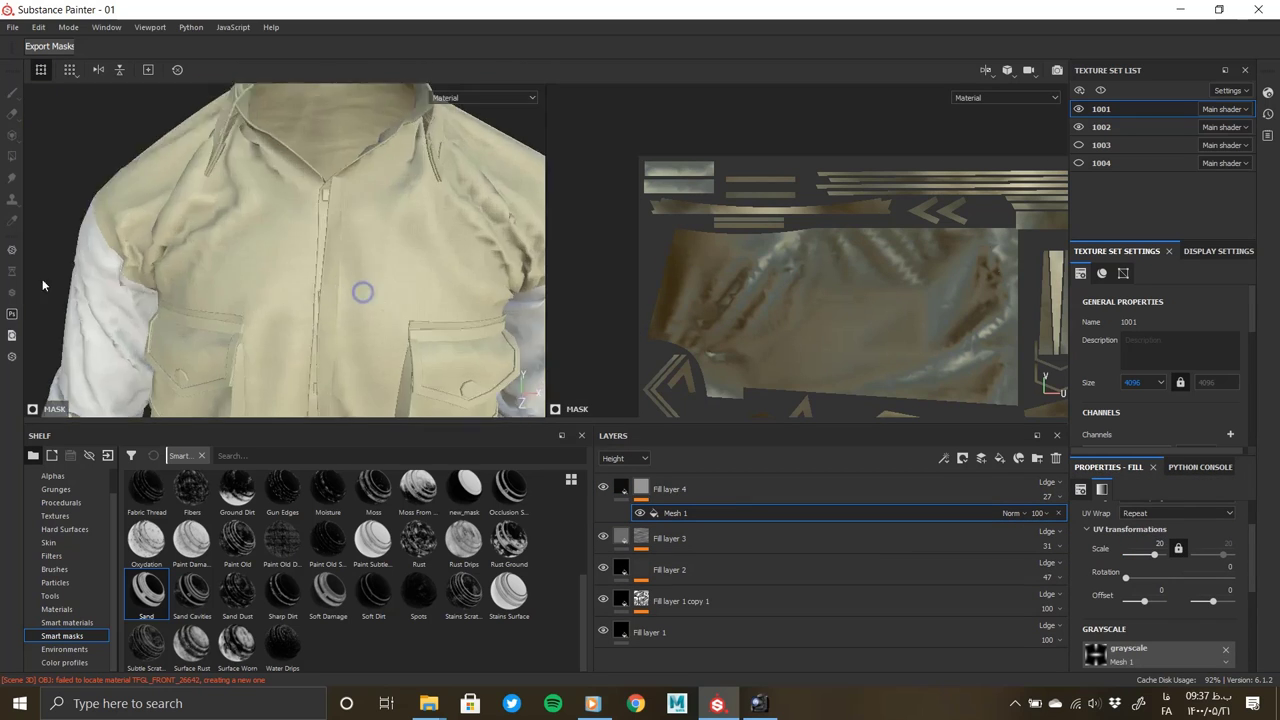
mouse_move(363, 289)
alt+mouse_down()
mouse_move(337, 354)
mouse_move(283, 351)
mouse_move(338, 300)
mouse_move(423, 303)
mouse_move(301, 268)
mouse_move(308, 212)
alt+mouse_up()
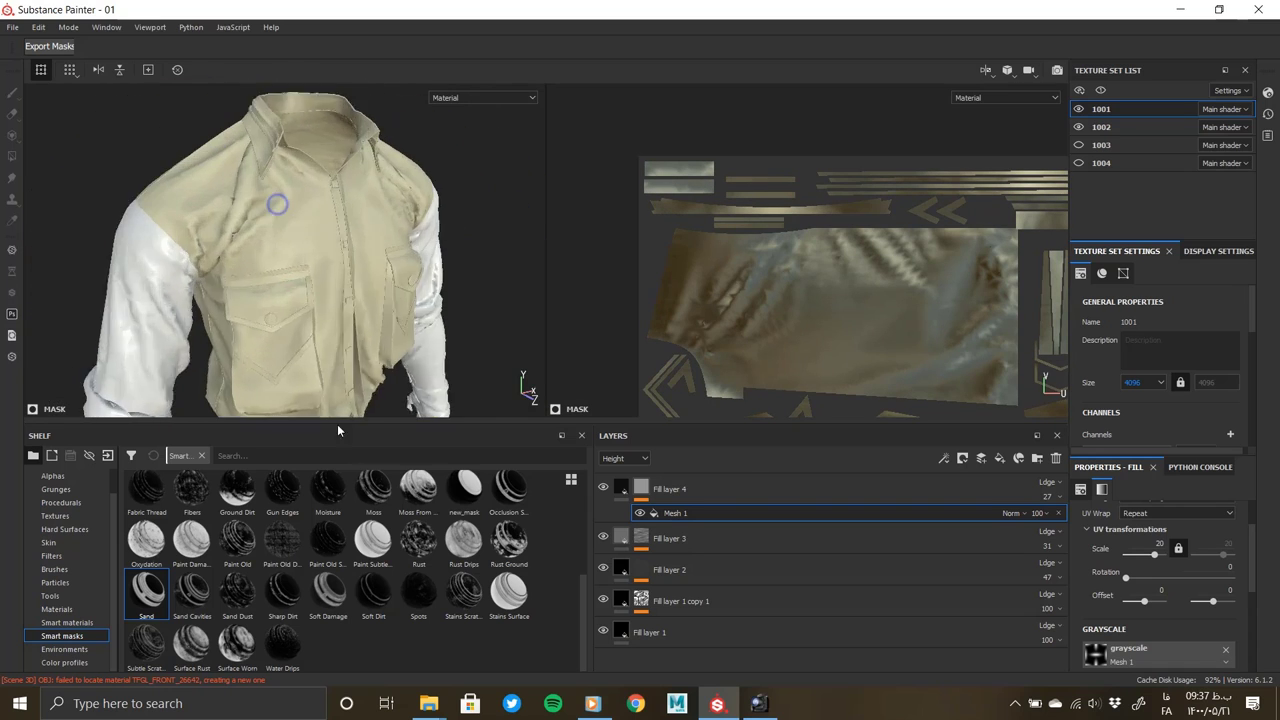
scroll(257, 306, up, 5)
mouse_move(257, 306)
alt+mouse_down()
mouse_move(194, 291)
mouse_move(354, 309)
mouse_move(518, 421)
alt+mouse_up()
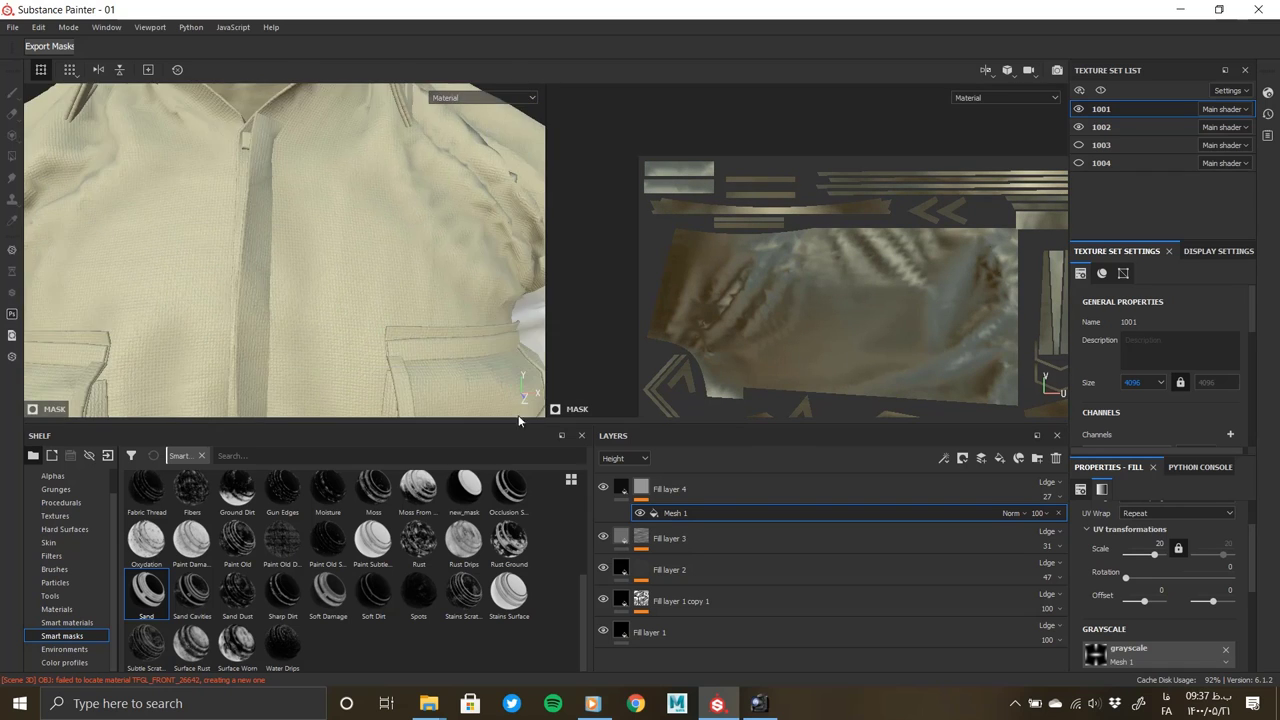
double_click(682, 513)
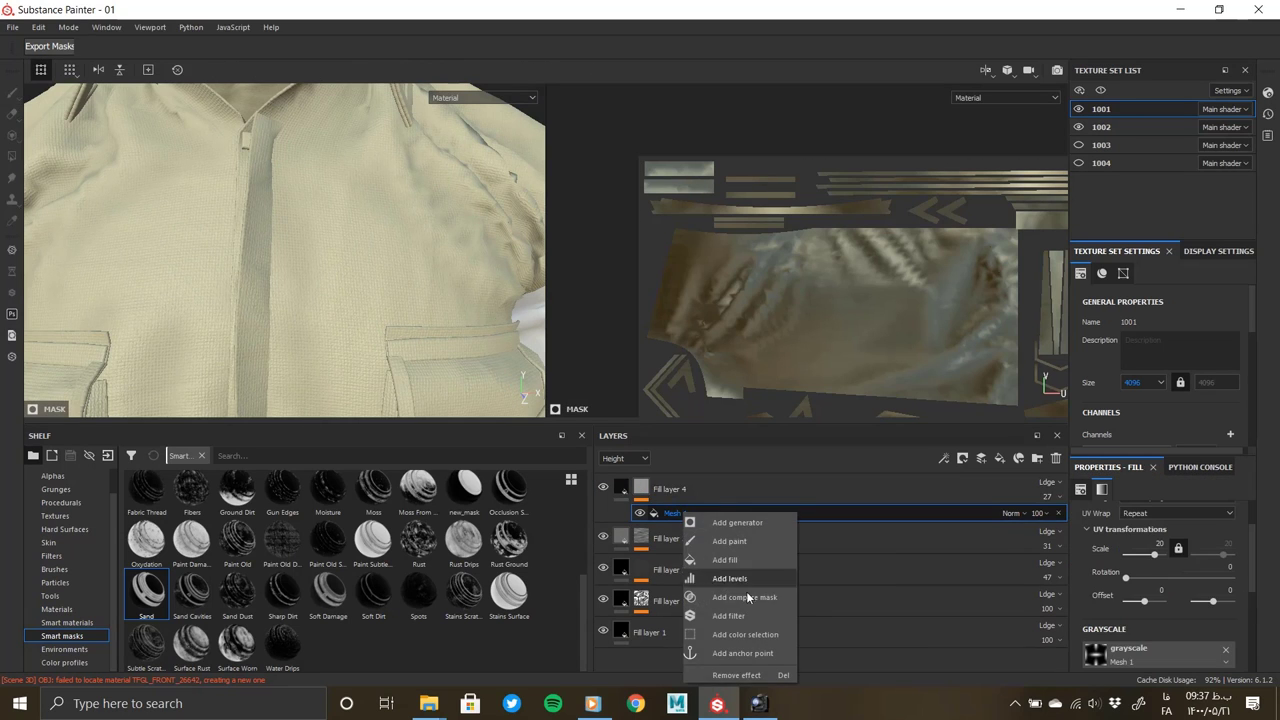
Add a Warp filter at intensity 0.1 to Fill layer 4's Mesh 1 mask
click(729, 616)
click(1152, 530)
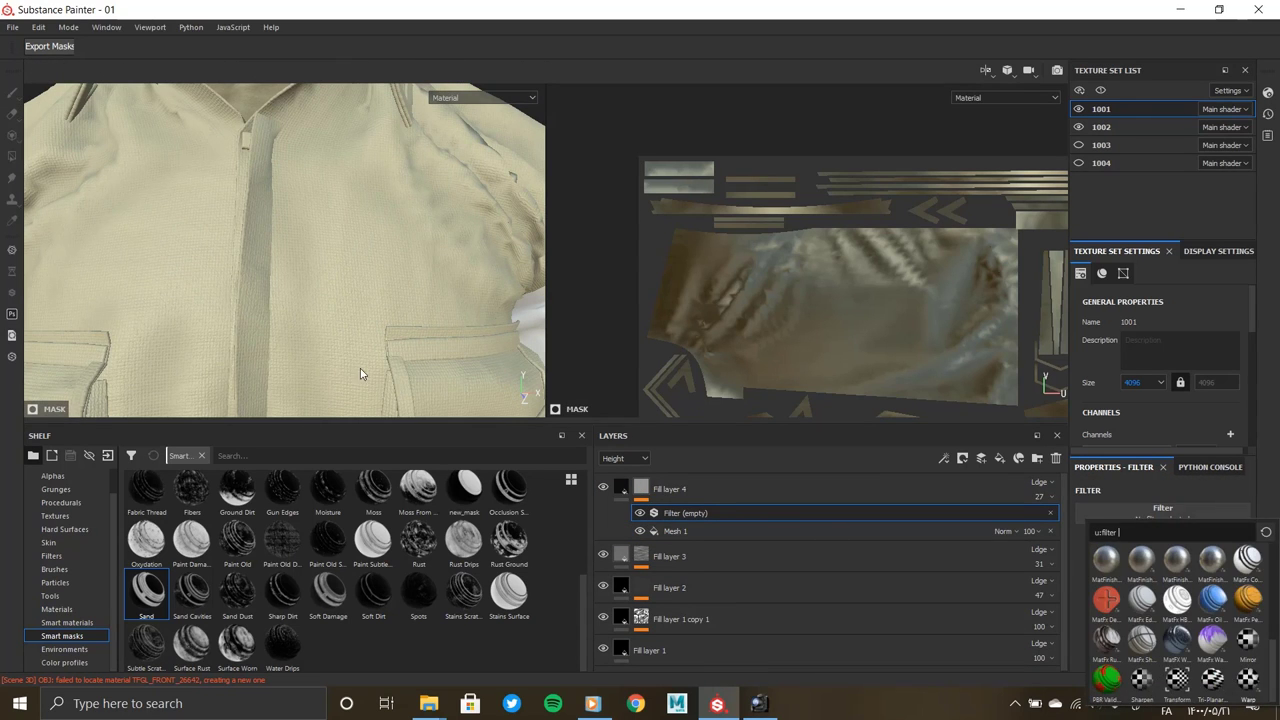
scroll(360, 374, up, 3)
scroll(337, 243, up, 2)
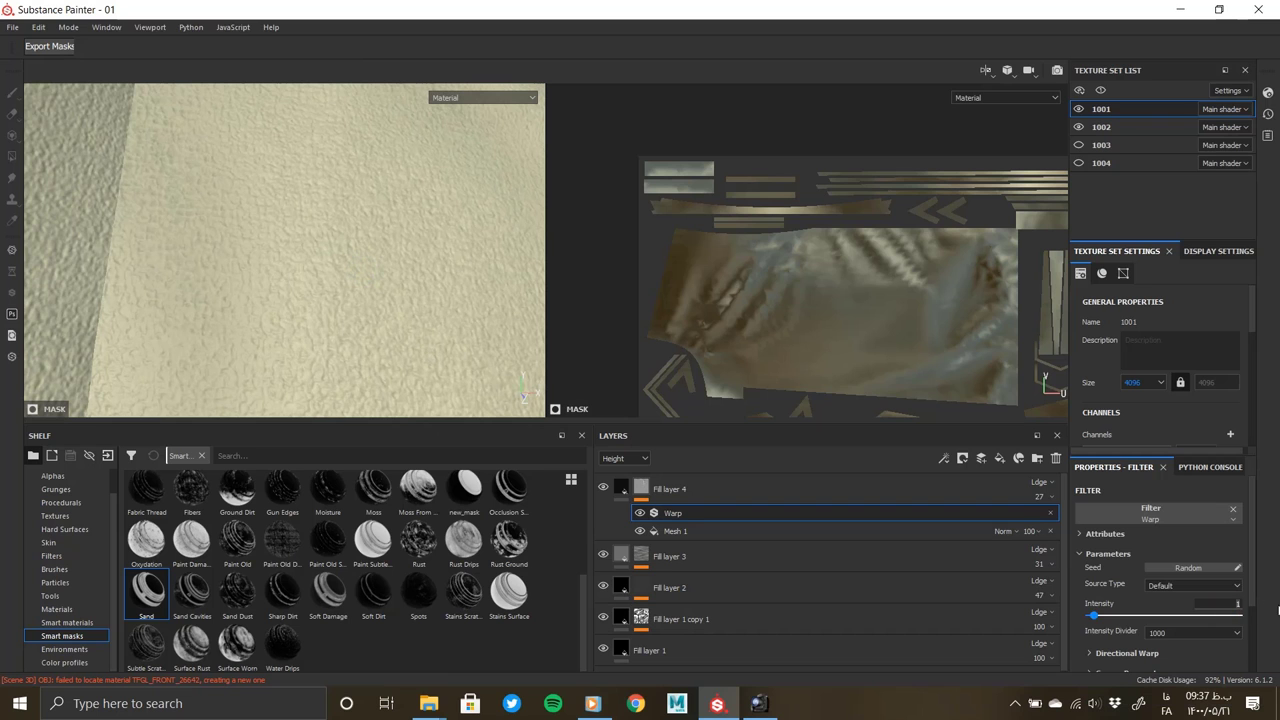
scroll(299, 269, down, 5)
scroll(330, 255, down, 2)
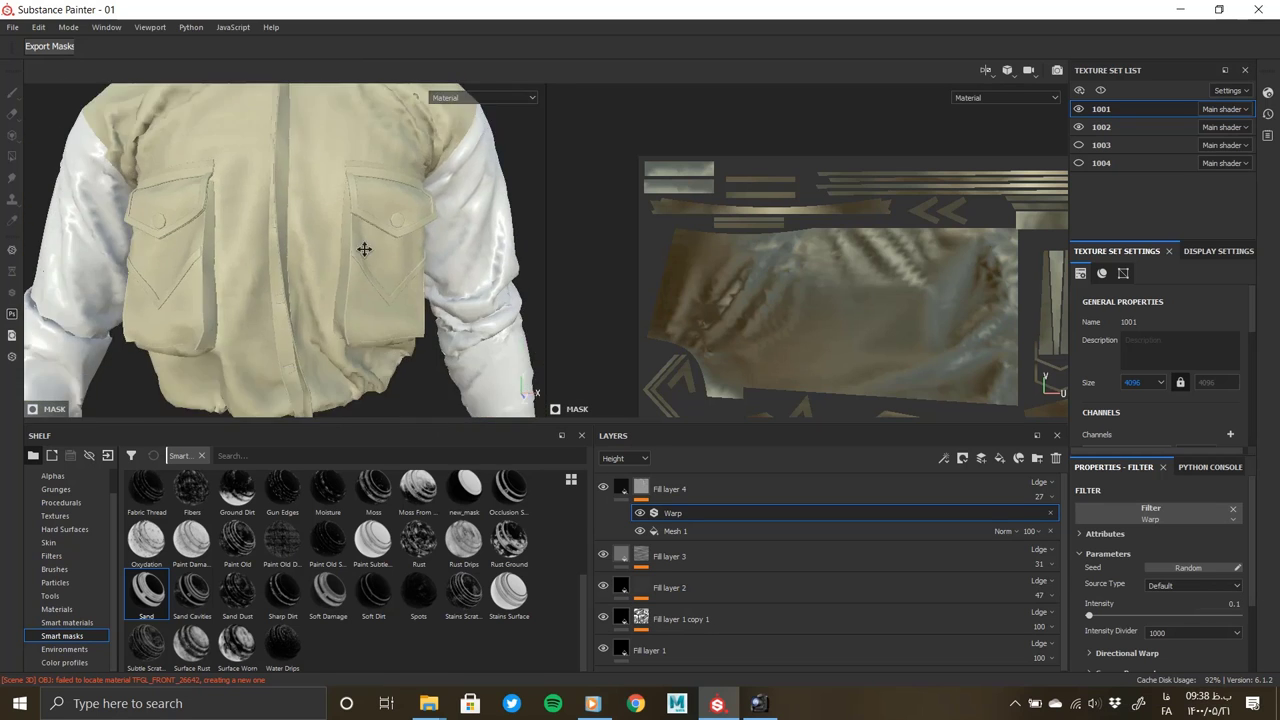
mouse_move(363, 249)
alt+mouse_down()
mouse_move(214, 254)
mouse_move(325, 247)
mouse_move(346, 317)
mouse_move(375, 261)
mouse_move(603, 269)
mouse_move(294, 266)
mouse_move(437, 294)
mouse_move(353, 291)
mouse_move(379, 306)
mouse_move(323, 277)
mouse_move(360, 280)
alt+mouse_up()
scroll(325, 248, up, 3)
scroll(386, 306, down, 3)
scroll(314, 237, down, 2)
Select the full stack of fabric fill layers and move them into a new Folder 1
click(818, 495)
click(1036, 459)
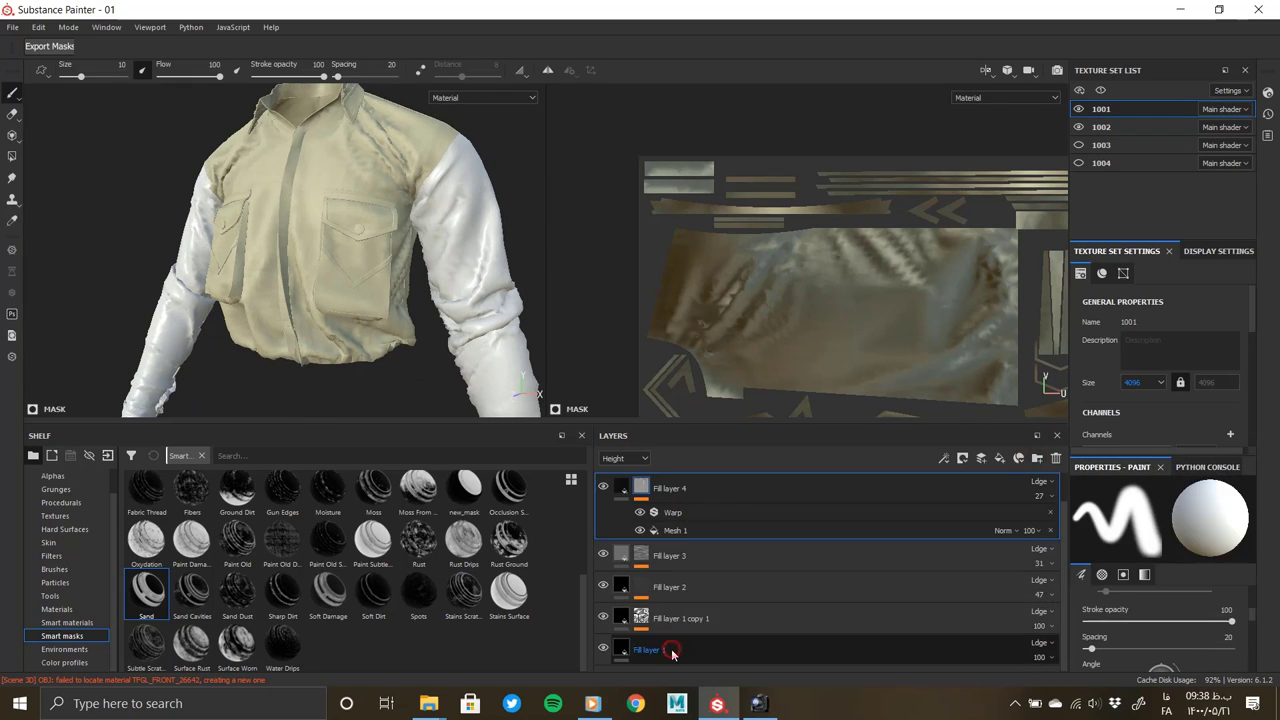
shift+click(671, 643)
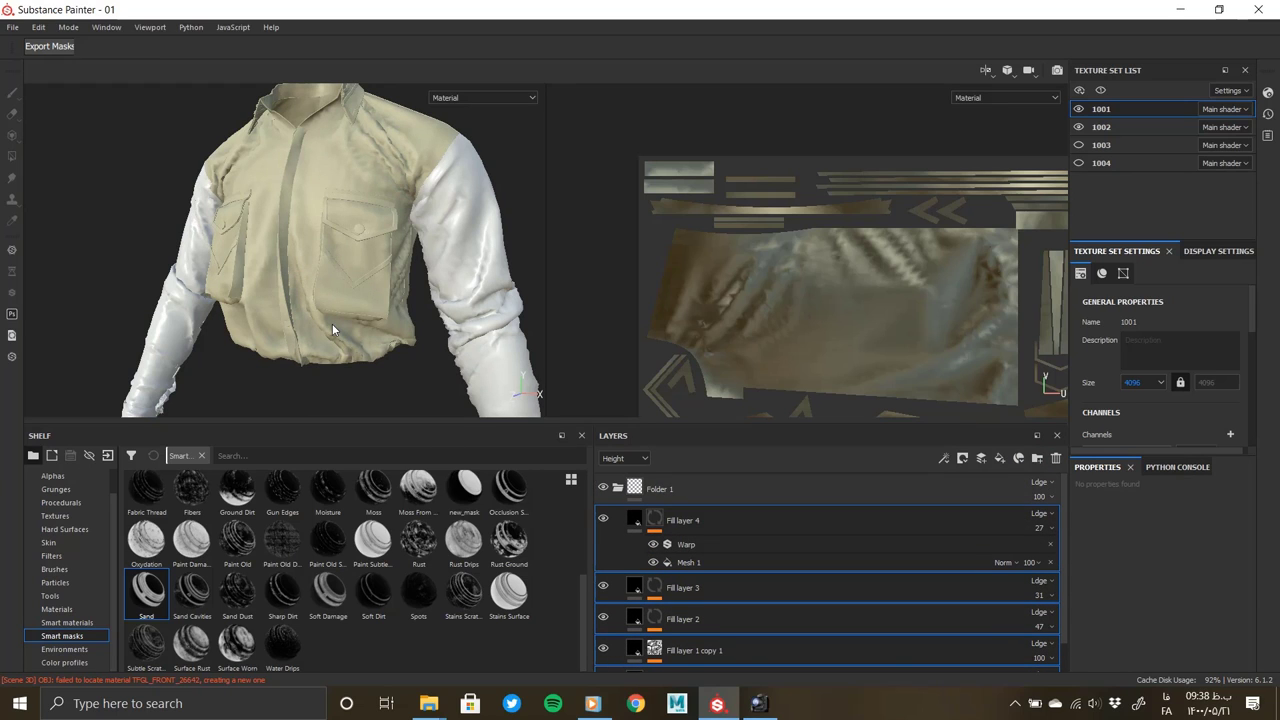
drag(645, 516, 655, 489)
alt+drag(370, 255, 405, 263)
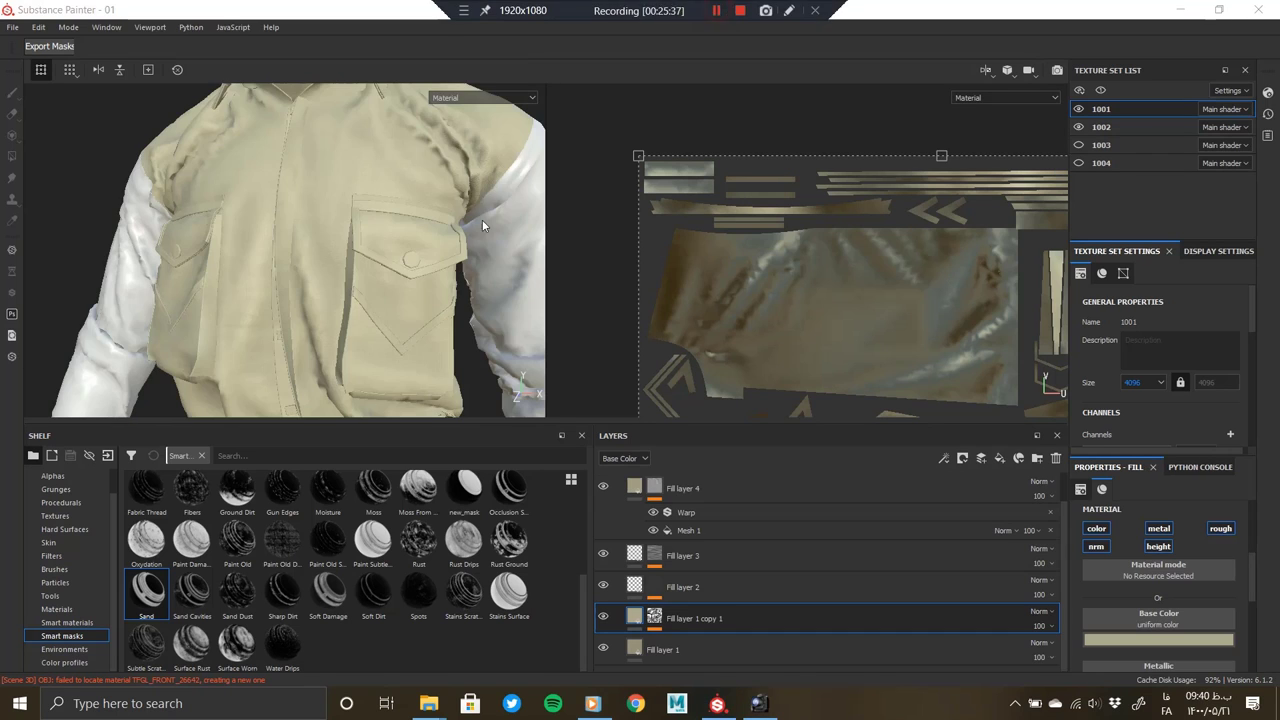
Copy Folder 1 and paste it into texture set 1002 in place of Layer 1
scroll(667, 506, up, 1)
click(617, 487)
right_click(660, 489)
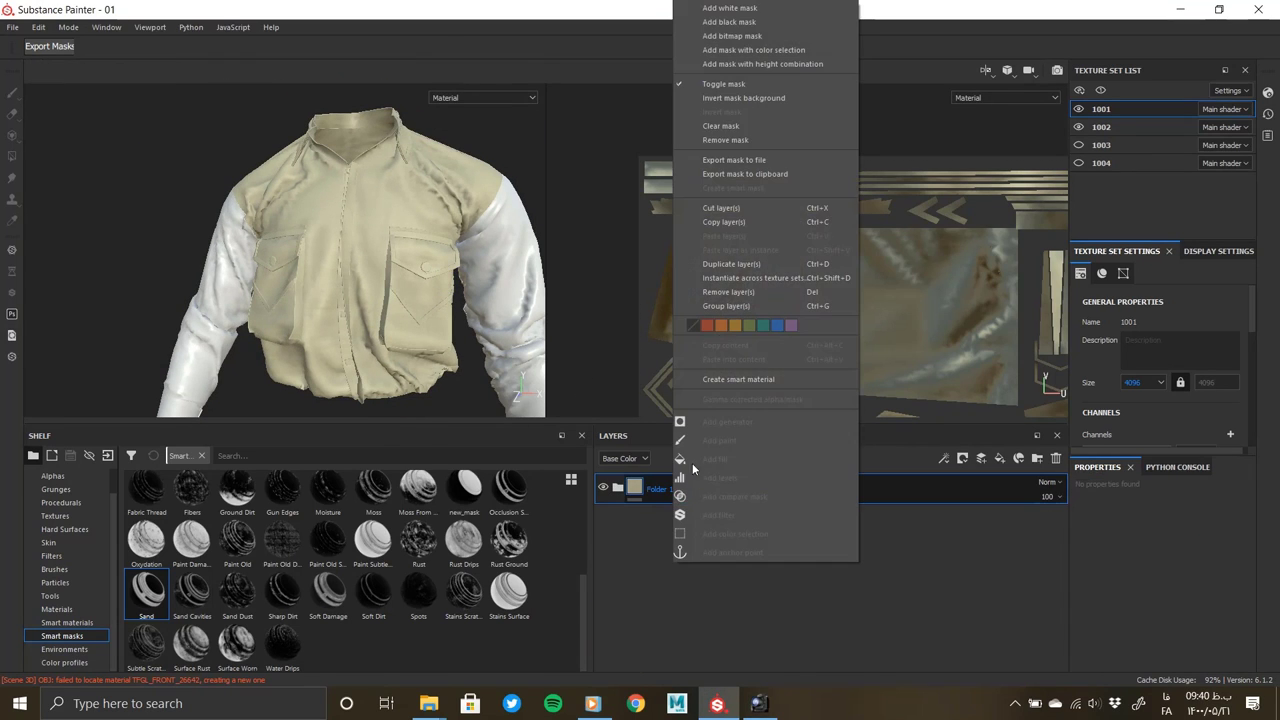
click(1101, 127)
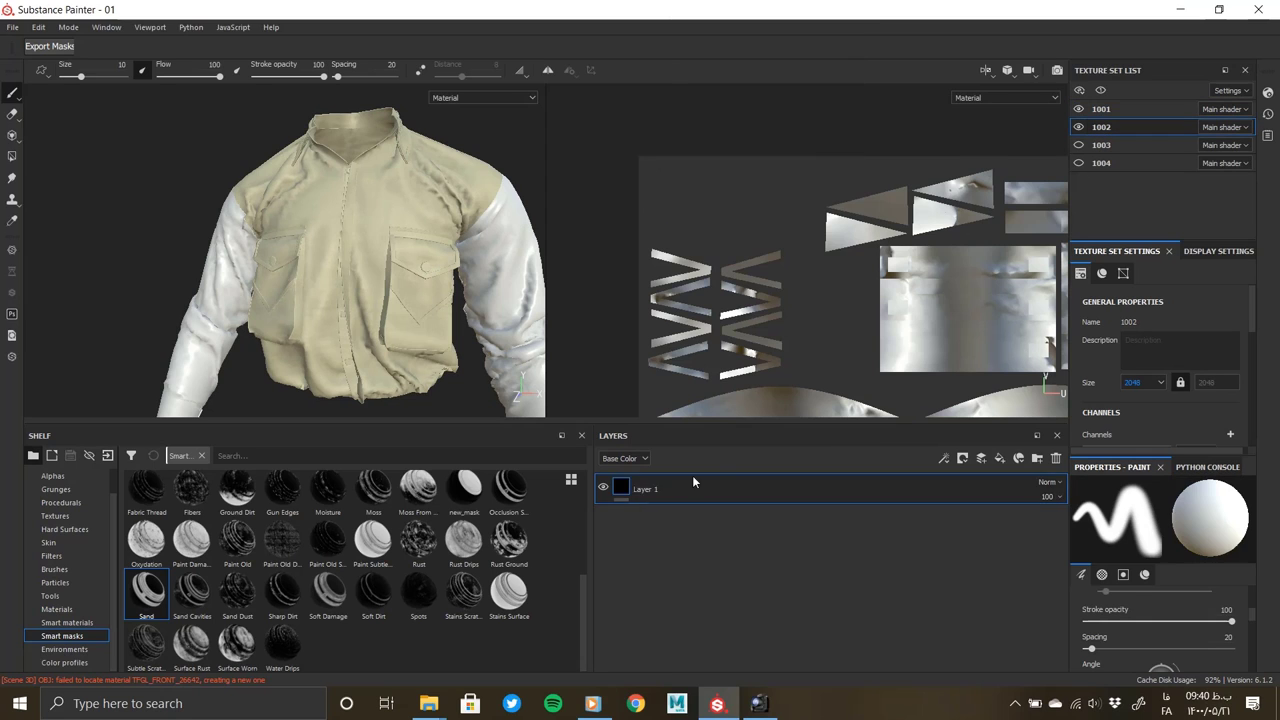
click(1056, 458)
right_click(700, 511)
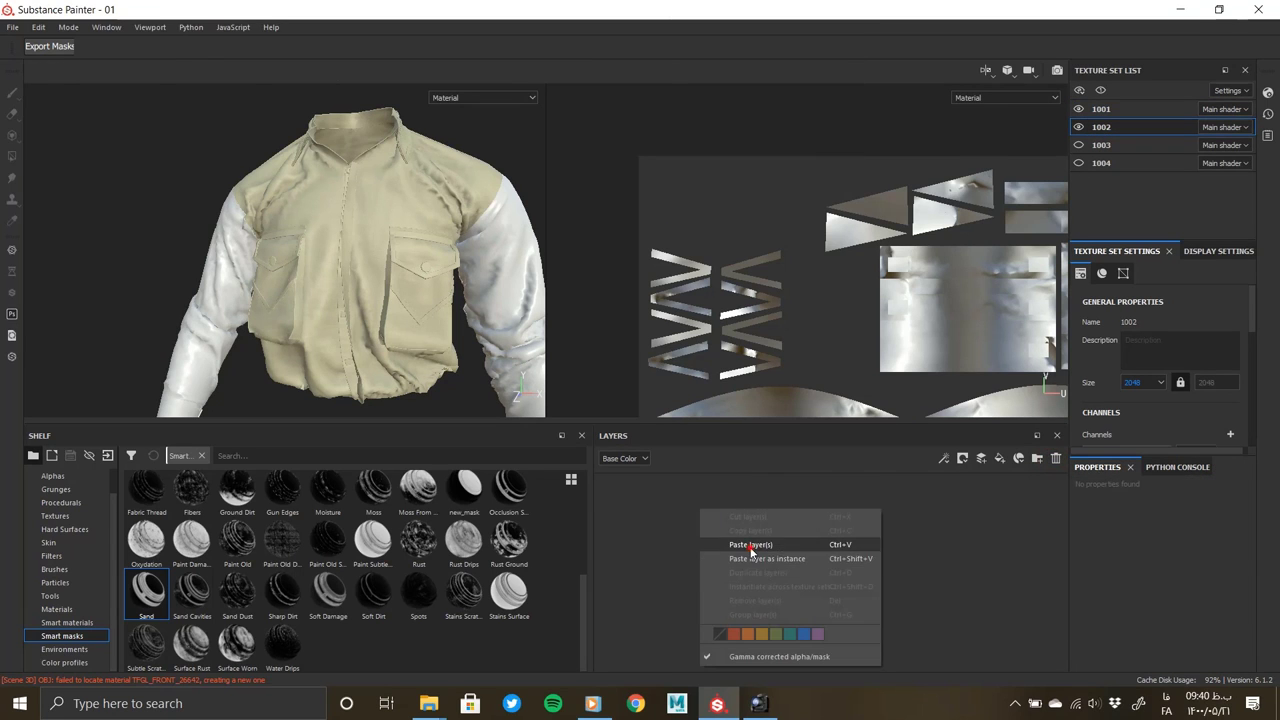
click(750, 546)
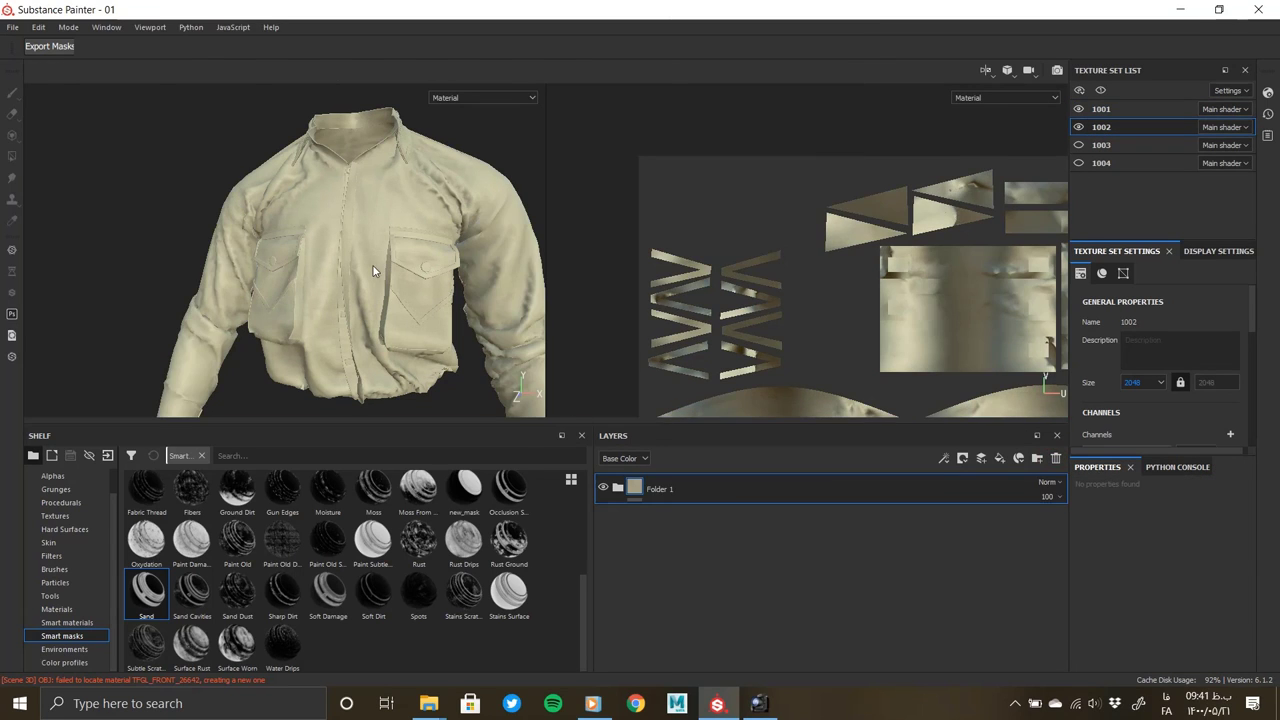
Orbit around the shirt to check the beige weave on the sleeves and pocket
mouse_move(373, 270)
alt+mouse_down()
mouse_move(257, 224)
mouse_move(325, 190)
alt+mouse_up()
scroll(382, 304, up, 5)
scroll(408, 280, up, 3)
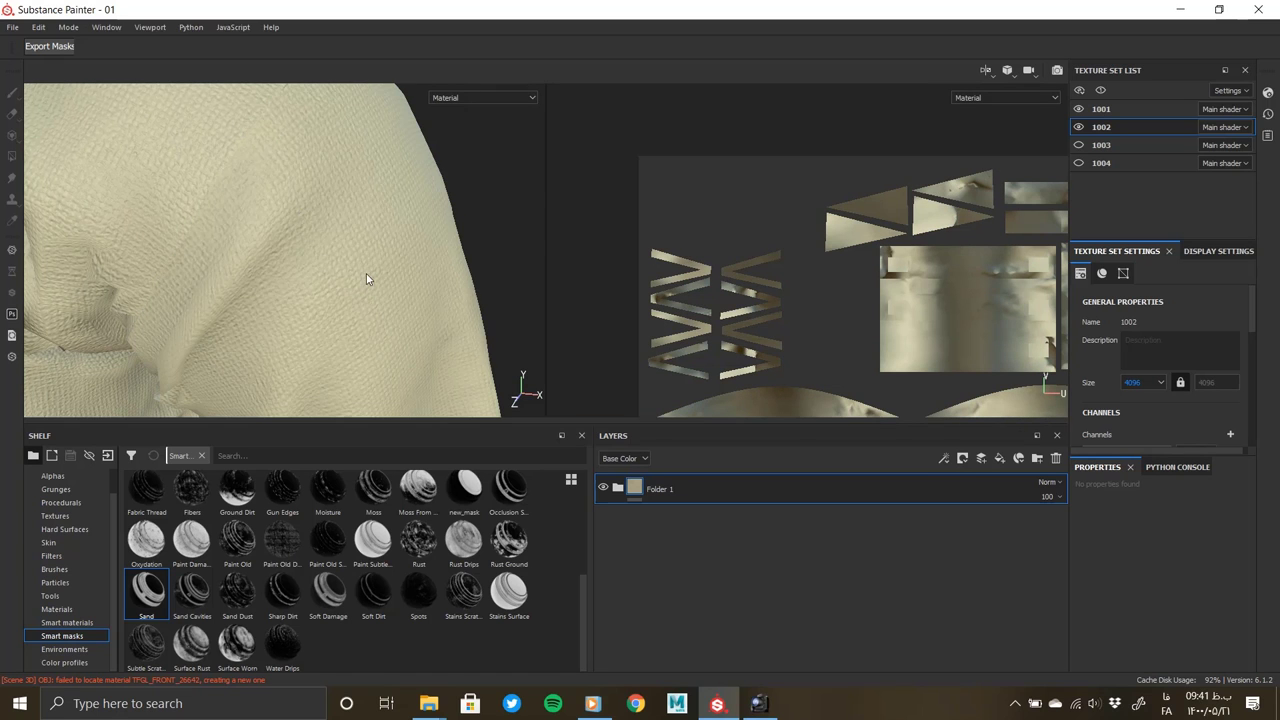
mouse_move(366, 273)
alt+mouse_down()
mouse_move(220, 266)
mouse_move(351, 229)
mouse_move(239, 203)
mouse_move(186, 229)
mouse_move(280, 149)
mouse_move(152, 256)
mouse_move(357, 229)
alt+mouse_up()
scroll(220, 266, down, 5)
scroll(357, 229, up, 3)
scroll(329, 306, up, 3)
scroll(408, 297, up, 2)
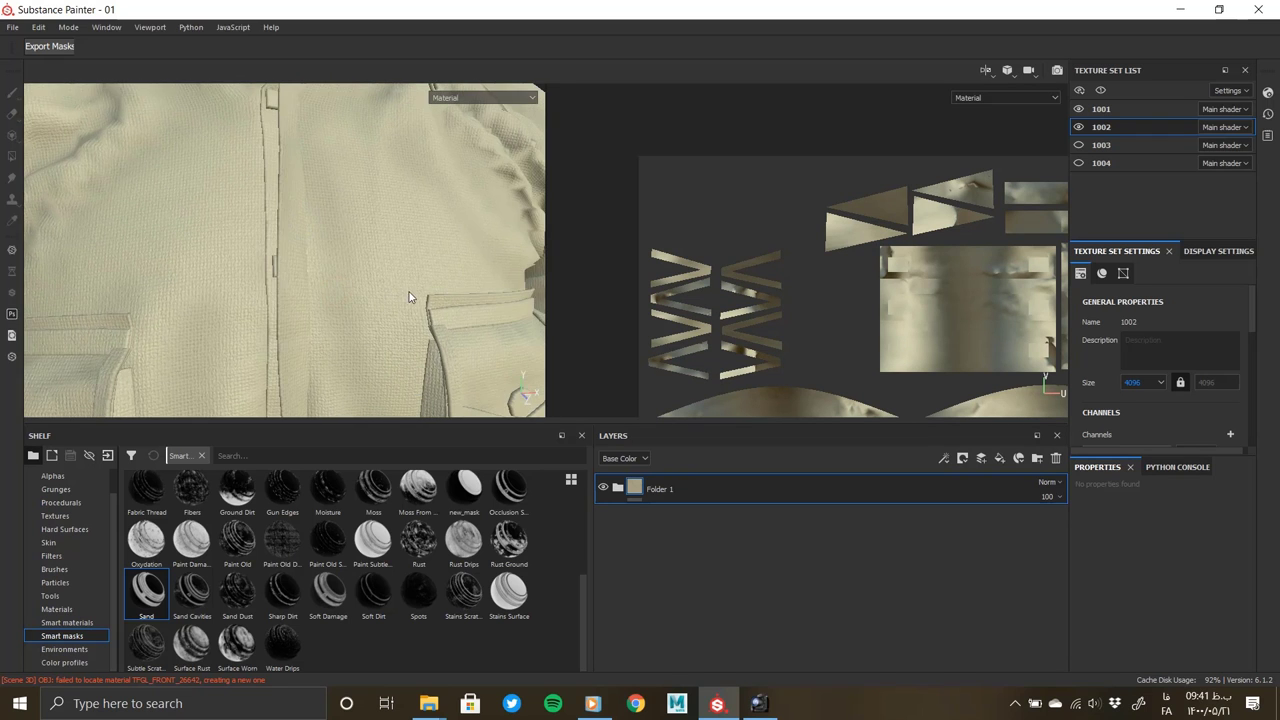
scroll(408, 297, down, 3)
mouse_move(408, 306)
alt+mouse_down()
mouse_move(300, 263)
mouse_move(366, 277)
mouse_move(342, 282)
mouse_move(319, 259)
alt+mouse_up()
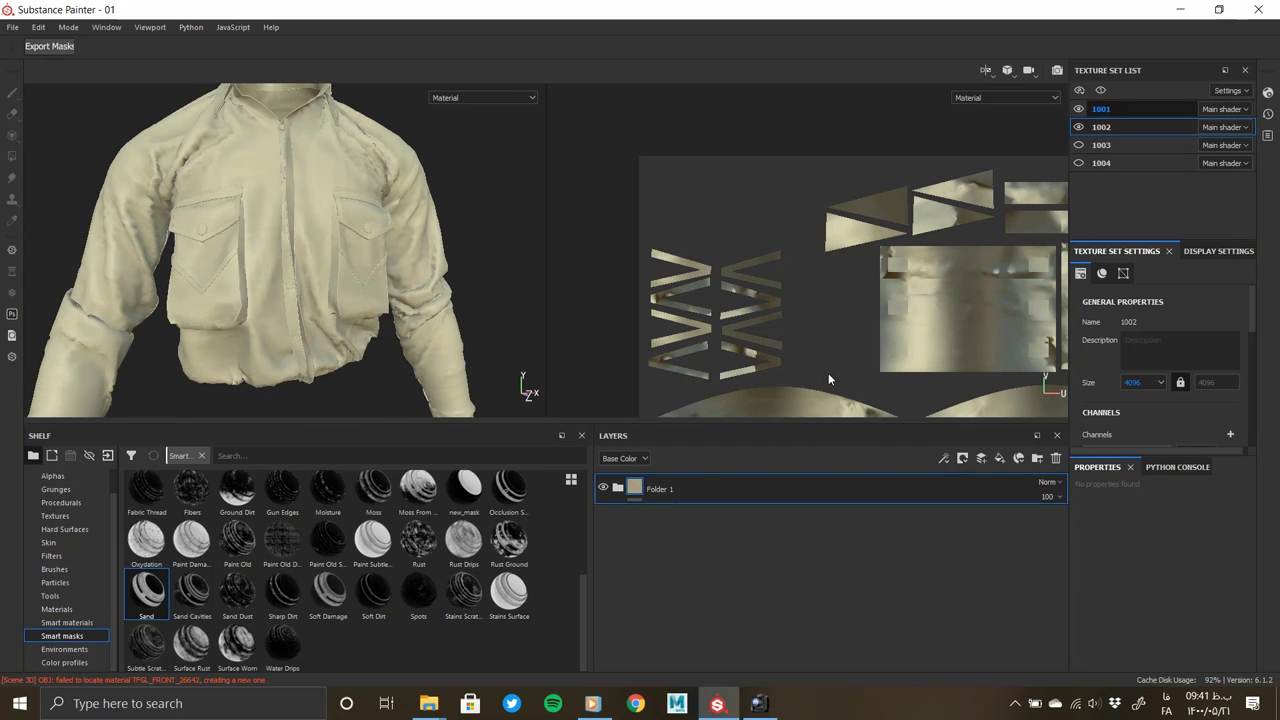
right_click(634, 493)
On texture set 1001, mask Folder 1 with polygon fill over the V-patch and both collar strips
click(670, 252)
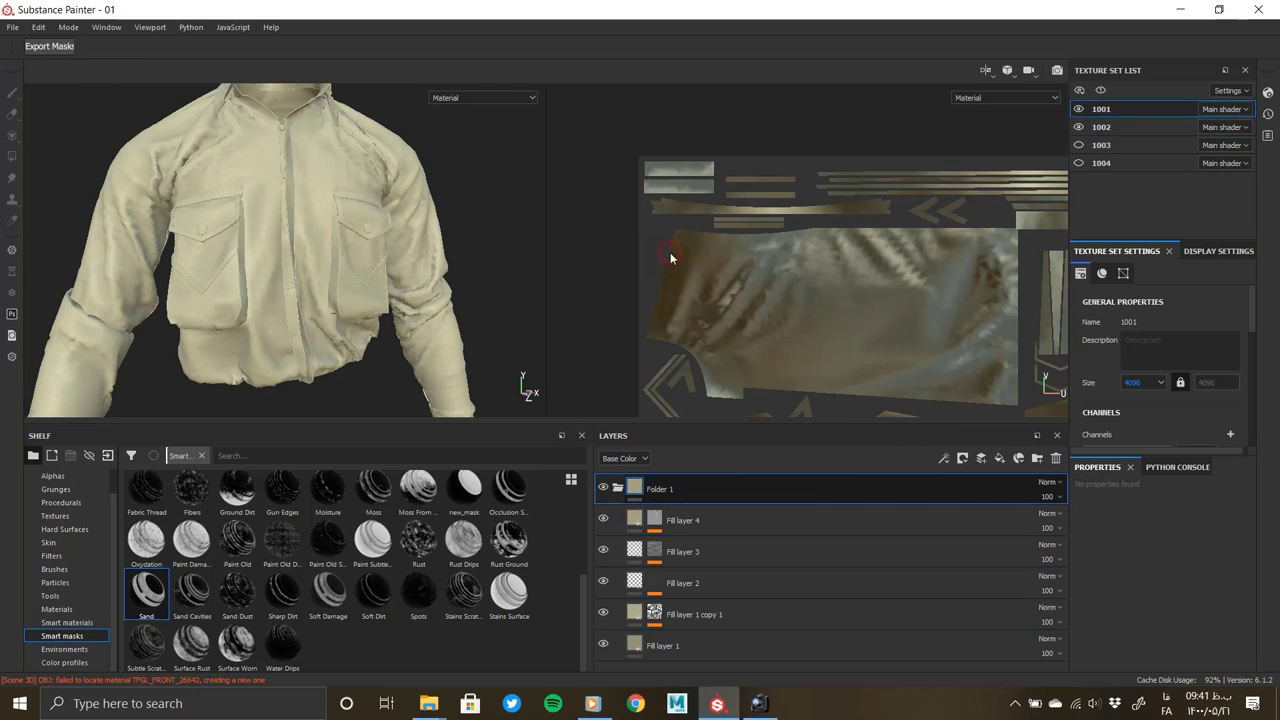
click(654, 488)
mouse_move(415, 275)
alt+mouse_down()
mouse_move(350, 212)
mouse_move(415, 290)
alt+mouse_up()
scroll(352, 218, up, 3)
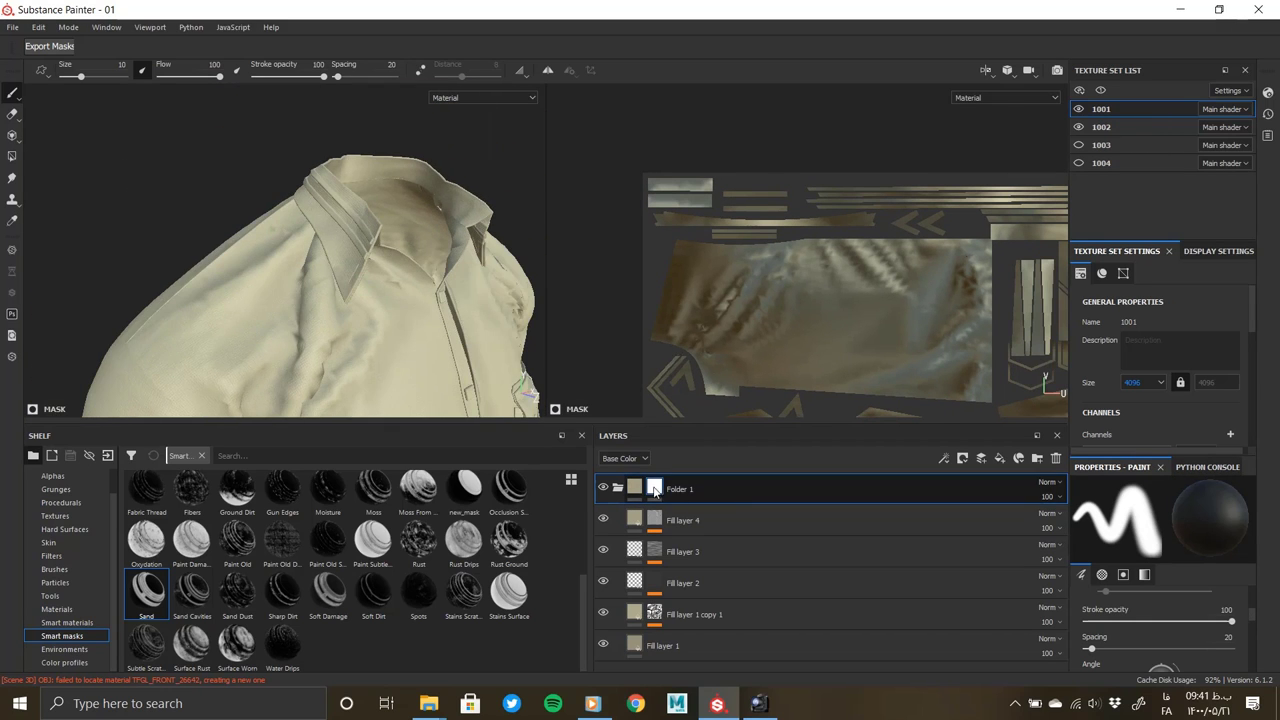
click(12, 157)
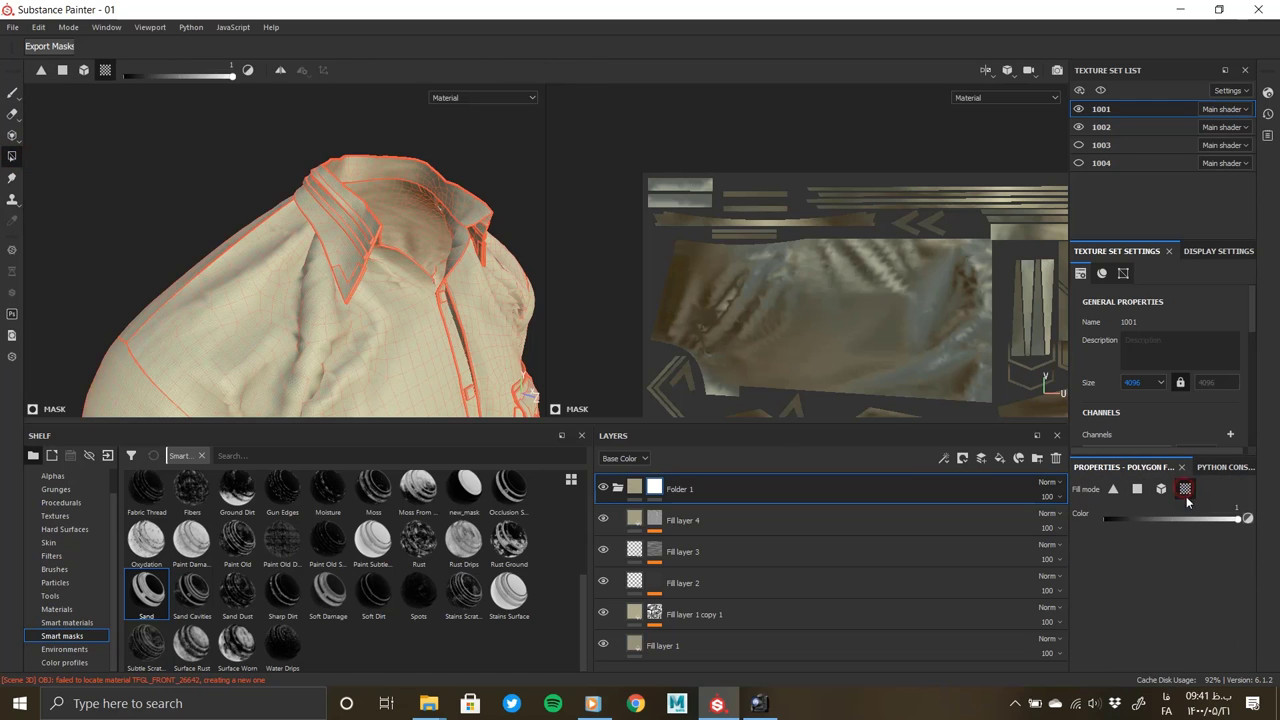
alt+drag(540, 400, 523, 374)
scroll(349, 327, up, 3)
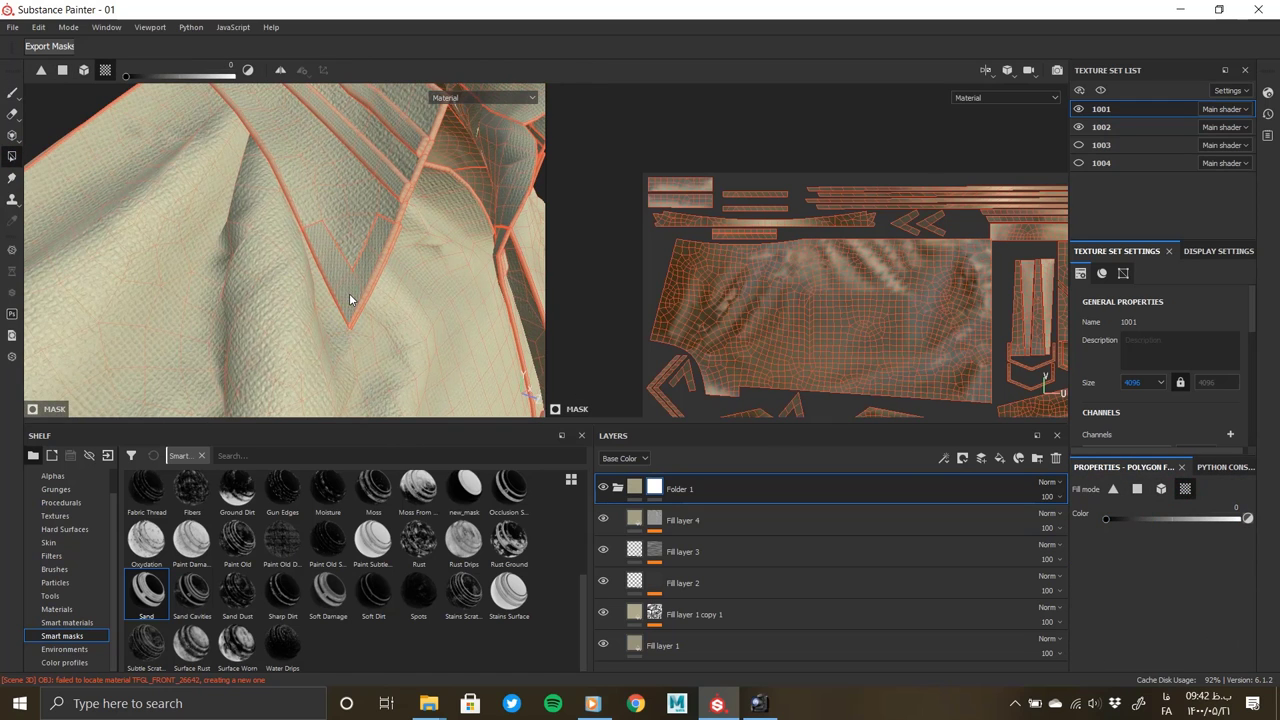
click(349, 293)
alt+drag(350, 296, 381, 284)
click(381, 284)
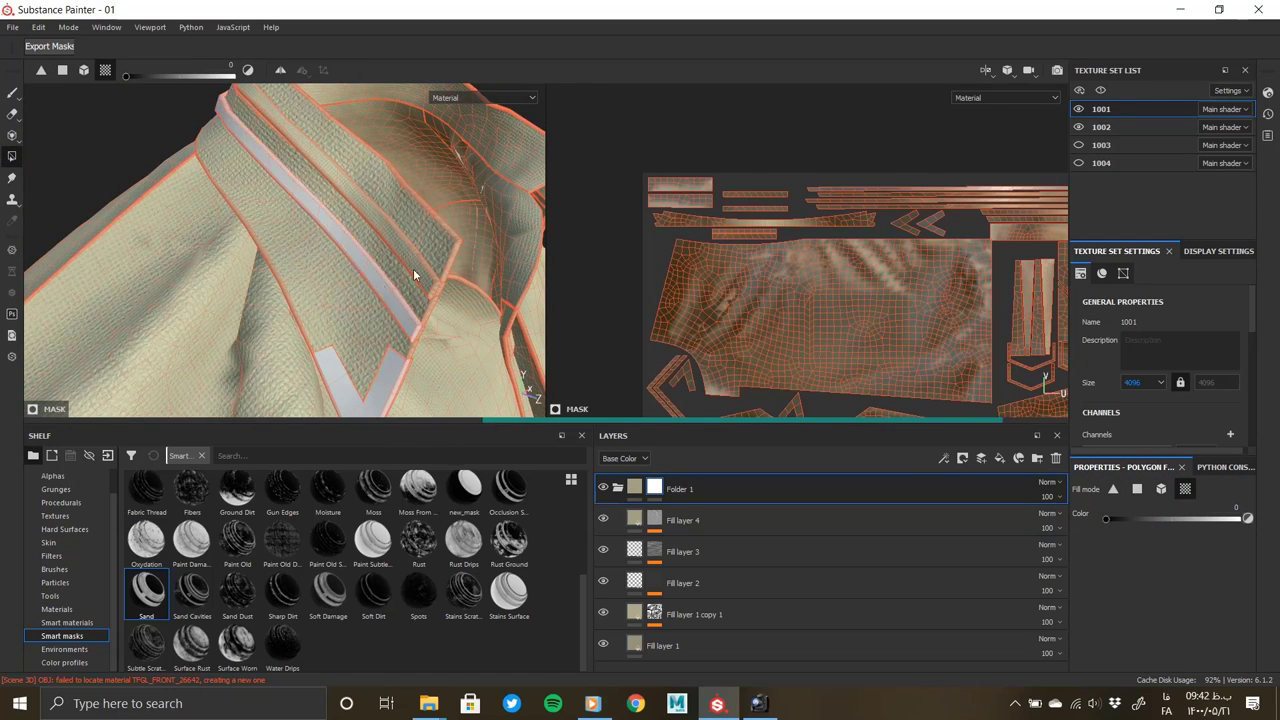
click(416, 270)
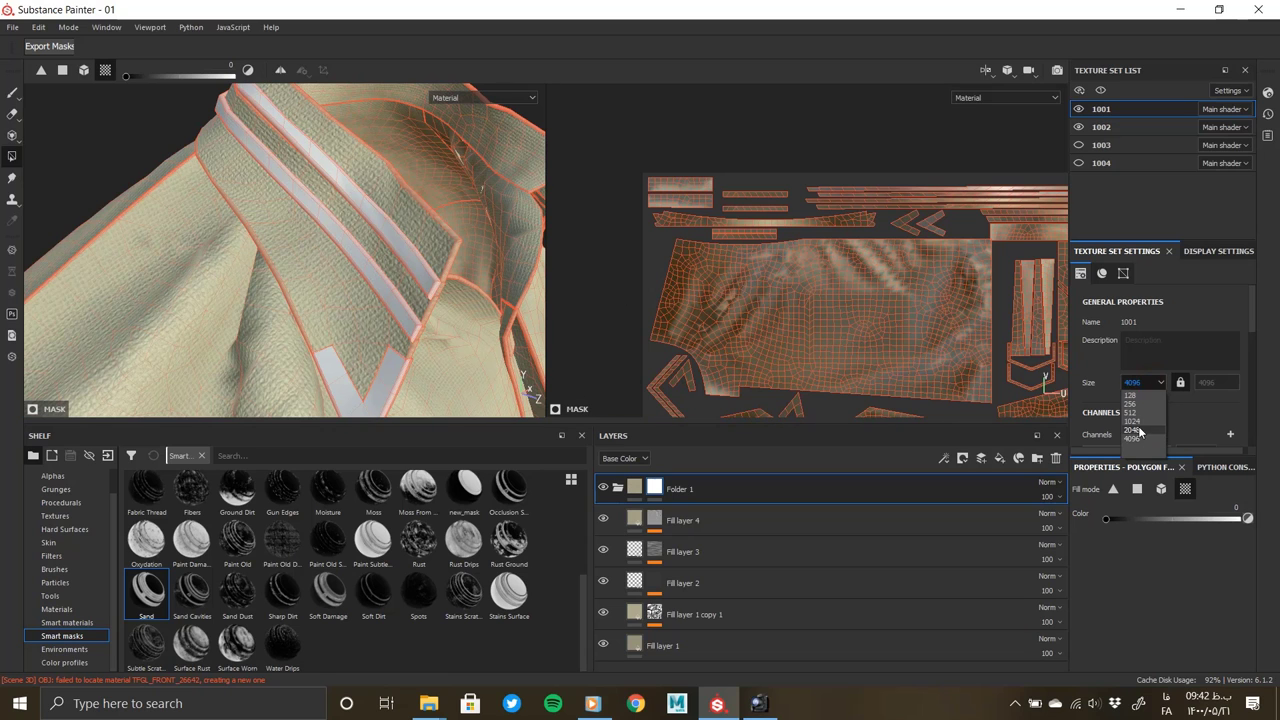
Inspect the masked pocket trims and buttons, exit mask view, and switch to set 1002
mouse_move(354, 274)
alt+mouse_down()
mouse_move(210, 189)
mouse_move(274, 234)
mouse_move(413, 159)
mouse_move(73, 276)
mouse_move(334, 206)
mouse_move(329, 126)
mouse_move(370, 150)
alt+mouse_up()
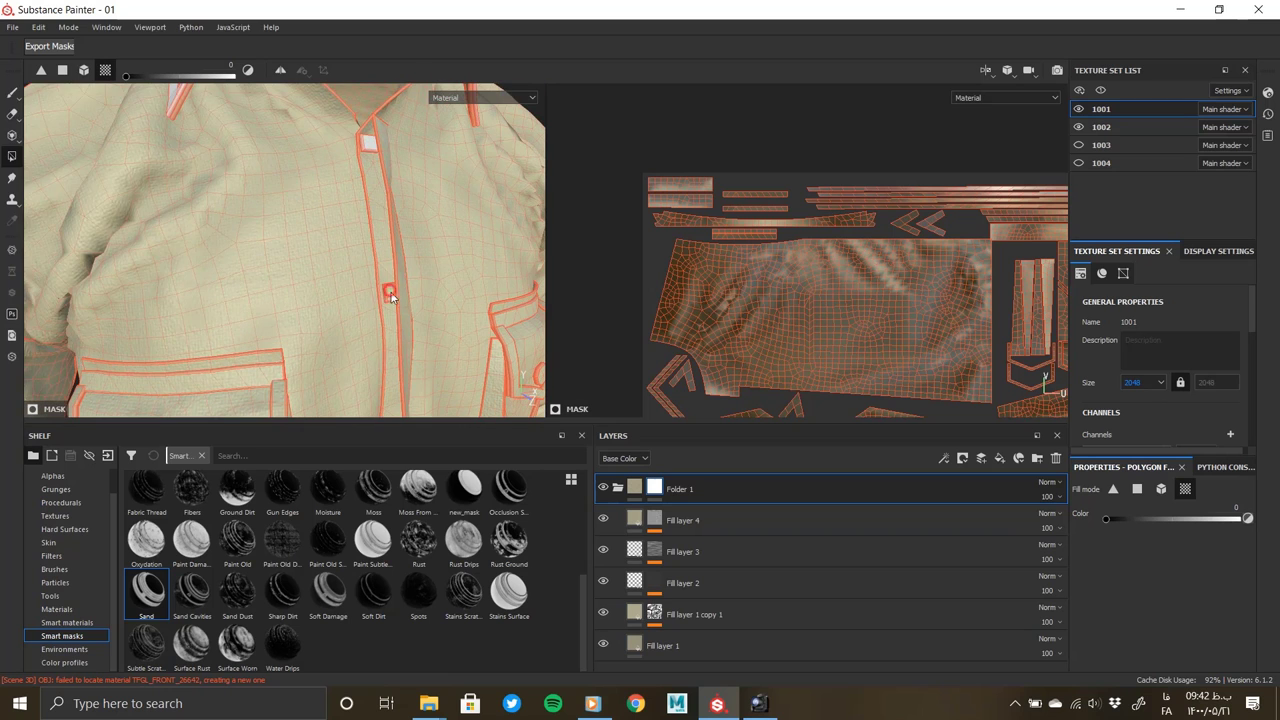
alt+drag(391, 296, 397, 268)
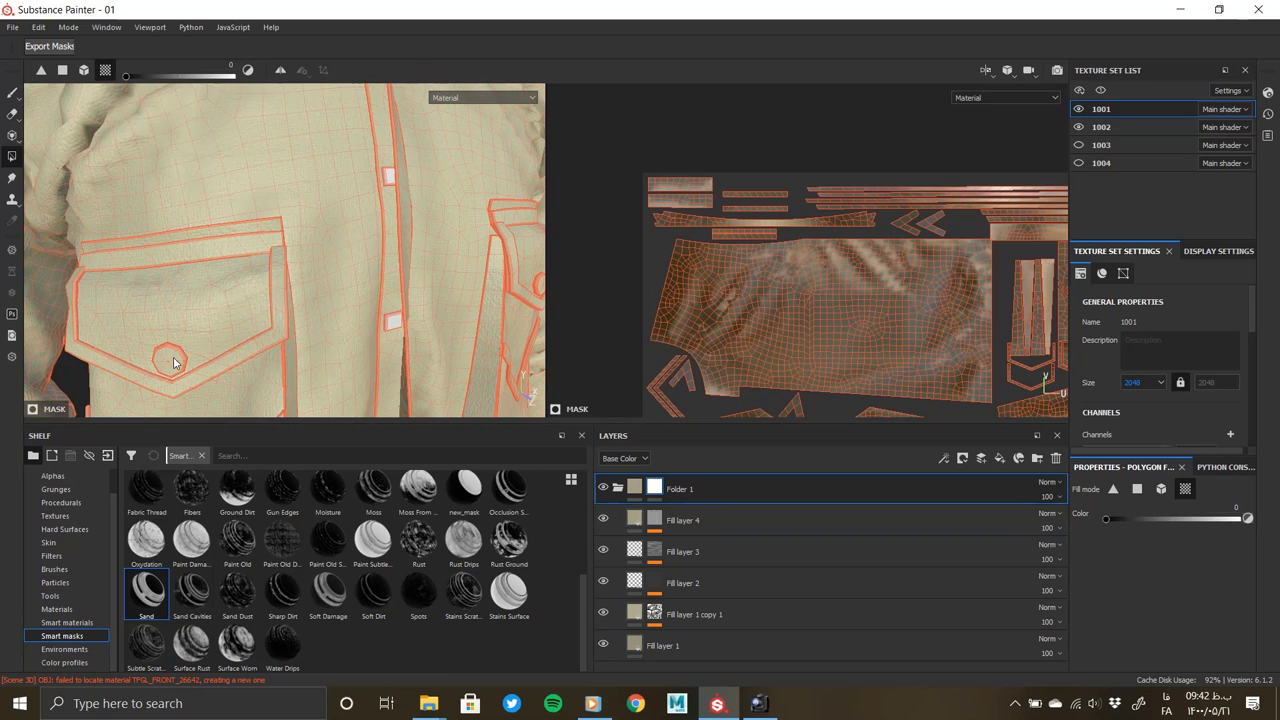
middle_drag(352, 290, 363, 284)
mouse_move(363, 390)
alt+mouse_down()
mouse_move(382, 203)
mouse_move(320, 300)
mouse_move(190, 265)
mouse_move(377, 291)
mouse_move(329, 314)
mouse_move(297, 196)
mouse_move(266, 370)
mouse_move(232, 218)
mouse_move(217, 223)
mouse_move(280, 220)
mouse_move(171, 200)
mouse_move(145, 274)
mouse_move(286, 214)
mouse_move(293, 235)
mouse_move(187, 297)
mouse_move(393, 251)
alt+mouse_up()
scroll(145, 274, up, 3)
scroll(283, 238, down, 3)
scroll(400, 270, up, 5)
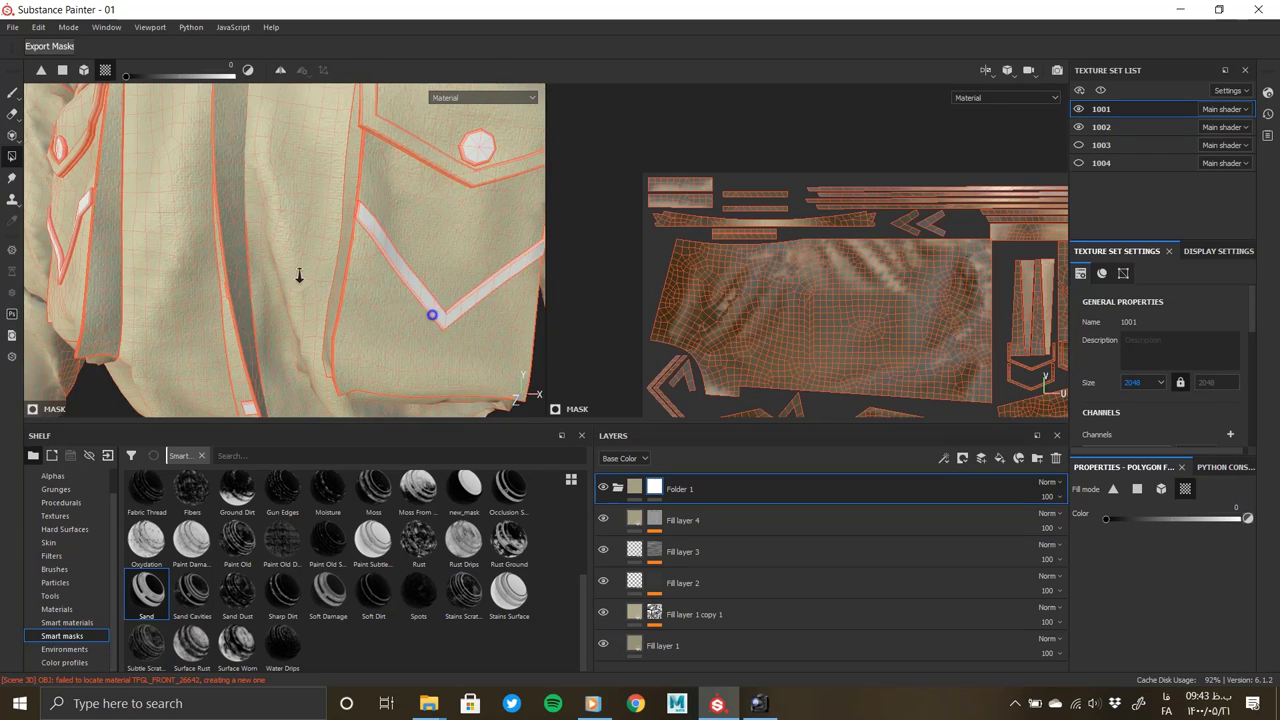
scroll(298, 275, down, 5)
alt+drag(298, 275, 242, 287)
click(621, 487)
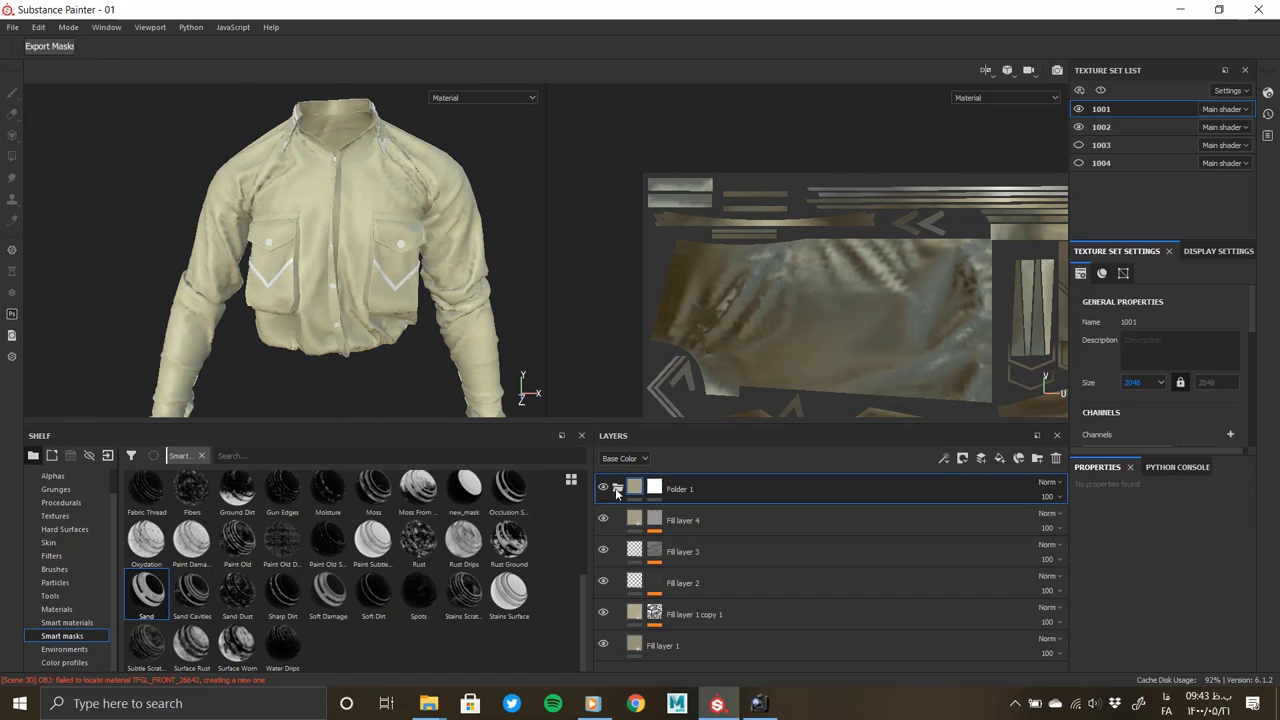
mouse_move(410, 294)
alt+mouse_down()
mouse_move(277, 289)
mouse_move(503, 275)
alt+mouse_up()
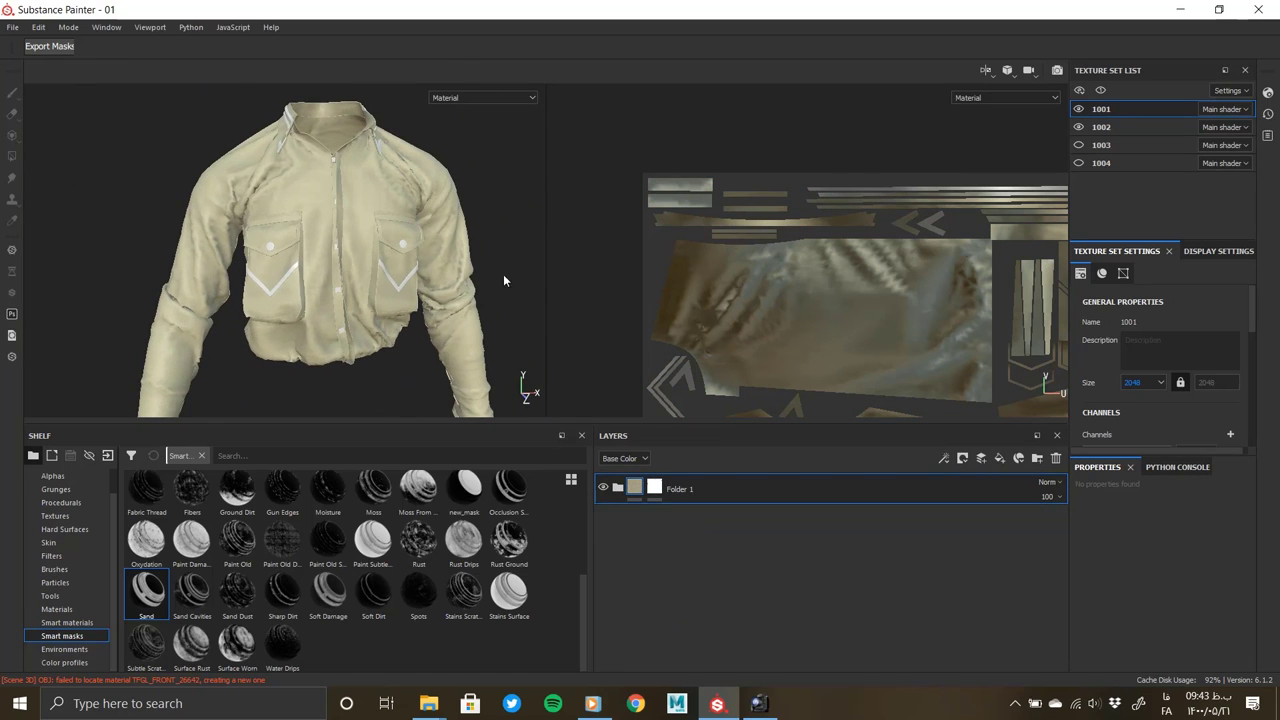
click(1101, 126)
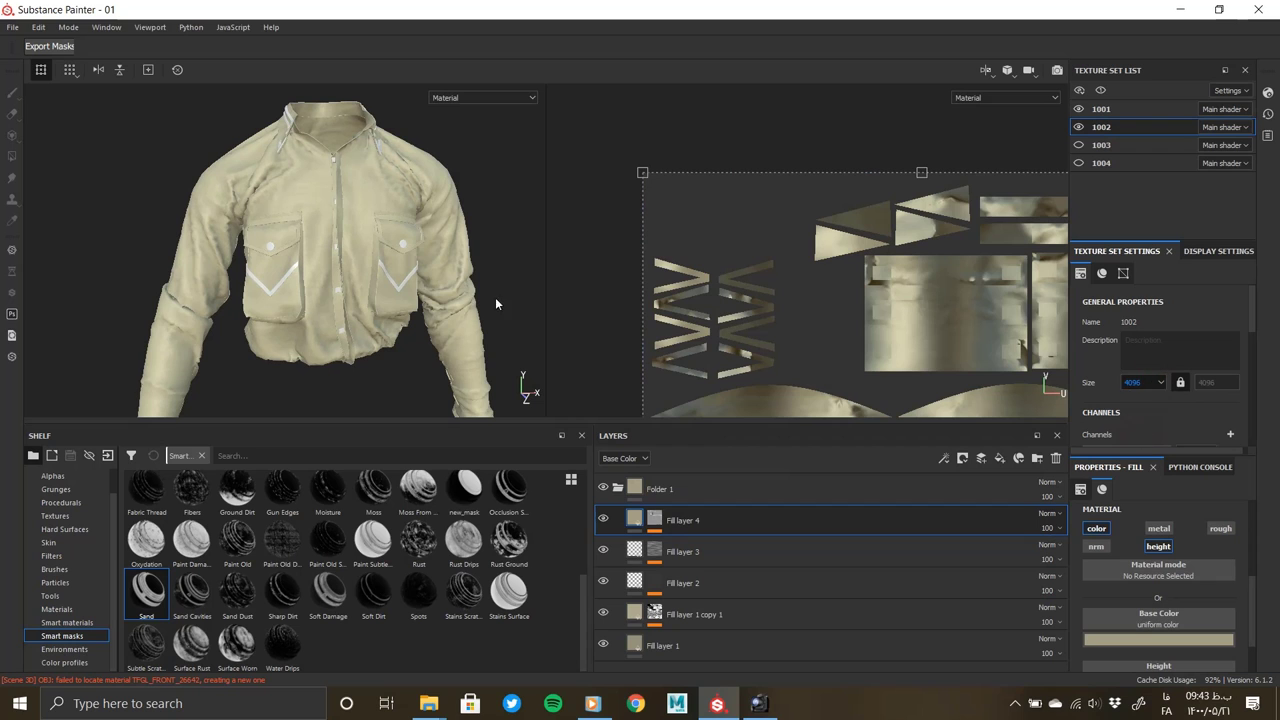
Add a white mask to Folder 1 on set 1002 and inspect the sleeves in mask view
right_click(648, 488)
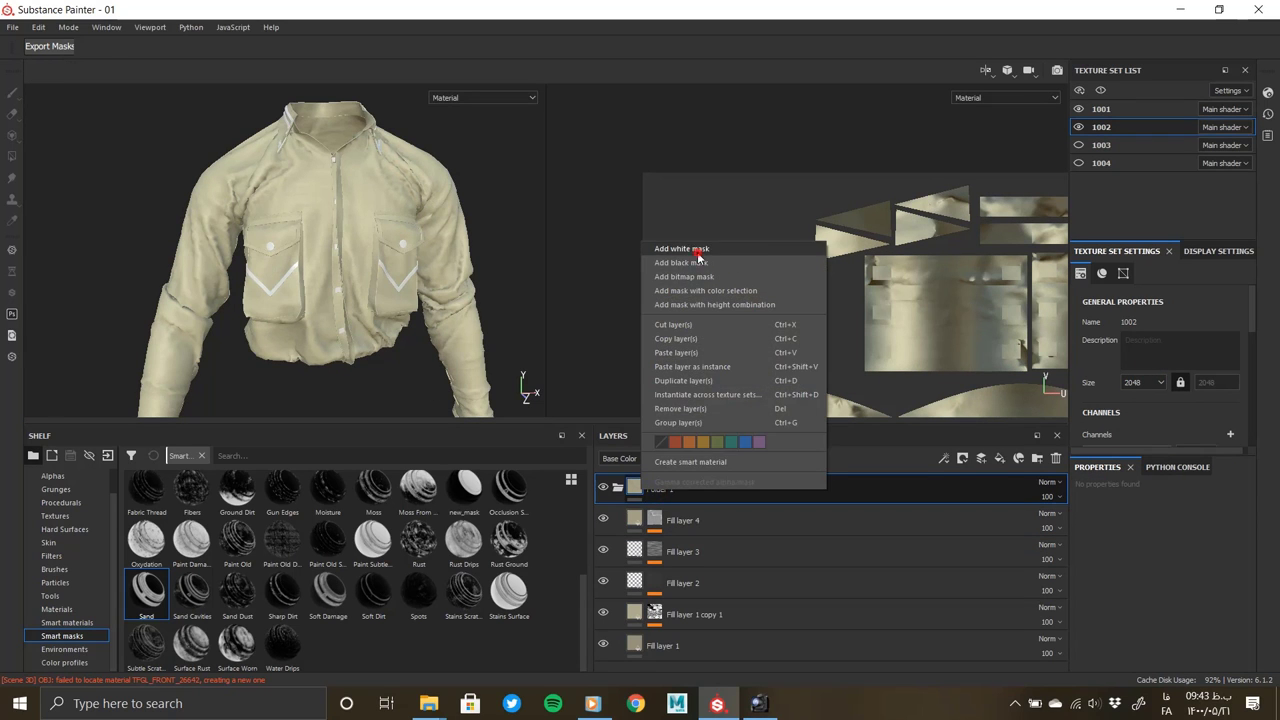
click(696, 250)
alt+drag(313, 338, 380, 314)
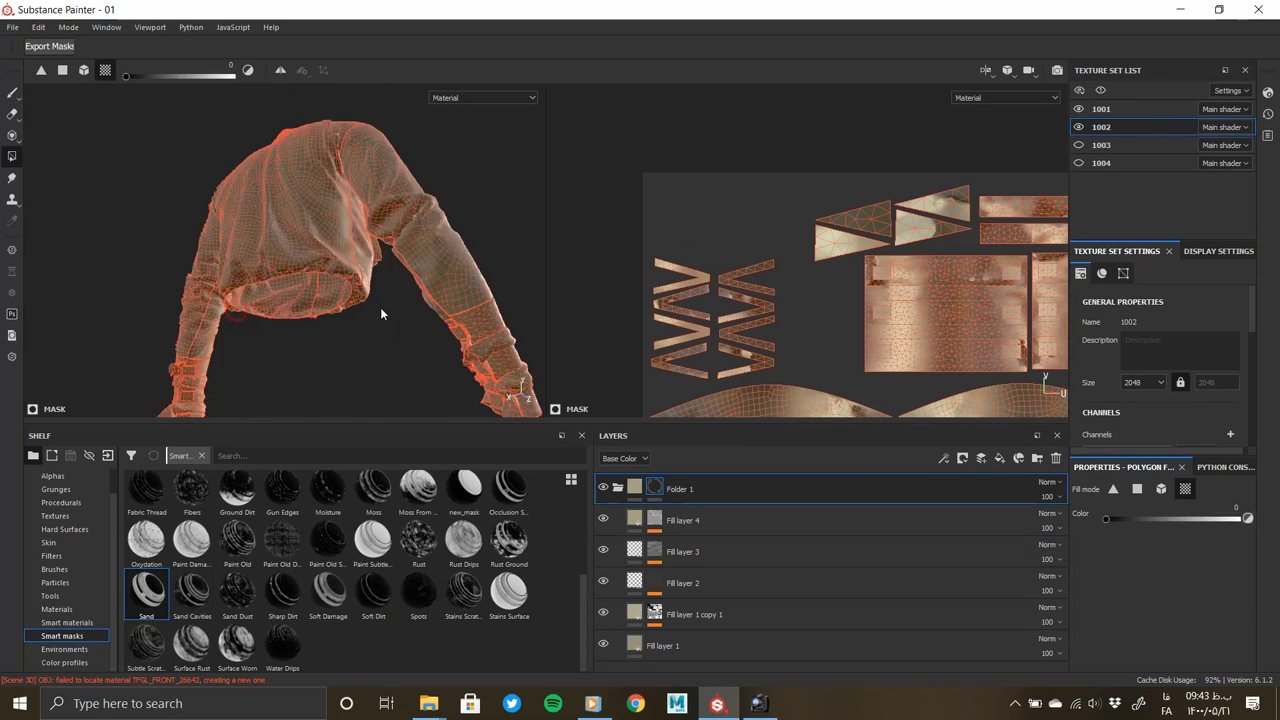
scroll(380, 314, up, 5)
mouse_move(228, 314)
alt+mouse_down()
mouse_move(386, 300)
mouse_move(249, 203)
mouse_move(291, 218)
alt+mouse_up()
mouse_move(270, 340)
alt+mouse_down()
mouse_move(308, 300)
mouse_move(206, 361)
alt+mouse_up()
mouse_move(281, 323)
alt+mouse_down()
mouse_move(185, 302)
mouse_move(316, 334)
mouse_move(337, 277)
mouse_move(428, 284)
mouse_move(195, 272)
mouse_move(281, 234)
mouse_move(414, 297)
mouse_move(377, 273)
mouse_move(277, 289)
mouse_move(334, 309)
mouse_move(391, 223)
mouse_move(246, 312)
mouse_move(487, 358)
mouse_move(333, 218)
mouse_move(343, 289)
mouse_move(366, 209)
mouse_move(196, 217)
mouse_move(330, 293)
mouse_move(541, 265)
mouse_move(205, 212)
mouse_move(181, 186)
alt+mouse_up()
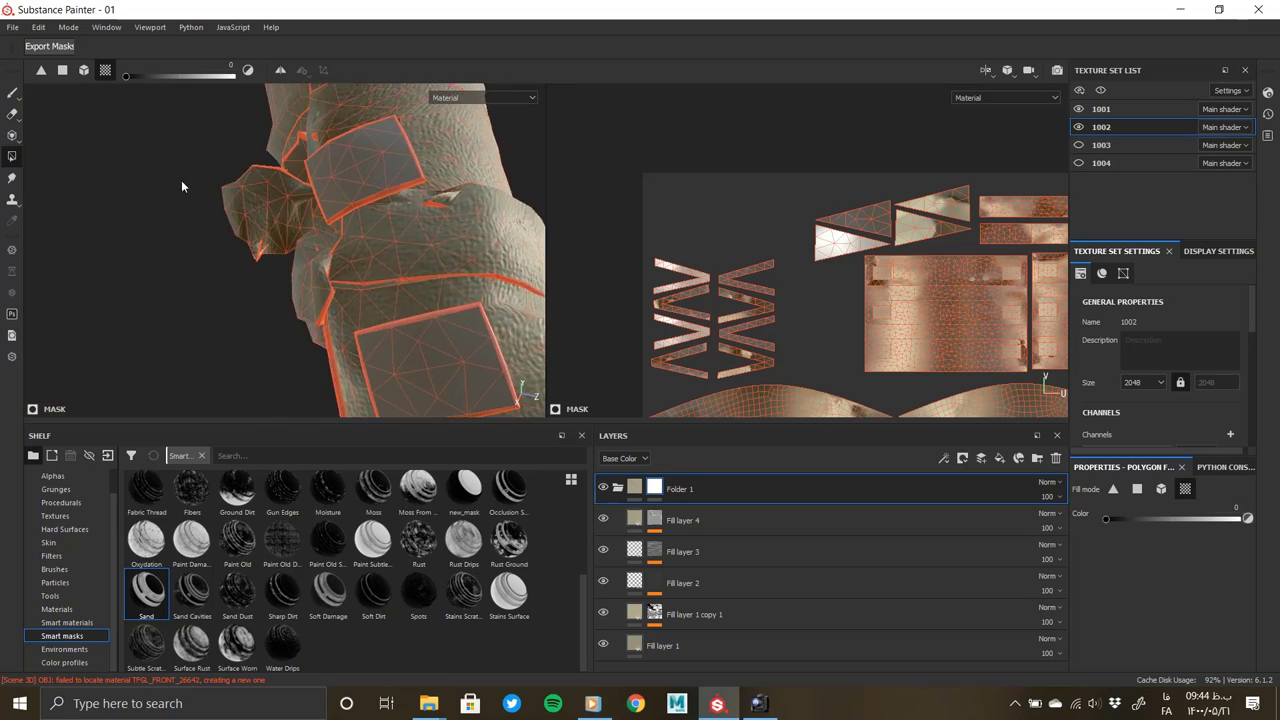
alt+right_drag(181, 186, 211, 283)
mouse_move(211, 283)
alt+mouse_down()
mouse_move(457, 314)
mouse_move(285, 275)
mouse_move(131, 274)
mouse_move(434, 303)
mouse_move(313, 259)
mouse_move(340, 301)
alt+mouse_up()
mouse_move(512, 346)
alt+mouse_down()
mouse_move(230, 358)
mouse_move(246, 257)
mouse_move(306, 343)
mouse_move(242, 256)
mouse_move(363, 300)
mouse_move(345, 225)
mouse_move(429, 282)
mouse_move(262, 282)
mouse_move(373, 510)
mouse_move(330, 330)
mouse_move(273, 244)
mouse_move(535, 245)
mouse_move(345, 232)
alt+mouse_up()
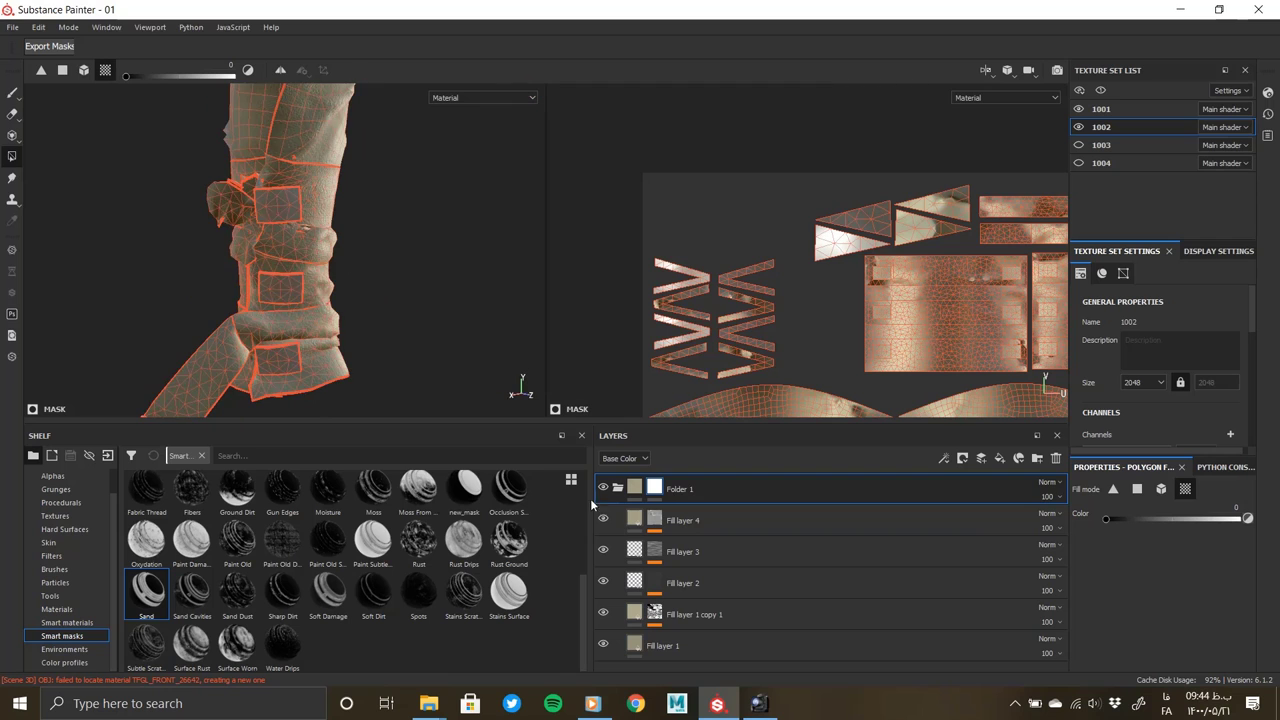
Exit mask view and examine the beige shirt front and pockets up close
click(634, 488)
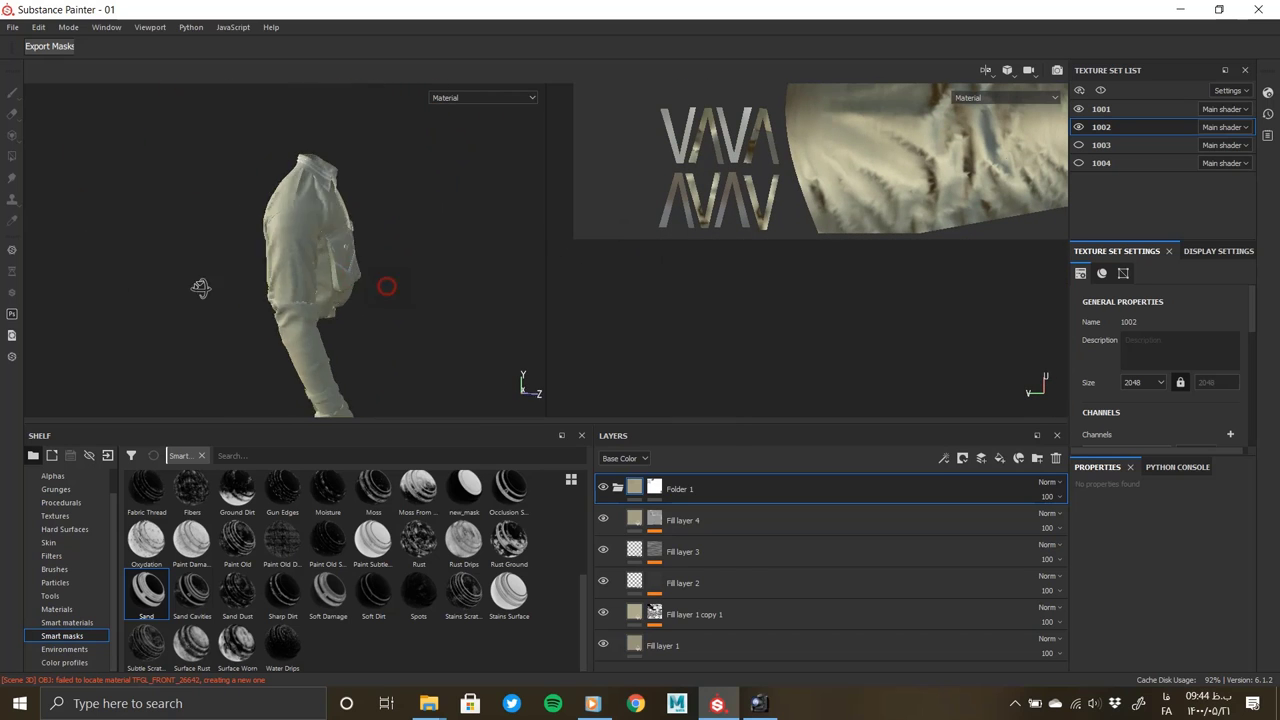
alt+drag(201, 288, 212, 200)
mouse_move(212, 200)
alt+right_down()
mouse_move(257, 262)
mouse_move(323, 266)
alt+right_up()
alt+drag(323, 266, 316, 262)
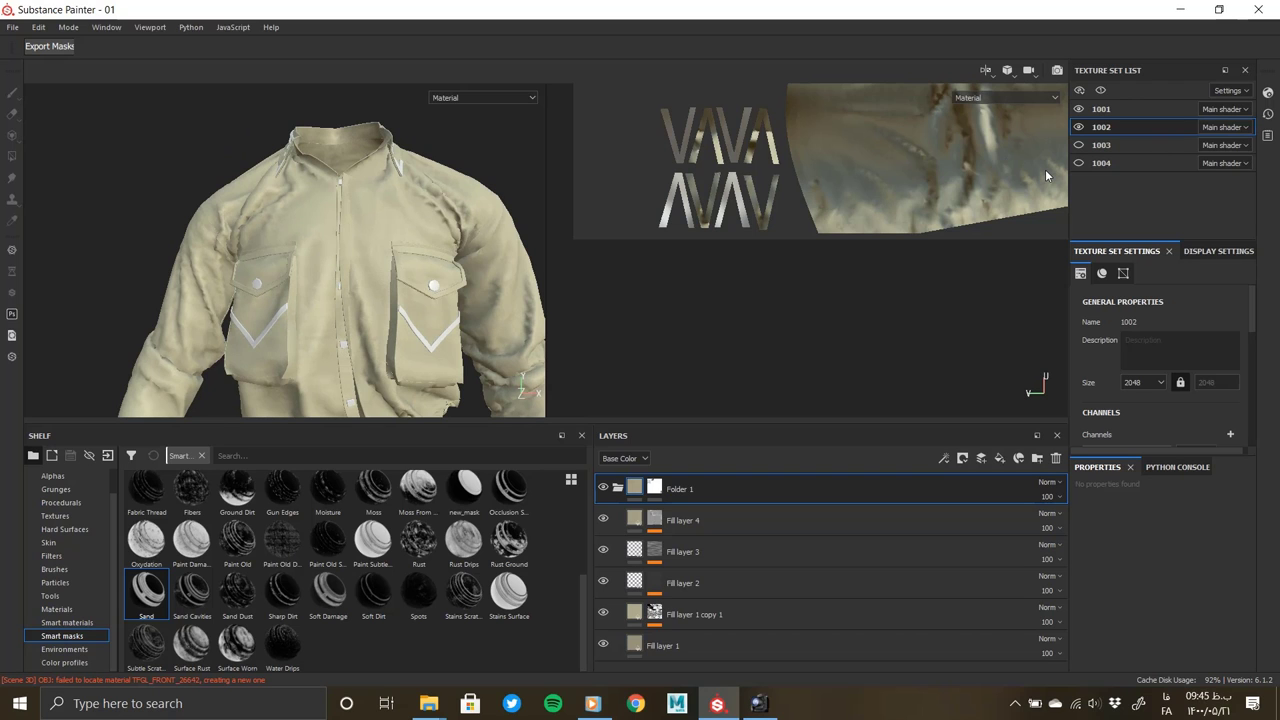
mouse_move(476, 264)
alt+right_down()
mouse_move(308, 209)
mouse_move(371, 263)
mouse_move(329, 243)
alt+right_up()
alt+drag(329, 243, 345, 229)
alt+right_drag(345, 229, 330, 250)
Copy Folder 1 with its fill layers from texture set 1001
mouse_move(330, 250)
alt+mouse_down()
mouse_move(365, 258)
mouse_move(400, 205)
mouse_move(500, 214)
alt+mouse_up()
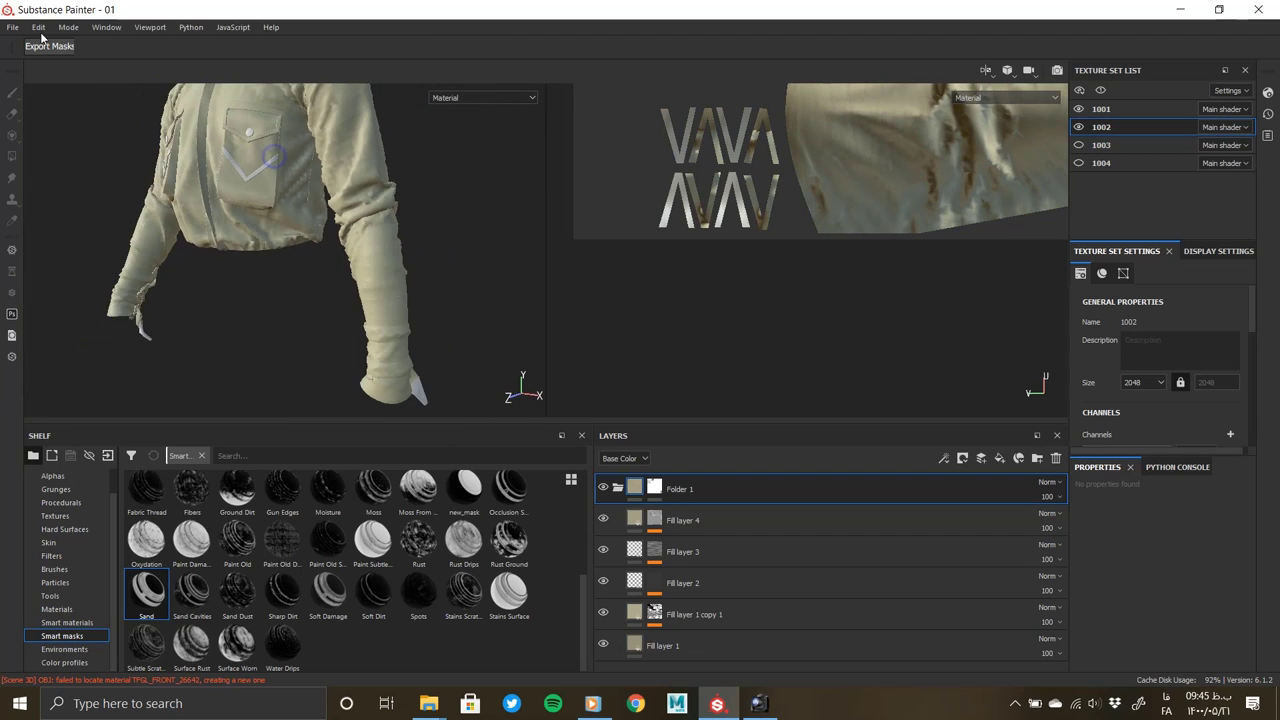
click(1079, 145)
click(1120, 148)
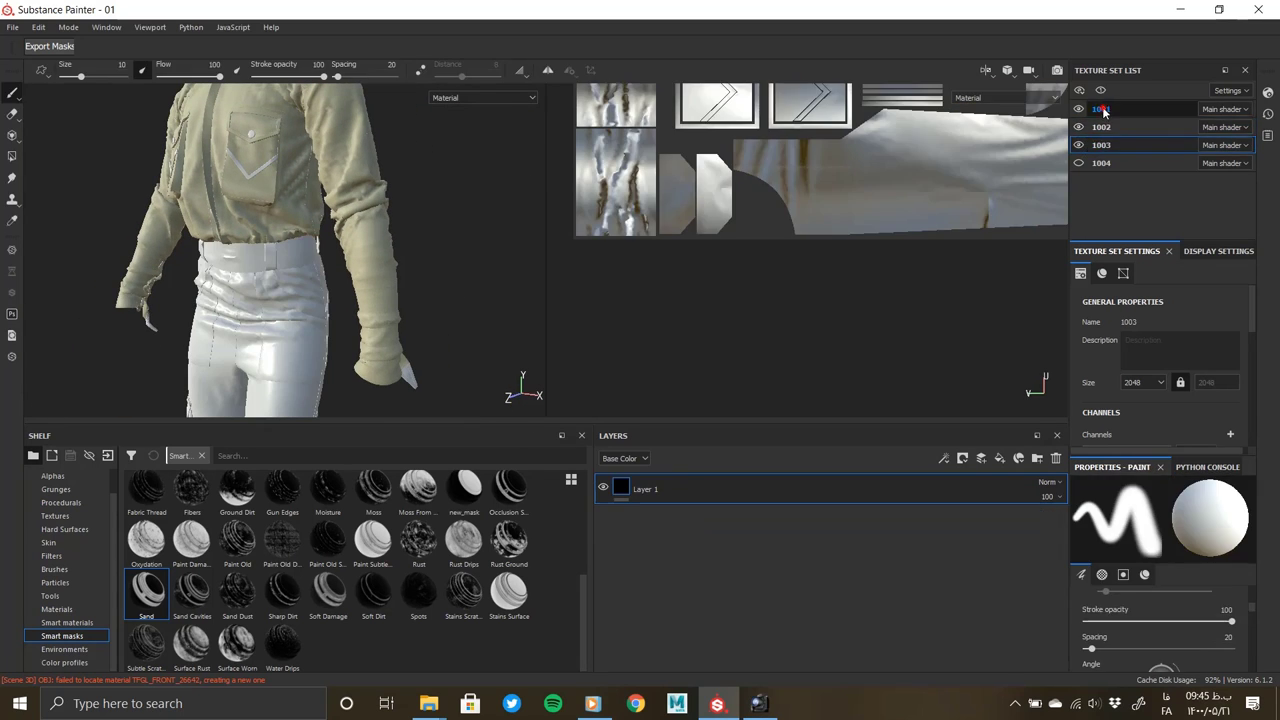
click(1101, 108)
right_click(703, 492)
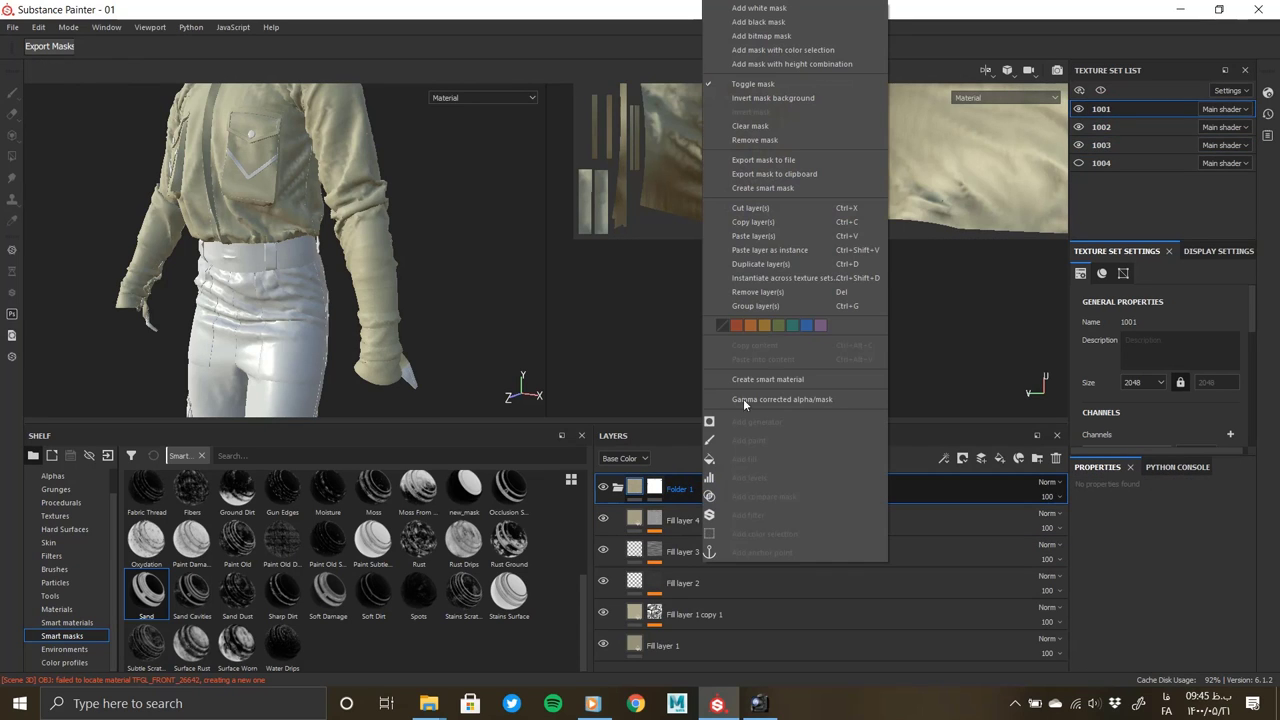
click(761, 222)
Paste the folder into pants texture set 1003 and clear its mask
click(1101, 145)
right_click(751, 537)
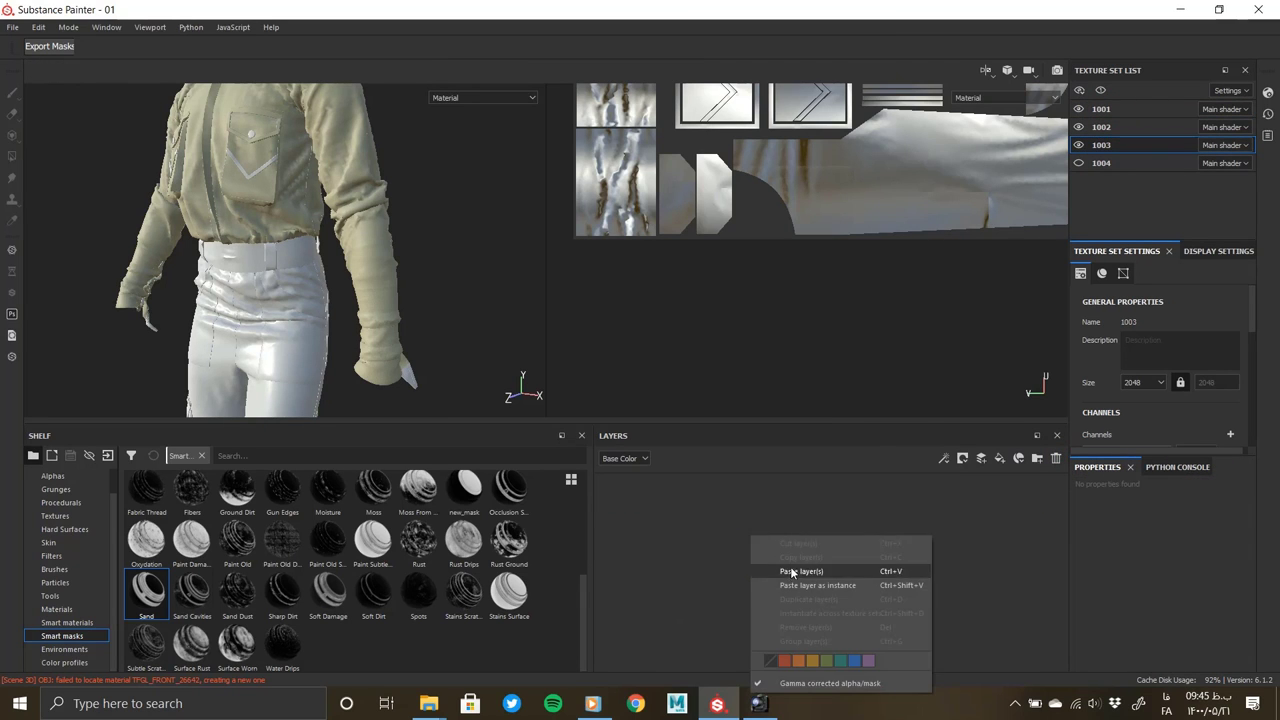
click(801, 571)
right_click(658, 490)
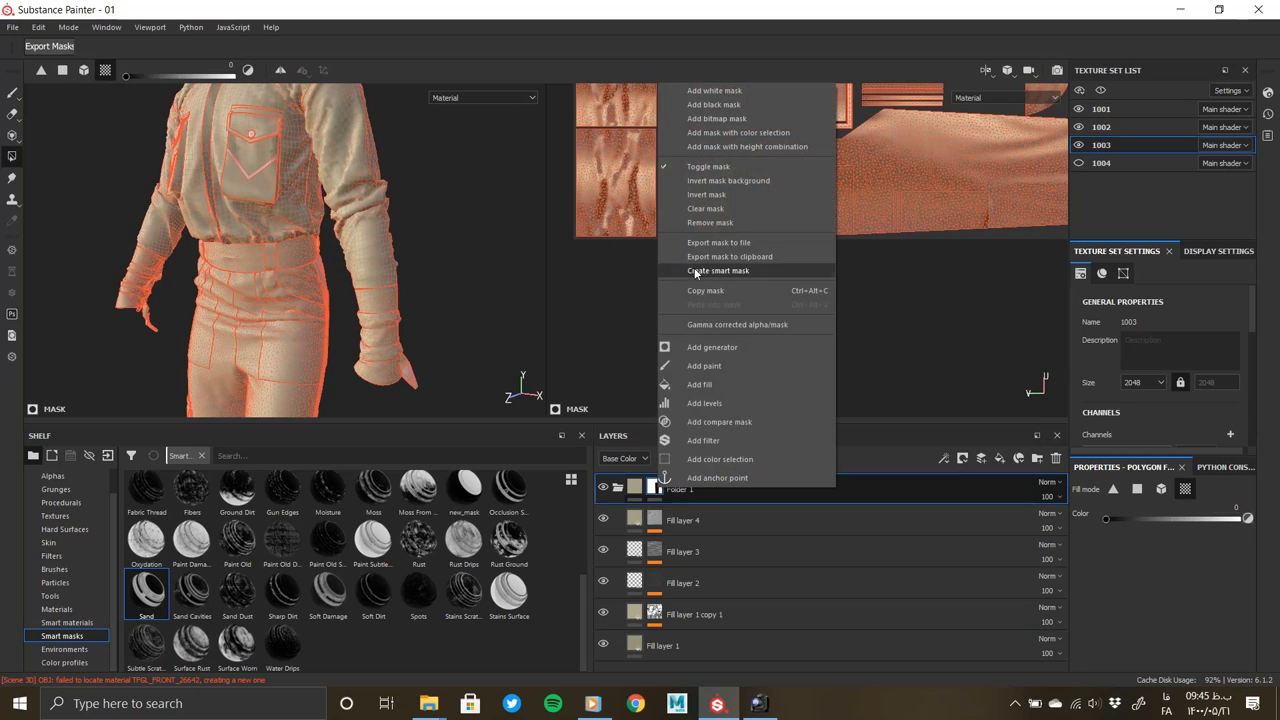
click(697, 210)
scroll(241, 334, up, 3)
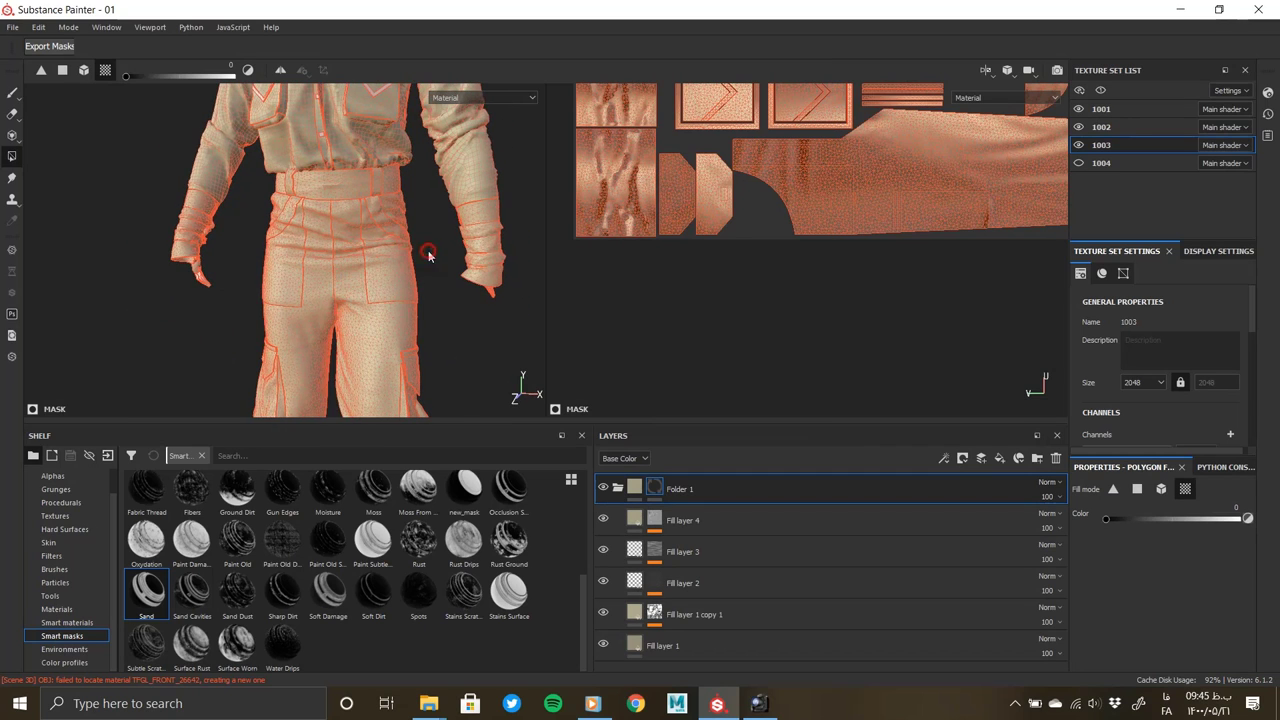
scroll(373, 296, up, 3)
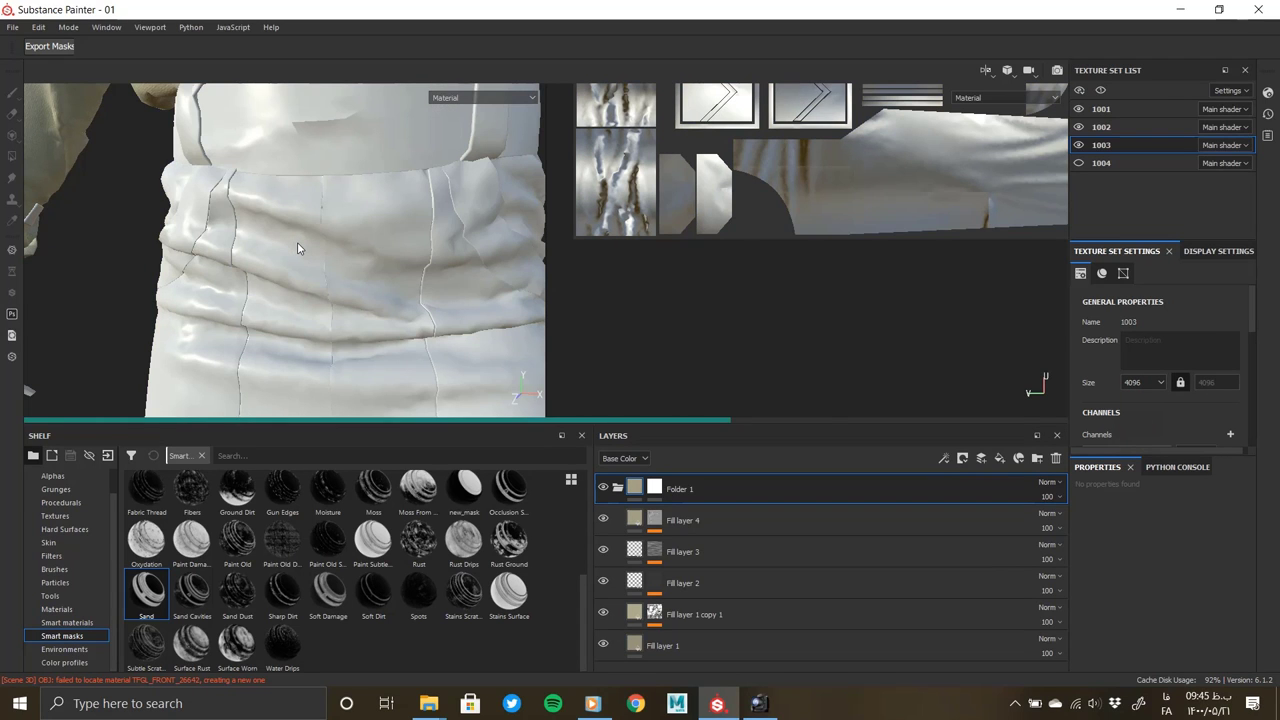
Inspect the trouser fabric up close, then lower texture set 1003's size to 2048
mouse_move(422, 263)
alt+mouse_down()
mouse_move(340, 229)
mouse_move(414, 331)
mouse_move(306, 277)
alt+mouse_up()
scroll(310, 344, up, 3)
scroll(310, 344, down, 5)
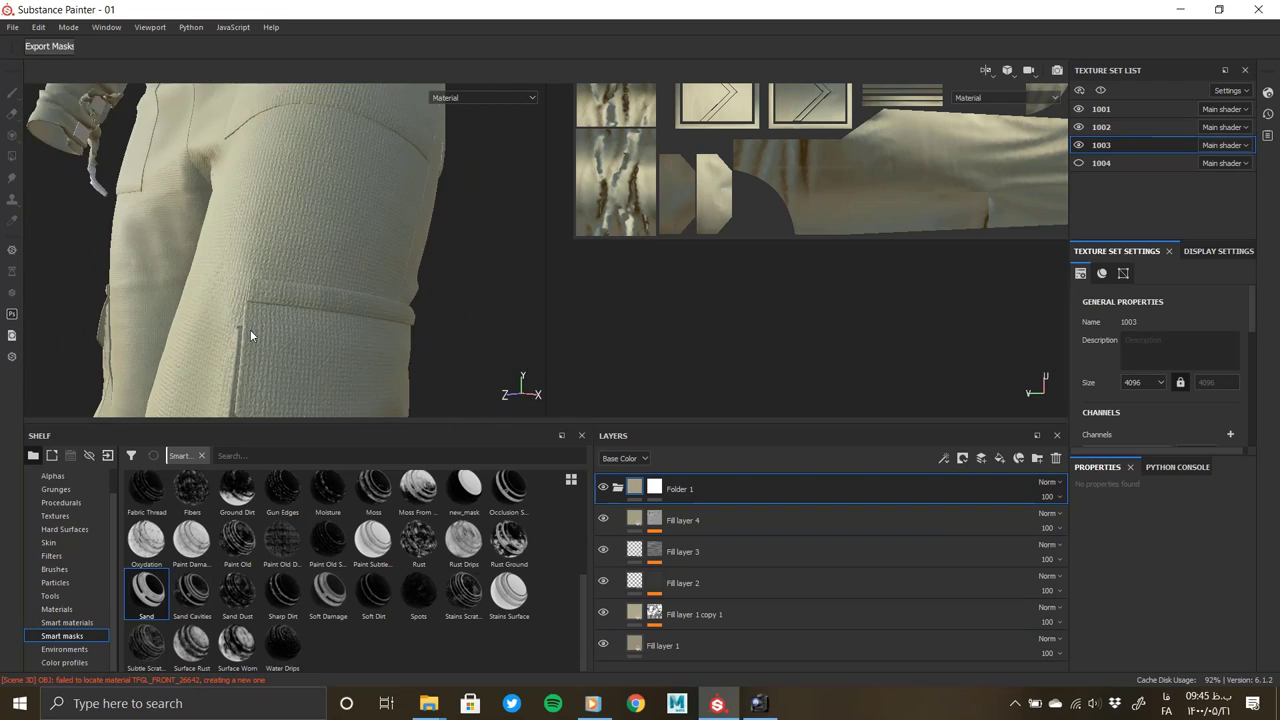
alt+drag(250, 329, 349, 236)
scroll(451, 265, up, 5)
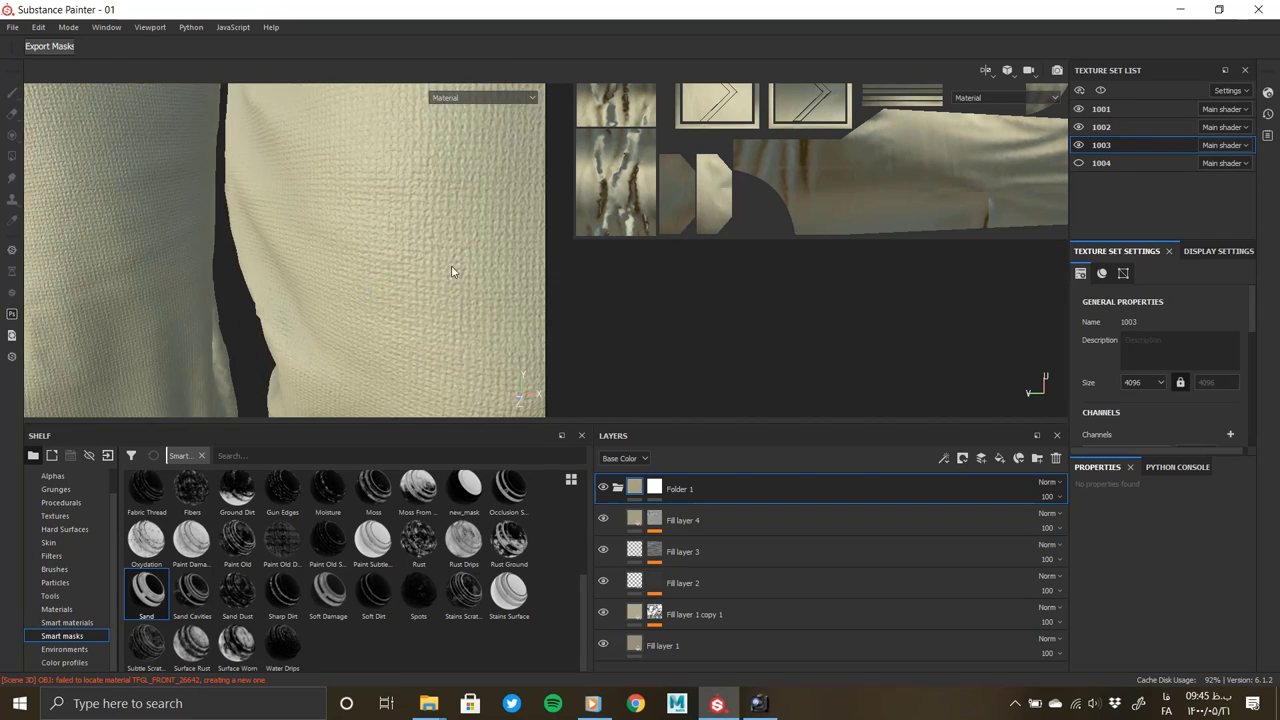
scroll(183, 306, down, 5)
alt+drag(183, 306, 277, 289)
scroll(355, 381, up, 5)
scroll(355, 381, down, 5)
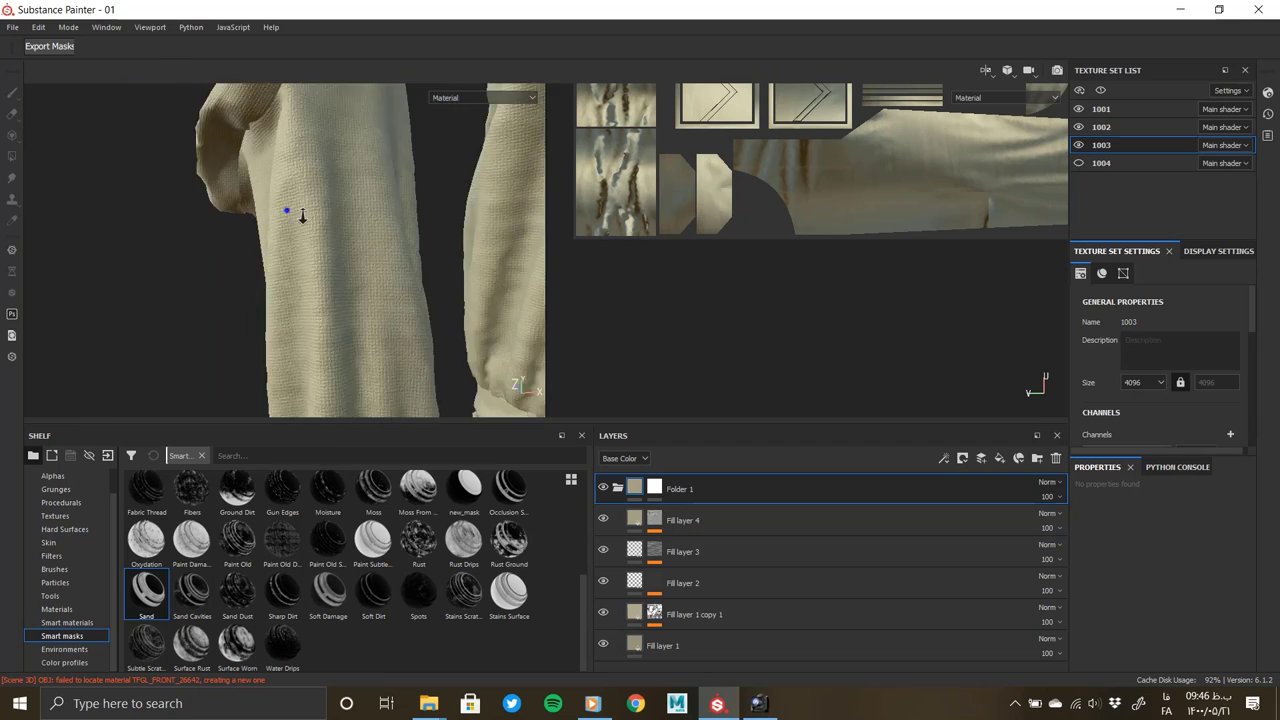
alt+drag(294, 209, 334, 251)
scroll(330, 256, up, 3)
scroll(324, 261, up, 3)
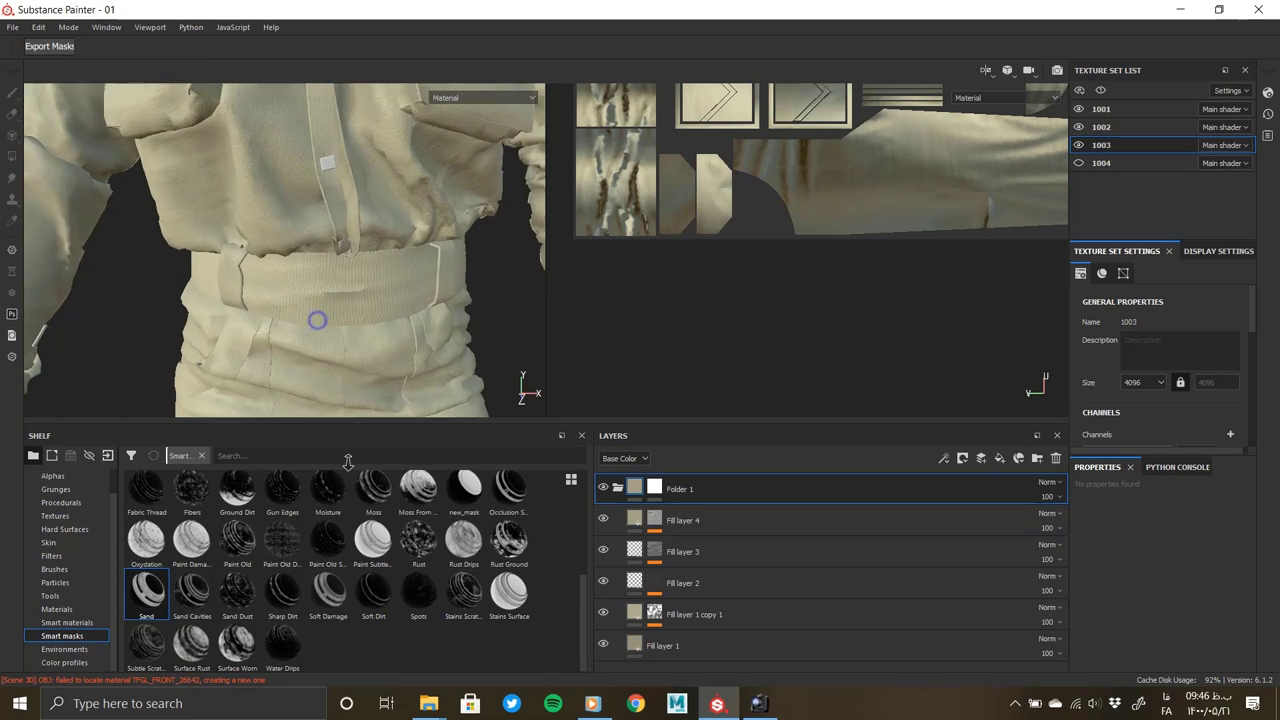
scroll(320, 317, up, 2)
click(1142, 433)
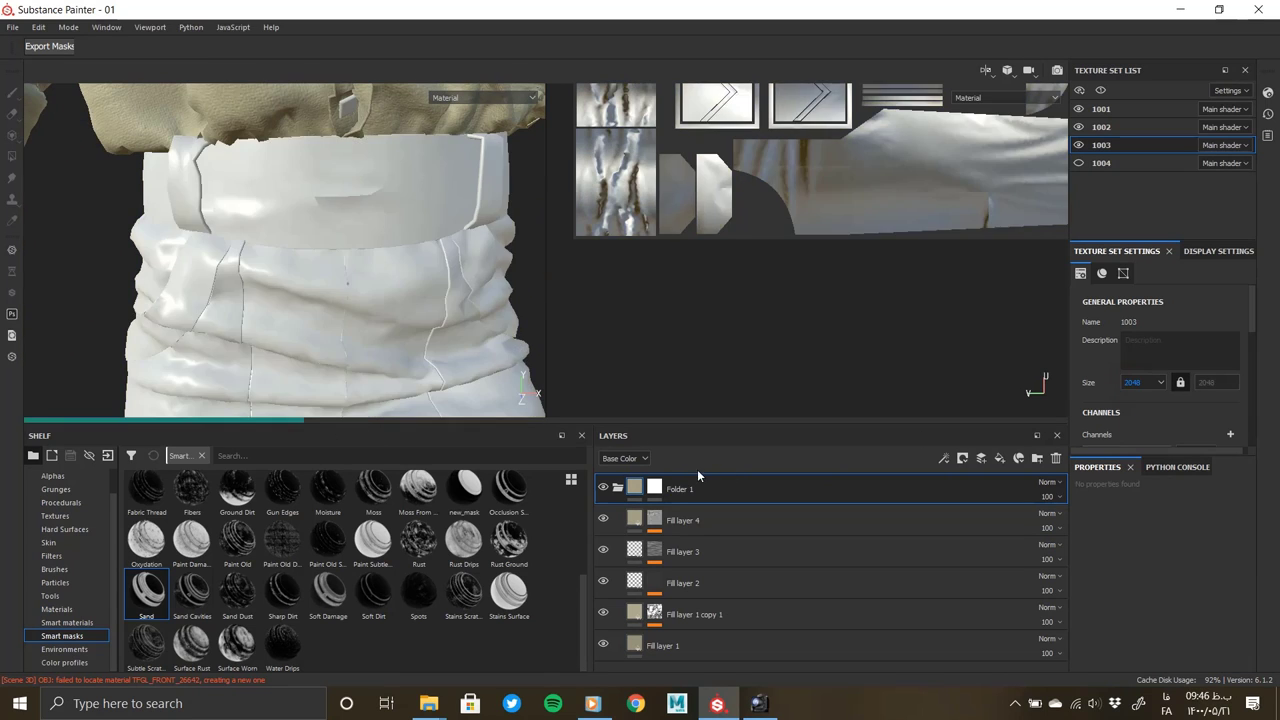
Enter Folder 1's mask on the pants and view the thigh pocket, both legs and back
click(657, 488)
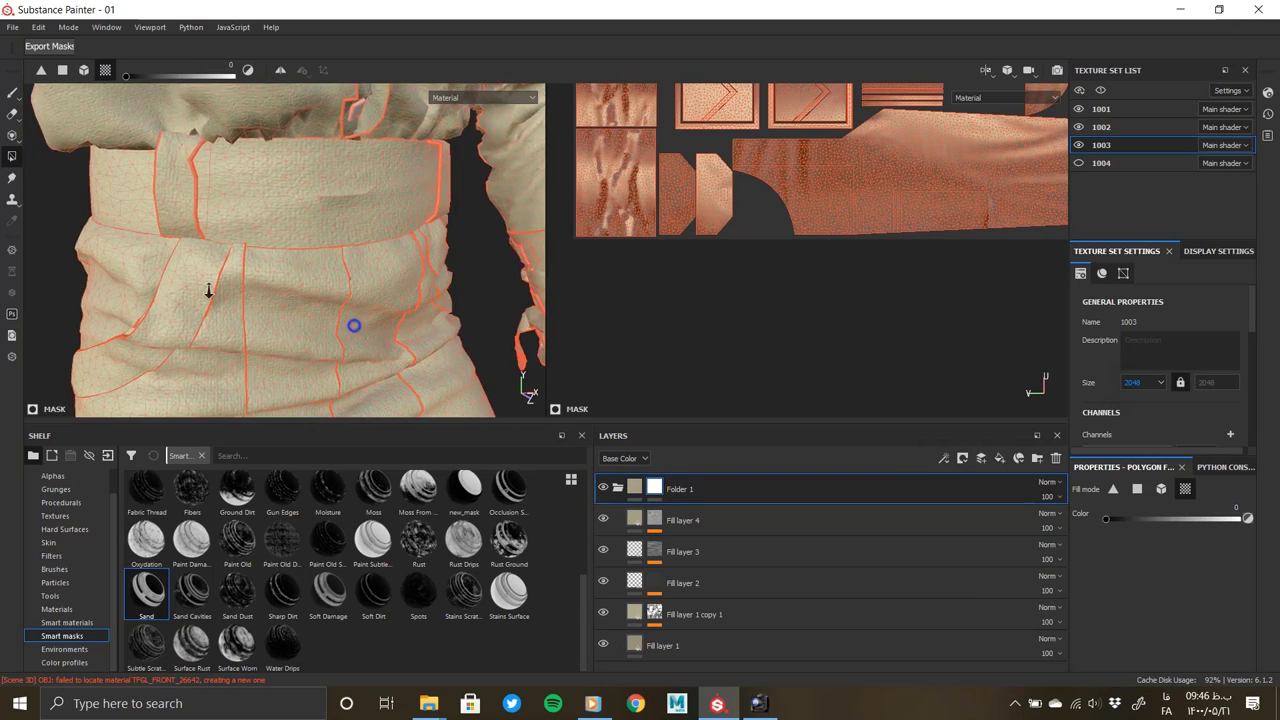
mouse_move(354, 326)
alt+mouse_down()
mouse_move(378, 276)
mouse_move(375, 192)
alt+mouse_up()
scroll(365, 398, up, 3)
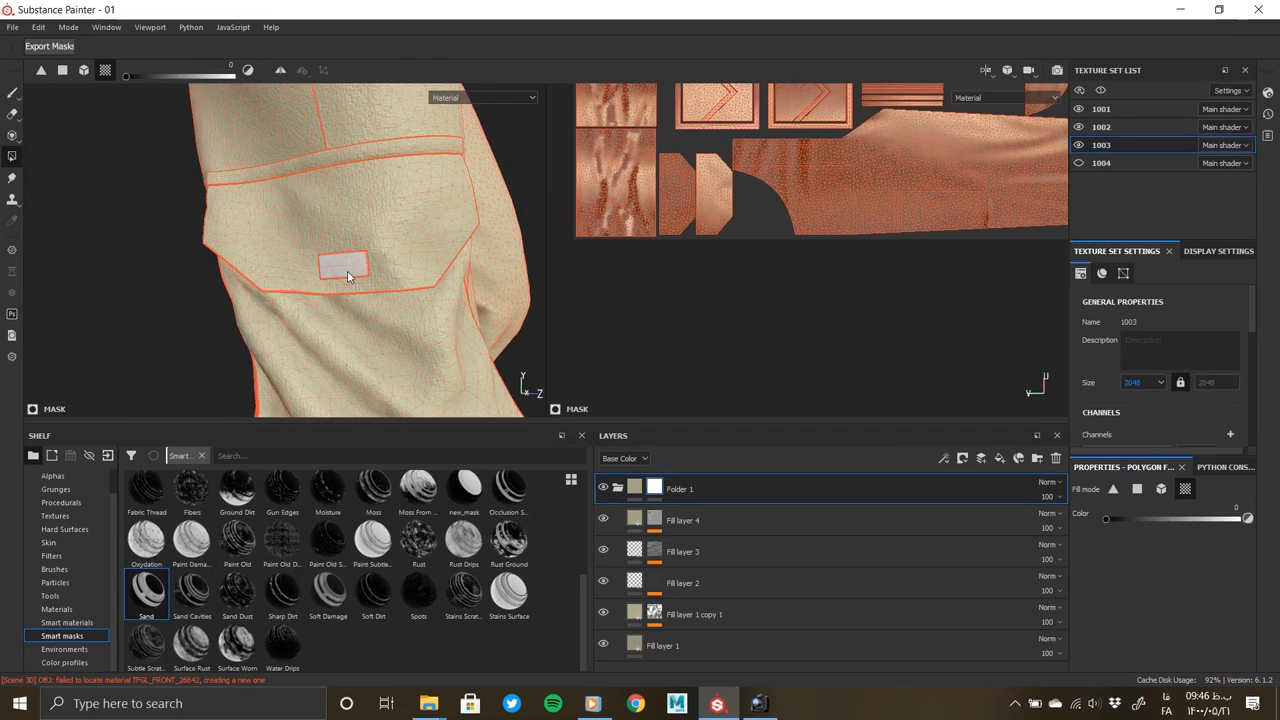
scroll(348, 276, down, 3)
mouse_move(197, 174)
alt+mouse_down()
mouse_move(152, 294)
mouse_move(251, 300)
mouse_move(288, 277)
mouse_move(277, 266)
mouse_move(321, 162)
alt+mouse_up()
scroll(340, 200, up, 3)
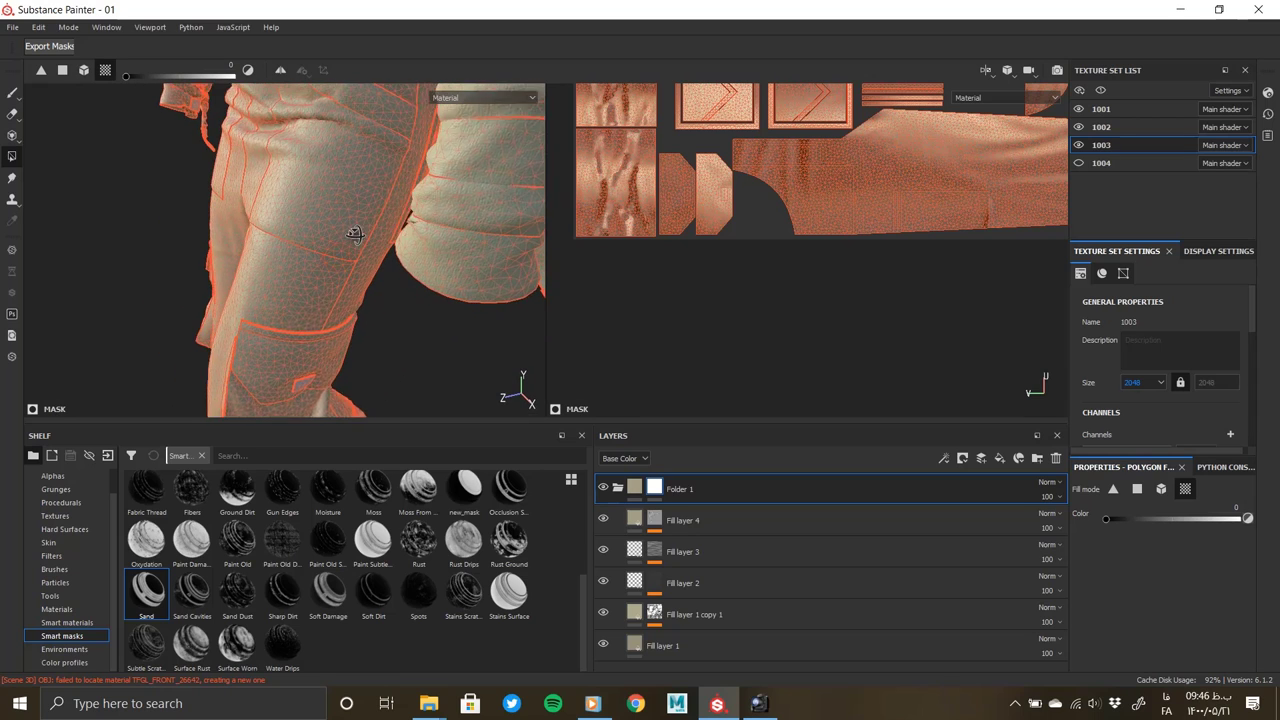
scroll(782, 257, down, 2)
scroll(782, 257, down, 3)
mouse_move(487, 242)
alt+mouse_down()
mouse_move(326, 165)
mouse_move(357, 304)
mouse_move(458, 271)
mouse_move(229, 271)
mouse_move(152, 249)
mouse_move(220, 286)
mouse_move(306, 271)
alt+mouse_up()
Select Folder 1 and compare the jacket on set 1001 with the pants on set 1003
click(646, 496)
mouse_move(408, 344)
alt+mouse_down()
mouse_move(406, 291)
mouse_move(519, 220)
alt+mouse_up()
scroll(406, 291, down, 3)
click(1103, 116)
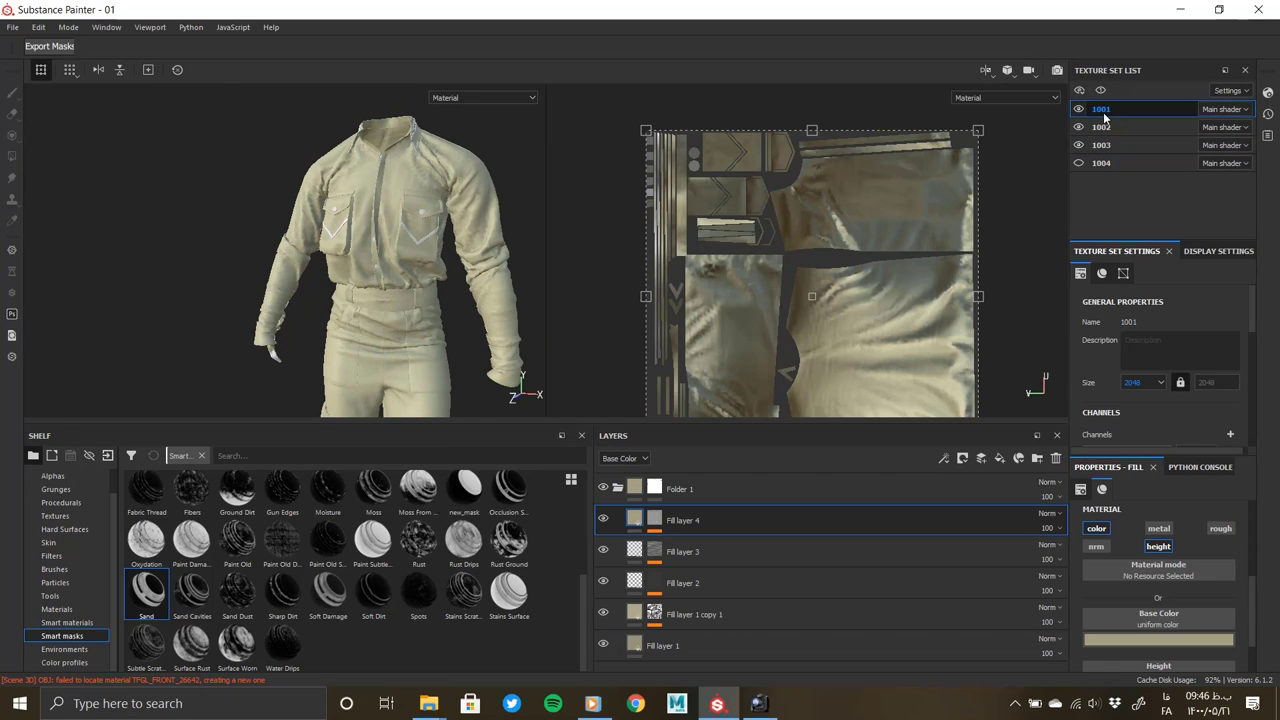
scroll(443, 266, up, 3)
mouse_move(443, 266)
alt+mouse_down()
mouse_move(300, 294)
mouse_move(240, 291)
mouse_move(357, 290)
mouse_move(509, 263)
mouse_move(383, 272)
mouse_move(520, 276)
alt+mouse_up()
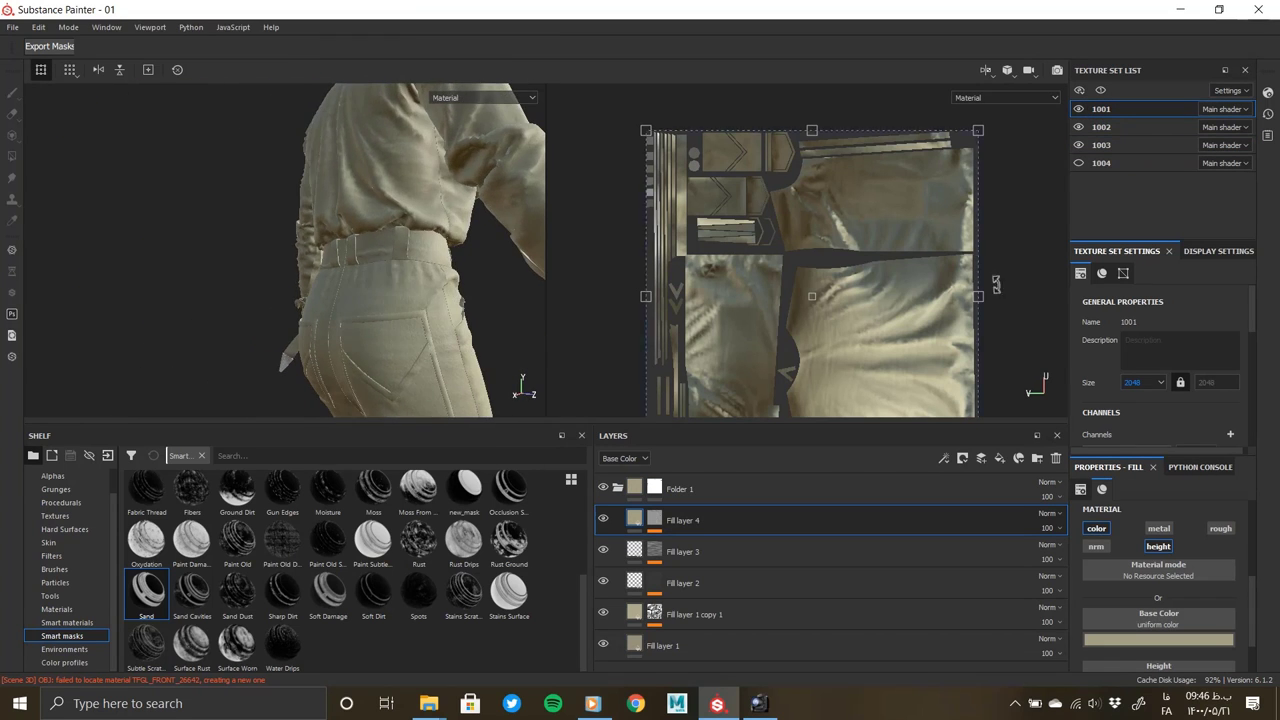
click(1128, 150)
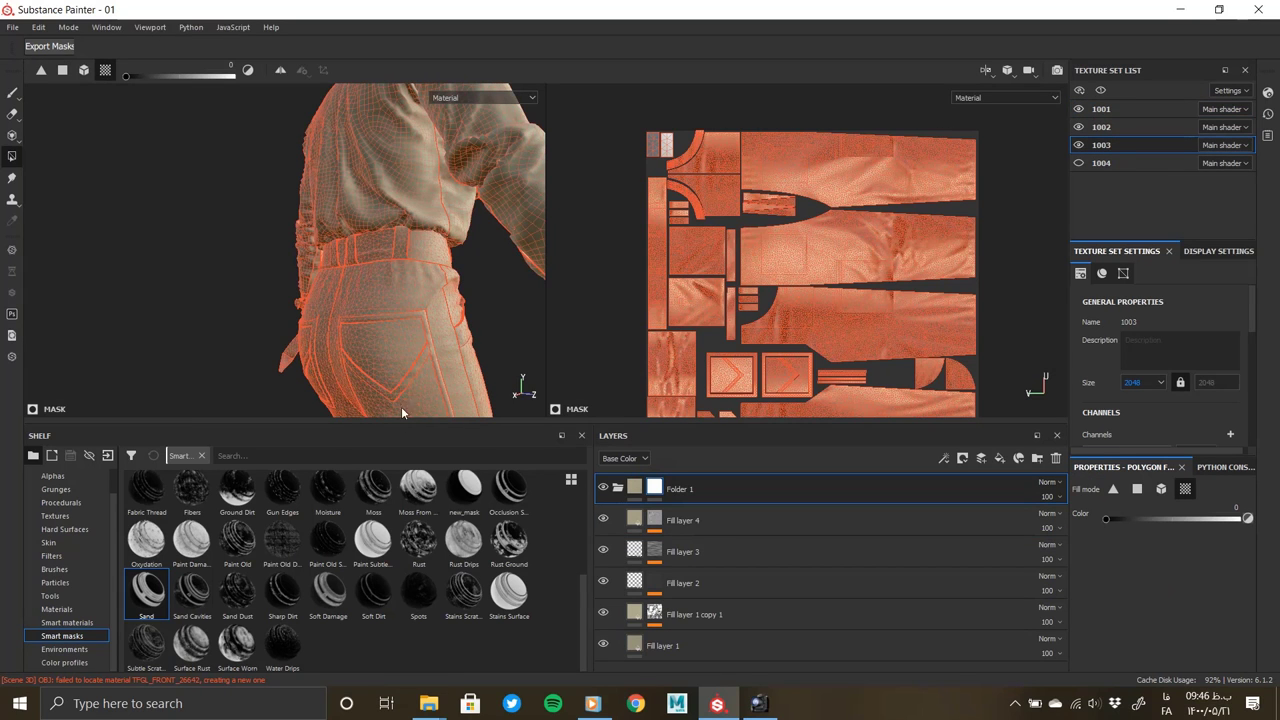
Inspect the trousers' back pocket and legs in mask view, then exit Folder 1's mask
alt+middle_drag(404, 293, 408, 145)
mouse_move(458, 176)
alt+mouse_down()
mouse_move(251, 200)
mouse_move(220, 263)
mouse_move(433, 277)
mouse_move(252, 259)
mouse_move(210, 213)
mouse_move(151, 249)
mouse_move(240, 258)
mouse_move(174, 236)
alt+mouse_up()
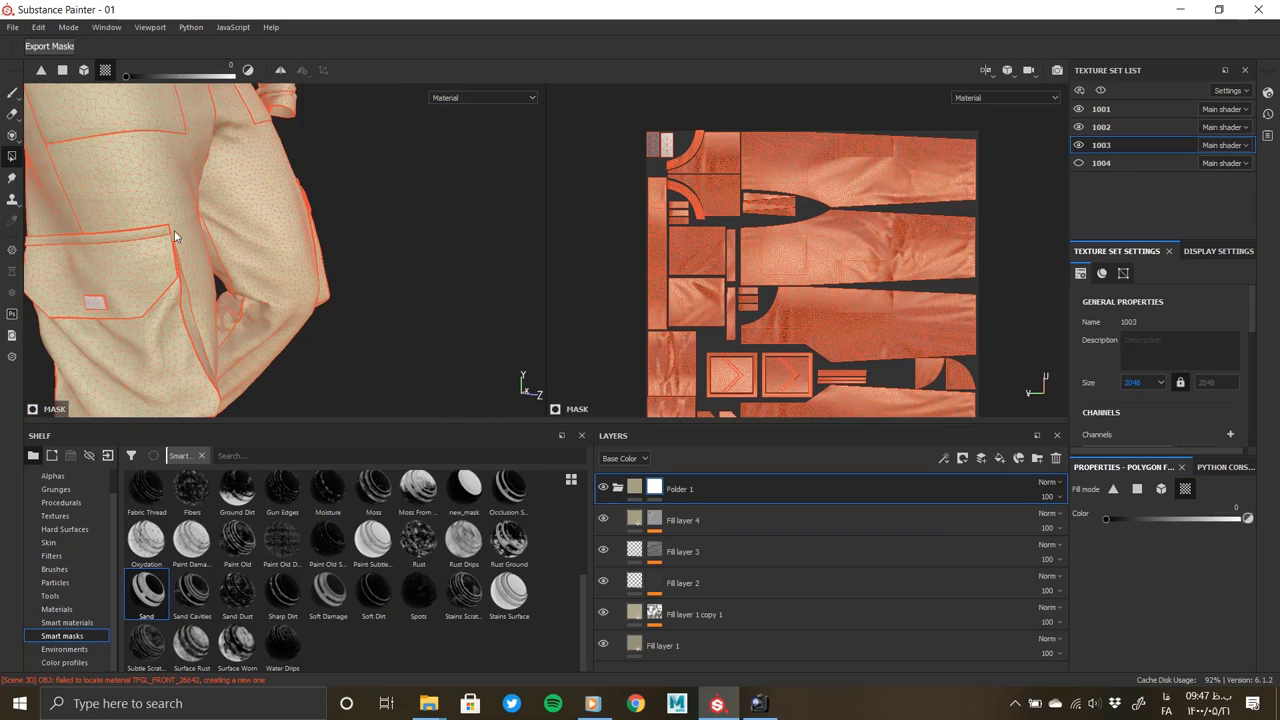
mouse_move(320, 302)
alt+mouse_down()
mouse_move(183, 300)
mouse_move(240, 286)
mouse_move(330, 383)
mouse_move(360, 371)
mouse_move(292, 323)
mouse_move(338, 337)
mouse_move(420, 303)
mouse_move(138, 305)
mouse_move(209, 345)
alt+mouse_up()
alt+drag(183, 304, 159, 263)
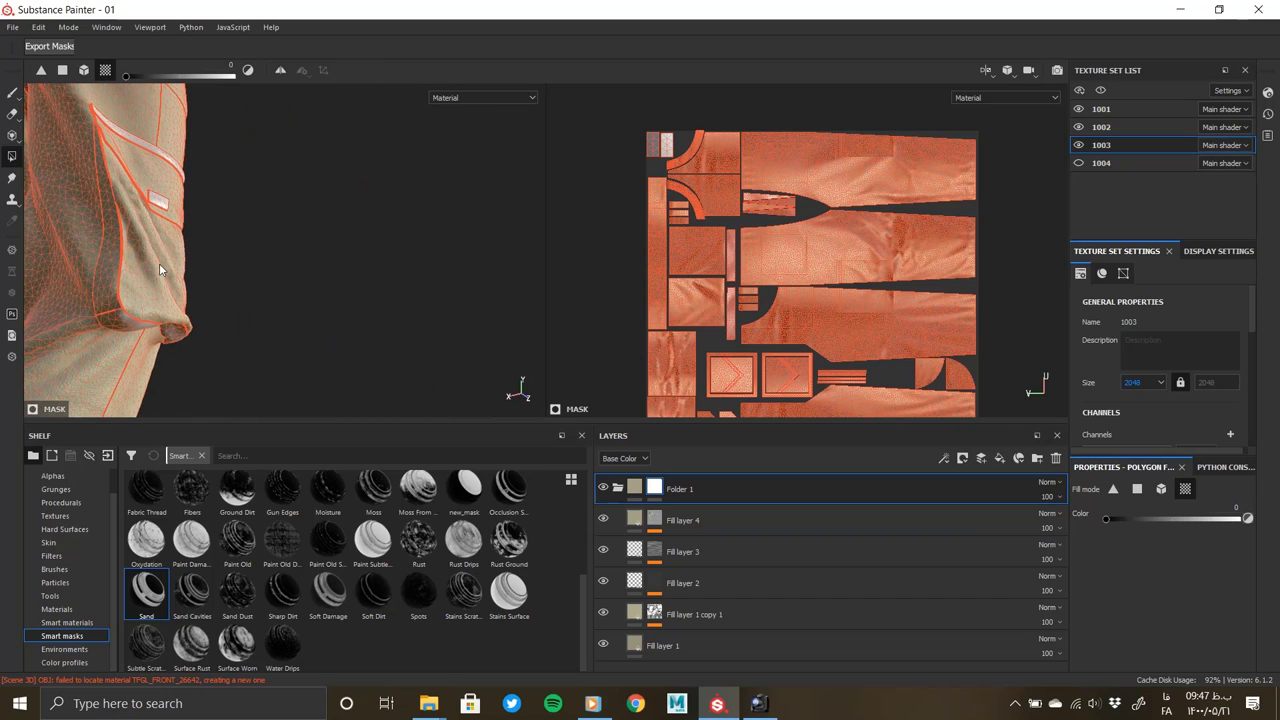
mouse_move(244, 261)
alt+mouse_down()
mouse_move(280, 250)
mouse_move(200, 287)
mouse_move(238, 277)
mouse_move(71, 289)
mouse_move(274, 286)
mouse_move(434, 303)
mouse_move(520, 330)
alt+mouse_up()
click(634, 486)
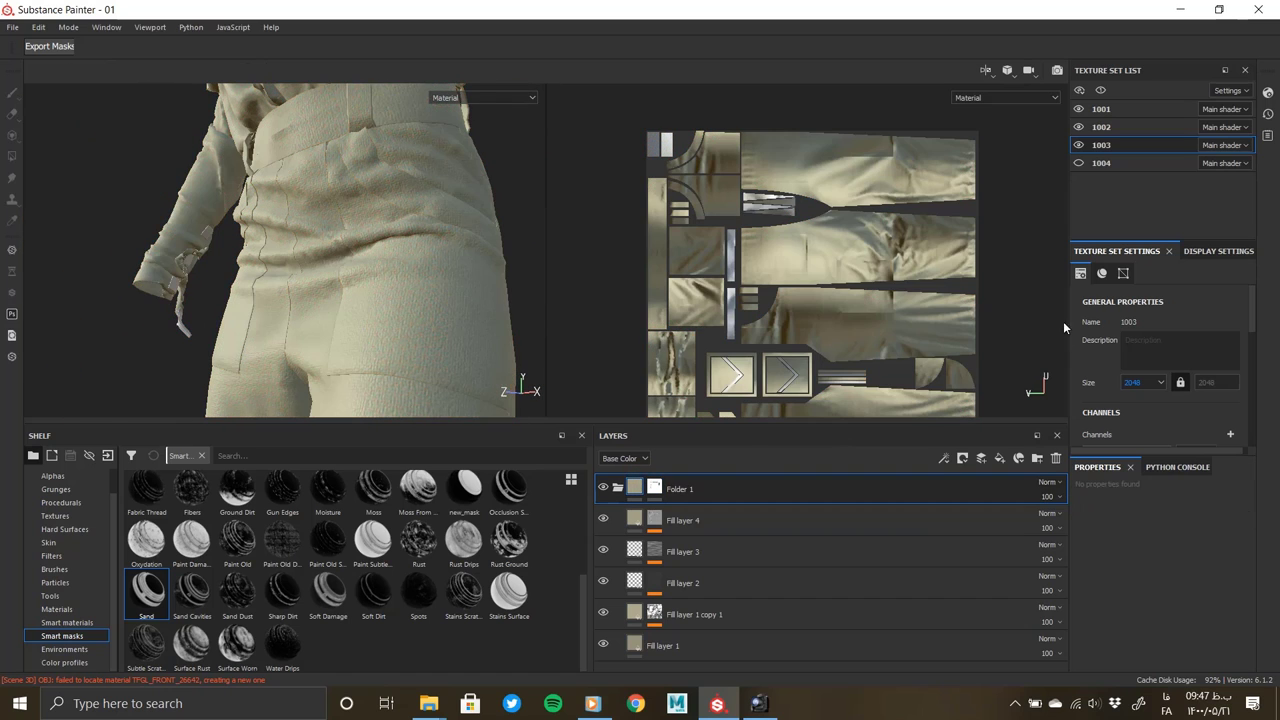
Select texture set 1001 and examine the chest pocket, sleeve and shoulder up close
click(1100, 108)
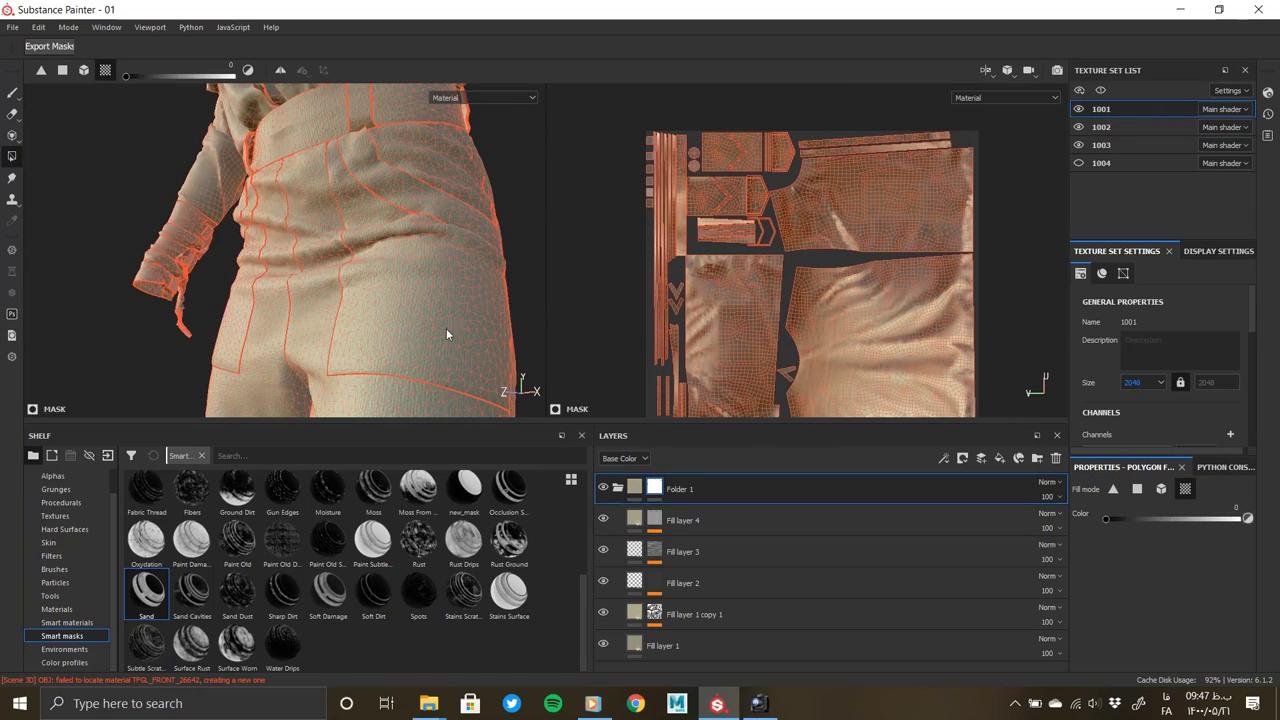
alt+drag(446, 328, 357, 279)
scroll(370, 240, up, 3)
scroll(380, 195, up, 3)
scroll(380, 170, up, 3)
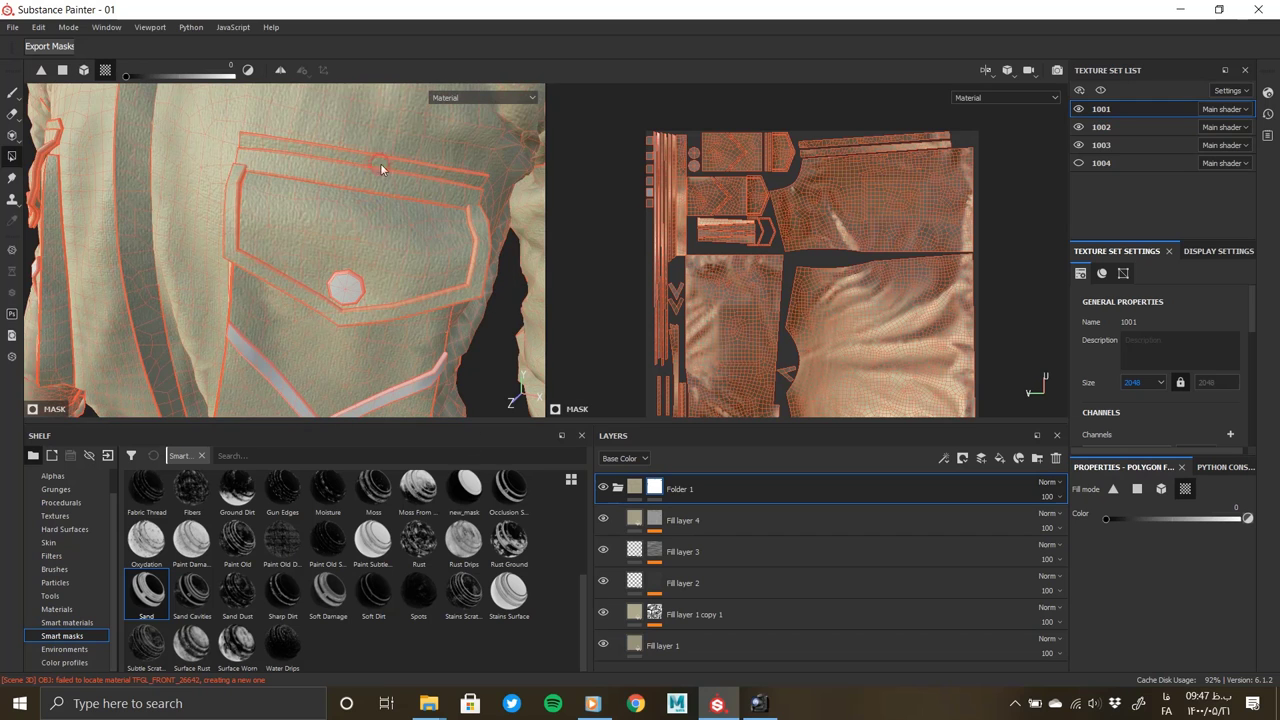
mouse_move(281, 150)
alt+mouse_down()
mouse_move(191, 214)
mouse_move(306, 257)
mouse_move(391, 220)
mouse_move(377, 301)
mouse_move(356, 316)
mouse_move(263, 294)
mouse_move(334, 289)
mouse_move(277, 213)
mouse_move(339, 298)
mouse_move(329, 337)
alt+mouse_up()
scroll(393, 222, down, 3)
scroll(393, 222, down, 2)
mouse_move(329, 337)
alt+middle_down()
mouse_move(349, 191)
mouse_move(355, 283)
alt+middle_up()
mouse_move(355, 283)
alt+mouse_down()
mouse_move(406, 368)
mouse_move(386, 297)
mouse_move(329, 375)
mouse_move(314, 320)
mouse_move(337, 373)
mouse_move(103, 377)
mouse_move(160, 306)
mouse_move(334, 251)
mouse_move(280, 363)
mouse_move(245, 290)
mouse_move(51, 286)
mouse_move(334, 222)
mouse_move(394, 269)
alt+mouse_up()
Return to the normal material view, look over the full outfit, and select texture set 1002
key(f)
click(617, 488)
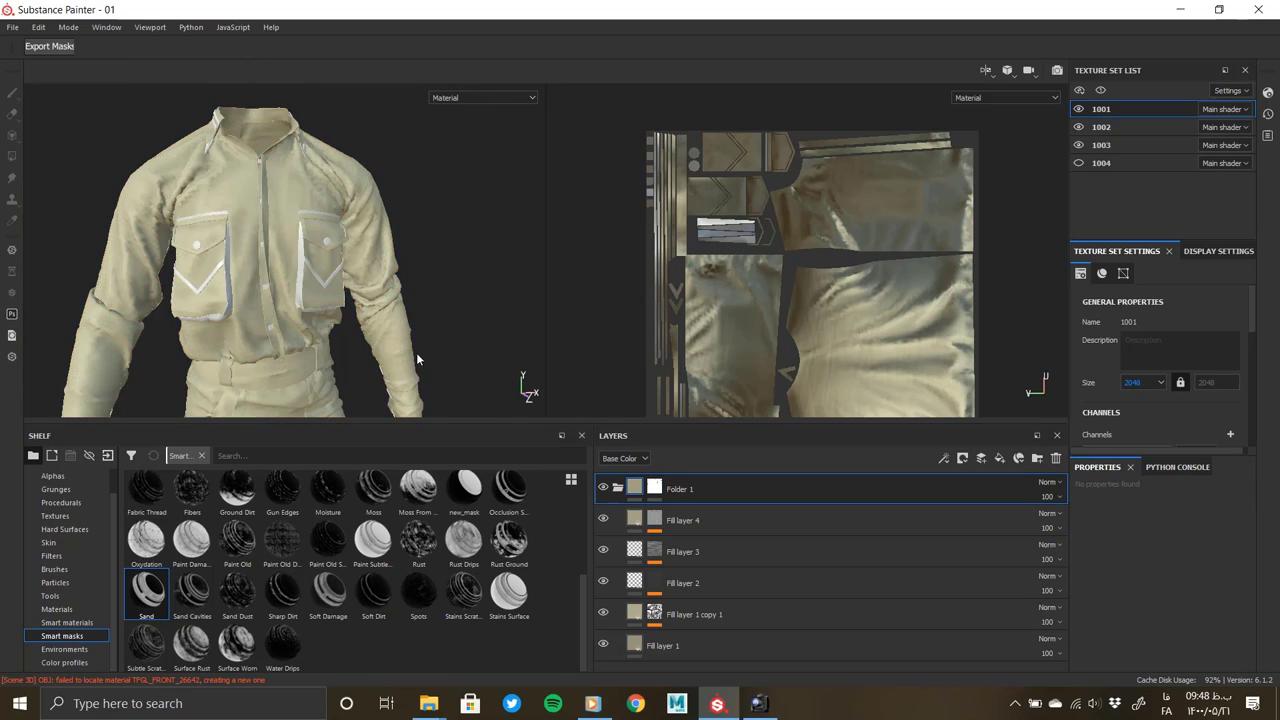
mouse_move(245, 178)
alt+mouse_down()
mouse_move(311, 322)
mouse_move(103, 305)
mouse_move(370, 312)
mouse_move(340, 262)
alt+mouse_up()
scroll(340, 262, up, 3)
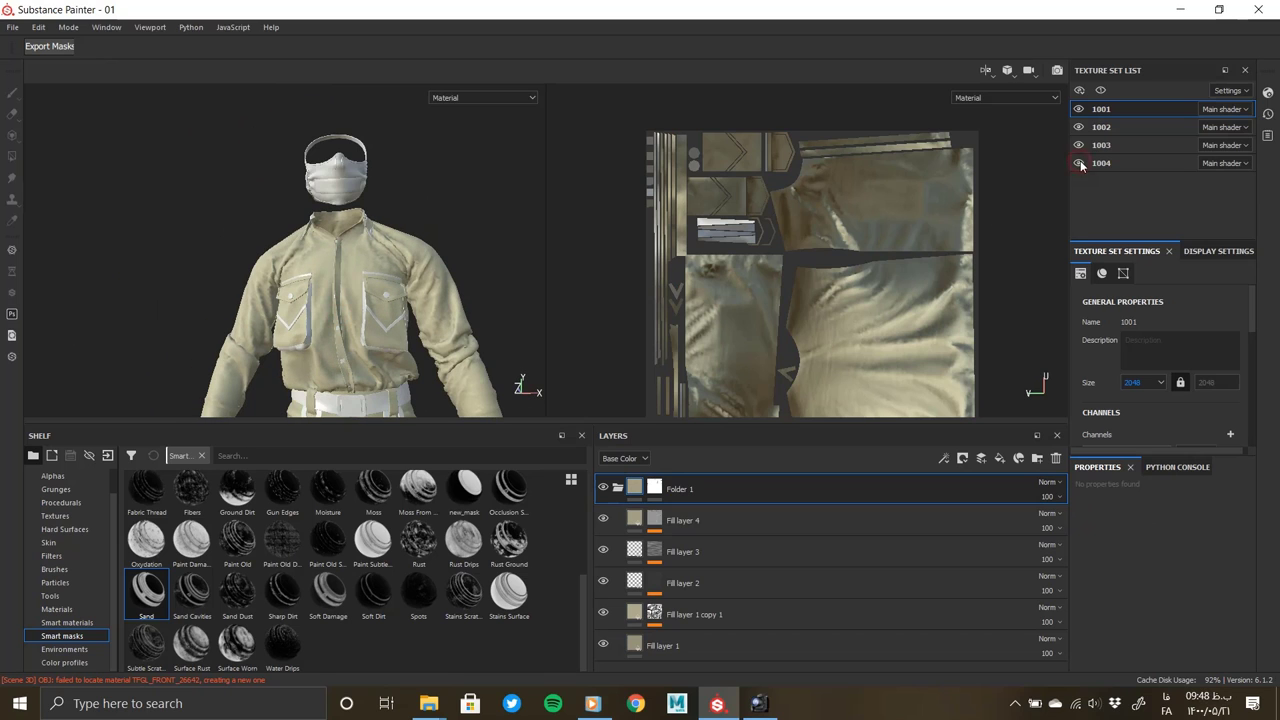
scroll(421, 184, down, 2)
mouse_move(421, 184)
alt+mouse_down()
mouse_move(171, 214)
mouse_move(240, 334)
mouse_move(330, 300)
alt+mouse_up()
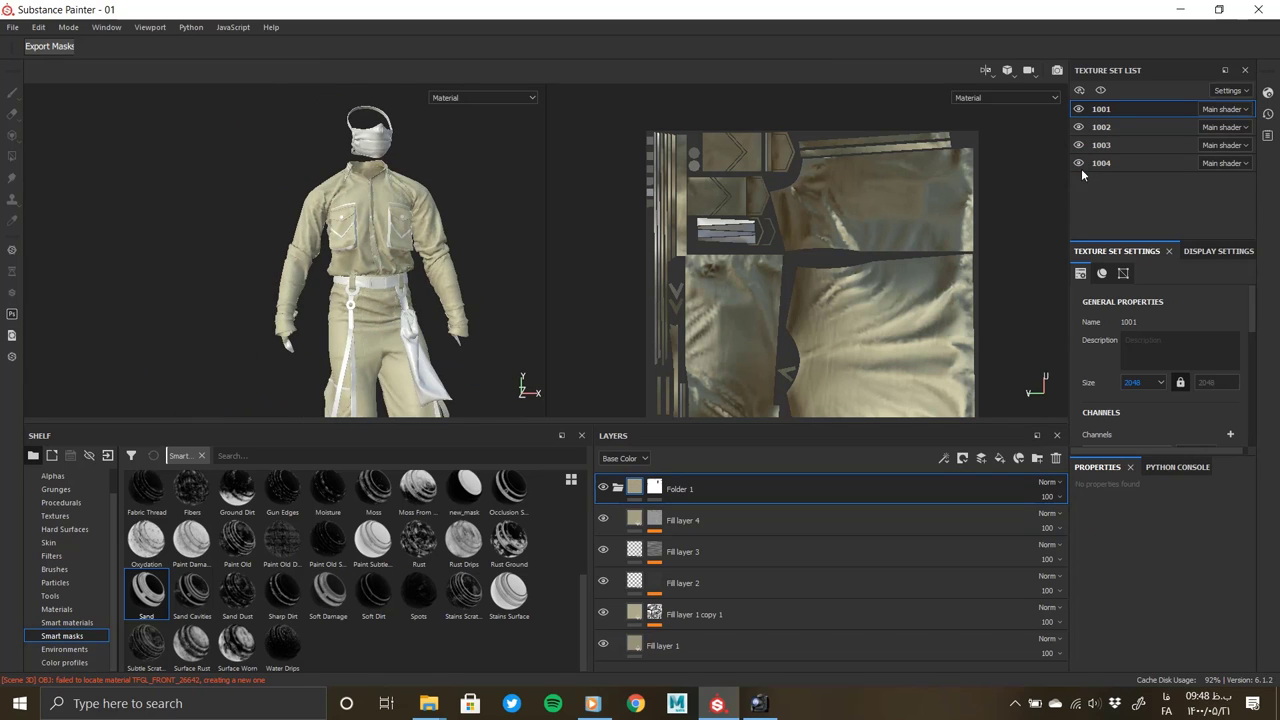
scroll(373, 184, up, 3)
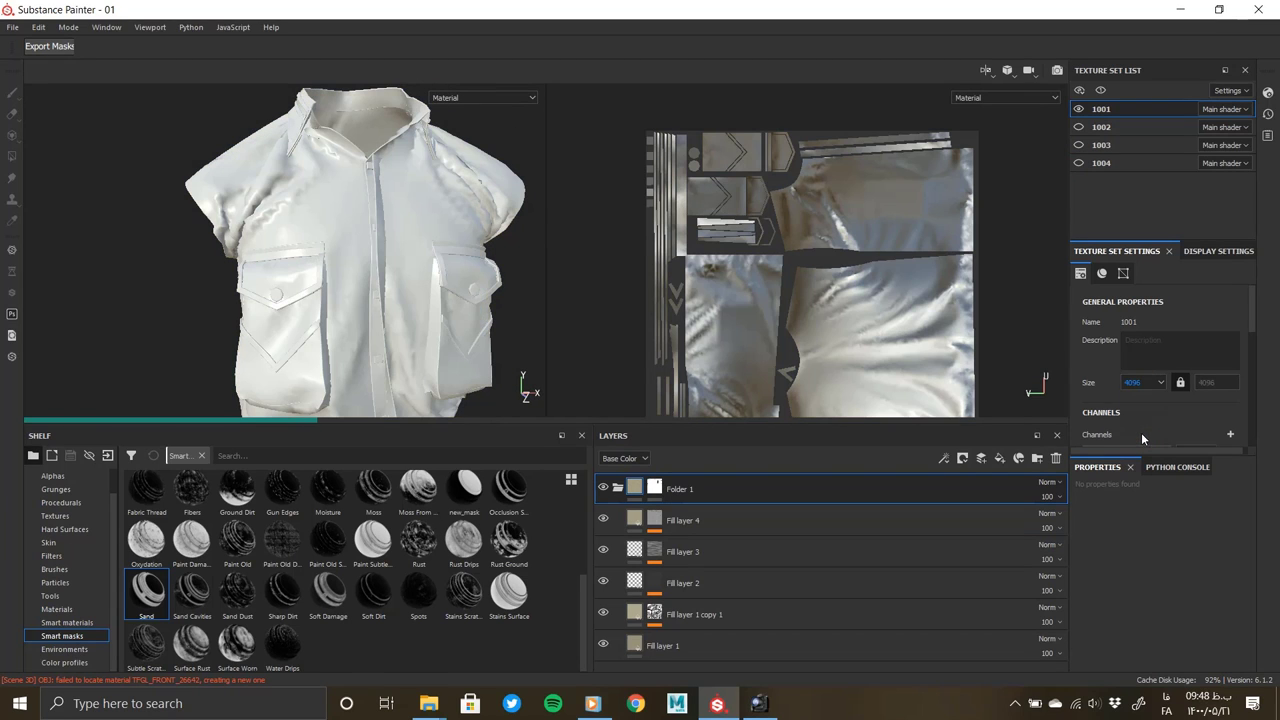
click(1101, 127)
alt+drag(371, 243, 243, 286)
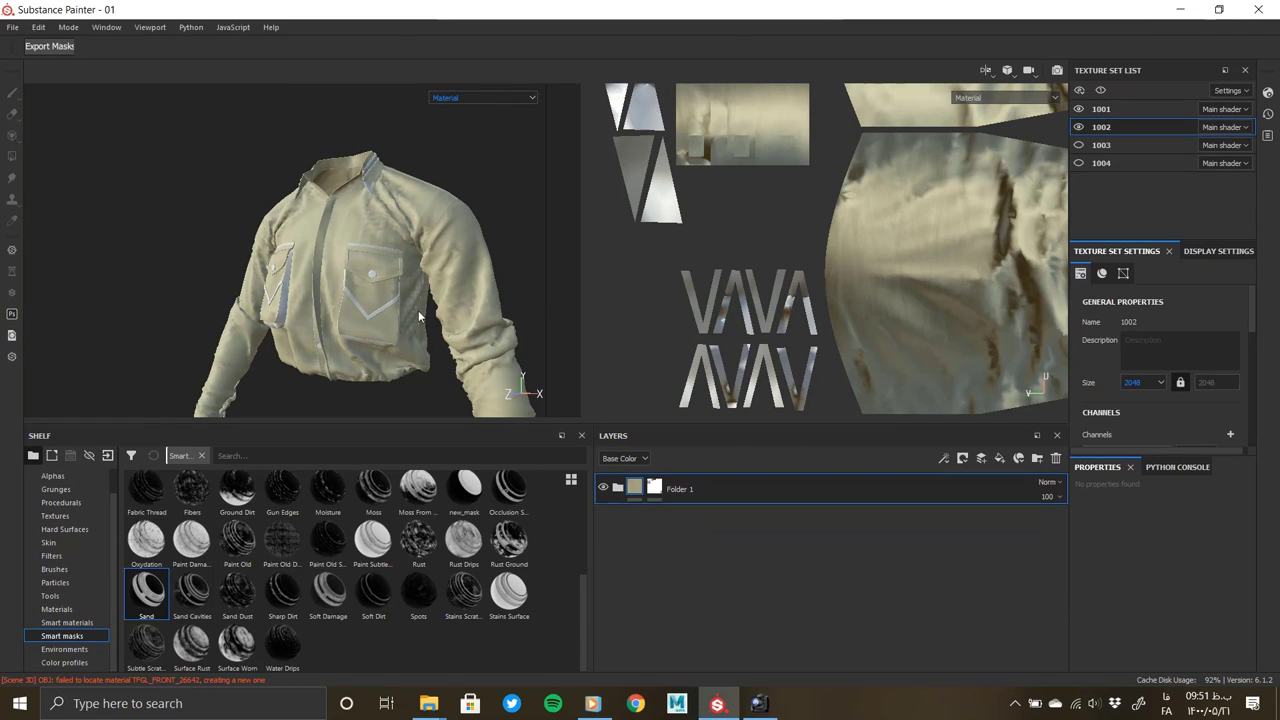
On set 1002, add a fill layer inside a new folder and check its base colour
alt+drag(419, 316, 370, 301)
scroll(380, 361, up, 3)
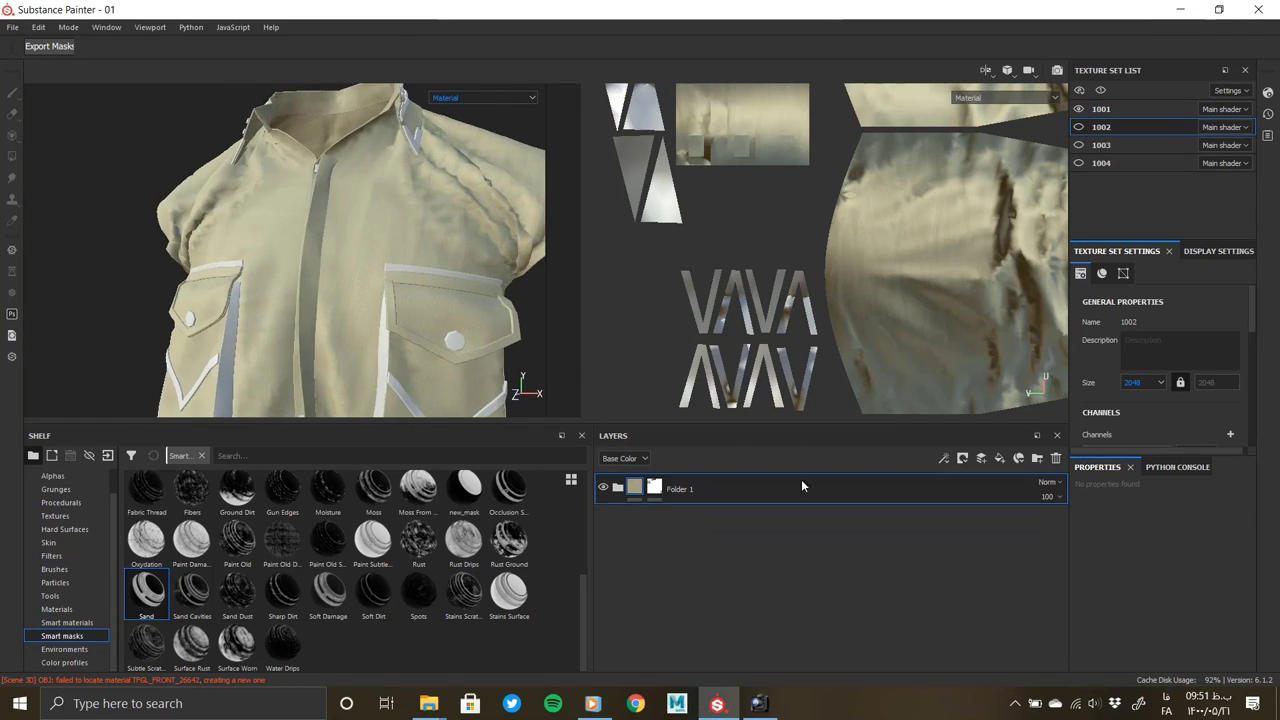
click(1000, 459)
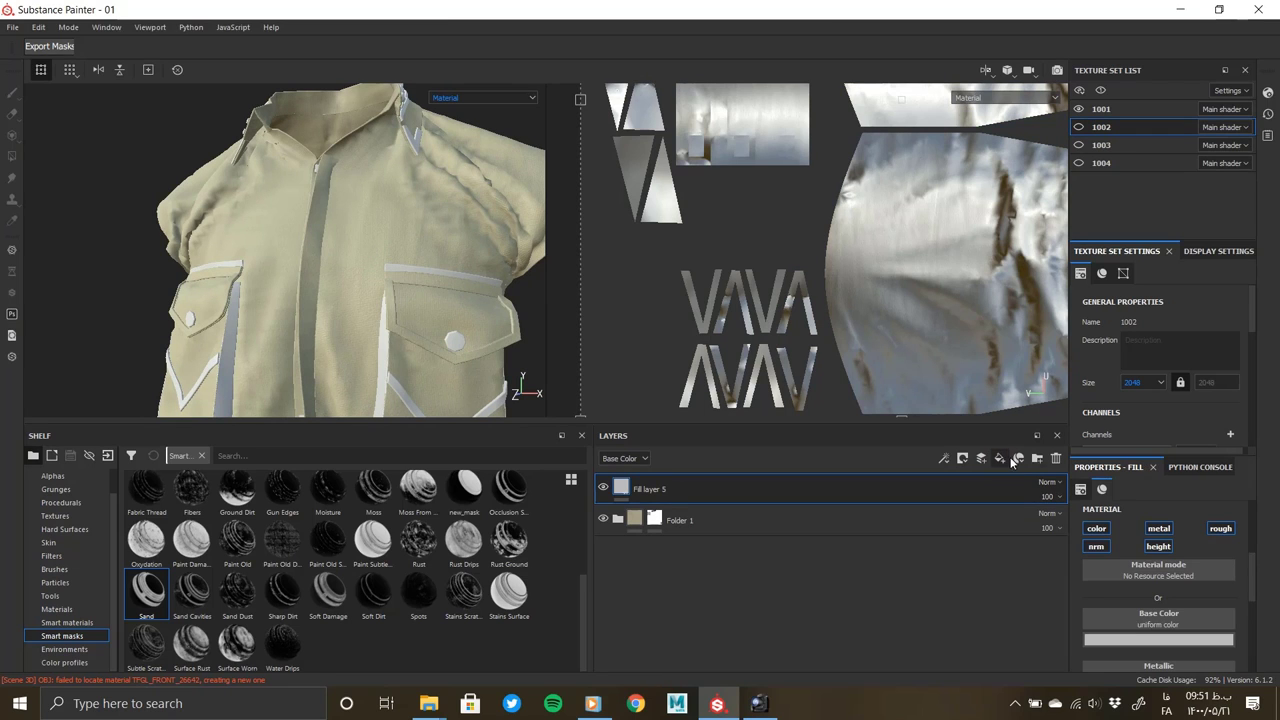
click(1011, 459)
mouse_move(710, 521)
mouse_down()
mouse_move(679, 490)
mouse_move(953, 559)
mouse_up()
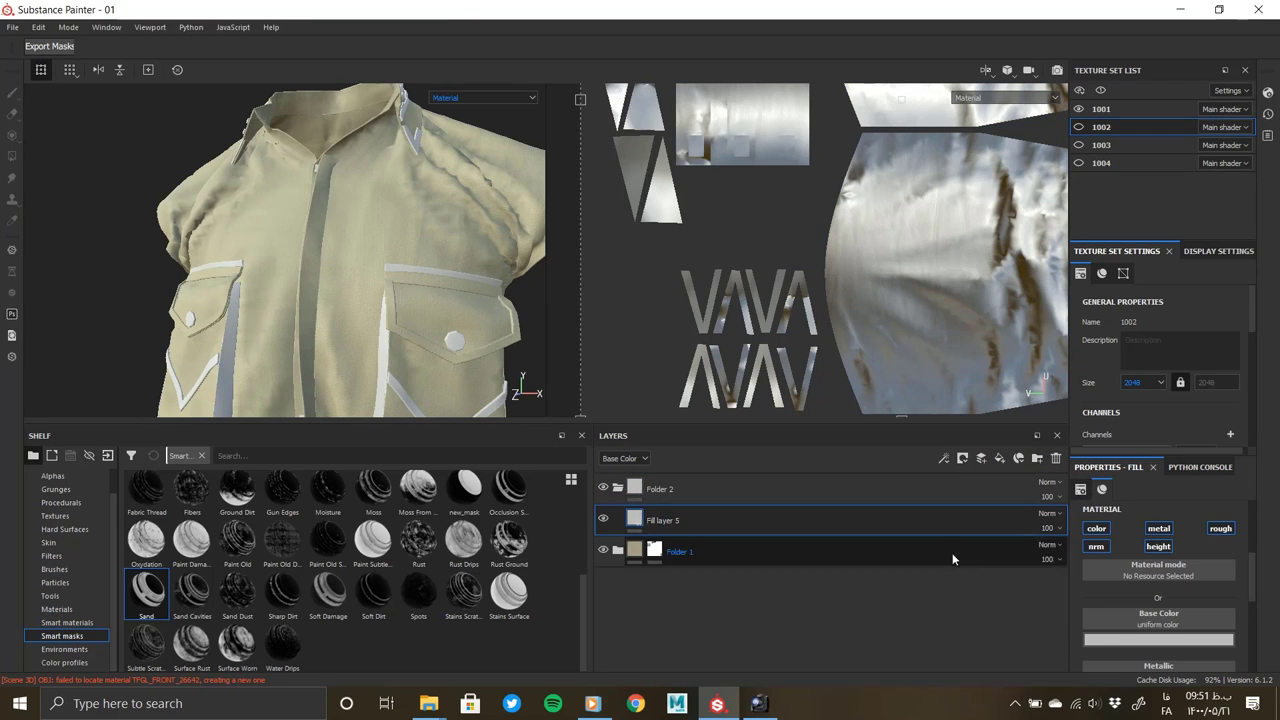
click(1104, 638)
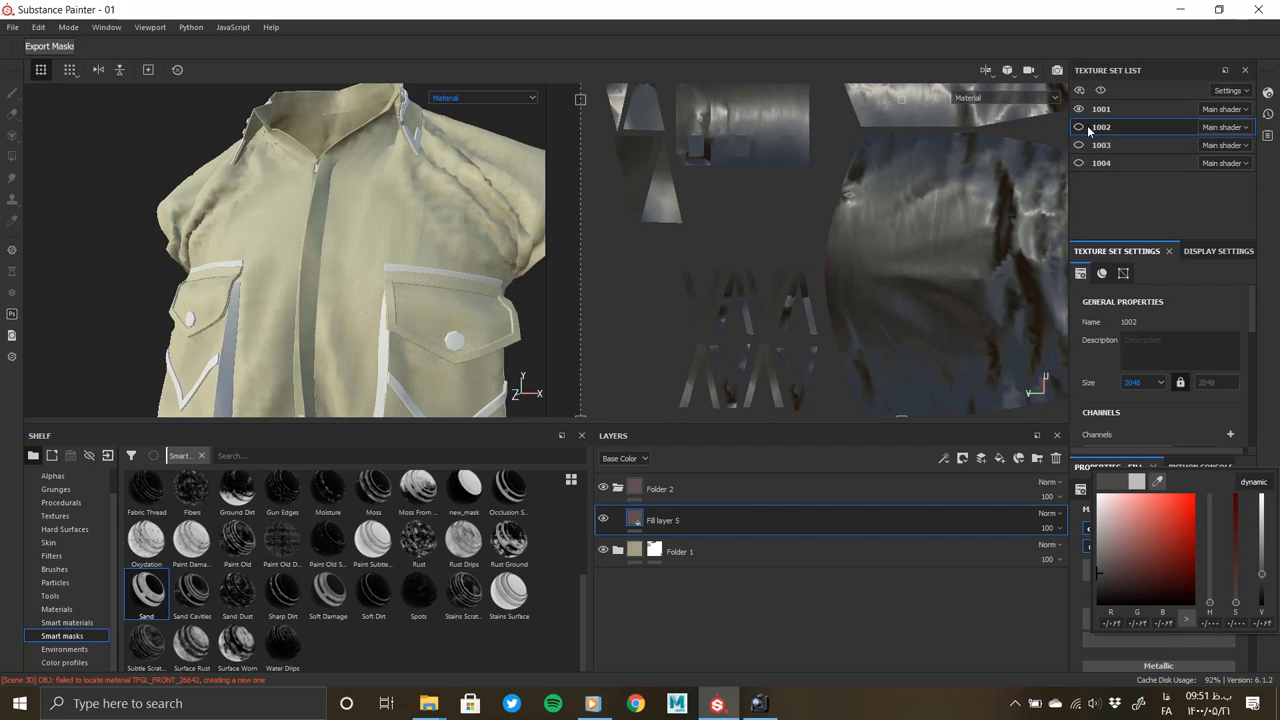
click(726, 481)
On set 1001, add Folder 2 and a new fill layer with Metallic set to 1
click(1110, 109)
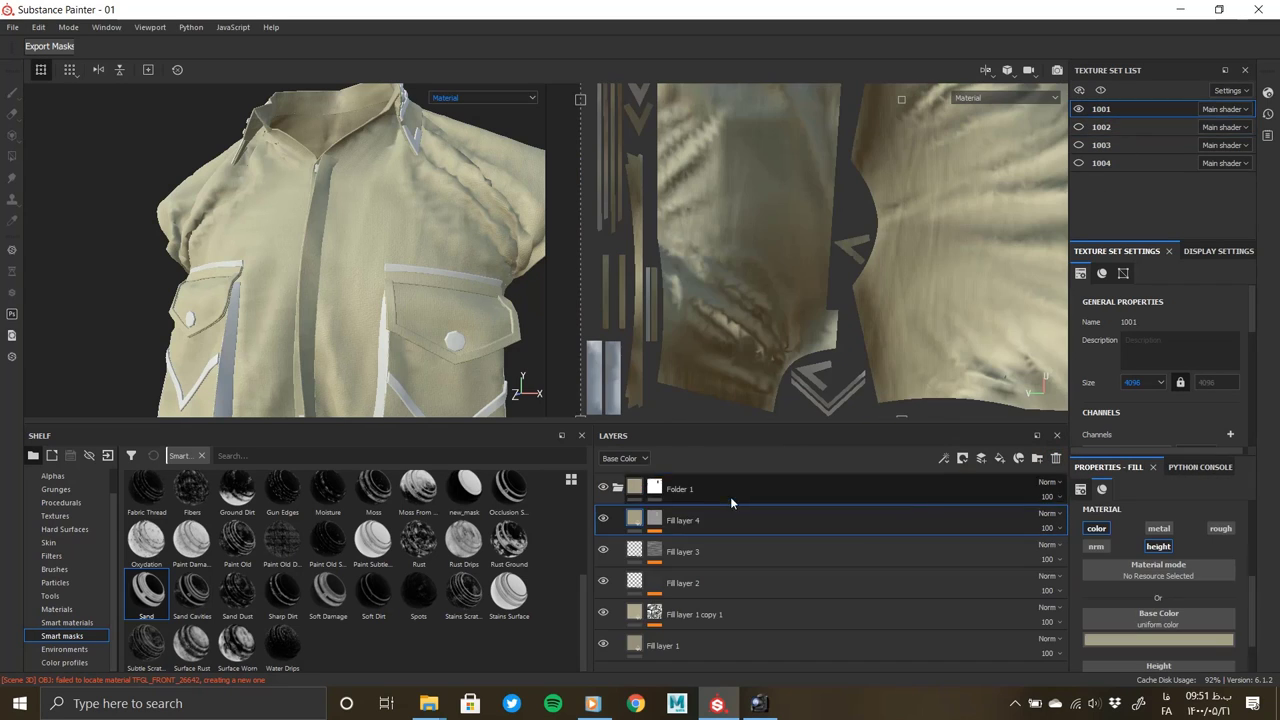
click(1036, 460)
click(1000, 459)
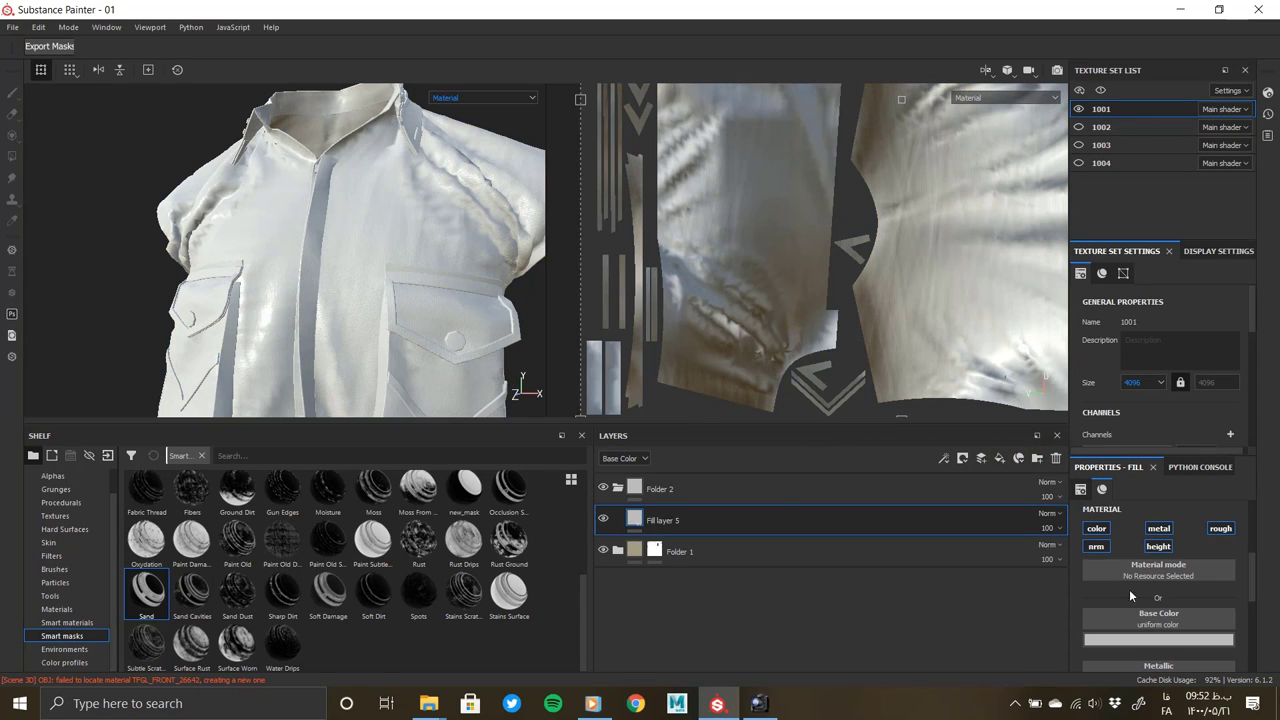
scroll(1130, 600, up, 1)
drag(1139, 624, 1225, 621)
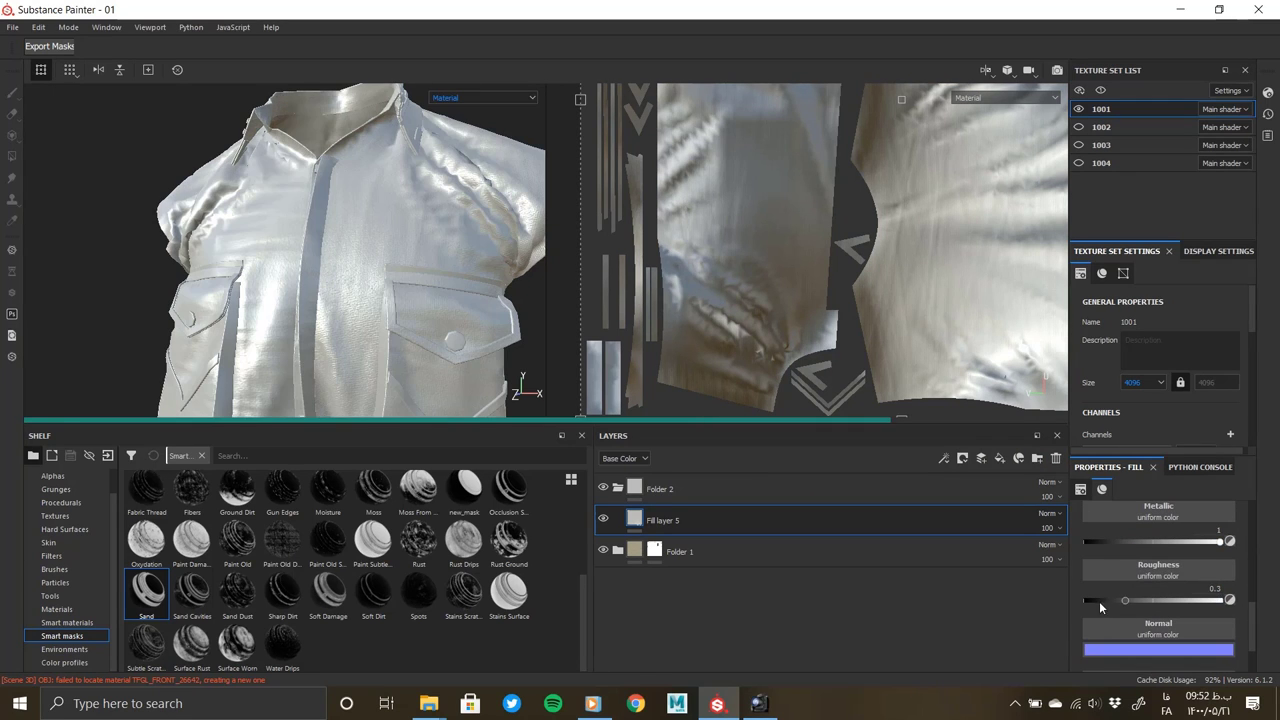
Lower Fill layer 5's roughness to about 0.1 and give it a black mask
click(1099, 601)
right_click(639, 520)
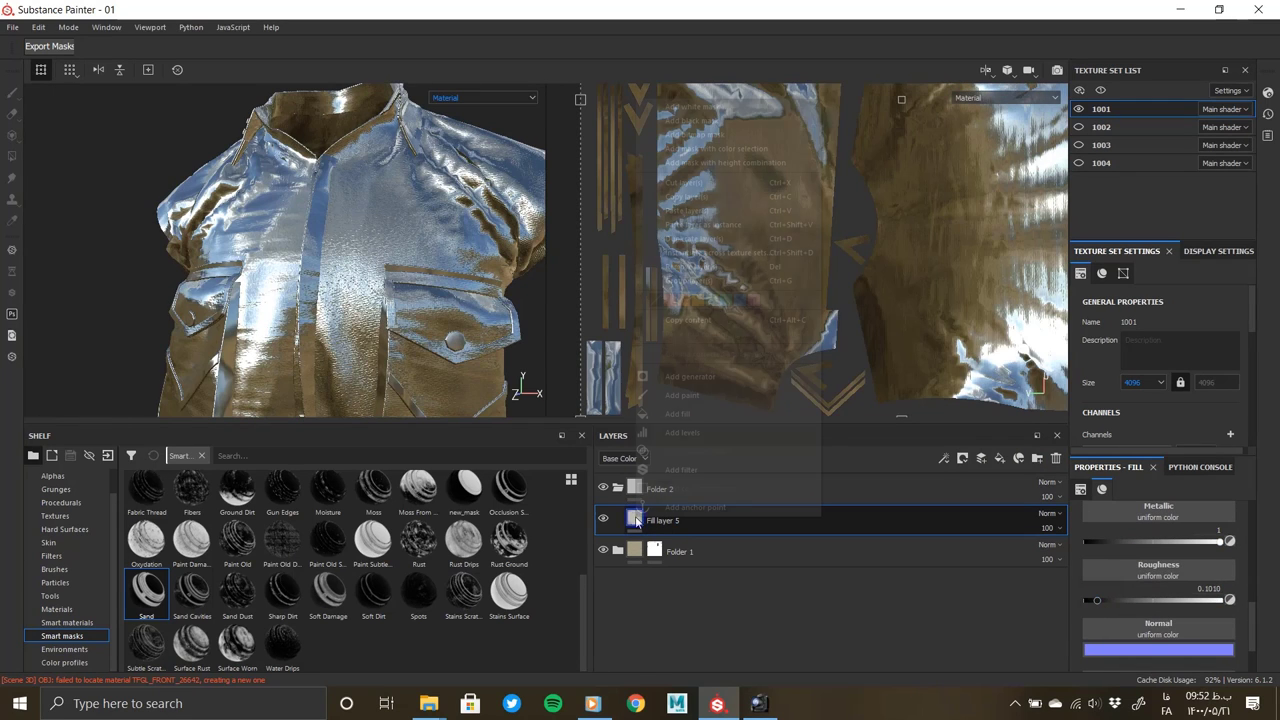
click(695, 120)
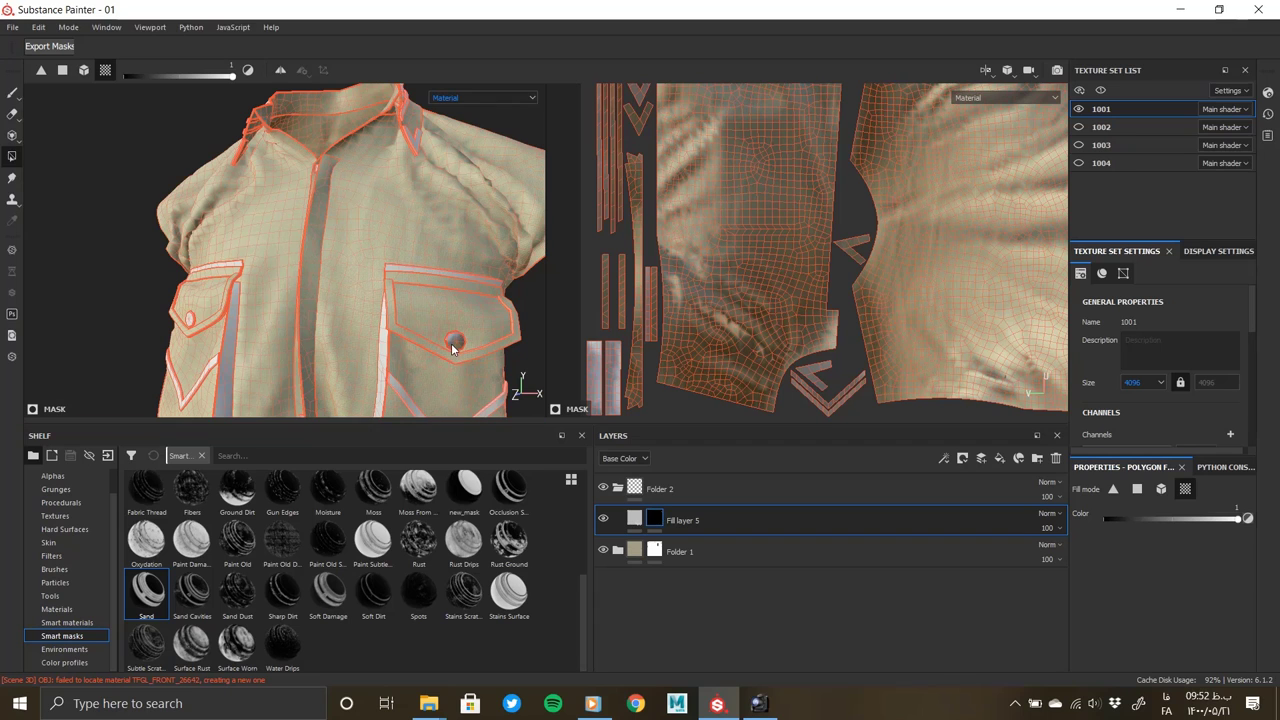
Polygon-fill the placket patch to reveal metal, checking the collar, chest pocket and shirt edge
mouse_move(316, 255)
alt+mouse_down()
mouse_move(435, 228)
mouse_move(391, 284)
alt+mouse_up()
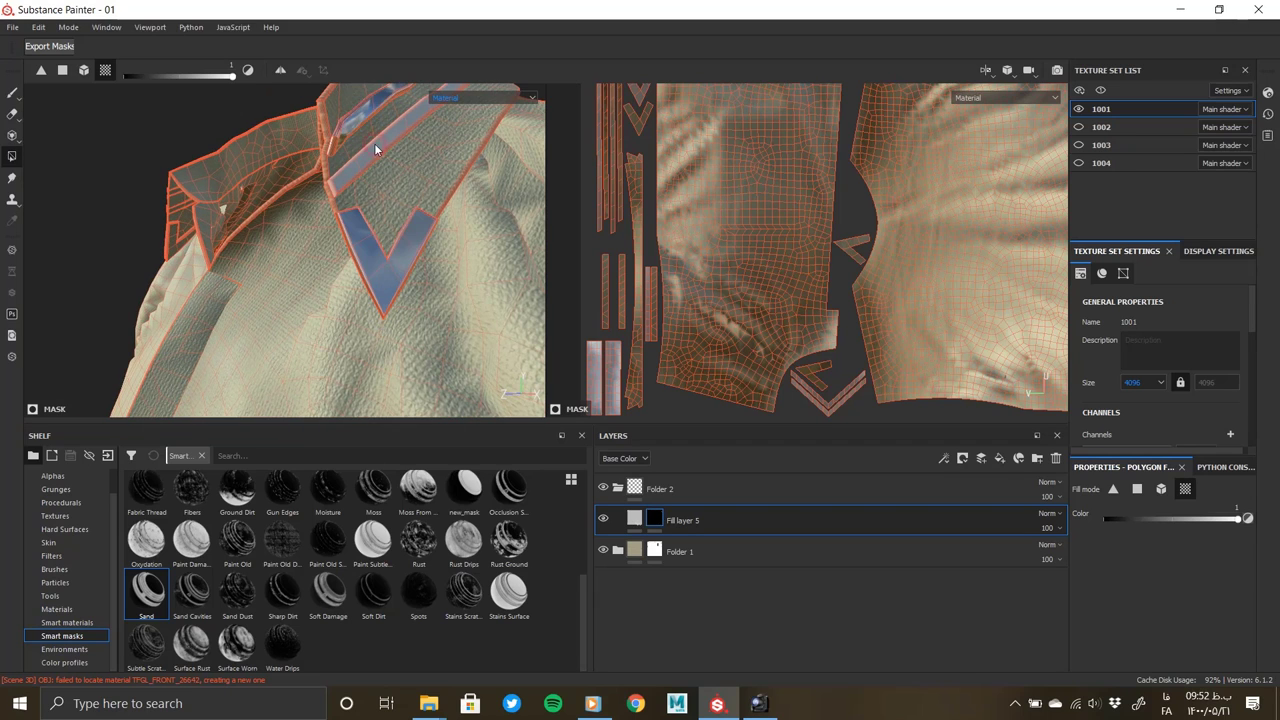
mouse_move(307, 196)
alt+mouse_down()
mouse_move(272, 212)
mouse_move(199, 362)
mouse_move(283, 286)
mouse_move(413, 321)
alt+mouse_up()
scroll(369, 248, up, 5)
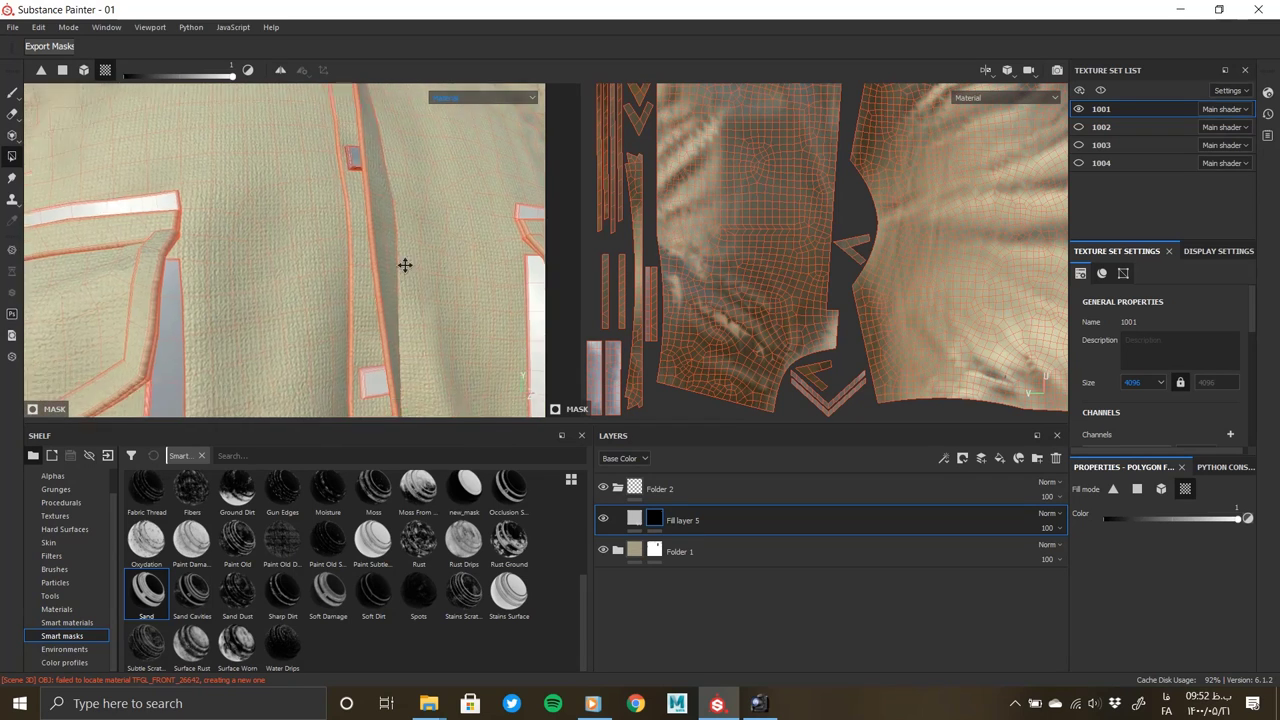
scroll(401, 300, up, 1)
scroll(397, 335, up, 1)
click(397, 331)
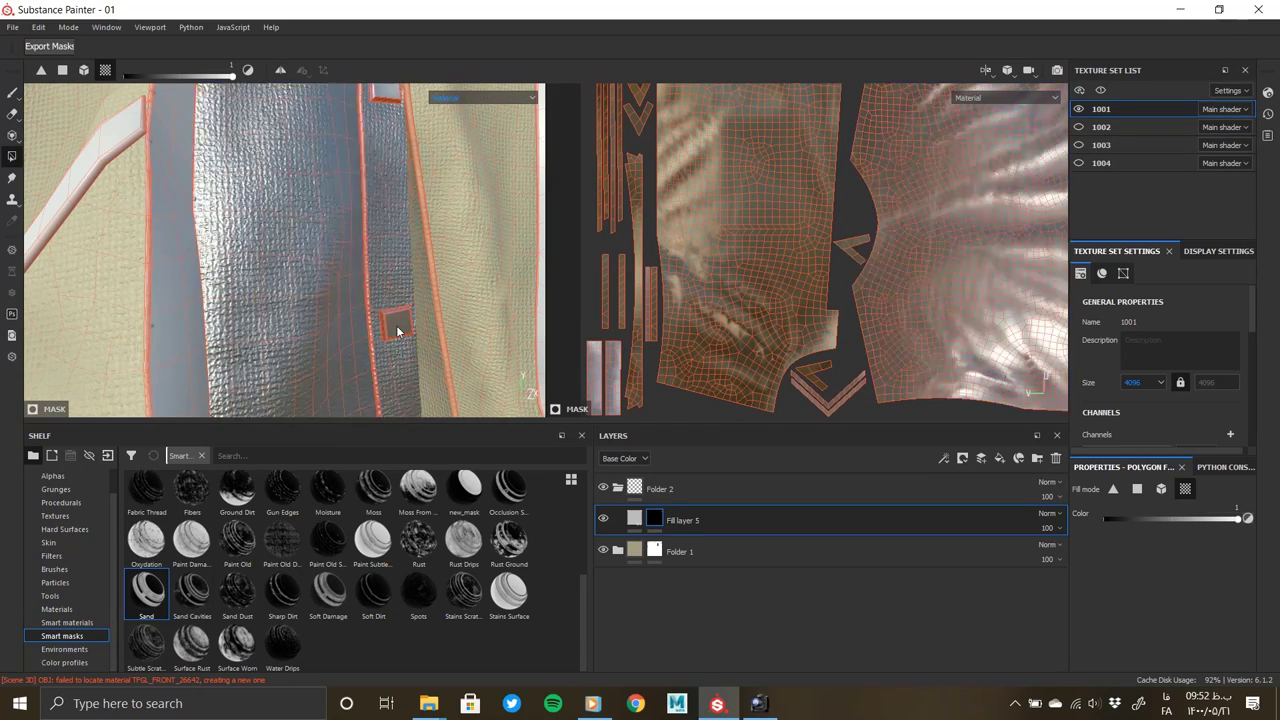
scroll(397, 325, down, 2)
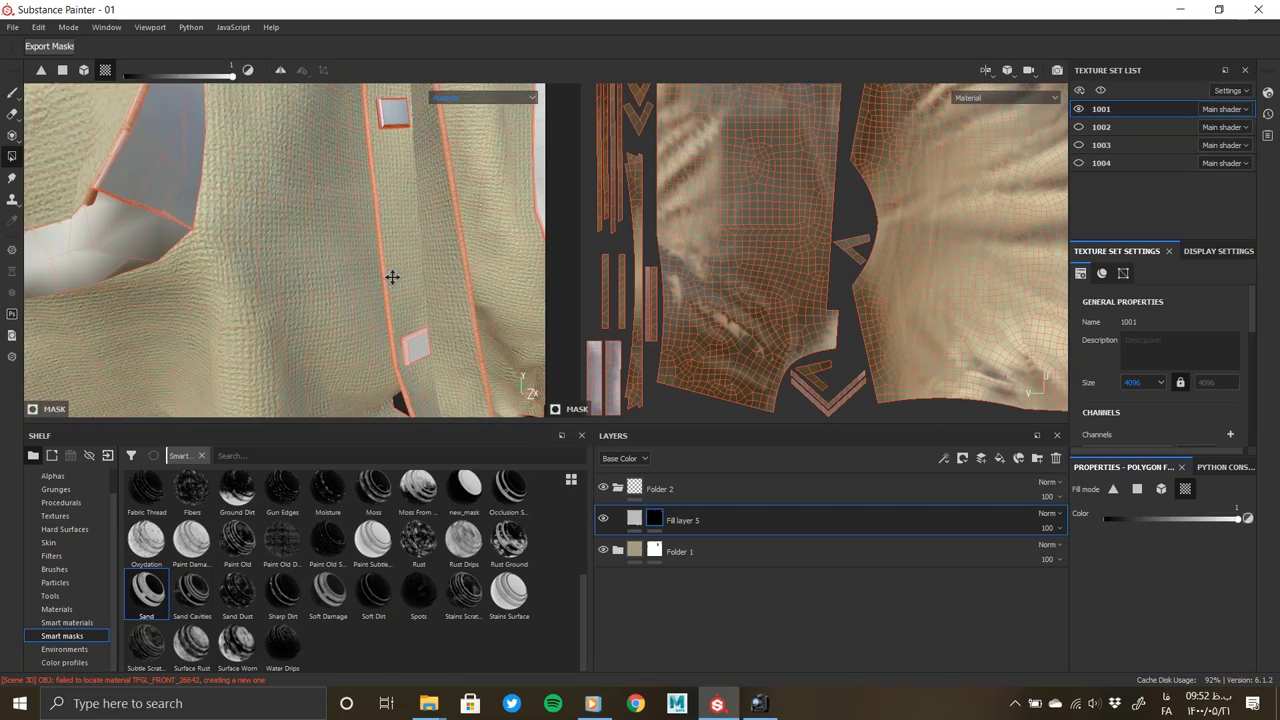
mouse_move(391, 277)
alt+mouse_down()
mouse_move(523, 380)
mouse_move(424, 287)
mouse_move(409, 244)
alt+mouse_up()
scroll(409, 244, up, 2)
alt+right_drag(102, 200, 206, 171)
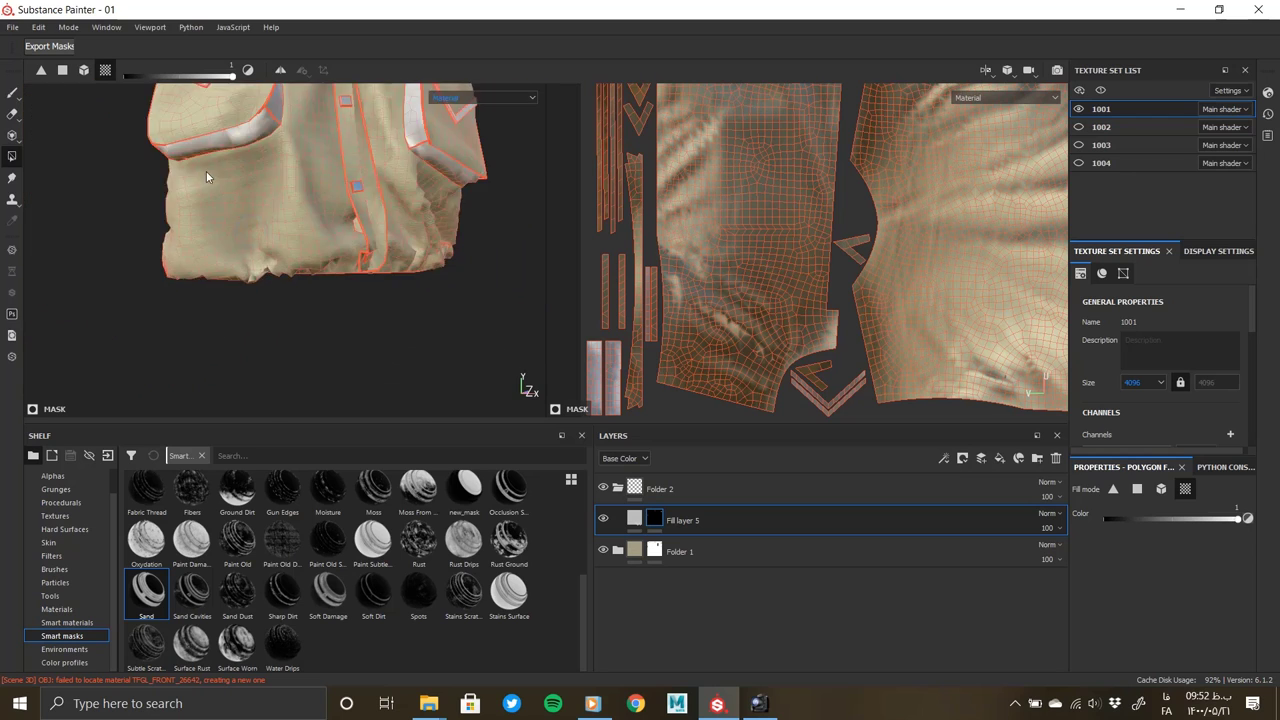
scroll(261, 318, down, 3)
scroll(300, 290, up, 4)
mouse_move(337, 260)
alt+mouse_down()
mouse_move(410, 243)
mouse_move(352, 243)
mouse_move(400, 286)
mouse_move(362, 294)
alt+mouse_up()
scroll(352, 243, down, 3)
scroll(362, 294, down, 2)
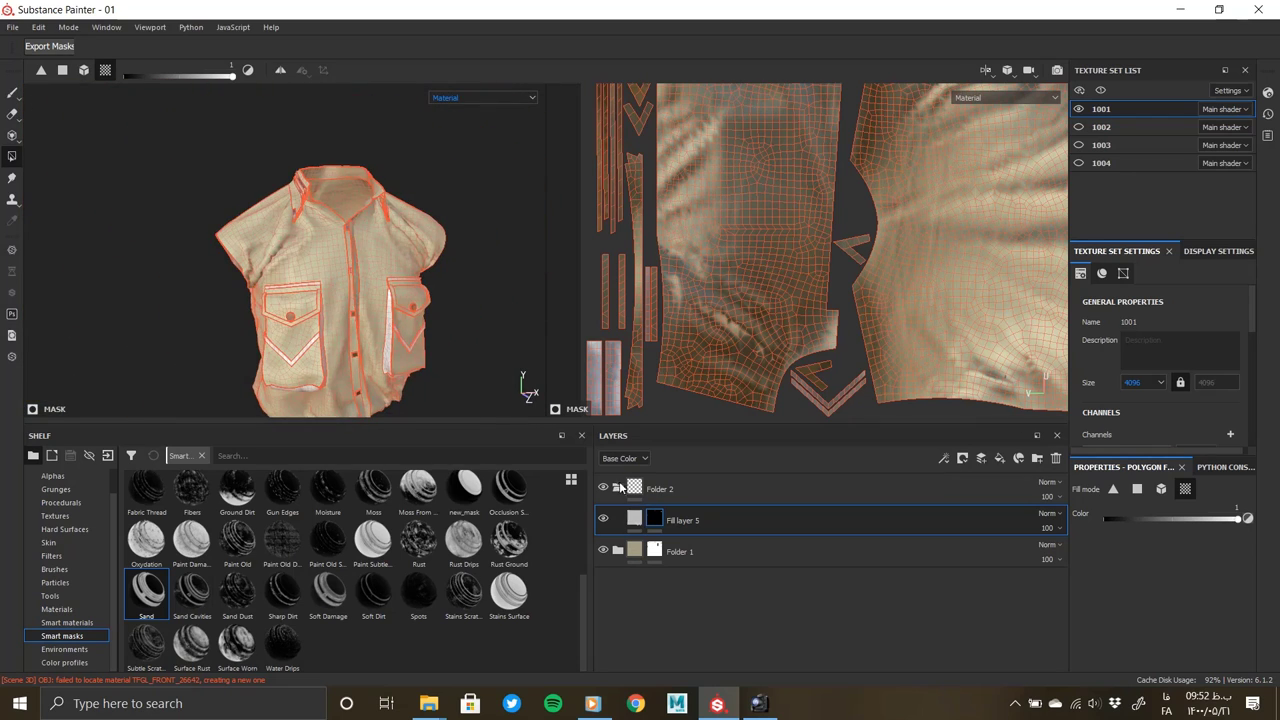
alt+drag(422, 343, 257, 286)
scroll(330, 300, up, 3)
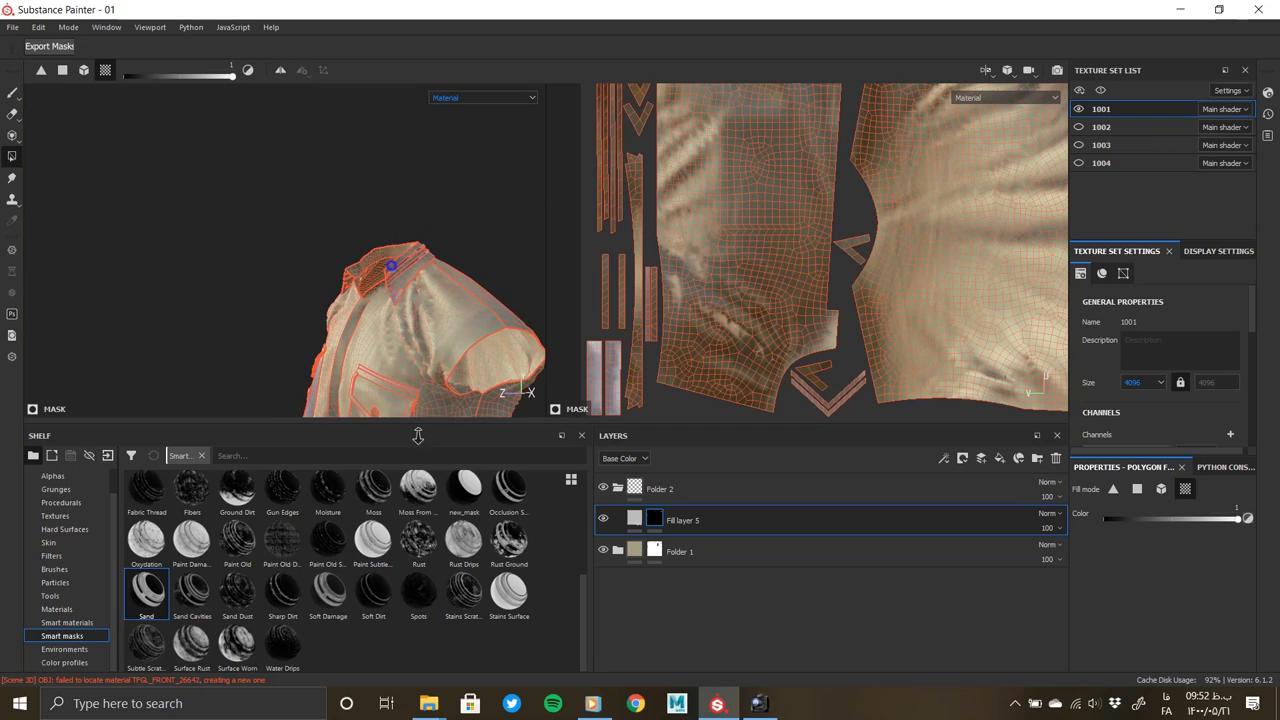
scroll(330, 300, up, 3)
click(634, 518)
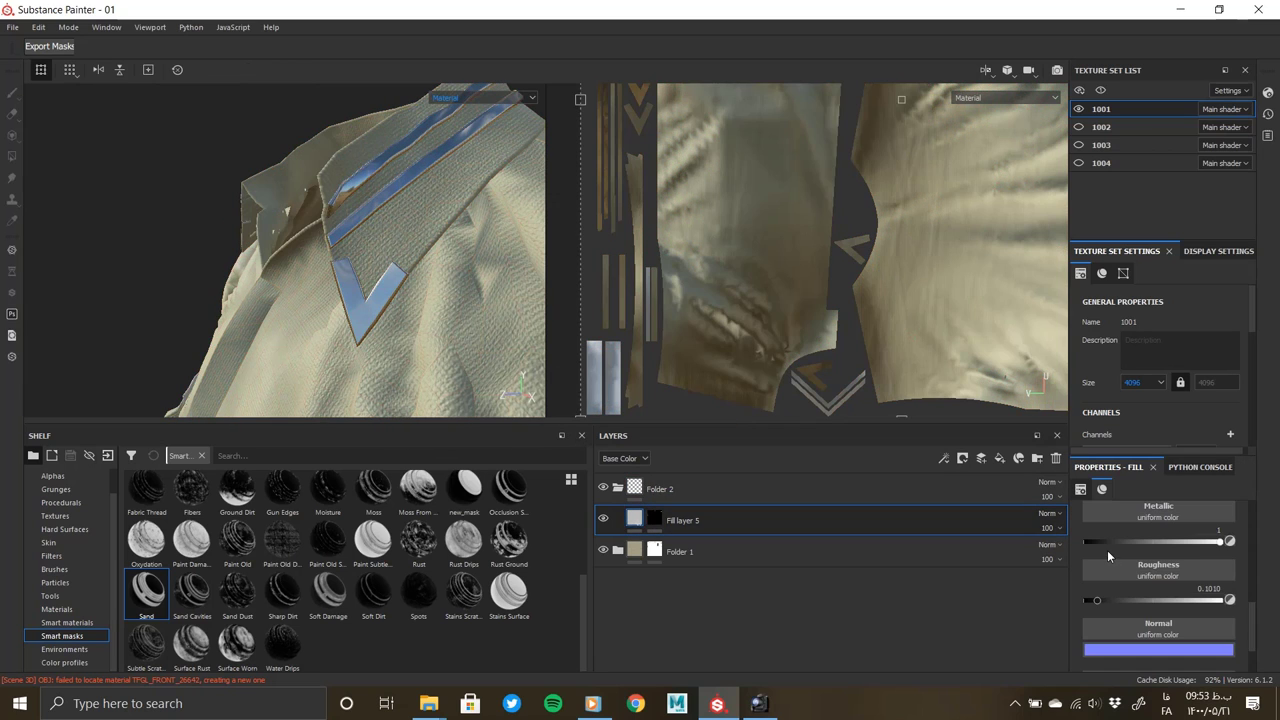
Open Fill layer 5's mask menu, then the layer context menu for Folder 2
click(654, 518)
right_click(655, 518)
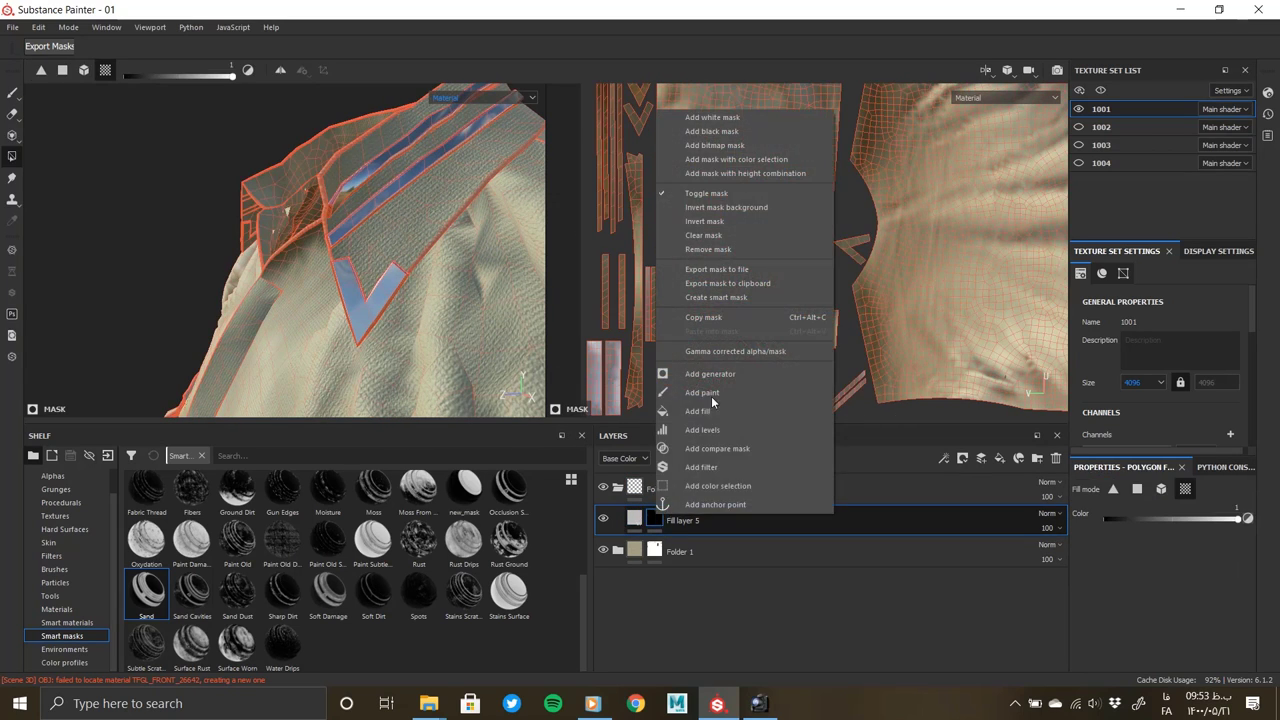
click(715, 318)
right_click(663, 488)
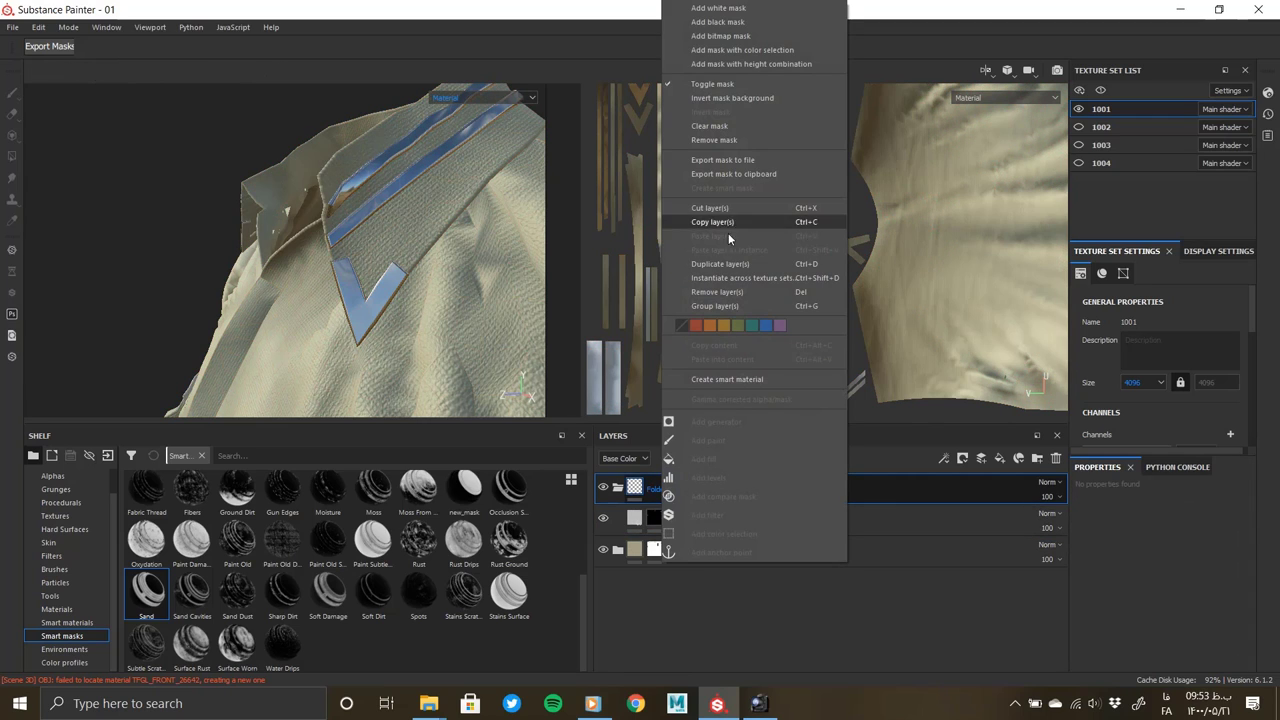
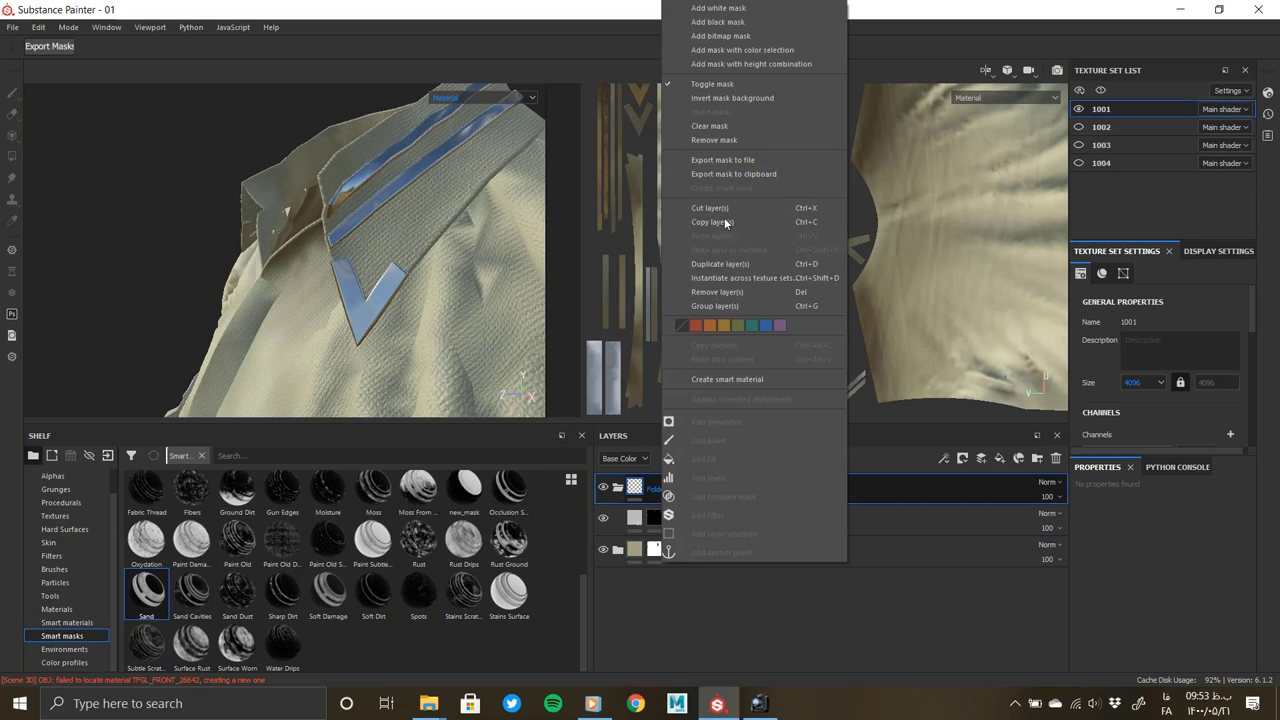
Add a mask to Folder 2 and paste the copied stripe mask into it
click(718, 8)
right_click(655, 488)
click(714, 268)
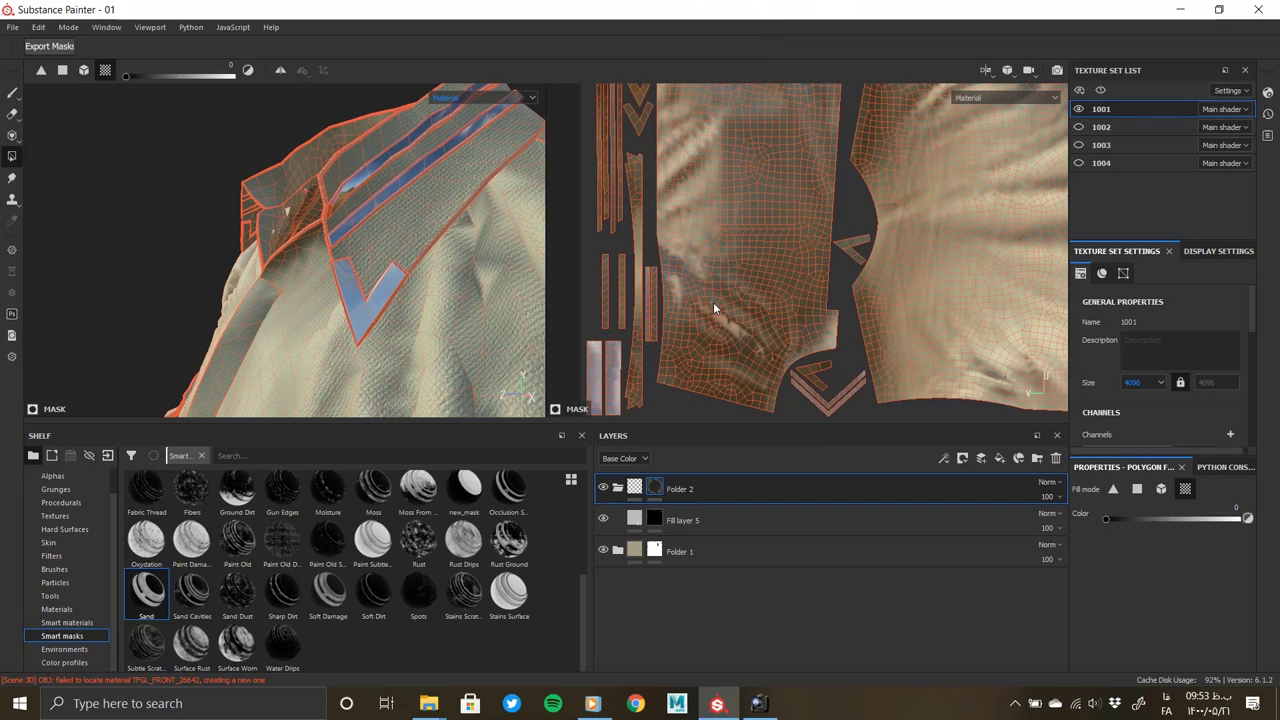
right_click(656, 494)
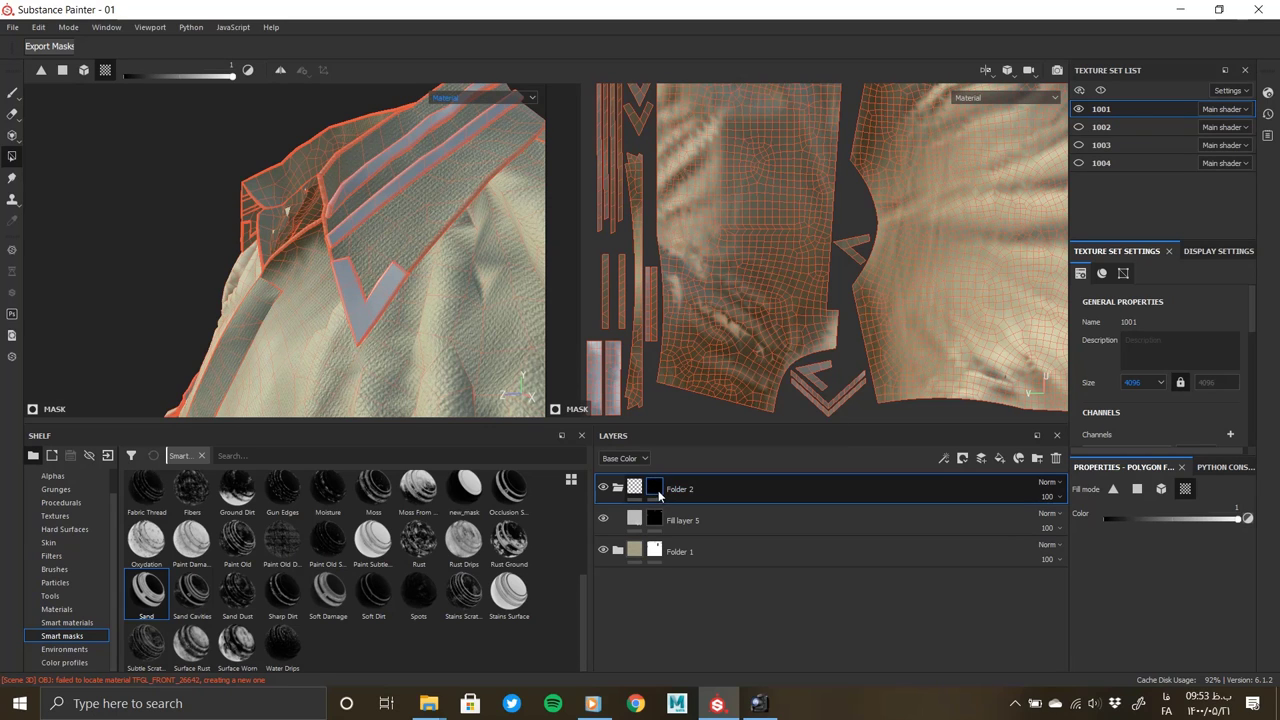
right_click(658, 490)
click(727, 306)
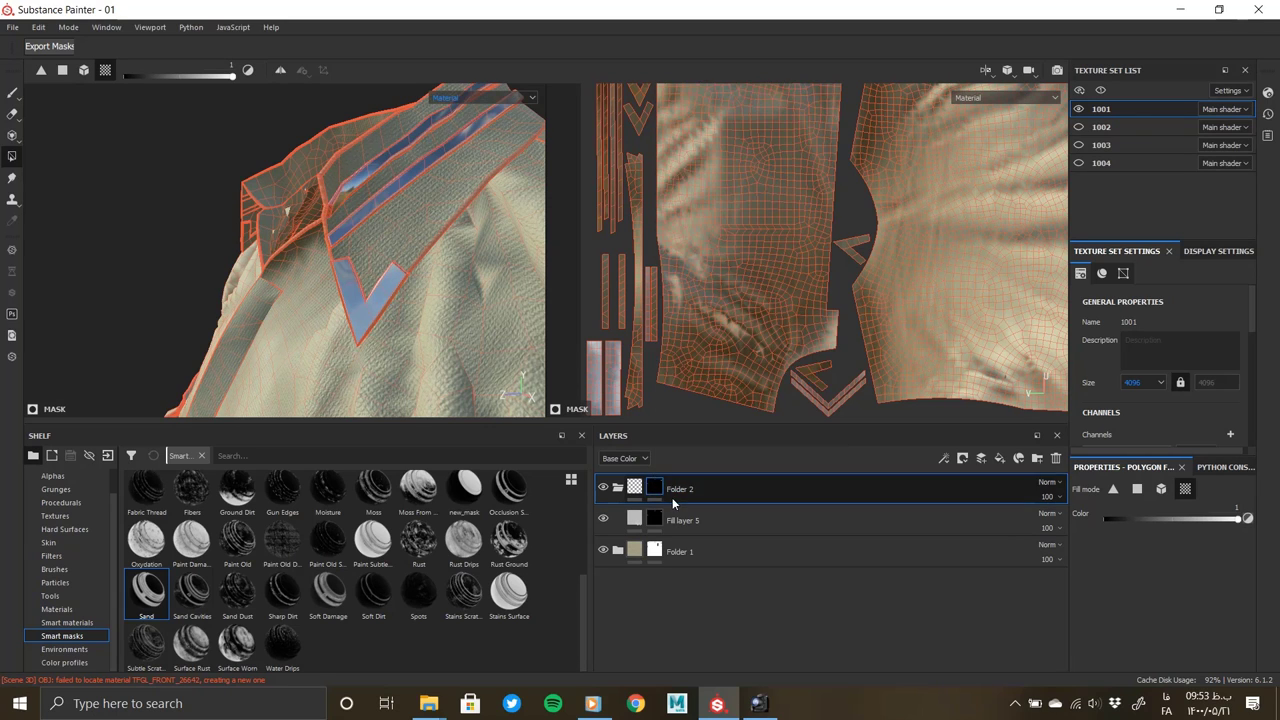
Set Fill layer 5 roughness to 0.1635 and darken its base colour to grey
click(688, 523)
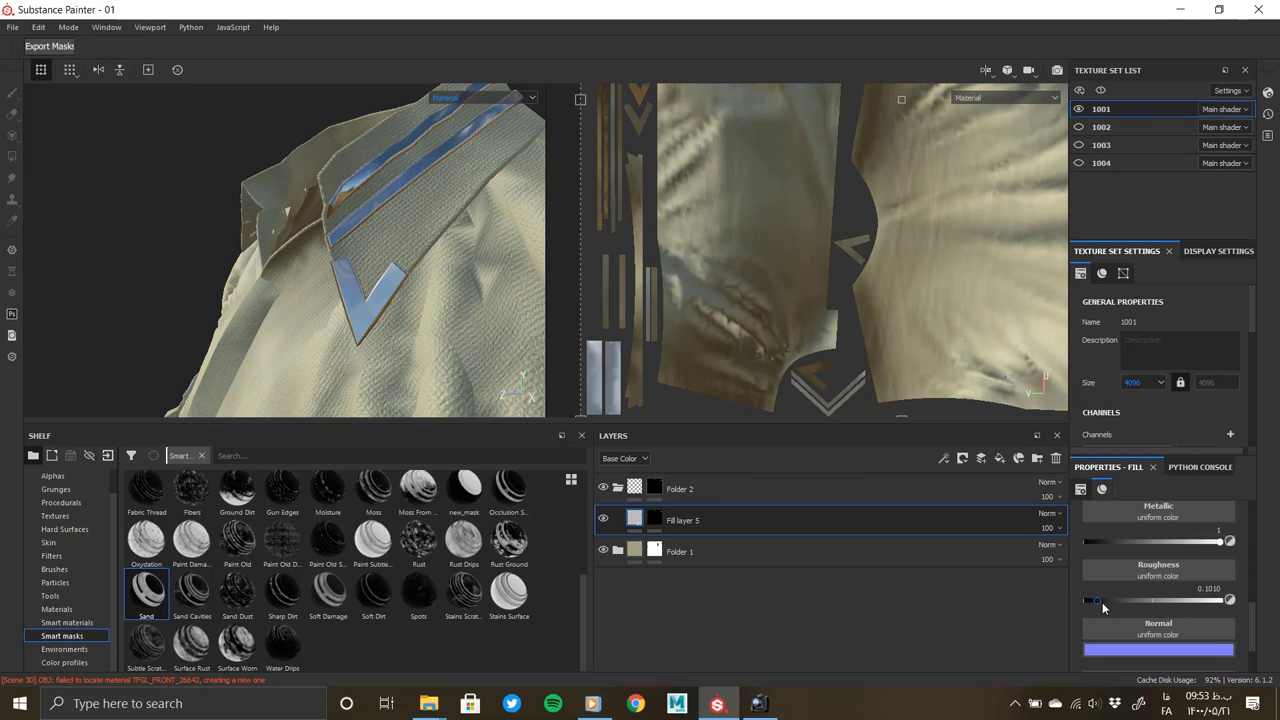
drag(1114, 597, 1106, 597)
scroll(1216, 550, up, 2)
click(1160, 557)
drag(1110, 488, 1018, 458)
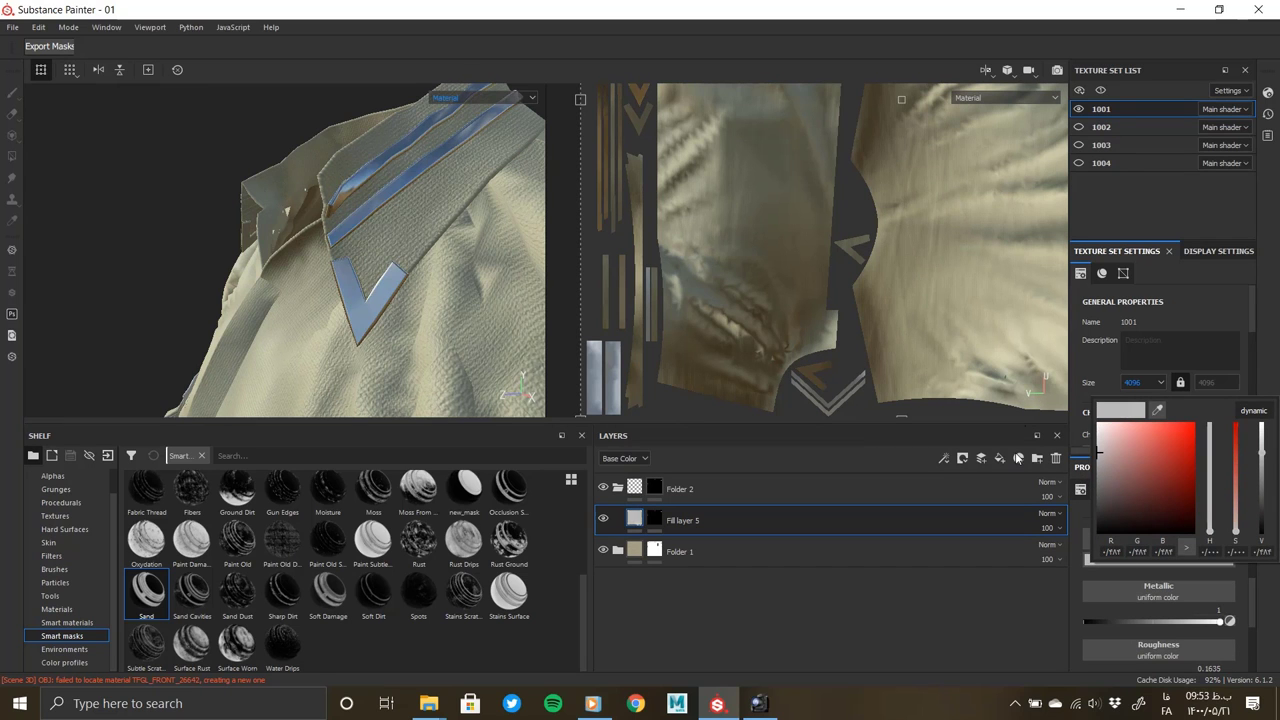
alt+drag(300, 250, 420, 300)
scroll(286, 149, down, 5)
mouse_move(286, 149)
alt+mouse_down()
mouse_move(362, 355)
mouse_move(419, 241)
alt+mouse_up()
scroll(400, 300, up, 3)
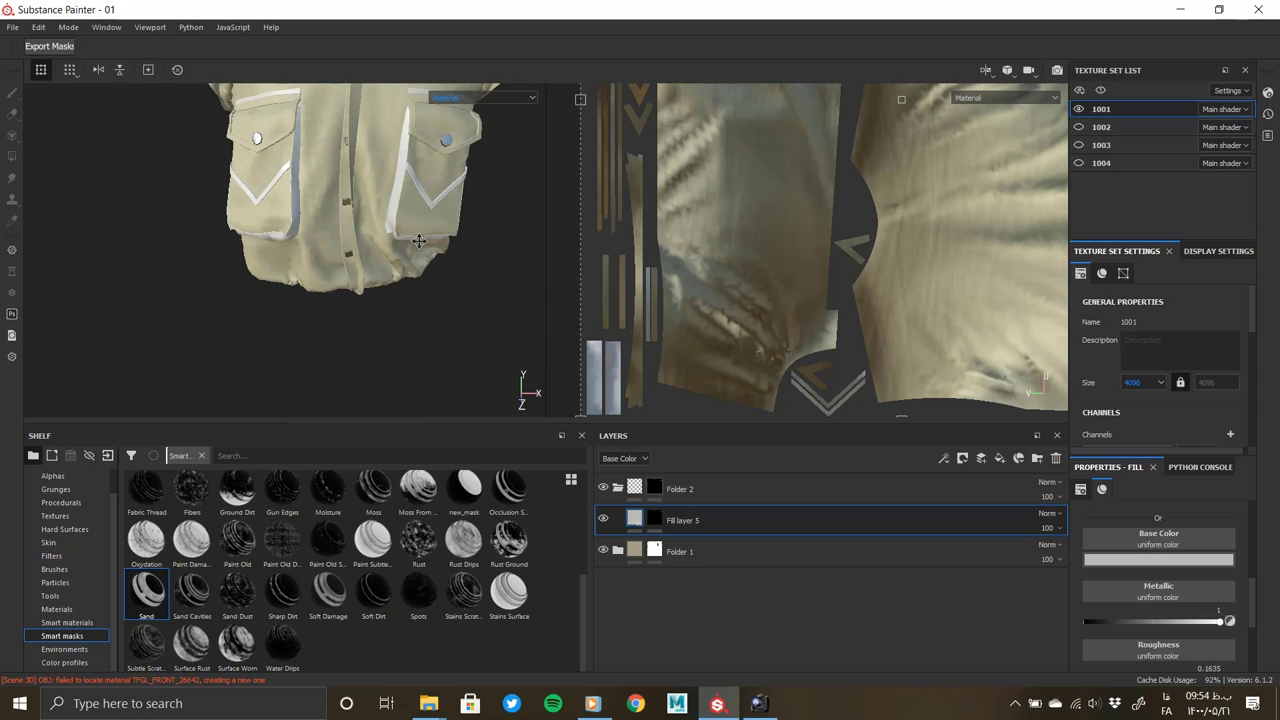
alt+middle_drag(419, 241, 418, 349)
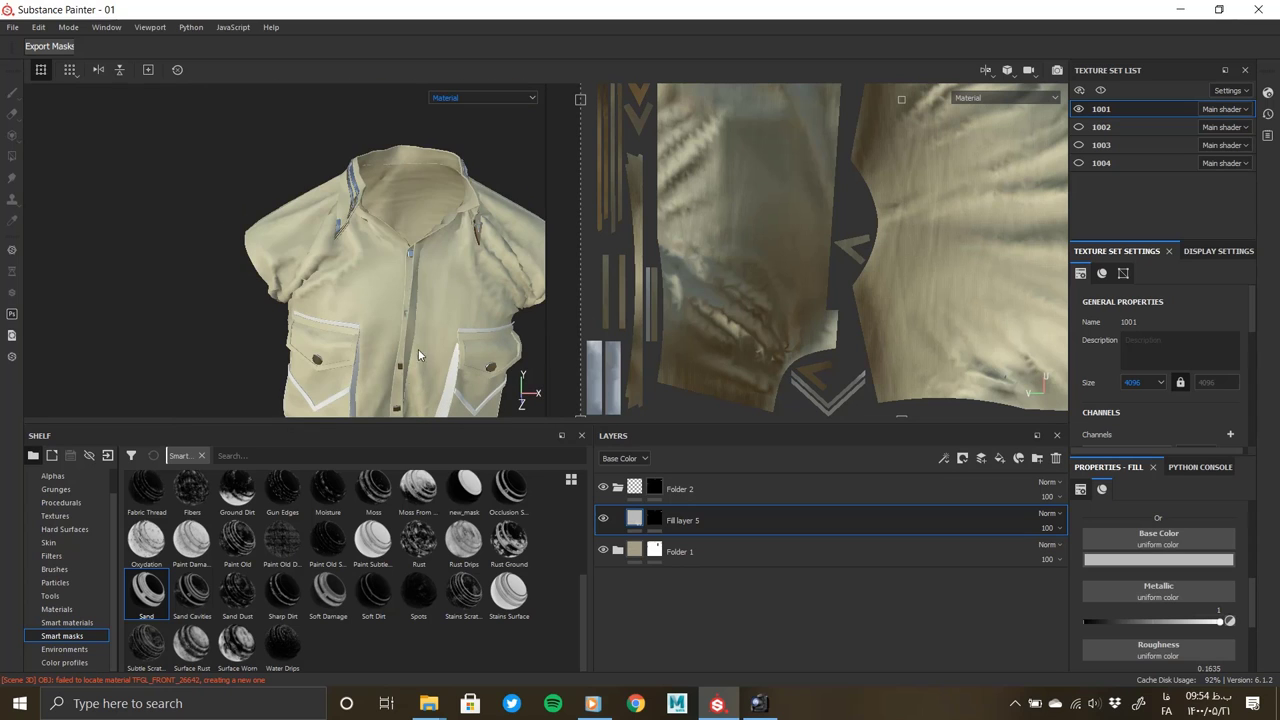
Paste the strap layers into texture set 1002 and give Folder 2 a black mask
click(1098, 128)
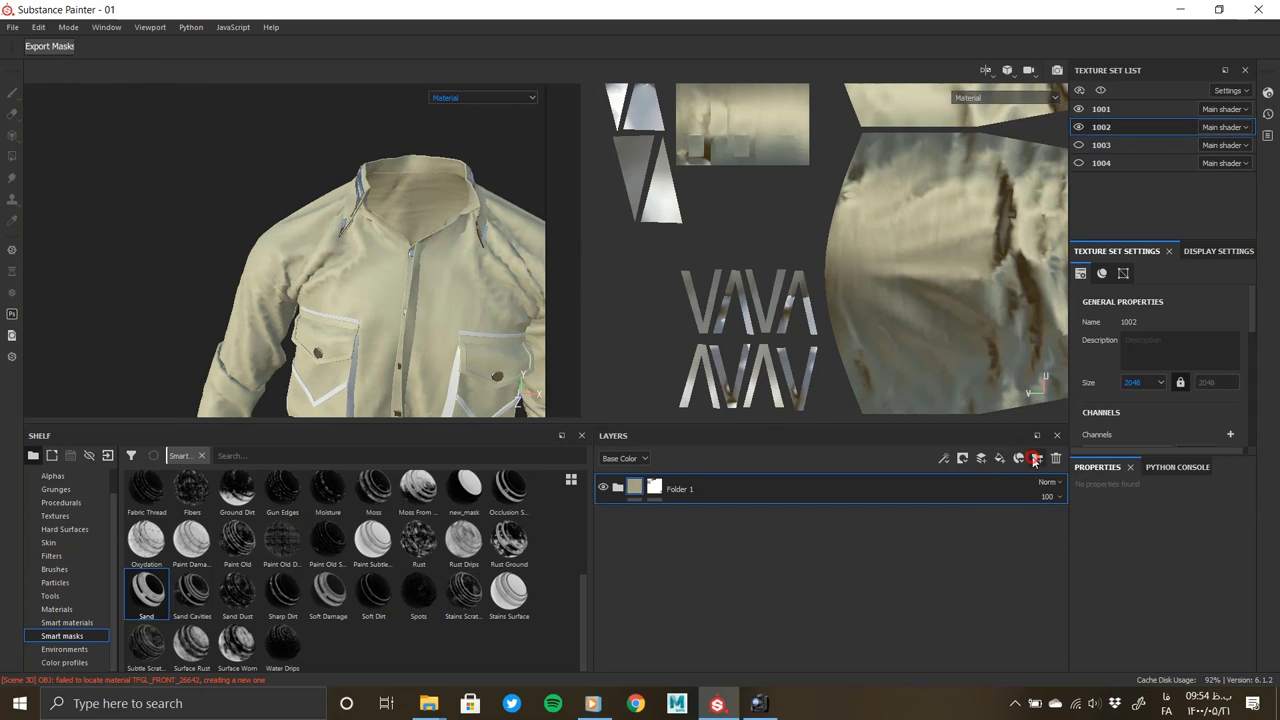
key(ctrl+v)
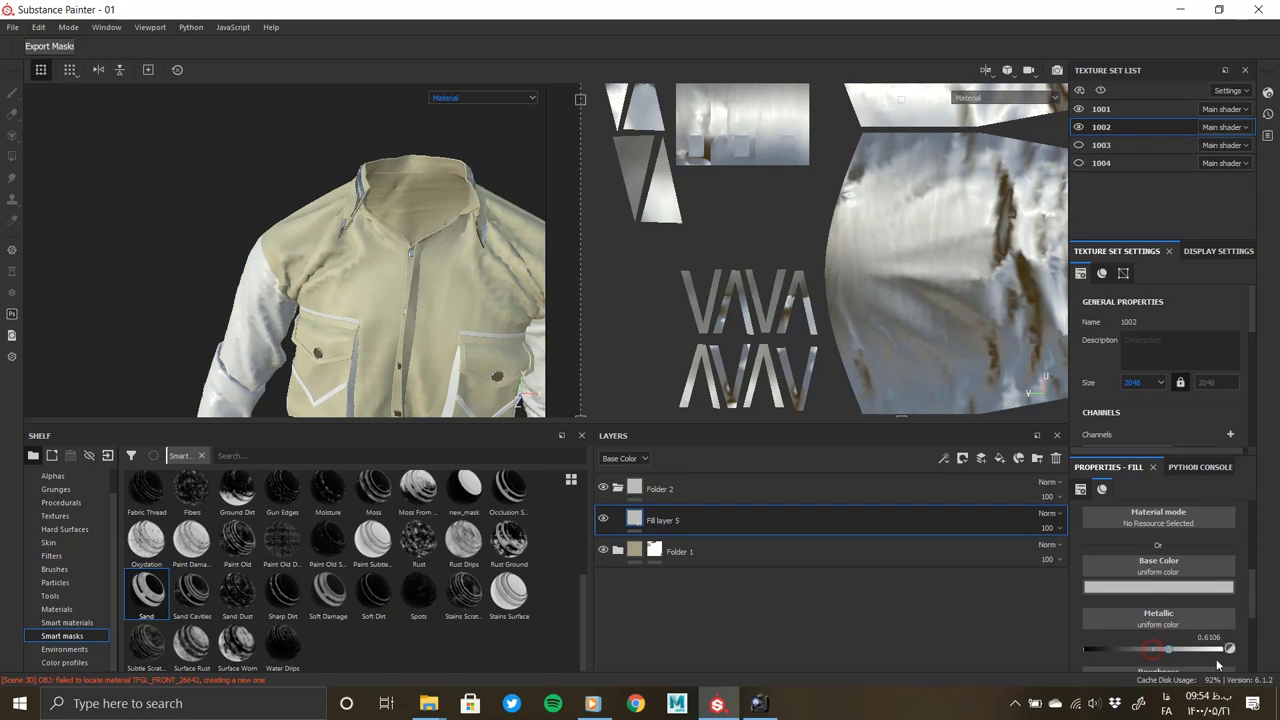
click(644, 487)
right_click(644, 490)
click(680, 254)
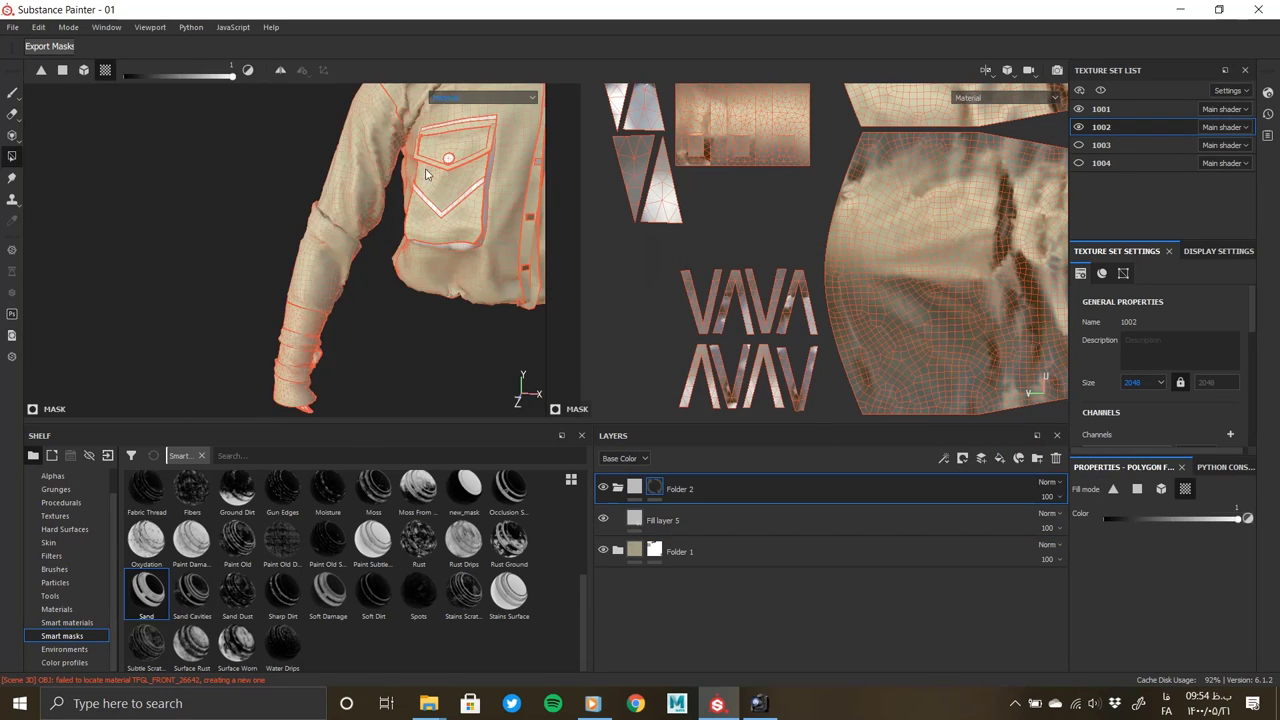
Adjust Fill layer 5's colour on the cuff strap (roughness 0.2067), then move to set 1003
scroll(352, 253, up, 5)
mouse_move(352, 253)
alt+mouse_down()
mouse_move(347, 302)
mouse_move(422, 257)
mouse_move(703, 368)
alt+mouse_up()
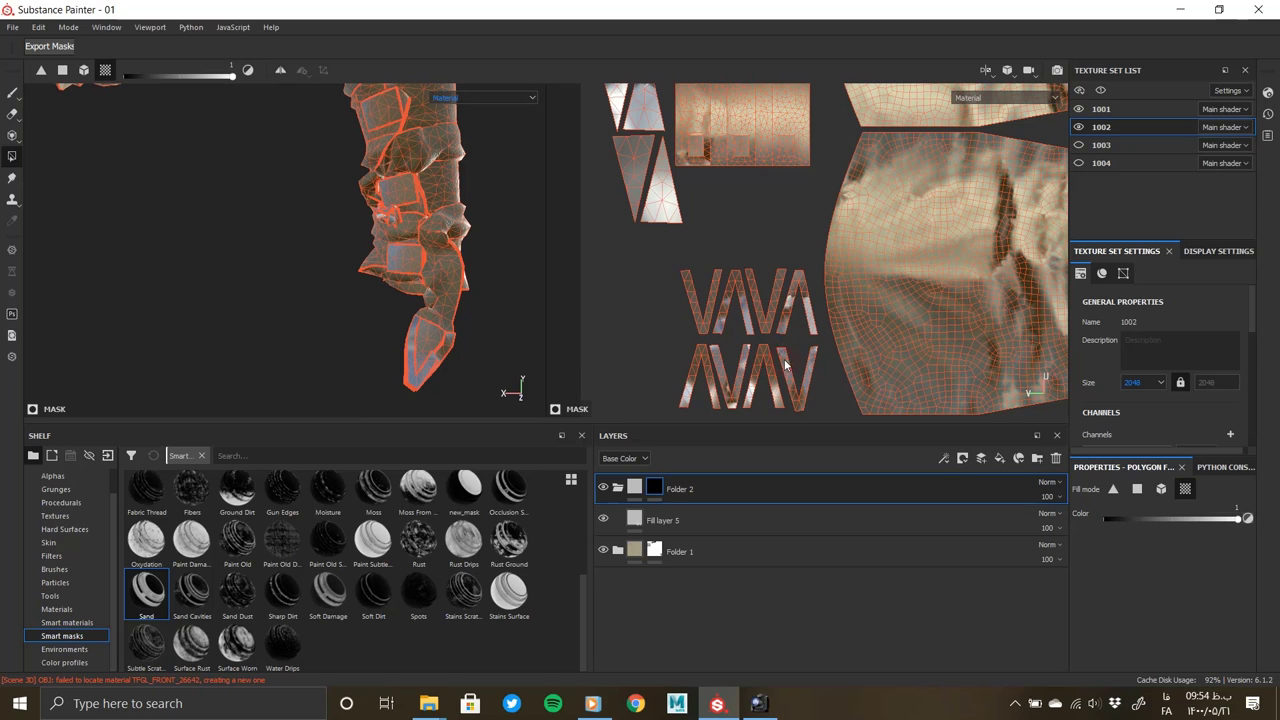
mouse_move(477, 306)
alt+mouse_down()
mouse_move(191, 289)
mouse_move(380, 289)
mouse_move(392, 264)
mouse_move(386, 323)
mouse_move(257, 290)
mouse_move(349, 201)
mouse_move(200, 346)
mouse_move(389, 383)
mouse_move(457, 339)
alt+mouse_up()
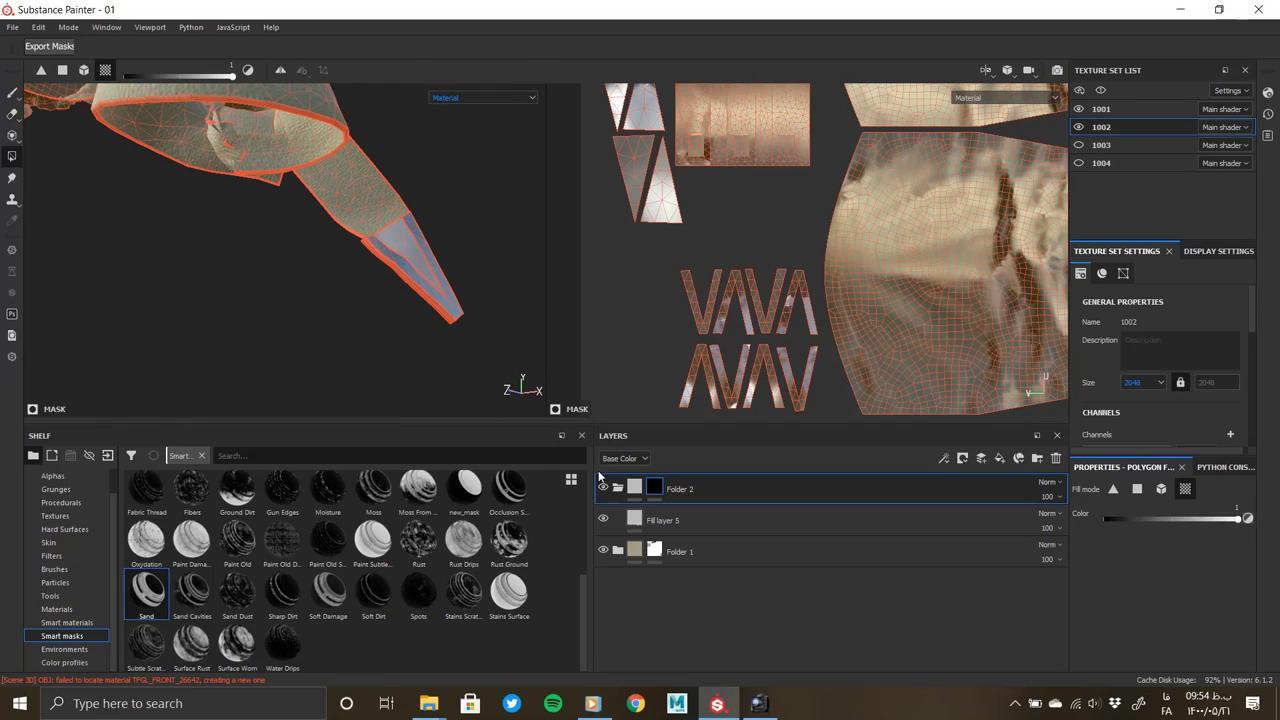
click(638, 519)
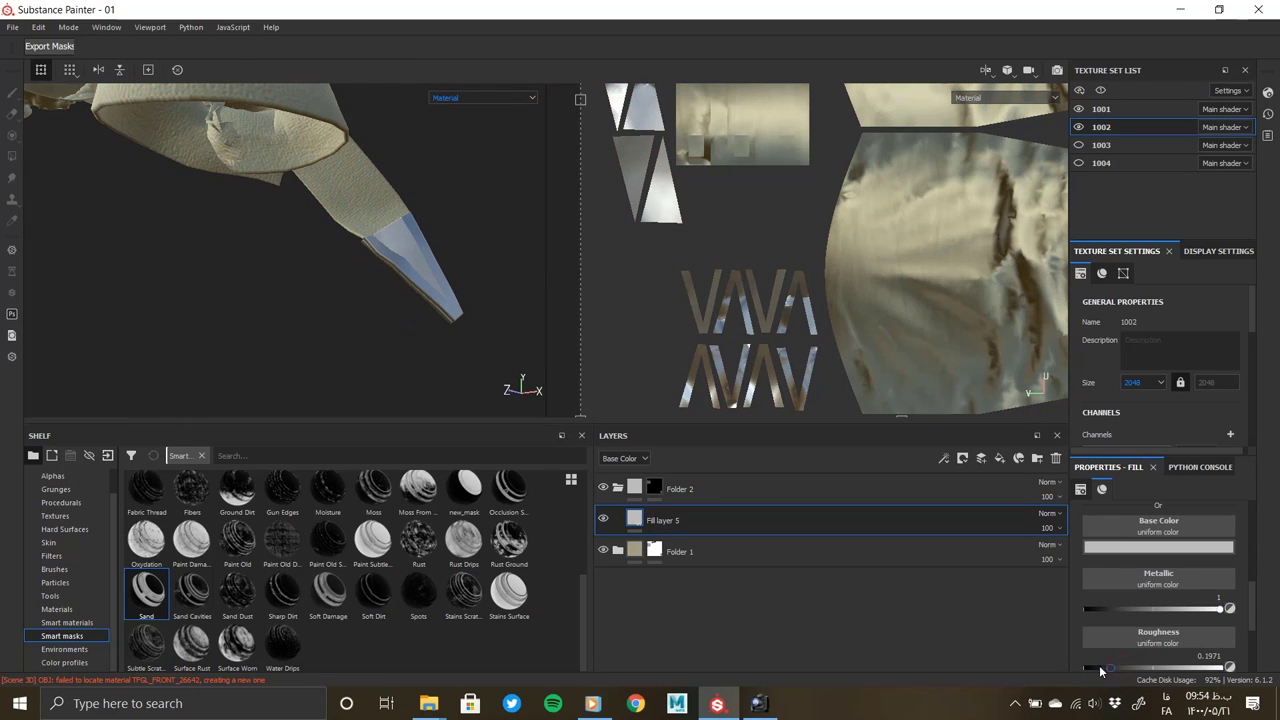
click(1114, 549)
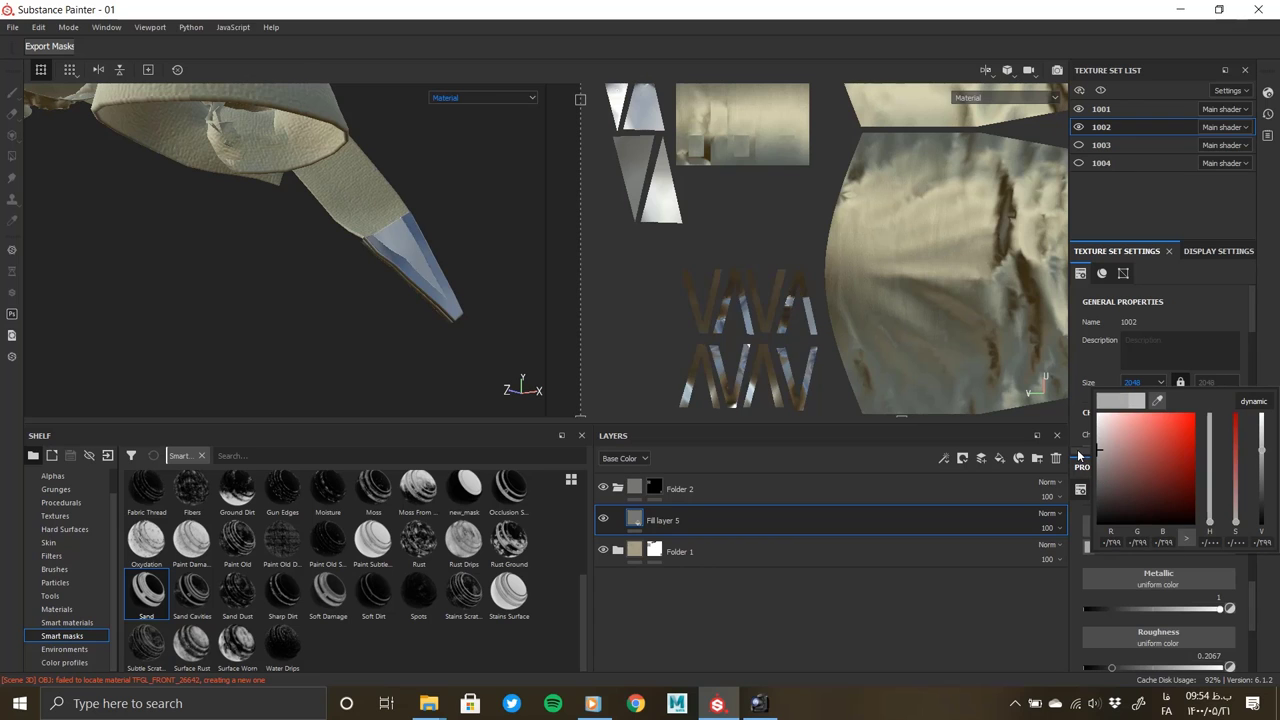
mouse_move(376, 225)
alt+mouse_down()
mouse_move(45, 142)
mouse_move(191, 259)
mouse_move(328, 284)
mouse_move(330, 215)
mouse_move(305, 205)
mouse_move(300, 290)
alt+mouse_up()
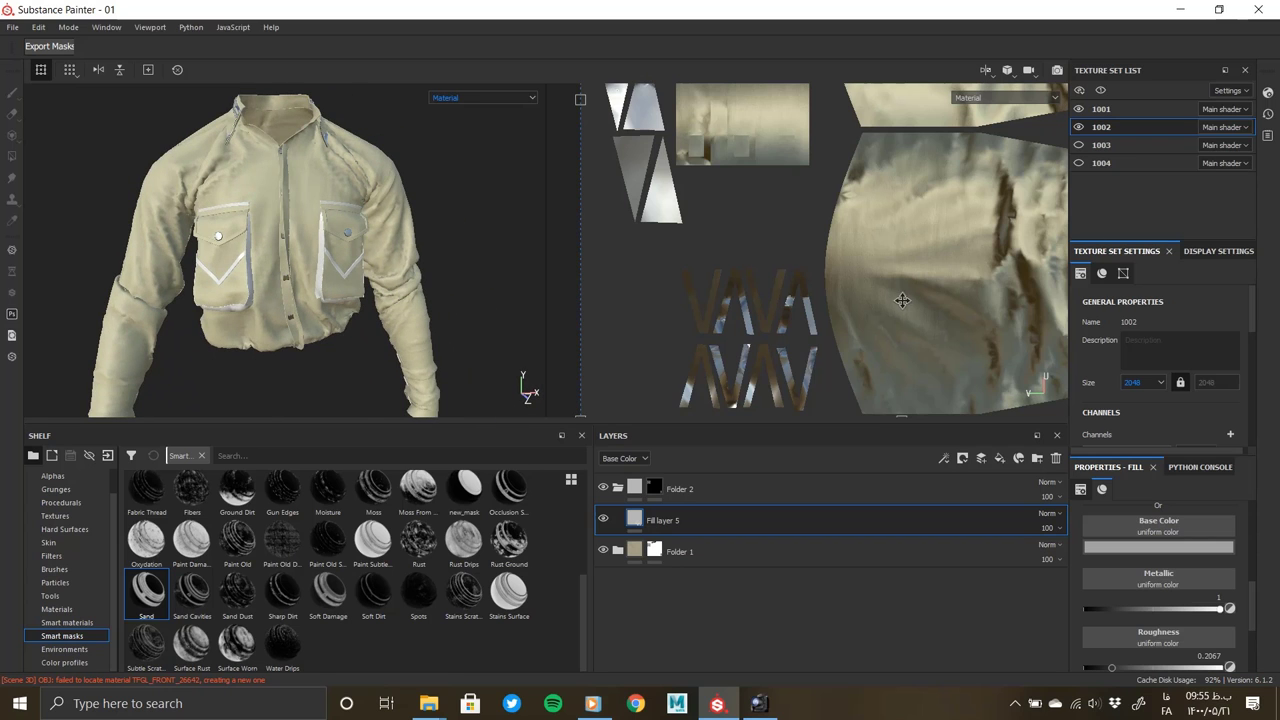
click(1079, 145)
click(1101, 145)
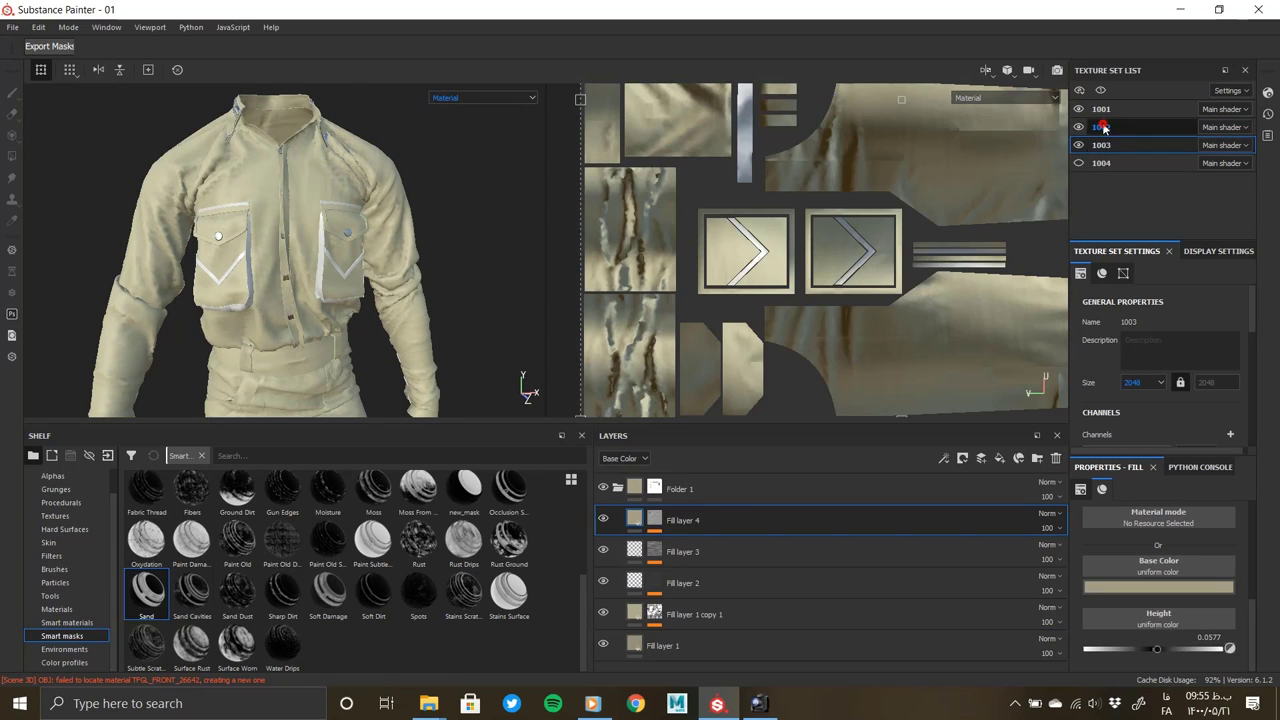
Copy Folder 2 from set 1002 and paste it into texture set 1003
right_click(694, 488)
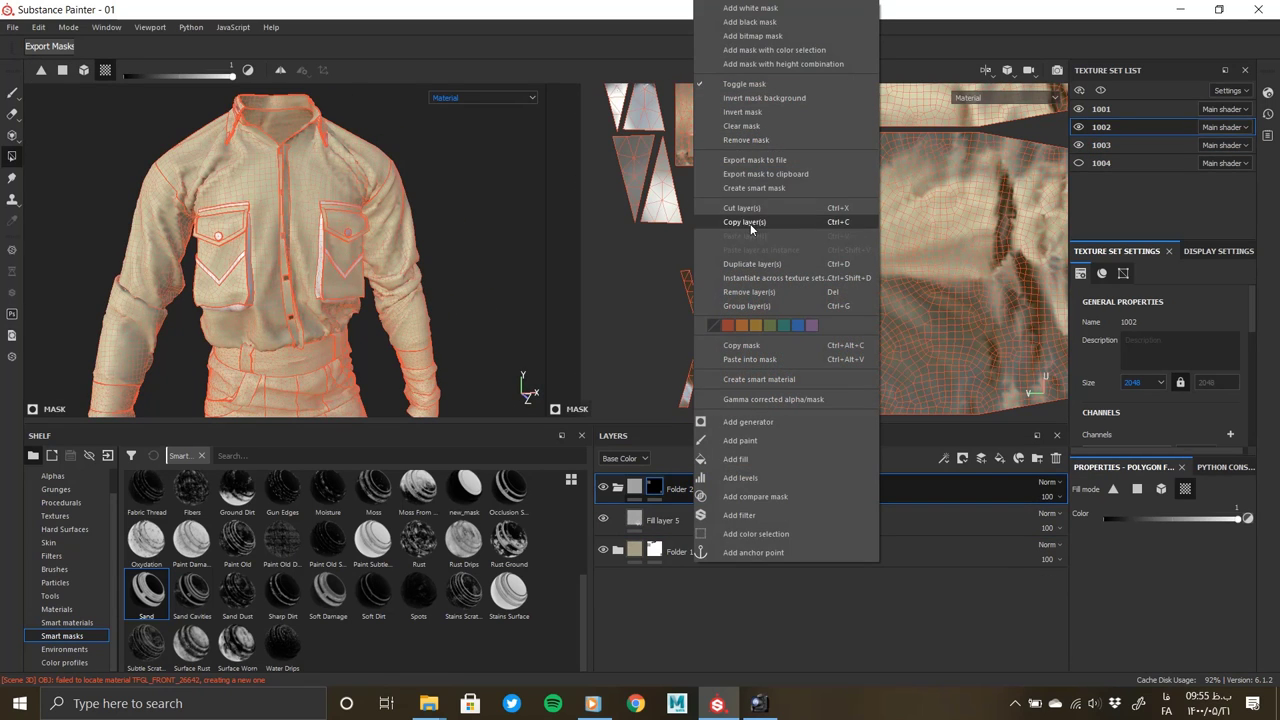
click(750, 223)
click(1101, 145)
click(732, 488)
right_click(705, 488)
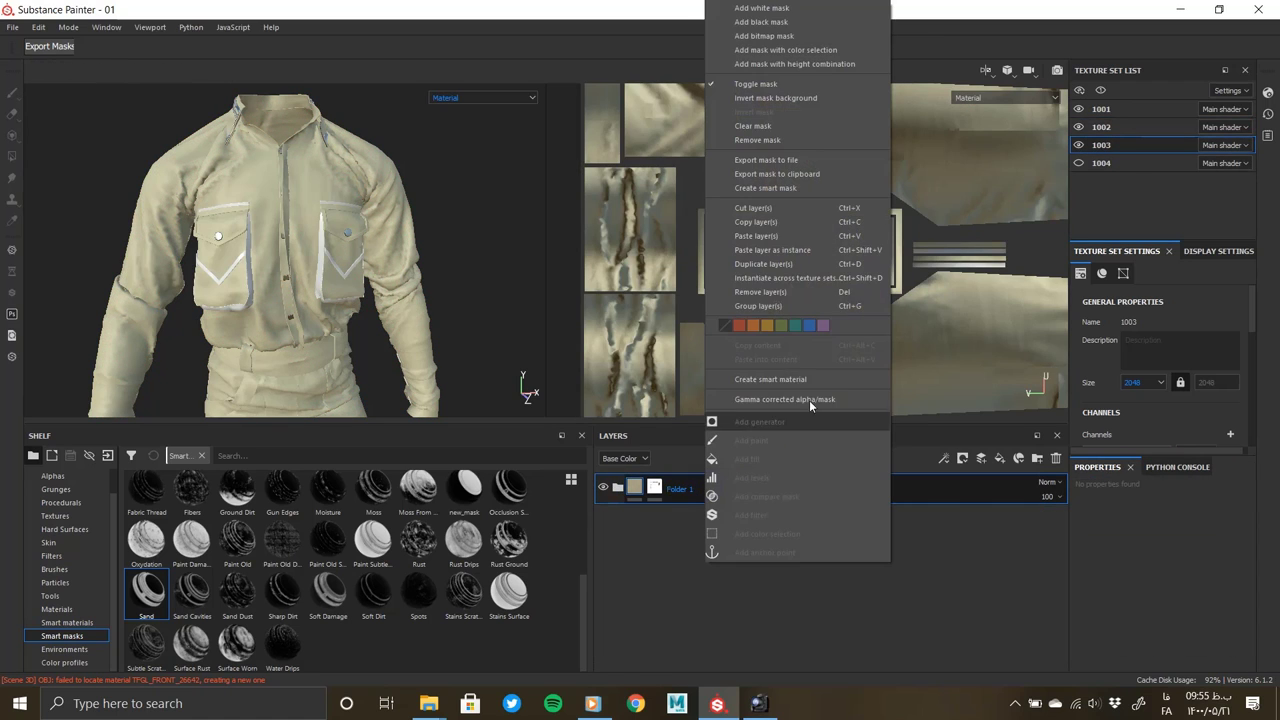
right_click(651, 490)
click(705, 235)
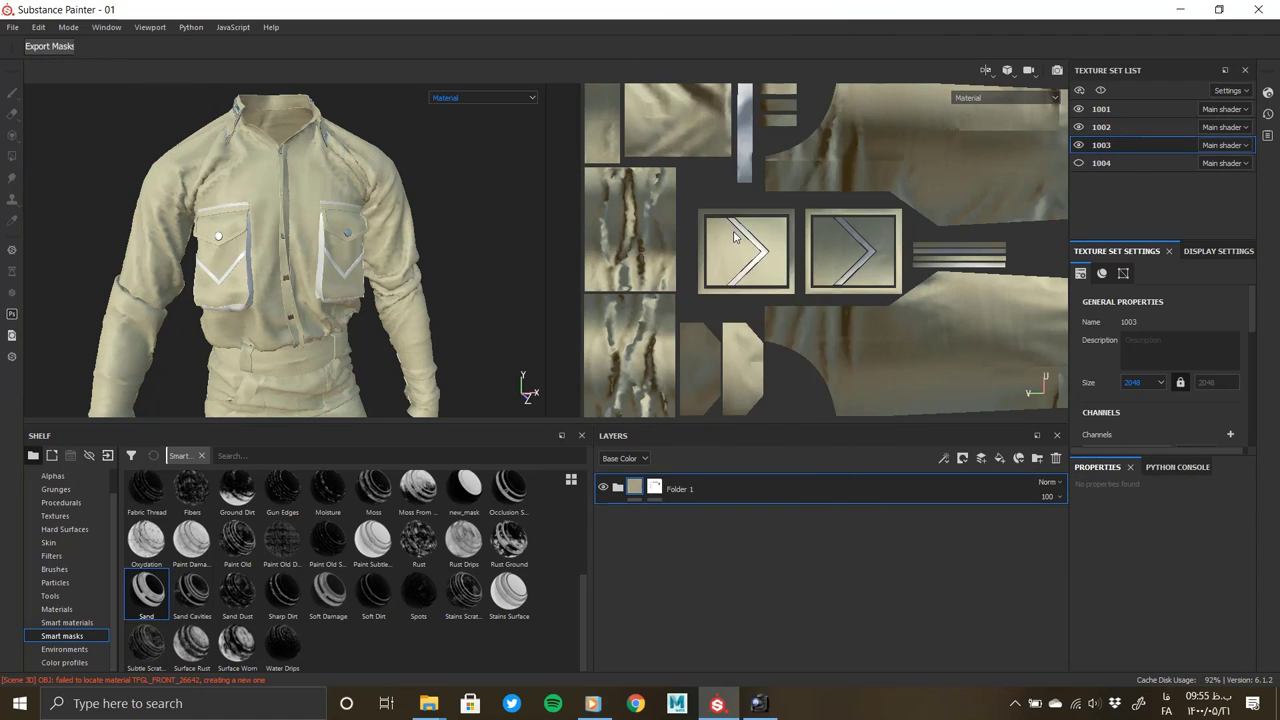
Clear the pasted folder's mask to black and inspect the pants' cargo pocket
right_click(656, 488)
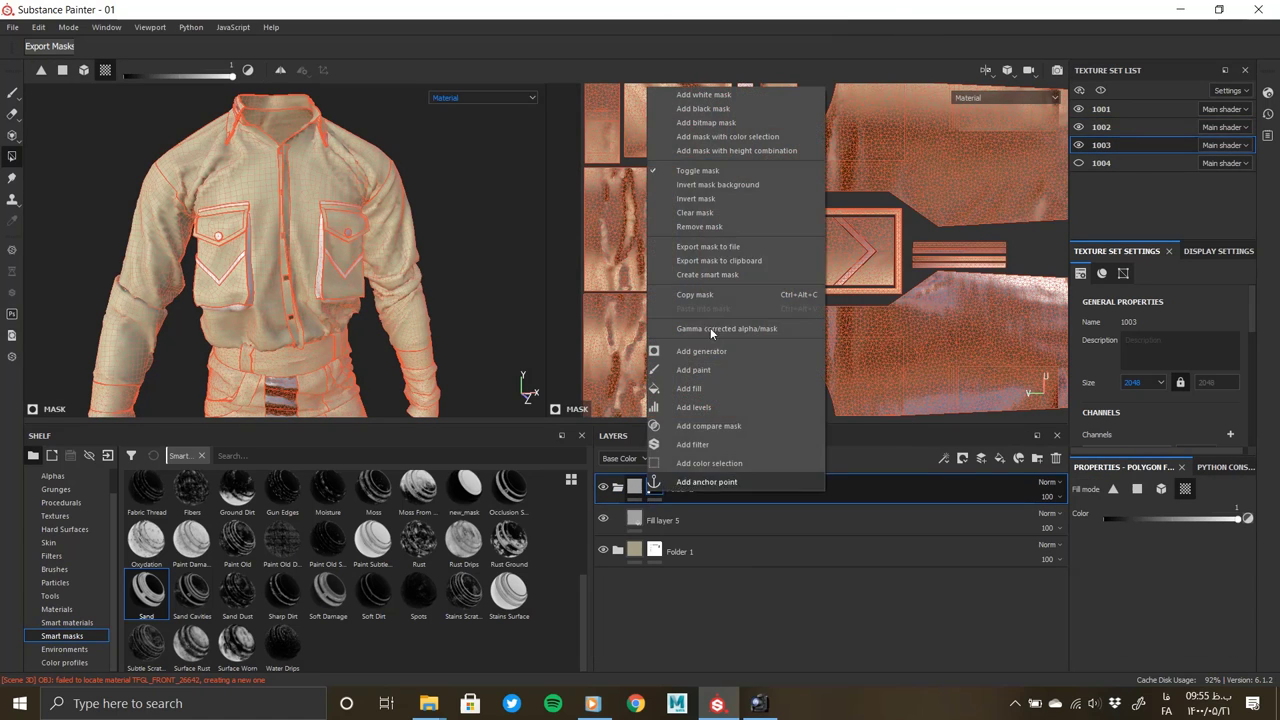
click(707, 226)
mouse_move(380, 338)
middle_down()
mouse_move(461, 295)
mouse_move(449, 208)
middle_up()
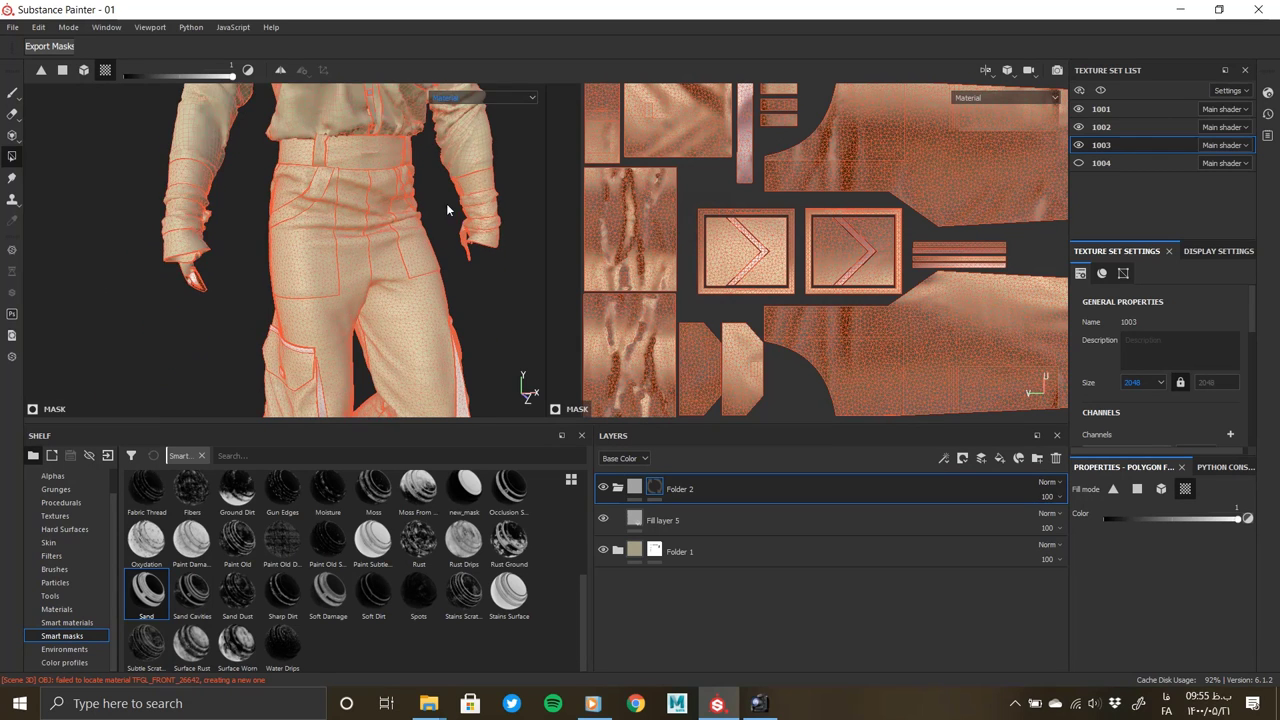
mouse_move(449, 208)
alt+mouse_down()
mouse_move(277, 290)
mouse_move(346, 203)
alt+mouse_up()
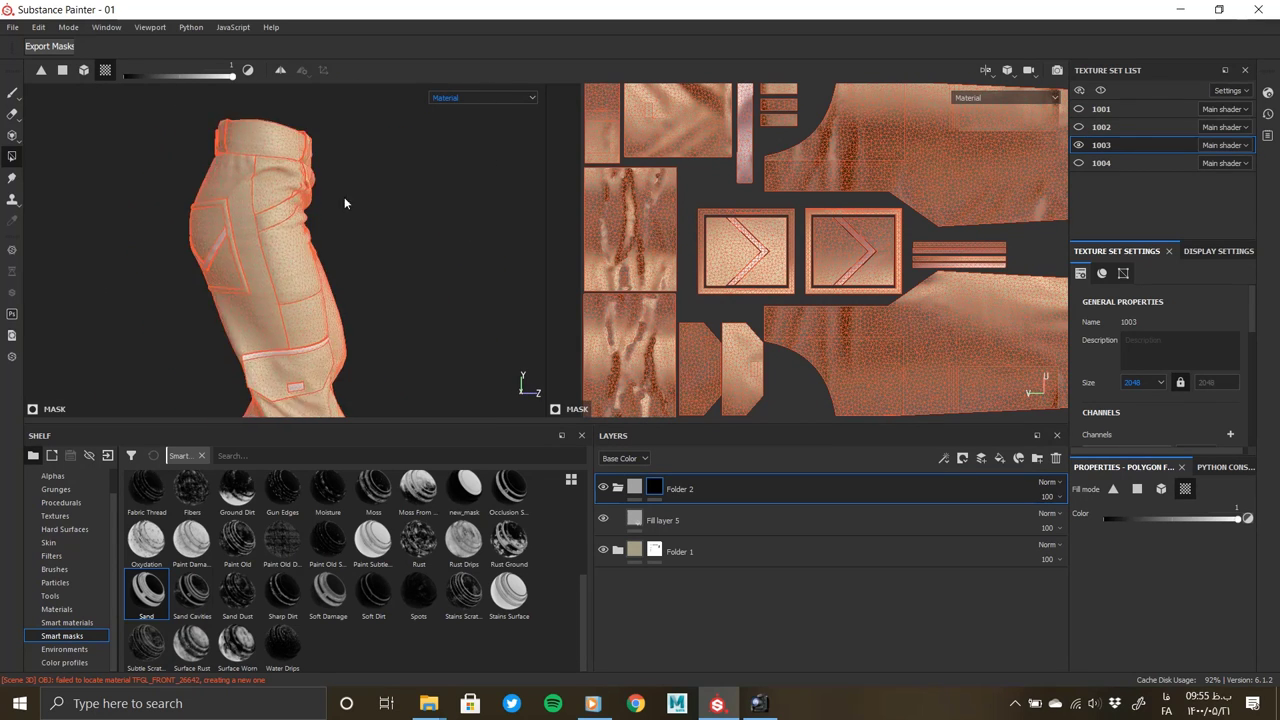
scroll(348, 307, up, 3)
mouse_move(331, 249)
alt+mouse_down()
mouse_move(183, 237)
mouse_move(323, 277)
mouse_move(179, 247)
mouse_move(138, 312)
mouse_move(403, 323)
alt+mouse_up()
scroll(183, 237, down, 3)
scroll(160, 280, down, 3)
scroll(403, 323, up, 3)
click(634, 488)
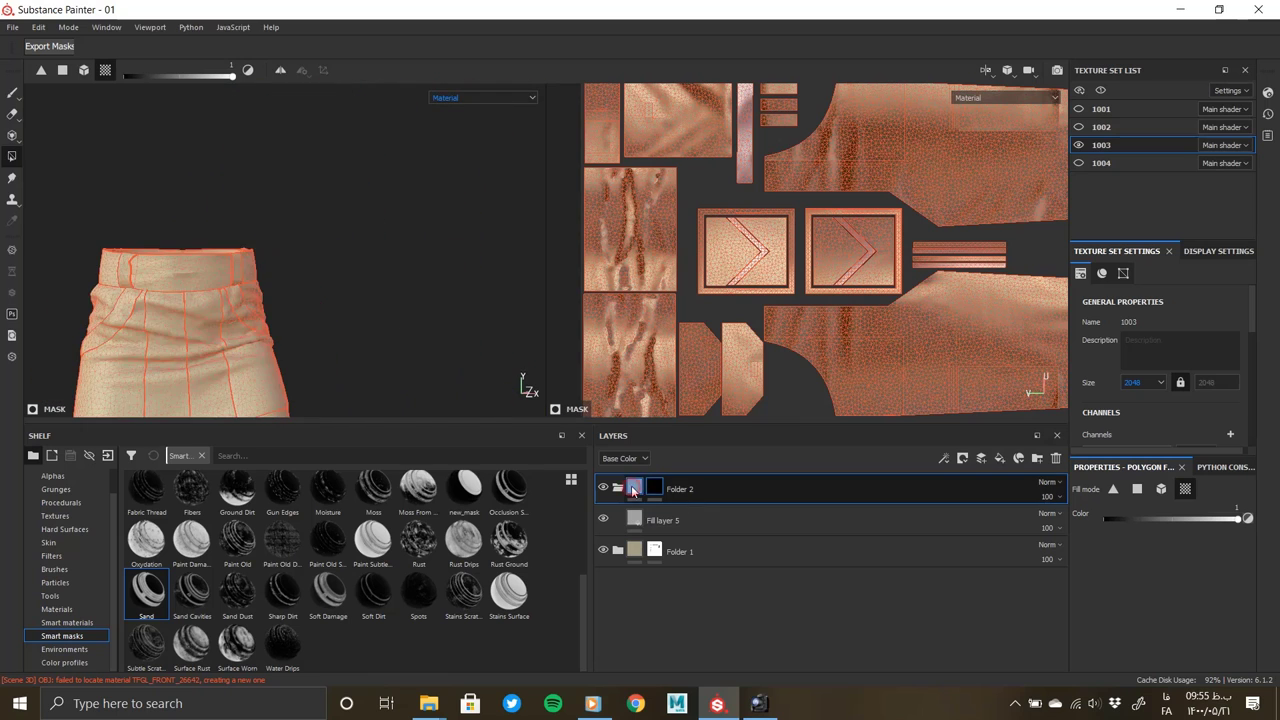
mouse_move(283, 334)
alt+mouse_down()
mouse_move(343, 277)
mouse_move(292, 307)
alt+mouse_up()
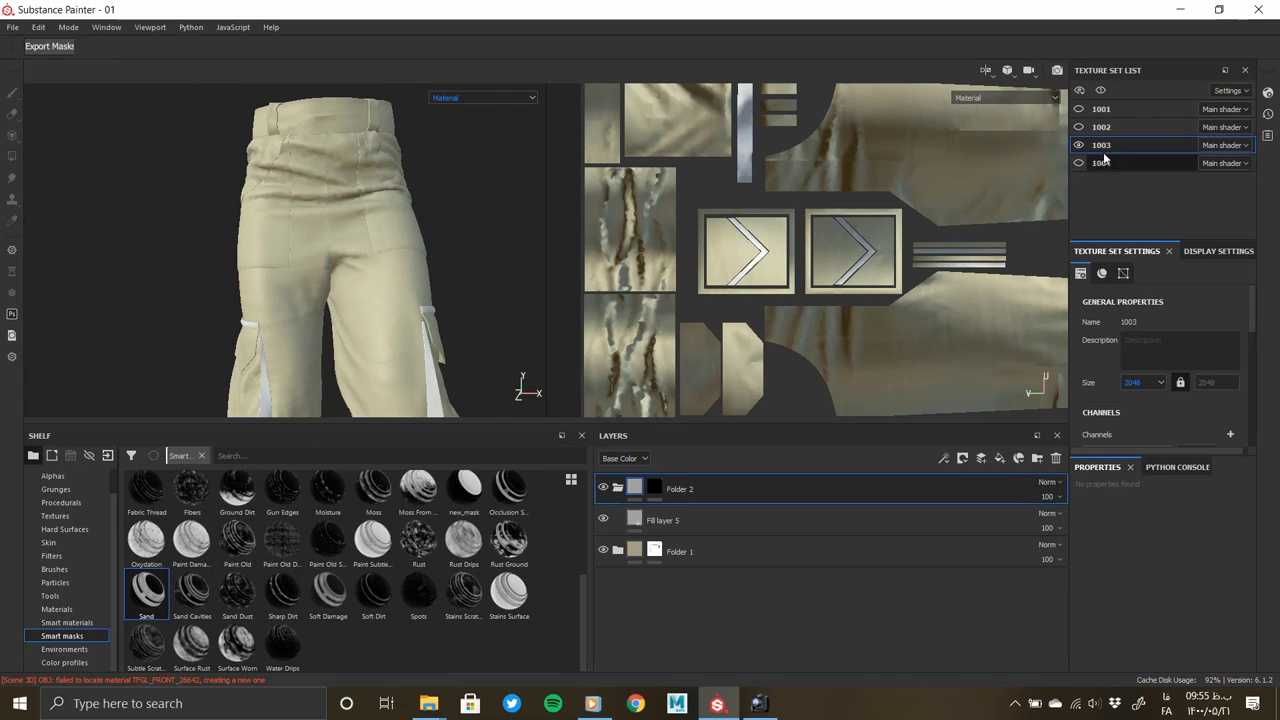
Make texture set 1002 visible again and return to a front view of the shirt
click(1078, 127)
mouse_move(390, 281)
alt+mouse_down()
mouse_move(394, 432)
mouse_move(416, 405)
alt+mouse_up()
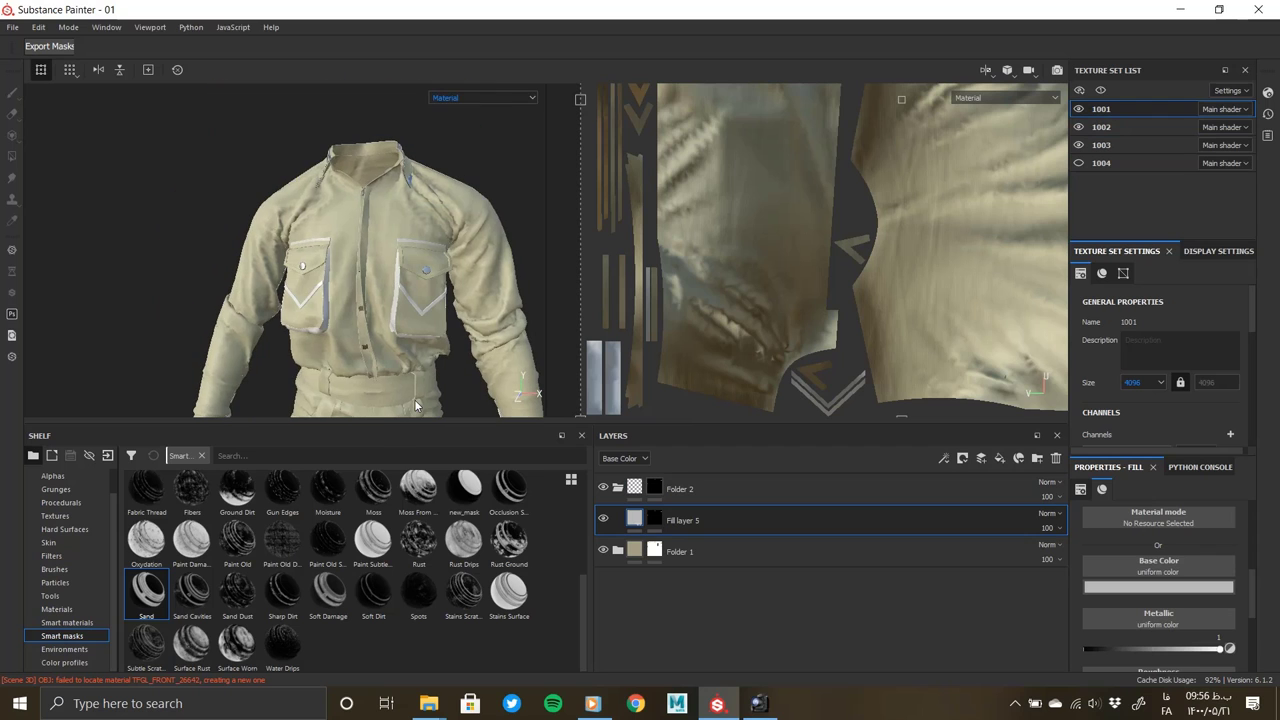
right_click(383, 313)
scroll(413, 300, up, 5)
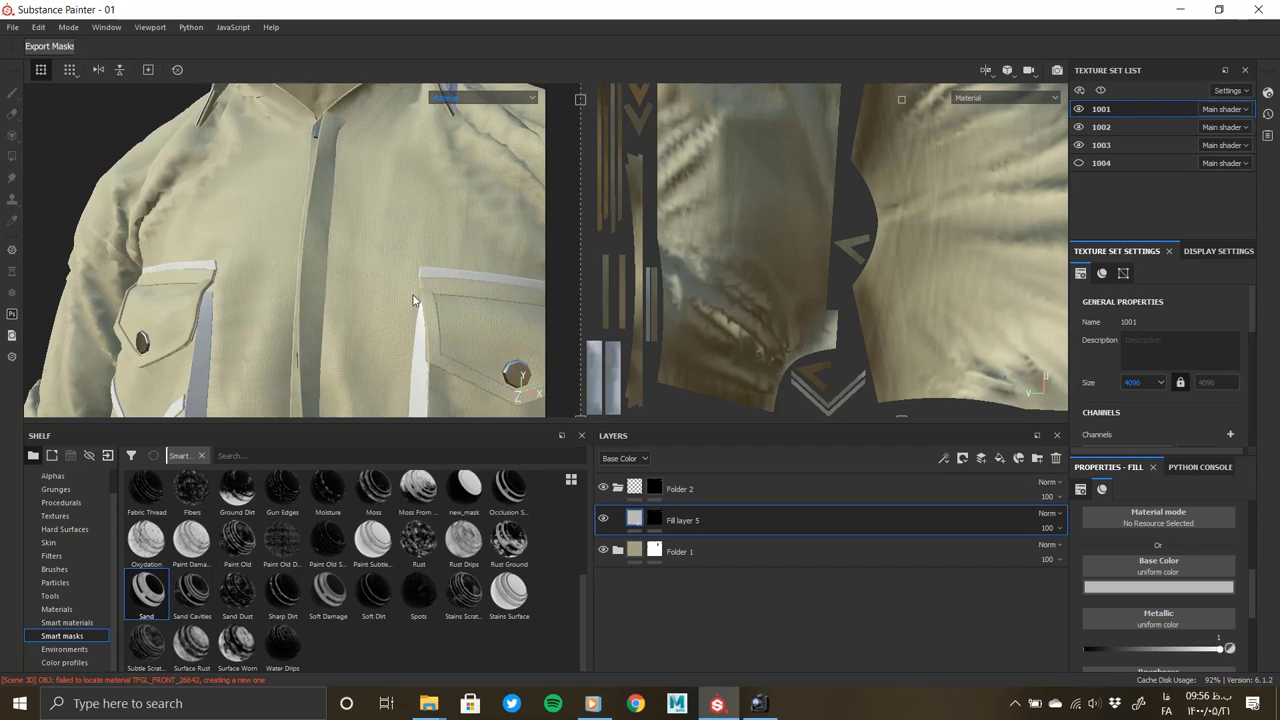
mouse_move(413, 300)
alt+mouse_down()
mouse_move(400, 295)
mouse_move(440, 250)
alt+mouse_up()
scroll(400, 295, down, 5)
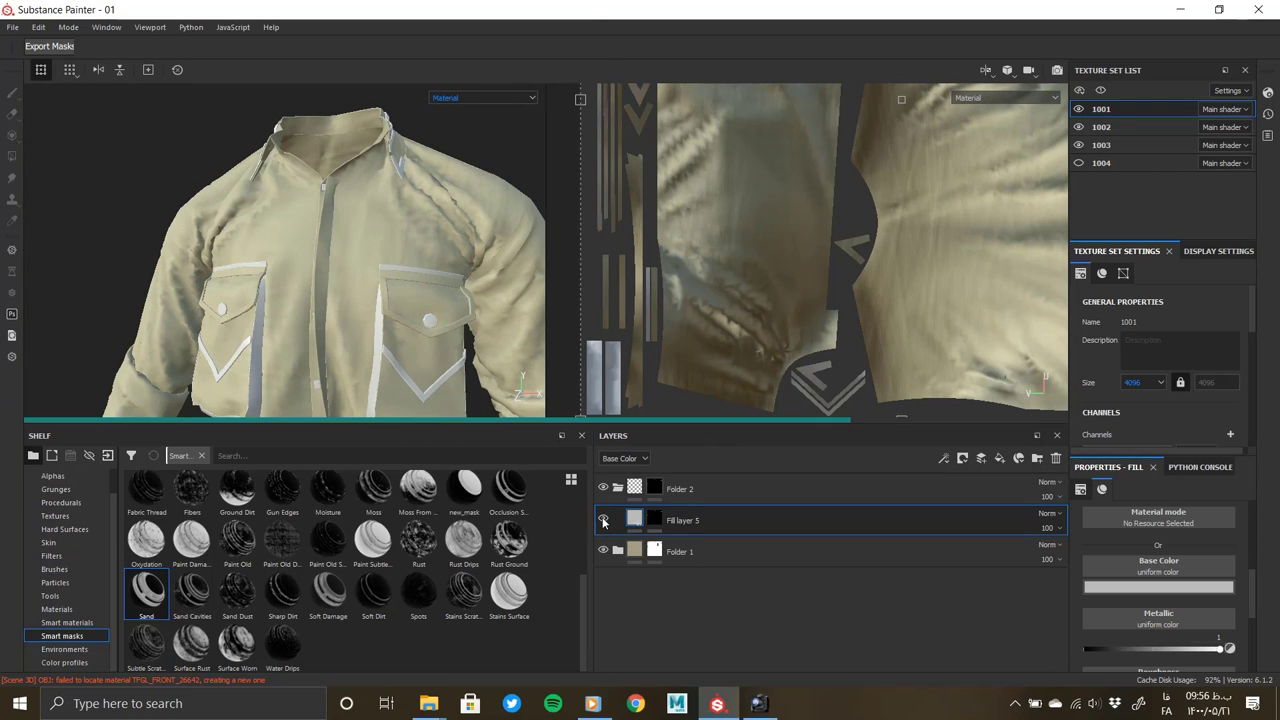
Duplicate Folder 1 and give Folder 1 copy 1 a black mask
click(684, 556)
right_click(684, 556)
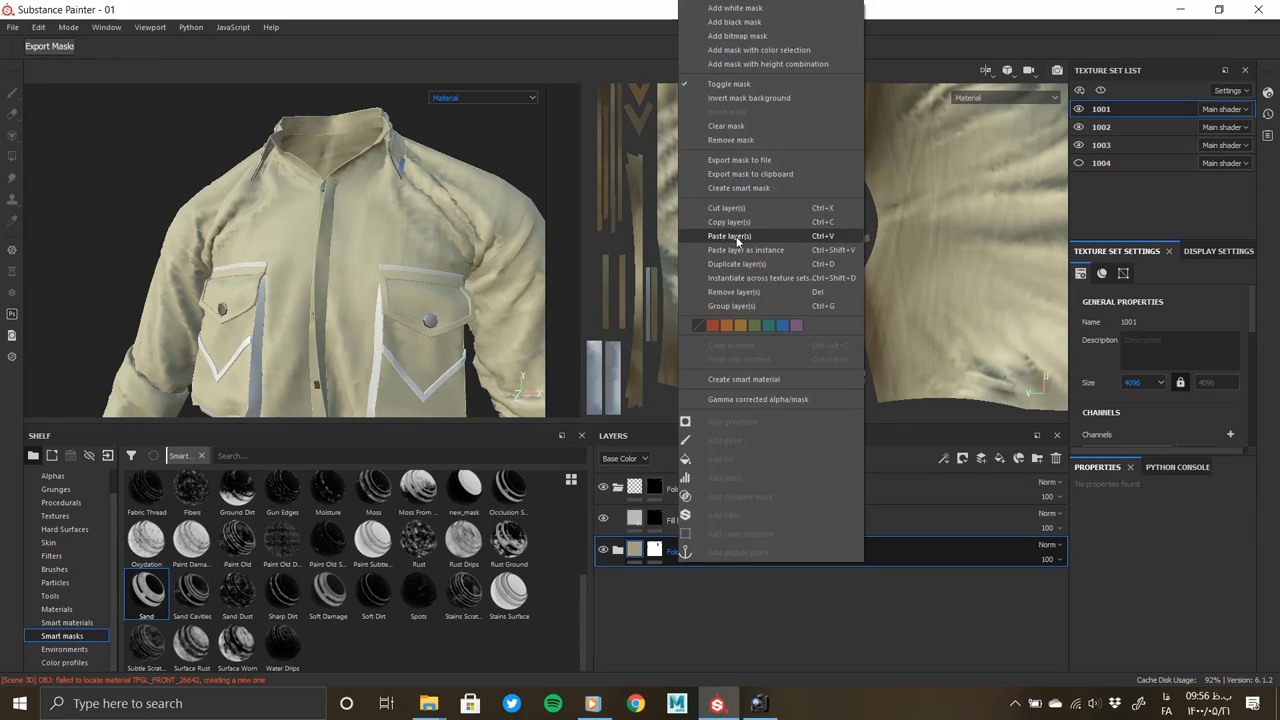
click(737, 264)
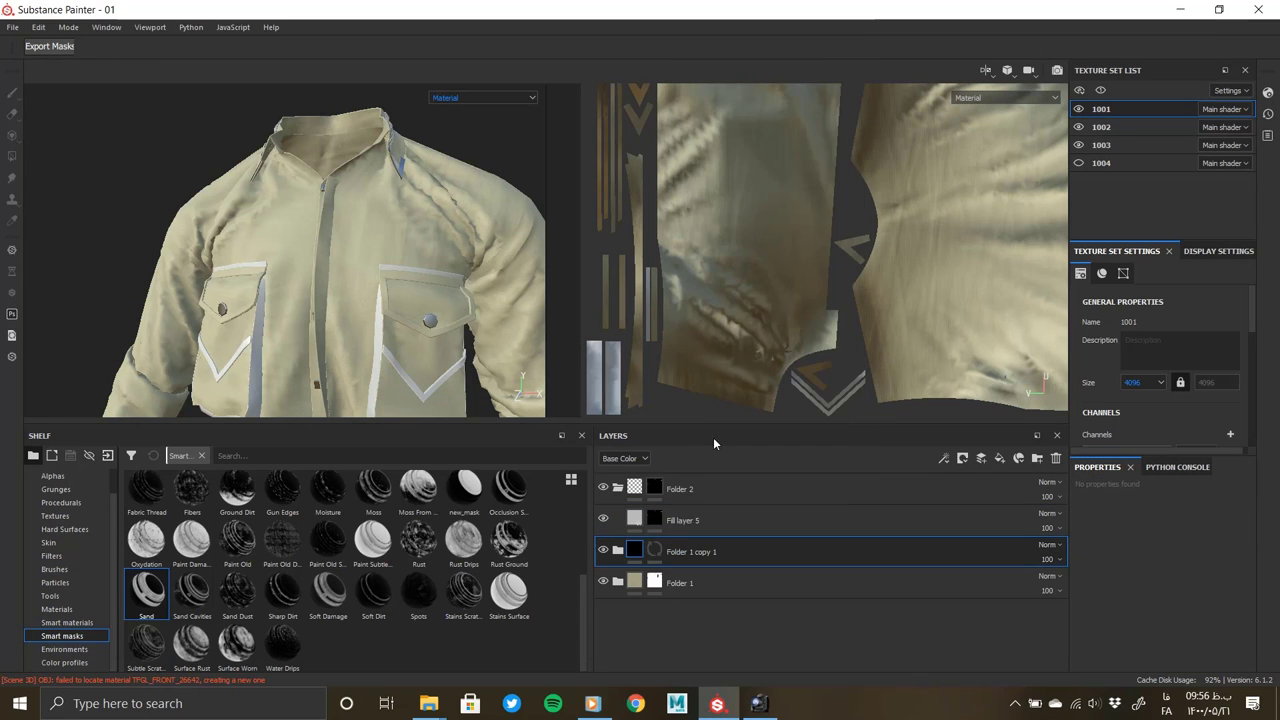
right_click(659, 552)
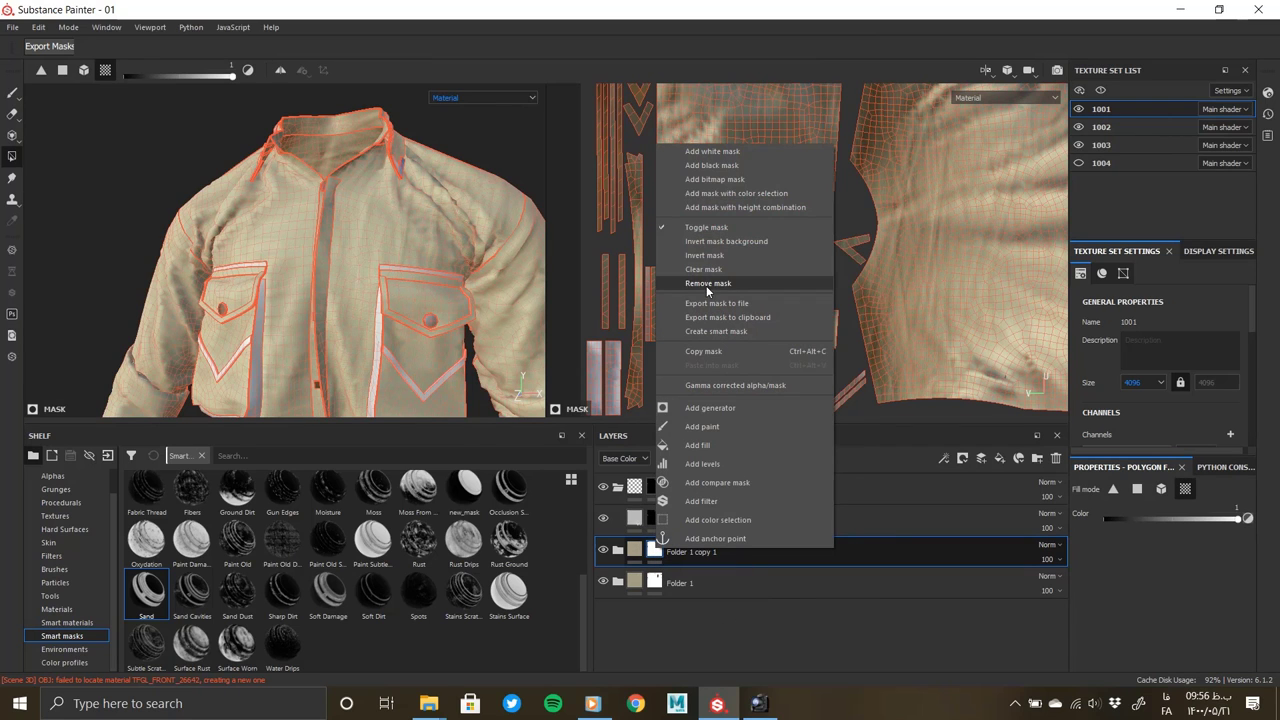
click(713, 166)
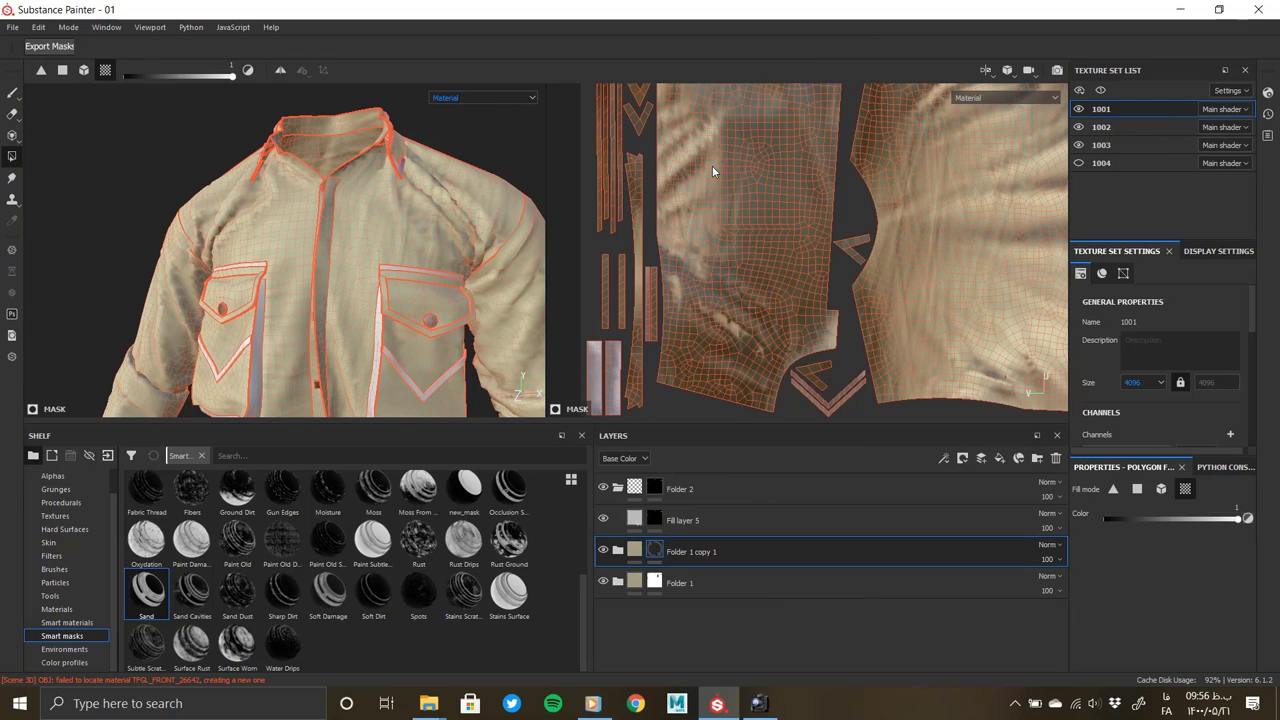
click(634, 551)
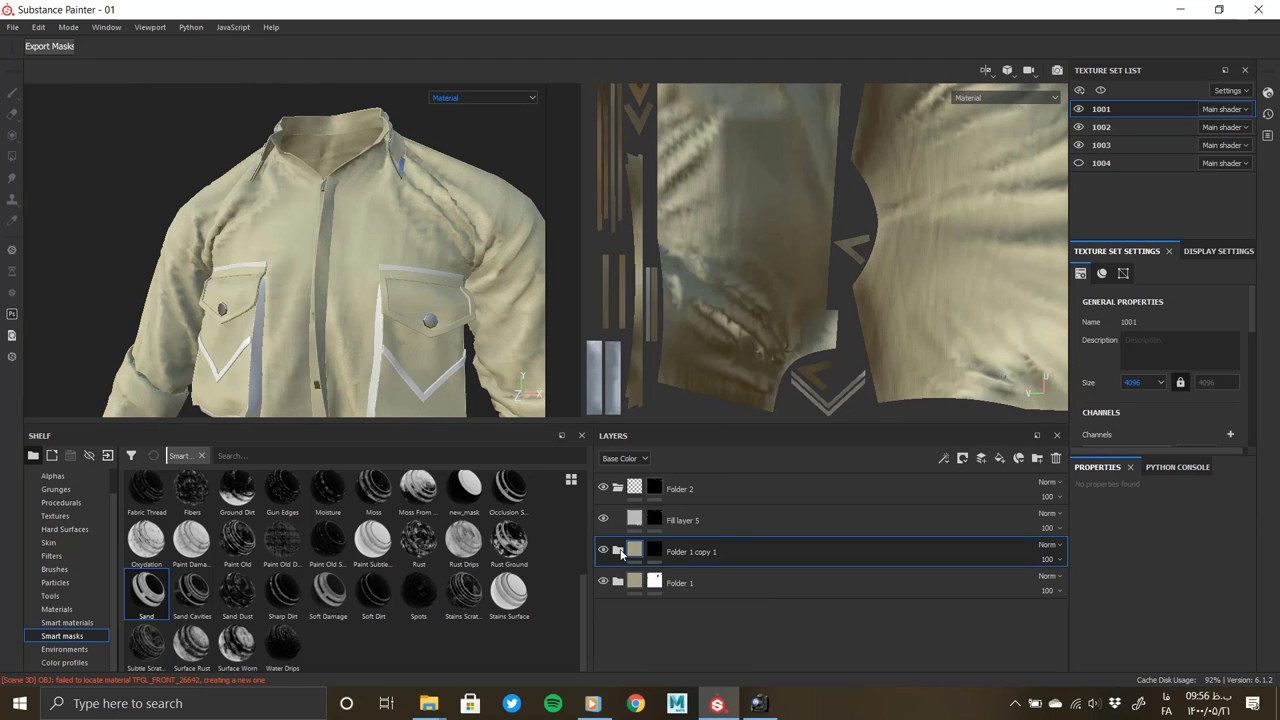
Darken Fill layer 1's base colour inside the copy and open Fill layer 1 copy 1's colour
click(620, 553)
scroll(1066, 593, down, 3)
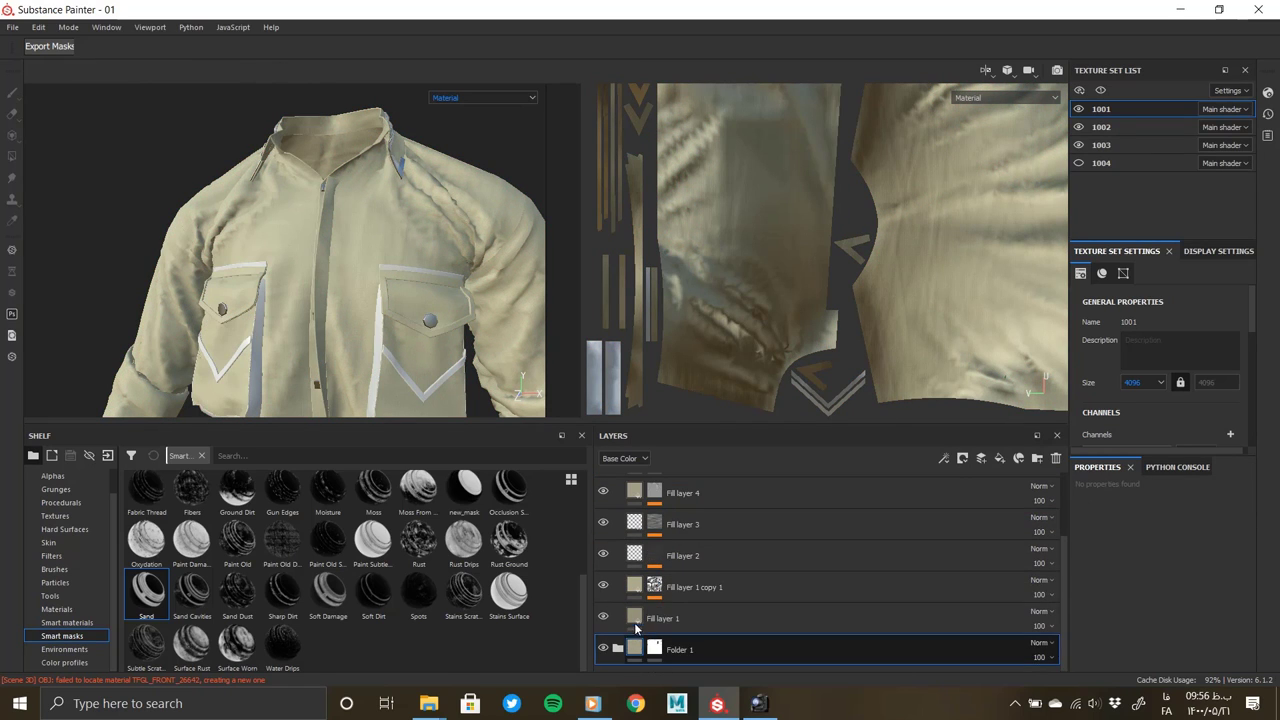
click(1000, 618)
click(1109, 586)
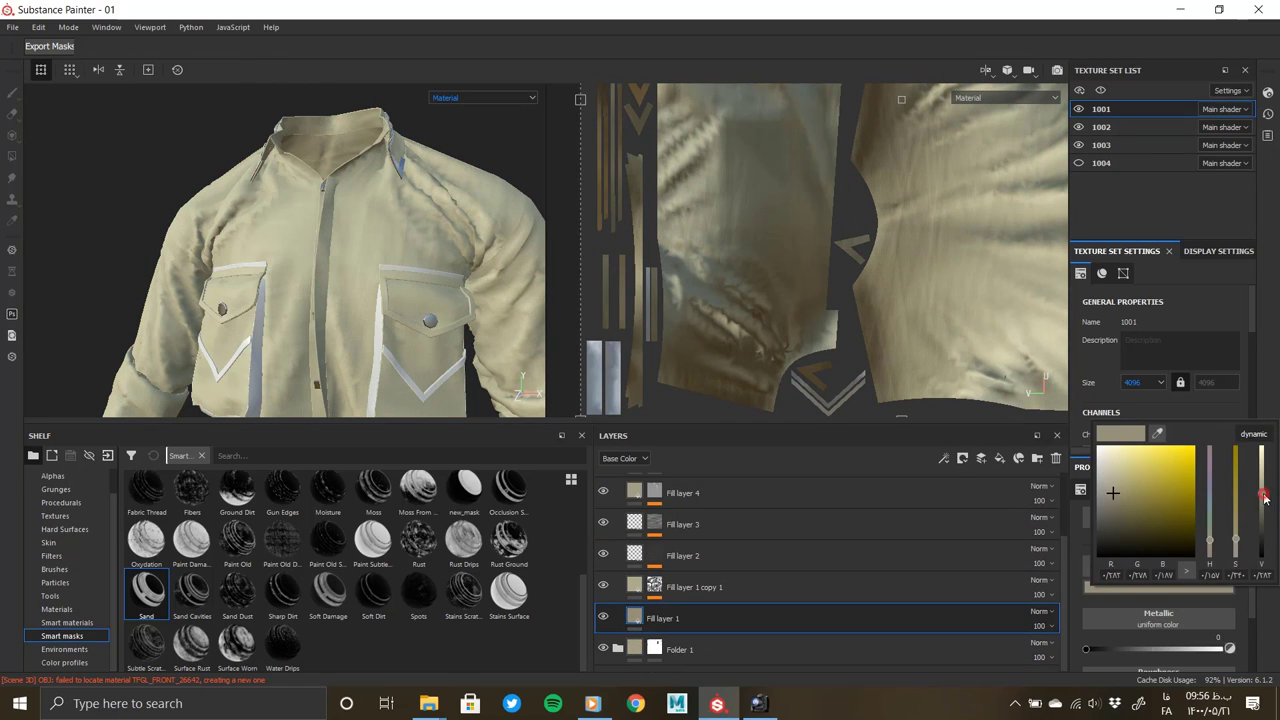
drag(1264, 498, 1262, 505)
click(700, 587)
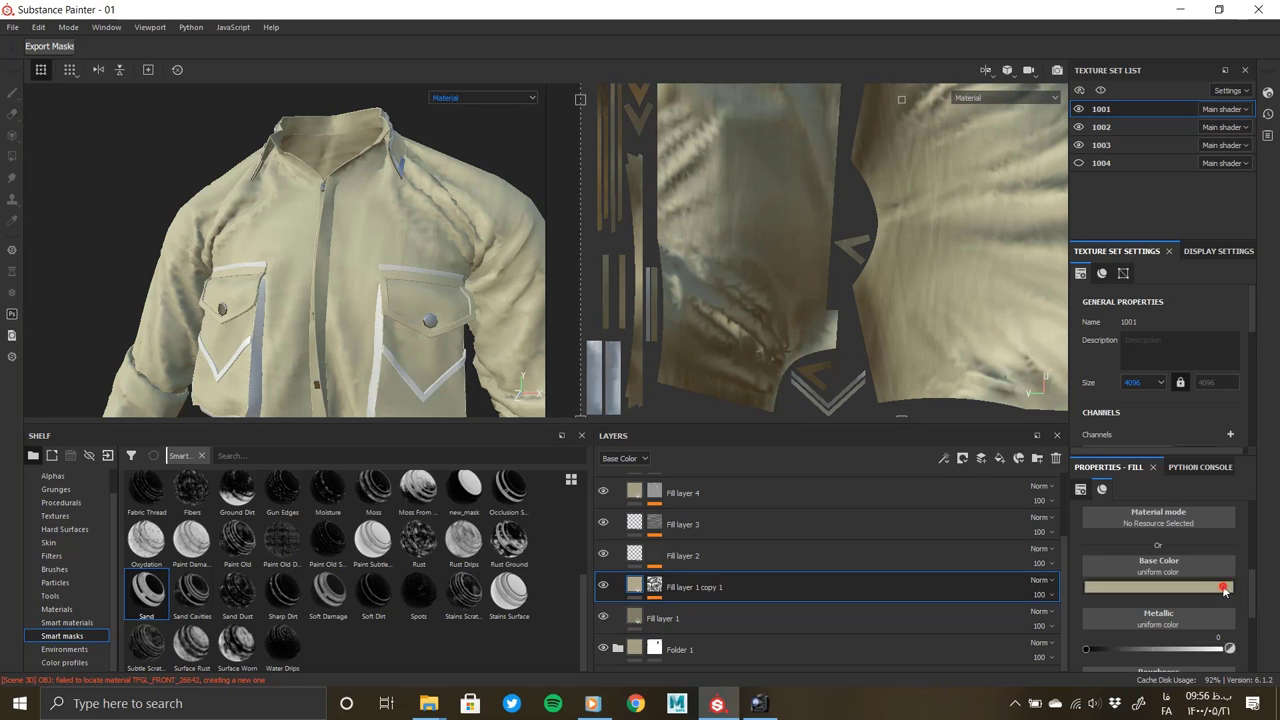
click(1158, 588)
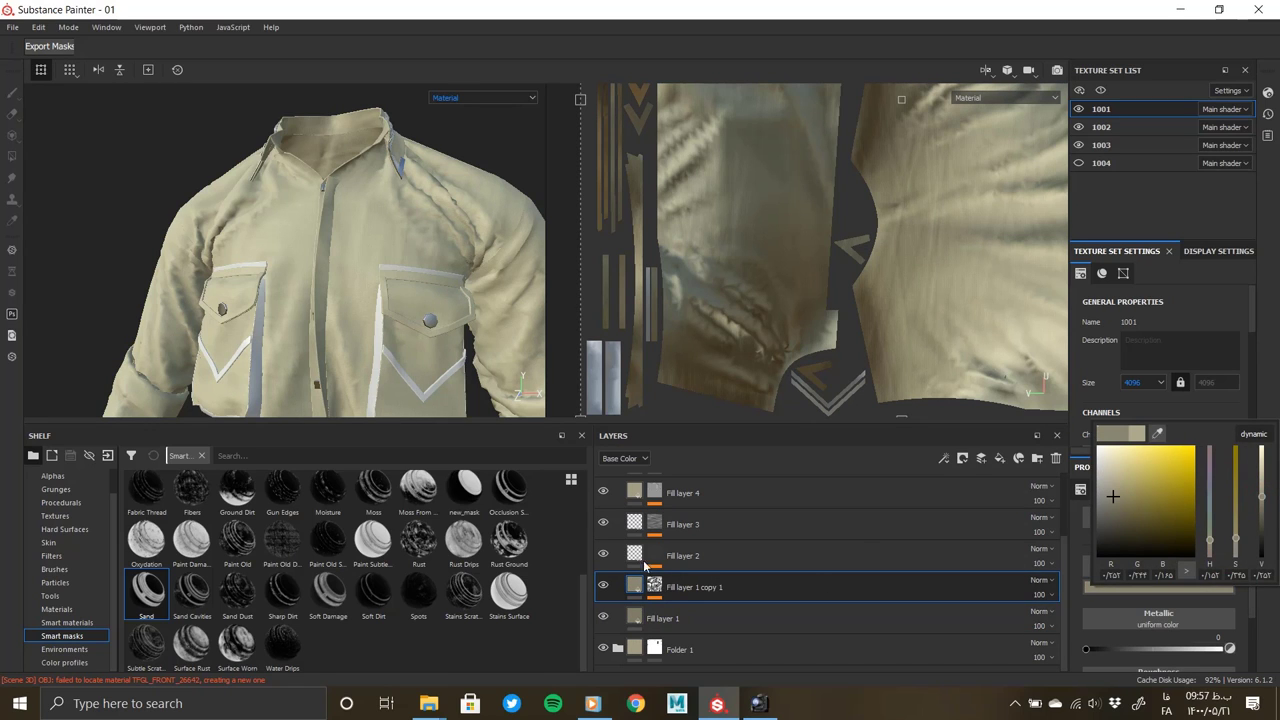
scroll(800, 549, up, 3)
Clear the Folder 2 mask
click(652, 487)
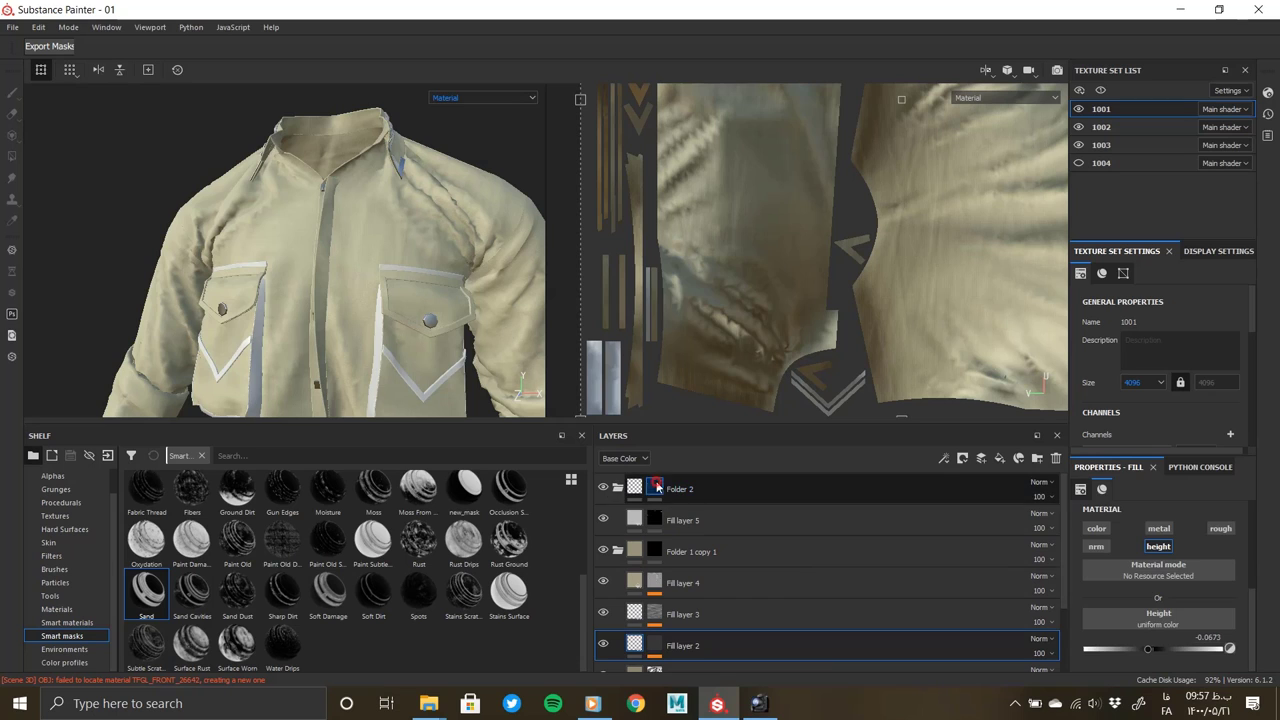
right_click(658, 490)
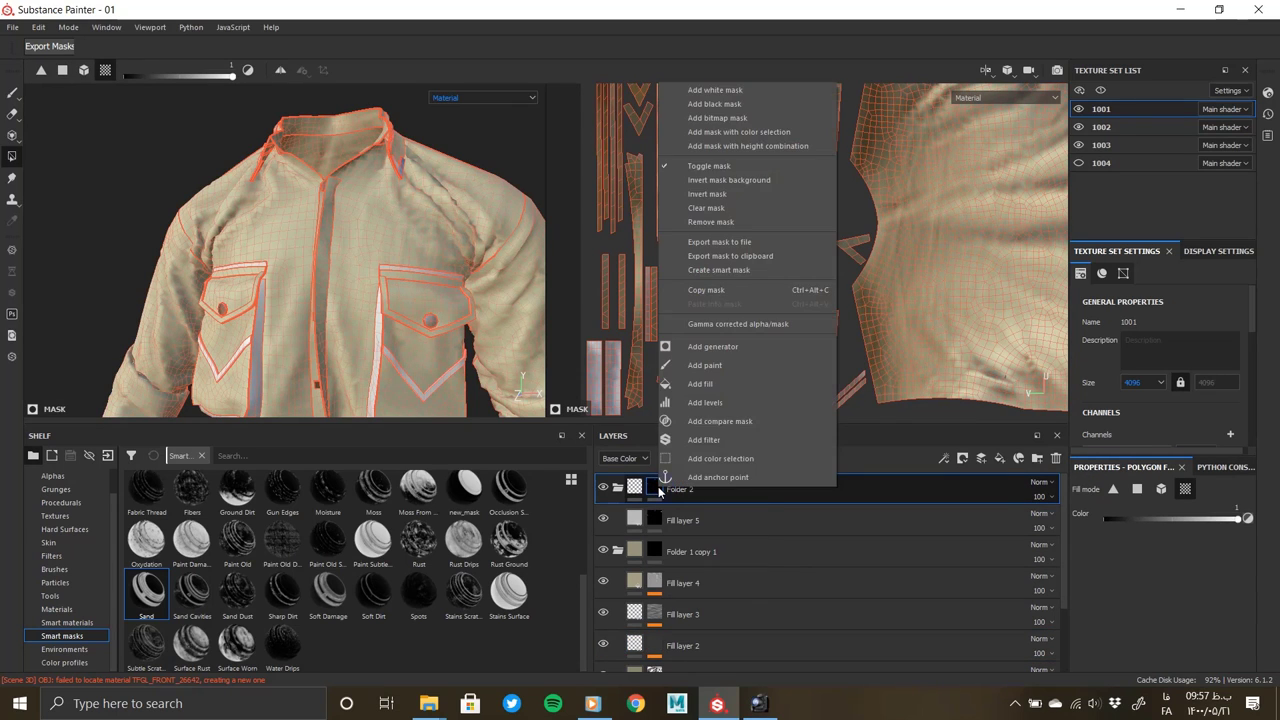
click(706, 216)
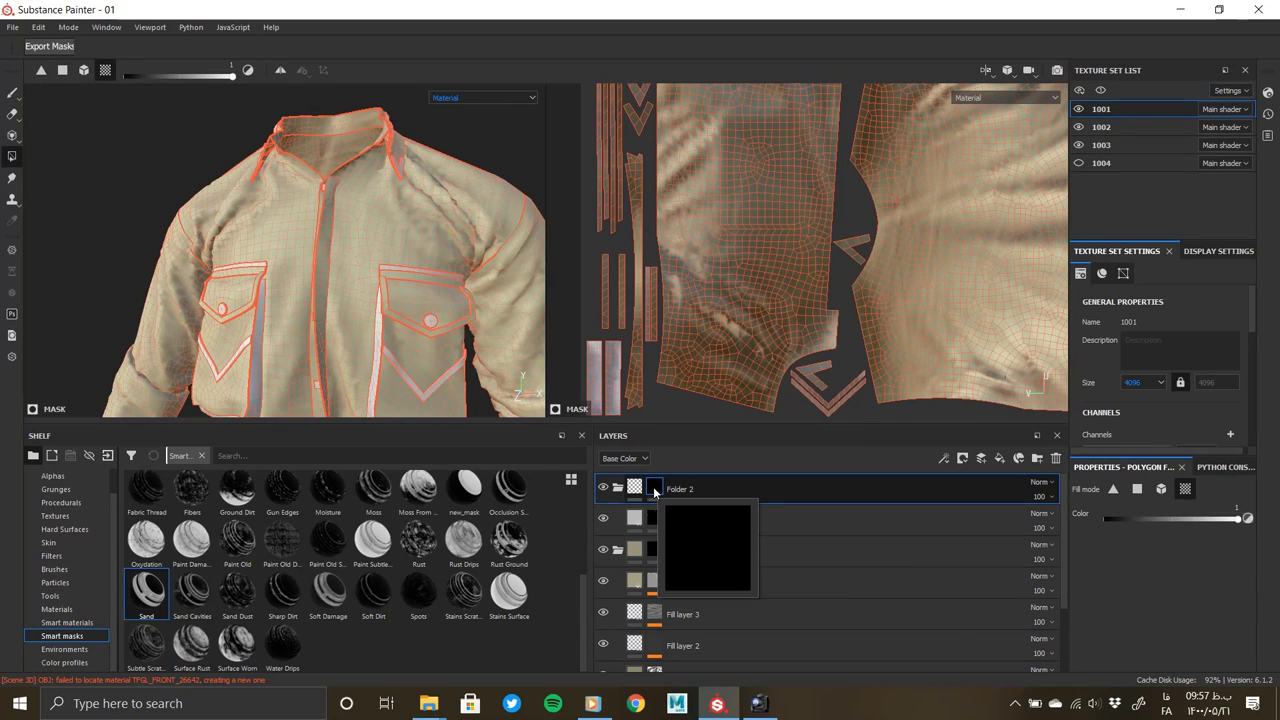
scroll(400, 305, up, 3)
scroll(411, 325, up, 2)
scroll(411, 325, up, 2)
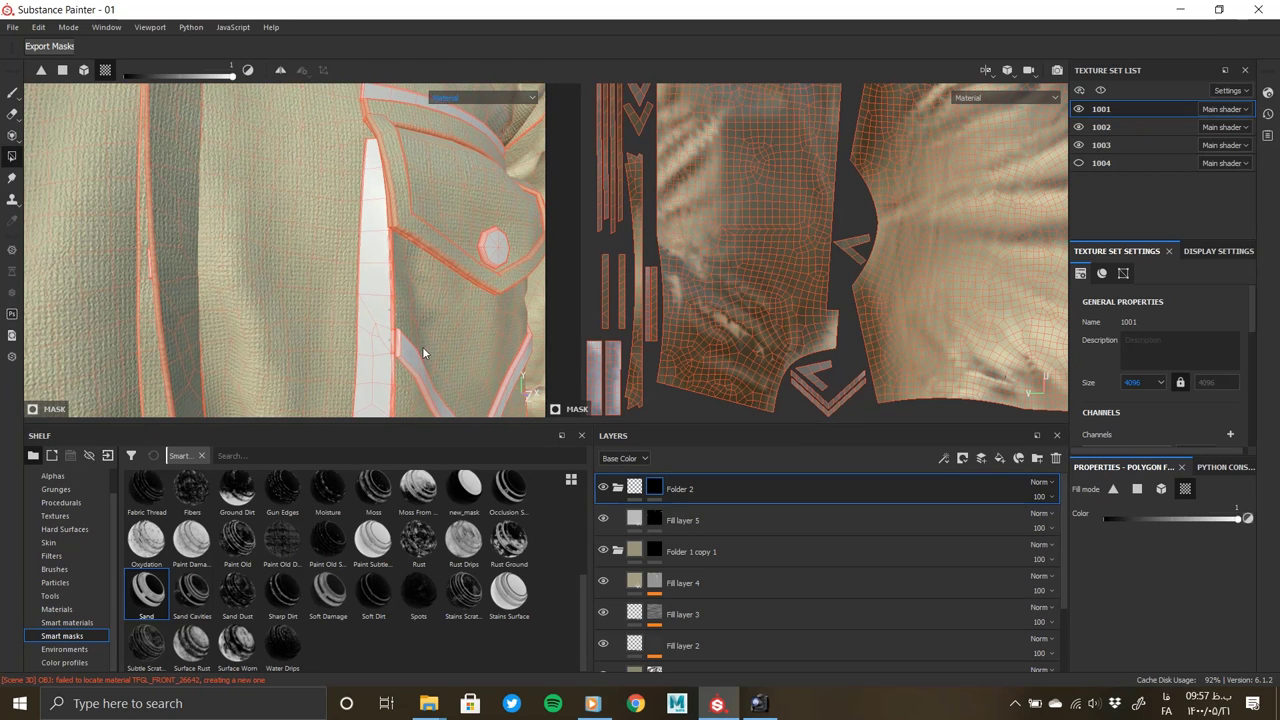
Move Fill layer 5 into Folder 2 and delete it
drag(638, 517, 617, 488)
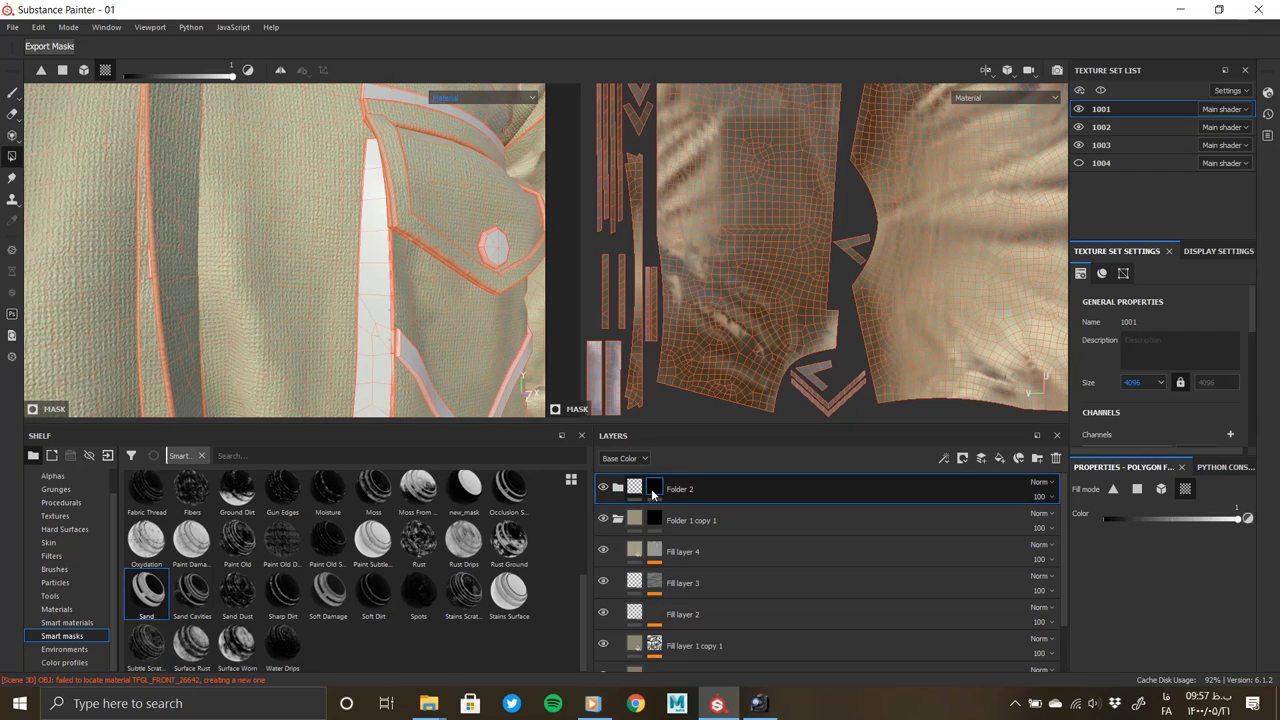
click(628, 490)
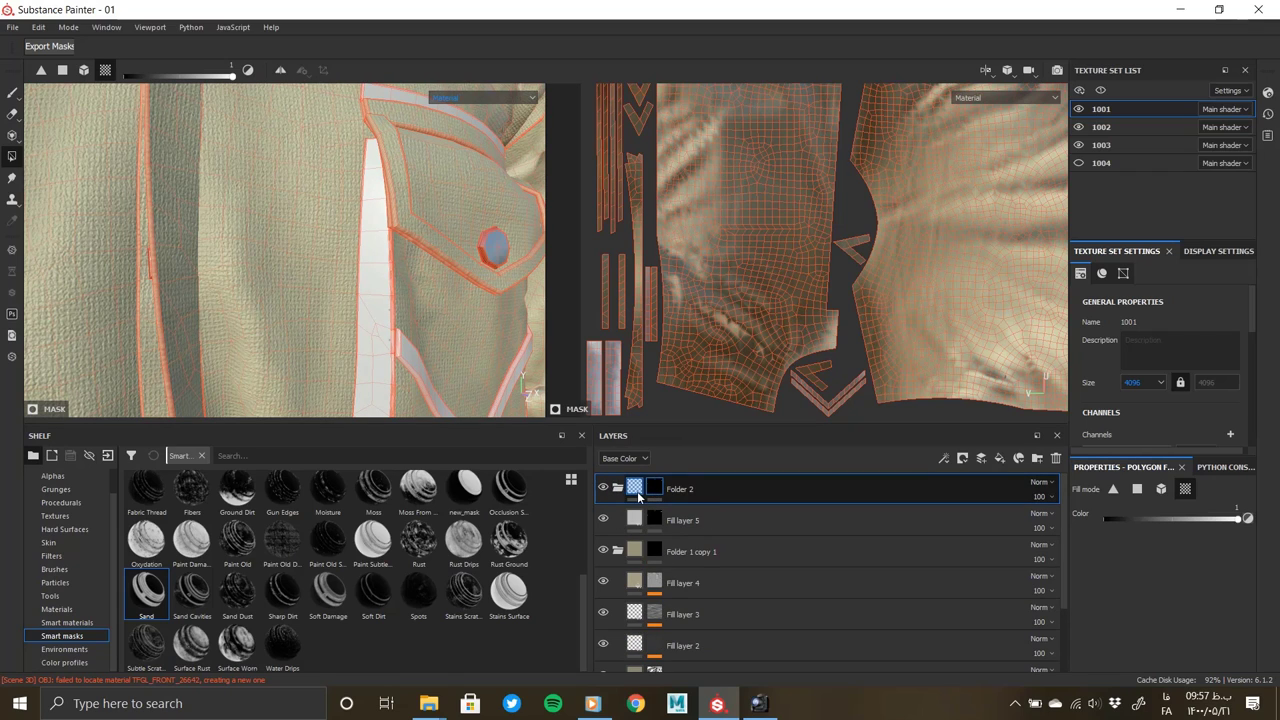
click(654, 520)
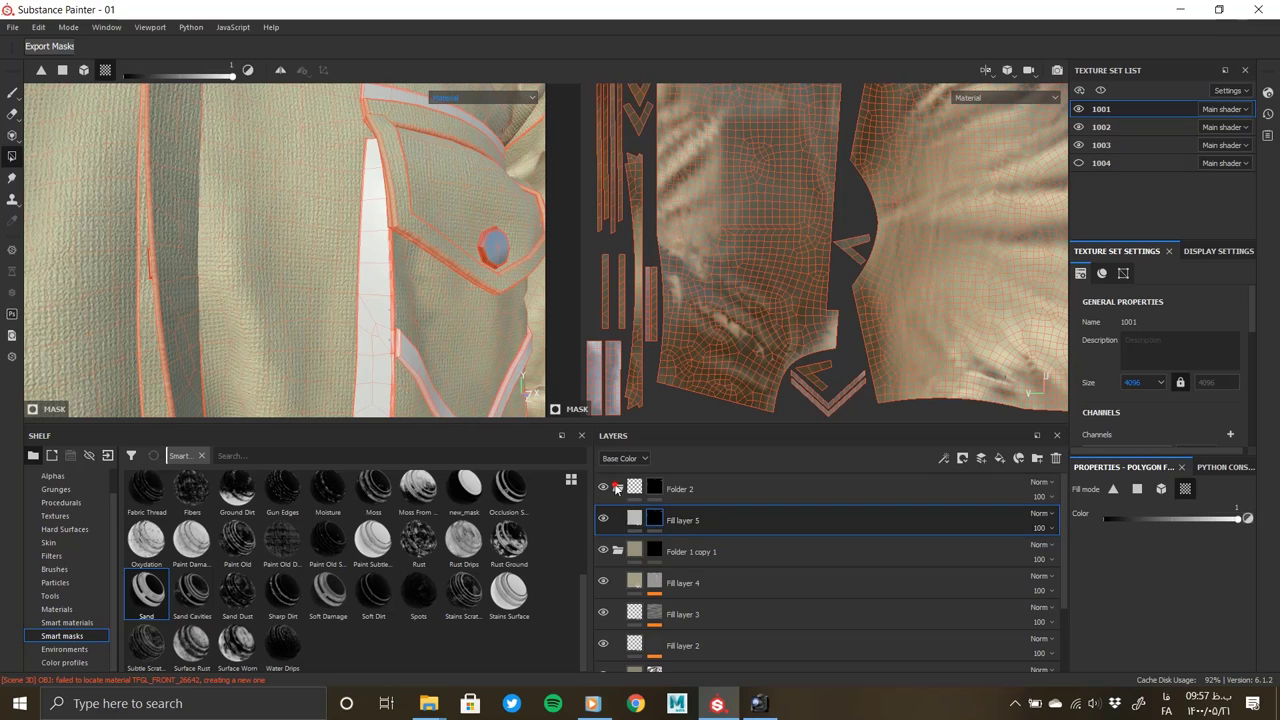
key(Delete)
Brighten Fill layer 1's base colour and review Fill layer 4's base colour
click(655, 521)
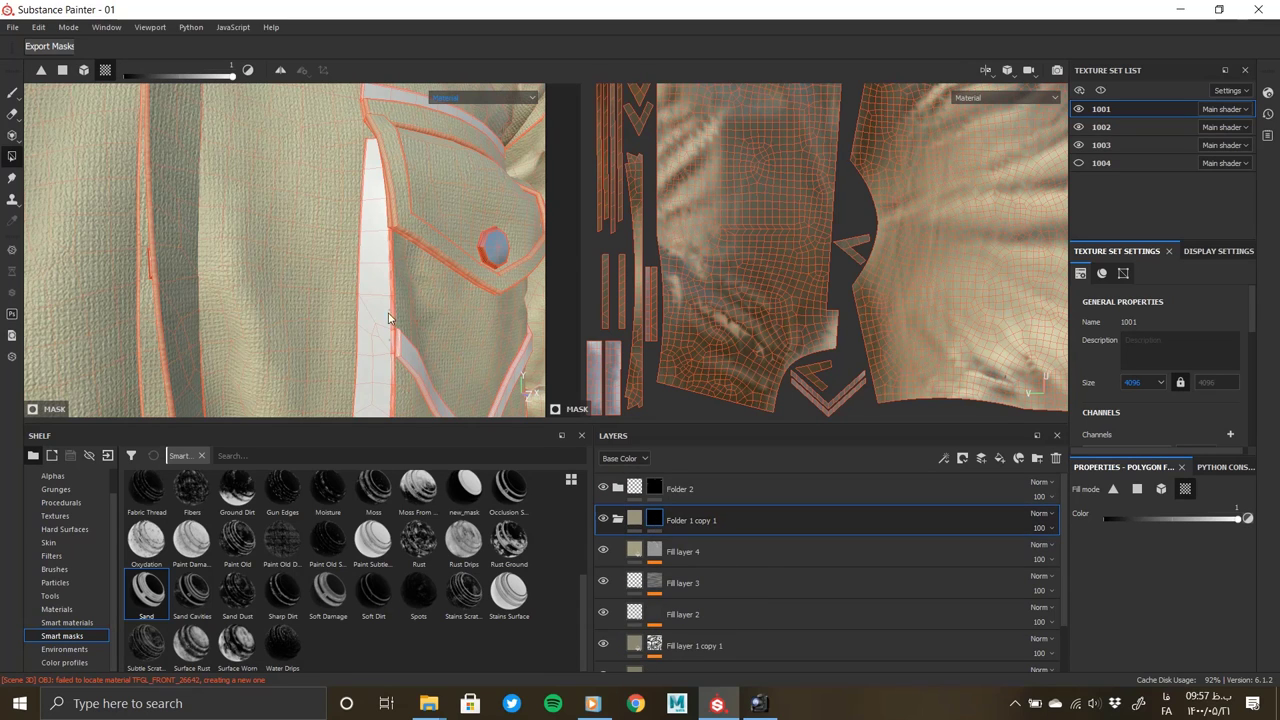
alt+drag(372, 330, 440, 400)
scroll(668, 615, down, 2)
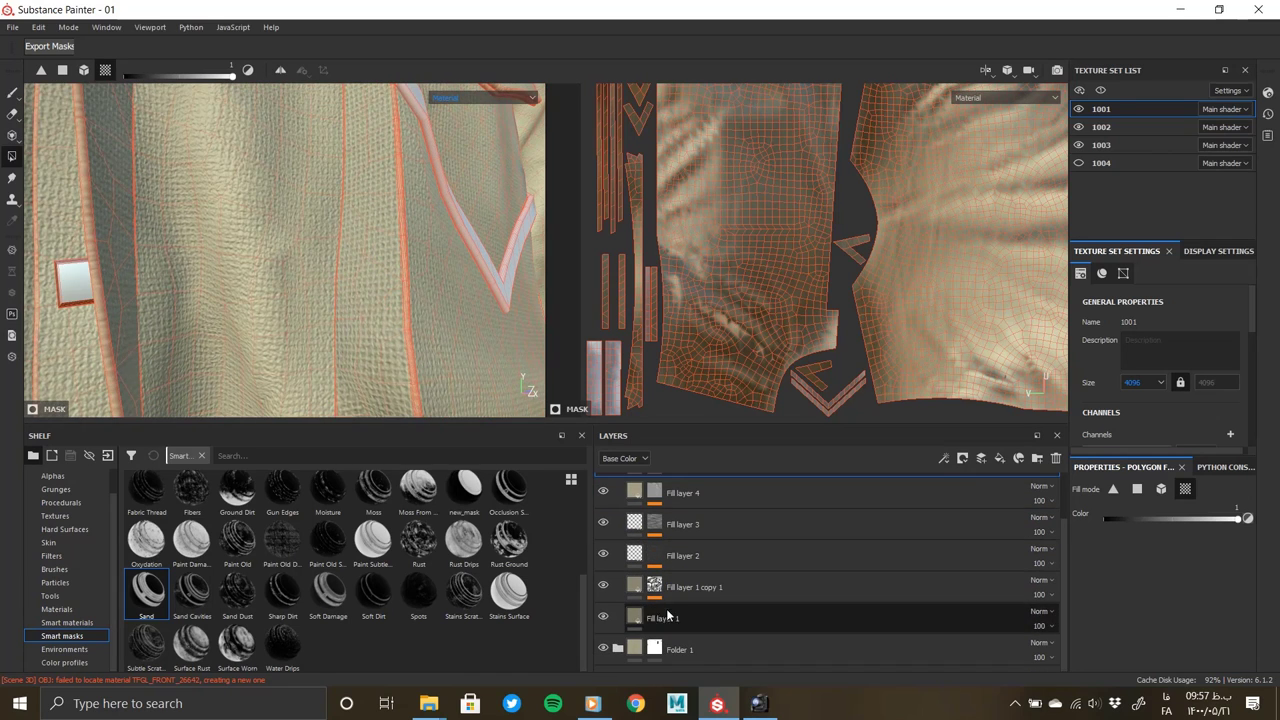
click(640, 617)
click(1207, 607)
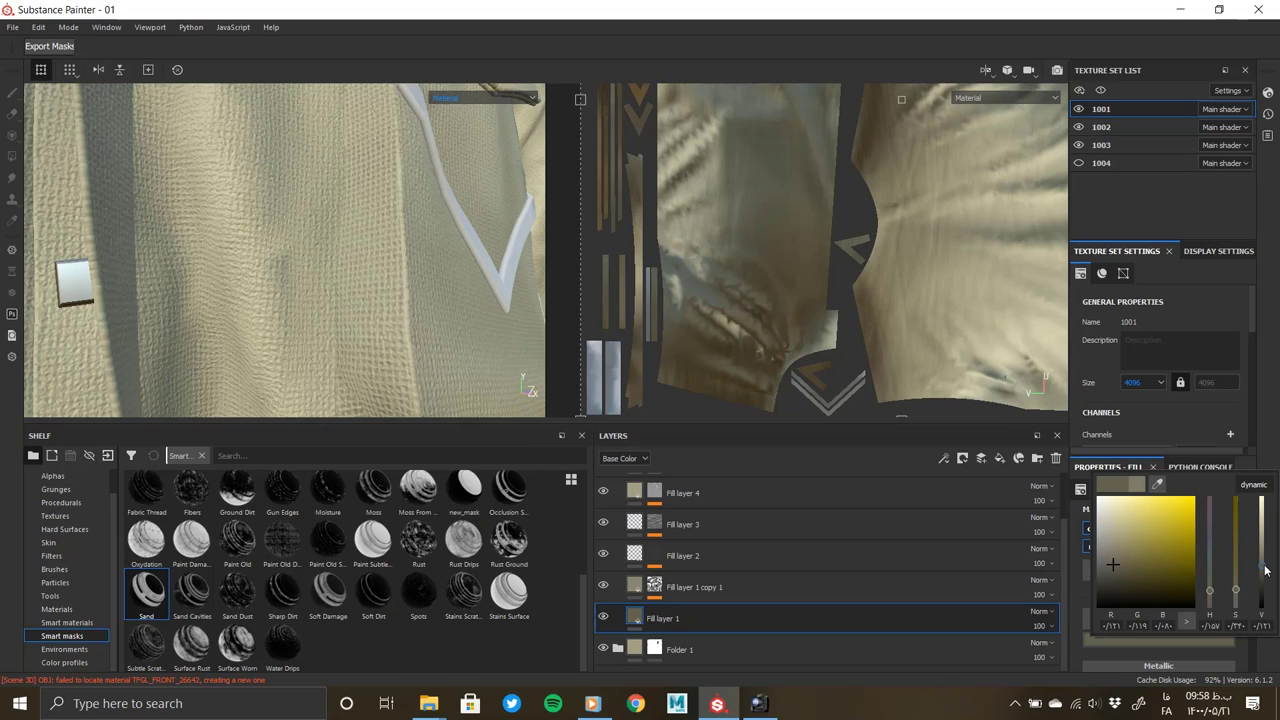
drag(1262, 568, 1260, 558)
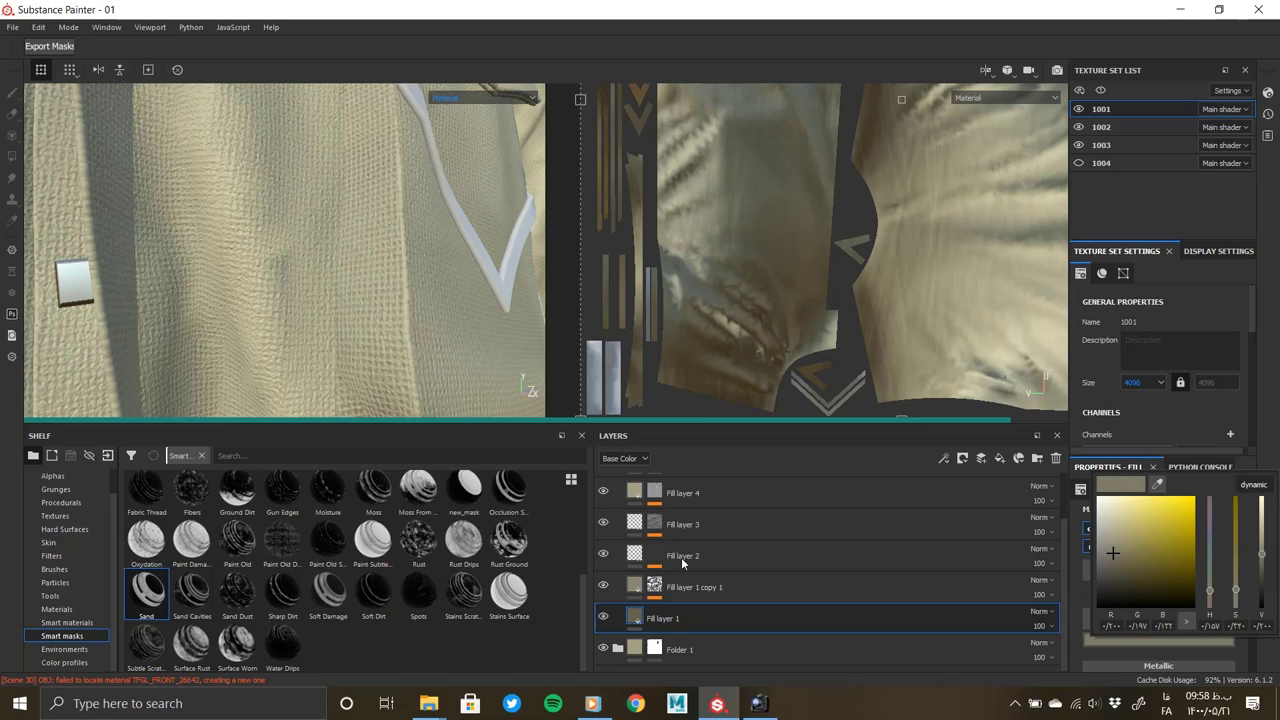
click(651, 500)
alt+click(654, 492)
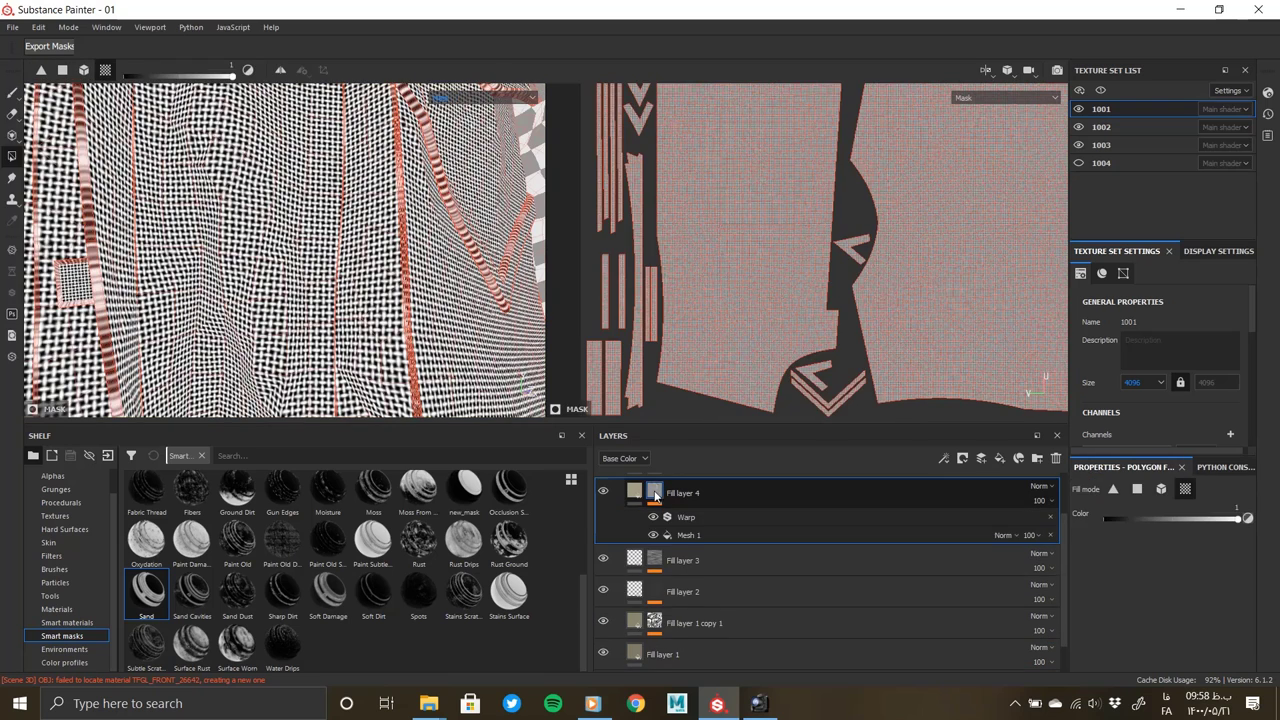
alt+click(654, 492)
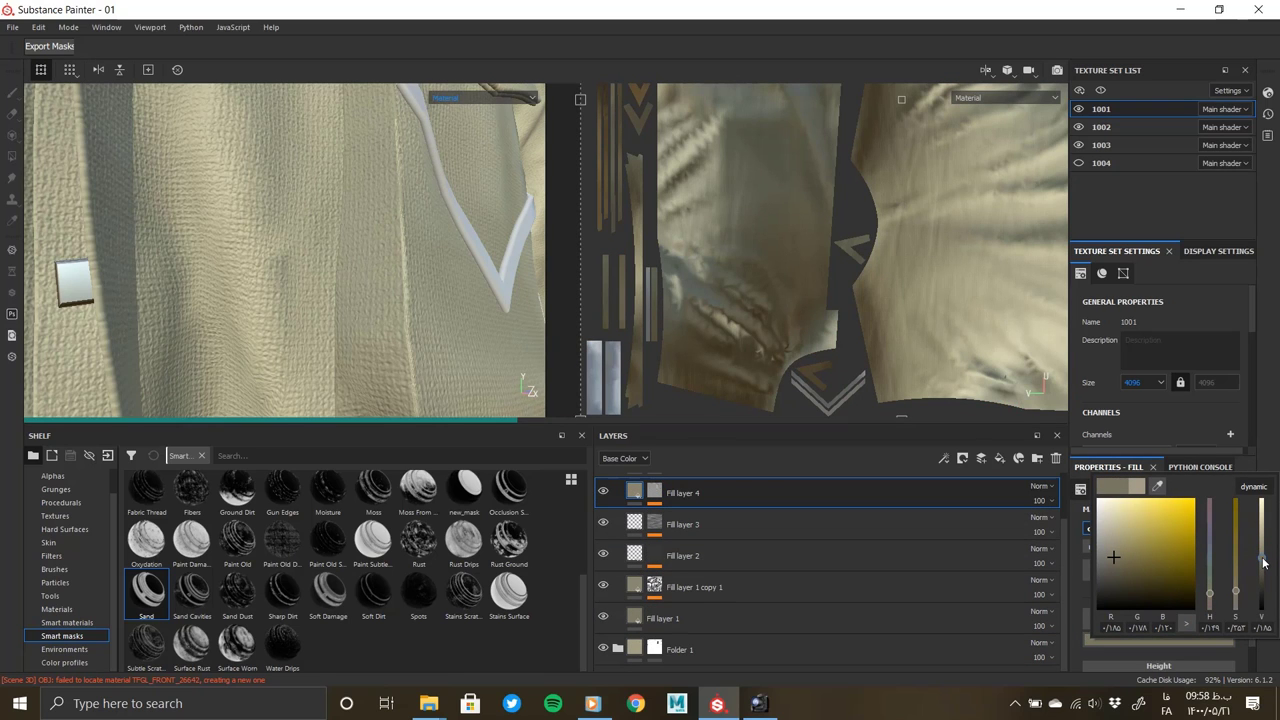
mouse_move(431, 372)
alt+mouse_down()
mouse_move(314, 262)
mouse_move(370, 300)
alt+mouse_up()
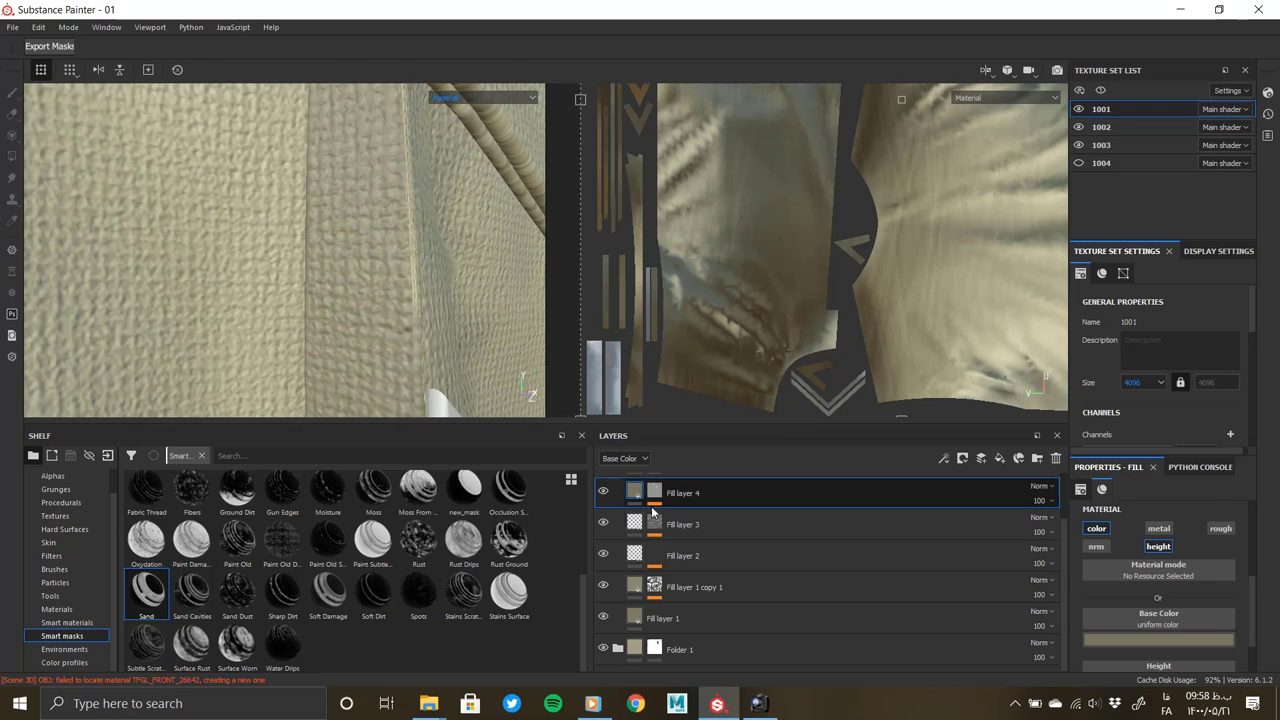
Fine-tune base colours of Fill layer 1 copy 1 and Fill layer 1, then choose polygon mask fill
click(760, 587)
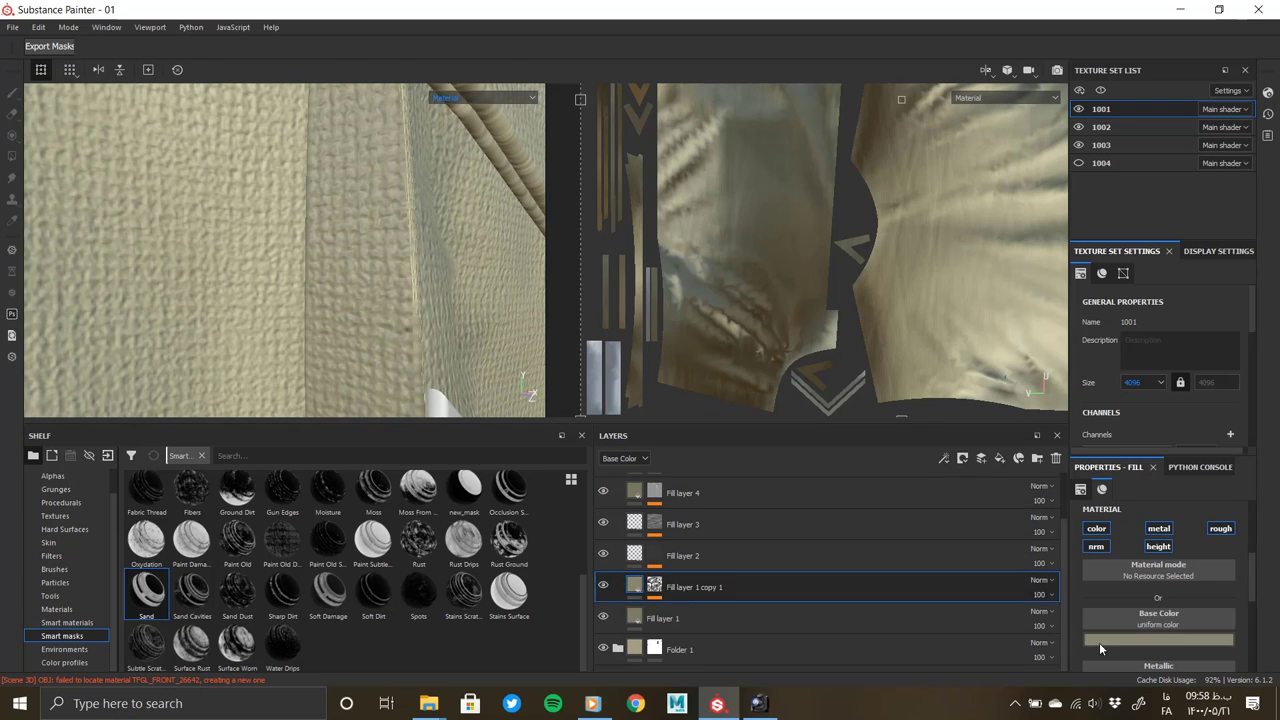
click(1128, 641)
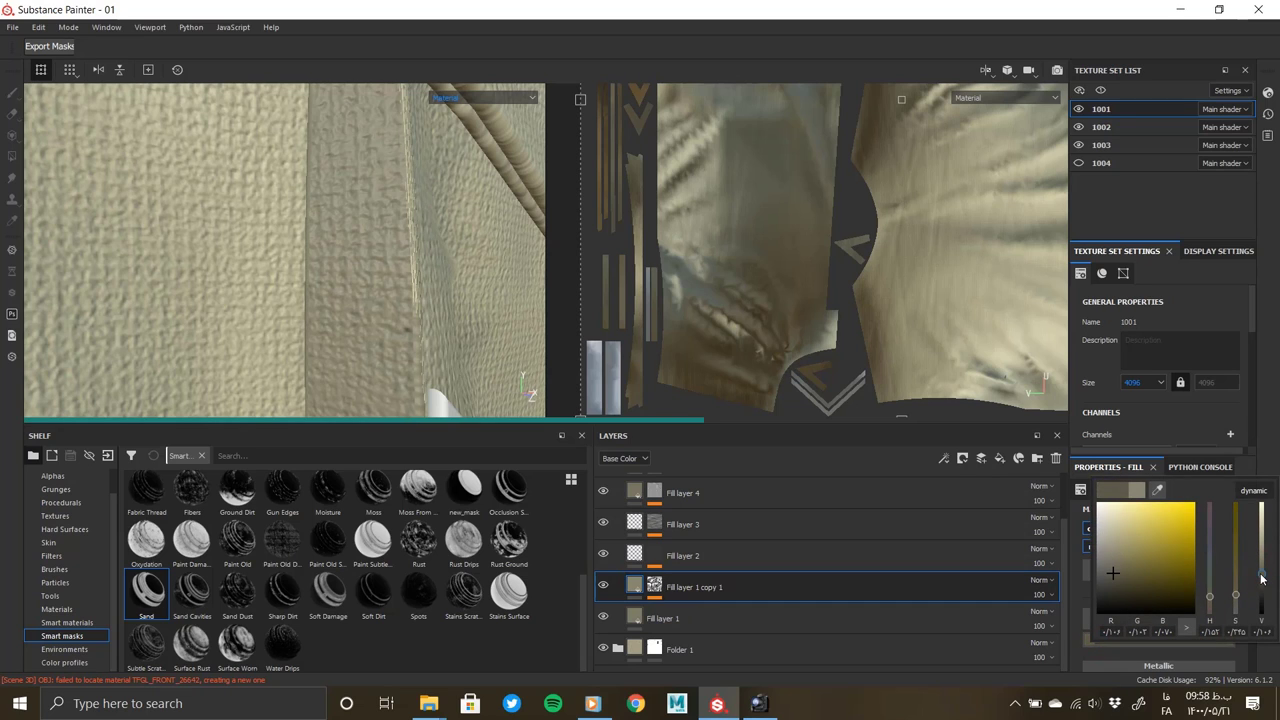
click(760, 618)
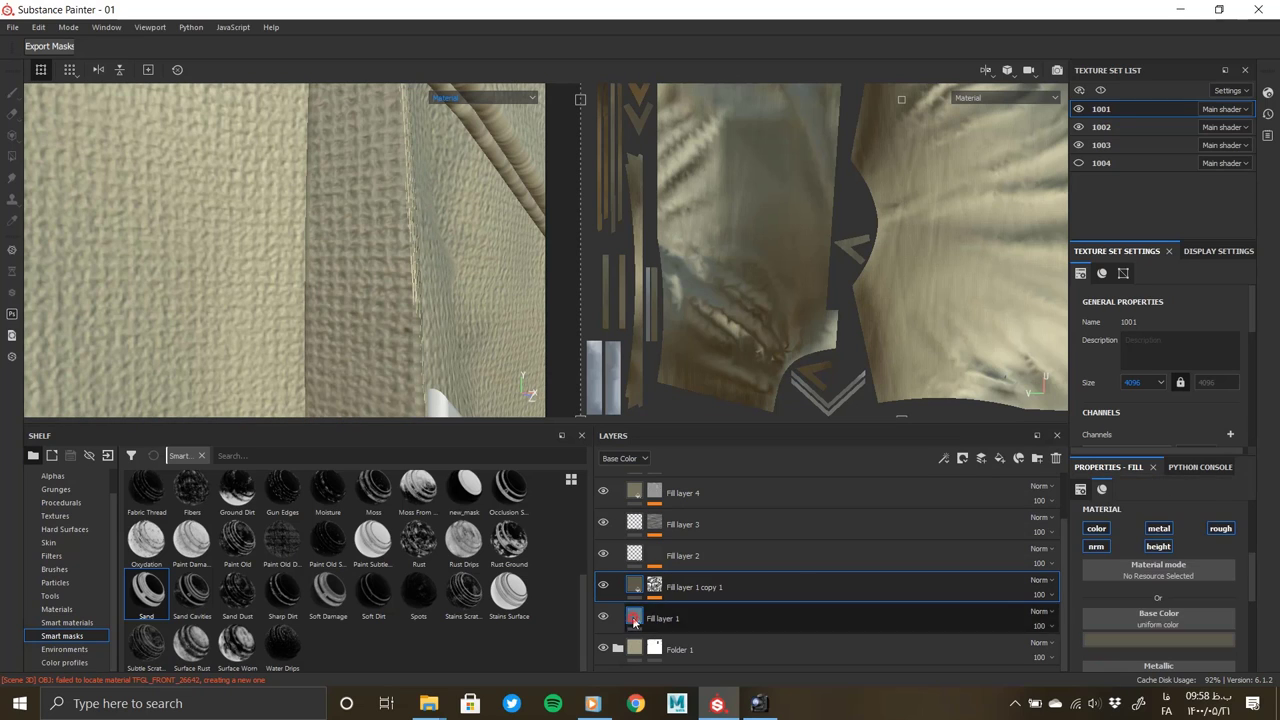
click(1128, 637)
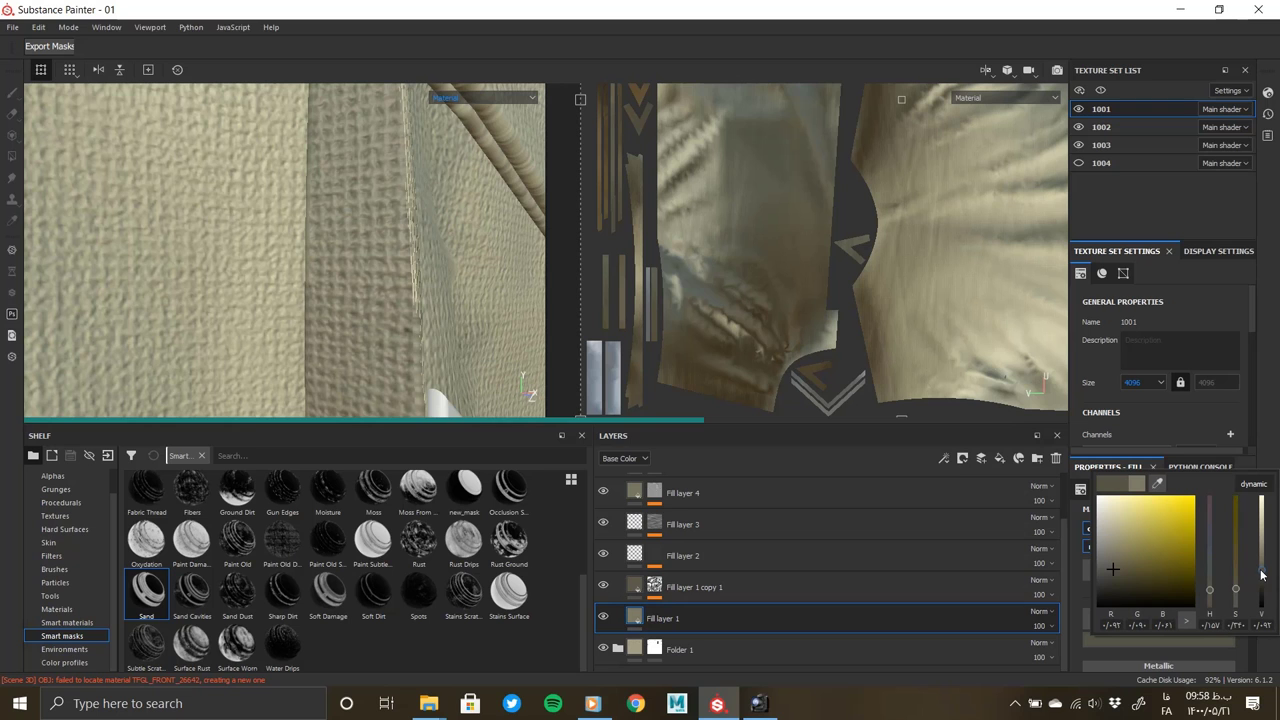
scroll(443, 334, down, 3)
scroll(406, 314, down, 3)
scroll(406, 314, down, 3)
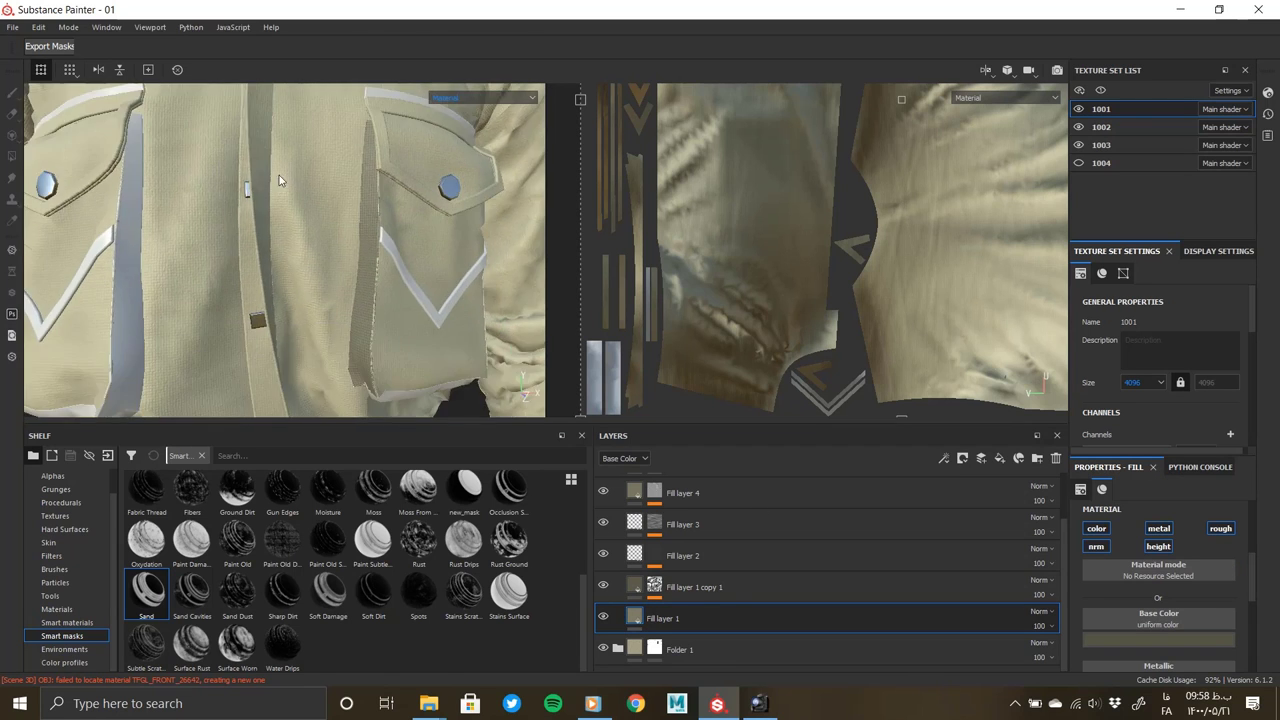
scroll(476, 311, down, 3)
mouse_move(476, 311)
alt+mouse_down()
mouse_move(366, 290)
mouse_move(408, 367)
mouse_move(449, 314)
mouse_move(535, 281)
alt+mouse_up()
key(ctrl+d)
key(4)
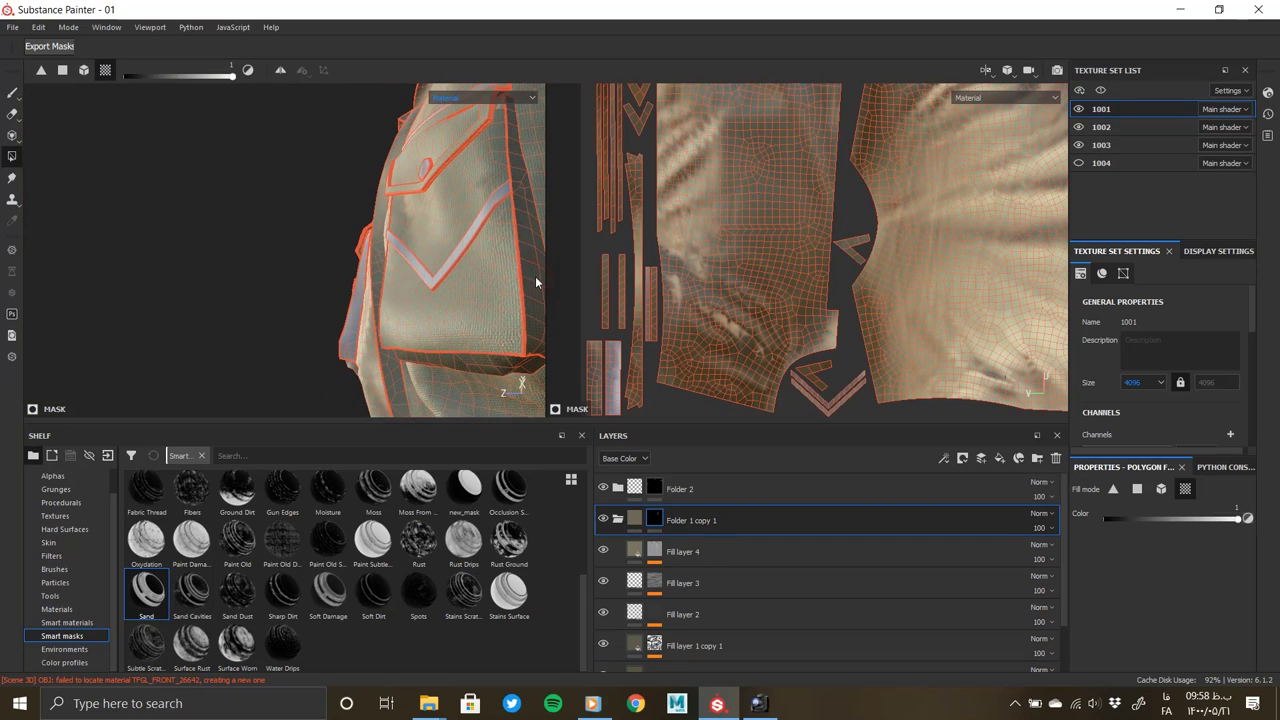
mouse_move(460, 216)
alt+mouse_down()
mouse_move(443, 271)
mouse_move(414, 289)
mouse_move(371, 237)
mouse_move(462, 238)
alt+mouse_up()
mouse_move(348, 276)
alt+mouse_down()
mouse_move(262, 264)
mouse_move(300, 169)
mouse_move(423, 294)
mouse_move(282, 363)
alt+mouse_up()
mouse_move(296, 264)
alt+mouse_down()
mouse_move(351, 277)
mouse_move(329, 206)
mouse_move(409, 297)
mouse_move(281, 256)
mouse_move(300, 270)
mouse_move(283, 279)
mouse_move(306, 220)
mouse_move(401, 303)
mouse_move(331, 289)
mouse_move(200, 214)
mouse_move(277, 305)
mouse_move(211, 289)
mouse_move(309, 317)
mouse_move(334, 349)
mouse_move(237, 331)
mouse_move(286, 333)
alt+mouse_up()
scroll(303, 276, up, 5)
scroll(306, 277, up, 3)
scroll(286, 333, down, 5)
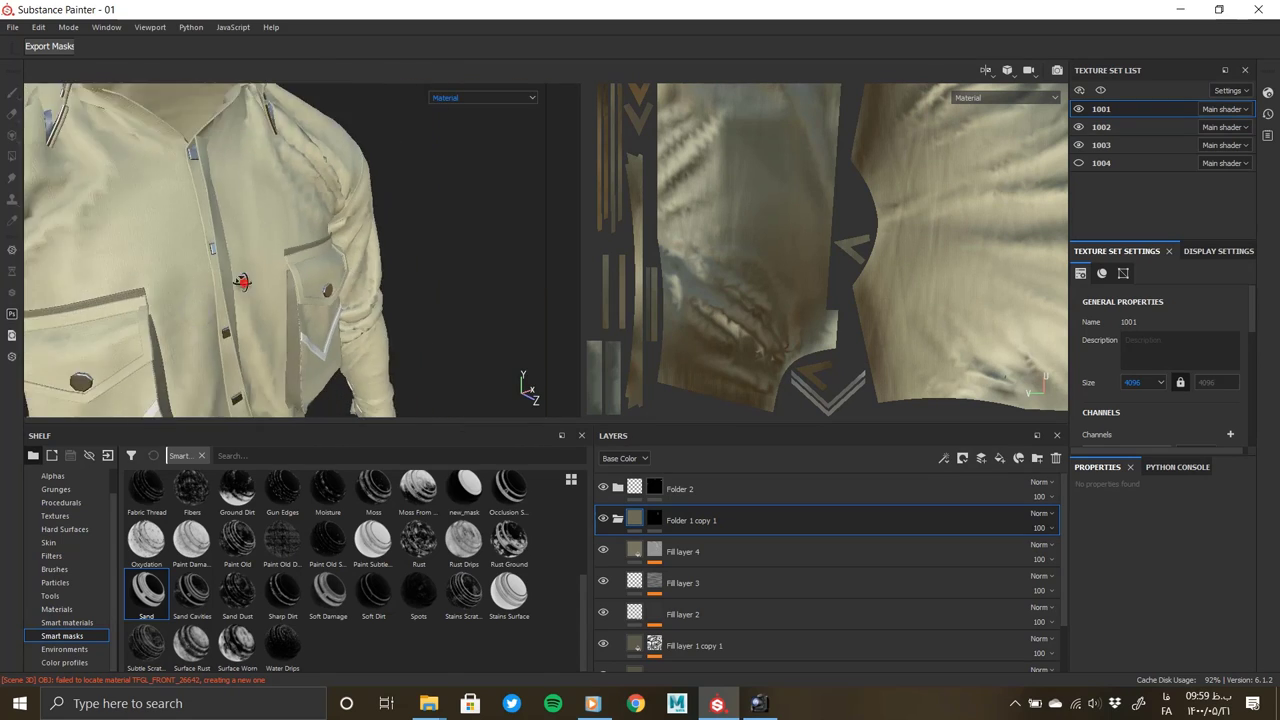
scroll(215, 281, down, 3)
mouse_move(215, 281)
alt+mouse_down()
mouse_move(290, 300)
mouse_move(334, 262)
alt+mouse_up()
scroll(334, 262, up, 3)
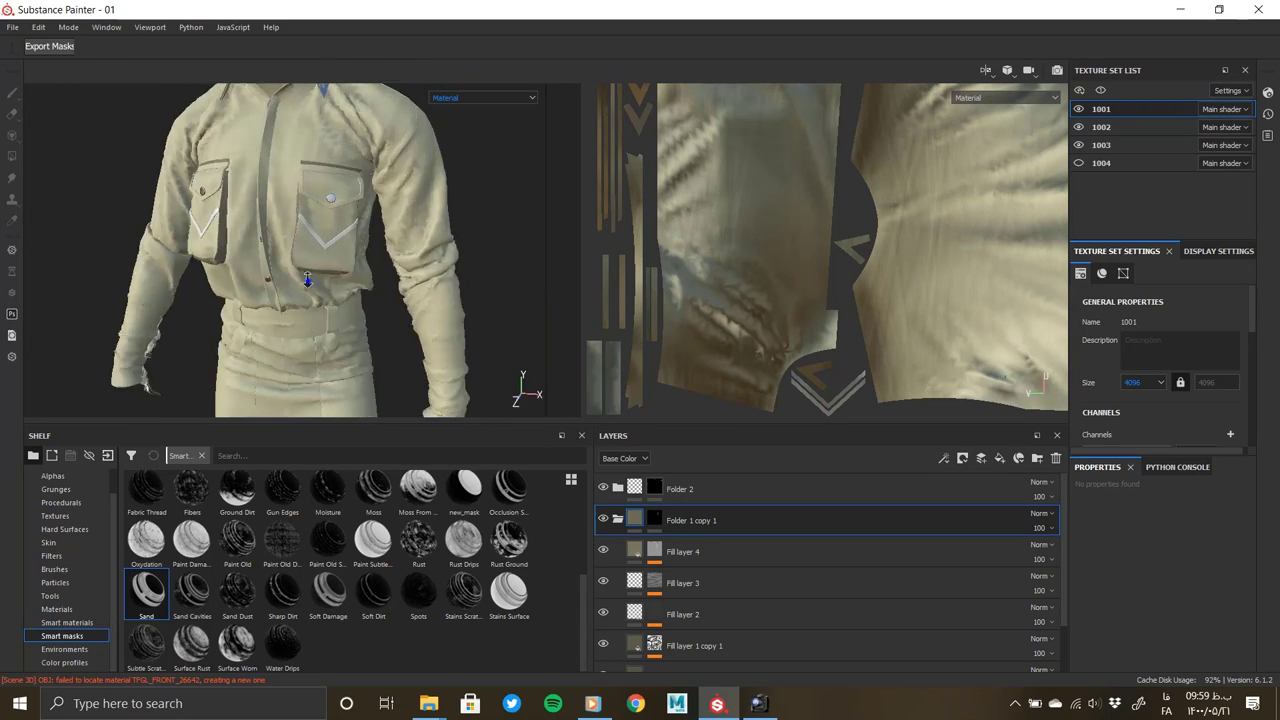
scroll(340, 262, up, 3)
click(654, 518)
key(4)
scroll(376, 266, up, 3)
scroll(371, 262, down, 5)
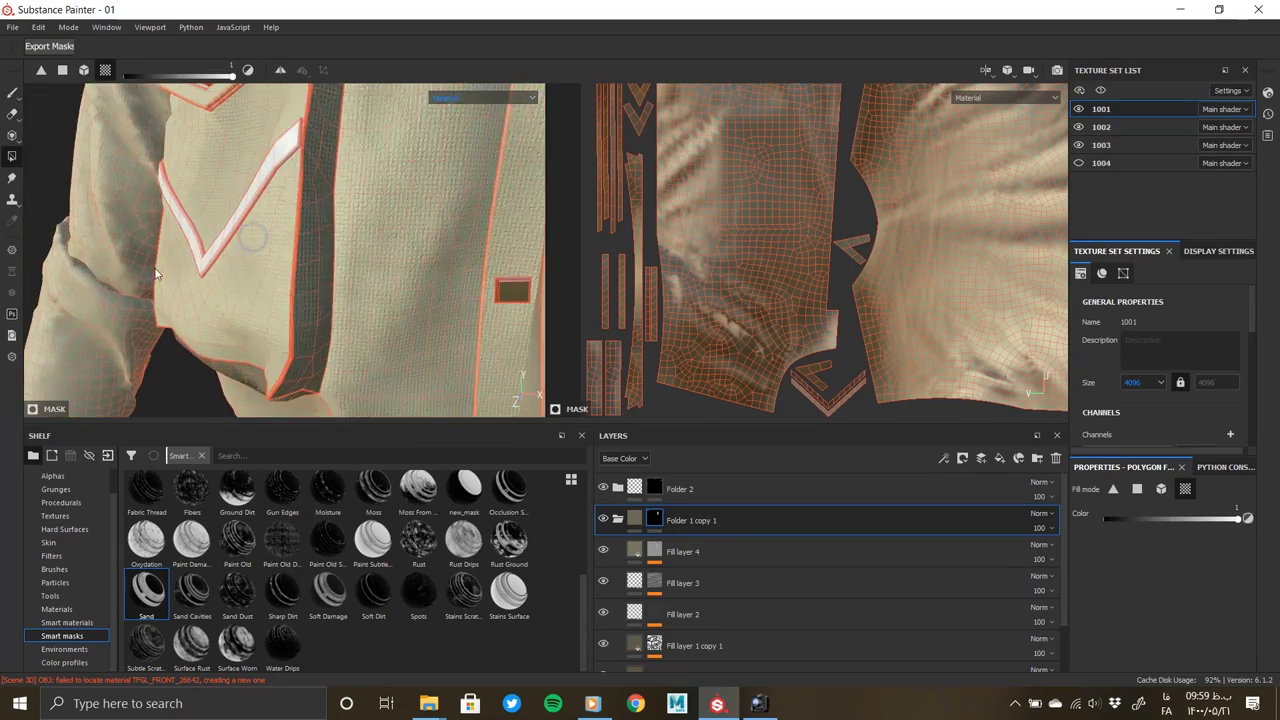
scroll(286, 297, up, 5)
click(645, 520)
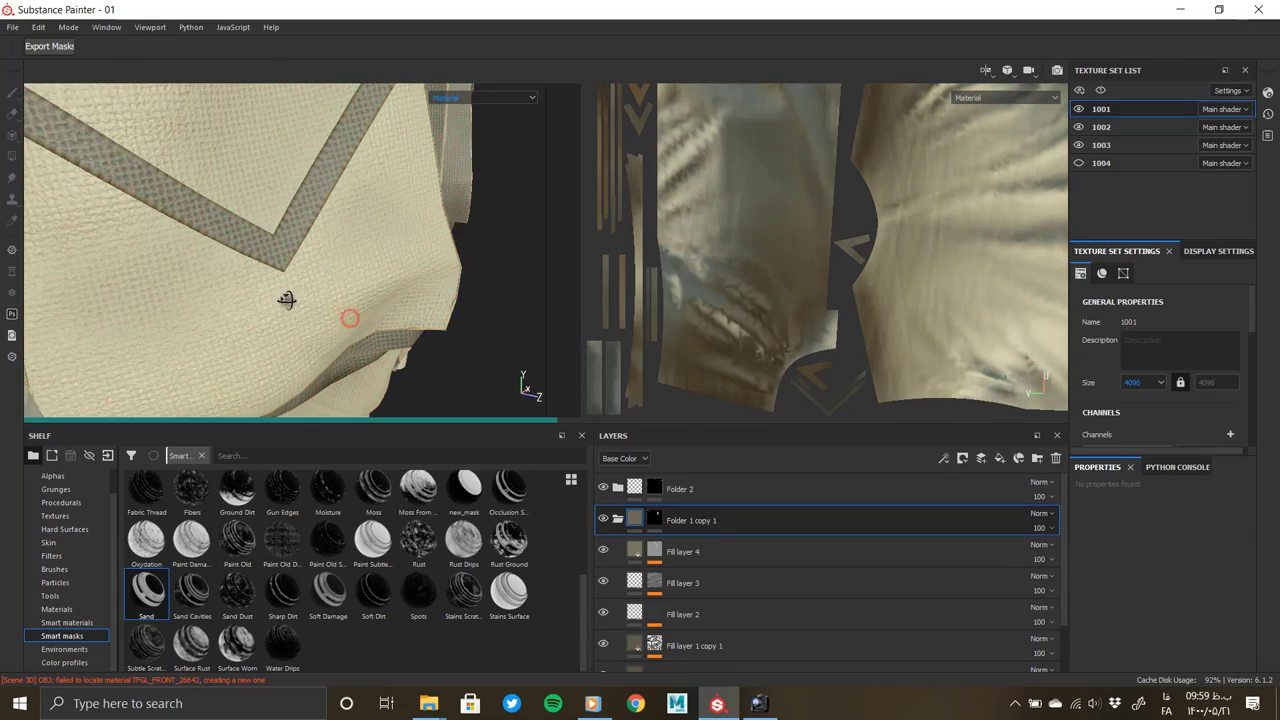
scroll(286, 297, down, 5)
scroll(309, 334, down, 3)
scroll(347, 356, up, 2)
scroll(408, 326, up, 3)
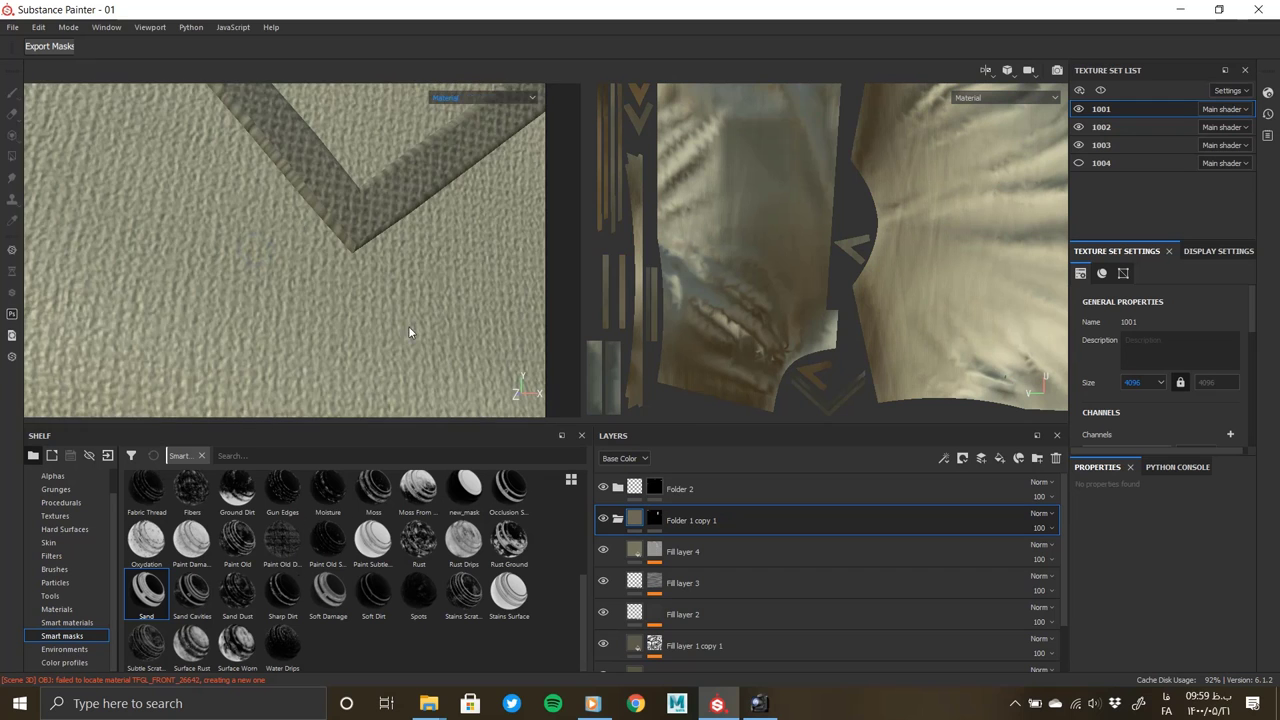
scroll(251, 297, down, 3)
scroll(260, 300, down, 3)
mouse_move(270, 310)
alt+mouse_down()
mouse_move(301, 315)
mouse_move(306, 335)
alt+mouse_up()
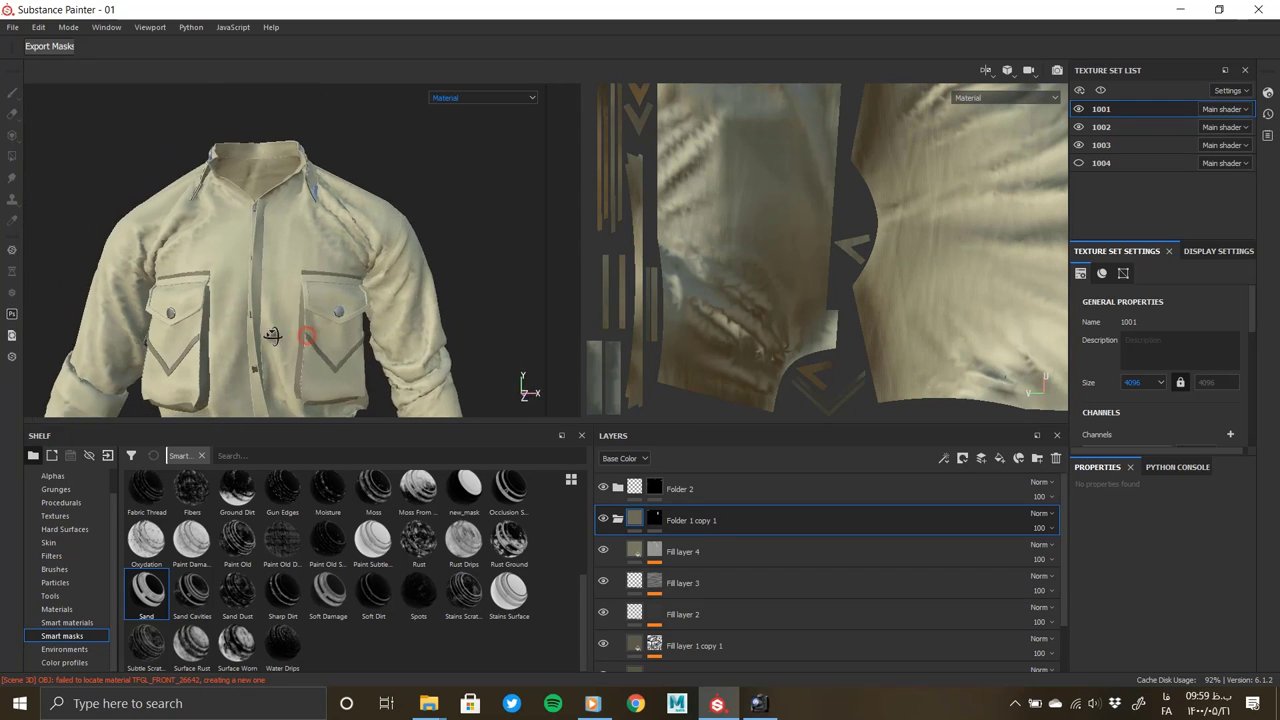
scroll(151, 337, up, 3)
scroll(229, 323, down, 3)
mouse_move(229, 323)
alt+mouse_down()
mouse_move(376, 315)
mouse_move(523, 380)
alt+mouse_up()
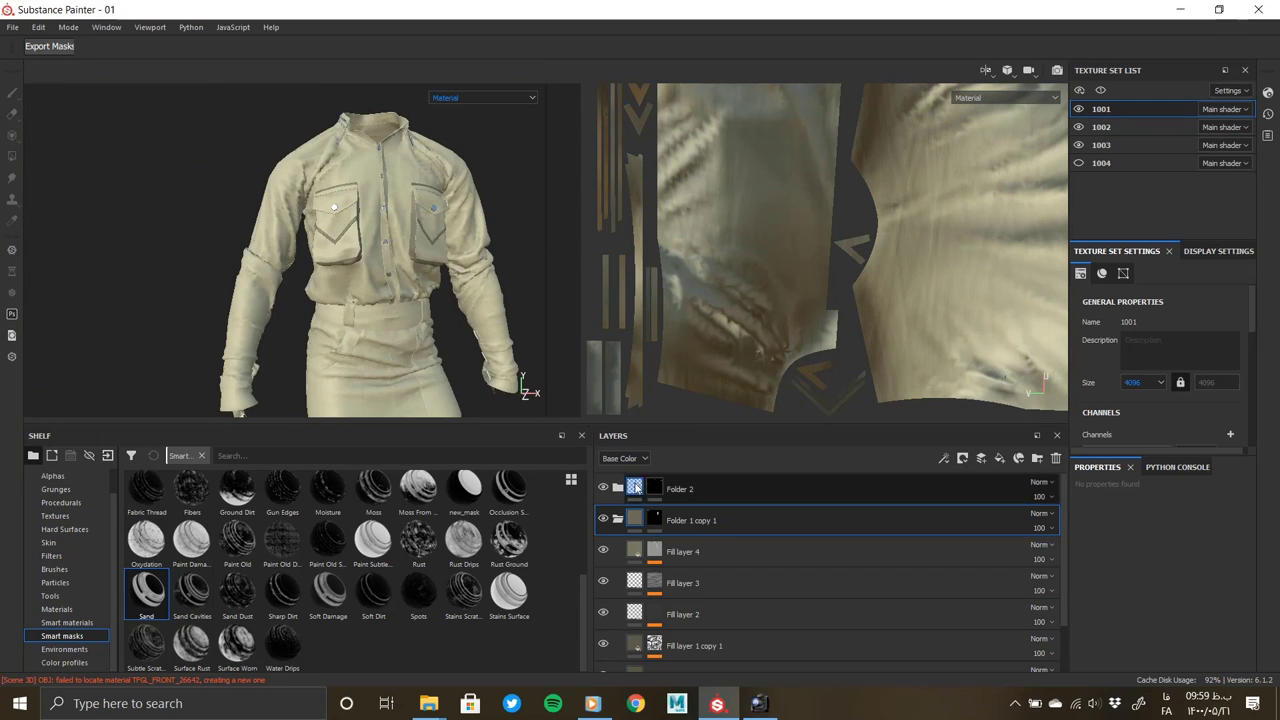
Copy Folder 1 copy 1 and paste it into texture set 1002
click(618, 518)
right_click(695, 520)
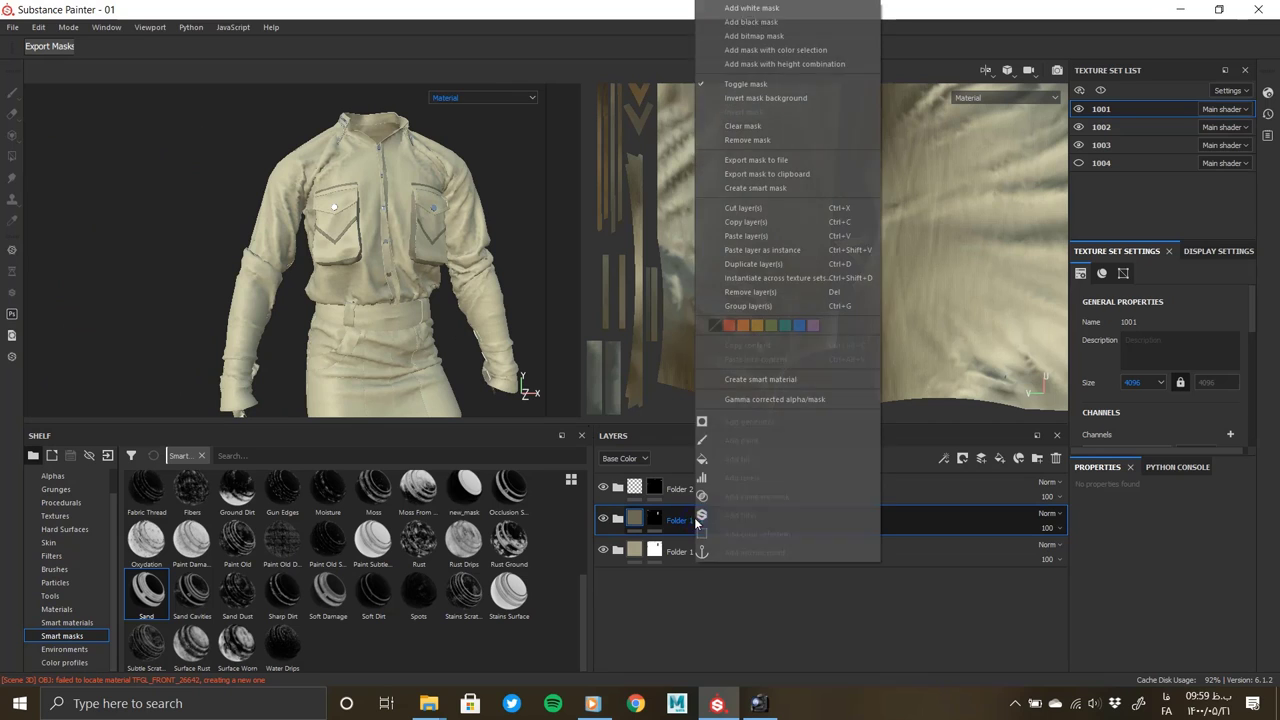
click(753, 228)
right_click(762, 595)
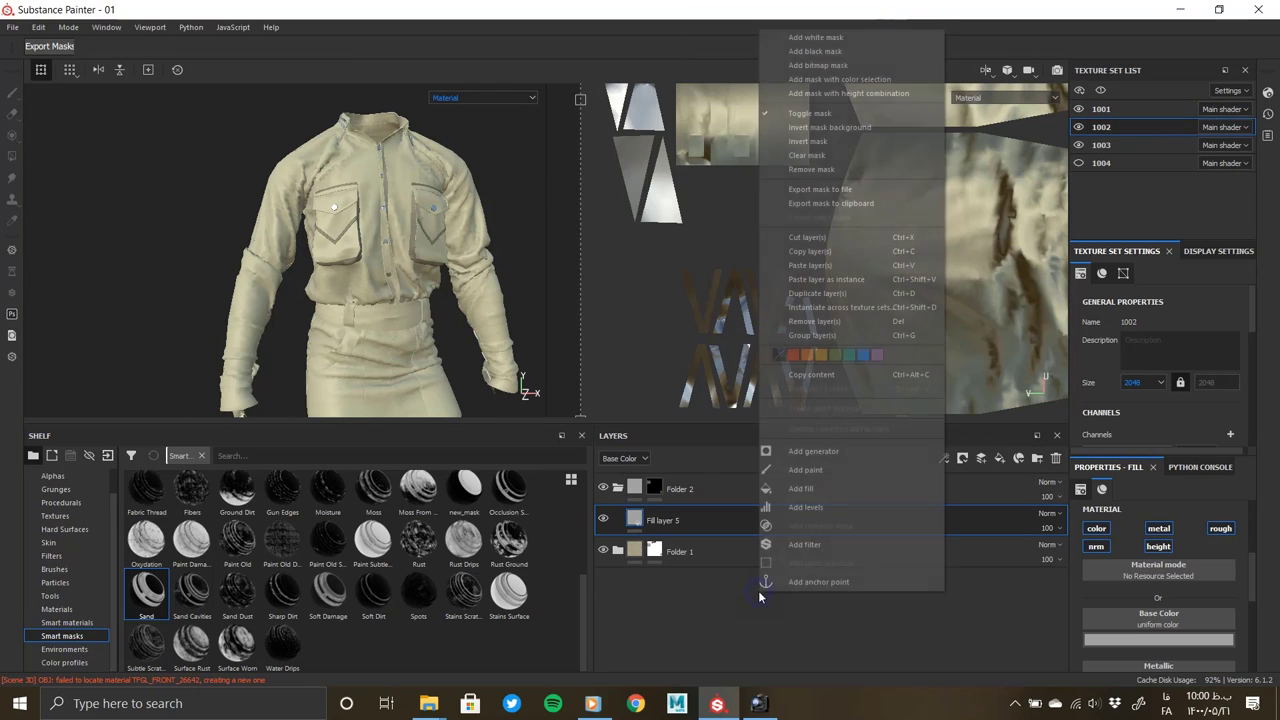
click(816, 265)
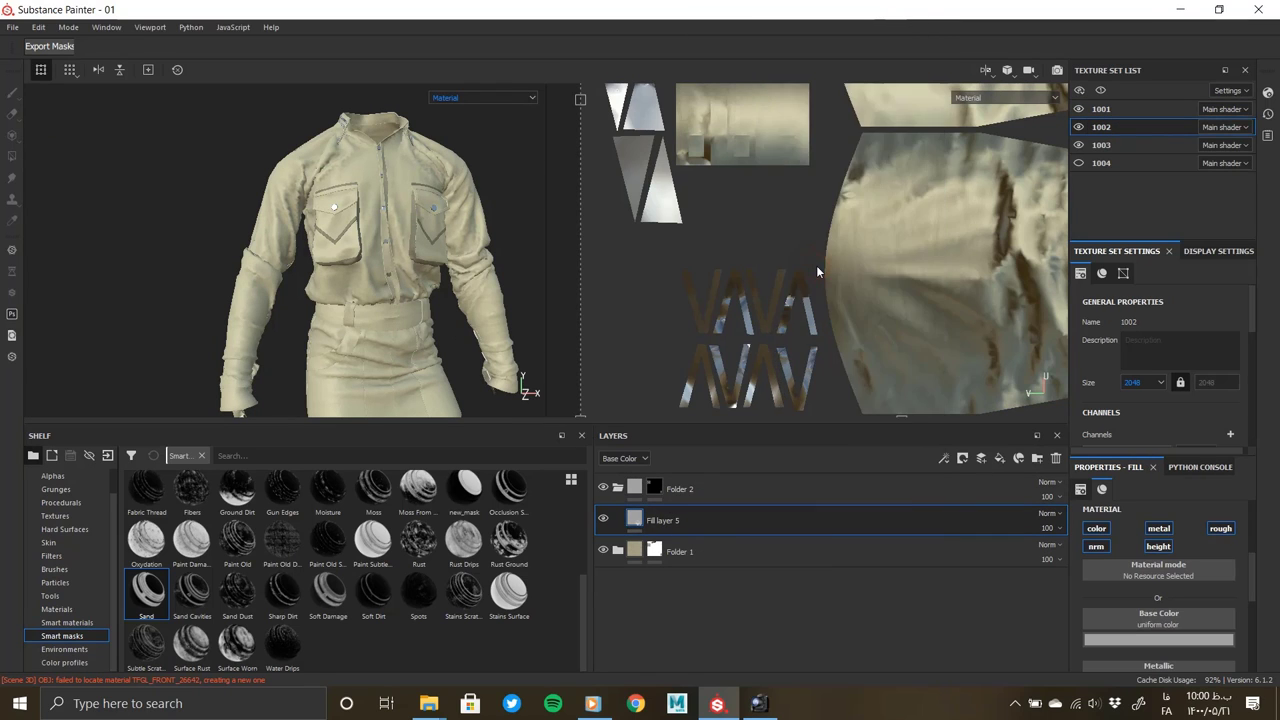
Paste the folder as an instance, then delete the instance layer
right_click(698, 649)
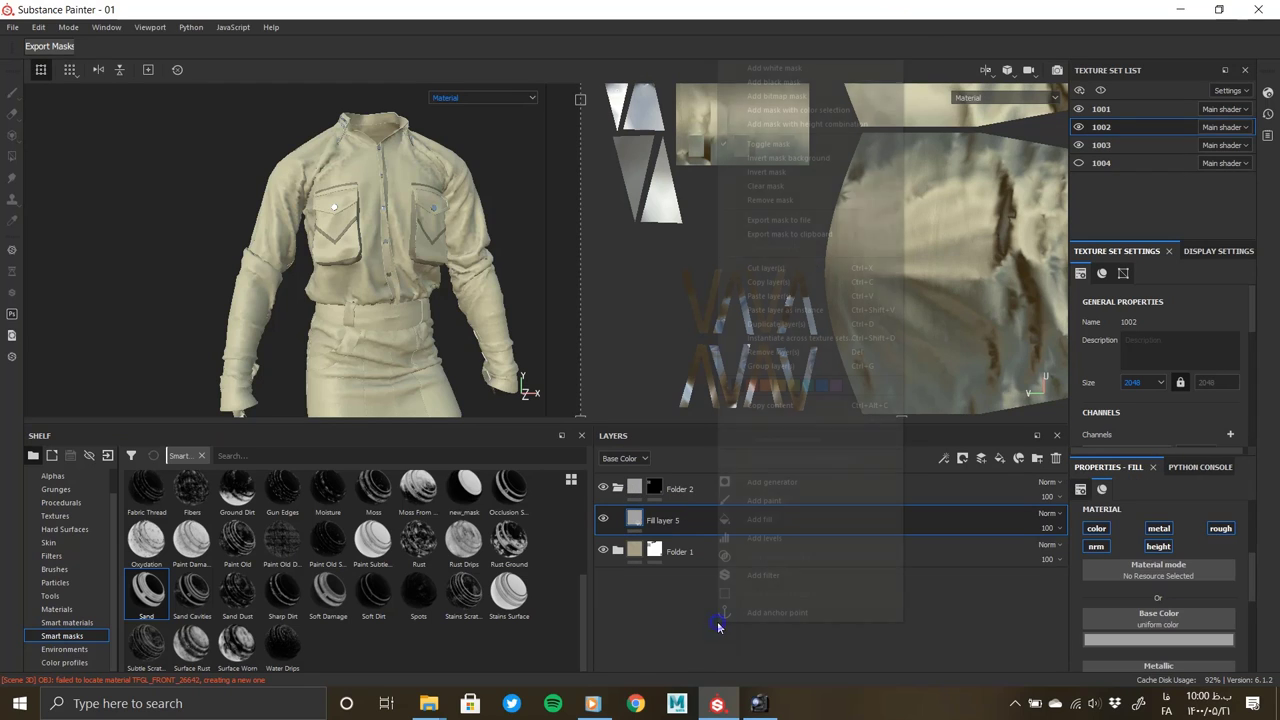
click(800, 312)
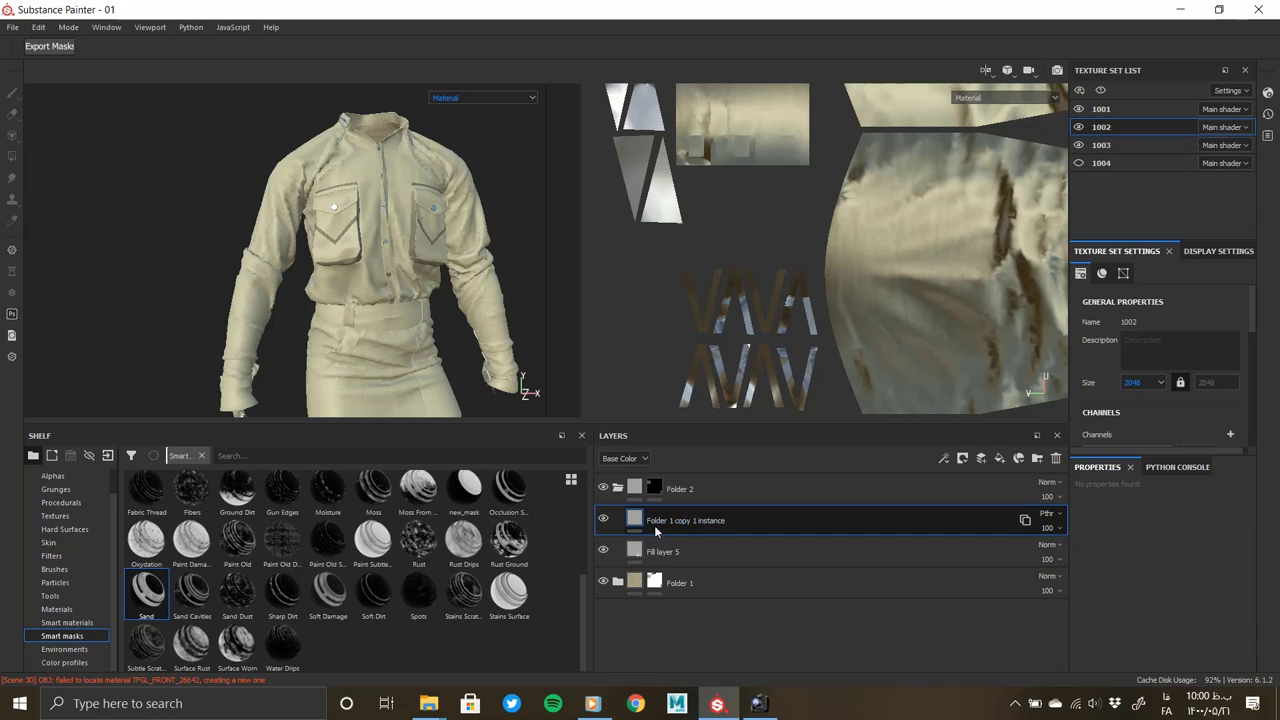
right_click(636, 524)
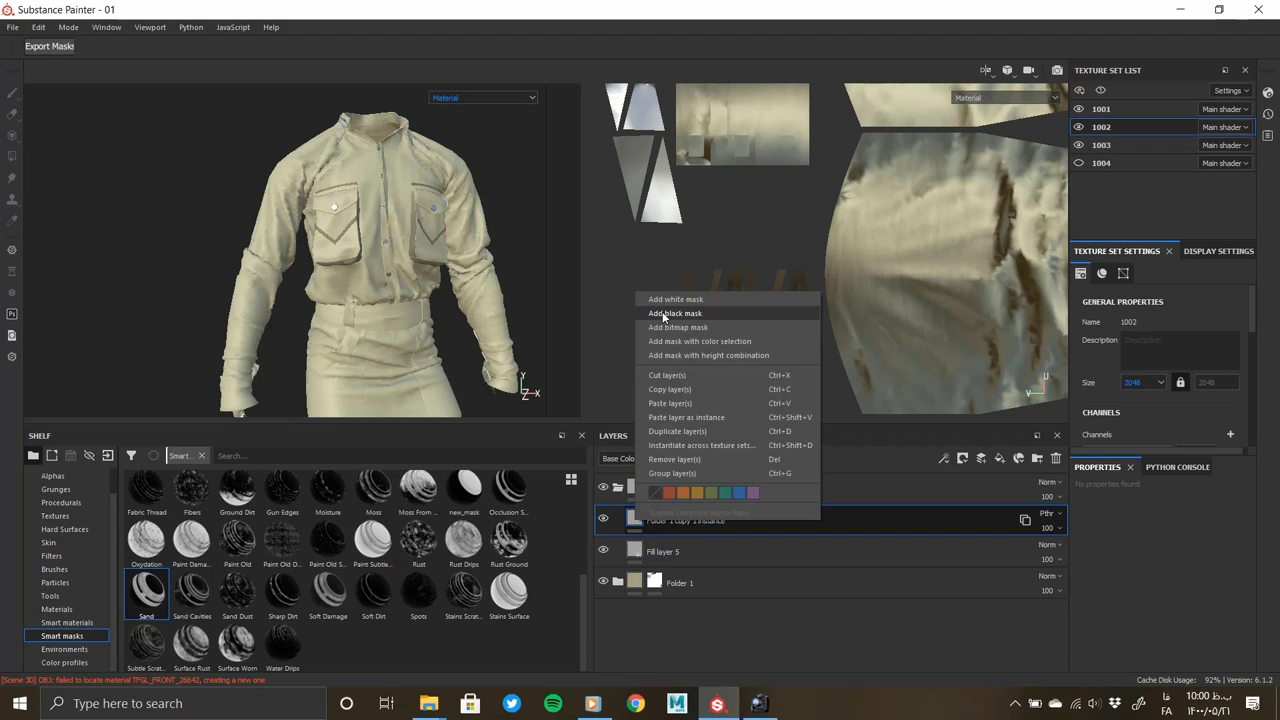
click(357, 351)
alt+drag(357, 351, 313, 268)
scroll(313, 268, up, 3)
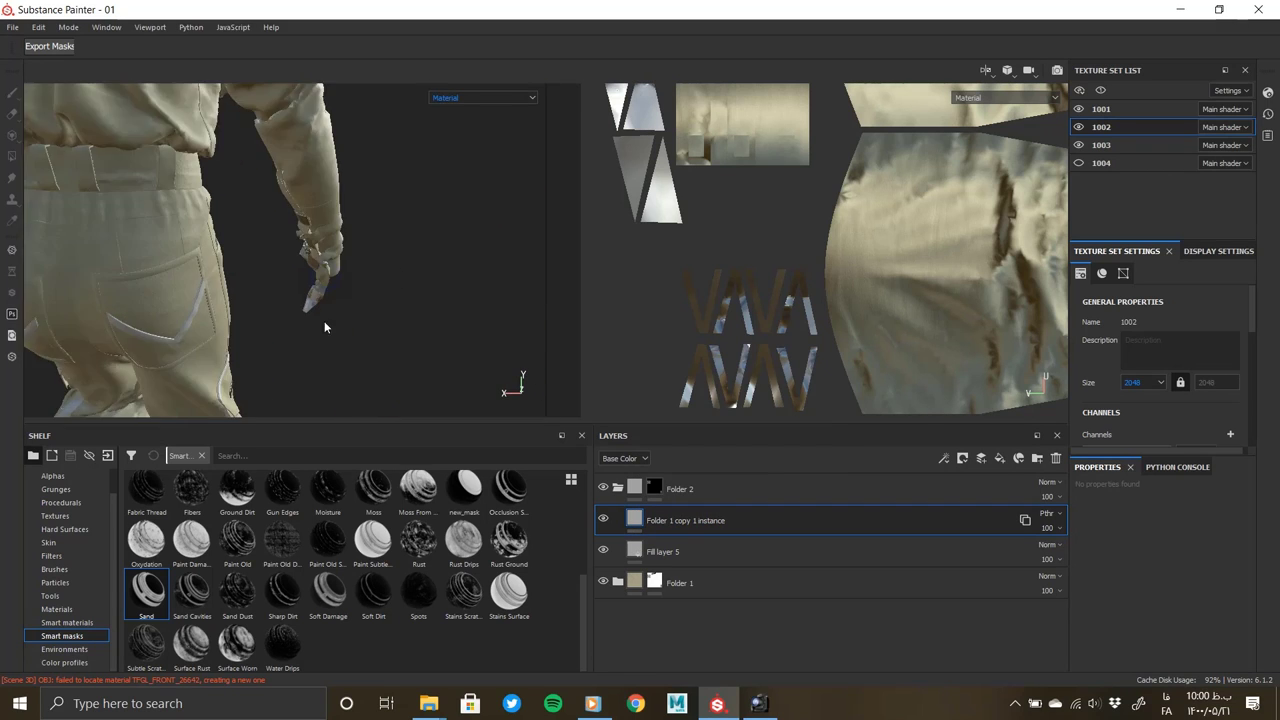
key(Delete)
Paste the folder above Fill layer 5 and delete it again
right_click(680, 520)
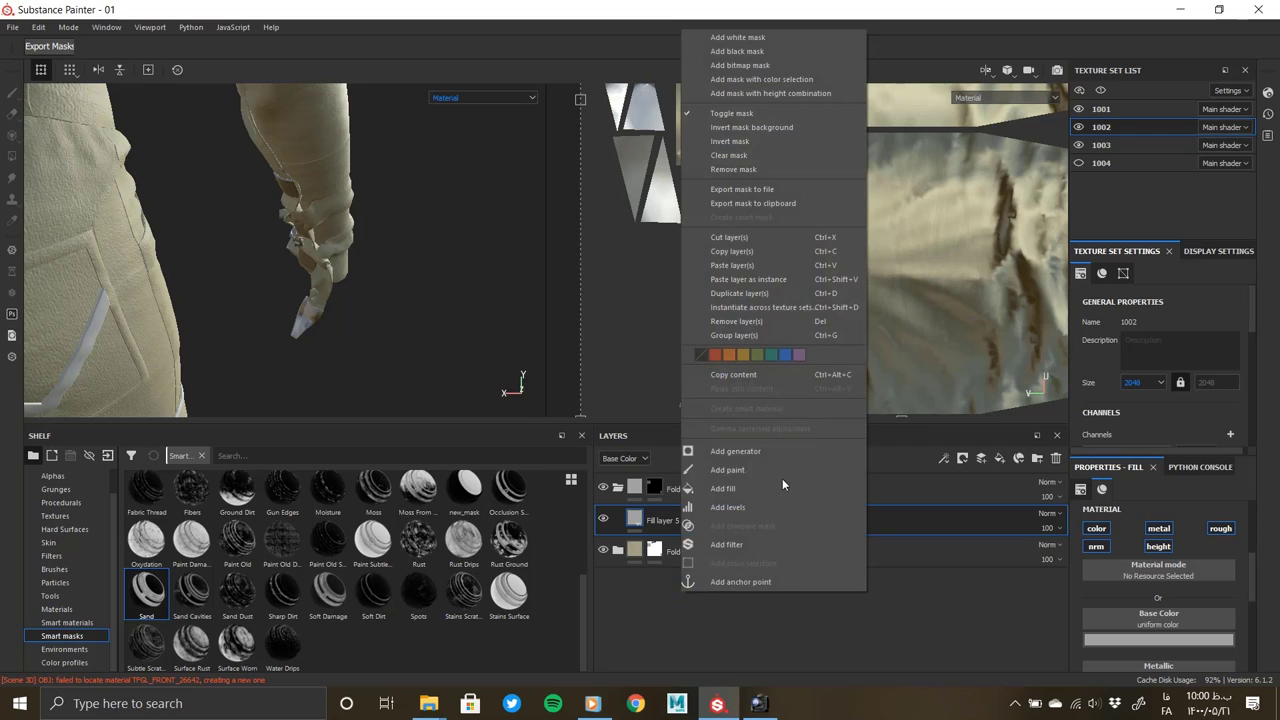
click(746, 266)
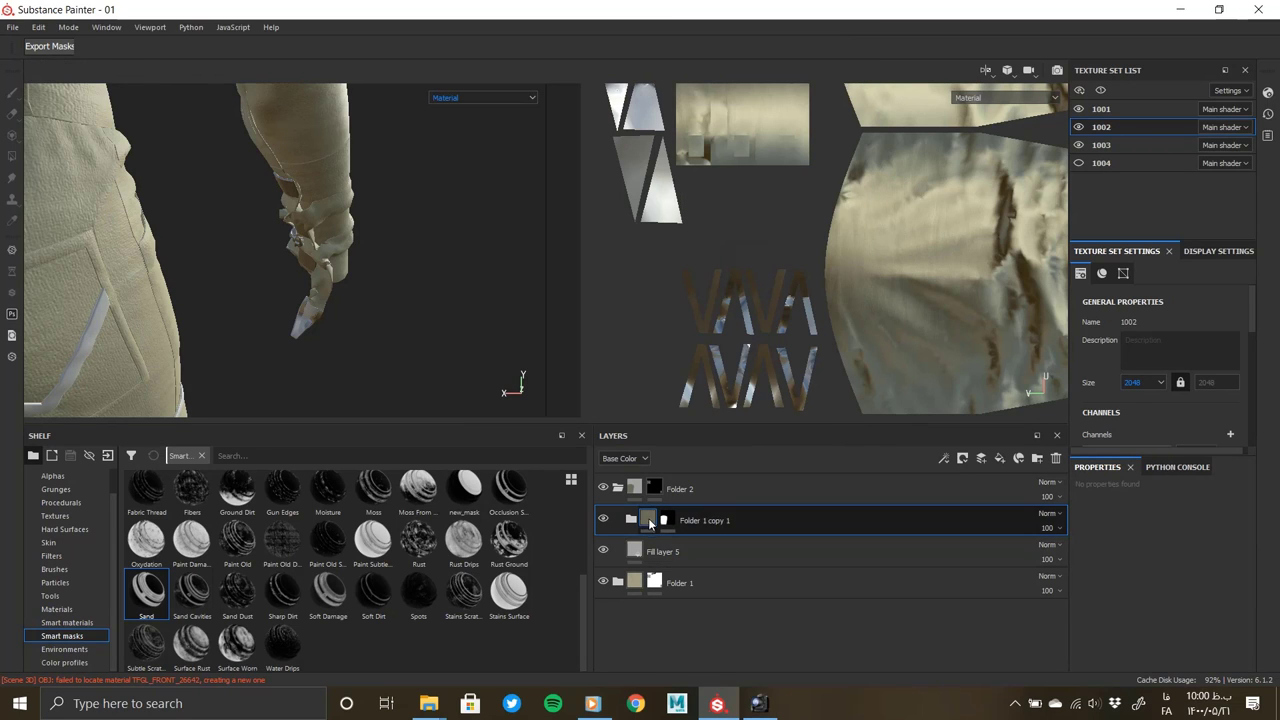
key(Delete)
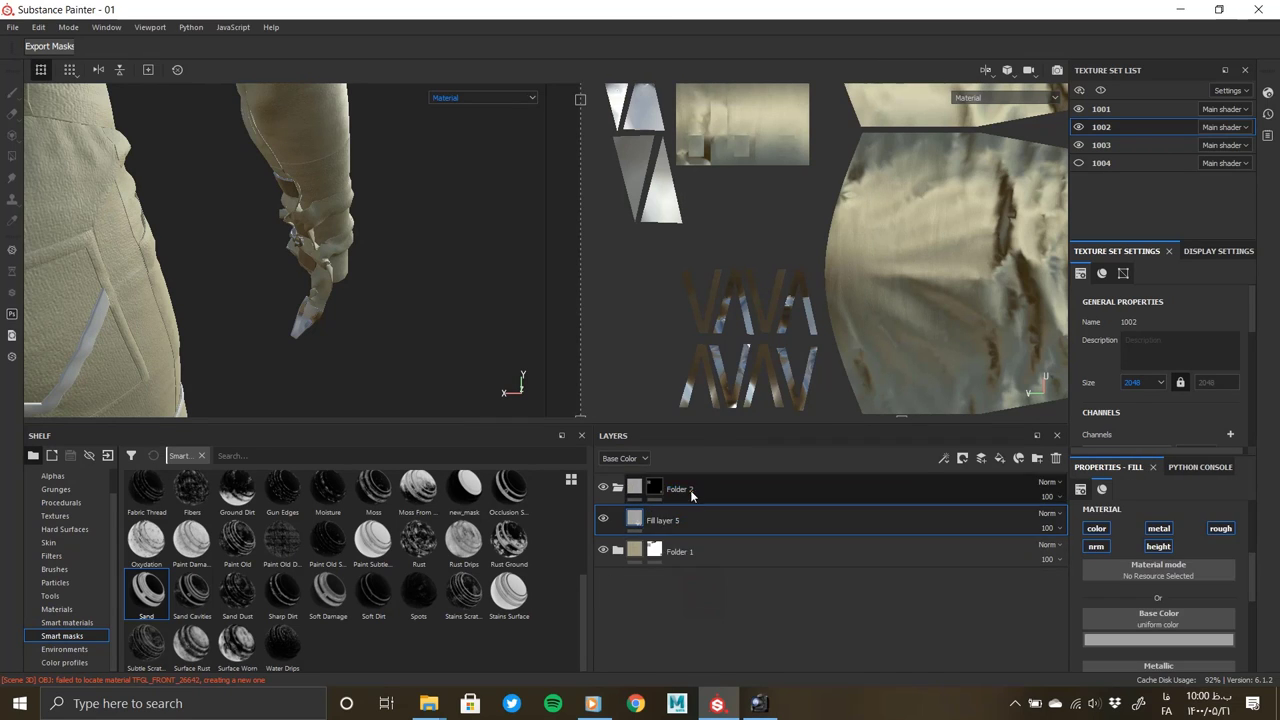
click(654, 488)
right_click(733, 596)
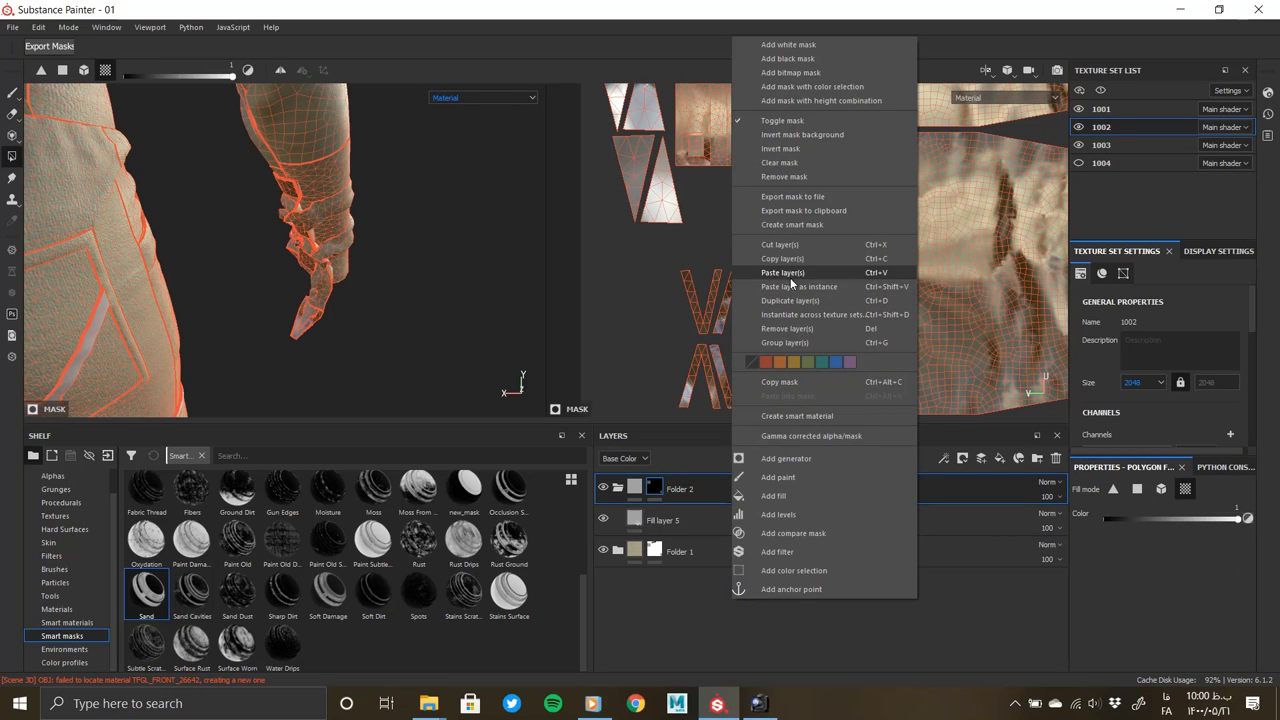
Paste Folder 1 copy 1 above Folder 2 and clear its mask
click(790, 277)
right_click(657, 488)
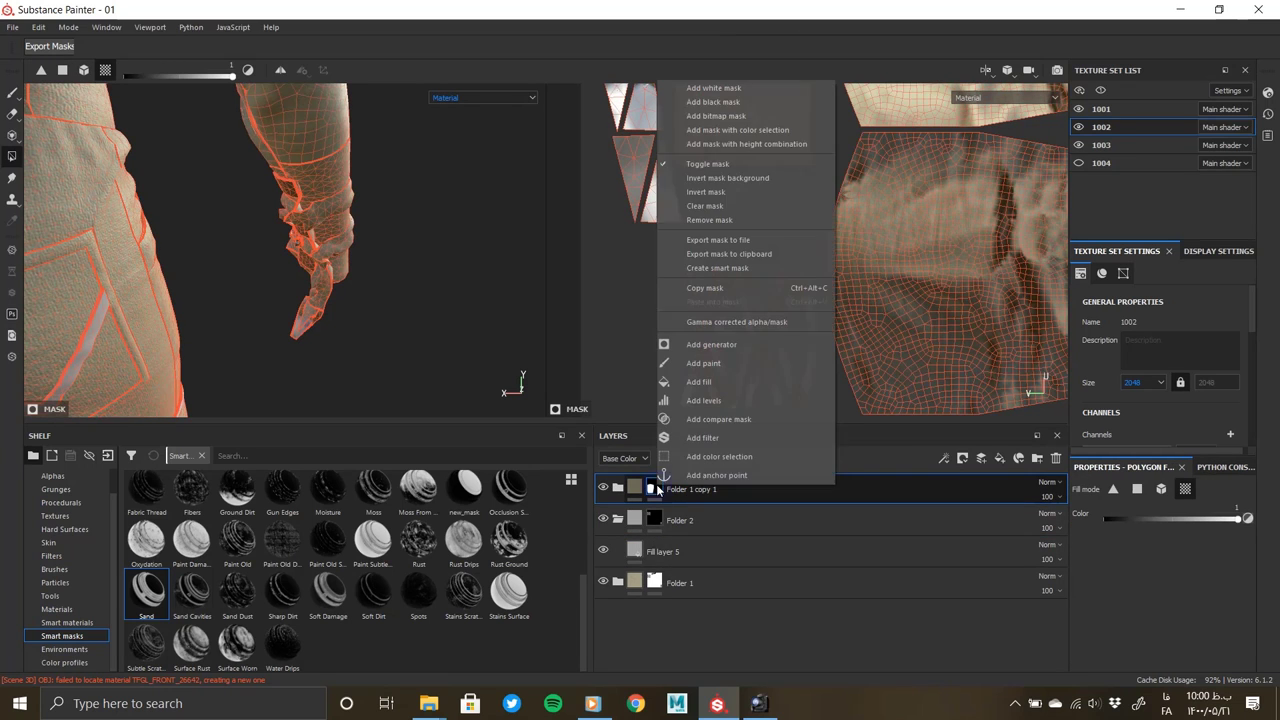
click(715, 212)
mouse_move(313, 316)
alt+mouse_down()
mouse_move(320, 217)
mouse_move(380, 251)
mouse_move(416, 322)
mouse_move(250, 318)
alt+mouse_up()
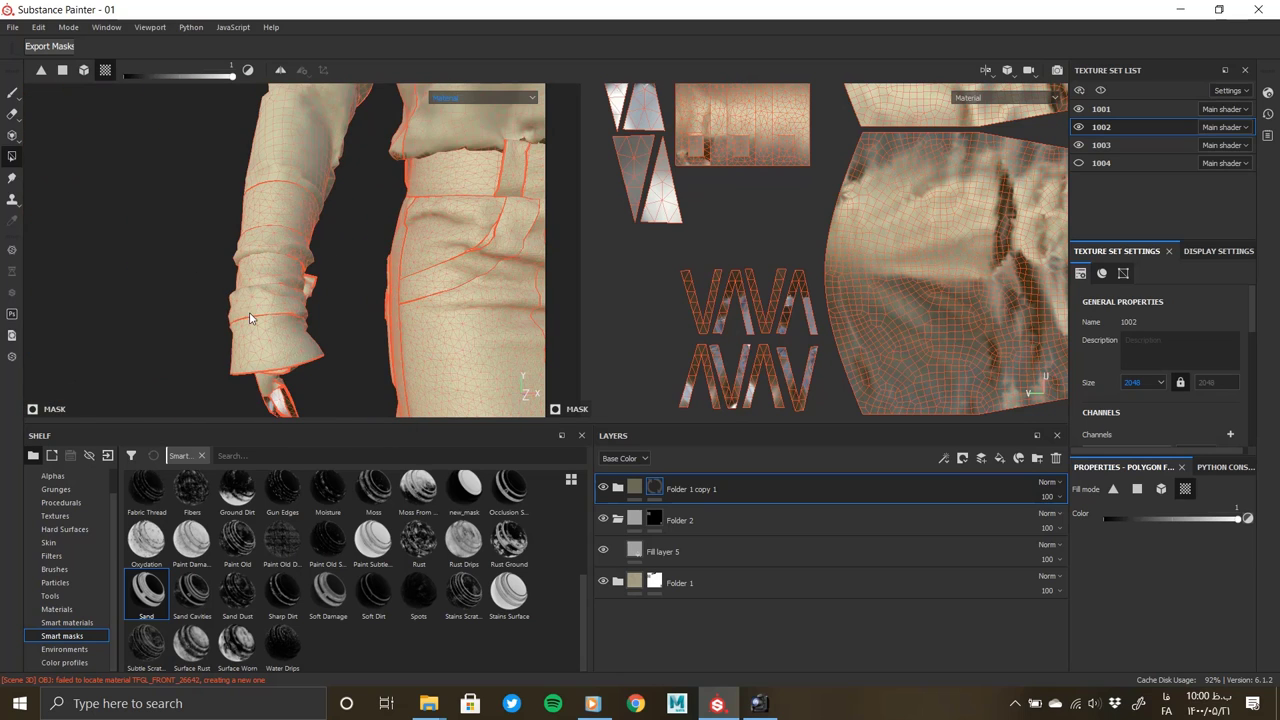
Select the Folder 1 copy 1 mask and inspect the sleeve and cuff from several angles
click(630, 520)
click(654, 582)
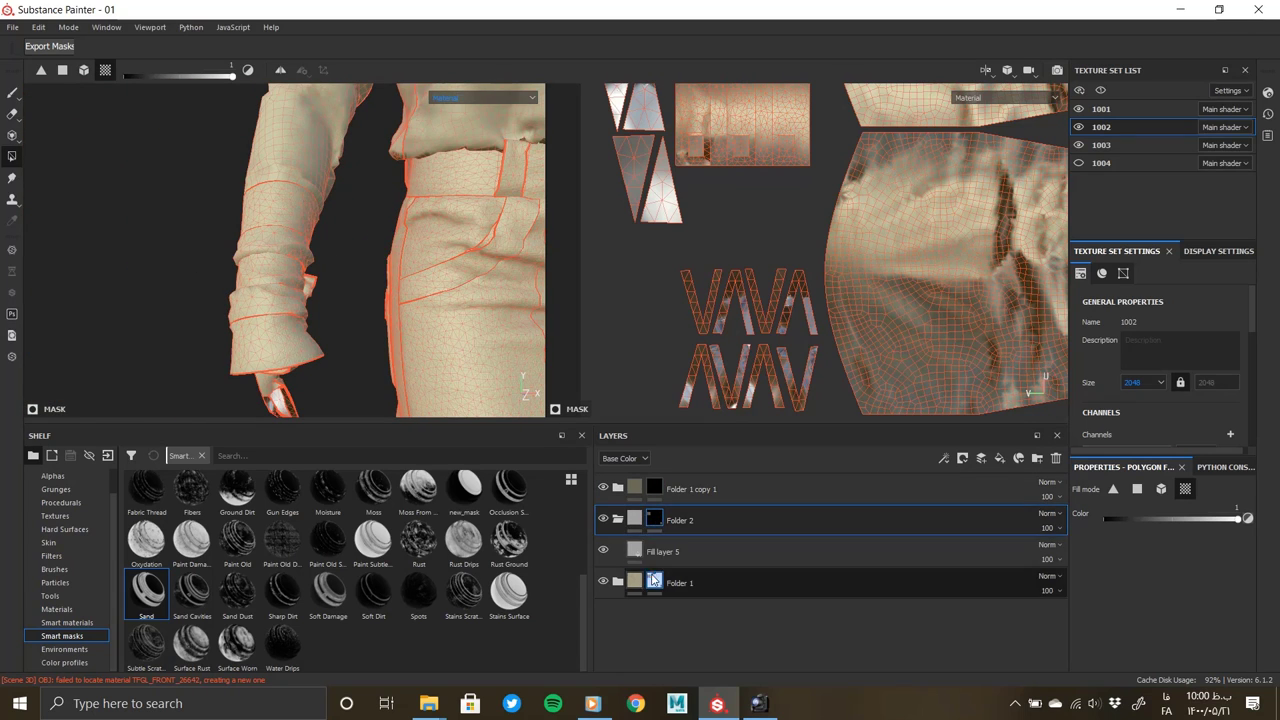
scroll(262, 309, up, 2)
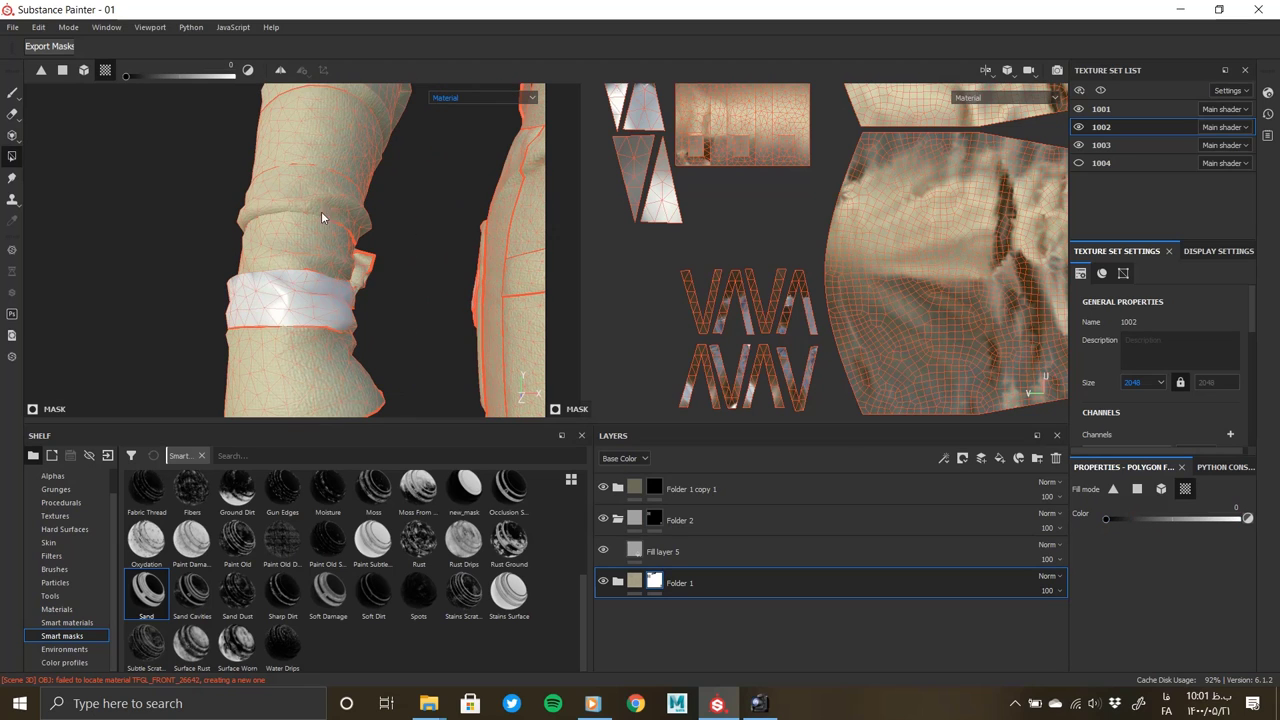
mouse_move(305, 198)
alt+mouse_down()
mouse_move(347, 281)
mouse_move(184, 291)
mouse_move(409, 358)
mouse_move(171, 320)
mouse_move(191, 289)
alt+mouse_up()
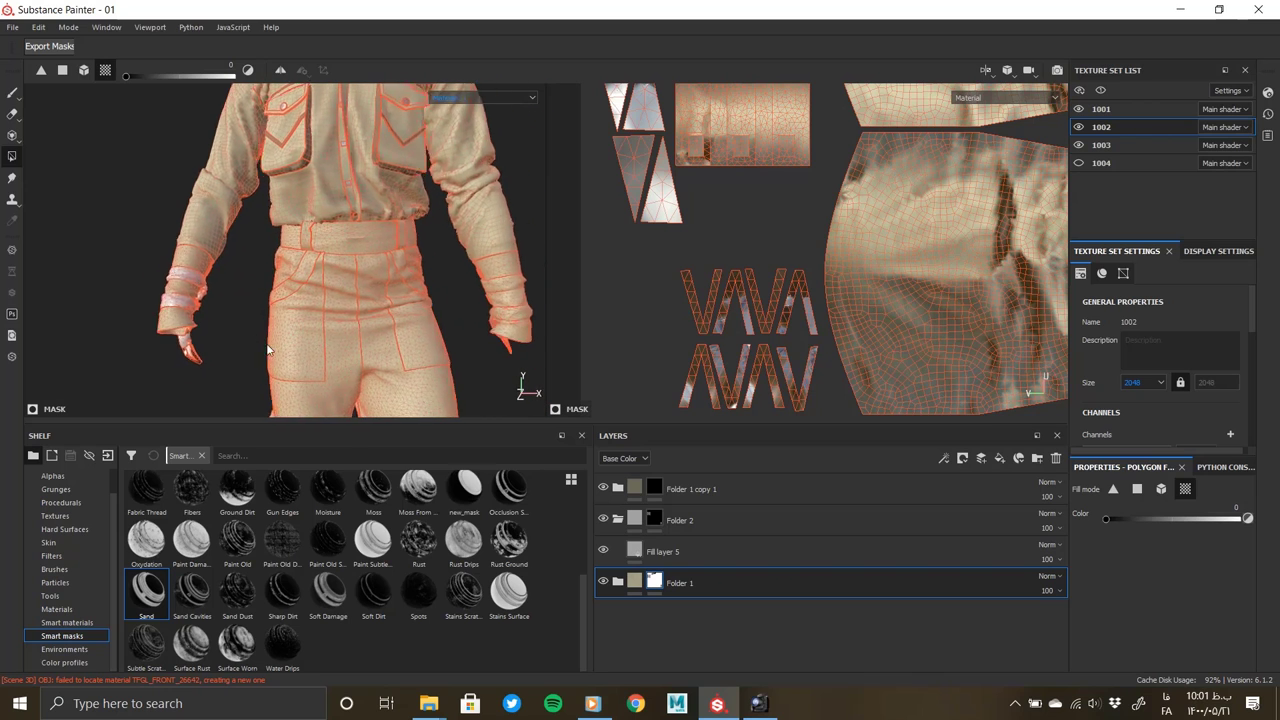
mouse_move(191, 289)
alt+right_down()
mouse_move(336, 484)
mouse_move(314, 348)
alt+right_up()
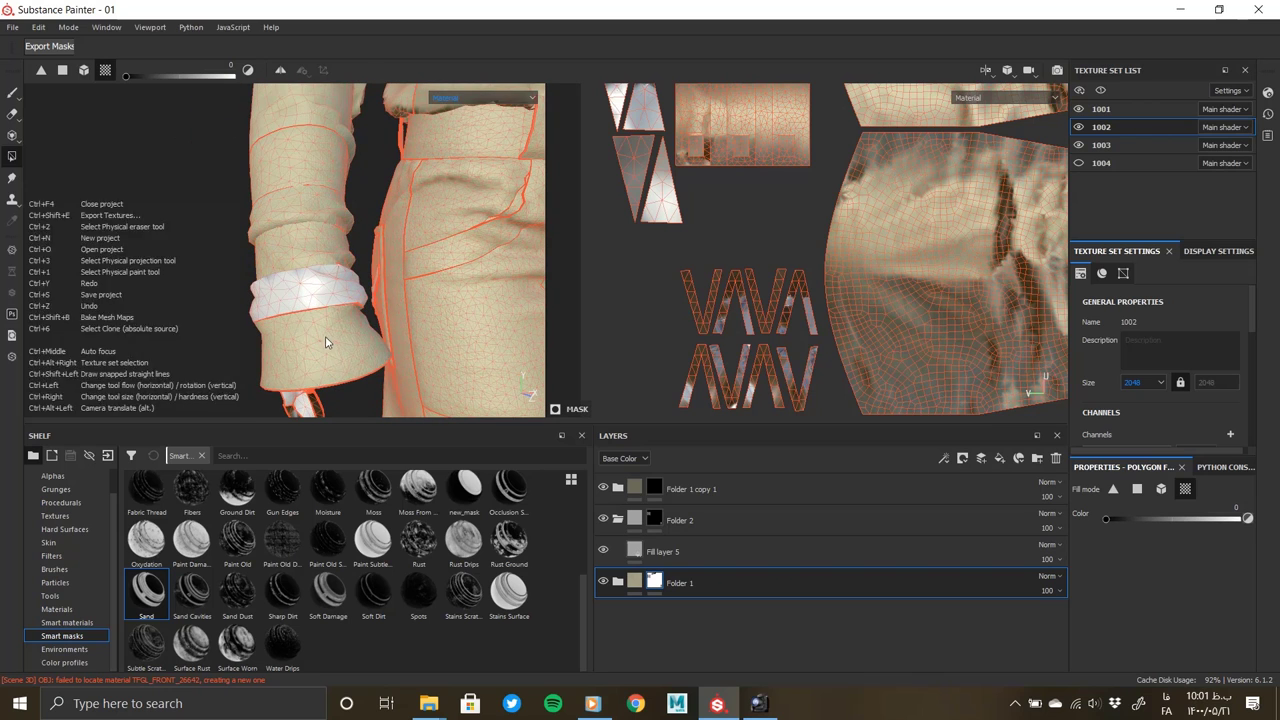
mouse_move(335, 355)
alt+mouse_down()
mouse_move(286, 306)
mouse_move(348, 310)
mouse_move(259, 331)
alt+mouse_up()
alt+right_drag(259, 331, 318, 331)
mouse_move(318, 331)
alt+mouse_down()
mouse_move(234, 325)
mouse_move(400, 330)
alt+mouse_up()
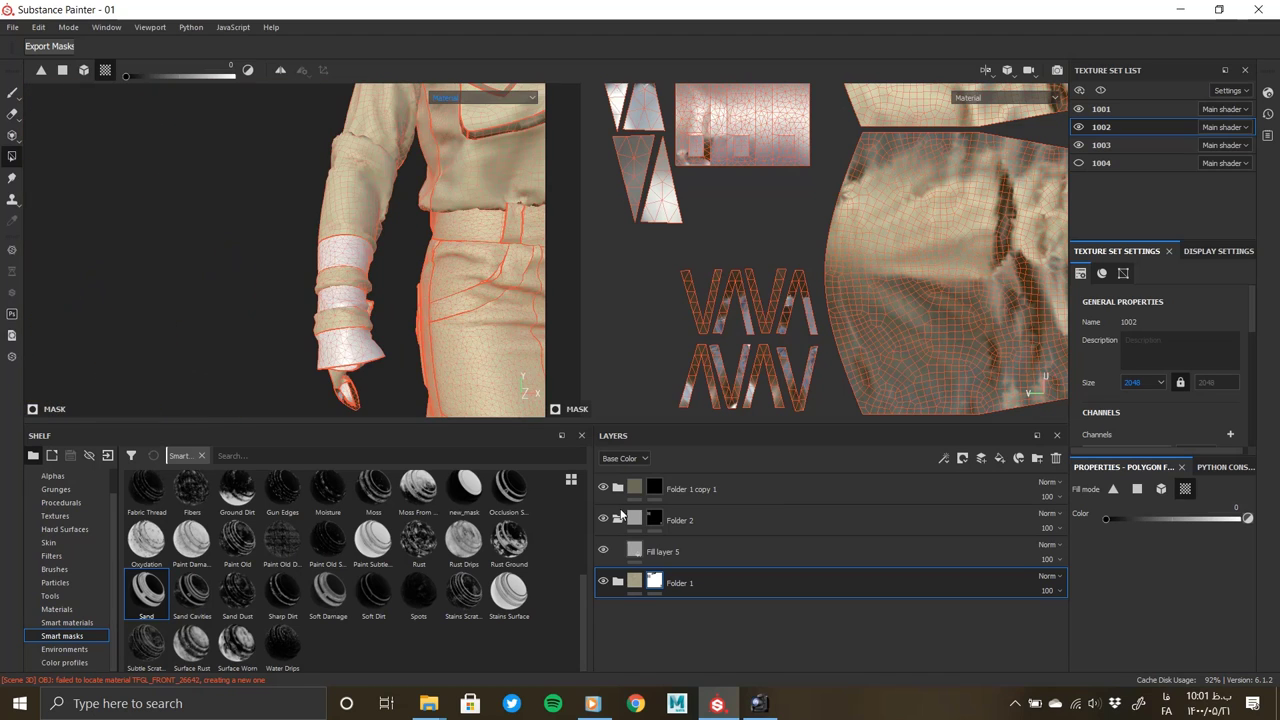
click(654, 488)
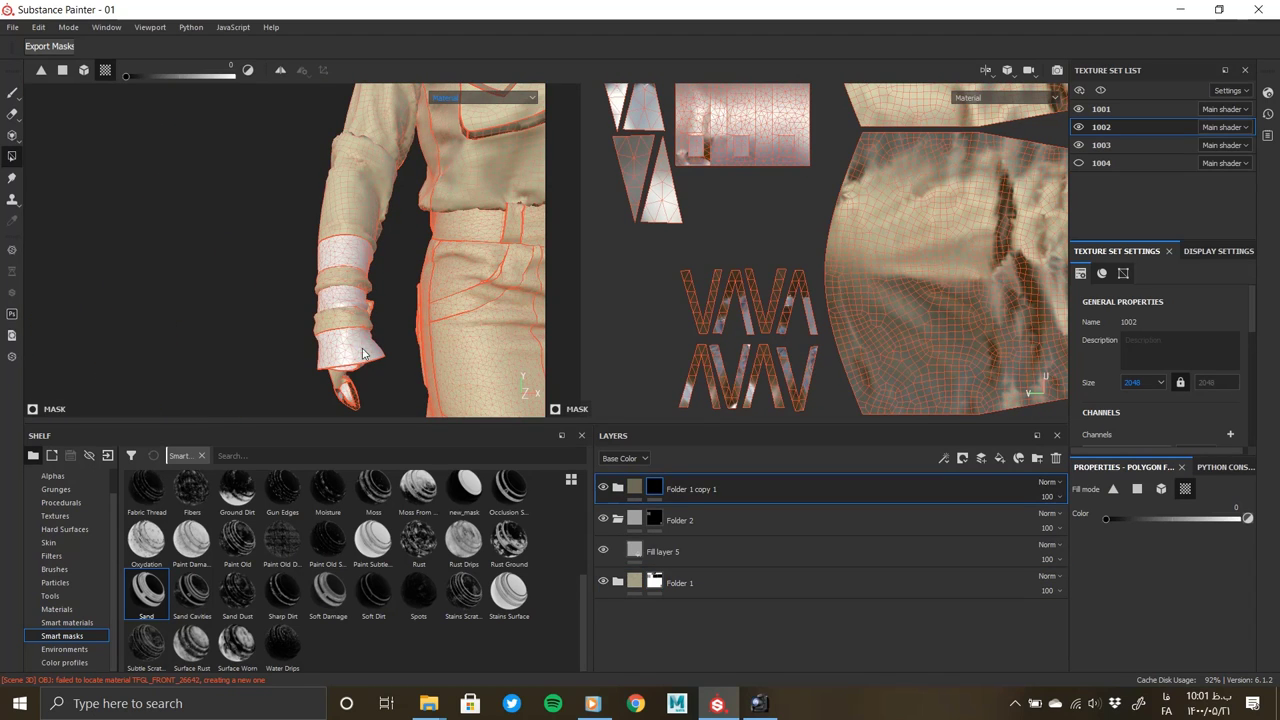
mouse_move(367, 358)
alt+mouse_down()
mouse_move(392, 331)
mouse_move(302, 293)
mouse_move(306, 428)
mouse_move(329, 277)
mouse_move(374, 286)
mouse_move(293, 283)
mouse_move(303, 247)
mouse_move(316, 305)
mouse_move(191, 240)
mouse_move(266, 277)
mouse_move(426, 290)
mouse_move(220, 280)
mouse_move(306, 323)
mouse_move(398, 316)
mouse_move(318, 268)
mouse_move(420, 276)
alt+mouse_up()
On set 1003, replace Folder 1 copy 1 with a pasted instance of the copied folder, then remove its mask
click(640, 487)
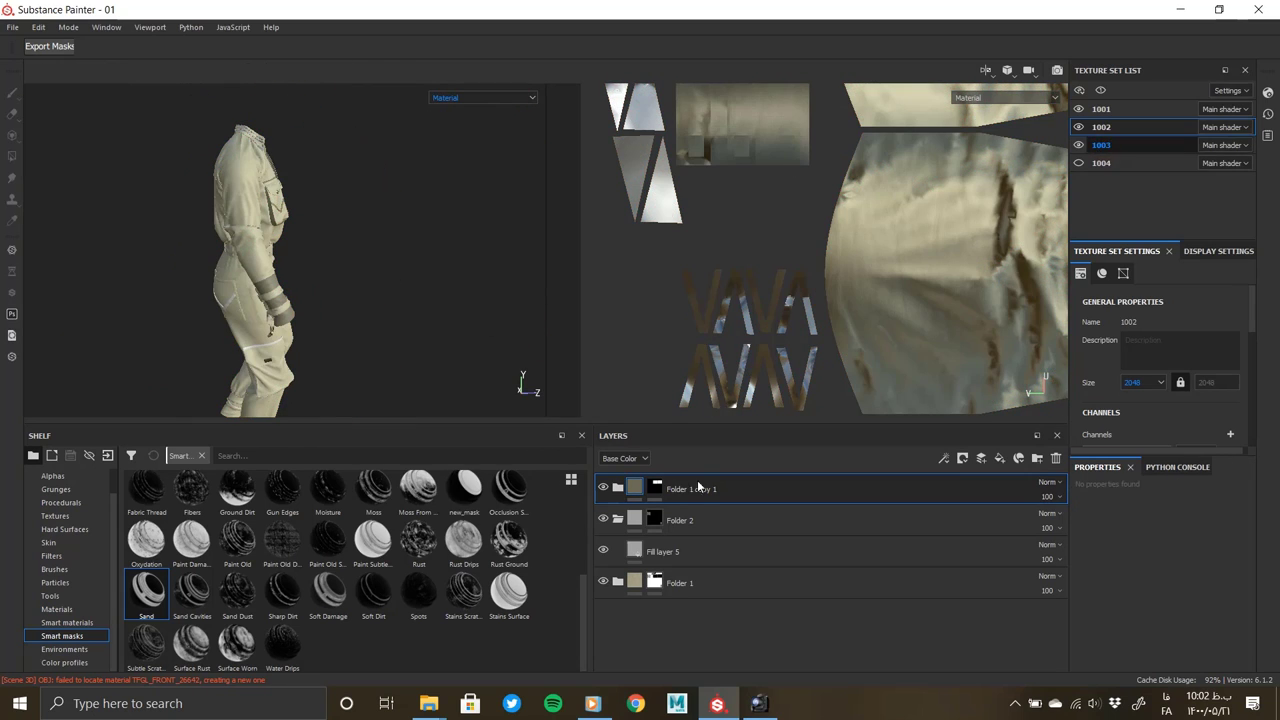
key(Delete)
right_click(728, 556)
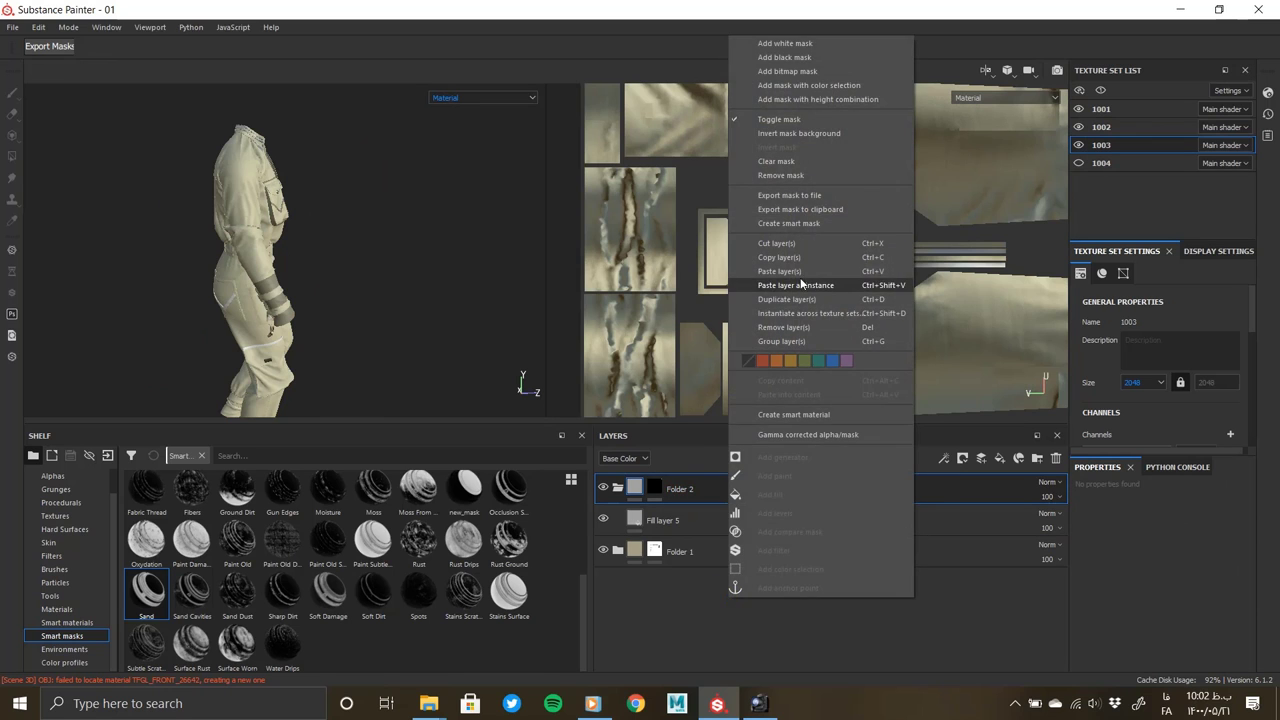
click(800, 285)
right_click(655, 489)
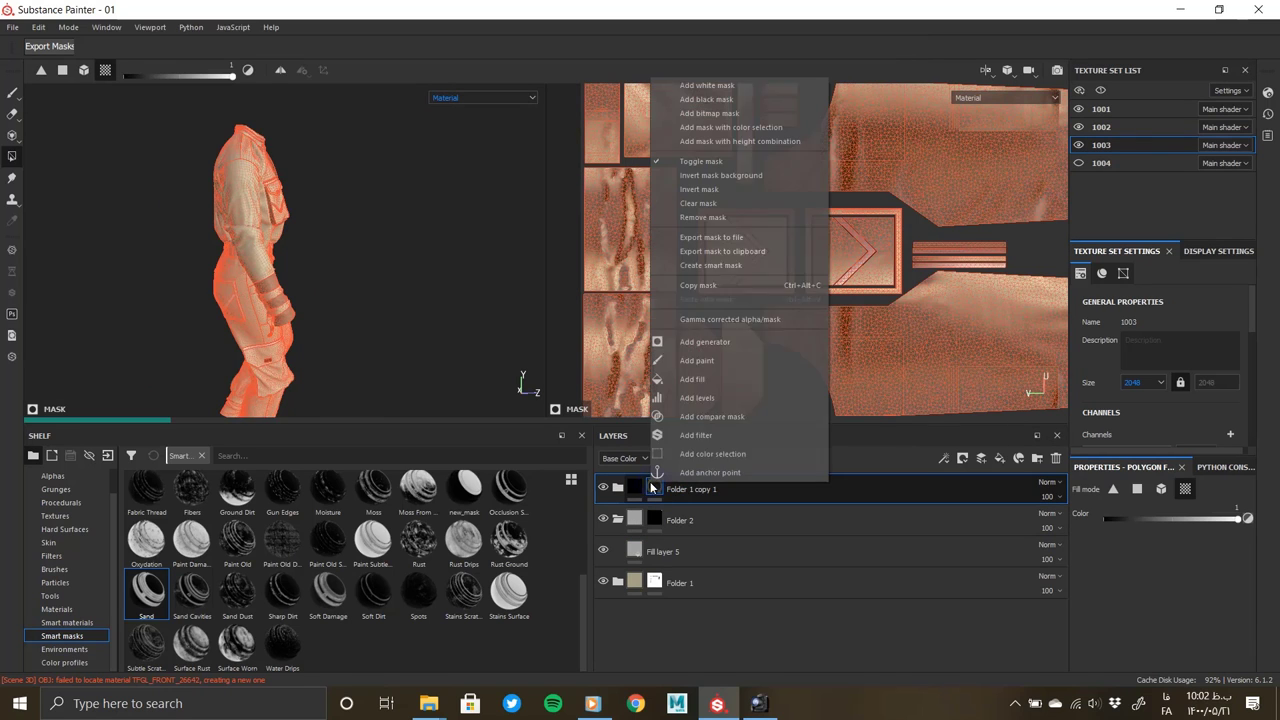
click(702, 217)
Zoom and orbit around the pants to inspect the front pocket and the back of the leg
scroll(265, 353, up, 3)
mouse_move(286, 280)
alt+mouse_down()
mouse_move(423, 243)
mouse_move(306, 271)
alt+mouse_up()
scroll(258, 245, up, 2)
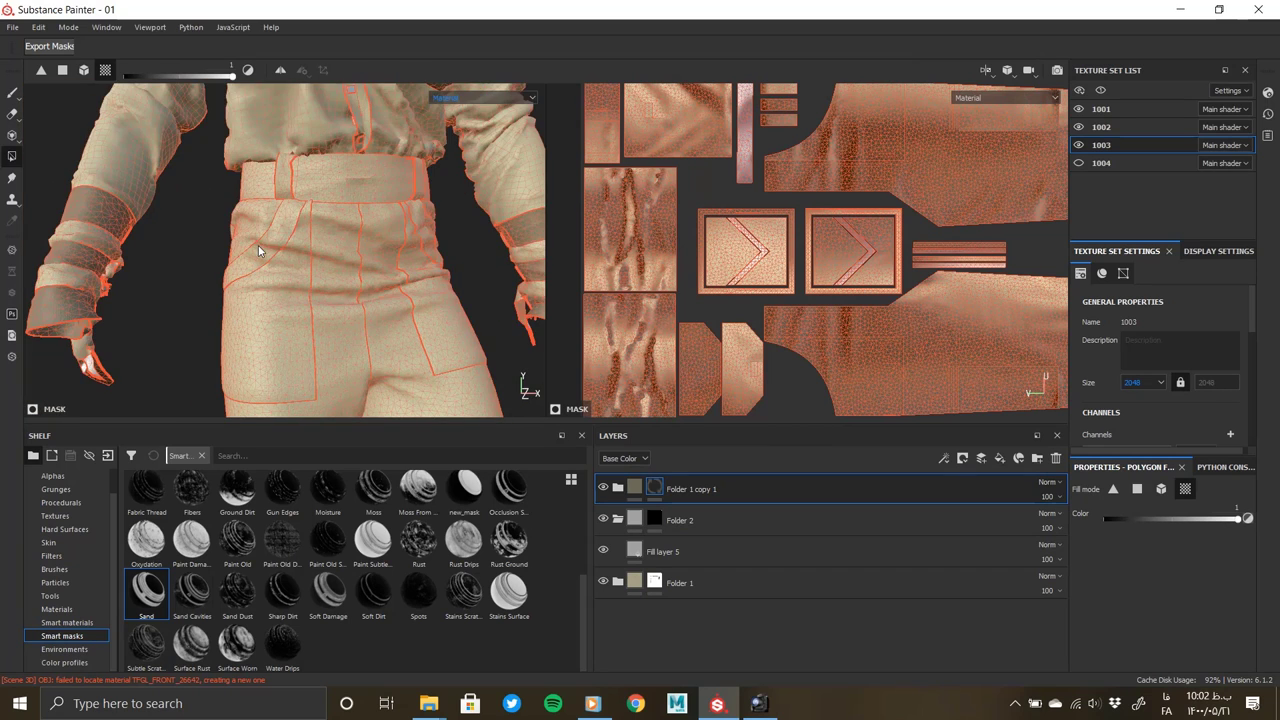
scroll(258, 245, up, 2)
scroll(258, 245, up, 2)
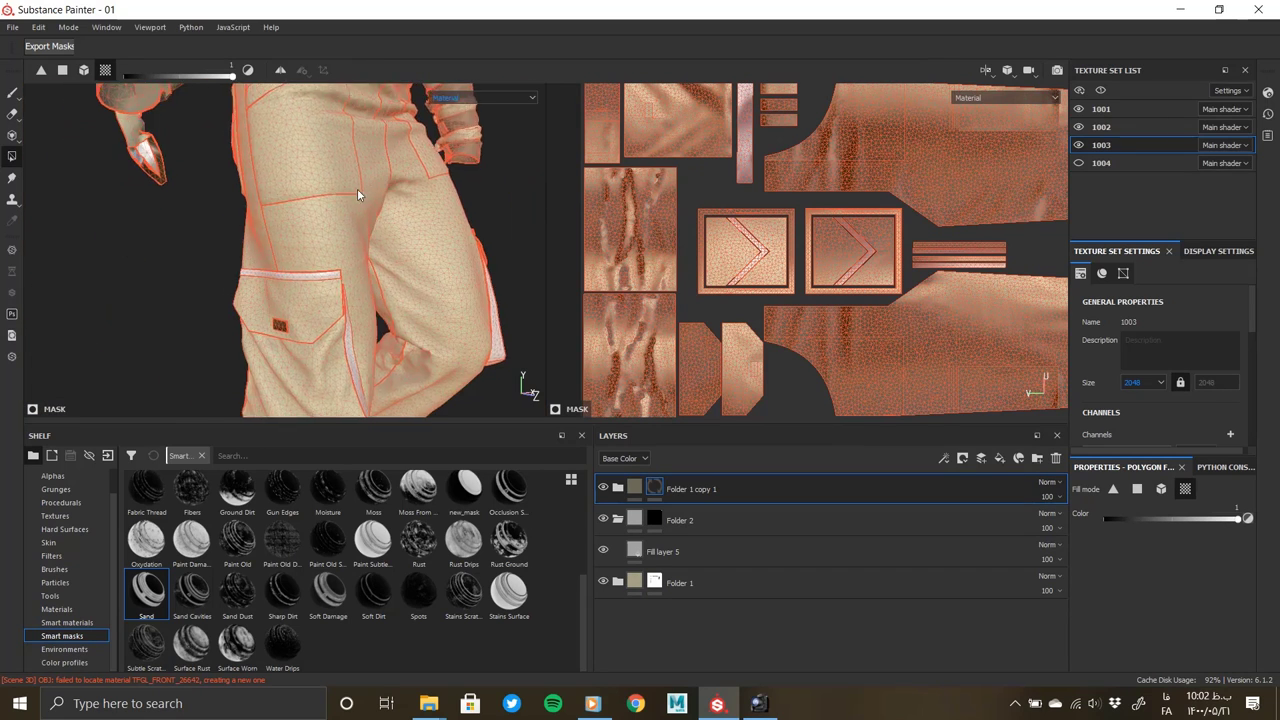
scroll(375, 183, up, 2)
mouse_move(457, 320)
alt+mouse_down()
mouse_move(484, 346)
mouse_move(409, 317)
mouse_move(469, 294)
mouse_move(335, 310)
alt+mouse_up()
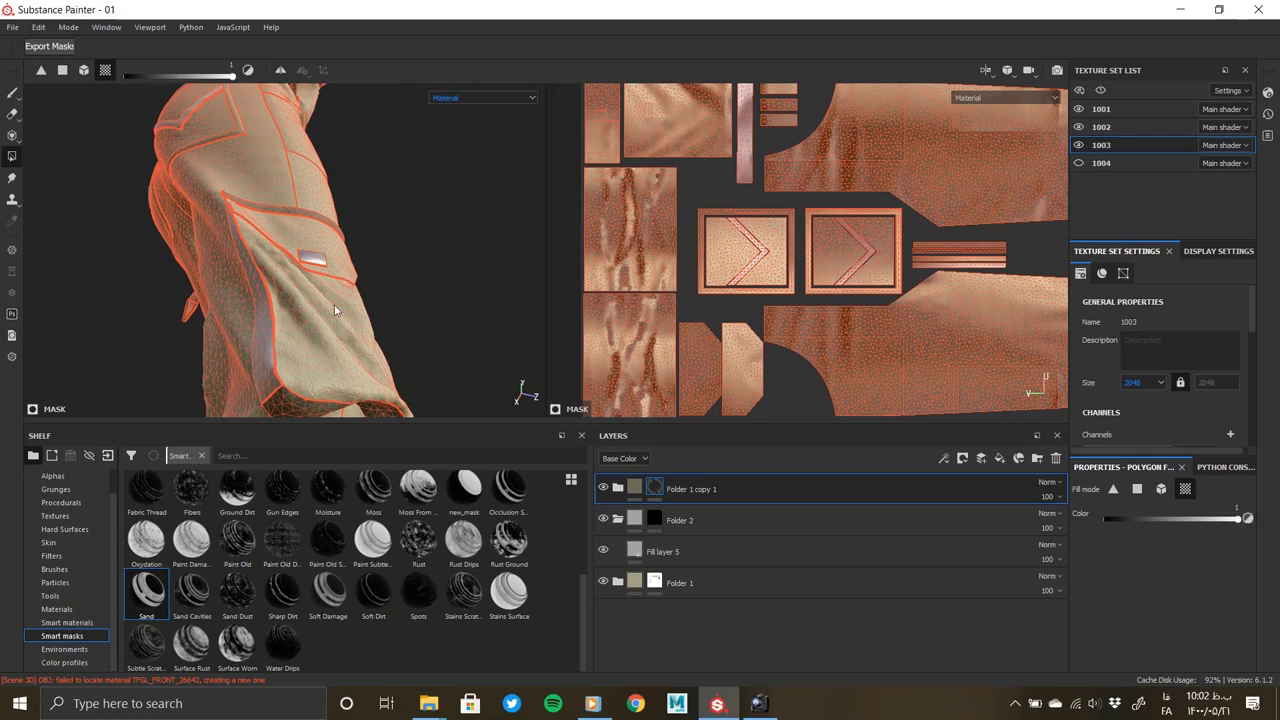
mouse_move(262, 340)
alt+mouse_down()
mouse_move(566, 243)
mouse_move(248, 370)
mouse_move(466, 243)
mouse_move(420, 200)
mouse_move(514, 86)
mouse_move(311, 174)
mouse_move(69, 206)
mouse_move(243, 323)
mouse_move(331, 163)
mouse_move(335, 333)
mouse_move(300, 291)
mouse_move(346, 263)
mouse_move(420, 331)
mouse_move(337, 335)
mouse_move(286, 194)
mouse_move(386, 343)
mouse_move(418, 367)
alt+mouse_up()
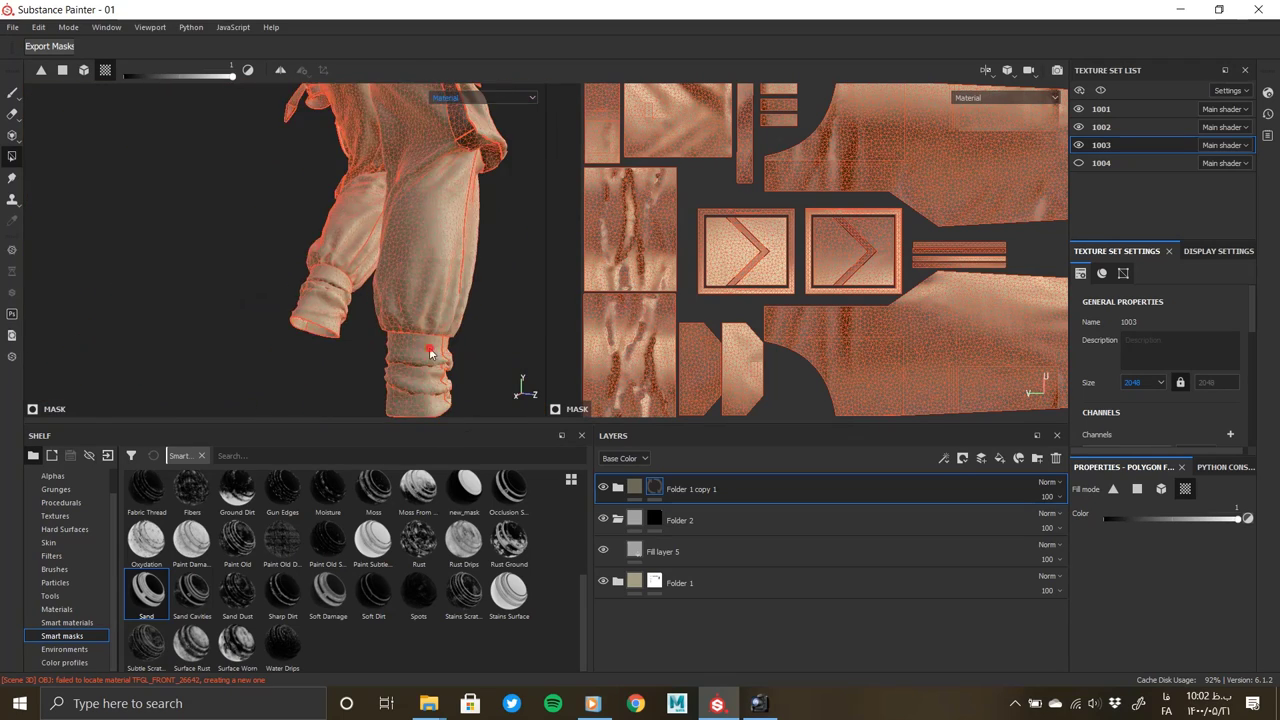
mouse_move(353, 308)
alt+mouse_down()
mouse_move(528, 377)
mouse_move(363, 286)
alt+mouse_up()
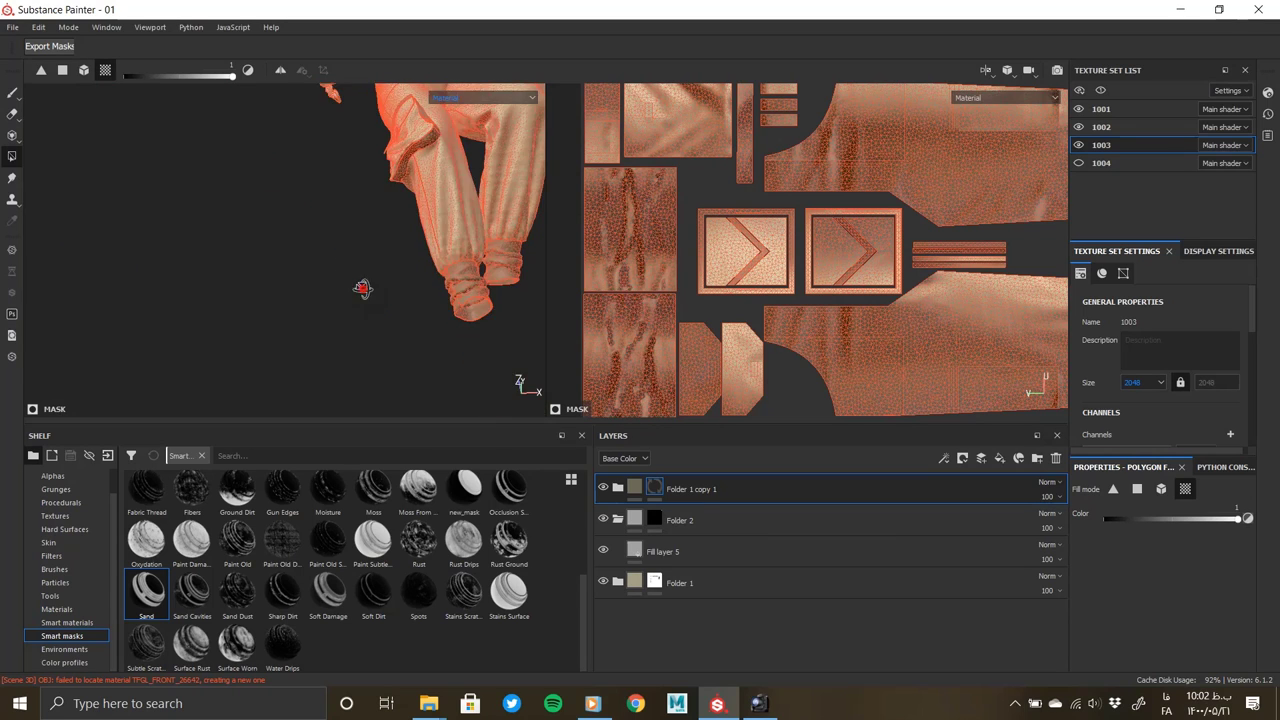
Leave mask editing, frame the model, and inspect the torso, shirt pockets and side of the outfit
click(634, 487)
key(f)
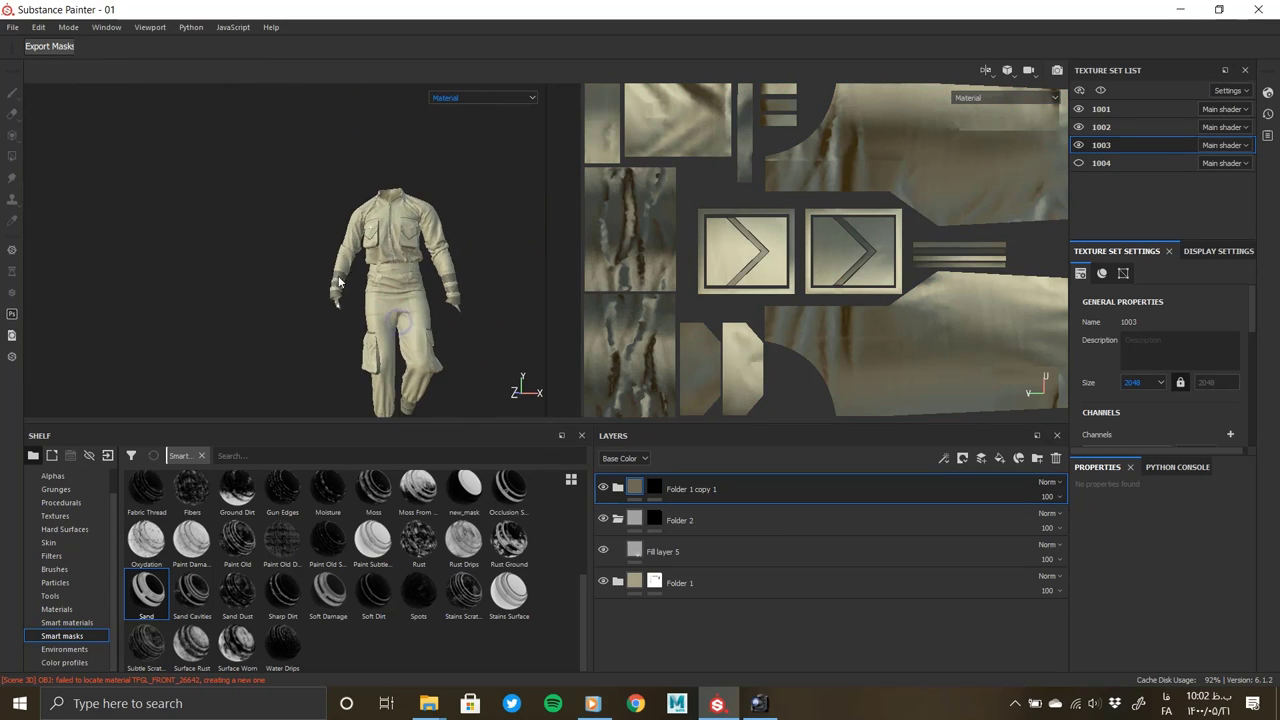
alt+right_drag(353, 300, 353, 352)
mouse_move(353, 352)
alt+mouse_down()
mouse_move(391, 323)
mouse_move(200, 314)
mouse_move(452, 409)
alt+mouse_up()
alt+right_drag(452, 409, 400, 337)
mouse_move(400, 337)
alt+middle_down()
mouse_move(306, 206)
mouse_move(343, 371)
alt+middle_up()
alt+right_drag(343, 371, 497, 484)
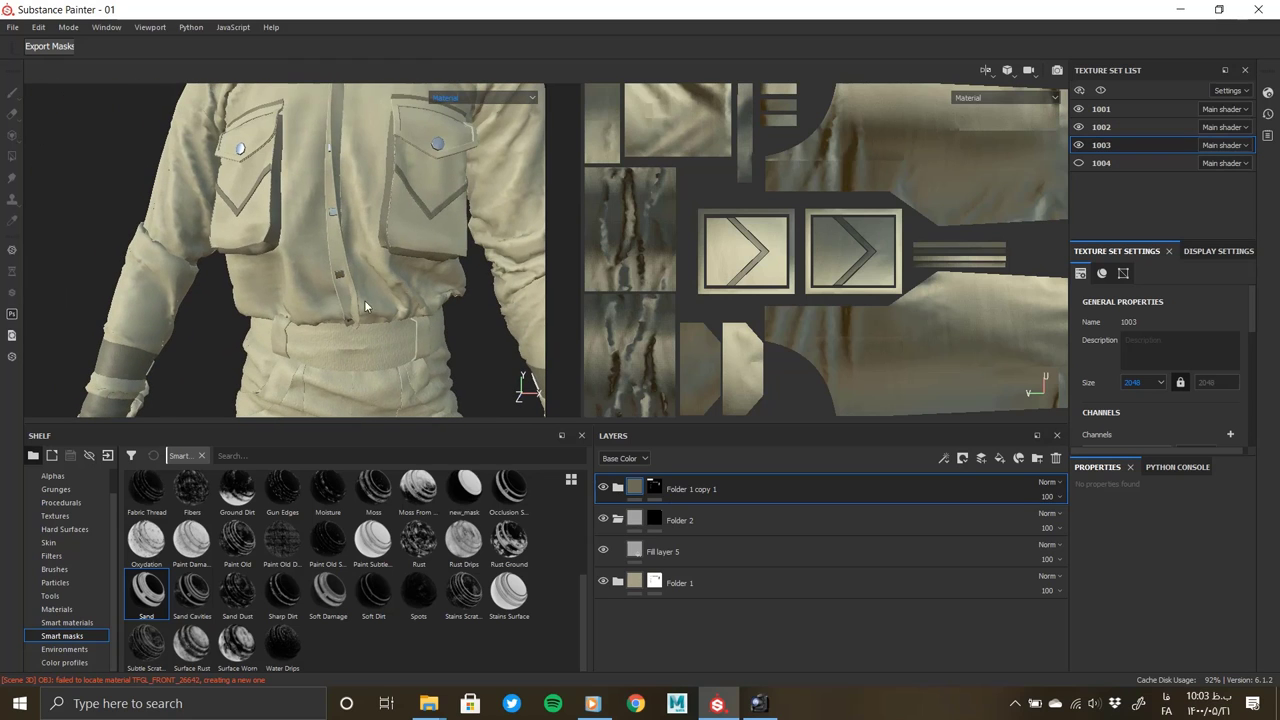
mouse_move(364, 300)
alt+mouse_down()
mouse_move(551, 296)
mouse_move(503, 289)
mouse_move(357, 340)
alt+mouse_up()
alt+right_drag(357, 340, 330, 320)
Switch to texture set 1001 and zoom out to see the whole shirt
mouse_move(330, 320)
alt+mouse_down()
mouse_move(276, 315)
mouse_move(526, 383)
alt+mouse_up()
alt+right_drag(526, 383, 598, 497)
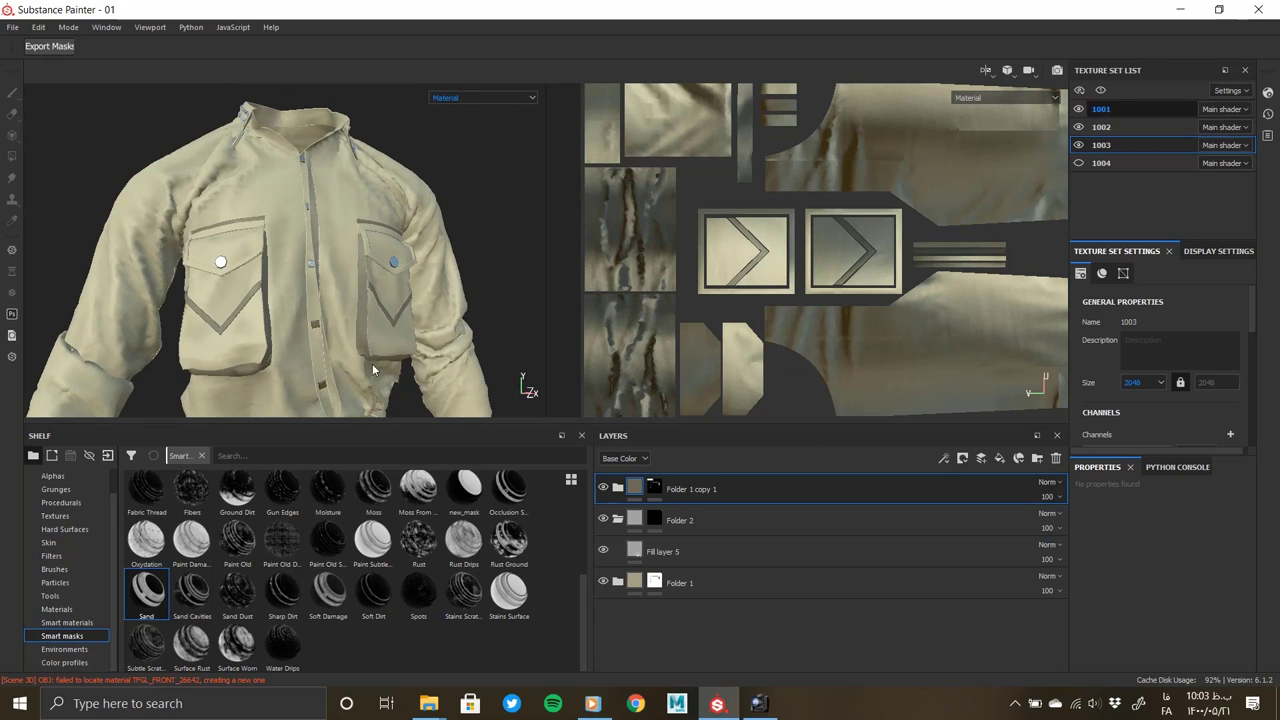
ctrl+alt+right_click(523, 386)
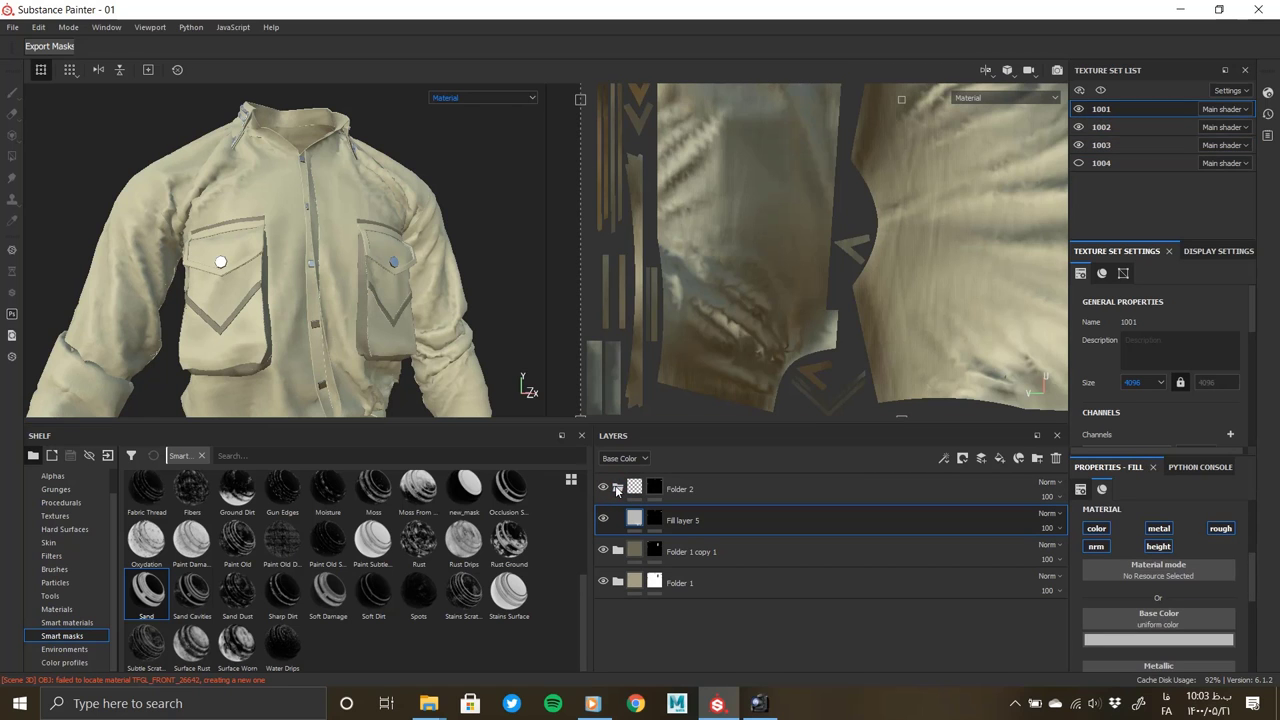
alt+drag(480, 340, 523, 380)
alt+right_drag(523, 380, 194, 291)
alt+drag(194, 291, 316, 259)
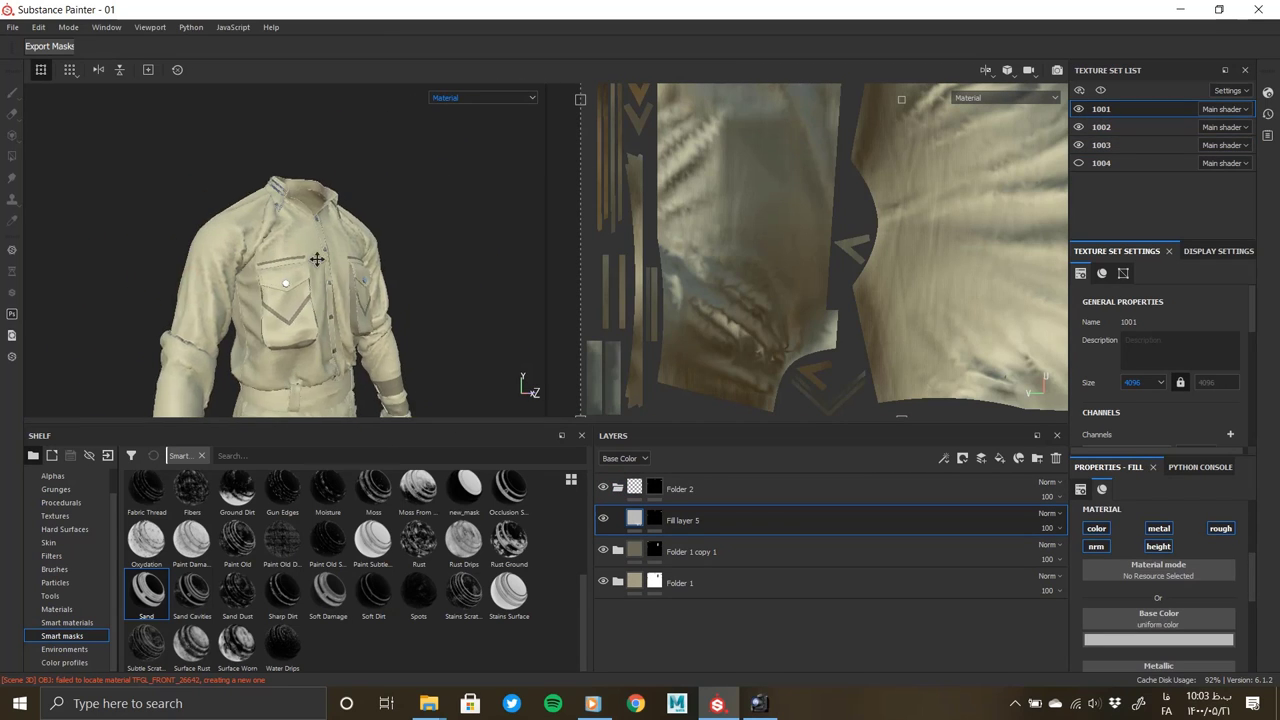
alt+right_drag(316, 259, 285, 317)
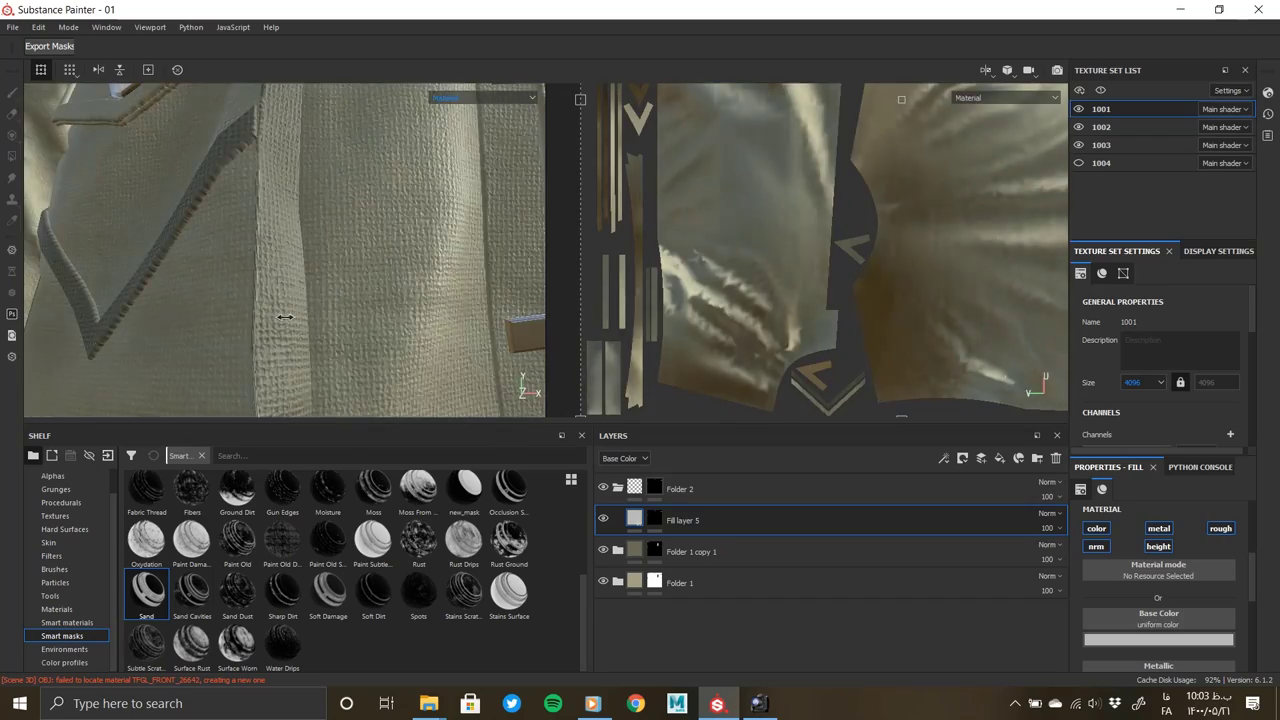
Orbit around the shirt pocket and the right side of the shirt front
scroll(284, 316, down, 3)
scroll(312, 345, down, 3)
scroll(360, 348, down, 3)
scroll(218, 302, down, 3)
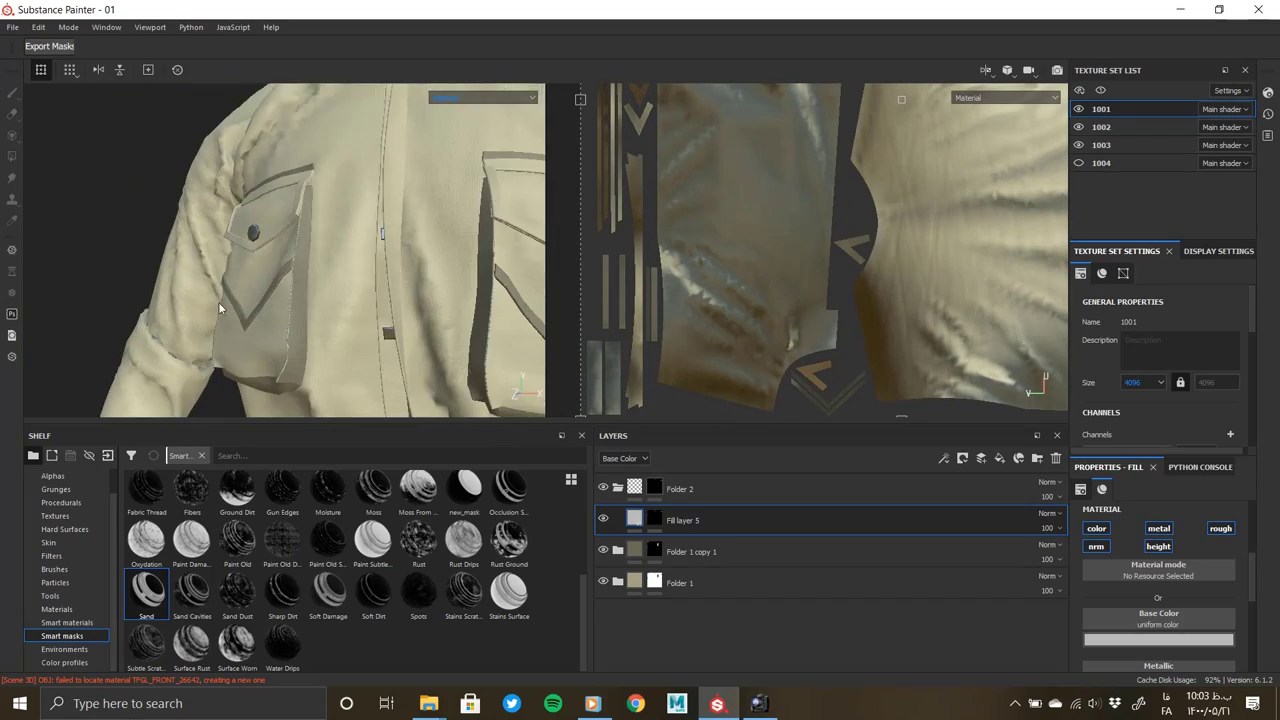
alt+drag(218, 302, 260, 300)
alt+right_drag(260, 300, 285, 292)
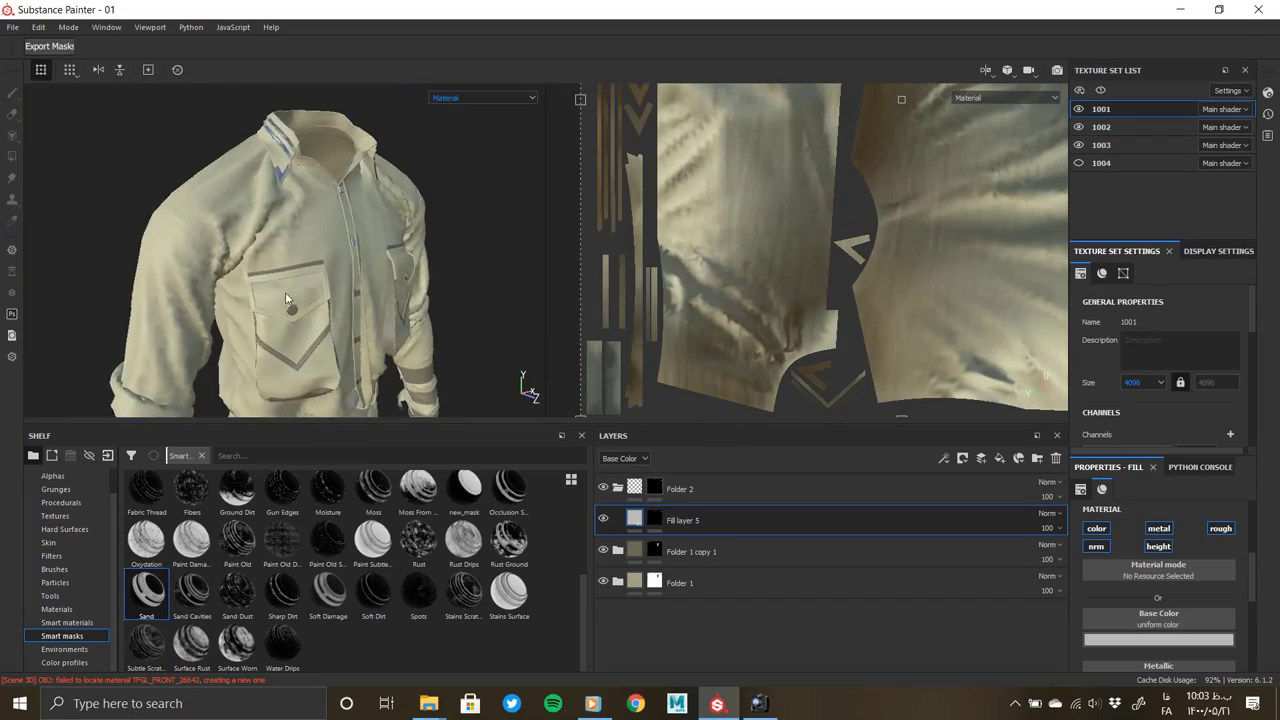
mouse_move(285, 292)
alt+mouse_down()
mouse_move(275, 272)
mouse_move(408, 224)
alt+mouse_up()
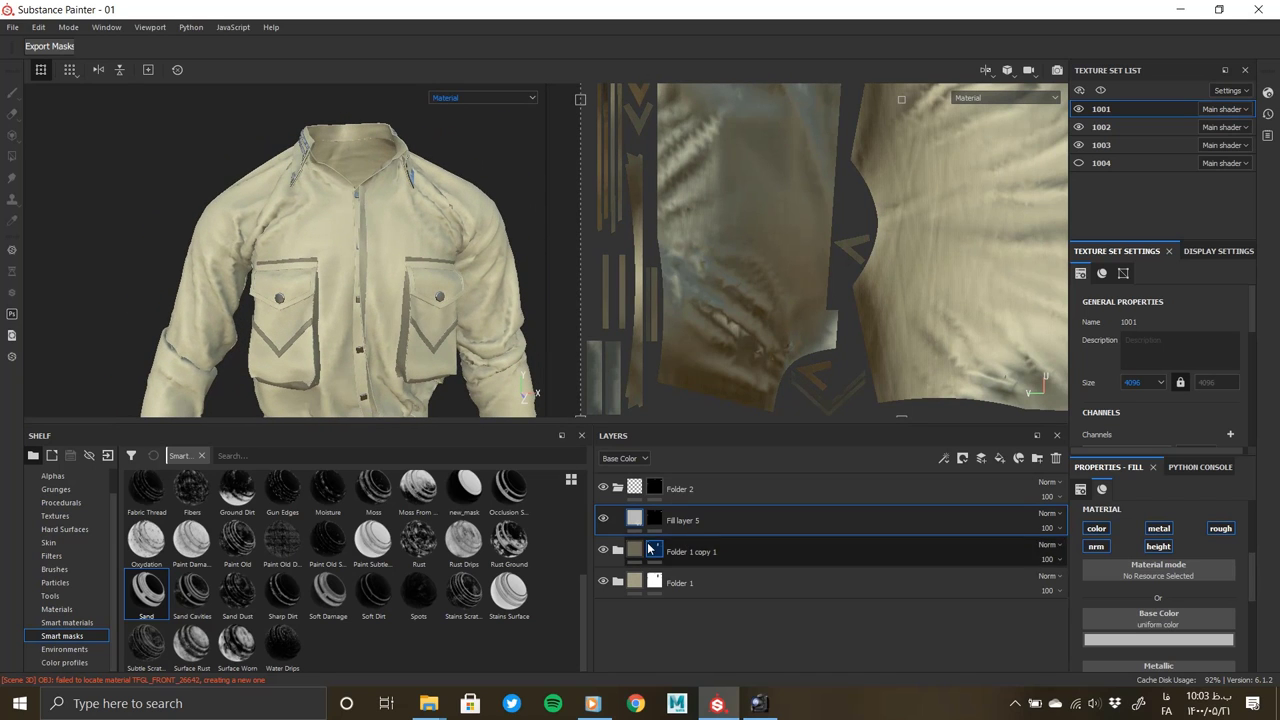
scroll(1195, 647, down, 3)
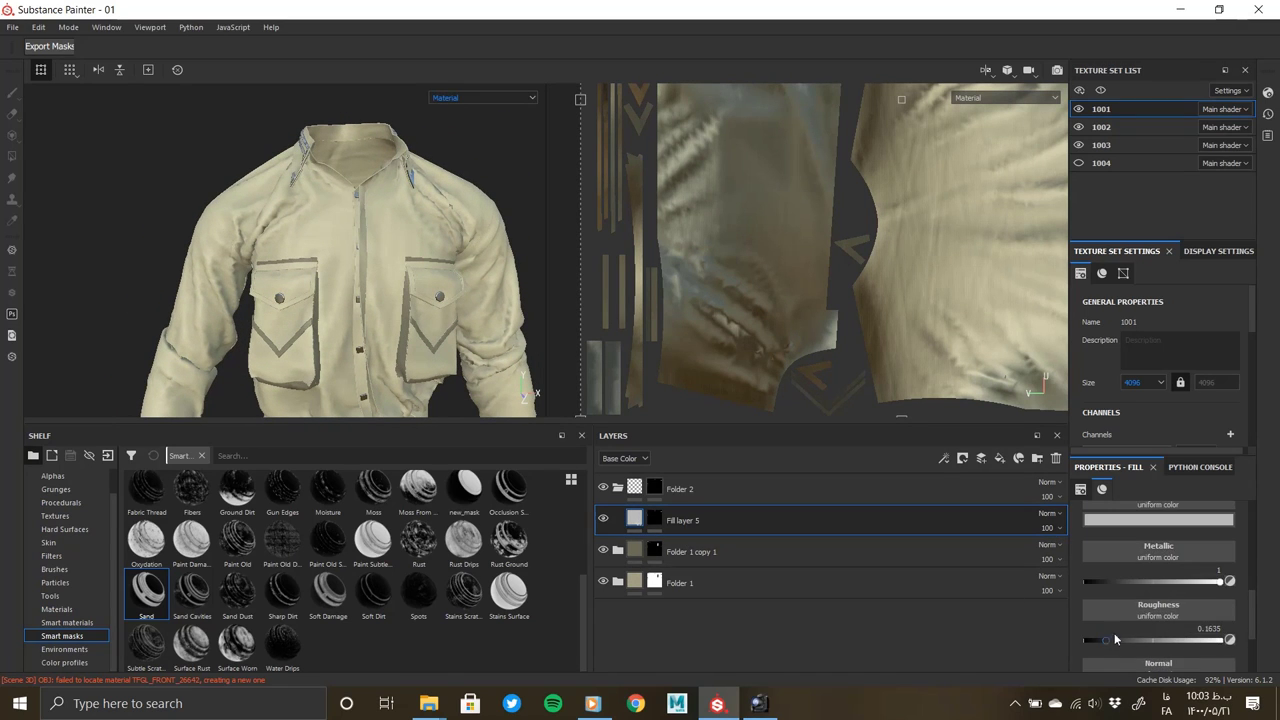
Check Fill layer 5's base colour and solo texture set 1001 so only the shirt body shows
click(1119, 524)
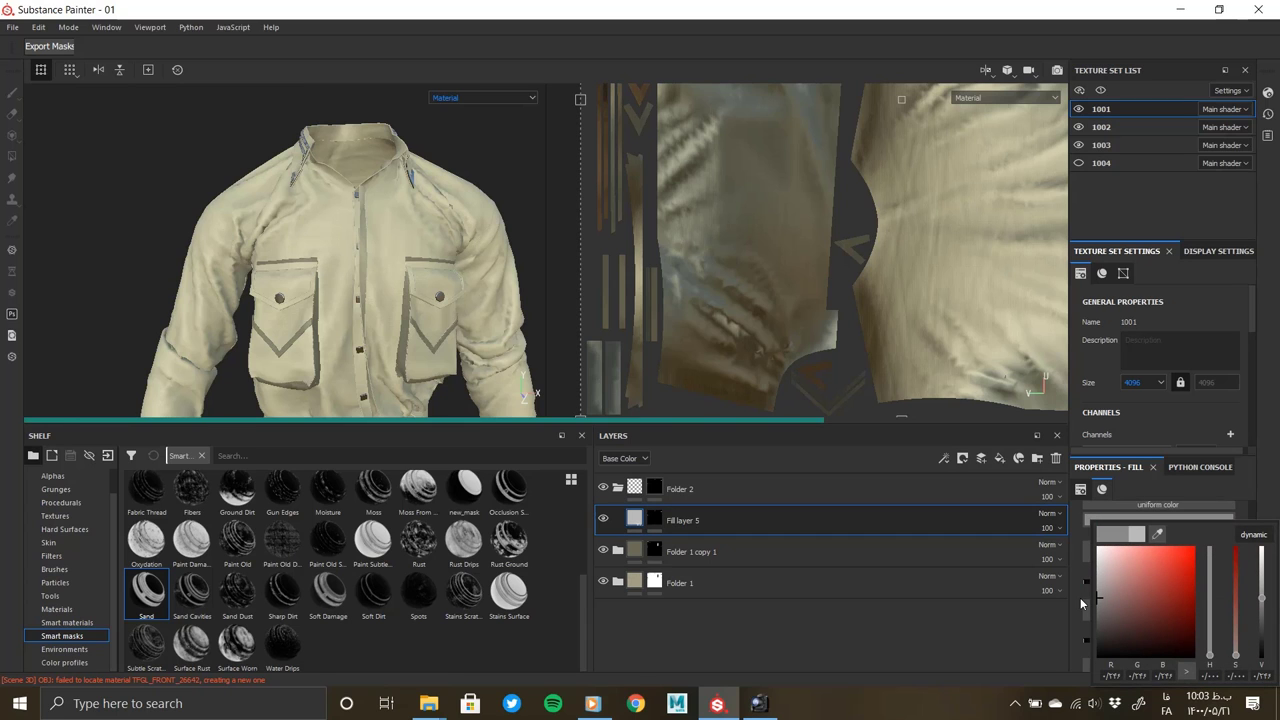
mouse_move(471, 357)
alt+mouse_down()
mouse_move(192, 225)
mouse_move(211, 252)
mouse_move(407, 370)
alt+mouse_up()
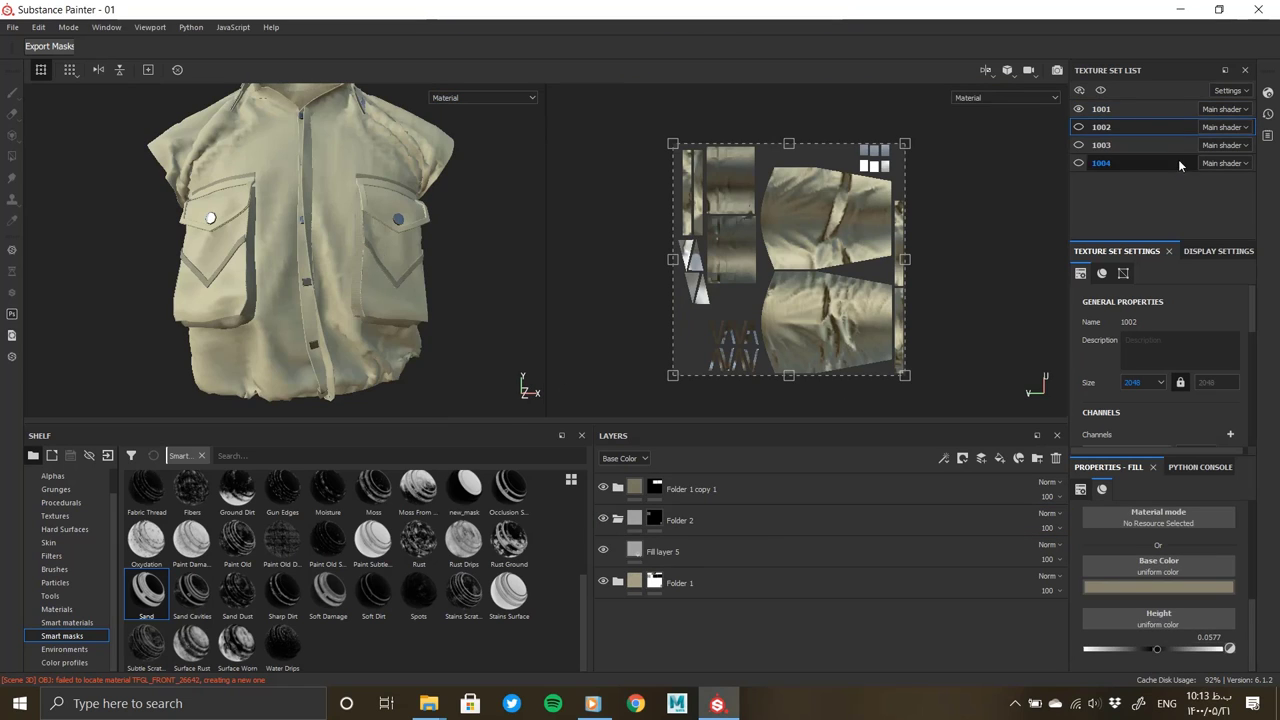
ctrl+alt+right_click(387, 305)
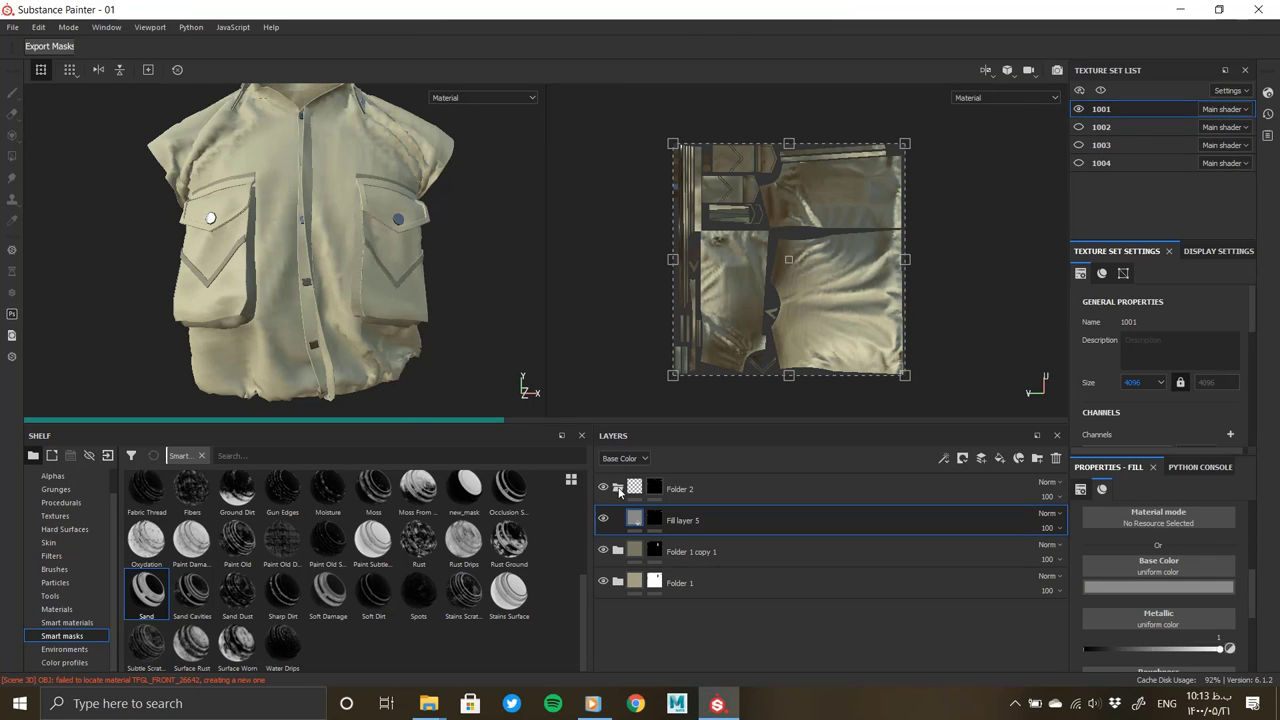
Add Fill layer 6 on top of the stack and give it a black mask
click(999, 458)
scroll(332, 227, up, 3)
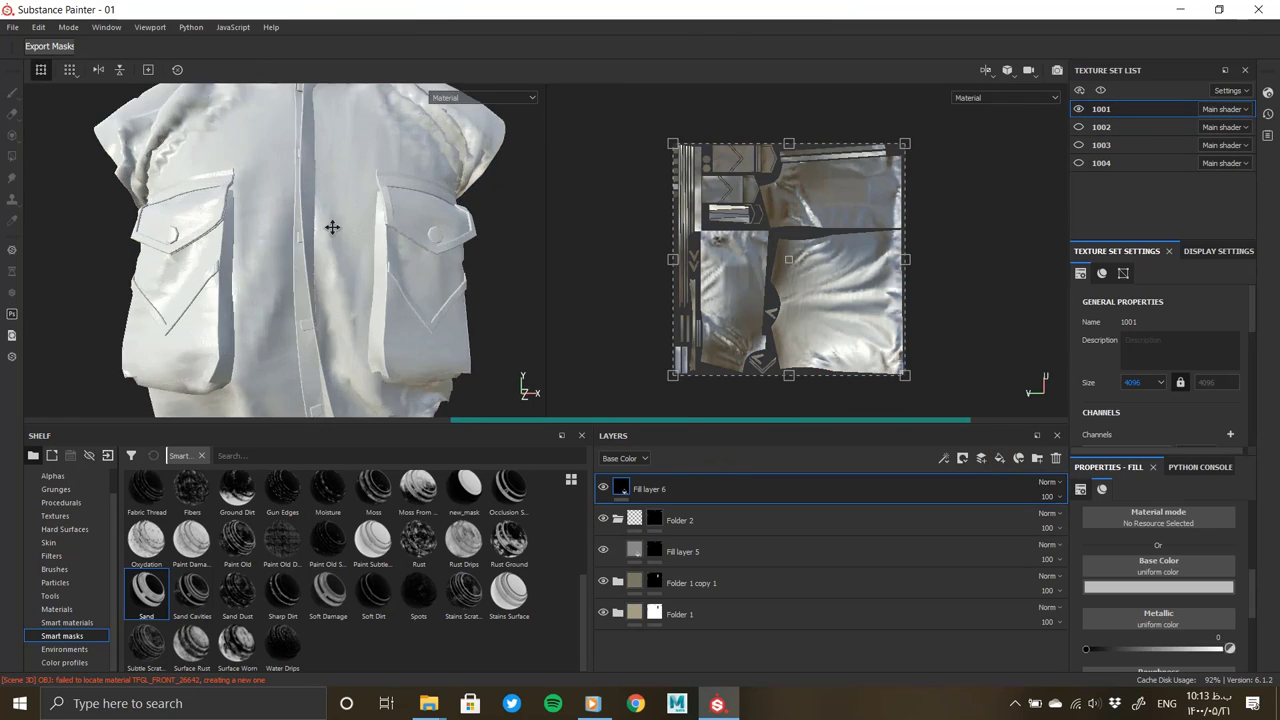
scroll(332, 227, down, 3)
scroll(1104, 606, down, 3)
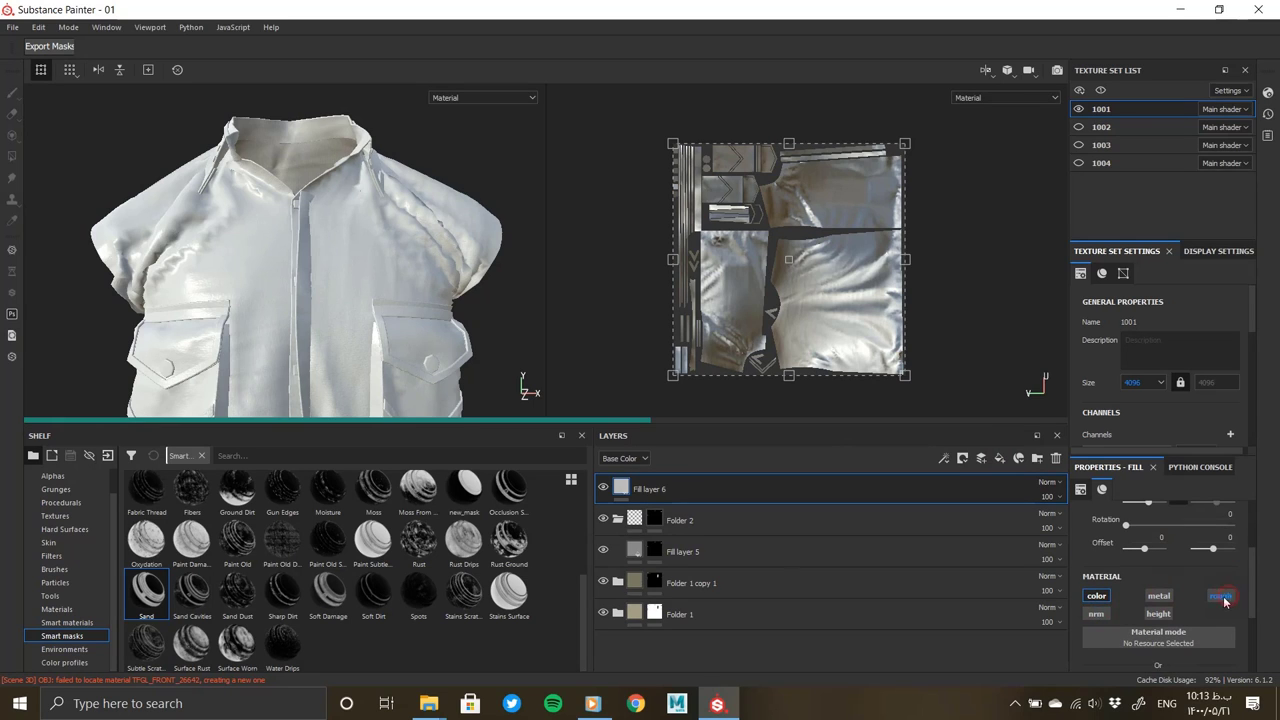
right_click(628, 480)
click(673, 87)
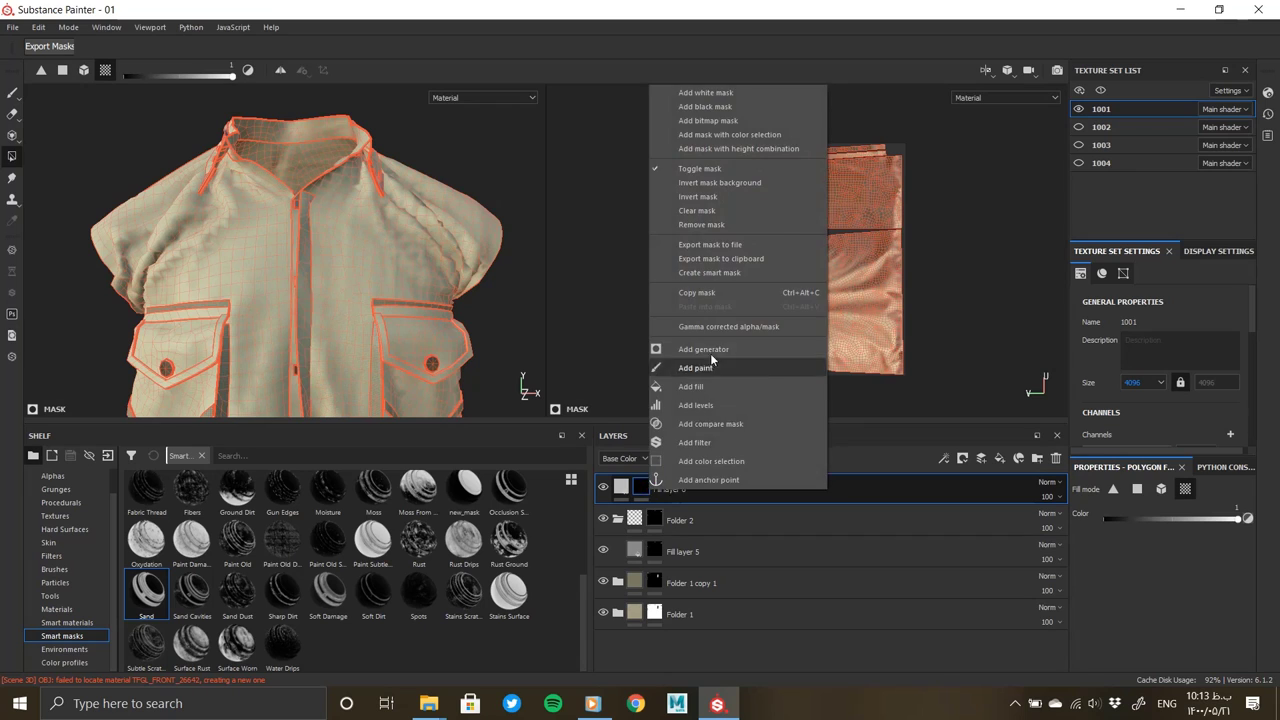
Add a UV Border Distance generator to the mask with balance 0.07
click(710, 353)
click(1165, 512)
scroll(1172, 575, down, 5)
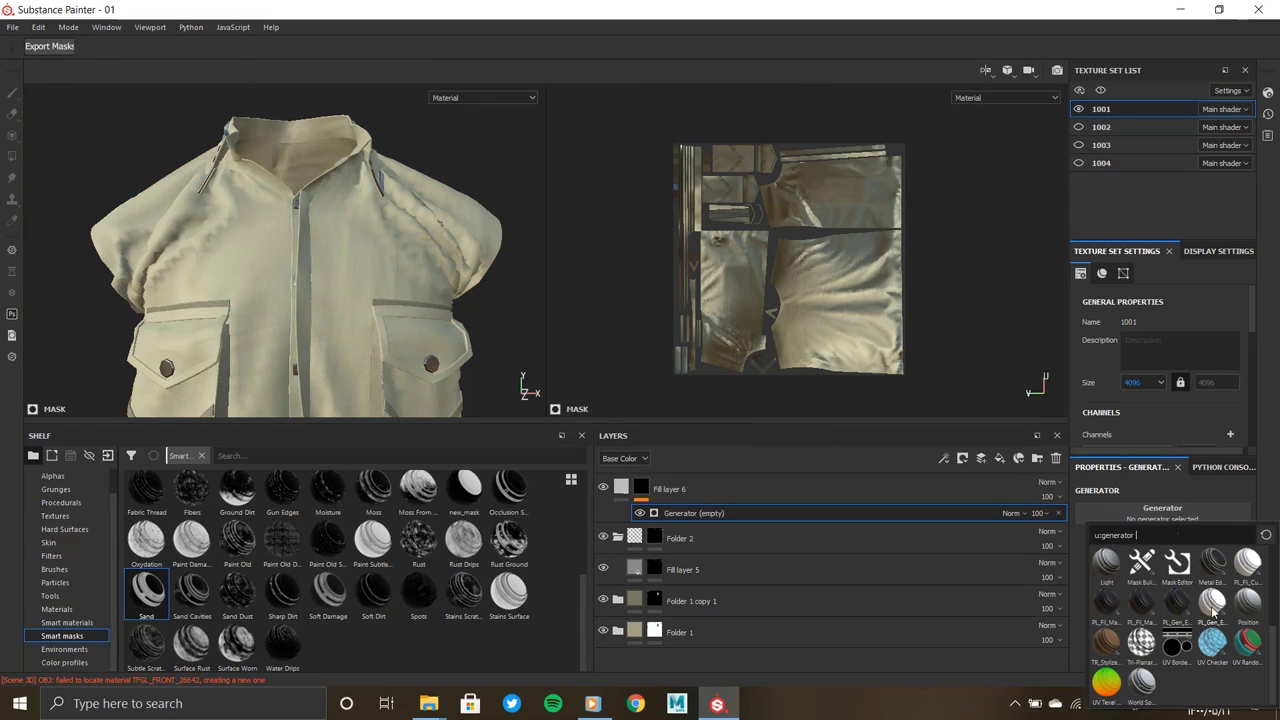
click(1172, 643)
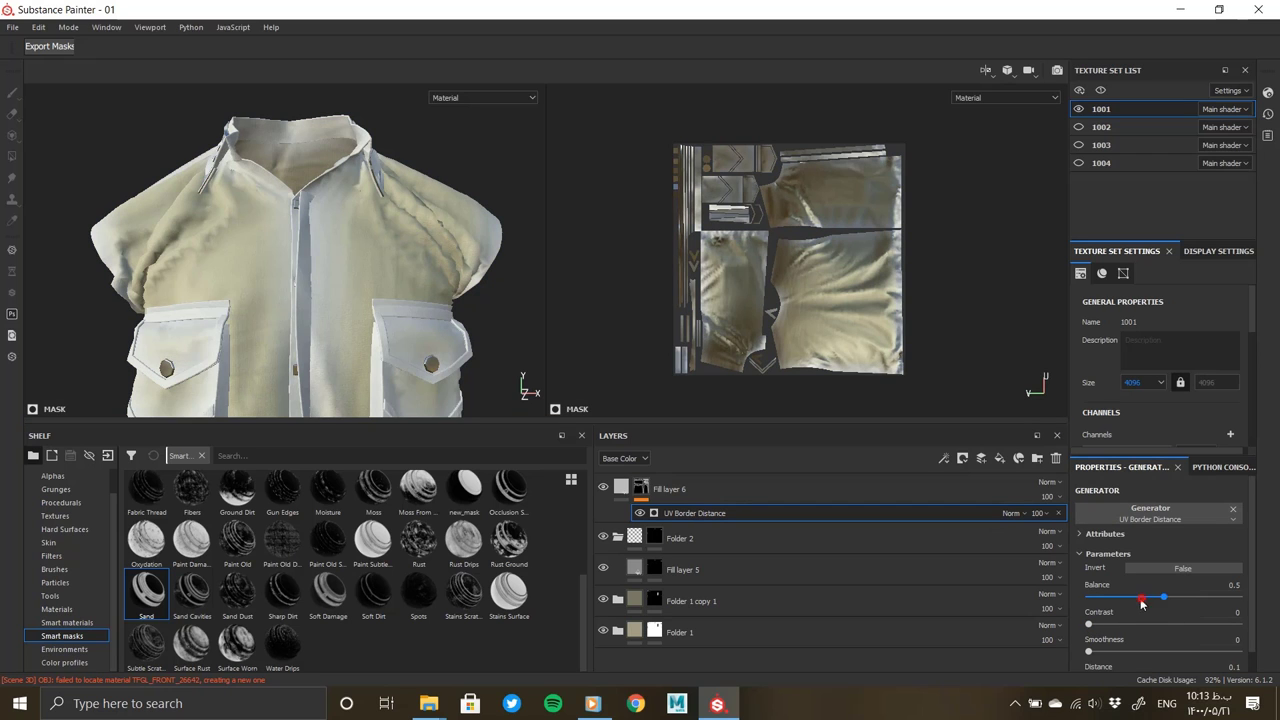
click(1099, 597)
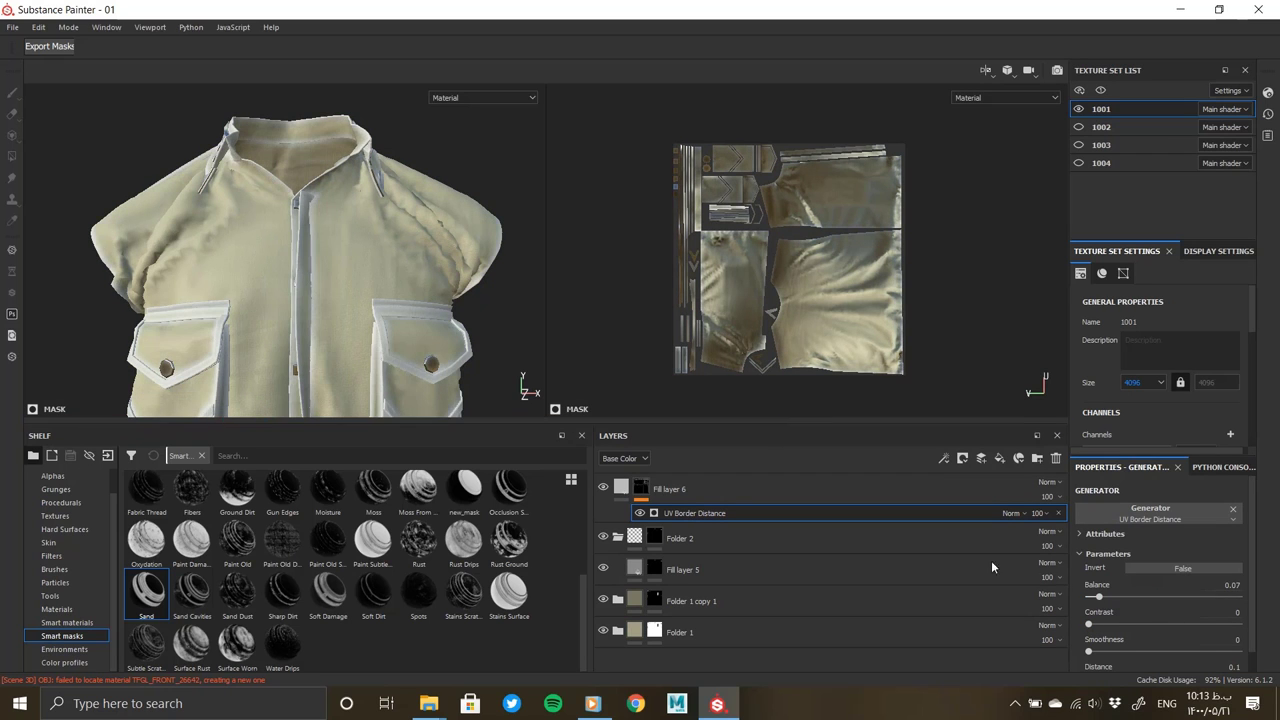
scroll(315, 270, up, 5)
Orbit around the collar and placket to inspect the seam mask
alt+drag(315, 270, 580, 398)
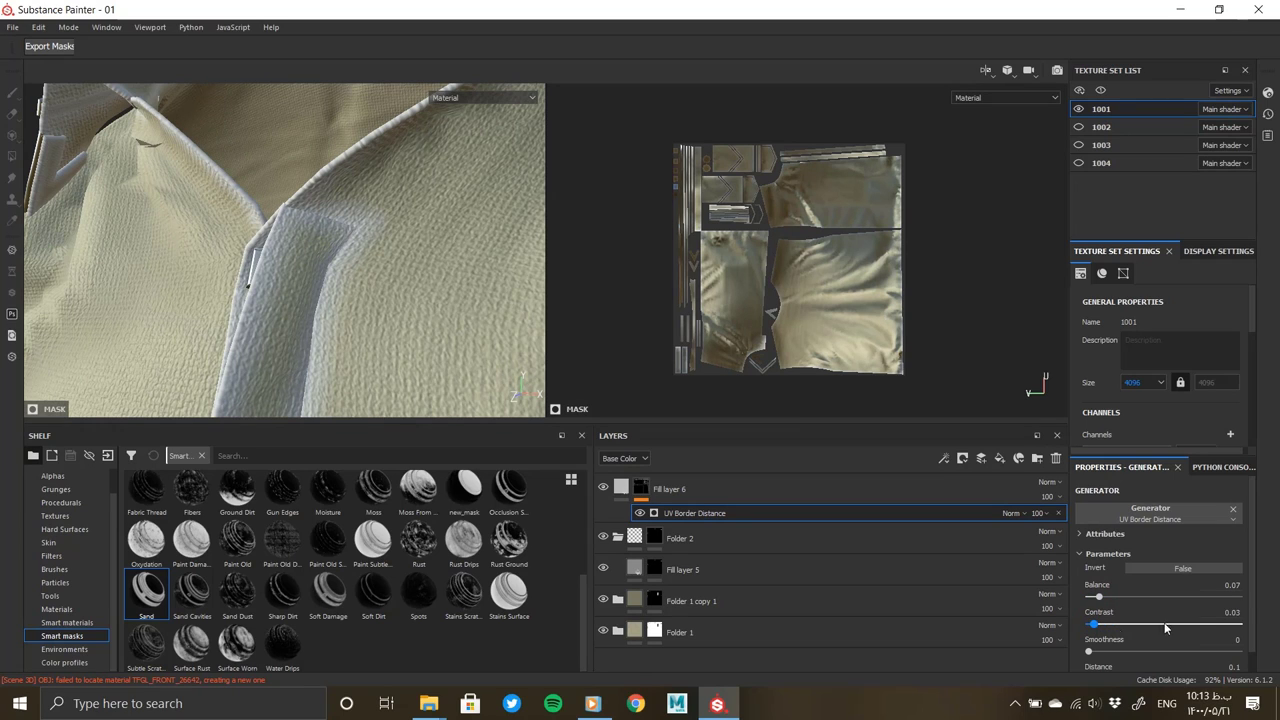
scroll(1105, 622, down, 1)
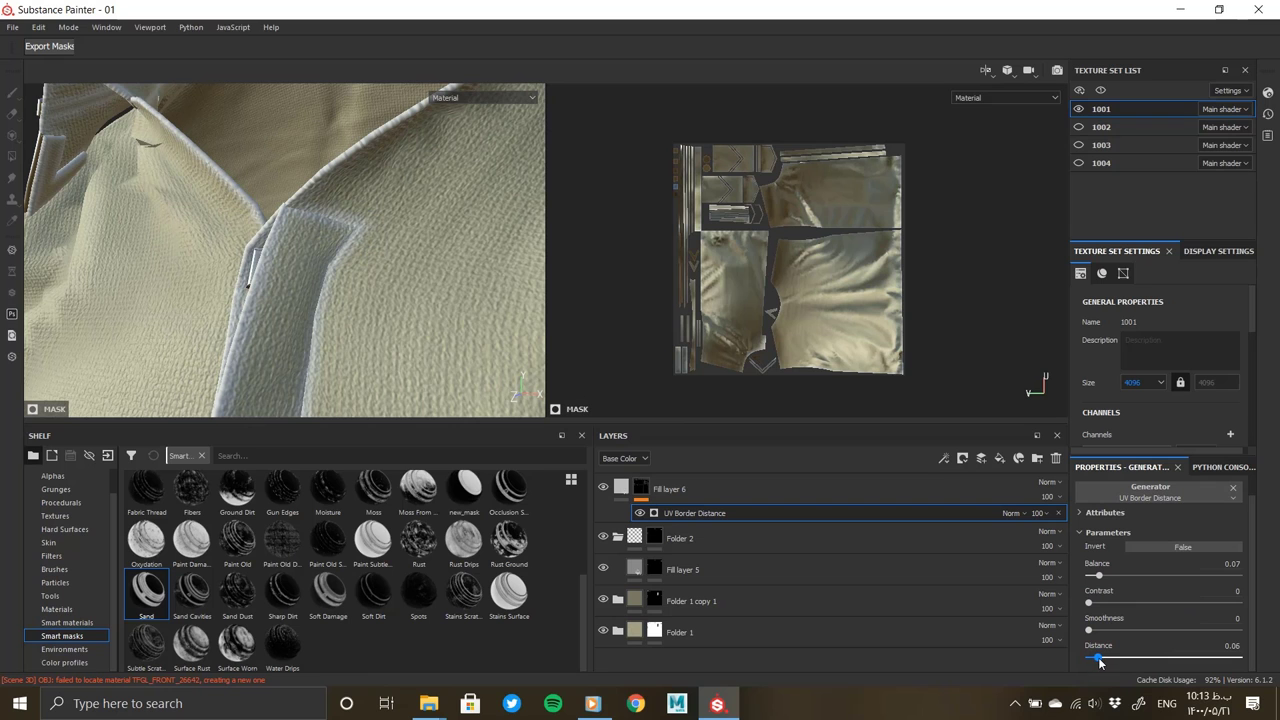
mouse_move(306, 274)
alt+mouse_down()
mouse_move(274, 338)
mouse_move(249, 186)
mouse_move(300, 266)
mouse_move(257, 274)
mouse_move(294, 320)
mouse_move(341, 224)
mouse_move(278, 180)
mouse_move(312, 192)
mouse_move(100, 100)
mouse_move(180, 211)
alt+mouse_up()
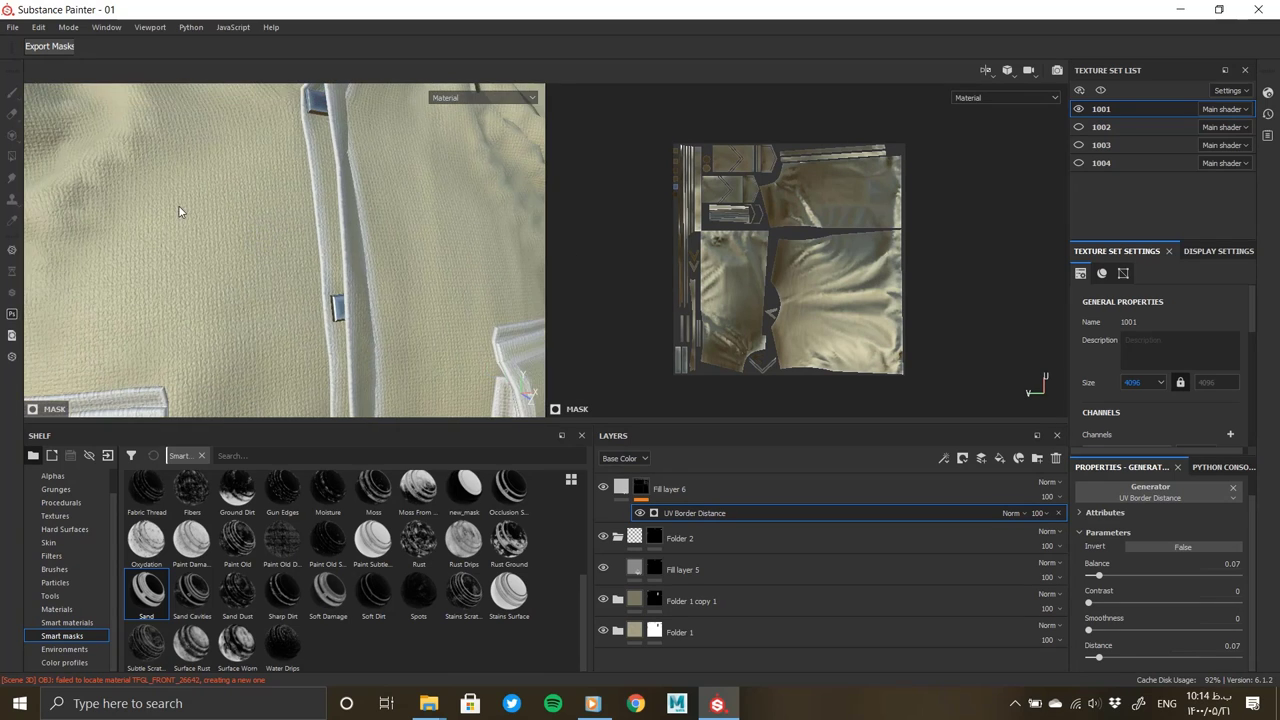
alt+drag(344, 215, 500, 340)
Select Fill layer 6 and turn off its colour channel
click(668, 489)
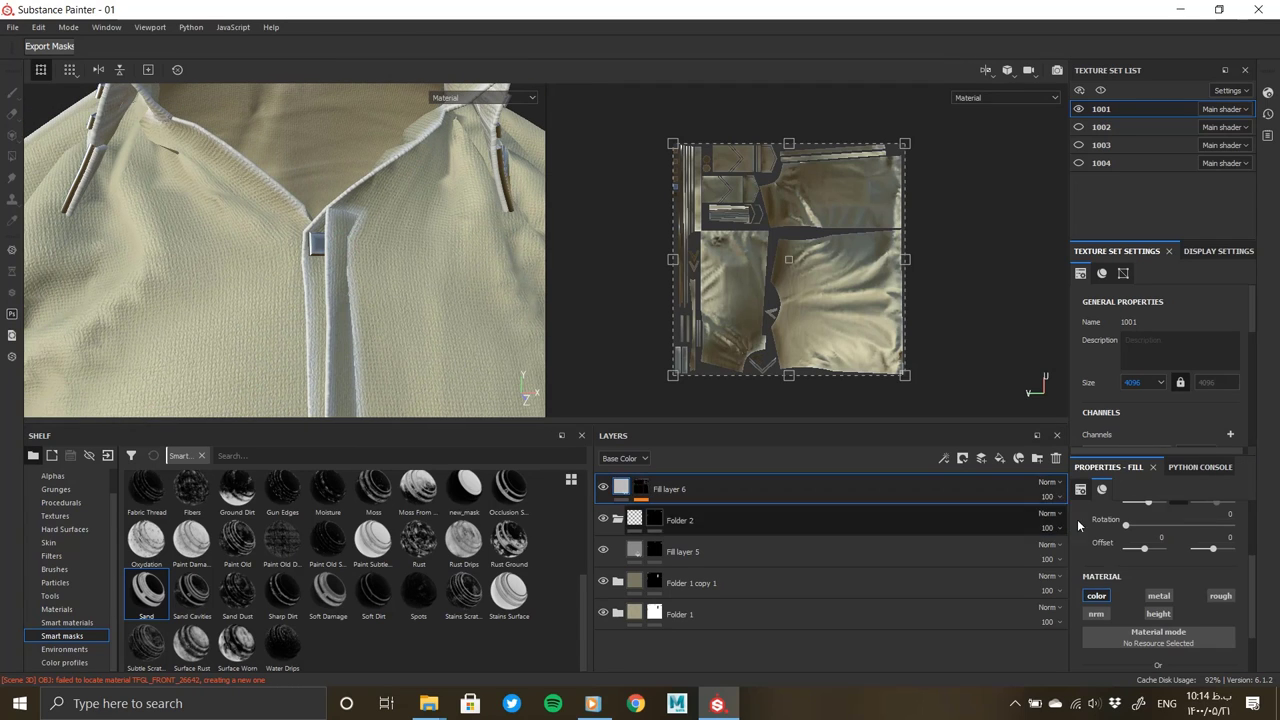
click(1099, 595)
scroll(1160, 620, down, 2)
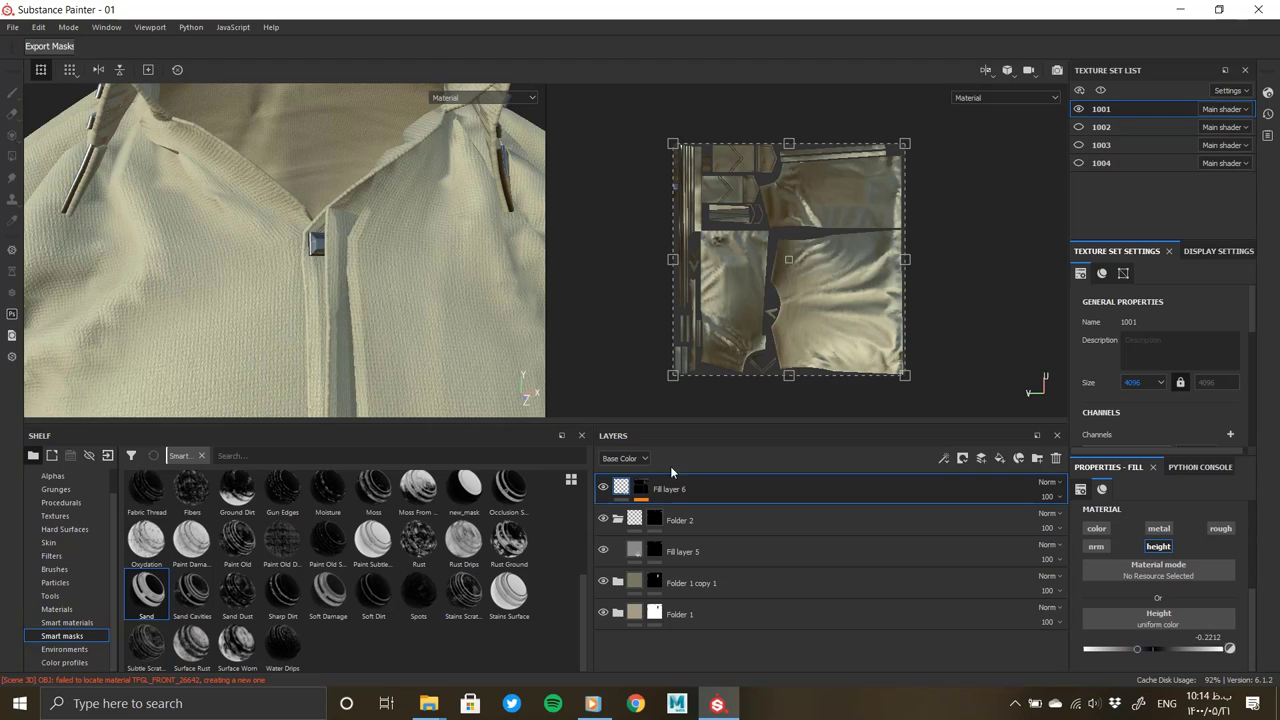
mouse_move(363, 293)
alt+mouse_down()
mouse_move(380, 362)
mouse_move(400, 343)
alt+mouse_up()
Open the mask's UV Border Distance generator, adjust its balance, and view the lower shirt pocket
click(641, 489)
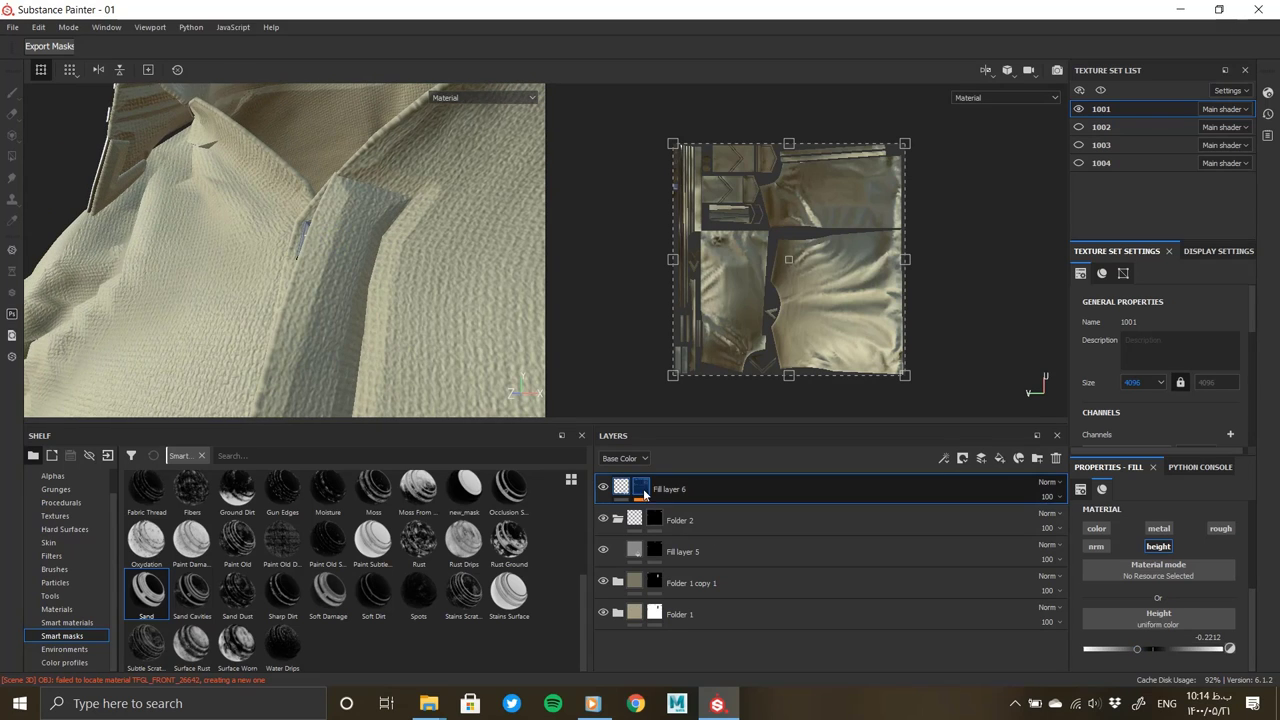
click(749, 514)
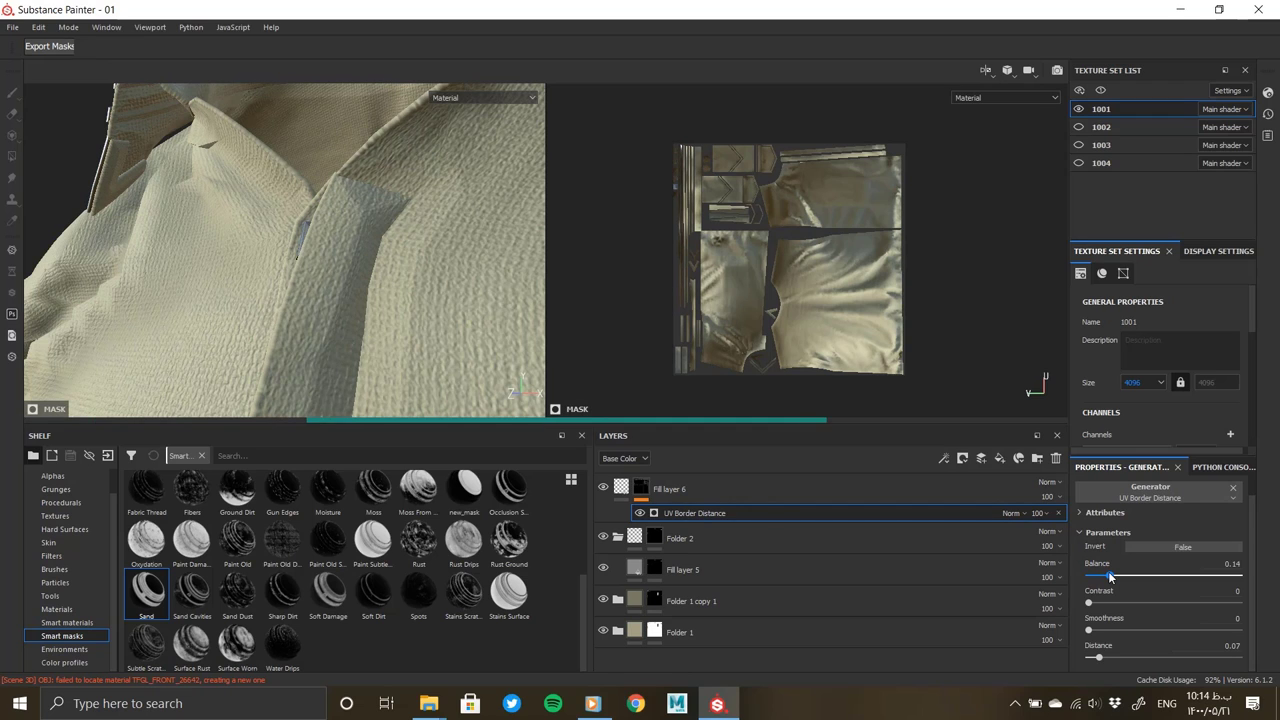
drag(1098, 577, 1097, 577)
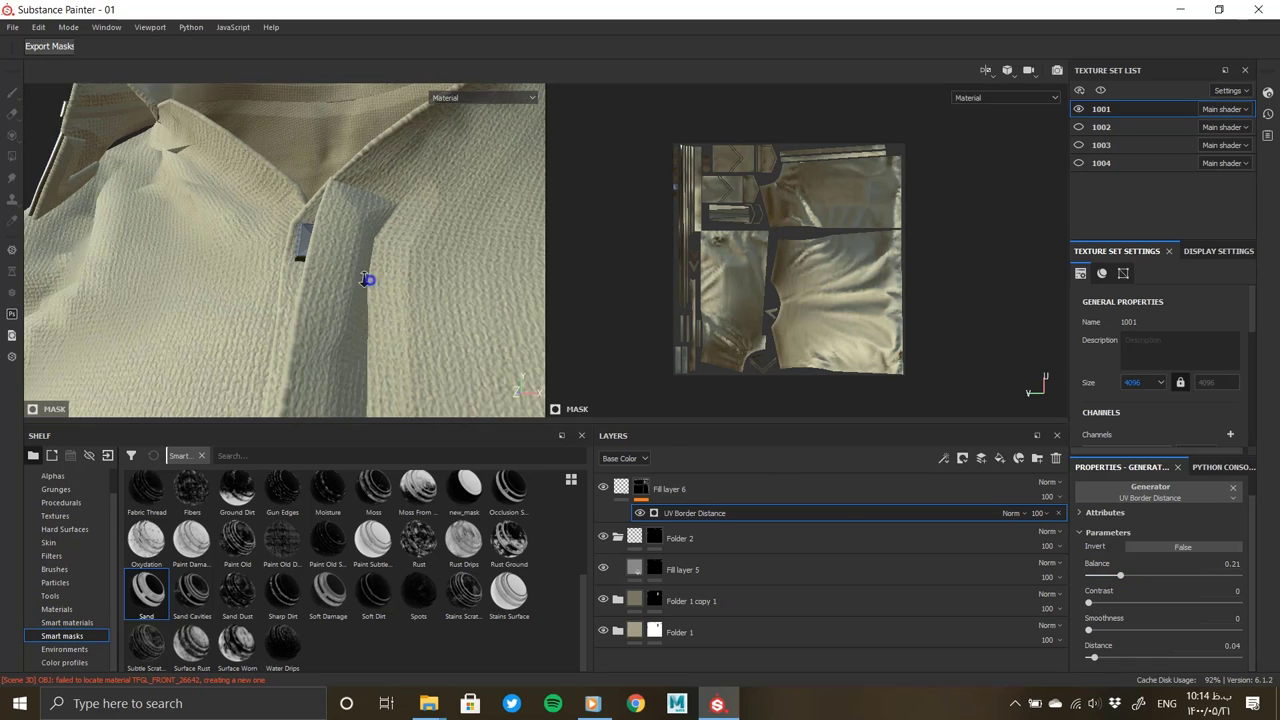
scroll(288, 286, down, 3)
alt+middle_drag(283, 160, 426, 224)
scroll(340, 200, up, 2)
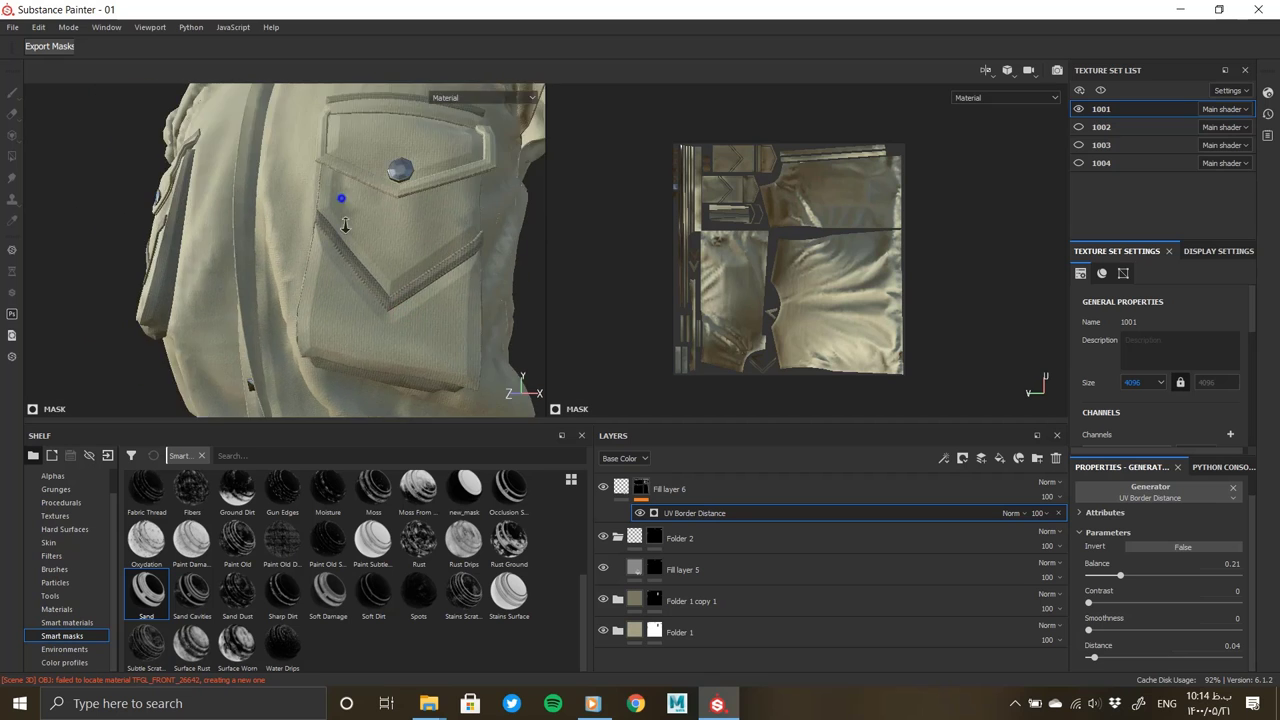
scroll(340, 240, up, 2)
scroll(340, 240, up, 2)
Retune the generator to balance 0.1, distance 0.06 and smoothness 0.03
click(640, 488)
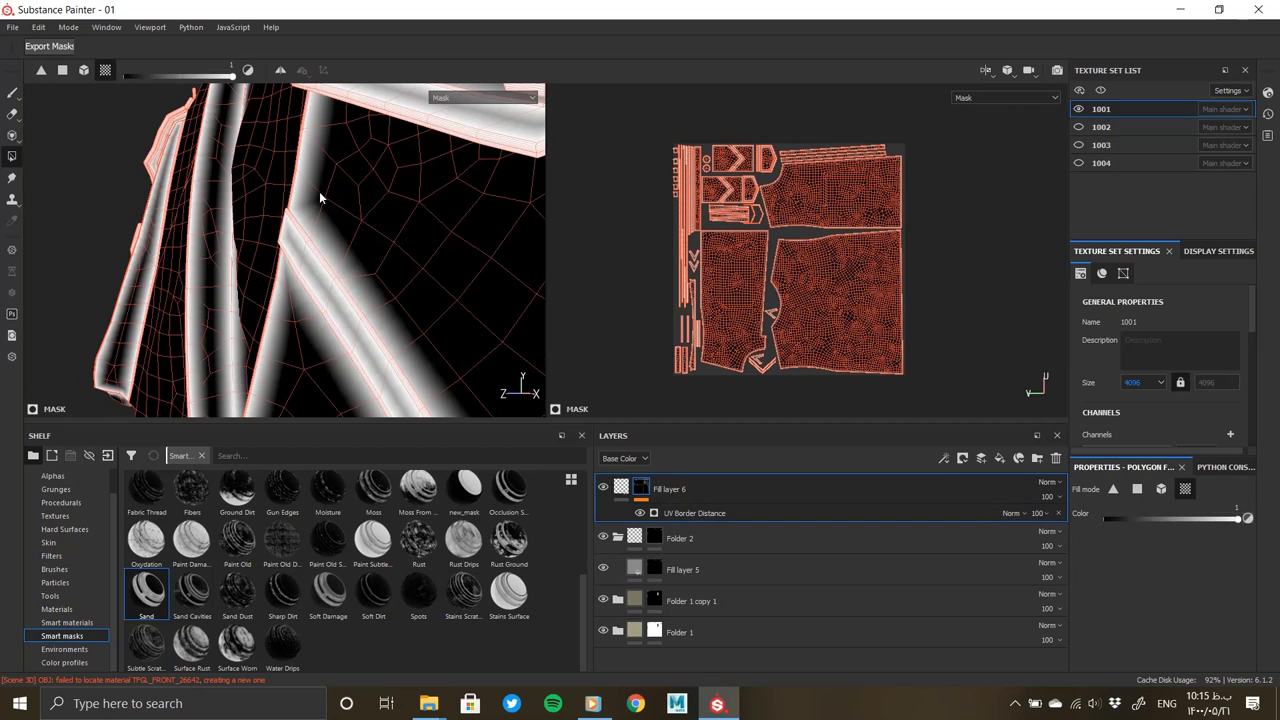
scroll(323, 194, up, 2)
click(690, 513)
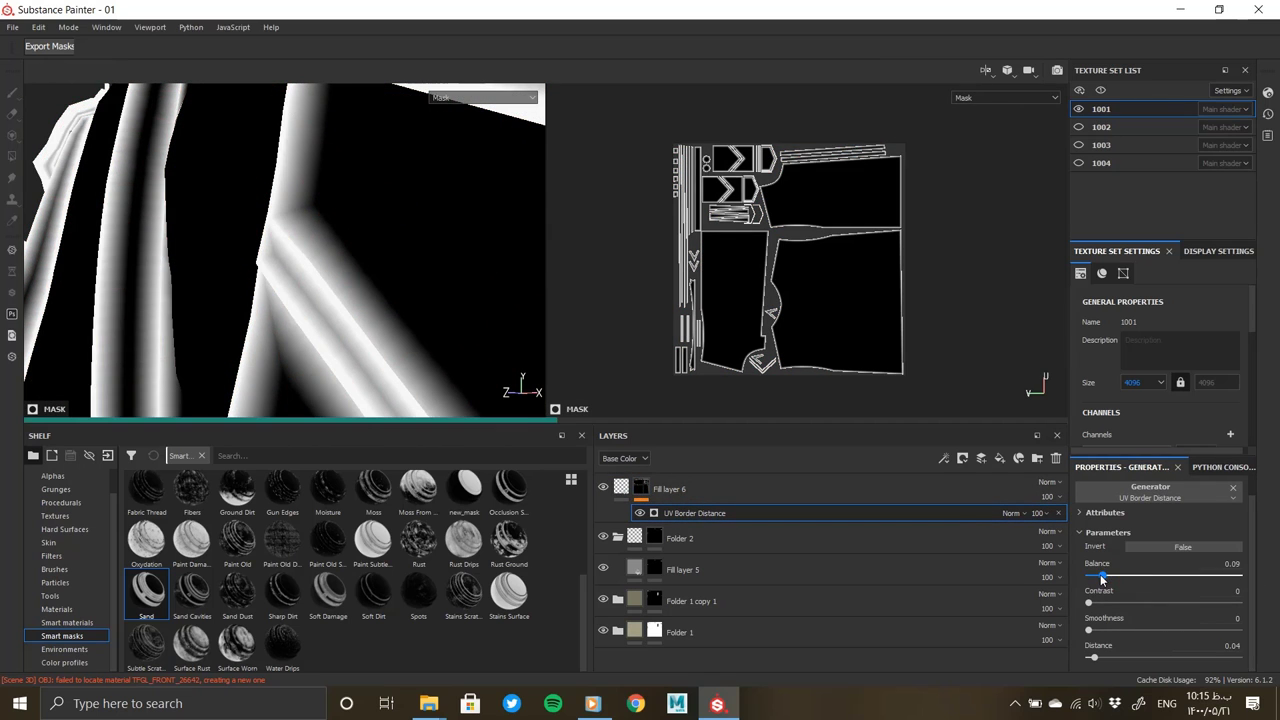
drag(1101, 578, 1096, 577)
drag(1093, 658, 1098, 658)
drag(1097, 577, 1112, 577)
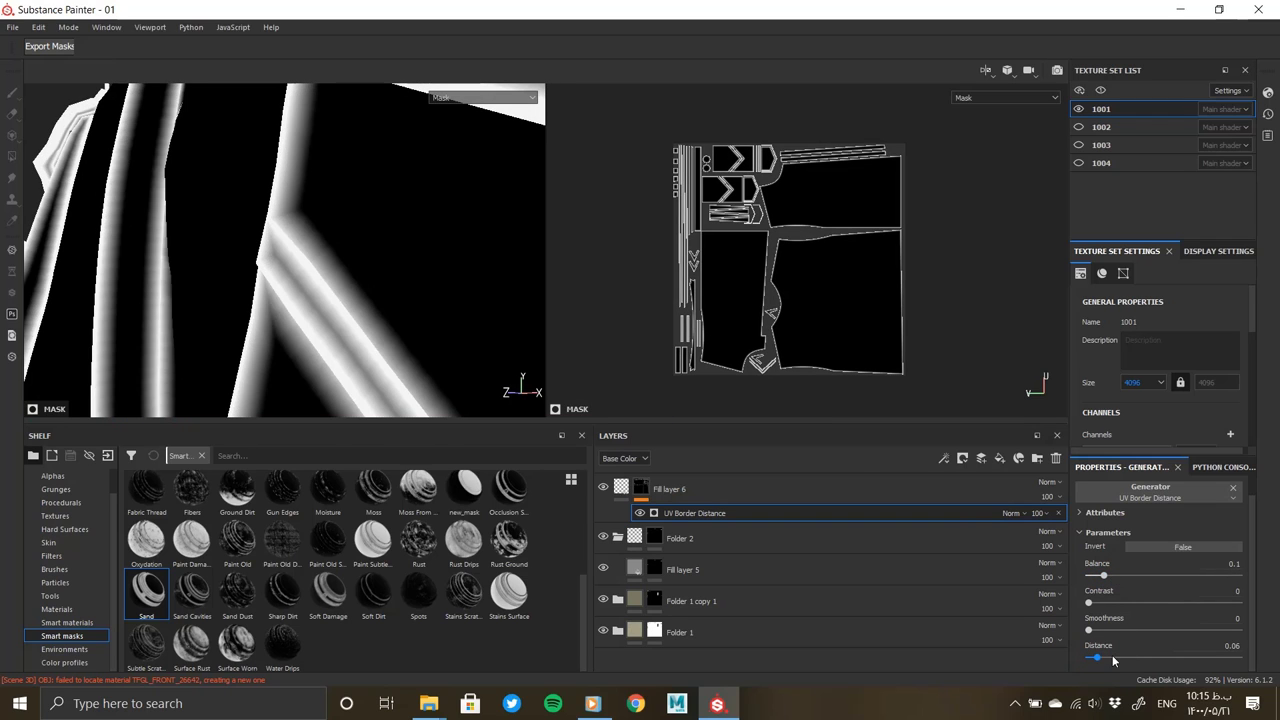
drag(1099, 637, 1087, 632)
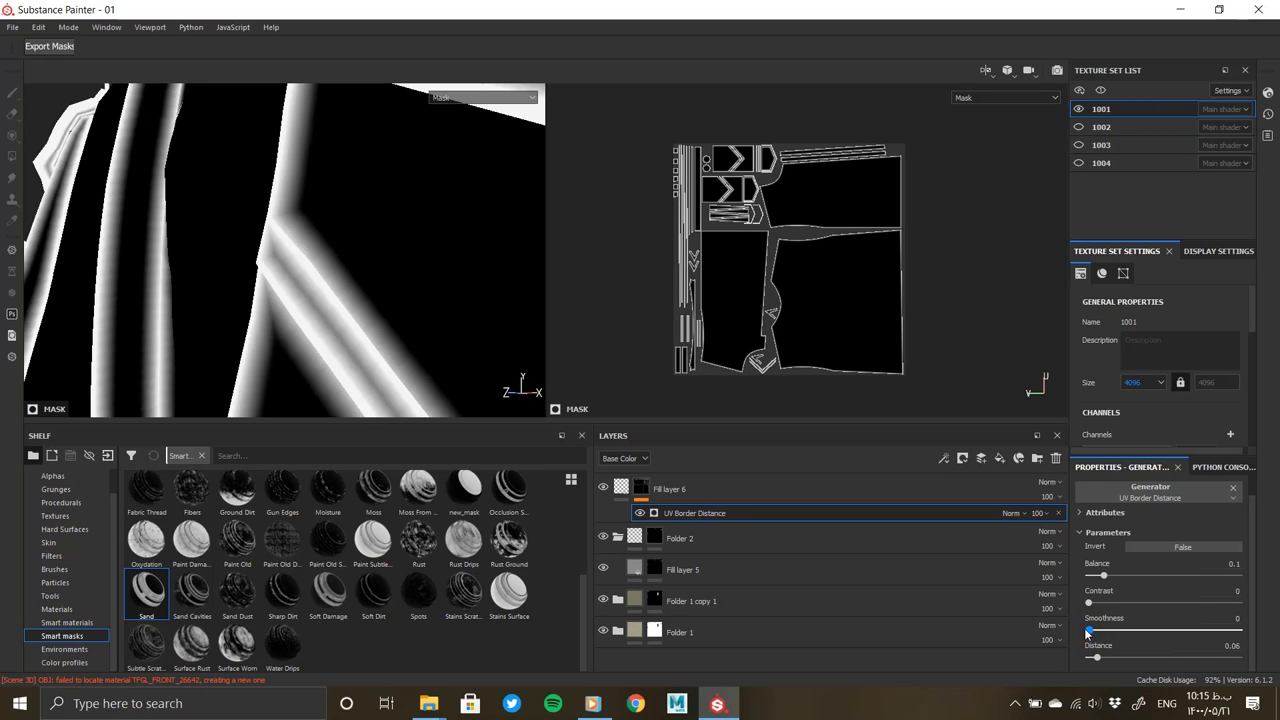
Return to the material view, raise smoothness to soften the collar seam, and inspect the pockets
click(850, 489)
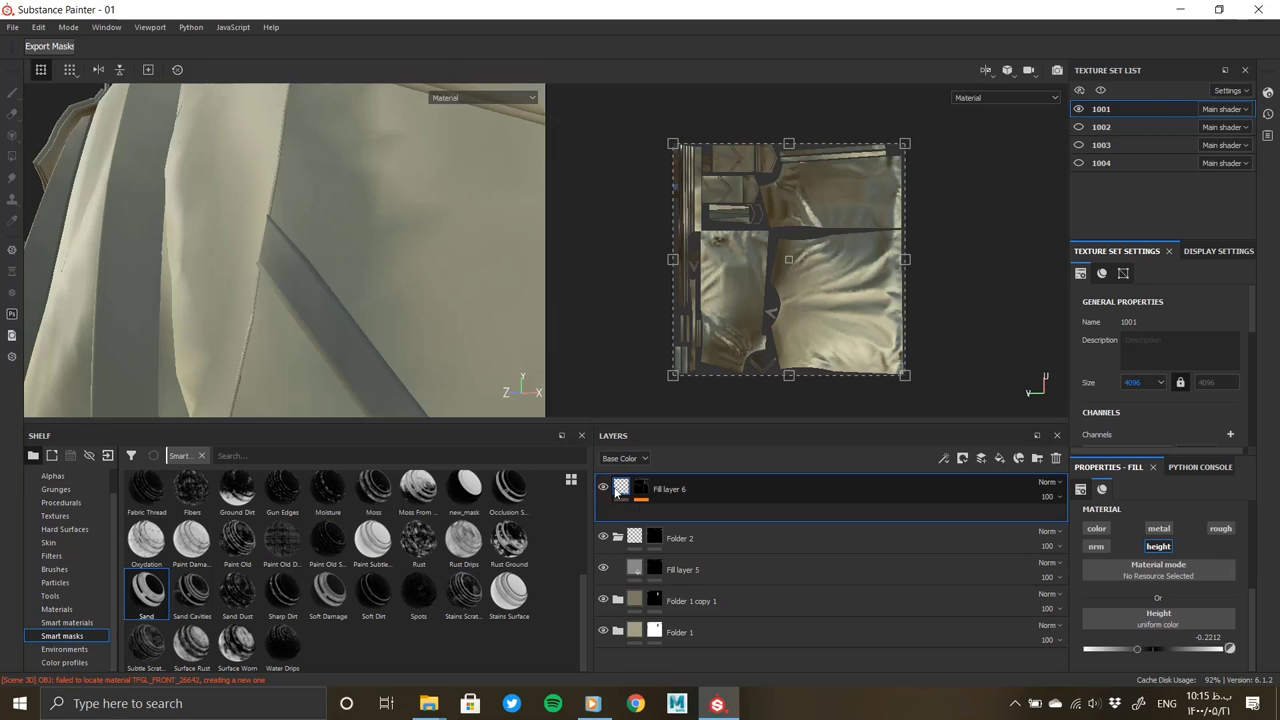
mouse_move(324, 208)
alt+mouse_down()
mouse_move(394, 327)
mouse_move(337, 246)
mouse_move(306, 251)
mouse_move(311, 314)
mouse_move(330, 290)
alt+mouse_up()
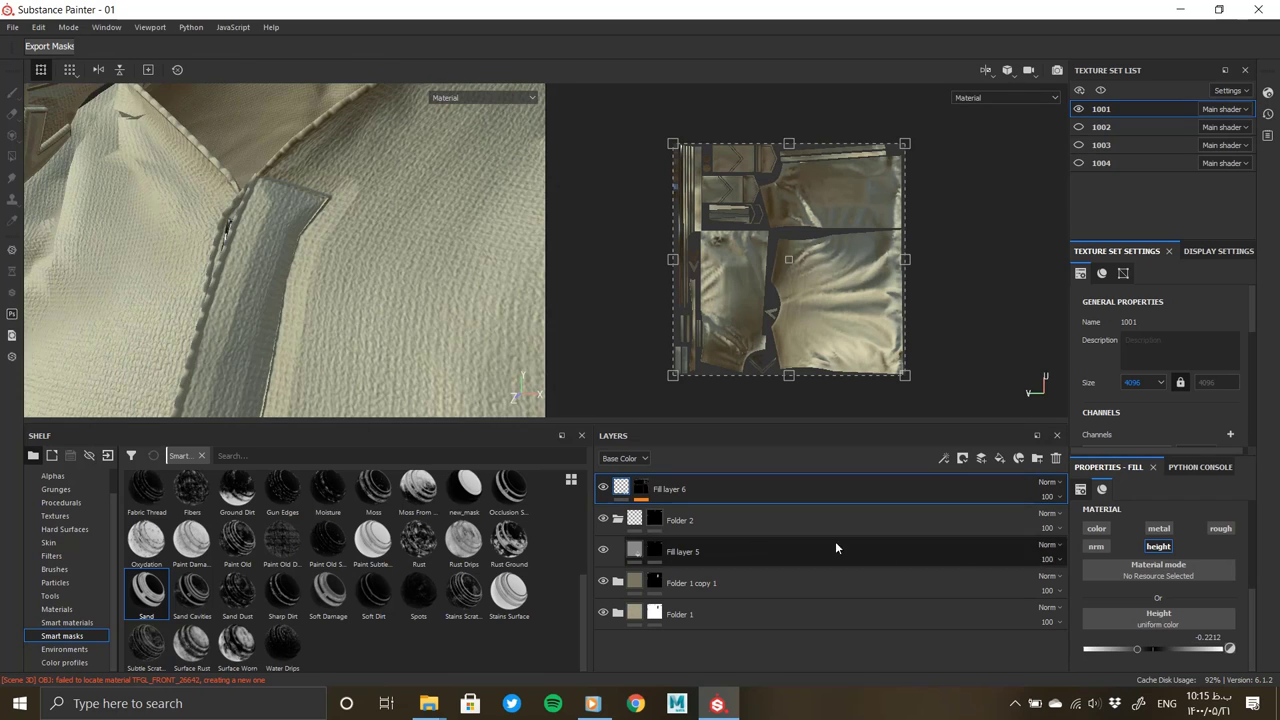
click(641, 489)
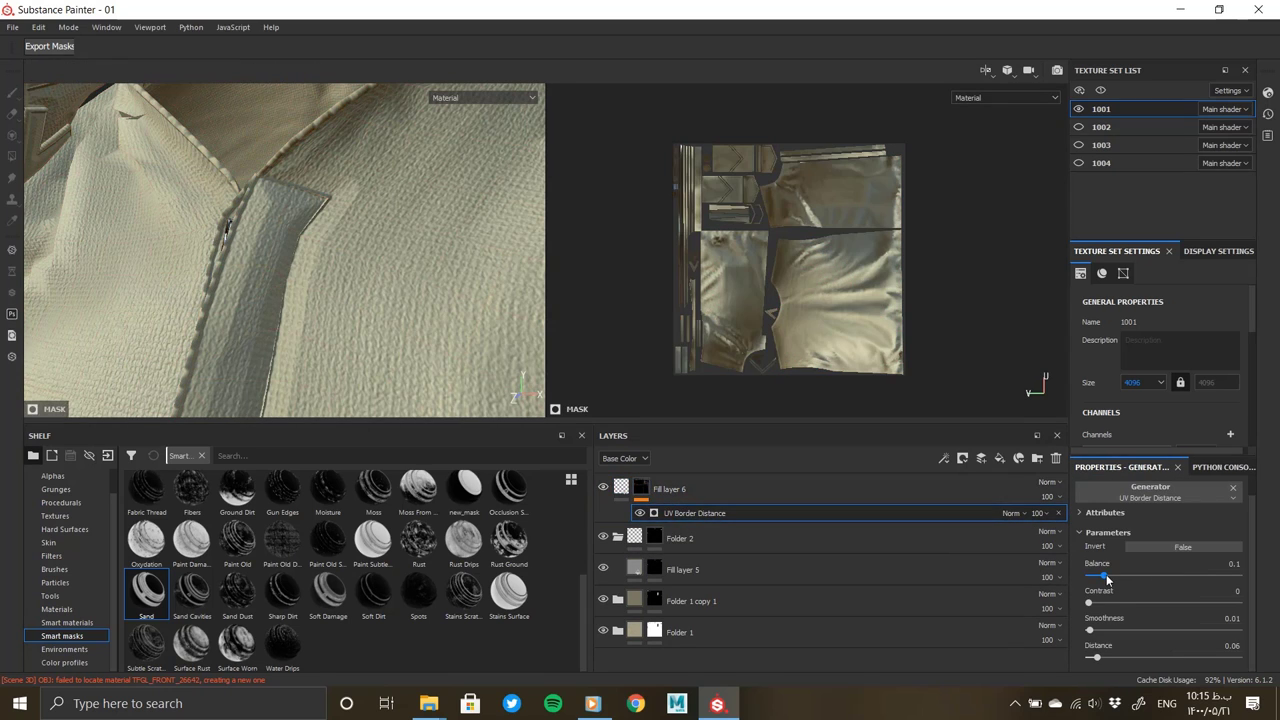
drag(1092, 632, 1097, 632)
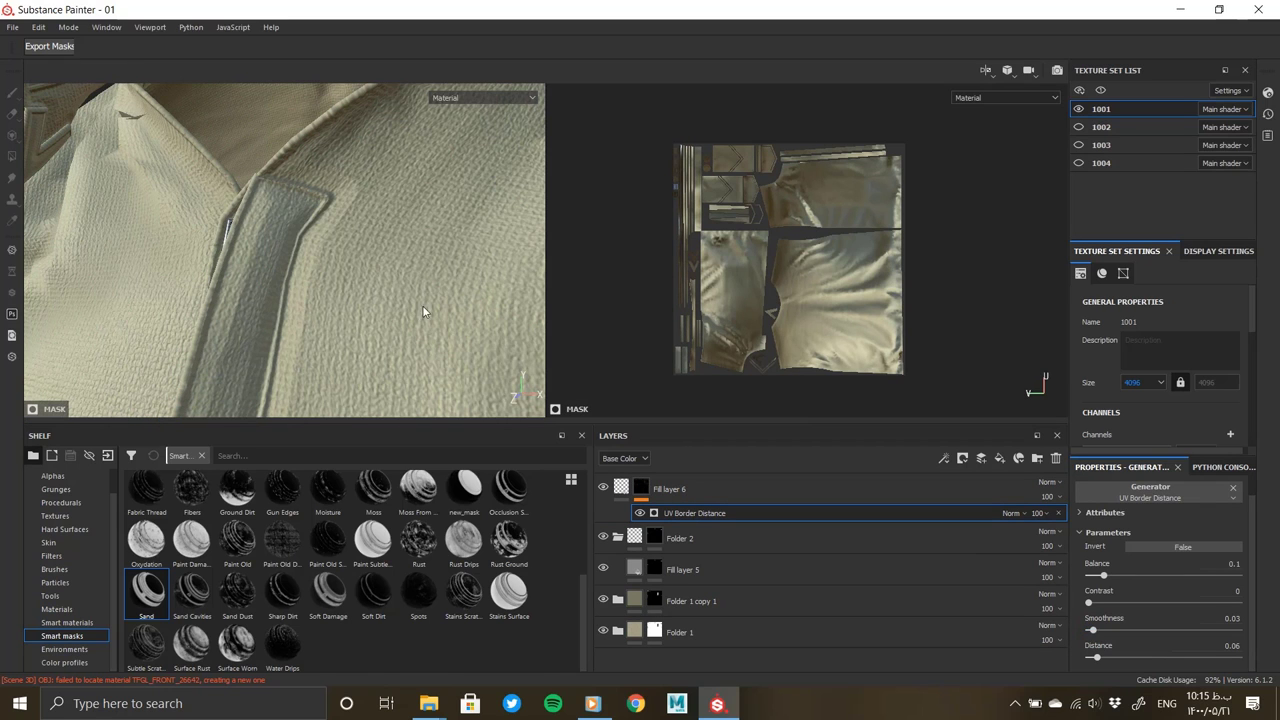
mouse_move(423, 308)
alt+mouse_down()
mouse_move(166, 277)
mouse_move(303, 170)
alt+mouse_up()
scroll(303, 170, up, 5)
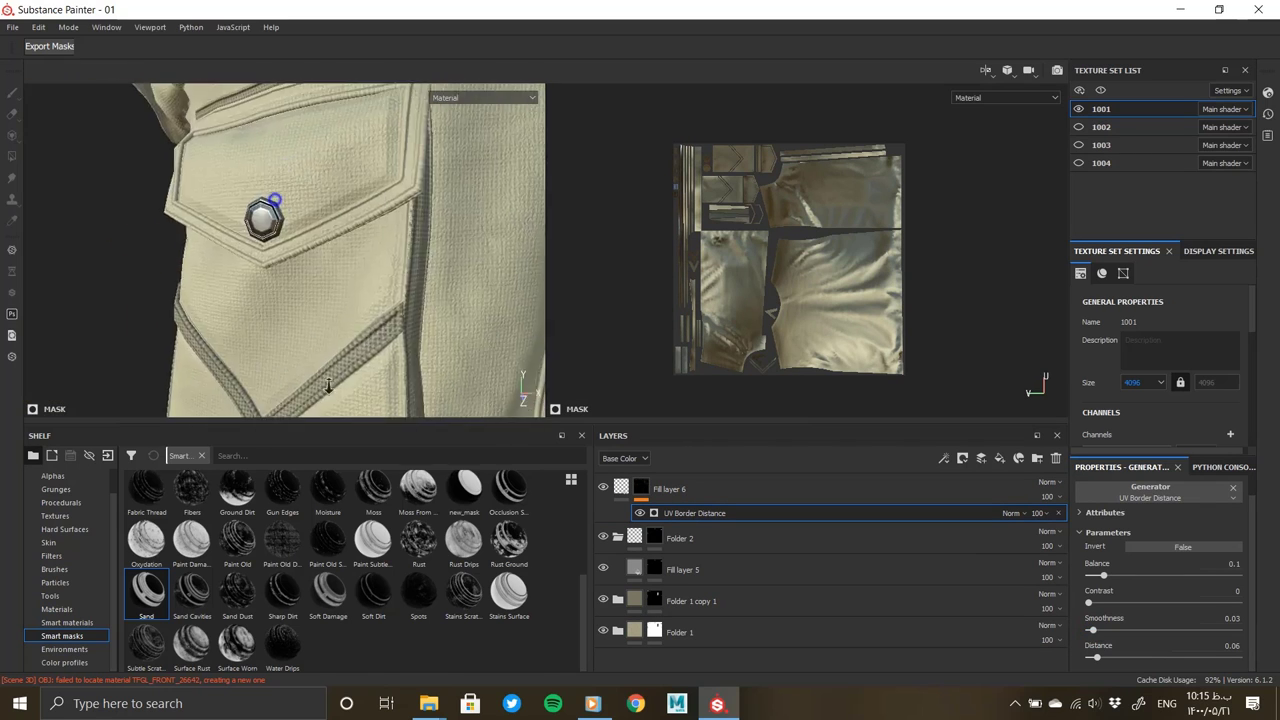
mouse_move(343, 320)
alt+mouse_down()
mouse_move(123, 223)
mouse_move(183, 252)
mouse_move(115, 260)
mouse_move(248, 399)
mouse_move(356, 396)
mouse_move(405, 288)
mouse_move(317, 328)
mouse_move(352, 281)
mouse_move(520, 340)
alt+mouse_up()
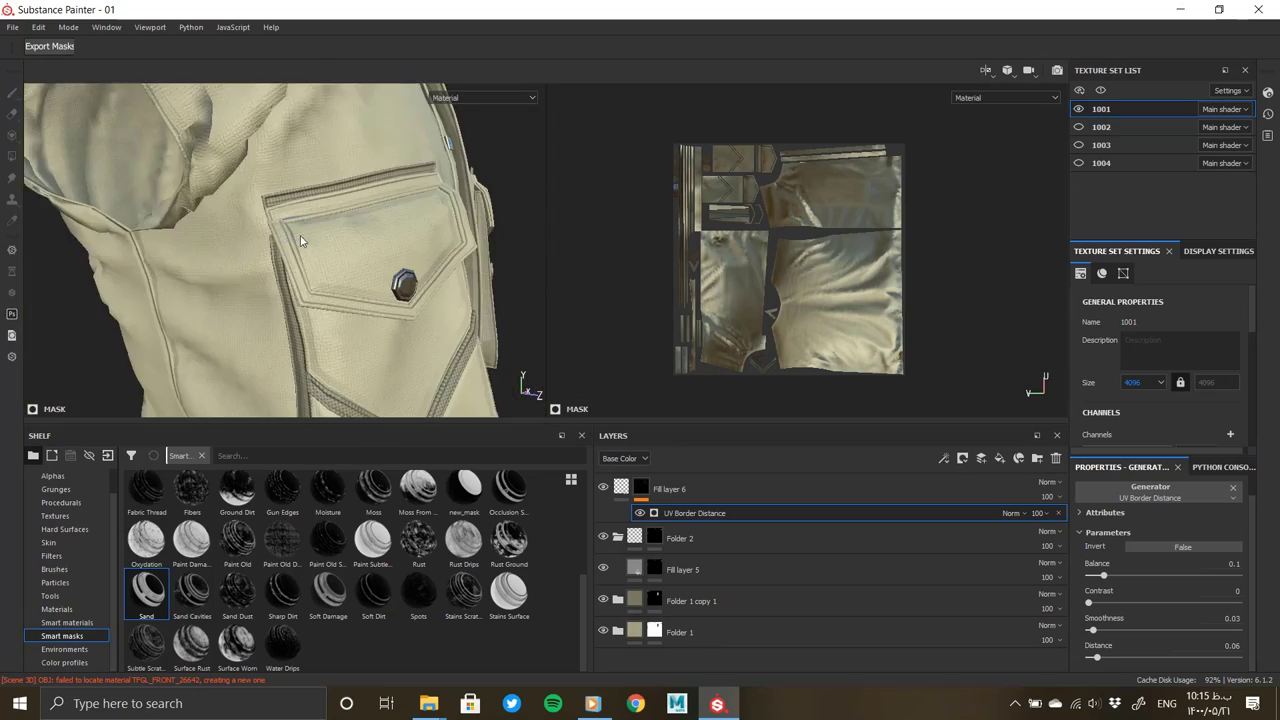
Copy Fill layer 6 and paste it into the Folder 1 copy 1 folder
click(690, 489)
right_click(694, 490)
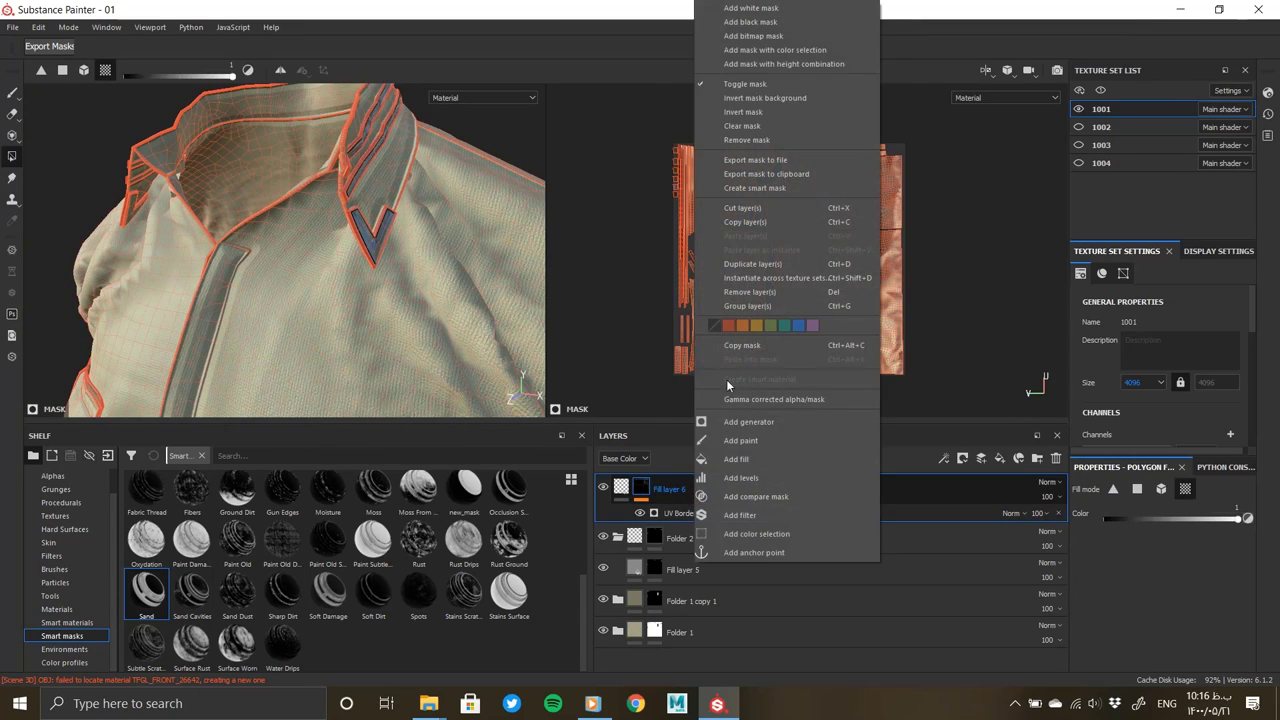
click(745, 280)
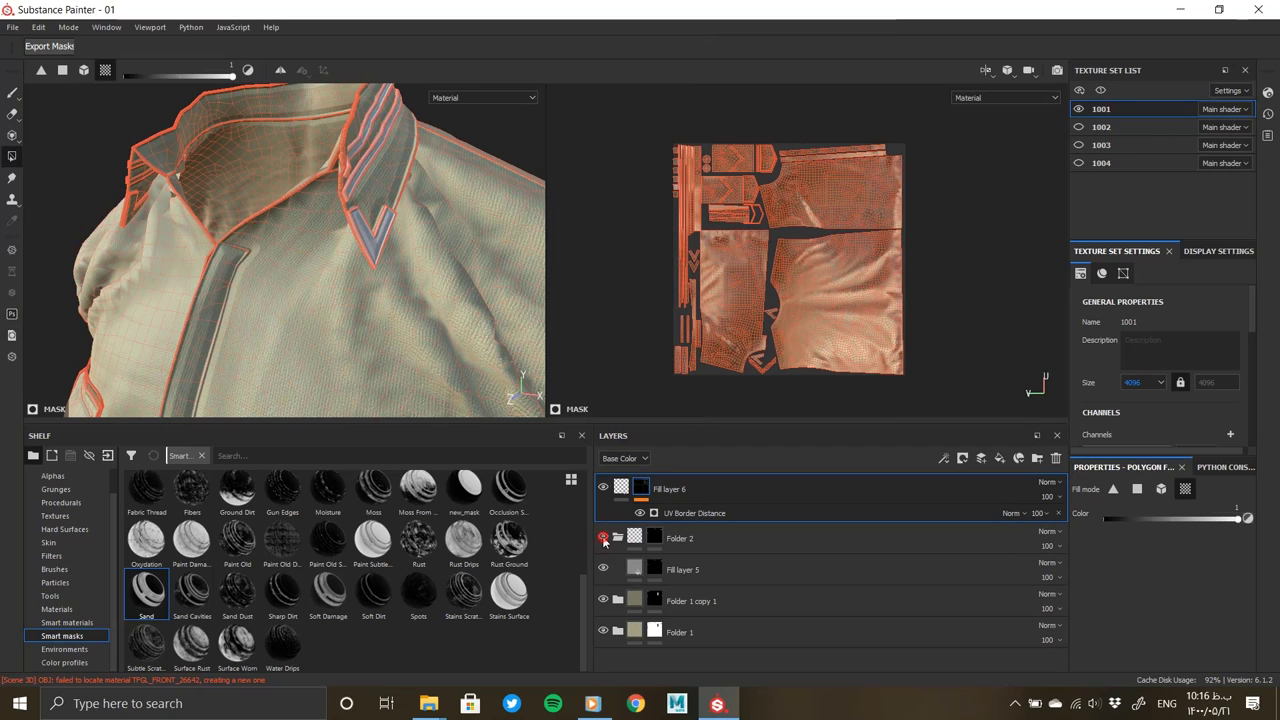
double_click(683, 570)
click(619, 538)
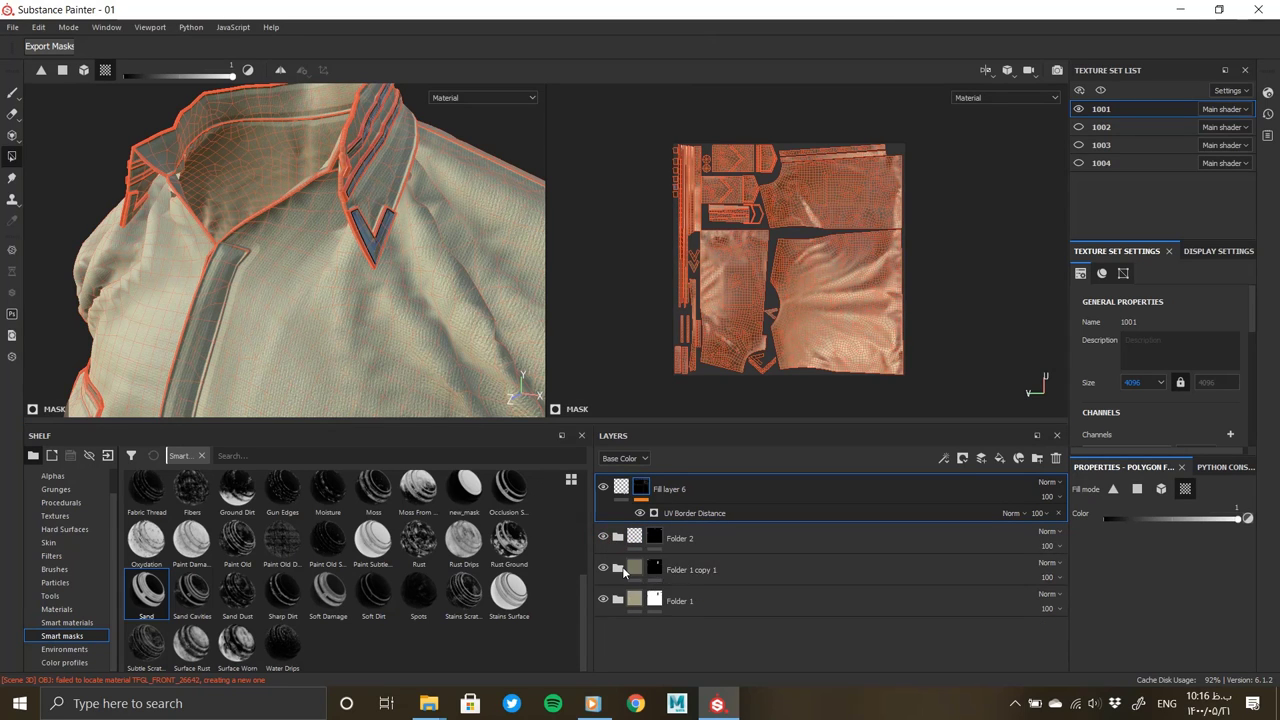
click(680, 600)
right_click(693, 600)
click(752, 289)
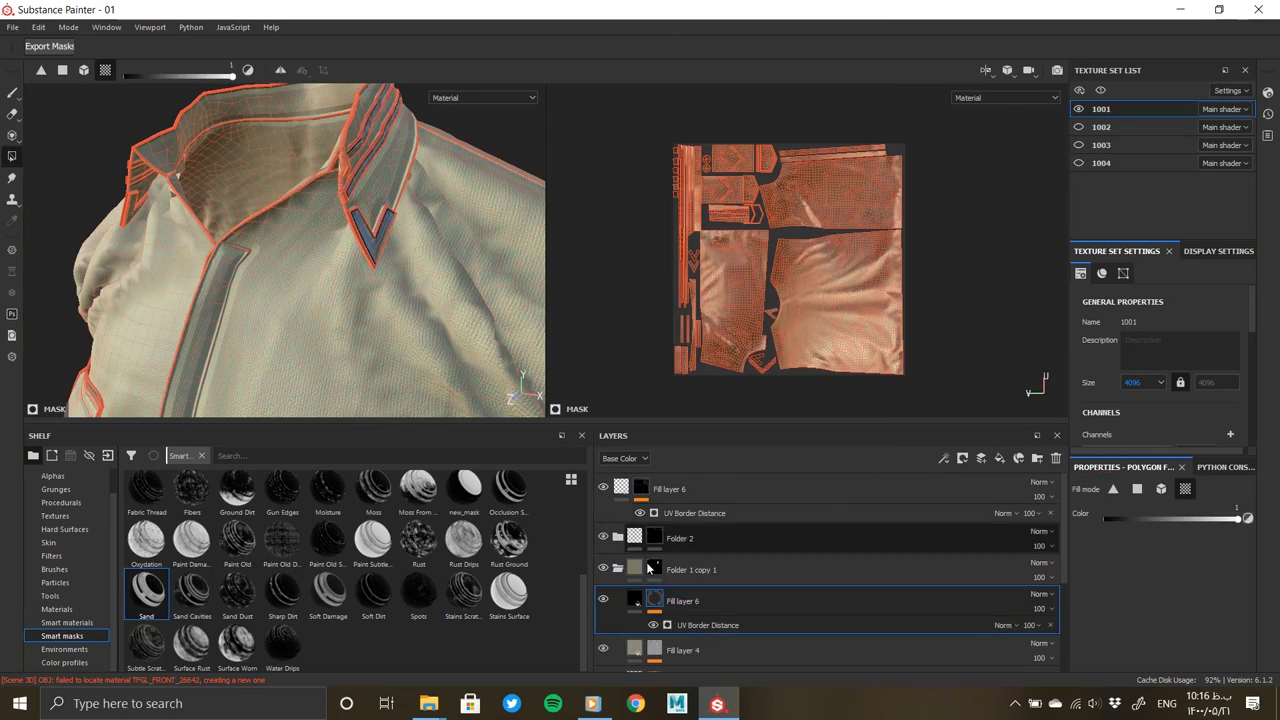
Paste the seam layer above Fill layer 4 inside Folder 1 and check the shirt seams
click(619, 568)
click(680, 630)
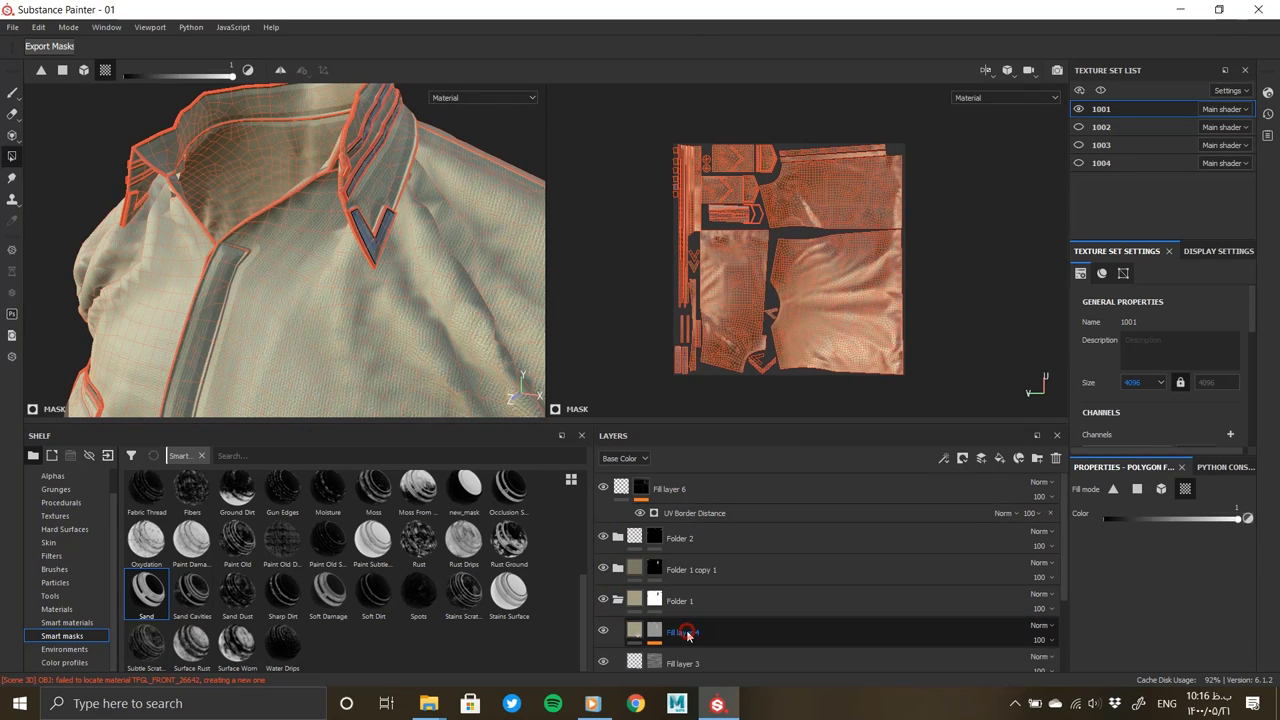
right_click(686, 630)
click(739, 304)
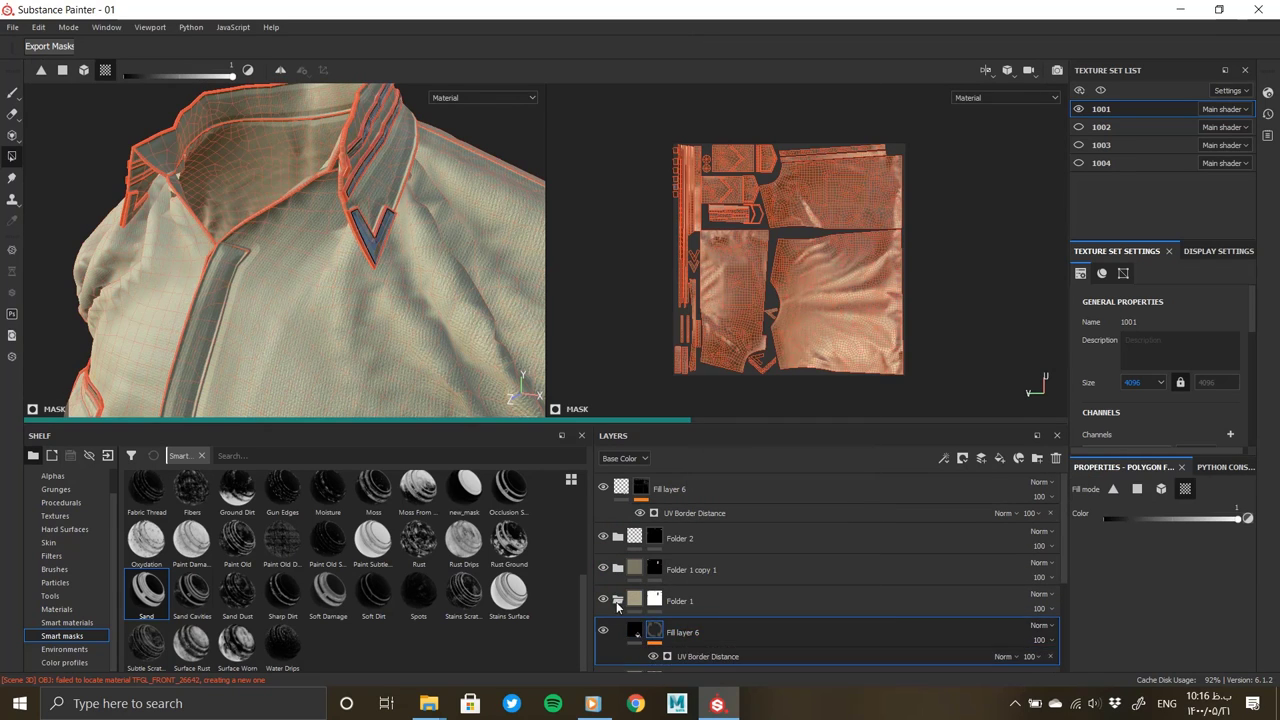
click(618, 600)
click(687, 489)
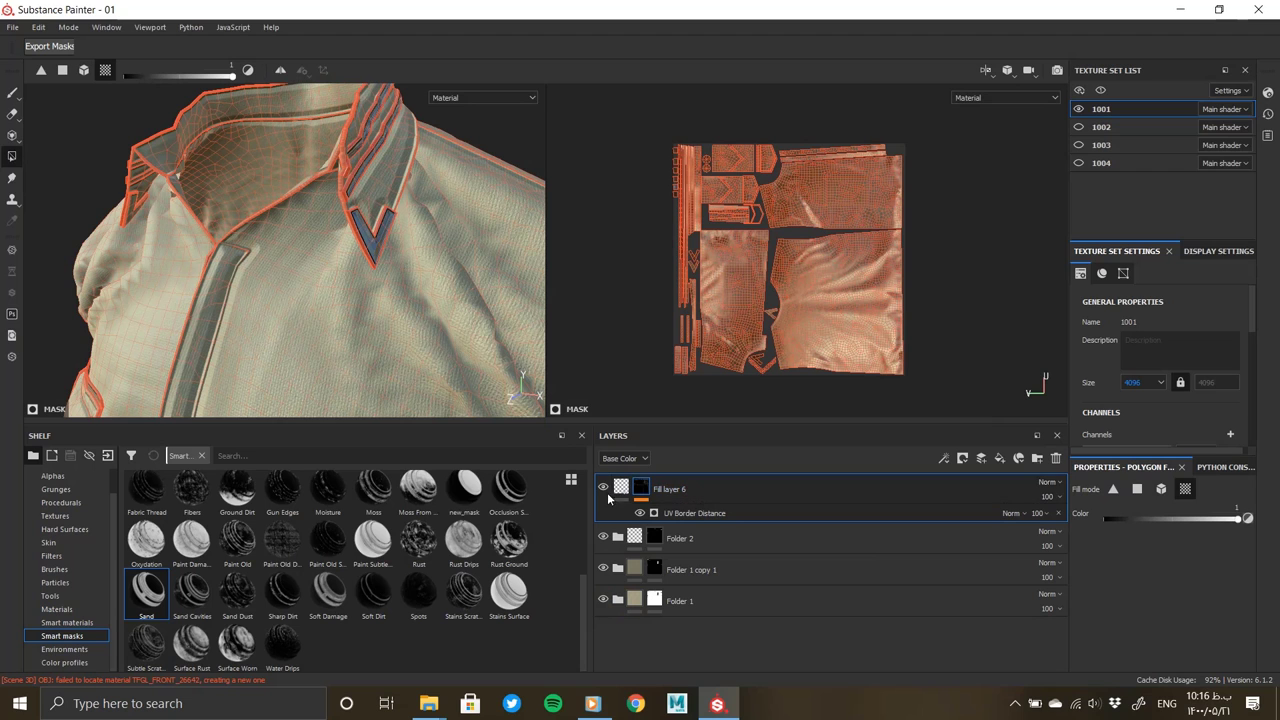
mouse_move(279, 292)
alt+mouse_down()
mouse_move(323, 292)
mouse_move(242, 263)
mouse_move(308, 190)
alt+mouse_up()
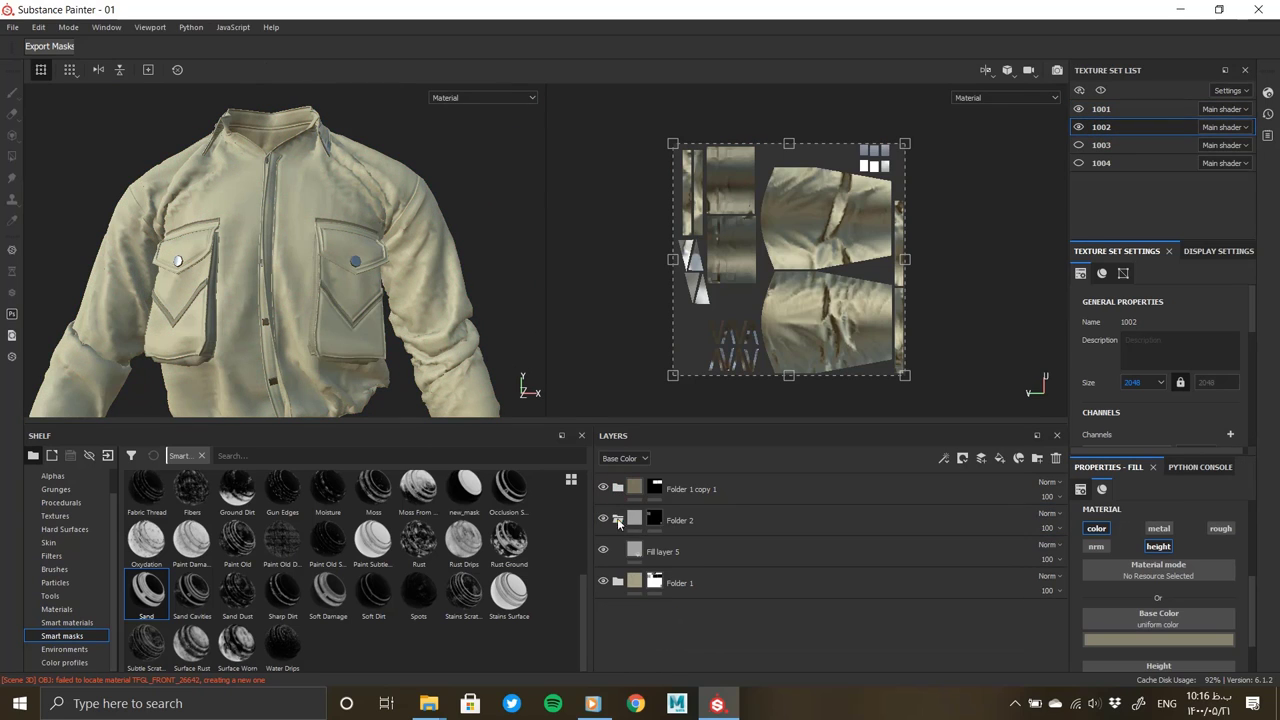
Paste the seam layer into the shirt folder of texture set 1002
click(618, 582)
right_click(685, 583)
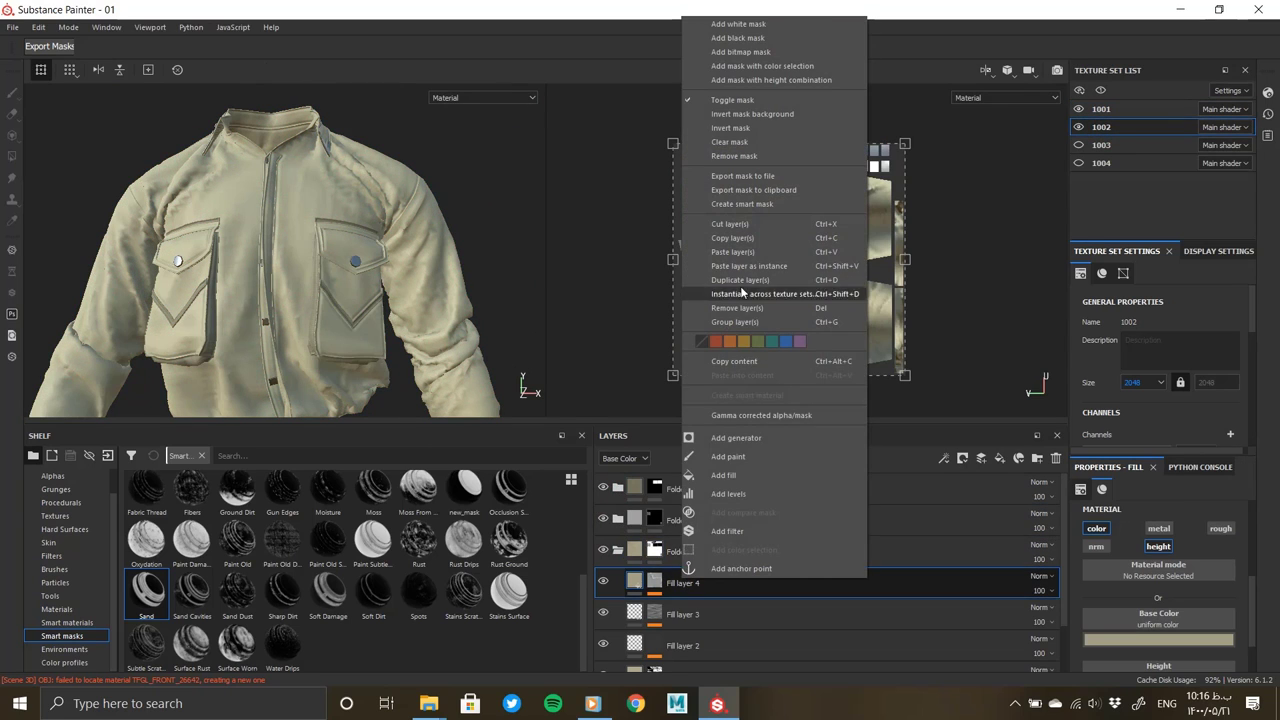
click(731, 252)
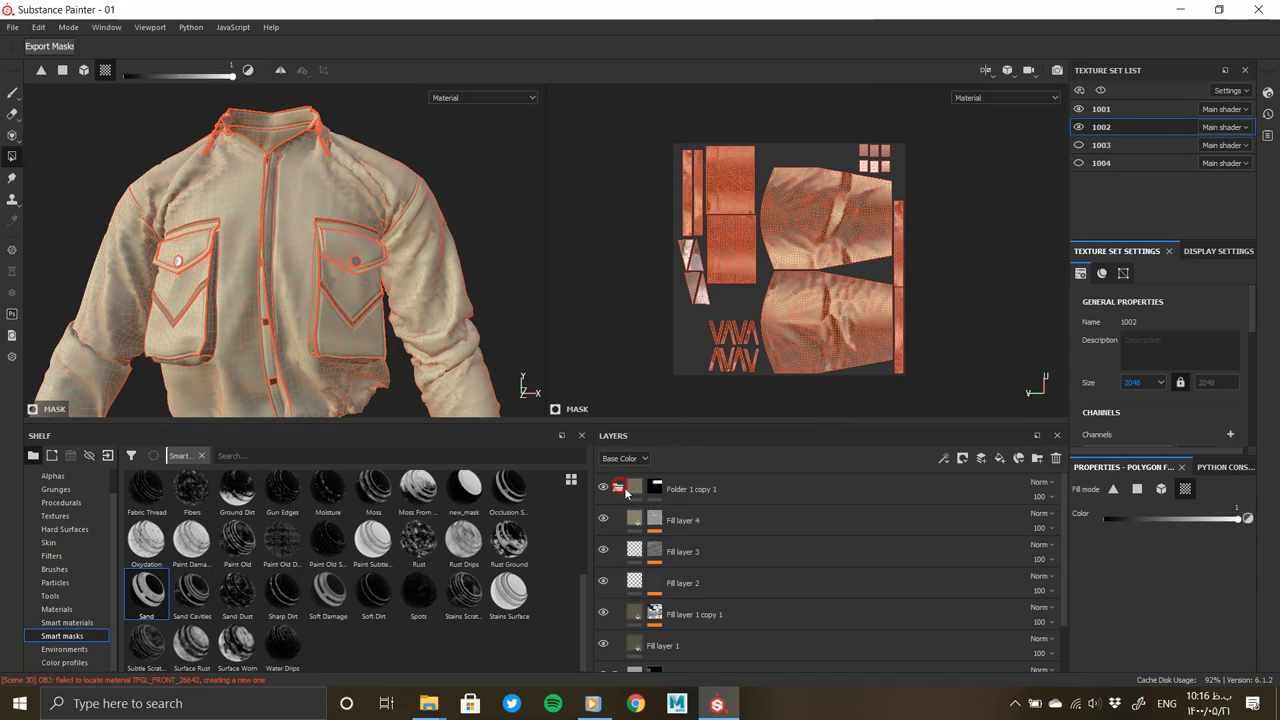
right_click(687, 521)
click(730, 250)
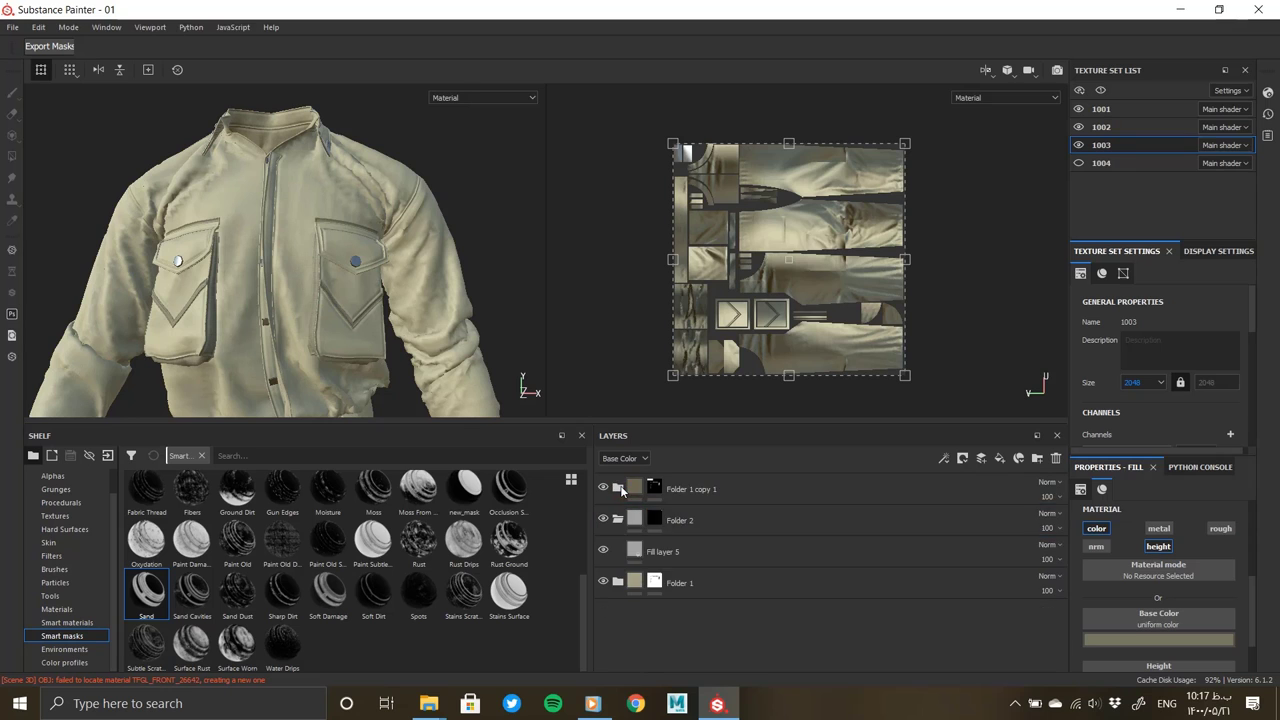
Paste the seam layer into the shirt folder of set 1003 and collapse Folder 1 copy 1
click(619, 551)
right_click(692, 584)
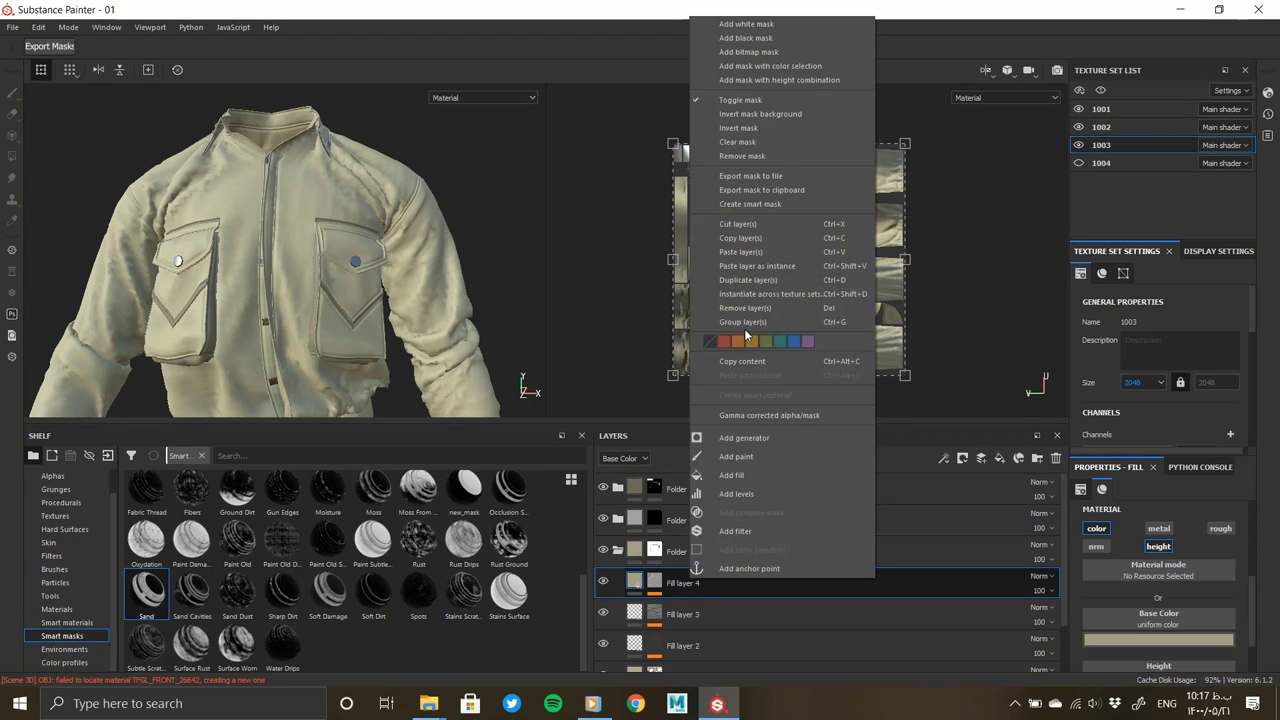
click(748, 279)
right_click(697, 516)
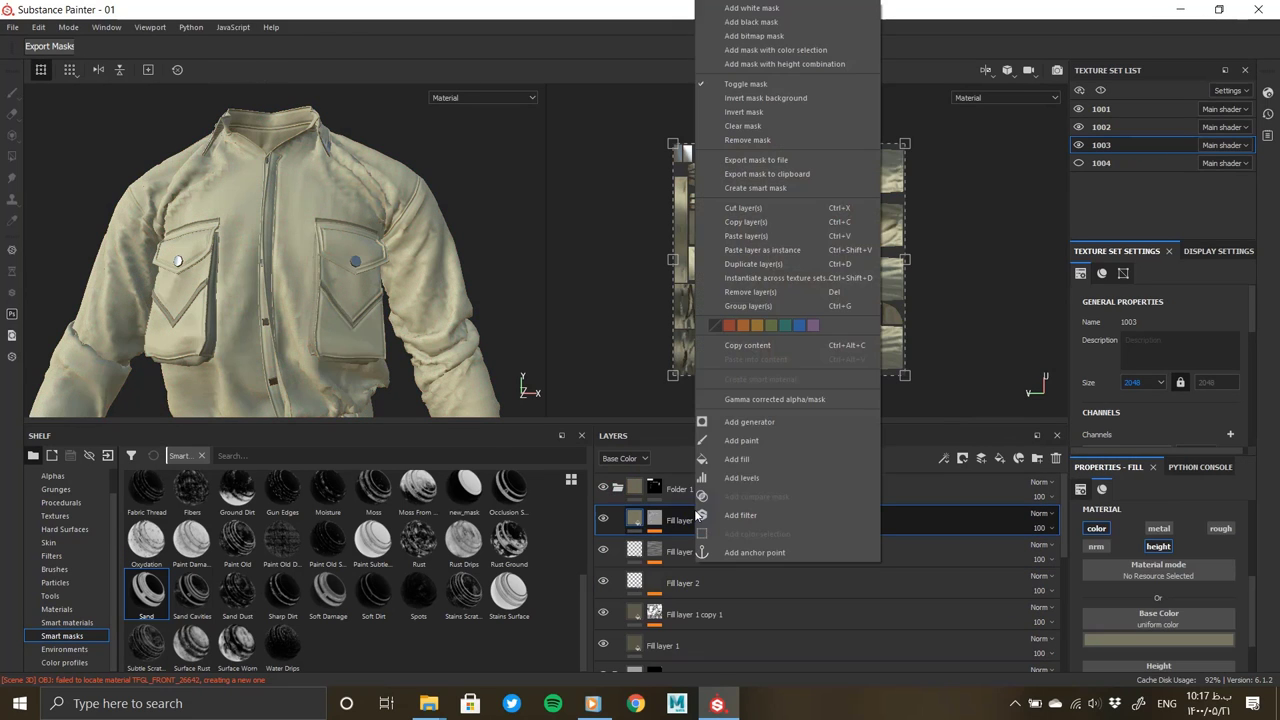
click(751, 250)
click(619, 489)
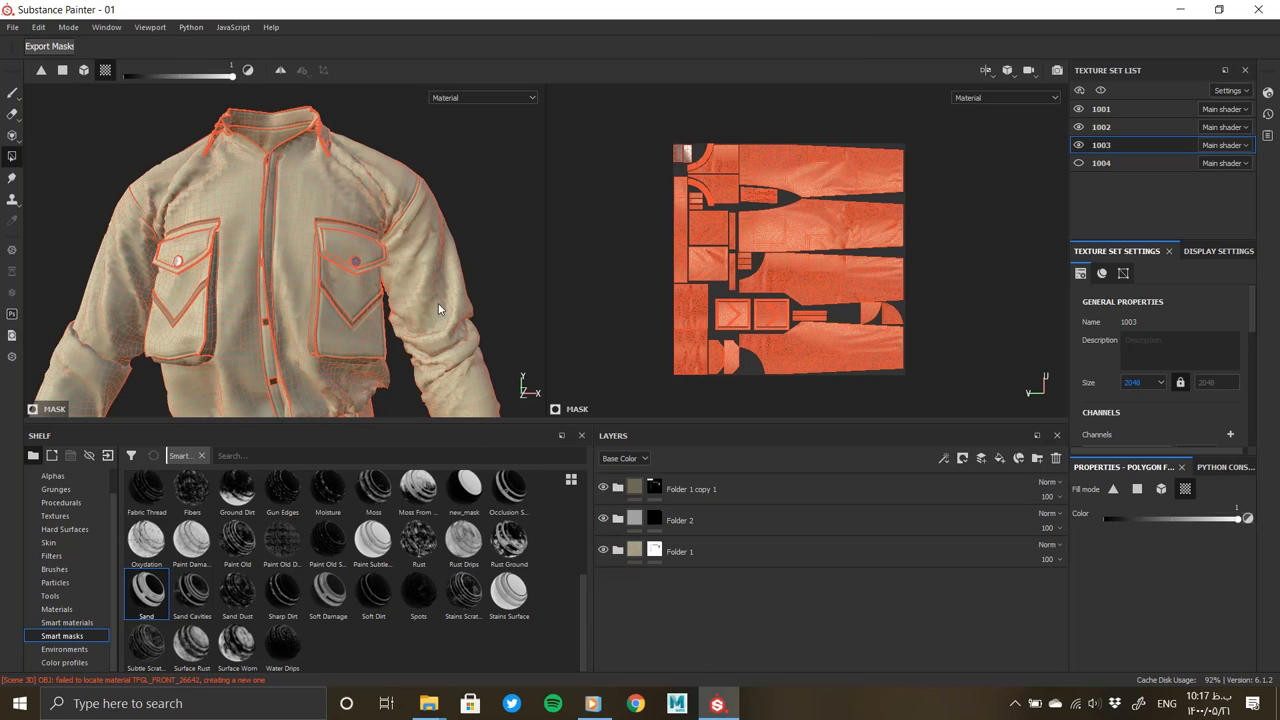
Select Folder 1 copy 1 to exit mask view, then inspect the seams on jacket pocket, sleeve cuff and pants
click(634, 489)
mouse_move(328, 268)
alt+right_down()
mouse_move(331, 100)
mouse_move(346, 300)
mouse_move(296, 199)
mouse_move(309, 290)
alt+right_up()
mouse_move(309, 229)
alt+mouse_down()
mouse_move(270, 183)
mouse_move(286, 323)
mouse_move(401, 105)
mouse_move(426, 285)
mouse_move(323, 160)
alt+mouse_up()
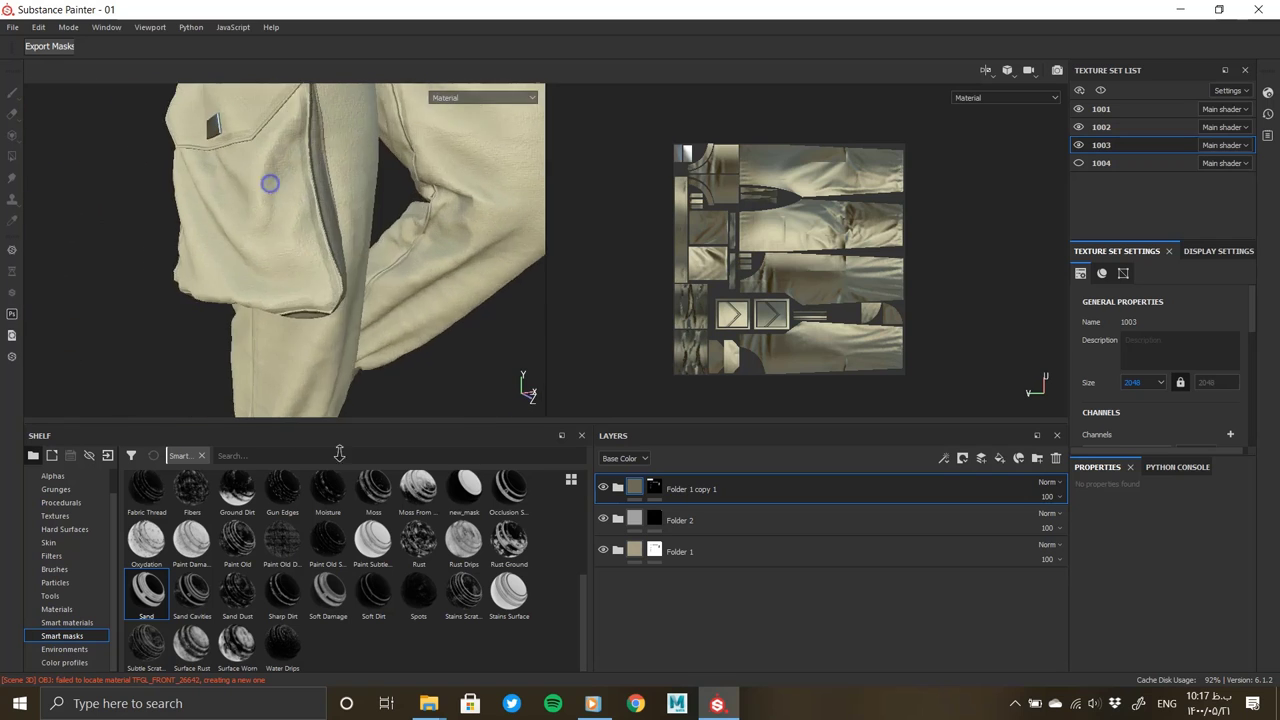
mouse_move(323, 160)
alt+right_down()
mouse_move(457, 366)
mouse_move(295, 240)
alt+right_up()
alt+drag(295, 240, 314, 277)
alt+right_drag(314, 277, 334, 303)
mouse_move(334, 303)
alt+mouse_down()
mouse_move(357, 306)
mouse_move(163, 174)
mouse_move(229, 149)
mouse_move(189, 280)
mouse_move(303, 253)
mouse_move(400, 291)
mouse_move(223, 320)
mouse_move(264, 175)
mouse_move(264, 330)
mouse_move(290, 300)
alt+mouse_up()
alt+right_drag(290, 300, 343, 271)
mouse_move(343, 271)
alt+mouse_down()
mouse_move(340, 283)
mouse_move(251, 286)
mouse_move(462, 318)
alt+mouse_up()
Orbit and zoom around the pants waist, jacket front, shoulder and sleeve to check seams on all sides
alt+right_drag(462, 318, 382, 317)
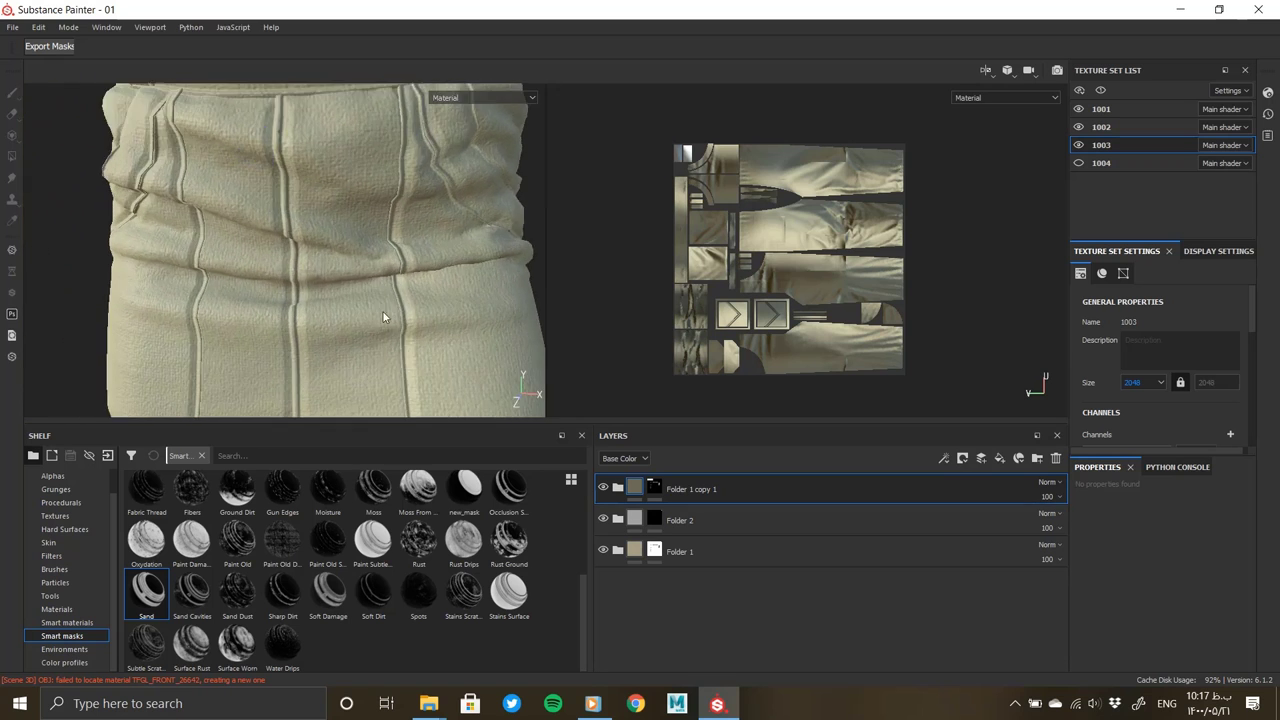
mouse_move(431, 211)
alt+mouse_down()
mouse_move(423, 237)
mouse_move(423, 223)
mouse_move(354, 246)
mouse_move(448, 240)
mouse_move(289, 271)
mouse_move(300, 265)
mouse_move(351, 260)
mouse_move(300, 286)
alt+mouse_up()
scroll(221, 234, down, 2)
scroll(221, 234, down, 2)
mouse_move(168, 200)
alt+mouse_down()
mouse_move(151, 283)
mouse_move(107, 281)
alt+mouse_up()
mouse_move(338, 281)
alt+mouse_down()
mouse_move(289, 181)
mouse_move(300, 200)
alt+mouse_up()
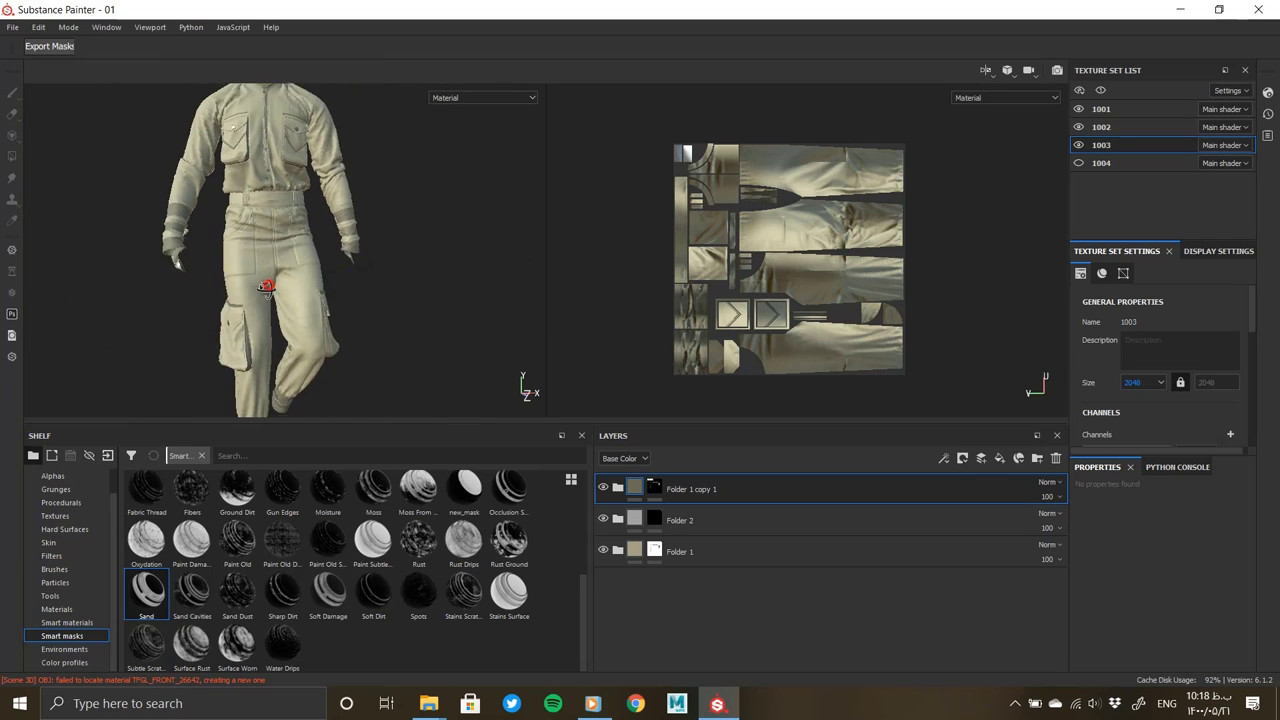
alt+right_drag(354, 380, 350, 416)
mouse_move(300, 300)
alt+mouse_down()
mouse_move(228, 314)
mouse_move(334, 406)
mouse_move(138, 260)
mouse_move(316, 227)
alt+mouse_up()
mouse_move(316, 227)
alt+middle_down()
mouse_move(303, 213)
mouse_move(400, 225)
alt+middle_up()
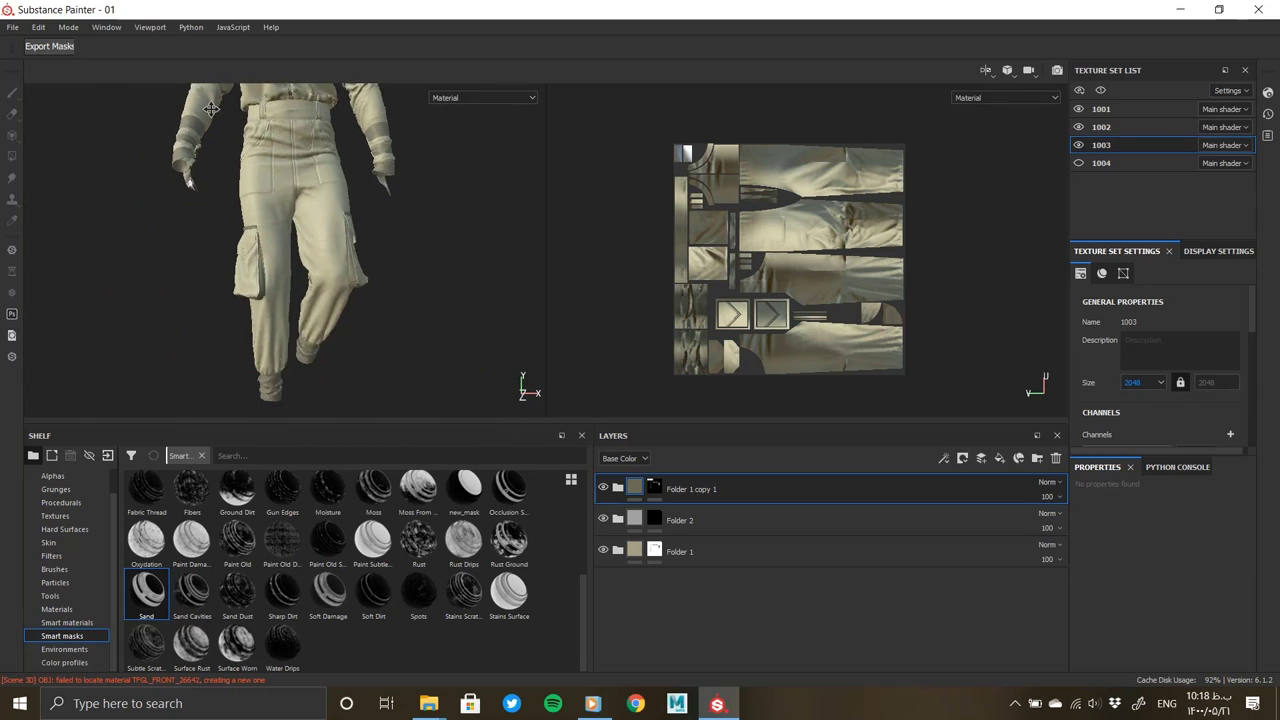
scroll(441, 233, down, 2)
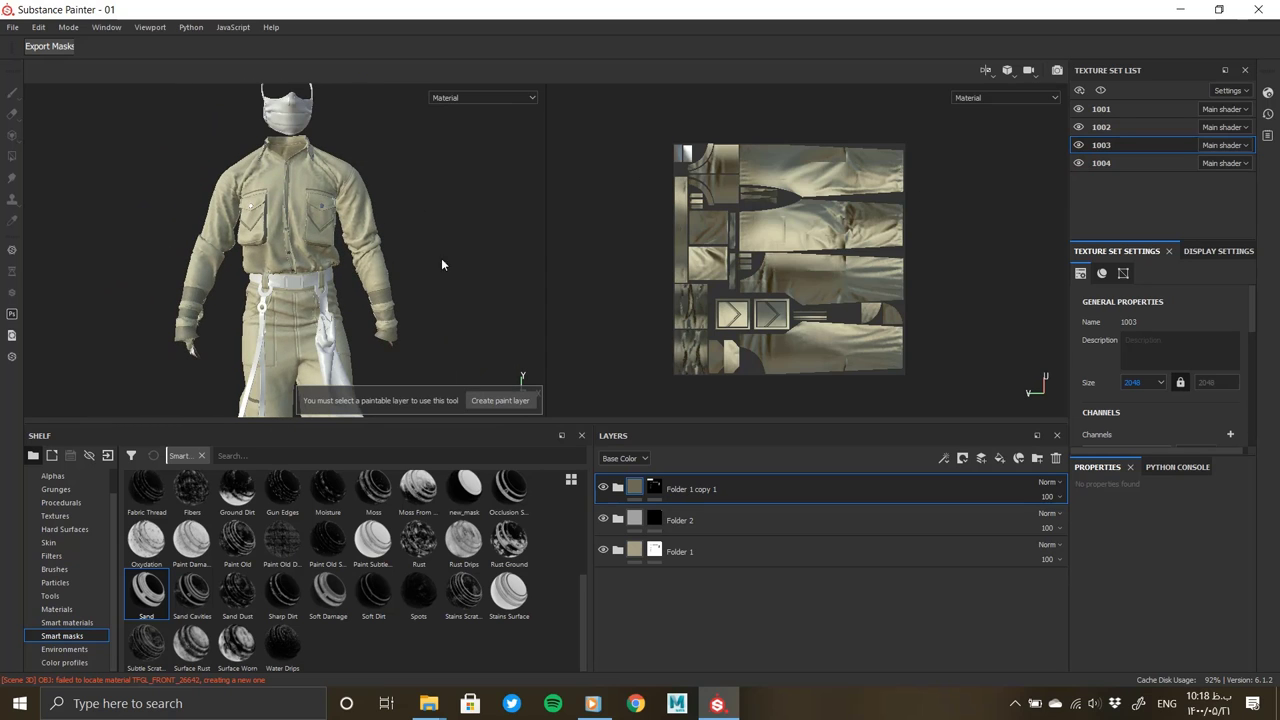
mouse_move(441, 264)
alt+mouse_down()
mouse_move(474, 243)
mouse_move(540, 250)
alt+mouse_up()
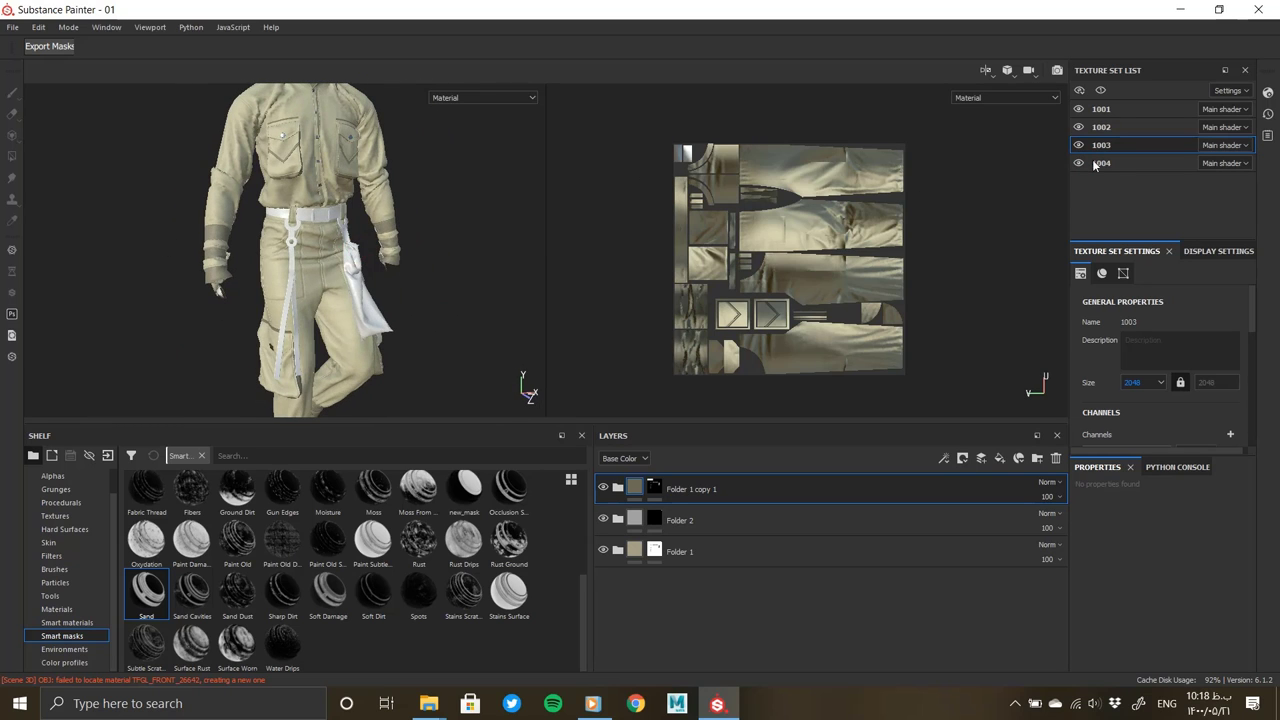
scroll(468, 282, up, 3)
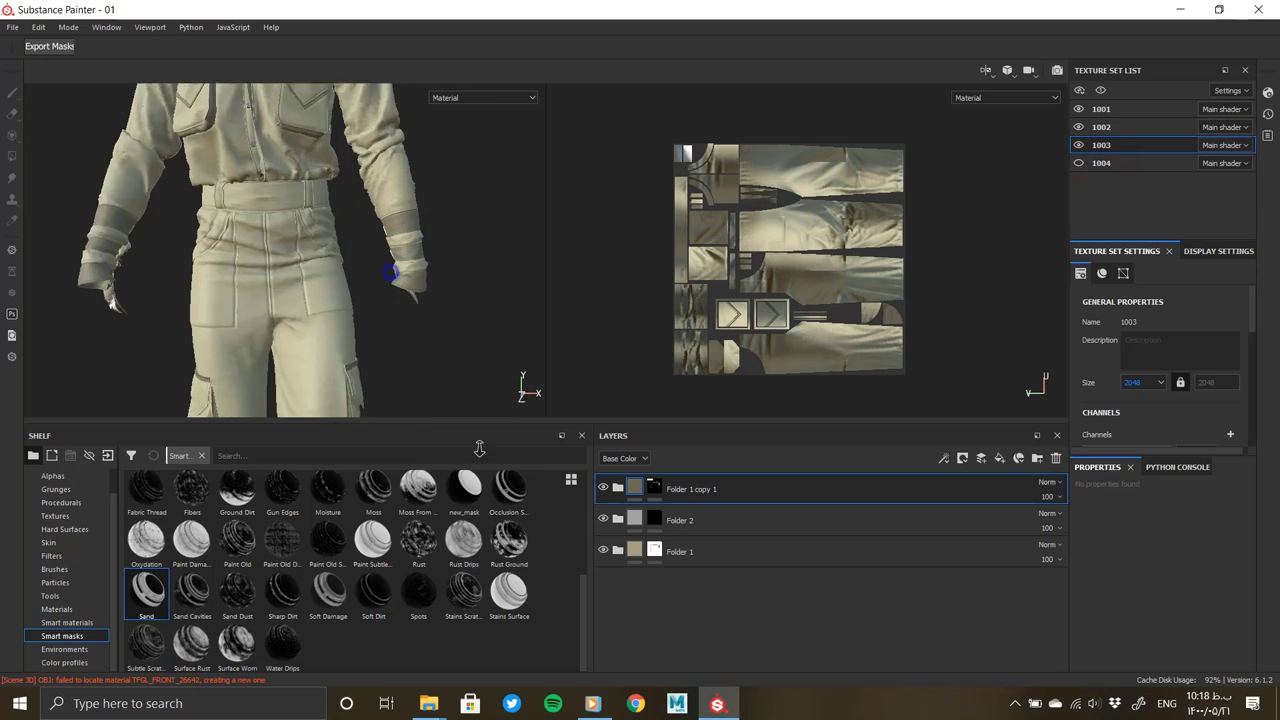
Remove the stray fill layer from set 1003, hide 1003 and switch to set 1002's sleeve
click(1000, 459)
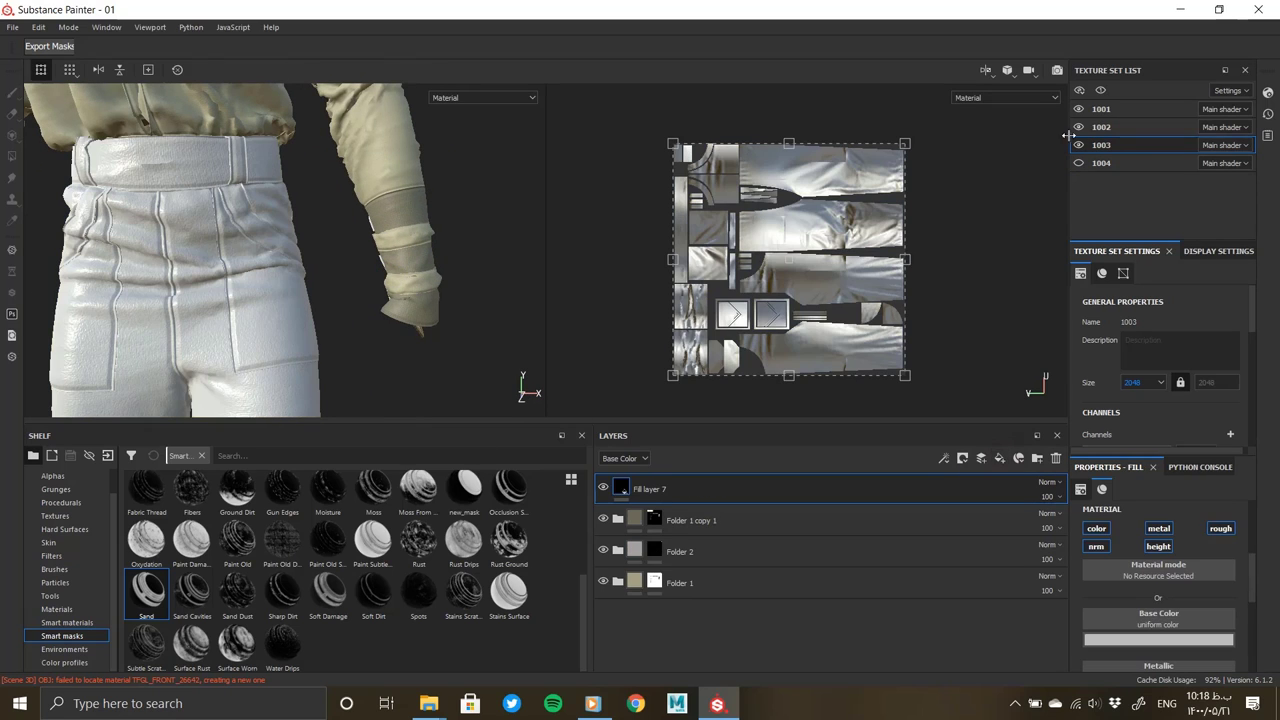
click(1055, 459)
click(1079, 146)
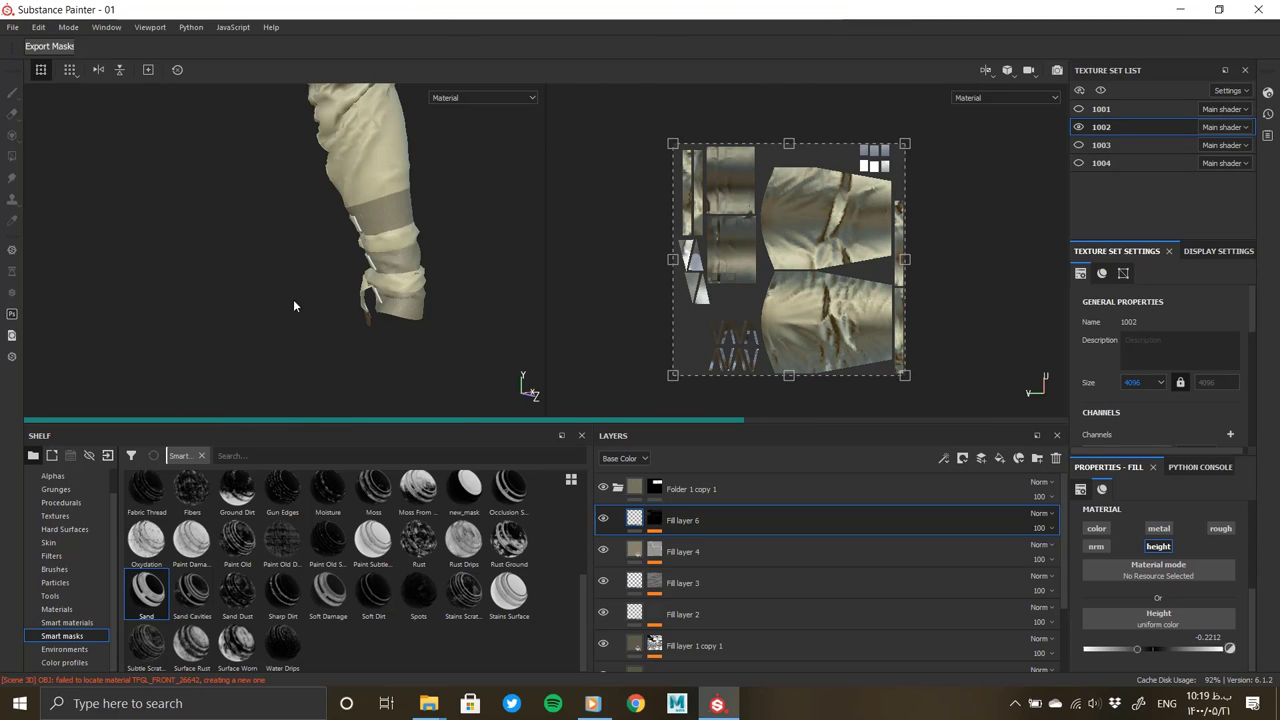
scroll(357, 300, up, 5)
mouse_move(367, 362)
alt+mouse_down()
mouse_move(228, 199)
mouse_move(50, 190)
mouse_move(403, 269)
mouse_move(232, 226)
mouse_move(325, 257)
alt+mouse_up()
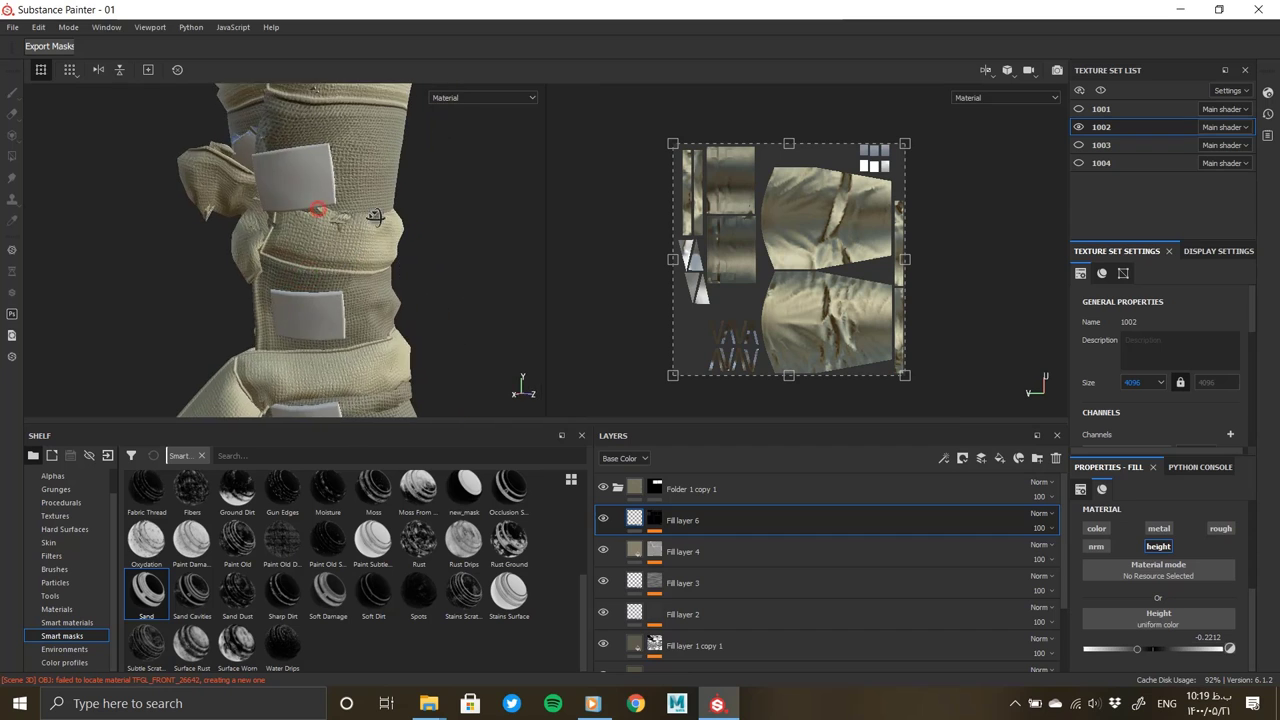
scroll(403, 269, down, 3)
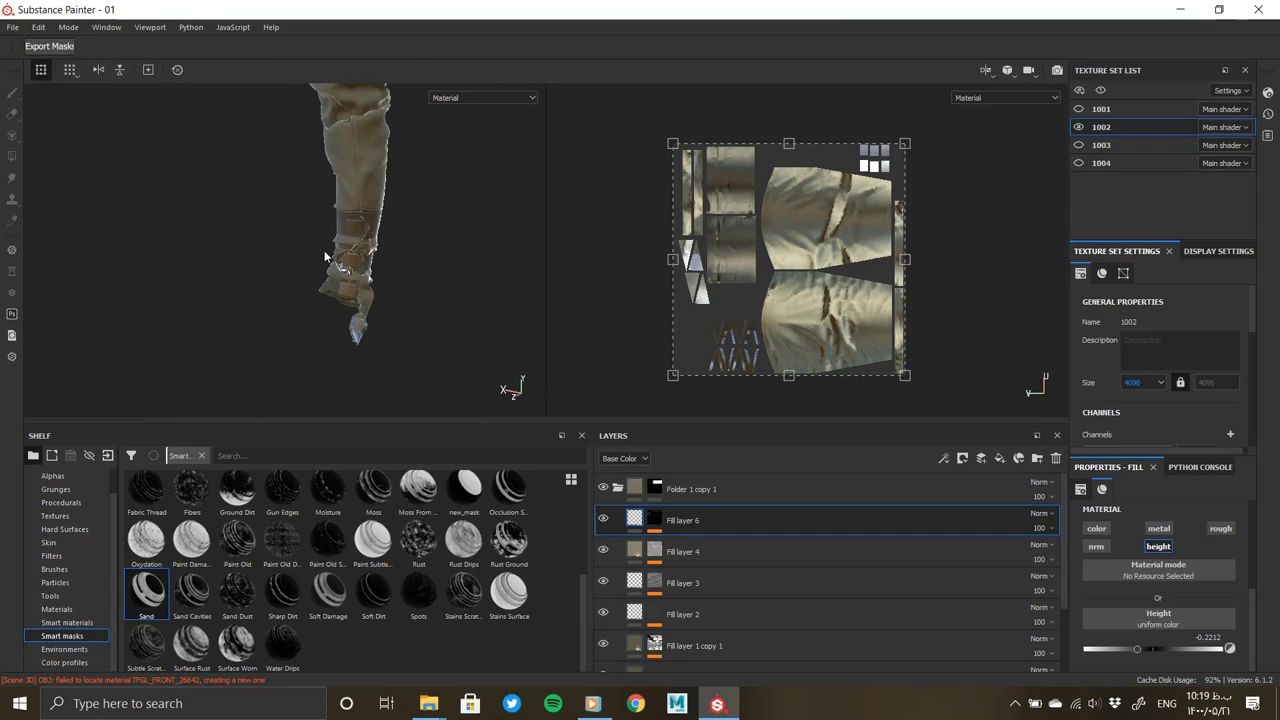
Collapse Folder 1 copy 1 and start Polygon Fill on Folder 2's mask over the sleeve patches
click(618, 488)
click(654, 520)
click(618, 520)
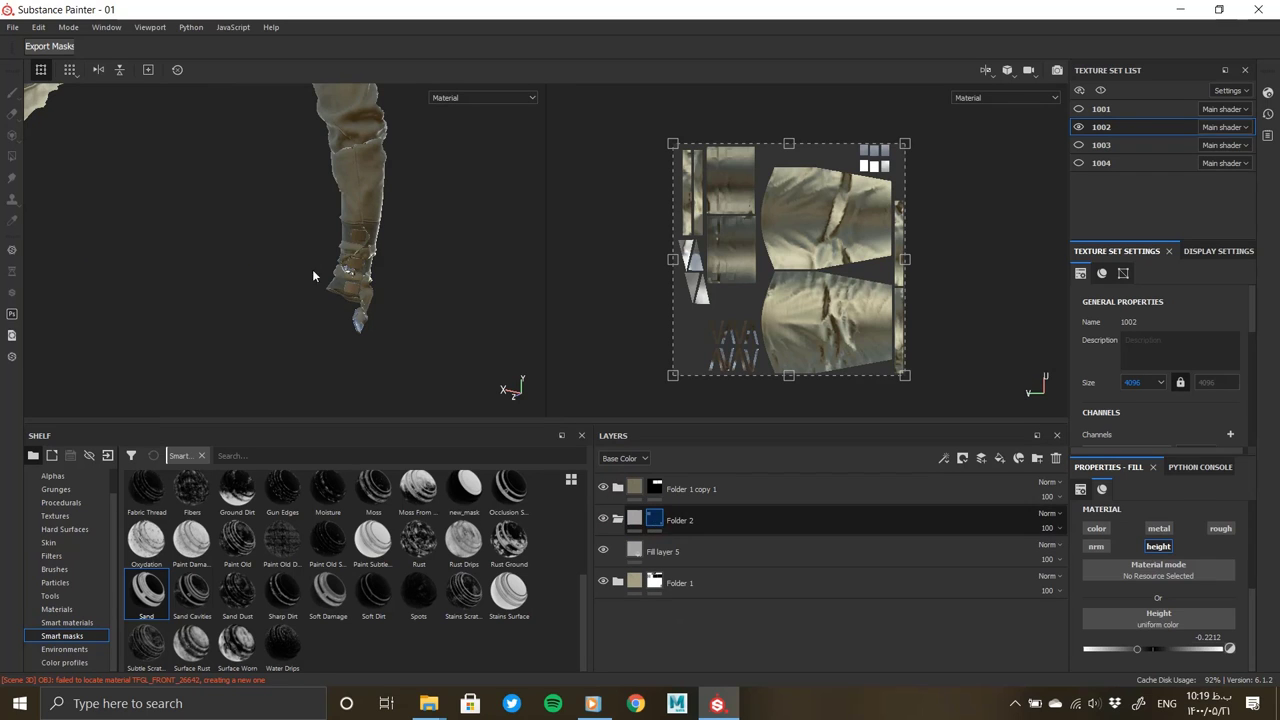
key(4)
alt+drag(313, 276, 226, 254)
scroll(229, 206, up, 3)
scroll(132, 223, up, 2)
alt+drag(132, 223, 241, 241)
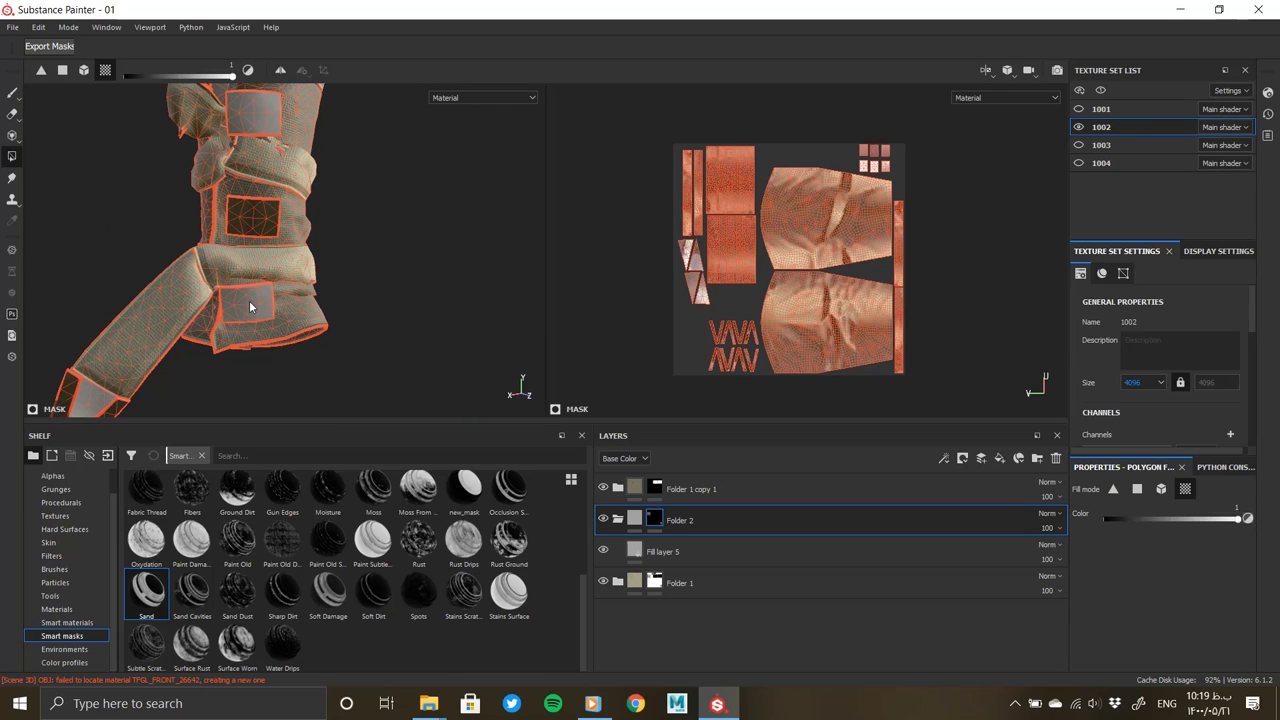
Add a fill layer, group it into a new Folder 3, and set its base colour to grey
scroll(249, 306, up, 2)
mouse_move(334, 257)
alt+mouse_down()
mouse_move(268, 186)
mouse_move(330, 300)
alt+mouse_up()
click(690, 489)
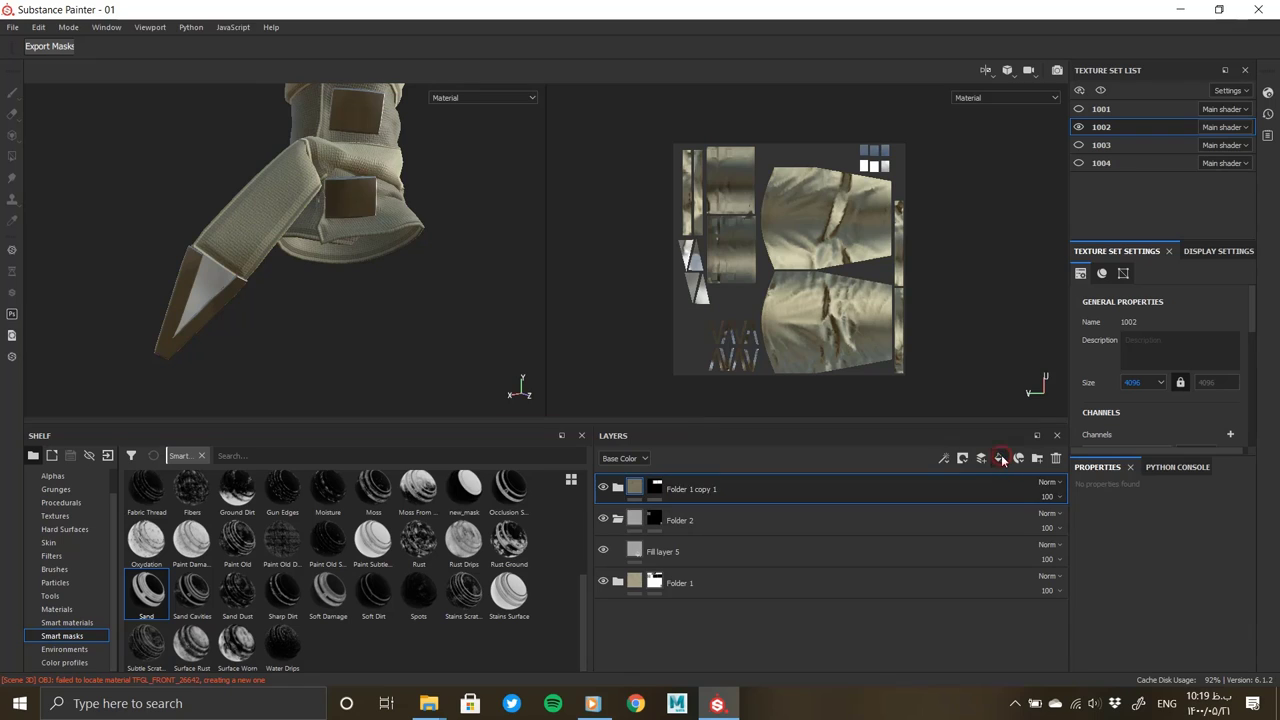
click(1000, 458)
right_click(629, 491)
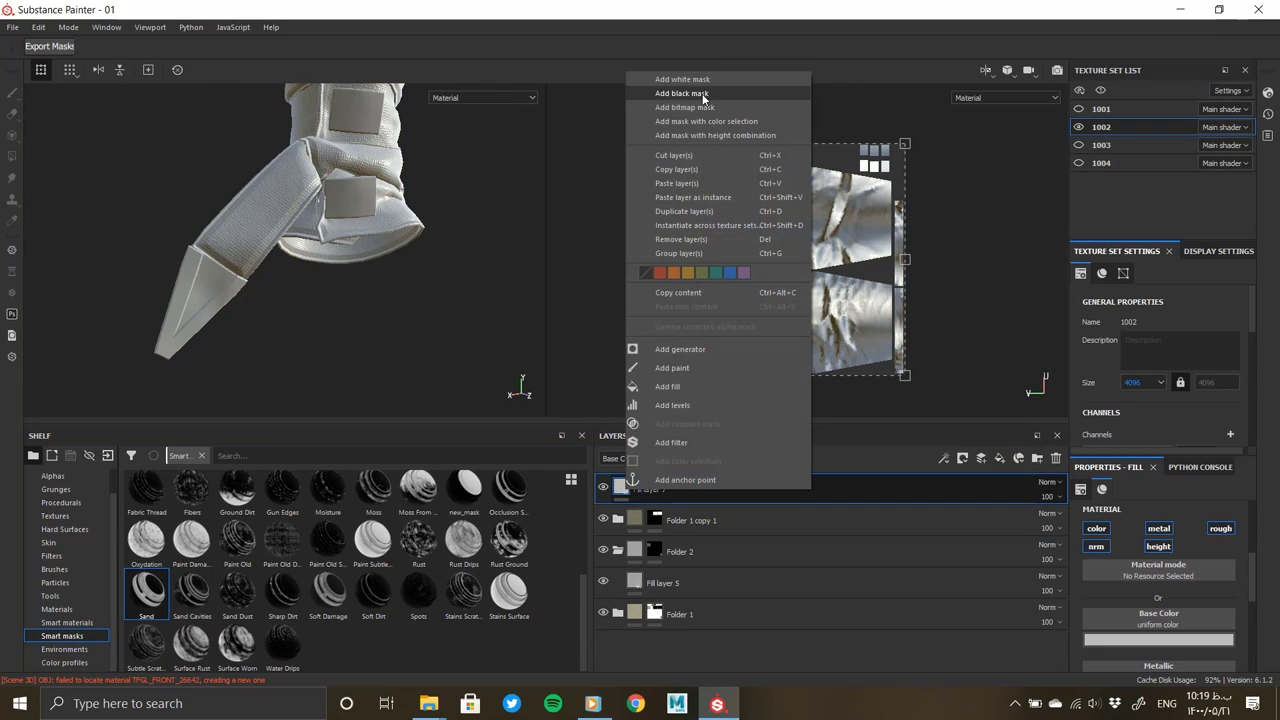
click(1028, 462)
click(1037, 458)
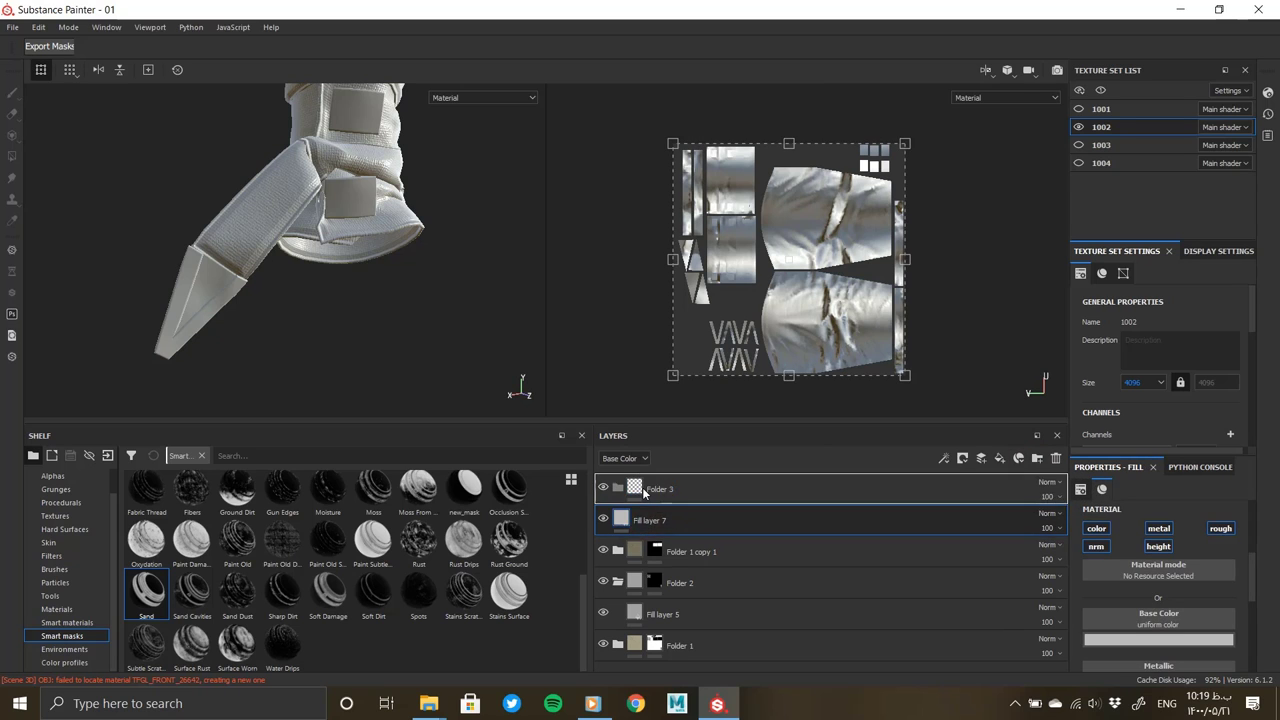
click(1158, 639)
Give Folder 3 a black mask filled over the triangular strap inserts, then select Fill layer 7
click(660, 489)
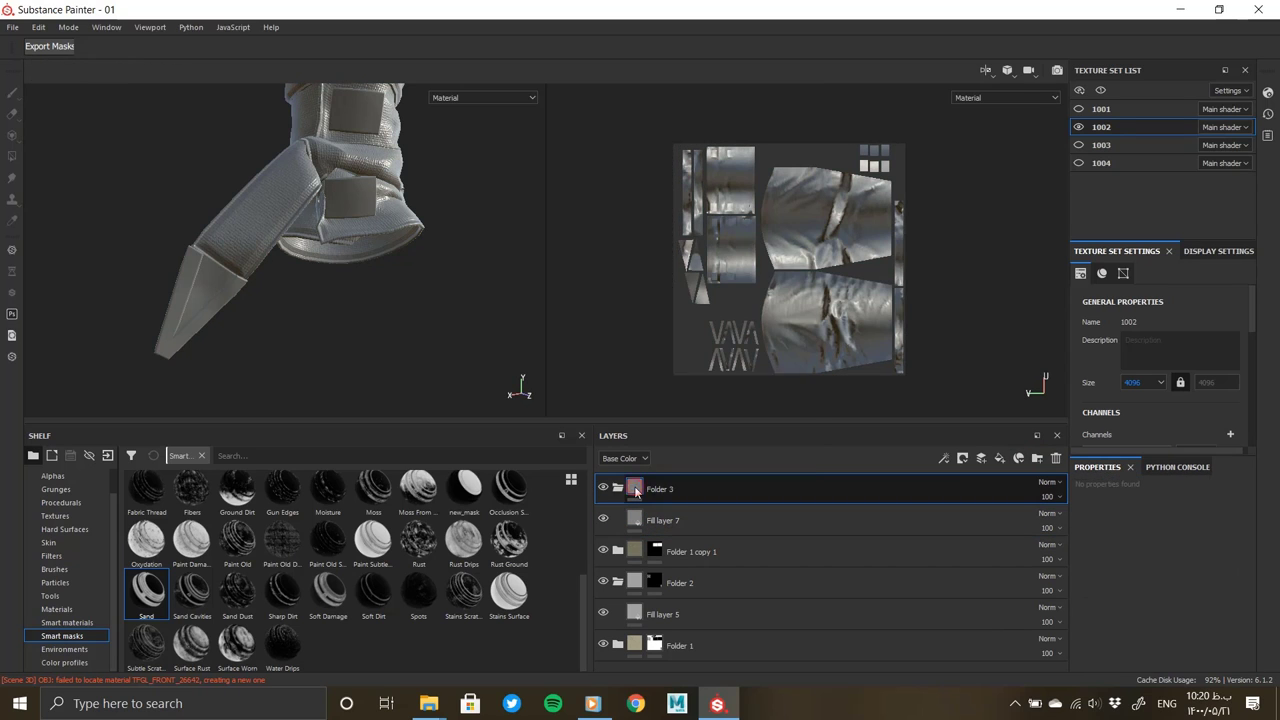
right_click(632, 489)
click(695, 246)
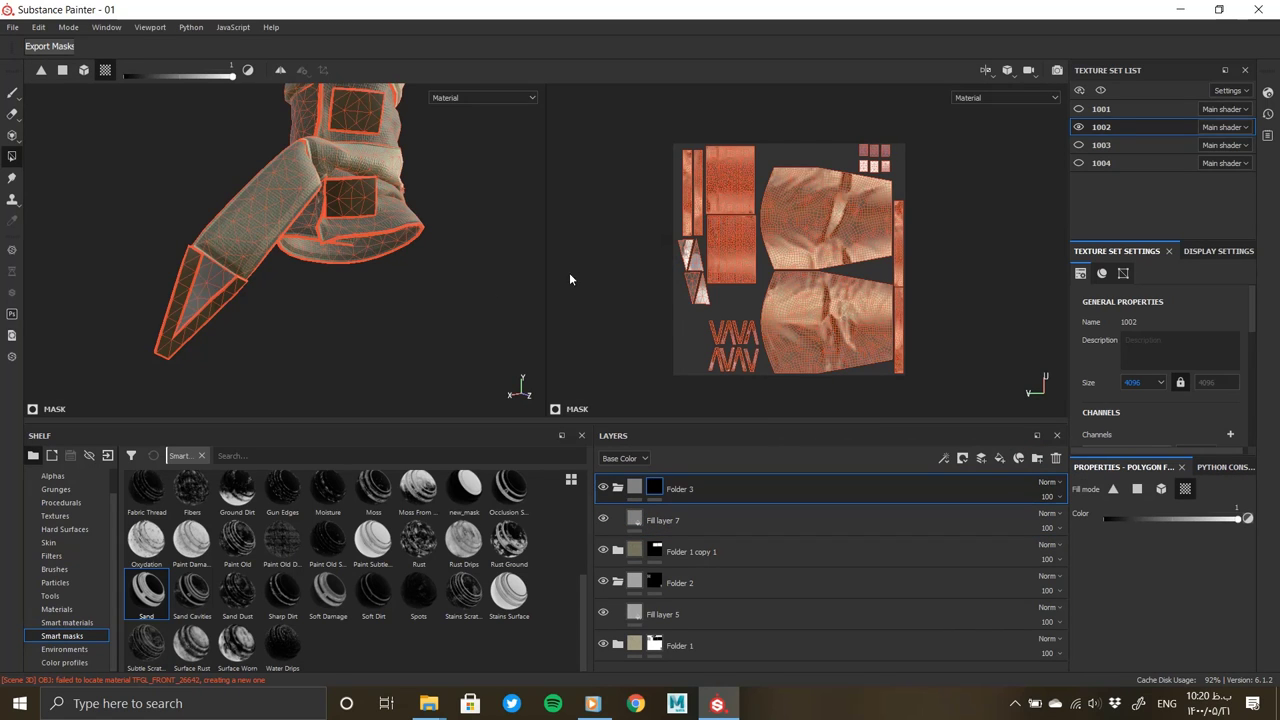
scroll(685, 273, up, 5)
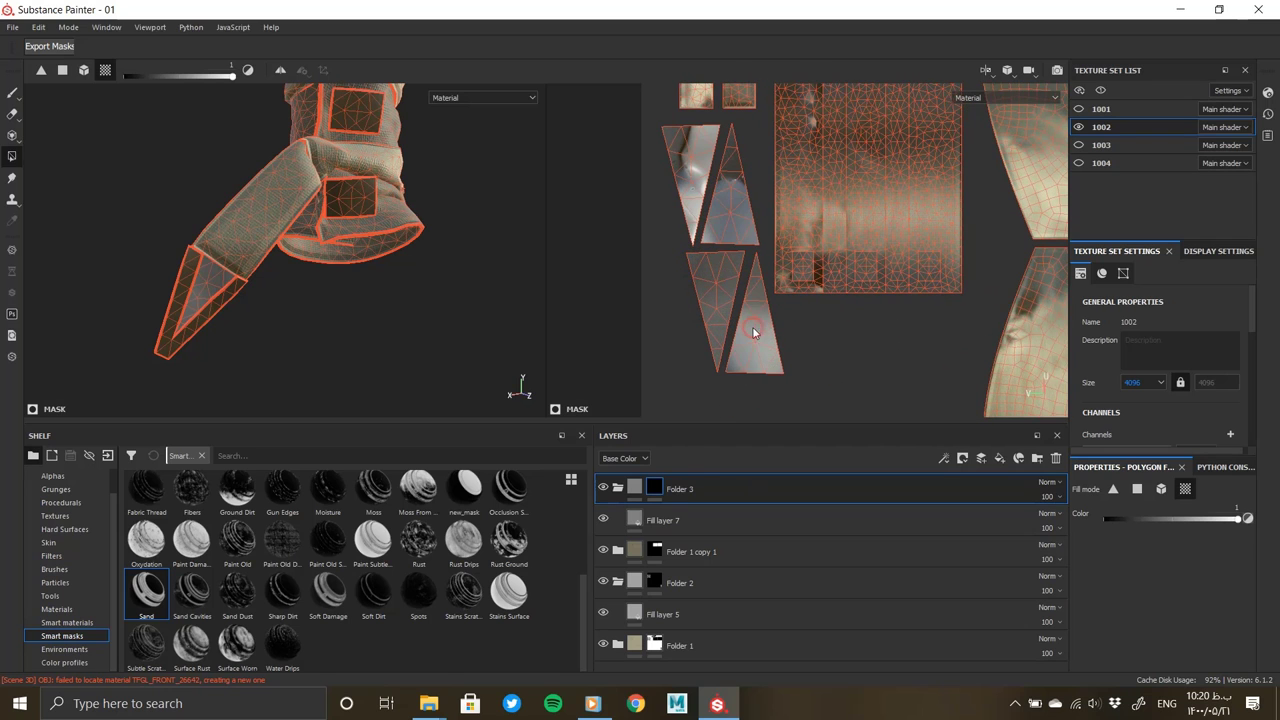
click(636, 489)
alt+drag(260, 230, 200, 260)
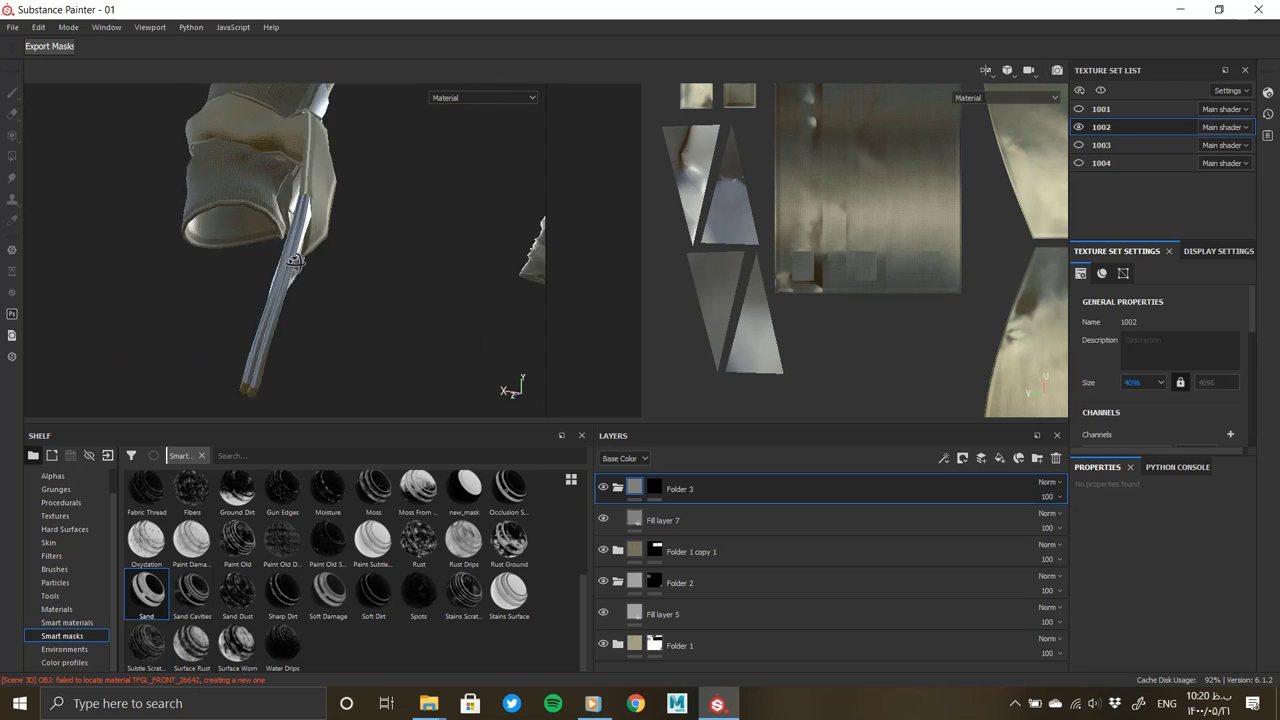
click(655, 488)
click(660, 520)
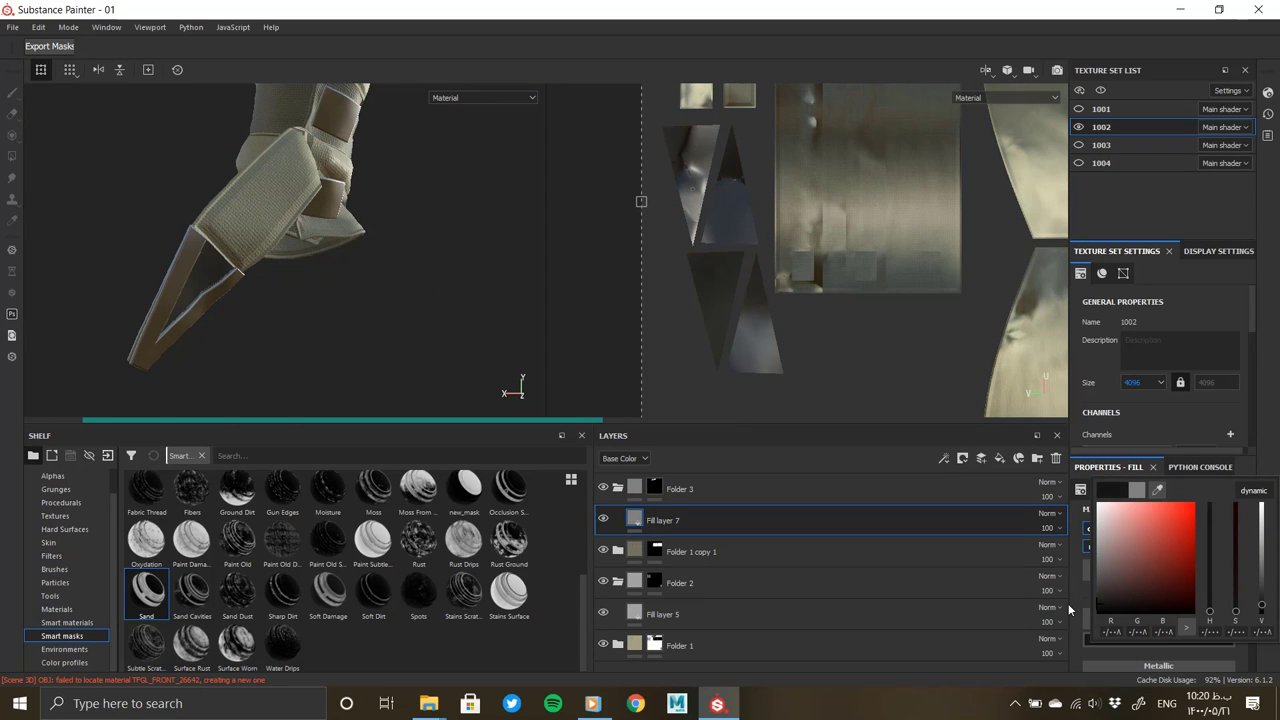
Zoom onto the buckle and add Fill layer 8 with colour and normal channels off, leaving height
mouse_move(161, 279)
alt+mouse_down()
mouse_move(200, 249)
mouse_move(290, 255)
alt+mouse_up()
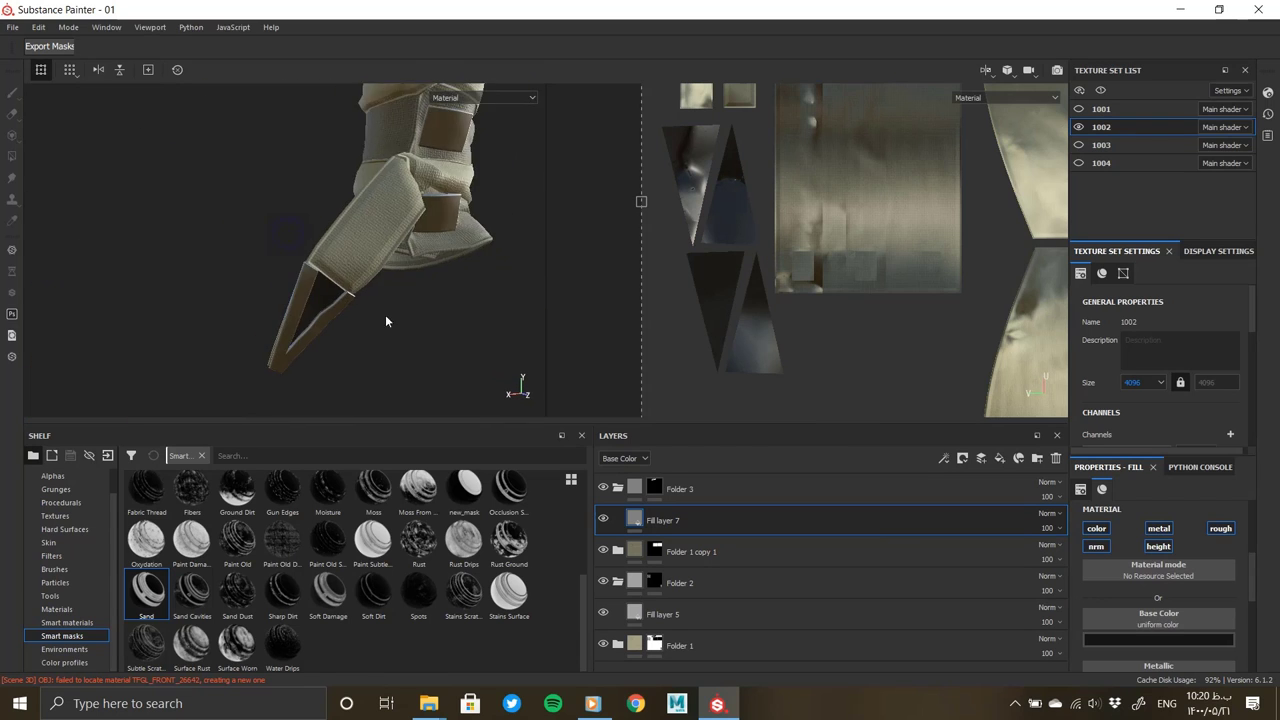
alt+right_drag(290, 255, 339, 272)
mouse_move(339, 272)
alt+mouse_down()
mouse_move(306, 165)
mouse_move(420, 250)
alt+mouse_up()
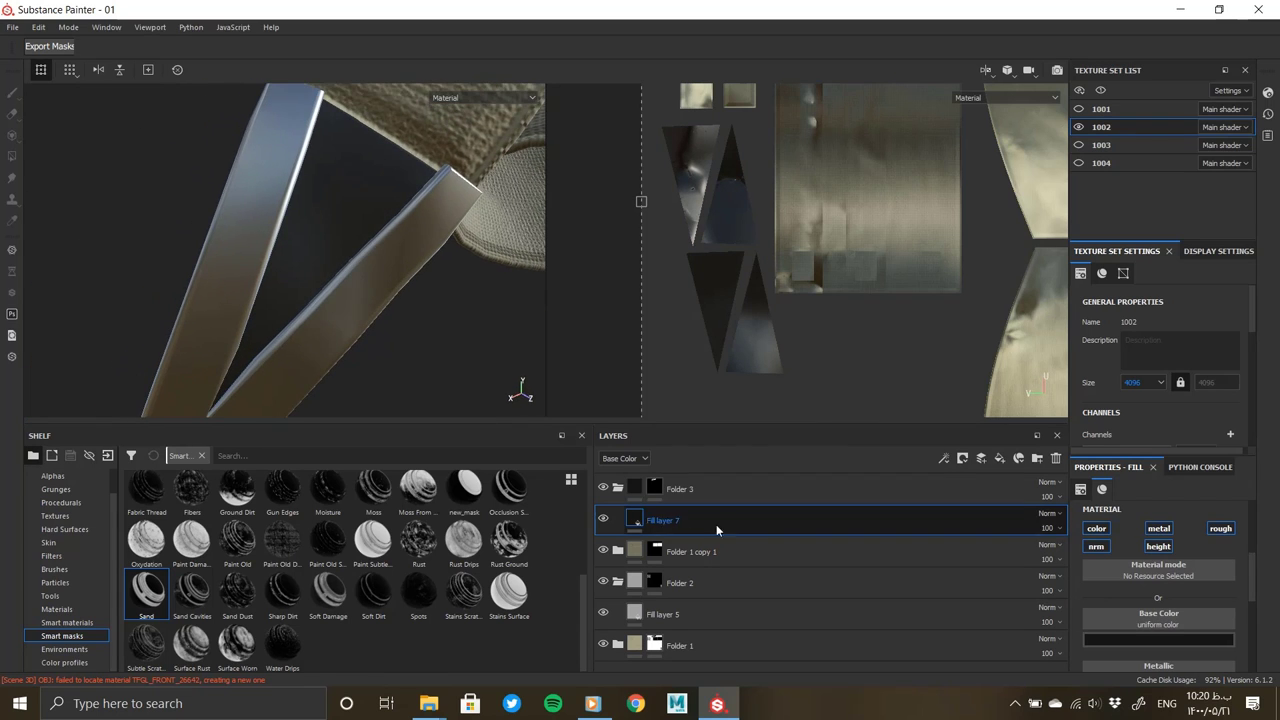
drag(834, 526, 950, 463)
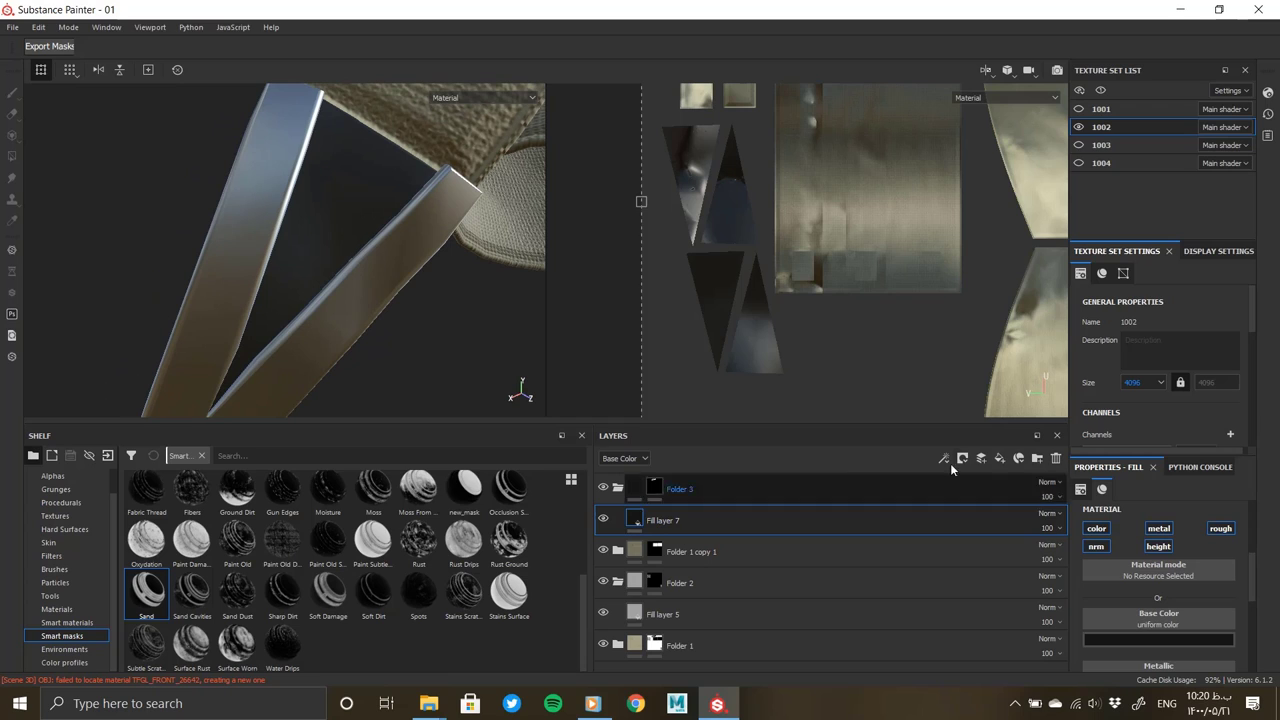
click(1008, 459)
click(1096, 546)
click(1096, 528)
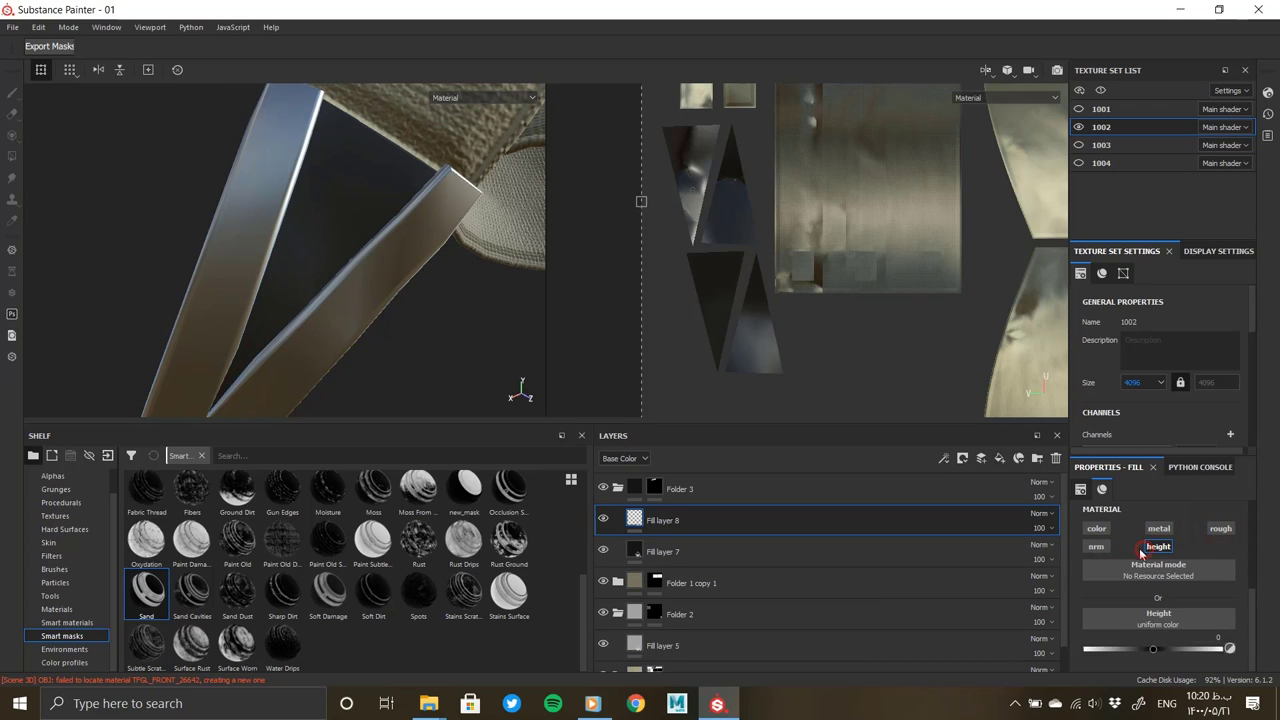
Give Fill layer 8 a black mask with a Checker 2 fill, scale 3.33, histogram position 0.42
right_click(634, 520)
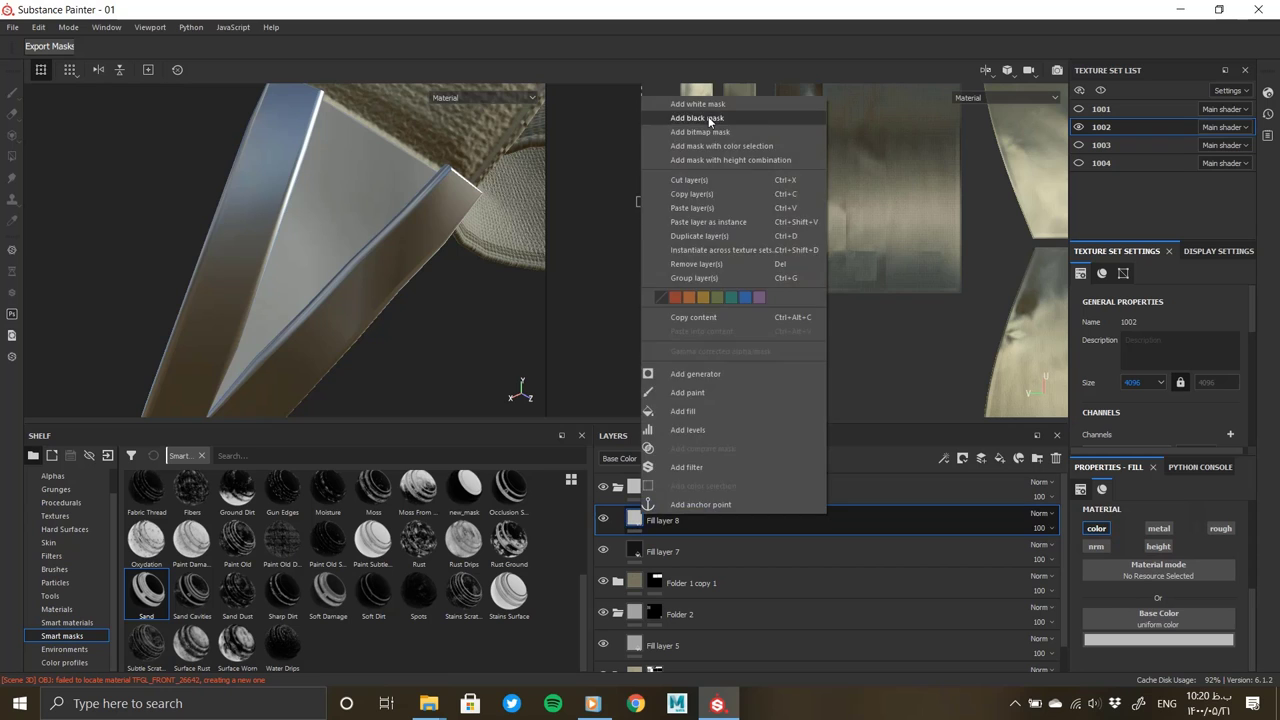
click(709, 114)
right_click(656, 516)
click(696, 413)
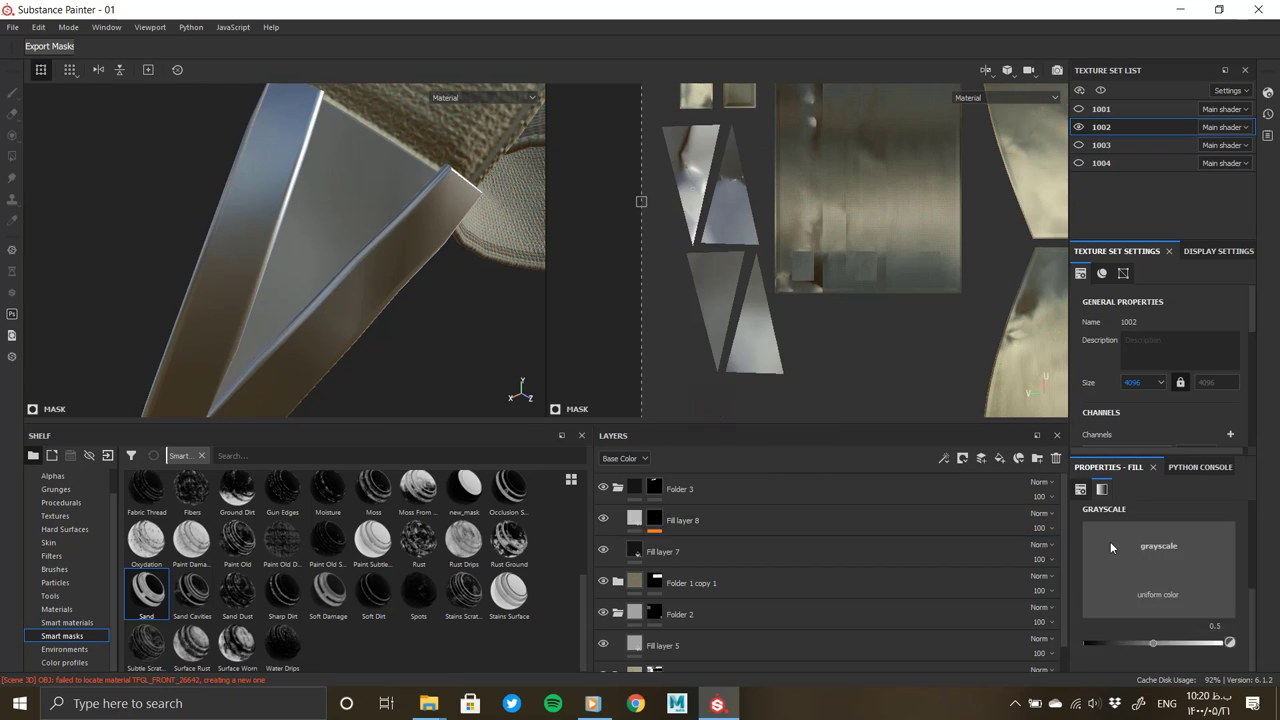
click(1108, 540)
scroll(1180, 477, down, 3)
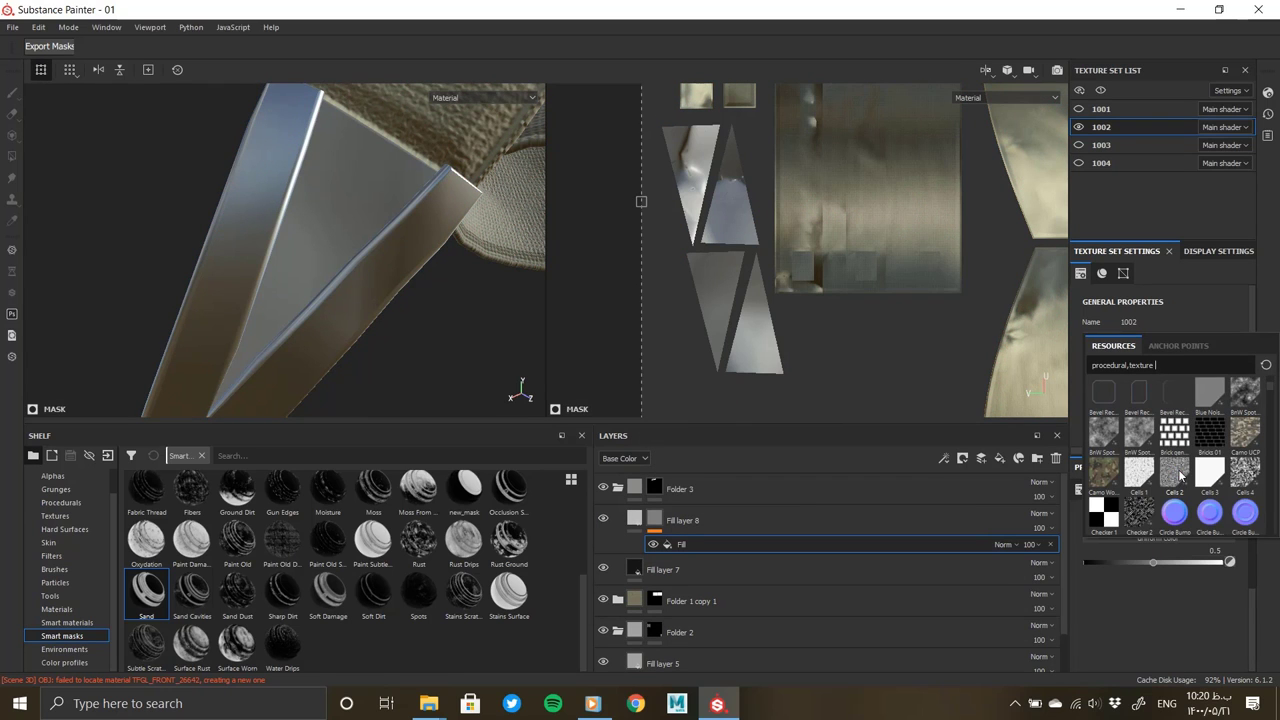
click(1146, 522)
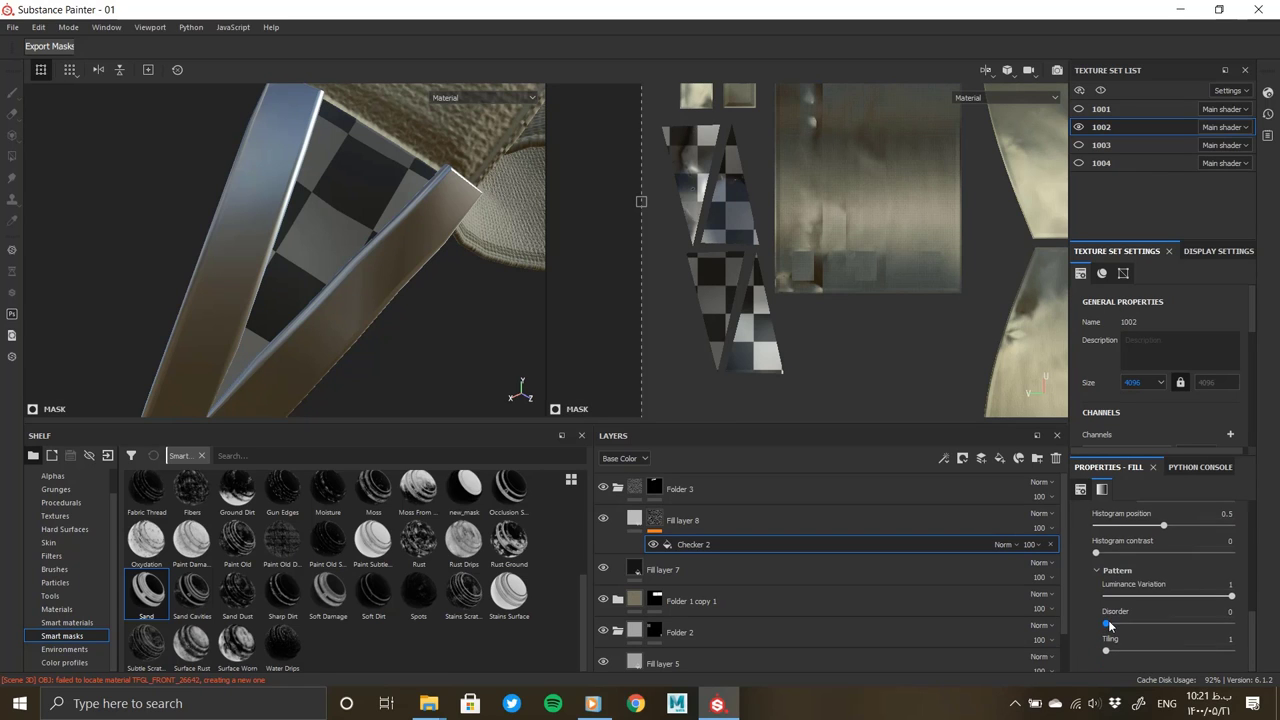
drag(1106, 651, 1231, 651)
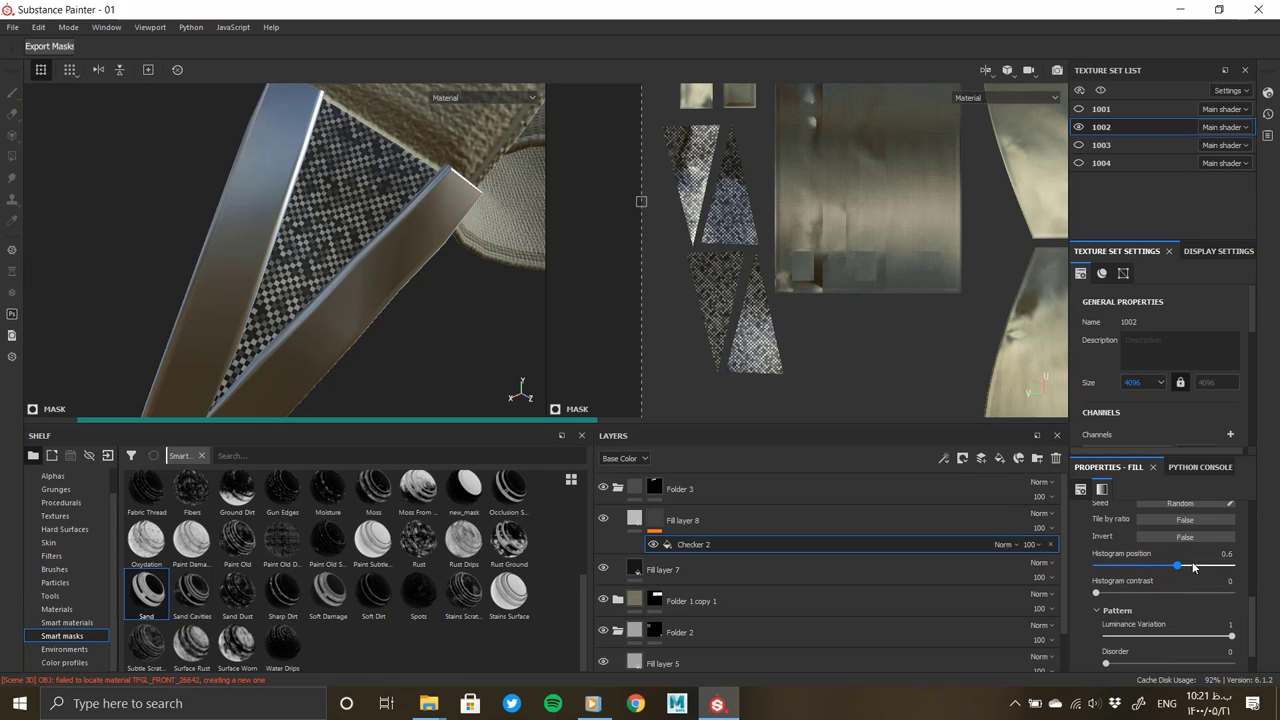
drag(1193, 567, 1200, 567)
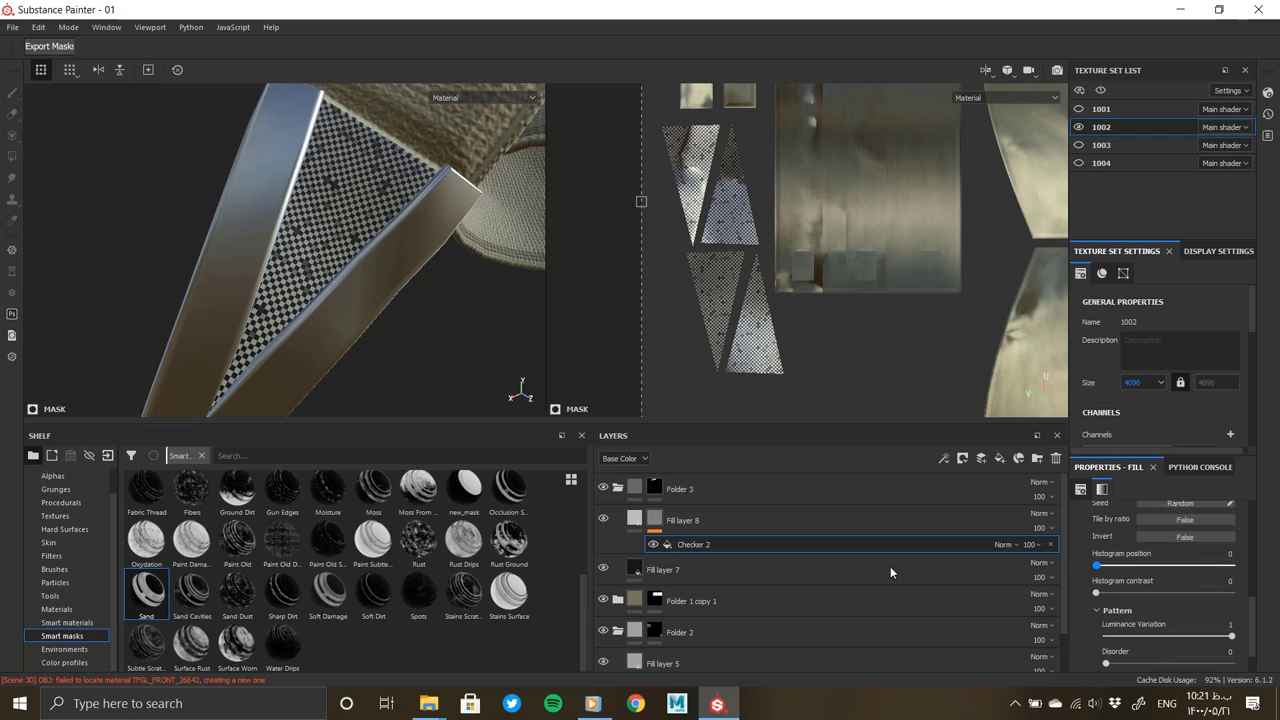
drag(1096, 566, 1153, 567)
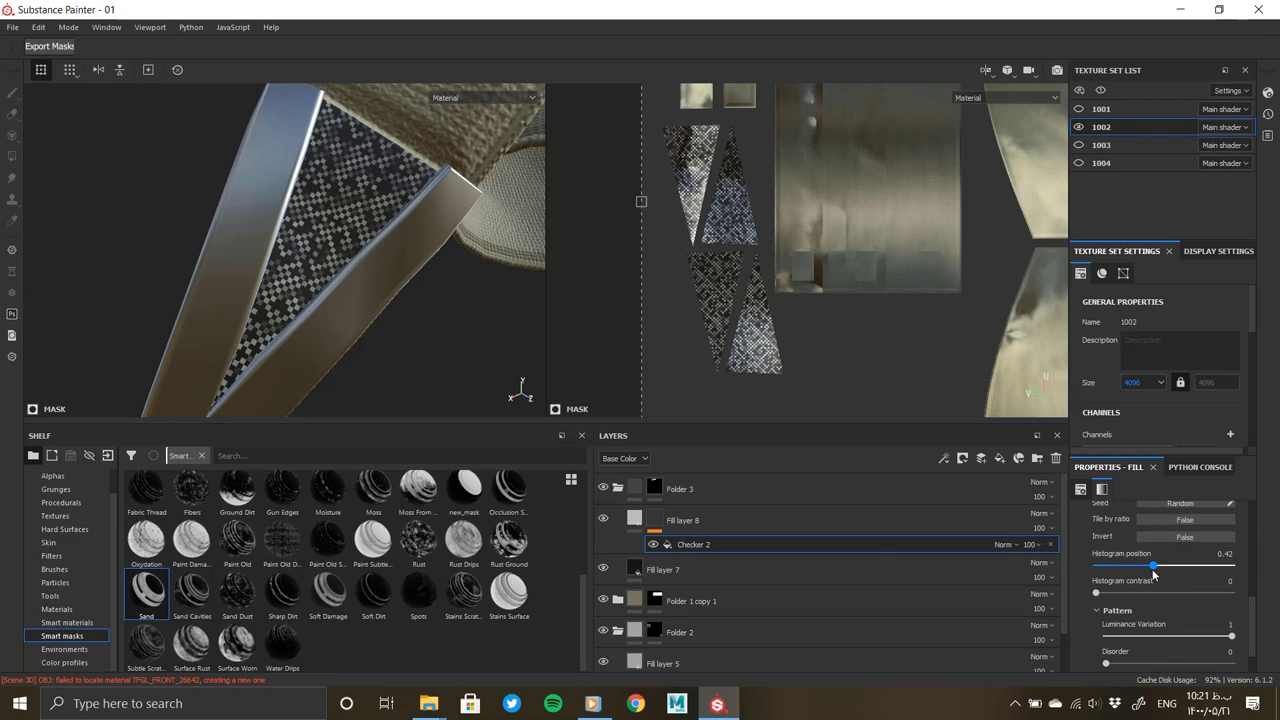
mouse_move(405, 329)
alt+mouse_down()
mouse_move(396, 286)
mouse_move(528, 355)
alt+mouse_up()
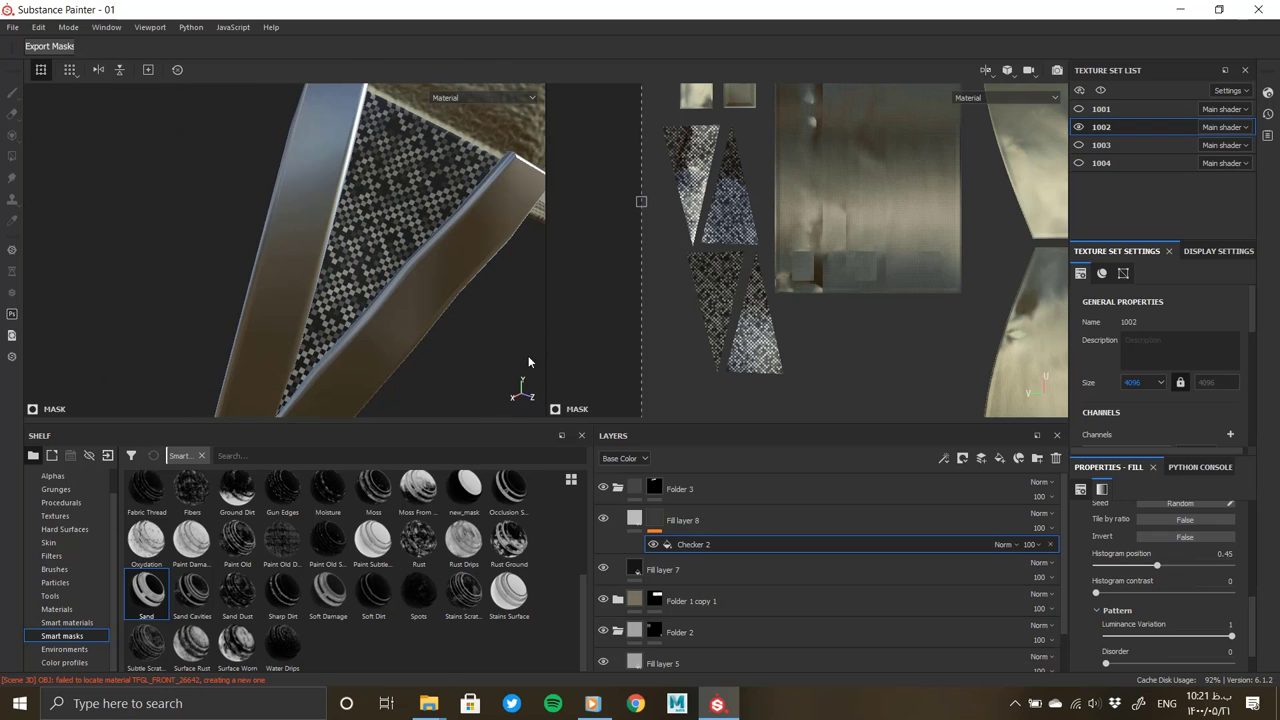
scroll(1162, 605, up, 3)
drag(1146, 546, 1151, 546)
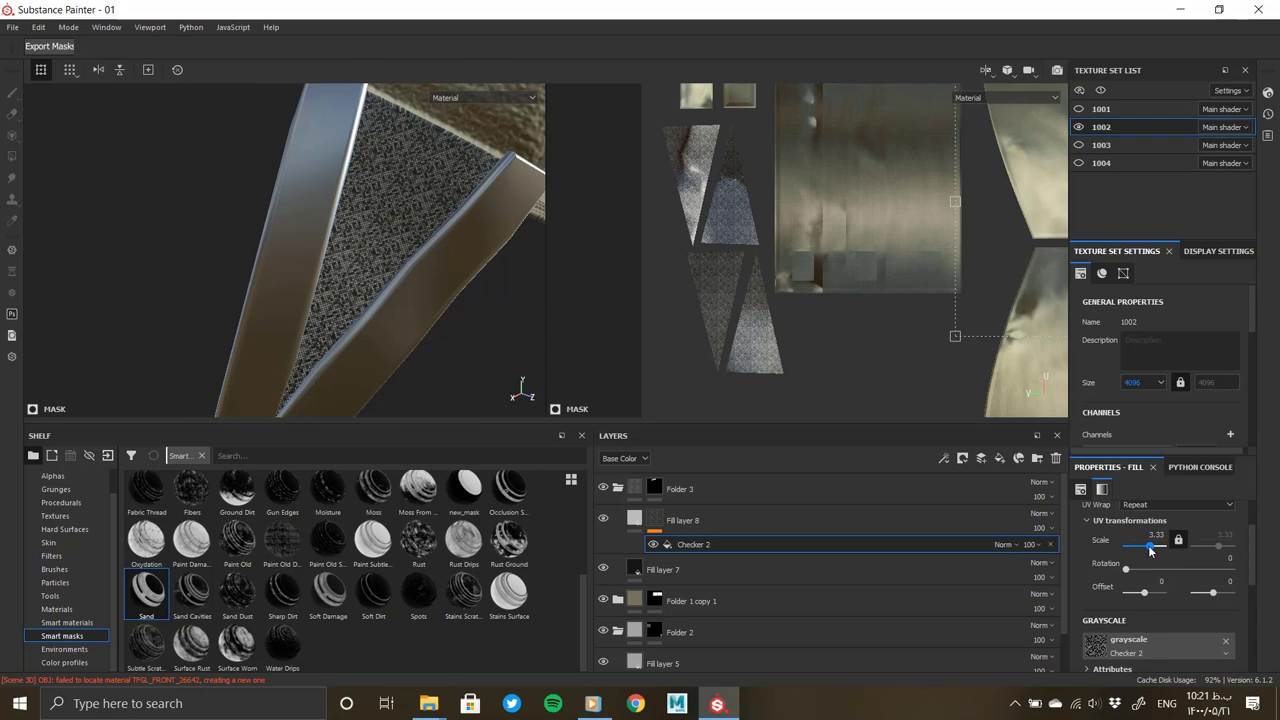
mouse_move(411, 340)
alt+mouse_down()
mouse_move(372, 240)
mouse_move(398, 228)
mouse_move(333, 218)
alt+mouse_up()
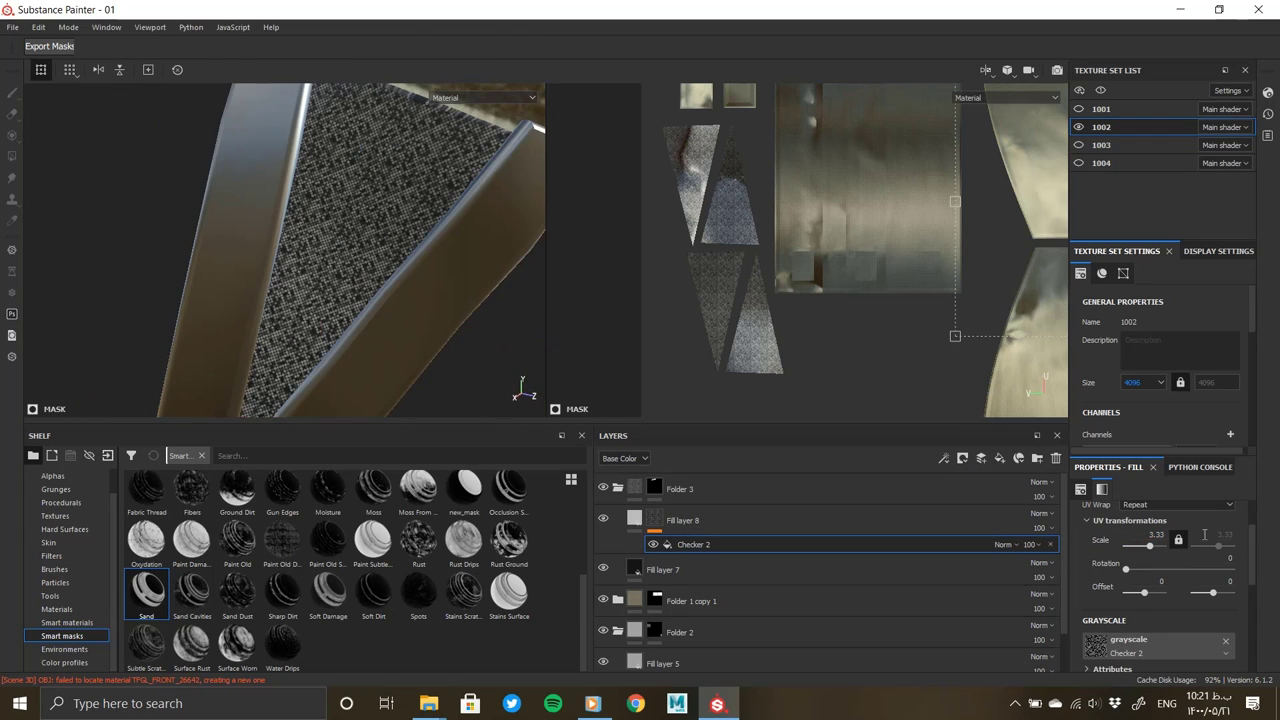
scroll(1143, 597, down, 2)
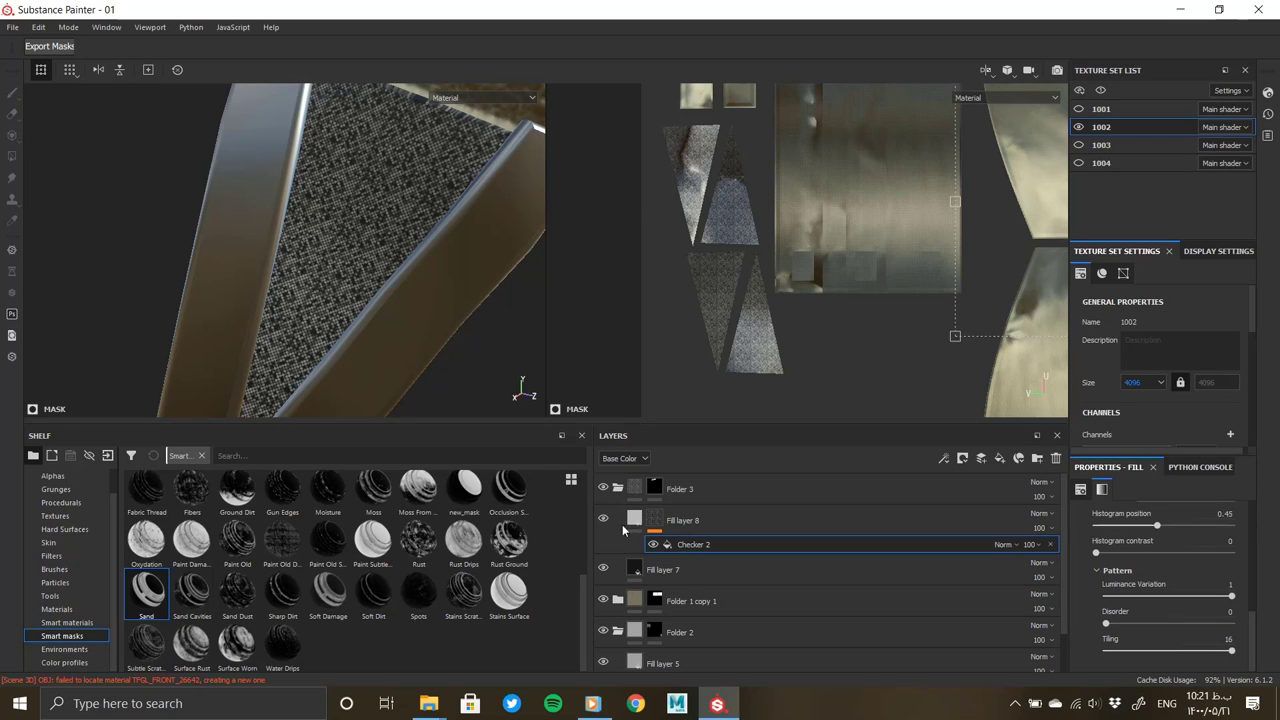
Change Fill layer 8's base colour from white to dark grey
click(1050, 544)
click(1160, 641)
drag(1146, 515, 1098, 585)
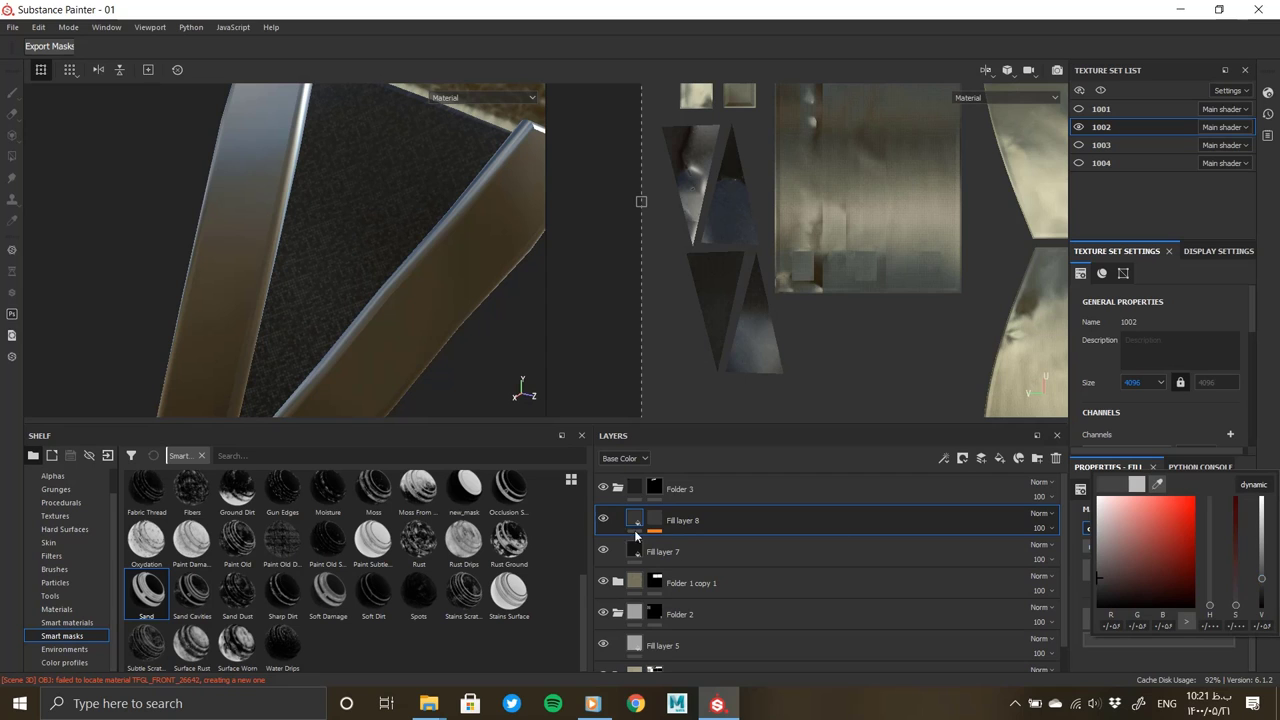
Add a Warp filter to Fill layer 8's mask with intensity 0.2
click(636, 522)
right_click(694, 545)
click(742, 646)
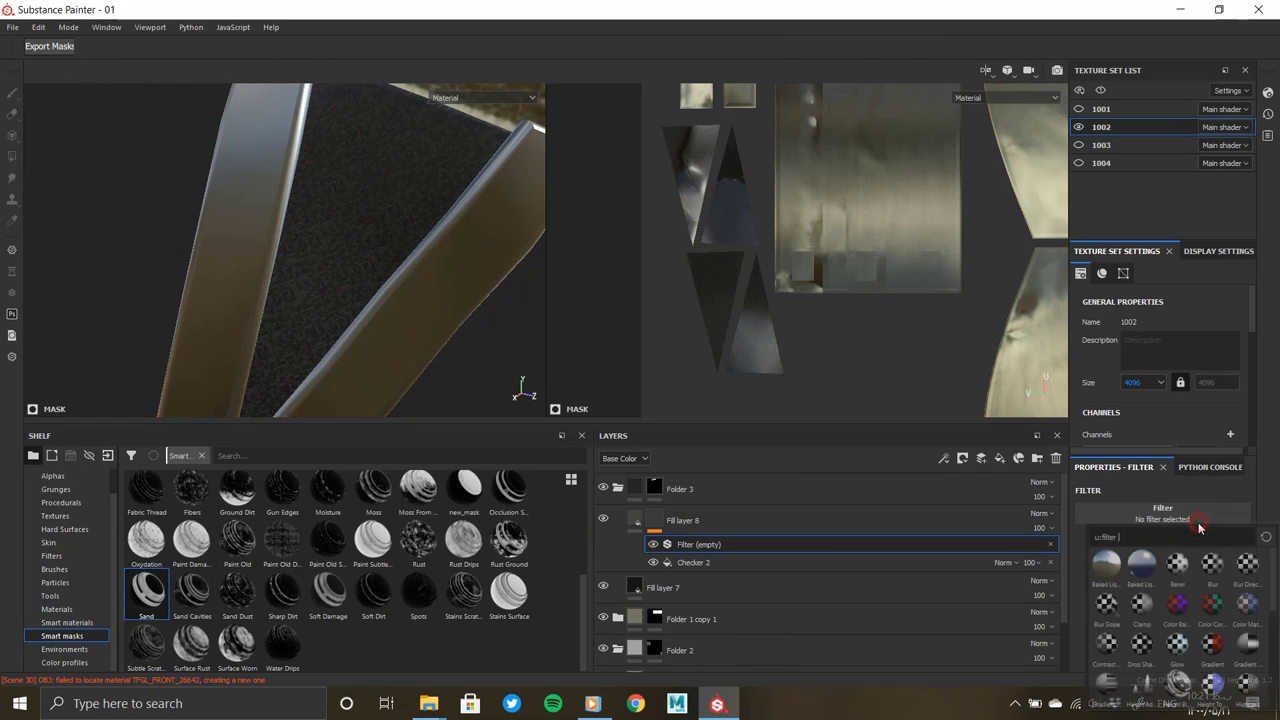
scroll(1246, 662, down, 3)
click(1246, 683)
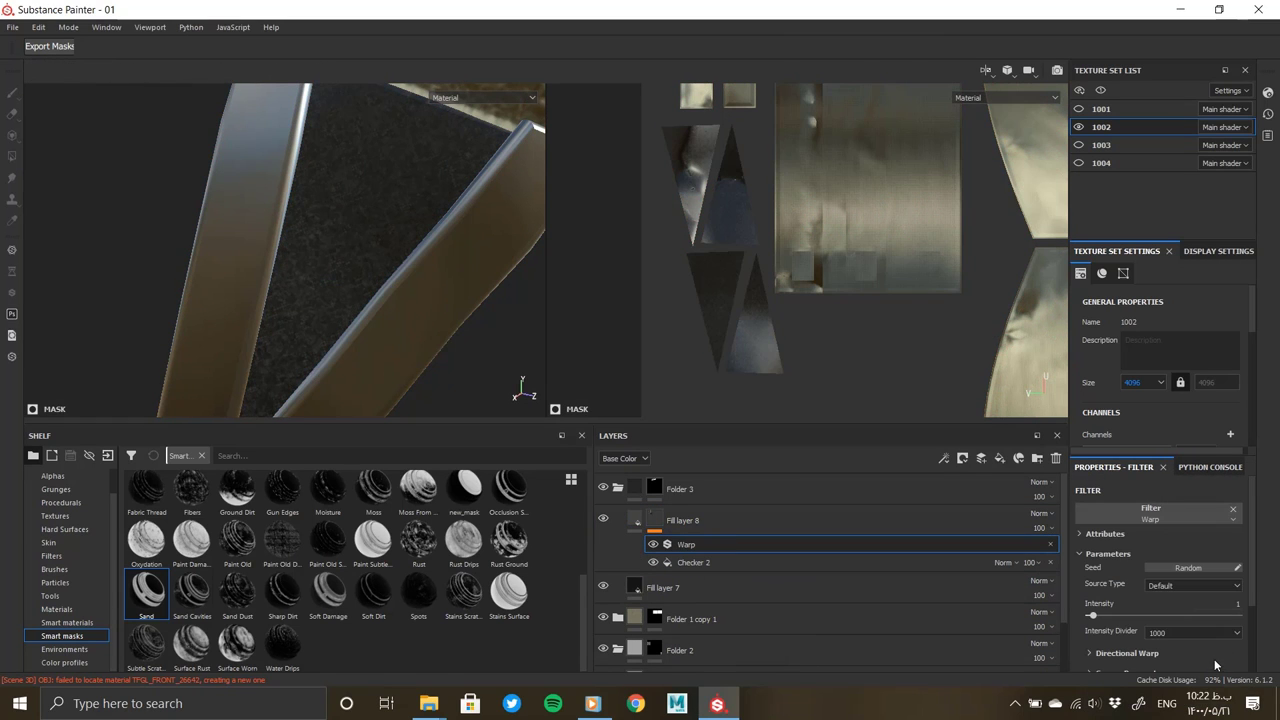
mouse_move(396, 214)
alt+right_down()
mouse_move(410, 252)
mouse_move(555, 370)
alt+right_up()
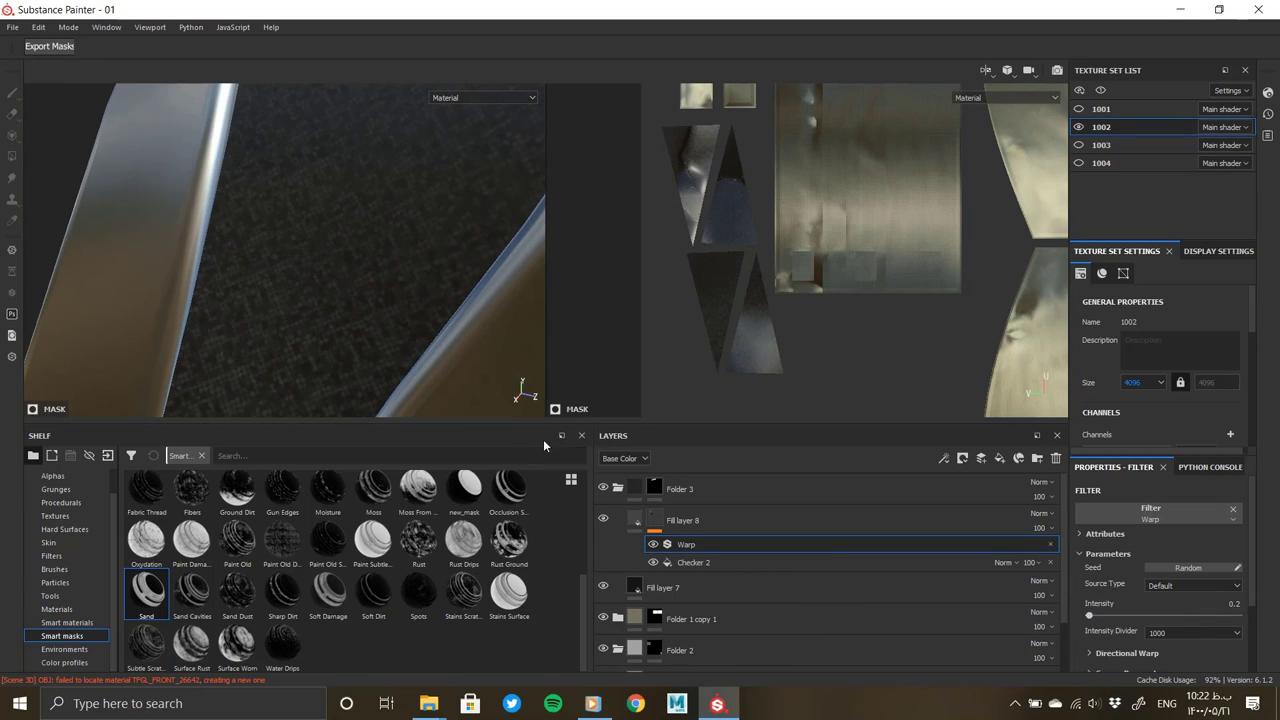
Raise Fill layer 8's height and inspect the bumpy strap texture from several angles
click(647, 527)
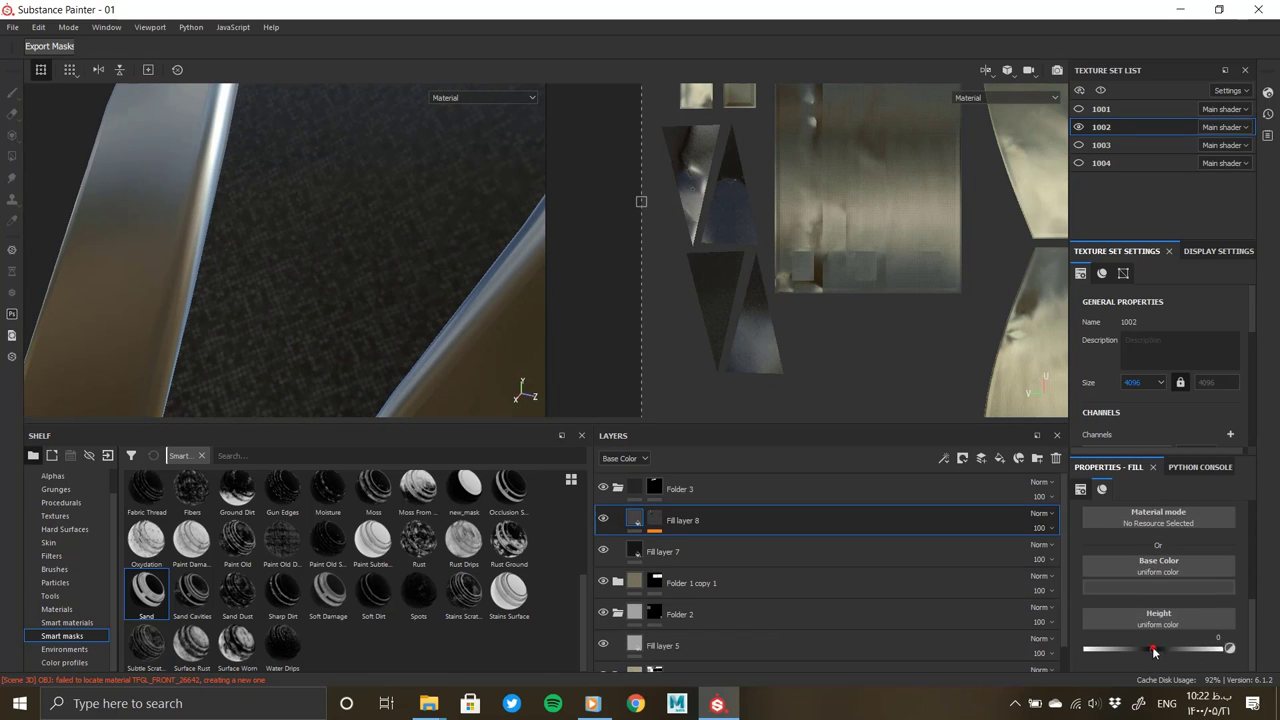
drag(1154, 651, 1166, 650)
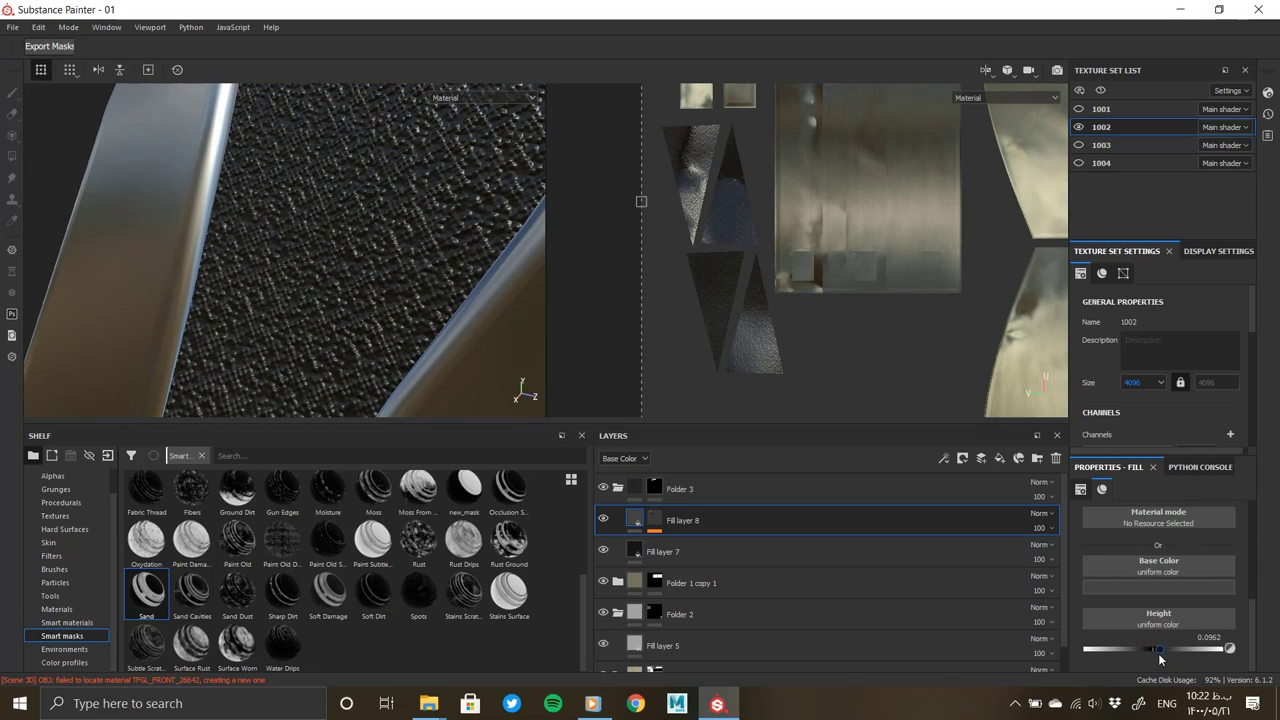
drag(1155, 657, 1172, 656)
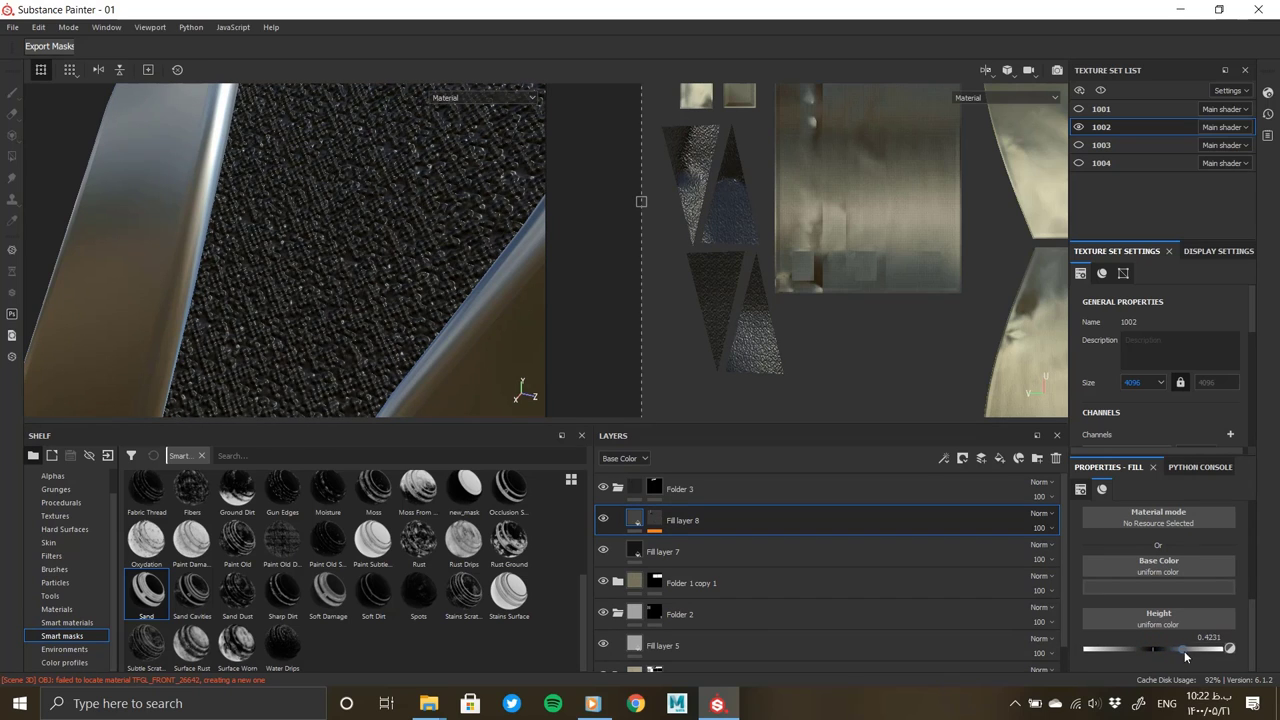
alt+drag(350, 252, 250, 268)
mouse_move(443, 324)
alt+mouse_down()
mouse_move(523, 371)
mouse_move(434, 223)
mouse_move(419, 286)
mouse_move(224, 186)
mouse_move(86, 249)
mouse_move(474, 283)
mouse_move(531, 273)
mouse_move(177, 263)
mouse_move(266, 254)
mouse_move(298, 221)
mouse_move(337, 270)
mouse_move(437, 187)
mouse_move(470, 260)
alt+mouse_up()
scroll(376, 319, up, 3)
scroll(386, 237, up, 3)
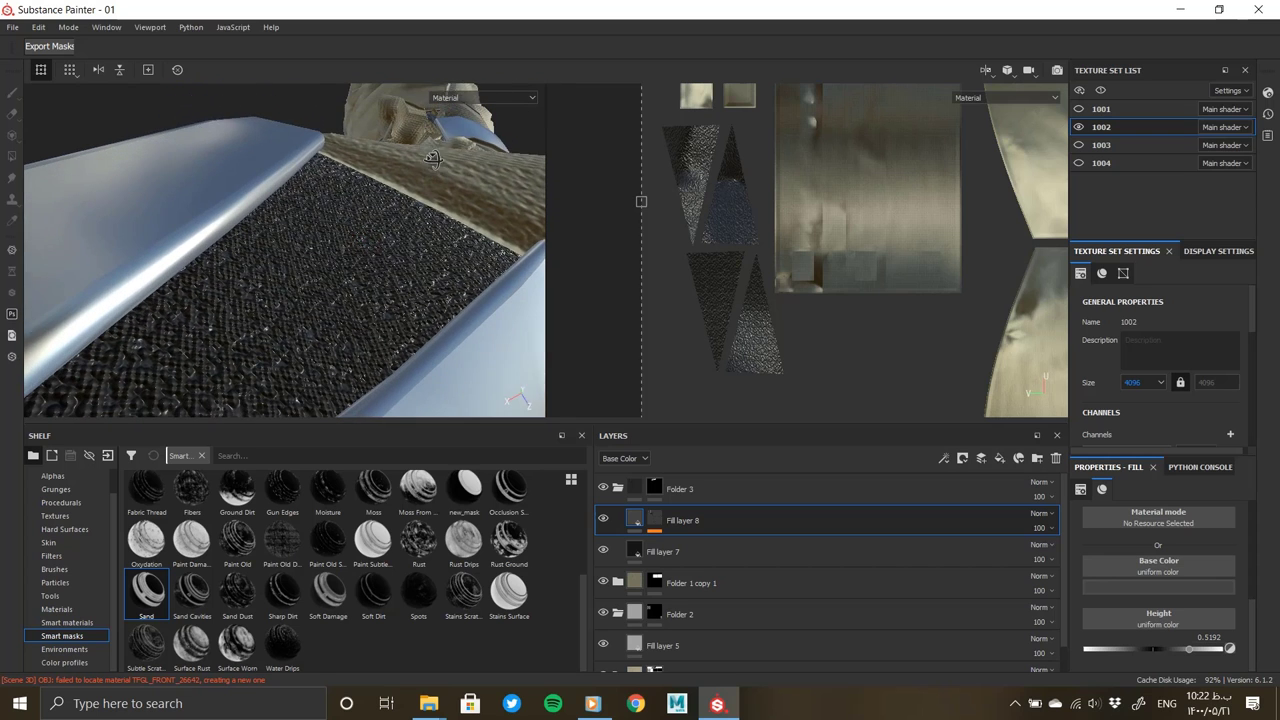
scroll(1128, 585, up, 1)
scroll(1168, 640, up, 1)
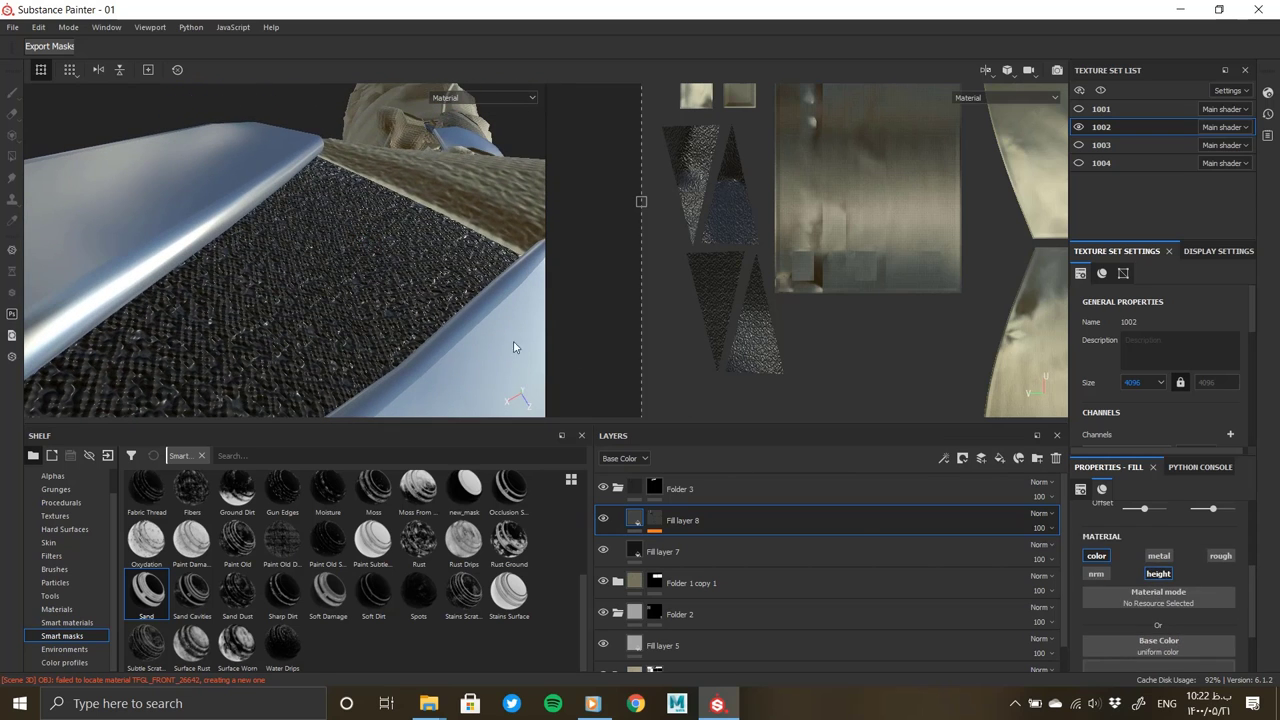
mouse_move(514, 349)
alt+mouse_down()
mouse_move(363, 297)
mouse_move(389, 312)
alt+mouse_up()
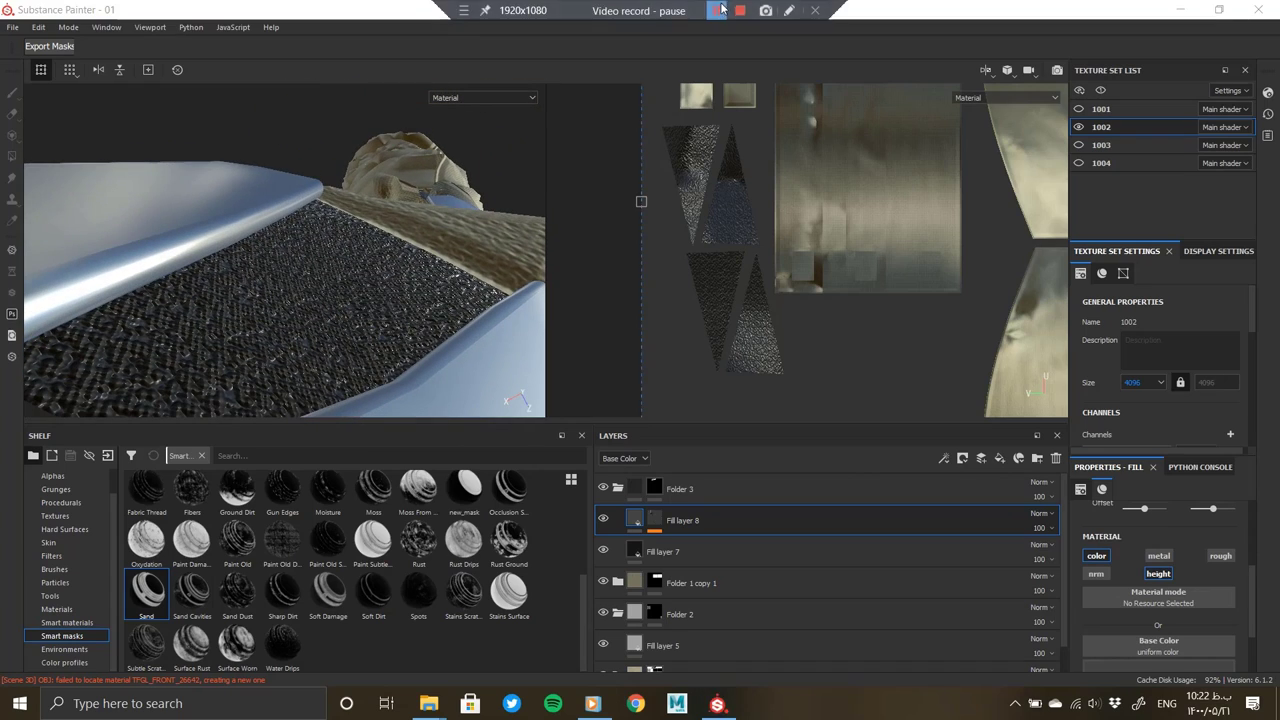
mouse_move(305, 414)
alt+mouse_down()
mouse_move(286, 394)
mouse_move(377, 277)
mouse_move(346, 283)
mouse_move(300, 249)
mouse_move(323, 291)
mouse_move(283, 263)
mouse_move(218, 324)
mouse_move(419, 267)
mouse_move(270, 279)
mouse_move(451, 266)
mouse_move(389, 254)
mouse_move(384, 224)
alt+mouse_up()
scroll(384, 224, up, 3)
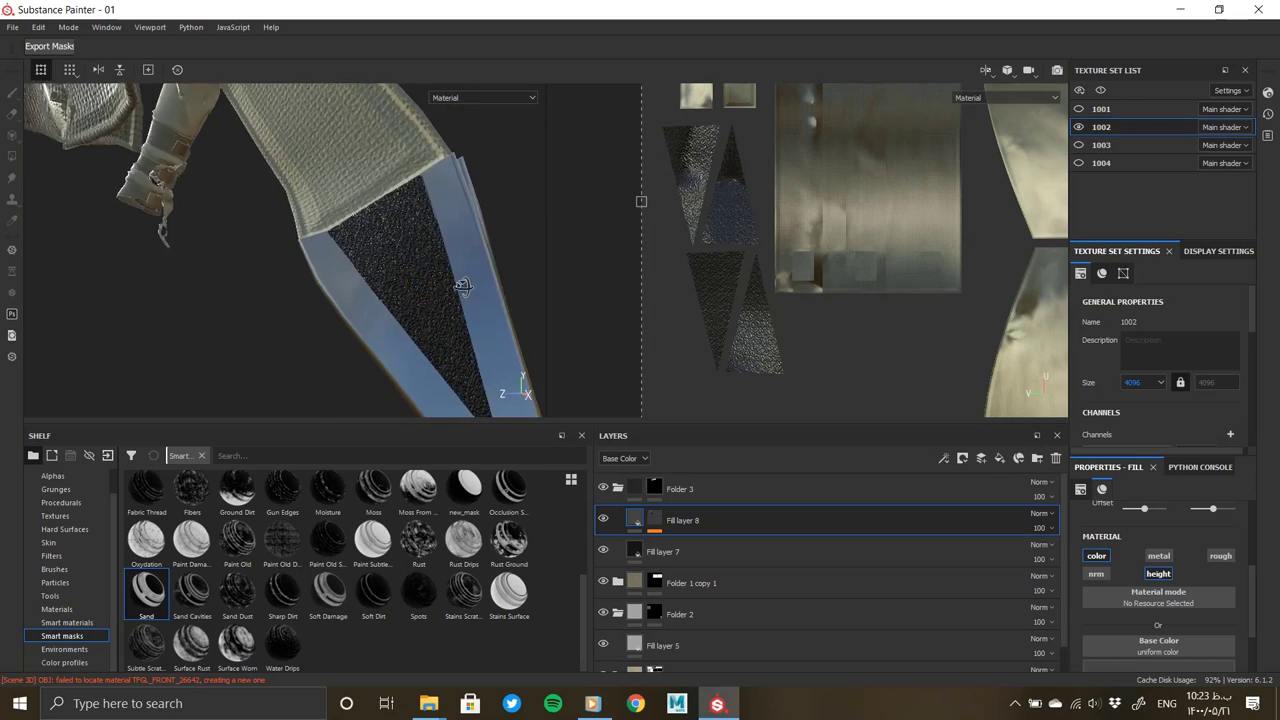
scroll(414, 234, up, 3)
scroll(434, 251, up, 3)
scroll(1130, 619, down, 2)
Lower the fill height to -0.5192 so the checker pattern recesses into the inserts
drag(1189, 648, 1121, 646)
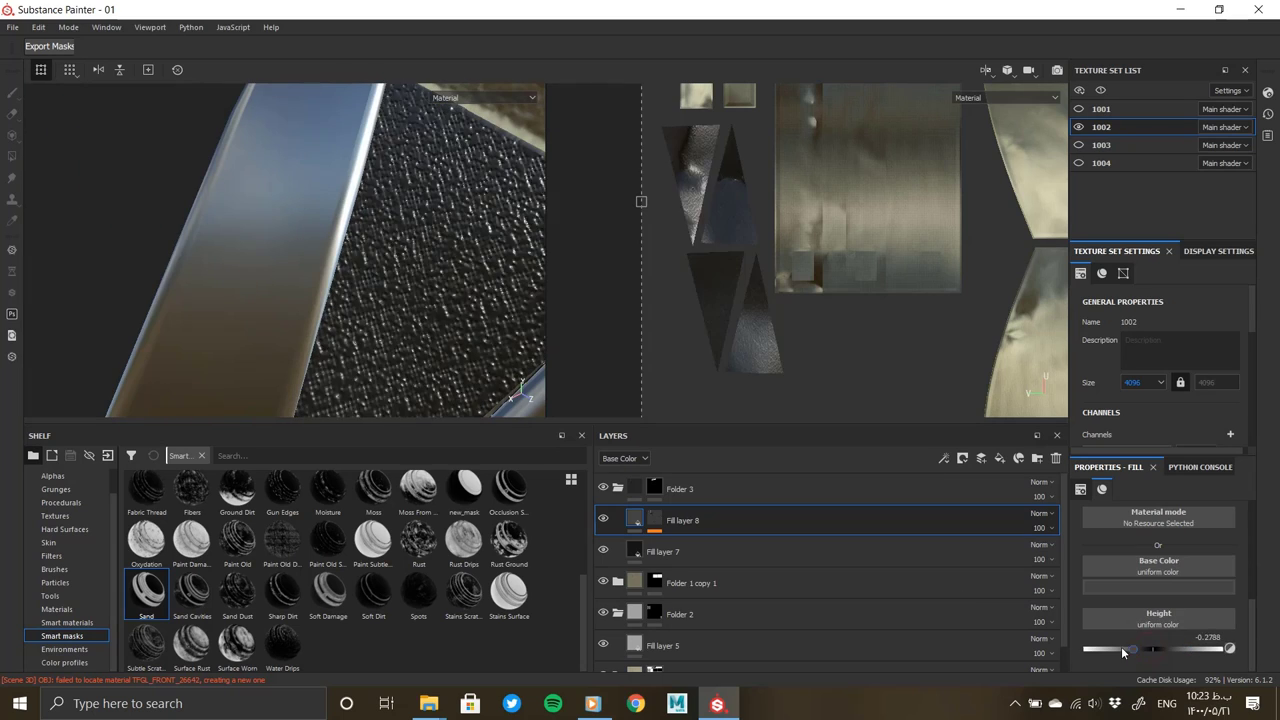
mouse_move(400, 250)
alt+mouse_down()
mouse_move(443, 257)
mouse_move(185, 200)
mouse_move(43, 200)
mouse_move(260, 203)
mouse_move(300, 189)
mouse_move(306, 263)
mouse_move(237, 323)
mouse_move(323, 329)
mouse_move(298, 283)
mouse_move(391, 251)
alt+mouse_up()
scroll(298, 283, down, 3)
mouse_move(391, 251)
alt+middle_down()
mouse_move(504, 293)
mouse_move(380, 323)
alt+middle_up()
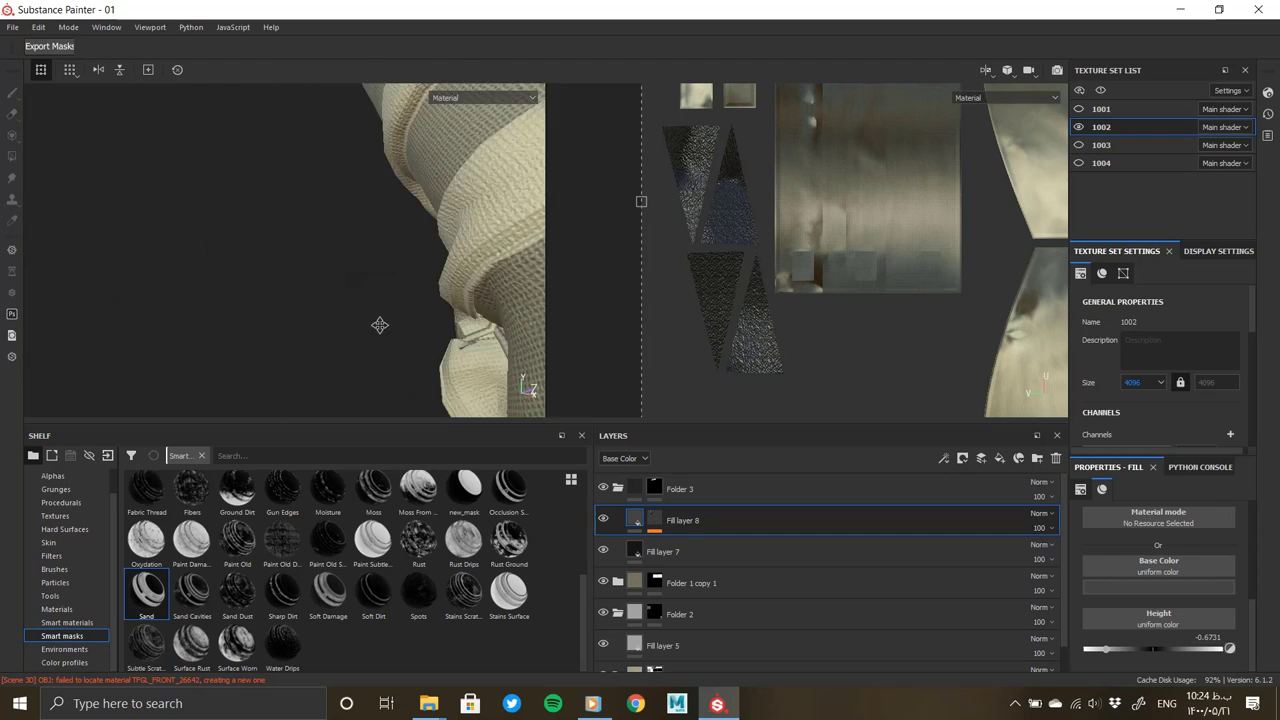
mouse_move(380, 323)
alt+mouse_down()
mouse_move(214, 234)
mouse_move(266, 257)
alt+mouse_up()
scroll(271, 257, down, 2)
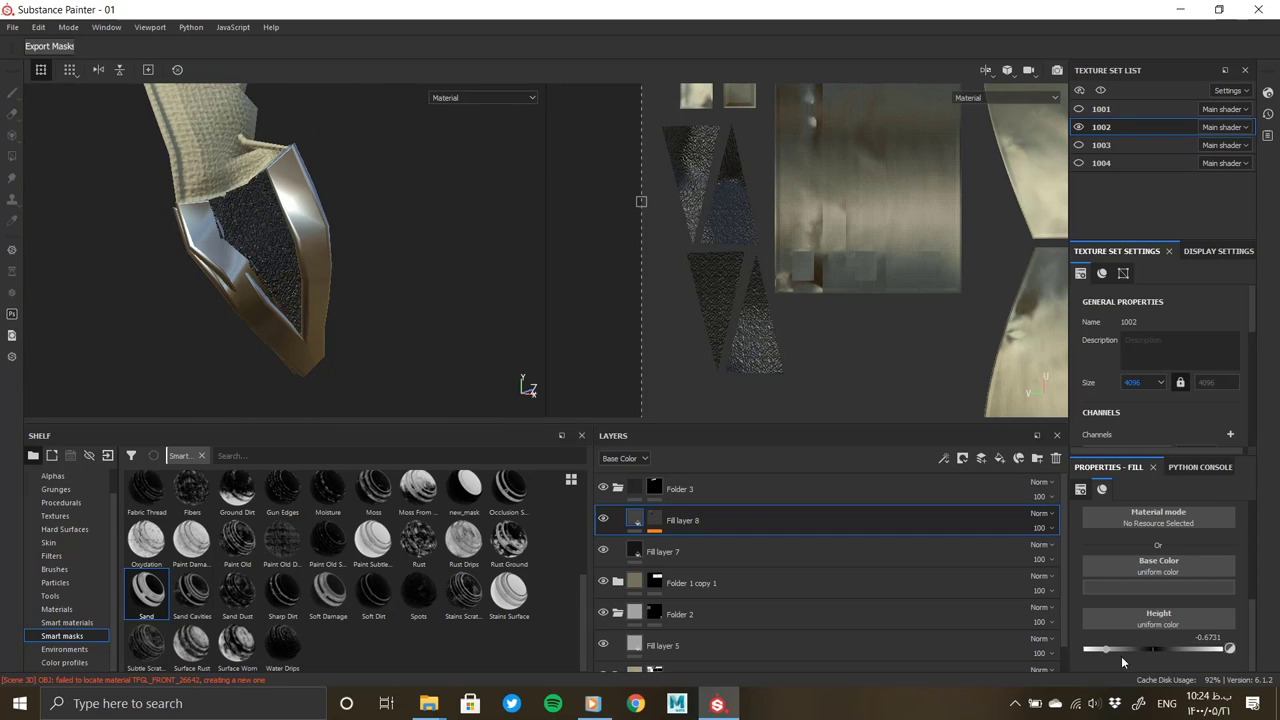
drag(1116, 648, 1118, 648)
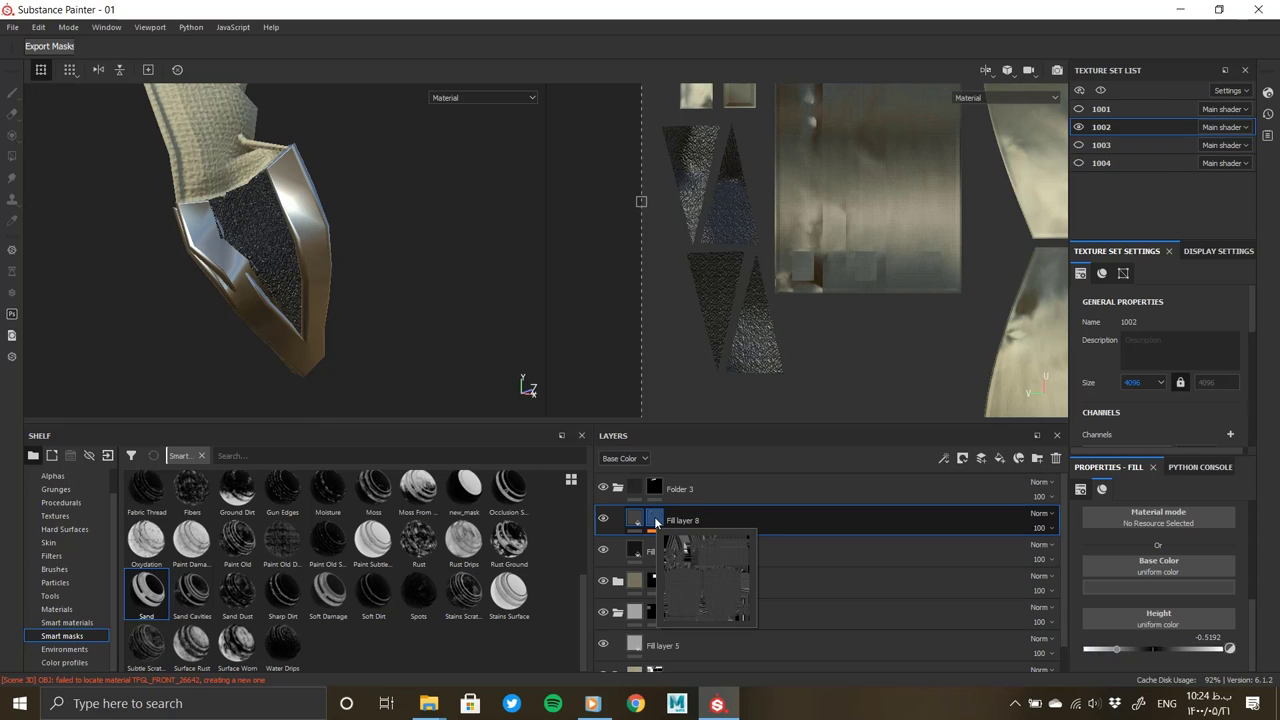
Check Fill layer 8's mask on the strap from the side, then return to the fill layer
click(655, 520)
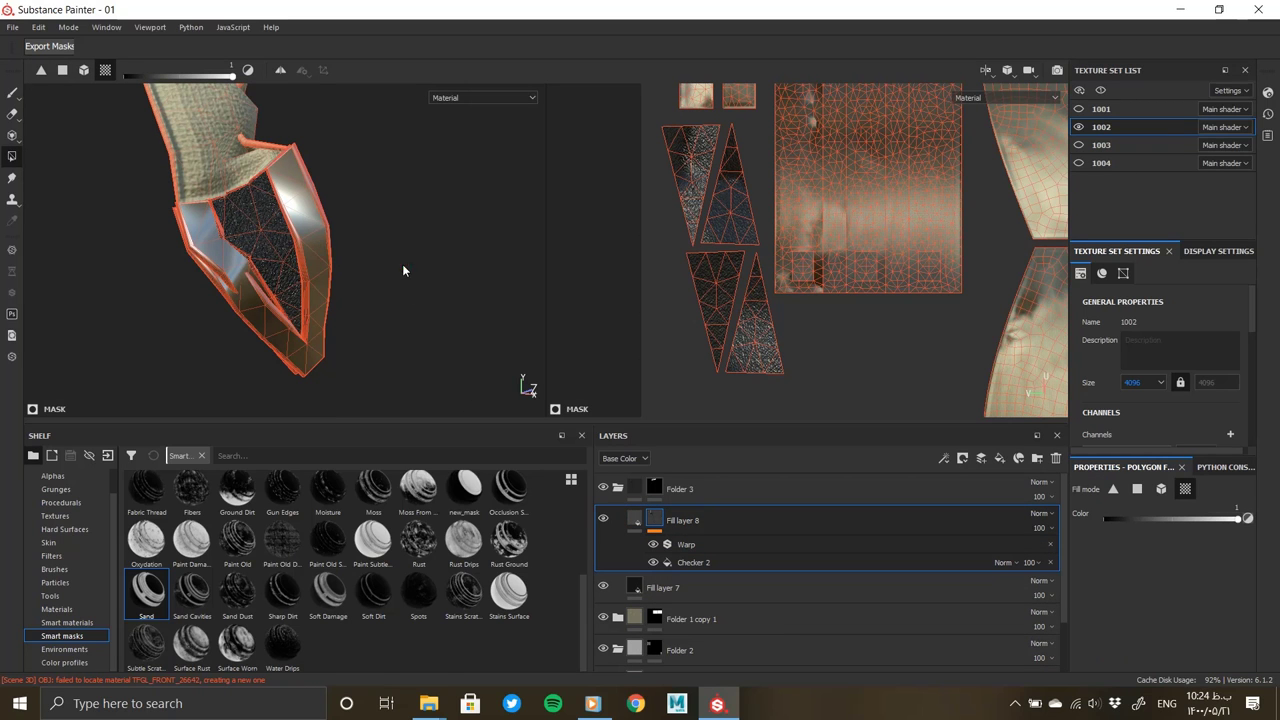
mouse_move(361, 260)
alt+mouse_down()
mouse_move(429, 243)
mouse_move(291, 183)
mouse_move(297, 284)
mouse_move(380, 277)
mouse_move(275, 373)
mouse_move(423, 286)
mouse_move(397, 226)
alt+mouse_up()
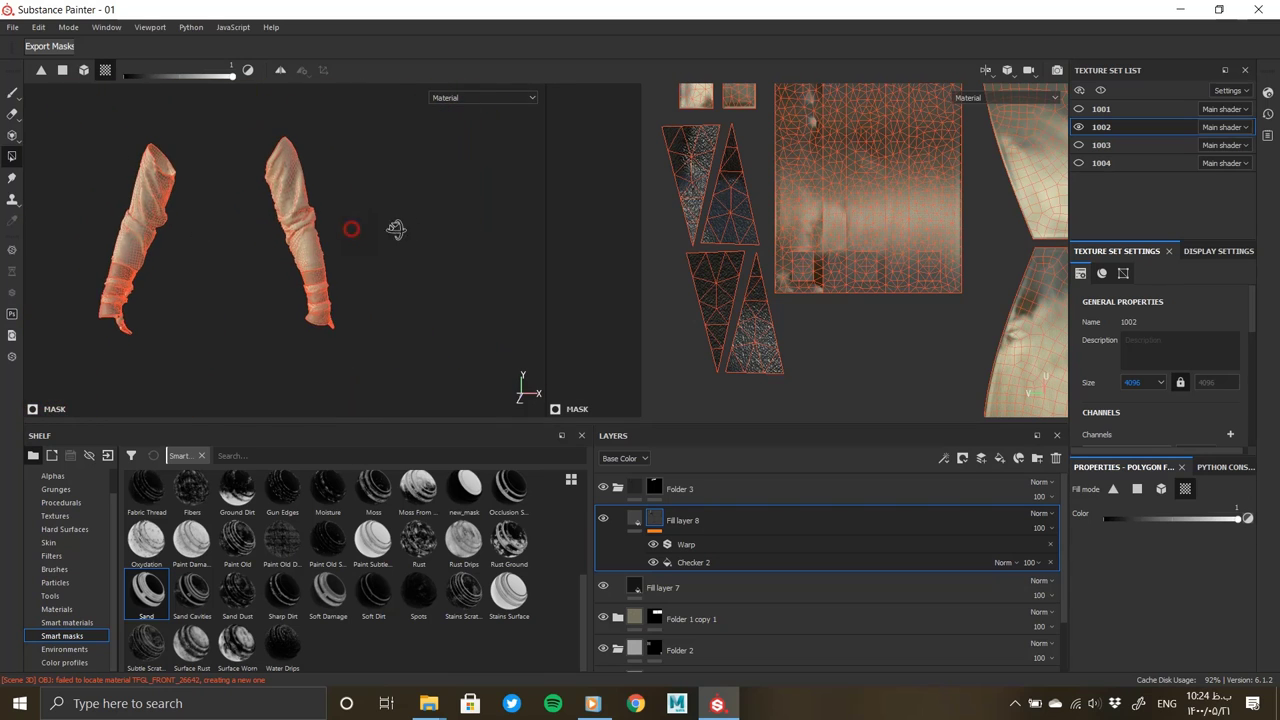
click(636, 520)
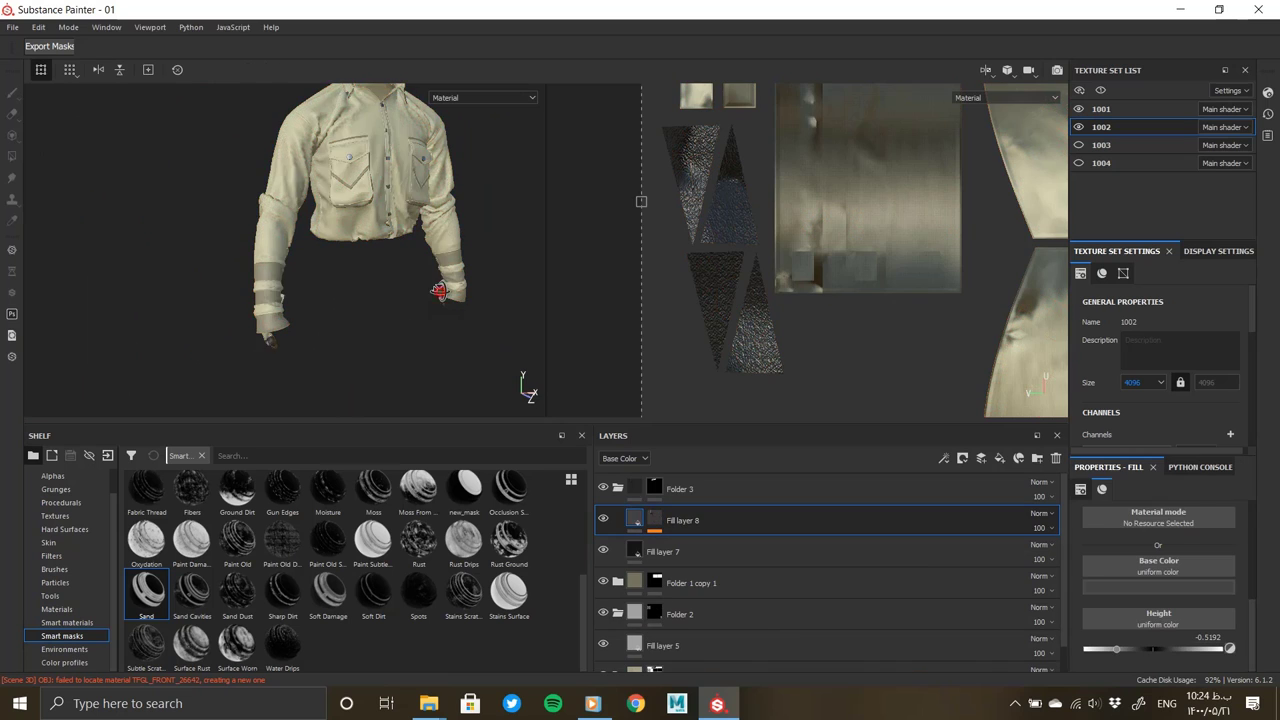
mouse_move(245, 245)
alt+mouse_down()
mouse_move(277, 320)
mouse_move(80, 255)
mouse_move(469, 274)
mouse_move(380, 300)
mouse_move(365, 354)
mouse_move(263, 263)
mouse_move(176, 254)
alt+mouse_up()
alt+right_drag(176, 254, 328, 268)
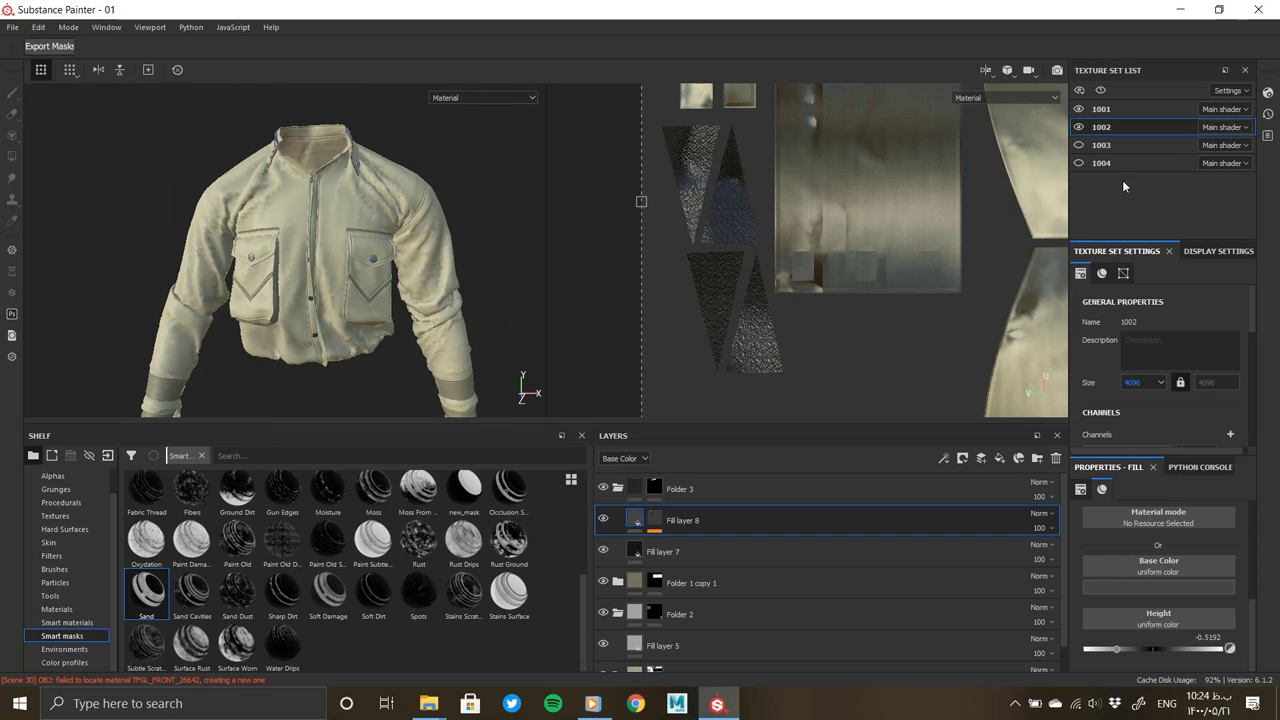
Make pants texture set 1003 visible and inspect the pants from front and side
click(1078, 145)
mouse_move(317, 337)
alt+middle_down()
mouse_move(366, 286)
mouse_move(306, 231)
mouse_move(362, 238)
alt+middle_up()
alt+drag(363, 238, 391, 214)
mouse_move(391, 214)
alt+right_down()
mouse_move(443, 329)
mouse_move(352, 231)
alt+right_up()
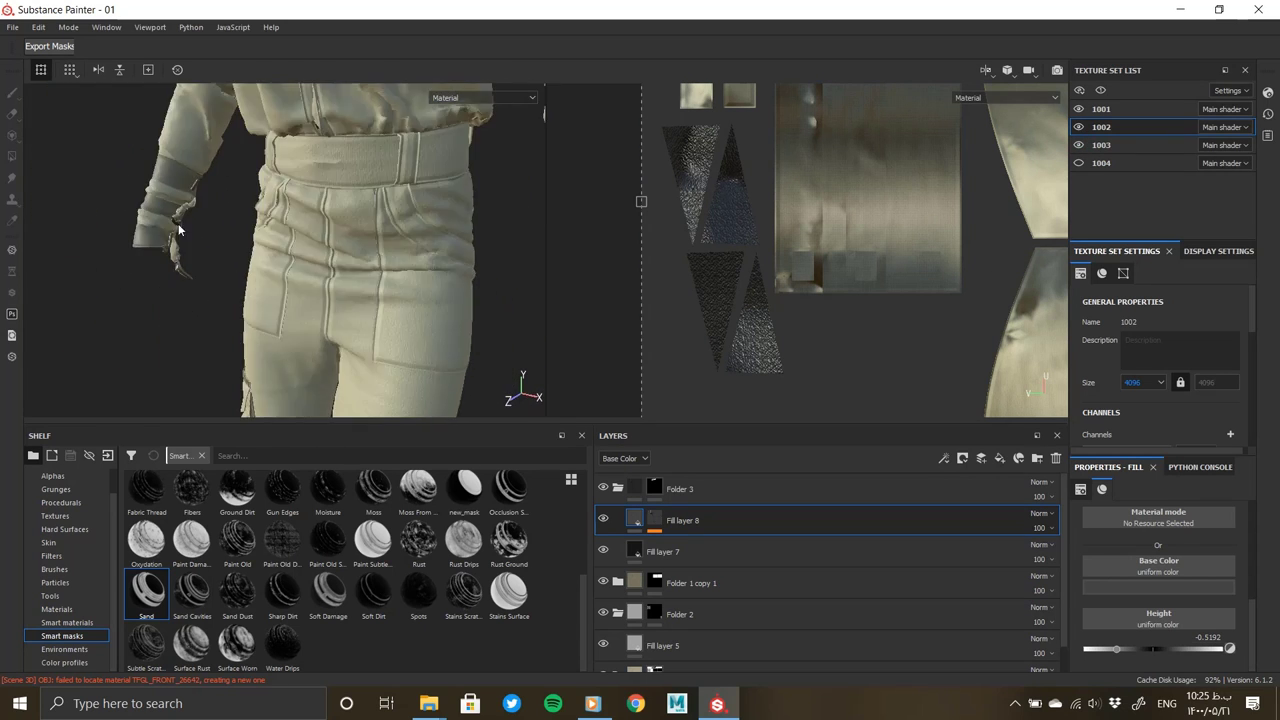
alt+middle_drag(352, 231, 346, 211)
mouse_move(346, 211)
alt+mouse_down()
mouse_move(286, 180)
mouse_move(543, 166)
mouse_move(340, 296)
alt+mouse_up()
alt+middle_drag(340, 296, 360, 190)
alt+drag(360, 190, 384, 211)
alt+right_drag(384, 211, 371, 197)
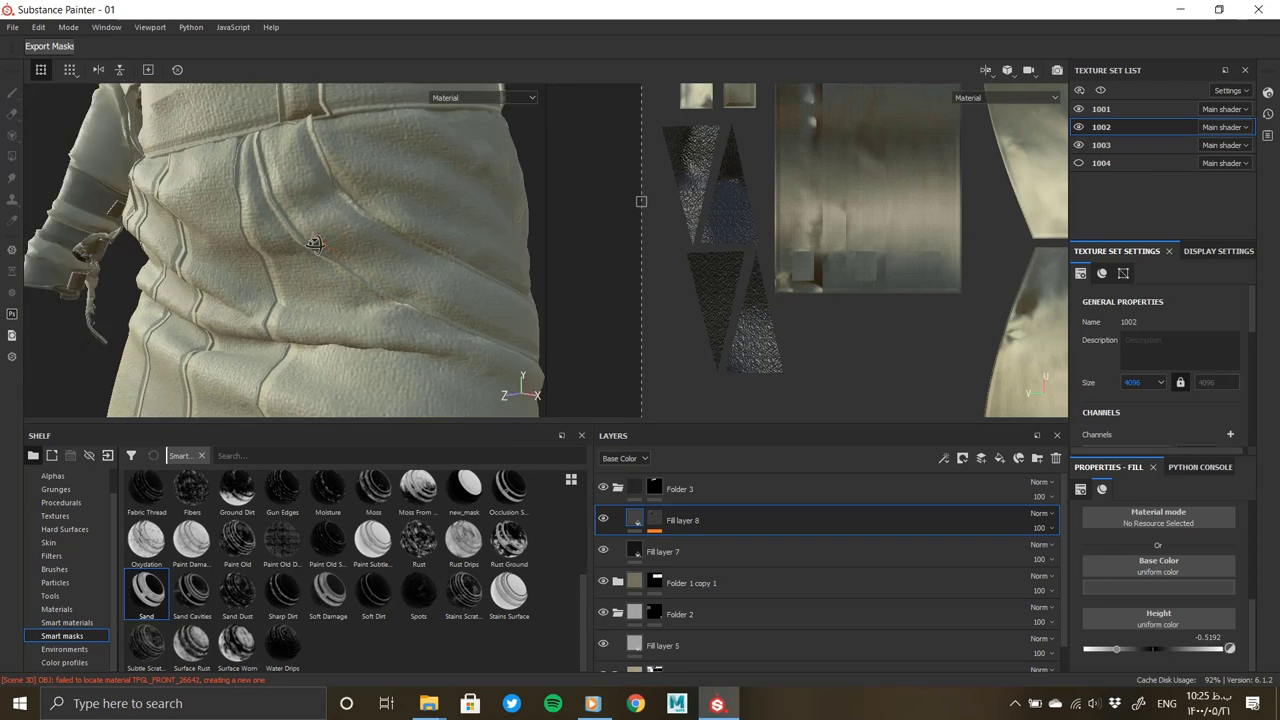
mouse_move(371, 197)
alt+mouse_down()
mouse_move(197, 232)
mouse_move(304, 305)
alt+mouse_up()
alt+middle_drag(334, 165, 320, 250)
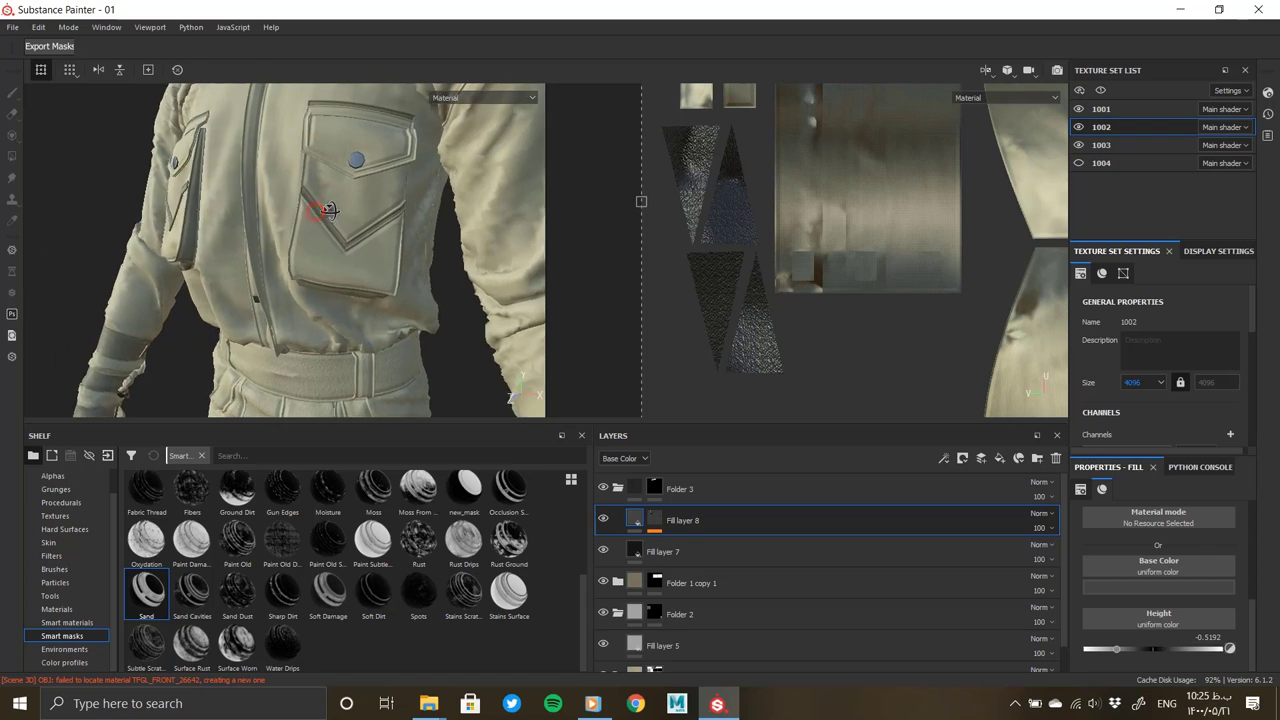
alt+right_drag(320, 250, 300, 240)
alt+middle_drag(300, 240, 302, 131)
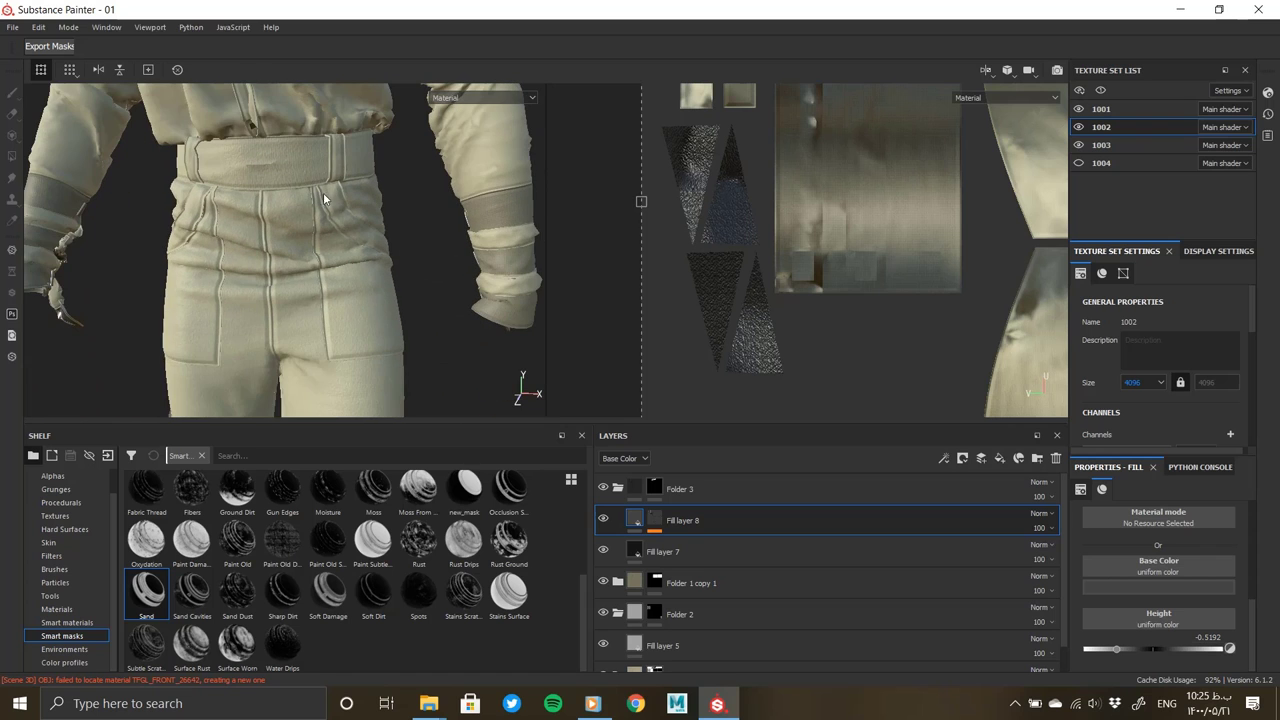
alt+drag(338, 212, 400, 200)
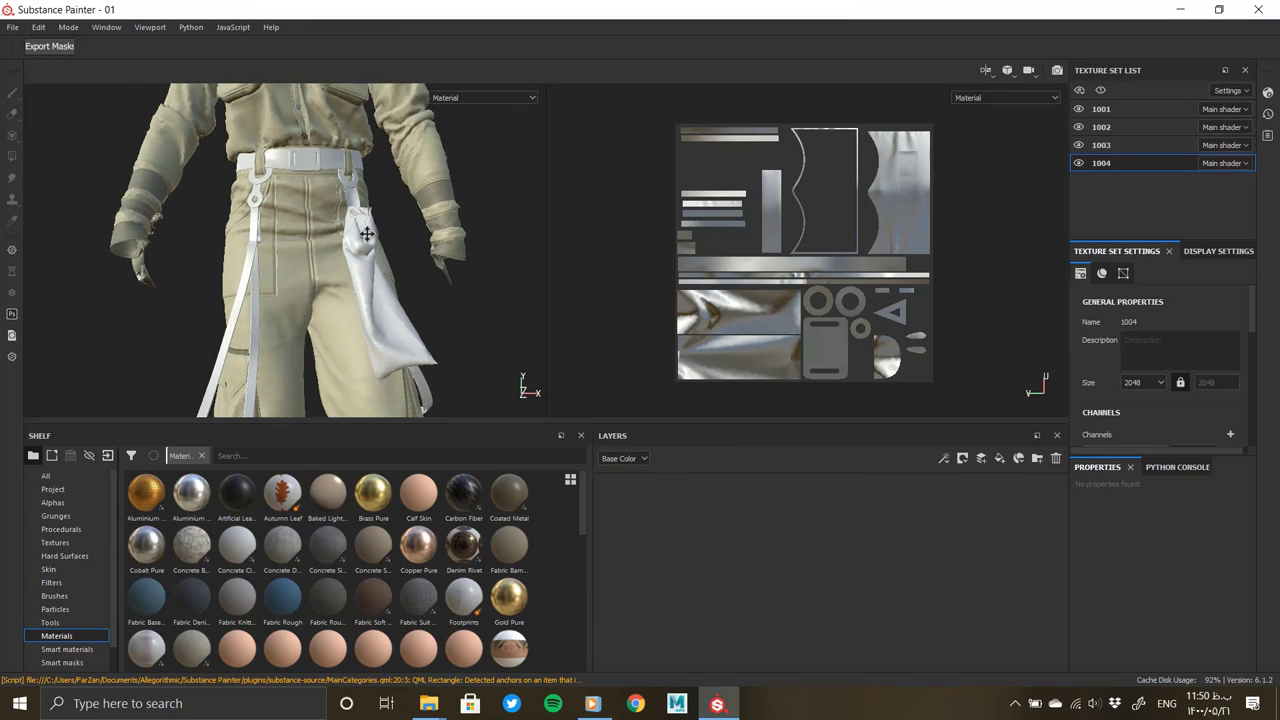
Add a dark grey fill layer to texture set 1004
click(997, 461)
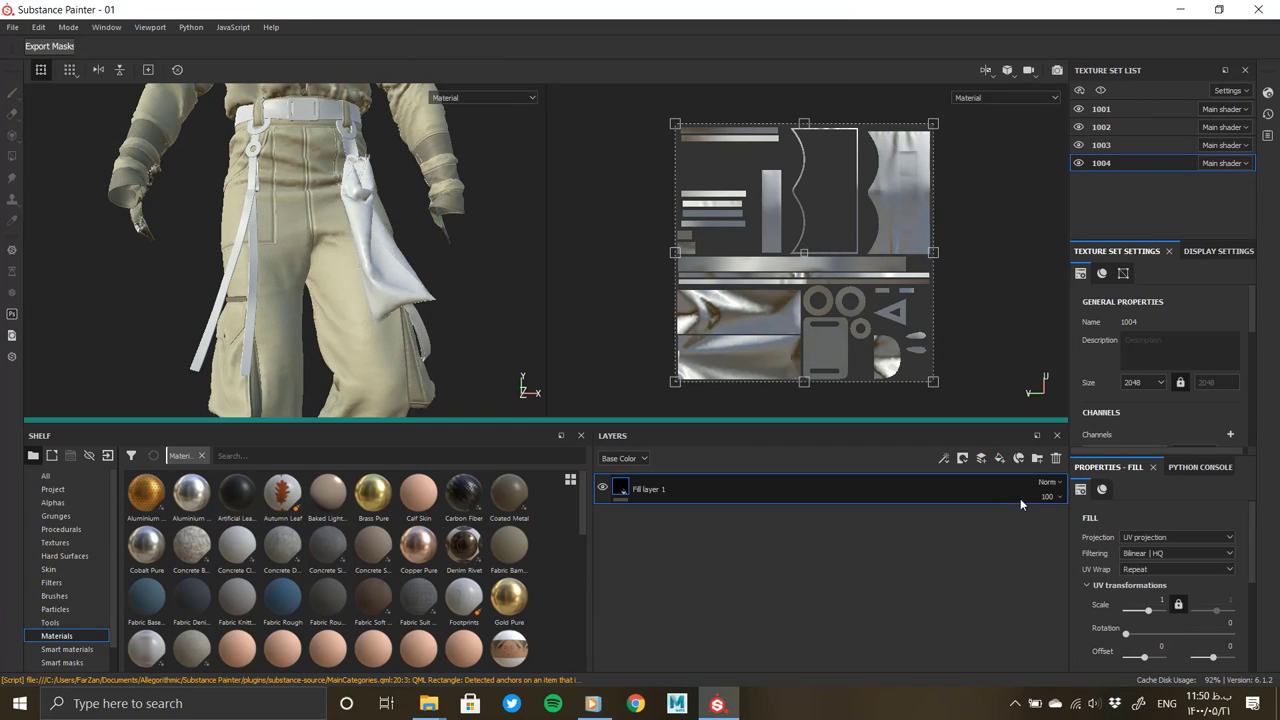
scroll(1113, 576, down, 2)
scroll(1112, 585, down, 2)
click(1113, 597)
drag(1106, 513, 1068, 557)
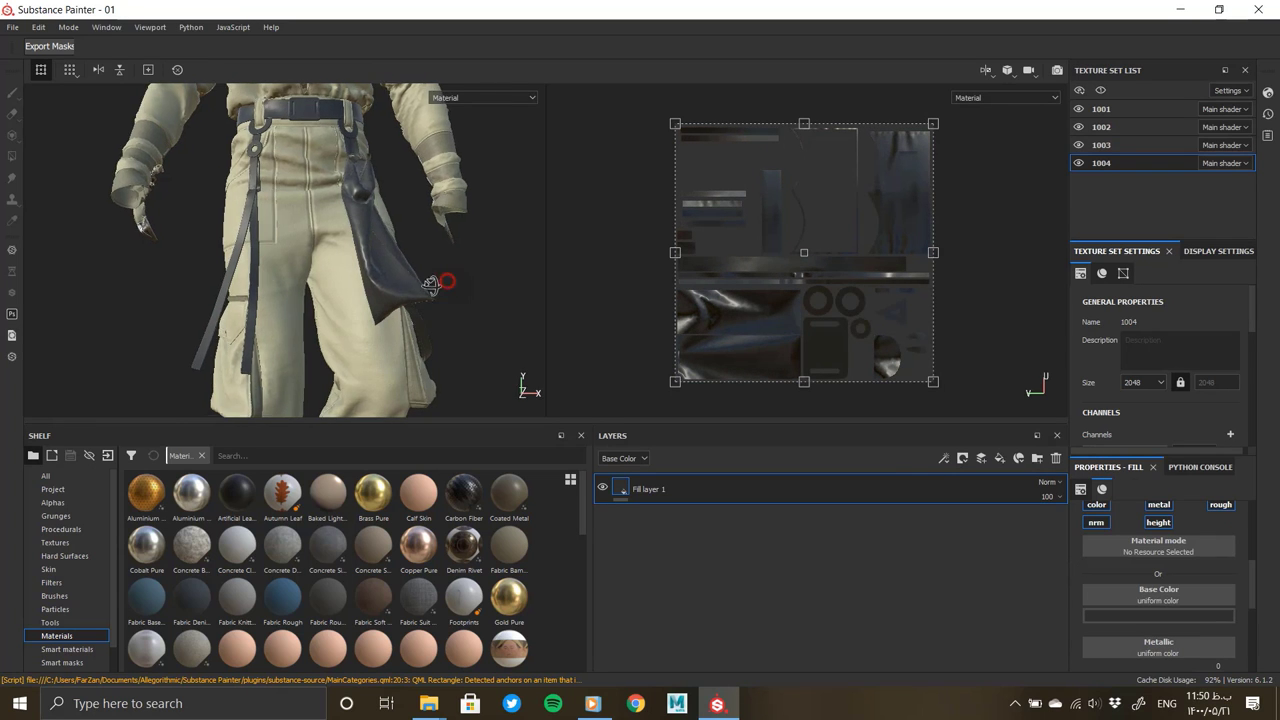
alt+drag(443, 277, 159, 152)
mouse_move(159, 152)
alt+right_down()
mouse_move(446, 398)
mouse_move(330, 234)
alt+right_up()
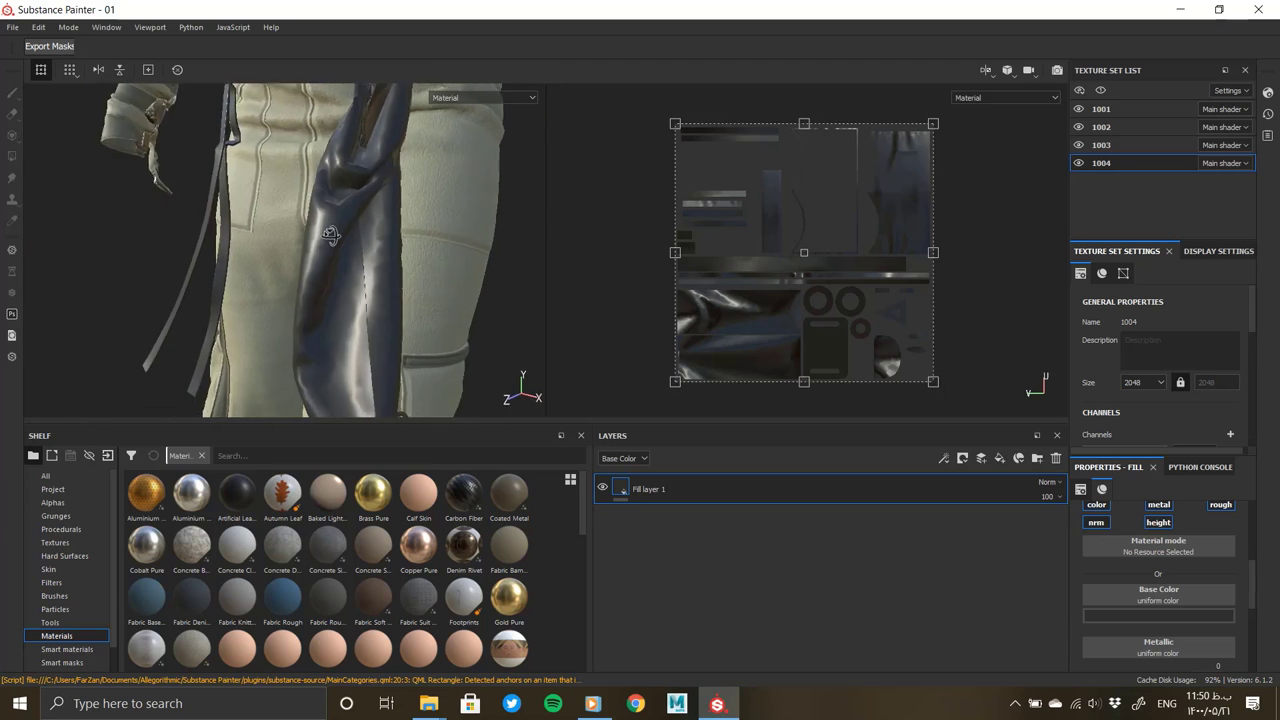
mouse_move(330, 234)
alt+middle_down()
mouse_move(394, 278)
mouse_move(360, 260)
alt+middle_up()
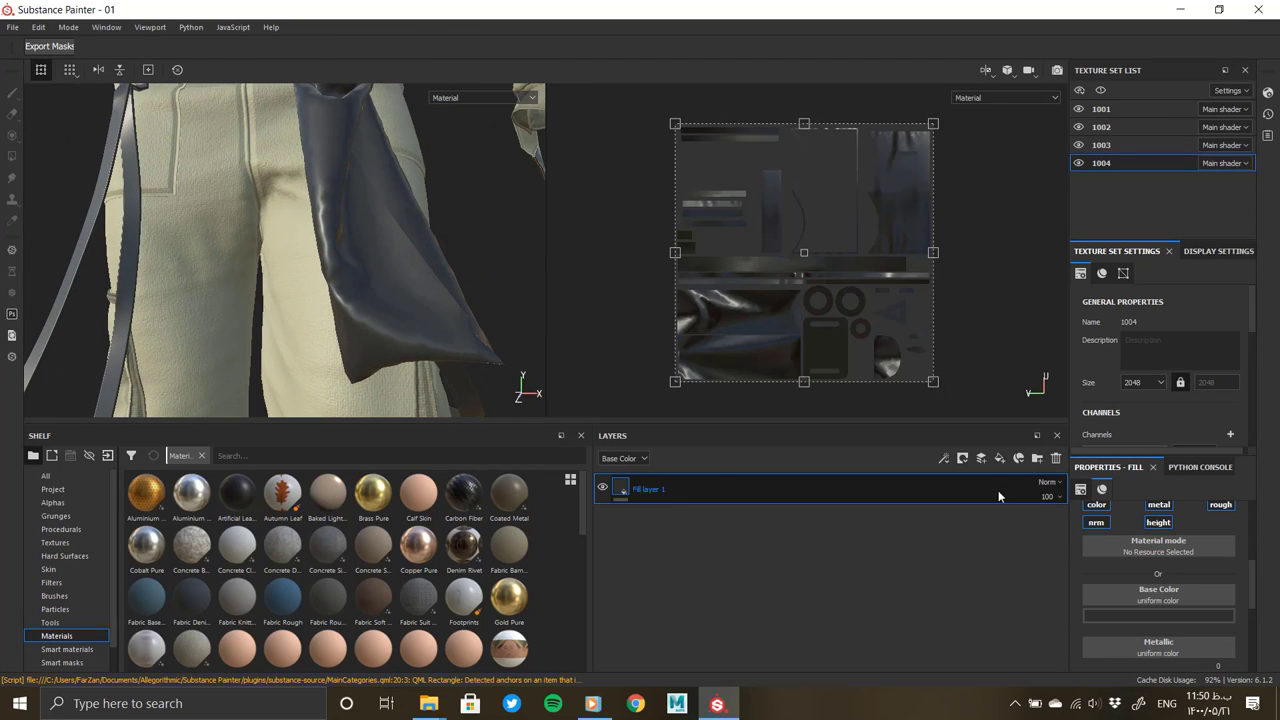
Put the fill layer in Folder 1 with a black mask polygon-filled over the bag's islands
click(999, 458)
drag(760, 489, 669, 490)
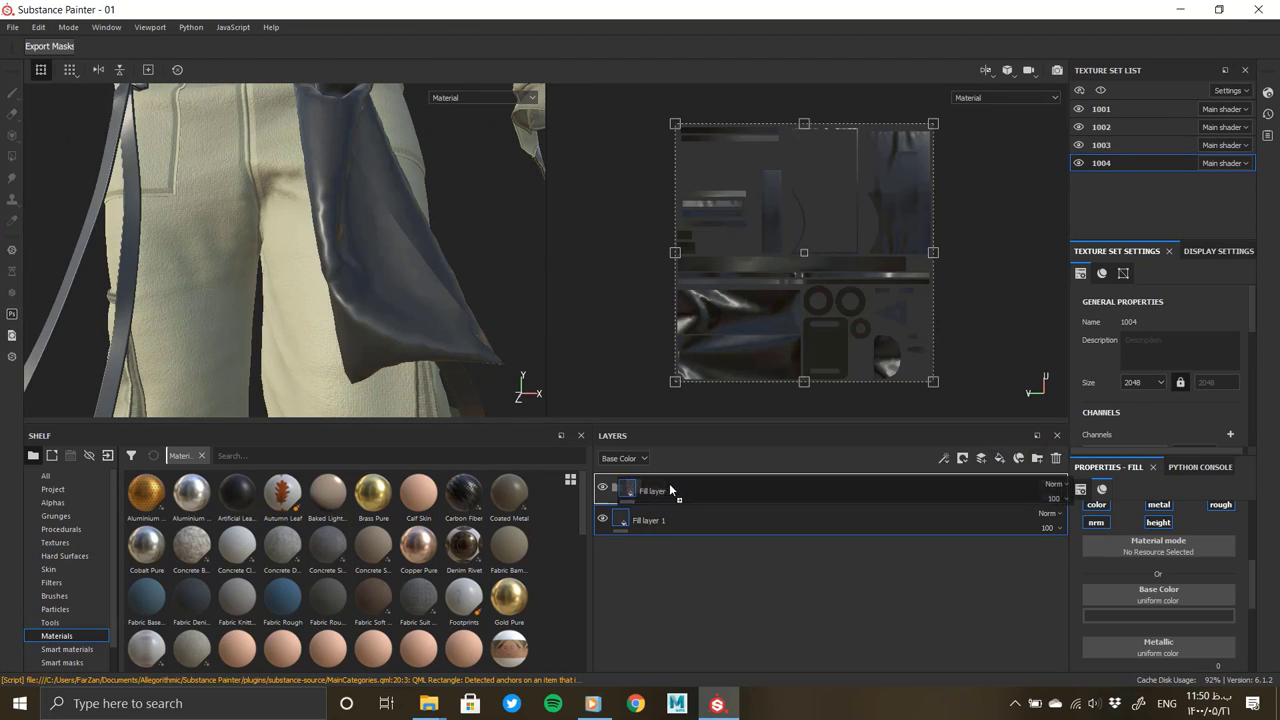
right_click(636, 496)
click(686, 262)
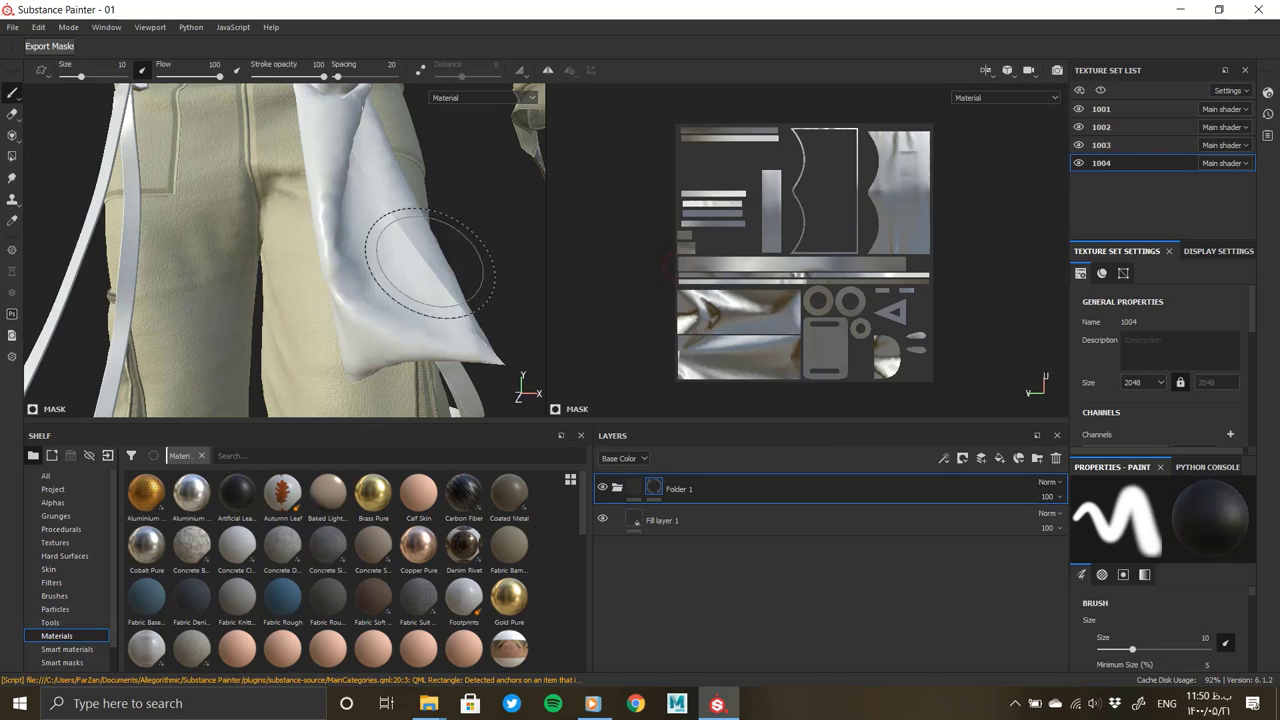
click(11, 159)
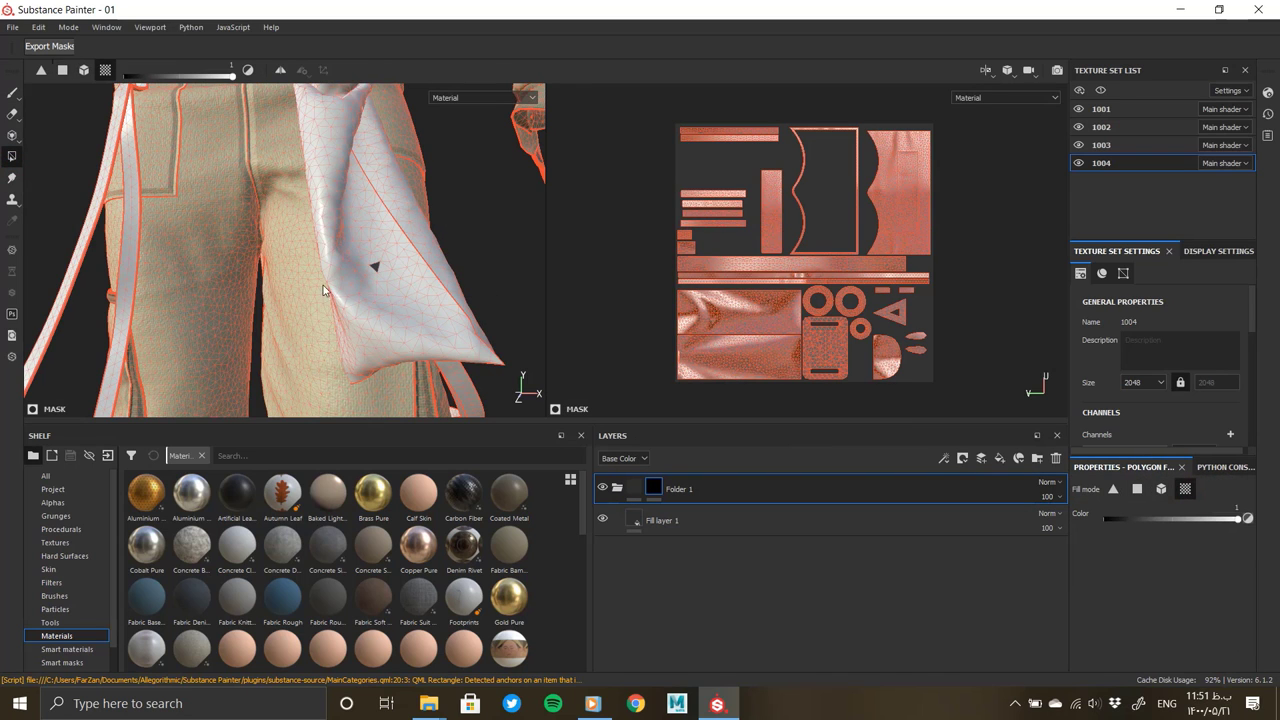
click(365, 292)
click(390, 165)
mouse_move(404, 207)
alt+mouse_down()
mouse_move(403, 296)
mouse_move(223, 326)
mouse_move(229, 306)
alt+mouse_up()
click(403, 296)
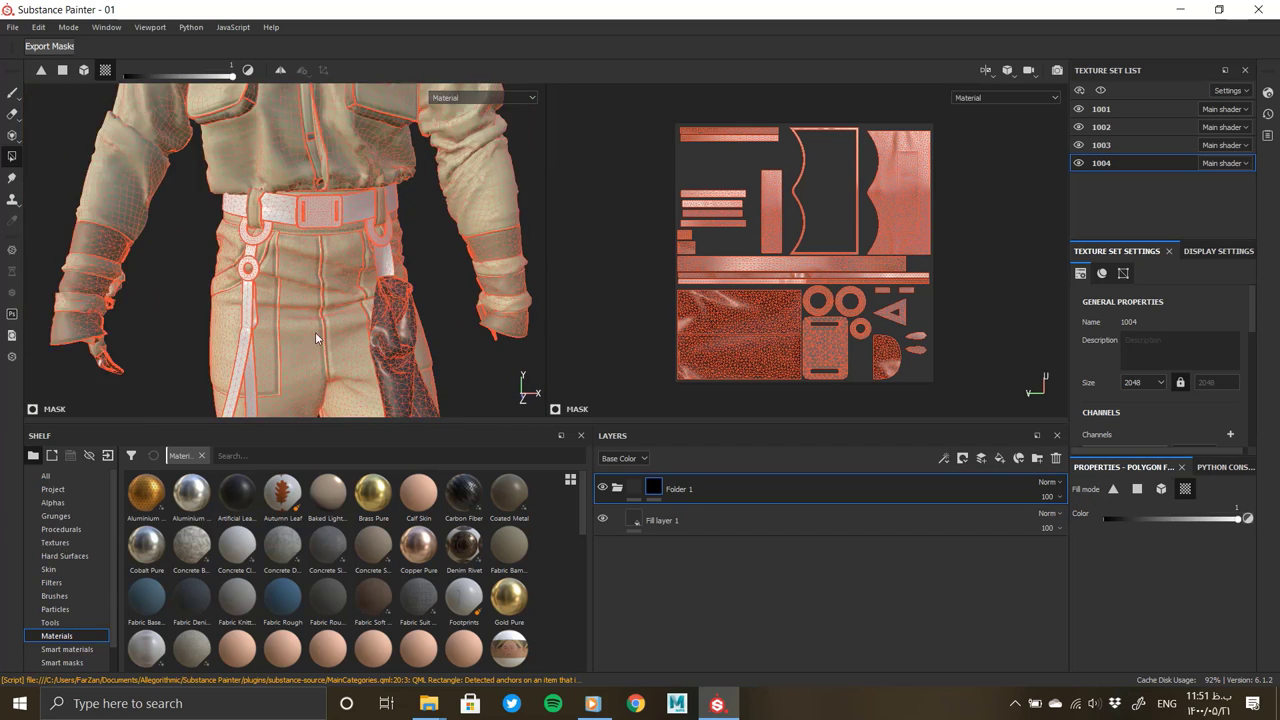
click(683, 512)
scroll(380, 280, up, 5)
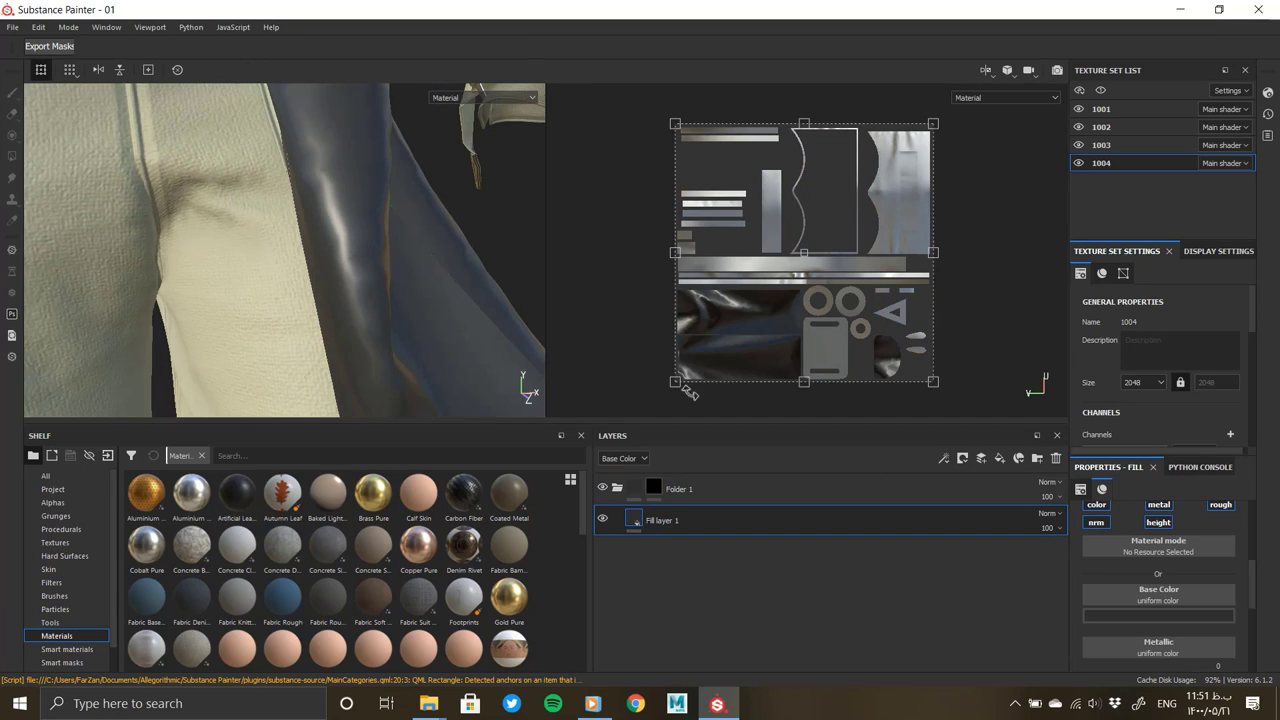
Set Fill layer 1's base colour to a muted reddish-brown
click(1145, 620)
click(1127, 561)
click(1211, 578)
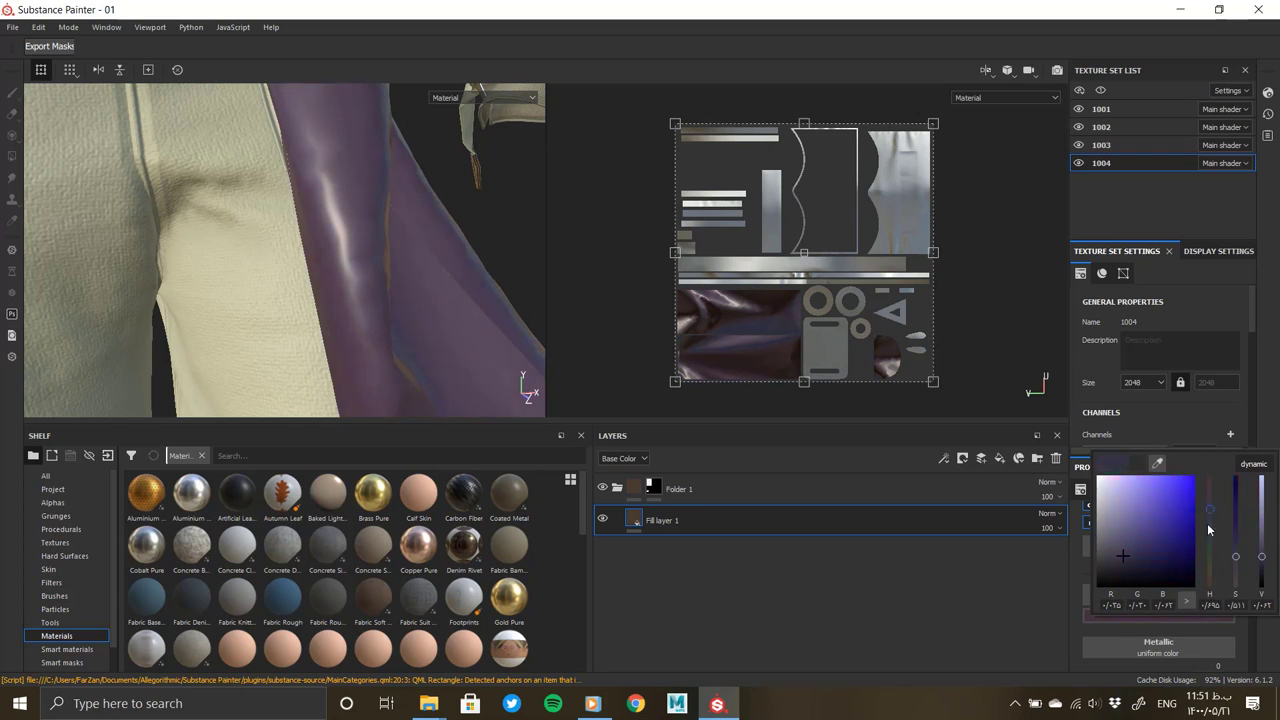
mouse_move(1230, 566)
mouse_down()
mouse_move(1232, 588)
mouse_move(1216, 577)
mouse_up()
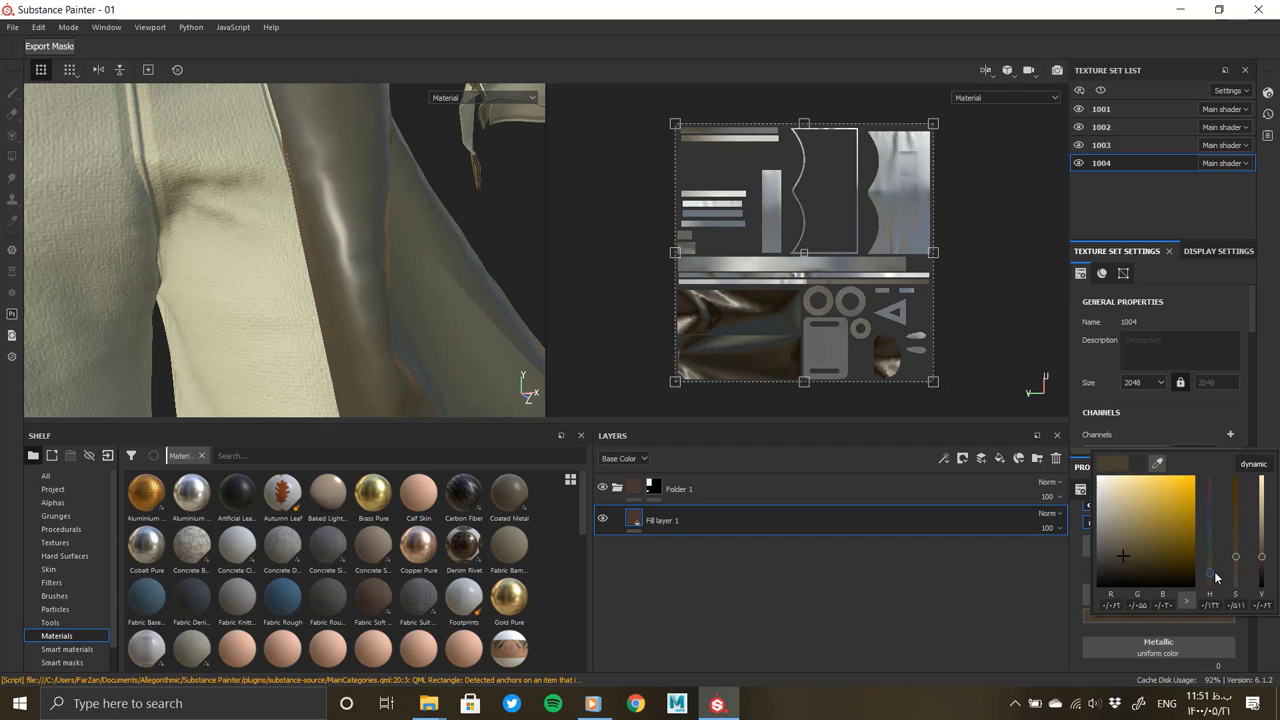
drag(1134, 540, 1151, 558)
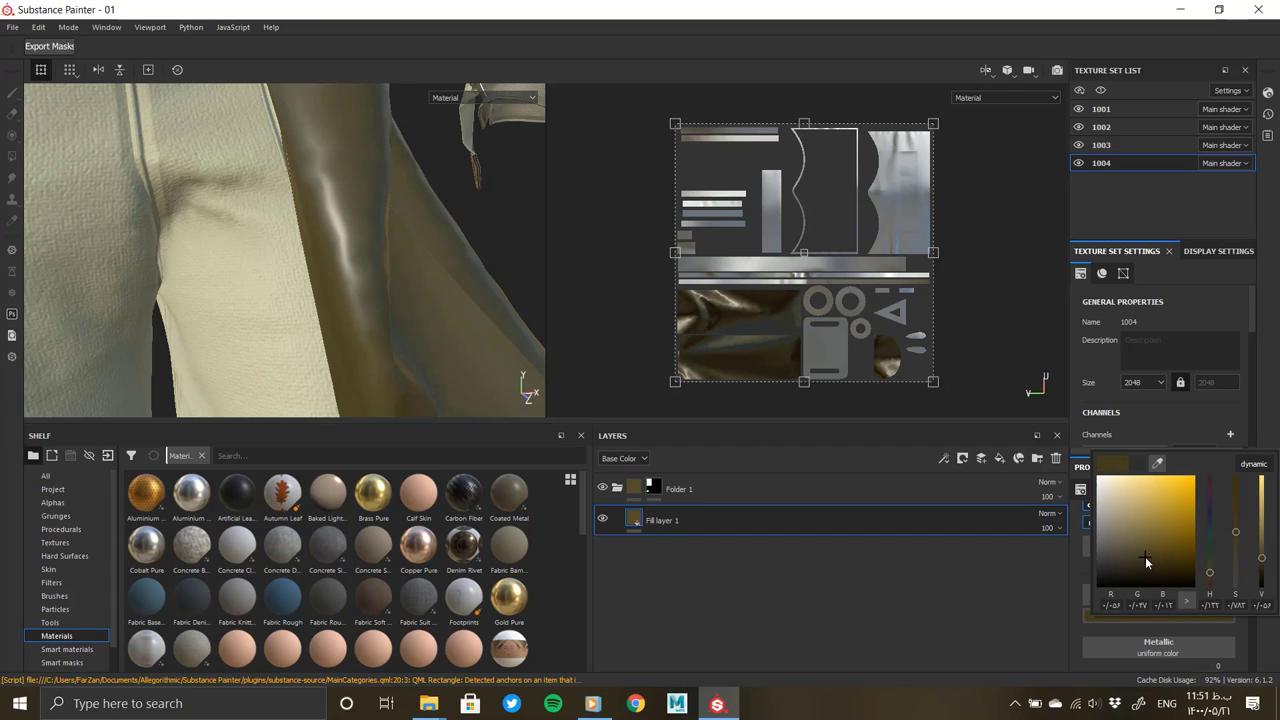
click(1008, 524)
alt+drag(49, 271, 795, 500)
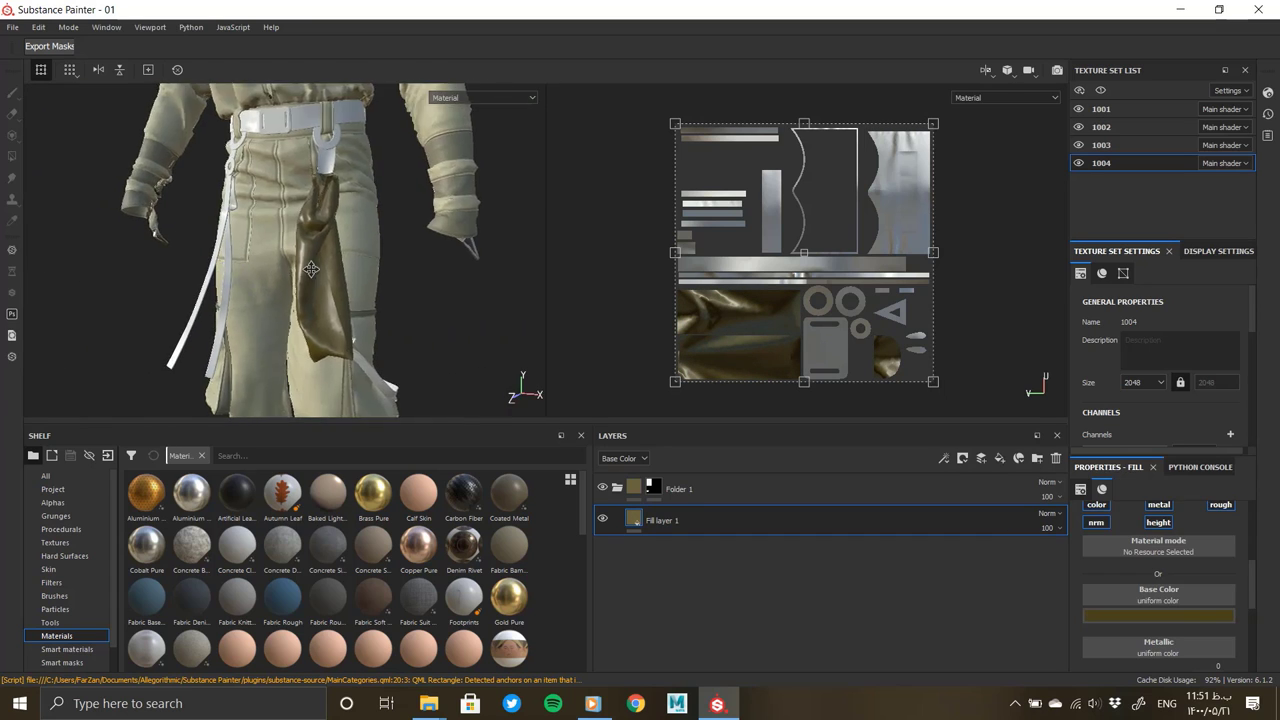
click(1158, 615)
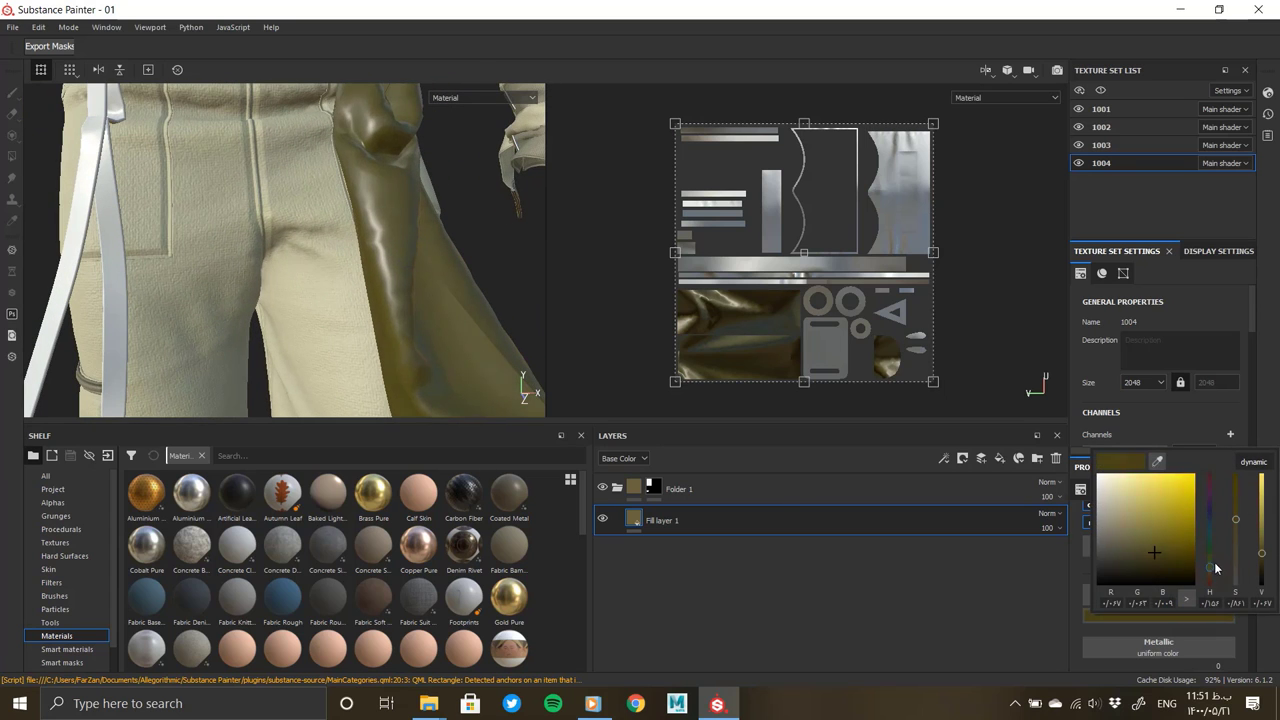
drag(1216, 568, 1216, 483)
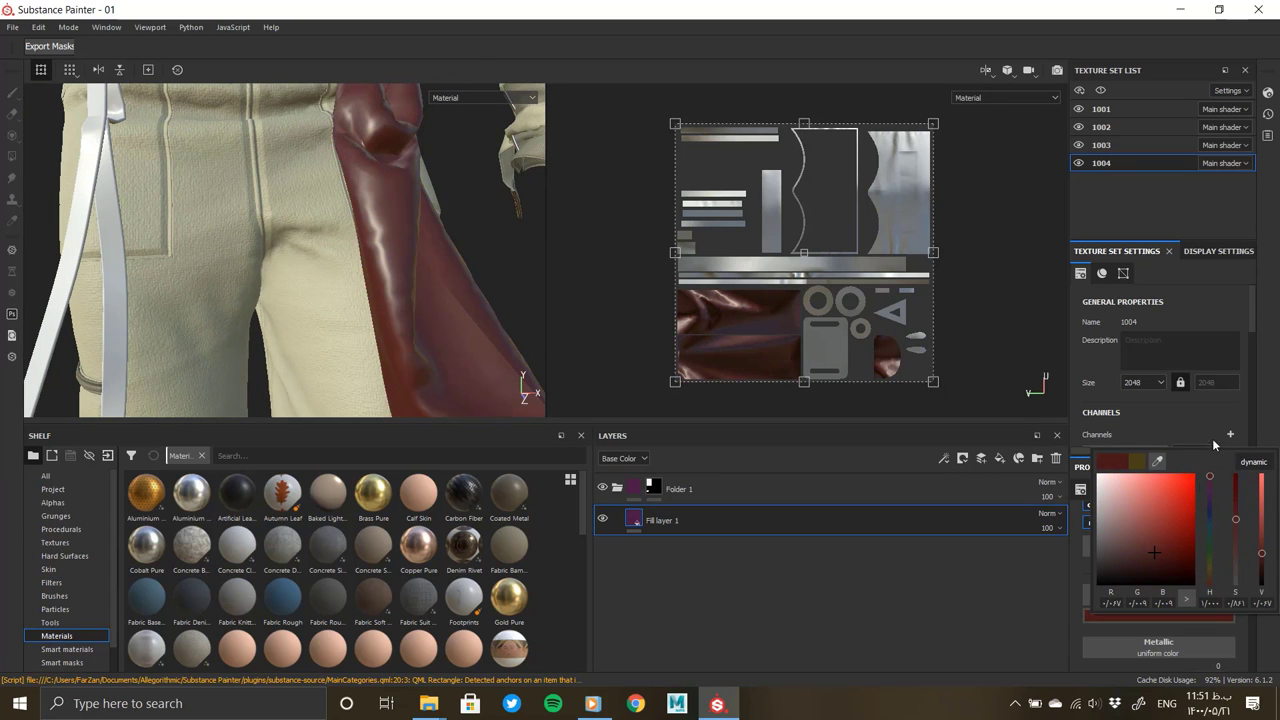
drag(1137, 544, 1123, 556)
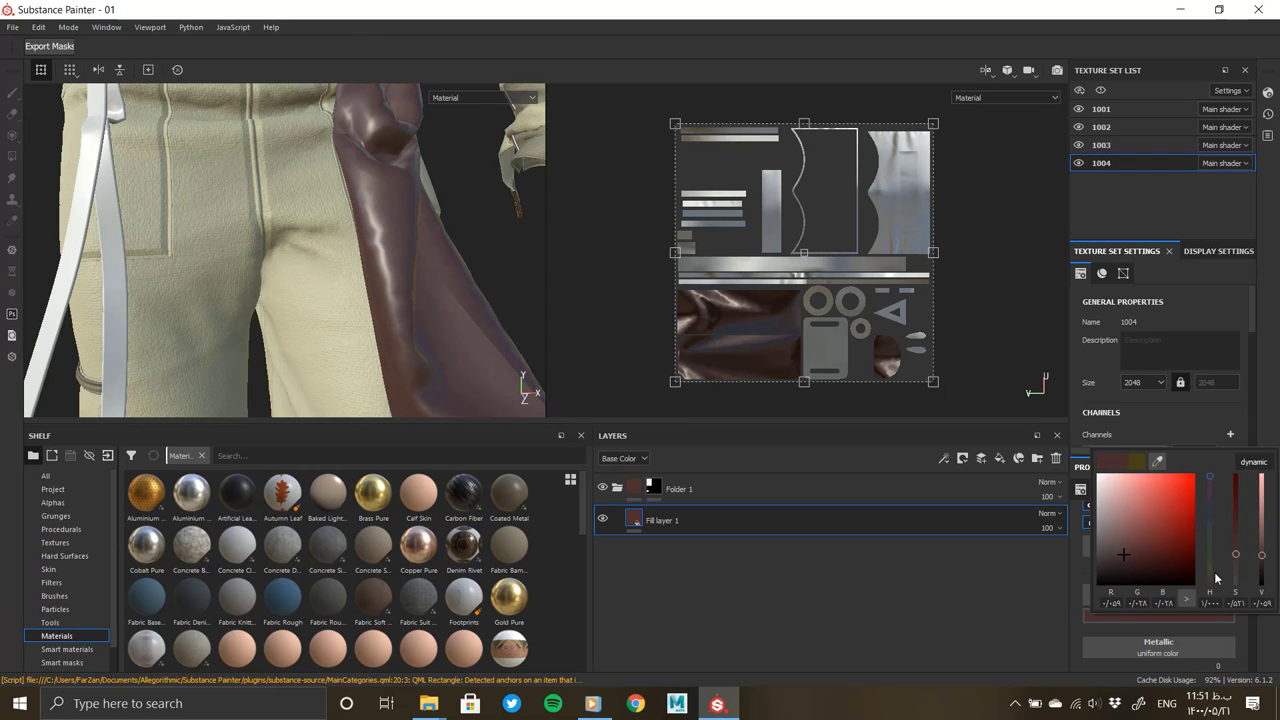
click(405, 346)
Set the bag's roughness to 0.4519 and add a second fill layer above it
mouse_move(405, 346)
alt+mouse_down()
mouse_move(378, 437)
mouse_move(396, 283)
alt+mouse_up()
scroll(1130, 600, down, 2)
scroll(1130, 612, down, 2)
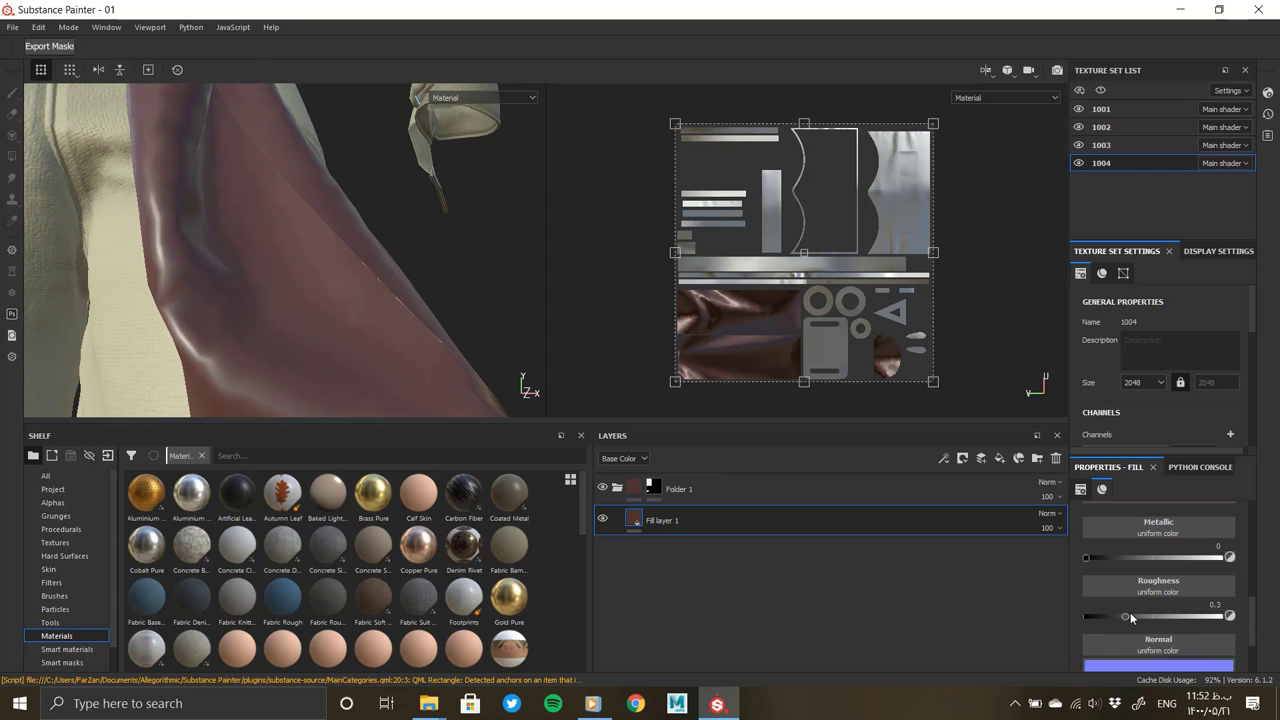
drag(1130, 612, 1143, 611)
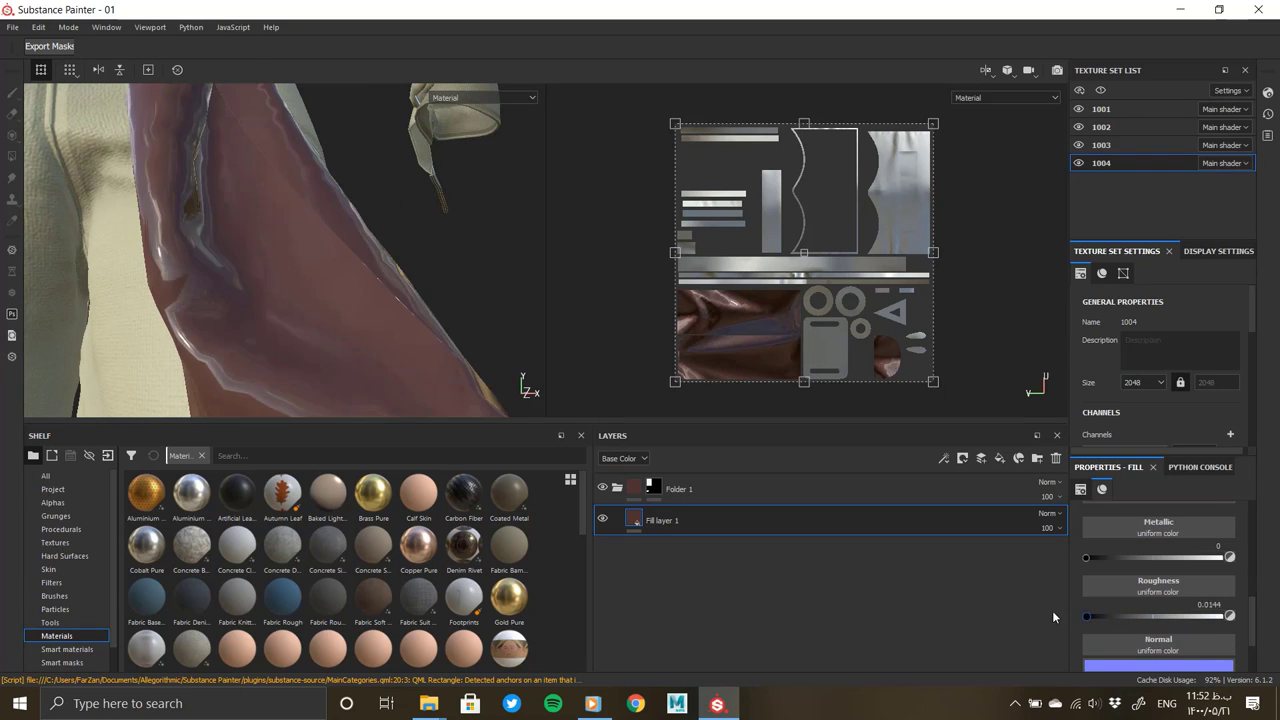
scroll(1141, 609, down, 2)
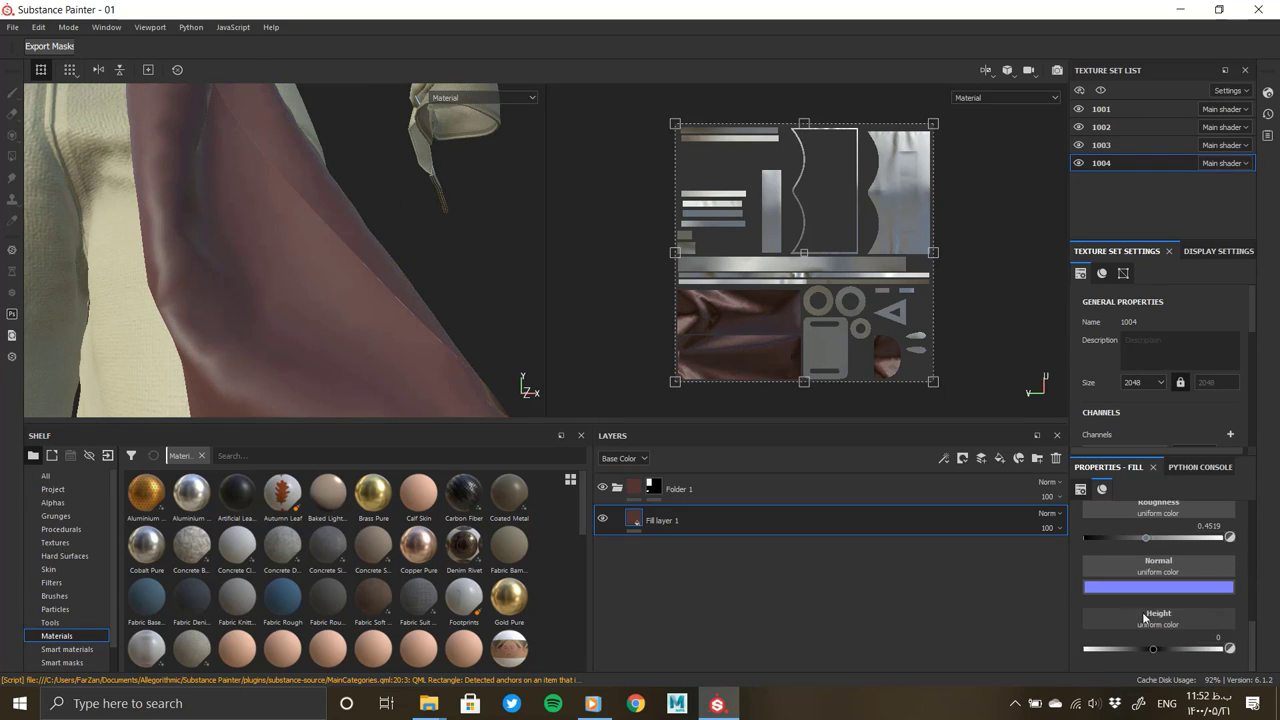
scroll(1140, 619, up, 3)
click(999, 458)
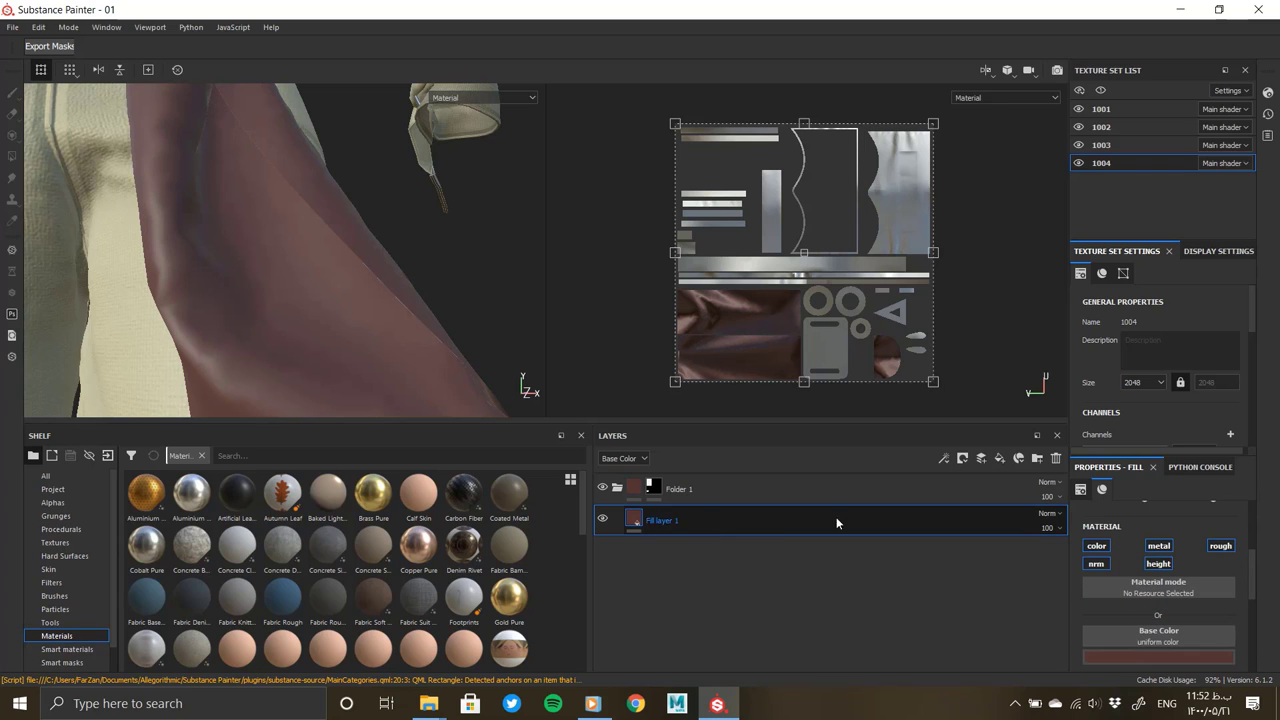
Turn off the colour and normal channels on Fill layer 2, leaving only height
click(1096, 563)
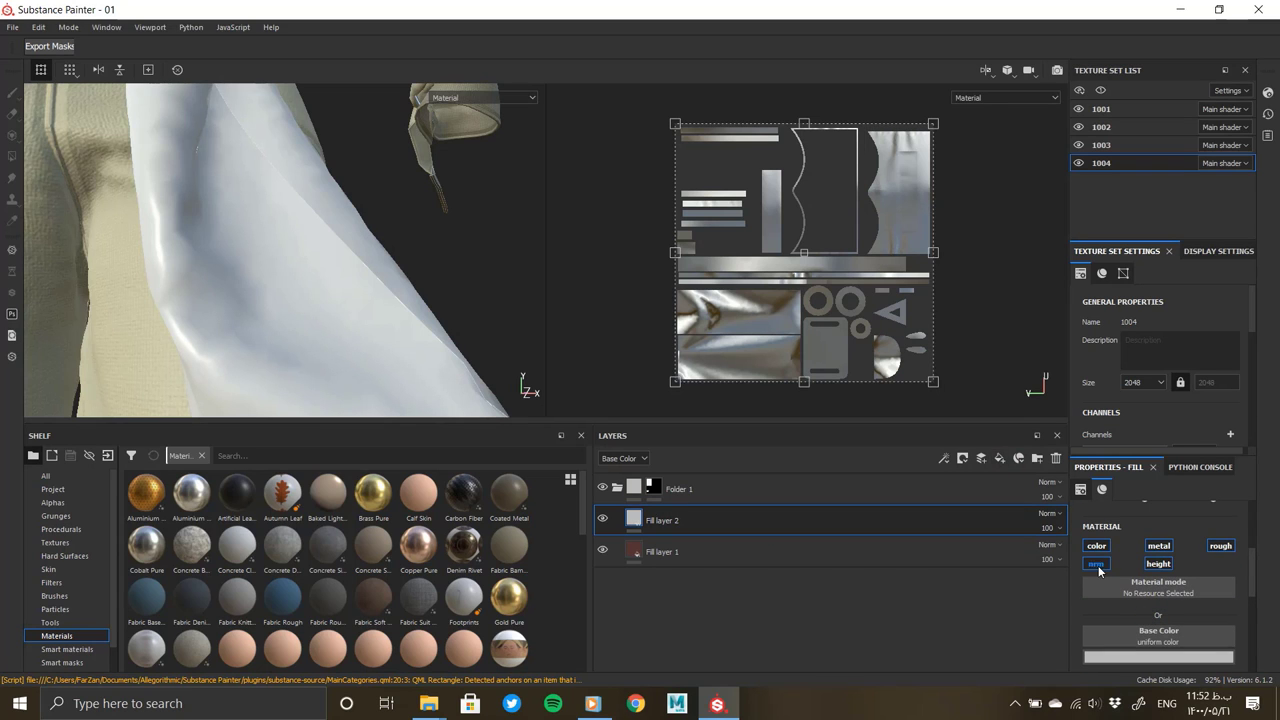
click(1096, 545)
scroll(1157, 640, down, 1)
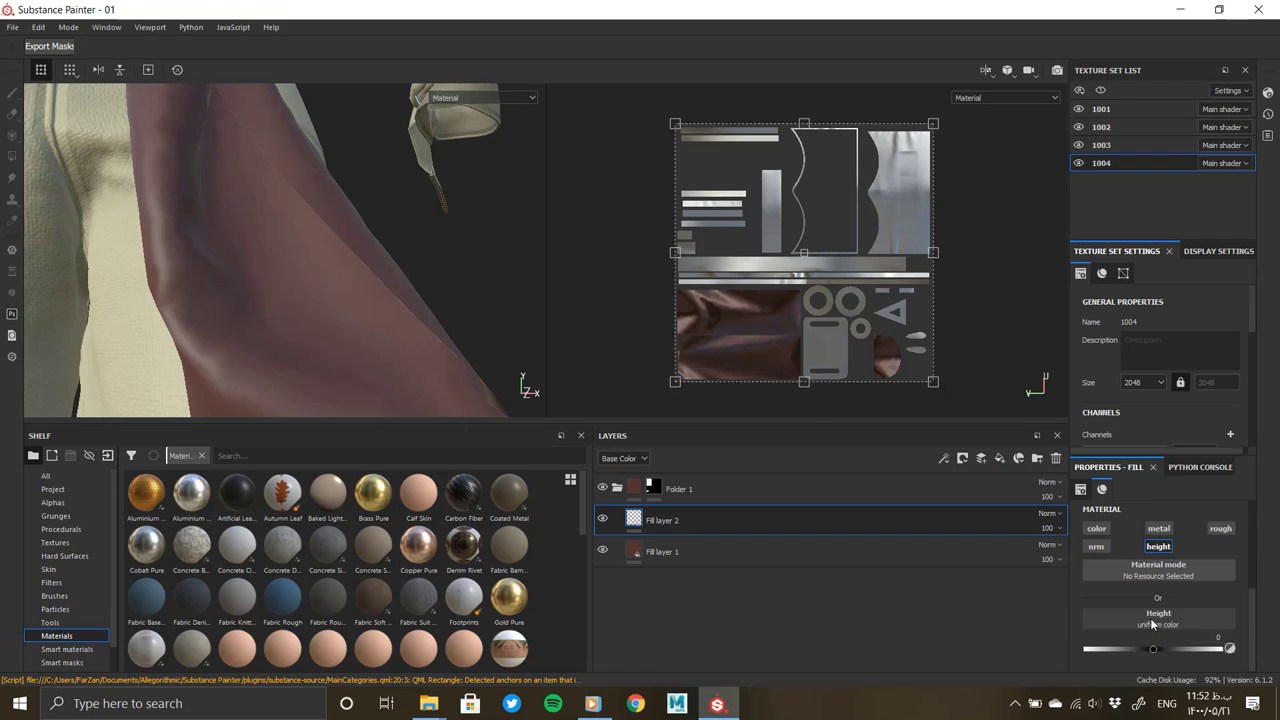
Add a black mask to Fill layer 2 with a Fill effect using the White Noise pattern
right_click(640, 520)
click(677, 133)
right_click(655, 517)
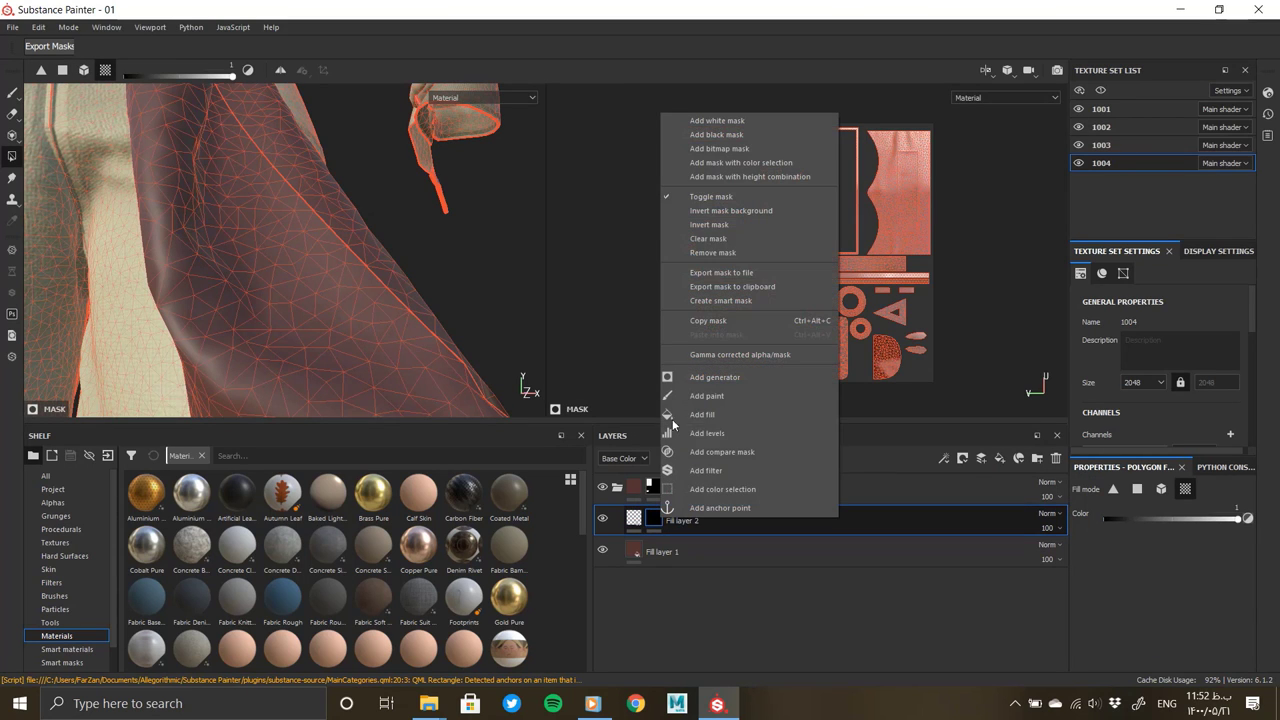
click(702, 414)
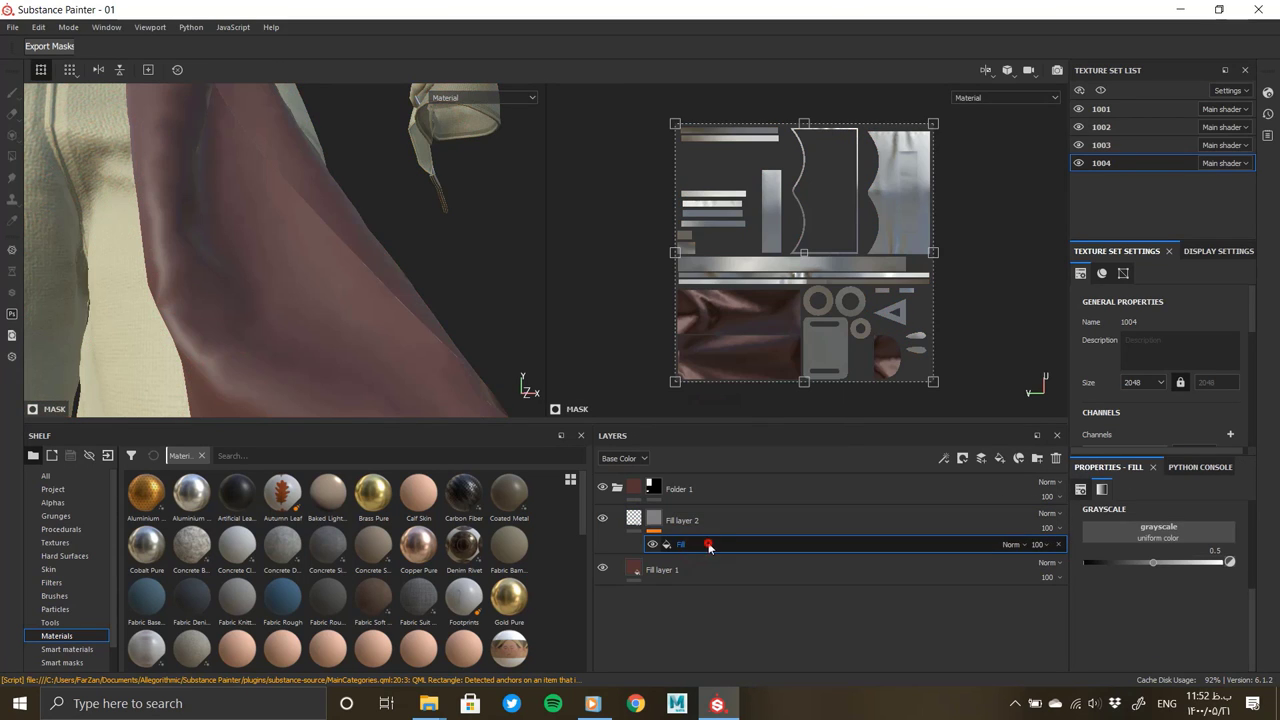
click(1148, 538)
scroll(1180, 450, down, 10)
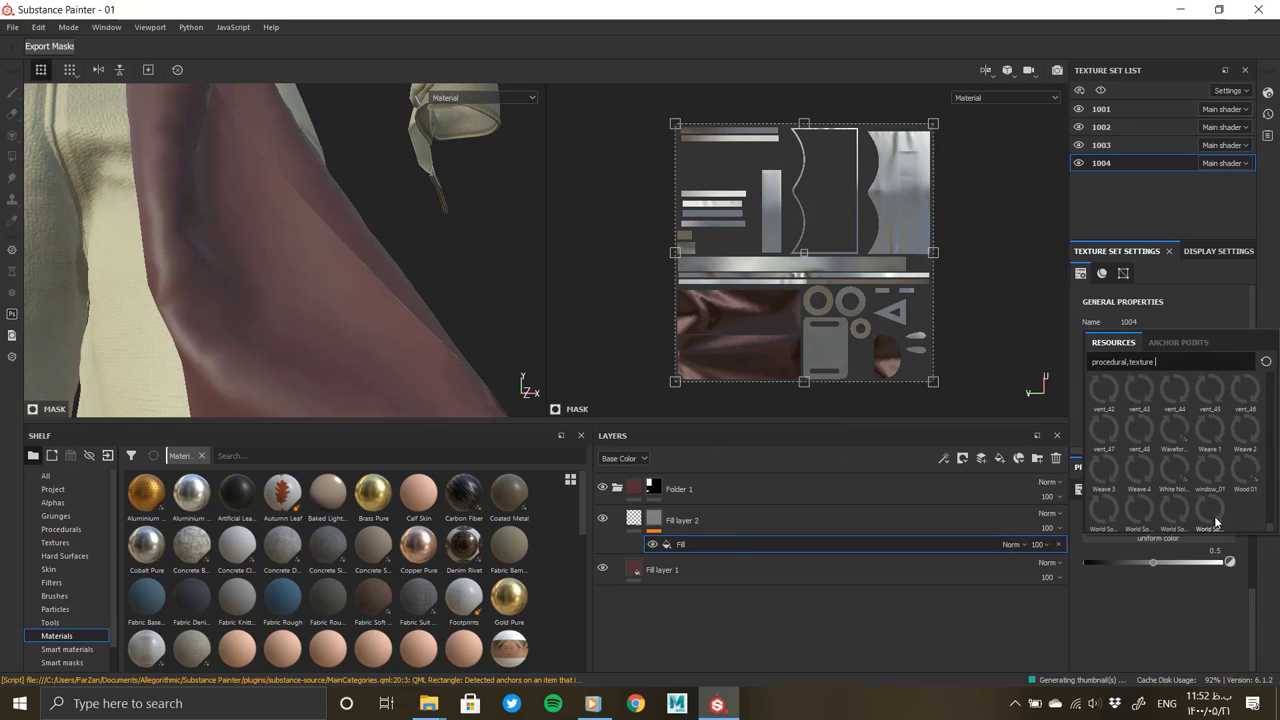
click(1173, 487)
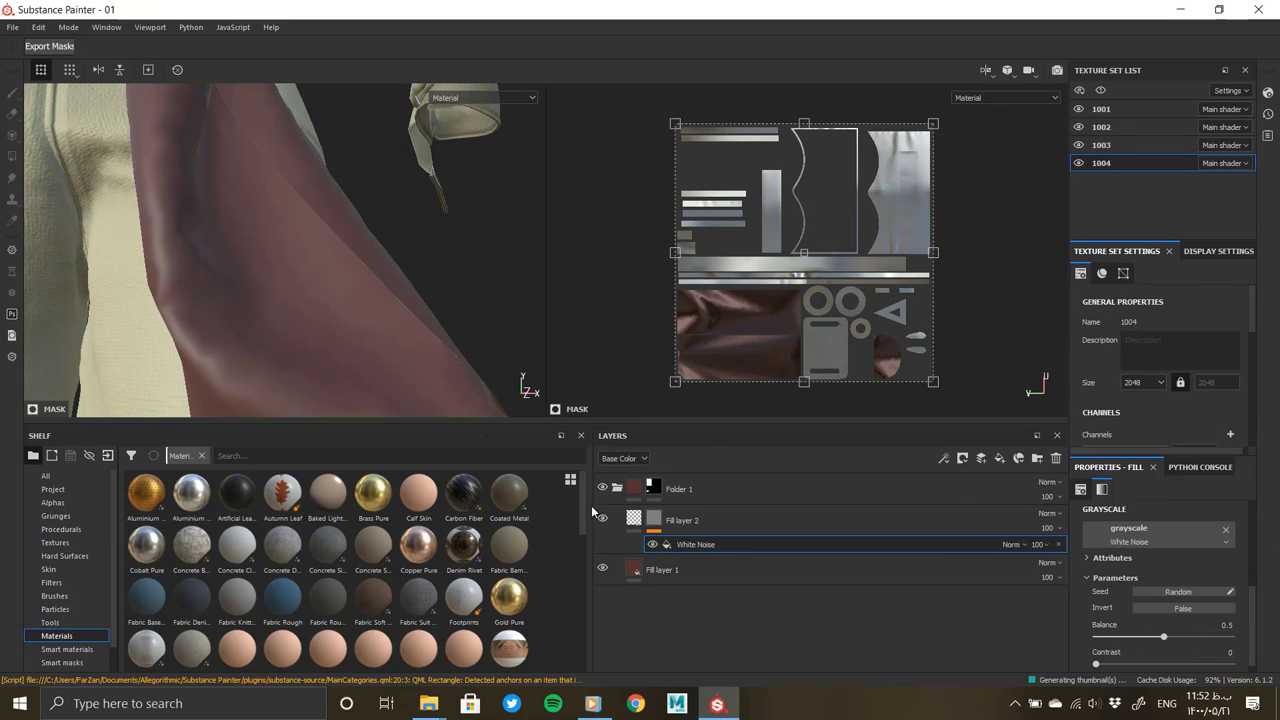
Set the bump height to 0.0288 and lower Fill layer 2's opacity, checking the bag up close
click(680, 520)
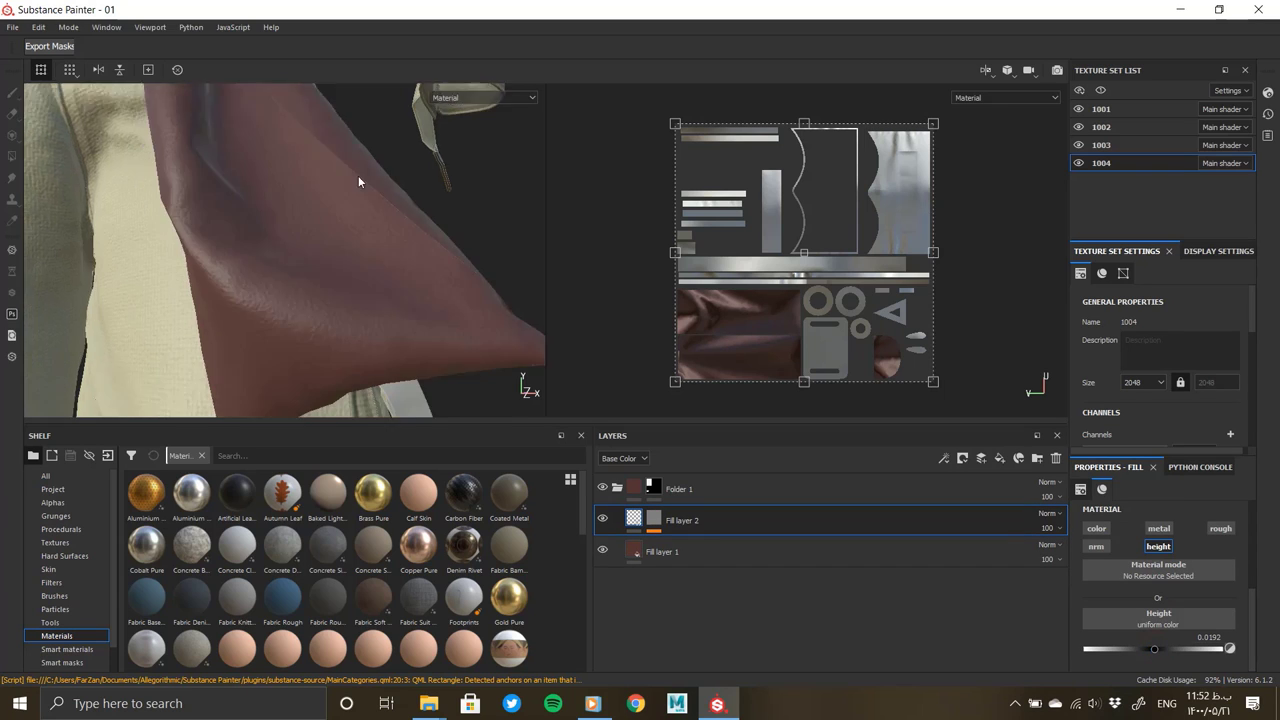
alt+drag(358, 175, 420, 240)
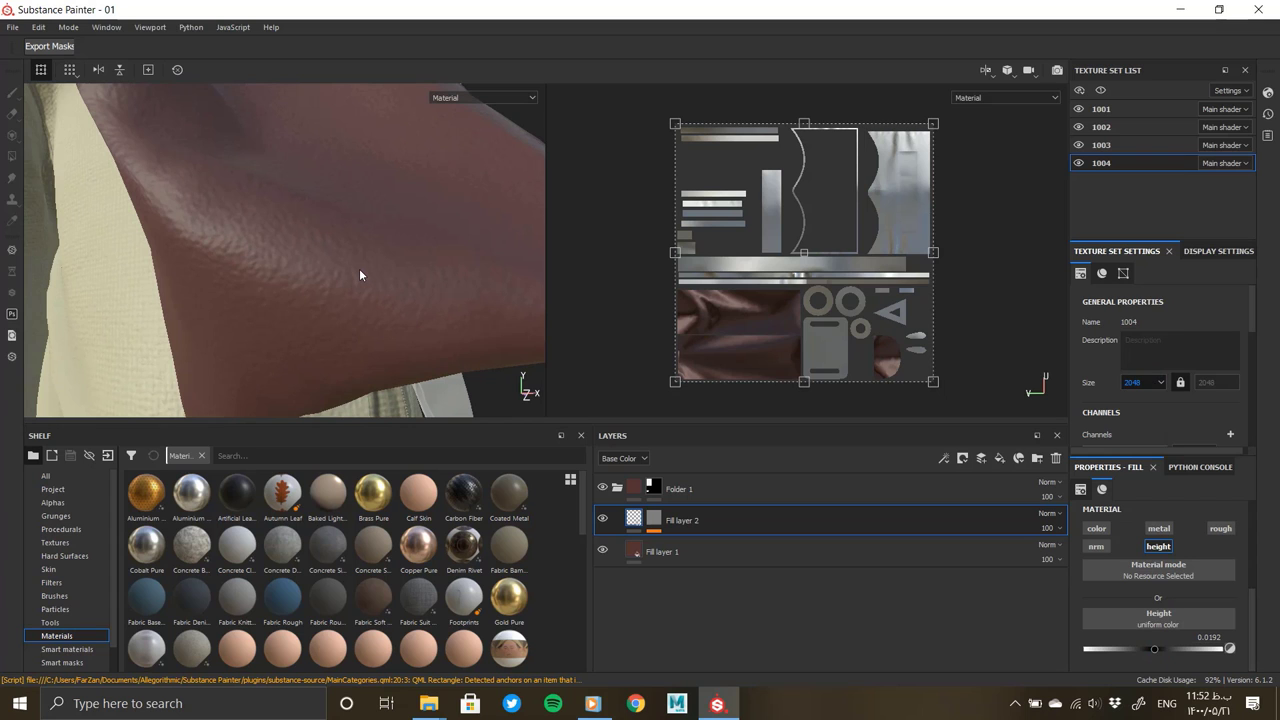
mouse_move(359, 268)
alt+mouse_down()
mouse_move(412, 270)
mouse_move(369, 263)
alt+mouse_up()
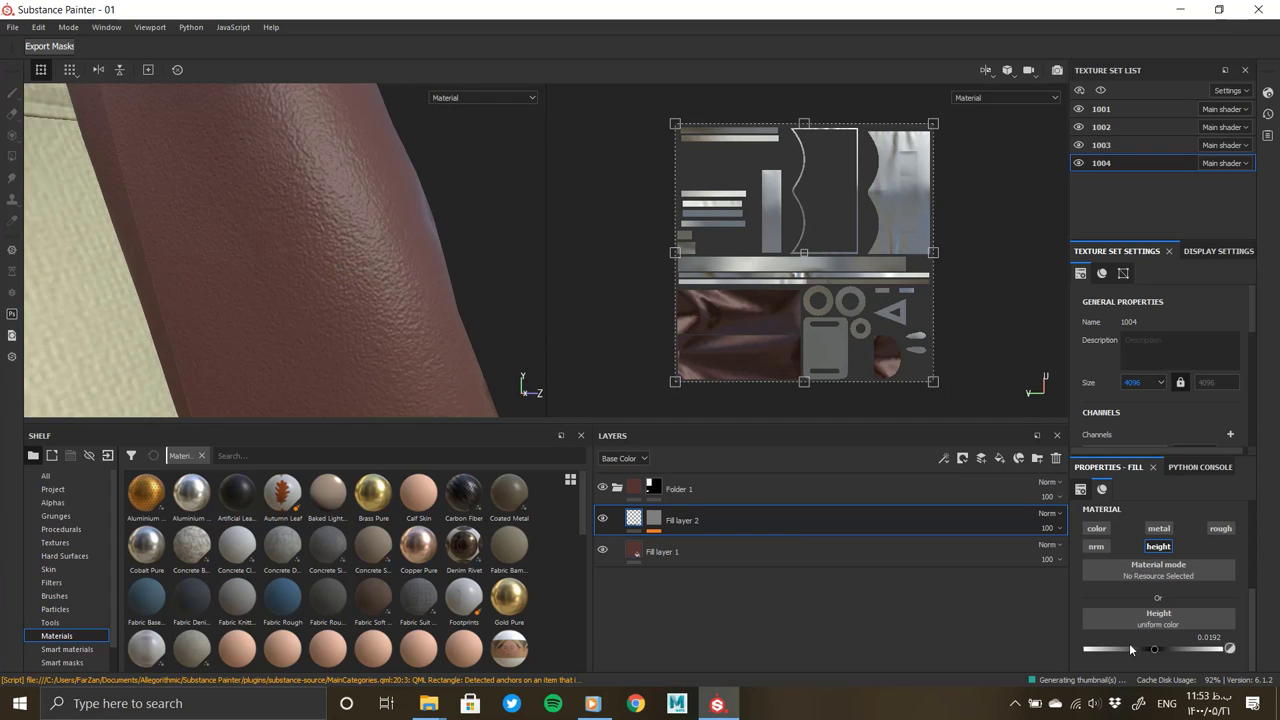
drag(1158, 652, 1152, 652)
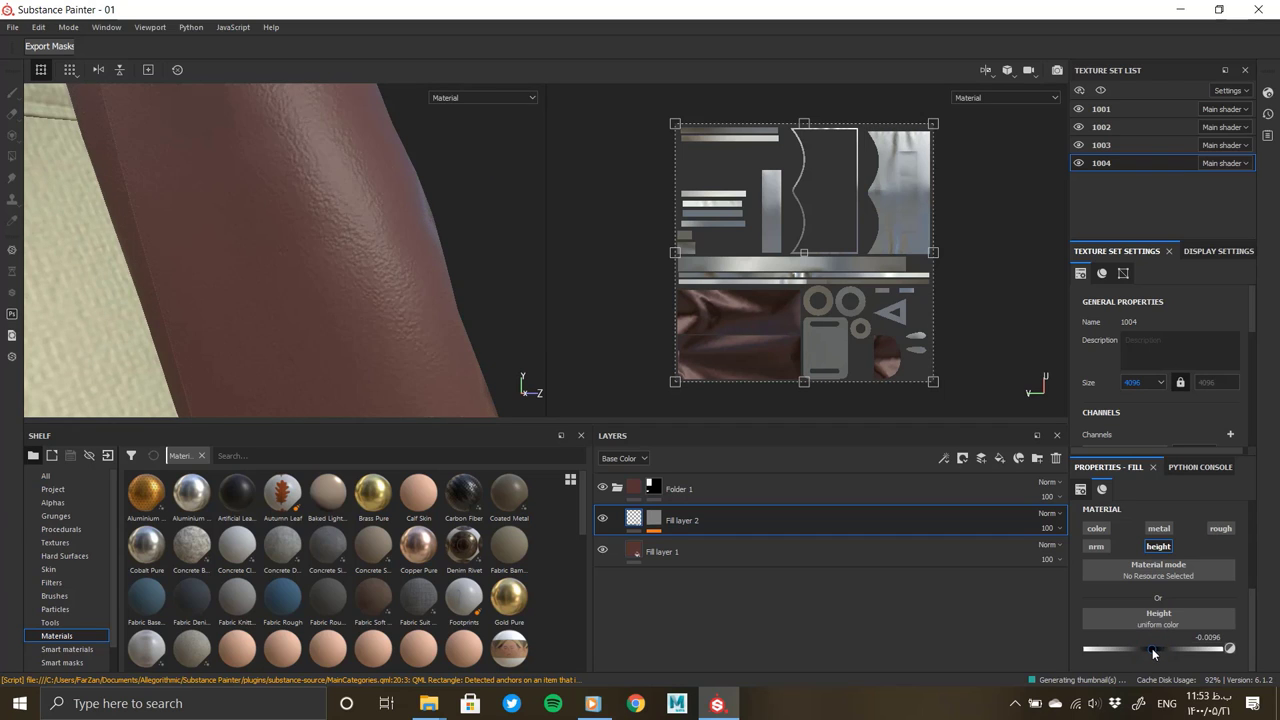
click(1048, 528)
drag(1098, 552, 1060, 552)
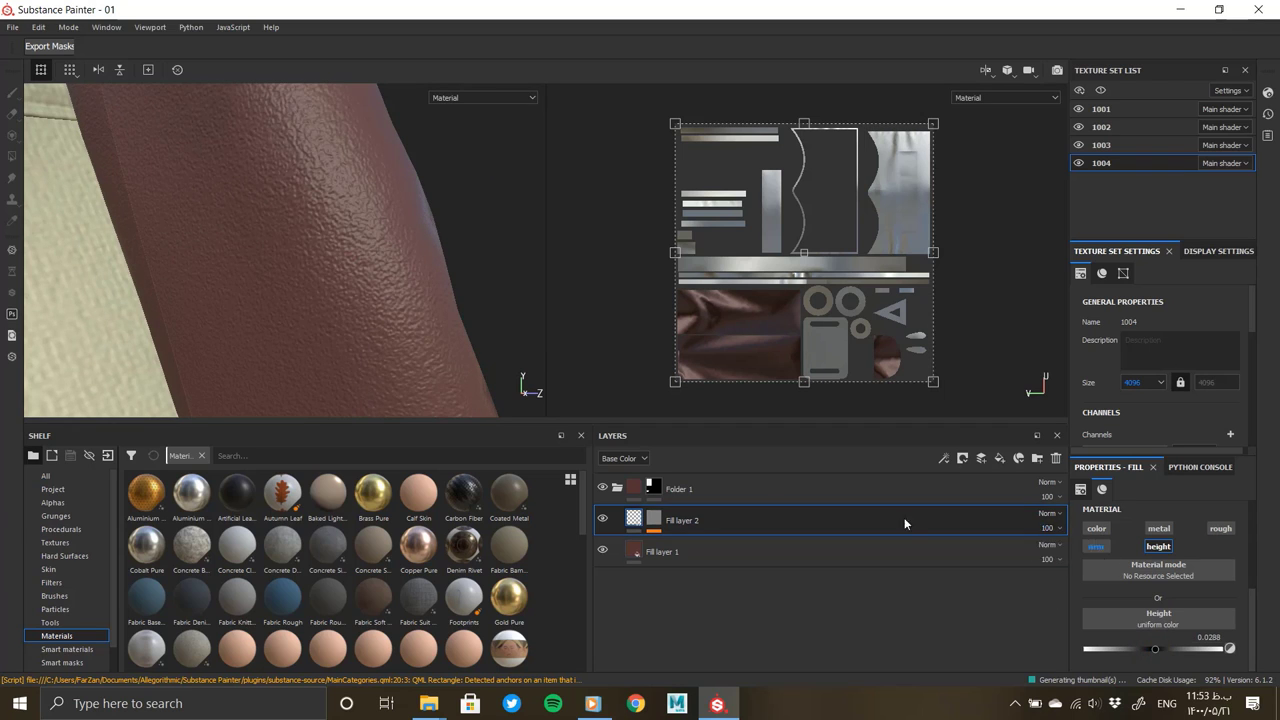
click(612, 505)
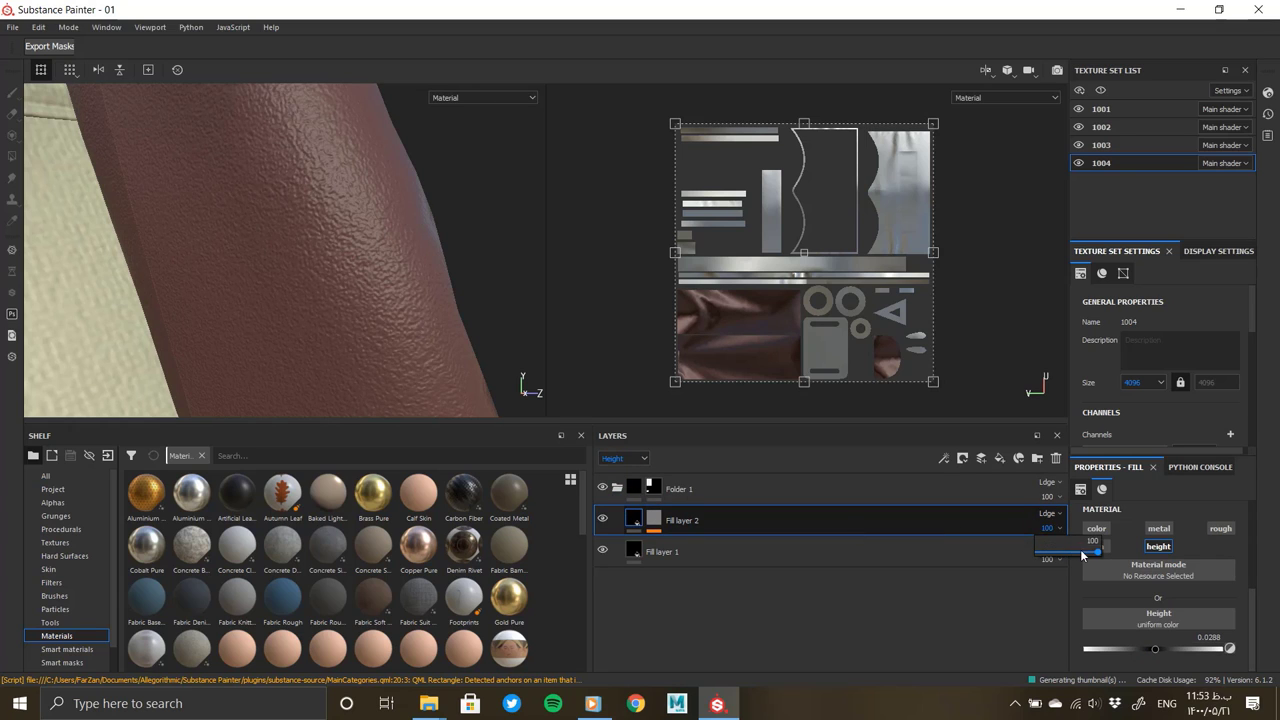
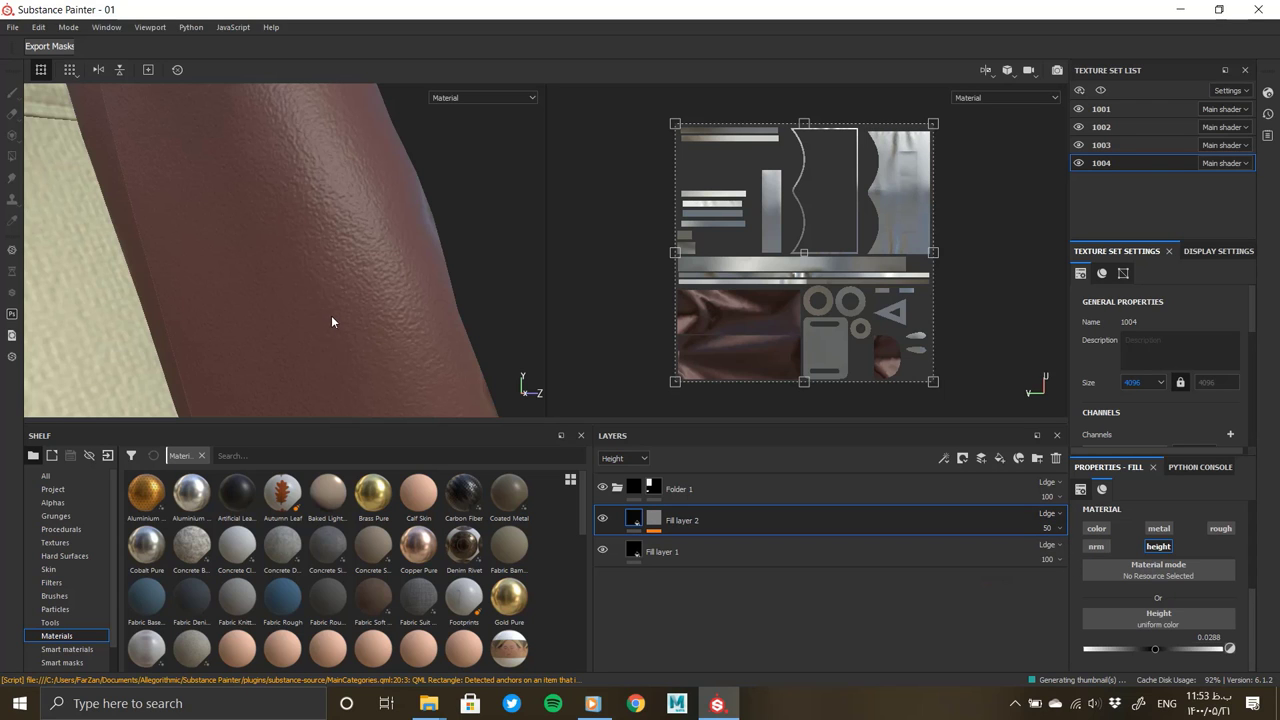
Add a new fill layer above Fill layer 2 with only its height channel enabled
mouse_move(331, 315)
alt+mouse_down()
mouse_move(375, 268)
mouse_move(354, 435)
mouse_move(257, 300)
mouse_move(357, 300)
mouse_move(338, 370)
mouse_move(214, 251)
mouse_move(330, 300)
alt+mouse_up()
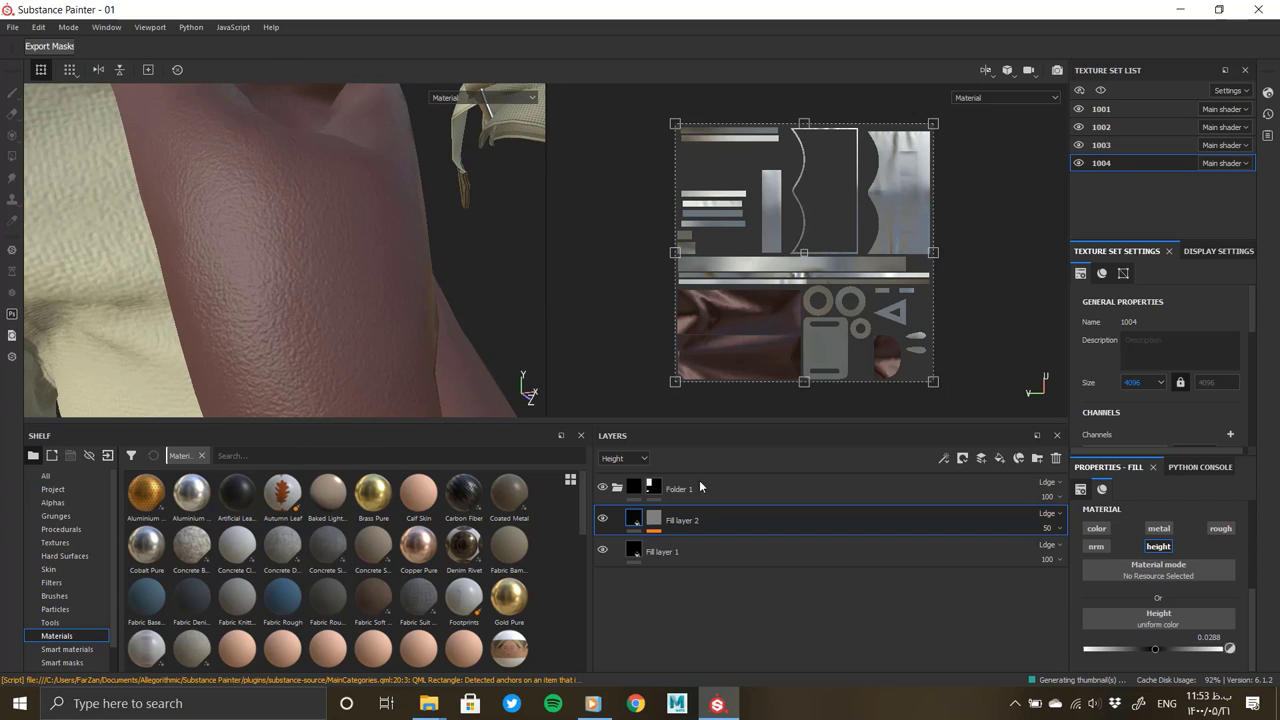
click(999, 458)
click(1158, 547)
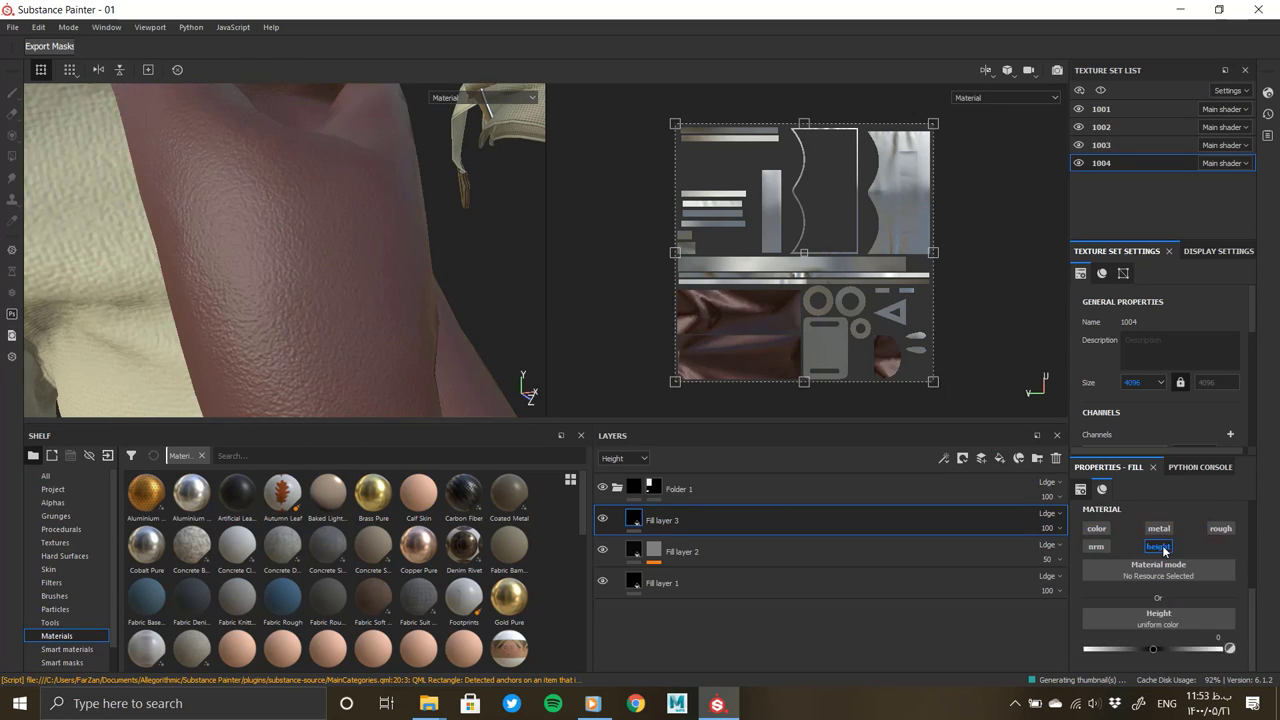
Use Grunge Map 005 as the new fill layer's height texture
click(1158, 617)
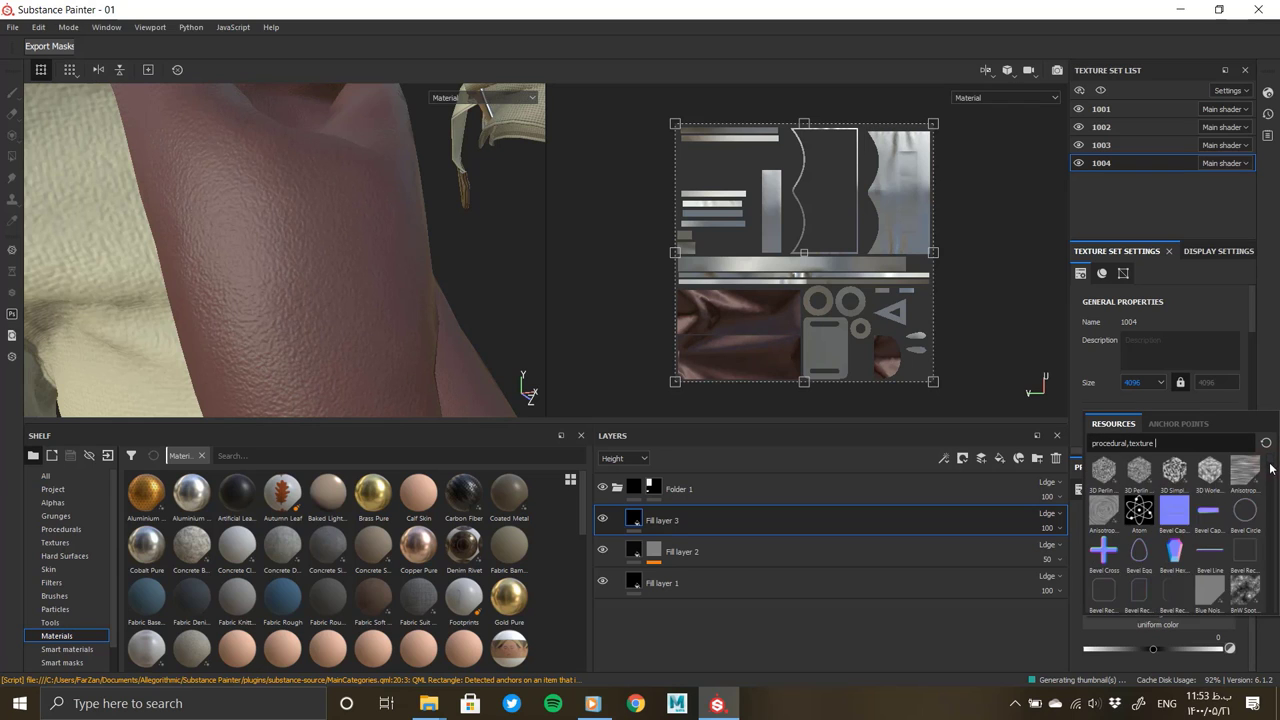
drag(1271, 467, 1271, 485)
scroll(1240, 535, down, 2)
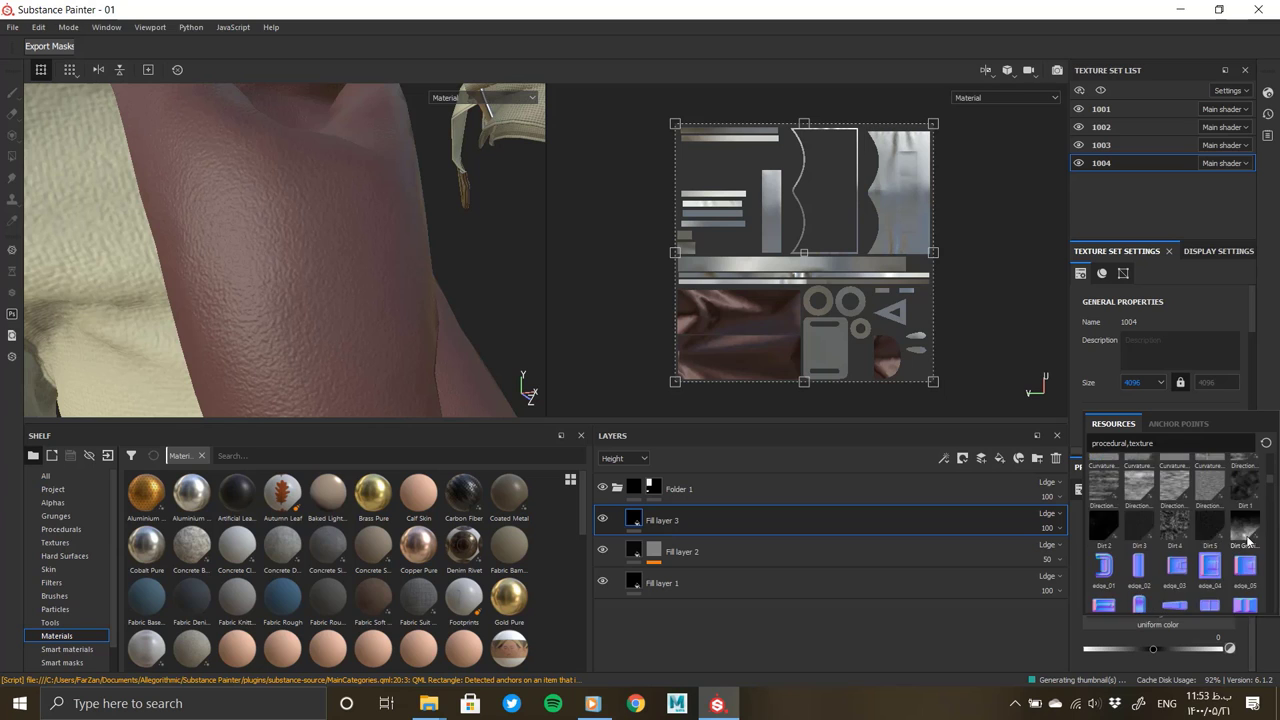
scroll(1225, 528, down, 2)
scroll(1210, 520, down, 2)
scroll(1198, 512, down, 2)
scroll(1194, 510, down, 2)
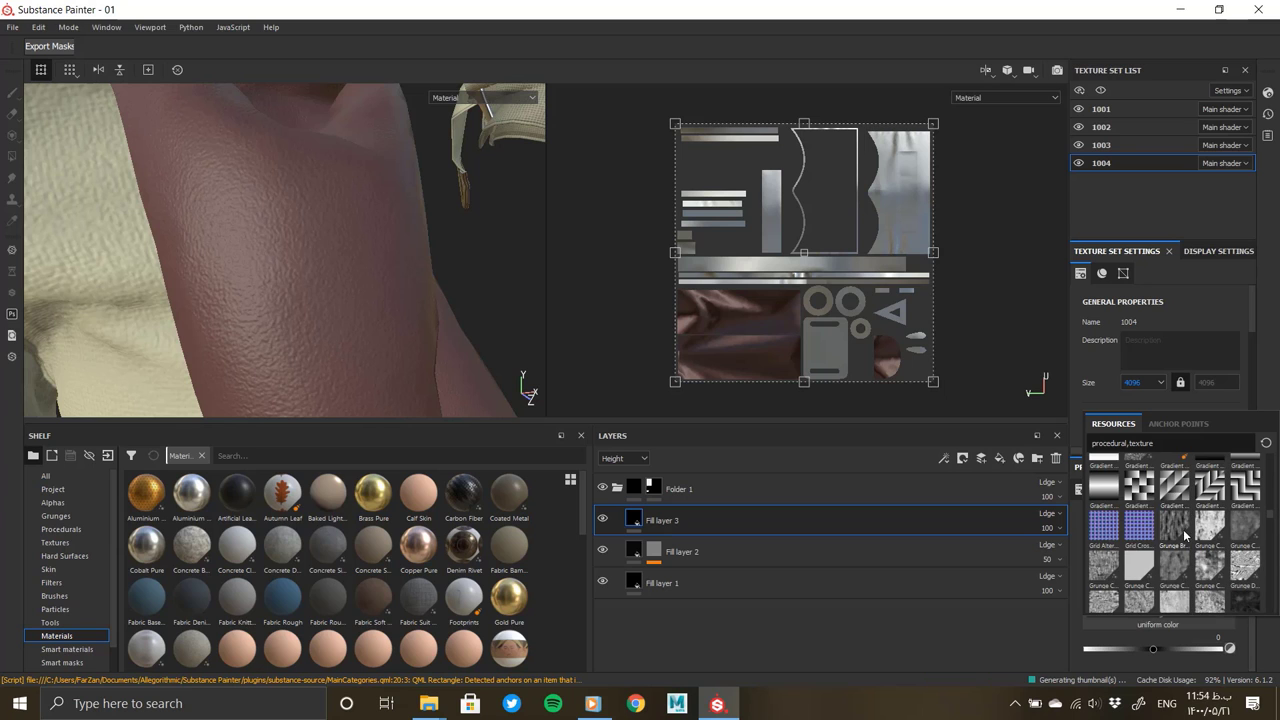
scroll(1186, 512, down, 2)
scroll(1178, 514, down, 2)
mouse_move(1139, 485)
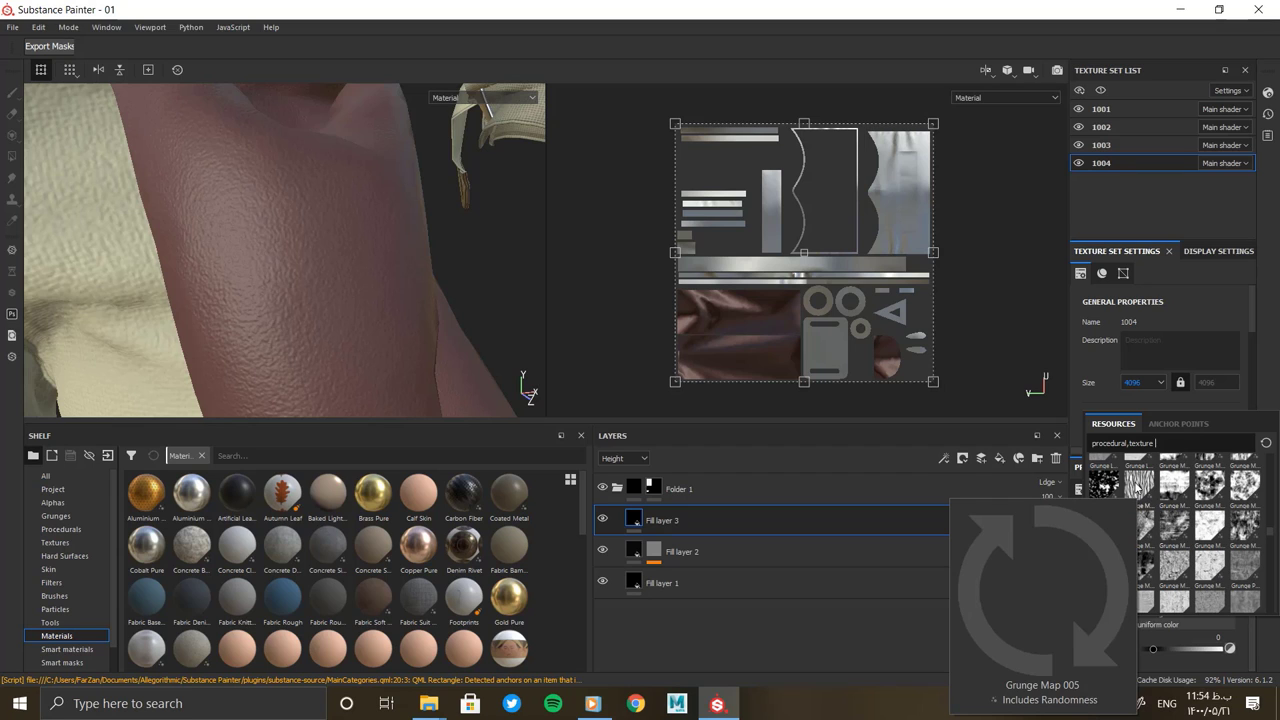
click(1104, 486)
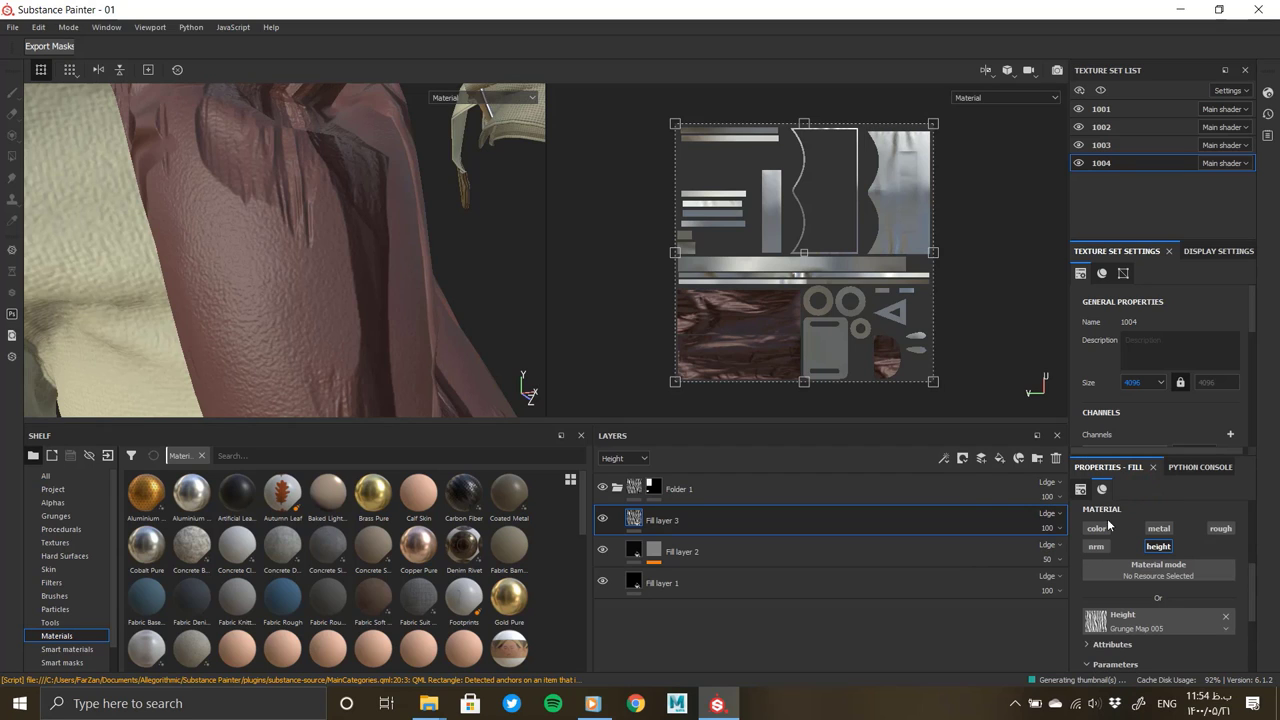
scroll(1133, 600, down, 3)
scroll(1133, 600, down, 1)
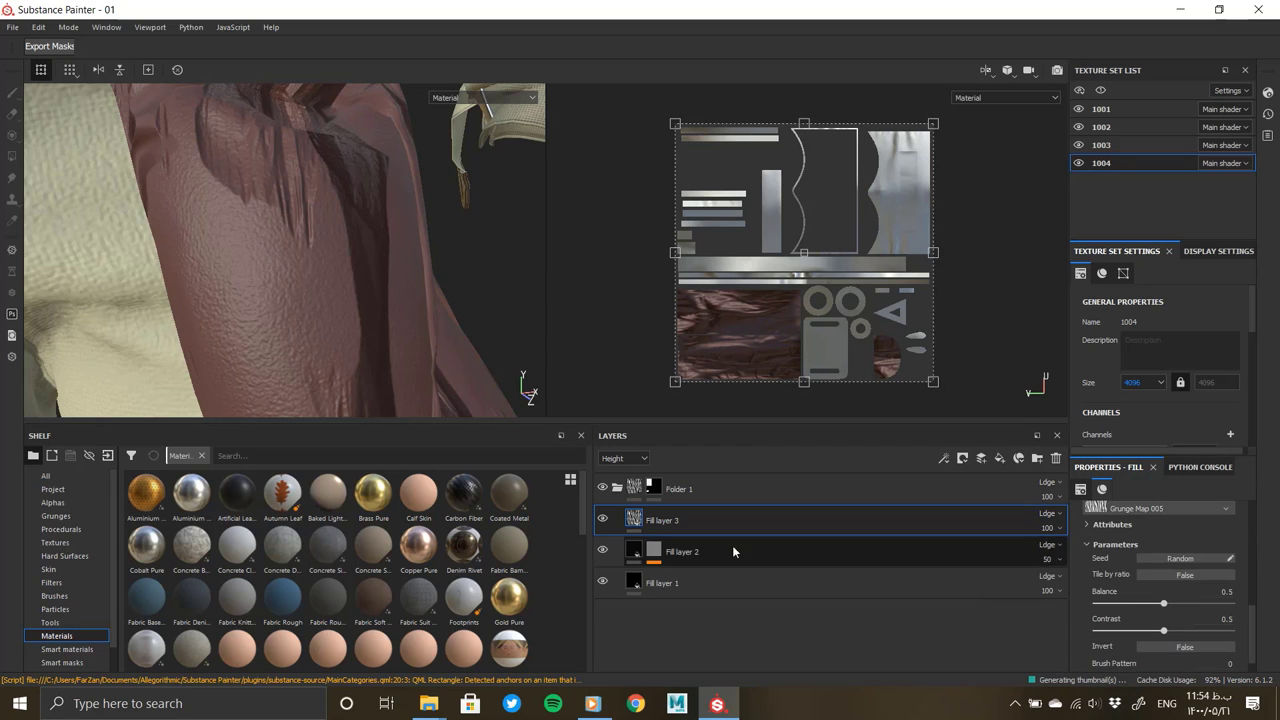
Give Fill layer 3 a black mask with a fill effect inside it
right_click(636, 521)
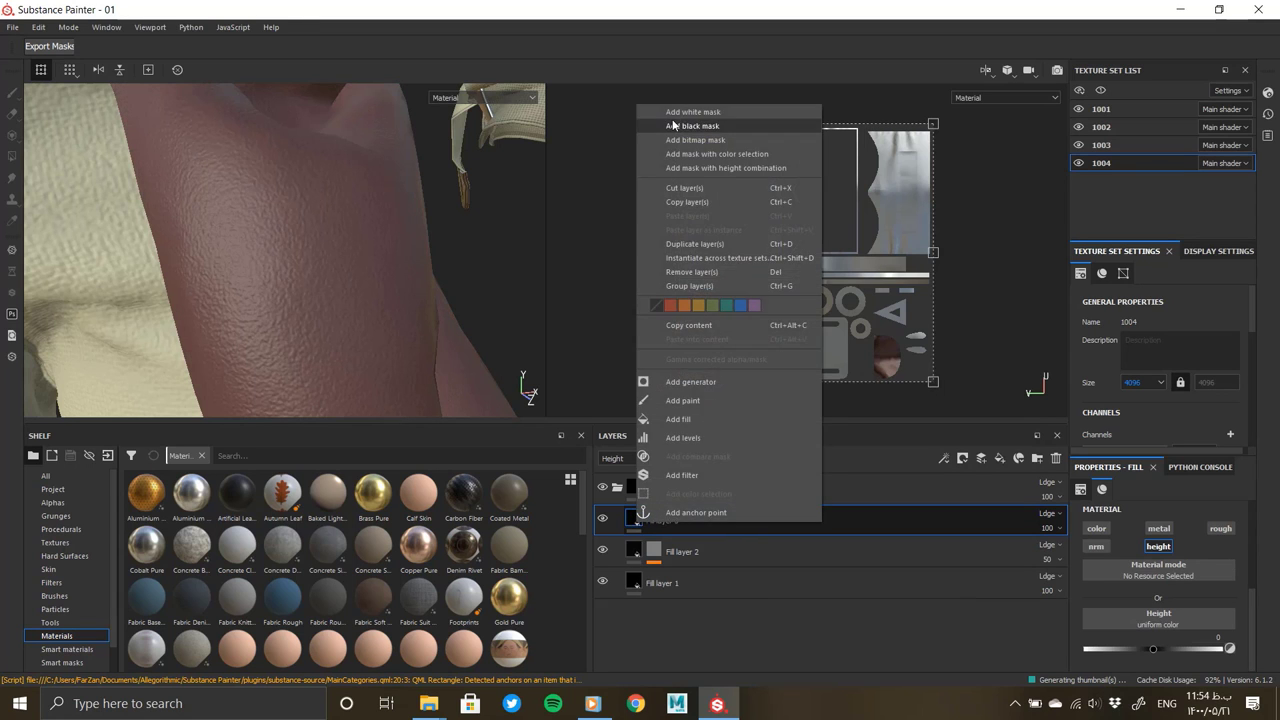
click(690, 508)
right_click(669, 531)
click(776, 384)
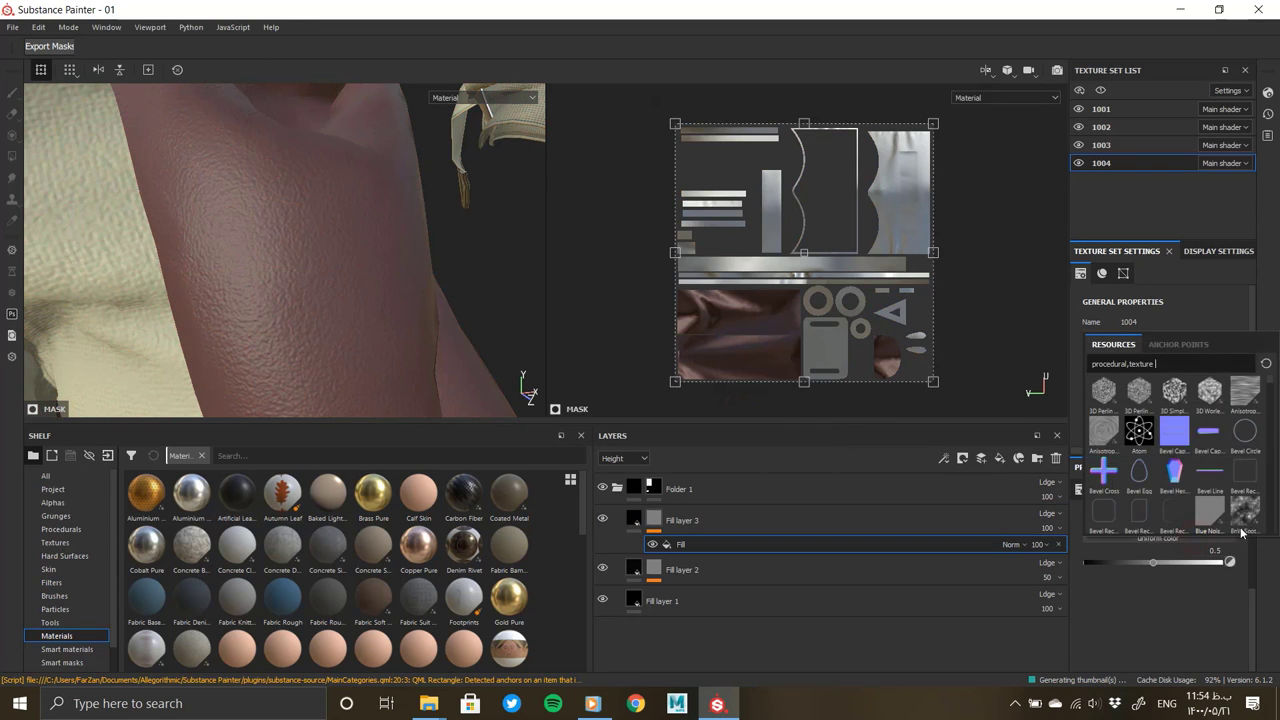
Fill the mask with Grunge Map 005 and try a negative height value
scroll(1271, 468, down, 2)
scroll(1271, 468, down, 2)
scroll(1273, 470, down, 2)
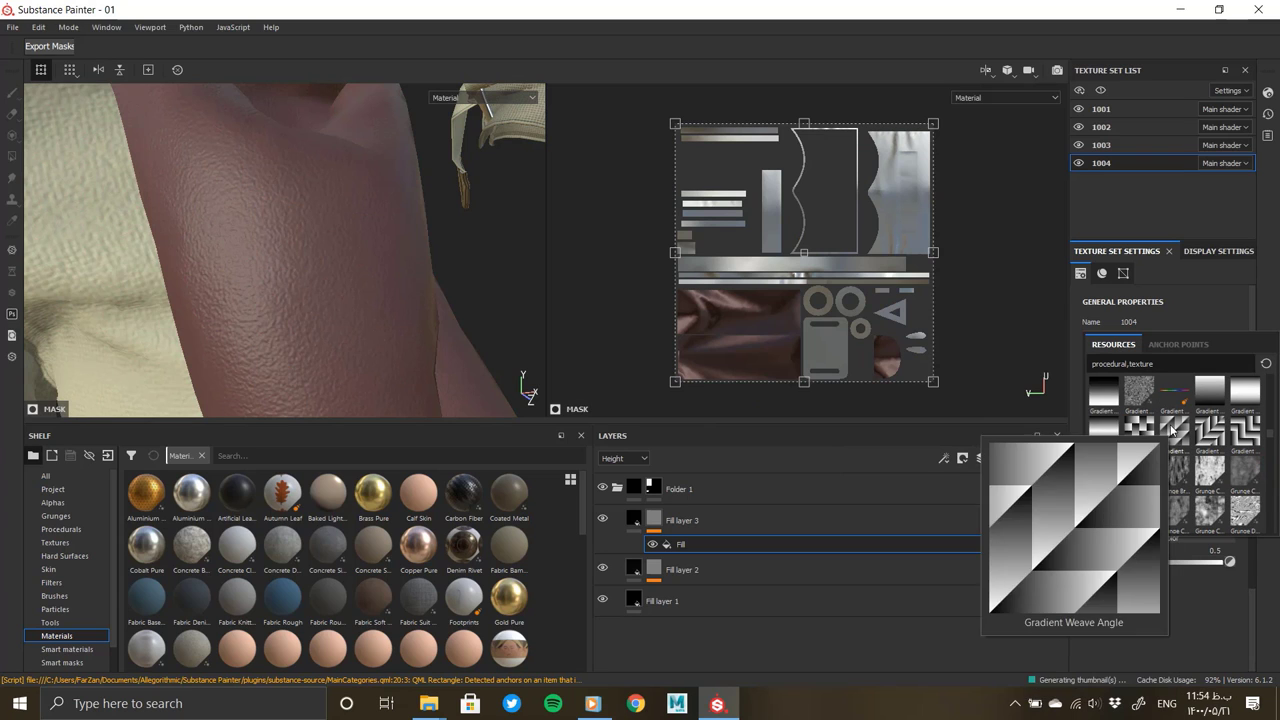
scroll(1152, 472, down, 3)
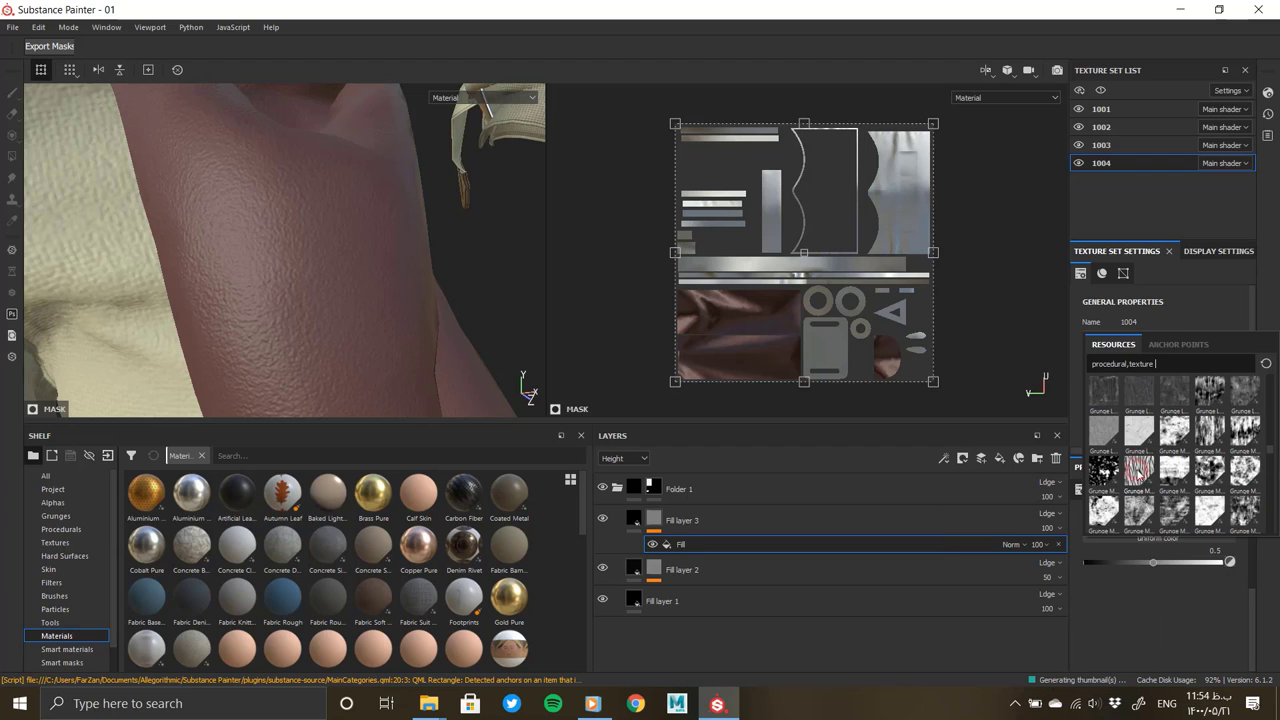
click(1138, 465)
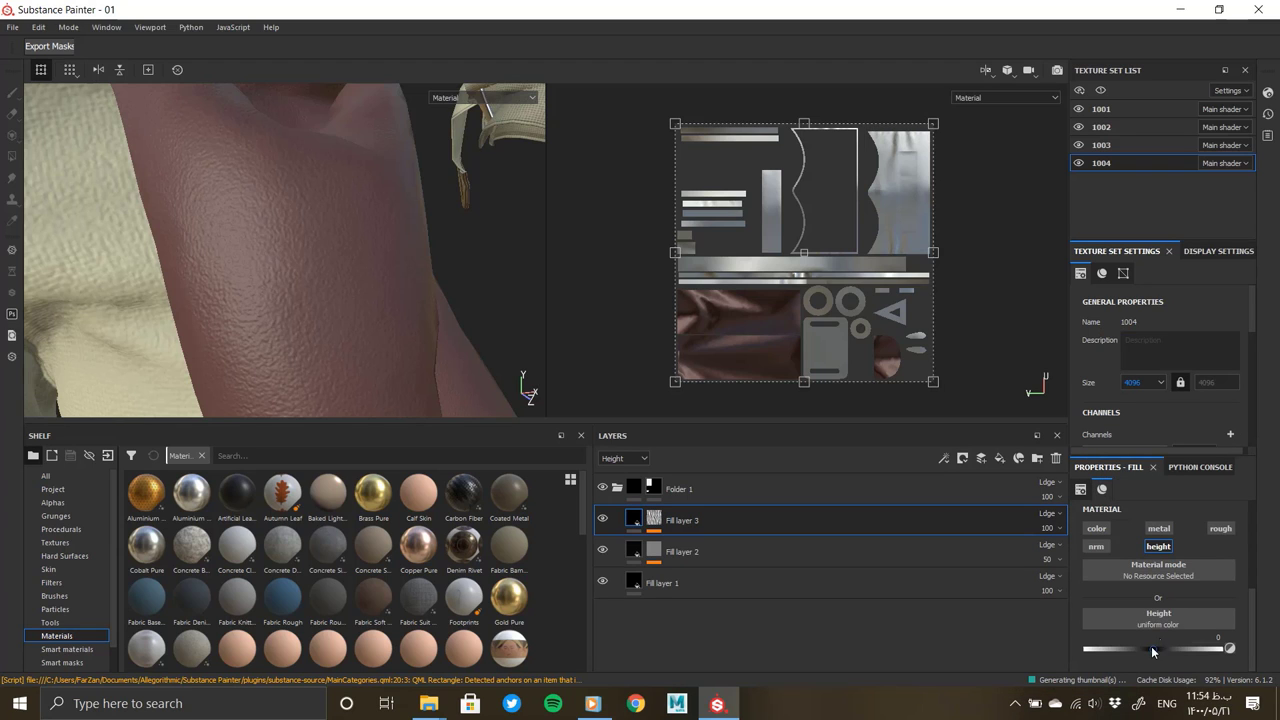
mouse_move(1166, 648)
mouse_down()
mouse_move(1191, 647)
mouse_move(1123, 645)
mouse_move(1137, 648)
mouse_up()
key(ctrl+z)
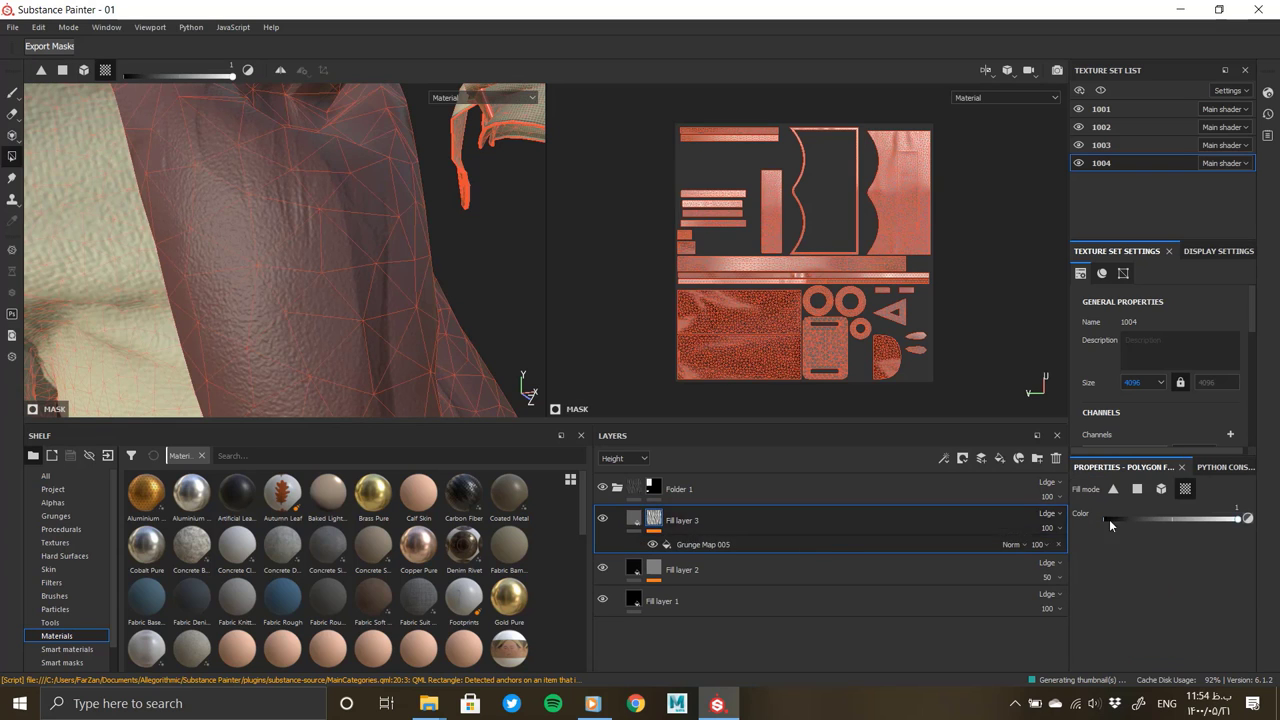
Tune the Grunge Map 005 mask fill to scale 3.33, contrast 0, tile by ratio on
scroll(1160, 610, down, 2)
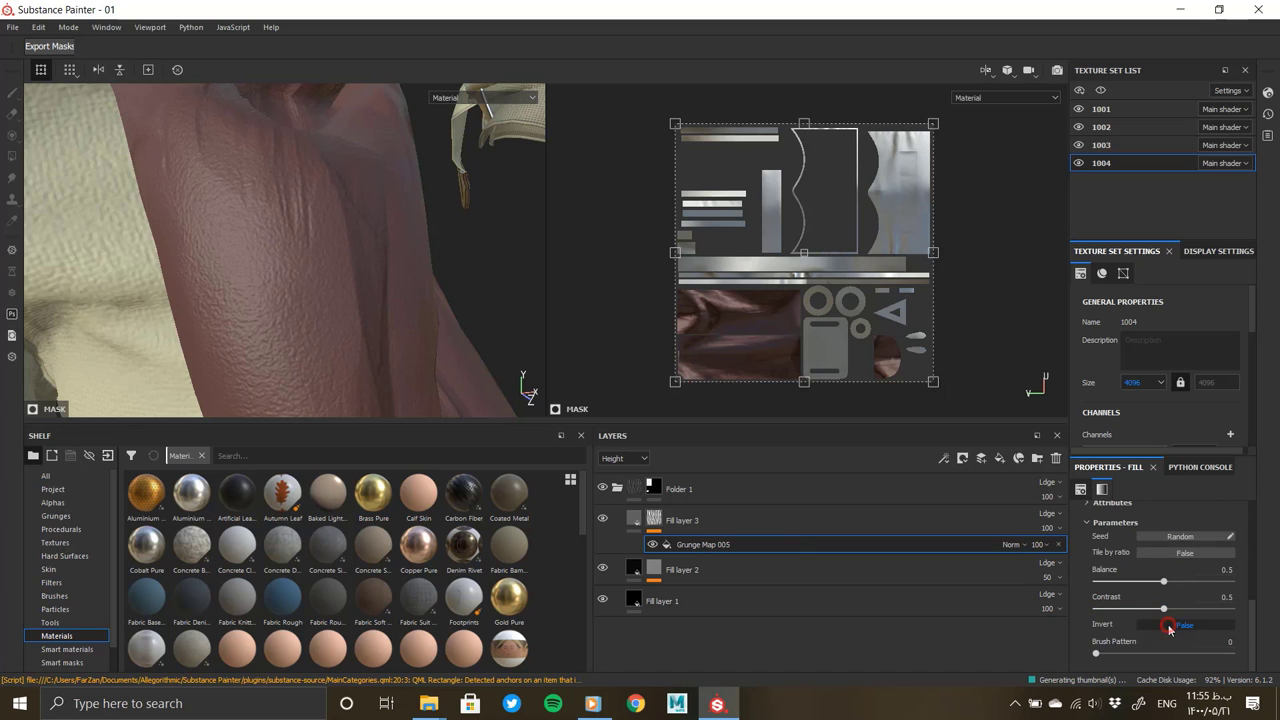
scroll(1164, 614, up, 4)
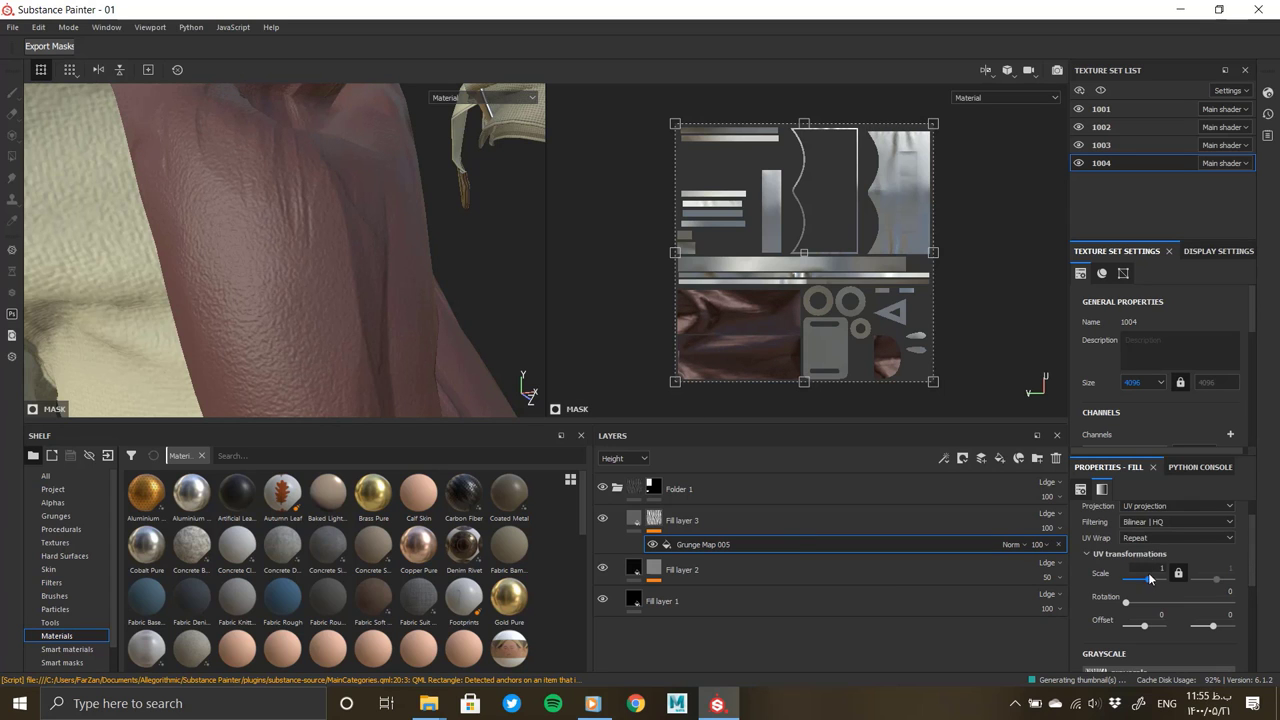
drag(1148, 575, 1150, 579)
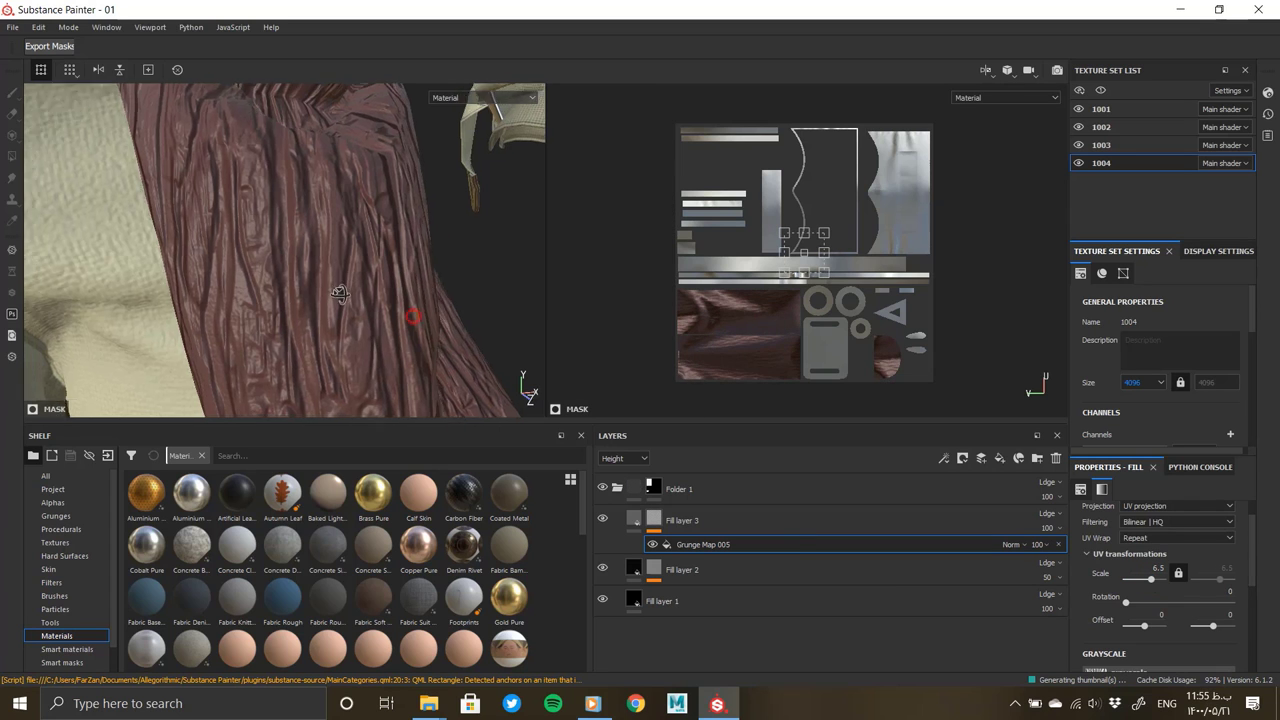
alt+drag(342, 228, 306, 279)
scroll(306, 279, up, 3)
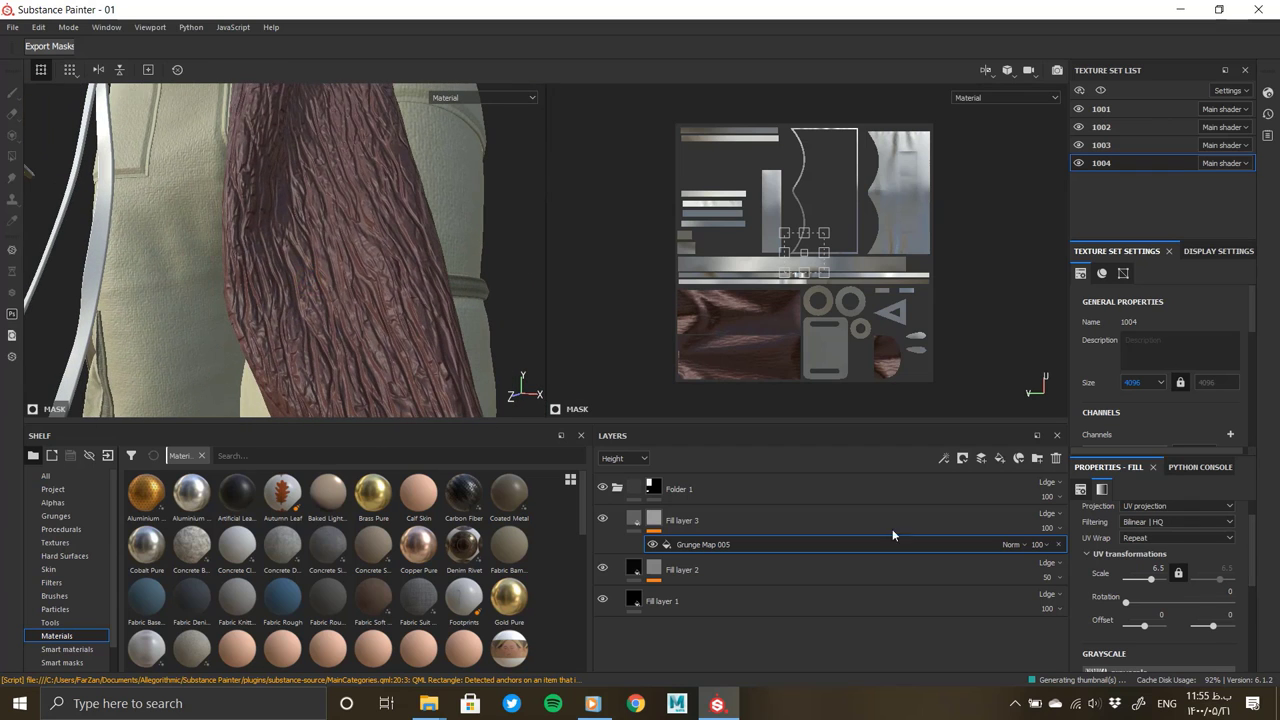
drag(1150, 583, 1148, 580)
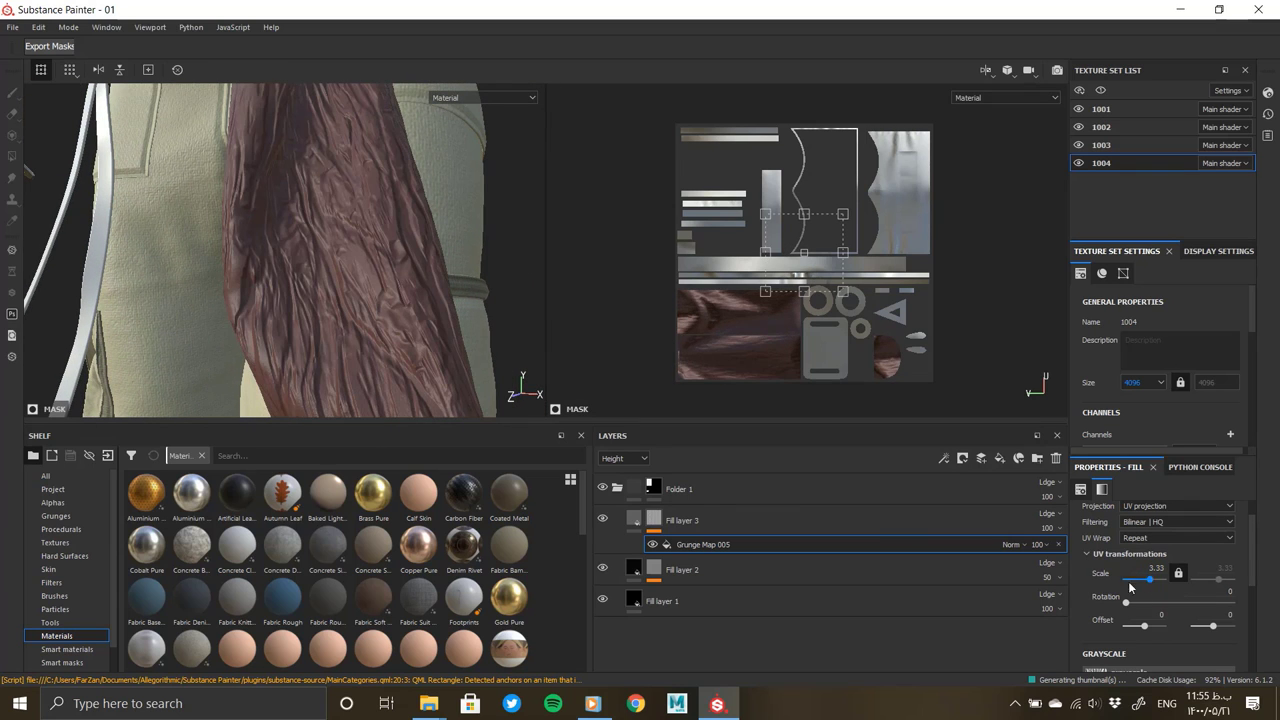
scroll(1128, 581, down, 2)
scroll(1135, 605, down, 2)
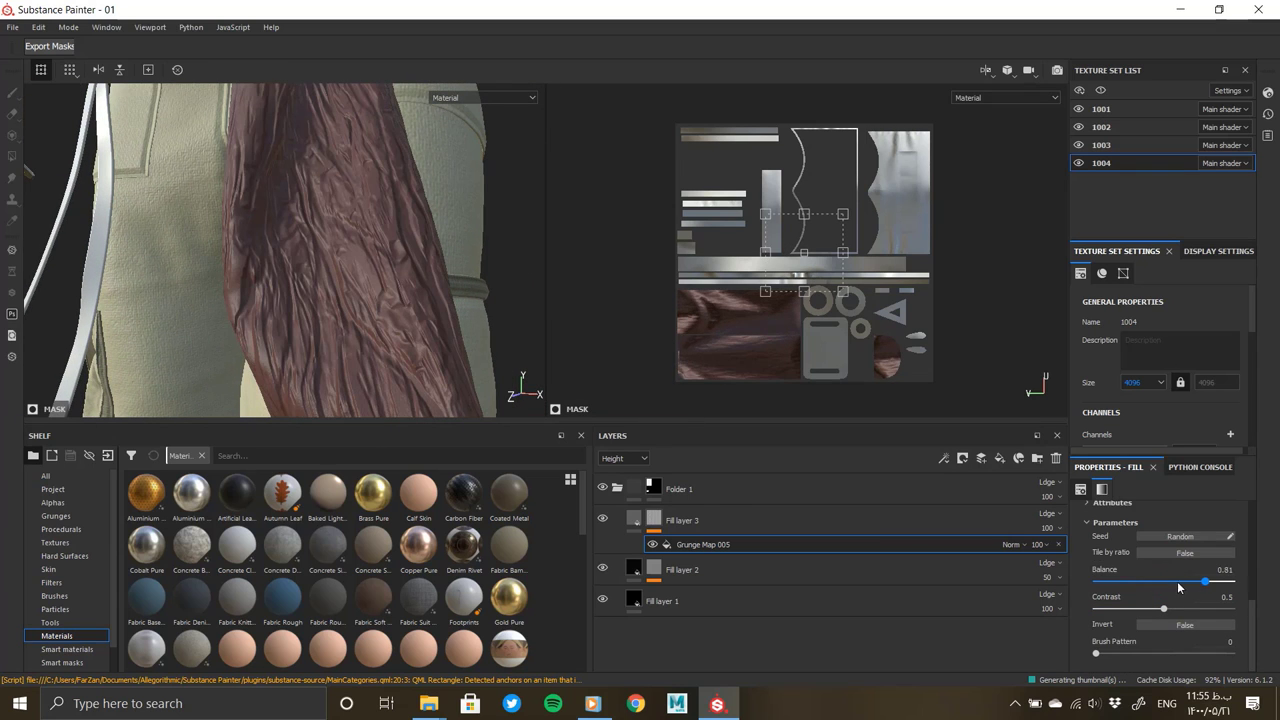
mouse_move(1178, 587)
mouse_down()
mouse_move(1121, 607)
mouse_move(1051, 606)
mouse_up()
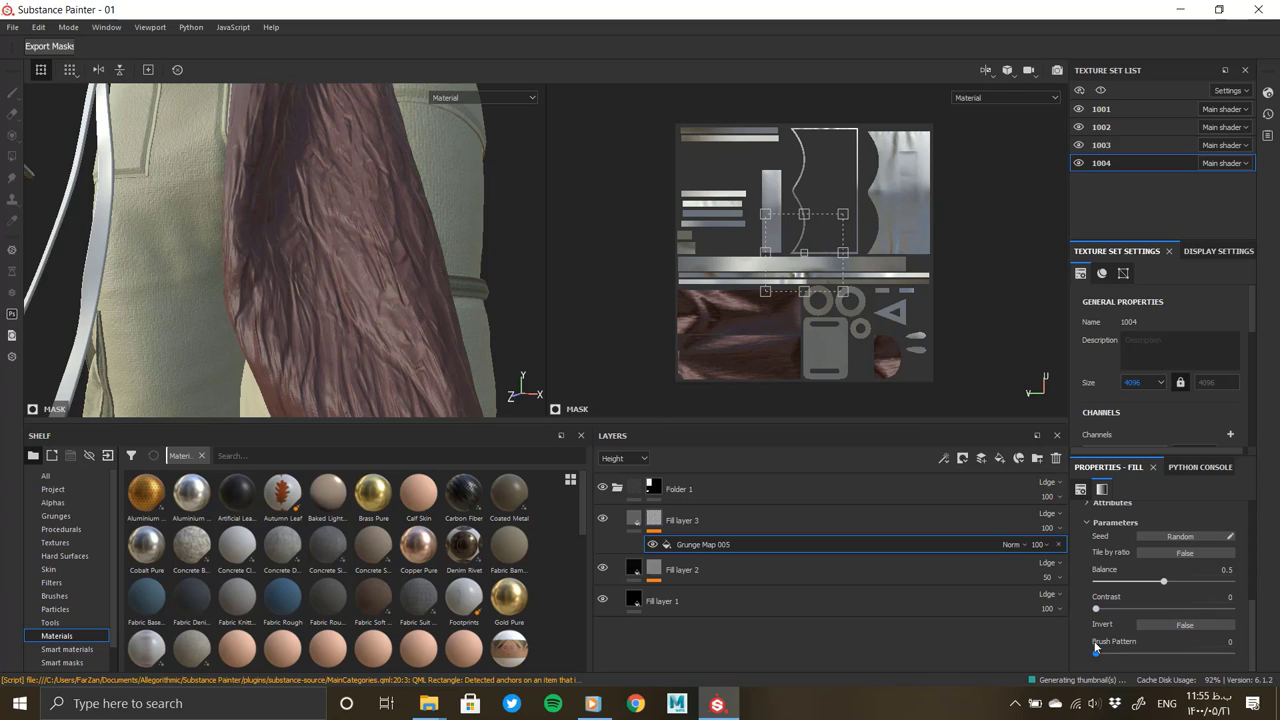
mouse_move(1095, 651)
mouse_down()
mouse_move(1124, 645)
mouse_move(1002, 633)
mouse_up()
click(1166, 626)
click(1166, 626)
click(1160, 553)
Lower Fill layer 3's opacity to 74
mouse_move(314, 280)
alt+mouse_down()
mouse_move(494, 265)
mouse_move(330, 266)
alt+mouse_up()
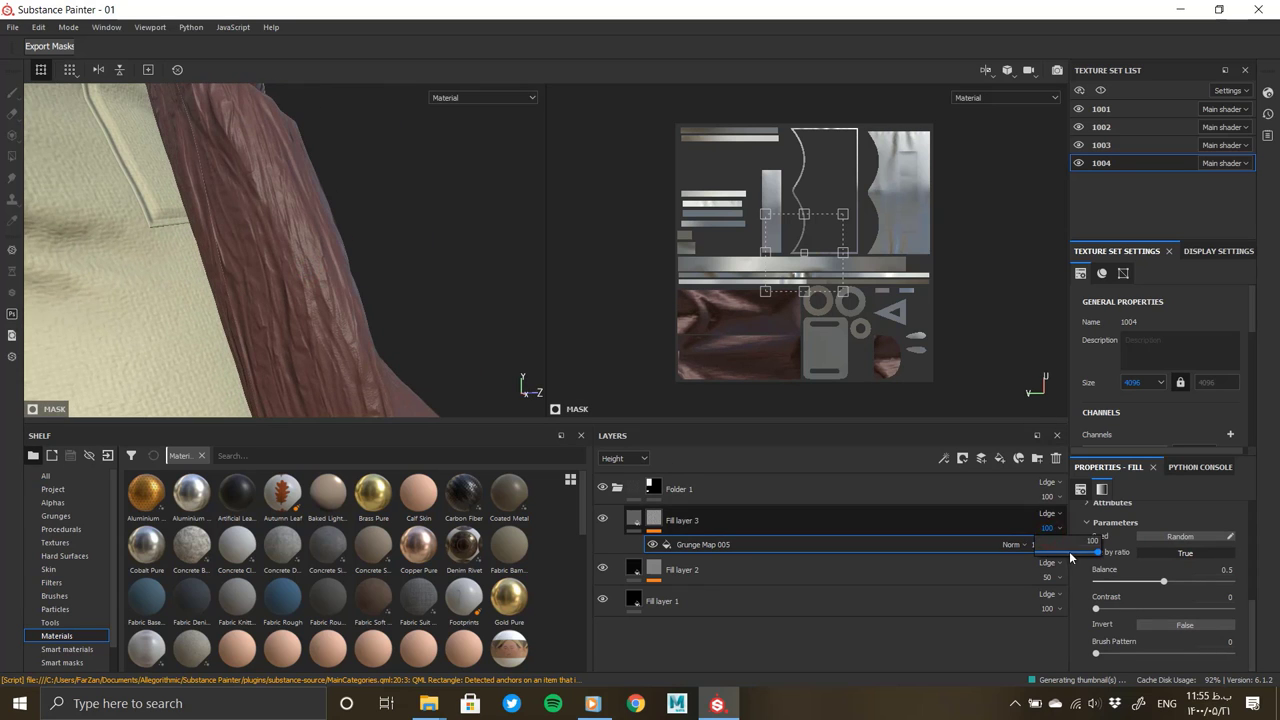
drag(1070, 552, 1044, 556)
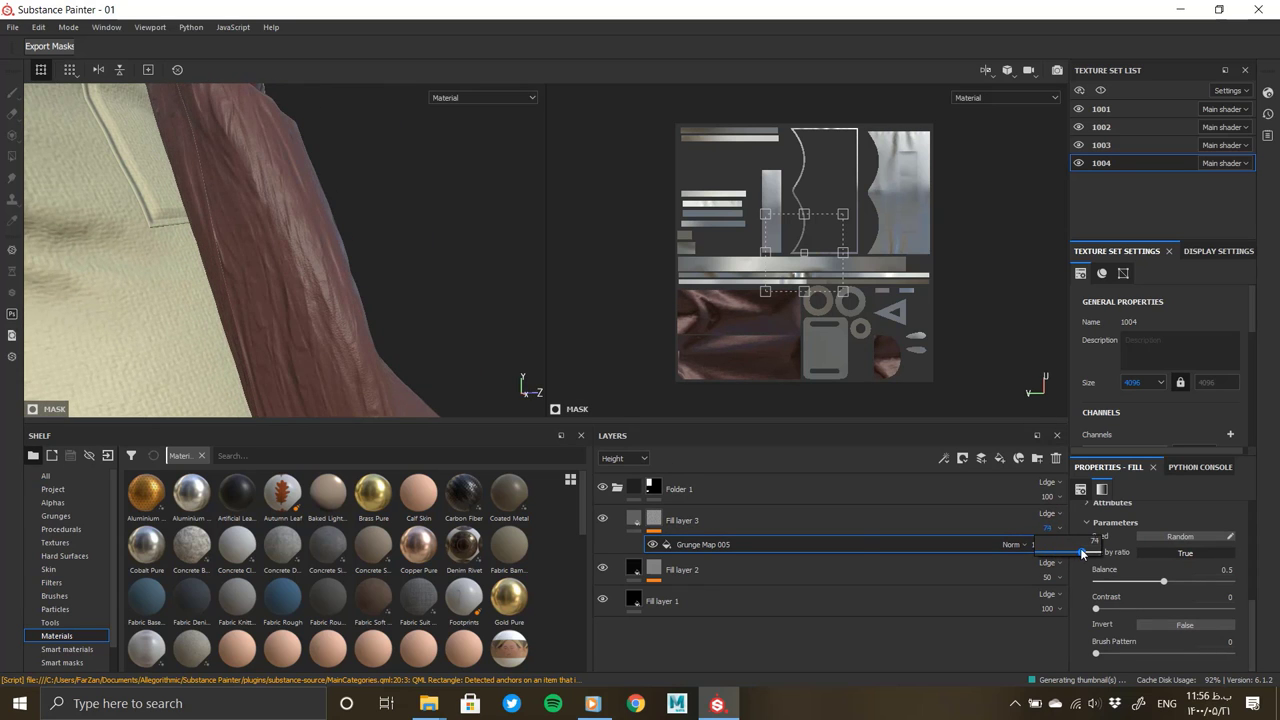
mouse_move(229, 349)
alt+mouse_down()
mouse_move(328, 306)
mouse_move(286, 163)
alt+mouse_up()
Browse the resources for an alternative grayscale texture for Fill layer 3's mask
scroll(351, 303, up, 5)
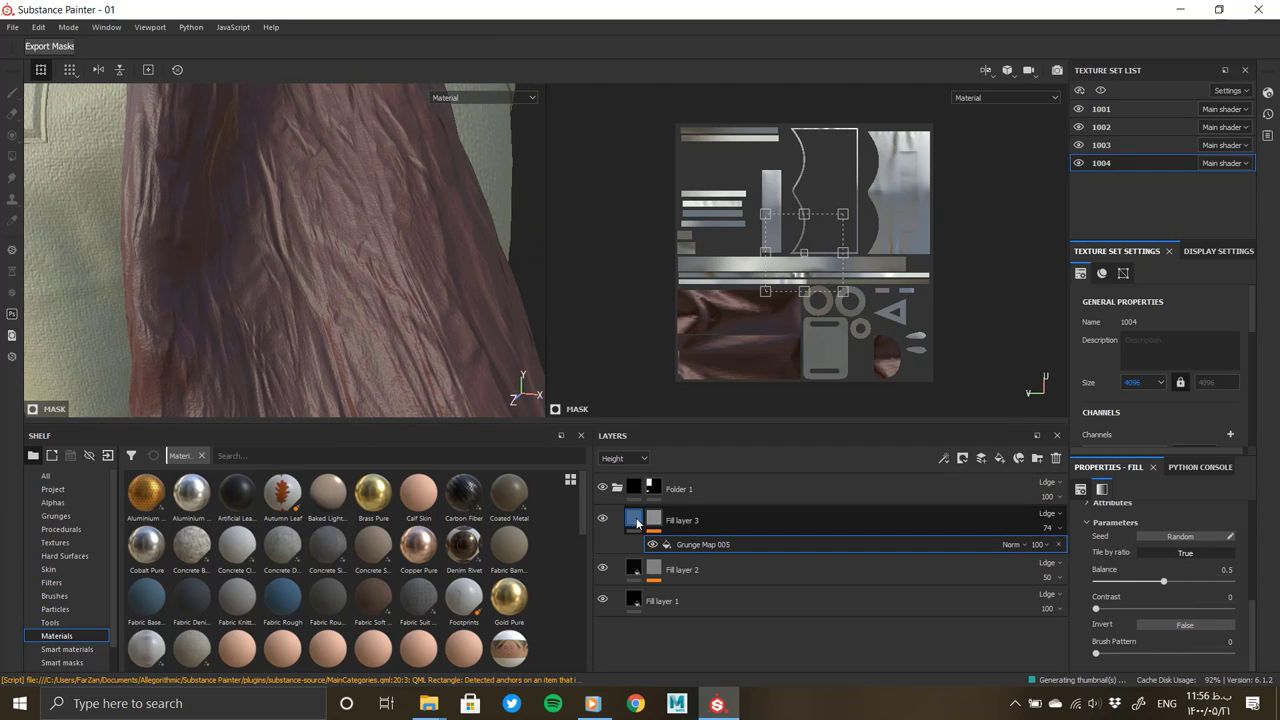
scroll(1167, 602, up, 5)
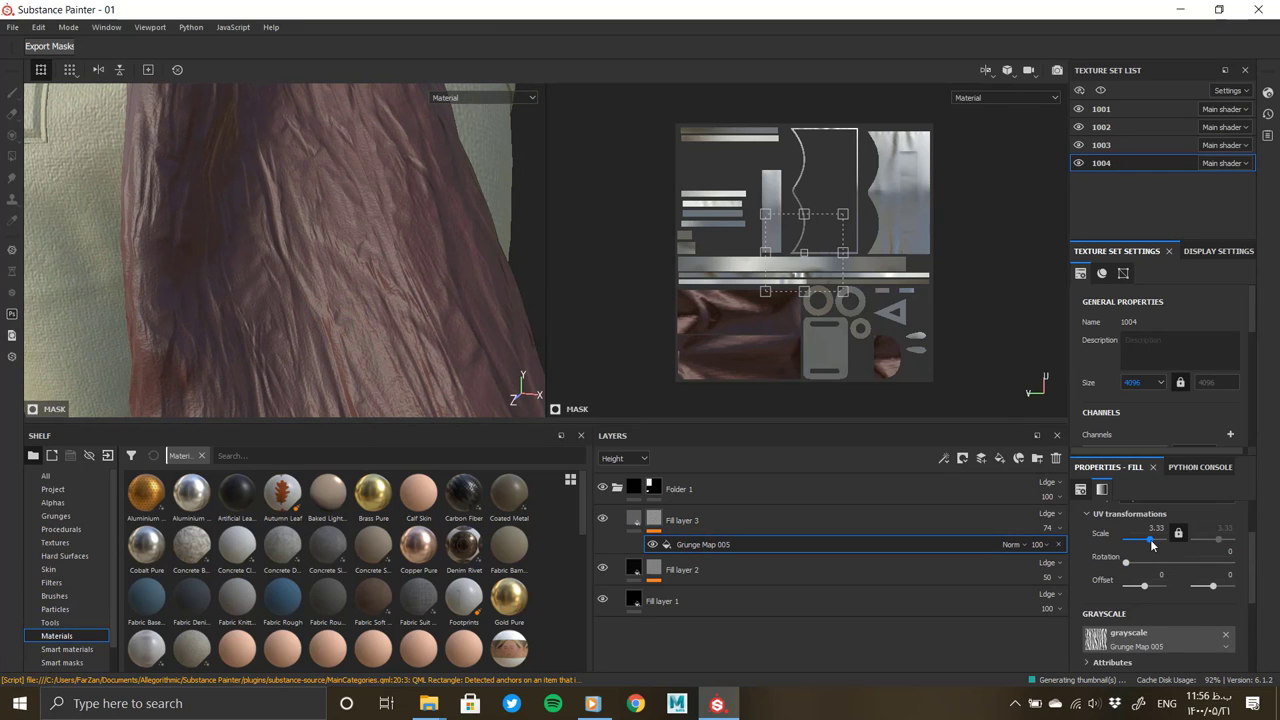
click(1130, 638)
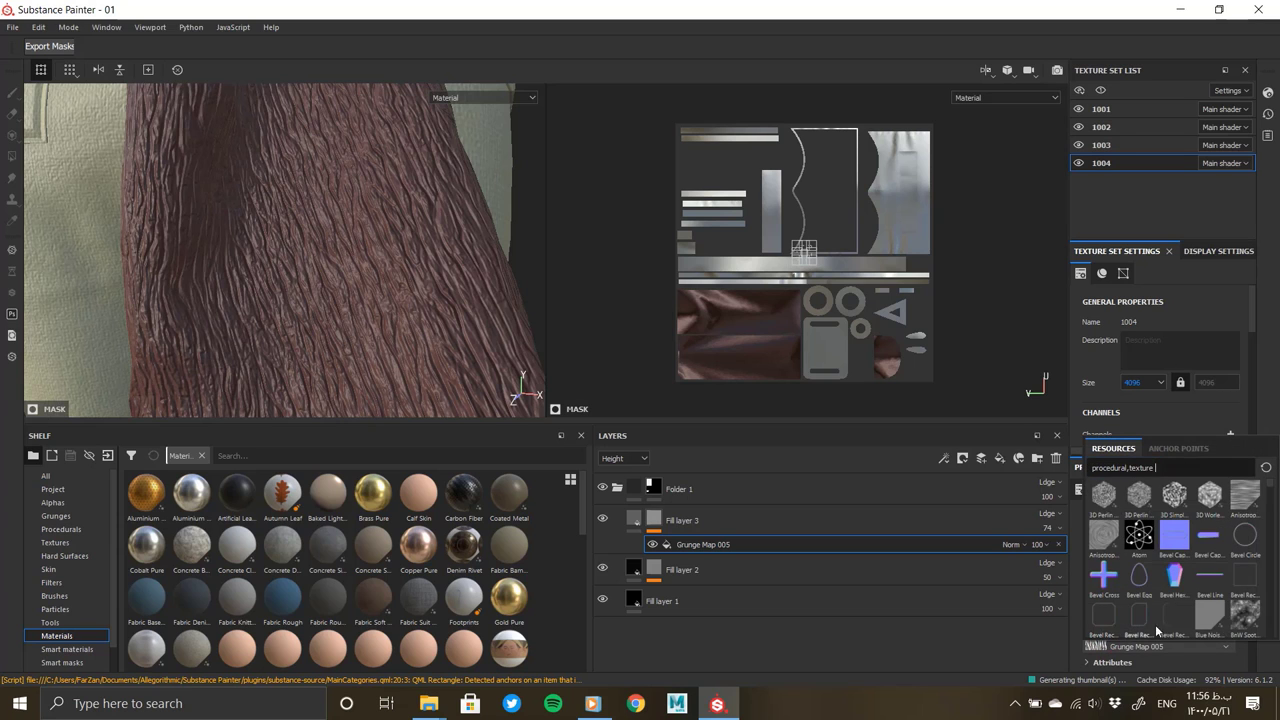
drag(1269, 490, 1273, 566)
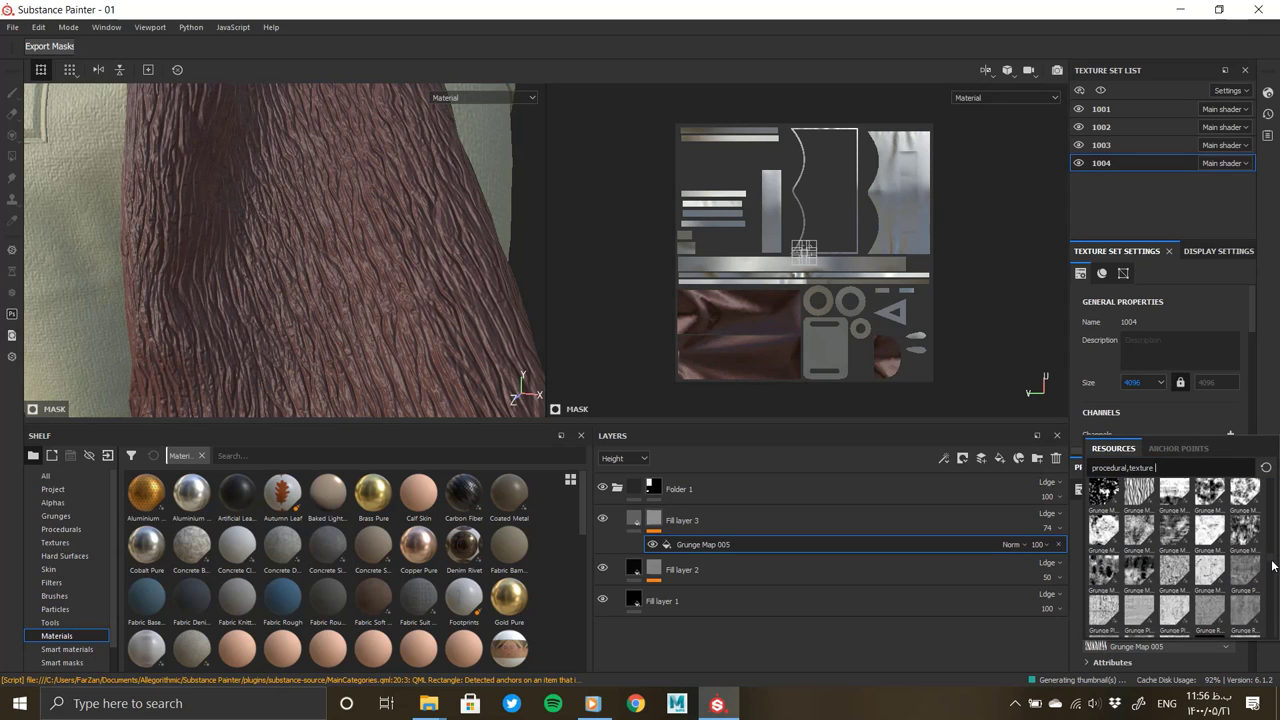
scroll(1162, 558, down, 2)
scroll(1150, 550, down, 2)
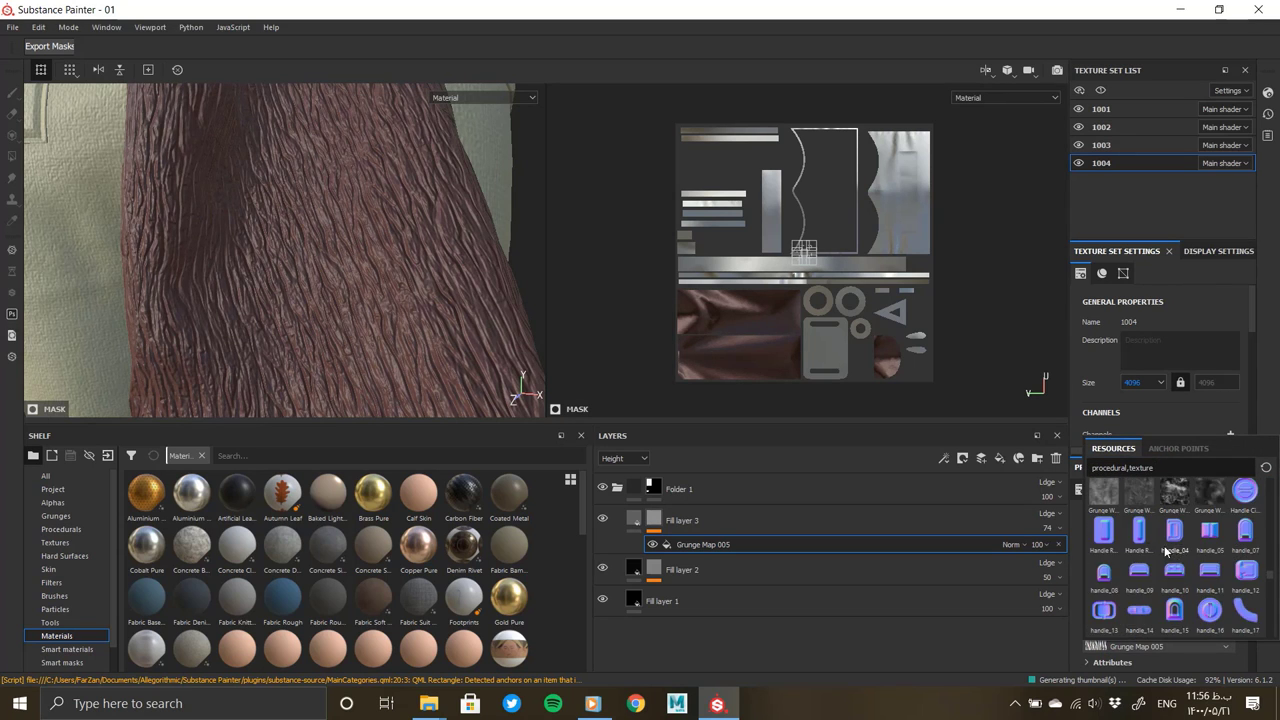
scroll(1142, 548, down, 2)
scroll(1142, 548, down, 2)
scroll(1142, 548, down, 2)
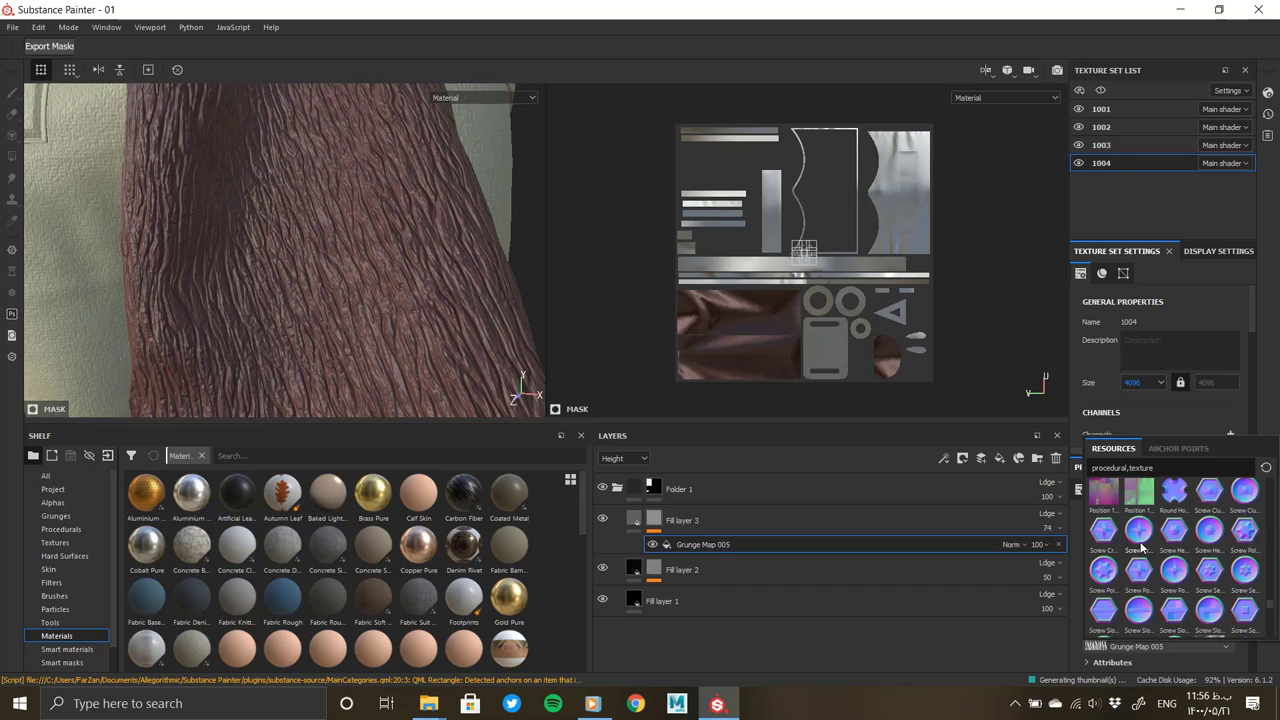
scroll(1142, 548, down, 2)
scroll(1142, 548, down, 2)
scroll(1142, 548, down, 2)
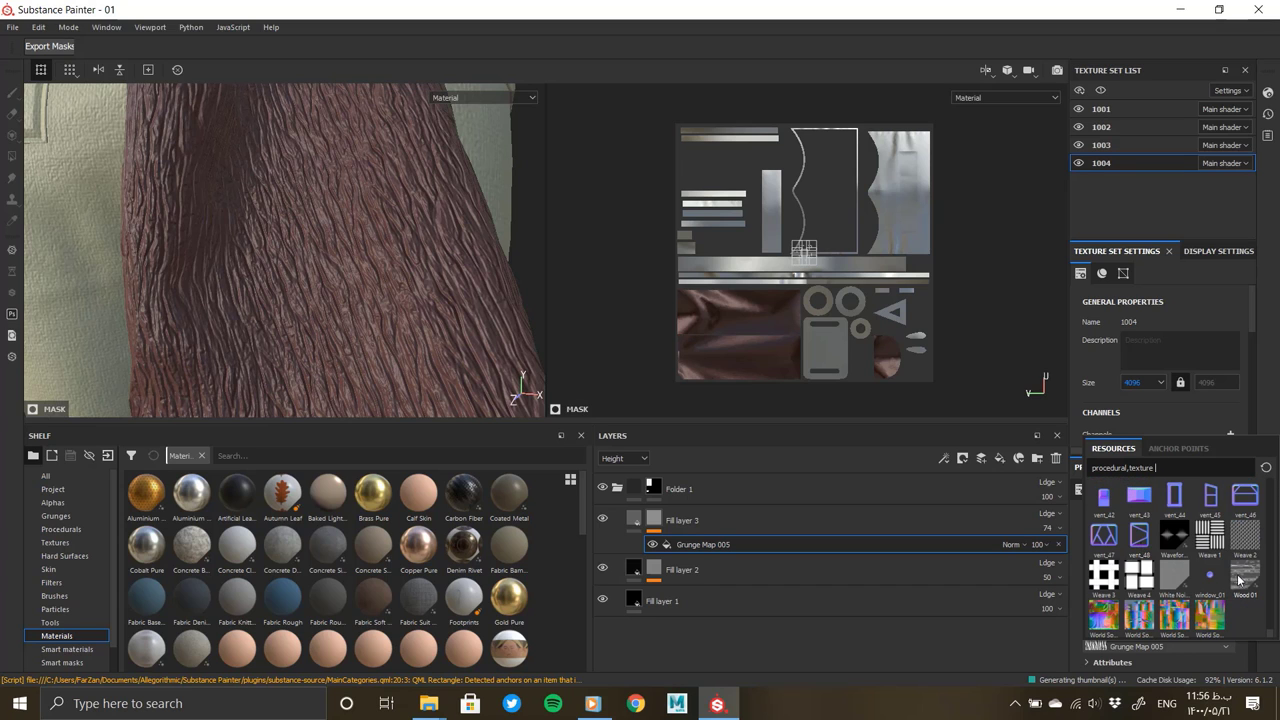
mouse_move(1244, 580)
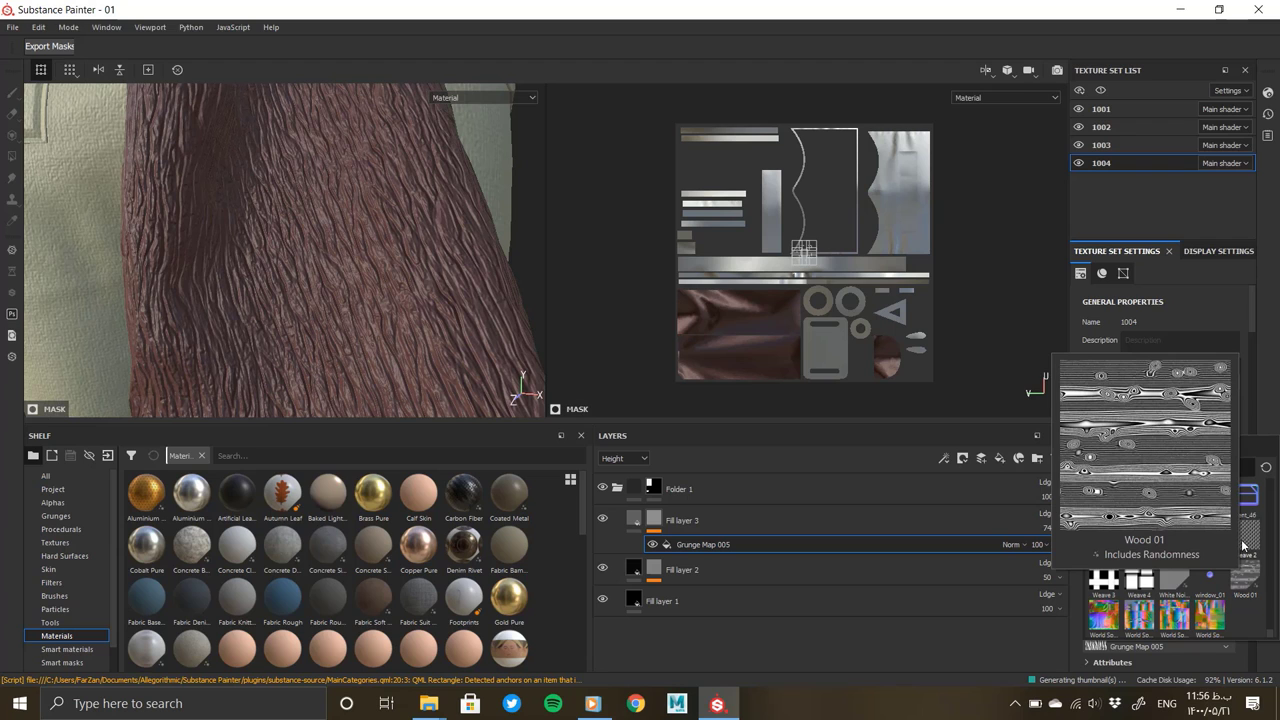
scroll(1176, 576, up, 5)
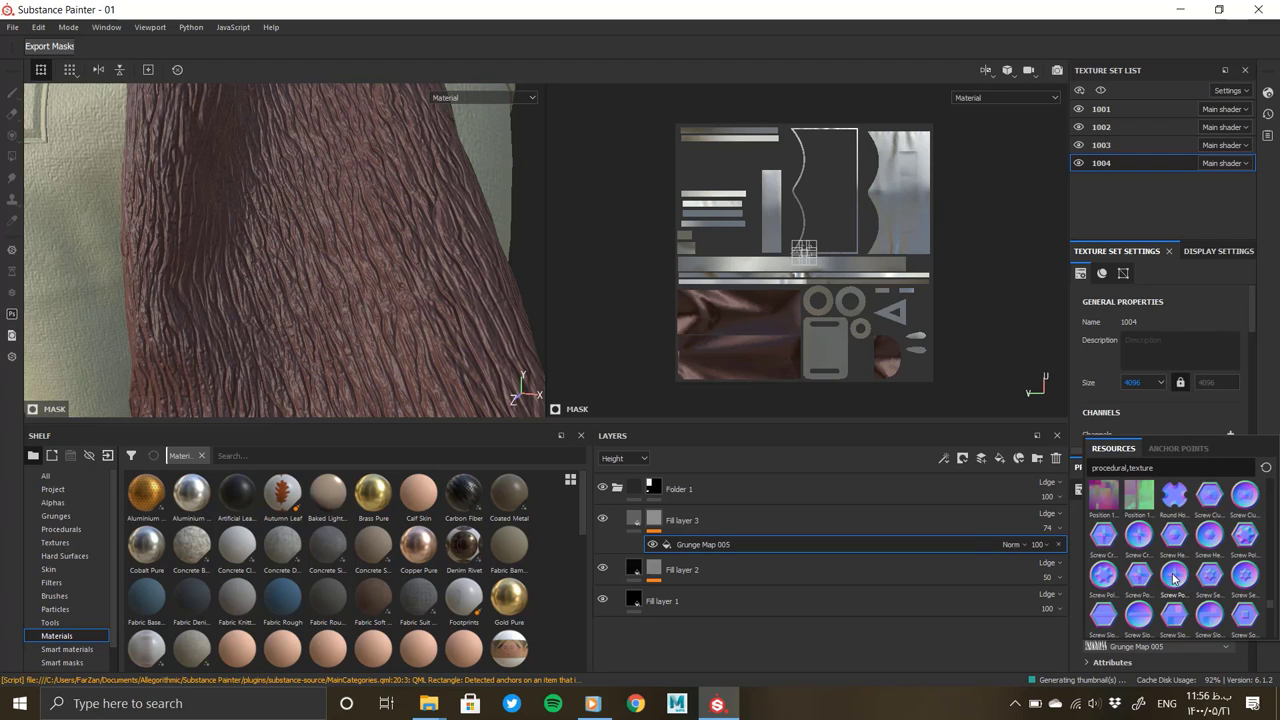
scroll(1176, 578, up, 3)
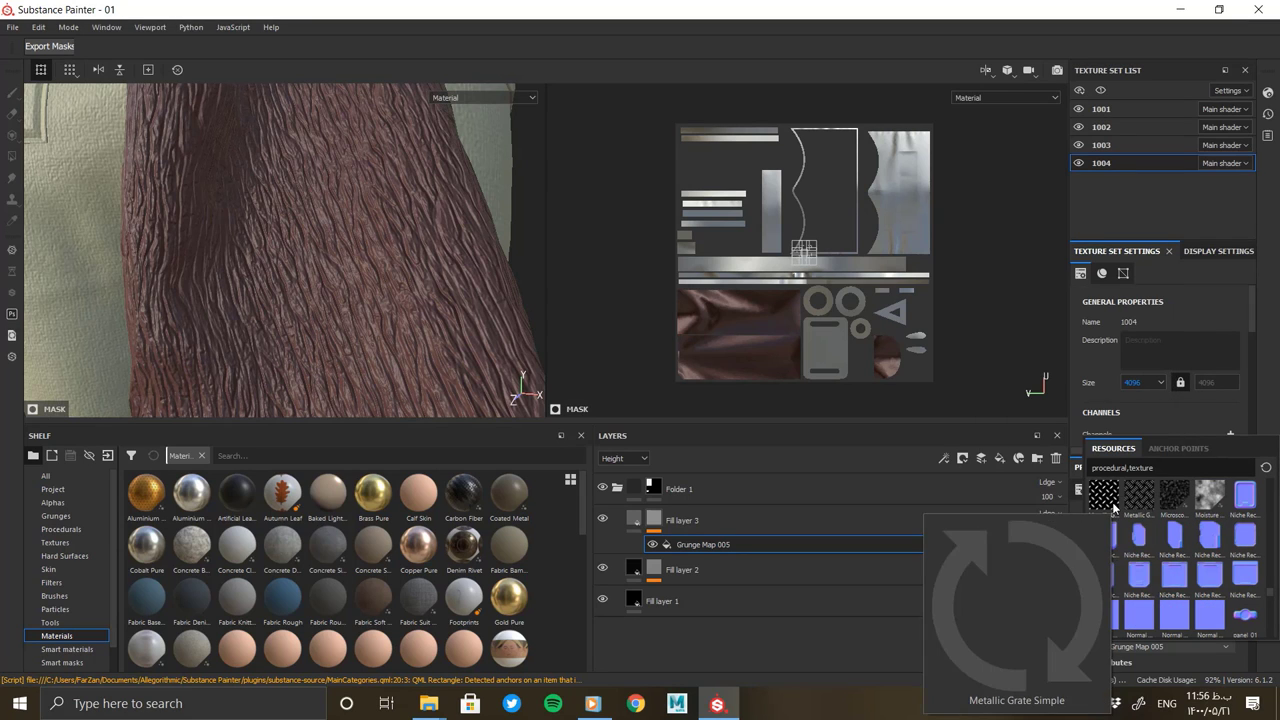
scroll(1170, 545, up, 3)
scroll(1172, 555, up, 3)
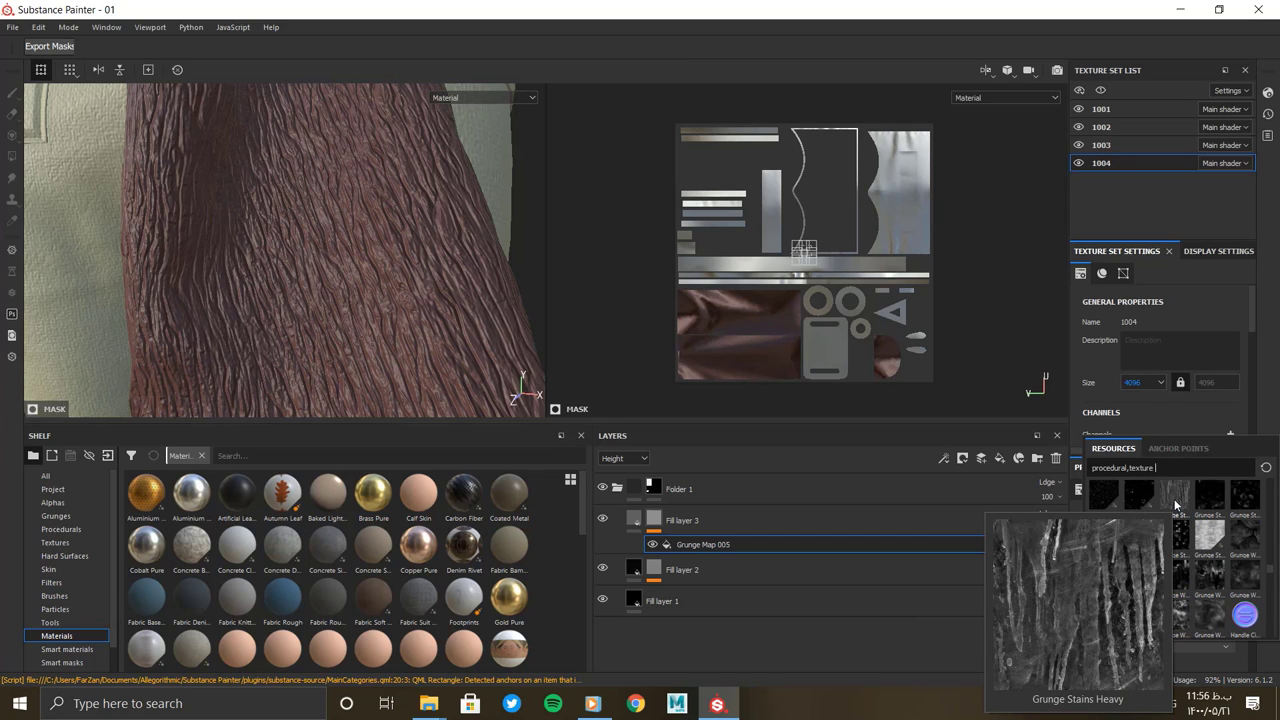
scroll(1176, 512, up, 3)
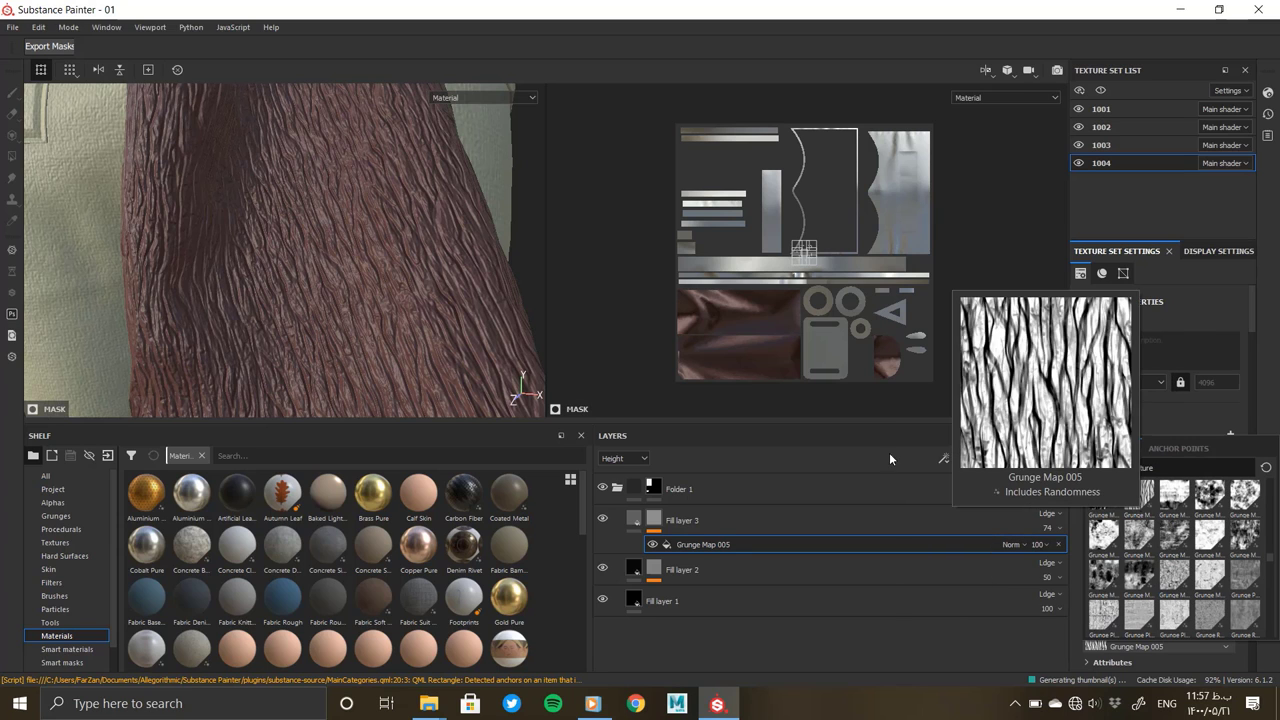
Keep Grunge Map 005 on the mask and lower Fill layer 3's opacity to 14
key(ctrl+z)
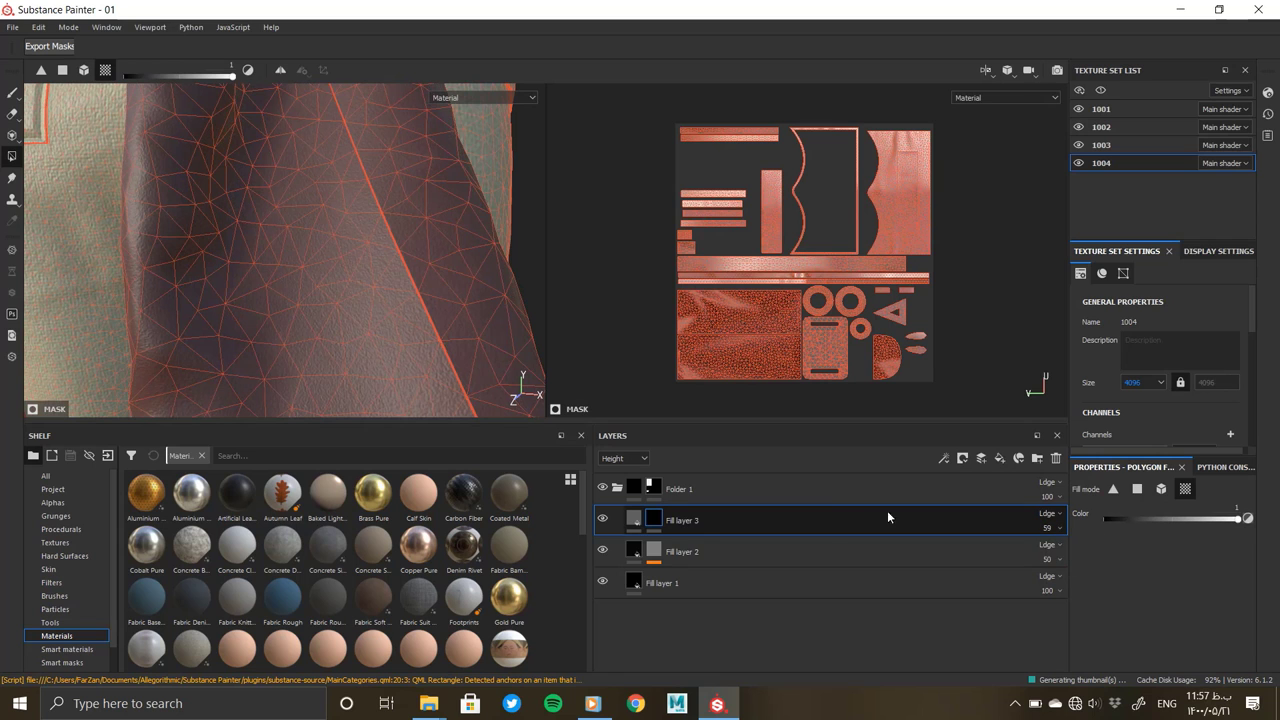
key(ctrl+y)
drag(1047, 528, 1047, 553)
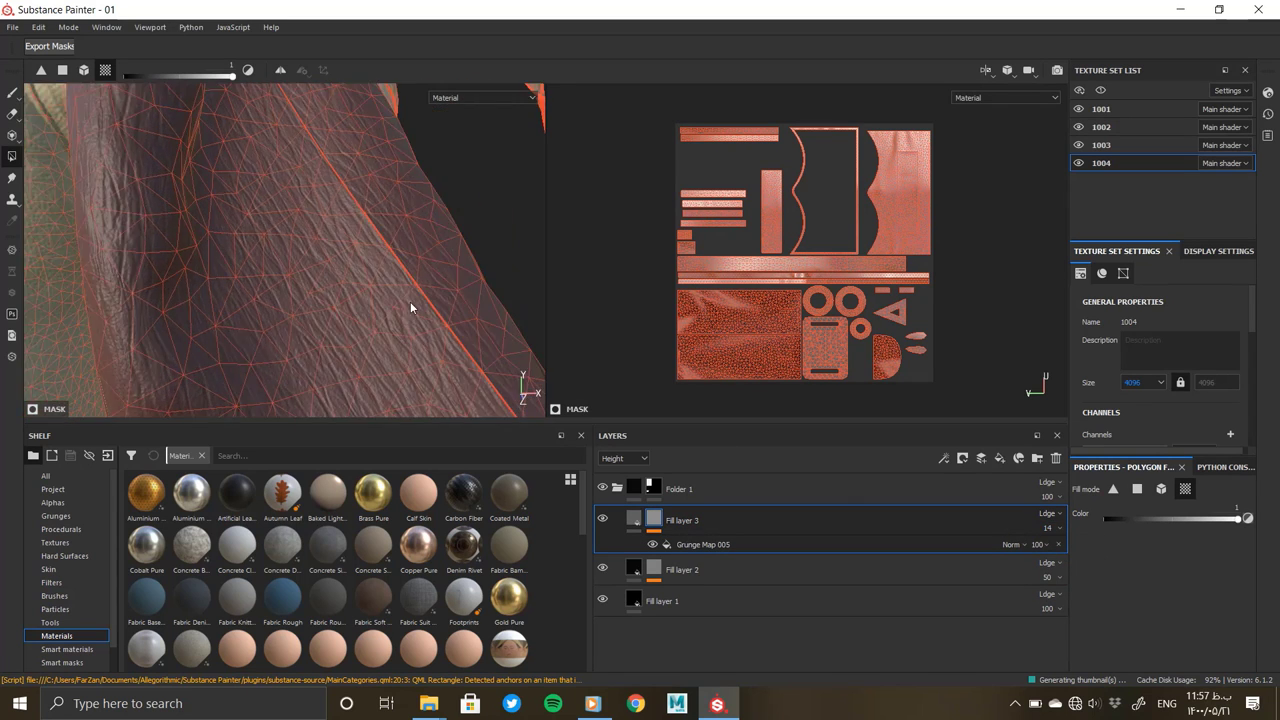
mouse_move(410, 301)
alt+mouse_down()
mouse_move(414, 226)
mouse_move(400, 289)
mouse_move(450, 340)
alt+mouse_up()
Add a new fill layer that affects roughness instead of colour
click(999, 458)
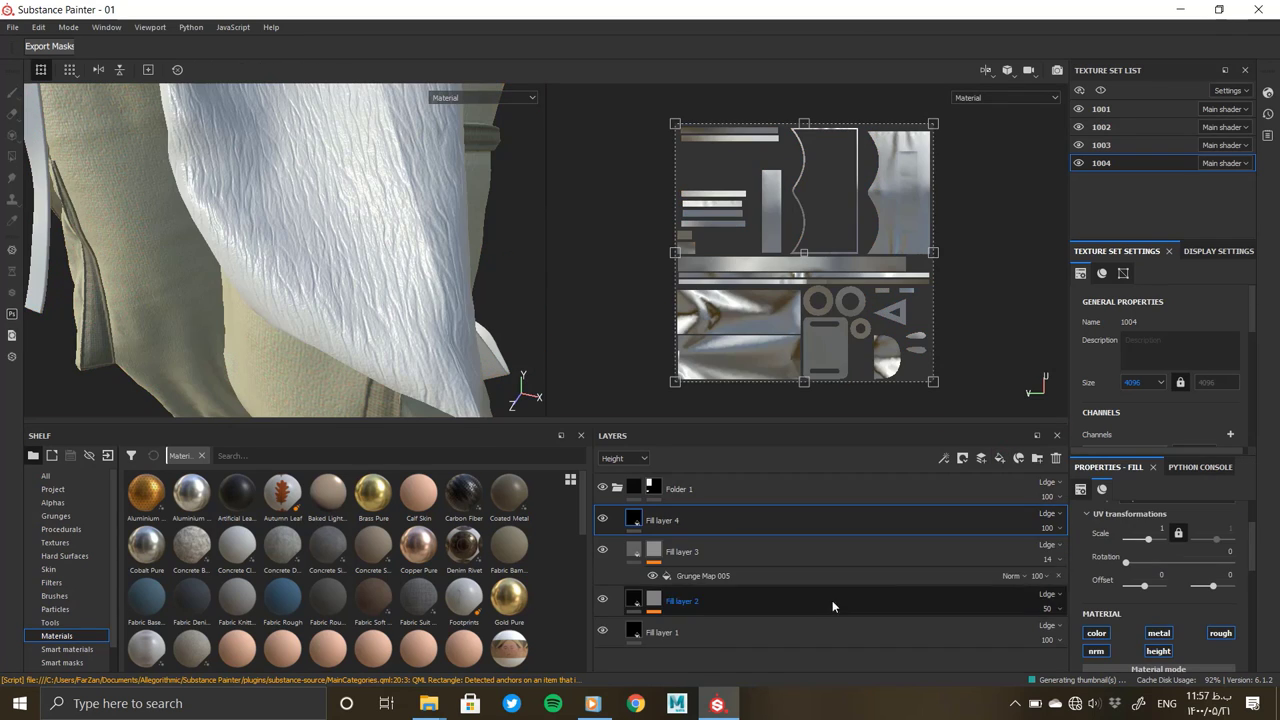
click(1161, 595)
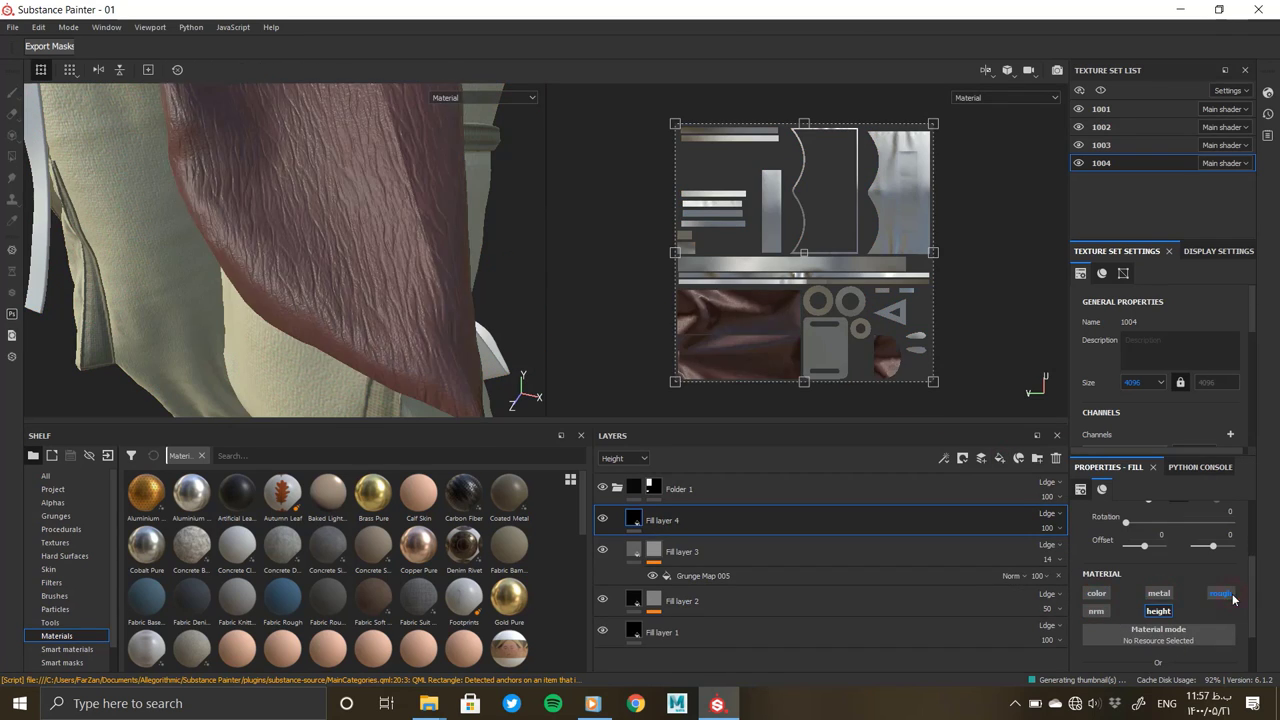
click(1216, 596)
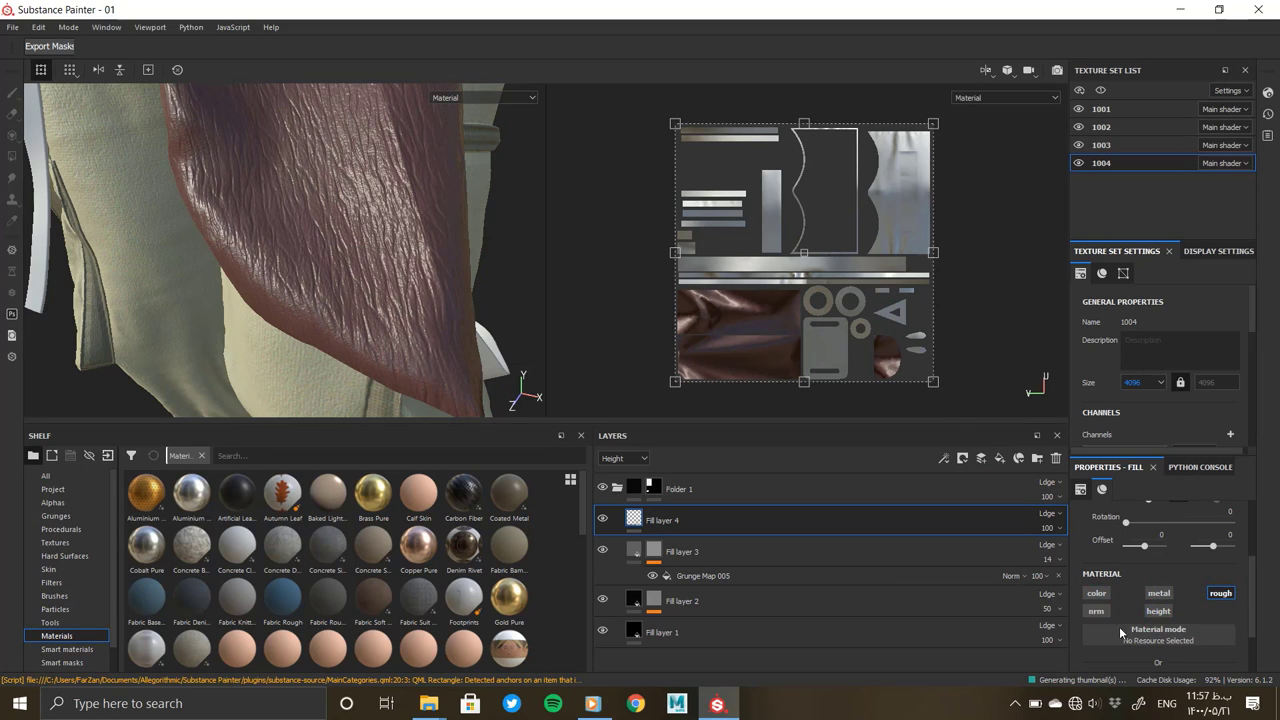
scroll(1131, 616, down, 1)
scroll(1131, 616, down, 1)
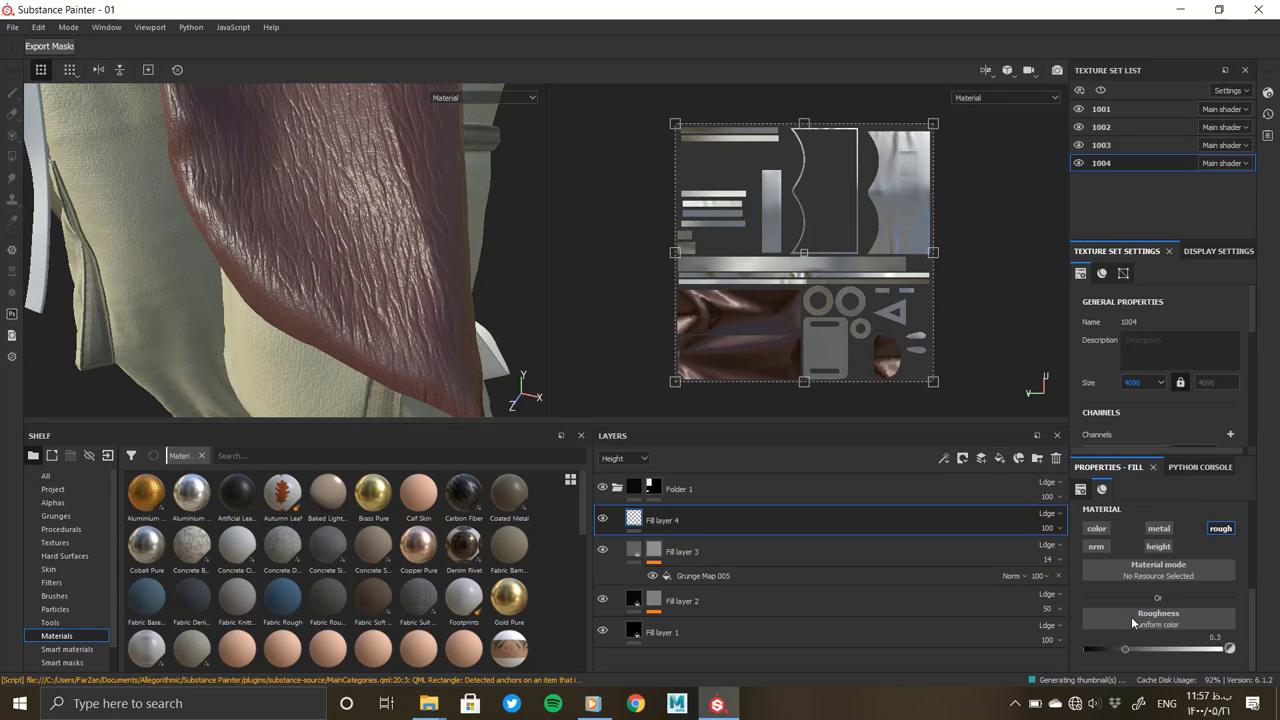
click(1127, 649)
Drive its roughness with Grunge Dirt Splats tiled at a UV scale of about 4.74
click(1137, 618)
scroll(1204, 538, down, 3)
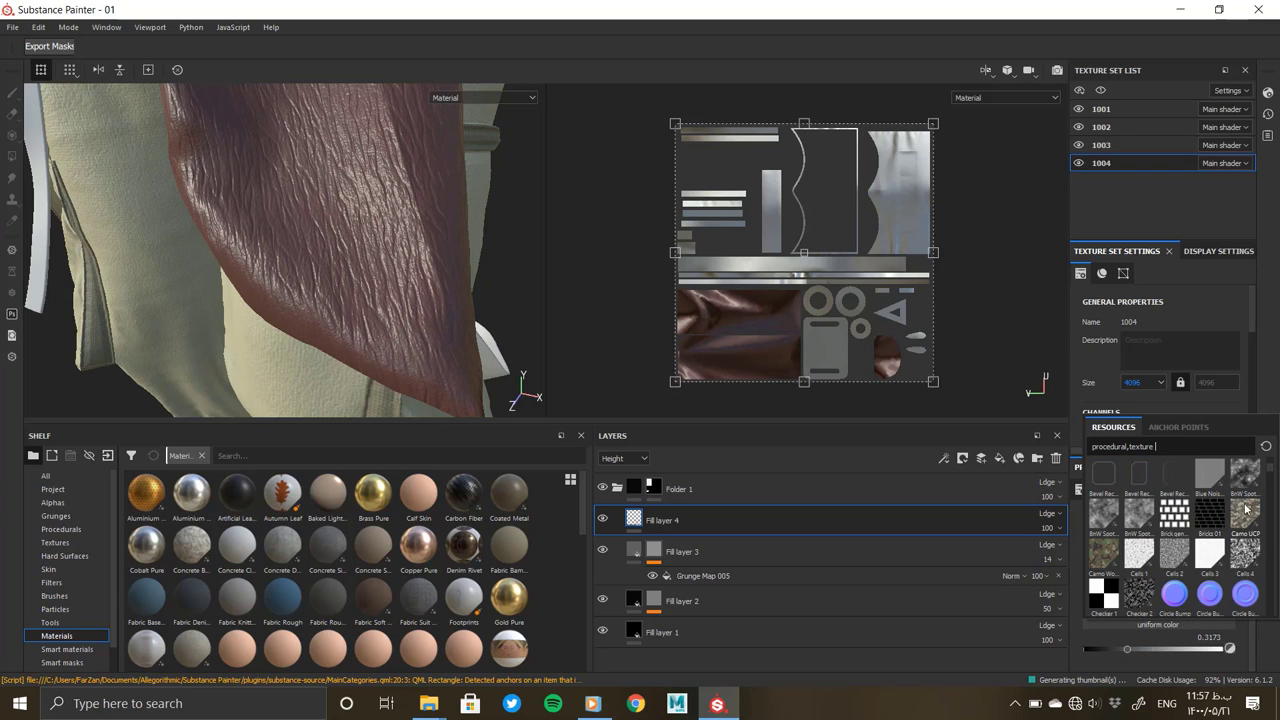
scroll(1243, 488, down, 4)
scroll(1215, 528, down, 2)
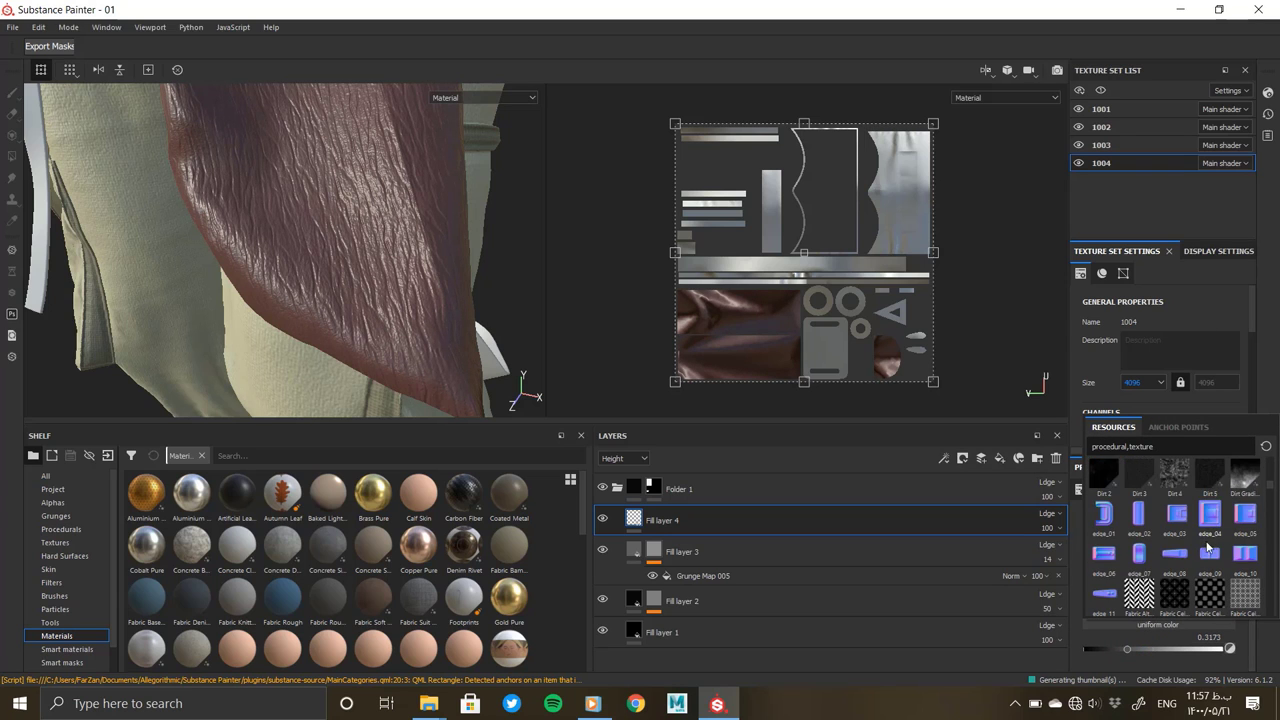
scroll(1210, 525, down, 2)
scroll(1200, 522, down, 2)
scroll(1160, 515, down, 3)
scroll(1150, 515, down, 4)
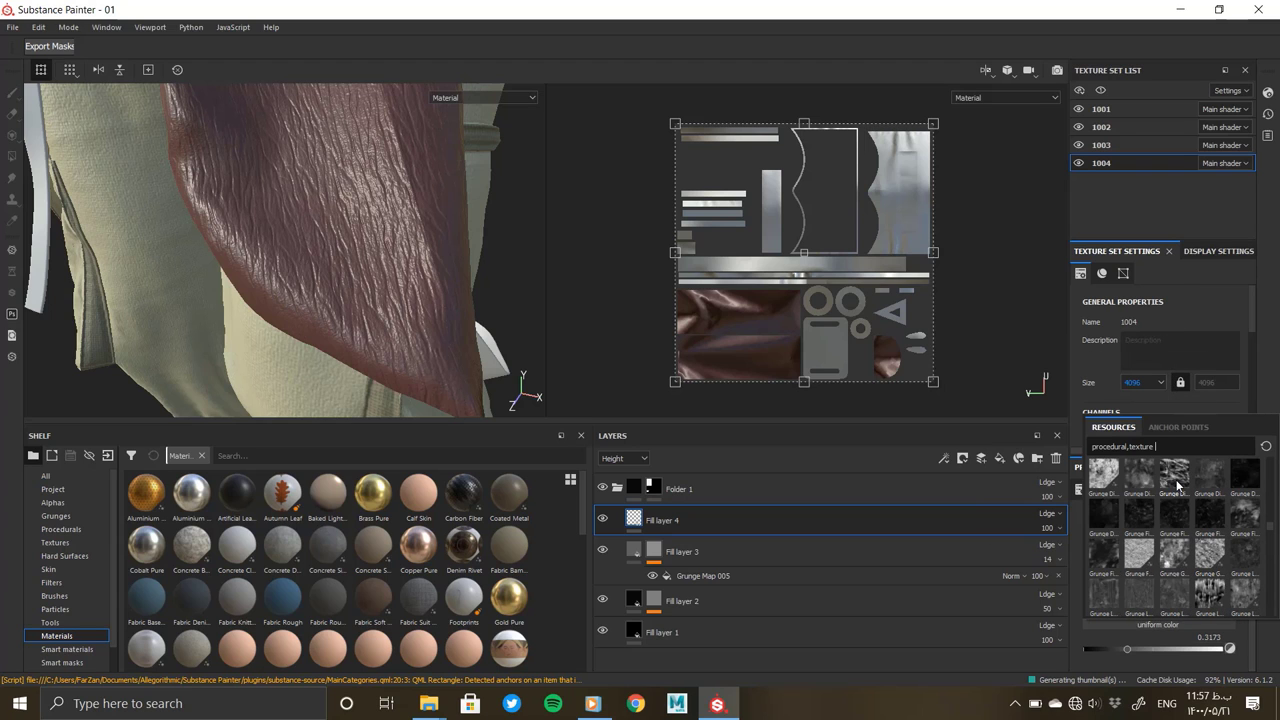
click(1174, 476)
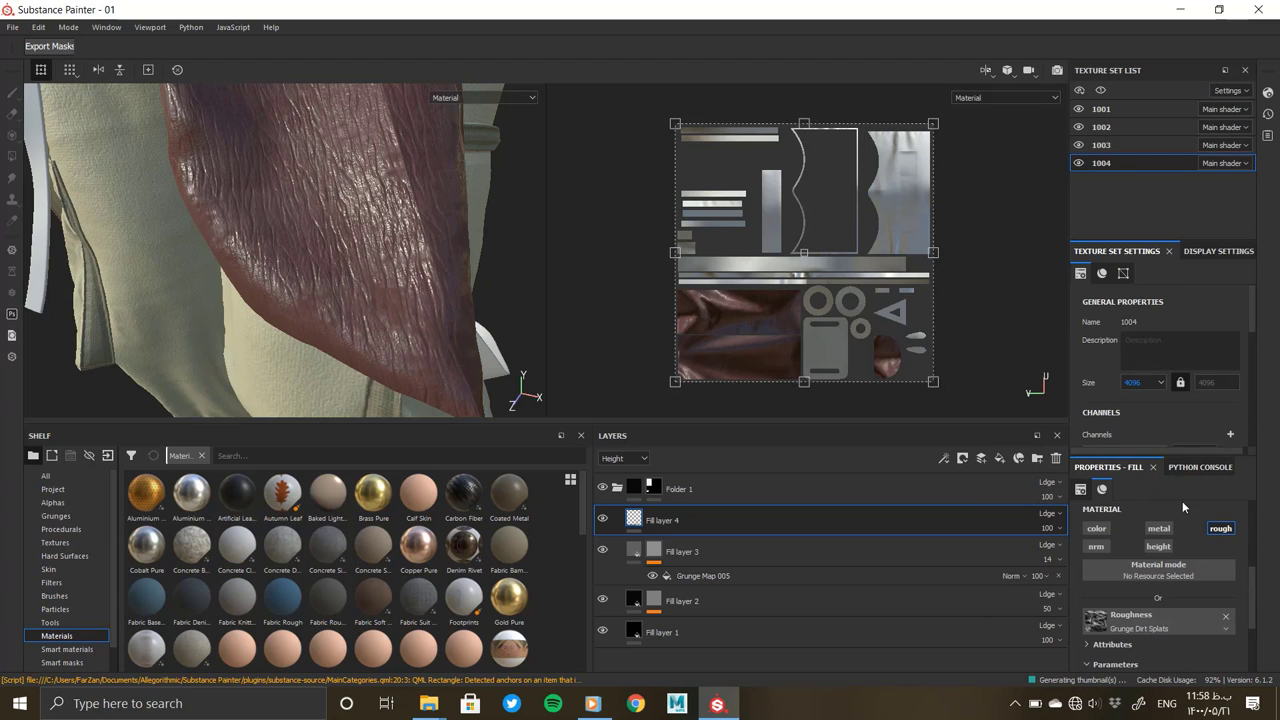
scroll(1151, 600, down, 2)
drag(1151, 600, 1152, 554)
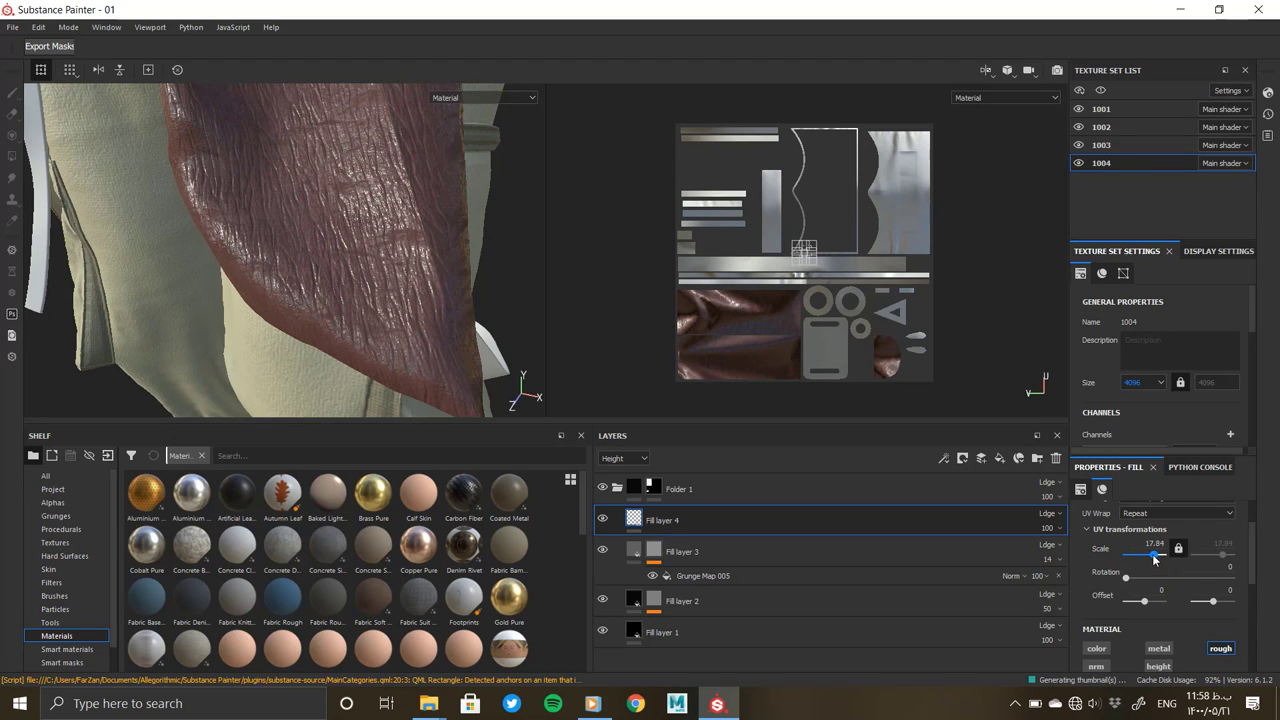
mouse_move(440, 370)
alt+mouse_down()
mouse_move(389, 376)
mouse_move(802, 511)
alt+mouse_up()
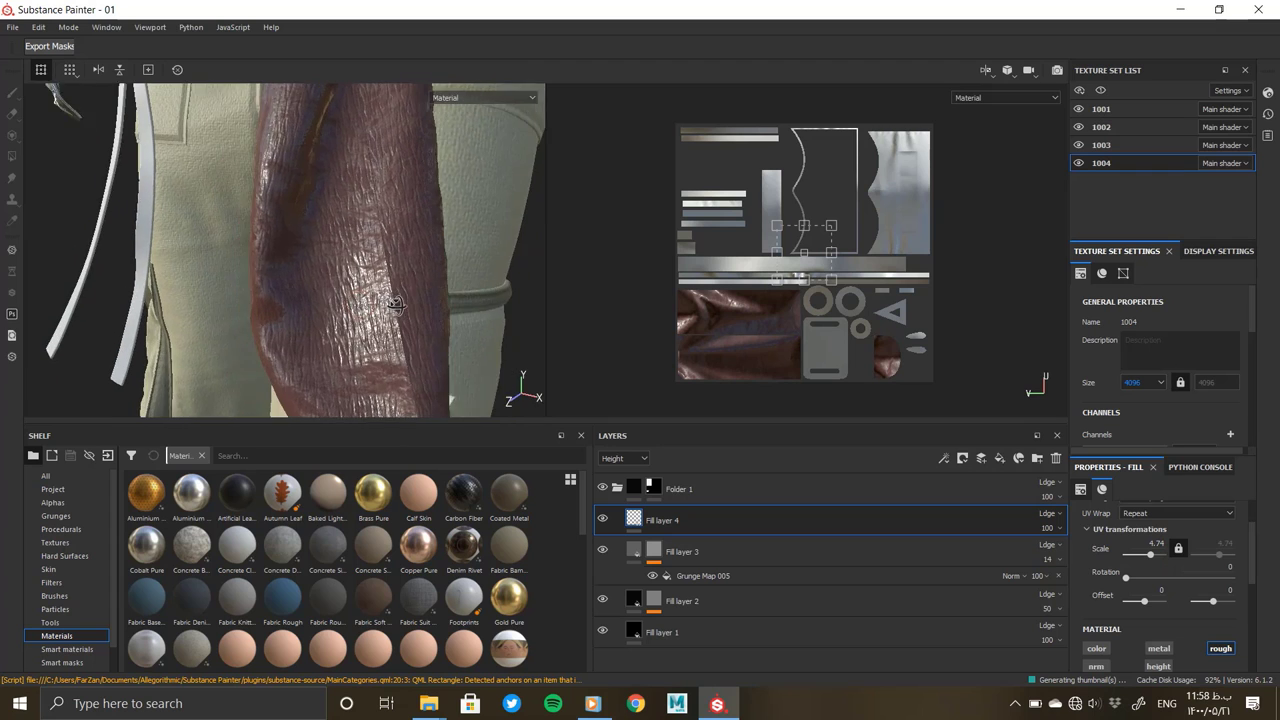
Try a roughness Levels adjustment on Fill layer 4, then delete it
right_click(648, 518)
click(705, 424)
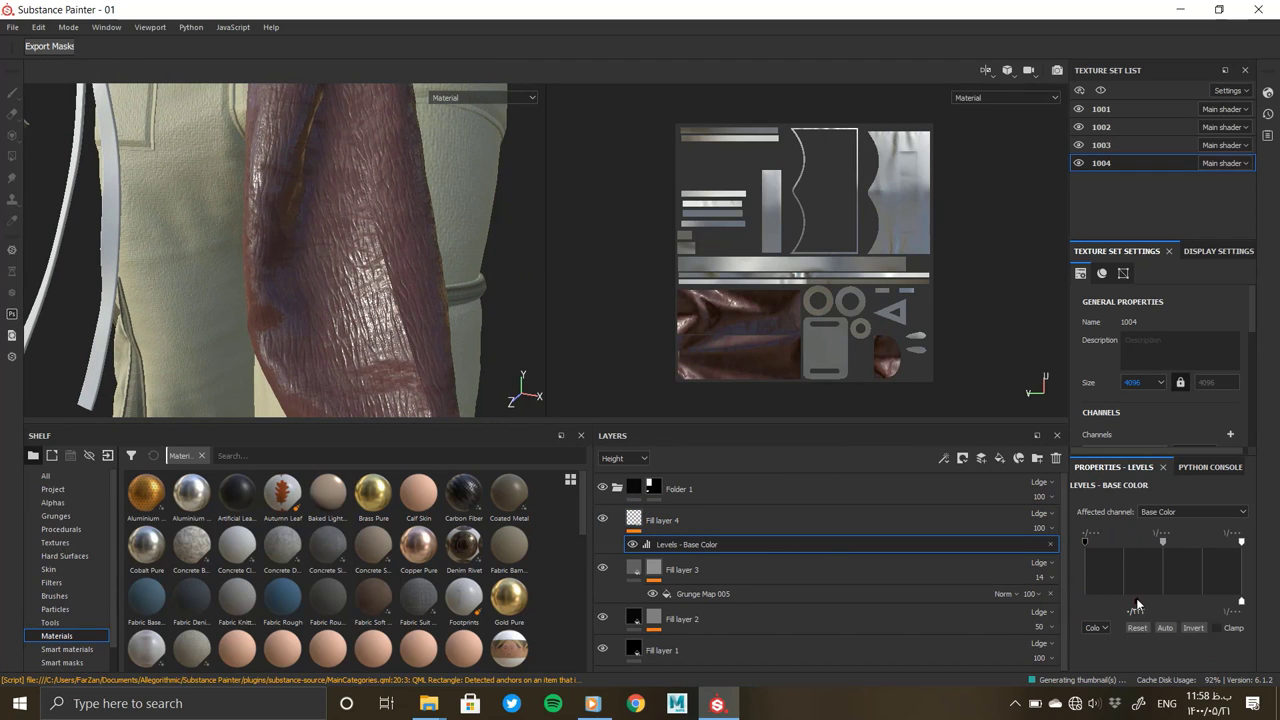
click(1157, 515)
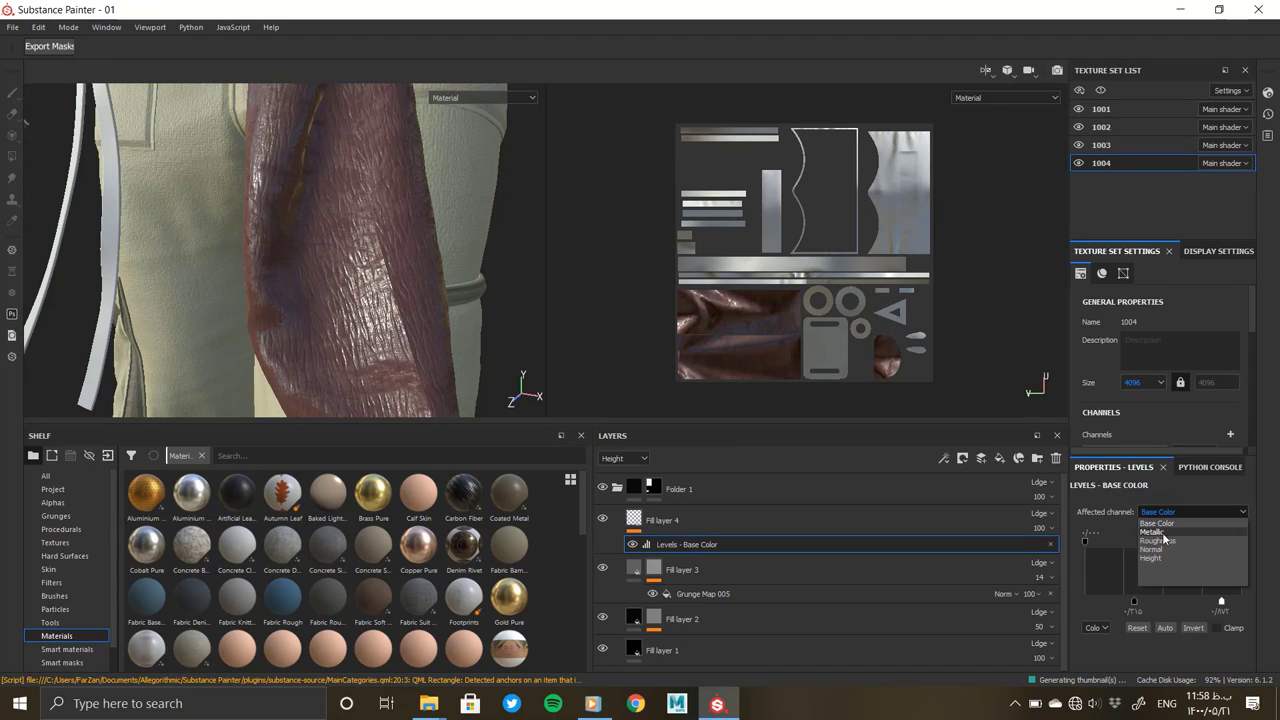
click(1162, 540)
mouse_move(1124, 598)
mouse_down()
mouse_move(1085, 601)
mouse_move(1176, 596)
mouse_up()
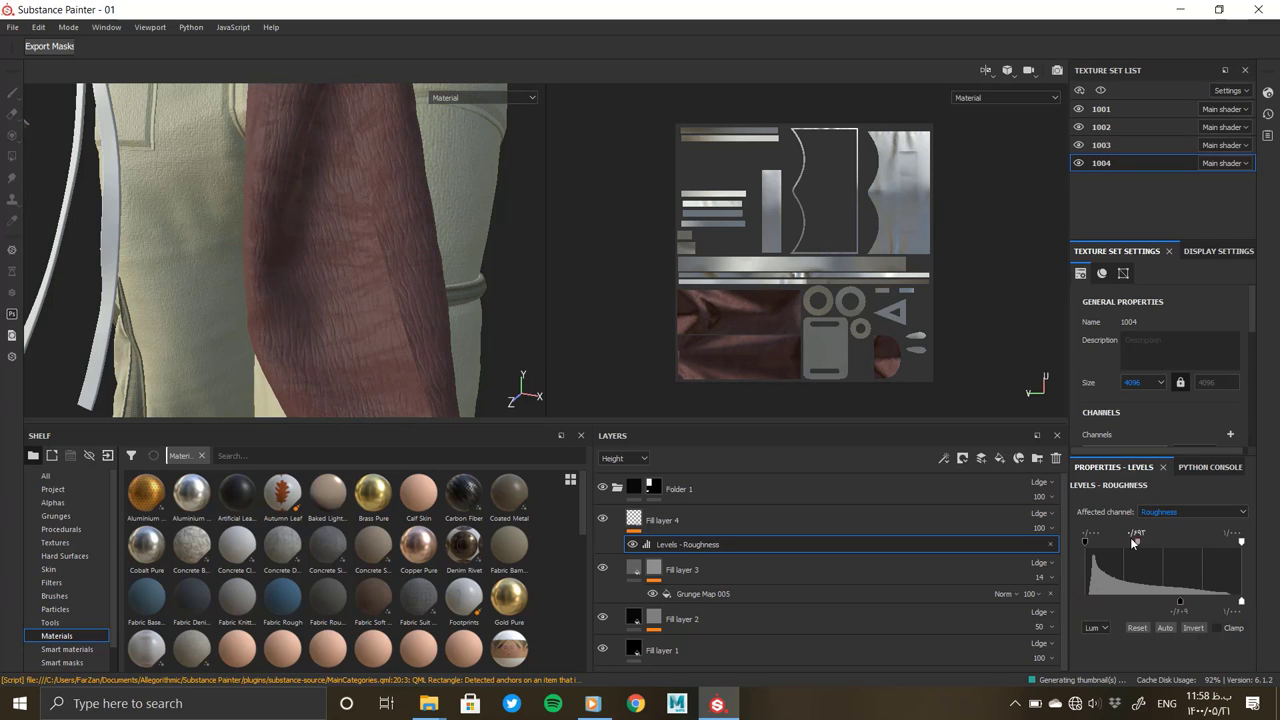
click(1050, 544)
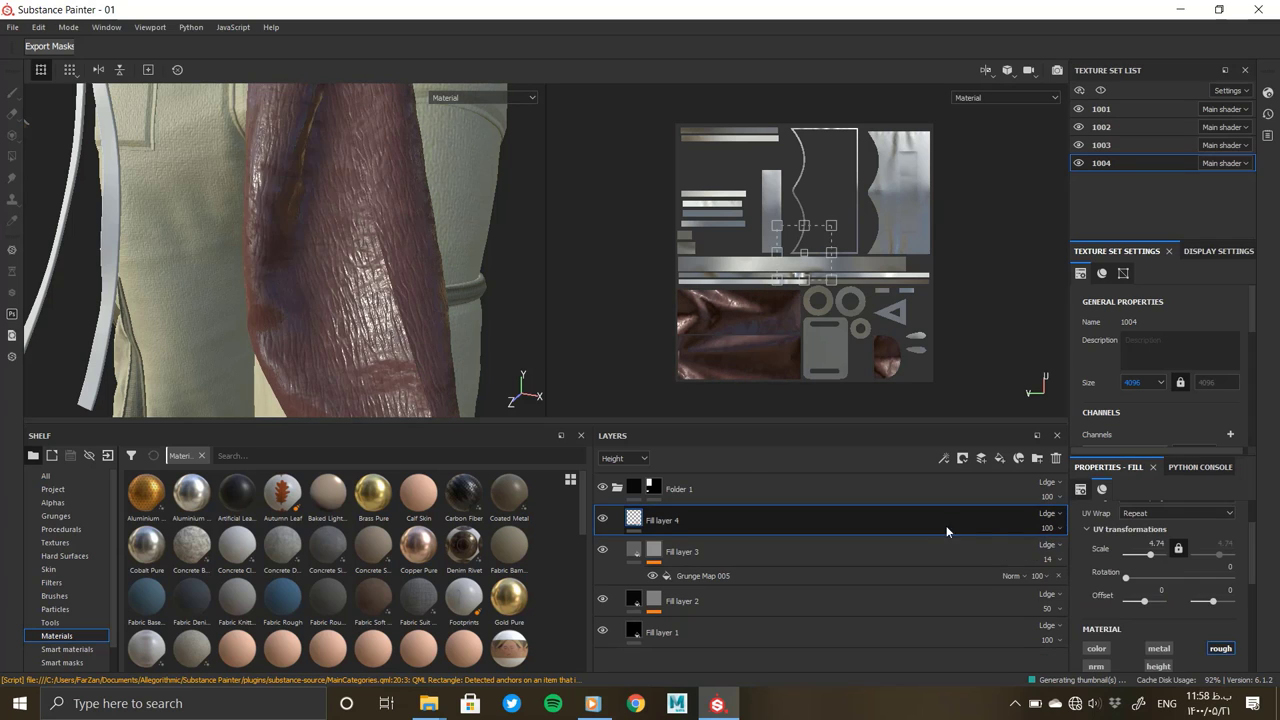
Reset Fill layer 4's roughness to a uniform 0.3 by toggling the channel off and on
click(1218, 648)
scroll(1209, 620, down, 1)
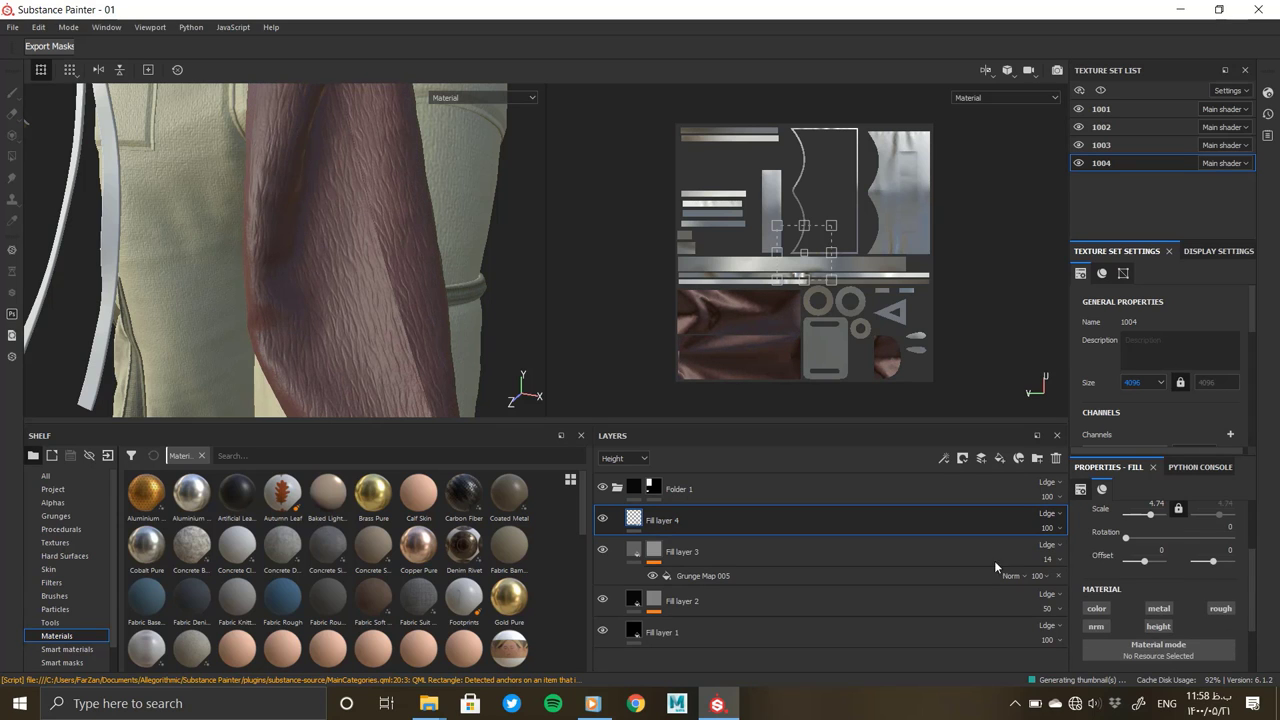
click(1220, 608)
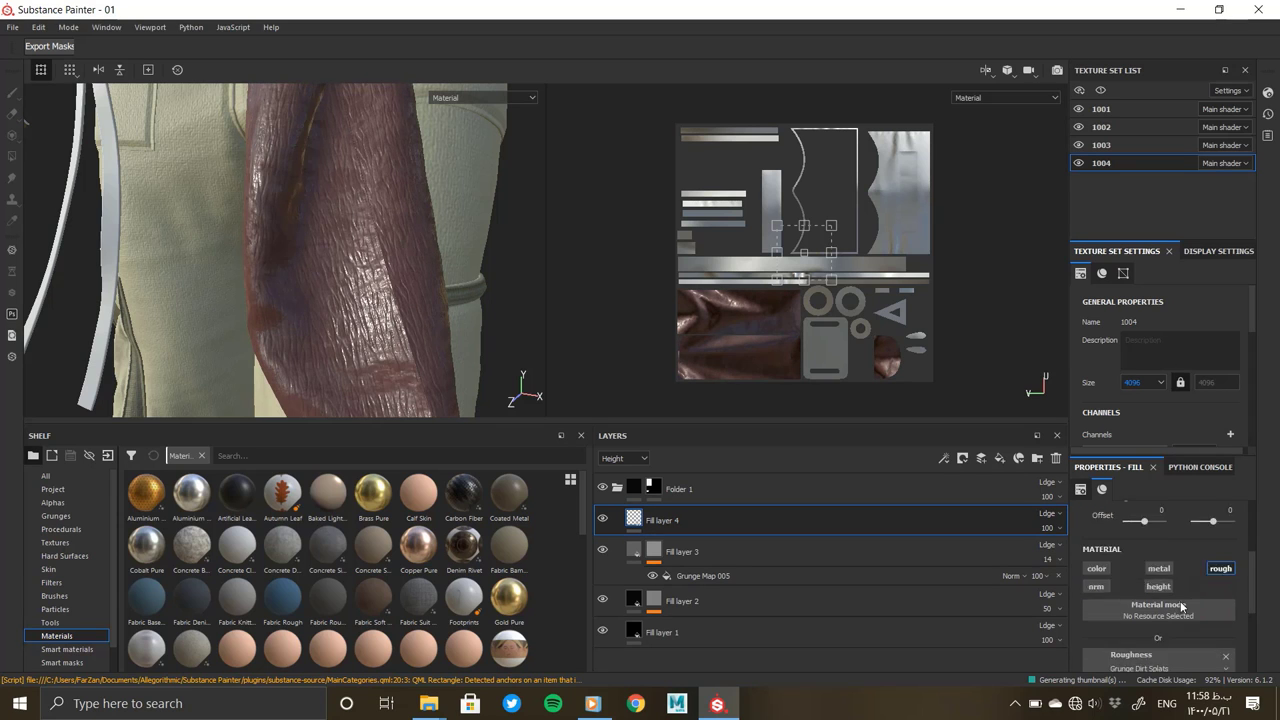
right_click(634, 521)
Add a black mask to Fill layer 4 filled with the BnW Spots pattern
click(710, 116)
right_click(655, 517)
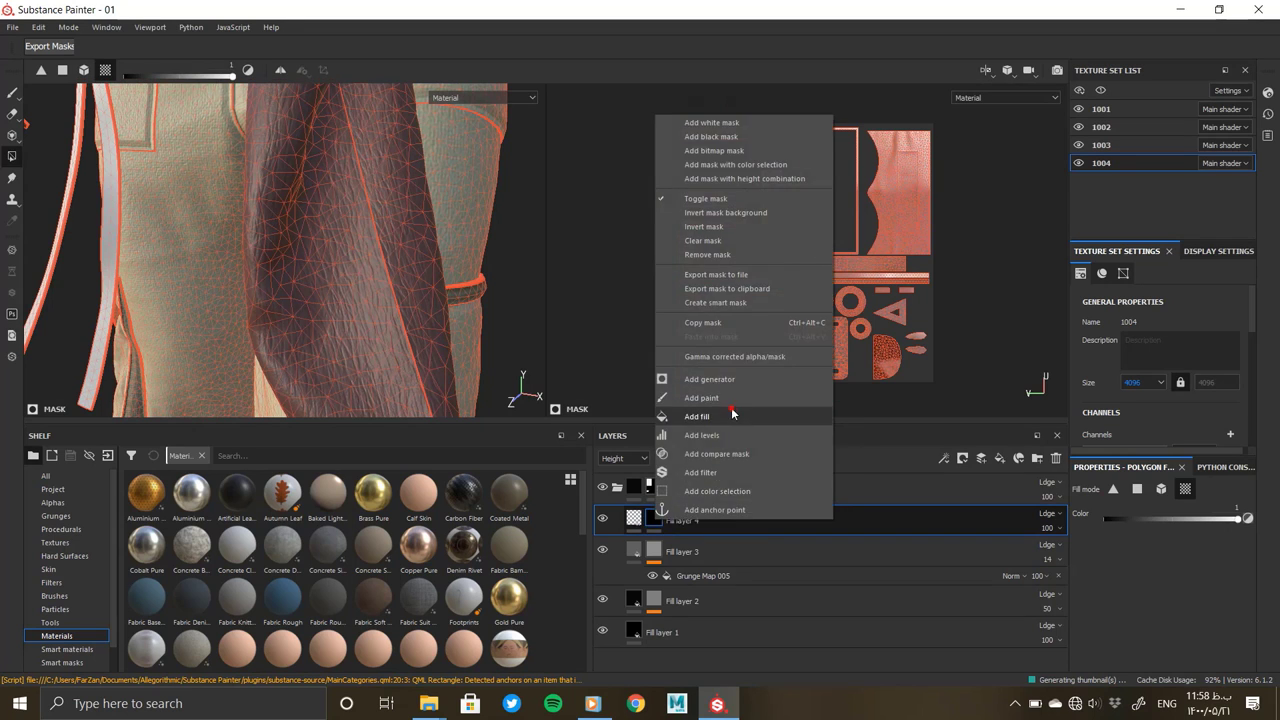
click(732, 416)
click(1183, 512)
click(1246, 396)
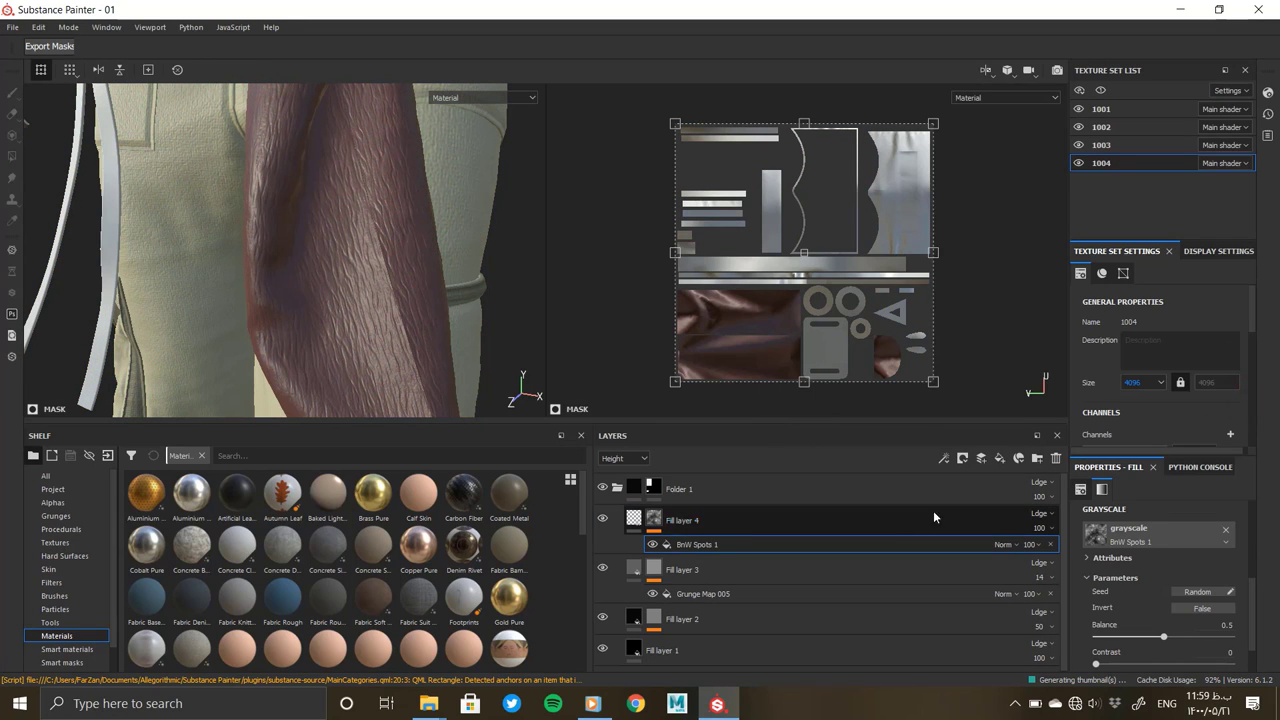
Viewing the mask, set the spots' noise scale to 5 and noise roughness to 1.16
alt+click(654, 518)
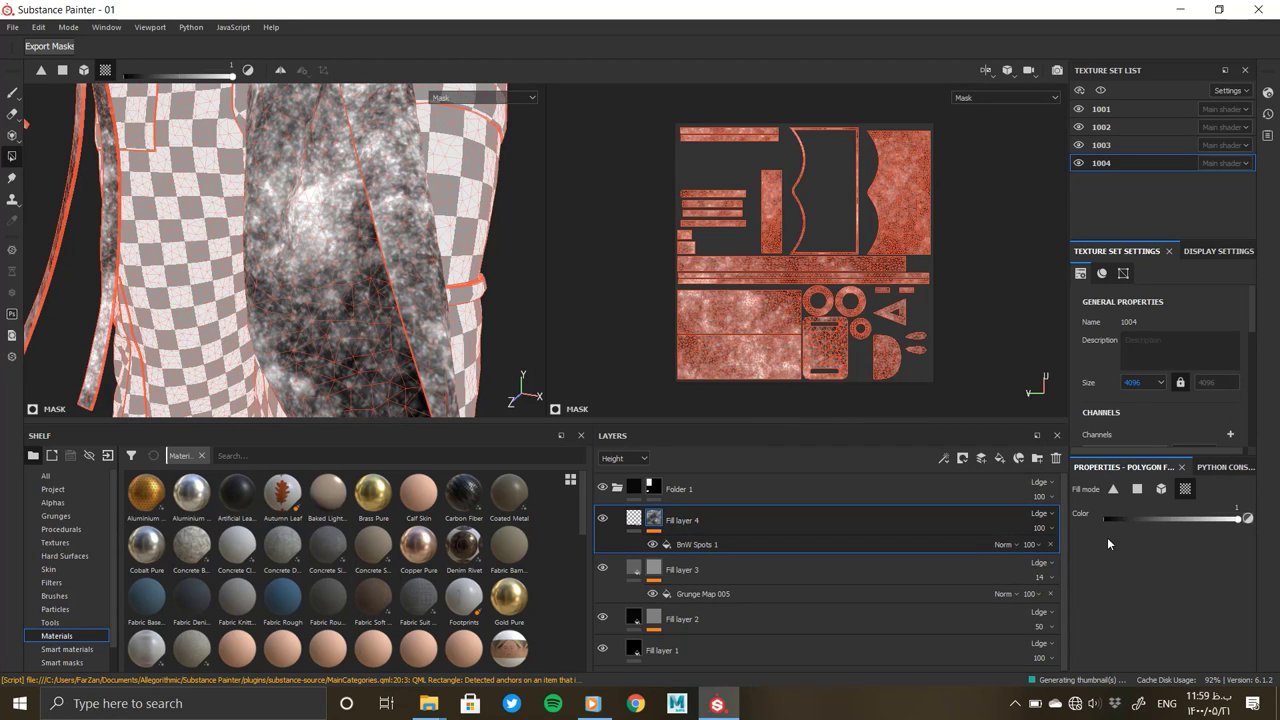
drag(1159, 637, 1155, 637)
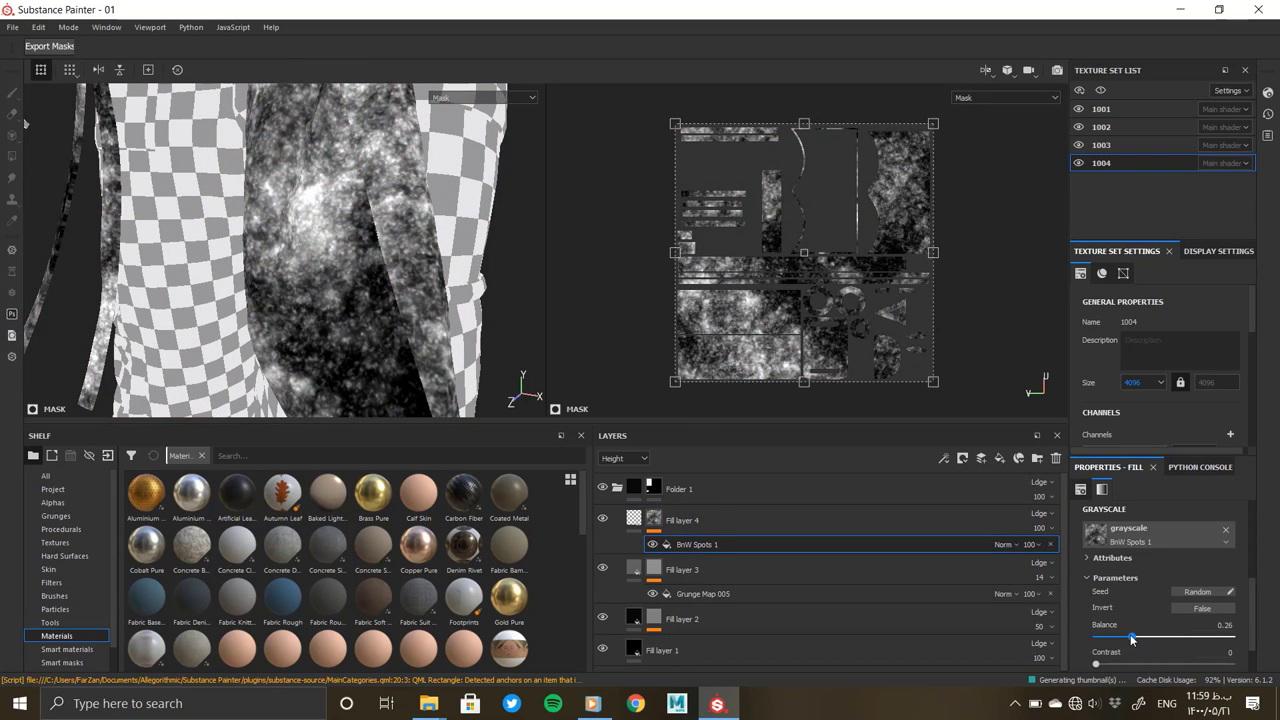
scroll(1100, 632, down, 1)
scroll(1100, 635, down, 1)
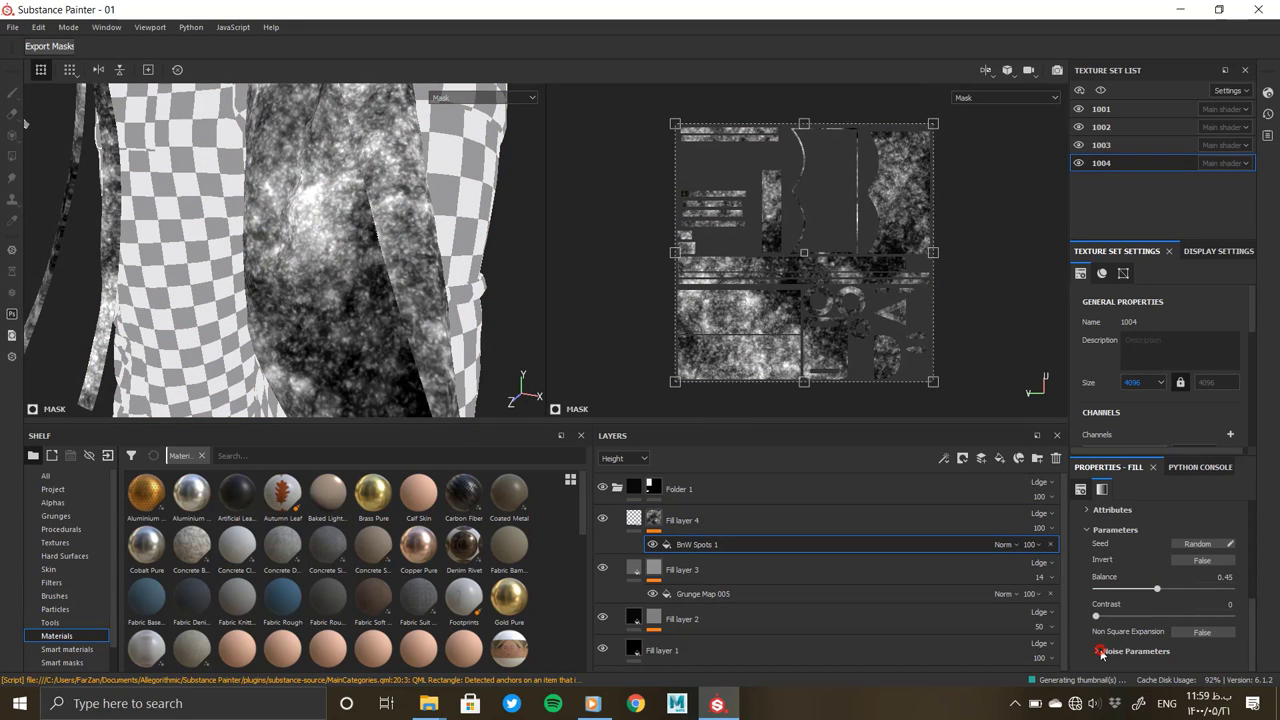
click(1100, 632)
drag(1124, 598, 1177, 596)
mouse_move(1169, 651)
mouse_down()
mouse_move(1130, 656)
mouse_move(1178, 656)
mouse_up()
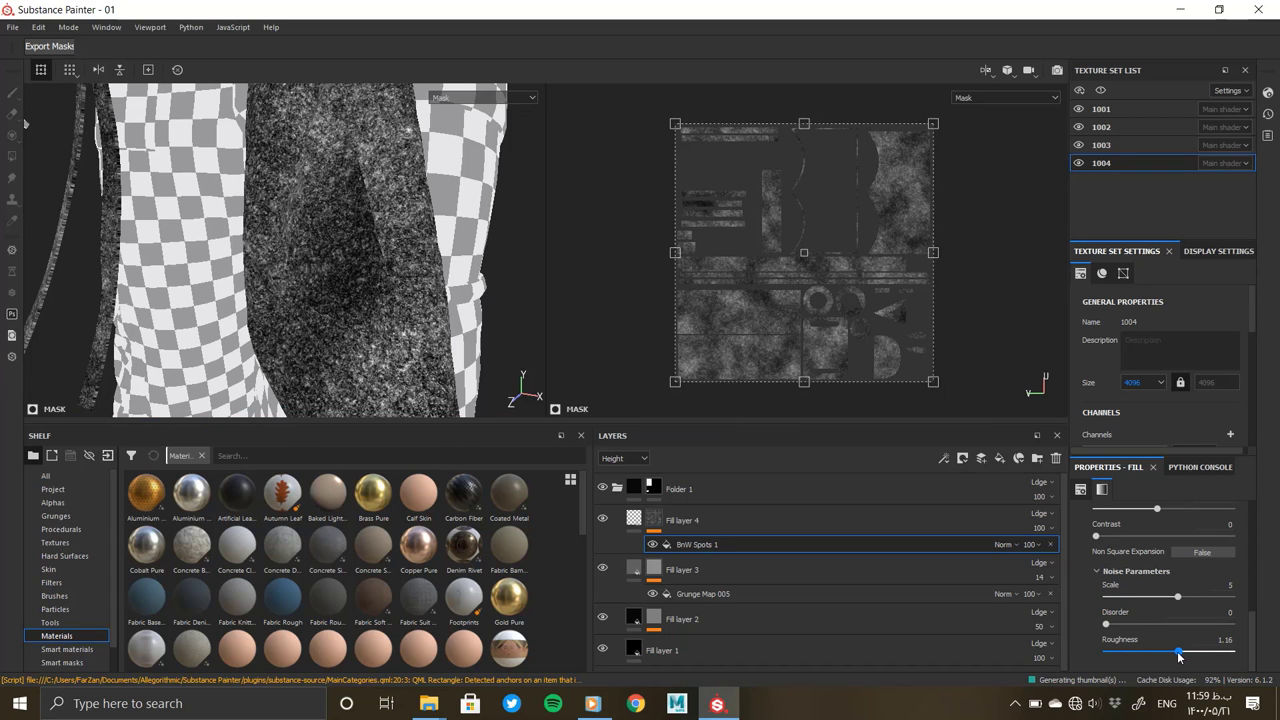
click(654, 519)
Orbit the model to inspect the maroon cloth's spotted roughness
mouse_move(187, 268)
alt+mouse_down()
mouse_move(214, 300)
mouse_move(380, 257)
mouse_move(293, 273)
mouse_move(329, 257)
alt+mouse_up()
scroll(439, 314, up, 3)
scroll(400, 290, up, 3)
scroll(426, 320, up, 2)
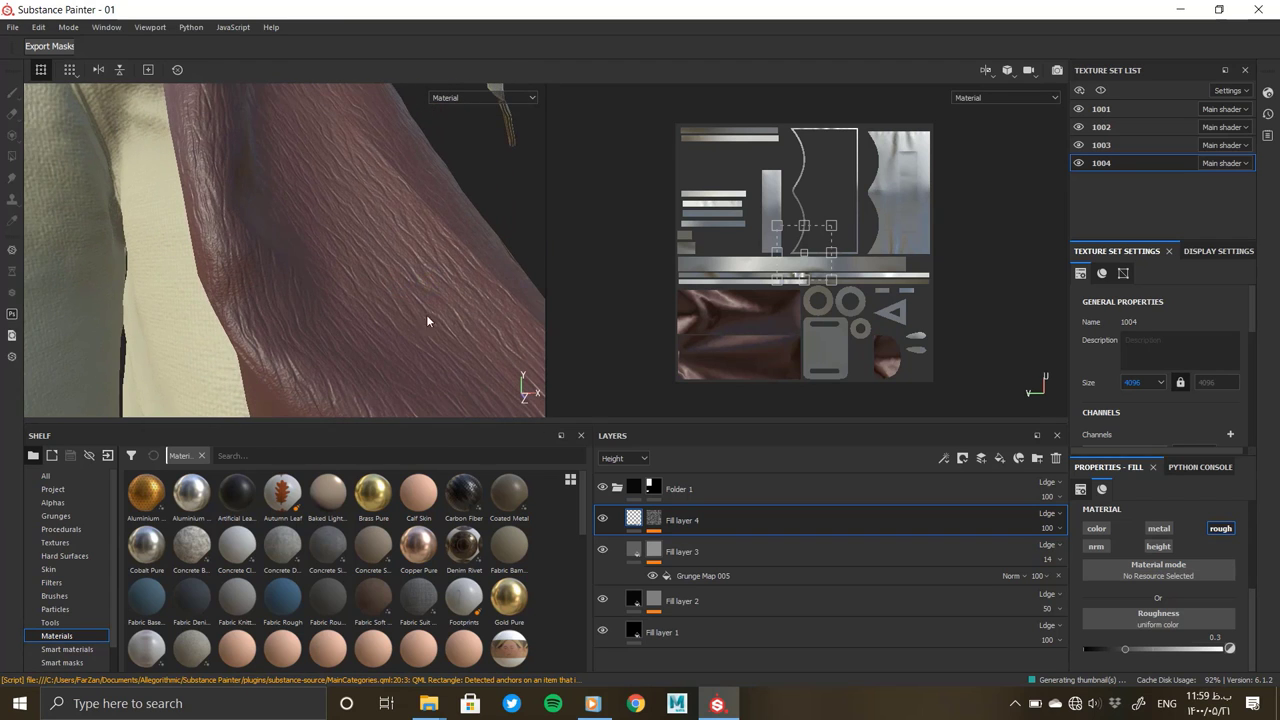
click(718, 601)
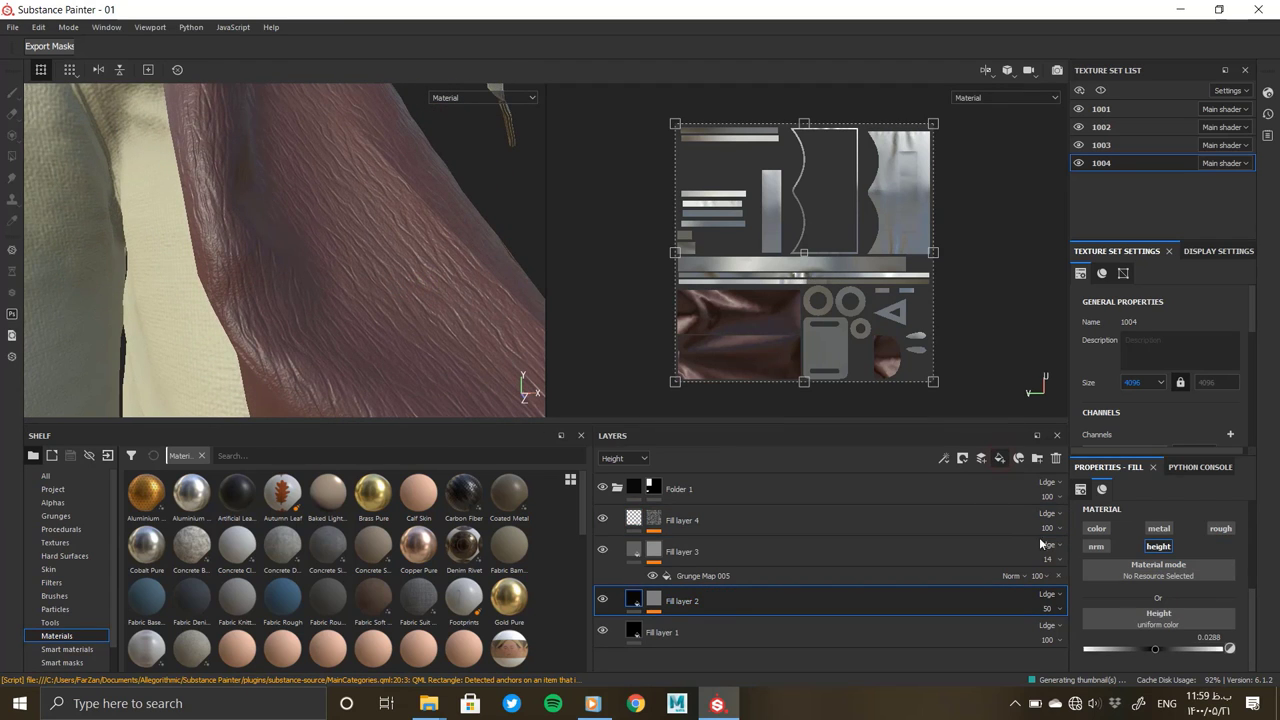
Add Fill layer 5 with a black mask filled by the Dirt 2 pattern, made finer
click(999, 458)
right_click(643, 592)
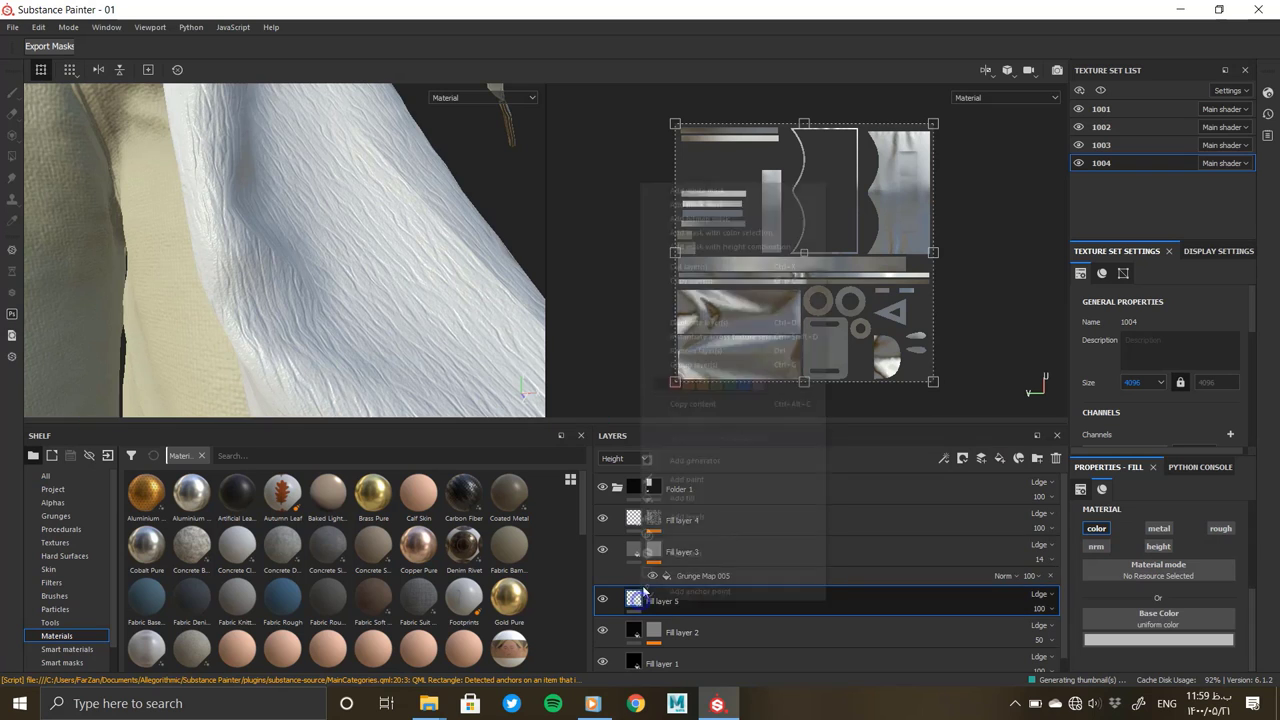
click(705, 205)
right_click(653, 600)
click(718, 496)
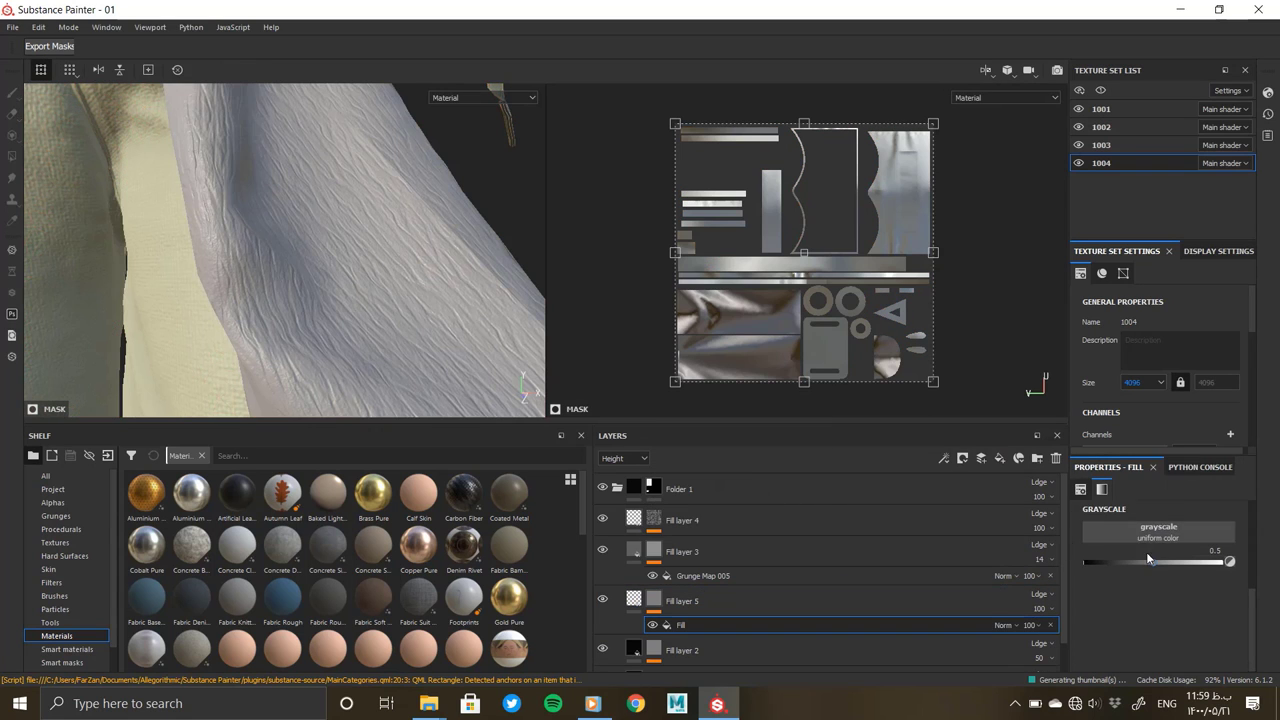
click(1158, 531)
scroll(1203, 511, down, 3)
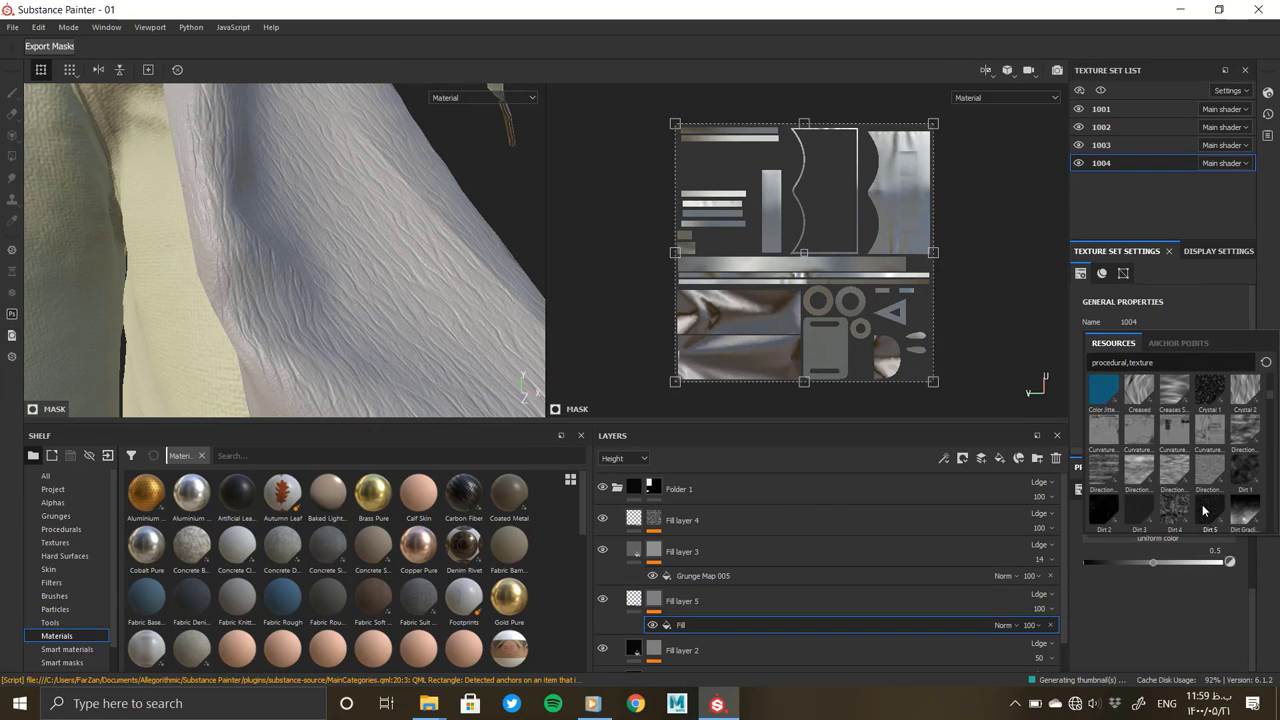
click(1106, 510)
scroll(1136, 638, down, 2)
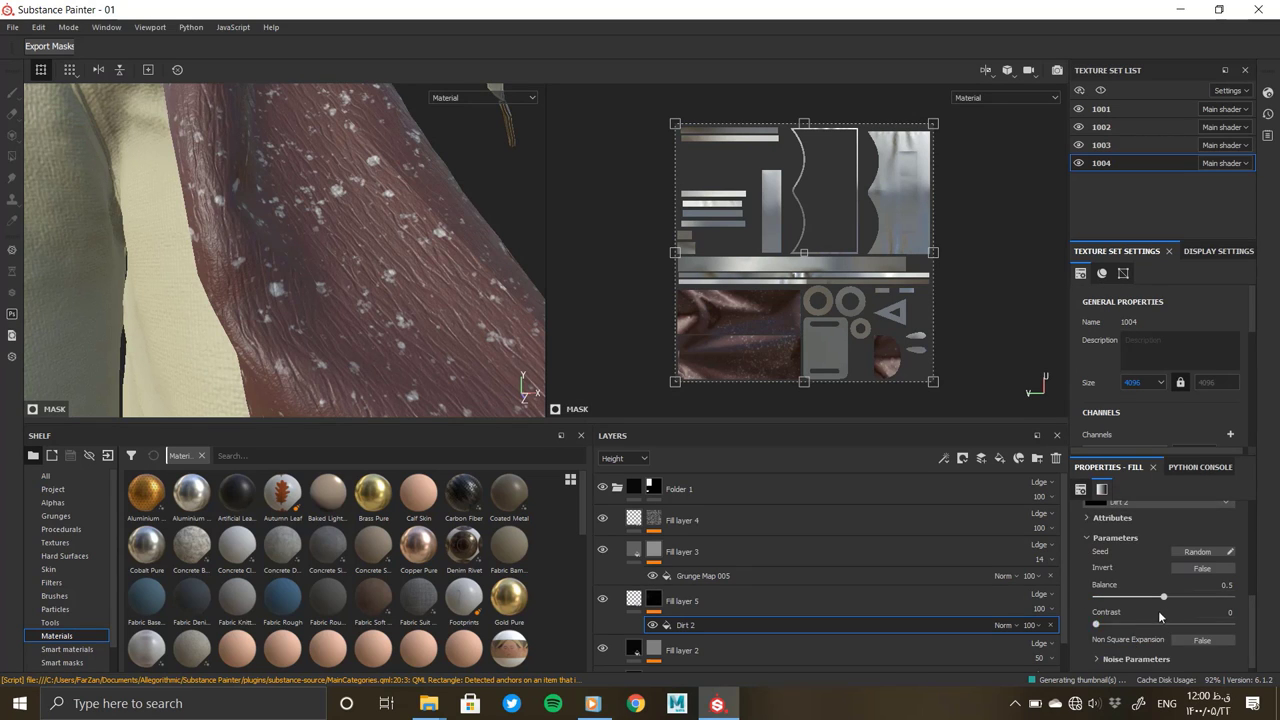
click(1123, 657)
scroll(1114, 630, down, 2)
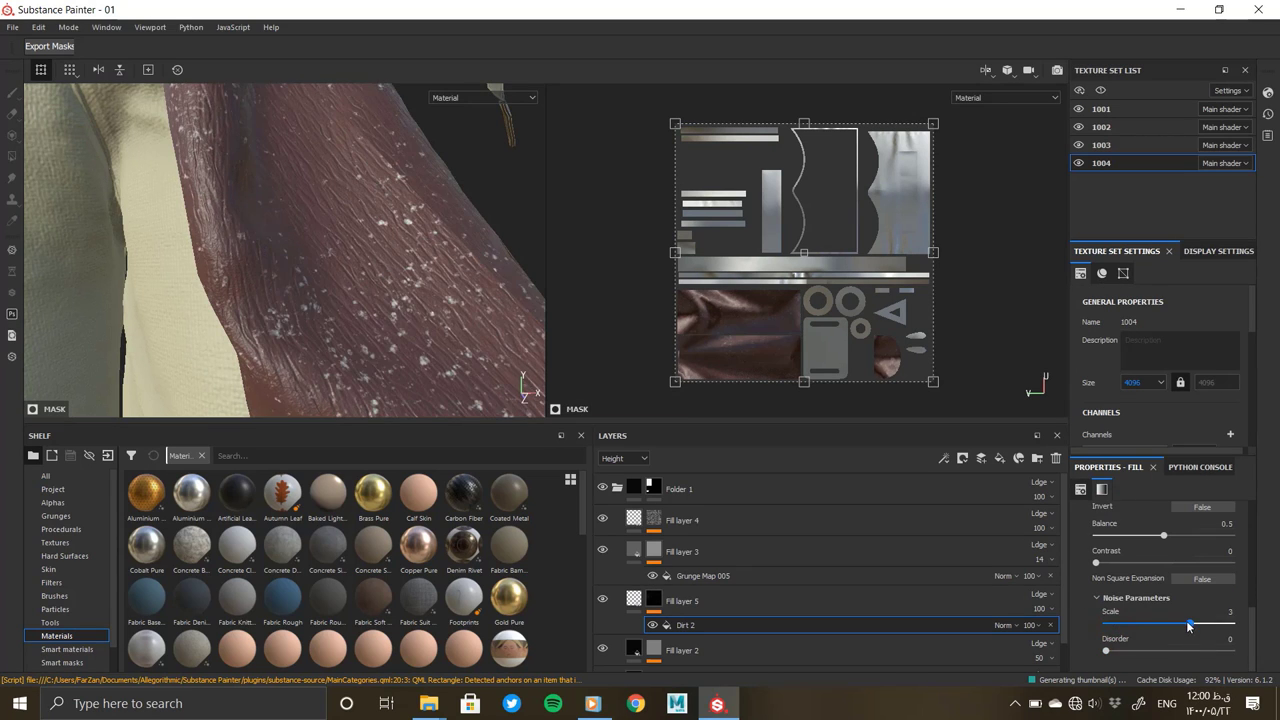
drag(1145, 626, 1231, 623)
Set Fill layer 5's base colour to an orange tone for the speckles
scroll(407, 300, down, 5)
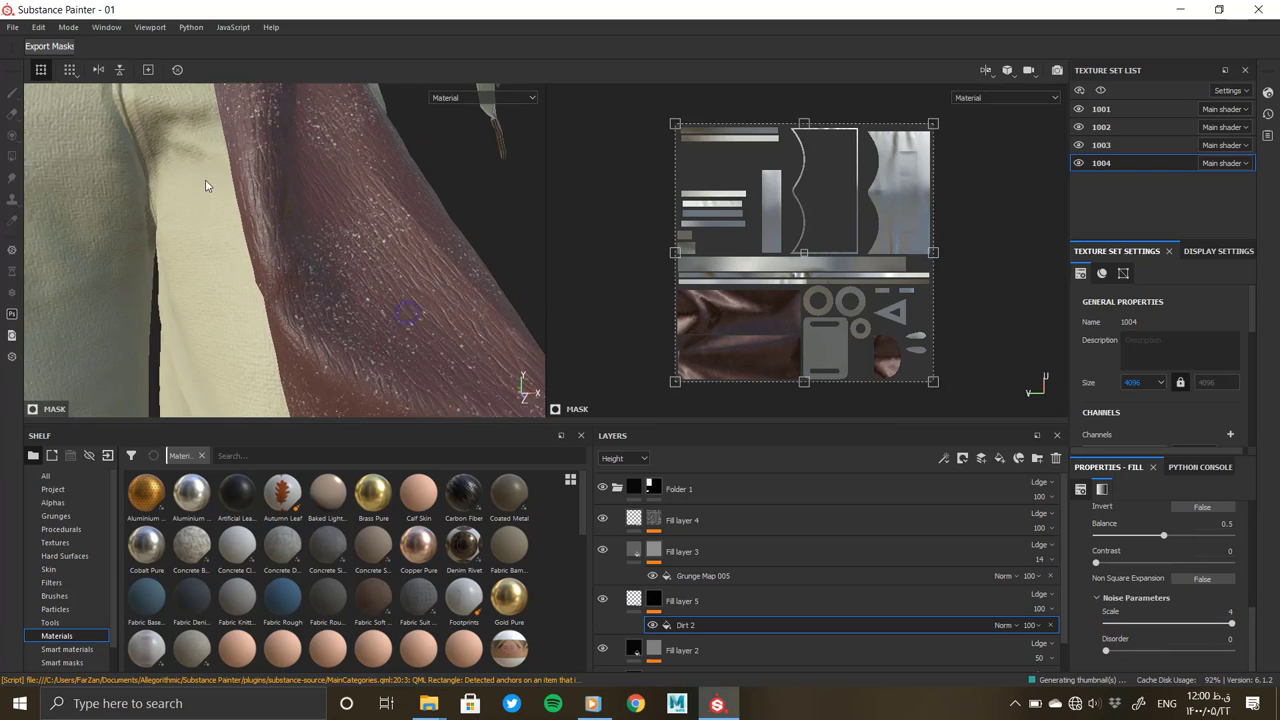
scroll(1180, 570, up, 5)
scroll(1180, 577, up, 3)
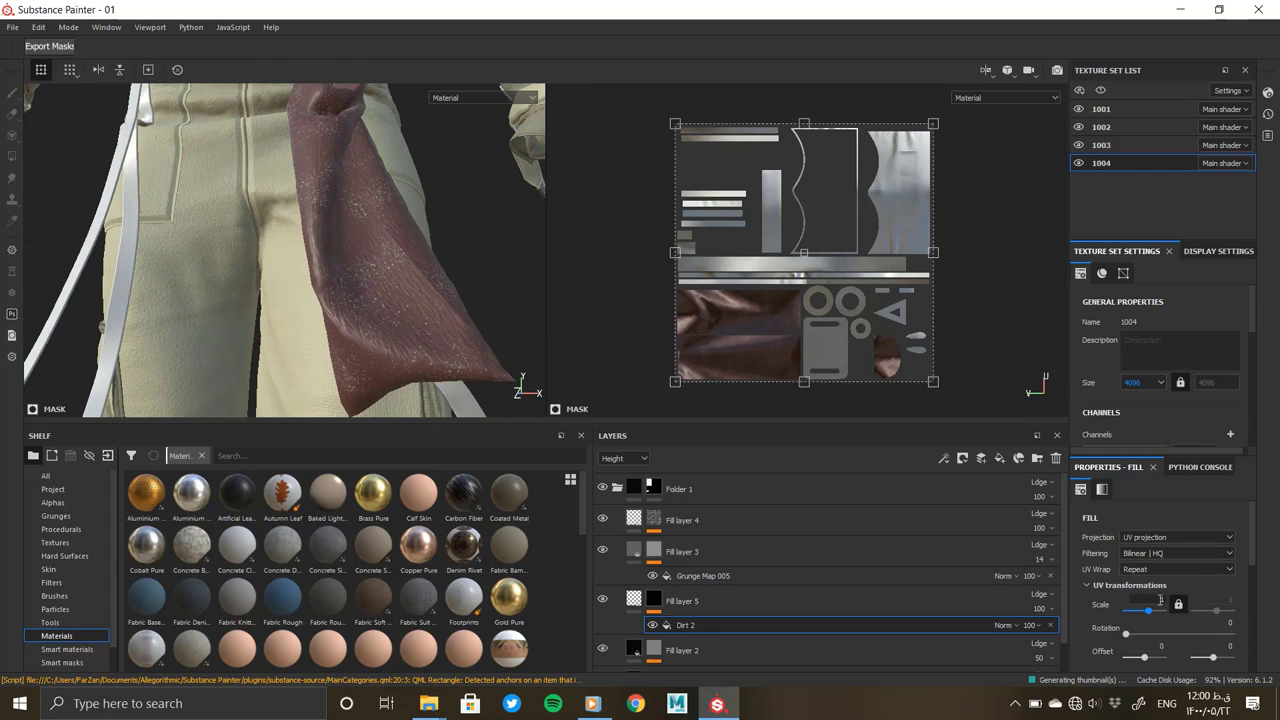
scroll(1186, 603, up, 1)
scroll(400, 290, up, 5)
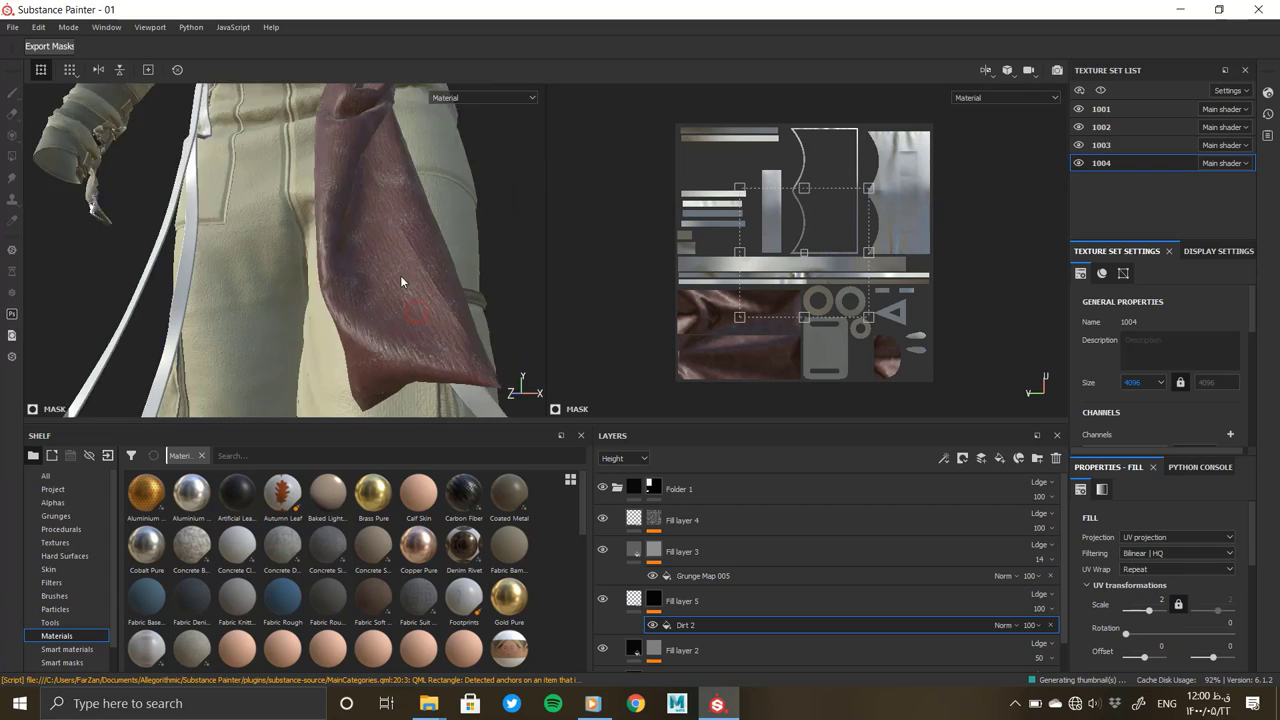
scroll(1096, 584, down, 5)
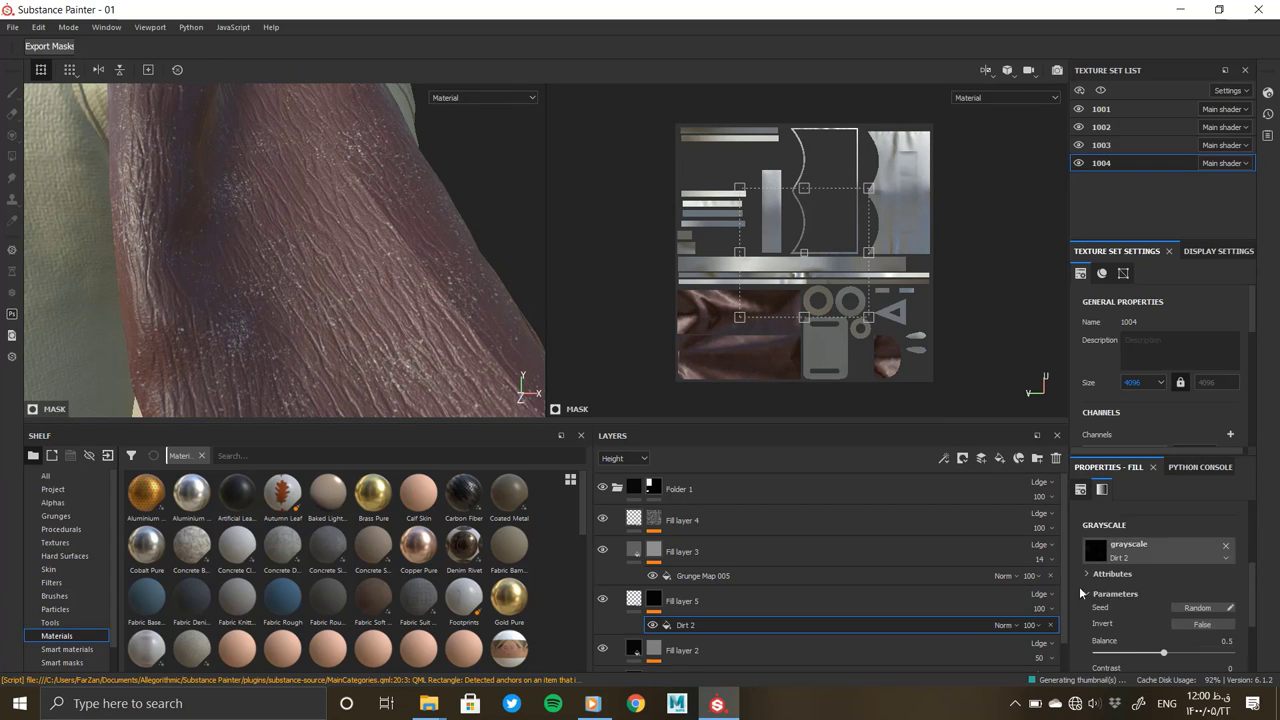
click(735, 598)
click(1120, 527)
click(1212, 598)
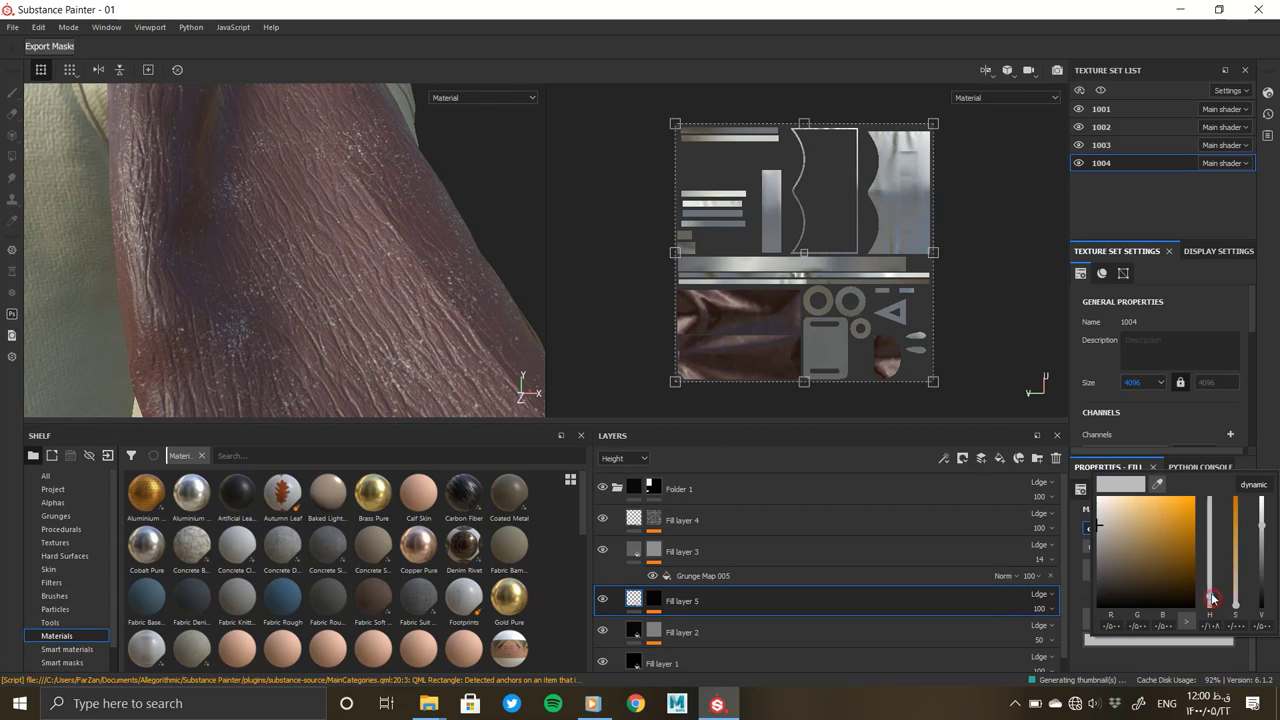
drag(1212, 598, 1212, 602)
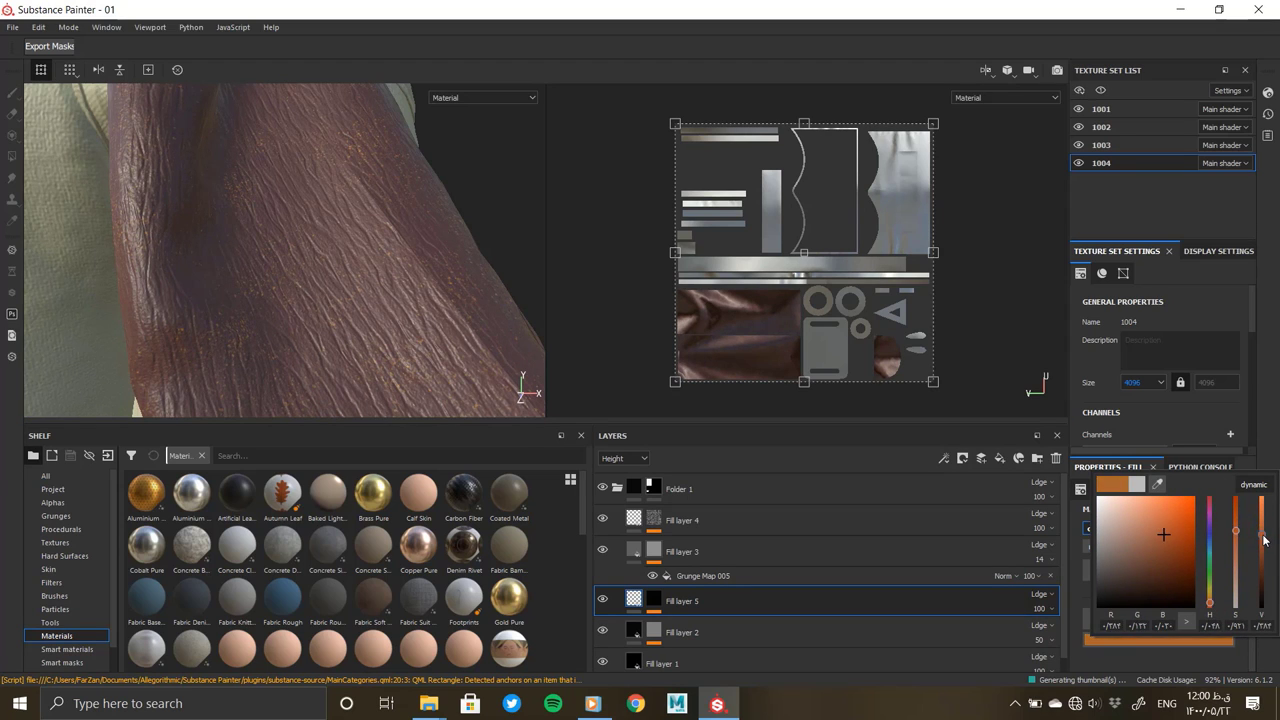
click(434, 353)
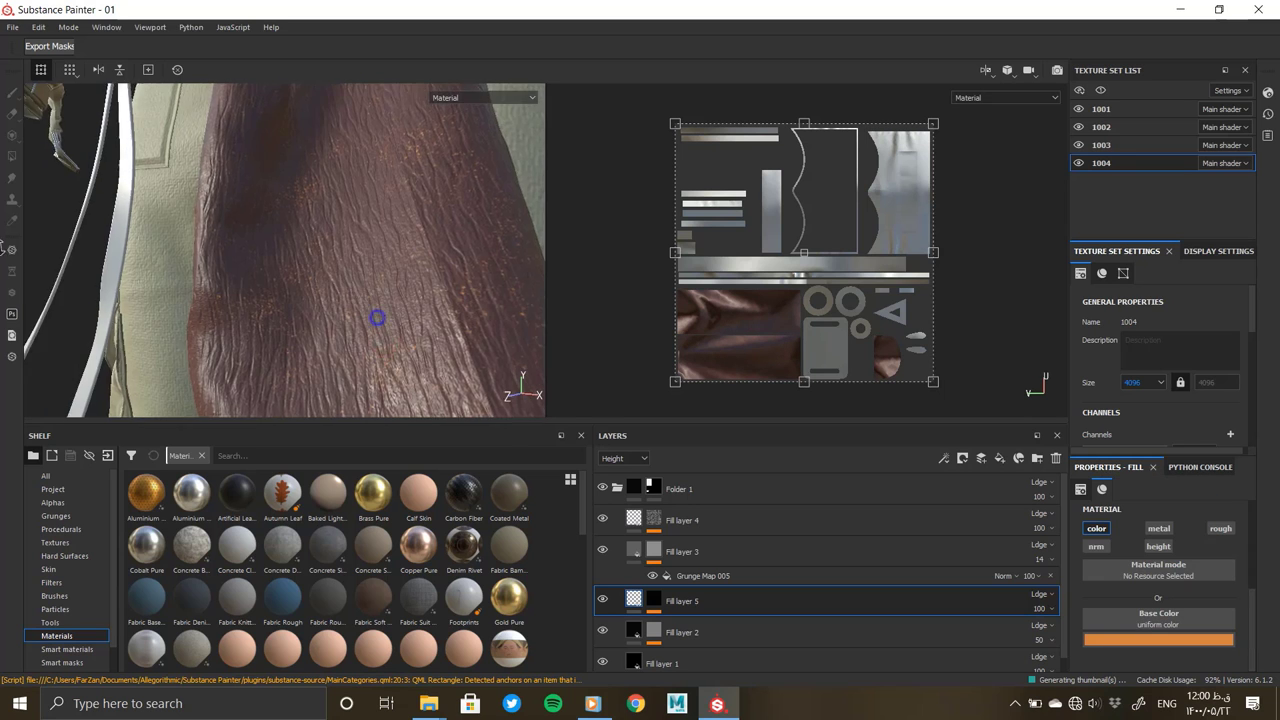
Replace the mask's Dirt 2 pattern with Dirt 5 and raise its noise scale to 3
scroll(400, 320, down, 6)
scroll(450, 277, up, 5)
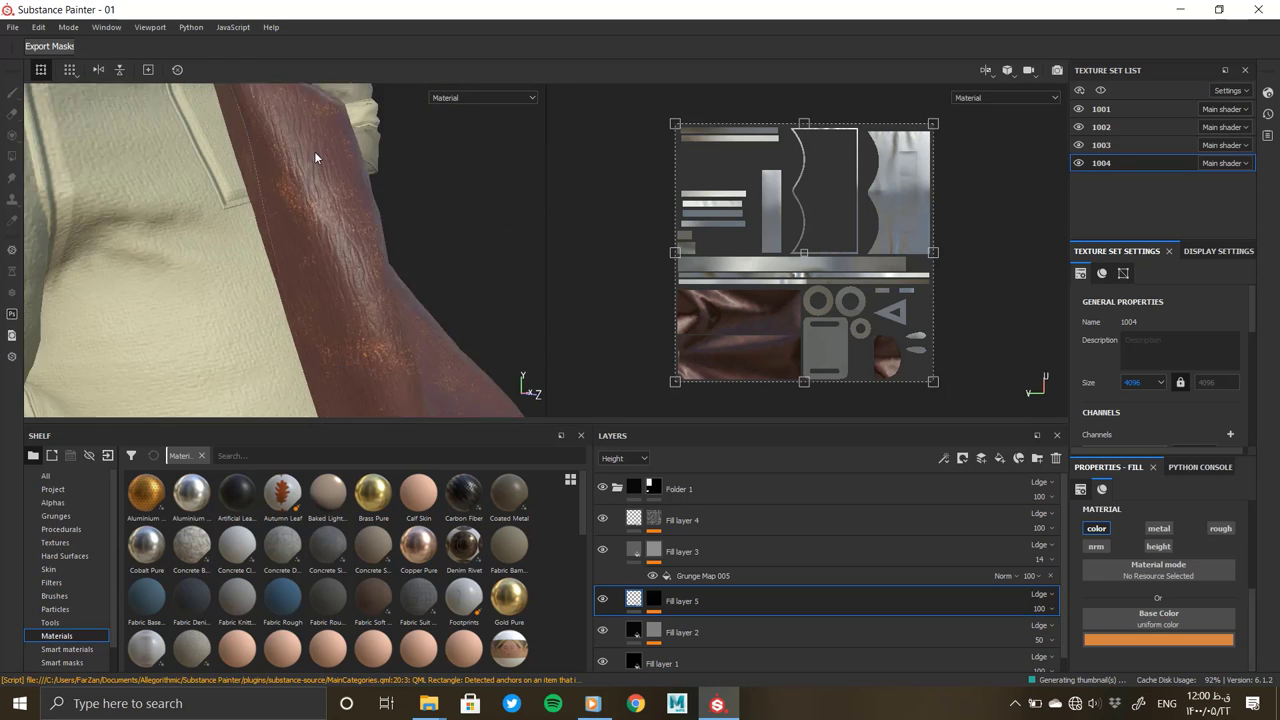
click(762, 588)
click(678, 605)
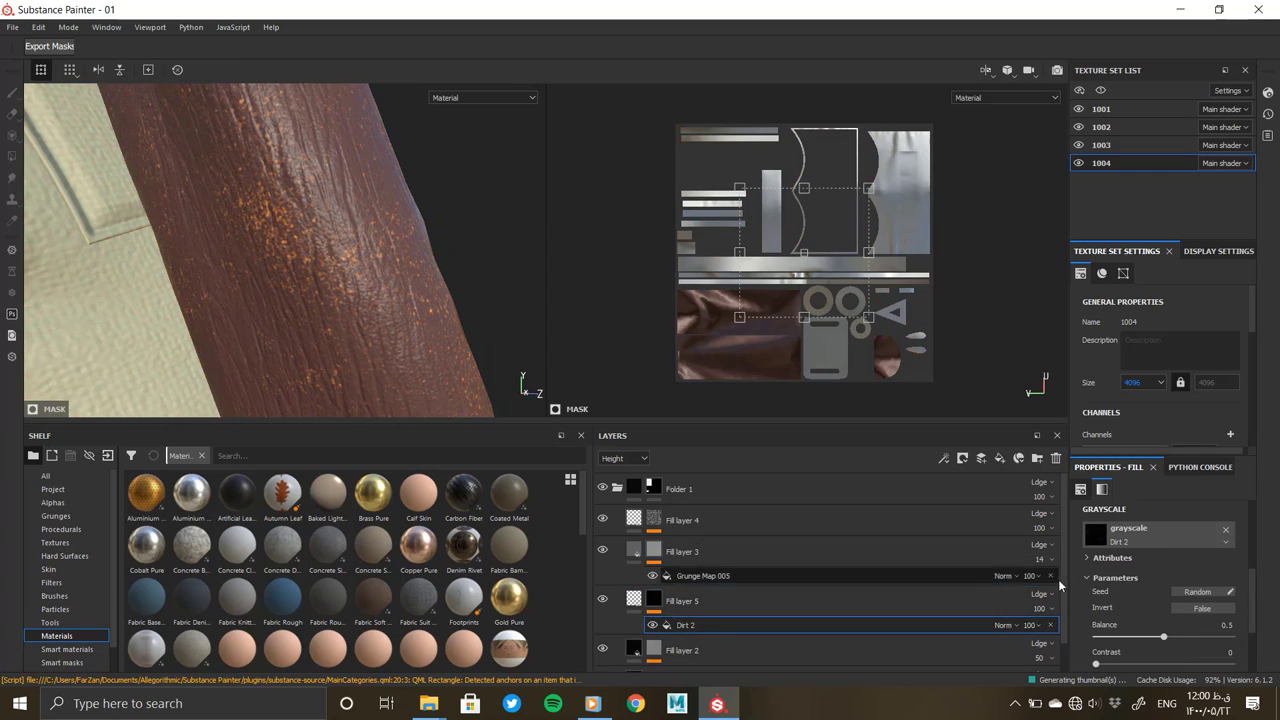
click(1160, 530)
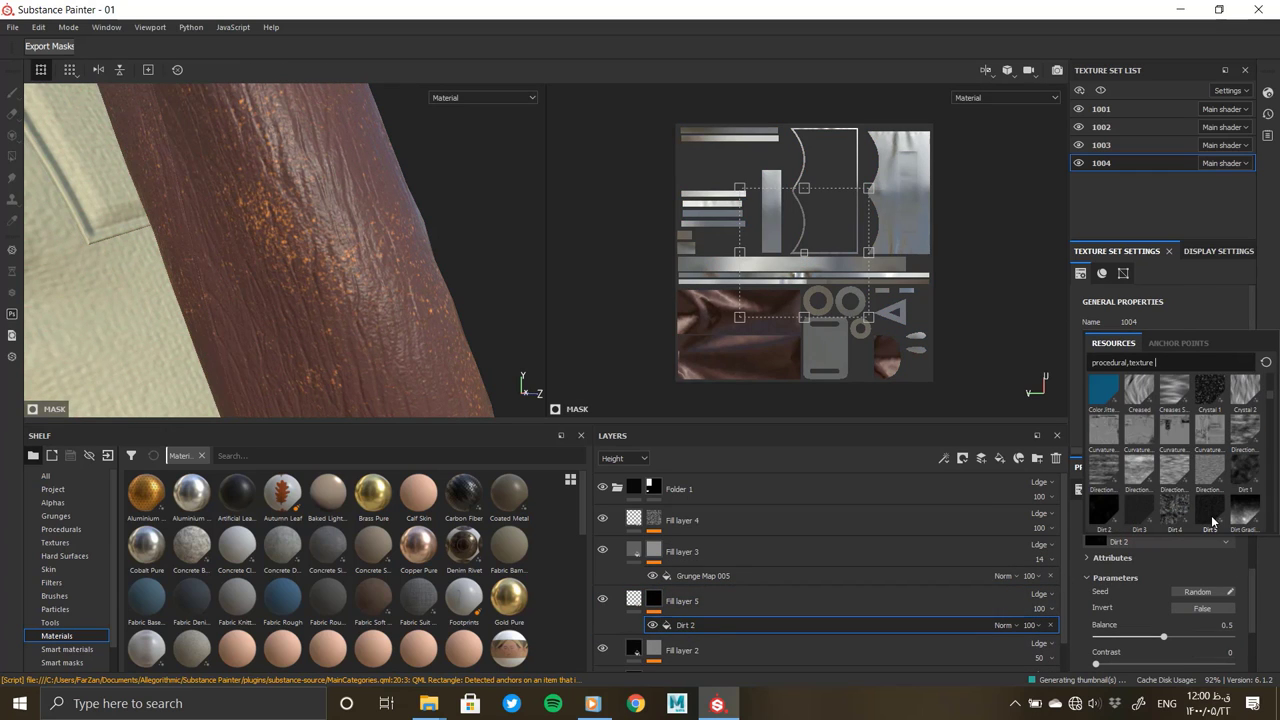
scroll(1212, 520, down, 2)
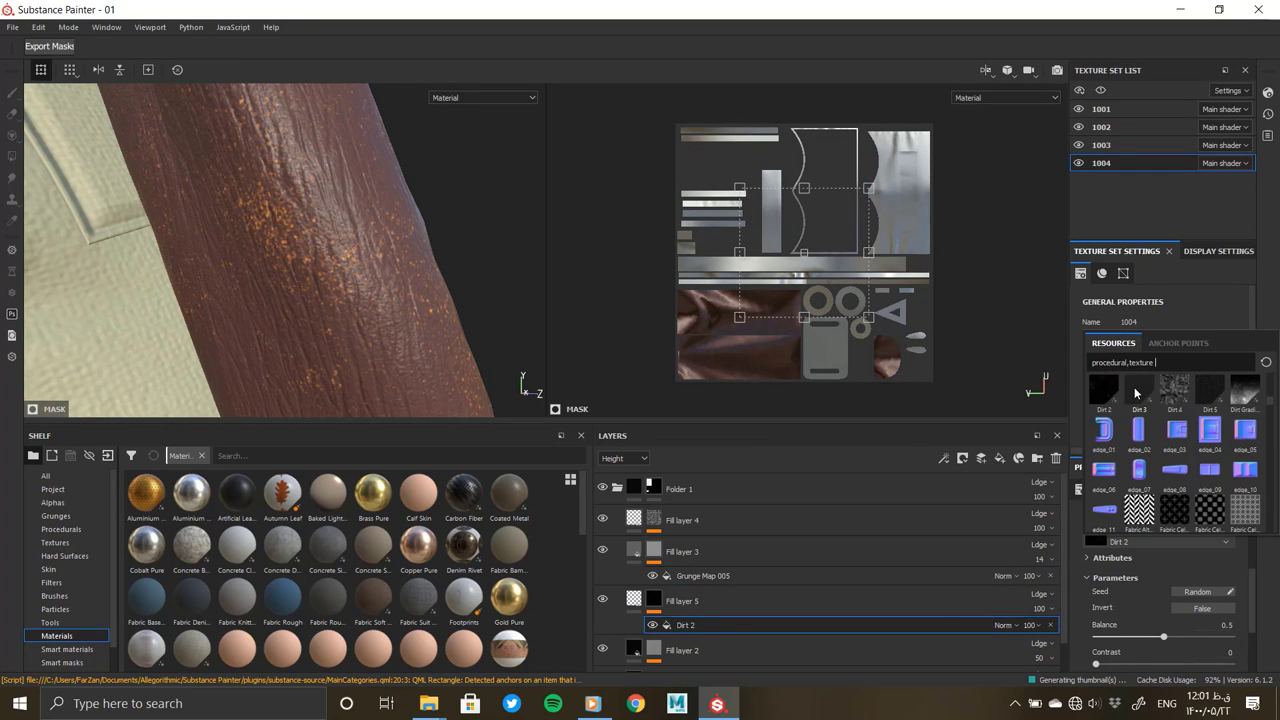
click(1203, 390)
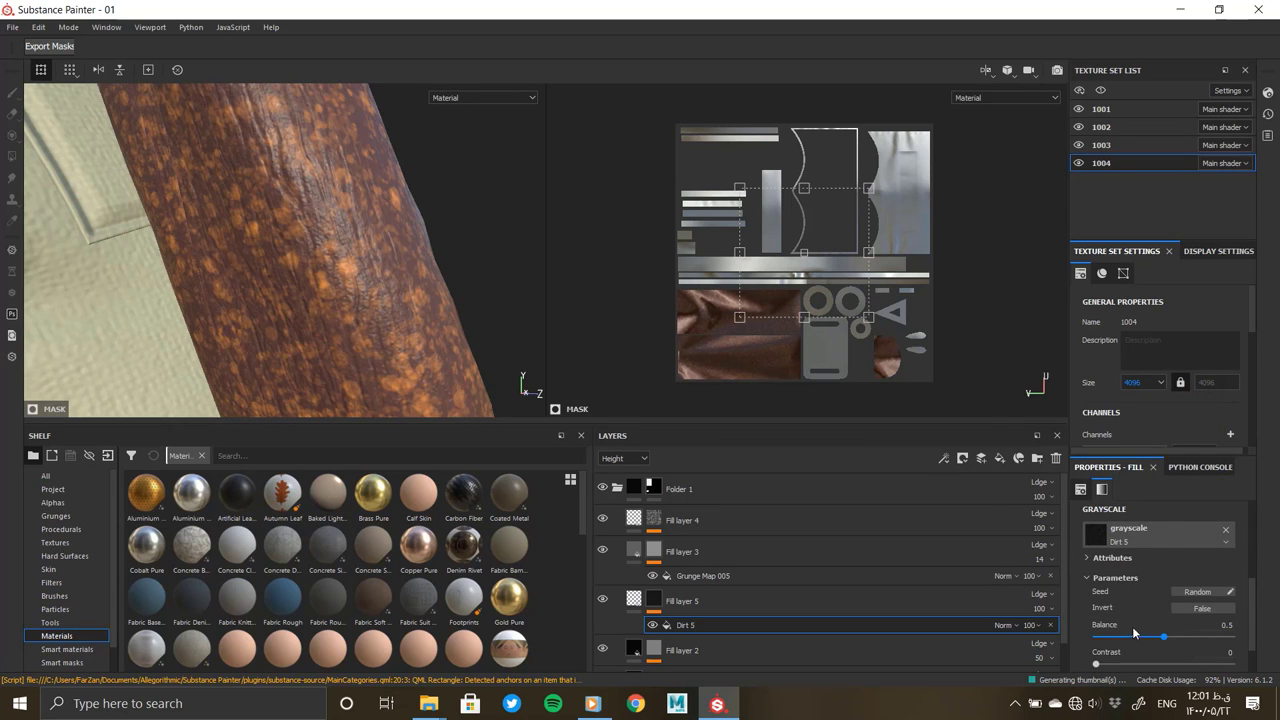
scroll(1130, 636, down, 1)
scroll(1121, 653, down, 1)
drag(1146, 637, 1186, 637)
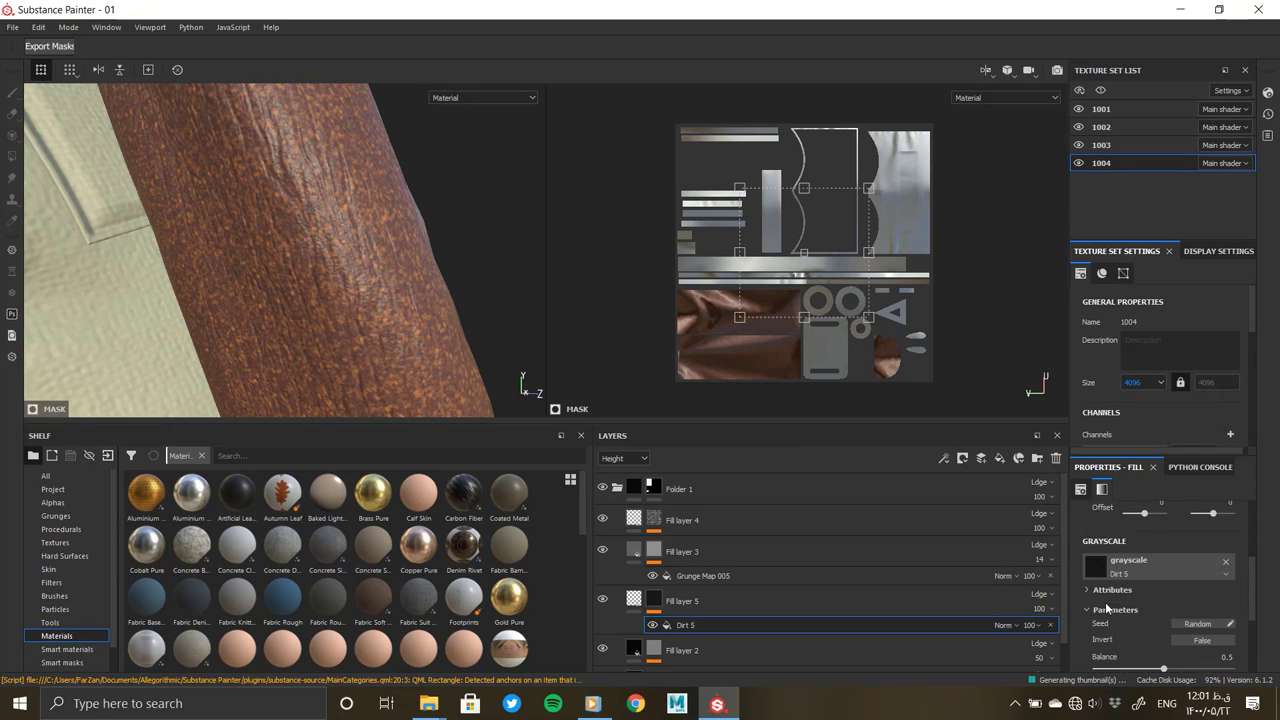
Darken the speckle base colour toward orange-brown and inspect the hips and pants
mouse_move(420, 305)
alt+mouse_down()
mouse_move(322, 303)
mouse_move(202, 160)
alt+mouse_up()
click(1010, 605)
scroll(1160, 610, down, 2)
click(1160, 640)
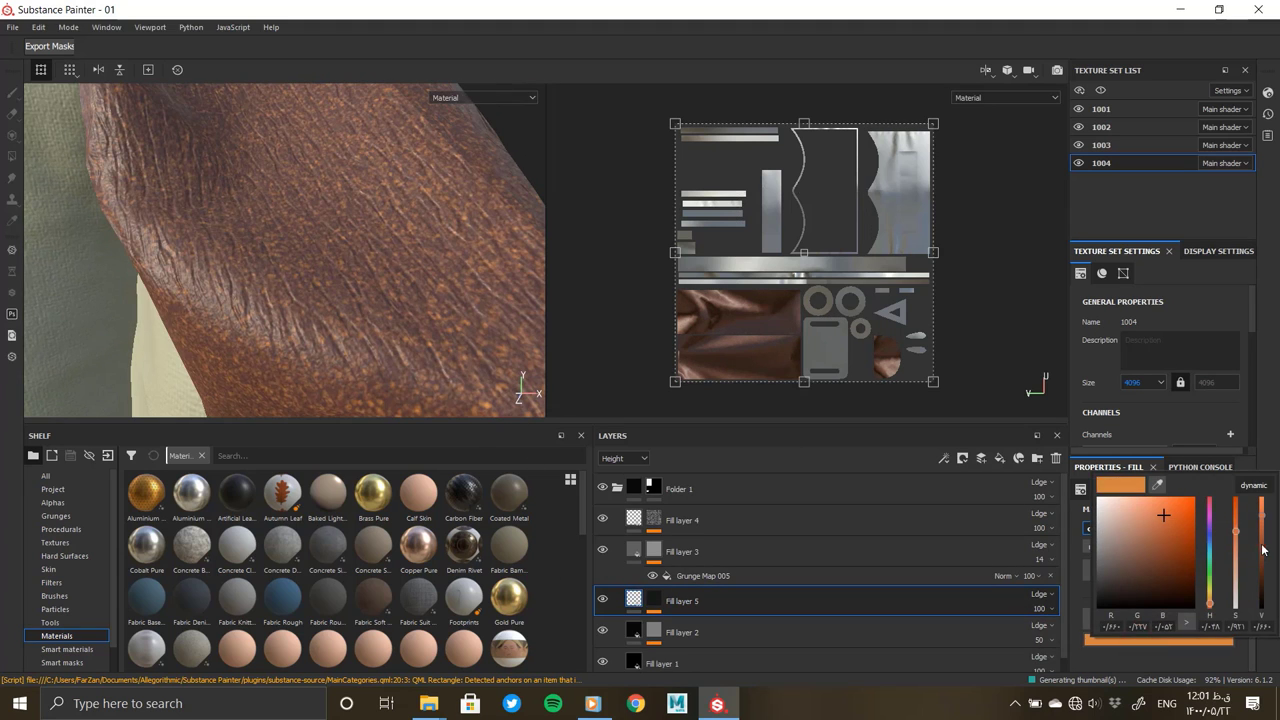
drag(1262, 530, 1263, 588)
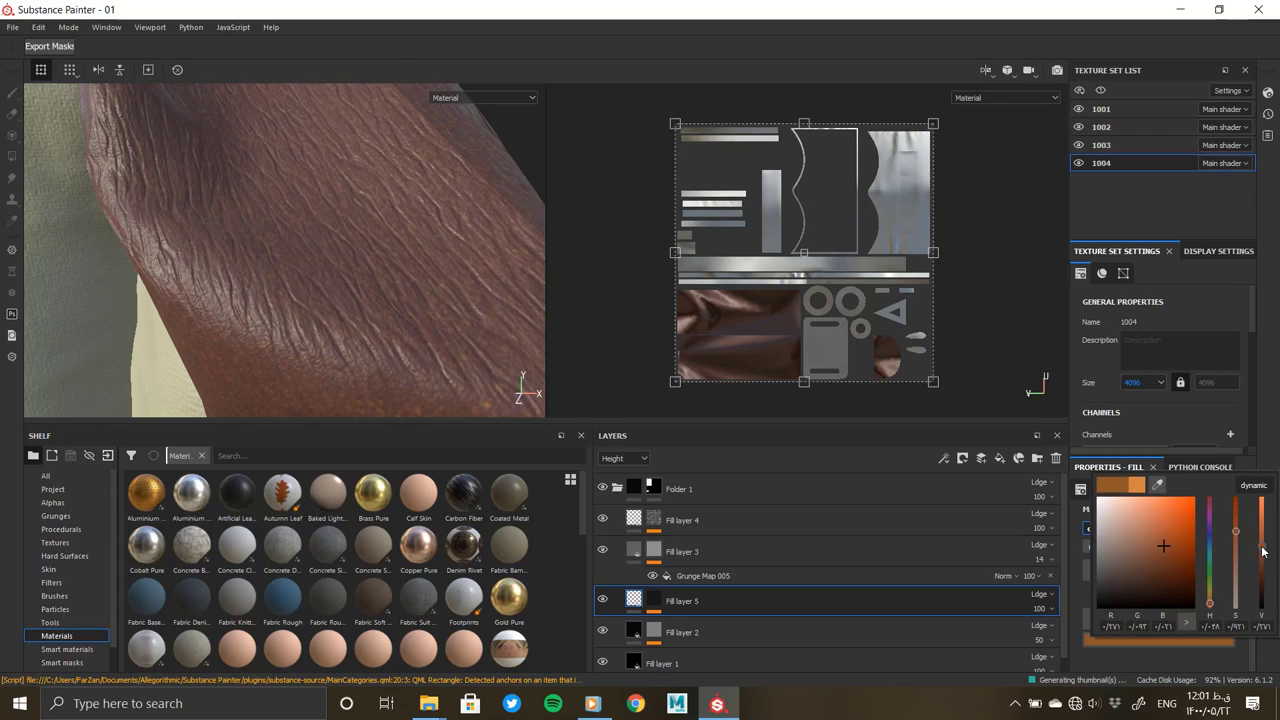
scroll(248, 258, down, 10)
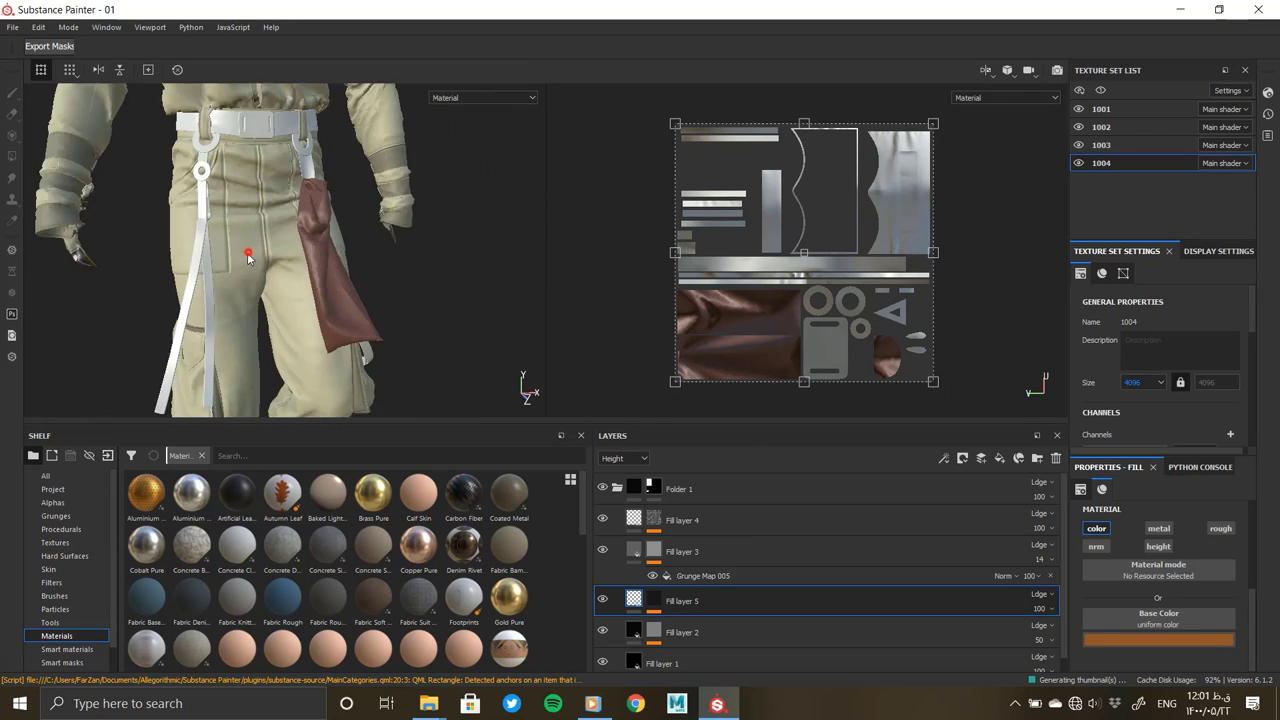
alt+drag(248, 258, 350, 227)
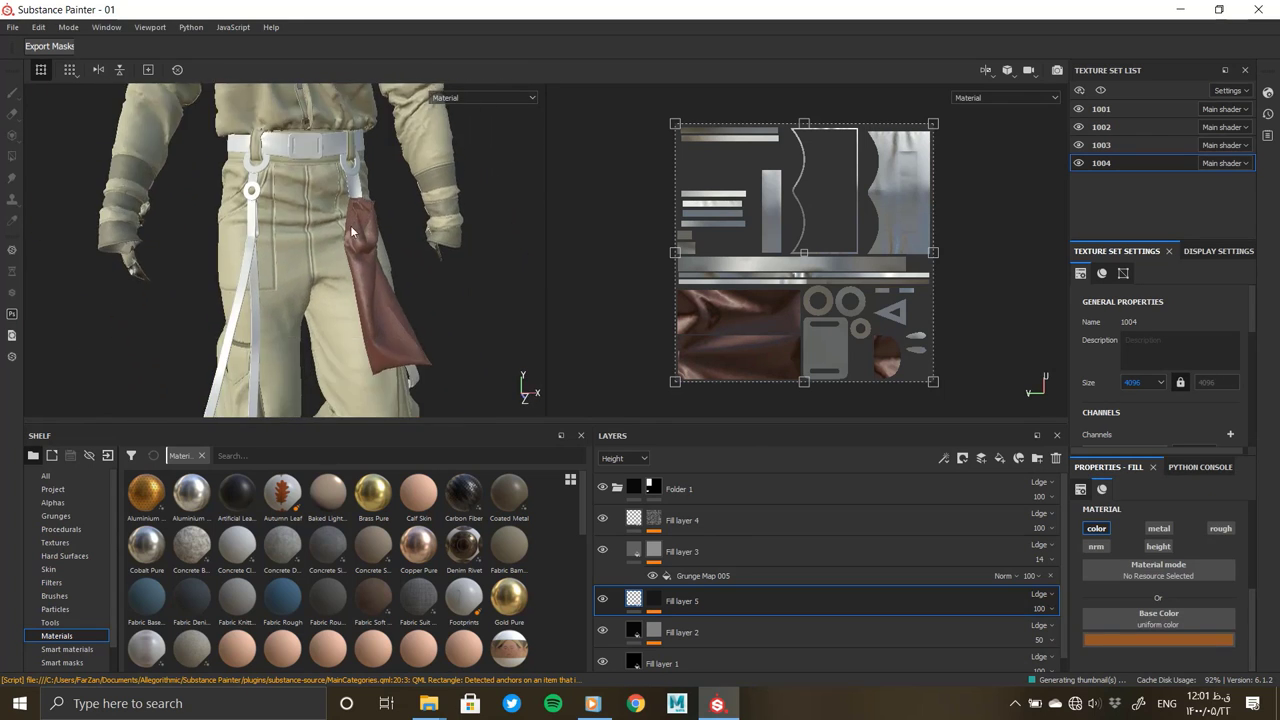
scroll(350, 227, down, 5)
mouse_move(313, 251)
alt+right_down()
mouse_move(192, 277)
mouse_move(395, 255)
alt+right_up()
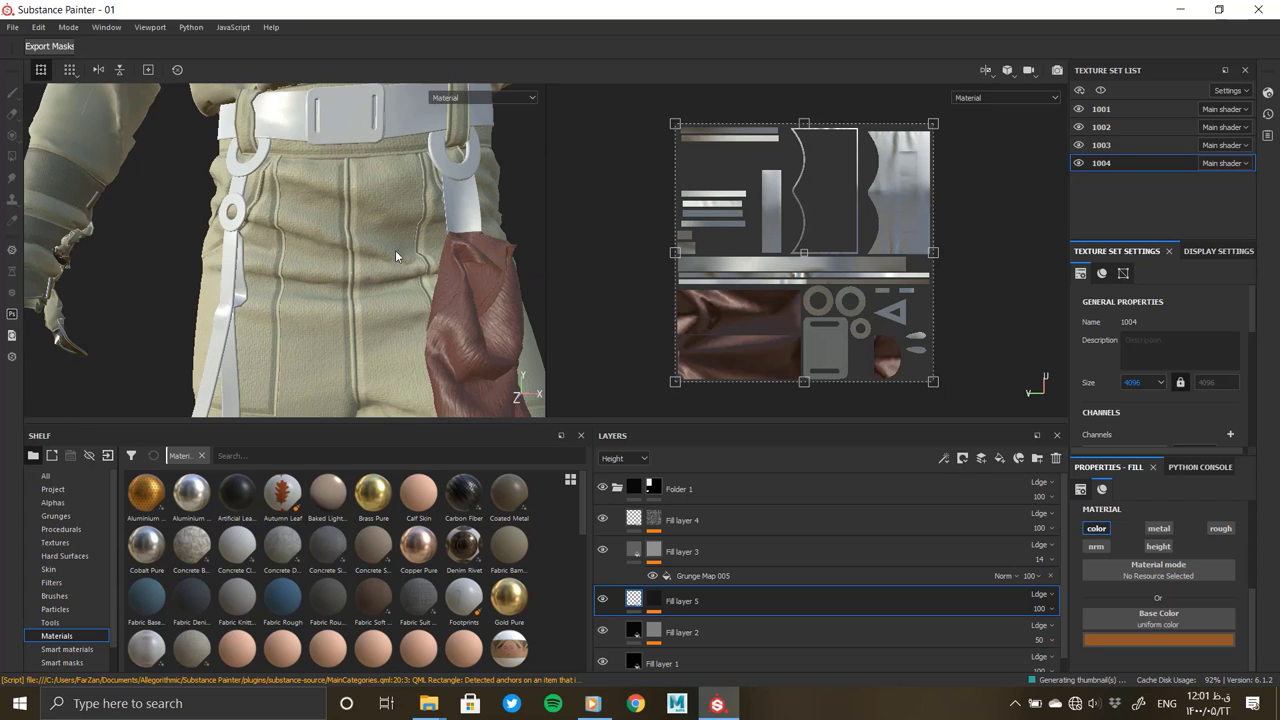
Create Fill layer 6 inside a new Folder 2 and set its Metallic to 1
click(617, 488)
click(653, 488)
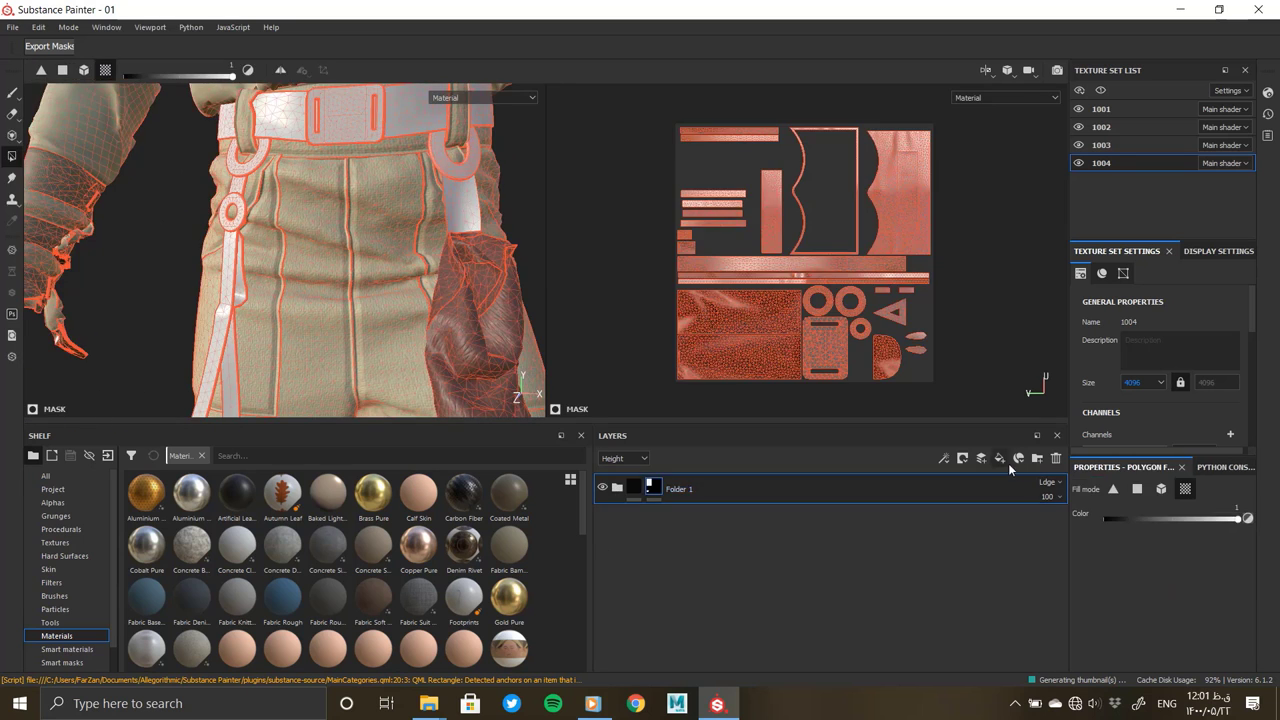
click(999, 458)
click(1037, 458)
click(645, 520)
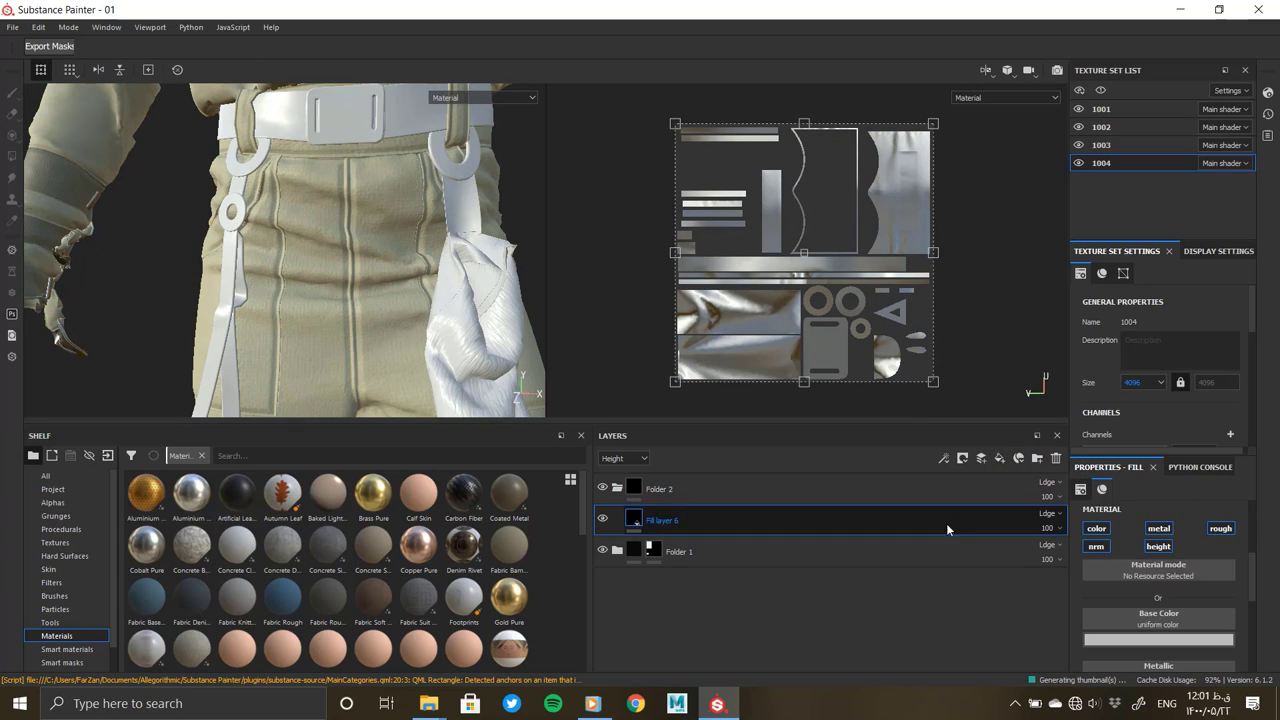
scroll(1128, 615, down, 3)
drag(1086, 587, 1229, 587)
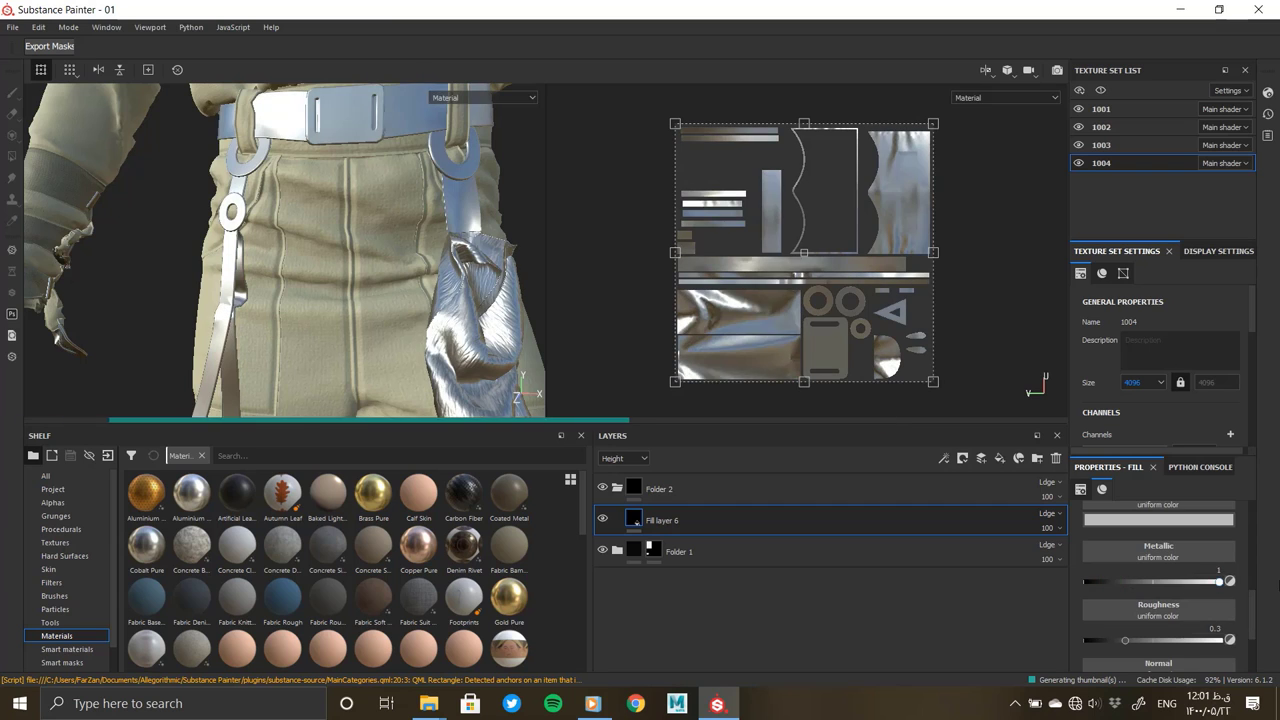
scroll(1141, 608, up, 1)
Give Folder 2 a black polygon-fill mask covering the belt buckle and rings
right_click(640, 488)
click(680, 261)
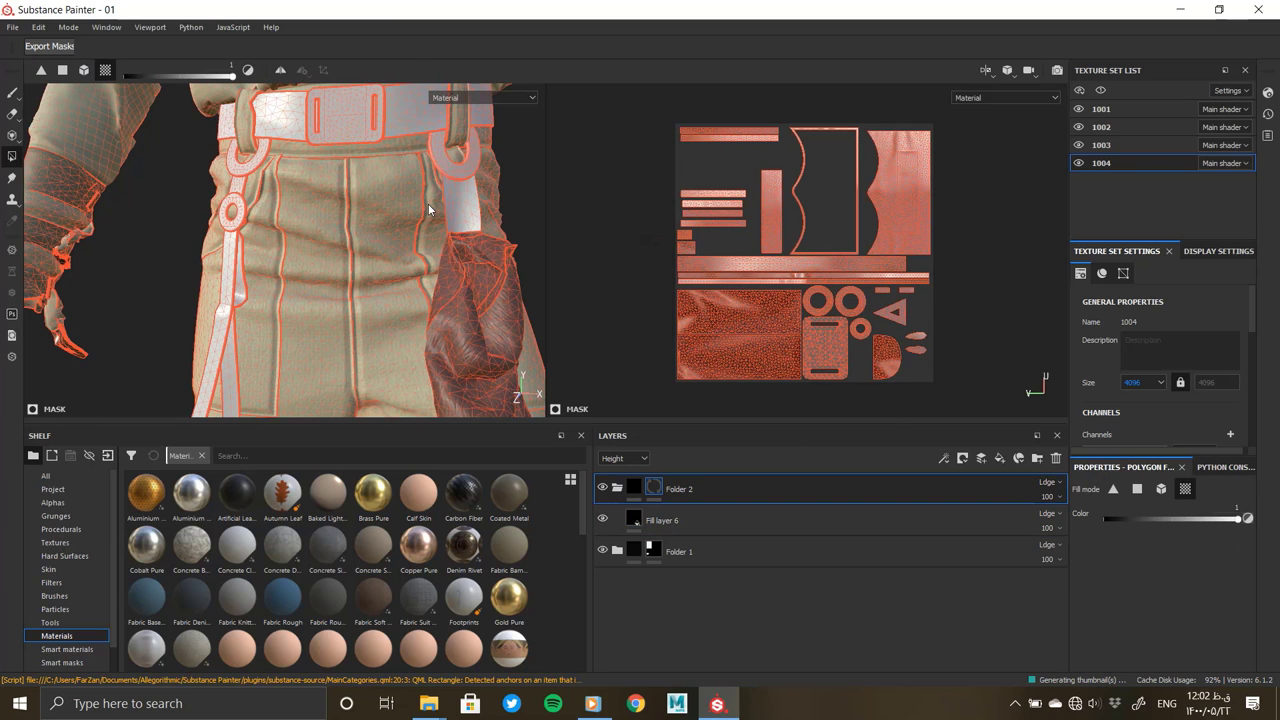
click(451, 177)
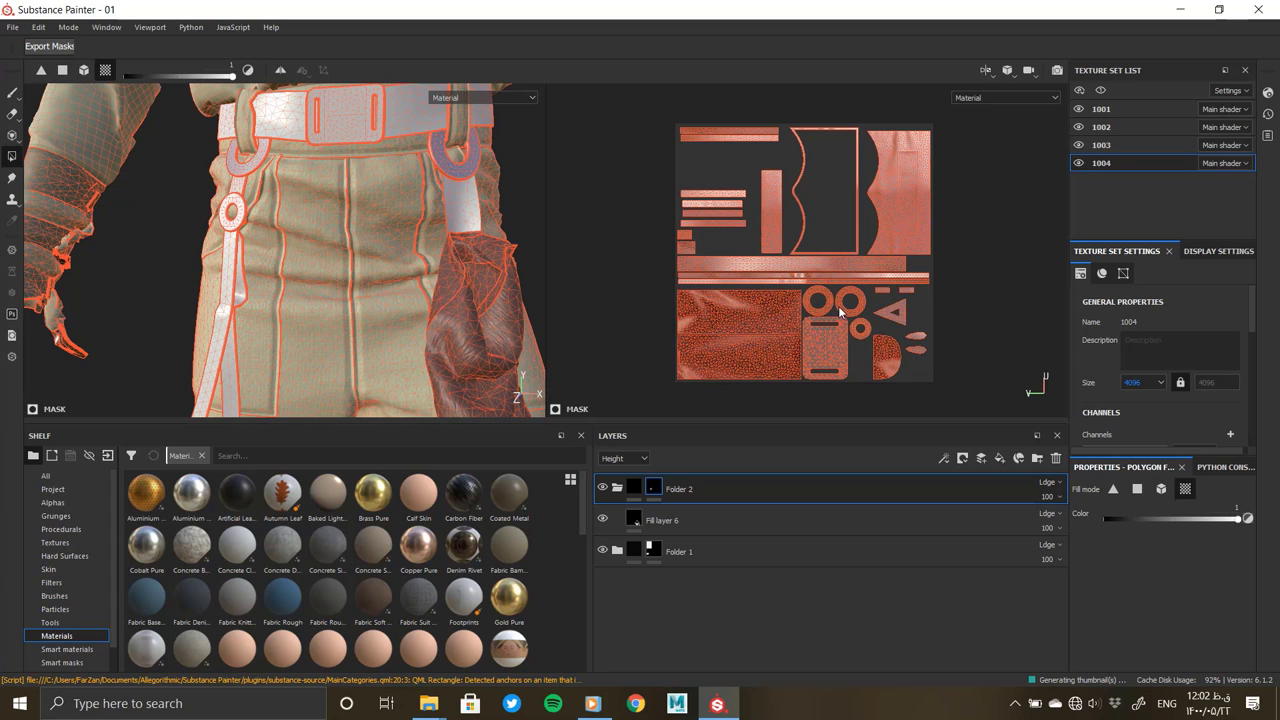
alt+drag(362, 213, 374, 264)
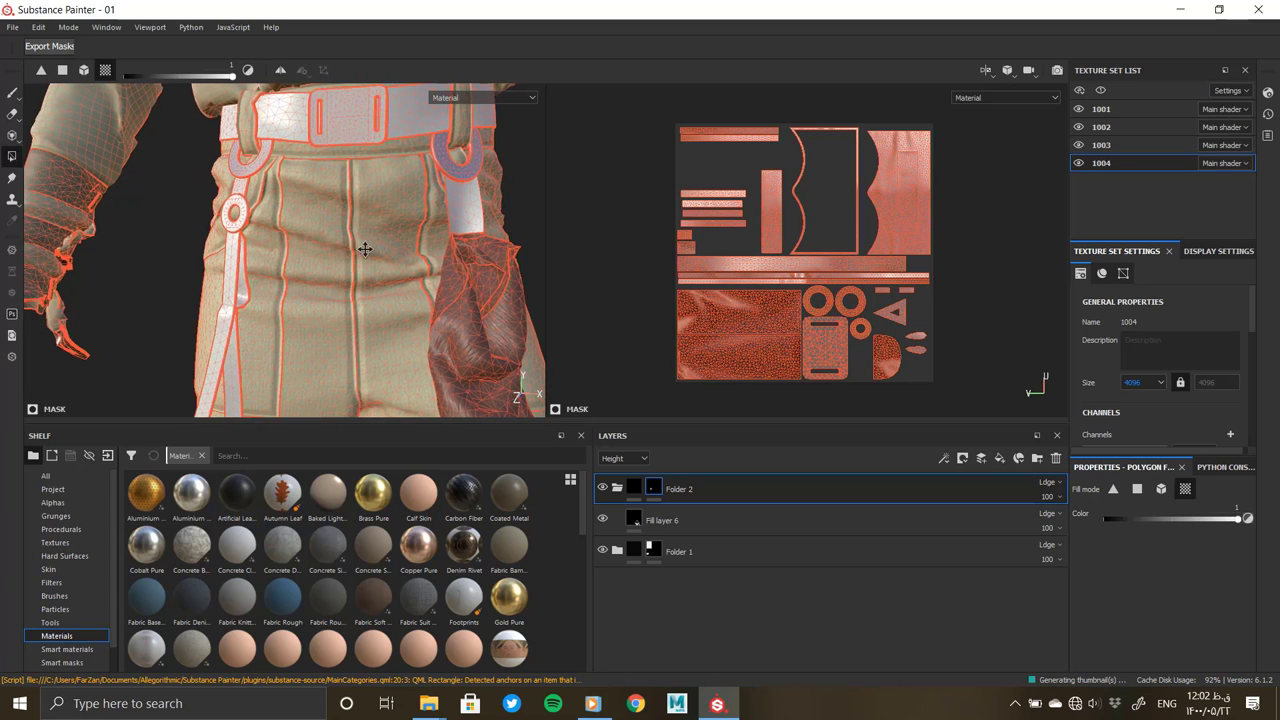
alt+right_drag(400, 357, 480, 294)
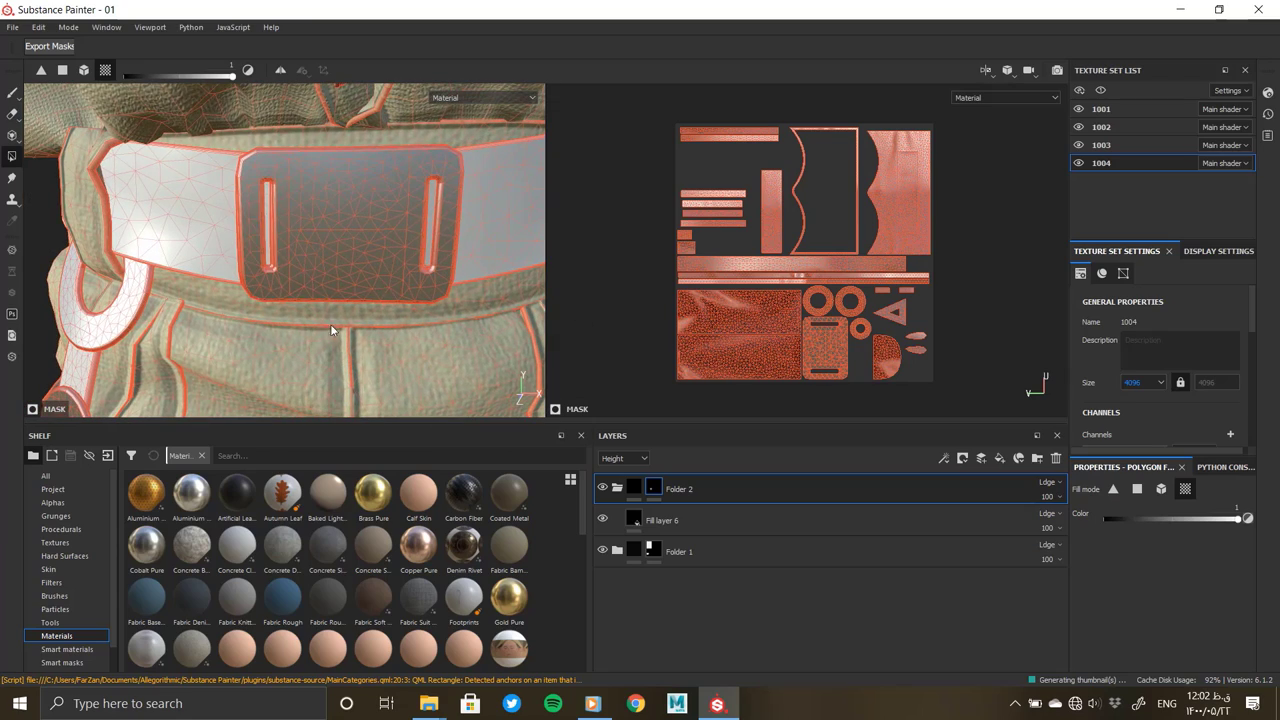
mouse_move(330, 324)
alt+mouse_down()
mouse_move(331, 208)
mouse_move(197, 262)
alt+mouse_up()
drag(660, 520, 618, 497)
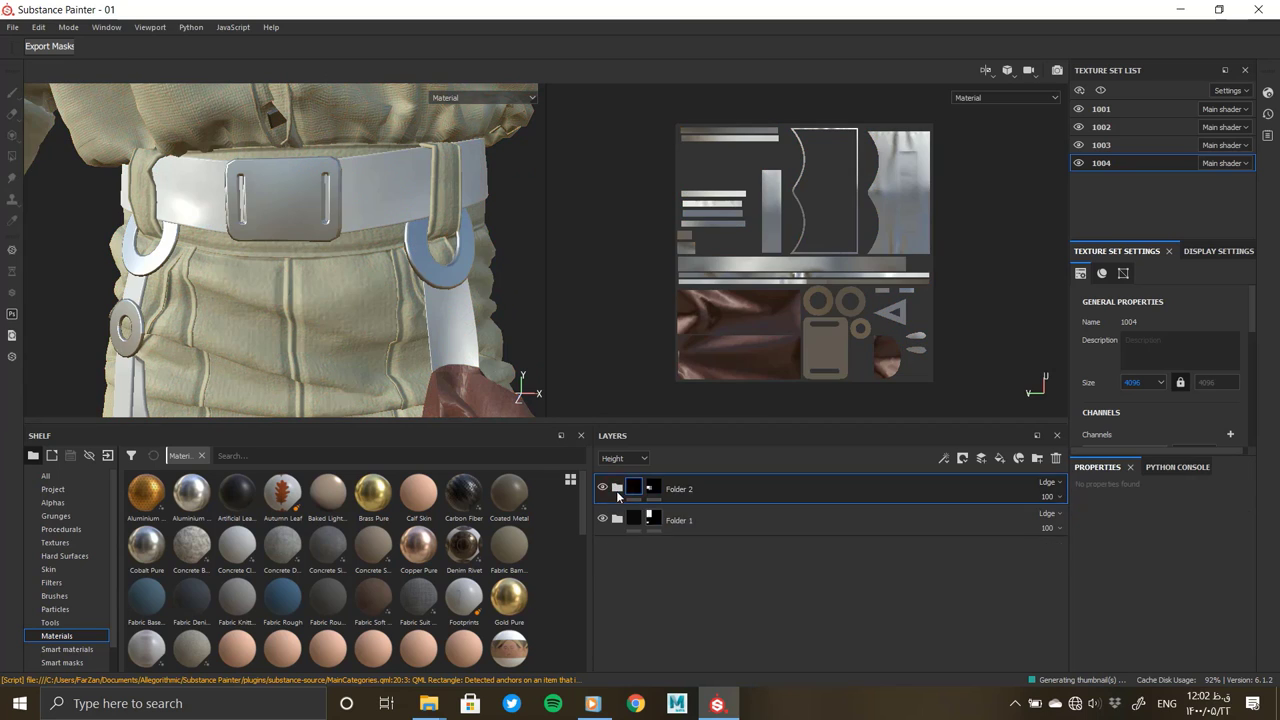
click(727, 512)
Give Fill layer 6 Roughness about 0.14 and a slightly lighter dark grey base colour
click(1158, 600)
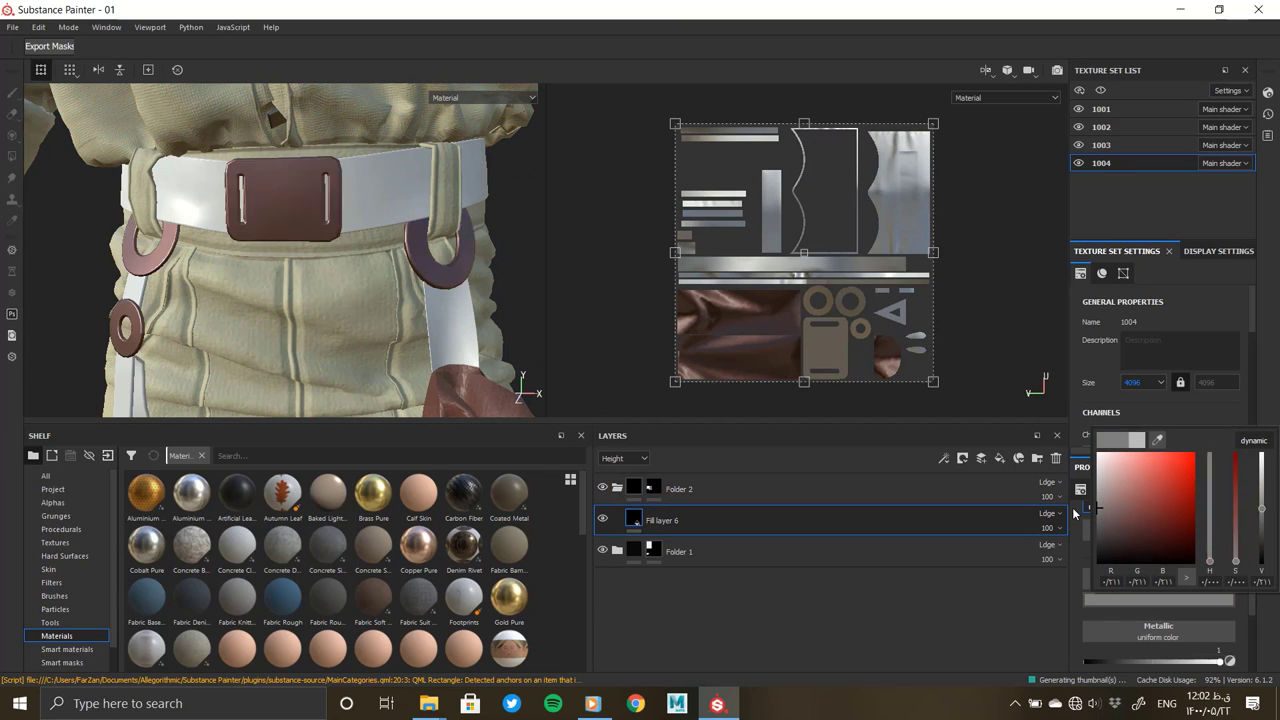
drag(1075, 512, 1052, 533)
scroll(1130, 620, down, 2)
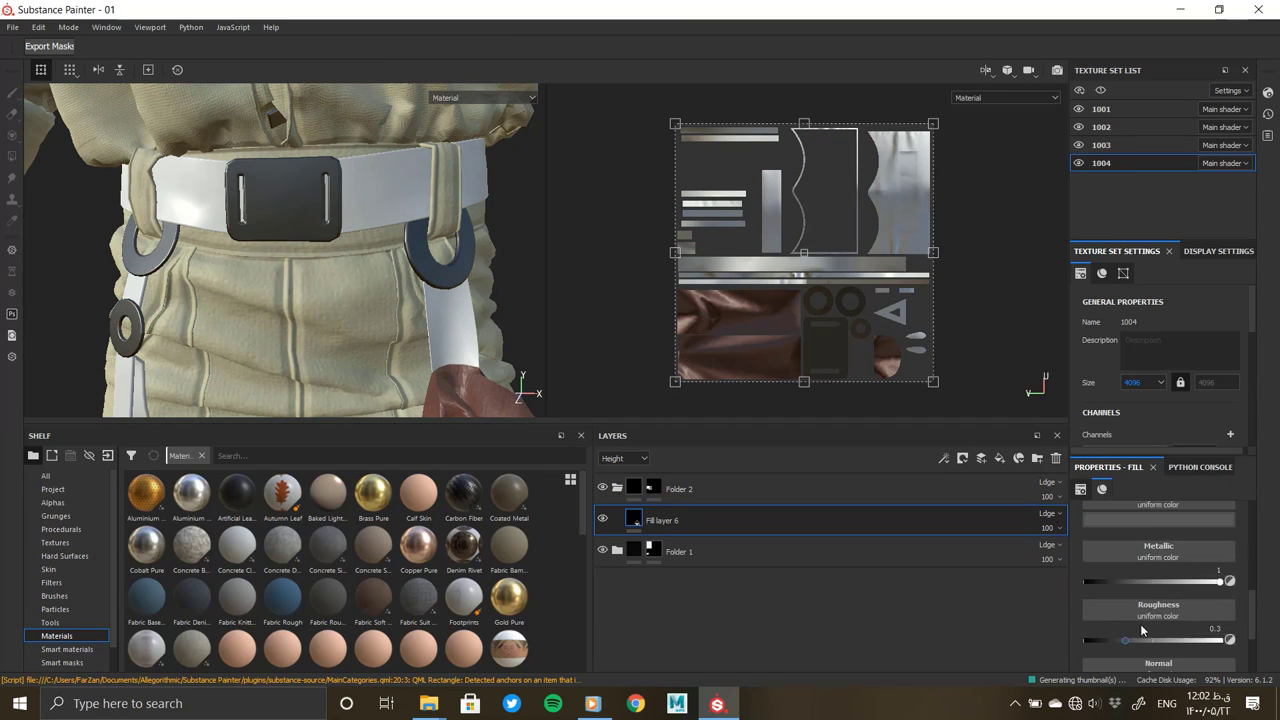
drag(1115, 645, 1105, 637)
scroll(1154, 600, up, 1)
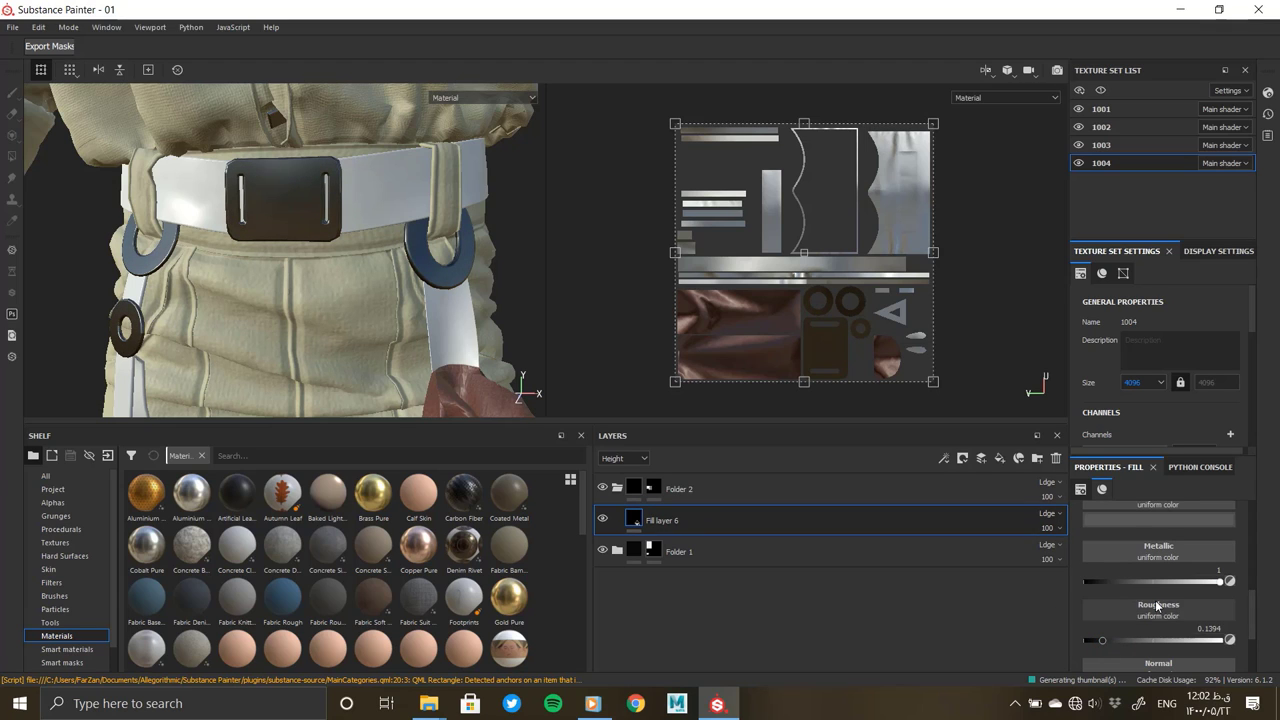
click(1158, 558)
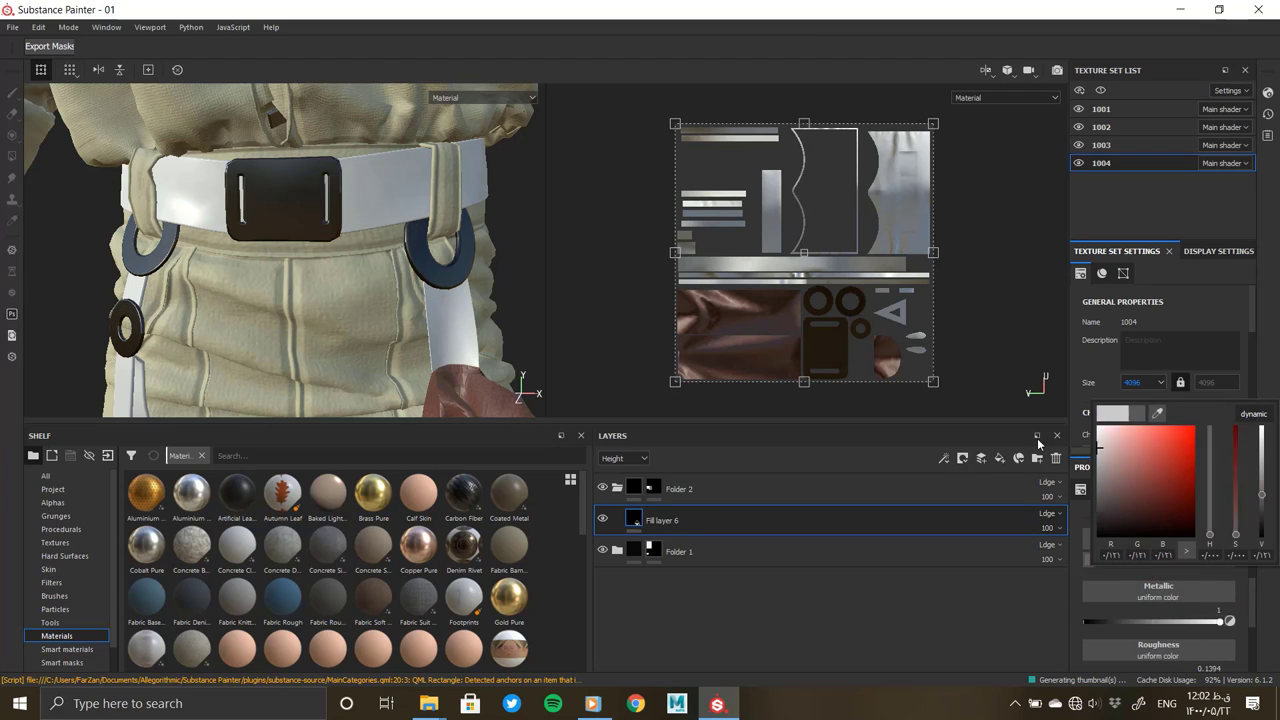
drag(1012, 477, 1006, 472)
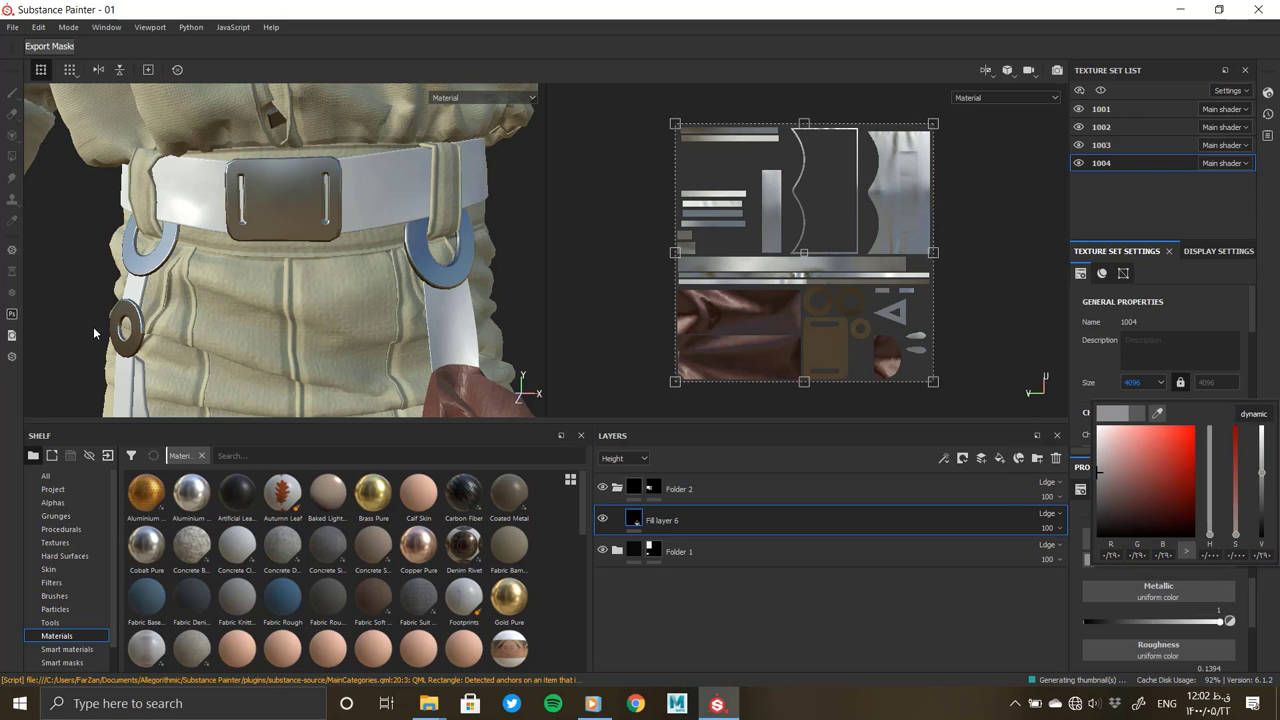
mouse_move(150, 203)
alt+mouse_down()
mouse_move(335, 417)
mouse_move(394, 297)
mouse_move(300, 330)
alt+mouse_up()
scroll(368, 312, down, 3)
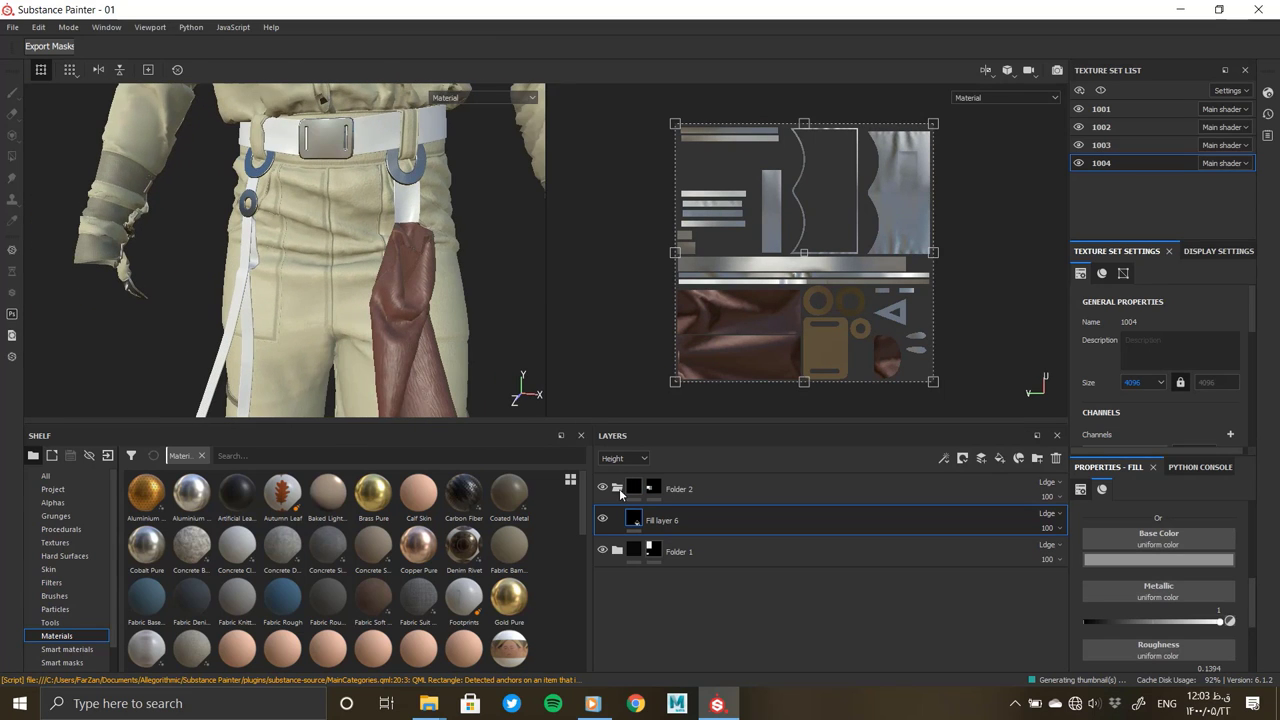
key(Delete)
Add a new fill layer inside Folder 3 with a dark base colour
click(1000, 458)
click(1037, 458)
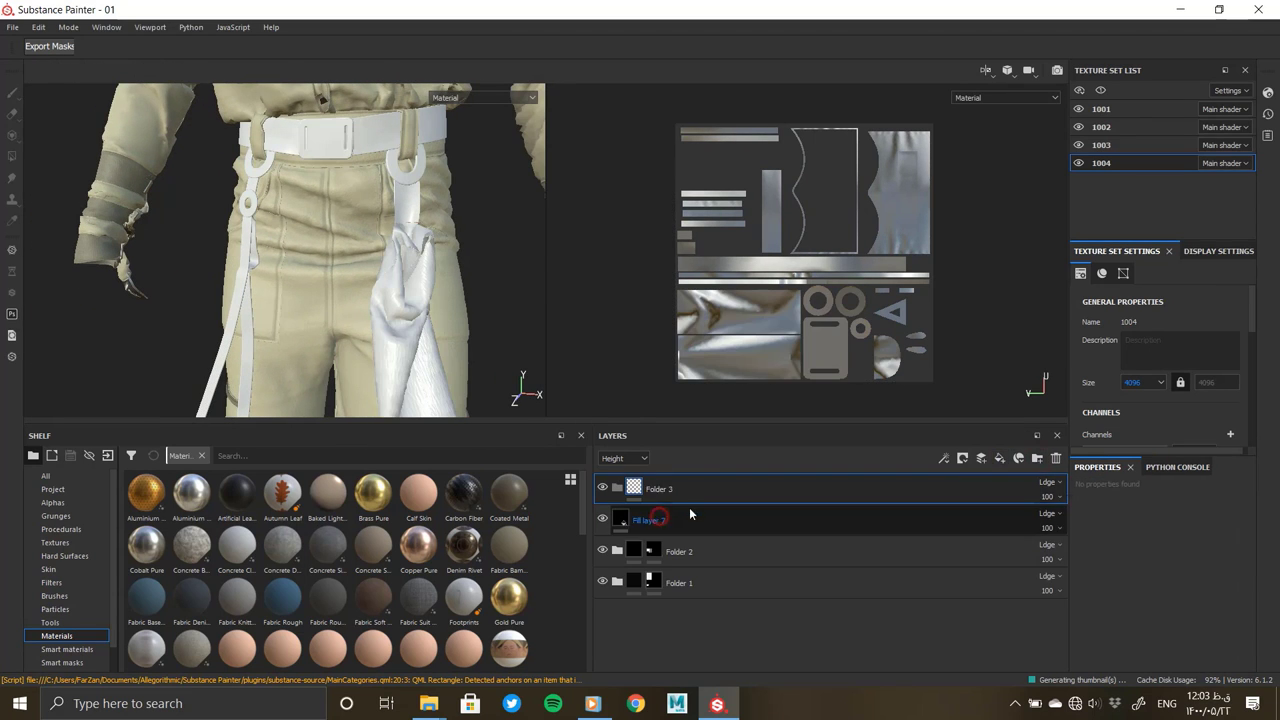
drag(689, 507, 658, 490)
click(1158, 559)
click(1120, 560)
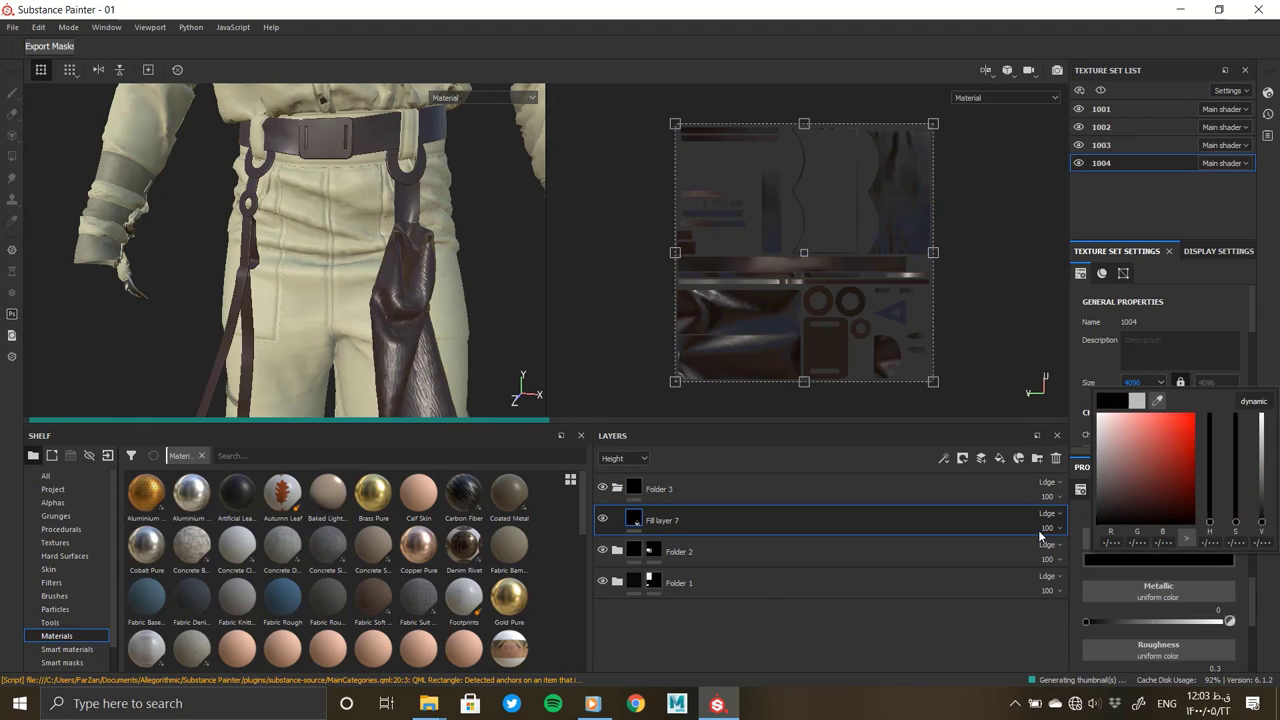
Give Folder 3 a black polygon-fill mask restricted to the thin hip straps
right_click(634, 490)
click(674, 259)
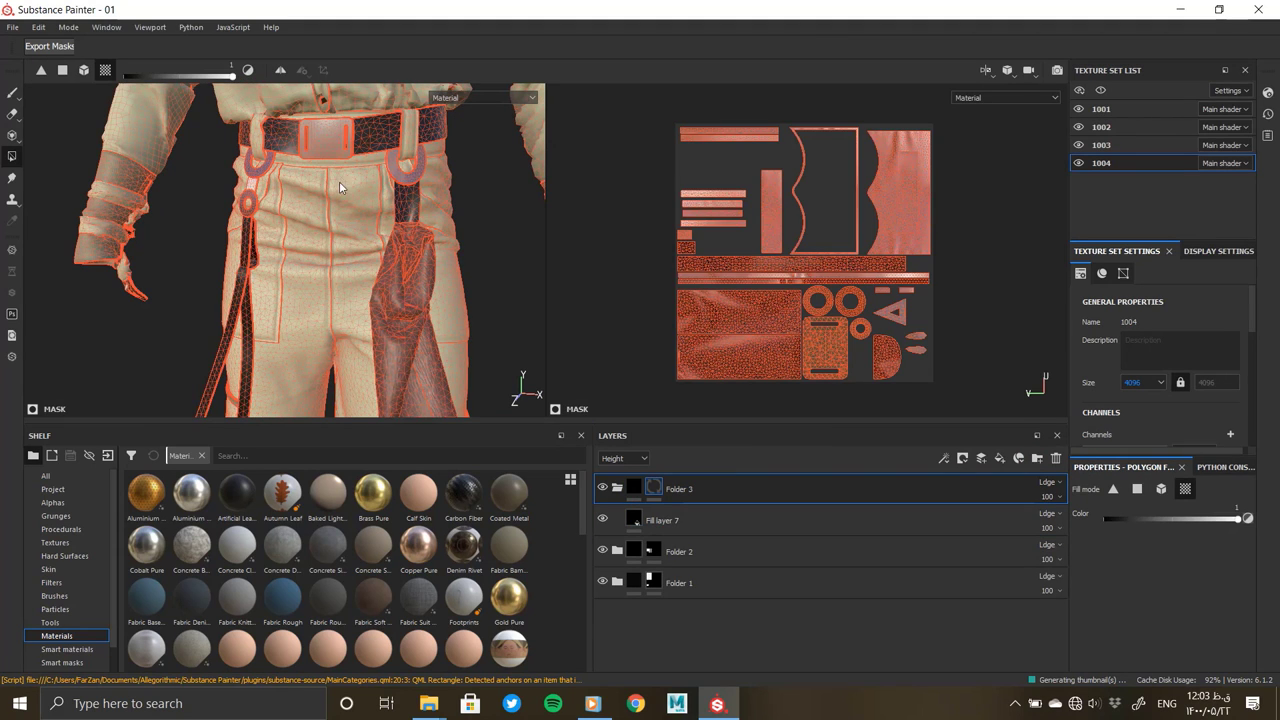
scroll(300, 295, up, 3)
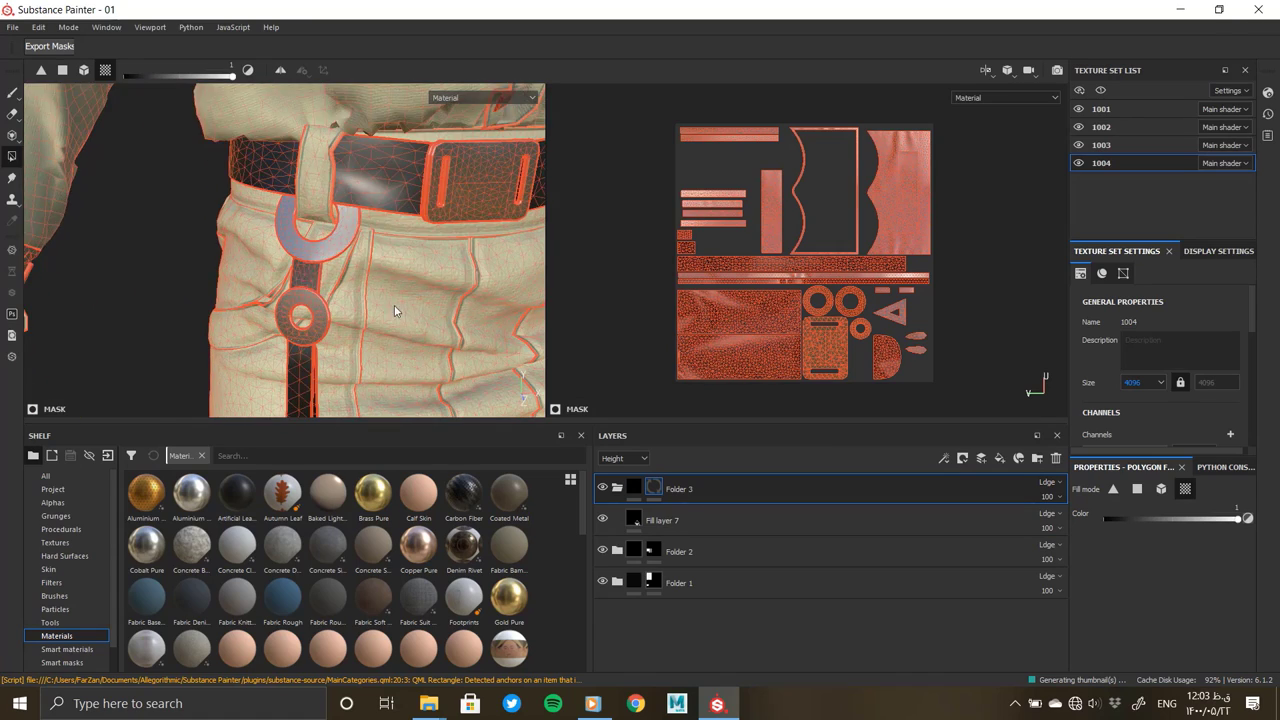
scroll(300, 315, down, 3)
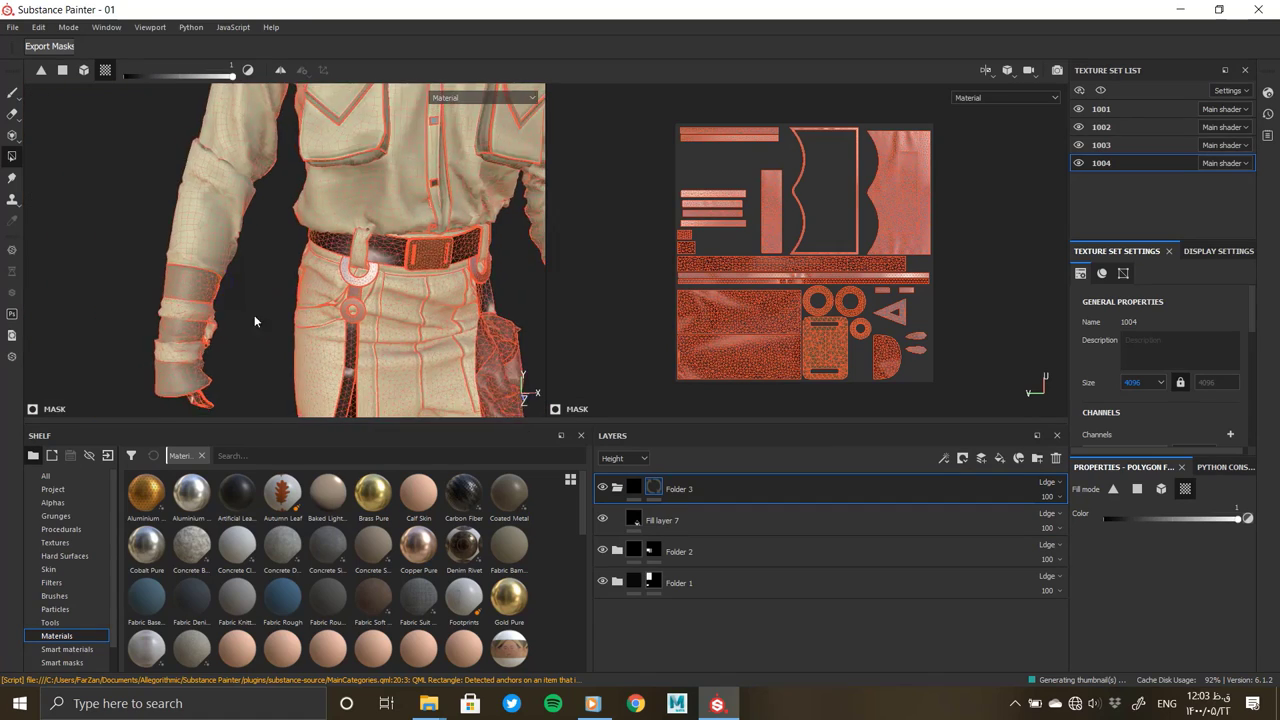
mouse_move(257, 320)
alt+mouse_down()
mouse_move(273, 173)
mouse_move(316, 100)
mouse_move(149, 229)
mouse_move(429, 214)
mouse_move(349, 277)
mouse_move(286, 286)
mouse_move(463, 261)
mouse_move(422, 461)
alt+mouse_up()
scroll(429, 214, up, 2)
scroll(359, 217, up, 3)
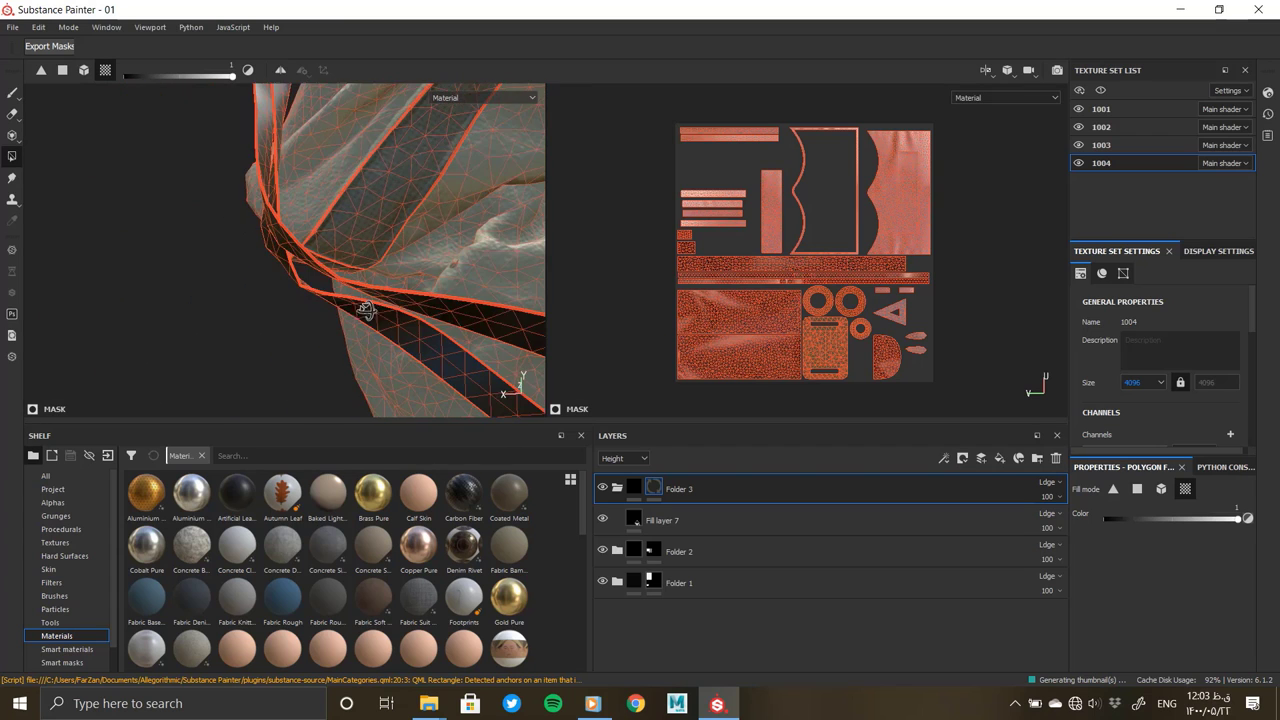
mouse_move(356, 225)
alt+mouse_down()
mouse_move(339, 404)
mouse_move(98, 208)
mouse_move(420, 400)
alt+mouse_up()
click(690, 520)
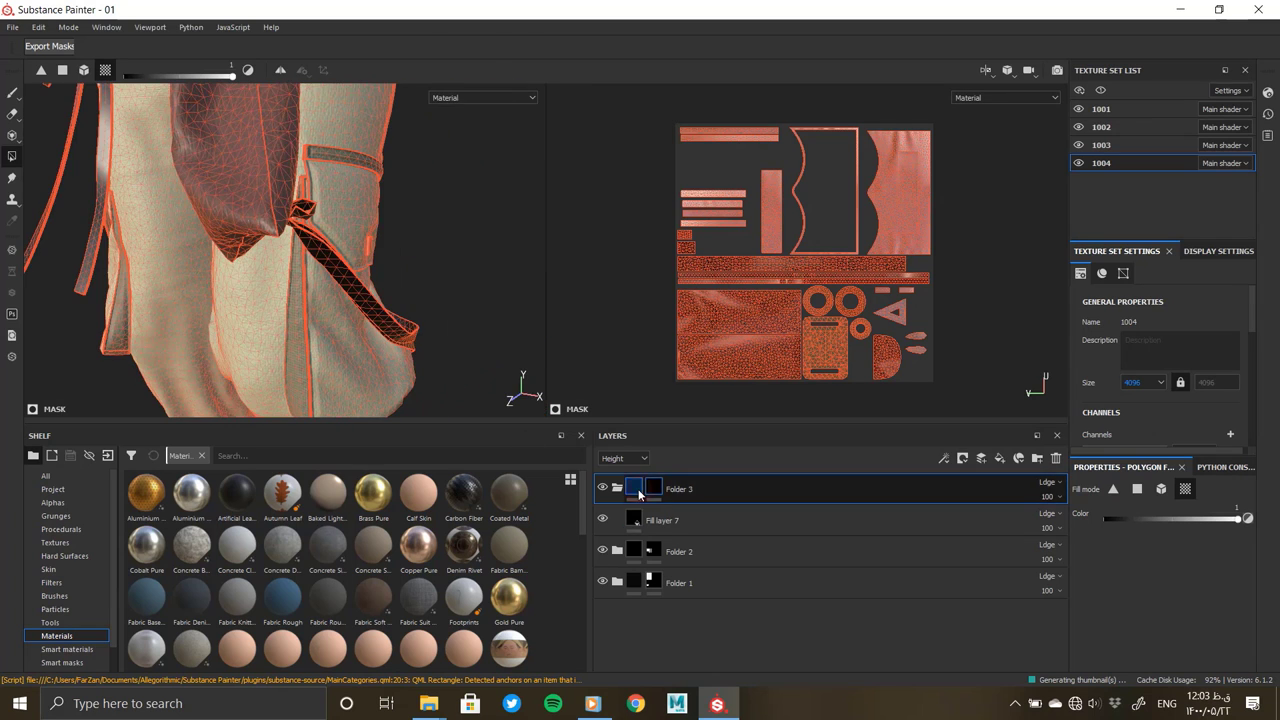
click(1110, 558)
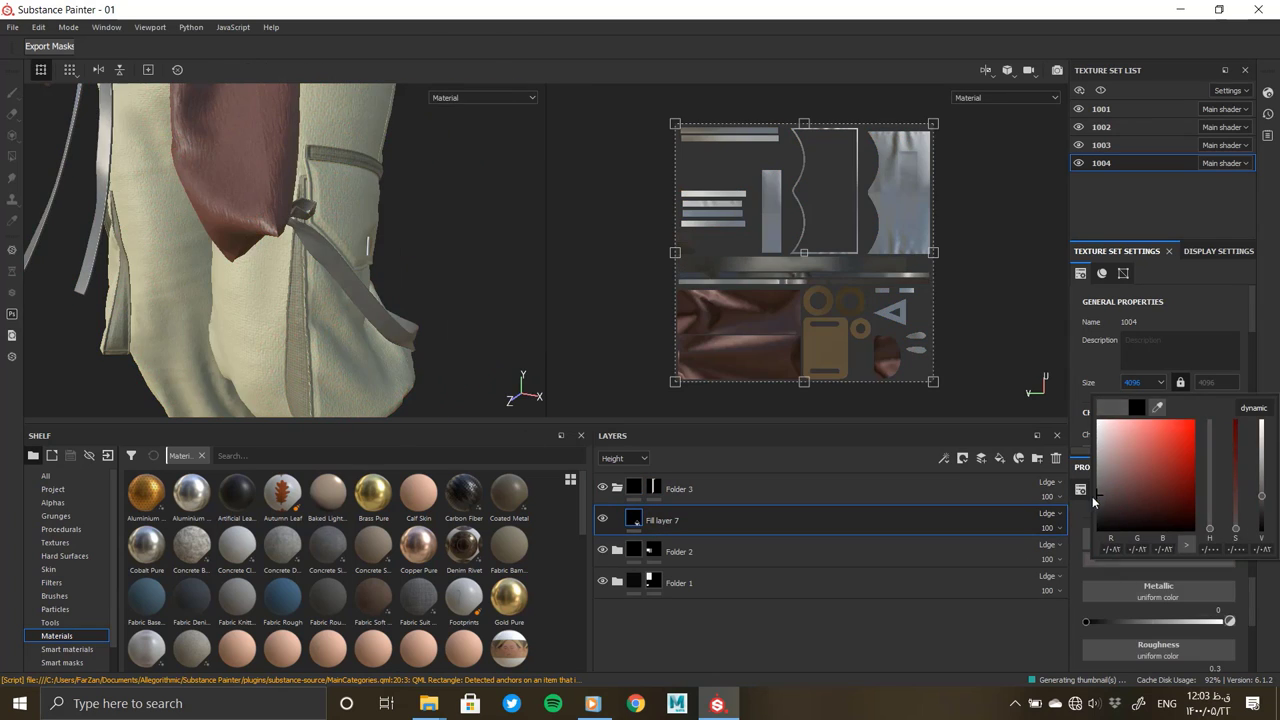
Set Fill layer 7's base colour to a muted reddish-brown sampled from the leather bag
mouse_move(350, 250)
alt+mouse_down()
mouse_move(288, 283)
mouse_move(400, 300)
alt+mouse_up()
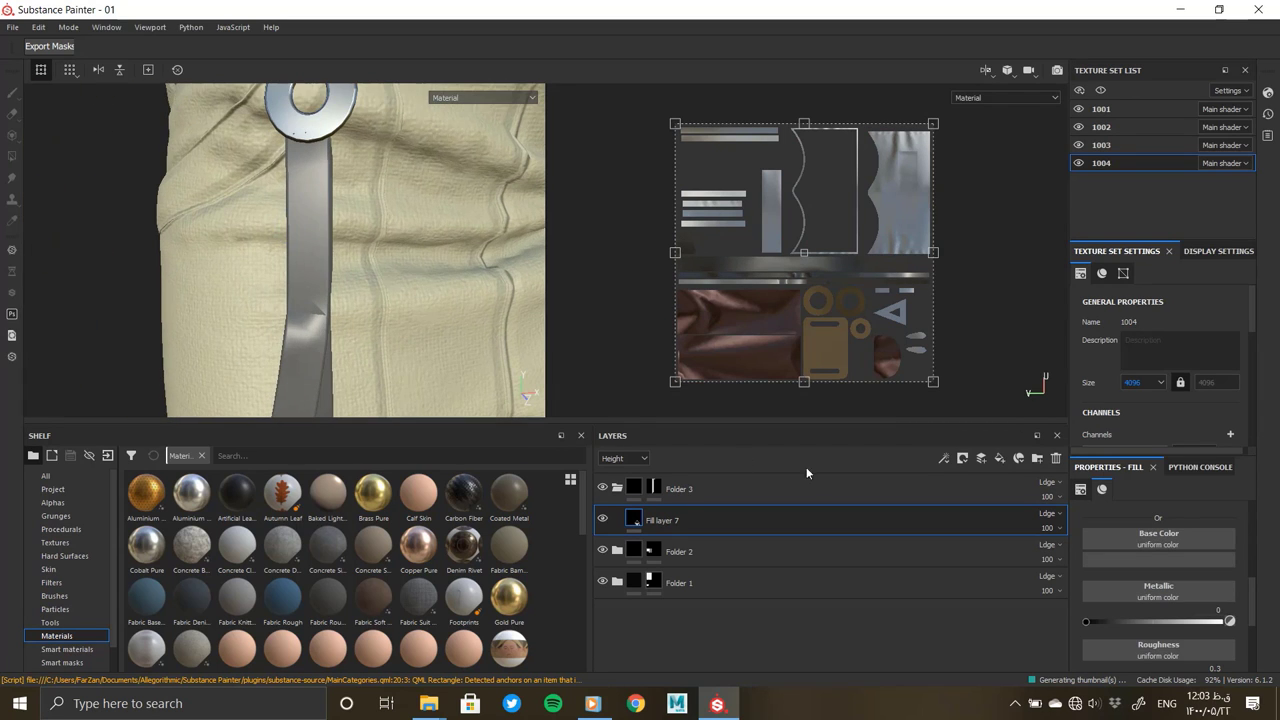
click(1120, 559)
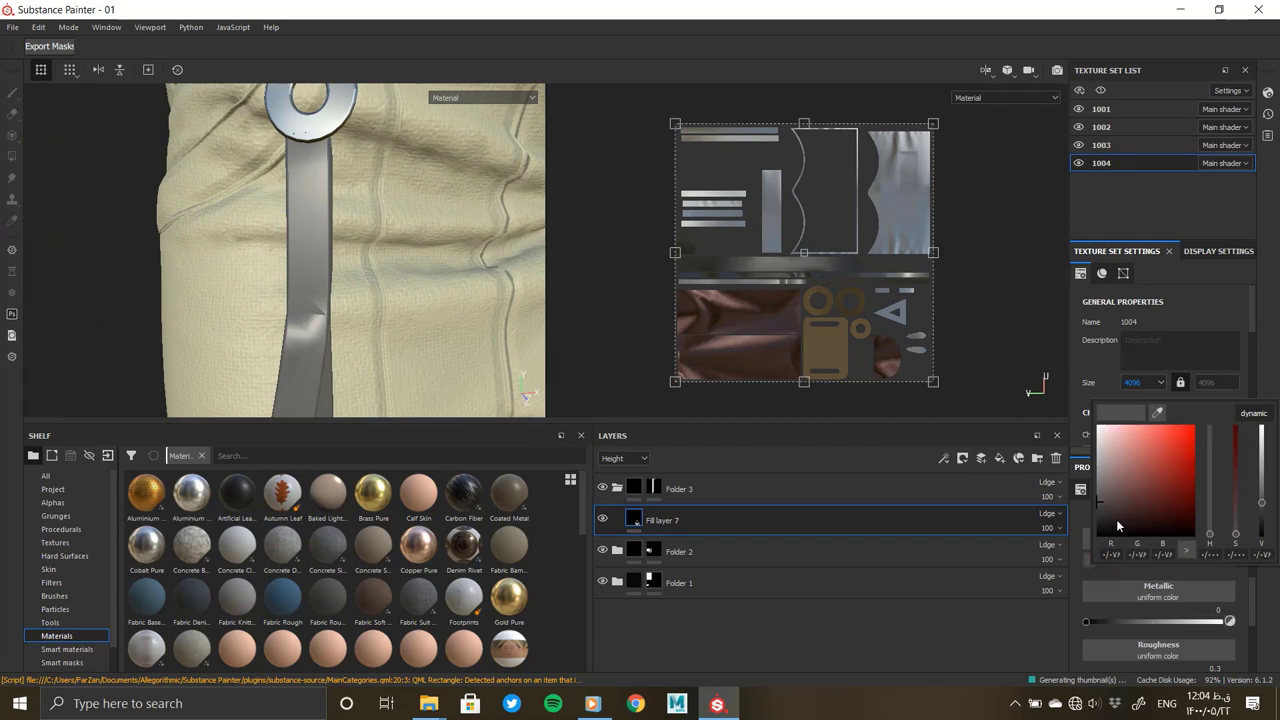
drag(1116, 519, 991, 505)
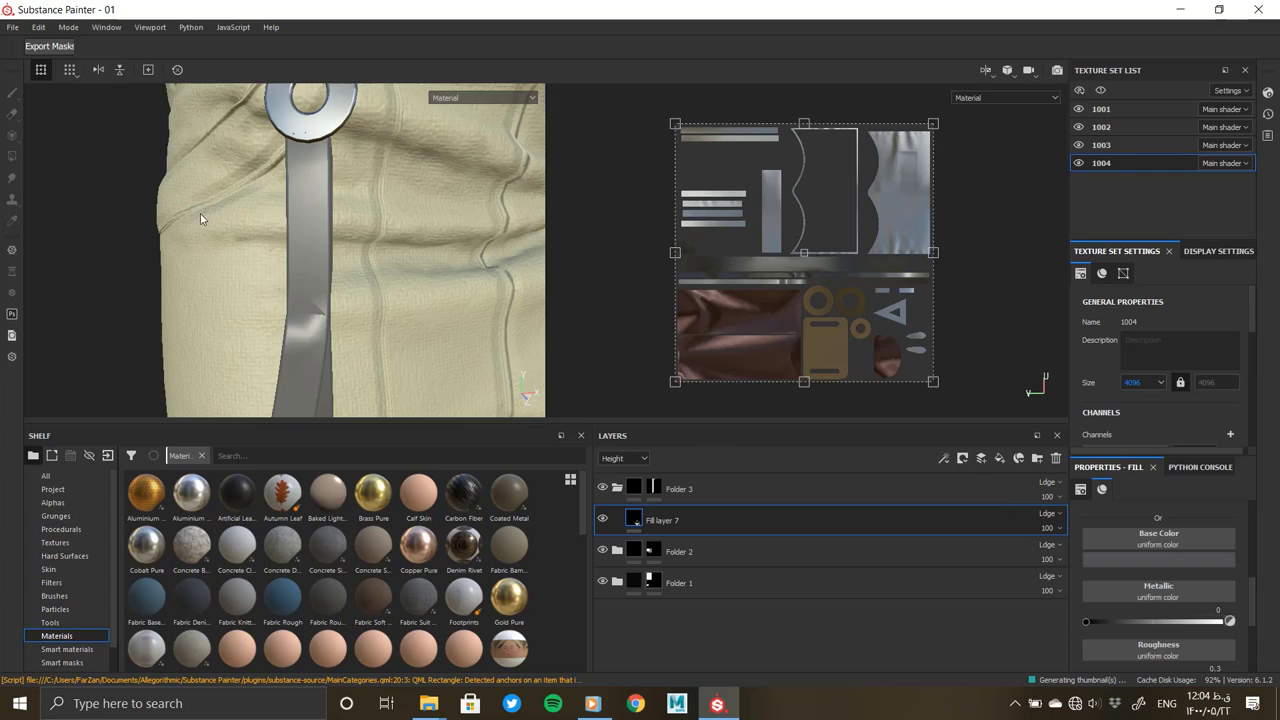
alt+right_drag(366, 209, 313, 241)
scroll(313, 241, up, 3)
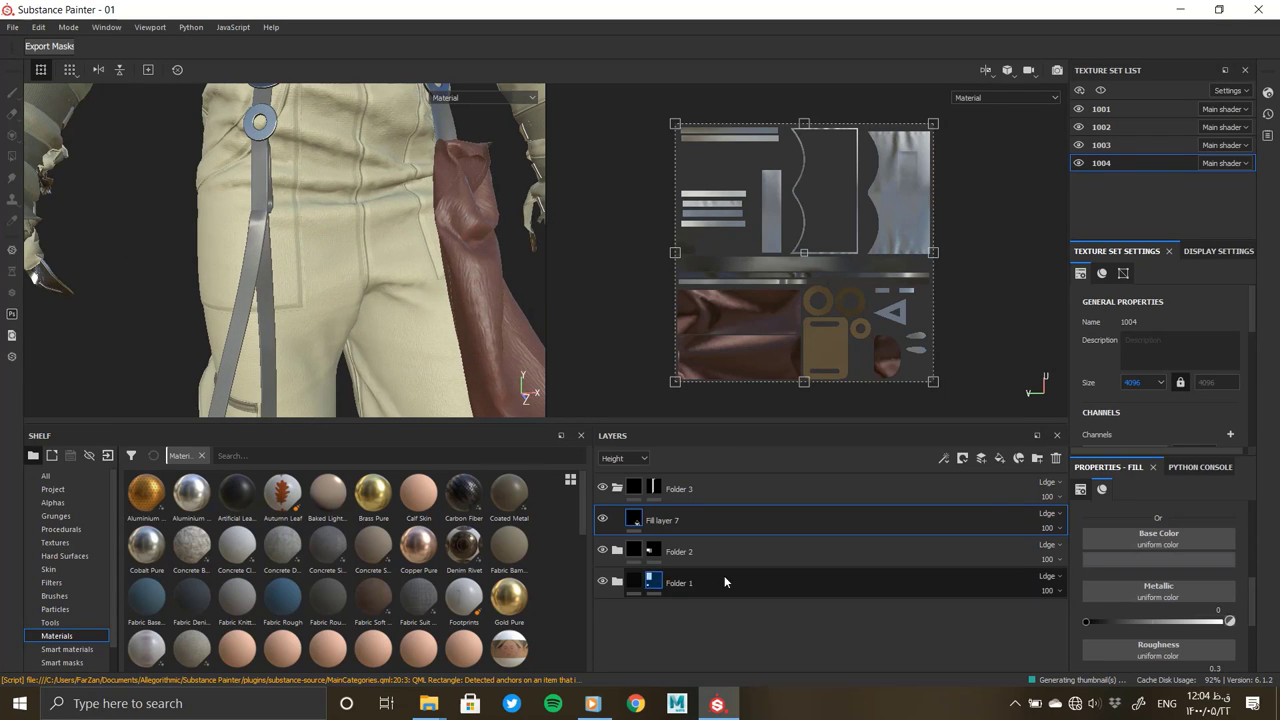
click(1158, 559)
click(495, 285)
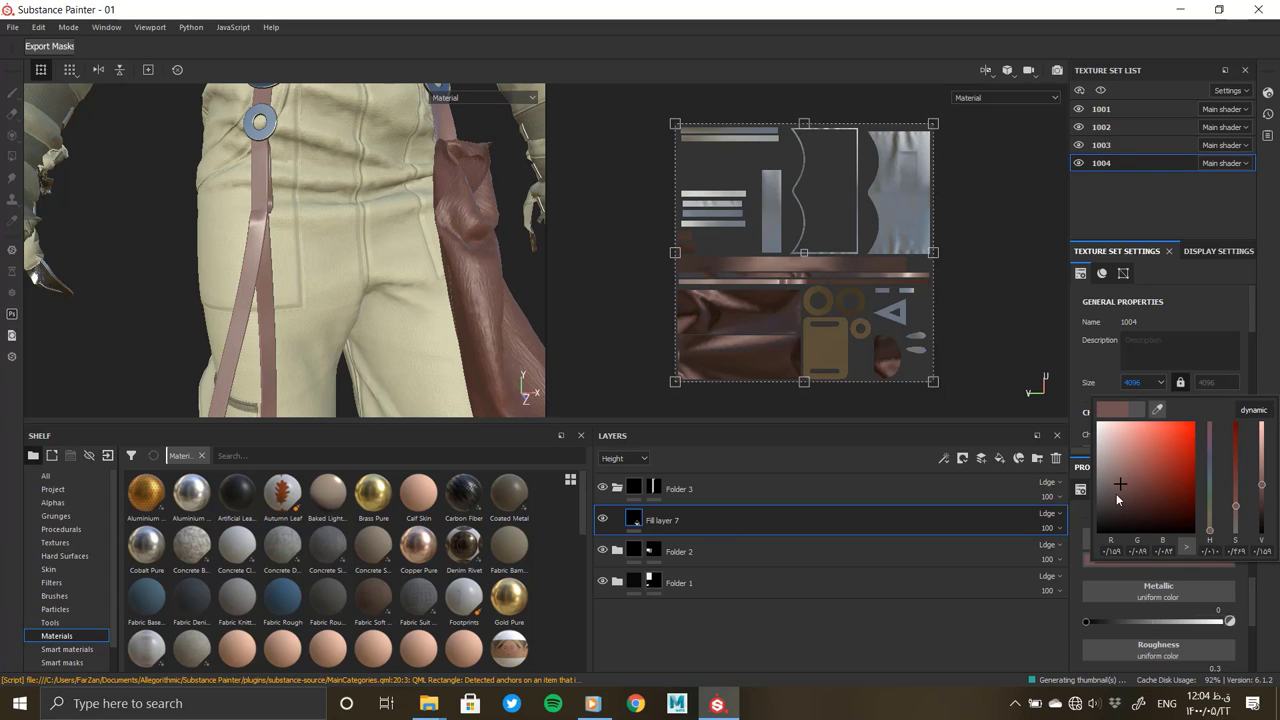
alt+right_drag(480, 227, 110, 300)
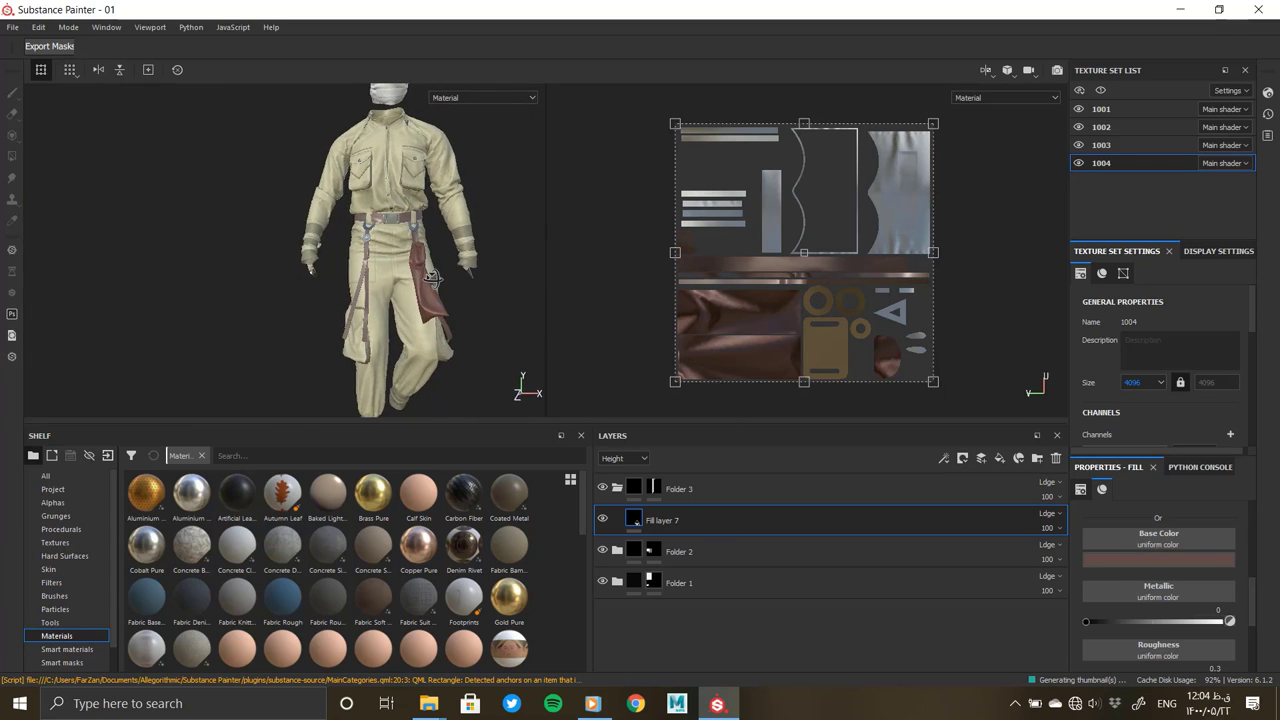
scroll(432, 278, up, 5)
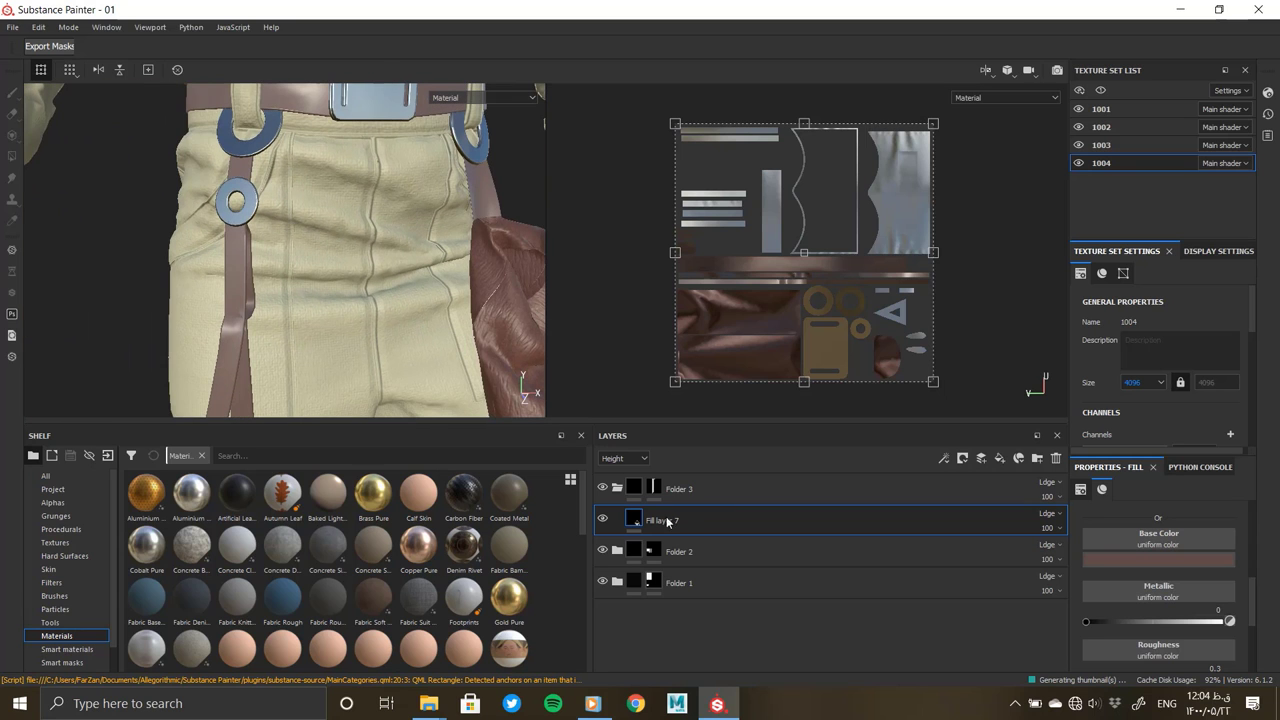
Add a black mask with a fill effect to Fill layer 7
right_click(668, 521)
click(740, 147)
right_click(658, 516)
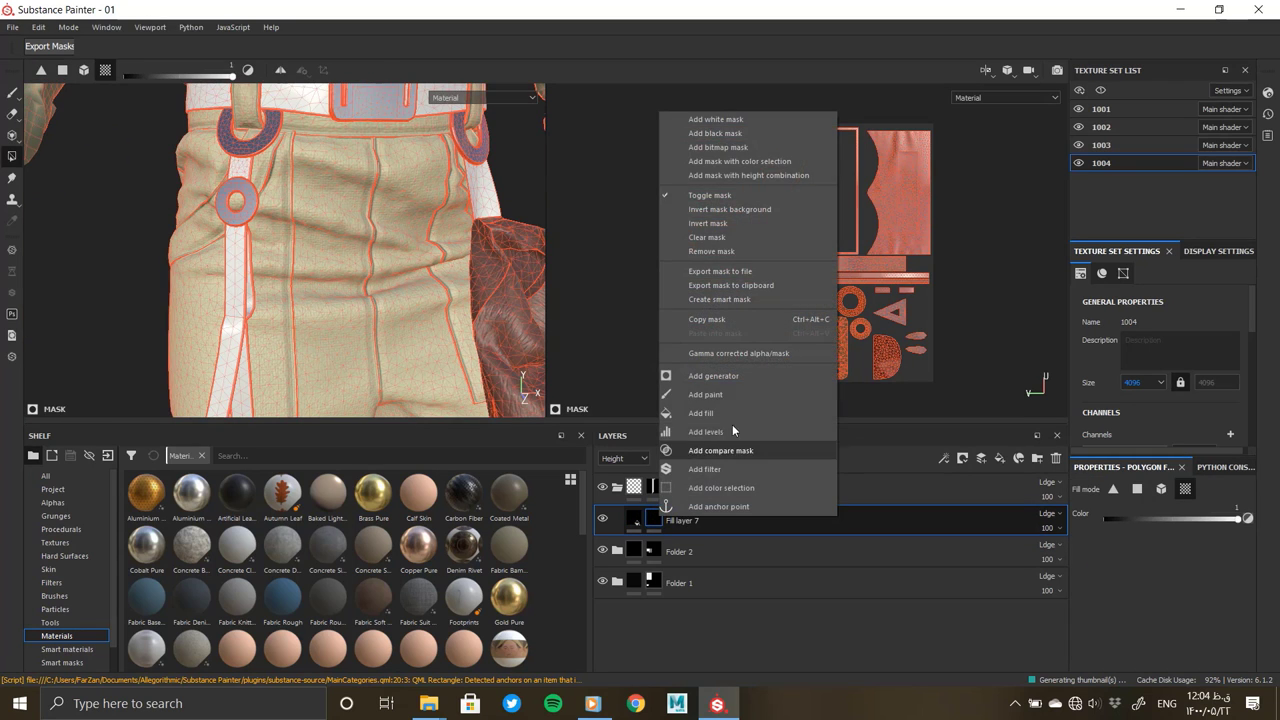
click(726, 418)
Choose the Fabric Diagonal pattern from the resources as the mask fill
click(1150, 500)
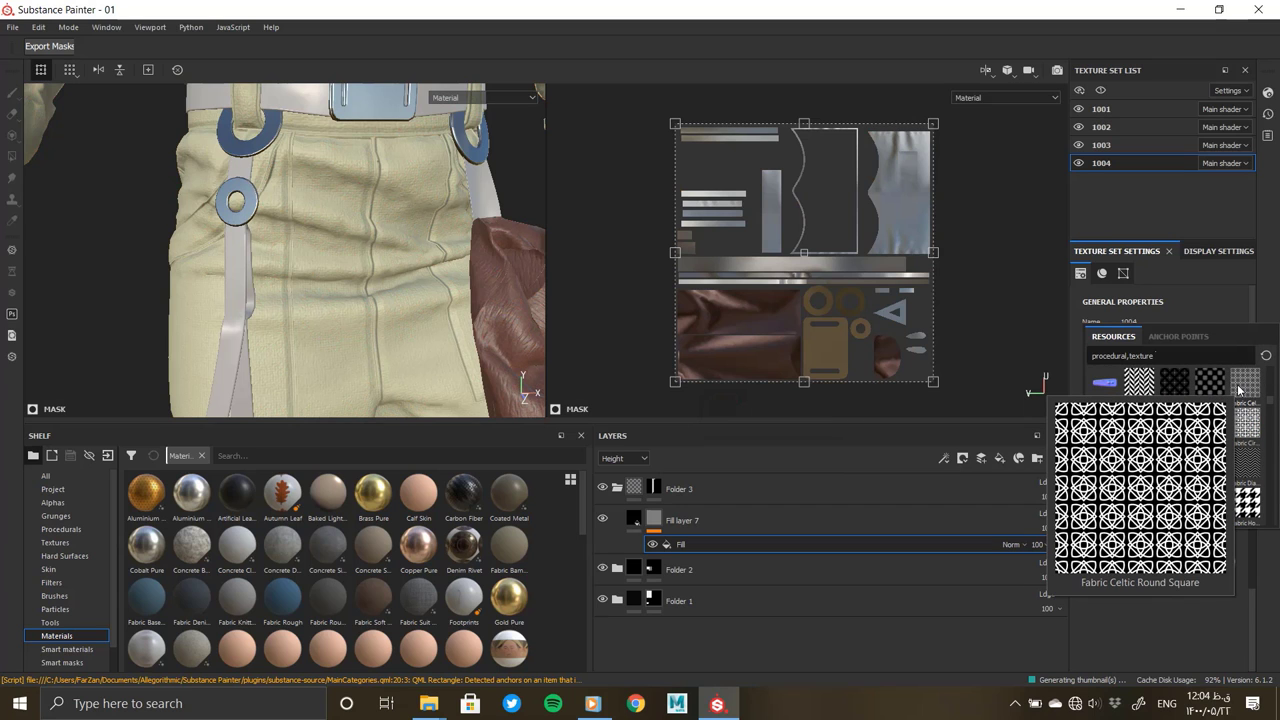
scroll(1165, 445, down, 5)
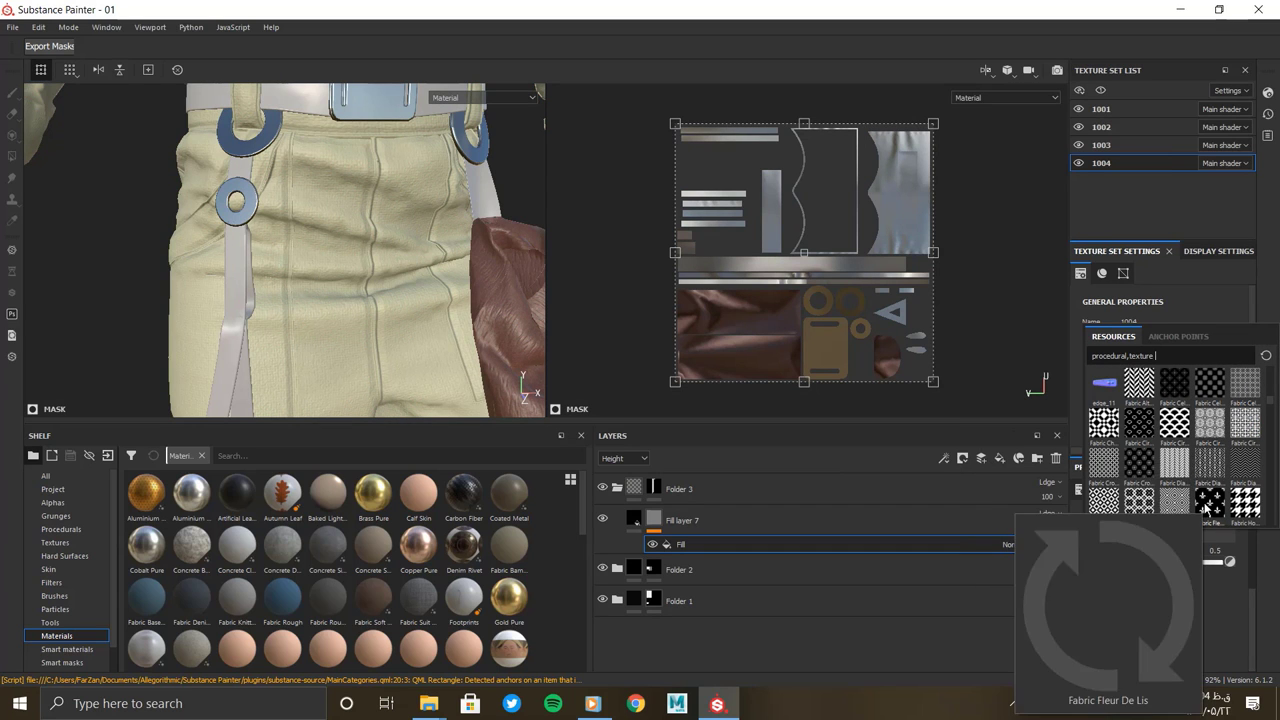
scroll(1185, 450, down, 3)
scroll(1175, 455, down, 3)
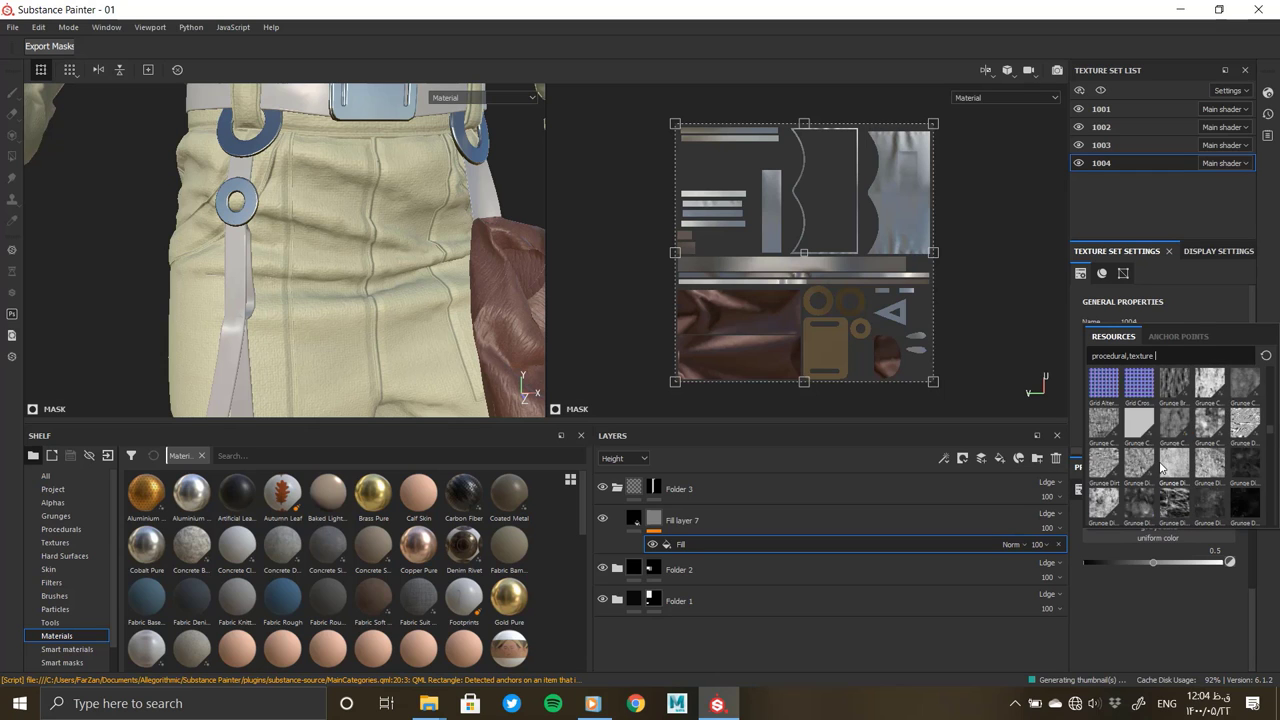
scroll(1170, 460, down, 3)
scroll(1162, 465, down, 3)
scroll(1160, 465, up, 2)
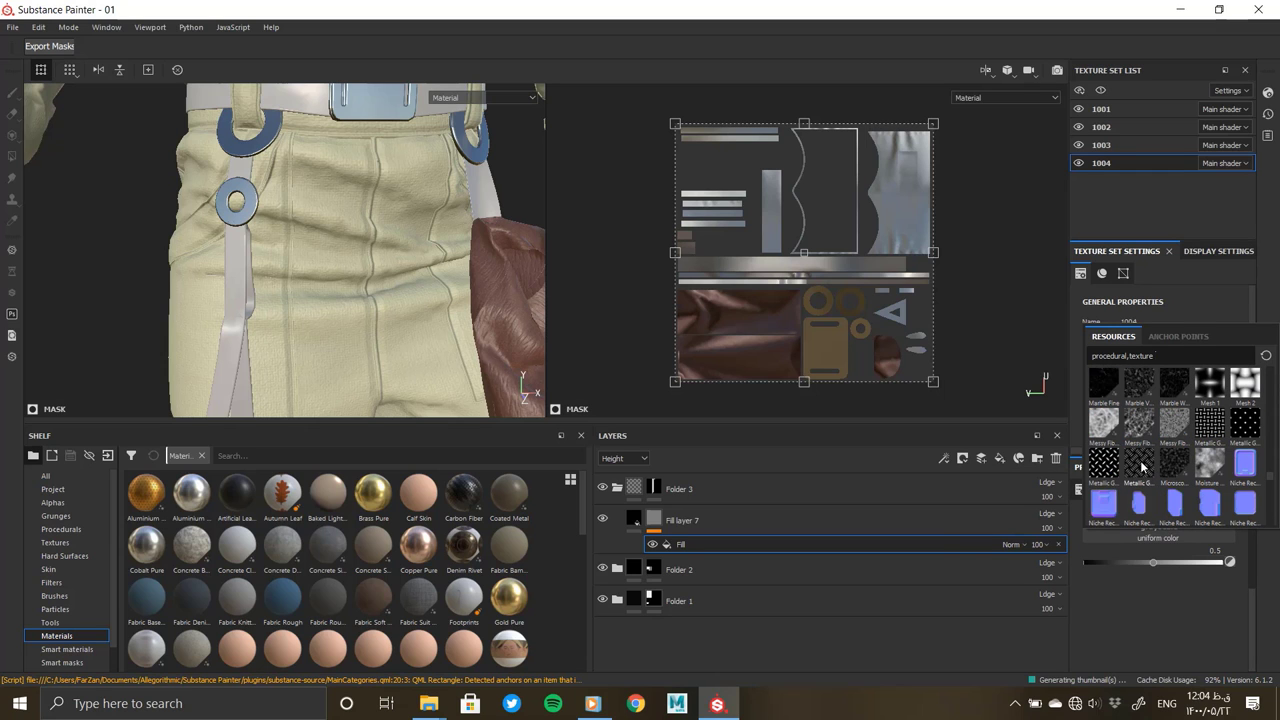
scroll(1145, 465, up, 2)
scroll(1143, 466, up, 3)
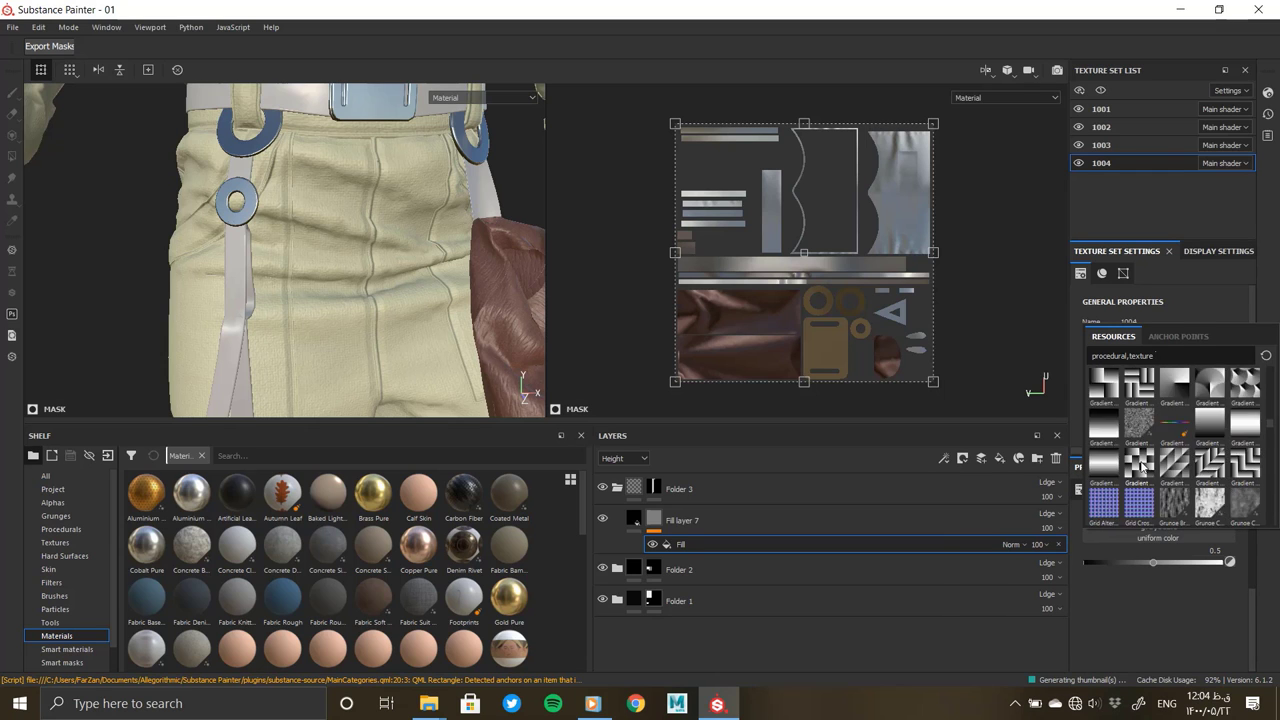
scroll(1143, 466, up, 2)
scroll(1143, 466, up, 2)
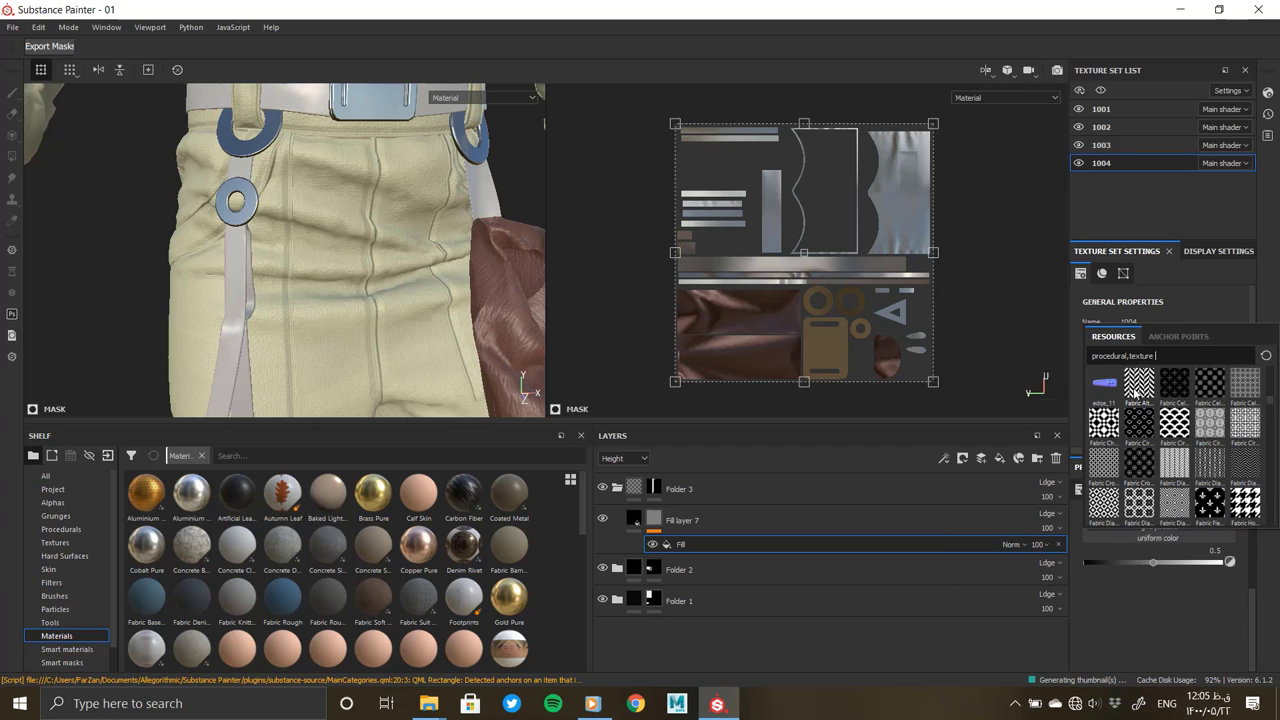
mouse_move(1245, 383)
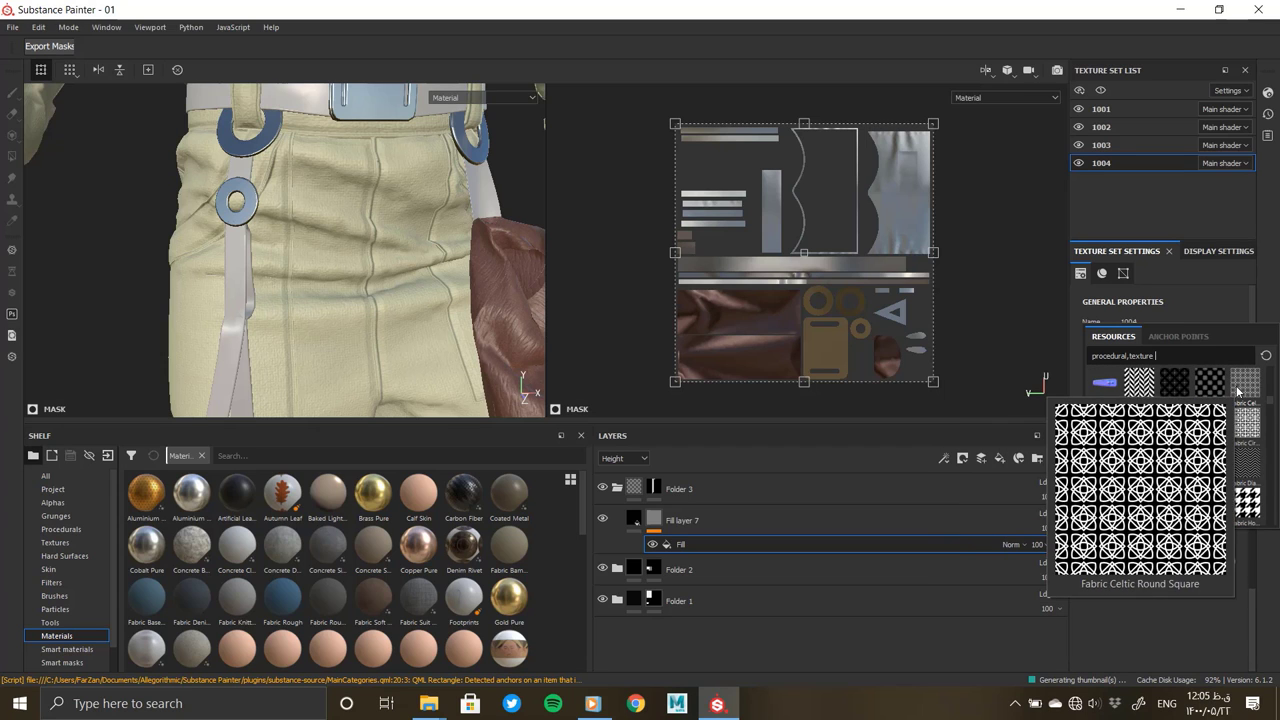
scroll(1236, 420, down, 2)
mouse_move(1174, 462)
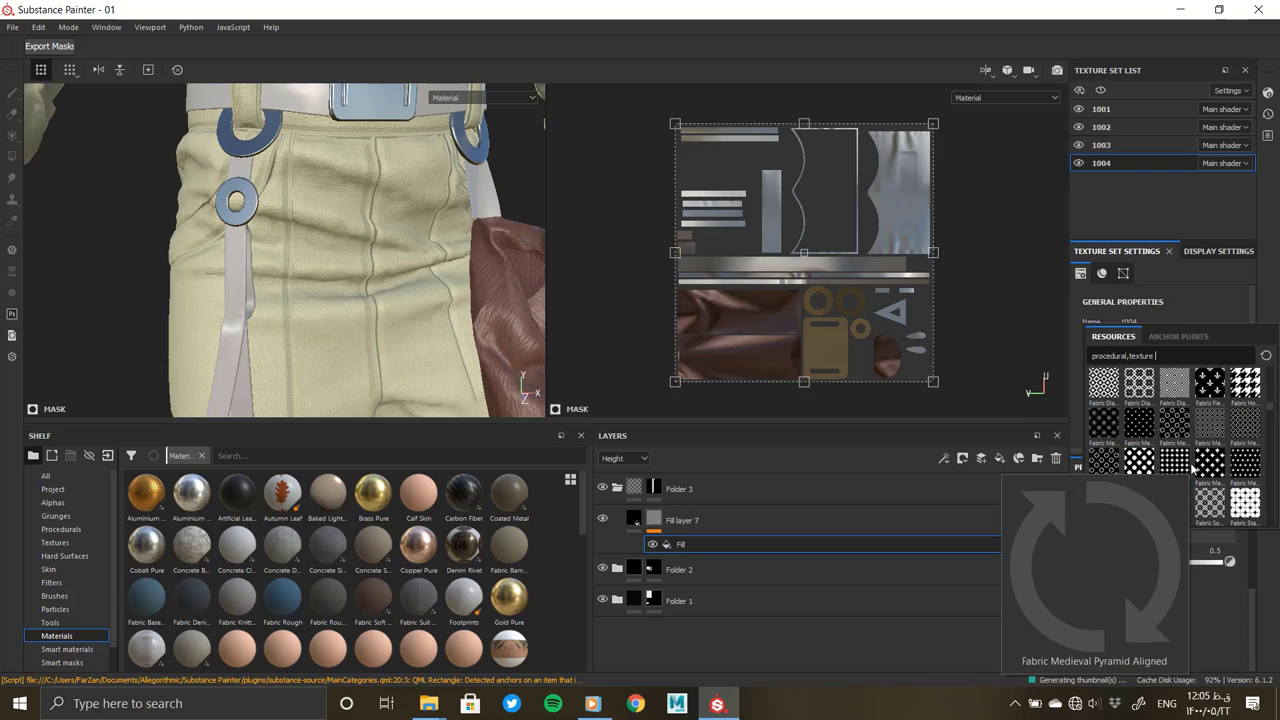
scroll(1202, 438, down, 2)
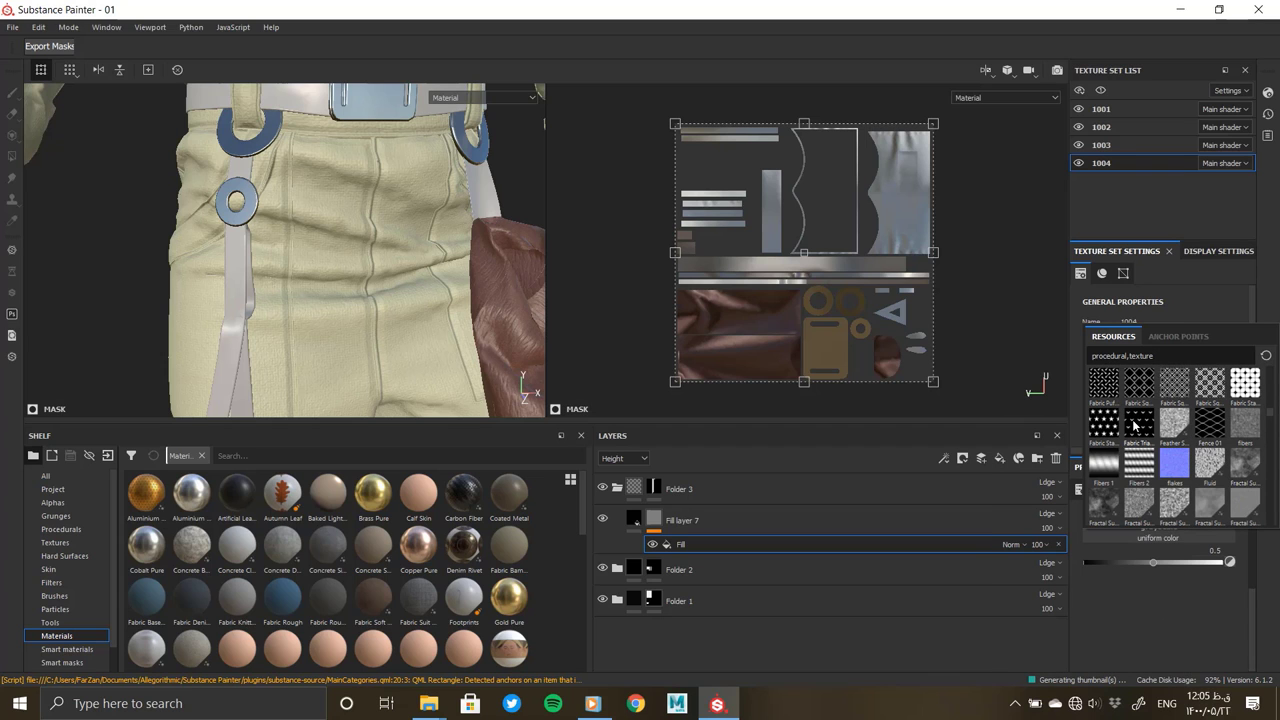
scroll(1150, 428, up, 3)
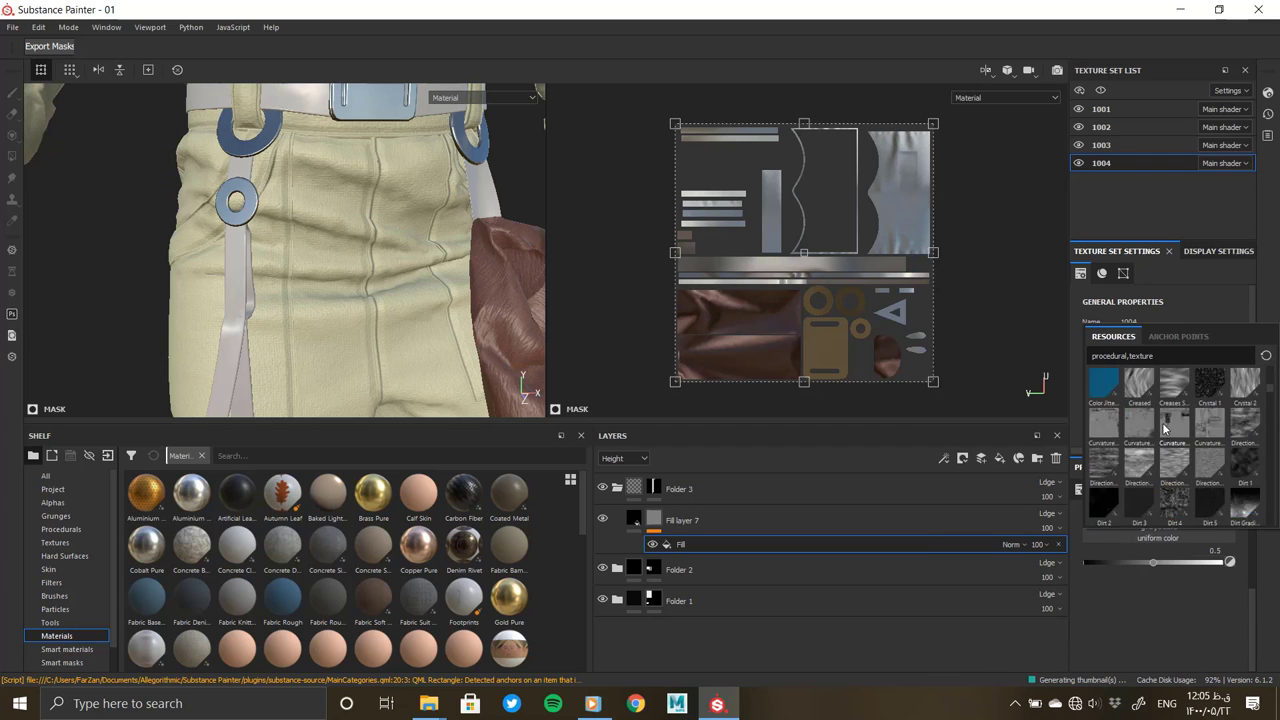
scroll(1164, 428, down, 3)
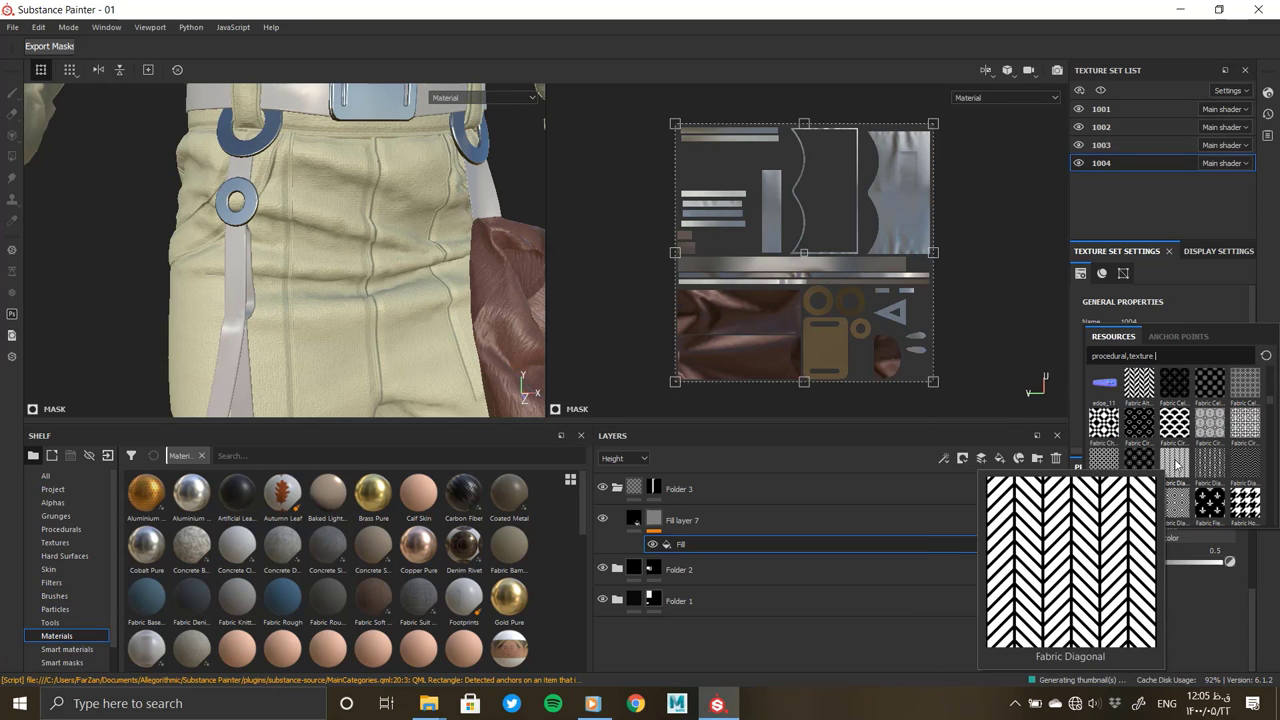
click(1172, 458)
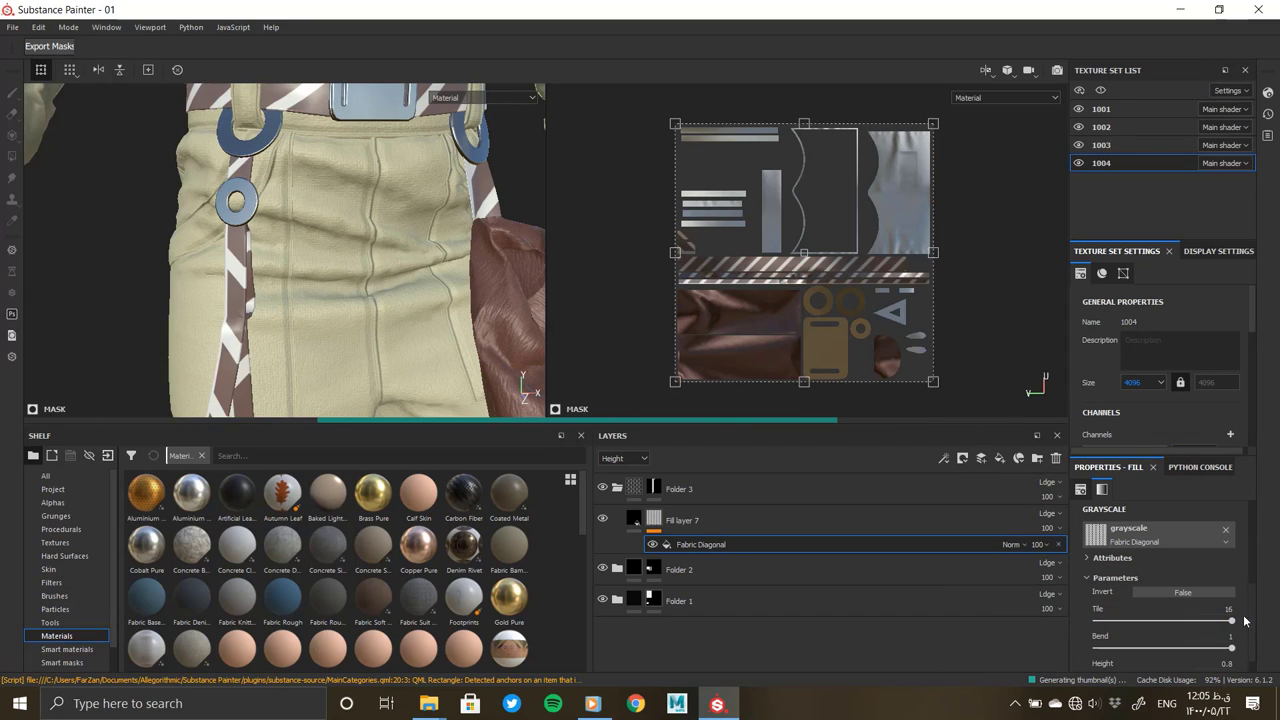
Set the Fabric Diagonal mask fill to Height 0.52 and Tile 50, checking the belt straps
mouse_move(307, 275)
alt+mouse_down()
mouse_move(471, 277)
mouse_move(297, 274)
mouse_move(400, 270)
alt+mouse_up()
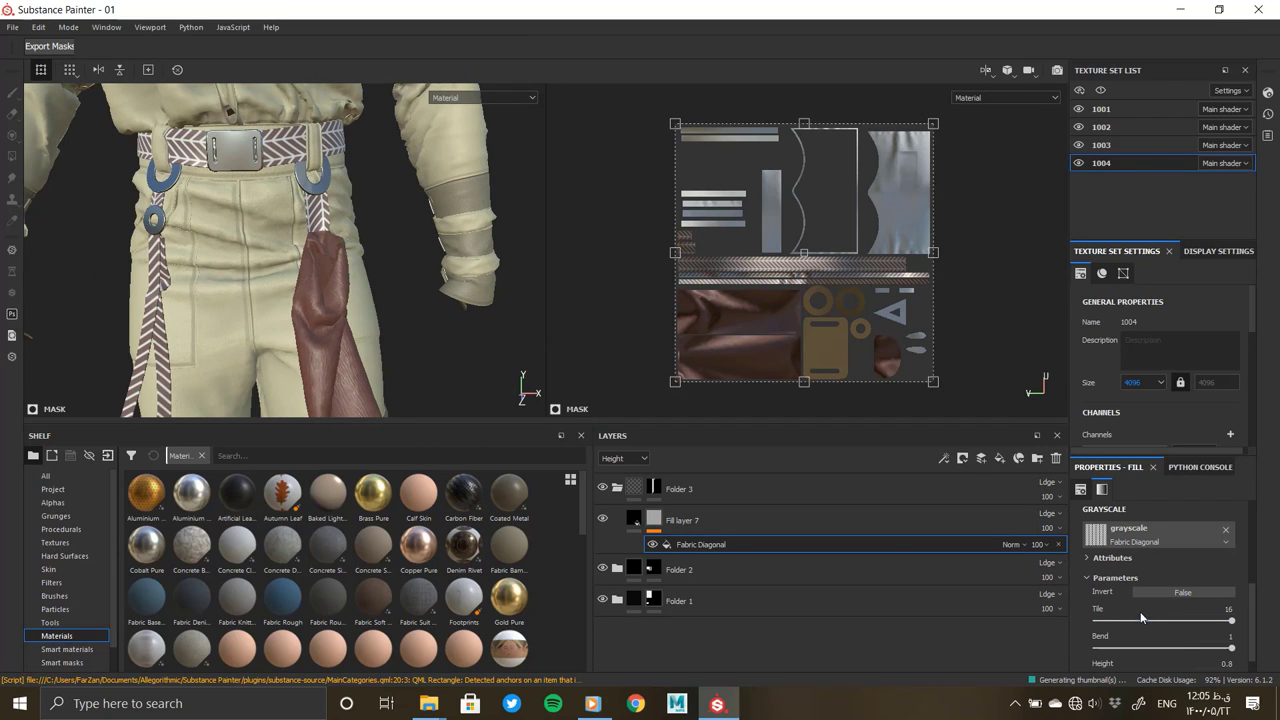
scroll(1150, 625, down, 1)
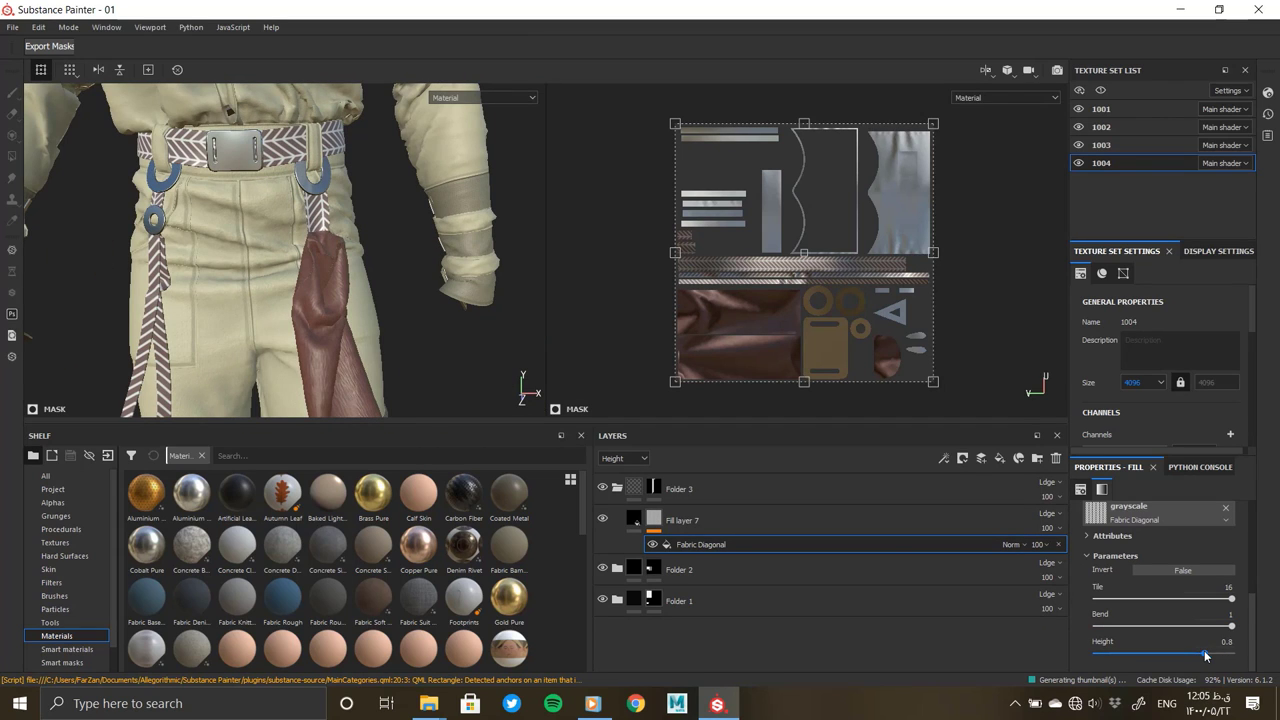
drag(1203, 653, 1228, 656)
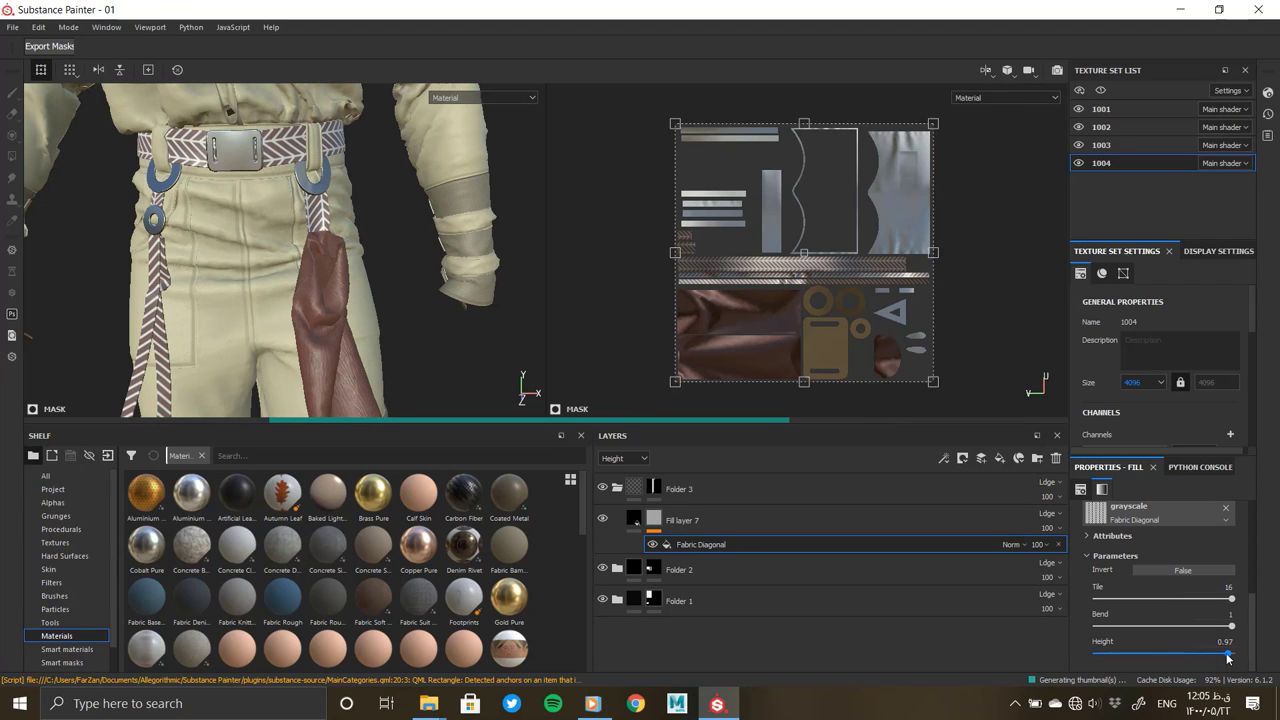
click(1164, 653)
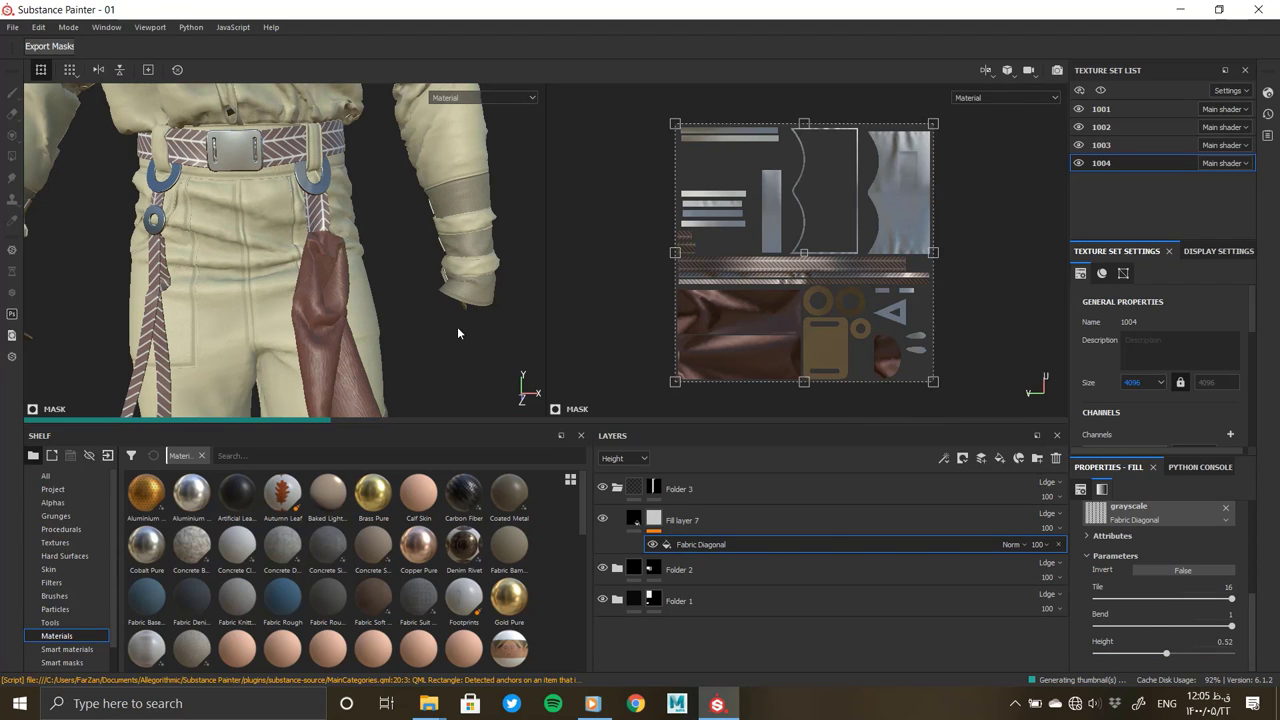
scroll(340, 265, up, 5)
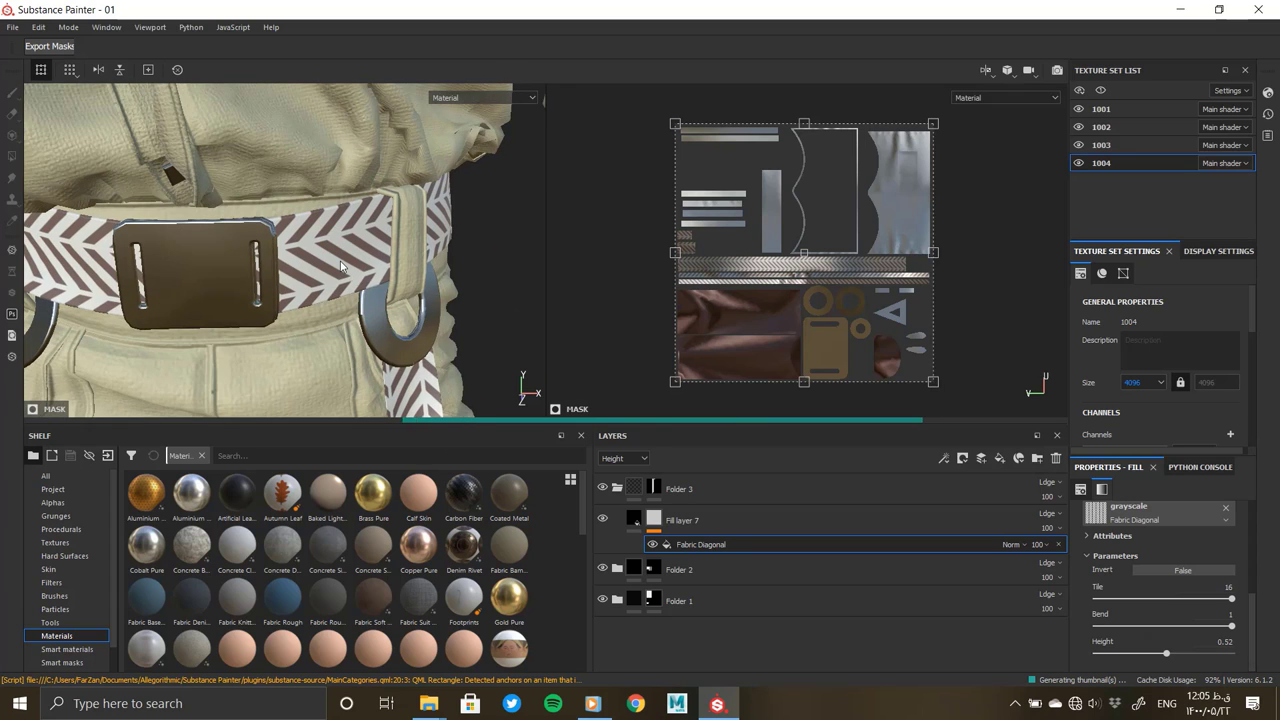
scroll(340, 265, down, 2)
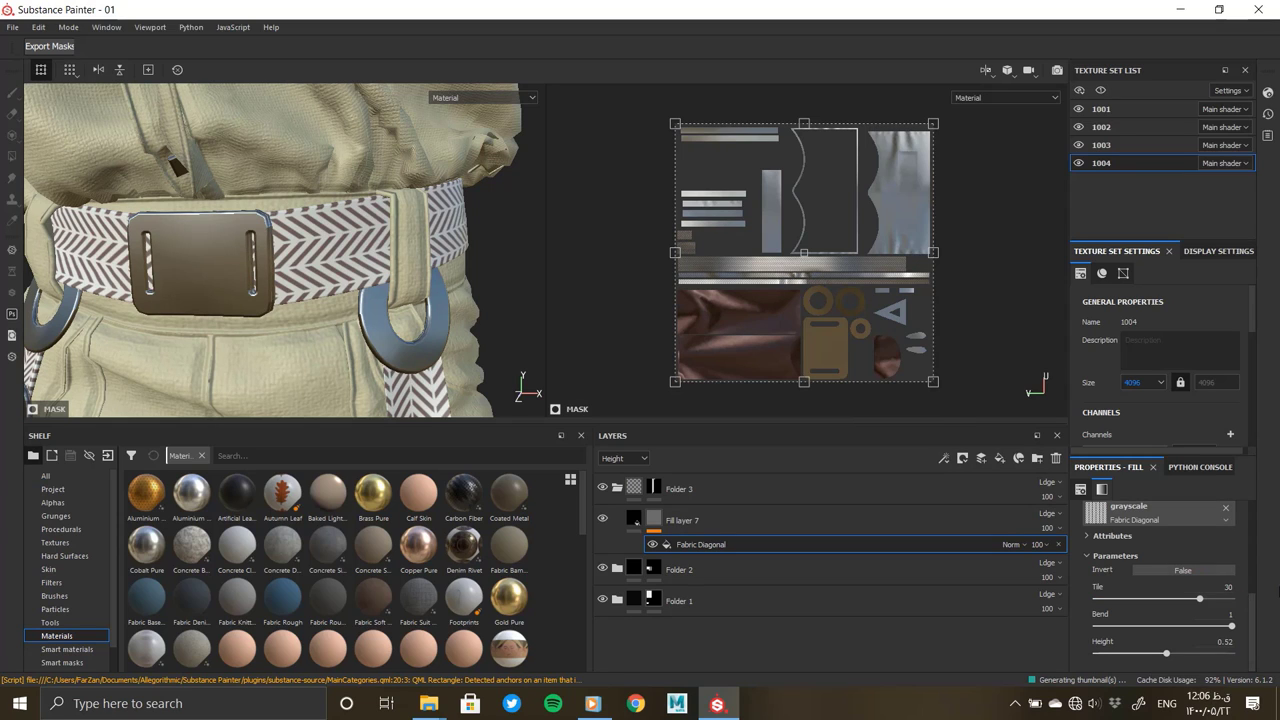
alt+drag(97, 240, 300, 260)
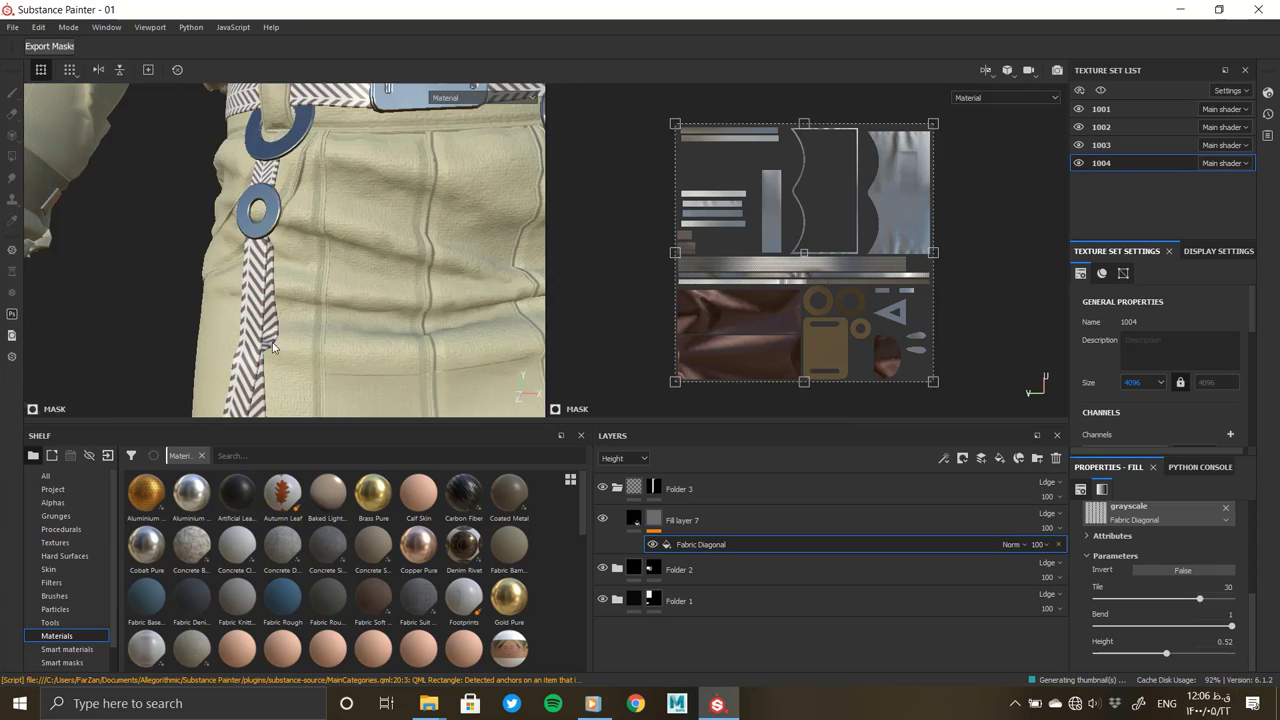
click(1215, 587)
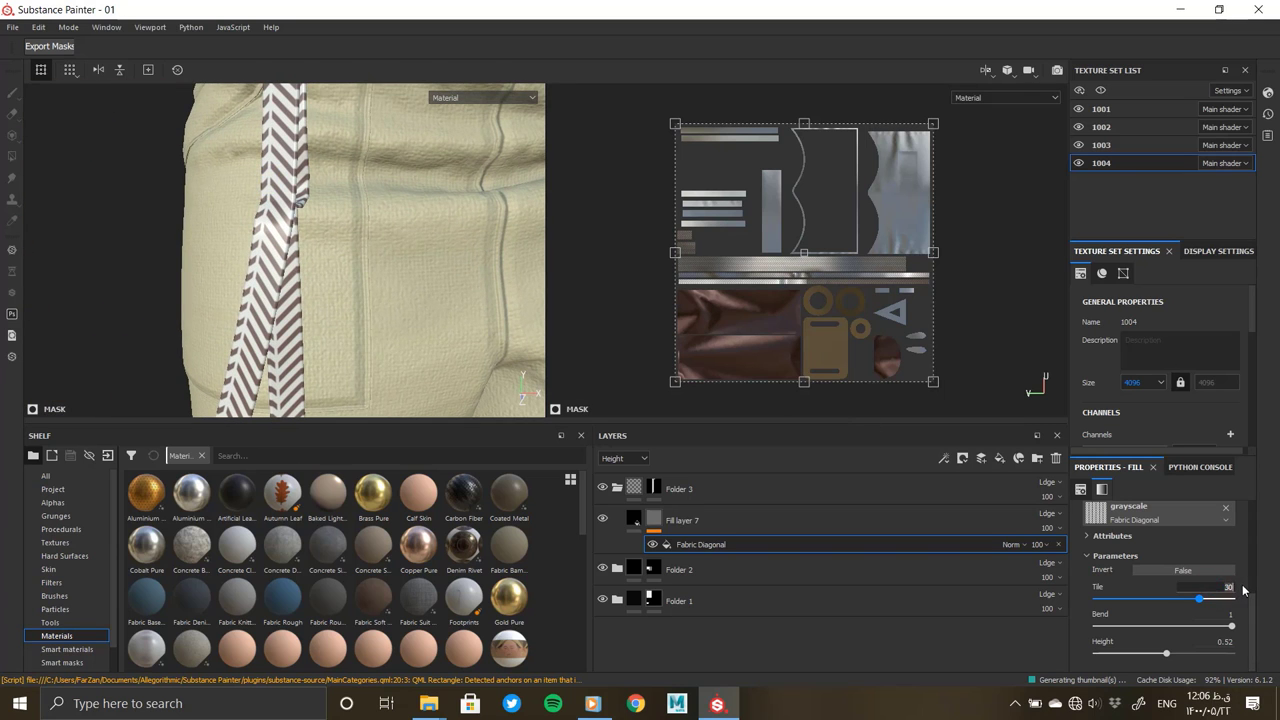
text(20)
key(Return)
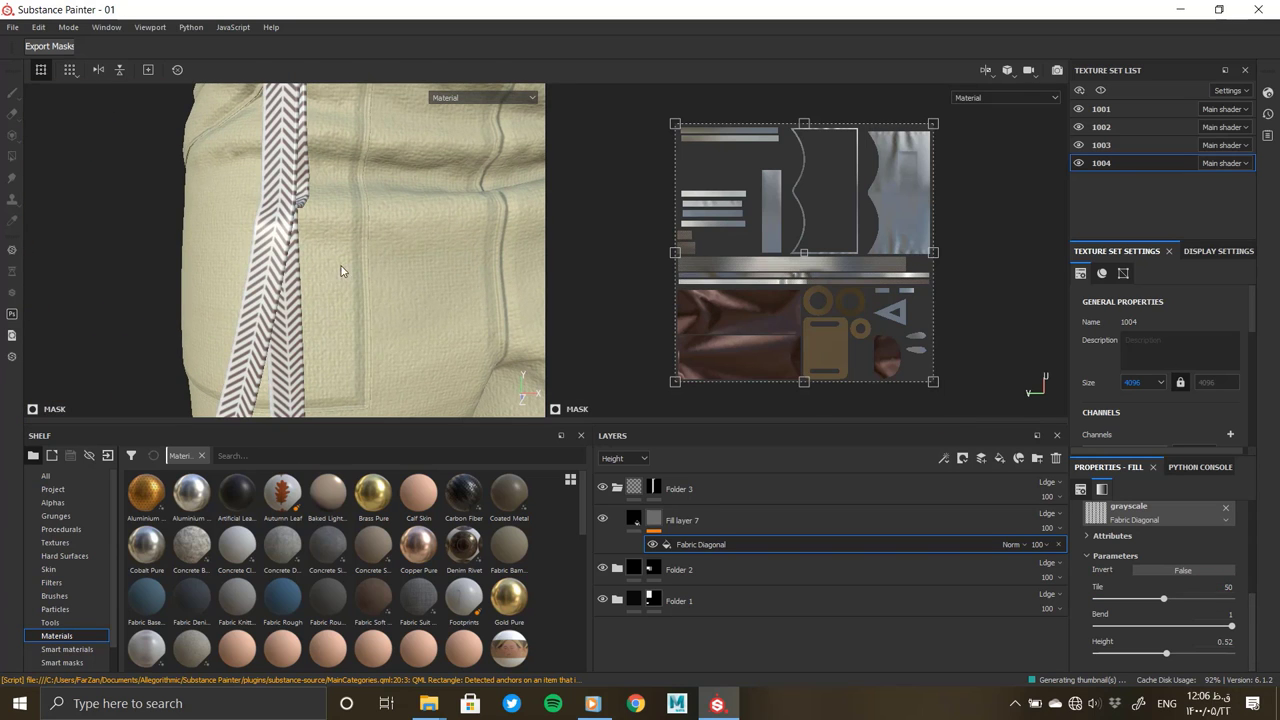
mouse_move(340, 271)
alt+mouse_down()
mouse_move(310, 298)
mouse_move(331, 280)
alt+mouse_up()
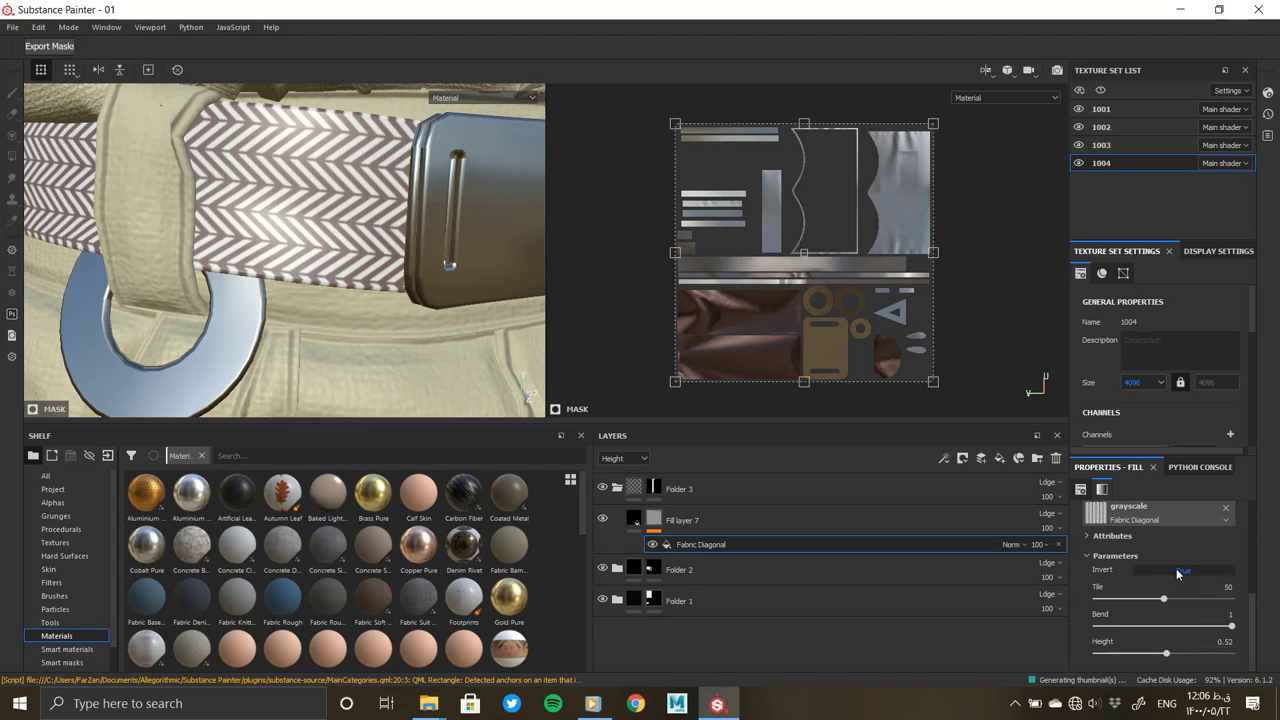
mouse_move(310, 310)
alt+mouse_down()
mouse_move(365, 207)
mouse_move(427, 211)
alt+mouse_up()
Give Fill layer 7's base colour a dark red tone for the chevron weave
click(760, 520)
click(1120, 614)
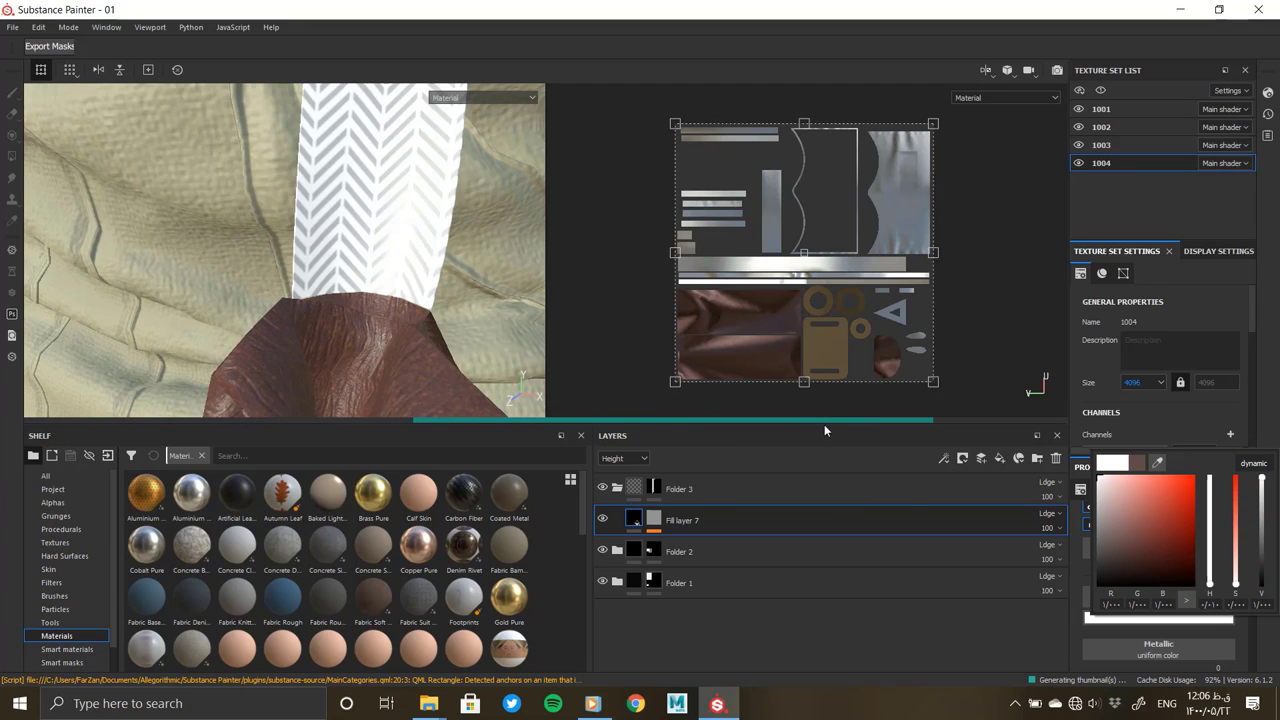
click(1096, 556)
mouse_move(1096, 556)
mouse_down()
mouse_move(1131, 558)
mouse_move(1124, 544)
mouse_up()
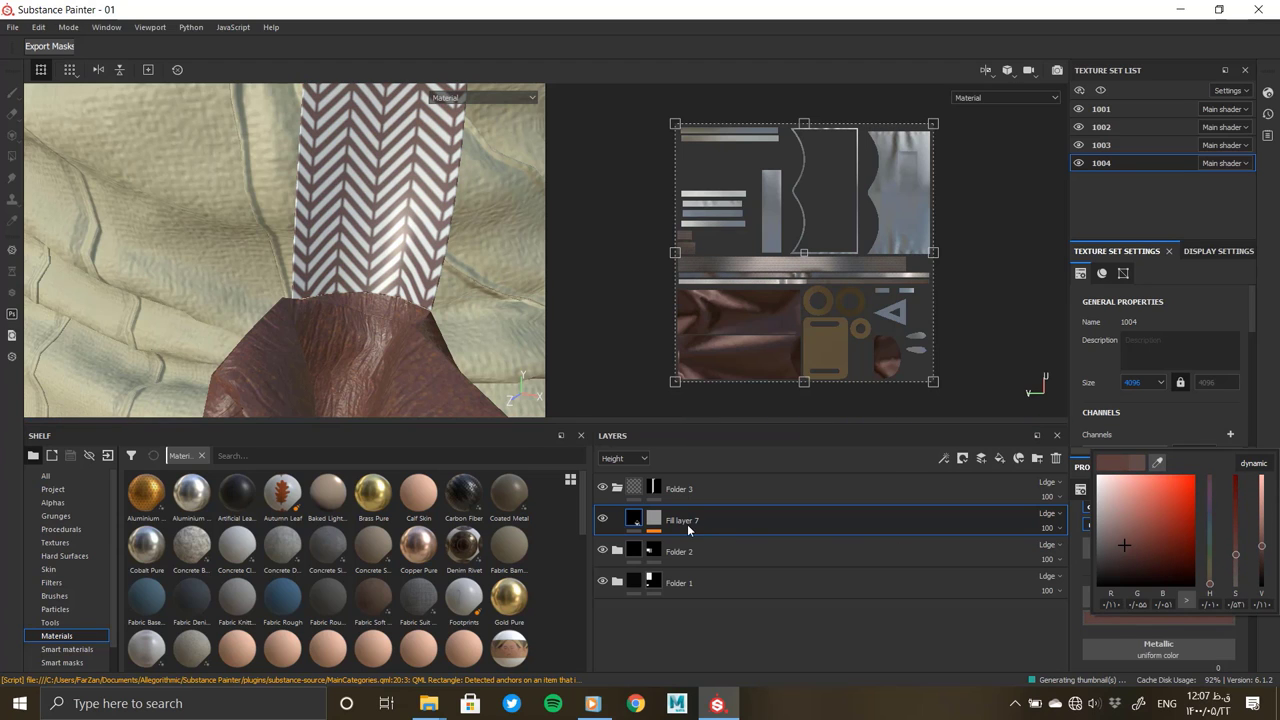
Lower the opacity of the Fabric Diagonal pattern in Fill layer 7's mask and try another blend mode
click(655, 520)
click(734, 545)
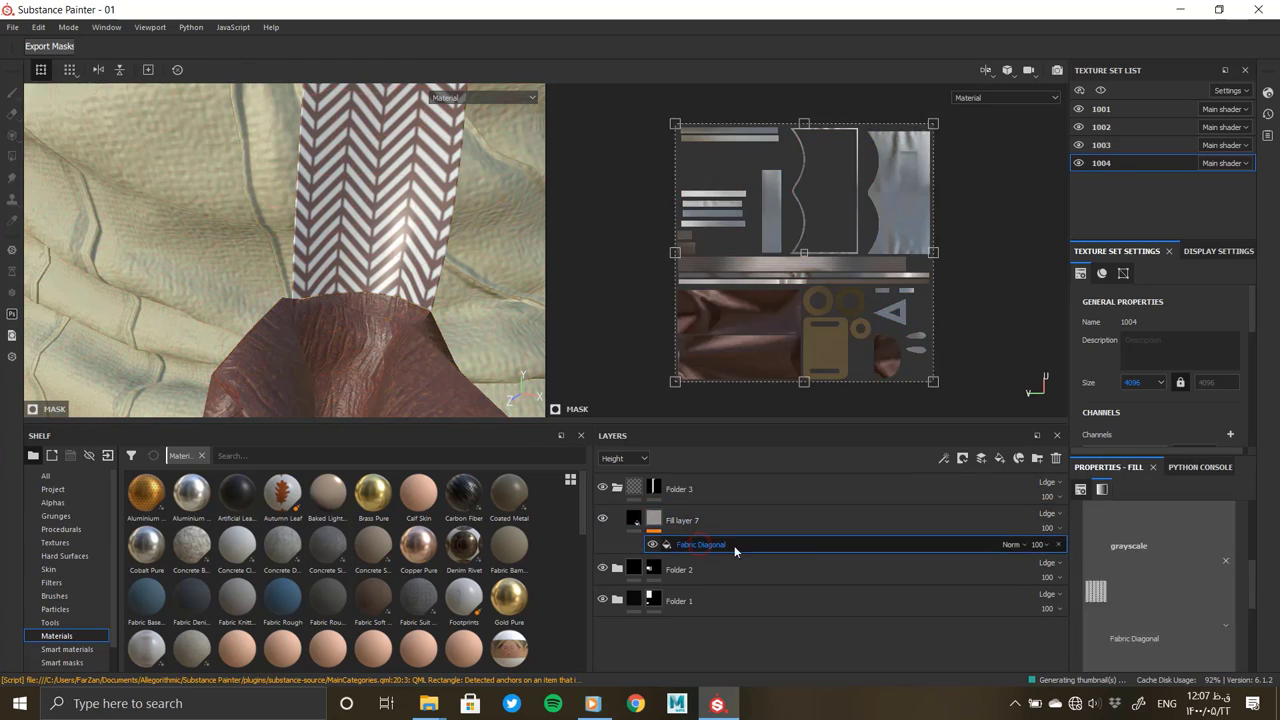
drag(1066, 571, 1033, 573)
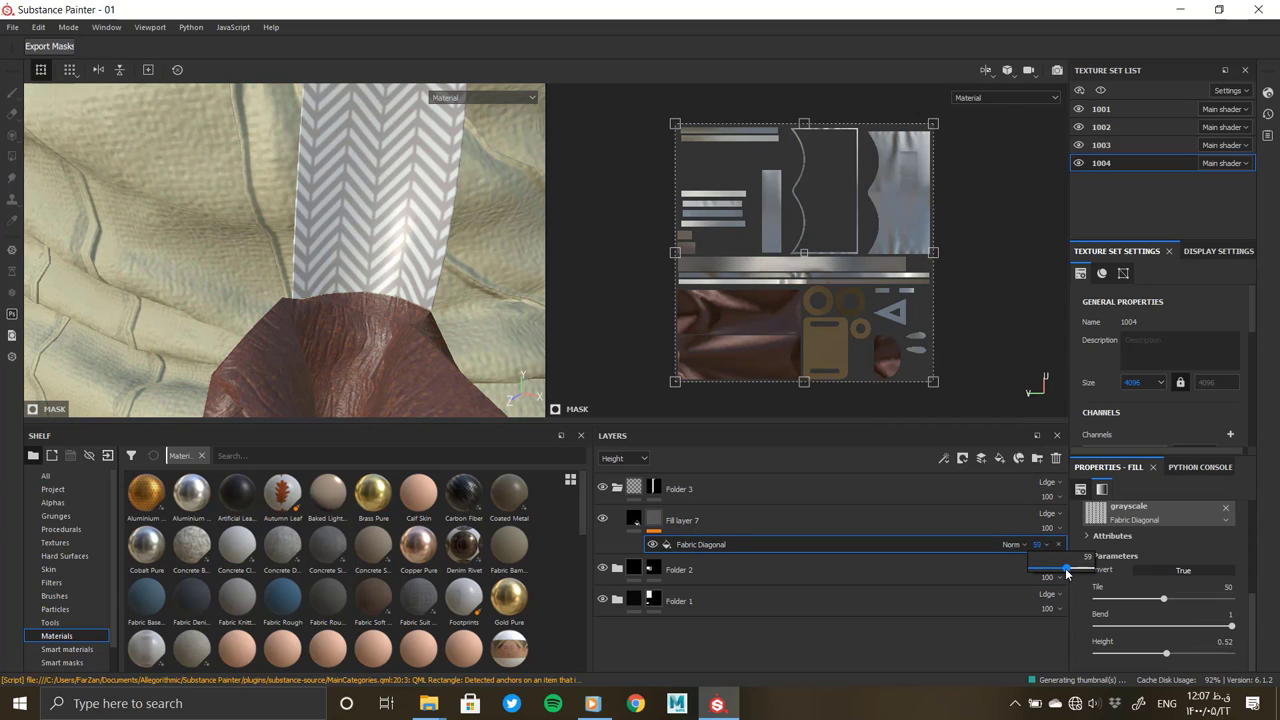
click(1020, 544)
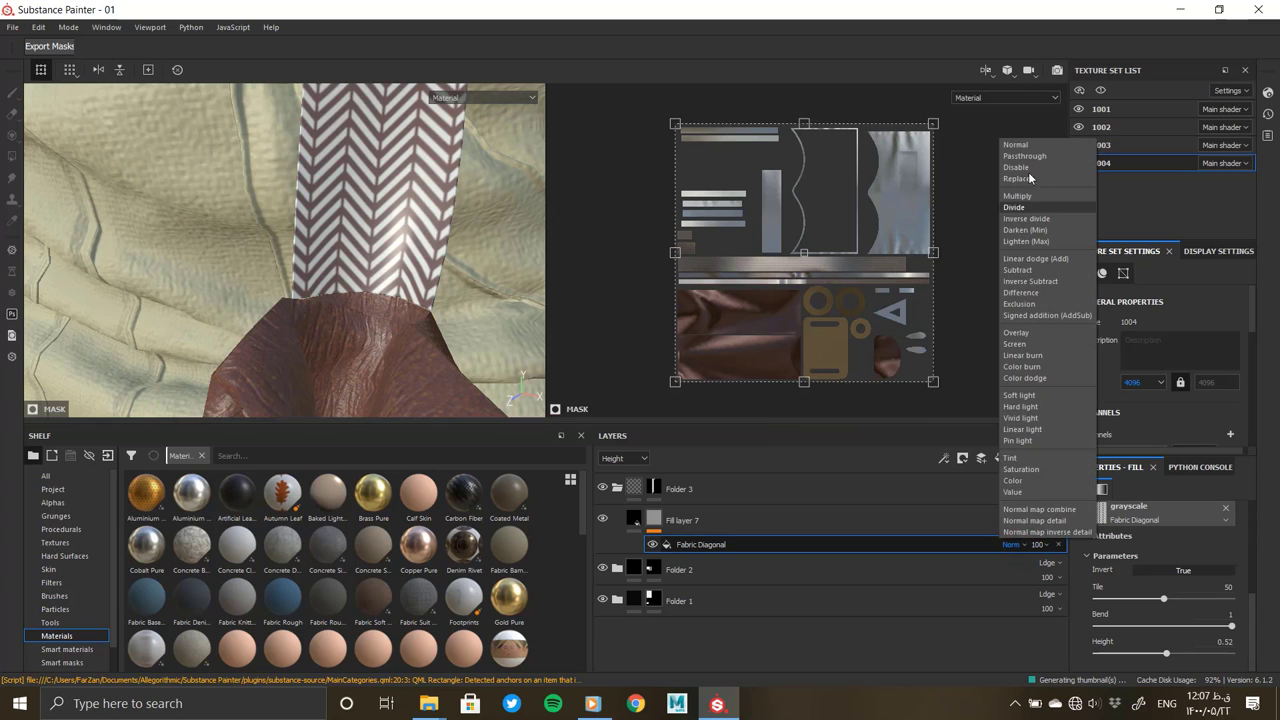
click(1032, 184)
Try Soft light, Screen and Linear dodge (Add) on the pattern, then return it to Normal
click(1010, 545)
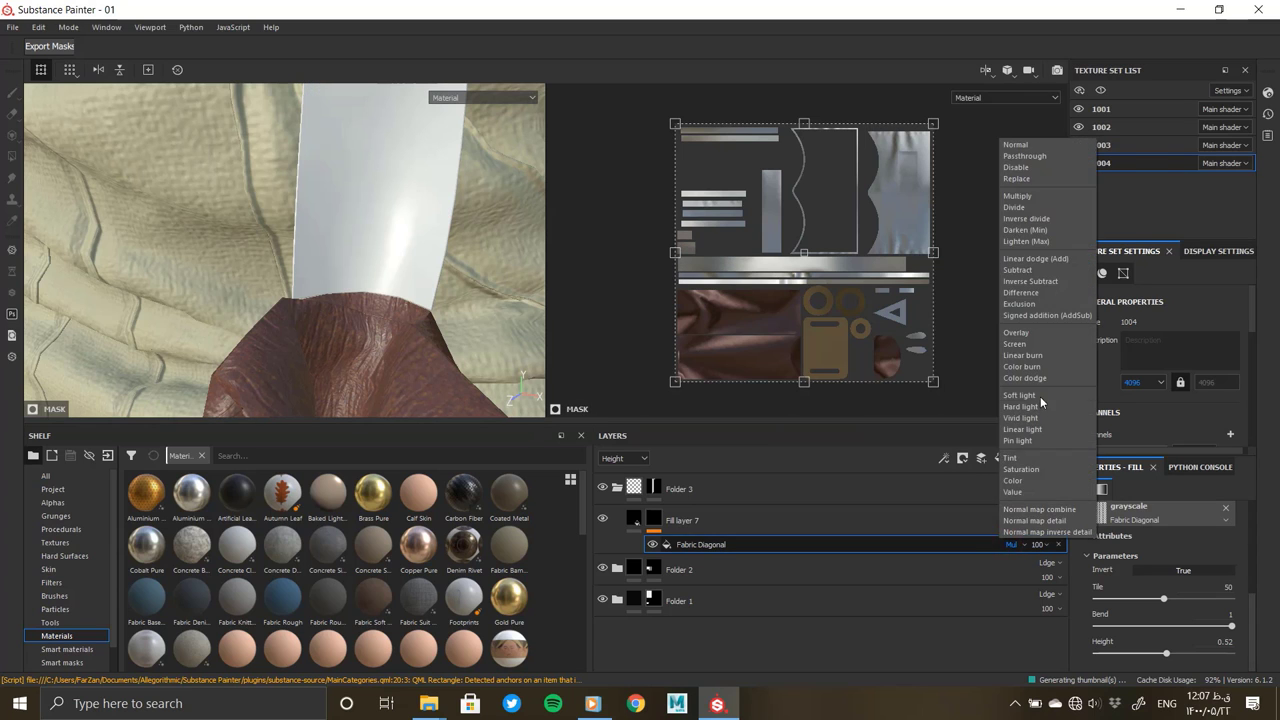
click(1019, 395)
click(1010, 545)
click(1014, 343)
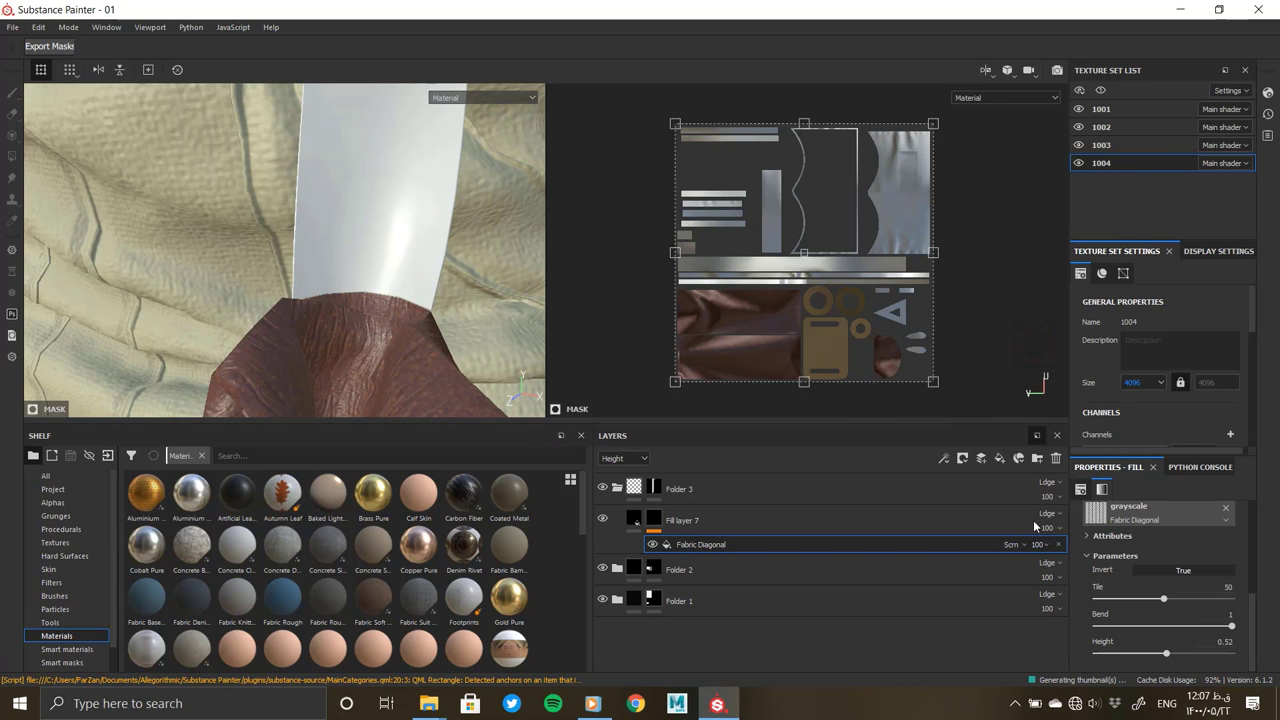
click(1019, 546)
click(1031, 262)
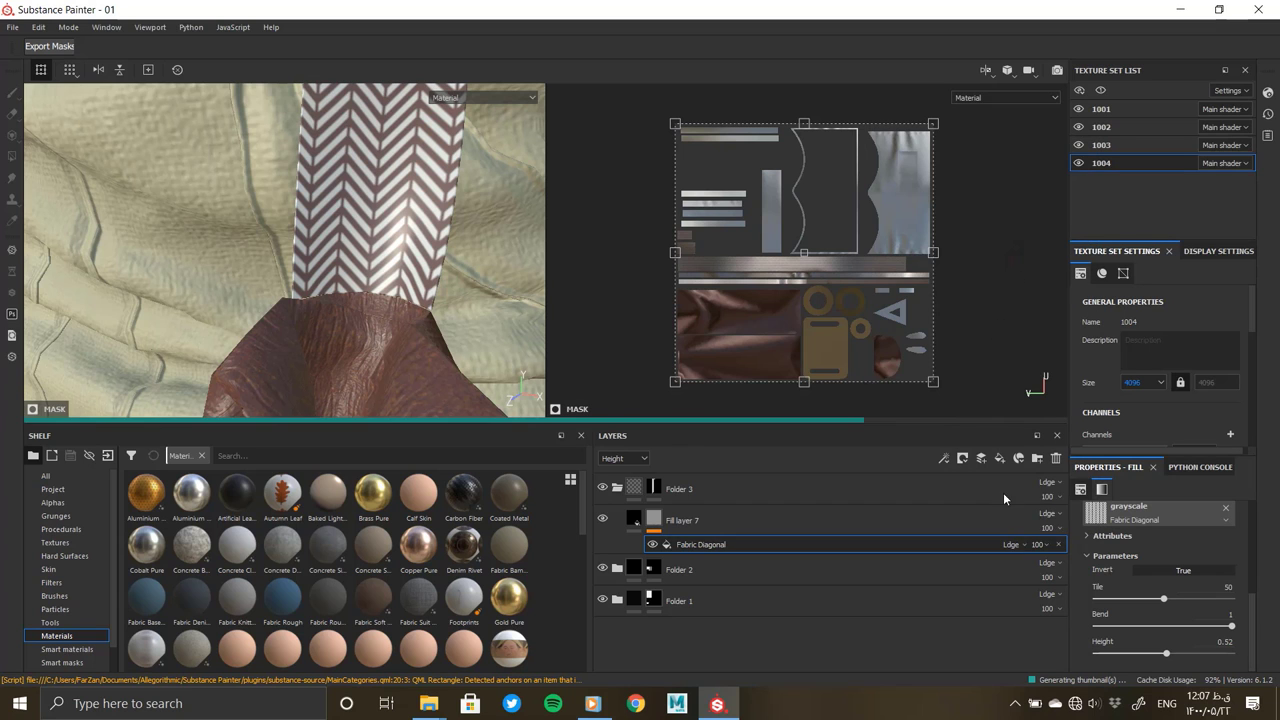
click(1010, 545)
click(1031, 148)
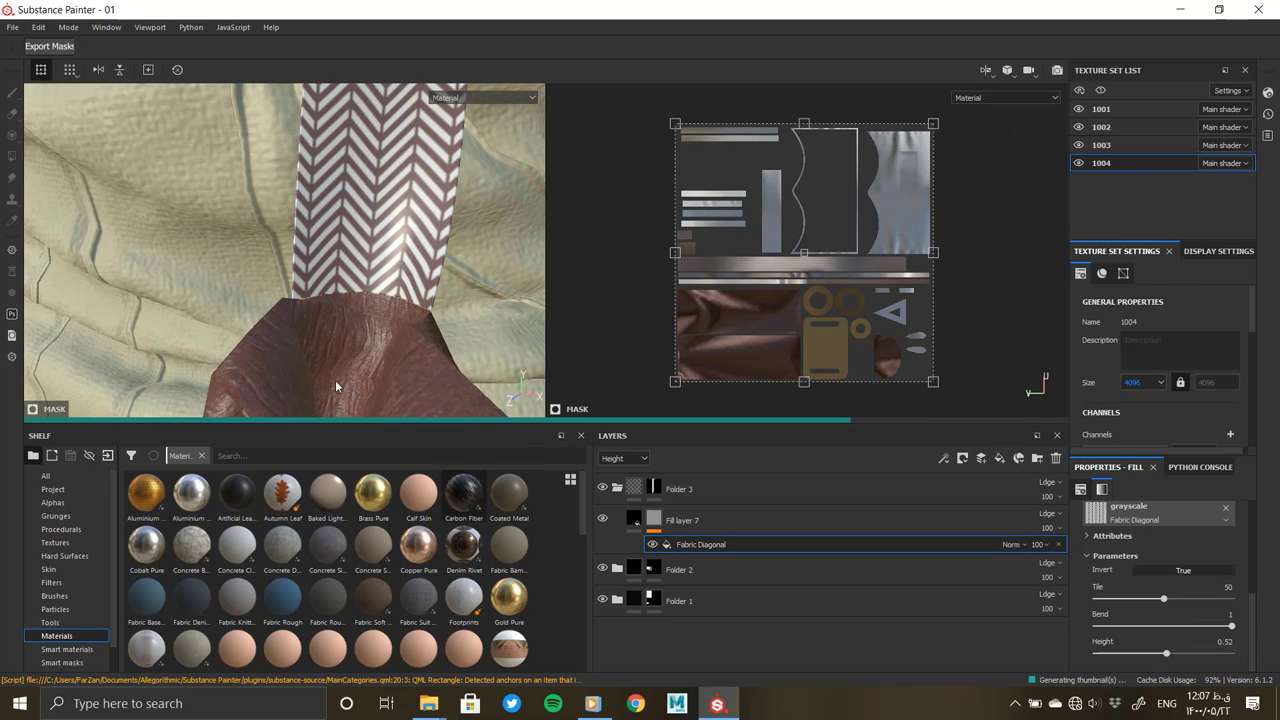
scroll(229, 277, down, 2)
scroll(243, 237, down, 3)
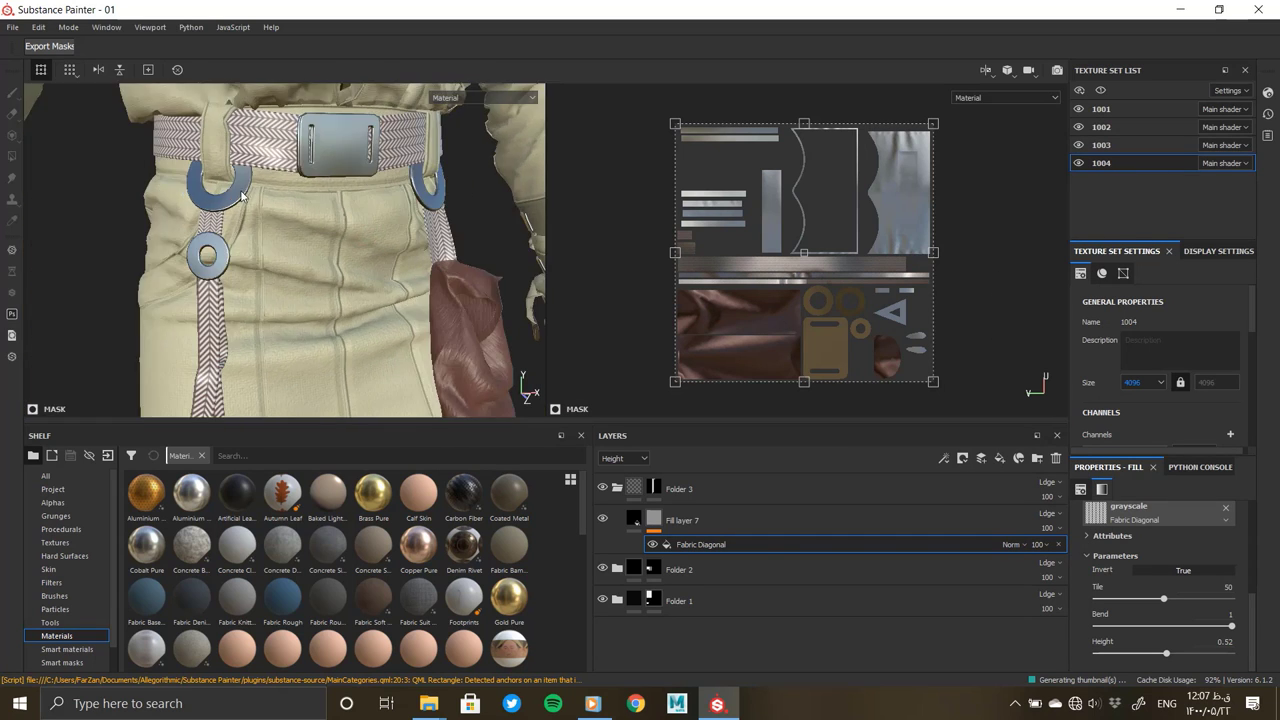
click(655, 521)
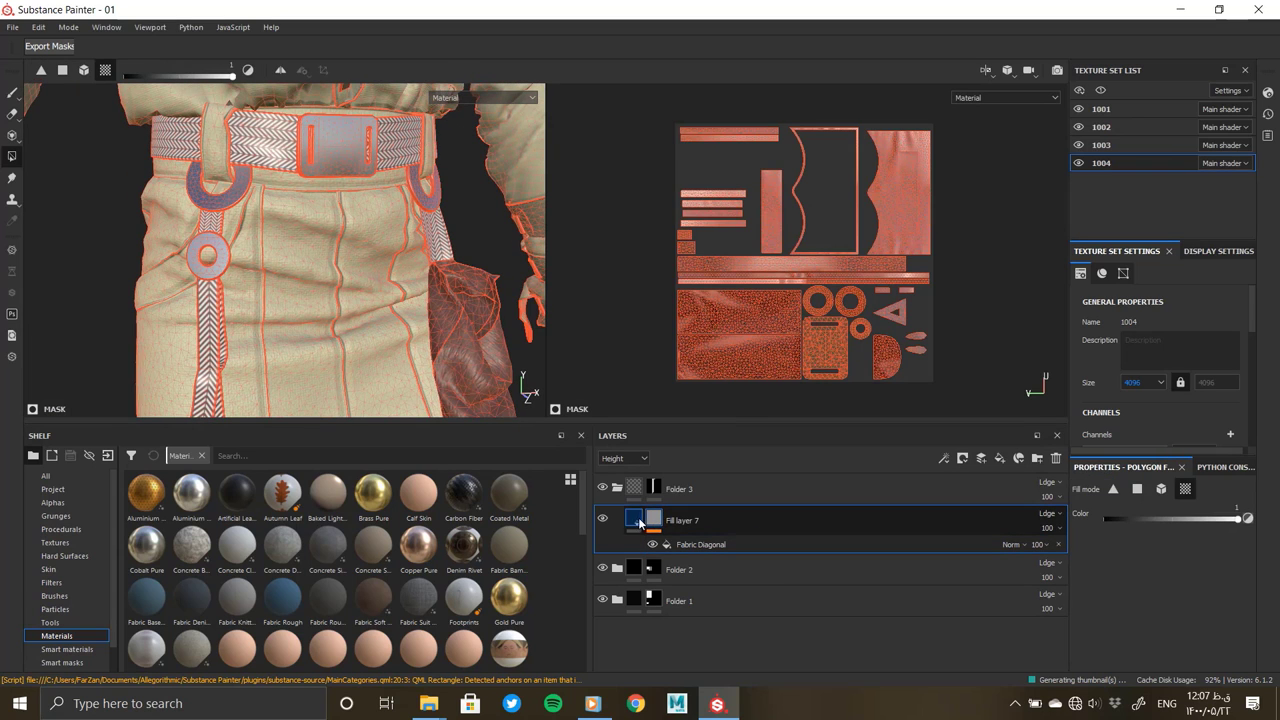
Add a new fill layer and open its base colour picker
click(640, 522)
click(1001, 460)
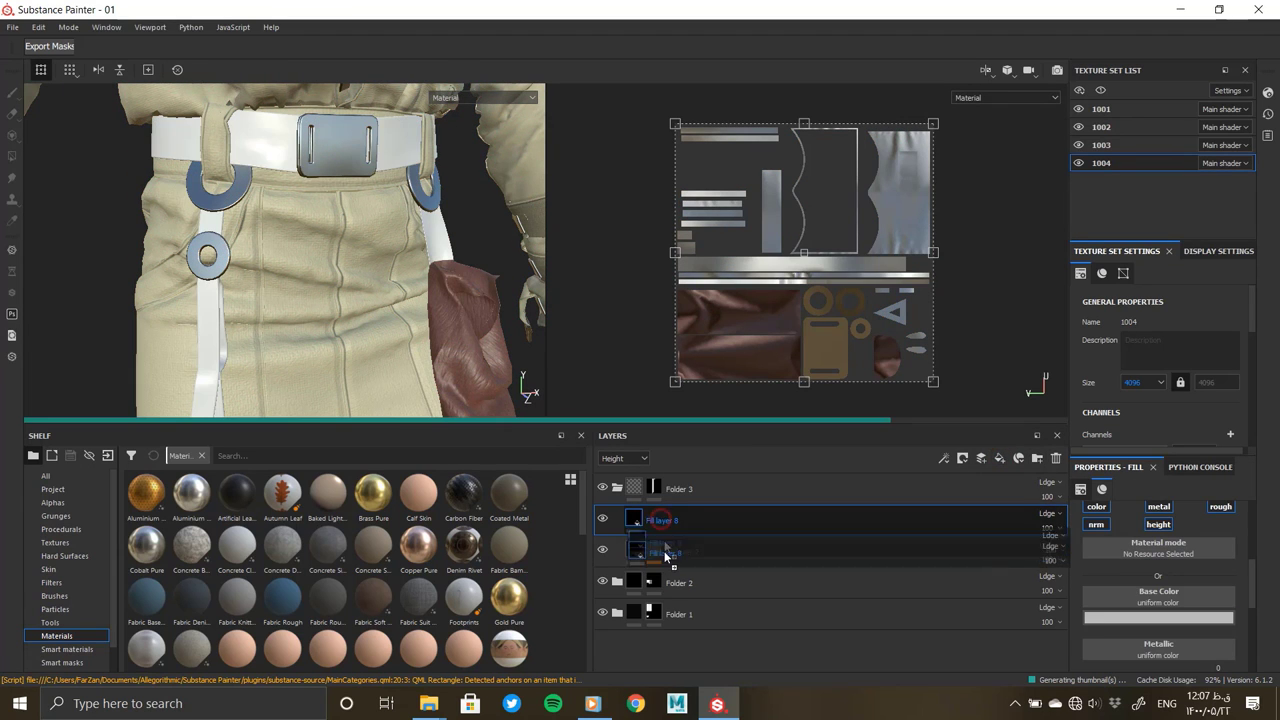
click(1170, 618)
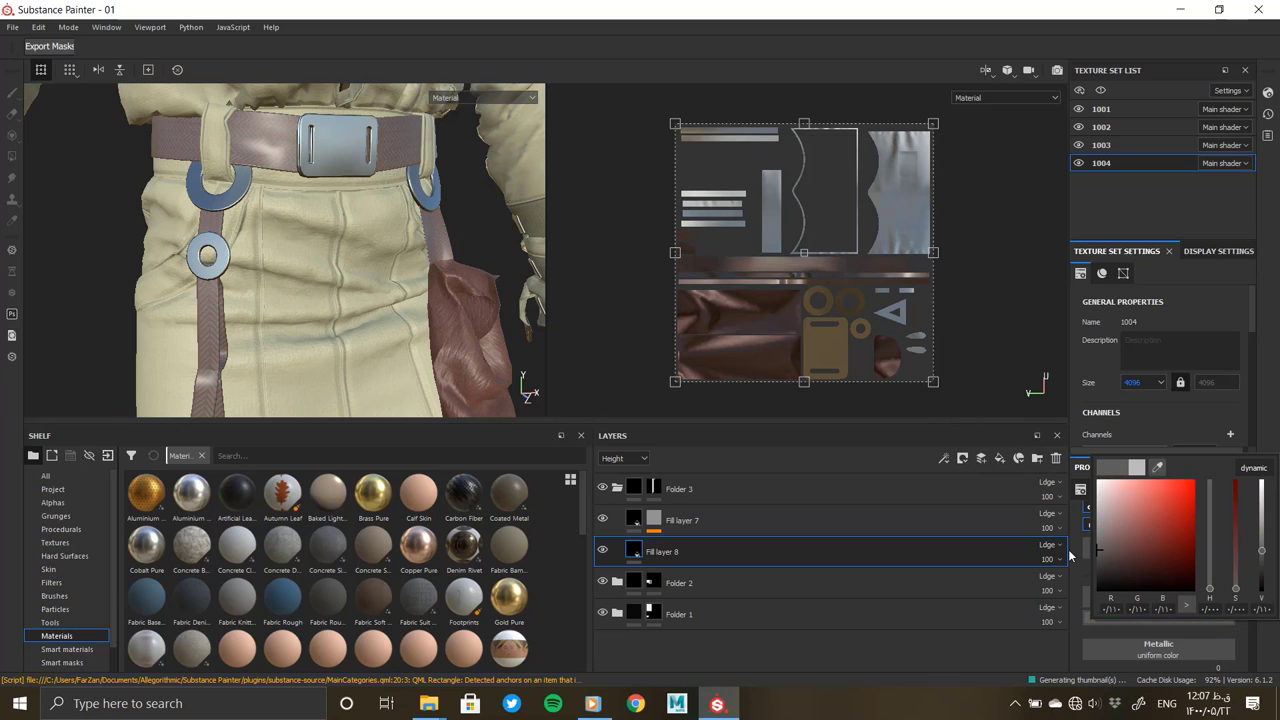
click(823, 503)
scroll(323, 277, down, 2)
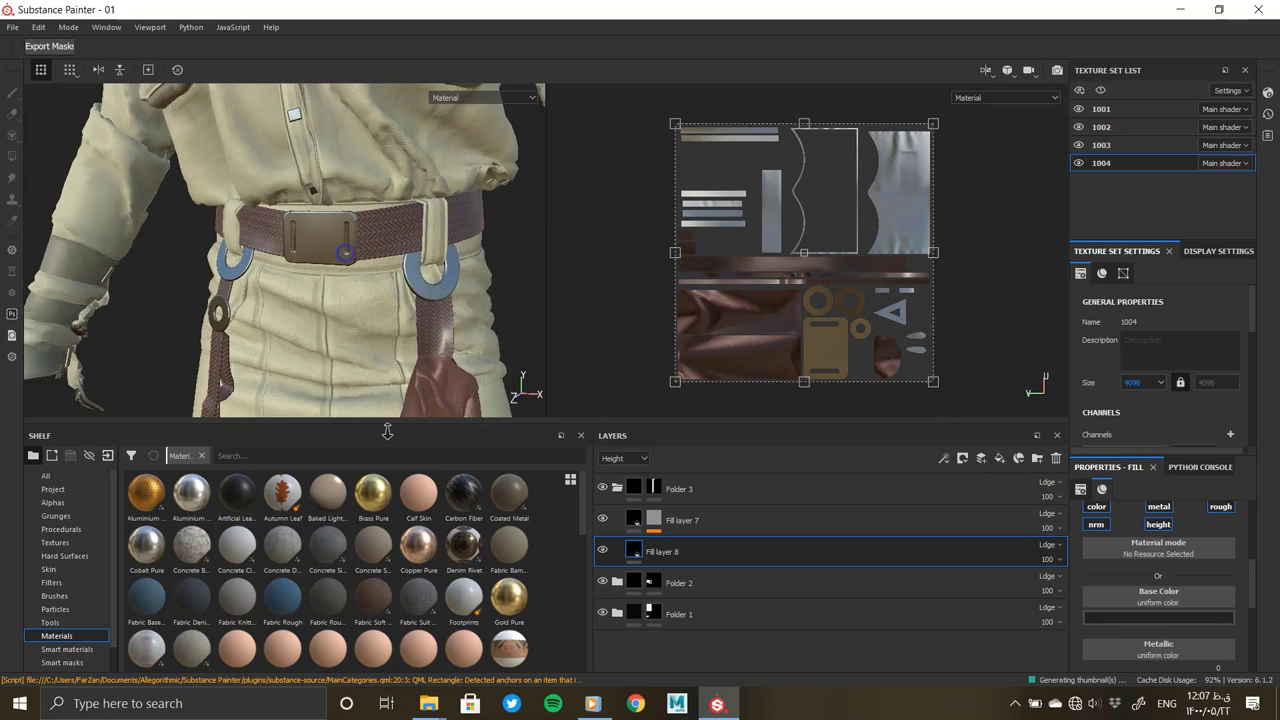
scroll(339, 263, up, 5)
scroll(339, 263, up, 3)
click(1100, 617)
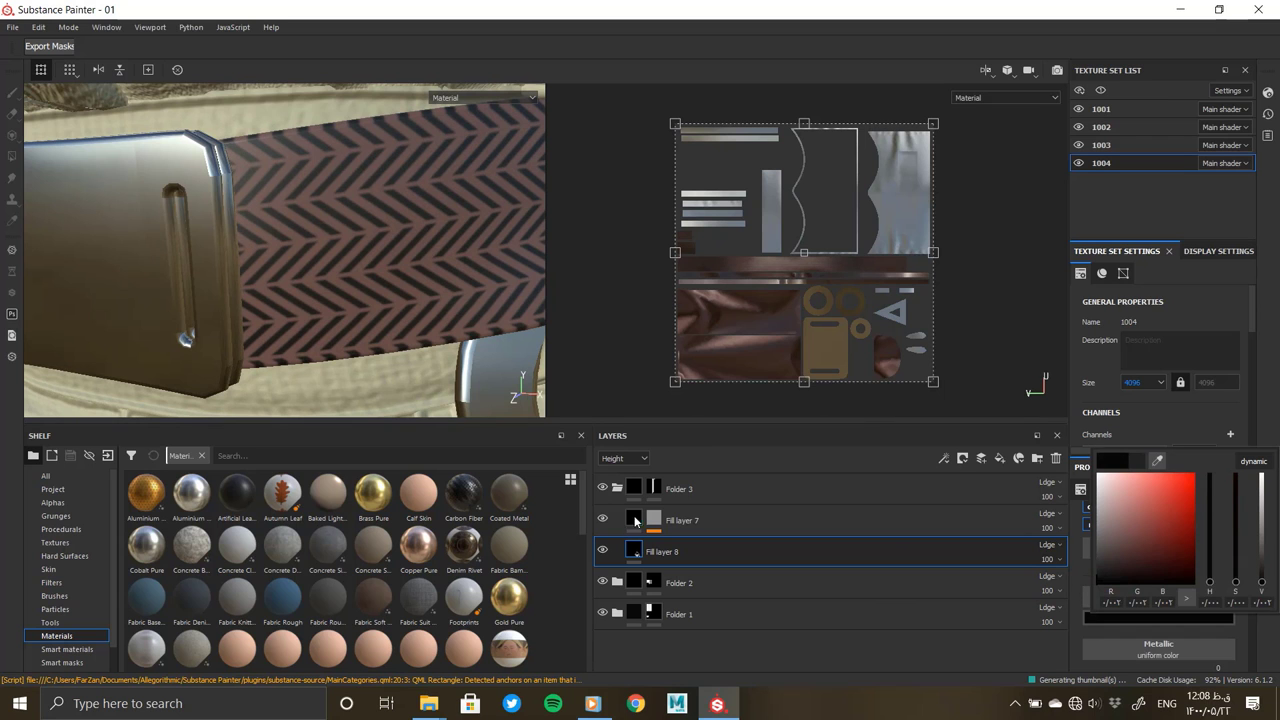
Raise Fill layer 7's height so the belt's chevron weave stands out
click(634, 520)
click(1120, 612)
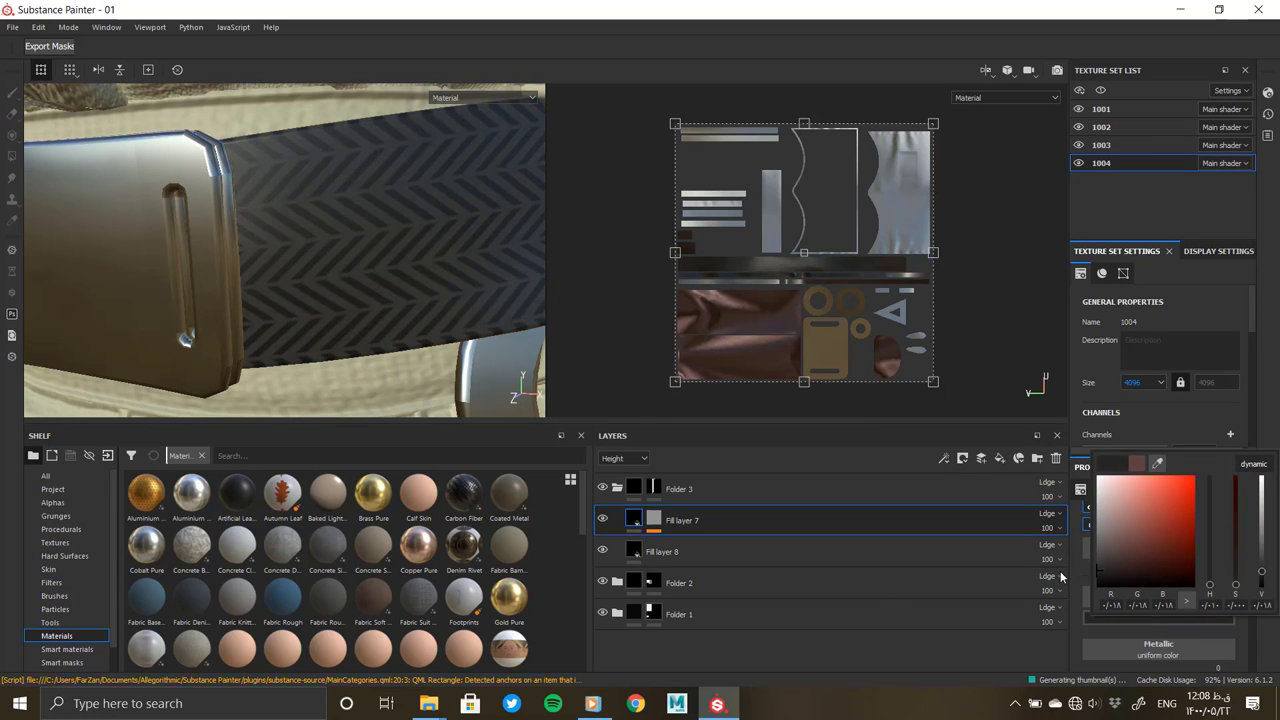
alt+drag(344, 287, 177, 314)
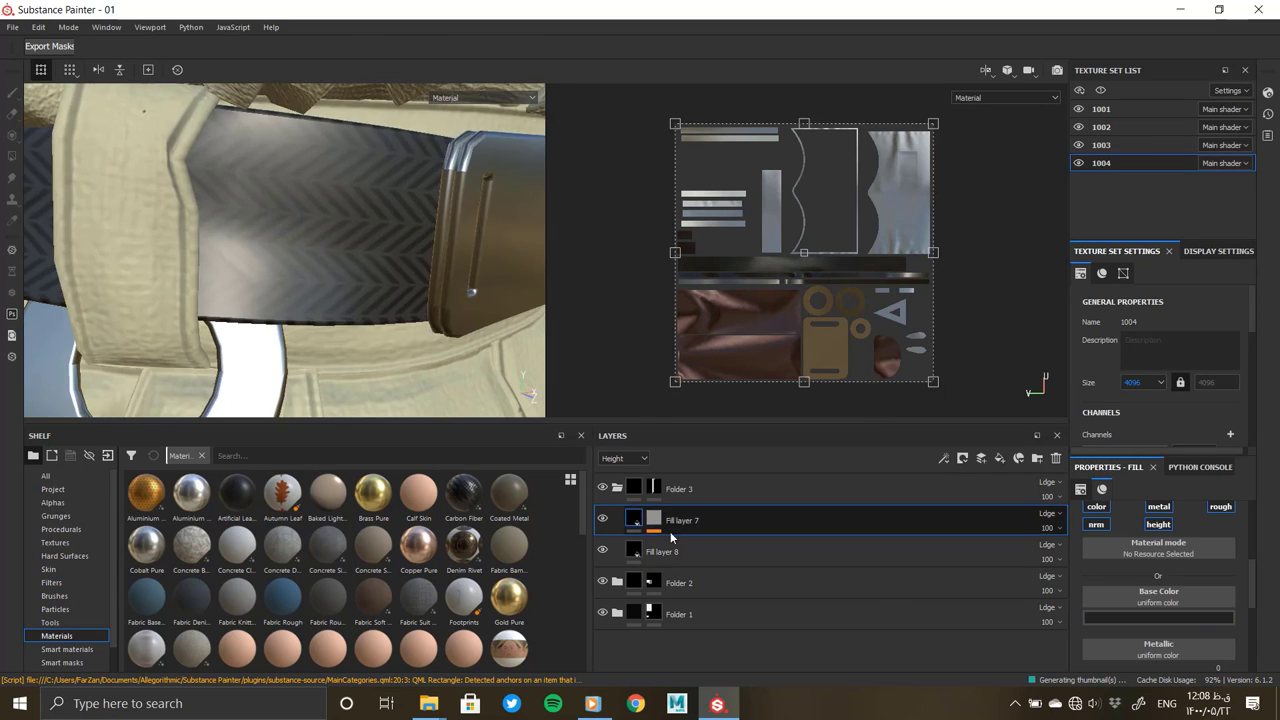
scroll(1160, 600, down, 3)
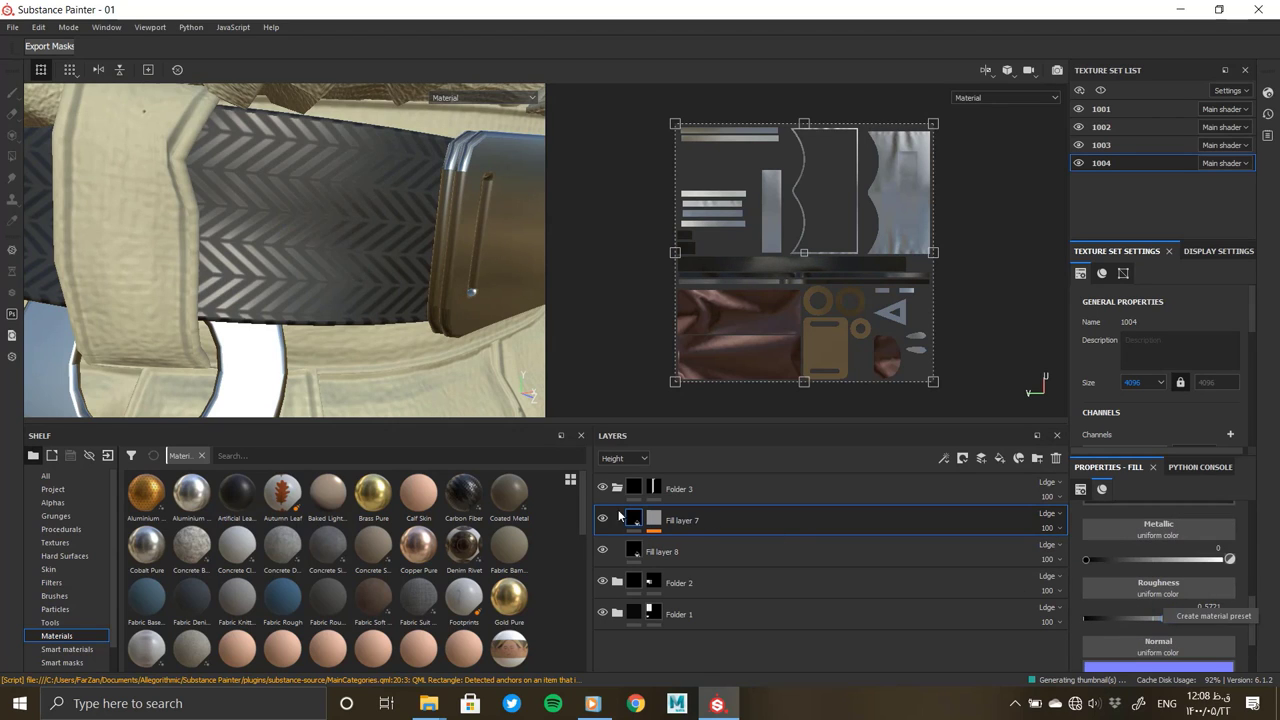
scroll(1096, 550, up, 2)
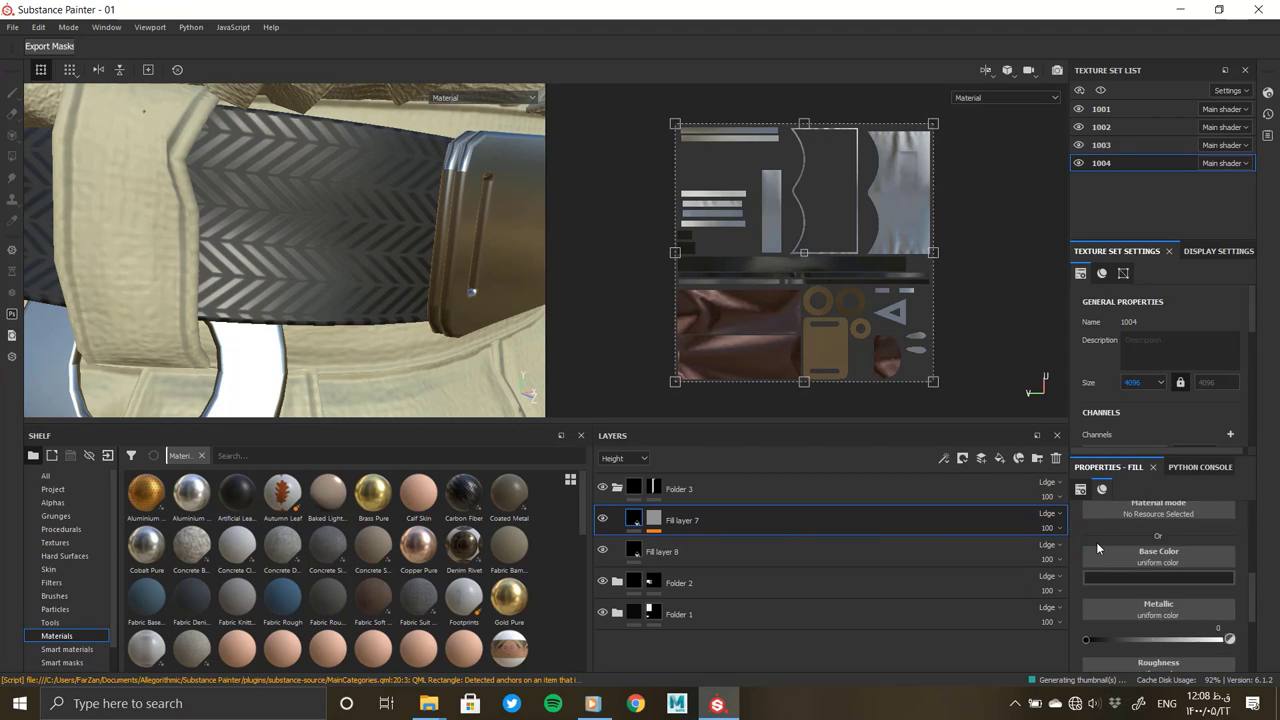
scroll(1130, 551, up, 3)
scroll(1202, 562, down, 1)
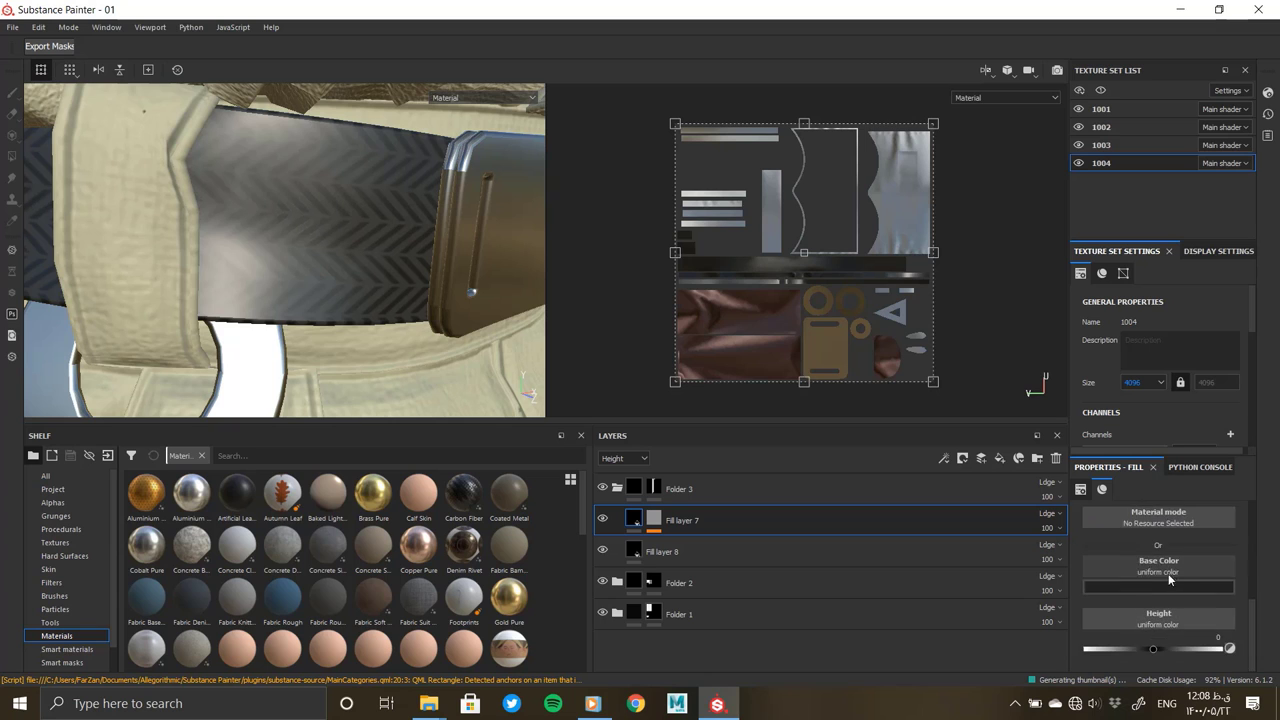
scroll(1195, 572, up, 2)
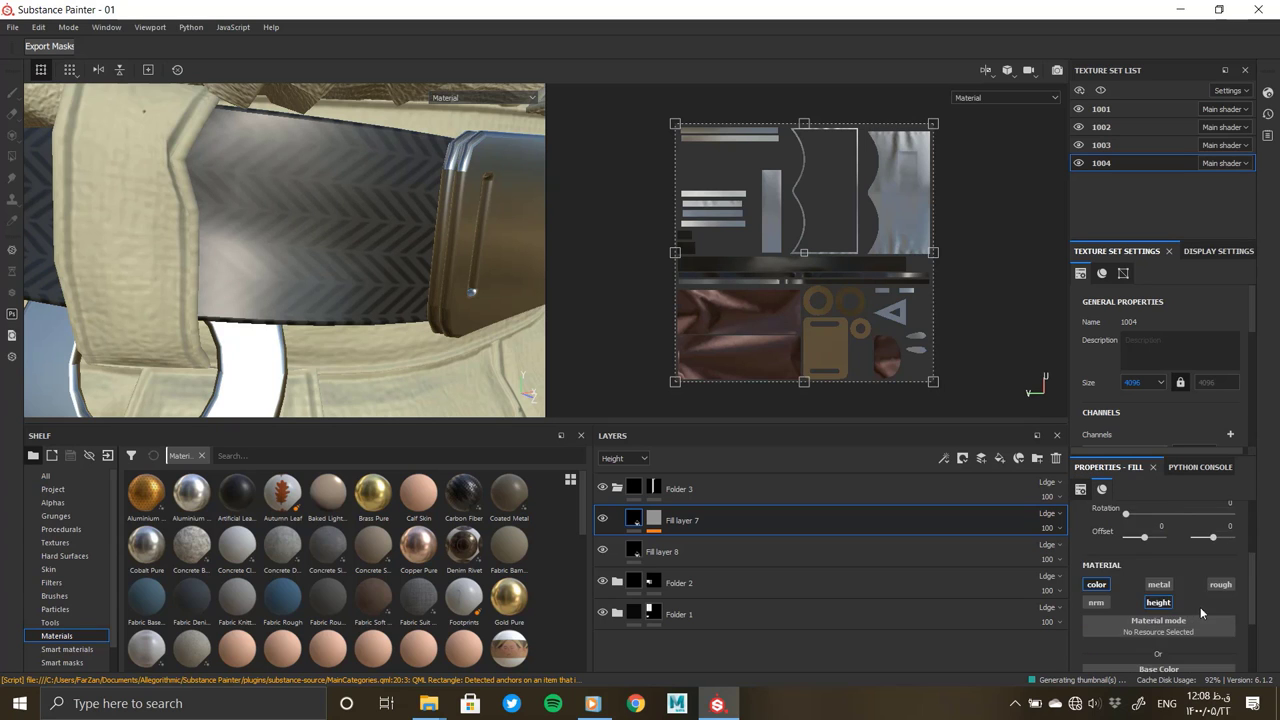
scroll(1200, 607, down, 2)
scroll(1179, 604, down, 2)
drag(1155, 652, 1157, 652)
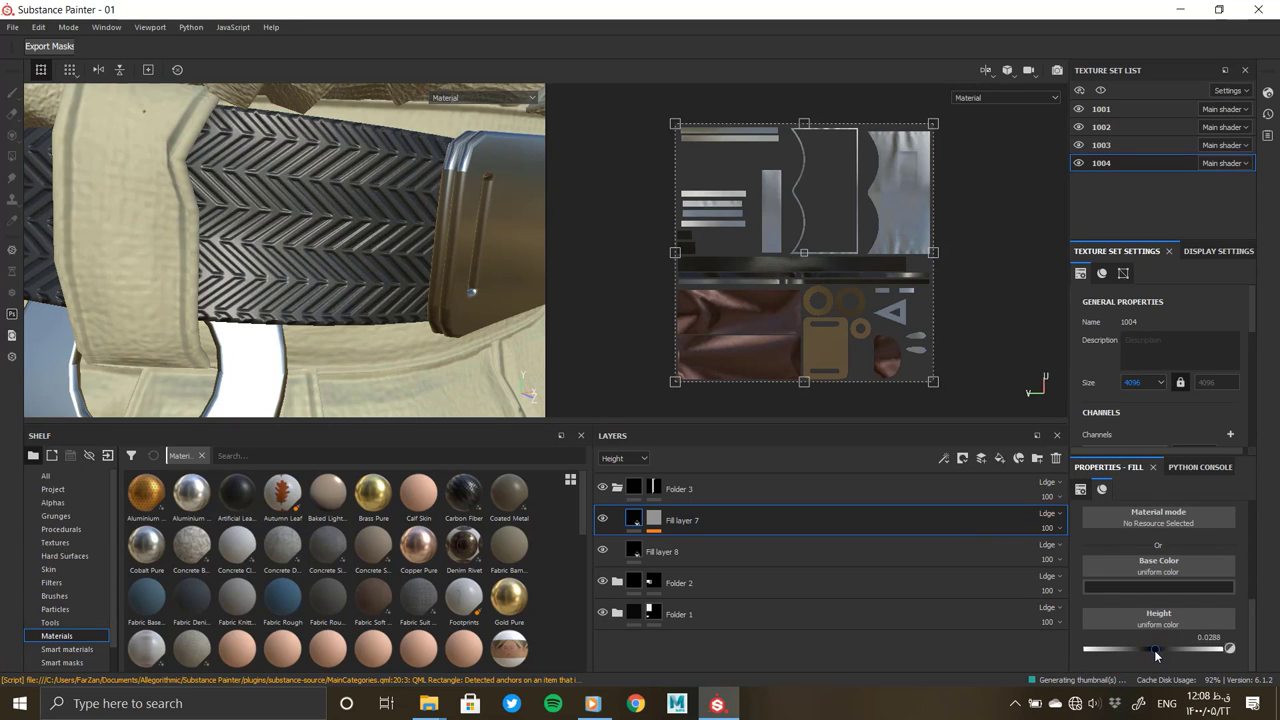
Look closely at the belt buckle and ring, then collapse Folder 3
mouse_move(284, 297)
alt+mouse_down()
mouse_move(414, 289)
mouse_move(387, 268)
mouse_move(157, 208)
mouse_move(340, 320)
mouse_move(414, 297)
mouse_move(371, 303)
alt+mouse_up()
mouse_move(371, 304)
alt+right_down()
mouse_move(324, 244)
mouse_move(307, 168)
alt+right_up()
mouse_move(307, 168)
alt+mouse_down()
mouse_move(229, 91)
mouse_move(330, 150)
alt+mouse_up()
alt+right_drag(330, 150, 344, 216)
mouse_move(344, 211)
alt+mouse_down()
mouse_move(310, 225)
mouse_move(354, 244)
alt+mouse_up()
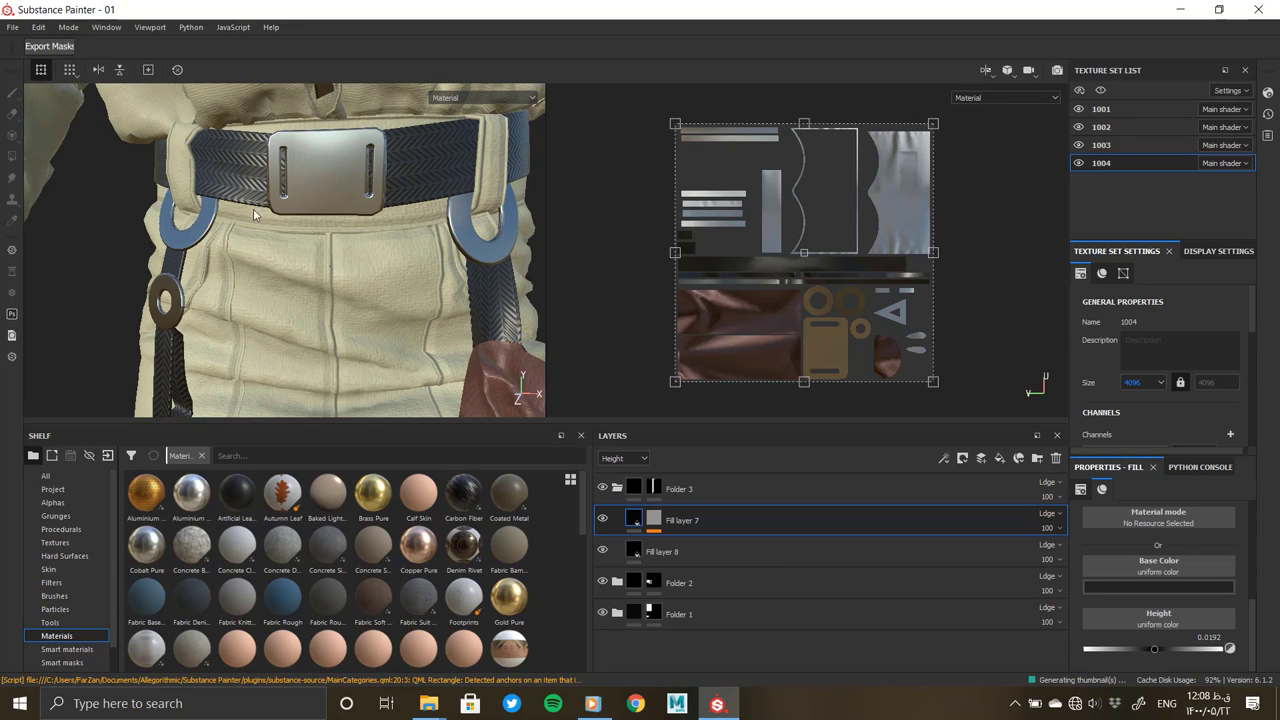
click(617, 488)
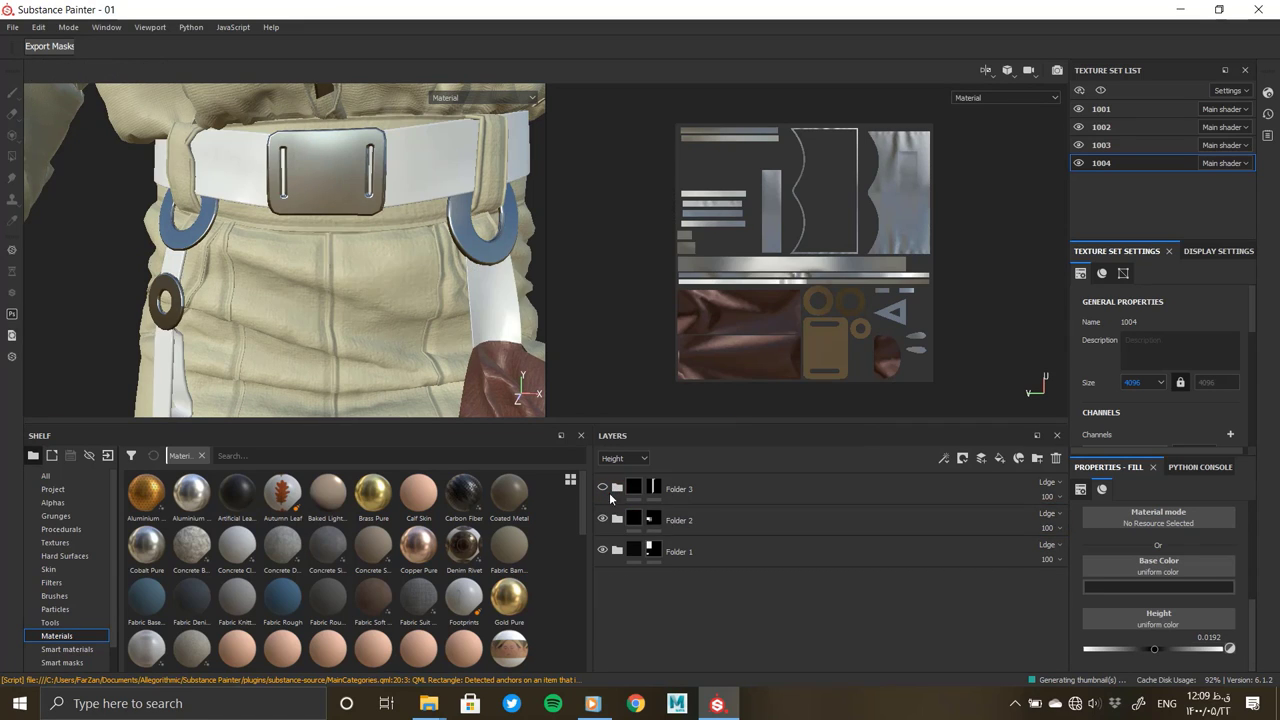
Expand Folder 1 and darken Fill layer 1's base colour to dark brown on the pouch
click(617, 520)
click(620, 580)
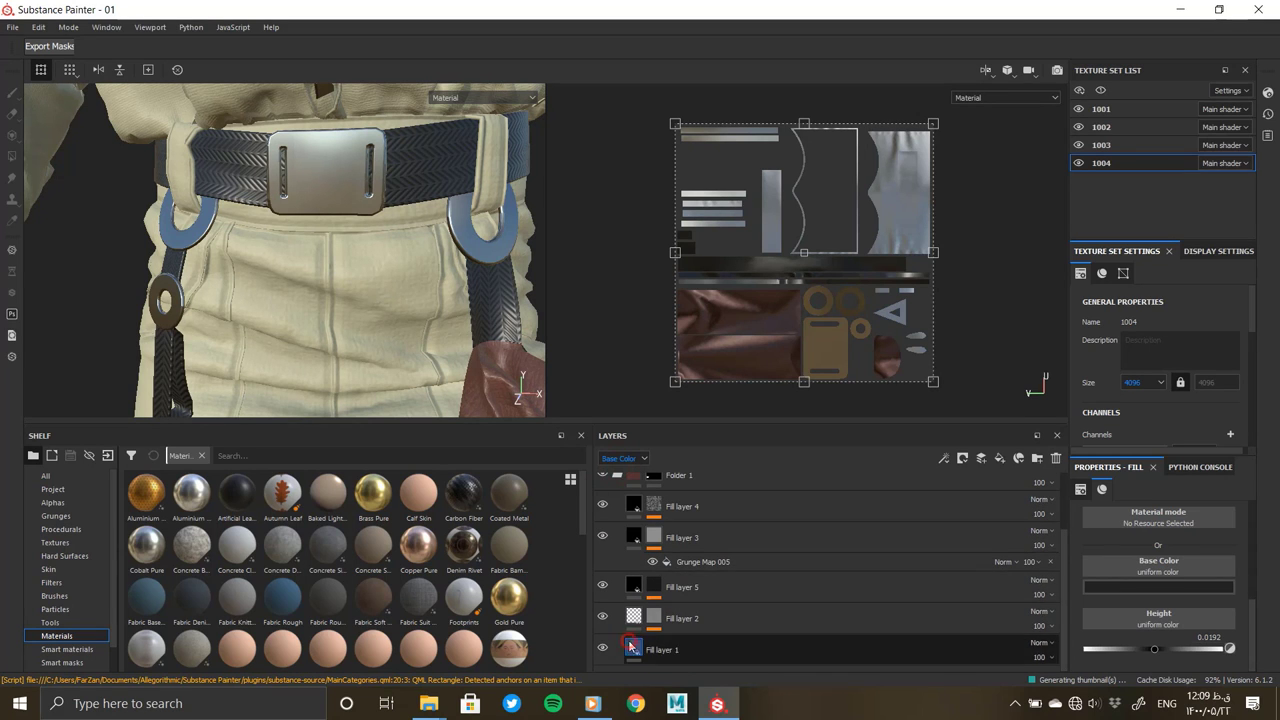
click(660, 649)
alt+drag(409, 316, 480, 300)
click(1108, 586)
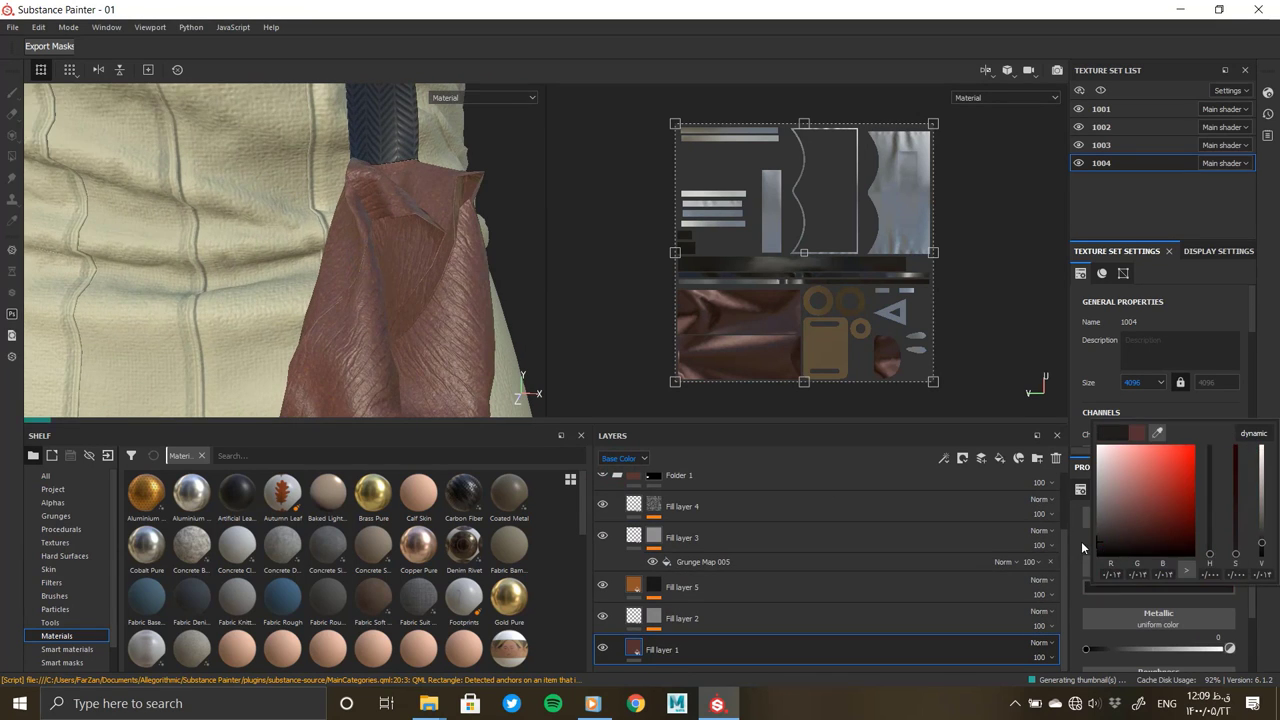
click(400, 337)
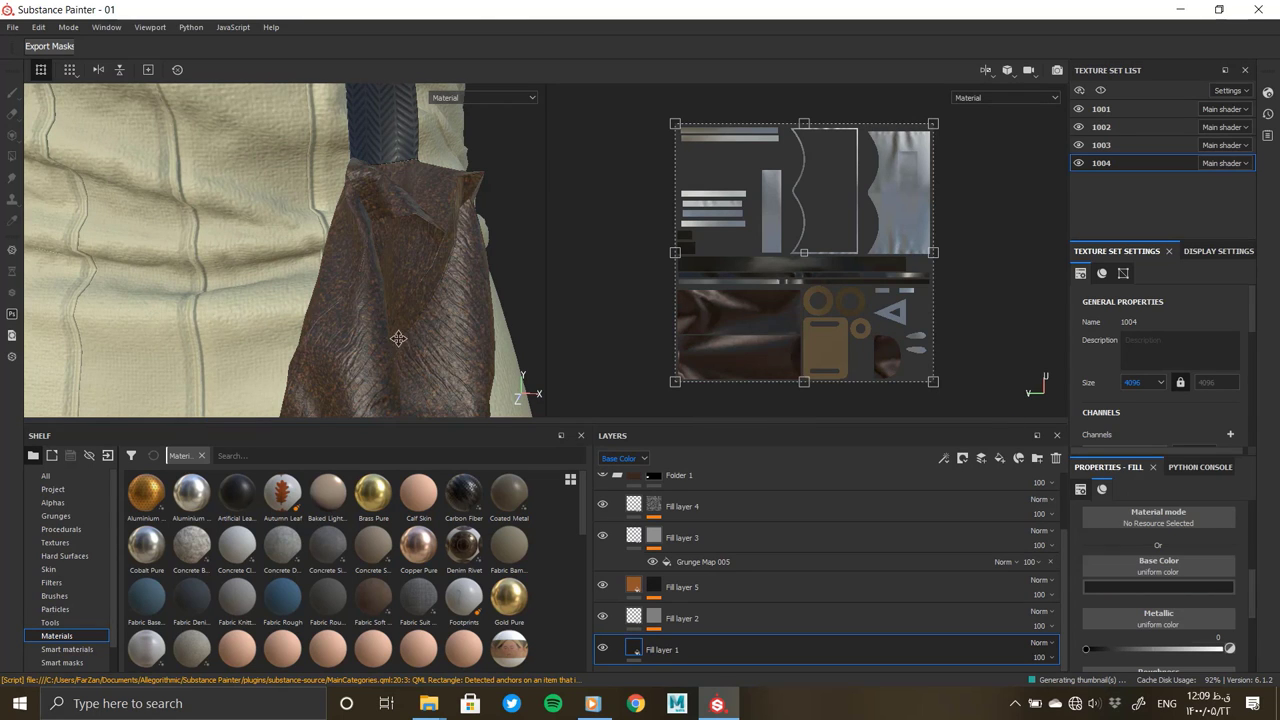
mouse_move(400, 337)
alt+mouse_down()
mouse_move(279, 226)
mouse_move(71, 197)
mouse_move(406, 362)
alt+mouse_up()
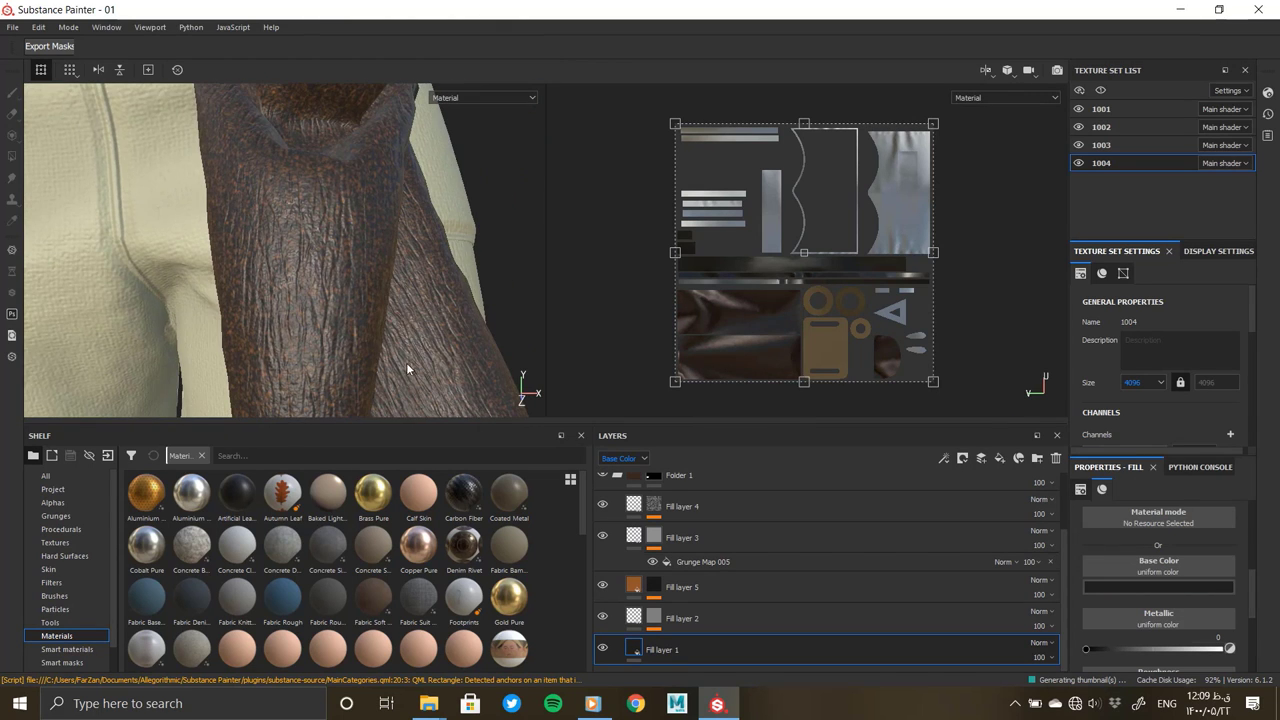
Give Fill layer 5 the same dark tone so the pouch turns near-black
click(682, 587)
click(1148, 637)
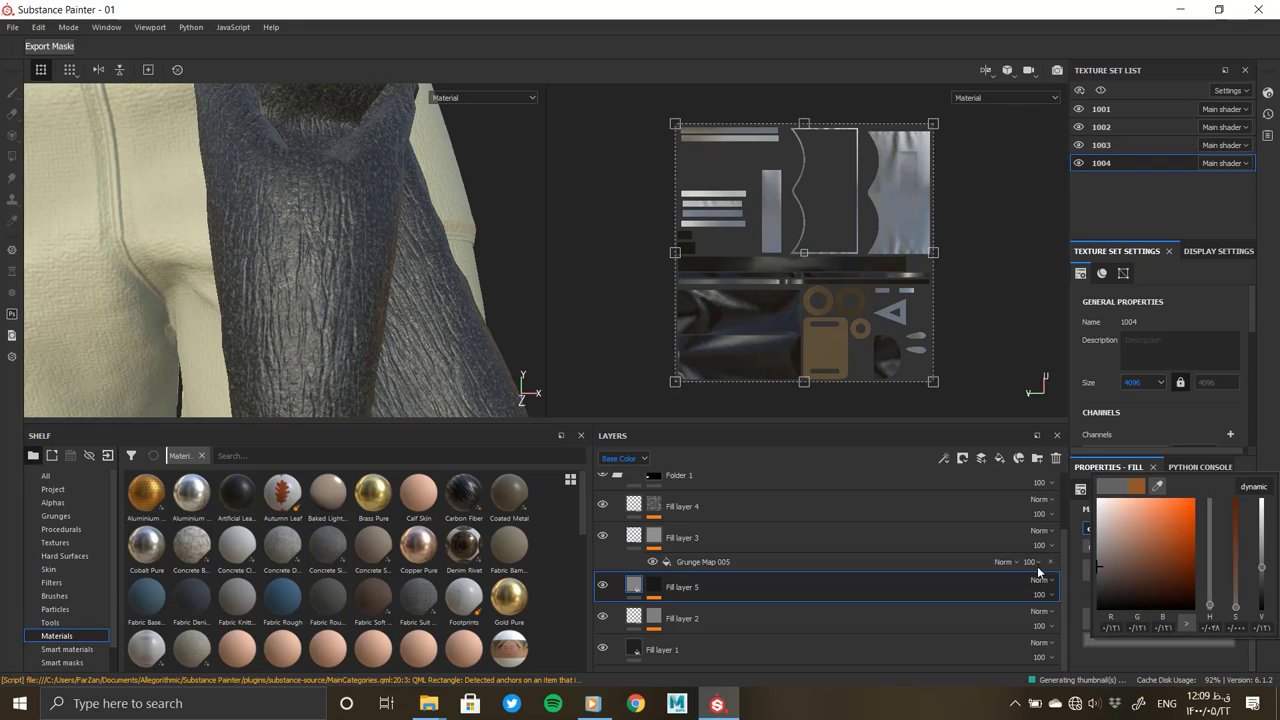
click(409, 332)
mouse_move(409, 332)
alt+mouse_down()
mouse_move(404, 242)
mouse_move(350, 278)
alt+mouse_up()
scroll(350, 278, up, 3)
scroll(399, 160, up, 3)
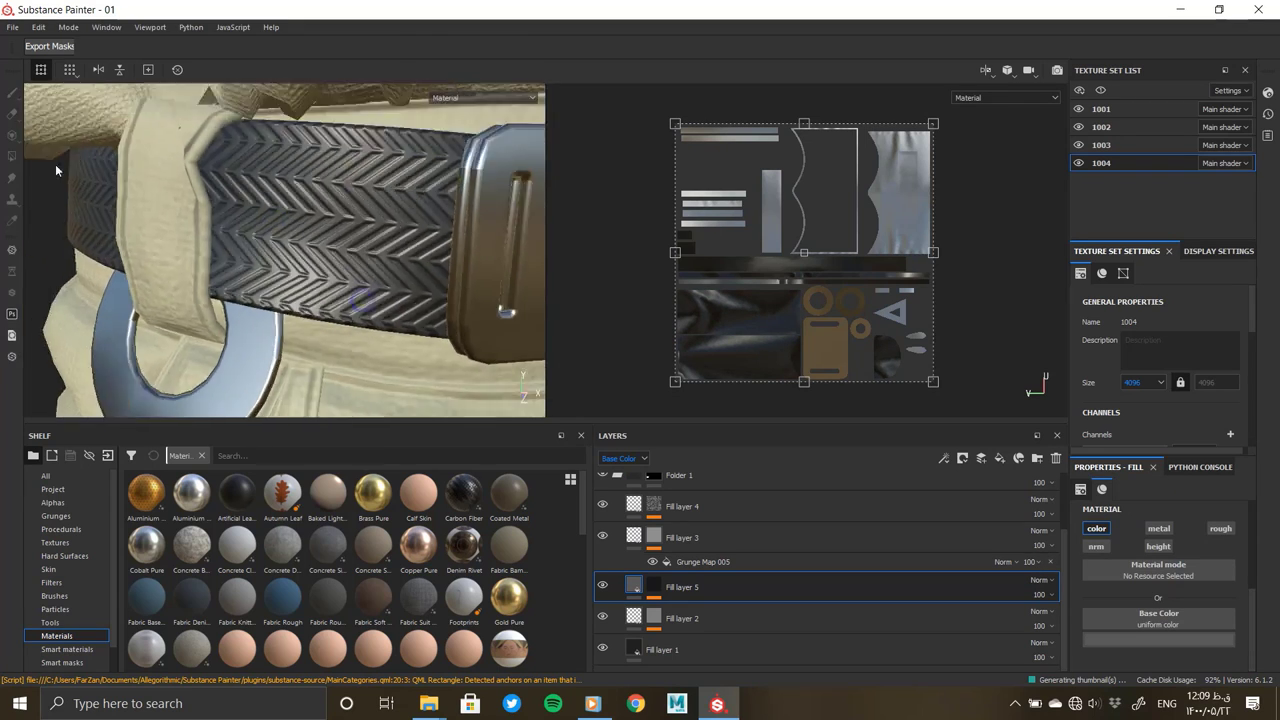
scroll(399, 160, up, 3)
scroll(399, 160, up, 3)
scroll(701, 505, up, 2)
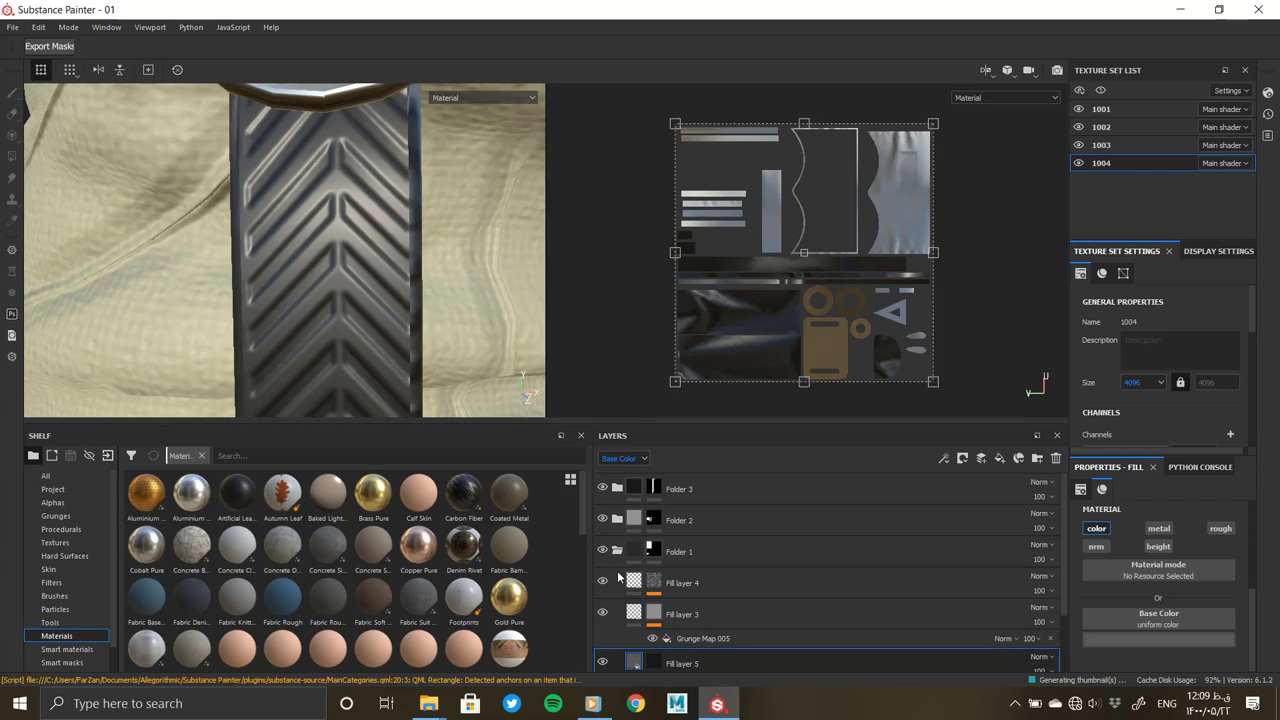
Expand Folder 3 and add a new fill layer above Fill layer 7
click(617, 549)
click(617, 488)
click(662, 520)
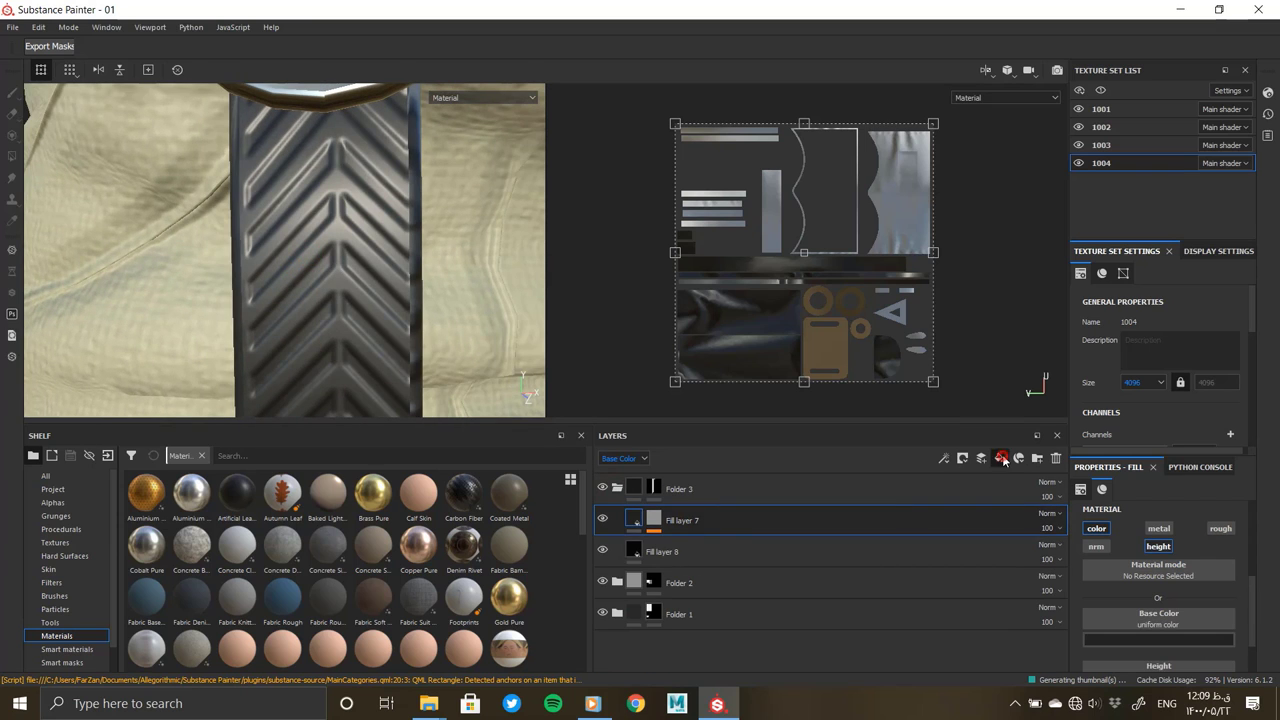
click(1100, 530)
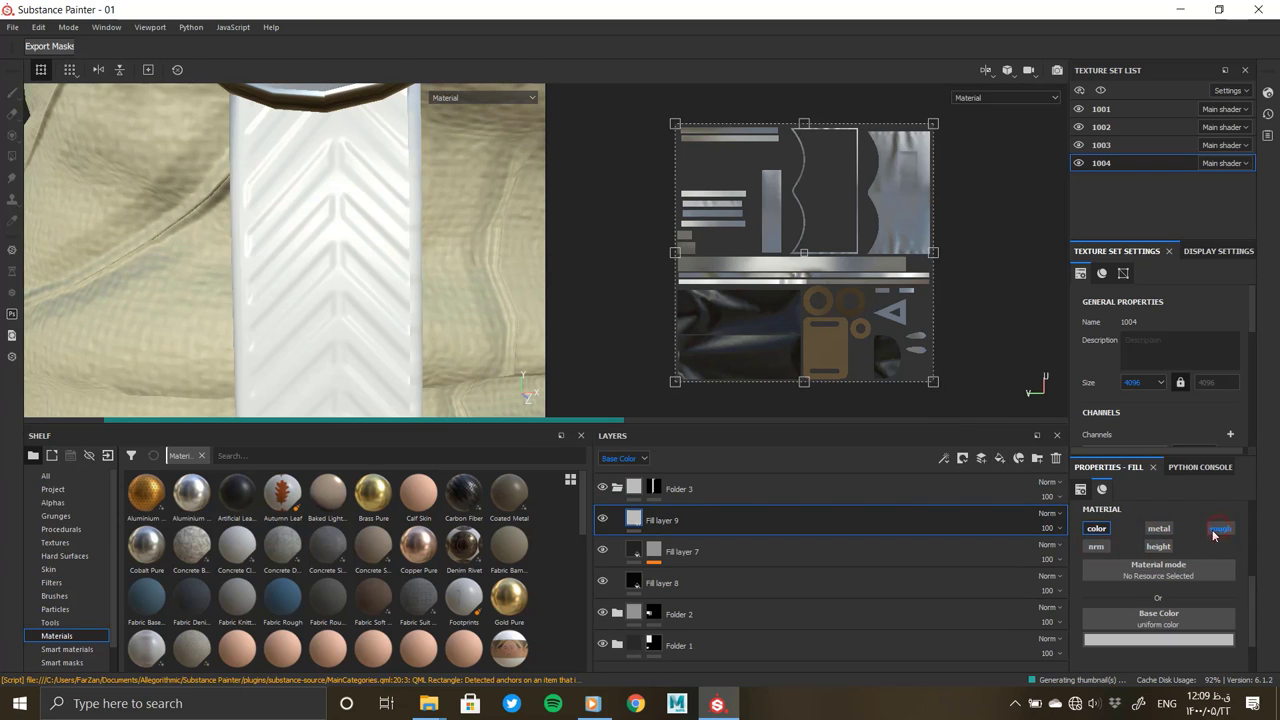
Give Fill layer 9 a black mask with a fill effect using the Dirt 3 grayscale texture
right_click(634, 520)
click(675, 321)
right_click(654, 520)
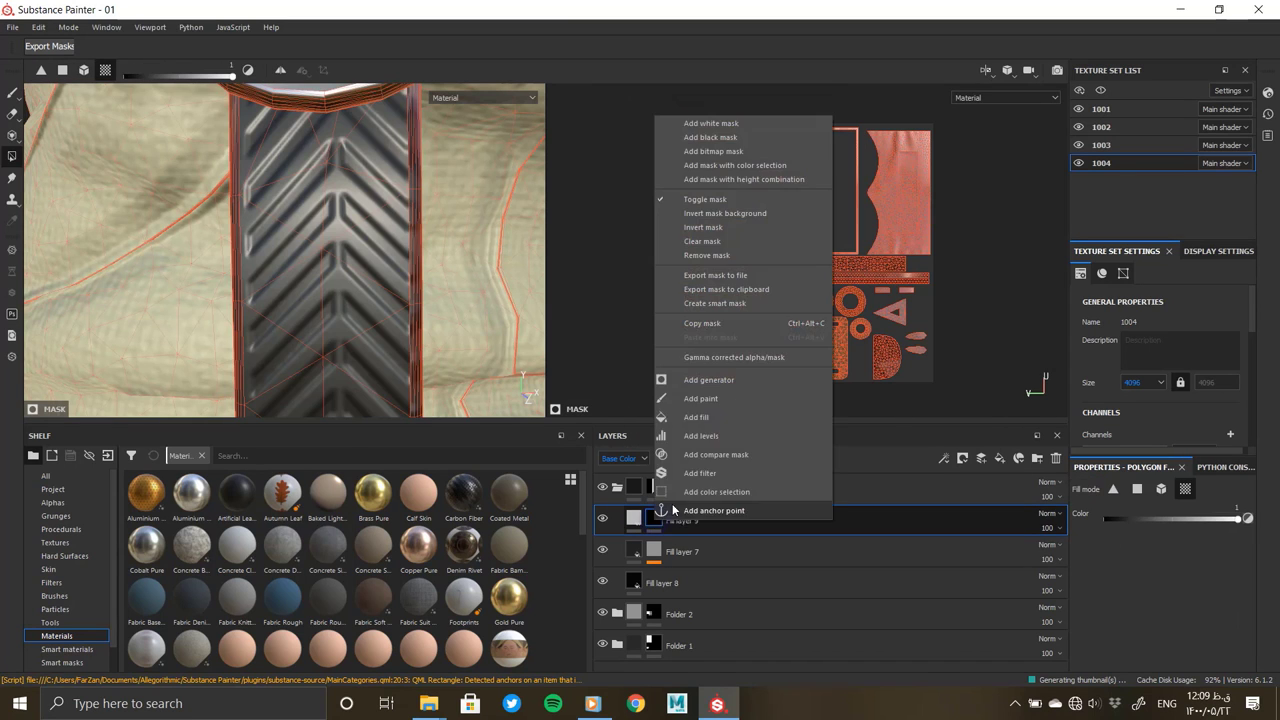
click(672, 503)
click(943, 458)
click(975, 500)
click(1170, 492)
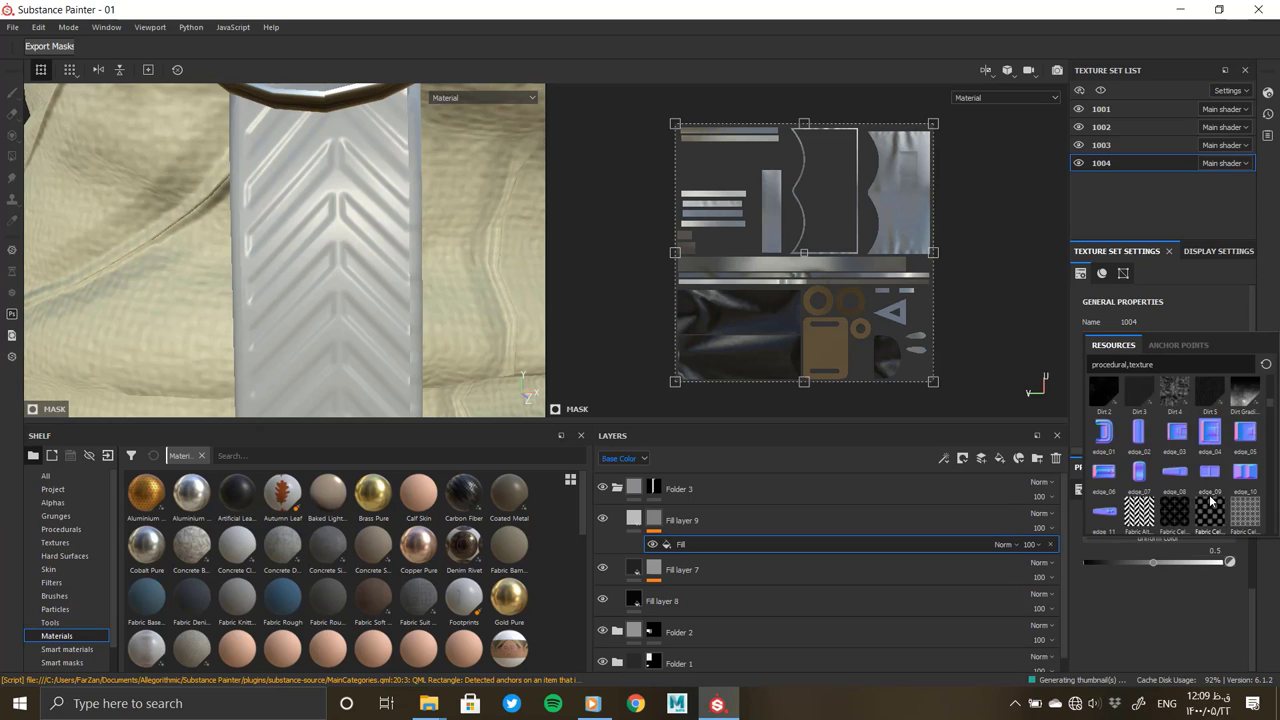
click(1176, 512)
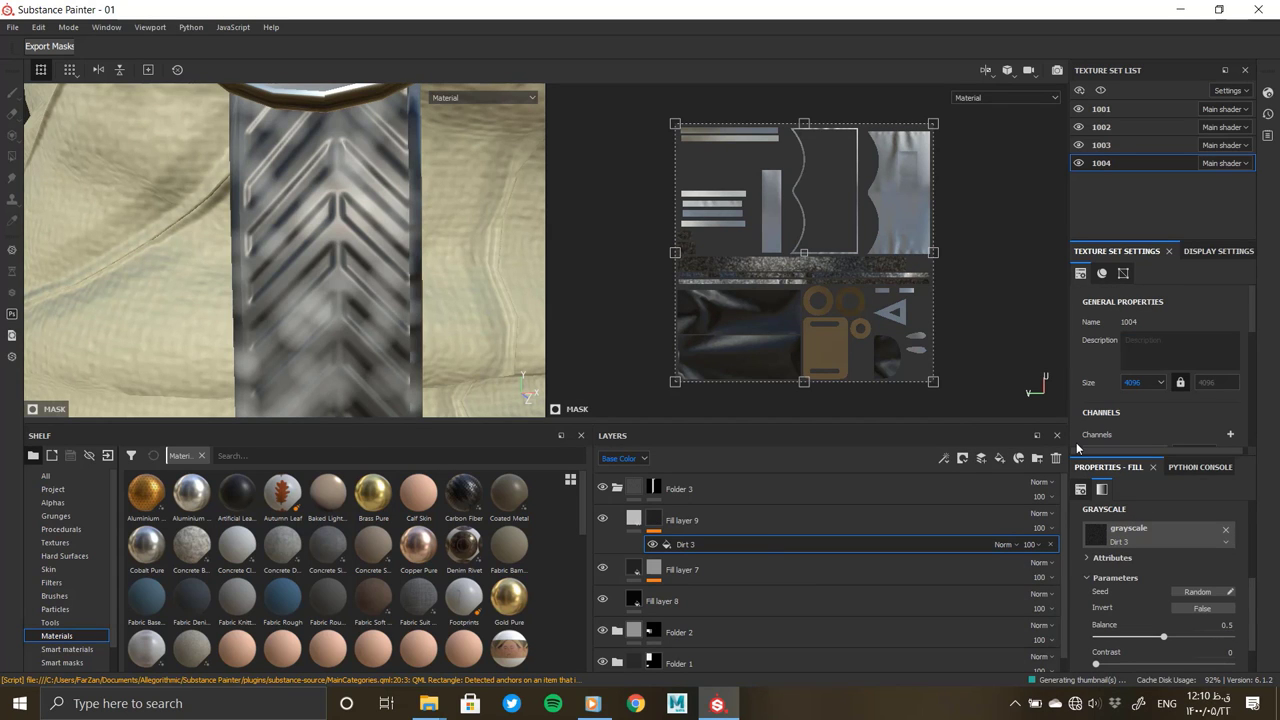
Tile the Dirt 3 mask at 14.29 and inspect the speckled belt straps from several angles
scroll(1136, 624, up, 2)
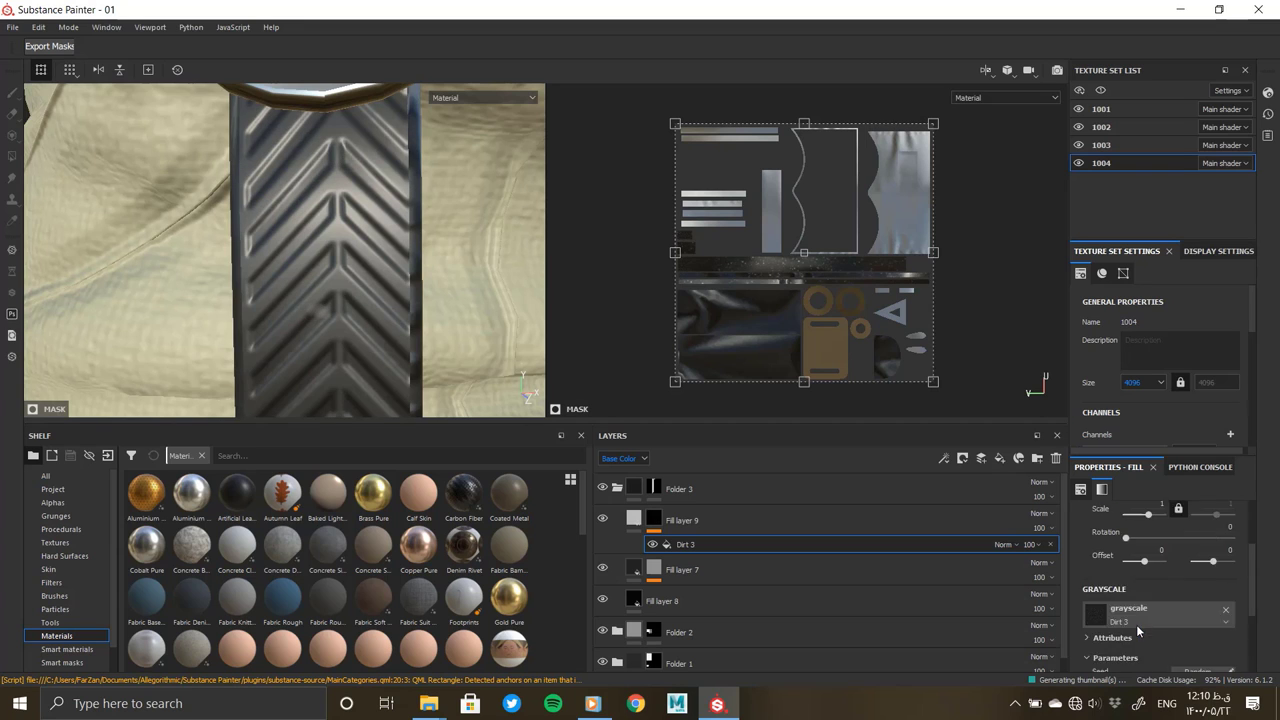
scroll(1150, 580, up, 1)
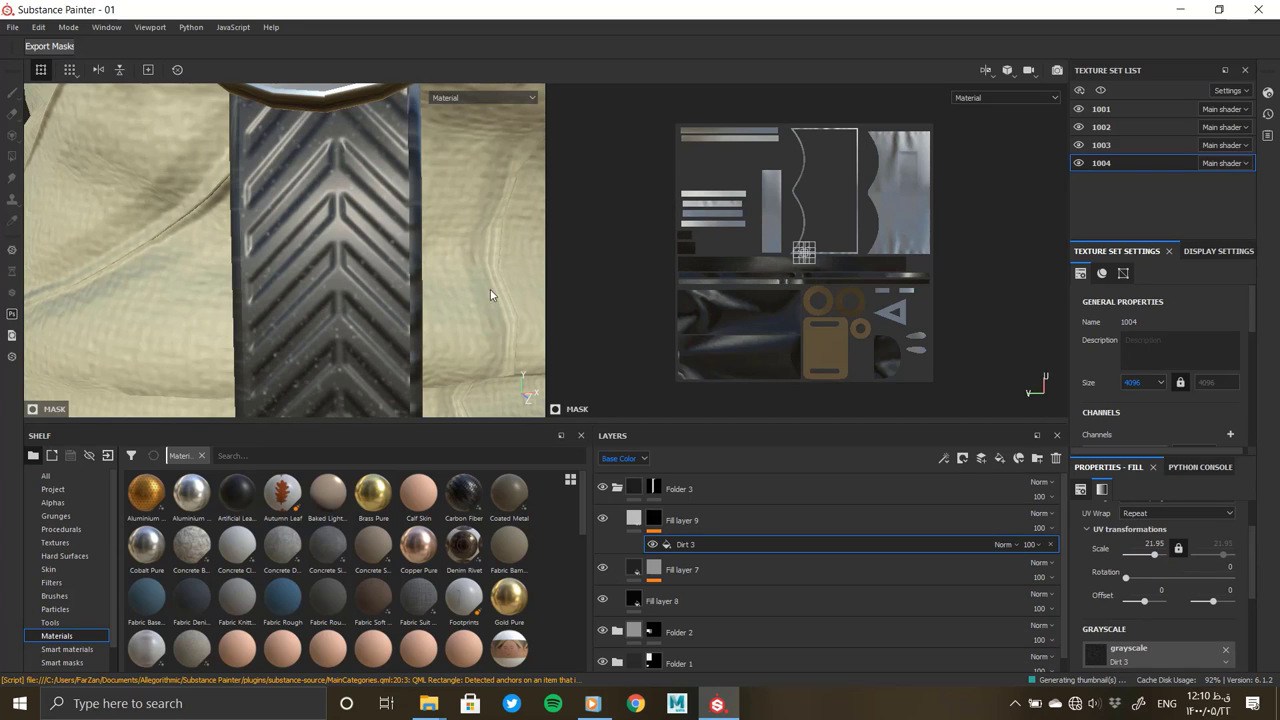
scroll(325, 268, down, 5)
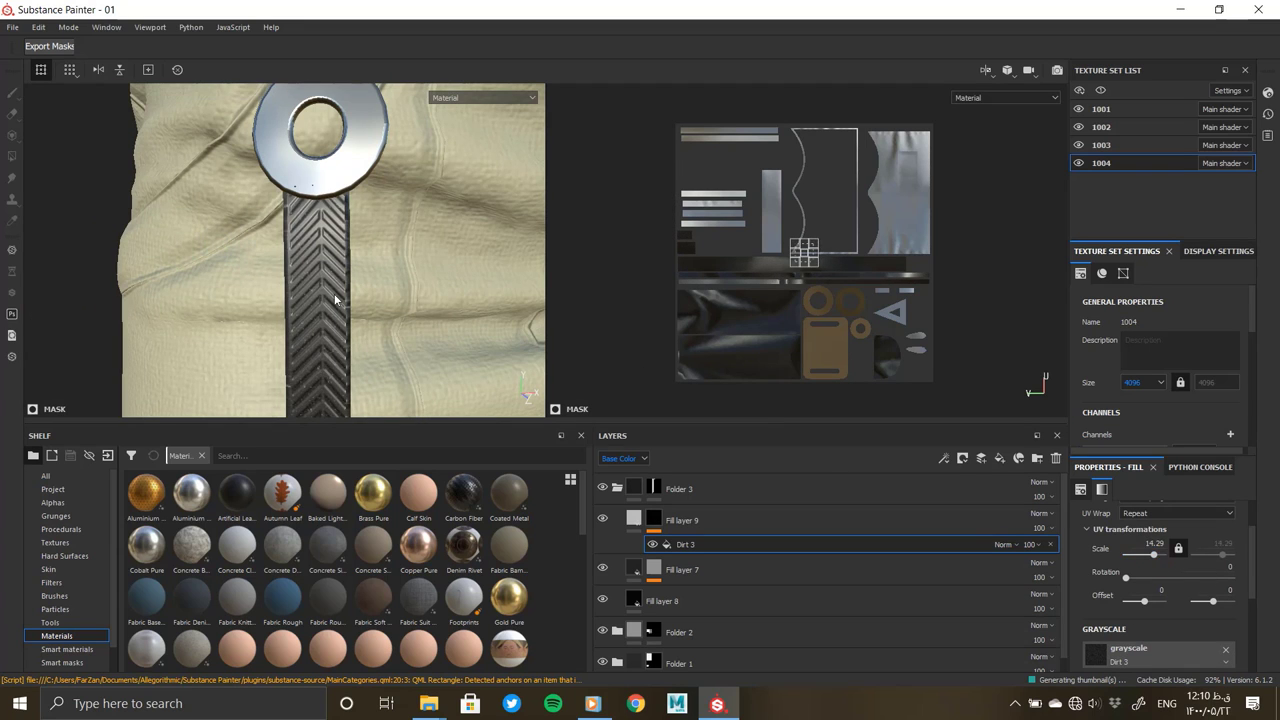
scroll(334, 293, up, 2)
scroll(310, 265, up, 2)
scroll(290, 255, up, 2)
scroll(357, 275, up, 2)
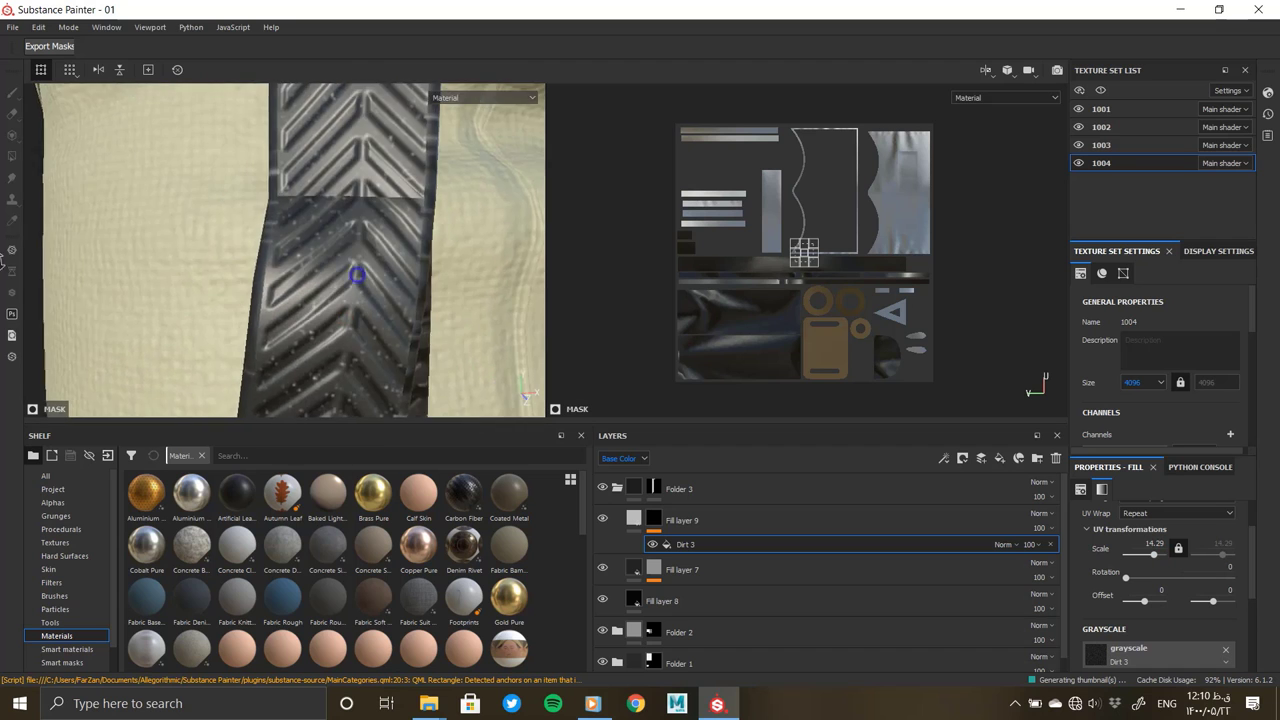
scroll(357, 275, down, 5)
alt+drag(407, 314, 421, 198)
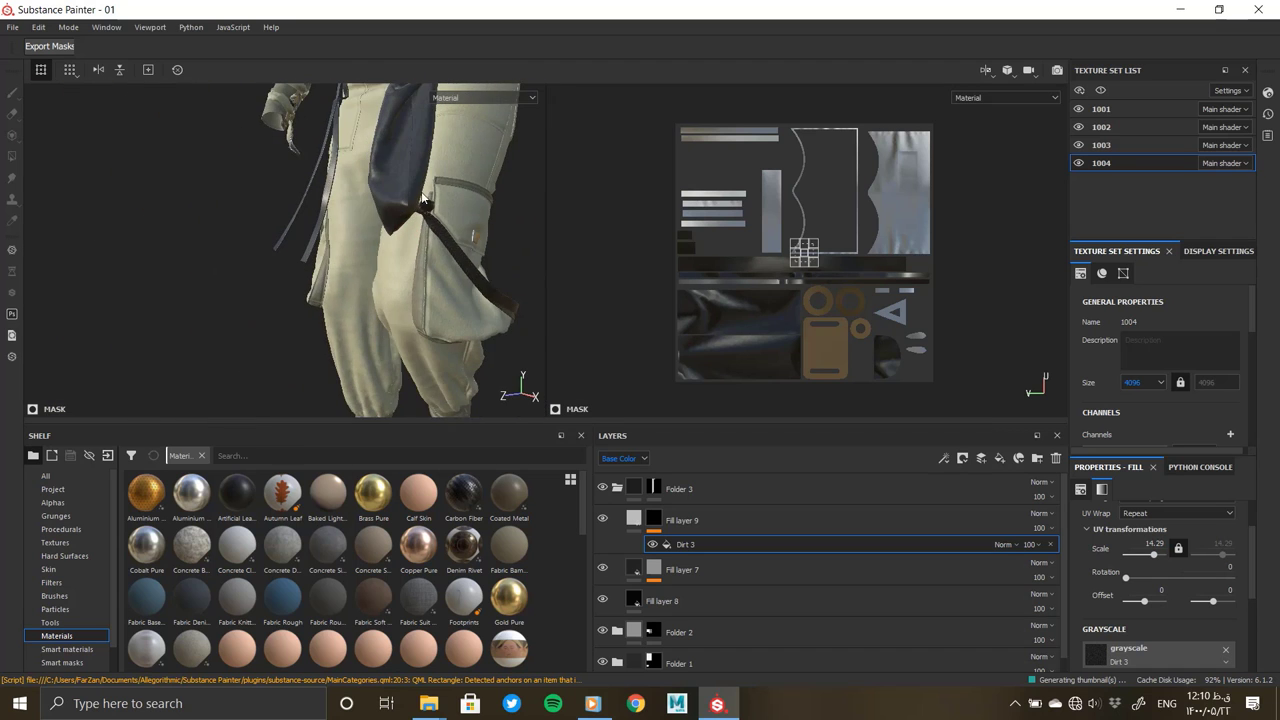
mouse_move(416, 262)
alt+mouse_down()
mouse_move(420, 338)
mouse_move(329, 294)
alt+mouse_up()
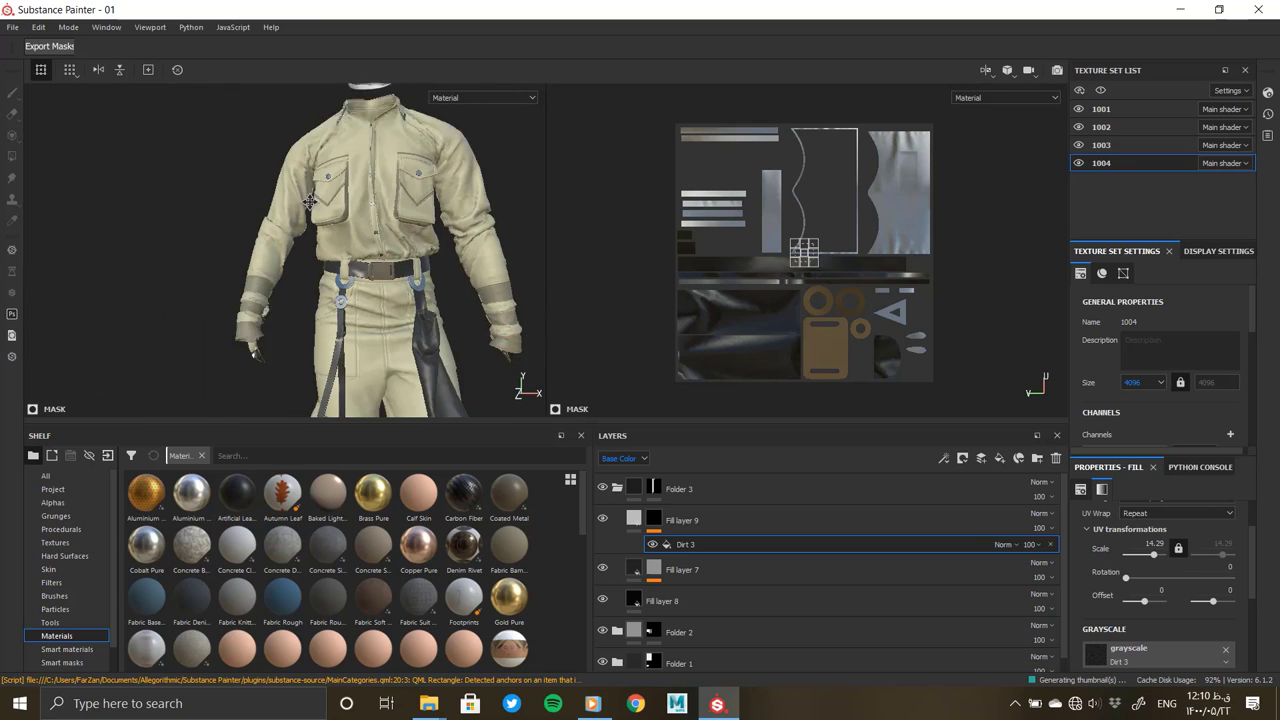
scroll(425, 400, up, 2)
scroll(363, 251, up, 2)
alt+drag(363, 251, 349, 250)
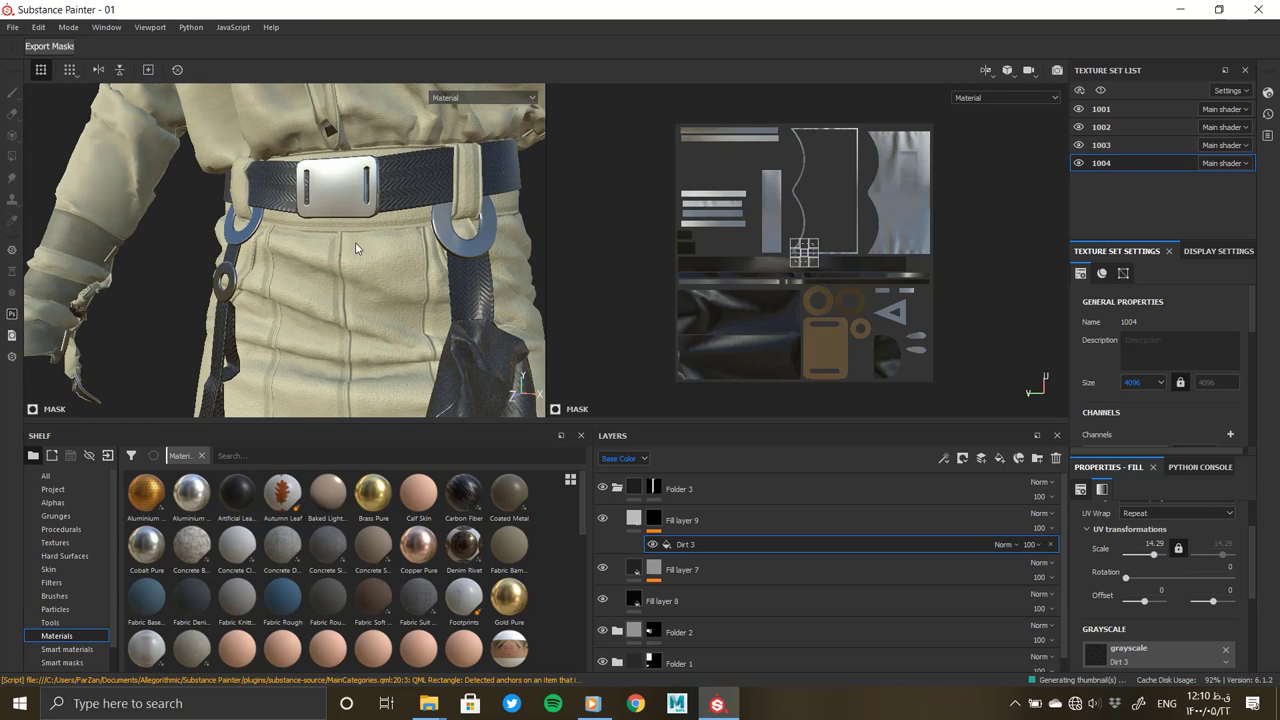
mouse_move(416, 281)
alt+mouse_down()
mouse_move(136, 93)
mouse_move(330, 257)
mouse_move(380, 257)
alt+mouse_up()
Collapse Folder 3, add Fill layer 10 above the folders and colour it red
click(617, 488)
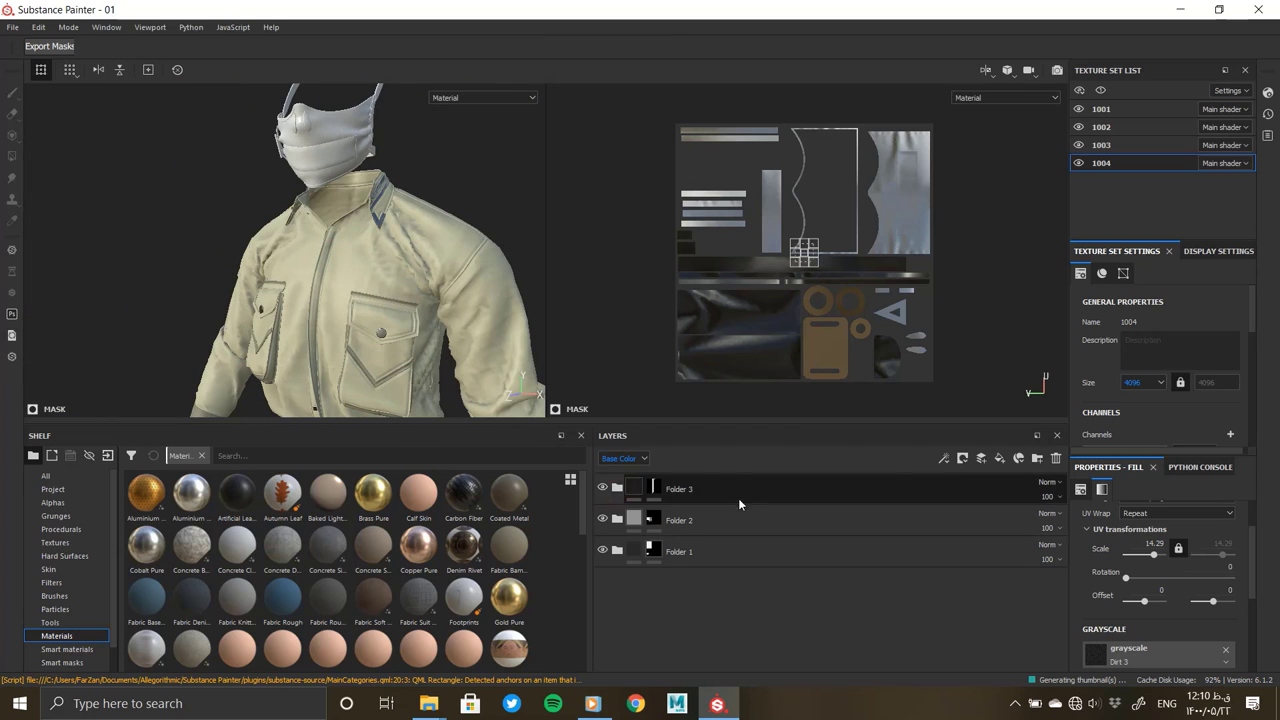
click(738, 494)
click(999, 458)
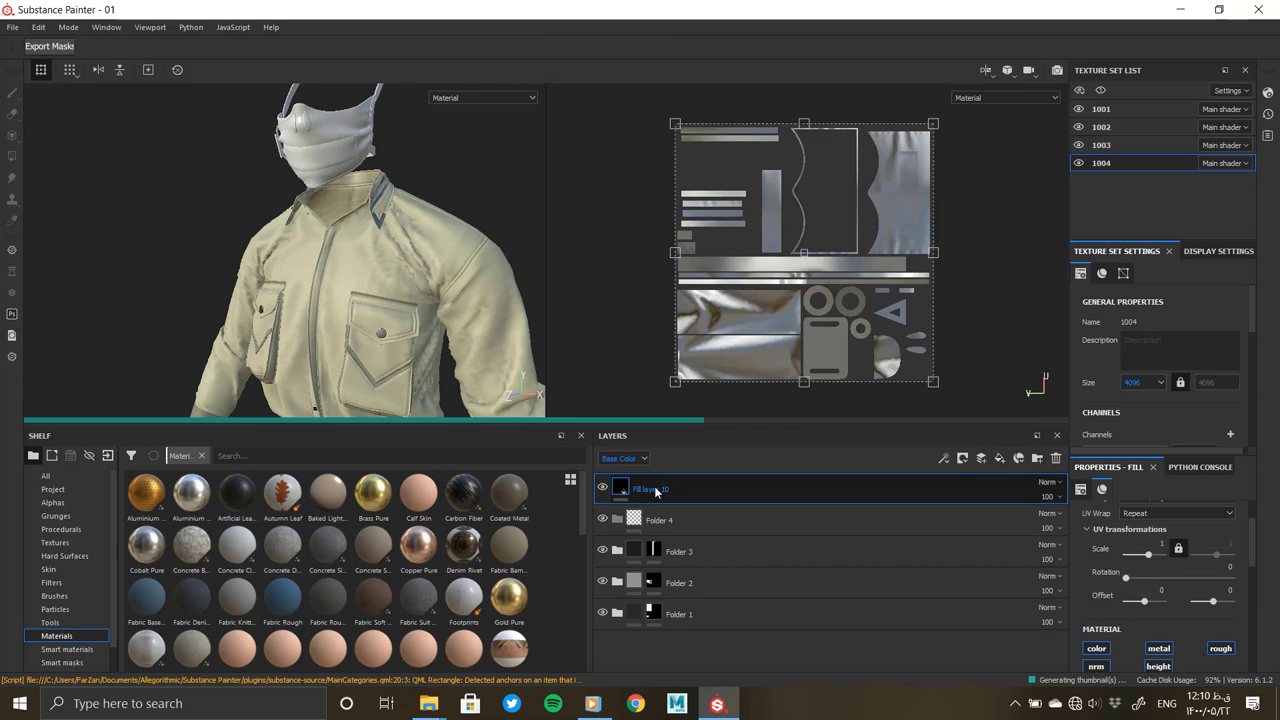
click(660, 520)
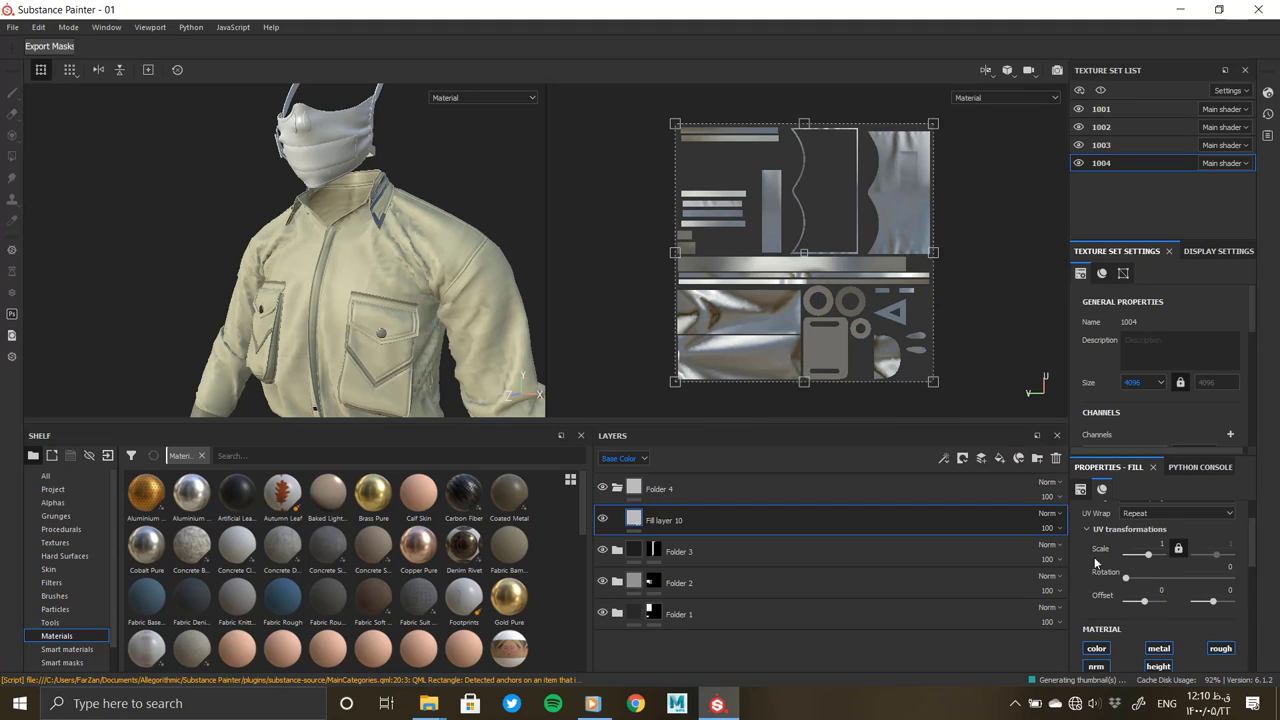
scroll(1100, 616, down, 3)
click(1158, 598)
click(1180, 516)
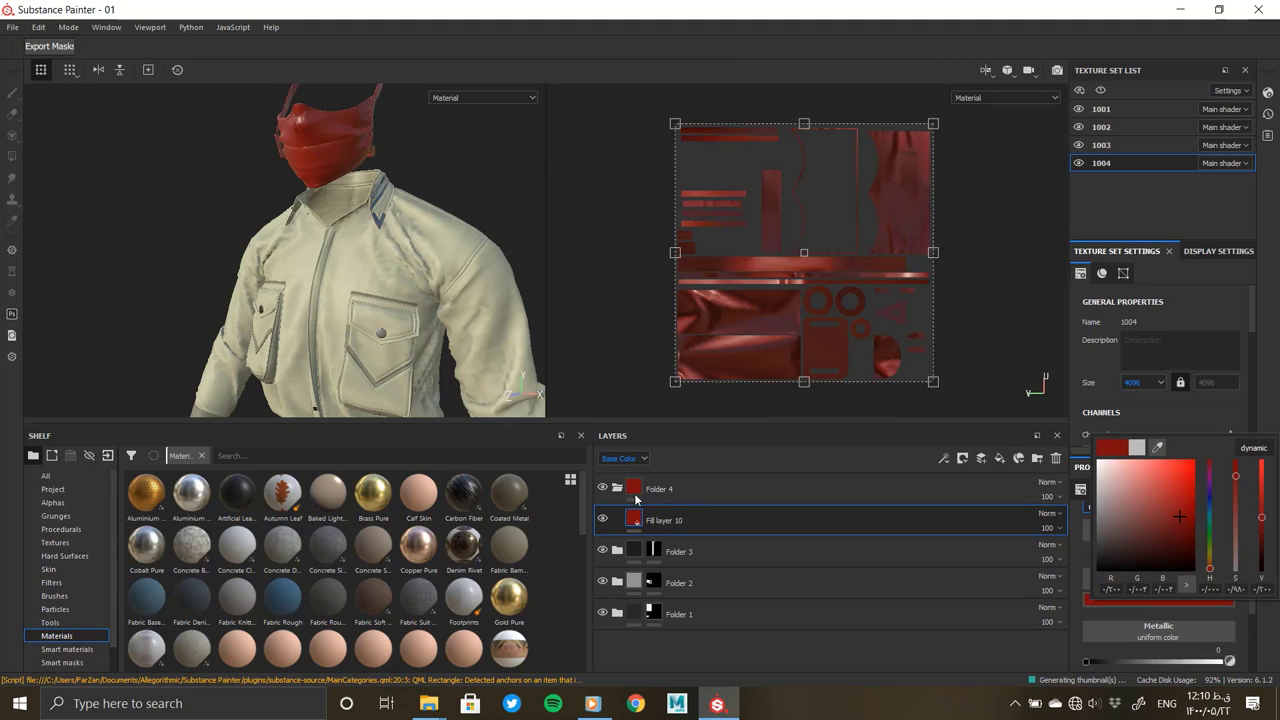
mouse_move(330, 280)
alt+mouse_down()
mouse_move(377, 272)
mouse_move(443, 234)
alt+mouse_up()
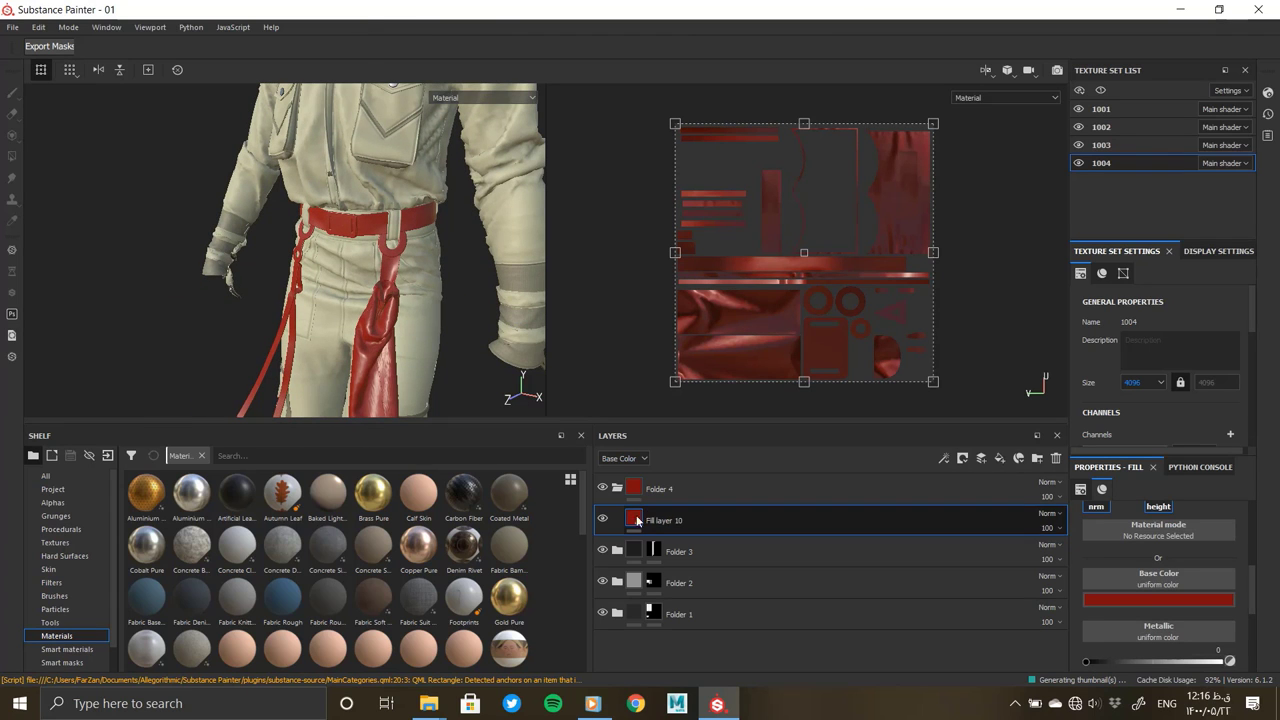
Give Folder 4 a black mask and change Fill layer 10's colour from red to black
right_click(630, 488)
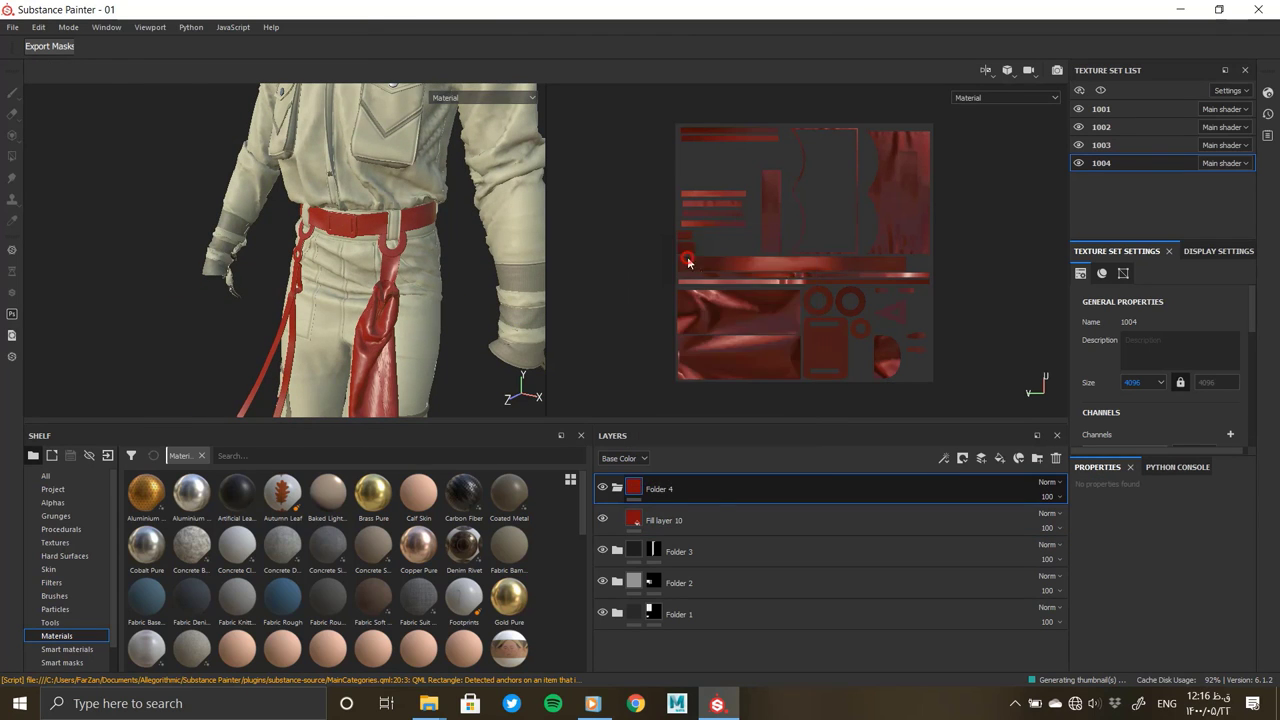
click(690, 268)
mouse_move(440, 208)
alt+mouse_down()
mouse_move(337, 170)
mouse_move(387, 188)
mouse_move(307, 263)
alt+mouse_up()
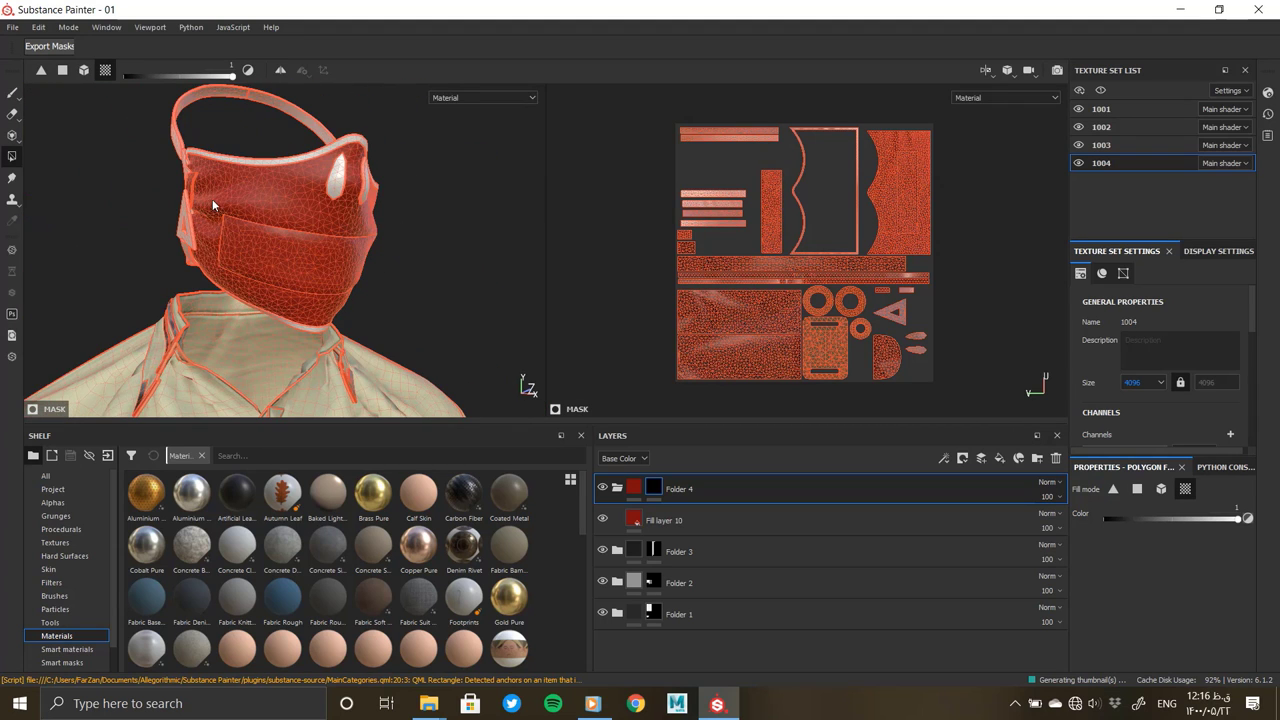
click(760, 520)
click(1095, 601)
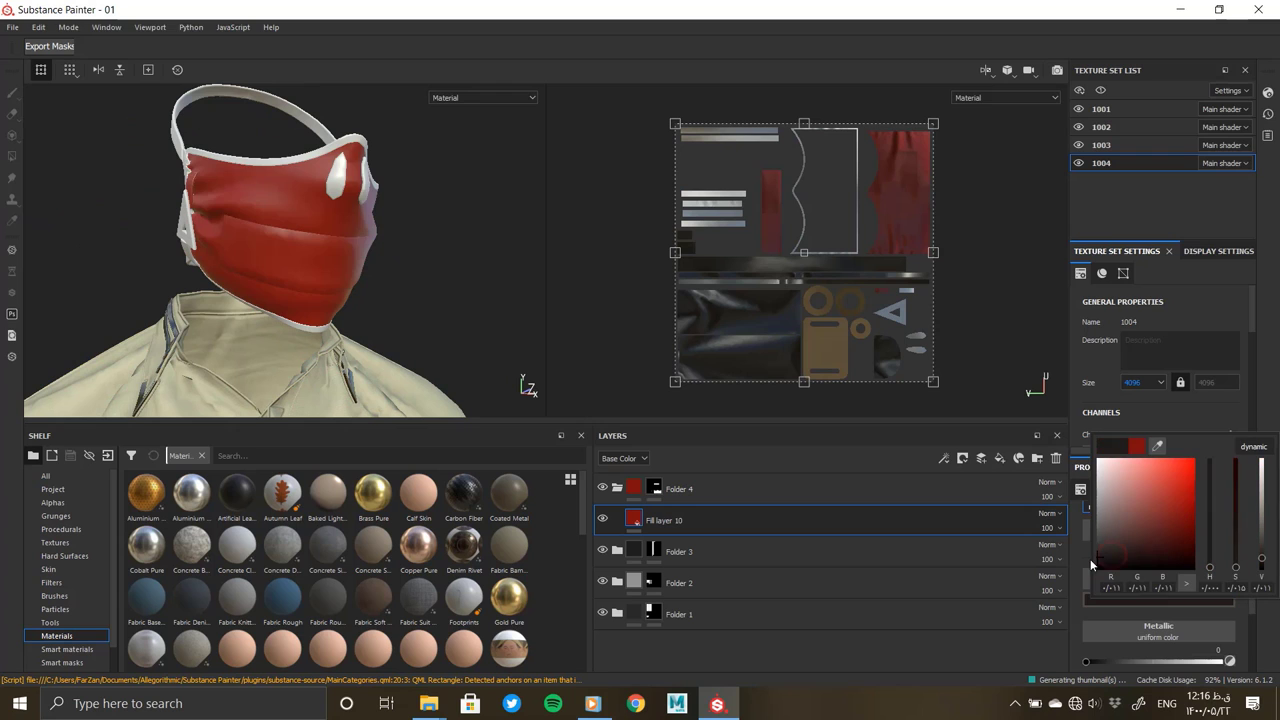
mouse_move(380, 280)
alt+mouse_down()
mouse_move(128, 303)
mouse_move(1126, 555)
alt+mouse_up()
Raise Fill layer 10's roughness to 0.8269 and add Fill layer 11 above it
scroll(1126, 635, down, 2)
drag(1129, 601, 1150, 613)
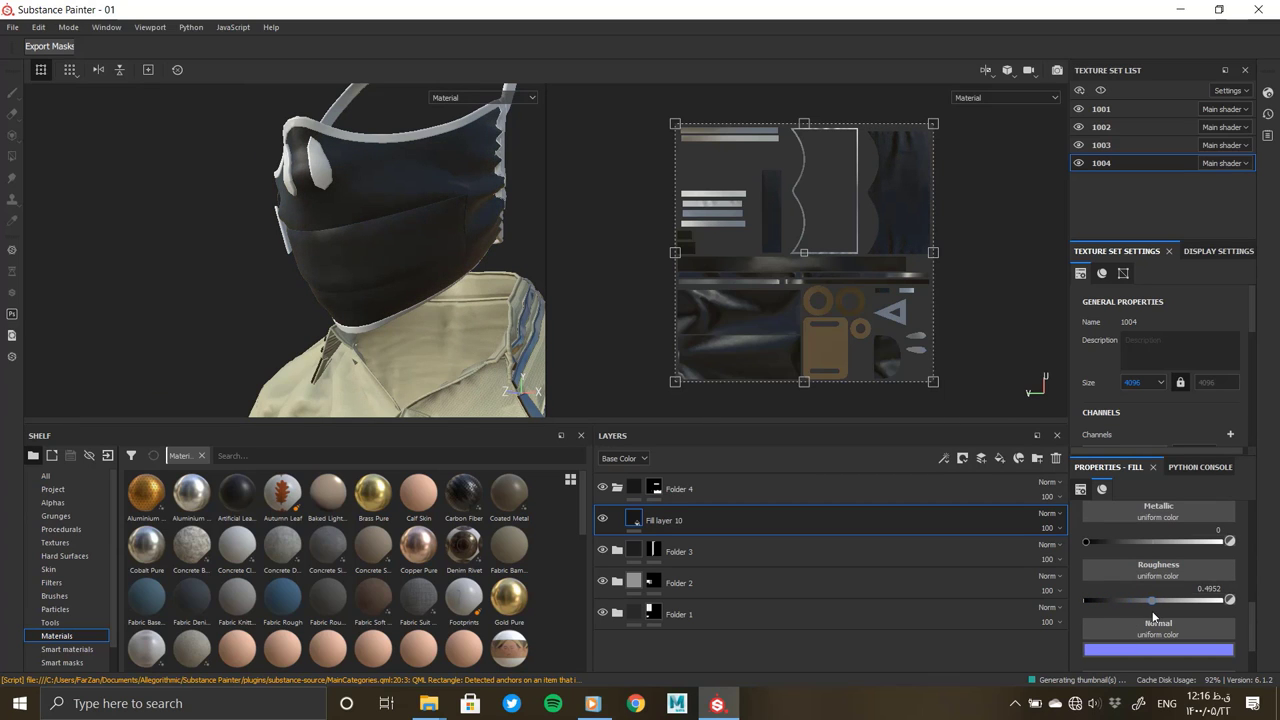
scroll(436, 296, up, 3)
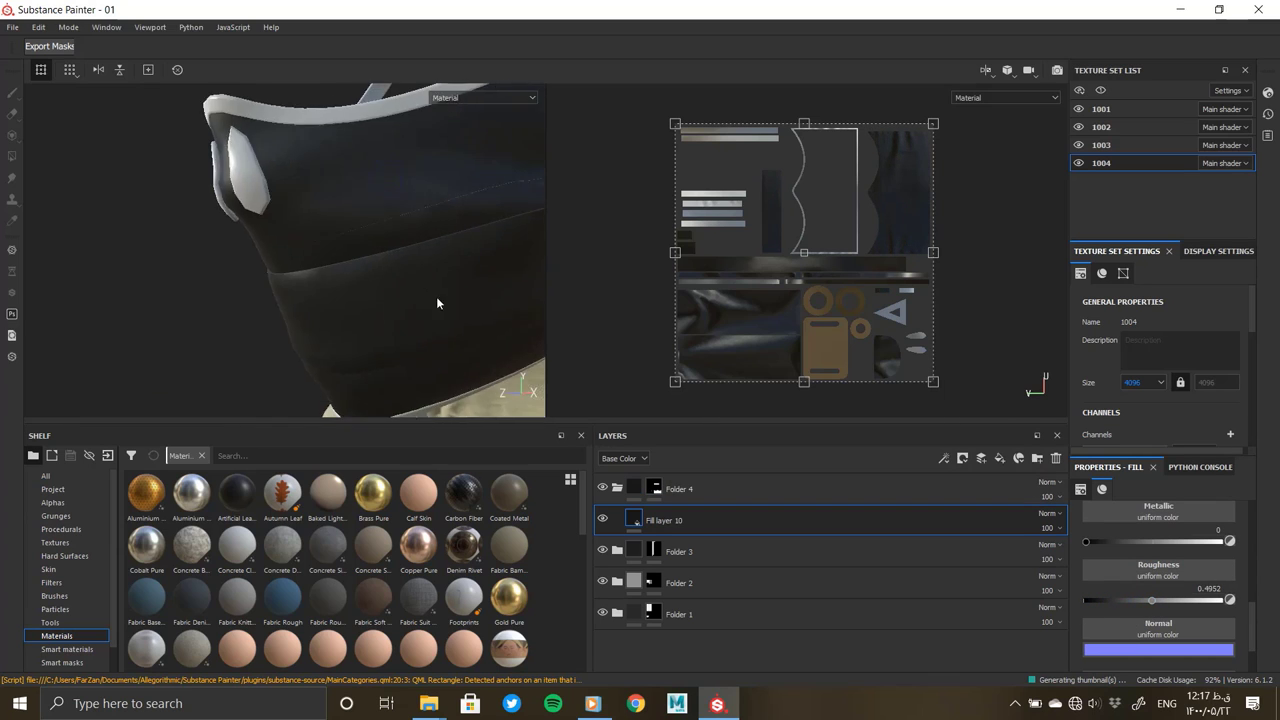
alt+drag(436, 296, 330, 278)
drag(1152, 600, 1213, 600)
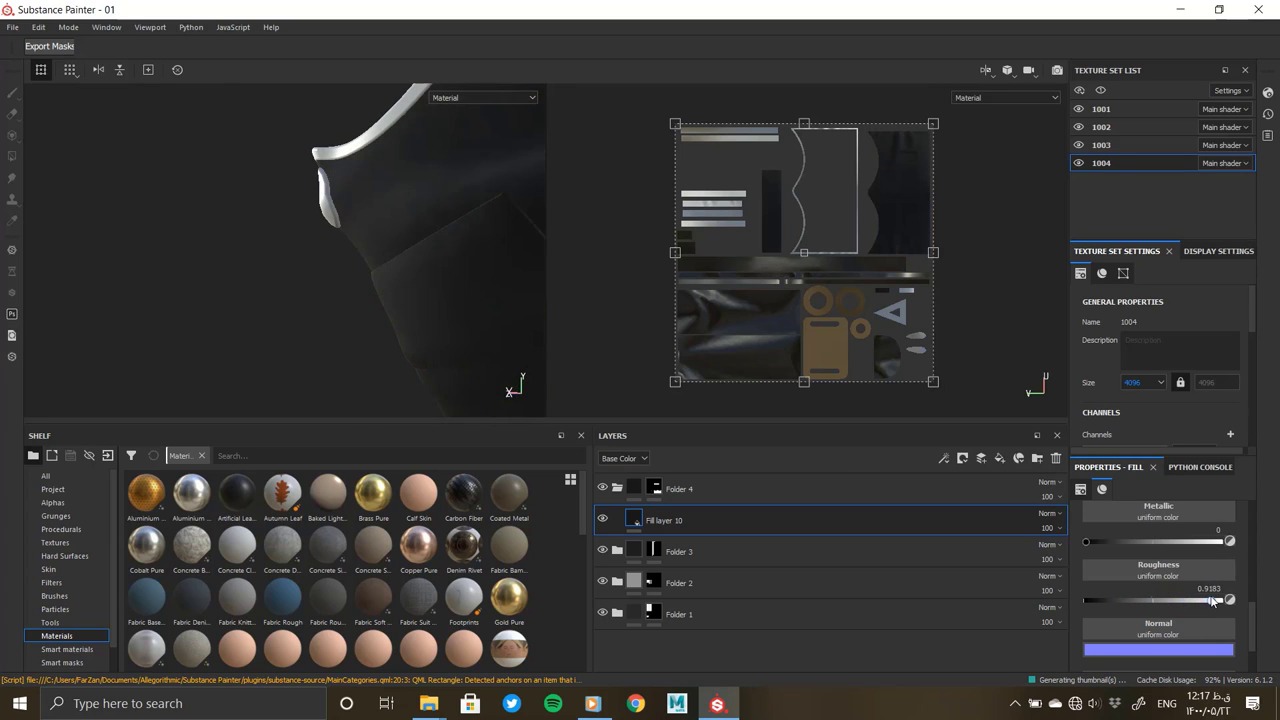
alt+drag(330, 230, 284, 223)
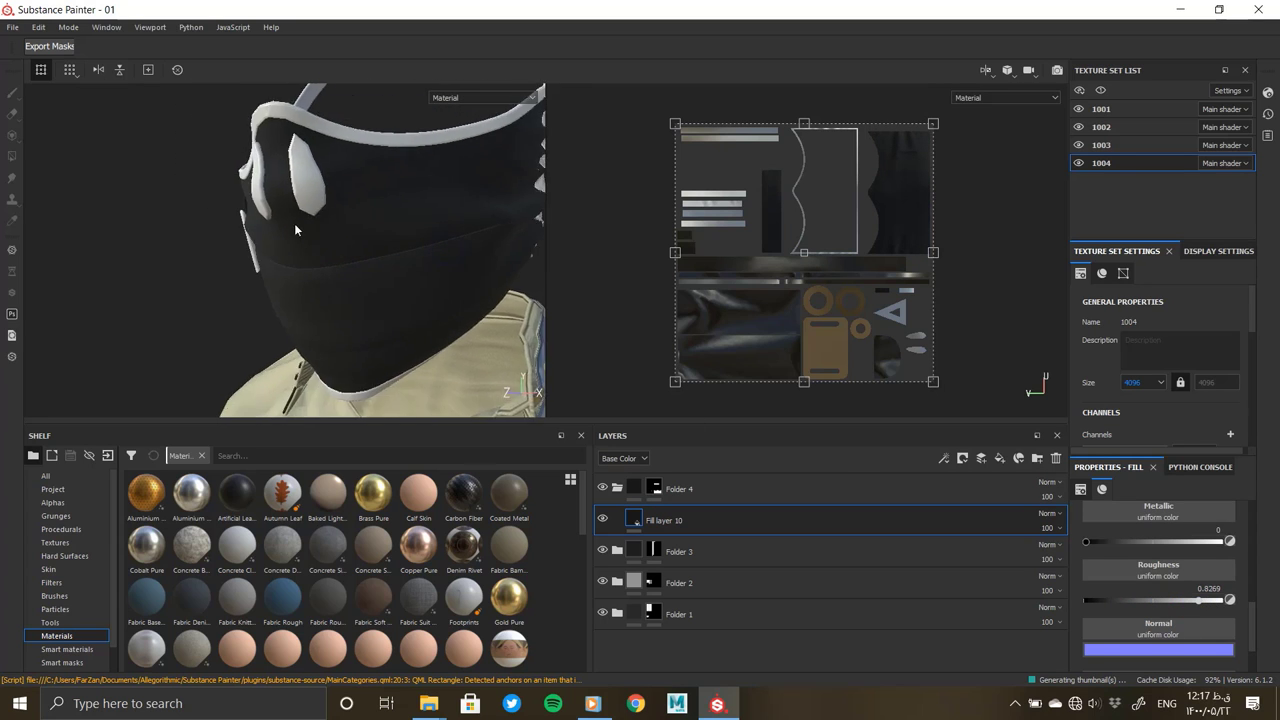
click(997, 459)
Switch off every channel on Fill layer 11 except height
scroll(1112, 572, up, 5)
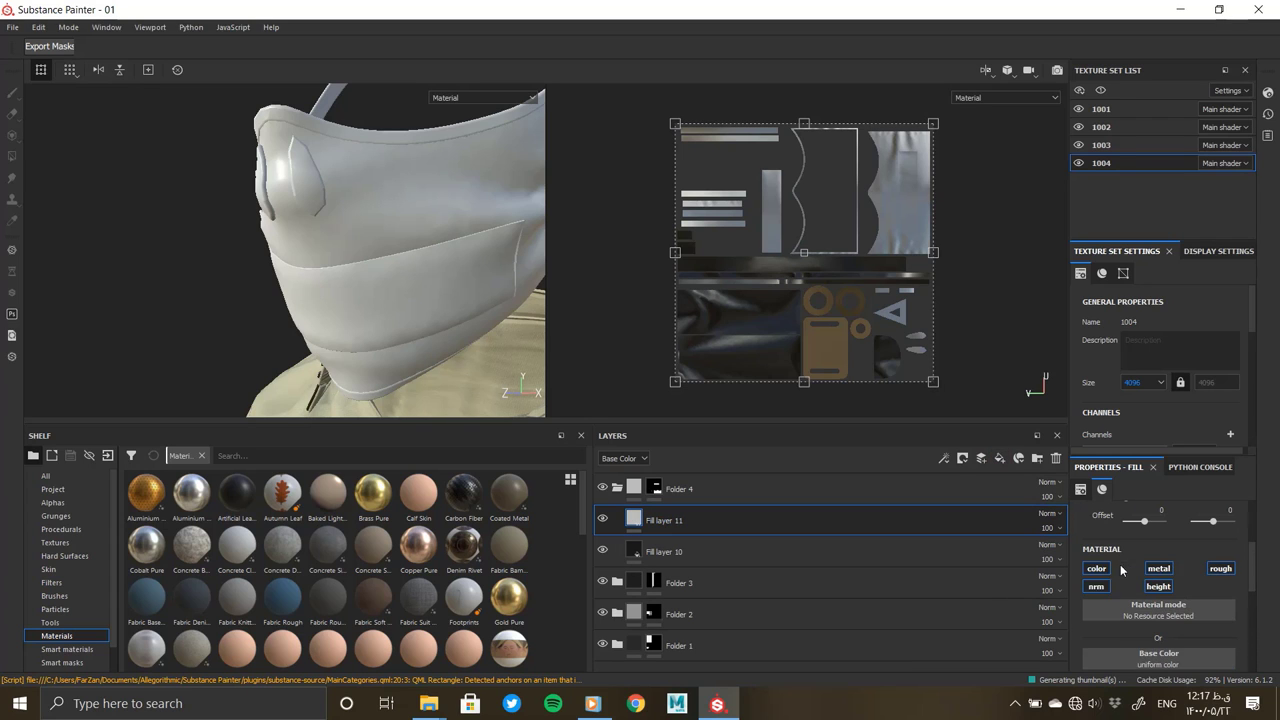
click(1096, 568)
click(1096, 586)
click(1158, 568)
Add a black mask to Fill layer 11 with a fill effect using the Weave 4 pattern
right_click(657, 521)
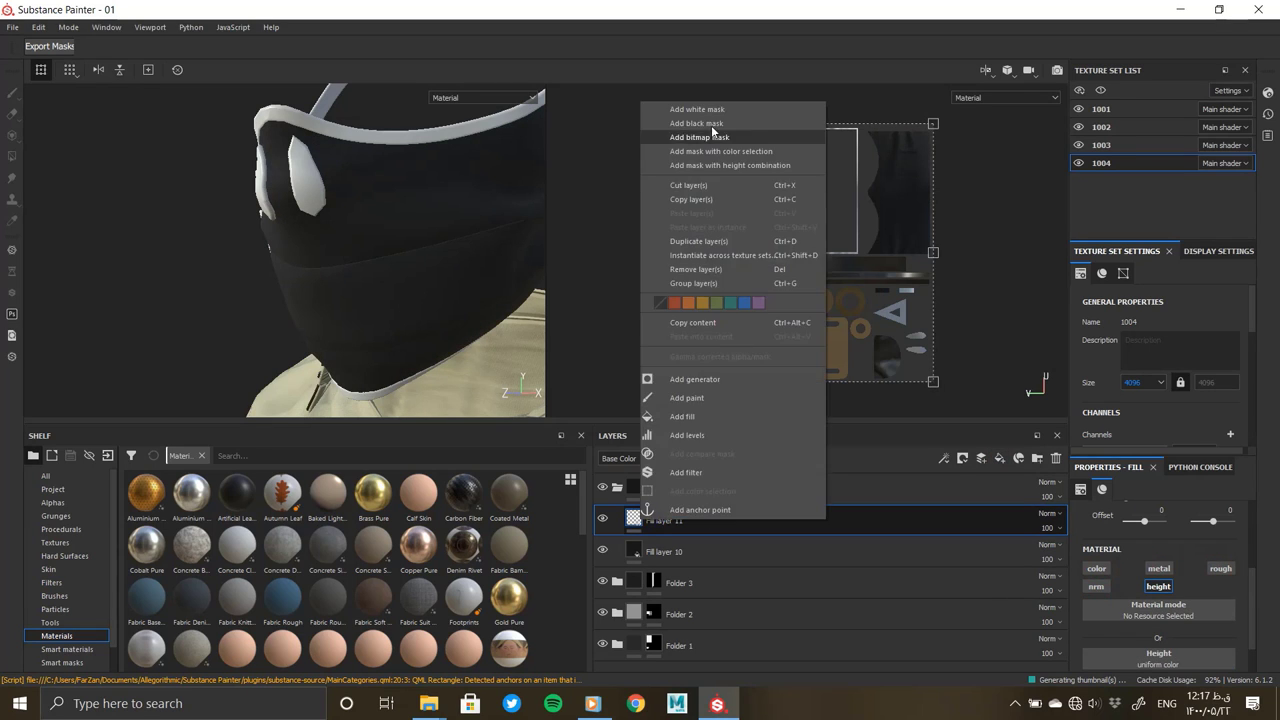
click(709, 128)
right_click(654, 518)
click(718, 411)
click(1158, 568)
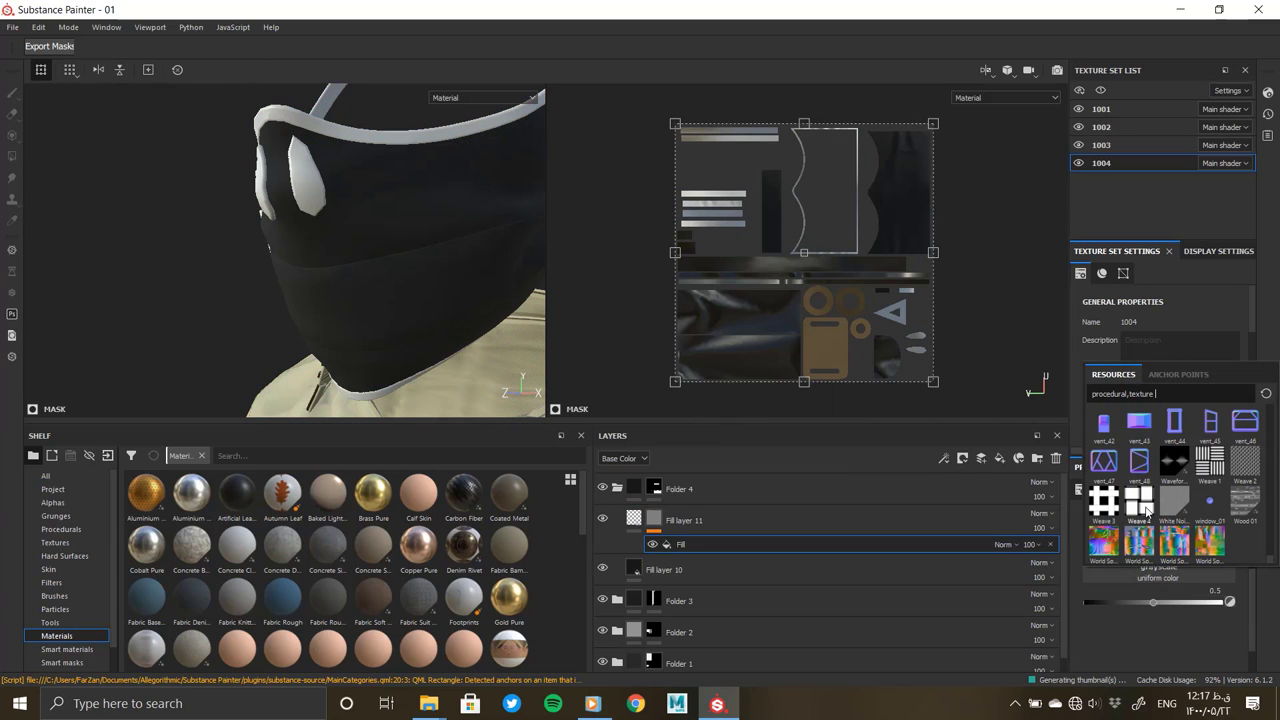
click(1143, 505)
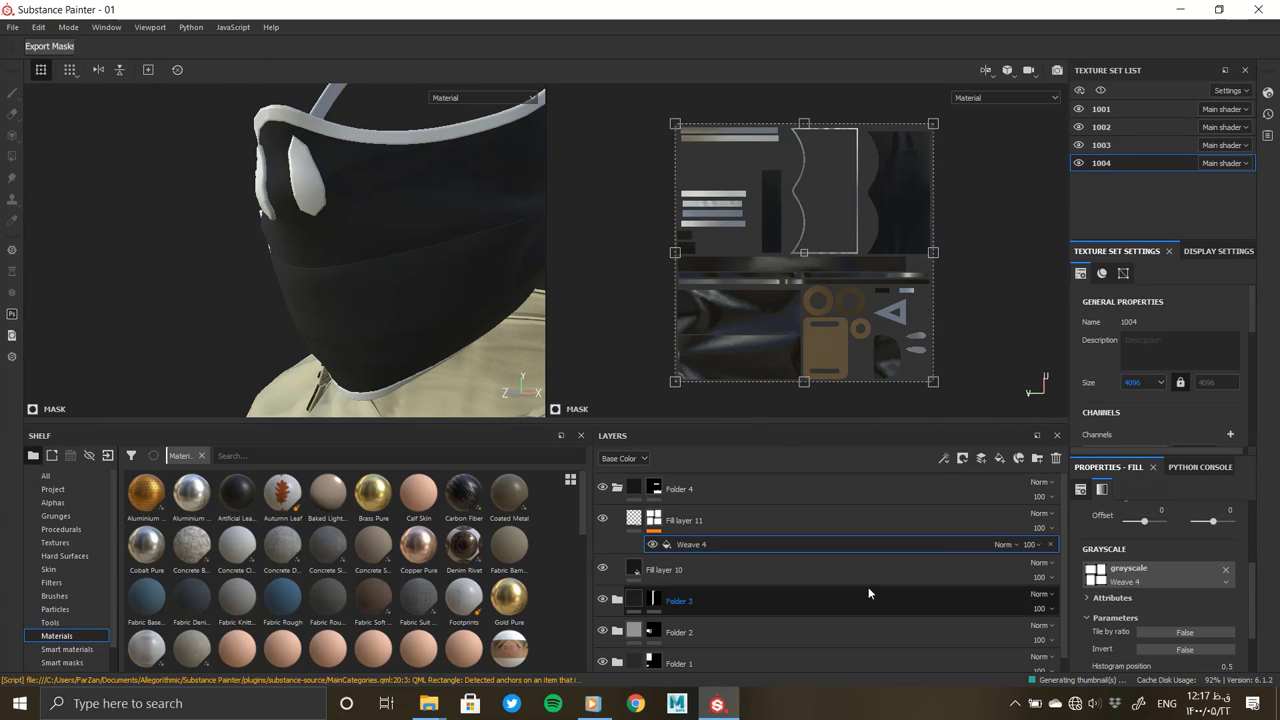
click(1099, 651)
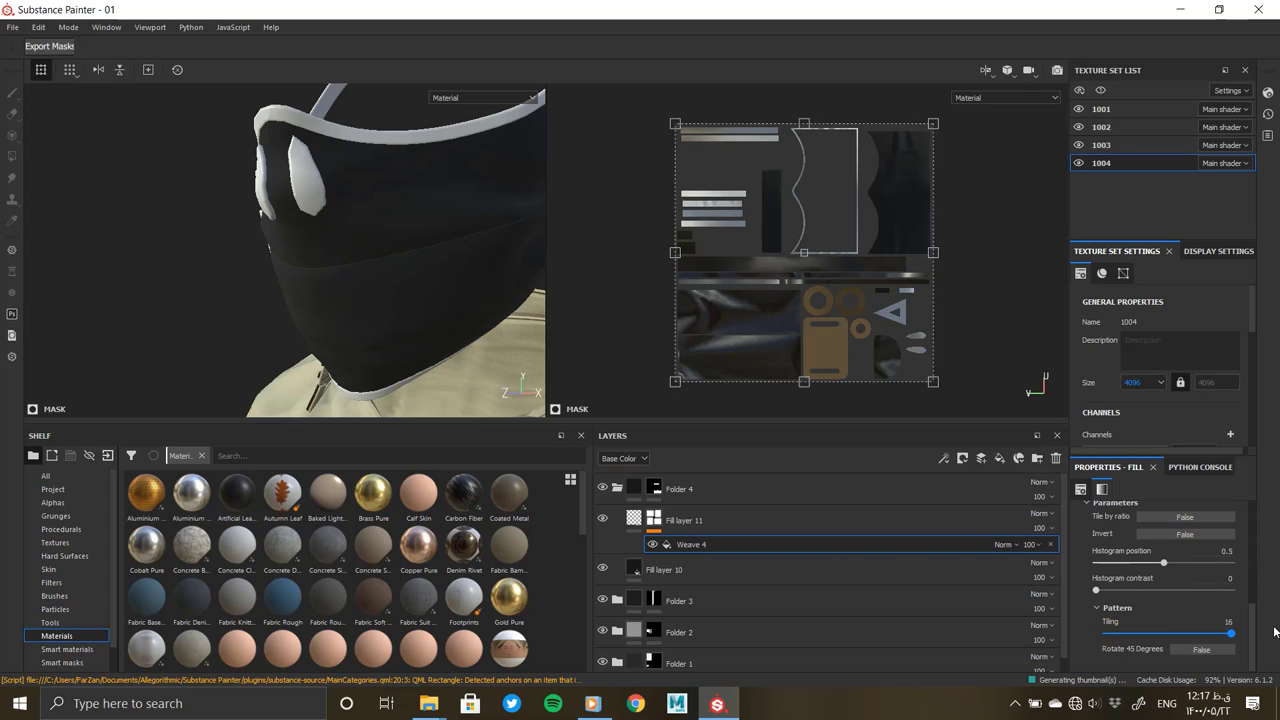
key(Delete)
key(ctrl+z)
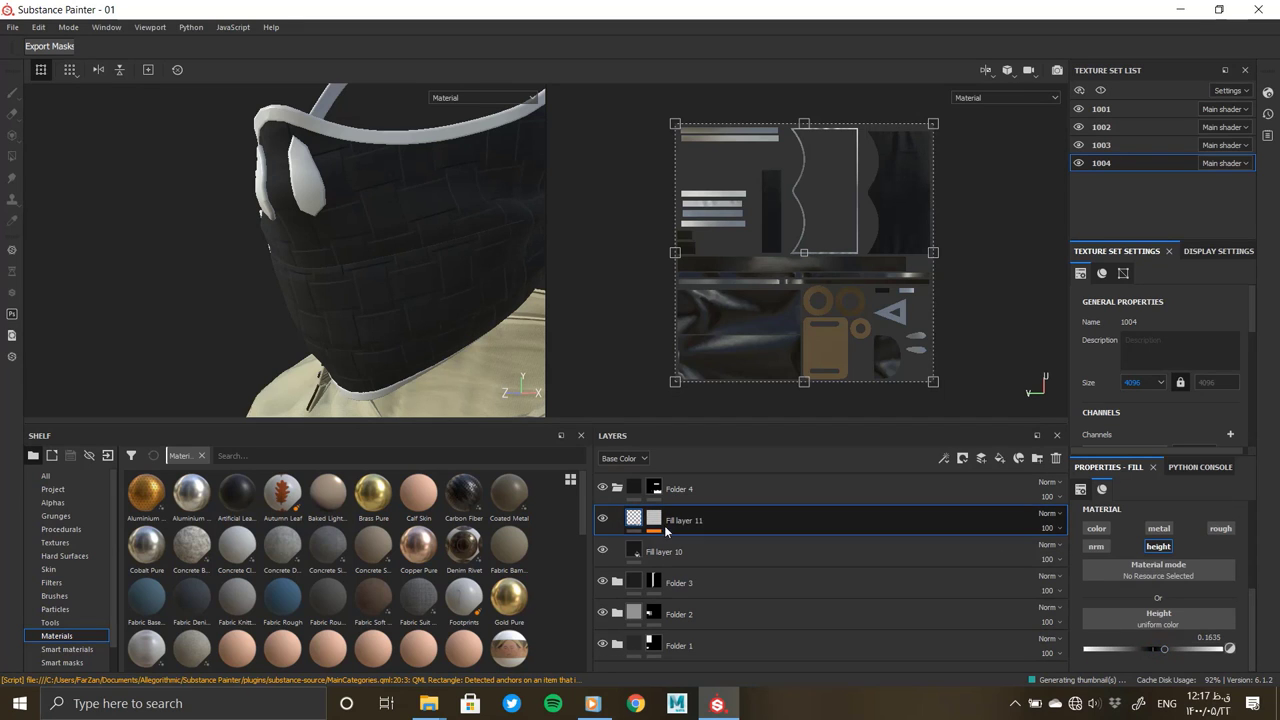
click(717, 544)
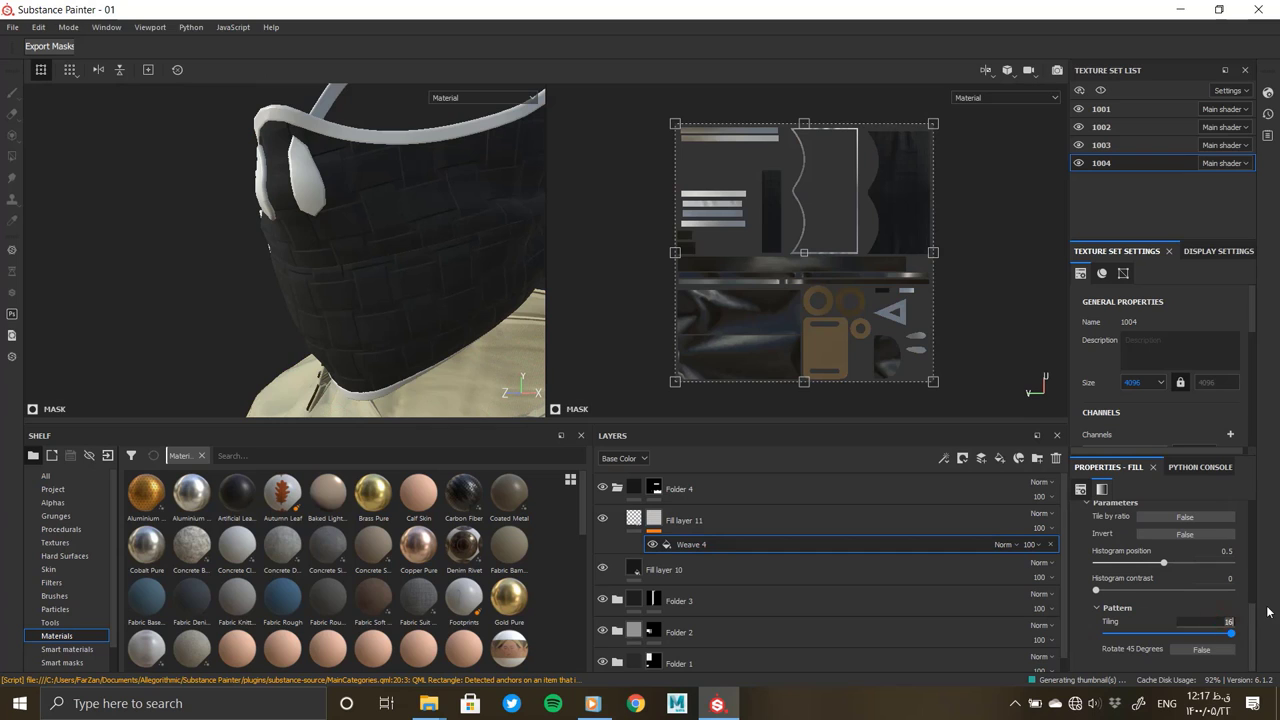
Set the Weave 4 histogram position to 0.79 and contrast to 1, and tile it by ratio
scroll(347, 195, up, 2)
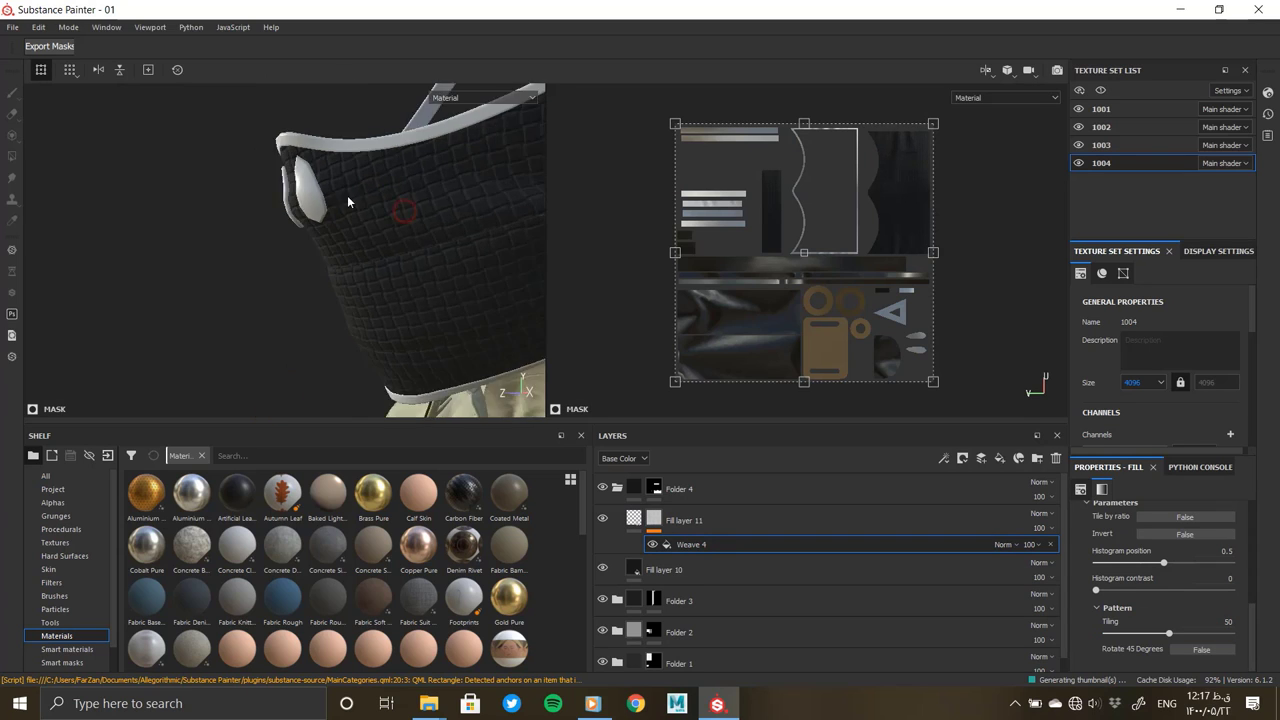
scroll(420, 279, up, 2)
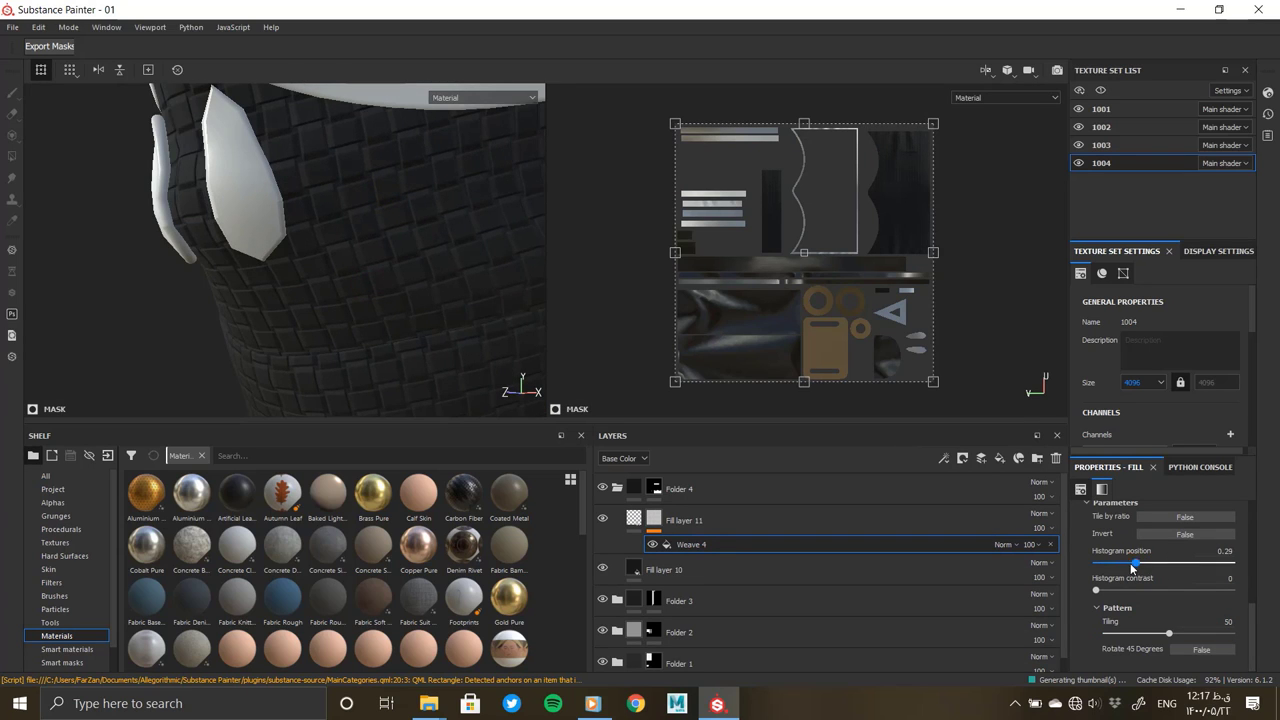
drag(1130, 563, 1103, 569)
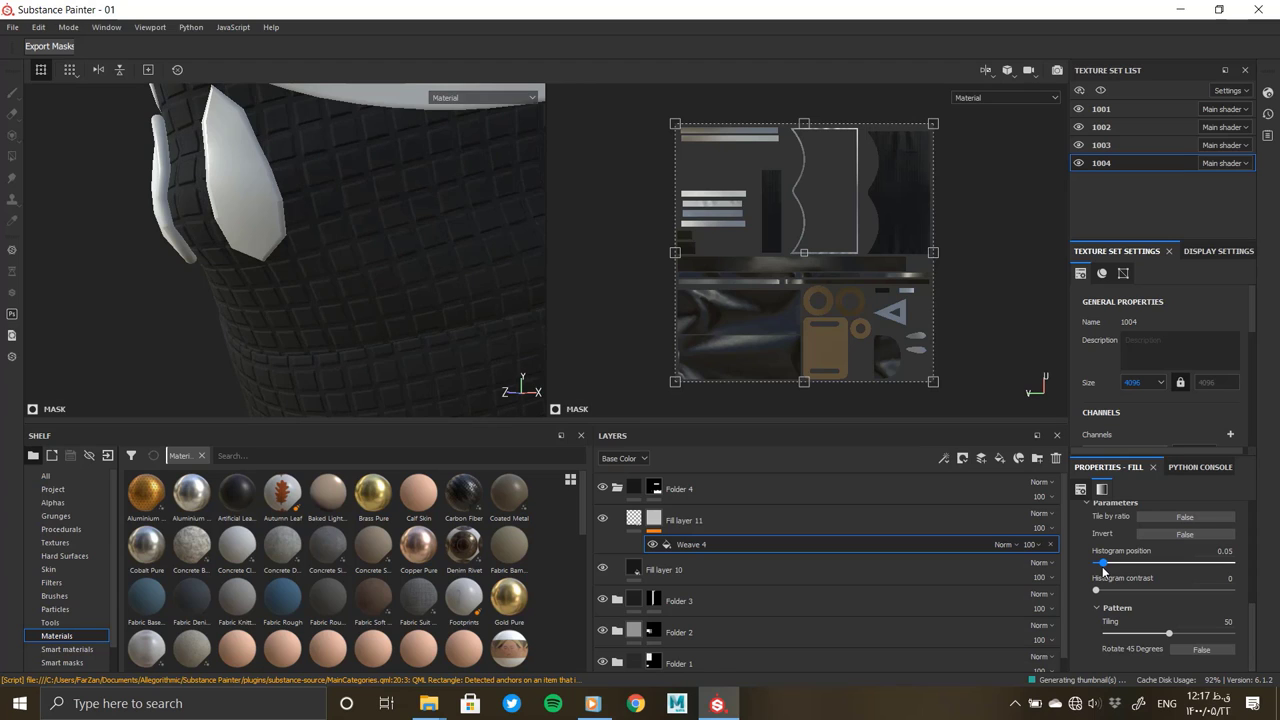
click(1213, 568)
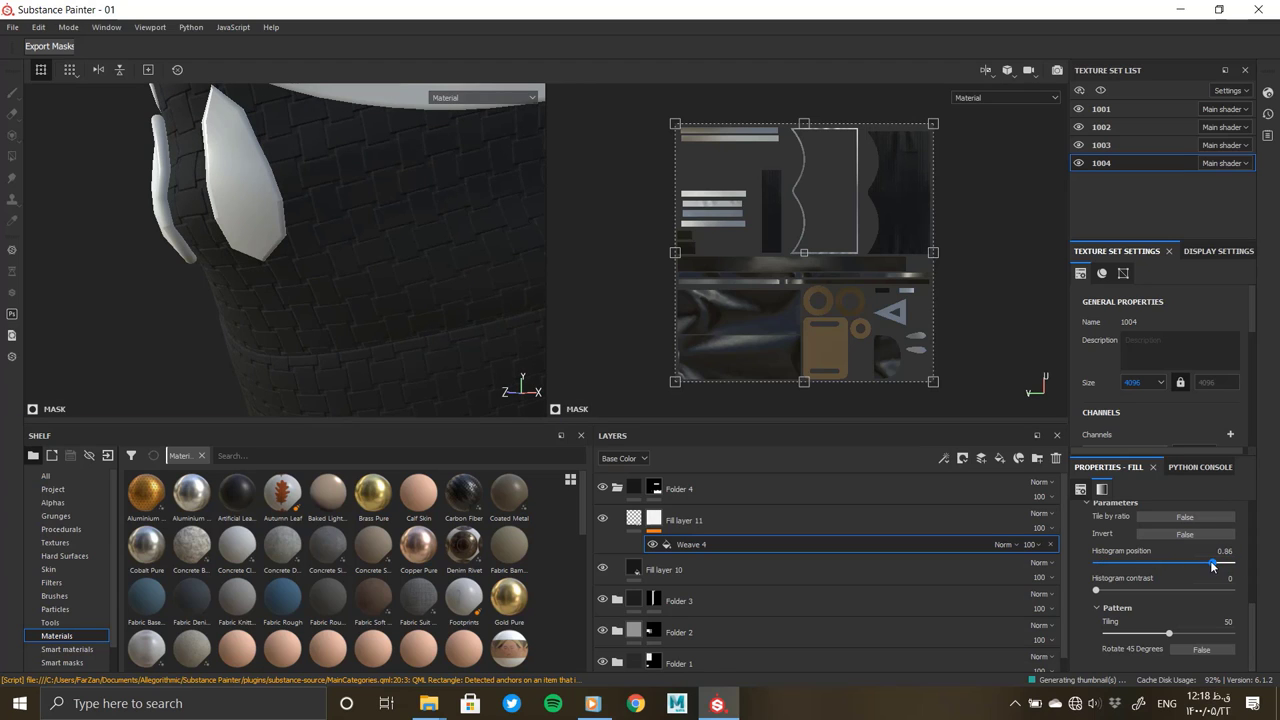
drag(1210, 562, 1203, 562)
mouse_move(1095, 590)
mouse_down()
mouse_move(1246, 585)
mouse_move(1022, 577)
mouse_up()
click(1158, 518)
Set the weave scale to 5 while viewing the fabric close up
scroll(1155, 582, down, 5)
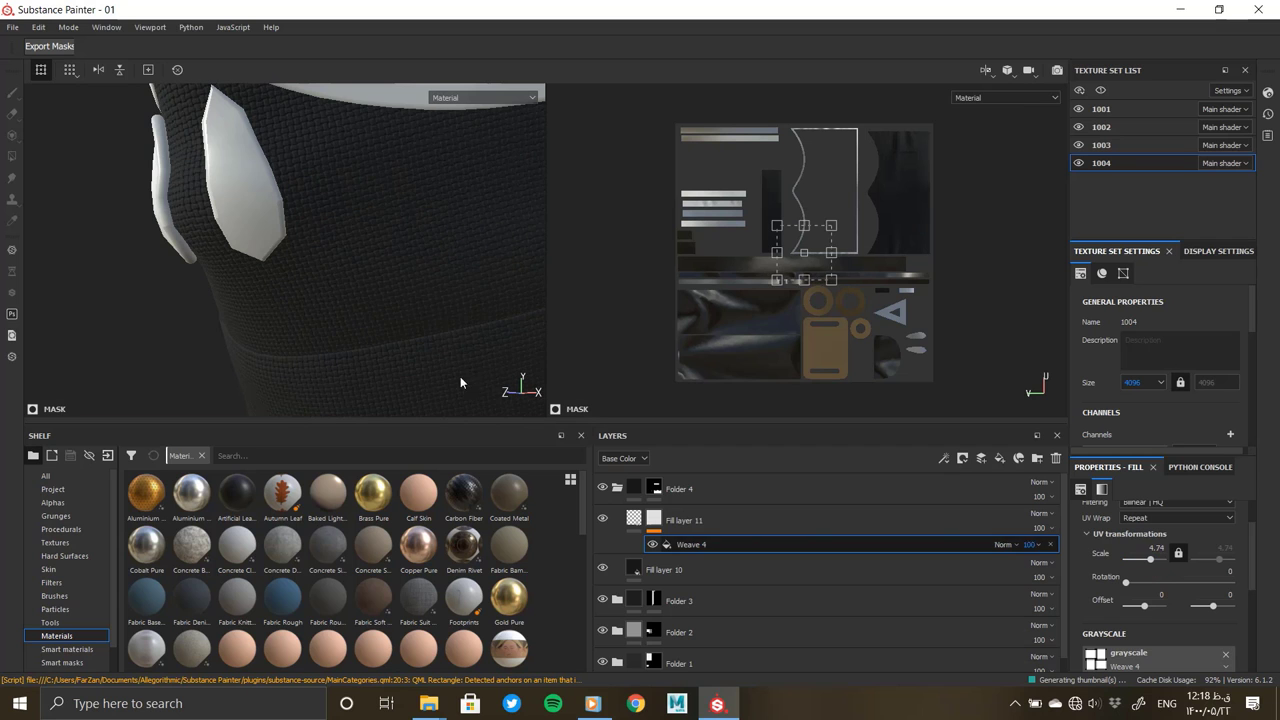
mouse_move(336, 283)
alt+mouse_down()
mouse_move(232, 256)
mouse_move(317, 266)
alt+mouse_up()
mouse_move(317, 266)
alt+right_down()
mouse_move(206, 237)
mouse_move(254, 174)
alt+right_up()
mouse_move(254, 174)
alt+mouse_down()
mouse_move(374, 360)
mouse_move(149, 277)
mouse_move(277, 234)
mouse_move(377, 316)
alt+mouse_up()
alt+right_drag(377, 316, 486, 301)
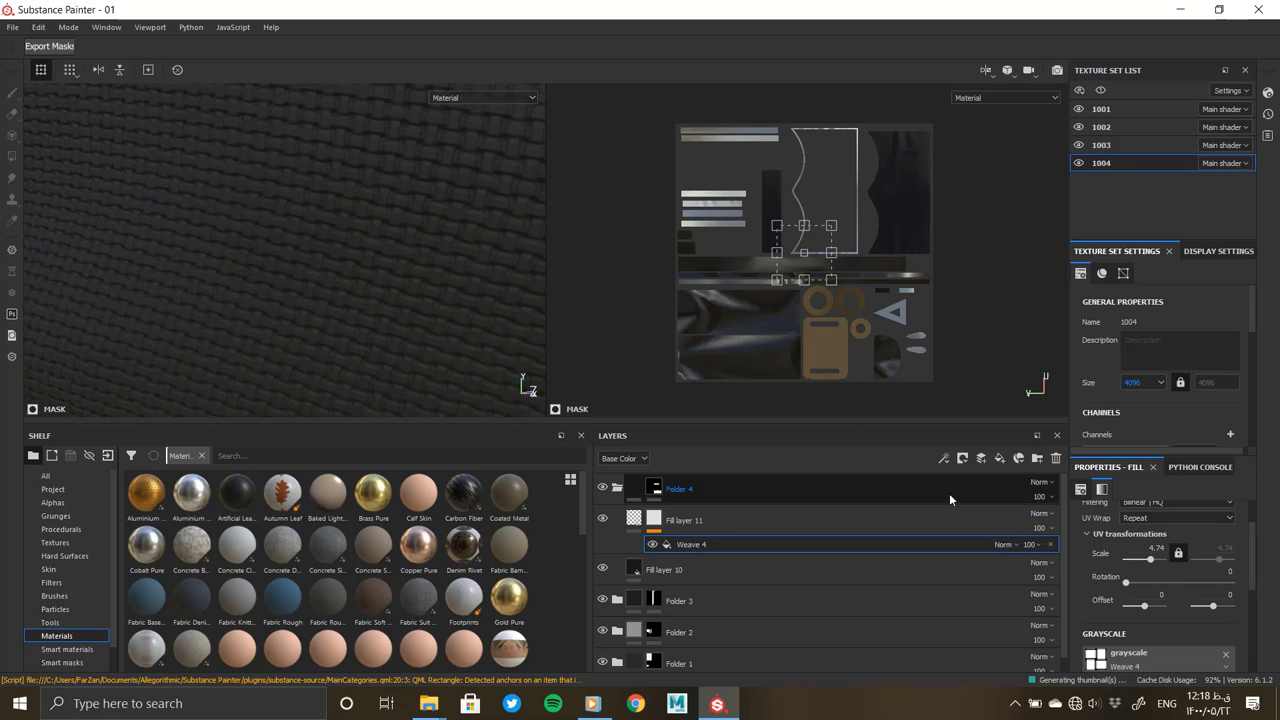
text(5)
key(Return)
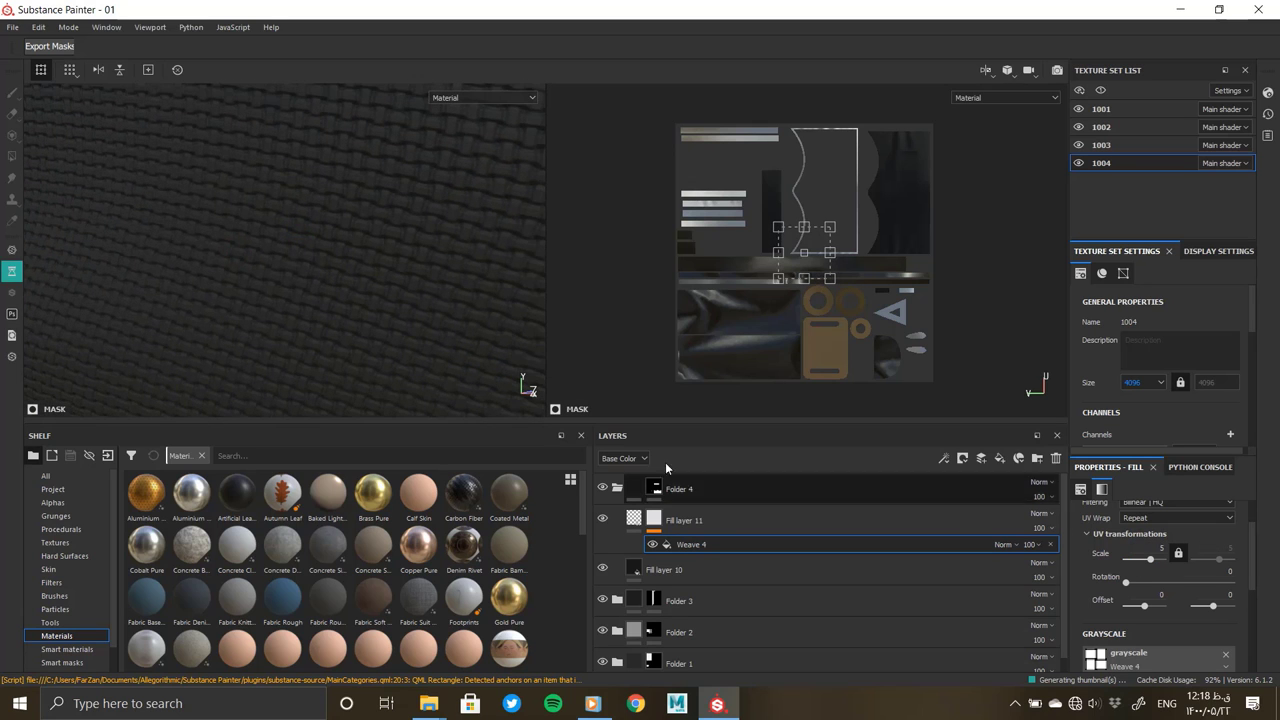
Add a Warp filter above Weave 4 at intensity 0.1 and check the woven mask
mouse_move(121, 238)
alt+mouse_down()
mouse_move(321, 236)
mouse_move(257, 246)
mouse_move(270, 284)
alt+mouse_up()
alt+right_drag(270, 284, 376, 247)
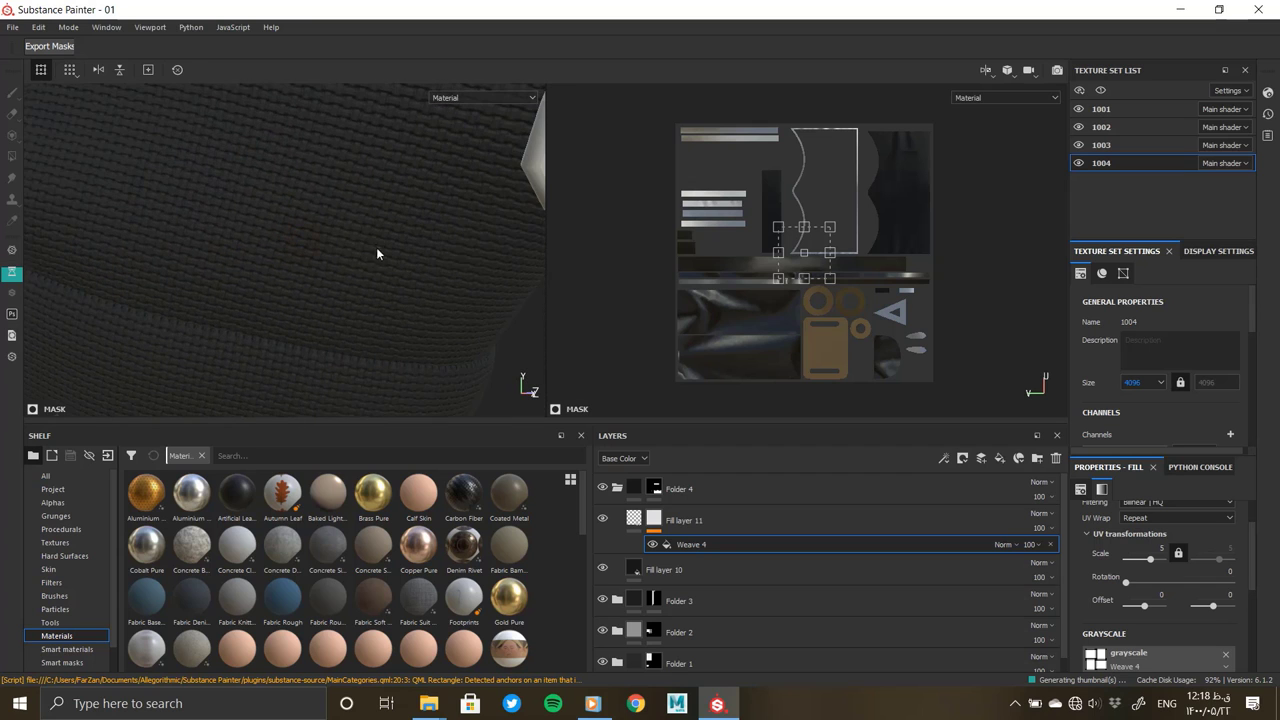
right_click(701, 547)
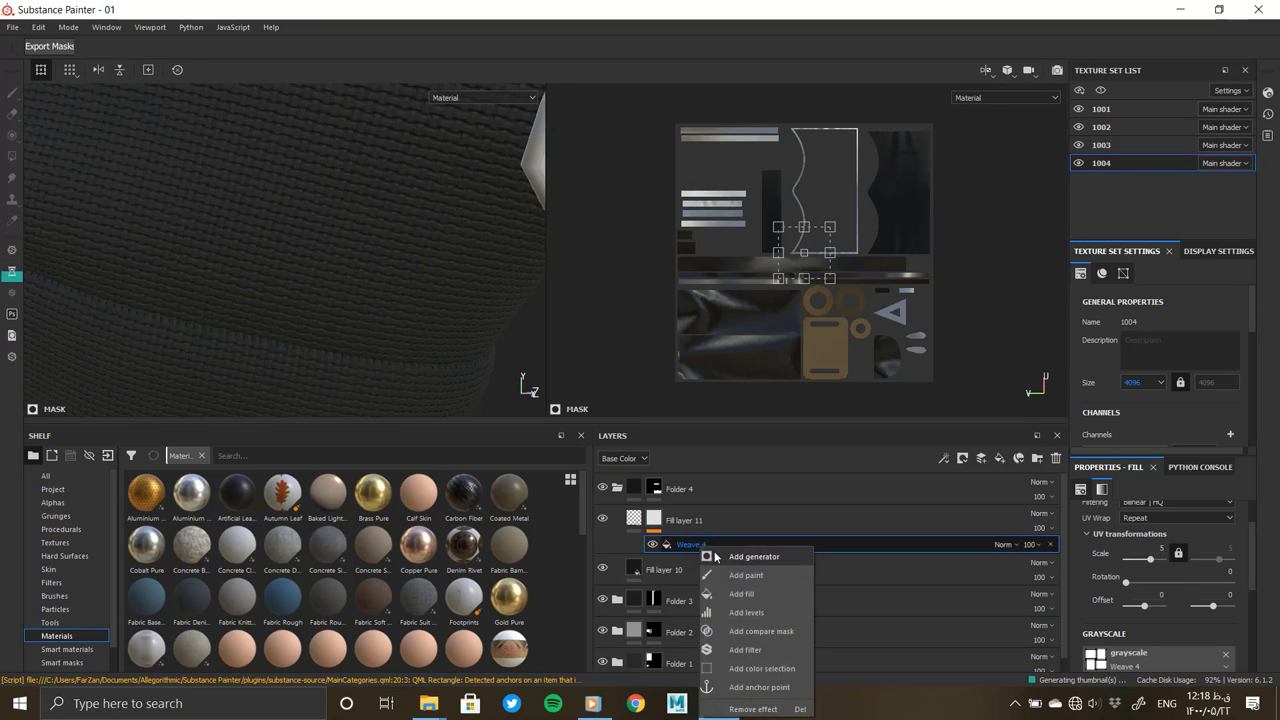
click(744, 651)
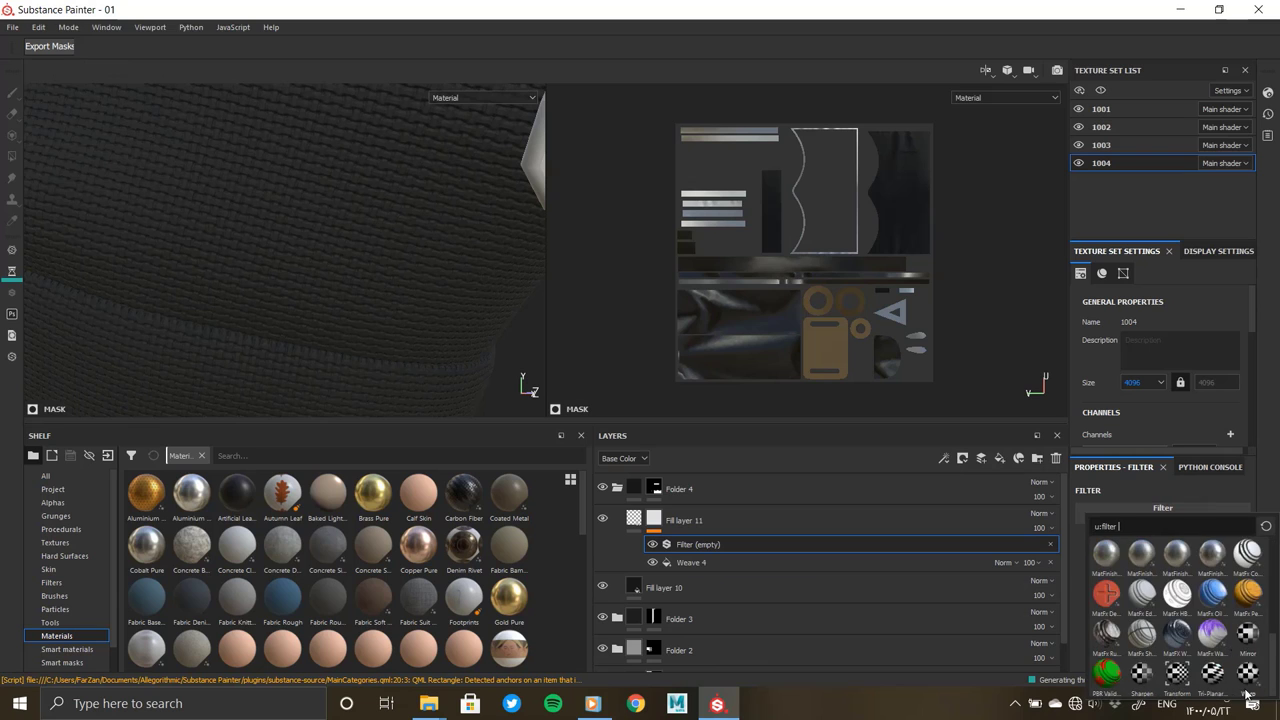
click(1252, 679)
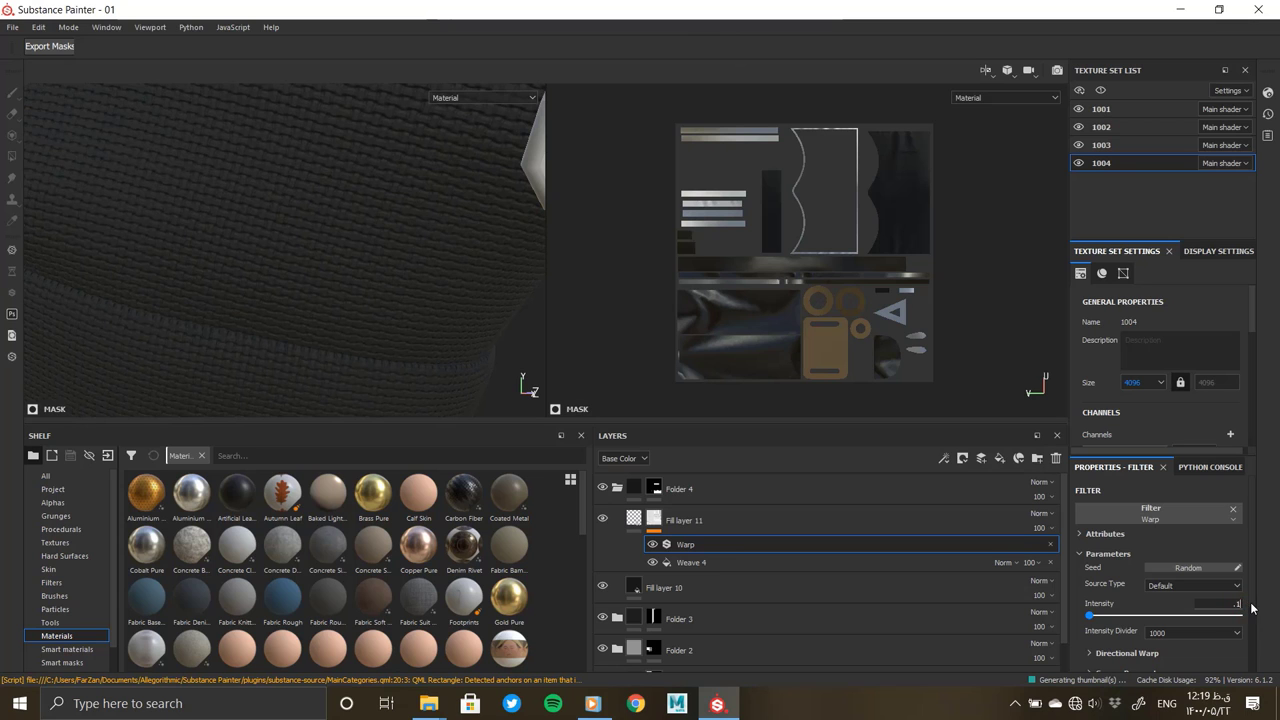
text(0.1)
mouse_move(312, 279)
alt+mouse_down()
mouse_move(209, 160)
mouse_move(360, 280)
mouse_move(405, 284)
mouse_move(371, 297)
mouse_move(280, 266)
mouse_move(96, 242)
alt+mouse_up()
mouse_move(223, 287)
alt+mouse_down()
mouse_move(306, 223)
mouse_move(294, 223)
mouse_move(354, 246)
mouse_move(227, 301)
mouse_move(194, 255)
alt+mouse_up()
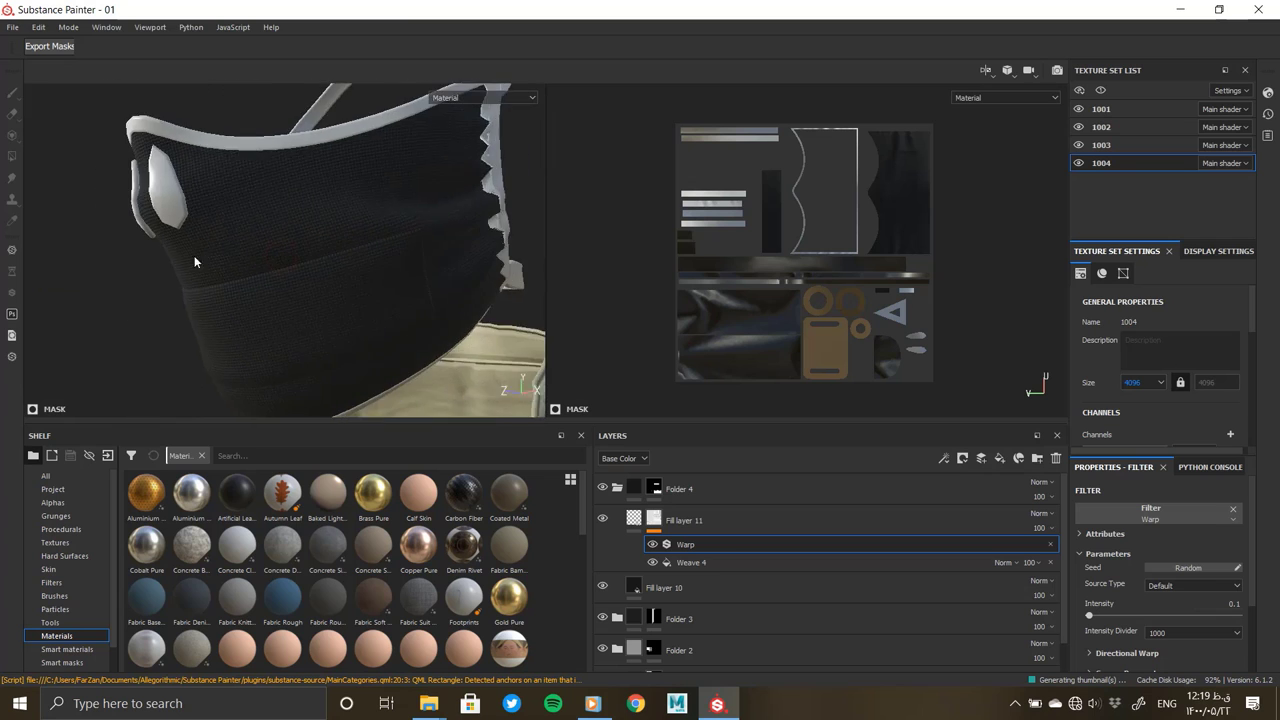
scroll(194, 255, up, 5)
click(700, 520)
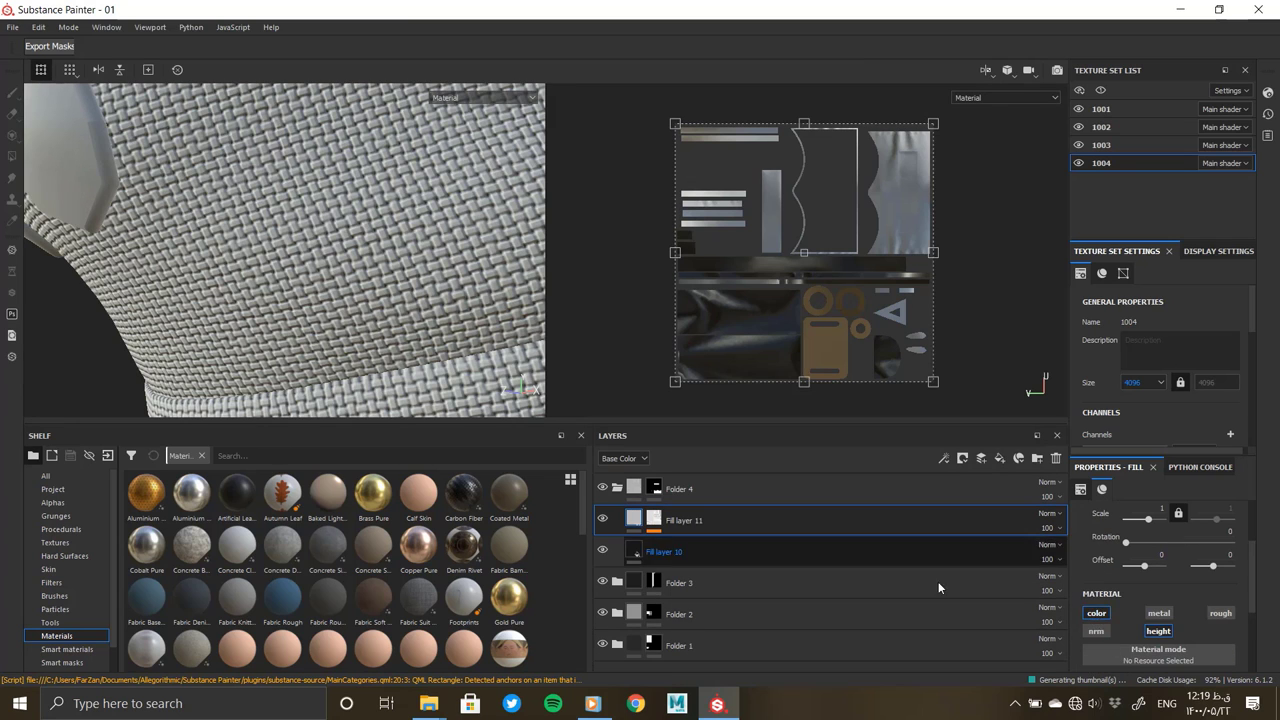
Set Fill layer 11's base colour to black
scroll(1131, 619, down, 2)
click(1131, 614)
drag(1106, 538, 1100, 572)
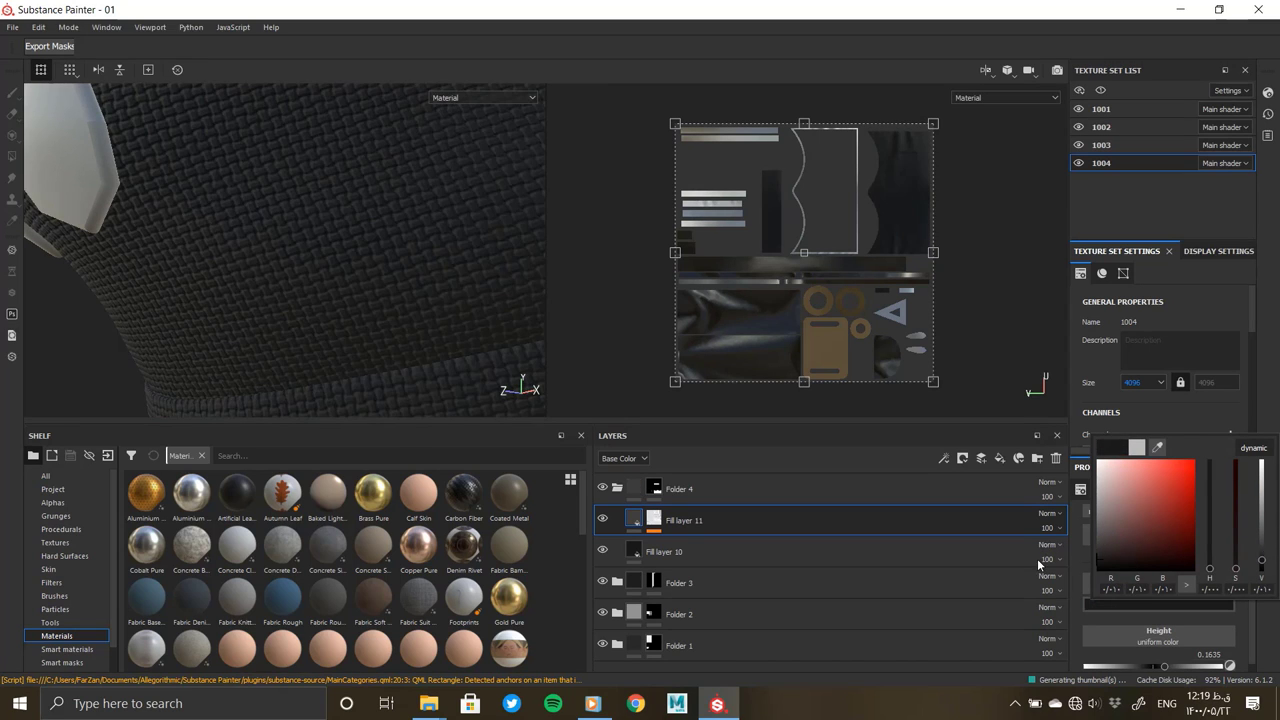
Change Fill layer 10's base colour to a dark charcoal and review the mask
click(651, 552)
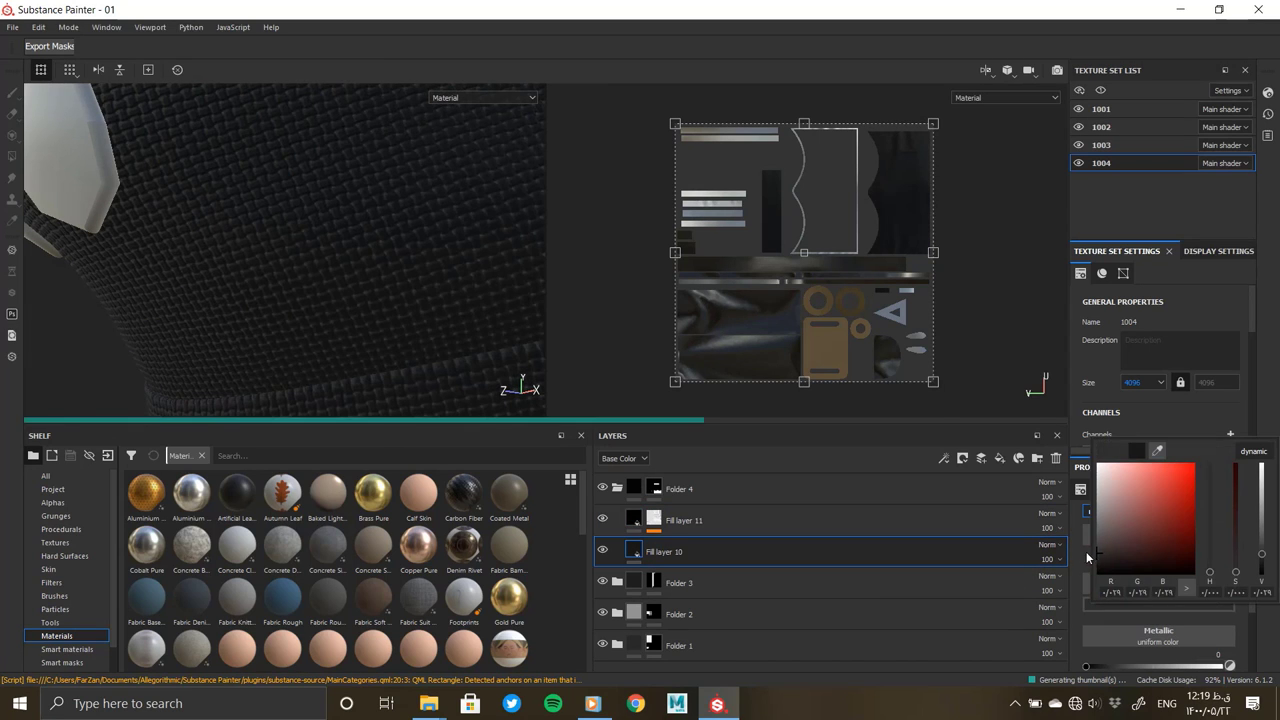
mouse_move(343, 297)
alt+mouse_down()
mouse_move(200, 251)
mouse_move(320, 177)
mouse_move(342, 353)
alt+mouse_up()
click(1143, 606)
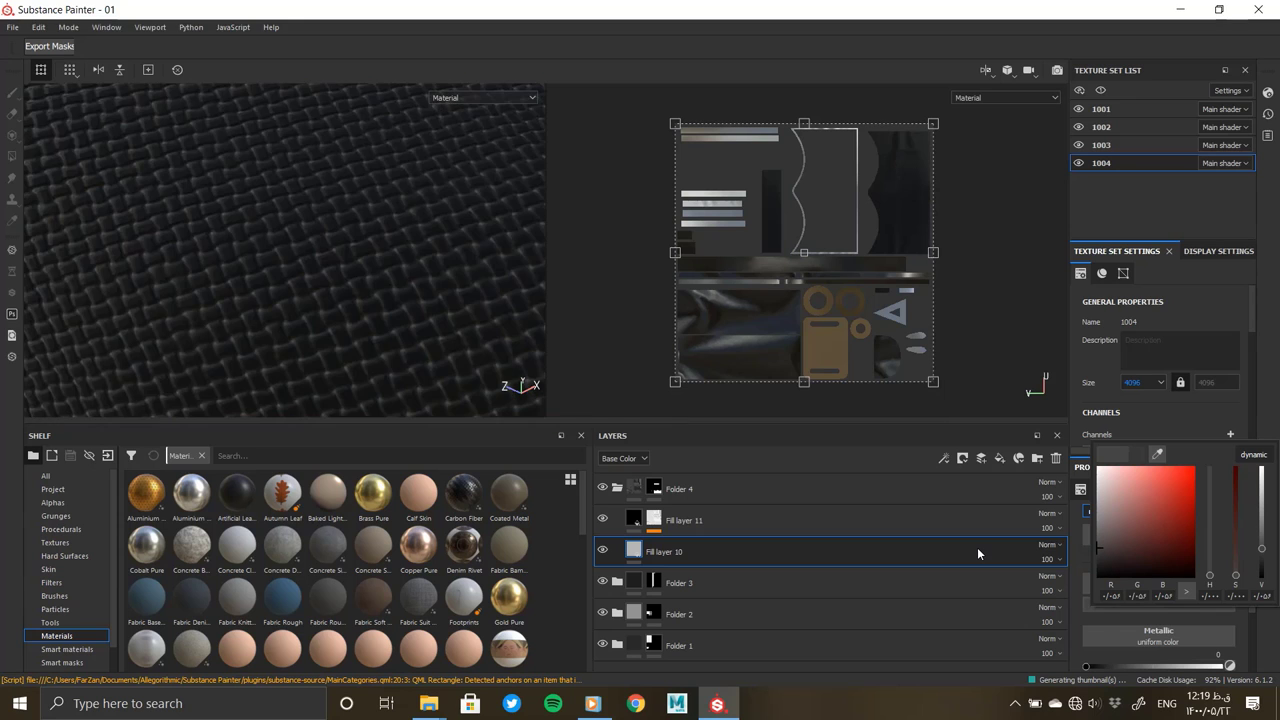
click(977, 553)
scroll(266, 246, down, 3)
scroll(345, 294, down, 2)
mouse_move(345, 294)
alt+mouse_down()
mouse_move(280, 294)
mouse_move(329, 294)
mouse_move(443, 237)
mouse_move(314, 233)
alt+mouse_up()
scroll(343, 271, down, 3)
scroll(443, 237, up, 3)
scroll(288, 301, up, 3)
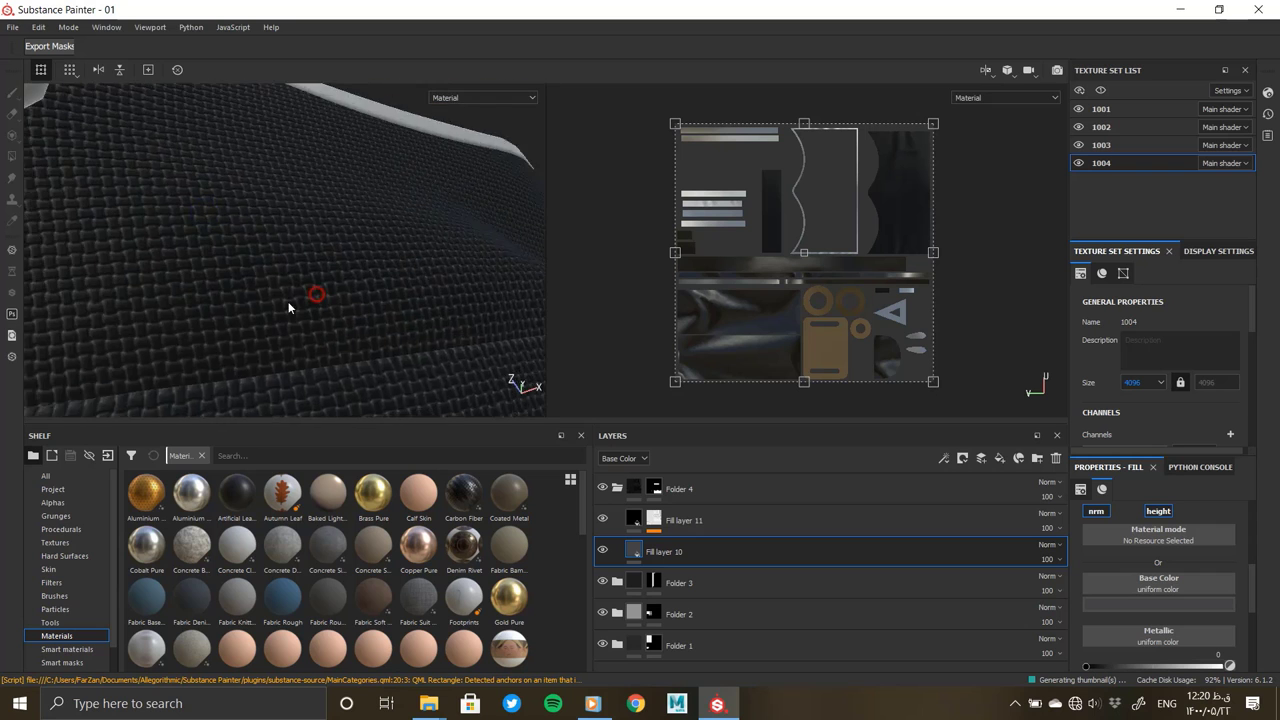
scroll(419, 310, down, 3)
alt+drag(419, 310, 500, 300)
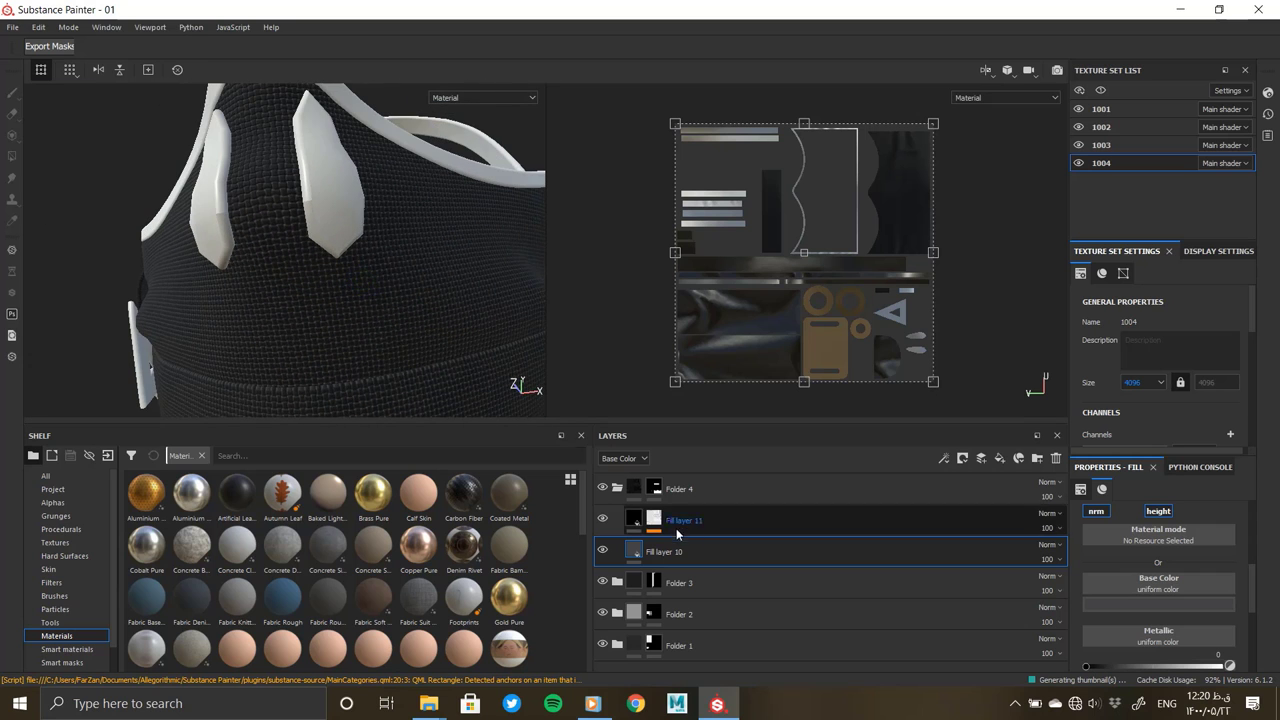
Add Fill layer 12 above Folder 4, make it fully metallic, and give it a polygon-fill mask
click(631, 491)
click(999, 458)
right_click(623, 489)
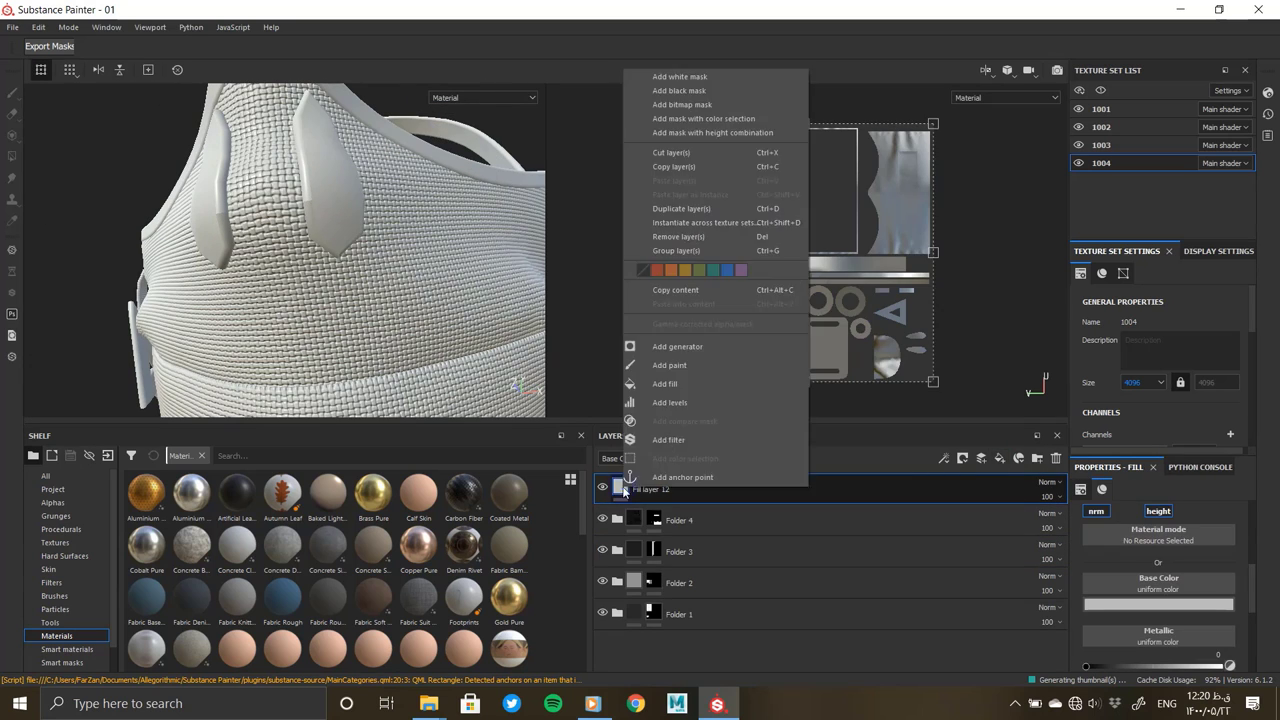
click(1228, 666)
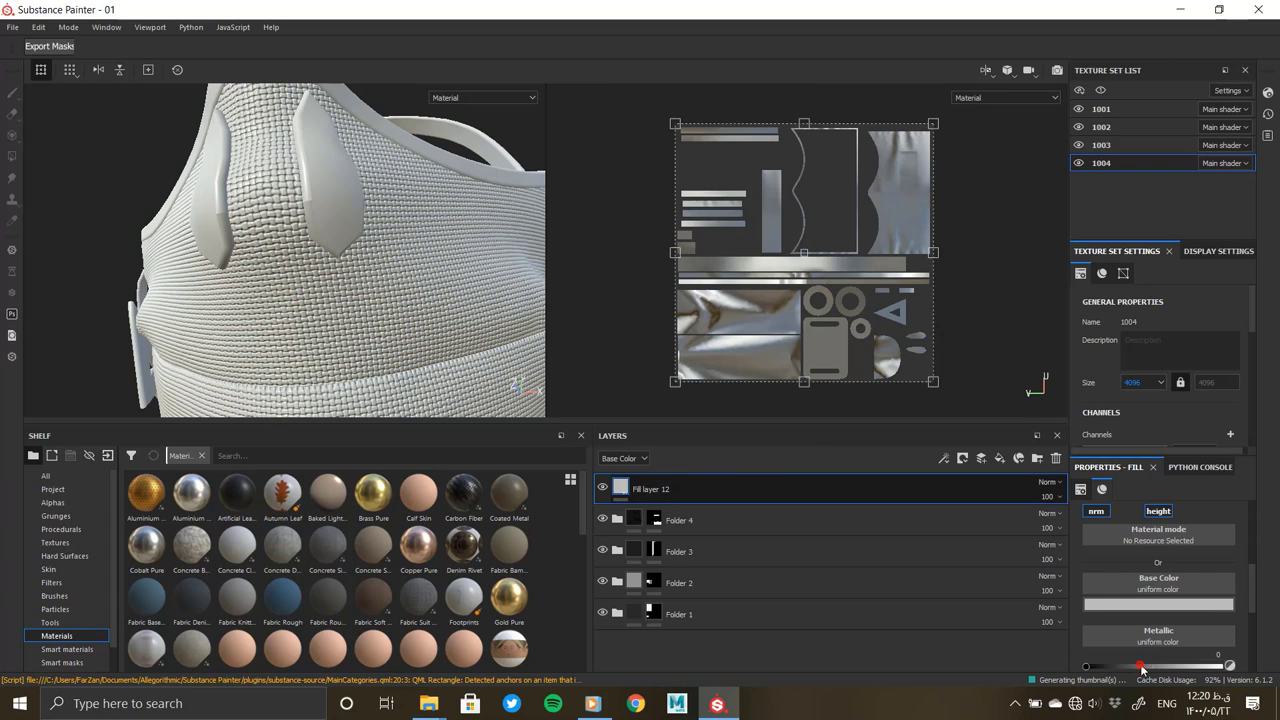
right_click(620, 489)
click(689, 92)
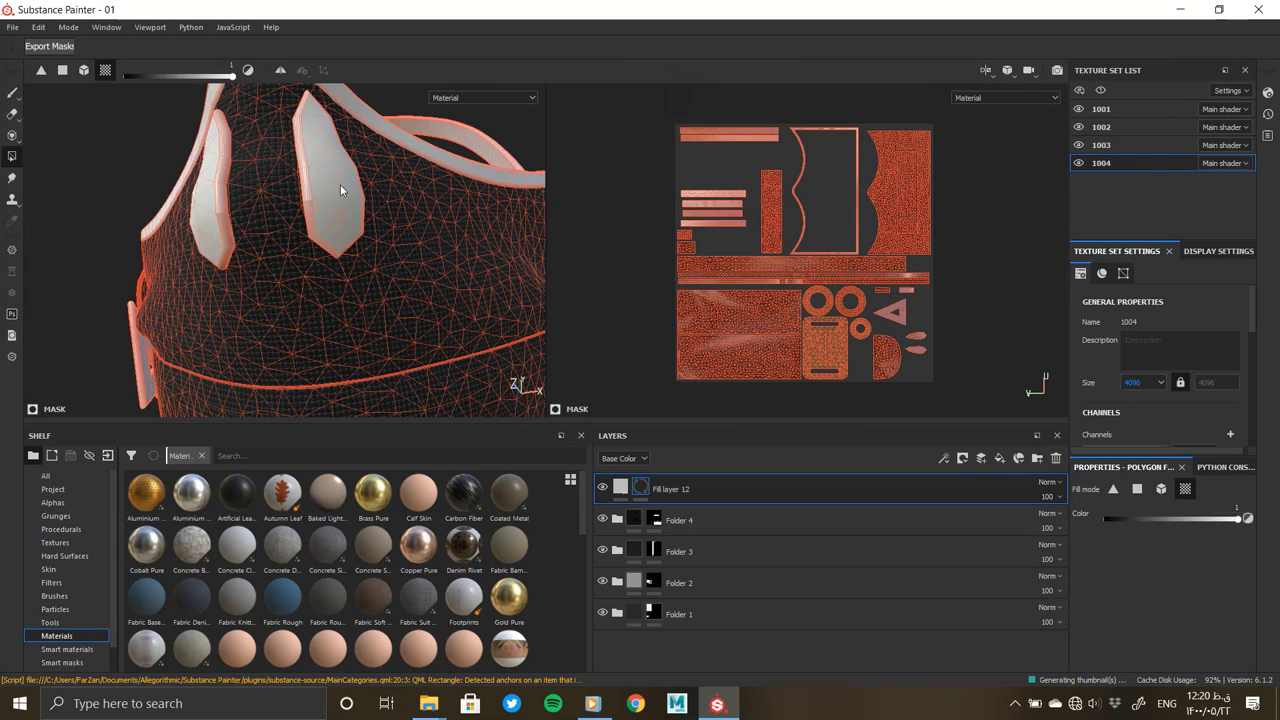
alt+drag(209, 200, 395, 305)
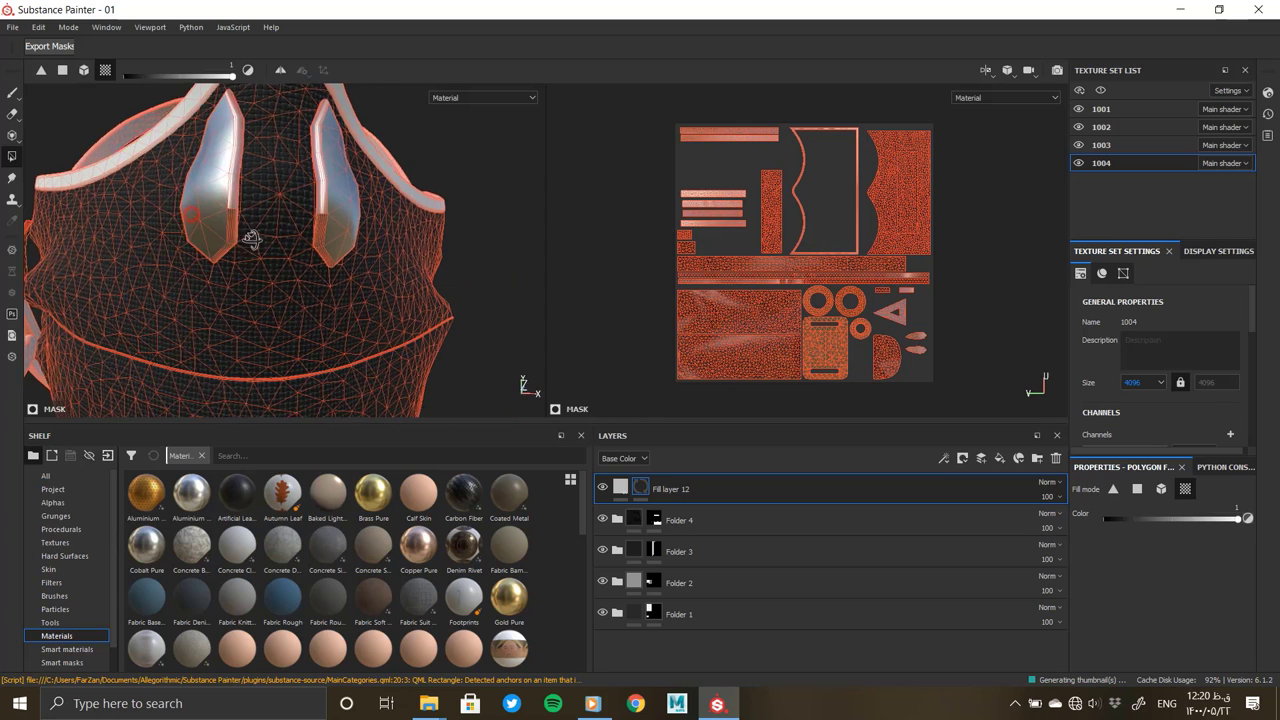
click(620, 489)
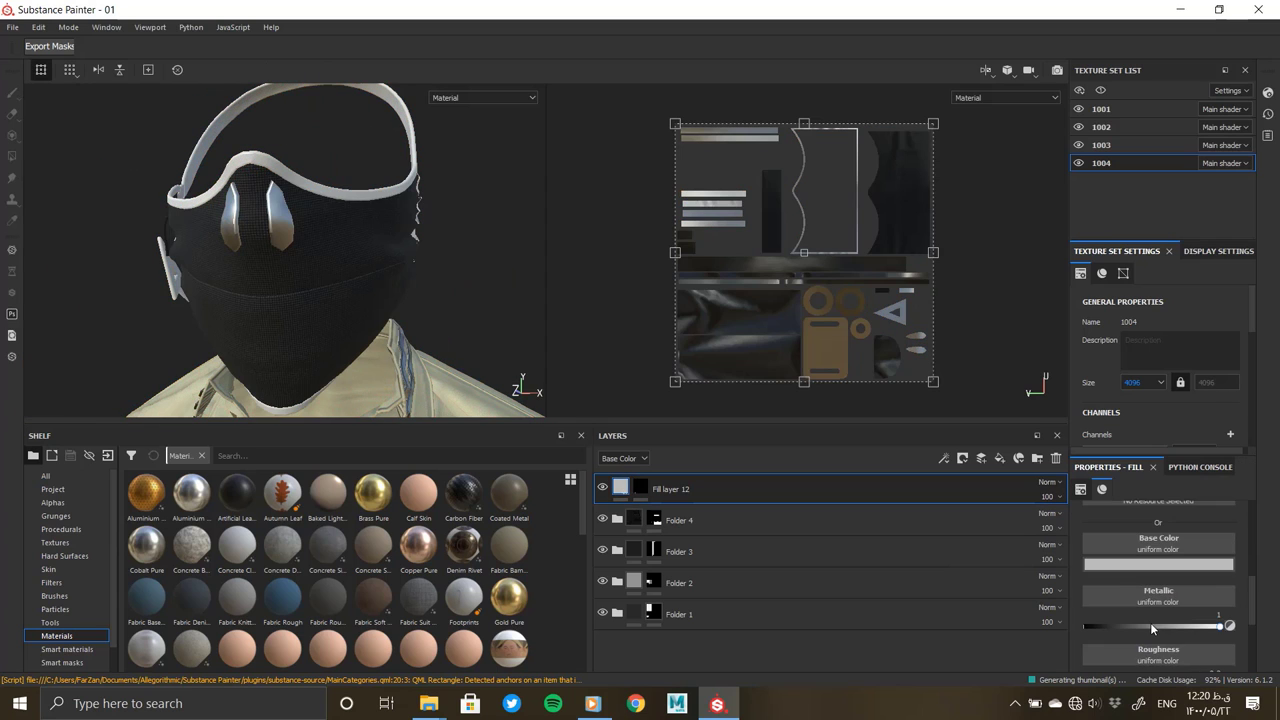
Set Fill layer 12's base colour to black and roughness to about 0.28
scroll(1148, 619, down, 2)
click(1130, 524)
click(1086, 640)
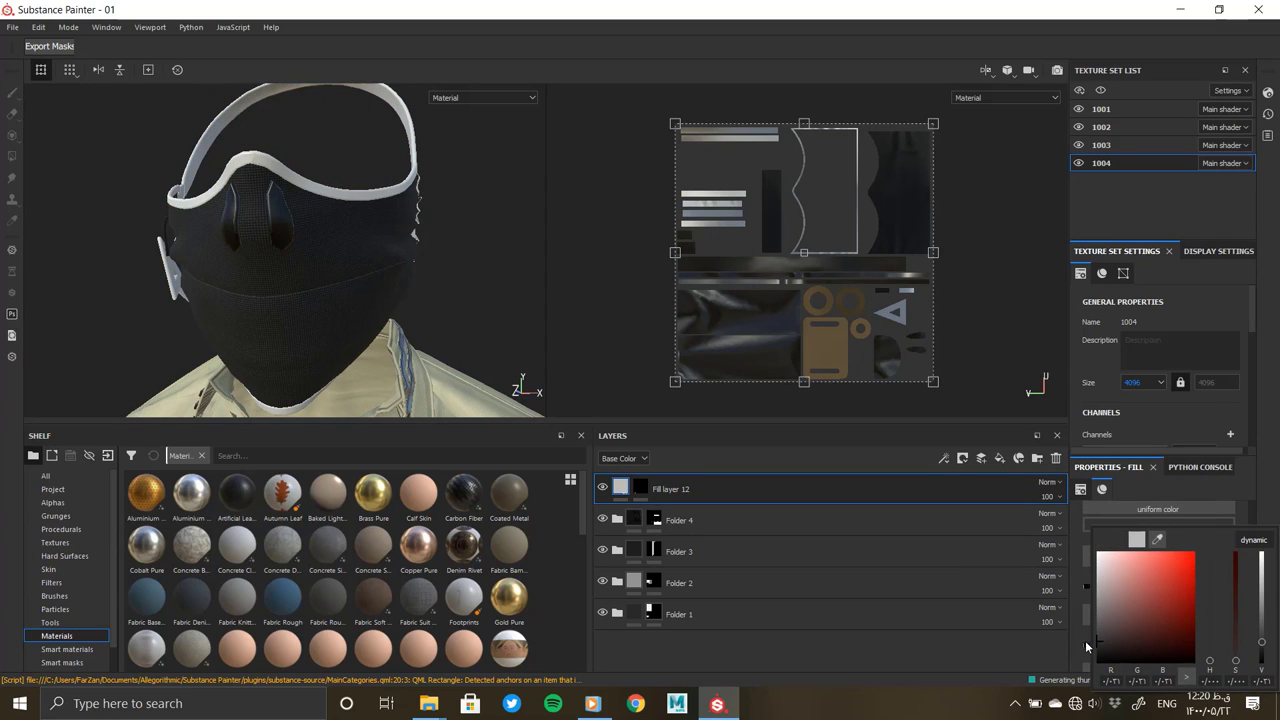
scroll(1123, 566, down, 2)
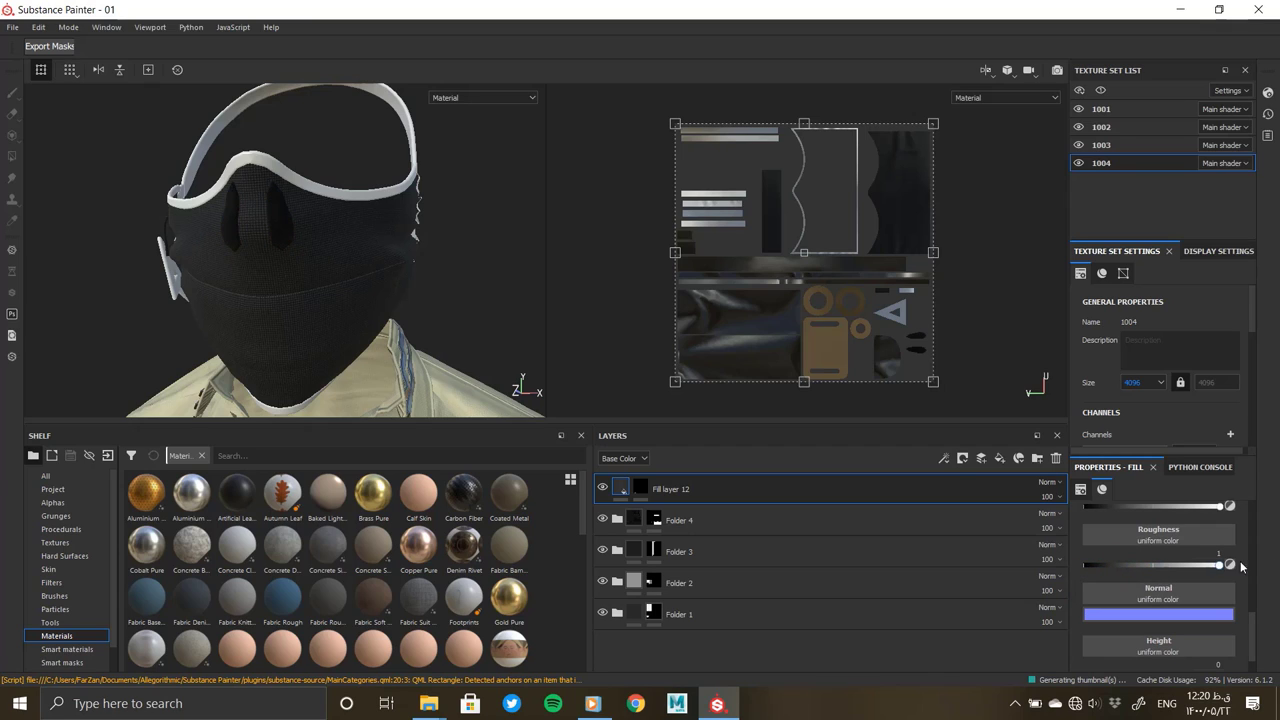
click(1122, 563)
mouse_move(286, 280)
alt+mouse_down()
mouse_move(379, 264)
mouse_move(336, 246)
alt+mouse_up()
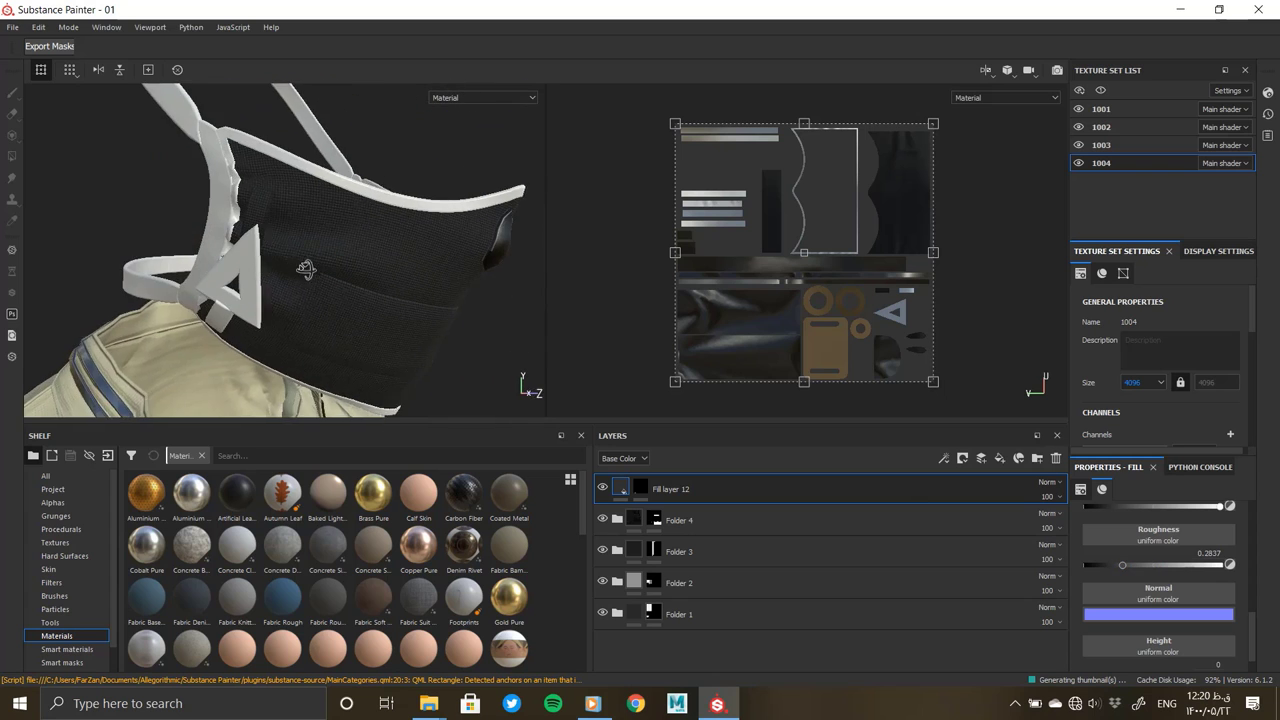
Check Fill layer 12's mask coverage from several angles and add a new fill layer above
click(640, 488)
key(Down)
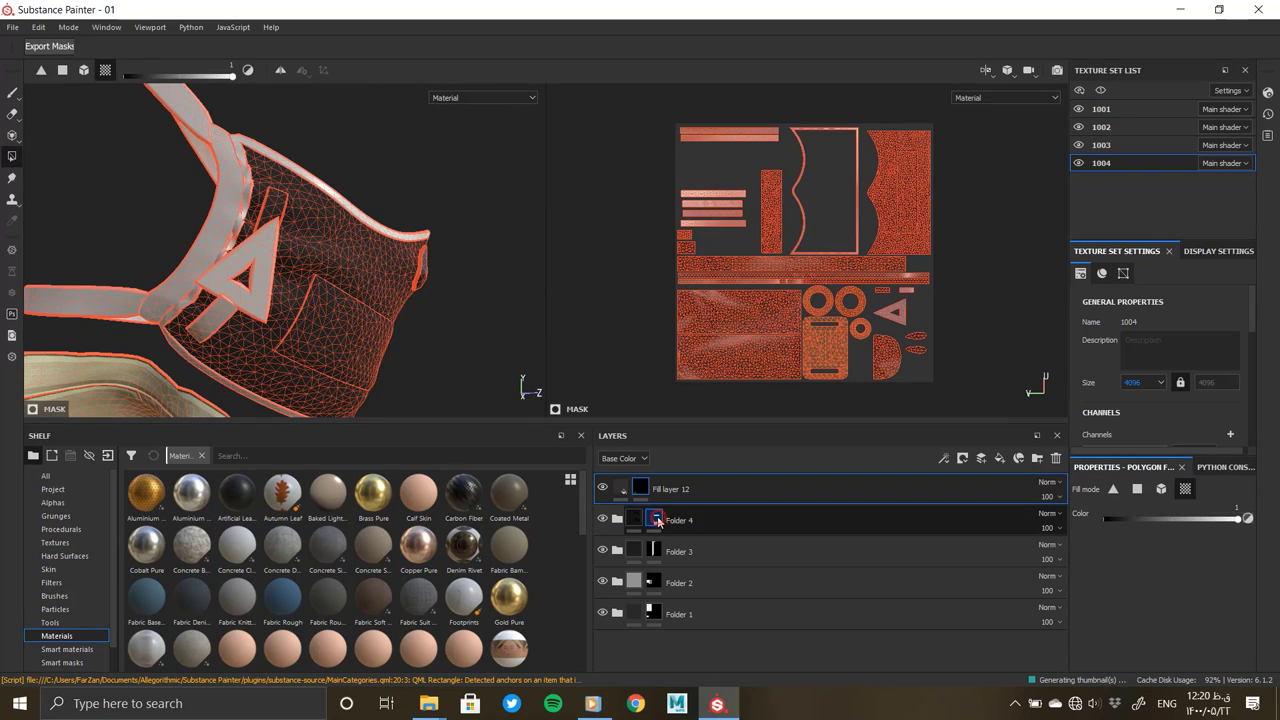
alt+drag(475, 415, 660, 493)
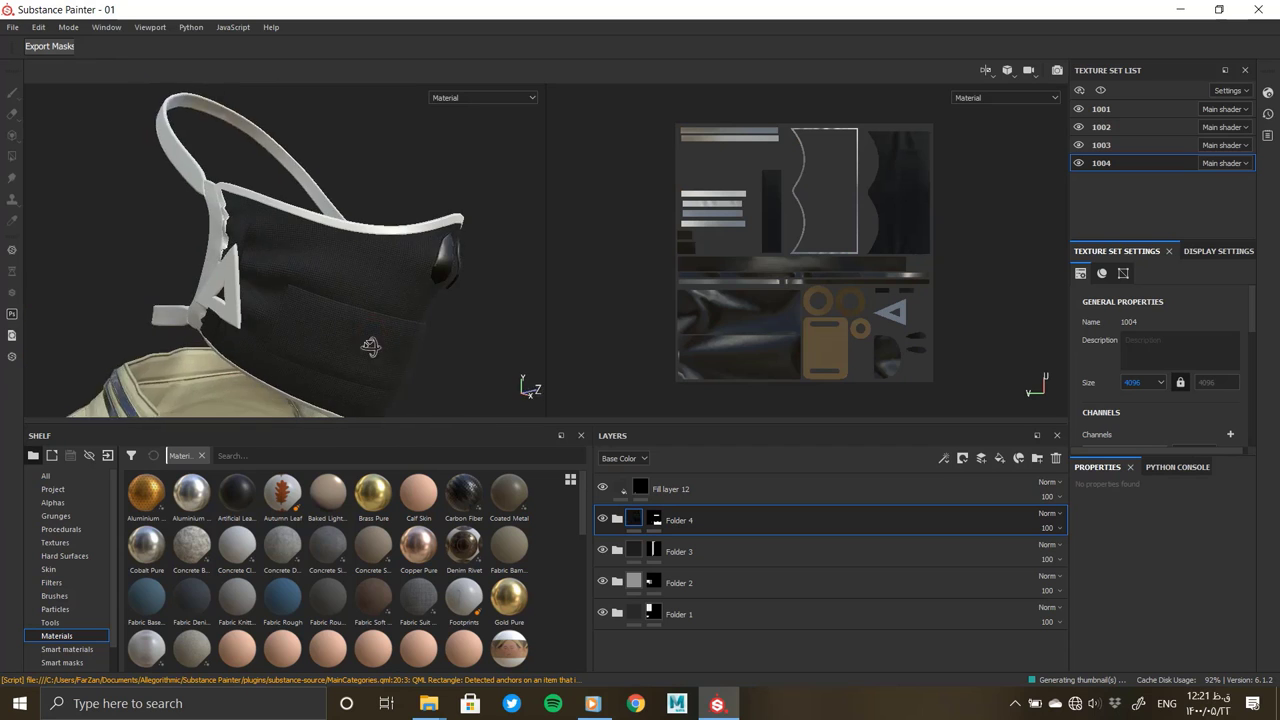
click(641, 489)
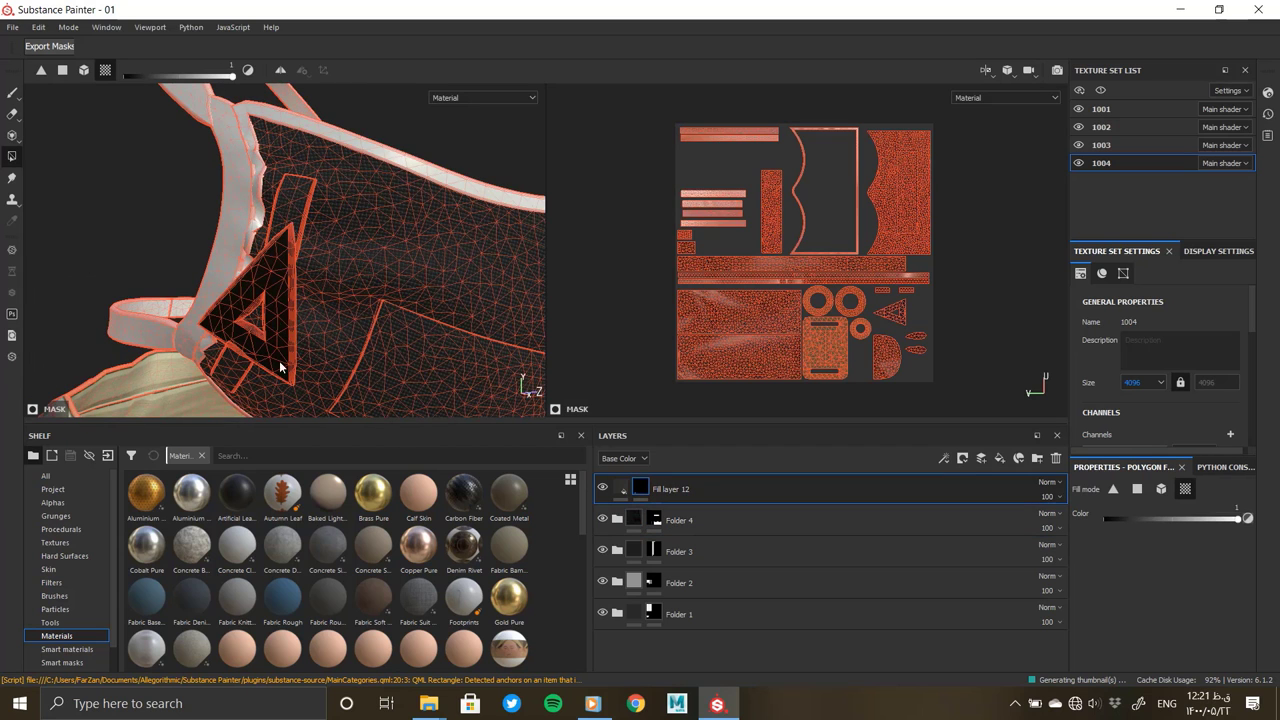
alt+drag(279, 360, 470, 382)
click(621, 489)
mouse_move(306, 363)
alt+mouse_down()
mouse_move(225, 343)
mouse_move(297, 350)
mouse_move(400, 300)
alt+mouse_up()
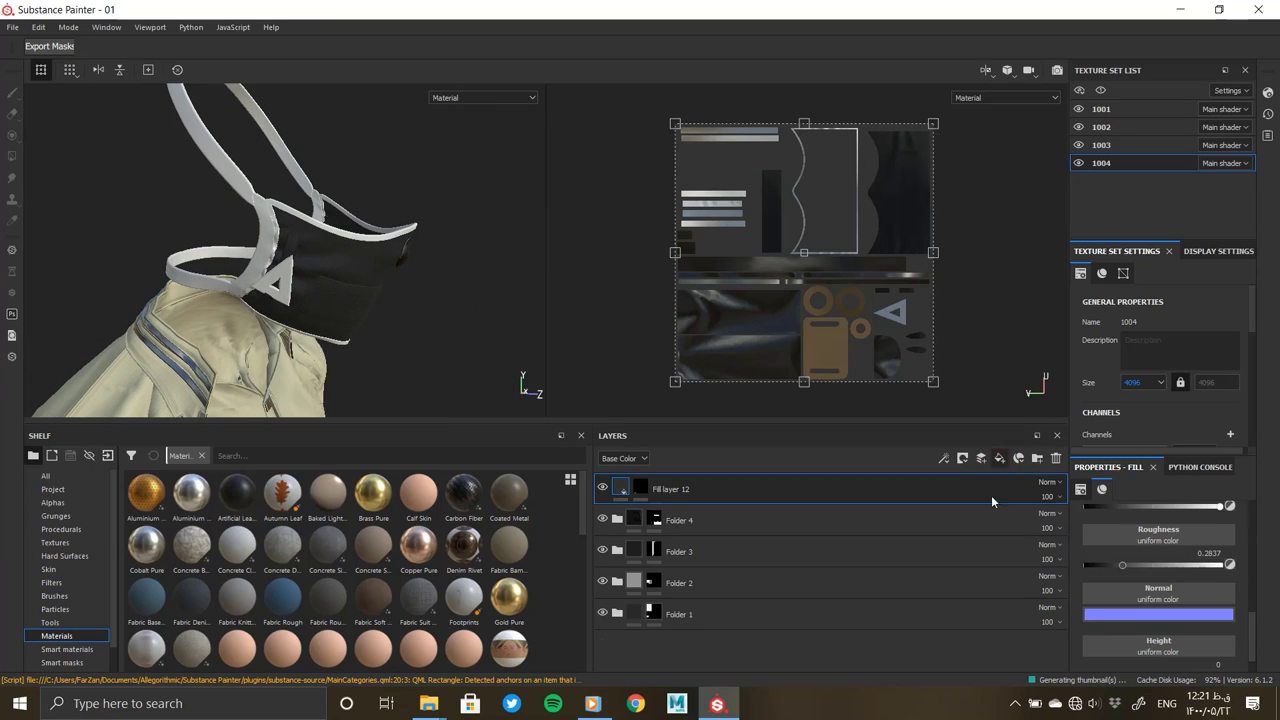
click(999, 458)
Give Fill layer 13 a black mask and a light grey base colour
right_click(624, 484)
click(624, 489)
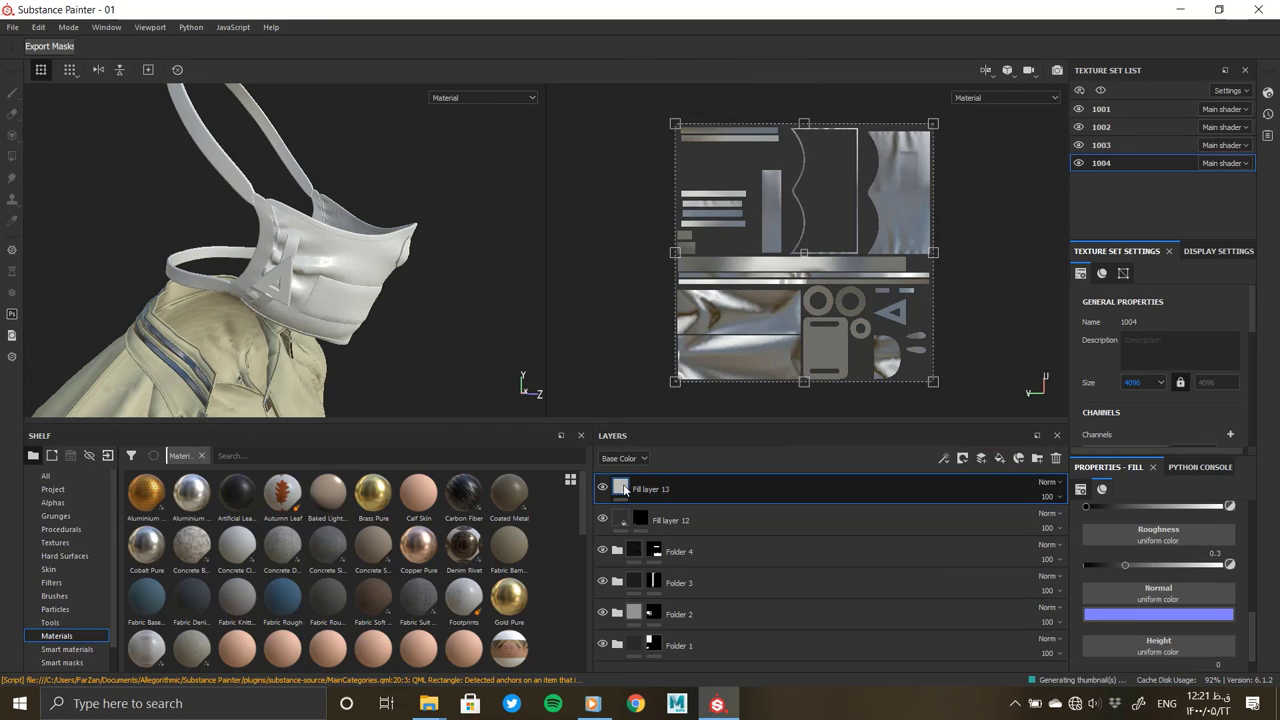
right_click(624, 489)
click(680, 102)
click(620, 488)
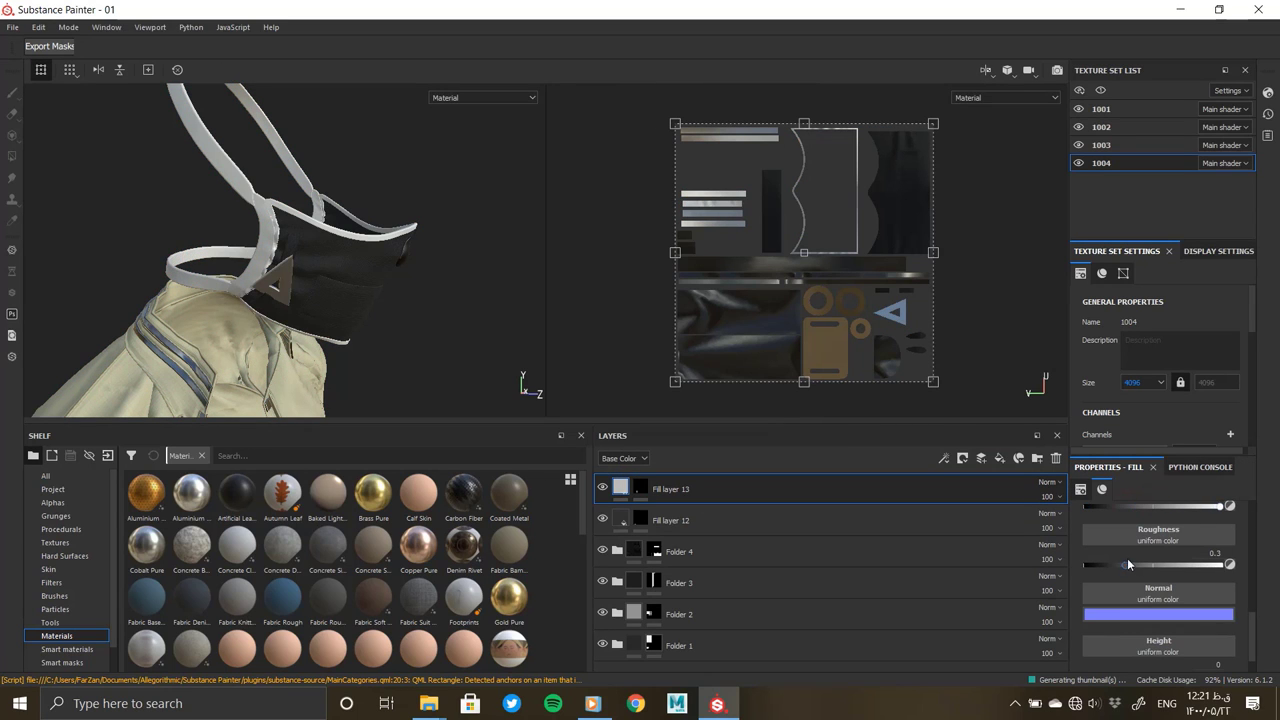
scroll(1120, 600, up, 2)
scroll(1110, 620, up, 1)
click(1128, 565)
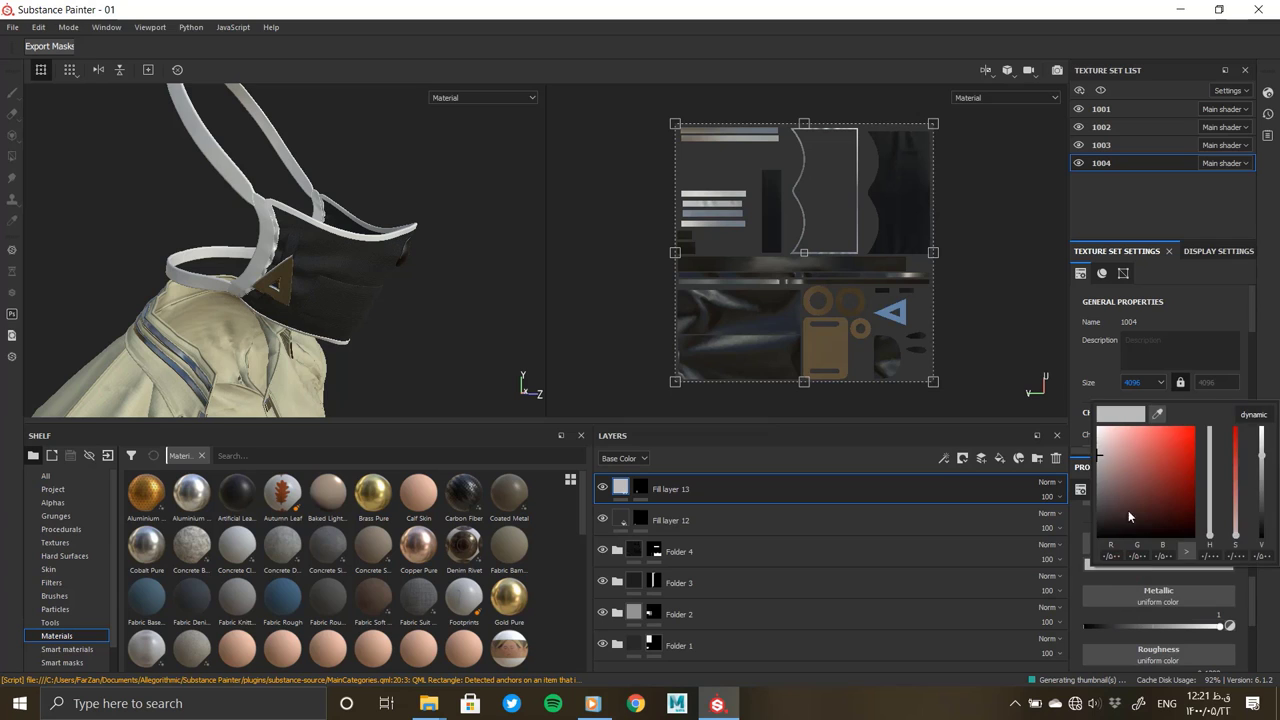
click(1128, 510)
alt+drag(229, 289, 360, 280)
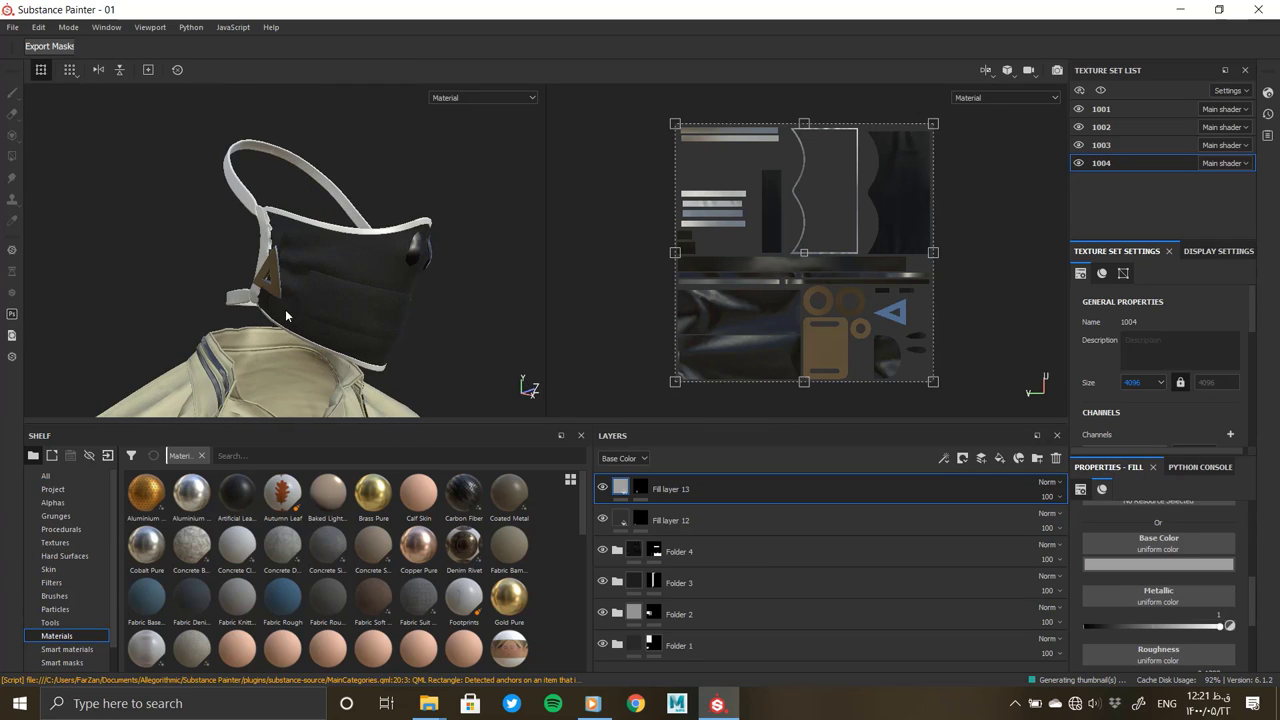
Add Fill layer 14 with a darkened base colour and a black mask
click(999, 458)
right_click(616, 482)
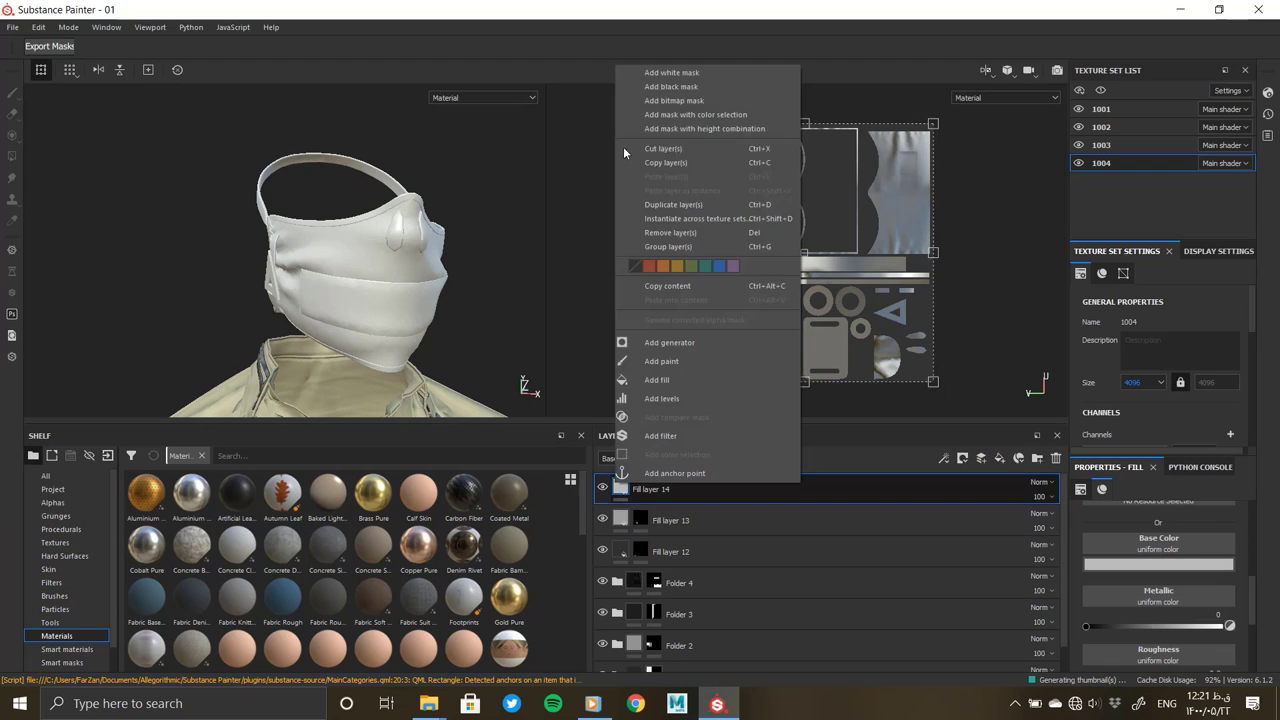
click(1174, 565)
click(1102, 511)
right_click(620, 489)
click(688, 24)
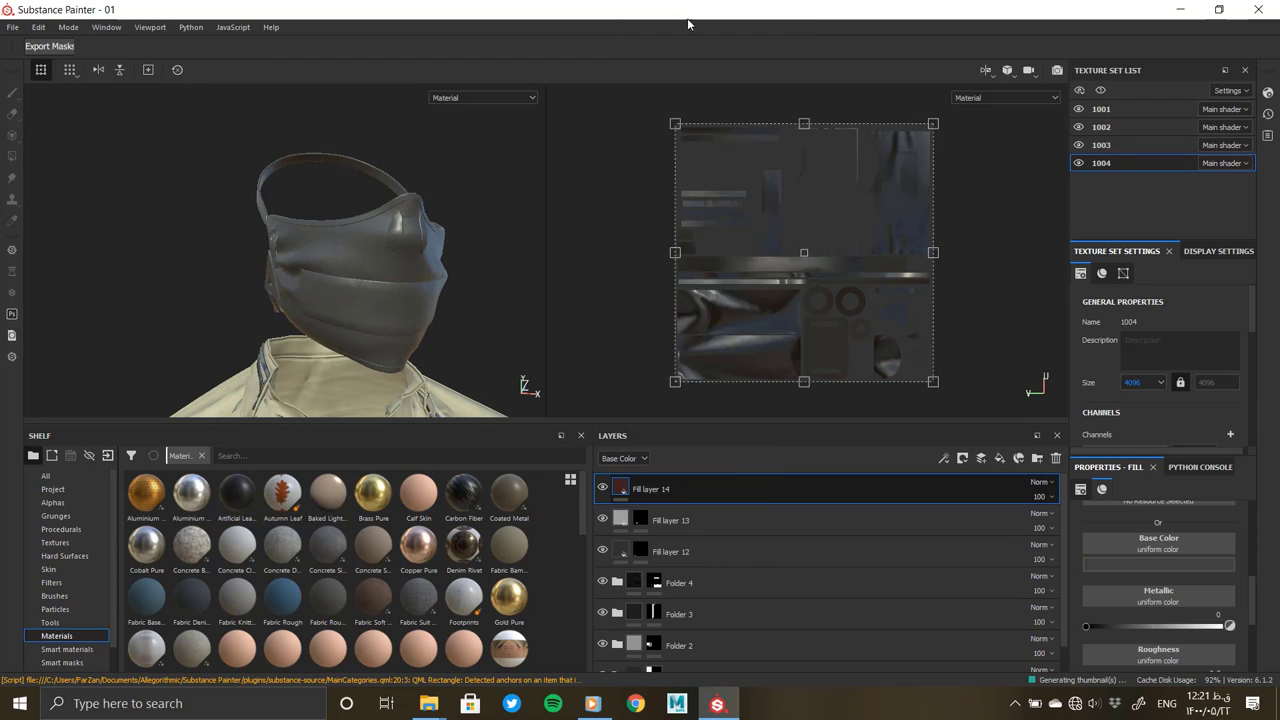
alt+drag(354, 240, 326, 220)
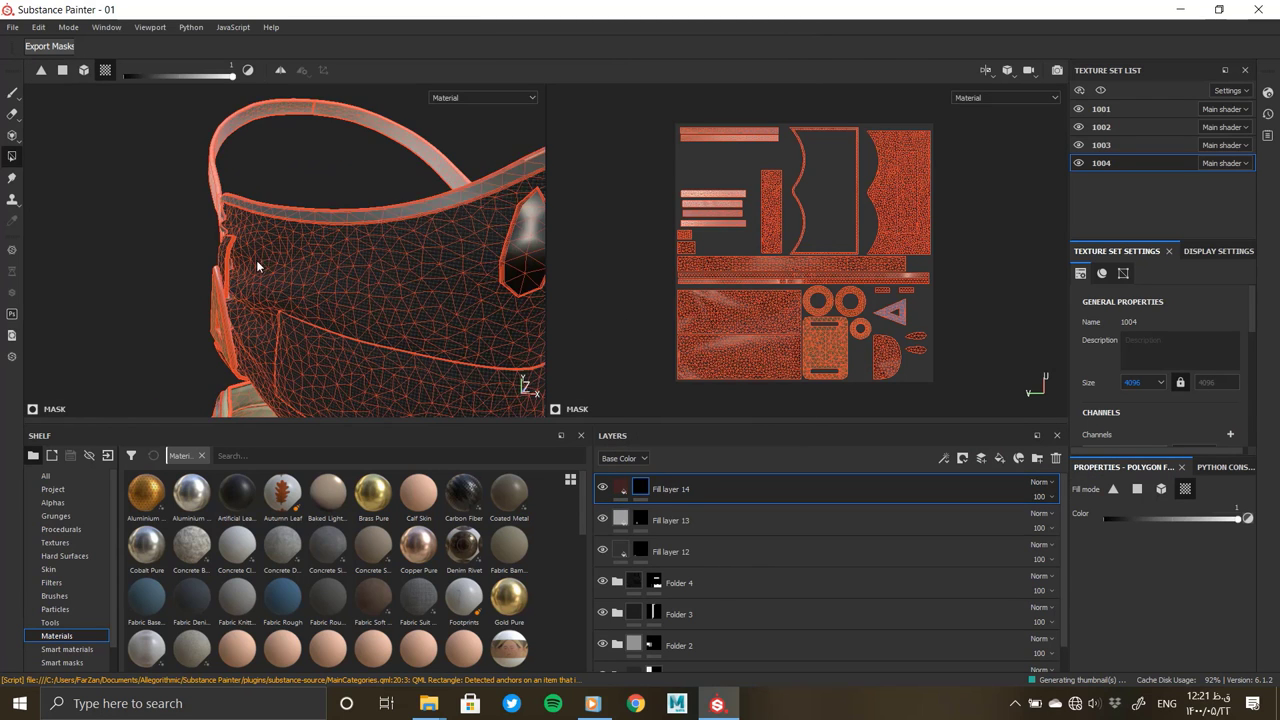
alt+drag(257, 266, 211, 229)
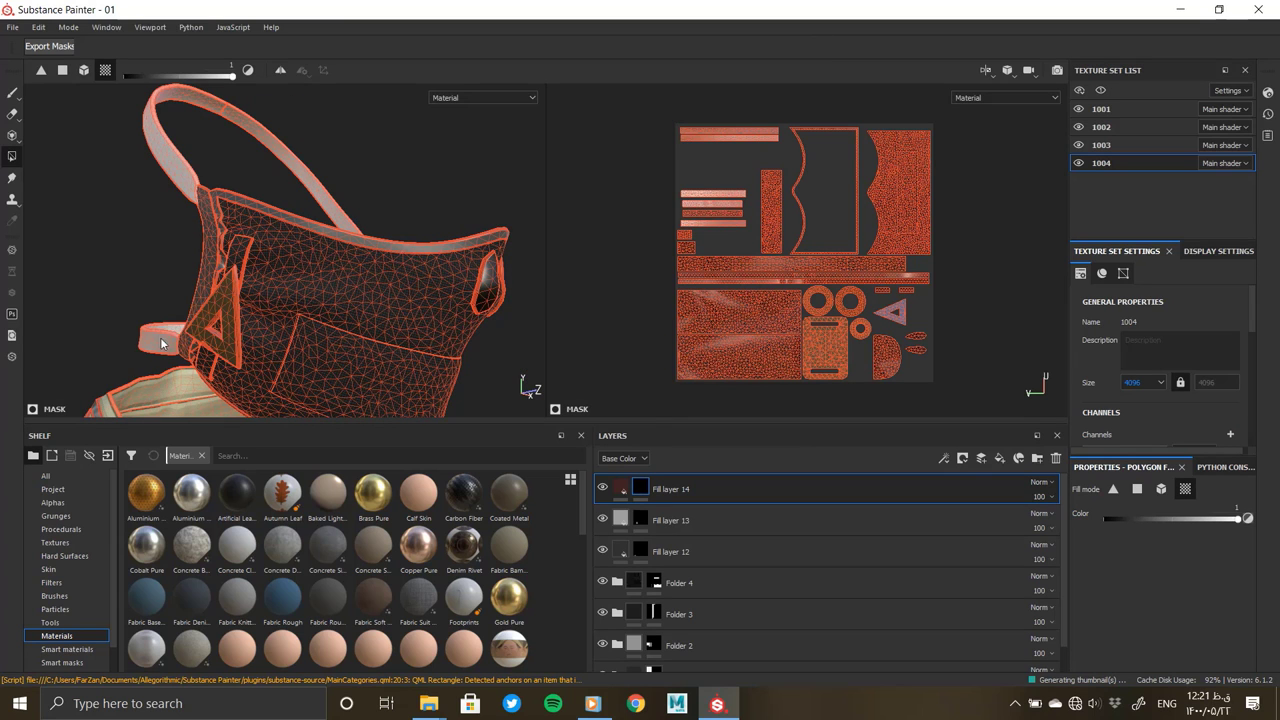
mouse_move(383, 290)
alt+mouse_down()
mouse_move(134, 284)
mouse_move(234, 286)
alt+mouse_up()
scroll(134, 284, up, 3)
key(f)
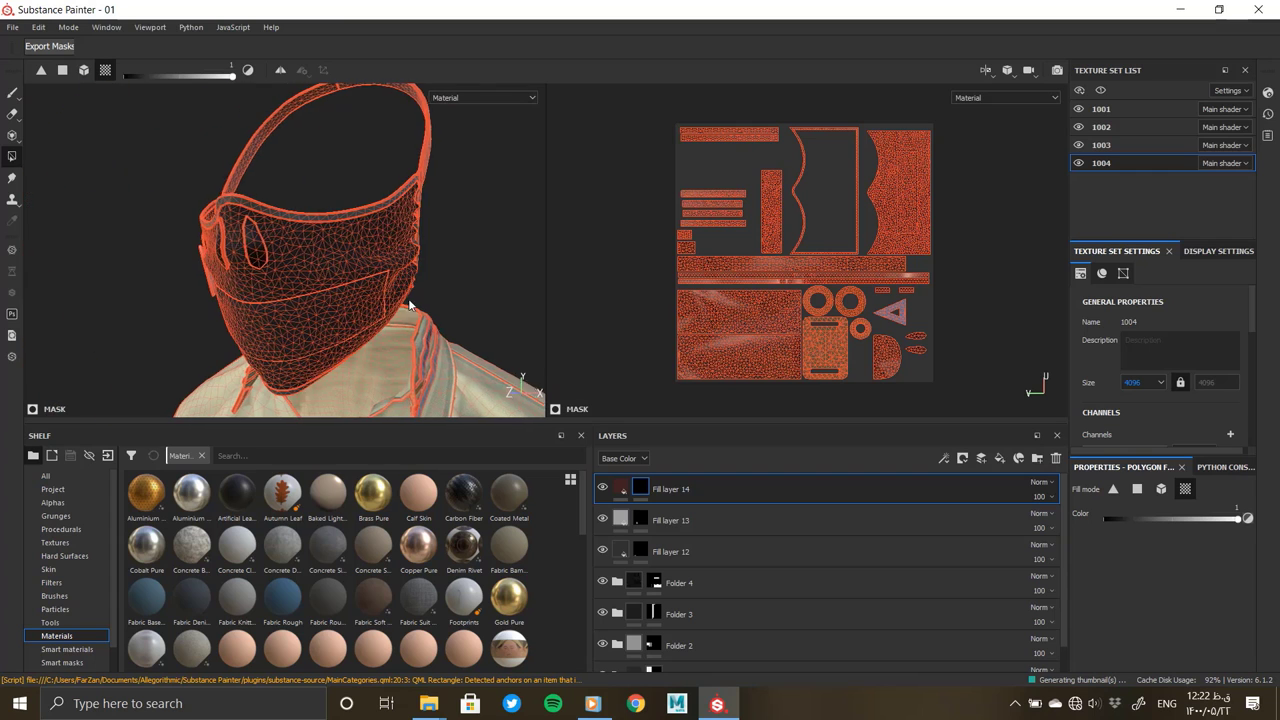
Set Fill layer 14's base colour to black and its roughness to about 0.5
click(621, 488)
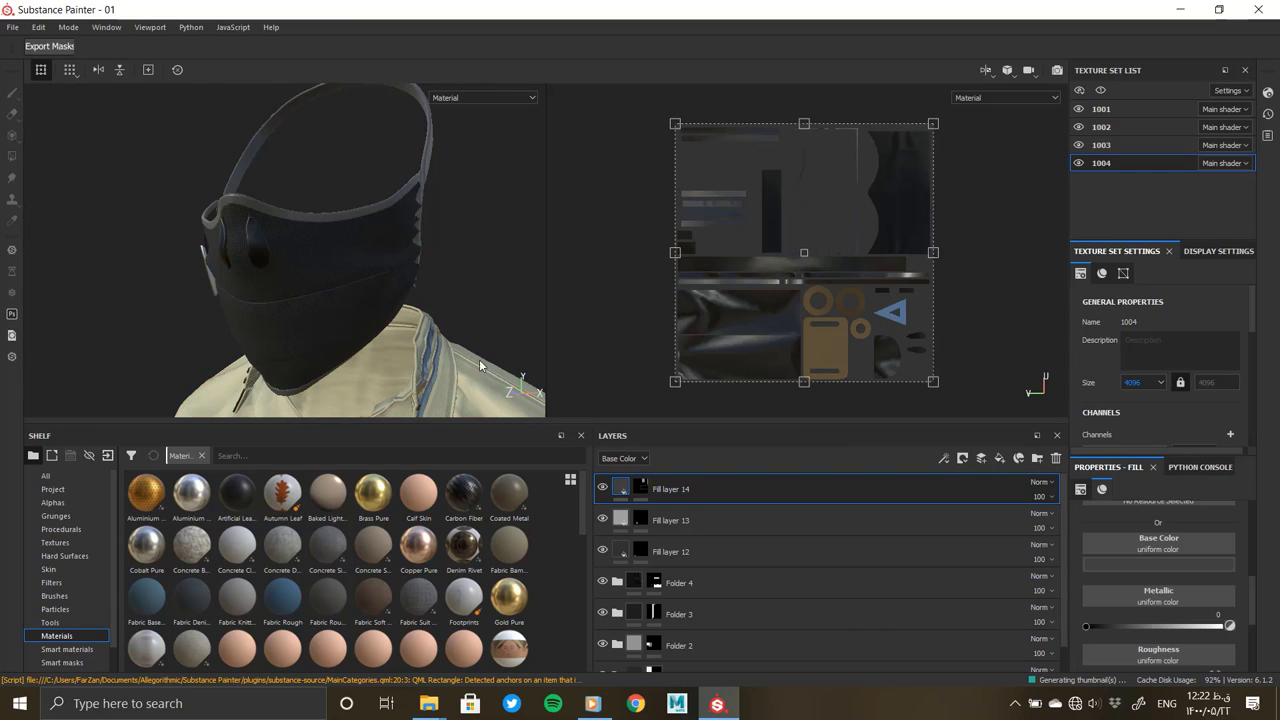
mouse_move(479, 366)
alt+mouse_down()
mouse_move(251, 286)
mouse_move(307, 203)
mouse_move(363, 289)
alt+mouse_up()
alt+middle_drag(363, 289, 346, 257)
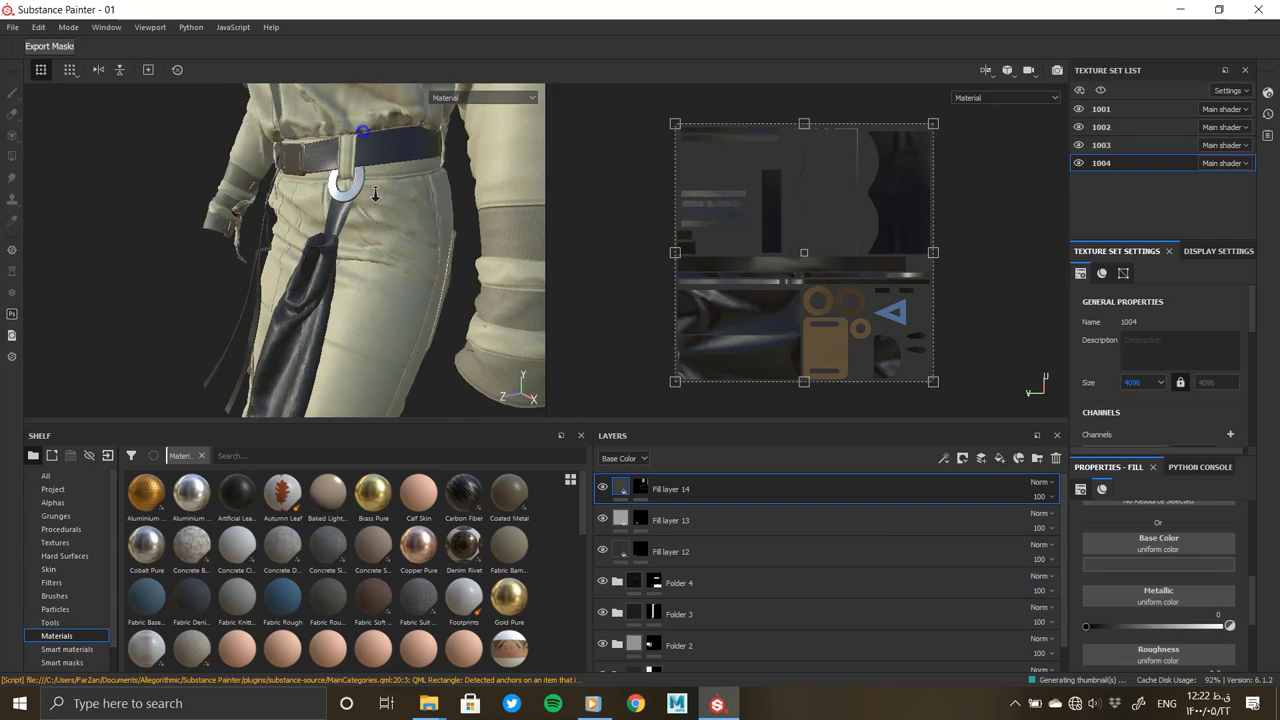
mouse_move(375, 193)
alt+middle_down()
mouse_move(314, 265)
mouse_move(321, 235)
alt+middle_up()
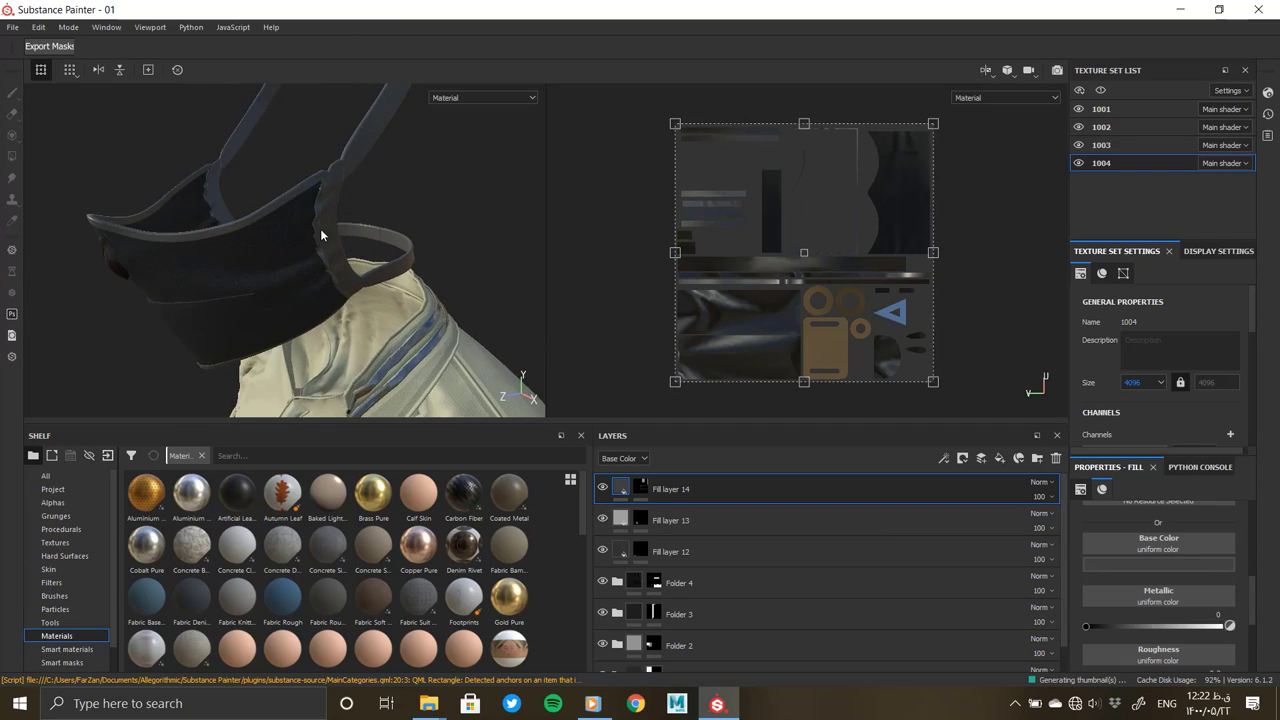
click(1158, 564)
click(1120, 535)
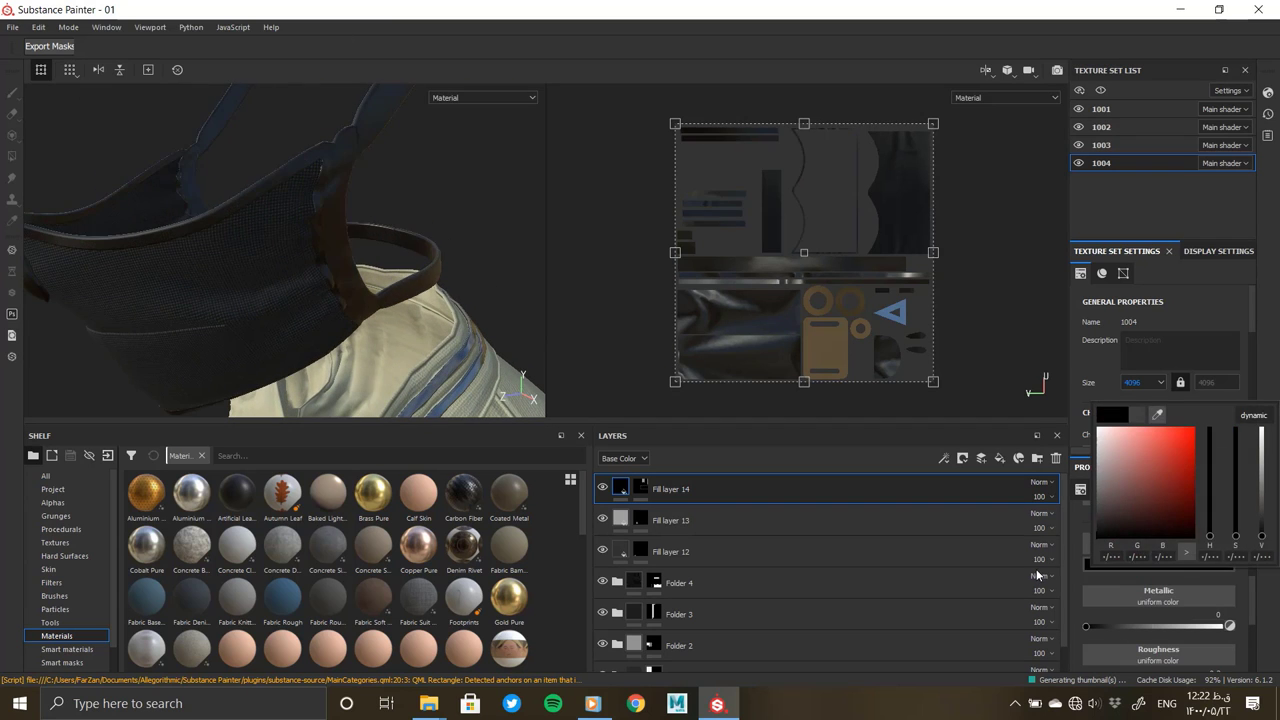
click(1122, 633)
mouse_move(1150, 603)
mouse_down()
mouse_move(1230, 605)
mouse_move(1169, 606)
mouse_up()
click(1156, 608)
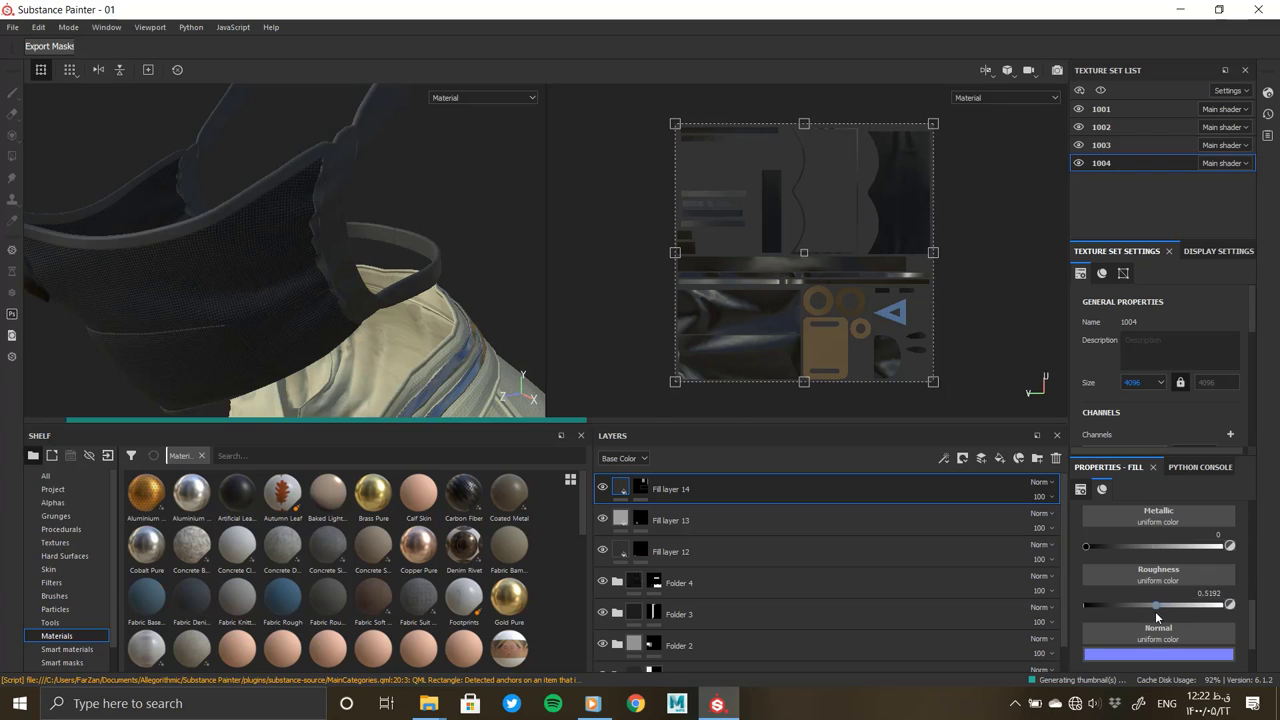
mouse_move(420, 280)
alt+mouse_down()
mouse_move(319, 263)
mouse_move(297, 277)
alt+mouse_up()
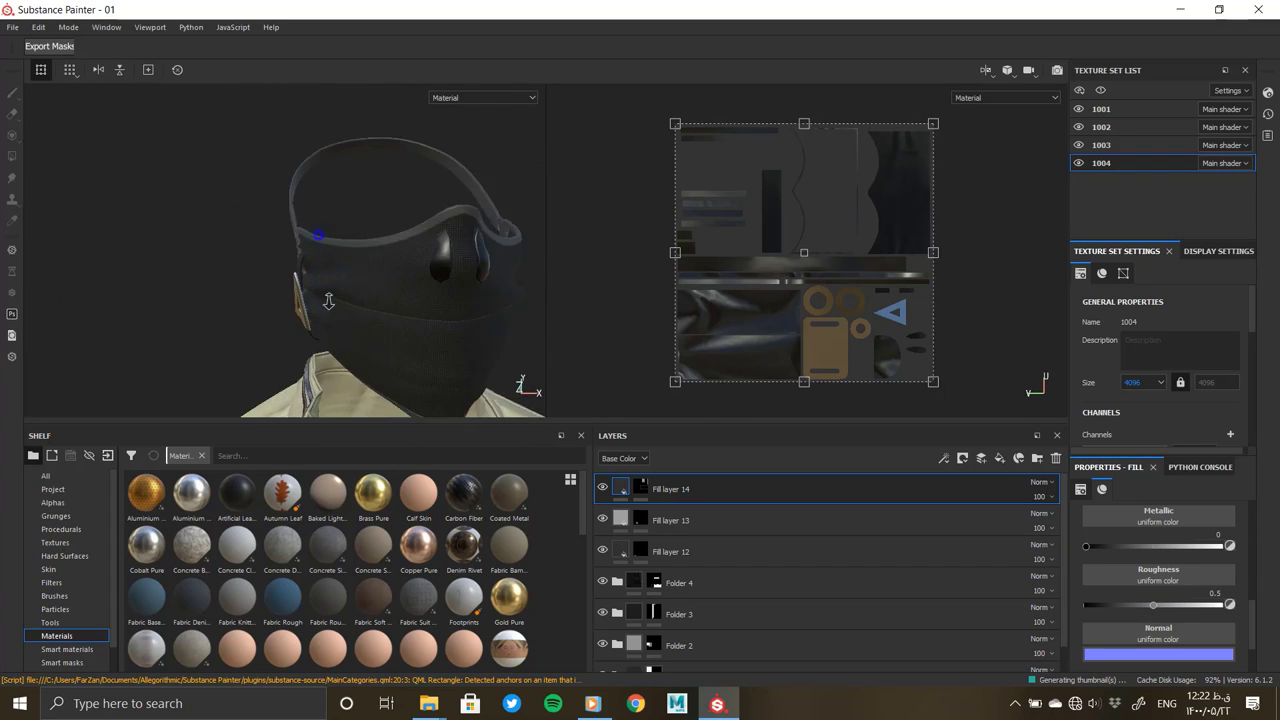
Use White Noise as Fill layer 14's height texture with balance about 0.28
click(639, 491)
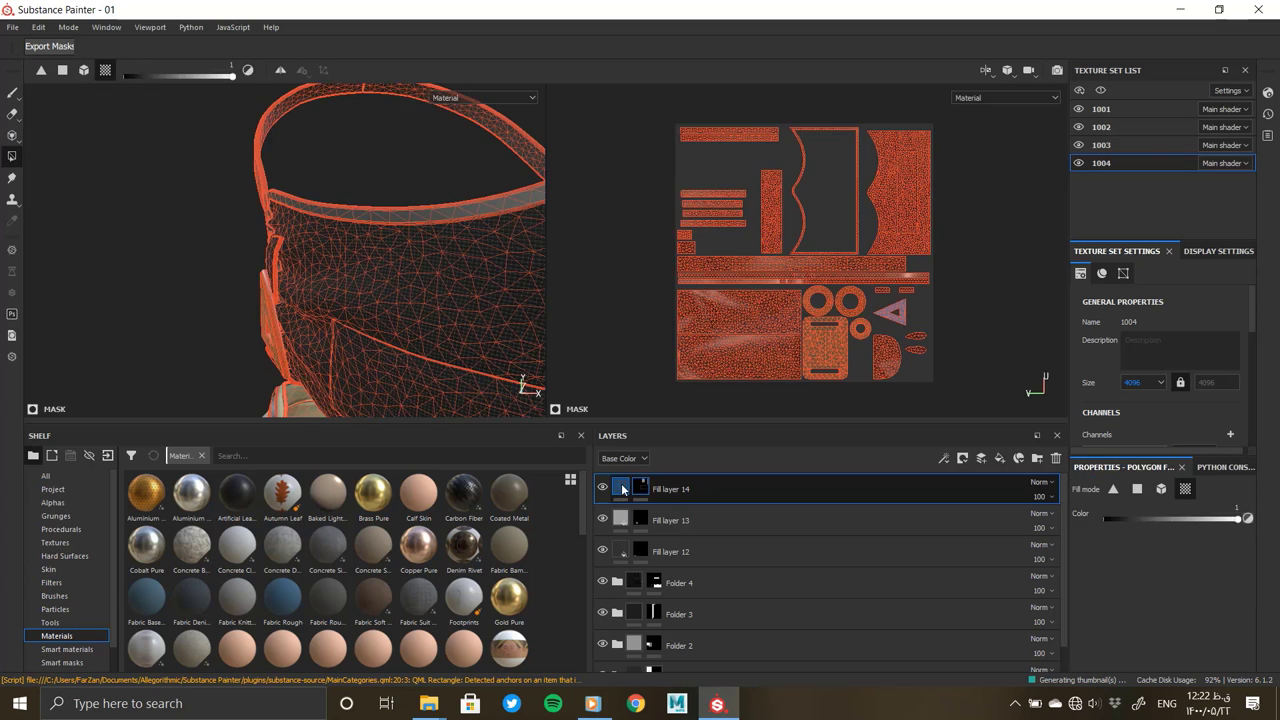
scroll(1130, 600, down, 2)
click(1143, 611)
scroll(1271, 470, down, 10)
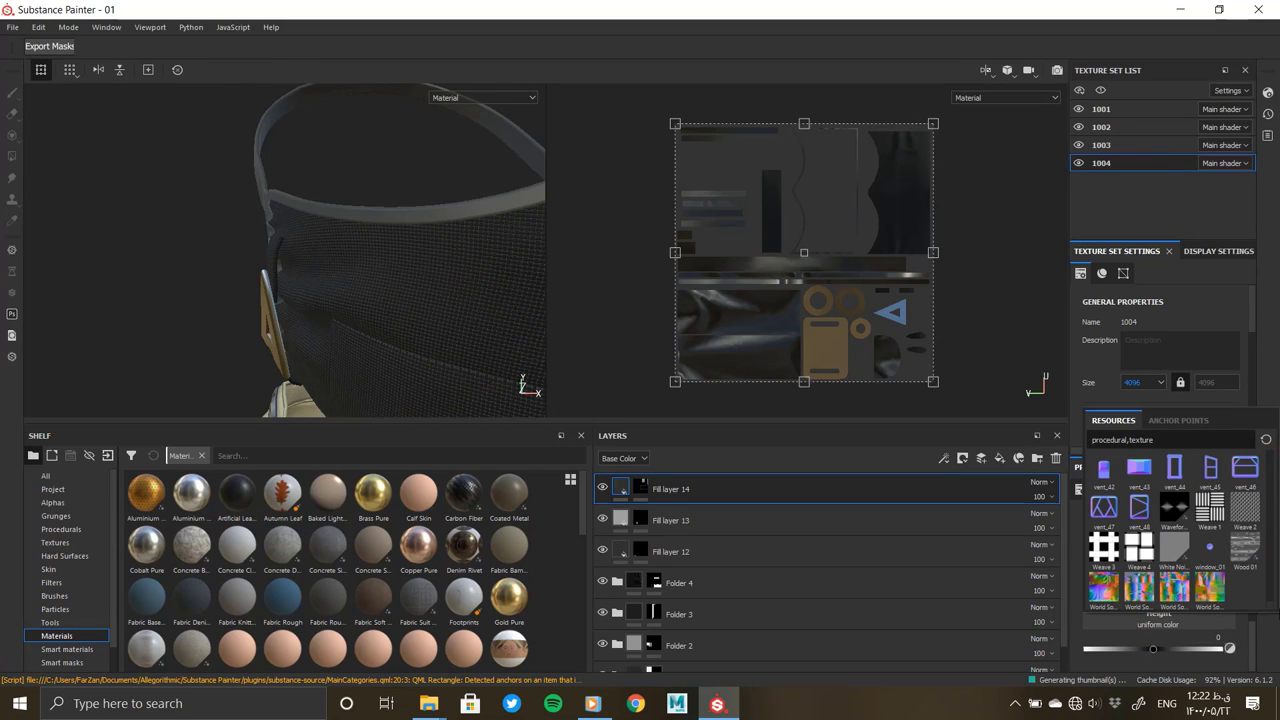
click(1172, 553)
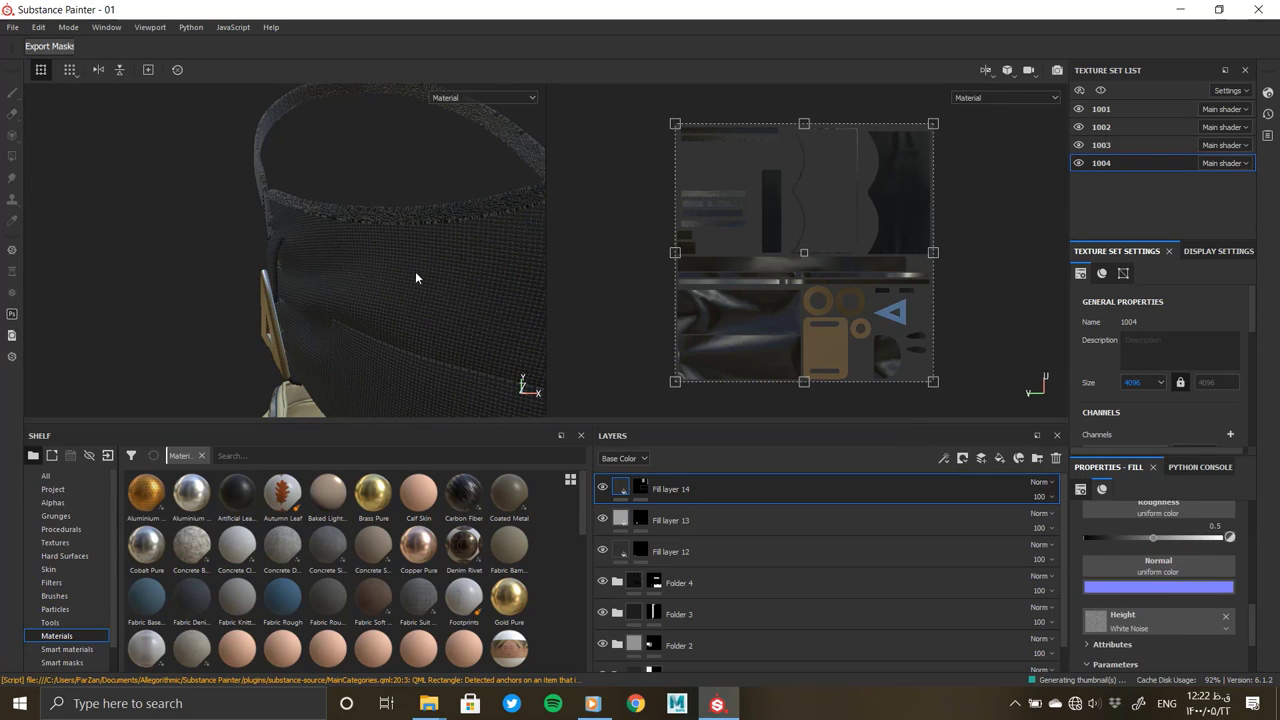
alt+drag(420, 277, 265, 292)
scroll(1162, 621, down, 3)
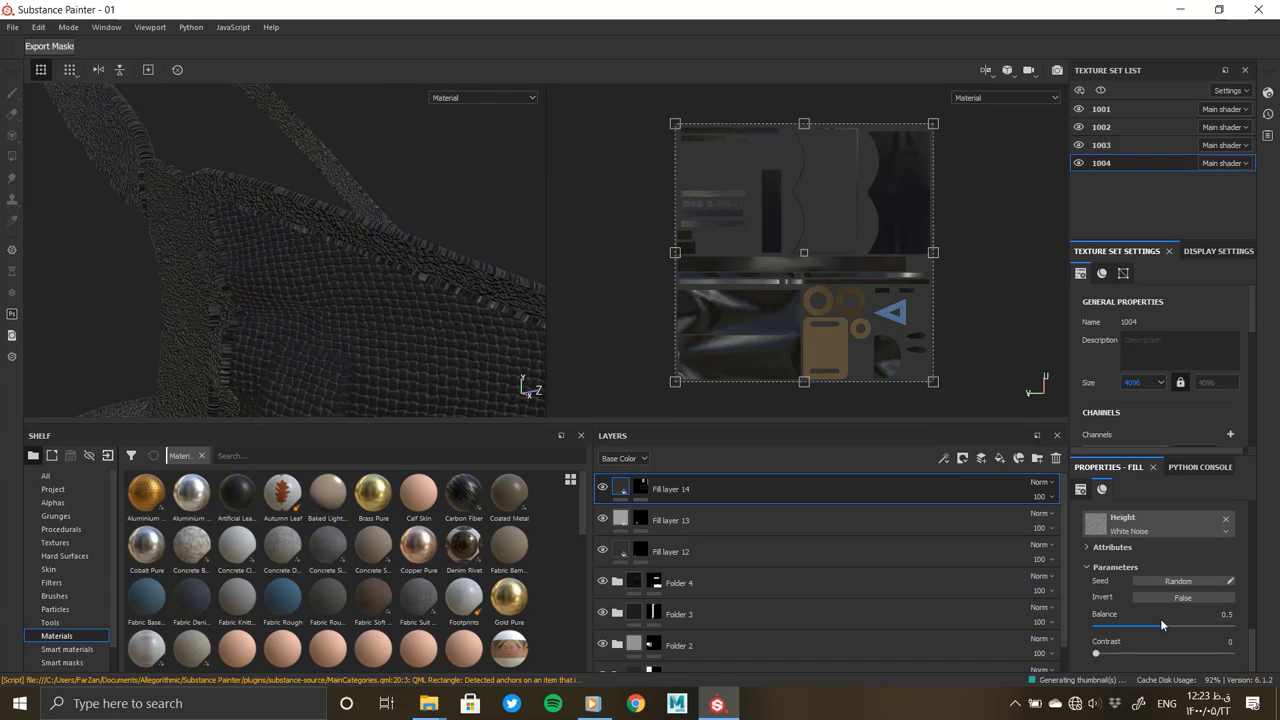
drag(1165, 628, 1133, 628)
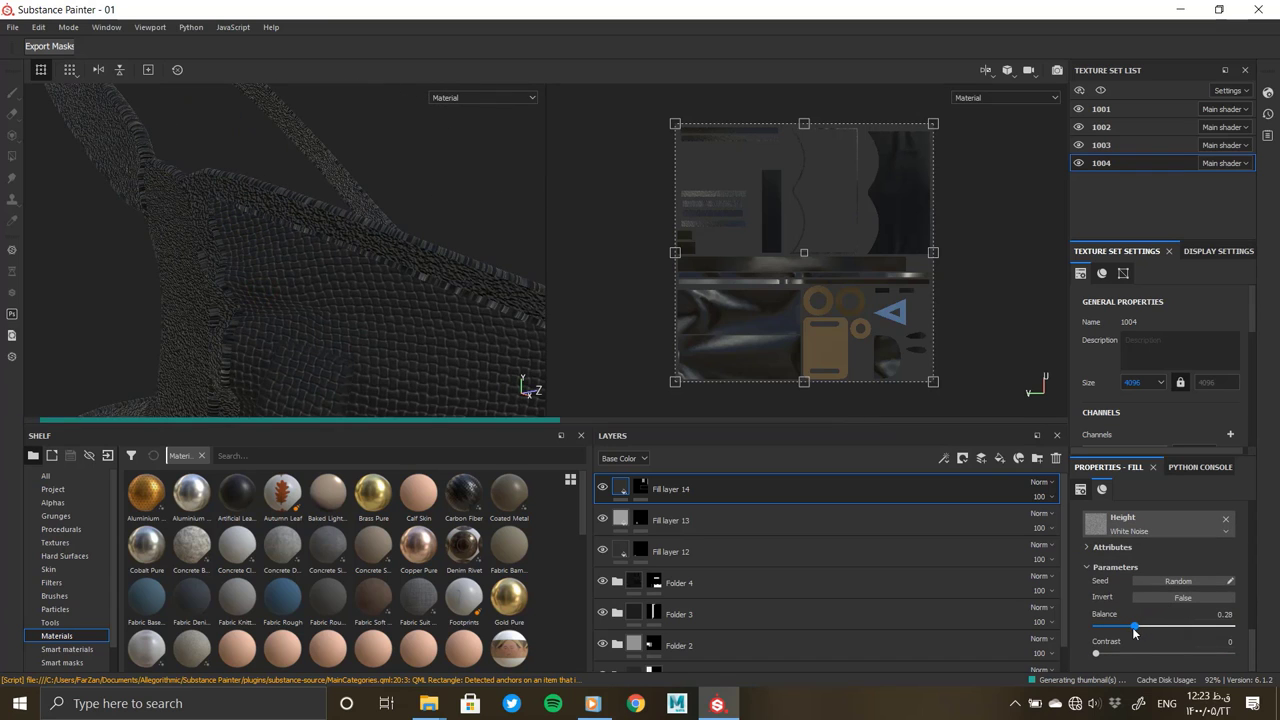
Turn Fill layer 14's height opacity down to 0 and review its White Noise settings
click(640, 459)
click(620, 478)
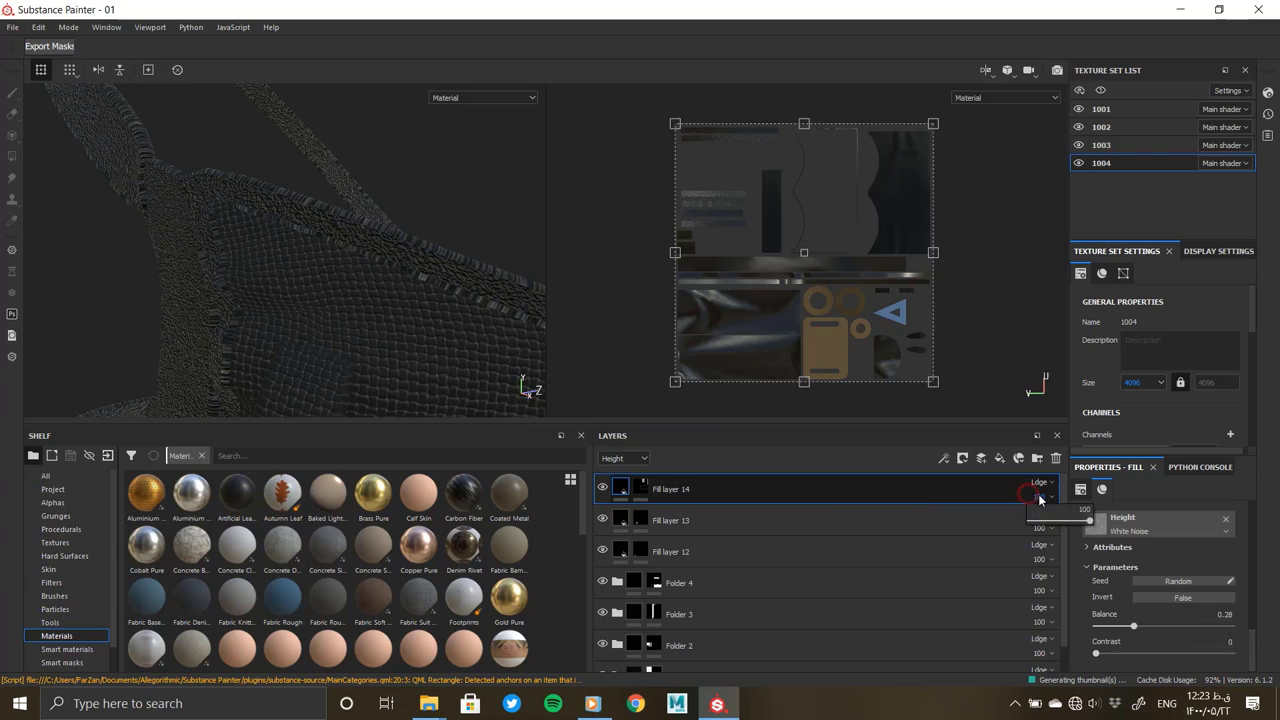
drag(1038, 494, 1035, 528)
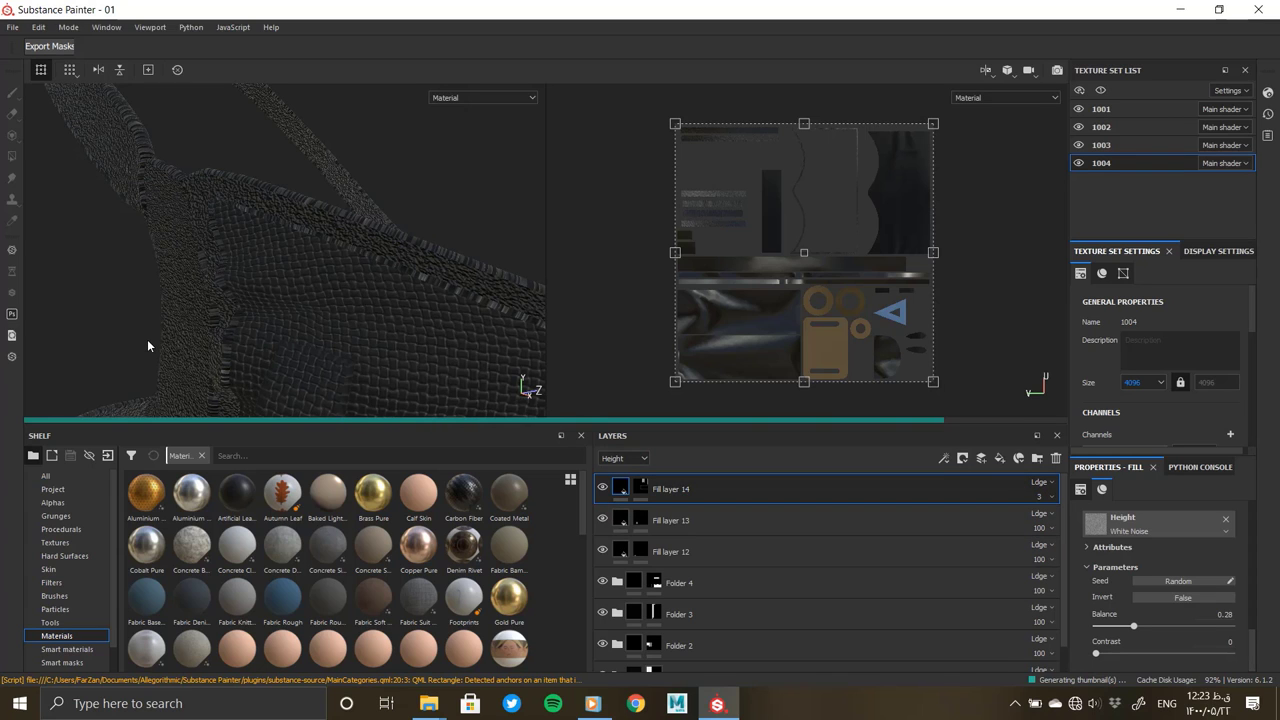
click(1040, 496)
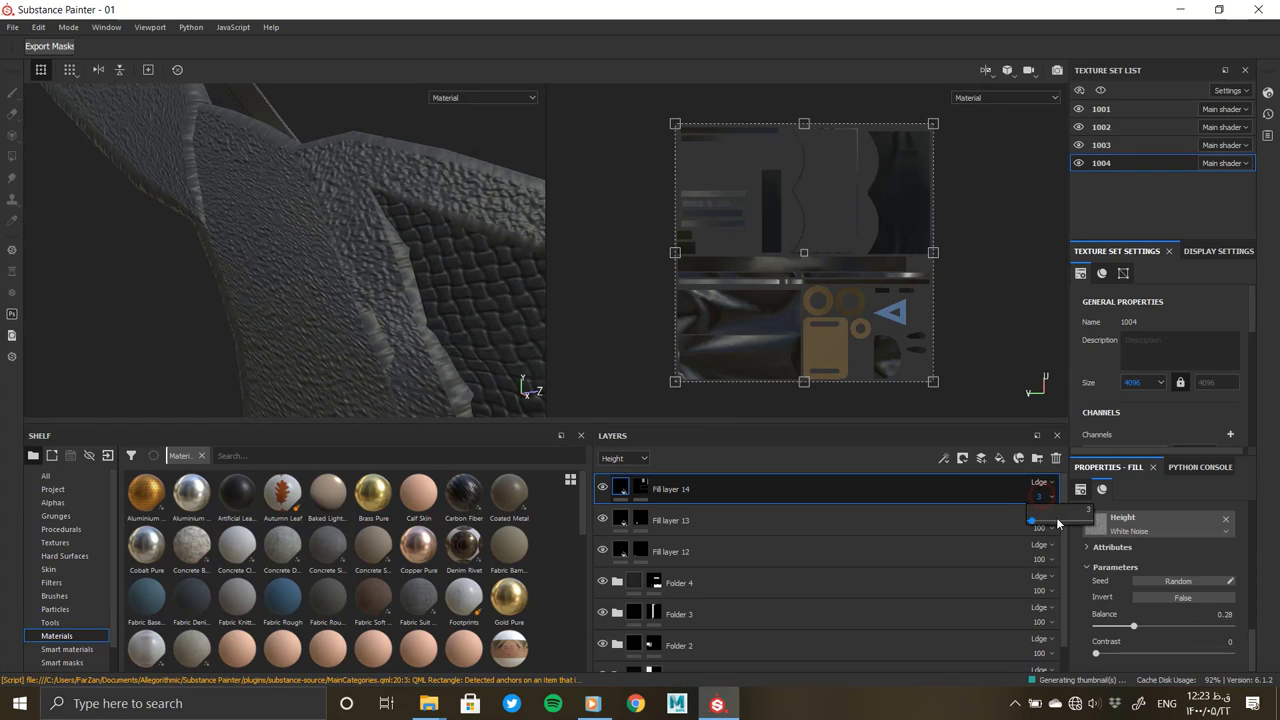
drag(1032, 524, 1030, 526)
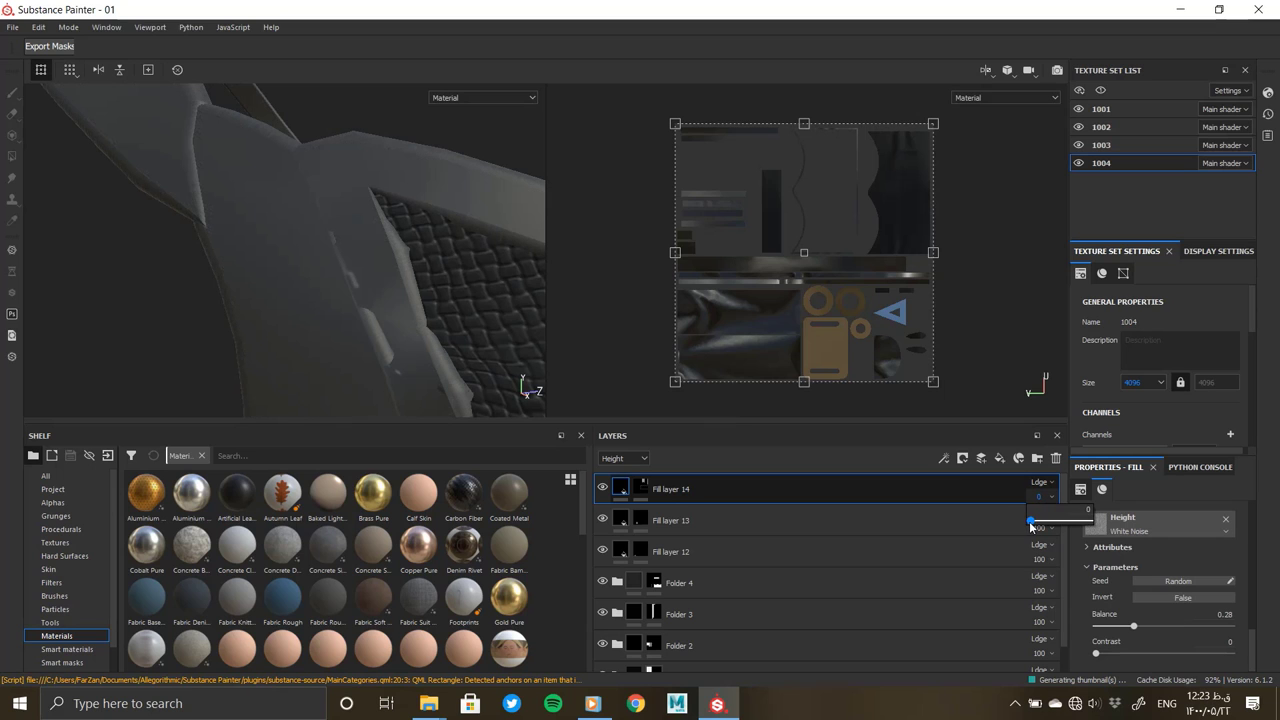
mouse_move(354, 333)
alt+mouse_down()
mouse_move(232, 188)
mouse_move(387, 210)
mouse_move(371, 300)
mouse_move(380, 329)
alt+mouse_up()
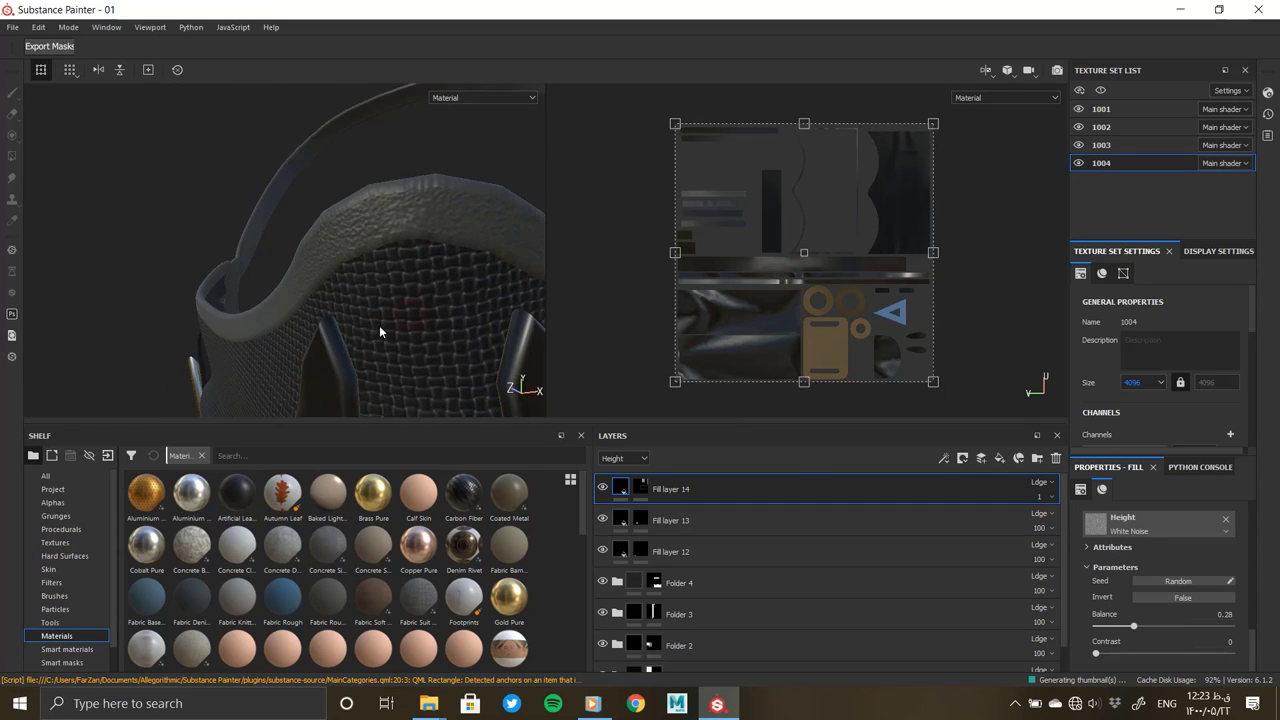
click(641, 490)
click(622, 490)
mouse_move(465, 276)
alt+mouse_down()
mouse_move(386, 366)
mouse_move(299, 288)
mouse_move(224, 187)
mouse_move(355, 260)
mouse_move(500, 423)
alt+mouse_up()
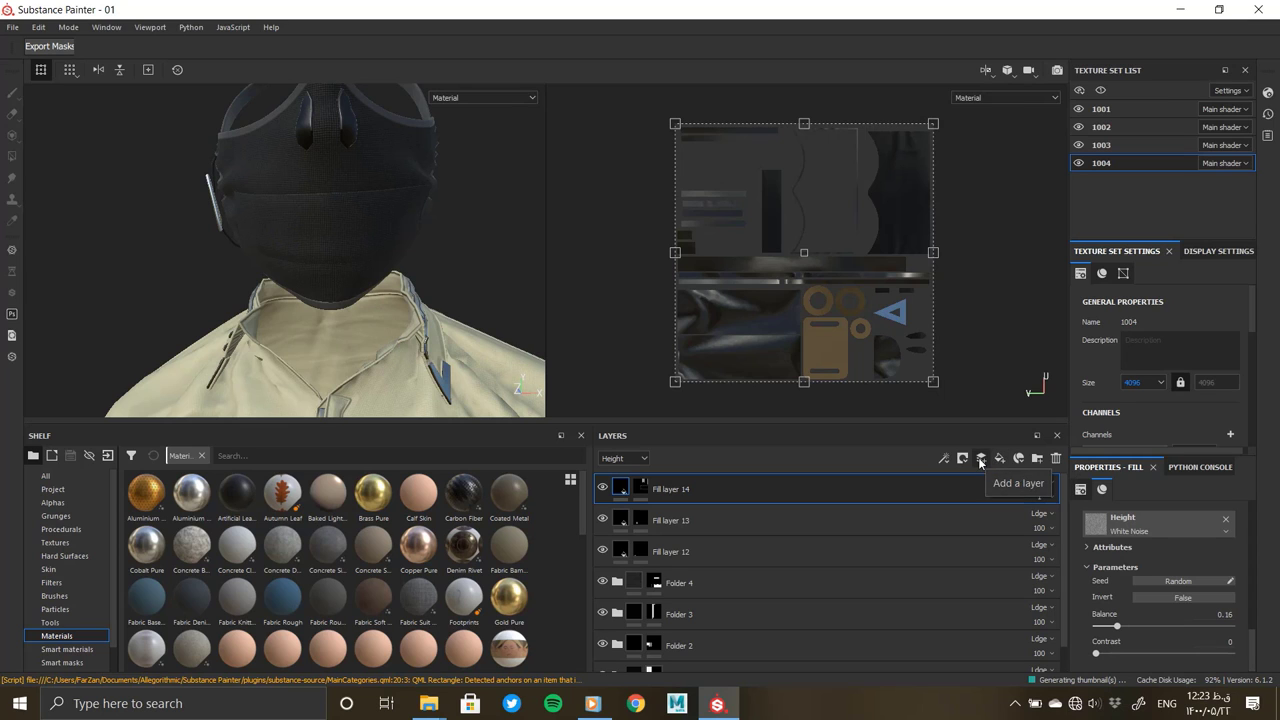
Add a new paint layer and load the Zipper tool preset with a test stroke
click(1018, 458)
click(50, 622)
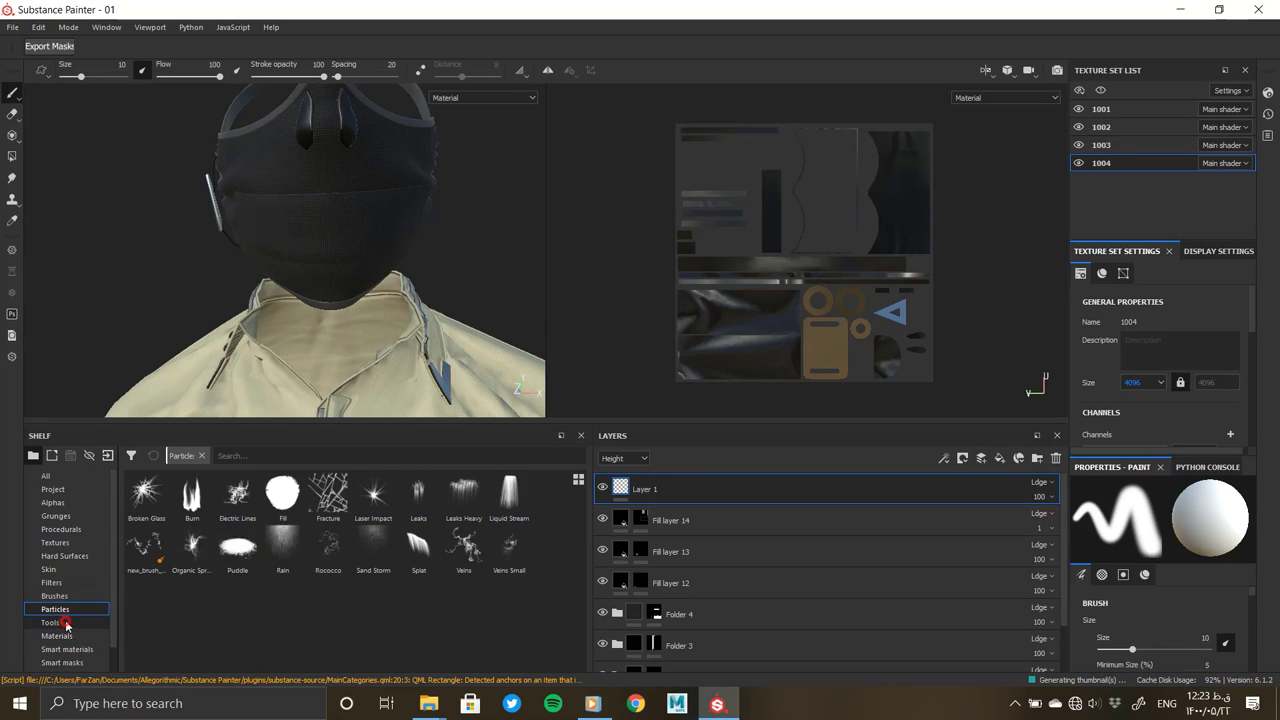
click(373, 598)
drag(253, 222, 356, 233)
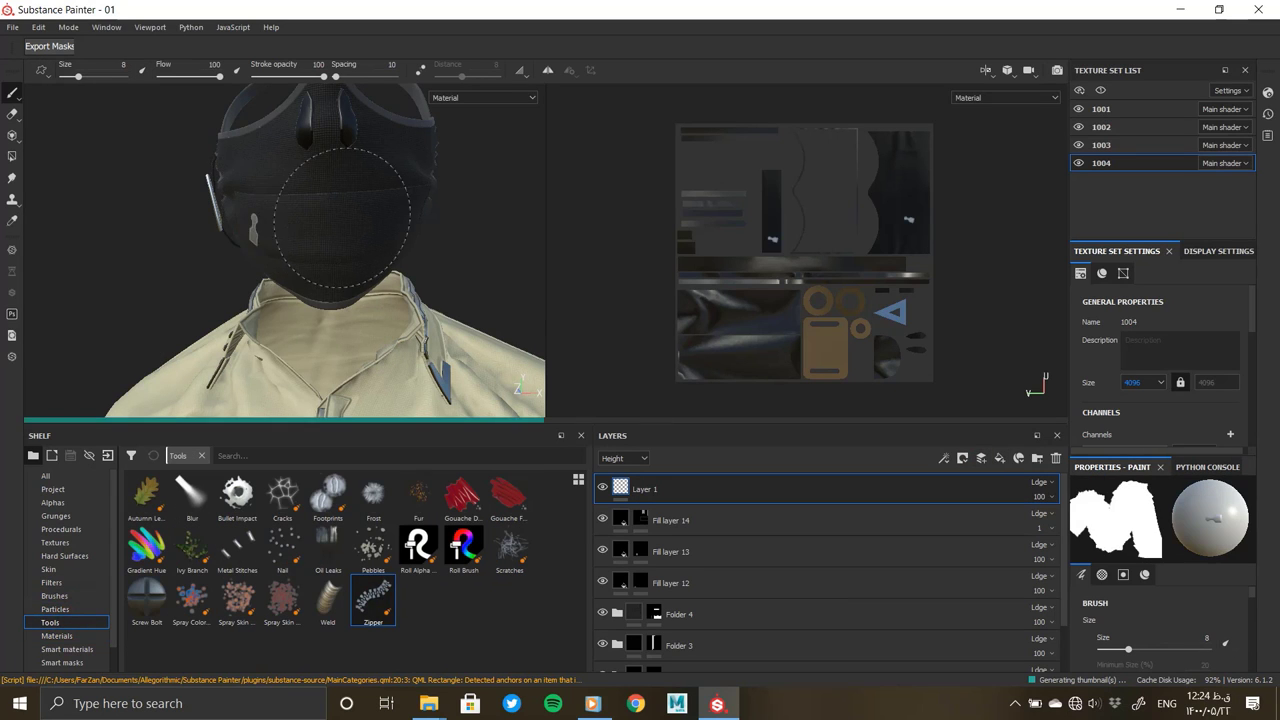
Shrink the Zipper brush size to 2.86 while viewing the chin and collar
scroll(356, 233, up, 3)
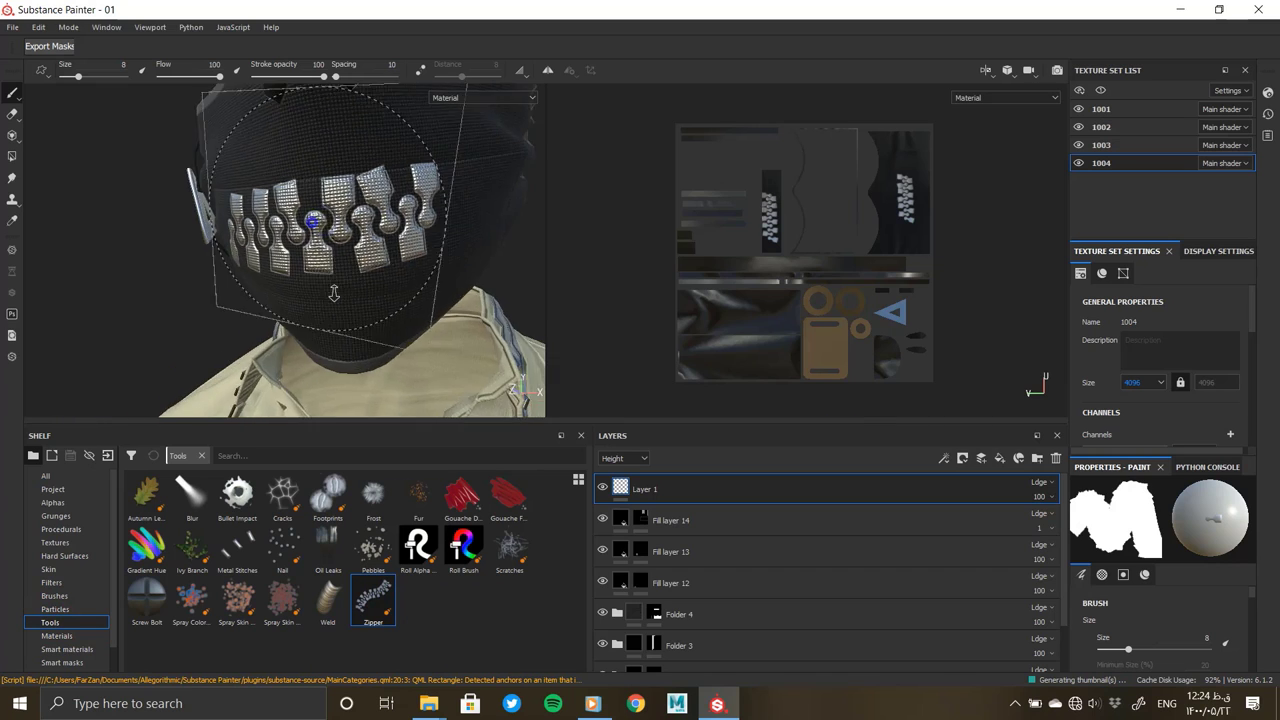
scroll(450, 310, up, 3)
scroll(523, 383, up, 3)
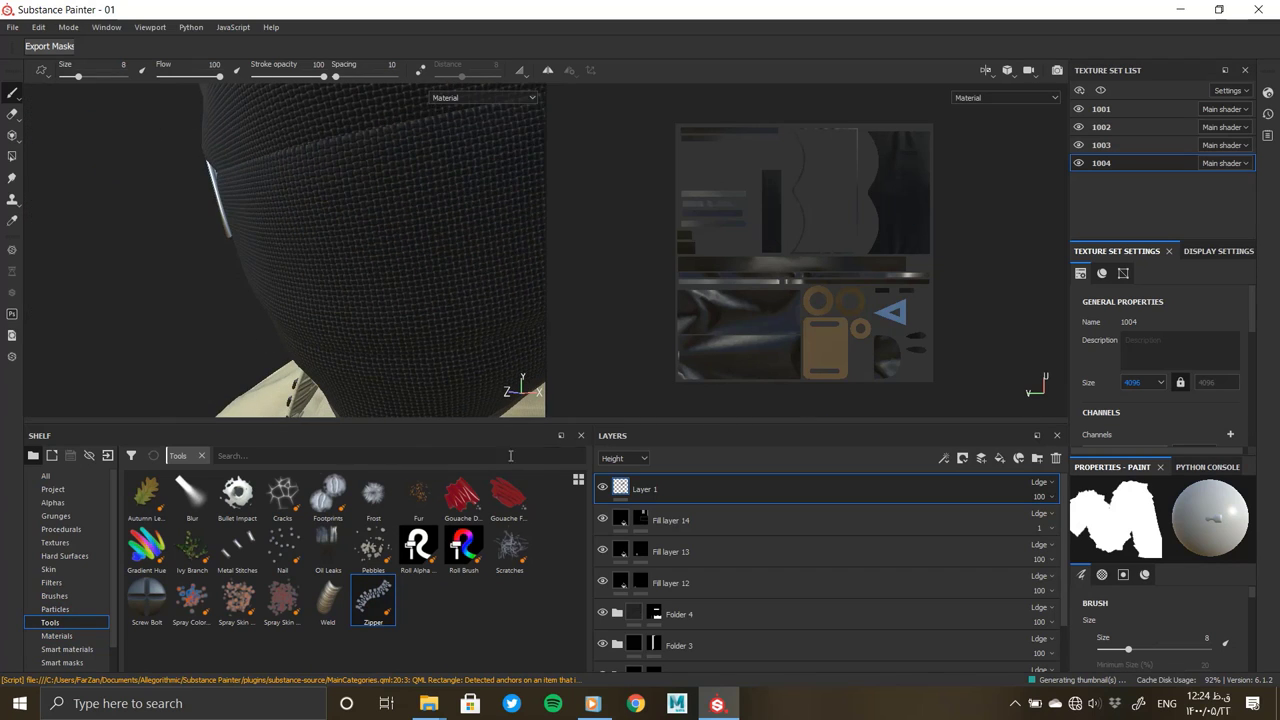
alt+drag(420, 330, 335, 245)
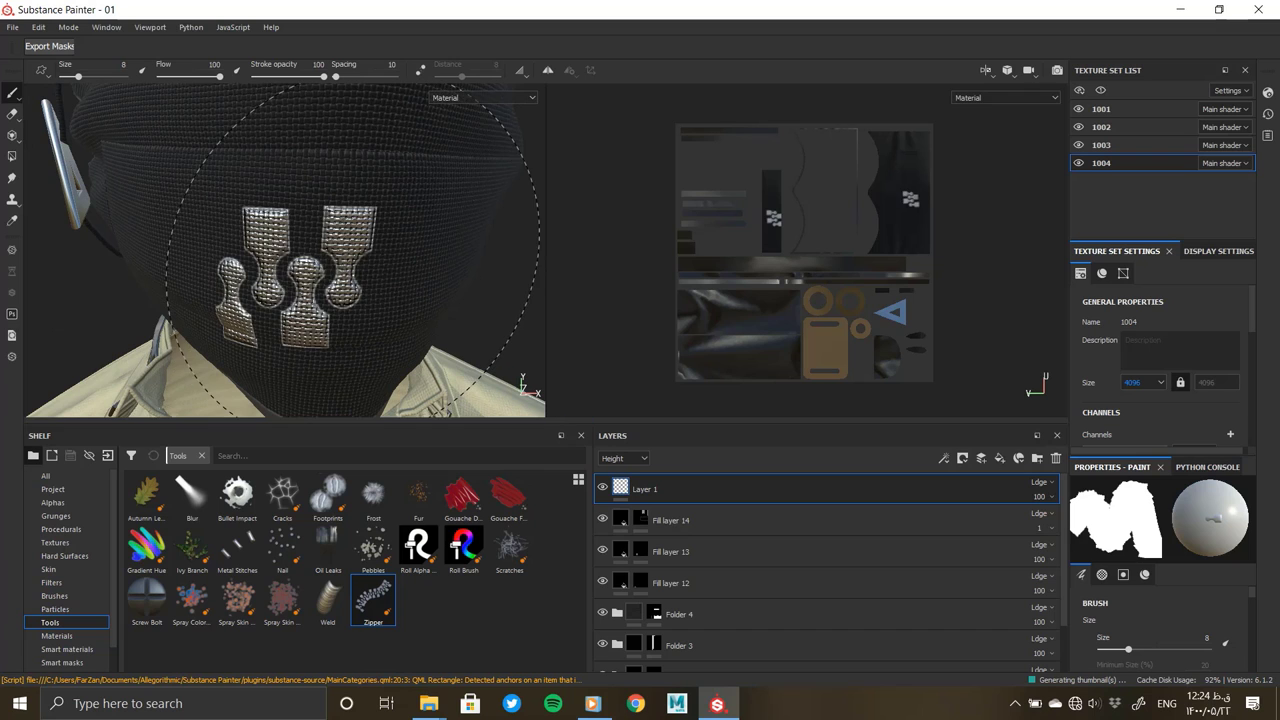
scroll(796, 340, up, 5)
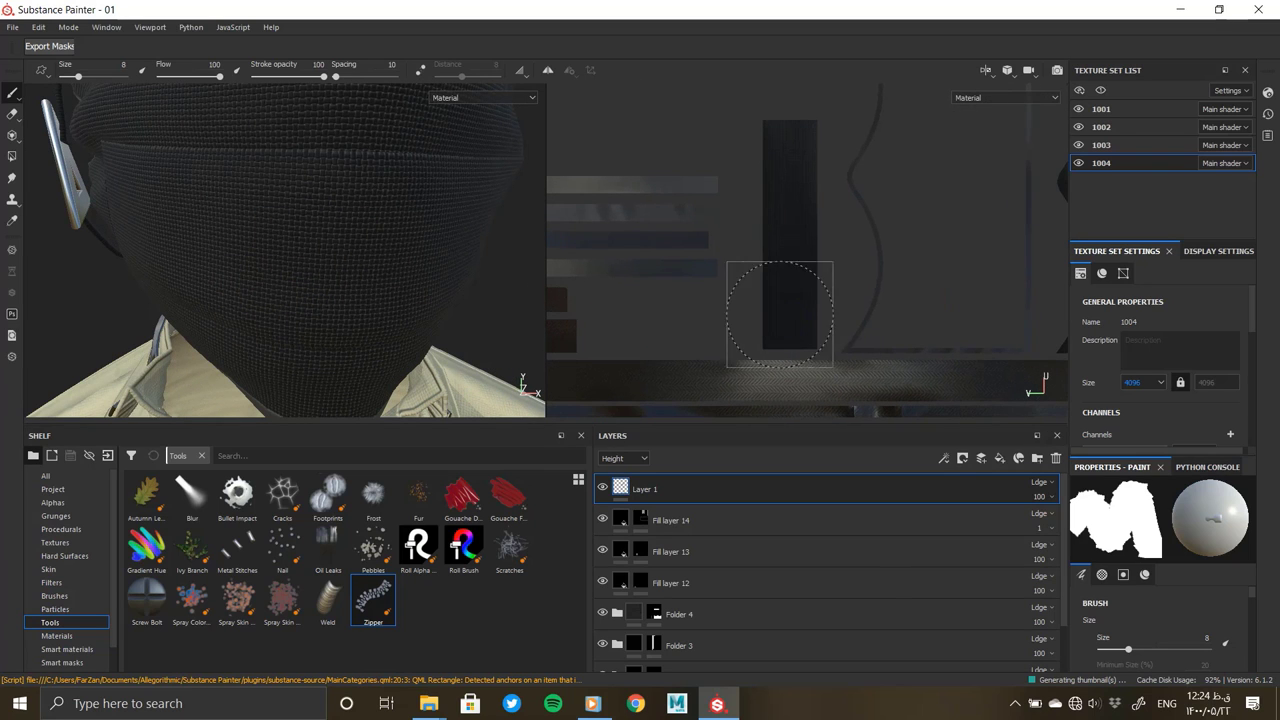
ctrl+right_drag(796, 340, 788, 318)
Paint test zipper strokes along the texture strip and undo them all
drag(784, 157, 790, 330)
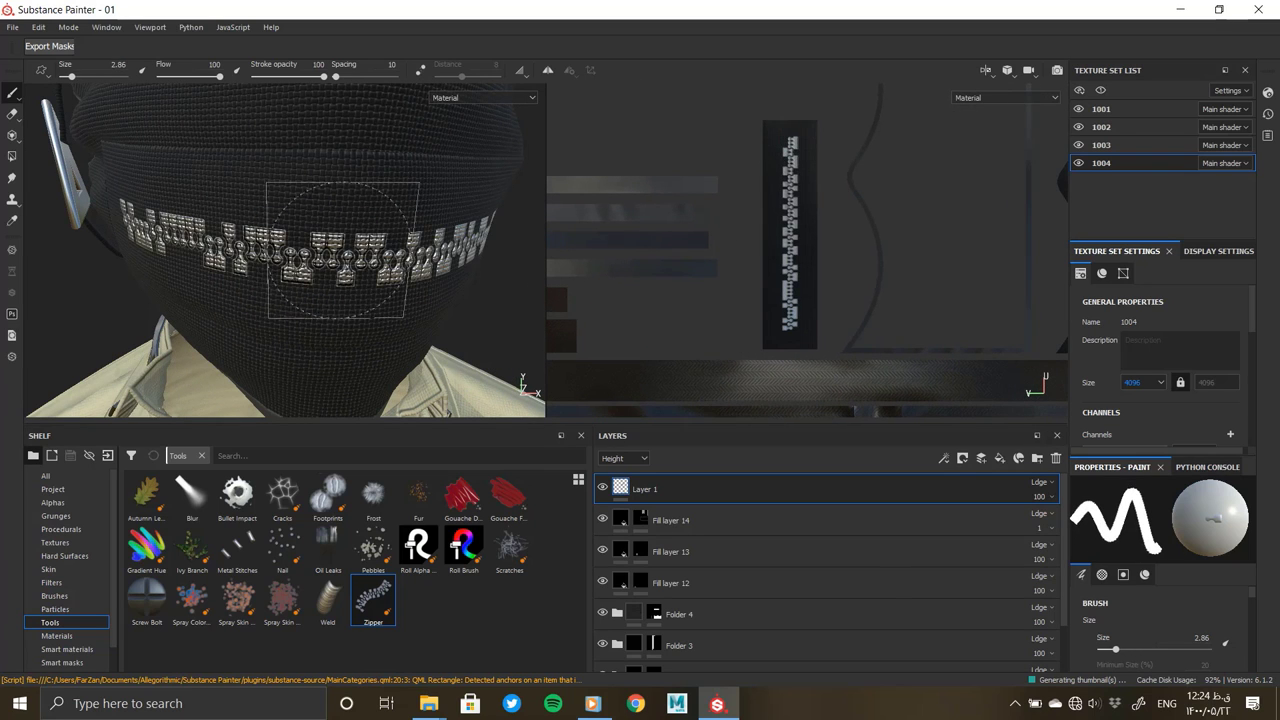
mouse_move(343, 205)
alt+mouse_down()
mouse_move(300, 266)
mouse_move(279, 260)
mouse_move(300, 262)
alt+mouse_up()
key(ctrl+z)
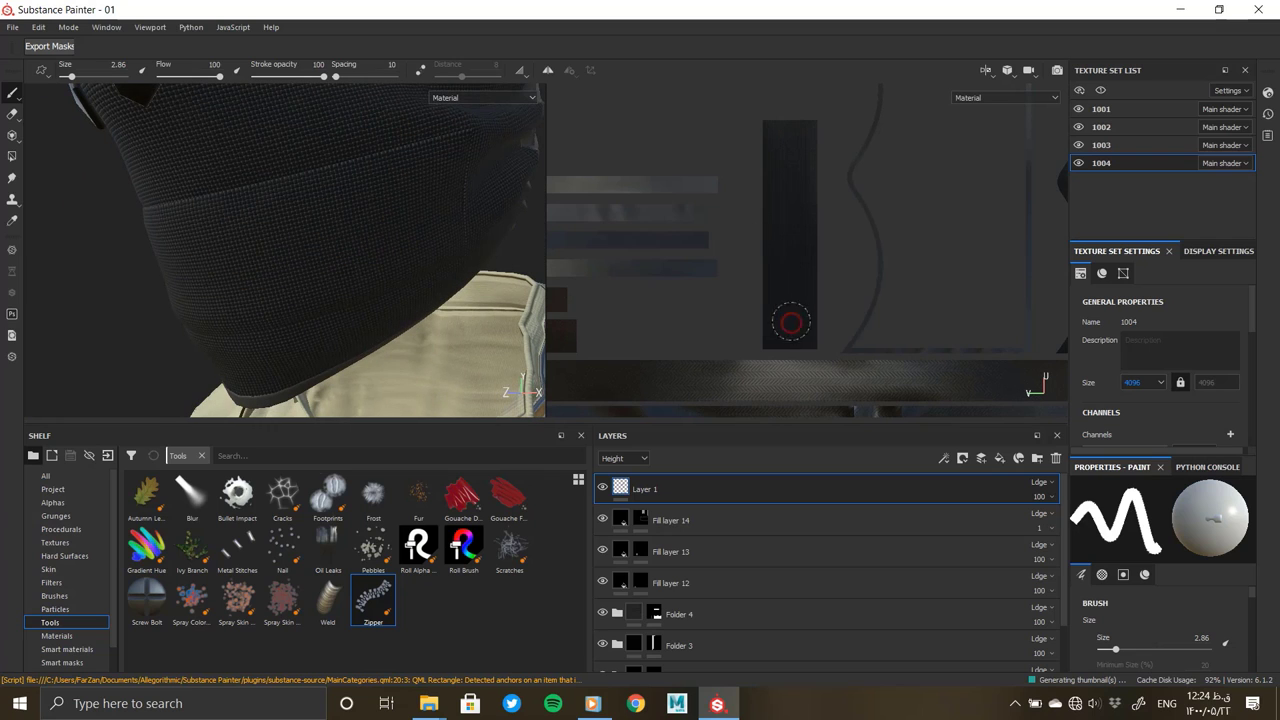
drag(786, 214, 786, 146)
key(ctrl+z)
key(ctrl+z)
Test zipper strokes down the texture strip and undo the failed attempts
drag(786, 148, 790, 278)
key(ctrl+z)
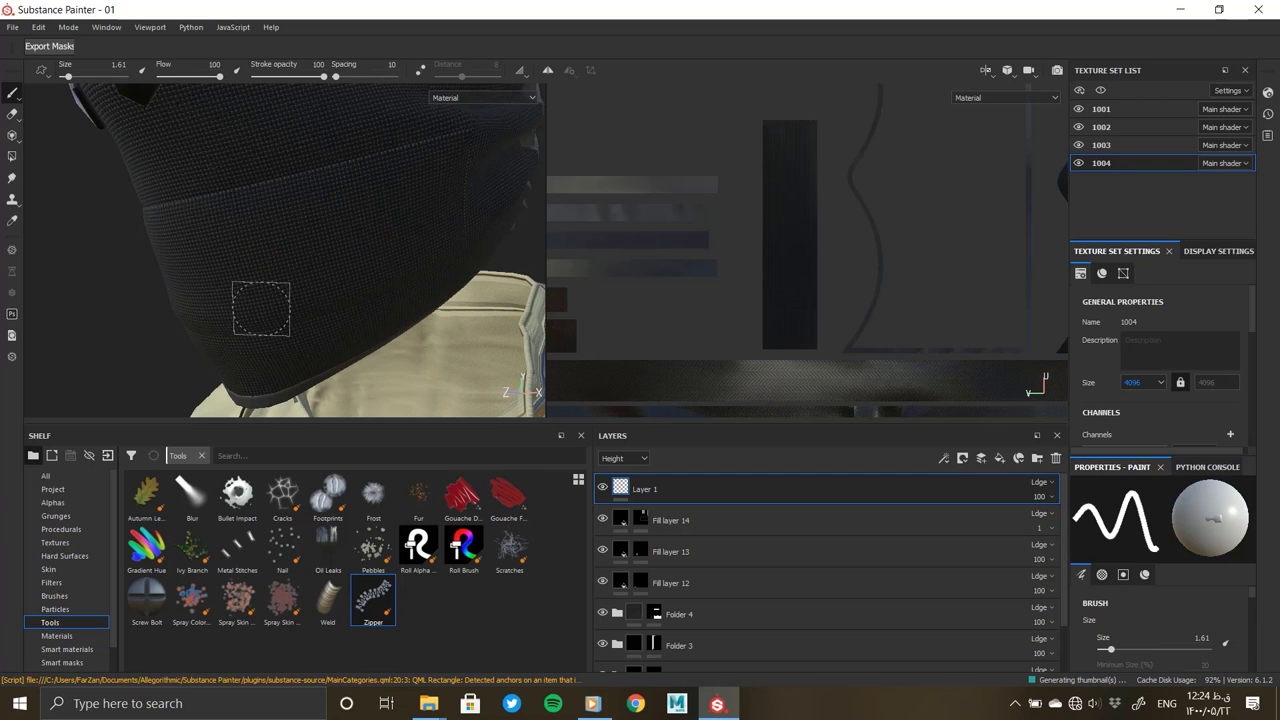
alt+drag(229, 286, 736, 284)
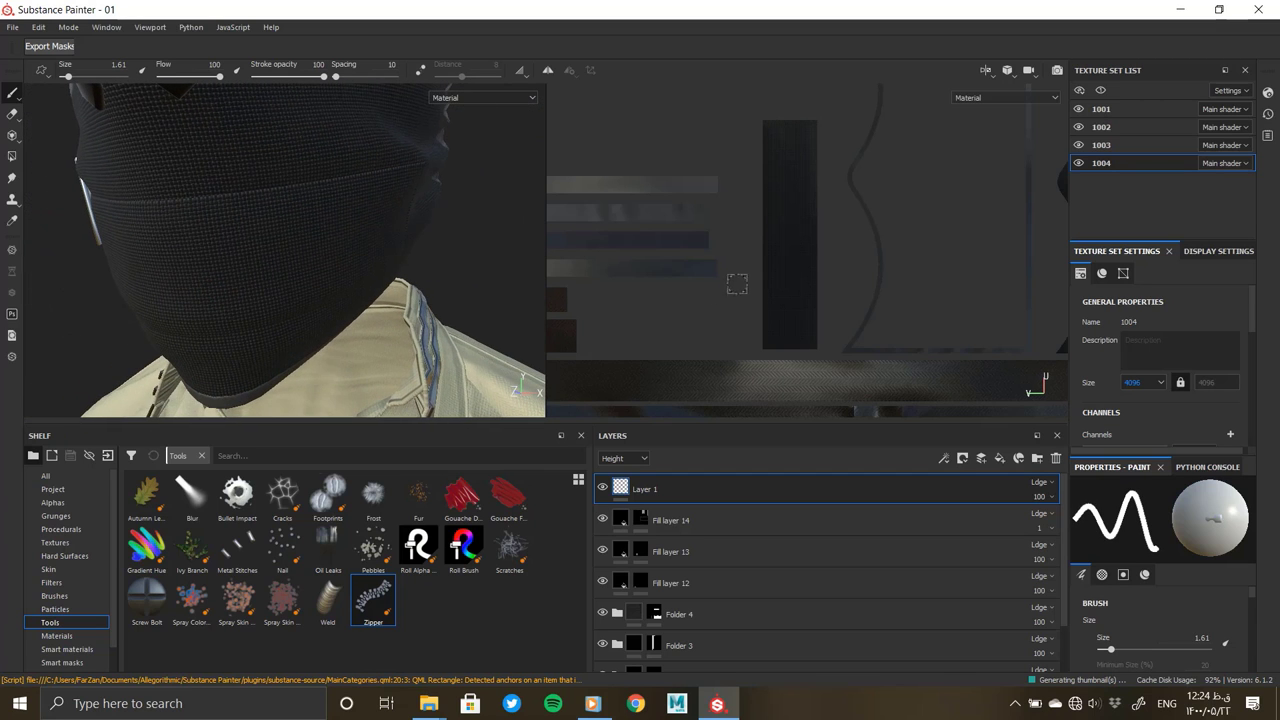
drag(789, 147, 789, 318)
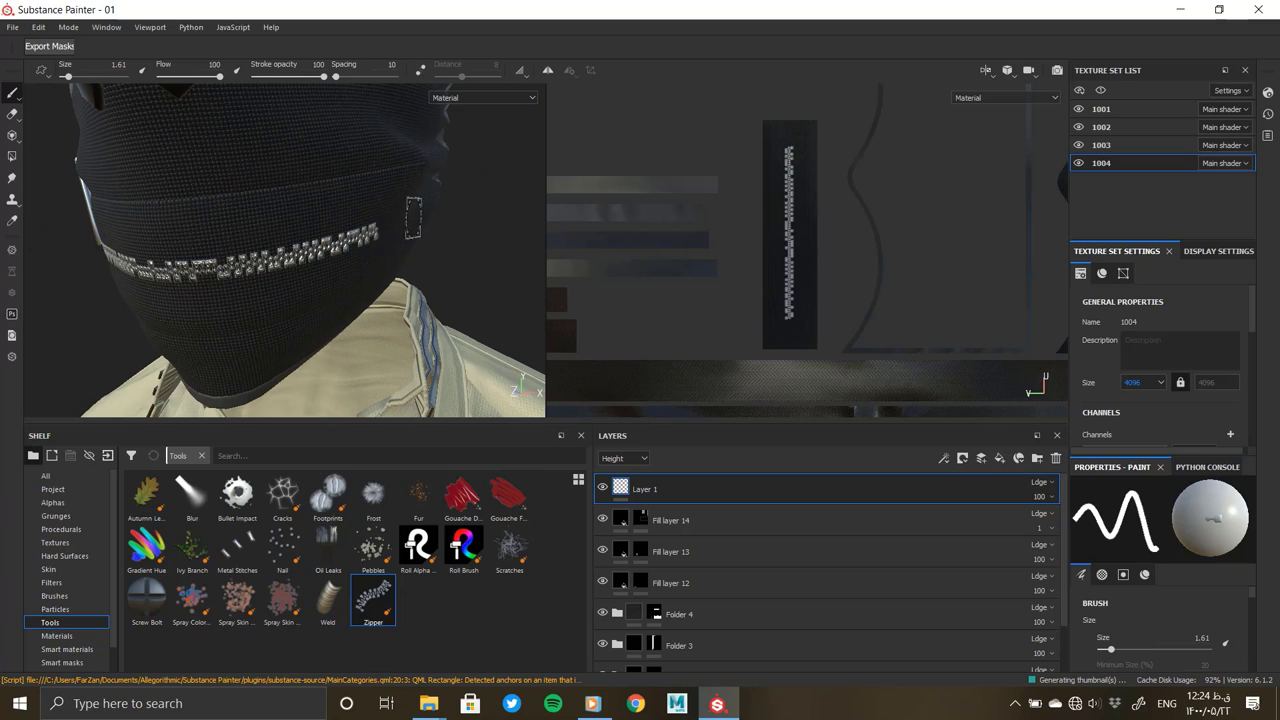
key(ctrl+z)
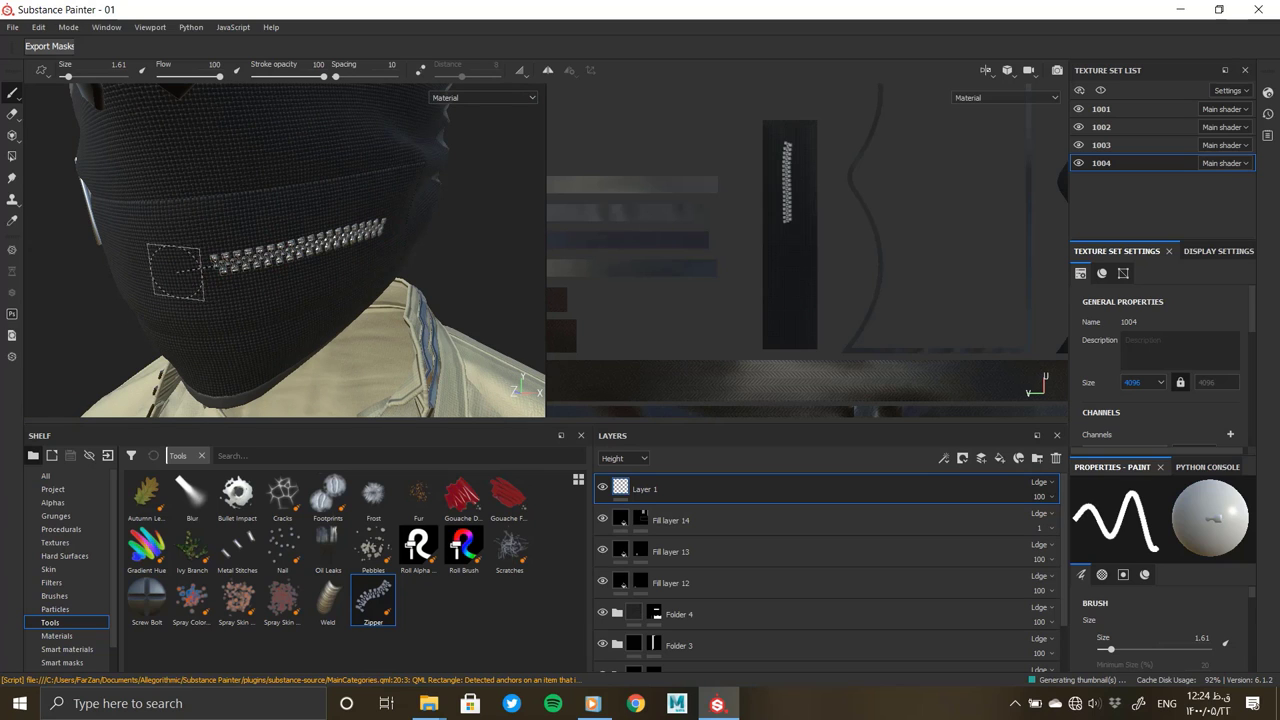
mouse_move(176, 271)
alt+mouse_down()
mouse_move(128, 271)
mouse_move(286, 263)
mouse_move(363, 238)
alt+mouse_up()
key(ctrl+z)
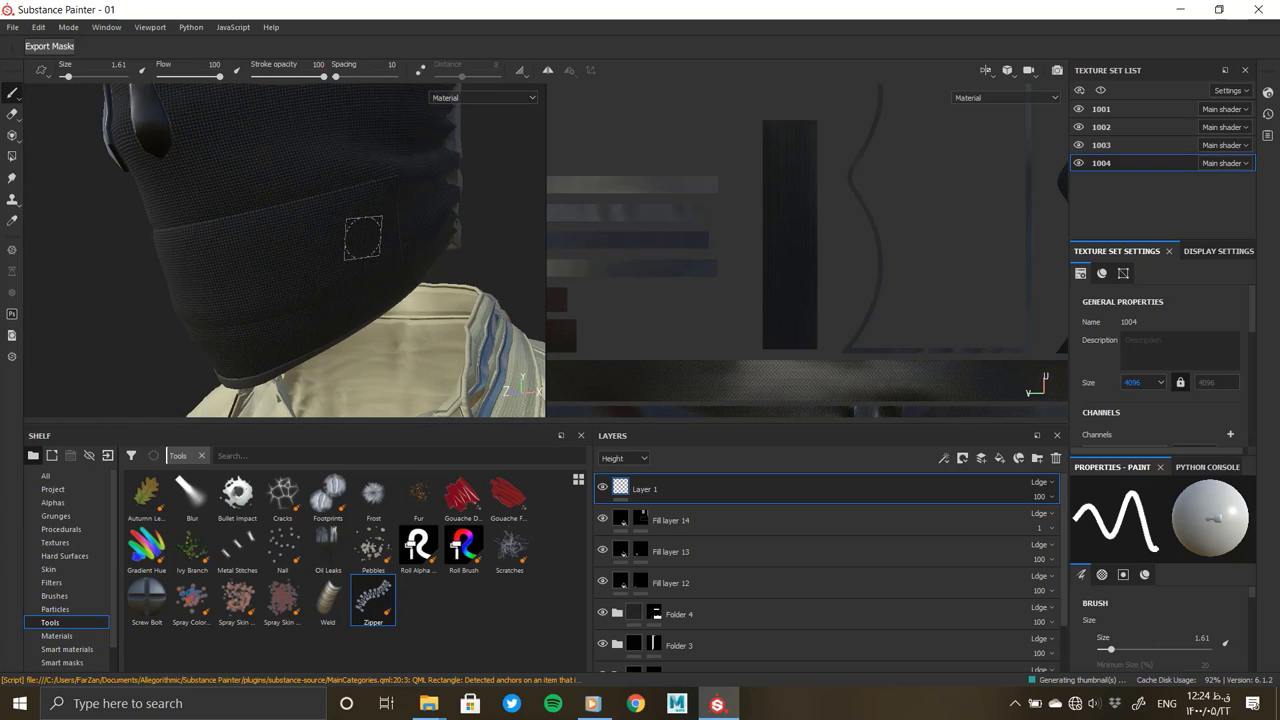
Paint a straight zipper line across the mask, extend it left, then undo that extension
shift+click(312, 247)
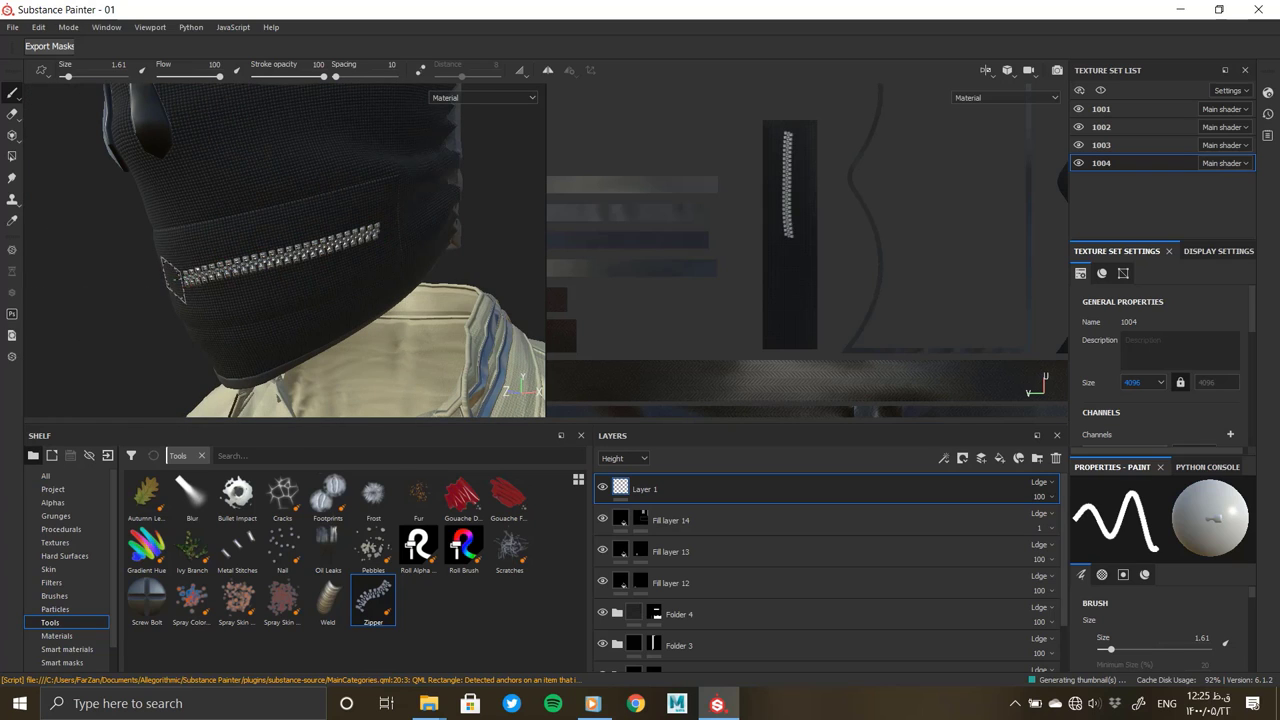
mouse_move(170, 279)
alt+mouse_down()
mouse_move(120, 281)
mouse_move(178, 282)
alt+mouse_up()
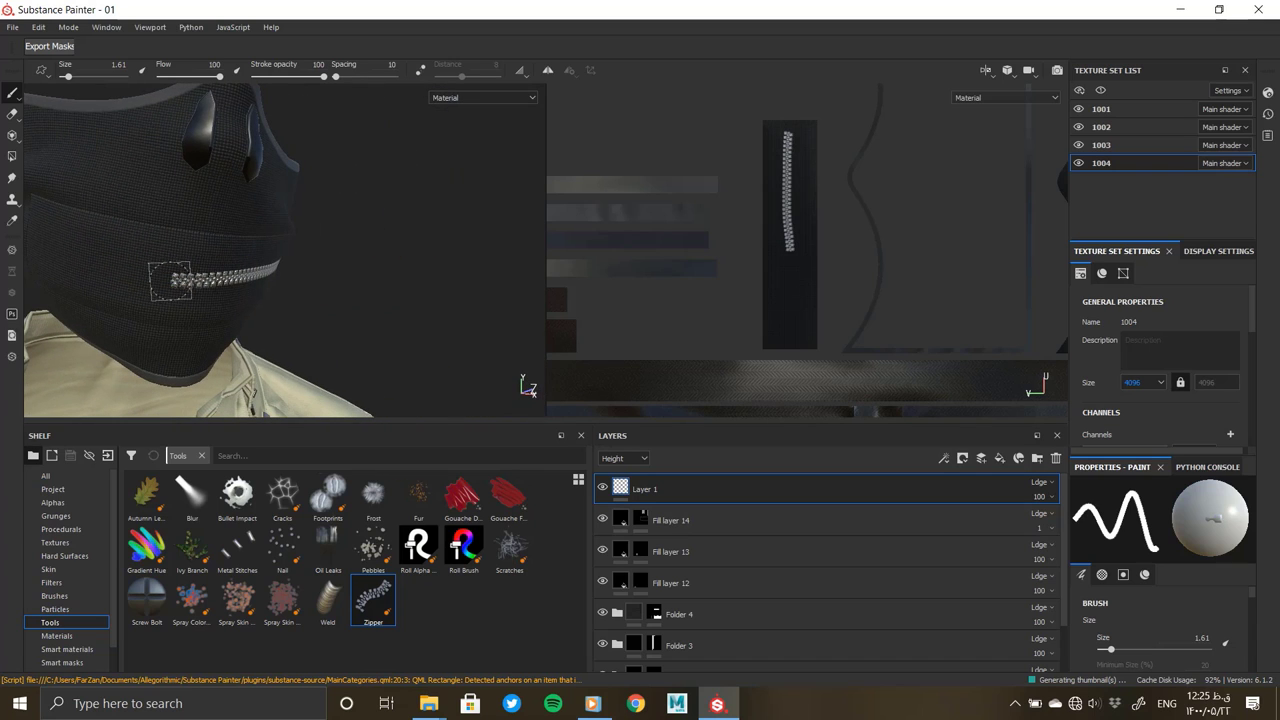
shift+click(131, 272)
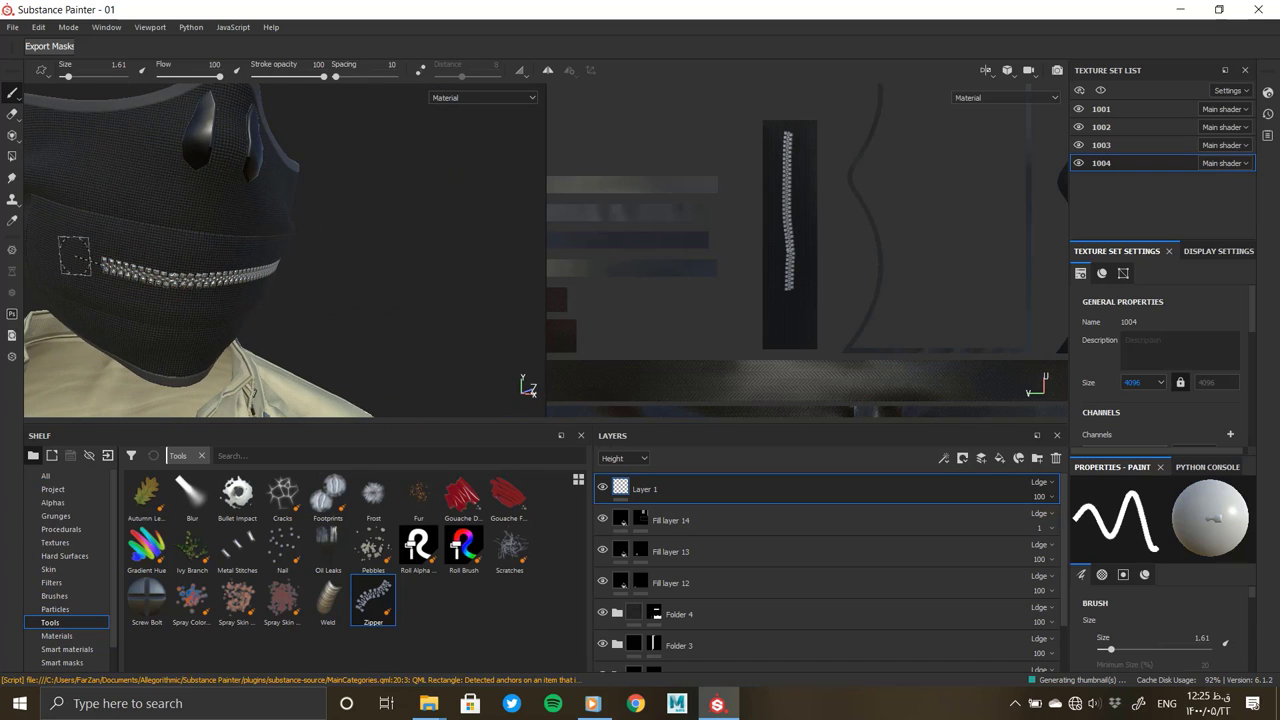
mouse_move(216, 296)
alt+mouse_down()
mouse_move(228, 320)
mouse_move(272, 330)
alt+mouse_up()
key(ctrl)
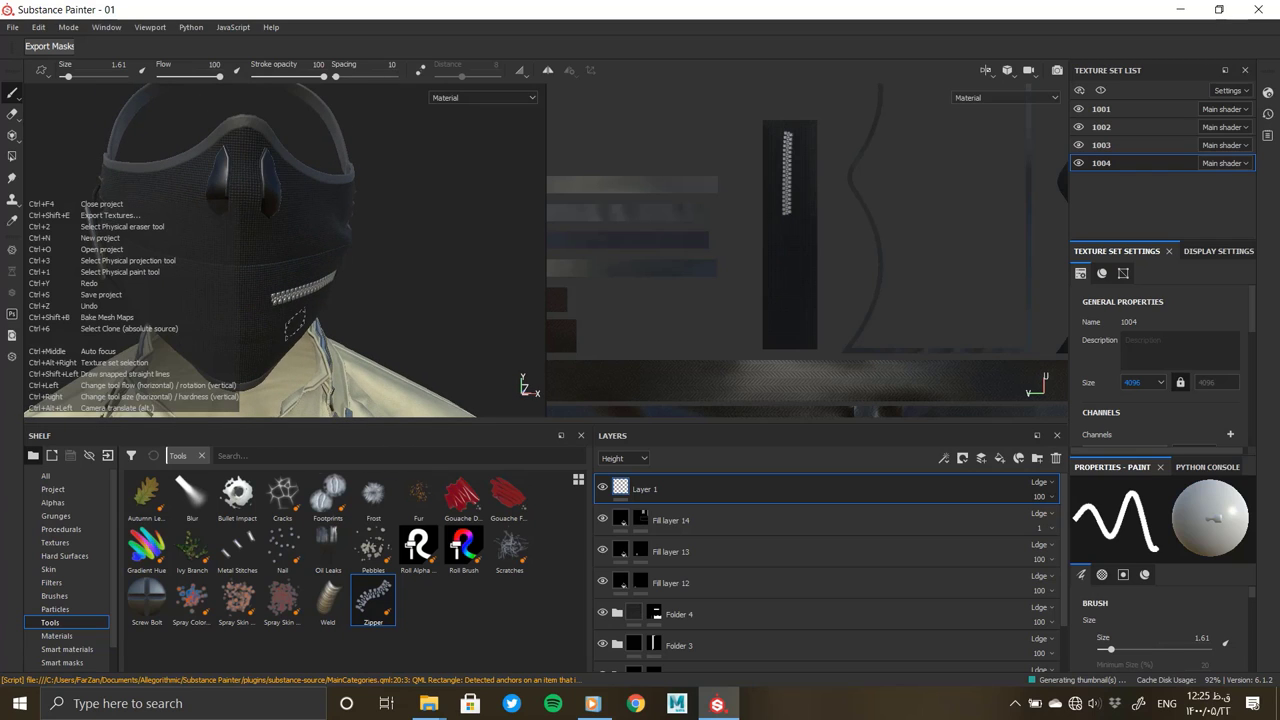
key(ctrl+z)
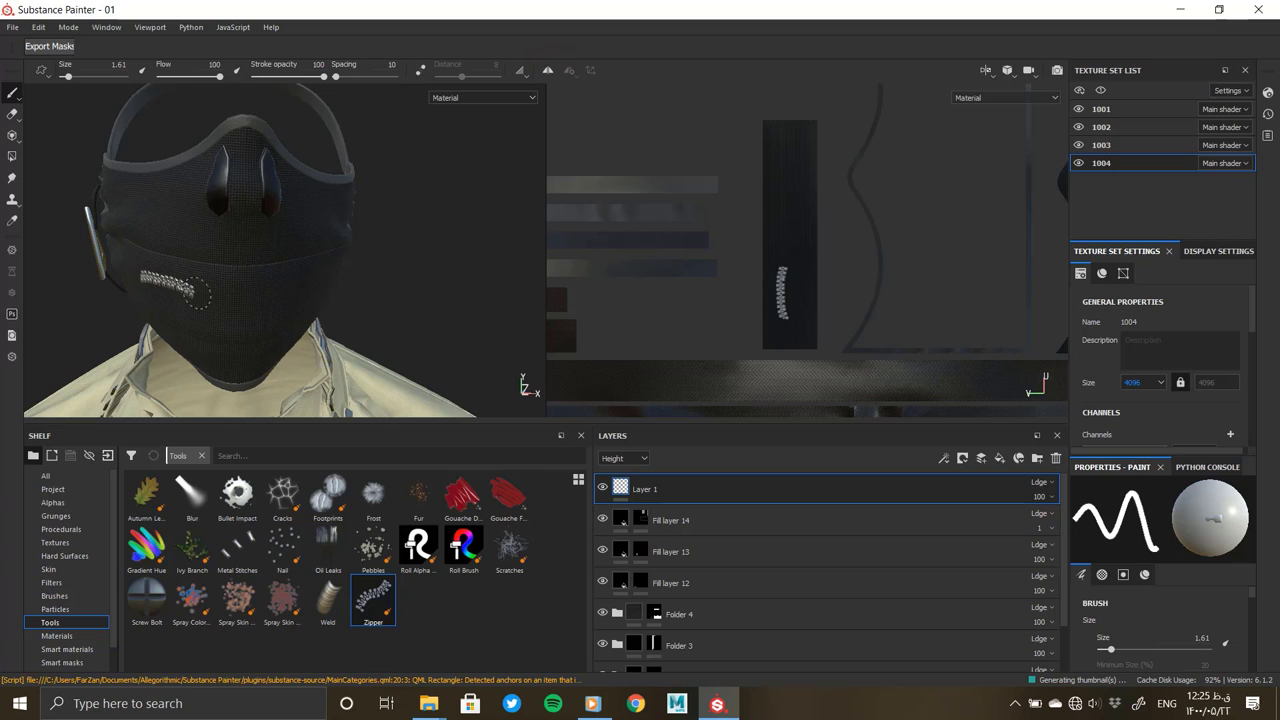
Extend the zipper across the rest of the mask front and inspect the teeth close up
alt+drag(239, 302, 205, 361)
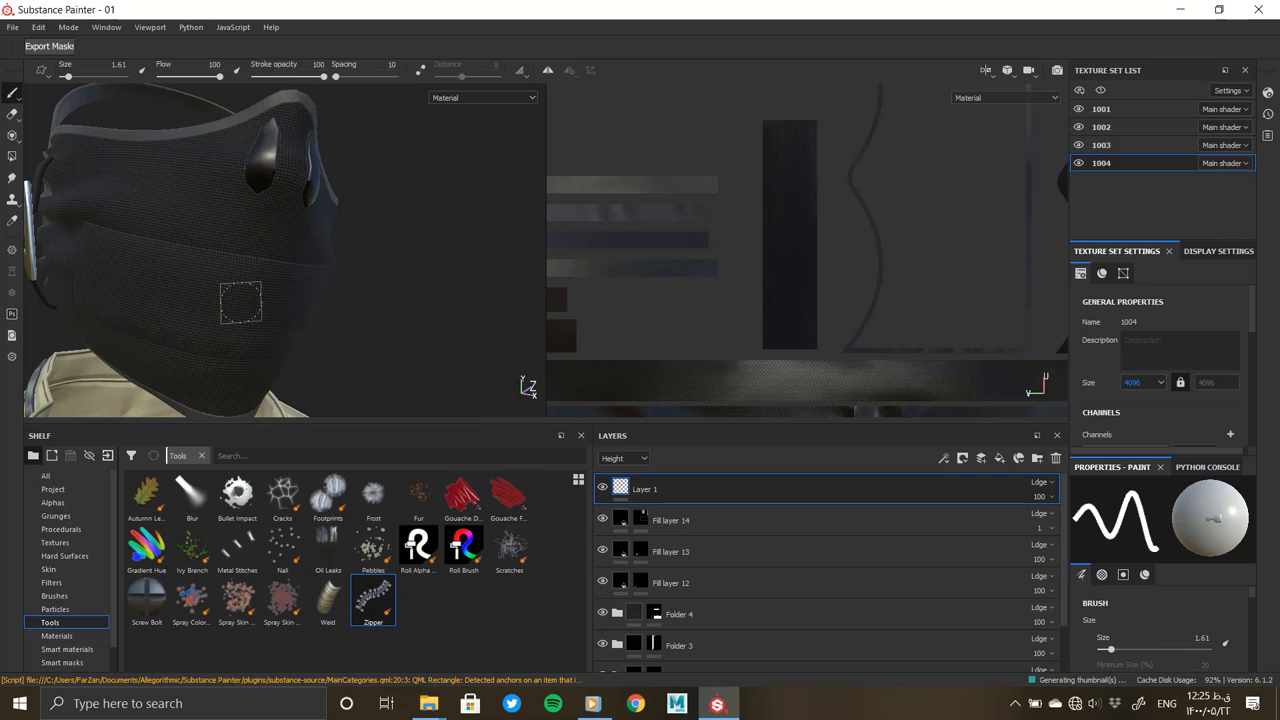
alt+drag(267, 312, 250, 310)
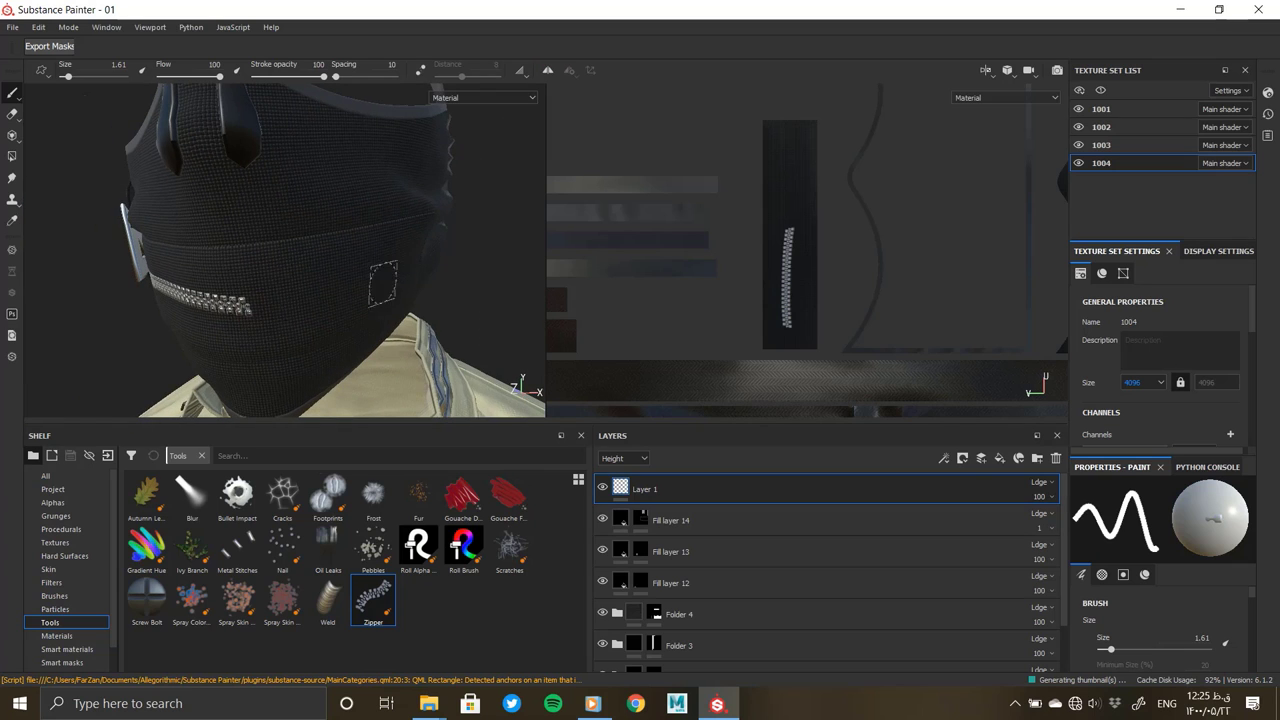
alt+drag(409, 264, 232, 327)
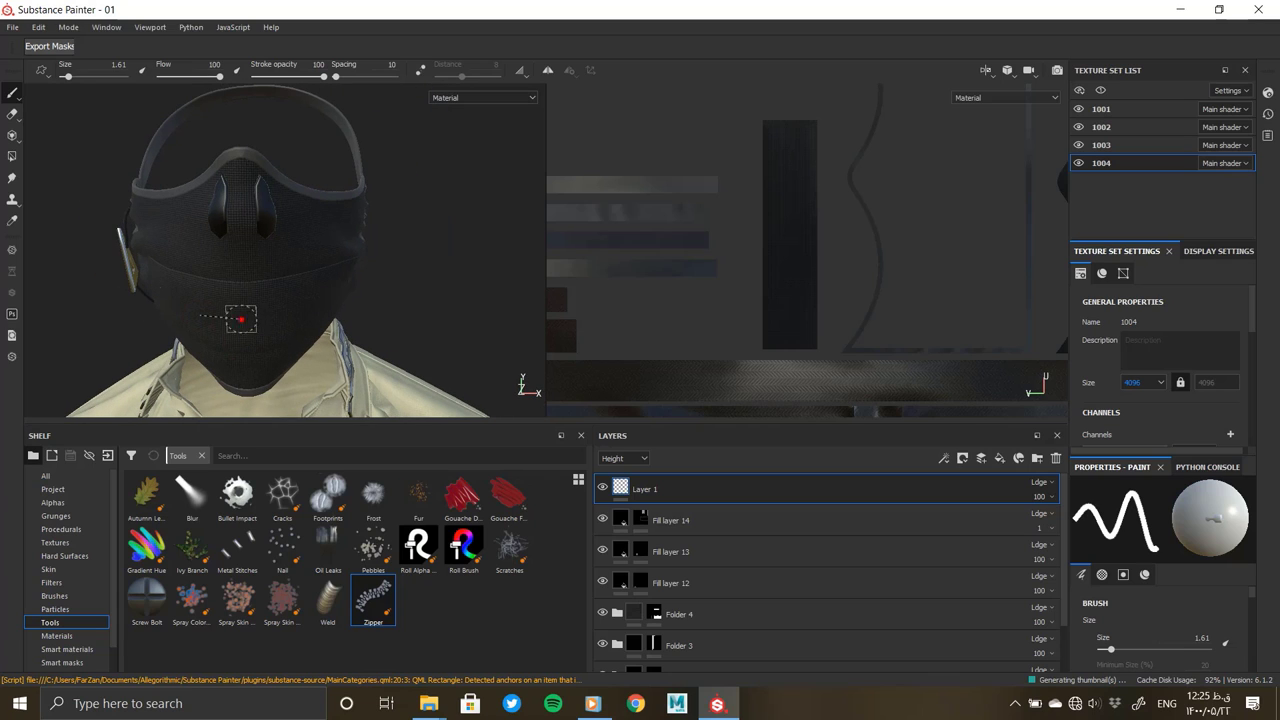
mouse_move(273, 315)
alt+mouse_down()
mouse_move(261, 348)
mouse_move(200, 310)
alt+mouse_up()
scroll(200, 310, up, 3)
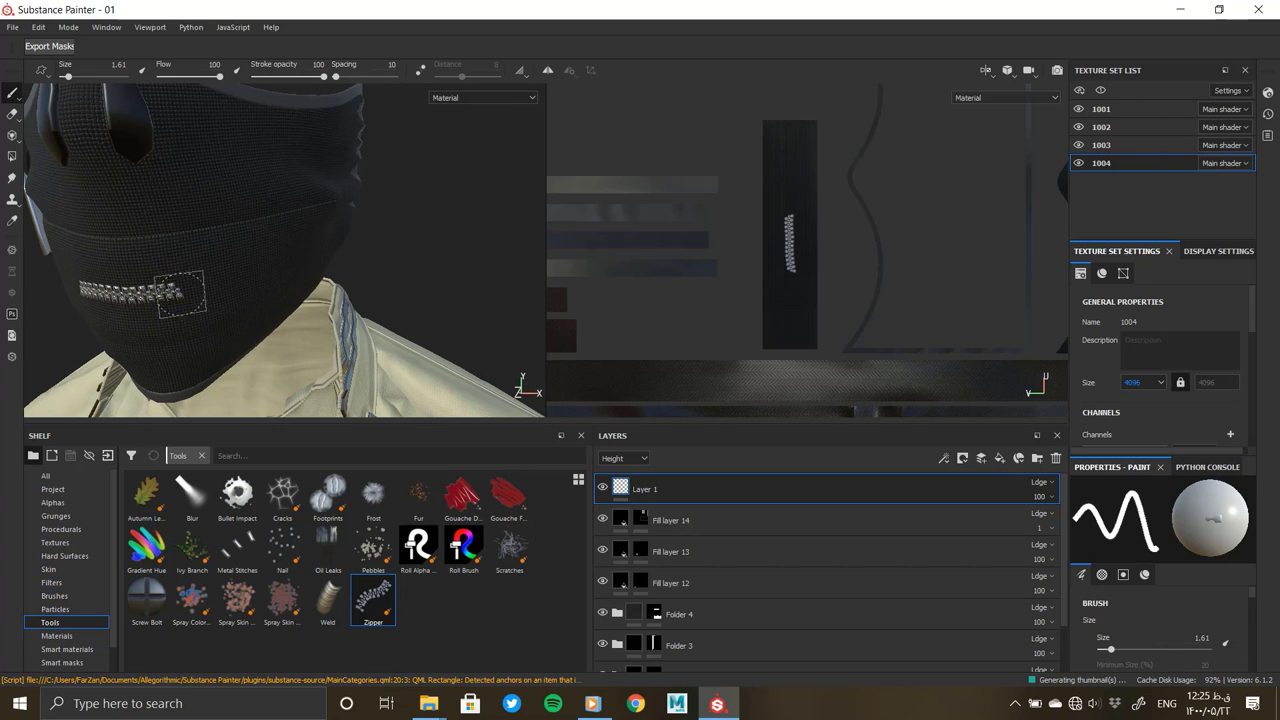
alt+drag(310, 248, 240, 307)
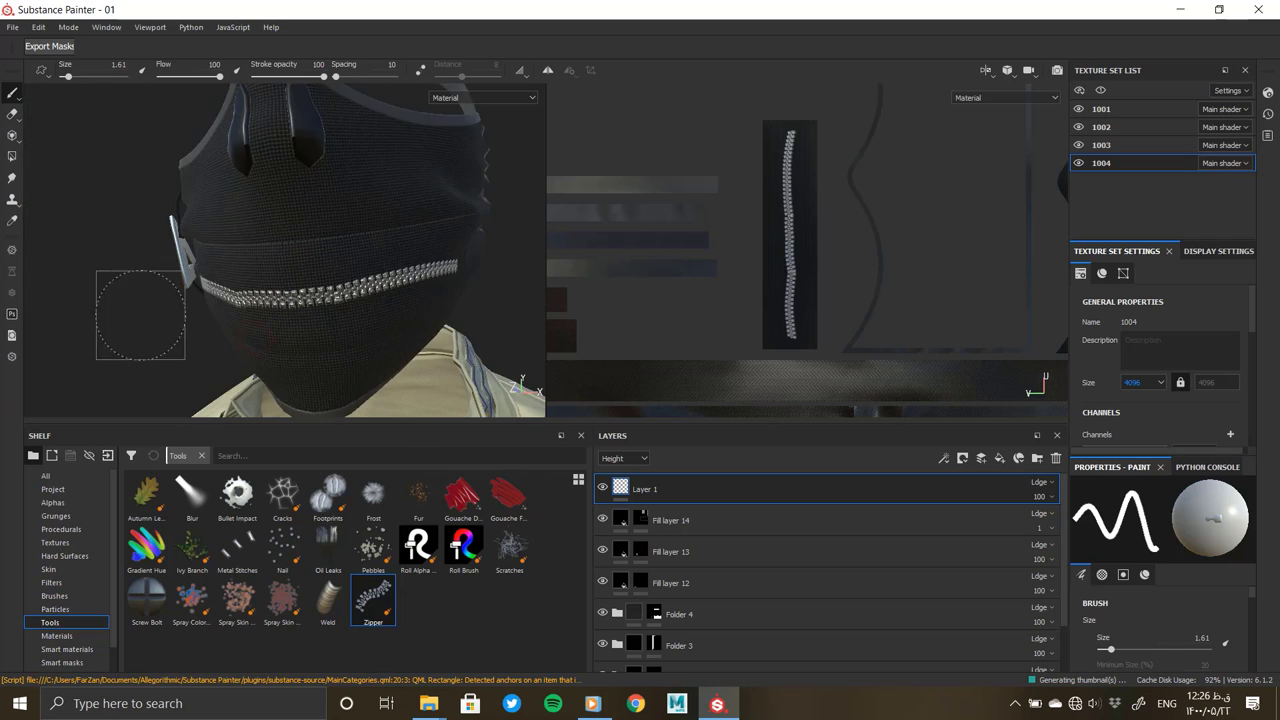
alt+drag(112, 262, 200, 300)
scroll(321, 327, up, 5)
alt+drag(321, 327, 294, 323)
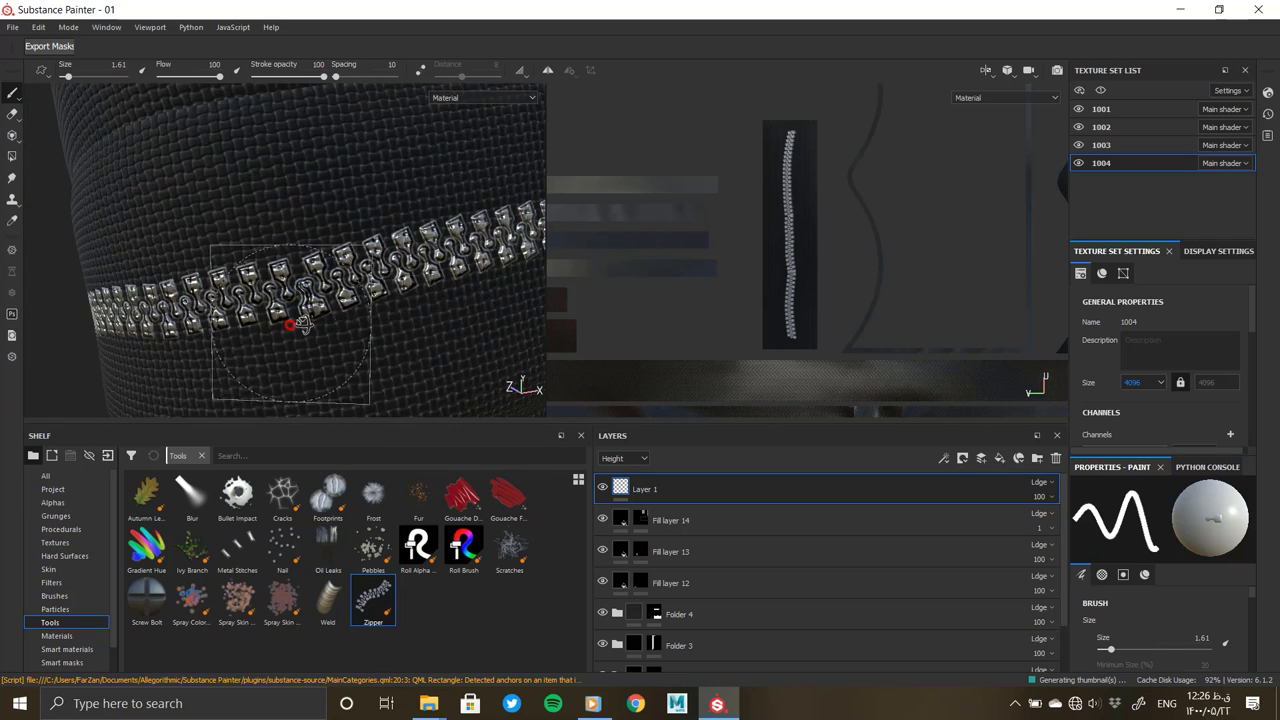
scroll(294, 323, down, 5)
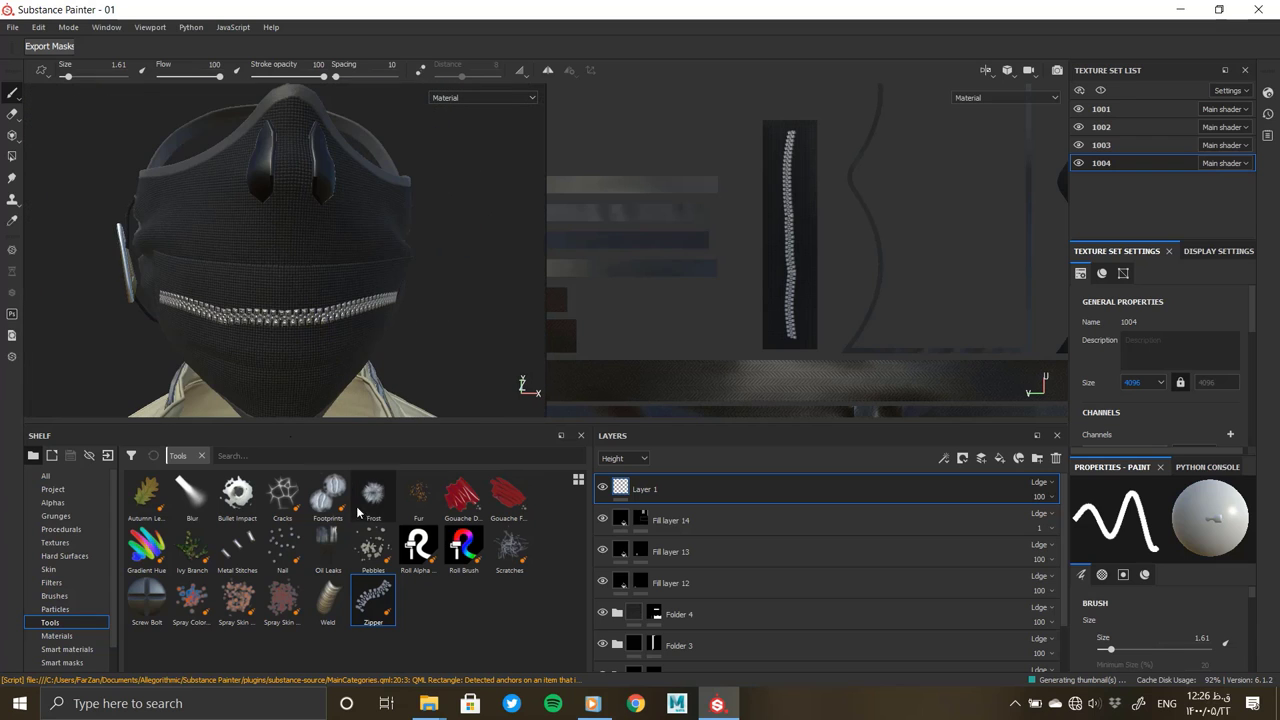
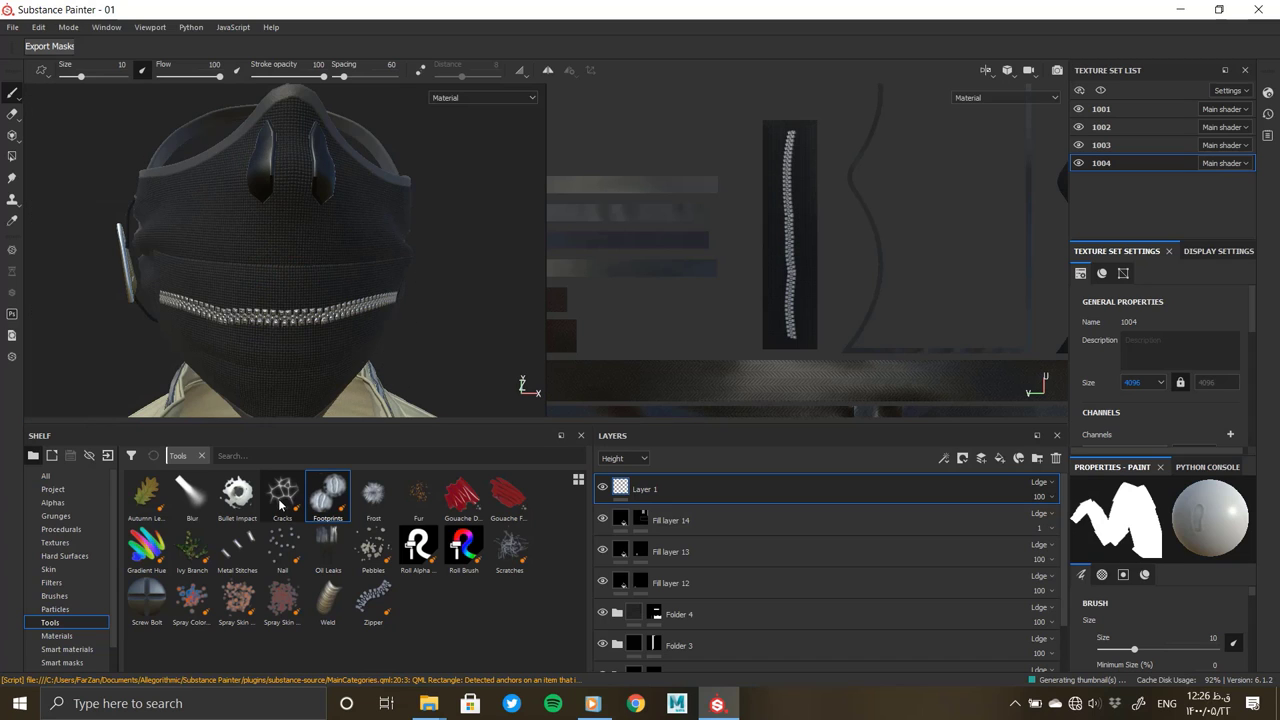
Try the Blur smudge brush on the mask zipper, undo the smudge, and hide Layer 1's zipper painting
click(191, 492)
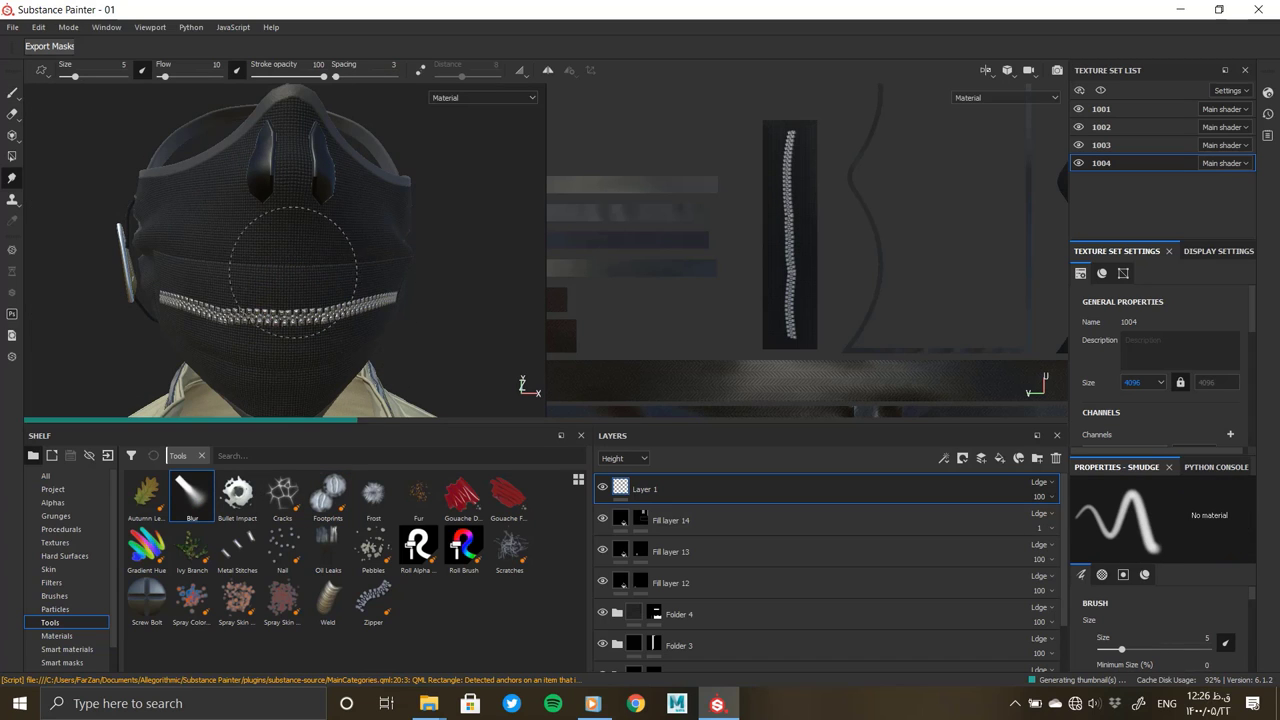
drag(292, 272, 275, 270)
alt+drag(313, 352, 289, 325)
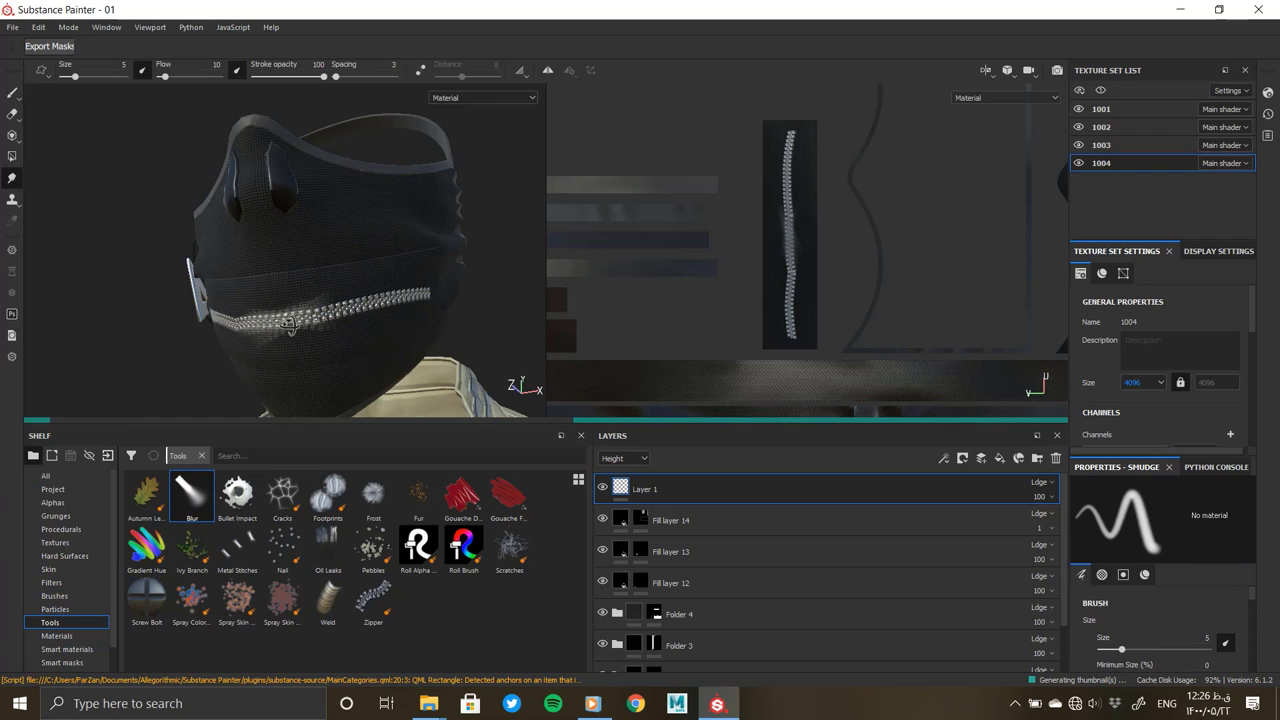
alt+drag(300, 300, 346, 307)
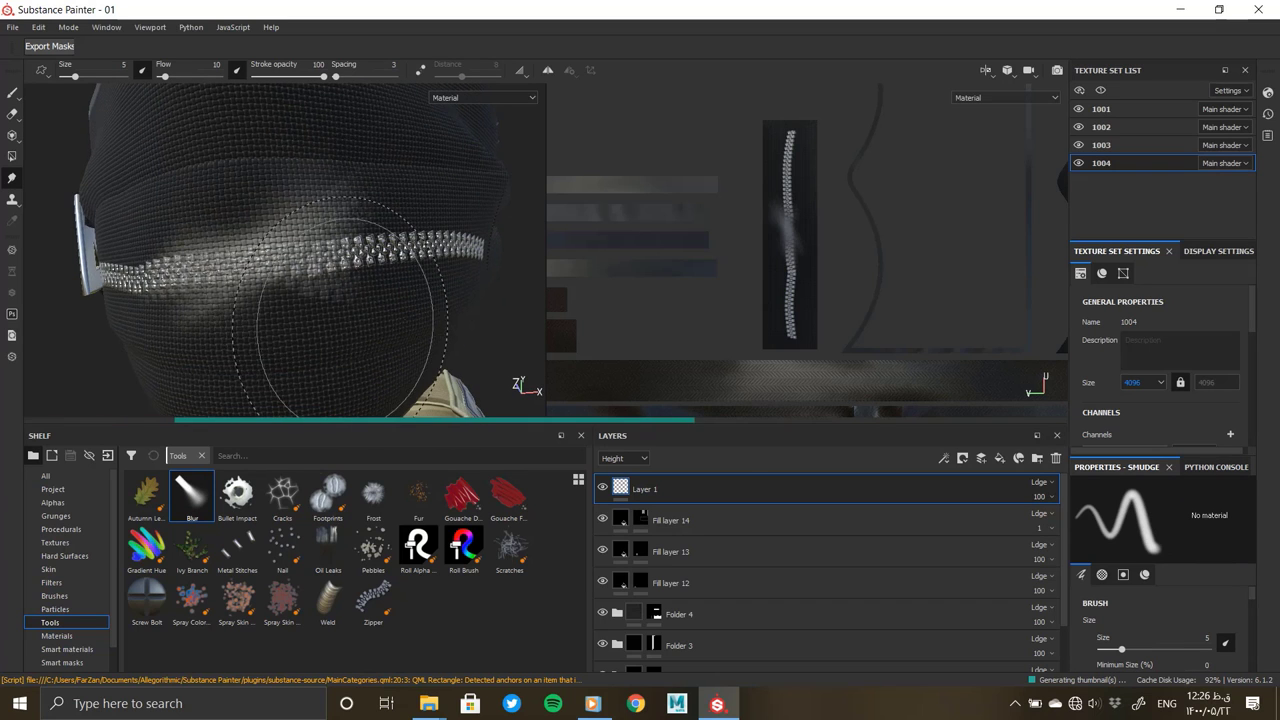
key(ctrl+z)
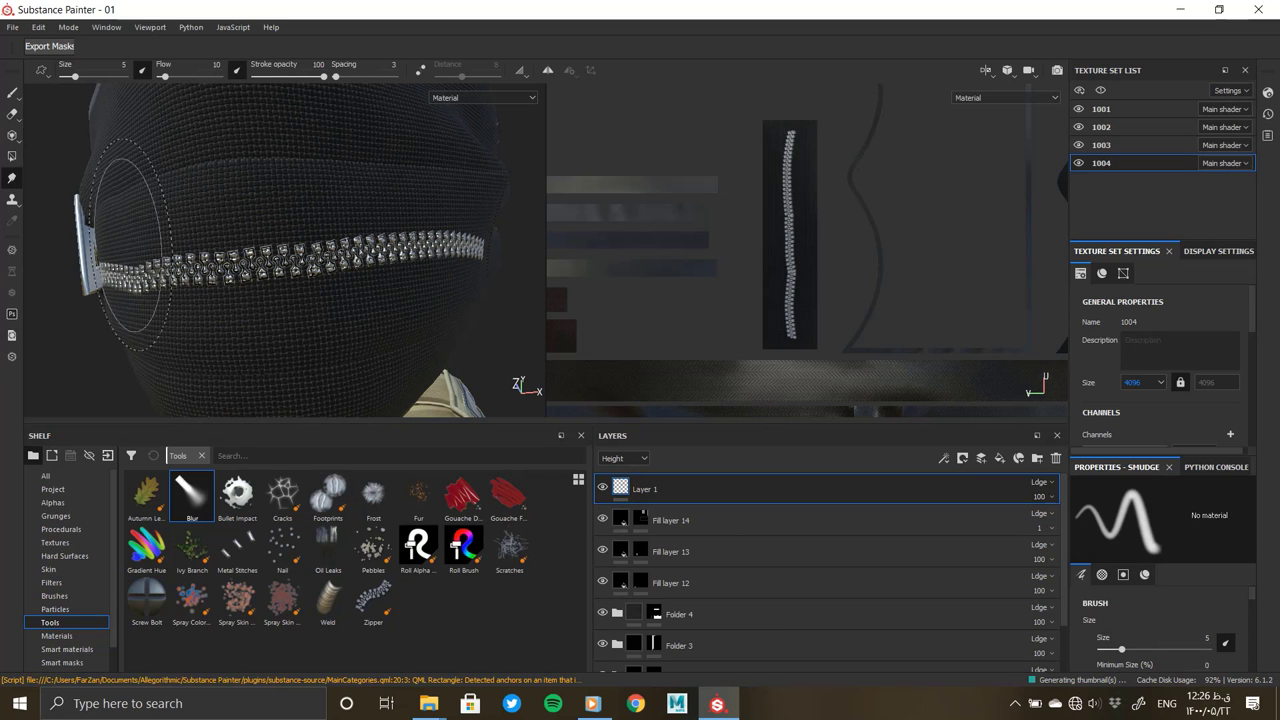
mouse_move(128, 250)
alt+mouse_down()
mouse_move(225, 343)
mouse_move(378, 352)
mouse_move(286, 316)
alt+mouse_up()
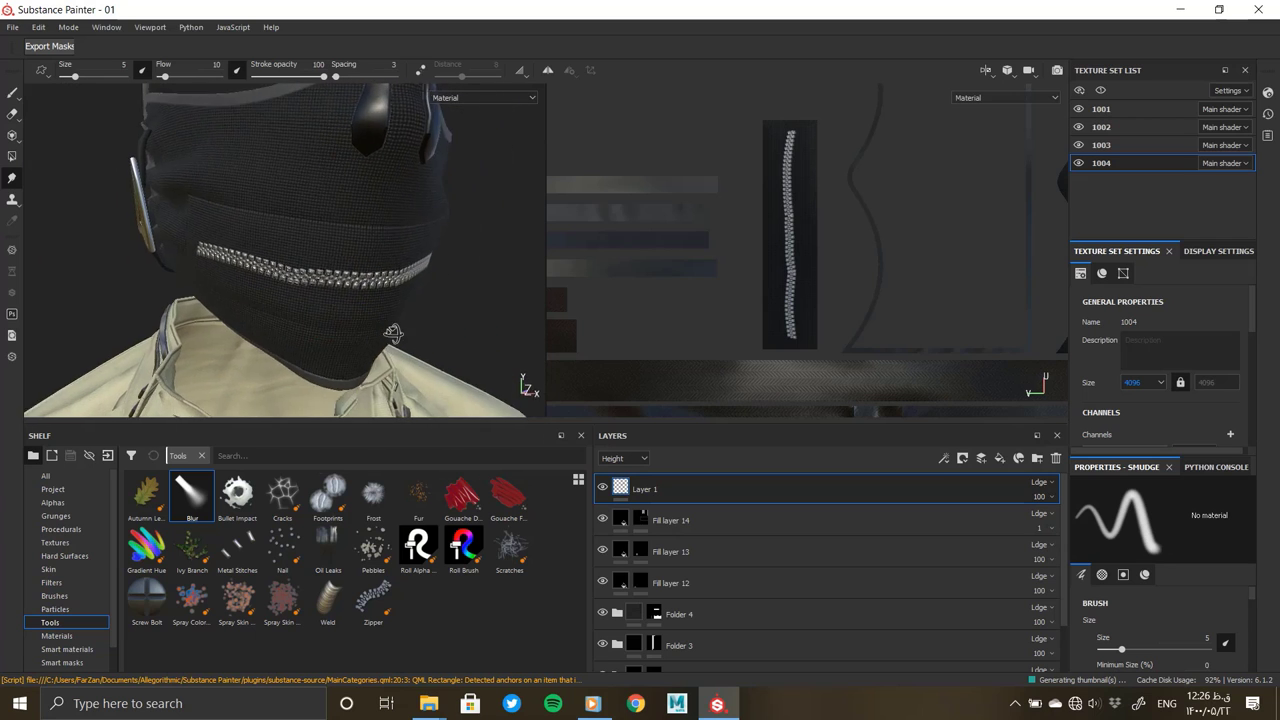
click(602, 488)
Add Fill layer 15 above Fill layer 14 with a black mask and fill the mask's face band
click(706, 518)
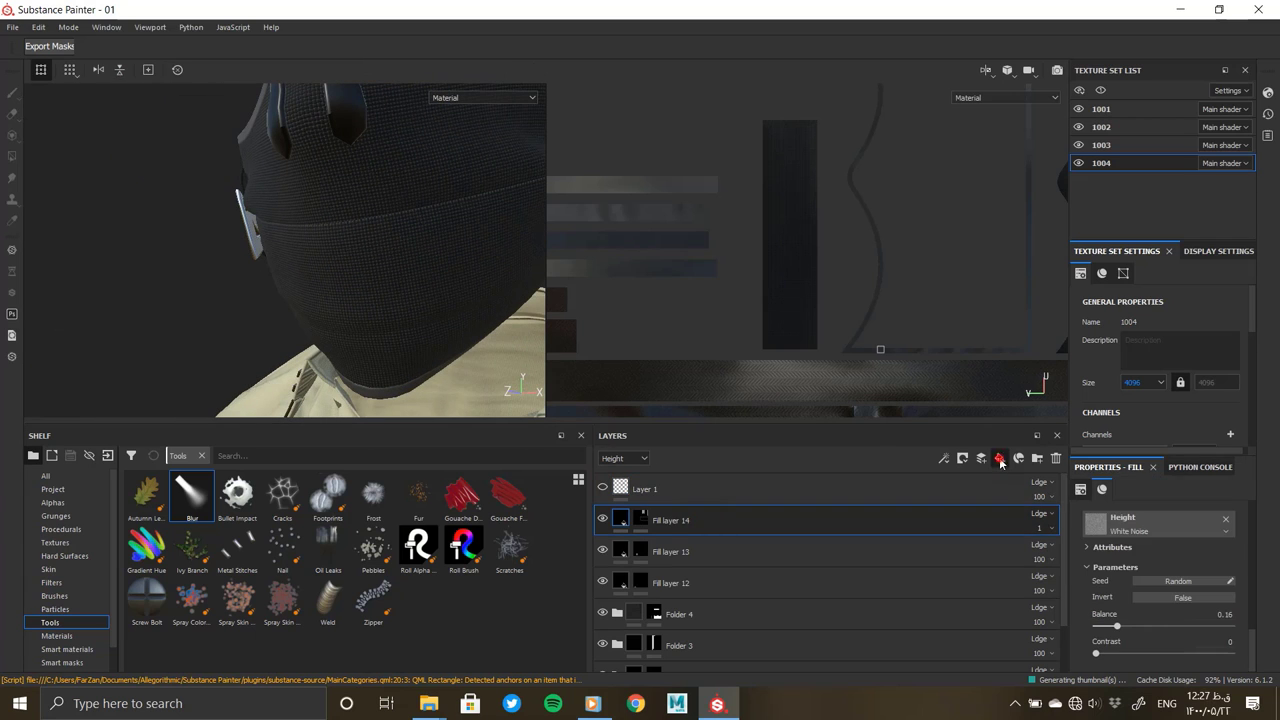
click(1000, 460)
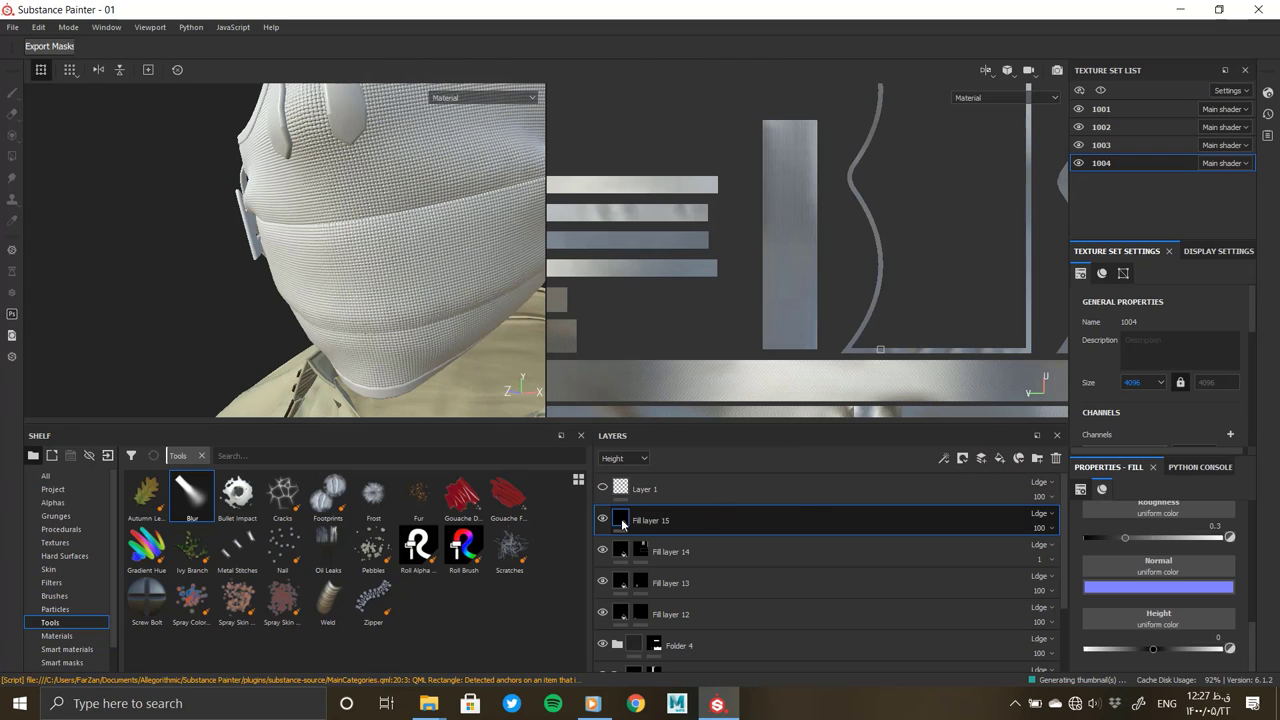
right_click(622, 522)
click(690, 128)
click(428, 269)
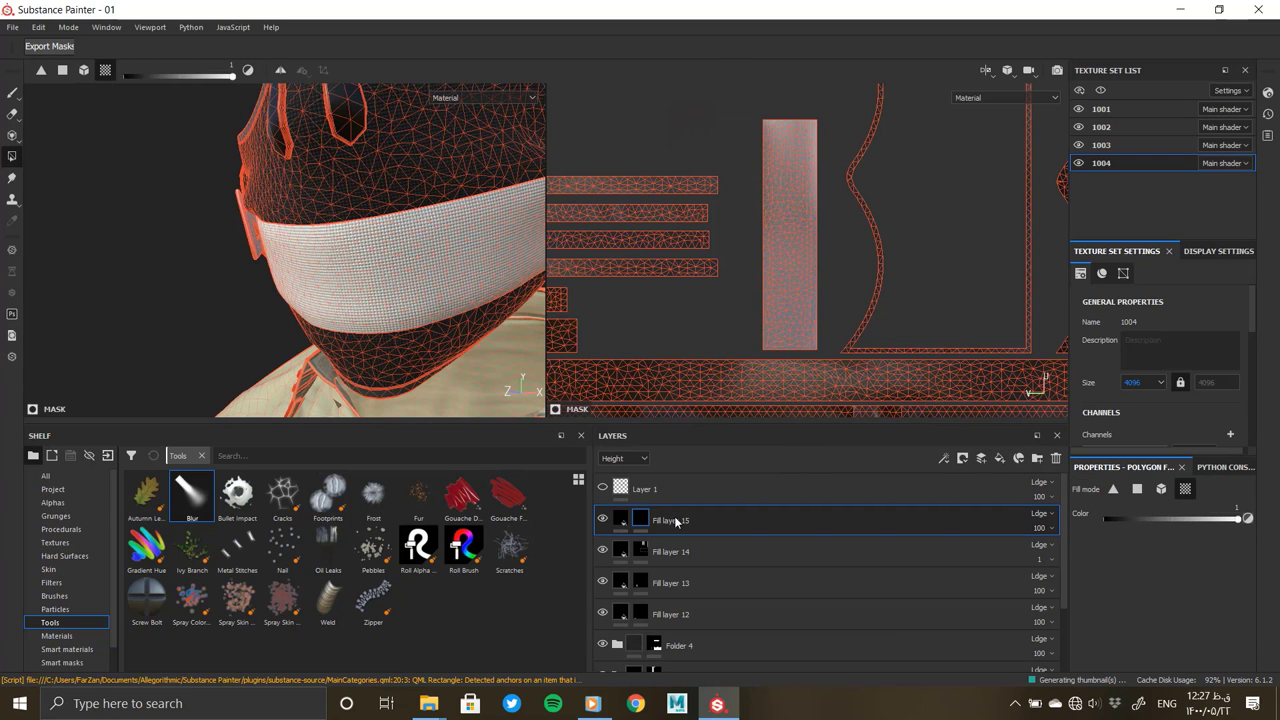
Toggle the fill's roughness channel and darken its base colour
click(672, 522)
scroll(1186, 600, up, 2)
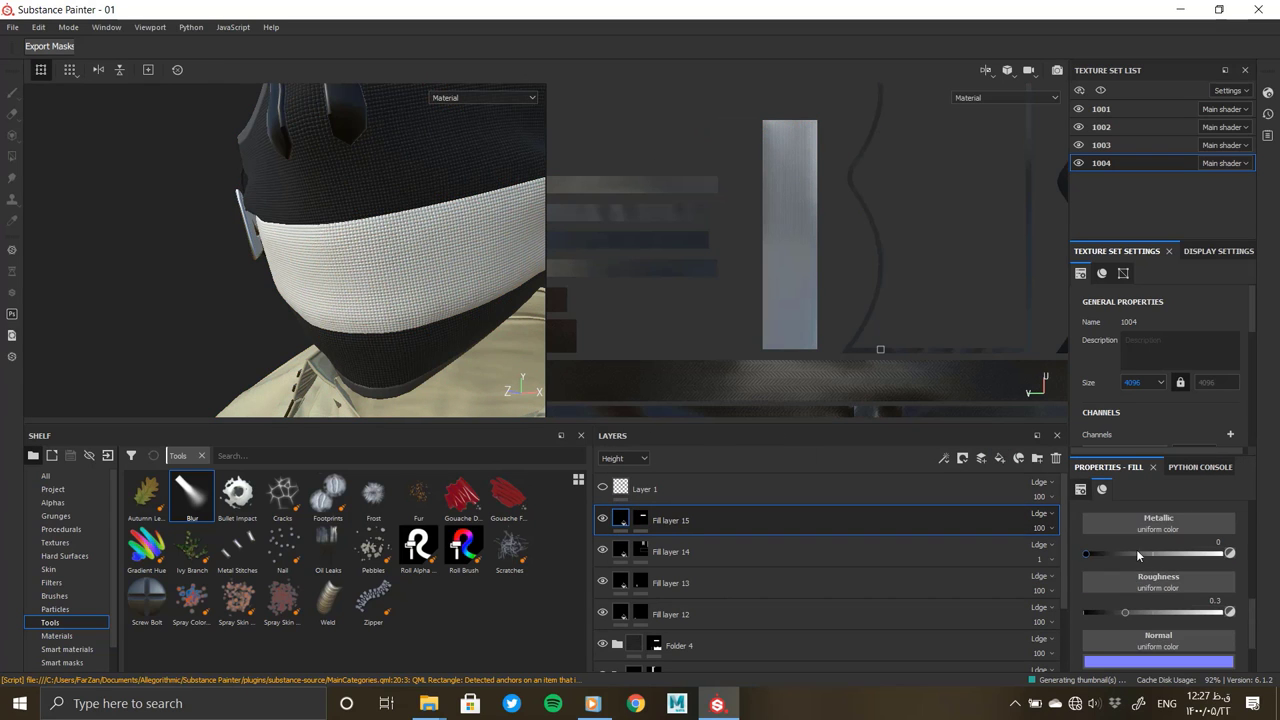
scroll(1190, 580, up, 1)
scroll(1200, 550, up, 2)
click(1214, 505)
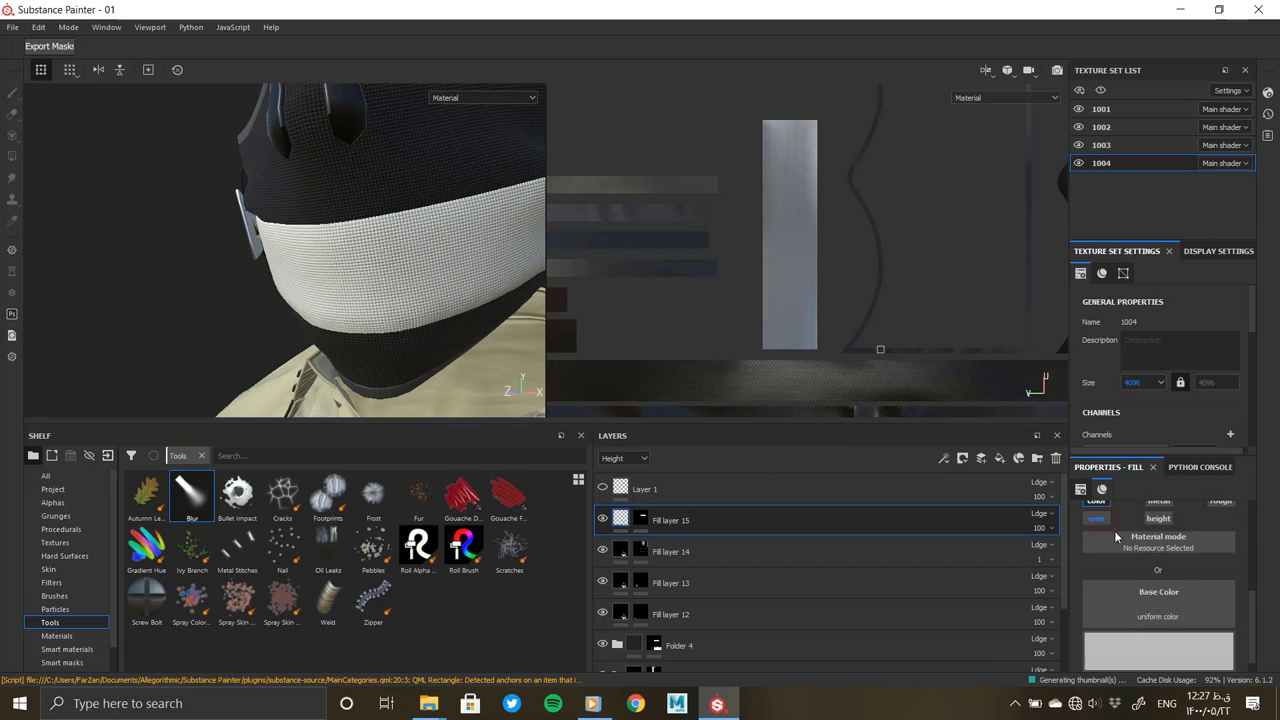
click(1127, 608)
mouse_move(1100, 540)
mouse_down()
mouse_move(1029, 578)
mouse_move(996, 621)
mouse_up()
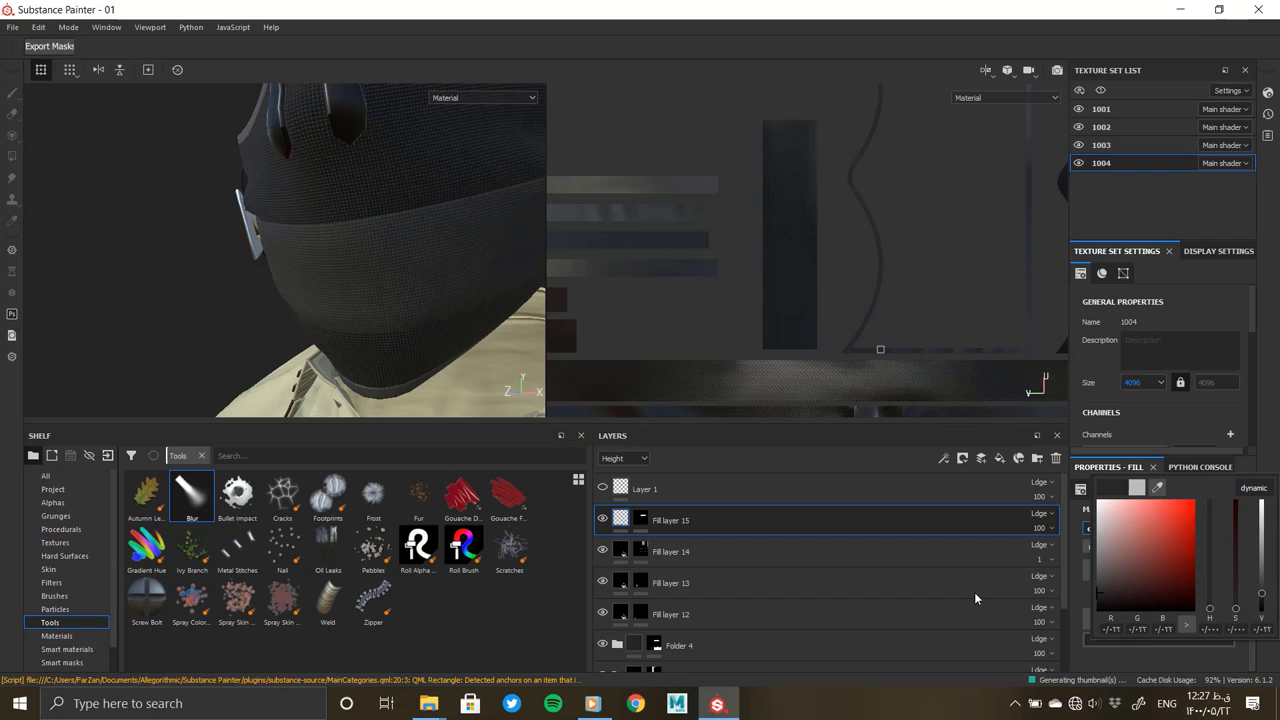
Zoom in on the mask and try dark red, then beige, as the band's base colour
mouse_move(420, 300)
alt+mouse_down()
mouse_move(345, 315)
mouse_move(243, 286)
mouse_move(350, 272)
mouse_move(198, 283)
alt+mouse_up()
scroll(345, 315, down, 5)
scroll(198, 283, down, 2)
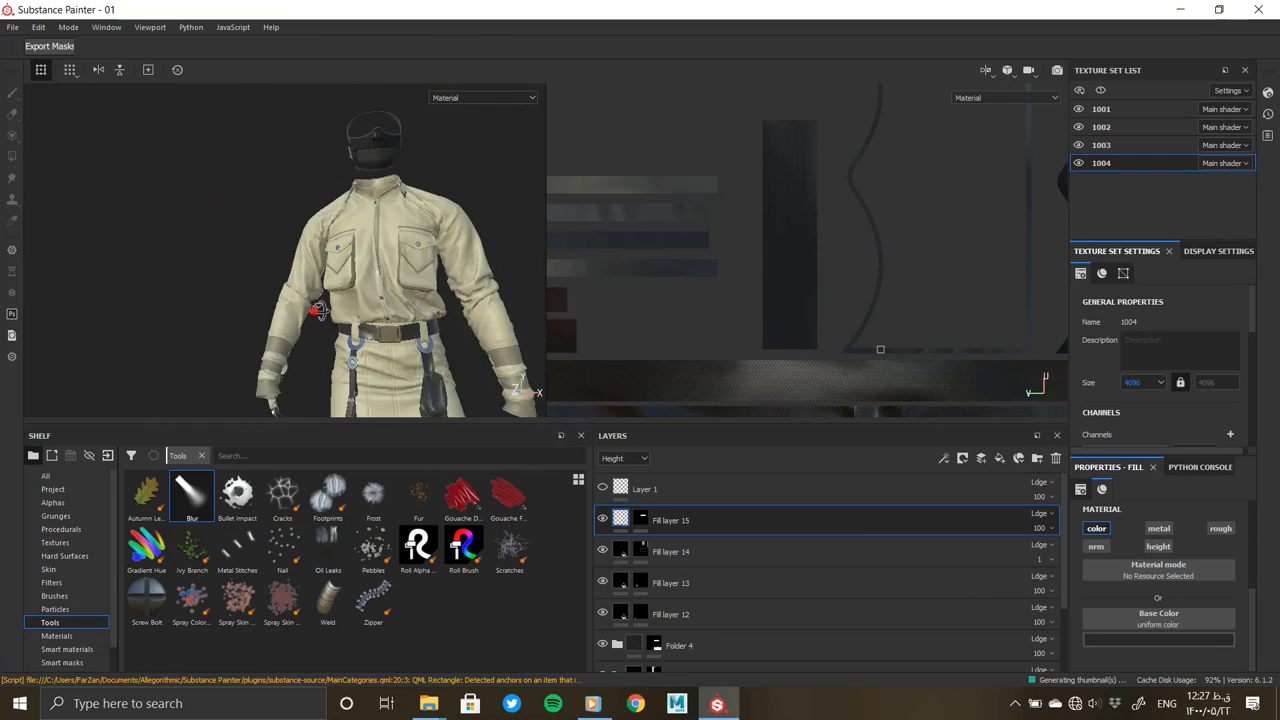
alt+right_drag(198, 283, 402, 460)
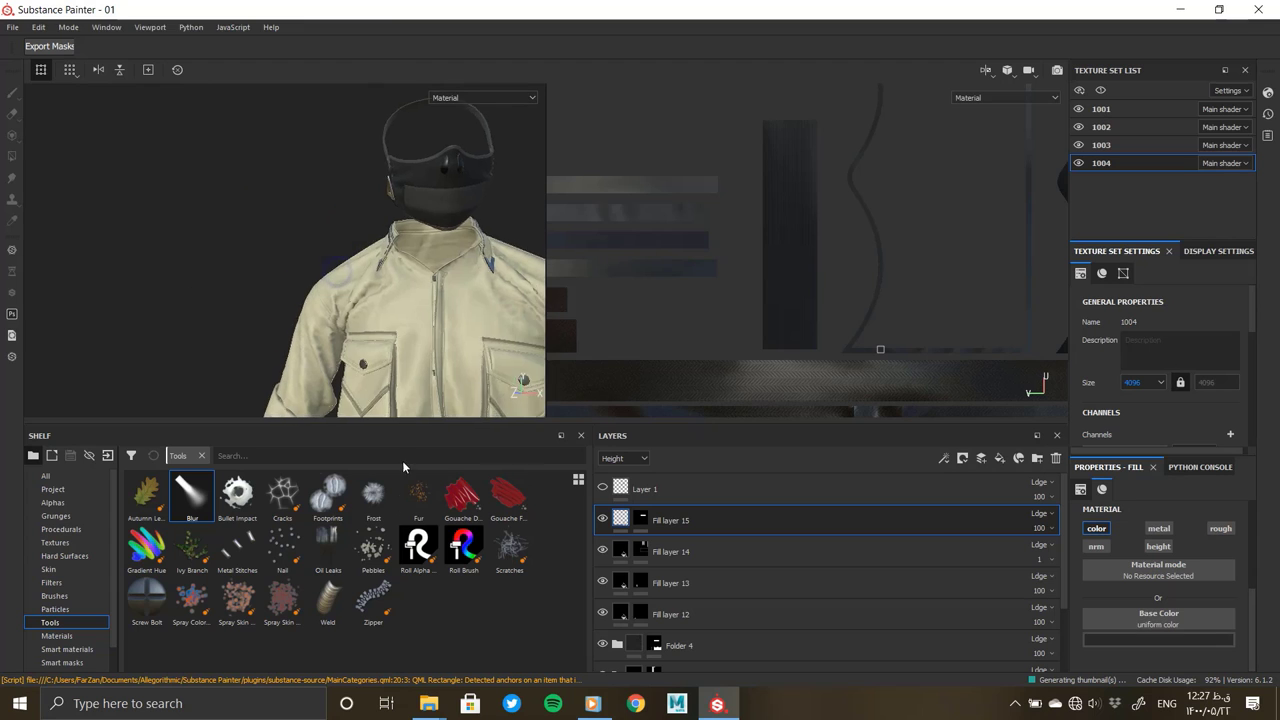
alt+right_drag(443, 245, 313, 321)
alt+drag(313, 321, 333, 208)
scroll(333, 208, up, 2)
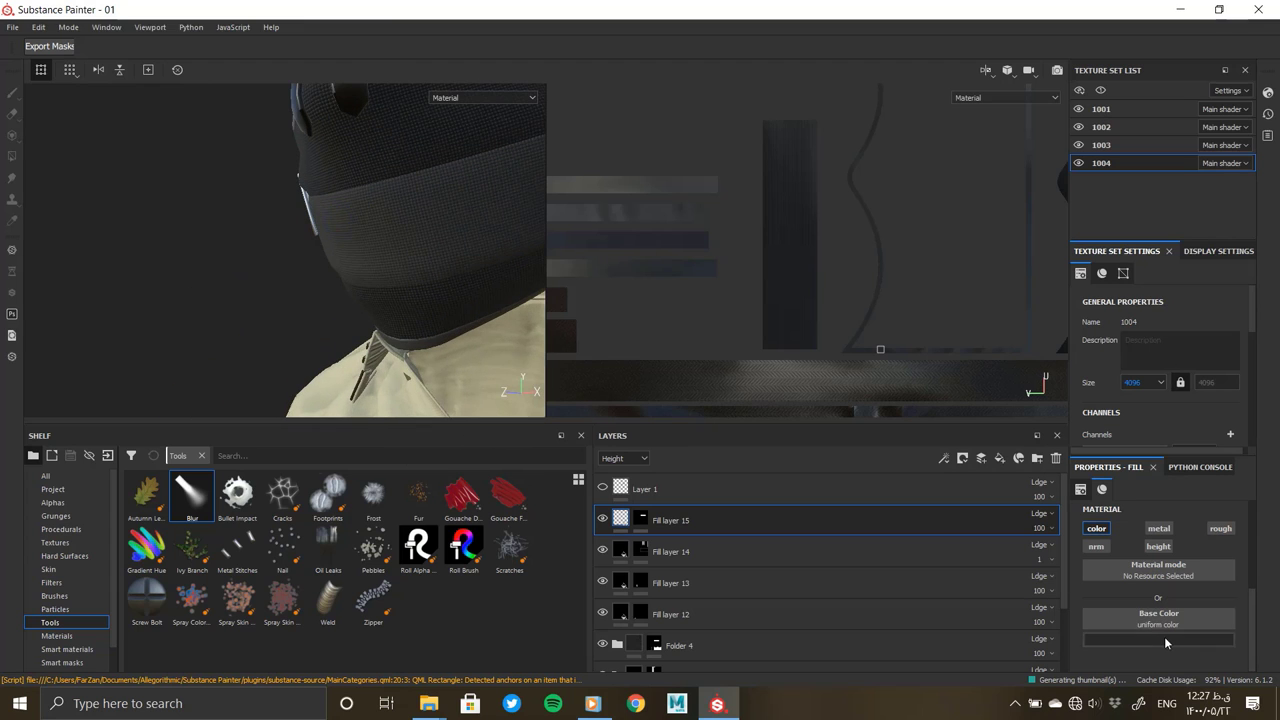
click(1158, 638)
mouse_move(1169, 560)
mouse_down()
mouse_move(1192, 578)
mouse_move(1209, 560)
mouse_up()
mouse_move(420, 250)
alt+mouse_down()
mouse_move(330, 300)
mouse_move(399, 330)
alt+mouse_up()
Set the face band's base colour to black
scroll(301, 323, down, 2)
scroll(399, 330, up, 3)
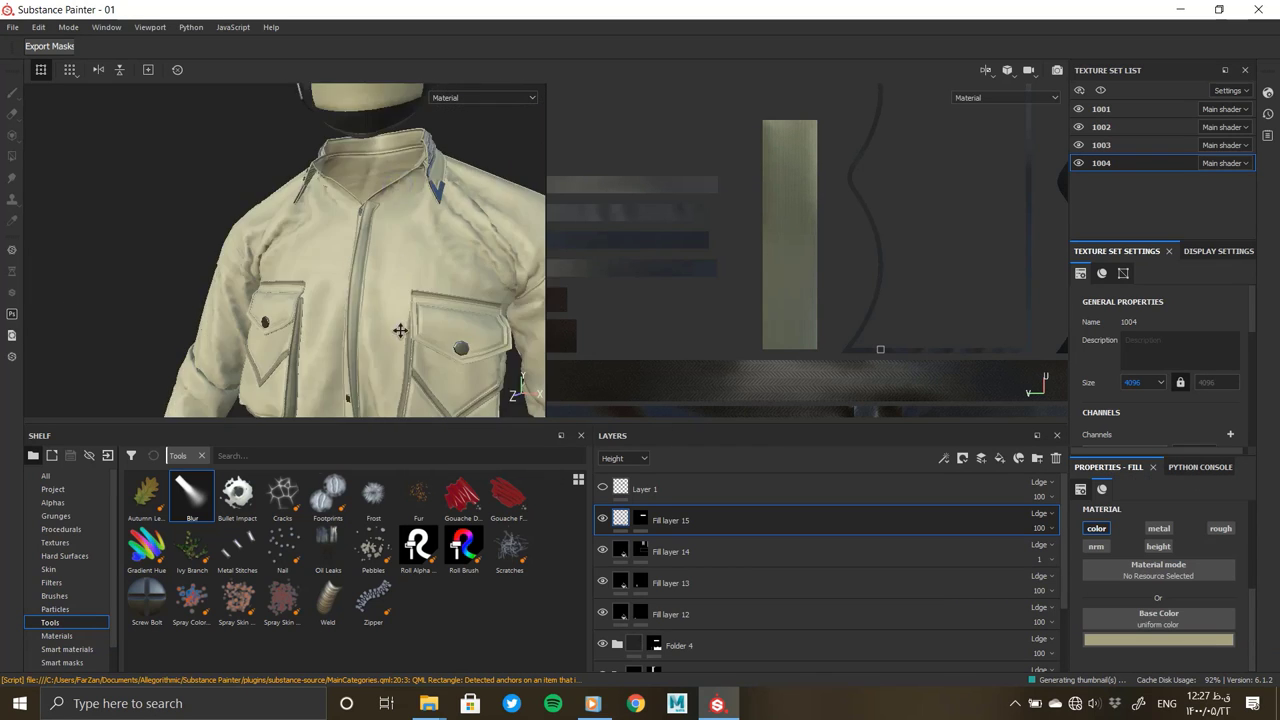
alt+middle_drag(399, 330, 400, 520)
click(1150, 638)
drag(1170, 587, 1106, 646)
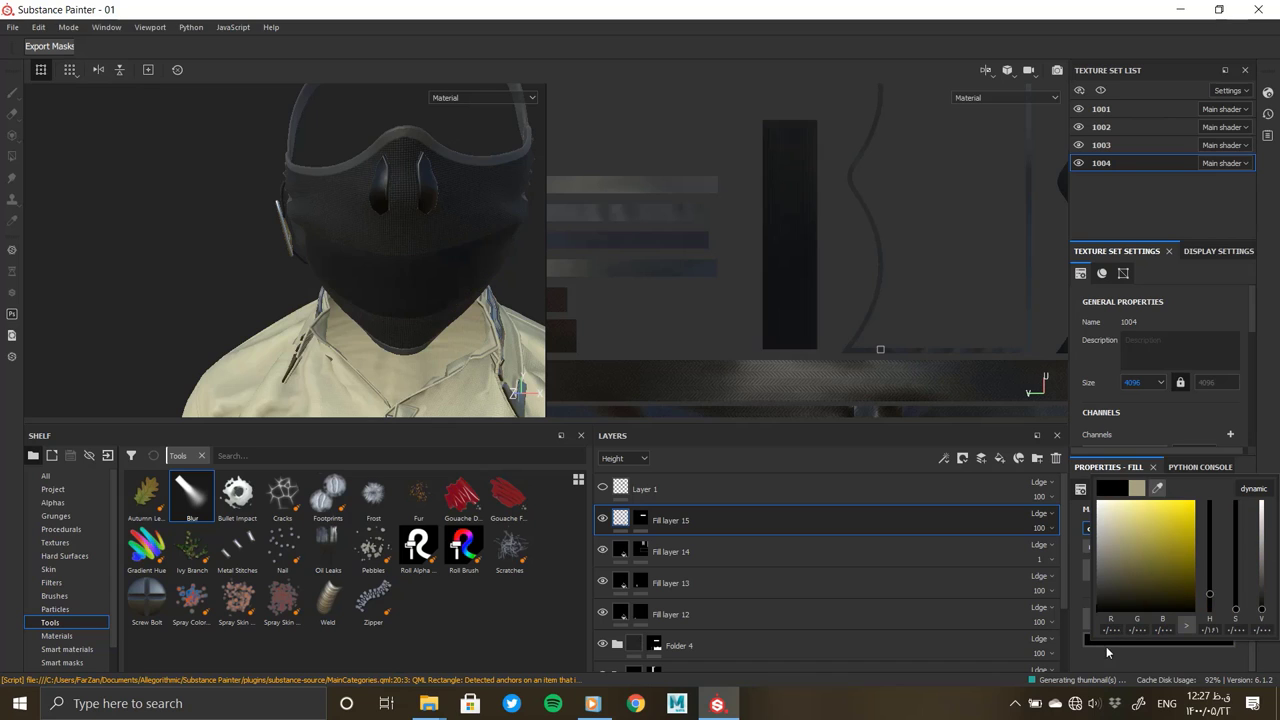
click(1002, 609)
Inspect the black face band up close from the front, then select Layer 1
alt+drag(394, 321, 359, 238)
scroll(351, 249, up, 3)
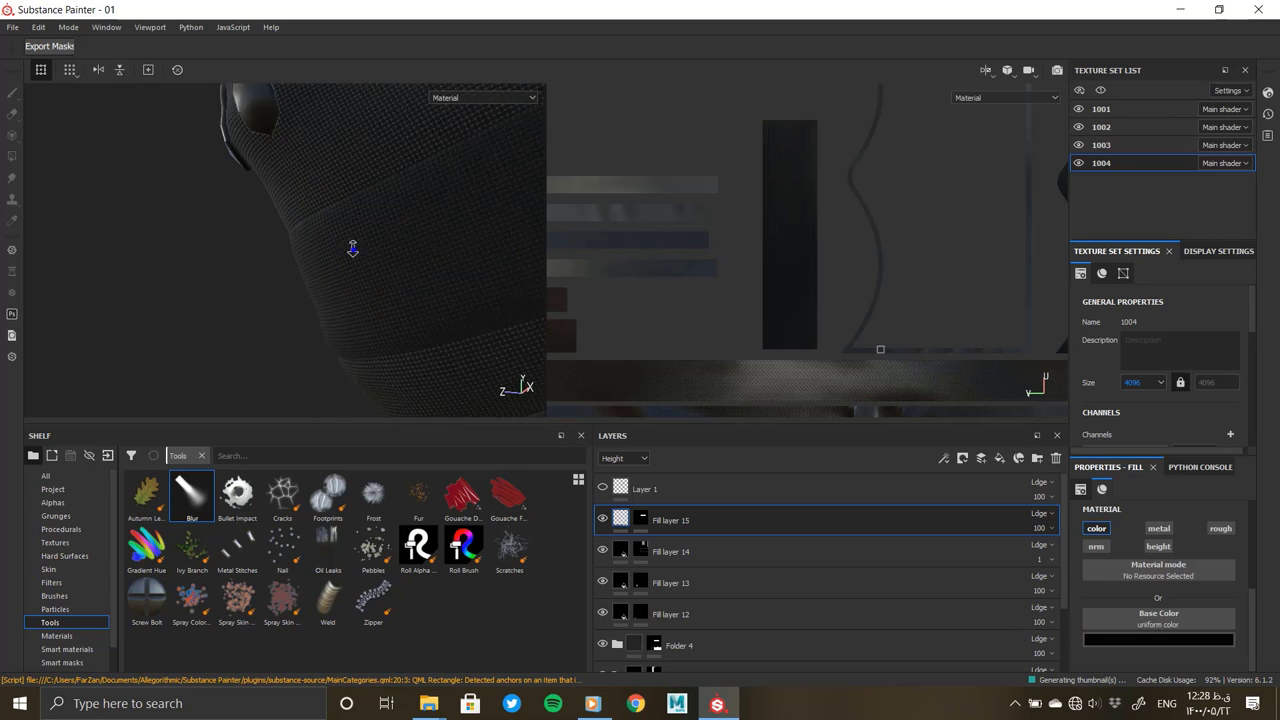
scroll(381, 327, up, 3)
scroll(381, 327, down, 5)
mouse_move(229, 251)
alt+mouse_down()
mouse_move(401, 314)
mouse_move(340, 300)
alt+mouse_up()
click(724, 494)
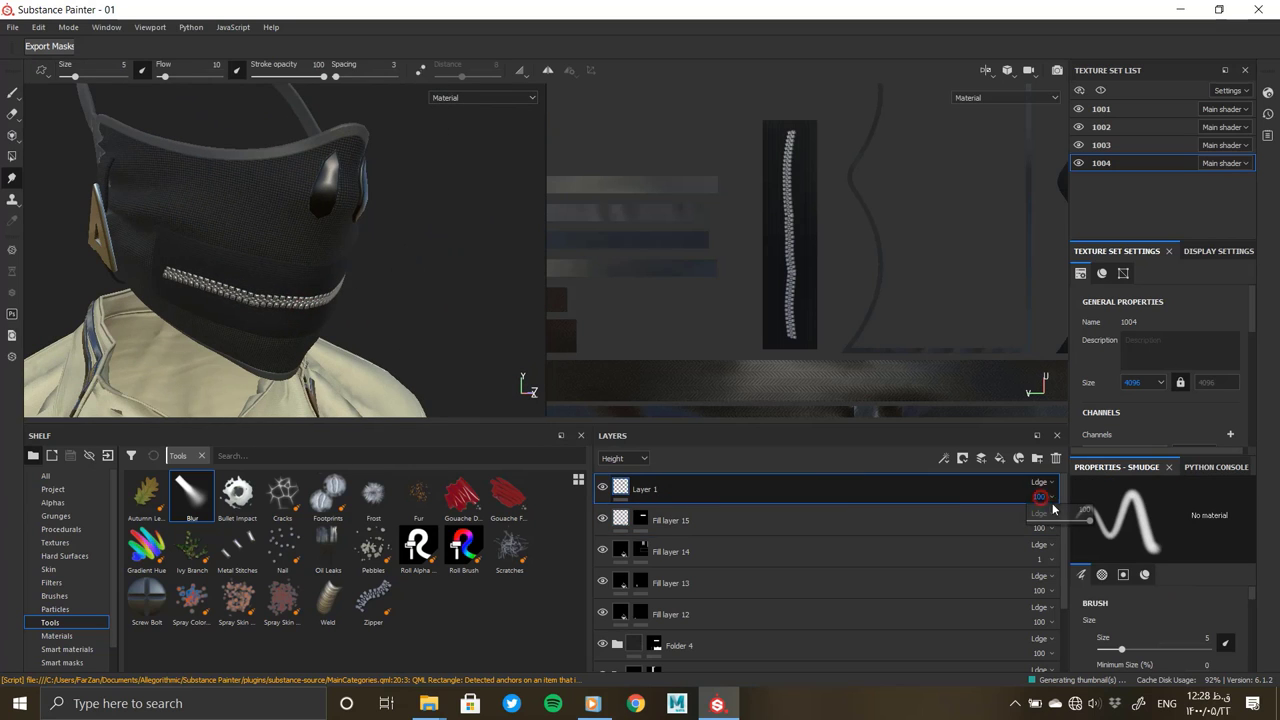
Drop Layer 1's opacity to 0 and load the Zipper brush preset
mouse_move(1040, 496)
mouse_down()
mouse_move(1002, 520)
mouse_move(1092, 520)
mouse_move(863, 522)
mouse_up()
scroll(531, 363, up, 5)
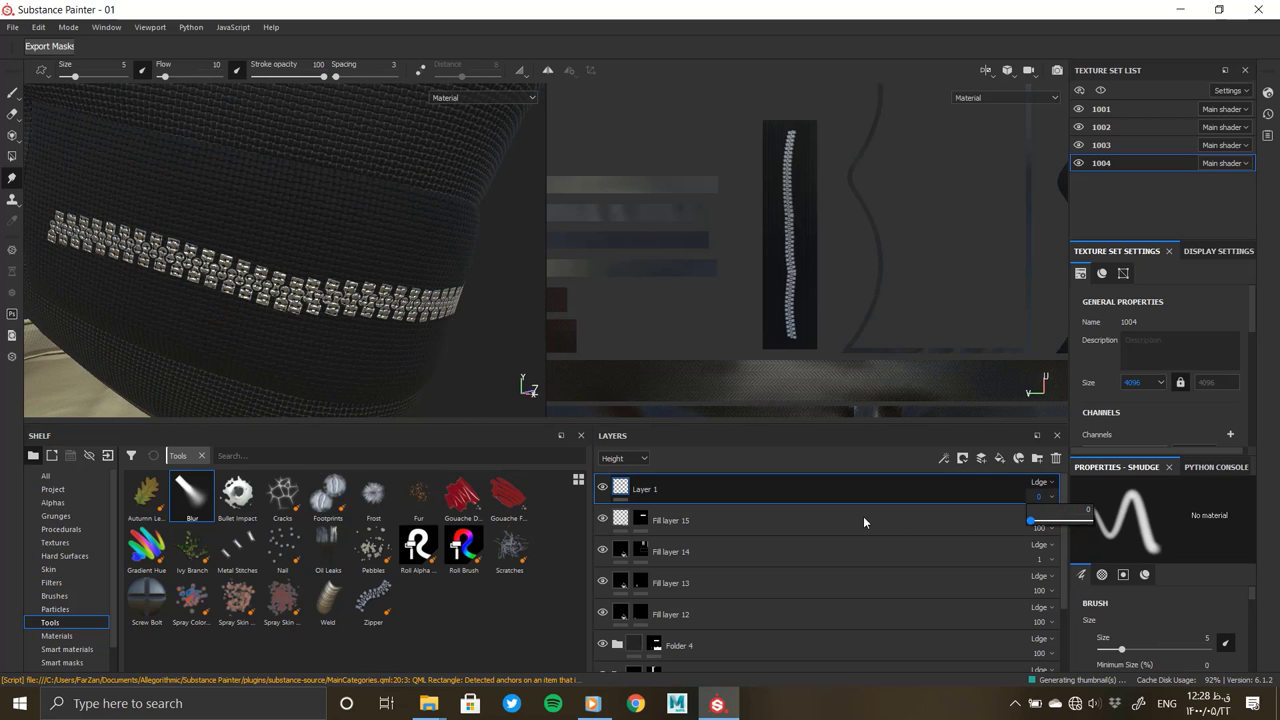
mouse_move(250, 250)
alt+mouse_down()
mouse_move(364, 311)
mouse_move(300, 330)
alt+mouse_up()
click(373, 598)
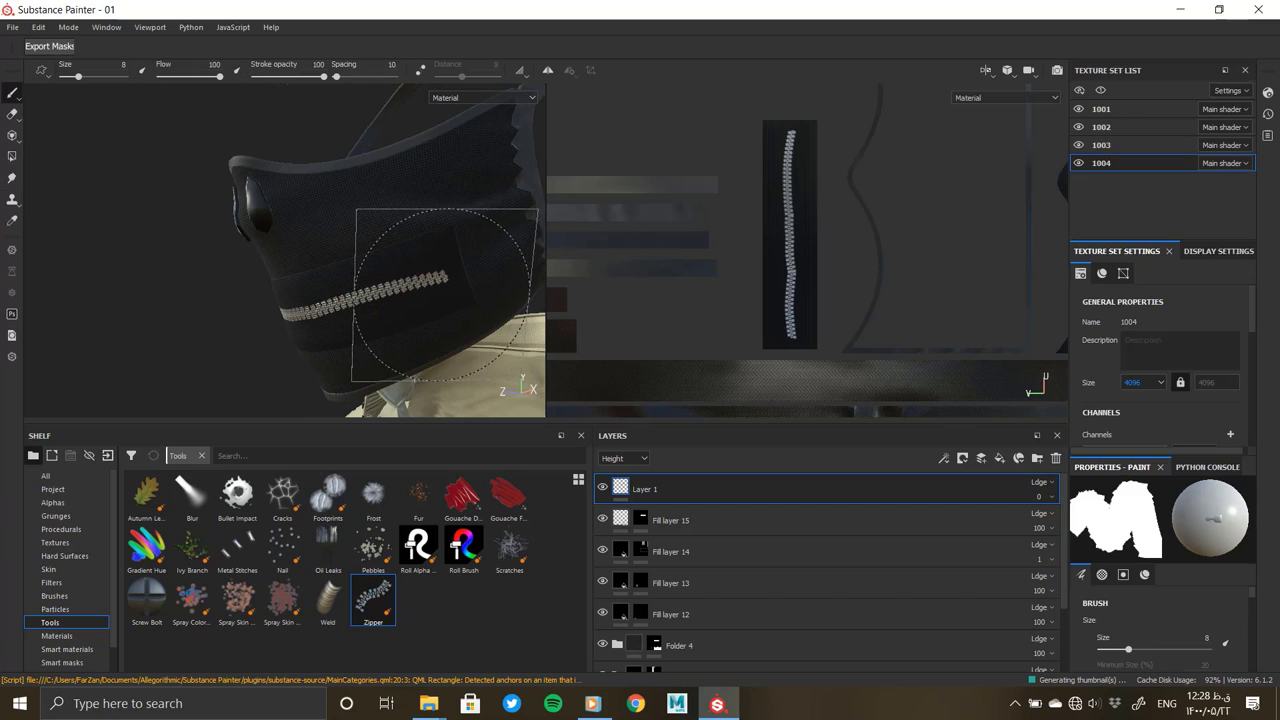
Test zipper strokes on the mask and UV layout, erasing and undoing them
shift+click(338, 320)
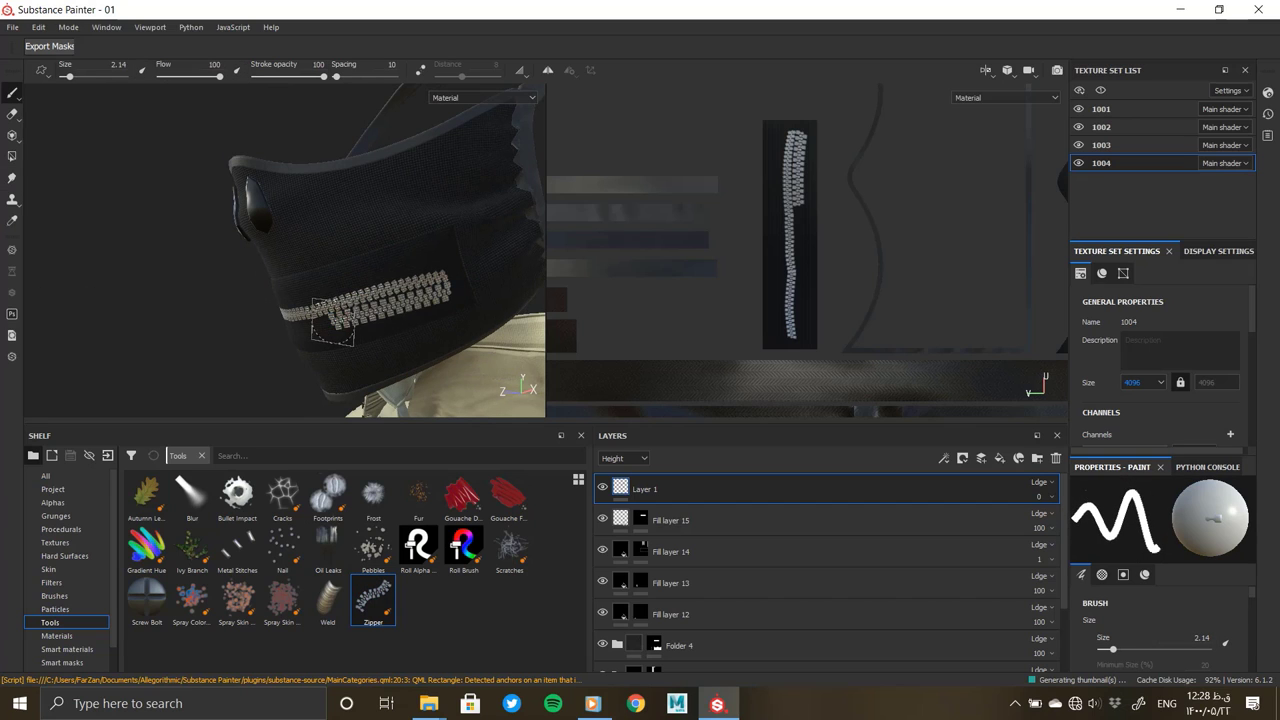
click(12, 114)
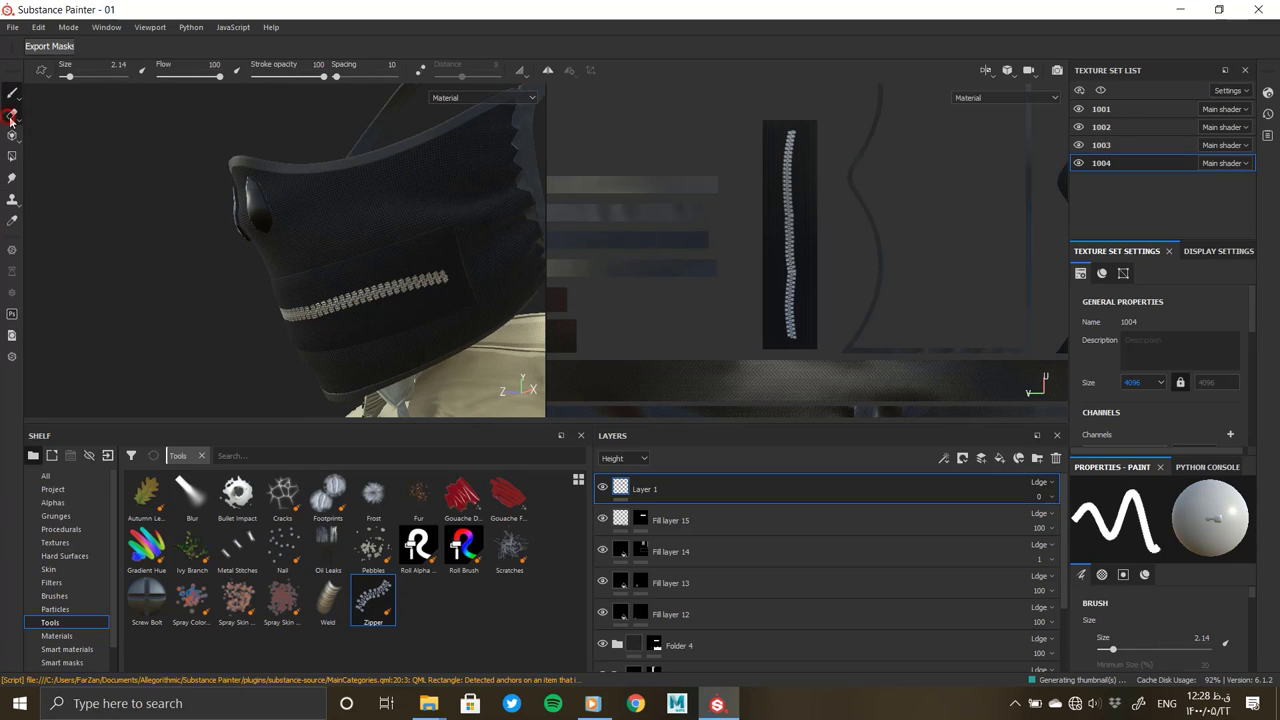
drag(403, 269, 434, 262)
alt+drag(280, 275, 285, 318)
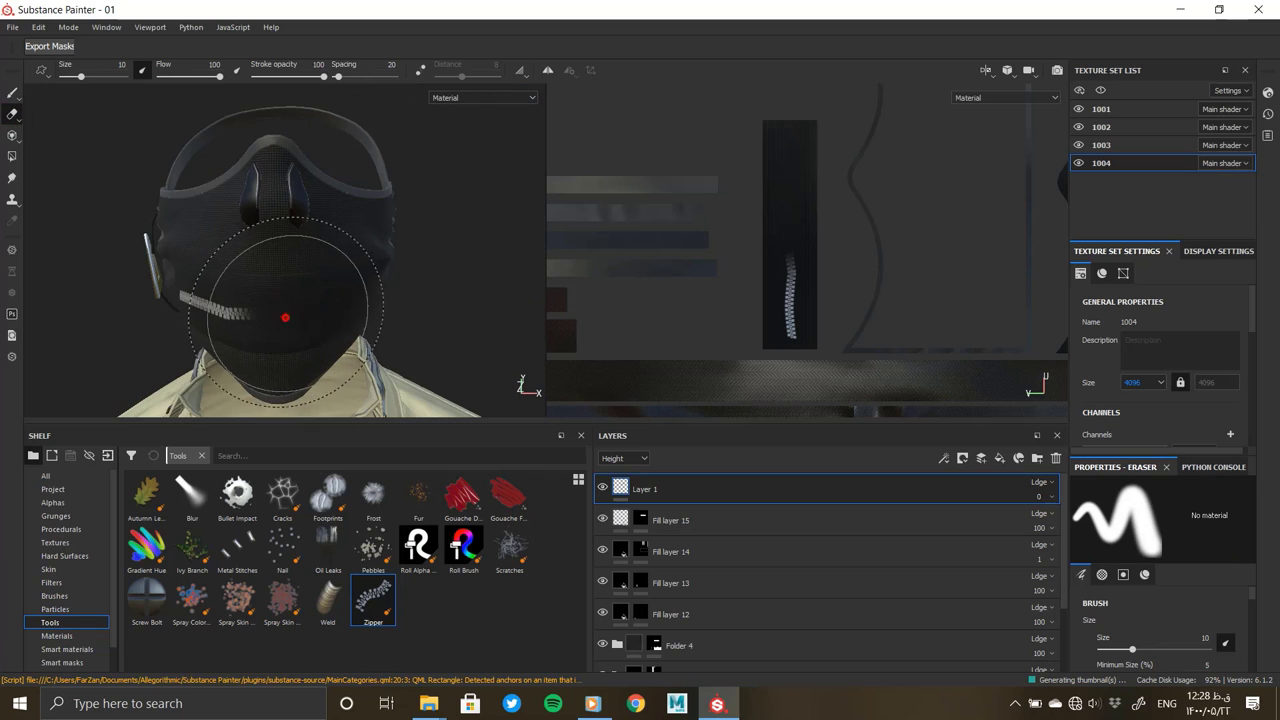
click(12, 93)
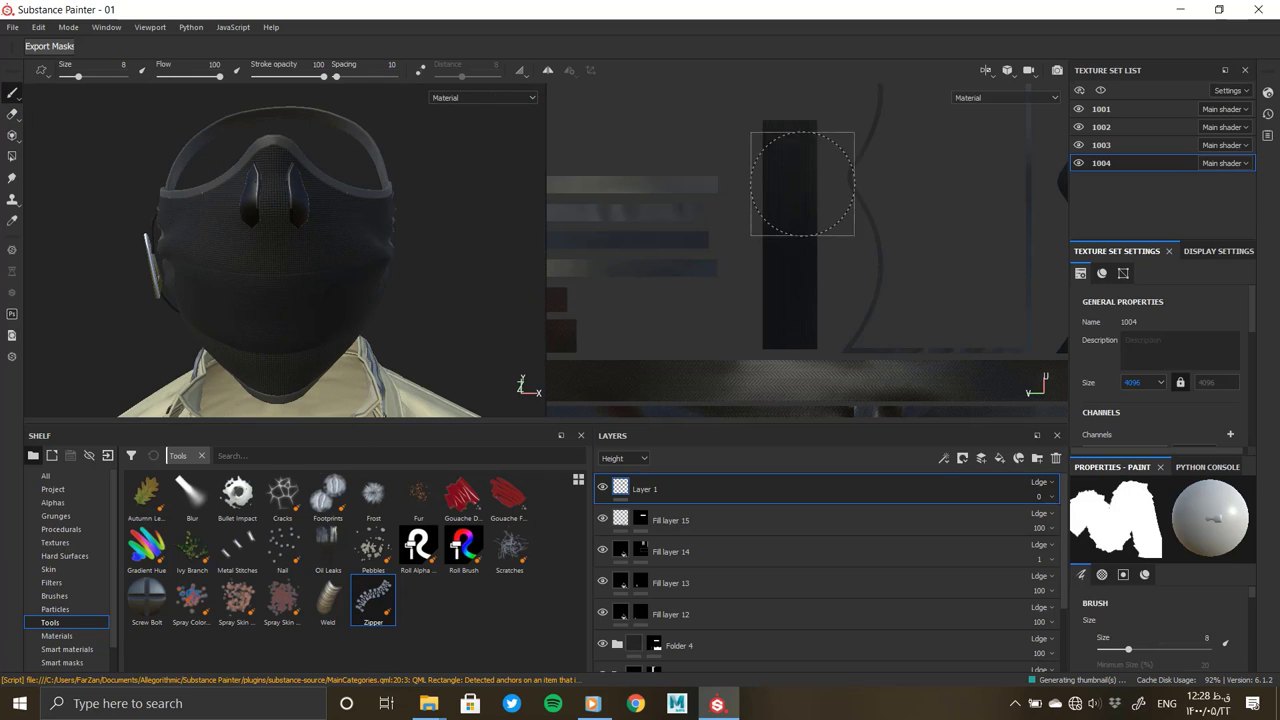
drag(795, 197, 795, 232)
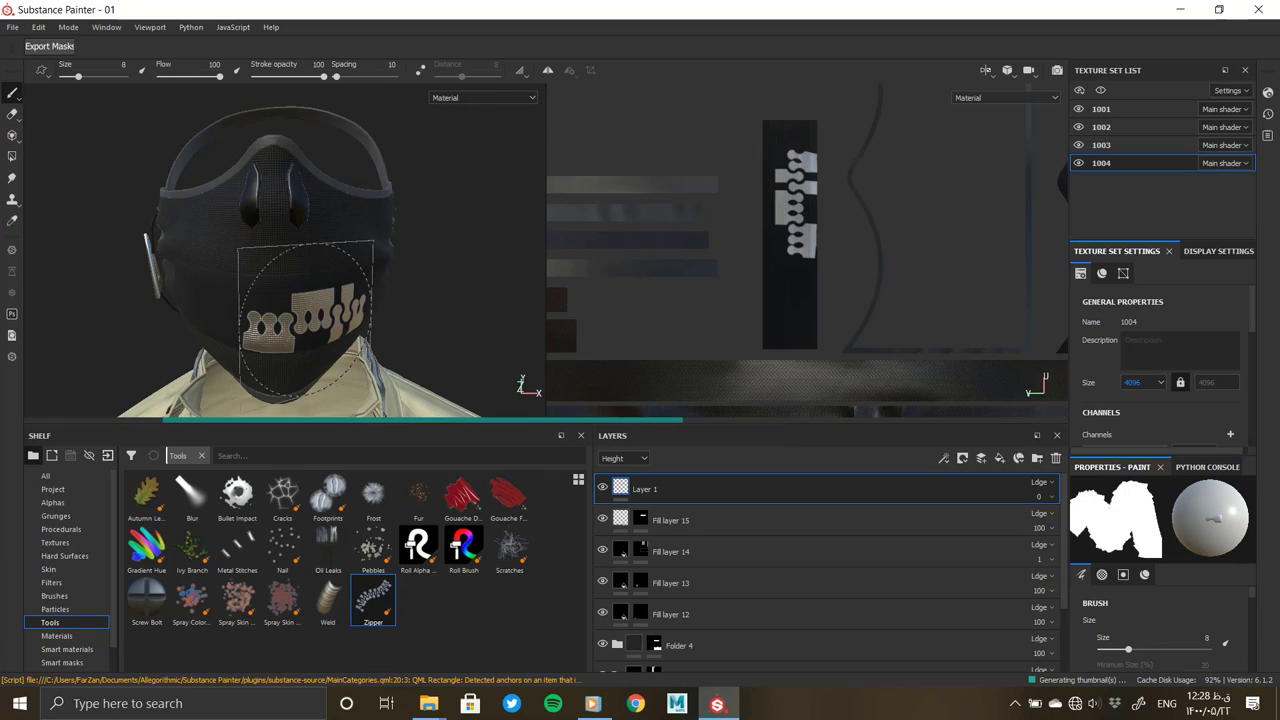
key(ctrl+z)
Shrink the brush to about 3.57 and stamp a straight zipper across the mask's mouth
ctrl+right_drag(298, 312, 269, 323)
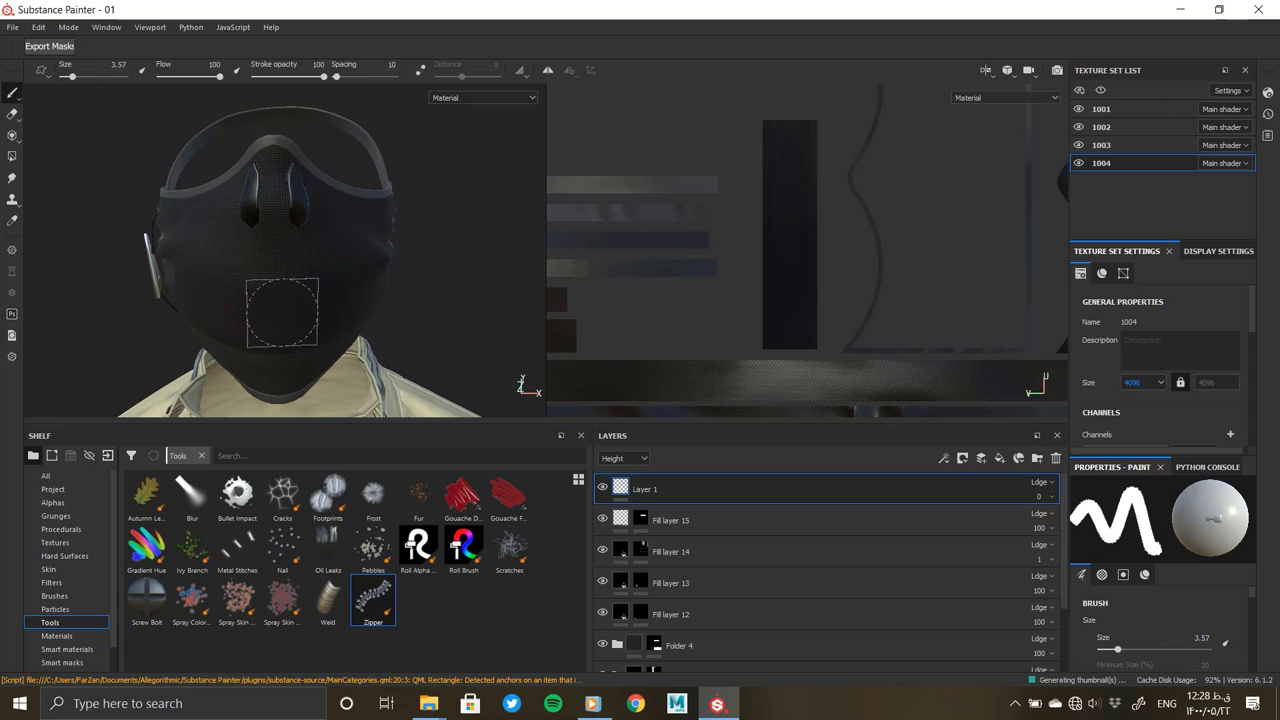
mouse_move(340, 298)
mouse_down()
mouse_move(255, 300)
mouse_move(382, 290)
mouse_move(276, 318)
mouse_move(164, 296)
mouse_move(201, 343)
mouse_move(161, 302)
mouse_move(224, 314)
mouse_up()
key(ctrl+z)
key(ctrl)
shift+click(209, 313)
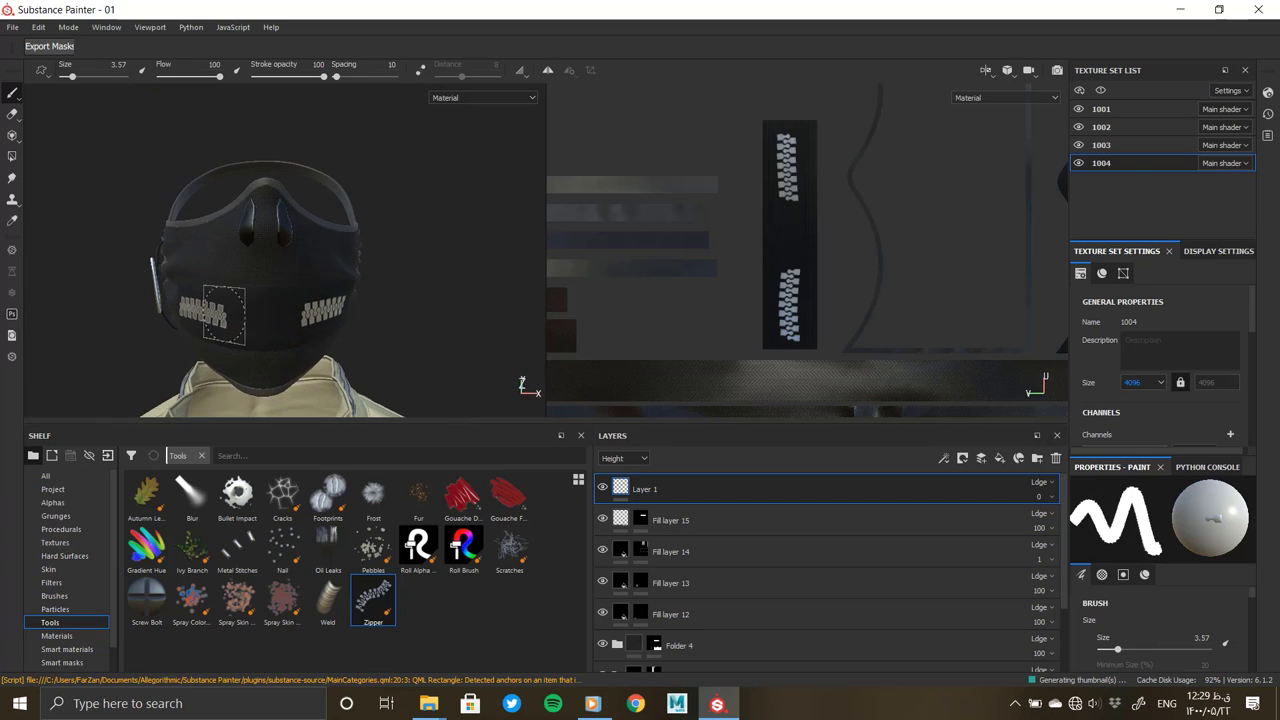
shift+click(286, 319)
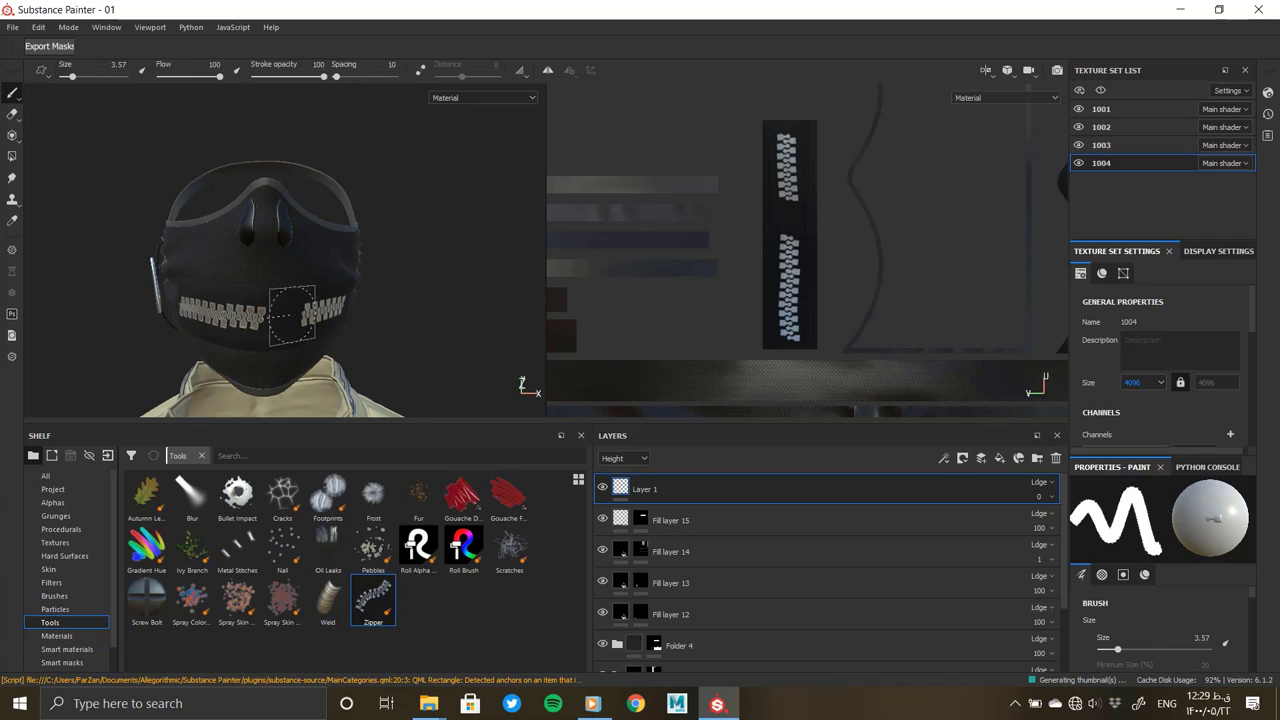
shift+click(308, 316)
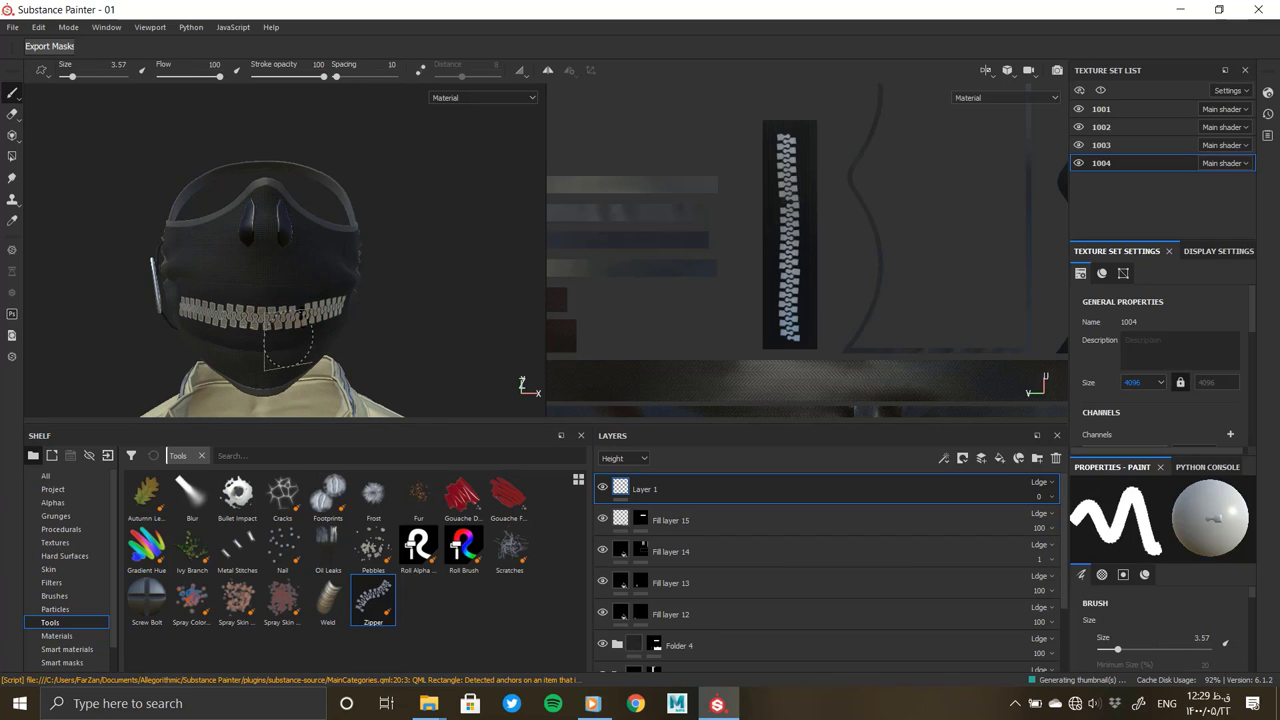
key(ctrl+z)
key(ctrl+z)
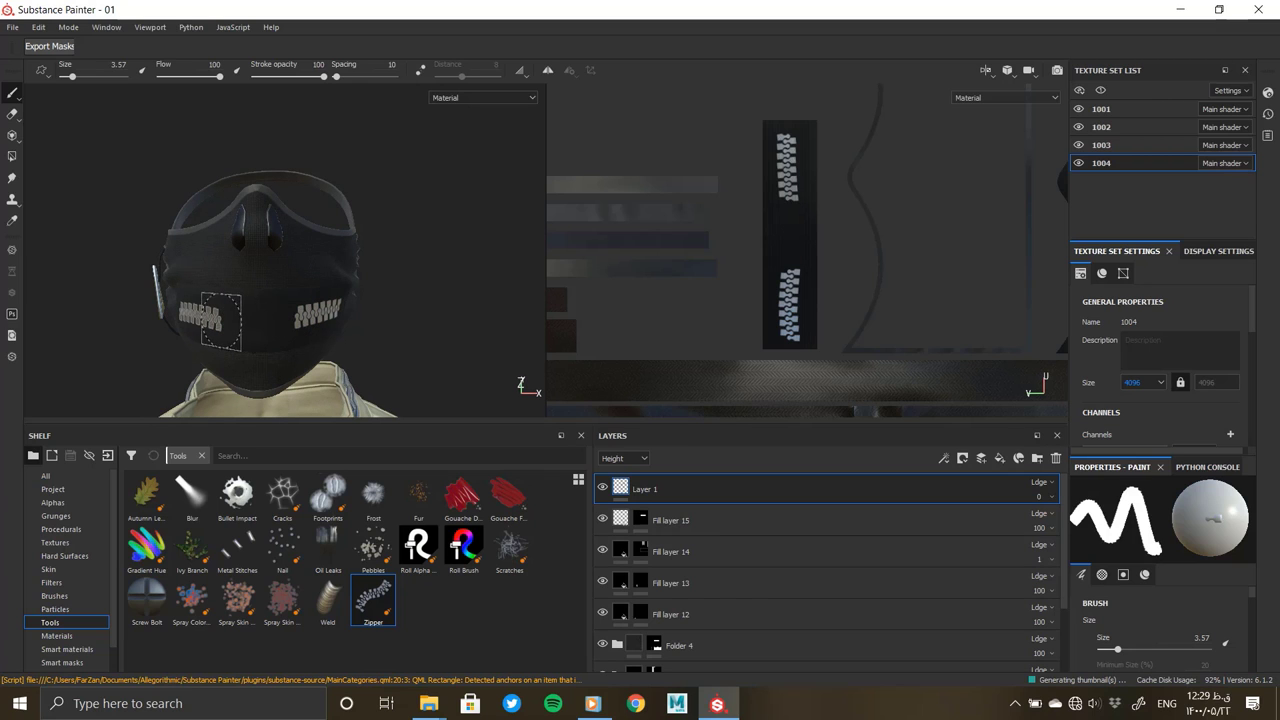
shift+click(286, 321)
Raise Layer 1's opacity to 78, then back to 100
alt+drag(278, 338, 151, 346)
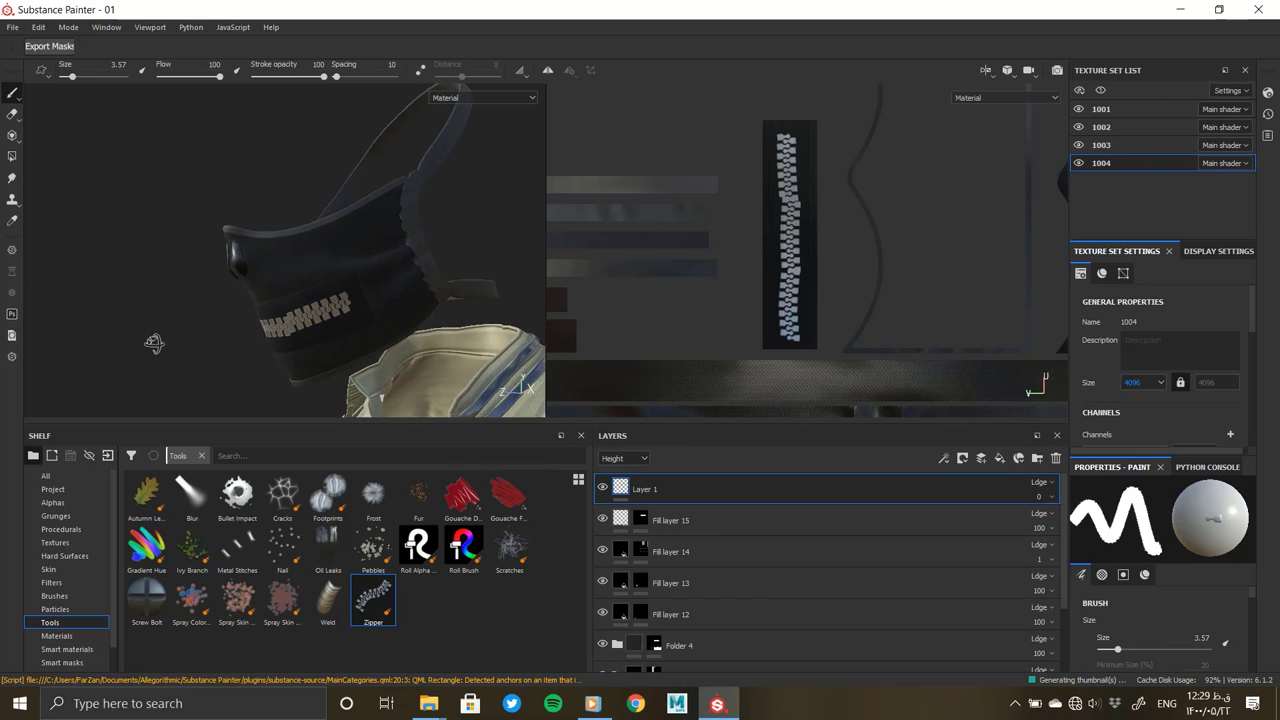
drag(1043, 496, 1096, 521)
mouse_move(274, 329)
alt+mouse_down()
mouse_move(245, 301)
mouse_move(258, 320)
alt+mouse_up()
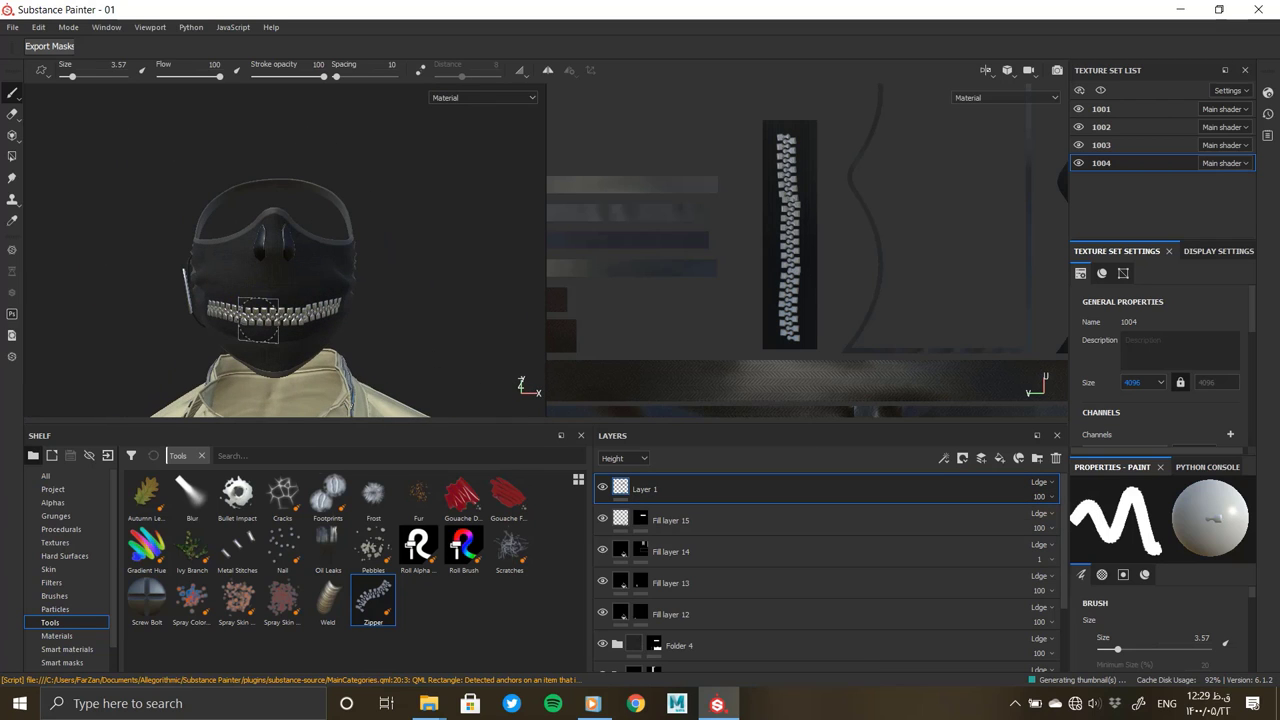
Frame the zipper, undo its left part, and extend the teeth further left
key(f)
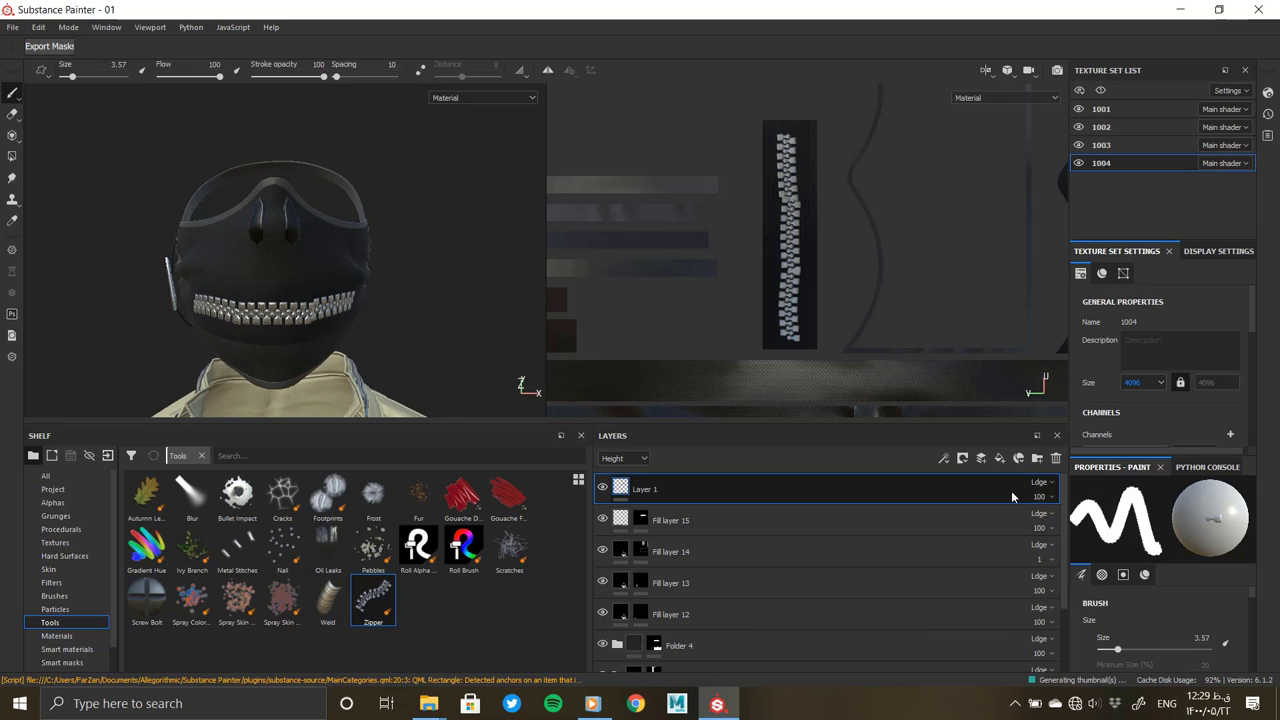
ctrl+middle_click(378, 312)
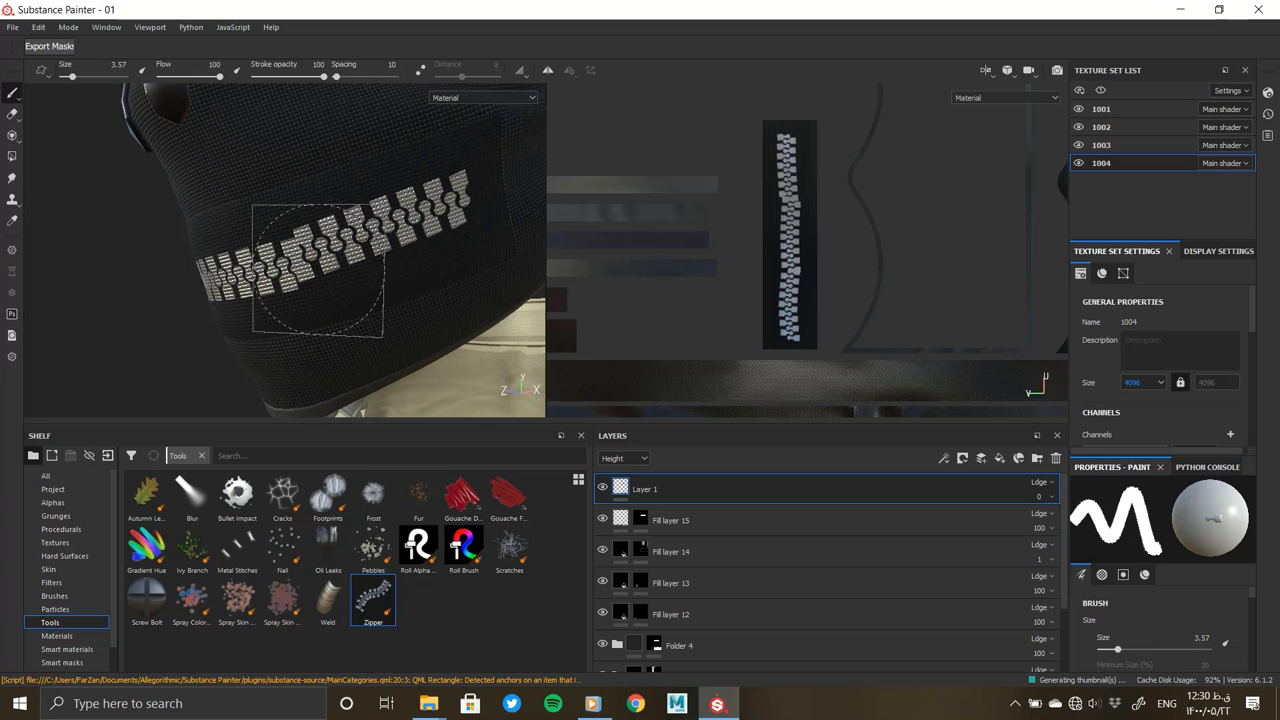
key(ctrl+z)
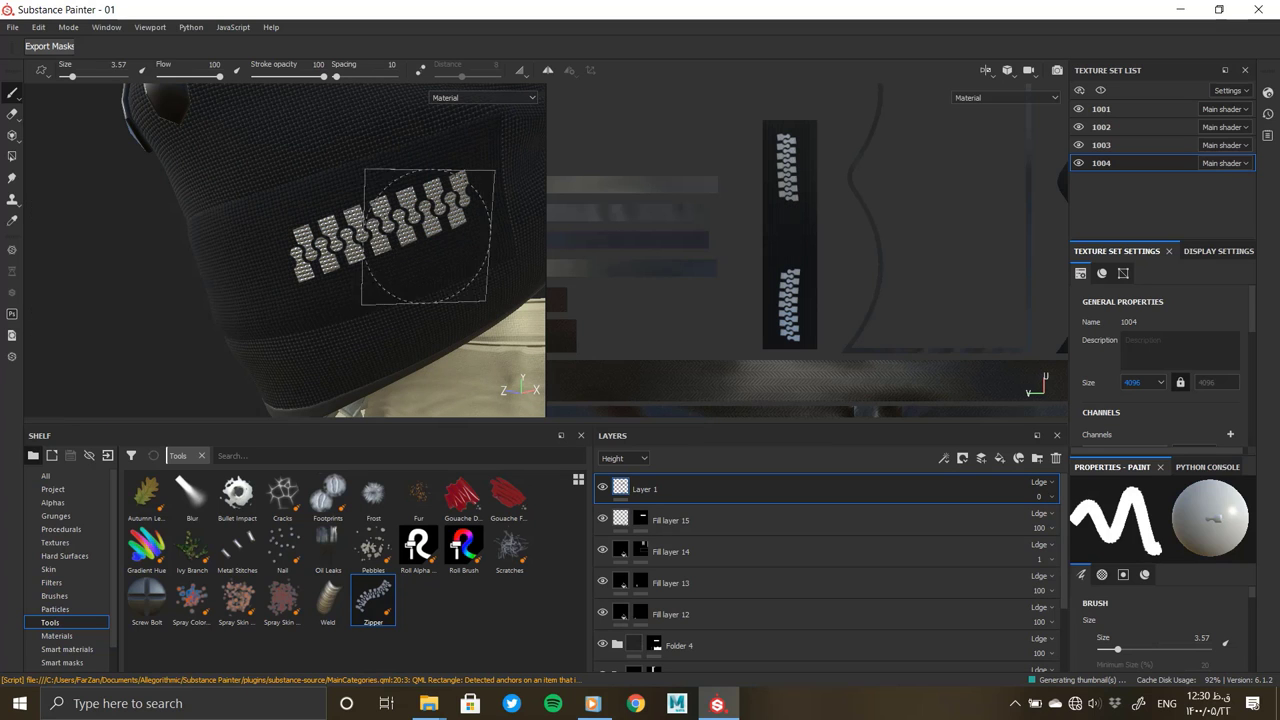
mouse_move(465, 208)
alt+mouse_down()
mouse_move(292, 313)
mouse_move(286, 297)
alt+mouse_up()
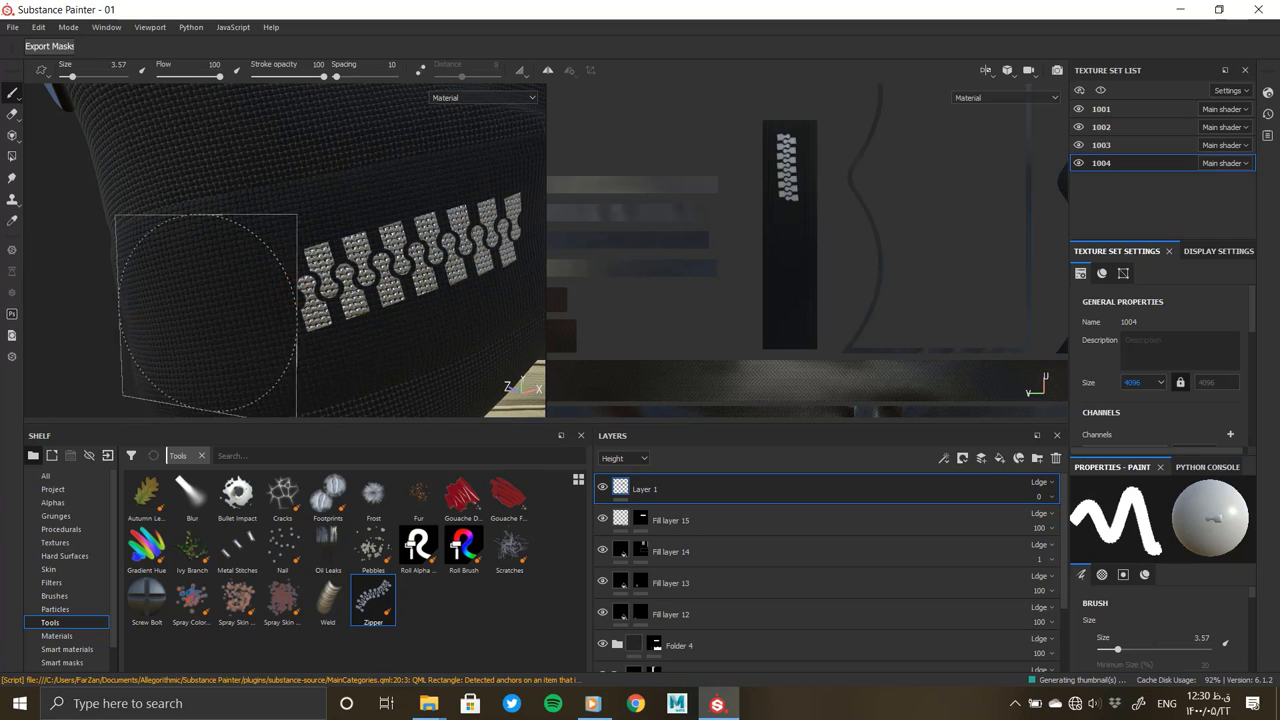
alt+drag(165, 313, 349, 291)
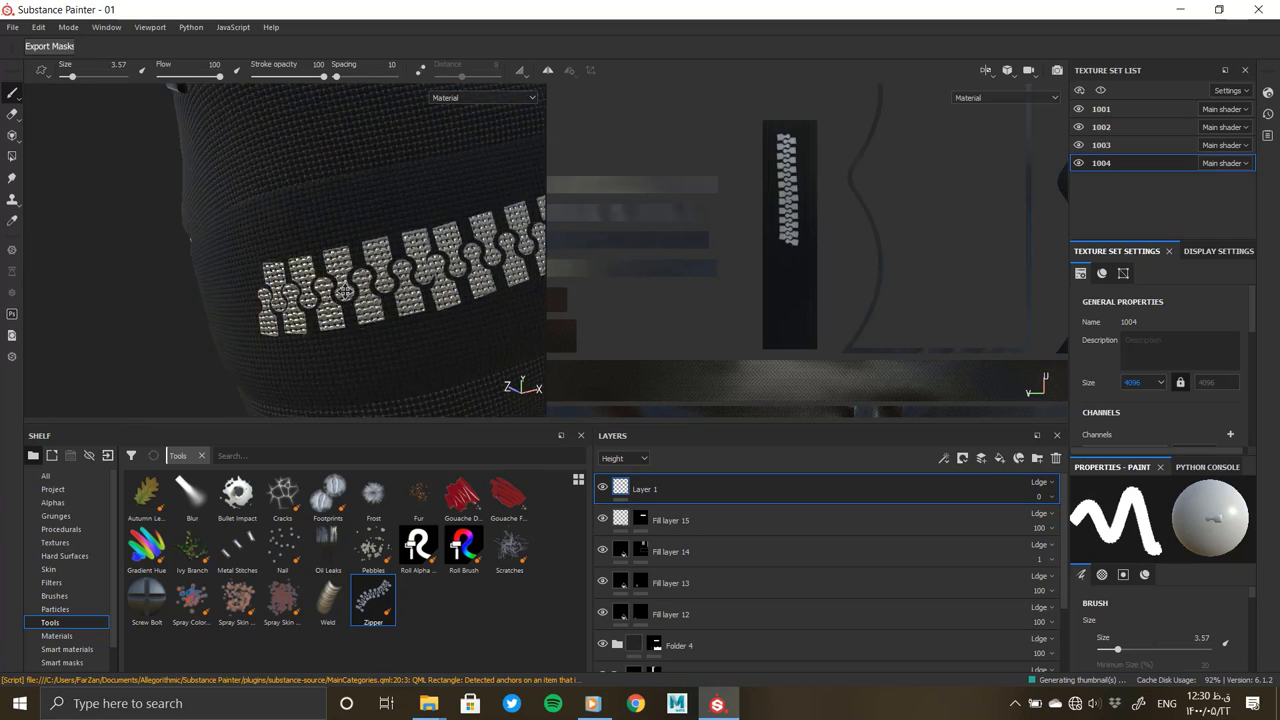
shift+click(297, 289)
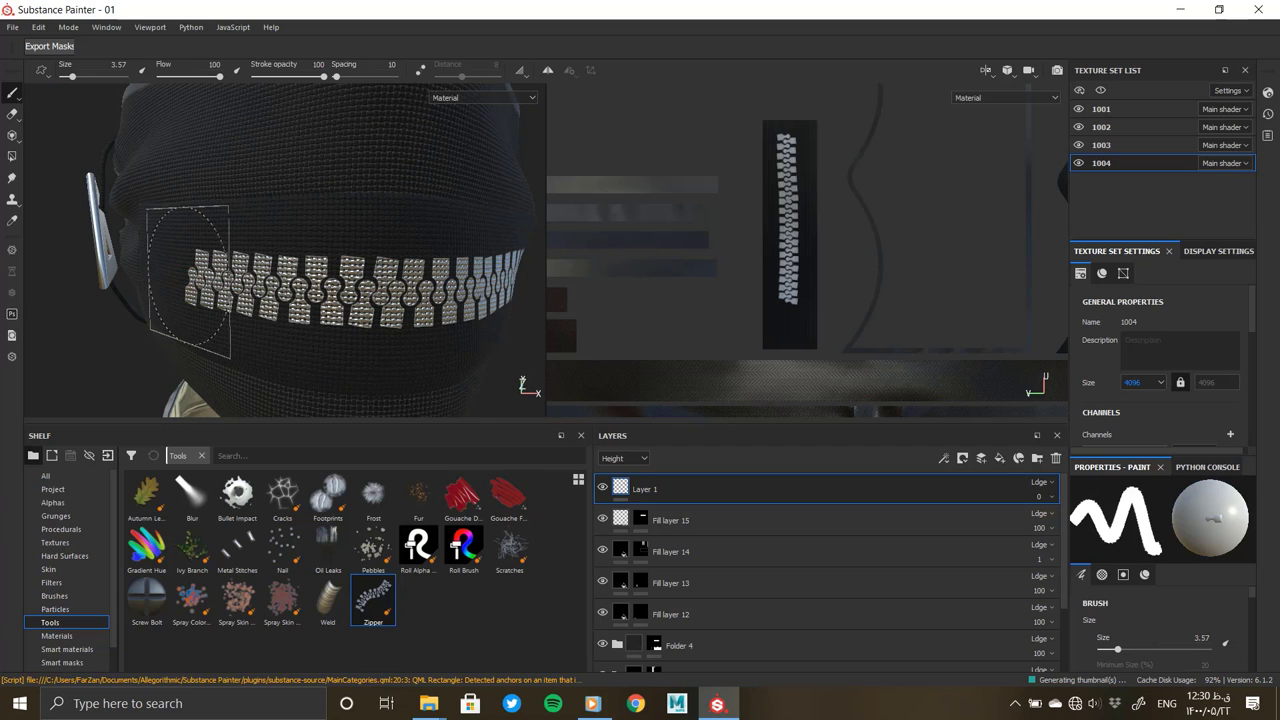
Undo the extra leftmost zipper teeth and zoom out to the whole masked head
alt+drag(189, 281, 199, 284)
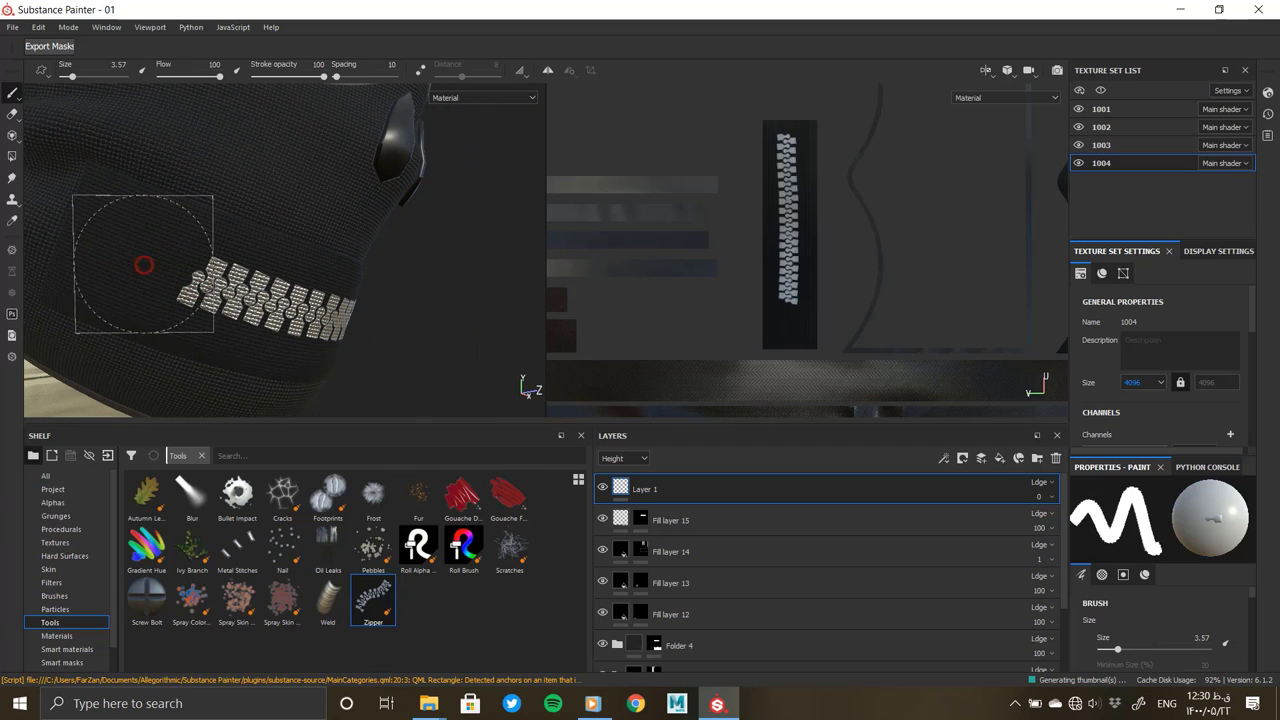
key(ctrl+z)
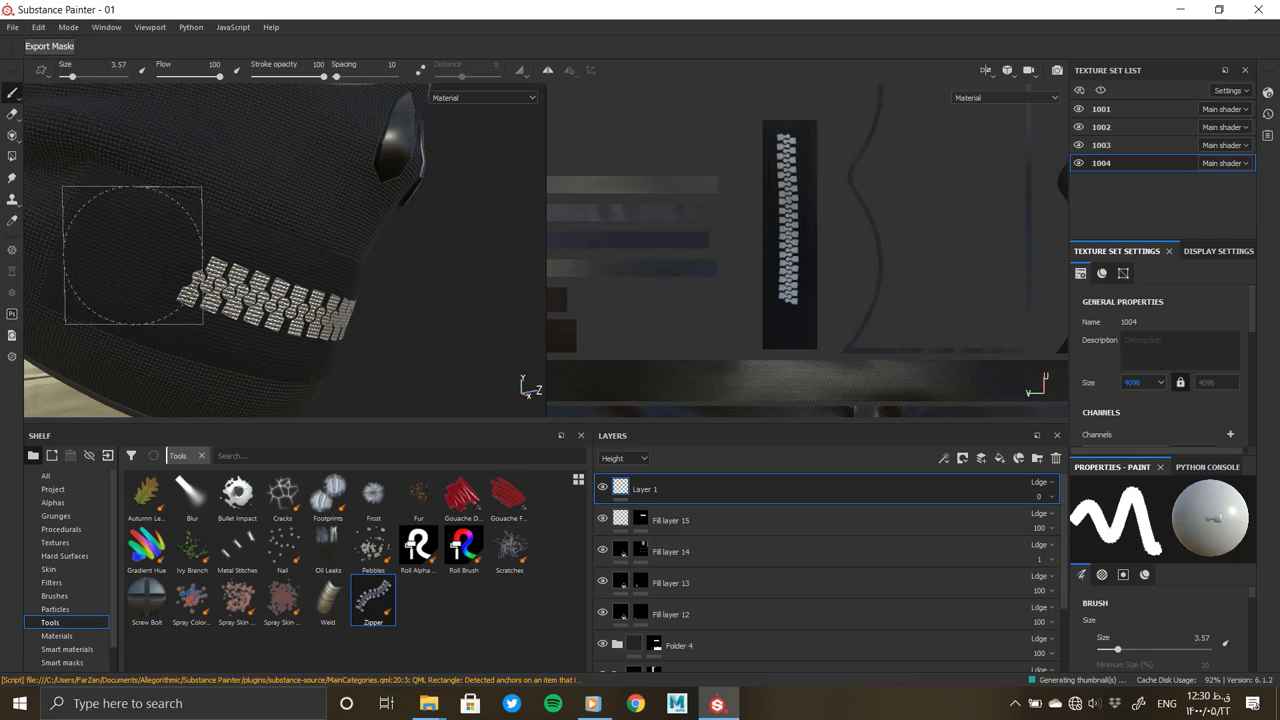
key(ctrl+z)
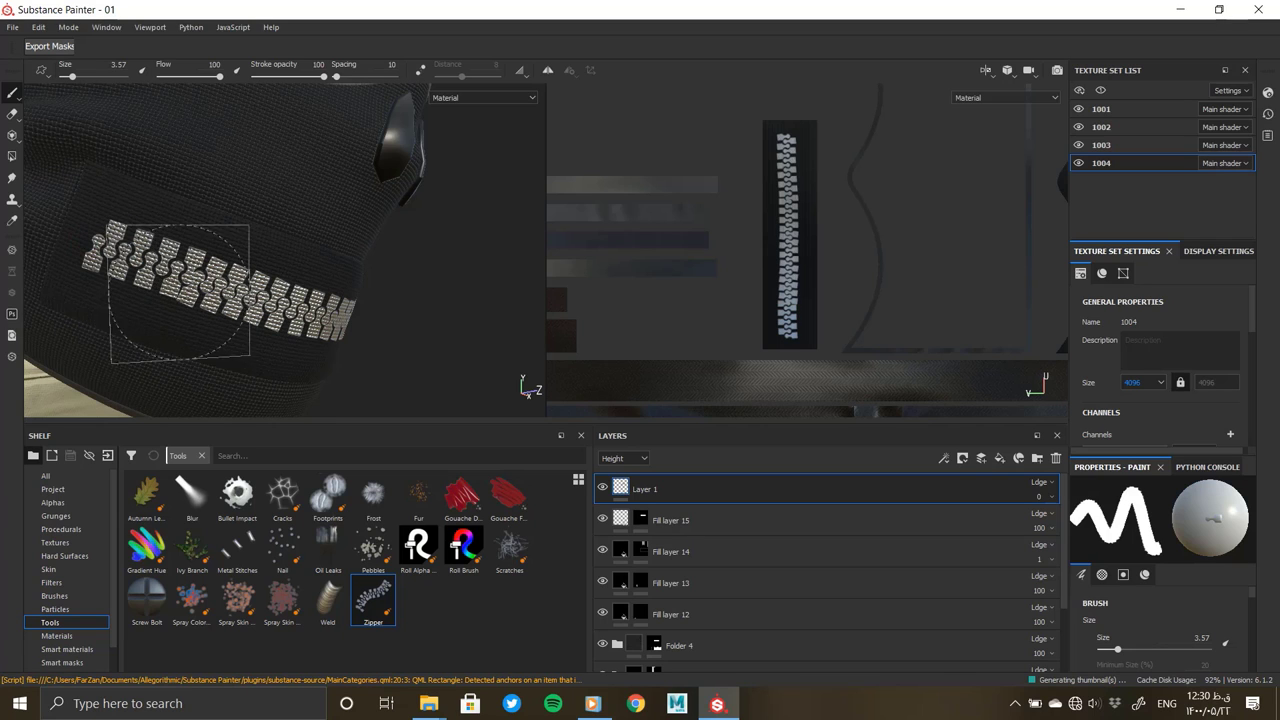
scroll(180, 292, down, 5)
mouse_move(180, 292)
alt+mouse_down()
mouse_move(81, 303)
mouse_move(328, 384)
mouse_move(256, 311)
mouse_move(286, 257)
alt+mouse_up()
scroll(328, 384, up, 5)
scroll(328, 384, up, 2)
scroll(382, 382, up, 2)
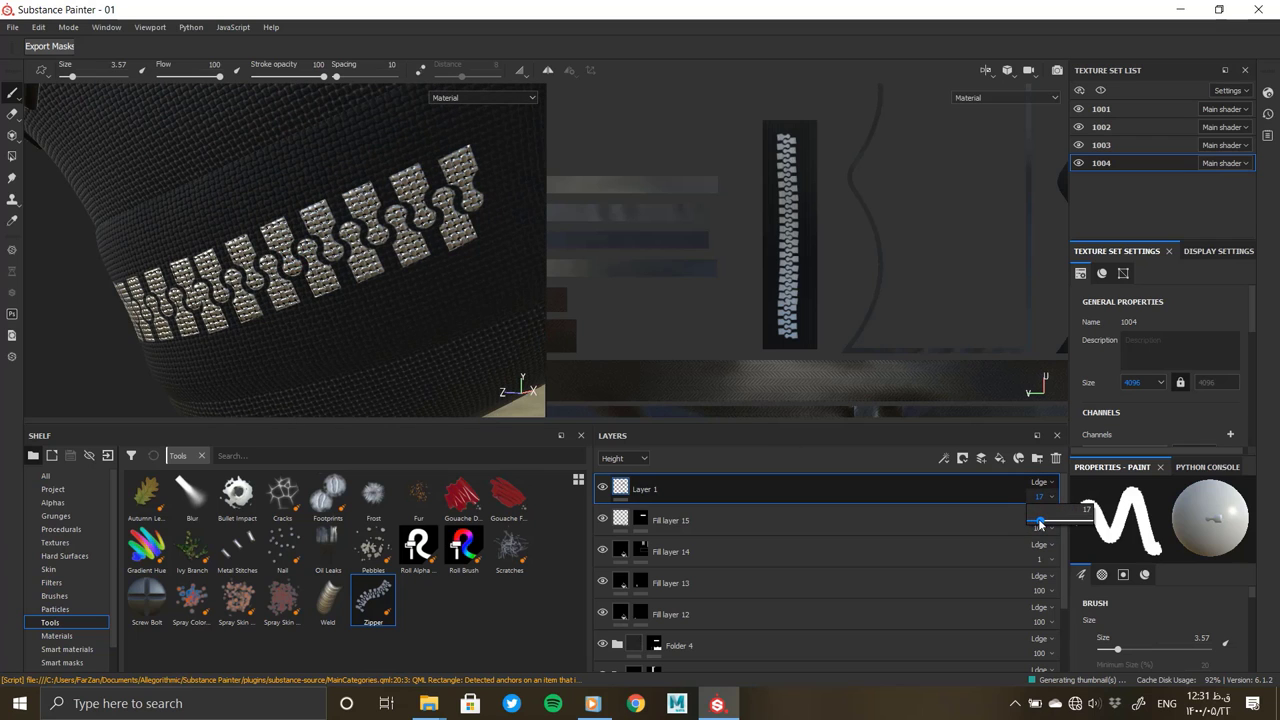
Set Layer 1's opacity to 32 and move the zipper and fill layers into new Folder 5
drag(1095, 524, 1048, 529)
mouse_move(345, 300)
alt+mouse_down()
mouse_move(370, 278)
mouse_move(385, 323)
mouse_move(490, 330)
mouse_move(404, 392)
mouse_move(430, 400)
alt+mouse_up()
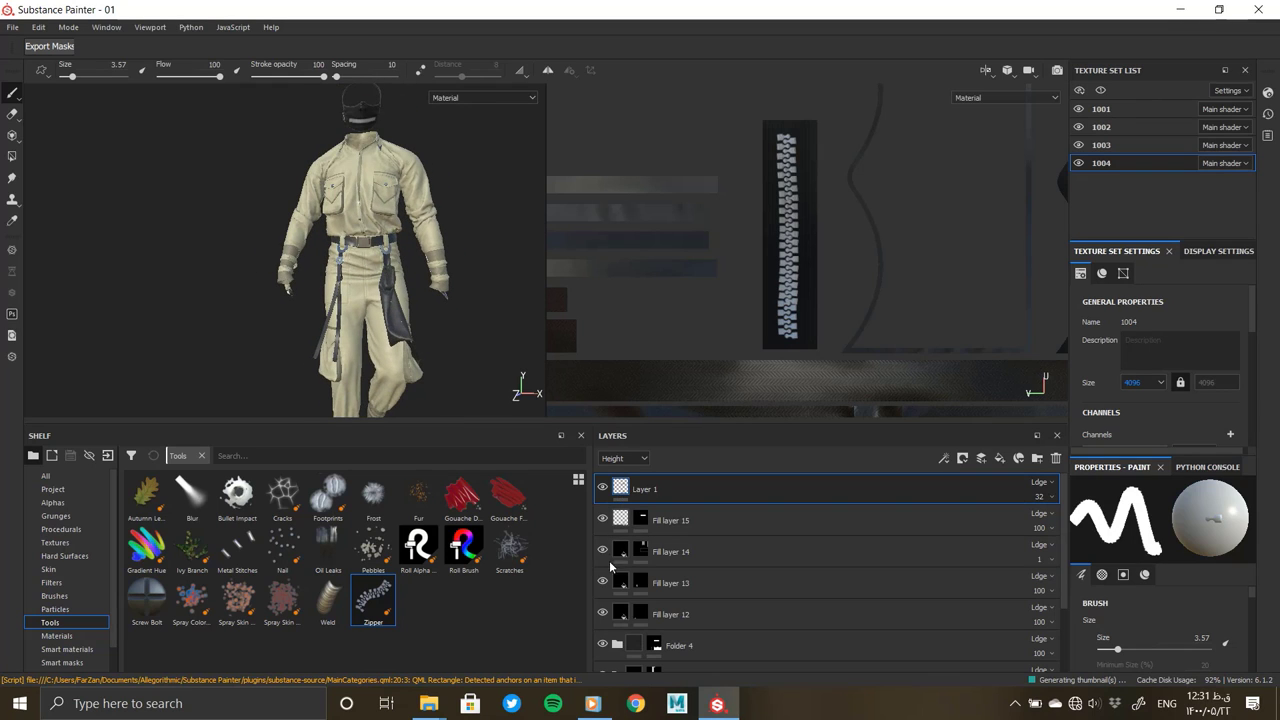
click(1038, 458)
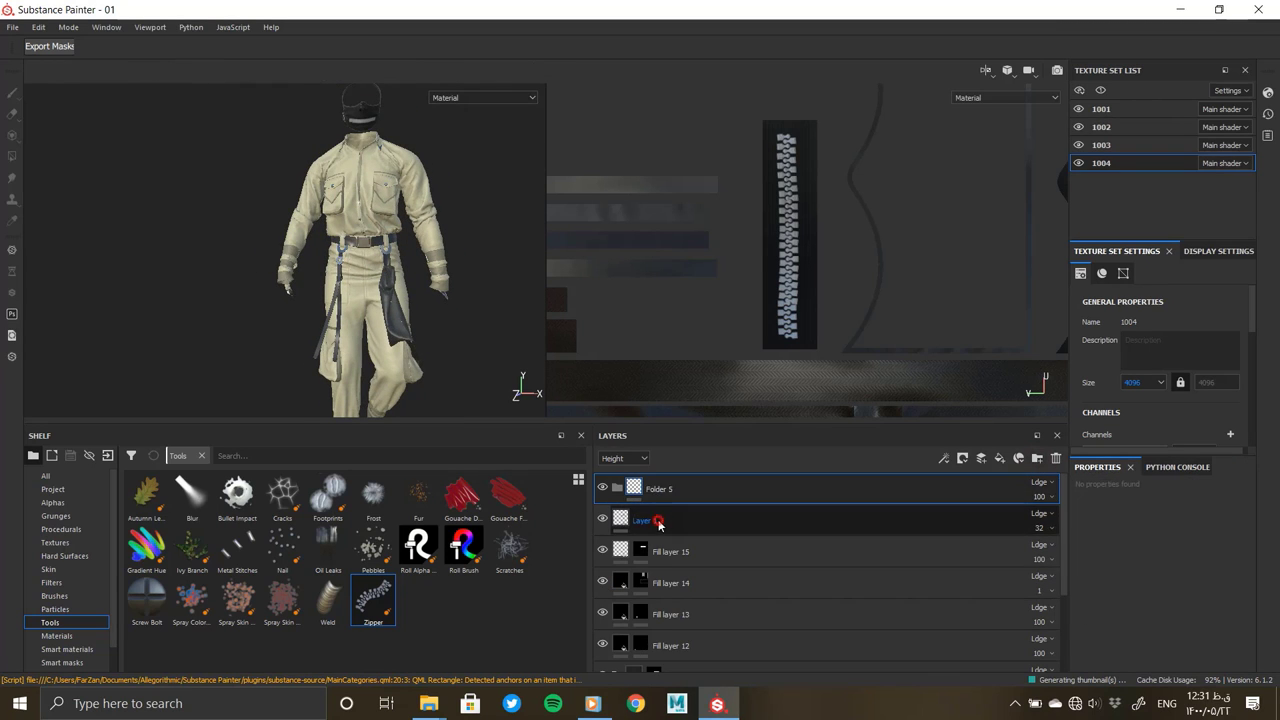
click(680, 520)
shift+click(691, 614)
mouse_move(691, 569)
mouse_down()
mouse_move(652, 502)
mouse_move(622, 495)
mouse_up()
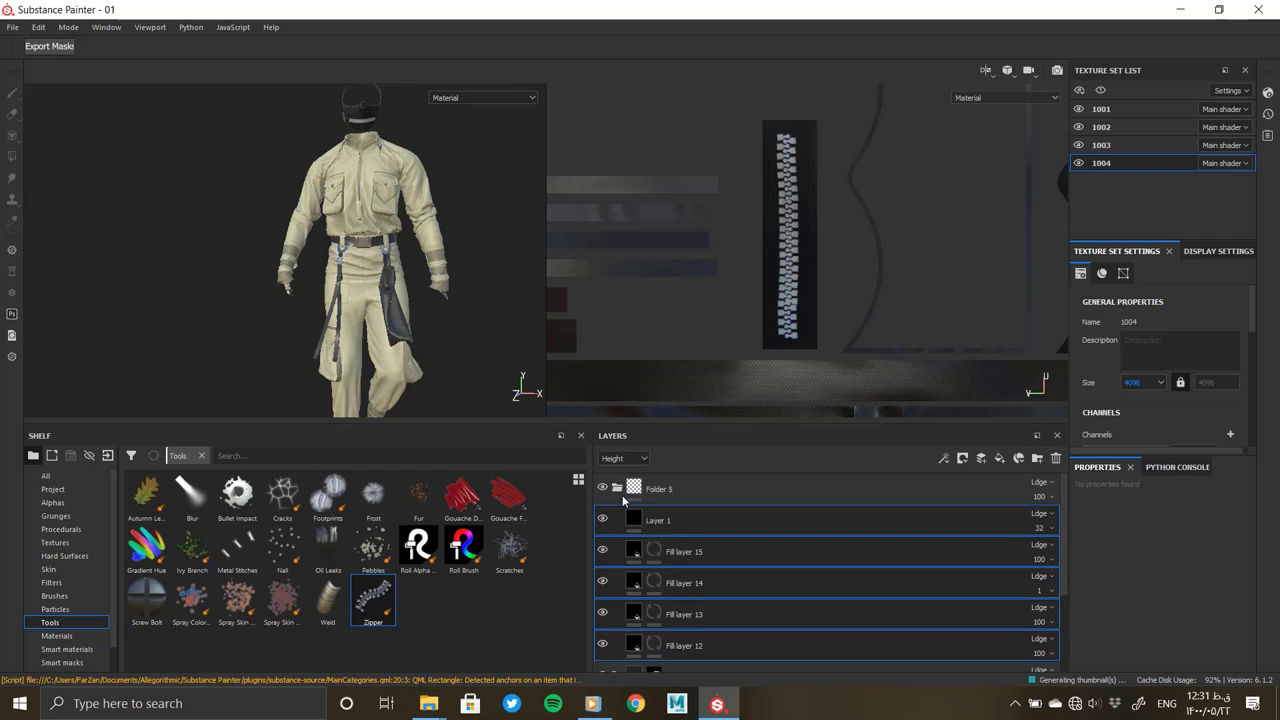
Expand Folder 3, add a trial paint layer above Fill layer 9, then delete it
scroll(360, 255, up, 5)
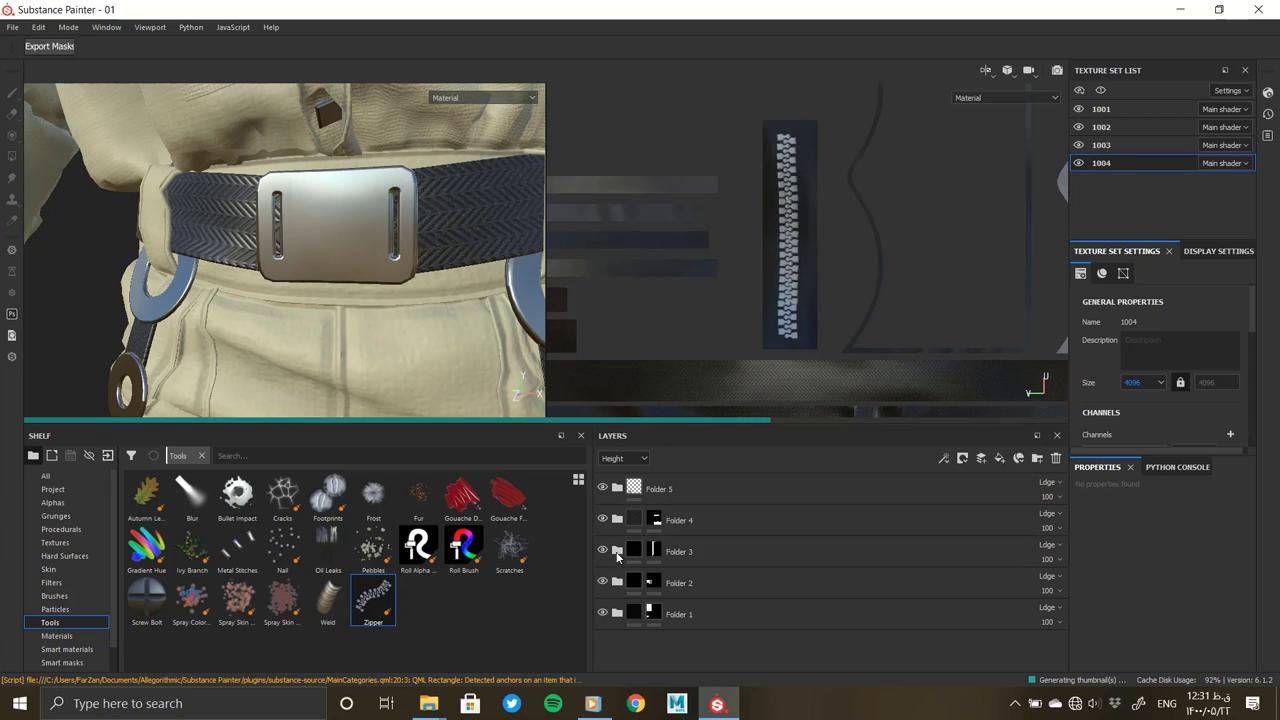
click(616, 551)
click(670, 582)
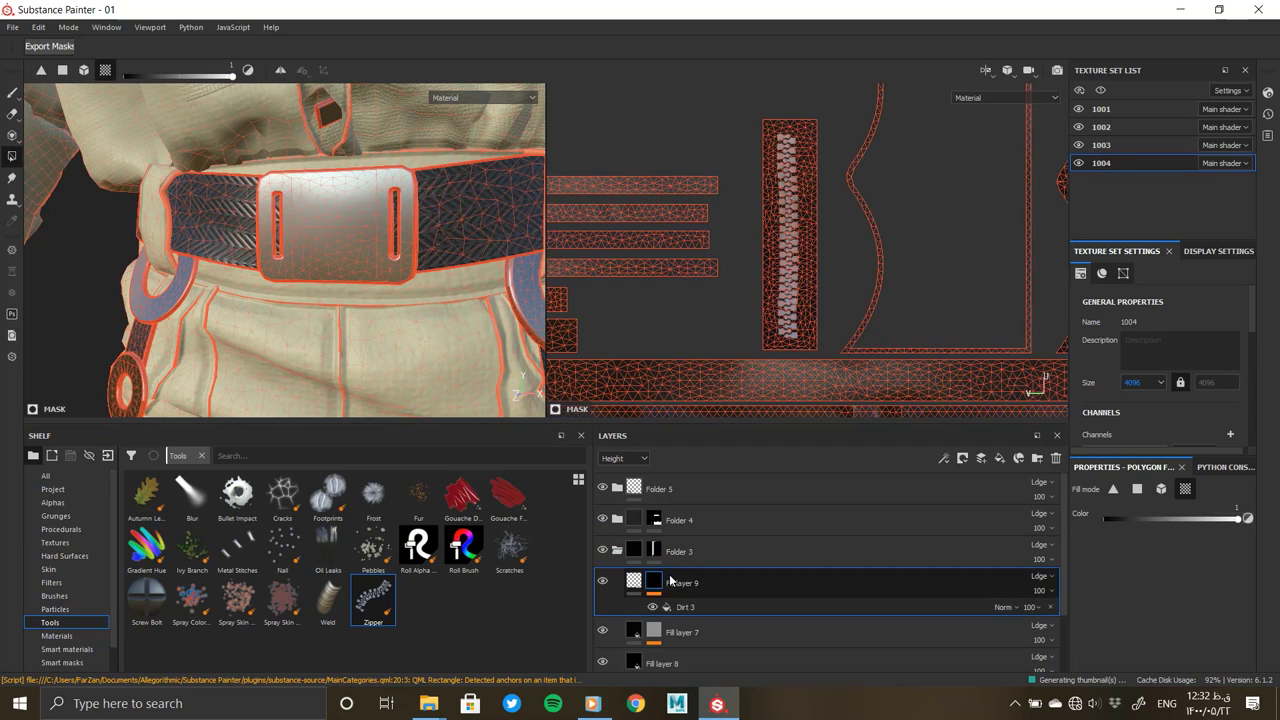
click(981, 459)
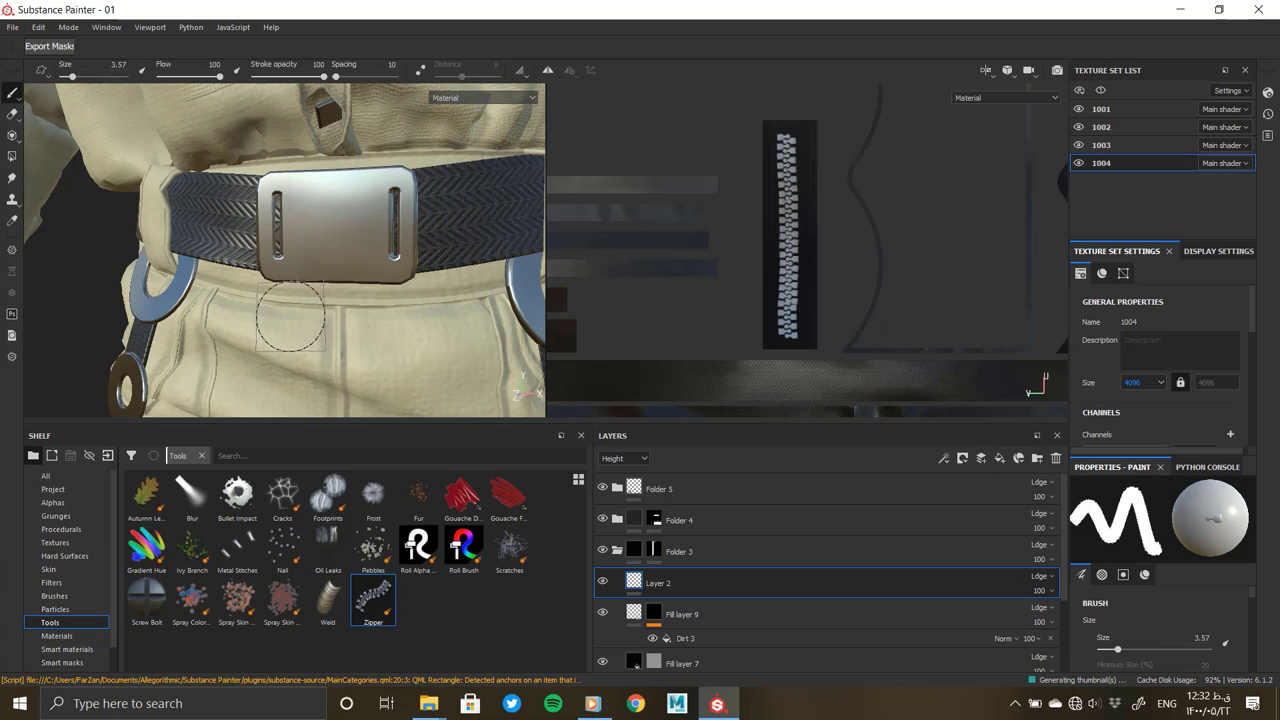
click(147, 600)
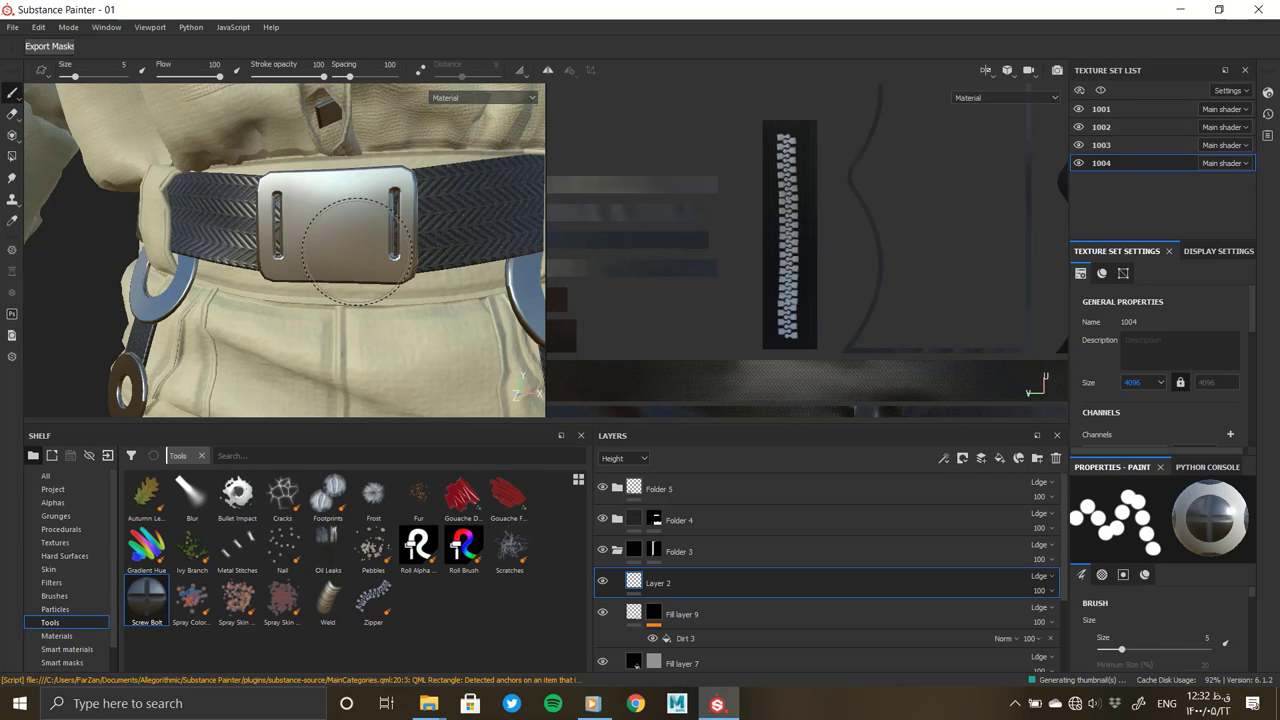
click(1053, 459)
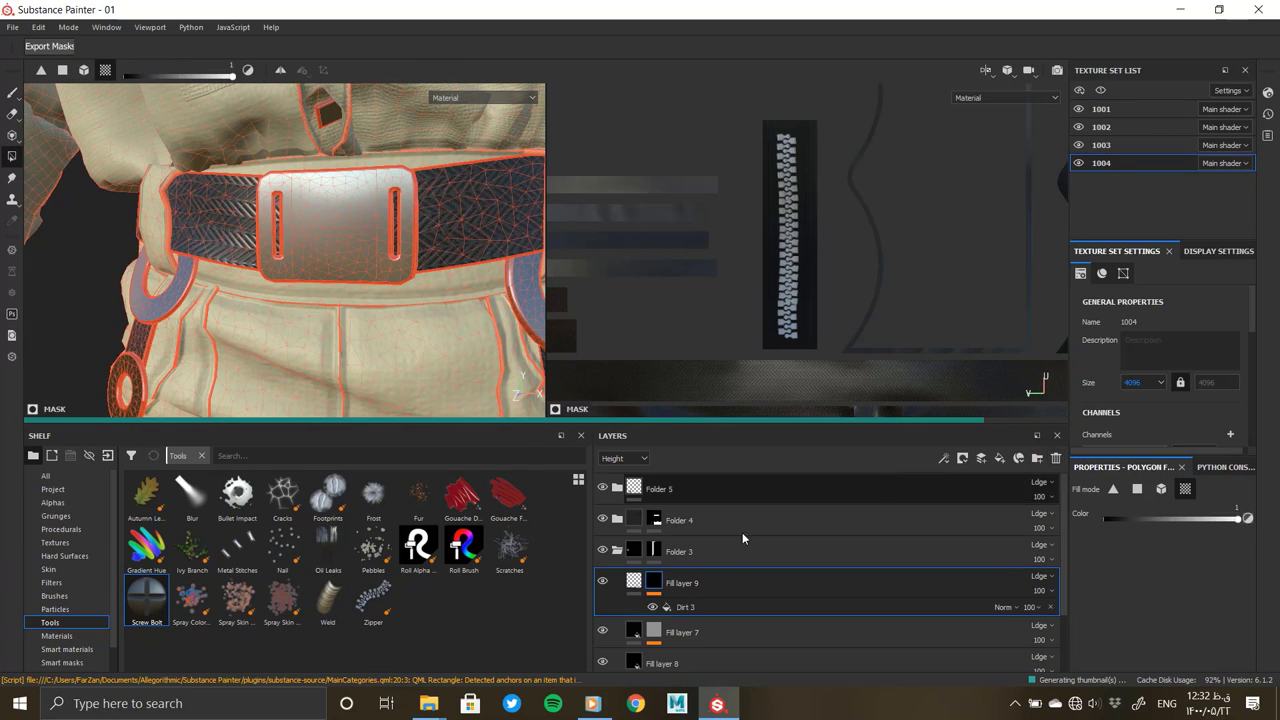
Collapse Folder 3, expand Folder 2, and select its Fill layer 6
click(653, 551)
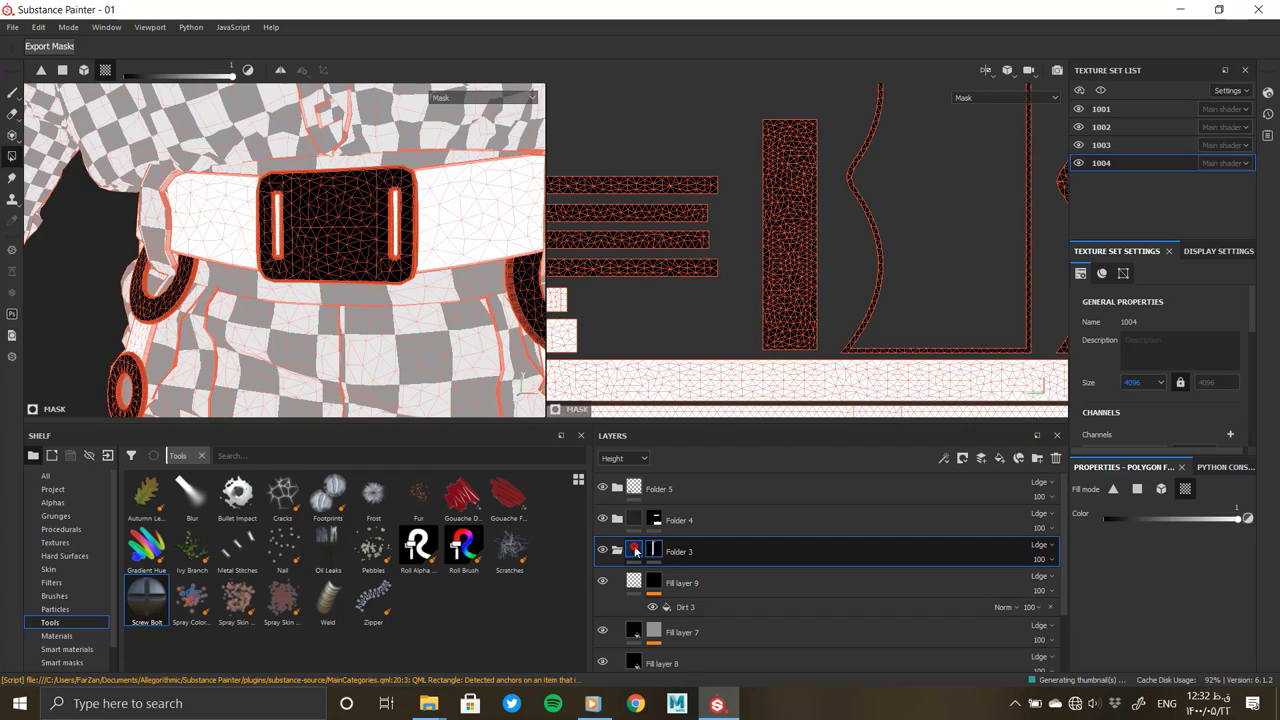
click(636, 551)
click(653, 581)
click(636, 585)
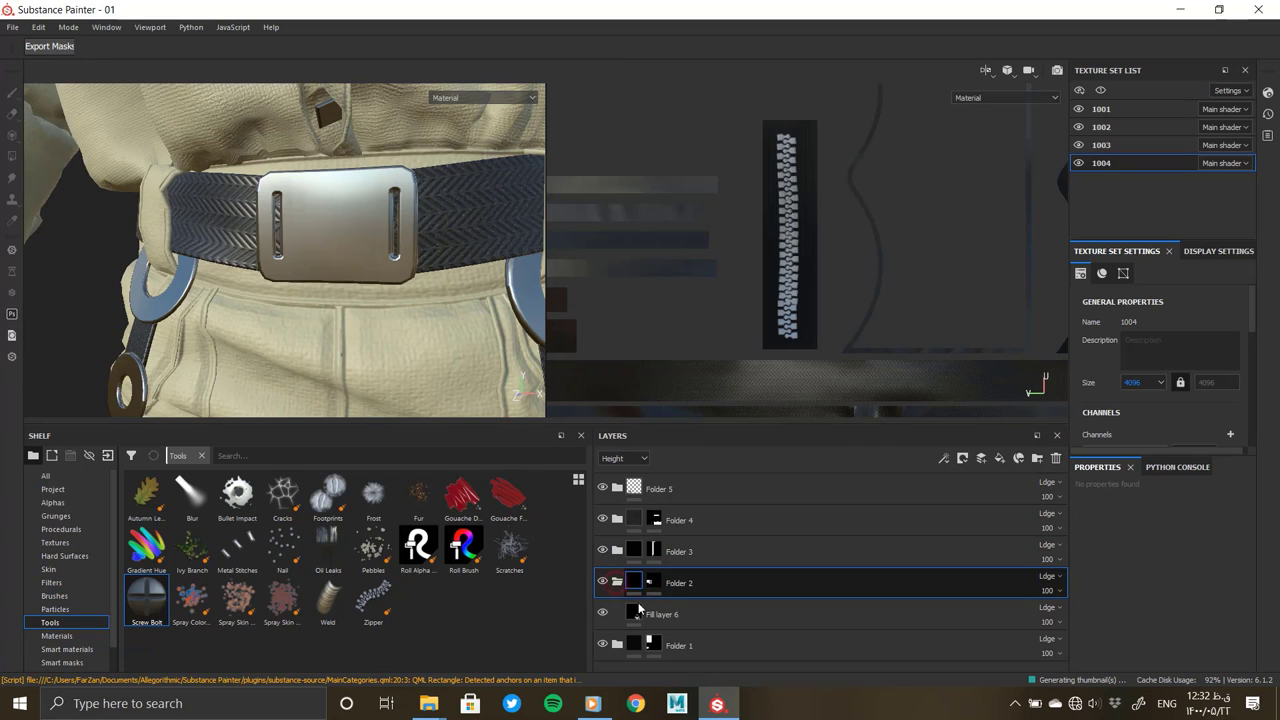
click(680, 614)
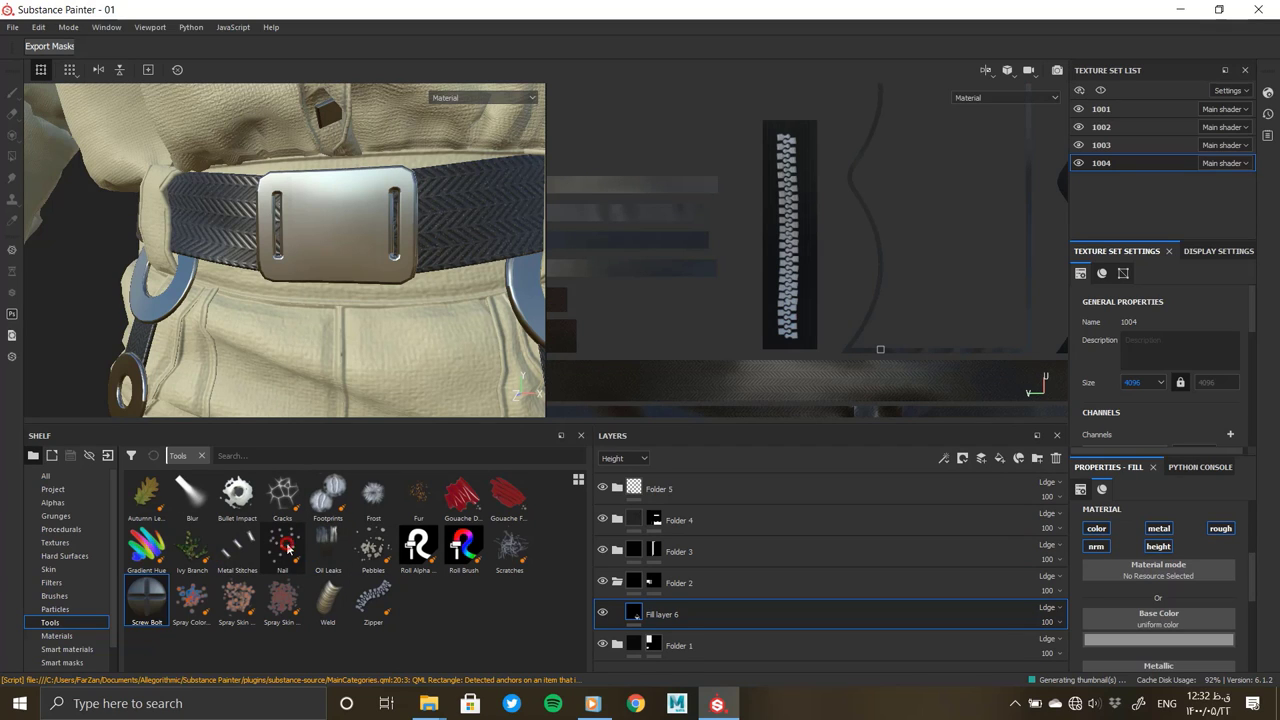
Add paint Layer 2 above Fill layer 6, trial and undo a Metal Stitches stamp, then pick the Eraser
click(1018, 458)
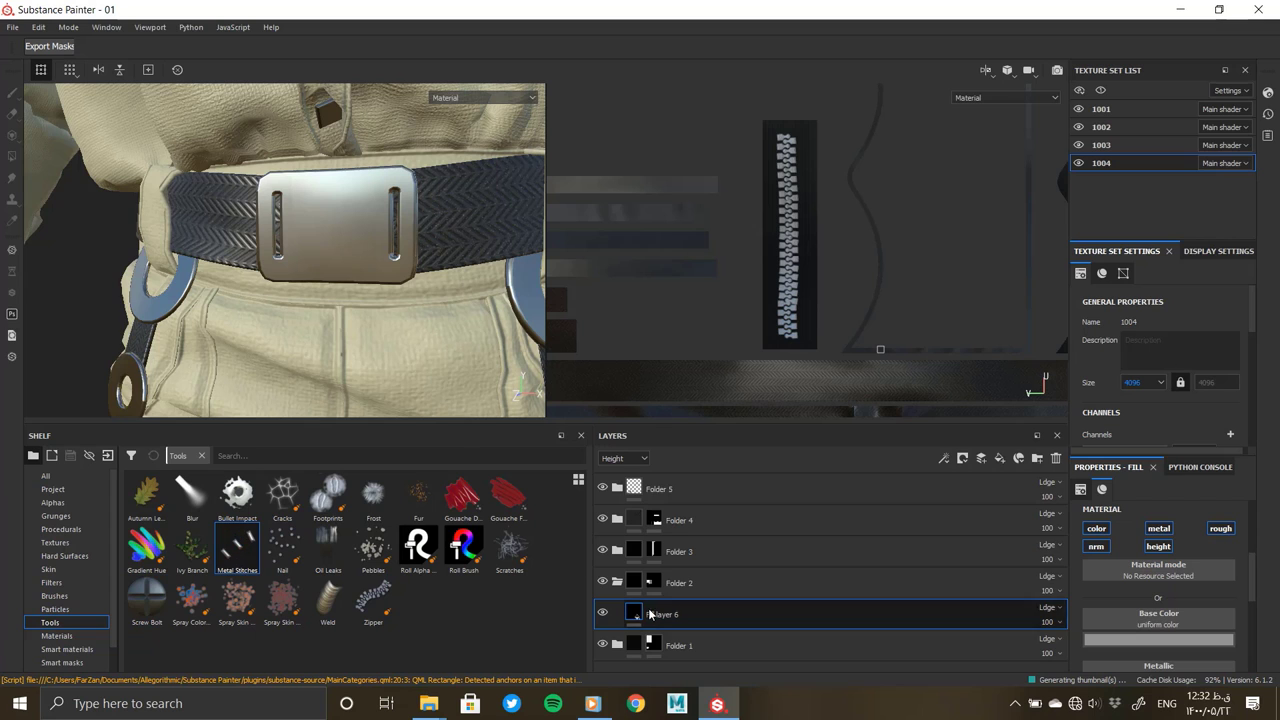
click(305, 232)
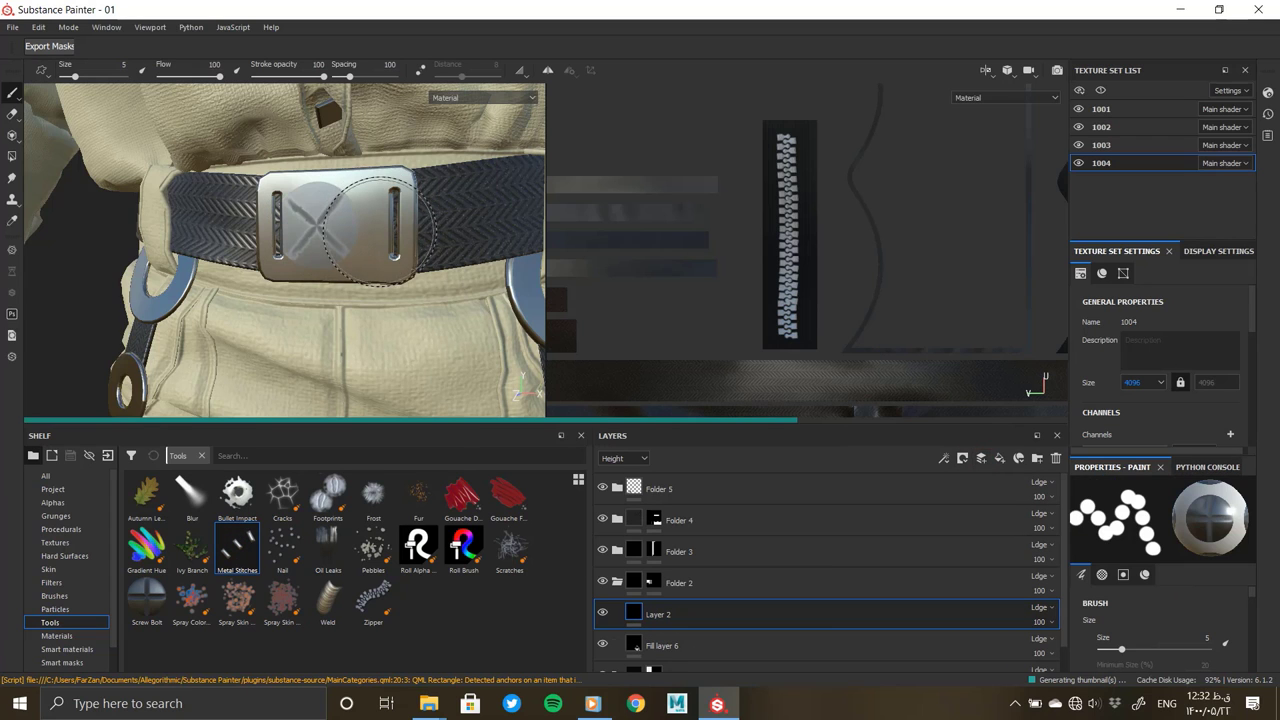
mouse_move(378, 232)
alt+mouse_down()
mouse_move(386, 286)
mouse_move(372, 290)
alt+mouse_up()
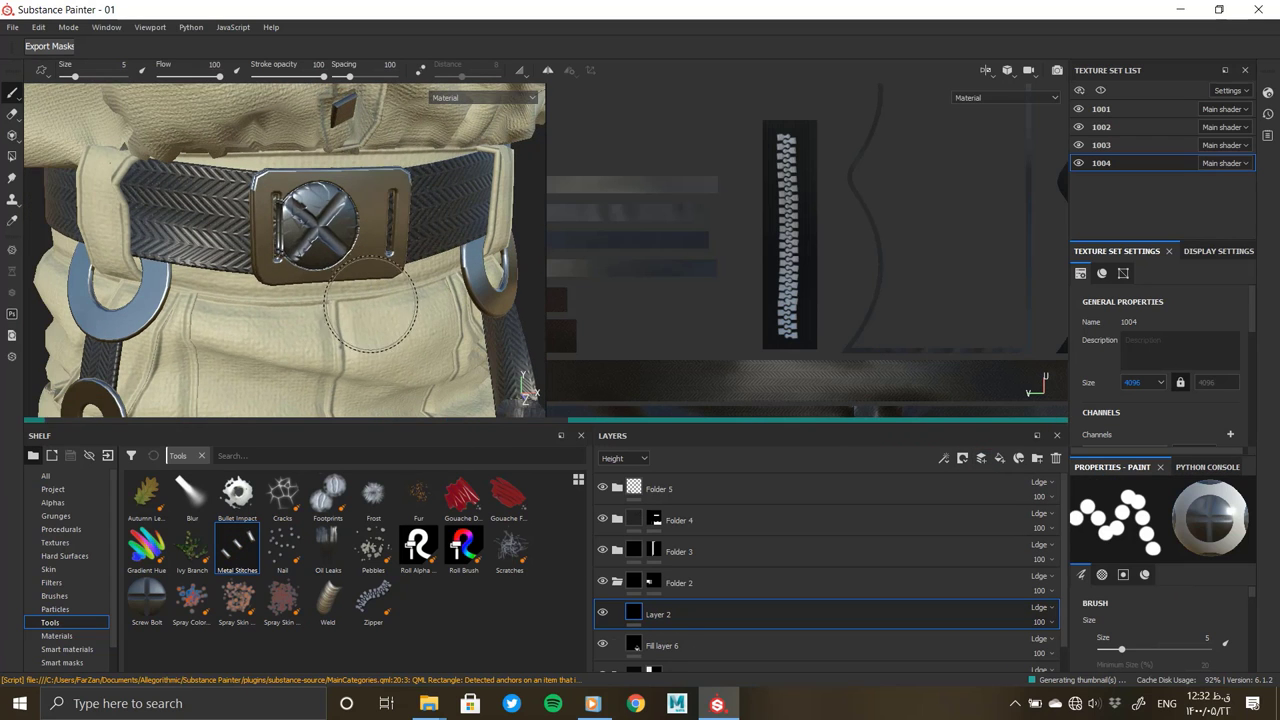
key(ctrl+z)
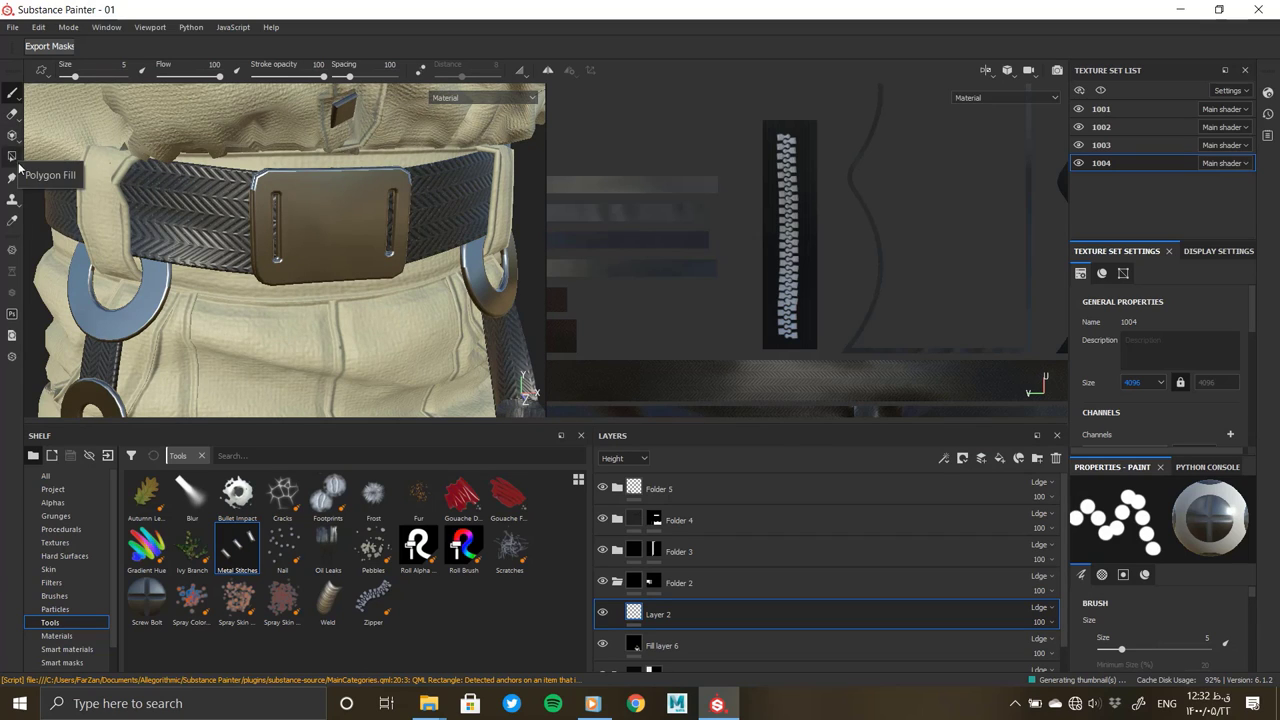
click(13, 114)
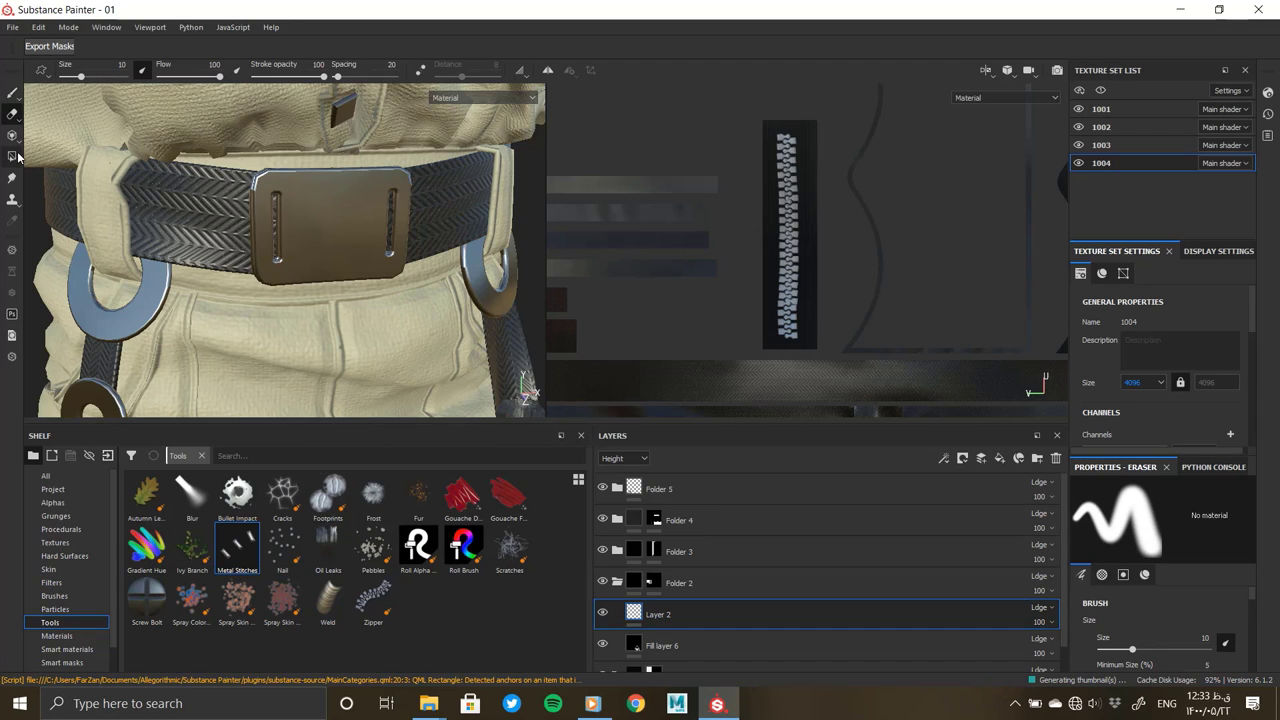
Return to the Paint tool and choose the Hexagon Stripes alpha
key(1)
click(52, 502)
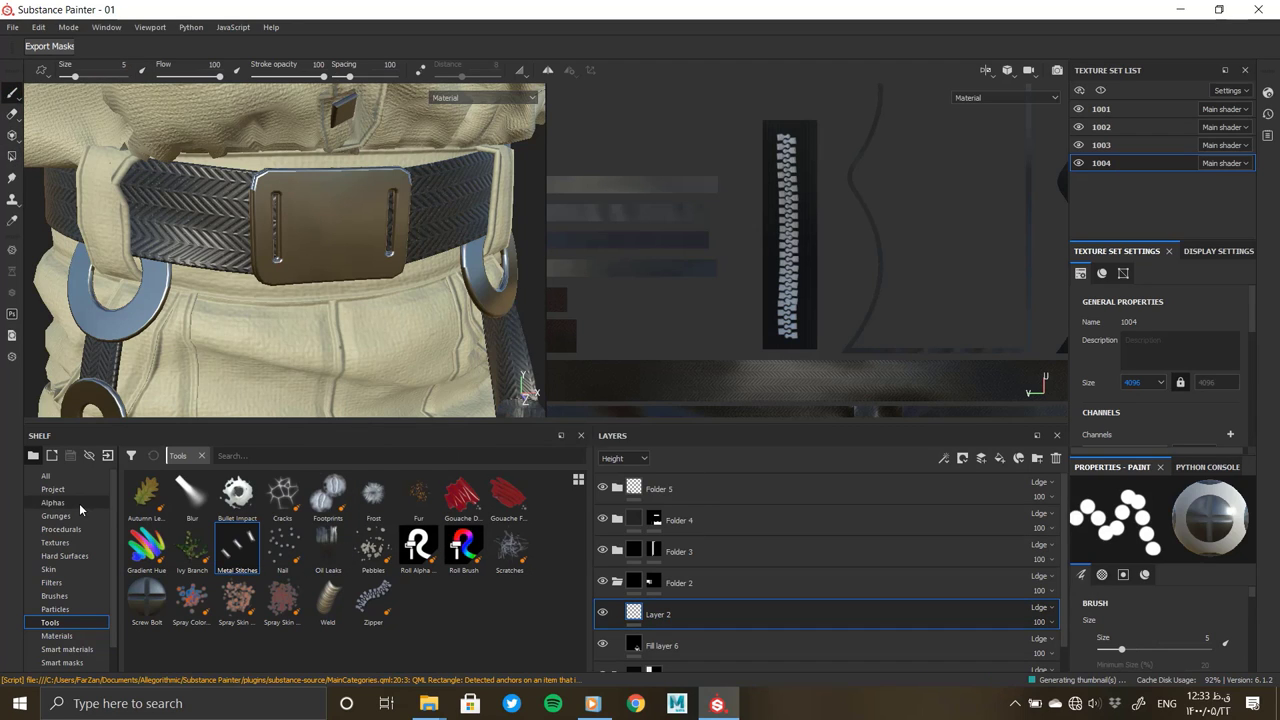
scroll(372, 578, down, 3)
scroll(370, 578, down, 3)
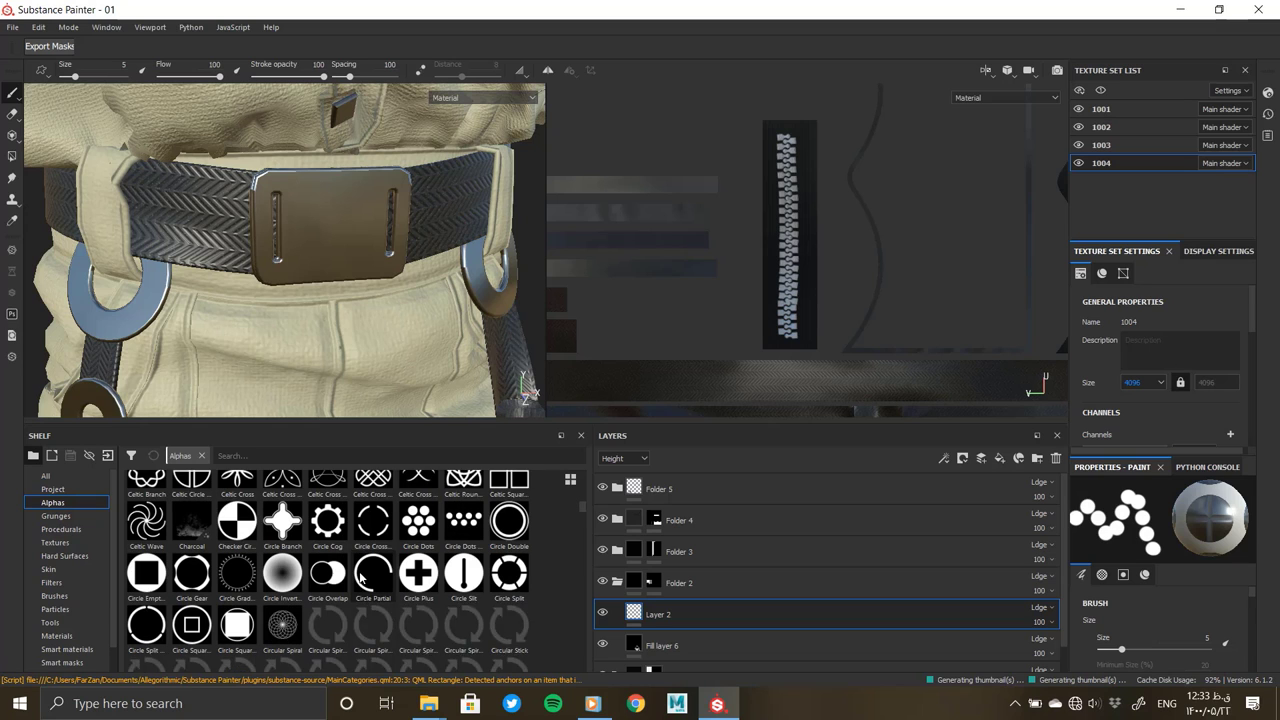
scroll(313, 569, down, 3)
scroll(313, 569, down, 3)
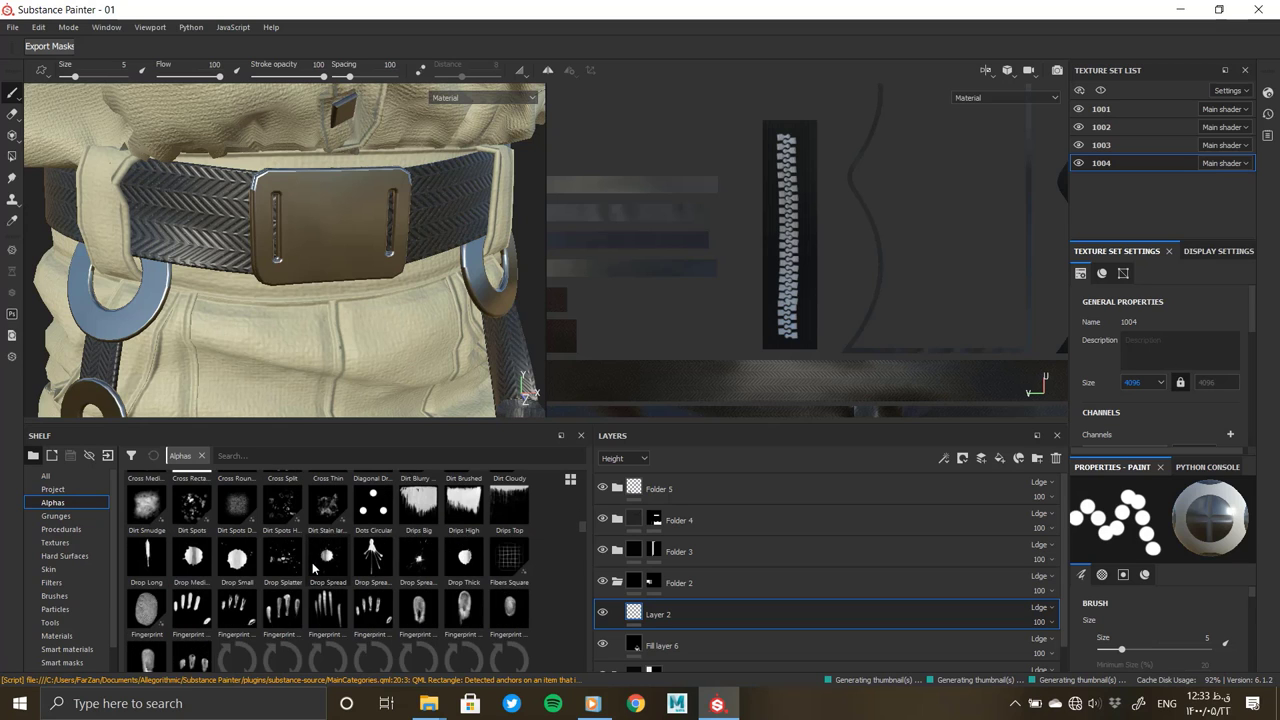
scroll(313, 569, down, 3)
scroll(313, 569, down, 3)
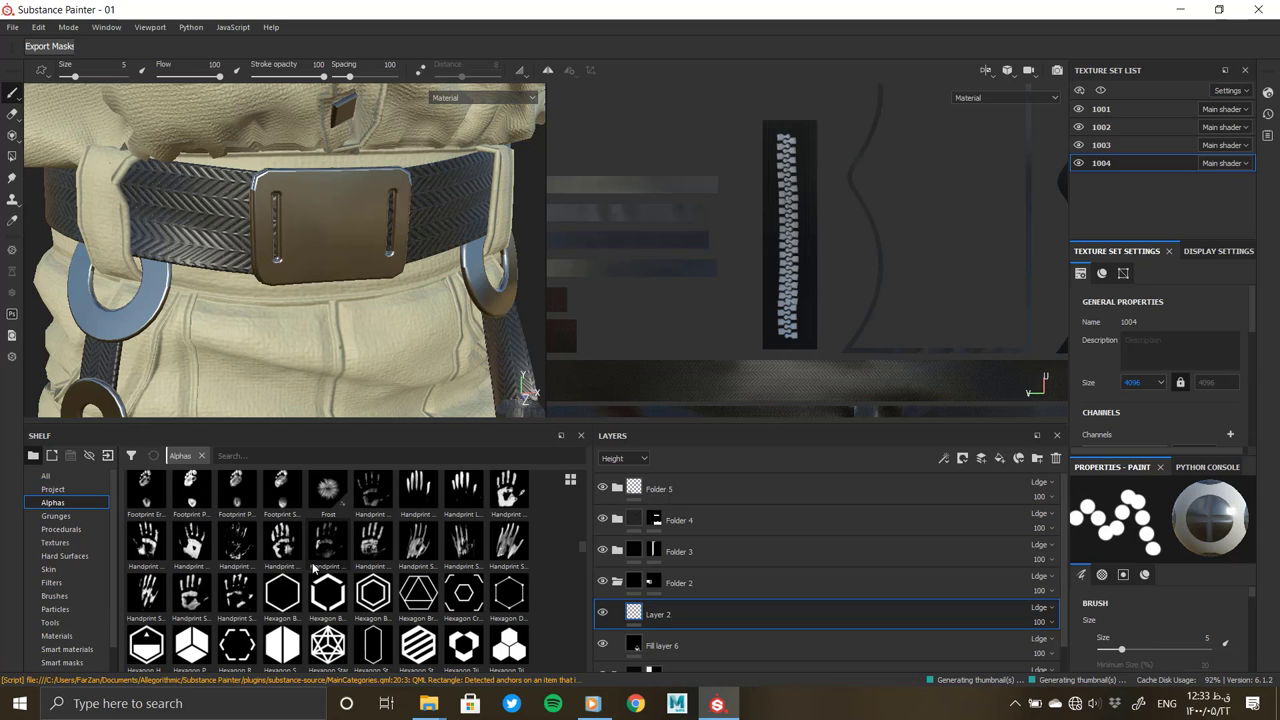
click(418, 645)
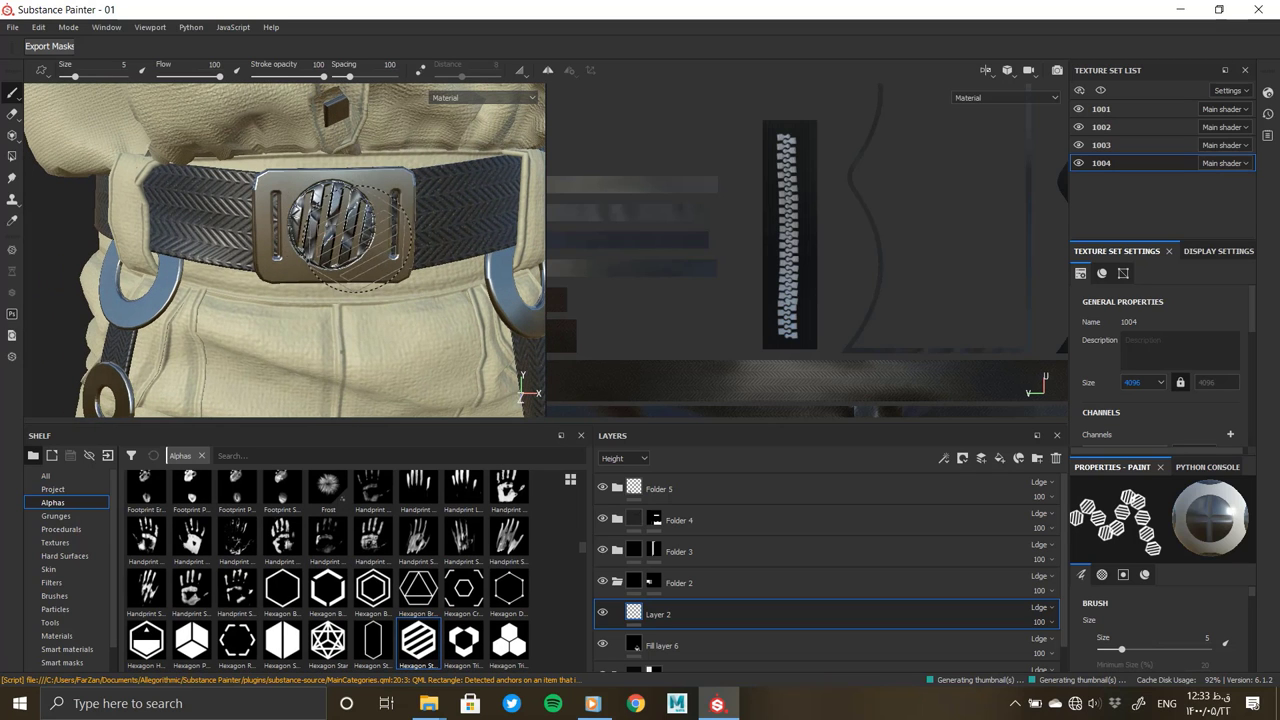
Stamp hexagon stripes on the buckle with a smaller brush, then undo it
scroll(339, 231, up, 3)
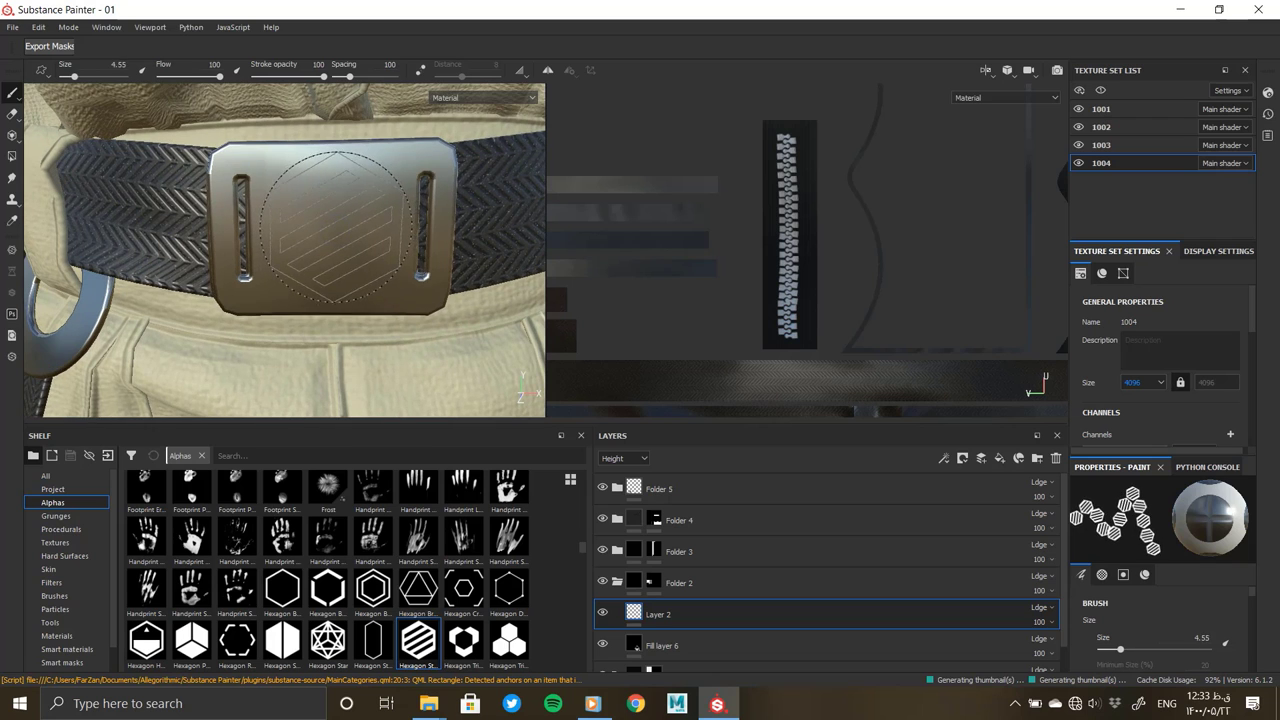
ctrl+right_drag(339, 231, 325, 248)
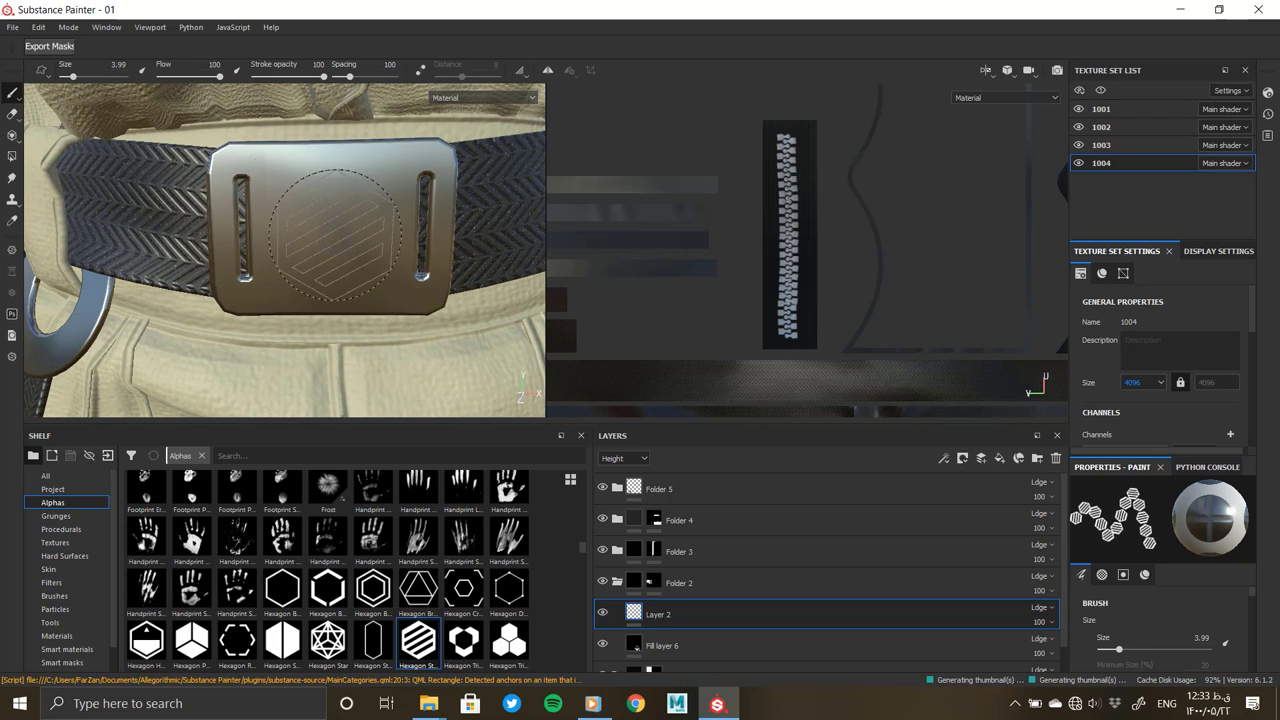
click(331, 229)
mouse_move(360, 274)
alt+mouse_down()
mouse_move(338, 275)
mouse_move(398, 290)
mouse_move(390, 250)
mouse_move(400, 260)
alt+mouse_up()
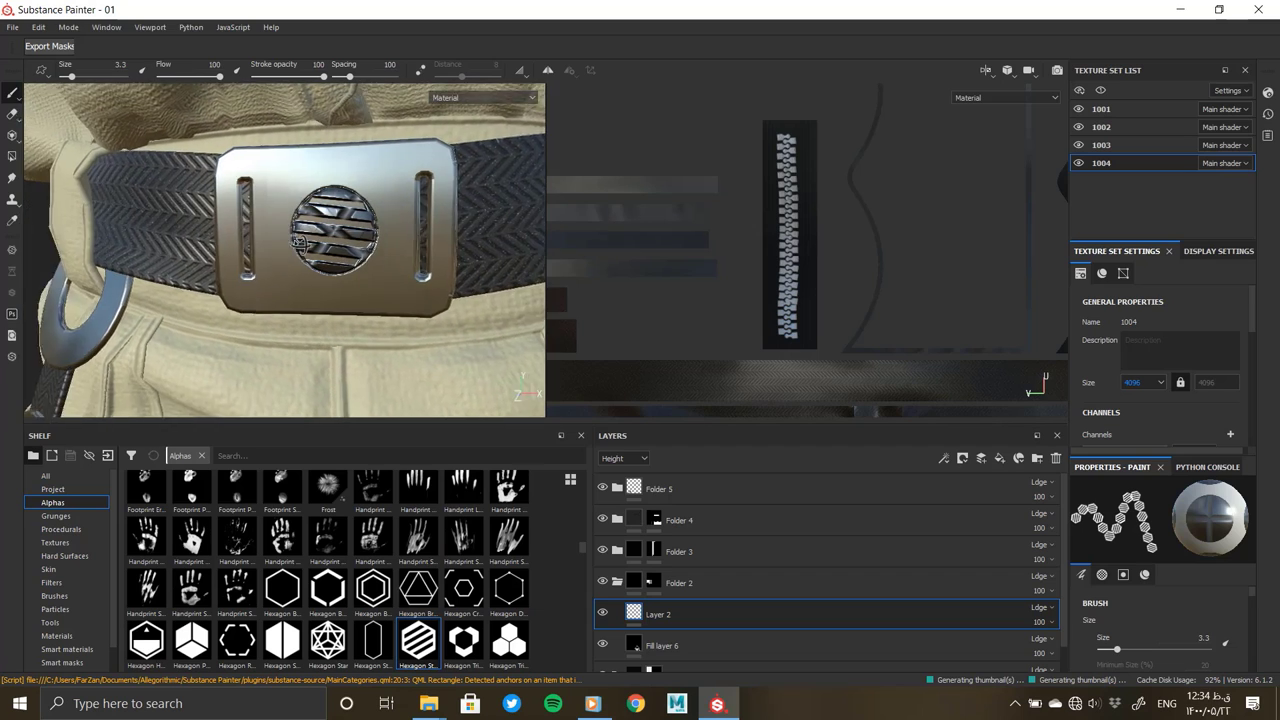
key(ctrl+z)
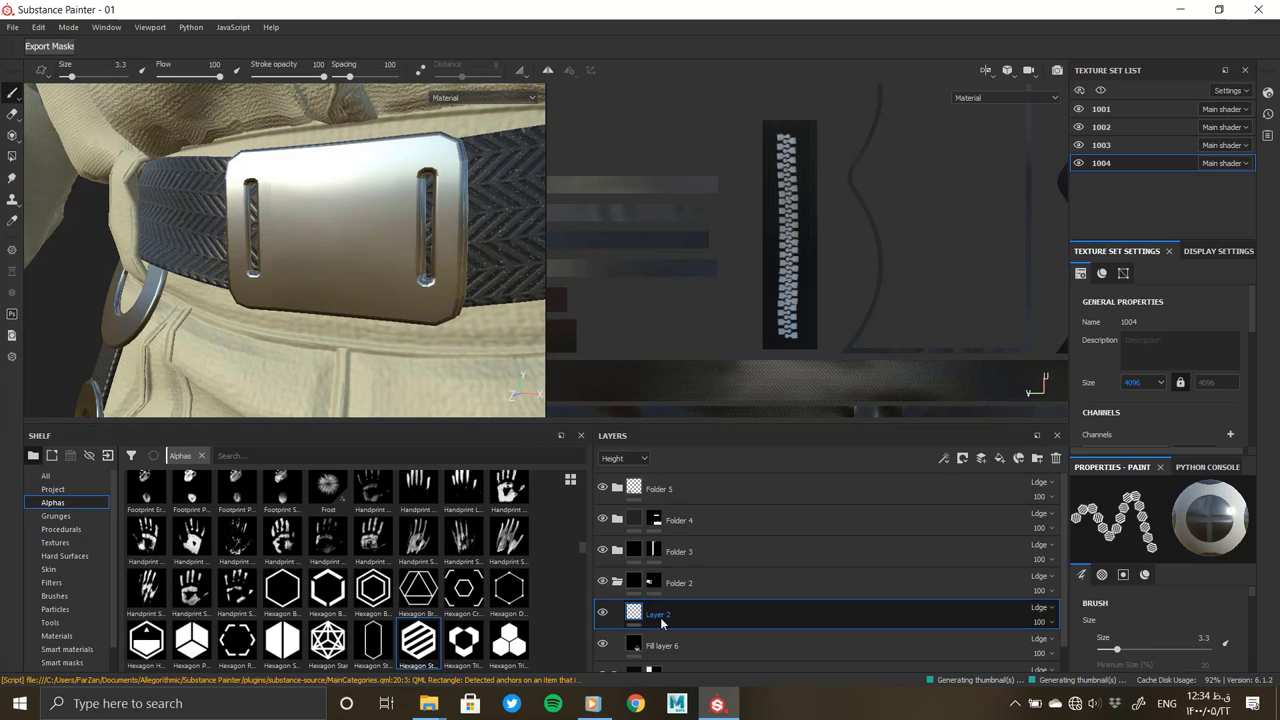
Set the brush material to paint only the height channel
scroll(1085, 645, down, 3)
scroll(1085, 645, down, 3)
scroll(1085, 645, down, 2)
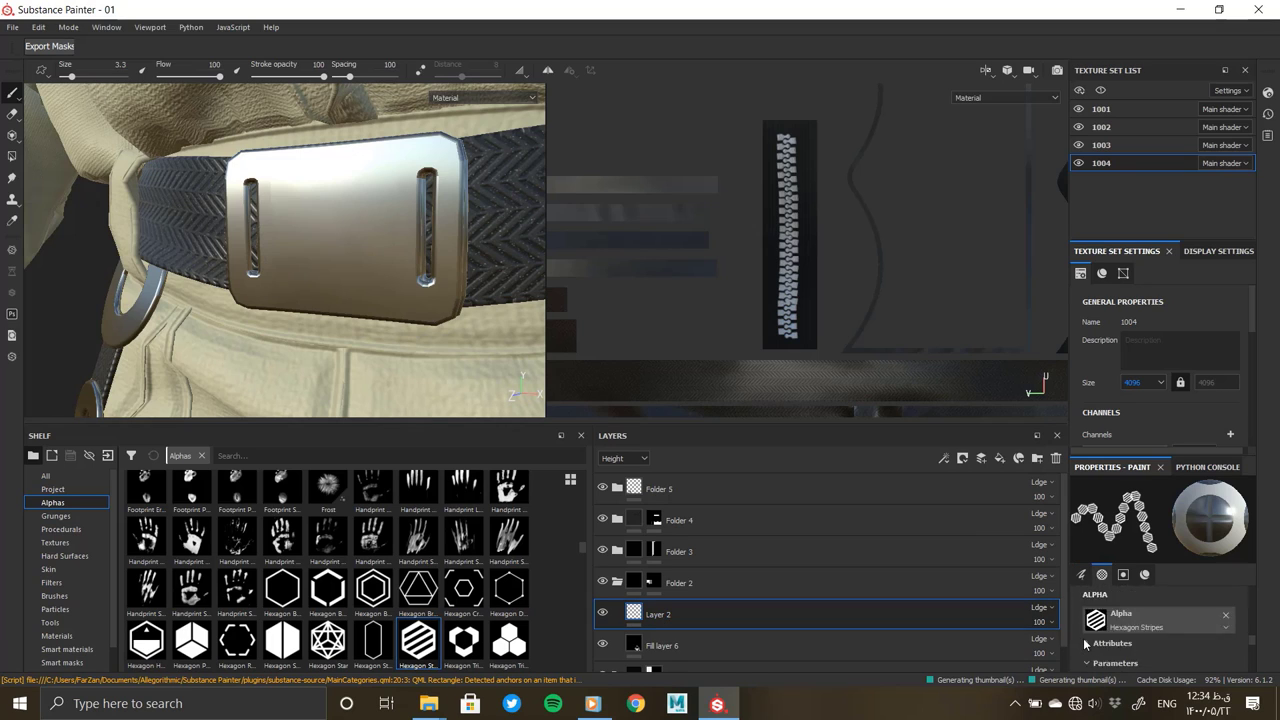
scroll(1085, 645, down, 2)
scroll(1088, 643, down, 2)
scroll(1097, 639, down, 2)
scroll(1100, 637, down, 3)
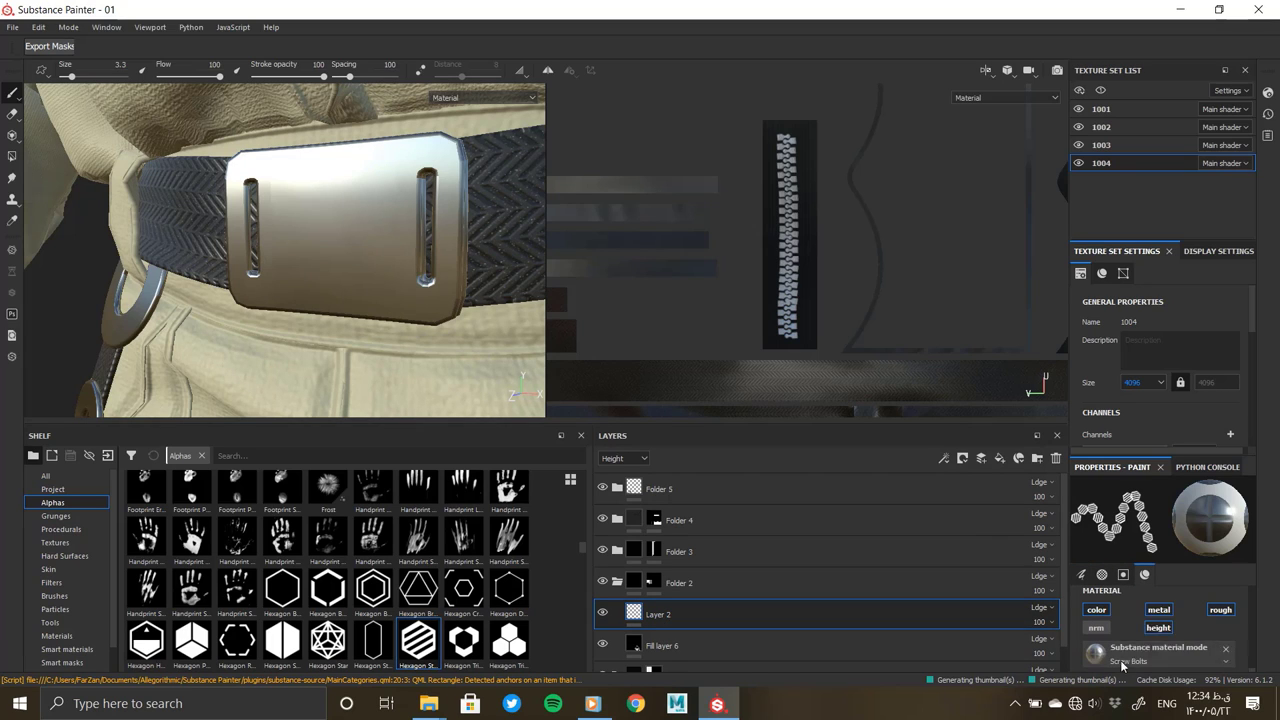
scroll(1150, 630, down, 2)
click(1158, 627)
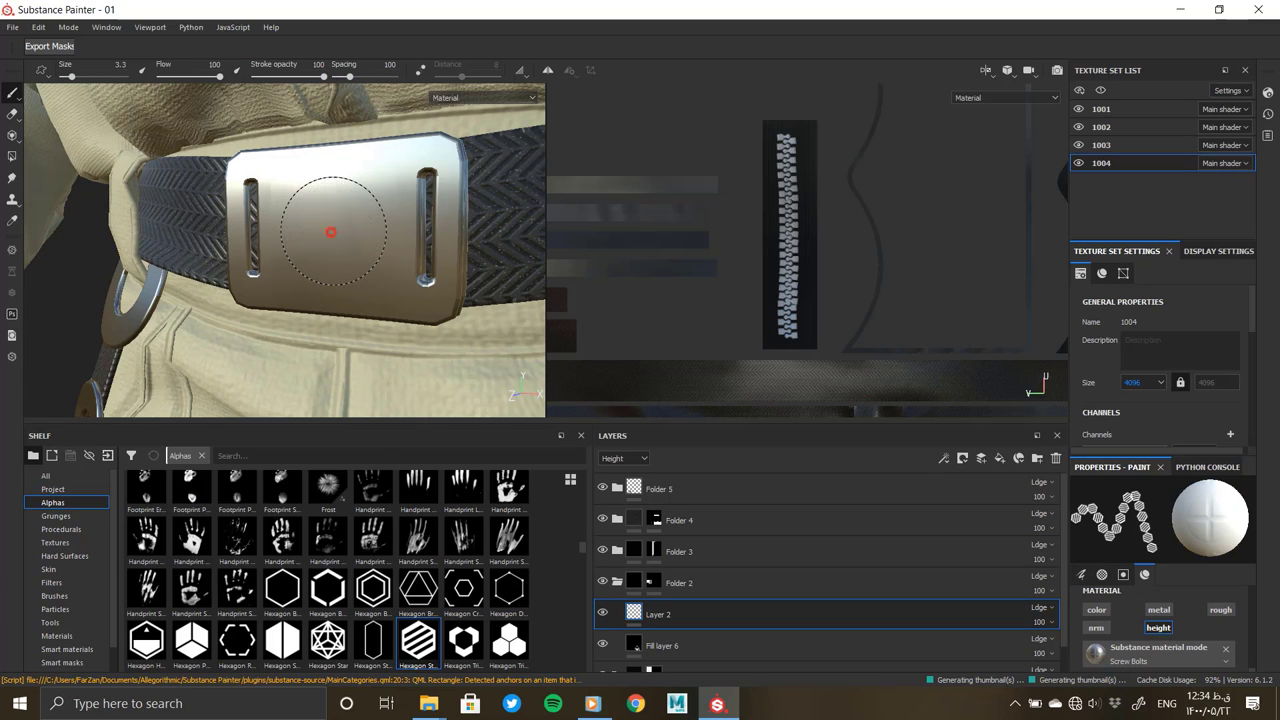
Lower the brush flow, trial a triangle alpha stamp on the buckle, and undo it
alt+drag(330, 232, 300, 240)
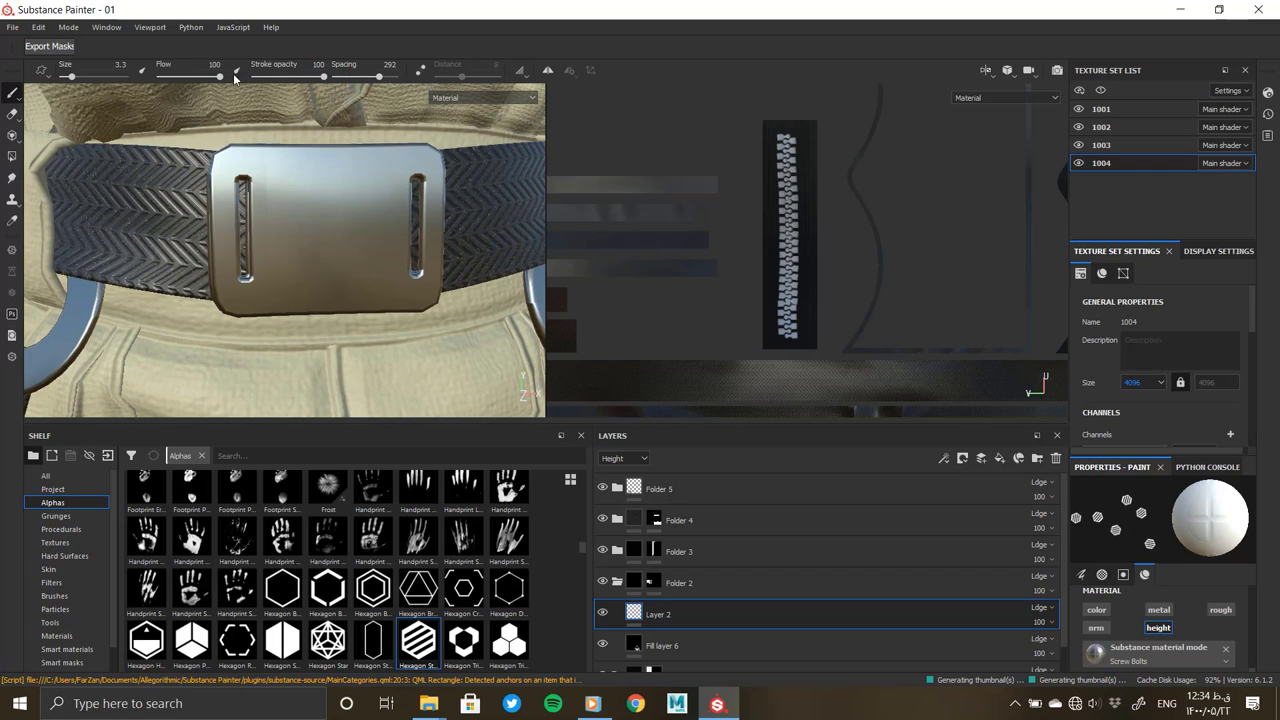
drag(183, 77, 175, 77)
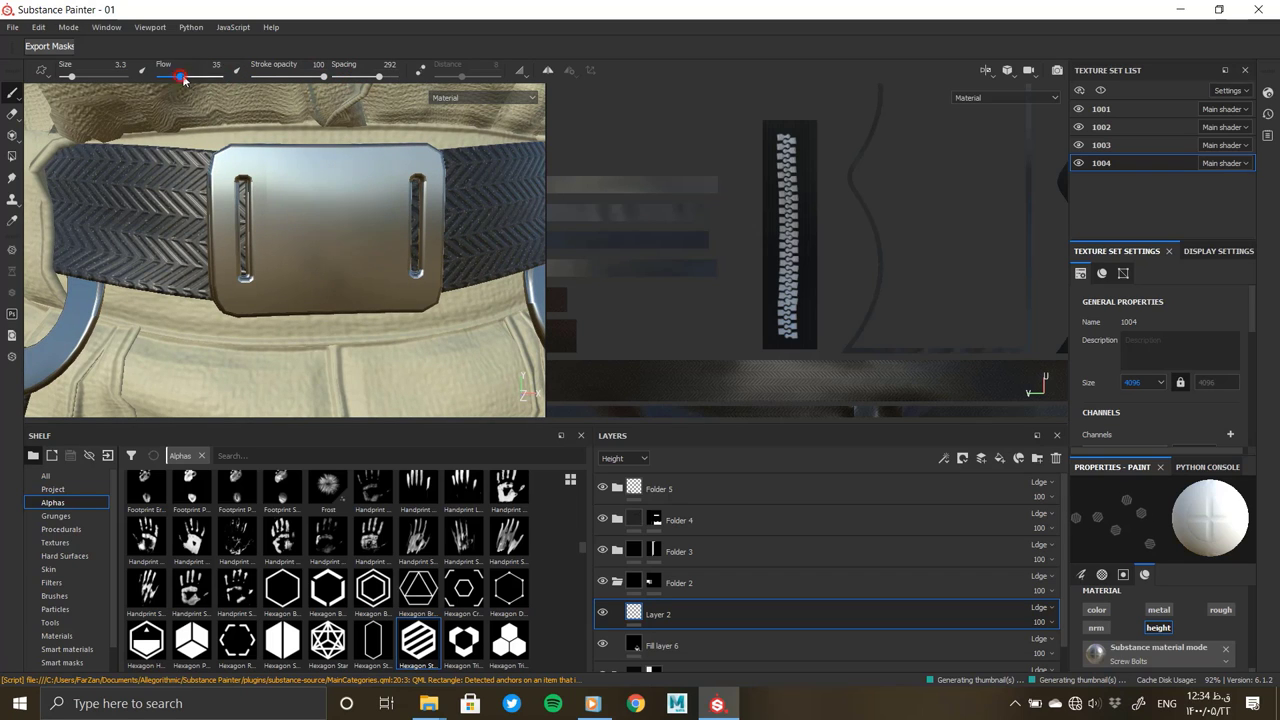
click(418, 590)
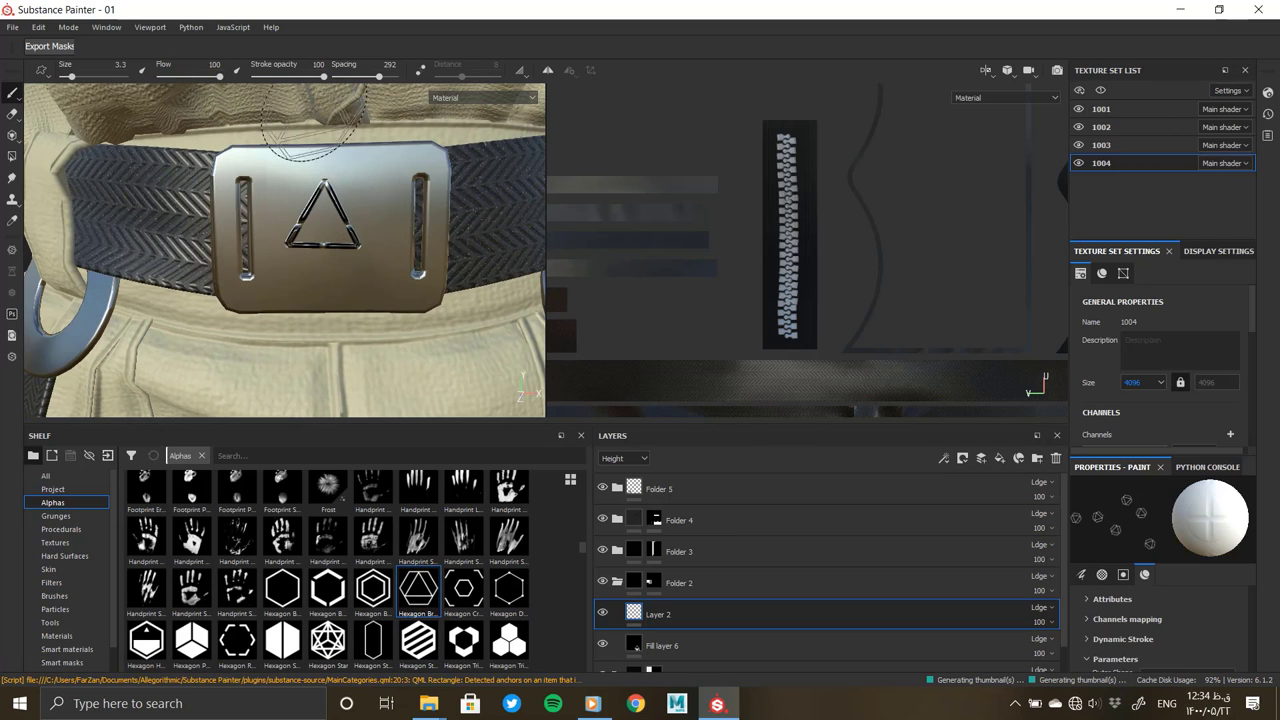
ctrl+right_drag(378, 218, 336, 241)
scroll(336, 241, up, 3)
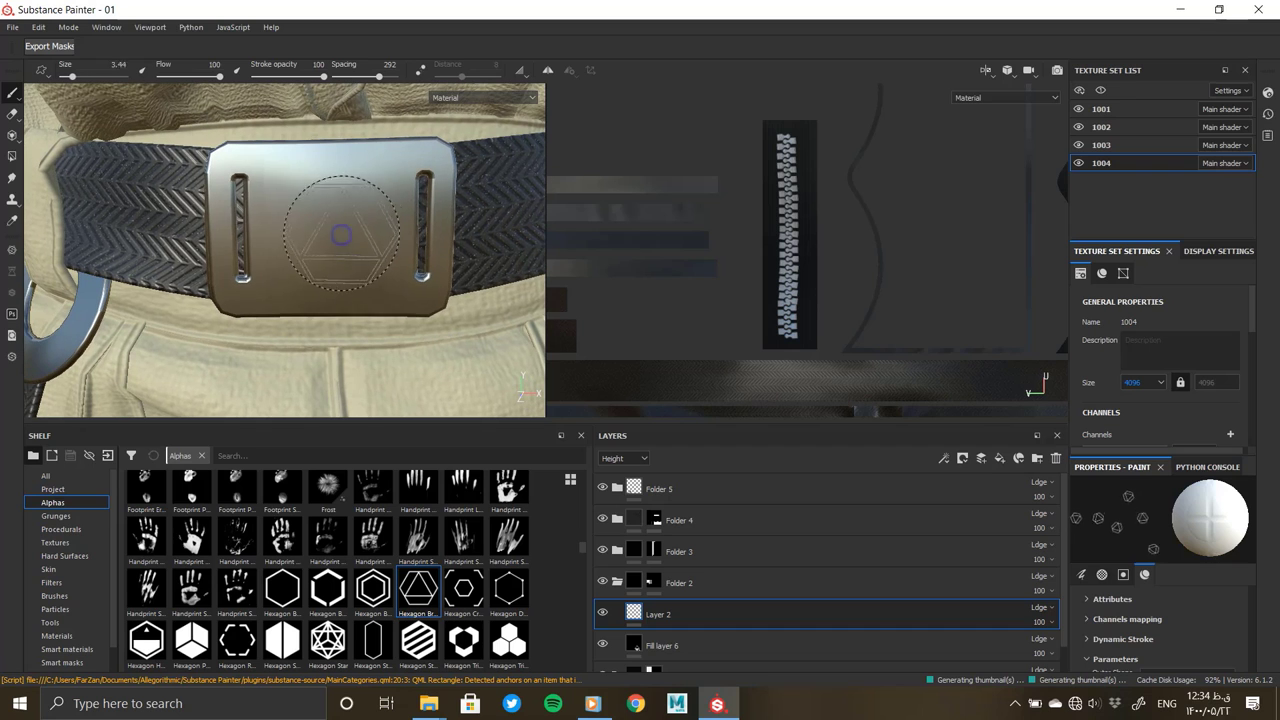
drag(335, 240, 340, 240)
key(ctrl+z)
Trial the Hexagon Tri cluster stamp on the buckle, undo it, and delete Layer 2
scroll(728, 245, up, 3)
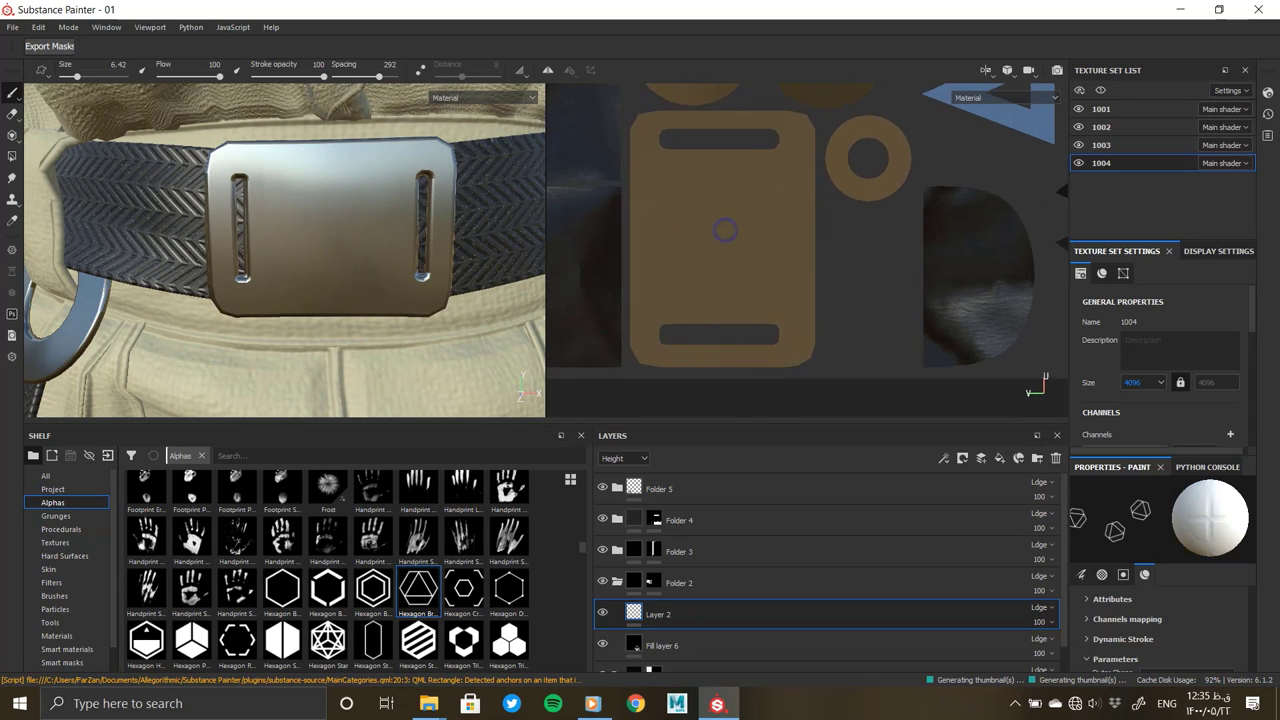
drag(728, 245, 730, 245)
key(ctrl+z)
click(509, 640)
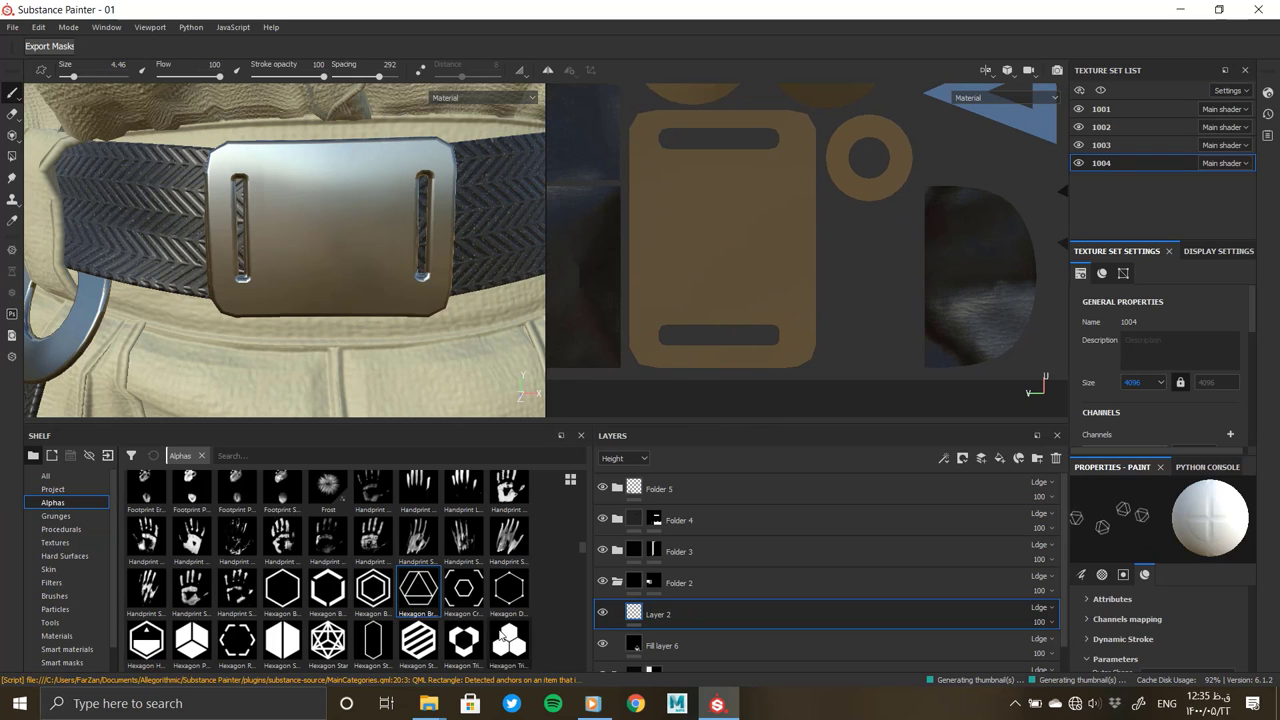
click(718, 240)
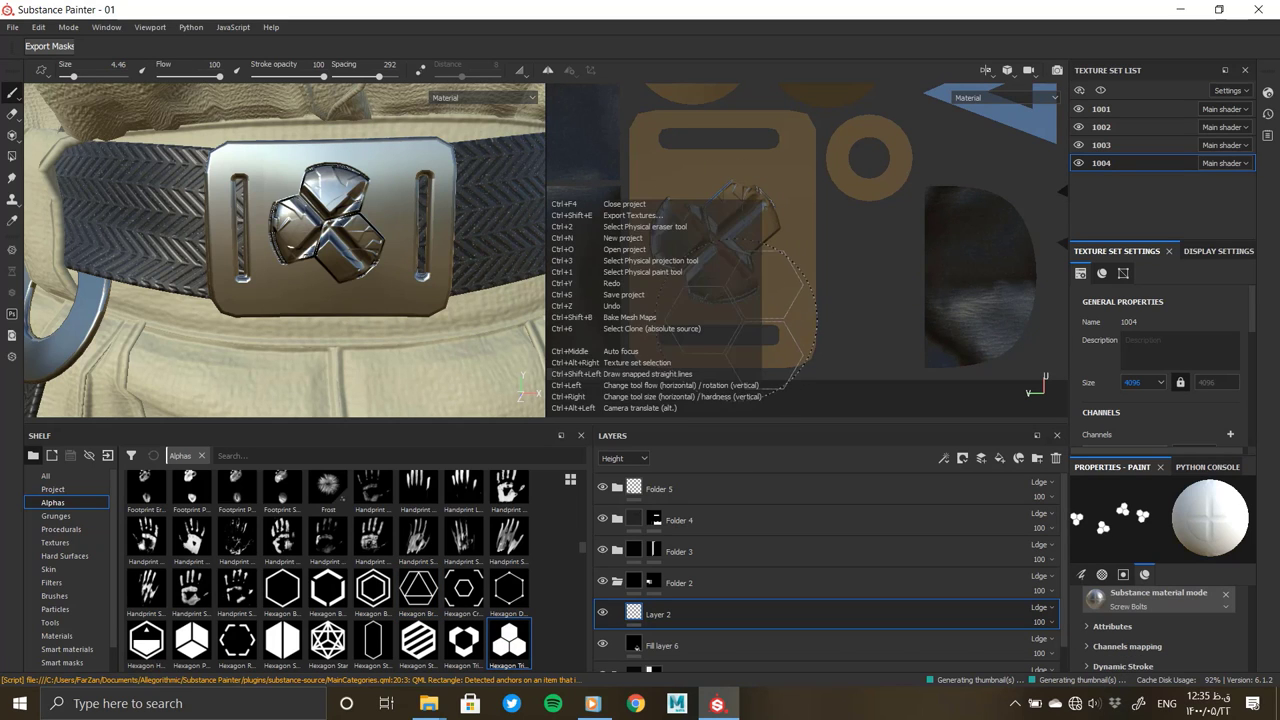
key(ctrl+z)
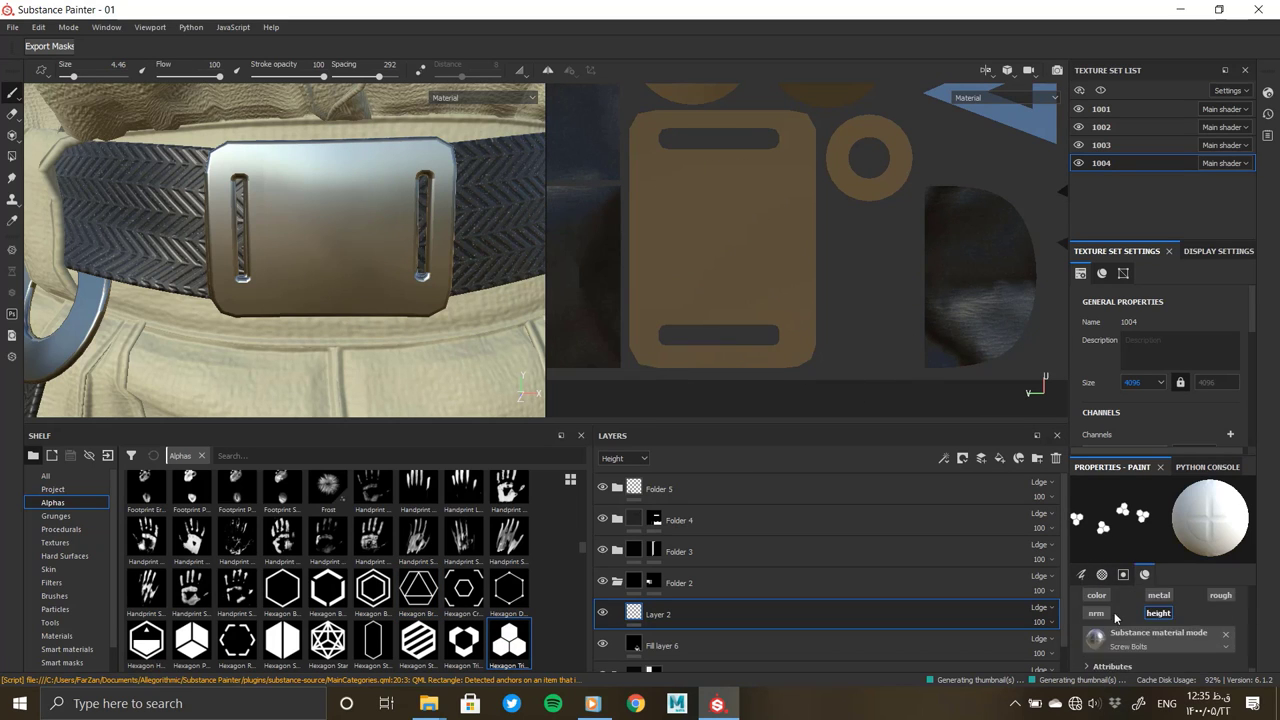
key(Delete)
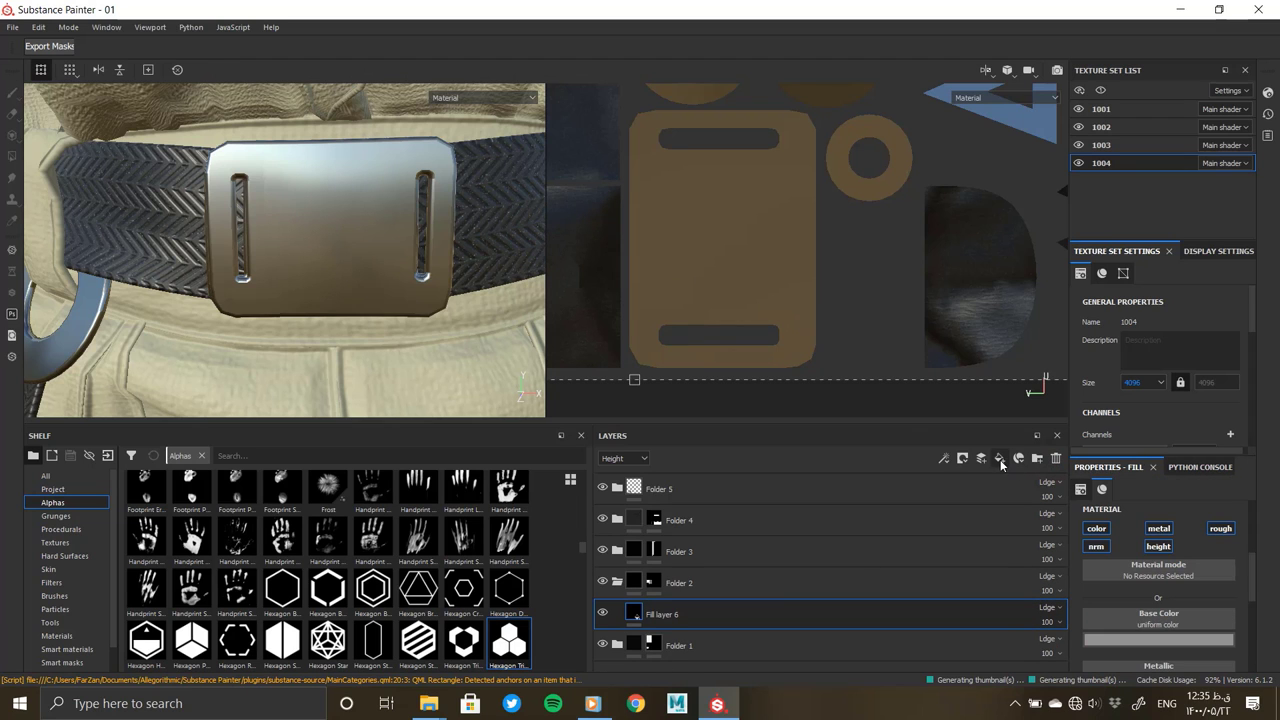
Add a fill layer with a black mask and stamp a plain hexagon into it on the buckle
right_click(669, 634)
click(686, 151)
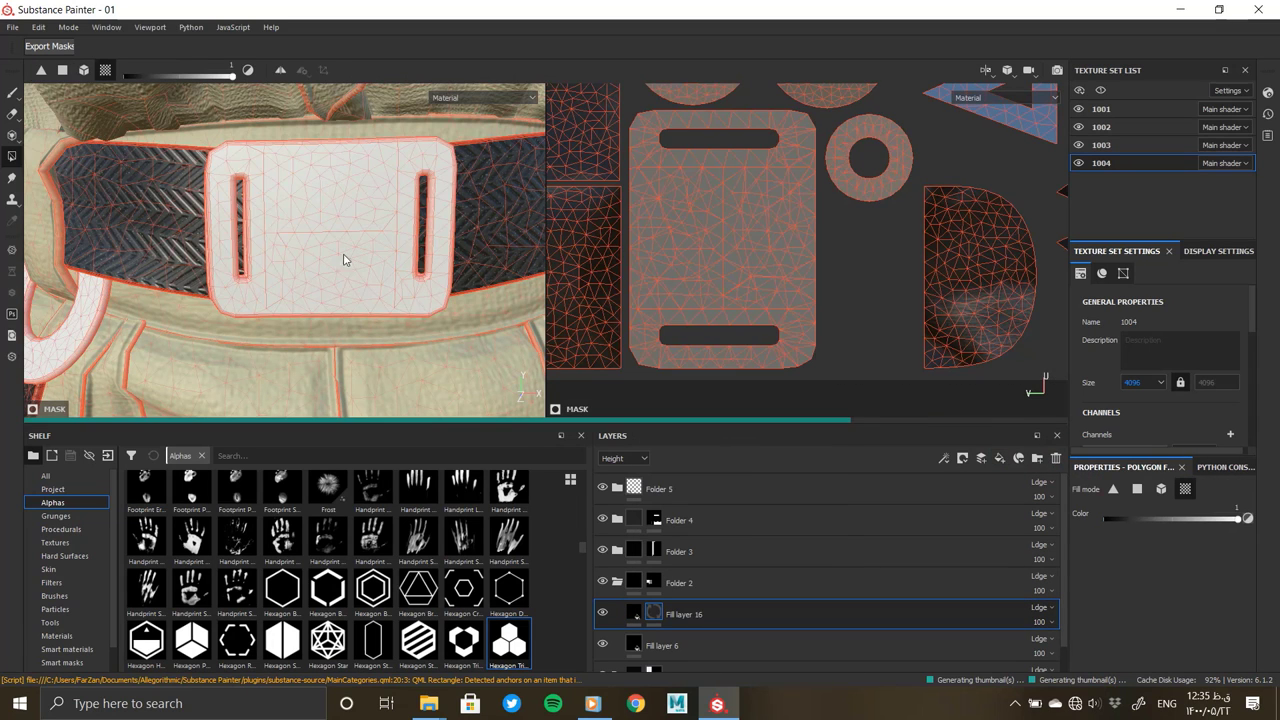
click(11, 93)
click(463, 640)
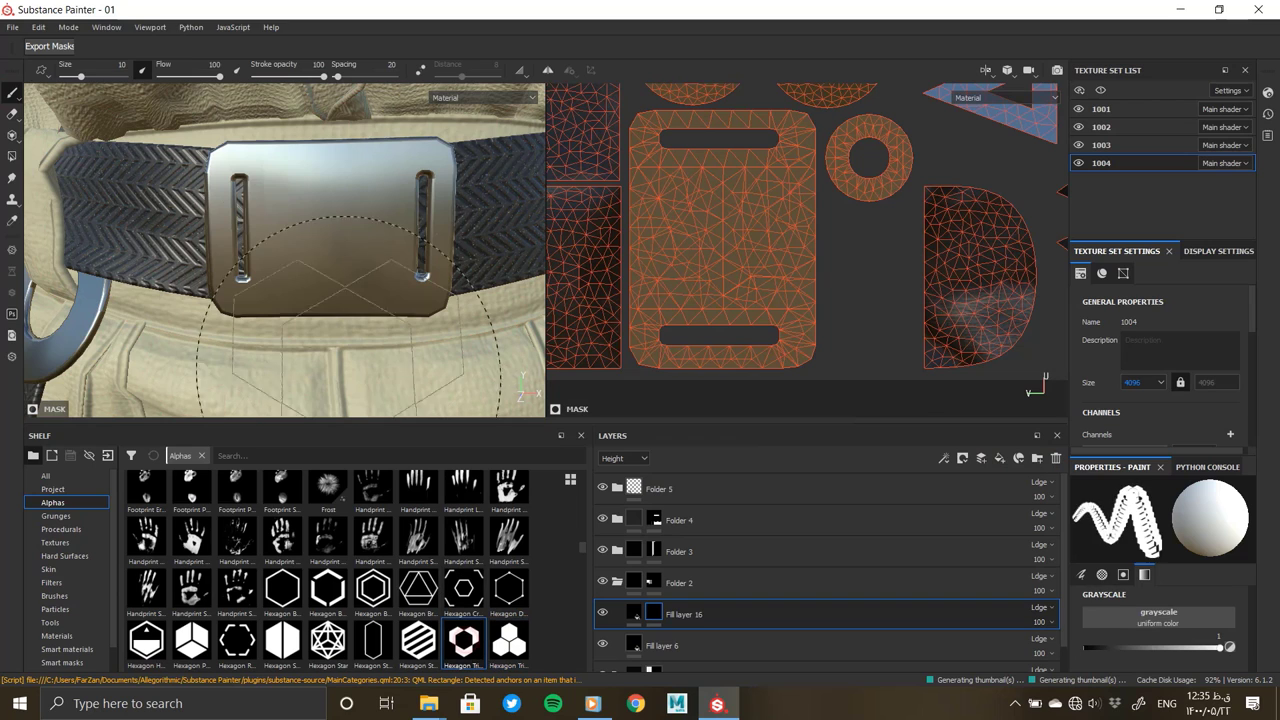
ctrl+right_drag(323, 233, 300, 233)
click(333, 222)
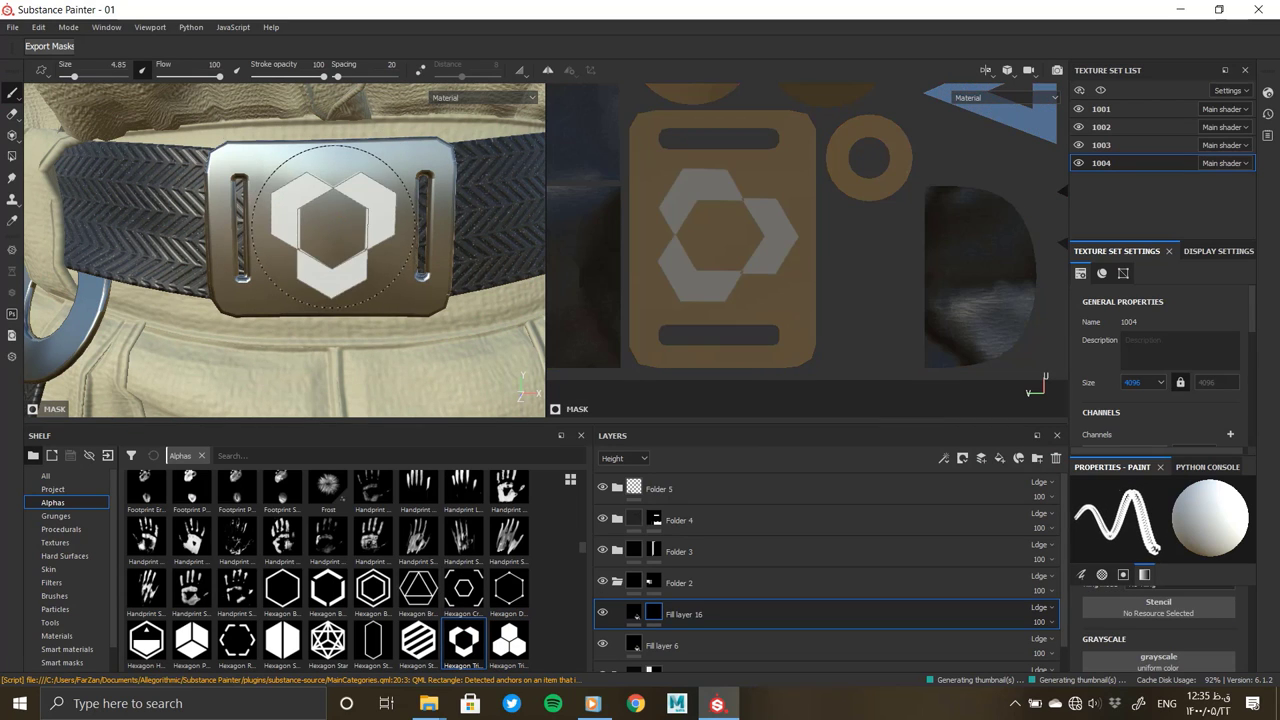
Make the fill height-only by disabling colour, metal, roughness and normal, with height 0.0288
click(633, 613)
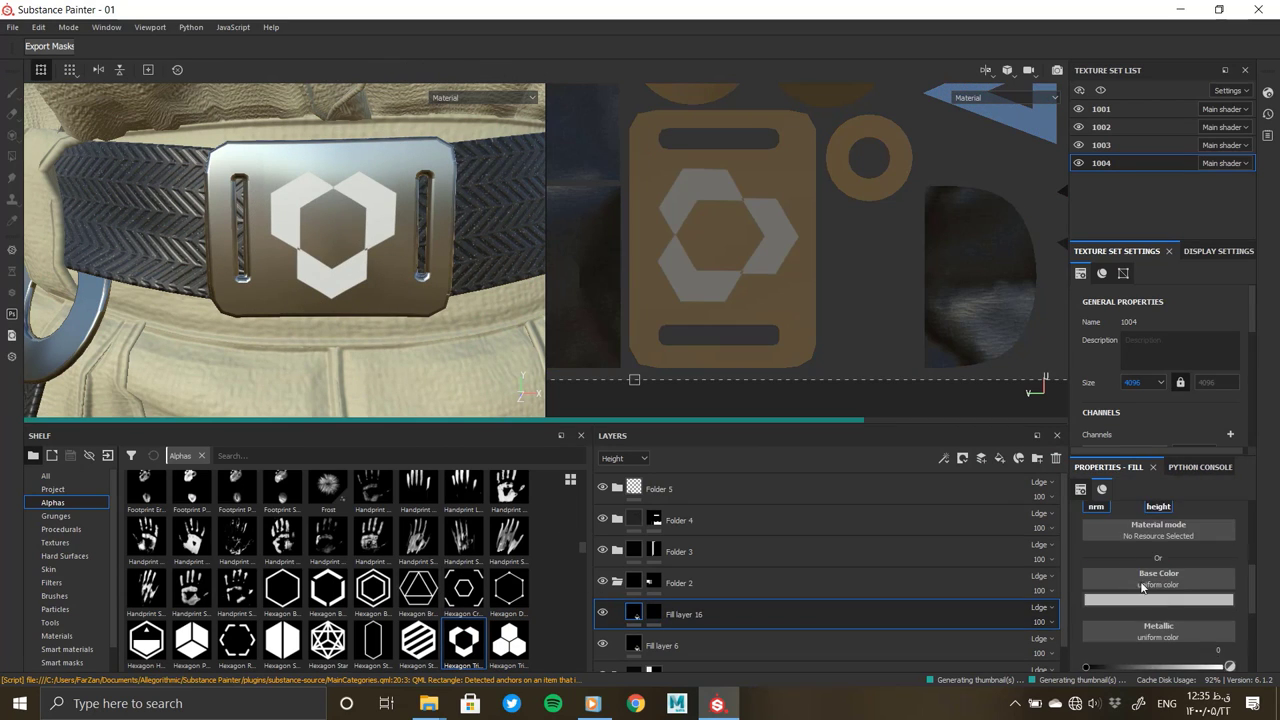
click(1096, 528)
click(1159, 528)
click(1220, 528)
click(1096, 546)
click(1158, 650)
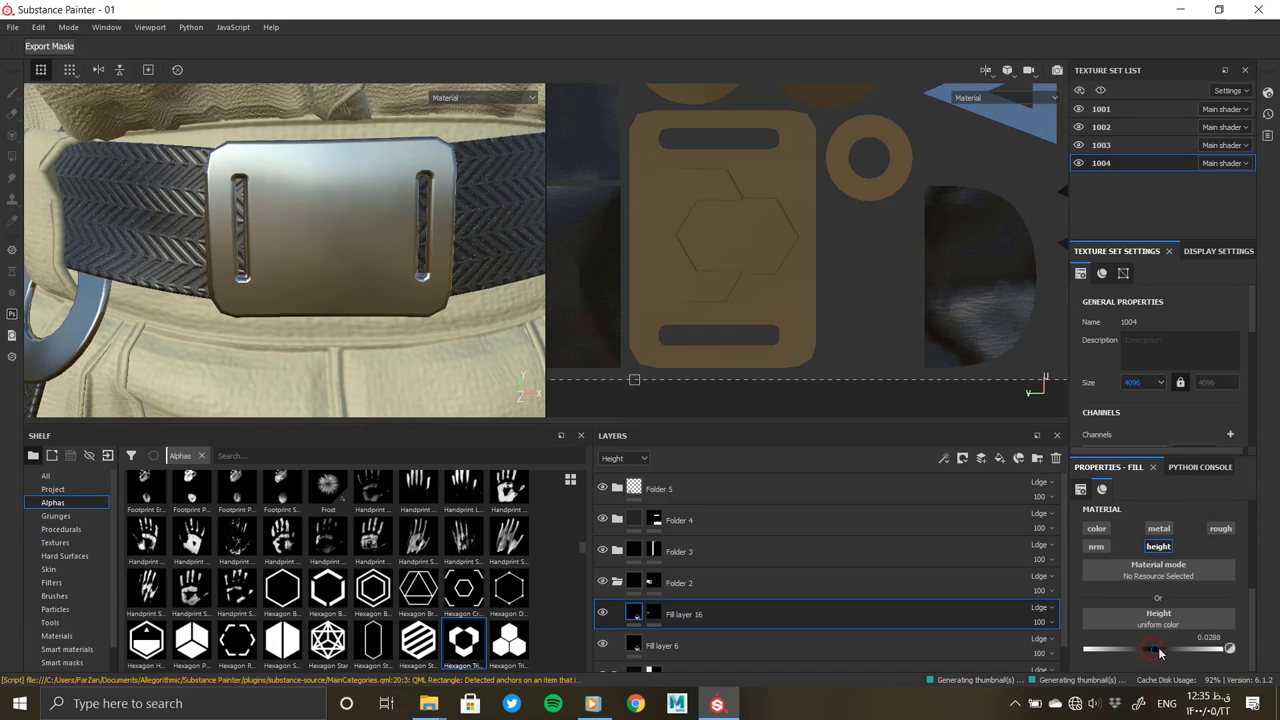
mouse_move(395, 270)
alt+mouse_down()
mouse_move(387, 361)
mouse_move(366, 279)
alt+mouse_up()
Return to the mask and frame the emblem using the hexagon outline alpha at a larger brush size
click(654, 614)
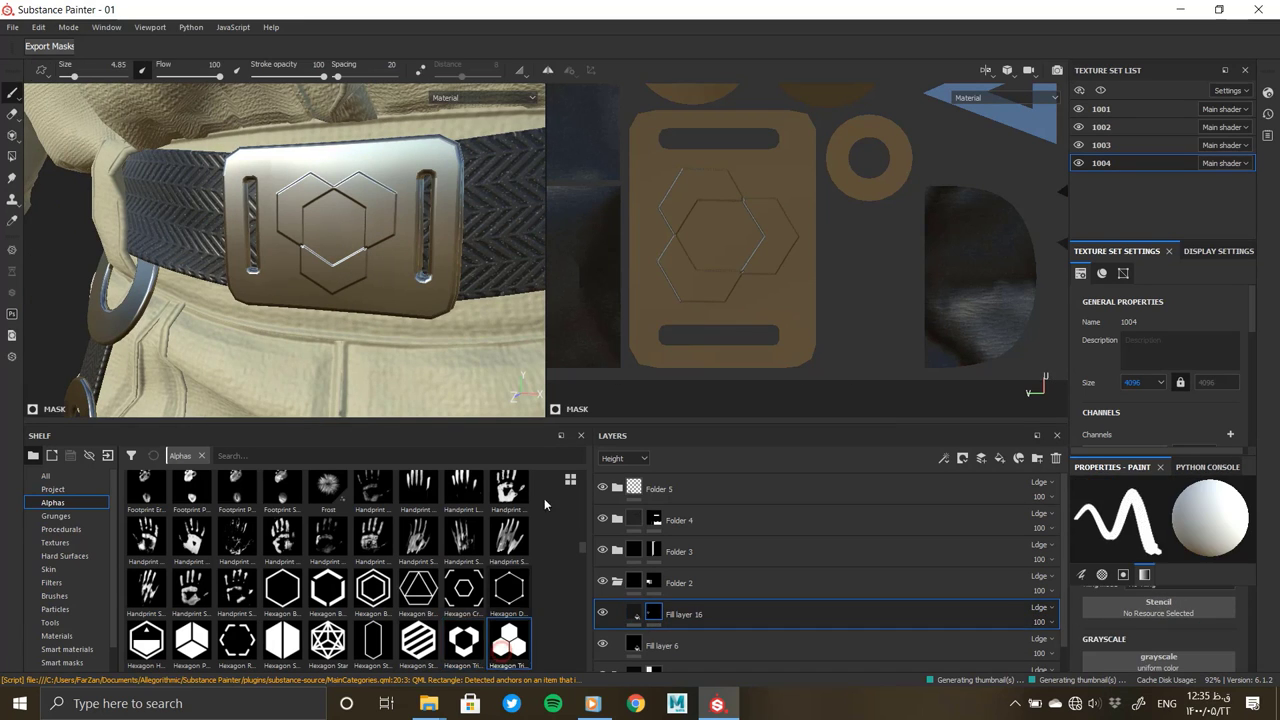
key(bracketleft)
key(bracketleft)
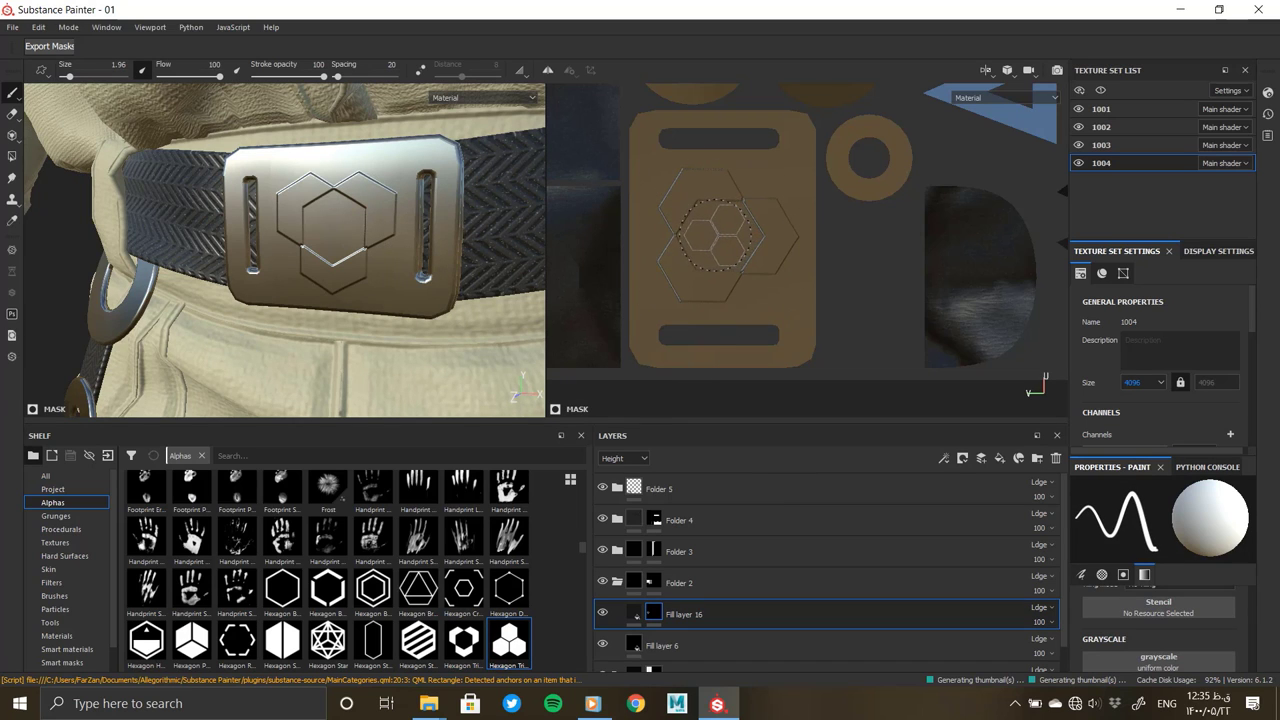
alt+drag(360, 240, 344, 225)
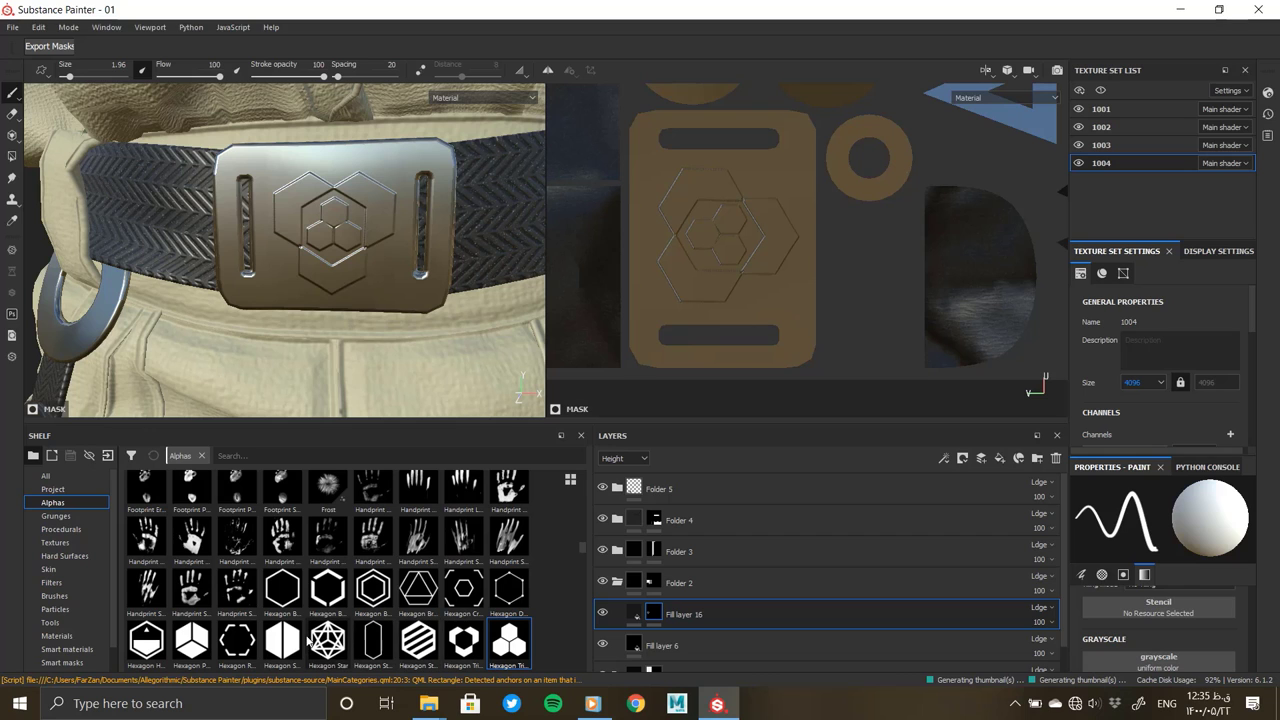
click(282, 590)
key(bracketright)
key(bracketright)
key(bracketright)
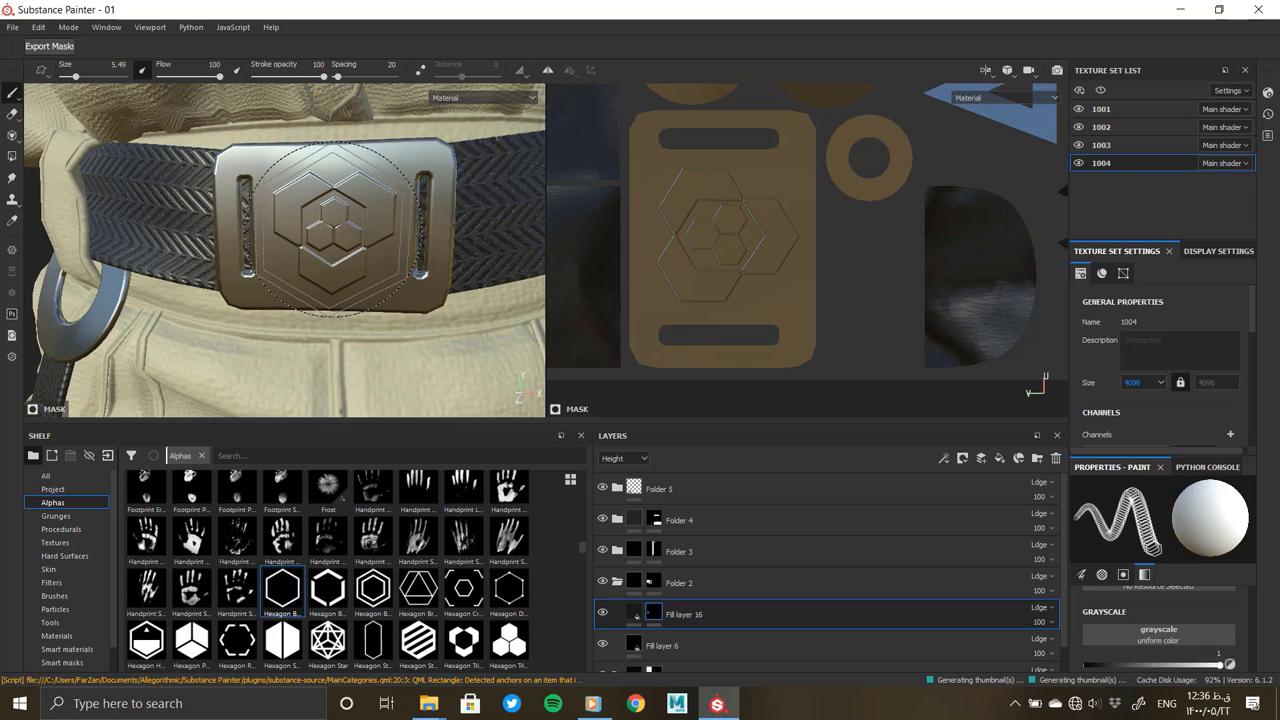
mouse_move(337, 294)
alt+mouse_down()
mouse_move(367, 309)
mouse_move(386, 348)
alt+mouse_up()
scroll(386, 348, up, 3)
scroll(420, 640, down, 5)
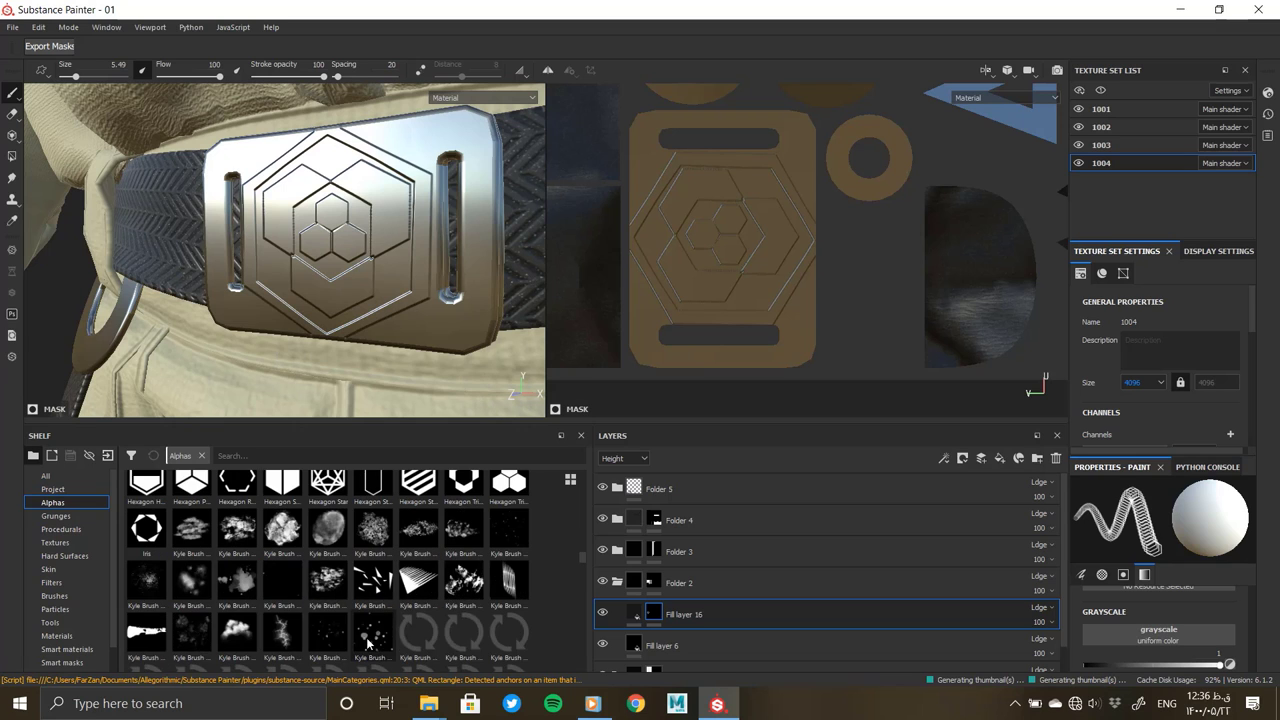
scroll(400, 630, down, 5)
scroll(380, 630, down, 5)
scroll(366, 641, down, 5)
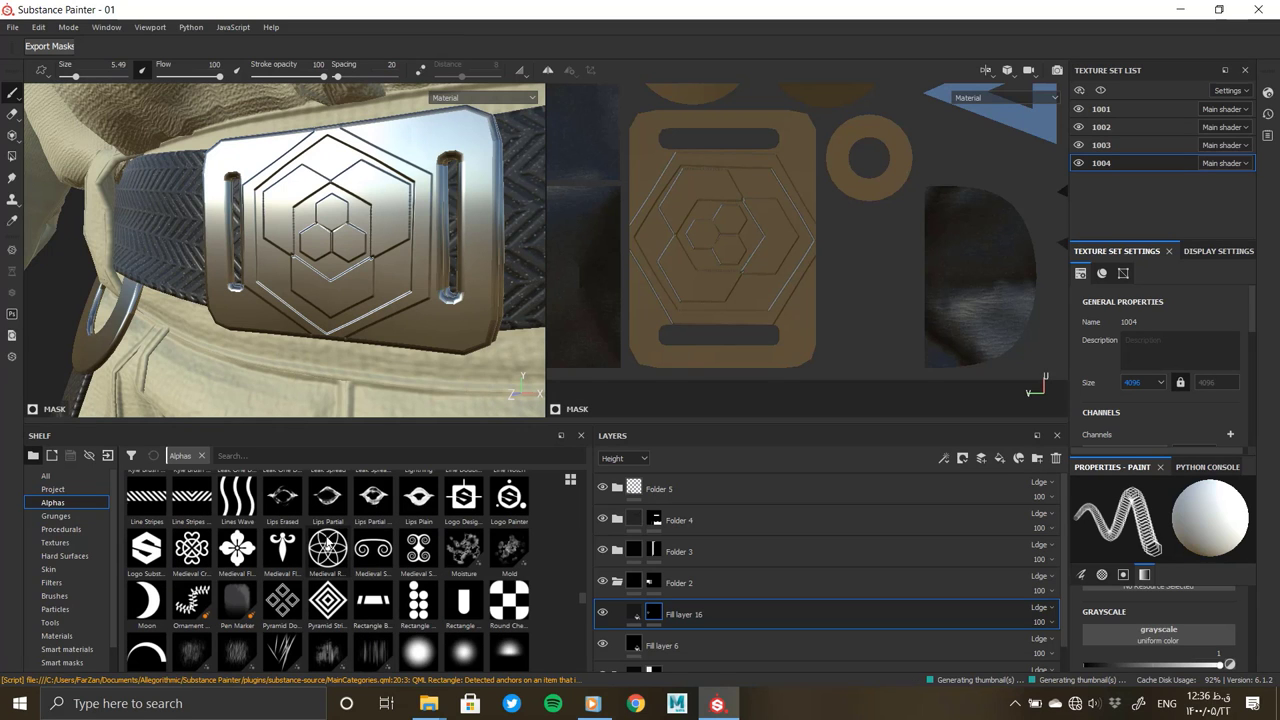
Stamp small spirals with the spiral alpha on the buckle's upper-left, upper-right and lower-right corners
click(373, 548)
key([)
key([)
key([)
key([)
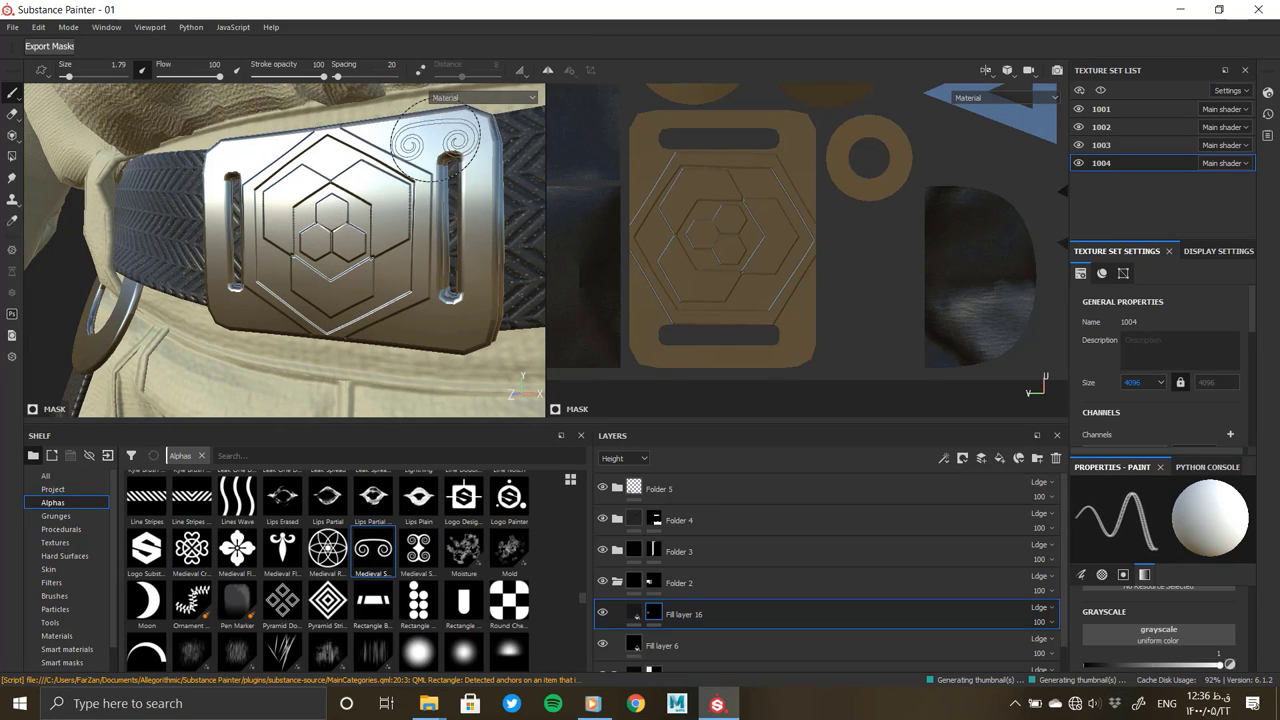
alt+drag(430, 150, 400, 160)
click(236, 152)
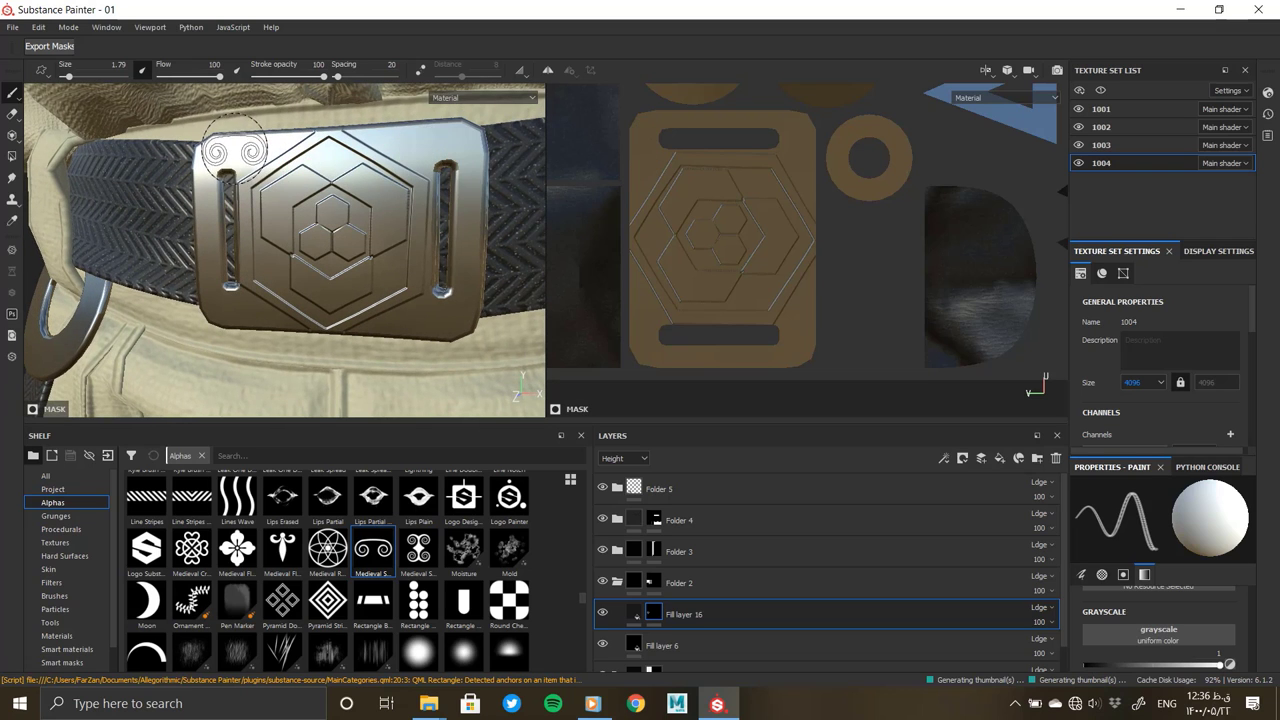
click(417, 150)
mouse_move(412, 296)
alt+mouse_down()
mouse_move(427, 300)
mouse_move(300, 300)
alt+mouse_up()
click(433, 328)
Stamp double-spiral motifs onto the belt ring in both the 3D and UV views
scroll(300, 300, down, 3)
scroll(290, 298, up, 5)
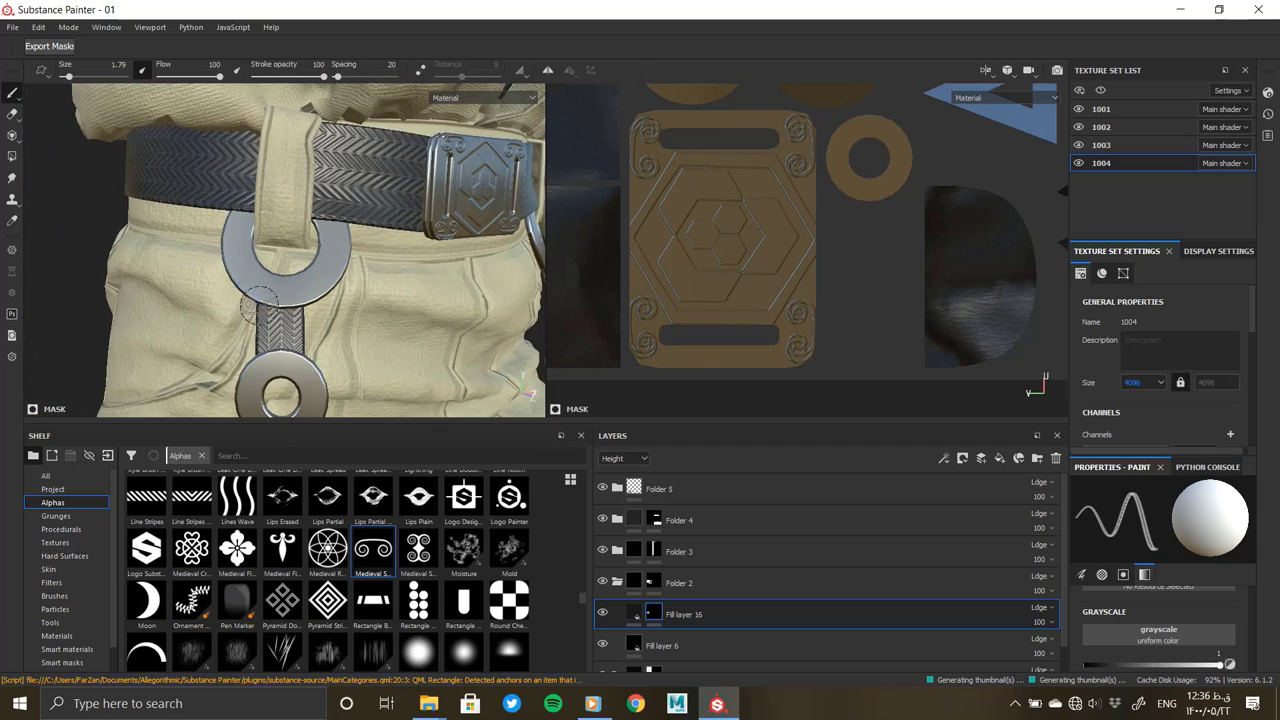
click(290, 289)
scroll(290, 289, up, 2)
mouse_move(290, 289)
alt+mouse_down()
mouse_move(336, 284)
mouse_move(350, 240)
alt+mouse_up()
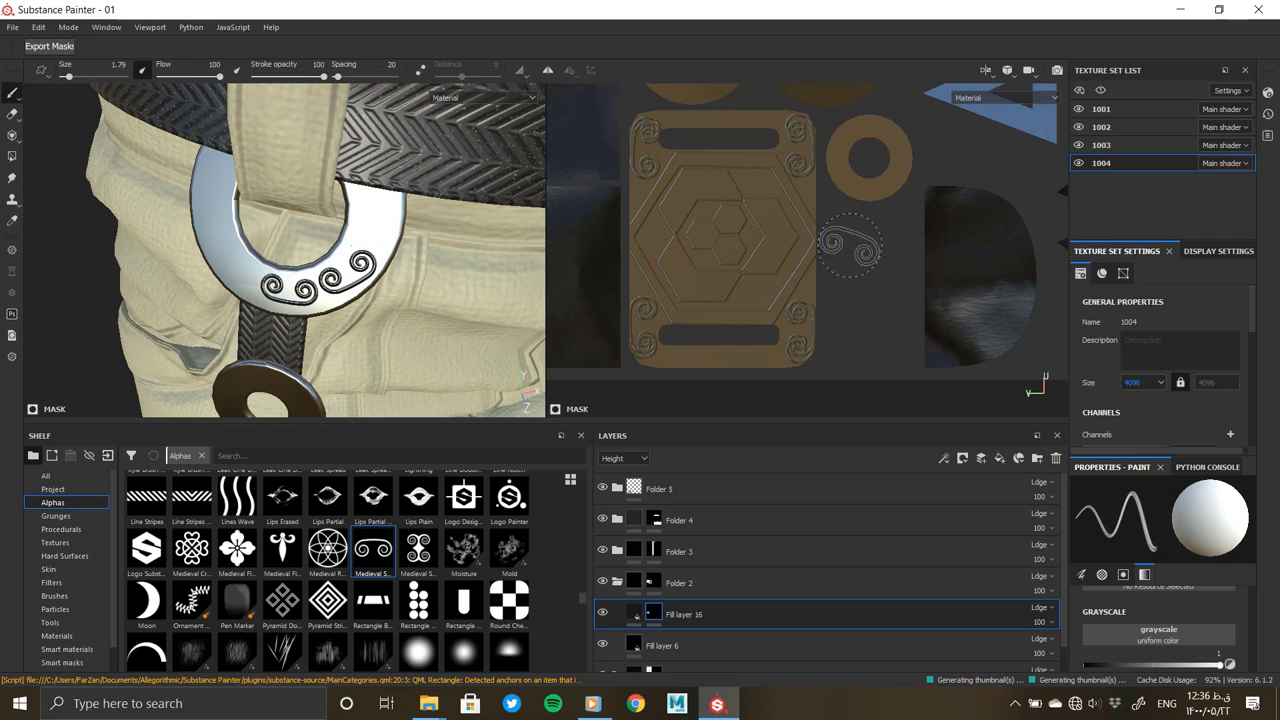
scroll(850, 245, up, 5)
middle_drag(690, 160, 695, 222)
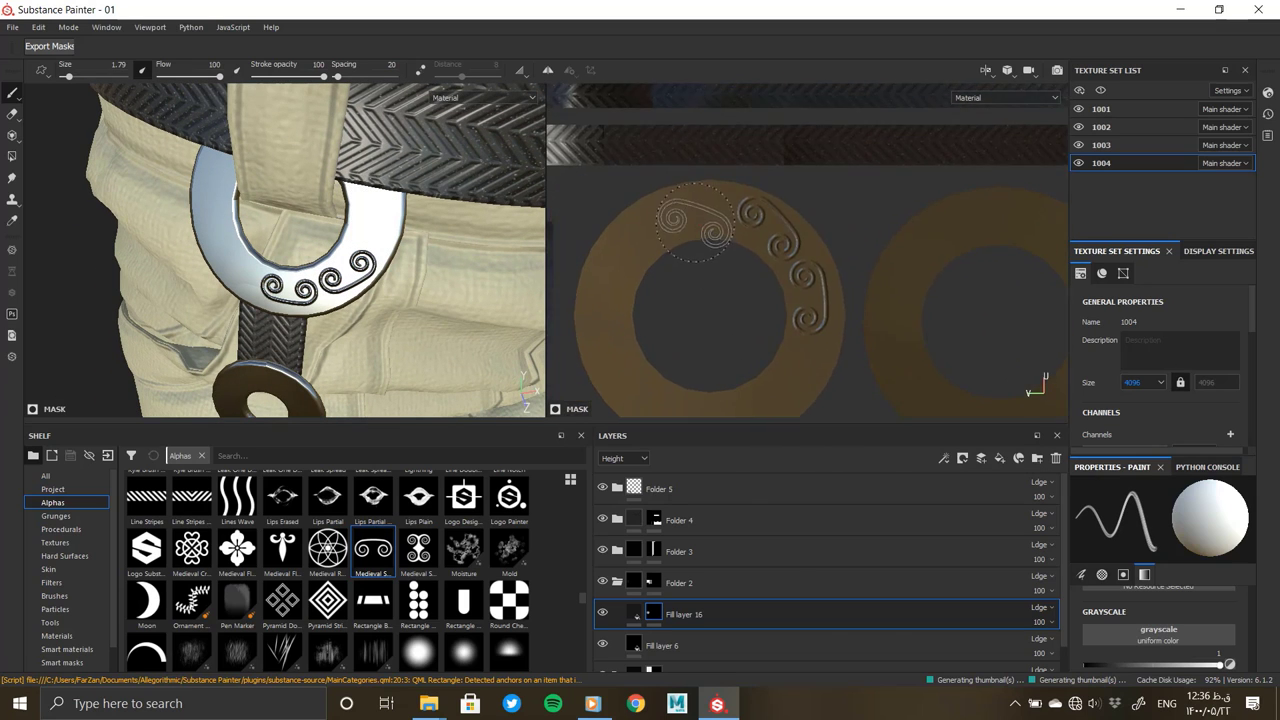
click(694, 218)
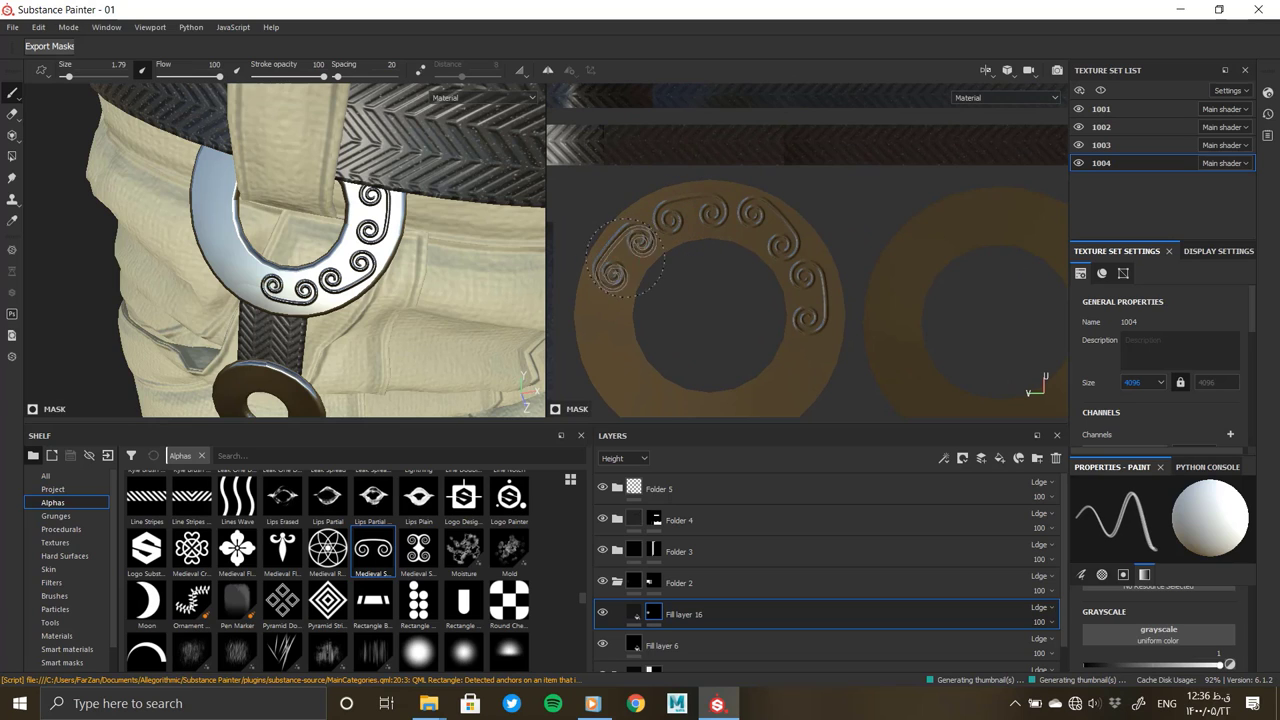
middle_drag(606, 333, 640, 280)
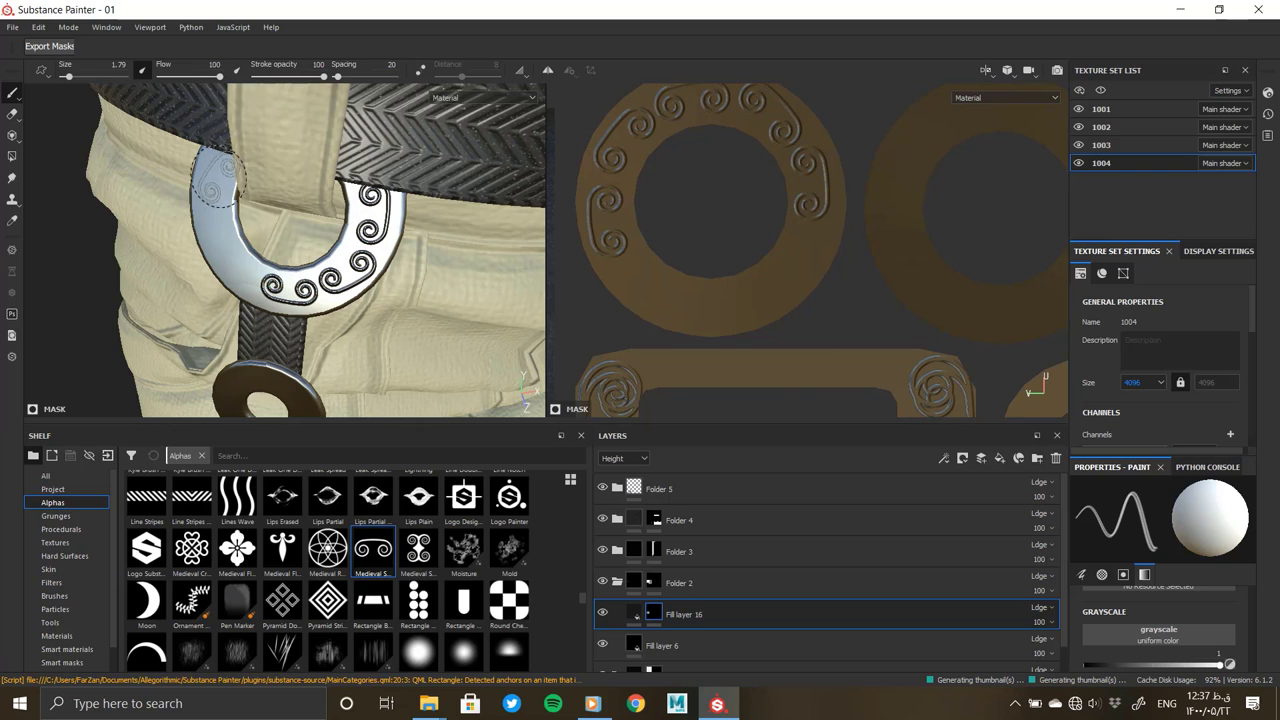
mouse_move(215, 175)
alt+mouse_down()
mouse_move(286, 120)
mouse_move(232, 195)
alt+mouse_up()
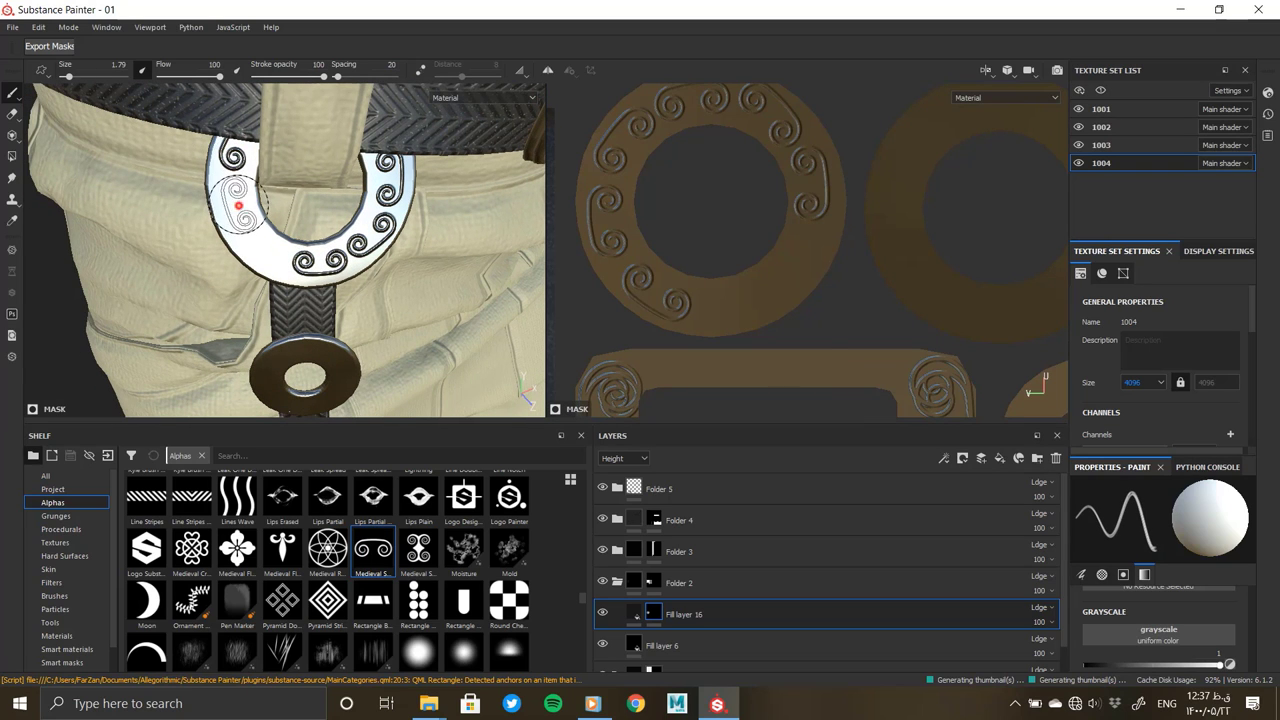
click(245, 223)
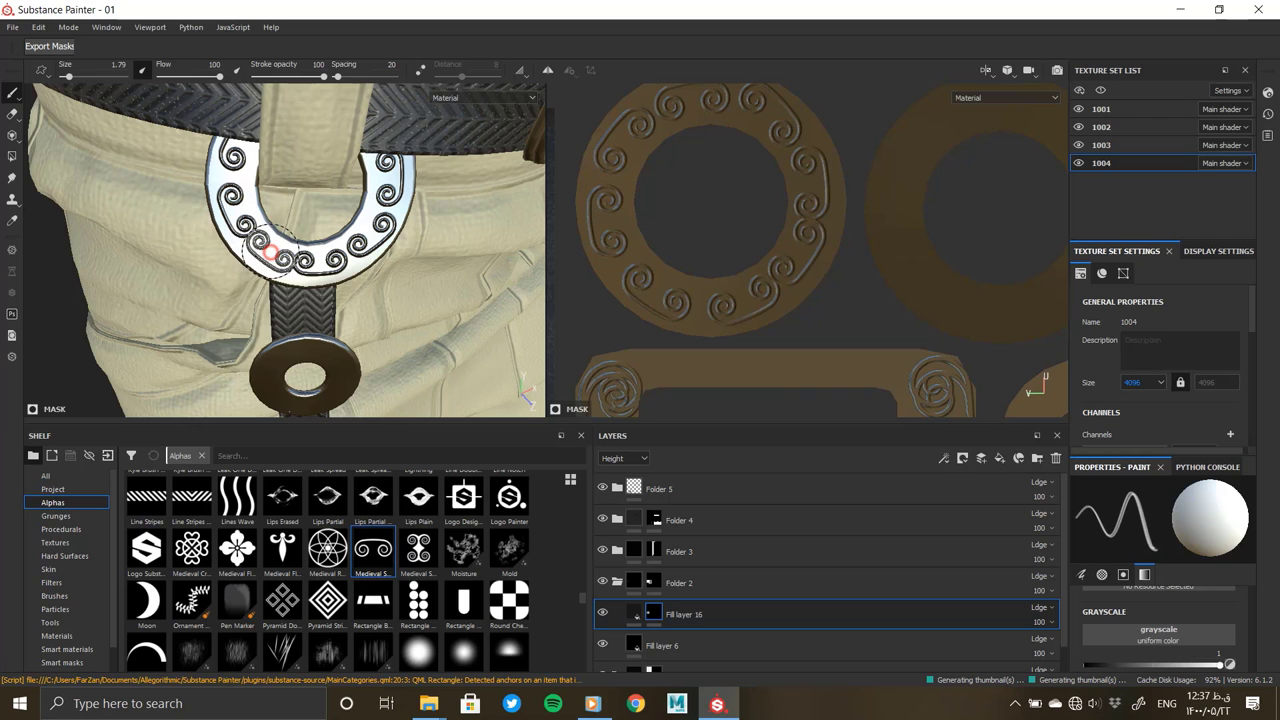
Add a run of swirl stamps along the ring and up to its top
alt+drag(268, 250, 278, 205)
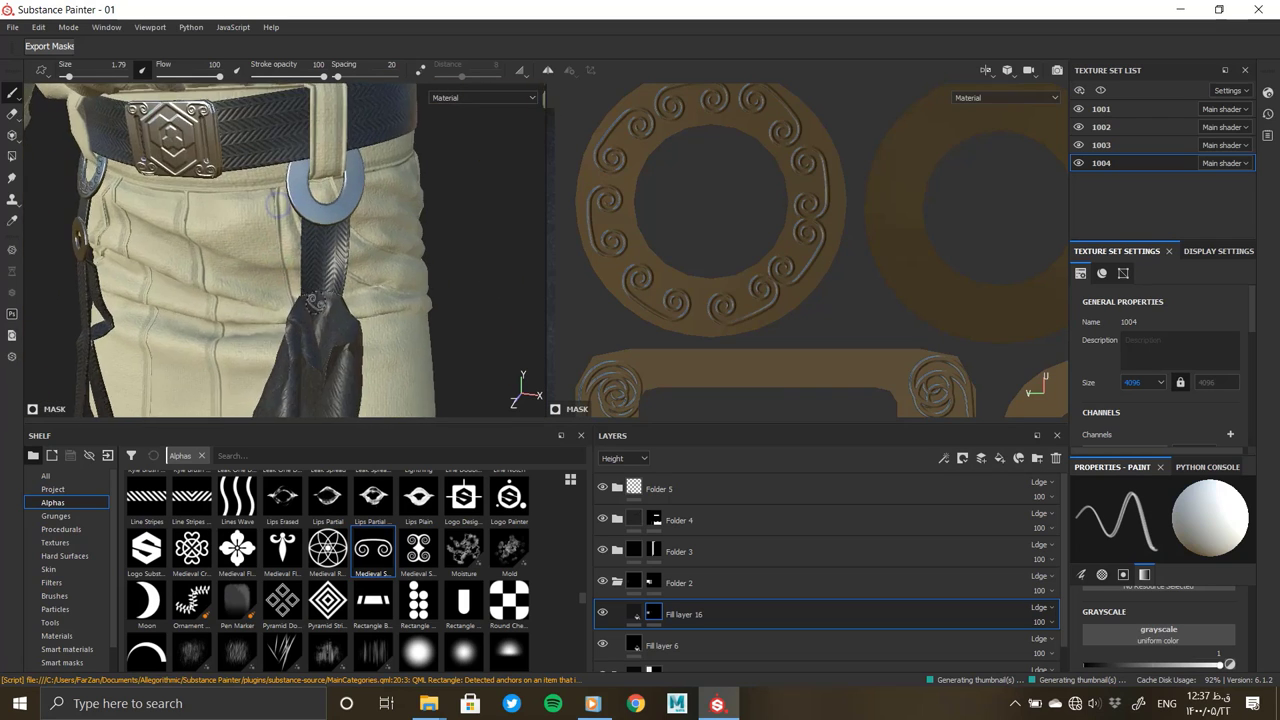
scroll(277, 205, up, 3)
scroll(597, 238, up, 2)
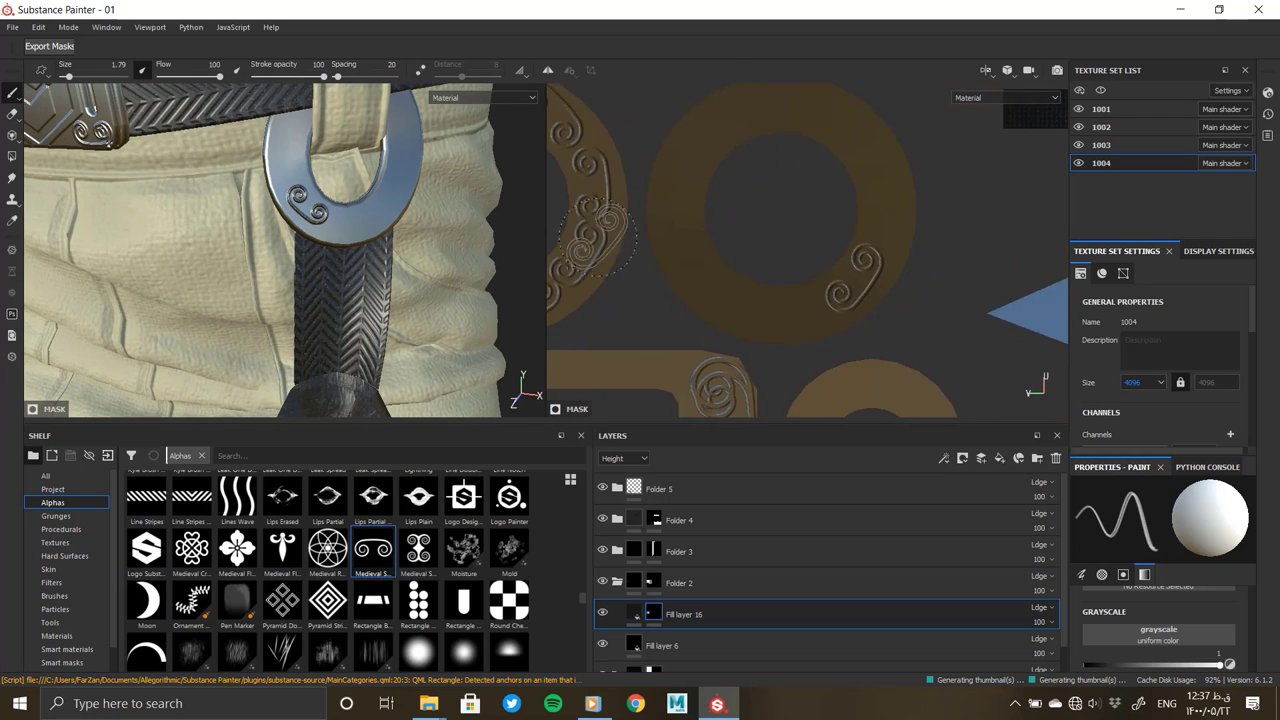
drag(779, 316, 703, 298)
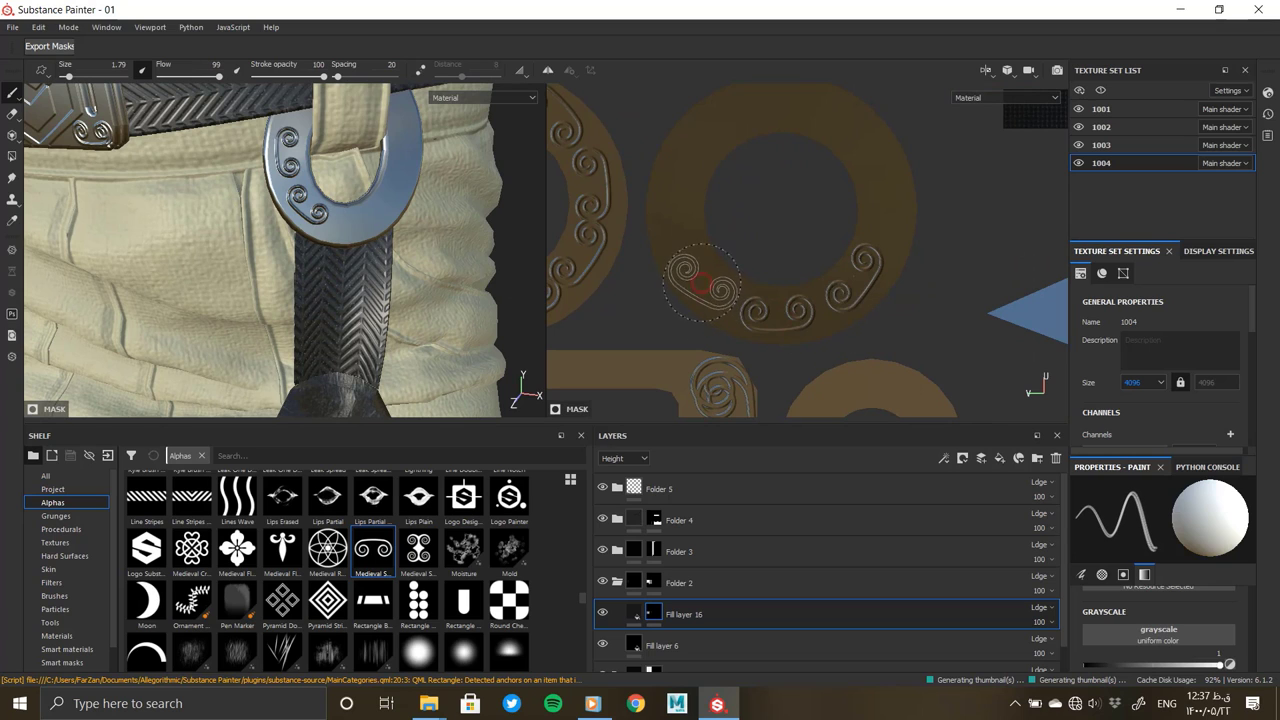
drag(682, 207, 682, 177)
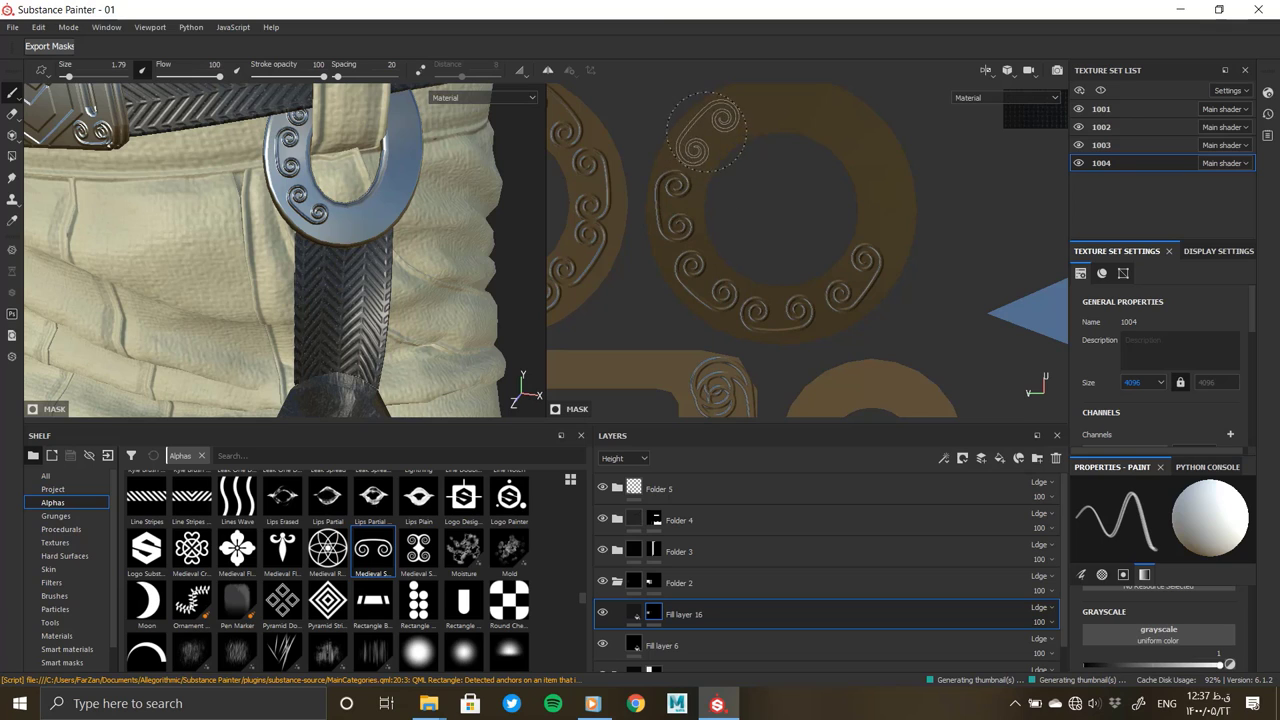
click(785, 110)
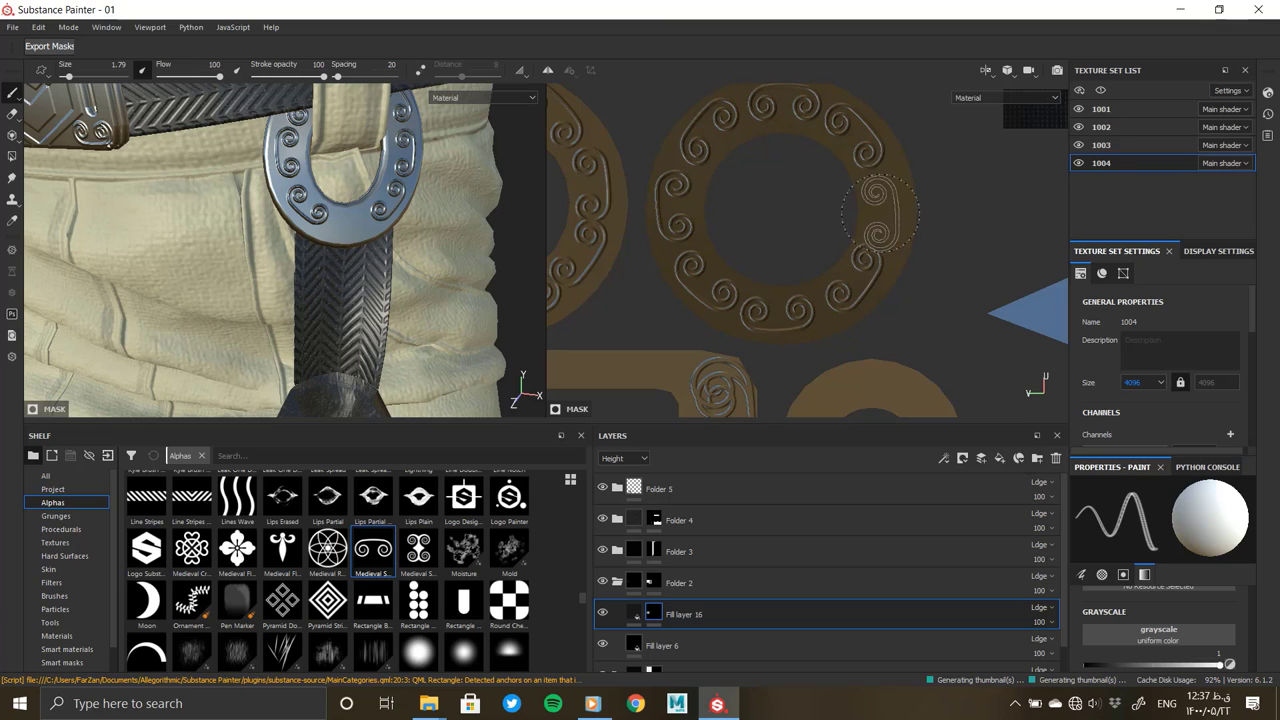
scroll(343, 290, down, 3)
Zoom and orbit around the lower belt ring and buckle to inspect the spiral ornaments
scroll(373, 265, down, 3)
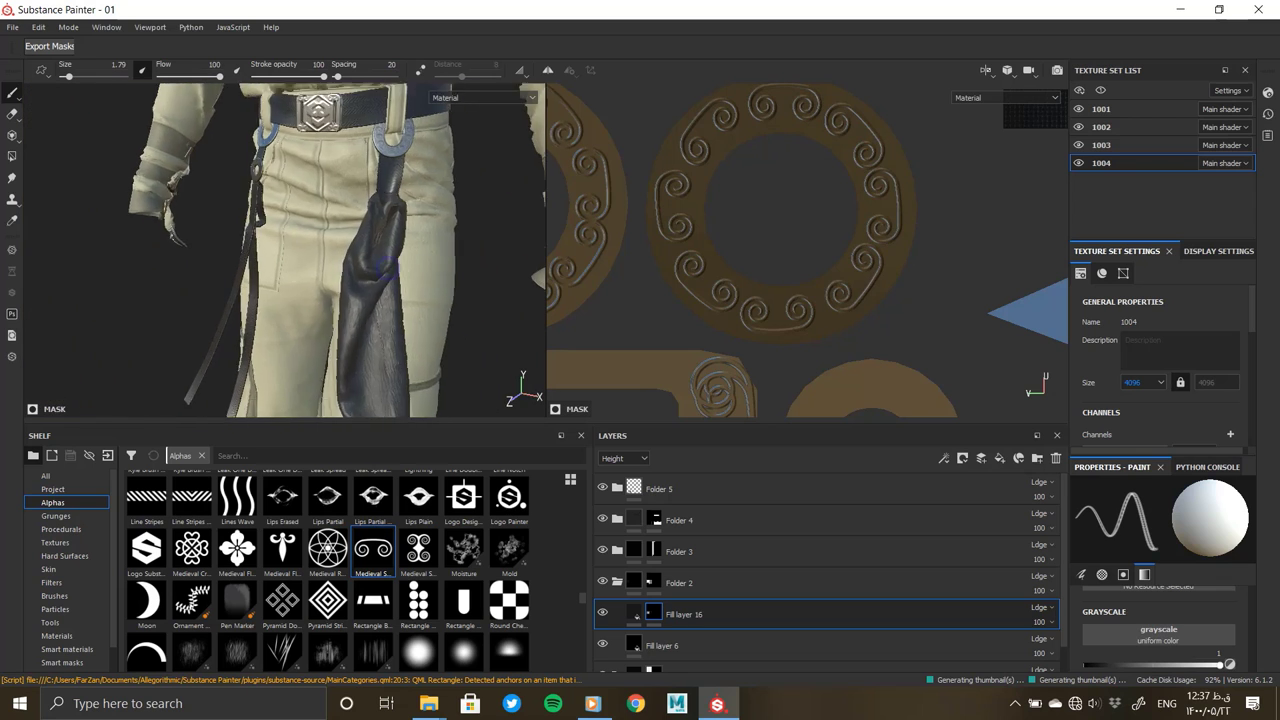
scroll(277, 194, up, 3)
scroll(281, 200, up, 3)
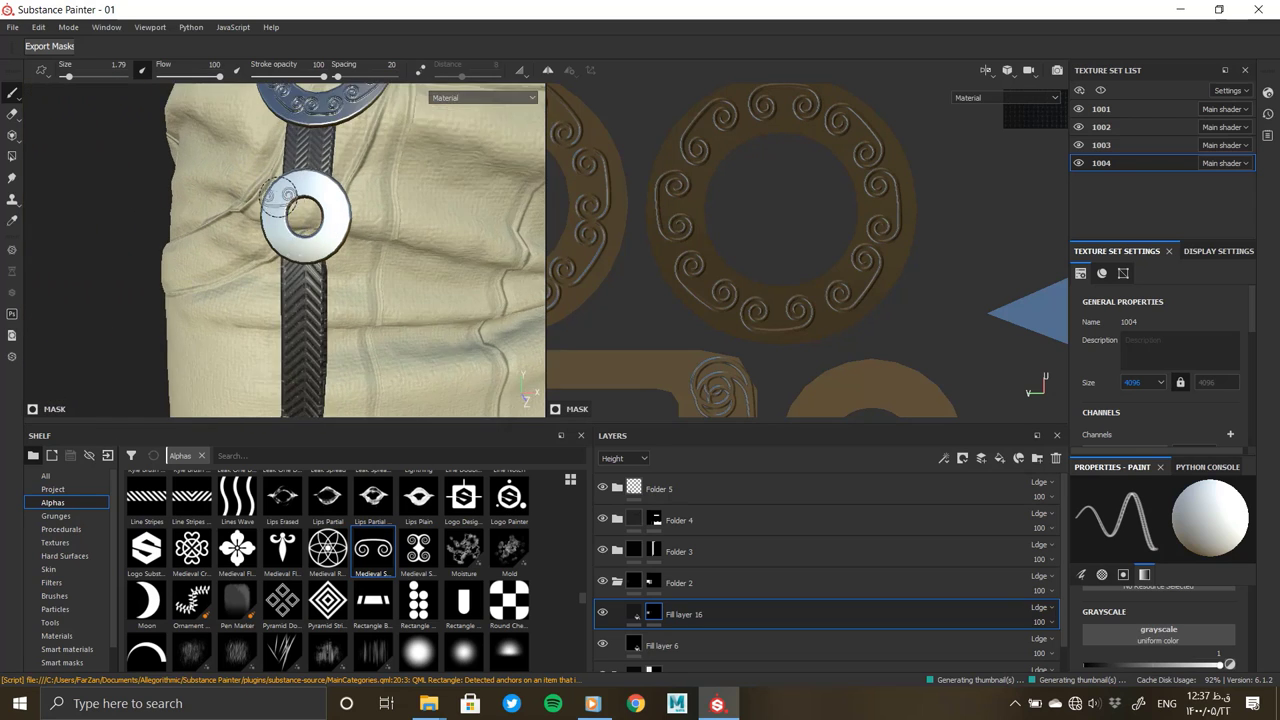
scroll(282, 200, up, 2)
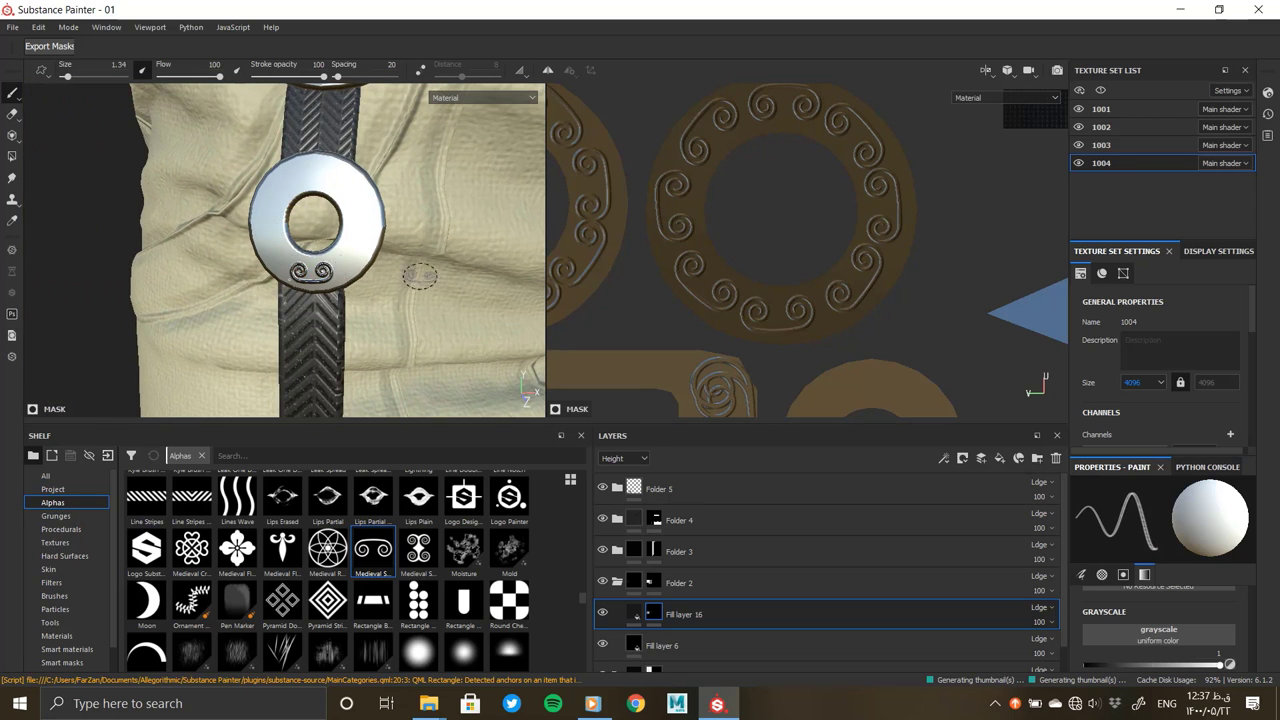
scroll(852, 305, up, 2)
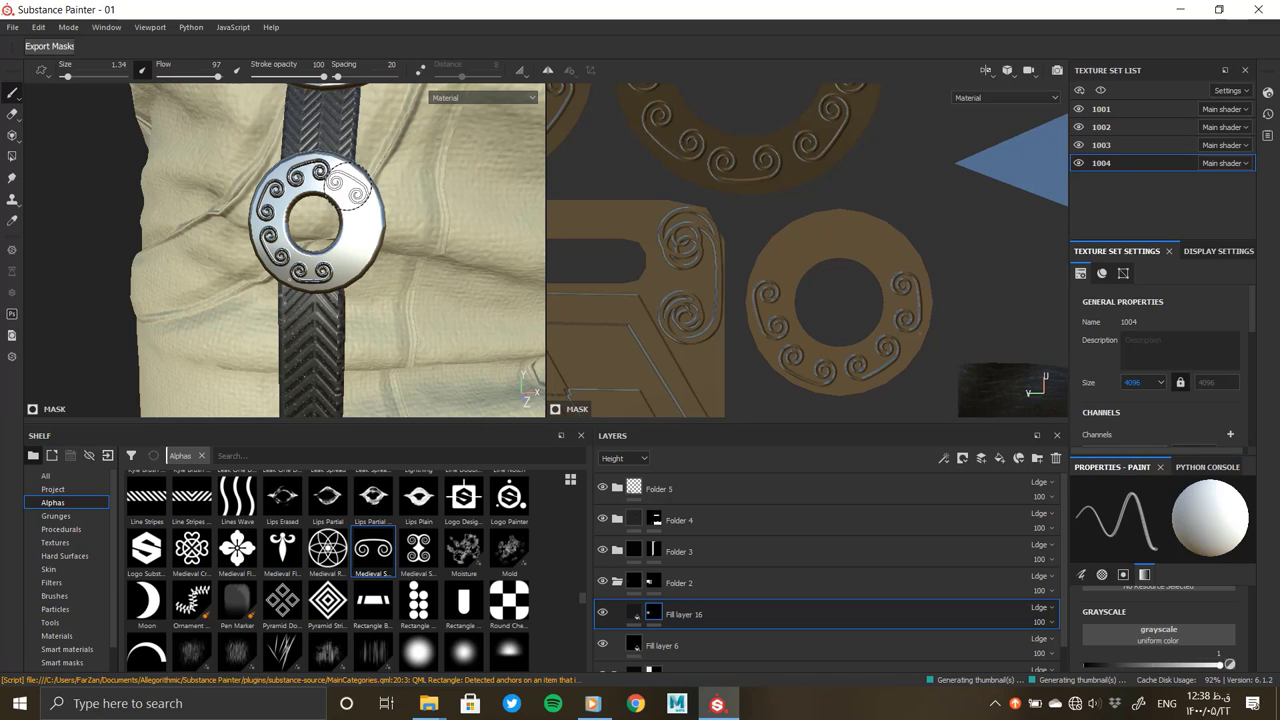
alt+drag(350, 228, 350, 232)
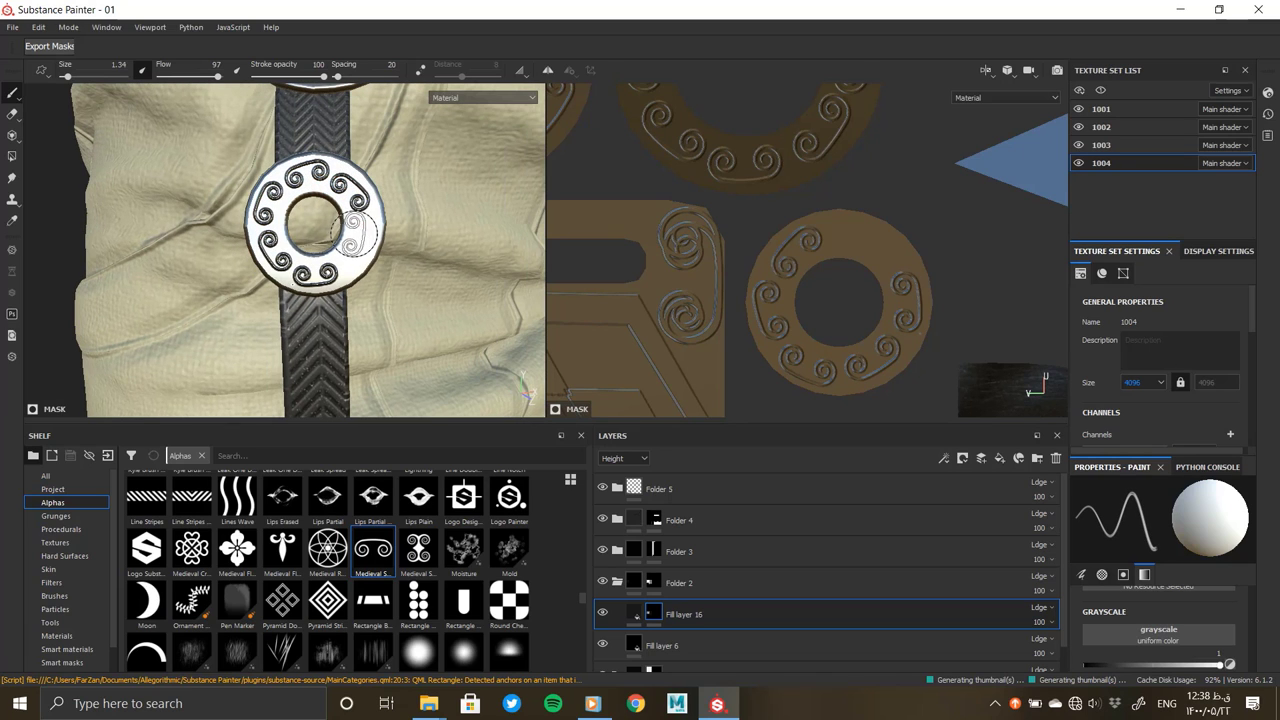
scroll(325, 328, down, 5)
mouse_move(325, 328)
alt+mouse_down()
mouse_move(231, 292)
mouse_move(353, 208)
alt+mouse_up()
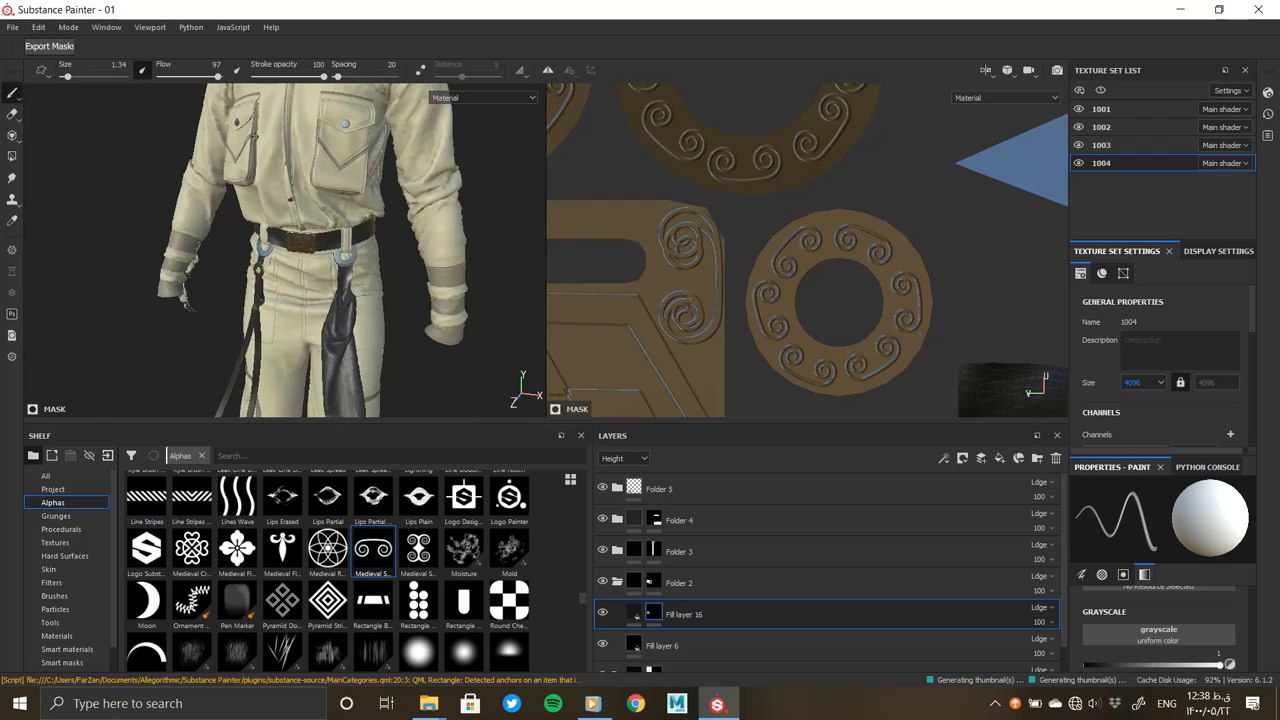
scroll(353, 208, up, 2)
scroll(340, 220, up, 2)
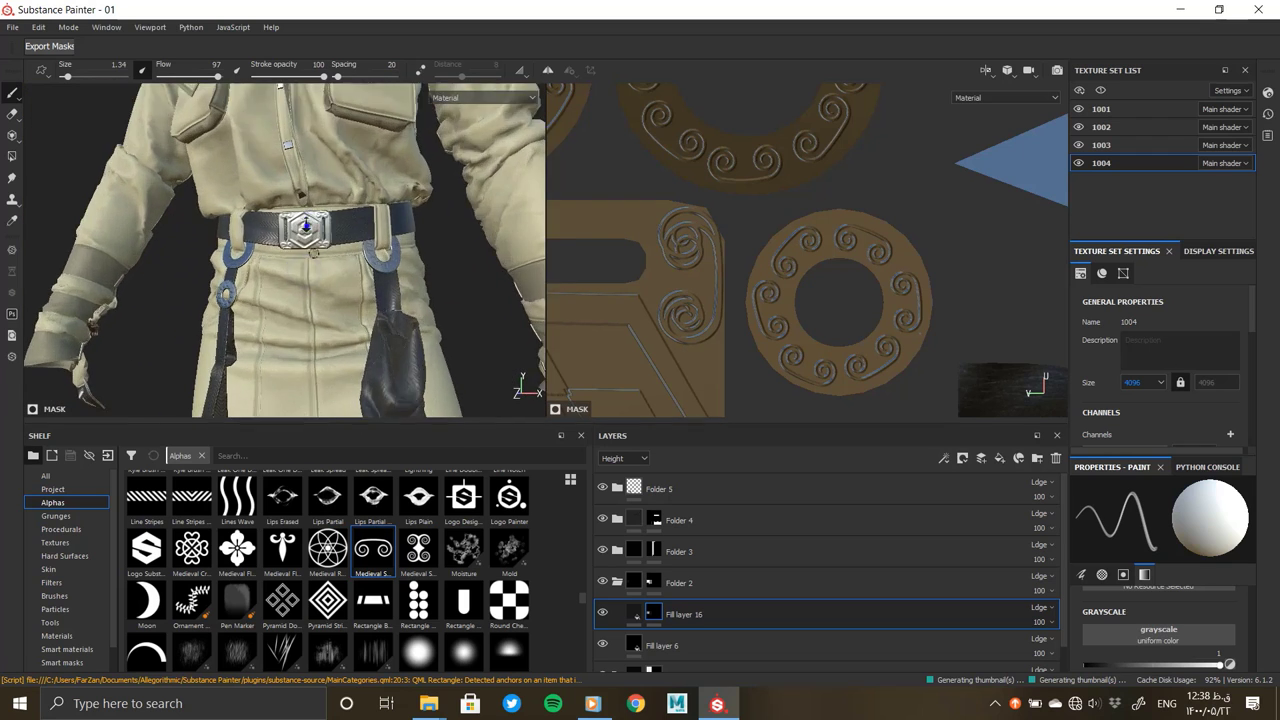
scroll(330, 230, up, 2)
scroll(322, 238, up, 2)
alt+drag(322, 238, 372, 340)
Group the fill layers into a new folder with Ctrl+G
key(ctrl+g)
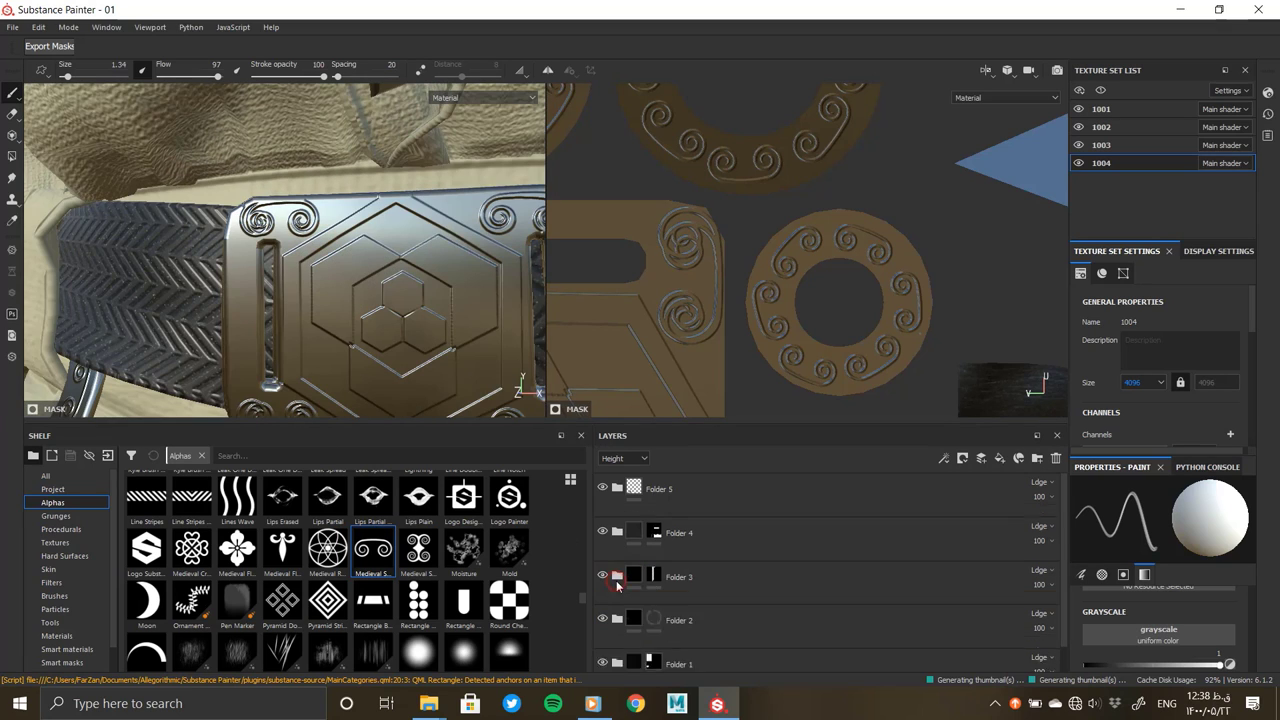
scroll(372, 340, down, 1)
scroll(368, 320, down, 2)
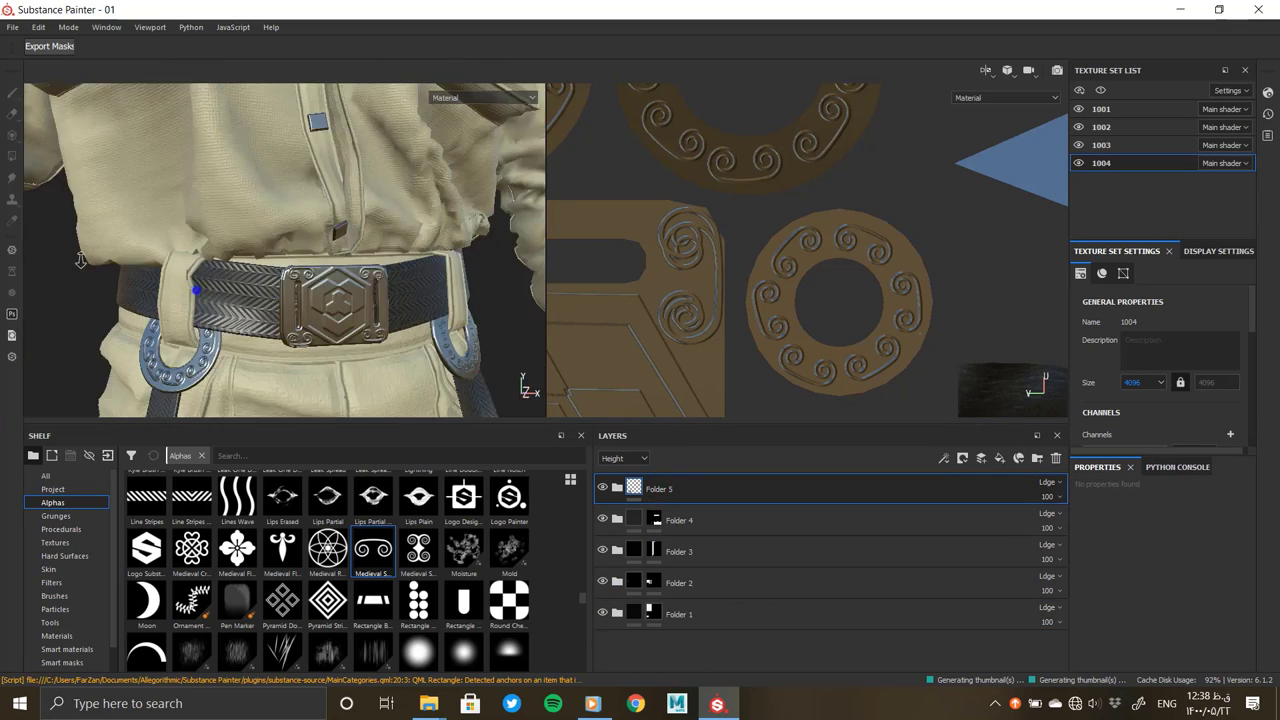
scroll(363, 300, down, 2)
scroll(358, 276, down, 1)
Orbit and zoom around the whole character, from shirt front to masked head, then open the File menu
alt+drag(358, 276, 222, 205)
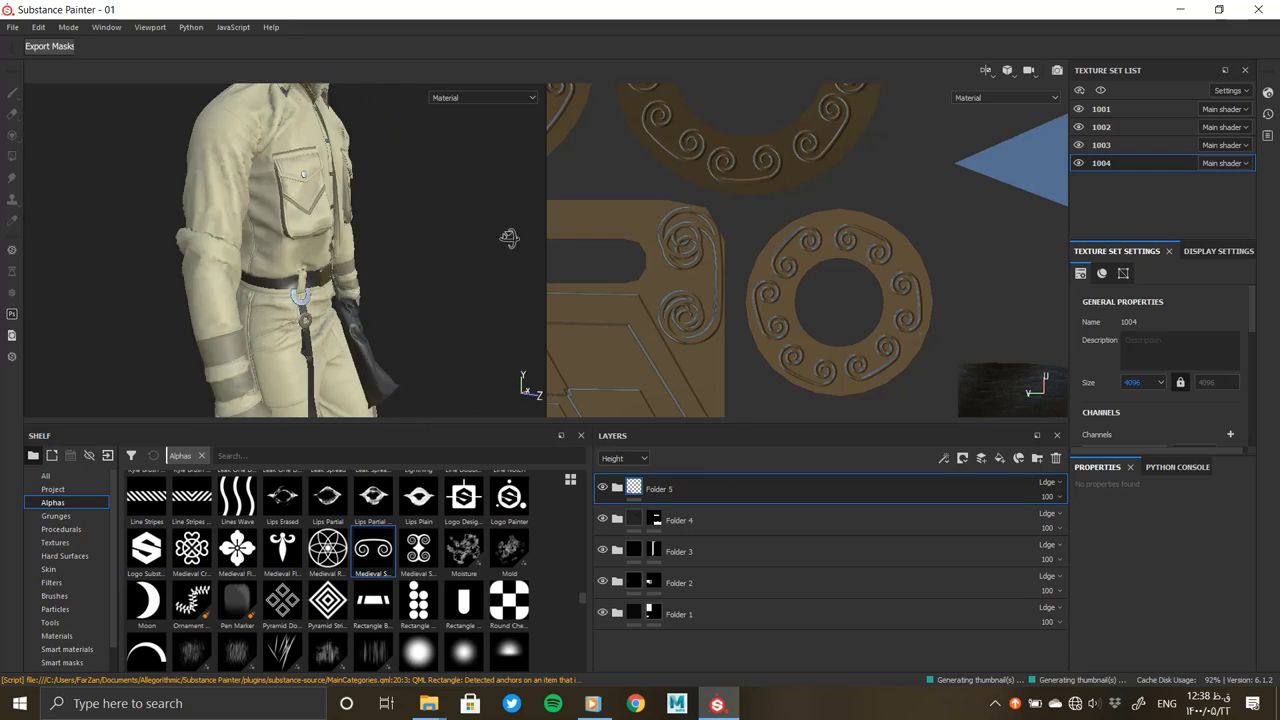
scroll(222, 205, down, 2)
scroll(260, 250, down, 2)
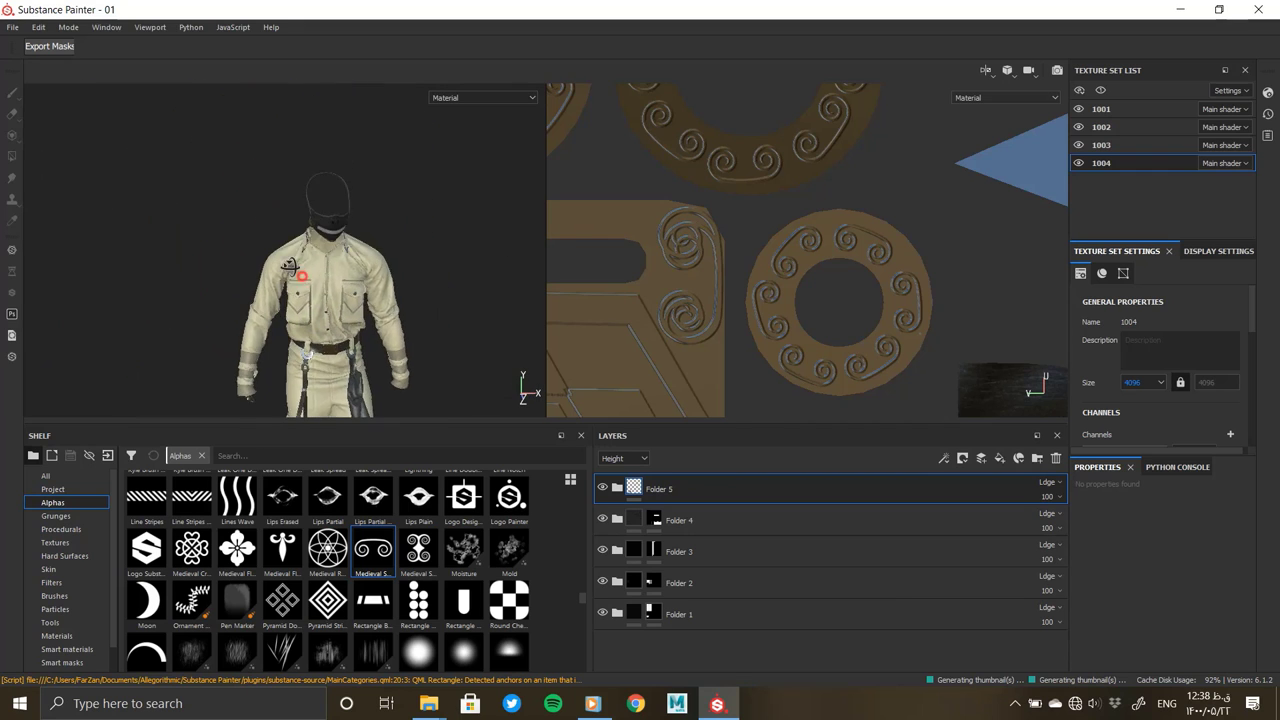
scroll(310, 300, up, 3)
scroll(361, 369, up, 3)
alt+drag(361, 369, 226, 251)
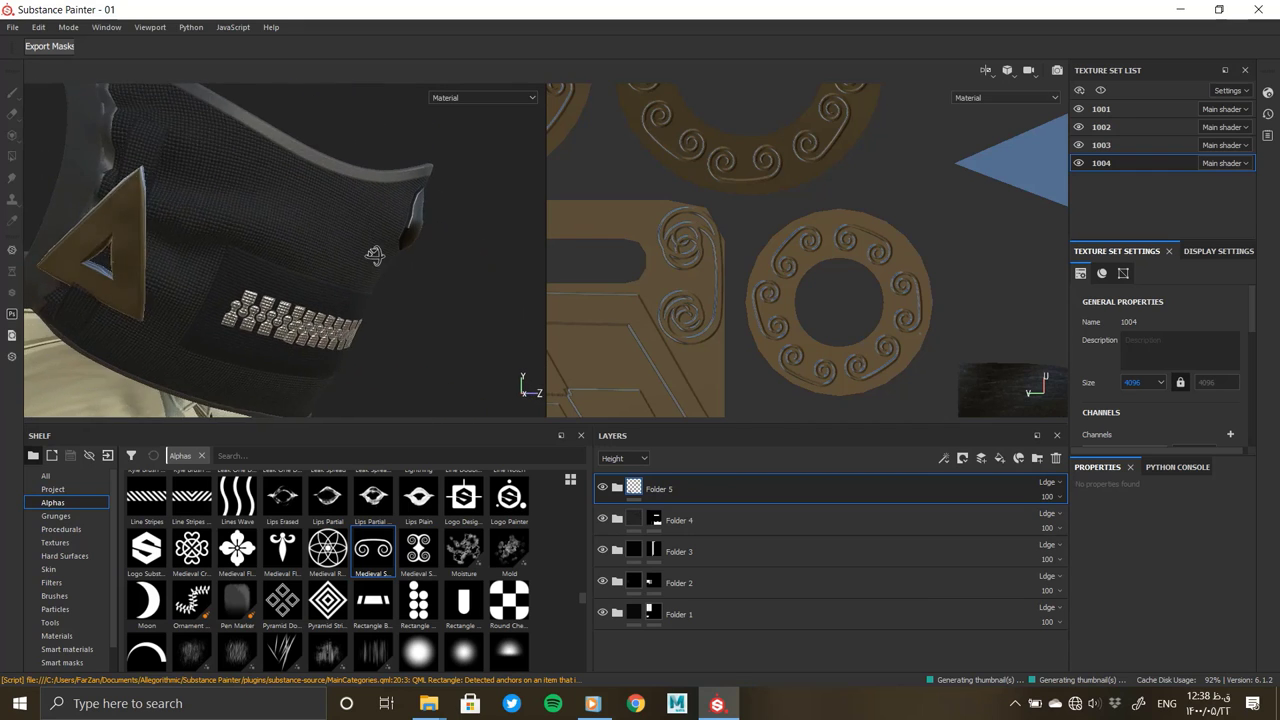
alt+right_drag(226, 251, 182, 251)
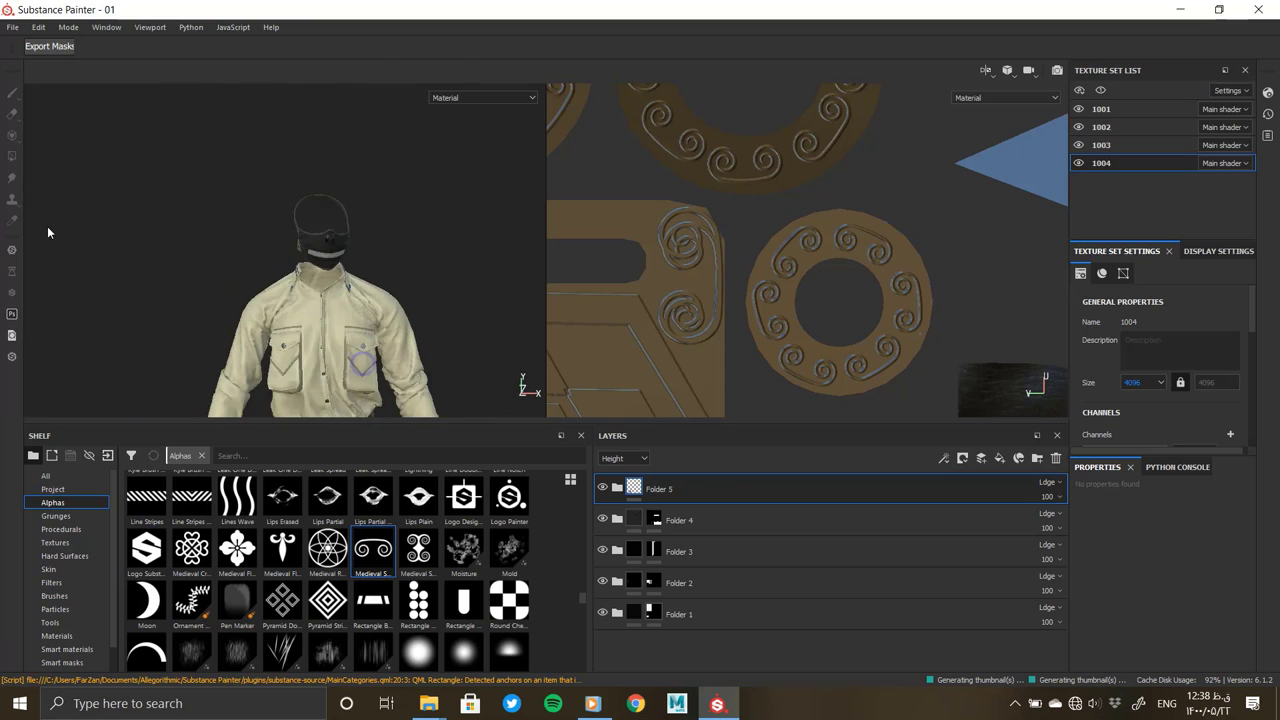
mouse_move(182, 251)
alt+mouse_down()
mouse_move(194, 286)
mouse_move(298, 290)
alt+mouse_up()
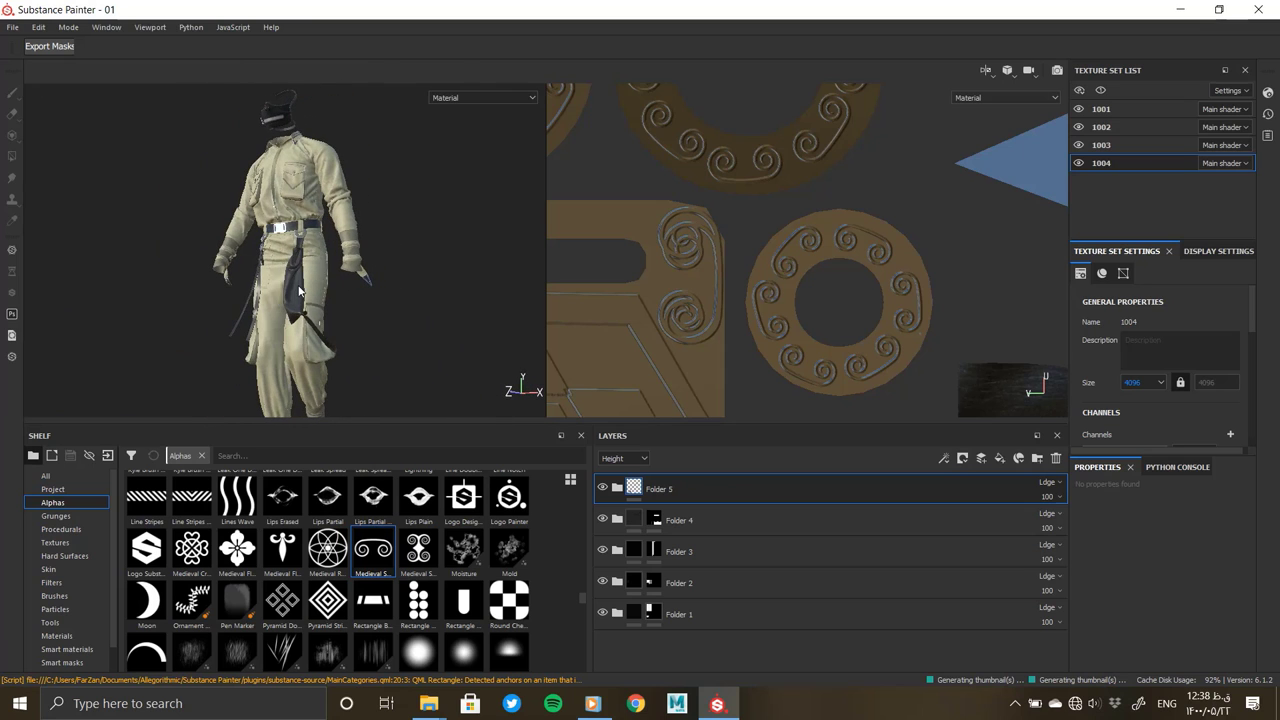
click(12, 27)
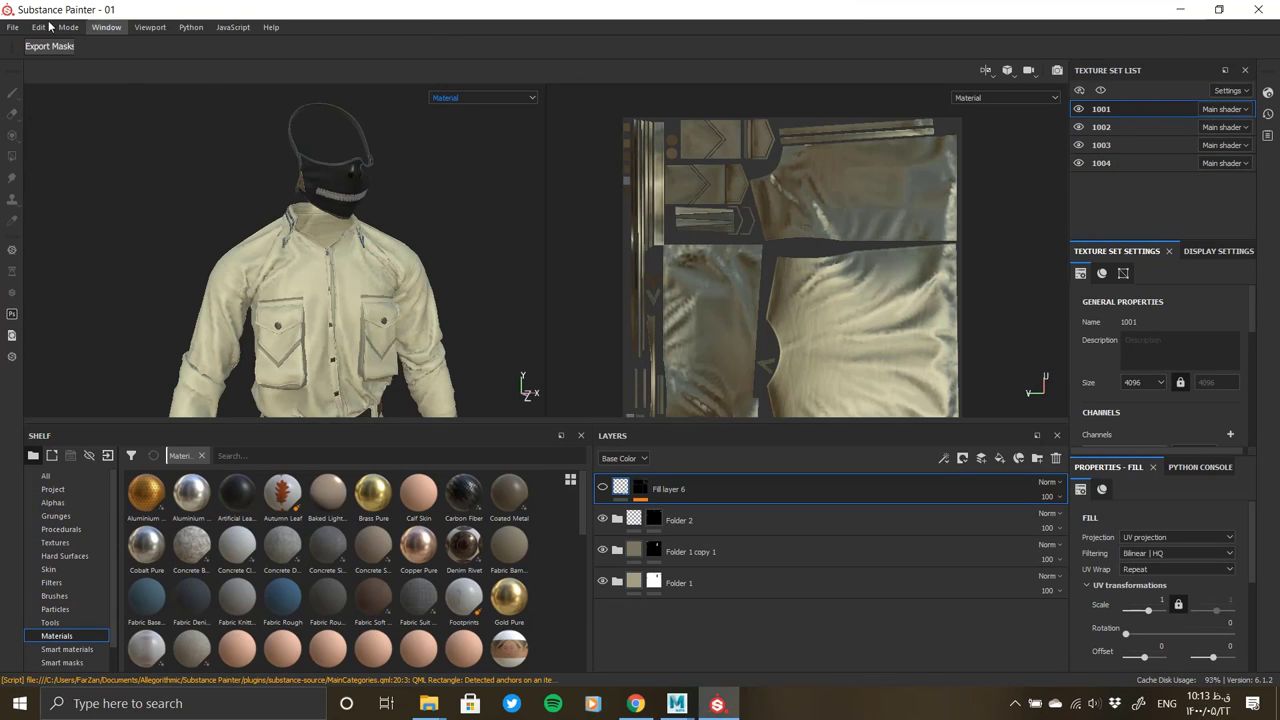
Start a texture export and set its destination to a new Textures folder inside boiler suit 2
click(12, 27)
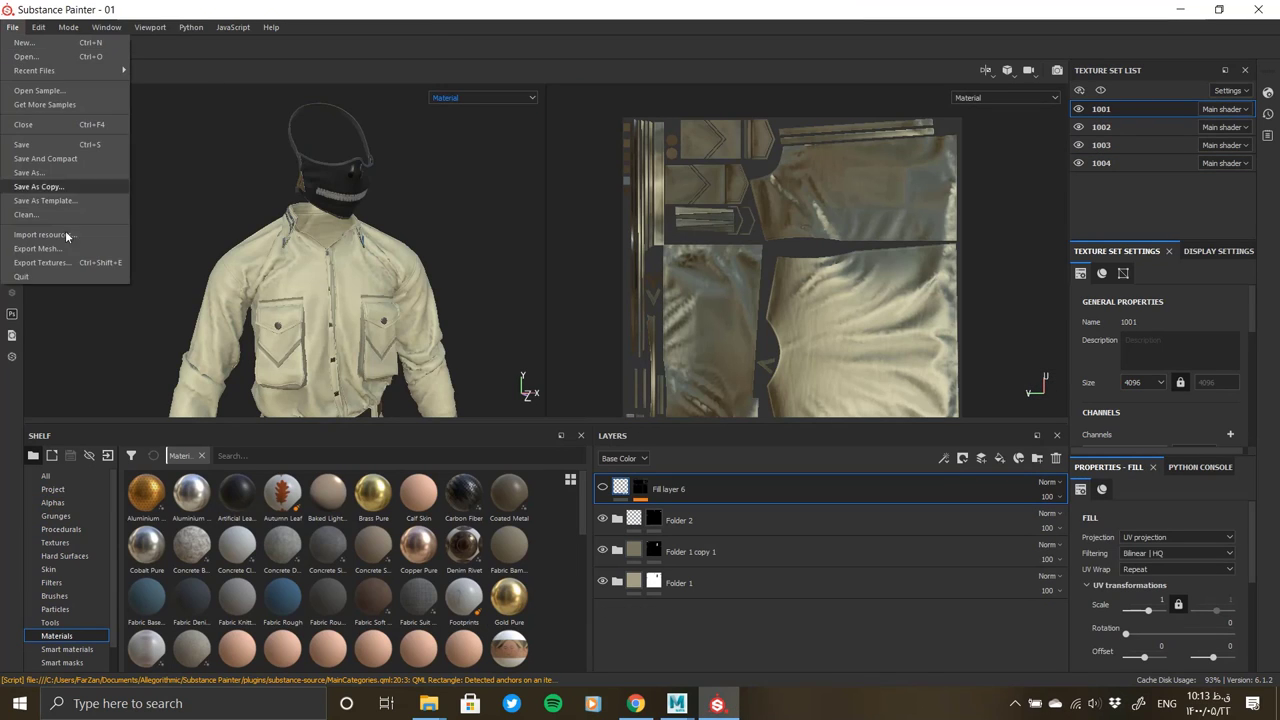
click(68, 258)
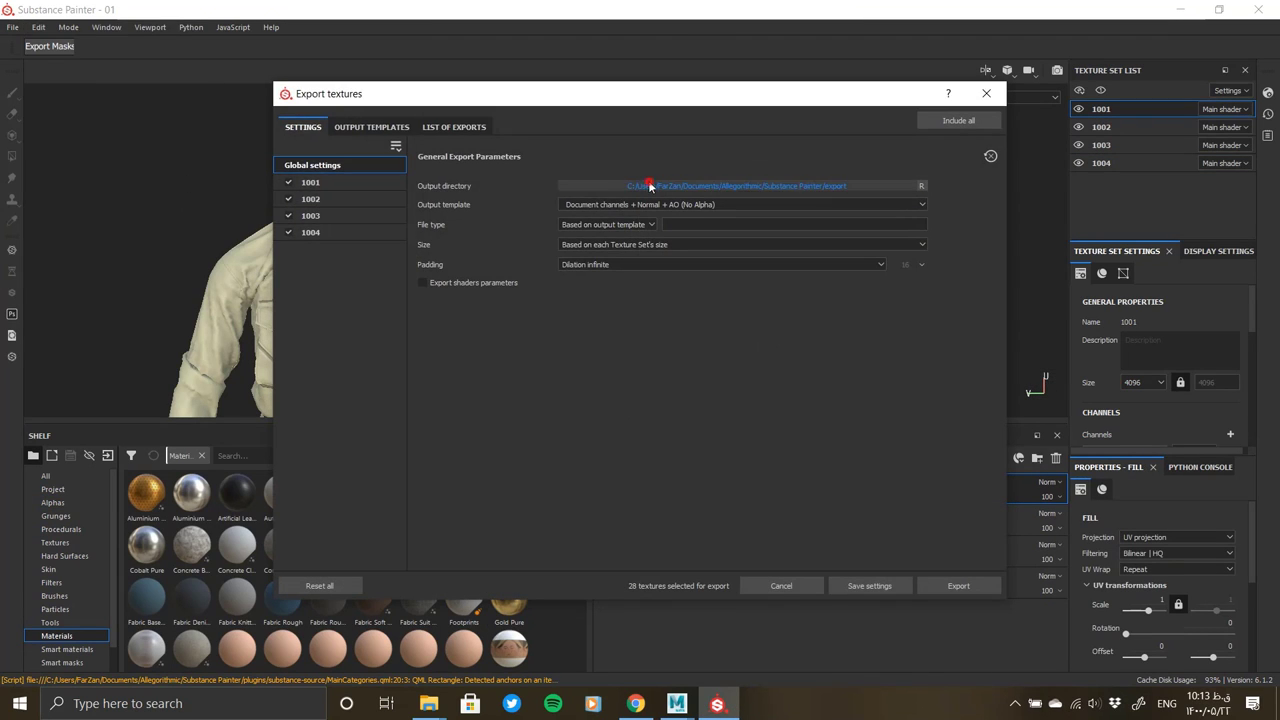
click(646, 183)
click(348, 330)
right_click(503, 359)
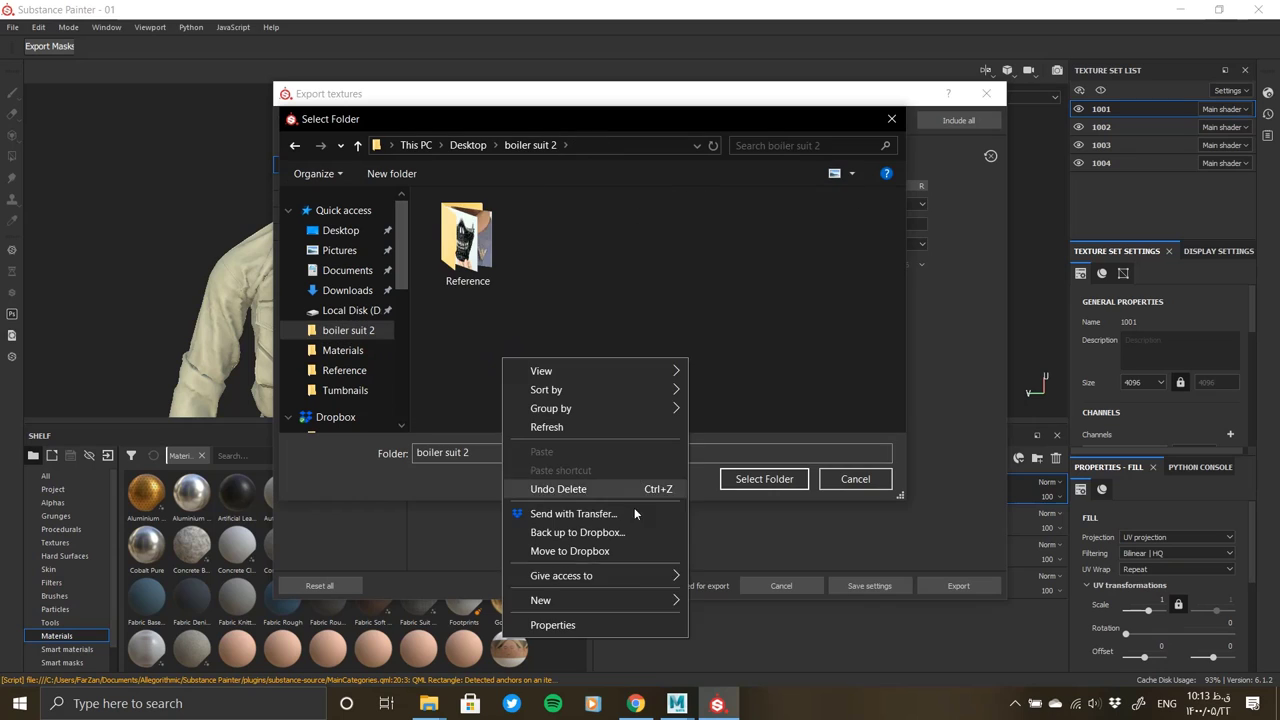
click(728, 444)
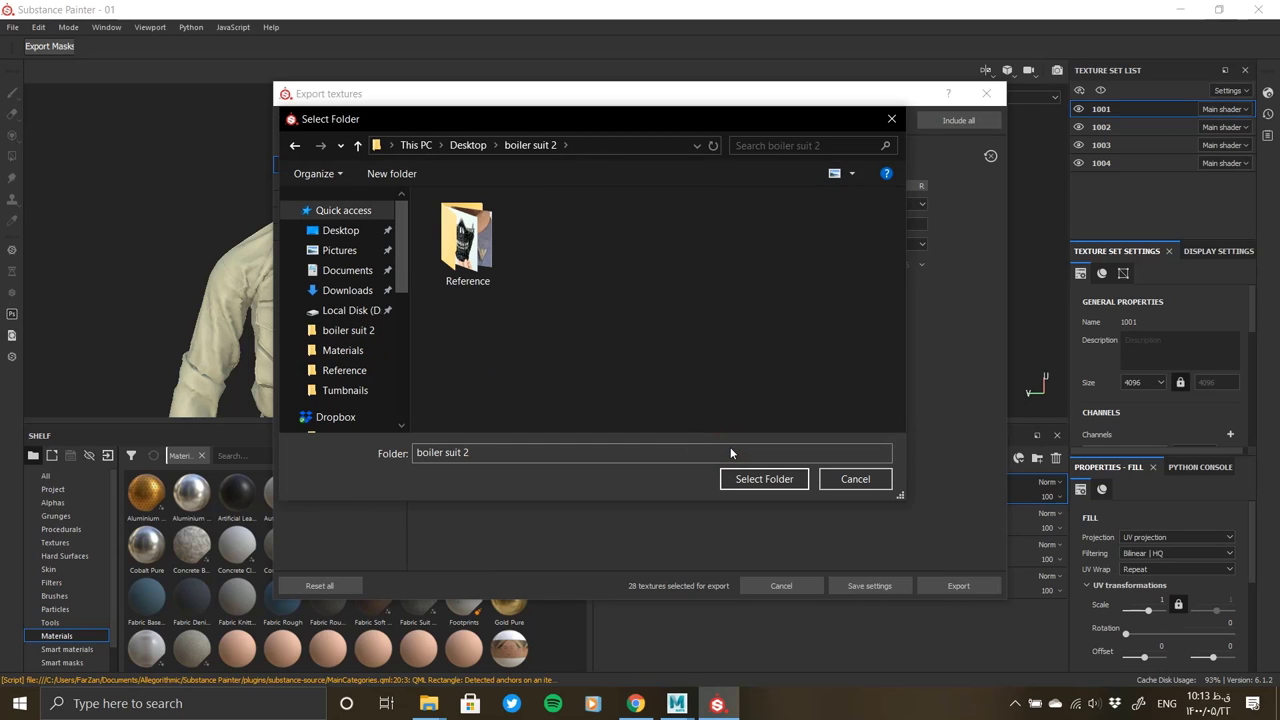
text(Textures)
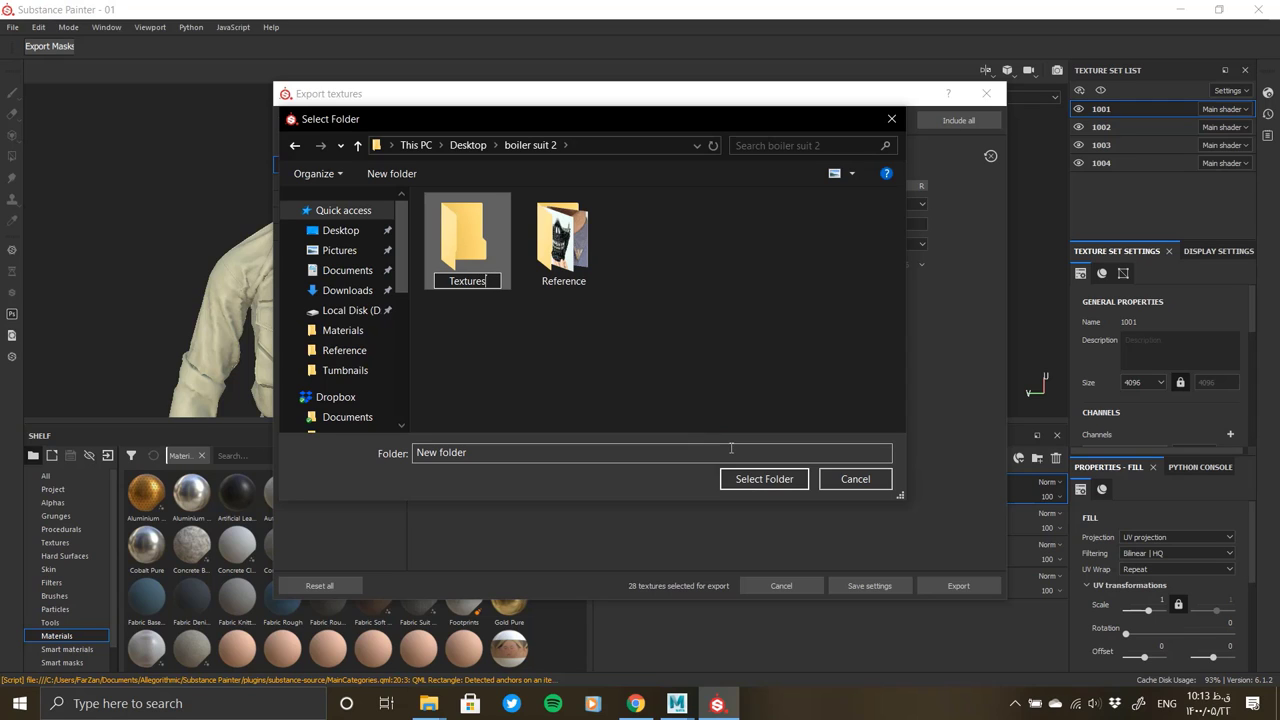
key(Return)
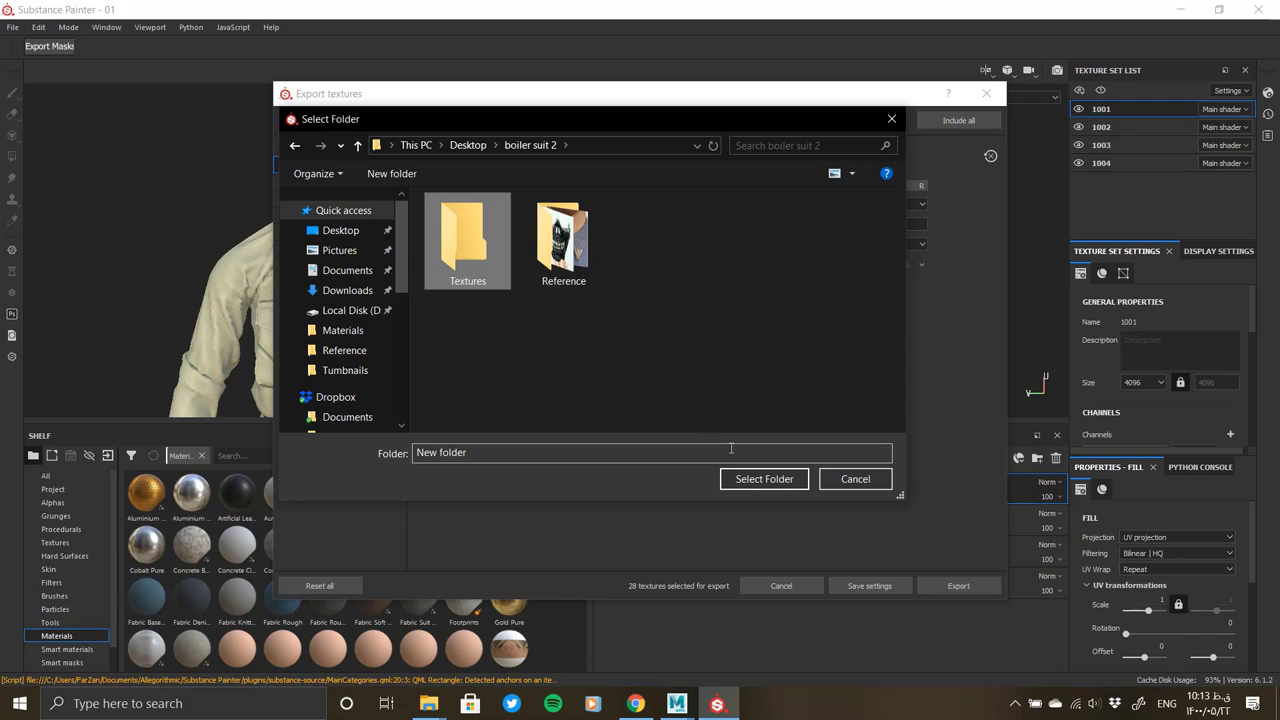
key(Return)
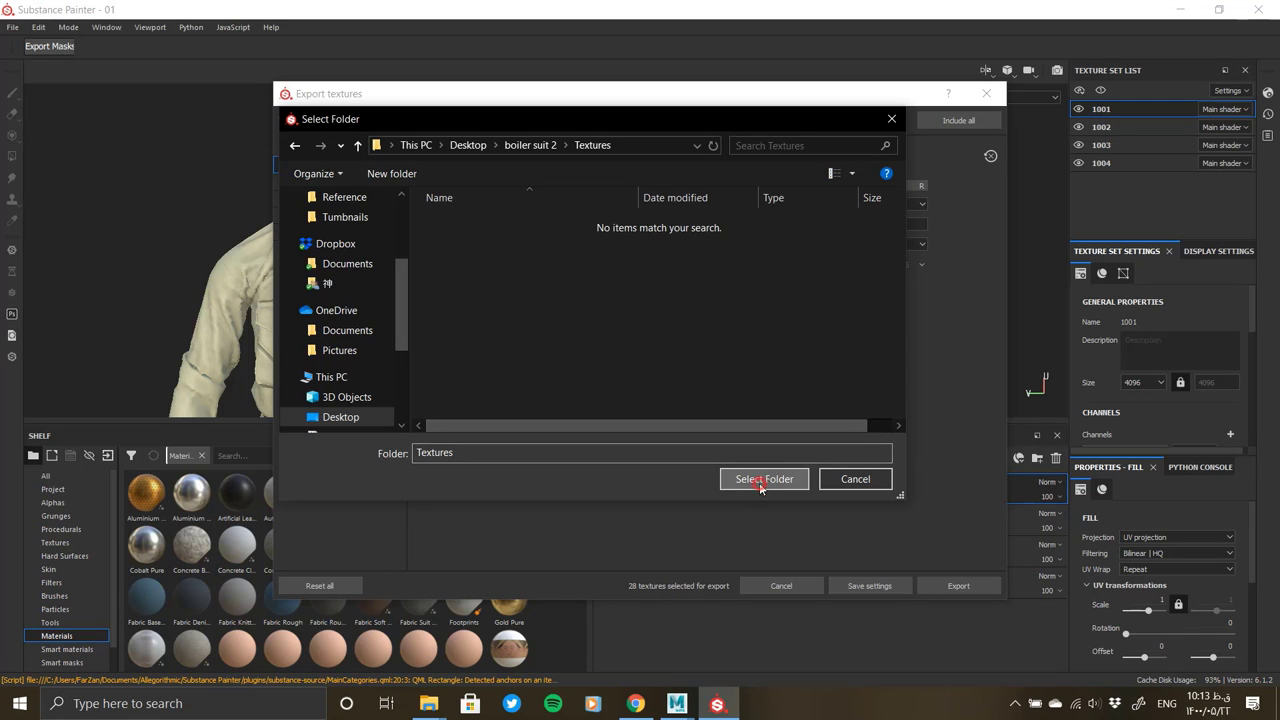
click(752, 479)
Set the Arnold (AiStandard) template, exr format, 4096 size and Dilation infinite padding
click(609, 206)
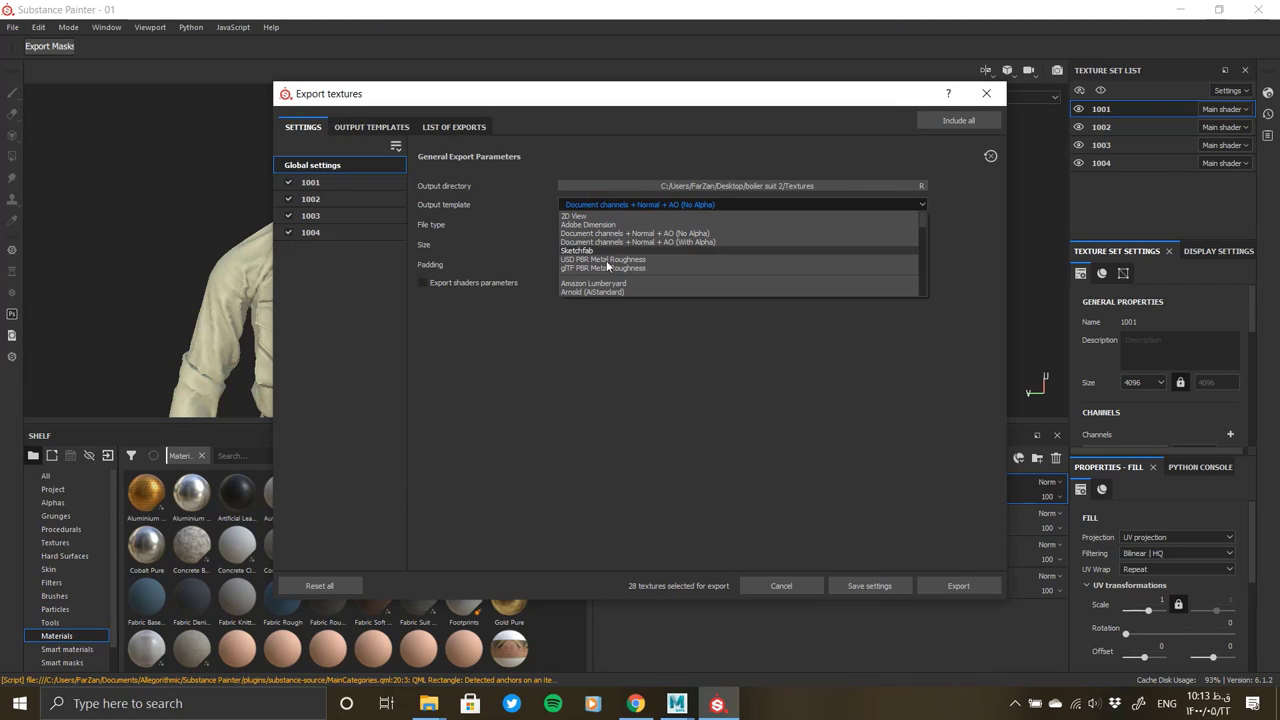
click(600, 290)
click(608, 225)
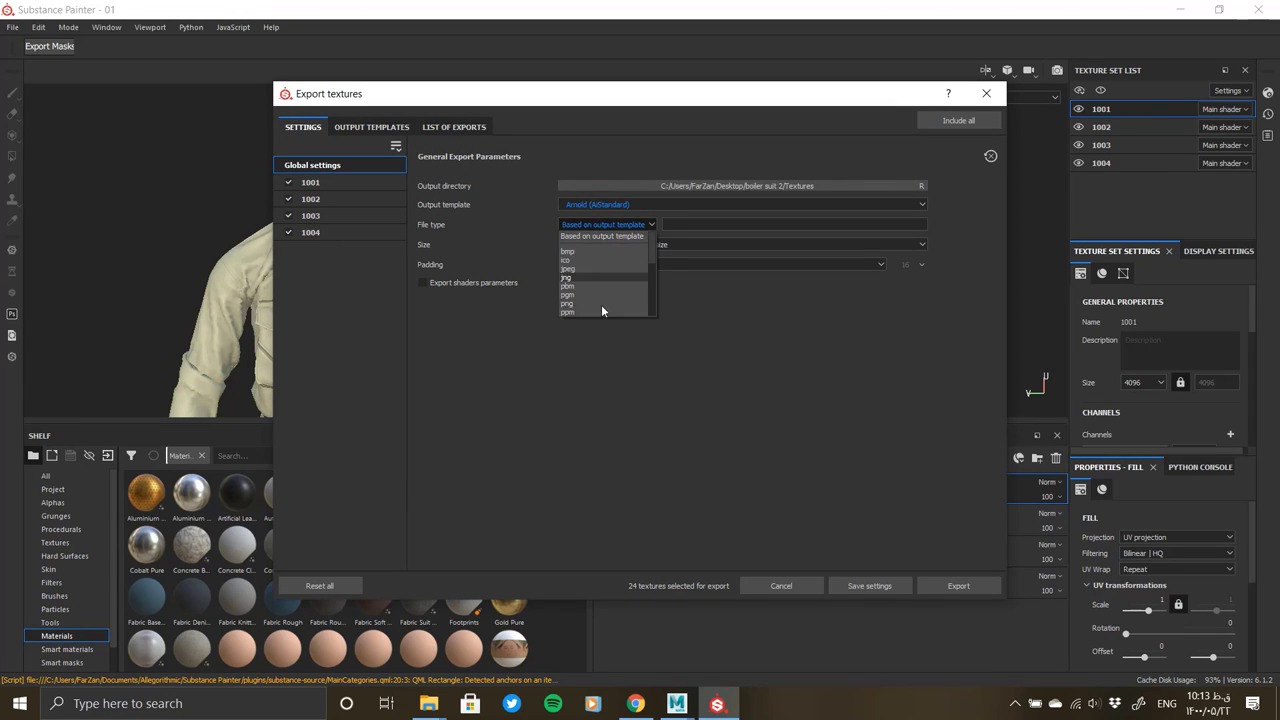
scroll(594, 307, down, 2)
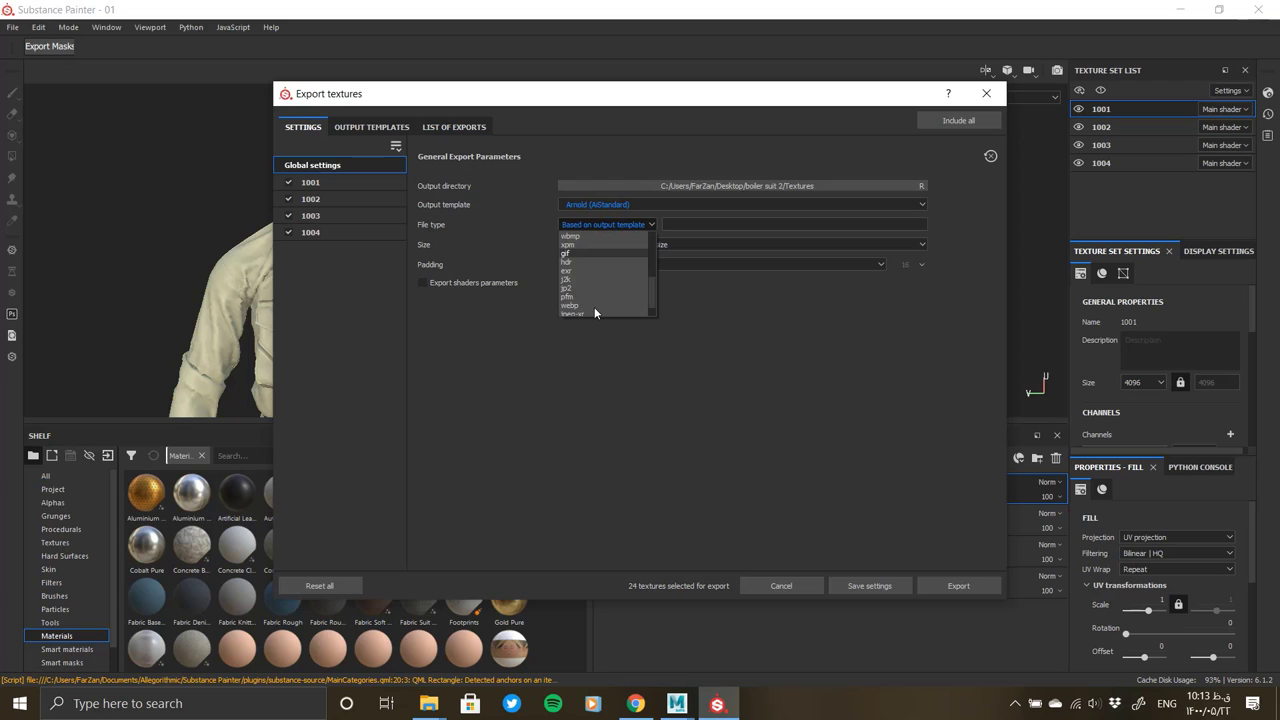
click(605, 276)
click(627, 246)
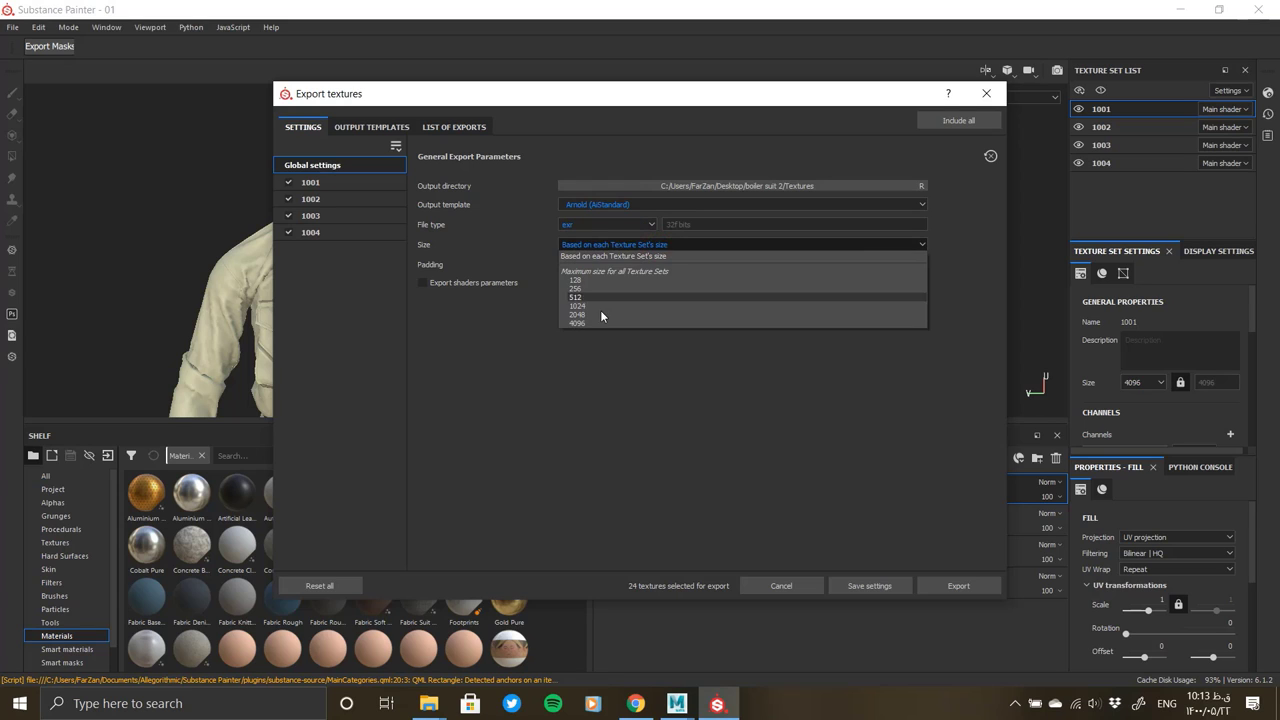
click(590, 322)
click(592, 265)
click(594, 276)
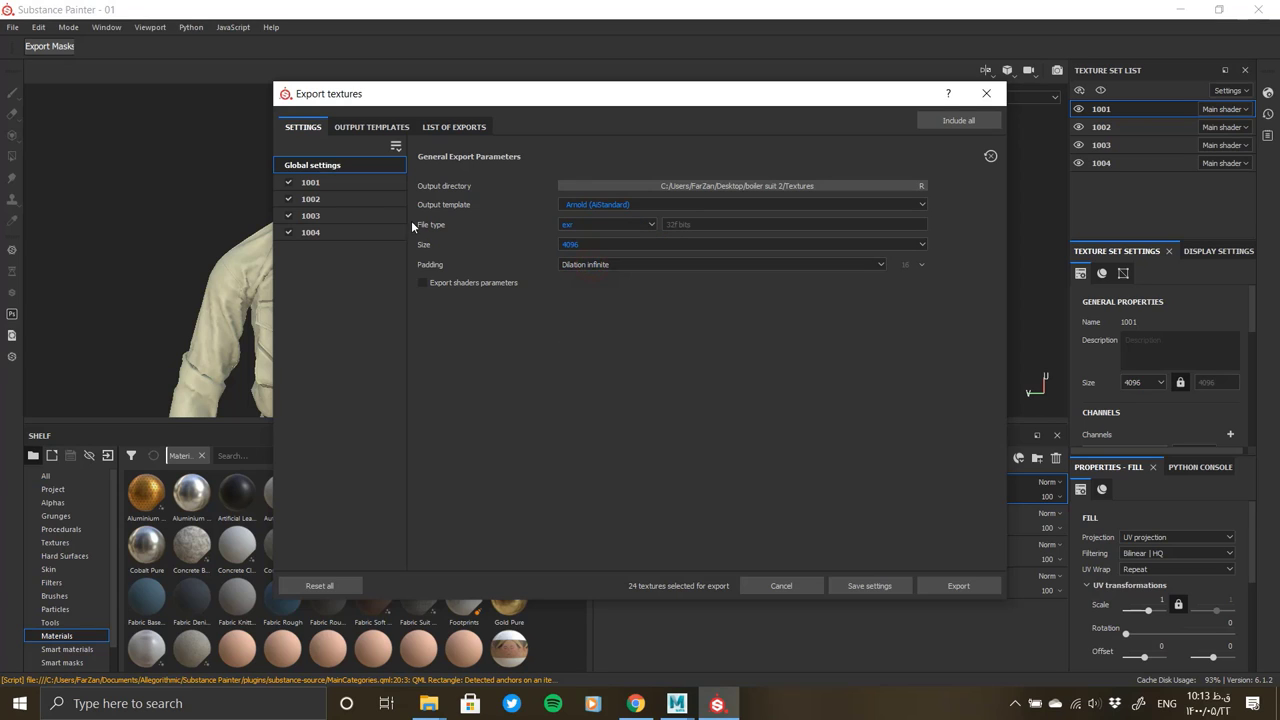
Switch to the Arnold UDIM (AiStandard) template, save the settings, and export the textures
click(343, 186)
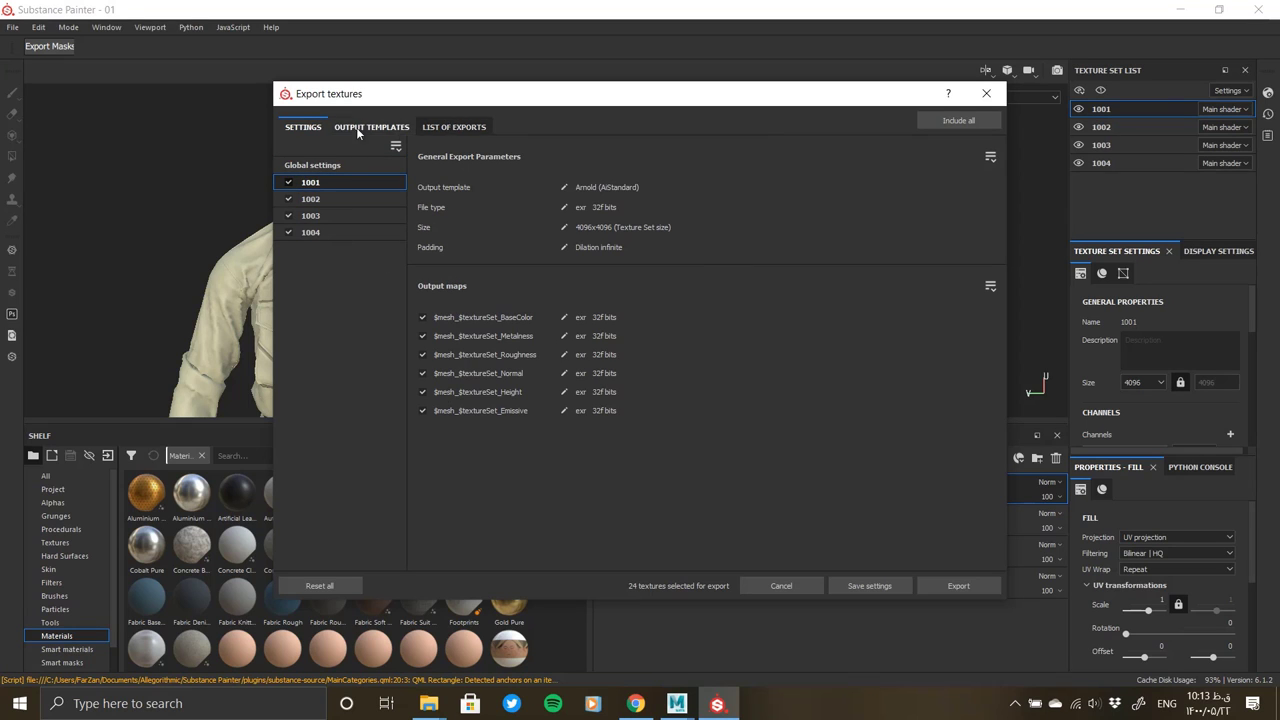
click(600, 204)
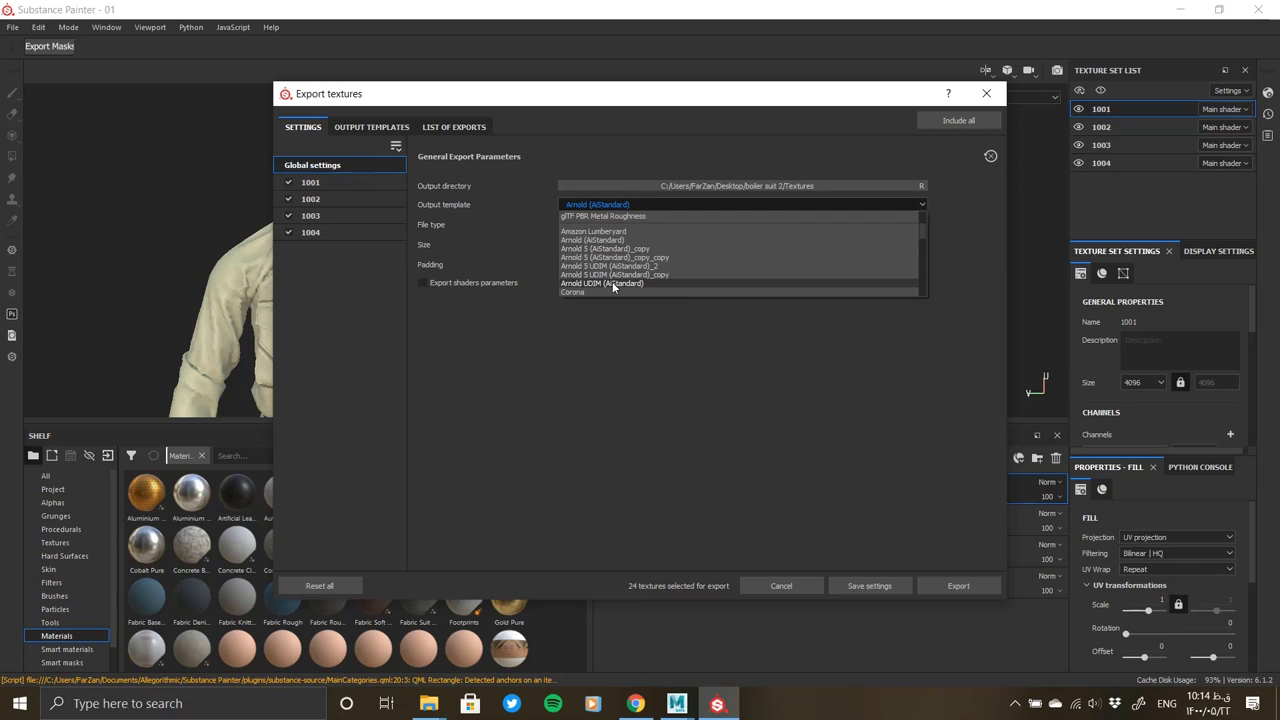
click(613, 285)
click(452, 130)
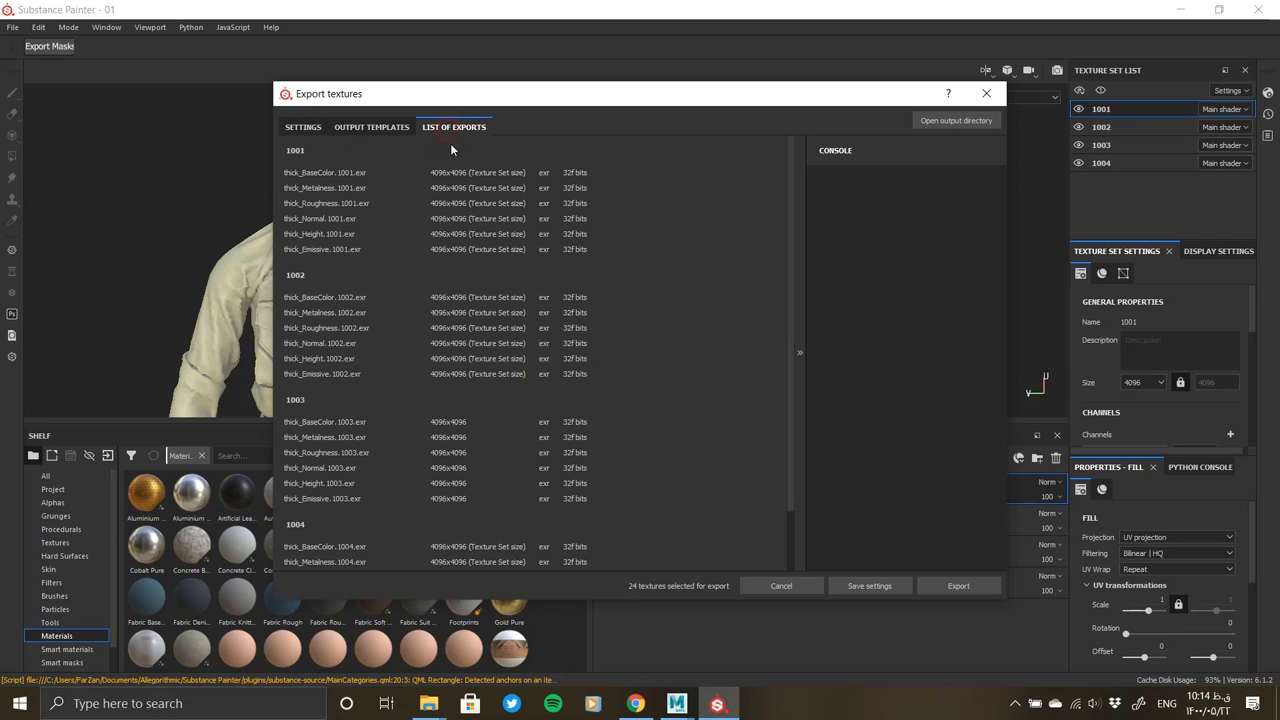
click(866, 585)
click(12, 27)
click(40, 264)
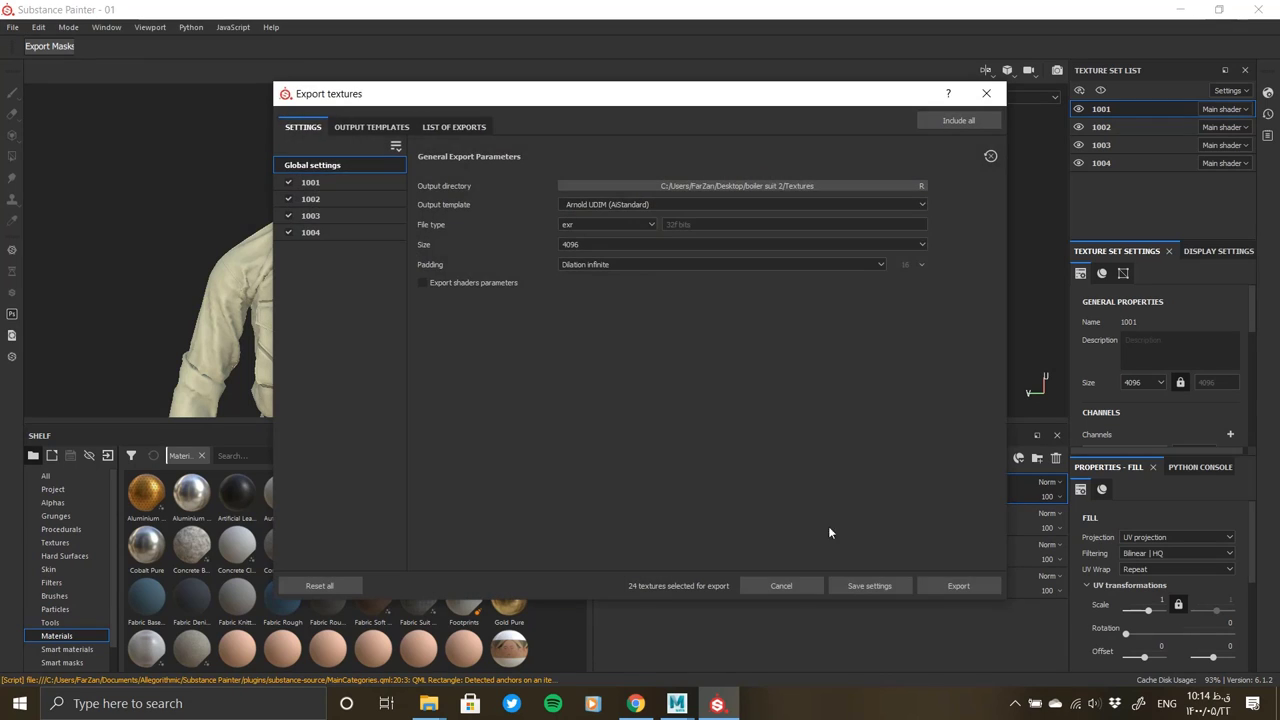
click(941, 587)
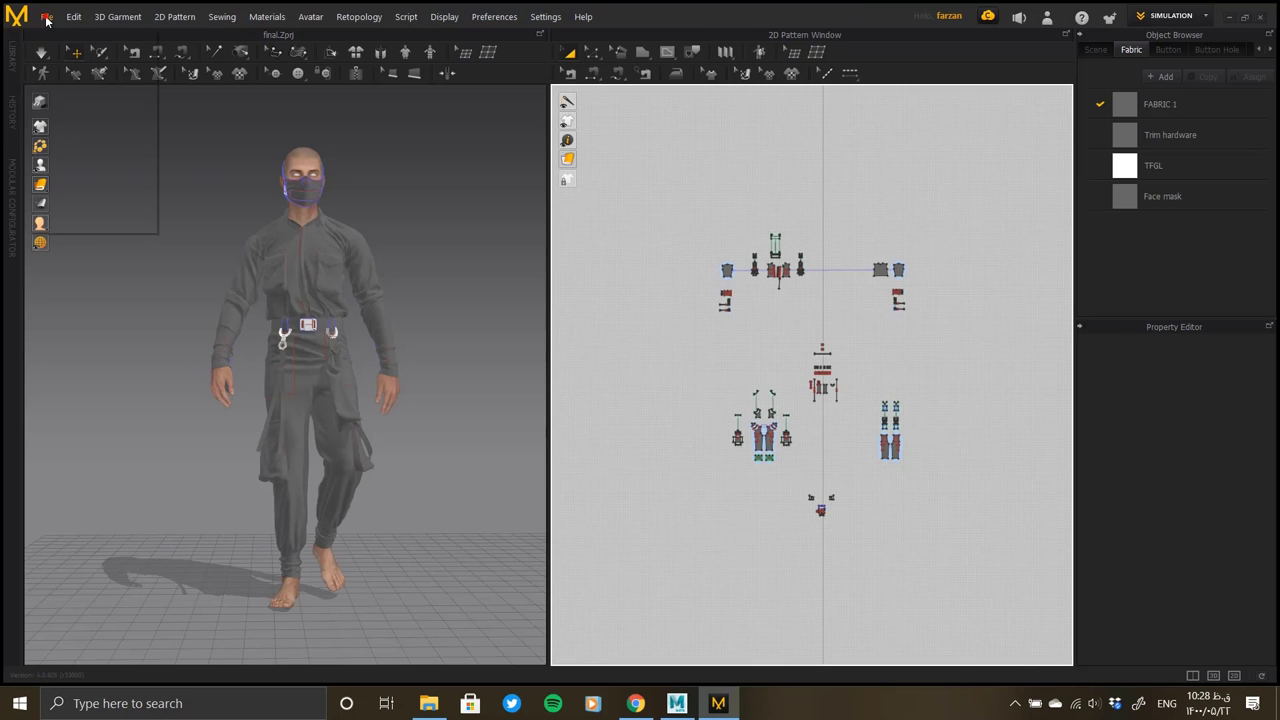
Save the garment as an Alembic (OGAWA) file in Desktop > boiler suit 2 with Thick settings
click(46, 17)
click(205, 237)
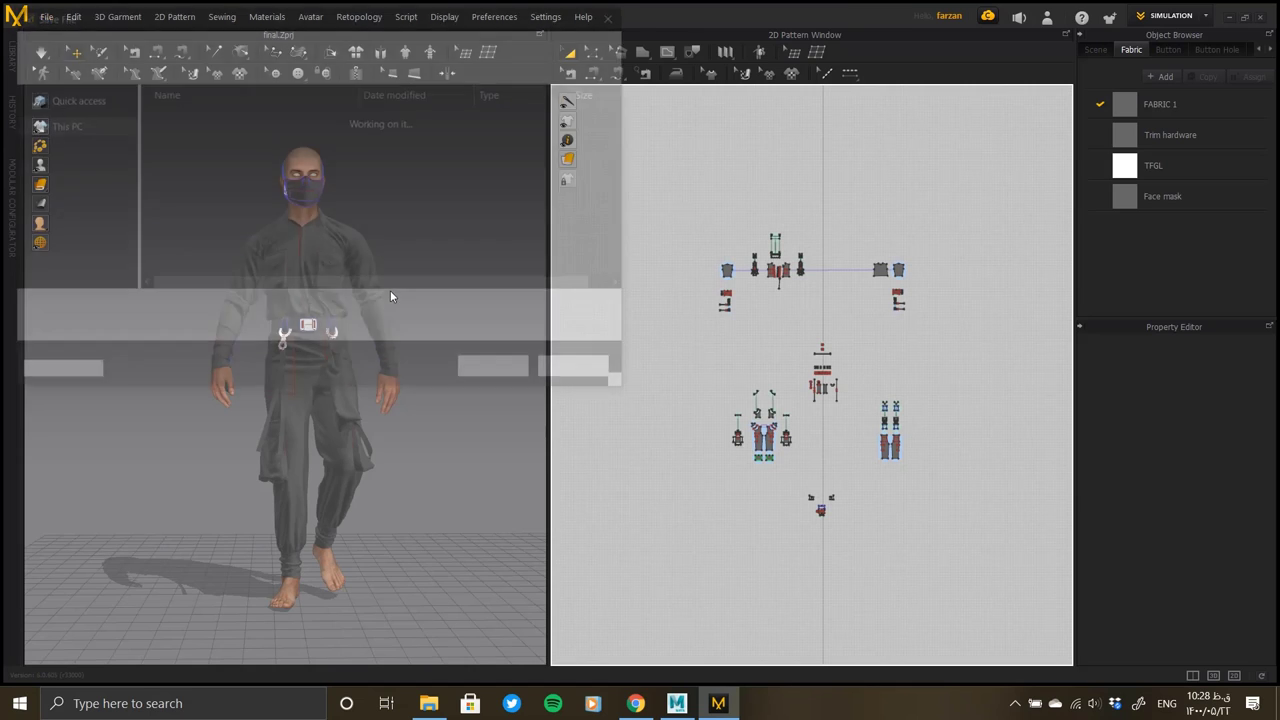
scroll(119, 143, up, 5)
scroll(90, 200, up, 5)
click(72, 224)
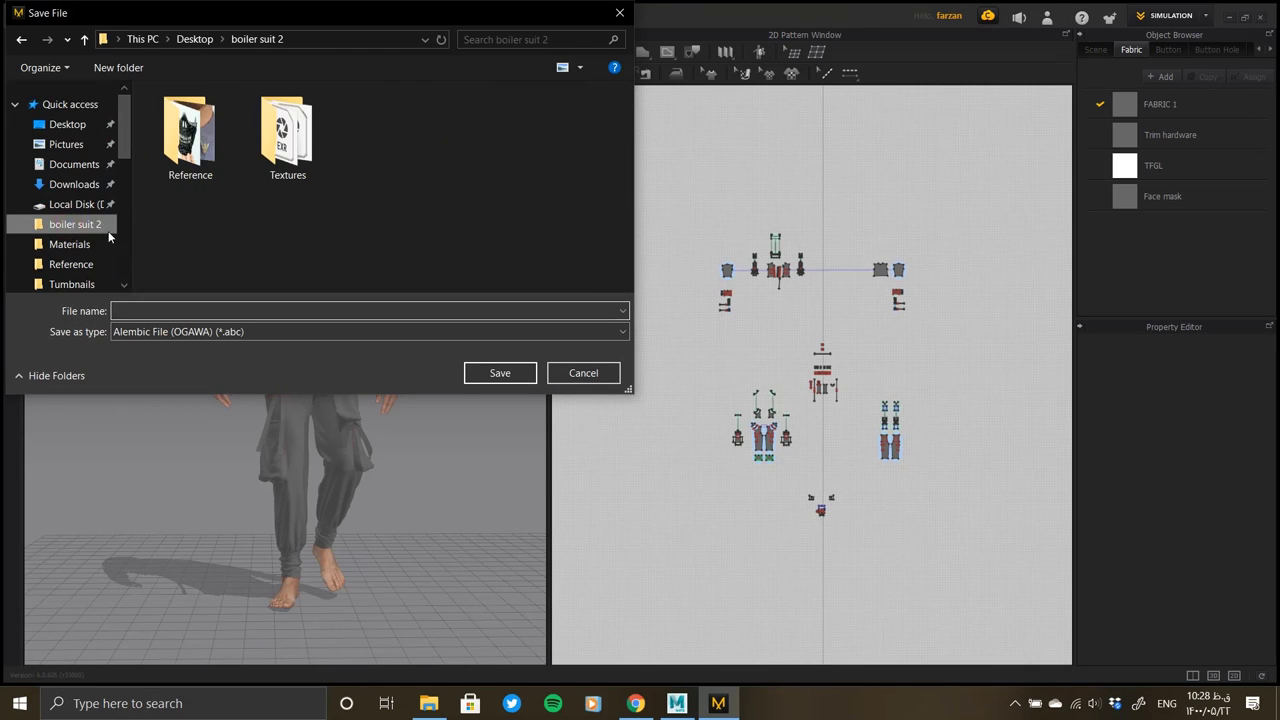
click(240, 310)
text(alembic0)
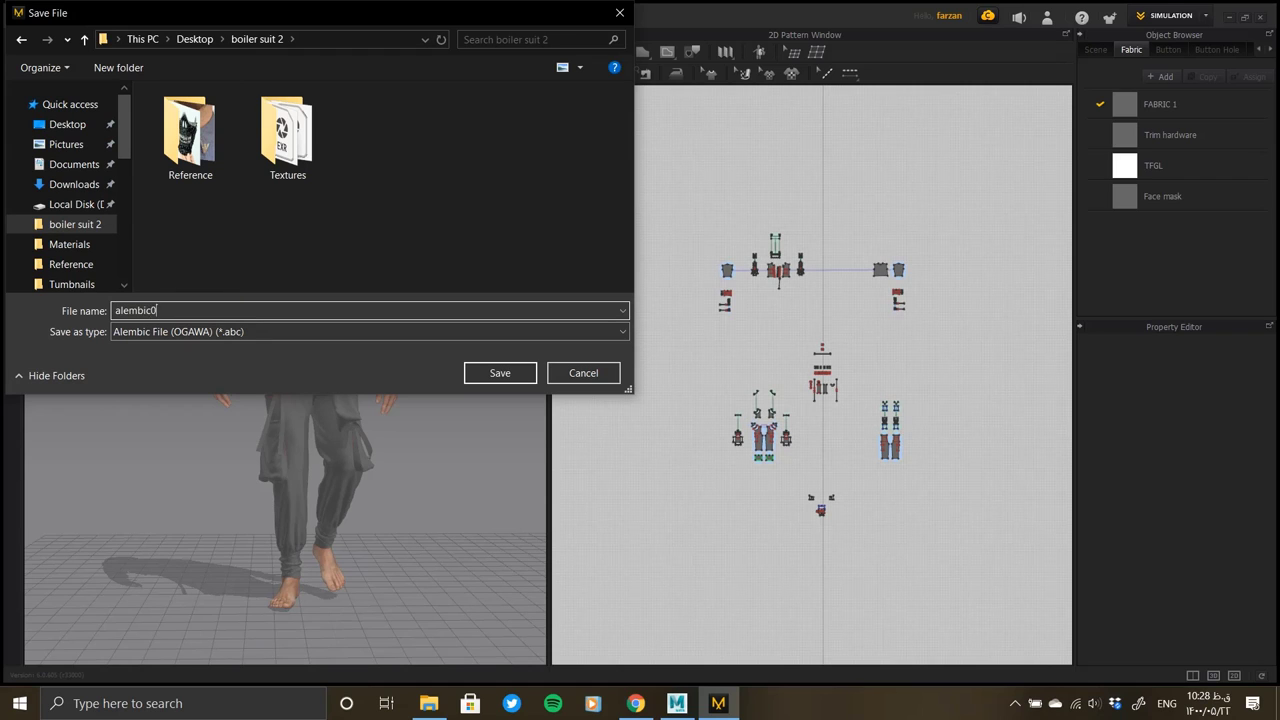
key(Return)
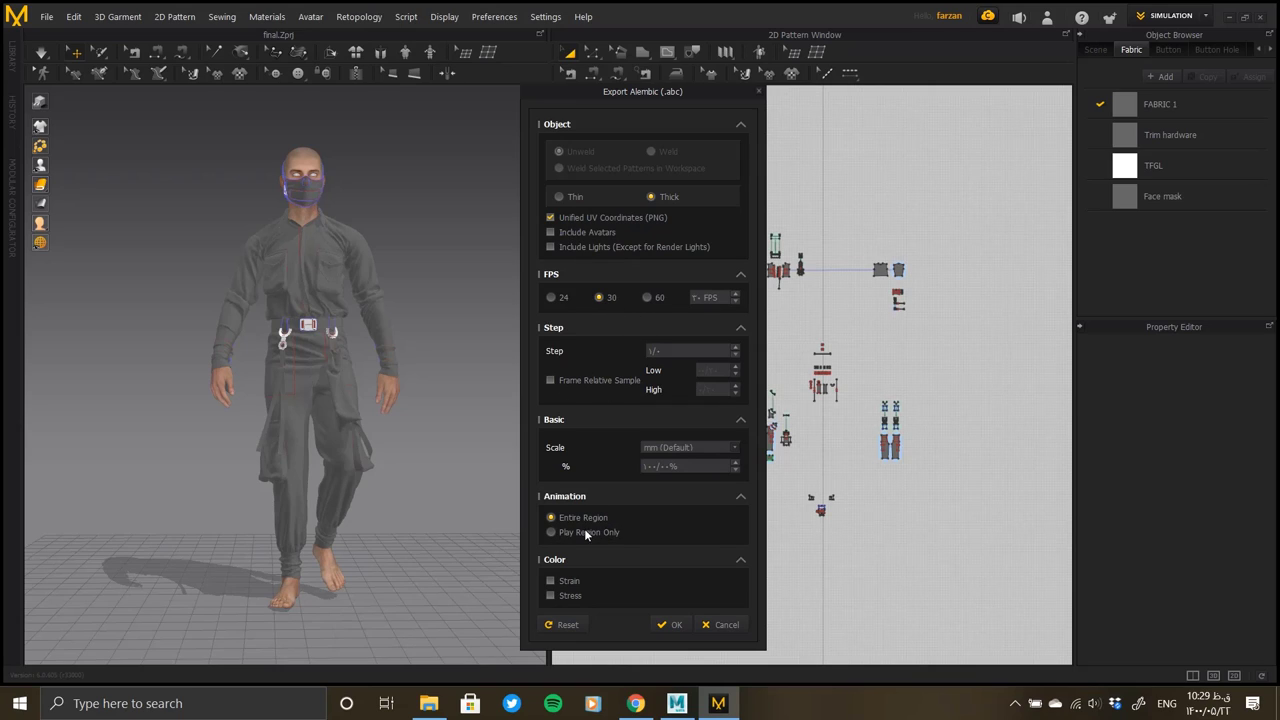
click(676, 625)
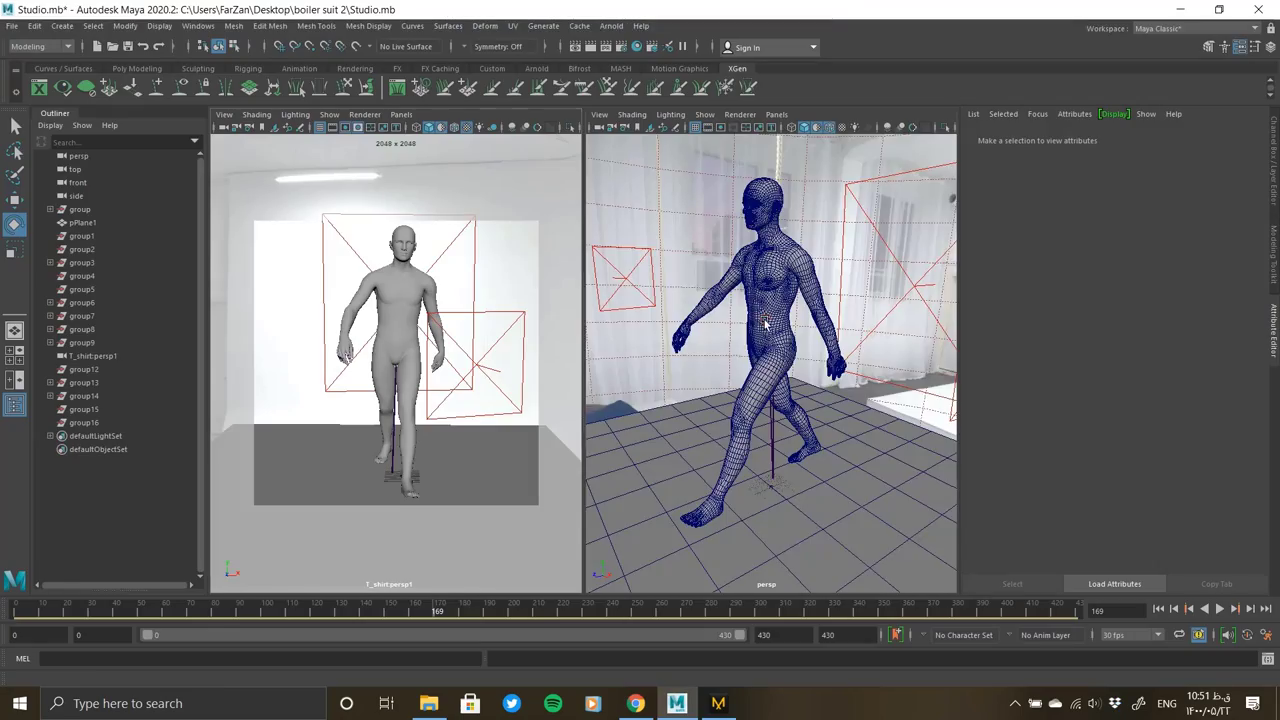
Import the Alembic suit from boiler suit 2, show it textured with key 6, and open Hypershade
click(428, 703)
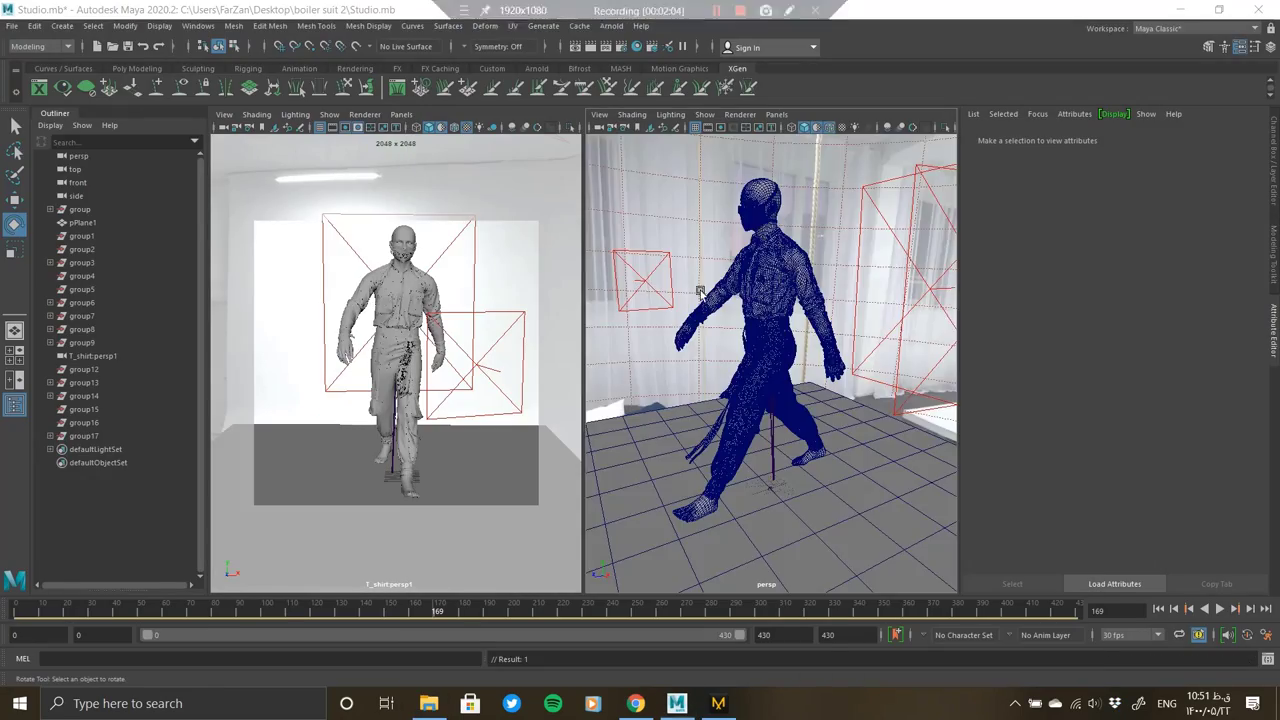
mouse_move(700, 350)
alt+mouse_down()
mouse_move(793, 337)
mouse_move(795, 296)
alt+mouse_up()
scroll(793, 337, up, 5)
scroll(800, 320, down, 3)
click(800, 297)
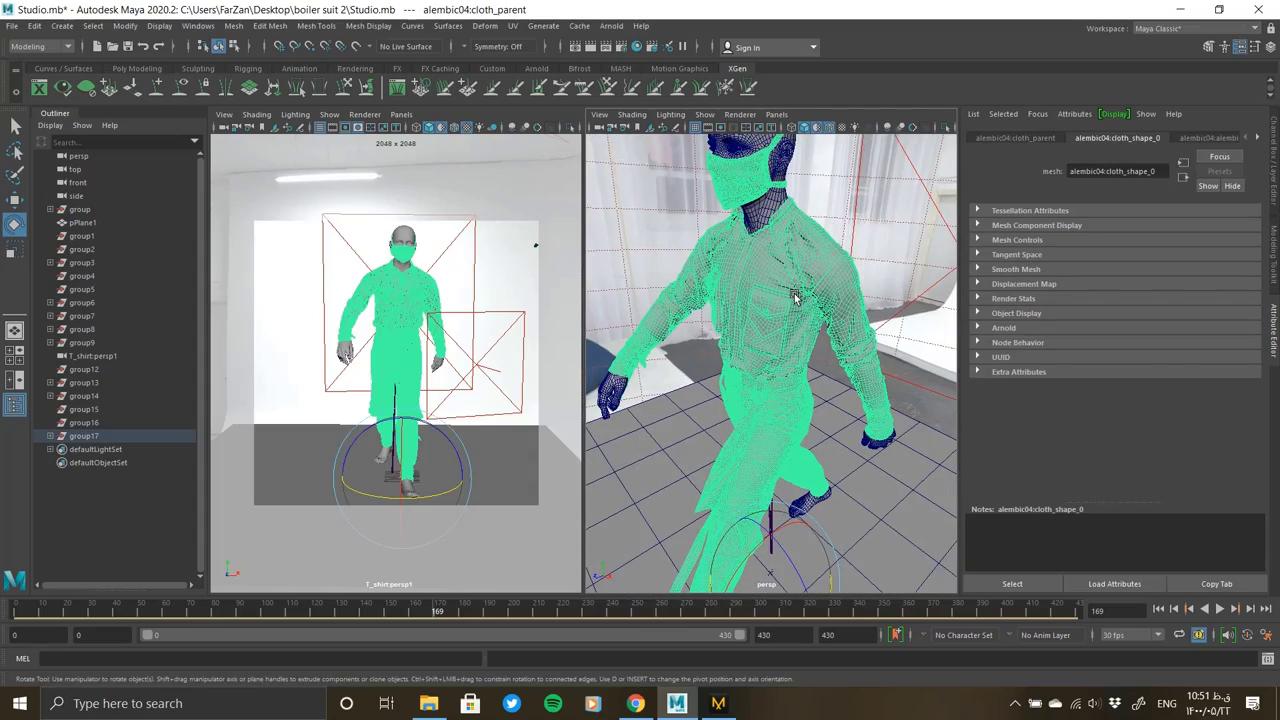
key(6)
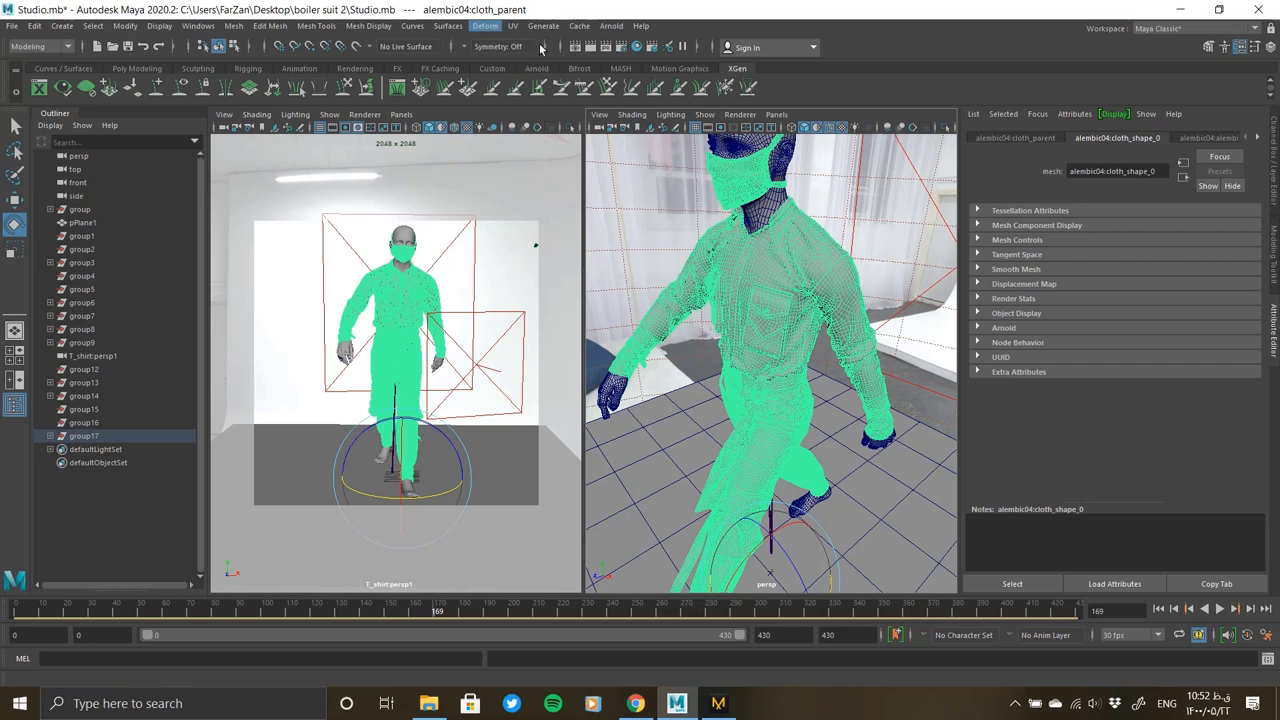
click(636, 46)
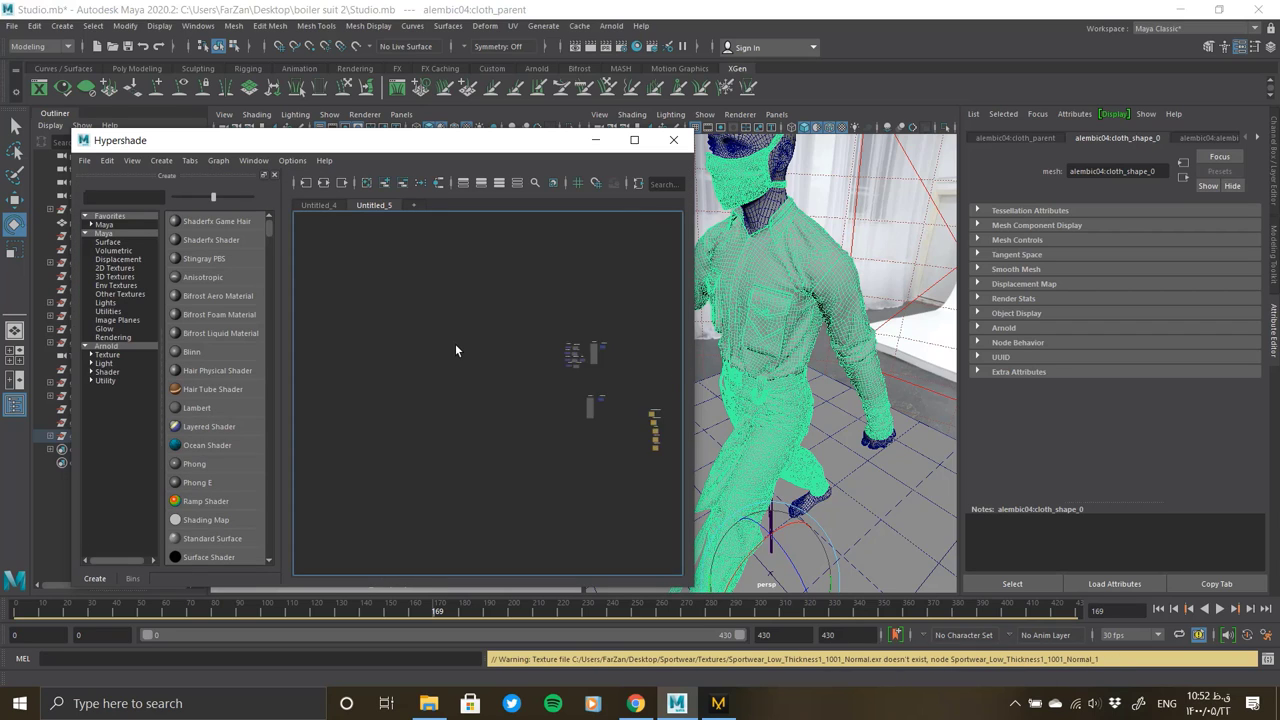
Create a new Arnold aiStandardSurface material in Hypershade
scroll(569, 367, up, 5)
scroll(510, 375, down, 2)
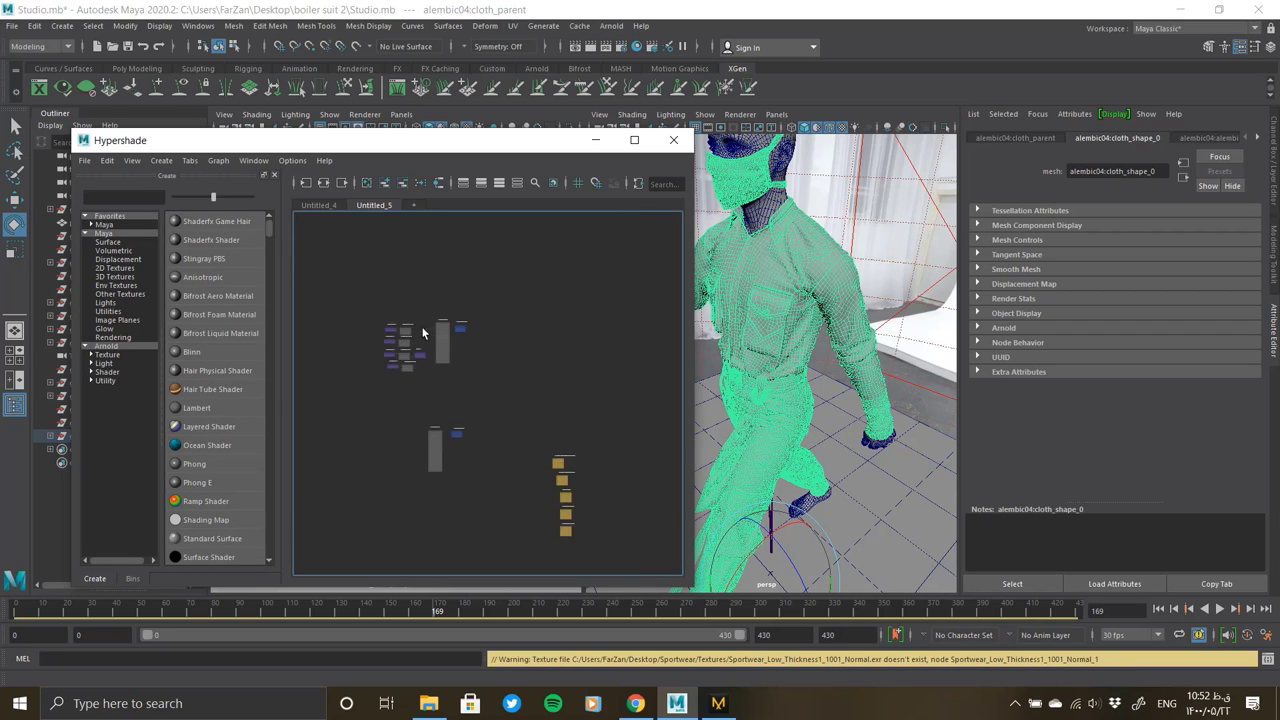
scroll(445, 403, down, 2)
scroll(448, 528, up, 3)
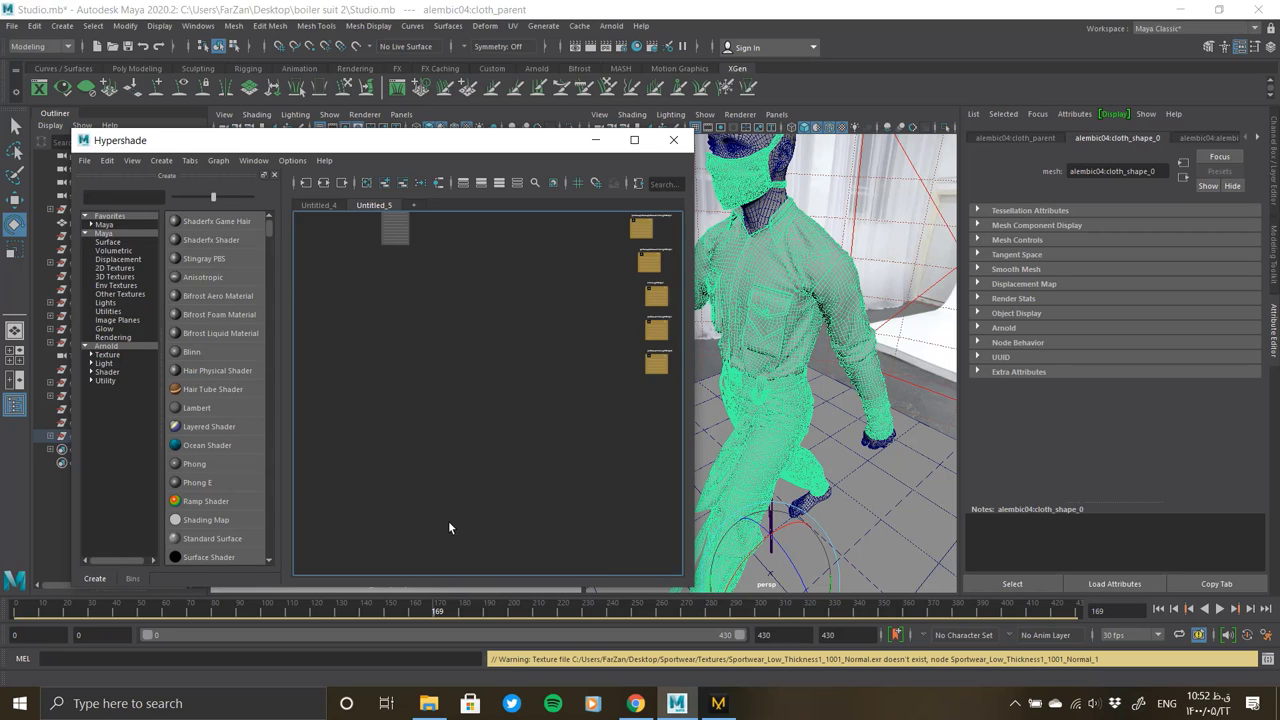
click(106, 345)
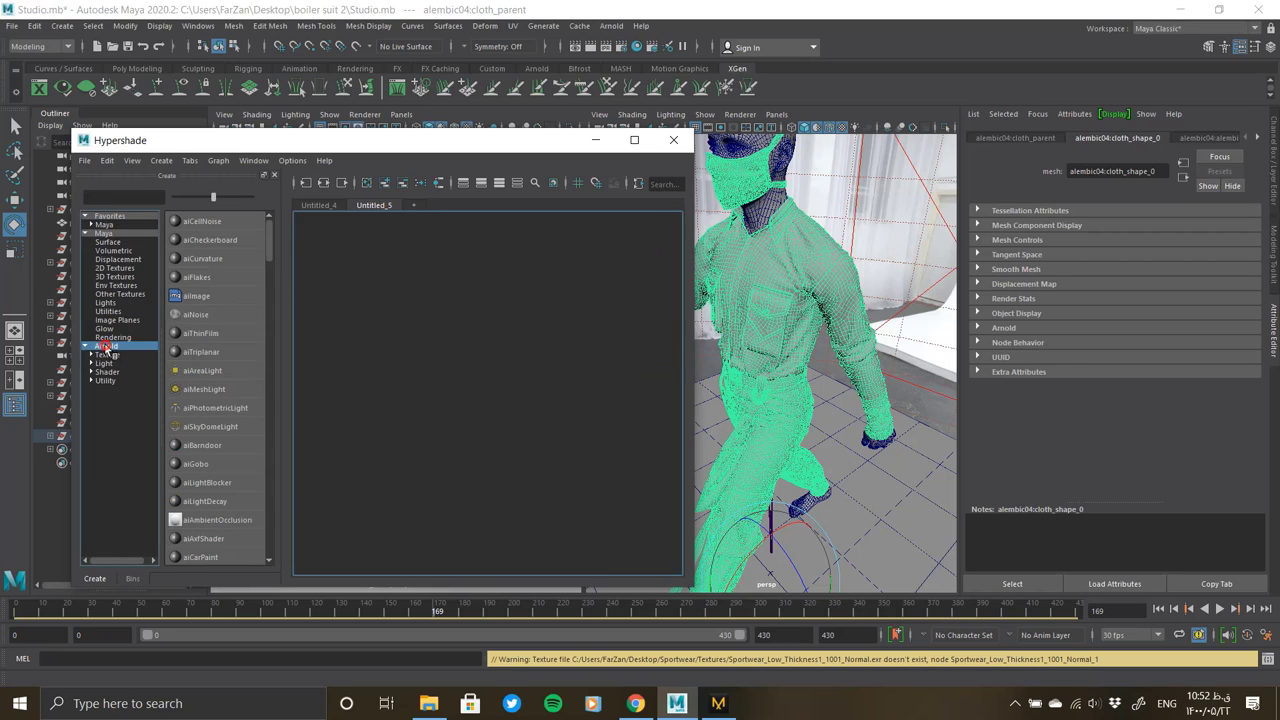
scroll(239, 425, down, 5)
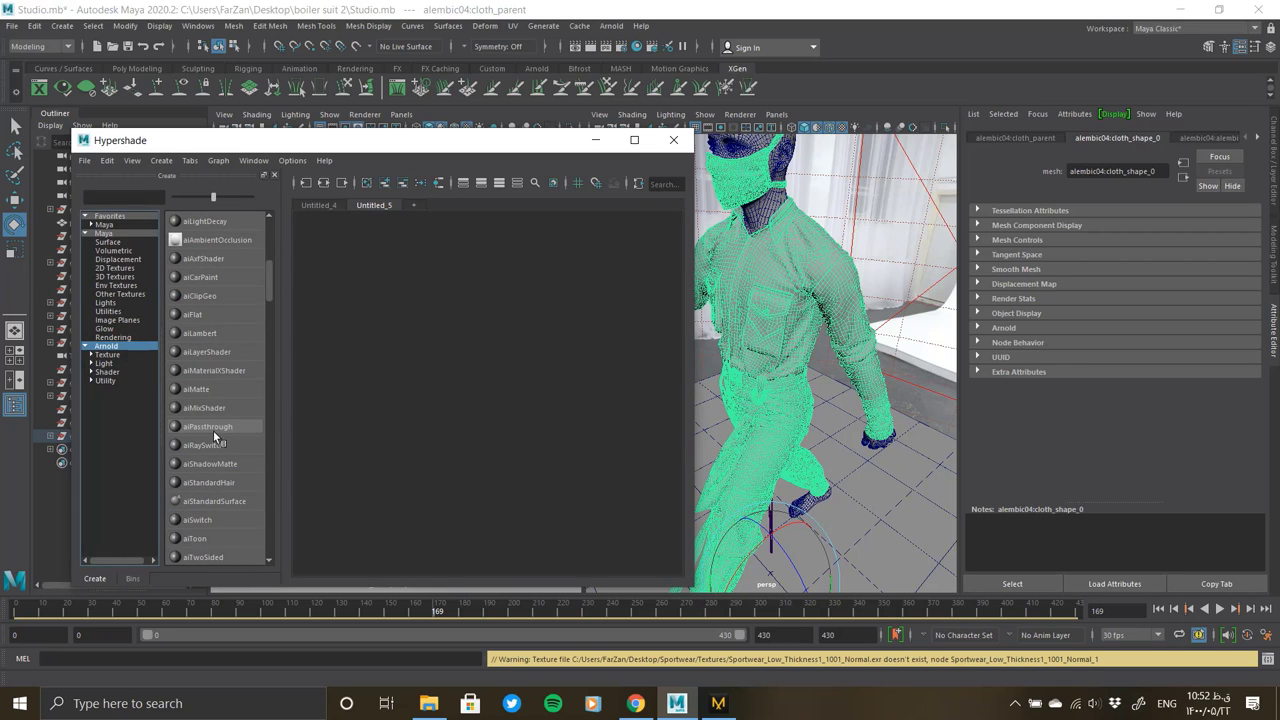
click(218, 501)
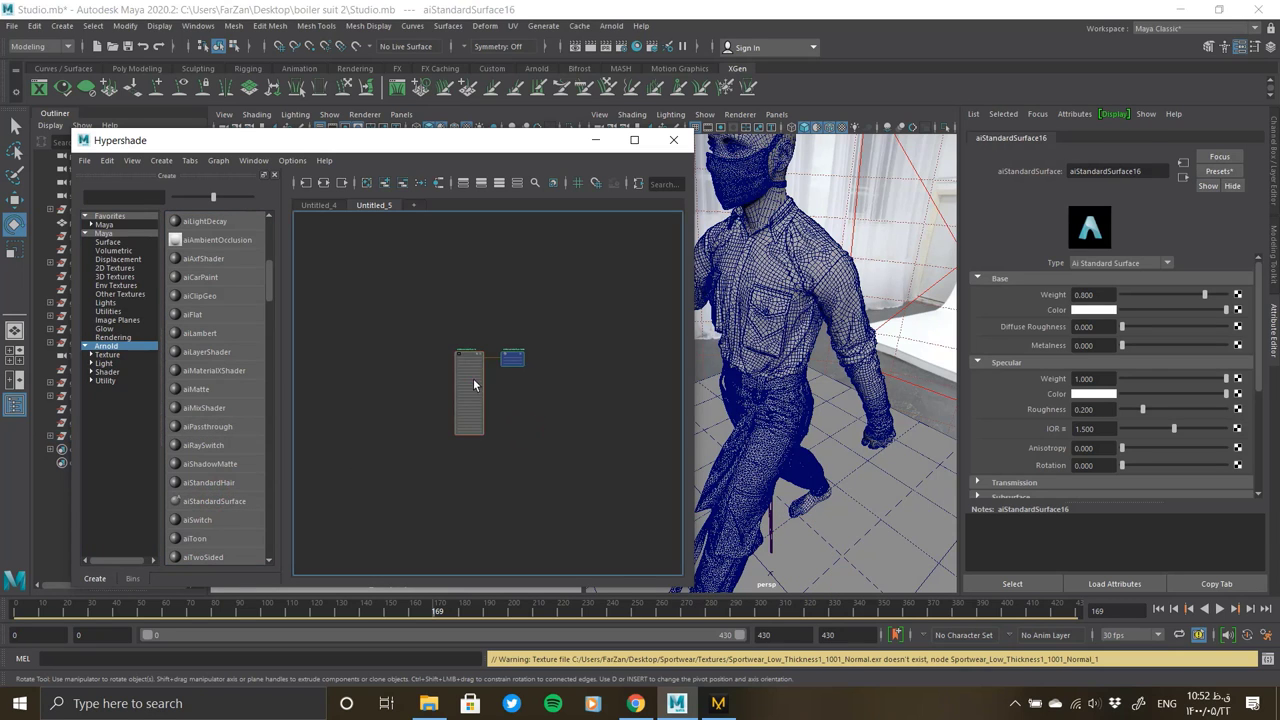
Assign aiStandardSurface16 to the selected suit mesh and bring up the boiler suit 2 folder
click(812, 257)
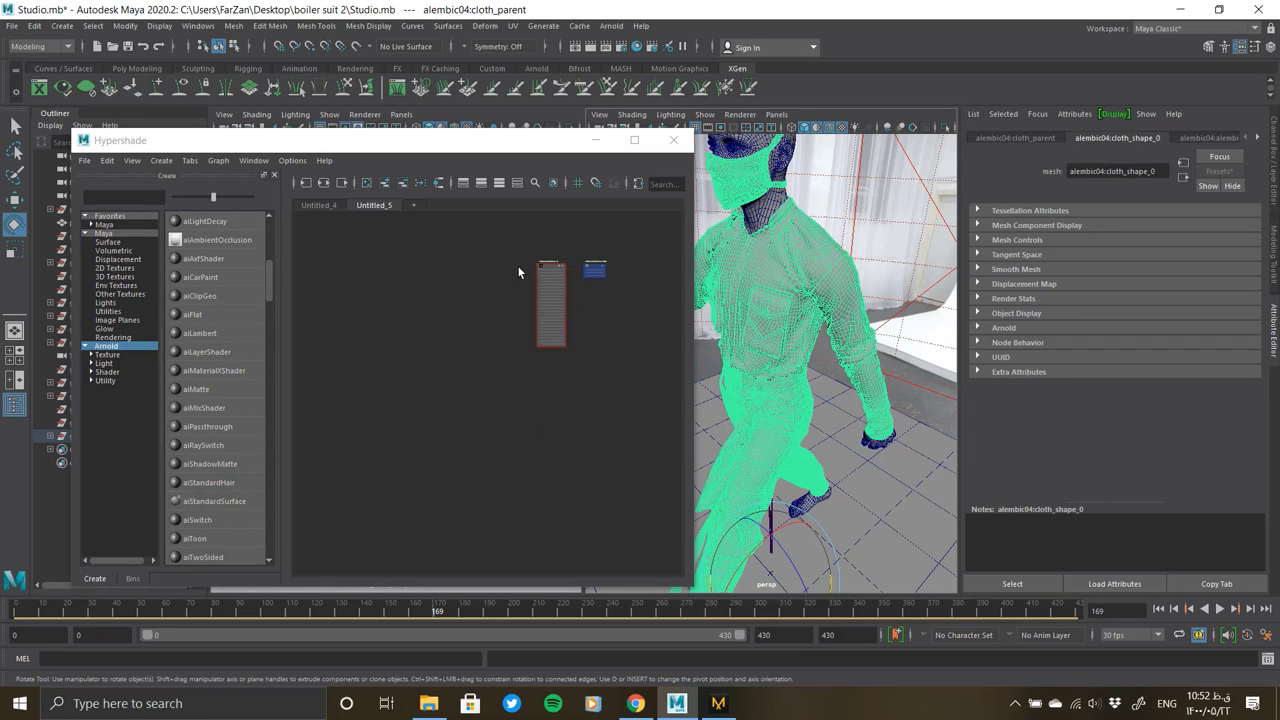
scroll(535, 258, up, 2)
scroll(540, 265, up, 4)
right_click(548, 258)
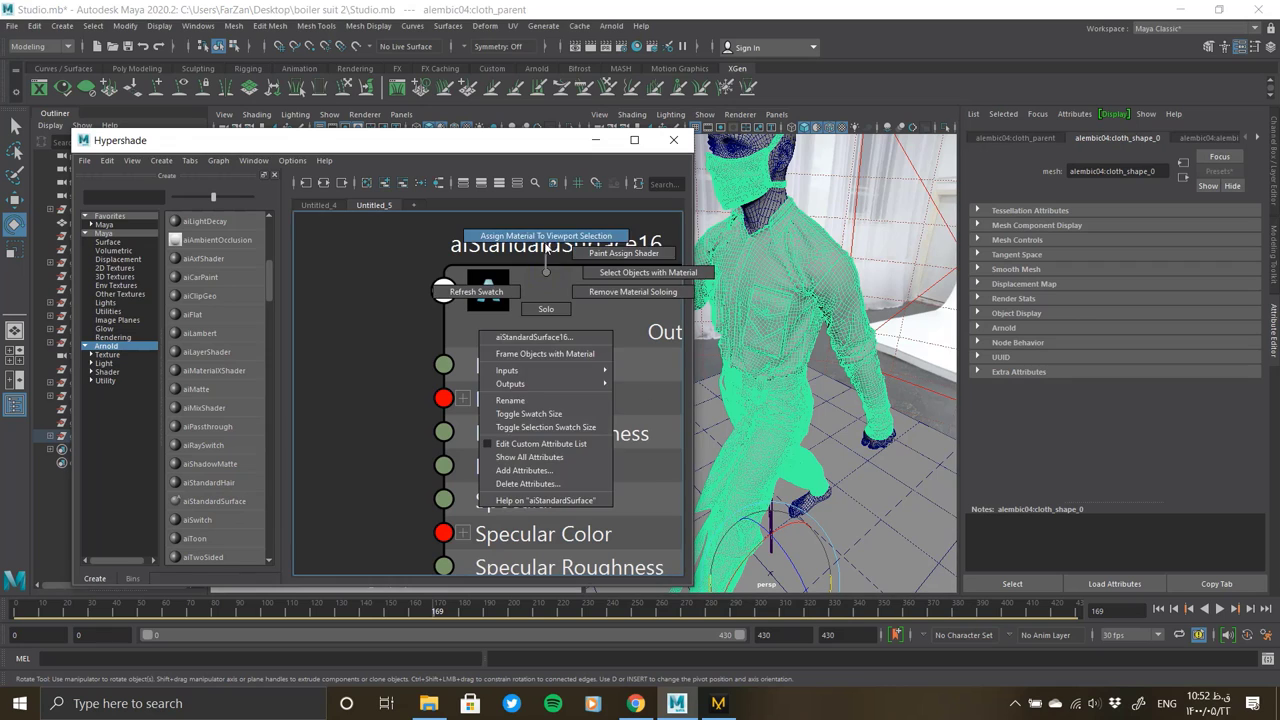
scroll(592, 258, down, 4)
scroll(560, 262, down, 3)
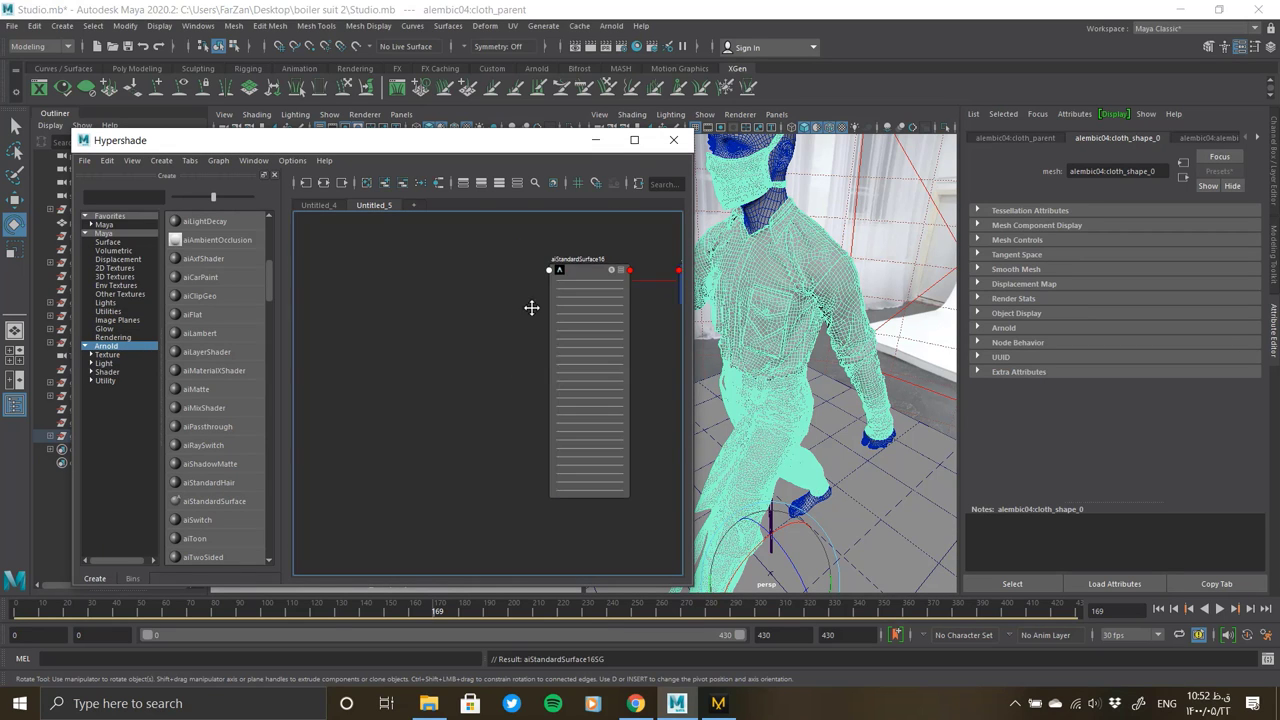
click(428, 703)
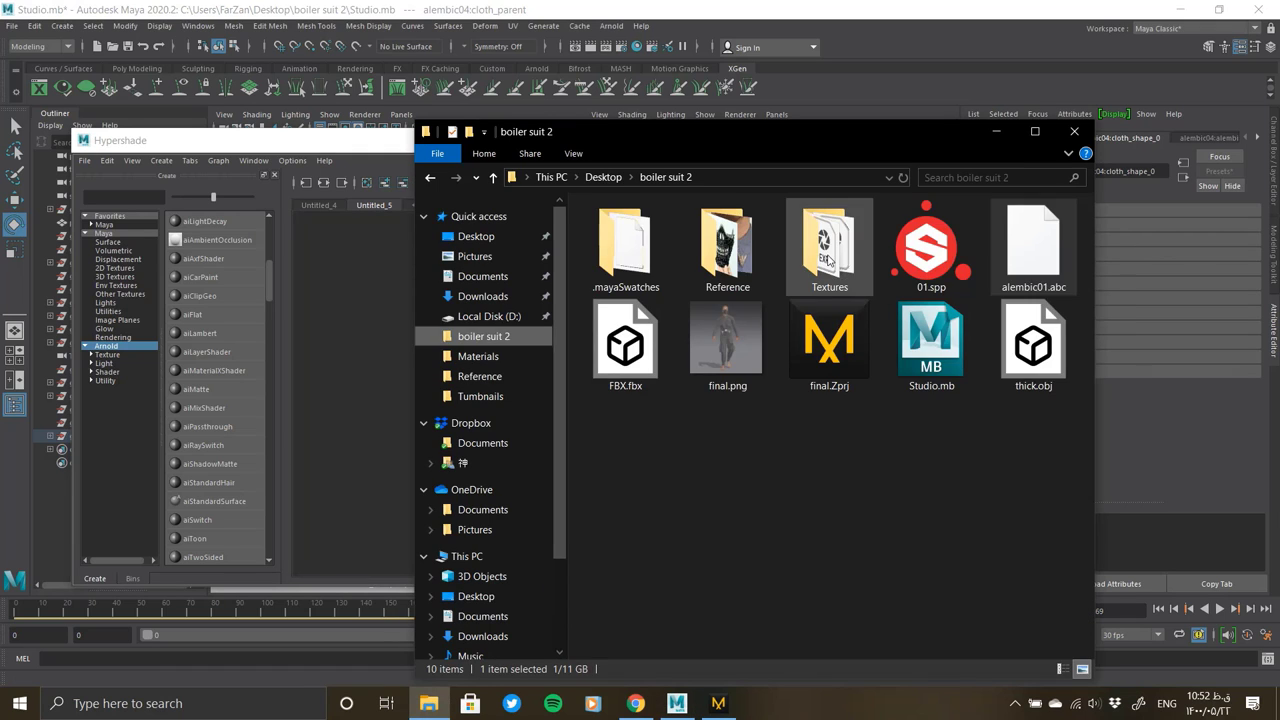
Bring the five thick EXR maps (BaseColor, Height, Metalness, Normal, Roughness) into the shader graph
double_click(829, 245)
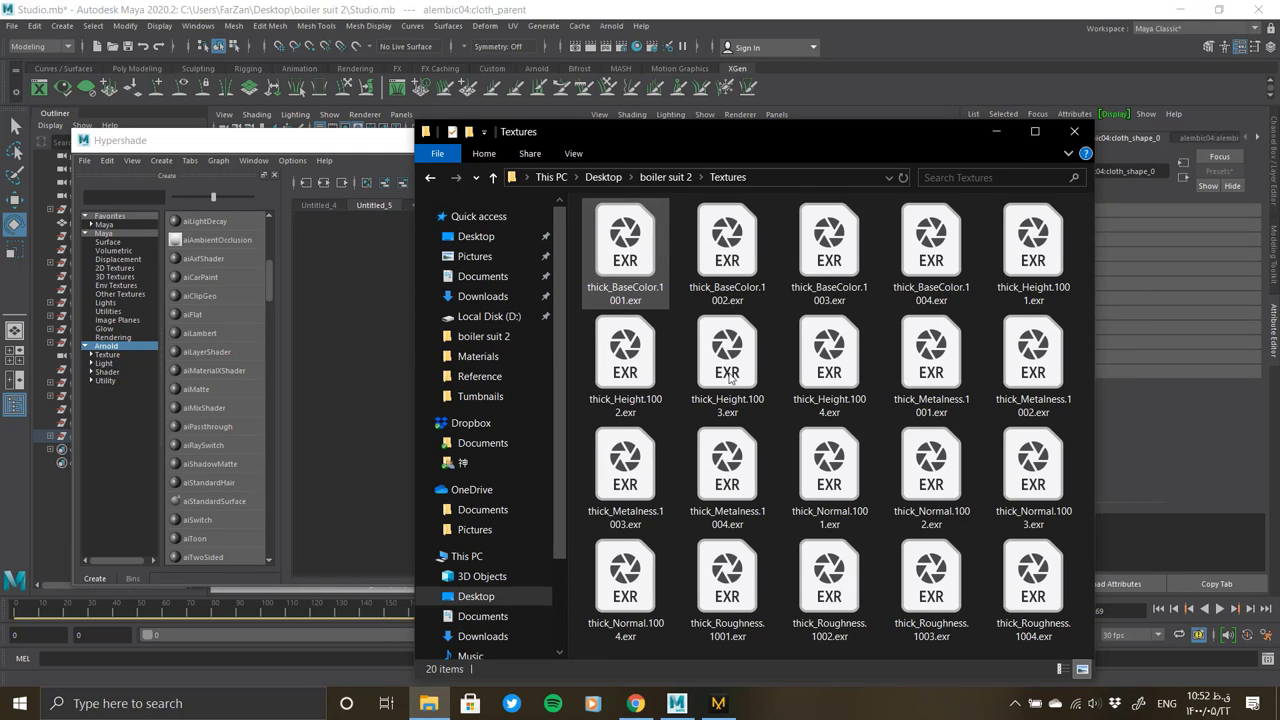
click(1062, 670)
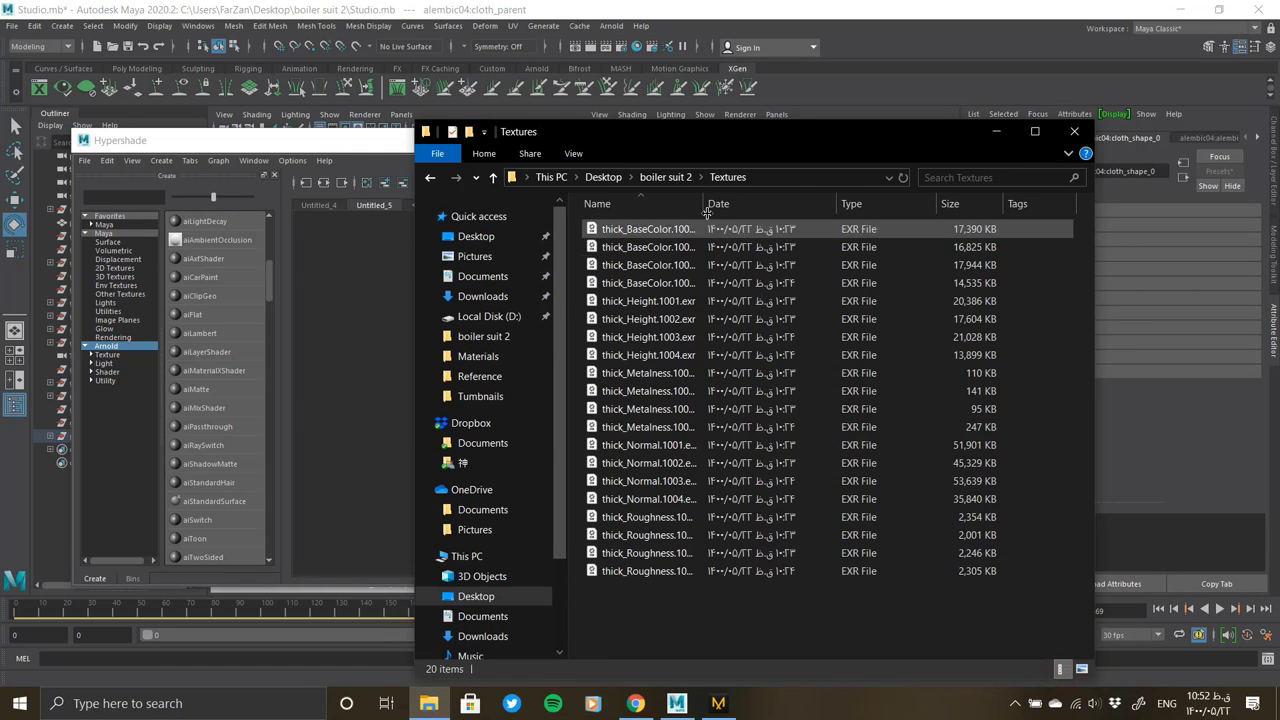
click(686, 229)
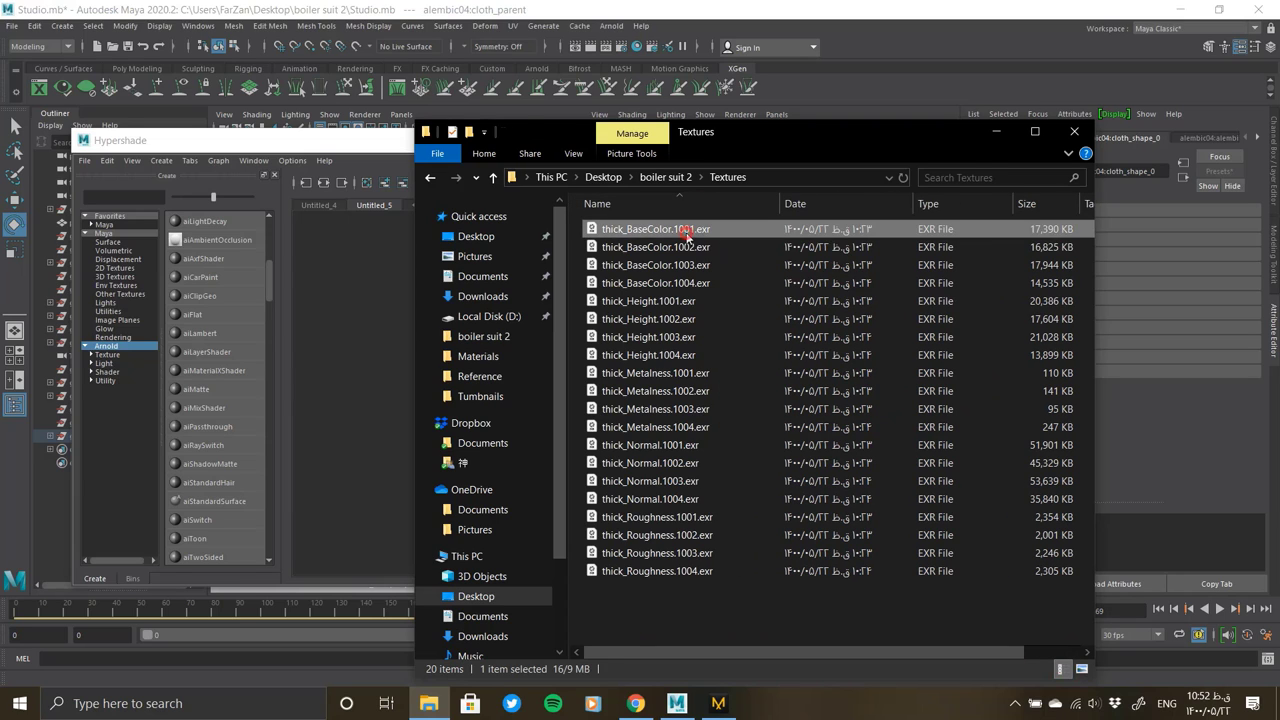
ctrl+click(672, 301)
ctrl+click(682, 373)
ctrl+click(682, 445)
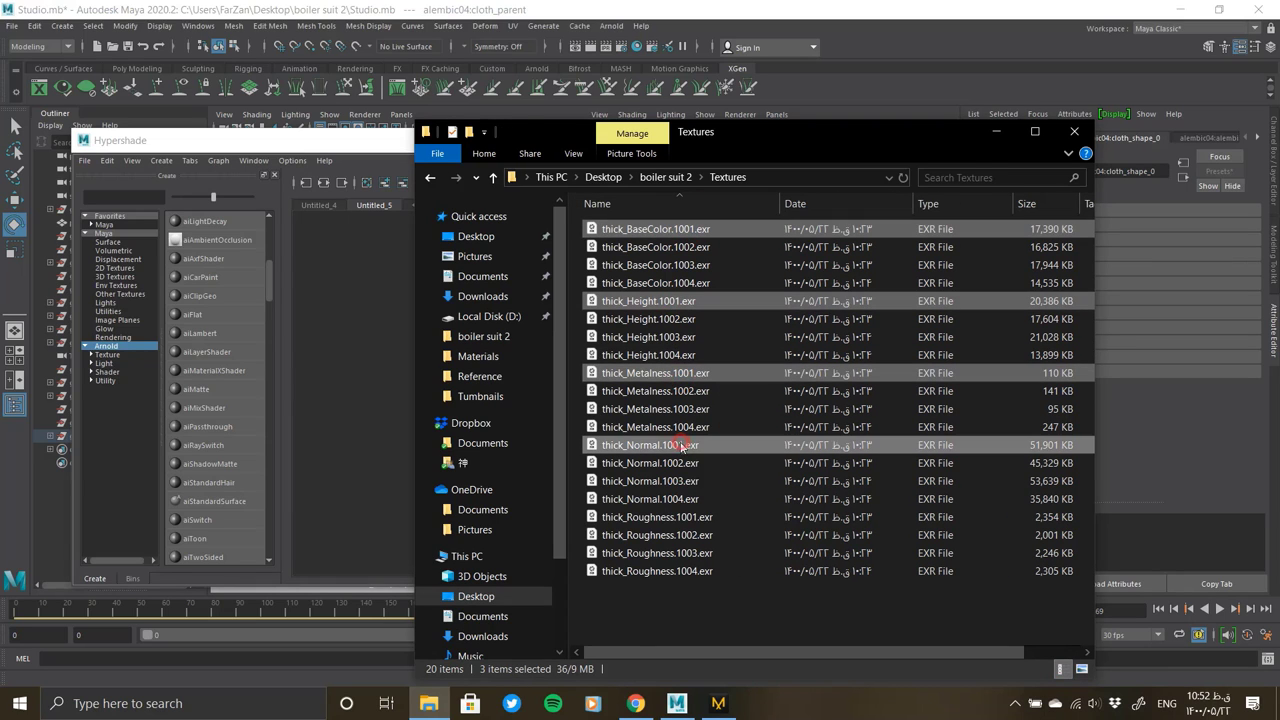
ctrl+click(656, 517)
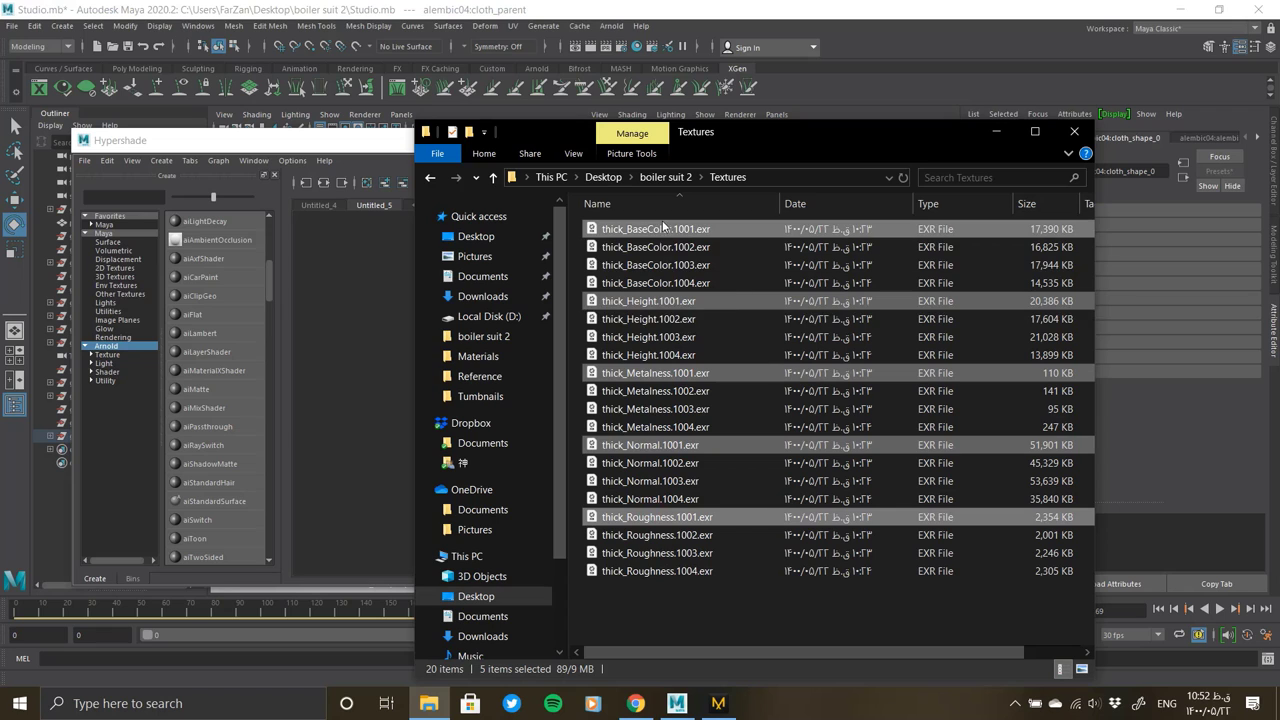
mouse_move(662, 229)
mouse_down()
mouse_move(337, 428)
mouse_move(340, 475)
mouse_up()
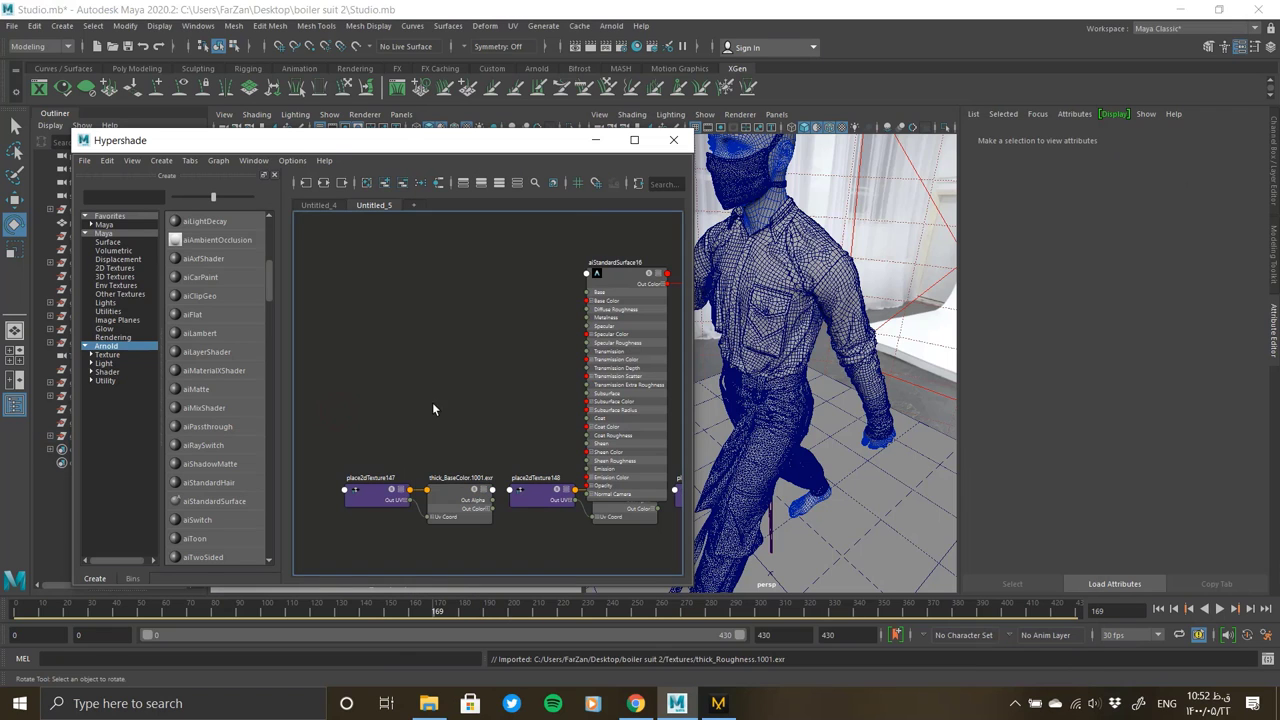
Arrange the texture nodes in a column beside the aiStandardSurface16 shader
mouse_move(432, 408)
mouse_down()
mouse_move(403, 510)
mouse_move(426, 291)
mouse_up()
drag(636, 330, 630, 282)
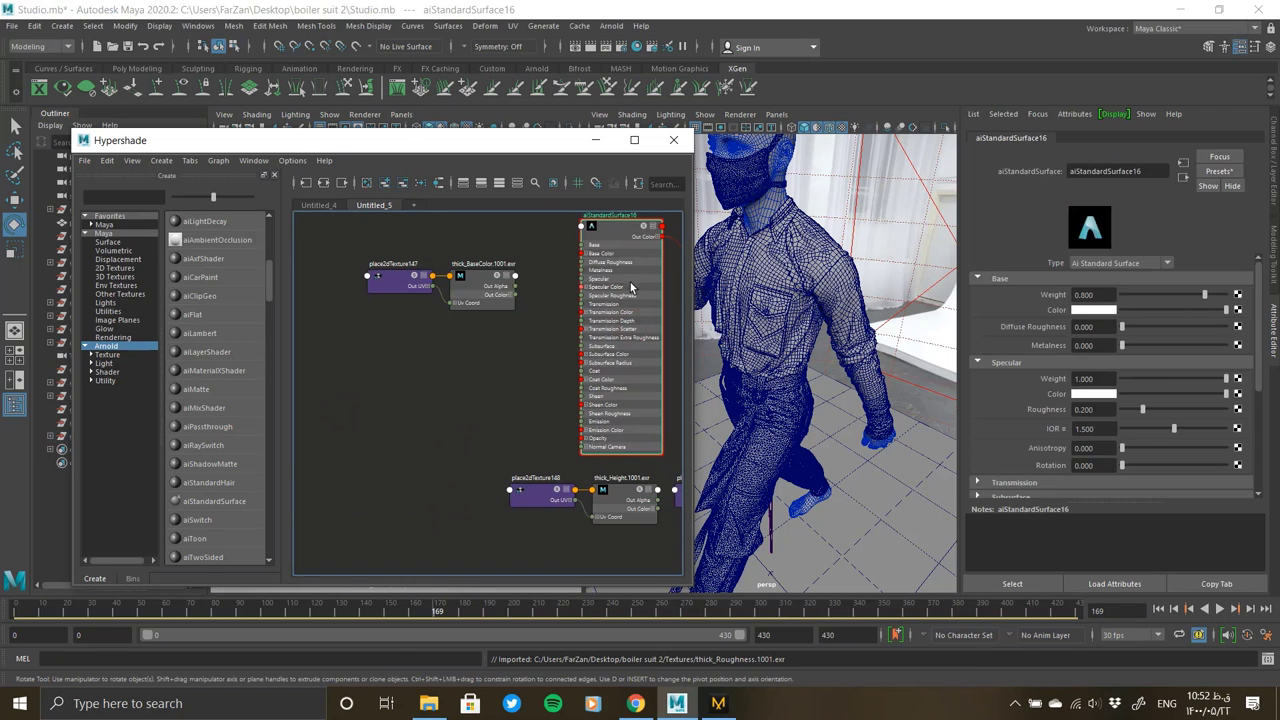
drag(643, 531, 645, 535)
drag(540, 492, 400, 340)
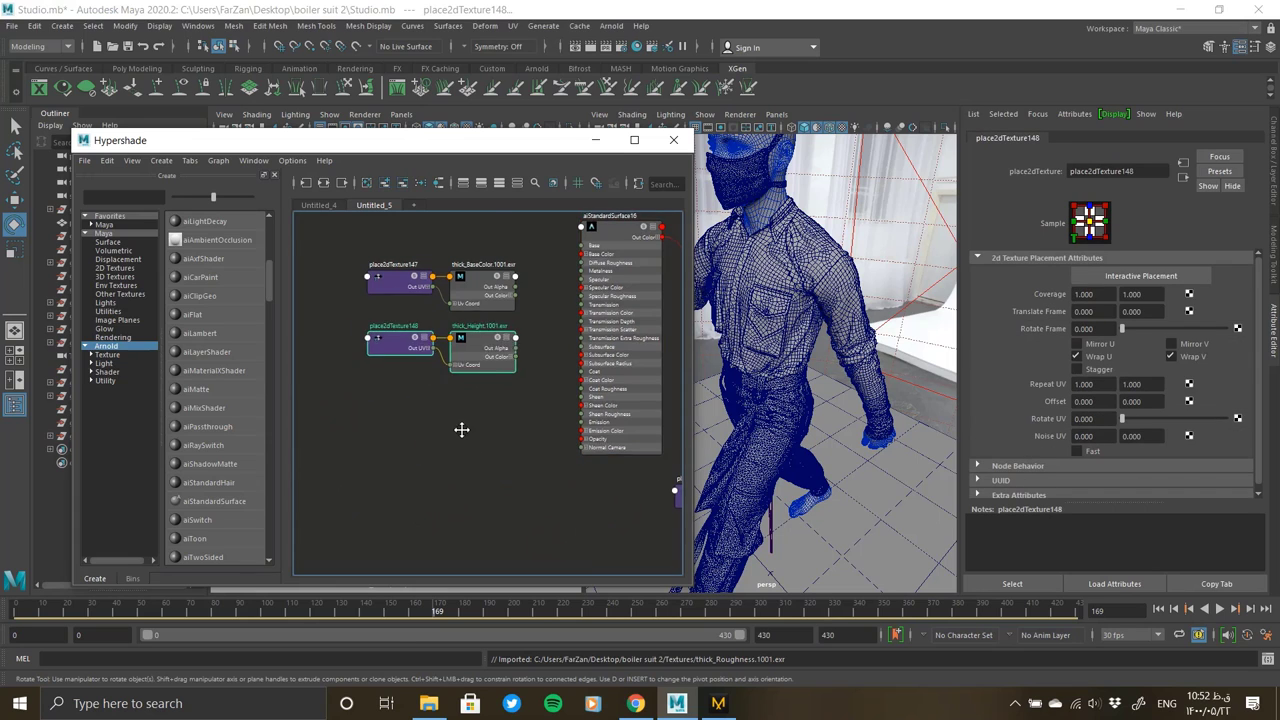
middle_drag(617, 447, 524, 338)
drag(620, 380, 430, 363)
middle_drag(414, 371, 538, 380)
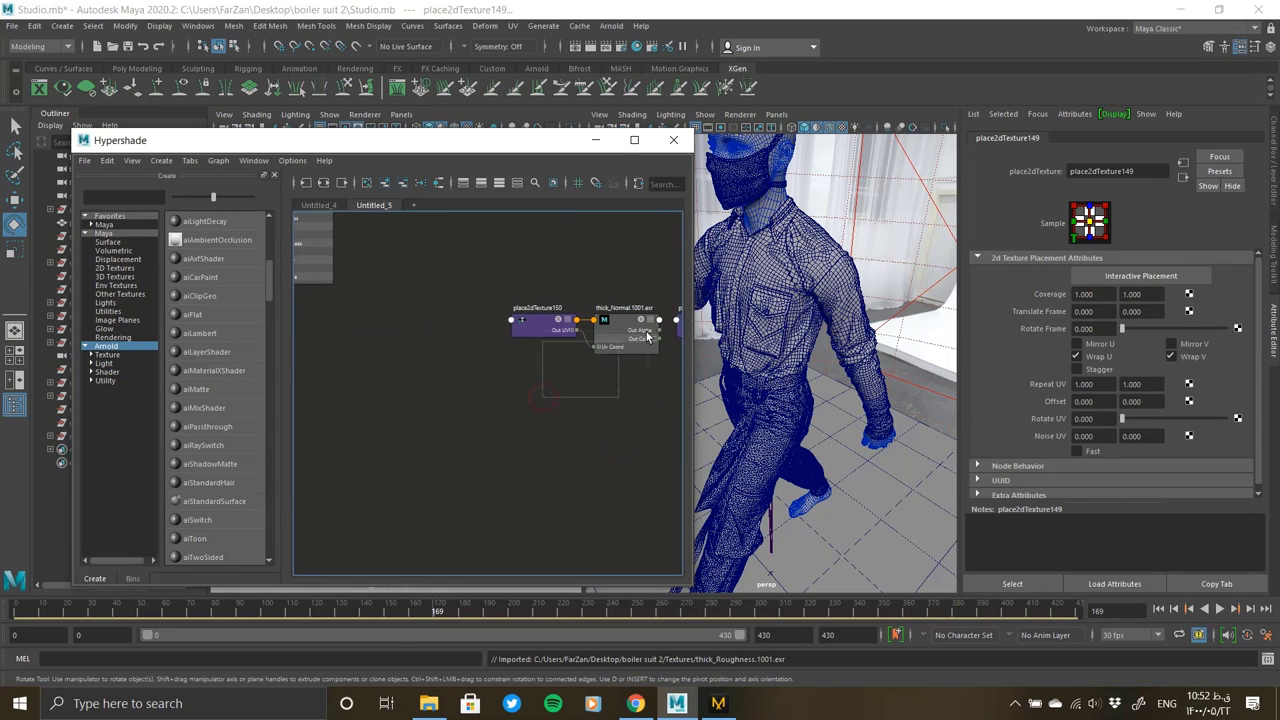
scroll(469, 381, down, 3)
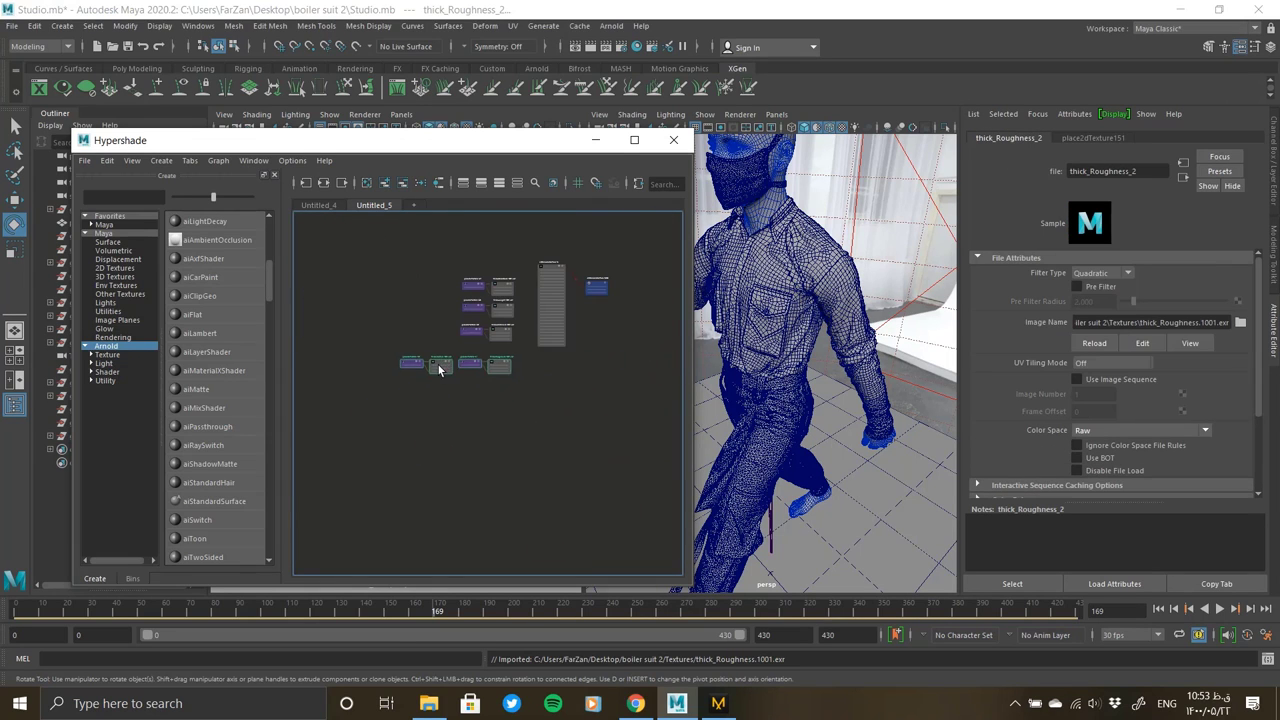
scroll(437, 356, up, 3)
drag(330, 345, 553, 457)
middle_drag(553, 457, 328, 482)
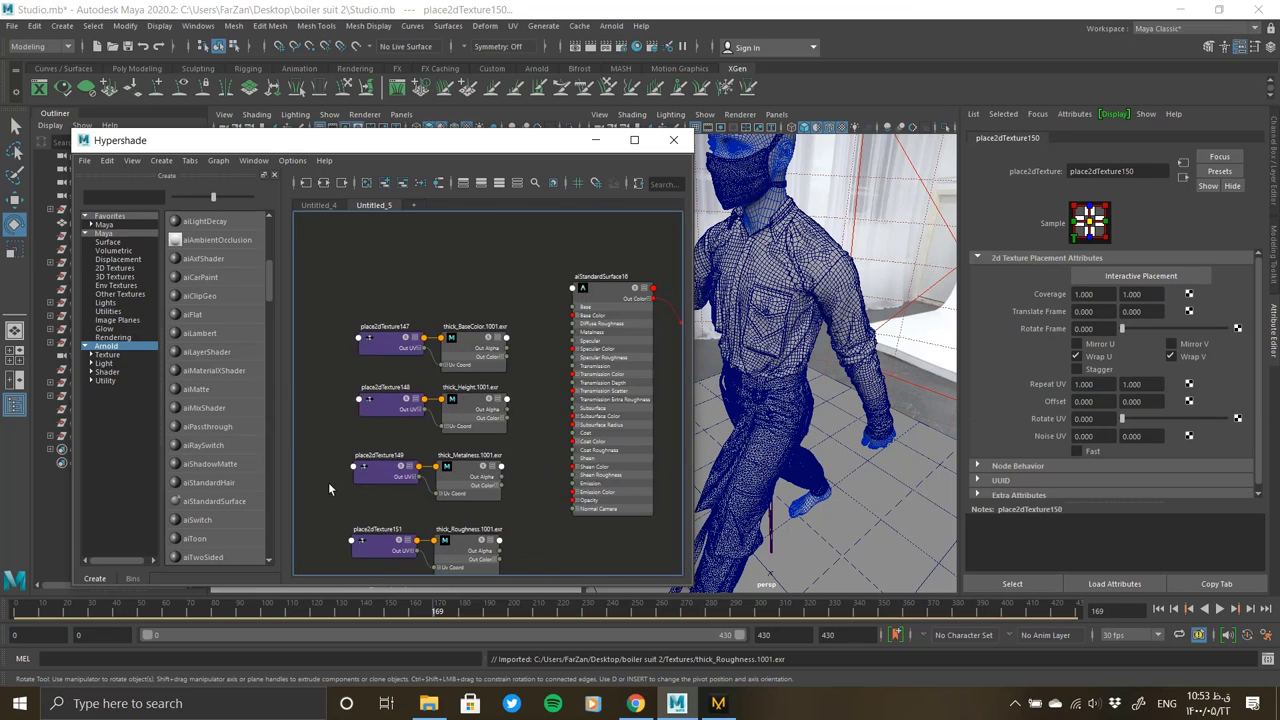
Connect BaseColor to the shader's base color and the Metalness red channel to metalness
click(625, 289)
drag(499, 362, 592, 304)
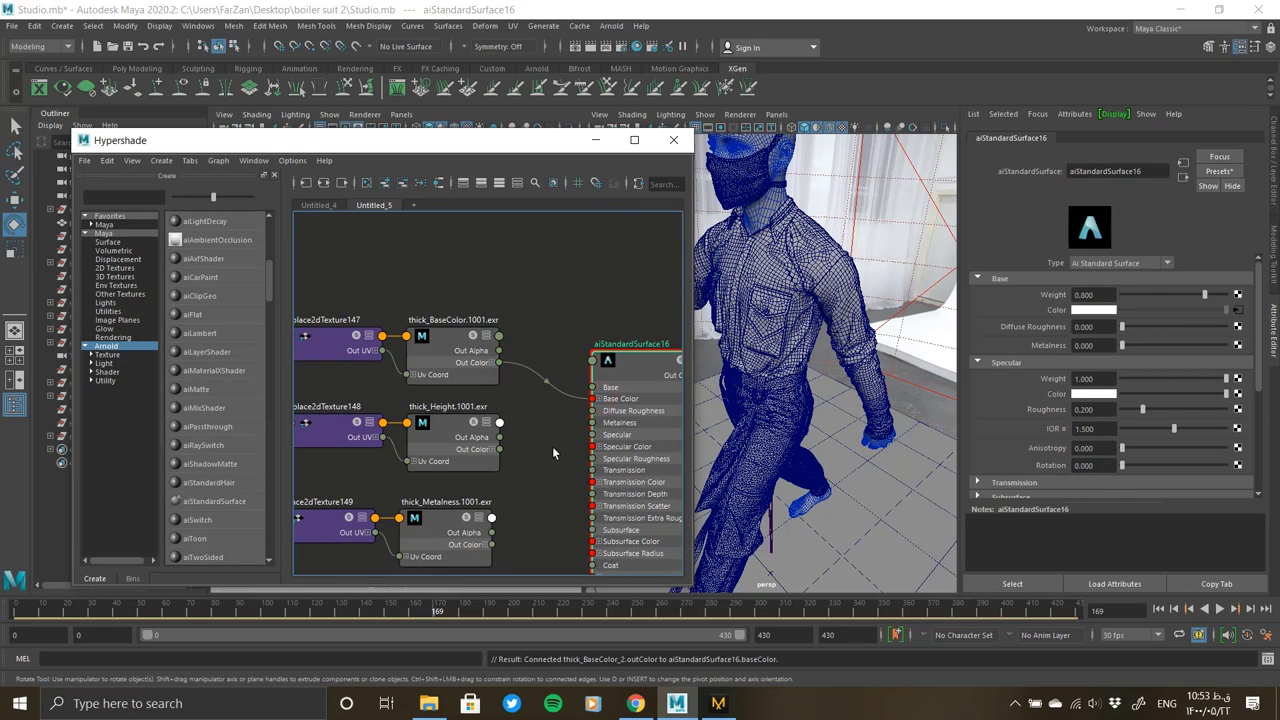
middle_drag(519, 470, 515, 338)
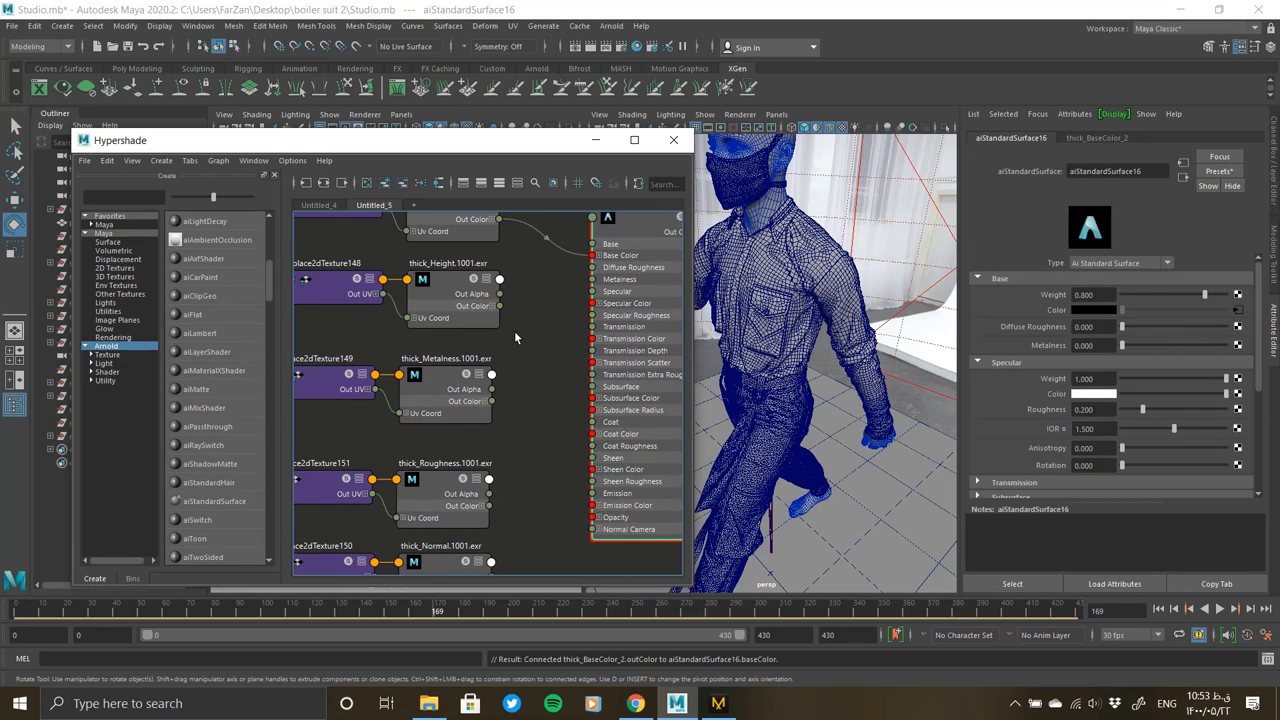
click(486, 402)
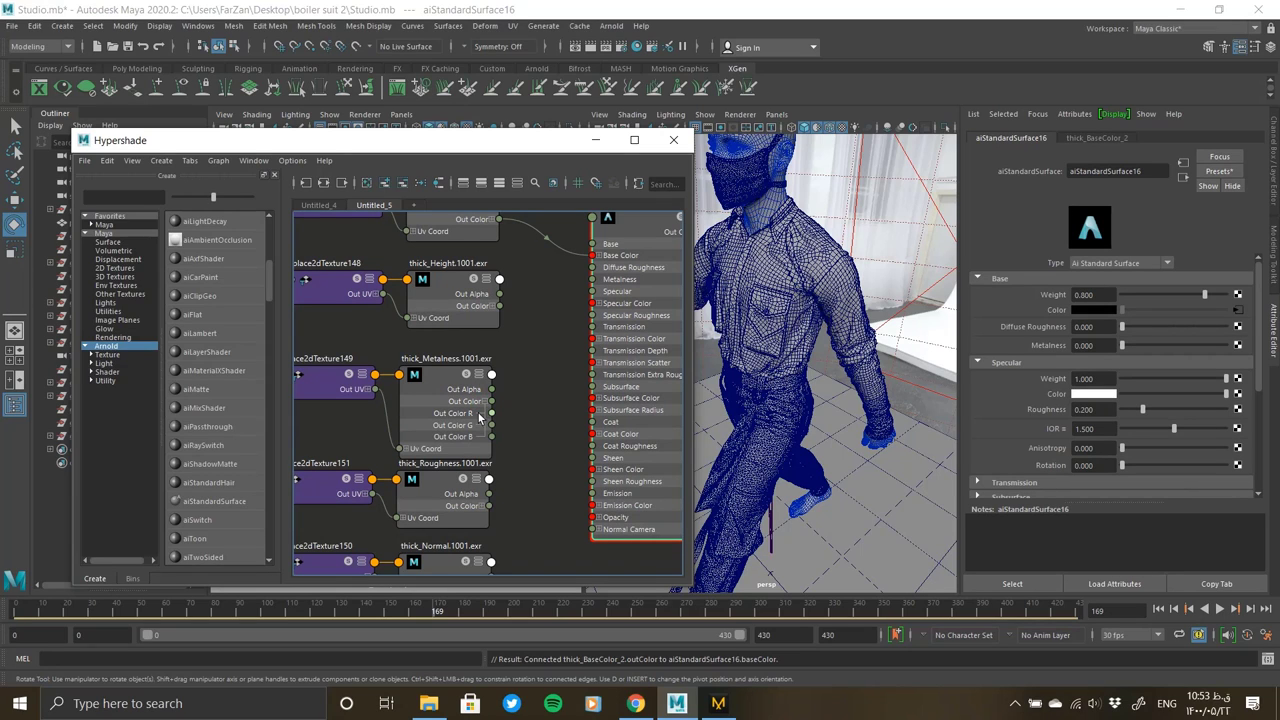
drag(580, 341, 596, 279)
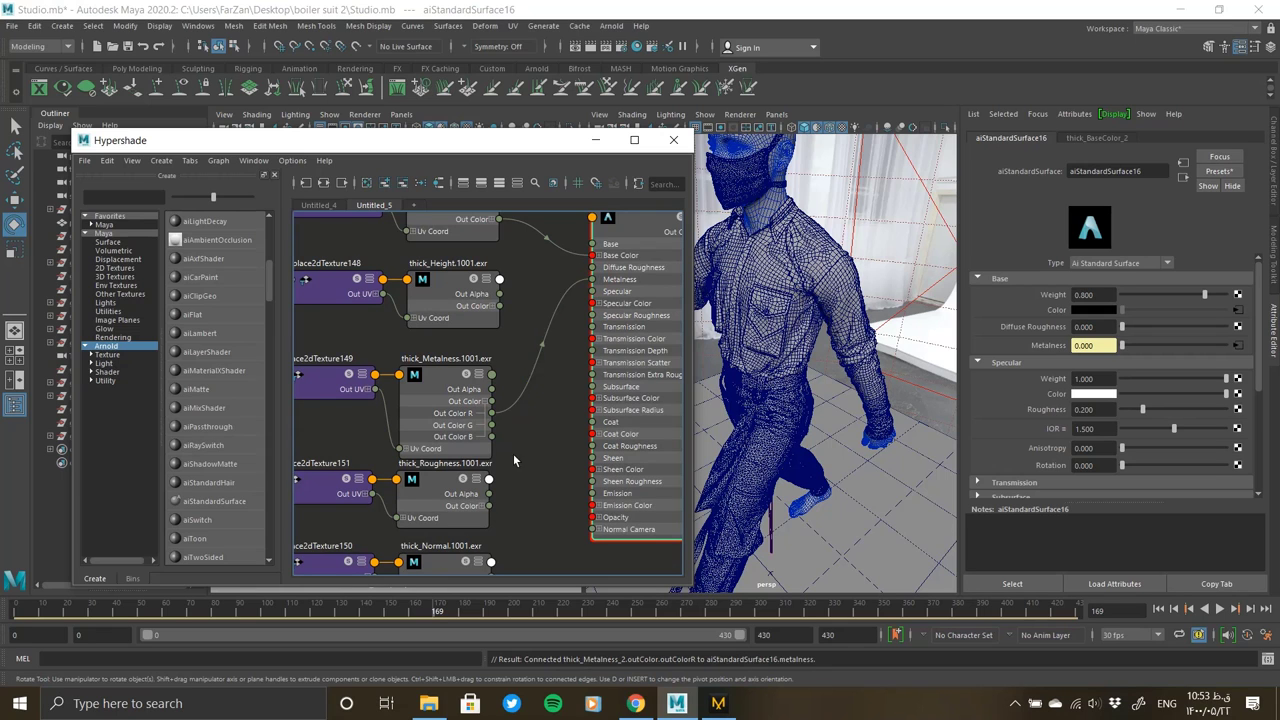
middle_drag(513, 453, 500, 392)
Wire the Roughness red channel to specular roughness and the Normal map through a bump node to Normal Camera
click(494, 397)
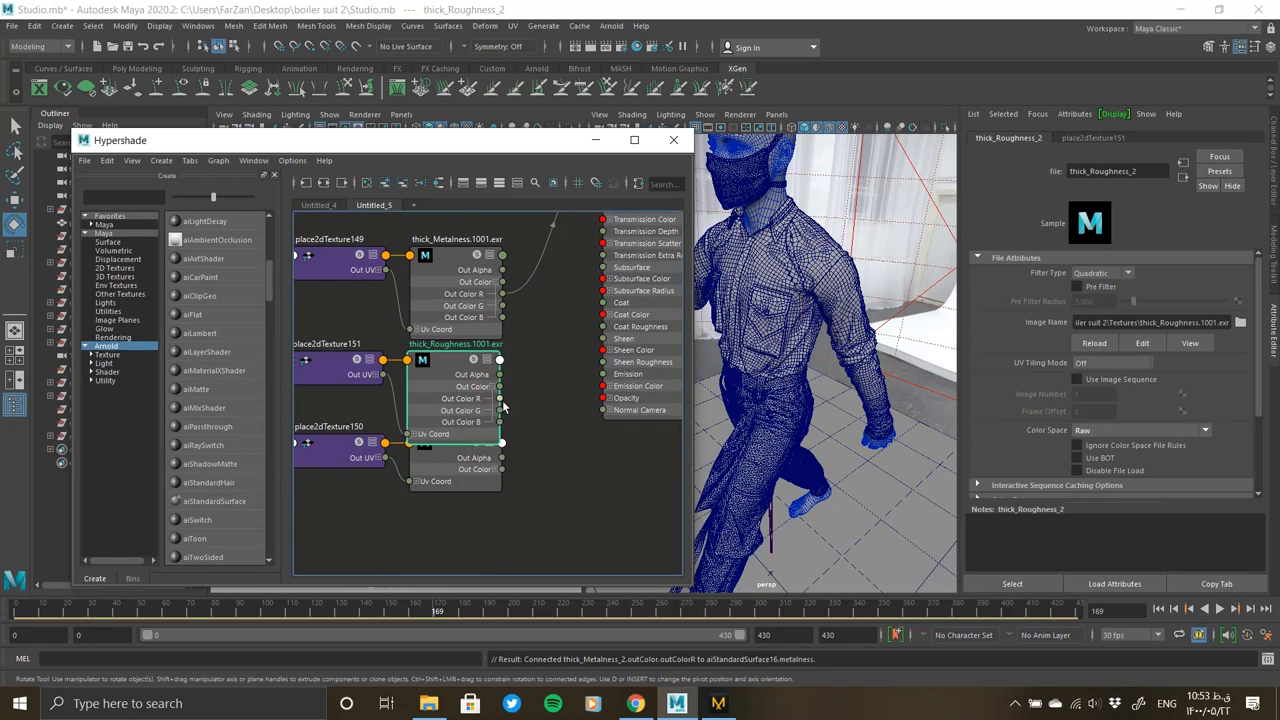
drag(561, 323, 535, 310)
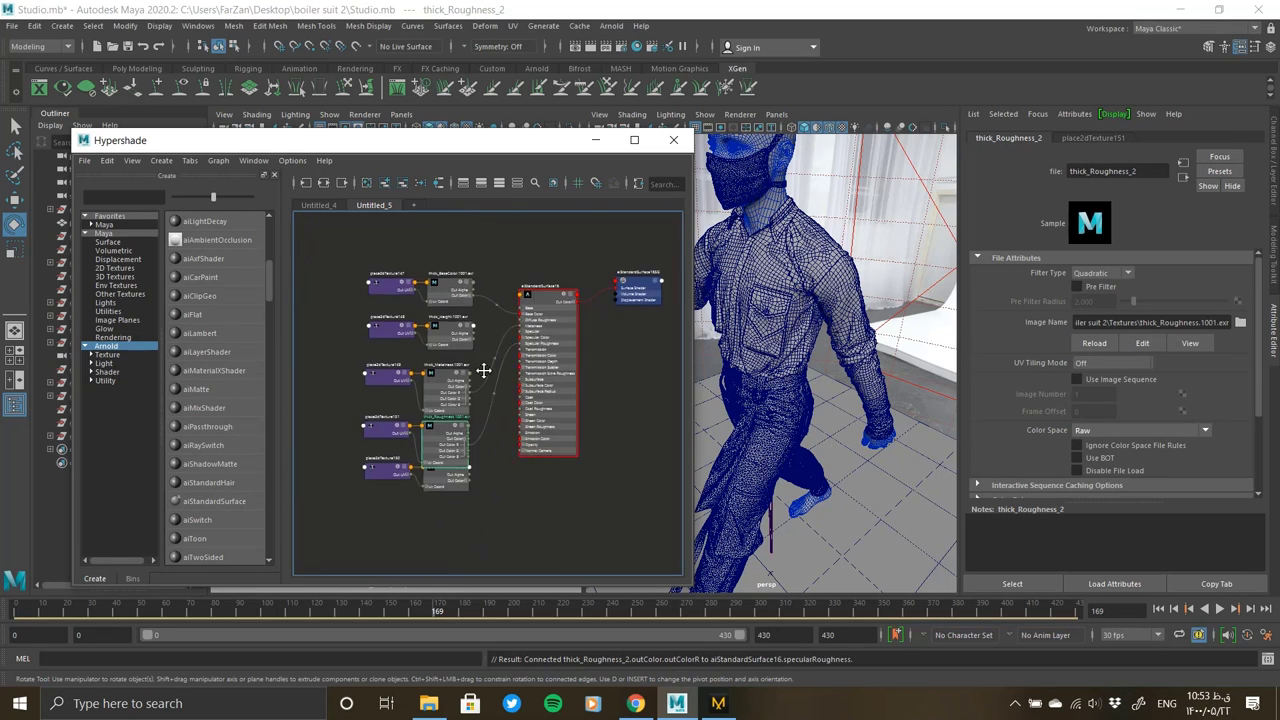
middle_drag(466, 486, 400, 417)
drag(436, 401, 515, 412)
click(523, 442)
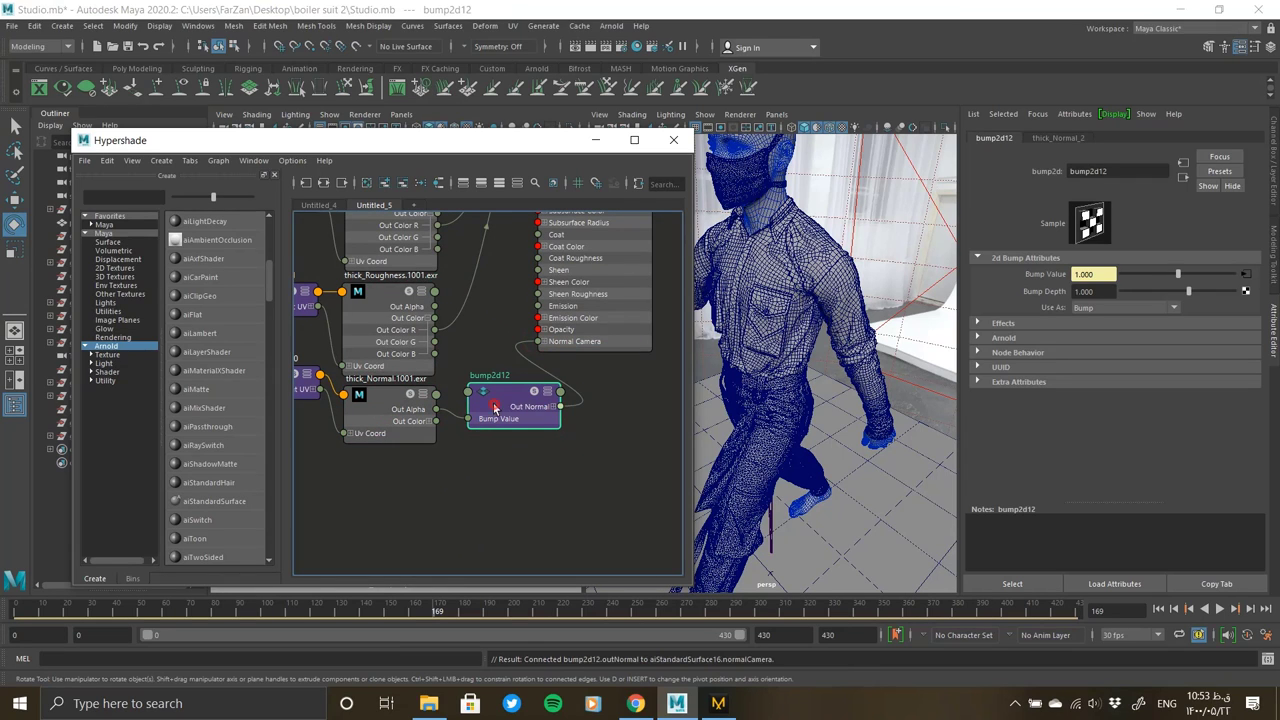
Set the bump2d node's Use As option to Tangent Space Normals
click(1100, 308)
scroll(570, 426, down, 3)
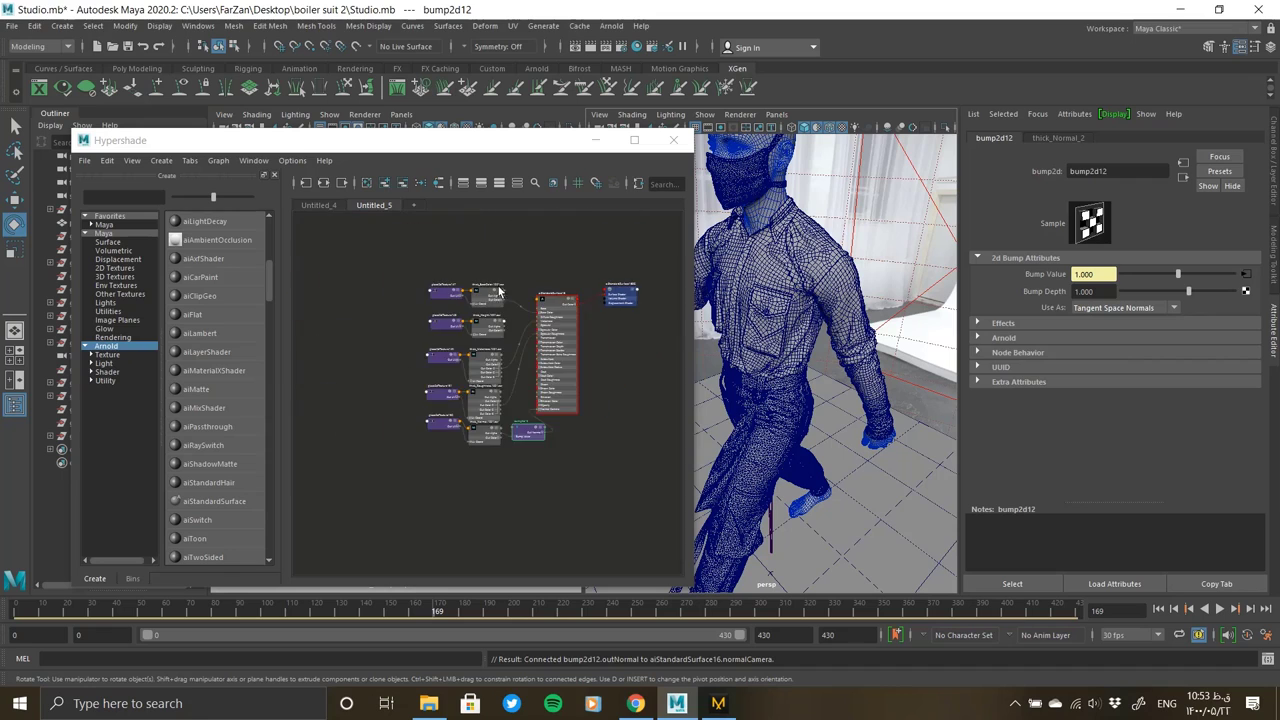
scroll(500, 400, up, 2)
click(478, 300)
Set the BaseColor, Height and Metalness file nodes' UV Tiling Mode to UDIM (Mari)
click(1150, 430)
click(1097, 363)
click(1104, 403)
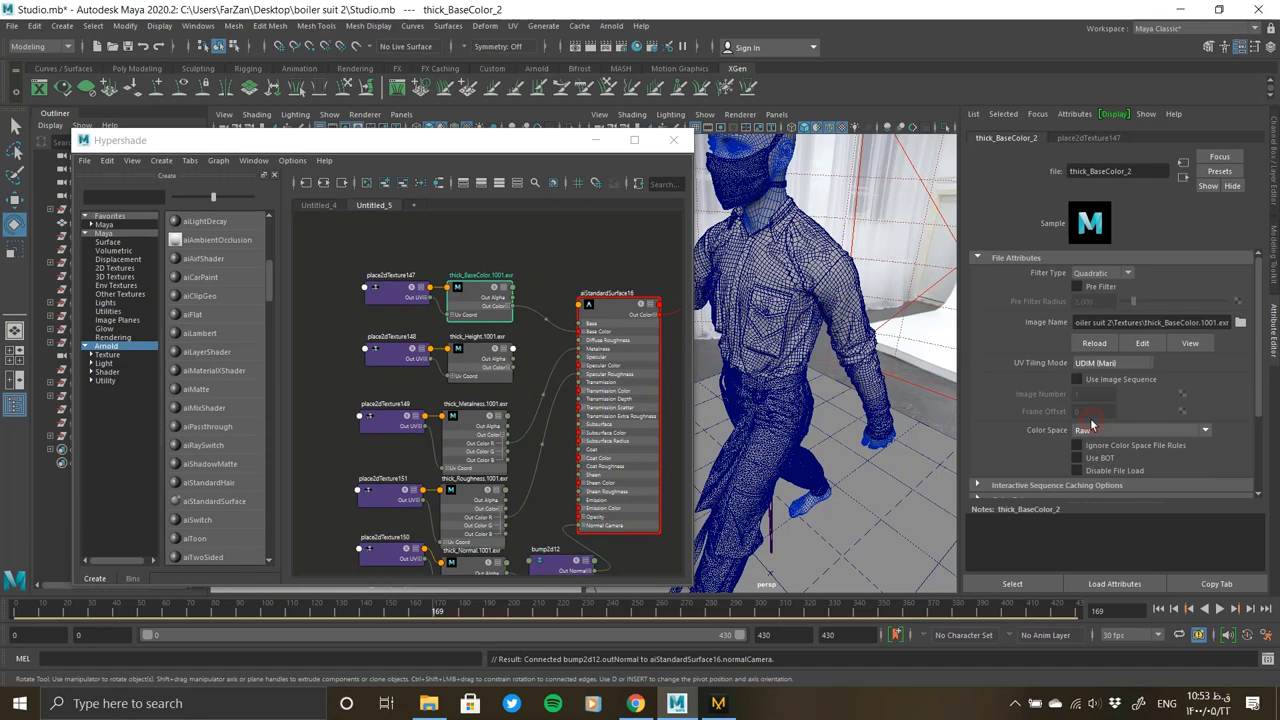
click(478, 340)
click(1097, 363)
click(1095, 417)
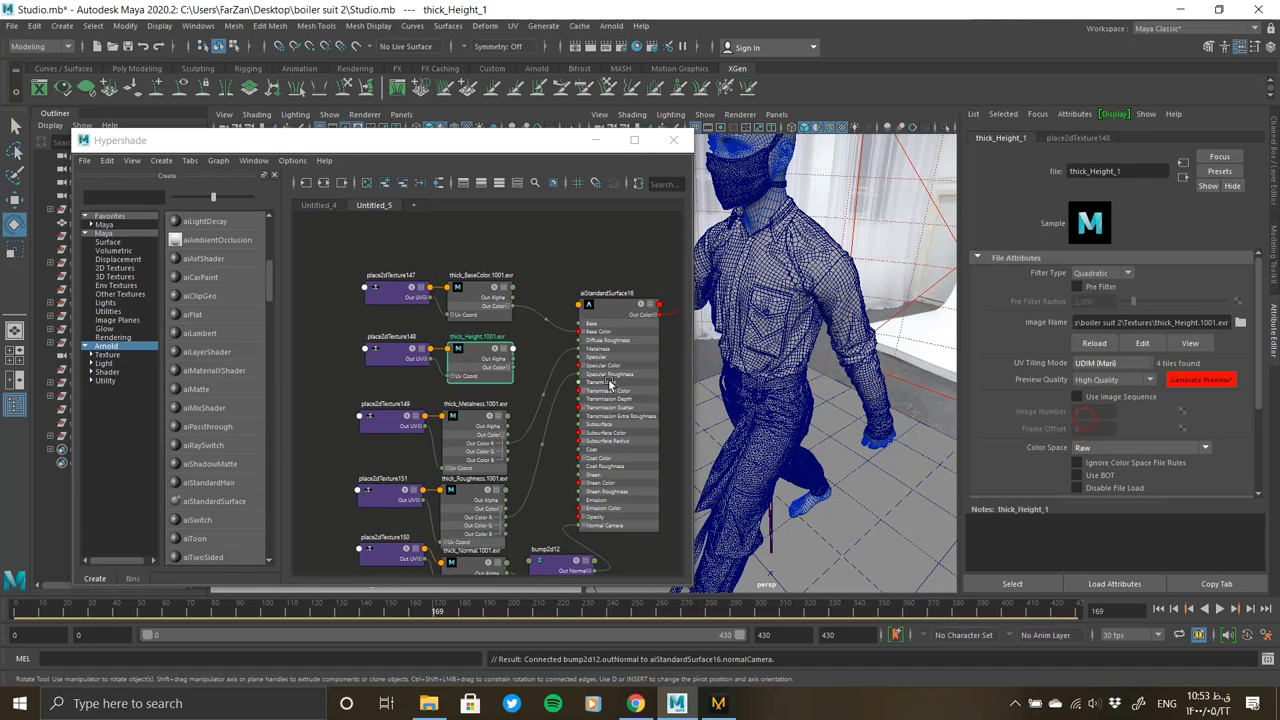
click(475, 404)
click(1097, 363)
click(1095, 417)
Set the Roughness and Normal file nodes' UV Tiling Mode to UDIM (Mari) as well
click(475, 478)
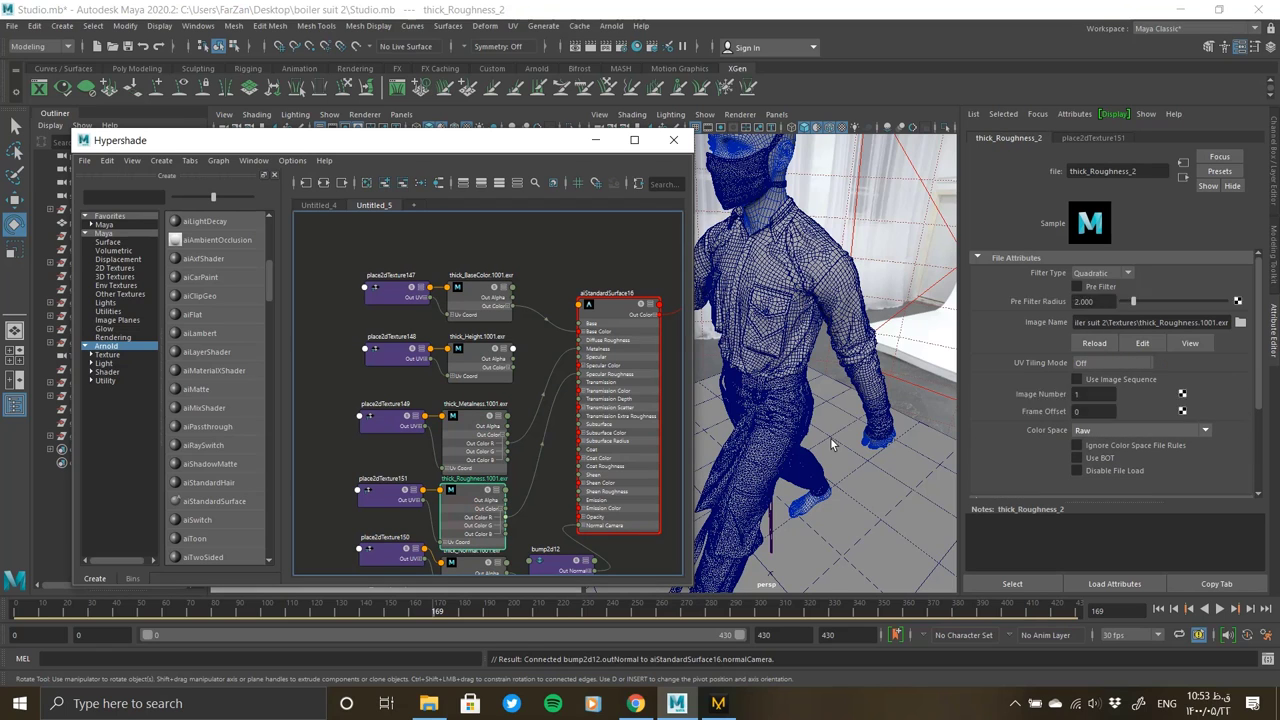
click(1097, 363)
click(1095, 417)
click(470, 563)
click(1097, 363)
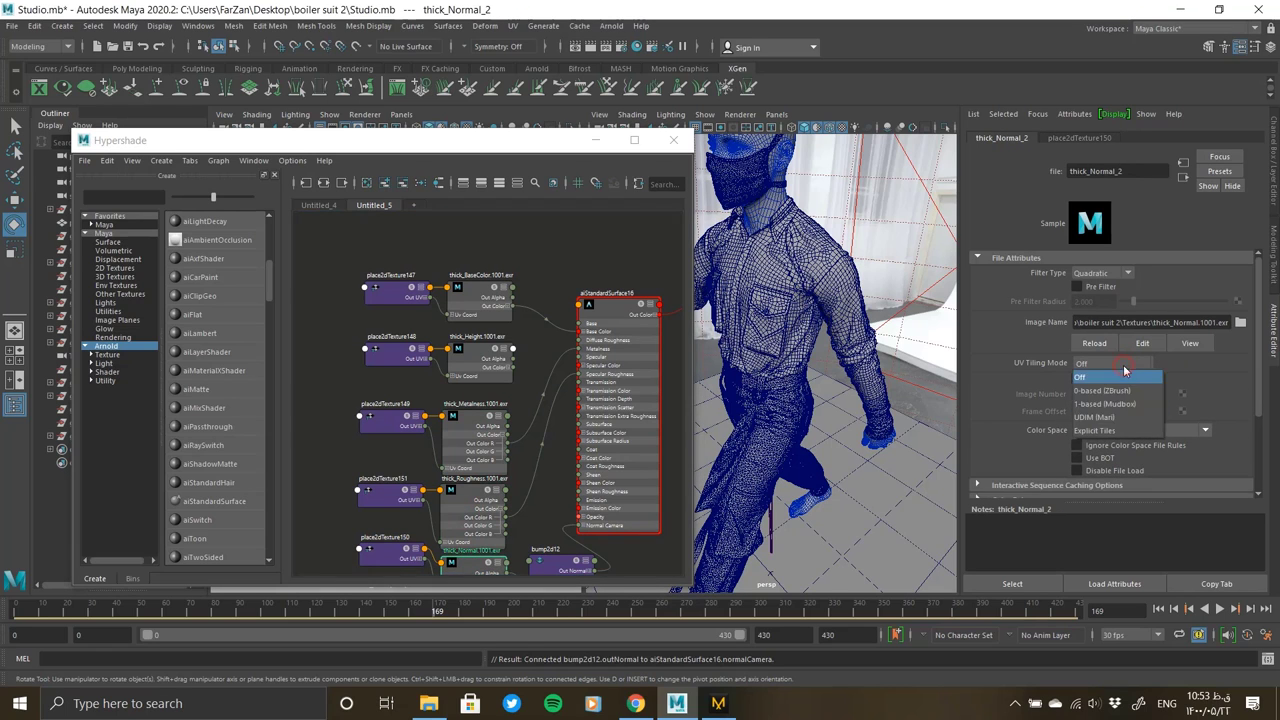
click(1095, 417)
Move the shader graph aside and show the textures on the figure in the viewport with 6
click(510, 300)
scroll(402, 280, up, 2)
click(1160, 426)
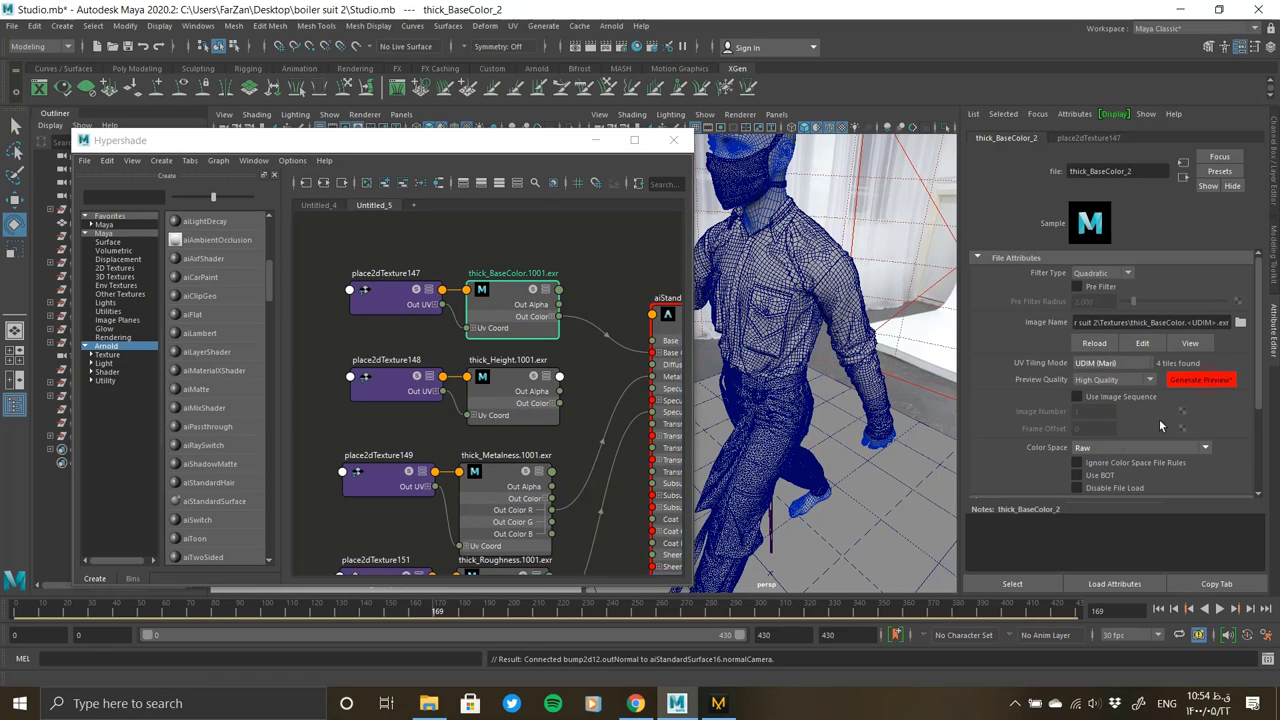
click(533, 291)
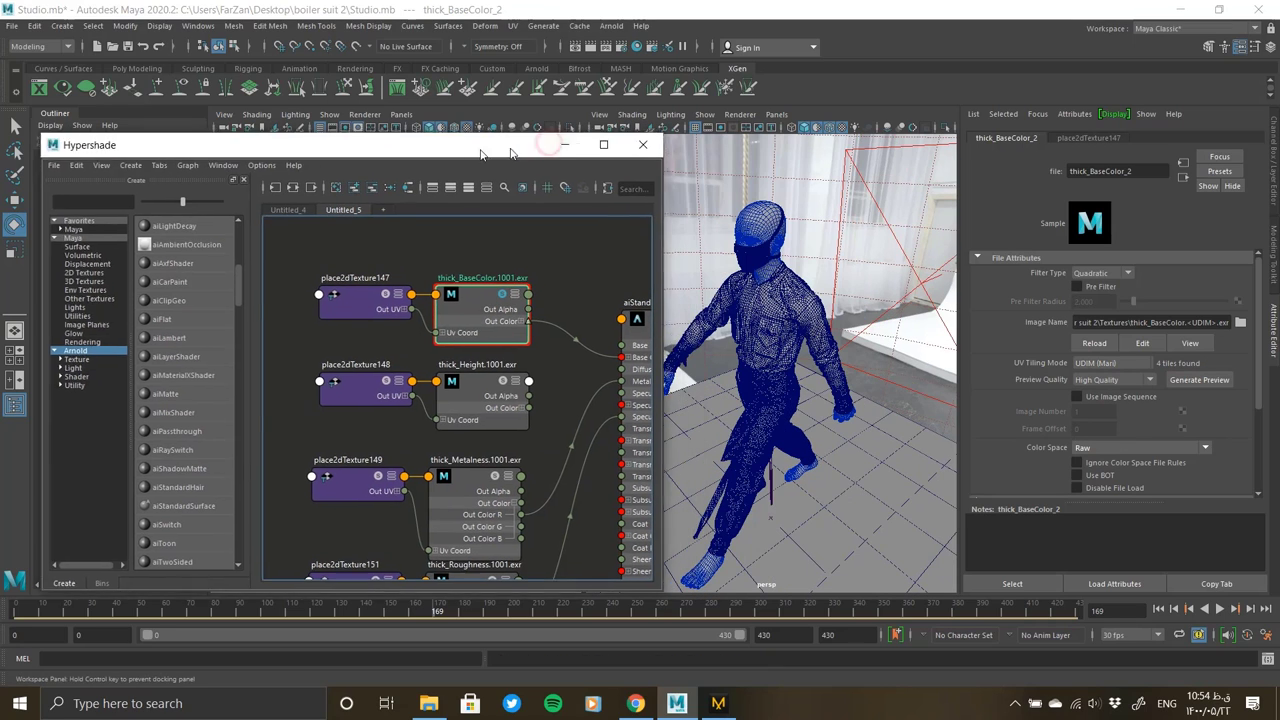
drag(400, 140, 264, 152)
scroll(770, 318, up, 3)
key(6)
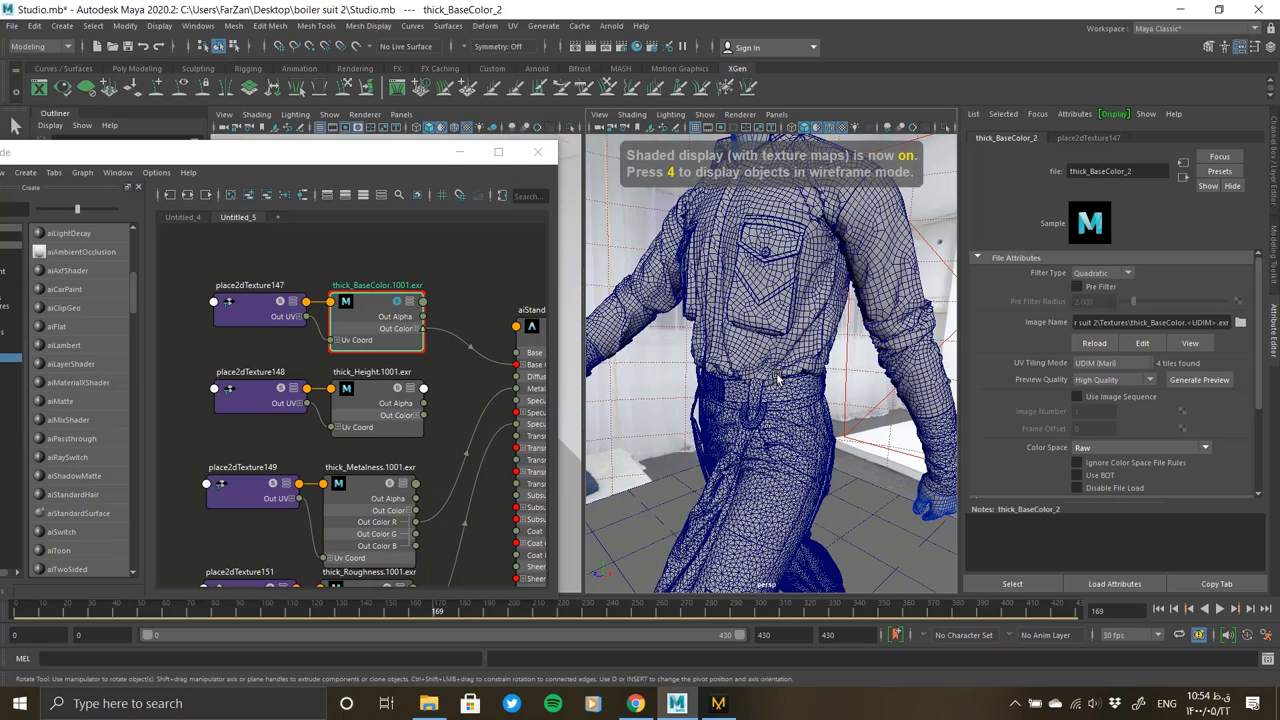
Orbit around the textured suit, check the bump node's settings and minimize the shader graph
alt+drag(755, 272, 700, 250)
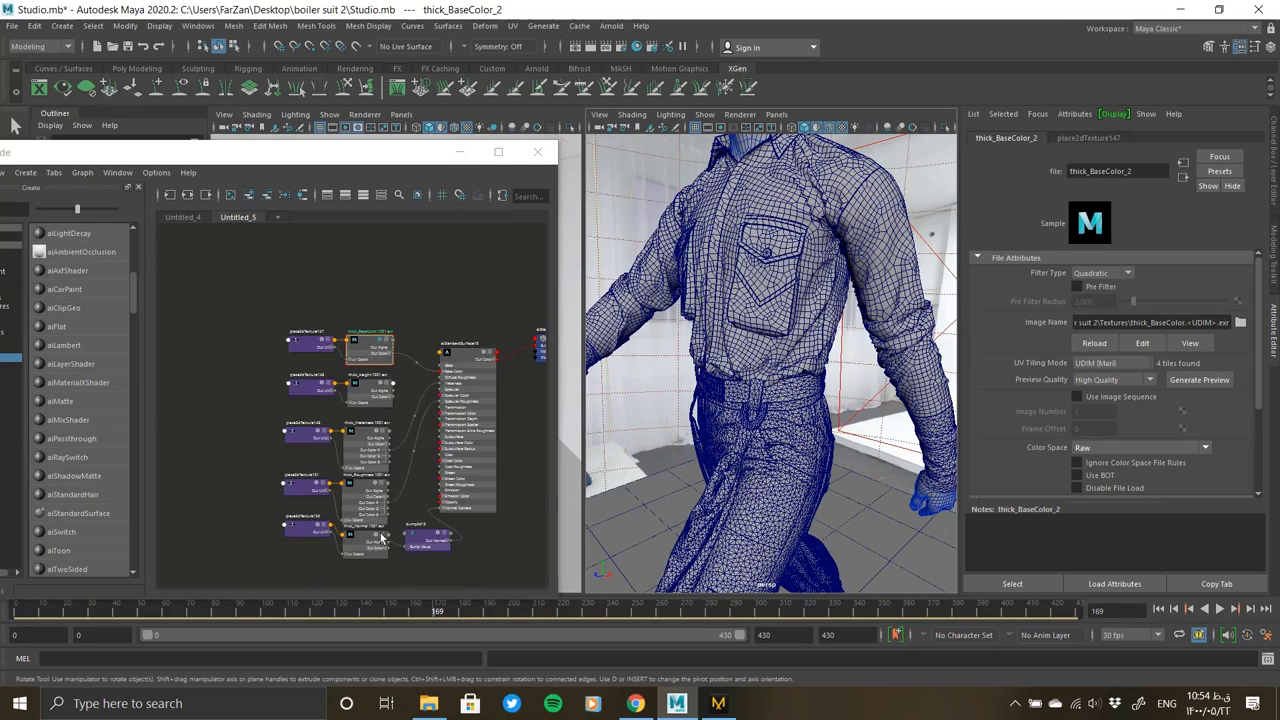
scroll(400, 480, up, 3)
click(455, 520)
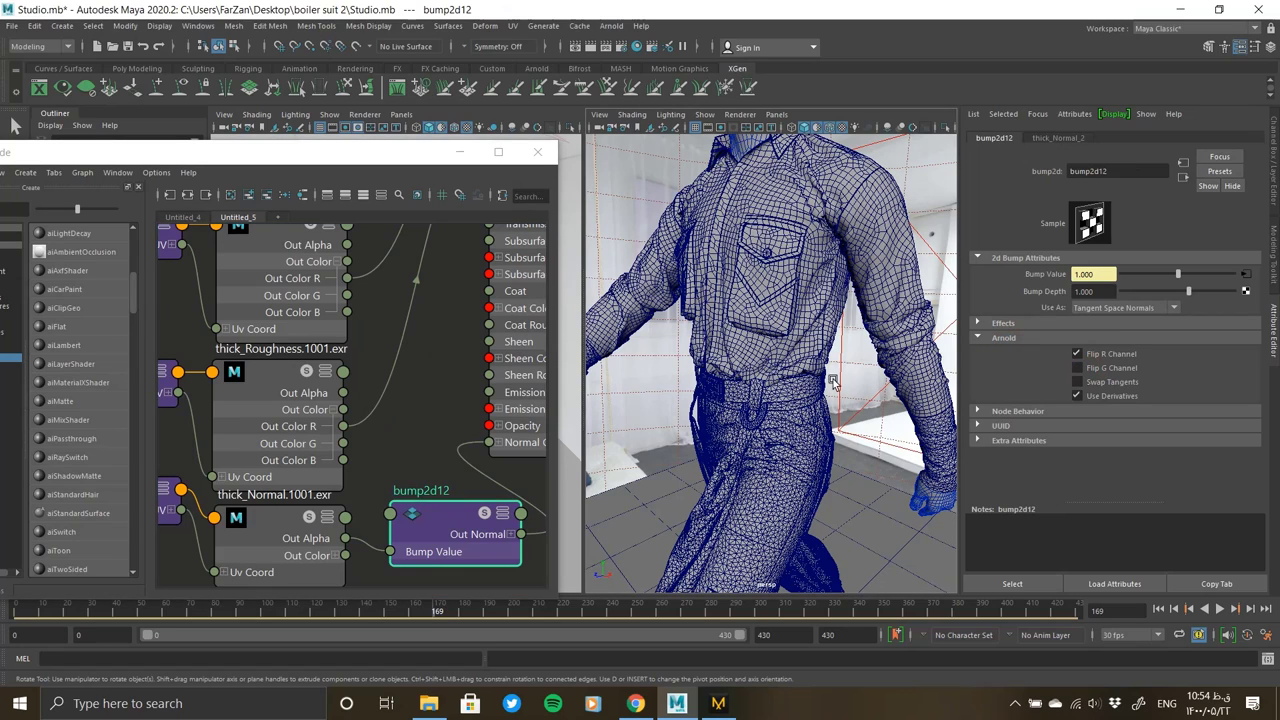
click(461, 153)
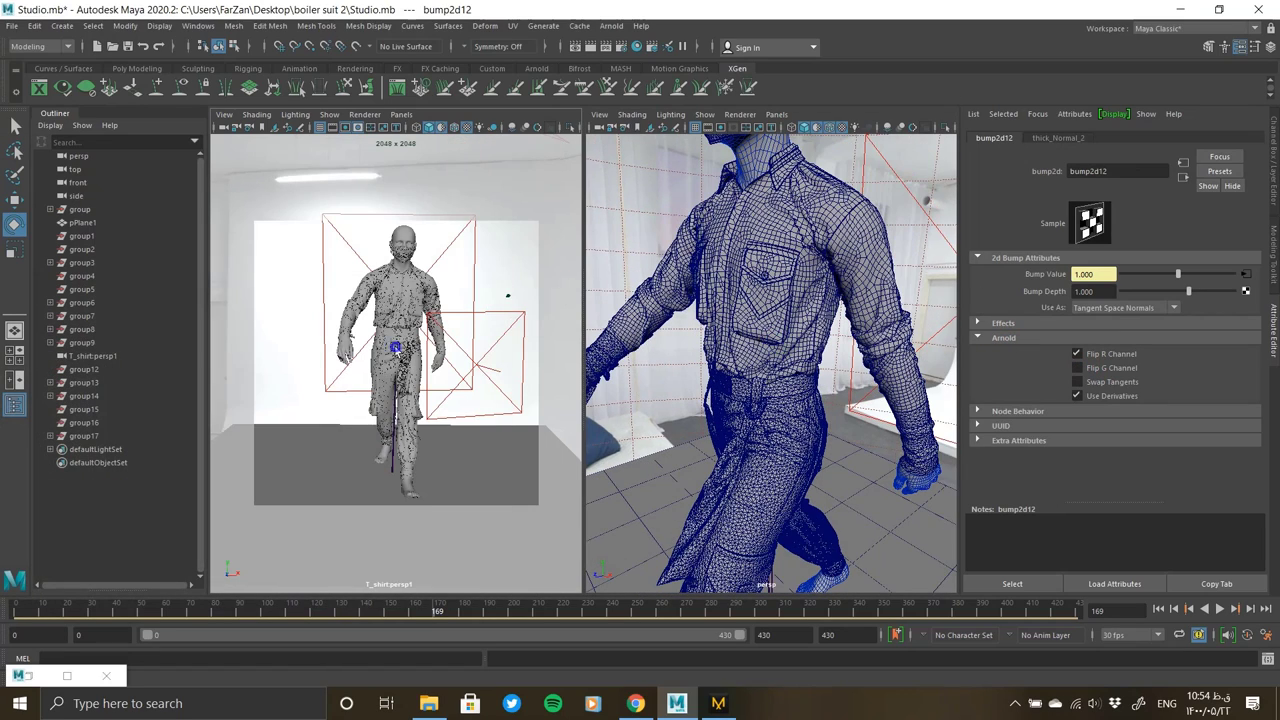
alt+drag(412, 345, 414, 333)
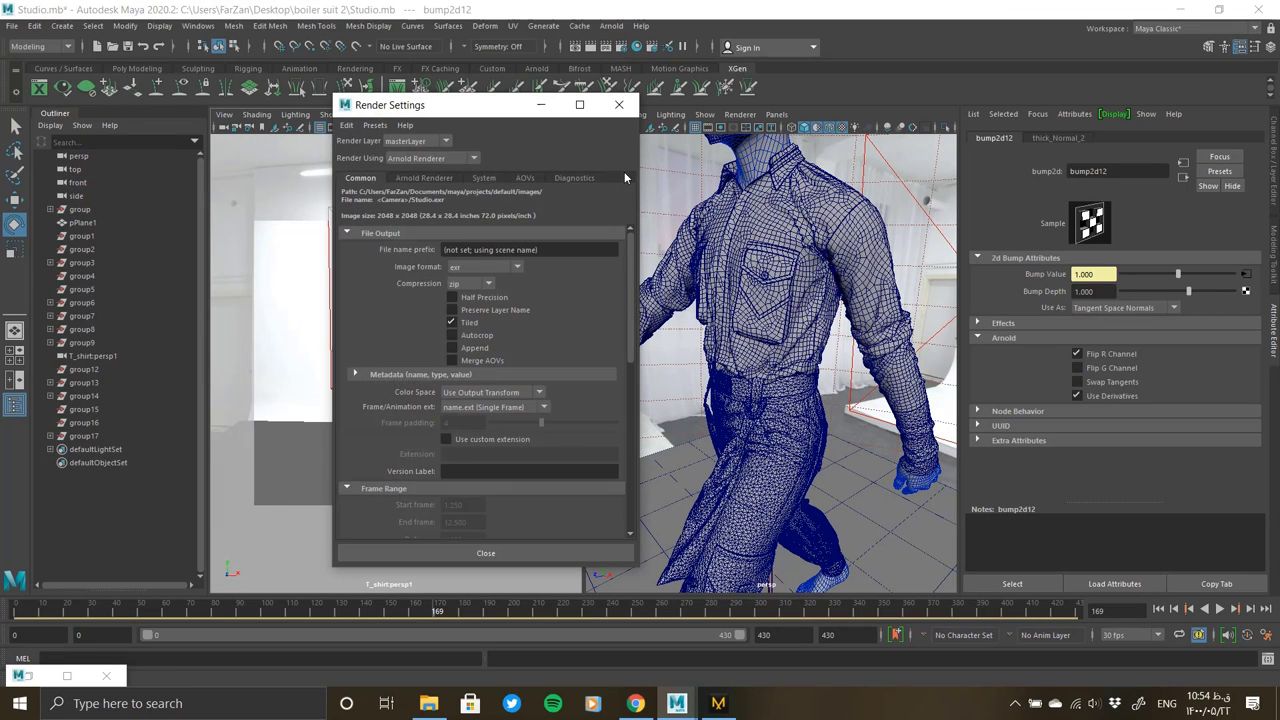
Set the render image size to the 1k_Square preset (1024 x 1024) in Render Settings
click(421, 177)
click(360, 177)
scroll(488, 409, down, 5)
scroll(488, 409, down, 3)
click(488, 418)
click(470, 456)
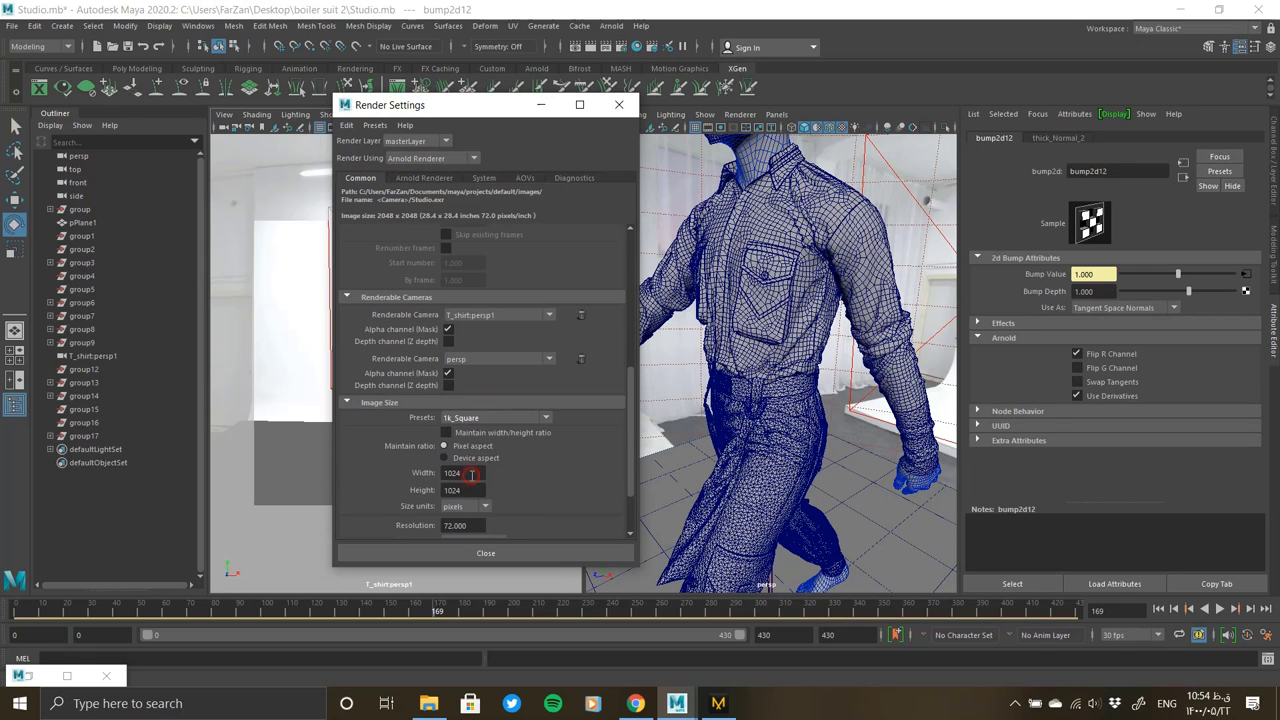
click(486, 553)
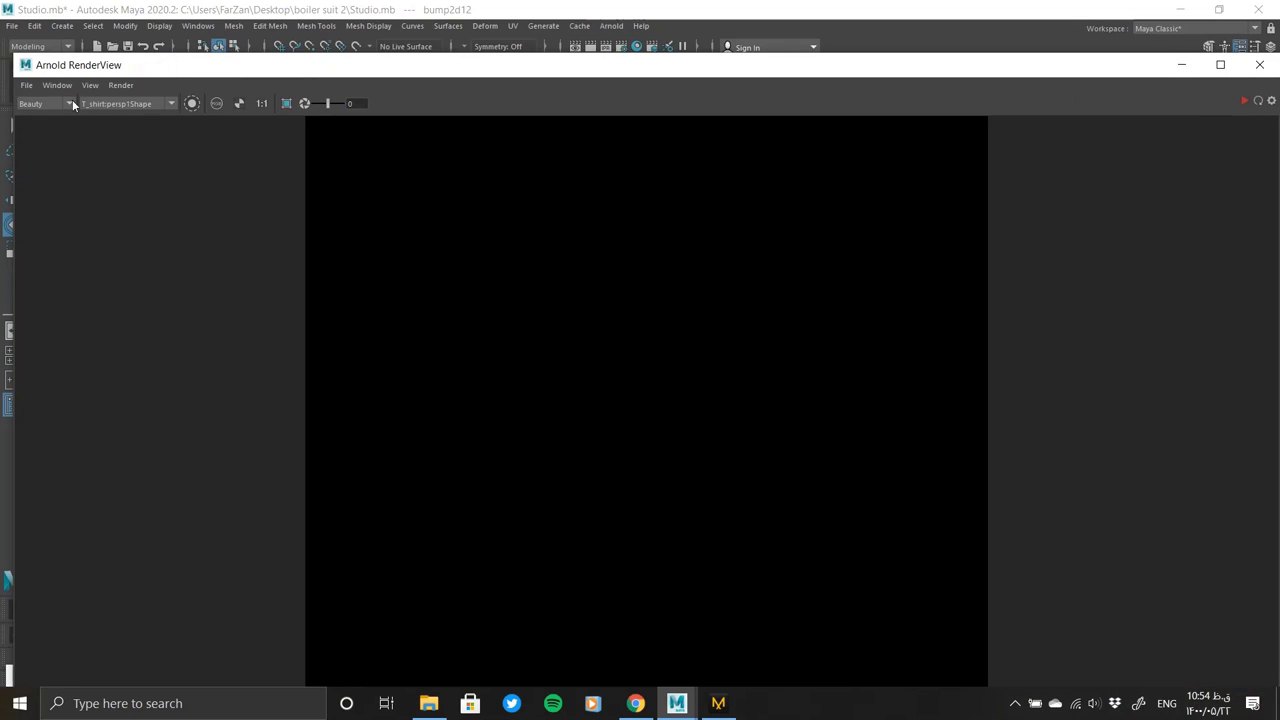
Make the Arnold RenderView render from the perspShape camera
click(120, 85)
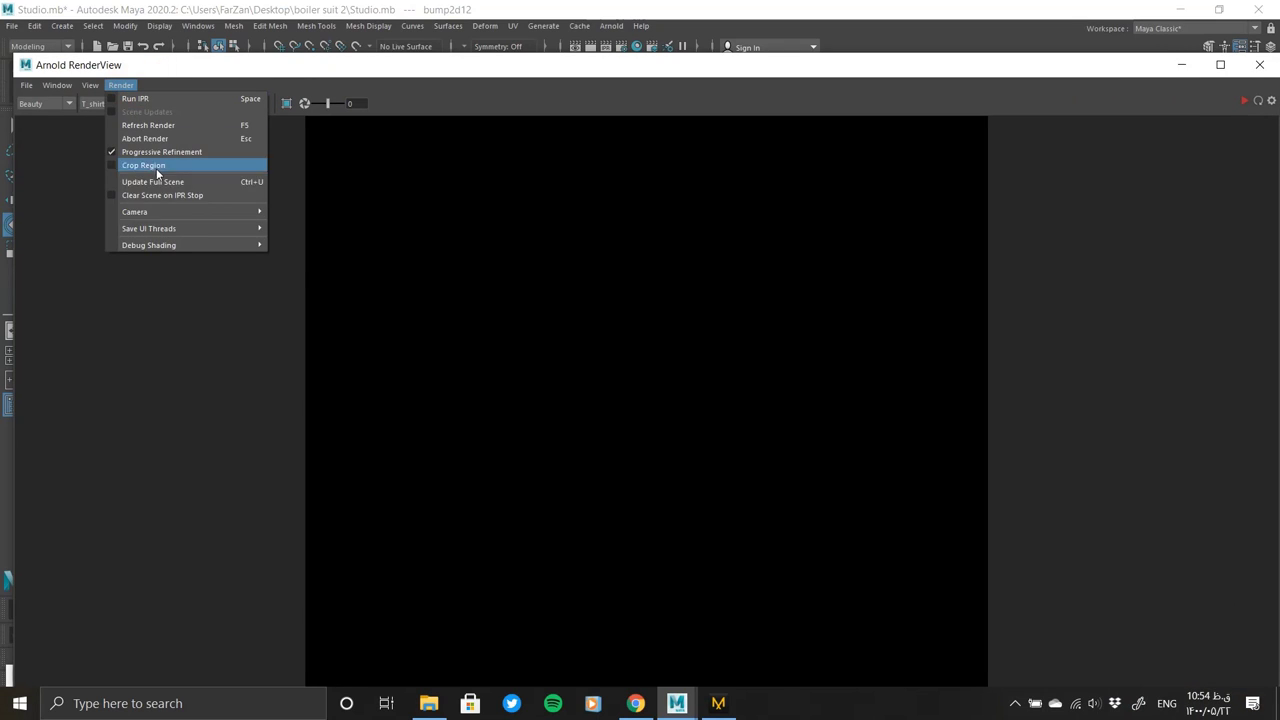
click(138, 105)
click(115, 124)
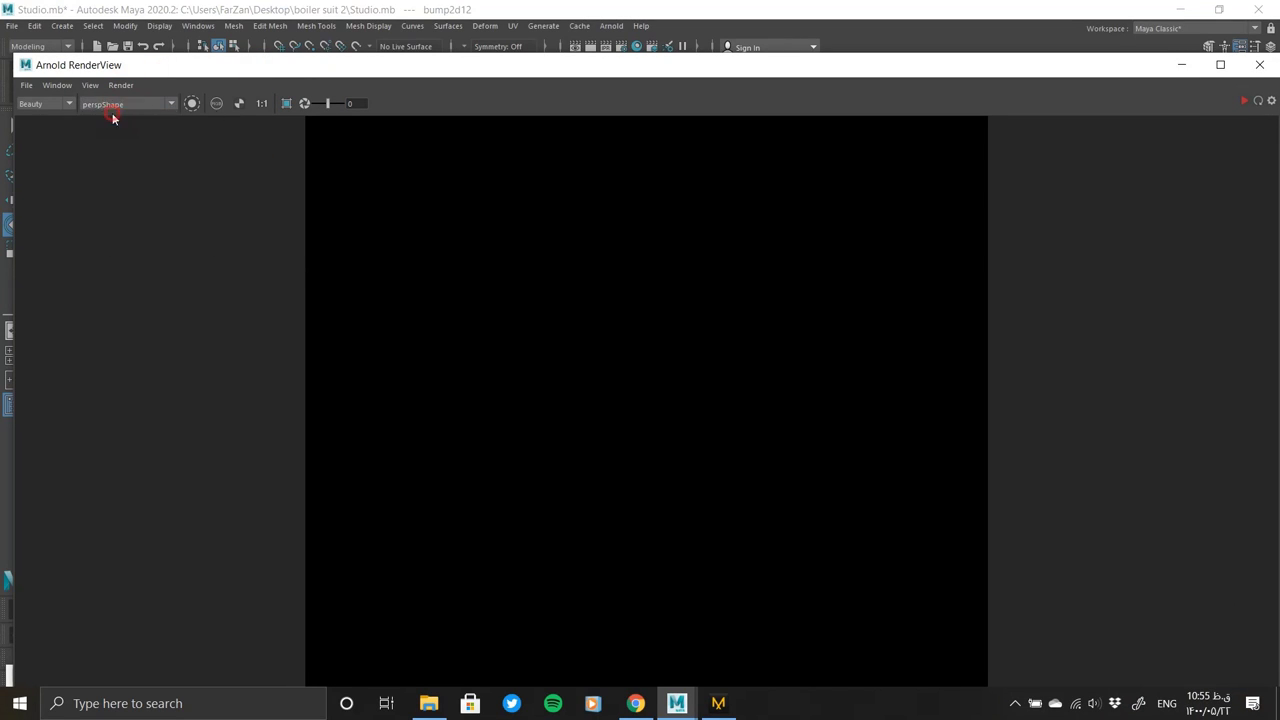
Maximize the RenderView and zoom in on the rendered trousers, belt and pockets
click(1220, 64)
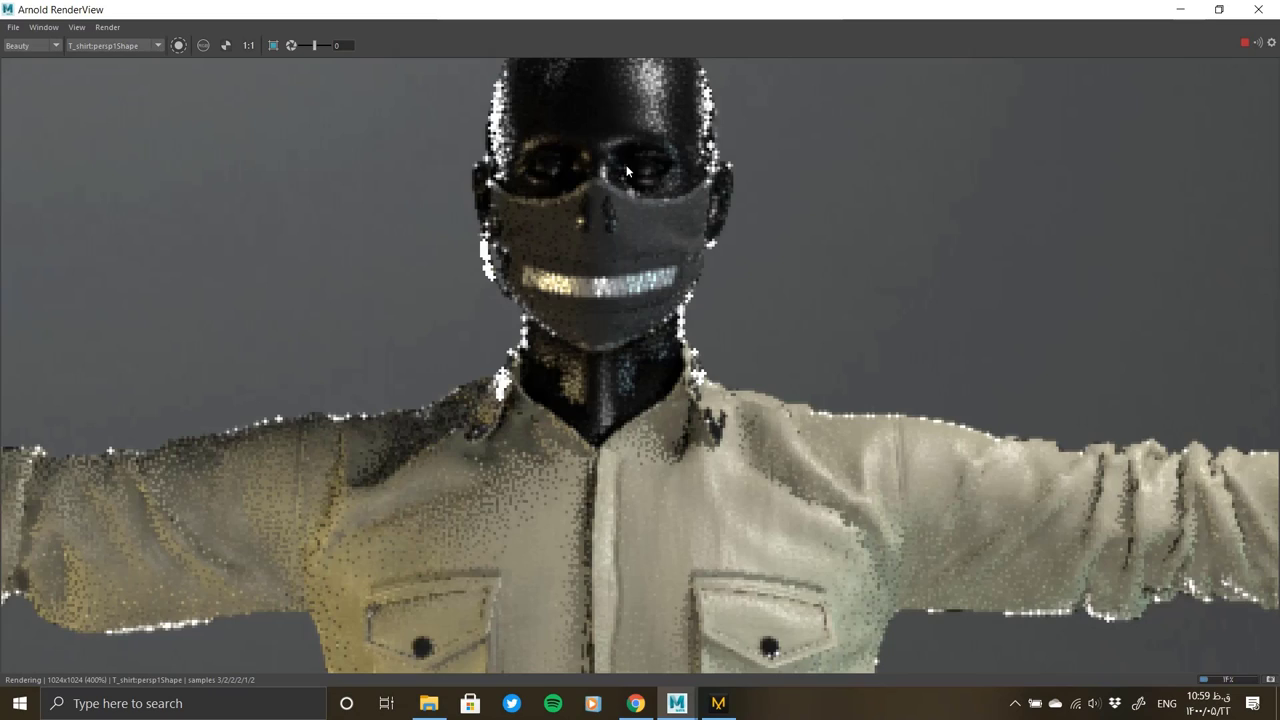
scroll(626, 172, down, 3)
scroll(608, 343, up, 2)
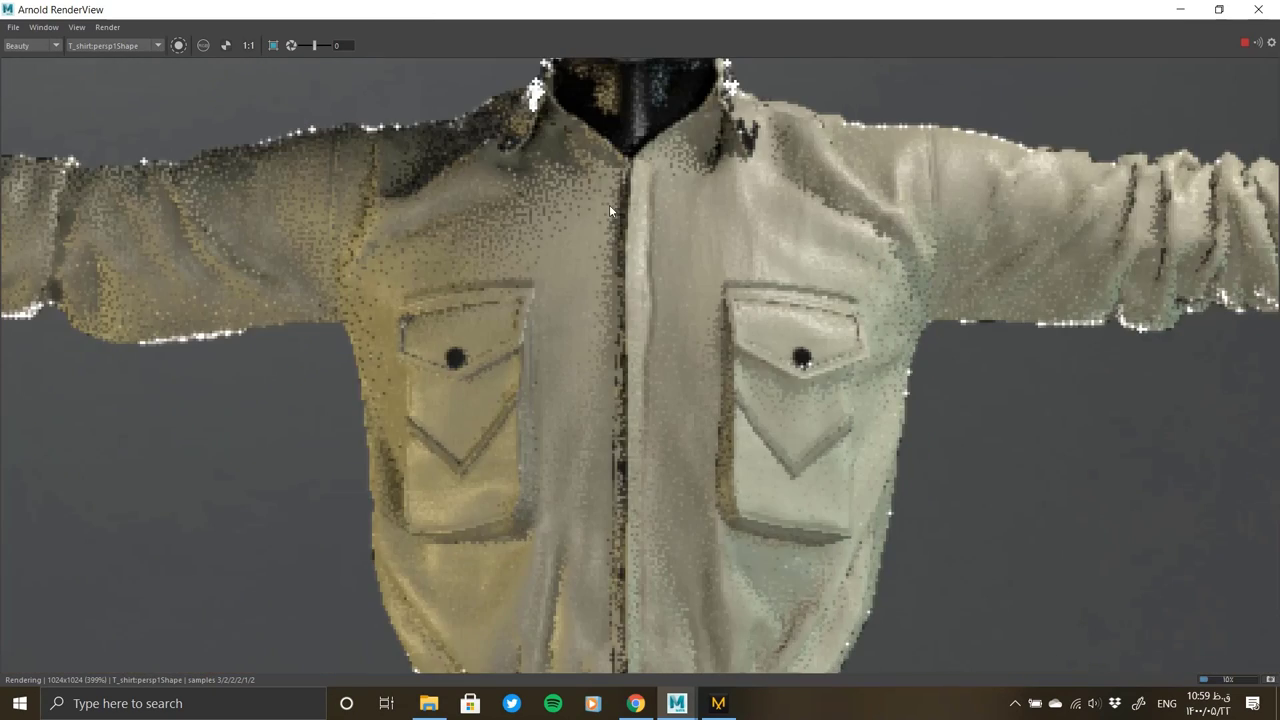
scroll(609, 204, down, 3)
scroll(607, 196, down, 1)
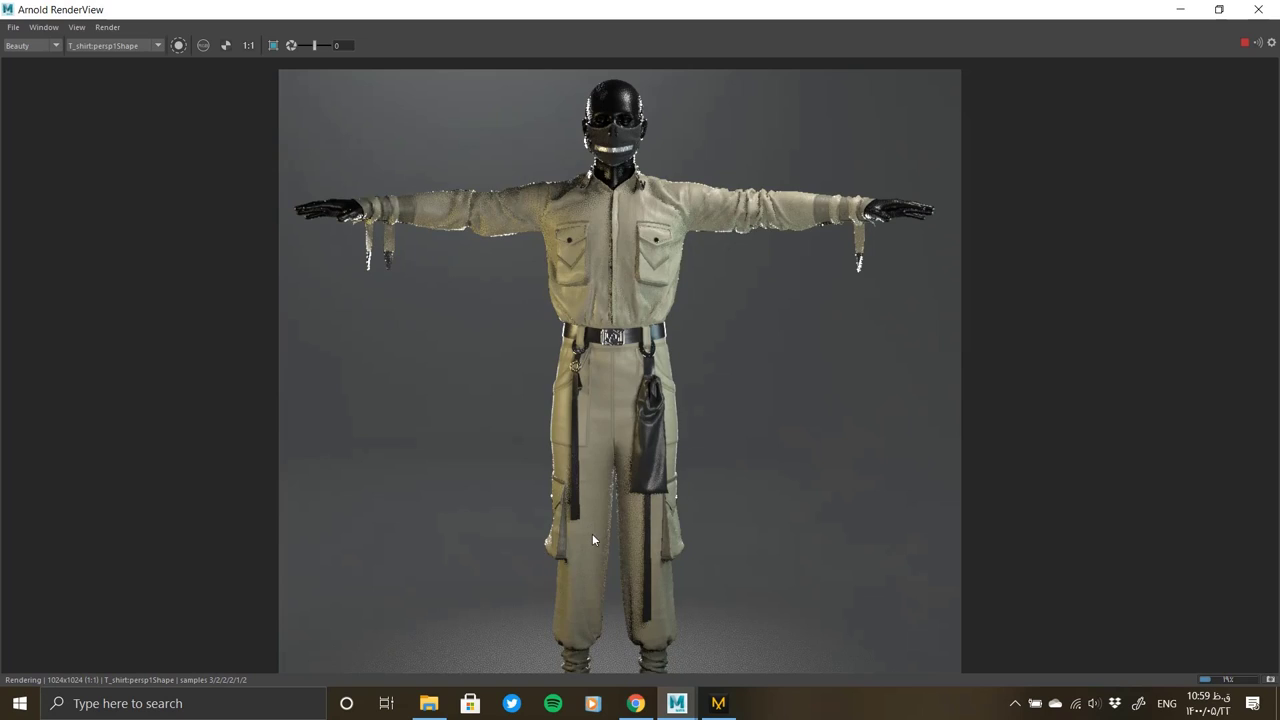
scroll(616, 595, up, 5)
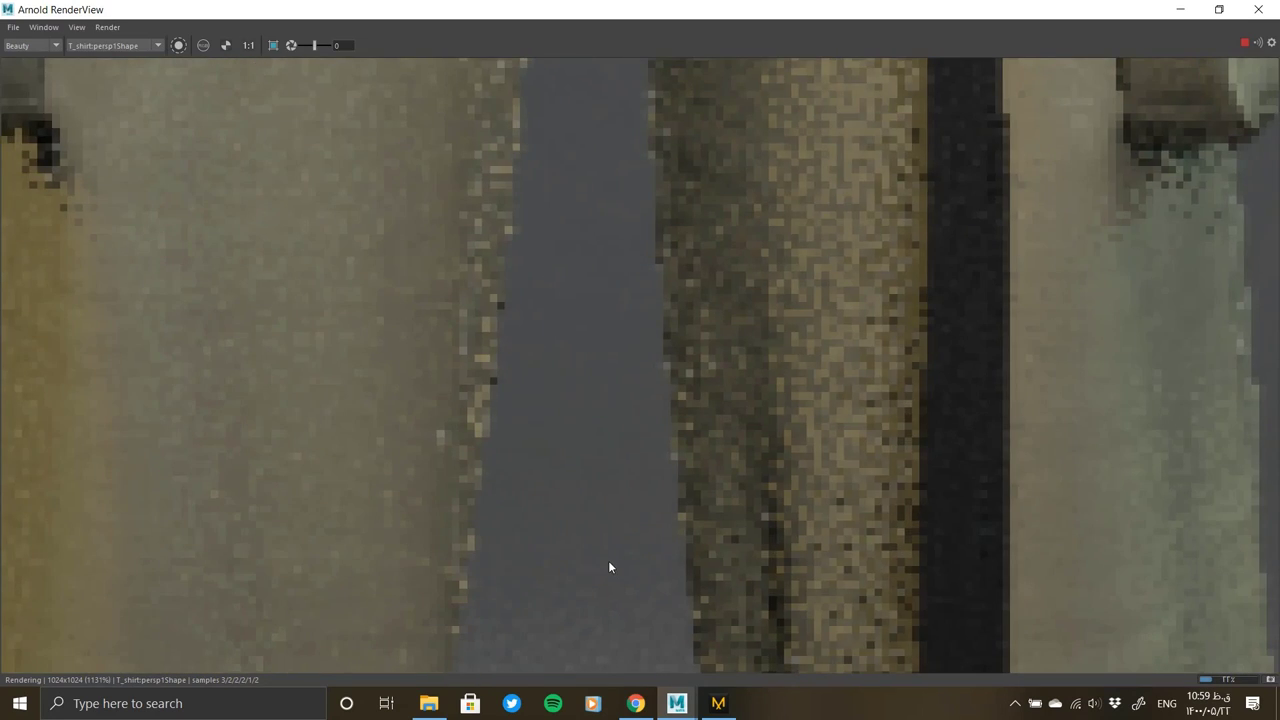
scroll(600, 460, down, 6)
scroll(603, 446, up, 2)
scroll(601, 570, up, 3)
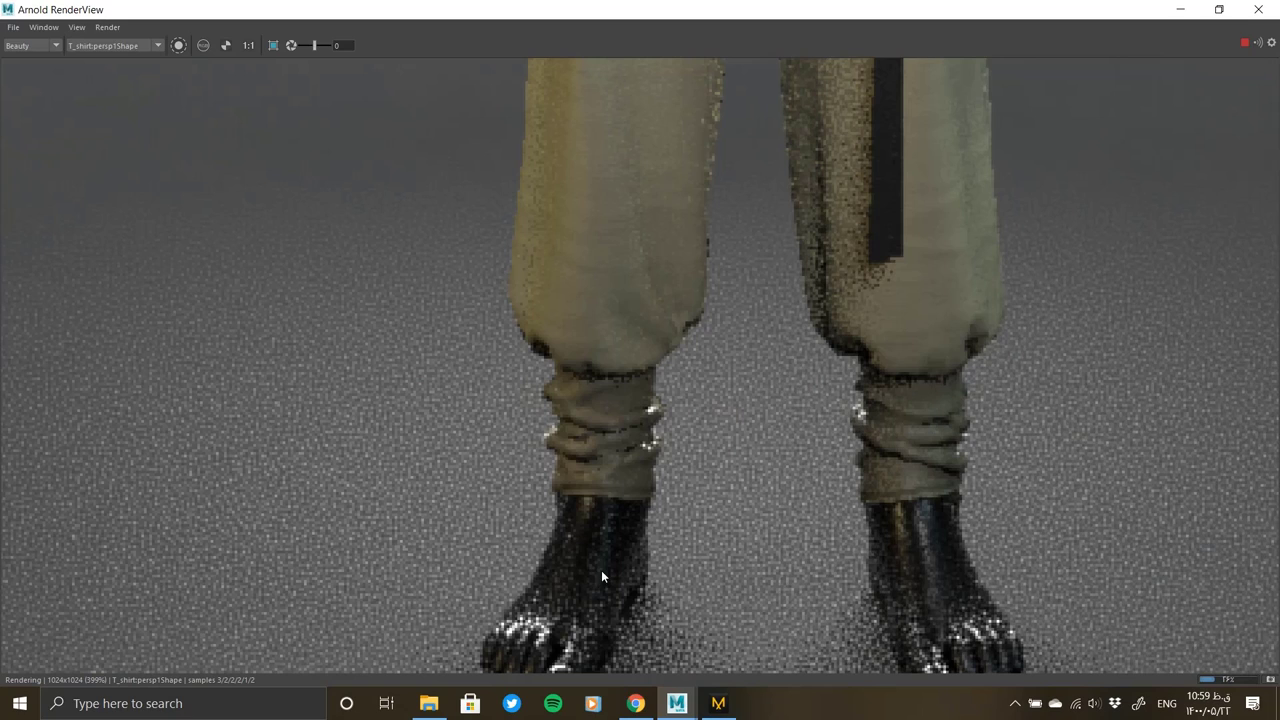
scroll(707, 304, down, 1)
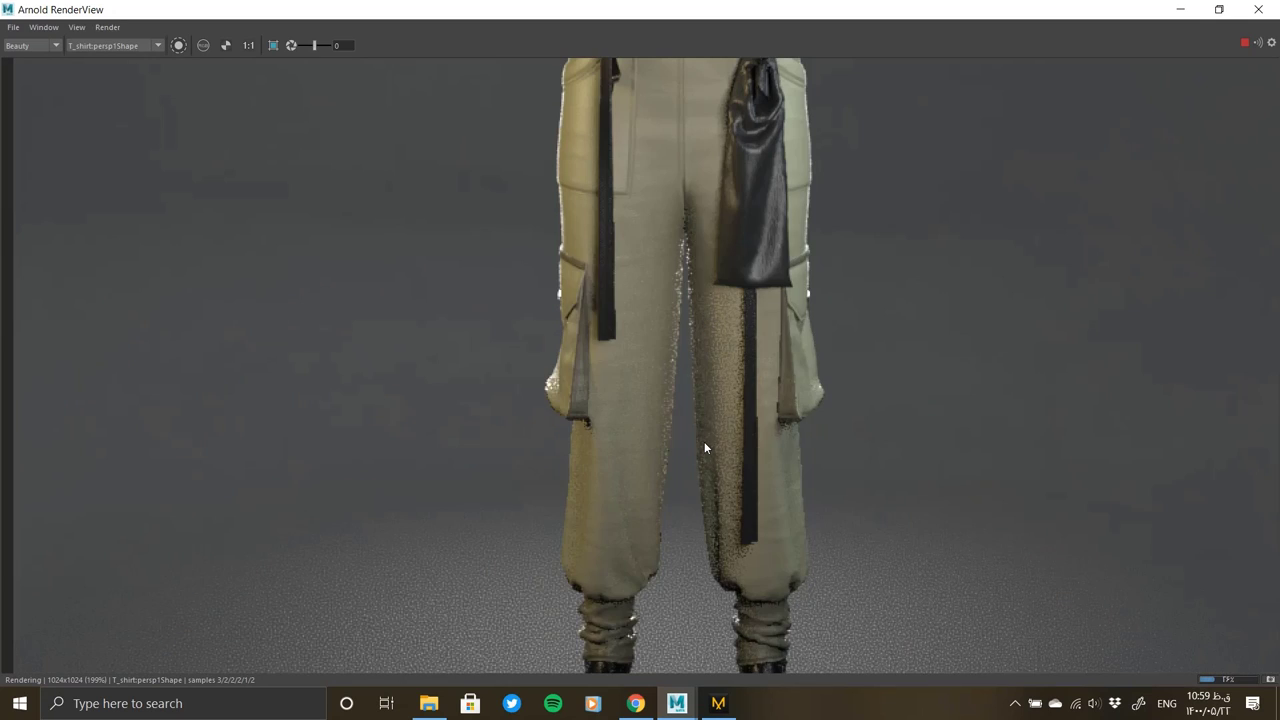
scroll(716, 303, down, 1)
Pan up to inspect the shirt, arms and masked face, then close the render view
mouse_move(712, 393)
middle_down()
mouse_move(614, 446)
mouse_move(647, 588)
middle_up()
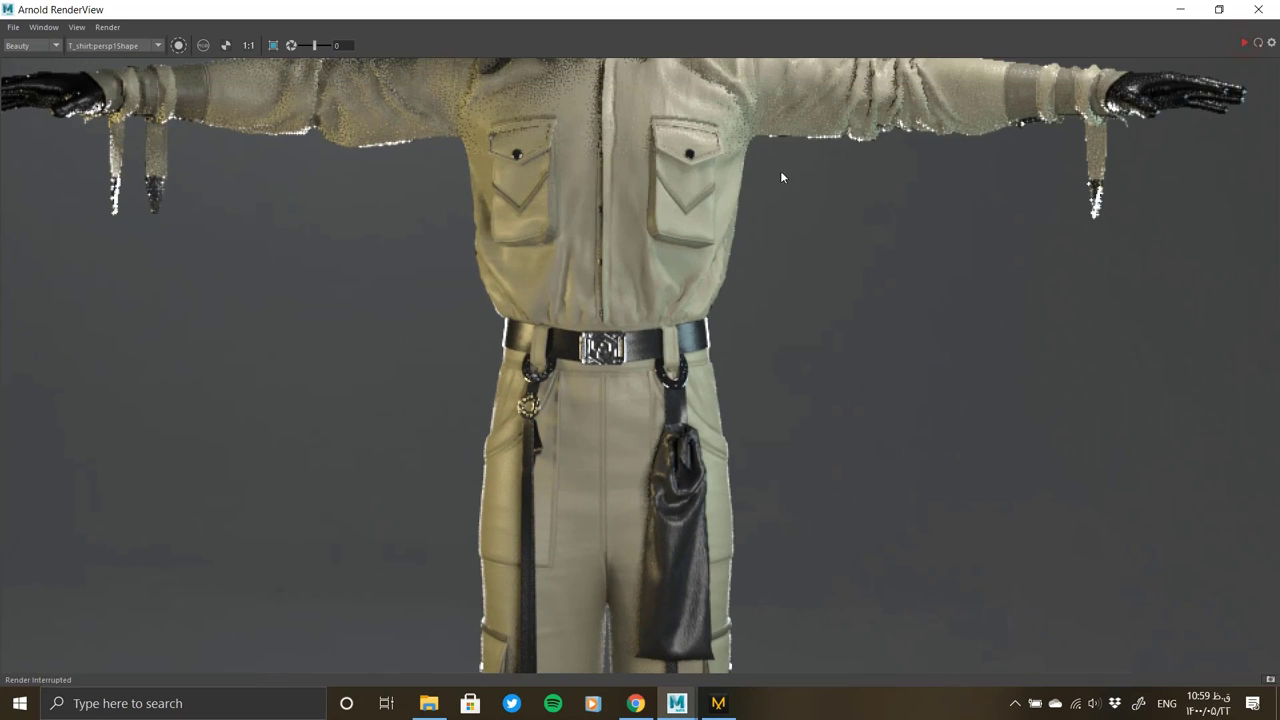
scroll(616, 276, up, 2)
scroll(616, 276, down, 2)
scroll(620, 314, up, 2)
scroll(580, 370, down, 1)
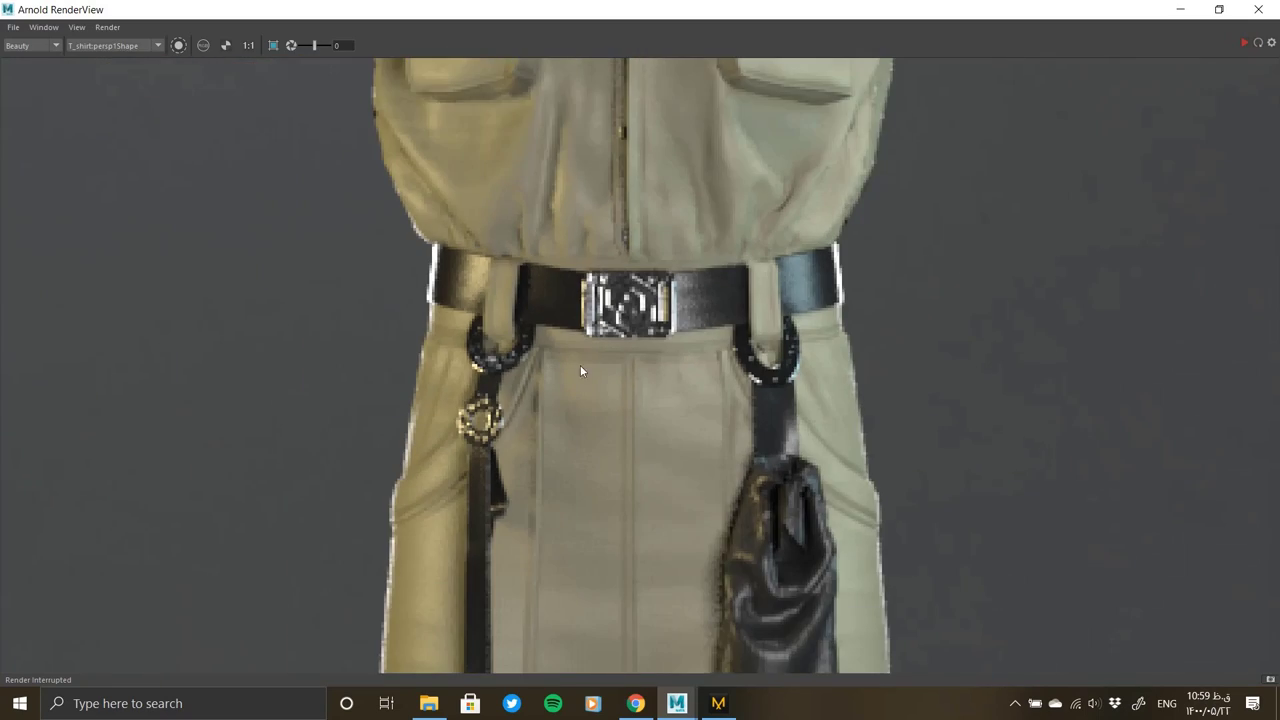
scroll(580, 370, down, 1)
scroll(622, 508, down, 1)
scroll(625, 252, up, 1)
scroll(604, 453, up, 2)
scroll(604, 453, down, 1)
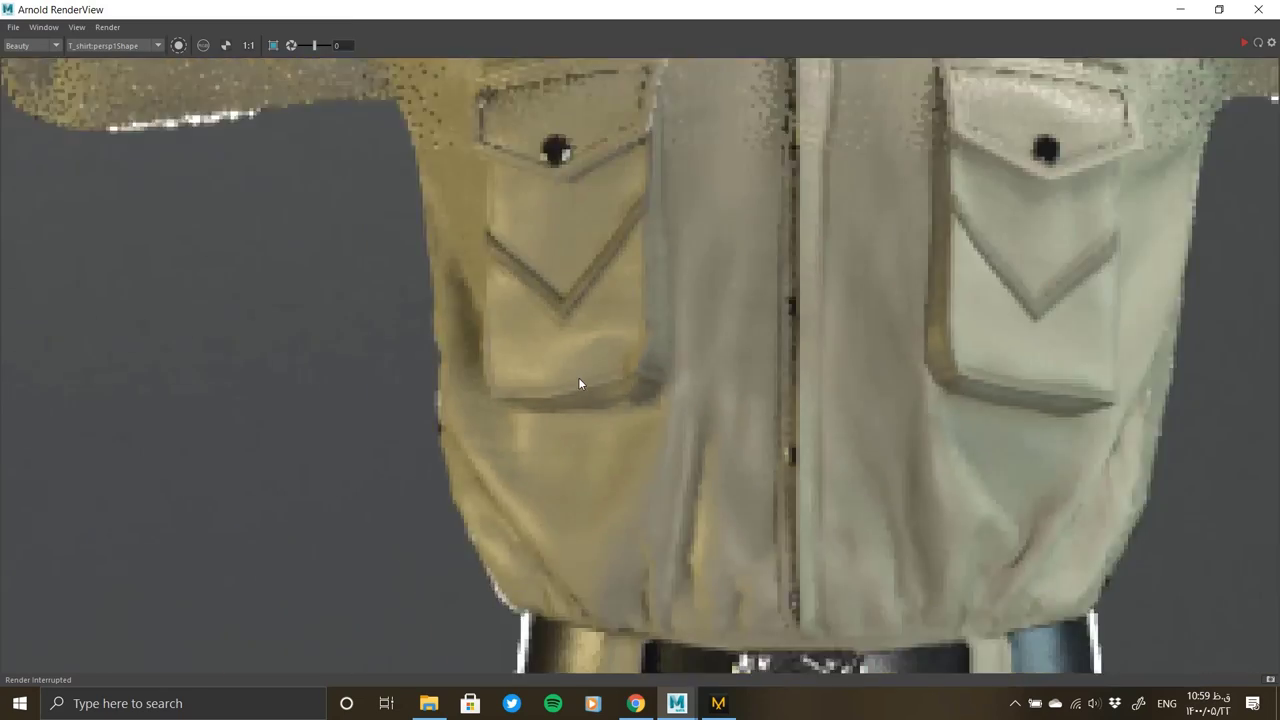
scroll(578, 380, down, 3)
scroll(633, 379, down, 1)
scroll(660, 152, up, 2)
scroll(660, 157, up, 1)
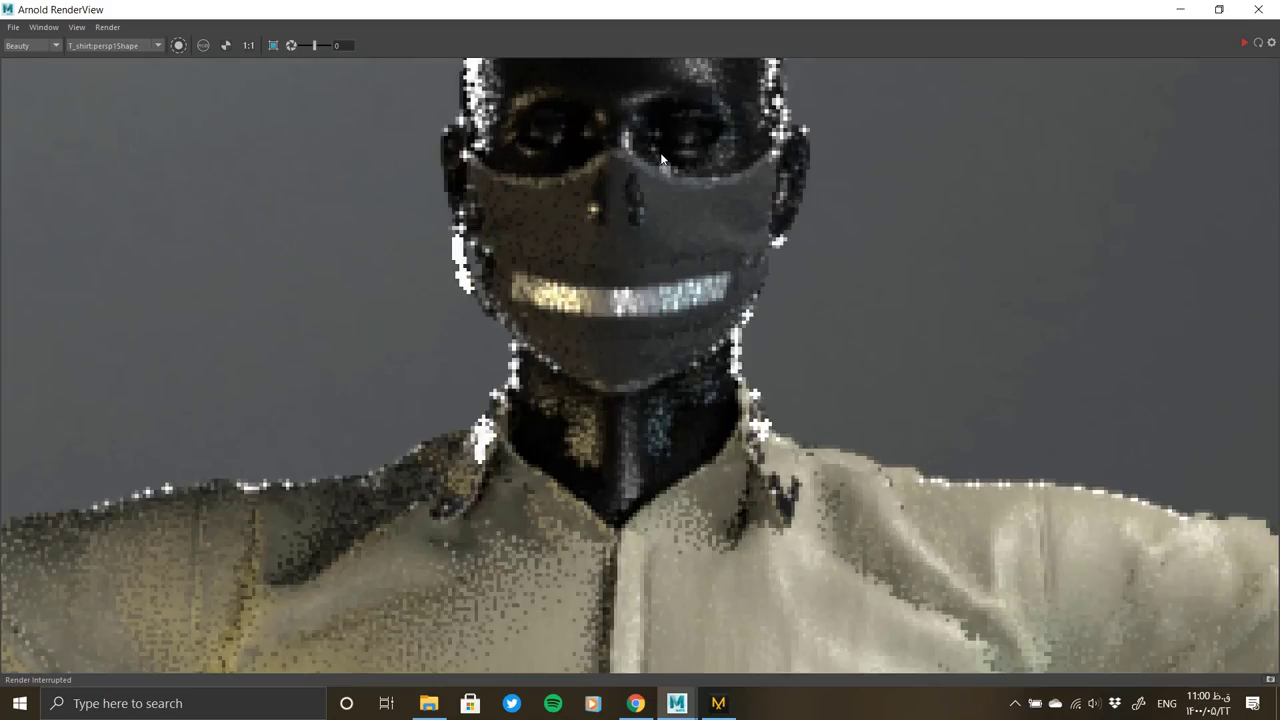
scroll(660, 158, down, 3)
click(1276, 6)
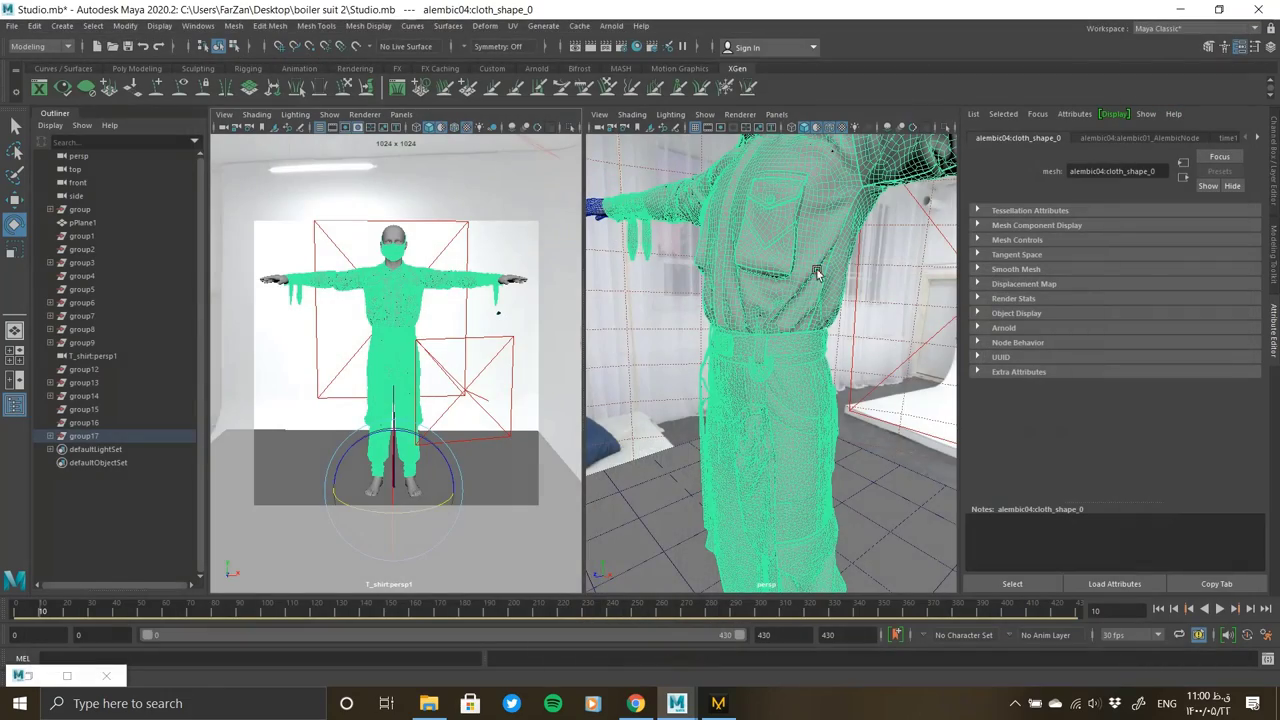
Switch the body mesh to face selection and pick faces around the eye
mouse_move(816, 272)
alt+mouse_down()
mouse_move(793, 305)
mouse_move(737, 286)
alt+mouse_up()
click(722, 267)
right_click(722, 267)
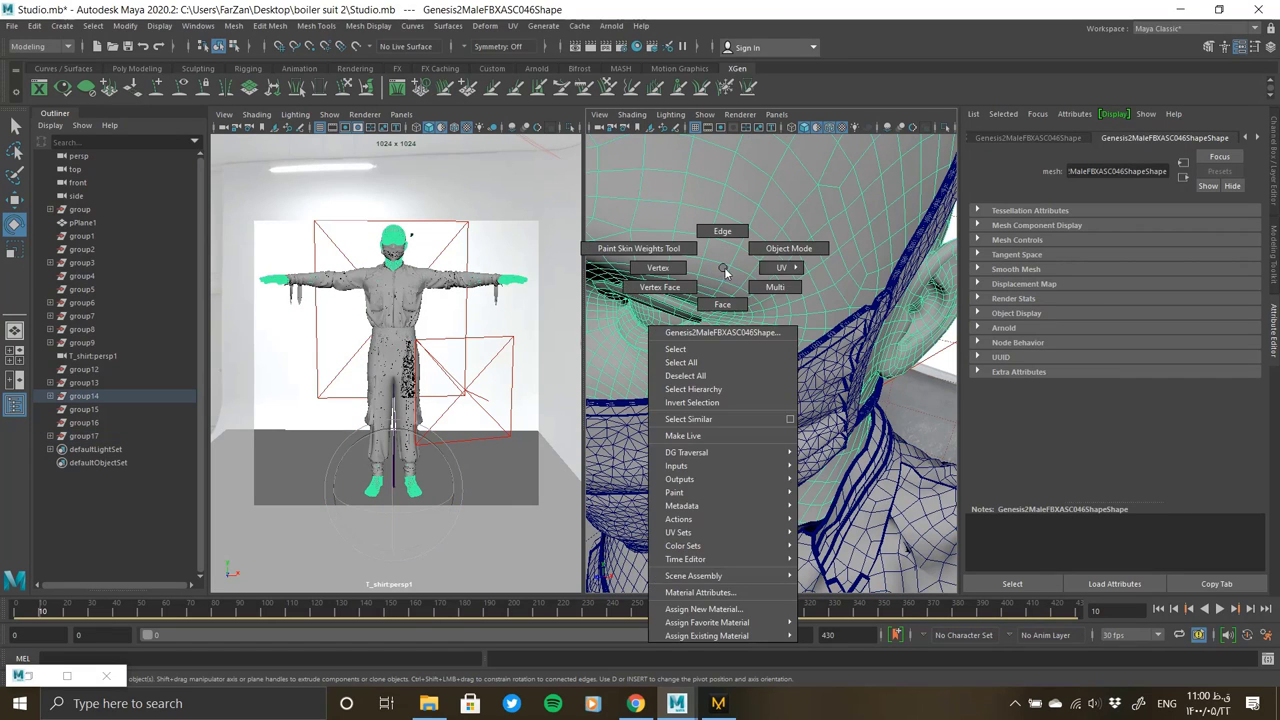
click(651, 343)
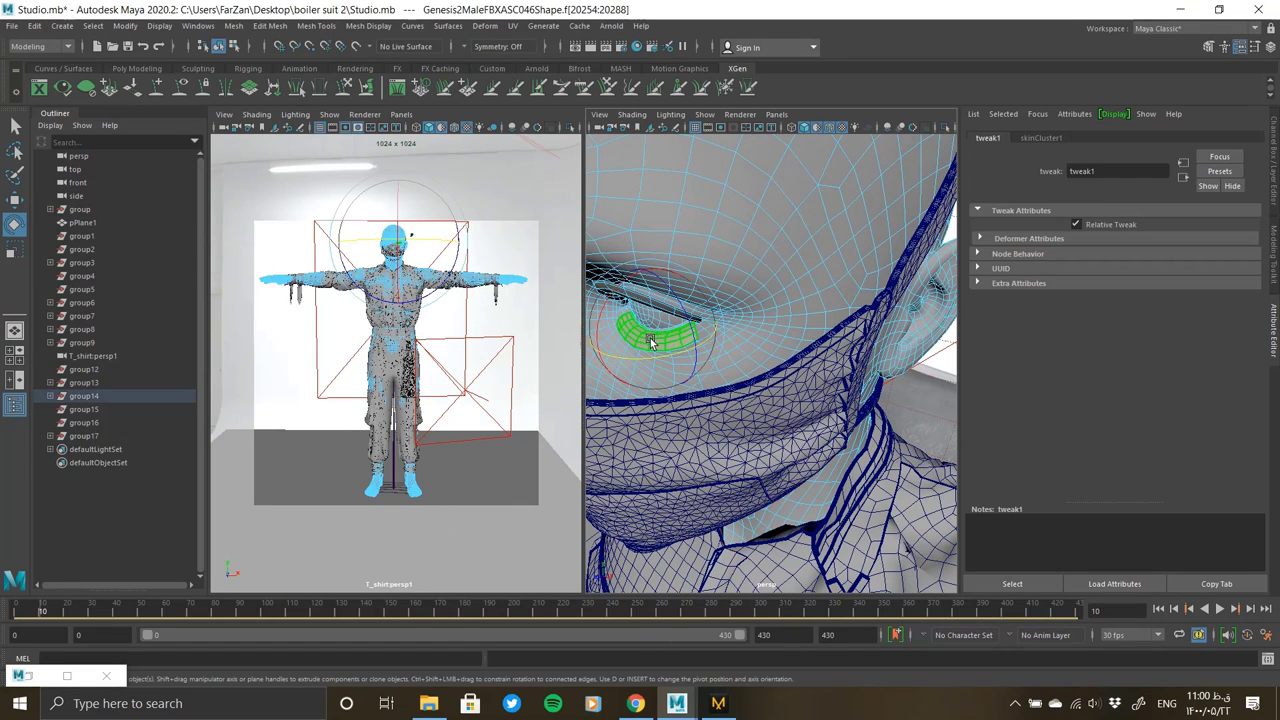
click(651, 343)
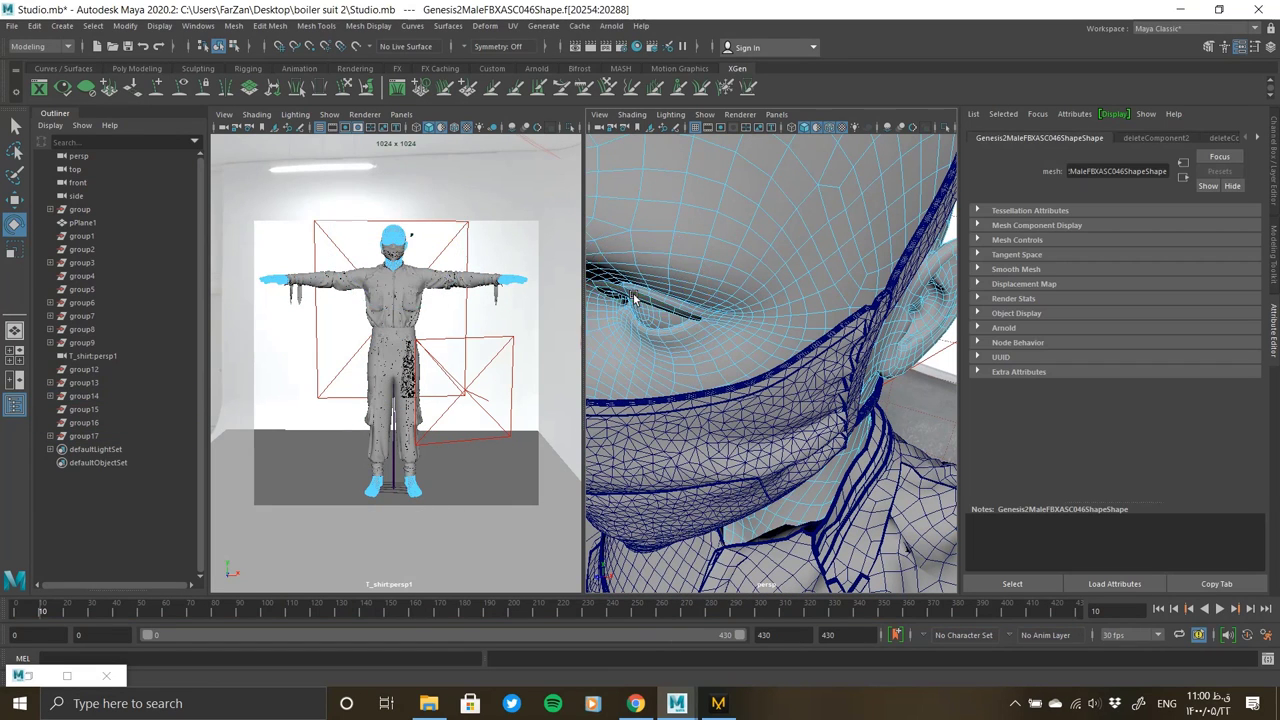
click(633, 298)
click(645, 300)
click(653, 287)
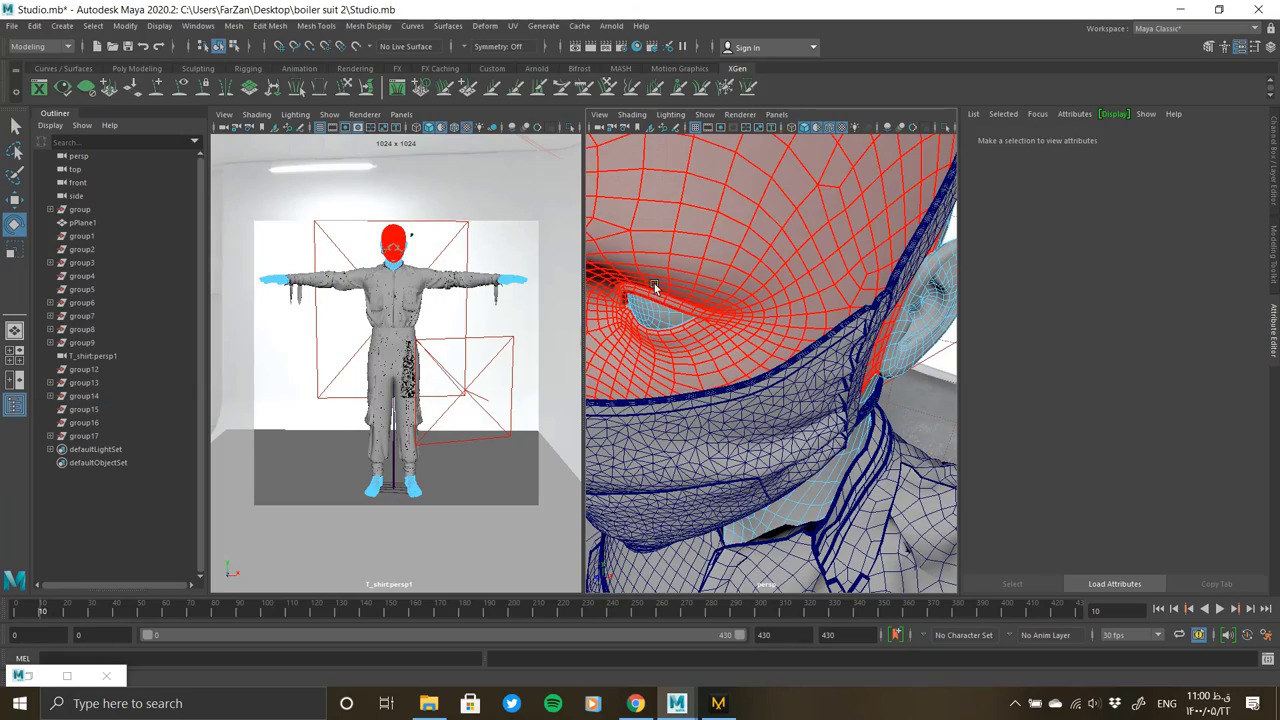
alt+drag(653, 287, 730, 377)
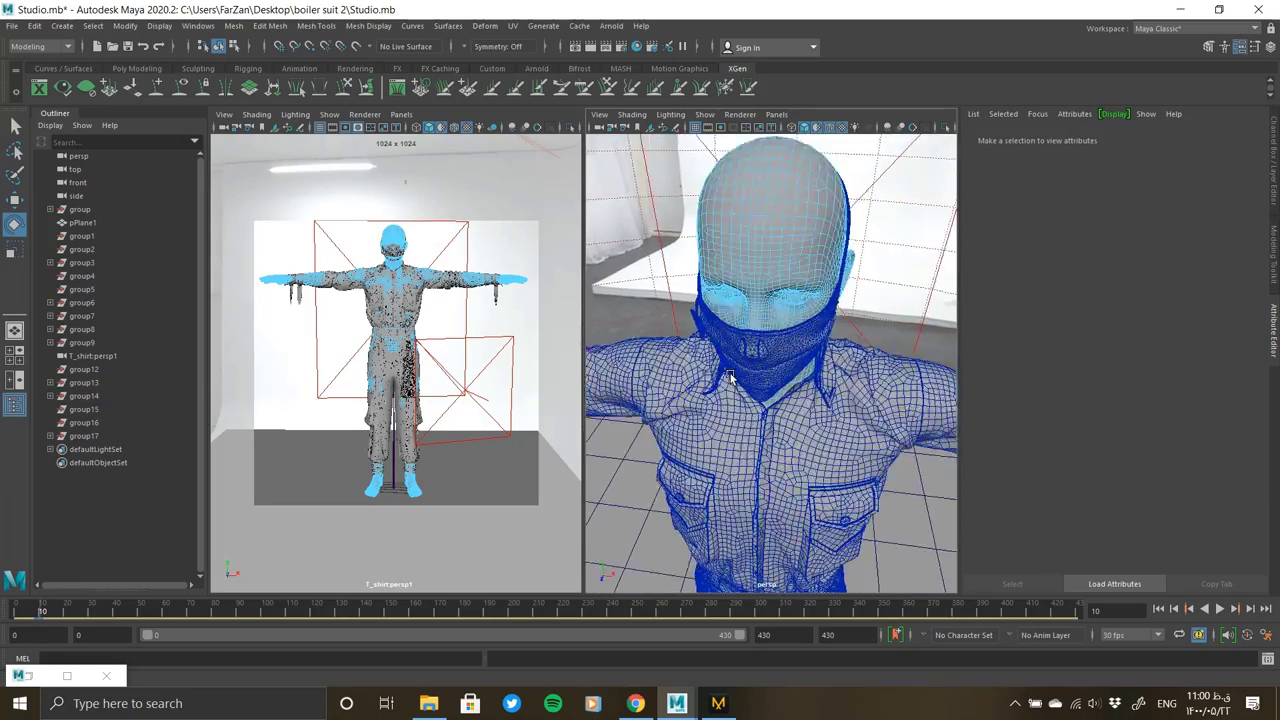
scroll(686, 271, up, 5)
scroll(692, 267, up, 3)
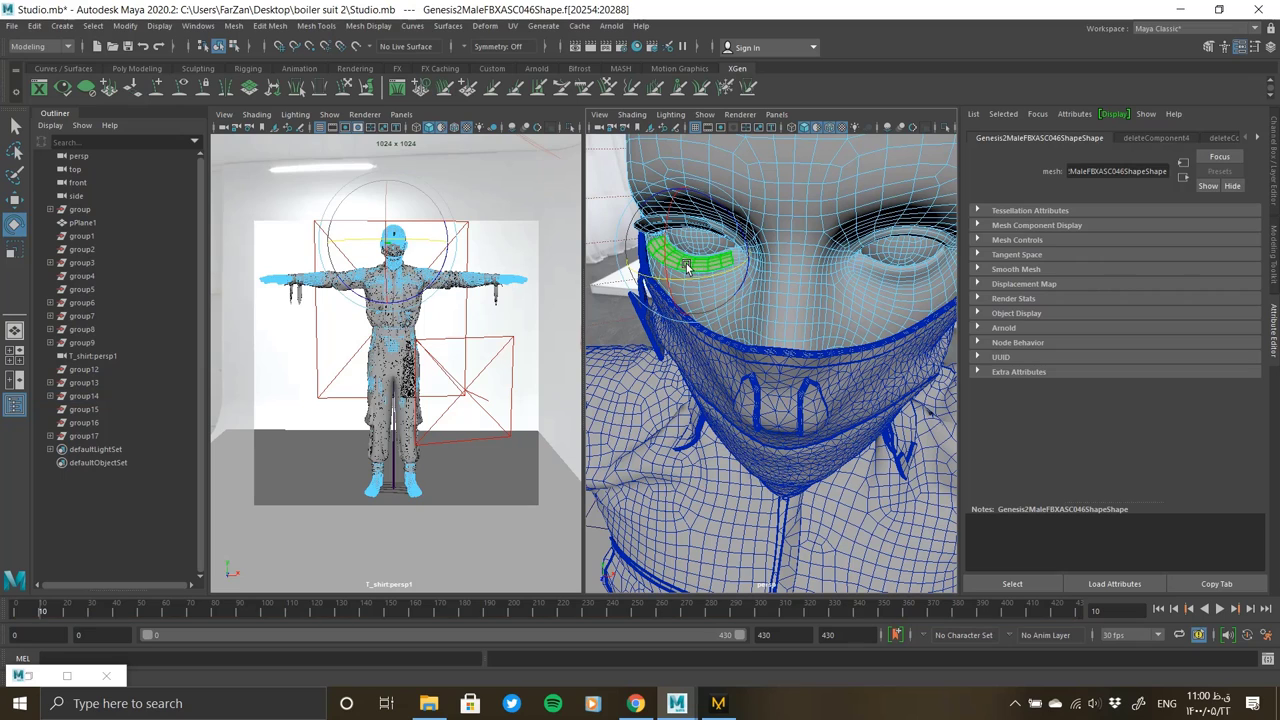
Delete the strip of lower-eyelid faces and return to Object Mode
click(686, 268)
click(650, 225)
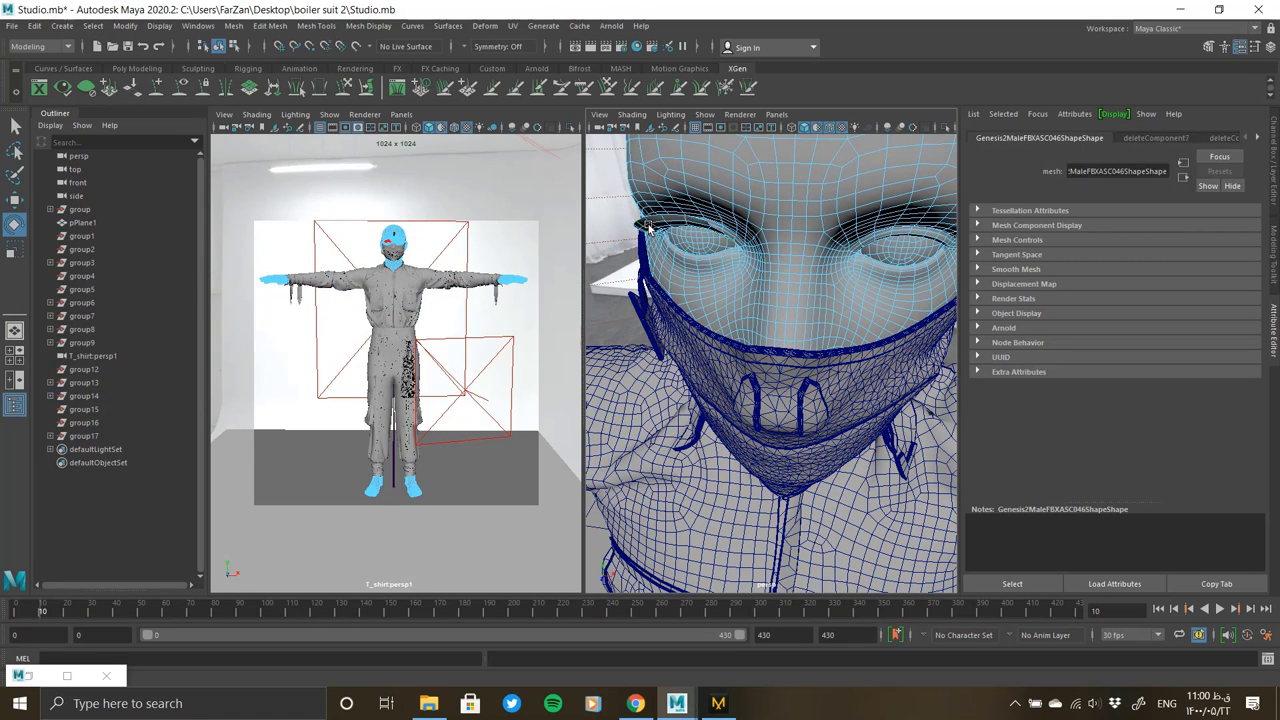
right_click(648, 230)
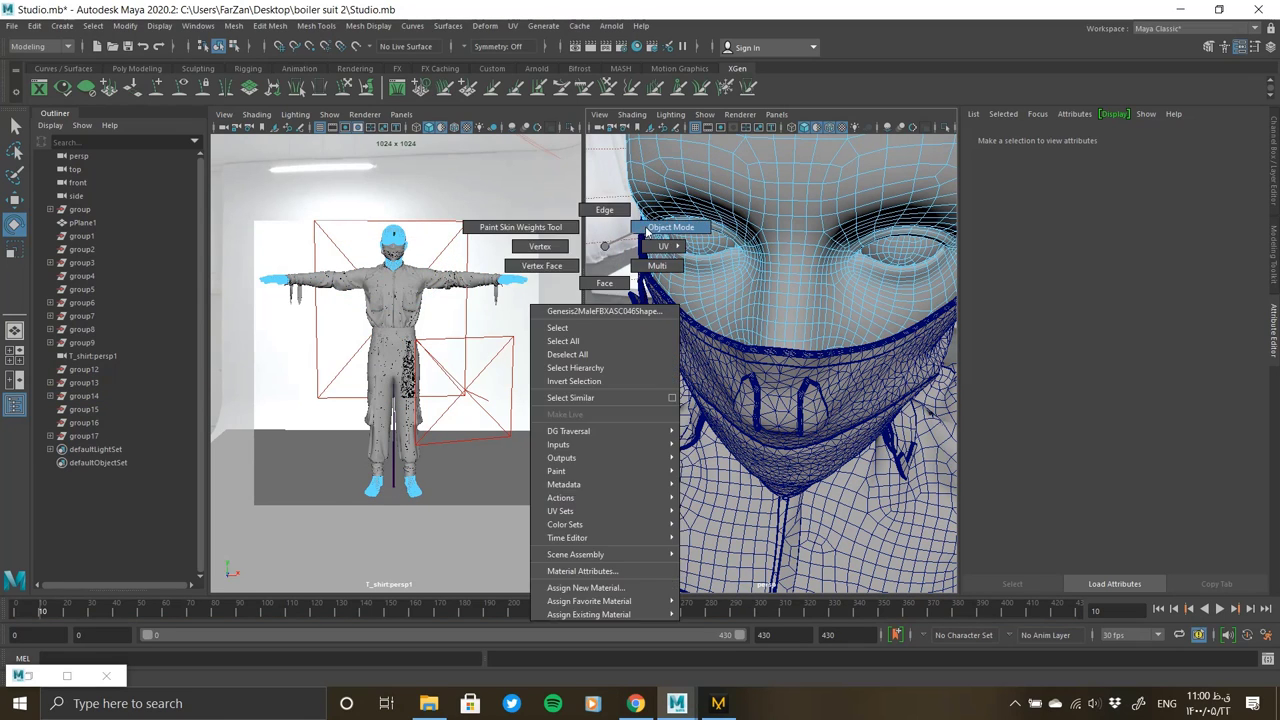
click(648, 230)
Frame the whole body and orbit to view its back, collar and chest
key(f)
mouse_move(686, 352)
alt+mouse_down()
mouse_move(530, 349)
mouse_move(403, 305)
alt+mouse_up()
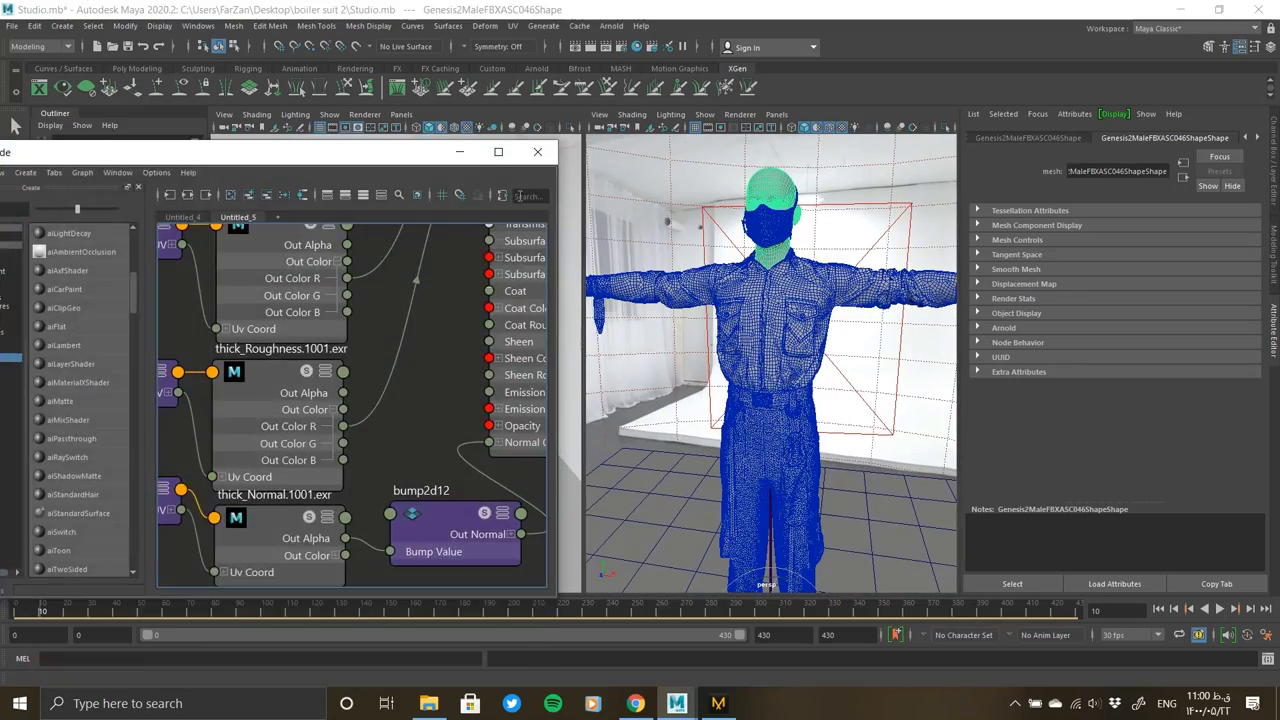
scroll(418, 325, up, 3)
scroll(418, 325, up, 2)
scroll(418, 325, up, 3)
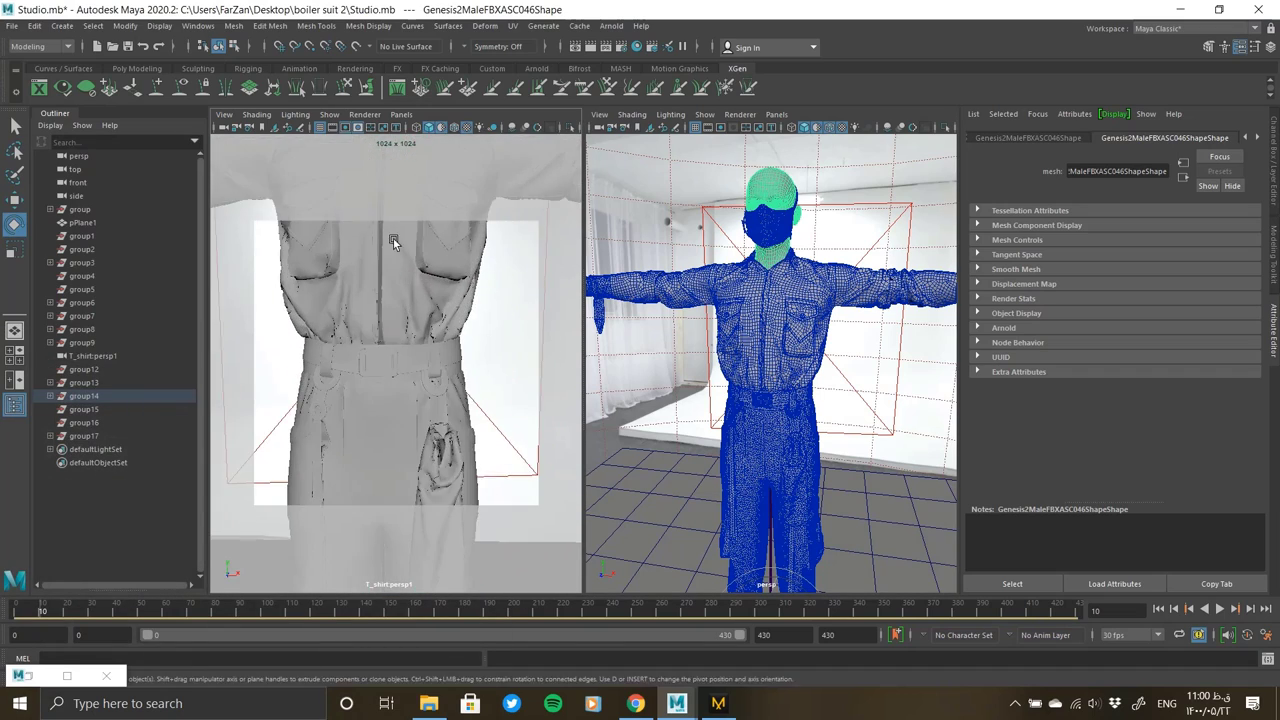
alt+middle_drag(400, 237, 405, 350)
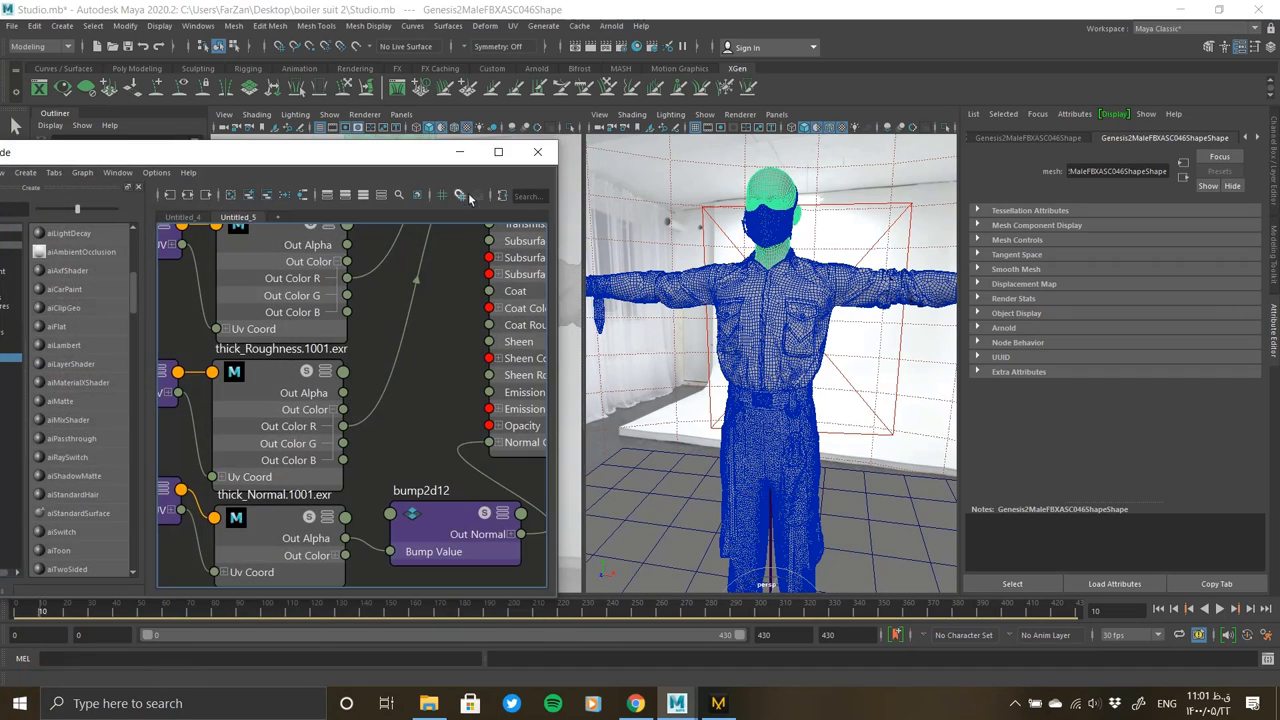
Render the figure with Arnold and zoom in on the shirt's chest pockets
click(611, 25)
click(660, 66)
scroll(600, 320, down, 3)
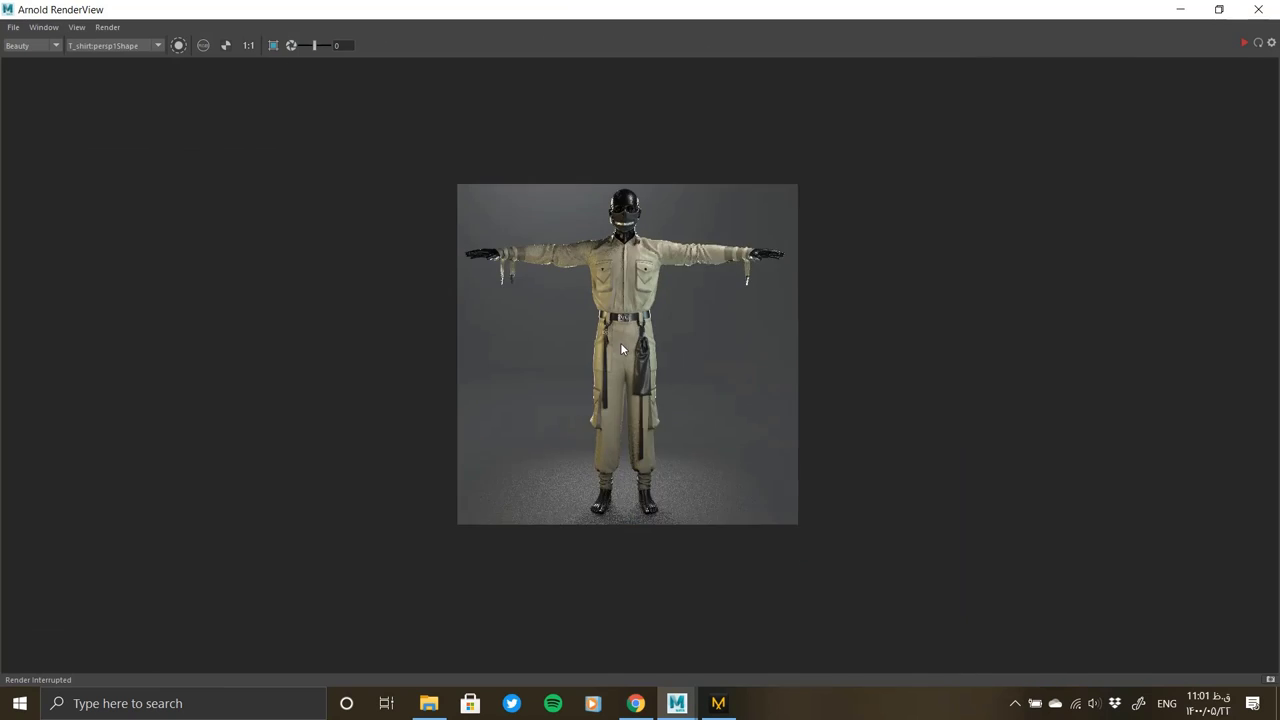
scroll(620, 342, up, 1)
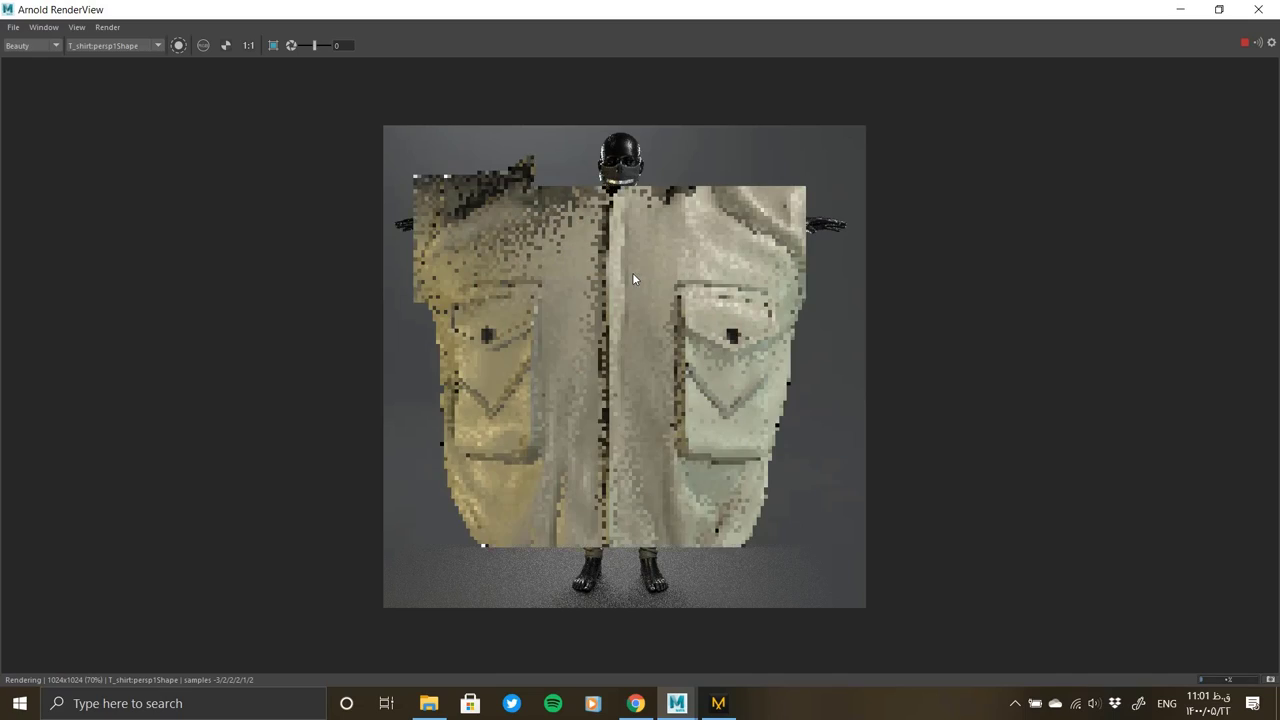
scroll(653, 308, down, 2)
scroll(653, 308, up, 3)
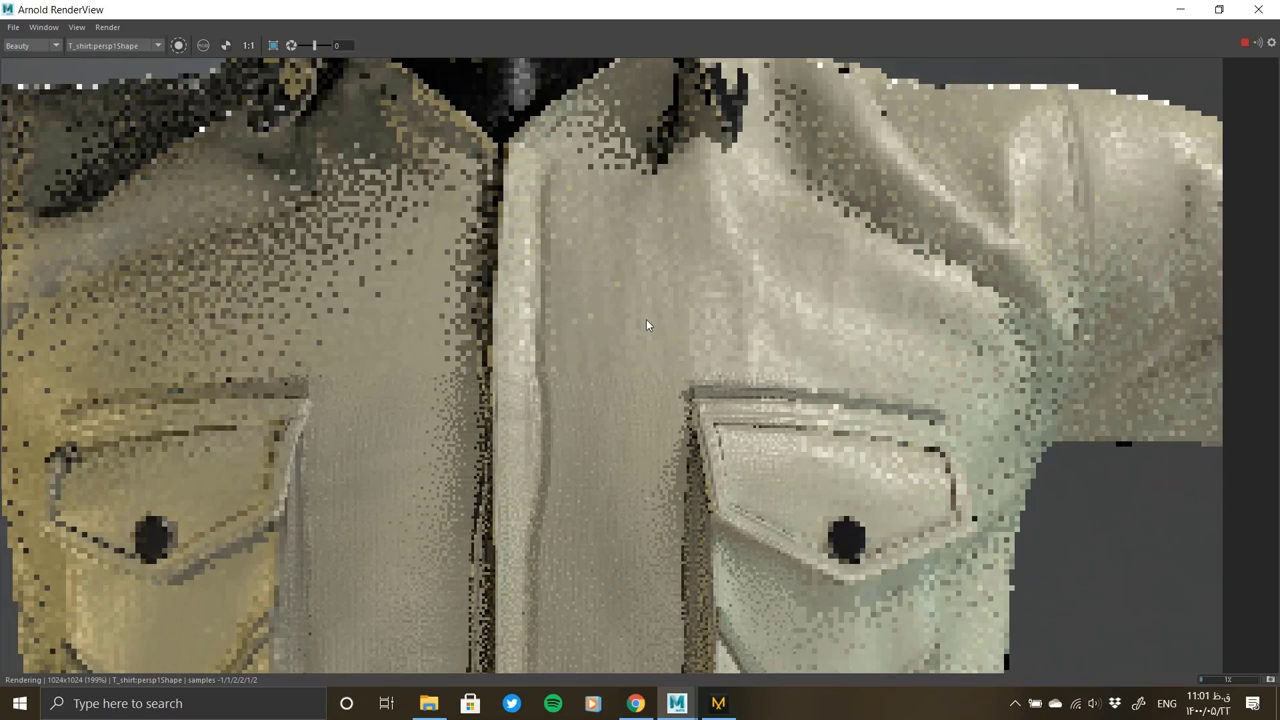
scroll(625, 400, down, 1)
scroll(608, 478, up, 5)
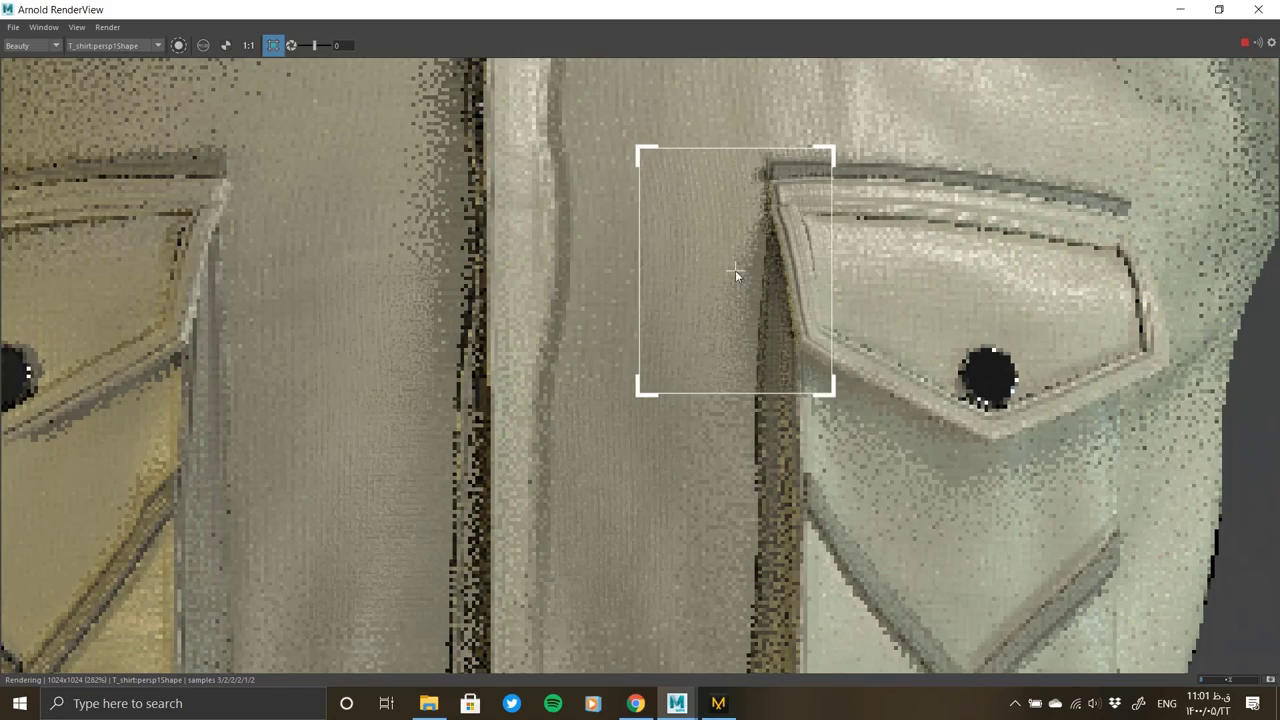
Zoom in and out across the pockets and collar to inspect the fabric detail
scroll(735, 272, up, 3)
scroll(730, 400, down, 1)
scroll(726, 390, down, 1)
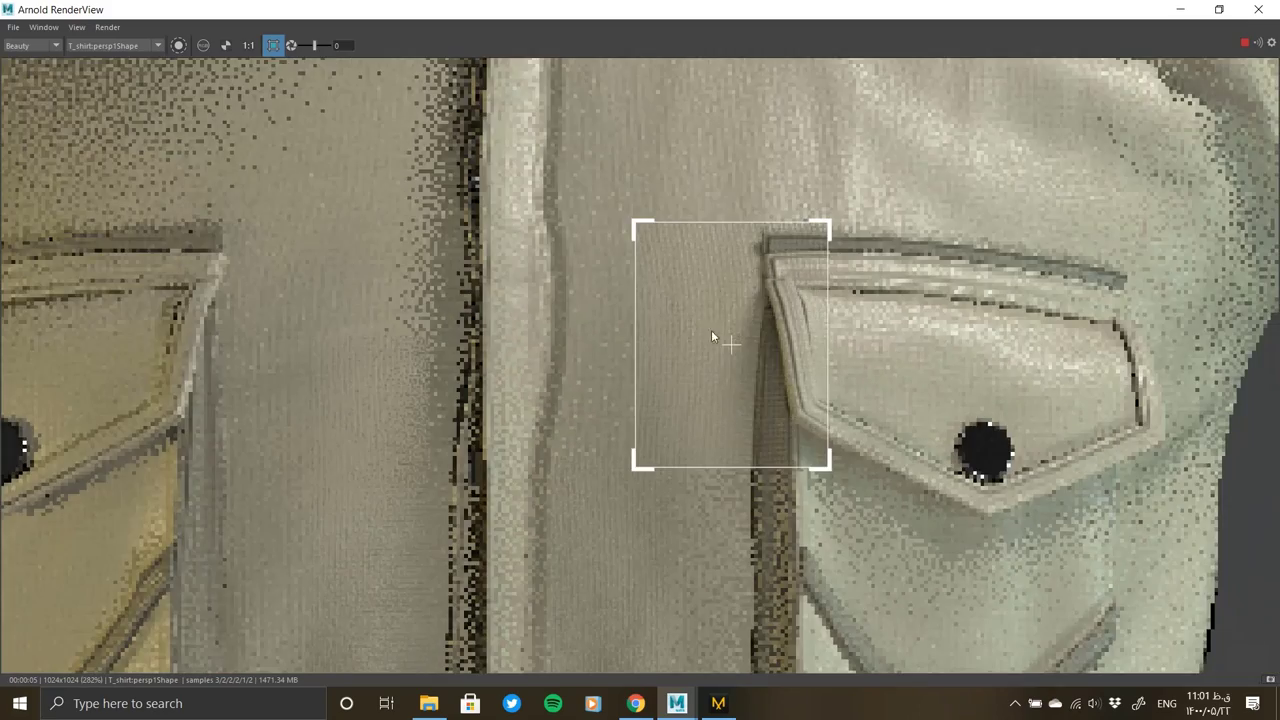
scroll(720, 320, up, 2)
scroll(715, 316, down, 3)
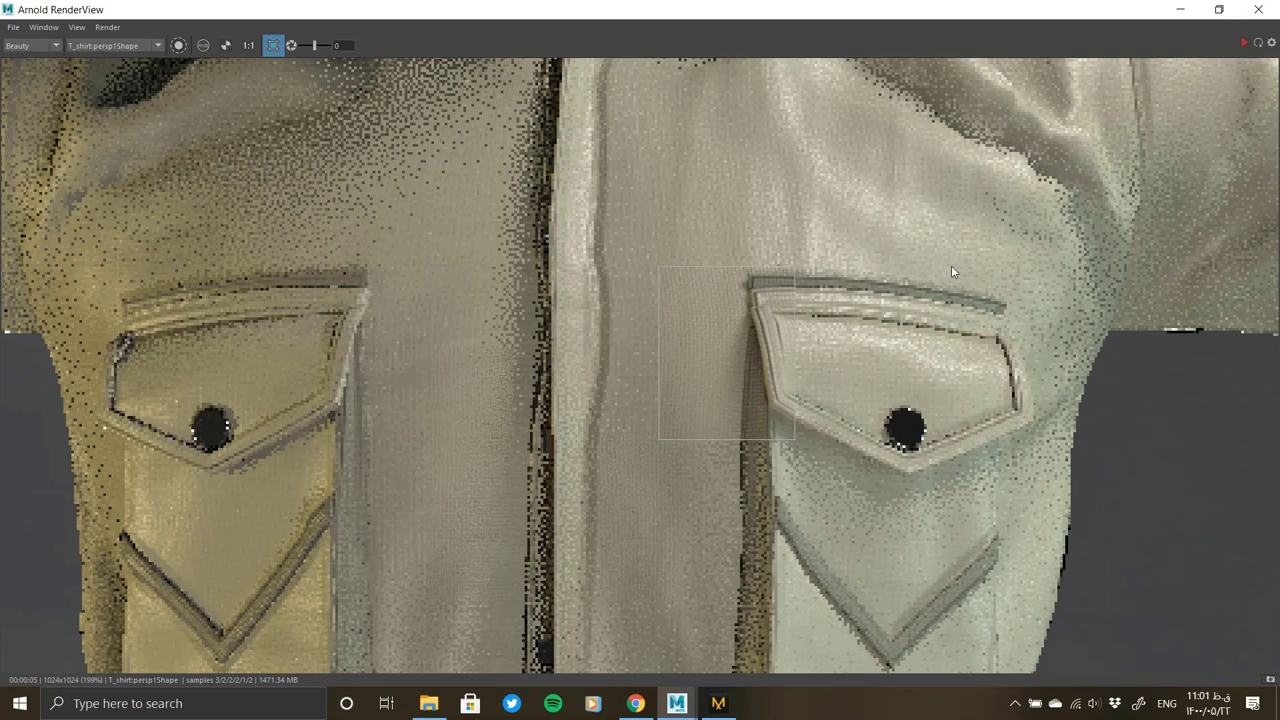
scroll(523, 205, down, 1)
scroll(398, 62, up, 1)
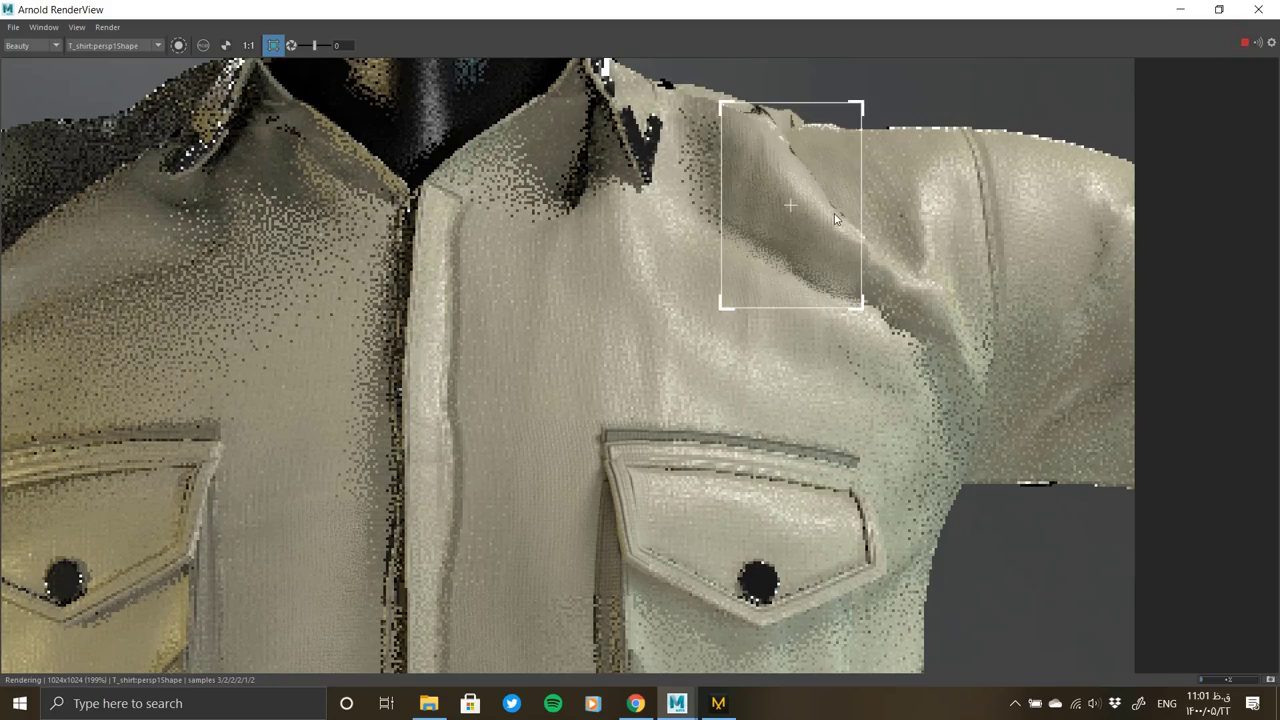
scroll(830, 260, up, 4)
scroll(790, 310, down, 3)
scroll(745, 250, up, 2)
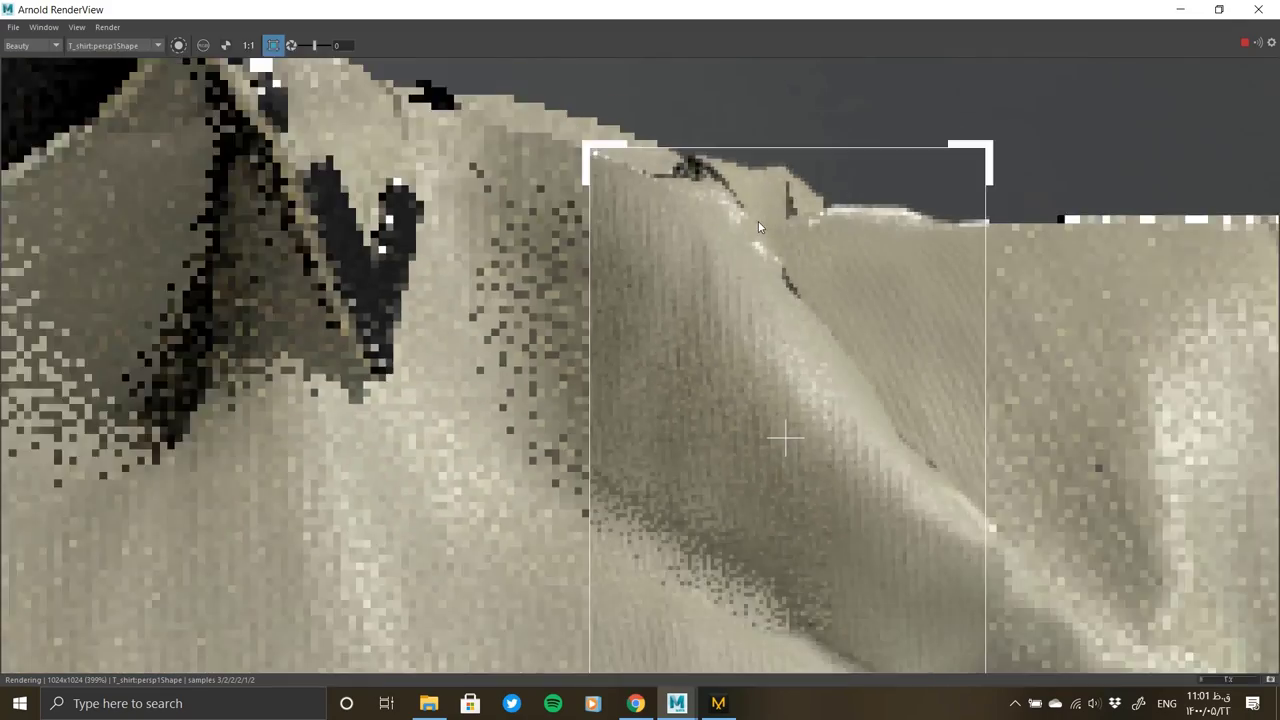
scroll(758, 221, down, 2)
scroll(847, 298, up, 2)
scroll(778, 365, down, 1)
scroll(879, 332, down, 1)
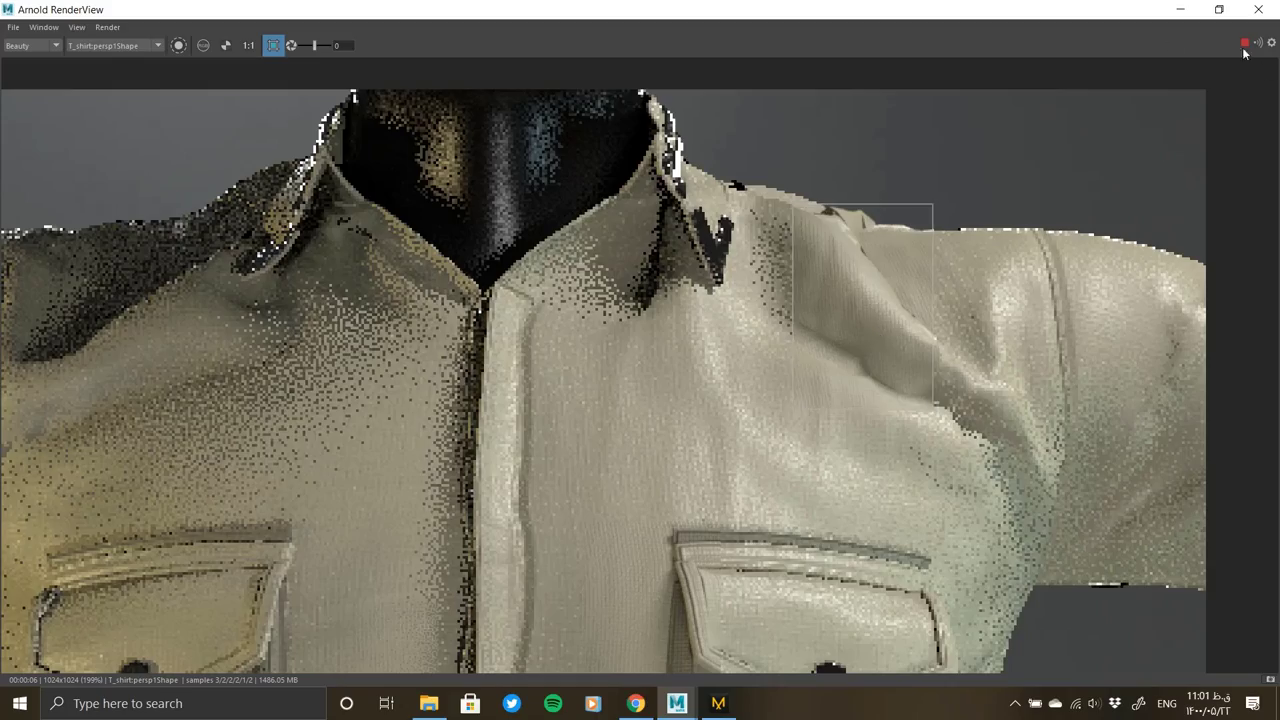
Turn off the region crop so the whole shirt renders again
click(276, 50)
scroll(655, 219, down, 2)
scroll(594, 437, down, 1)
scroll(600, 420, up, 1)
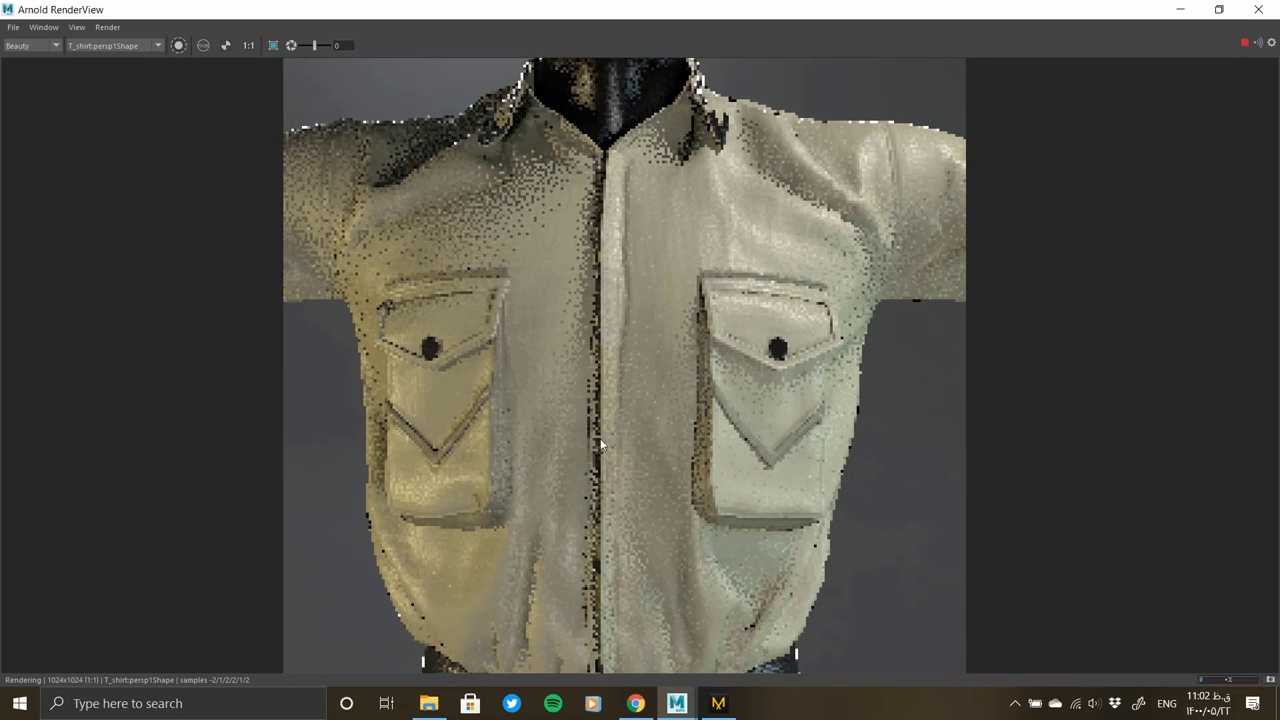